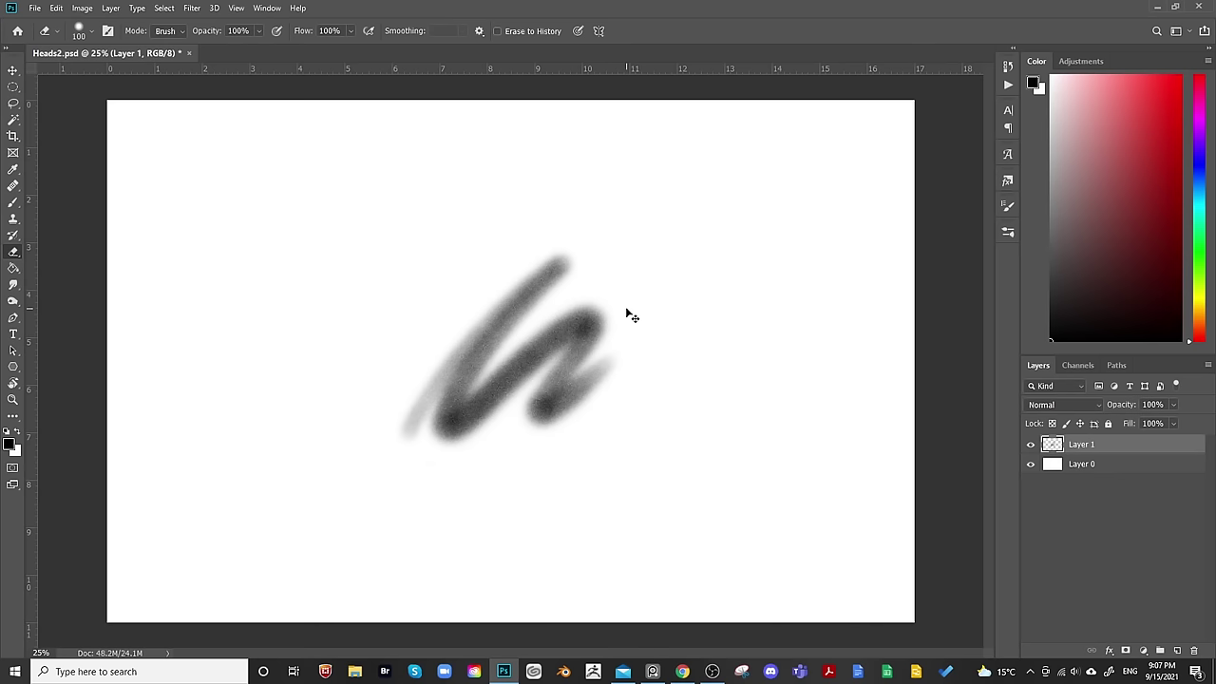
Undo the scribbled strokes on Layer 1 and switch to the Brush tool.
key("ctrl+z")
key("b")
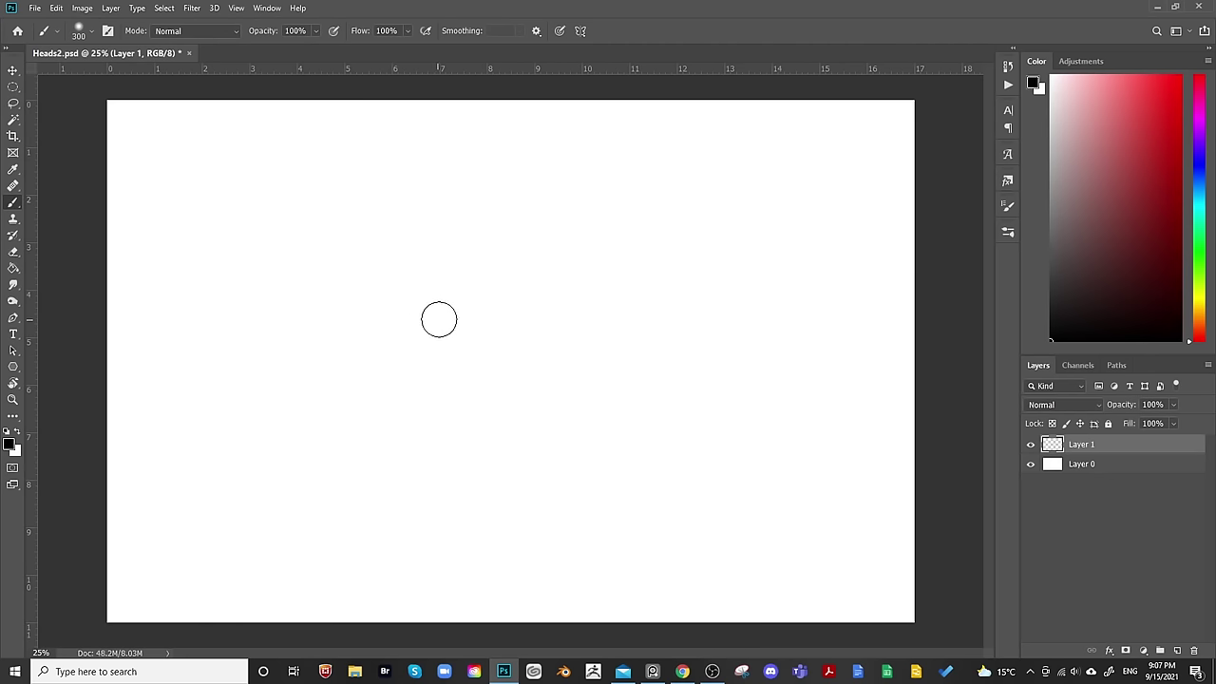
mouse_move(478, 311)
left_mouse_down()
mouse_move(454, 335)
mouse_move(521, 282)
left_mouse_up()
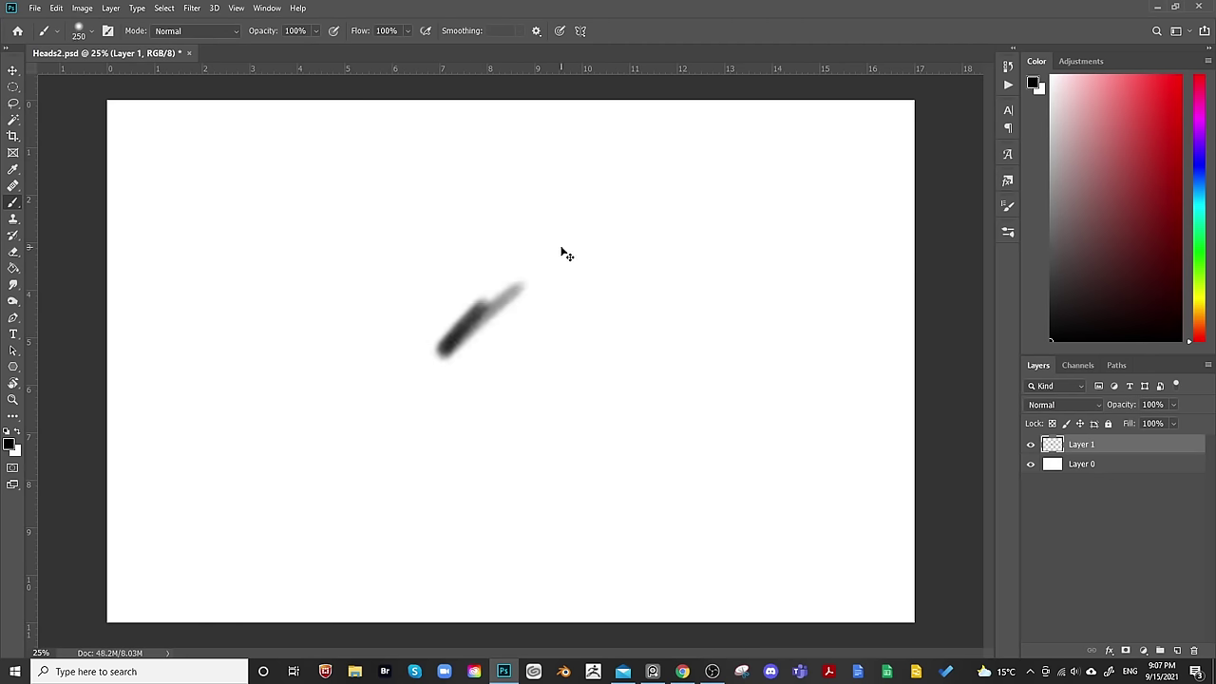
key("ctrl+plus")
key("ctrl+plus")
key("ctrl+plus")
mouse_move(469, 239)
left_mouse_down()
mouse_move(439, 276)
mouse_move(456, 223)
left_mouse_up()
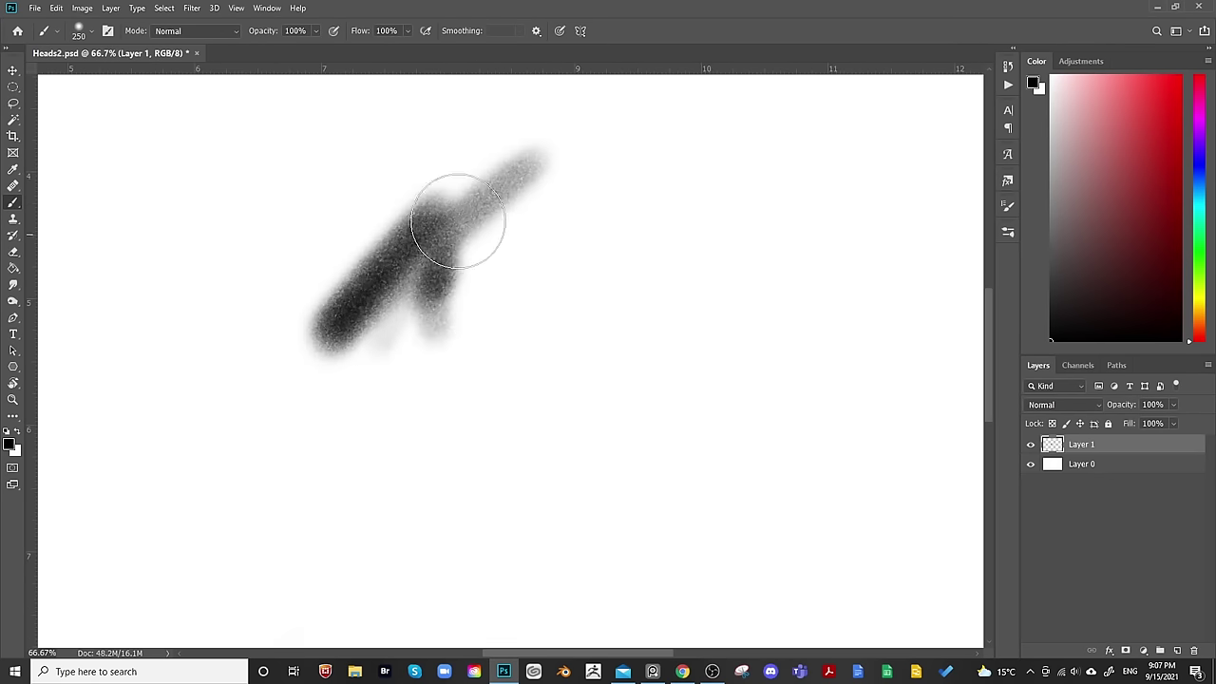
key("ctrl+minus")
key("ctrl+minus")
key("ctrl+z")
key("ctrl+z")
key("ctrl+z")
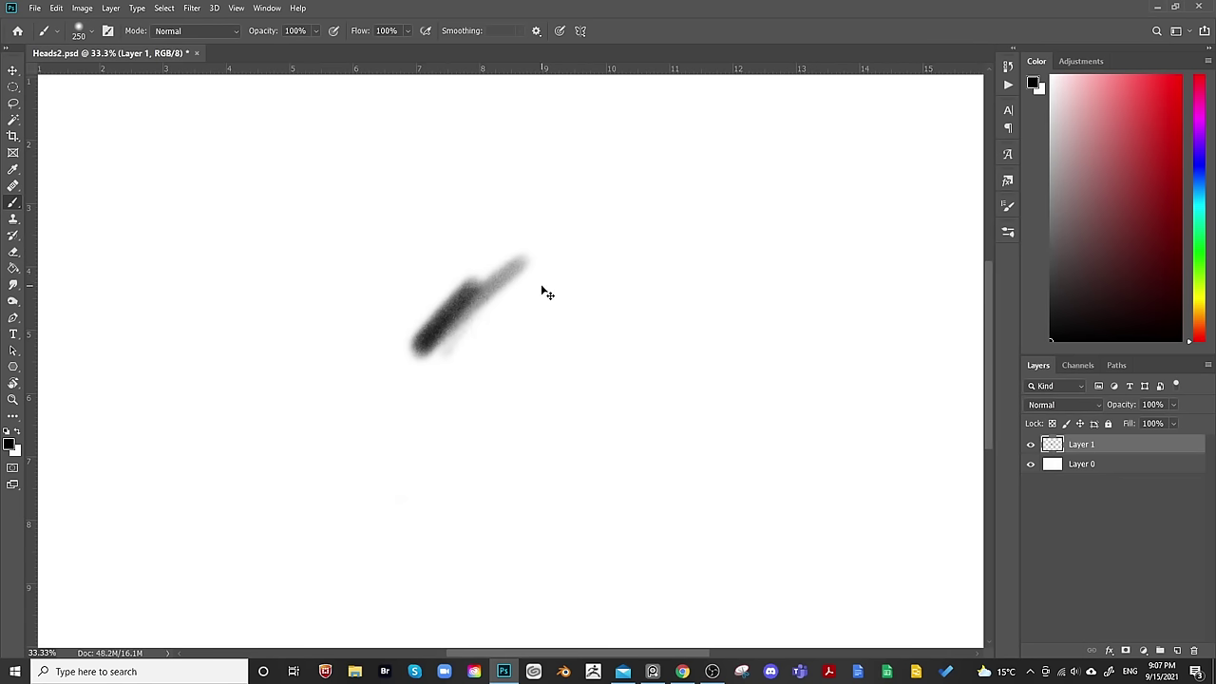
key("ctrl+minus")
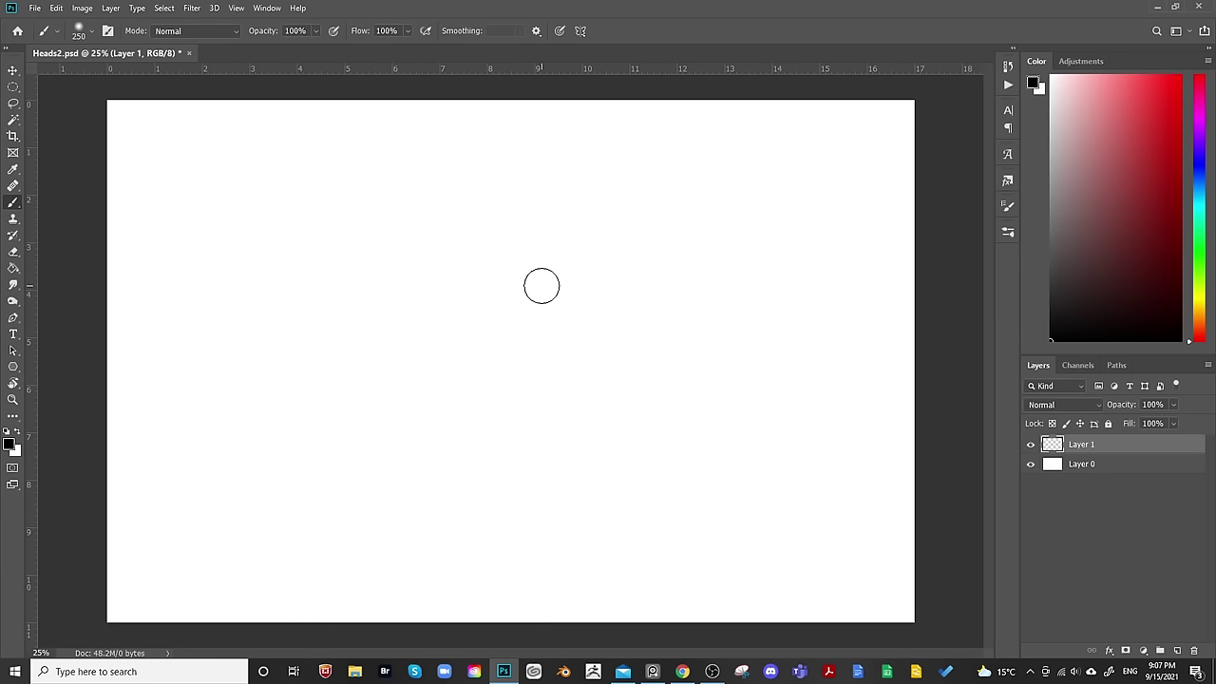
Reduce the brush size to 90 for sketching.
key("bracketleft")
key("bracketleft")
key("bracketleft")
key("bracketleft")
key("bracketleft")
key("bracketleft")
mouse_move(537, 190)
left_mouse_down()
mouse_move(380, 360)
mouse_move(539, 225)
mouse_move(369, 353)
mouse_move(571, 271)
mouse_move(488, 193)
left_mouse_up()
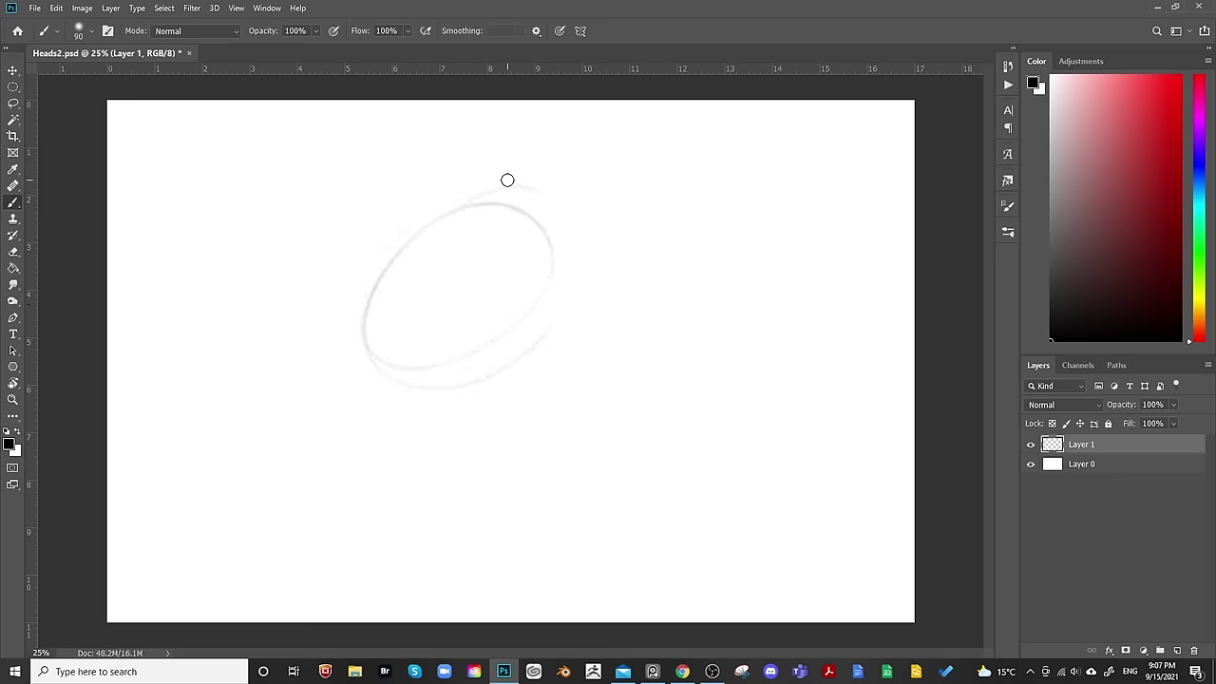
key("ctrl+z")
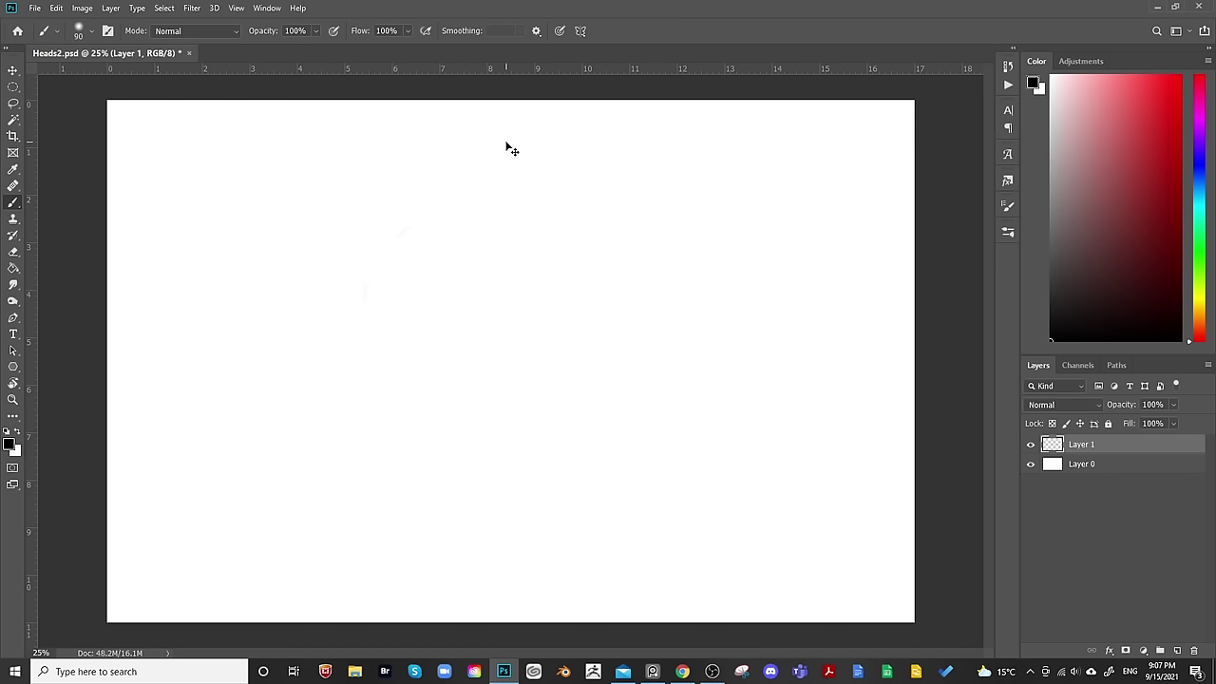
key("ctrl+z")
Set the brush flow to 50% and lightly sketch a head outline with rounded skull, jaw and back of the head.
left_click(397, 31)
mouse_move(446, 357)
left_mouse_down()
mouse_move(400, 347)
mouse_move(500, 226)
mouse_move(465, 223)
mouse_move(390, 386)
mouse_move(363, 282)
mouse_move(416, 455)
left_mouse_up()
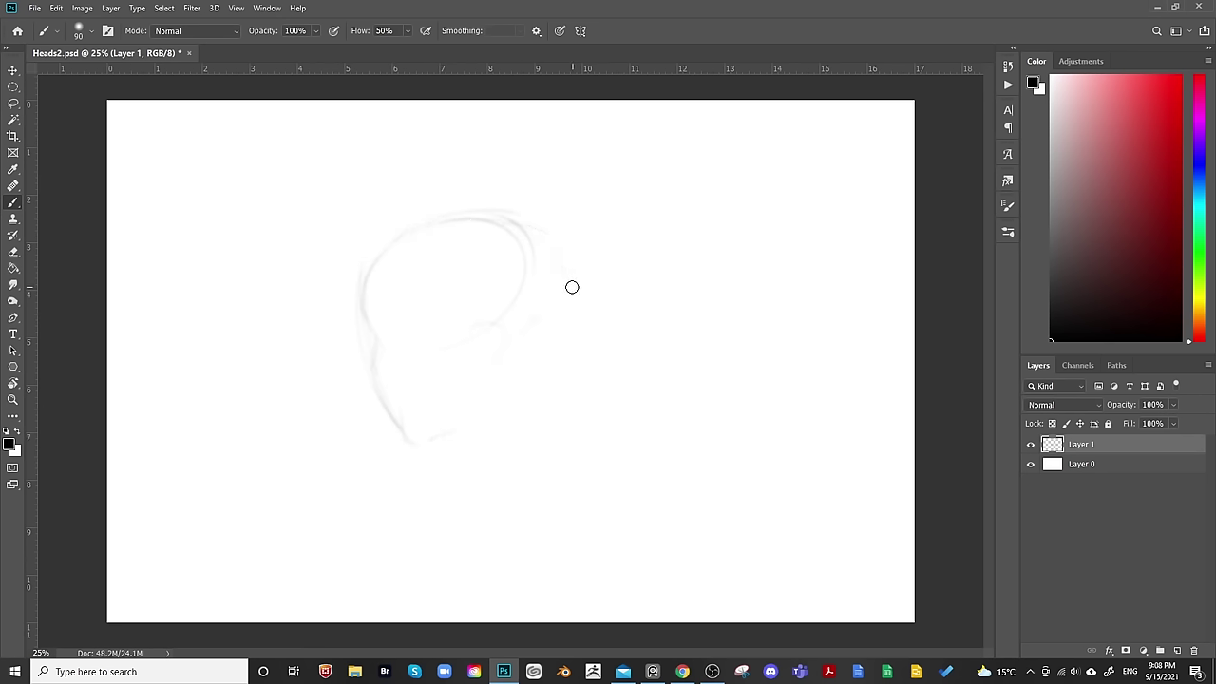
left_click_drag(554, 255, 554, 324)
Move the head sketch upward on the canvas with Free Transform and apply it.
key("ctrl+t")
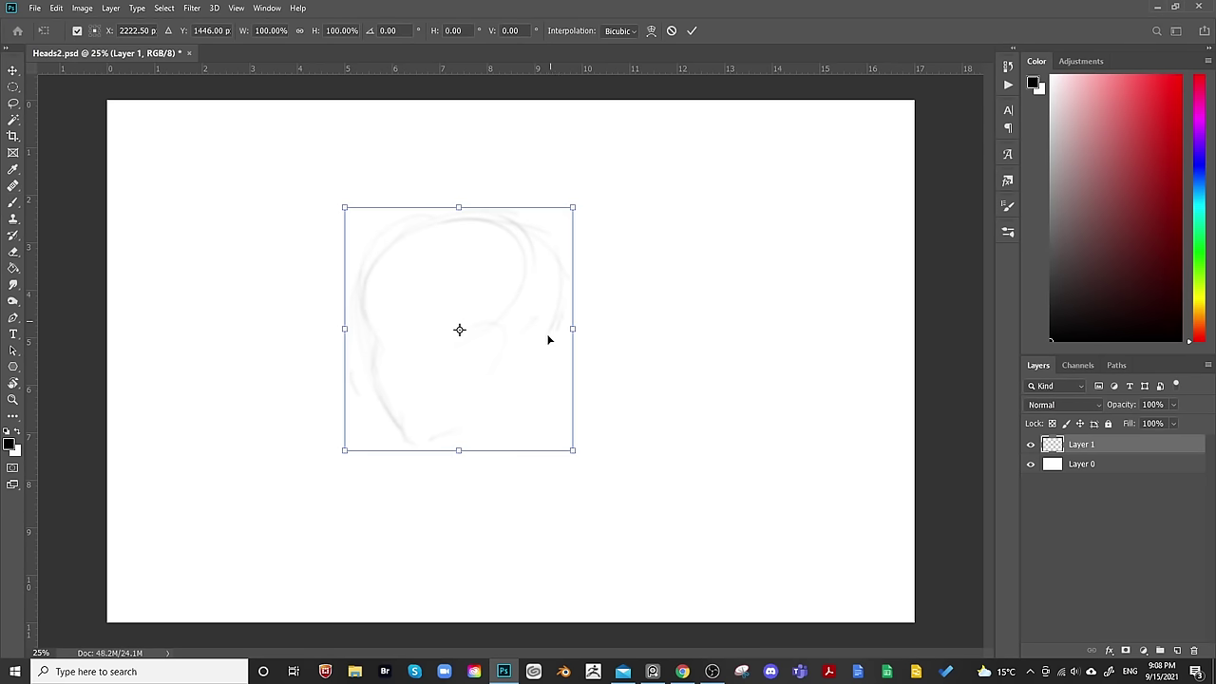
left_click_drag(548, 339, 532, 328)
key("Return")
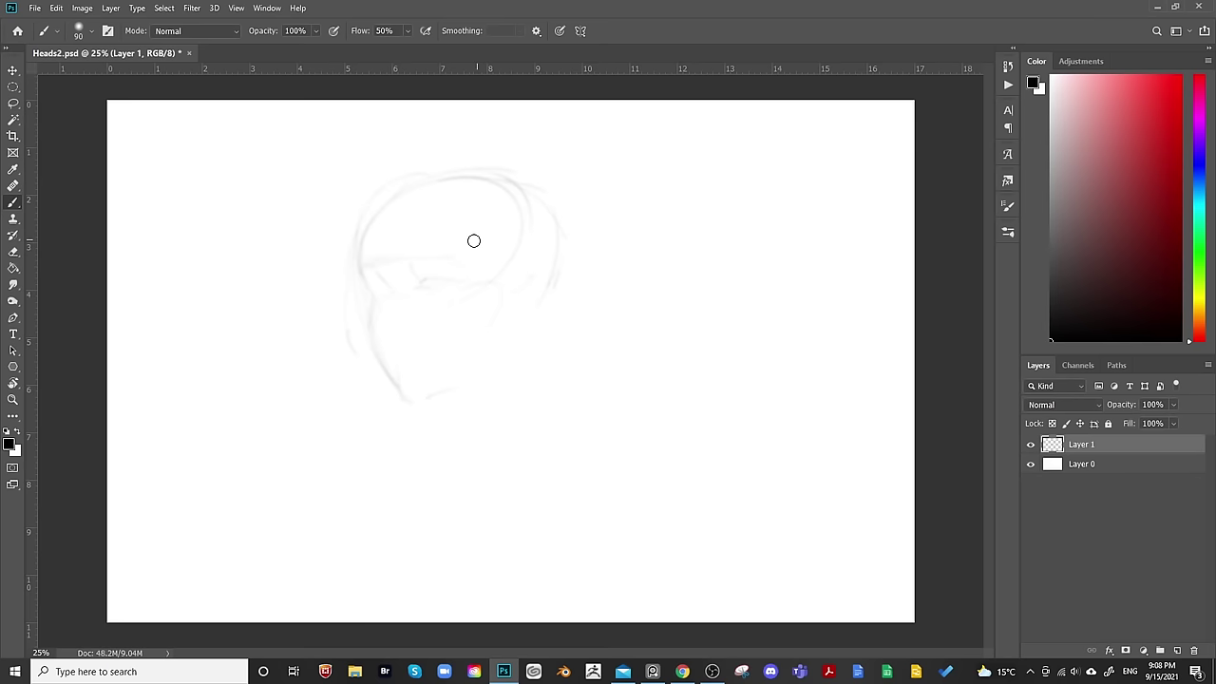
Enlarge the brush to as much as 200 and softly shade both eye sockets under the brow line.
key("bracketright")
key("bracketright")
key("bracketright")
left_click_drag(447, 271, 434, 276)
key("bracketright")
key("bracketright")
key("bracketright")
key("bracketleft")
key("bracketleft")
key("bracketleft")
key("bracketright")
key("bracketright")
key("bracketleft")
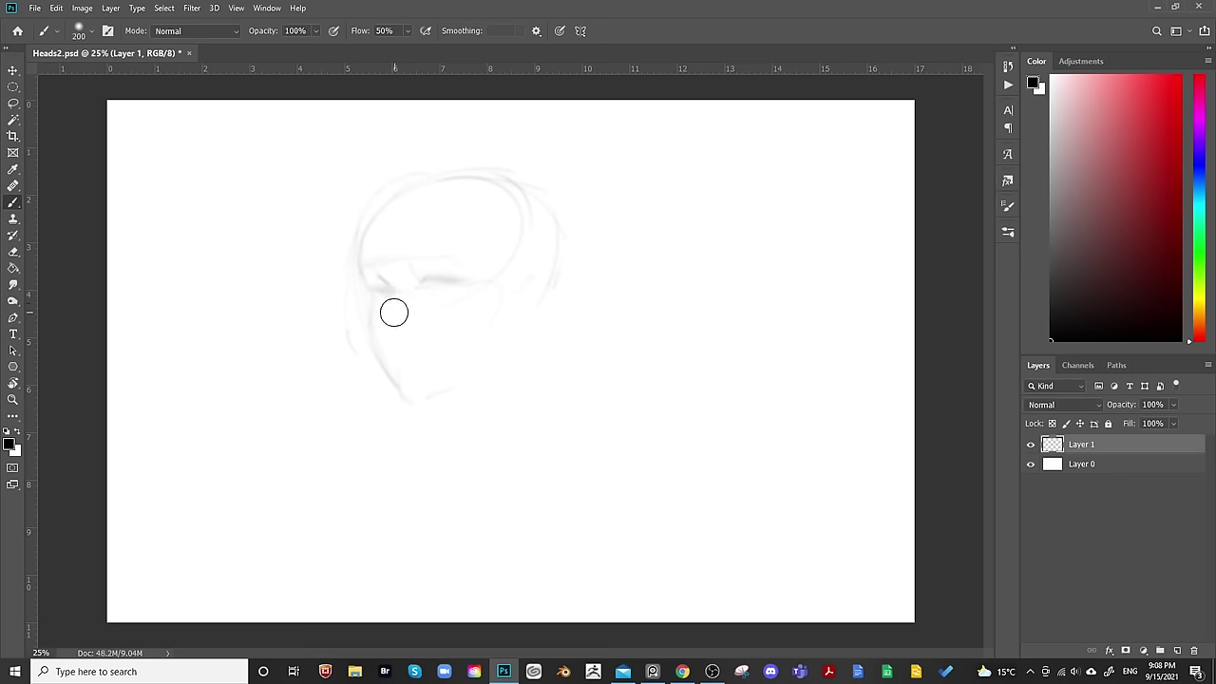
Reduce the brush to 125, sketch the underside of the nose and the mouth line, and check the face in a mirrored view.
key("bracketleft")
key("bracketleft")
left_click_drag(524, 277, 638, 277)
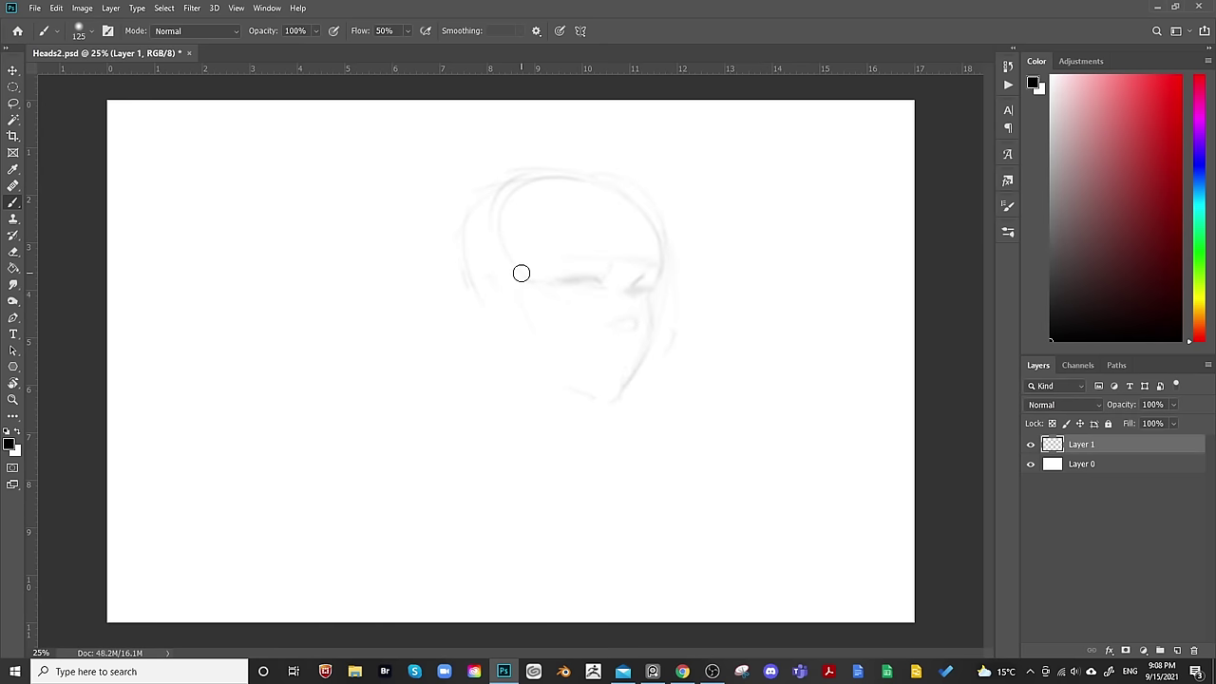
key("ctrl+z")
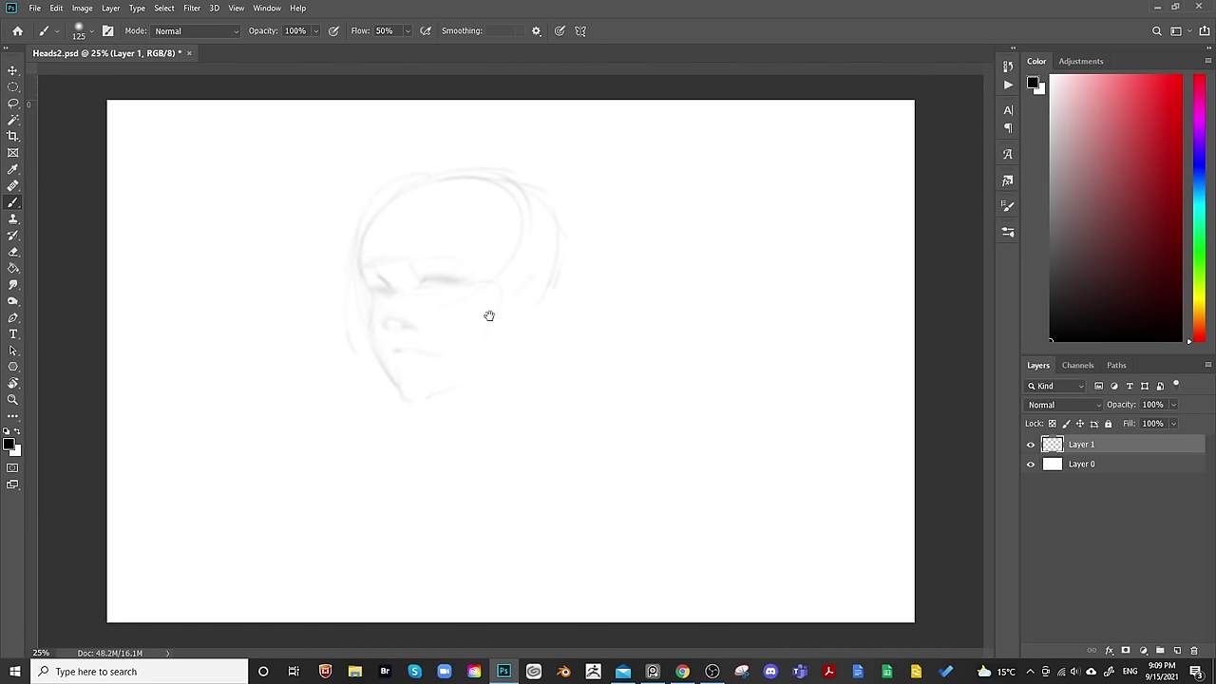
key("shift+h")
key("shift+h")
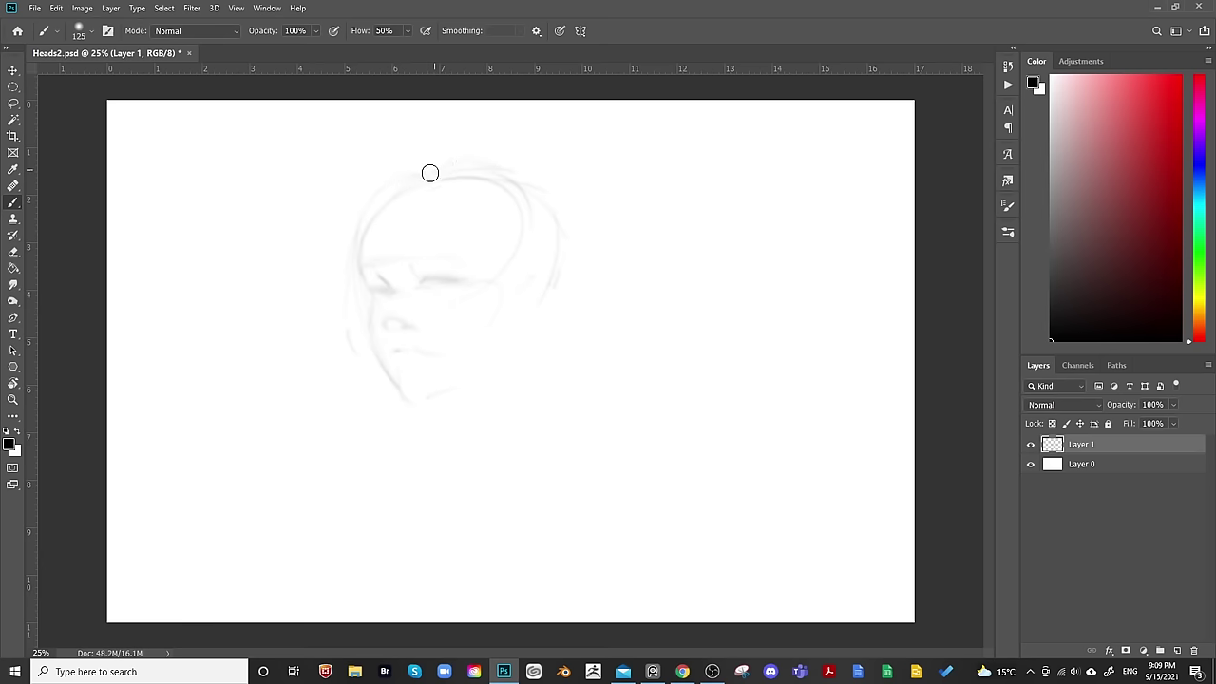
Set the Eraser's flow to 25% and its size to 200, and fade the construction line inside the skull.
key("e")
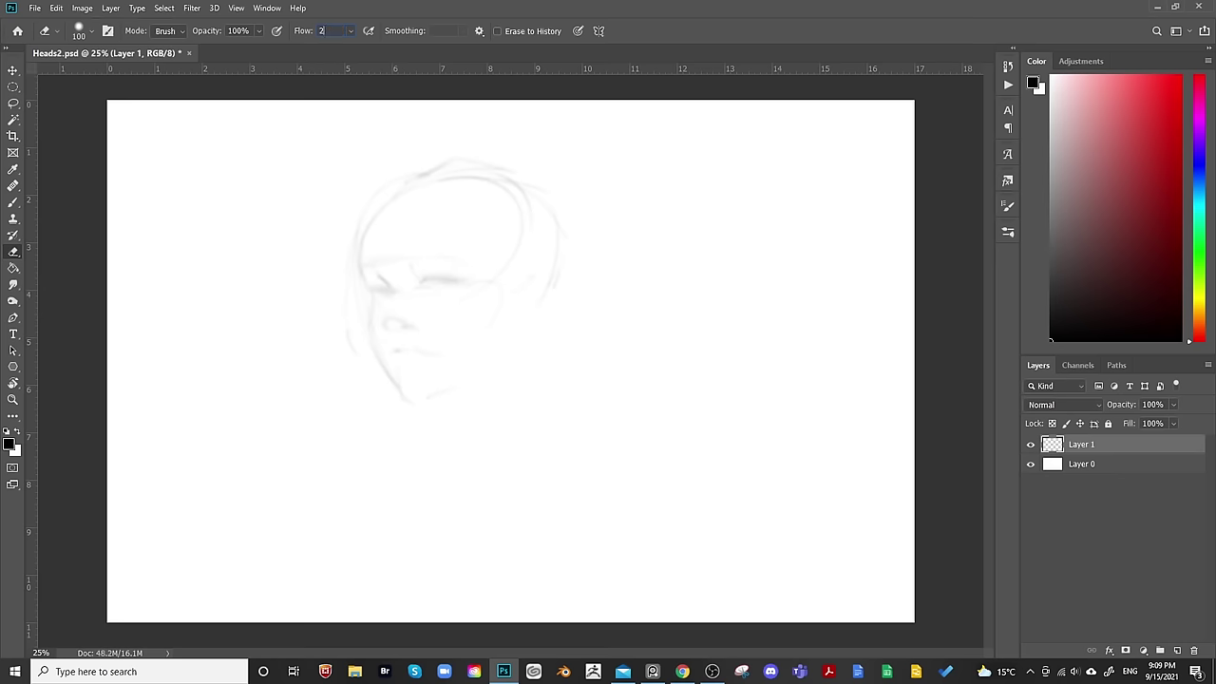
type("25")
key("bracketright")
key("bracketright")
key("bracketright")
key("bracketright")
key("bracketright")
key("bracketright")
right_click(505, 201)
key("bracketleft")
key("bracketleft")
Brush in the hair behind the head and the neck and shoulder lines, and check the proportions in a mirrored view.
key("b")
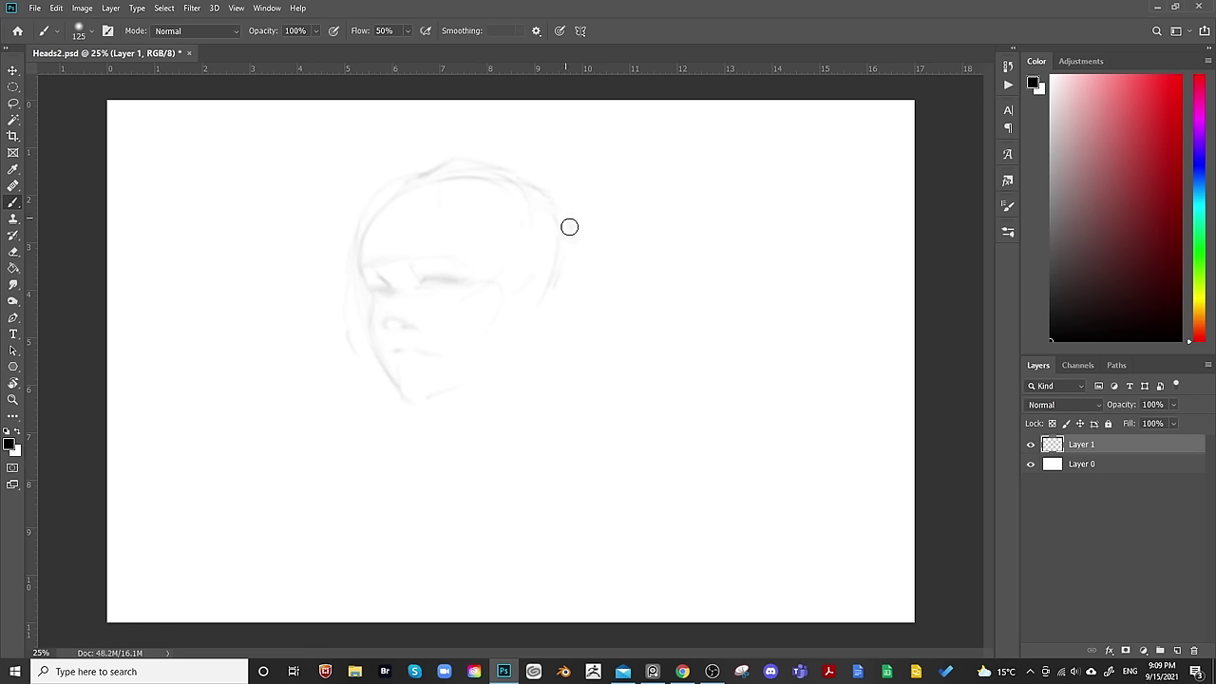
mouse_move(569, 223)
left_mouse_down()
mouse_move(591, 307)
mouse_move(577, 274)
mouse_move(587, 303)
mouse_move(567, 369)
left_mouse_up()
left_click_drag(526, 418, 479, 470)
key("ctrl+shift+h")
key("ctrl+shift+h")
scroll(484, 342, "up", 3)
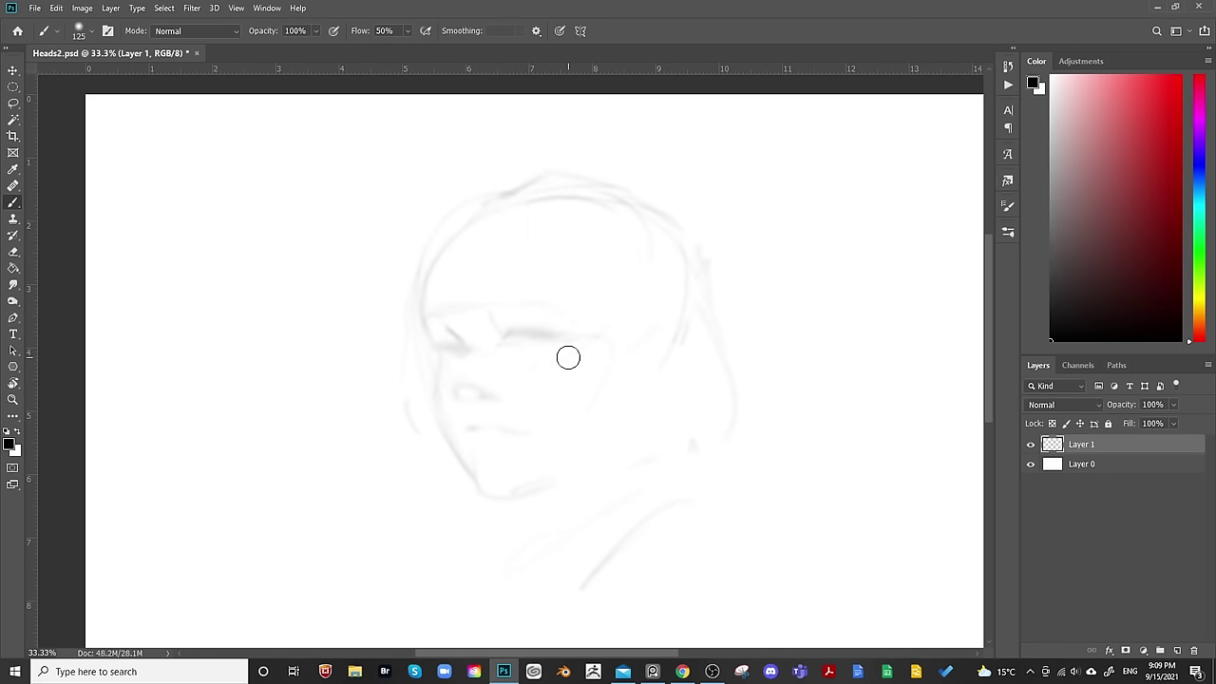
Paint the nearer eyebrow as a soft arch above the eye, adjusting the brush size between strokes.
key("bracketleft")
key("bracketleft")
key("bracketright")
key("bracketright")
left_click_drag(476, 307, 513, 292)
key("bracketright")
key("bracketright")
key("bracketright")
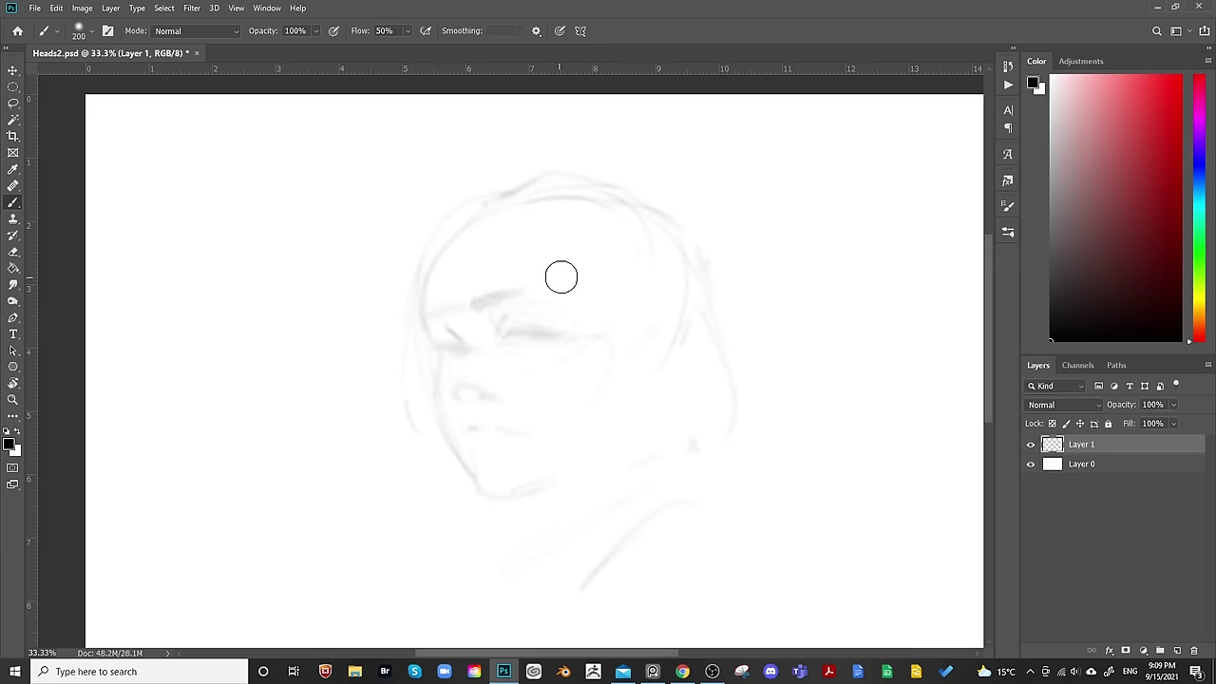
key("bracketleft")
key("bracketleft")
key("bracketleft")
key("bracketleft")
left_click_drag(503, 300, 556, 293)
Paint the far eyebrow at the edge of the face and shade the far eye socket beneath it.
key("bracketright")
key("bracketright")
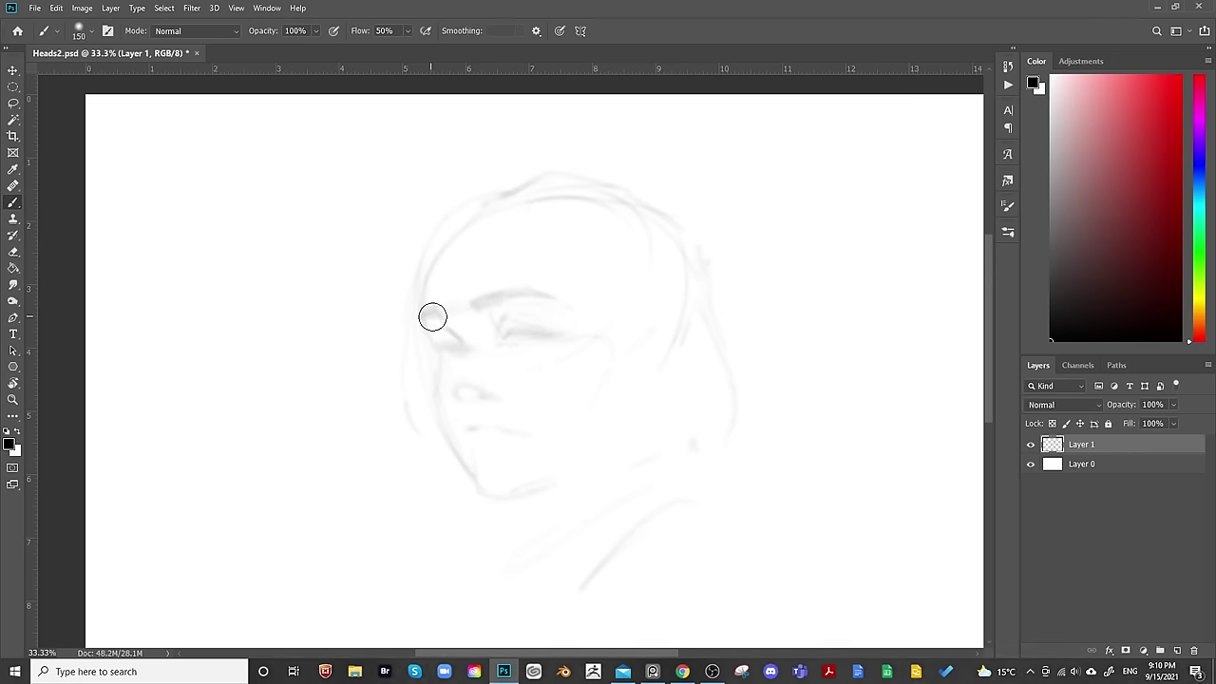
key("bracketleft")
key("bracketleft")
key("bracketleft")
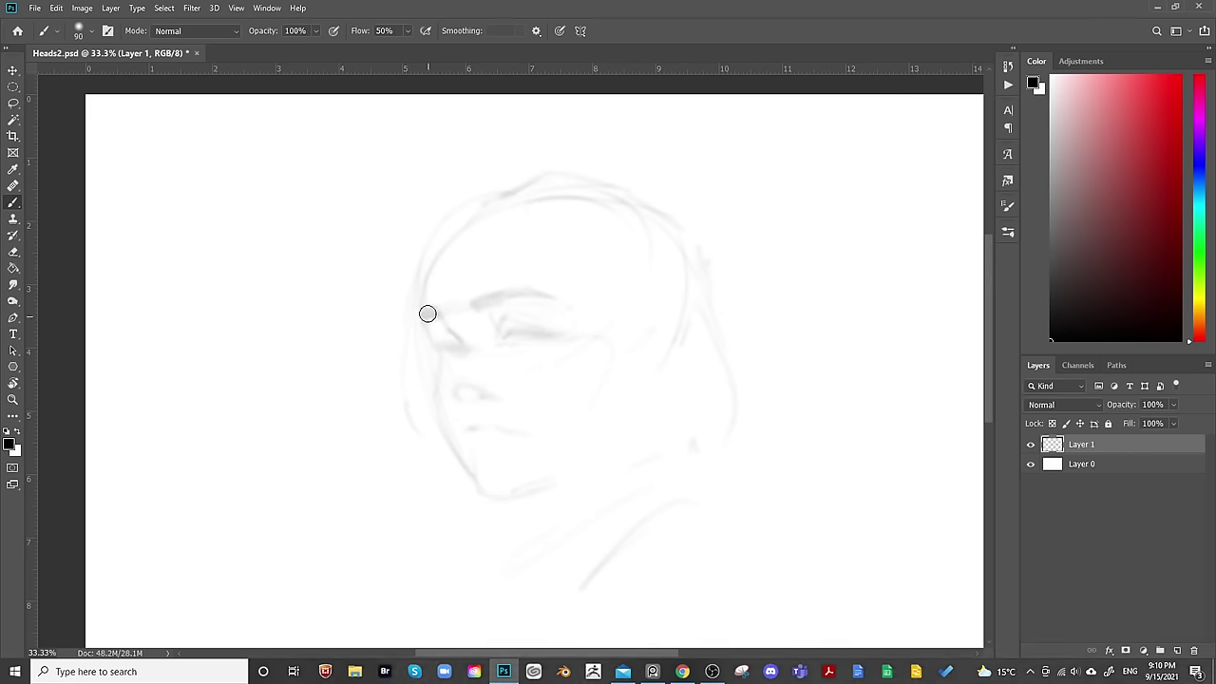
key("bracketright")
key("bracketright")
key("bracketright")
key("bracketright")
key("bracketright")
left_click_drag(441, 329, 443, 317)
key("bracketleft")
key("bracketleft")
key("bracketleft")
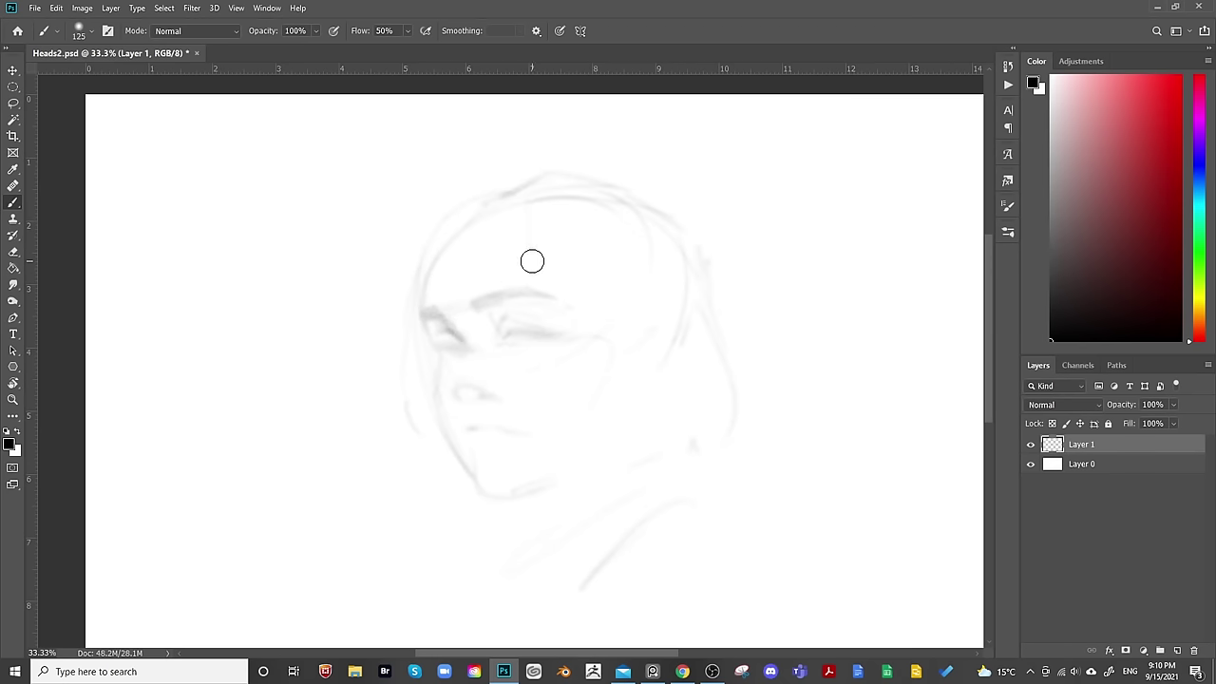
Shade the lower lid and outer corner of the nearer eye, varying the brush size.
key("bracketright")
key("bracketleft")
key("bracketleft")
key("bracketleft")
key("bracketleft")
key("bracketleft")
key("bracketright")
key("bracketright")
key("bracketright")
key("bracketright")
mouse_move(531, 355)
left_mouse_down()
mouse_move(554, 337)
mouse_move(538, 353)
left_mouse_up()
key("bracketleft")
key("bracketleft")
key("bracketleft")
key("bracketleft")
key("bracketleft")
key("e")
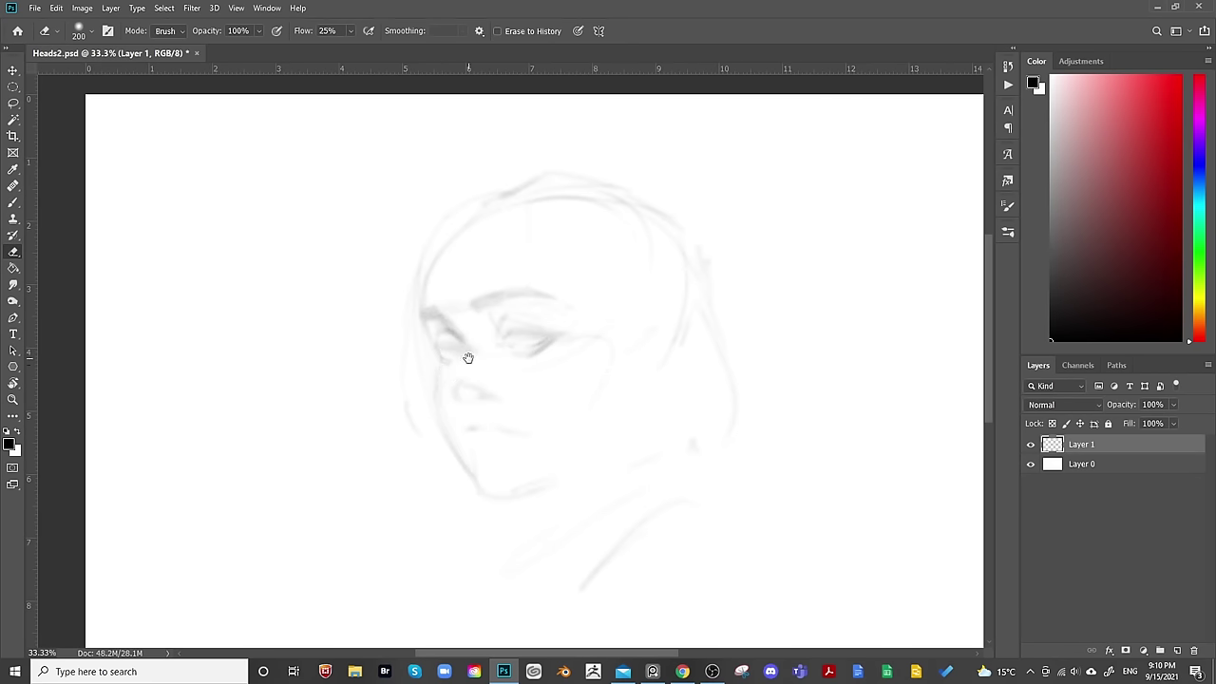
key("b")
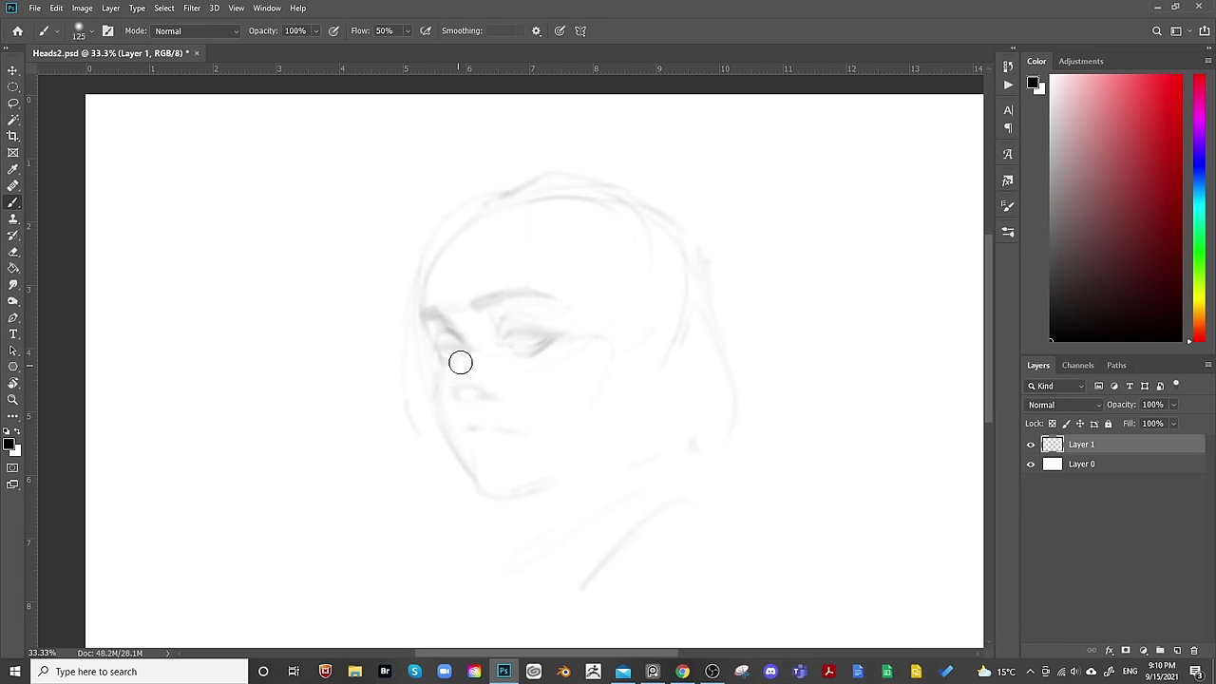
Refine the lids of the far eye with a smaller brush.
key("bracketleft")
key("bracketleft")
left_click_drag(710, 282, 731, 282)
left_click_drag(878, 259, 695, 337)
key("bracketleft")
key("bracketleft")
key("bracketleft")
key("bracketleft")
Darken the iris and upper lid of the nearer eye, adjusting the brush size.
key("bracketright")
key("bracketright")
key("bracketright")
key("bracketright")
key("bracketright")
key("bracketright")
key("bracketright")
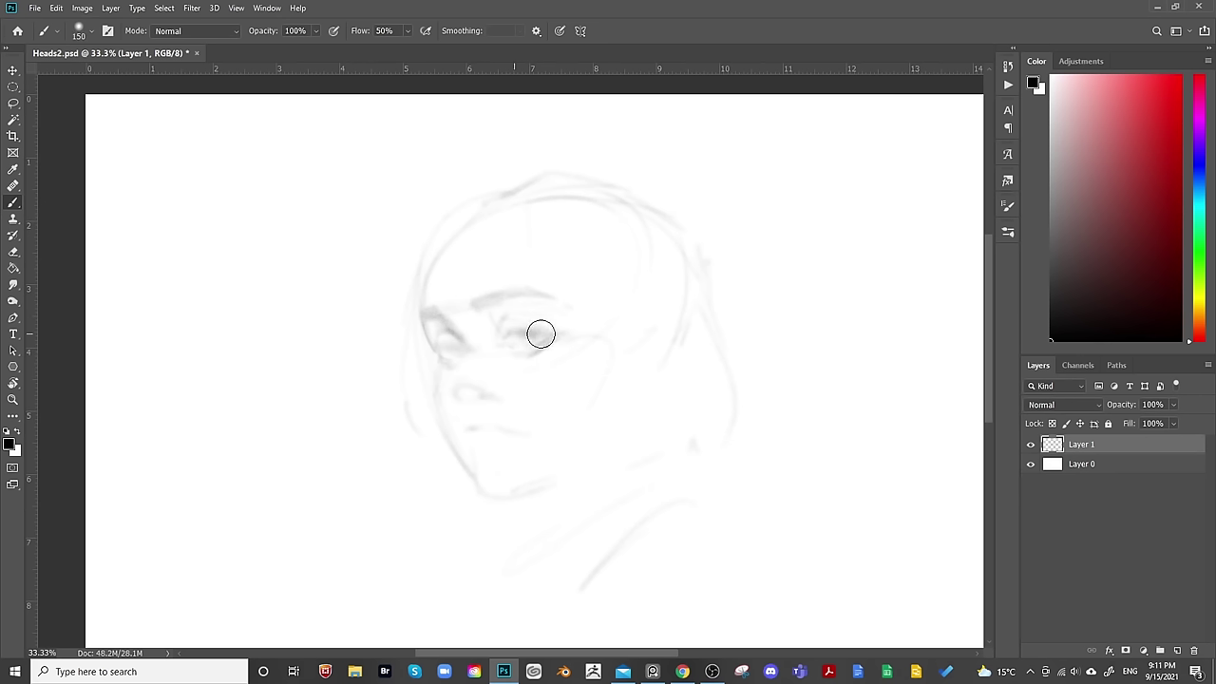
key("bracketleft")
key("bracketleft")
key("bracketleft")
key("bracketleft")
key("bracketright")
key("bracketright")
mouse_move(538, 320)
left_mouse_down()
mouse_move(516, 331)
mouse_move(550, 319)
left_mouse_up()
Darken the far eye's lid and iris with a brush of about 70 to 90, and check the face in a mirrored view.
key("bracketleft")
key("bracketleft")
key("bracketleft")
key("bracketleft")
key("bracketright")
left_click_drag(447, 341, 467, 345)
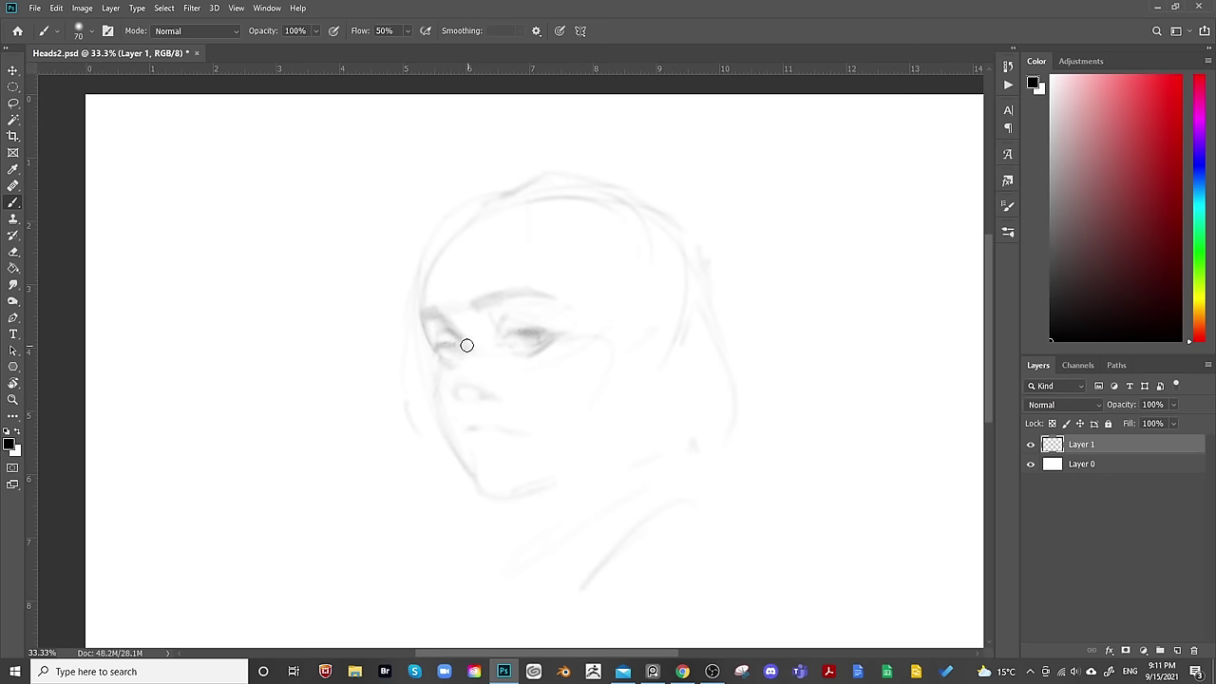
key("bracketright")
key("bracketright")
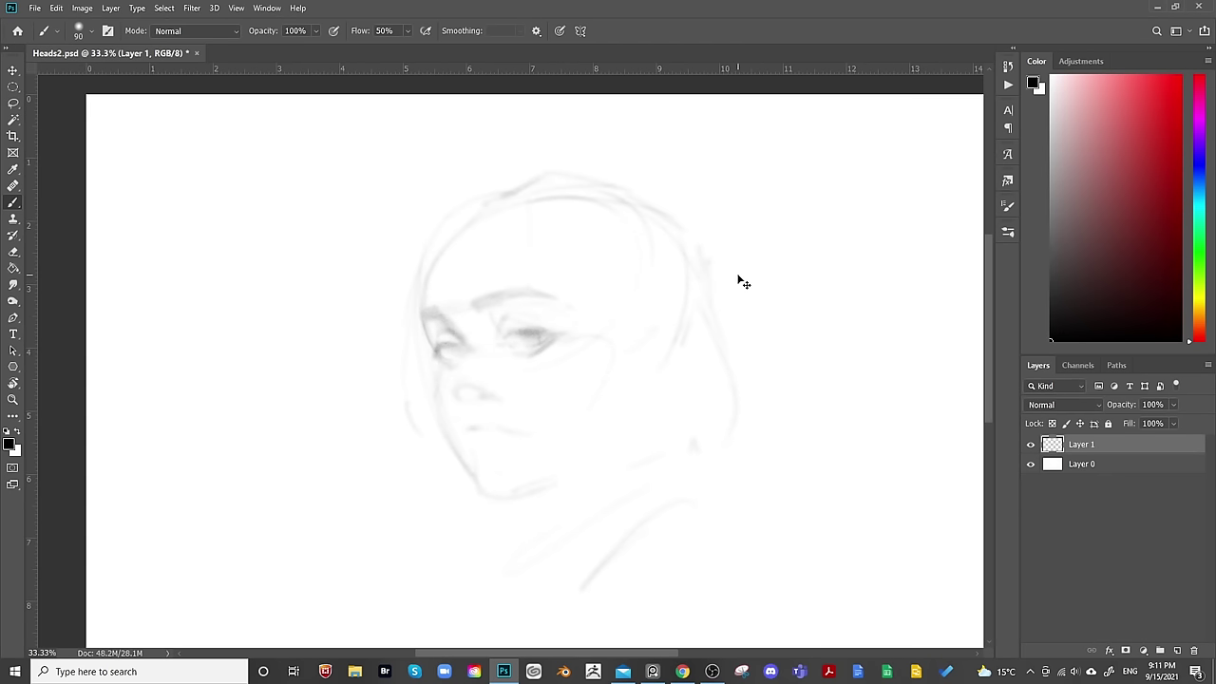
key("ctrl+shift+h")
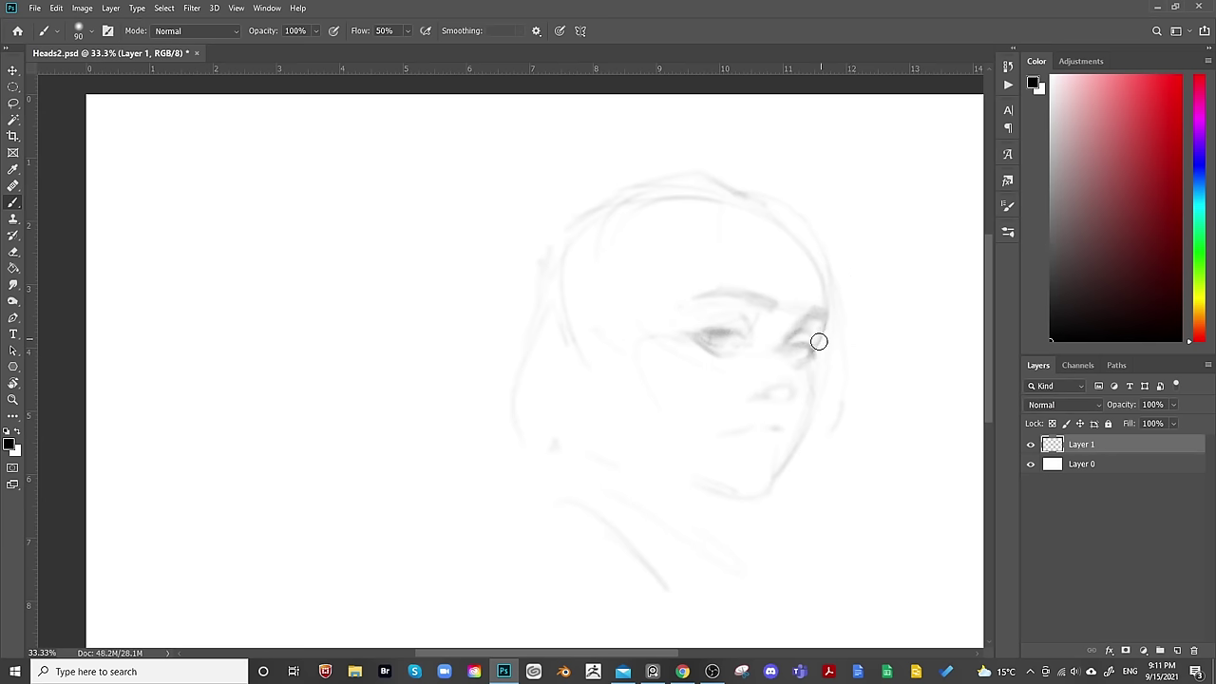
key("ctrl+shift+h")
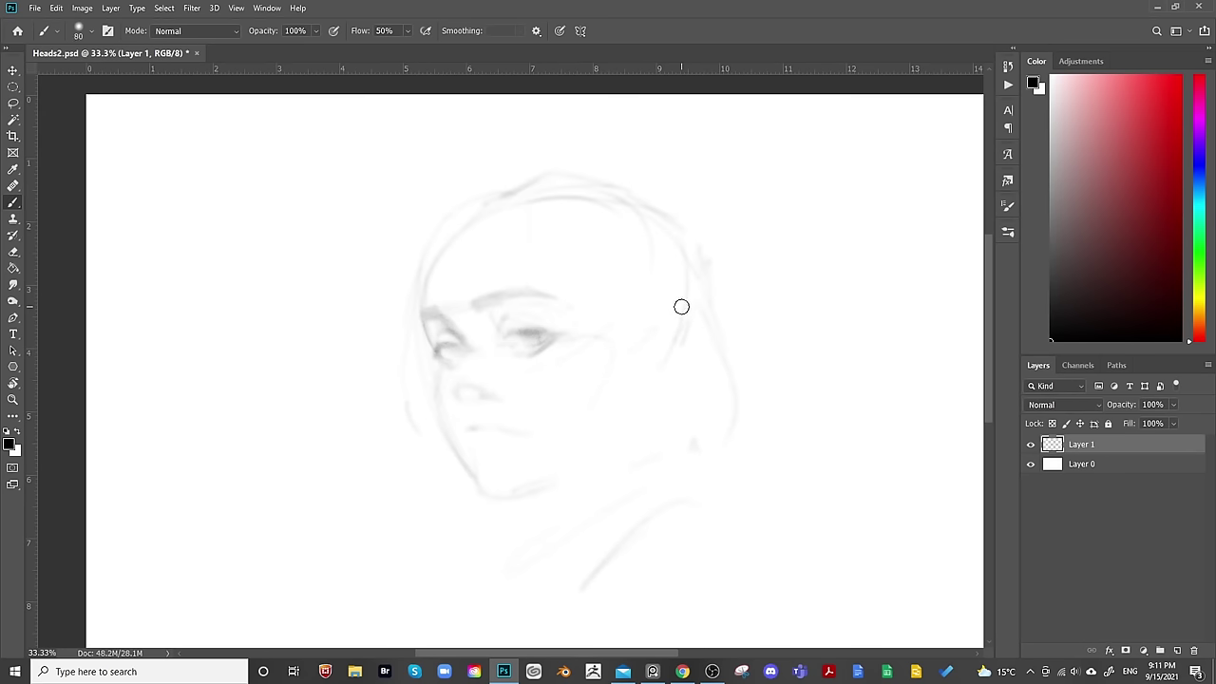
Shade the tip and side plane of the nose with soft strokes, adjusting the brush size.
key("bracketleft")
key("bracketleft")
key("bracketleft")
key("bracketright")
key("bracketright")
key("bracketright")
key("bracketright")
key("bracketright")
key("bracketright")
key("bracketright")
left_click_drag(467, 375, 494, 386)
Darken the underside of the nose along the nostrils with a smaller brush.
key("bracketleft")
key("bracketleft")
key("bracketleft")
key("bracketleft")
key("bracketleft")
key("bracketleft")
key("bracketleft")
key("bracketright")
key("bracketright")
mouse_move(467, 396)
left_mouse_down()
mouse_move(503, 380)
mouse_move(500, 400)
mouse_move(488, 386)
mouse_move(493, 404)
left_mouse_up()
Build up the wing of the nearer nostril, varying the brush size and finishing at about 60.
key("bracketright")
key("bracketright")
key("bracketleft")
key("bracketleft")
key("bracketright")
key("bracketright")
key("bracketright")
key("bracketright")
key("bracketright")
key("bracketright")
key("bracketright")
key("bracketleft")
key("bracketleft")
key("bracketleft")
key("bracketleft")
key("bracketleft")
key("bracketleft")
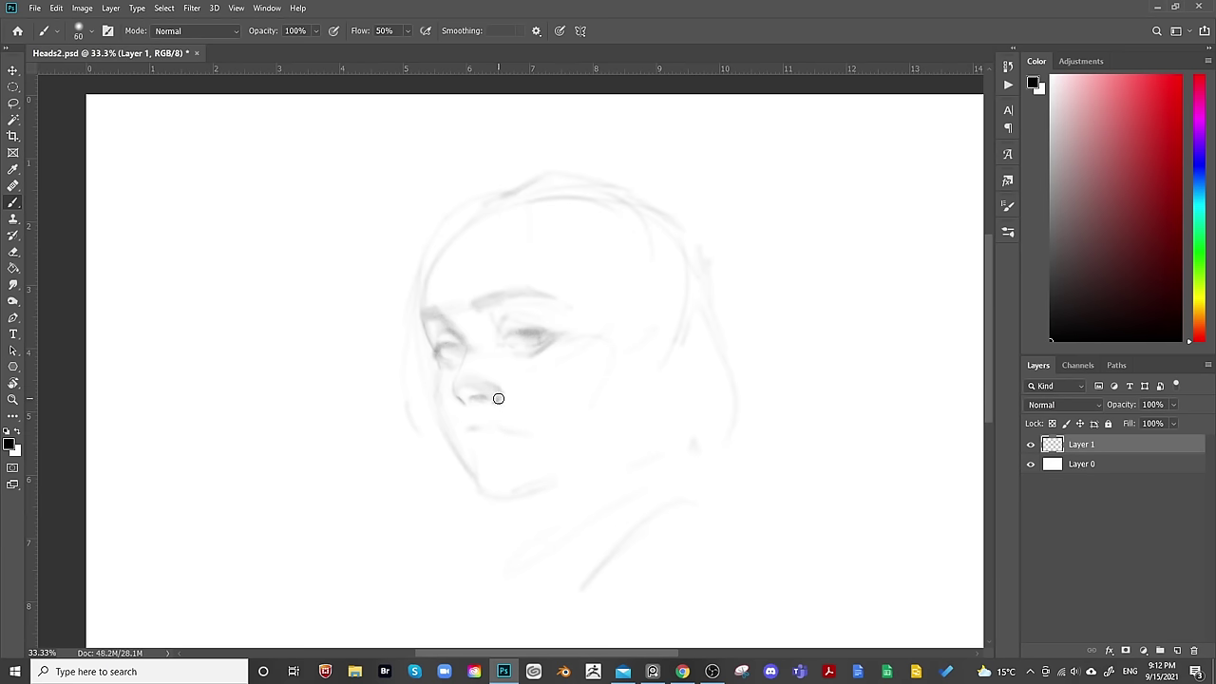
Clean up the edge of the nearer nostril with the Eraser at size 45, and check the face in a mirrored view.
key("e")
key("bracketleft")
key("bracketleft")
key("bracketleft")
key("bracketleft")
key("bracketleft")
key("bracketleft")
key("bracketleft")
key("bracketleft")
key("bracketleft")
key("bracketleft")
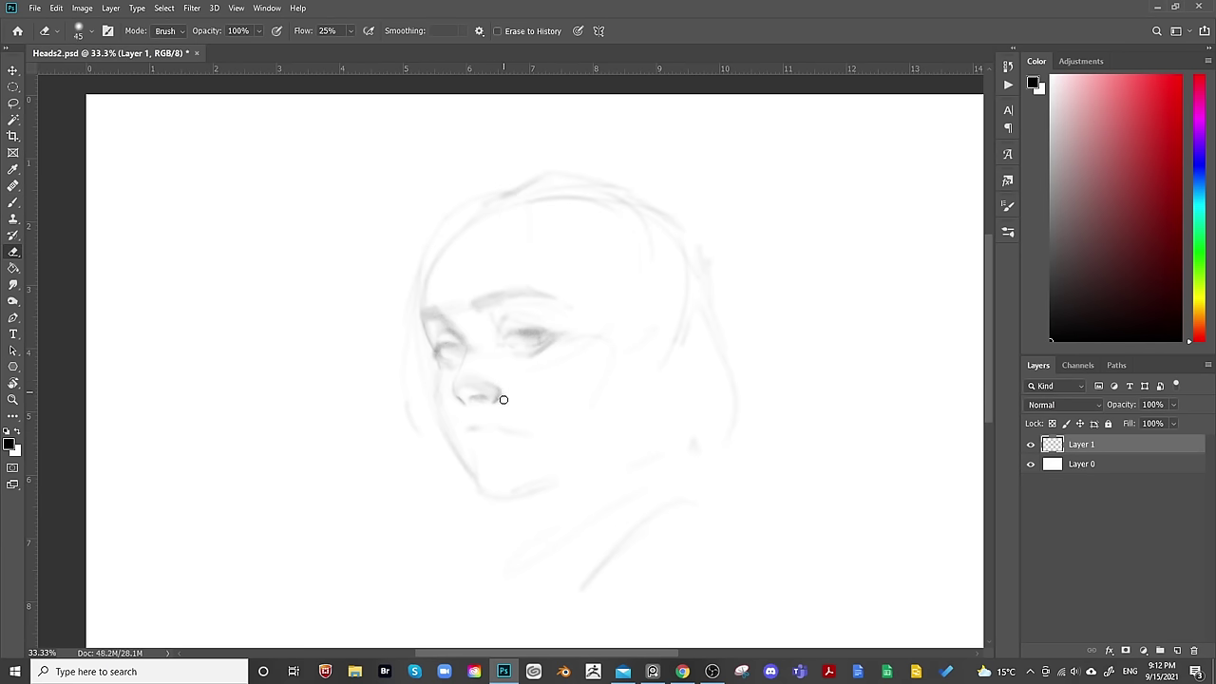
key("h")
key("h")
key("b")
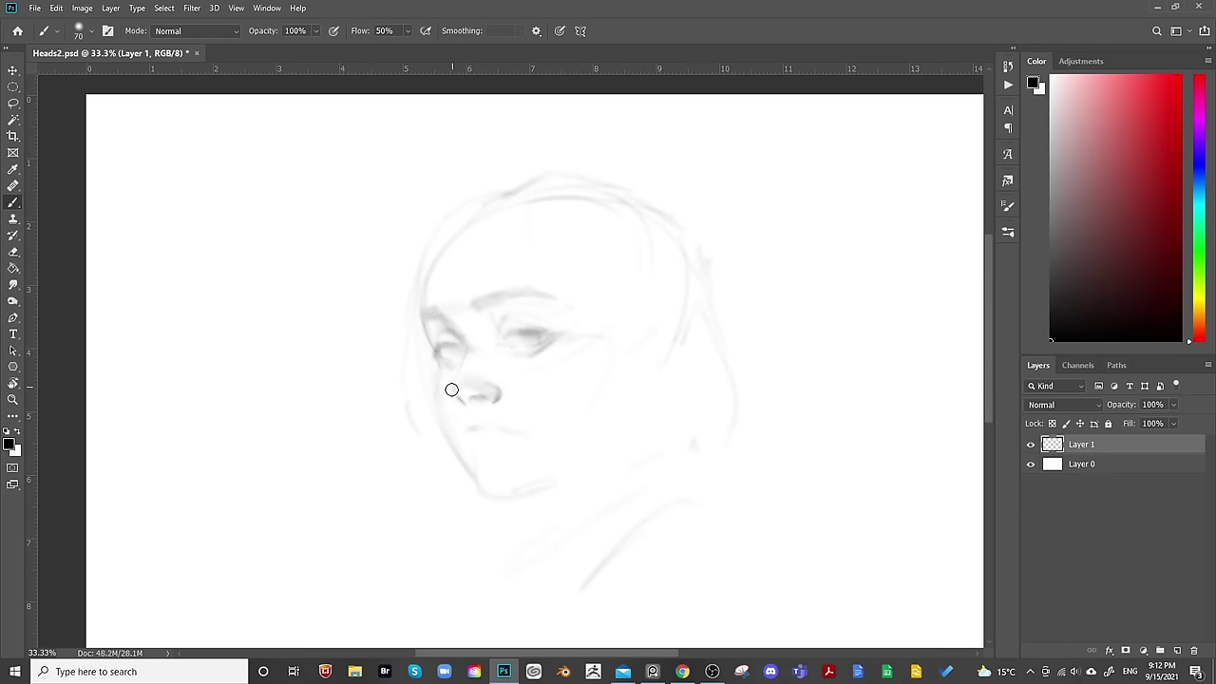
Define the far nostril with a smaller brush, refine it with the Eraser at size 45, and check the mirrored view.
key("bracketleft")
key("bracketleft")
key("bracketleft")
key("e")
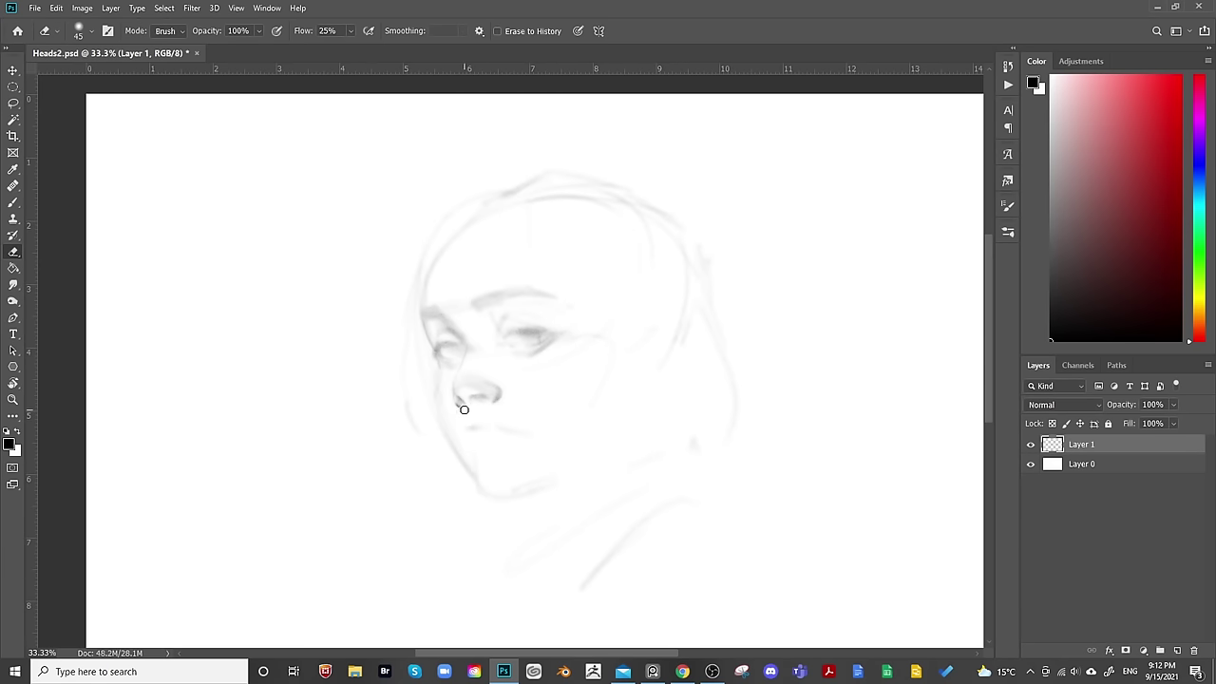
key("h")
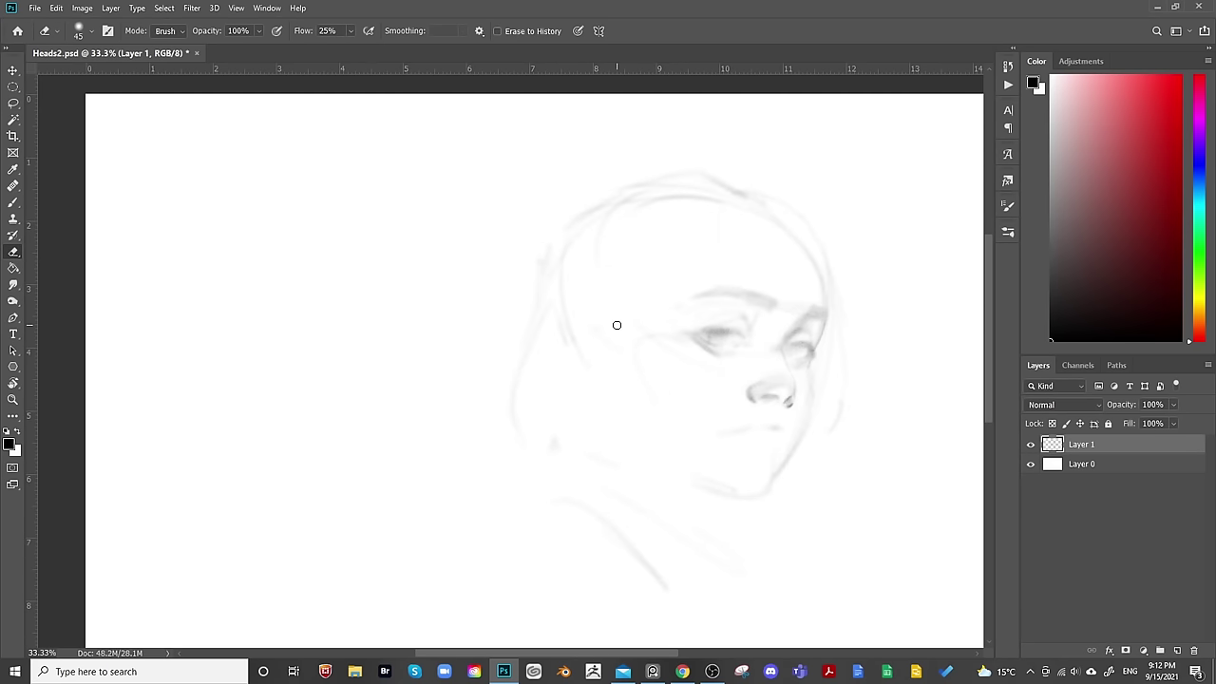
key("h")
Darken and sharpen the nearer eyebrow along its arch with the Brush, adjusting its size.
key("b")
key("bracketright")
key("bracketright")
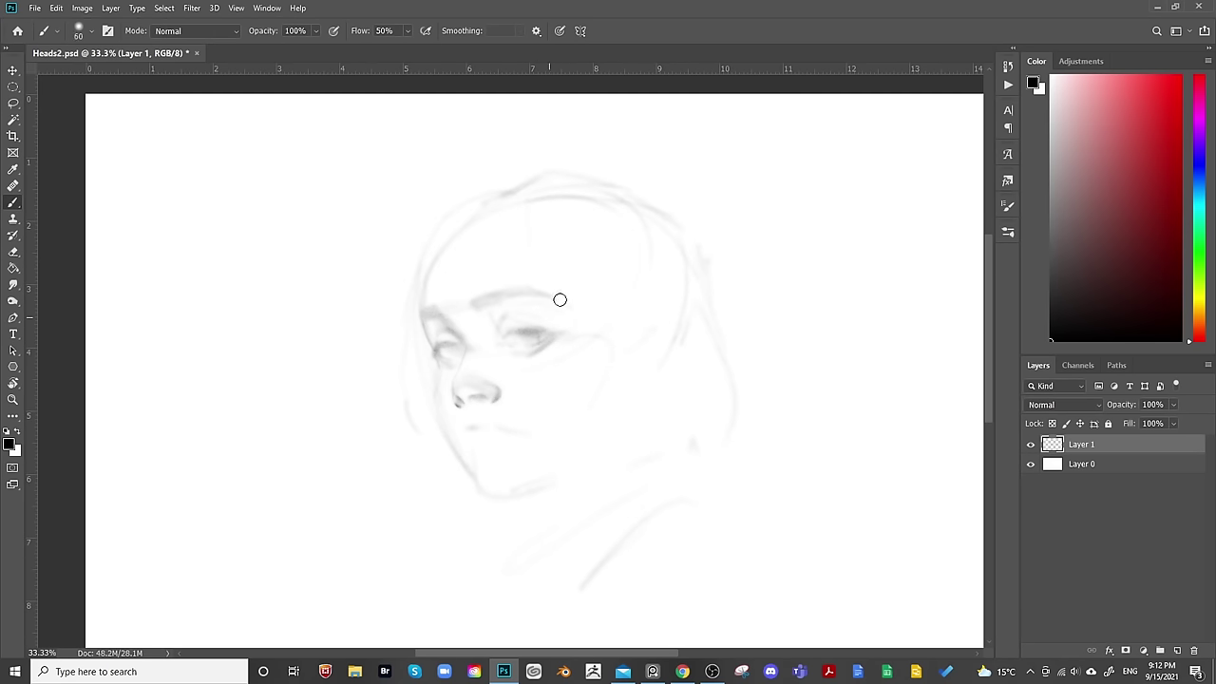
key("bracketleft")
key("bracketleft")
key("bracketright")
key("bracketright")
key("bracketright")
key("bracketright")
left_click_drag(475, 301, 551, 282)
key("bracketleft")
key("bracketleft")
key("bracketleft")
key("bracketleft")
Shade the socket between the nearer eyebrow and the eye's outer corner with a soft brush of 150 to 200.
key("bracketright")
key("bracketright")
key("bracketright")
key("bracketright")
key("bracketright")
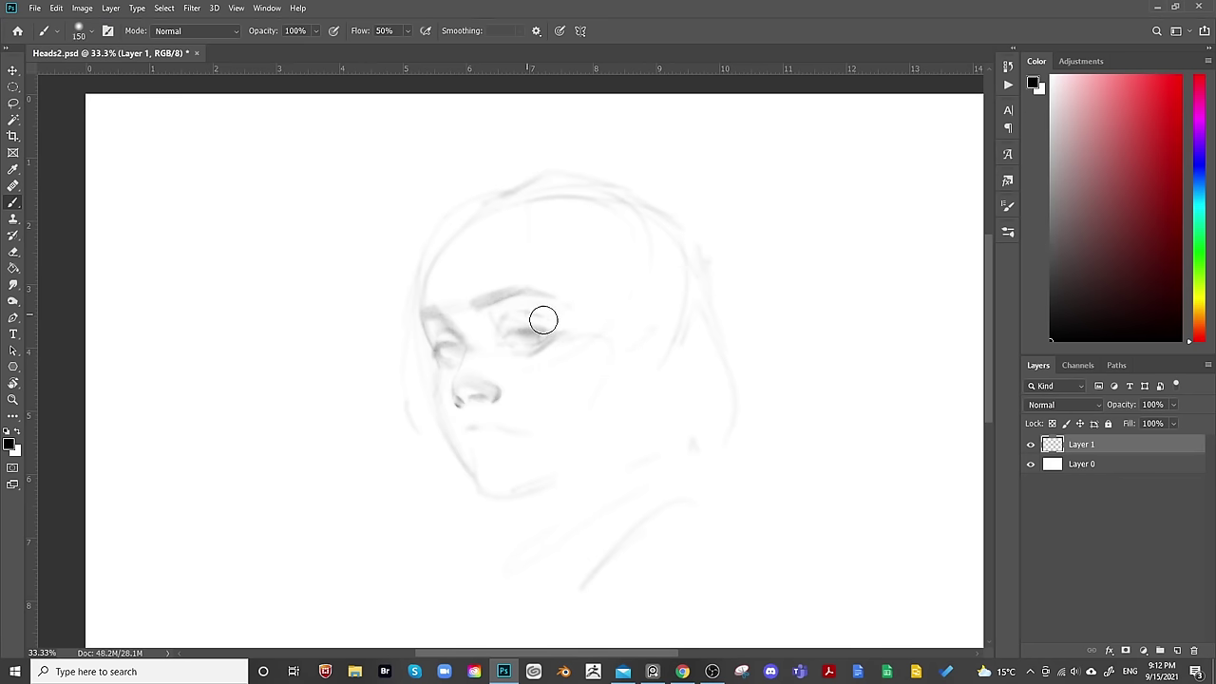
key("bracketright")
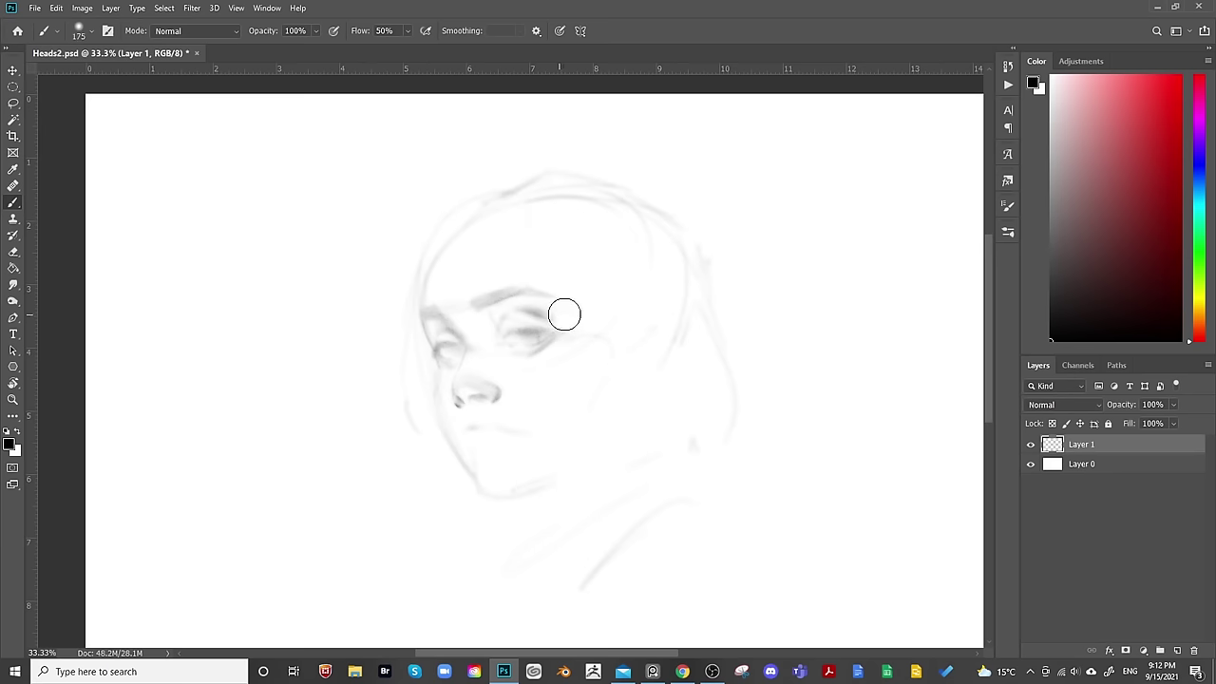
key("bracketright")
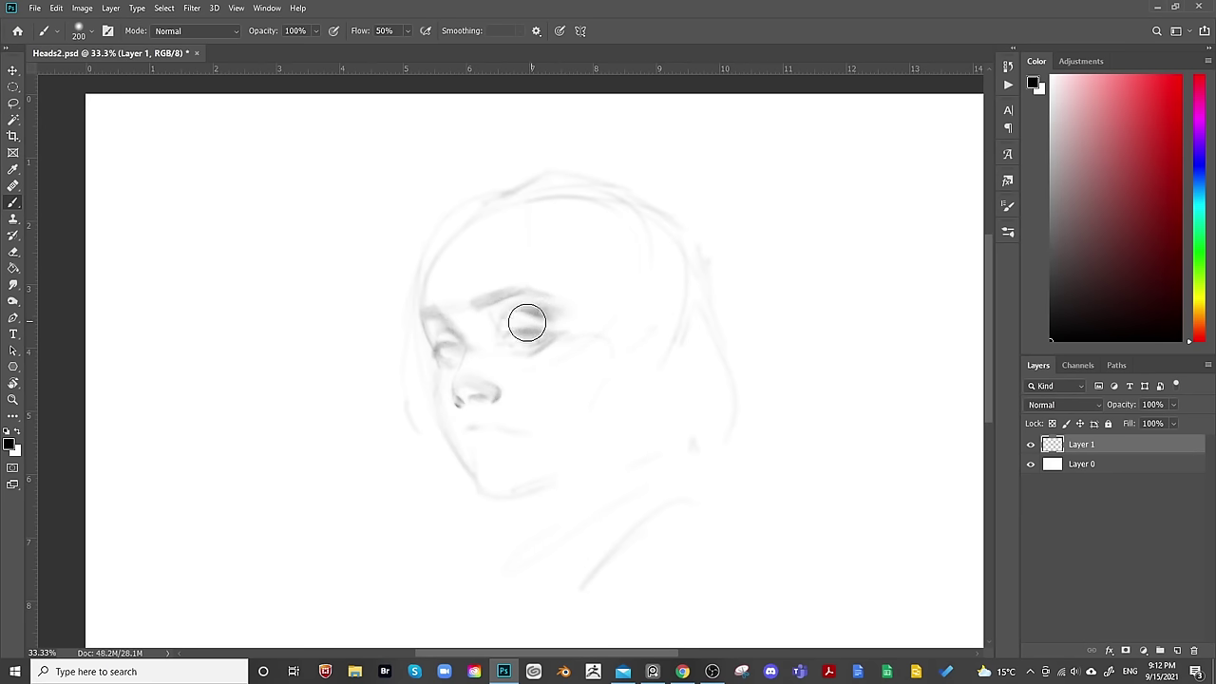
left_click_drag(527, 322, 554, 329)
key("bracketleft")
key("bracketleft")
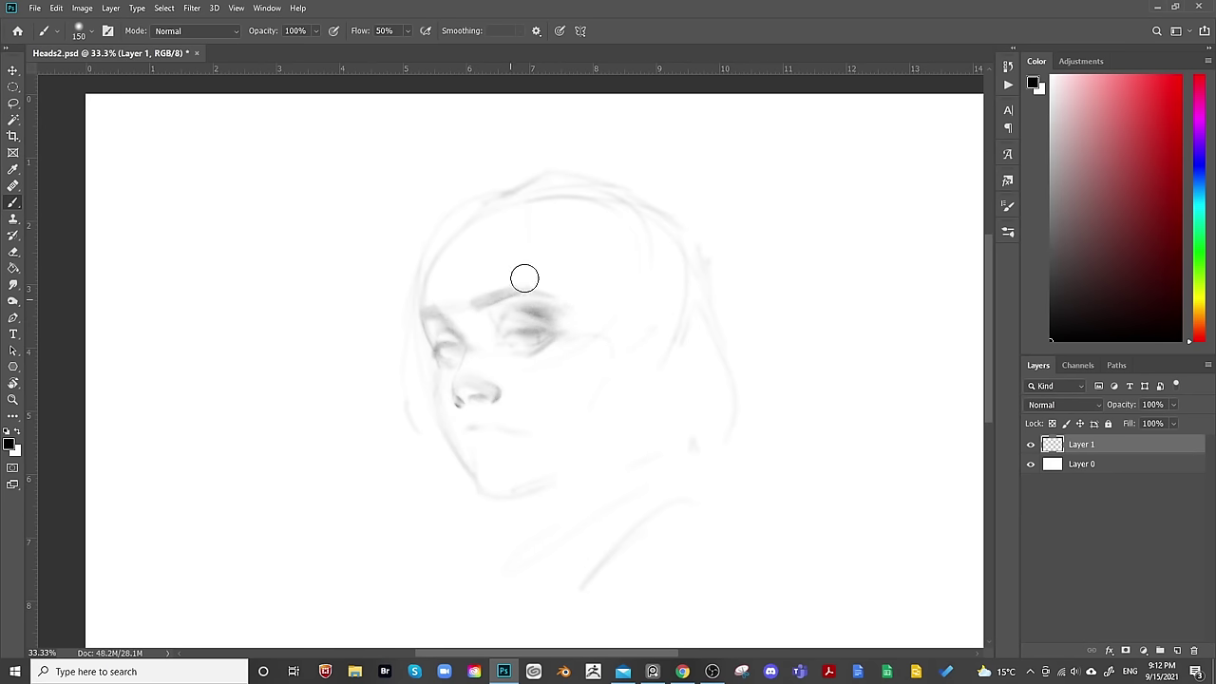
Shade the inner socket beside the nose bridge under the nearer eyebrow, enlarging the brush up to 300.
key("bracketleft")
key("bracketleft")
key("bracketright")
key("bracketright")
key("bracketright")
key("bracketright")
key("bracketright")
key("bracketright")
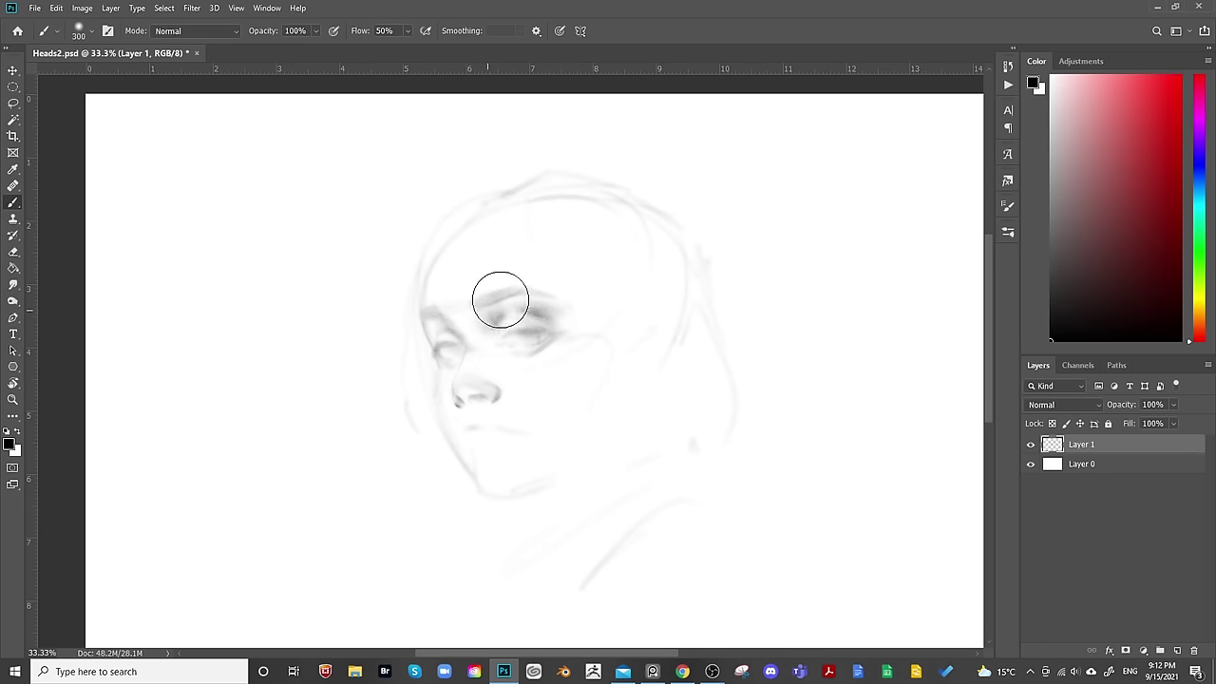
Soften the shading around the nearer eye with the Eraser enlarged to 250, and check the face in a mirrored view.
key("e")
key("bracketright")
key("bracketright")
key("bracketright")
key("bracketright")
key("bracketright")
key("bracketright")
key("bracketright")
key("bracketright")
key("bracketright")
key("bracketright")
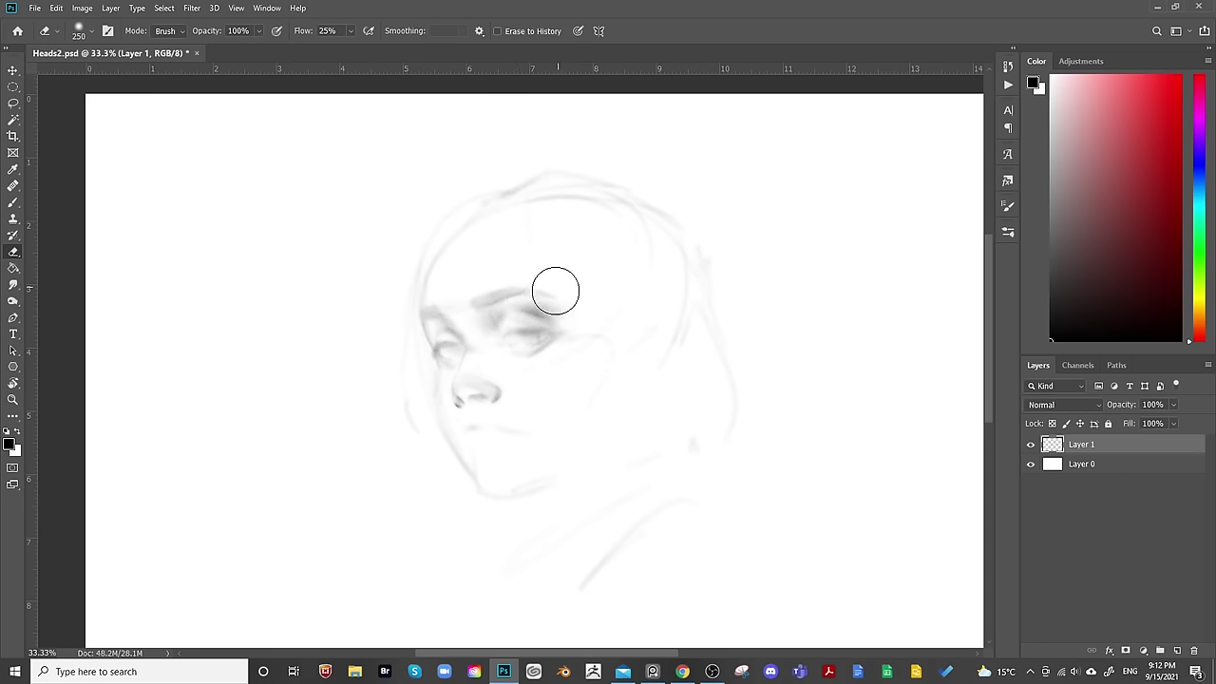
key("ctrl+shift+h")
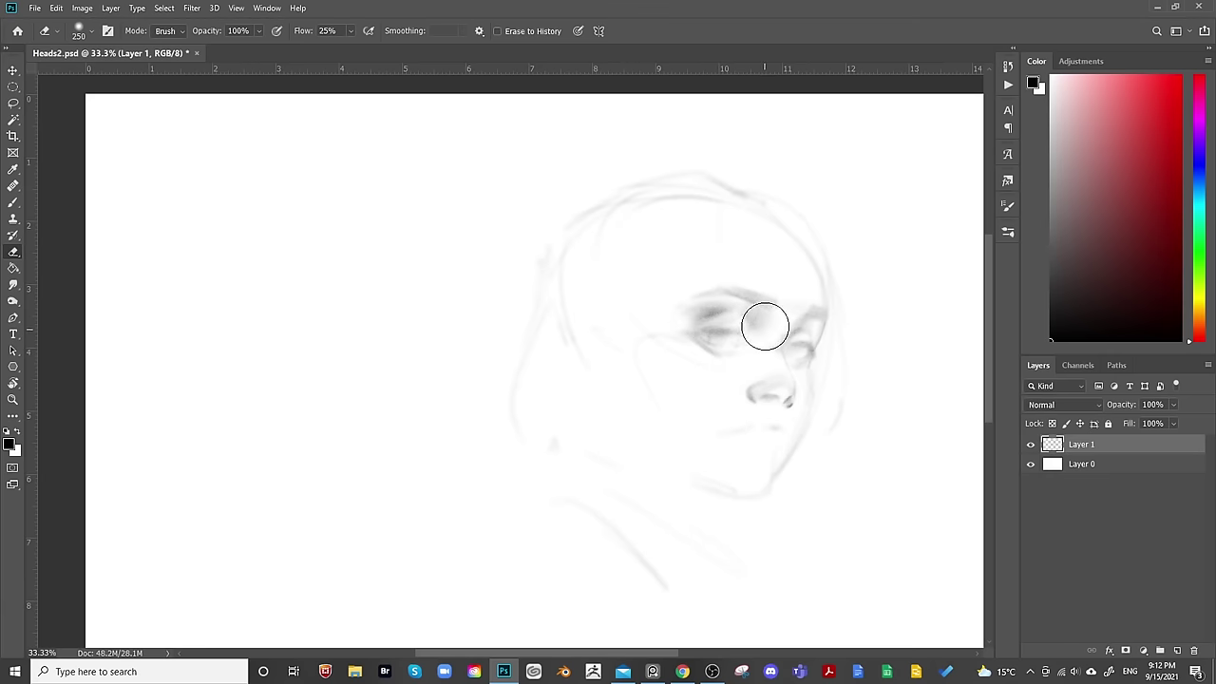
key("ctrl+shift+h")
Deepen the socket shadow above the nearer eye with the Brush, reducing its size from 250 to about 90.
key("b")
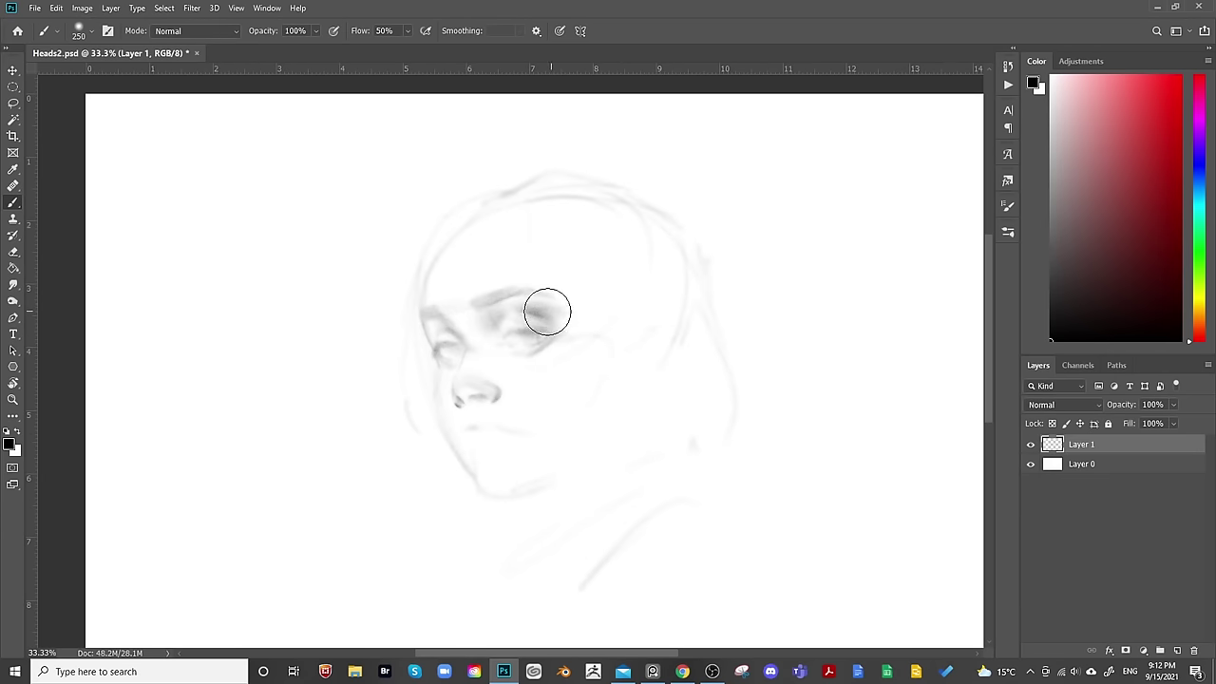
key("bracketright")
key("bracketleft")
key("bracketleft")
key("bracketleft")
key("bracketleft")
key("bracketleft")
key("bracketleft")
key("bracketleft")
key("bracketleft")
key("bracketleft")
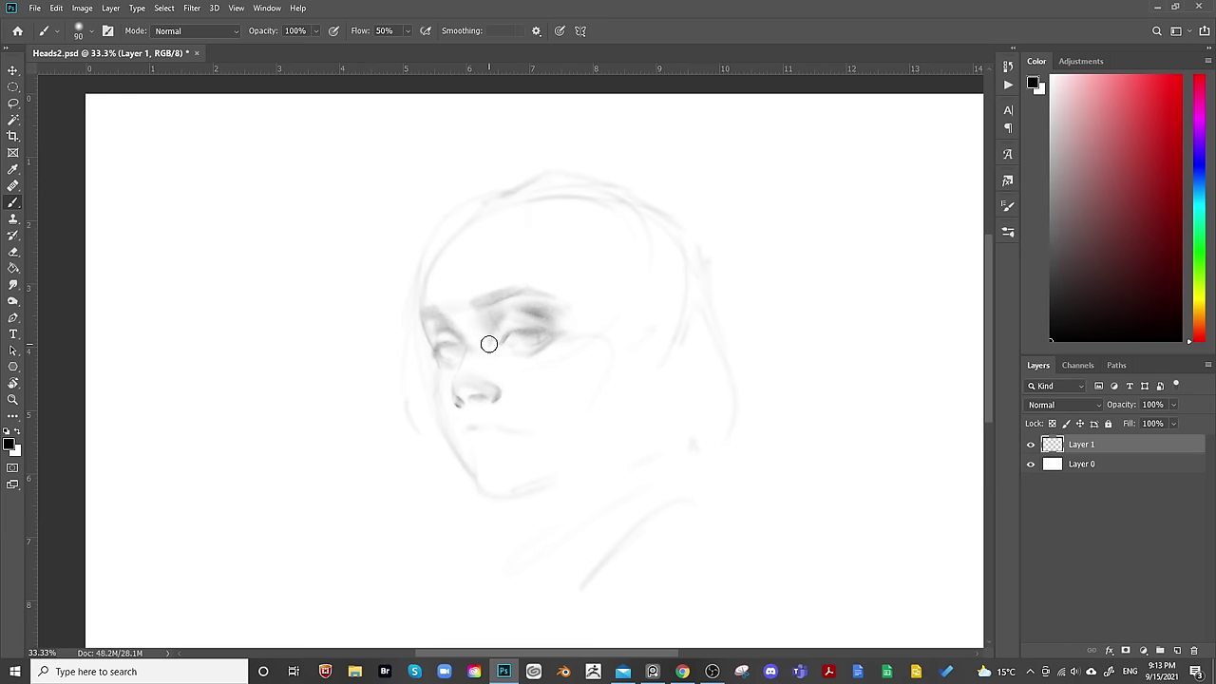
Blend the shading from the nearer eye's inner corner into the nose bridge, varying the brush size.
key("bracketright")
key("bracketright")
key("bracketright")
key("bracketright")
key("bracketright")
key("bracketleft")
key("bracketleft")
key("bracketleft")
key("bracketleft")
key("bracketleft")
Shade the upper lip across its width with a soft brush of about 150.
key("bracketright")
key("bracketright")
key("bracketright")
key("bracketright")
key("bracketright")
key("bracketright")
key("bracketright")
mouse_move(468, 419)
left_mouse_down()
mouse_move(545, 385)
mouse_move(474, 430)
mouse_move(551, 414)
mouse_move(509, 428)
left_mouse_up()
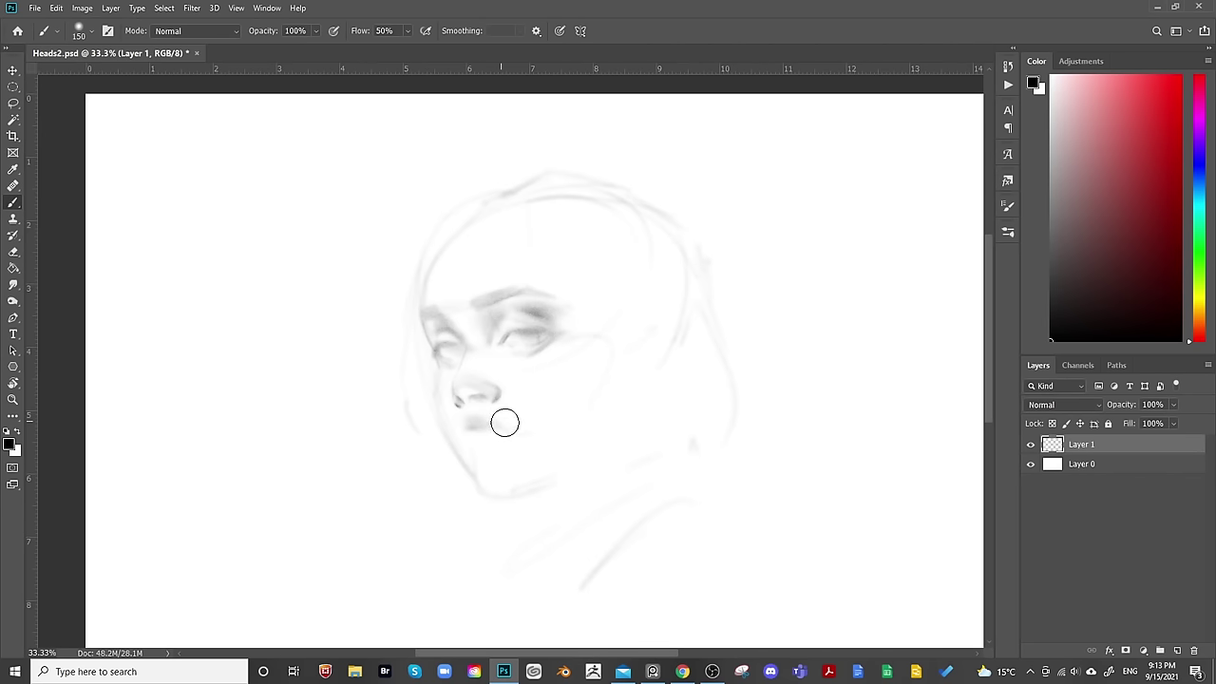
Define the mouth line and both lip corners with a brush of about 60, and check the face in a mirrored view.
key("bracketleft")
key("bracketleft")
key("bracketleft")
key("bracketleft")
key("bracketleft")
left_click_drag(482, 431, 494, 428)
left_click_drag(483, 429, 464, 440)
left_click_drag(463, 436, 460, 445)
key("ctrl+shift+h")
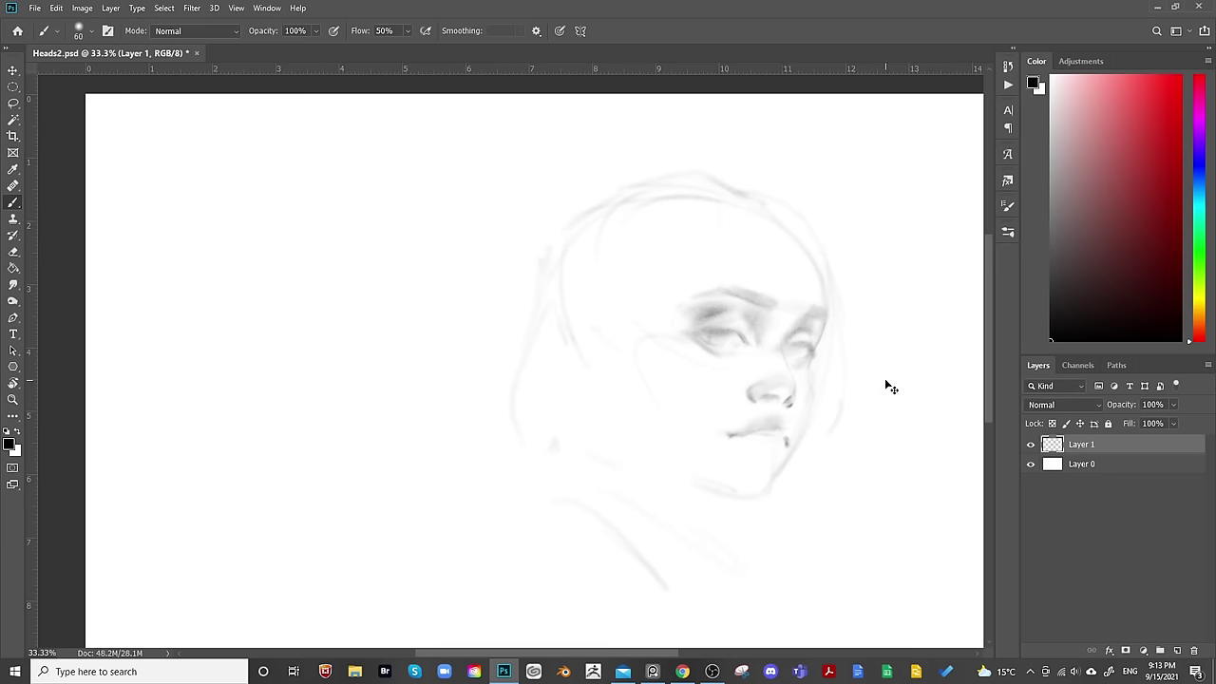
key("ctrl+shift+h")
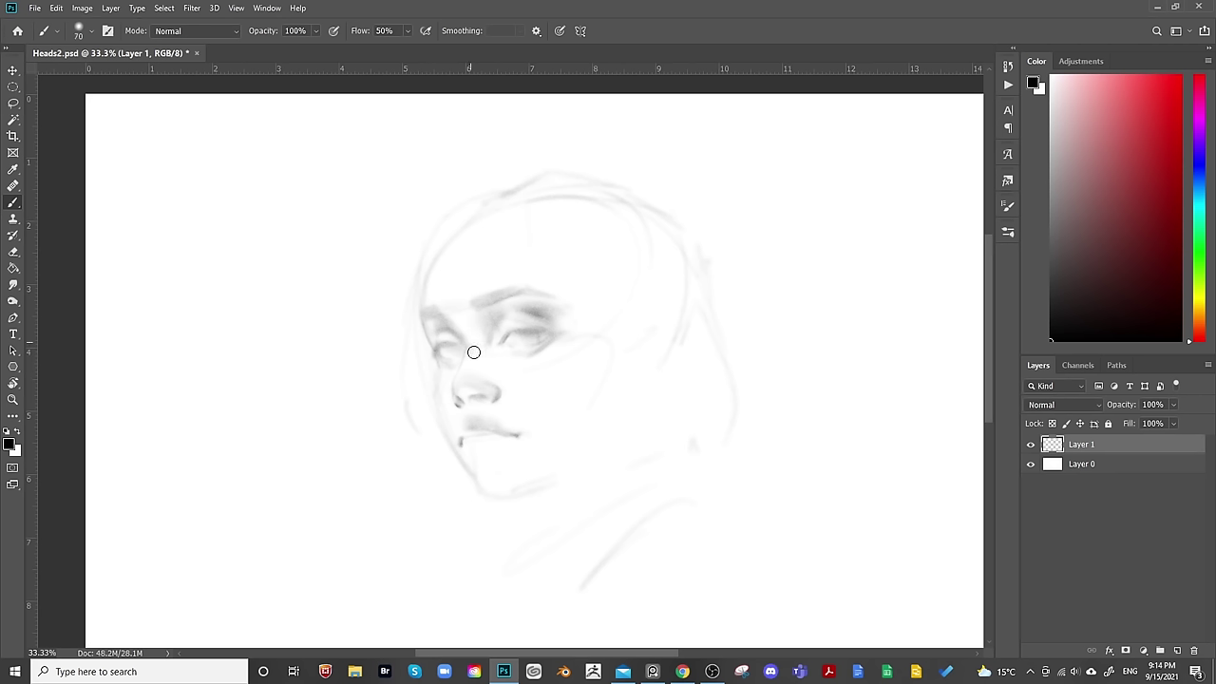
Shade the centre of the upper lip with an enlarged soft brush.
key("bracketright")
key("bracketright")
key("bracketright")
key("bracketright")
mouse_move(472, 421)
left_mouse_down()
mouse_move(459, 440)
mouse_move(465, 421)
left_mouse_up()
Darken the mouth line and the far lip corner, varying the brush from fine sizes up to about 100.
key("bracketleft")
key("bracketleft")
key("bracketleft")
key("bracketleft")
key("bracketleft")
key("bracketleft")
key("bracketleft")
key("bracketright")
key("bracketright")
key("bracketleft")
key("bracketleft")
key("bracketleft")
key("bracketleft")
key("bracketleft")
key("bracketleft")
key("bracketleft")
key("bracketright")
key("bracketright")
key("bracketright")
key("bracketright")
key("bracketright")
key("bracketright")
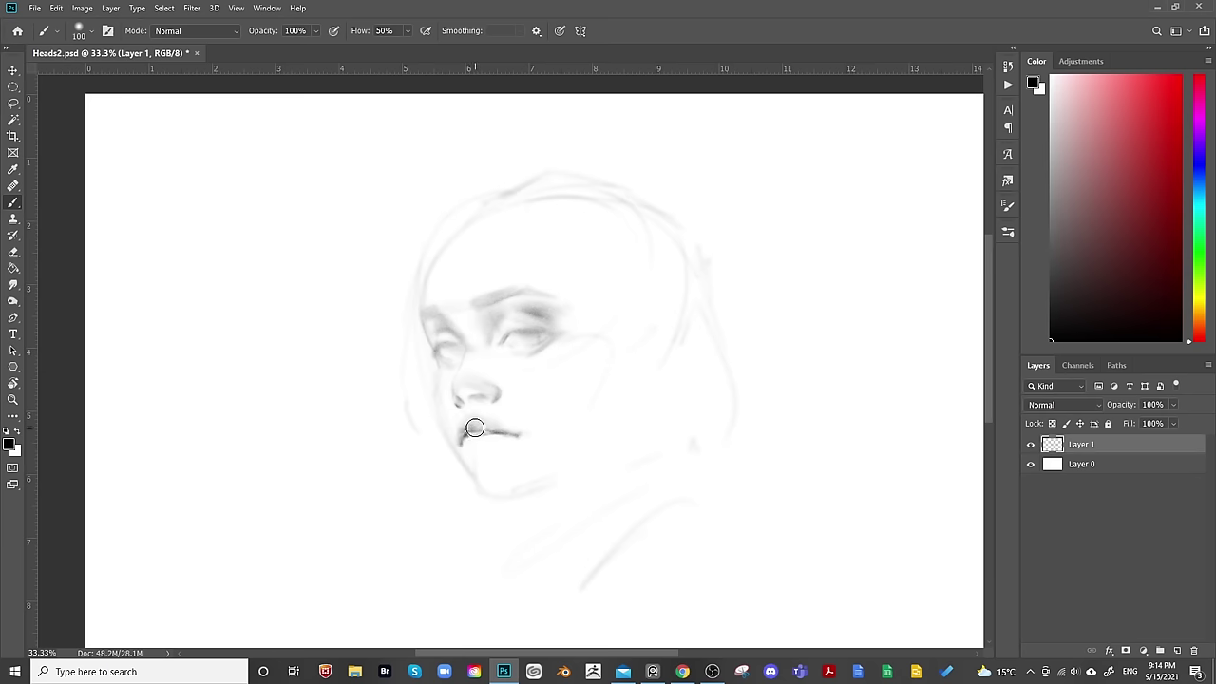
Deepen the upper lip's shading toward both corners with small brush sizes of about 90 and below.
key("bracketleft")
key("bracketleft")
key("bracketleft")
key("bracketleft")
key("bracketleft")
key("bracketleft")
key("bracketright")
key("bracketleft")
key("bracketleft")
key("bracketleft")
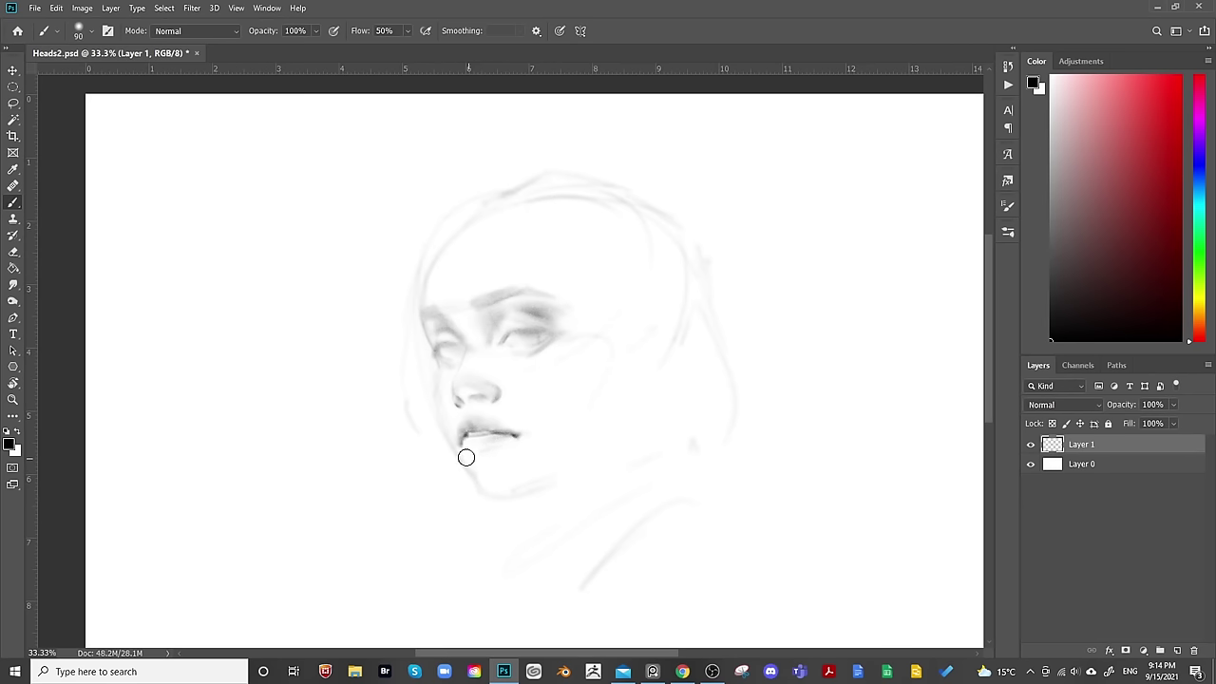
Shade the hollow beneath the lower lip with a large soft brush of about 250.
key("bracketright")
key("bracketright")
key("bracketright")
key("bracketright")
key("bracketright")
key("bracketright")
left_click_drag(501, 447, 480, 465)
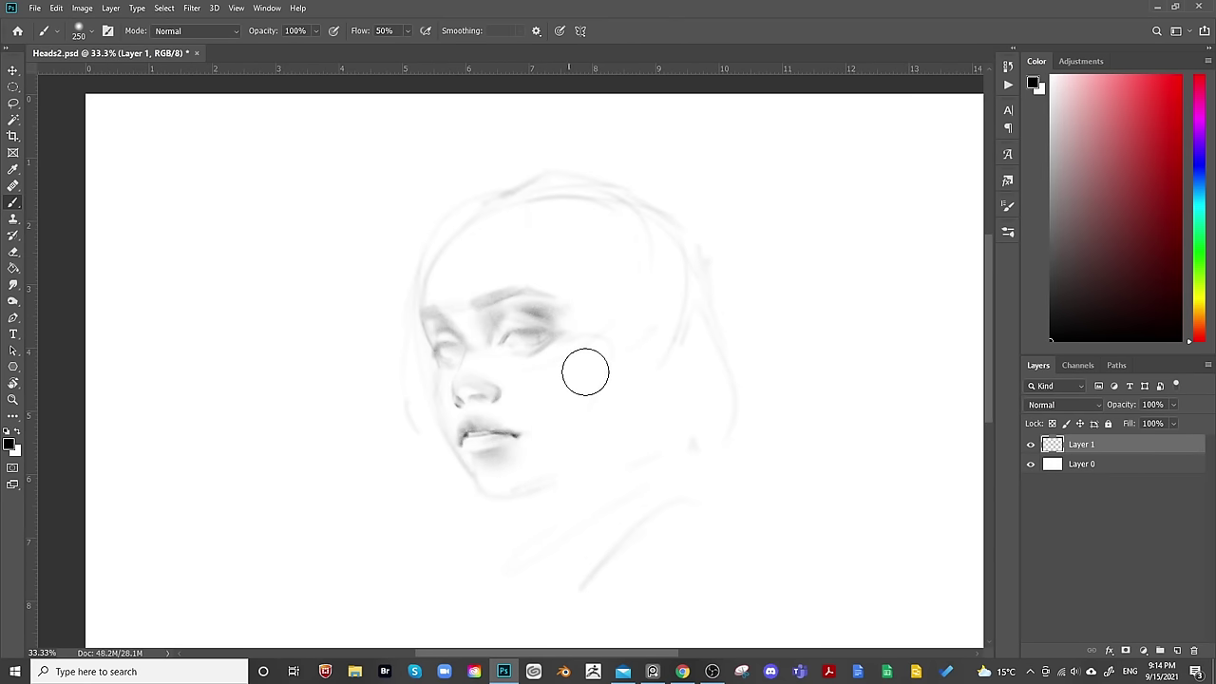
Define the far jaw contour from beside the mouth down to the chin with a fine brush.
key("bracketleft")
key("bracketleft")
key("bracketleft")
key("bracketleft")
key("bracketleft")
key("bracketleft")
key("bracketleft")
key("bracketleft")
key("bracketleft")
key("bracketleft")
key("bracketleft")
key("bracketleft")
key("bracketleft")
left_click_drag(469, 473, 494, 496)
Add soft shading along the chin's underside, enlarging the brush to about 250.
key("bracketright")
key("bracketright")
key("bracketright")
key("bracketright")
key("bracketright")
key("bracketright")
key("bracketright")
key("bracketright")
key("bracketright")
key("bracketright")
key("bracketright")
key("bracketright")
key("bracketright")
key("bracketright")
key("bracketright")
left_click_drag(489, 492, 522, 488)
key("bracketright")
key("bracketright")
key("bracketright")
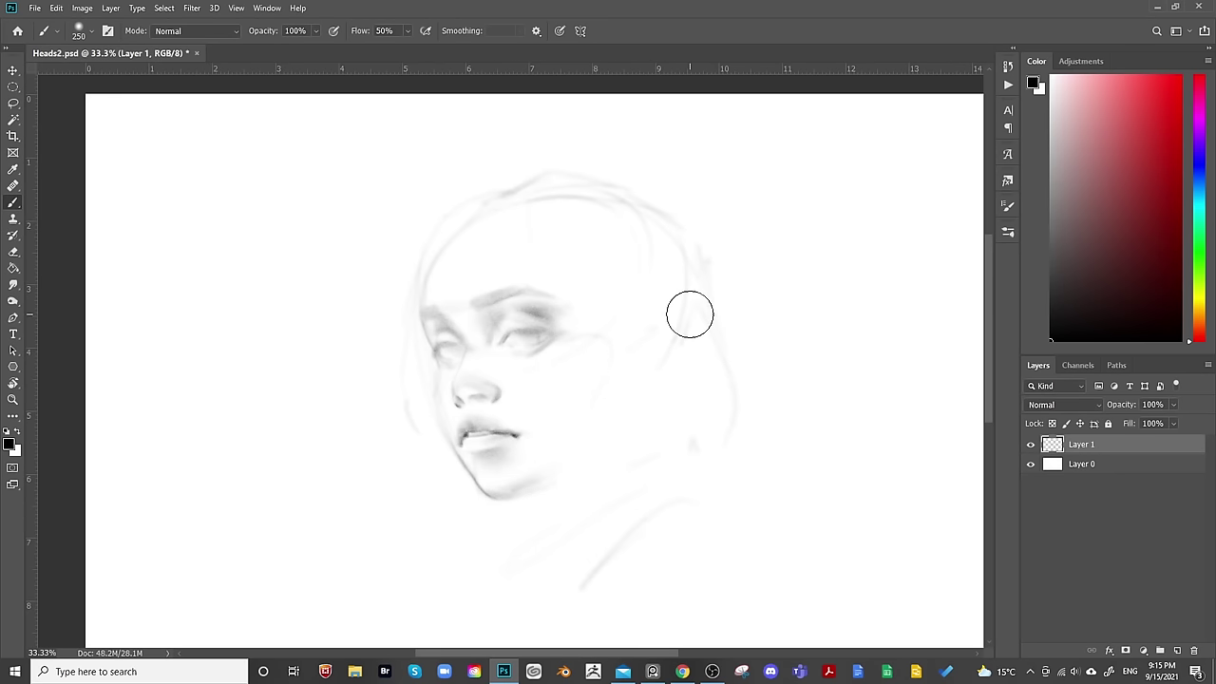
Extend the chin line back along the lower edge of the nearer jaw with a small brush.
key("bracketleft")
key("bracketleft")
key("bracketleft")
key("bracketleft")
key("bracketleft")
key("bracketleft")
key("bracketleft")
key("bracketleft")
key("bracketleft")
key("bracketleft")
mouse_move(529, 491)
left_mouse_down()
mouse_move(494, 494)
mouse_move(566, 480)
left_mouse_up()
Draw the far cheek contour with a brush of about 30, and clean its outer edge with the Eraser in a mirrored view.
left_click_drag(436, 398, 451, 438)
key("bracketleft")
key("ctrl+shift+h")
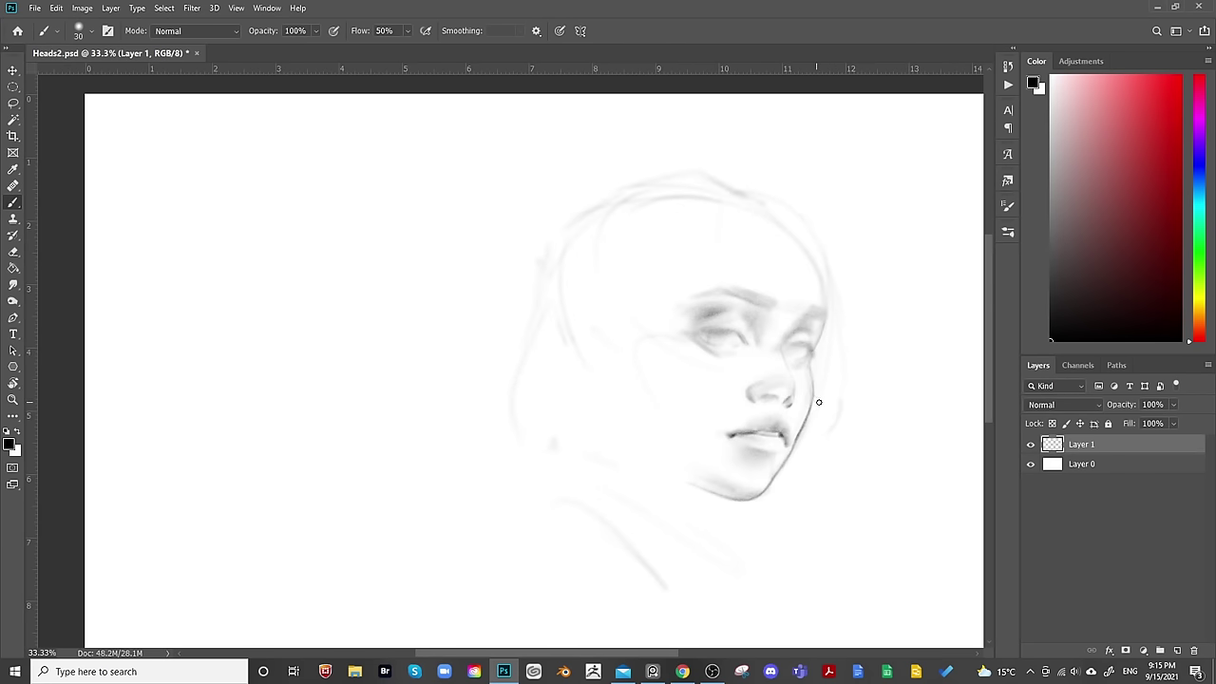
key("e")
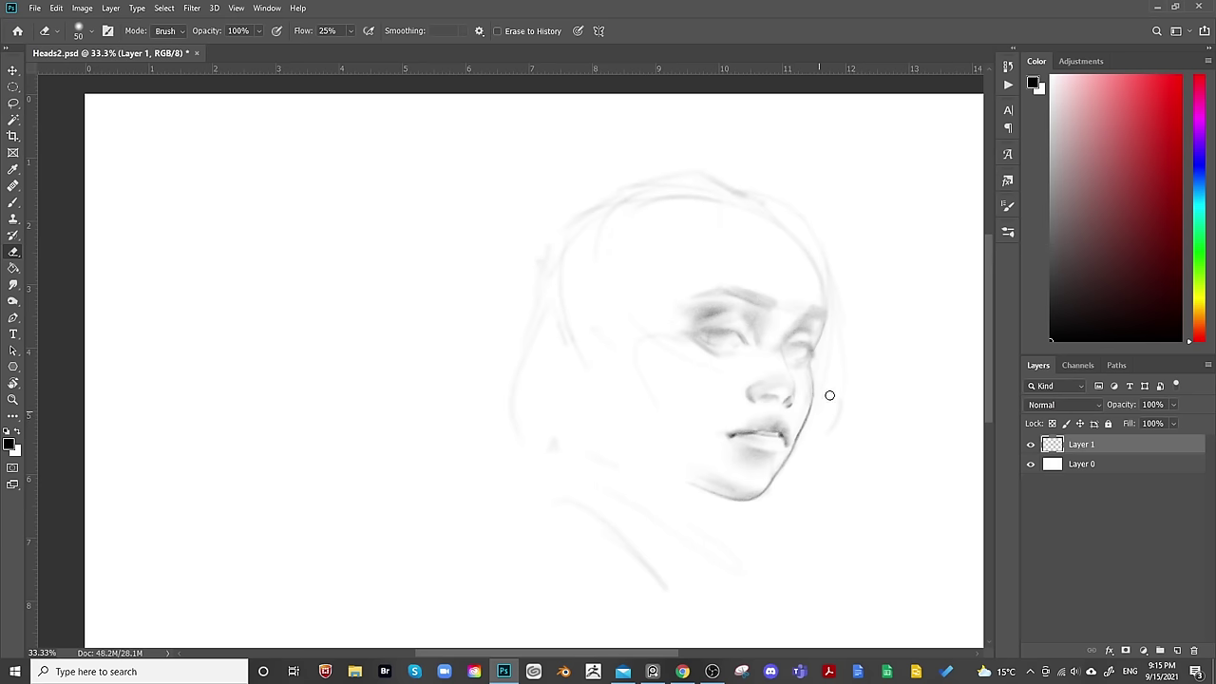
key("ctrl+shift+h")
key("b")
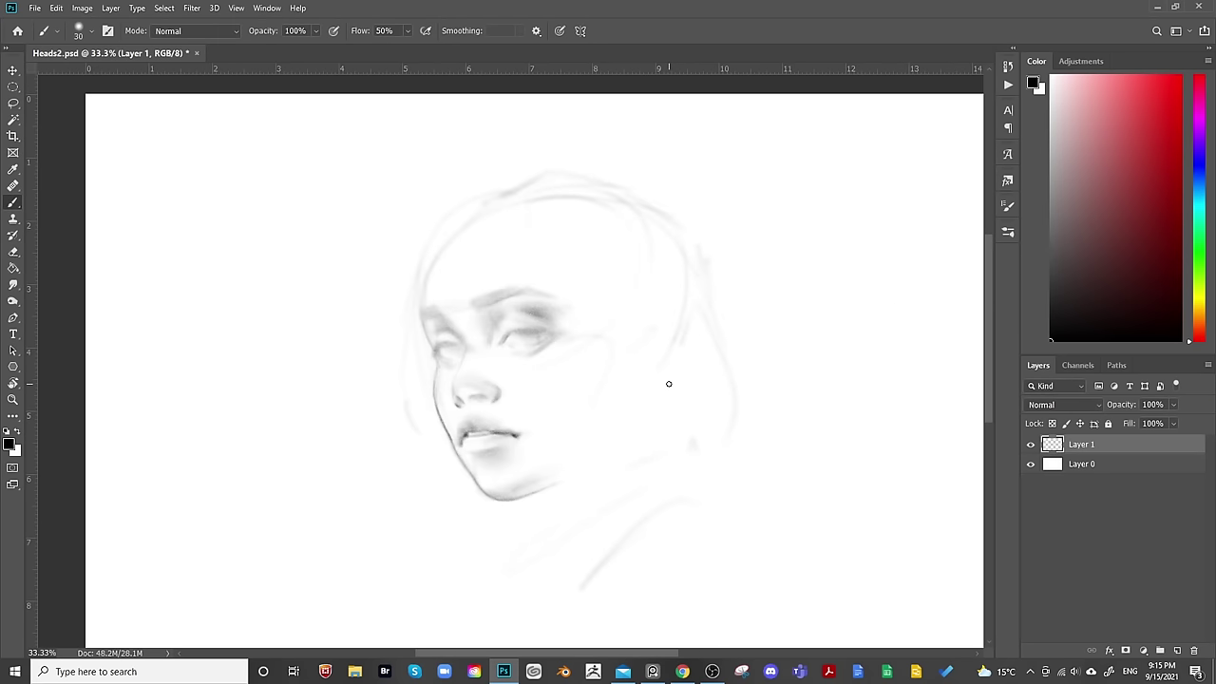
Darken the nostrils and define the underside of the nose, varying the brush size for lines and soft shading.
key("bracketright")
key("bracketleft")
key("bracketright")
key("bracketright")
key("bracketleft")
key("bracketleft")
key("bracketleft")
key("bracketleft")
key("bracketleft")
key("bracketleft")
key("bracketright")
key("bracketright")
key("bracketright")
key("bracketright")
key("bracketright")
key("bracketleft")
key("bracketleft")
key("bracketleft")
key("bracketleft")
key("bracketleft")
key("bracketleft")
key("bracketleft")
key("bracketright")
key("bracketright")
key("bracketright")
key("bracketright")
key("bracketright")
Lighten the nose tip with a soft Eraser of about 150.
key("e")
key("bracketright")
key("bracketright")
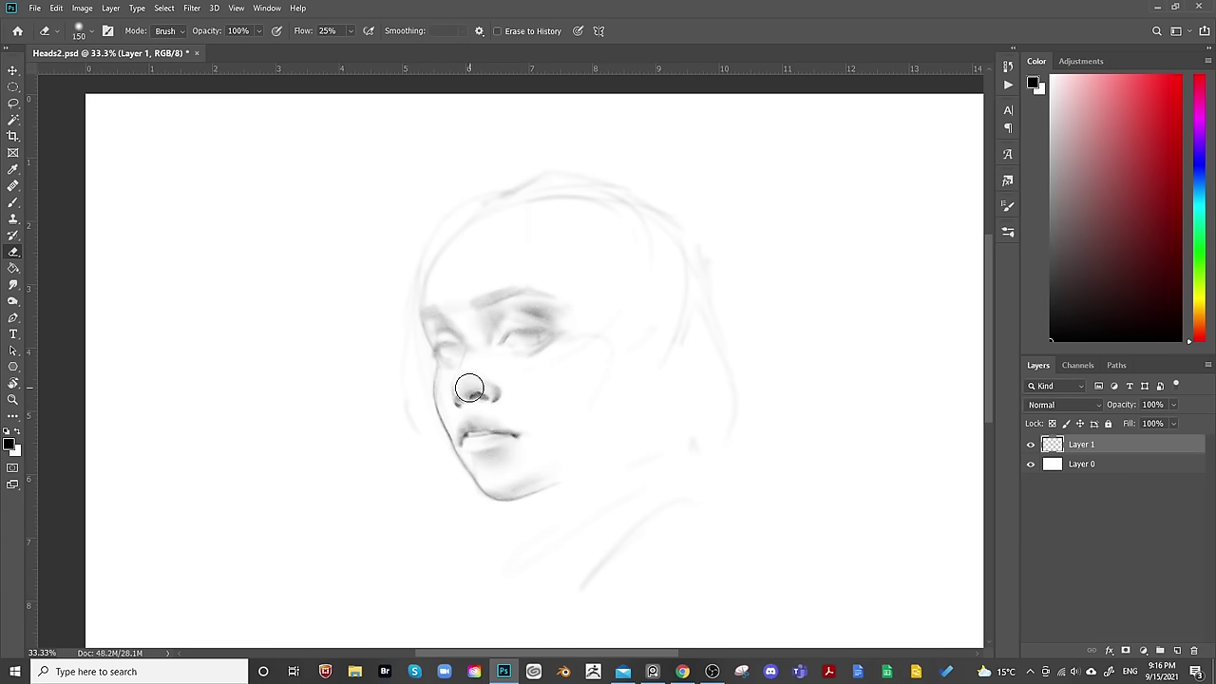
key("bracketleft")
key("bracketleft")
Define the nose bridge and shade its near side with a brush up to about 175, and check the face in a mirrored view.
key("b")
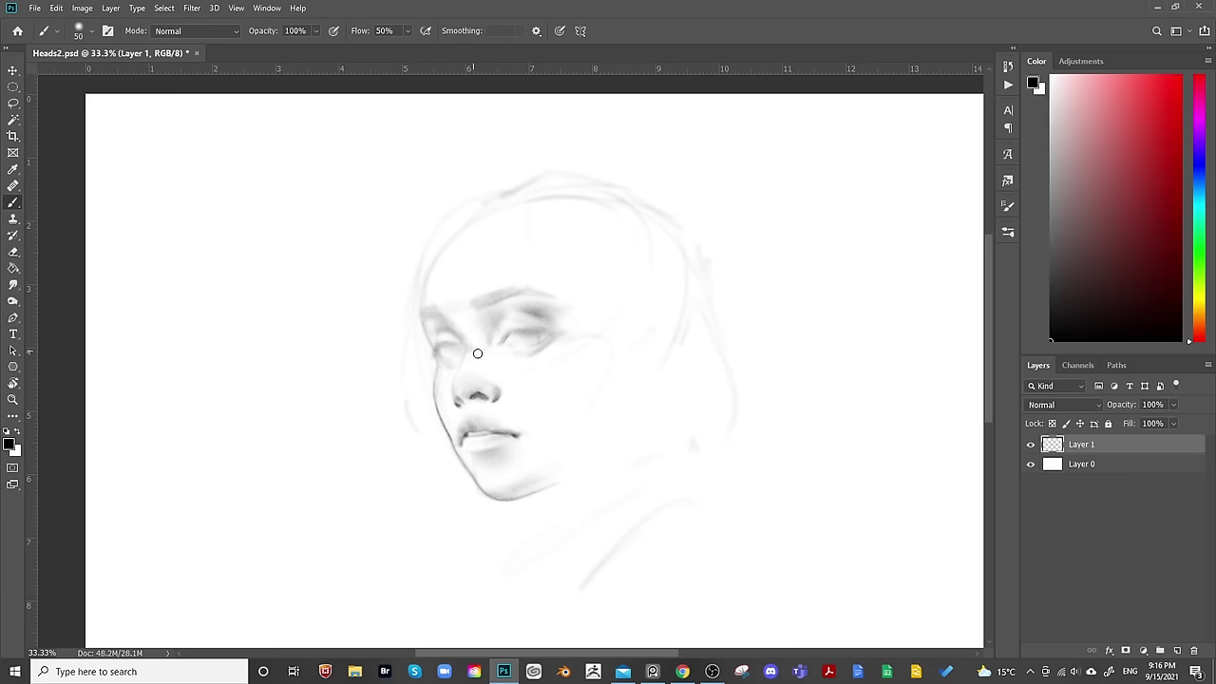
key("bracketleft")
key("bracketleft")
key("bracketright")
key("bracketright")
key("bracketright")
key("bracketright")
key("bracketright")
key("bracketright")
key("bracketright")
key("bracketright")
left_click_drag(488, 353, 491, 386)
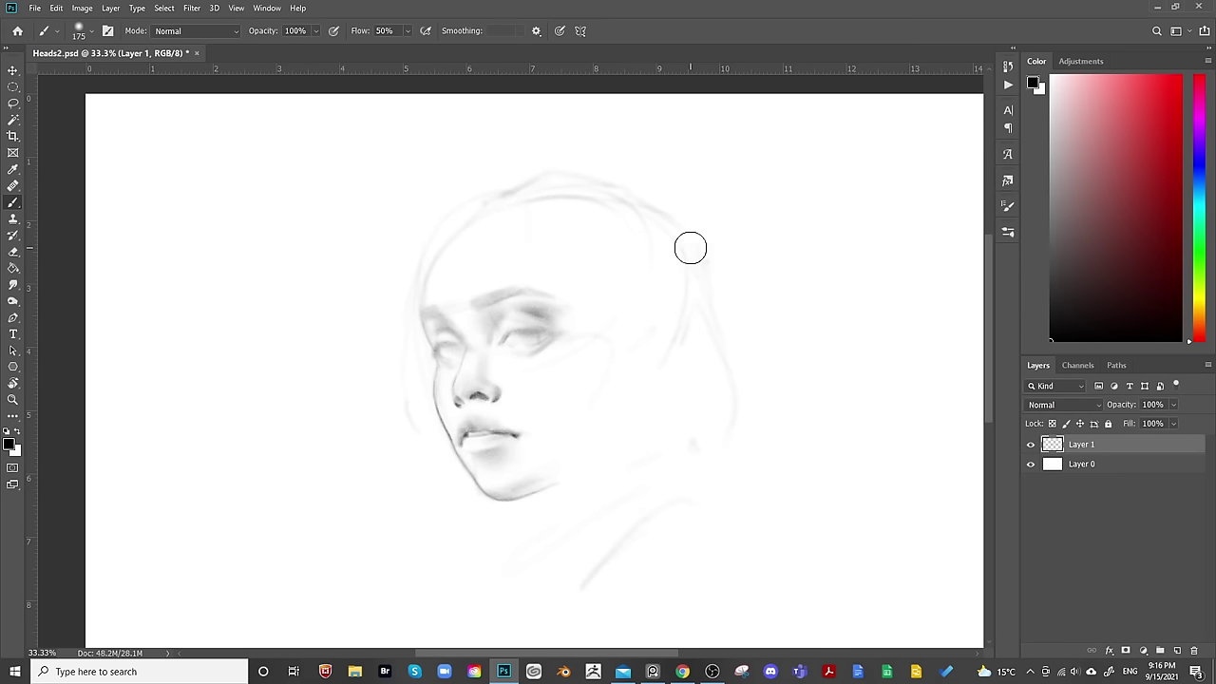
key("ctrl+shift+h")
key("ctrl+shift+h")
key("ctrl+shift+h")
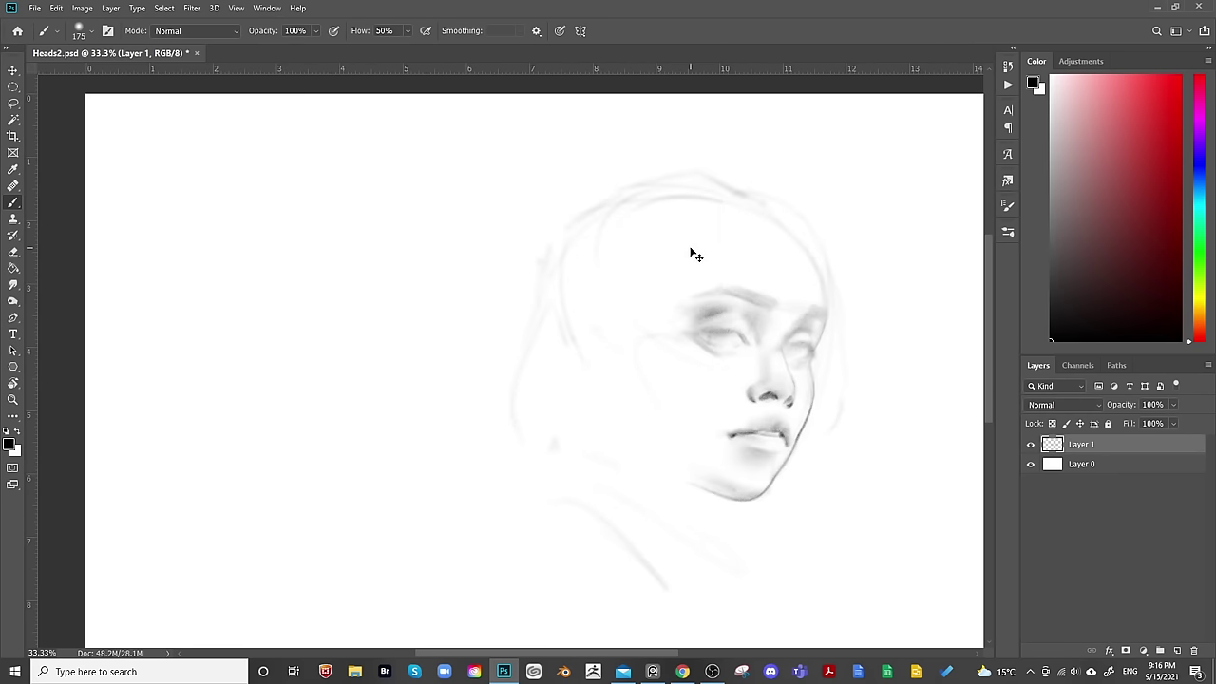
key("ctrl+shift+h")
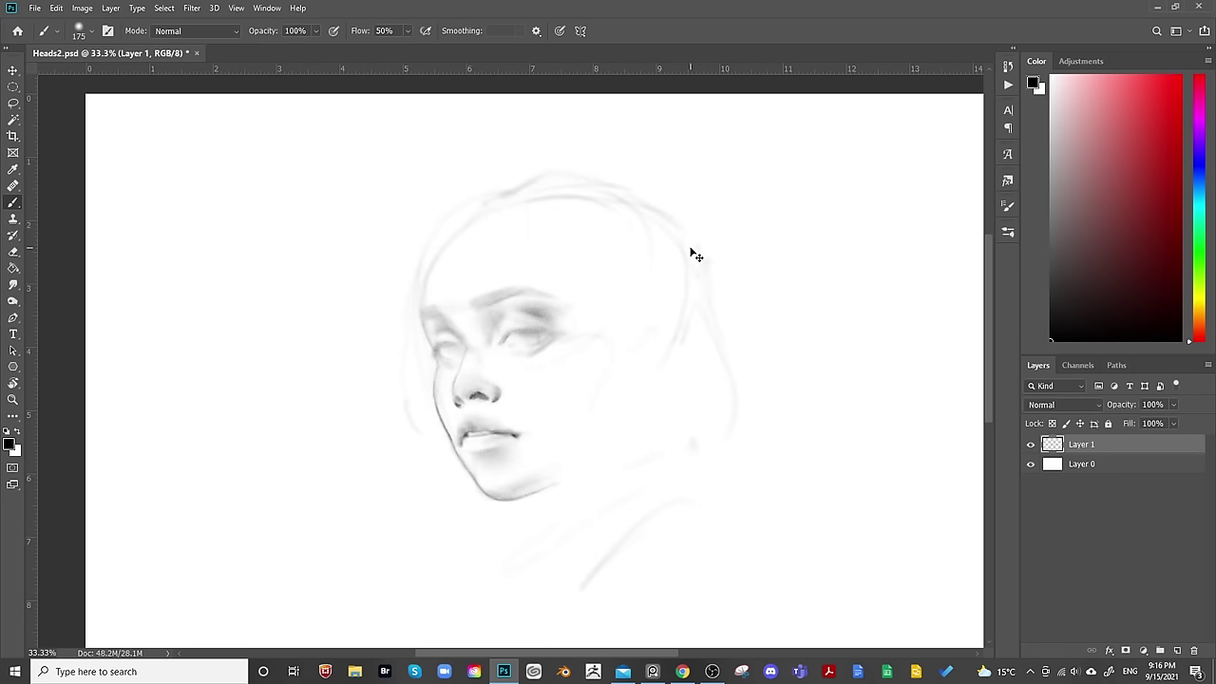
Refine the nostril edge and shading under the nose with a small soft brush, varying its size.
key("bracketleft")
key("bracketleft")
key("bracketleft")
key("bracketleft")
key("bracketleft")
key("bracketleft")
key("bracketleft")
key("bracketleft")
key("bracketright")
key("bracketright")
key("bracketright")
key("bracketright")
key("bracketleft")
key("bracketleft")
key("bracketleft")
left_click_drag(483, 396, 471, 406)
key("bracketright")
key("bracketright")
key("bracketright")
key("bracketright")
key("bracketright")
Touch up the soft shading around the near eye's outer corner with an Eraser of about 100 and a brush of about 60.
key("e")
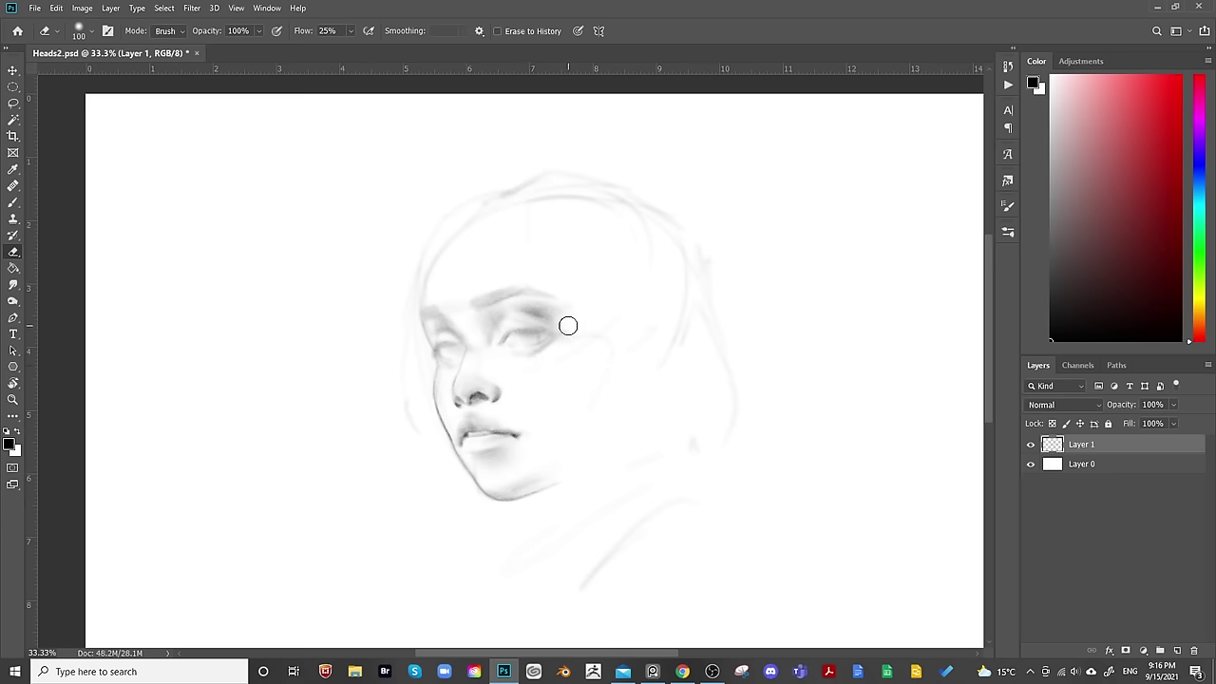
key("b")
key("bracketleft")
key("bracketleft")
key("bracketleft")
key("bracketleft")
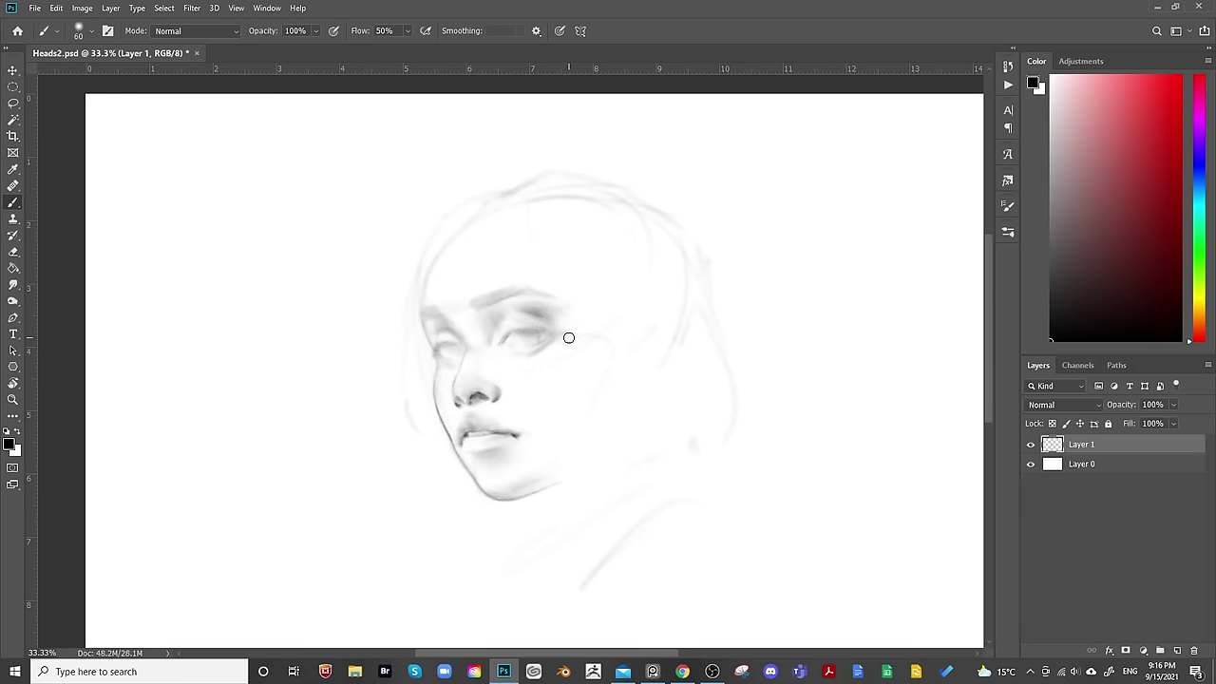
key("bracketright")
key("bracketright")
key("bracketright")
key("bracketright")
key("bracketright")
key("bracketright")
key("bracketright")
Lighten the far cheek beside the nose with a soft Eraser of about 175, and check the face in a mirrored view.
key("e")
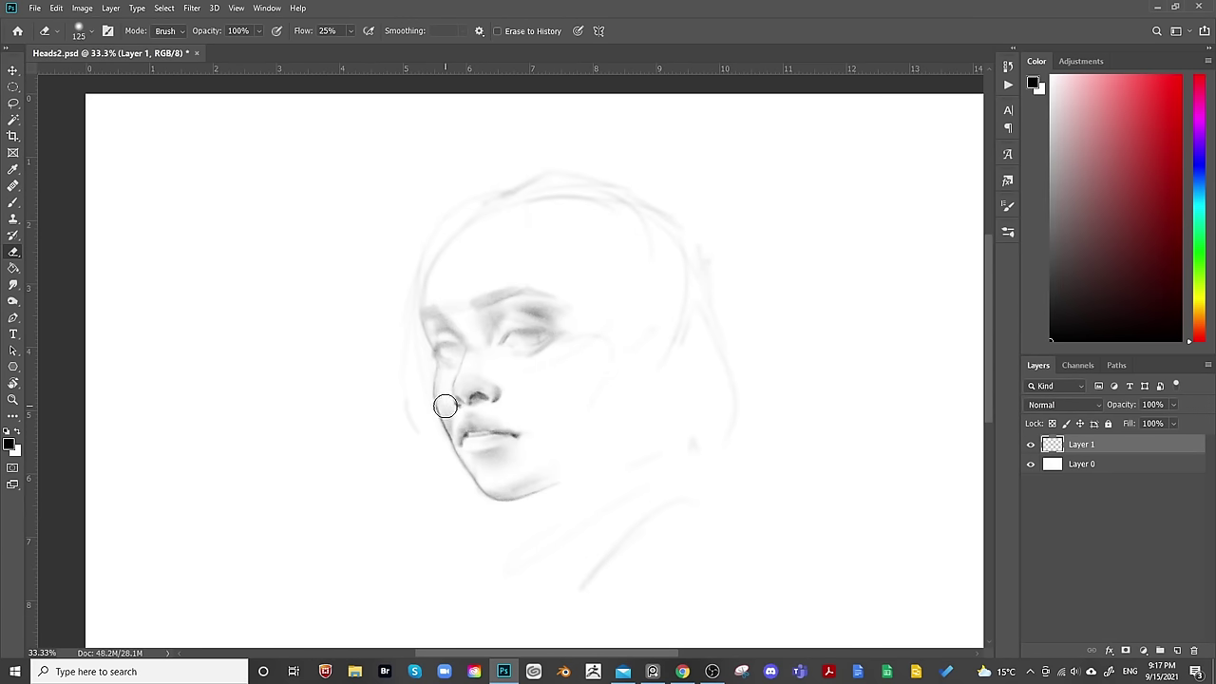
key("bracketright")
key("bracketright")
mouse_move(445, 407)
left_mouse_down()
mouse_move(454, 440)
mouse_move(451, 402)
left_mouse_up()
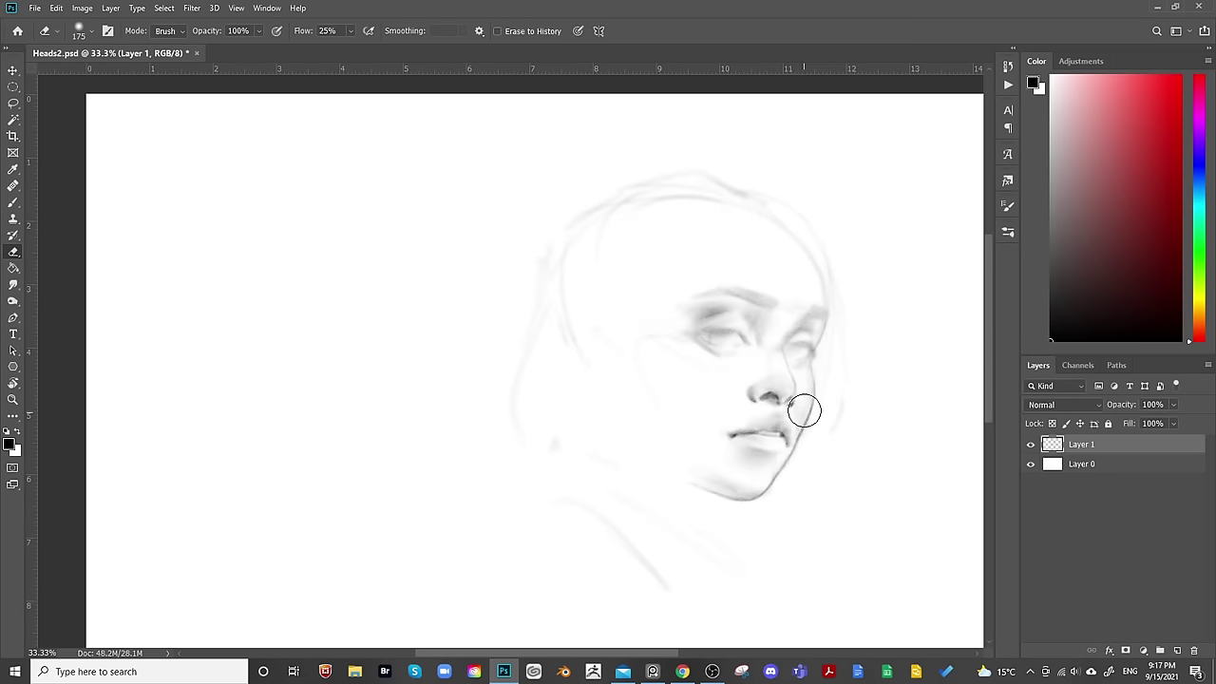
key("ctrl+z")
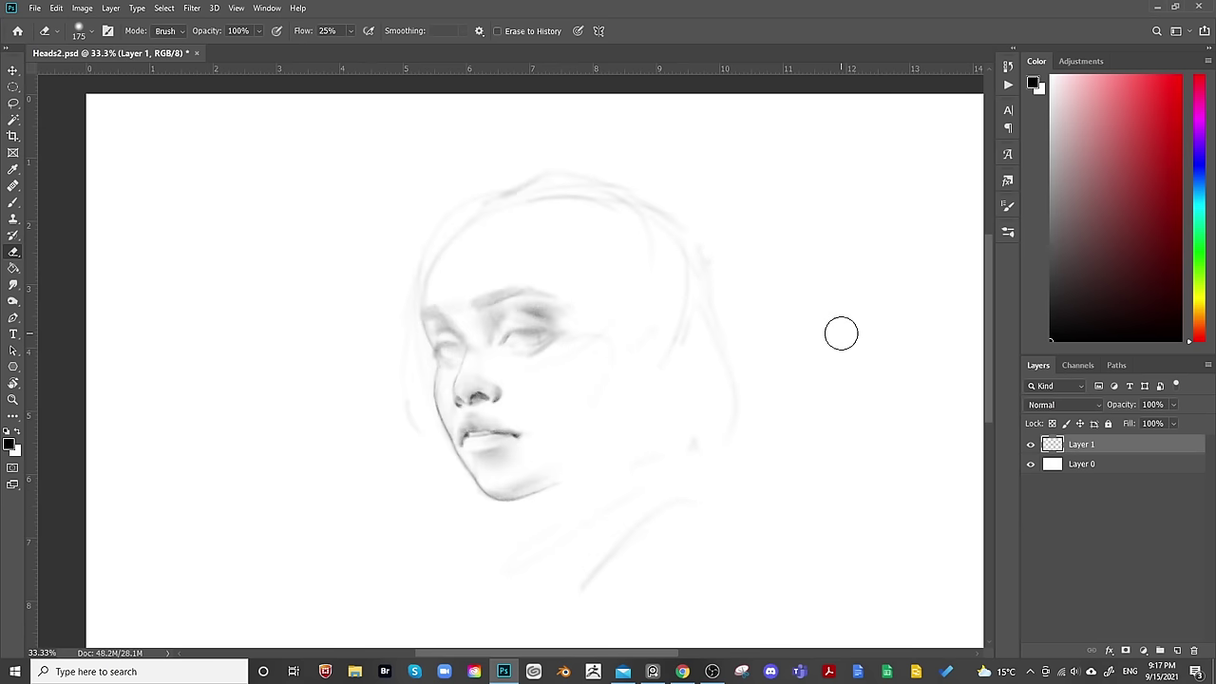
Darken the far cheek contour below the eye with a brush of about 50, varying its size.
key("b")
key("bracketleft")
key("bracketleft")
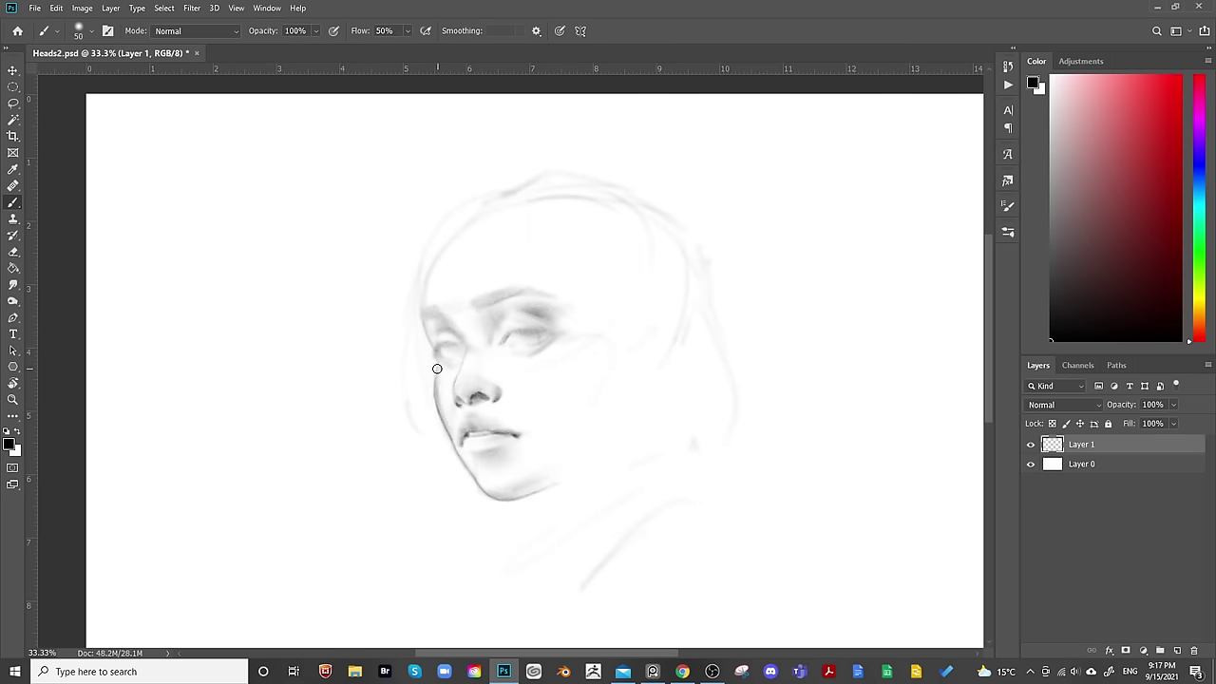
key("bracketleft")
key("bracketleft")
key("bracketleft")
key("bracketleft")
key("bracketleft")
key("bracketright")
key("bracketright")
key("bracketright")
key("bracketright")
key("bracketright")
Block in the far eye's iris and upper lid with a small brush up to about 50, and mirror the view.
key("bracketleft")
key("bracketleft")
key("bracketleft")
key("bracketleft")
key("bracketleft")
key("bracketleft")
key("bracketright")
key("h")
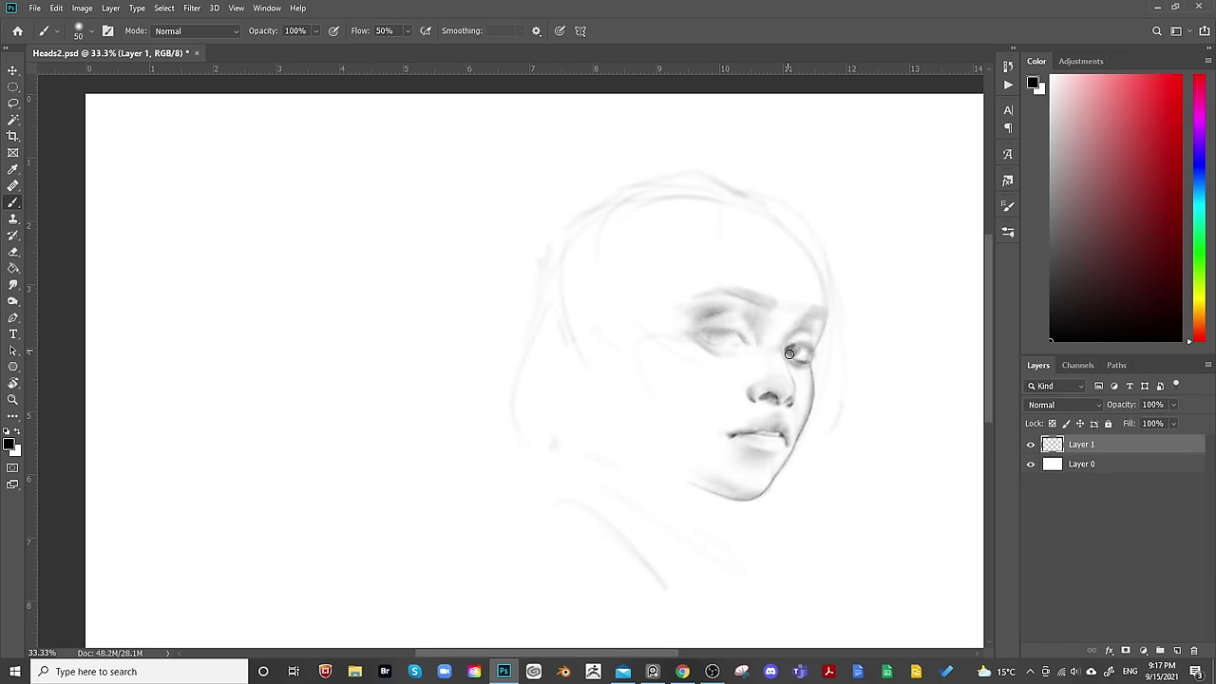
Darken the far eye's inner corner, upper lid and iris in the mirrored view, alternating small and large brush sizes, and restore the normal view.
left_click_drag(789, 355, 800, 344)
key("bracketright")
key("bracketright")
key("bracketright")
key("bracketright")
key("bracketleft")
key("bracketleft")
key("bracketleft")
key("bracketleft")
key("bracketleft")
key("bracketleft")
key("bracketleft")
key("bracketleft")
key("bracketright")
key("bracketright")
key("bracketright")
key("bracketright")
key("bracketright")
key("bracketright")
key("bracketleft")
key("bracketleft")
key("bracketleft")
key("bracketleft")
key("bracketleft")
key("bracketright")
key("bracketright")
key("bracketright")
key("bracketright")
key("bracketright")
key("bracketleft")
key("bracketleft")
key("bracketleft")
key("bracketleft")
key("bracketleft")
key("bracketleft")
key("bracketleft")
key("bracketleft")
key("bracketleft")
key("bracketright")
key("bracketright")
key("bracketright")
key("bracketright")
key("bracketright")
key("bracketright")
key("bracketright")
key("h")
Refine the far eye's iris and the shading around it with a brush of about 70, checking the view without extras.
key("bracketleft")
key("bracketleft")
key("bracketleft")
key("bracketleft")
key("bracketleft")
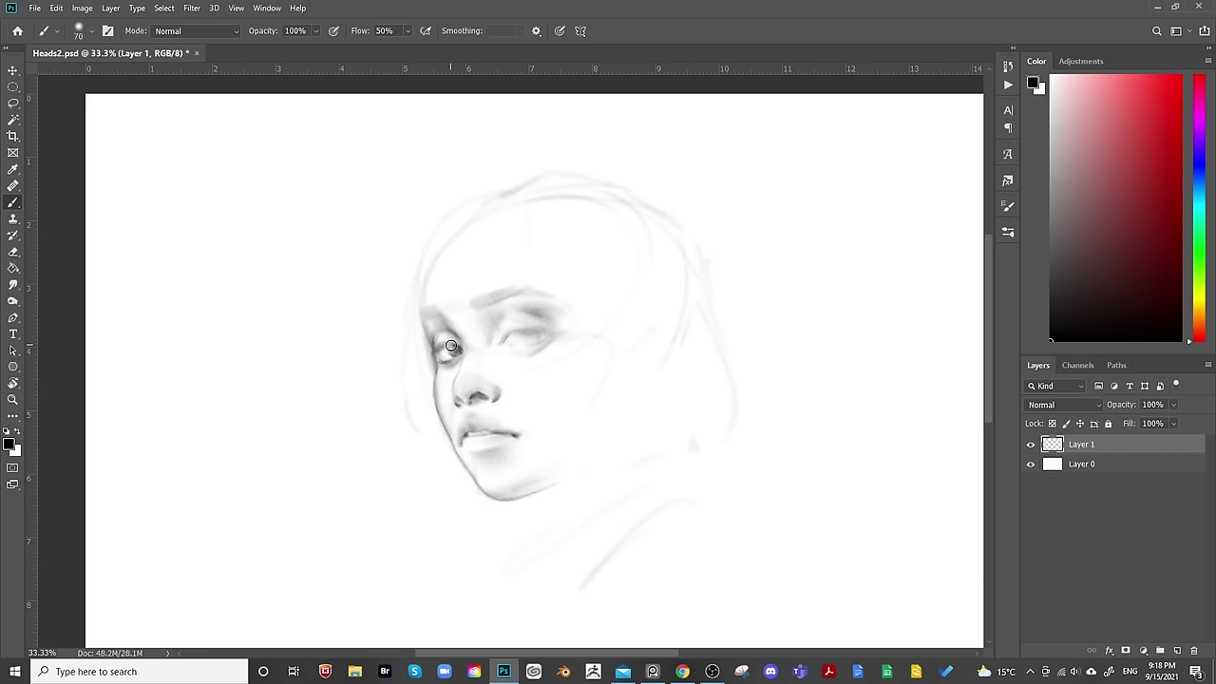
key("bracketleft")
key("bracketleft")
key("bracketleft")
key("bracketright")
key("bracketright")
key("bracketright")
key("bracketright")
key("bracketright")
key("bracketright")
key("bracketright")
key("bracketright")
mouse_move(456, 367)
left_mouse_down()
mouse_move(434, 371)
mouse_move(453, 349)
left_mouse_up()
key("e")
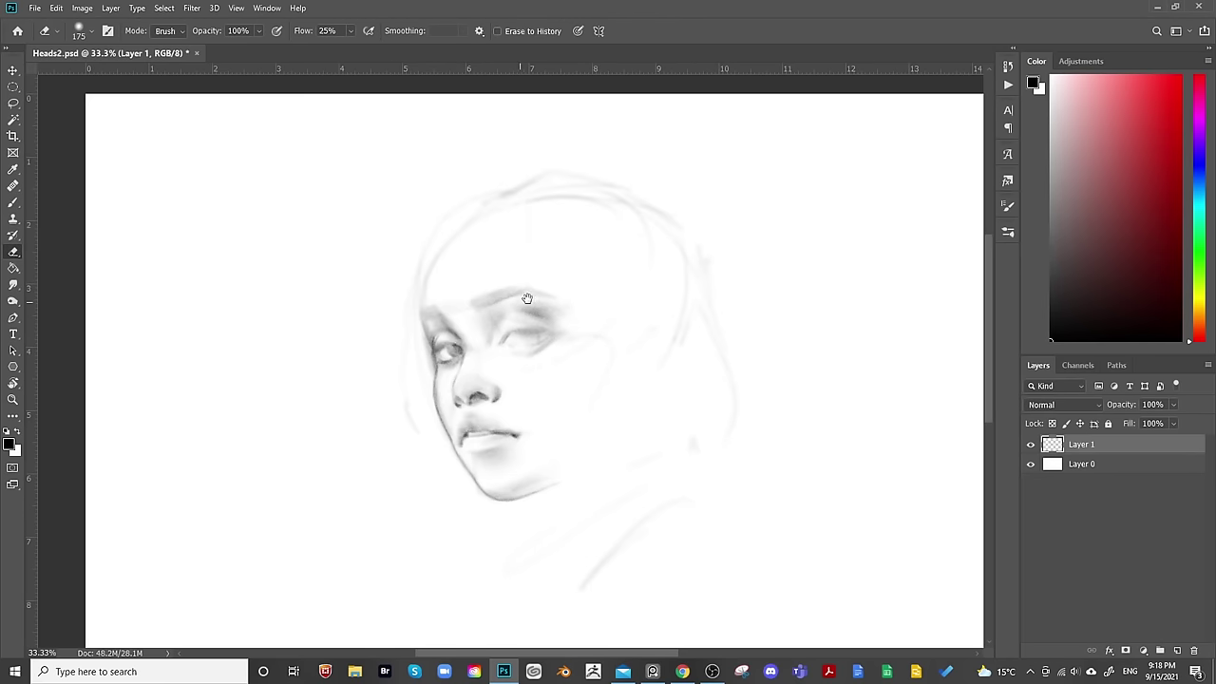
key("ctrl+shift+h")
key("ctrl+shift+h")
Define the near eye's outer corner and lower lid with a brush below 80, and pick the Eraser at about 175 to soften the shading.
key("b")
key("bracketleft")
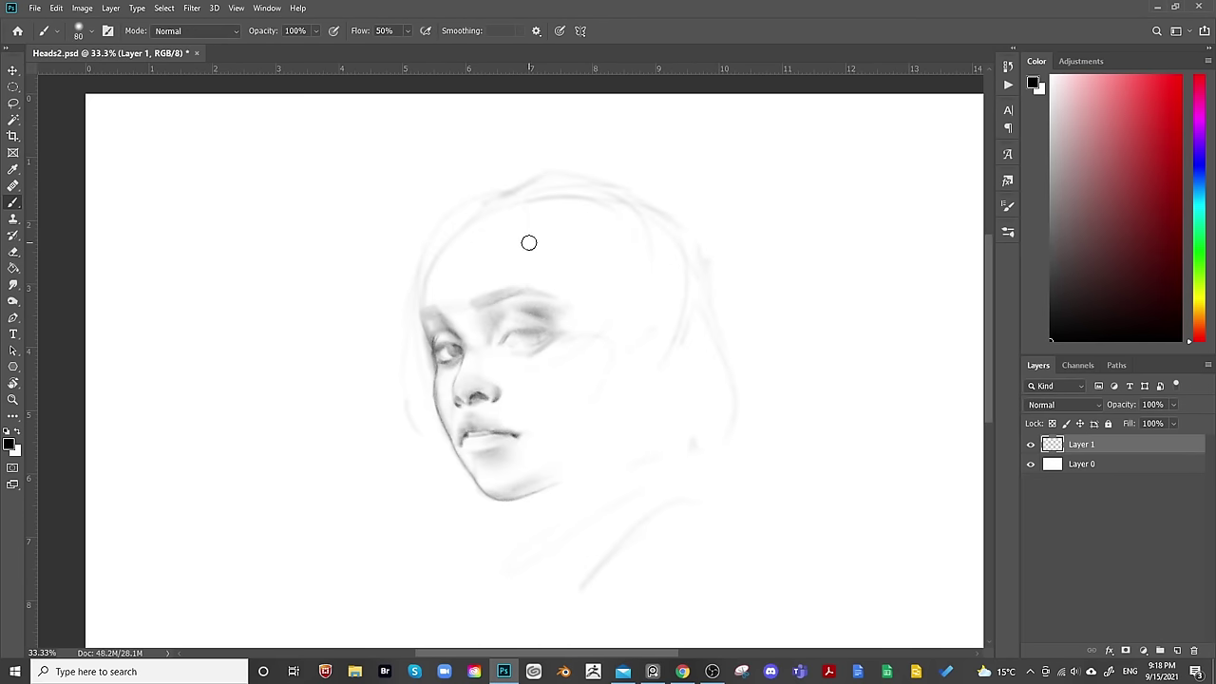
key("bracketleft")
key("bracketleft")
key("bracketleft")
left_click_drag(538, 339, 549, 328)
key("bracketright")
key("bracketright")
key("bracketright")
key("bracketright")
key("e")
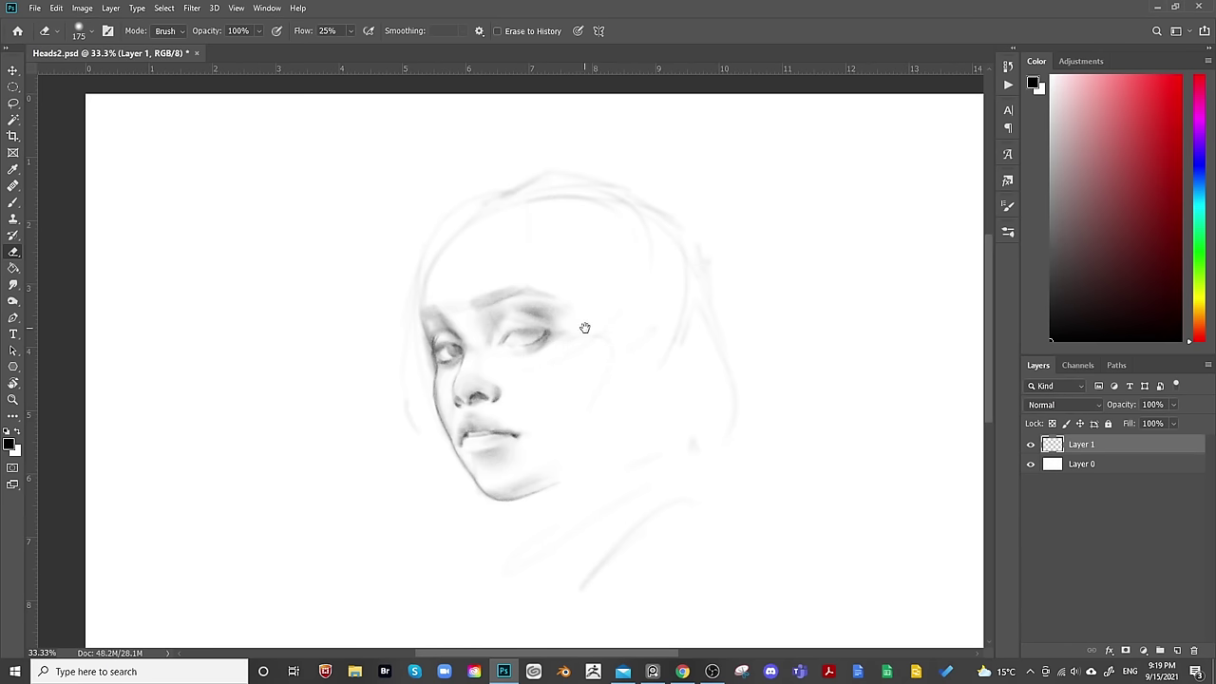
key("ctrl+shift+h")
key("ctrl+shift+h")
Block in the near eye's iris and upper lid with a soft brush of about 50 to 60, working in the mirrored view.
key("b")
key("bracketleft")
key("bracketleft")
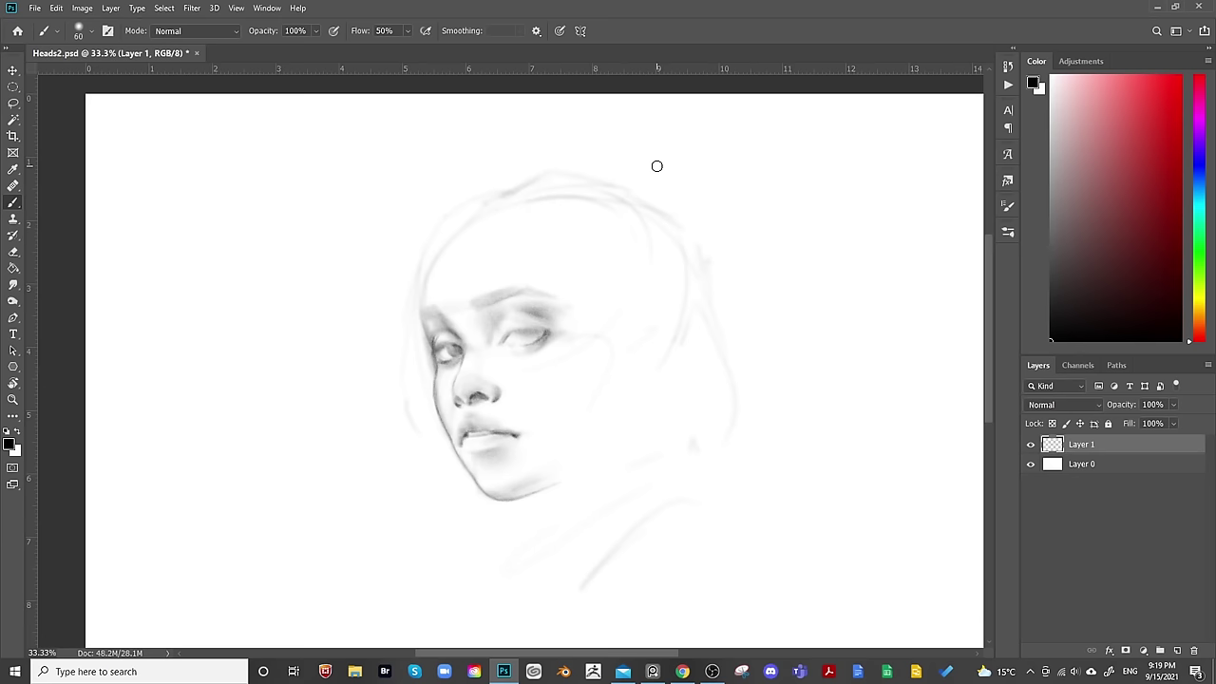
left_click_drag(517, 325, 505, 325)
key("bracketright")
key("bracketright")
key("bracketright")
key("bracketleft")
key("bracketleft")
key("bracketleft")
key("bracketright")
key("ctrl+z")
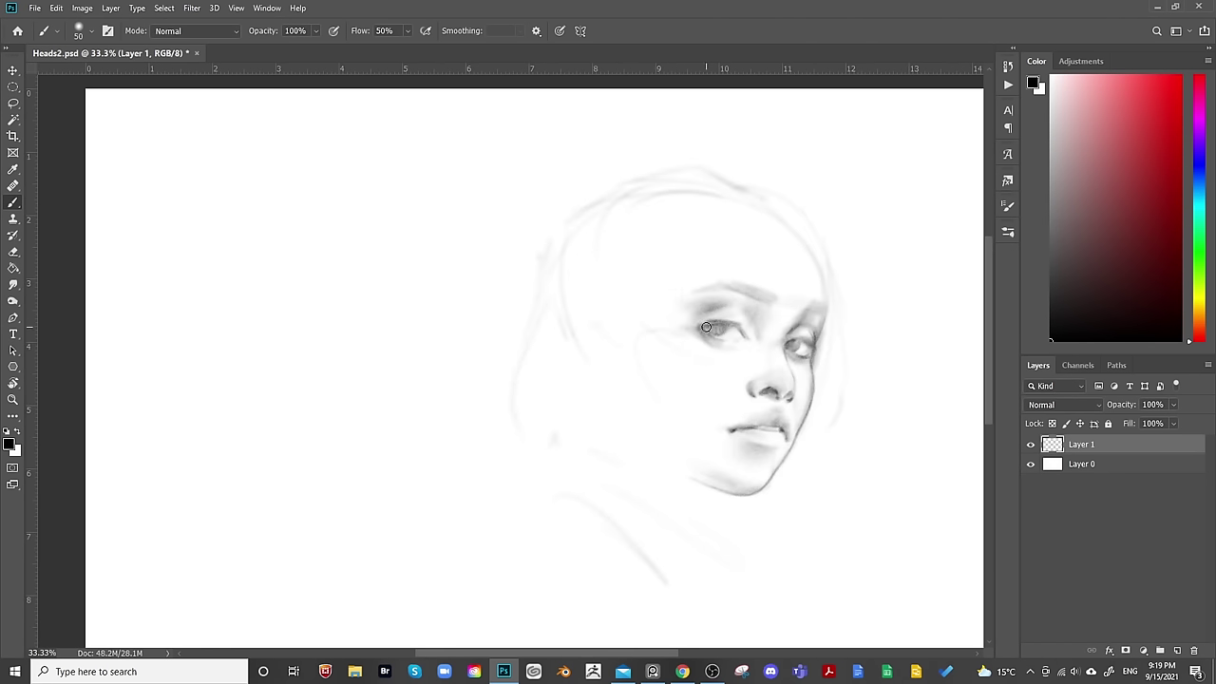
Lighten small areas around the near eye with the Eraser reduced to 40 and restore the normal view.
key("e")
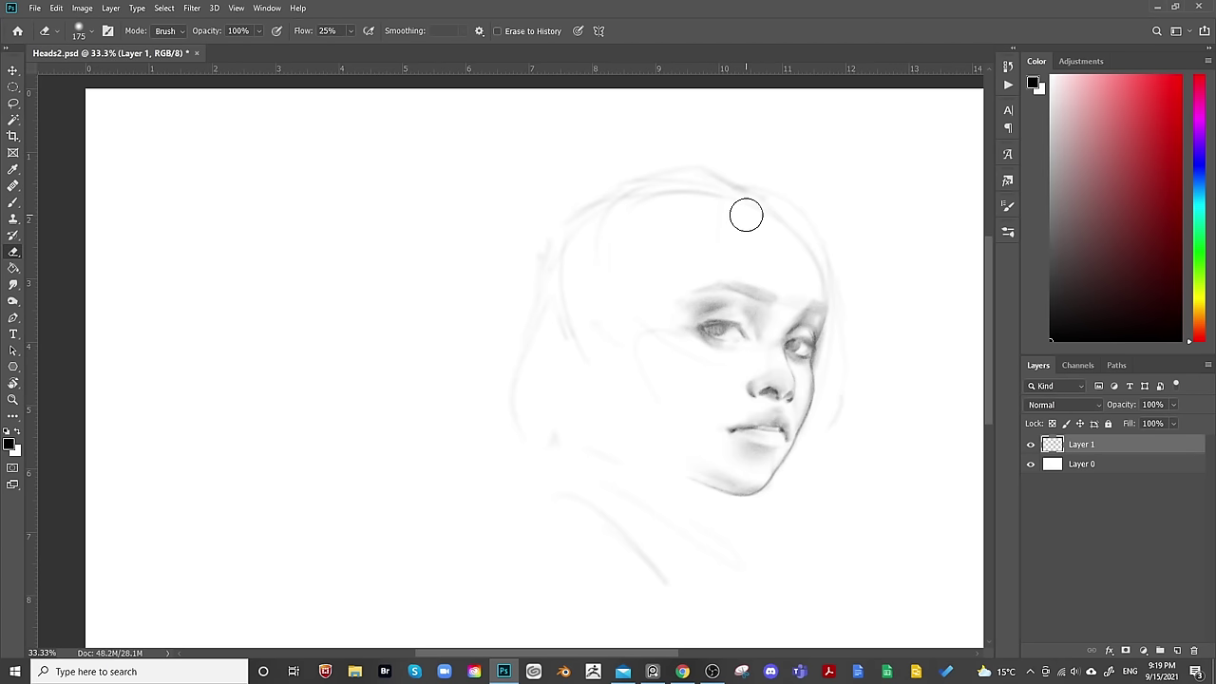
key("bracketleft")
key("bracketleft")
key("bracketleft")
key("bracketleft")
key("bracketleft")
key("bracketleft")
key("bracketleft")
key("bracketleft")
key("ctrl+shift+h")
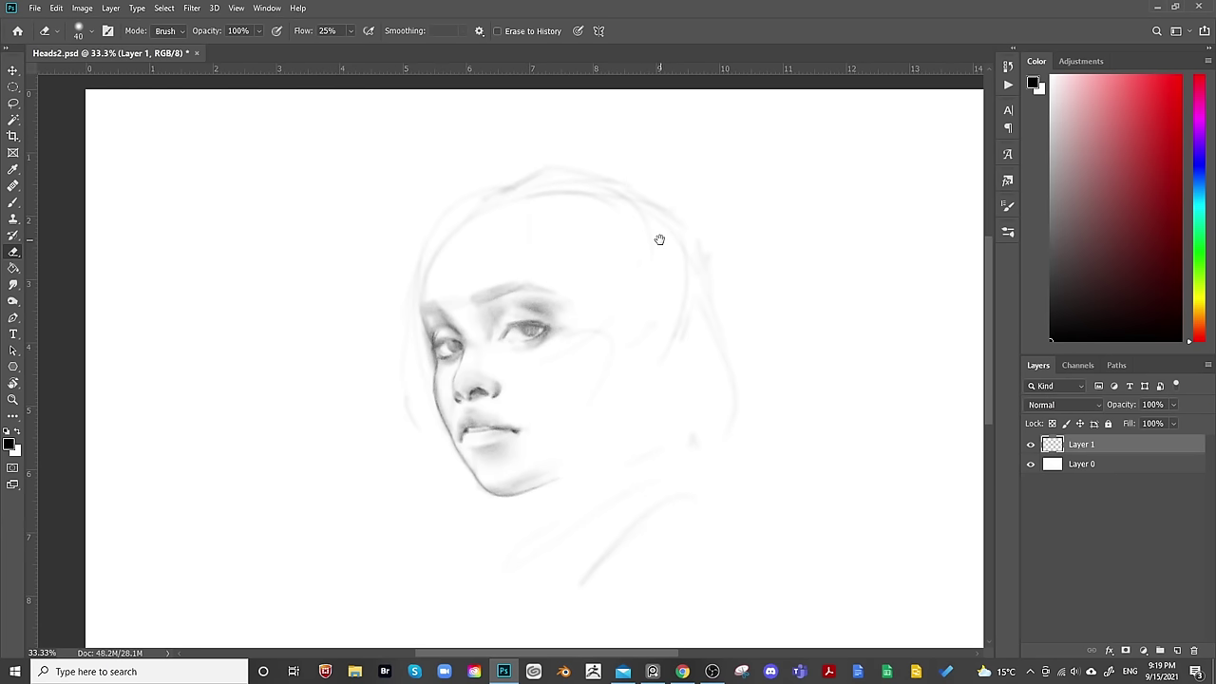
Shade the near eye's lid and socket below the brow, alternating larger brush sizes with a brush of 50.
key("b")
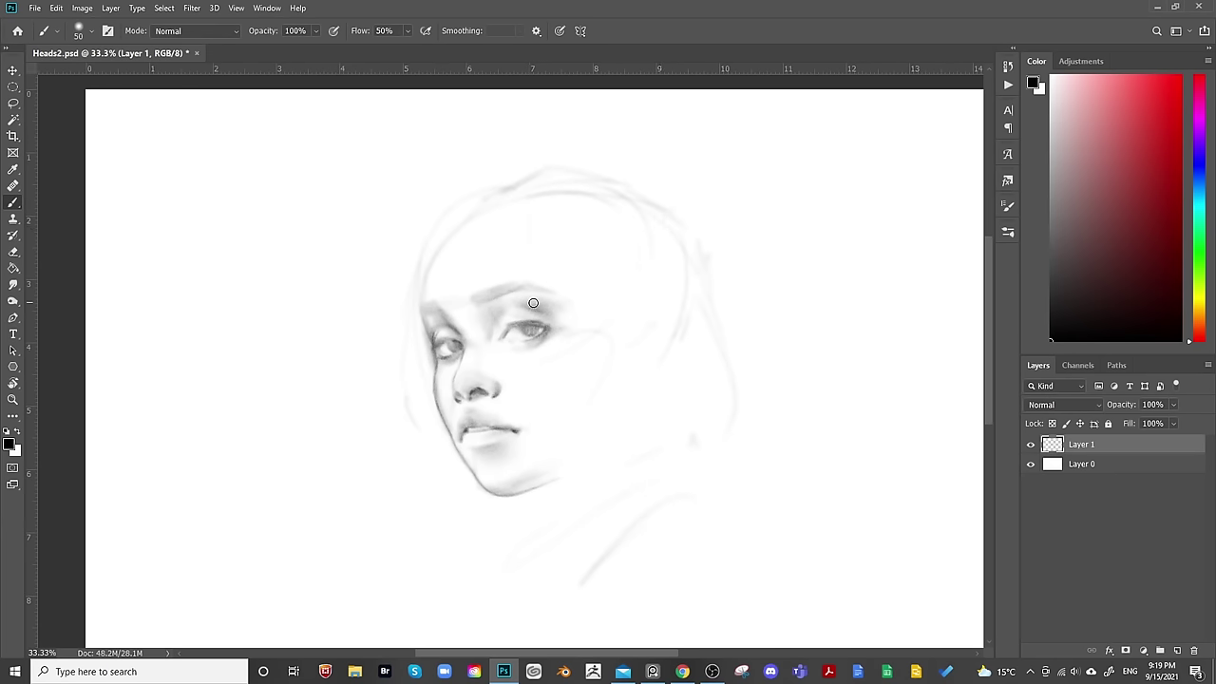
key("bracketright")
key("bracketright")
key("bracketright")
key("bracketright")
key("bracketright")
key("bracketright")
key("bracketright")
key("bracketright")
key("bracketleft")
key("bracketleft")
key("bracketleft")
key("bracketleft")
key("bracketleft")
key("bracketleft")
key("bracketleft")
key("bracketleft")
Compare the whole head in mirrored and normal view, and touch up the near eye with the Eraser at 40.
key("ctrl+minus")
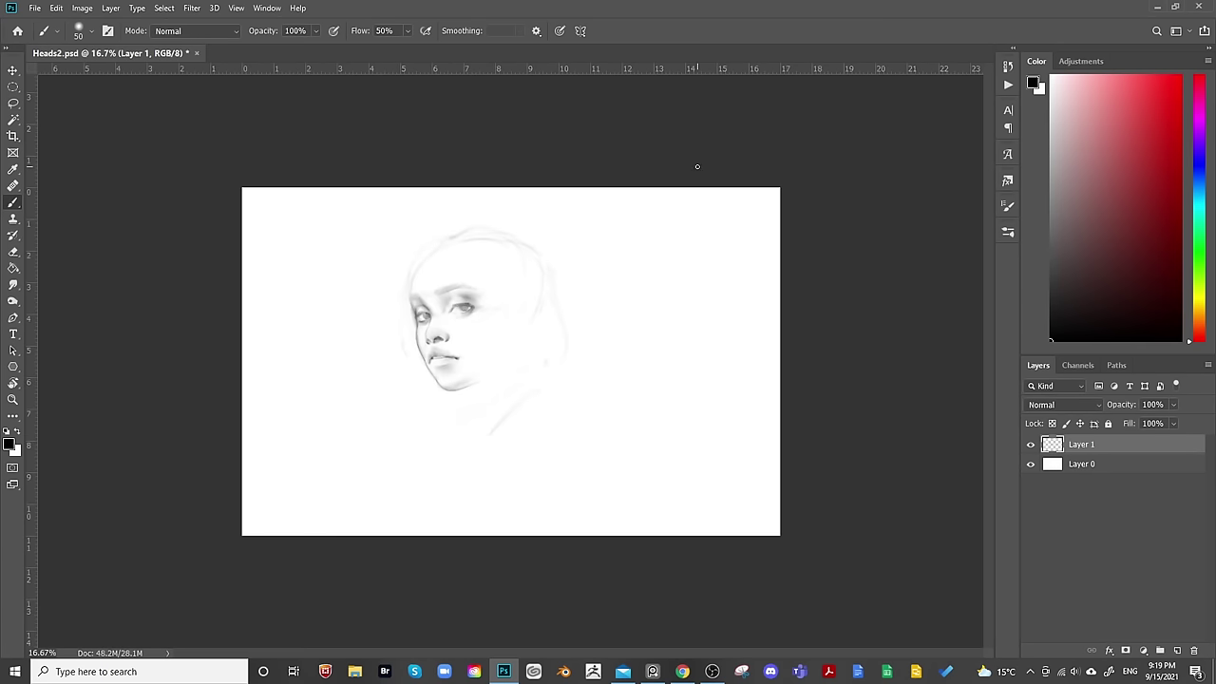
key("ctrl+shift+h")
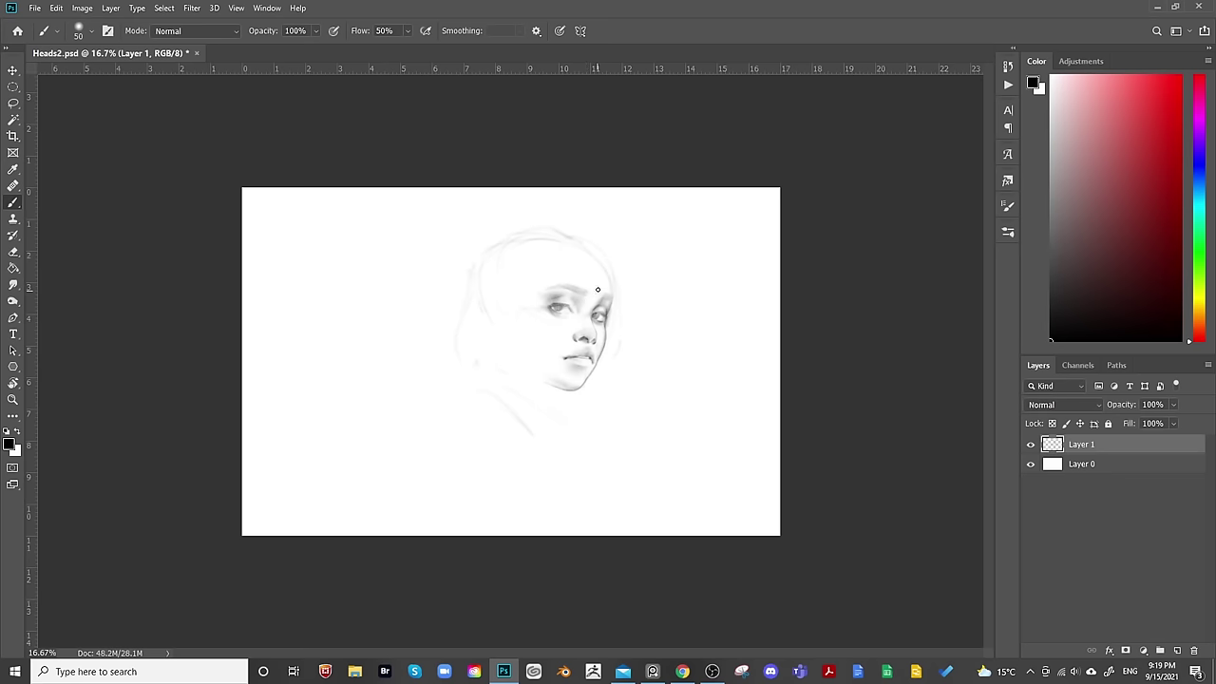
key("ctrl+shift+h")
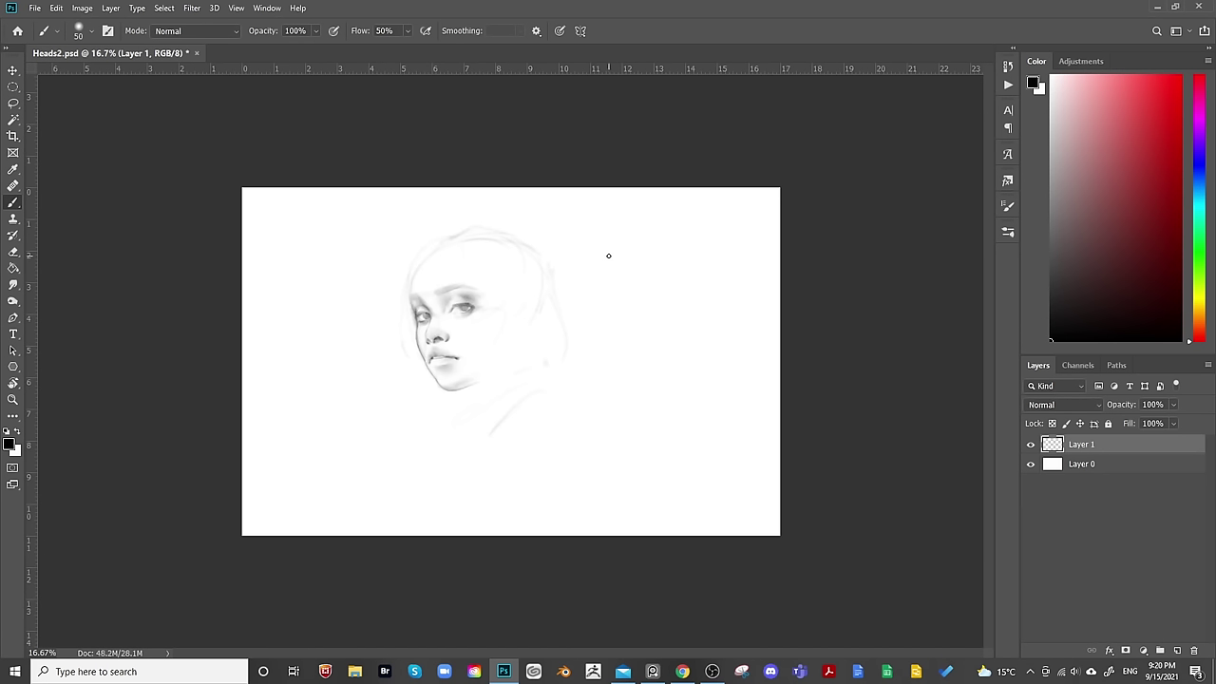
key("ctrl+plus")
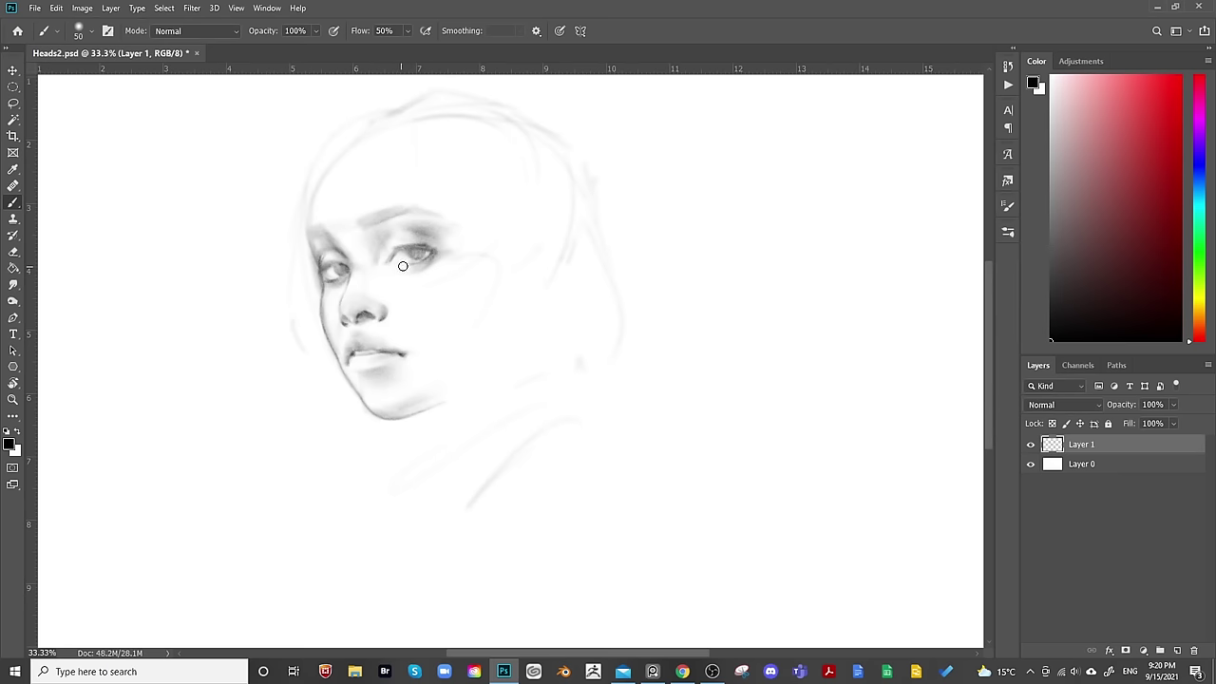
key("e")
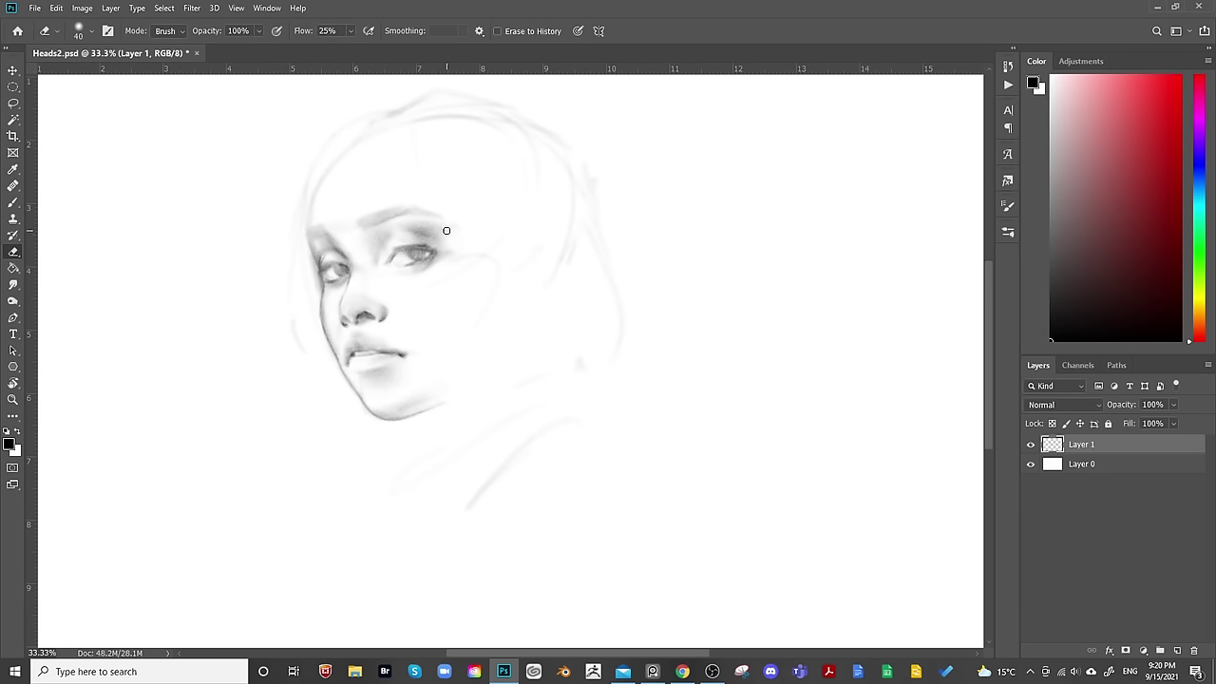
key("b")
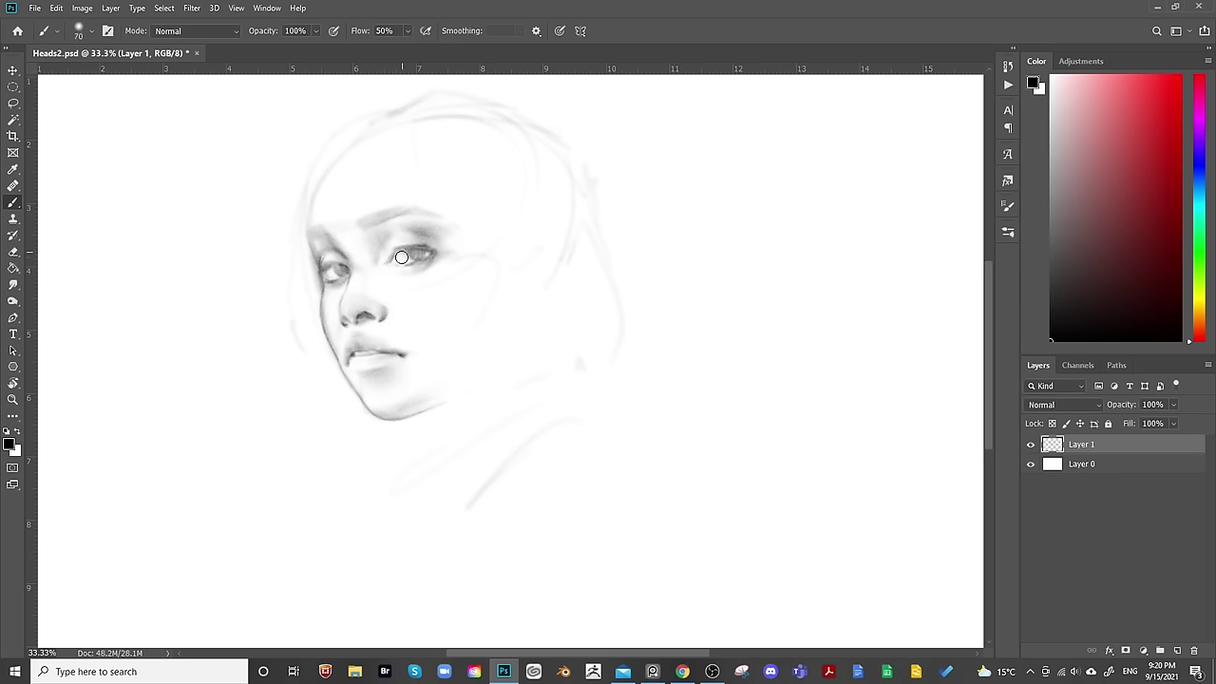
Paint a thin hair strand crossing the near brow and the inner corner of the near eye.
key("bracketright")
key("bracketright")
key("bracketright")
key("bracketright")
key("bracketright")
key("bracketleft")
key("bracketleft")
mouse_move(385, 224)
left_mouse_down()
mouse_move(402, 280)
mouse_move(402, 237)
mouse_move(405, 280)
mouse_move(383, 215)
left_mouse_up()
Soften the hair strand over the near eye and upper cheek with the Eraser at 90.
key("e")
key("bracketright")
key("bracketright")
key("bracketright")
key("bracketright")
key("bracketright")
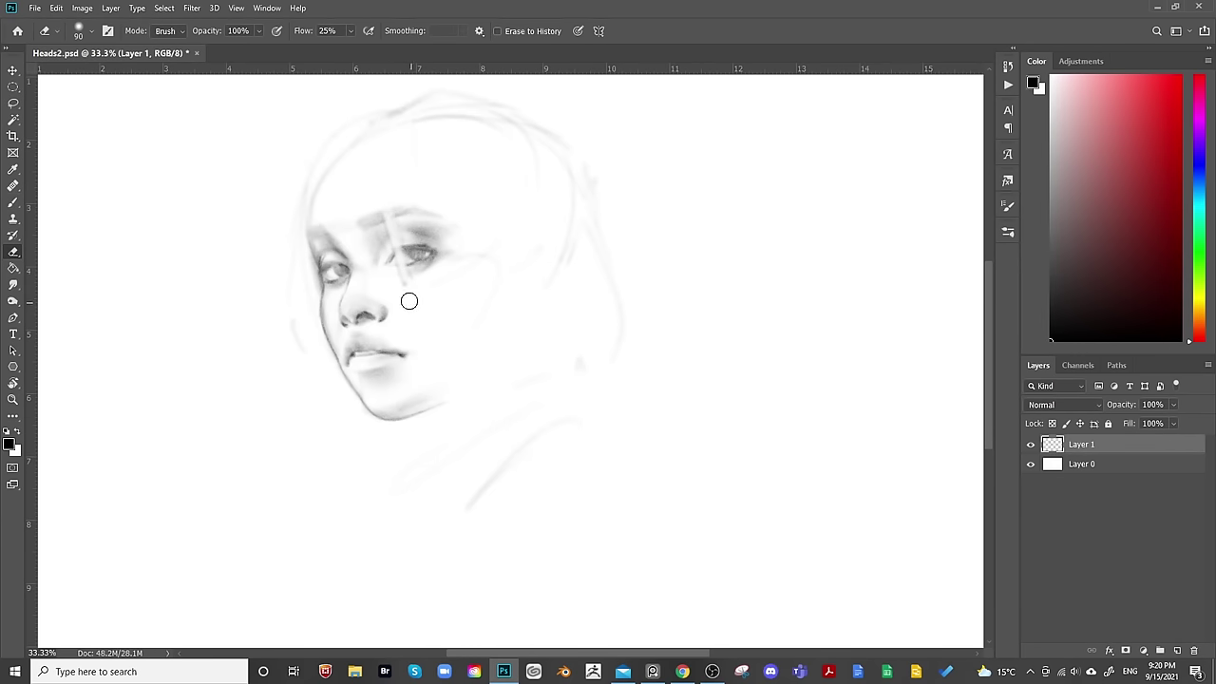
left_click_drag(408, 298, 424, 374)
Draw the front hair strand from the crown down the forehead to the near brow with a brush of 60 to 80.
key("b")
key("bracketleft")
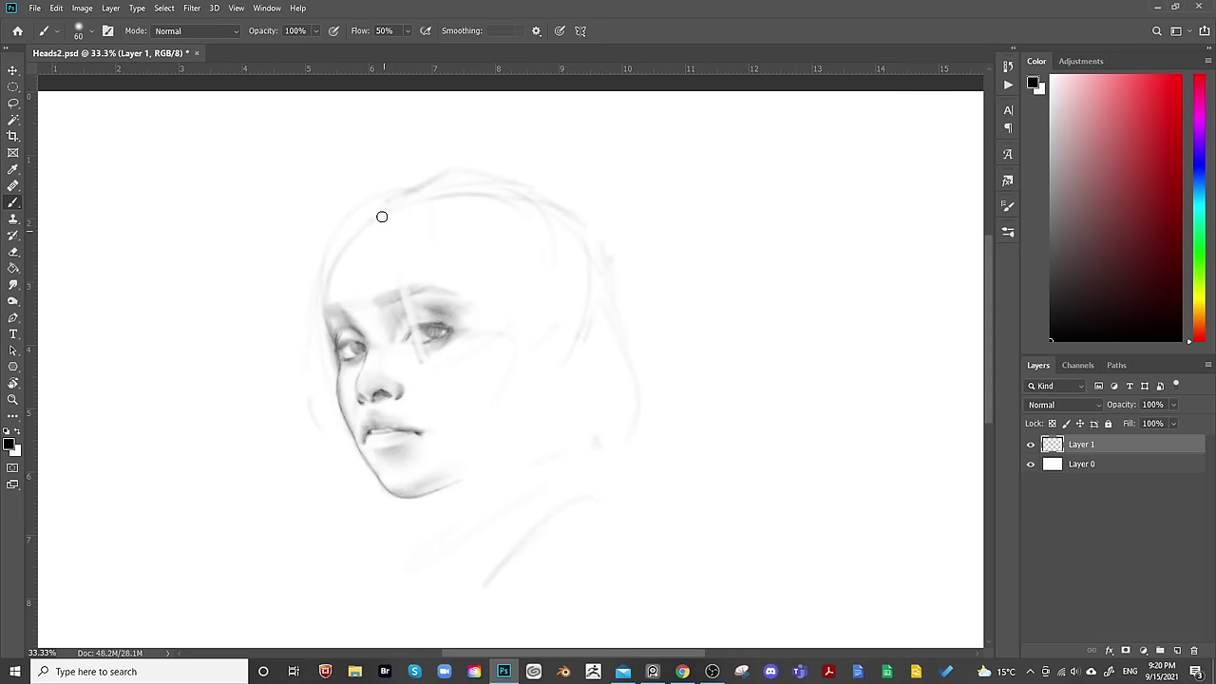
key("bracketright")
left_click_drag(396, 199, 395, 266)
key("bracketright")
key("bracketright")
left_click_drag(404, 195, 408, 290)
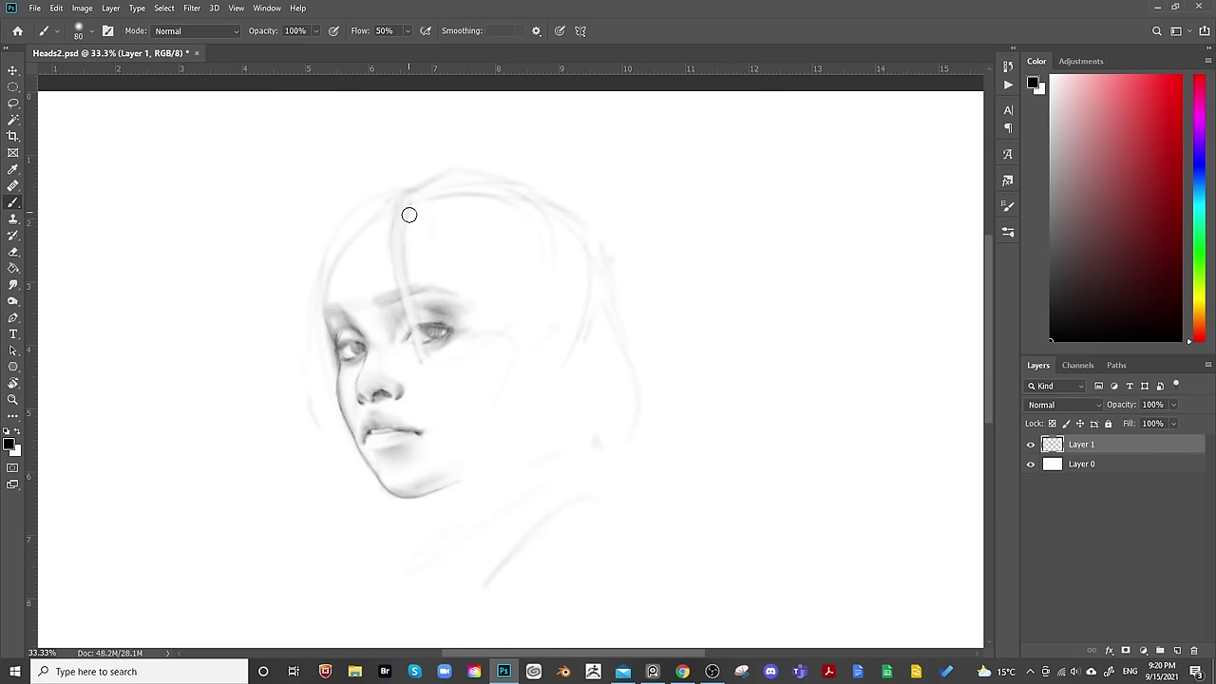
Add a short soft stroke at the strand's root by the crown with a brush of up to 175.
key("bracketright")
key("bracketright")
key("bracketright")
key("bracketright")
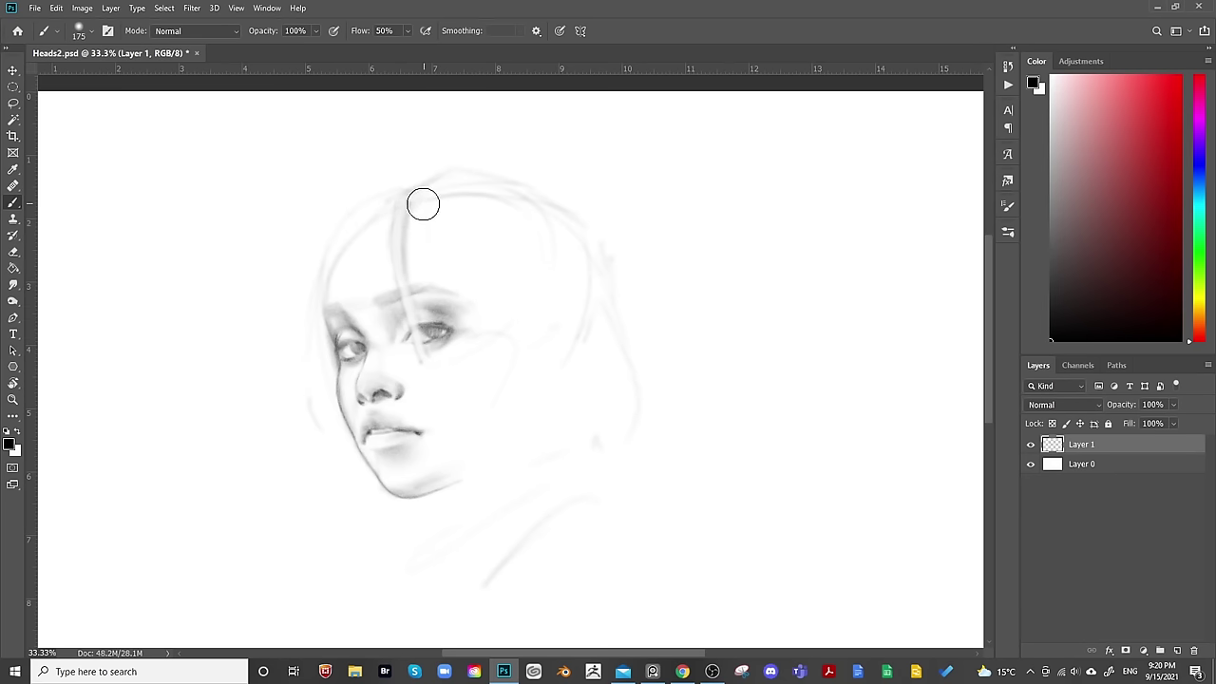
key("bracketleft")
key("bracketleft")
key("bracketleft")
key("bracketleft")
key("bracketleft")
key("bracketleft")
key("bracketleft")
Darken the near eye's upper lid and socket with brush sizes up to 150, and soften the lid with the Eraser at 90.
left_click_drag(455, 324, 456, 317)
key("bracketleft")
key("bracketleft")
key("bracketright")
key("bracketright")
key("bracketright")
key("bracketleft")
key("bracketright")
key("bracketright")
key("bracketright")
key("bracketright")
key("bracketright")
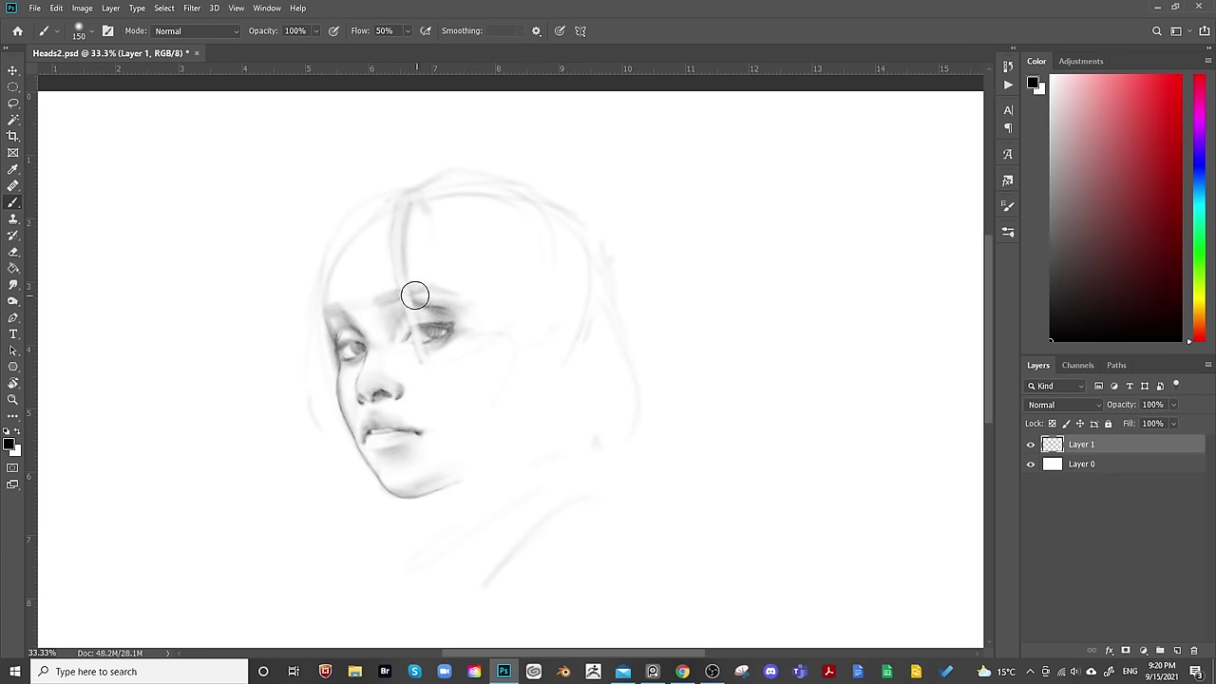
key("e")
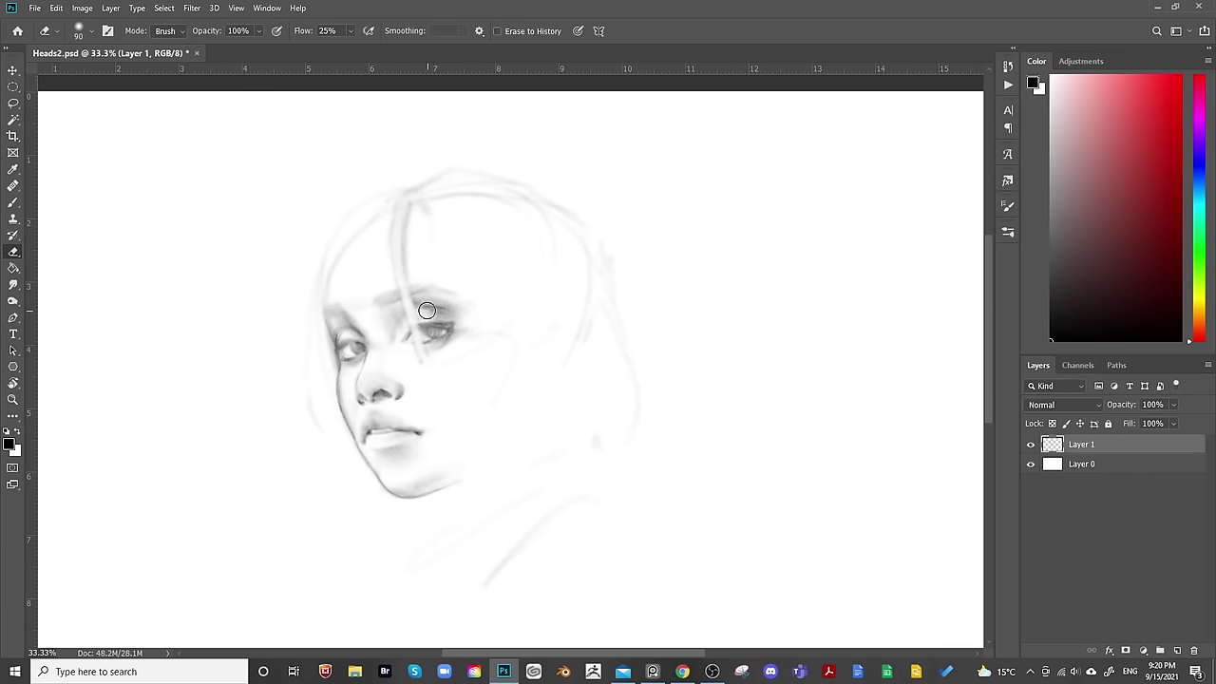
key("b")
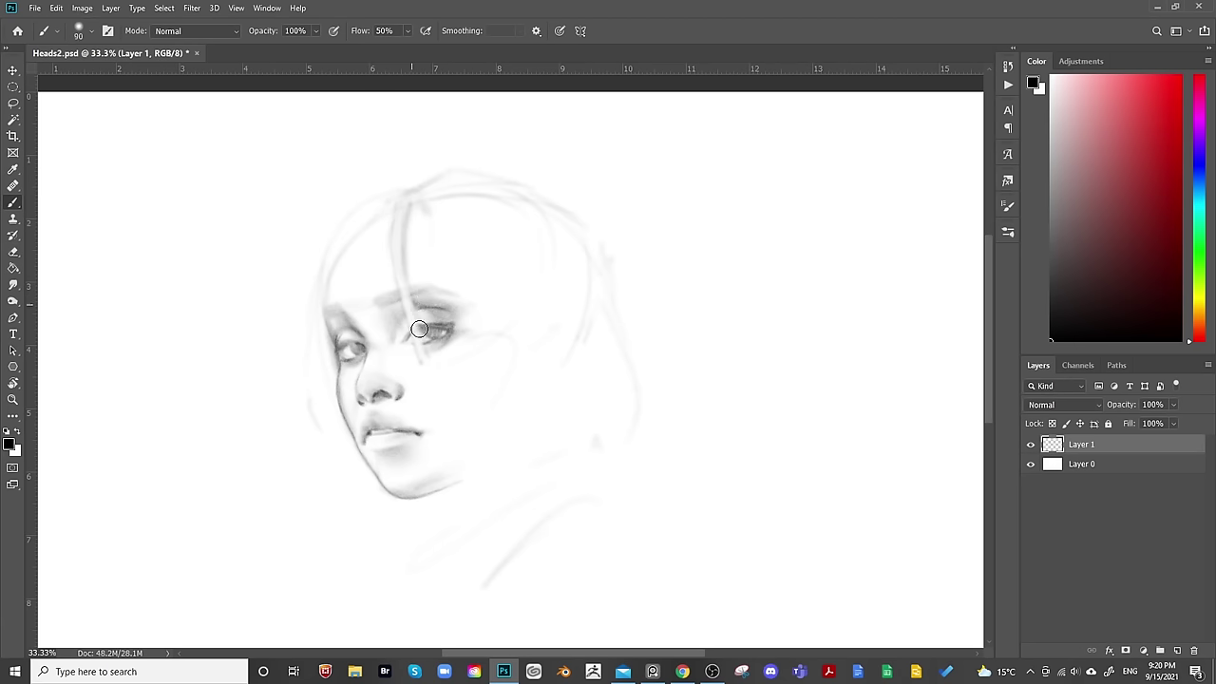
Extend the front hair strand from the near eye down the cheek to the jaw with a brush of about 125.
key("bracketright")
key("bracketright")
key("bracketright")
key("bracketright")
key("bracketright")
key("bracketright")
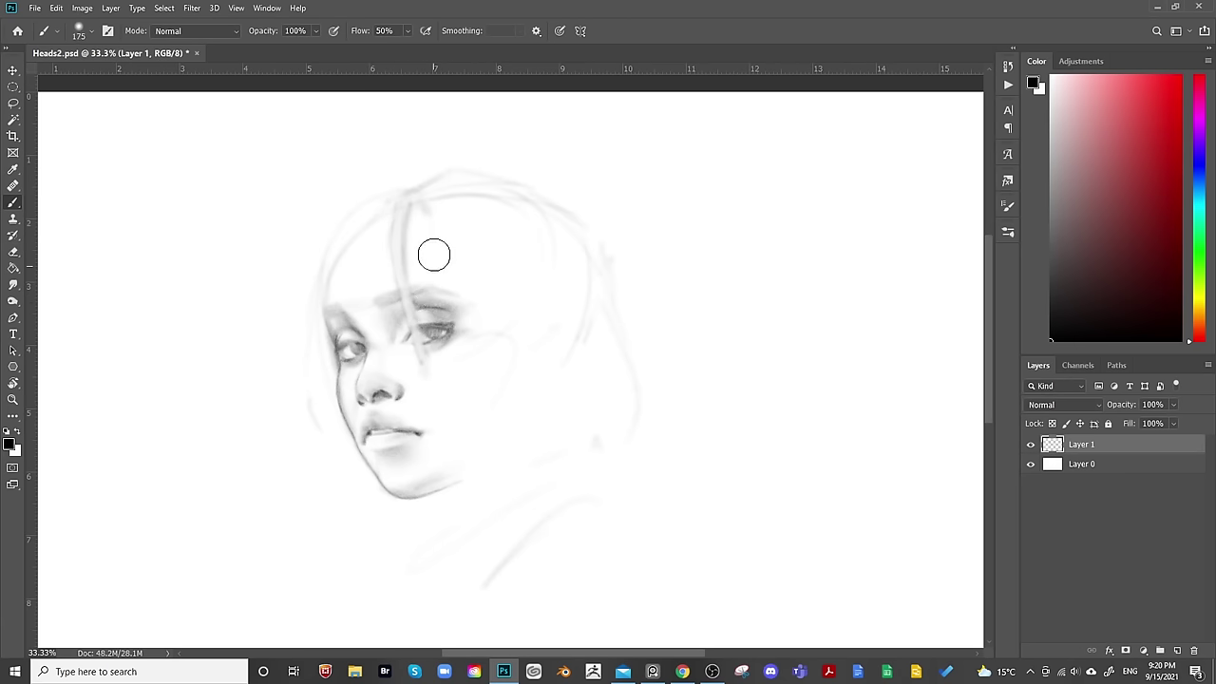
key("bracketleft")
key("bracketleft")
key("bracketleft")
key("bracketleft")
key("bracketright")
key("bracketright")
key("bracketright")
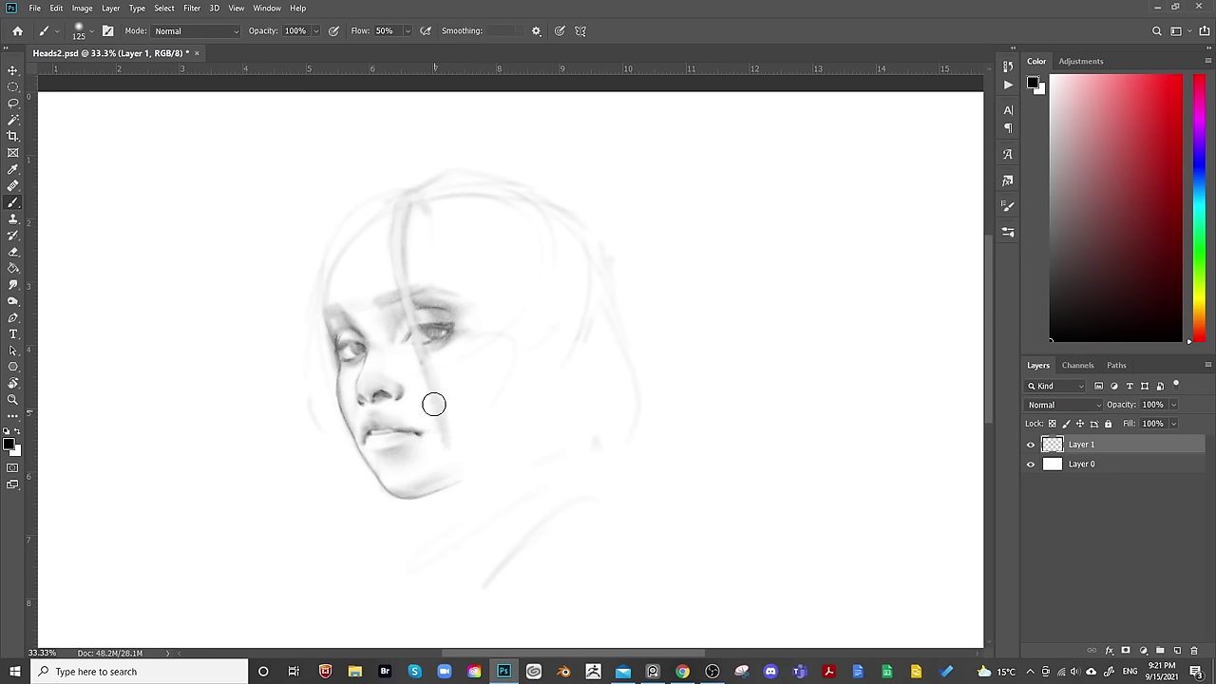
key("bracketleft")
left_click_drag(440, 402, 451, 494)
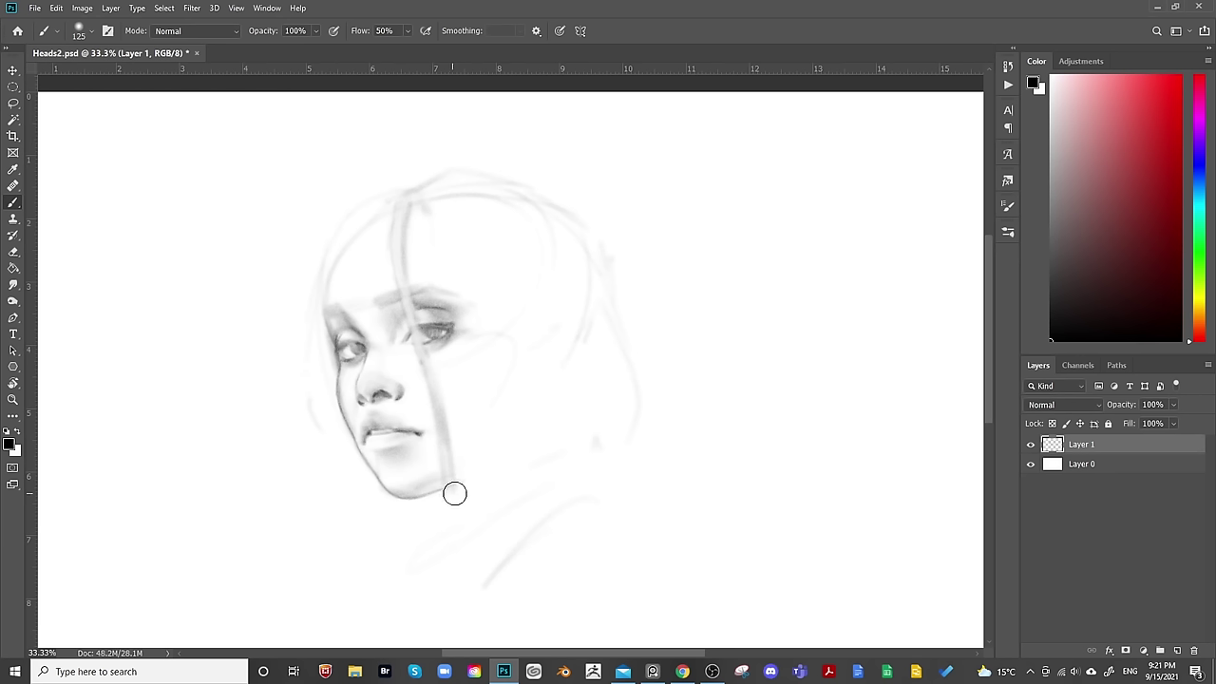
Paint a second hair strand from the crown past the near eye's outer side to the jaw, with a brush of up to 175.
key("bracketleft")
key("bracketright")
key("bracketright")
key("bracketright")
left_click_drag(467, 351, 464, 486)
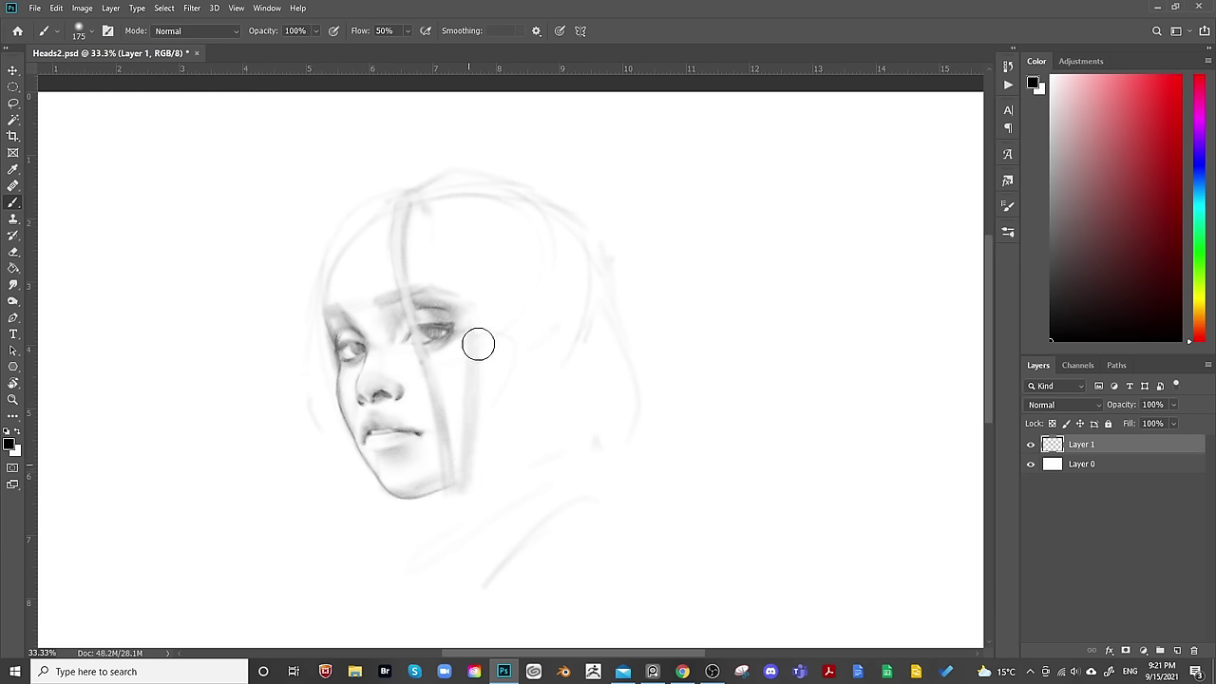
key("bracketleft")
key("bracketleft")
left_click(415, 188)
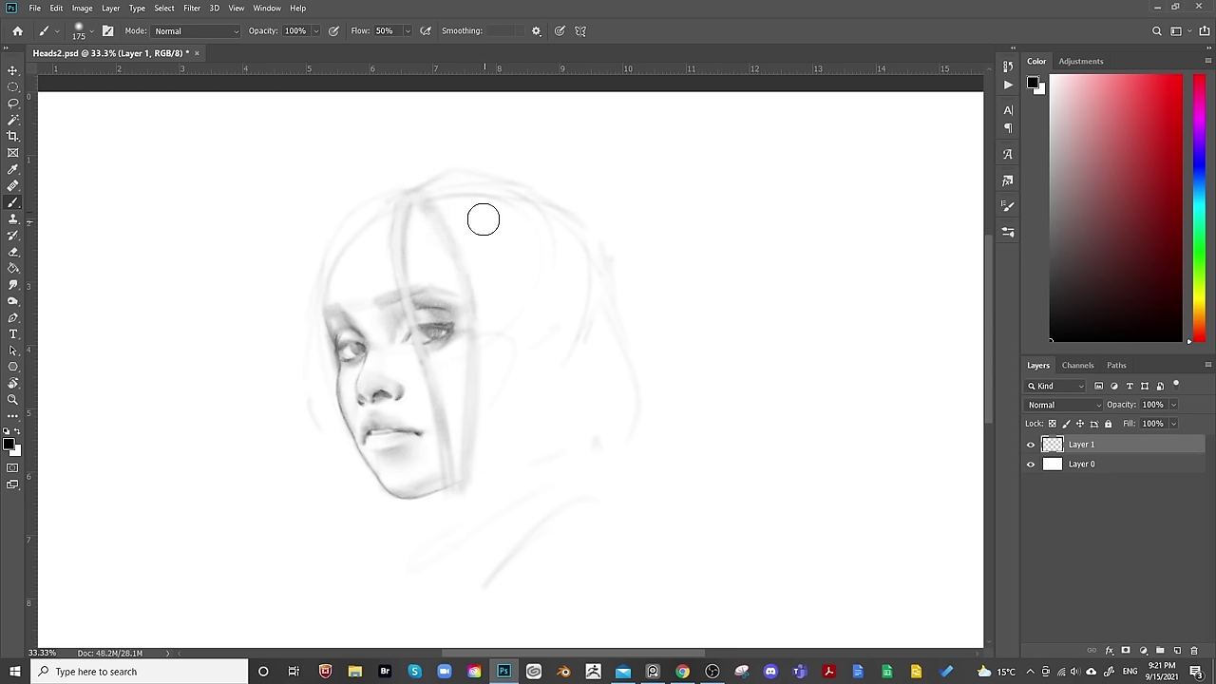
Sketch another strand fanning out from the crown behind the second one, with a brush reduced to 125.
key("bracketright")
key("bracketright")
key("bracketright")
key("bracketright")
key("bracketright")
key("bracketleft")
key("bracketleft")
key("bracketleft")
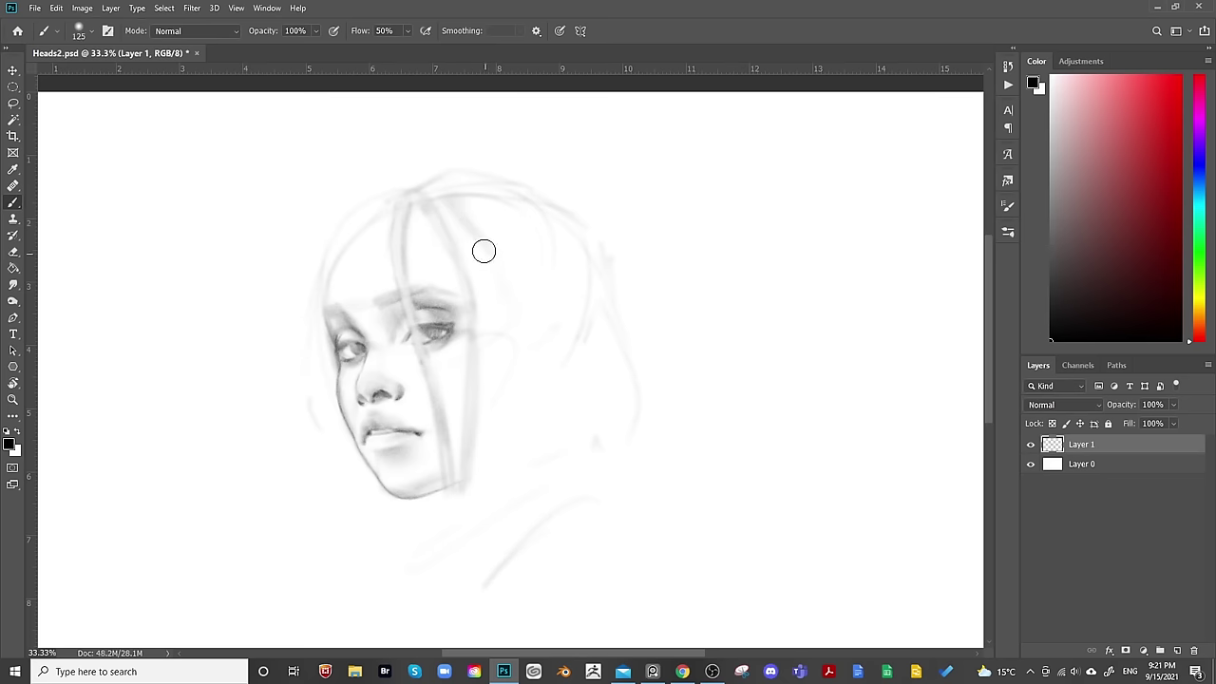
Shade the hair mass beside the cheek with broad soft strokes, enlarging the brush to 500.
key("bracketright")
key("bracketright")
key("bracketright")
mouse_move(516, 317)
left_mouse_down()
mouse_move(493, 393)
mouse_move(513, 321)
mouse_move(474, 415)
mouse_move(504, 323)
mouse_move(453, 433)
left_mouse_up()
key("bracketright")
key("bracketright")
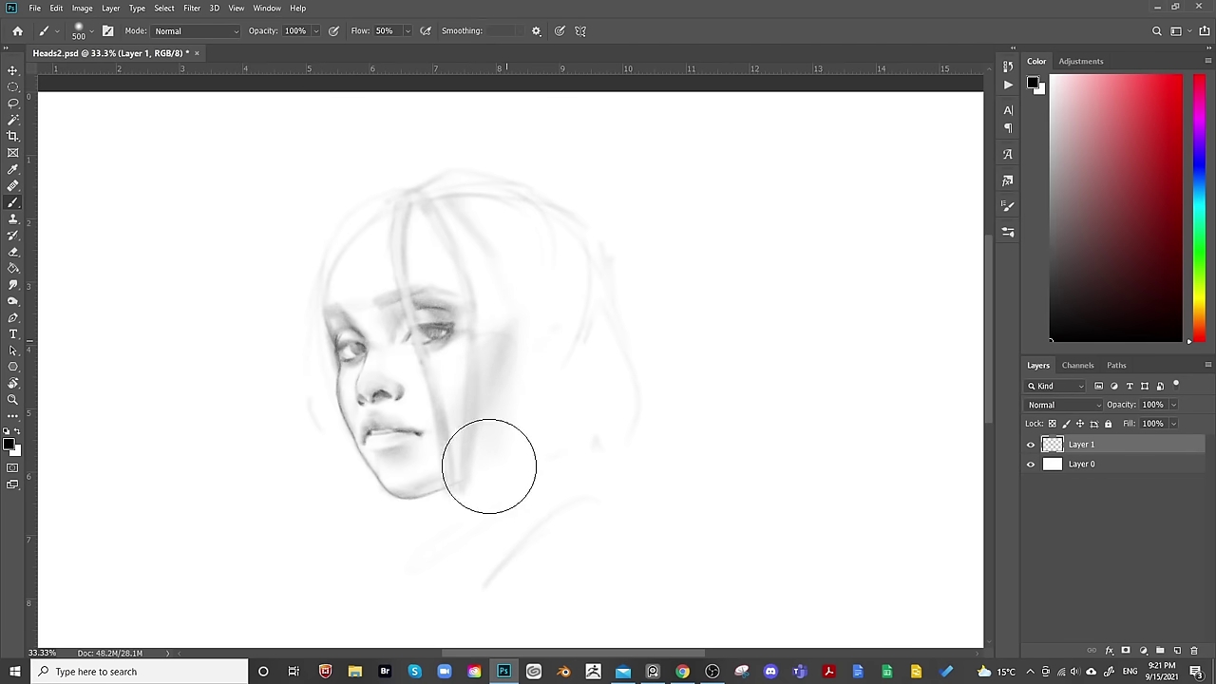
Sketch the curling hair ends beside the jaw with a brush of about 90, and enlarge the brush to 150.
key("bracketleft")
key("bracketleft")
key("bracketleft")
key("bracketleft")
key("bracketleft")
key("bracketleft")
key("bracketleft")
key("bracketleft")
key("bracketleft")
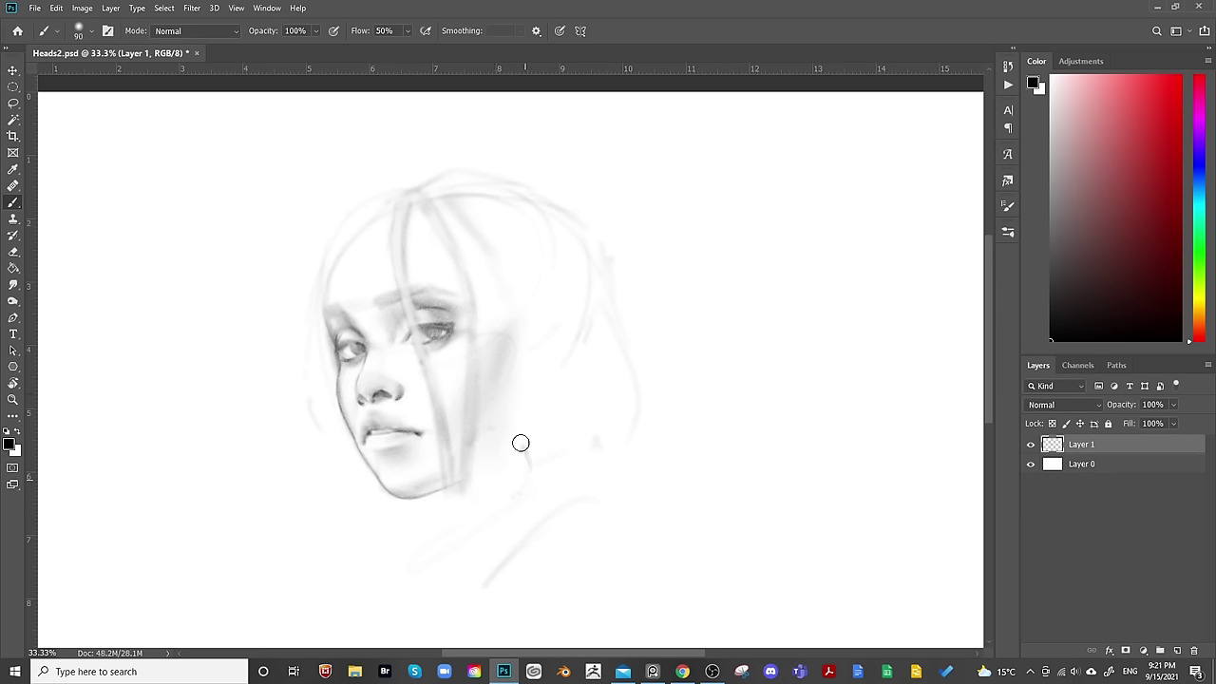
left_click_drag(521, 443, 472, 437)
key("bracketright")
key("bracketright")
key("bracketright")
key("bracketright")
key("bracketright")
key("bracketright")
key("bracketright")
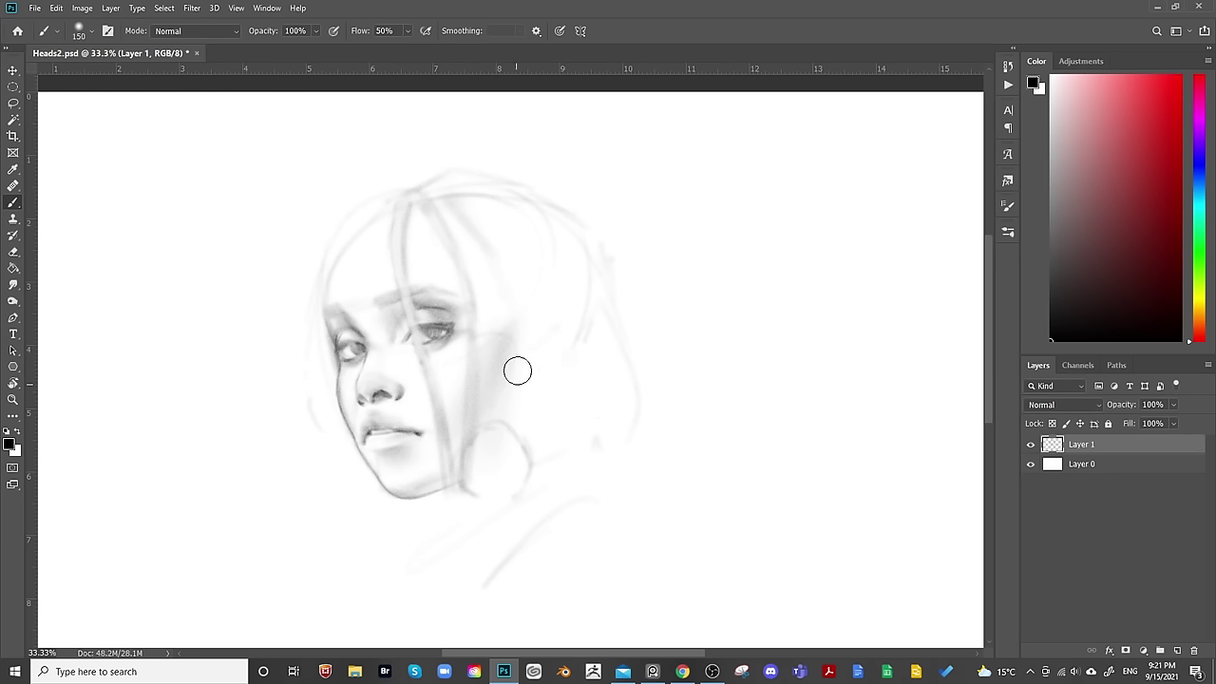
Shade the round form beside the jaw and the area just behind it with soft strokes, using a brush of 125.
mouse_move(513, 460)
left_mouse_down()
mouse_move(486, 496)
mouse_move(512, 503)
mouse_move(537, 450)
mouse_move(527, 487)
mouse_move(562, 443)
mouse_move(500, 499)
left_mouse_up()
key("bracketleft")
key("bracketleft")
key("bracketleft")
key("bracketleft")
key("bracketleft")
key("bracketleft")
key("bracketleft")
key("bracketright")
key("bracketright")
key("bracketright")
key("bracketright")
mouse_move(537, 446)
left_mouse_down()
mouse_move(502, 493)
mouse_move(530, 446)
mouse_move(515, 506)
mouse_move(543, 429)
mouse_move(545, 453)
mouse_move(522, 456)
mouse_move(577, 460)
mouse_move(539, 485)
mouse_move(535, 535)
left_mouse_up()
key("bracketleft")
key("bracketleft")
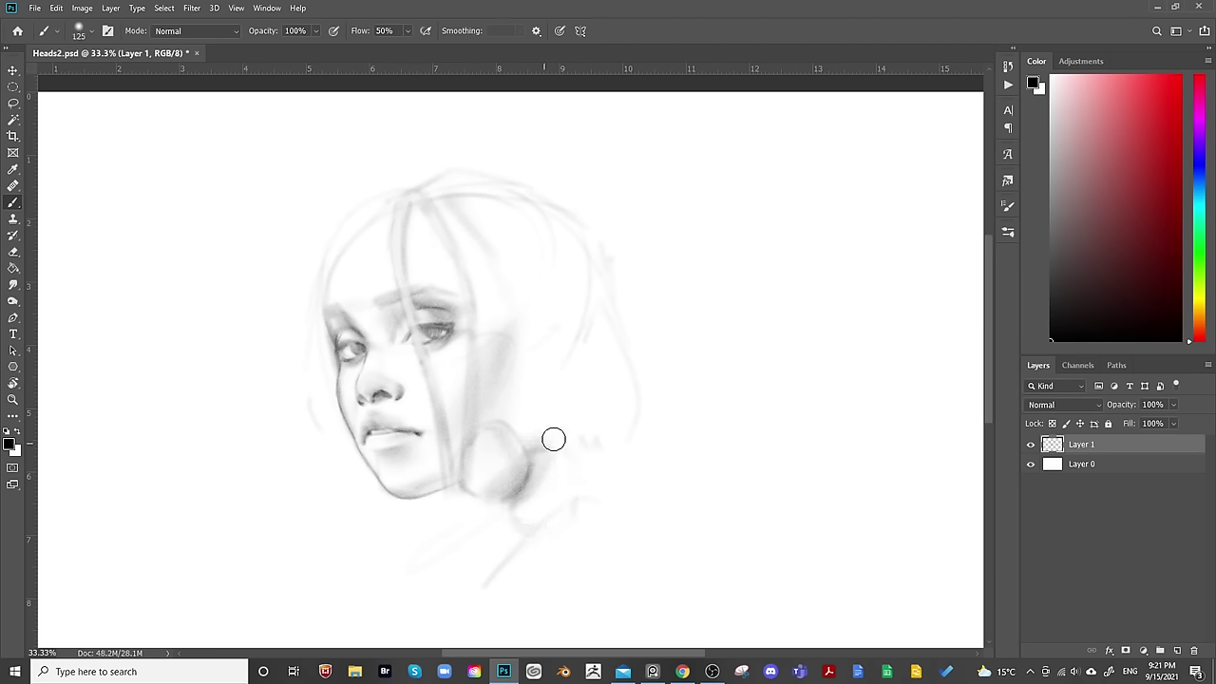
Darken the strand falling from the crown behind the near eye with a brush of about 80, and shade its root with a brush of 175.
key("bracketleft")
key("bracketleft")
key("bracketleft")
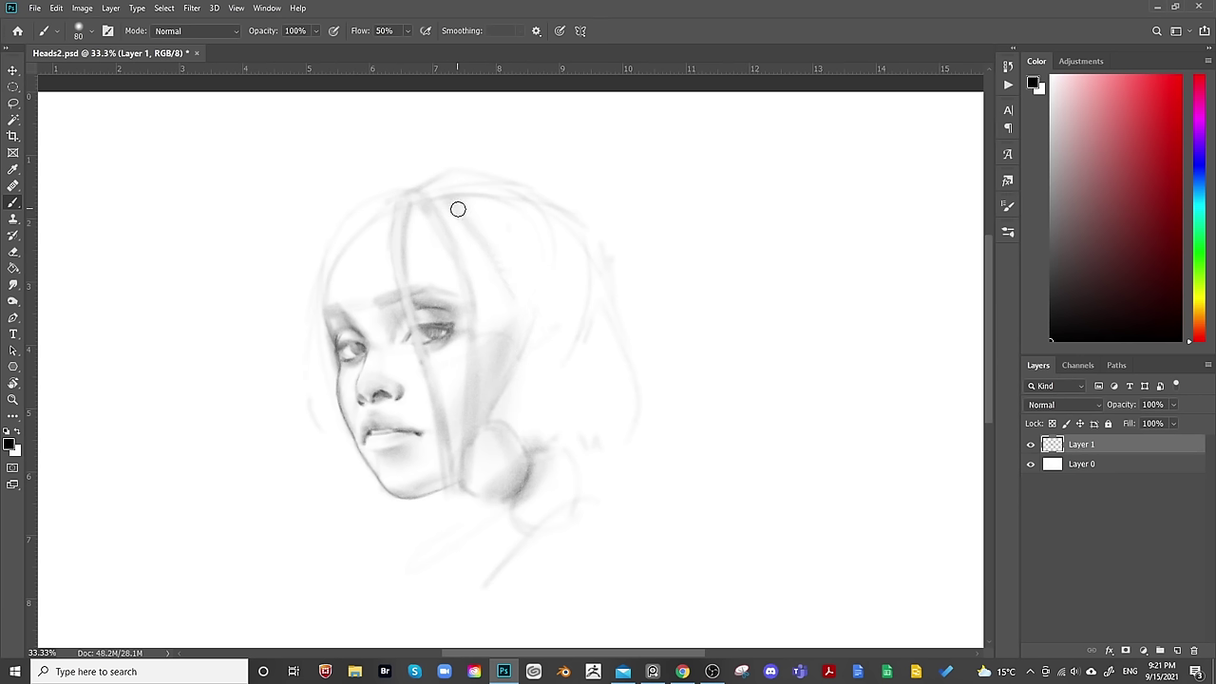
key("bracketright")
left_click_drag(480, 238, 455, 197)
key("bracketright")
key("bracketright")
key("bracketright")
key("bracketright")
key("bracketright")
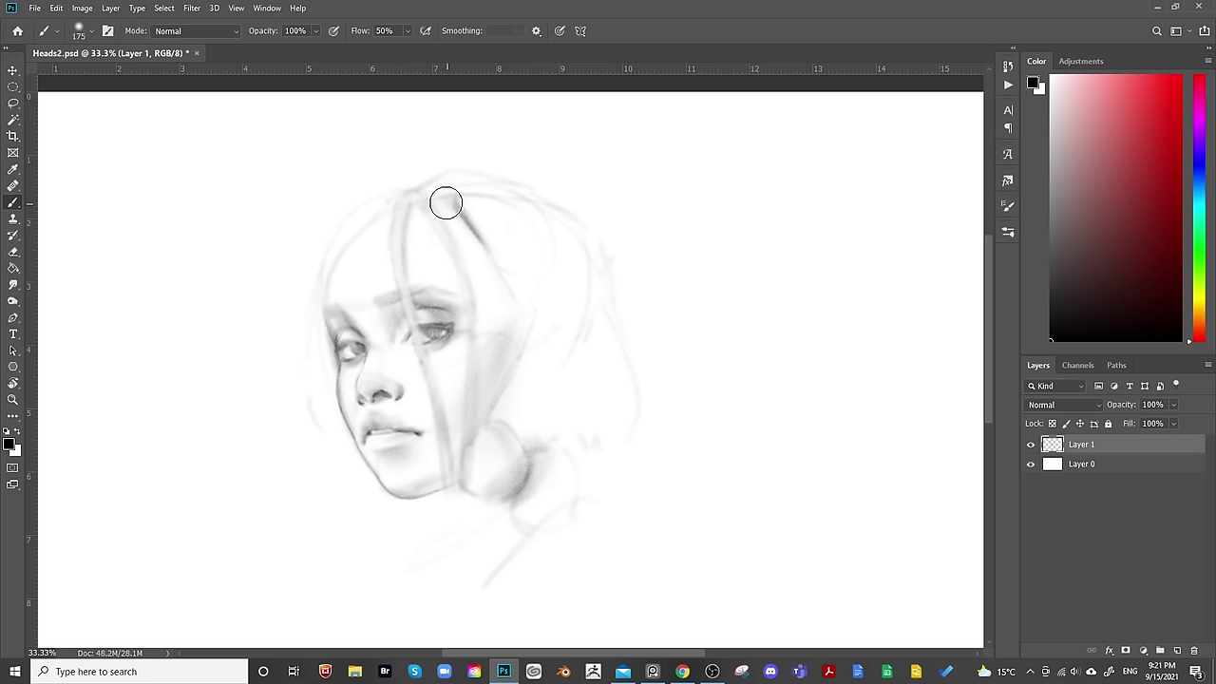
Sketch more strands fanning from the crown behind the dark accent, with a brush between 90 and 125.
key("bracketleft")
key("bracketleft")
key("bracketleft")
key("bracketleft")
key("bracketleft")
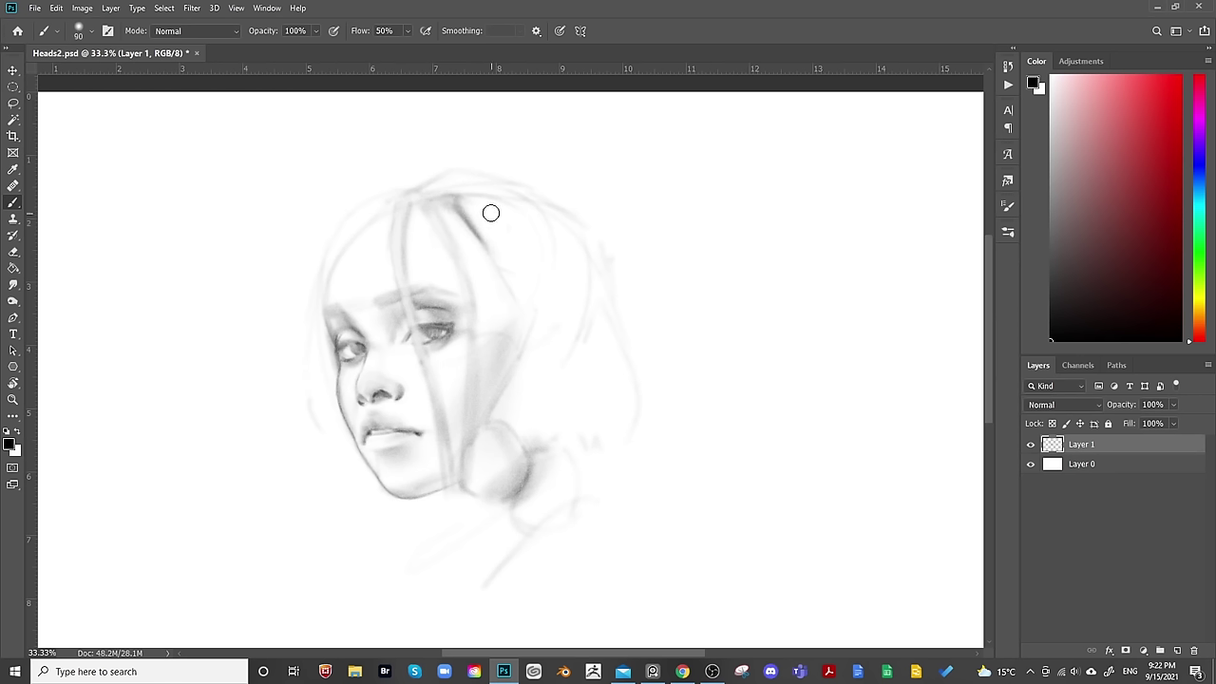
key("bracketright")
key("bracketright")
key("bracketright")
key("bracketleft")
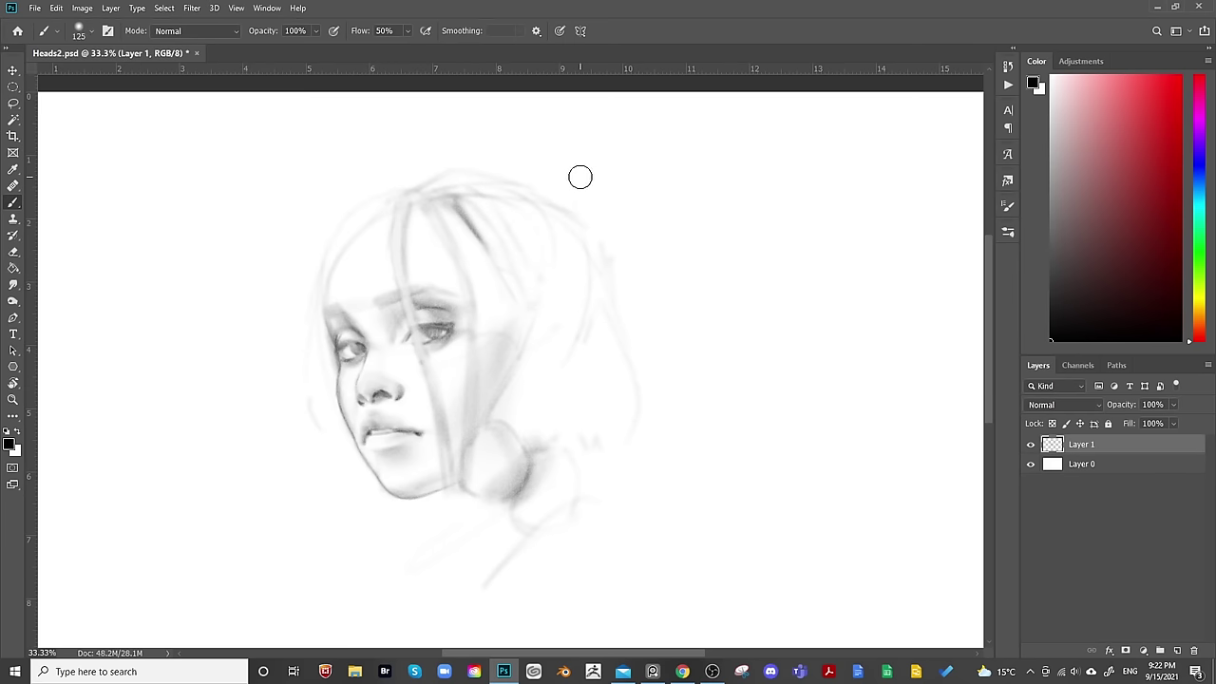
Clean up the area around the far eyebrow and temple with the Eraser.
key("ctrl+minus")
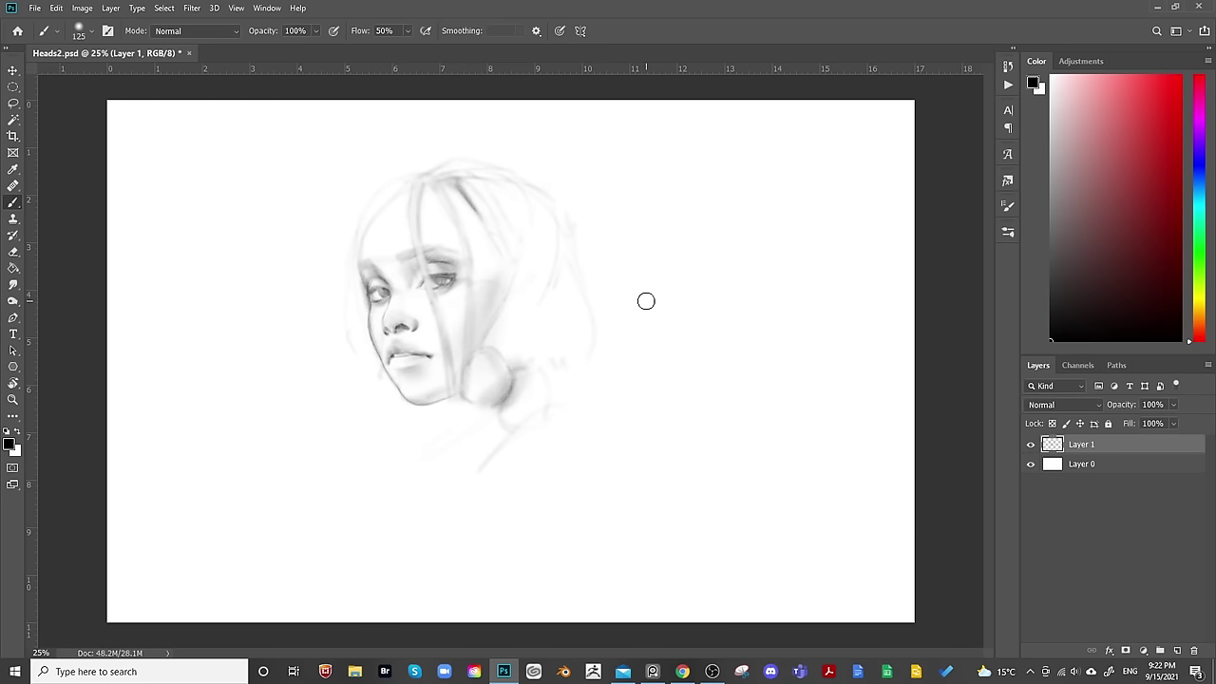
key("ctrl+plus")
key("bracketleft")
key("bracketleft")
key("bracketleft")
key("bracketleft")
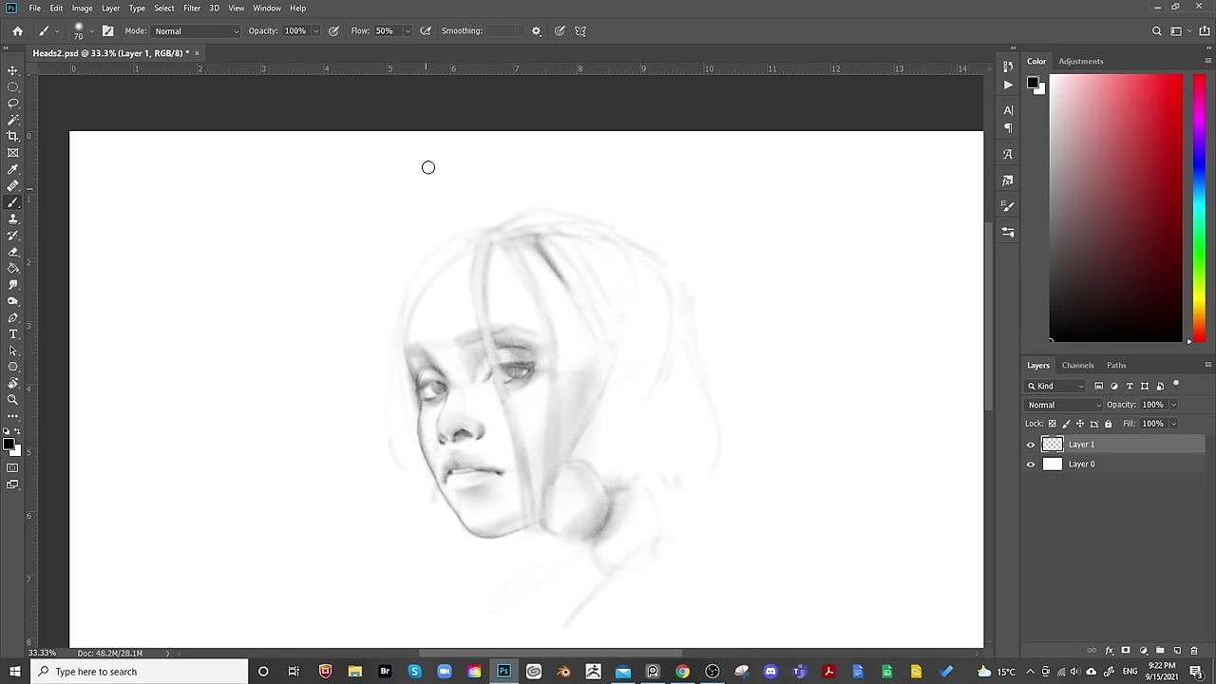
key("e")
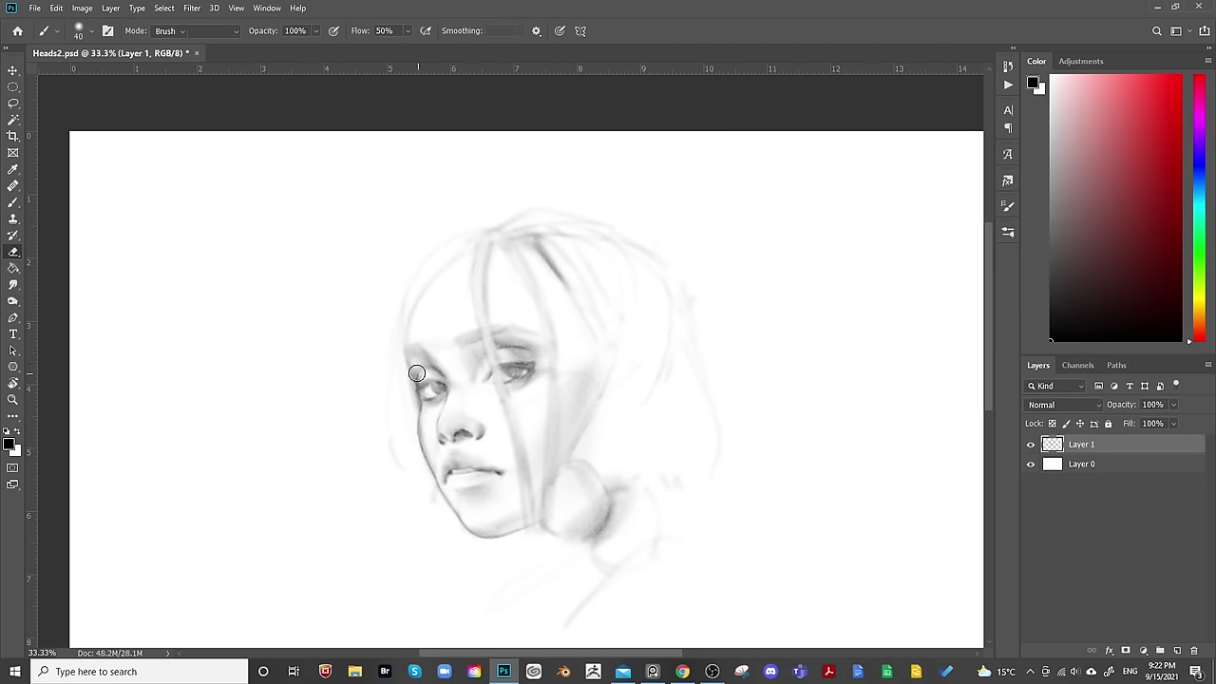
Draw the forehead contour from the far brow up to the hairline with a brush of 40, and clean it with the Eraser at 90.
key("b")
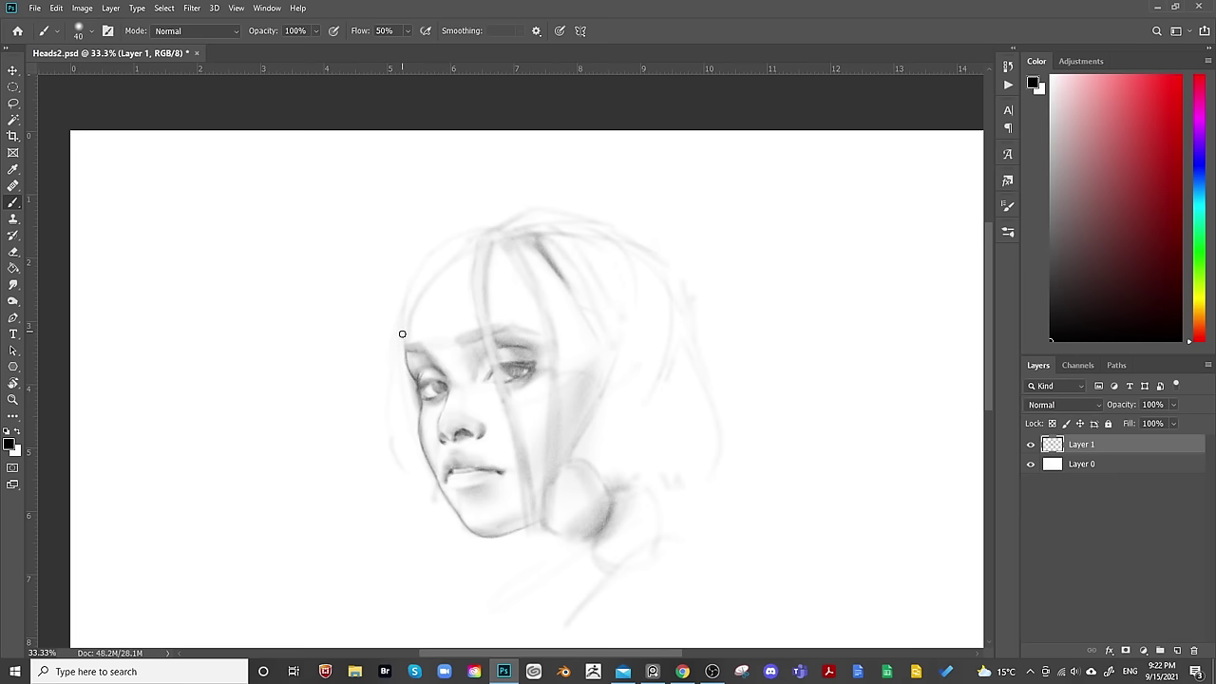
key("e")
key("e")
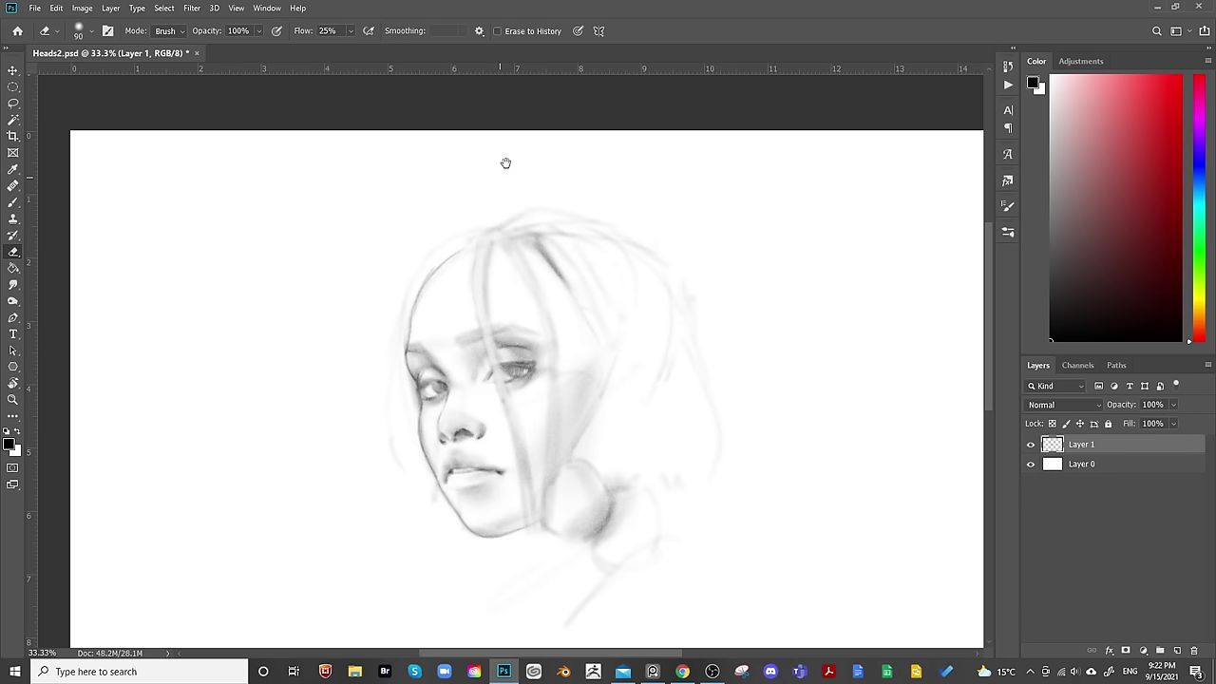
Shade the band of hair along the far side of the forehead with soft strokes, varying the brush between 70 and 200.
key("b")
key("bracketright")
key("bracketright")
key("bracketright")
key("bracketright")
key("bracketright")
key("bracketright")
key("bracketright")
key("bracketright")
key("bracketright")
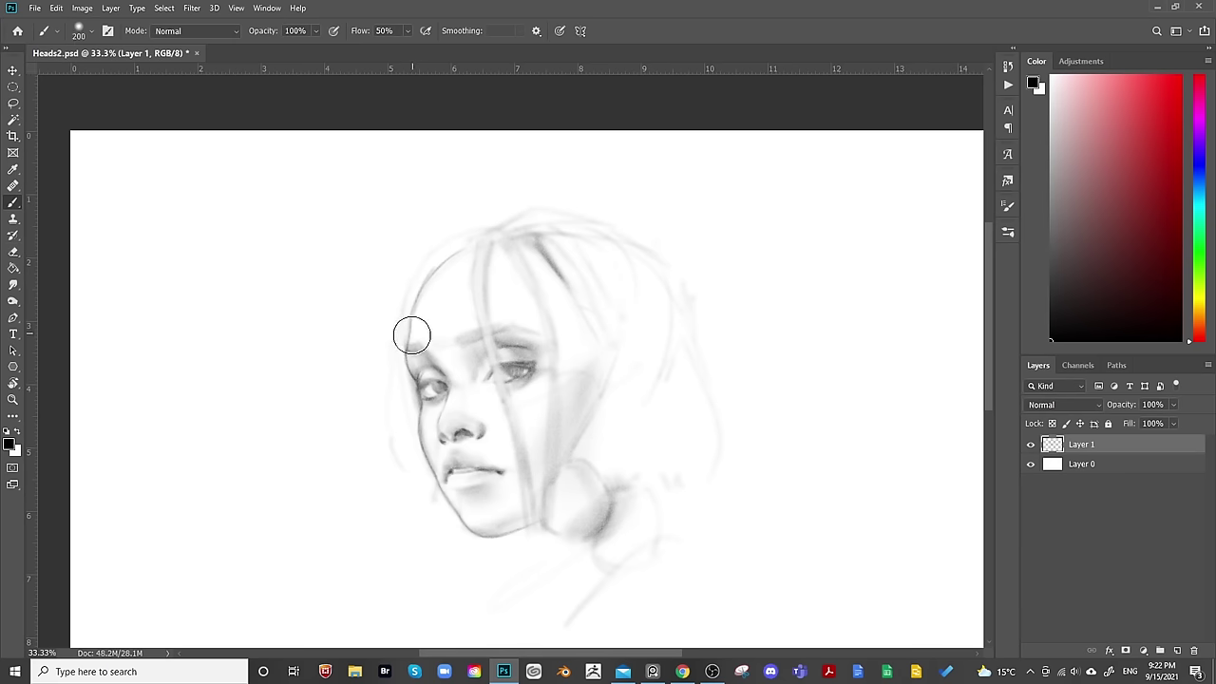
key("bracketleft")
key("bracketleft")
key("bracketleft")
key("bracketleft")
key("bracketleft")
key("bracketleft")
key("bracketleft")
key("bracketleft")
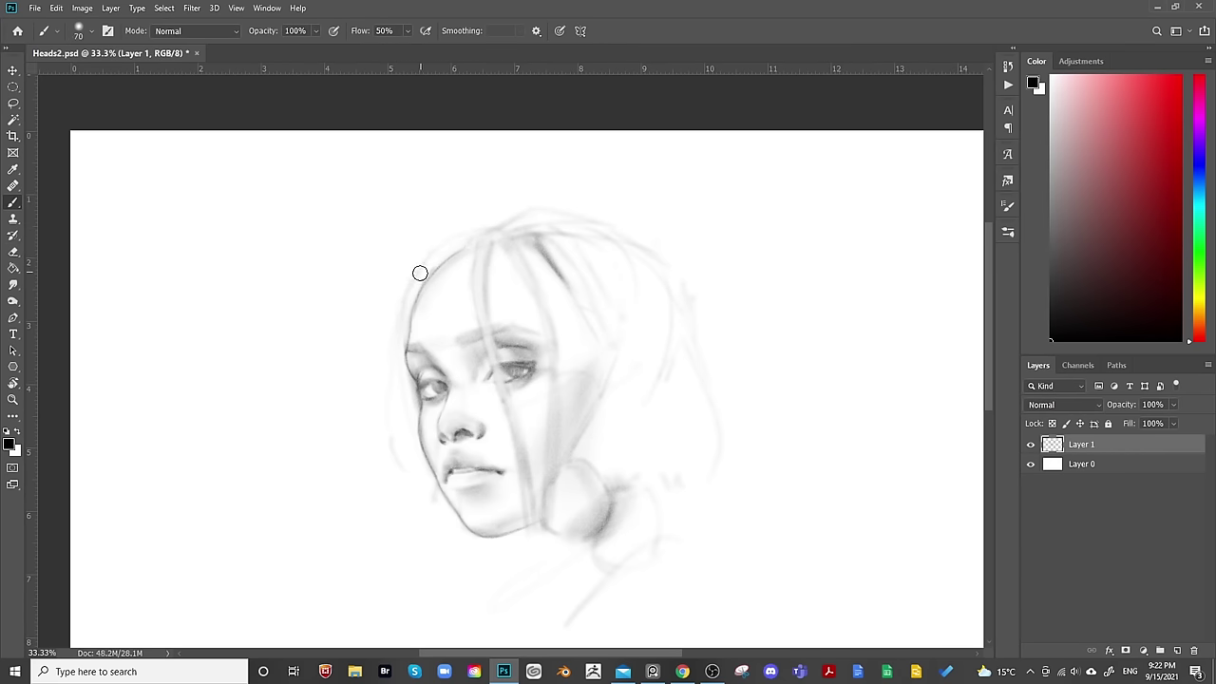
key("bracketright")
key("bracketright")
key("bracketright")
key("bracketright")
key("bracketright")
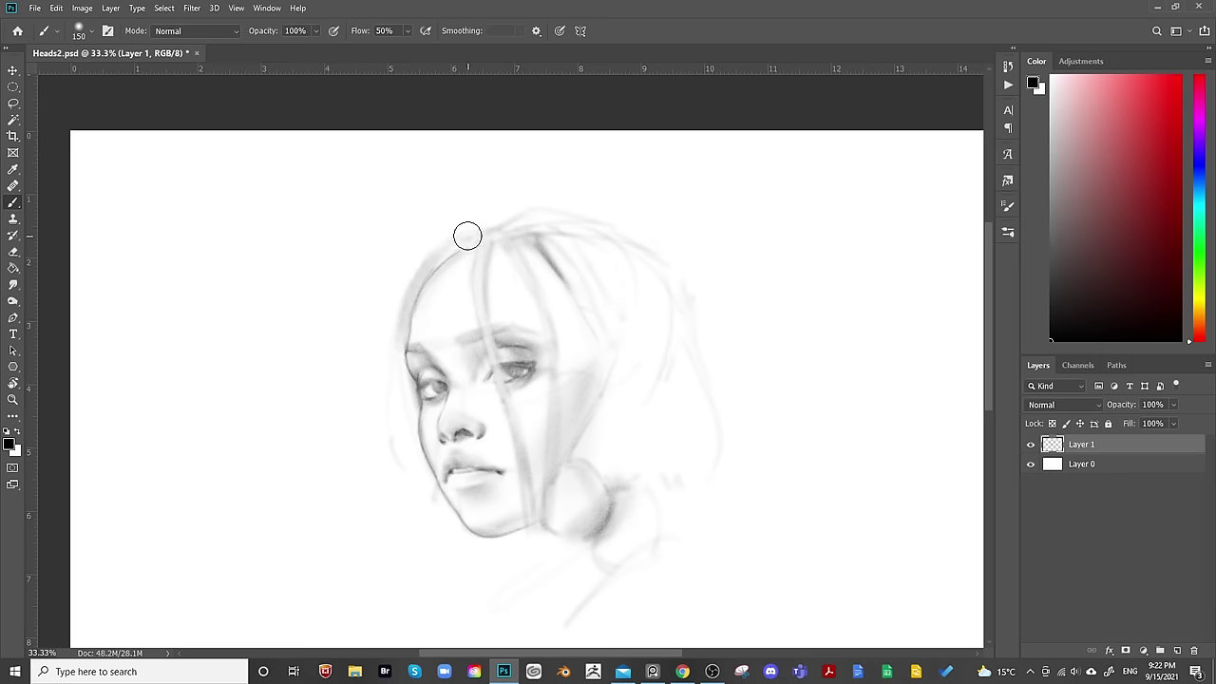
Outline the outer edge of the hair from the far temple up to the crown with a smaller brush.
key("bracketleft")
key("bracketleft")
key("bracketleft")
key("bracketleft")
key("bracketleft")
left_click_drag(409, 294, 456, 241)
left_click_drag(467, 236, 523, 211)
Define the contour over the top of the head and down toward the back with a brush of 60.
key("bracketright")
key("bracketright")
key("bracketright")
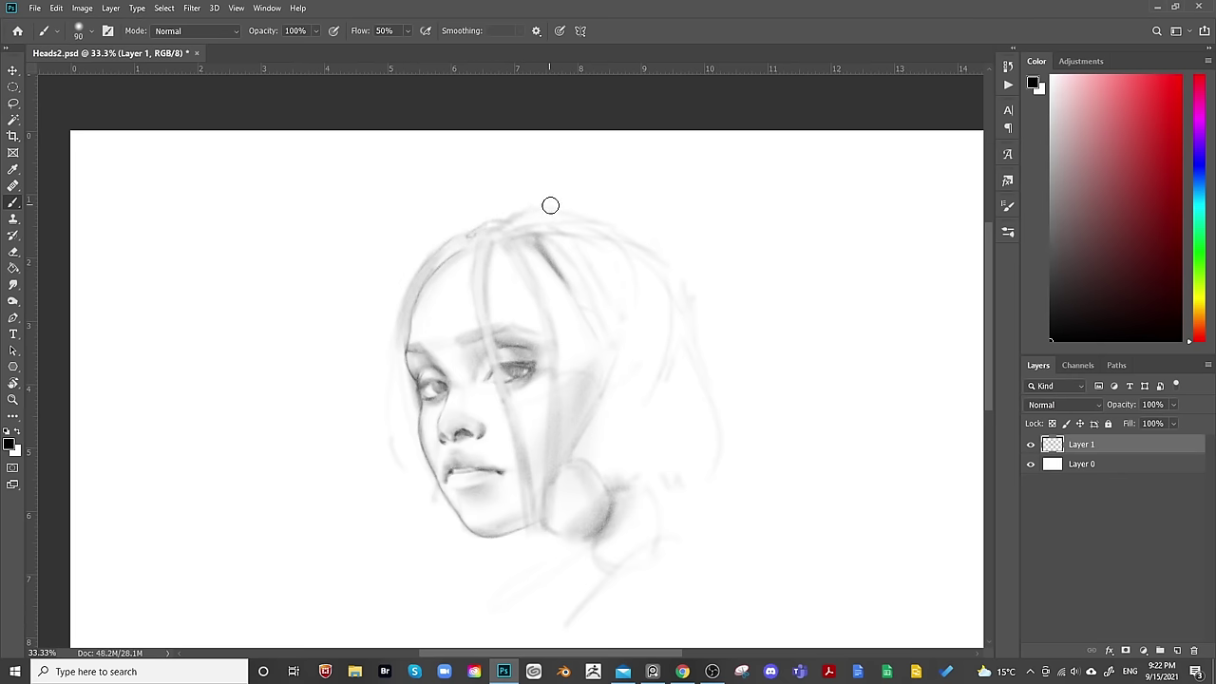
key("bracketleft")
key("bracketleft")
left_click_drag(566, 207, 660, 246)
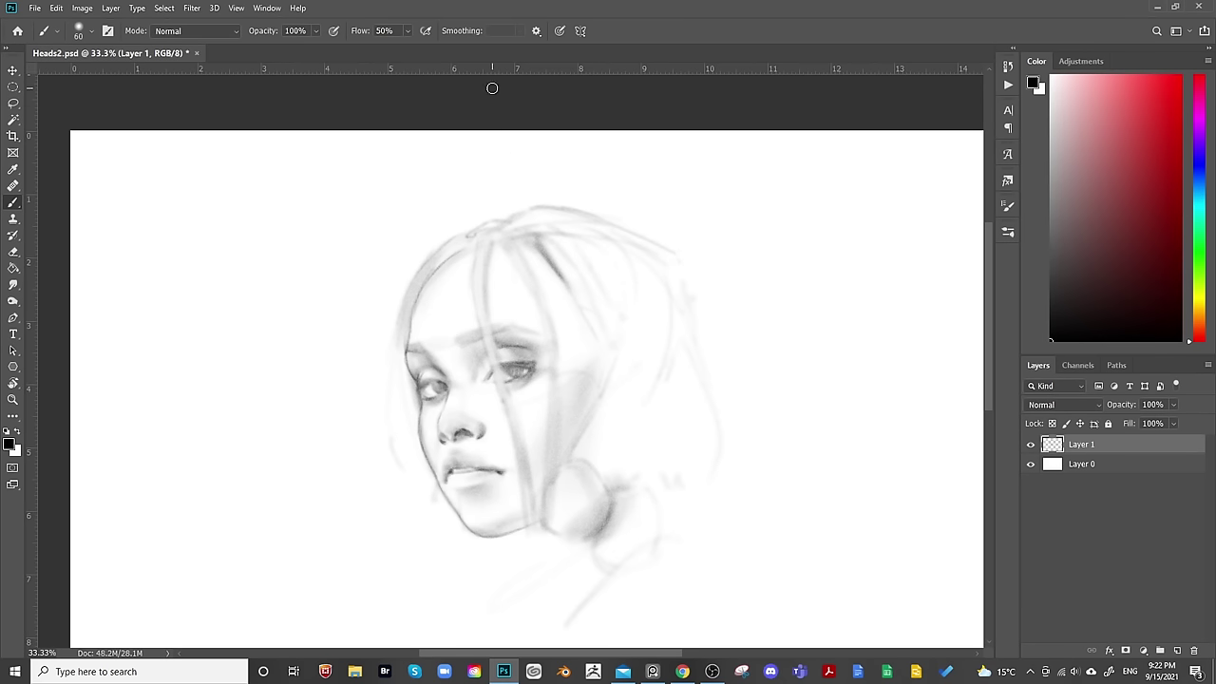
mouse_move(586, 213)
left_mouse_down()
mouse_move(671, 264)
mouse_move(641, 272)
left_mouse_up()
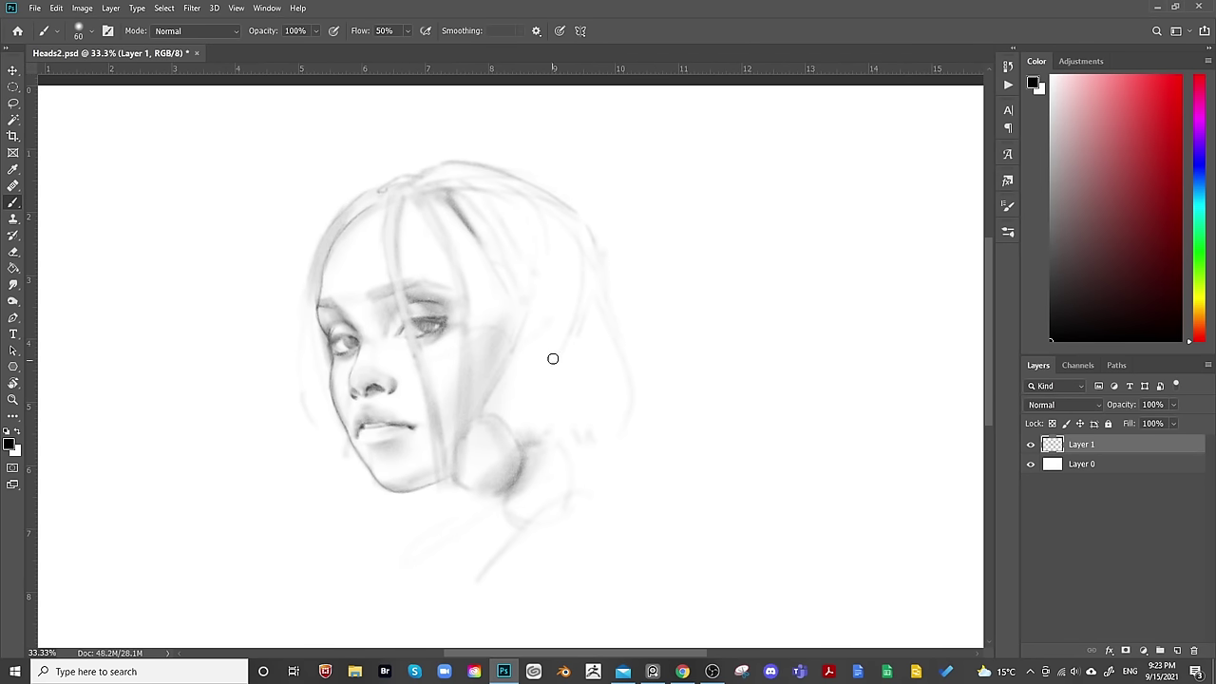
Sketch a curved loop behind the cheek and strands running from it to the round form beside the jaw, with a brush of 90.
left_click_drag(553, 359, 535, 371)
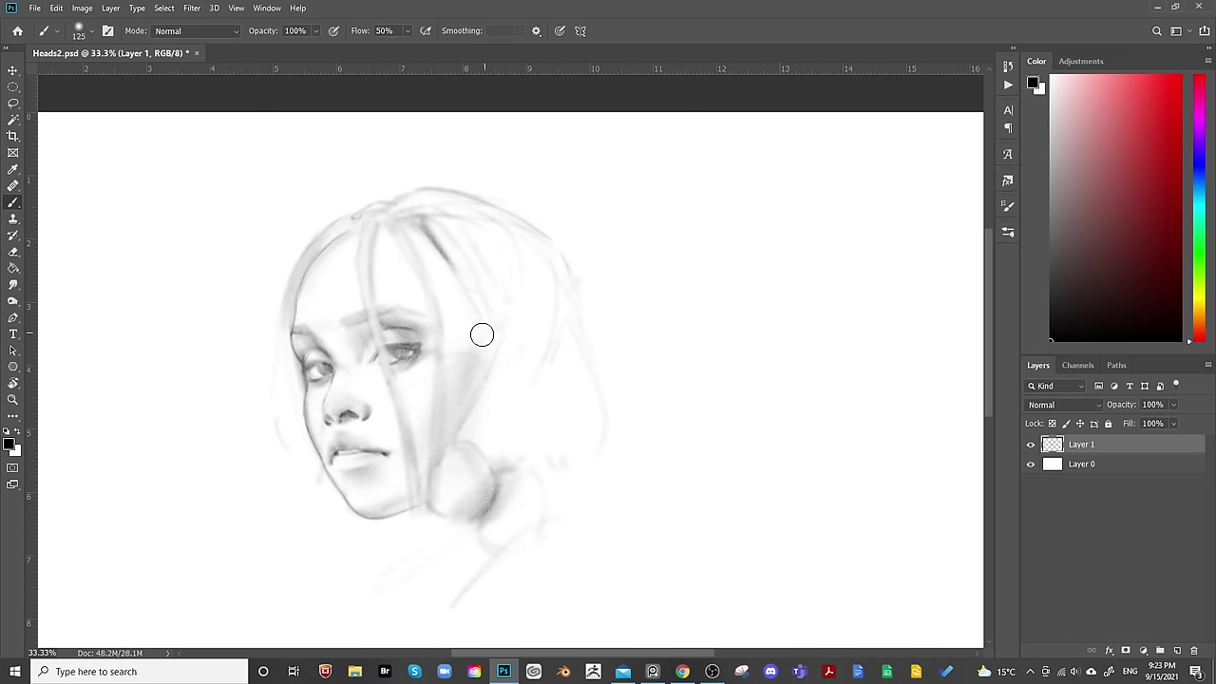
key("bracketright")
left_click_drag(551, 337, 543, 403)
key("bracketleft")
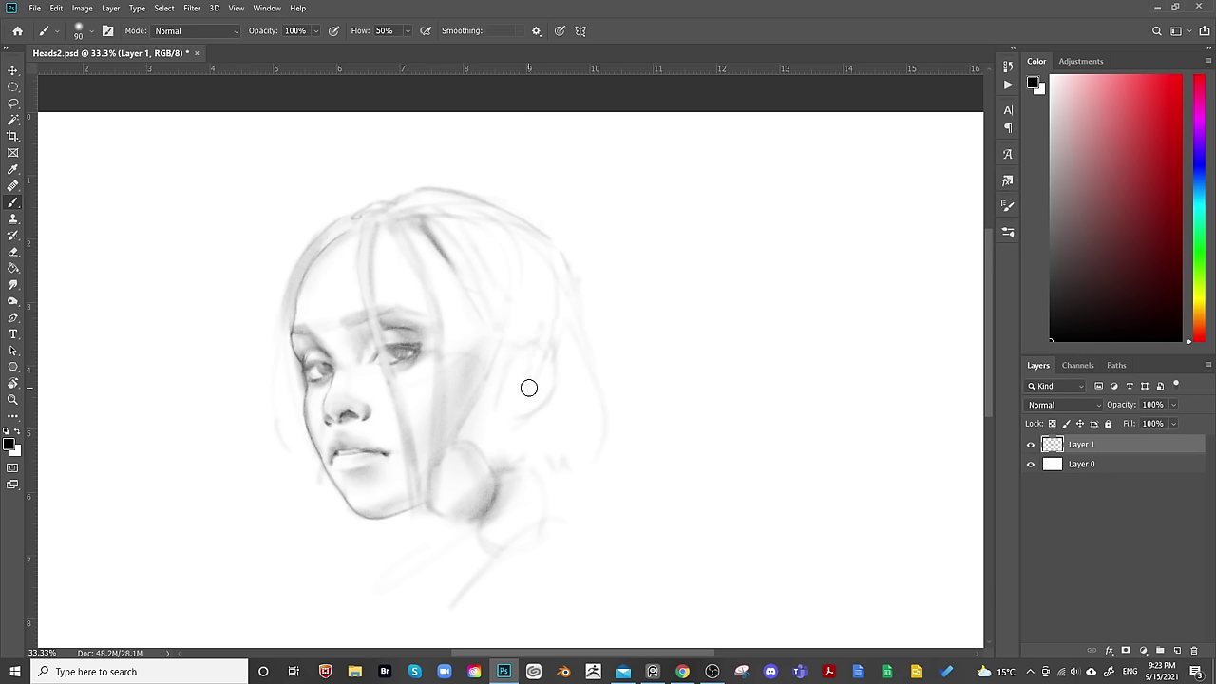
left_click_drag(563, 348, 508, 411)
mouse_move(513, 404)
left_mouse_down()
mouse_move(483, 451)
mouse_move(515, 404)
mouse_move(503, 461)
mouse_move(524, 426)
left_mouse_up()
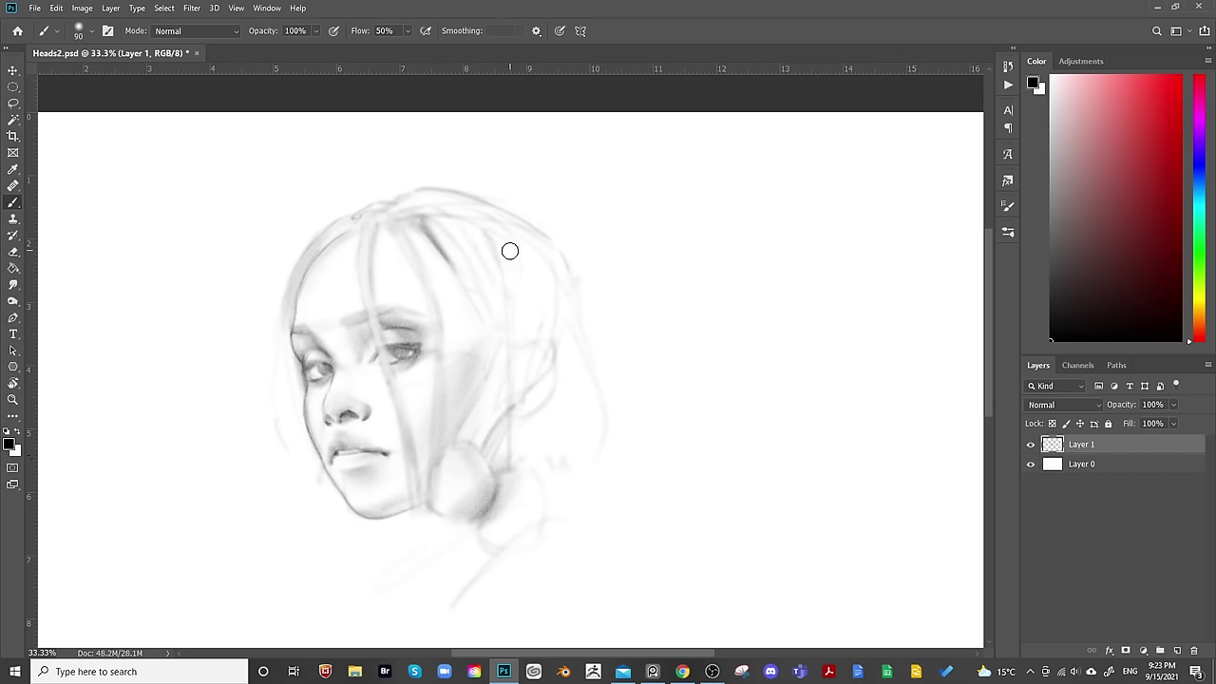
Soften the strands at the back of the head with the Eraser at 90, undoing and redoing the last stroke to compare.
key("e")
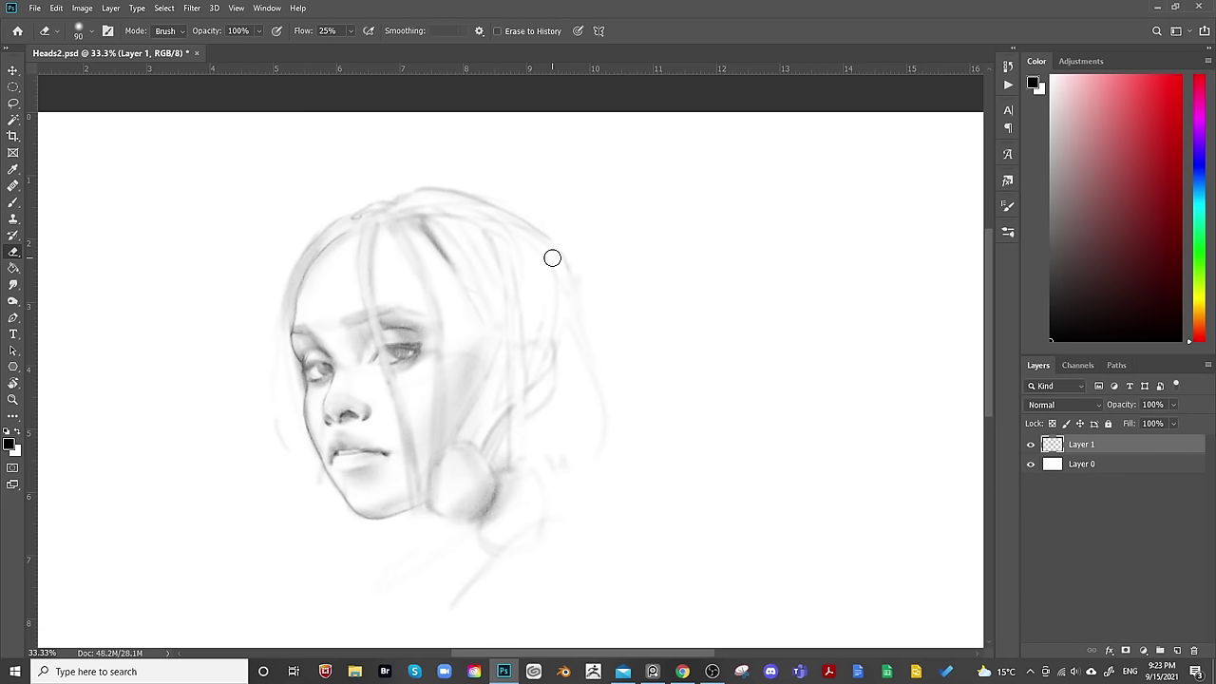
key("ctrl+minus")
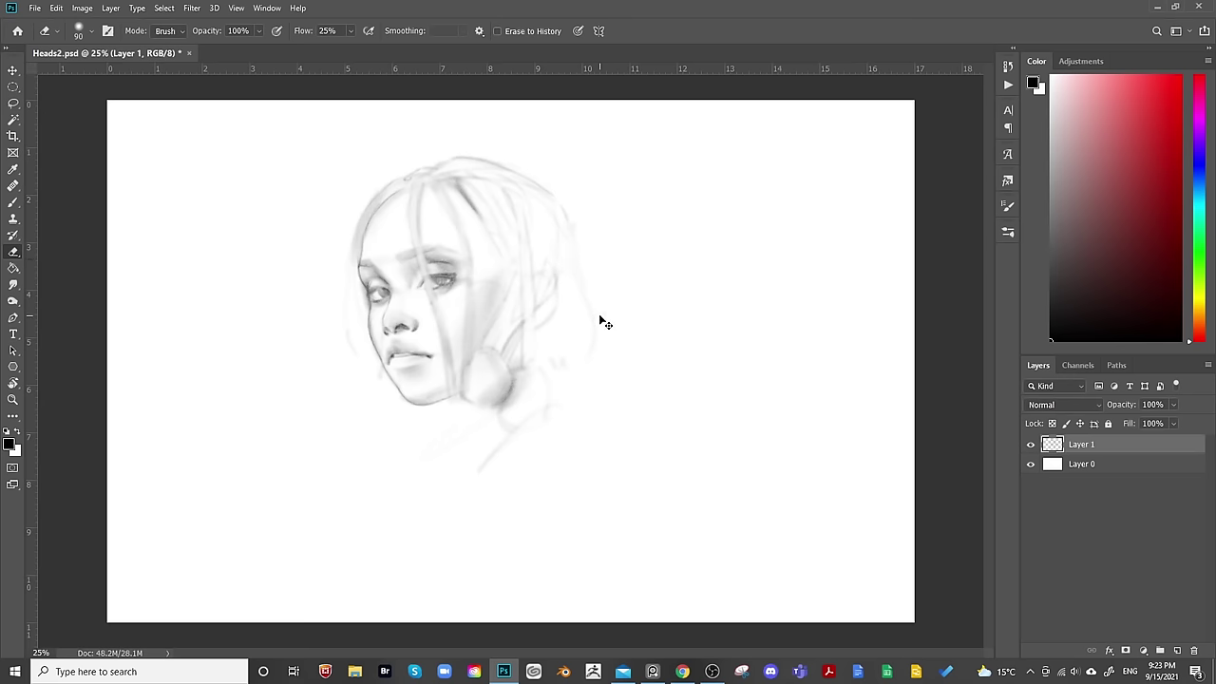
key("ctrl+z")
key("ctrl+shift+z")
Sketch round curl forms and the loose hair outline behind the nape with a brush of 100.
key("b")
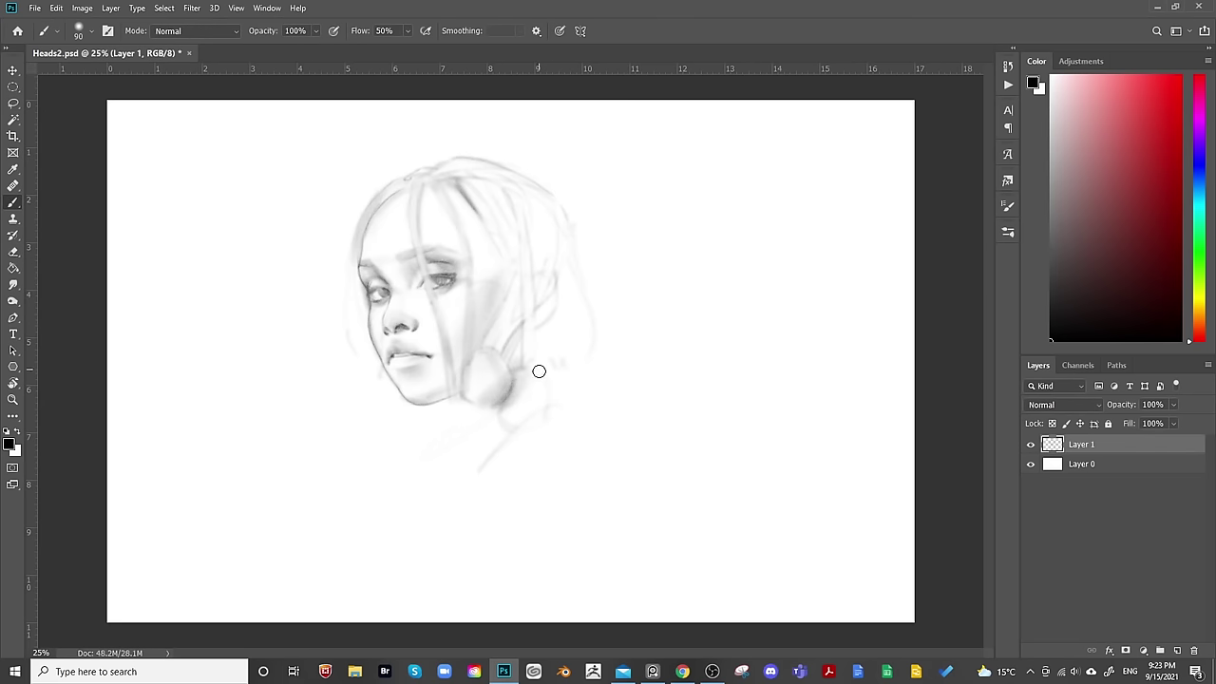
key("bracketright")
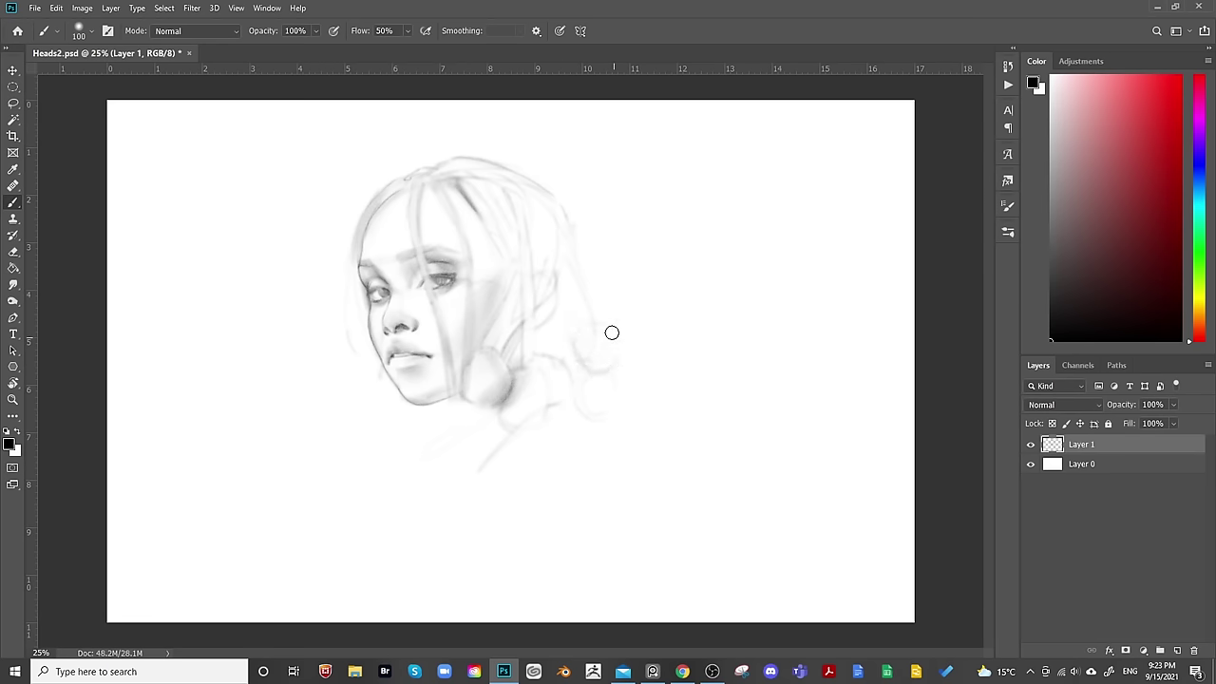
left_click_drag(606, 332, 616, 339)
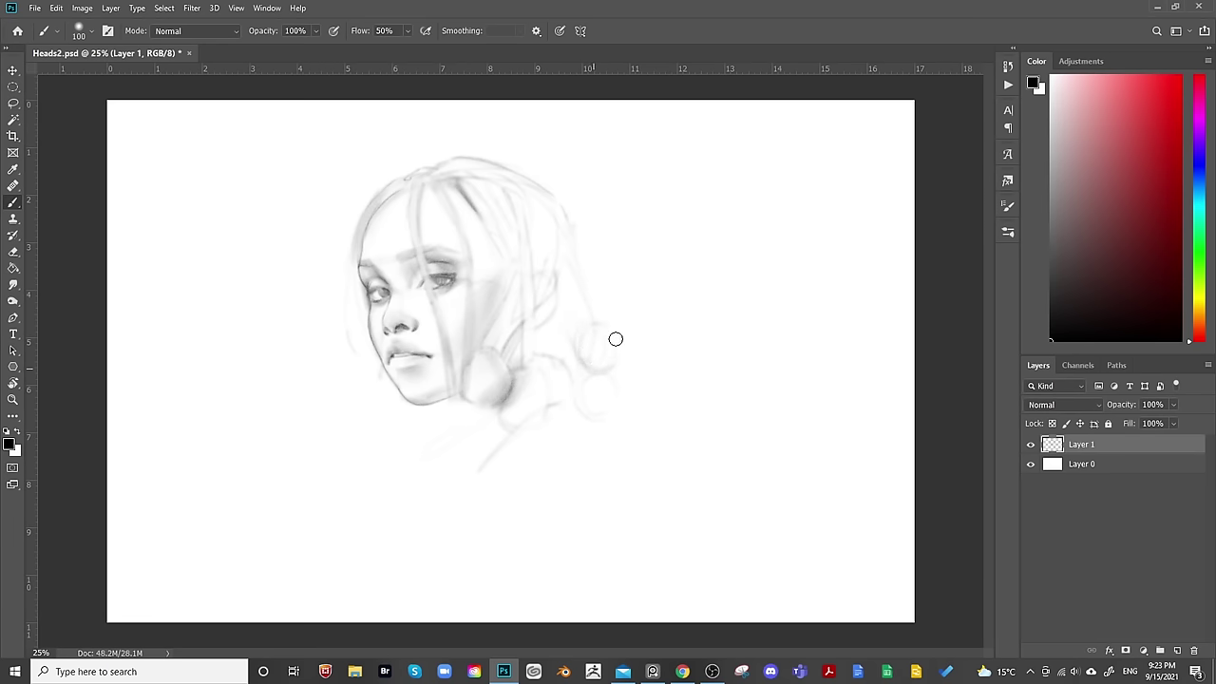
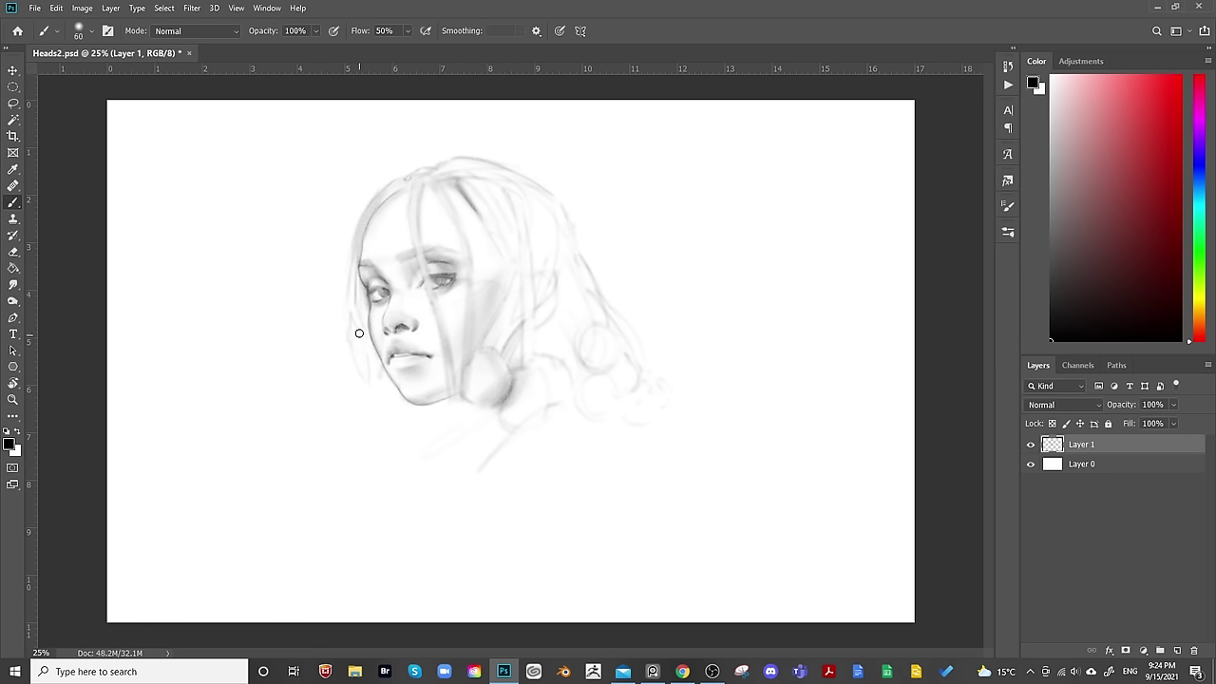
Extend the far-side strands below the jaw and end them in two round curls, cleaning up with the Eraser at 90.
left_click_drag(360, 353, 365, 375)
key("e")
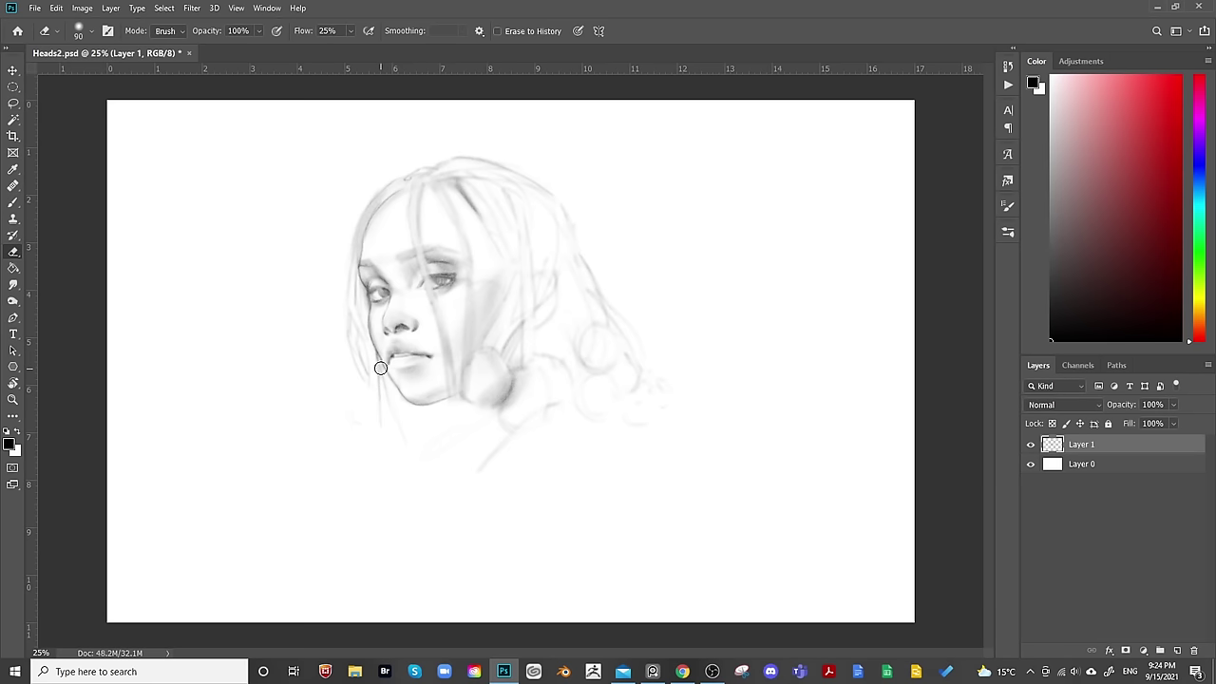
key("b")
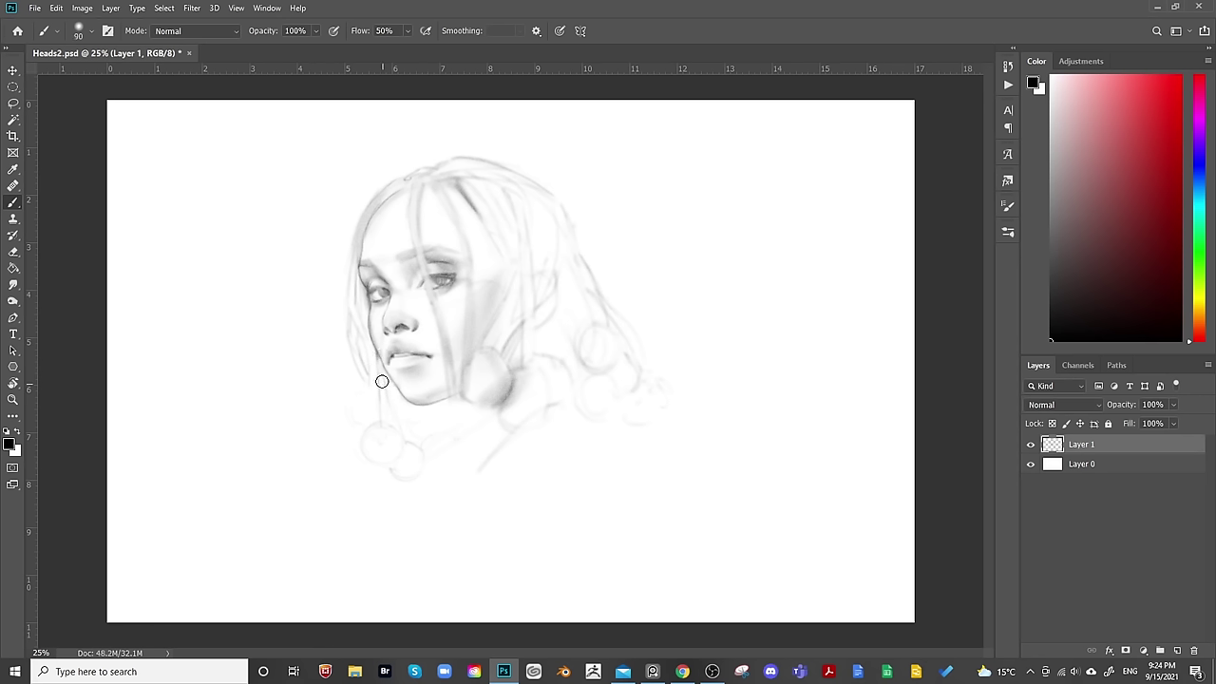
Shade the hair and neck area beneath the far jaw down to the two curls, varying the brush size and finishing at 35.
key("bracketright")
key("bracketright")
key("bracketleft")
key("bracketleft")
key("bracketright")
key("bracketright")
key("bracketright")
key("bracketright")
key("bracketright")
key("bracketright")
key("bracketleft")
key("bracketleft")
key("bracketleft")
key("bracketleft")
key("bracketleft")
key("bracketleft")
key("bracketright")
key("bracketright")
key("bracketright")
key("bracketright")
key("bracketright")
key("bracketright")
key("bracketright")
key("bracketleft")
key("bracketleft")
key("bracketleft")
key("bracketleft")
key("bracketleft")
key("bracketleft")
key("bracketleft")
key("bracketleft")
key("bracketleft")
key("bracketleft")
key("bracketleft")
key("bracketleft")
key("bracketleft")
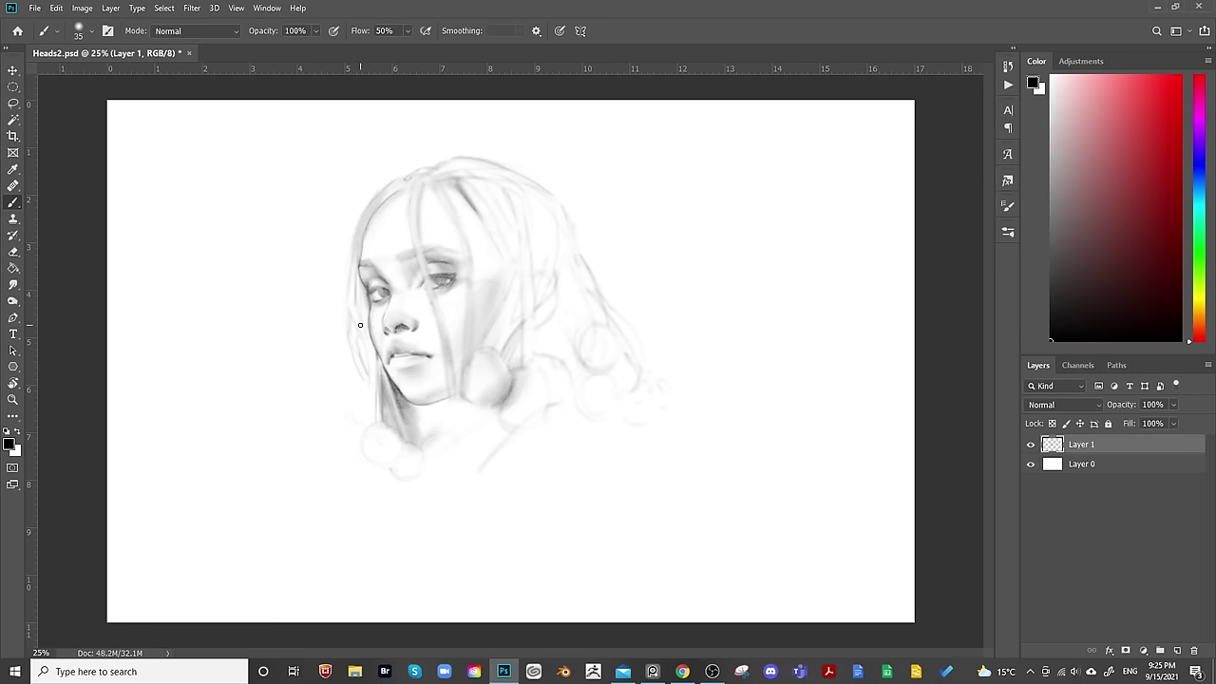
Soften the shading beneath the far jaw with the Eraser at 250, and mirror the canvas horizontally and back to check the drawing.
key("e")
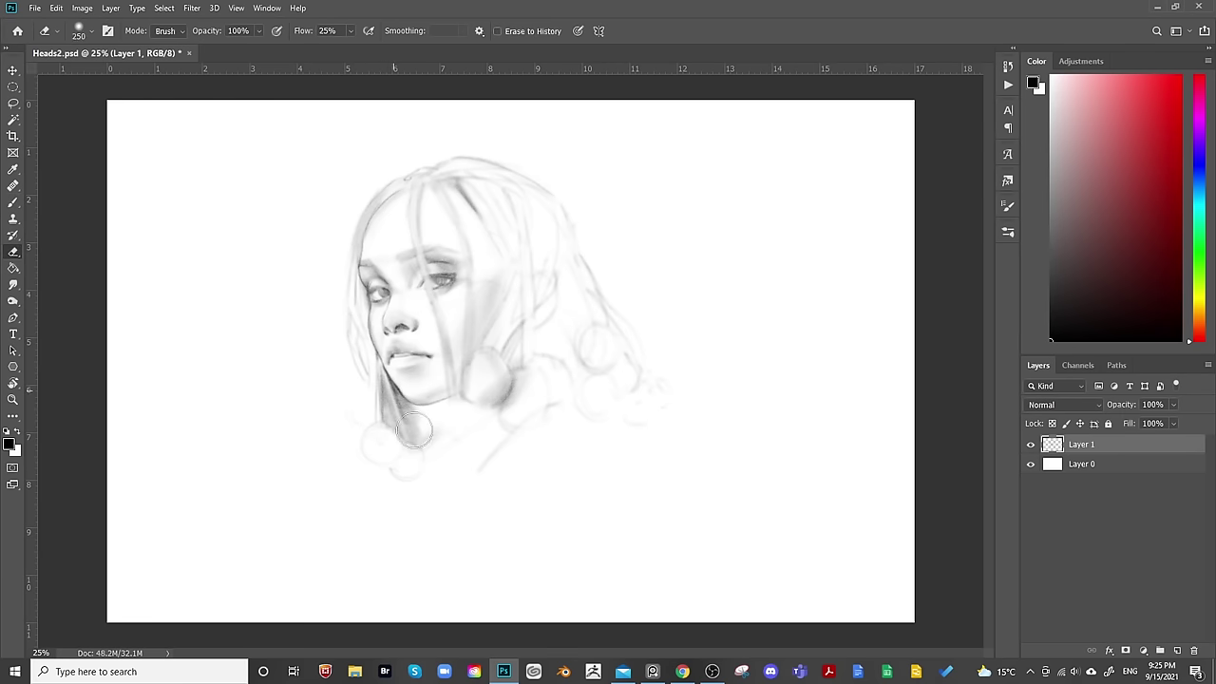
mouse_move(389, 399)
left_mouse_down()
mouse_move(394, 431)
mouse_move(419, 443)
left_mouse_up()
key("h")
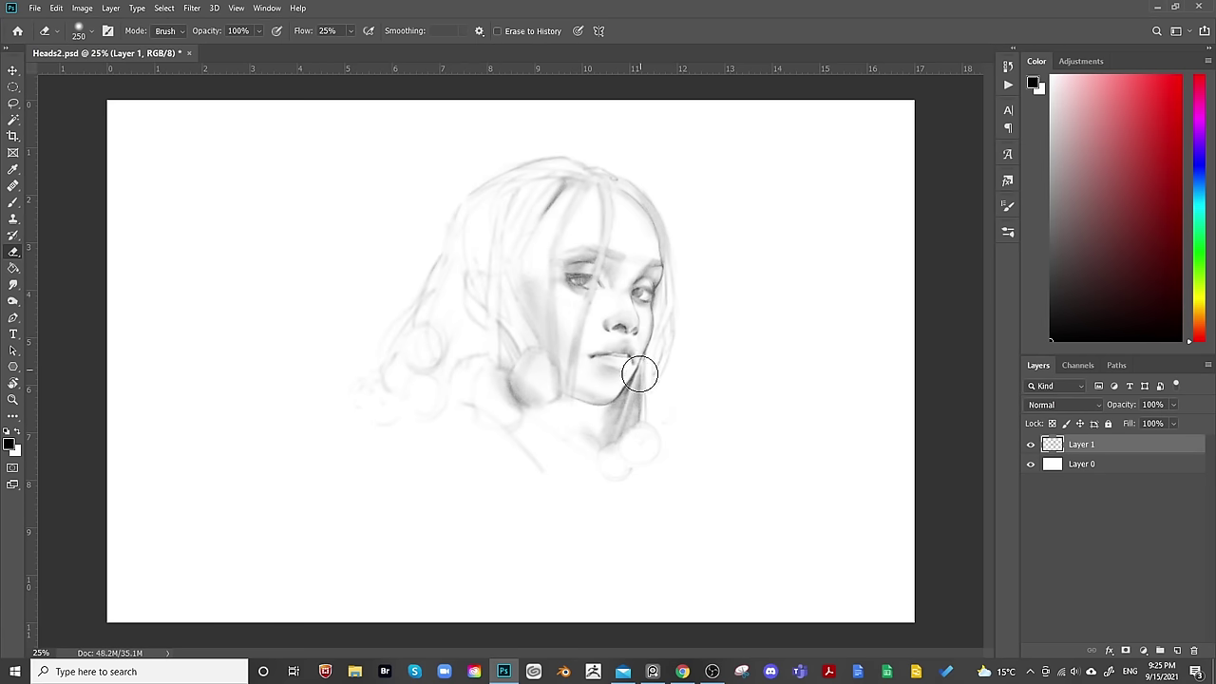
key("h")
key("b")
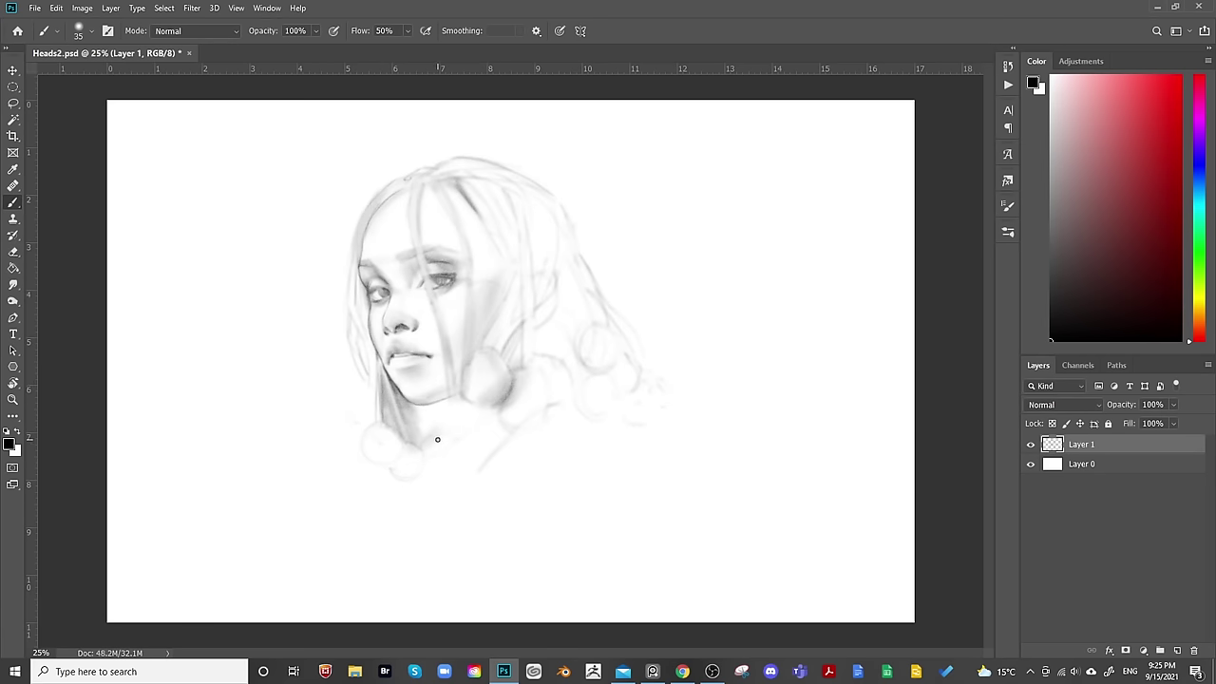
Sketch round curl forms in front of the neck, below the jaw, with a larger brush.
key("bracketright")
key("bracketright")
key("bracketright")
key("bracketright")
key("bracketright")
key("bracketright")
key("bracketright")
key("bracketleft")
key("bracketleft")
key("bracketleft")
left_click_drag(448, 439, 443, 472)
Loosely mark the hair near the nape and draw a long diagonal shoulder line descending from the curls below it.
key("bracketright")
key("bracketright")
mouse_move(467, 492)
left_mouse_down()
mouse_move(509, 432)
mouse_move(501, 275)
left_mouse_up()
key("bracketleft")
key("bracketleft")
key("bracketleft")
left_click_drag(491, 451, 453, 514)
key("bracketright")
key("bracketright")
key("bracketleft")
key("bracketleft")
Refine the far-side hair outline beside the brow with the brush at 50 and Eraser at 60, then check the drawing mirrored.
key("e")
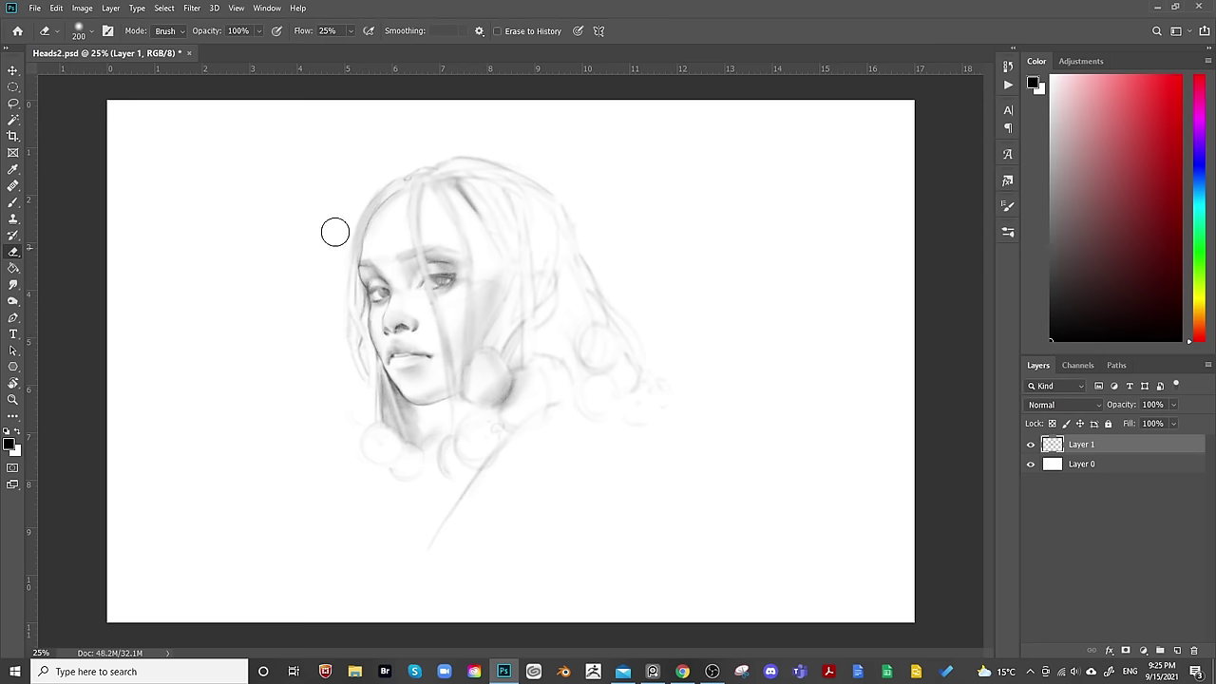
key("bracketleft")
key("bracketleft")
key("bracketleft")
key("b")
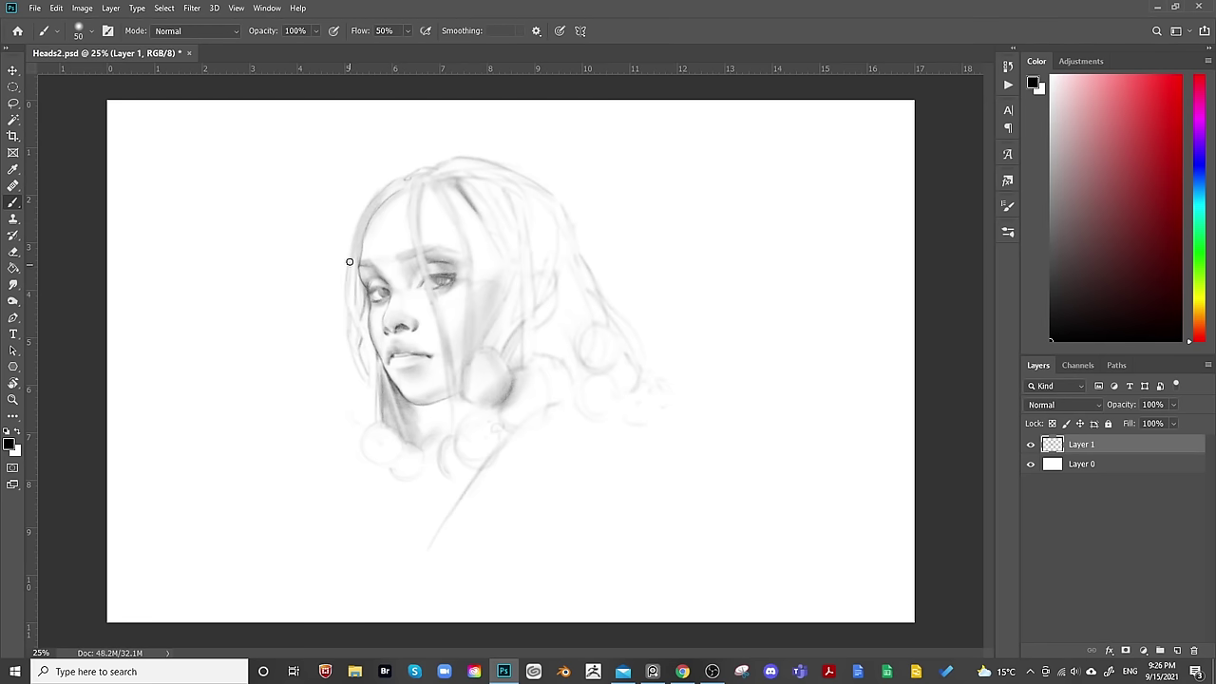
key("e")
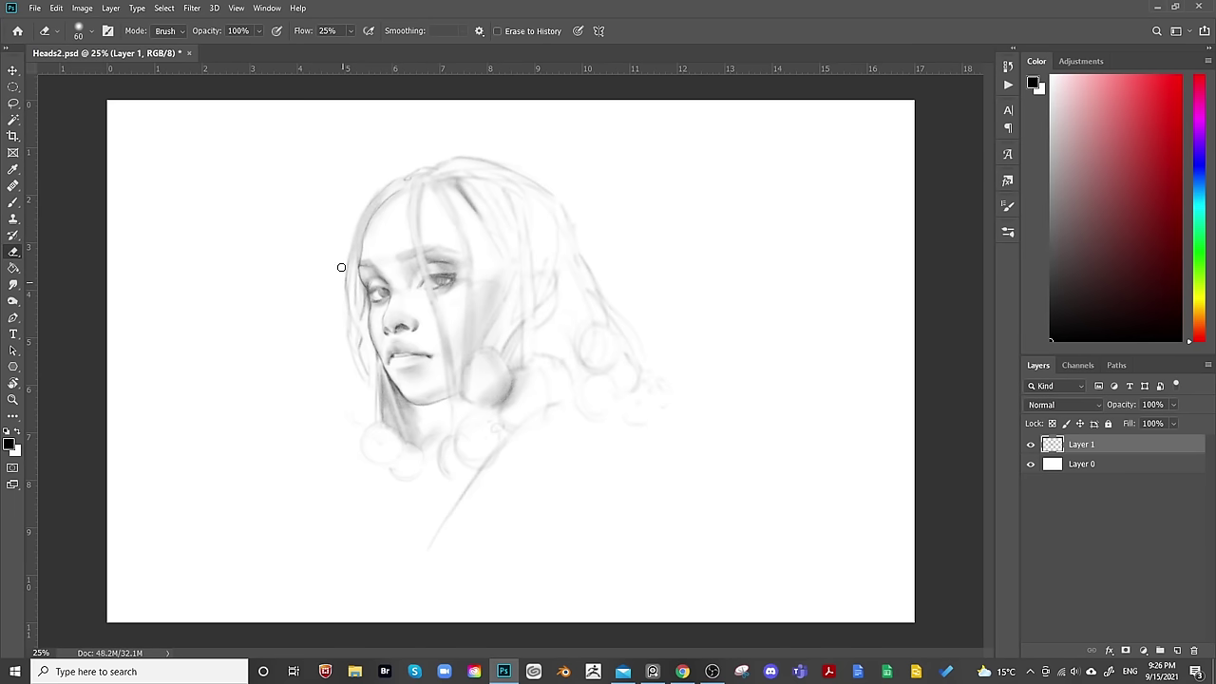
key("ctrl+shift+h")
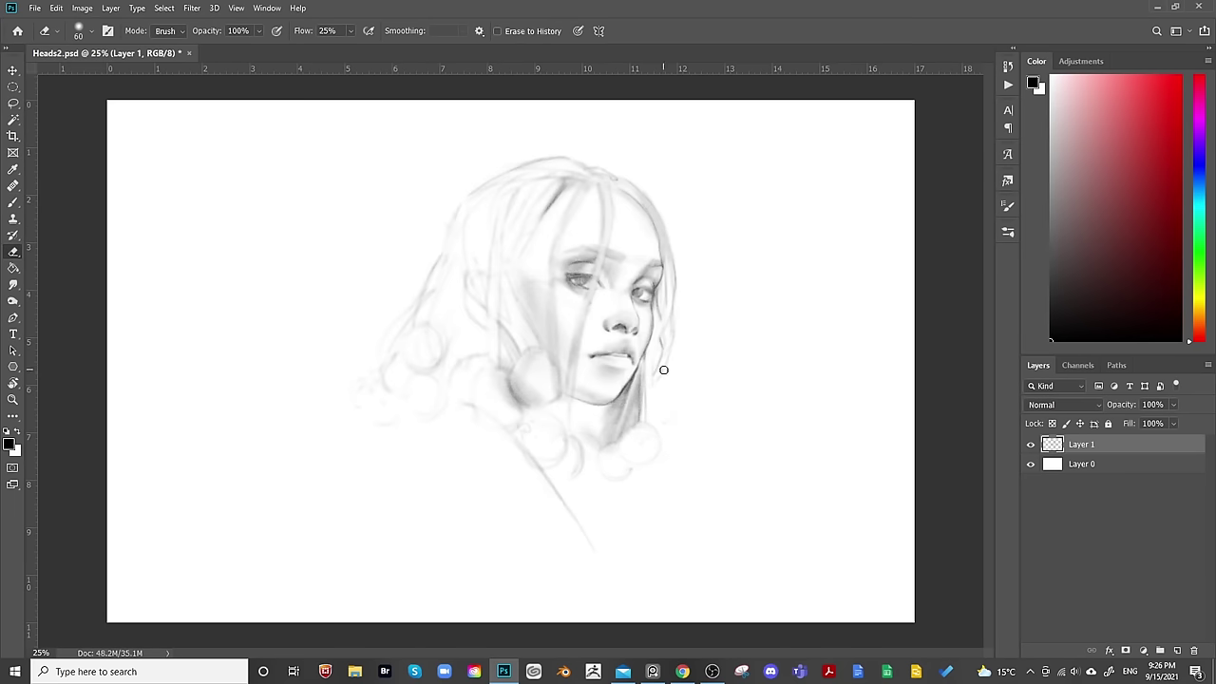
key("ctrl+shift+h")
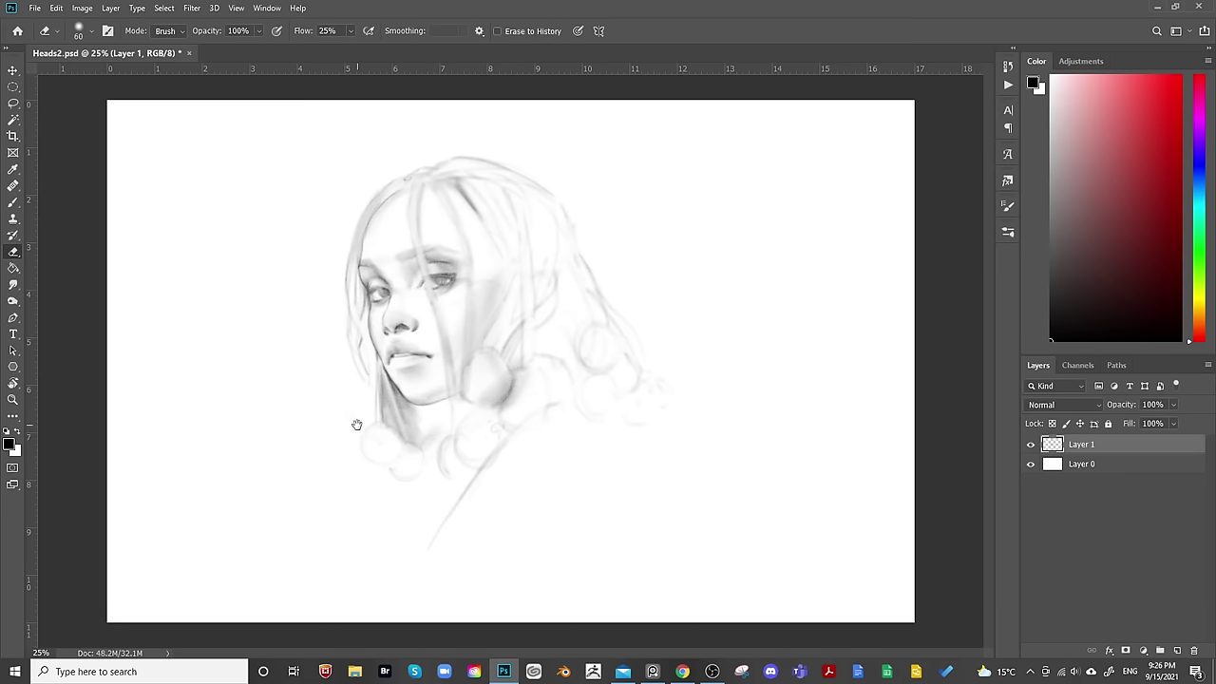
Sketch an outer far-side strand ending in a round curl with a brush of 80, and soften the curl with the Eraser.
key("b")
key("bracketright")
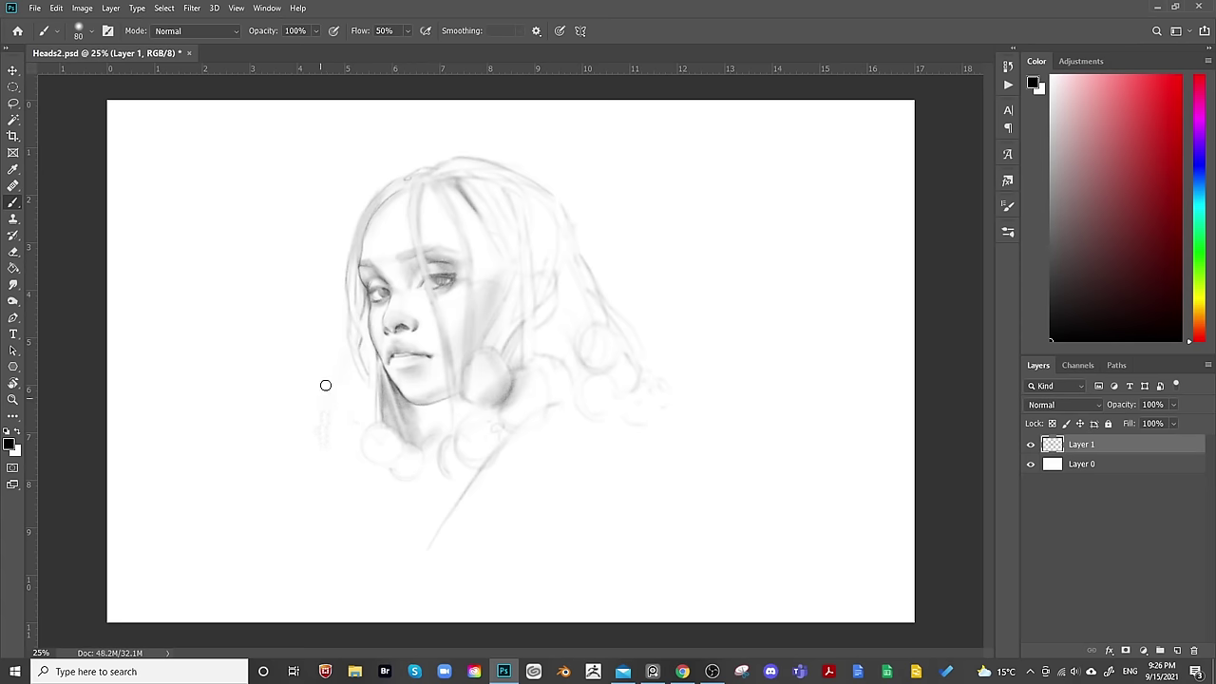
mouse_move(325, 385)
left_mouse_down()
mouse_move(304, 424)
mouse_move(332, 416)
mouse_move(328, 449)
mouse_move(311, 411)
mouse_move(341, 383)
mouse_move(322, 411)
mouse_move(329, 437)
mouse_move(313, 448)
mouse_move(304, 424)
mouse_move(335, 418)
mouse_move(350, 353)
left_mouse_up()
key("e")
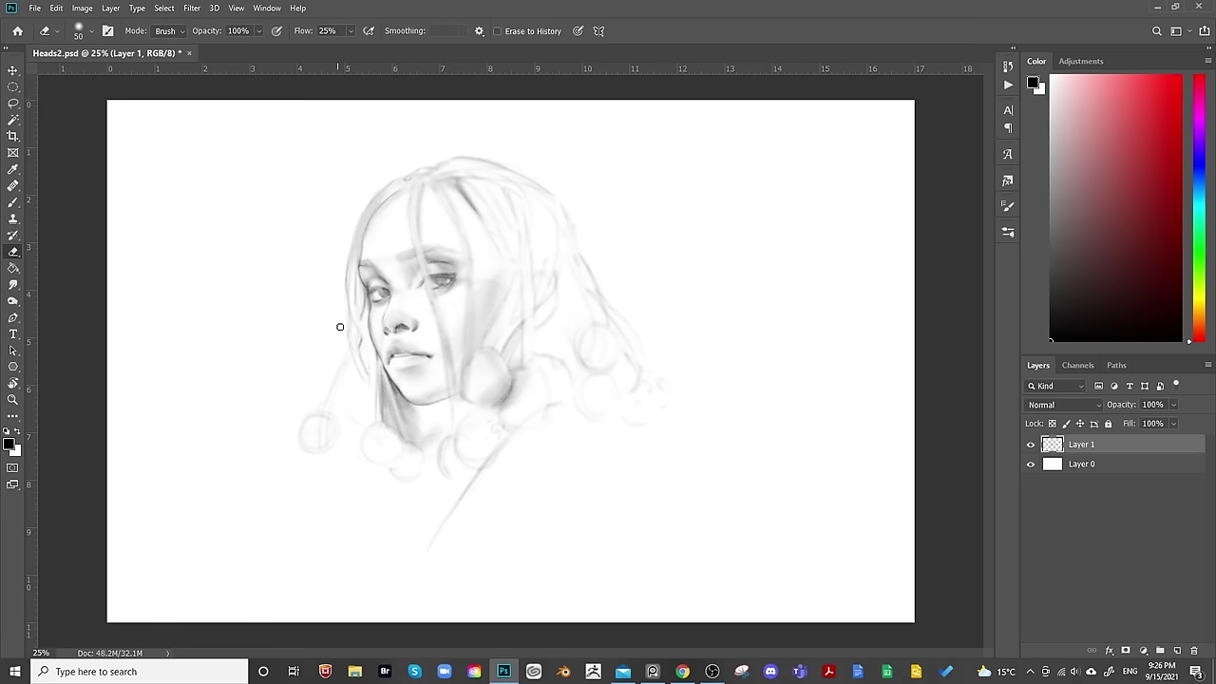
key("bracketright")
key("bracketright")
key("bracketright")
key("bracketright")
key("bracketright")
key("bracketright")
key("b")
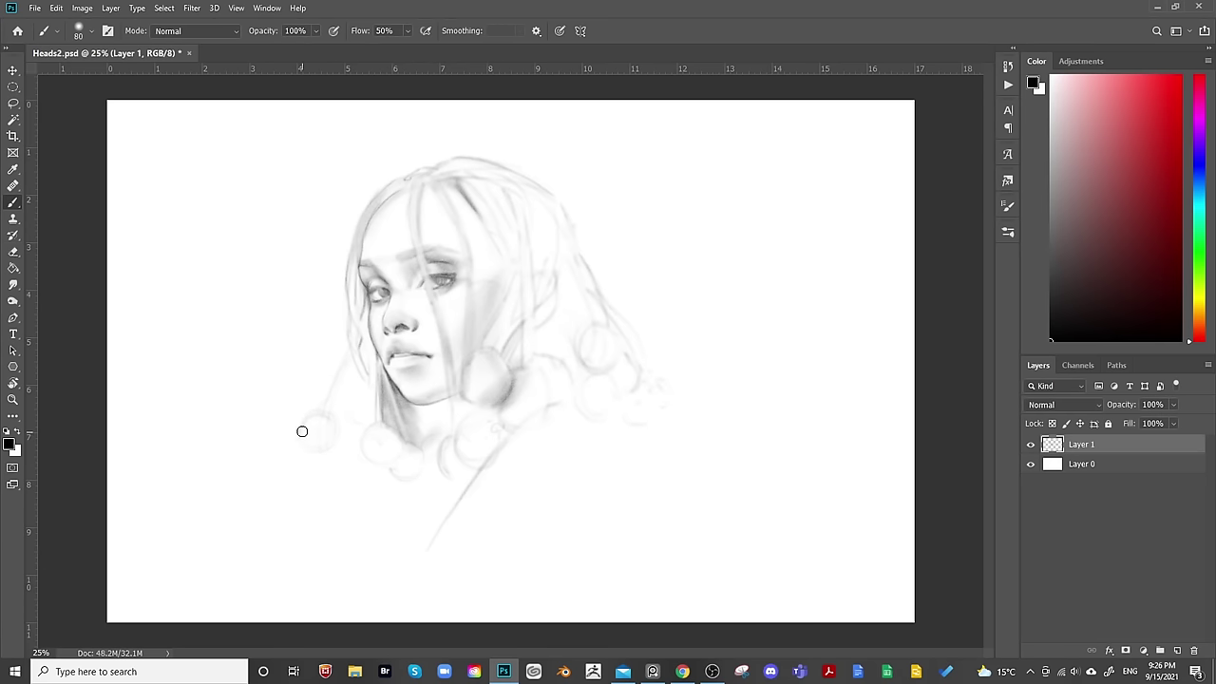
Add strands and more round curls along the far-side hair ends with the brush at 80 to 100, and check the drawing mirrored.
left_click_drag(329, 412, 307, 418)
key("bracketright")
key("bracketright")
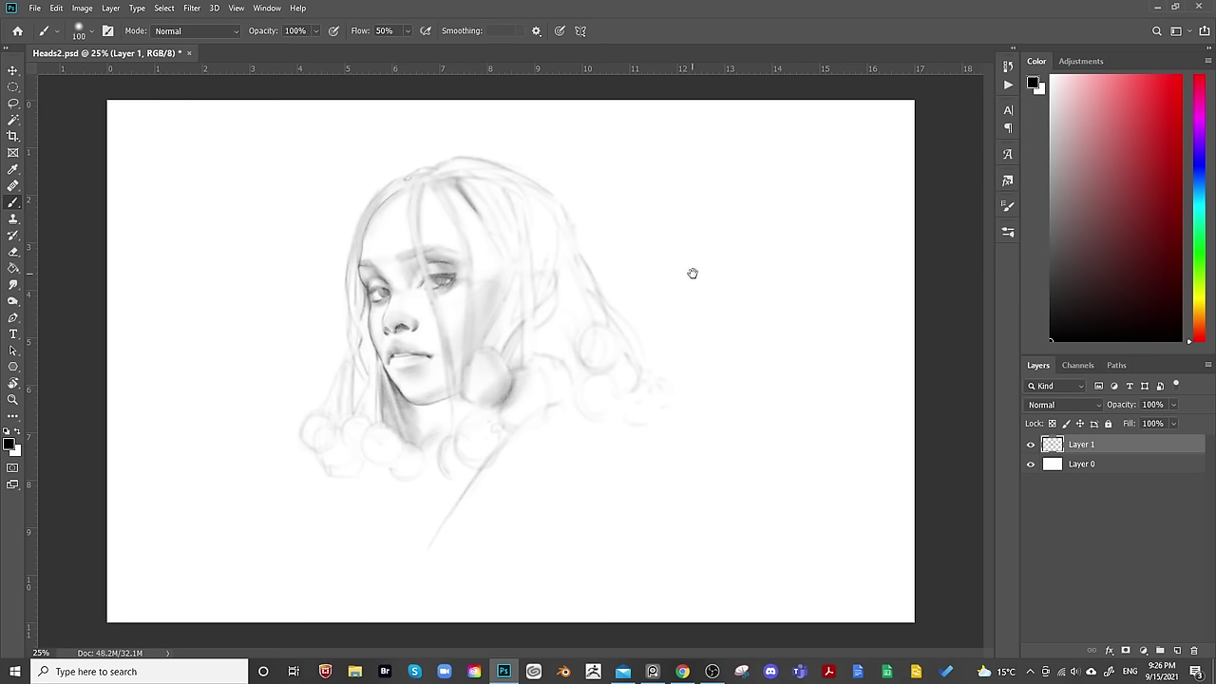
key("h")
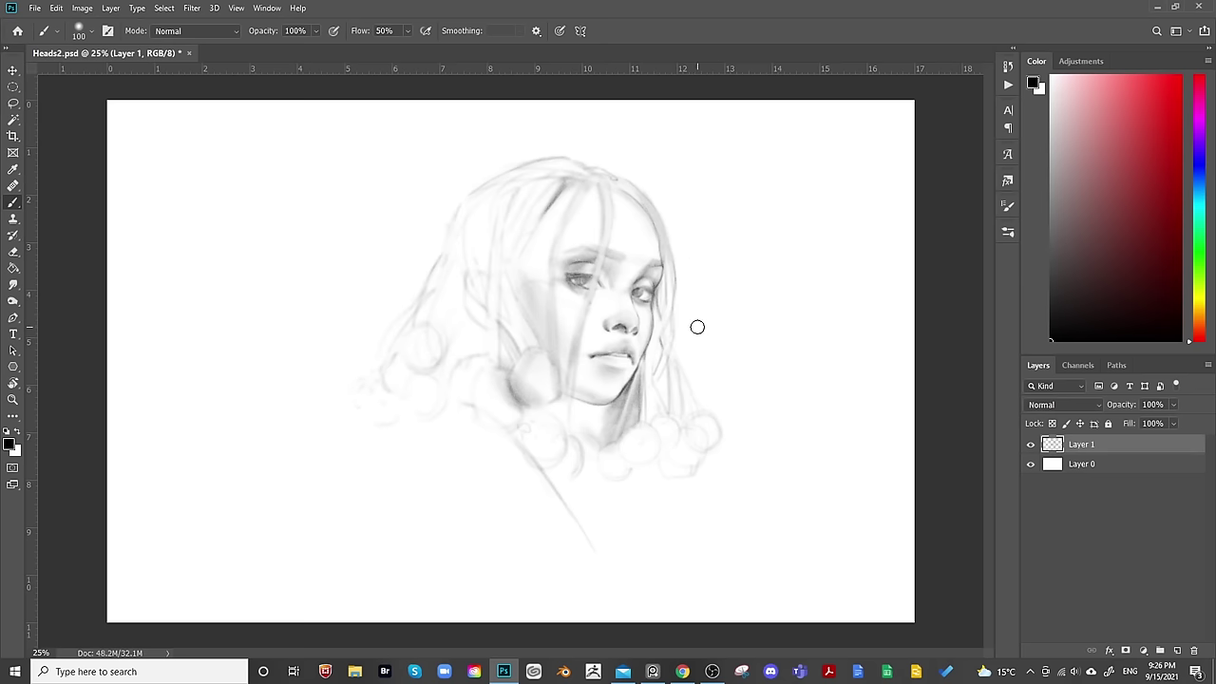
key("h")
Define the outer edge of the far-side hair down to the last curl with a brush of 50.
key("bracketleft")
key("bracketleft")
key("bracketleft")
key("bracketleft")
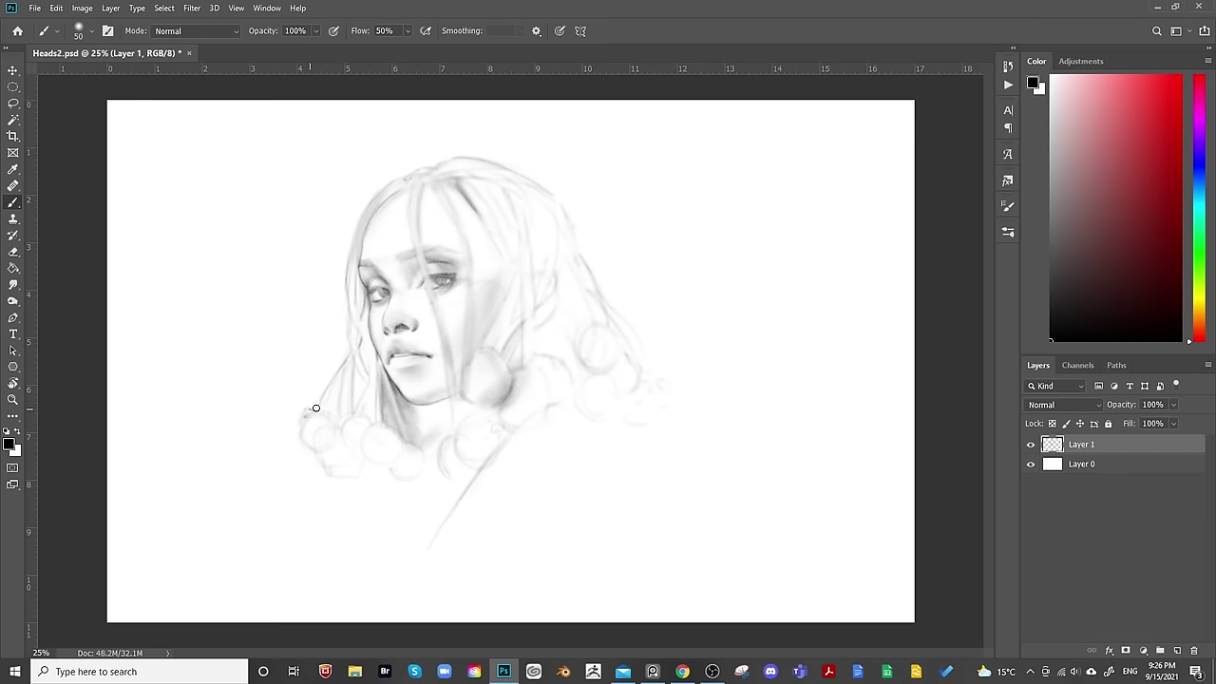
Draw small braid-like marks along the strand beside the far eye with a brush of 50.
scroll(375, 317, "up", 1)
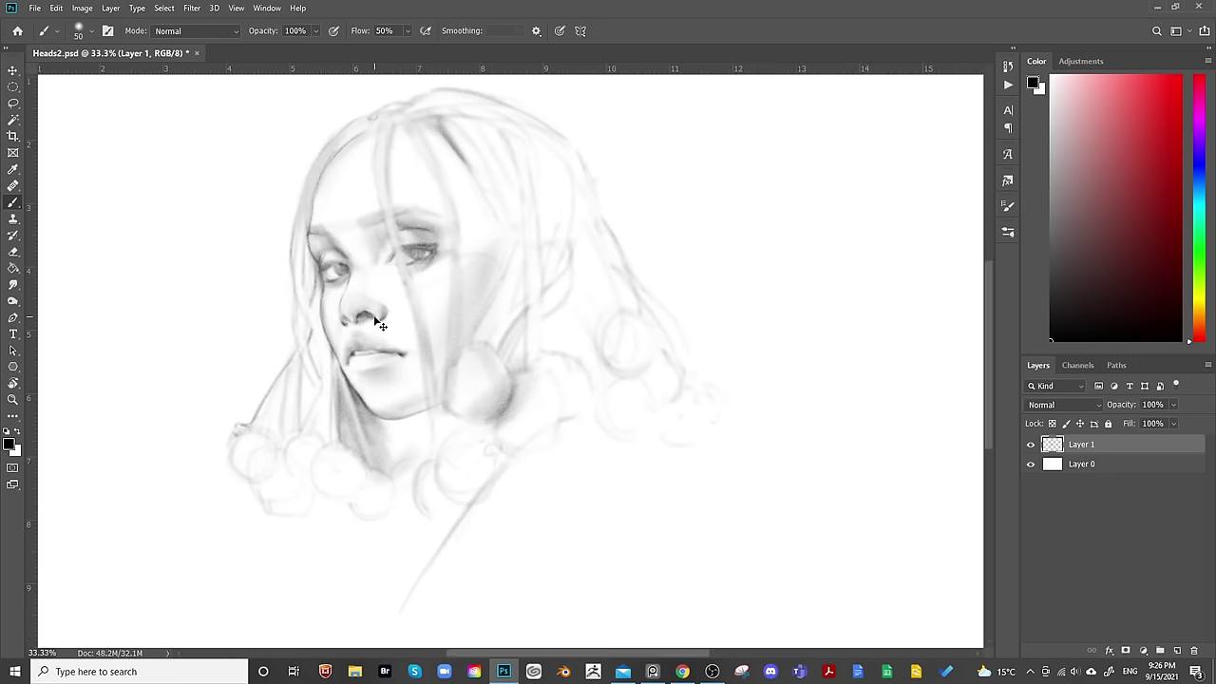
mouse_move(602, 247)
left_mouse_down()
mouse_move(627, 380)
mouse_move(659, 407)
left_mouse_up()
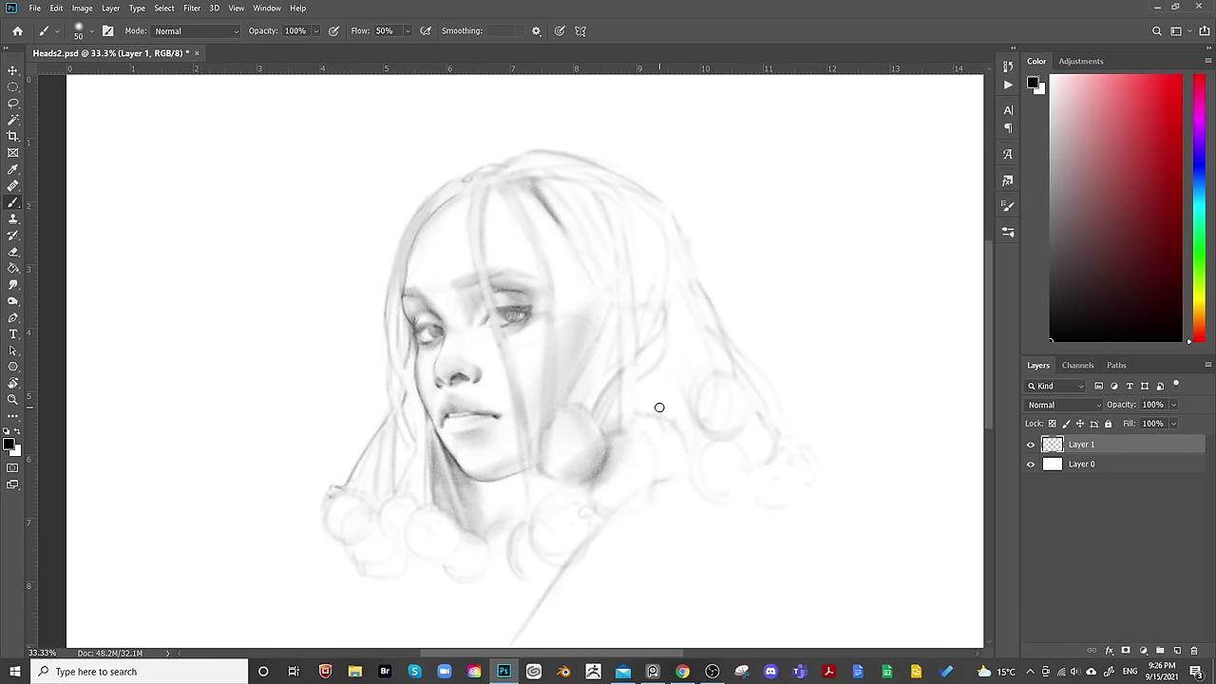
left_click_drag(386, 424, 391, 453)
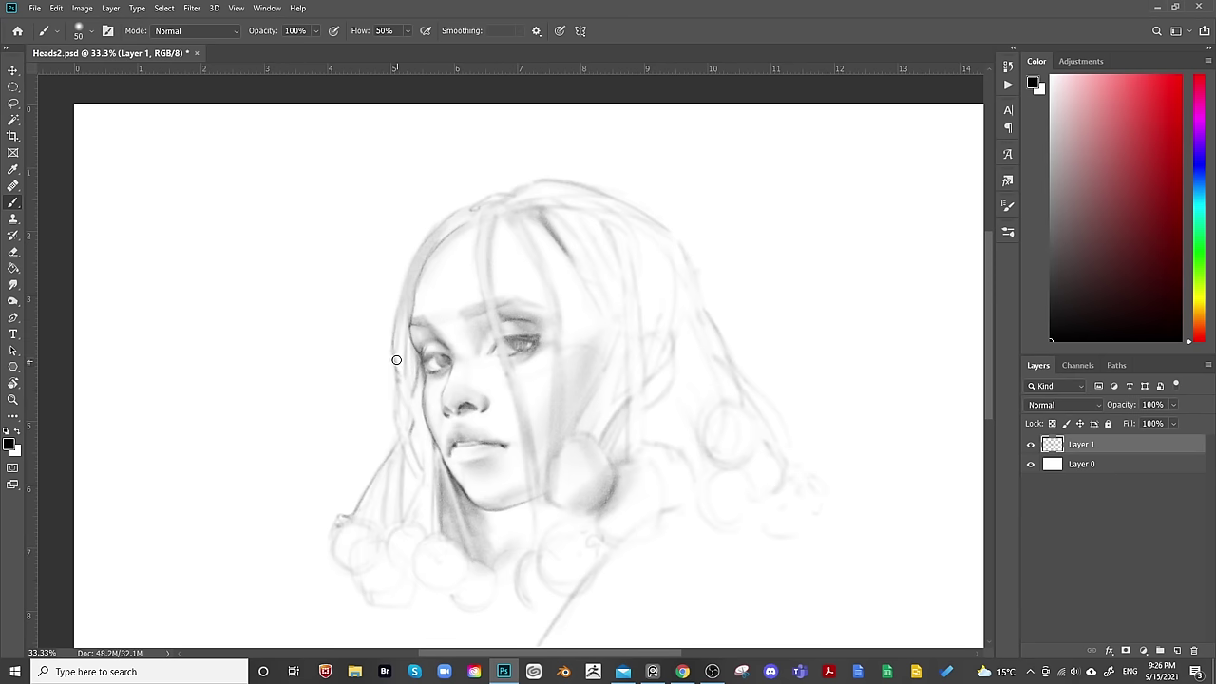
key("bracketright")
key("bracketright")
key("bracketleft")
key("bracketleft")
left_click_drag(403, 354, 411, 403)
key("bracketleft")
key("bracketleft")
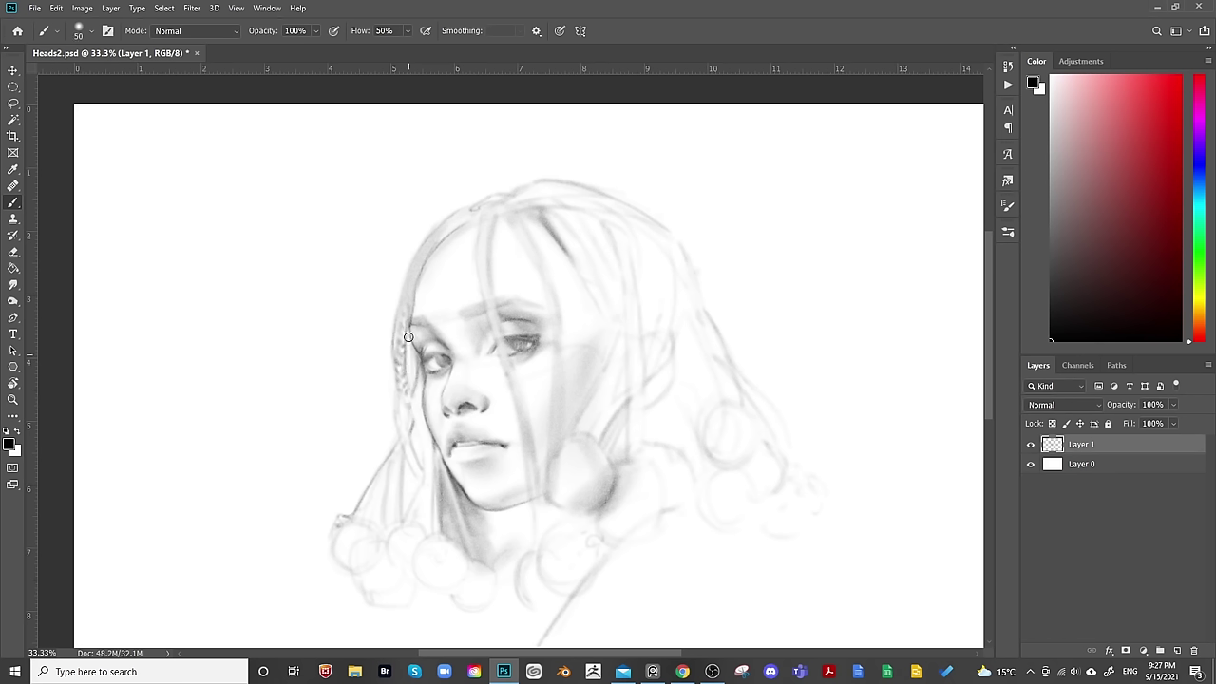
Build up the braid-like texture beside the far brow, varying the brush size and finishing at 60.
key("bracketright")
key("bracketright")
key("bracketright")
key("bracketright")
key("bracketleft")
key("bracketleft")
key("bracketleft")
key("bracketleft")
key("bracketright")
key("bracketright")
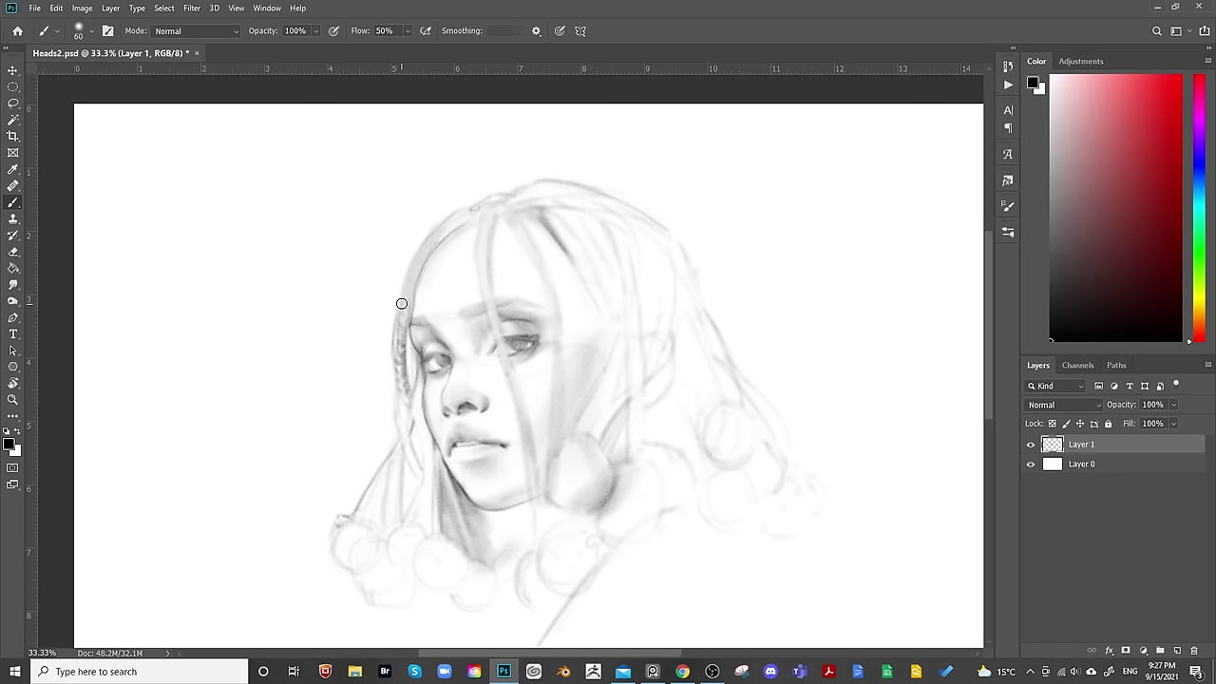
Darken the outer far-side strand from the temple down to the cheek with a brush of about 50.
key("bracketright")
key("bracketleft")
key("bracketleft")
mouse_move(395, 385)
left_mouse_down()
mouse_move(398, 312)
mouse_move(404, 402)
mouse_move(398, 362)
mouse_move(409, 376)
left_mouse_up()
key("bracketleft")
key("bracketright")
key("bracketright")
key("bracketleft")
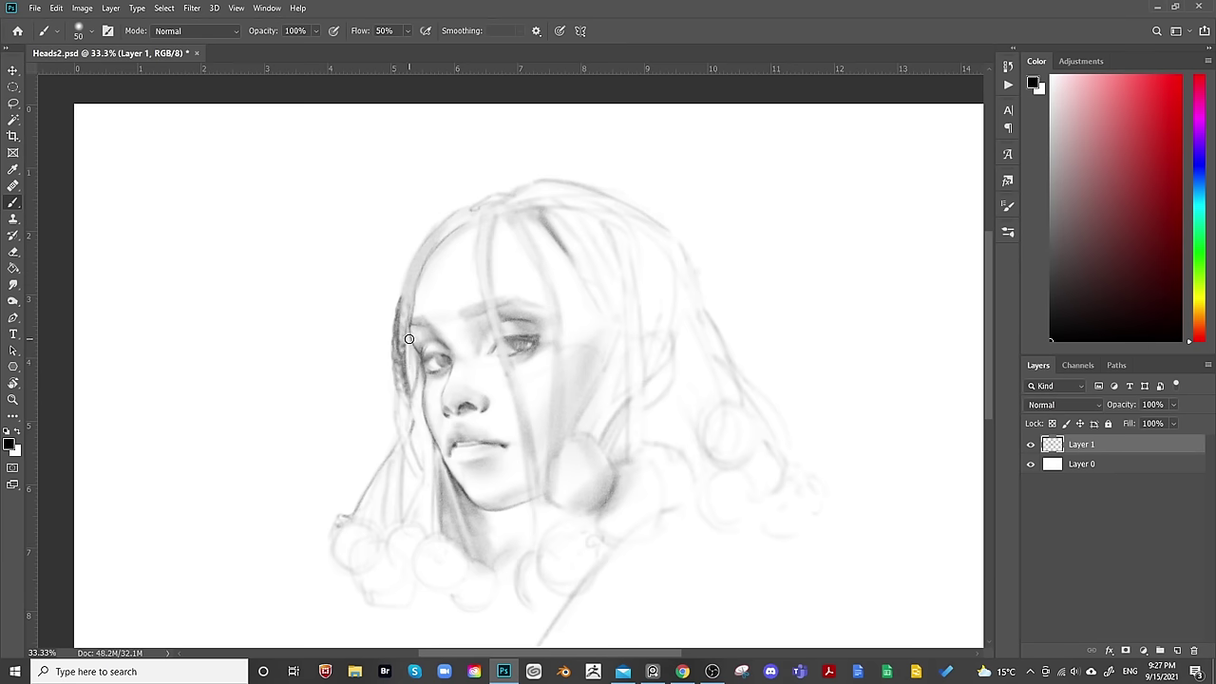
Shade the hair between the outer strand and the far side of the face, extending soft tone up the hairline with the brush up to 175.
left_click_drag(408, 329, 411, 391)
key("bracketleft")
left_click_drag(417, 359, 410, 400)
key("bracketright")
key("bracketleft")
key("bracketright")
key("bracketright")
key("bracketright")
key("bracketright")
key("bracketright")
key("bracketright")
key("bracketright")
key("bracketleft")
key("bracketleft")
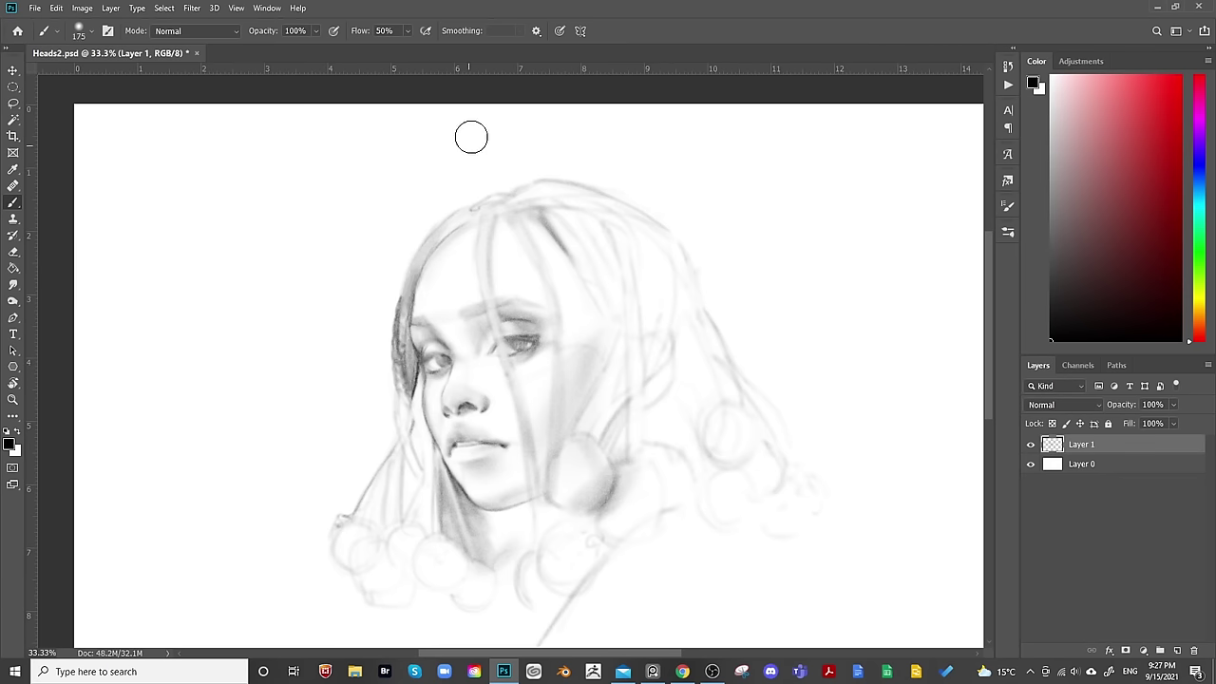
Darken the hair along the far side of the forehead up toward the parting, starting with a brush of 90.
key("bracketleft")
key("bracketleft")
key("bracketleft")
key("bracketleft")
key("bracketleft")
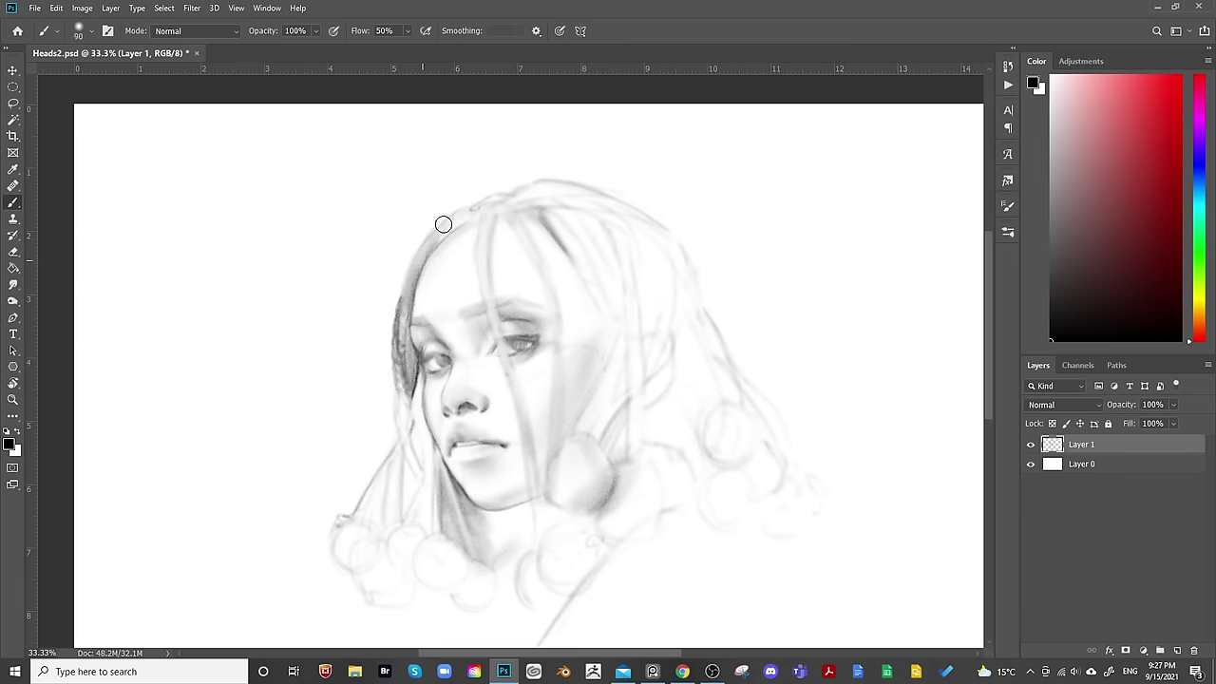
key("bracketleft")
key("bracketleft")
left_click_drag(428, 239, 440, 223)
key("bracketright")
key("bracketright")
key("bracketright")
key("bracketright")
key("bracketright")
left_click_drag(433, 246, 467, 211)
Deepen the far-side hair from the forehead to the temple with a brush of 90, then refine its outer edge with a smaller brush.
key("bracketright")
key("bracketright")
key("bracketleft")
key("bracketleft")
key("bracketleft")
key("bracketleft")
key("bracketleft")
key("bracketleft")
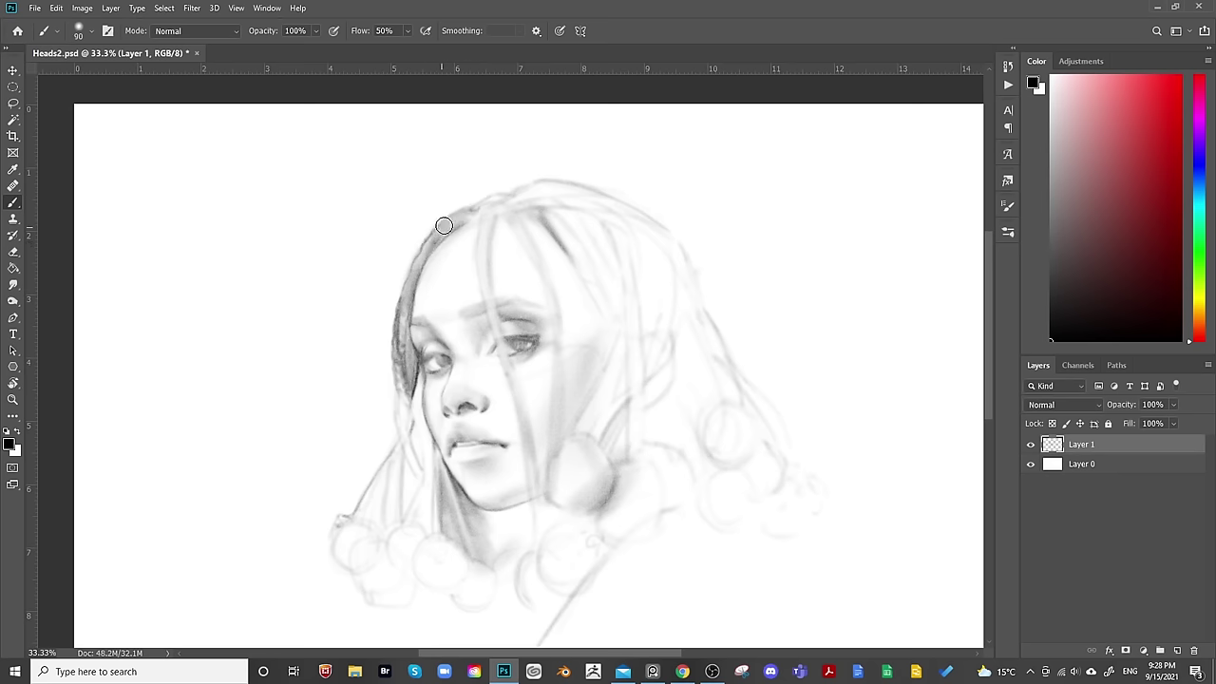
mouse_move(422, 267)
left_mouse_down()
mouse_move(461, 211)
mouse_move(424, 265)
left_mouse_up()
left_click_drag(415, 278, 403, 329)
key("bracketleft")
key("bracketleft")
key("bracketleft")
key("bracketleft")
Clean up the outer edge of the far-side hair, reducing the Eraser from 200 to 40, and mirror the canvas horizontally.
key("e")
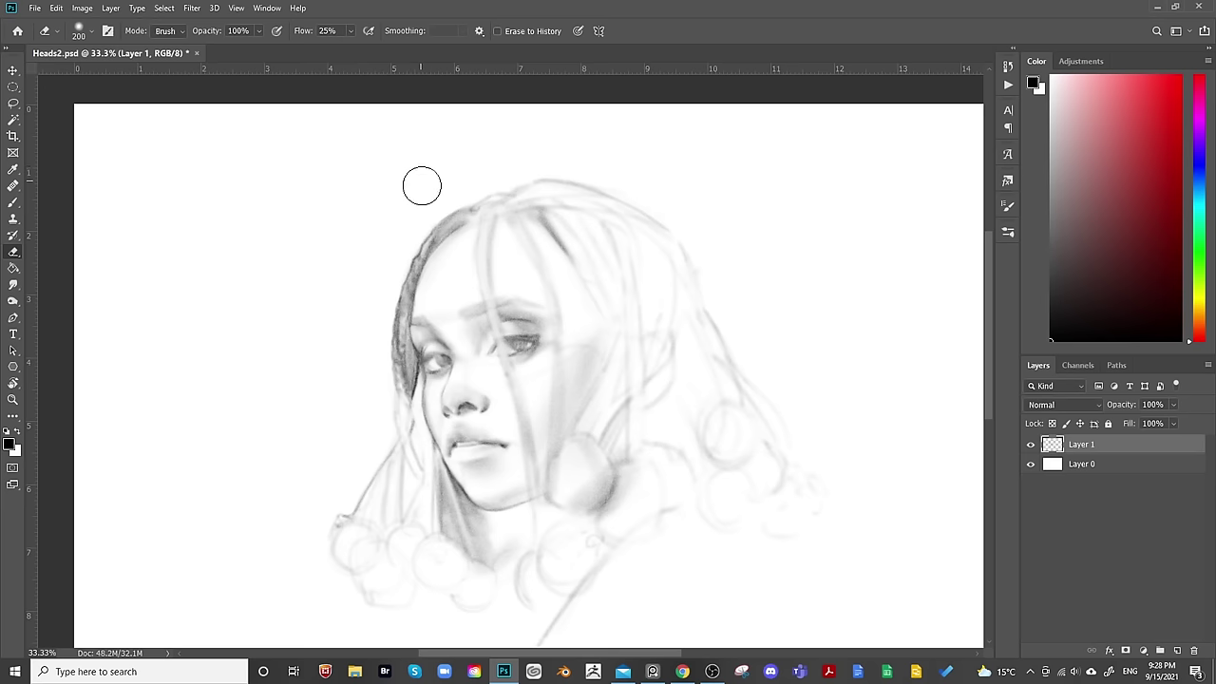
key("bracketleft")
key("bracketleft")
key("bracketleft")
key("bracketleft")
key("bracketleft")
key("bracketleft")
key("bracketleft")
key("bracketleft")
key("bracketleft")
key("bracketleft")
key("bracketleft")
key("bracketleft")
key("ctrl+shift+h")
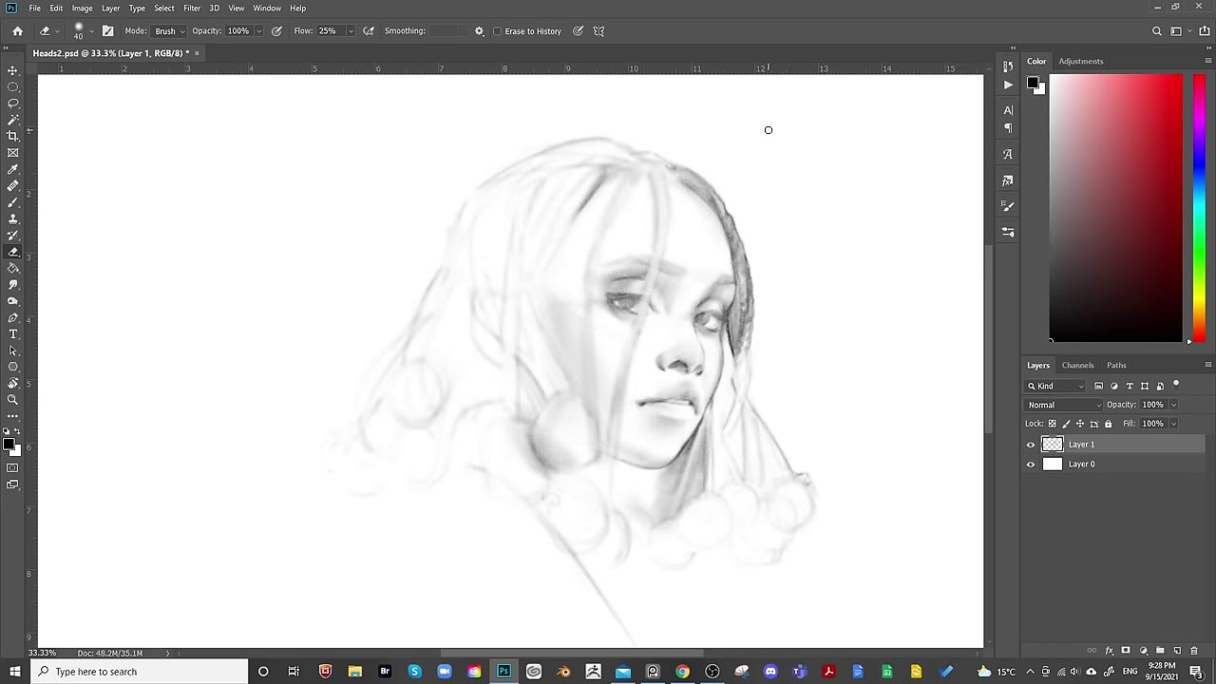
Darken the strand beside the far eye in the mirrored view, using the brush from 35, and mirror the canvas back.
key("b")
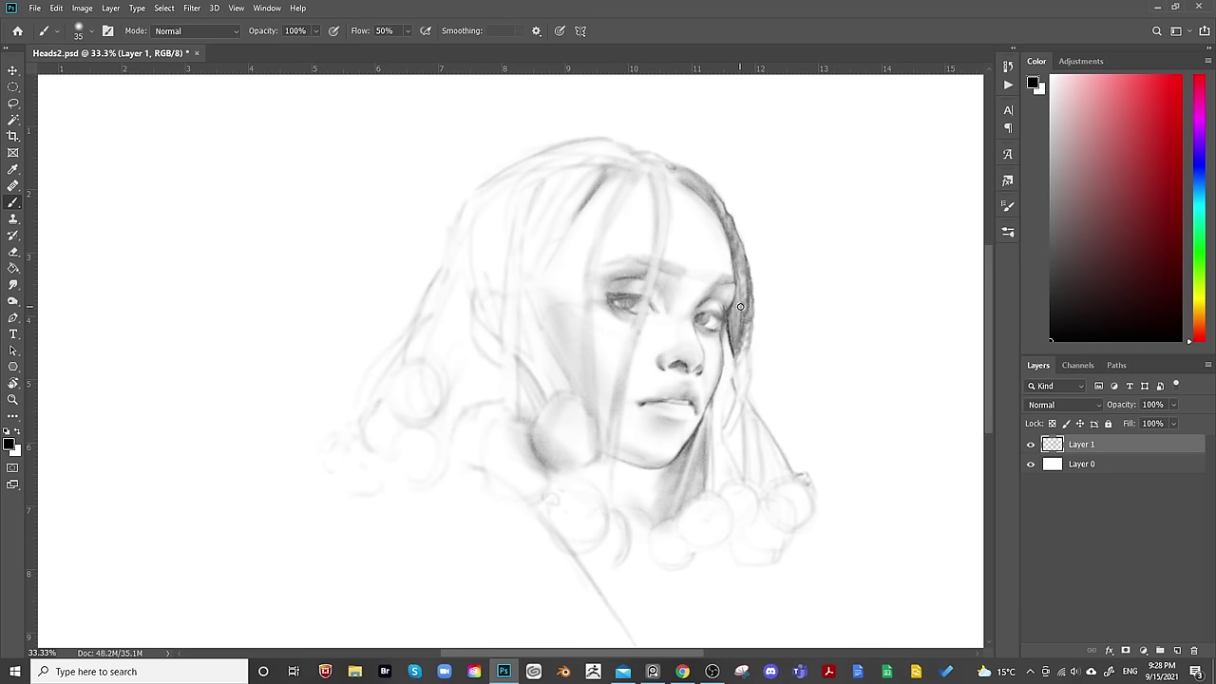
mouse_move(739, 285)
left_mouse_down()
mouse_move(735, 353)
mouse_move(747, 289)
mouse_move(740, 346)
mouse_move(737, 259)
mouse_move(738, 358)
left_mouse_up()
key("bracketright")
key("bracketright")
key("bracketright")
key("bracketright")
key("bracketleft")
key("bracketleft")
key("bracketleft")
key("bracketleft")
key("bracketright")
key("bracketright")
key("bracketright")
key("bracketleft")
key("bracketleft")
key("h")
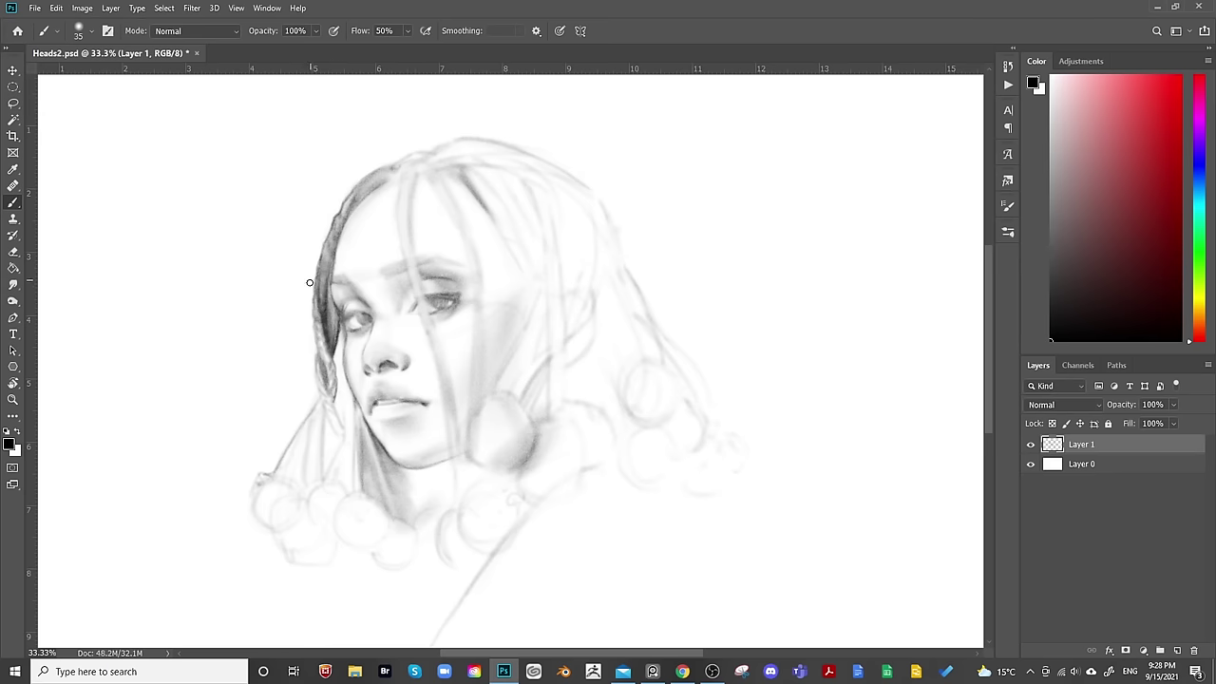
Lighten the strand beside the far cheek with the Eraser up to 70, and undo the last erasing stroke.
key("e")
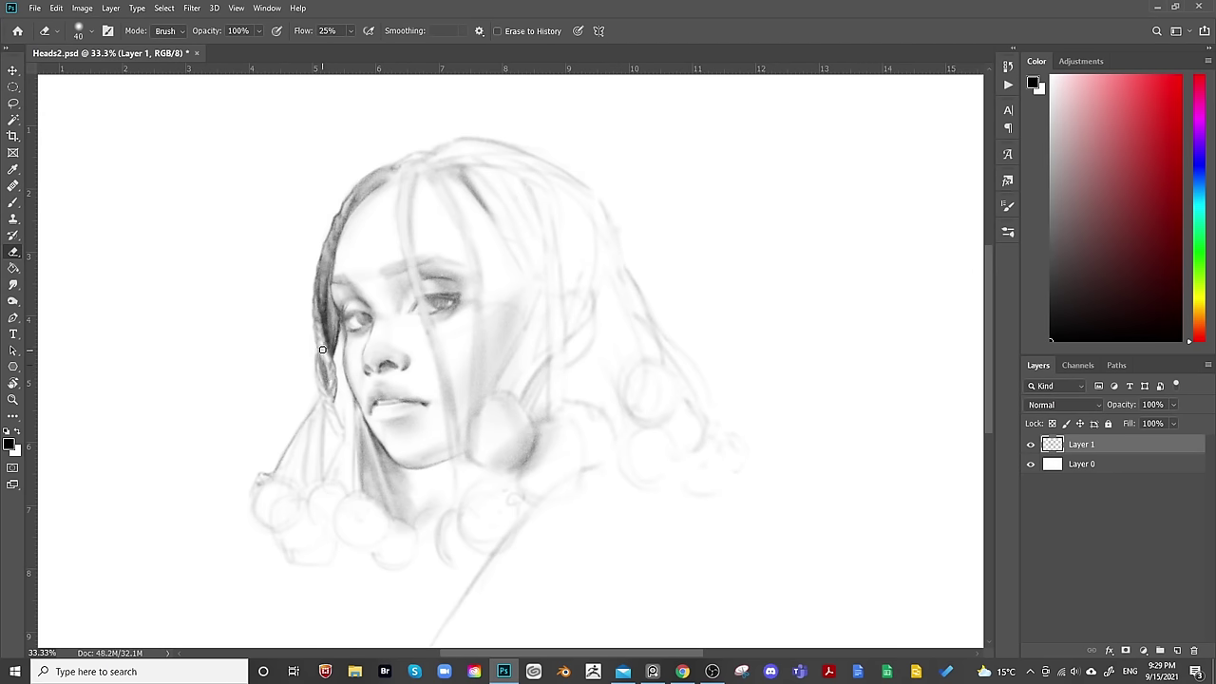
key("bracketleft")
key("bracketright")
key("bracketright")
key("bracketright")
key("bracketright")
key("bracketright")
left_click_drag(333, 376, 336, 402)
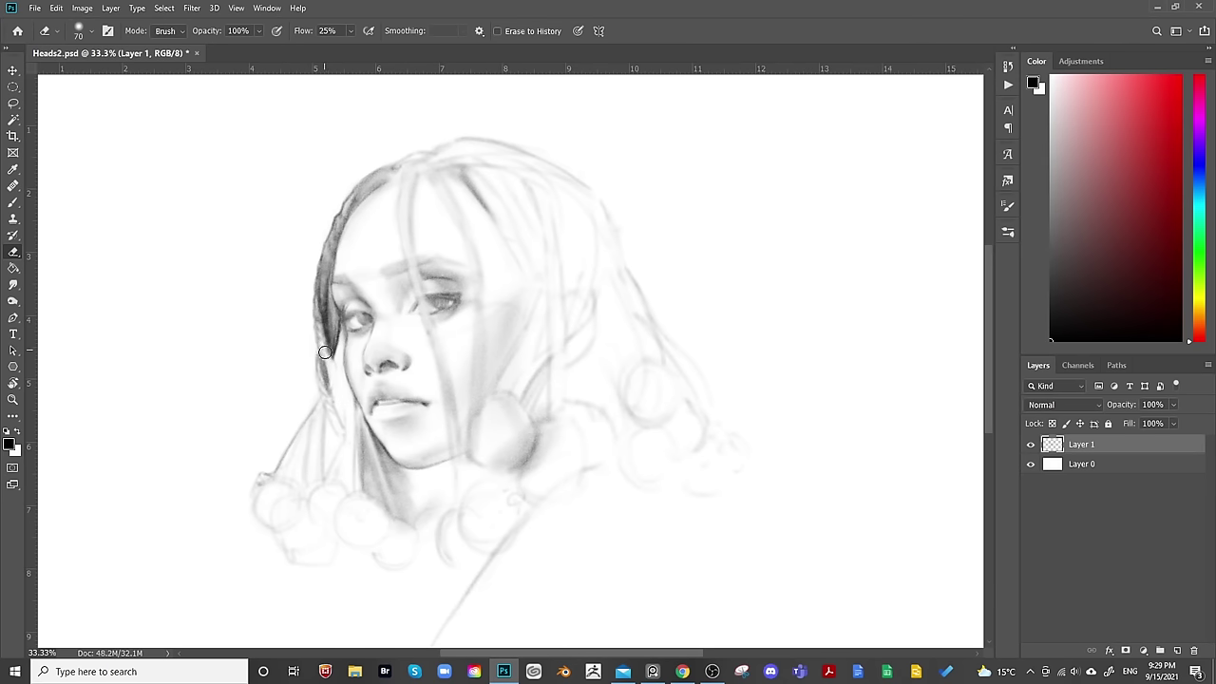
key("ctrl+z")
key("b")
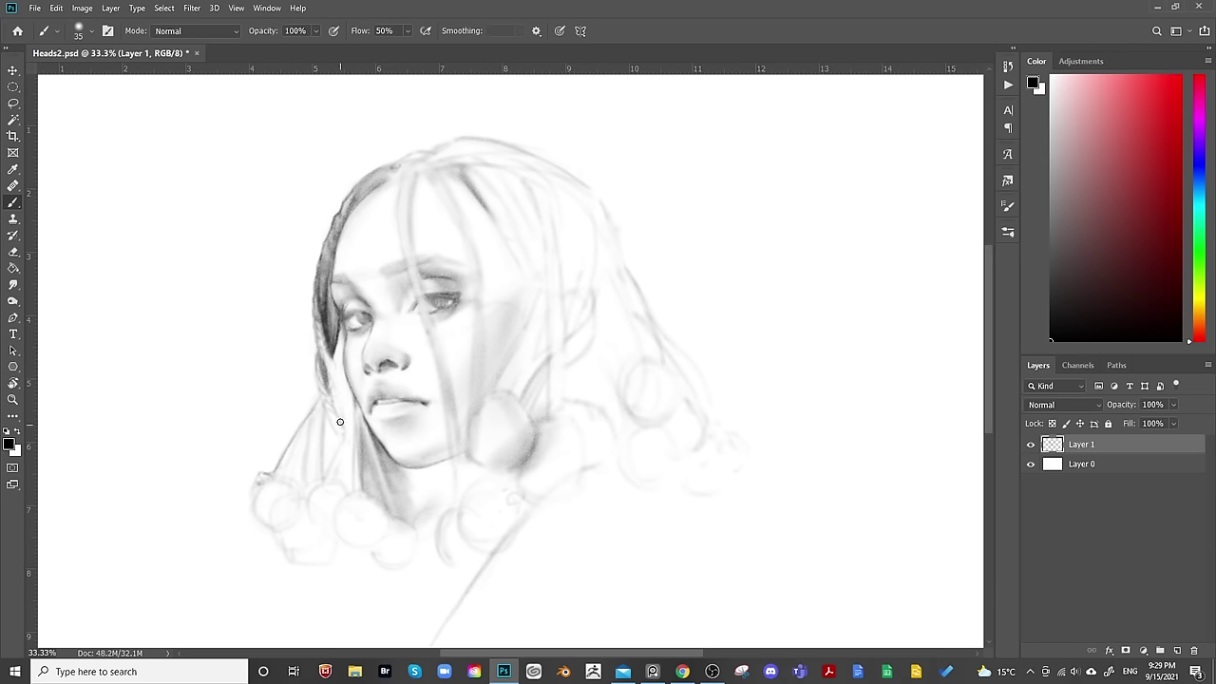
Darken the strand beside the far cheek with the brush, then lighten around it with the Eraser at 70.
mouse_move(340, 406)
left_mouse_down()
mouse_move(334, 353)
mouse_move(341, 395)
left_mouse_up()
key("bracketright")
key("bracketleft")
key("bracketleft")
key("e")
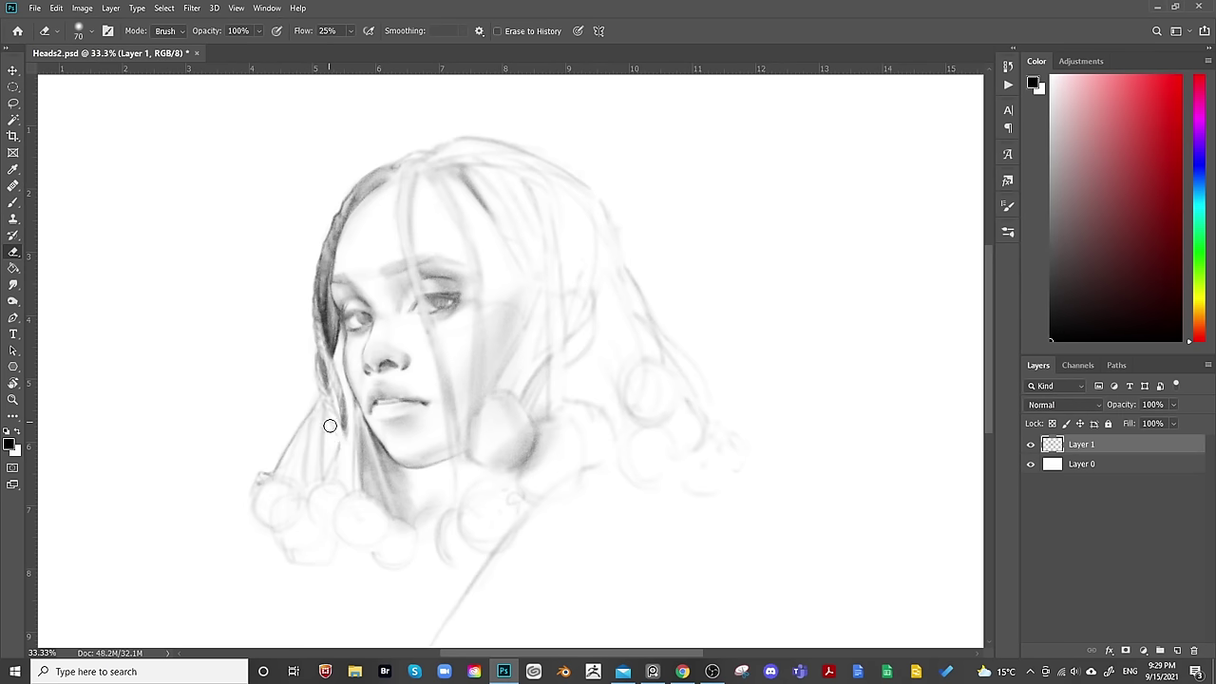
Extend the far-side strand down past the jaw to the curls with the brush, starting at 45.
key("b")
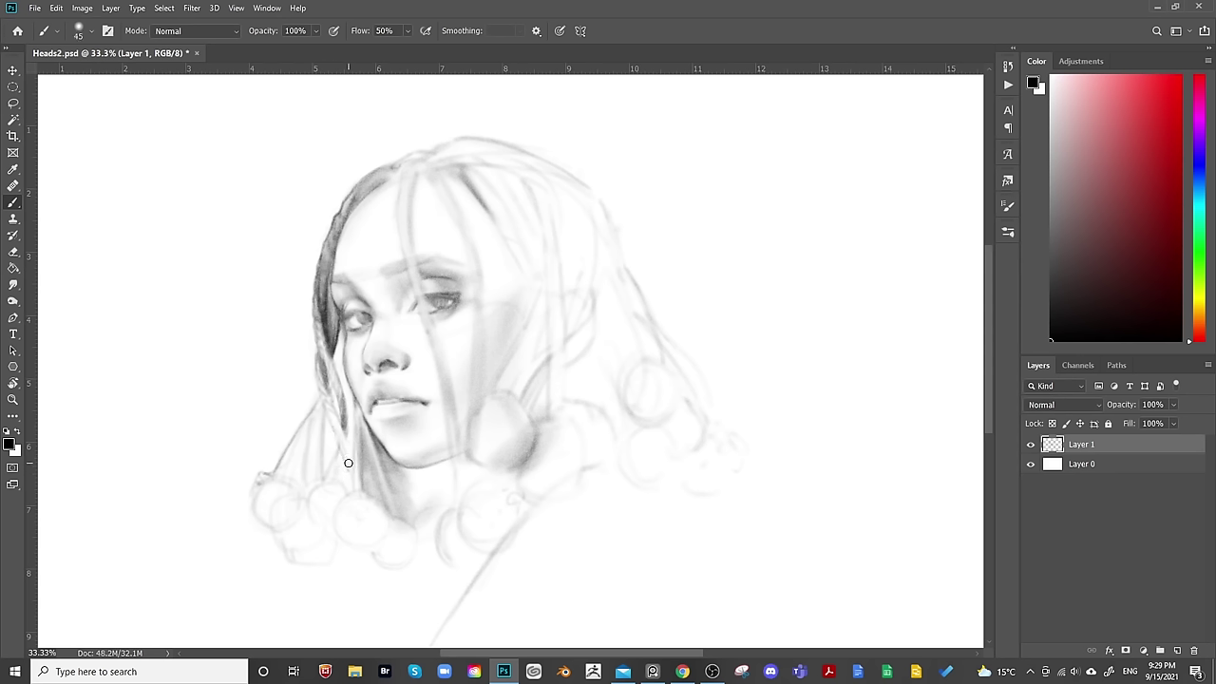
key("bracketright")
left_click_drag(348, 463, 360, 490)
key("bracketright")
key("bracketright")
key("bracketright")
key("bracketleft")
key("bracketleft")
key("bracketleft")
key("bracketleft")
key("bracketright")
key("bracketright")
key("bracketright")
left_click_drag(339, 462, 346, 464)
Shade the gaps behind the far-side strand just above the curls, varying the brush size and ending at 35.
key("bracketleft")
key("bracketleft")
key("bracketleft")
key("bracketright")
key("bracketright")
key("bracketright")
key("bracketright")
mouse_move(328, 477)
left_mouse_down()
mouse_move(343, 442)
mouse_move(340, 480)
left_mouse_up()
key("bracketleft")
key("bracketleft")
key("bracketright")
key("bracketright")
key("bracketright")
key("bracketright")
key("bracketleft")
key("bracketleft")
key("bracketleft")
key("bracketleft")
key("bracketleft")
key("bracketright")
key("bracketleft")
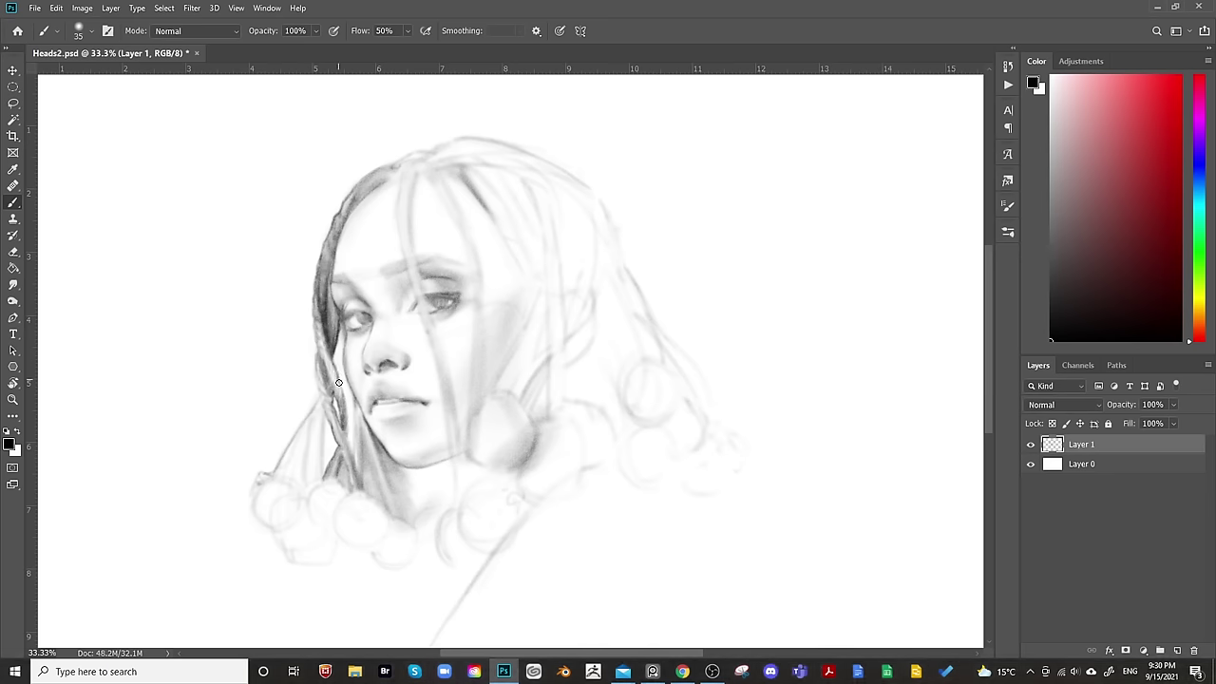
Darken the inner edge of the strand beside the mouth with a brush of 35, then enlarge the brush to 60.
left_click_drag(344, 398, 347, 438)
key("bracketright")
key("bracketright")
key("bracketright")
key("ctrl+g")
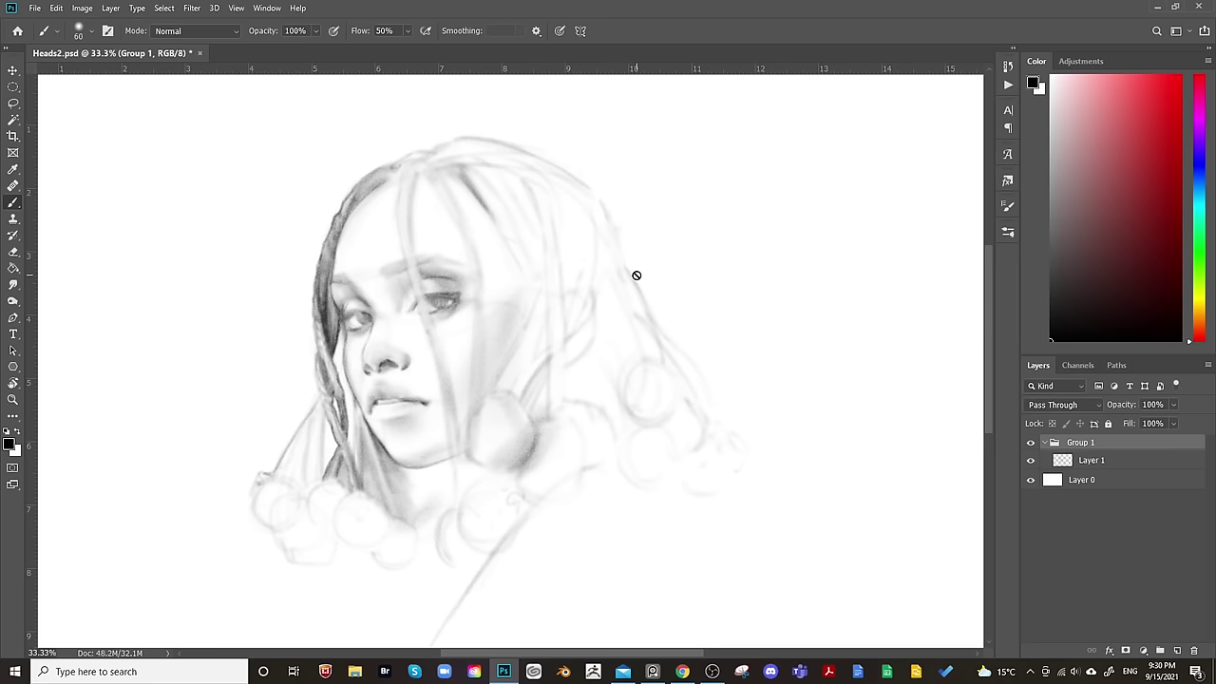
key("ctrl+g")
key("h")
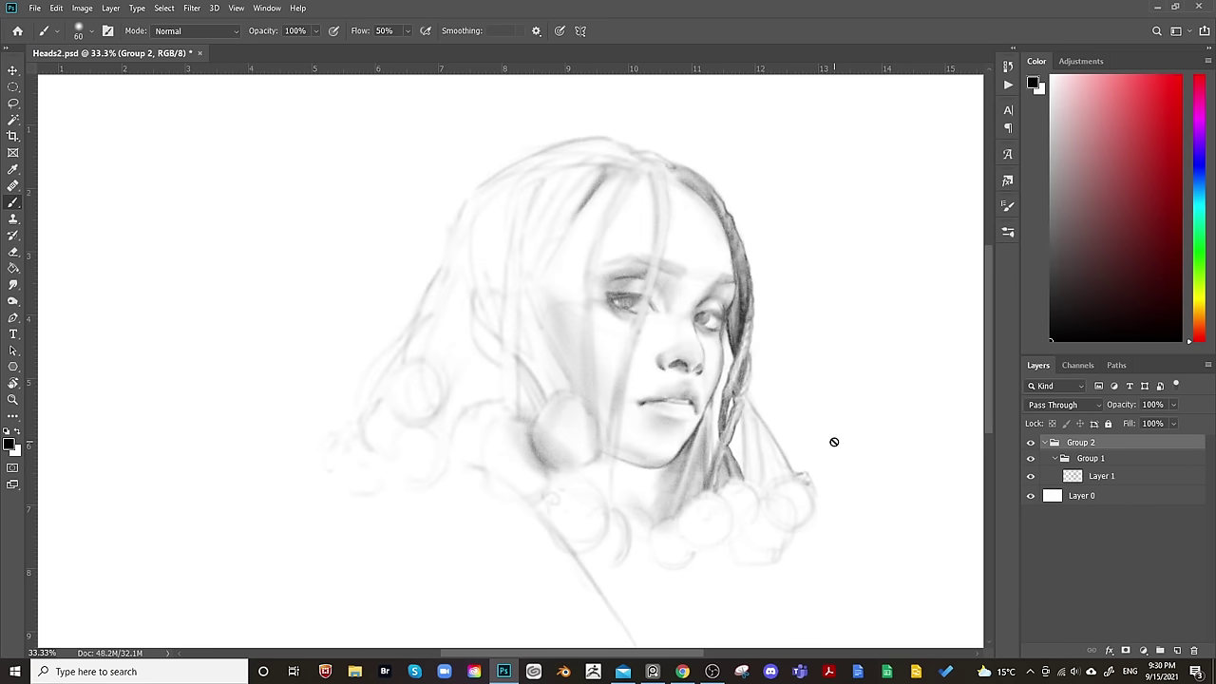
key("bracketleft")
key("h")
right_click(1100, 443)
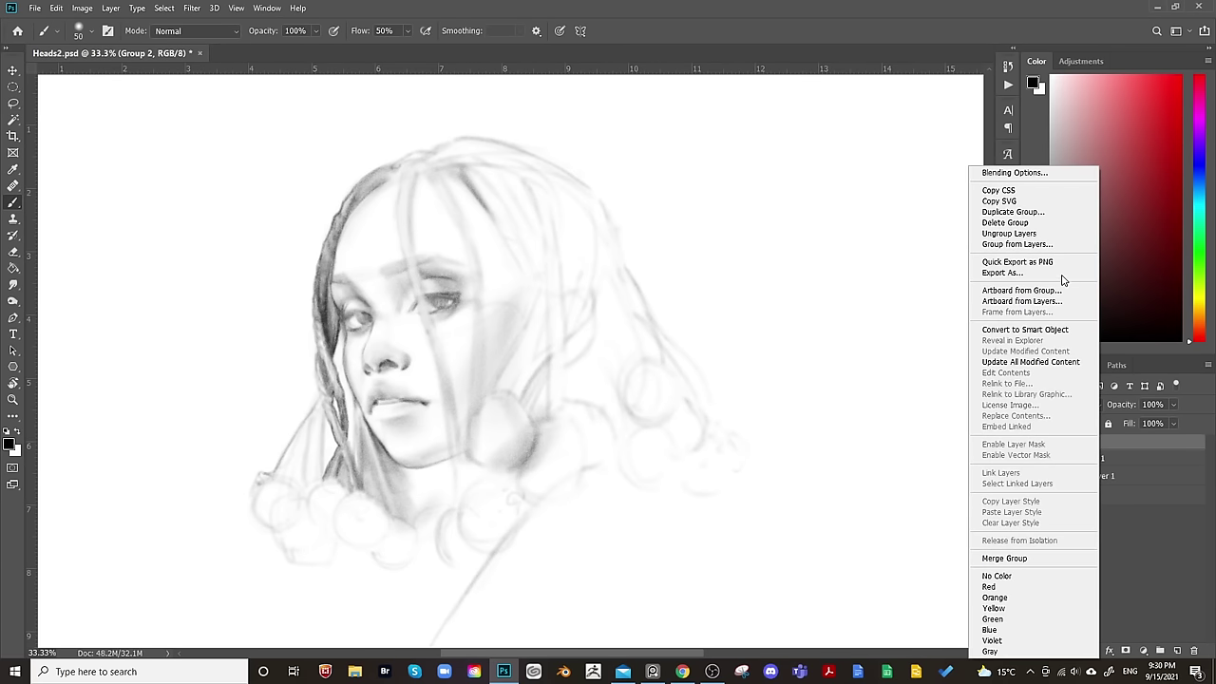
left_click(1012, 233)
right_click(1083, 448)
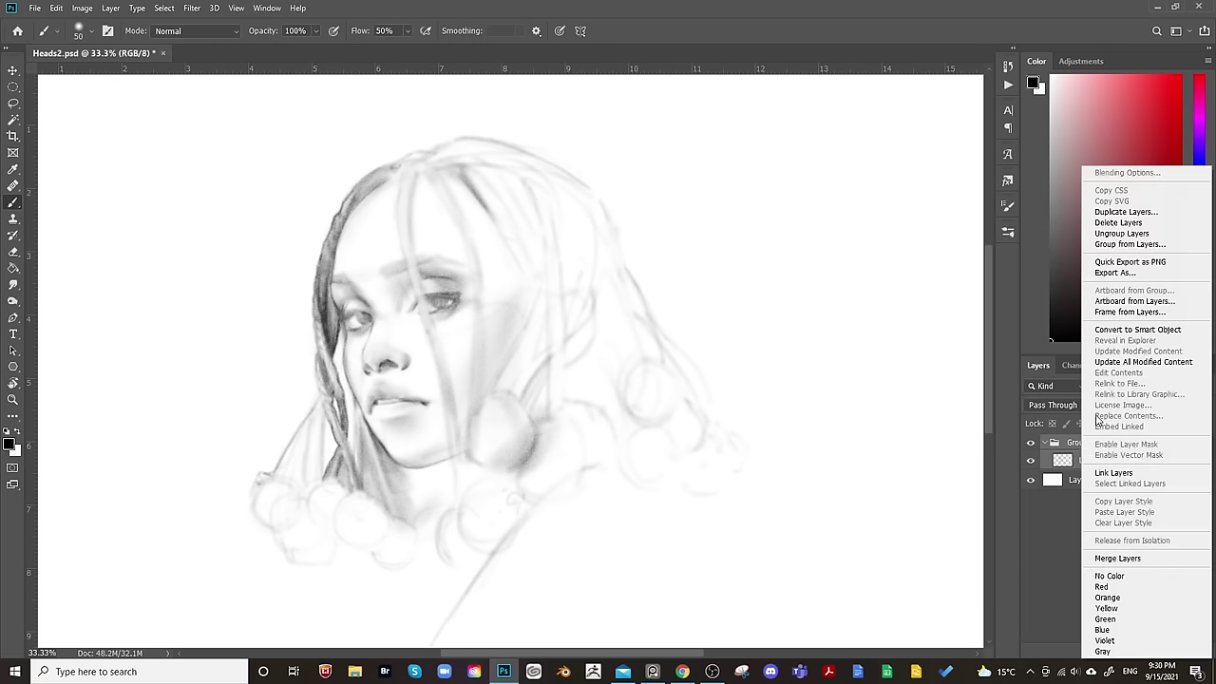
left_click(1148, 234)
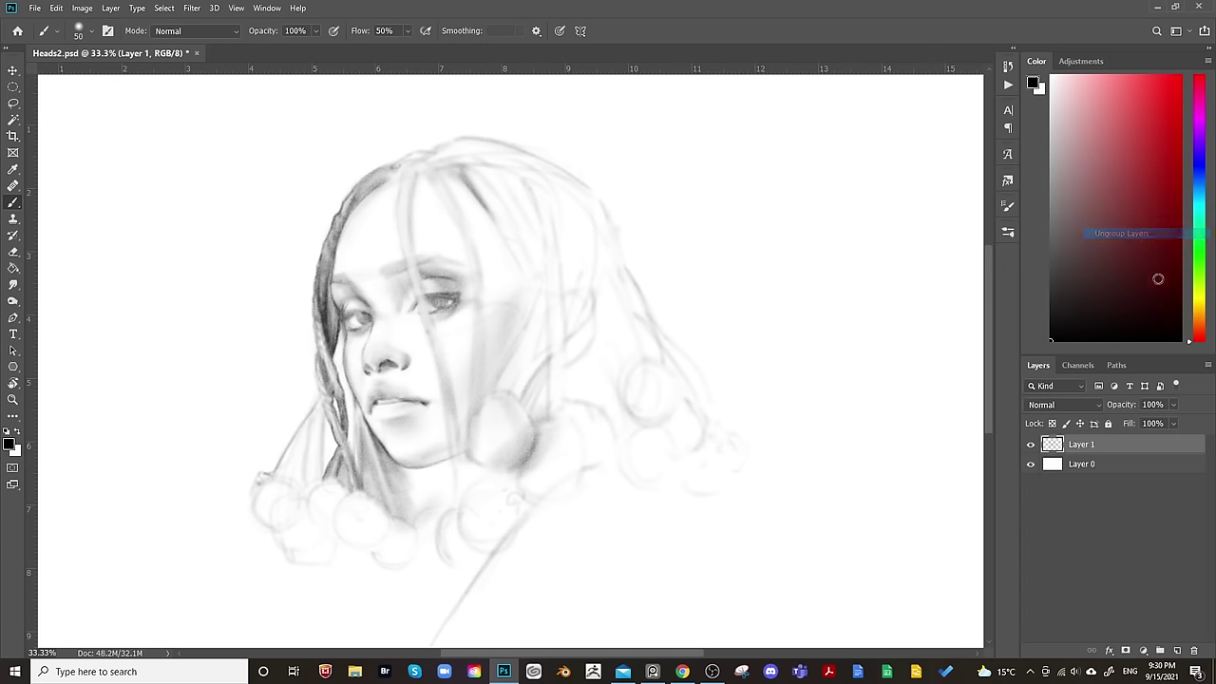
Check the portrait by hiding and showing Layer 1, then mirroring the canvas horizontally and back.
left_click(1031, 444)
left_click(1031, 444)
key("h")
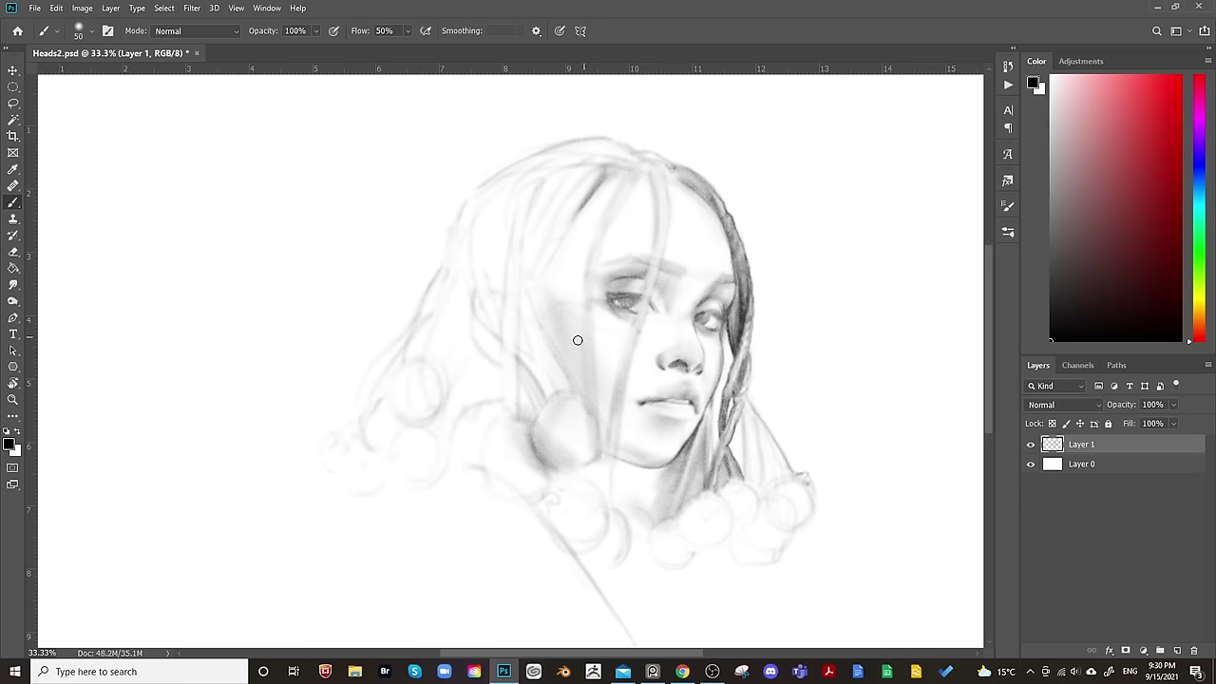
key("h")
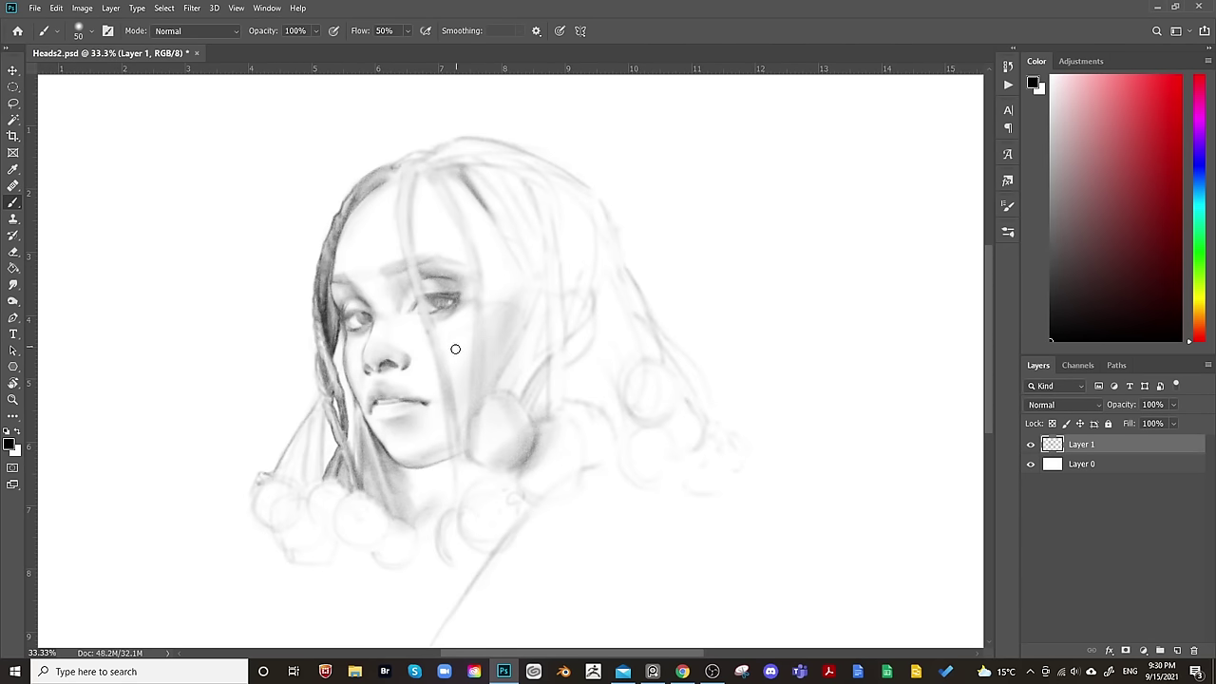
Darken the near eyebrow along its length and arch with varying brush sizes, ending at 35.
key("bracketright")
key("bracketright")
key("bracketright")
key("bracketleft")
key("bracketleft")
key("bracketleft")
key("bracketleft")
key("bracketright")
key("bracketright")
key("bracketright")
key("bracketright")
key("bracketright")
key("bracketleft")
key("bracketleft")
key("bracketleft")
key("bracketleft")
key("bracketright")
key("bracketright")
key("bracketright")
key("bracketleft")
key("bracketleft")
key("bracketleft")
key("bracketleft")
key("bracketleft")
key("bracketleft")
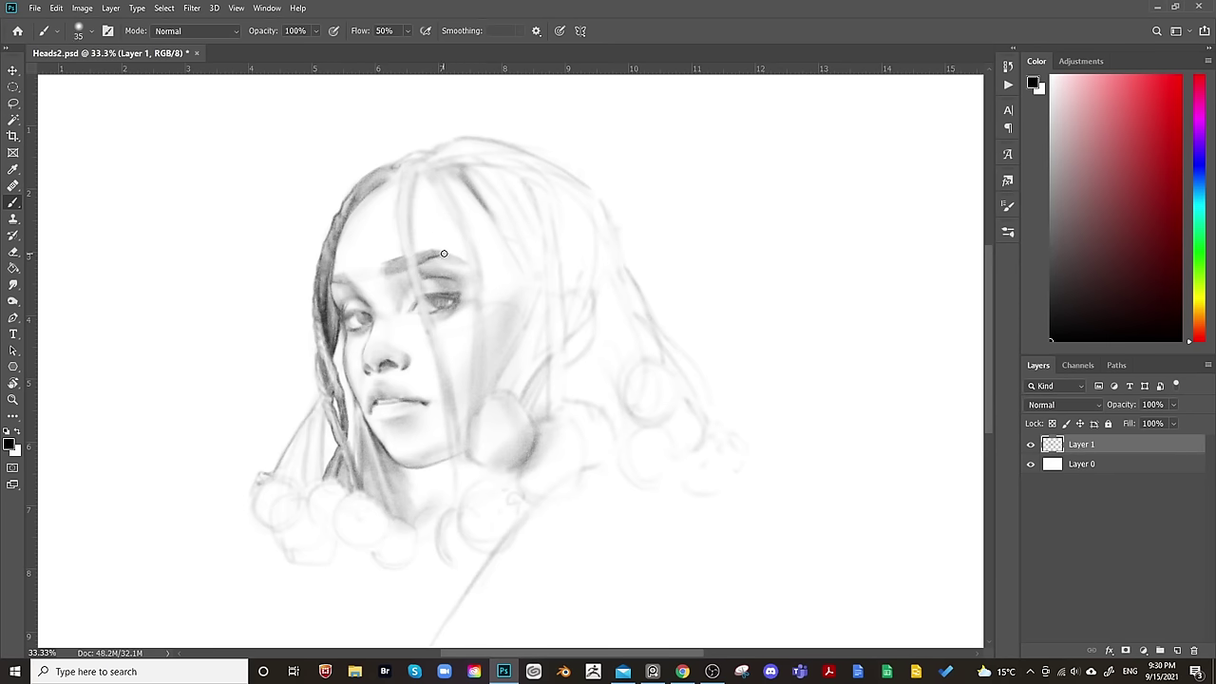
Define the outer tail of the near eyebrow with a brush of 50, cleaning up with the Eraser up to 90.
key("bracketright")
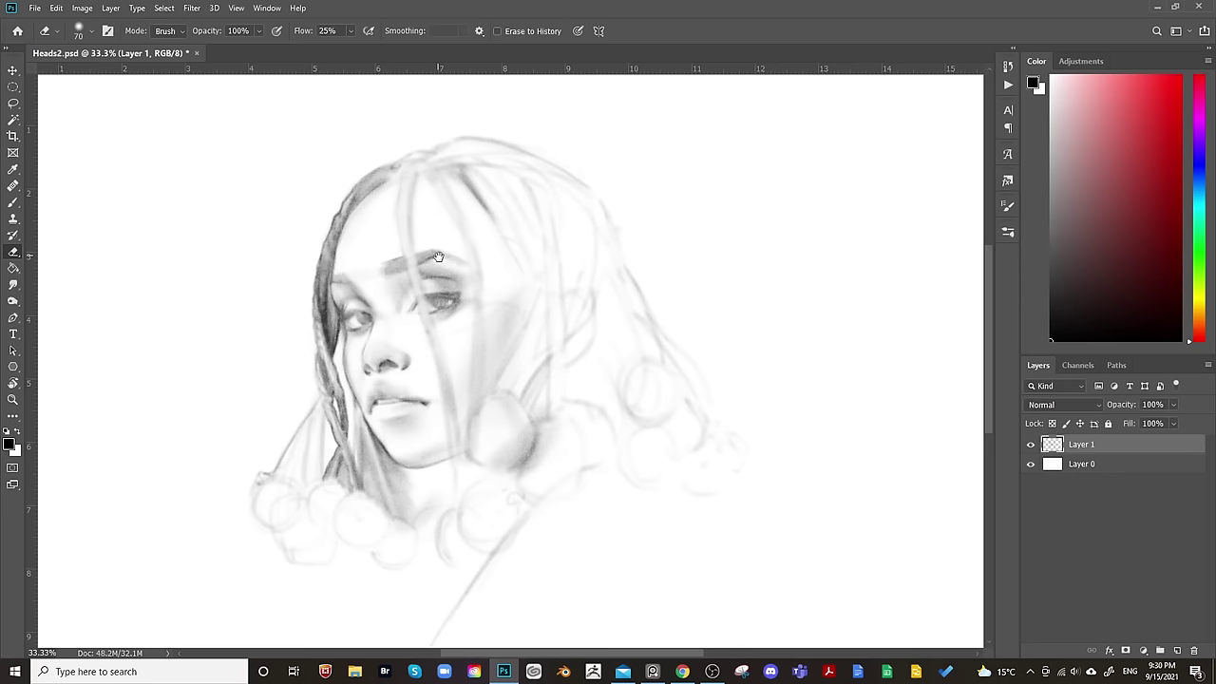
key("b")
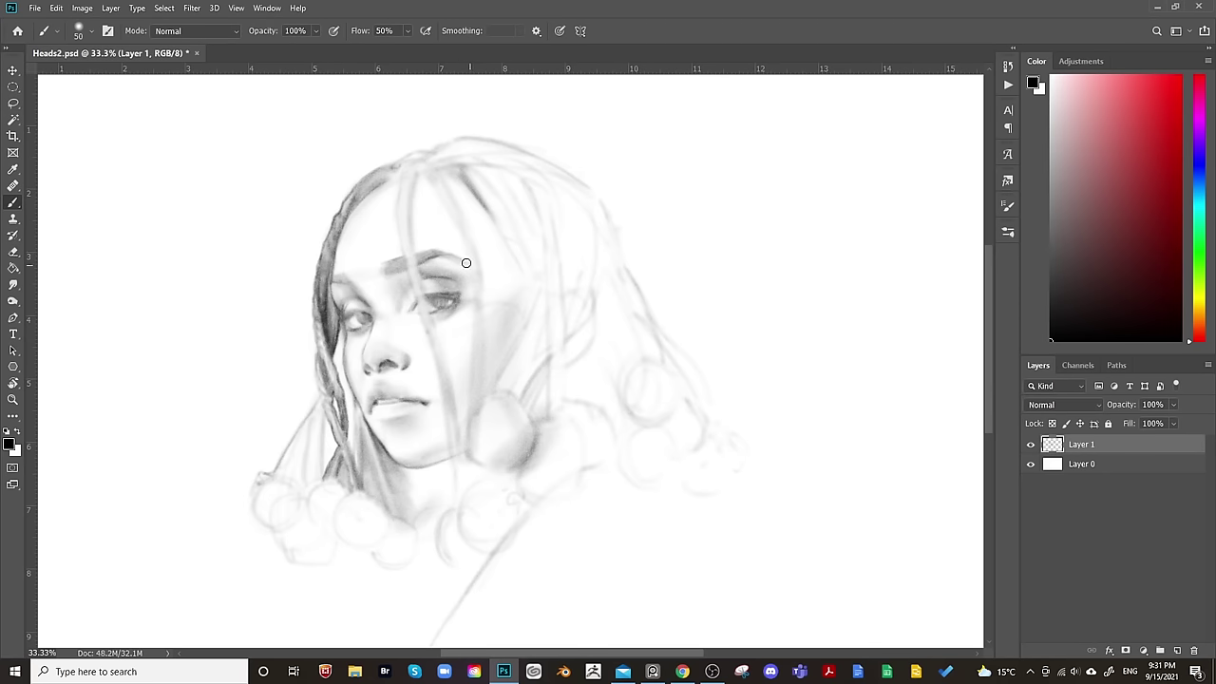
key("e")
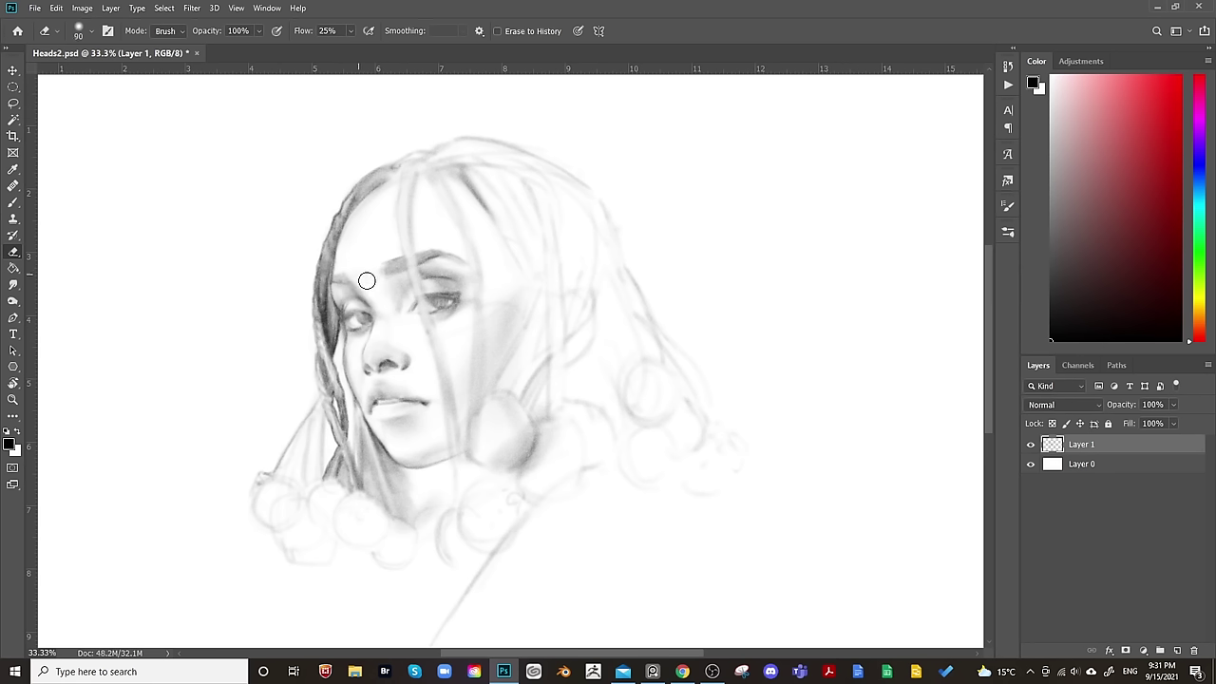
key("bracketleft")
key("b")
Darken the inner end of the near eyebrow with soft strokes, using a brush around 80.
mouse_move(384, 272)
left_mouse_down()
mouse_move(401, 237)
mouse_move(381, 250)
mouse_move(404, 264)
mouse_move(450, 118)
mouse_move(412, 224)
mouse_move(423, 245)
mouse_move(392, 269)
left_mouse_up()
key("bracketleft")
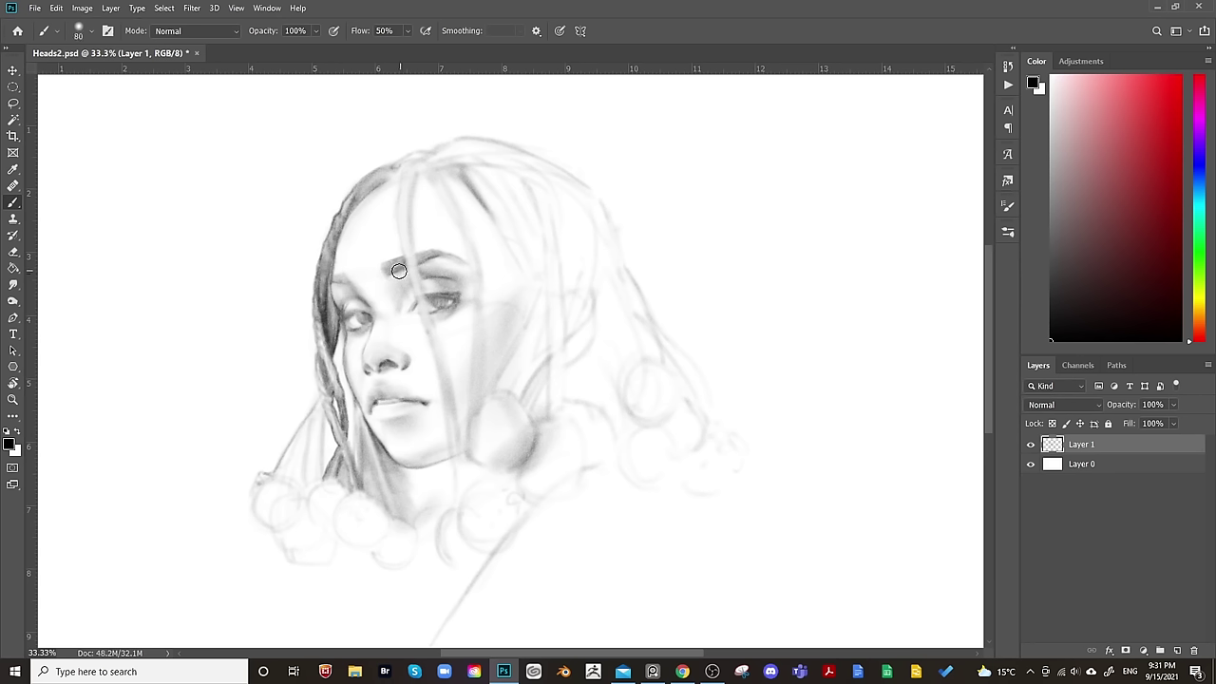
key("bracketright")
key("bracketright")
key("bracketright")
key("bracketright")
key("bracketright")
key("bracketleft")
key("bracketleft")
key("bracketleft")
left_click_drag(404, 272, 412, 276)
Shade the near-side hair roots along the upper forehead beside the parting, with brush sizes from 80 to 150.
key("bracketright")
key("bracketright")
key("bracketright")
key("bracketright")
key("bracketright")
key("bracketright")
key("bracketright")
key("ctrl+shift+h")
key("ctrl+shift+h")
key("bracketleft")
key("bracketleft")
key("bracketleft")
key("bracketright")
key("bracketright")
key("bracketright")
key("bracketleft")
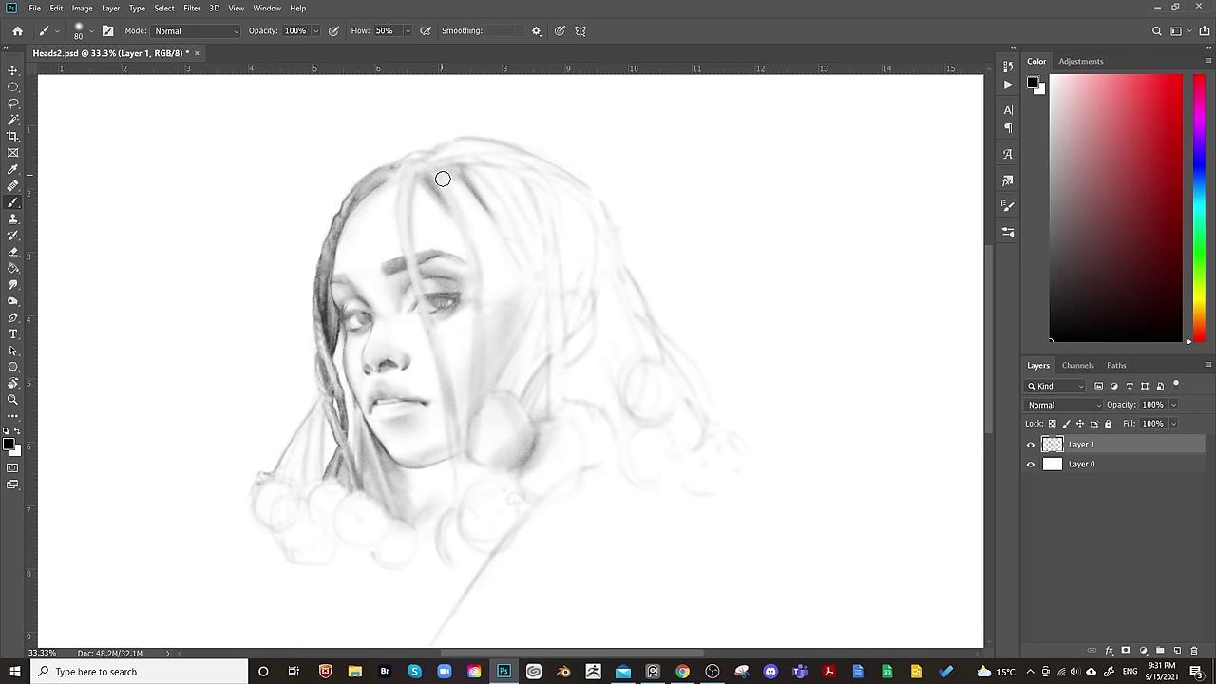
key("bracketright")
key("bracketright")
left_click_drag(455, 182, 482, 206)
key("bracketleft")
key("bracketright")
key("bracketright")
key("bracketright")
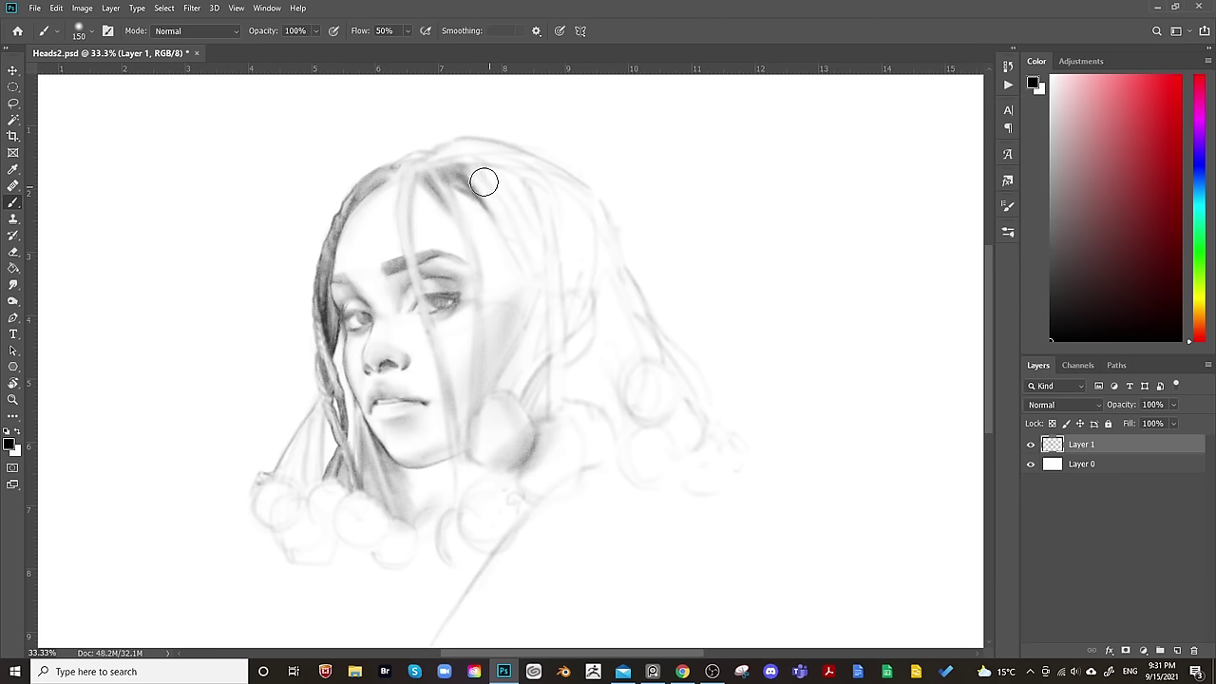
Add a broad soft shadow over the near temple and side of the face with a brush of 800.
key("bracketright")
key("bracketright")
key("bracketright")
key("bracketright")
key("bracketright")
key("bracketright")
key("bracketright")
key("bracketright")
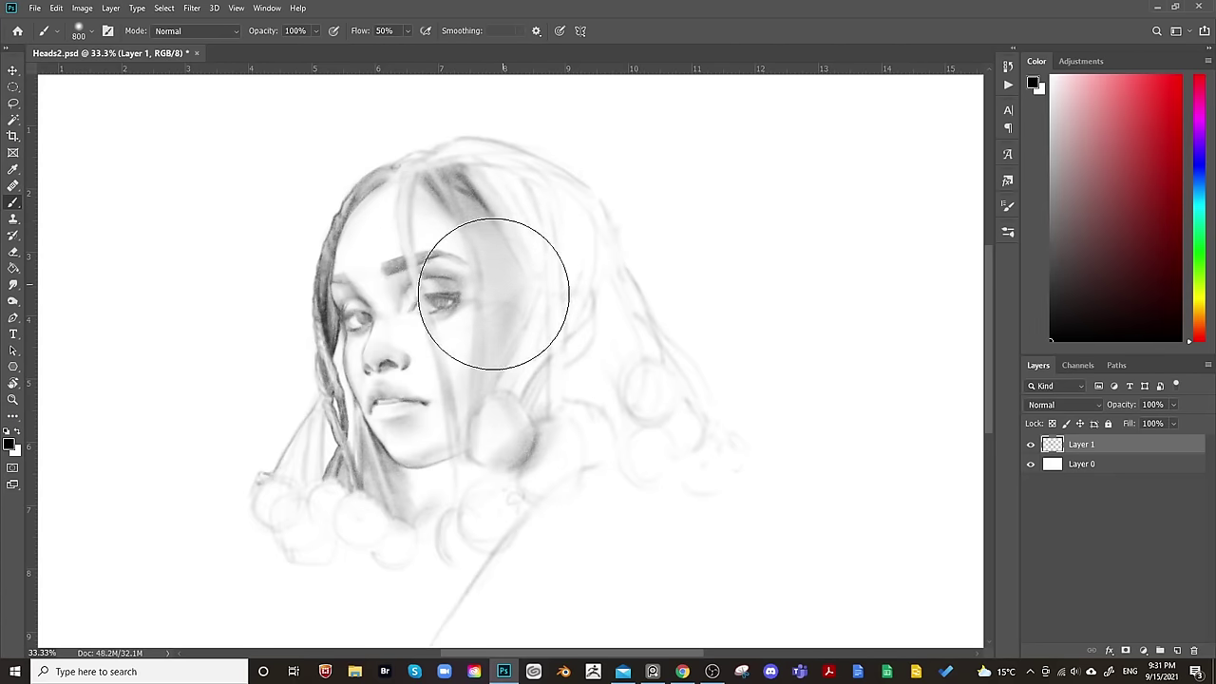
Darken the near-side hairline from the forehead down past the temple with a brush of 90, and add a parallel strand behind it.
key("bracketleft")
key("bracketleft")
key("bracketleft")
key("bracketleft")
key("bracketleft")
key("bracketleft")
key("bracketleft")
key("bracketleft")
key("bracketleft")
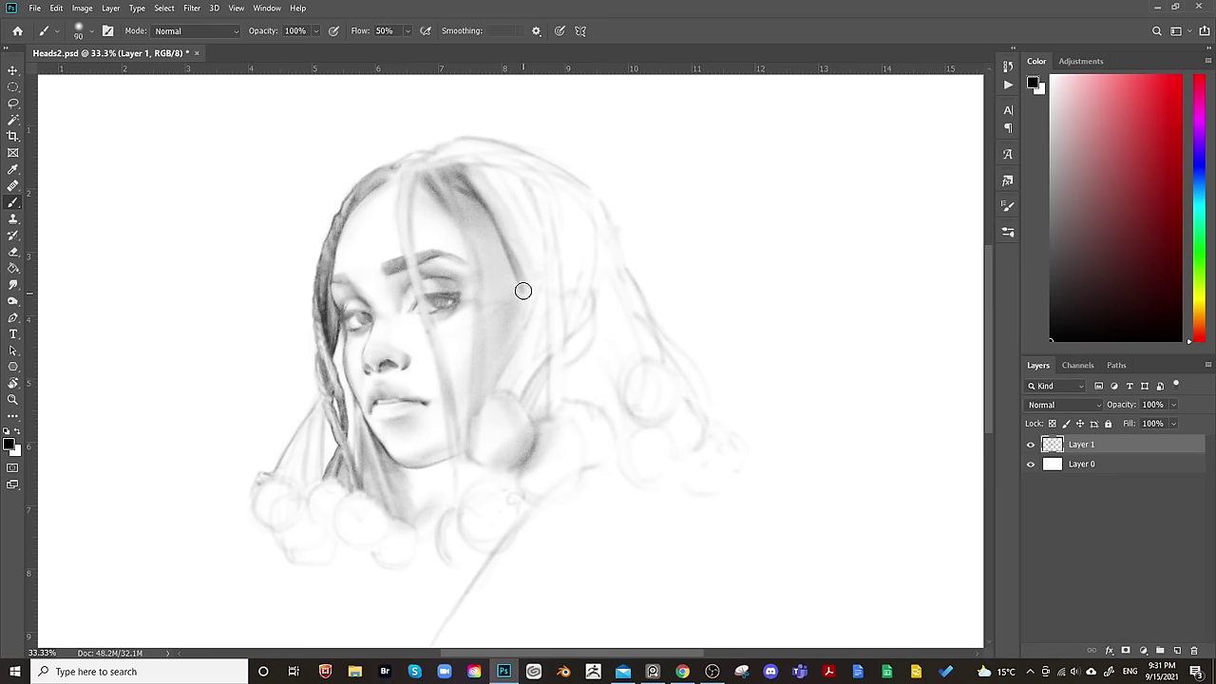
key("bracketleft")
key("bracketleft")
key("bracketright")
key("bracketright")
mouse_move(501, 201)
left_mouse_down()
mouse_move(481, 176)
mouse_move(522, 234)
left_mouse_up()
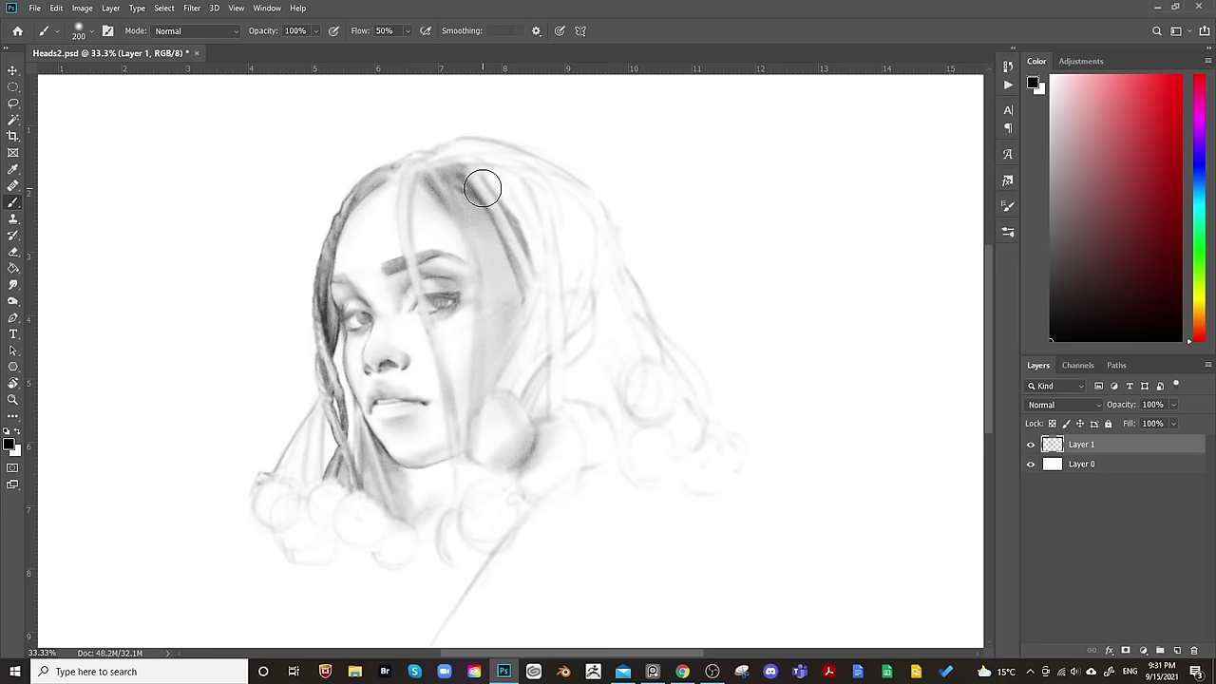
Softly shade the near-side hair above the temple with a larger brush, then reduce the brush to 175.
key("bracketright")
key("bracketright")
key("bracketright")
key("bracketright")
key("bracketright")
key("bracketright")
key("bracketright")
key("bracketright")
key("bracketleft")
key("bracketleft")
key("bracketleft")
key("bracketleft")
key("bracketleft")
key("bracketleft")
key("bracketleft")
key("bracketleft")
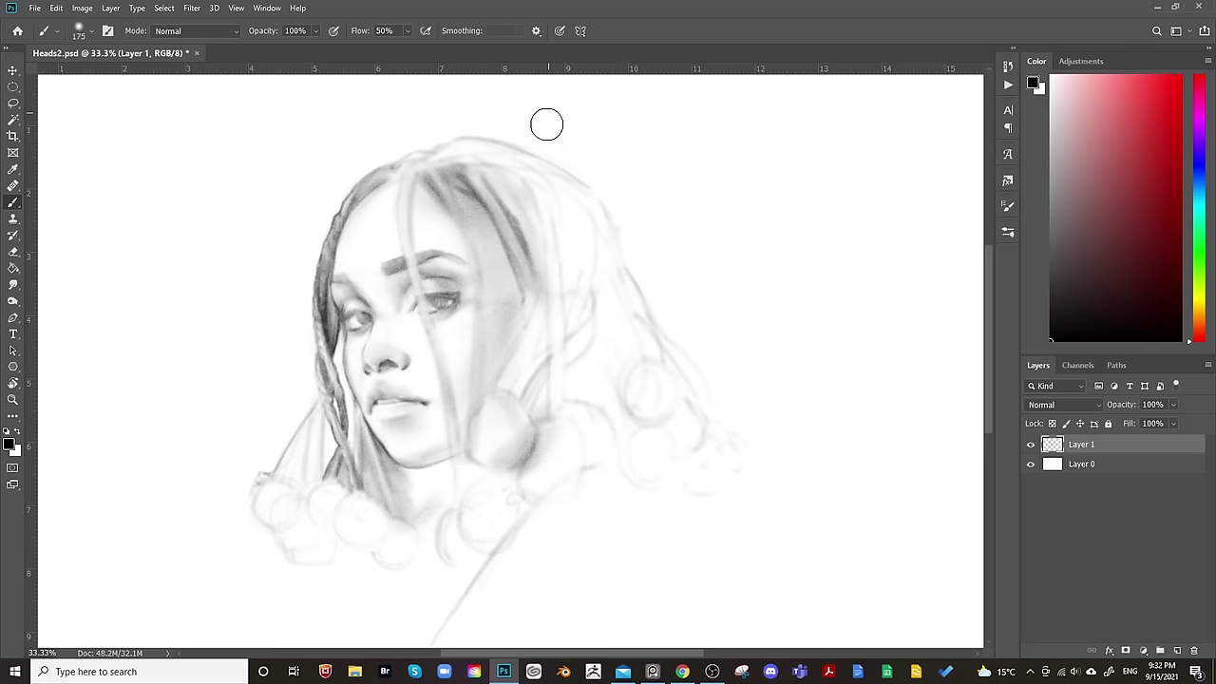
Paint a dark wedge-shaped gap between the near-side strands behind the temple with a brush of about 150.
key("bracketleft")
key("bracketleft")
left_click_drag(558, 209, 561, 285)
left_click_drag(561, 210, 567, 218)
key("bracketleft")
key("bracketright")
key("bracketright")
key("bracketright")
key("bracketright")
key("bracketright")
key("bracketright")
key("bracketright")
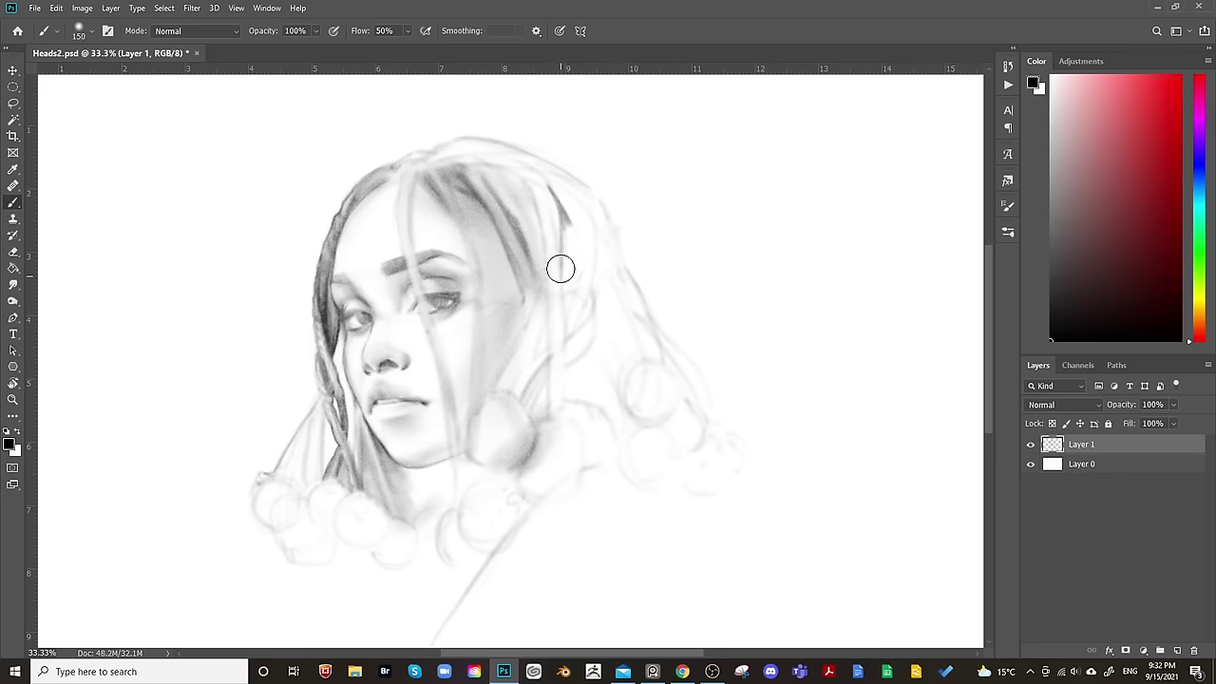
Softly shade the hair around the dark gap behind the temple with a brush of 300.
key("bracketright")
key("bracketright")
key("bracketright")
key("bracketright")
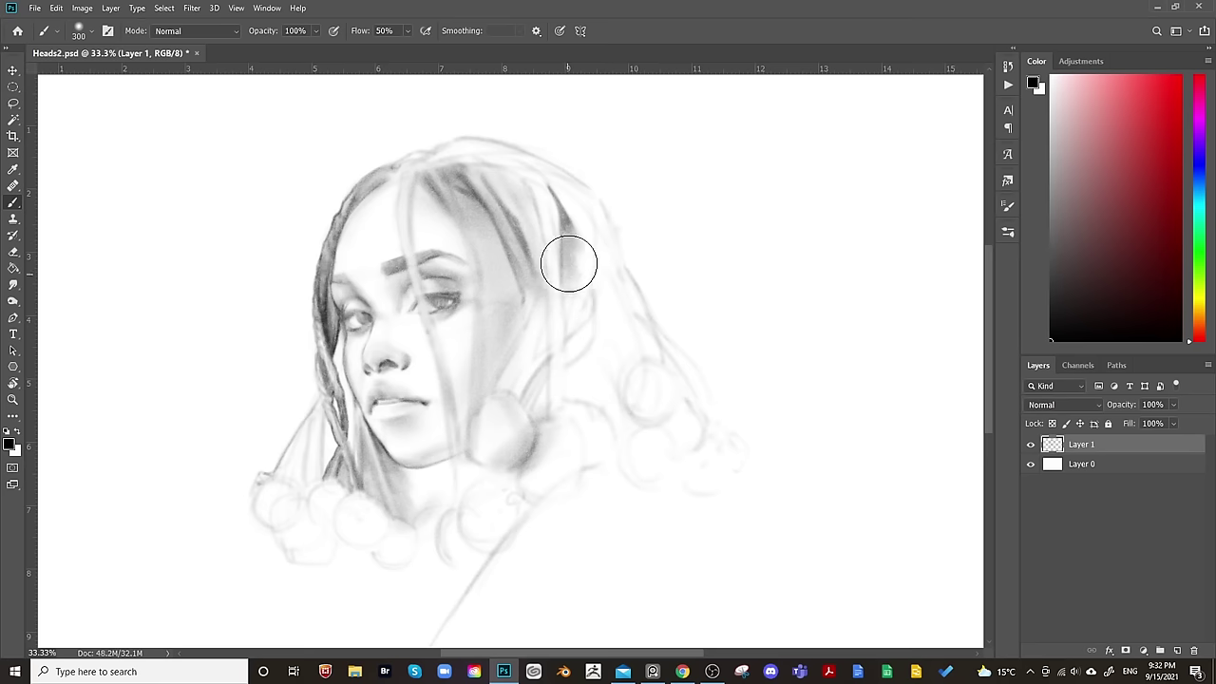
Define the vertical strands at the back of the near-side hair with a small brush starting at size 70.
key("bracketleft")
key("bracketleft")
key("bracketleft")
key("bracketleft")
key("bracketleft")
key("bracketleft")
key("bracketleft")
key("bracketleft")
key("bracketleft")
key("bracketleft")
key("bracketleft")
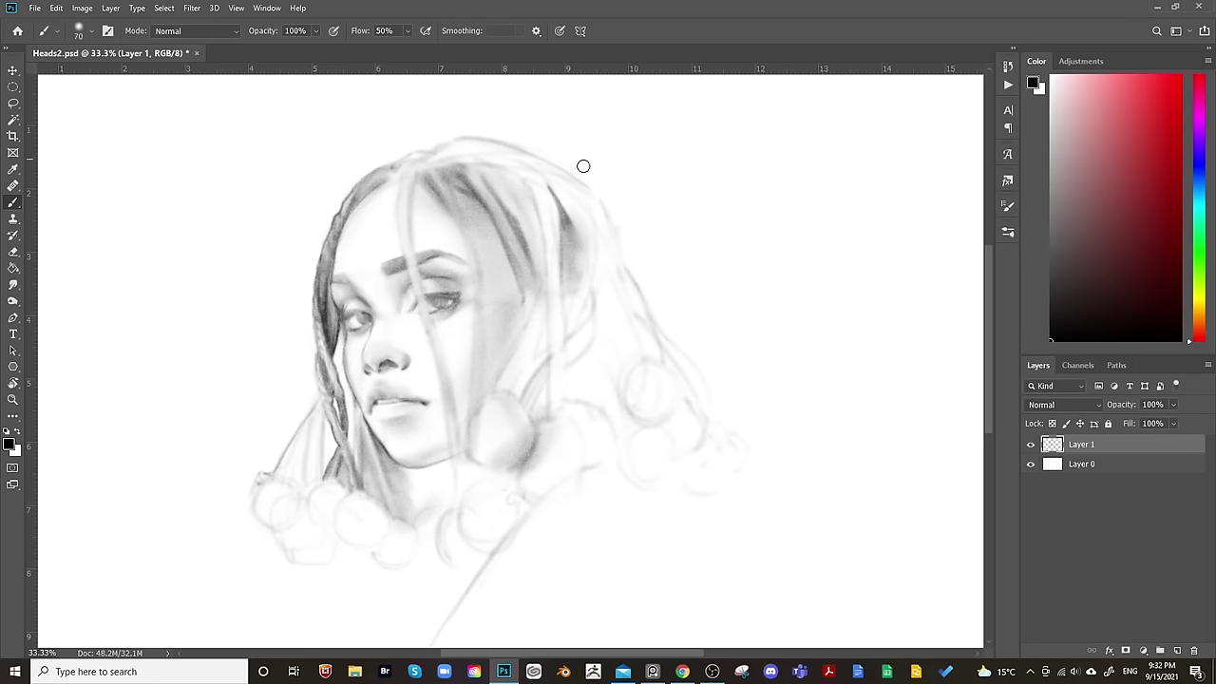
key("bracketright")
key("bracketright")
left_click_drag(593, 222, 596, 282)
key("bracketleft")
key("bracketleft")
Shade the strands at the back of the head, enlarging the brush from 100 to 250.
key("bracketright")
key("bracketright")
key("bracketright")
key("bracketright")
key("bracketright")
key("bracketright")
key("bracketright")
key("bracketright")
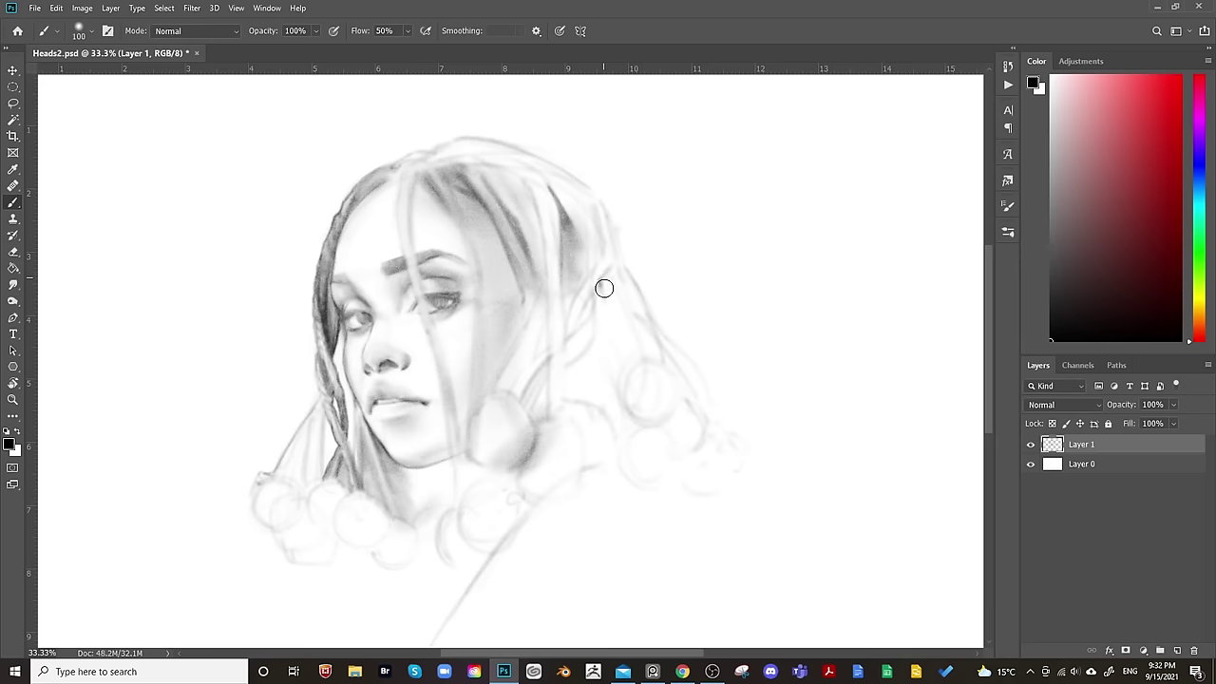
key("bracketright")
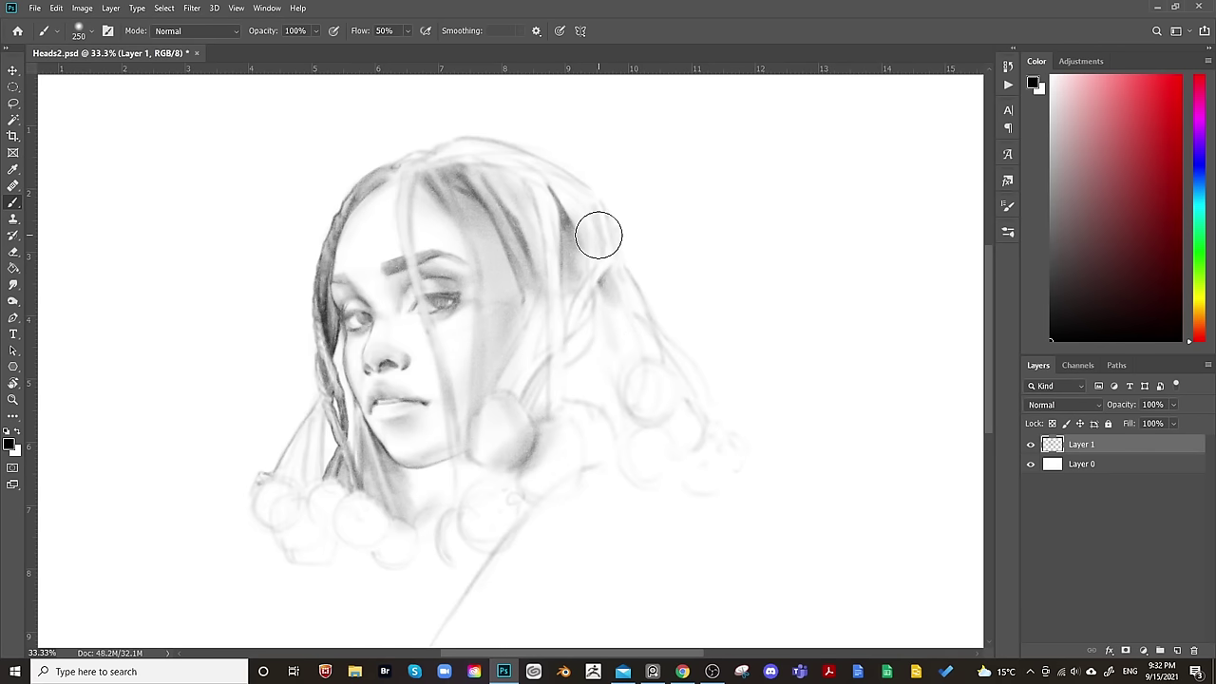
Darken the hair below the pulled-back strand with a brush of 100, and softly shade the area beneath it with a brush of 500.
key("bracketleft")
key("bracketleft")
key("bracketleft")
key("bracketleft")
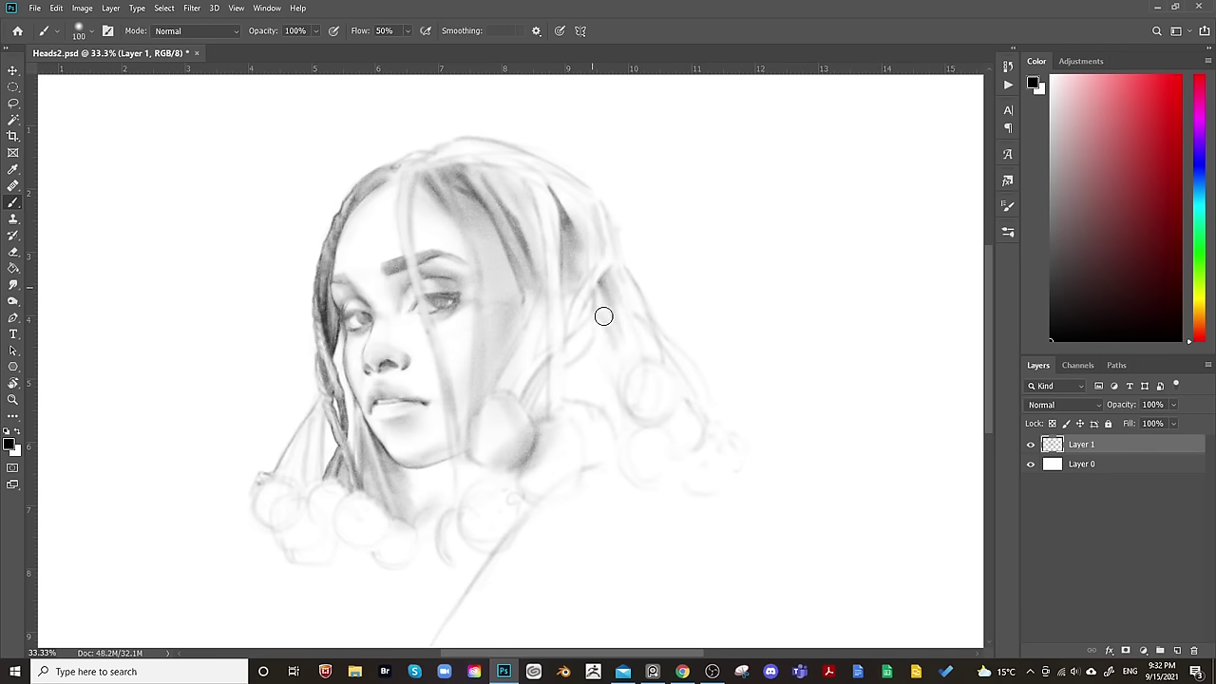
key("bracketright")
key("bracketright")
key("bracketright")
key("bracketright")
key("bracketright")
key("bracketright")
key("bracketright")
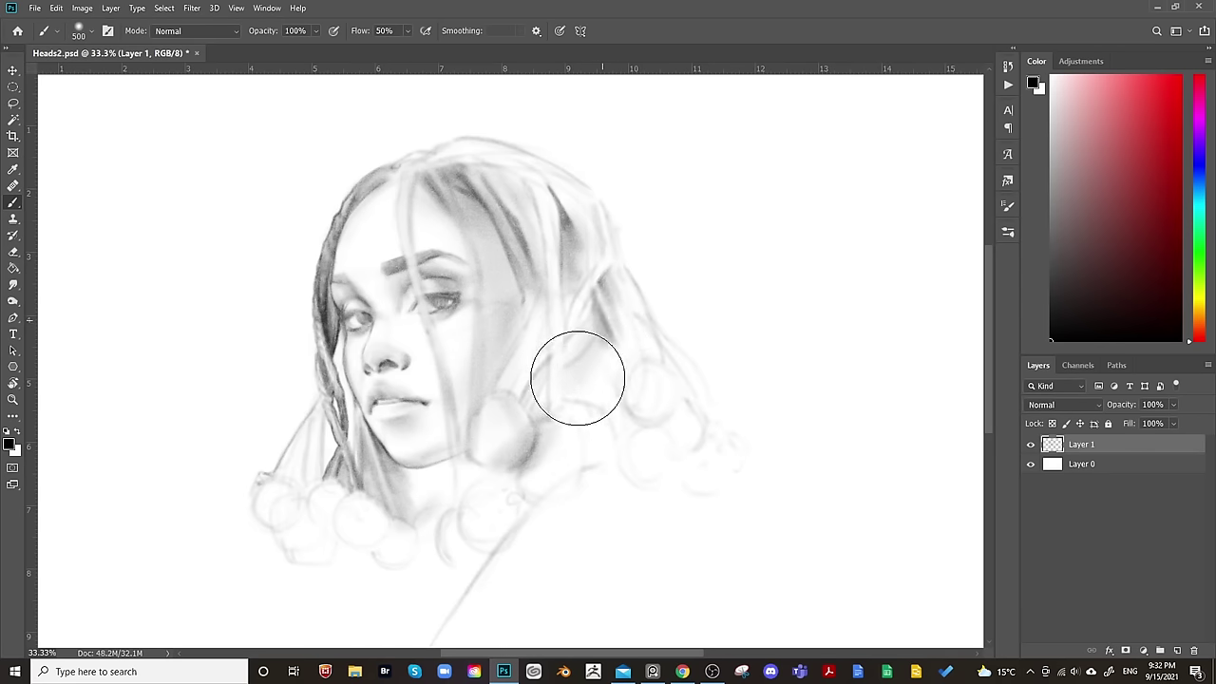
Darken the lower edge of the pulled-back strand behind the ear area with brush sizes from 70 to 100.
key("bracketleft")
key("bracketleft")
key("bracketleft")
key("bracketleft")
key("bracketleft")
key("bracketleft")
key("bracketleft")
key("bracketleft")
key("bracketleft")
key("bracketleft")
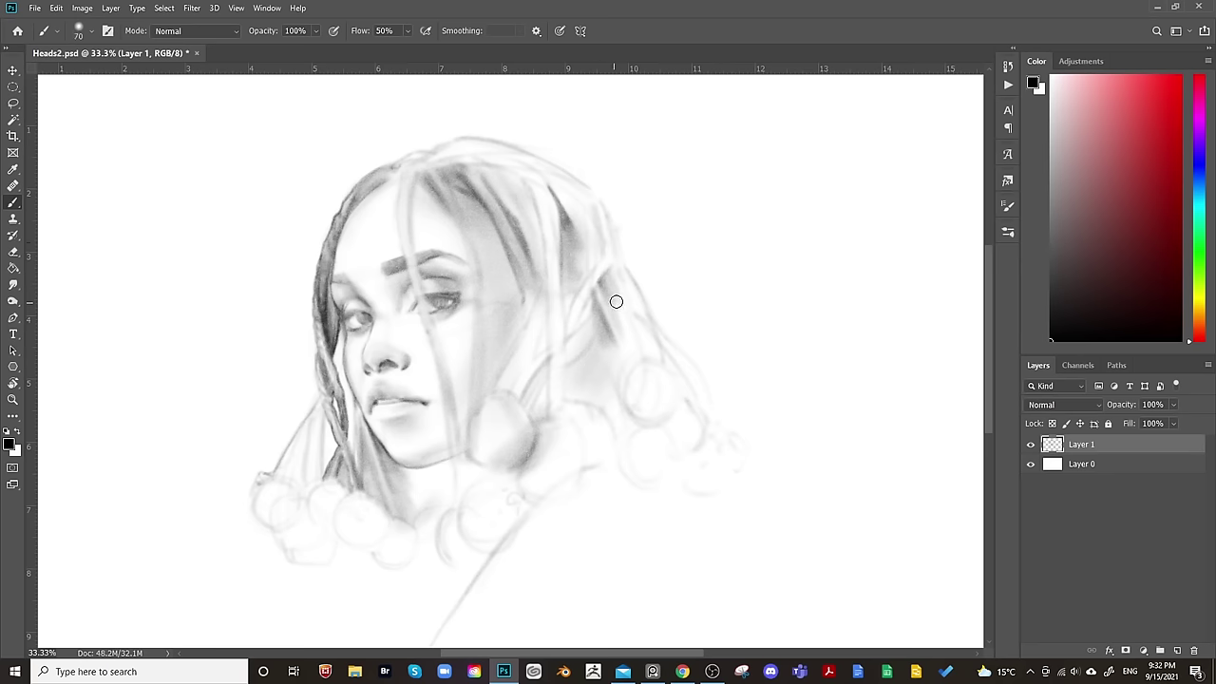
key("bracketright")
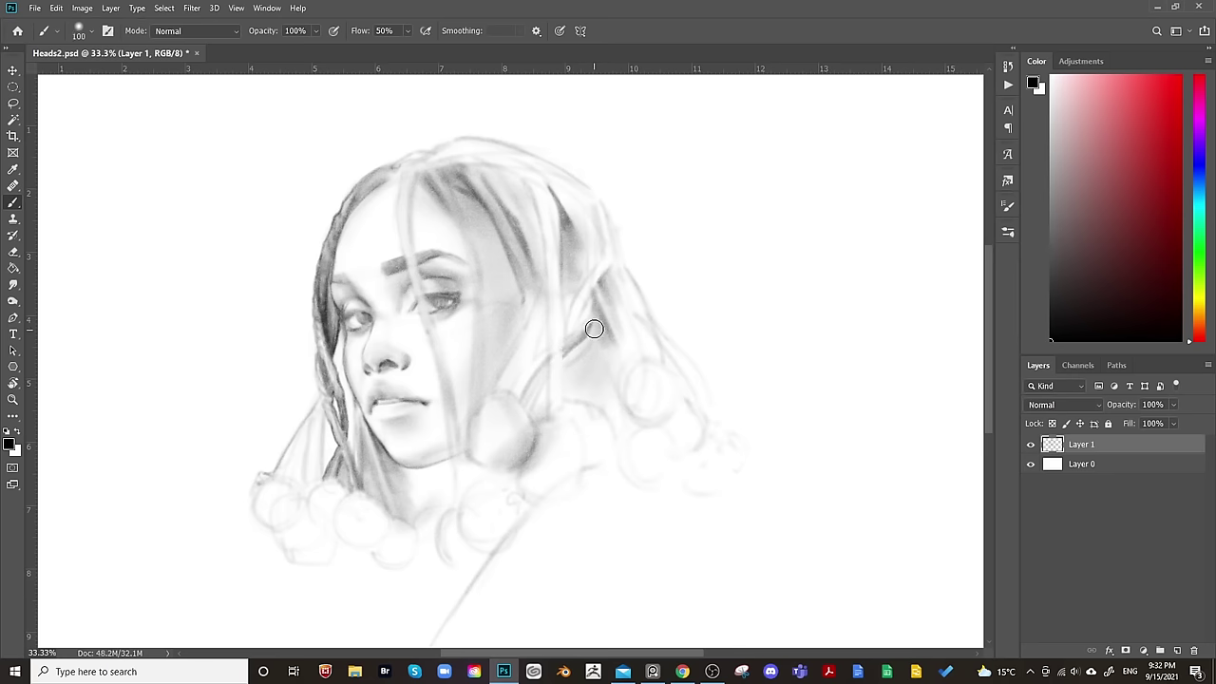
Deepen the dark shadow where the pulled-back strands meet at the back, finishing with a brush of 125.
key("bracketleft")
key("bracketleft")
key("bracketleft")
key("bracketleft")
key("bracketright")
key("bracketright")
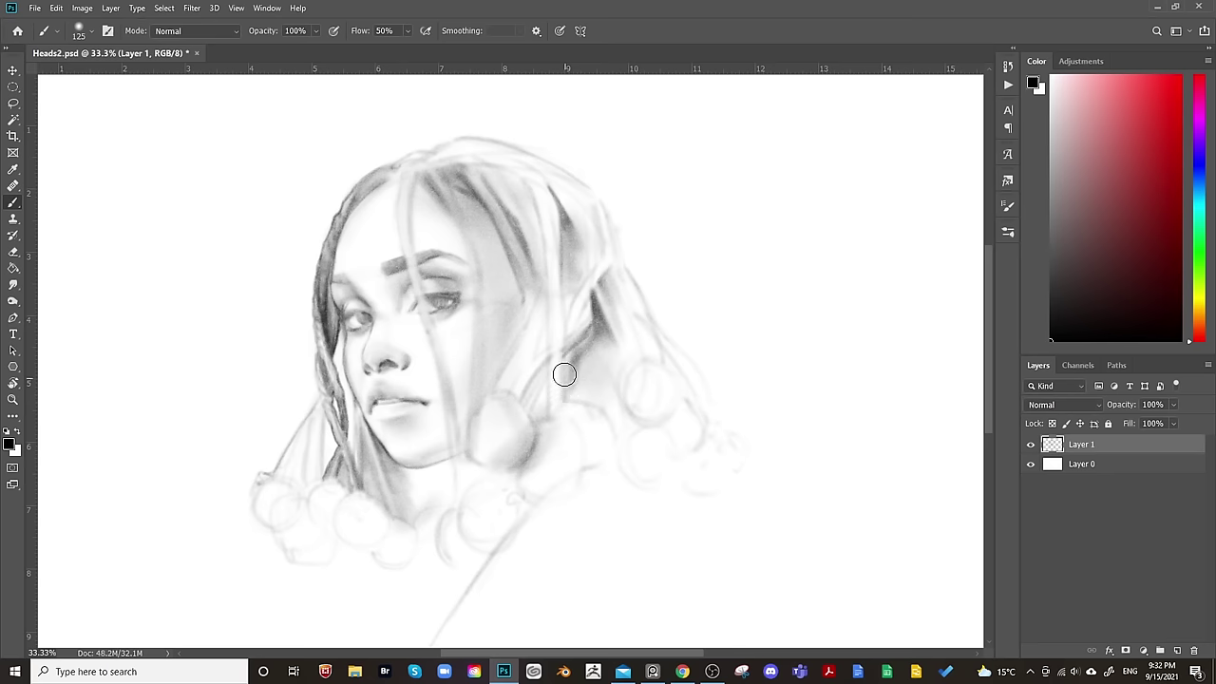
Add a broad soft shadow over the lower near-side hair above the curls with a brush of 900.
key("bracketright")
key("bracketright")
key("bracketright")
key("bracketright")
key("bracketright")
key("bracketright")
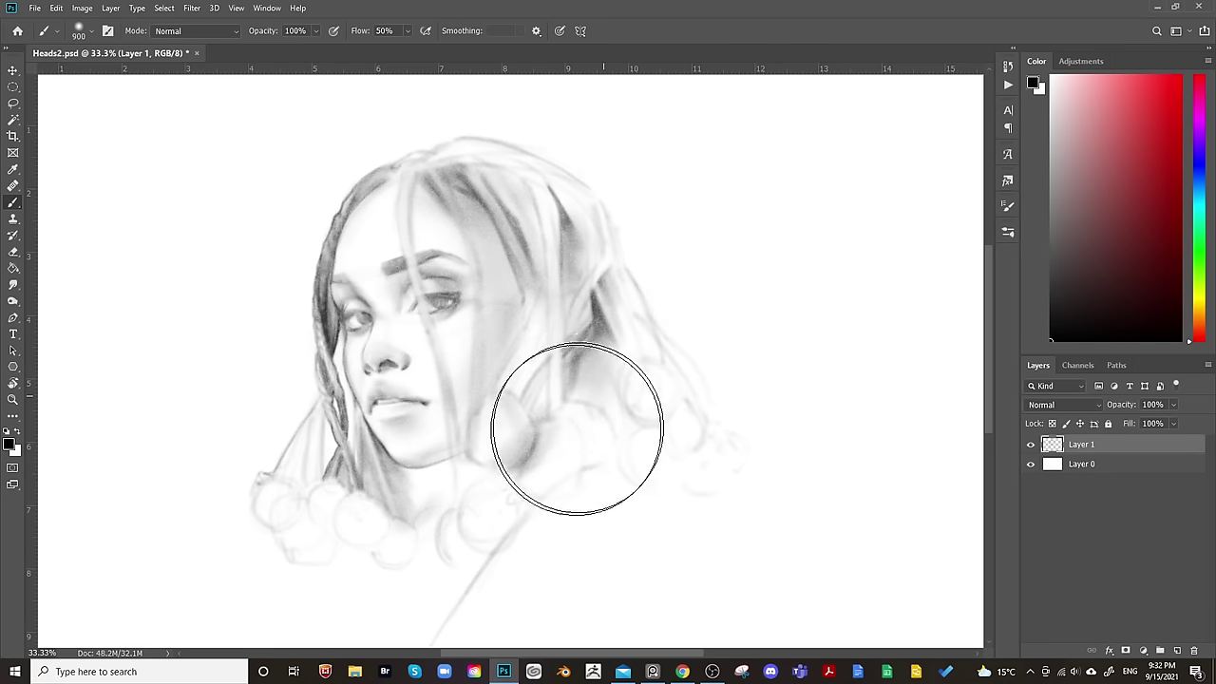
Darken the hair strands beside the near cheek with brush sizes of 125 and 100.
key("bracketleft")
key("bracketleft")
key("bracketleft")
key("bracketleft")
key("bracketleft")
key("bracketleft")
key("bracketleft")
key("bracketleft")
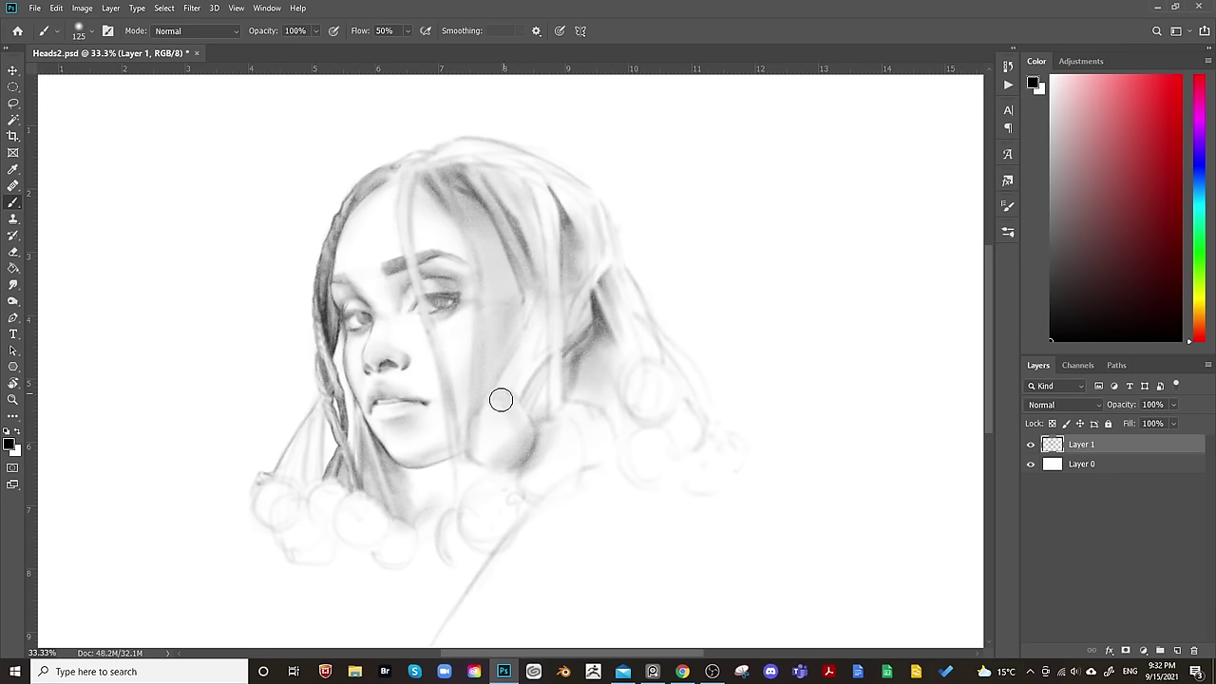
key("bracketleft")
key("bracketleft")
key("bracketleft")
key("bracketleft")
key("bracketleft")
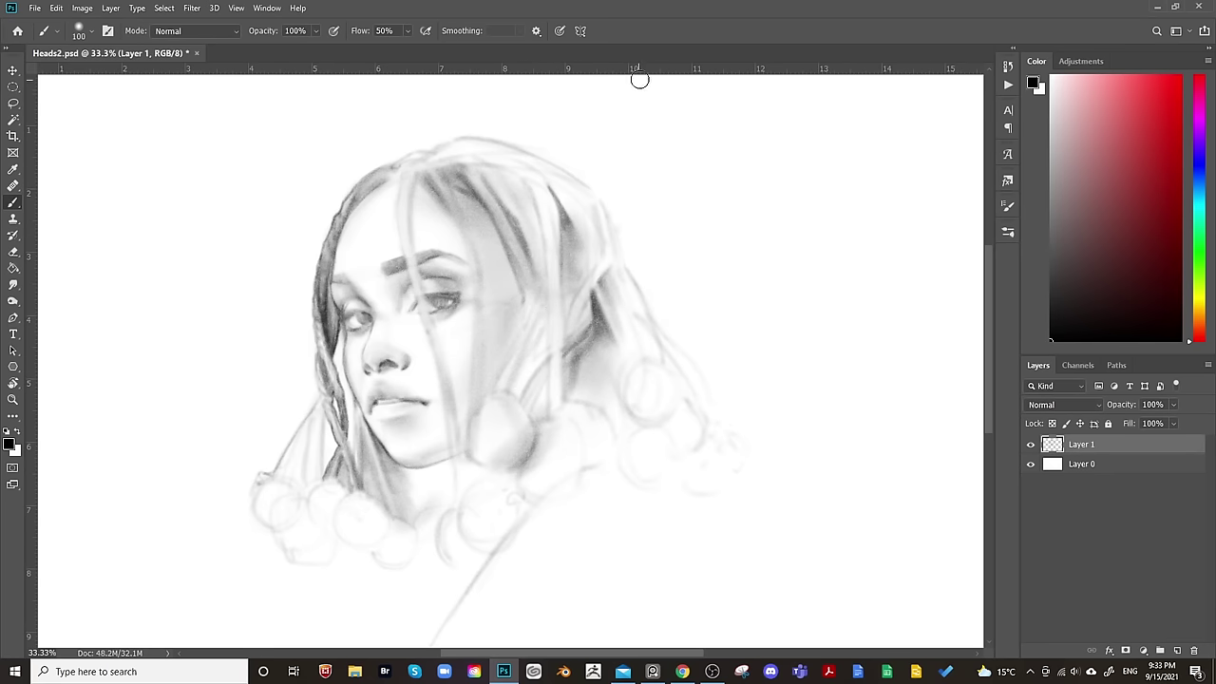
Softly shade the strands between the near cheek and the pulled-back hair with a brush of 200.
key("bracketright")
key("bracketright")
key("bracketright")
key("bracketright")
key("bracketright")
key("bracketright")
key("bracketright")
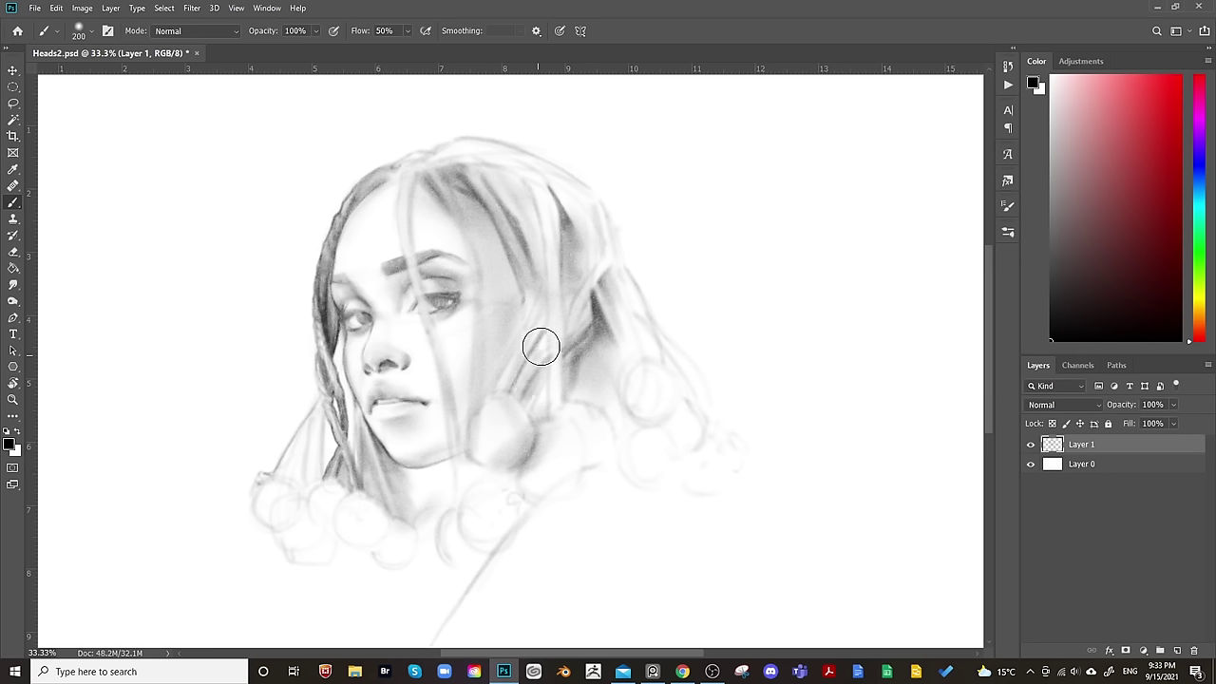
Draw a diagonal strand rising from the near jaw curl toward the ear area with a brush of 80.
key("bracketleft")
key("bracketleft")
key("bracketleft")
key("bracketleft")
key("bracketleft")
key("bracketleft")
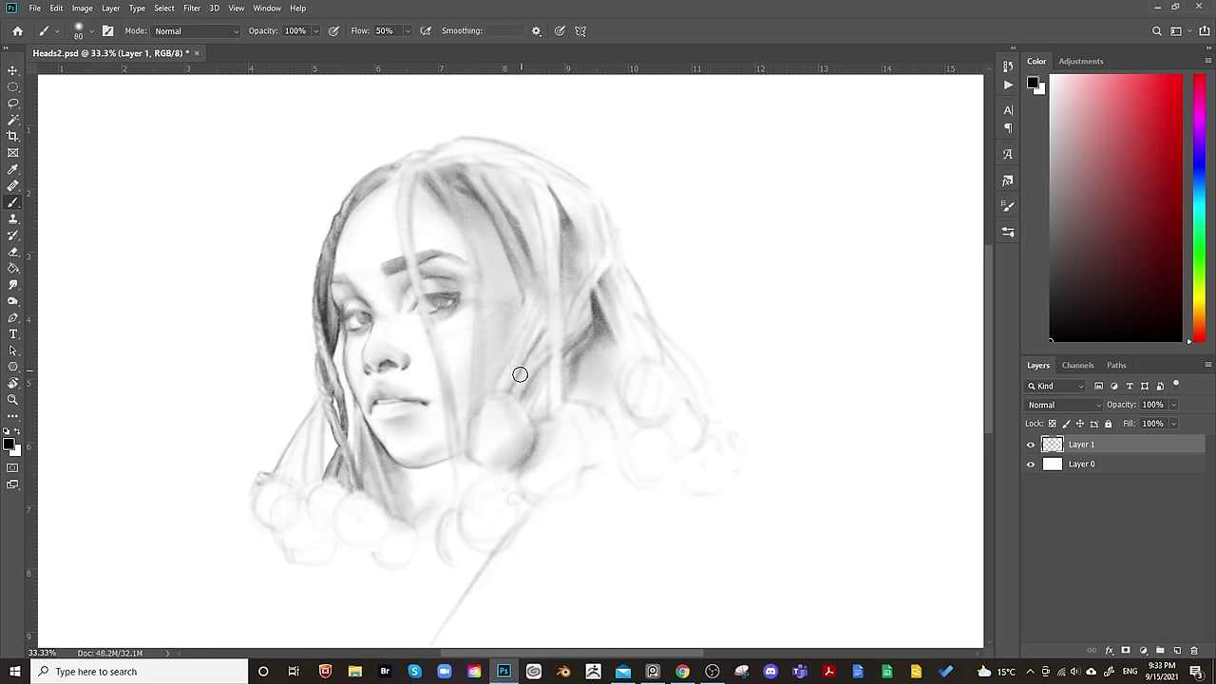
left_click_drag(512, 393, 543, 337)
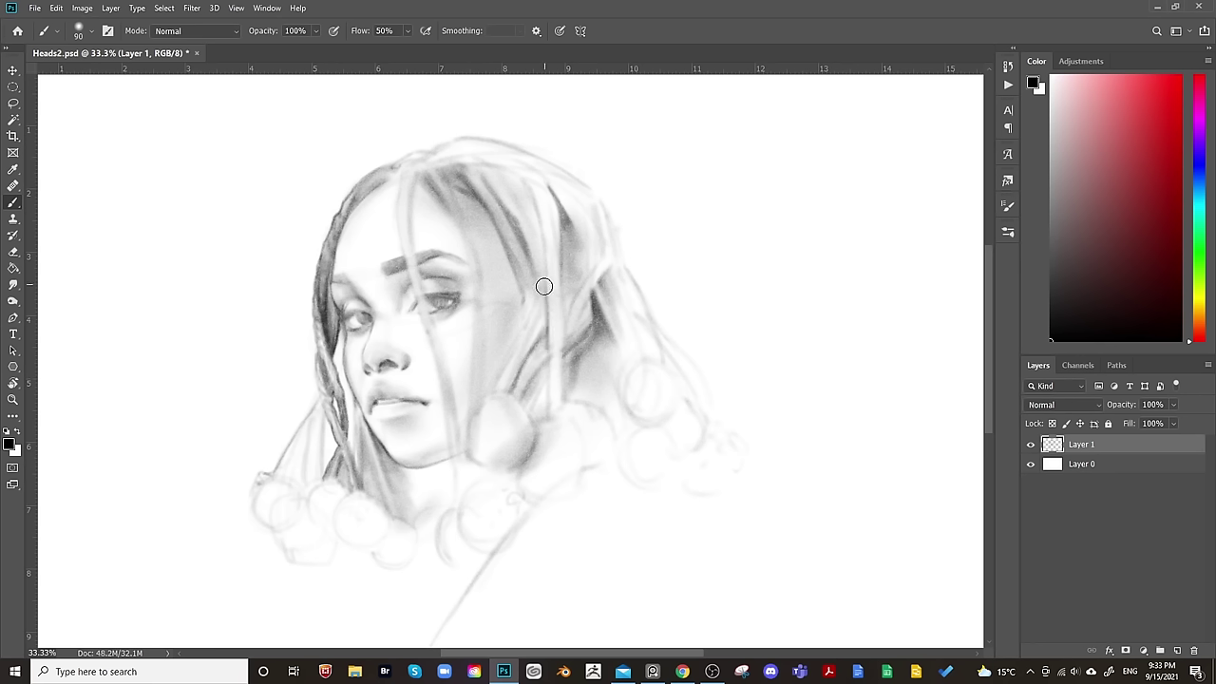
Select the near temple and side hair down to the jaw curl with a freehand Lasso outline.
key("bracketright")
key("bracketright")
key("bracketright")
key("bracketright")
key("bracketright")
key("l")
mouse_move(541, 230)
left_mouse_down()
mouse_move(551, 377)
mouse_move(537, 418)
mouse_move(513, 158)
left_mouse_up()
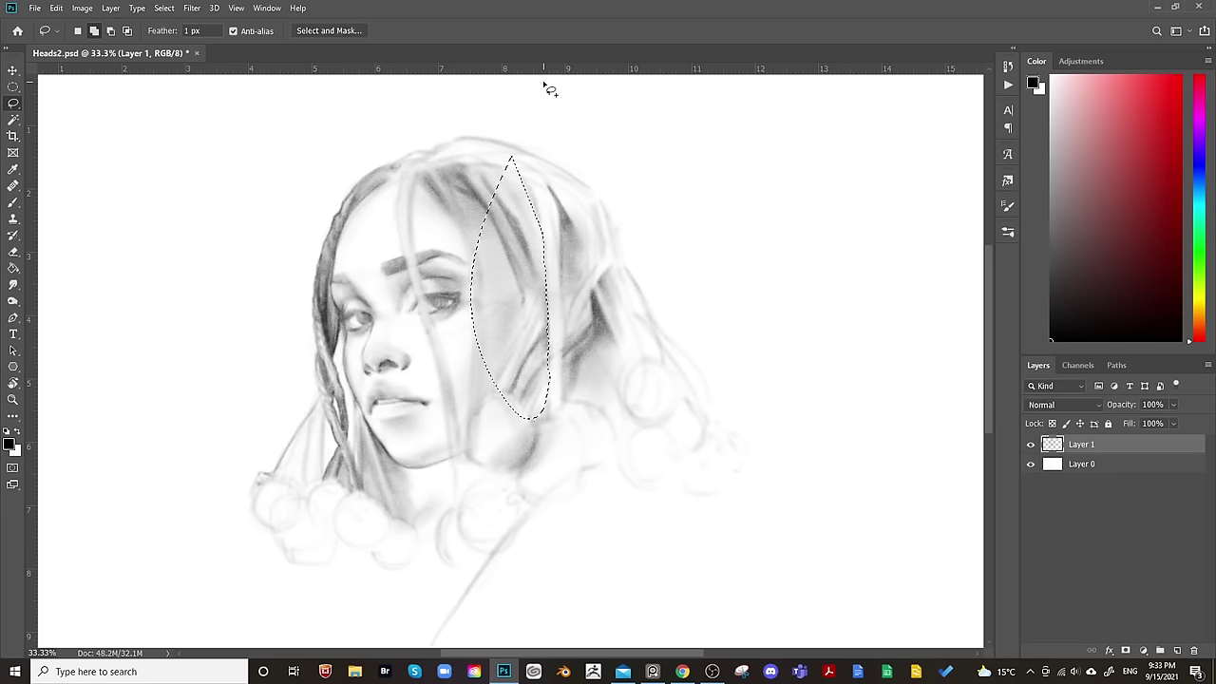
Softly shade the temple and side hair inside the selection with a brush of 600, and clear the selection.
key("b")
key("bracketright")
key("bracketright")
key("bracketright")
key("bracketright")
key("bracketright")
key("bracketright")
key("bracketright")
key("bracketright")
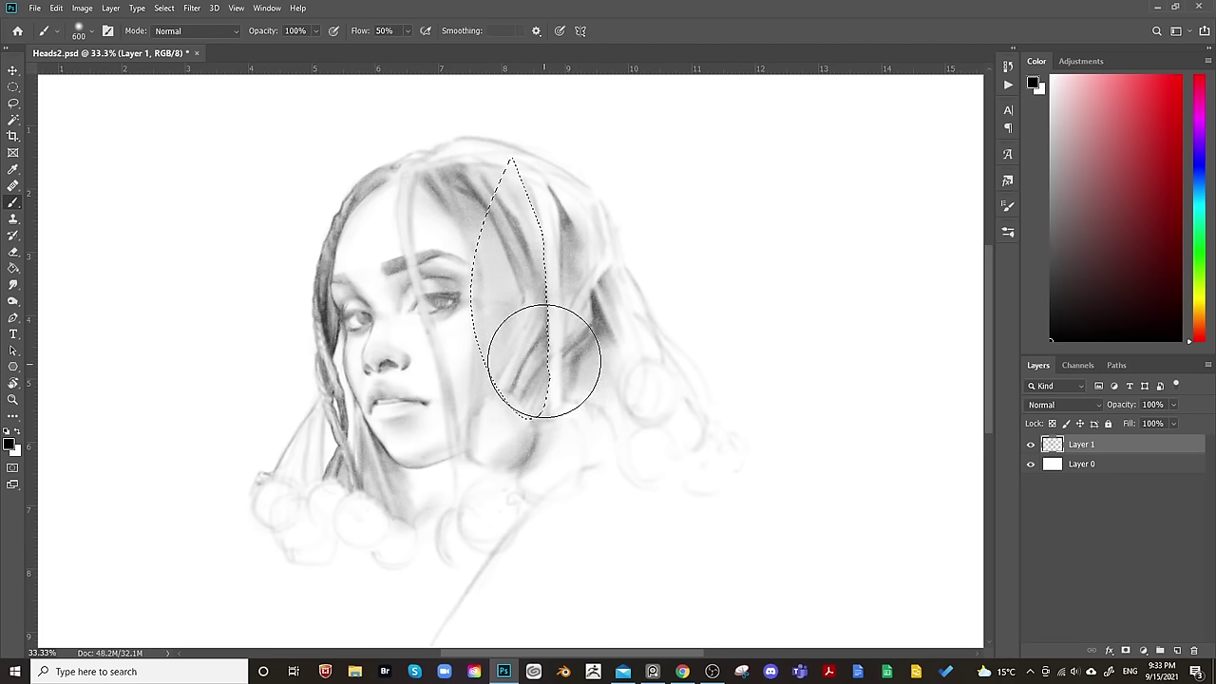
key("ctrl+d")
Check the whole portrait in a horizontally mirrored view, and restore its original orientation.
key("ctrl+0")
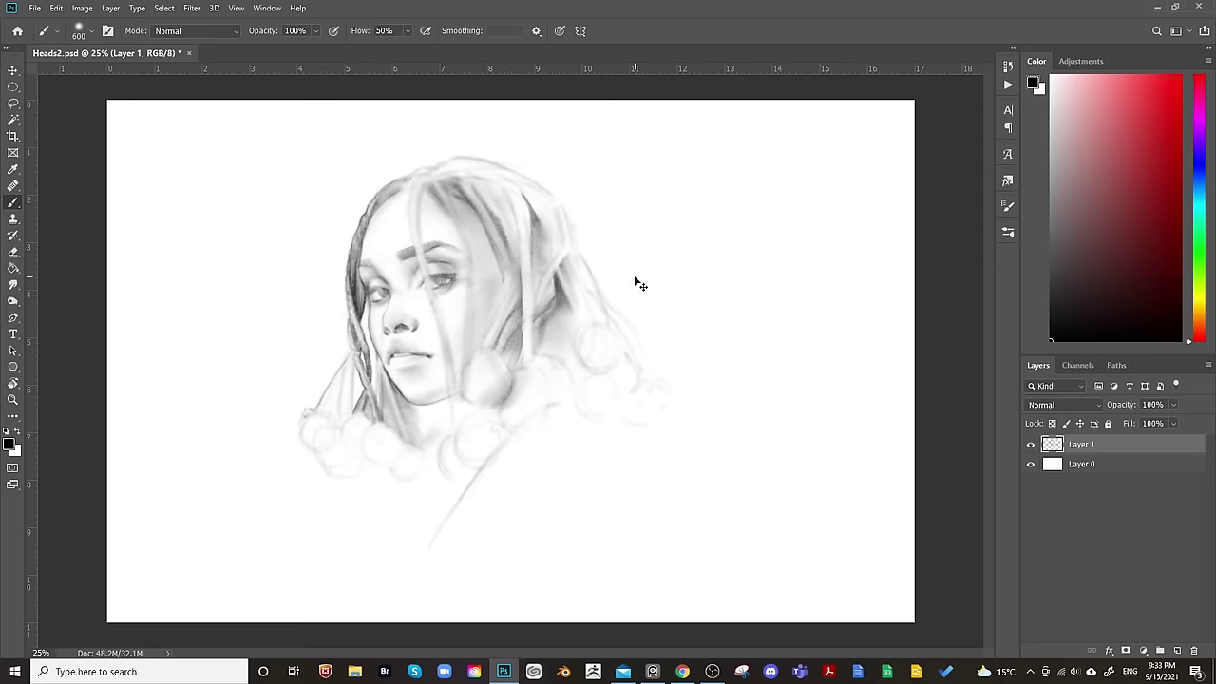
key("ctrl+shift+h")
left_click(505, 257)
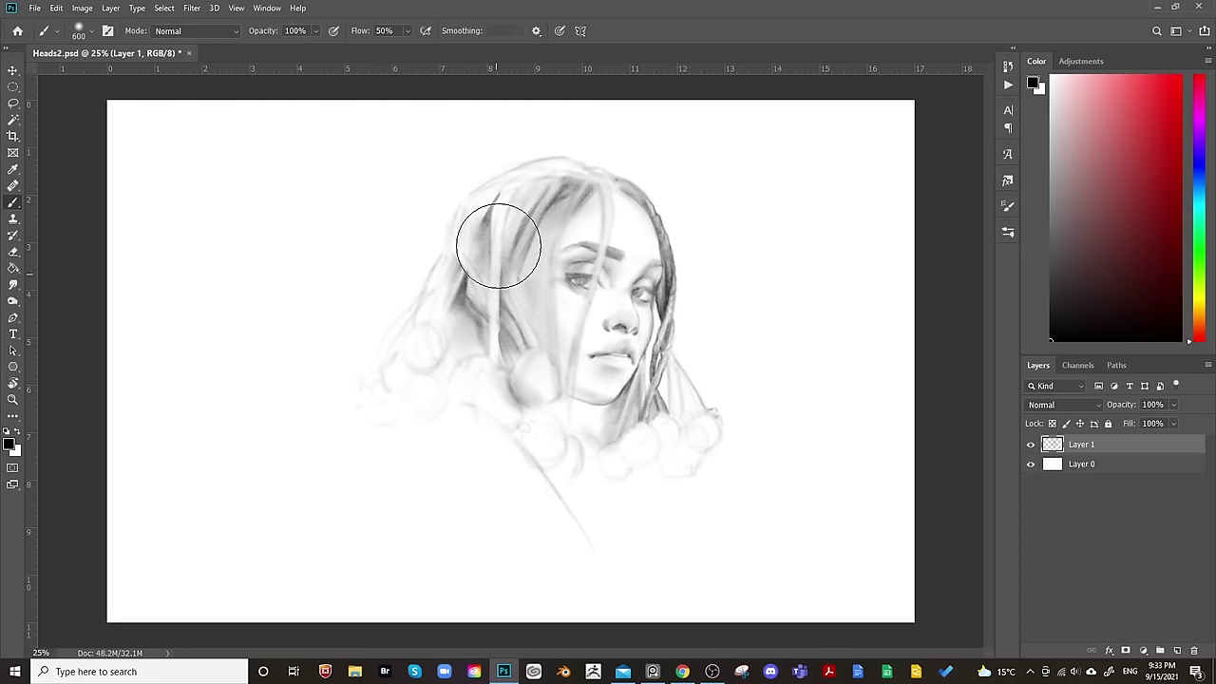
key("ctrl+shift+h")
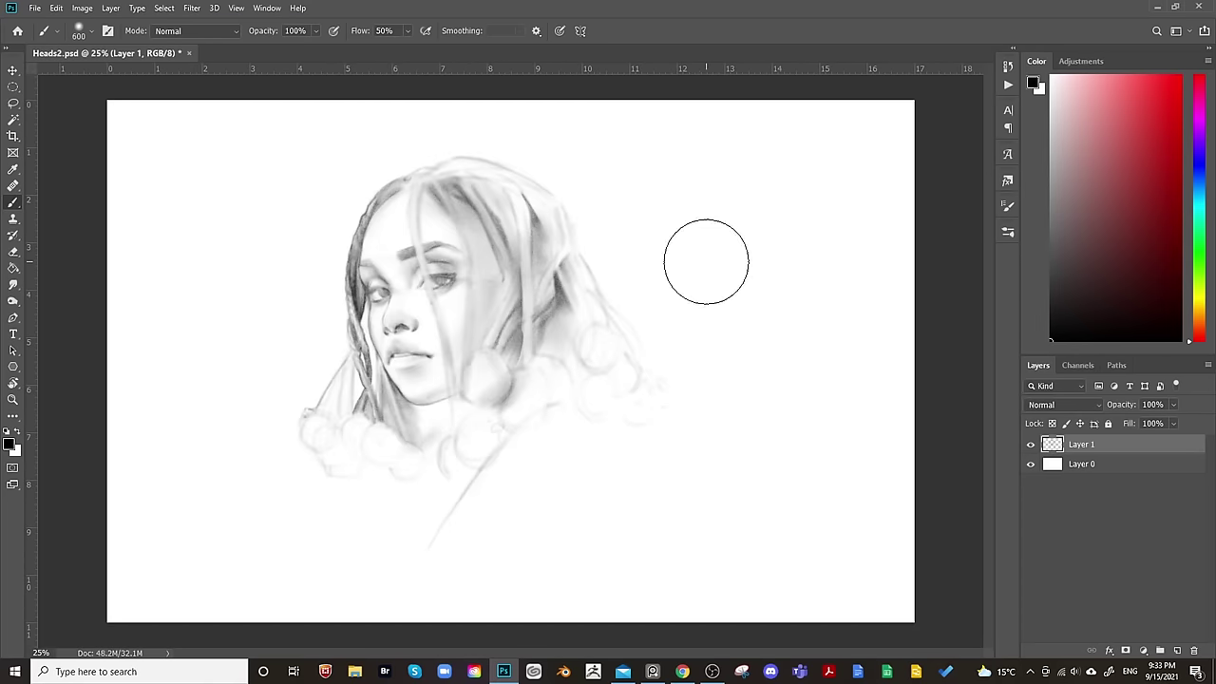
key("ctrl+plus")
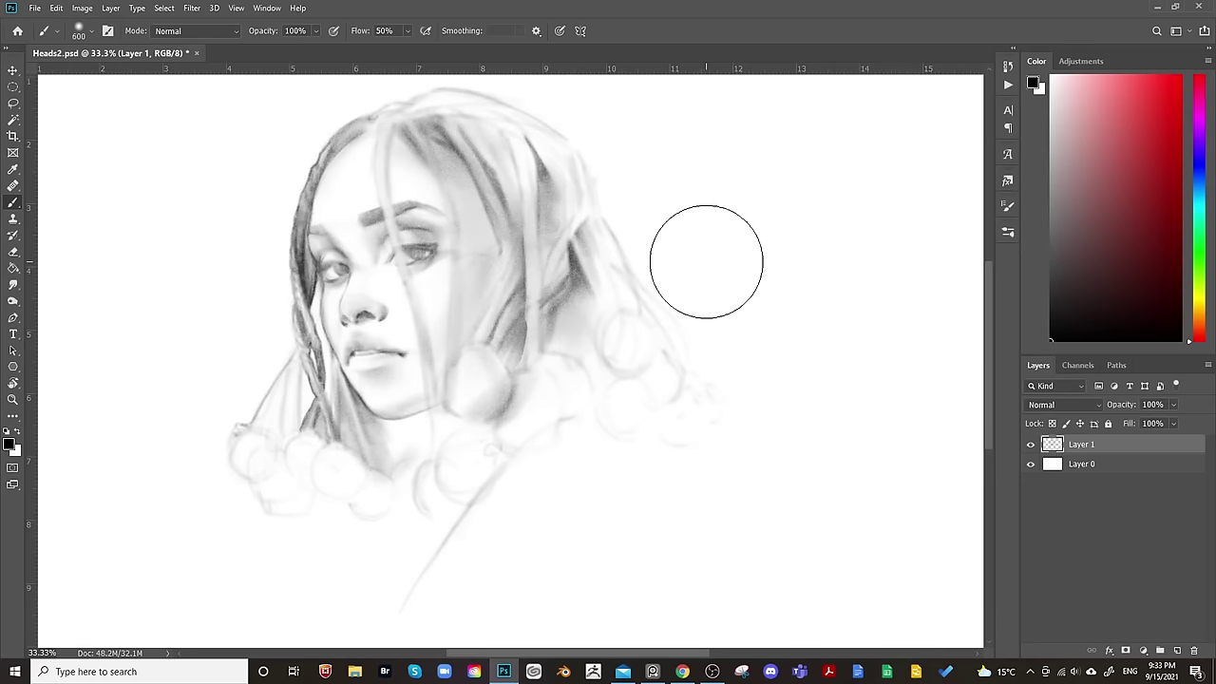
Softly shade the near-side hair behind the temple with a brush of 400.
left_click_drag(442, 327, 584, 446)
key("bracketleft")
key("bracketleft")
key("bracketleft")
key("bracketleft")
key("bracketleft")
key("bracketleft")
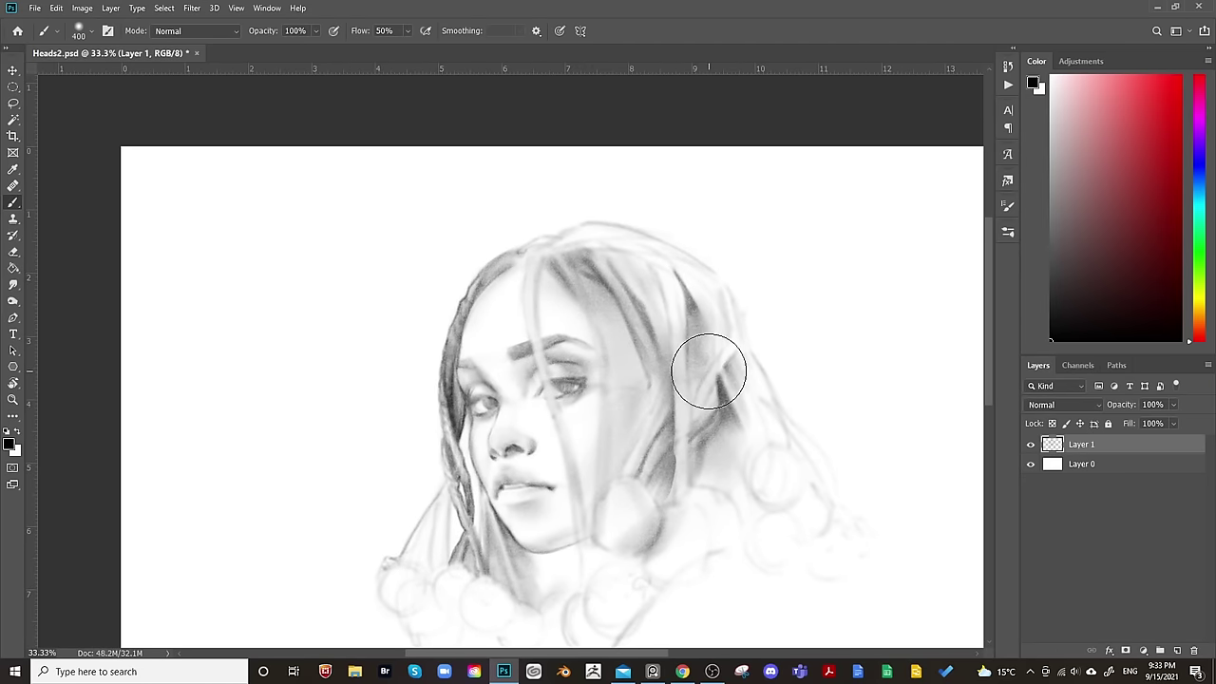
Lighten the hair at the crown beside the parting with an Eraser of size 50 at 25% flow.
key("bracketleft")
key("bracketleft")
key("bracketleft")
key("bracketleft")
key("bracketleft")
key("bracketleft")
key("e")
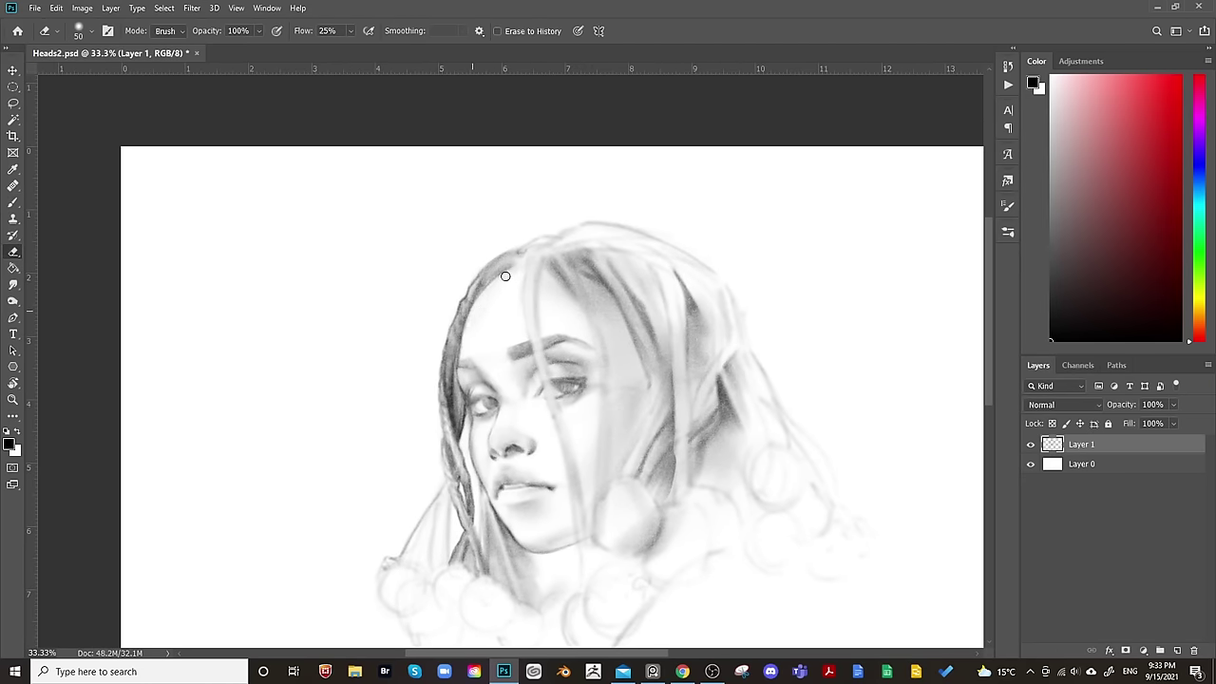
left_click_drag(566, 237, 611, 209)
key("b")
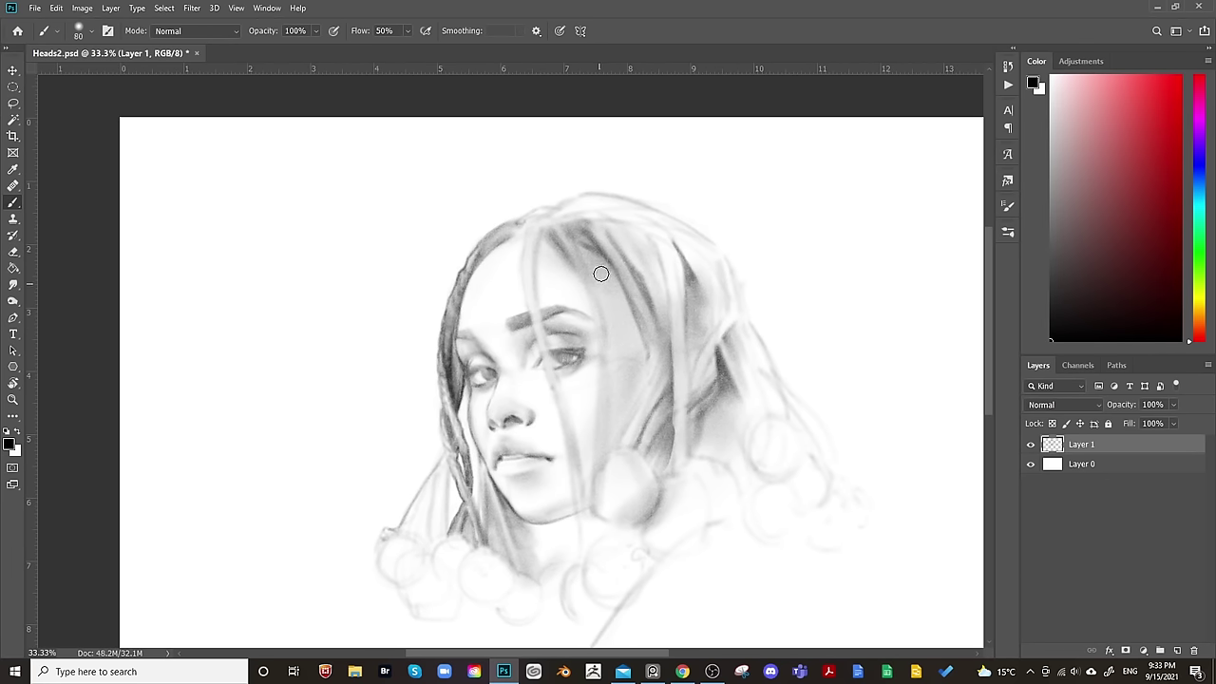
Lighten the irises of both eyes with an Eraser of size 150 at 25% flow.
key("e")
key("bracketright")
key("bracketright")
key("bracketright")
key("bracketright")
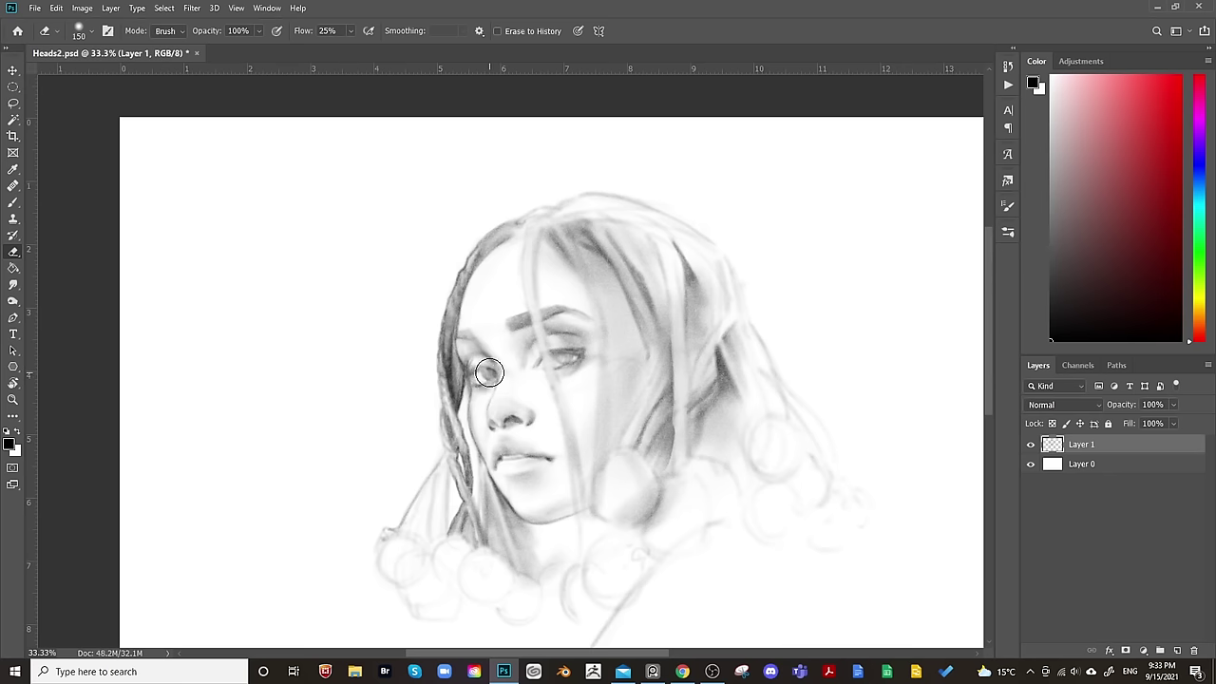
Mirror the canvas horizontally, refine both eyes with brush sizes of 80 and below, and flip the canvas back.
scroll(768, 228, "down", 2)
key("ctrl+h")
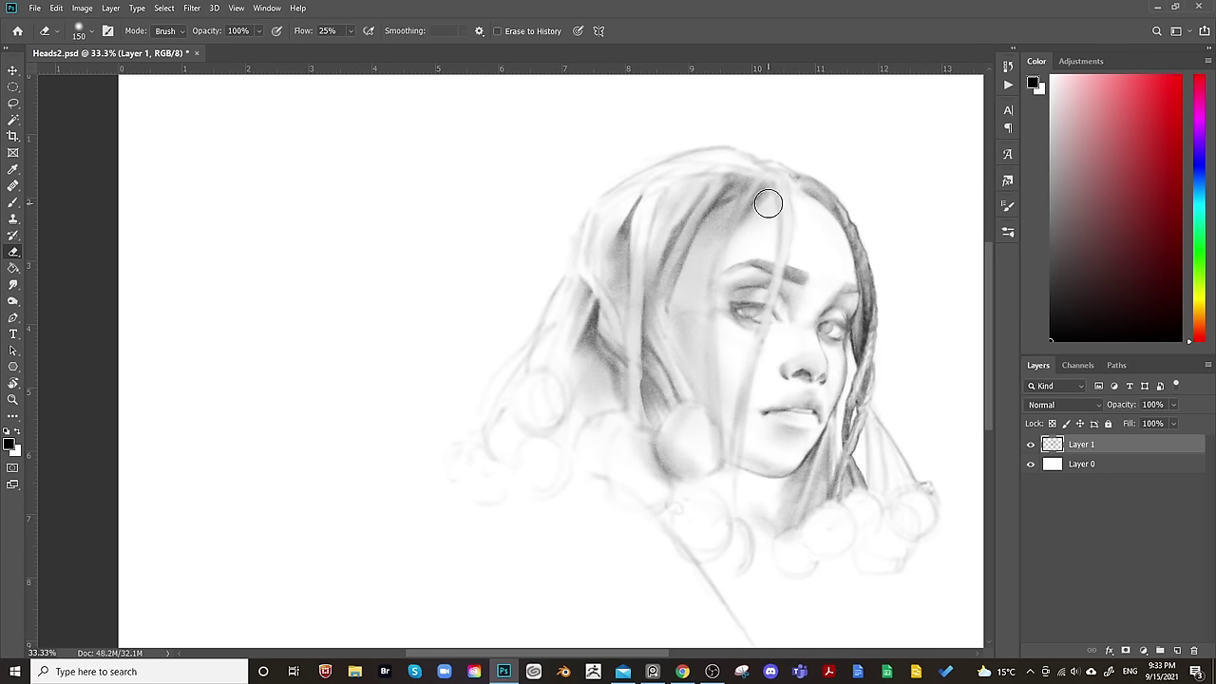
key("b")
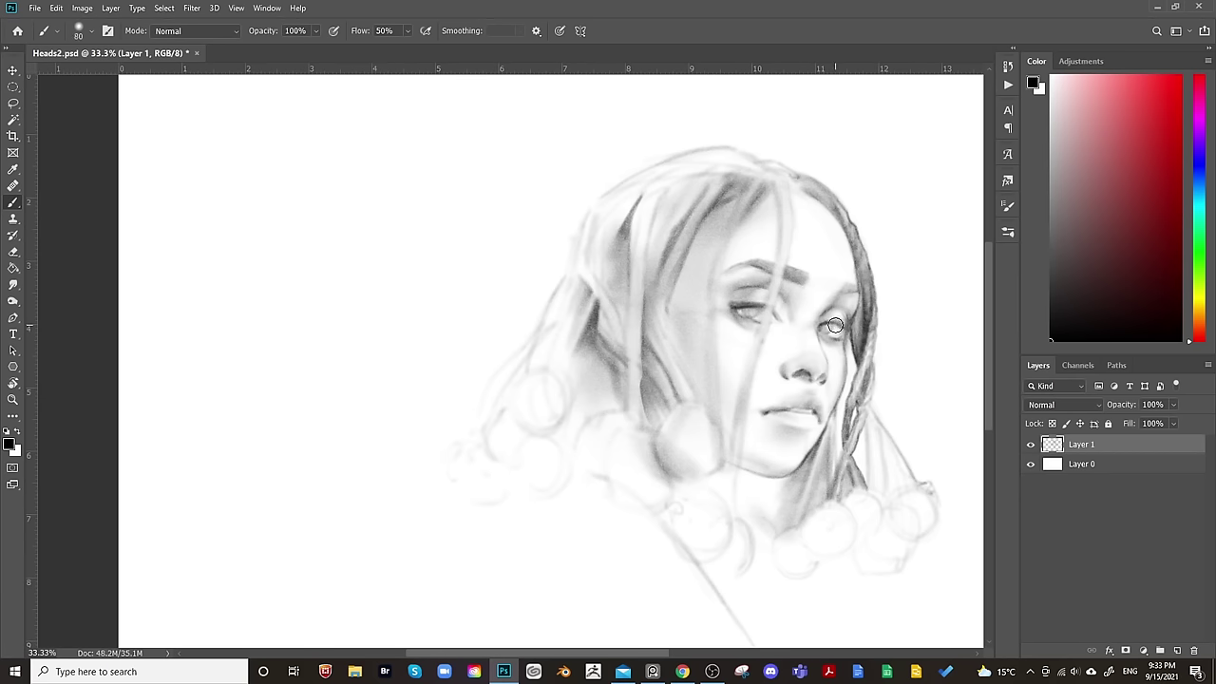
key("bracketright")
key("bracketleft")
key("bracketleft")
key("bracketleft")
key("bracketright")
key("bracketright")
key("bracketright")
key("h")
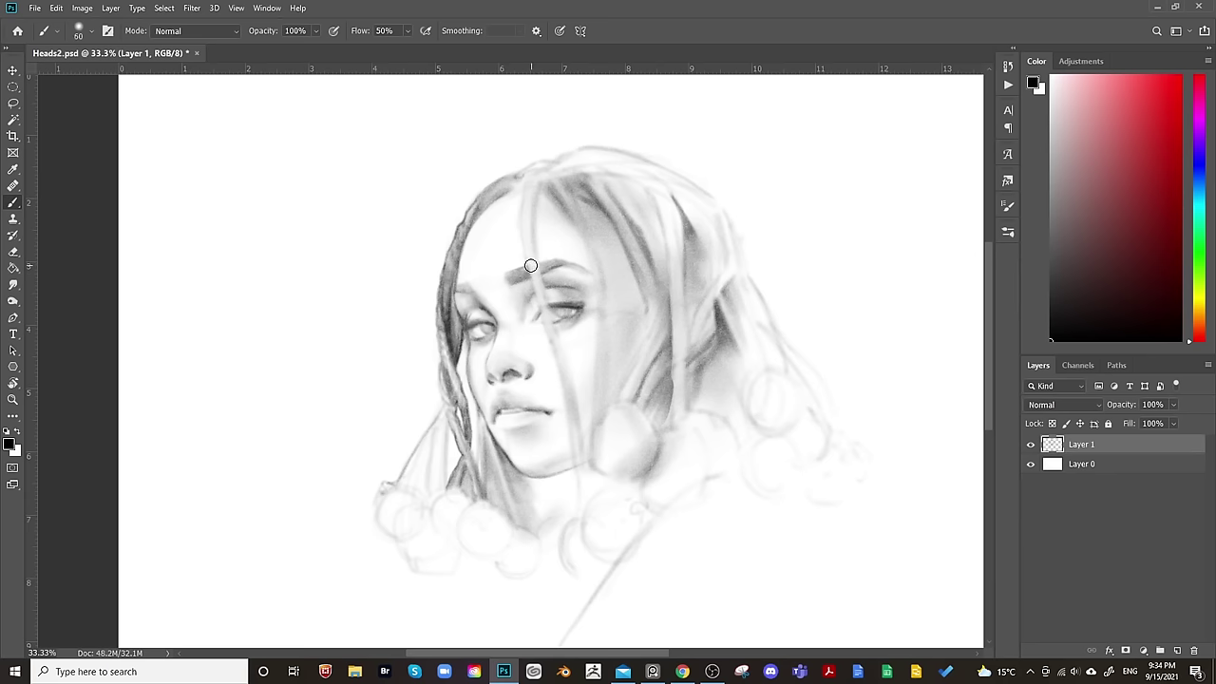
Paint braid texture on the loose strand from the forehead down past the near eye with a brush of about 50.
key("bracketright")
key("bracketright")
key("bracketright")
key("bracketright")
key("bracketright")
key("bracketleft")
key("bracketleft")
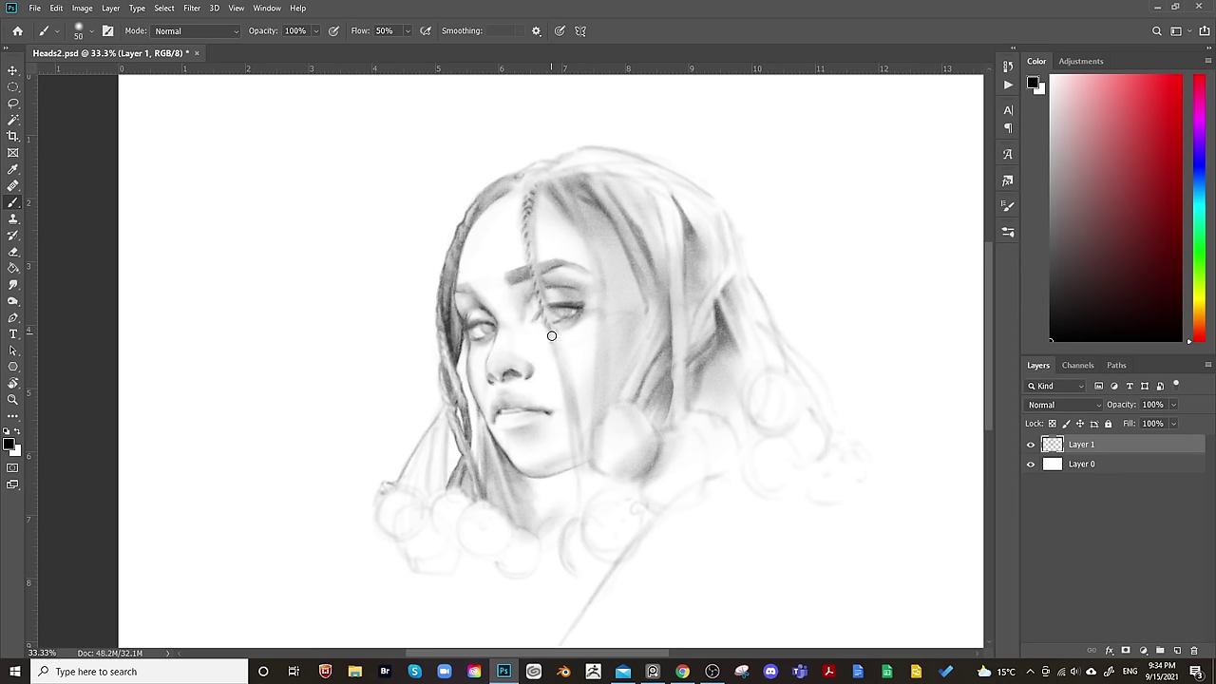
Continue the braid texture down the loose strand across the cheek with a brush of about 50.
left_click_drag(558, 352, 574, 428)
key("bracketleft")
key("bracketright")
key("bracketright")
key("bracketleft")
key("bracketright")
key("bracketright")
key("bracketleft")
key("bracketleft")
key("bracketleft")
key("bracketright")
key("bracketright")
key("bracketright")
key("bracketright")
key("bracketleft")
key("bracketleft")
key("bracketleft")
key("bracketright")
key("bracketright")
key("bracketleft")
key("bracketleft")
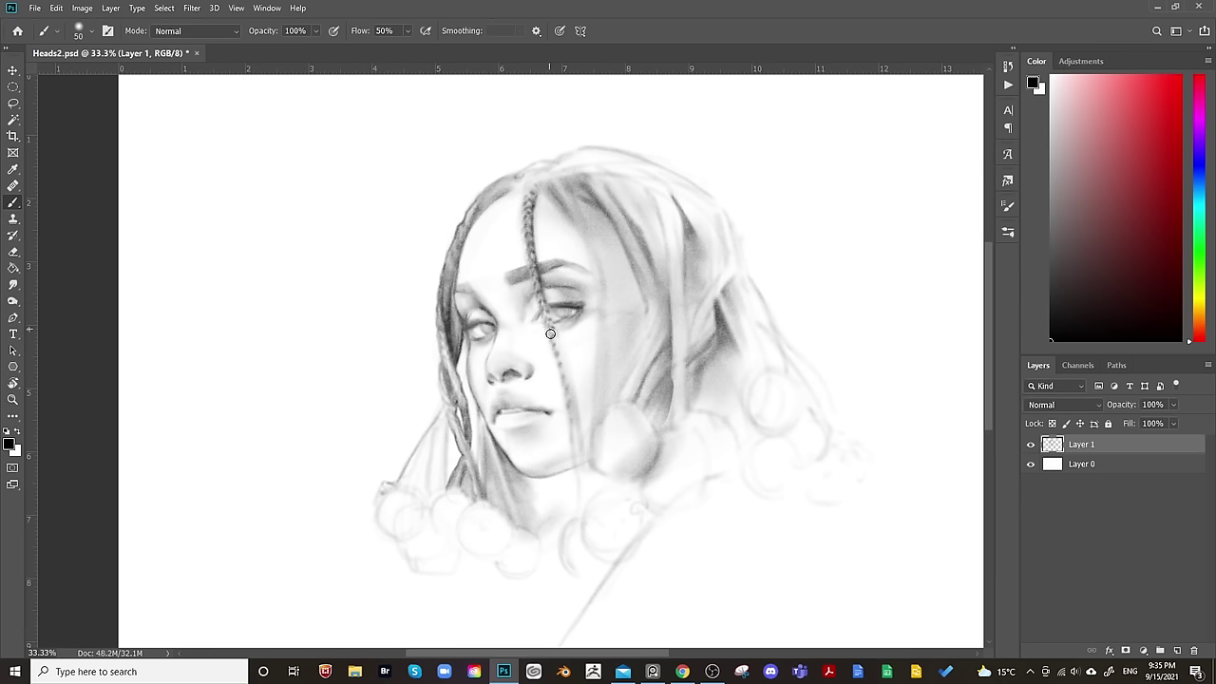
Darken the lower half of the front braid and extend it past the jaw with brush sizes of 50 to 100.
key("bracketright")
key("bracketleft")
key("bracketright")
key("bracketright")
key("bracketright")
key("bracketright")
key("bracketright")
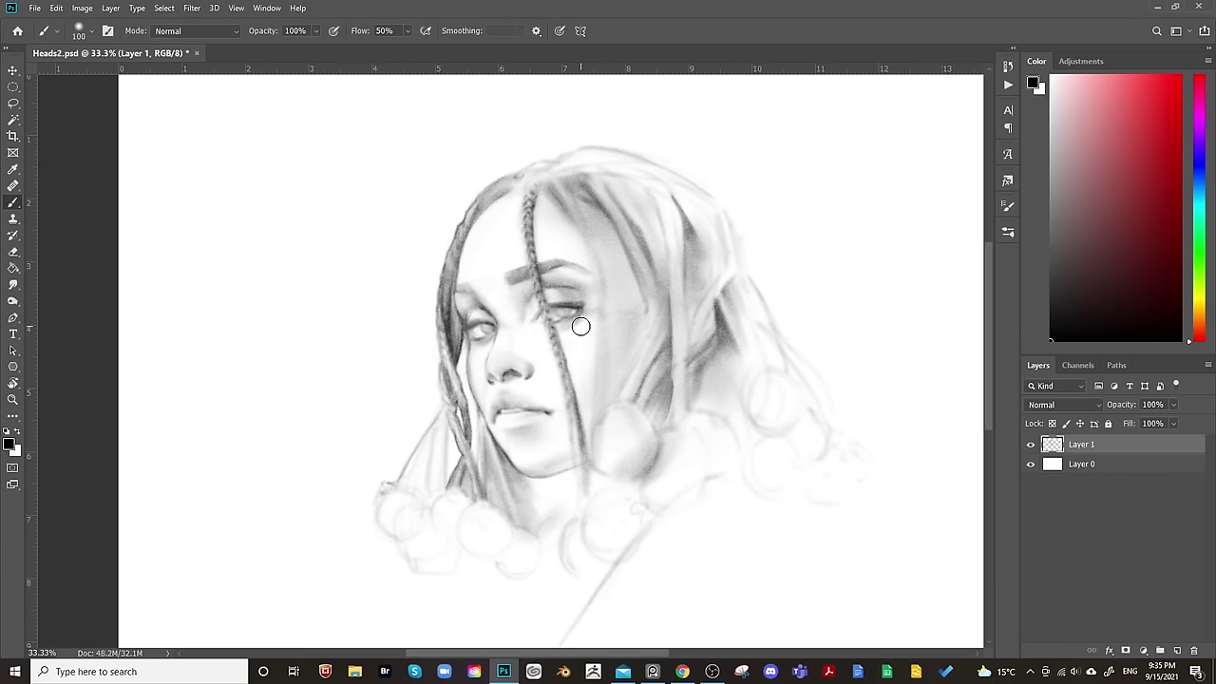
key("bracketleft")
left_click_drag(575, 456, 589, 497)
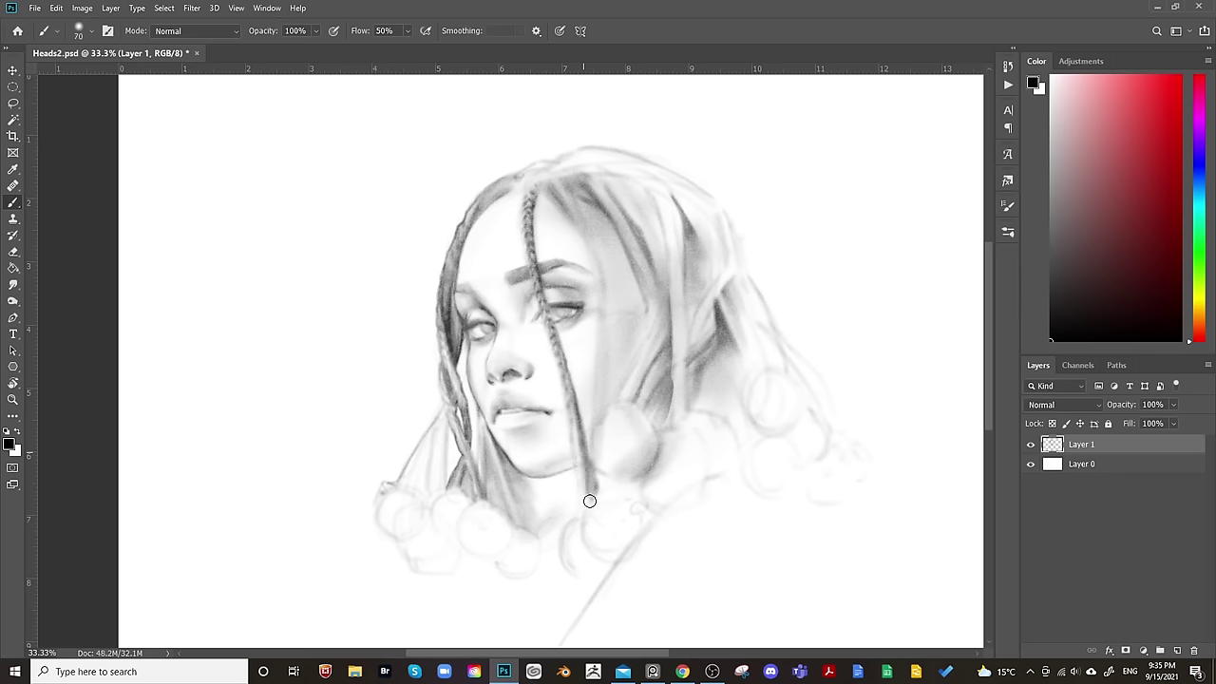
Deepen the links and shading along the whole front braid with brush sizes from 45 to 150.
key("bracketleft")
key("bracketleft")
key("bracketleft")
key("bracketleft")
mouse_move(572, 425)
left_mouse_down()
mouse_move(587, 482)
mouse_move(579, 444)
left_mouse_up()
key("bracketleft")
key("bracketleft")
left_click_drag(560, 372, 567, 399)
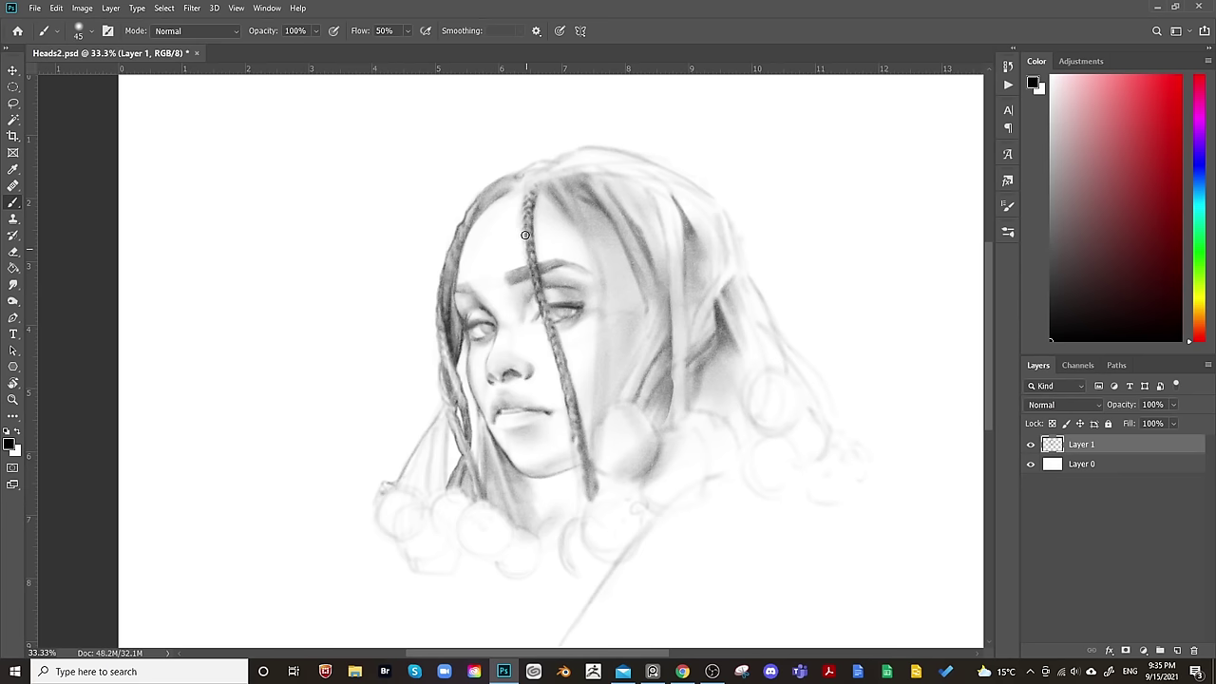
key("bracketleft")
key("bracketright")
key("bracketright")
key("bracketright")
key("bracketright")
key("bracketright")
key("bracketright")
key("bracketright")
key("bracketright")
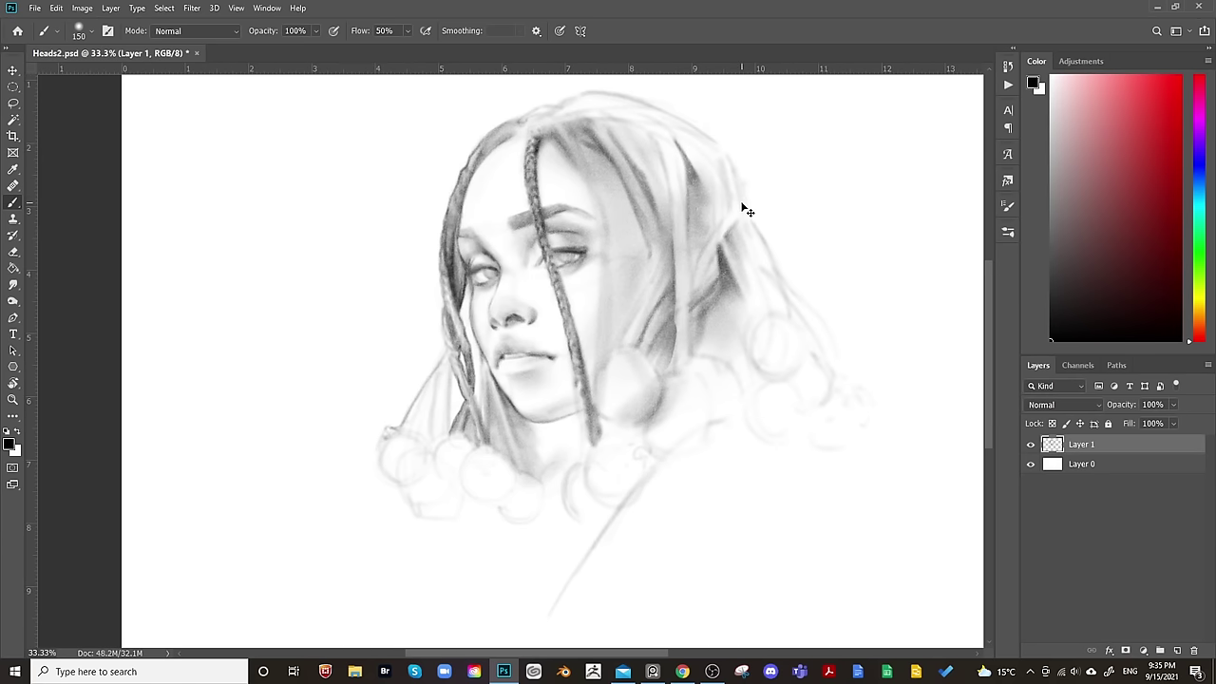
Check the portrait in a horizontally mirrored canvas and flip it back.
key("ctrl+shift+h")
left_click_drag(741, 199, 834, 232)
key("ctrl+shift+h")
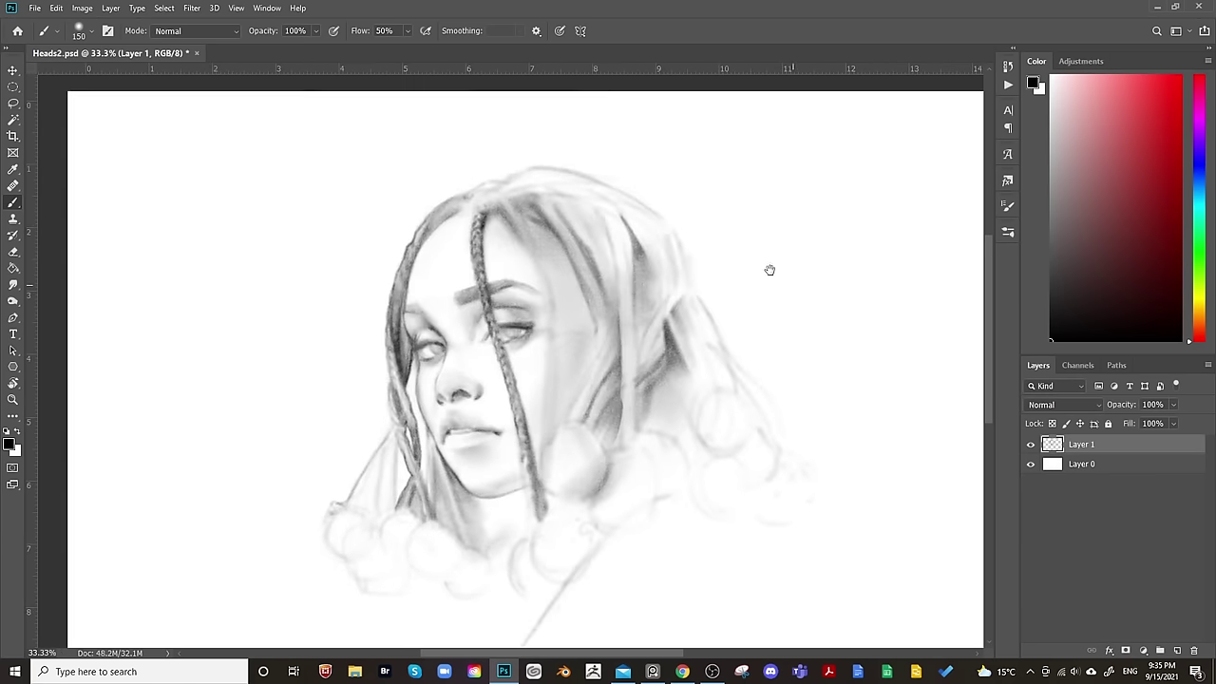
Draw a second braid from the parting down the near side of the face with brush sizes of 50 and 60.
key("bracketleft")
key("bracketleft")
key("bracketleft")
key("bracketleft")
key("bracketleft")
key("bracketleft")
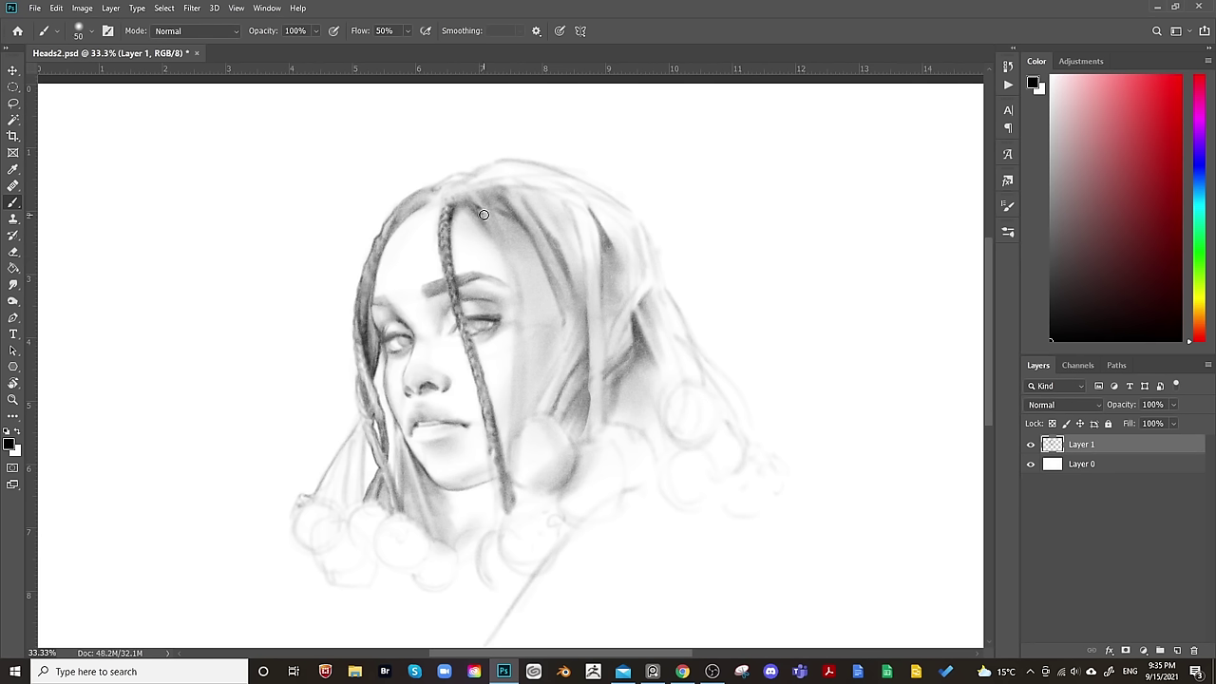
mouse_move(498, 235)
left_mouse_down()
mouse_move(485, 200)
mouse_move(510, 266)
left_mouse_up()
mouse_move(516, 287)
left_mouse_down()
mouse_move(520, 416)
mouse_move(523, 279)
mouse_move(497, 224)
mouse_move(513, 254)
left_mouse_up()
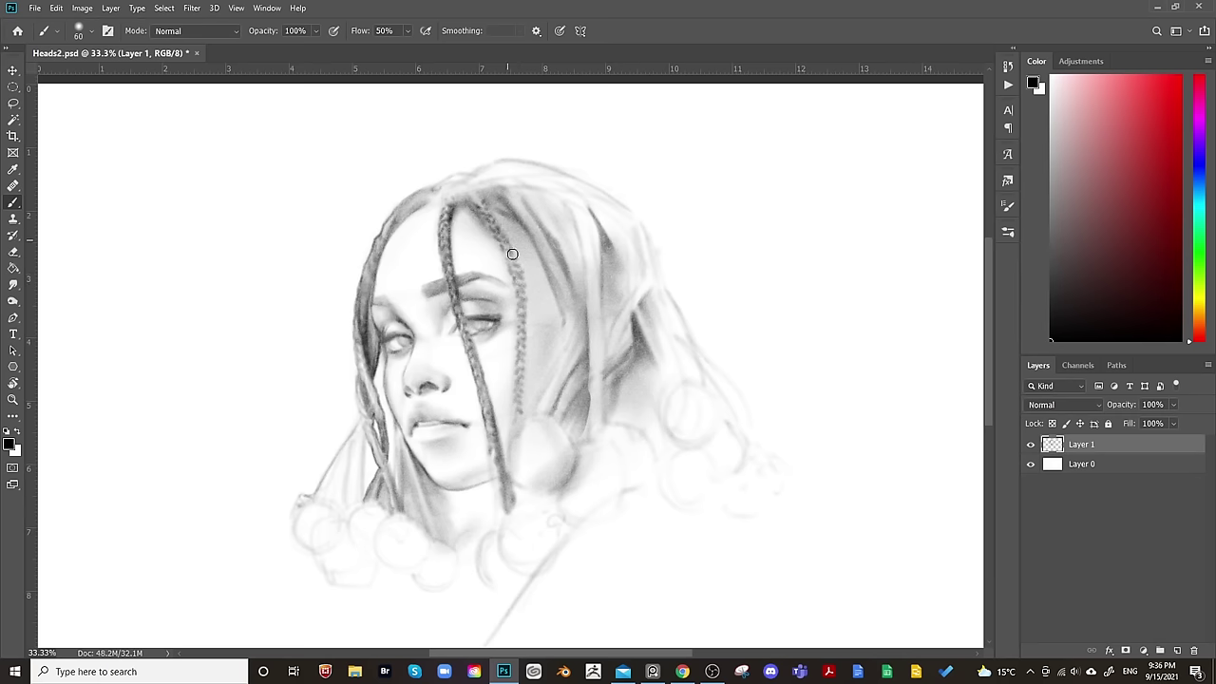
Darken the upper part of the second braid and touch it up with an Eraser of 150 at 25% flow.
key("bracketleft")
key("bracketleft")
key("bracketright")
key("bracketright")
key("bracketright")
key("bracketright")
key("bracketleft")
key("bracketleft")
key("bracketleft")
key("e")
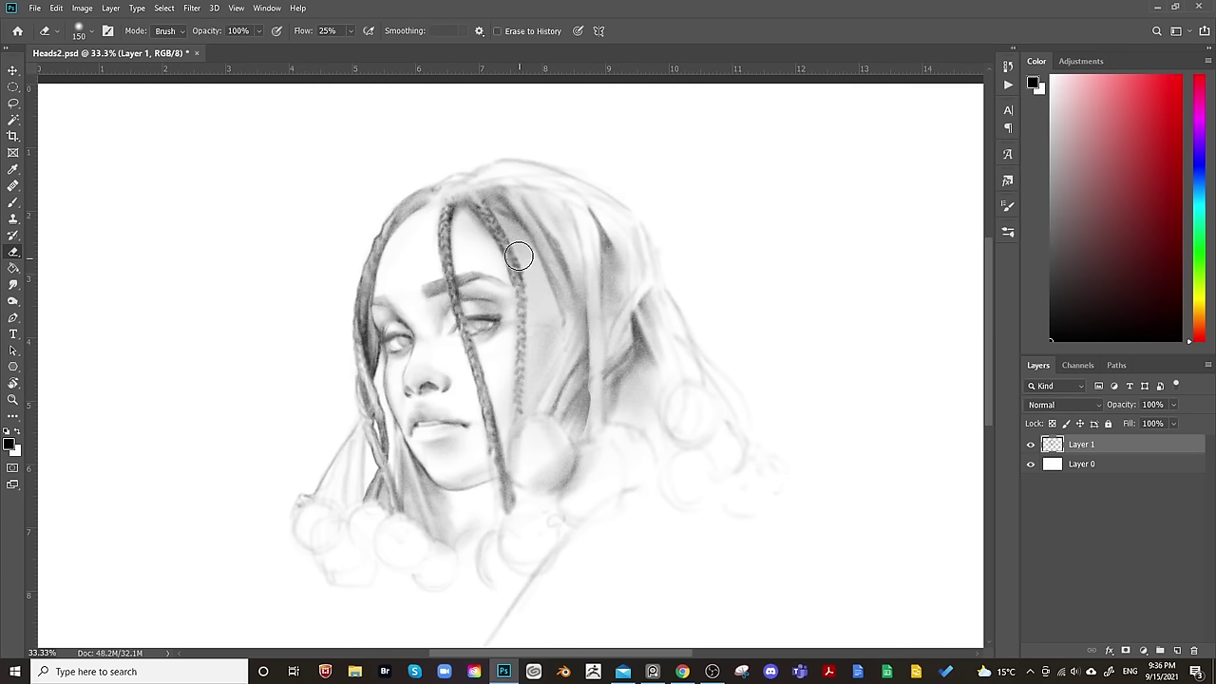
key("b")
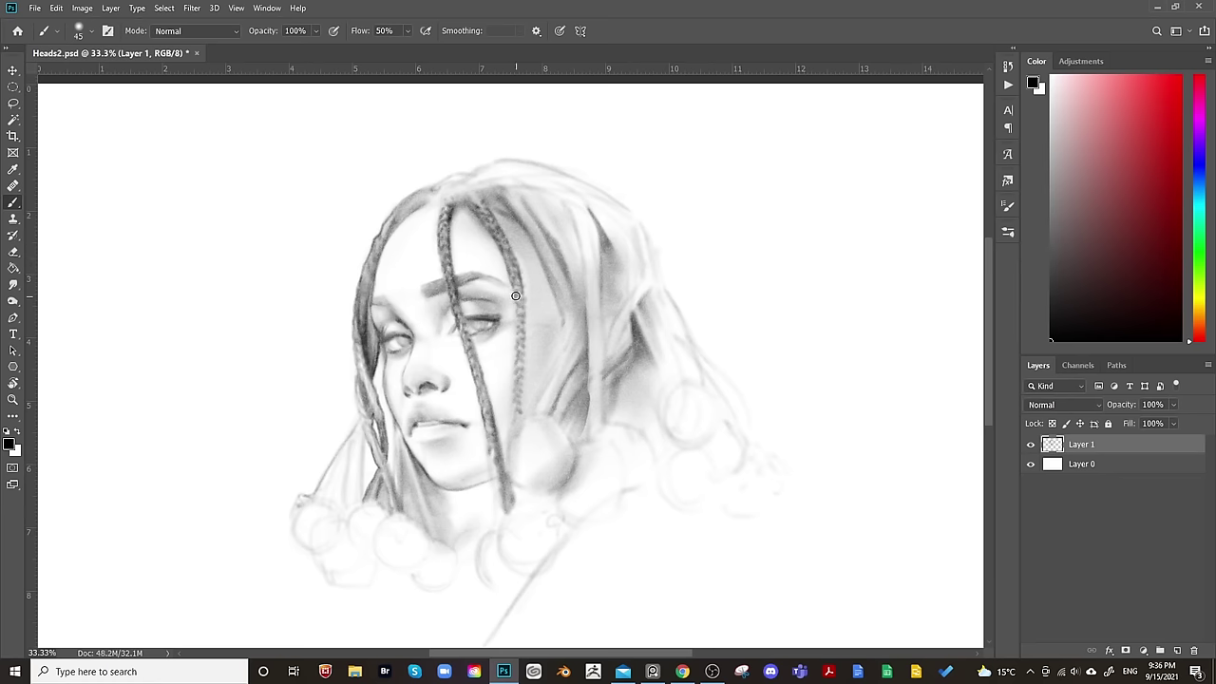
Define the second braid's links beside the near eye with a brush of about 45.
key("bracketright")
key("bracketleft")
key("bracketleft")
key("bracketleft")
key("bracketright")
key("bracketright")
key("bracketleft")
Refine the tail of the near eyebrow with an Eraser of 150 at 25% flow and a brush of 60.
key("e")
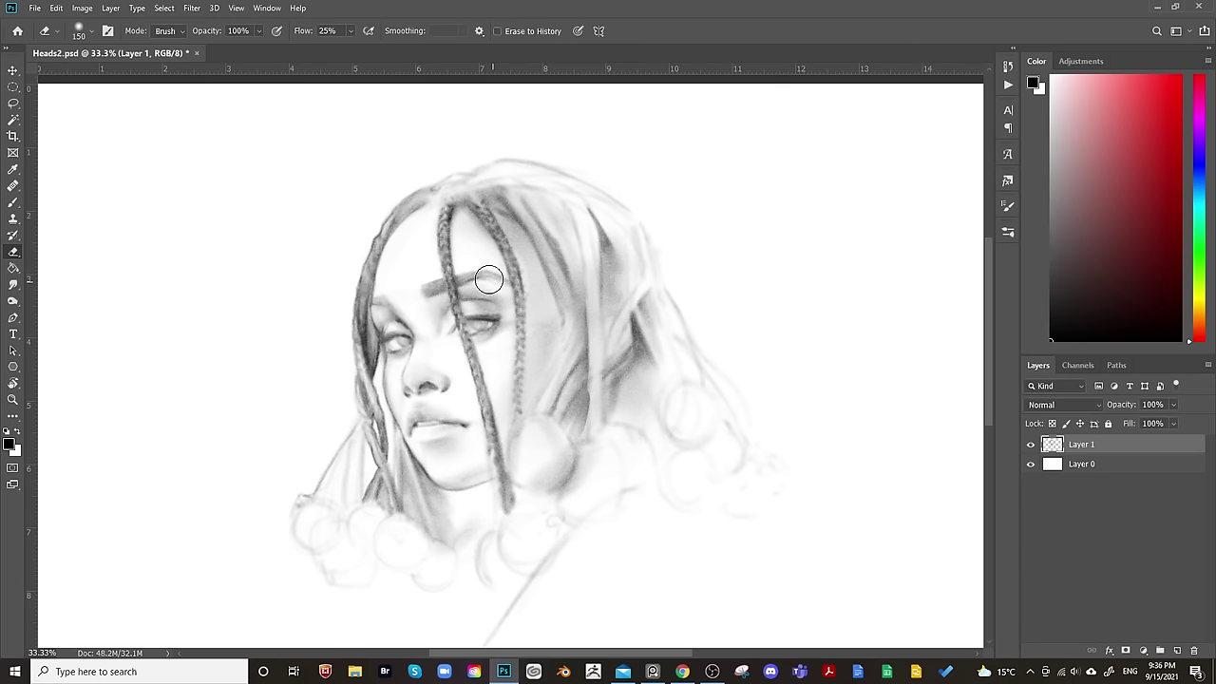
key("b")
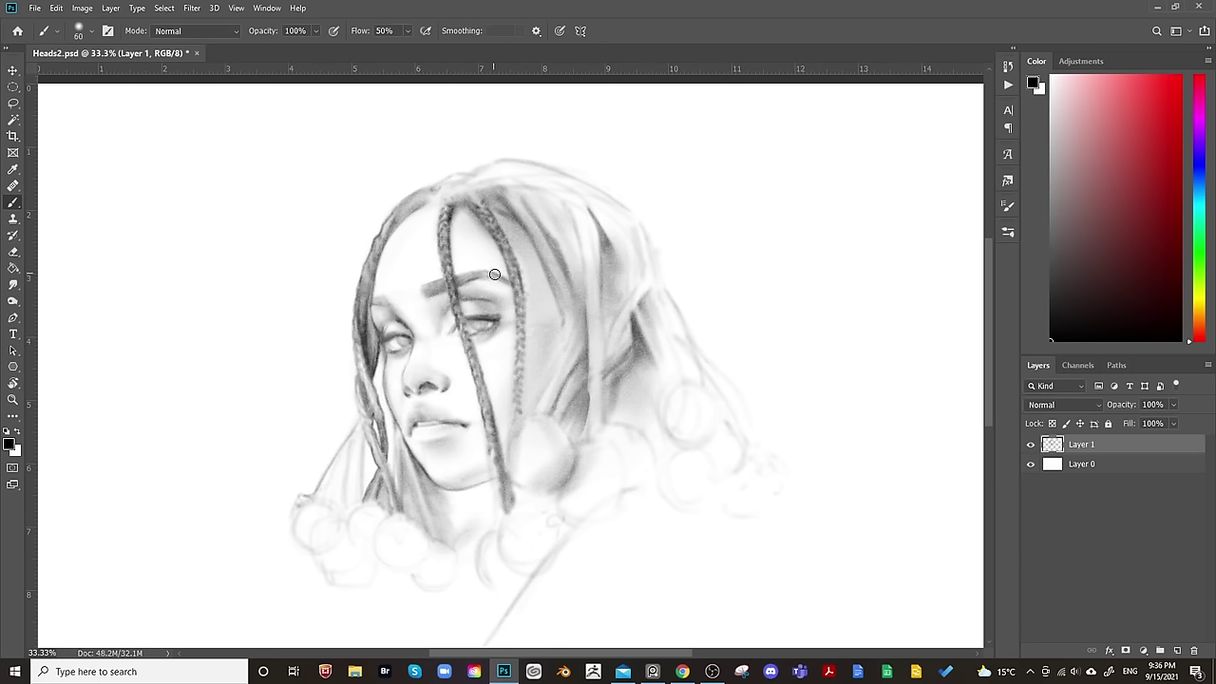
key("e")
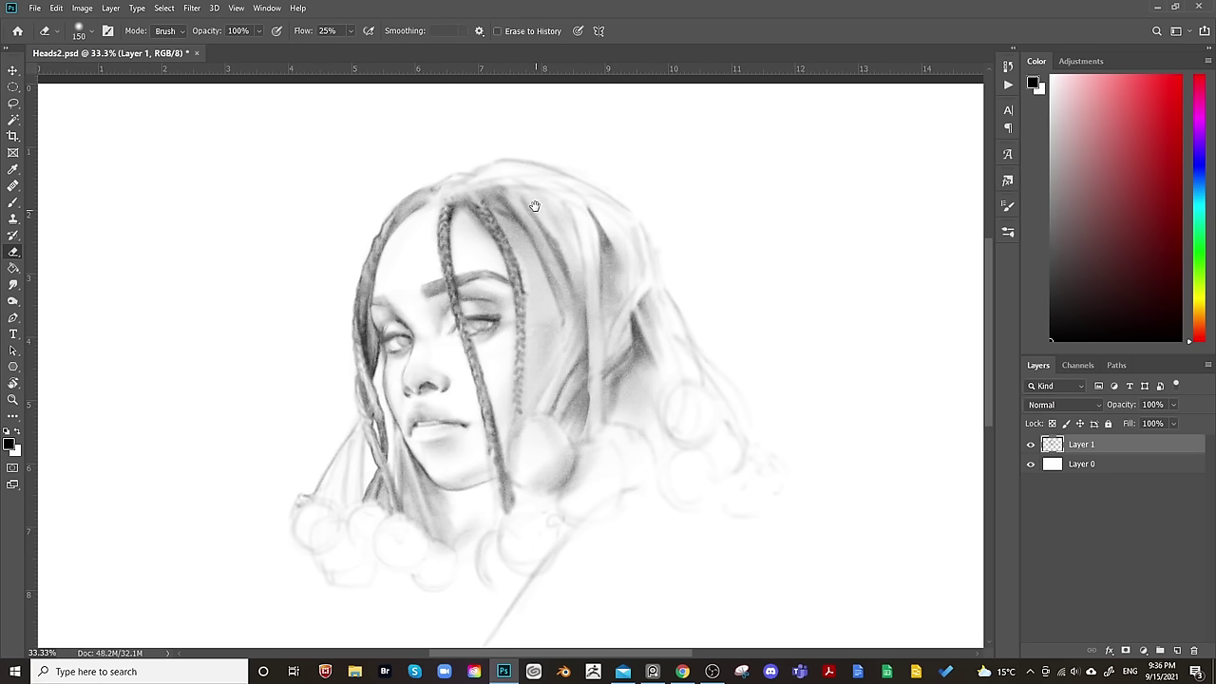
Mirror the canvas horizontally and reshape the near eyebrow with a brush of 40 and an Eraser of 150.
key("ctrl+shift+h")
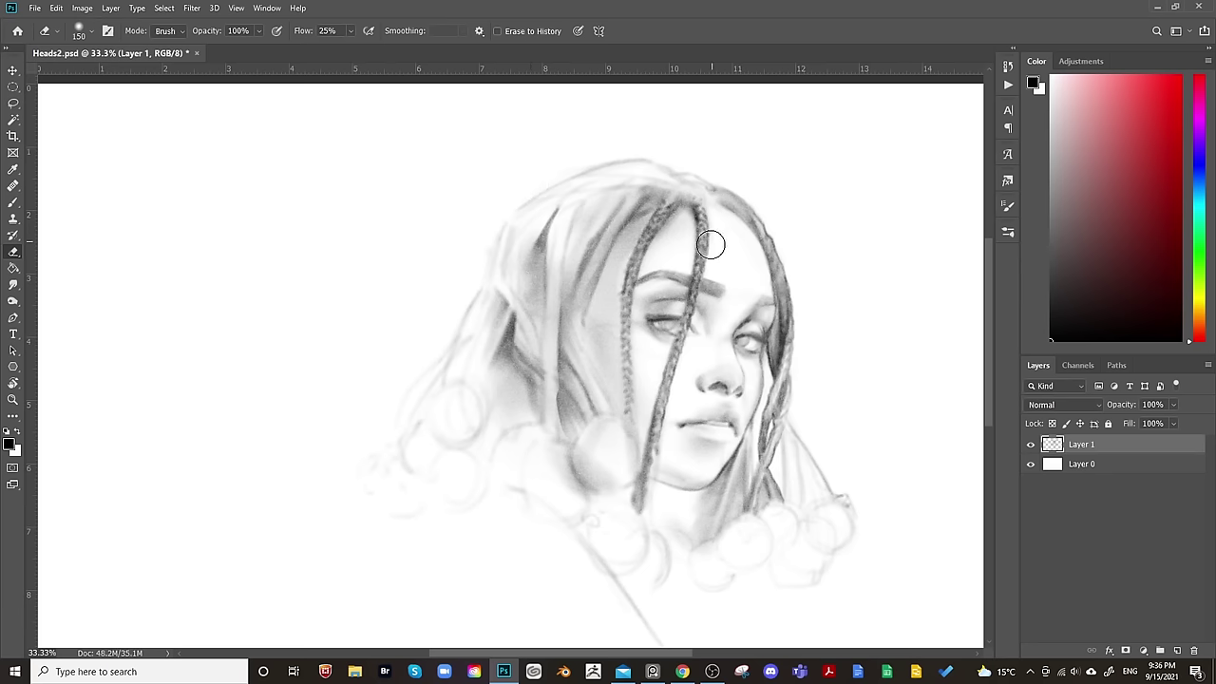
key("b")
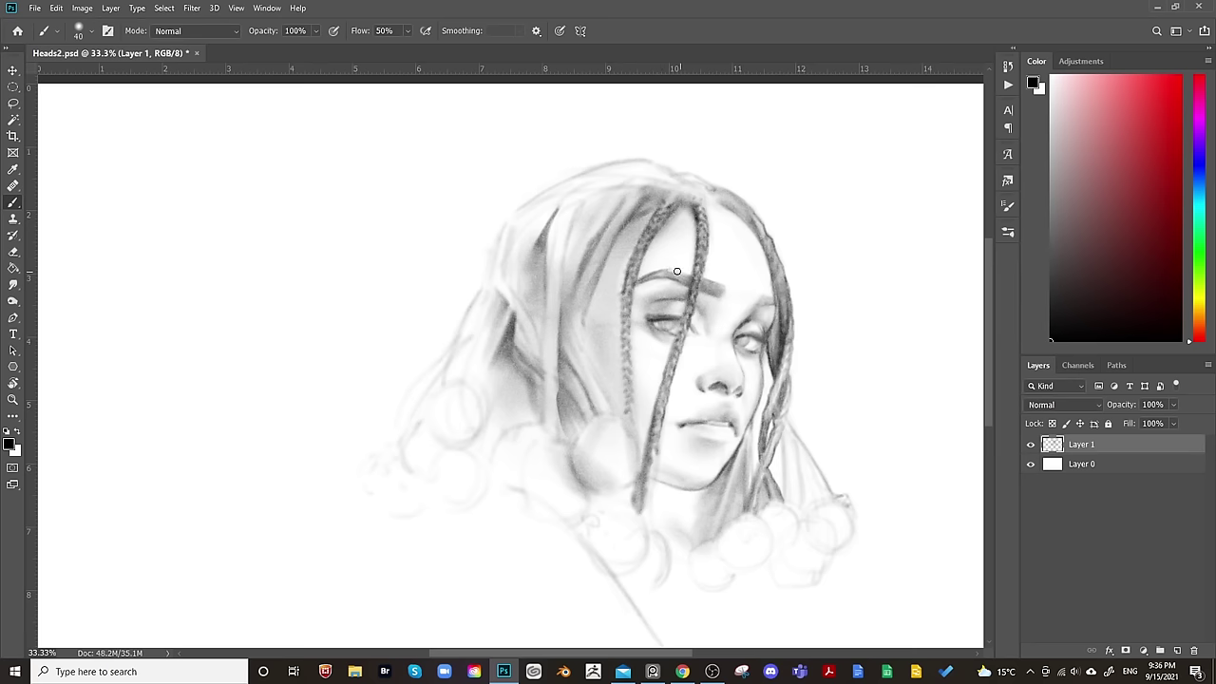
key("e")
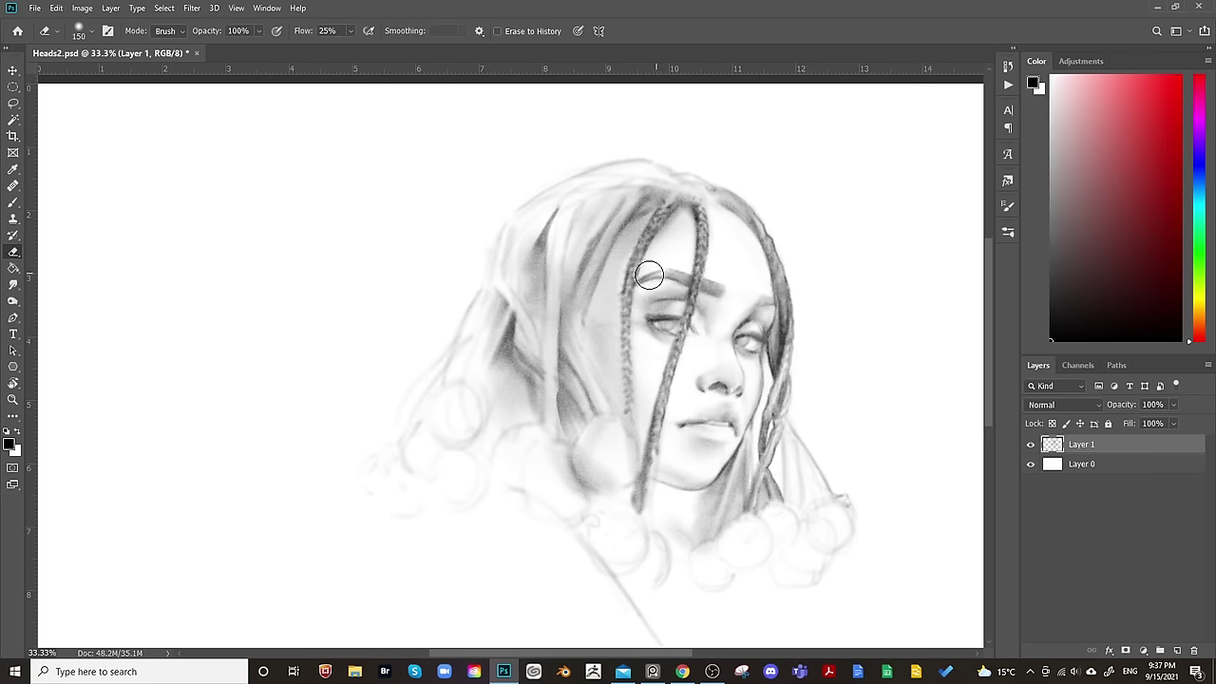
key("b")
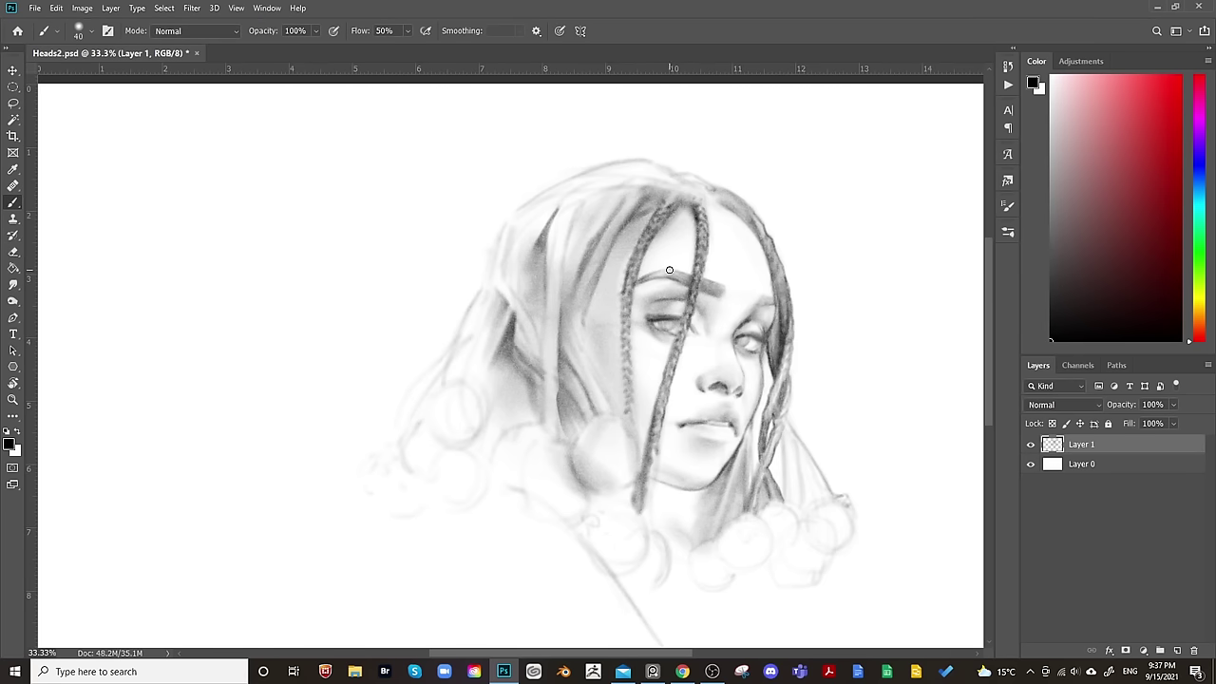
left_click_drag(657, 274, 672, 272)
key("e")
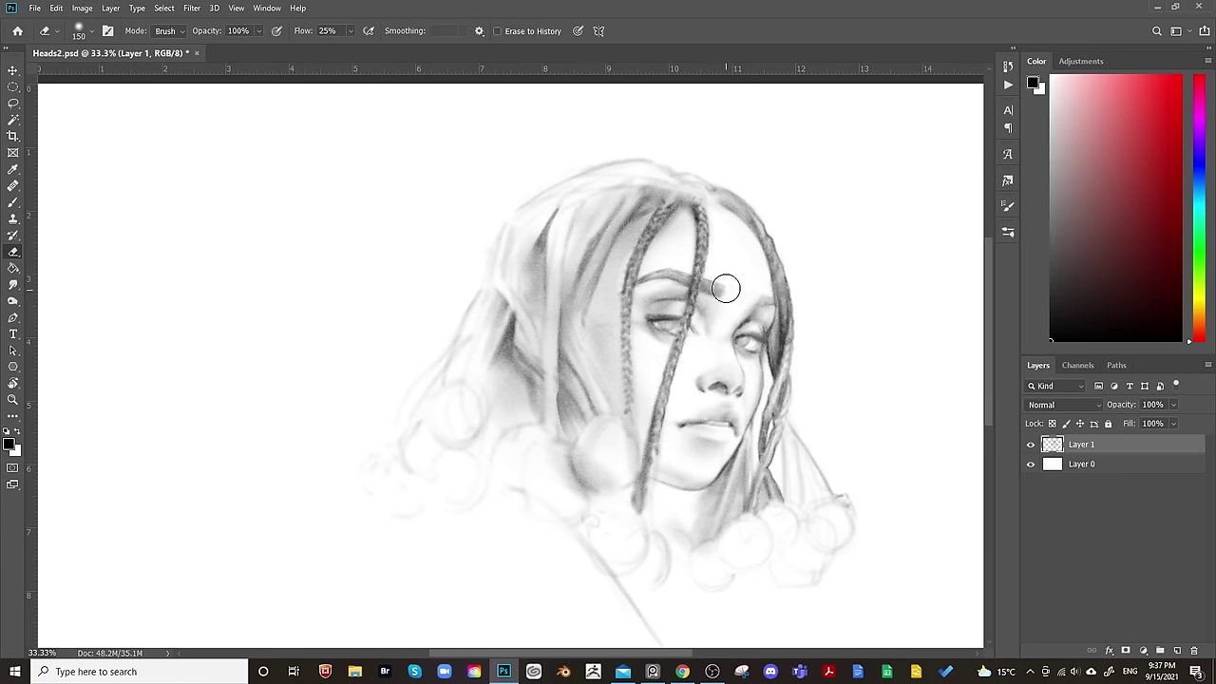
Darken the far eyebrow with a brush of 35, touch it up with an Eraser of 35, and flip the canvas back.
key("b")
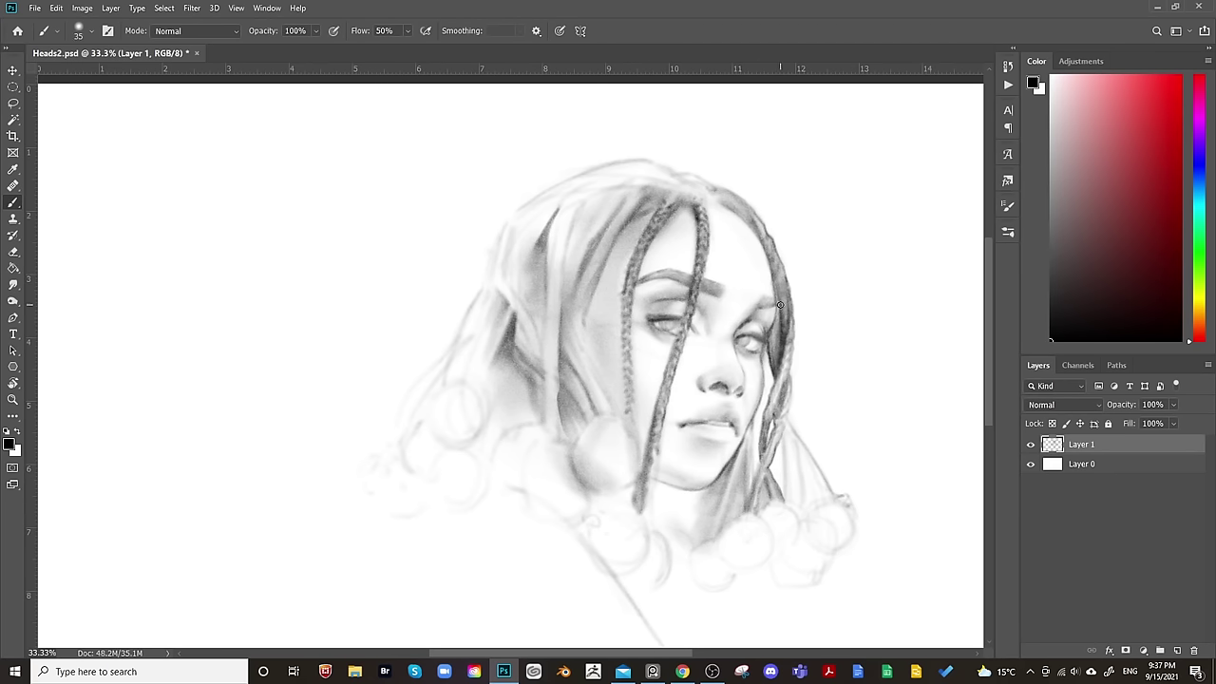
key("bracketright")
key("e")
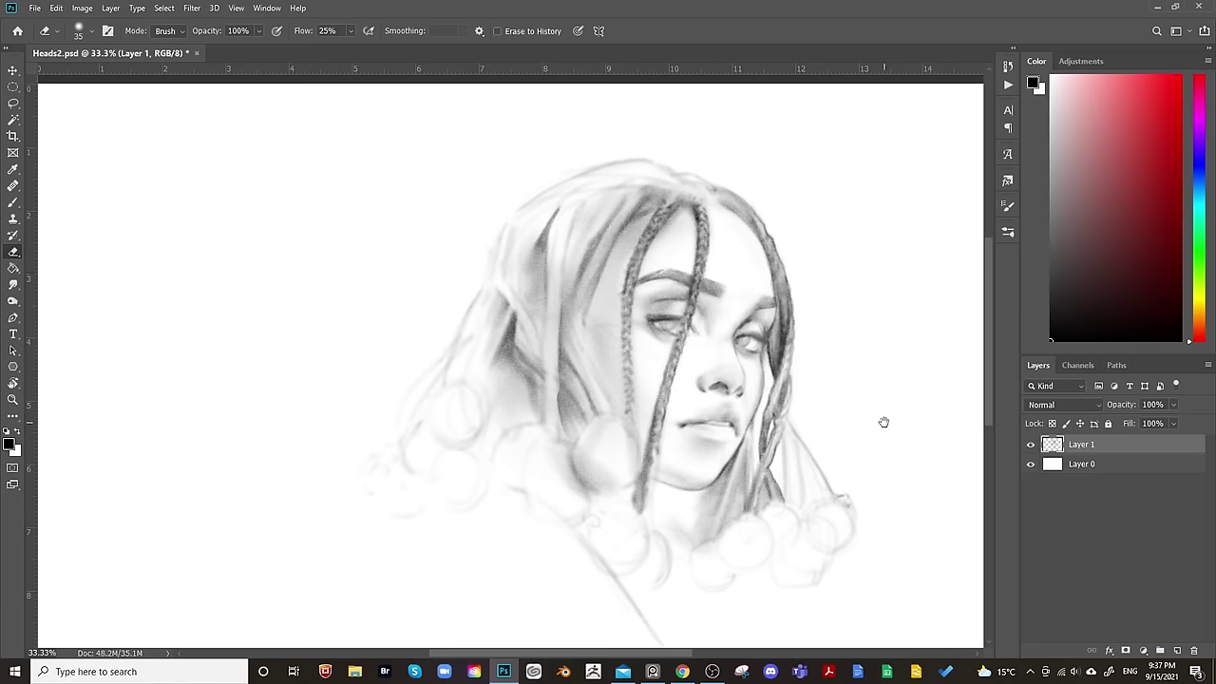
key("h")
left_click_drag(627, 402, 678, 454)
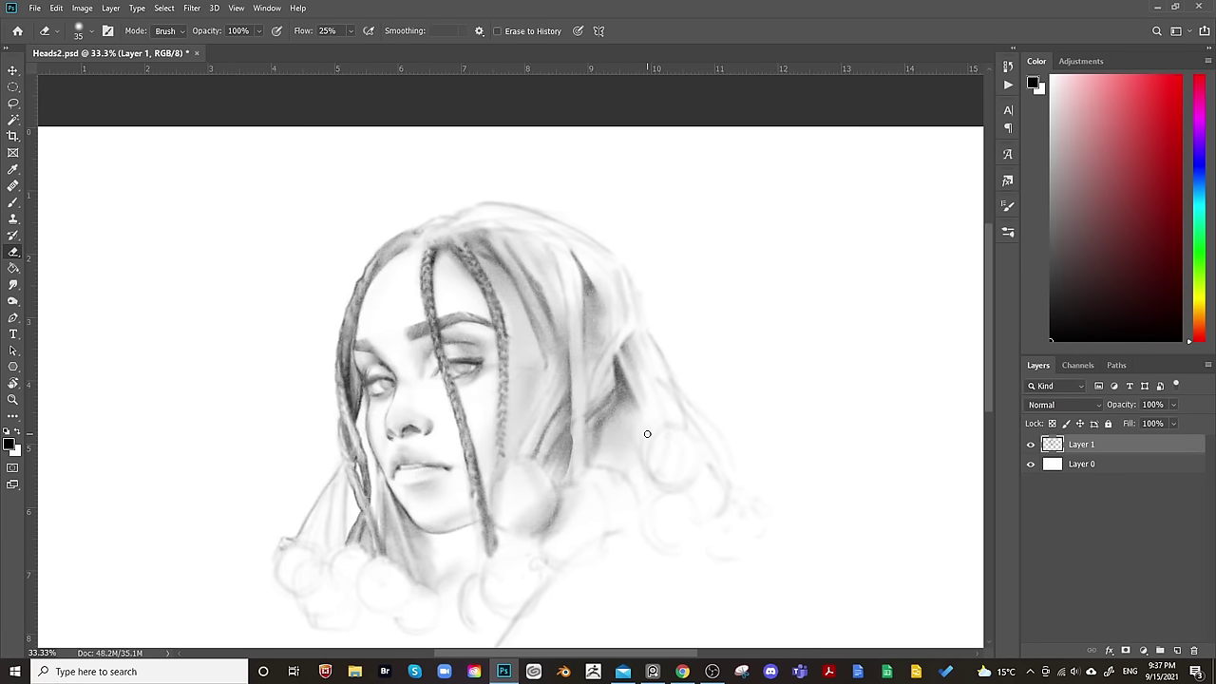
Shade the near-side hair behind the second braid with brush sizes from 80 to 250.
key("b")
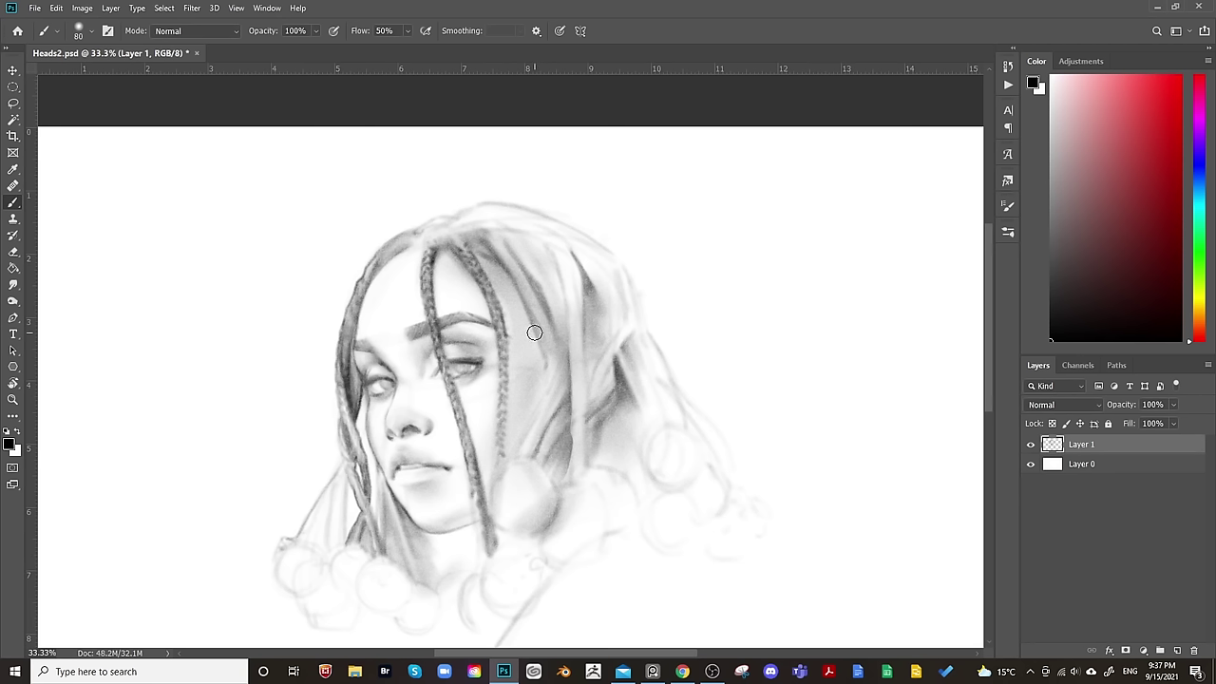
key("bracketright")
key("bracketright")
key("bracketright")
key("bracketright")
key("bracketright")
key("bracketright")
key("bracketright")
key("bracketright")
key("bracketright")
key("bracketright")
key("bracketright")
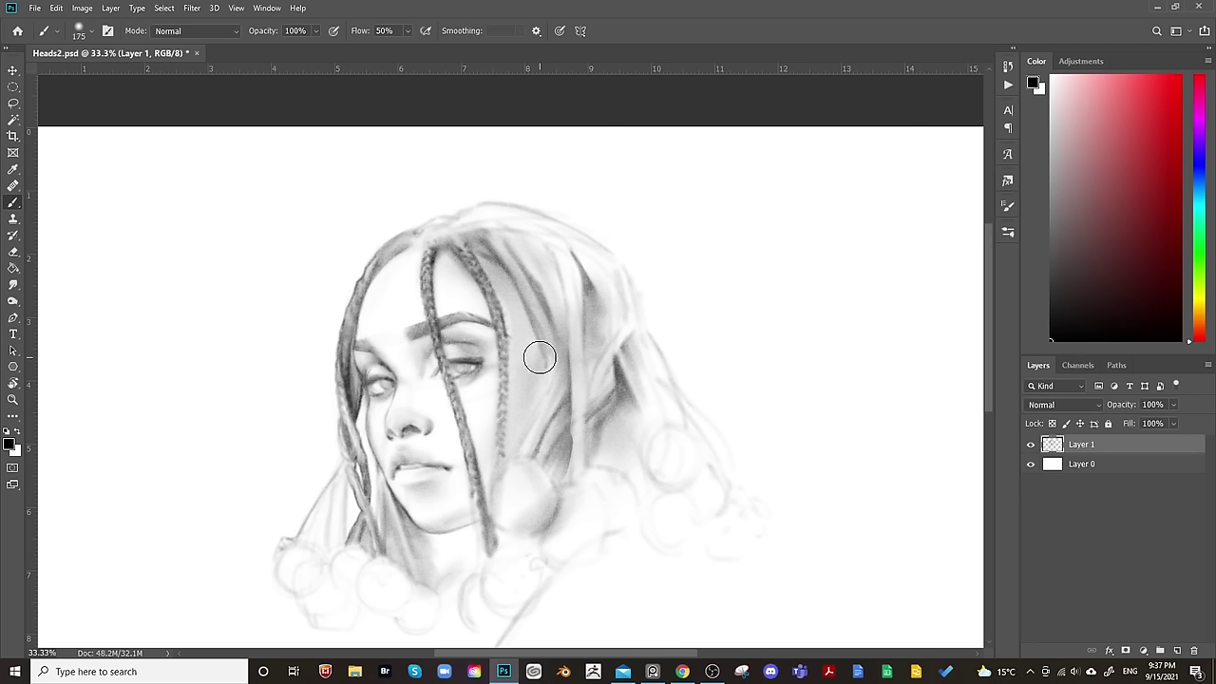
key("bracketleft")
key("bracketleft")
key("bracketleft")
key("bracketleft")
key("bracketleft")
key("bracketleft")
key("bracketleft")
key("bracketleft")
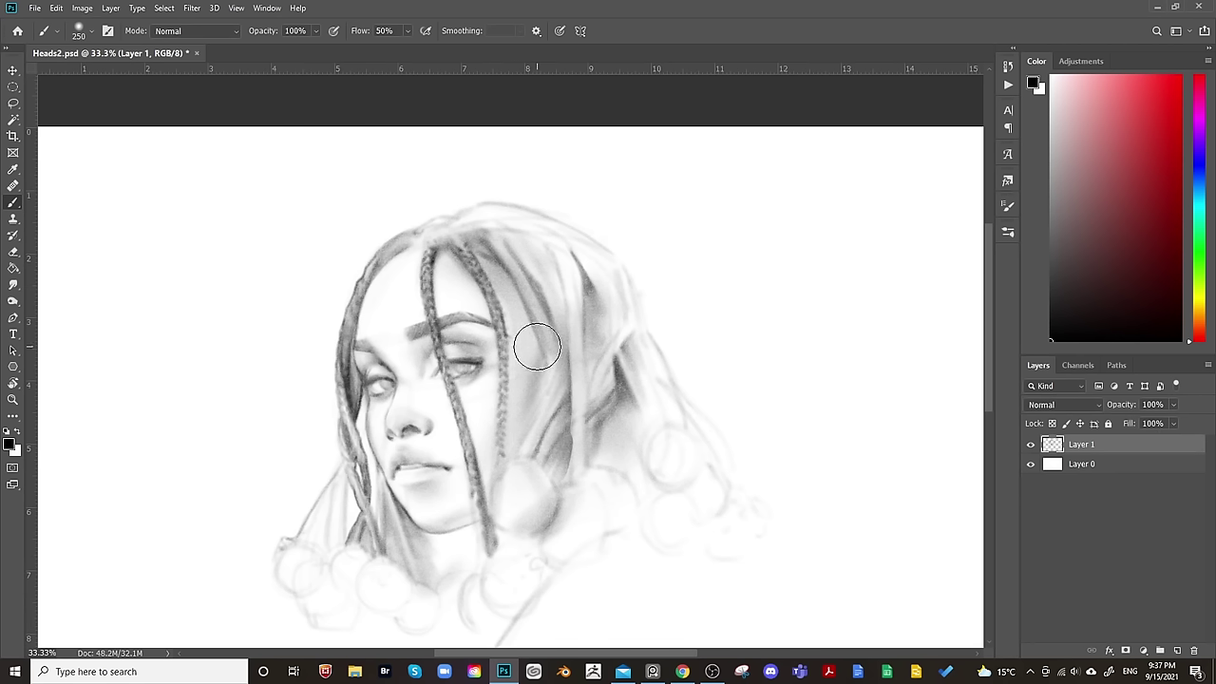
key("bracketright")
key("bracketright")
key("bracketright")
key("bracketright")
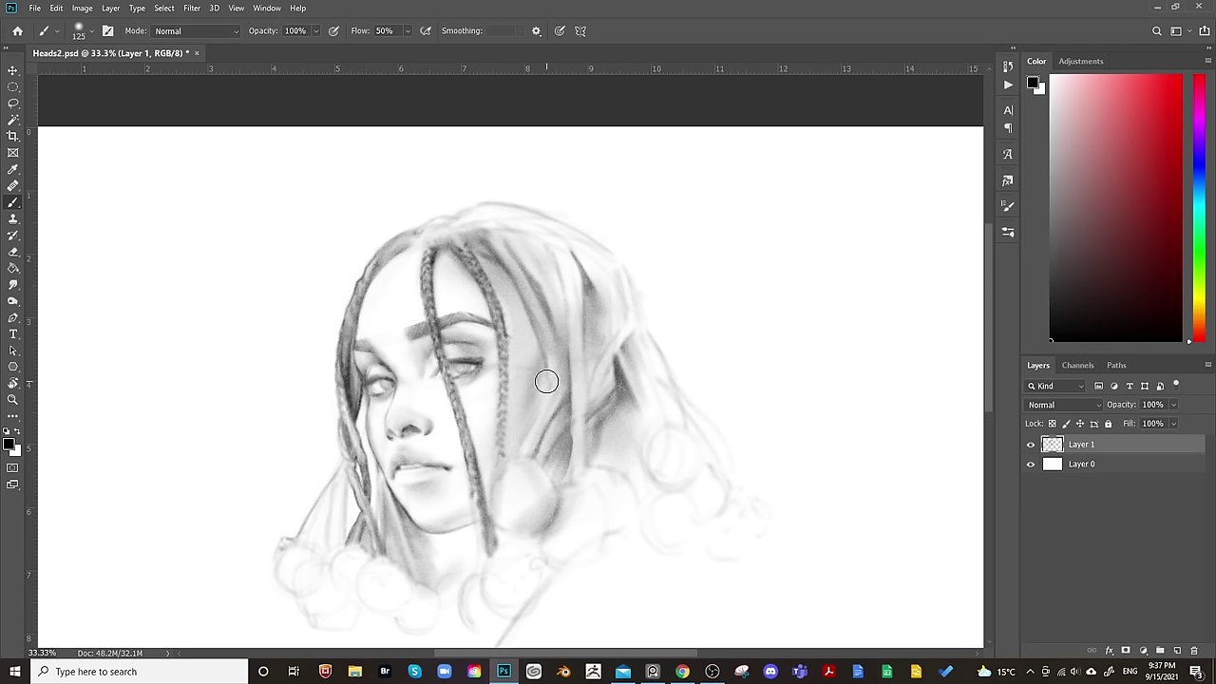
Softly shade the near cheek and jaw around the two braids with brush sizes from 200 to 400.
key("bracketright")
key("bracketright")
key("bracketright")
key("bracketright")
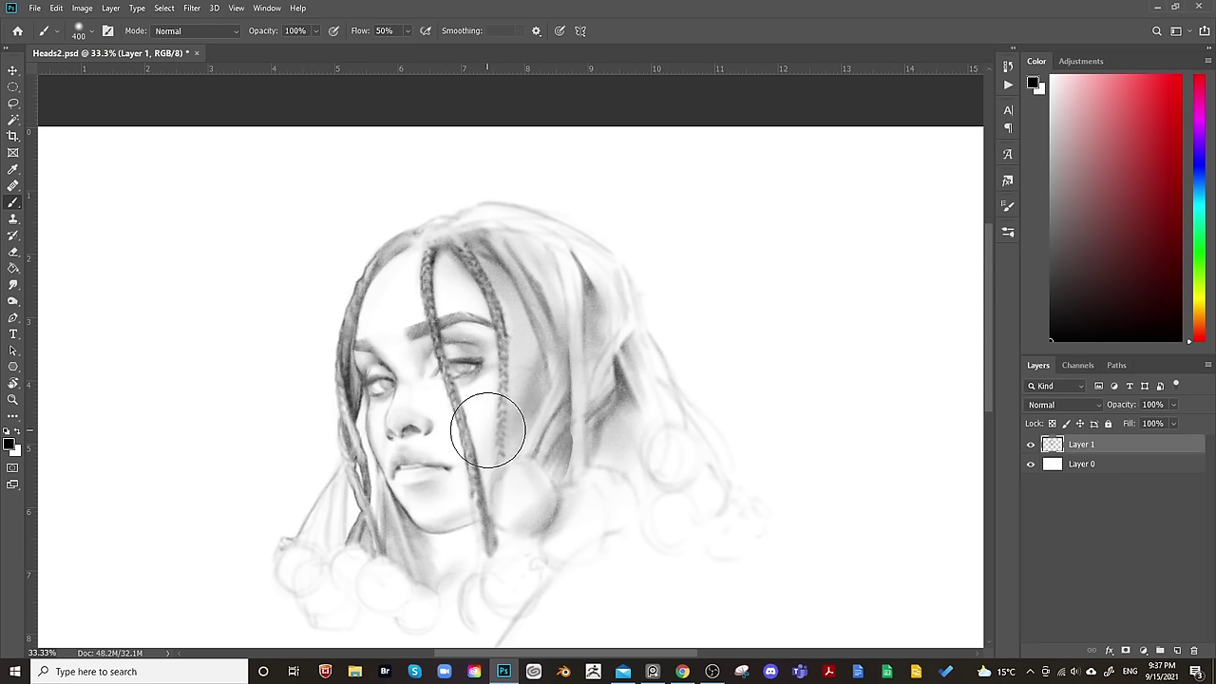
key("bracketleft")
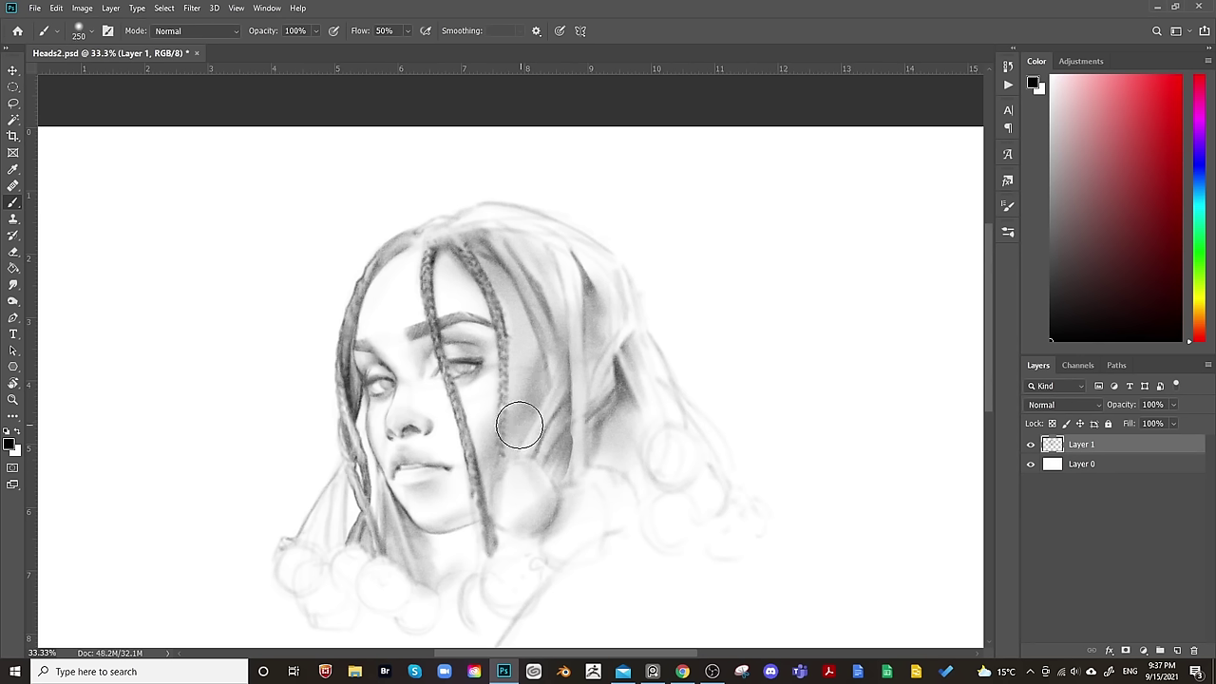
key("bracketleft")
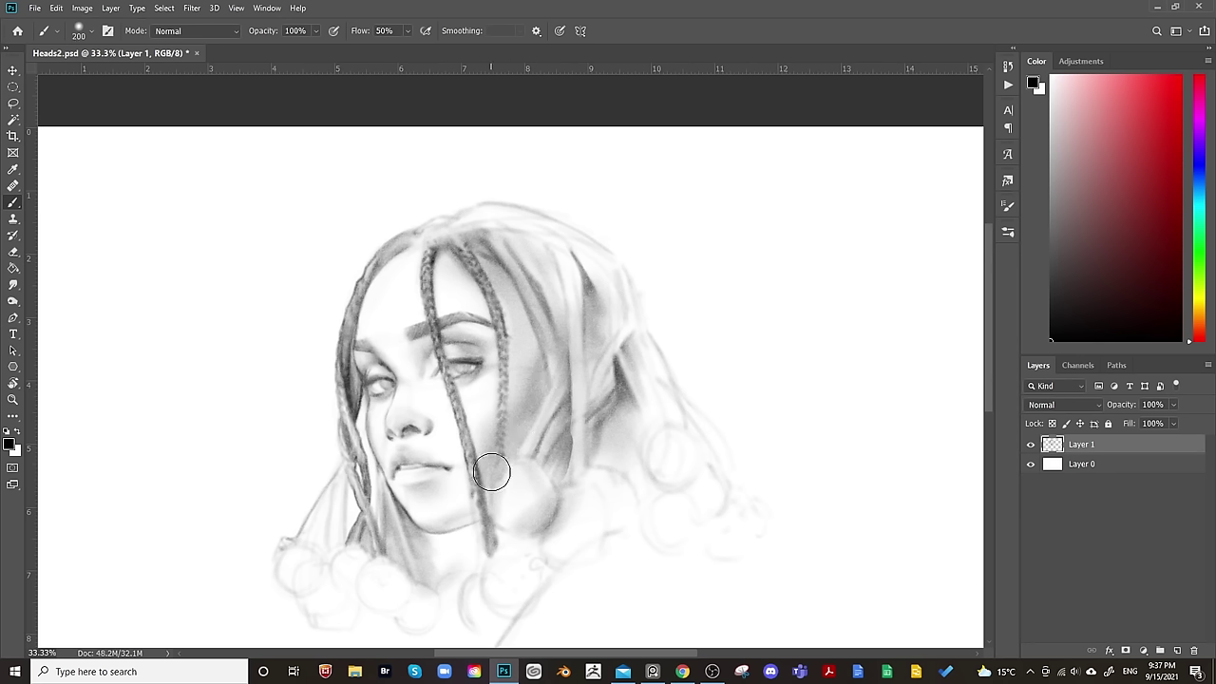
key("bracketright")
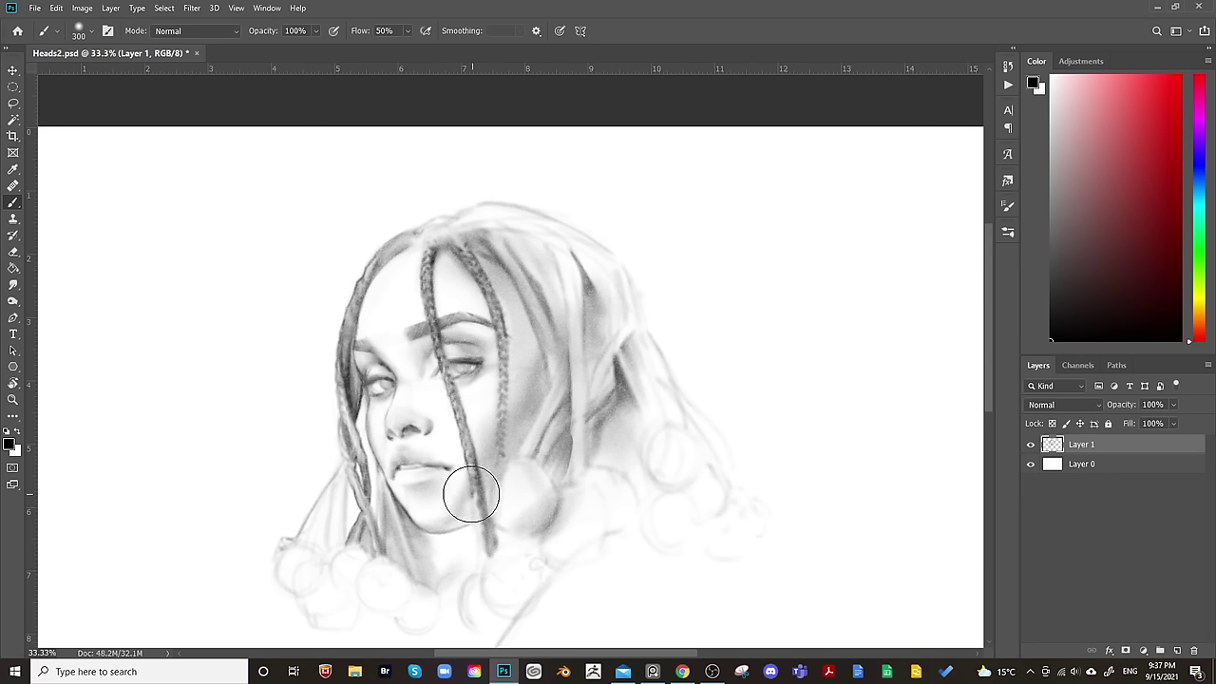
key("bracketright")
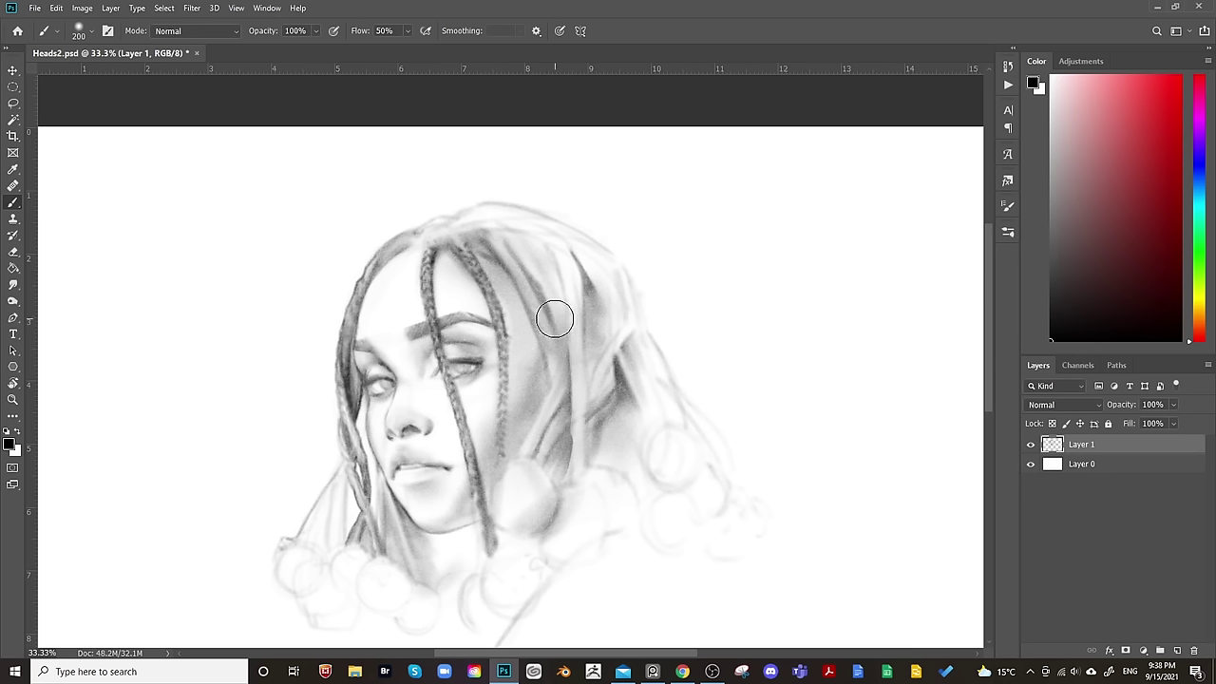
Deepen the long hair strand behind the temple with a brush of 125.
key("bracketleft")
key("bracketleft")
key("bracketleft")
key("bracketleft")
key("bracketleft")
key("bracketleft")
key("bracketleft")
key("bracketright")
key("bracketright")
key("bracketright")
key("bracketright")
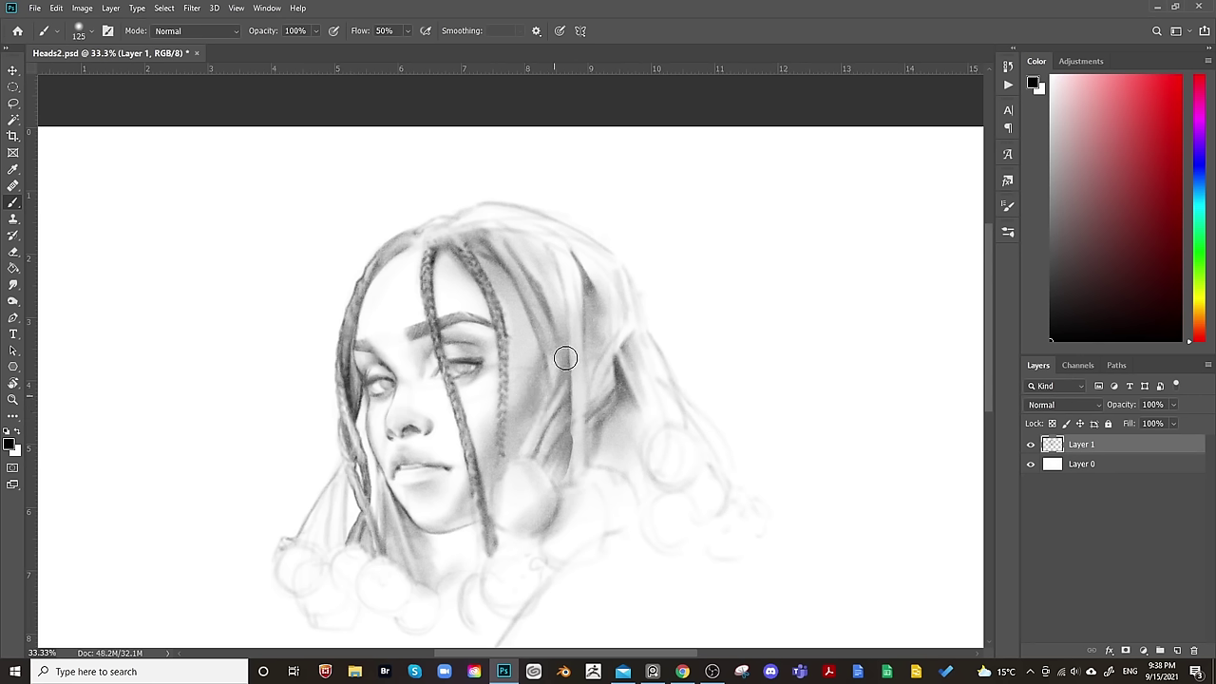
Darken and define the lower part of the second braid down to the jaw with brush sizes of 80 and below.
key("bracketleft")
key("bracketleft")
key("bracketleft")
key("bracketleft")
key("bracketleft")
key("bracketleft")
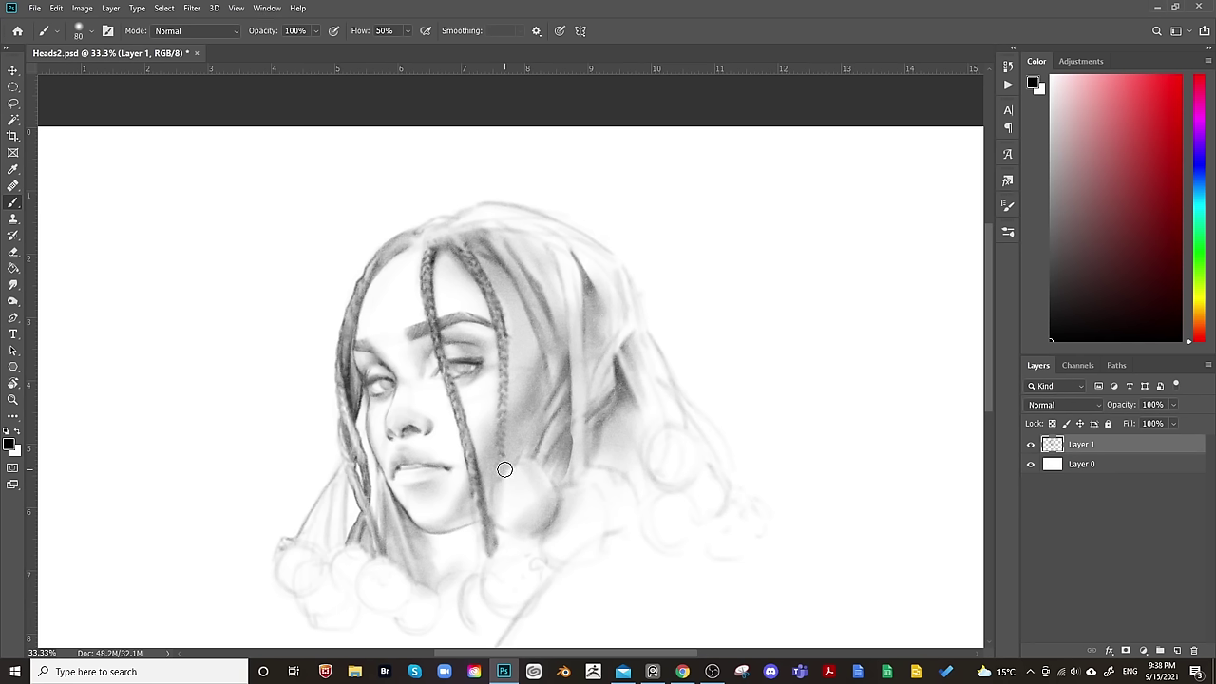
key("bracketleft")
key("bracketleft")
key("bracketleft")
key("bracketright")
key("bracketleft")
key("bracketleft")
key("bracketright")
key("bracketright")
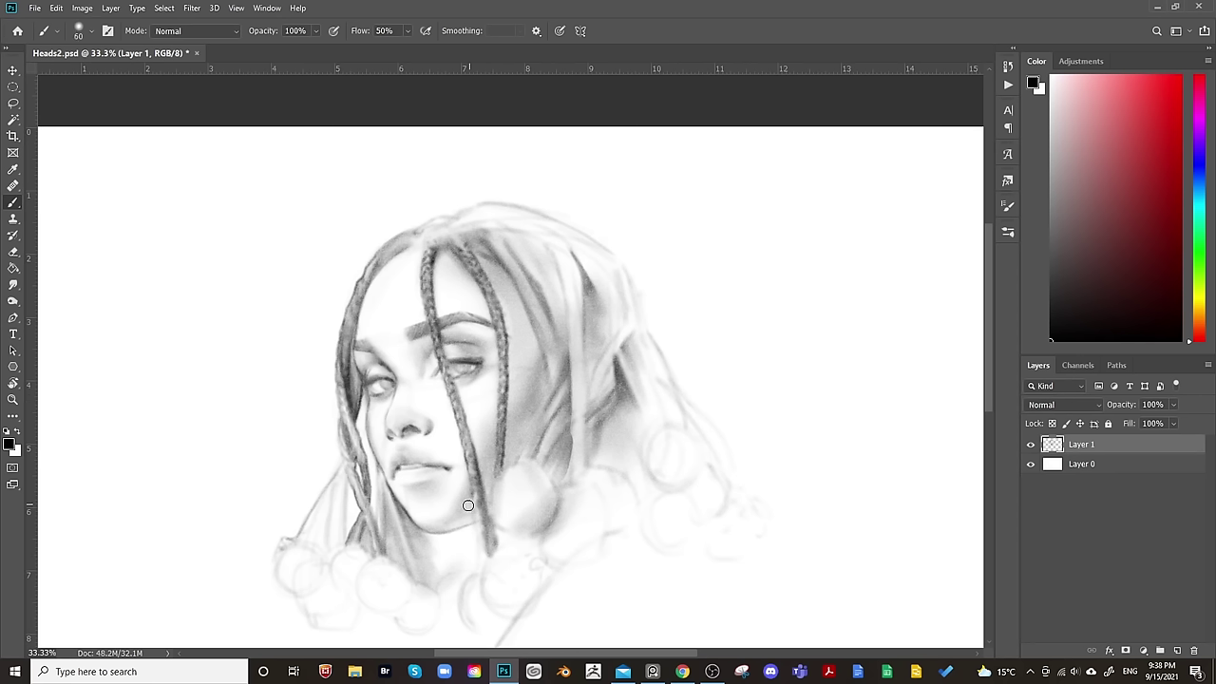
Sketch light neck lines and soft shading beneath the chin beside the end of the long front braid.
key("bracketright")
key("bracketright")
key("bracketright")
key("bracketright")
key("bracketright")
key("bracketright")
key("bracketright")
key("bracketright")
key("bracketright")
key("bracketleft")
key("bracketleft")
key("bracketleft")
key("bracketleft")
key("bracketleft")
key("bracketleft")
key("bracketleft")
key("bracketleft")
key("bracketleft")
left_click_drag(473, 523, 452, 528)
Lasso the neck and lower hair area along the underside of the jaw and lay soft shading beneath the chin with a larger brush.
key("l")
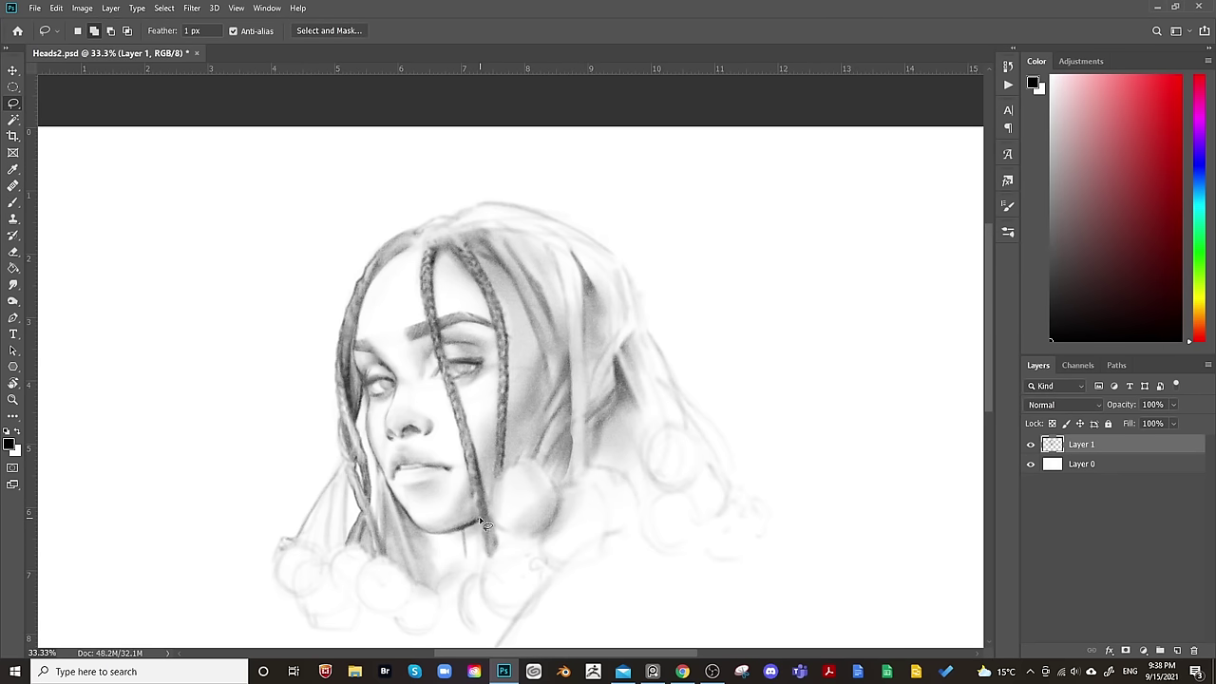
mouse_move(423, 535)
left_mouse_down()
mouse_move(372, 464)
mouse_move(300, 542)
mouse_move(549, 575)
left_mouse_up()
key("b")
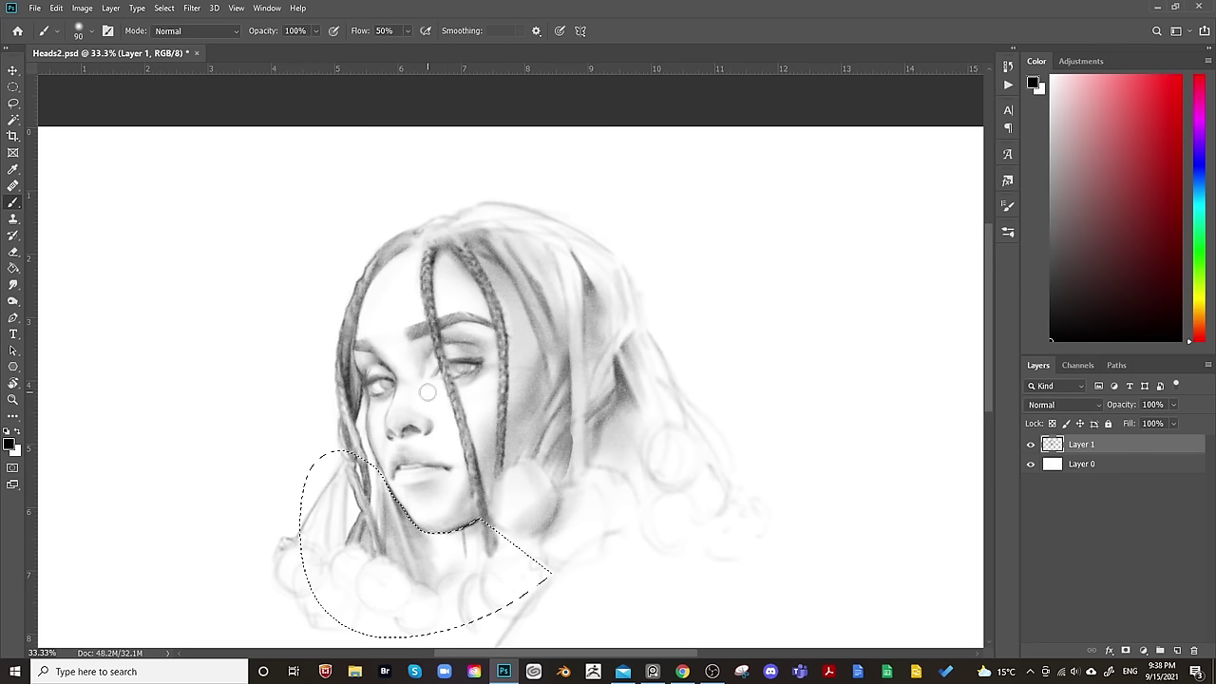
key("bracketright")
key("bracketright")
key("bracketright")
key("bracketright")
key("bracketright")
key("bracketright")
key("bracketright")
key("bracketright")
key("bracketright")
key("bracketright")
mouse_move(457, 535)
left_mouse_down()
mouse_move(478, 551)
mouse_move(421, 494)
mouse_move(432, 518)
left_mouse_up()
Darken the neck and the hair strands under the chin inside the selection with brush sizes from 90 to 200.
key("bracketleft")
key("bracketleft")
key("bracketleft")
key("bracketleft")
key("bracketleft")
key("bracketleft")
key("bracketleft")
key("bracketleft")
key("bracketleft")
key("bracketleft")
key("bracketleft")
key("bracketleft")
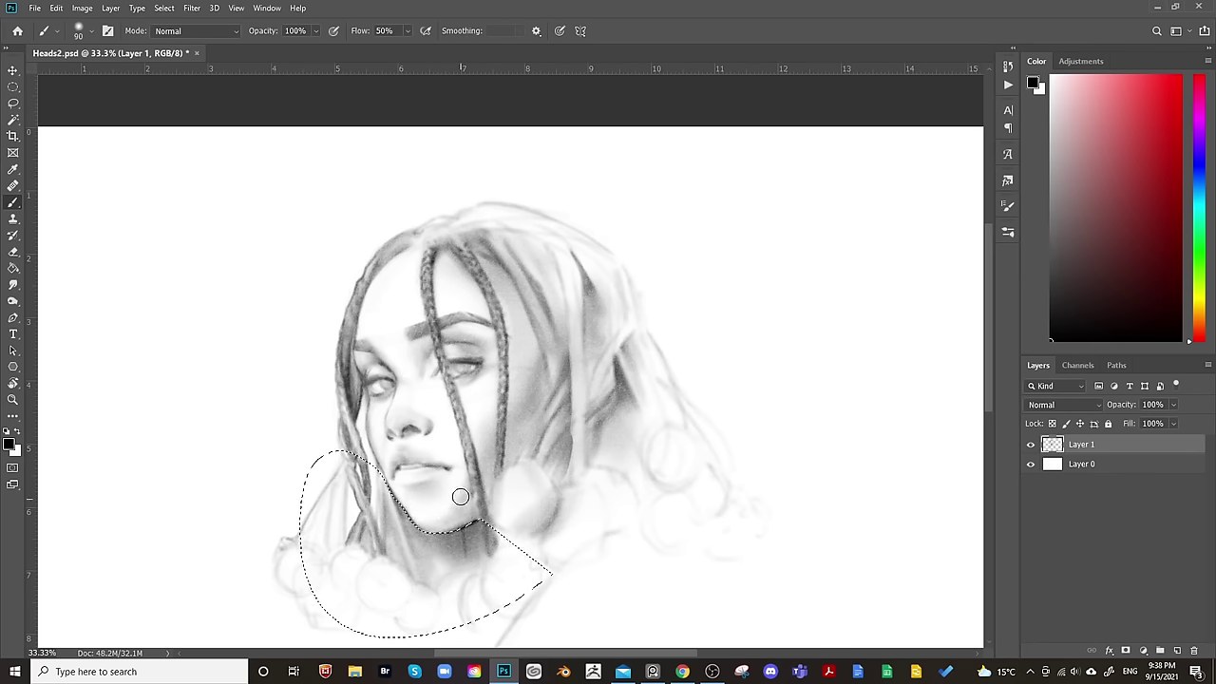
key("bracketleft")
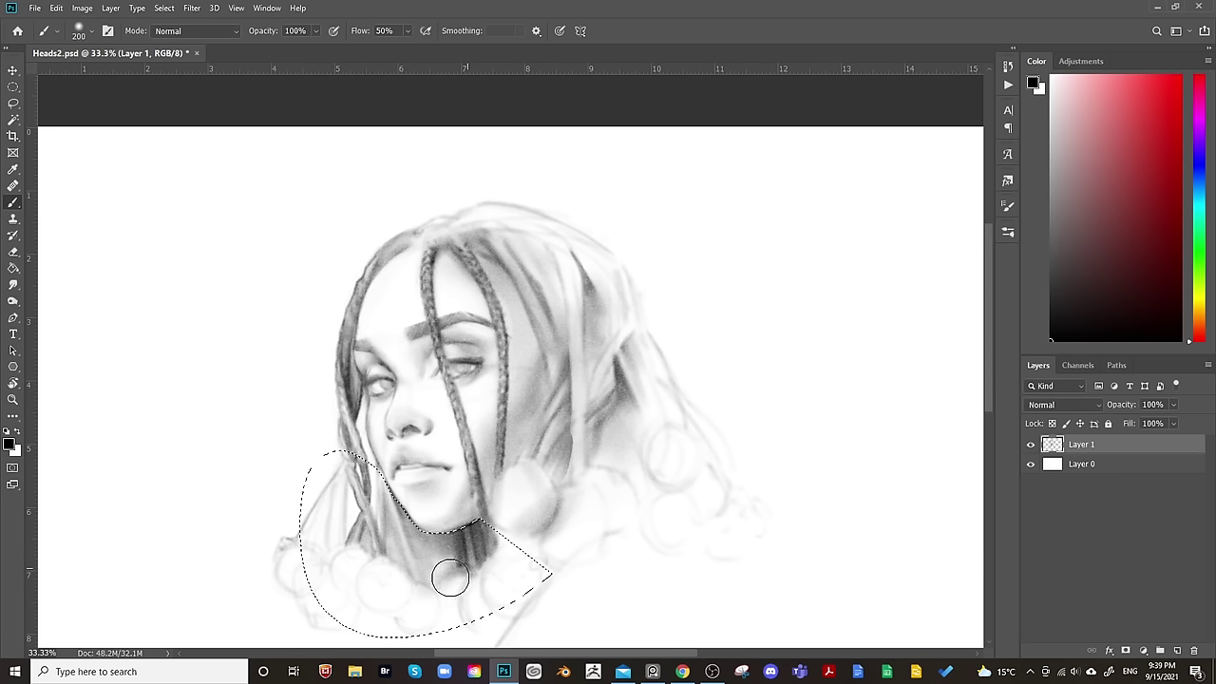
key("bracketleft")
key("bracketleft")
key("bracketleft")
key("bracketleft")
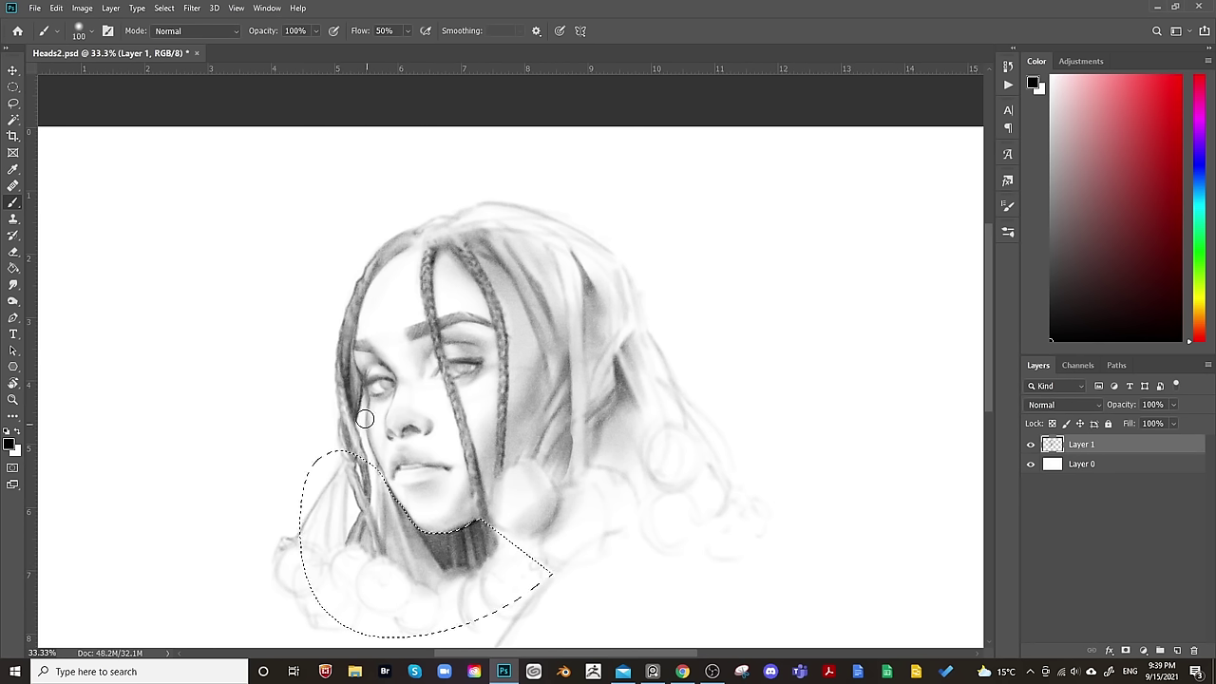
Fill the hair behind the far side of the jaw with dark strands using brush sizes from 60 to 150, and deselect.
key("bracketleft")
key("bracketleft")
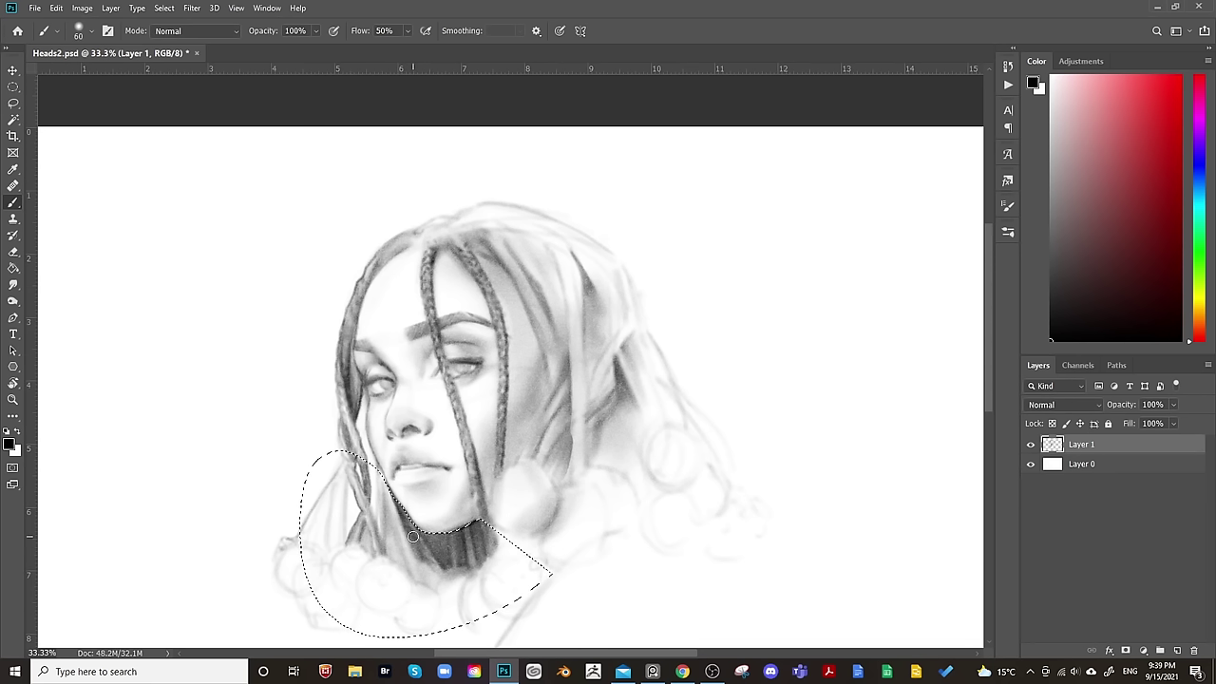
key("bracketright")
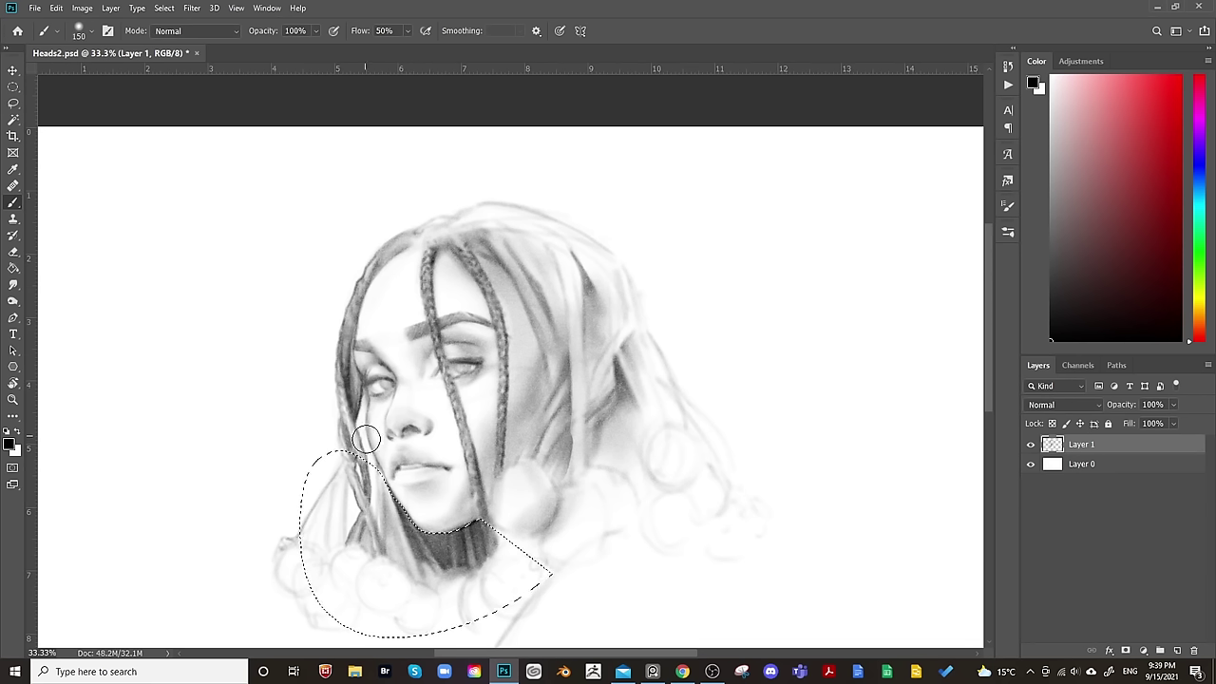
key("bracketleft")
key("bracketleft")
key("bracketleft")
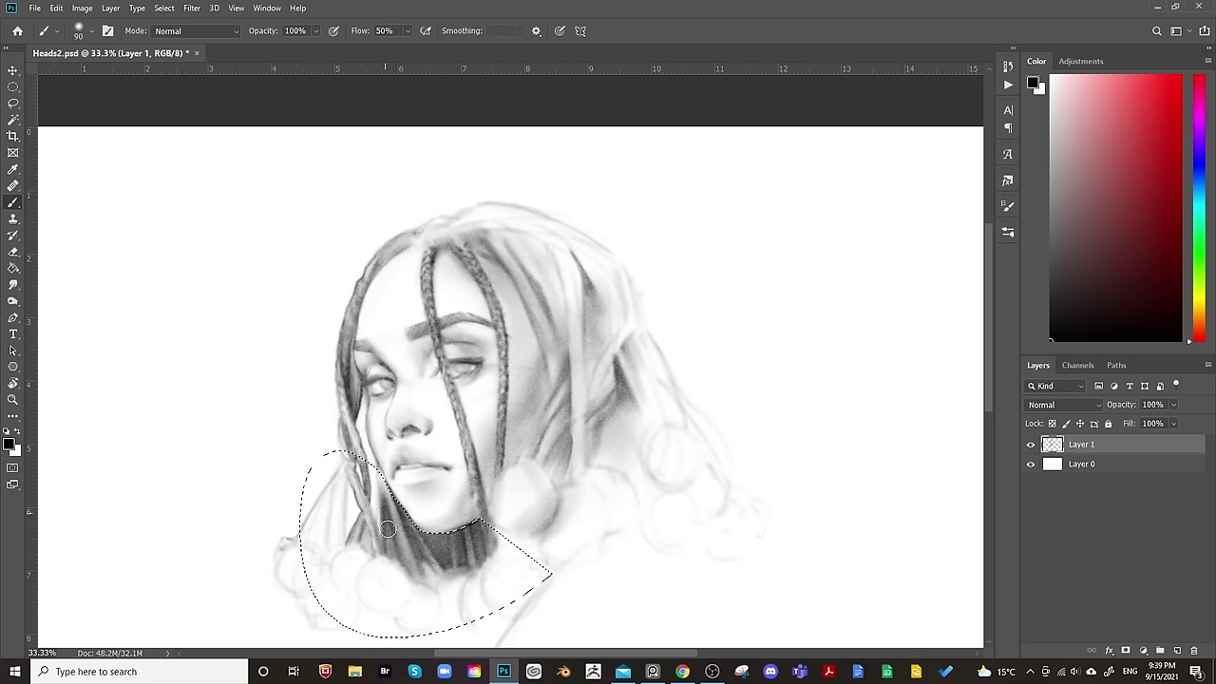
key("bracketright")
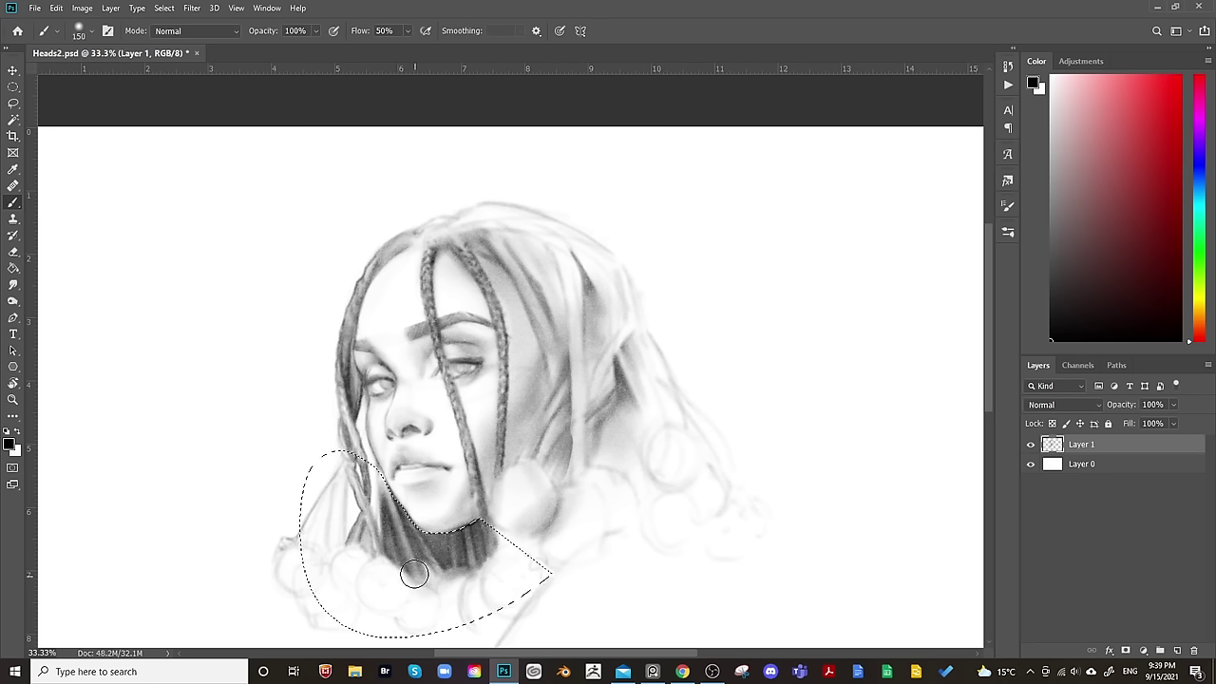
key("bracketleft")
key("bracketleft")
key("bracketleft")
key("bracketleft")
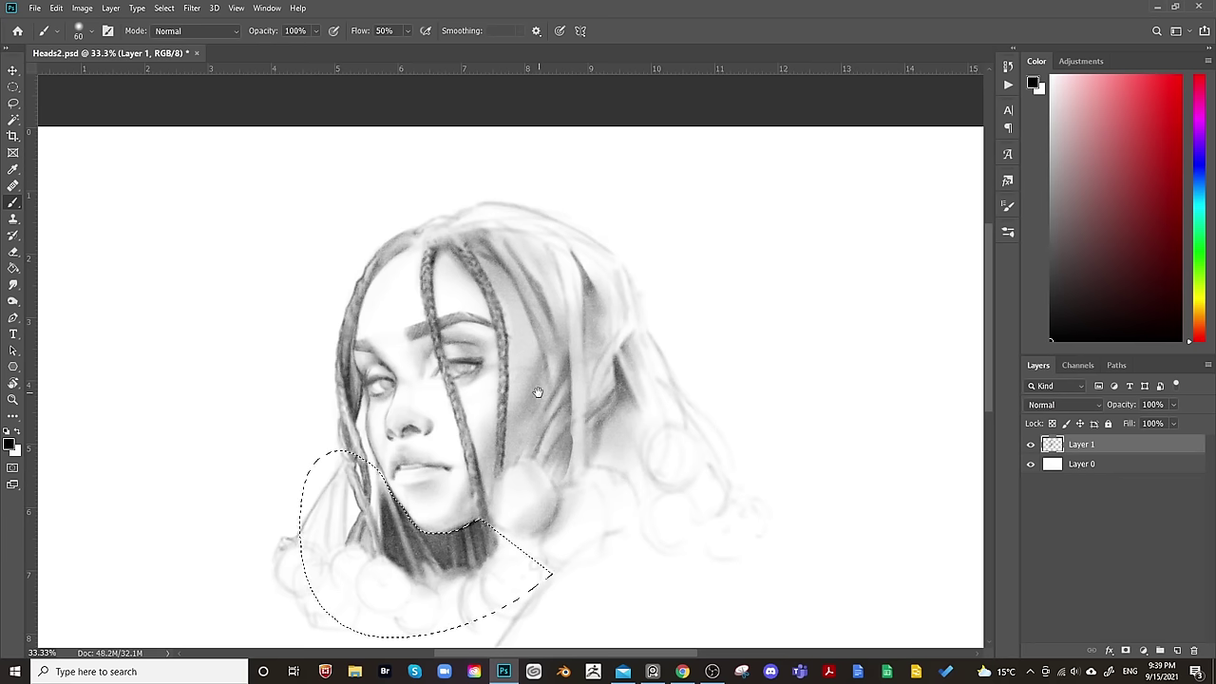
key("ctrl+d")
Darken the hair between the far cheek and the far braids with brush sizes up to 100, checking the drawing mirrored.
key("bracketright")
key("bracketright")
key("bracketright")
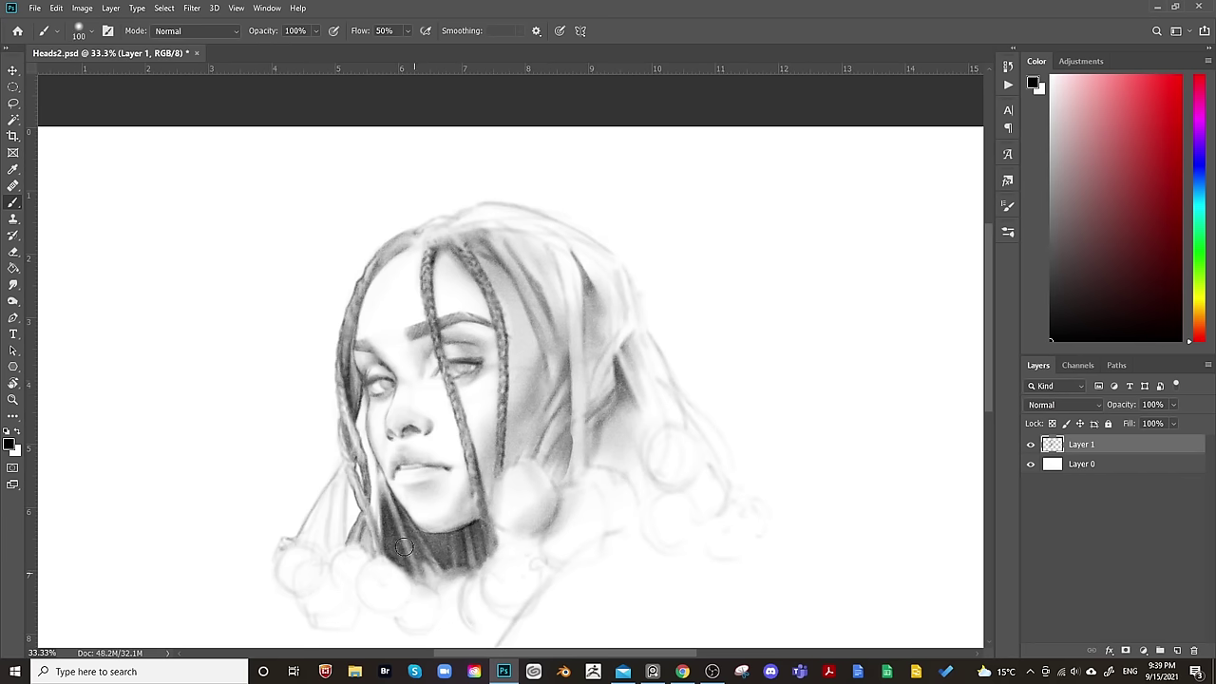
key("bracketleft")
key("bracketleft")
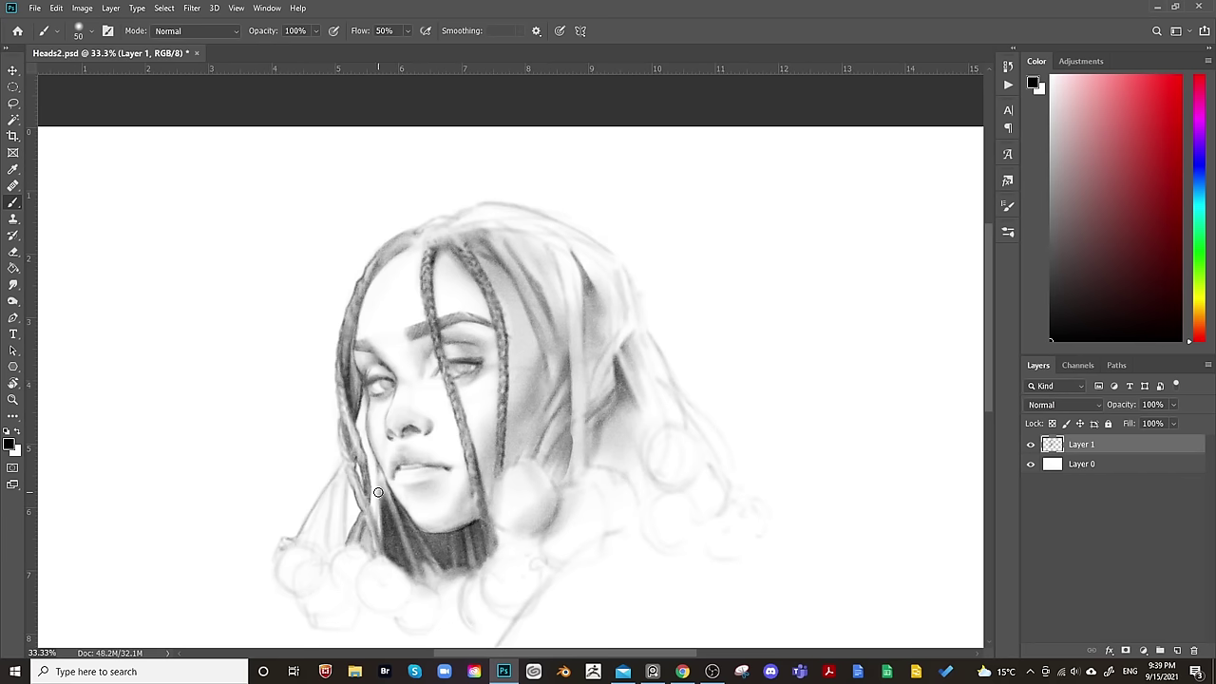
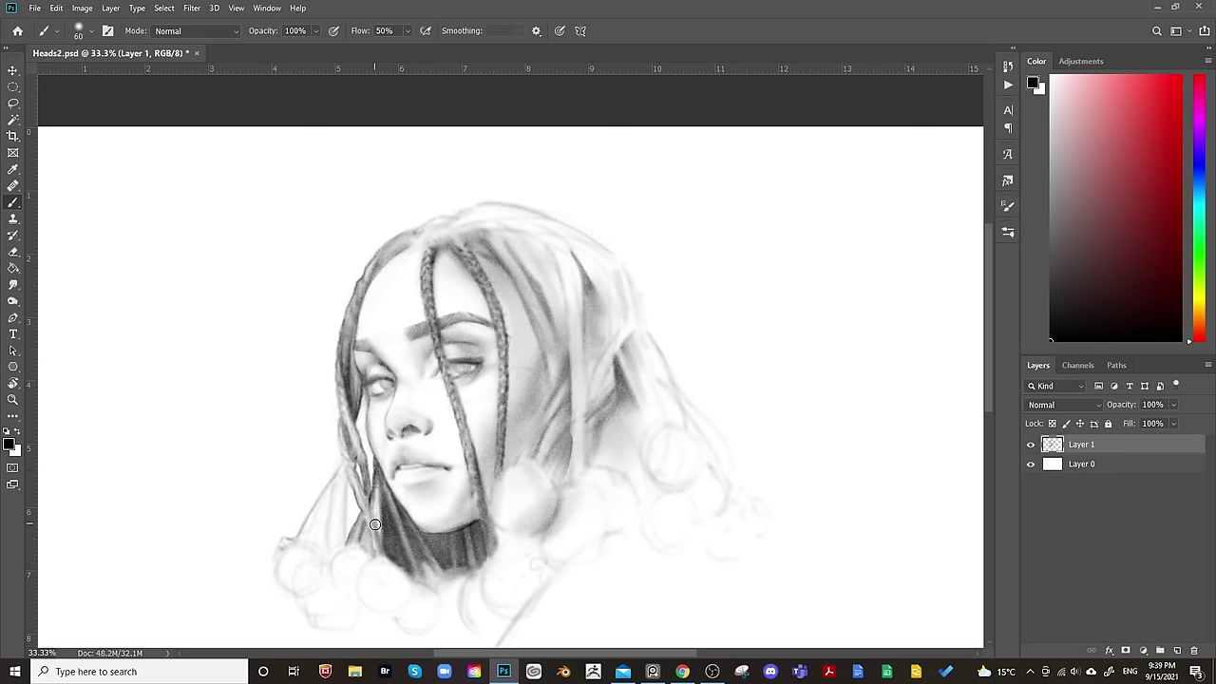
key("bracketright")
key("bracketleft")
key("bracketleft")
key("bracketleft")
key("bracketleft")
key("bracketleft")
key("bracketleft")
key("bracketright")
key("bracketright")
key("bracketright")
left_click_drag(367, 537, 373, 540)
key("ctrl+shift+h")
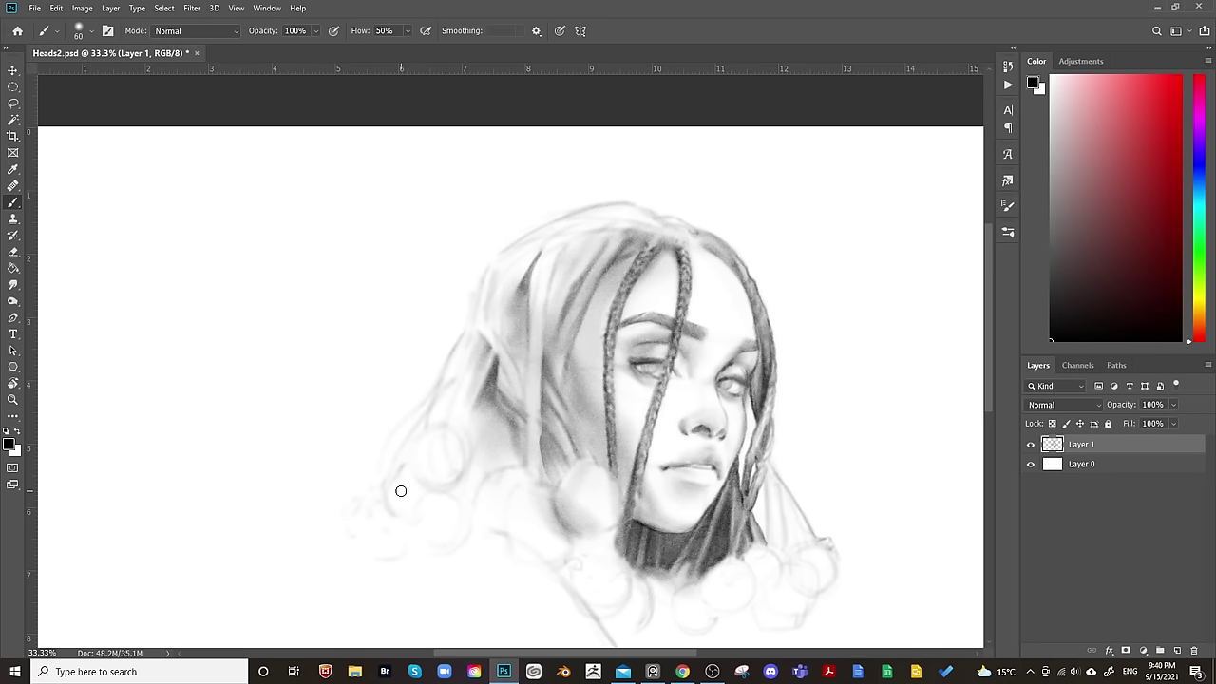
key("ctrl+shift+h")
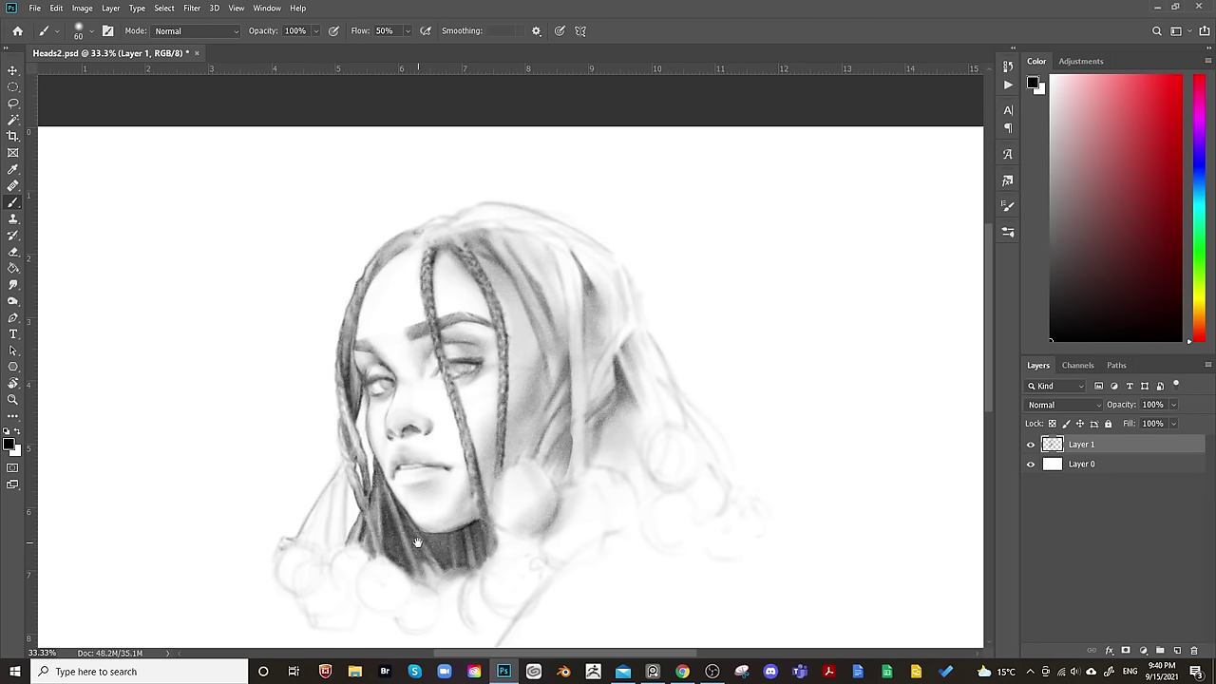
Refine the dark hair strands beside the far jaw with small brush sizes down to about 35.
key("bracketright")
key("bracketright")
key("bracketright")
key("bracketleft")
key("bracketleft")
key("bracketleft")
key("bracketleft")
key("bracketleft")
mouse_move(381, 534)
left_mouse_down()
mouse_move(379, 486)
mouse_move(375, 523)
left_mouse_up()
key("bracketright")
key("bracketright")
key("bracketleft")
key("bracketleft")
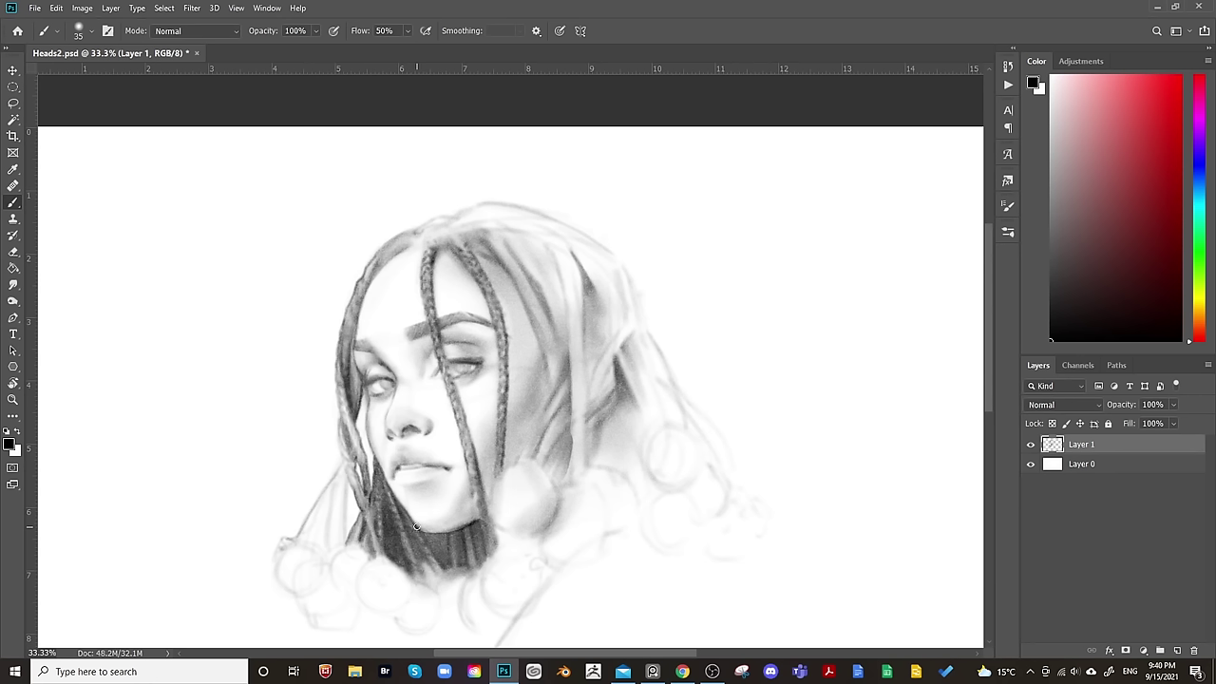
Deepen the shadow on the neck directly under the chin with brush sizes around 200 and smaller.
key("bracketright")
key("bracketright")
key("bracketright")
key("bracketright")
key("bracketright")
key("bracketright")
key("bracketright")
key("bracketright")
key("bracketright")
key("bracketright")
key("bracketleft")
key("bracketleft")
key("bracketleft")
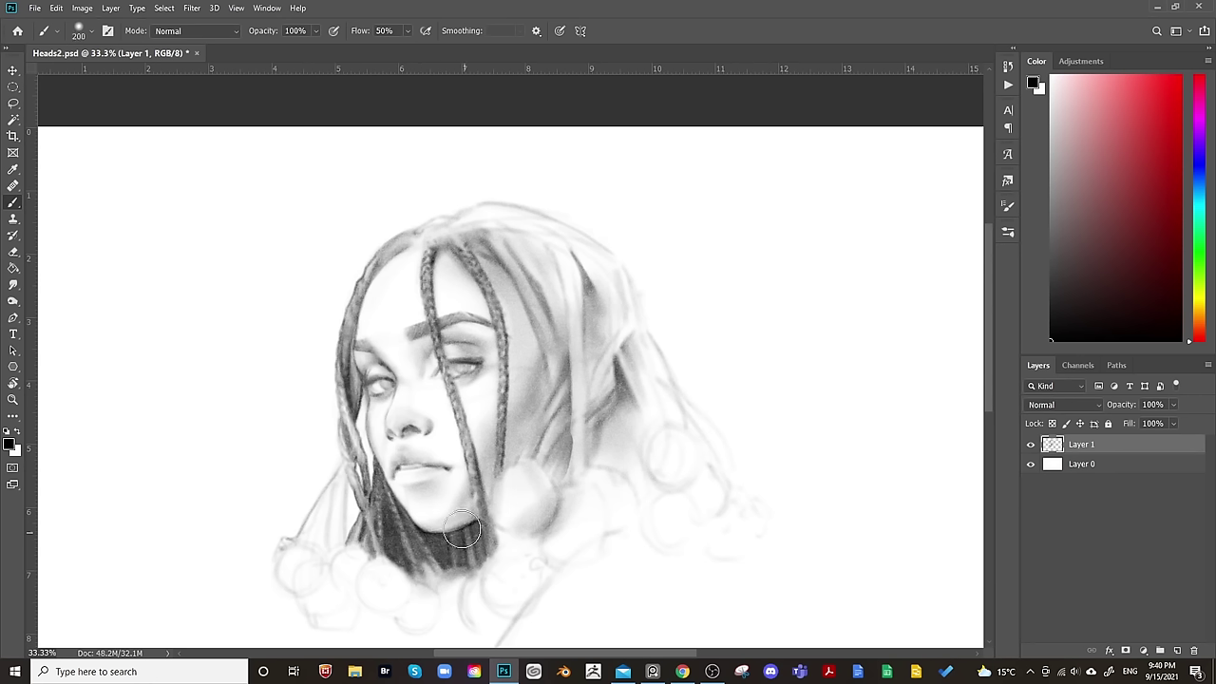
key("bracketleft")
key("bracketleft")
key("bracketleft")
key("bracketleft")
key("bracketleft")
Clean up the far edge of the face with the eraser and define the thin strand beside the far eye with a brush of about 30.
key("e")
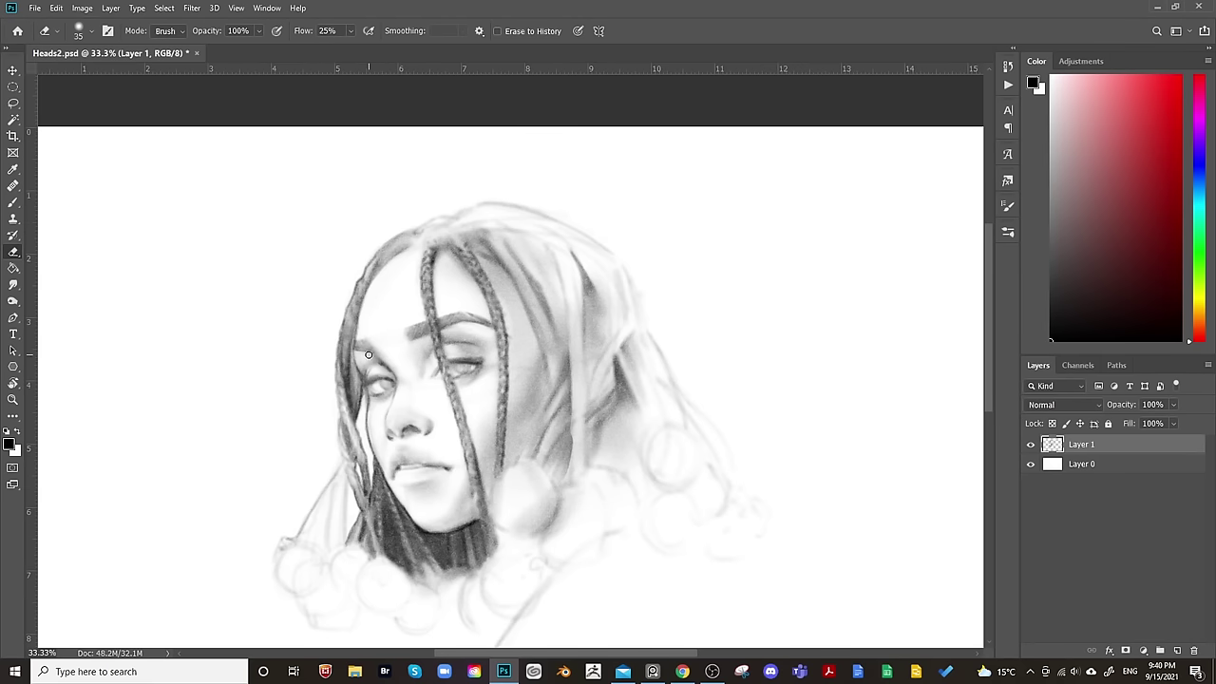
key("b")
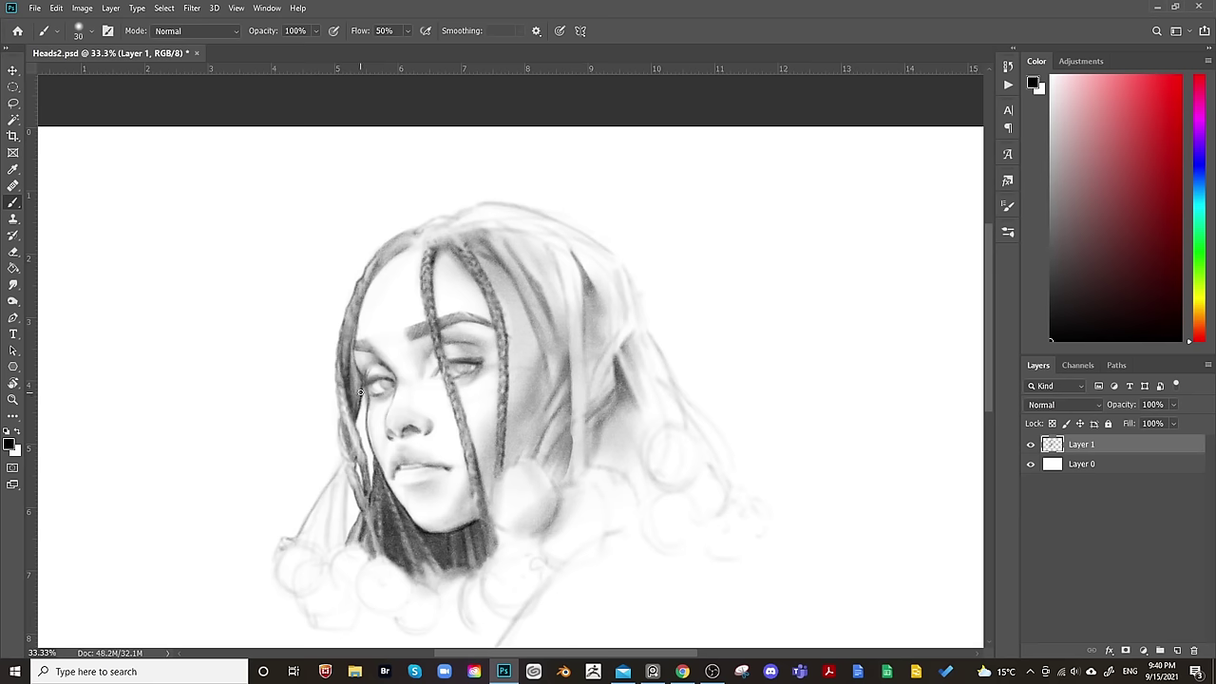
key("bracketleft")
left_click_drag(362, 391, 367, 400)
Review the whole portrait zoomed out and flipped horizontally, toggling the visibility of Layer 1.
scroll(423, 252, "down", 2)
key("ctrl+alt+shift+h")
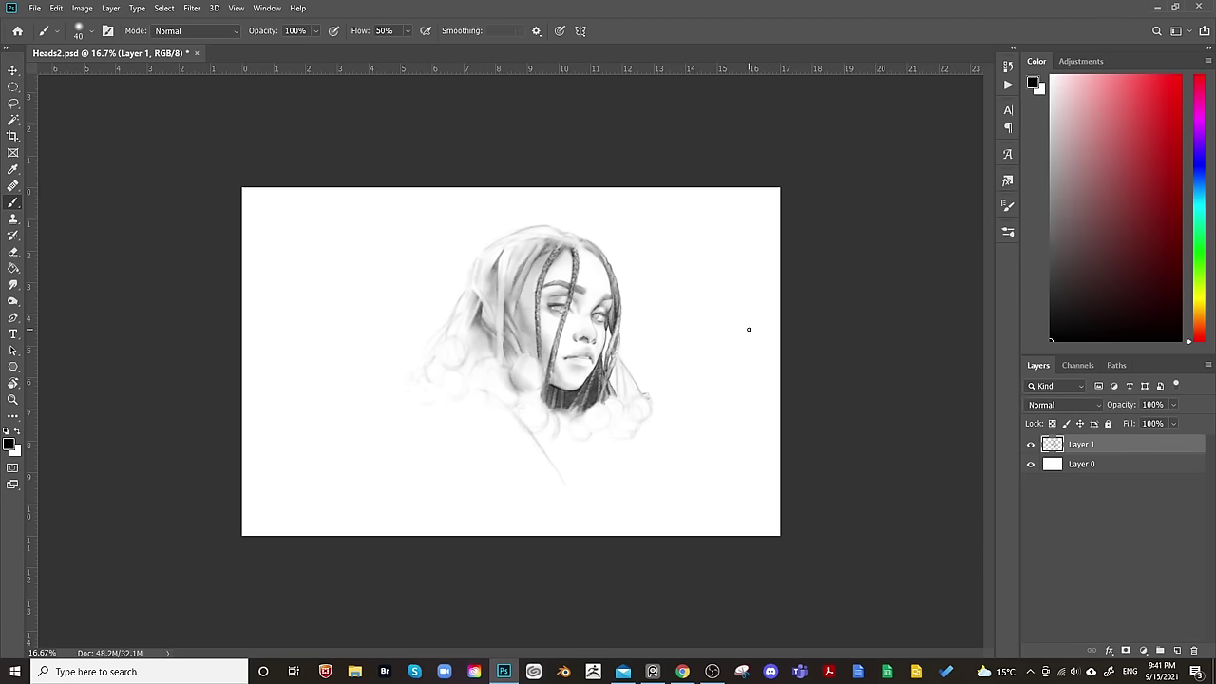
left_click(1030, 444)
left_click(1030, 444)
key("ctrl+alt+shift+h")
key("ctrl+plus")
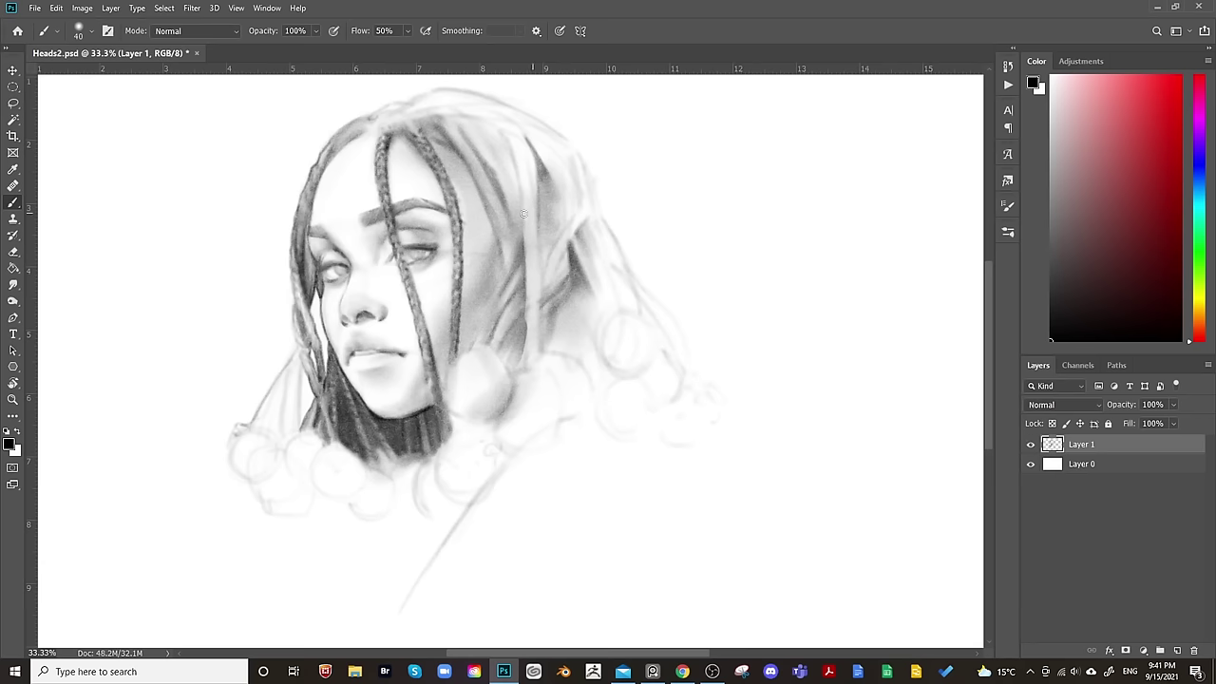
left_click_drag(435, 313, 496, 350)
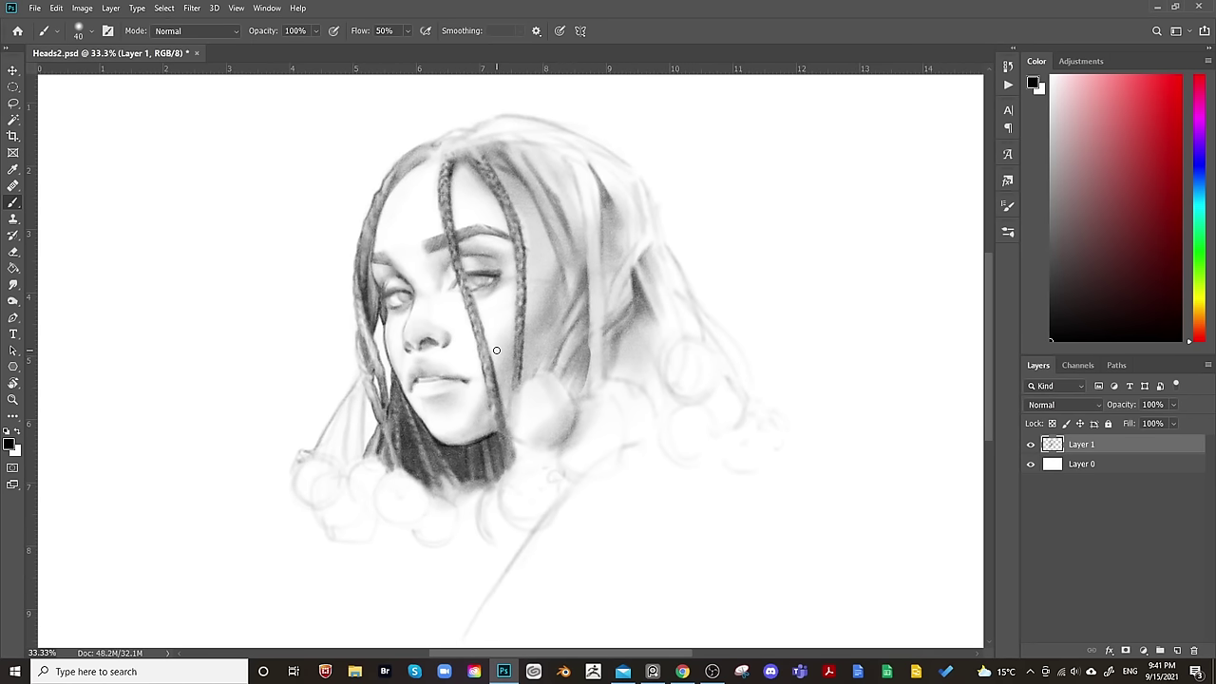
Outline the thin hanging hair strands on the far side of the head with a brush of about 25.
key("bracketleft")
mouse_move(329, 423)
left_mouse_down()
mouse_move(315, 448)
mouse_move(350, 388)
mouse_move(322, 453)
mouse_move(348, 410)
mouse_move(333, 434)
left_mouse_up()
key("bracketleft")
key("bracketright")
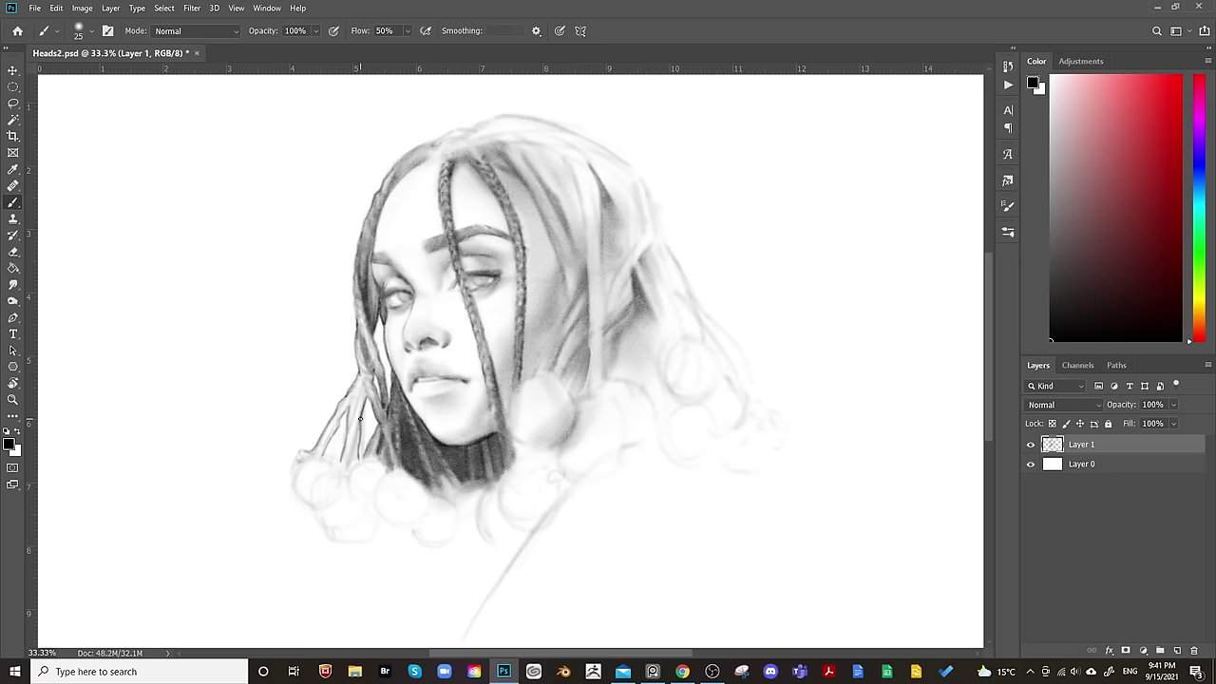
Clean up the lower ends of the thin hanging hair strands on the far side with an eraser of about 35.
key("e")
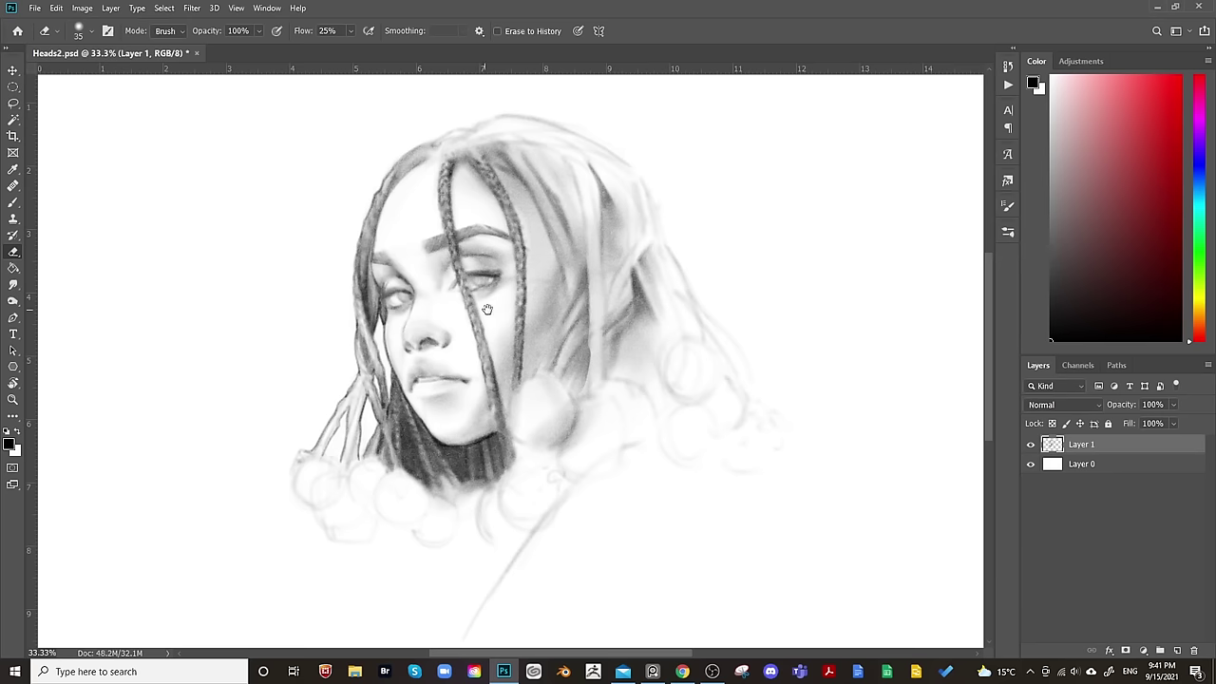
key("ctrl+shift+h")
key("ctrl+shift+h")
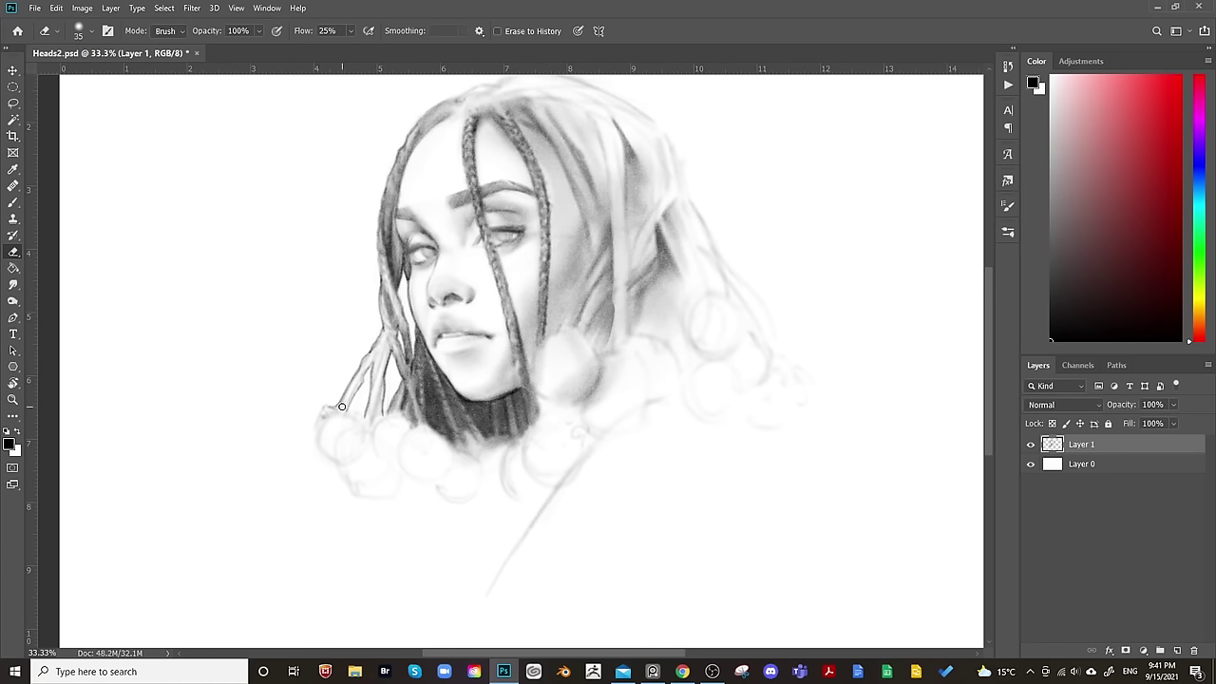
key("bracketleft")
Outline and softly shade the outermost bead at the ends of the far strands, starting with a brush of about 40.
key("b")
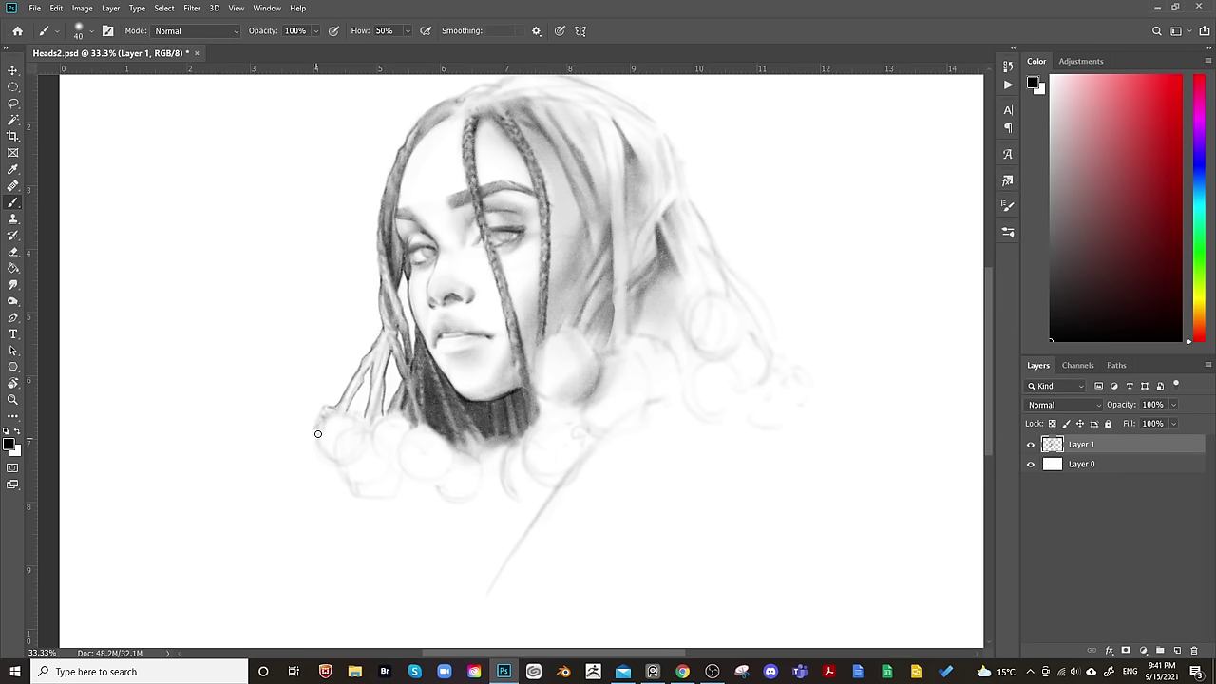
key("bracketleft")
left_click_drag(317, 420, 322, 447)
key("bracketright")
key("bracketright")
key("bracketright")
key("bracketright")
key("bracketright")
key("bracketright")
key("bracketright")
key("bracketright")
key("bracketright")
left_click_drag(326, 446, 355, 424)
Outline and shade the neighbouring lower beads below the far strands, varying the brush size around 45.
key("bracketleft")
key("bracketleft")
key("bracketleft")
key("bracketleft")
key("bracketleft")
key("bracketleft")
key("bracketleft")
key("bracketleft")
key("bracketleft")
left_click_drag(350, 484, 376, 495)
key("bracketright")
key("bracketleft")
key("bracketleft")
key("bracketleft")
key("bracketleft")
key("bracketright")
key("bracketright")
key("bracketright")
key("bracketright")
key("bracketright")
key("bracketright")
key("bracketright")
key("bracketleft")
key("bracketleft")
key("bracketleft")
key("bracketleft")
key("bracketleft")
key("bracketleft")
key("bracketleft")
key("bracketleft")
key("bracketright")
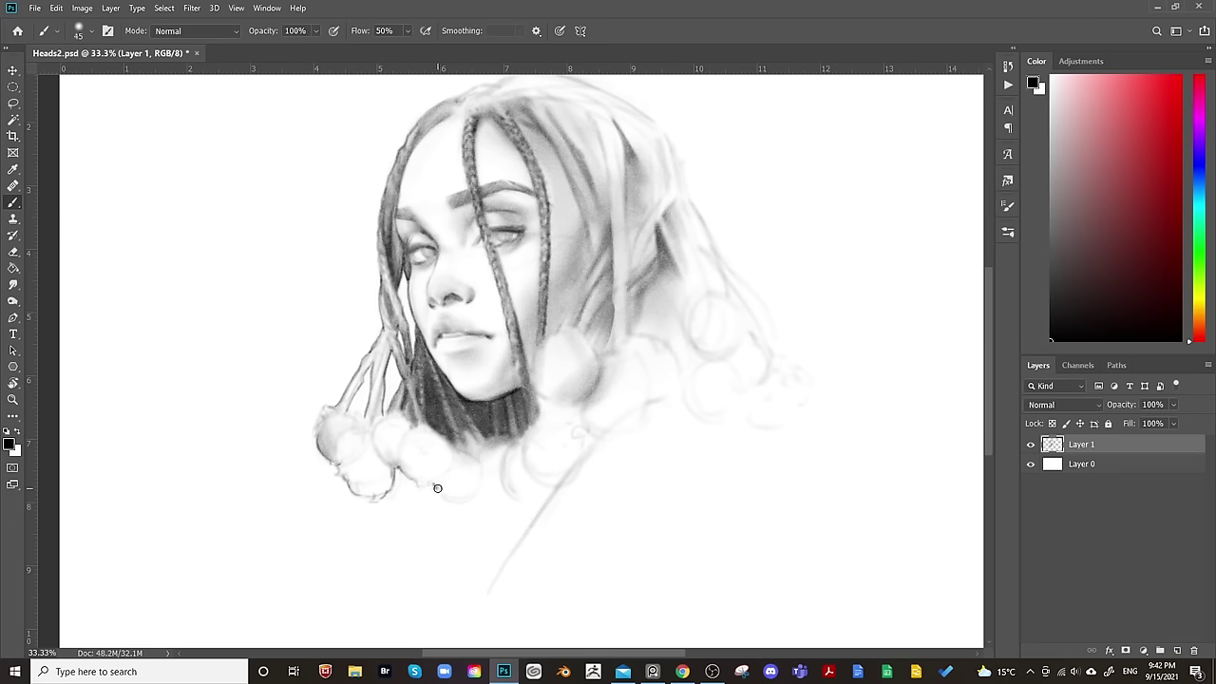
Shade the small bead hanging under the neck shadow with a brush of about 200 and lighten it with the eraser.
key("bracketright")
key("bracketright")
key("bracketright")
key("bracketright")
key("bracketright")
key("bracketright")
key("bracketright")
key("bracketright")
key("bracketright")
key("bracketright")
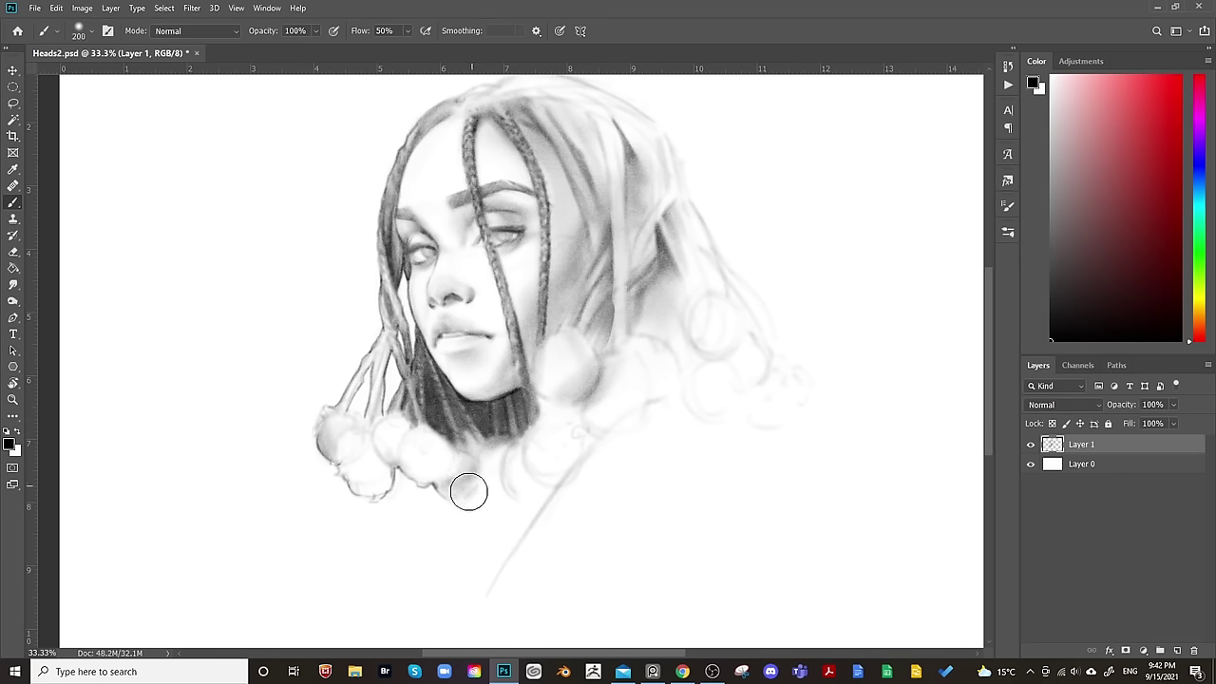
key("e")
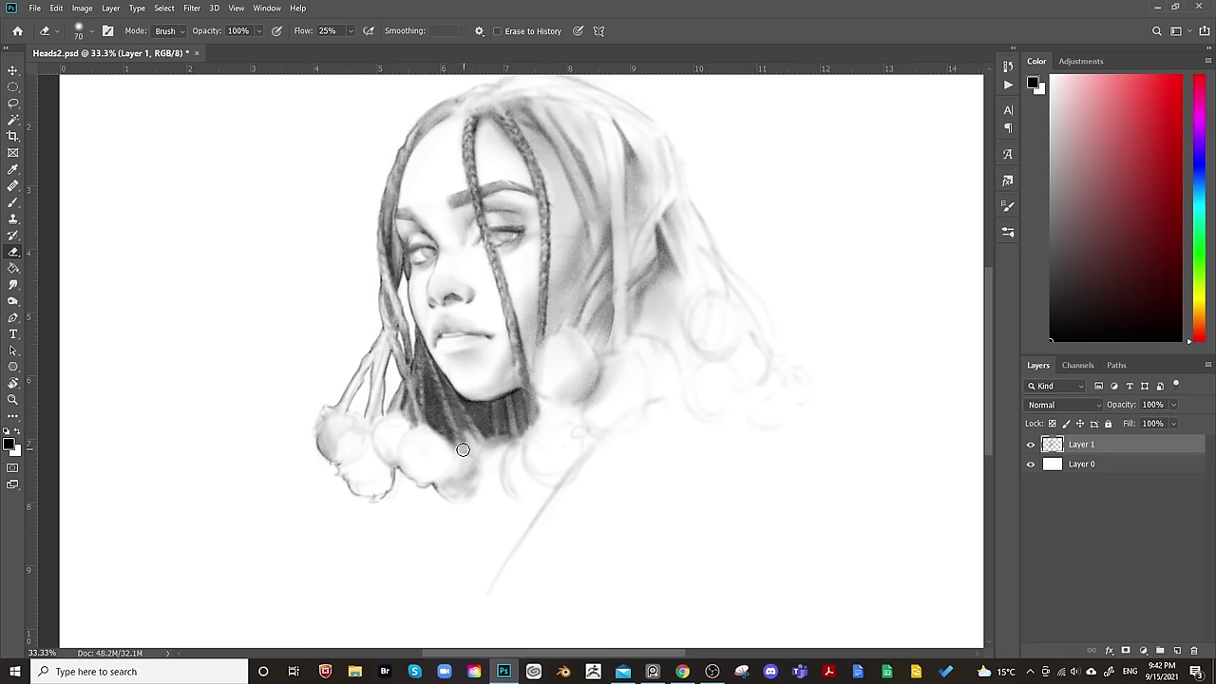
key("bracketright")
key("bracketright")
key("bracketright")
key("bracketright")
key("bracketright")
Rework the tone of the bead under the neck with a brush of about 70 and soften its edge with an eraser of about 100.
key("b")
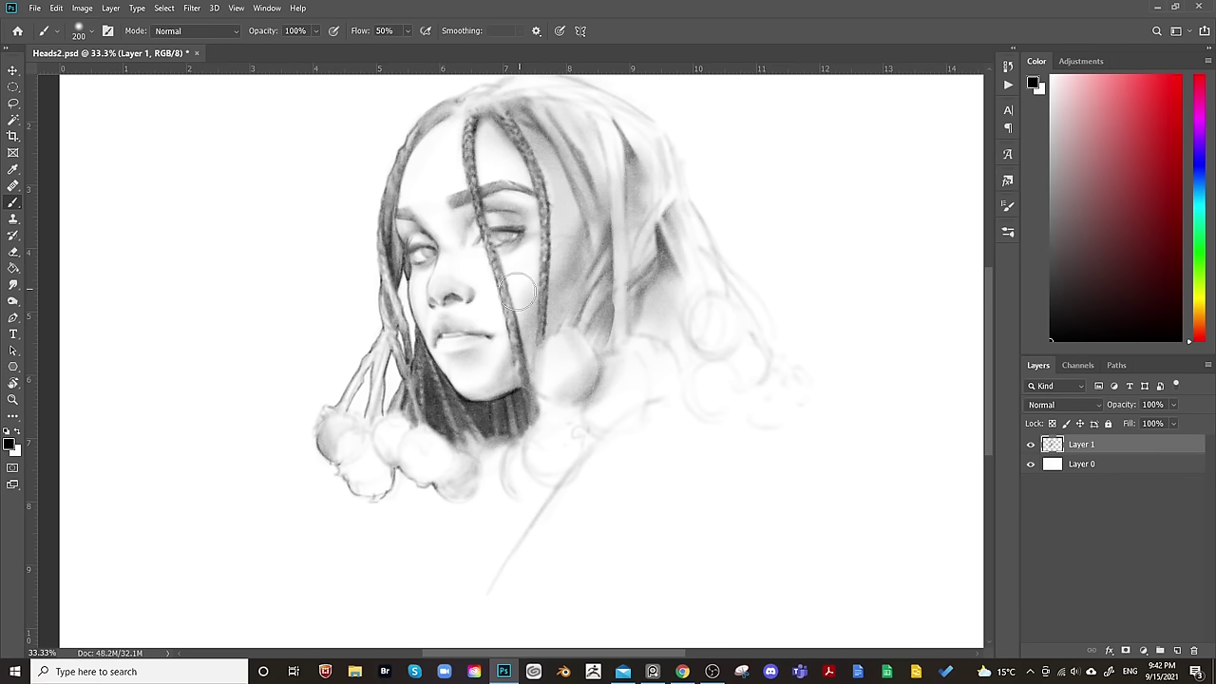
key("bracketleft")
key("bracketleft")
key("bracketleft")
key("bracketleft")
key("bracketleft")
key("bracketleft")
left_click_drag(457, 467, 453, 501)
key("e")
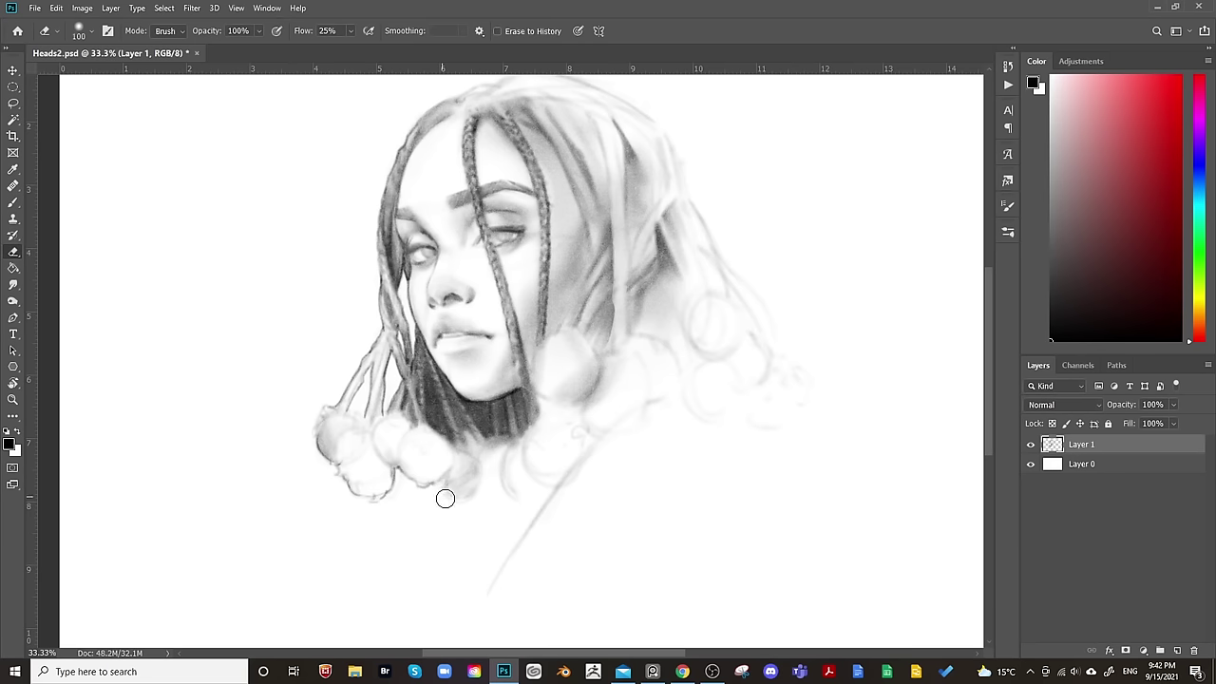
Define the outline of the bead under the neck with a smaller brush and tidy it with an eraser of about 50.
key("b")
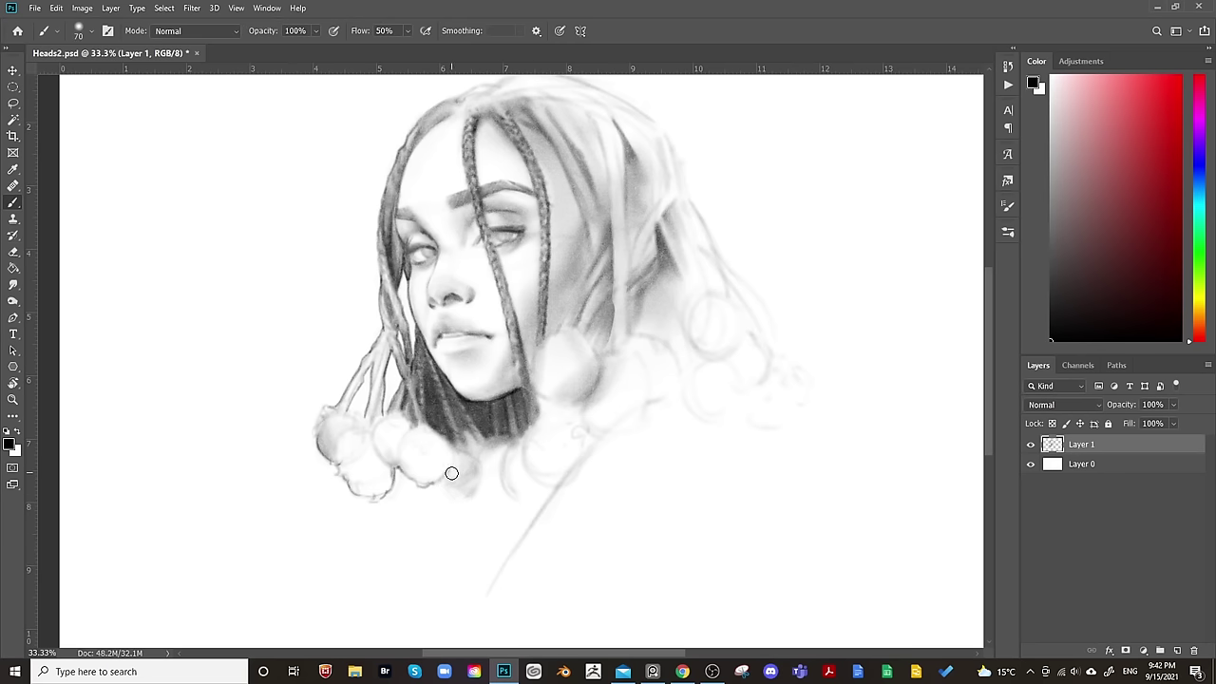
key("bracketleft")
key("bracketleft")
key("bracketleft")
key("bracketleft")
left_click_drag(479, 501, 489, 470)
key("e")
key("bracketright")
key("bracketright")
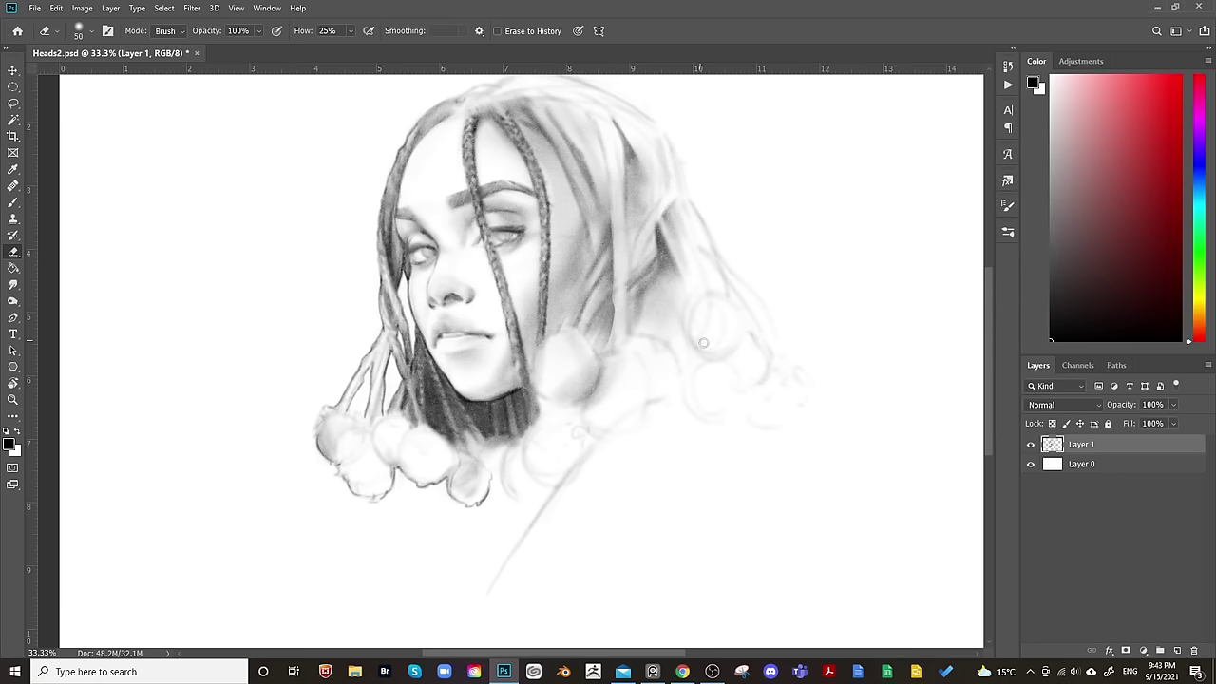
Outline the lowest bead beneath the near braid beside the shoulder line, using brush sizes from 35 upward.
key("ctrl+shift+h")
key("ctrl+shift+h")
key("b")
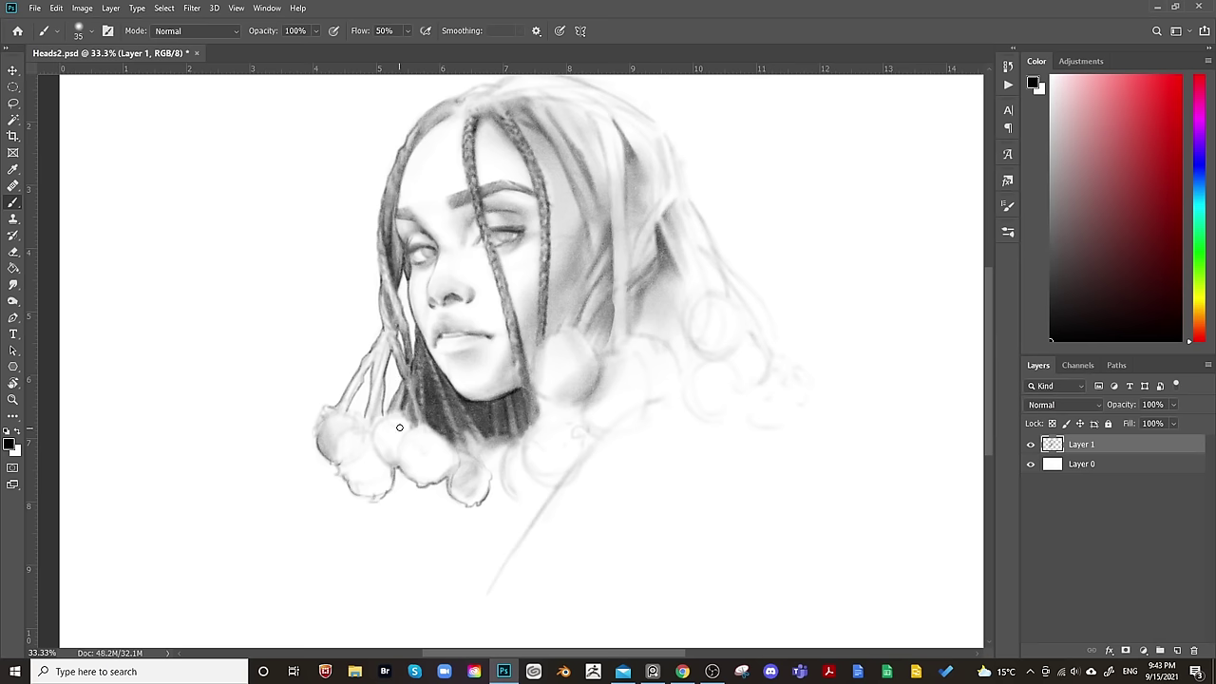
key("bracketright")
key("bracketright")
key("bracketright")
key("bracketright")
key("bracketright")
key("bracketright")
key("bracketright")
key("bracketright")
key("bracketright")
key("bracketleft")
key("bracketleft")
key("bracketleft")
key("bracketleft")
key("bracketleft")
key("bracketleft")
key("bracketleft")
key("bracketleft")
left_click_drag(536, 503, 551, 498)
Shade the overlapping beads beneath the near braid with brush sizes from about 70 to 125.
key("bracketright")
key("bracketright")
key("bracketright")
key("bracketright")
key("bracketright")
key("bracketleft")
key("bracketleft")
key("bracketright")
key("bracketright")
key("bracketright")
key("bracketright")
key("bracketright")
key("bracketright")
key("bracketright")
key("bracketright")
key("bracketright")
key("bracketleft")
key("bracketleft")
key("bracketleft")
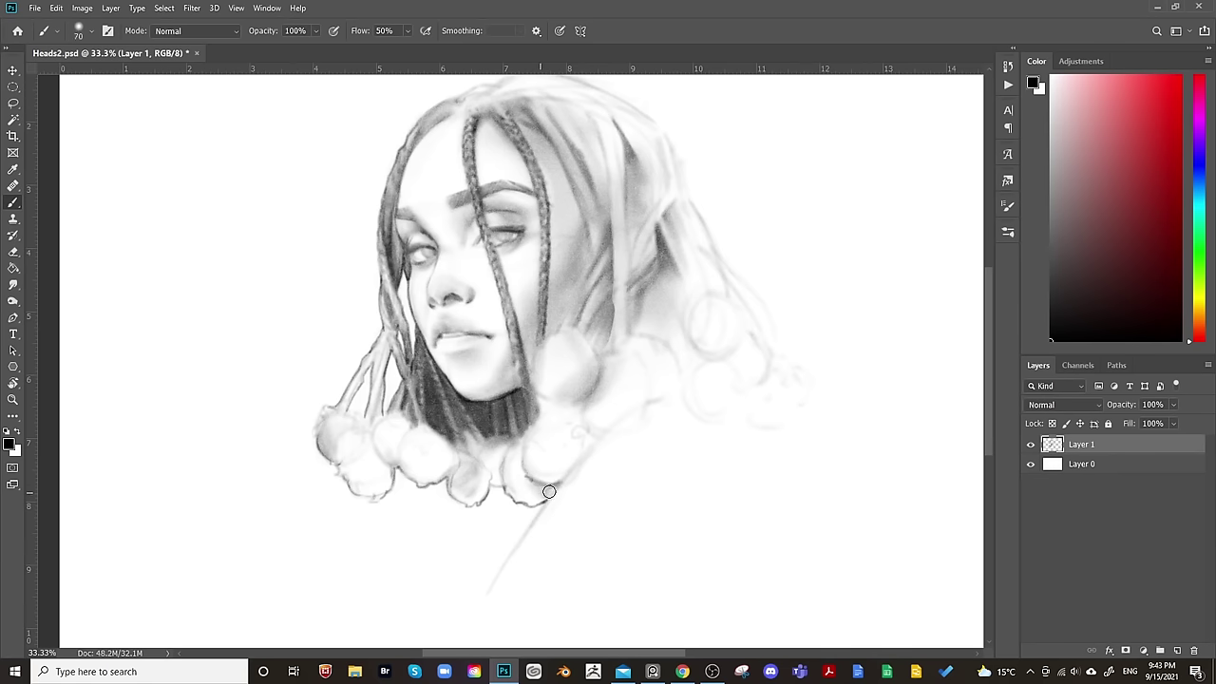
key("bracketright")
key("bracketright")
key("bracketright")
key("bracketright")
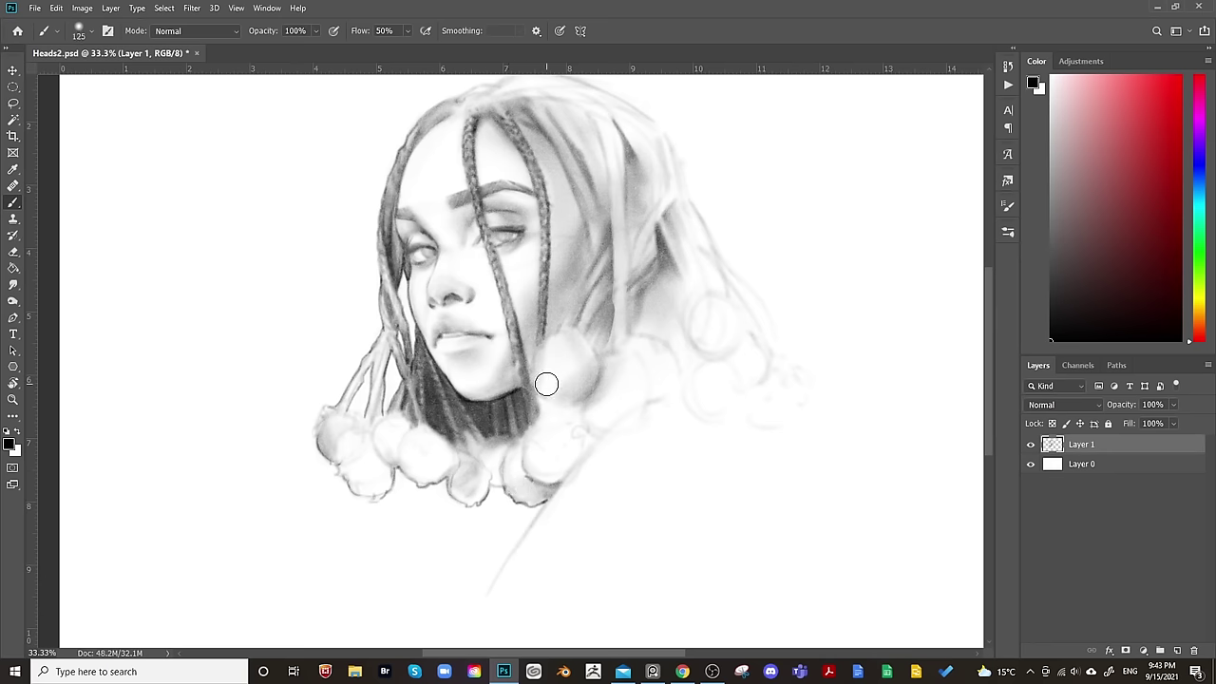
Darken the gap between the lower end of the front braid and the large bead with a brush of about 80.
key("bracketleft")
key("bracketleft")
key("bracketleft")
key("bracketleft")
key("bracketleft")
key("bracketleft")
key("bracketleft")
key("bracketleft")
key("bracketleft")
key("bracketright")
key("bracketright")
key("bracketright")
key("bracketright")
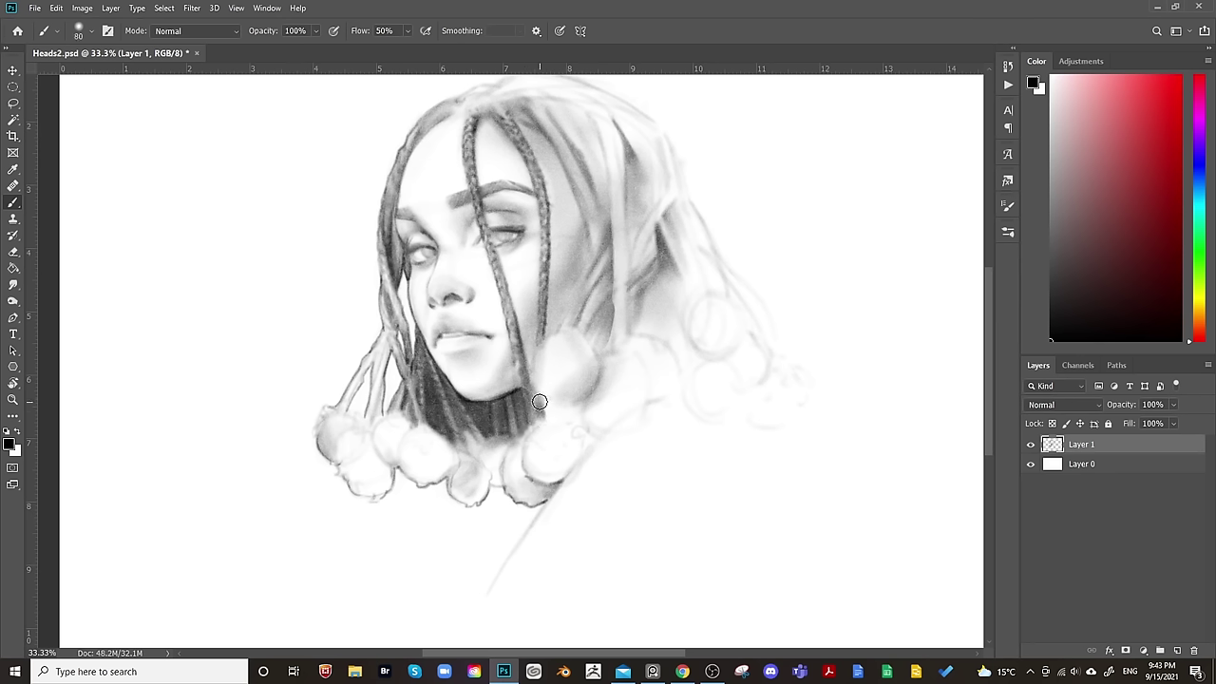
Extend the front braid down past the jaw with a smaller brush and lift its highlights with an eraser of about 50.
key("bracketleft")
key("bracketleft")
key("bracketleft")
key("e")
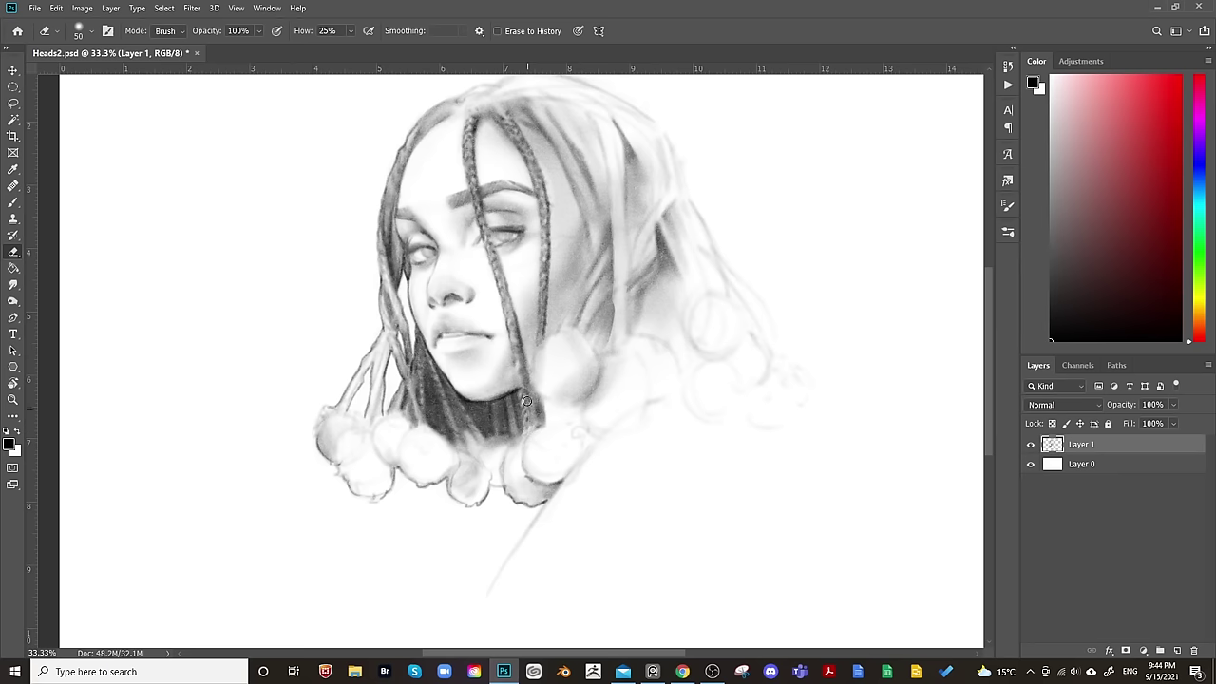
Deepen the shadow around the lower end of the front braid with brush sizes from 35 to 90.
key("b")
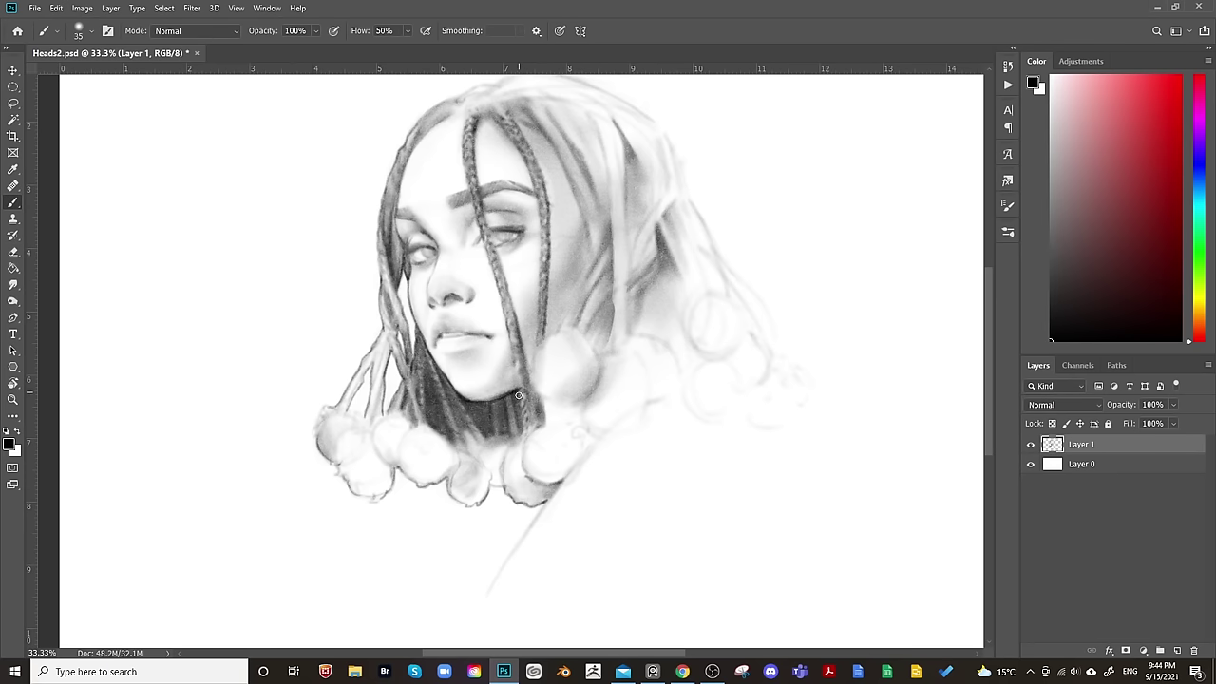
key("bracketright")
key("bracketright")
key("bracketright")
key("bracketright")
key("bracketright")
key("bracketright")
key("bracketright")
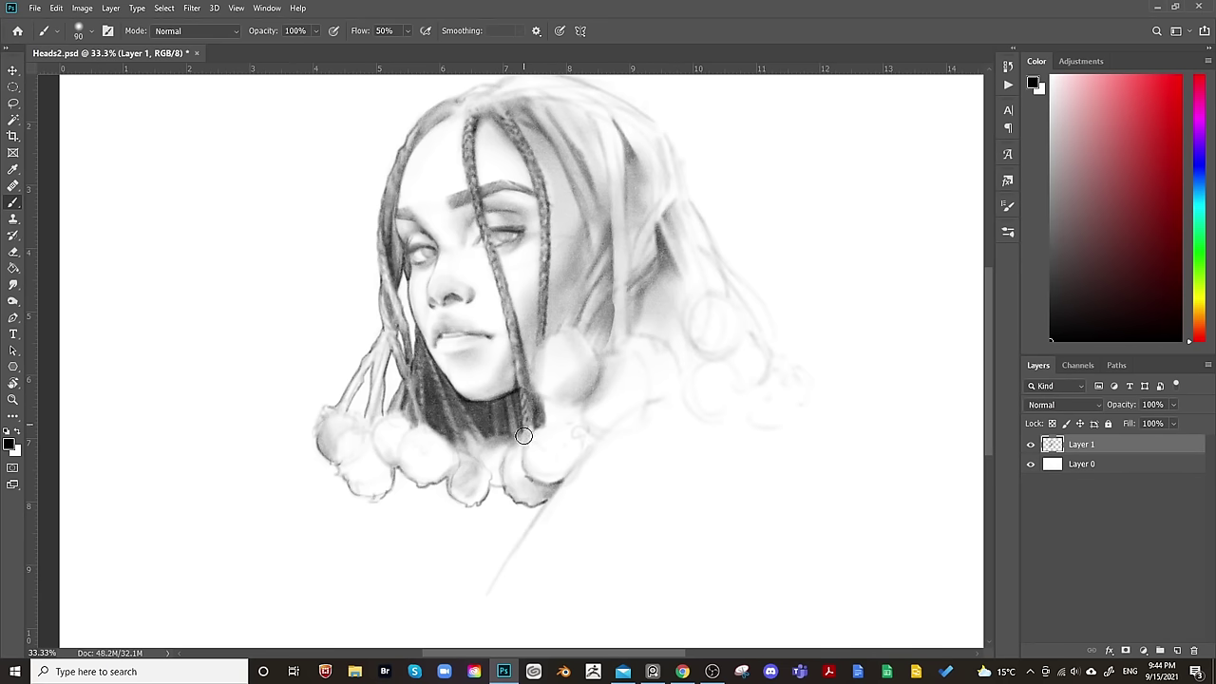
Blend the shadow above the beads under the front braid with brush sizes of about 60 to 80, checking the portrait flipped horizontally.
key("bracketleft")
key("bracketleft")
key("bracketleft")
key("bracketright")
key("h")
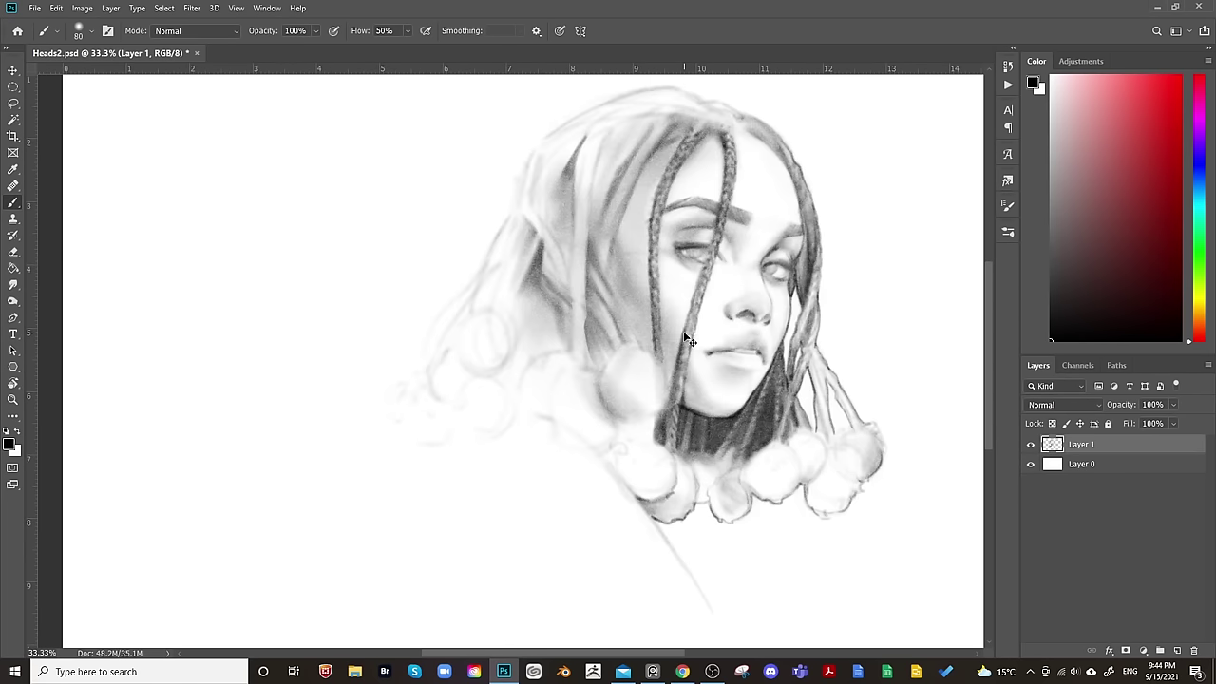
key("h")
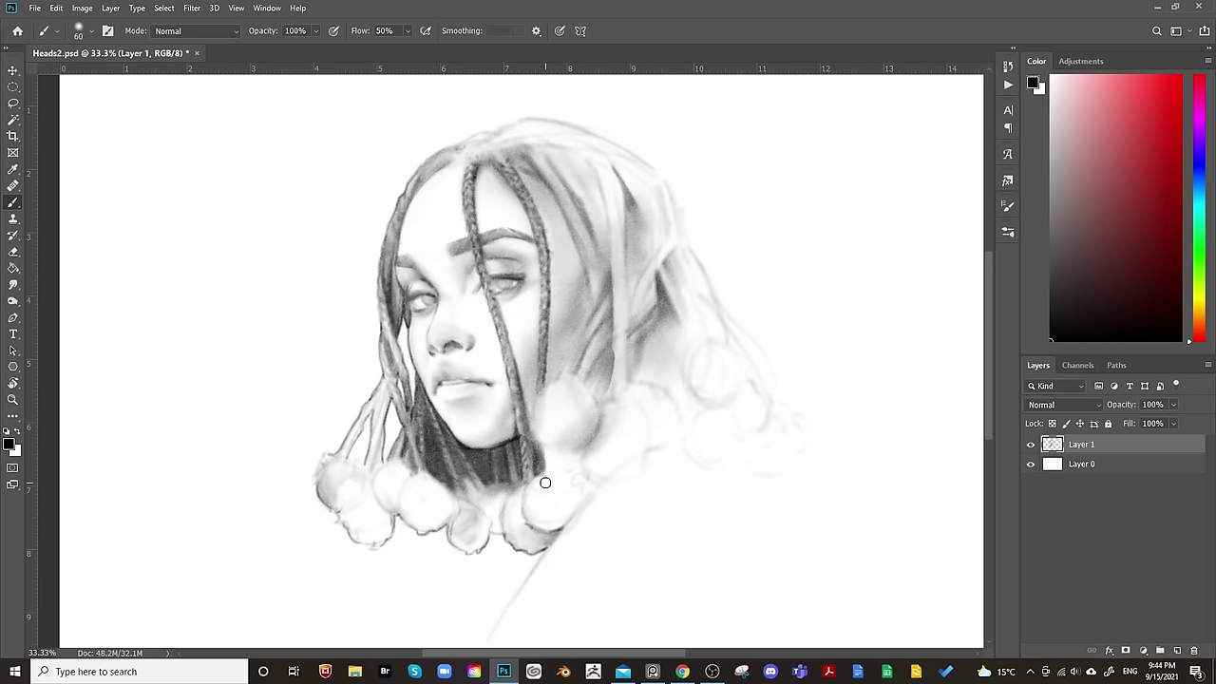
Define the lower front bead below the braid with soft strokes of about 60, cleaning its edge with an eraser of 50.
key("bracketright")
key("bracketright")
key("bracketleft")
key("bracketleft")
key("e")
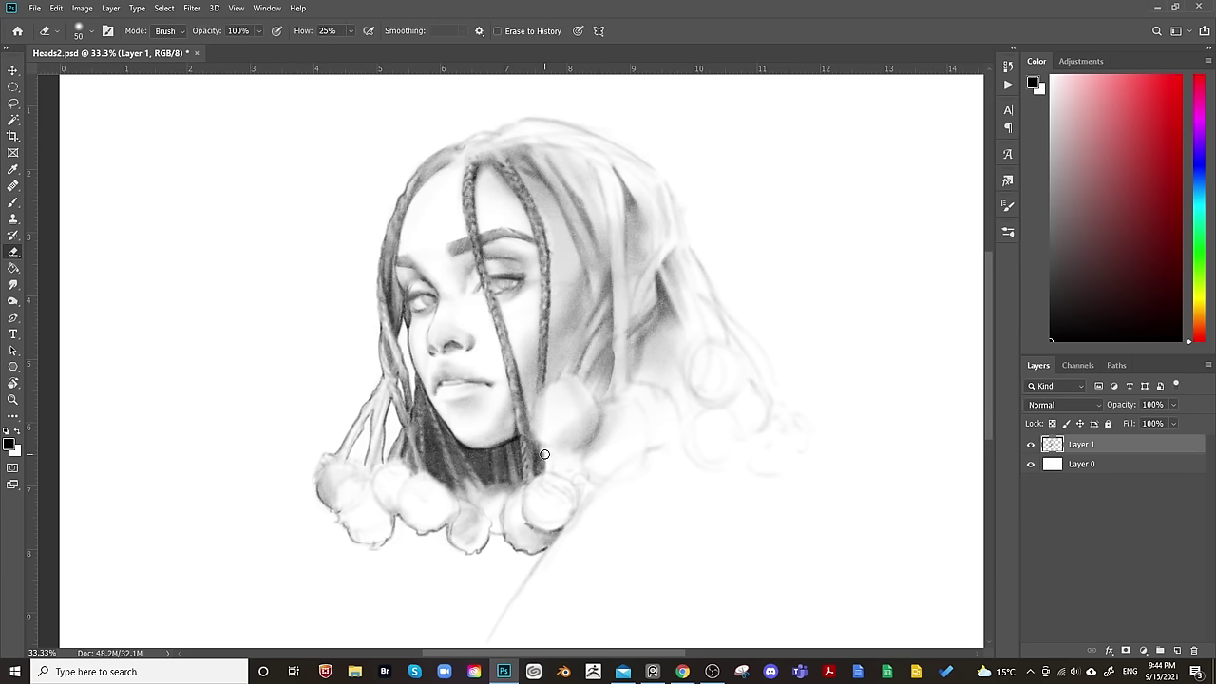
key("b")
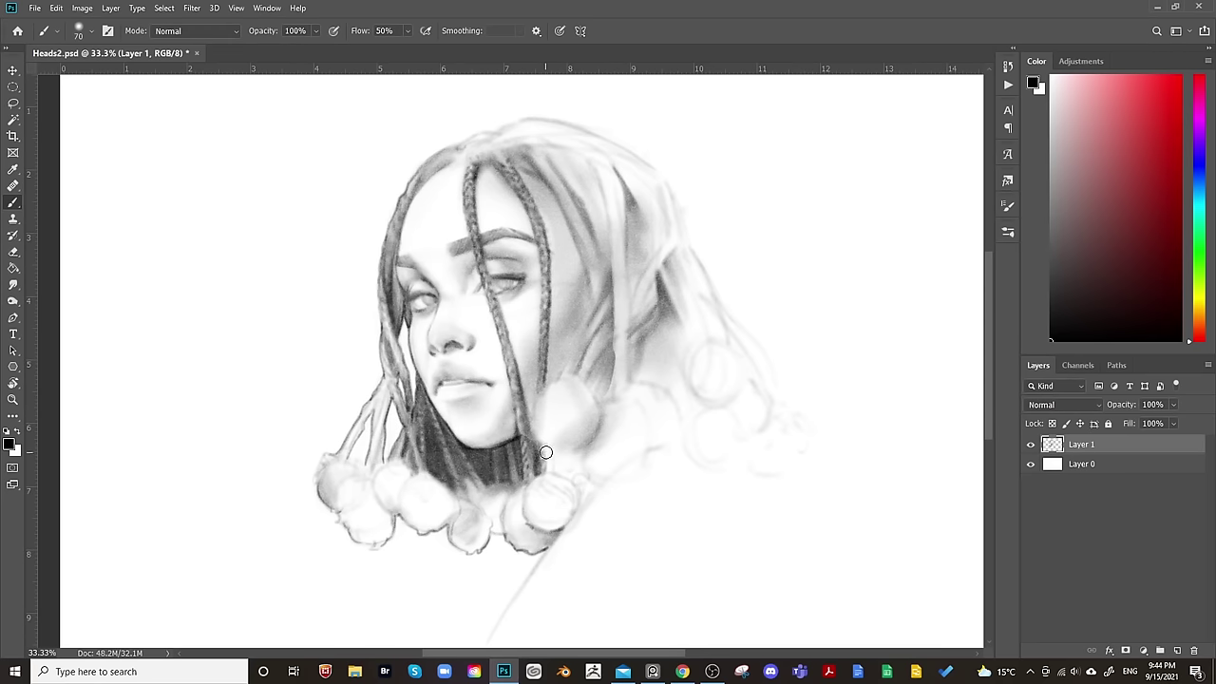
Sharpen the contour of the large bead beside the jaw, shading around it with brush sizes of about 60 to 70.
key("bracketleft")
key("bracketleft")
key("bracketright")
key("bracketleft")
key("bracketleft")
key("bracketright")
key("bracketright")
key("bracketright")
key("bracketleft")
key("bracketleft")
key("bracketleft")
key("bracketright")
key("bracketright")
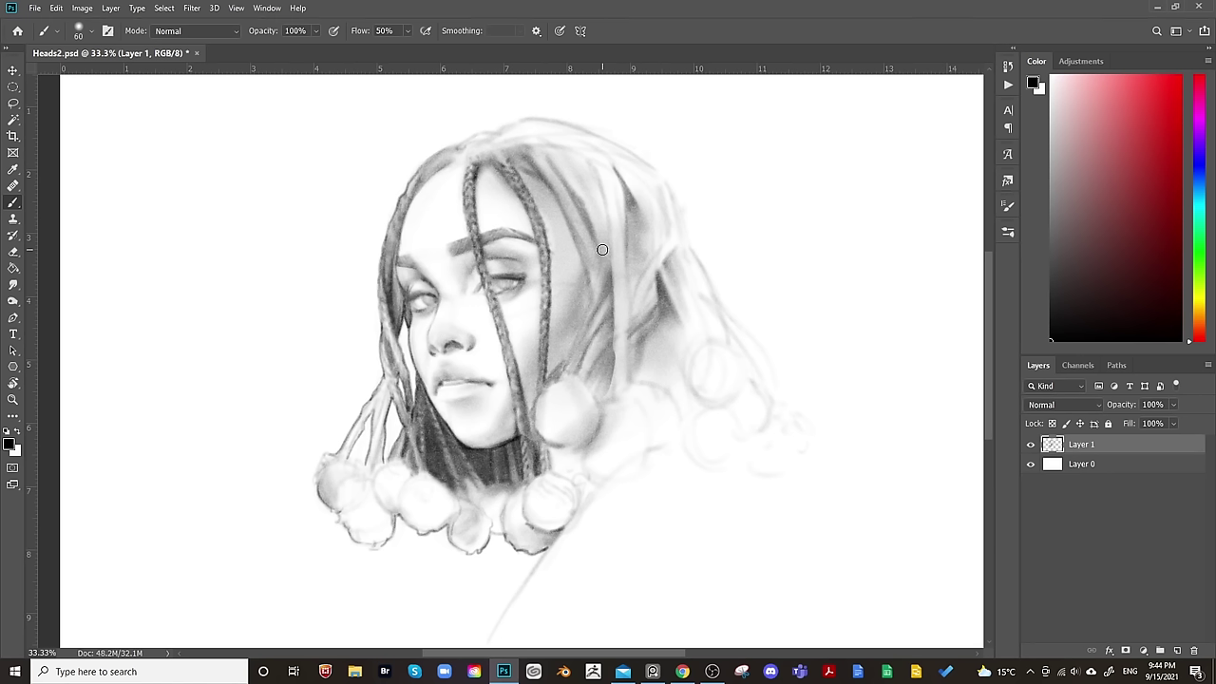
Darken the slanted braid that runs from behind the cheek toward the large bead, with brush sizes from about 60 to 100.
key("bracketright")
key("bracketleft")
key("bracketleft")
key("bracketright")
key("bracketright")
key("bracketright")
key("bracketright")
key("bracketright")
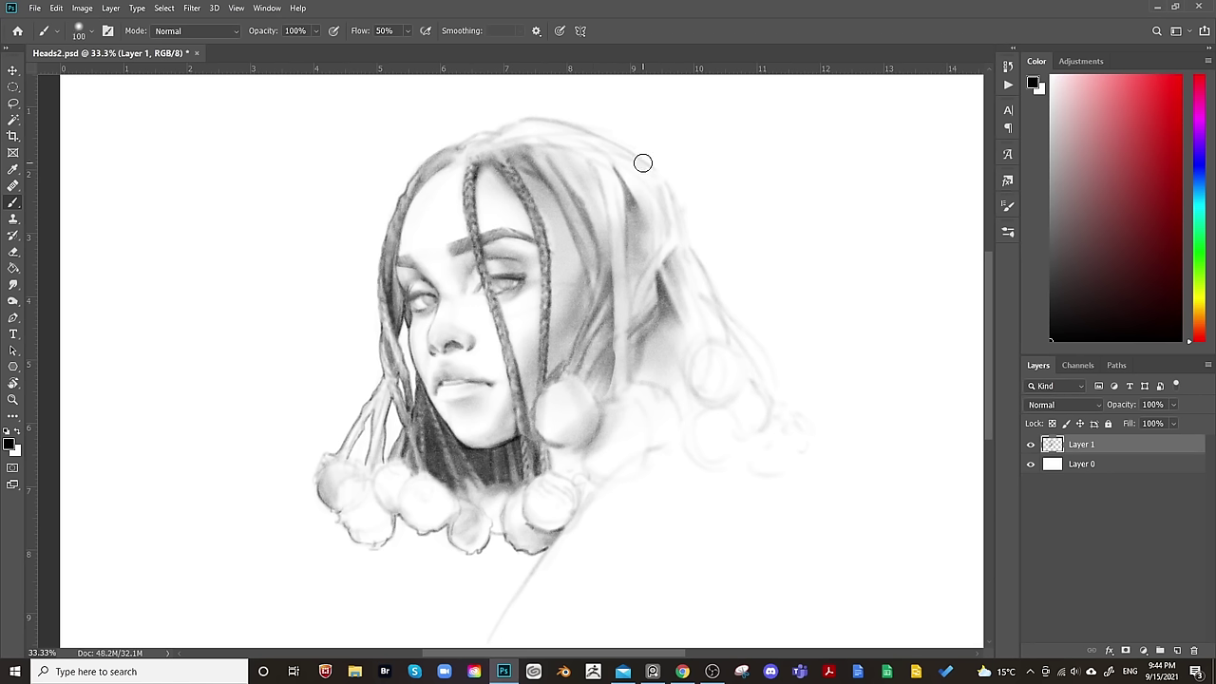
key("bracketleft")
key("bracketleft")
key("bracketleft")
key("bracketleft")
key("bracketleft")
key("bracketleft")
key("bracketleft")
key("bracketright")
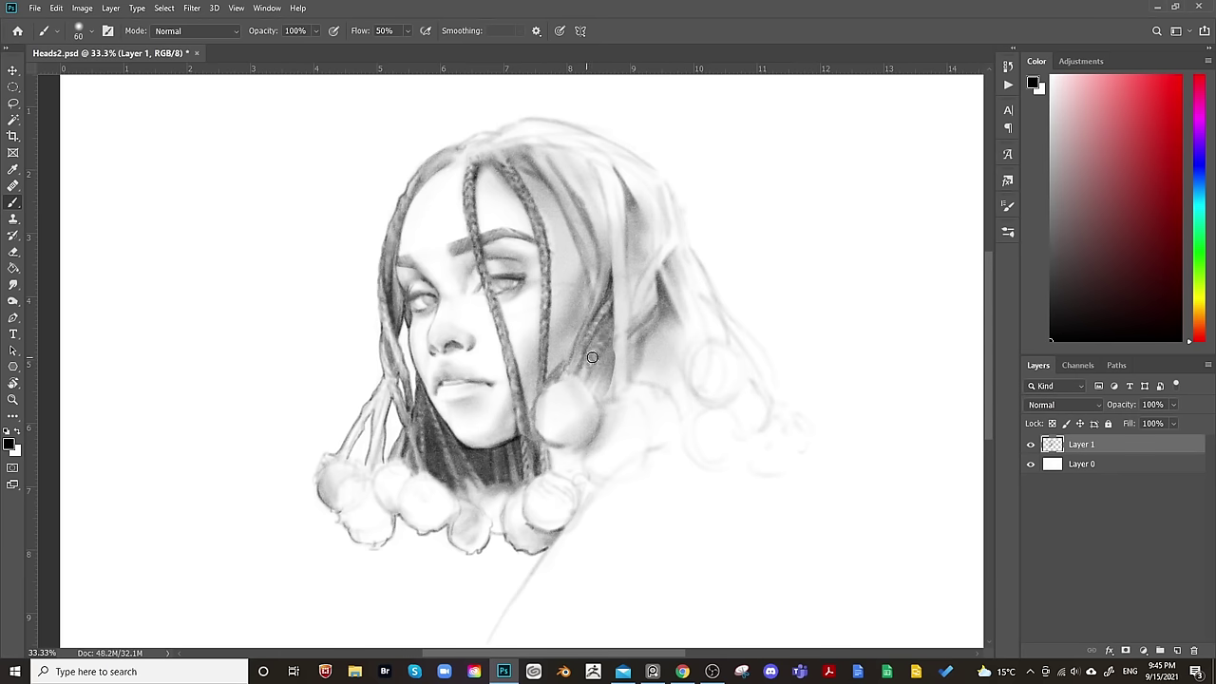
Darken the narrow gap between the slanted braid and the straight hanging strand with a small brush.
key("bracketleft")
key("bracketright")
key("bracketright")
key("bracketright")
key("bracketleft")
key("bracketleft")
key("bracketleft")
key("bracketleft")
key("bracketleft")
key("bracketleft")
mouse_move(613, 333)
left_mouse_down()
mouse_move(604, 399)
mouse_move(610, 380)
left_mouse_up()
Deepen the shadow between the slanted braids just above the large bead.
key("bracketright")
key("bracketright")
key("bracketright")
key("bracketright")
key("bracketright")
key("bracketleft")
key("bracketleft")
key("bracketleft")
key("bracketright")
key("bracketright")
mouse_move(601, 370)
left_mouse_down()
mouse_move(609, 382)
mouse_move(605, 363)
left_mouse_up()
Extend and soften the shadow beside the large bead below the slanted braids, with brush sizes up to 300.
key("bracketleft")
key("bracketleft")
key("bracketleft")
key("bracketleft")
key("bracketleft")
key("bracketright")
key("bracketright")
key("bracketright")
key("bracketright")
key("bracketright")
key("bracketright")
key("bracketright")
key("bracketright")
key("bracketright")
key("bracketright")
key("bracketright")
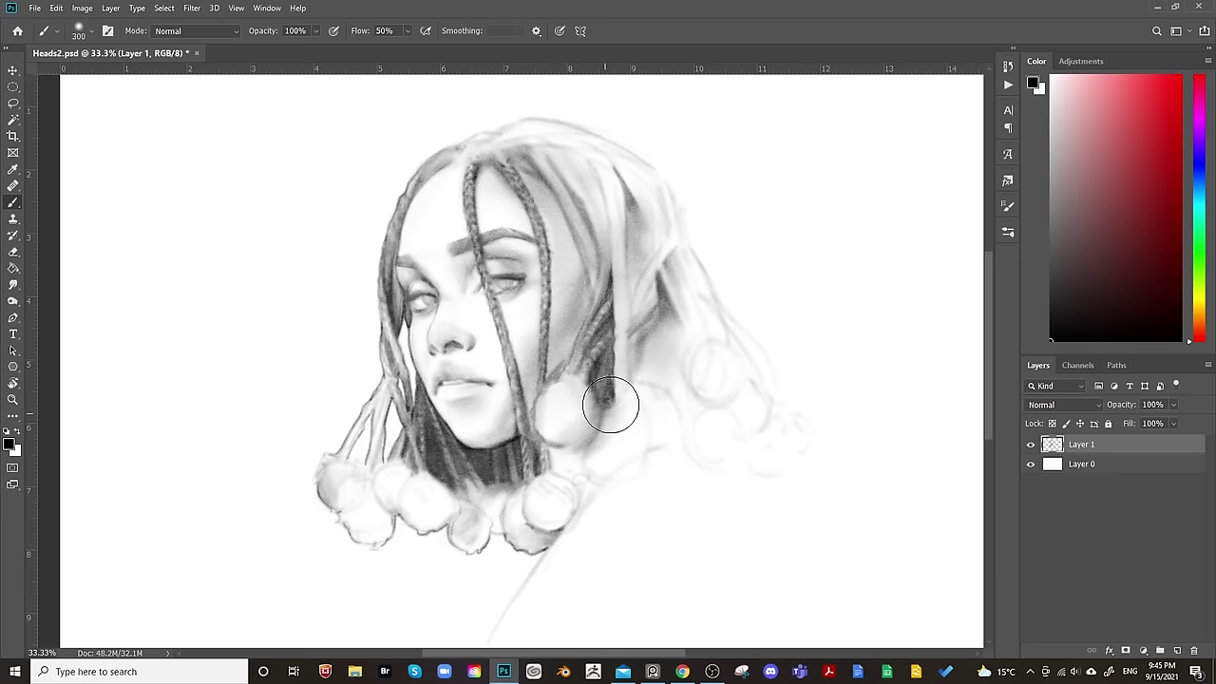
key("bracketleft")
key("bracketleft")
key("bracketleft")
key("bracketleft")
key("bracketleft")
key("bracketleft")
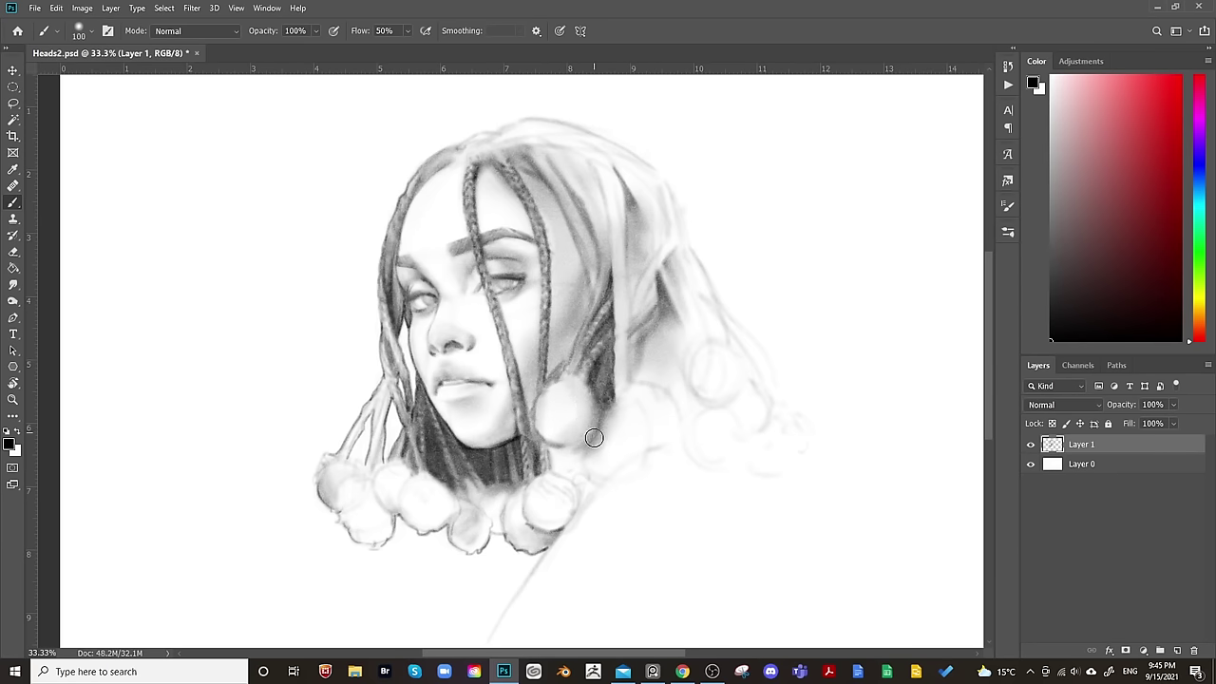
Outline the round bead under the straight hanging strand with a small brush of about 45 to 50.
key("bracketleft")
key("bracketleft")
key("bracketleft")
key("bracketleft")
key("bracketleft")
left_click_drag(610, 470, 651, 454)
mouse_move(641, 407)
left_mouse_down()
mouse_move(658, 442)
mouse_move(646, 415)
mouse_move(648, 459)
mouse_move(598, 458)
mouse_move(648, 459)
left_mouse_up()
key("bracketleft")
key("bracketleft")
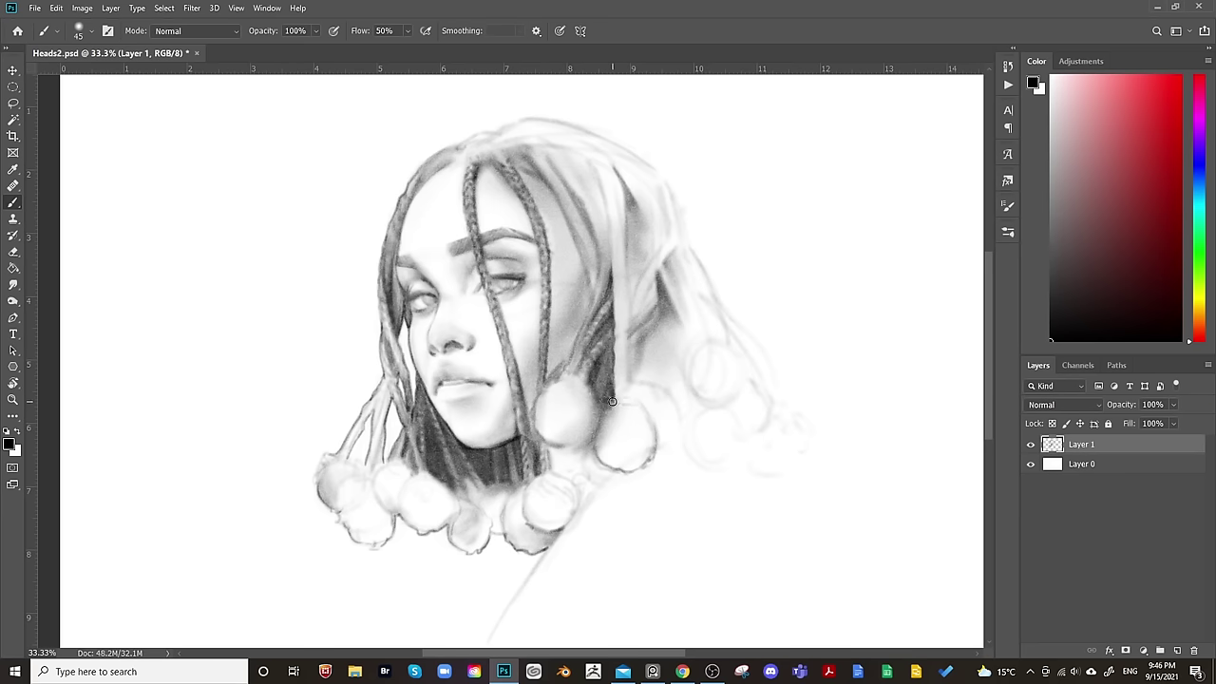
Outline the partly hidden bead behind the one under the straight strand with brush sizes down to 35.
key("bracketright")
key("bracketright")
mouse_move(630, 396)
left_mouse_down()
mouse_move(646, 367)
mouse_move(633, 378)
mouse_move(657, 388)
left_mouse_up()
key("bracketleft")
key("bracketleft")
key("bracketleft")
Check the whole portrait flipped horizontally, toggle Layer 1's visibility, and restore the original orientation.
key("ctrl+minus")
key("ctrl+minus")
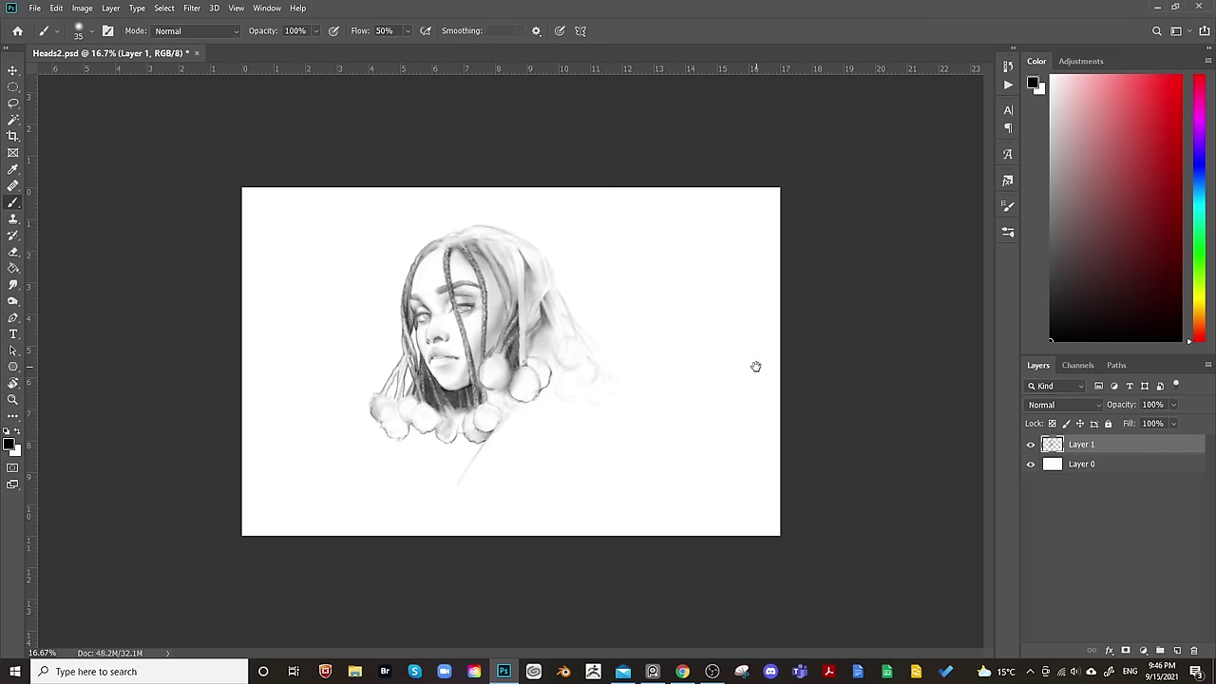
key("ctrl+shift+h")
left_click(1032, 445)
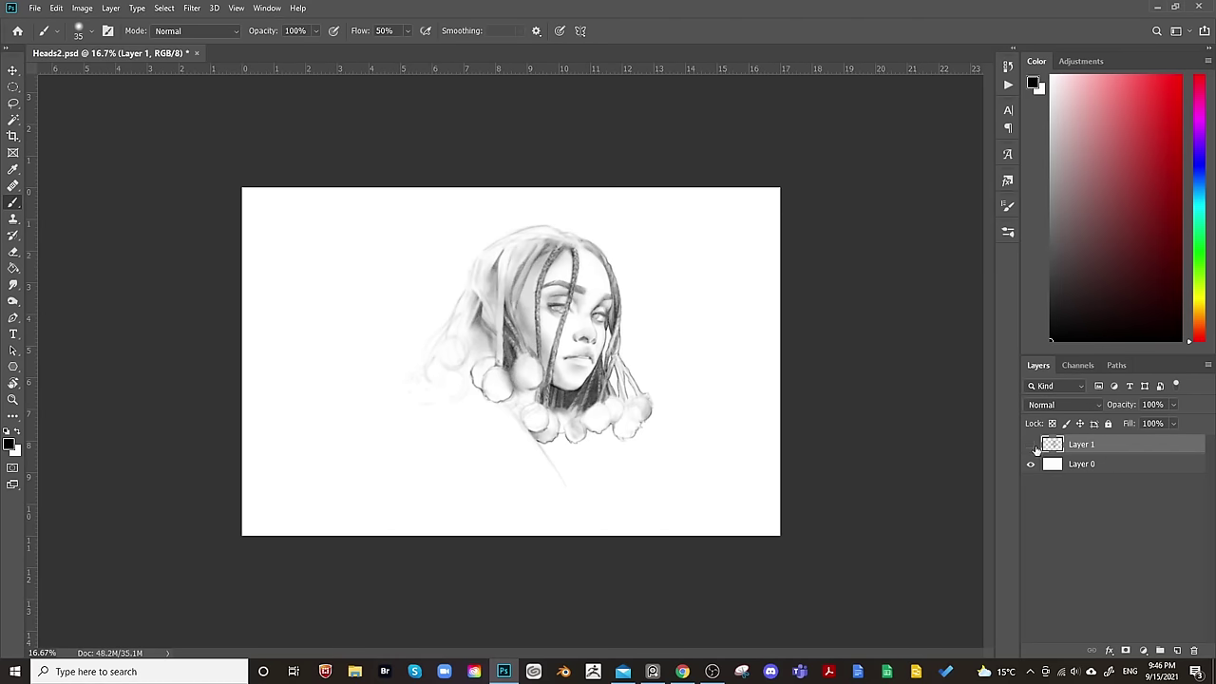
key("ctrl+shift+h")
key("ctrl+plus")
key("ctrl+plus")
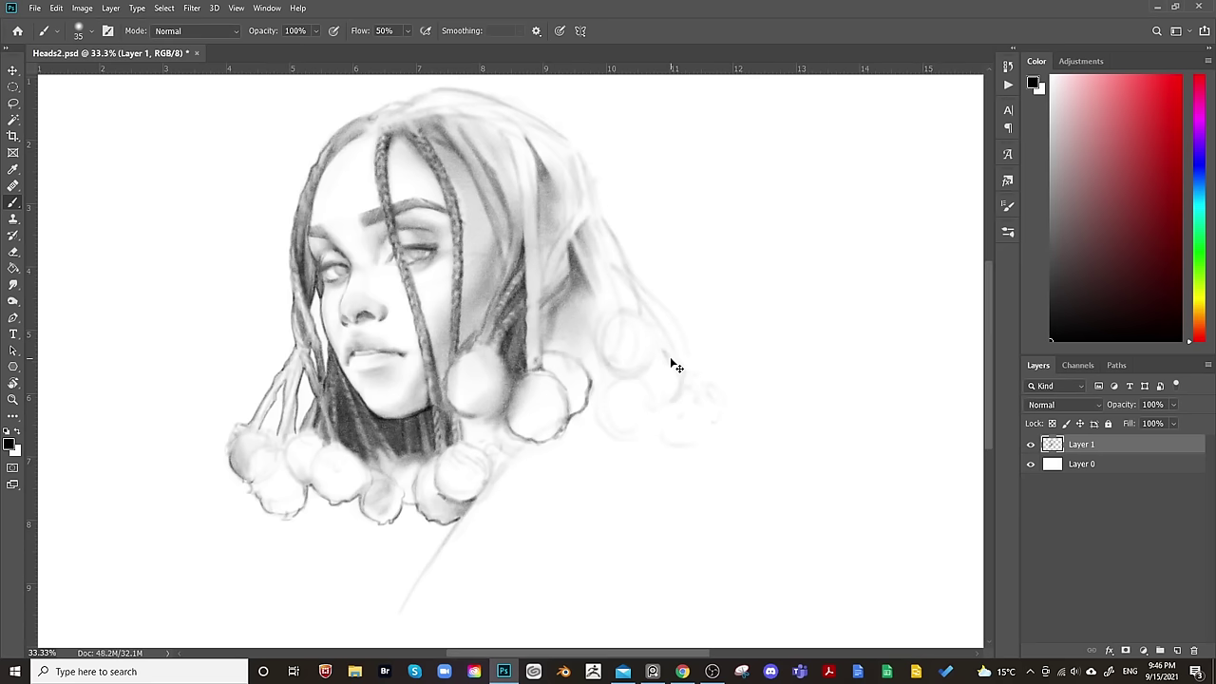
Define the hair outline at the front of the crown with a brush of about 30, then enlarge the brush to 70.
mouse_move(661, 310)
left_mouse_down()
mouse_move(592, 418)
mouse_move(749, 447)
mouse_move(740, 404)
left_mouse_up()
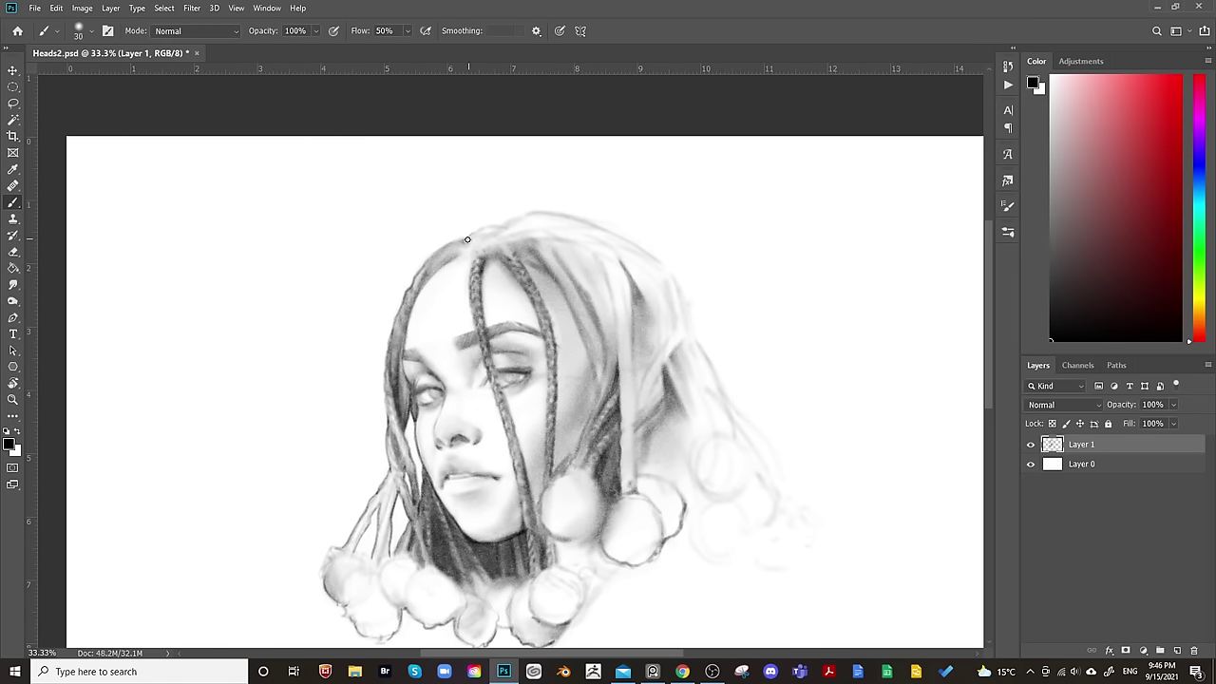
key("bracketright")
key("bracketright")
key("bracketright")
key("bracketright")
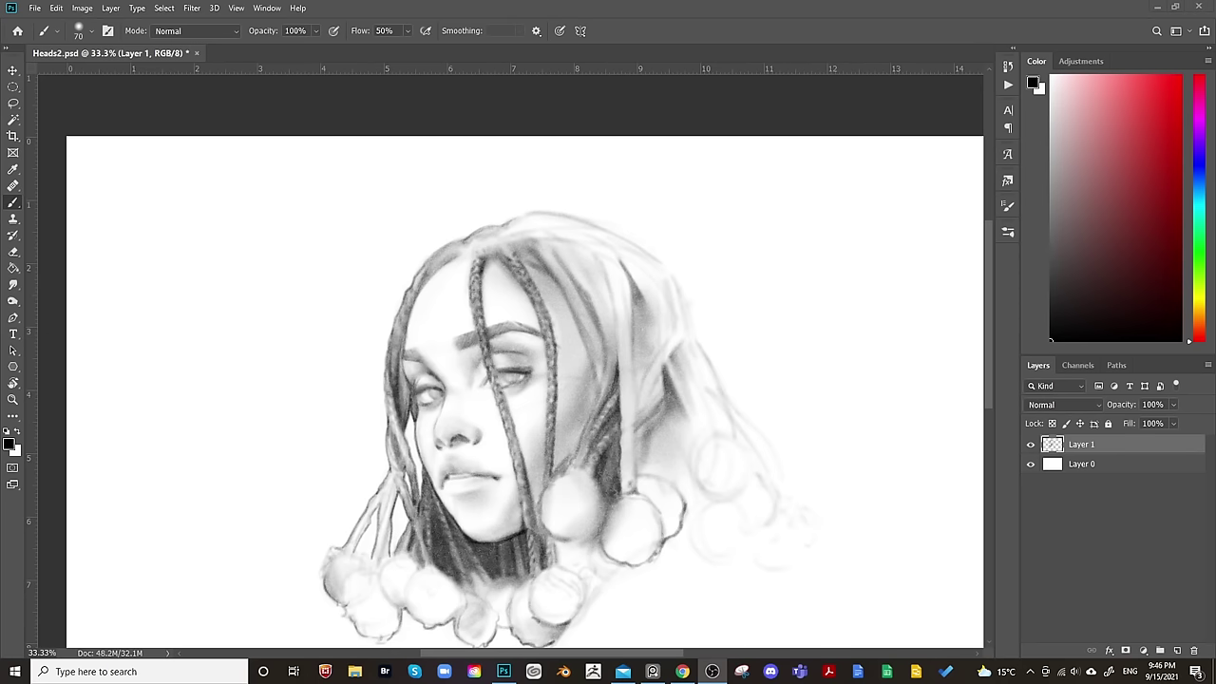
key("alt+Tab")
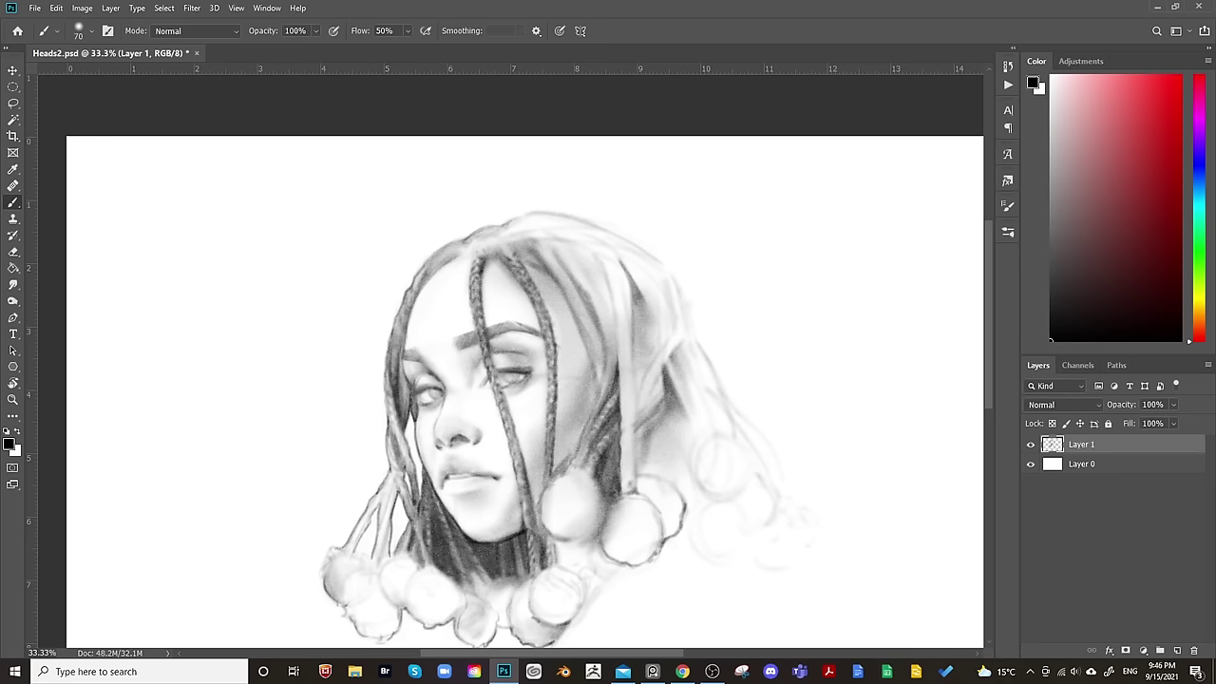
Outline the back of the head and the outer hanging strands with a brush of about 40.
left_click_drag(727, 345, 668, 325)
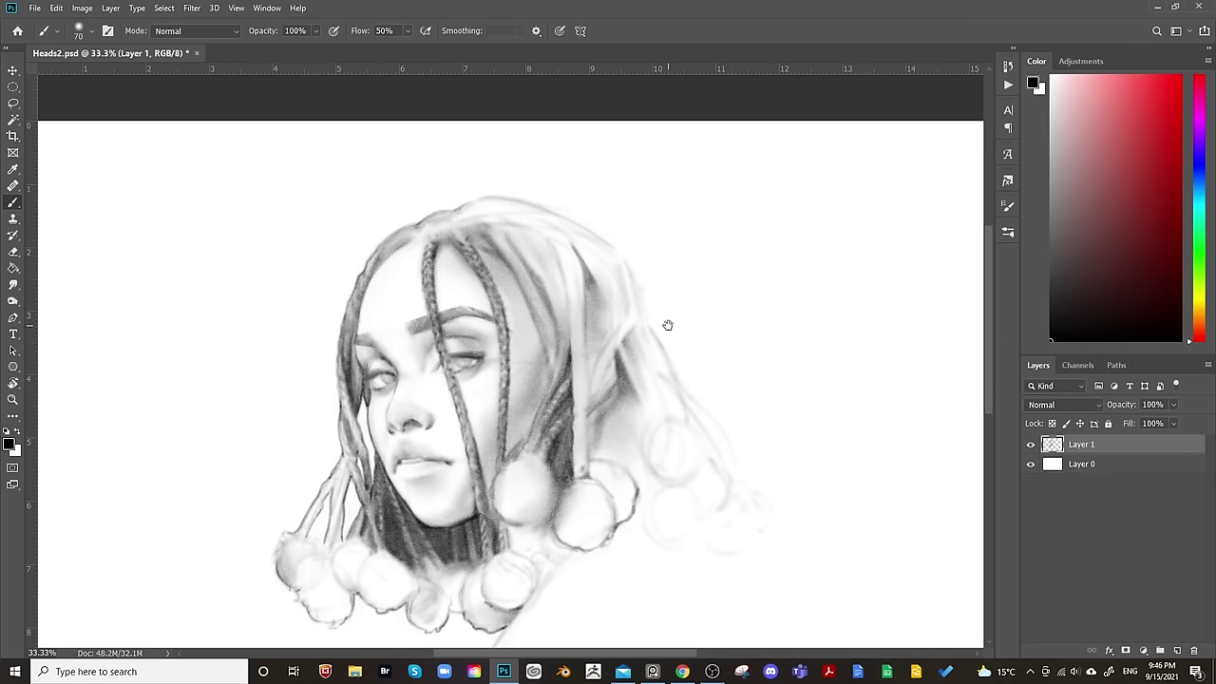
key("bracketleft")
key("bracketleft")
key("bracketleft")
left_click_drag(640, 302, 625, 263)
left_click_drag(651, 325, 683, 387)
key("bracketright")
key("bracketleft")
key("bracketright")
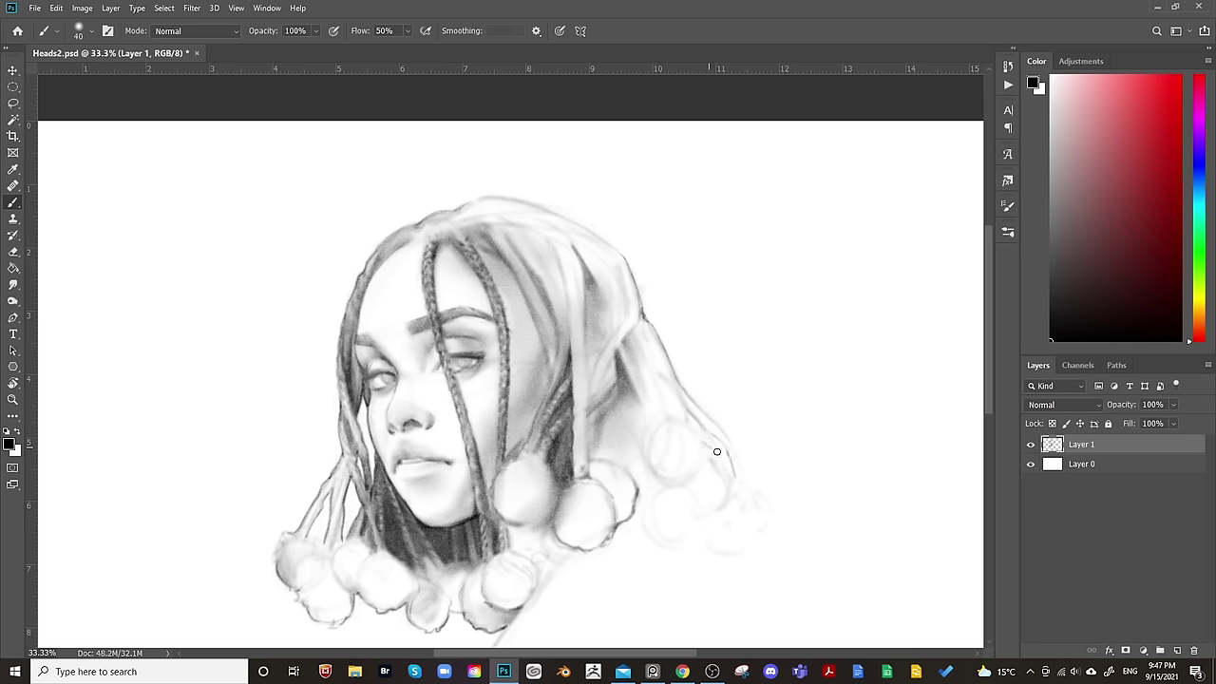
Darken the lower end of the outermost strand and outline the bead hanging from it with a brush of about 45.
mouse_move(717, 451)
left_mouse_down()
mouse_move(728, 466)
mouse_move(684, 406)
mouse_move(739, 472)
mouse_move(733, 453)
mouse_move(766, 521)
left_mouse_up()
key("bracketleft")
key("bracketright")
key("bracketright")
key("bracketright")
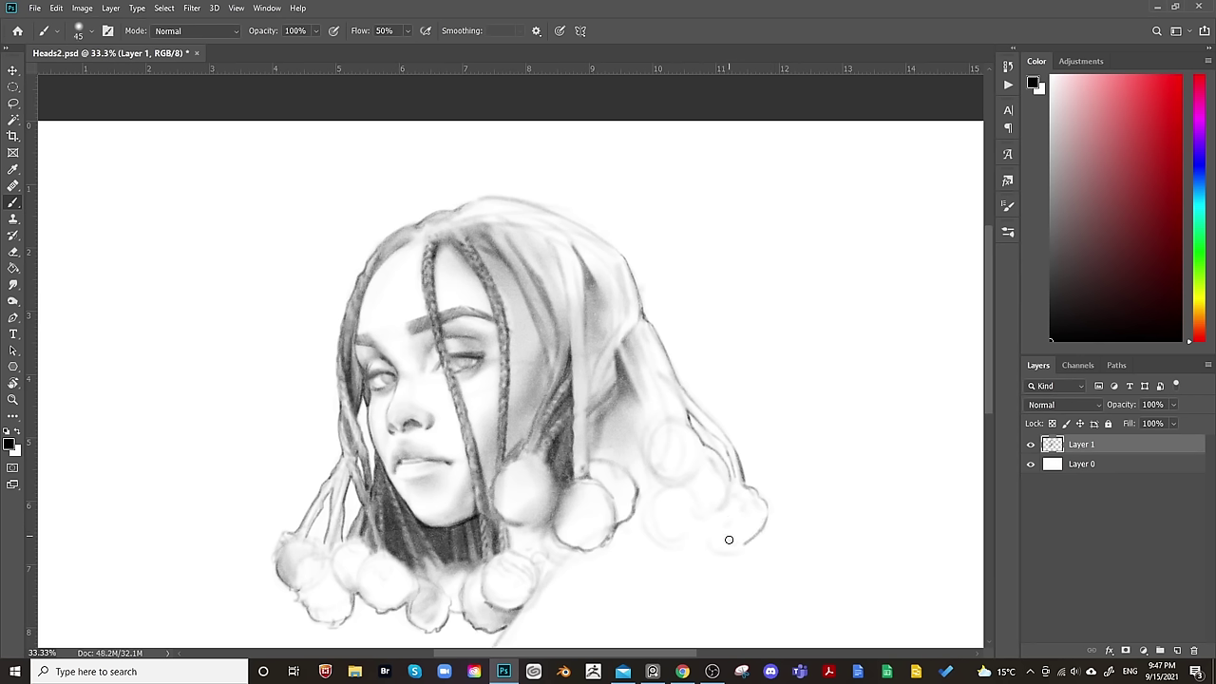
Outline the neighbouring back bead and the strand tip between the beads, cleaning stray marks with an eraser of 50.
mouse_move(713, 559)
left_mouse_down()
mouse_move(751, 542)
mouse_move(741, 545)
mouse_move(768, 507)
left_mouse_up()
mouse_move(657, 490)
left_mouse_down()
mouse_move(673, 538)
mouse_move(701, 526)
left_mouse_up()
left_click_drag(703, 520, 620, 418)
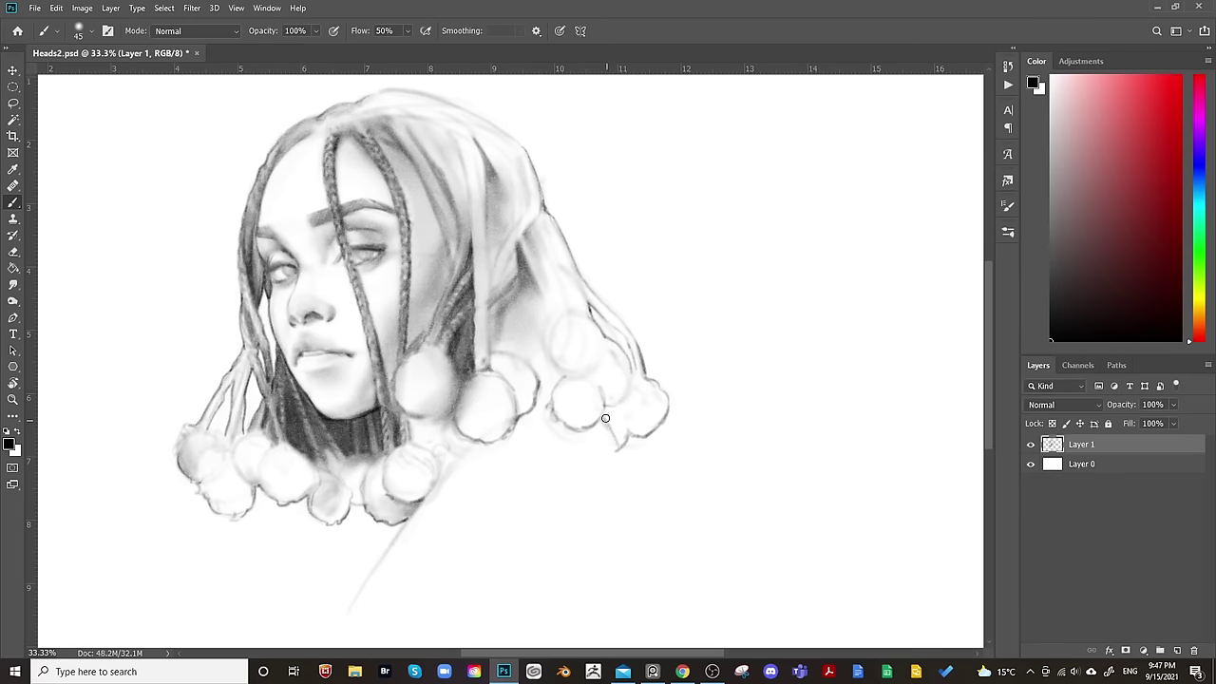
key("e")
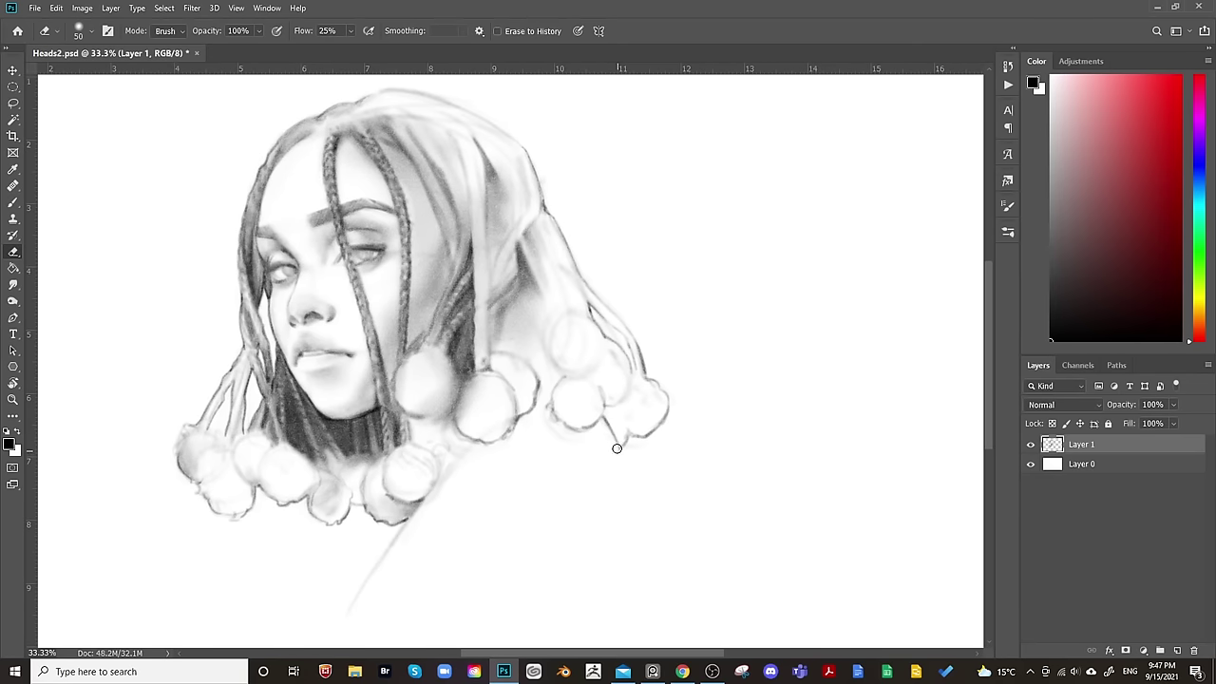
key("b")
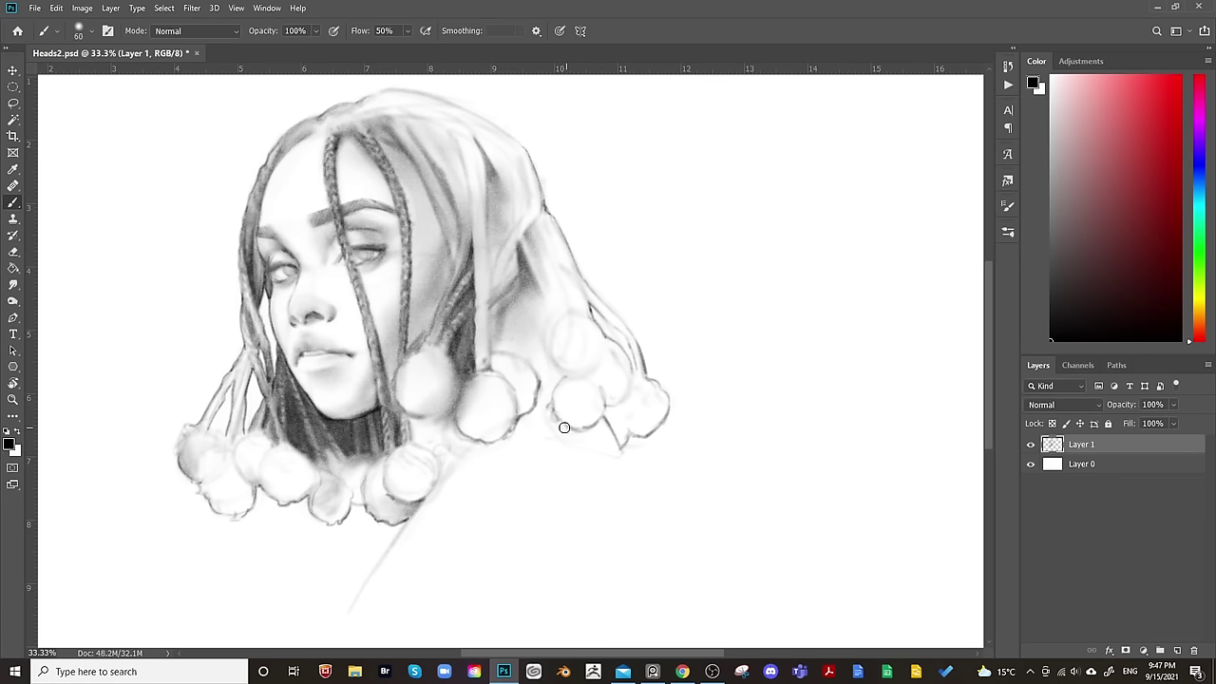
Draw the far shoulder line from under the back beads curving down the upper arm, refining it with the eraser.
key("bracketleft")
left_click_drag(568, 428, 621, 456)
key("bracketright")
key("bracketright")
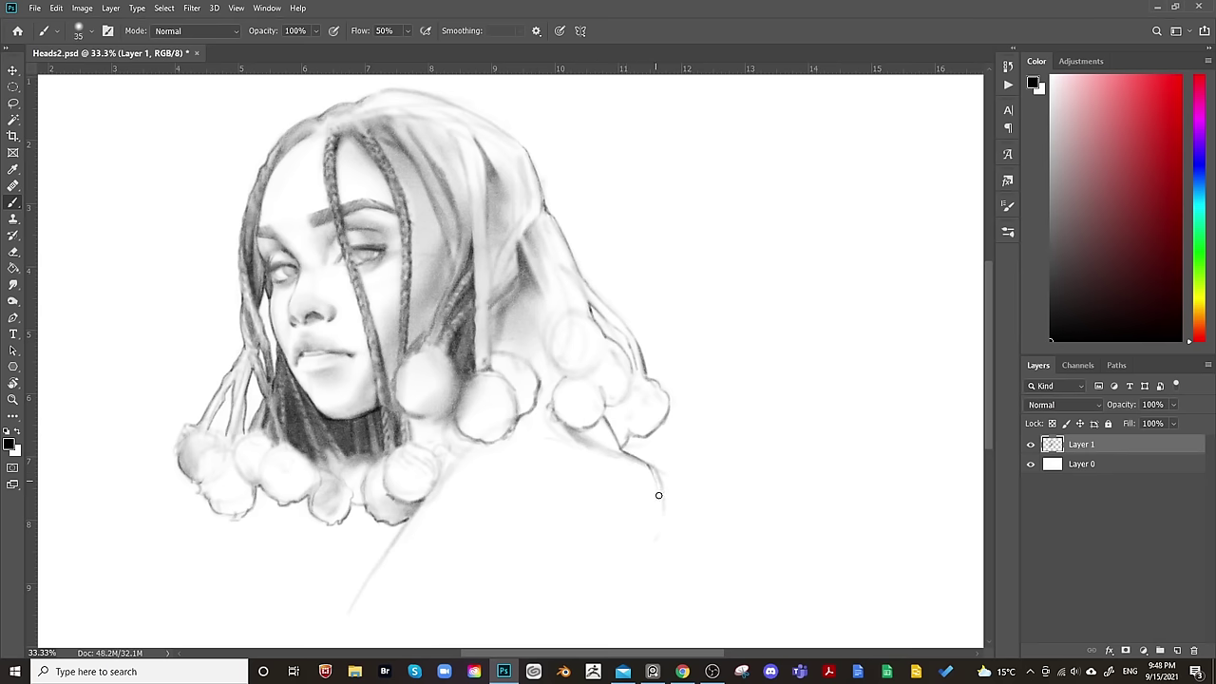
key("e")
mouse_move(659, 495)
left_mouse_down()
mouse_move(659, 471)
mouse_move(668, 526)
left_mouse_up()
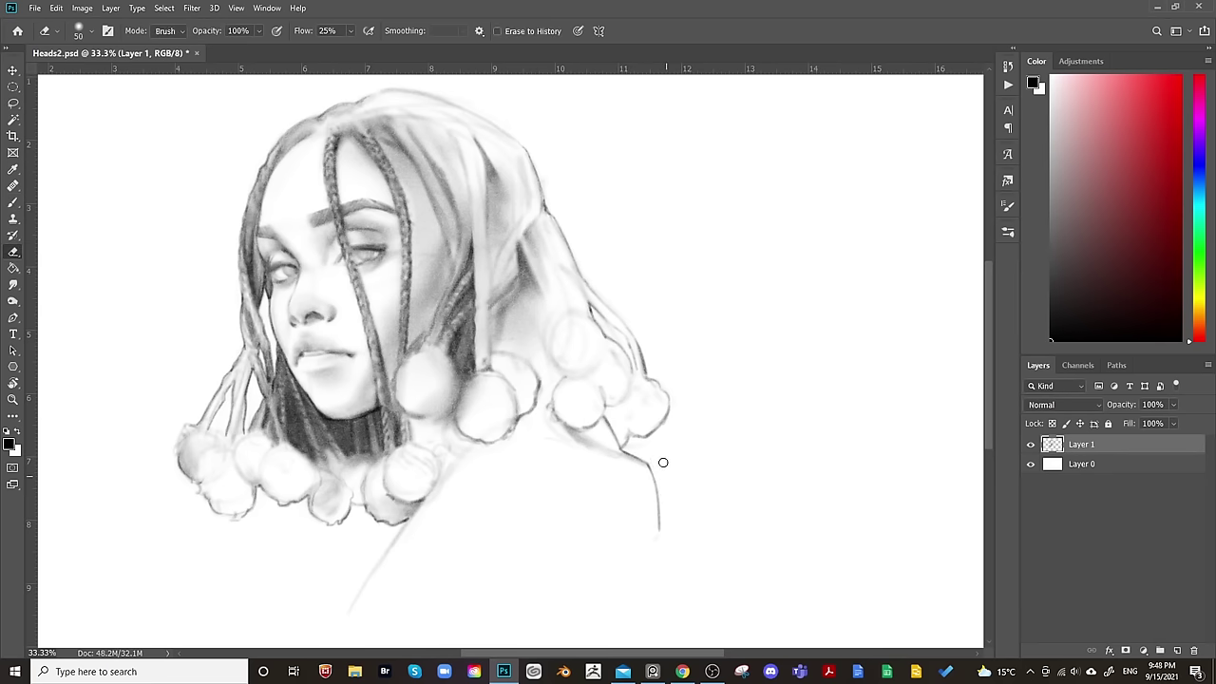
key("bracketright")
Shade the hair between the back beads with brush sizes up to 175 and check the portrait flipped horizontally.
key("b")
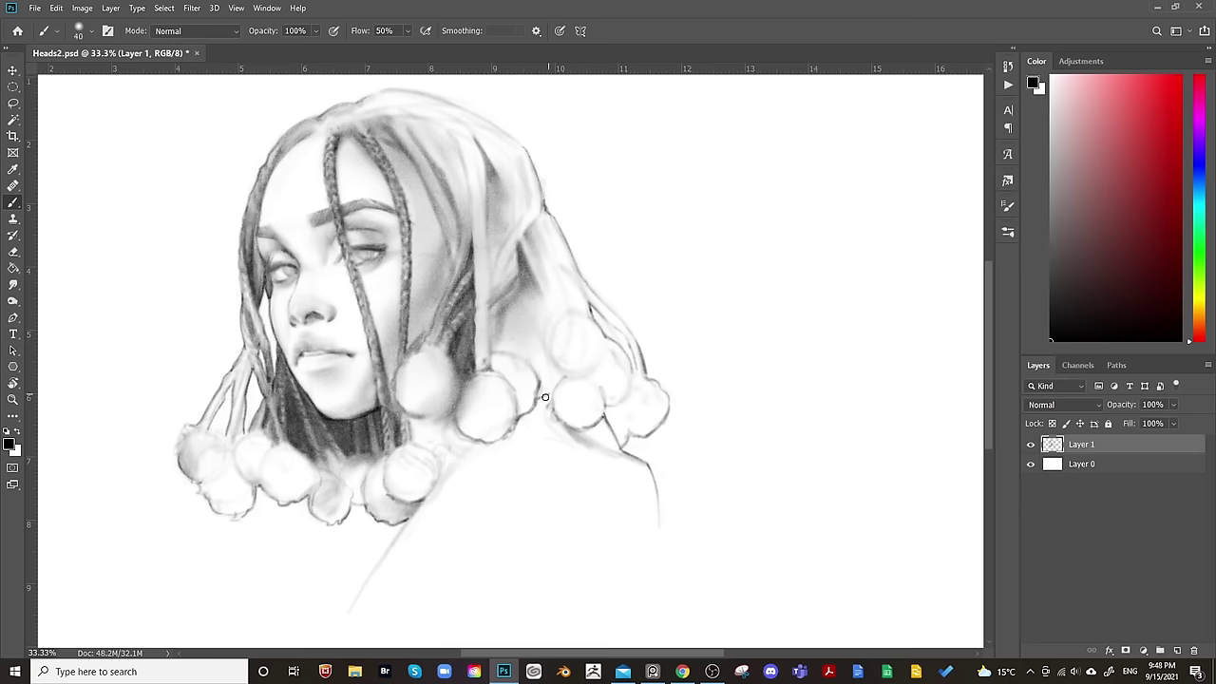
key("bracketright")
key("bracketright")
key("bracketright")
key("bracketright")
key("bracketright")
key("bracketright")
left_click_drag(554, 365, 728, 313)
key("ctrl+minus")
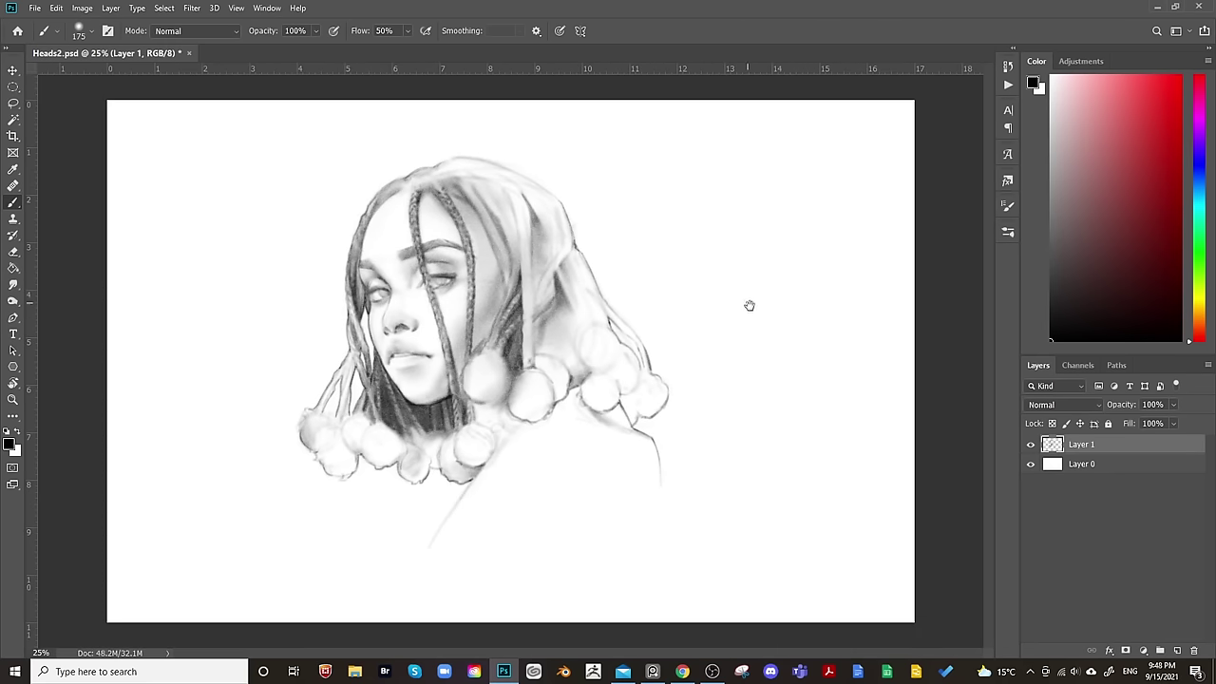
key("ctrl+shift+h")
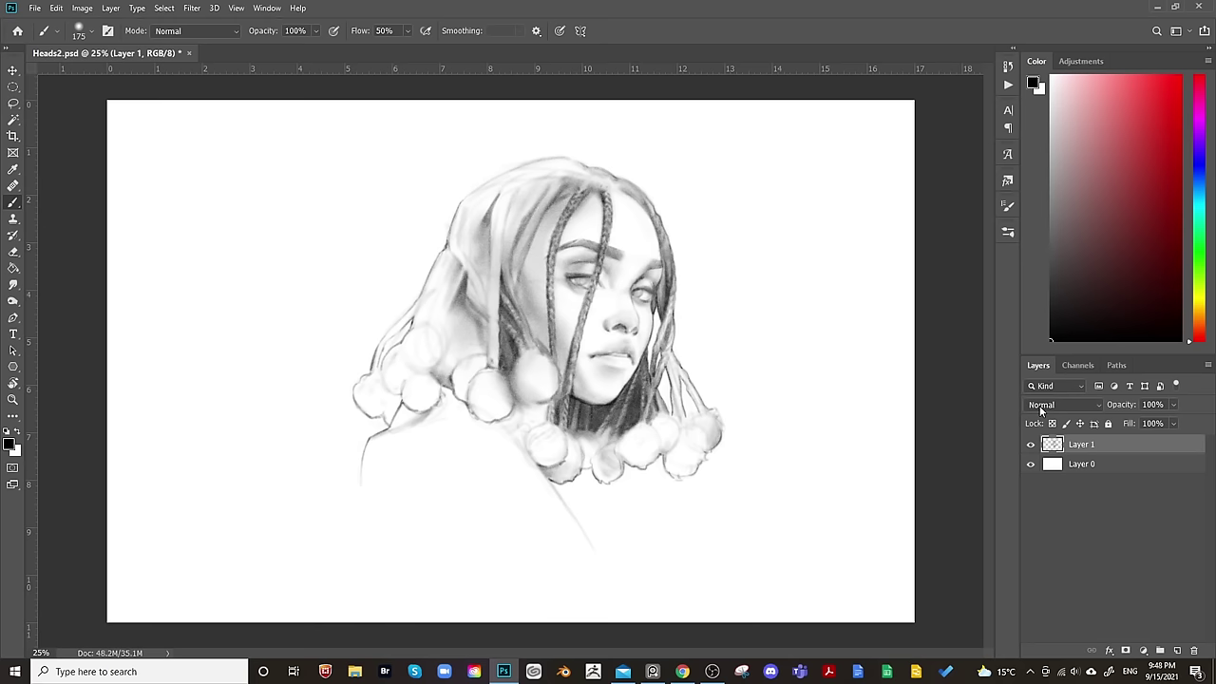
key("ctrl+shift+h")
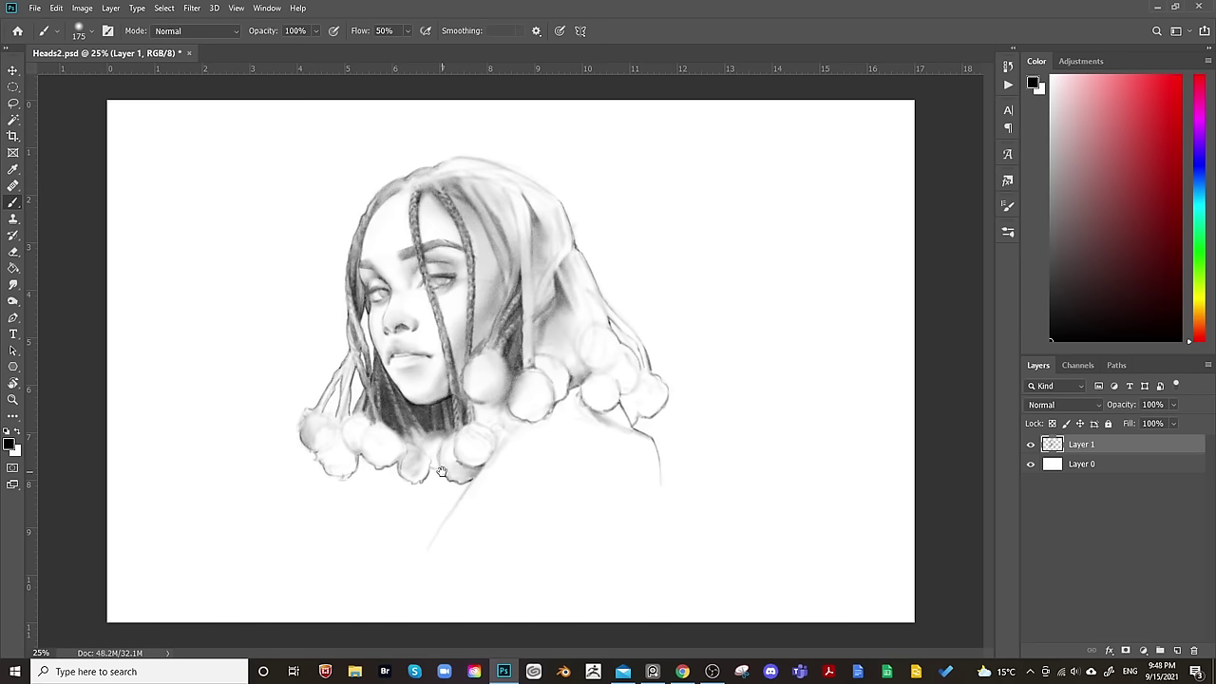
Sketch neck and collar lines below the front beads with a brush of 60 and an eraser of 50, checking the flipped view.
key("bracketleft")
key("bracketleft")
key("bracketleft")
key("bracketleft")
key("e")
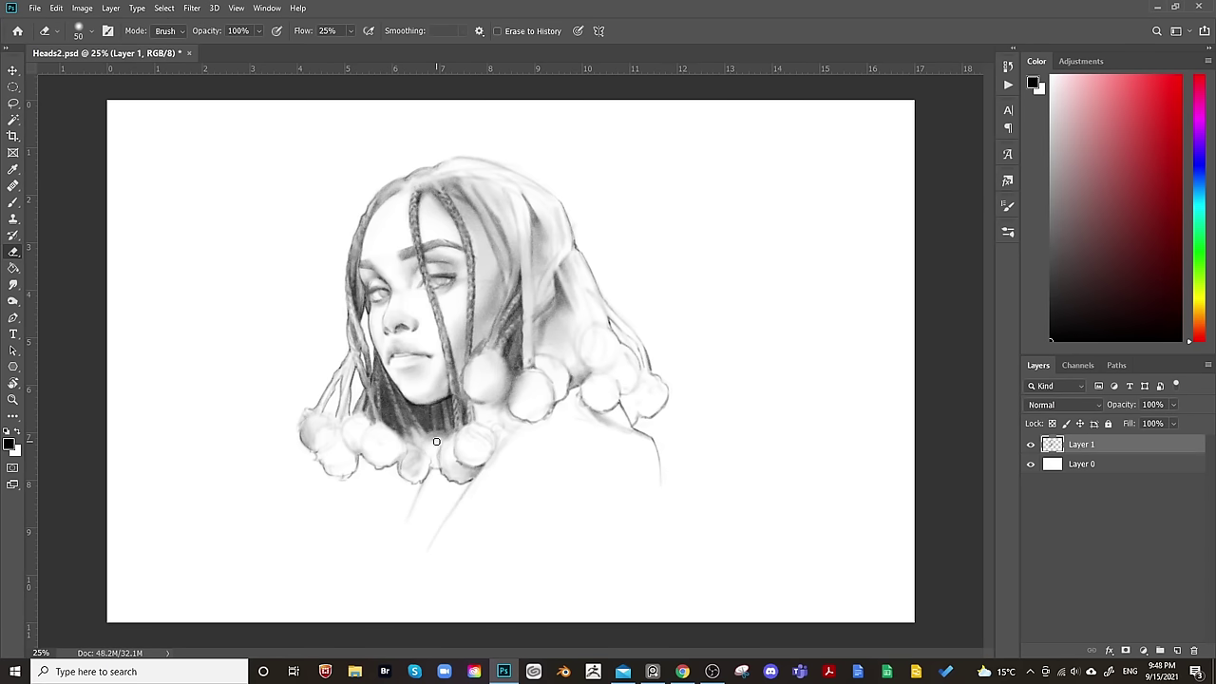
key("b")
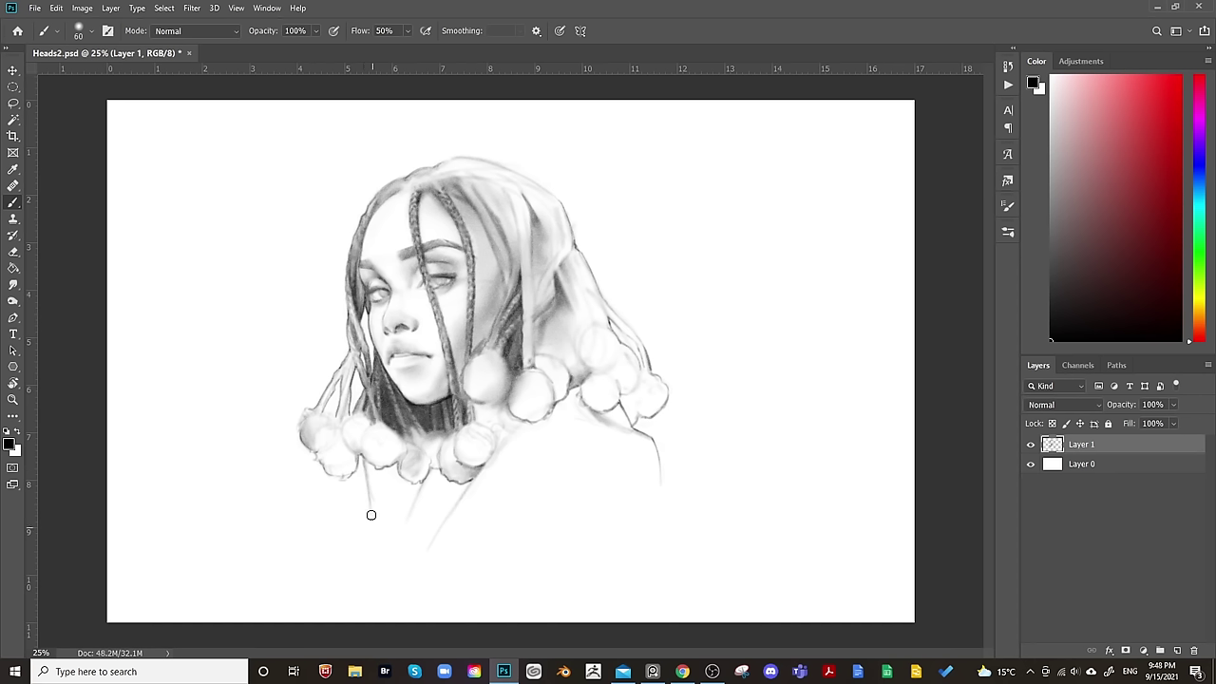
mouse_move(364, 465)
left_mouse_down()
mouse_move(371, 529)
mouse_move(380, 514)
left_mouse_up()
key("e")
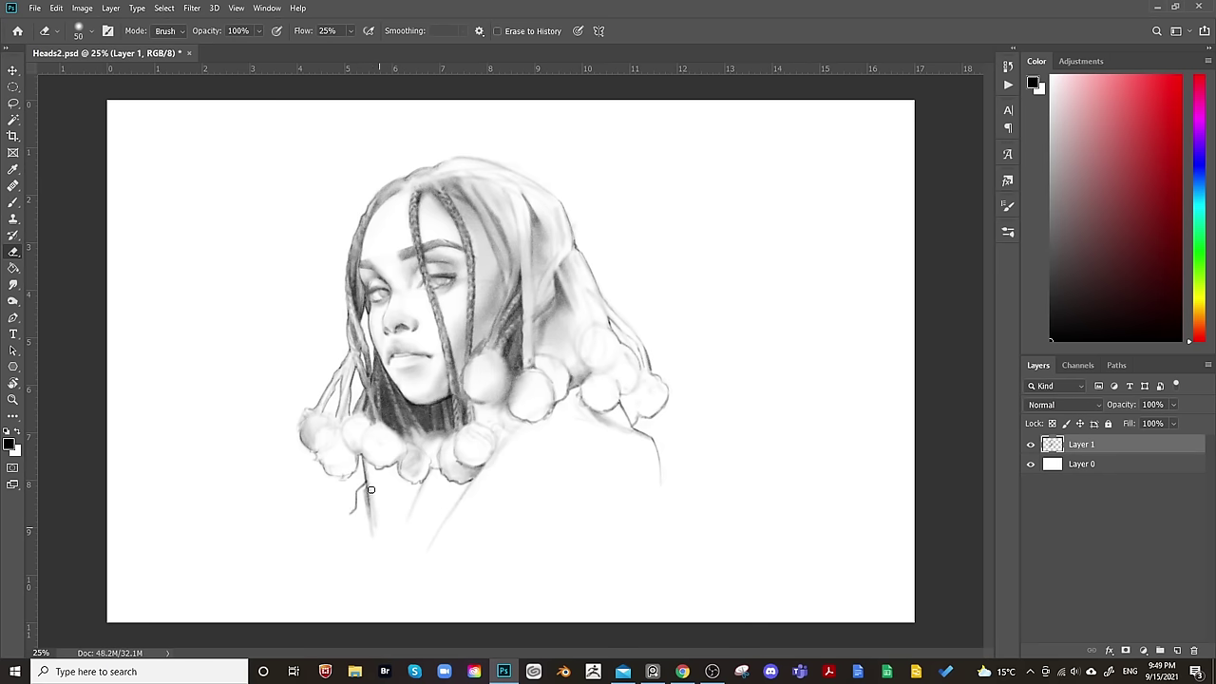
key("ctrl+shift+h")
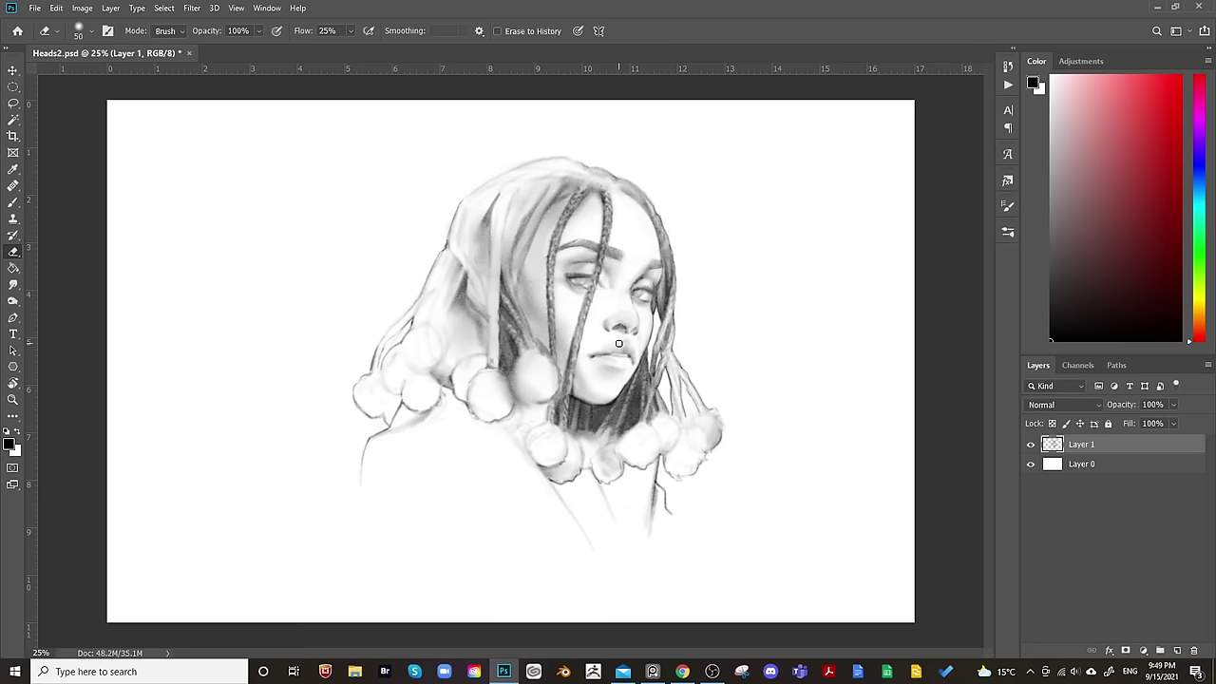
key("ctrl+shift+h")
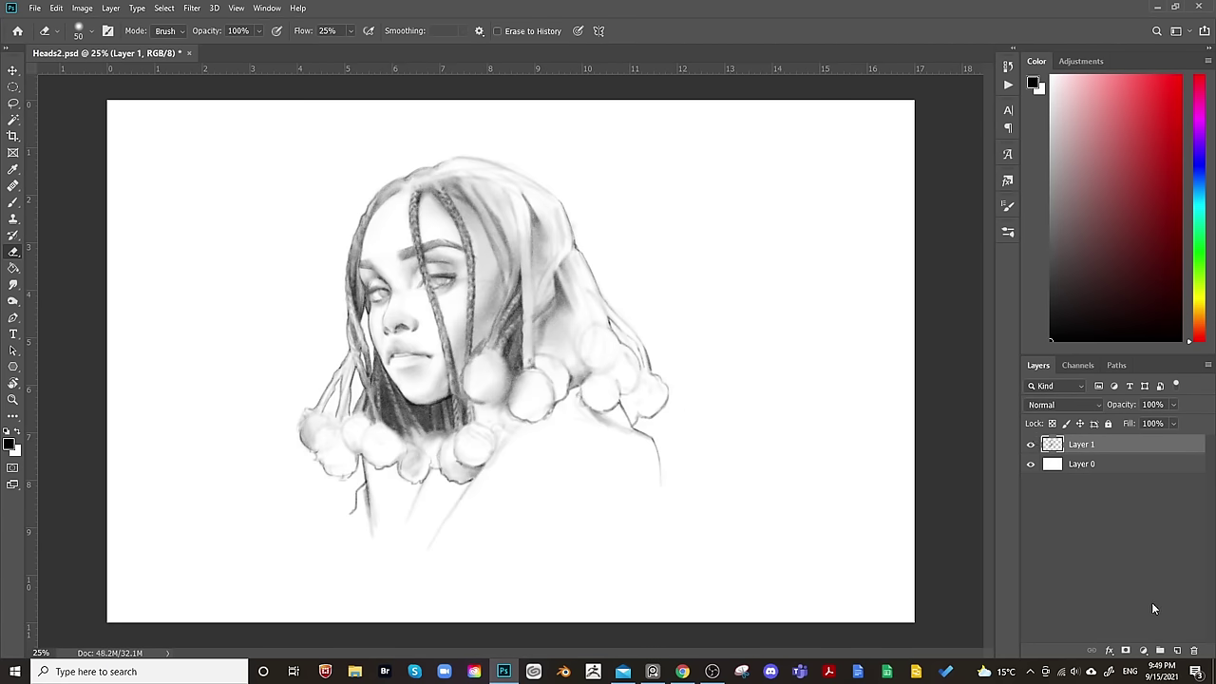
Add a new layer above Layer 1 and choose the Brush at size 30 for work around the beads.
left_click(1178, 651)
scroll(511, 382, "up", 2)
left_click_drag(539, 480, 559, 419)
key("b")
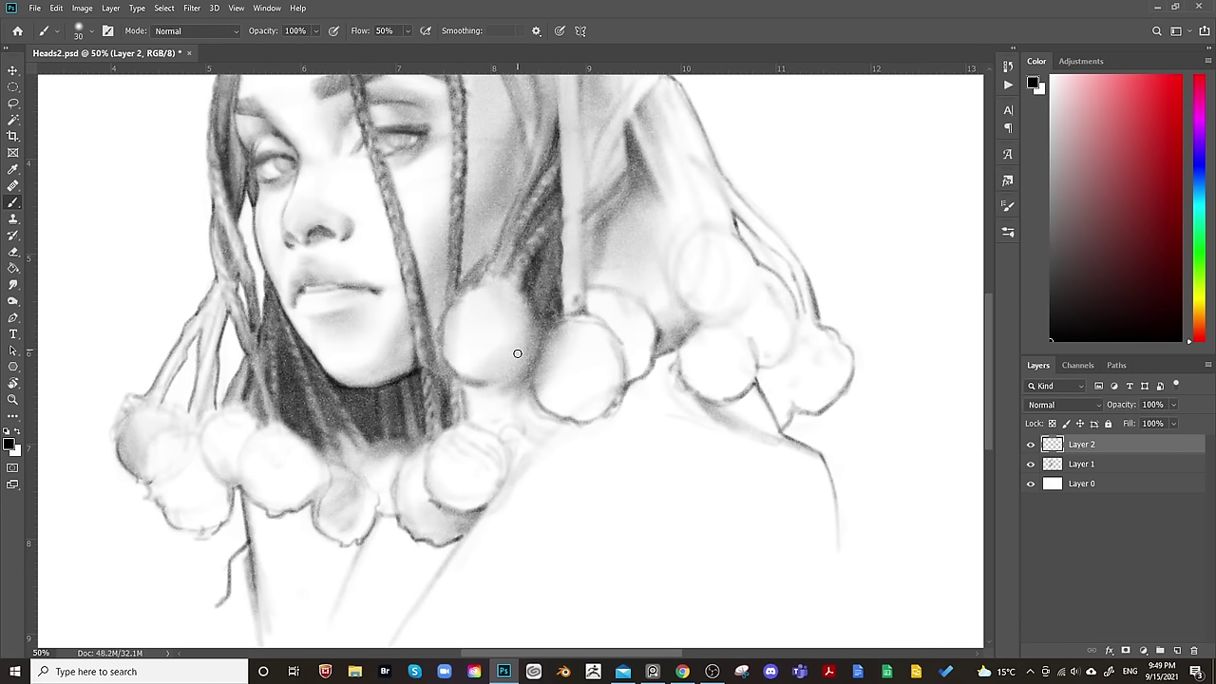
Draw a soft line descending below the front beads toward the chest with a brush size of 125.
key("bracketright")
key("bracketright")
key("bracketright")
key("bracketright")
left_click_drag(534, 459, 535, 503)
key("bracketleft")
key("bracketleft")
key("bracketleft")
left_click_drag(541, 475, 513, 564)
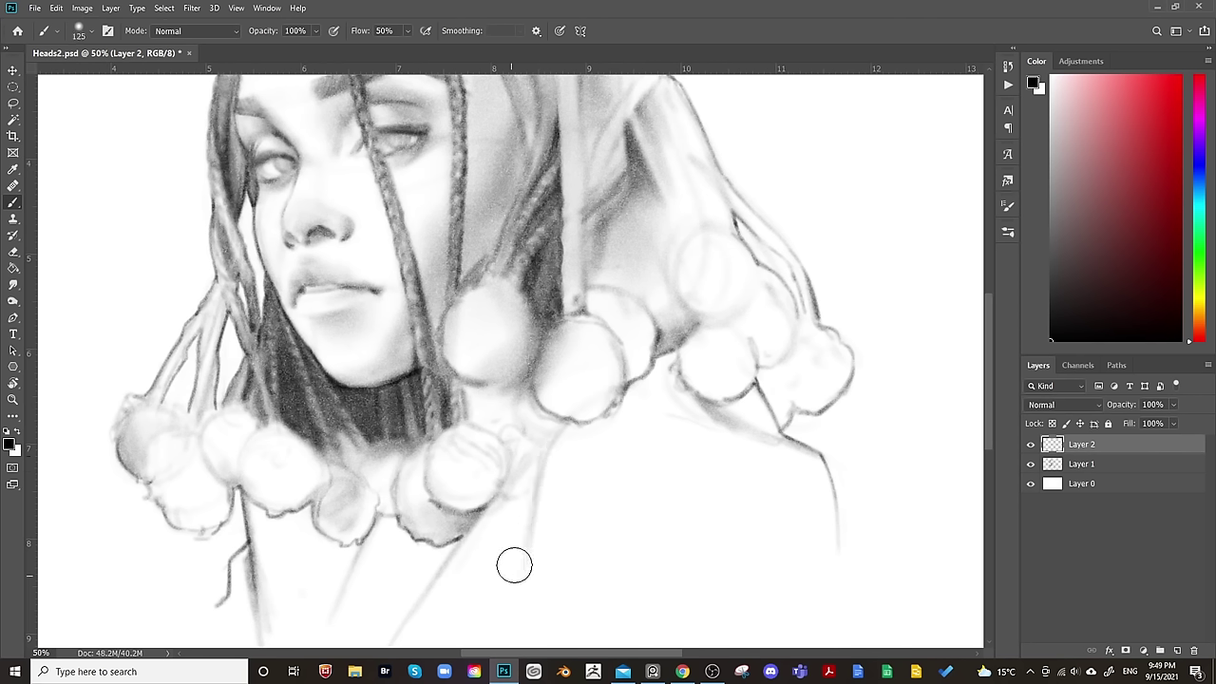
Shade the area beside the lowest front beads with a larger soft brush.
key("bracketright")
key("bracketright")
key("bracketright")
key("bracketright")
key("bracketright")
key("bracketright")
key("bracketright")
key("bracketright")
mouse_move(519, 453)
left_mouse_down()
mouse_move(560, 422)
mouse_move(529, 434)
mouse_move(546, 415)
mouse_move(533, 420)
mouse_move(558, 392)
left_mouse_up()
Deepen the shadow beneath the front and middle beads with a smaller soft brush.
key("bracketright")
key("bracketright")
key("bracketleft")
key("bracketleft")
key("bracketleft")
key("bracketleft")
key("bracketleft")
key("bracketleft")
key("bracketleft")
key("bracketleft")
key("bracketleft")
key("bracketleft")
key("bracketleft")
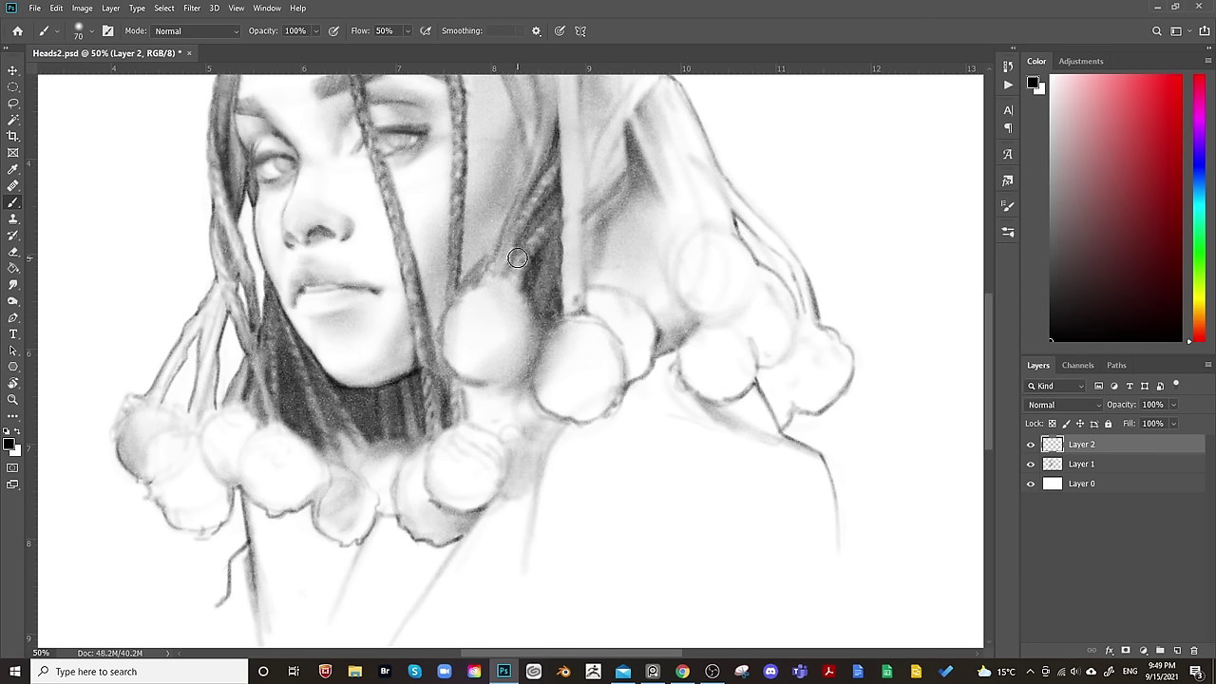
key("bracketleft")
mouse_move(499, 496)
left_mouse_down()
mouse_move(535, 422)
mouse_move(633, 402)
left_mouse_up()
Lasso the lower part of the head along the bead outlines, subtracting the gaps between the hanging braids near the face.
key("l")
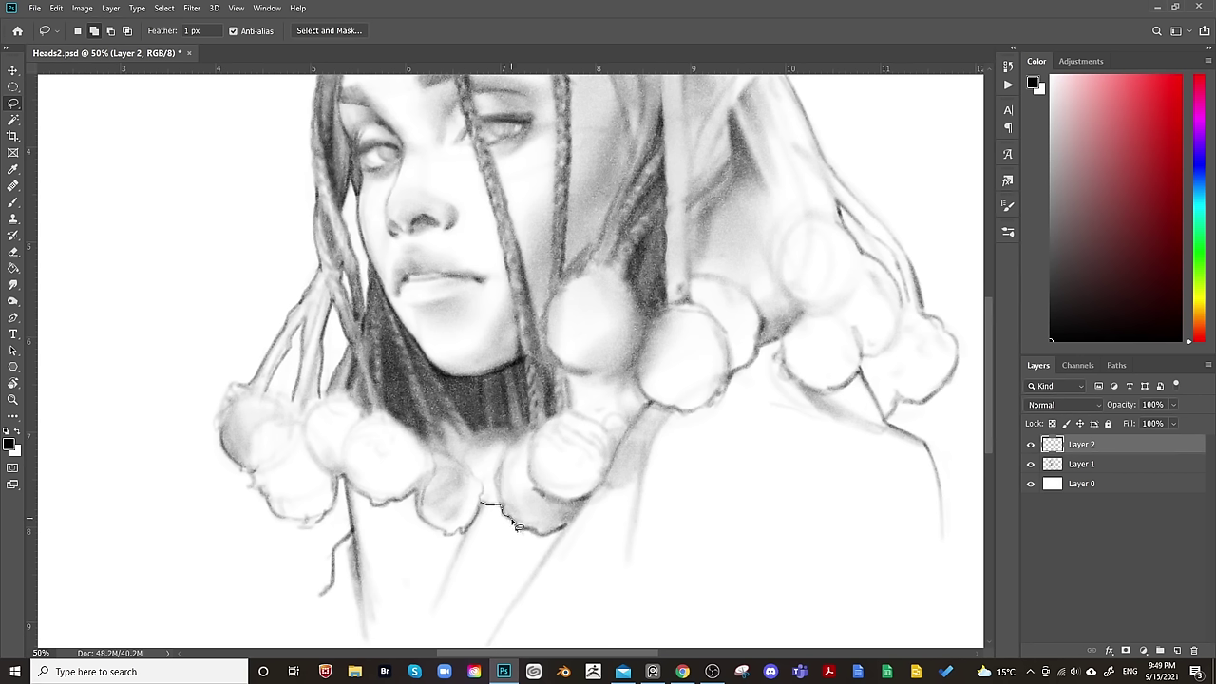
mouse_move(525, 535)
left_mouse_down()
mouse_move(596, 492)
mouse_move(726, 270)
mouse_move(639, 372)
mouse_move(618, 454)
mouse_move(651, 403)
mouse_move(698, 414)
mouse_move(681, 413)
mouse_move(718, 397)
mouse_move(709, 409)
mouse_move(758, 348)
mouse_move(797, 328)
mouse_move(774, 359)
mouse_move(820, 390)
mouse_move(787, 383)
mouse_move(843, 399)
mouse_move(827, 398)
mouse_move(853, 379)
mouse_move(891, 432)
mouse_move(905, 405)
mouse_move(950, 390)
mouse_move(952, 339)
mouse_move(905, 258)
mouse_move(745, 188)
mouse_move(508, 175)
mouse_move(376, 227)
mouse_move(368, 311)
mouse_move(319, 407)
mouse_move(339, 306)
mouse_move(357, 333)
mouse_move(339, 232)
mouse_move(320, 211)
mouse_move(314, 289)
mouse_move(220, 429)
mouse_move(274, 514)
mouse_move(319, 537)
mouse_move(344, 485)
mouse_move(397, 511)
mouse_move(378, 511)
mouse_move(418, 501)
mouse_move(458, 542)
mouse_move(497, 465)
mouse_move(704, 508)
left_mouse_up()
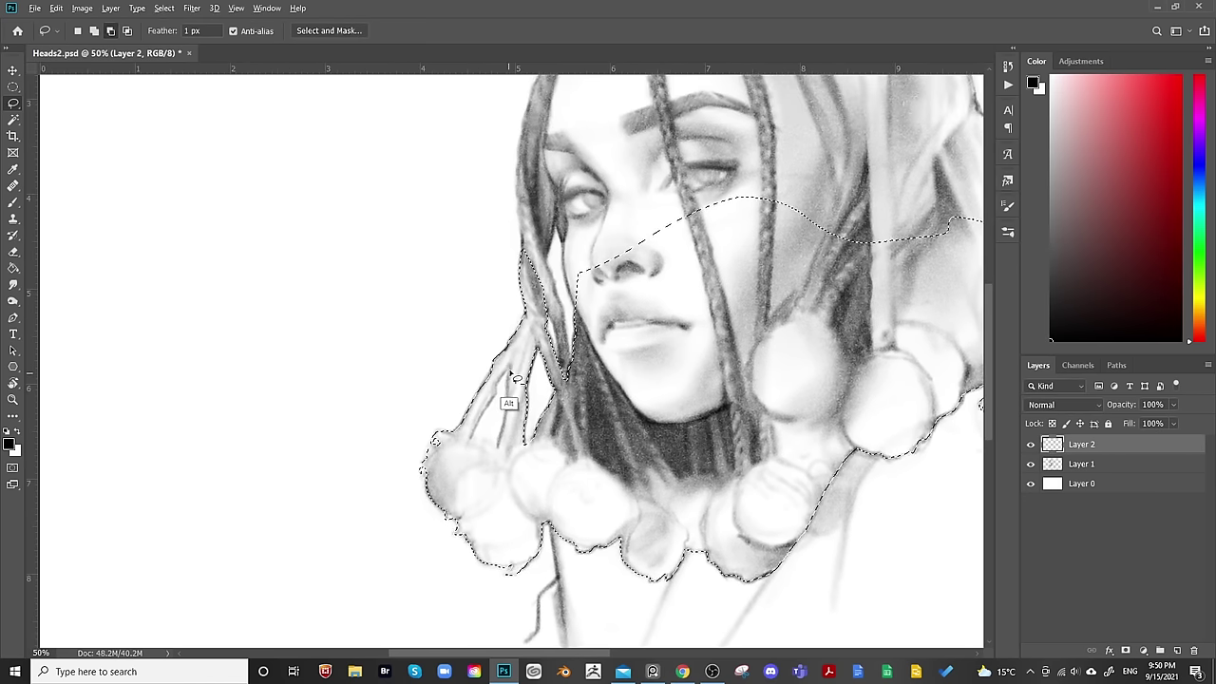
mouse_move(511, 368)
left_mouse_down()
mouse_move(497, 451)
mouse_move(471, 430)
mouse_move(522, 332)
mouse_move(504, 378)
left_mouse_up()
mouse_move(496, 398)
left_mouse_down()
mouse_move(523, 369)
mouse_move(498, 409)
mouse_move(519, 359)
mouse_move(499, 376)
left_mouse_up()
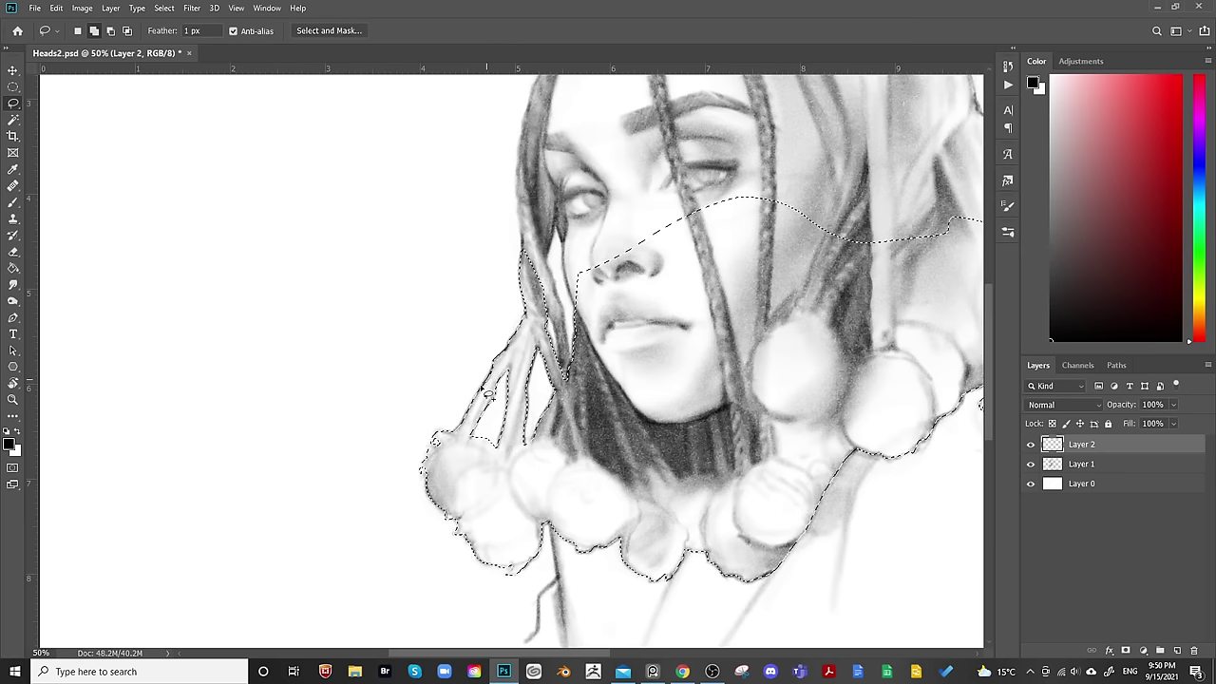
Add the braid edge beside the face and the back edge of the hair to the selection, refining it around the back braids.
left_click_drag(769, 388, 484, 439)
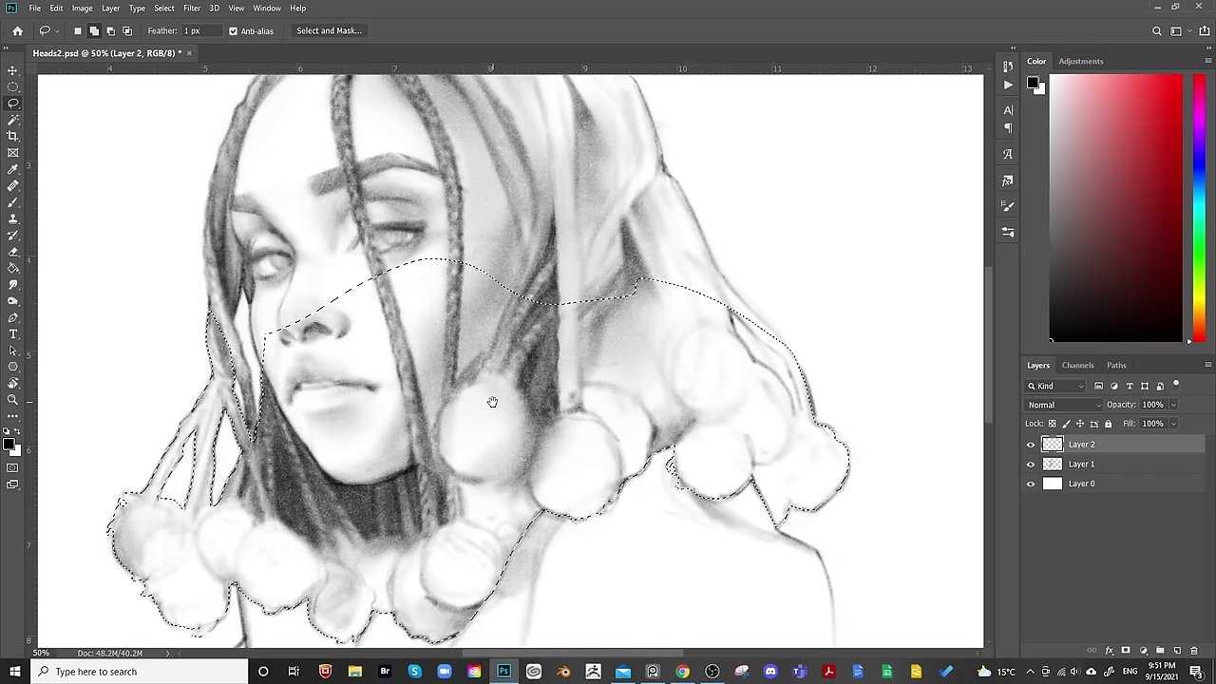
mouse_move(245, 289)
left_mouse_down()
mouse_move(256, 457)
mouse_move(217, 308)
mouse_move(213, 325)
mouse_move(204, 250)
mouse_move(212, 184)
mouse_move(253, 158)
left_mouse_up()
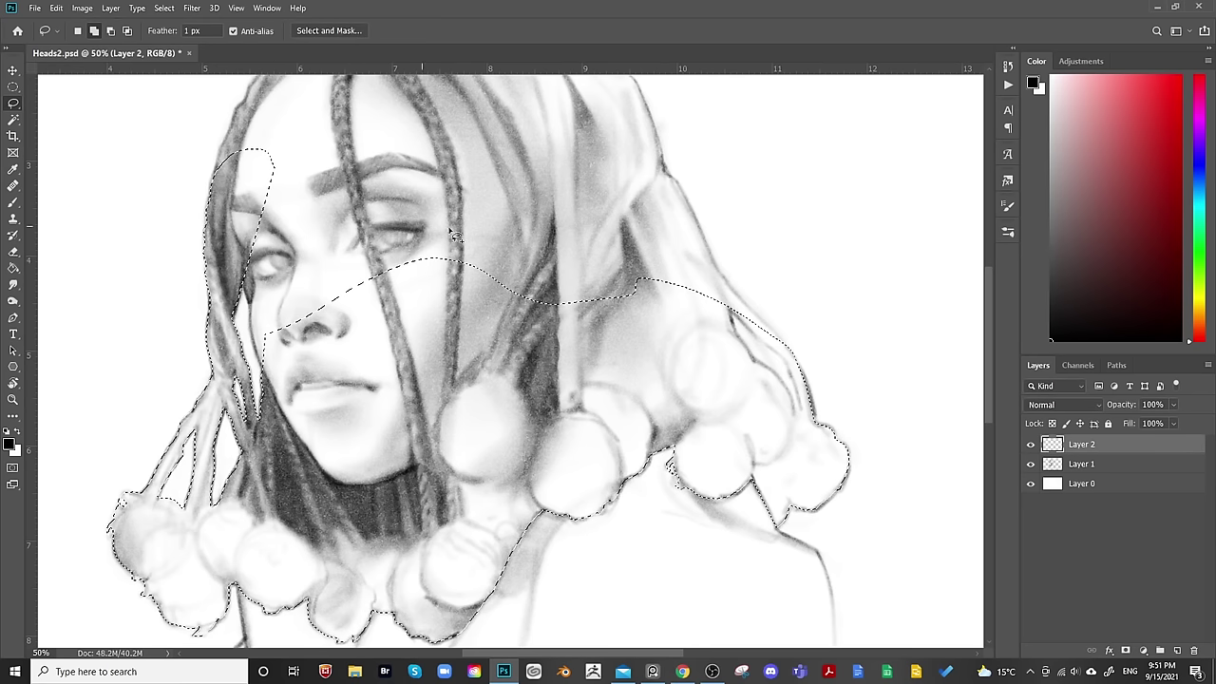
mouse_move(772, 311)
left_mouse_down()
mouse_move(570, 418)
mouse_move(551, 398)
left_mouse_up()
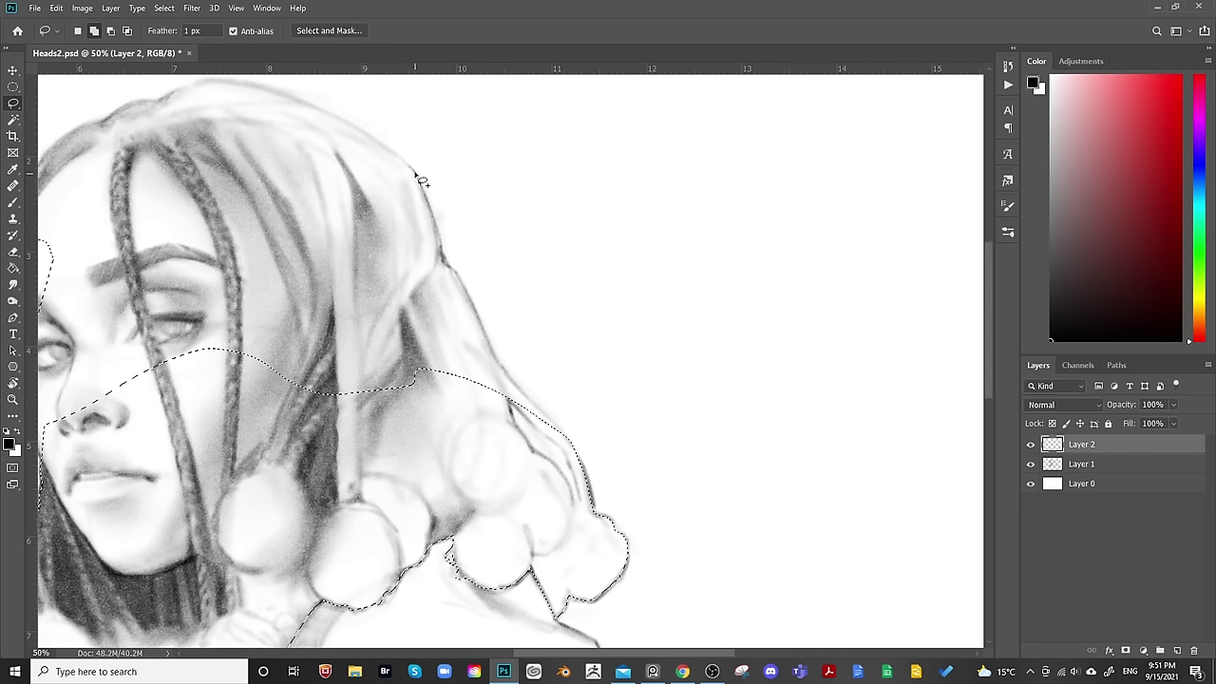
mouse_move(414, 171)
left_mouse_down()
mouse_move(474, 333)
mouse_move(474, 308)
mouse_move(498, 364)
mouse_move(575, 453)
mouse_move(445, 360)
mouse_move(367, 220)
mouse_move(371, 175)
left_mouse_up()
mouse_move(510, 401)
left_mouse_down()
mouse_move(541, 458)
mouse_move(558, 466)
mouse_move(523, 417)
mouse_move(560, 450)
mouse_move(580, 504)
mouse_move(510, 404)
left_mouse_up()
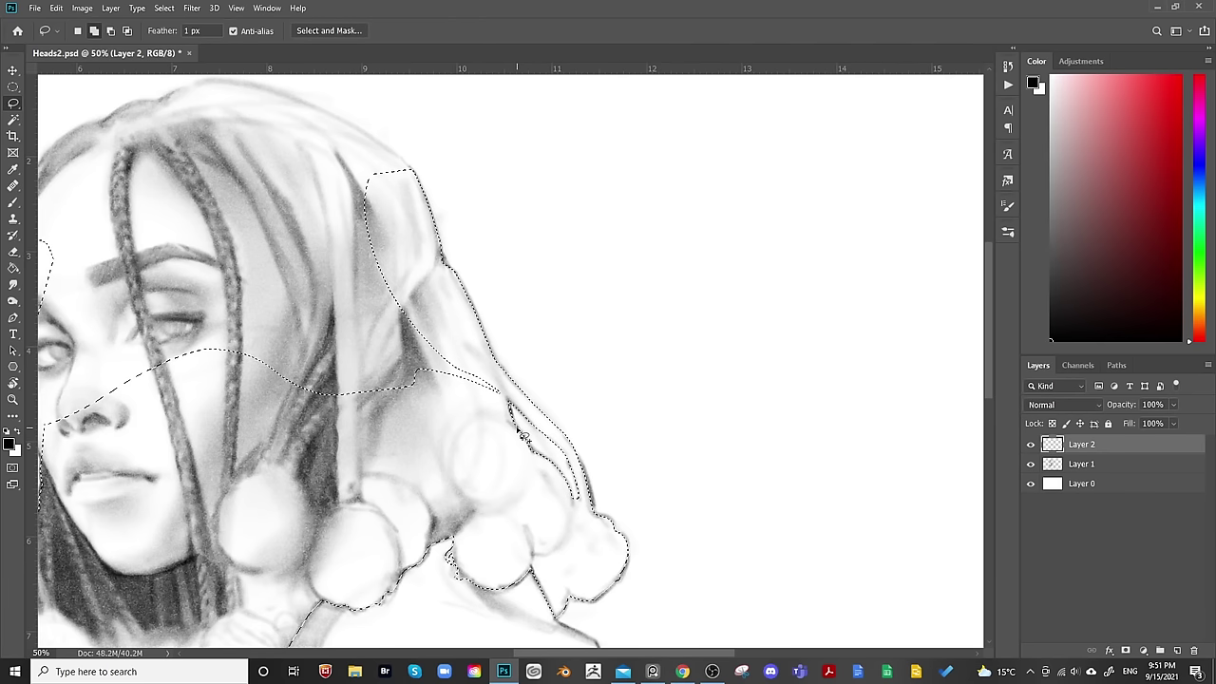
Extend the lasso selection over the top of the head along the hair outline, from the back to the front hairline.
mouse_move(446, 285)
left_mouse_down()
mouse_move(461, 307)
mouse_move(535, 331)
mouse_move(532, 353)
left_mouse_up()
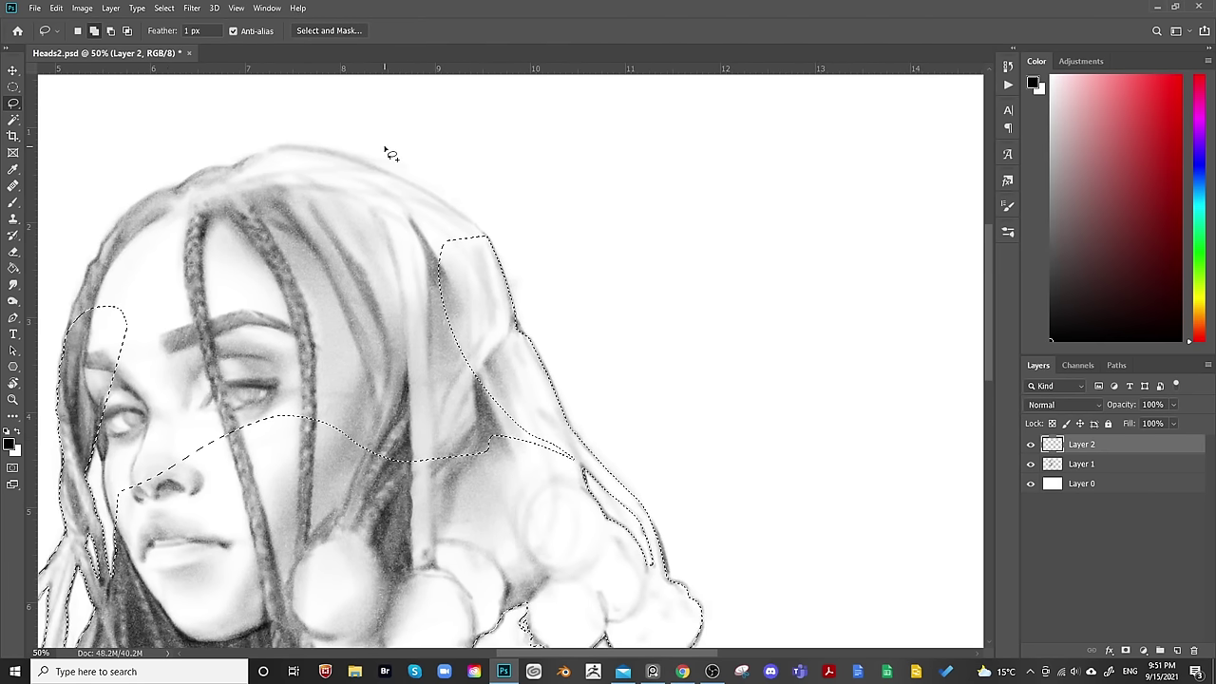
scroll(371, 228, "up", 3)
scroll(370, 228, "left", 3)
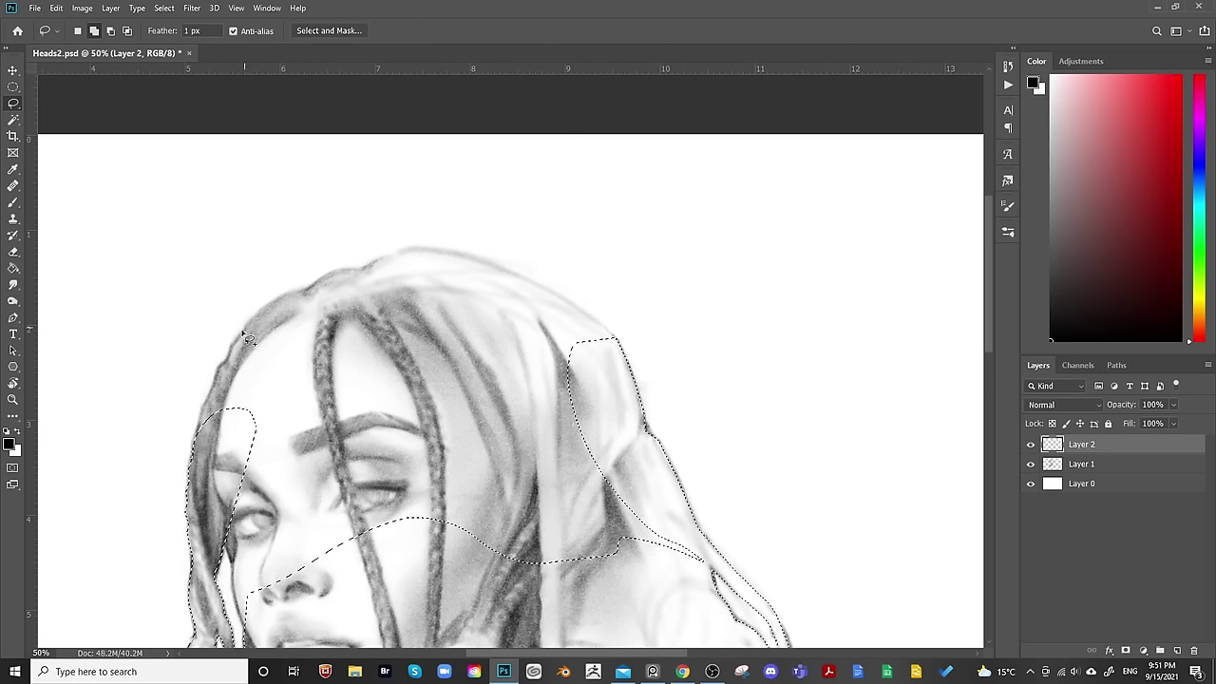
mouse_move(234, 342)
left_mouse_down()
mouse_move(282, 297)
mouse_move(412, 247)
mouse_move(597, 298)
mouse_move(584, 312)
mouse_move(622, 340)
mouse_move(611, 363)
mouse_move(529, 393)
mouse_move(388, 379)
mouse_move(363, 404)
mouse_move(266, 437)
mouse_move(225, 416)
mouse_move(234, 356)
left_mouse_up()
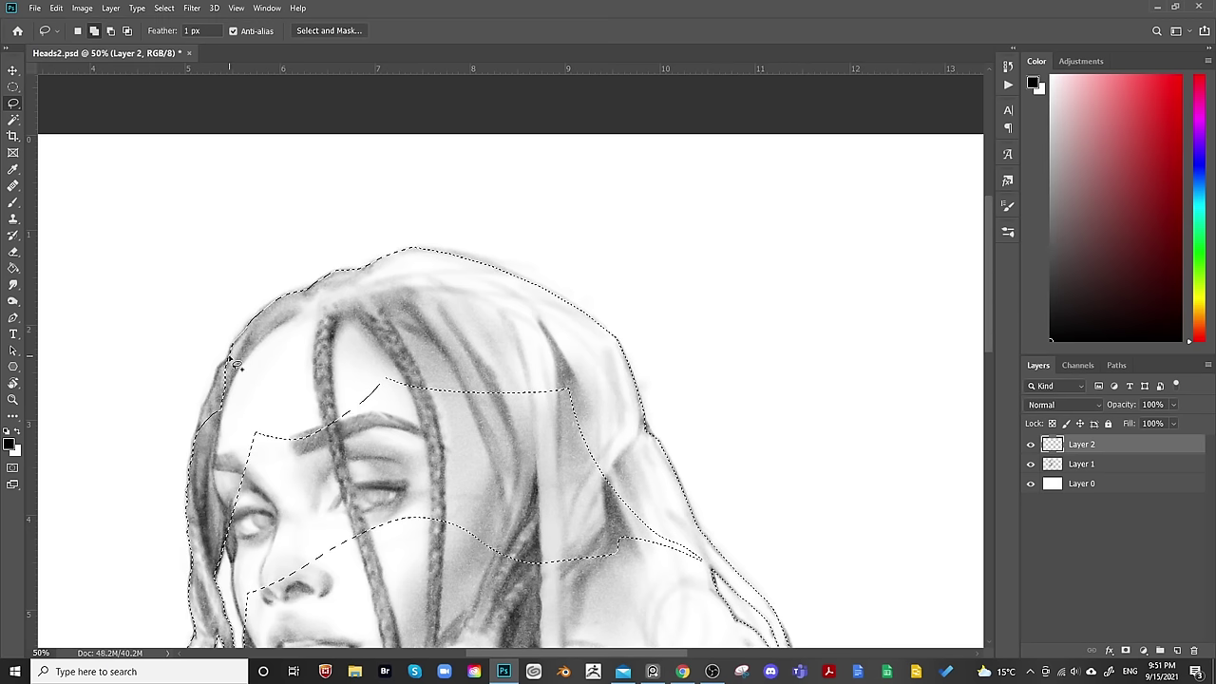
Complete the lasso selection of the hair by adding the enclosed head area inside the outline.
mouse_move(207, 418)
left_mouse_down()
mouse_move(557, 352)
mouse_move(276, 294)
mouse_move(254, 355)
mouse_move(524, 491)
mouse_move(608, 462)
mouse_move(535, 345)
mouse_move(154, 323)
mouse_move(133, 338)
mouse_move(116, 404)
mouse_move(141, 509)
mouse_move(391, 478)
left_mouse_up()
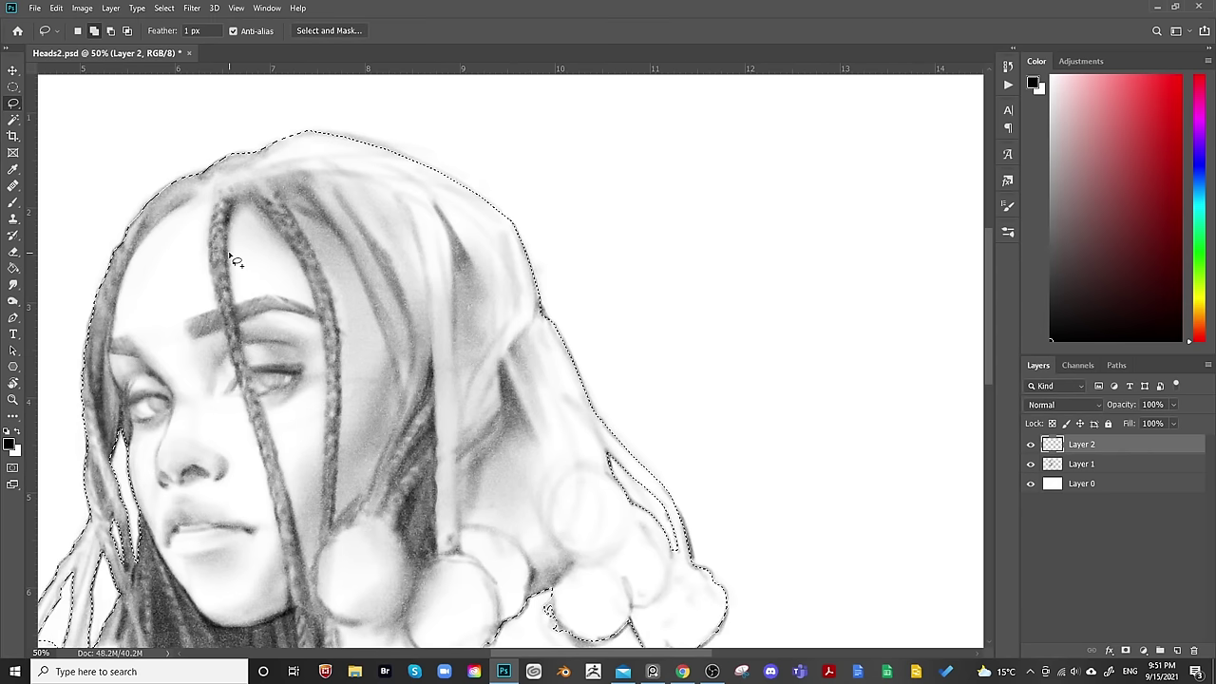
key("ctrl+minus")
key("ctrl+minus")
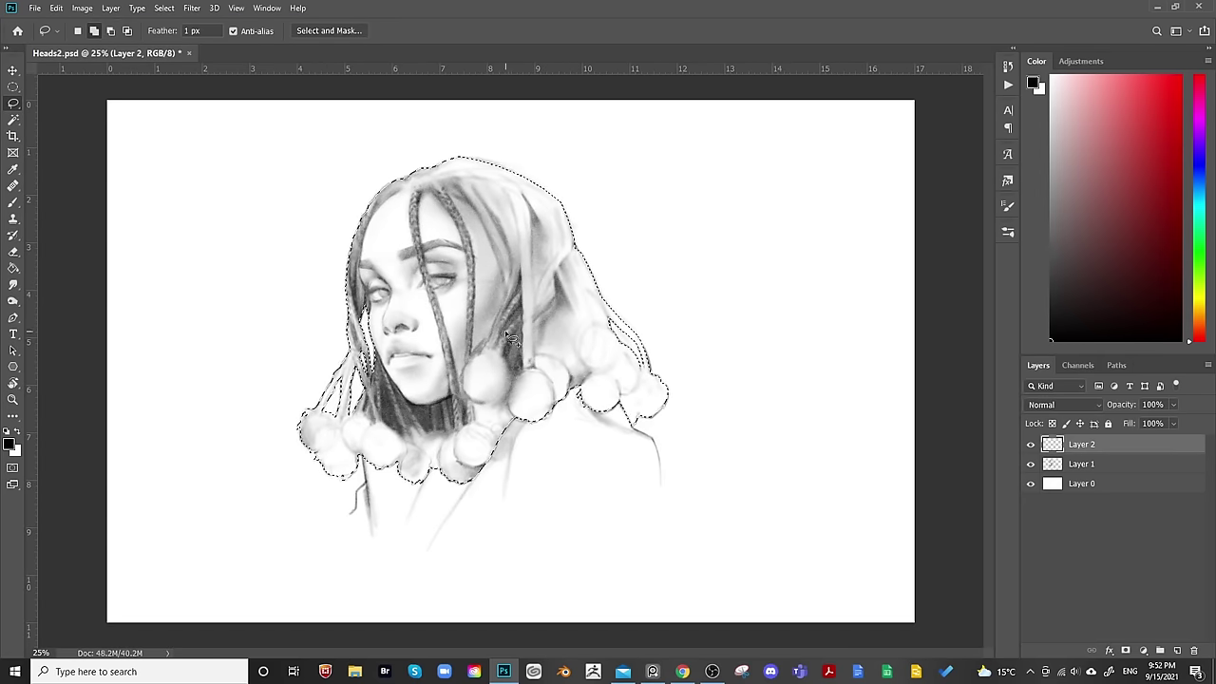
Shade the front crown of the hair within the selection using a soft black brush about 600 px wide.
key("ctrl+plus")
left_click_drag(676, 276, 643, 376)
key("b")
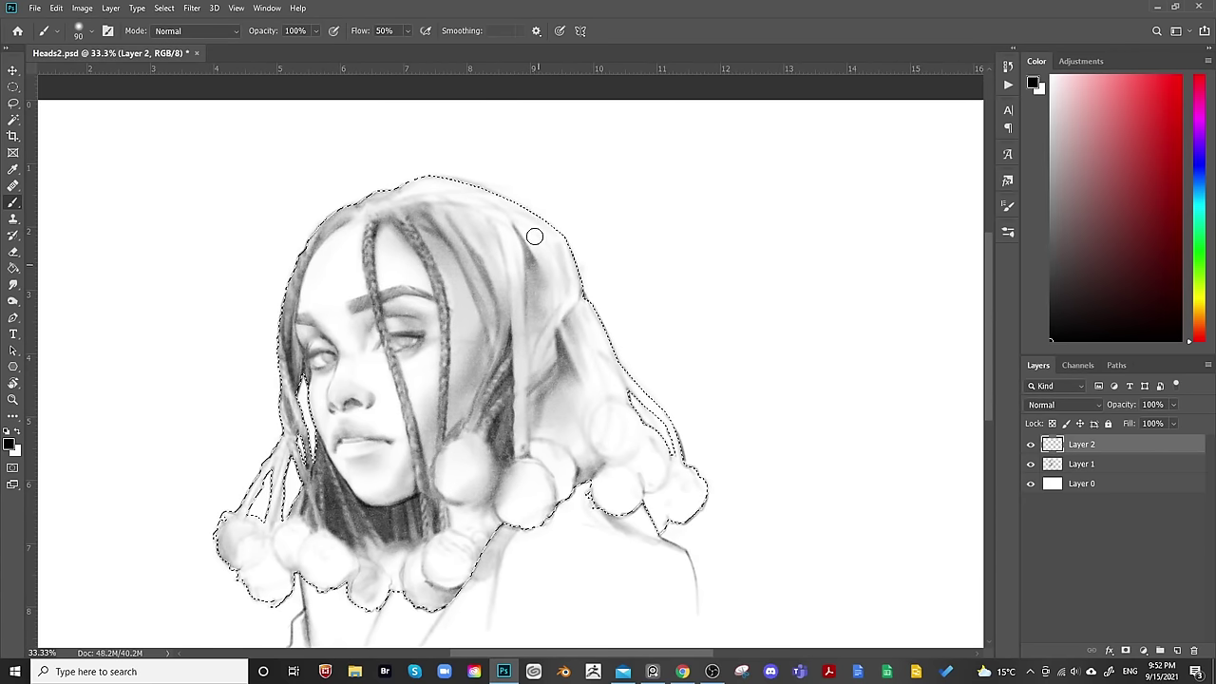
key("bracketright")
key("bracketright")
key("bracketright")
key("bracketright")
key("bracketright")
key("bracketright")
key("bracketright")
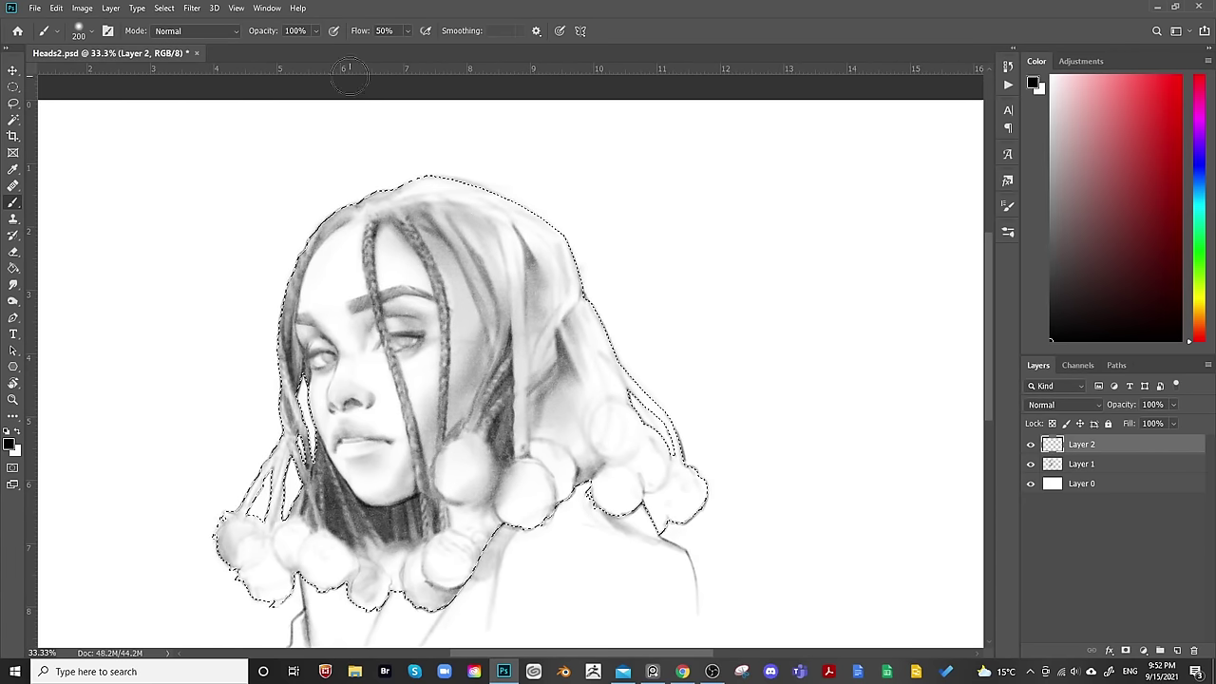
key("bracketright")
key("bracketright")
key("bracketright")
key("bracketright")
key("bracketright")
key("bracketleft")
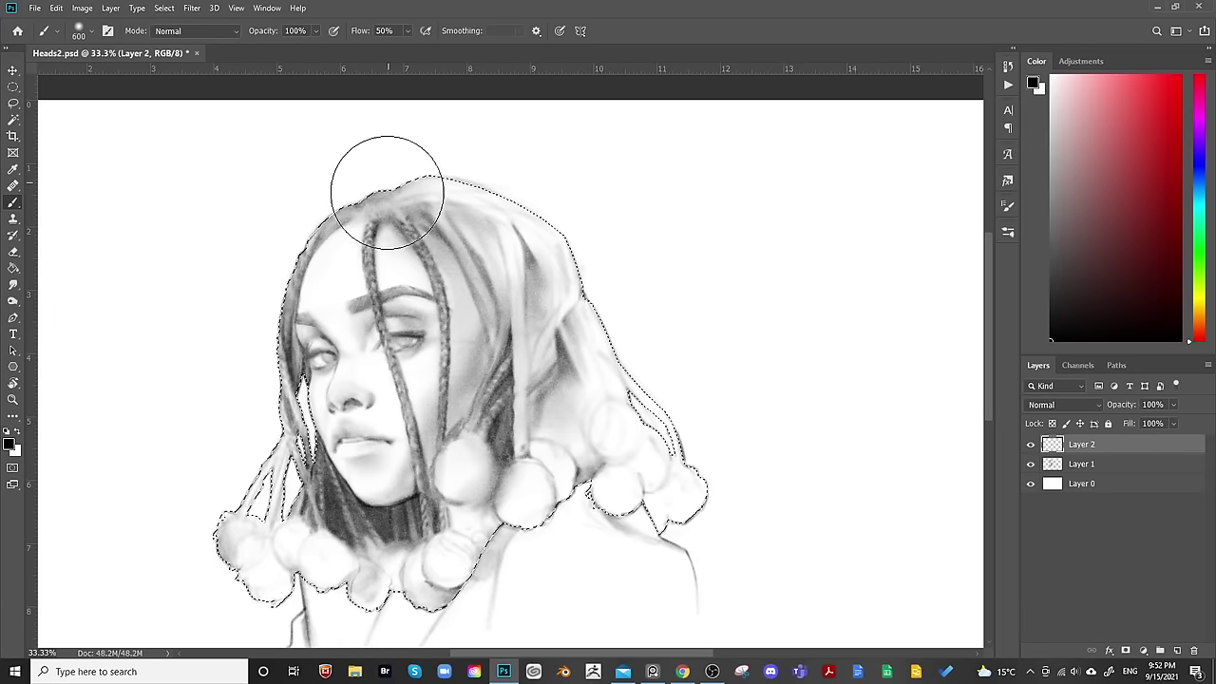
left_click_drag(348, 218, 365, 195)
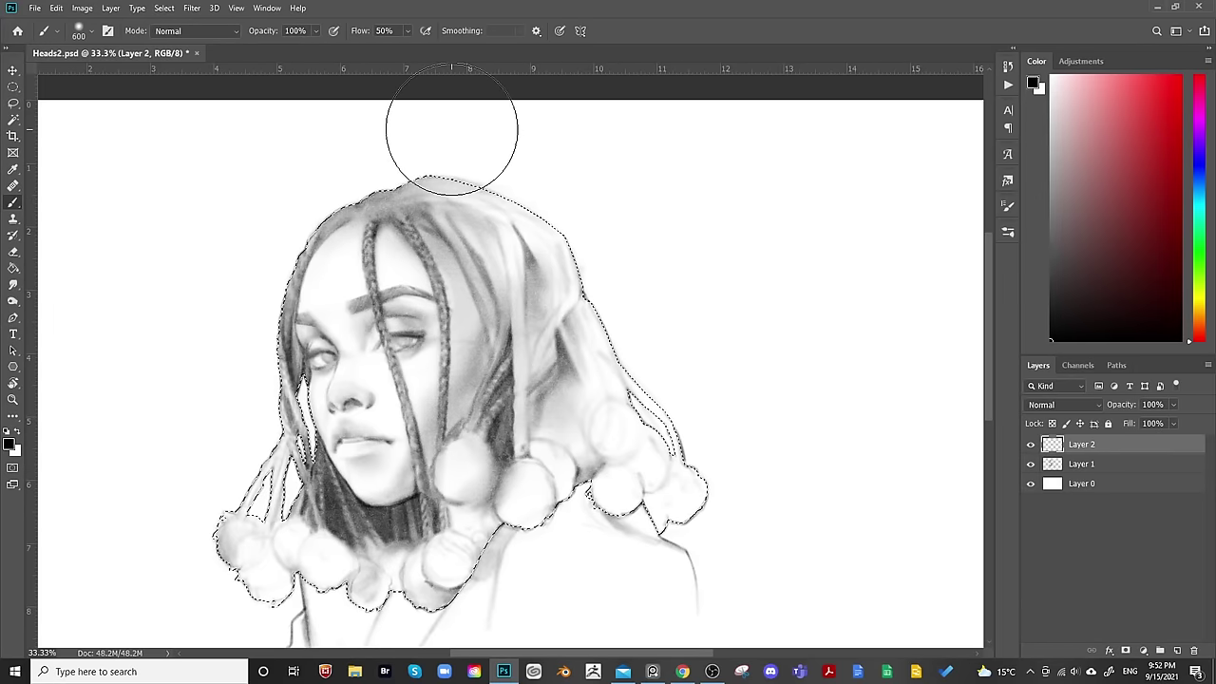
Lay an even grey tone over the top and back of the hair and the rear pompoms with a larger brush.
key("bracketright")
key("bracketright")
key("bracketright")
key("bracketright")
mouse_move(453, 192)
left_mouse_down()
mouse_move(540, 289)
mouse_move(553, 275)
mouse_move(527, 204)
mouse_move(590, 299)
mouse_move(501, 196)
mouse_move(385, 156)
mouse_move(550, 335)
mouse_move(526, 306)
mouse_move(548, 371)
mouse_move(572, 301)
mouse_move(601, 318)
mouse_move(588, 215)
mouse_move(546, 233)
mouse_move(577, 334)
mouse_move(580, 282)
mouse_move(566, 454)
mouse_move(595, 304)
mouse_move(596, 527)
mouse_move(629, 342)
mouse_move(651, 544)
mouse_move(682, 463)
mouse_move(746, 471)
mouse_move(563, 404)
mouse_move(532, 535)
mouse_move(528, 525)
mouse_move(608, 489)
mouse_move(653, 522)
mouse_move(700, 454)
mouse_move(650, 366)
mouse_move(624, 172)
mouse_move(591, 245)
mouse_move(601, 297)
mouse_move(569, 181)
mouse_move(605, 334)
left_mouse_up()
Darken the start of the outer rear strand beside the back of the head with a 70 to 200 px brush.
key("bracketleft")
key("bracketleft")
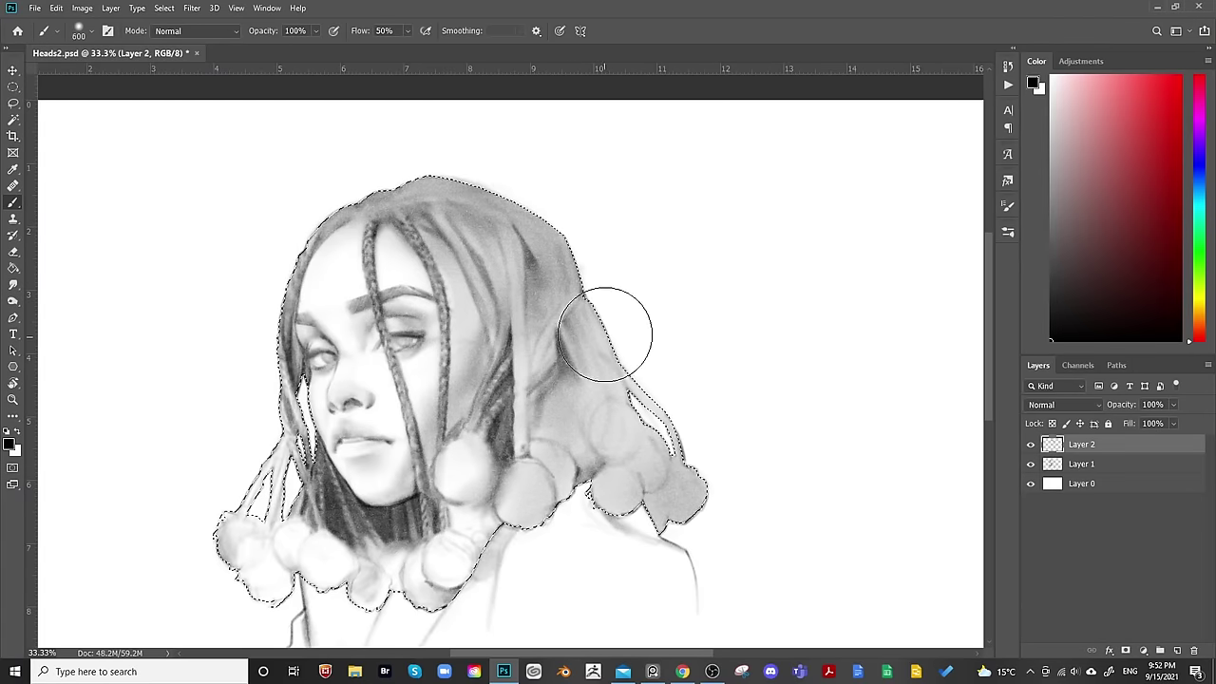
key("bracketleft")
key("bracketleft")
key("bracketleft")
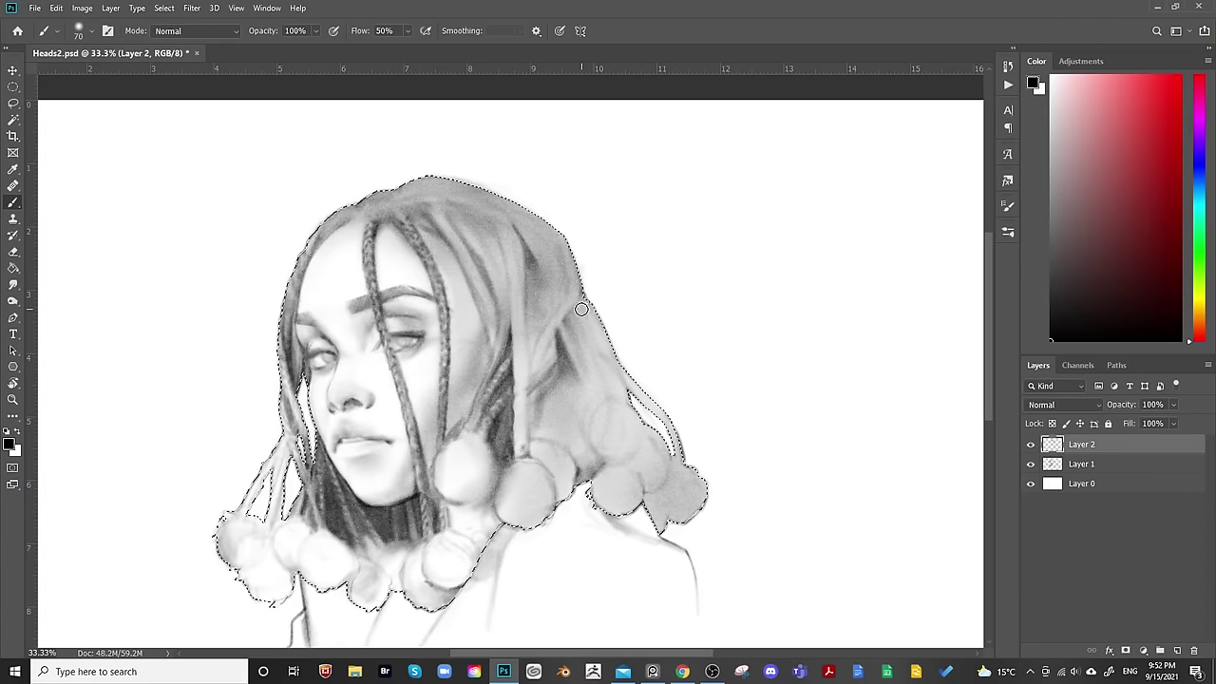
key("bracketright")
key("bracketright")
key("bracketright")
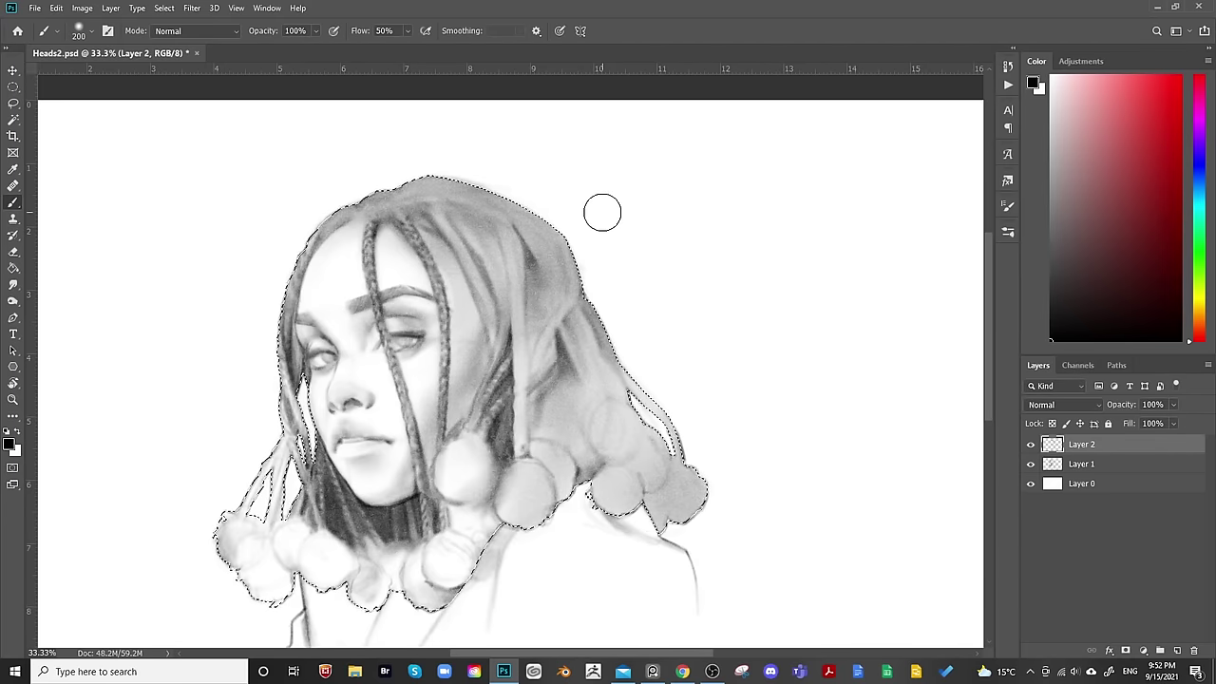
Deepen the narrow fold where the rear strand leaves the head using a 60 to 70 px brush.
key("bracketleft")
key("bracketleft")
key("bracketleft")
key("bracketleft")
key("bracketleft")
key("bracketleft")
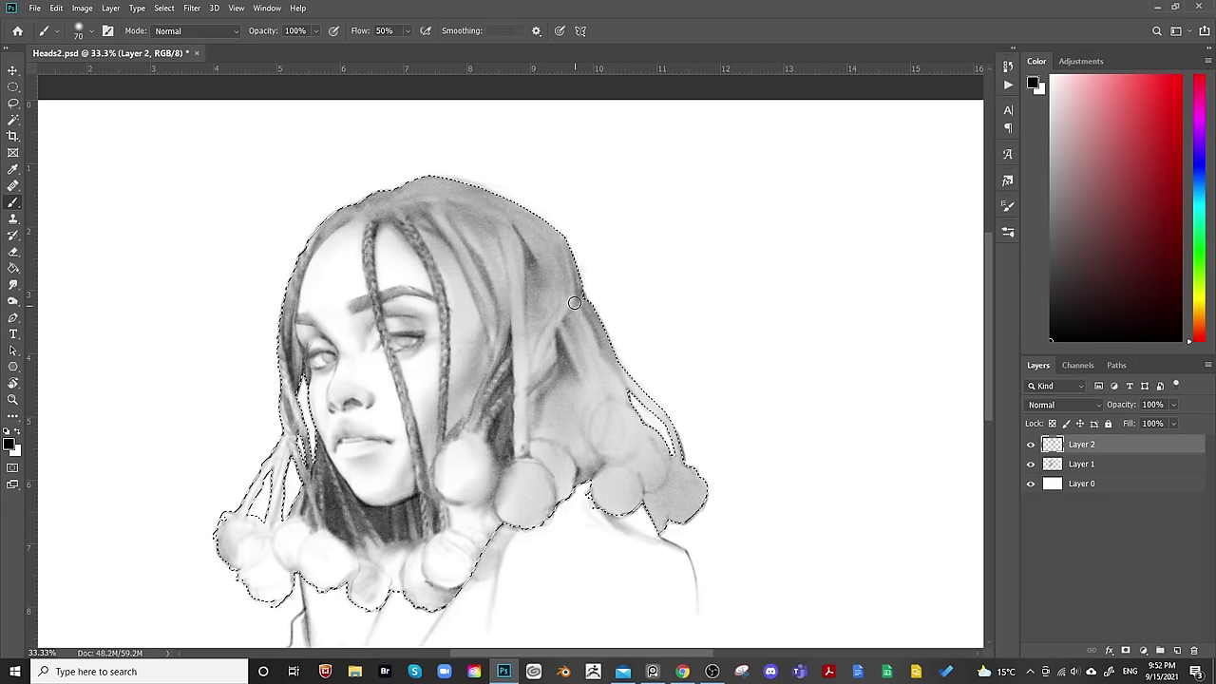
key("bracketright")
key("bracketright")
key("bracketleft")
key("bracketleft")
key("bracketleft")
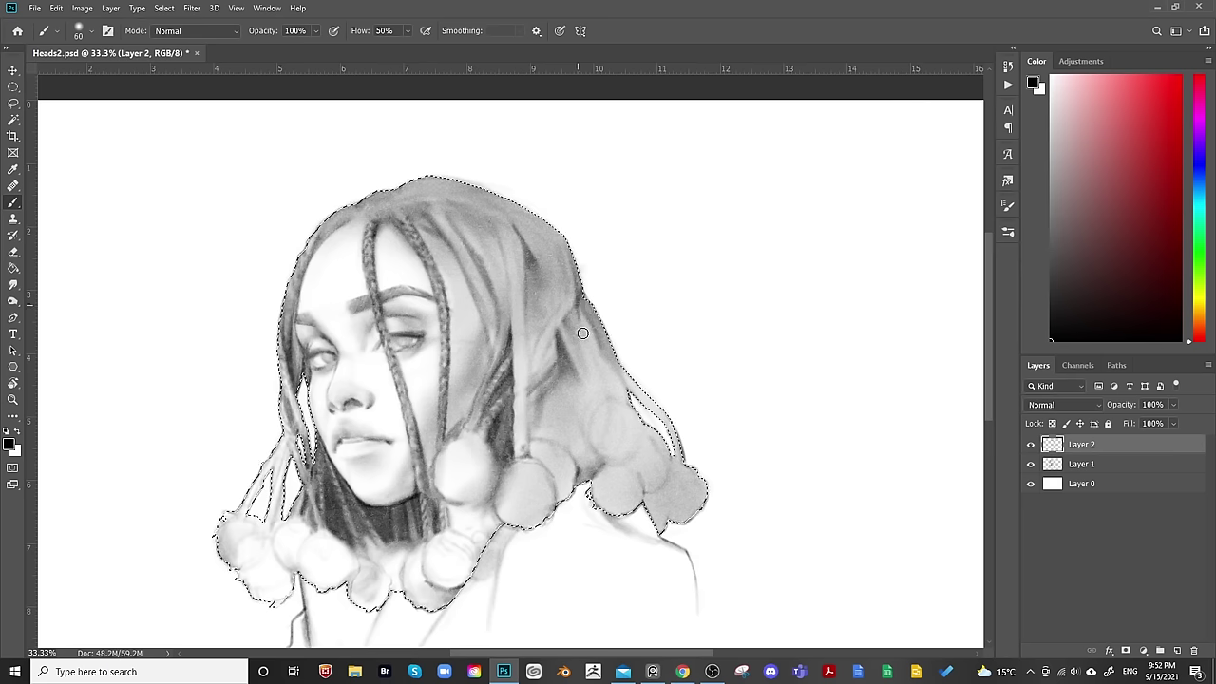
Blend the shadow down the outer rear strand with a 300 px brush and refine it at 70 px.
key("bracketright")
key("bracketright")
key("bracketright")
key("bracketright")
key("bracketright")
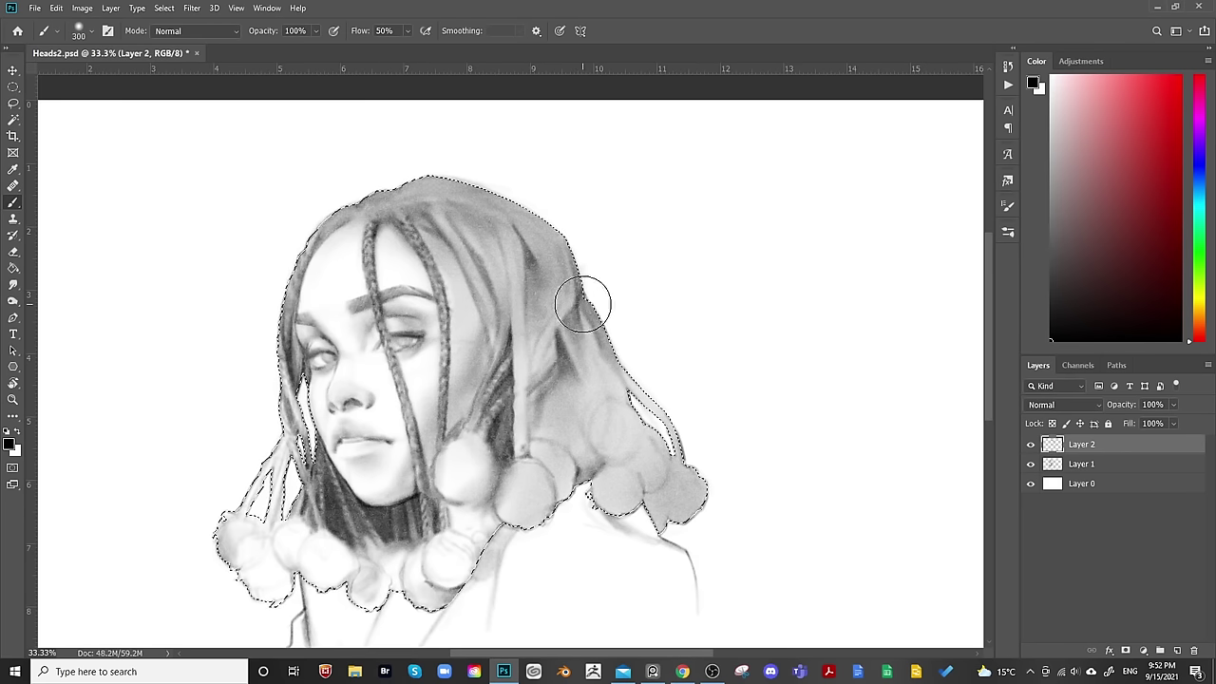
key("bracketleft")
key("bracketleft")
key("bracketleft")
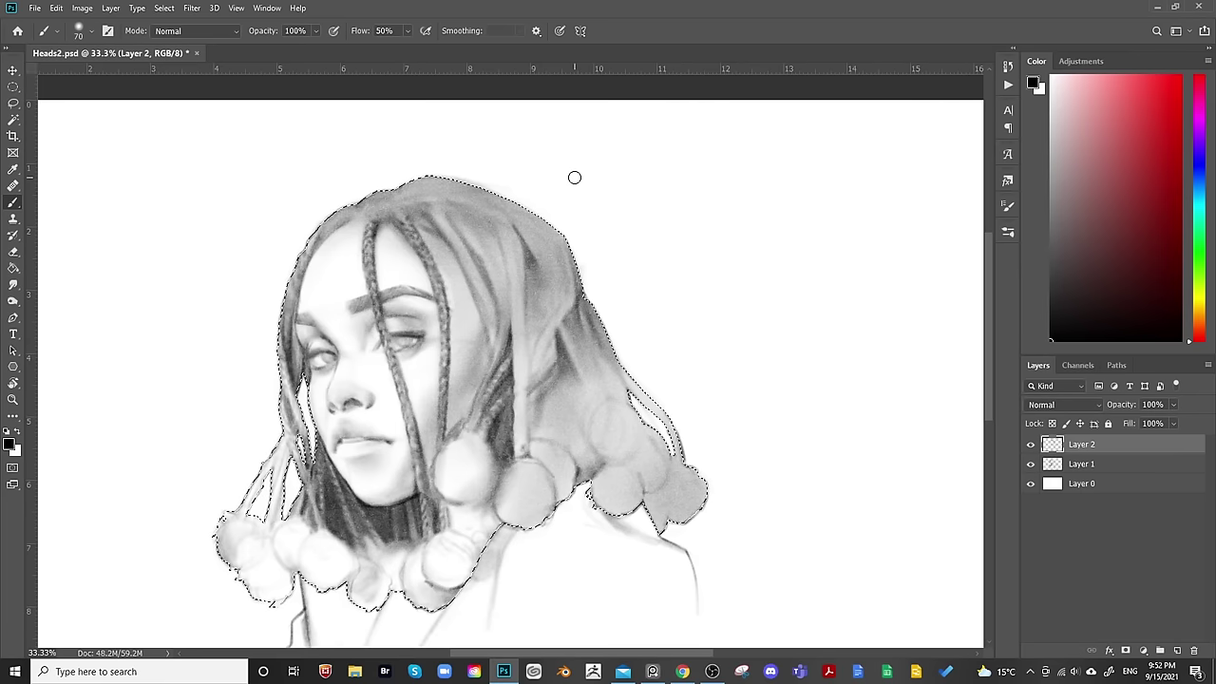
Refine the rear strand's fold by alternating the Eraser at 25% flow with an 80 px brush.
key("e")
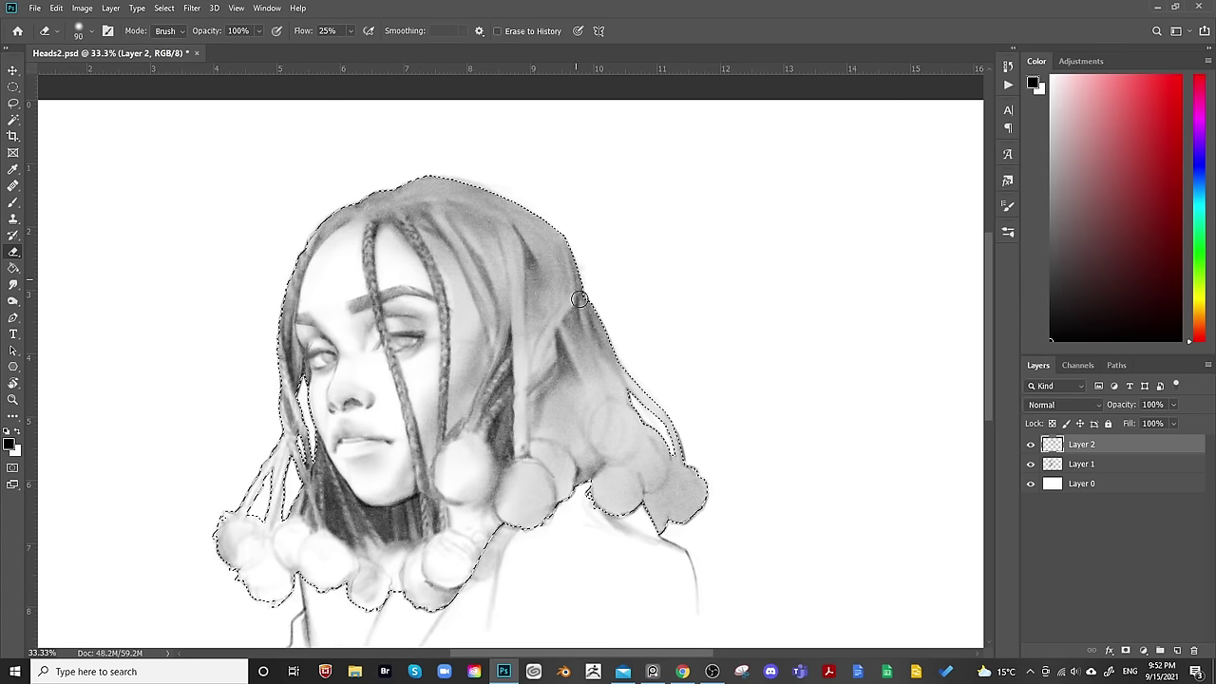
key("v")
key("b")
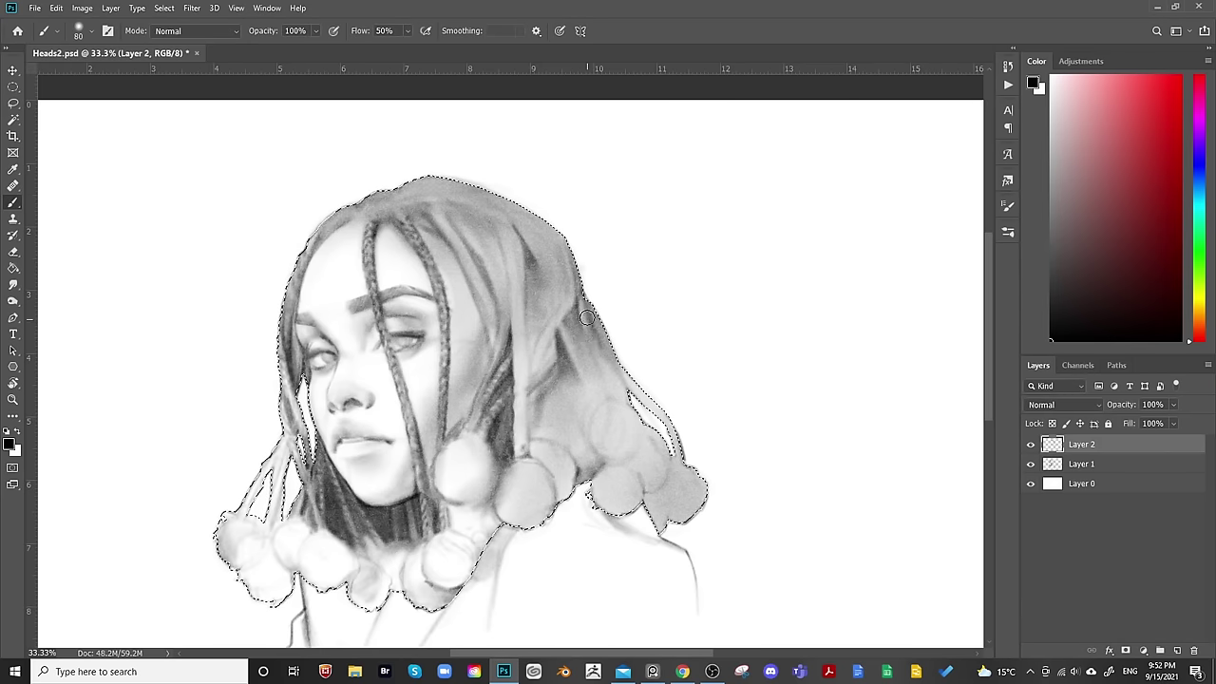
key("e")
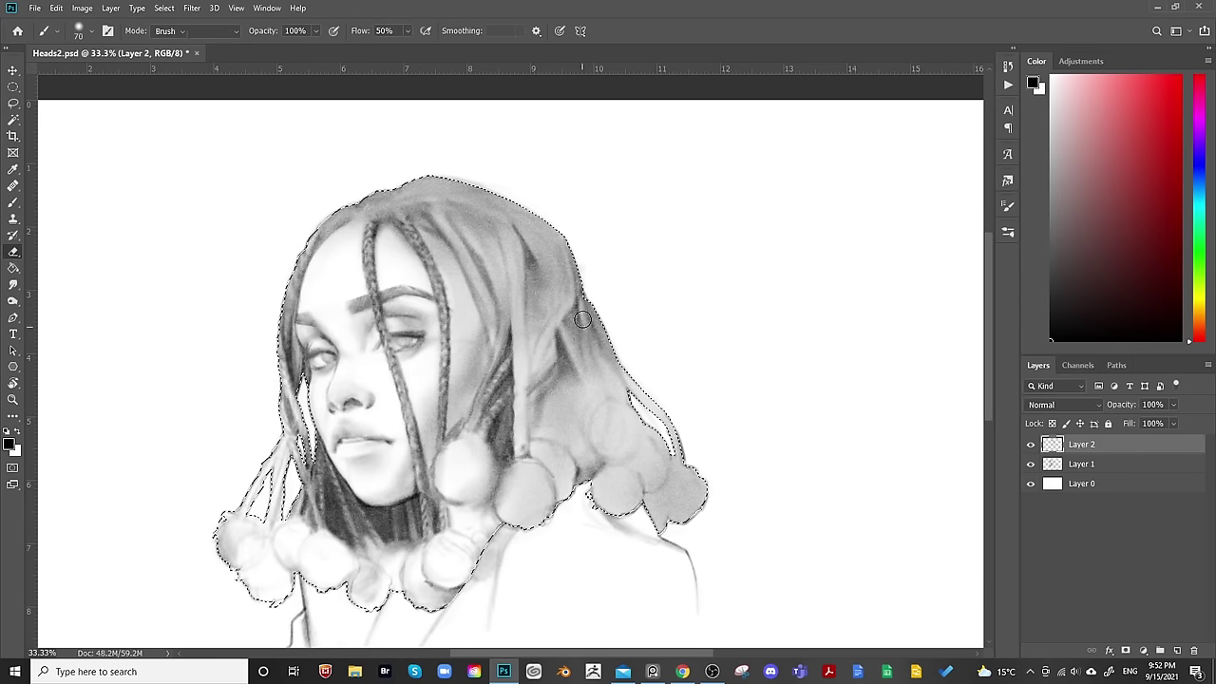
key("b")
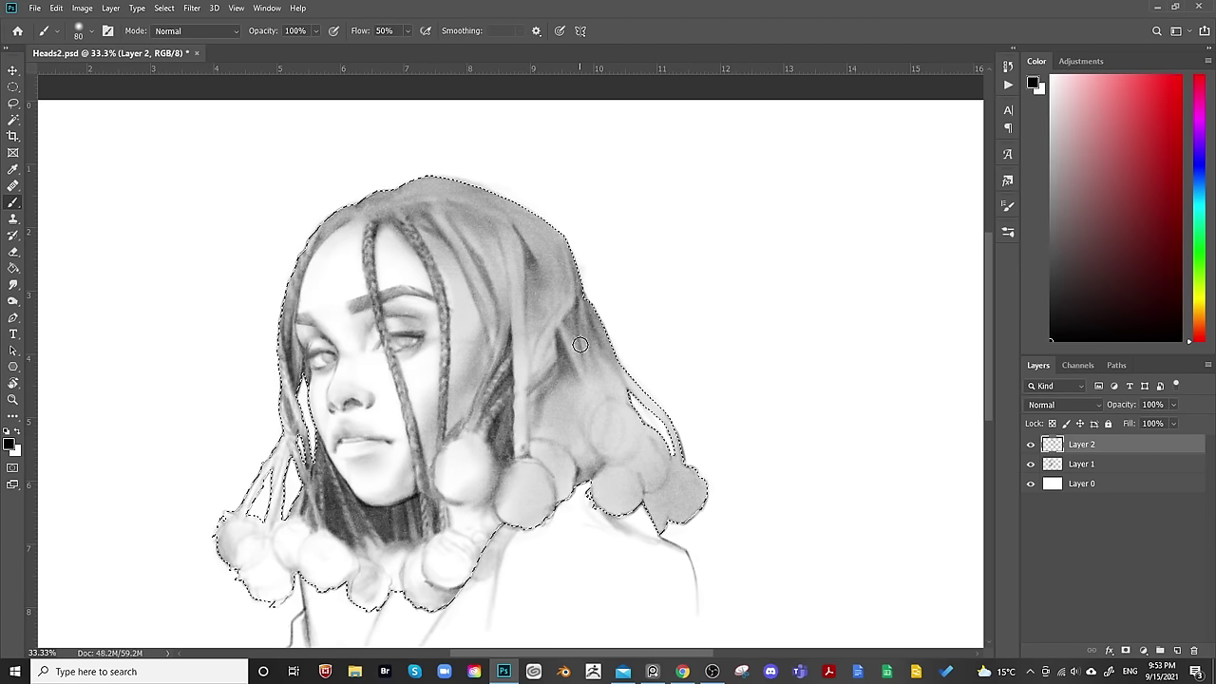
Paint darker lines between the upper rear strands with a 60 px brush and soften them with the Eraser.
key("bracketright")
key("bracketright")
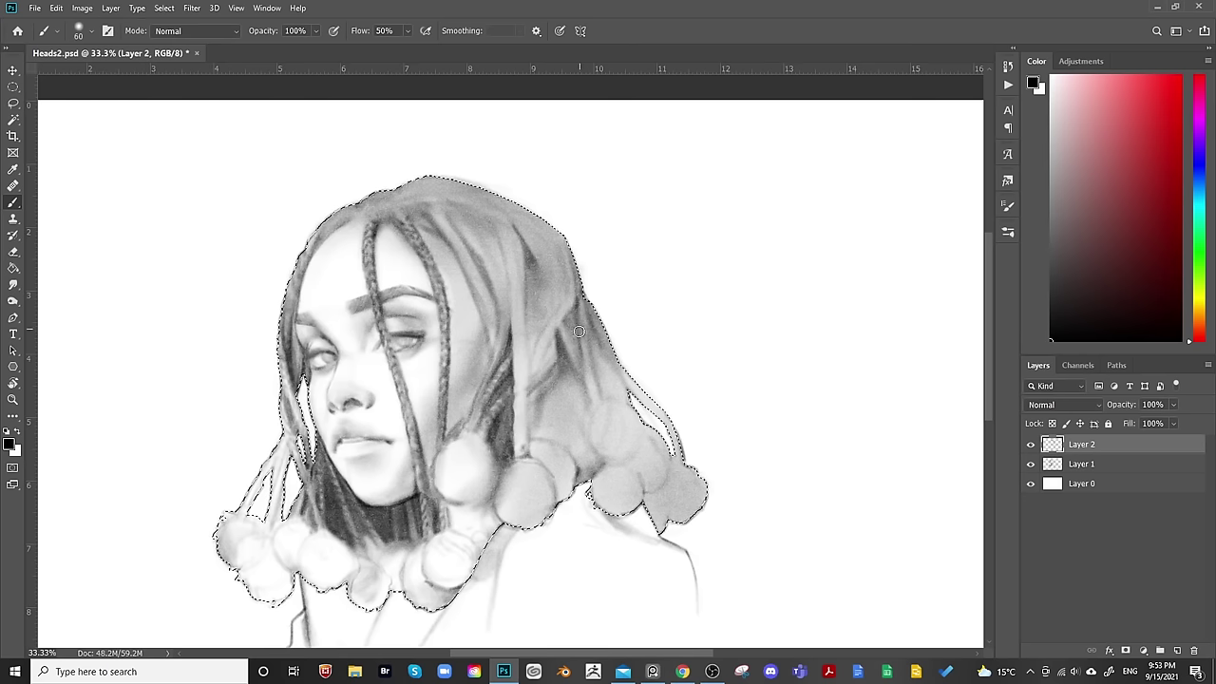
key("e")
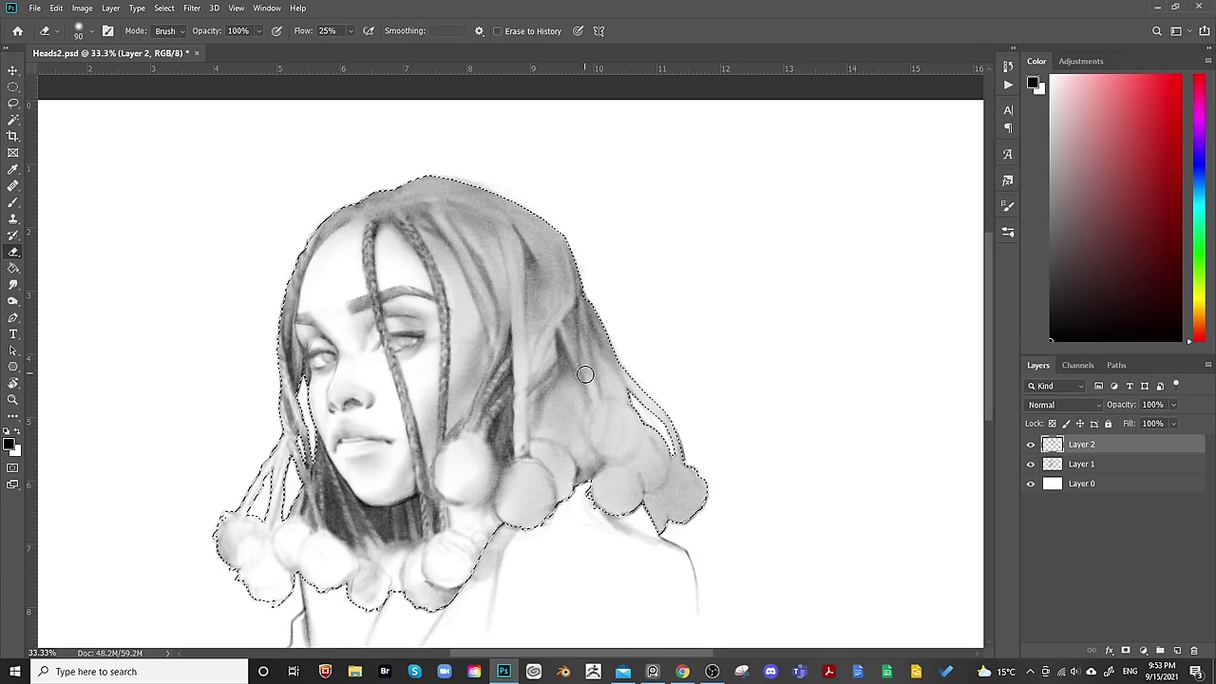
Deepen the tone of the lower back hair and upper rear pompom with a 700 px brush, refining at 80 px.
key("b")
key("bracketleft")
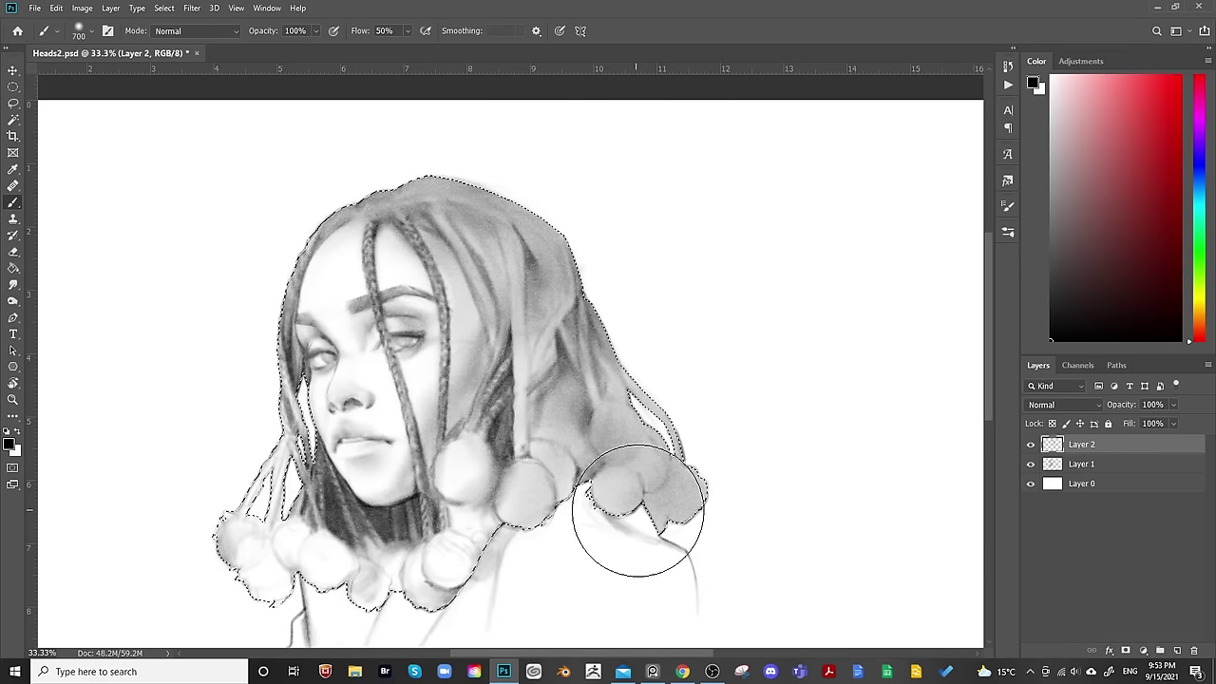
key("bracketleft")
key("bracketleft")
key("bracketleft")
key("bracketleft")
key("bracketleft")
key("bracketleft")
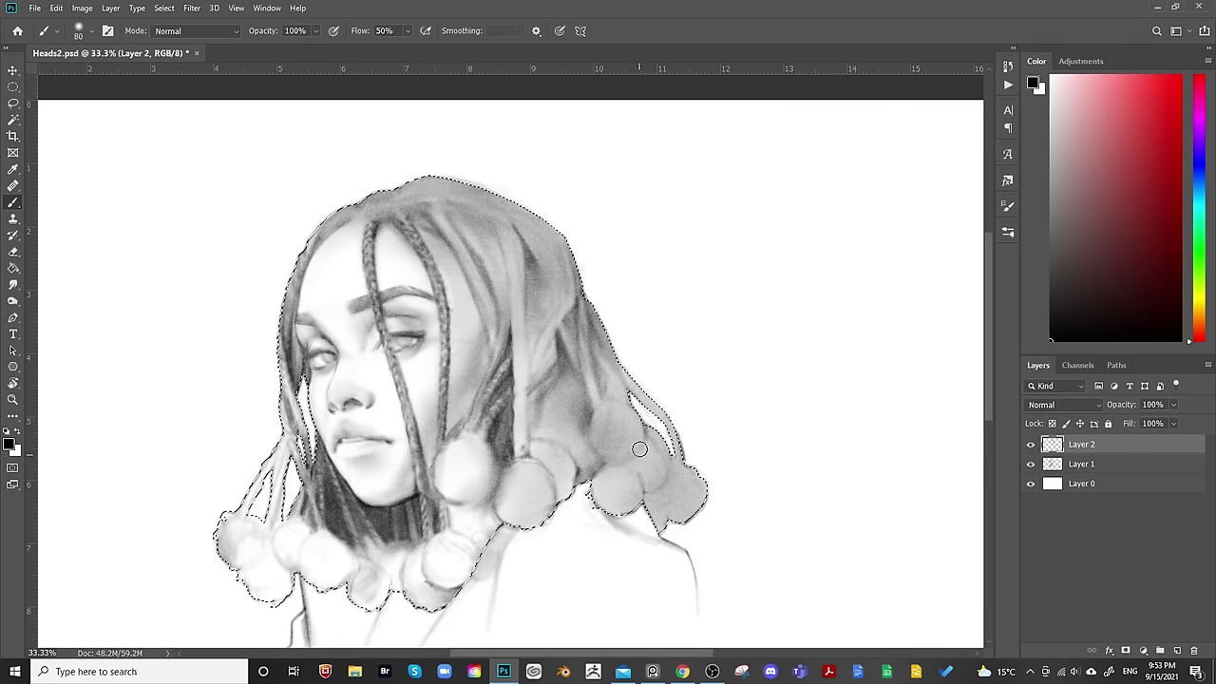
Darken the outermost rear pompoms with a soft brush of 600 to 900 px.
key("bracketright")
key("bracketright")
key("bracketright")
key("bracketright")
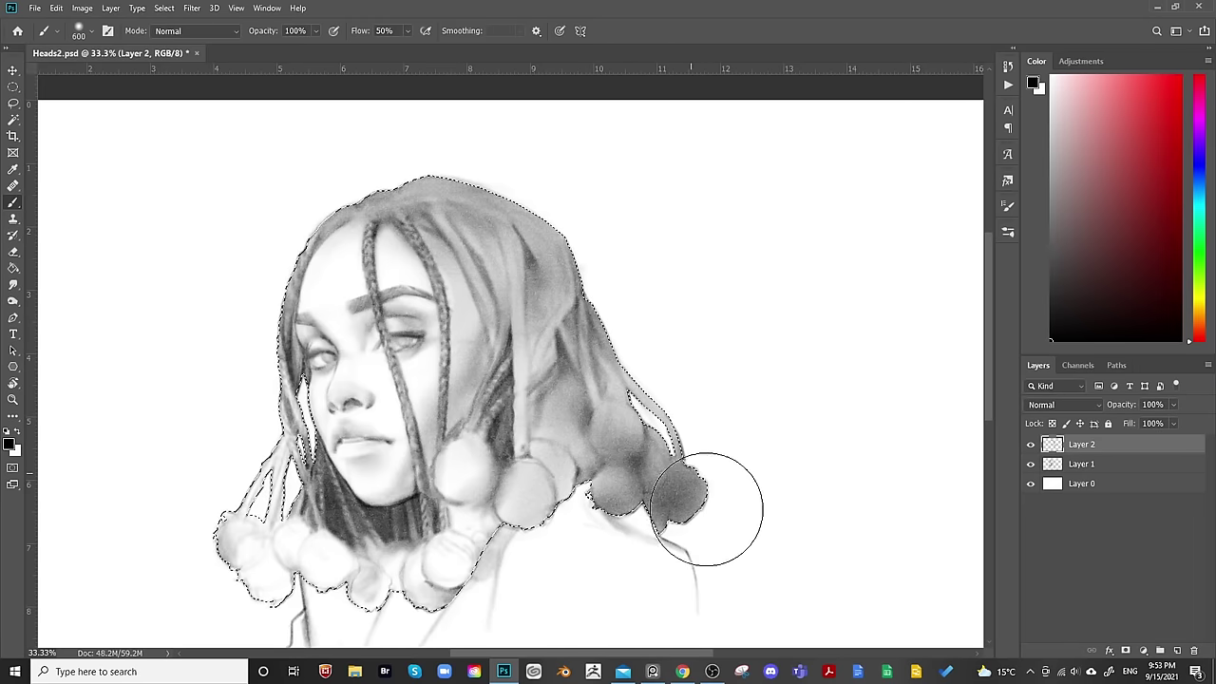
key("bracketright")
key("bracketright")
key("bracketright")
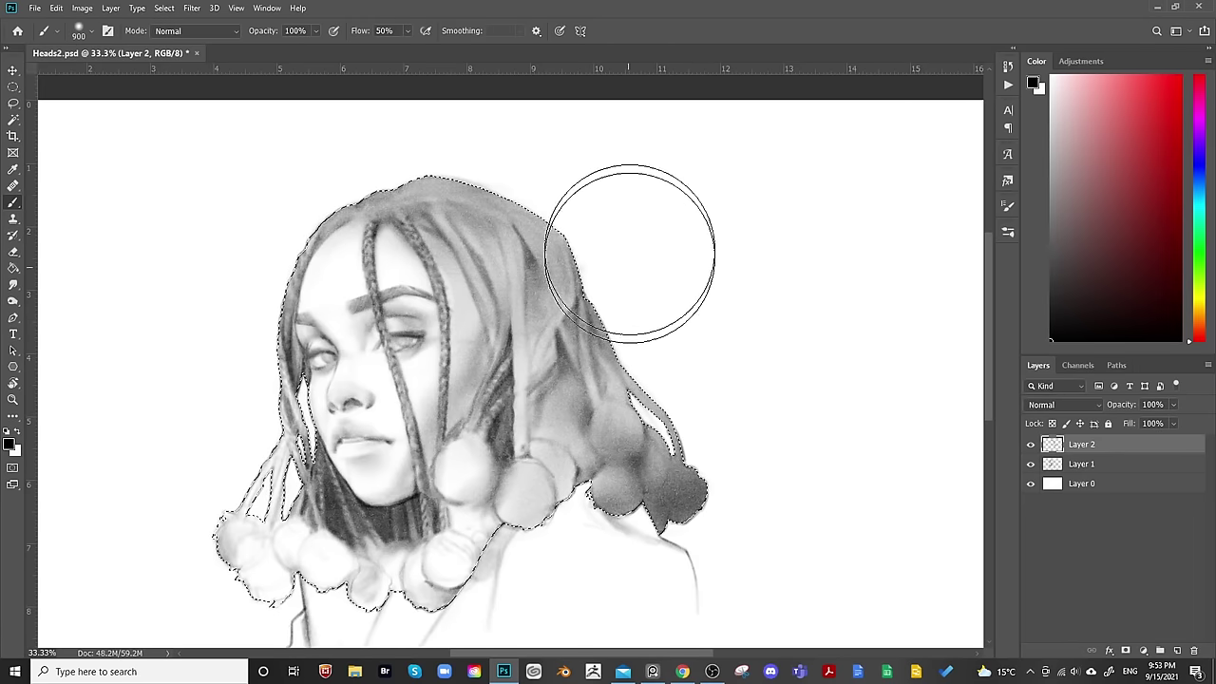
Darken the loose outer strand leading down to the rear pompoms with a 300 px brush.
key("bracketleft")
key("bracketleft")
key("bracketleft")
key("bracketleft")
key("bracketleft")
key("bracketleft")
key("bracketleft")
key("bracketleft")
key("bracketleft")
key("bracketleft")
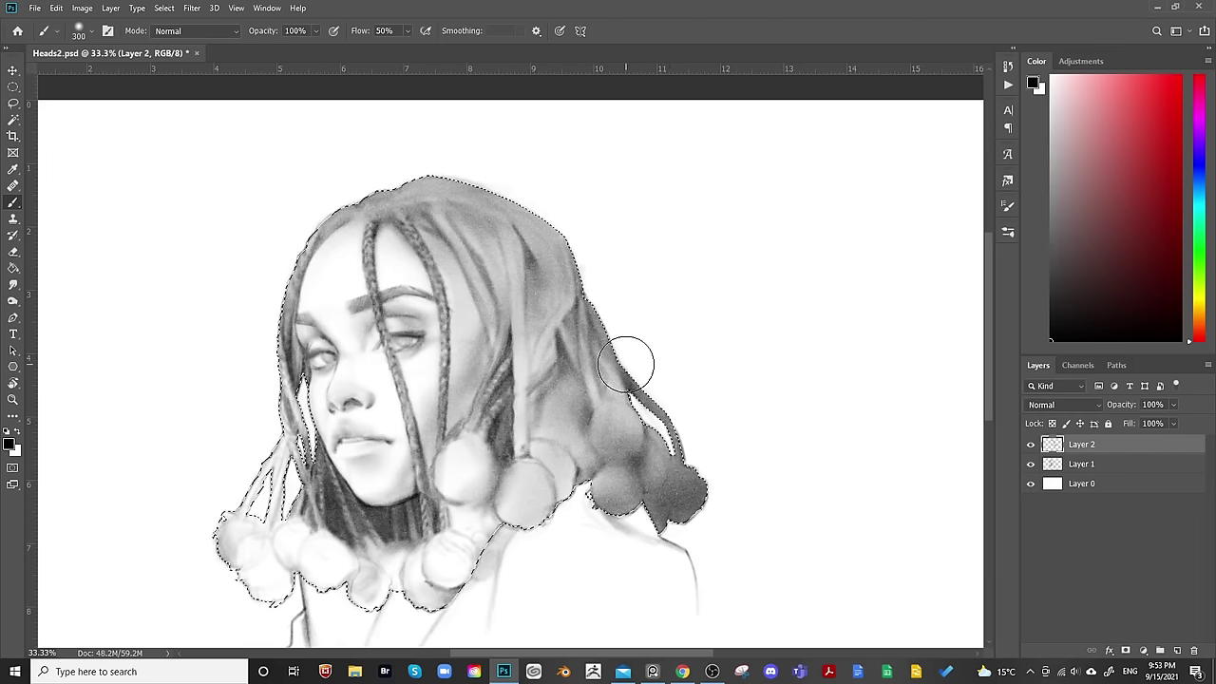
key("bracketleft")
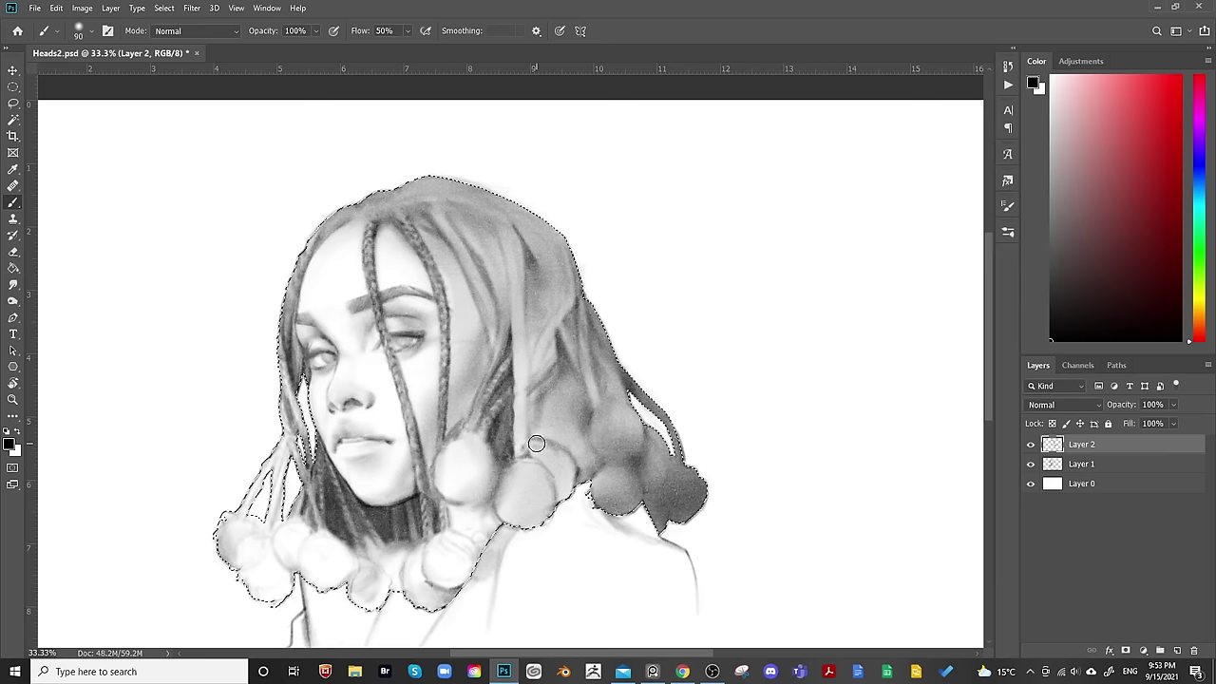
Shade the hollow of hair behind the long front strand, above the middle pompoms, with a 100 to 250 px brush.
key("bracketright")
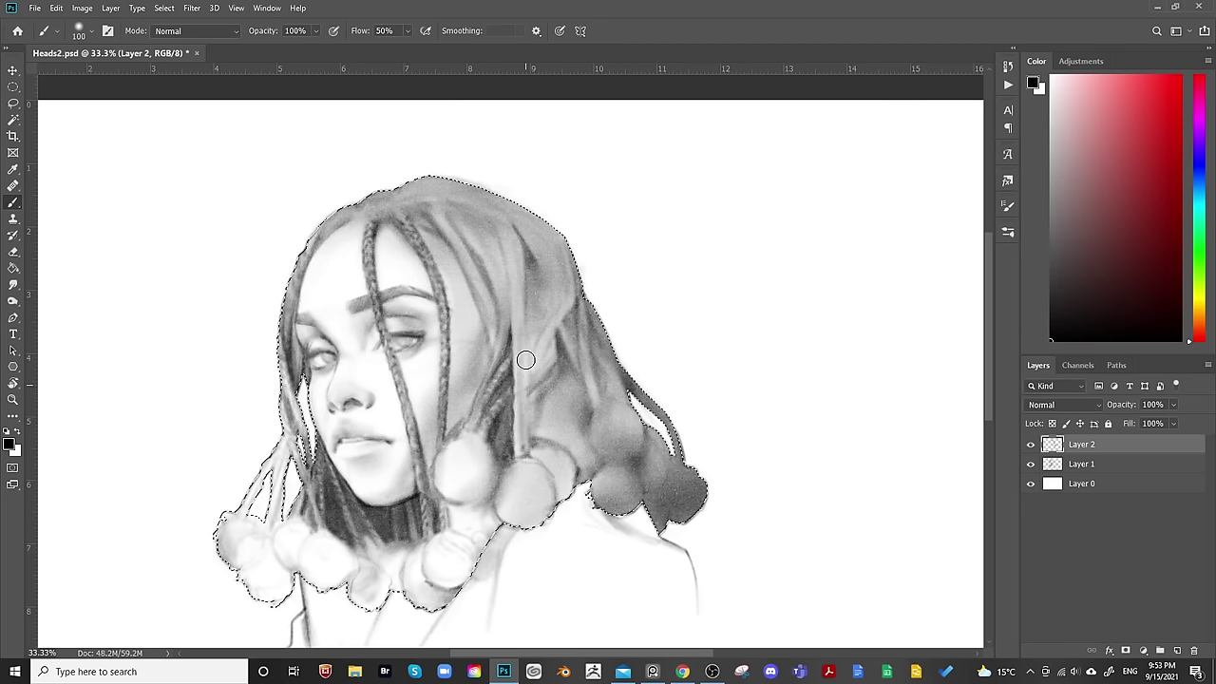
key("bracketright")
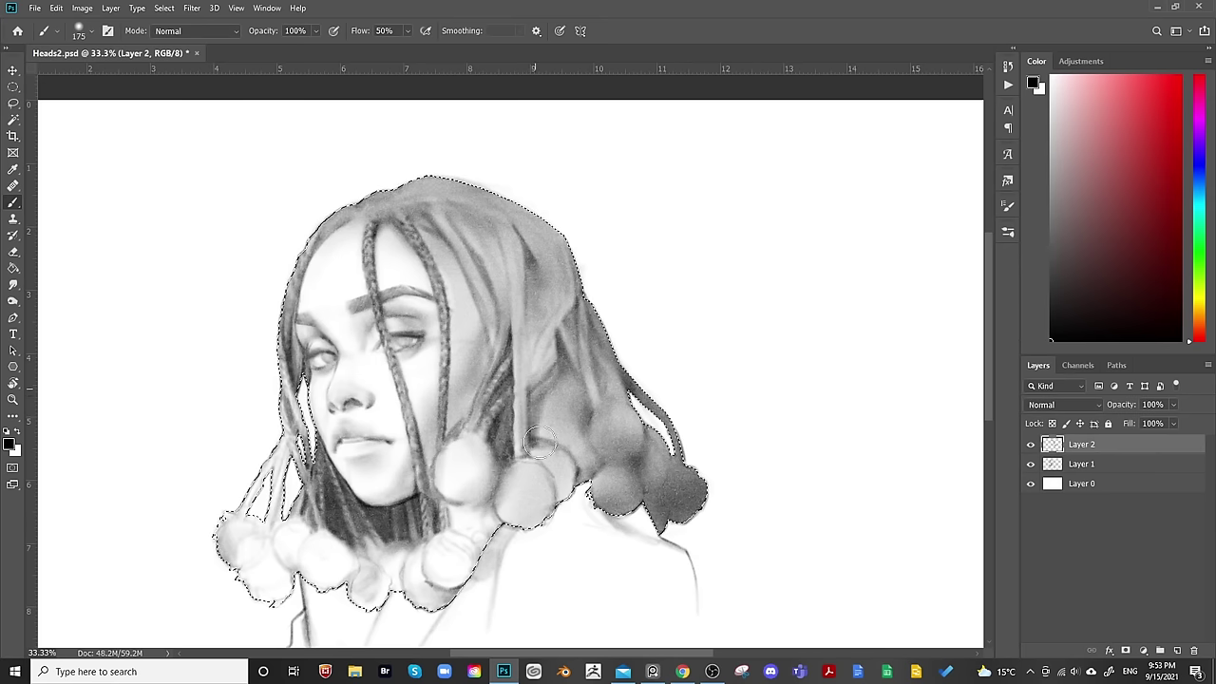
key("bracketright")
key("bracketright")
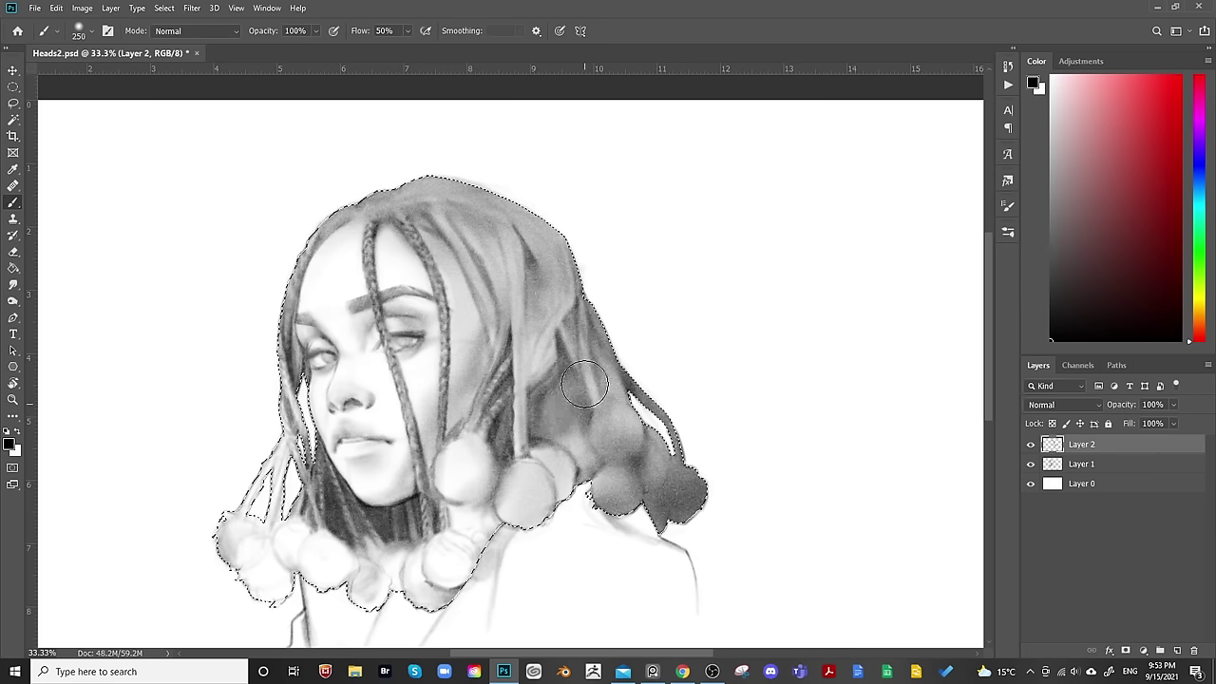
key("bracketleft")
key("bracketleft")
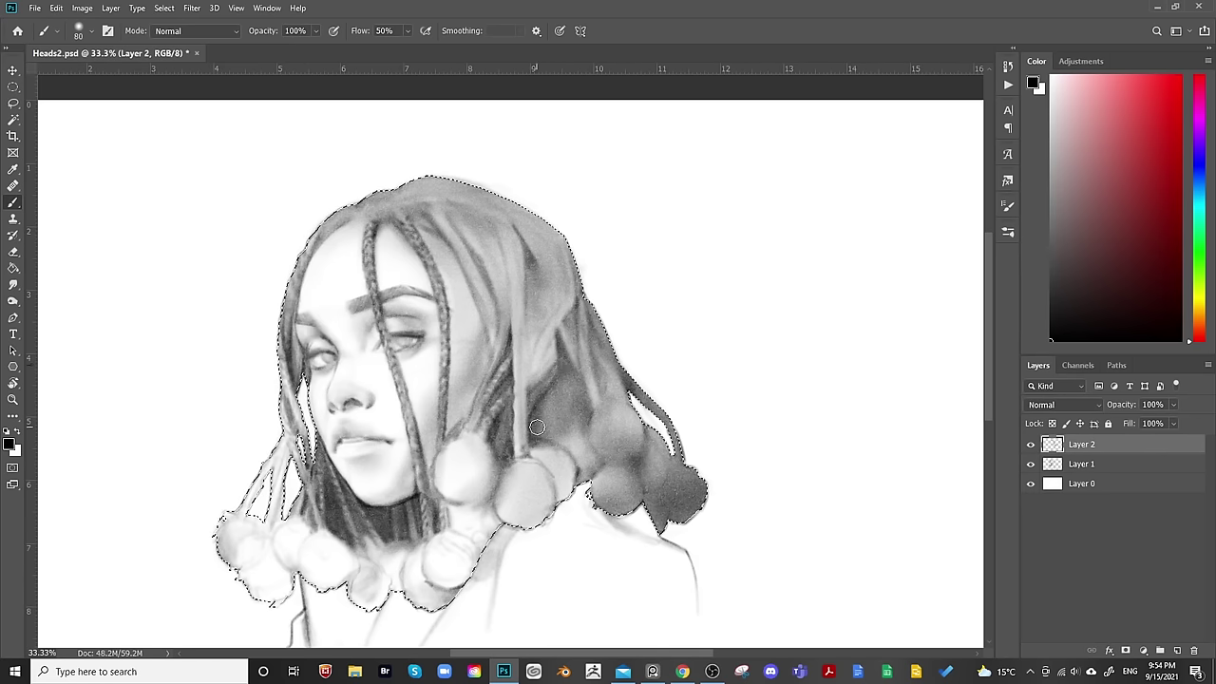
Deepen the hollow's shadow up toward the rear strands with a 125 to 200 px brush.
key("bracketright")
key("bracketright")
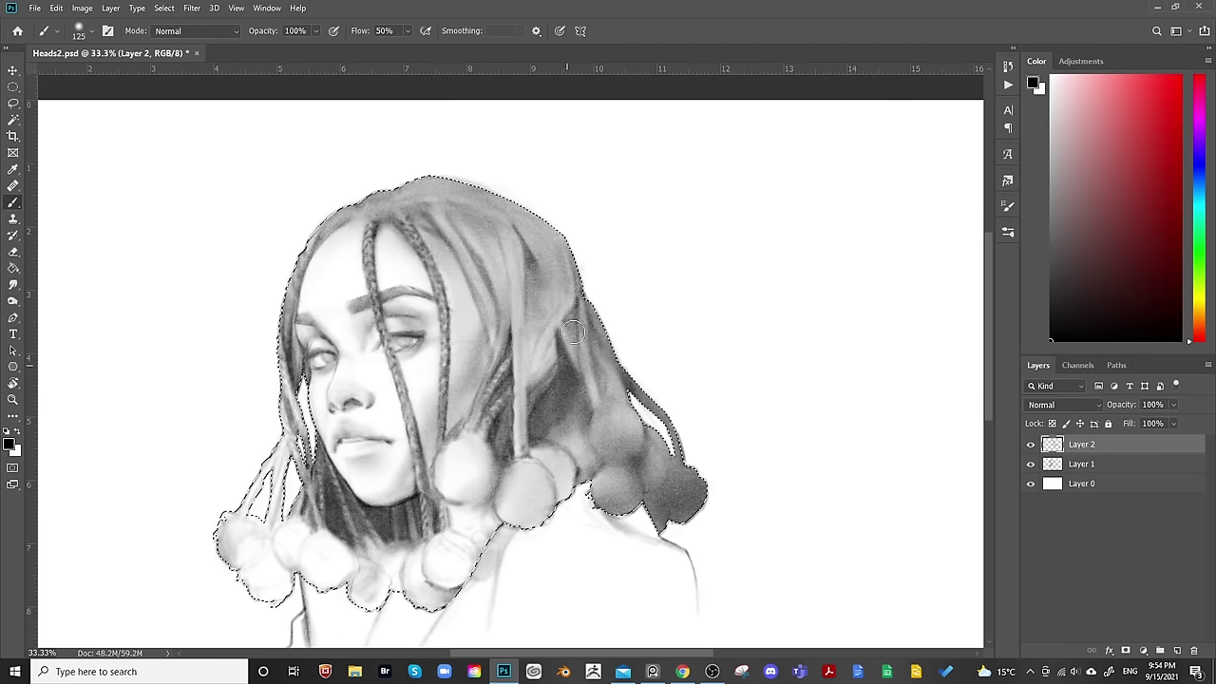
key("bracketright")
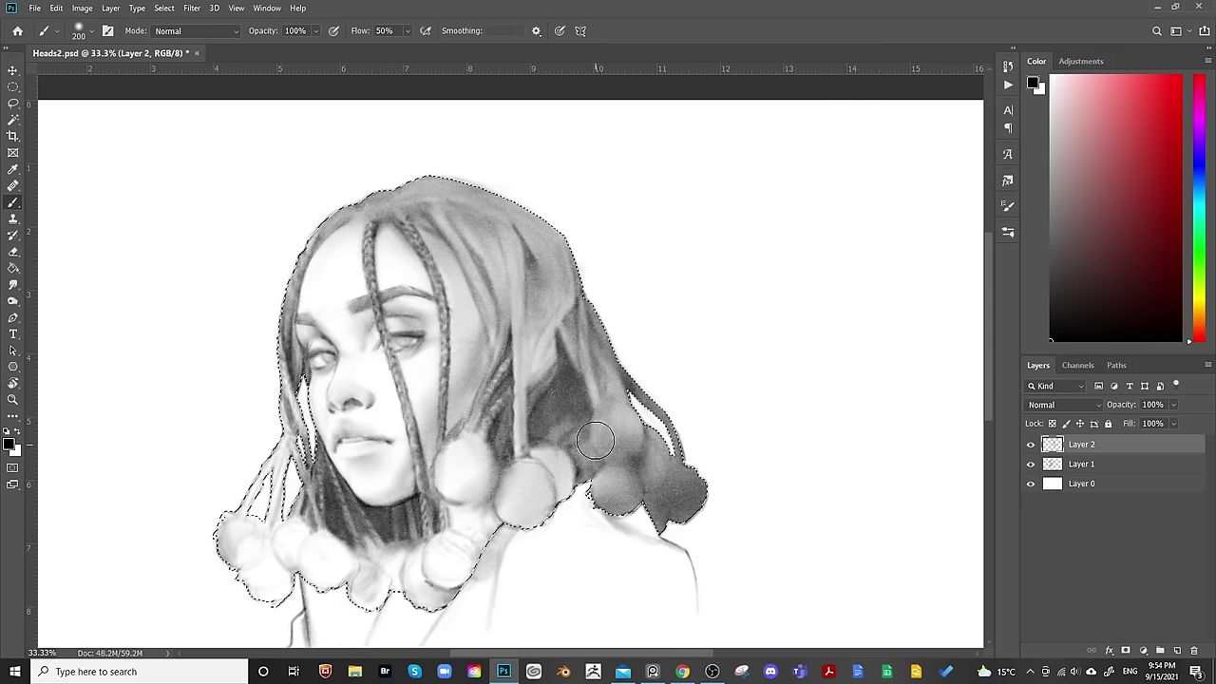
Darken the gaps around the edges of the rear pompoms with a brush reduced from 100 to 50 px.
key("bracketleft")
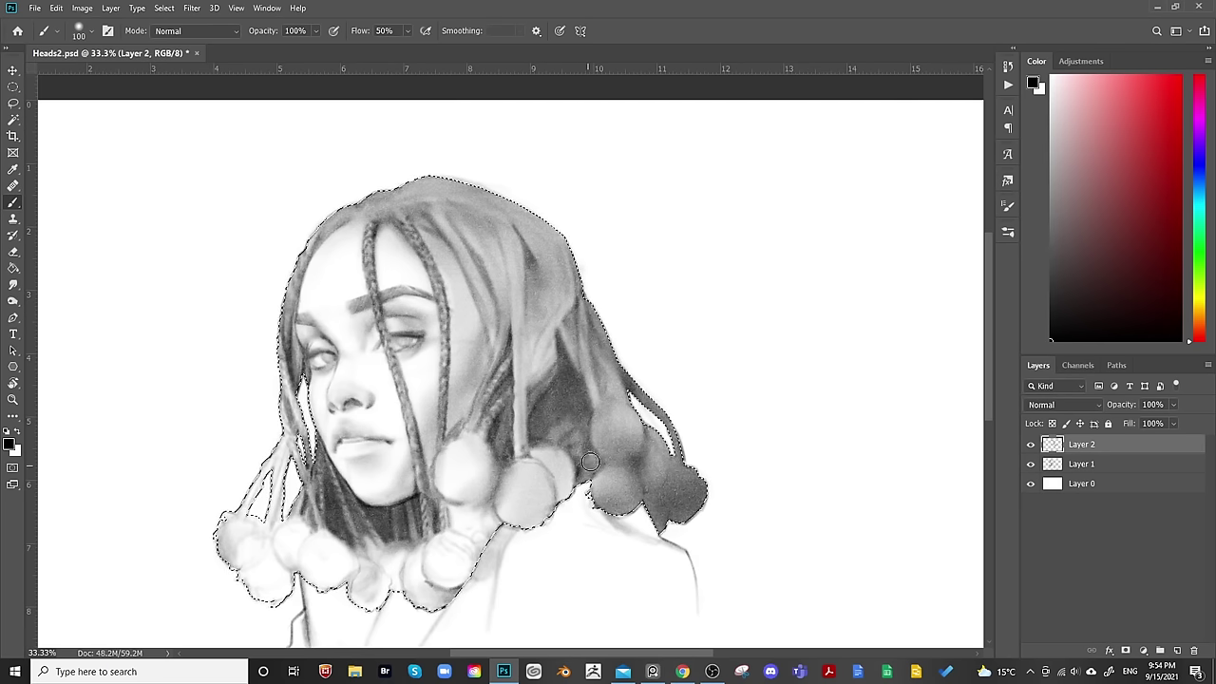
key("bracketleft")
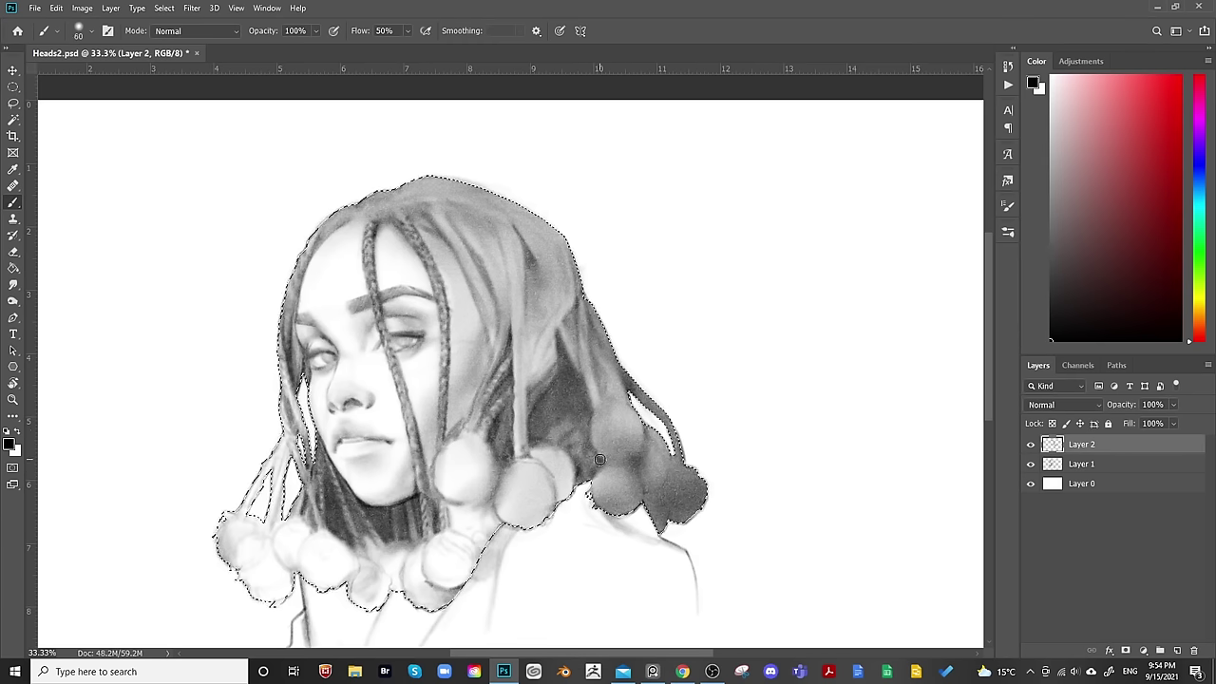
key("bracketleft")
key("bracketleft")
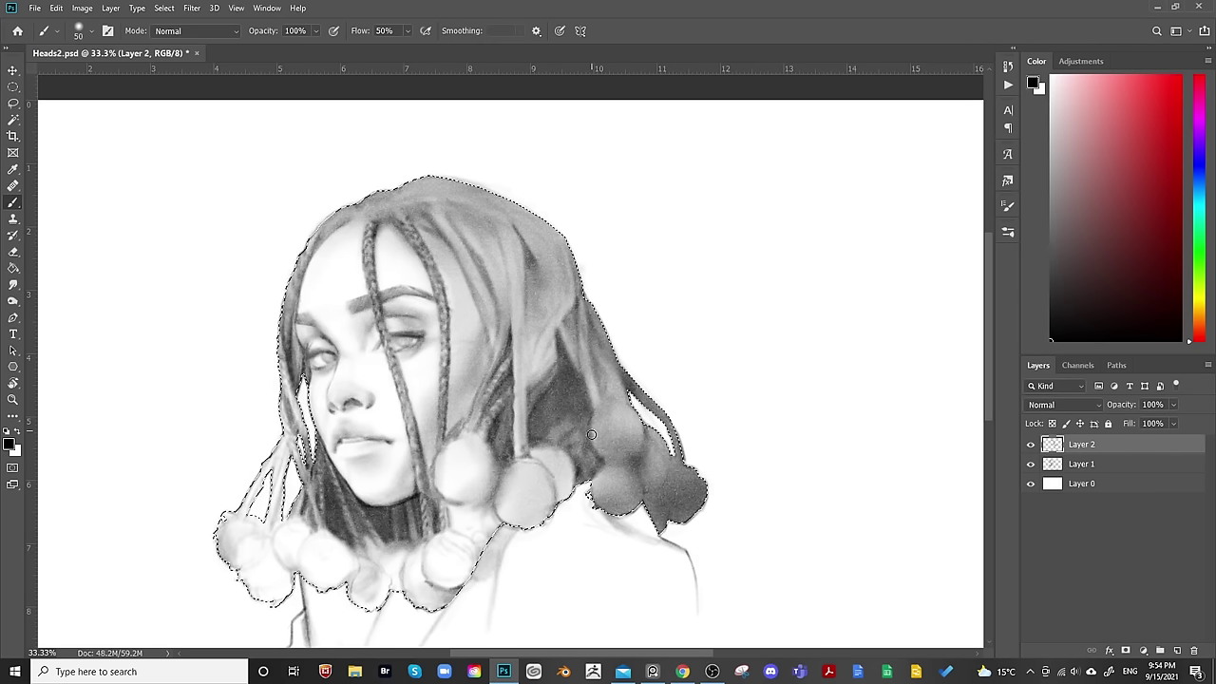
Blend a darker tone above the middle pompoms with a 125 px brush.
key("bracketright")
key("bracketright")
key("bracketright")
key("bracketright")
key("bracketright")
key("bracketright")
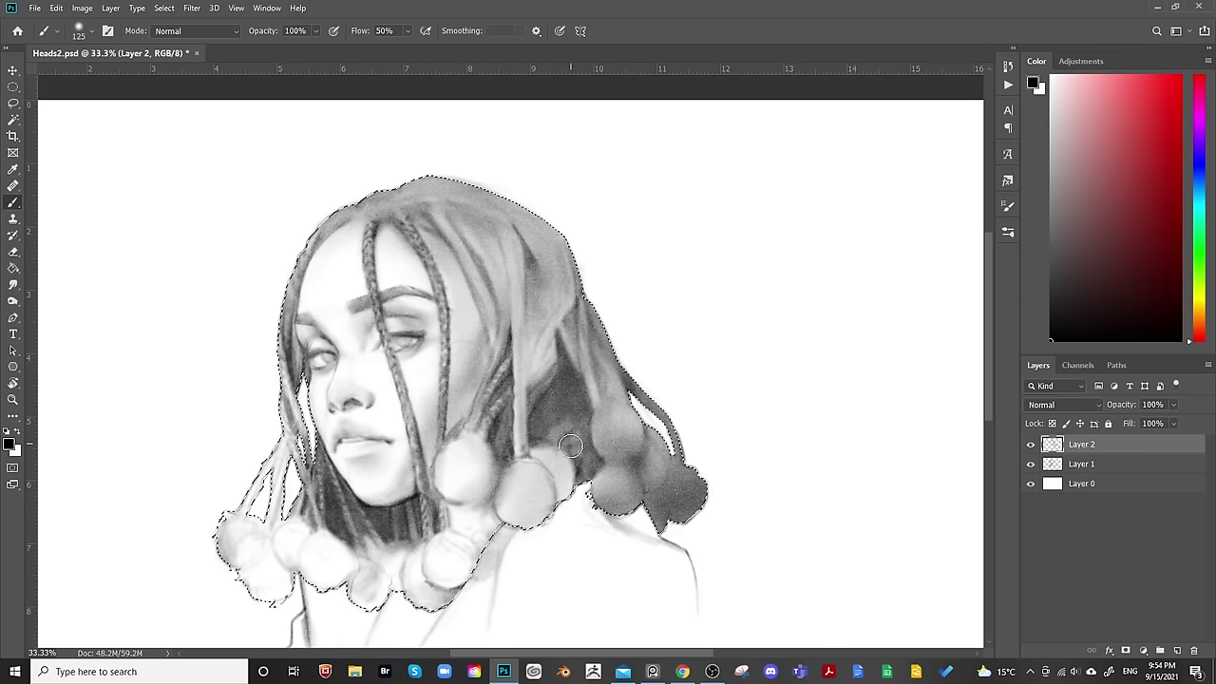
Shade the small pompom behind the middle pompoms, below the hair hollow, with a 125 to 150 px brush.
key("bracketleft")
key("bracketleft")
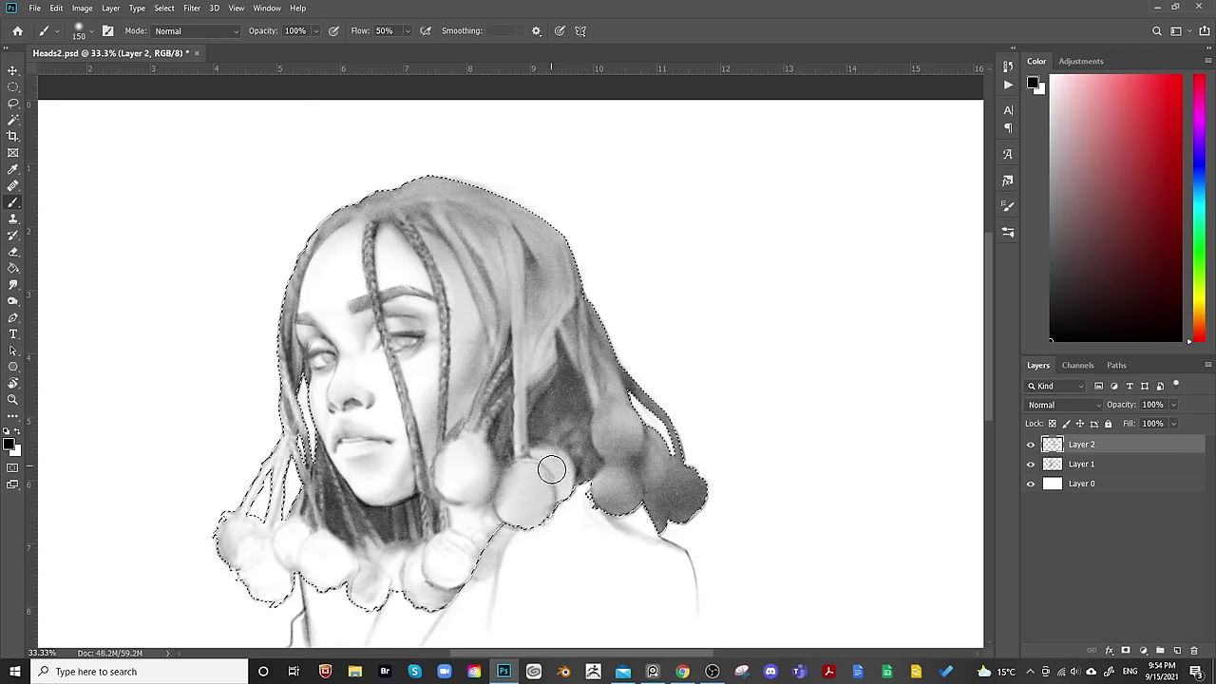
key("bracketright")
key("bracketright")
key("bracketright")
key("bracketright")
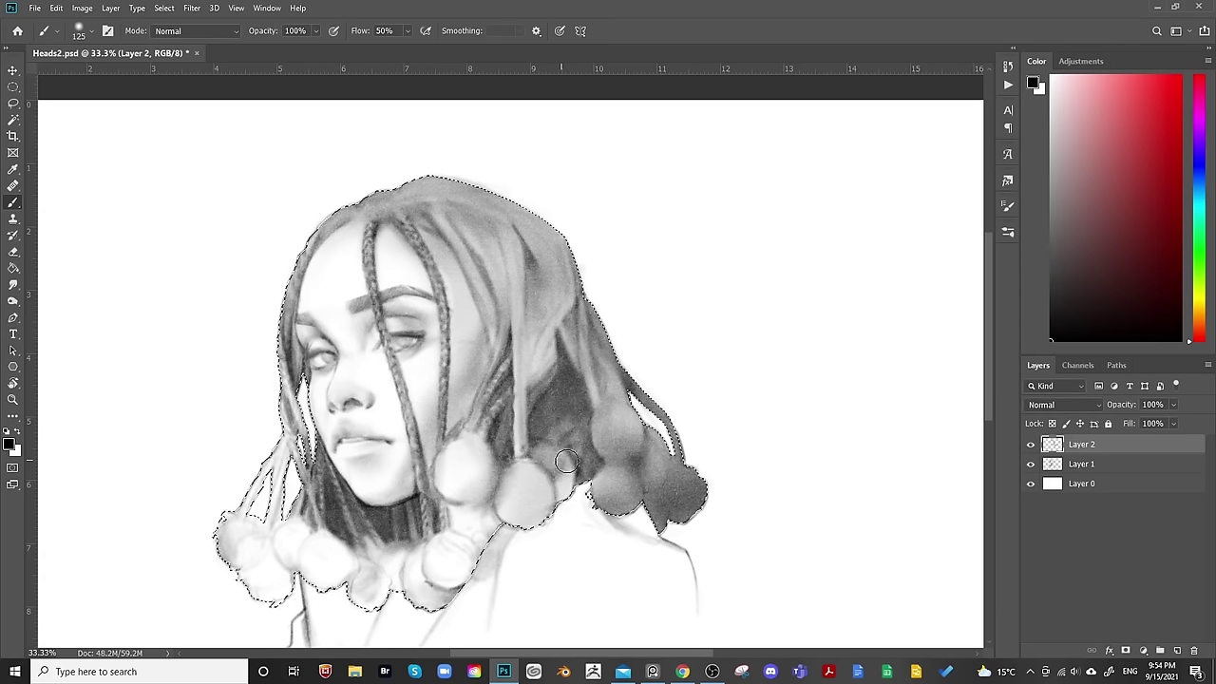
Darken the small pompom behind the middle ones and mottle the lower rear pompom, reducing the brush to 70 px.
key("bracketleft")
key("bracketleft")
key("bracketleft")
mouse_move(545, 456)
left_mouse_down()
mouse_move(557, 504)
mouse_move(570, 464)
mouse_move(564, 505)
mouse_move(564, 468)
mouse_move(614, 487)
left_mouse_up()
key("bracketright")
key("bracketleft")
key("bracketleft")
key("bracketleft")
key("bracketleft")
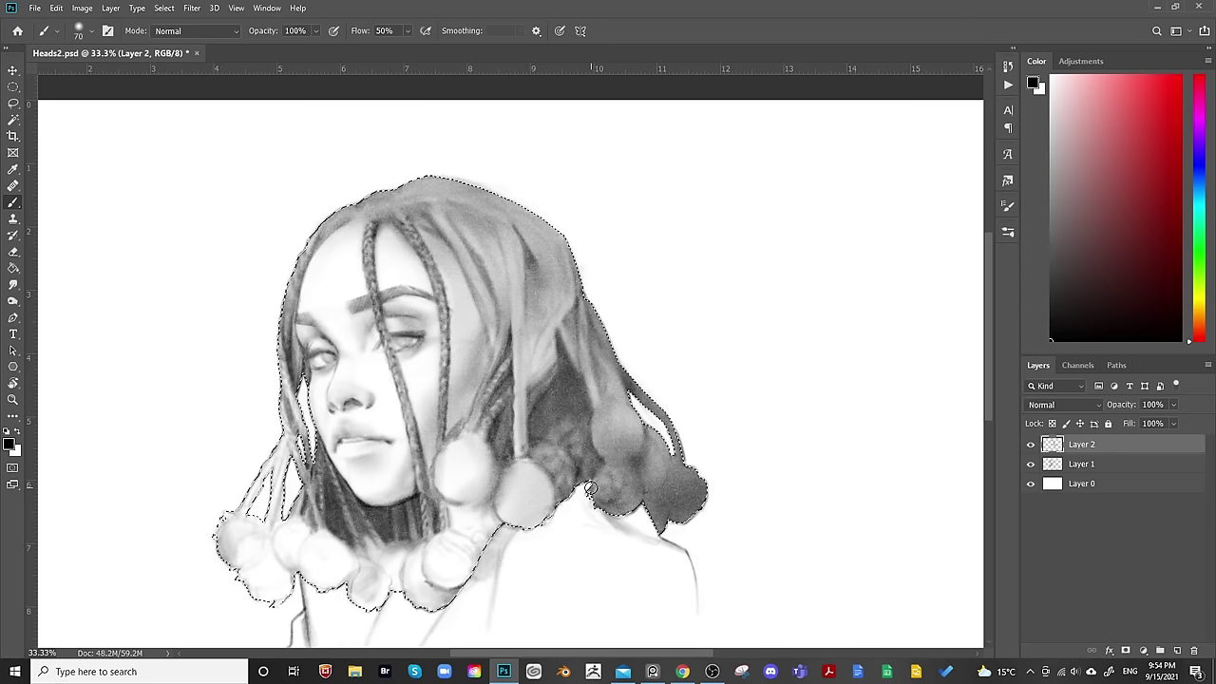
Deepen the lower rear pompom's underside and edges up to the pompom above it with a brush of about 100 px.
key("bracketright")
key("bracketright")
key("bracketright")
key("bracketright")
key("bracketright")
mouse_move(622, 499)
left_mouse_down()
mouse_move(635, 483)
mouse_move(642, 494)
mouse_move(645, 453)
mouse_move(595, 432)
left_mouse_up()
key("bracketleft")
key("bracketleft")
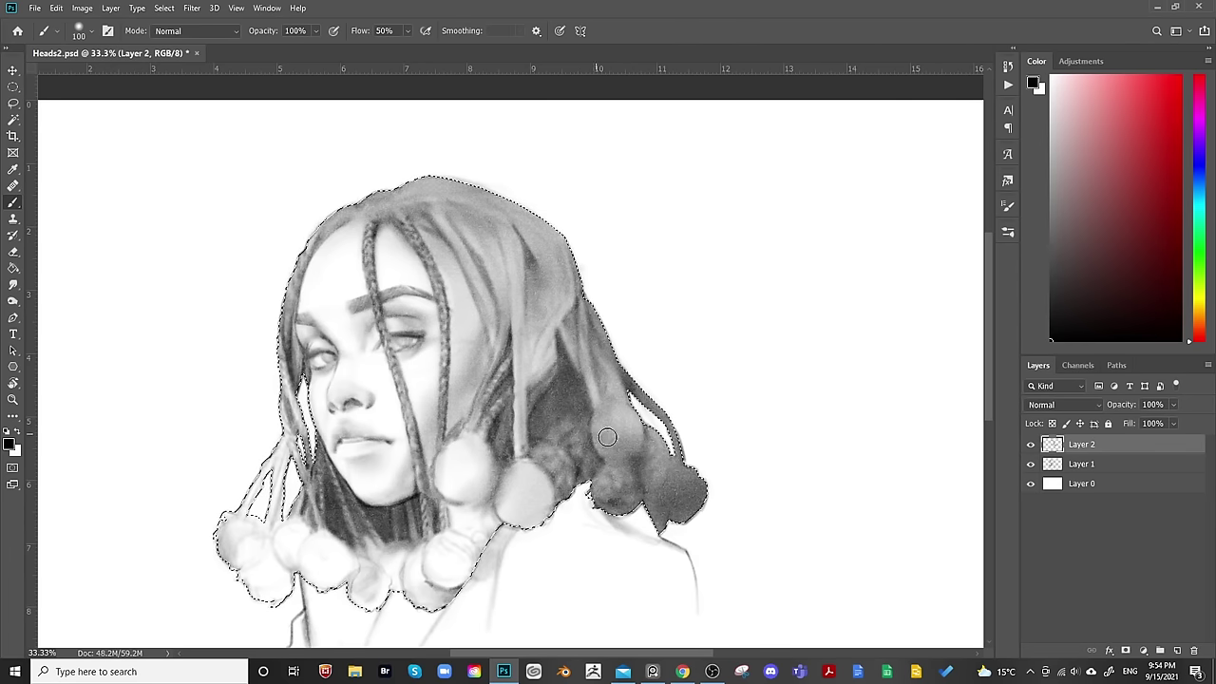
Shade the upper rear pompom and the base of its strand with an 80 to 125 px brush.
key("bracketleft")
key("bracketleft")
key("bracketleft")
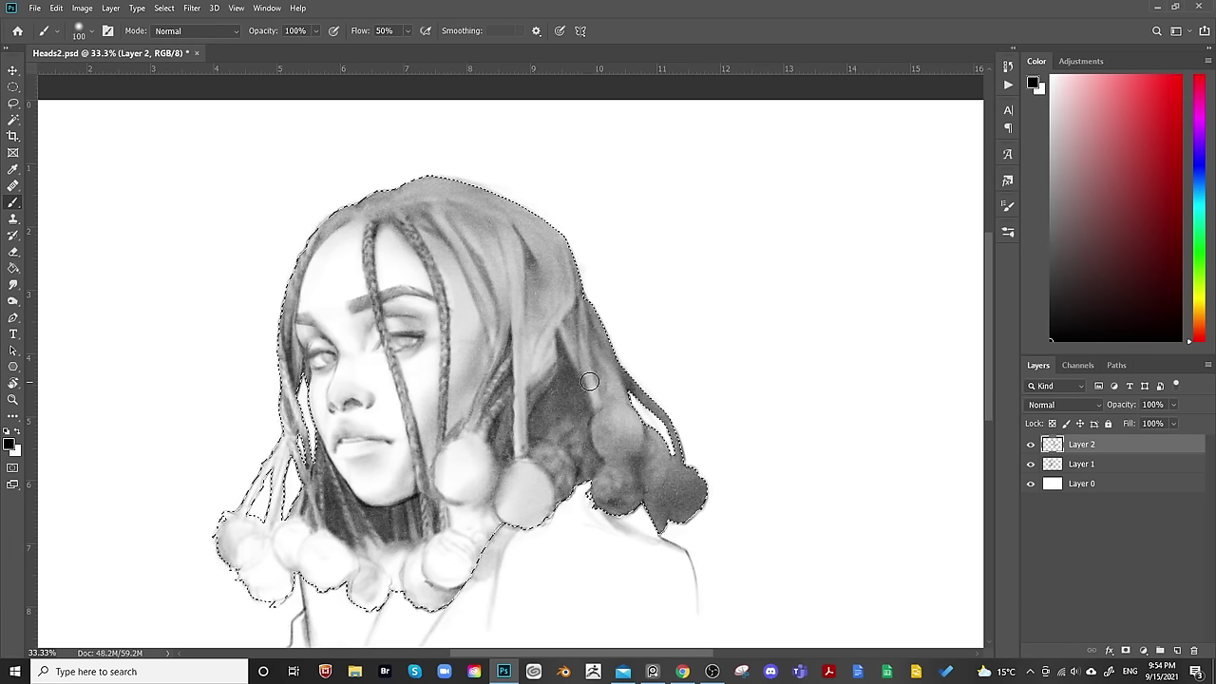
key("bracketright")
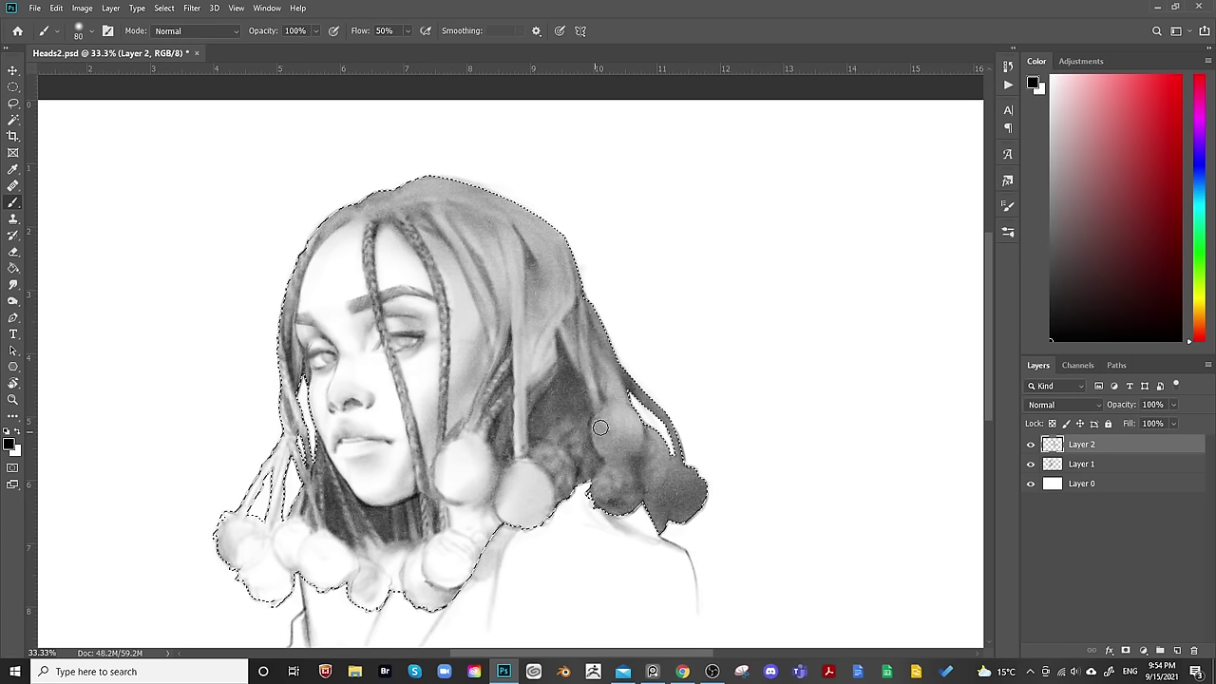
key("bracketright")
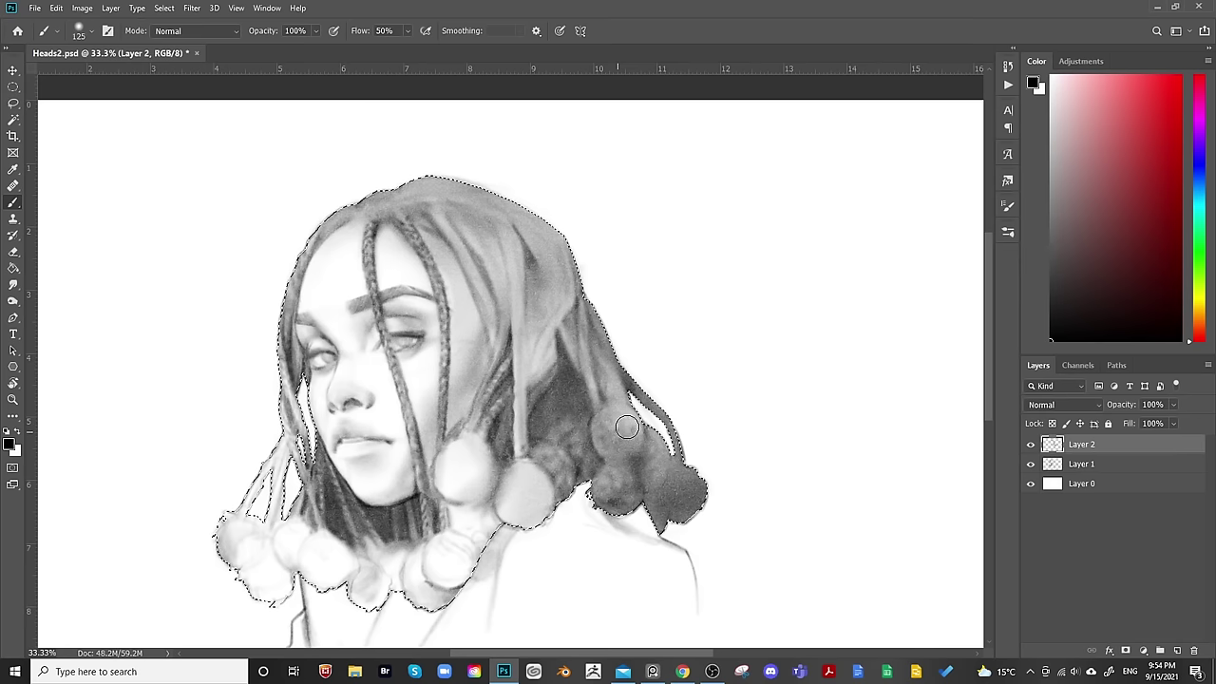
key("bracketright")
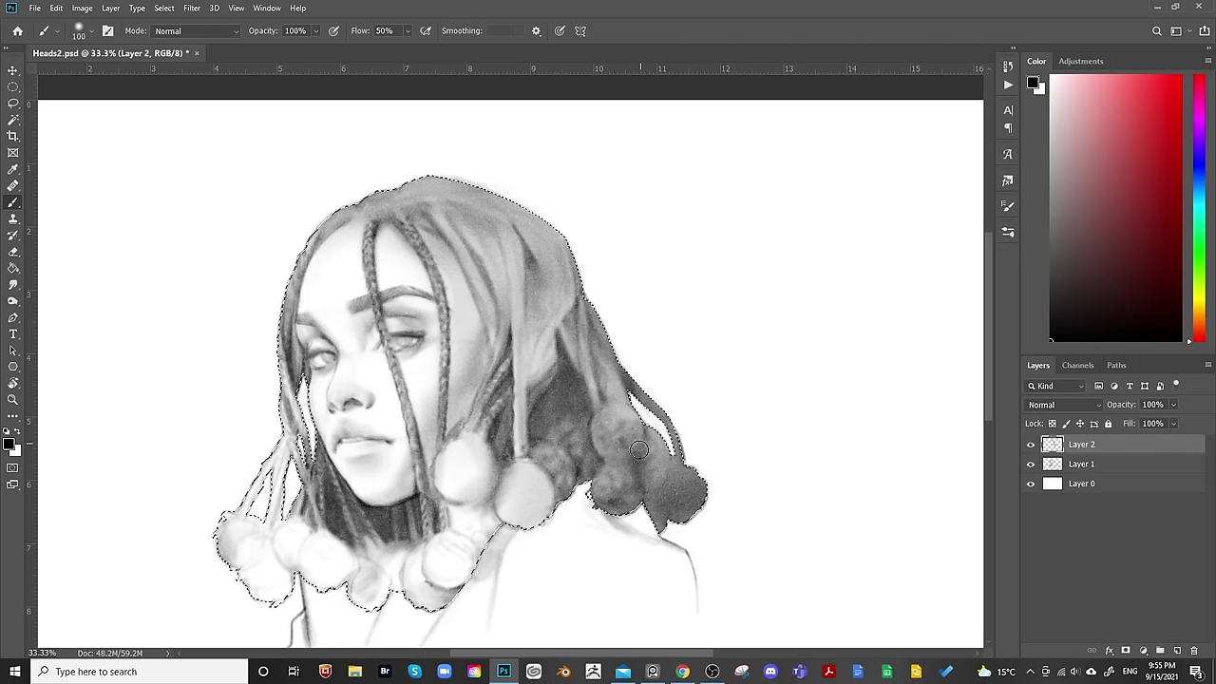
Define the gaps and rounded edges between the rear pompoms with a 60 to 100 px brush.
key("bracketleft")
key("bracketleft")
key("bracketleft")
key("bracketleft")
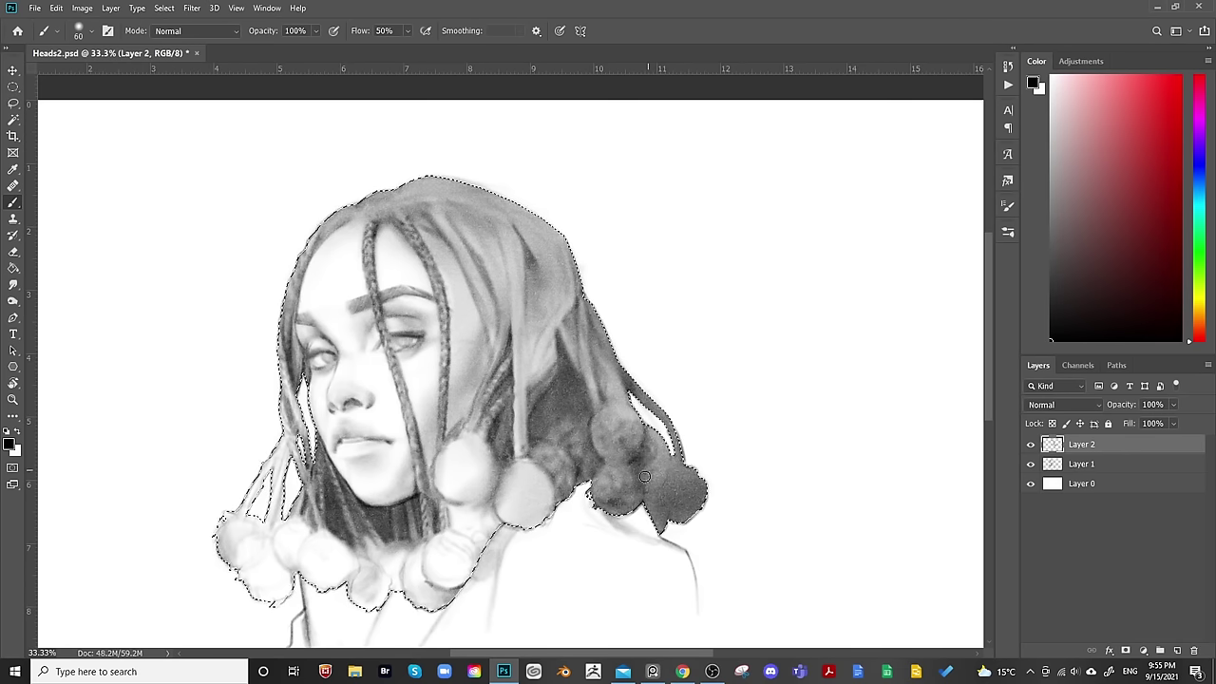
key("bracketright")
key("bracketright")
key("bracketright")
key("bracketright")
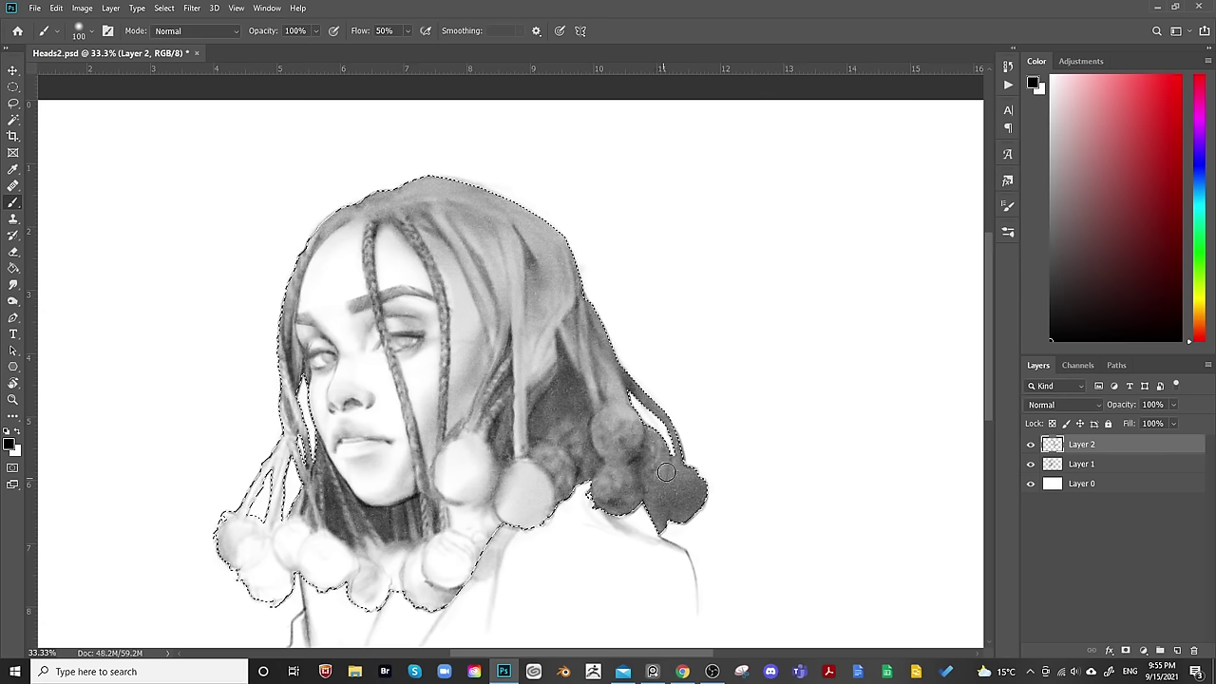
Darken the boundary where the rearmost pompom meets its neighbours with a 90 to 200 px brush.
key("bracketleft")
key("bracketleft")
key("bracketleft")
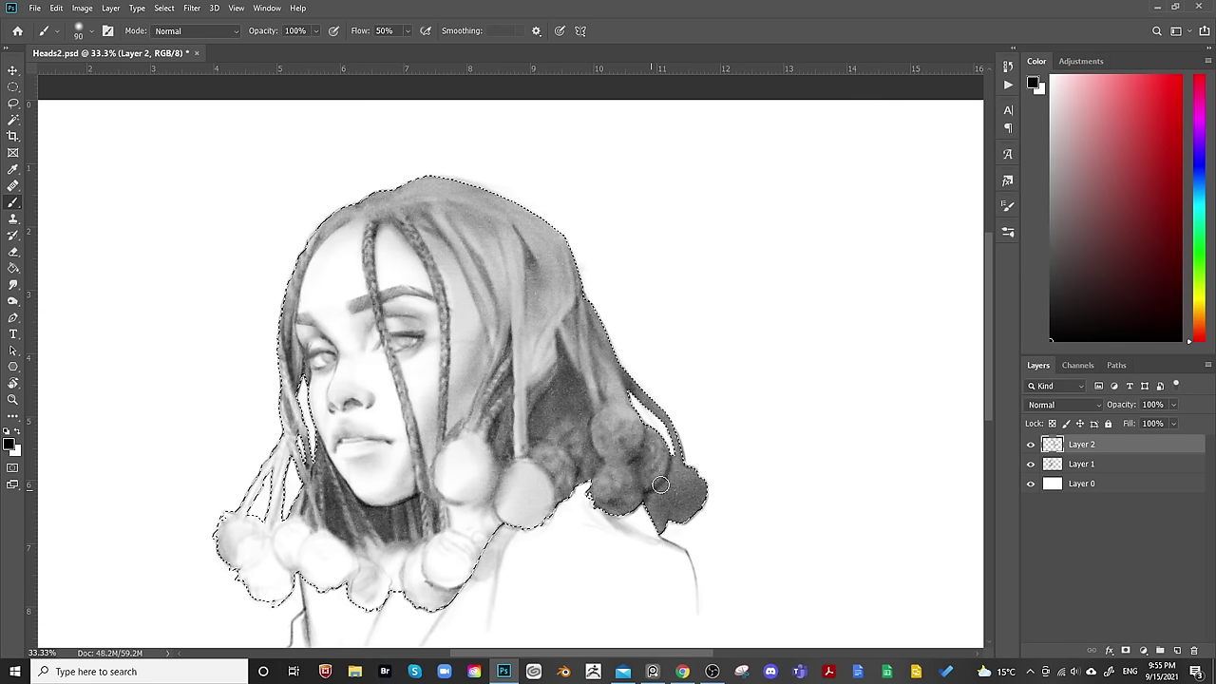
key("bracketright")
key("bracketright")
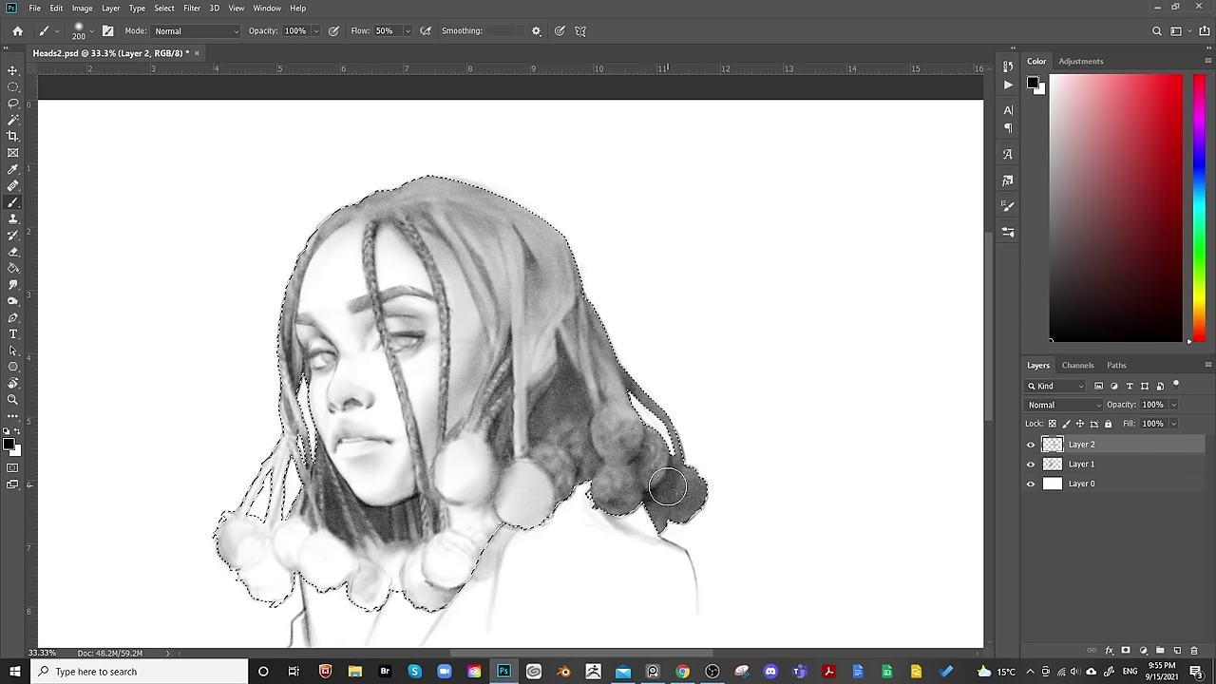
Deepen the overall tone of the rearmost pompom with a brush reduced from 200 to 90 px.
key("bracketleft")
key("bracketleft")
key("bracketleft")
key("bracketleft")
key("bracketleft")
key("bracketleft")
key("bracketleft")
key("bracketleft")
key("bracketleft")
key("bracketleft")
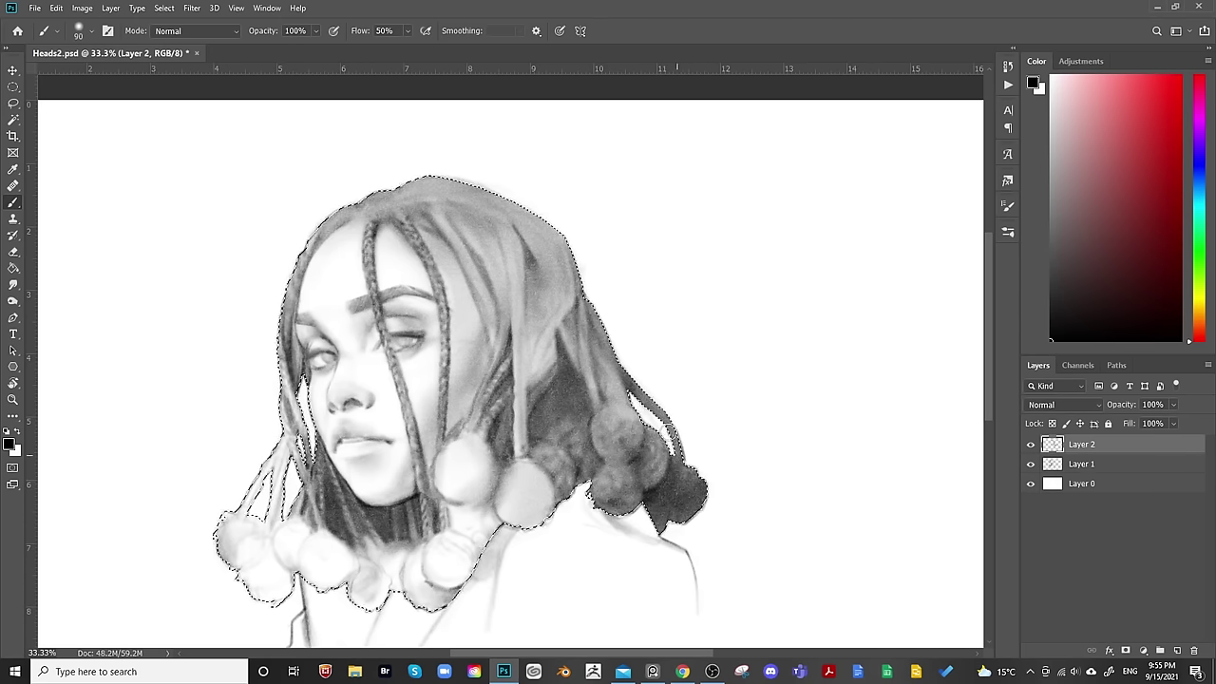
Darken the thin rear strands running up from the rearmost pompom with a 60 to 100 px brush.
key("bracketright")
key("bracketright")
left_click_drag(677, 446, 629, 380)
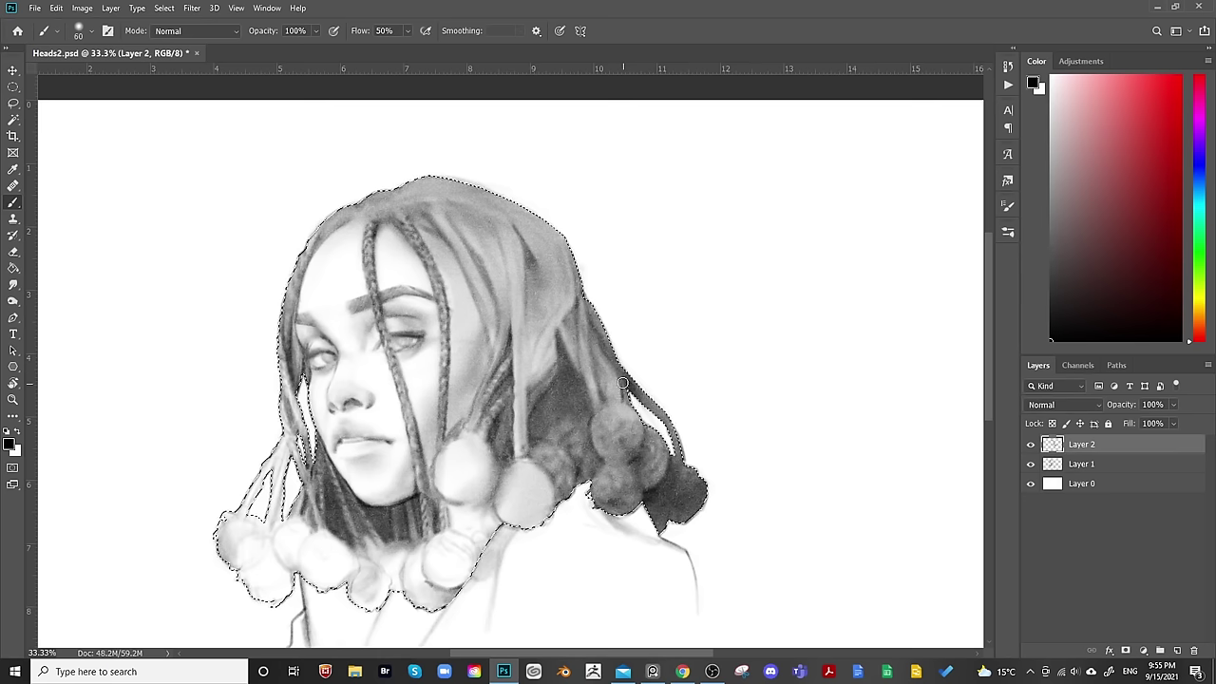
key("bracketleft")
key("bracketleft")
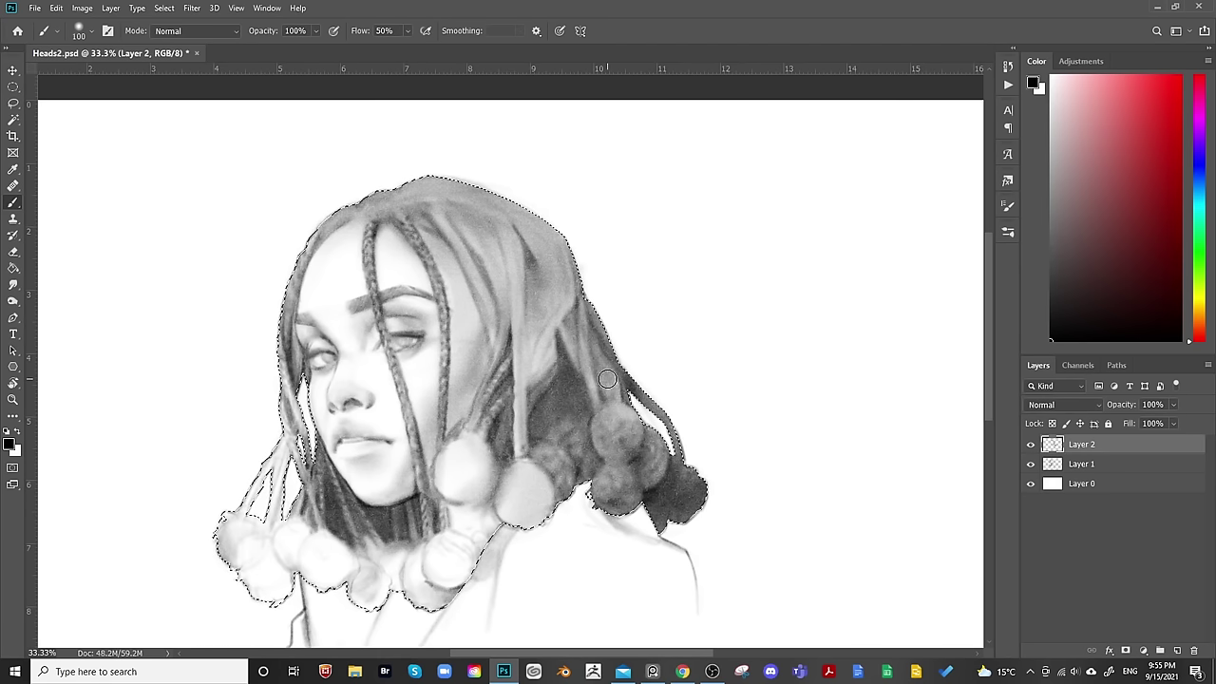
key("bracketleft")
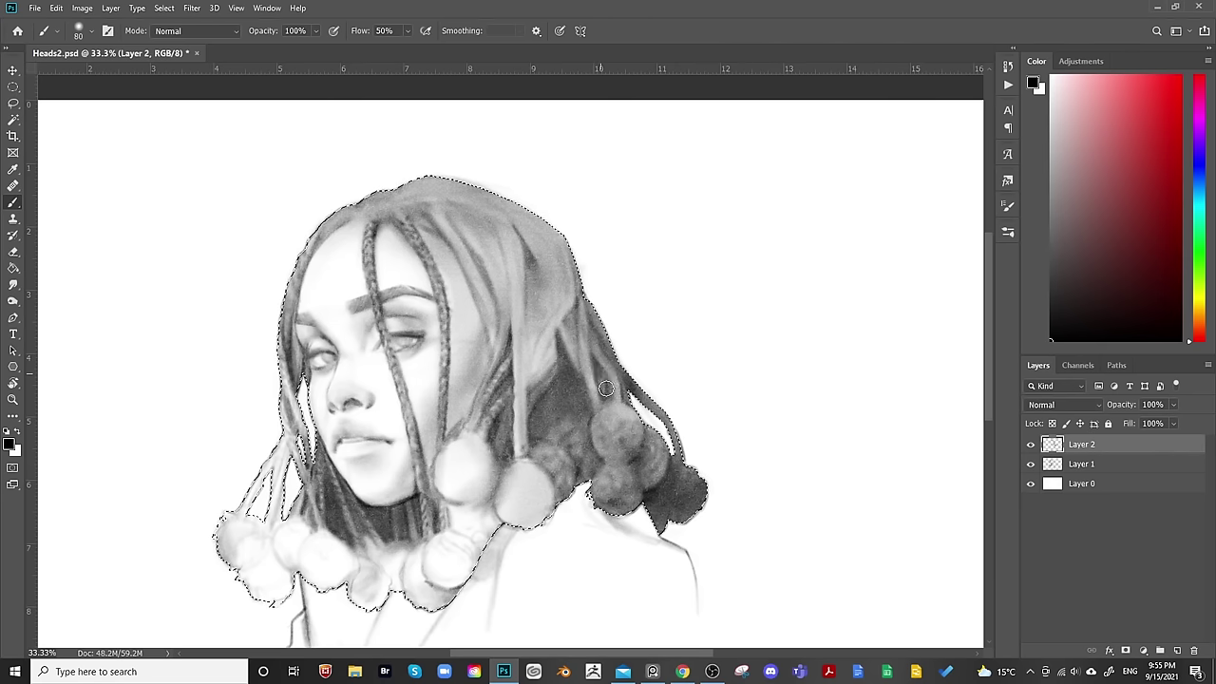
Blend a darker tone over the strands above the upper rear pompom with a 175 to 200 px brush.
key("bracketright")
key("bracketright")
key("bracketright")
key("bracketright")
key("bracketright")
key("bracketright")
key("bracketright")
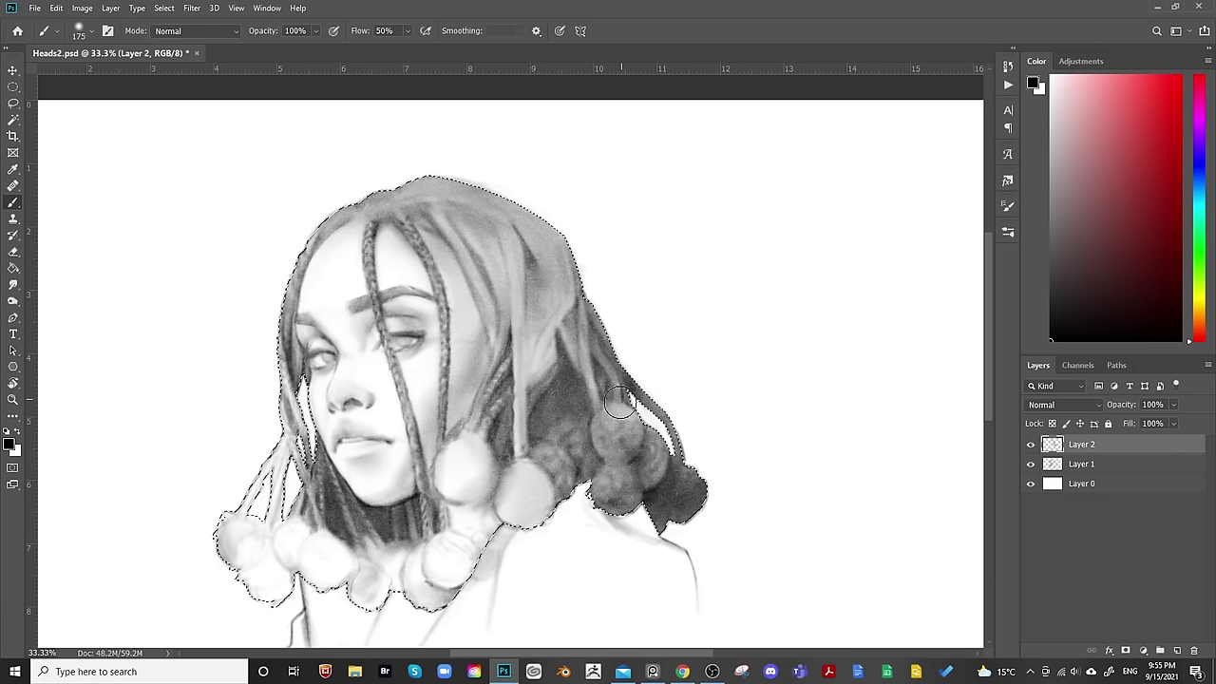
left_click_drag(733, 402, 826, 288)
key("bracketright")
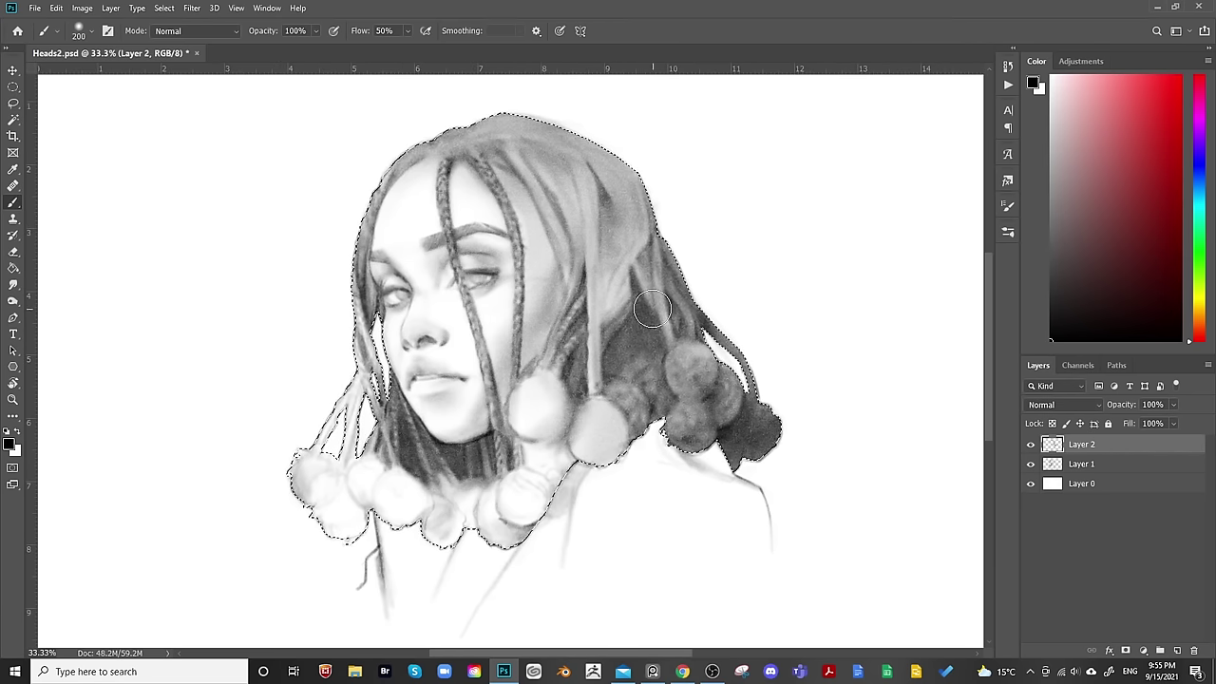
Shade the light hair between the long front strand and the top of the hollow with a 100 to 175 px brush.
key("bracketleft")
key("bracketleft")
key("bracketleft")
key("bracketleft")
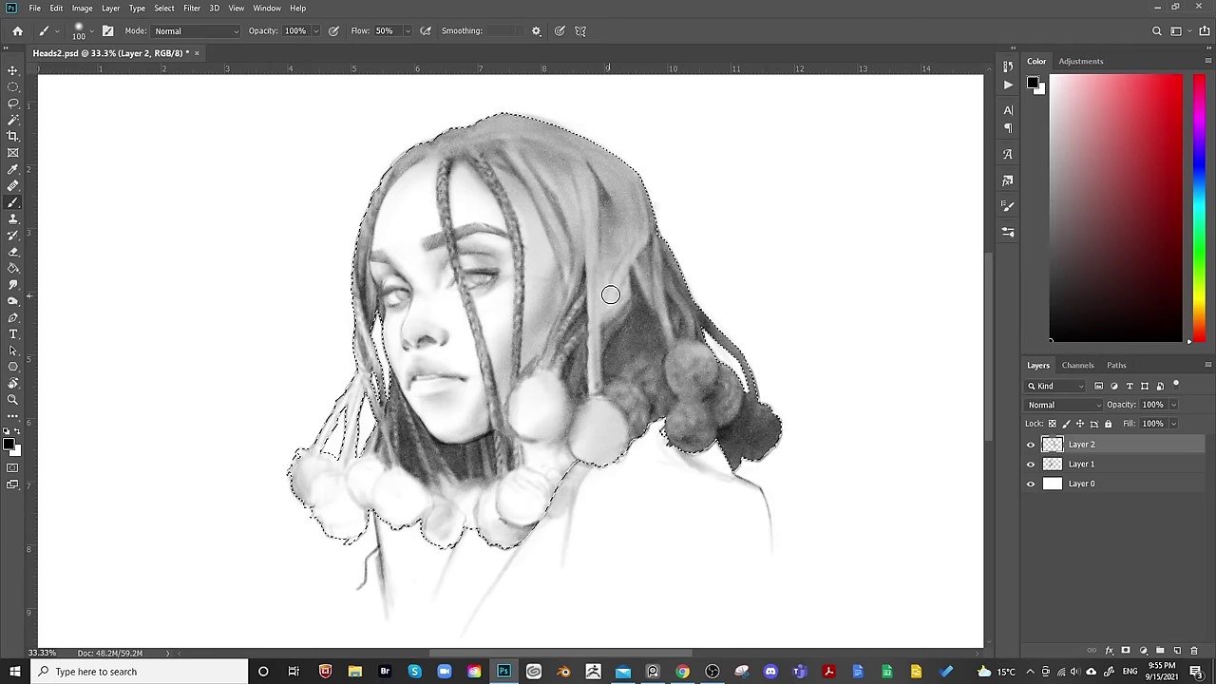
key("bracketright")
key("bracketright")
key("bracketright")
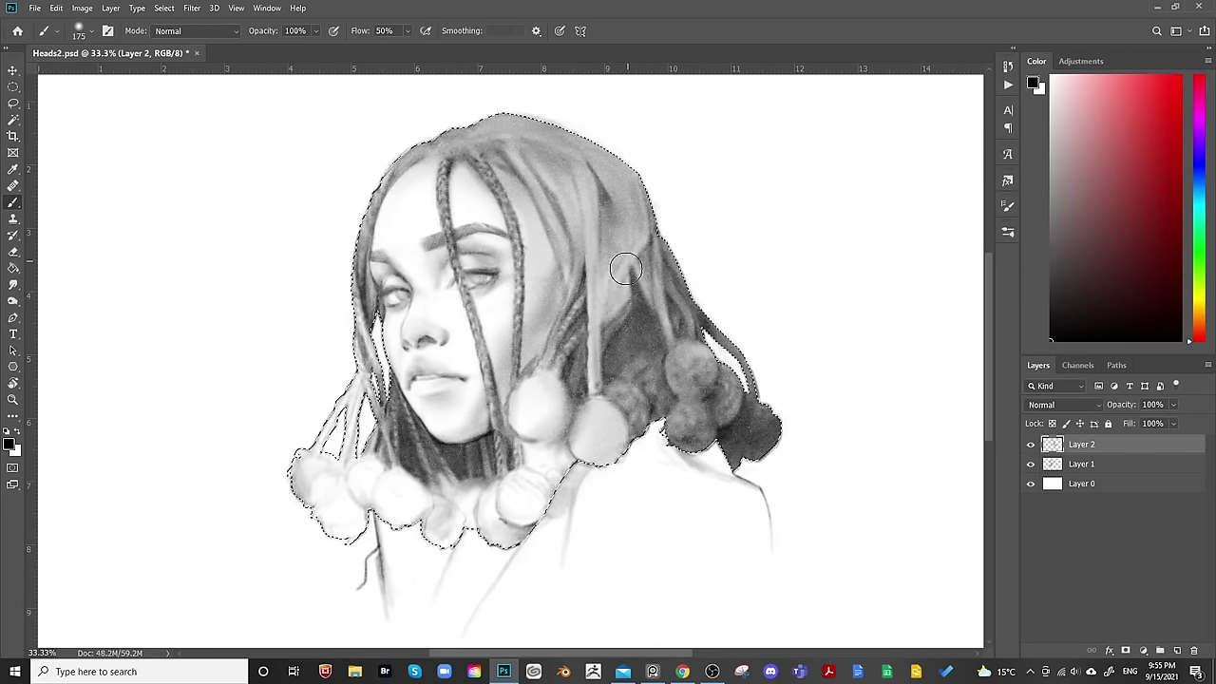
Apply a broad soft shadow over the hollow and rear hair with a 600 to 900 px brush.
key("bracketright")
key("bracketright")
key("bracketright")
key("bracketright")
key("bracketright")
key("bracketright")
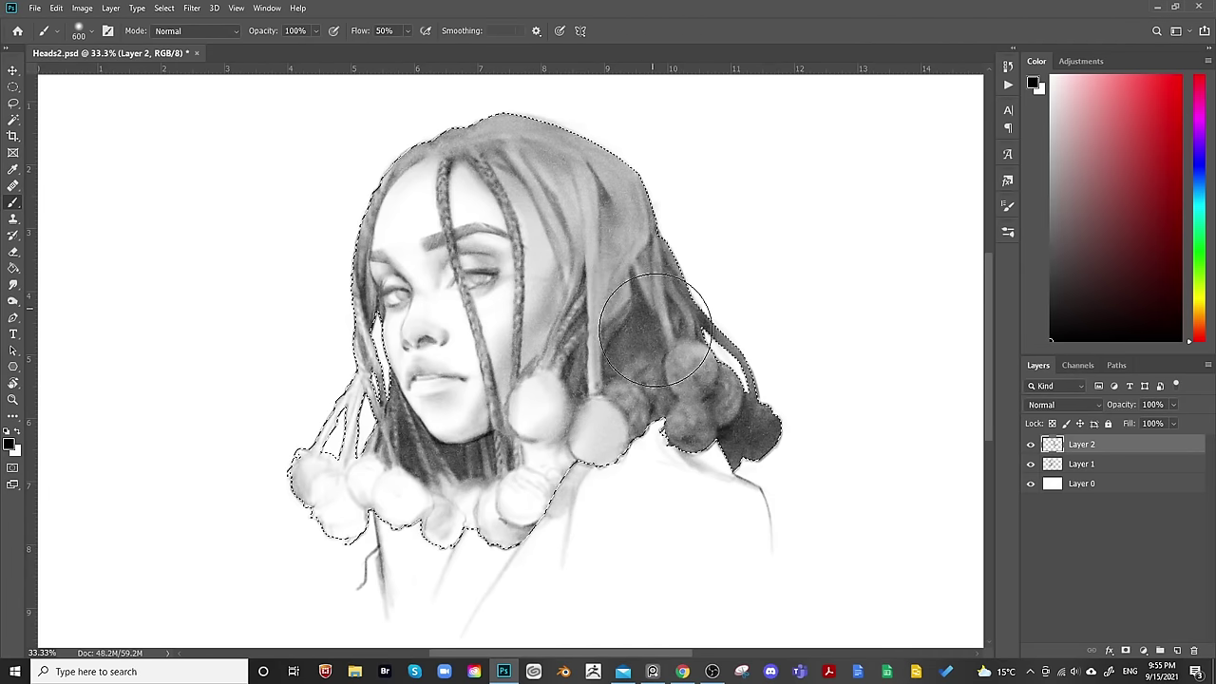
key("bracketright")
key("bracketright")
key("bracketright")
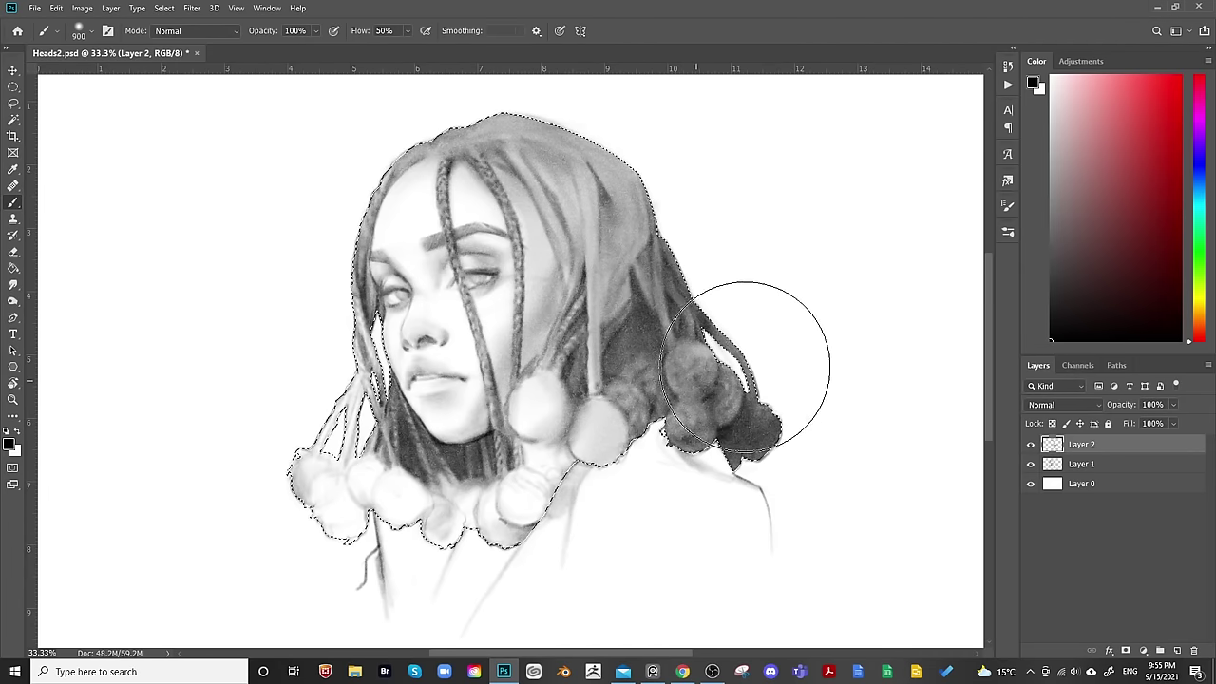
Lighten the rear strands and pompoms with a large soft Eraser at 25% flow.
key("e")
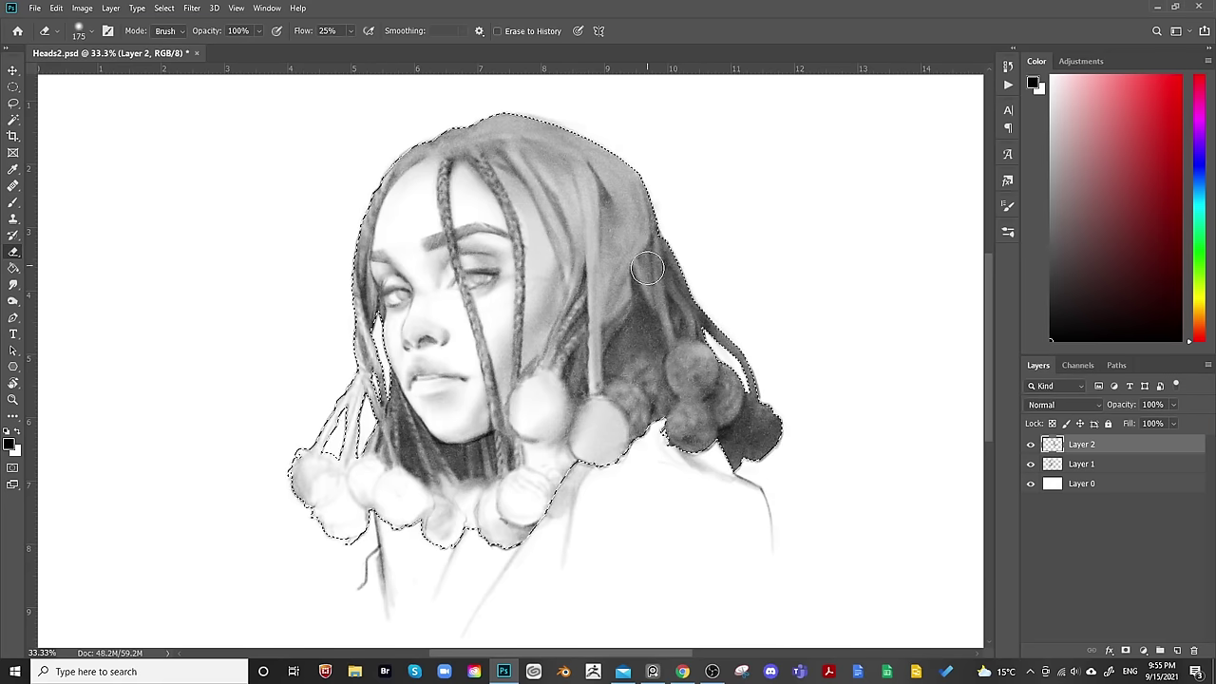
key("bracketright")
key("bracketright")
key("bracketright")
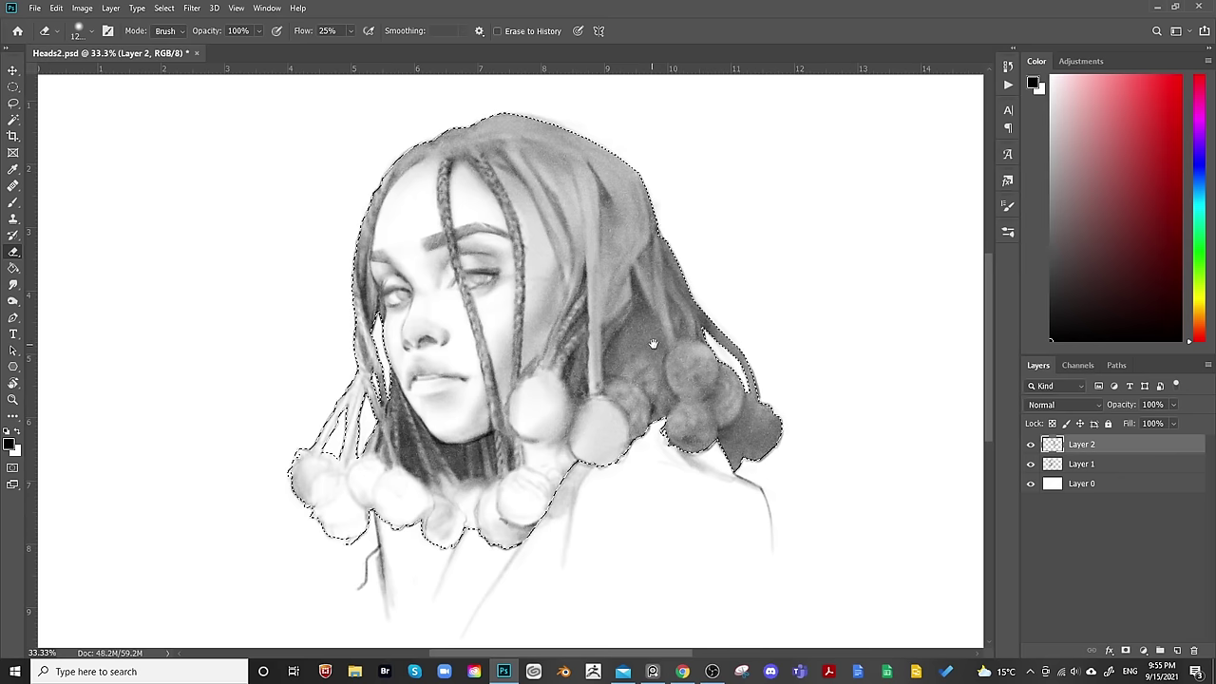
Cover the bright middle pompoms and those below them with a soft gray tone, using a 500 to 600 px brush.
key("b")
key("bracketleft")
key("bracketleft")
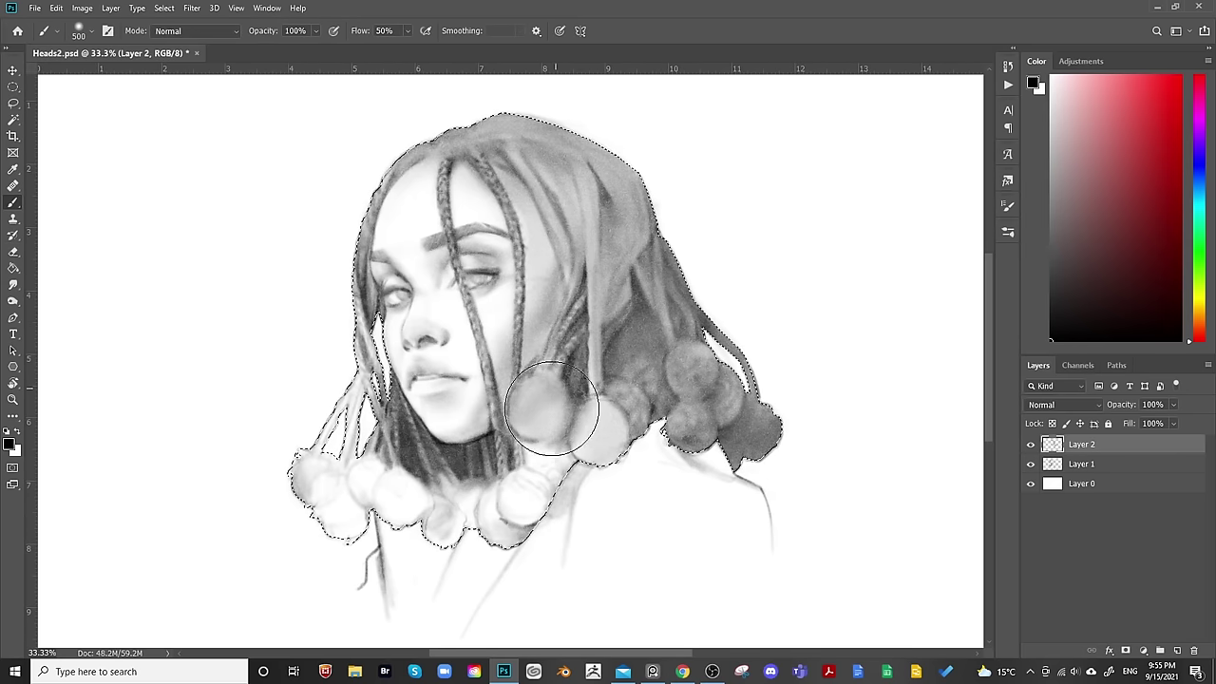
key("bracketright")
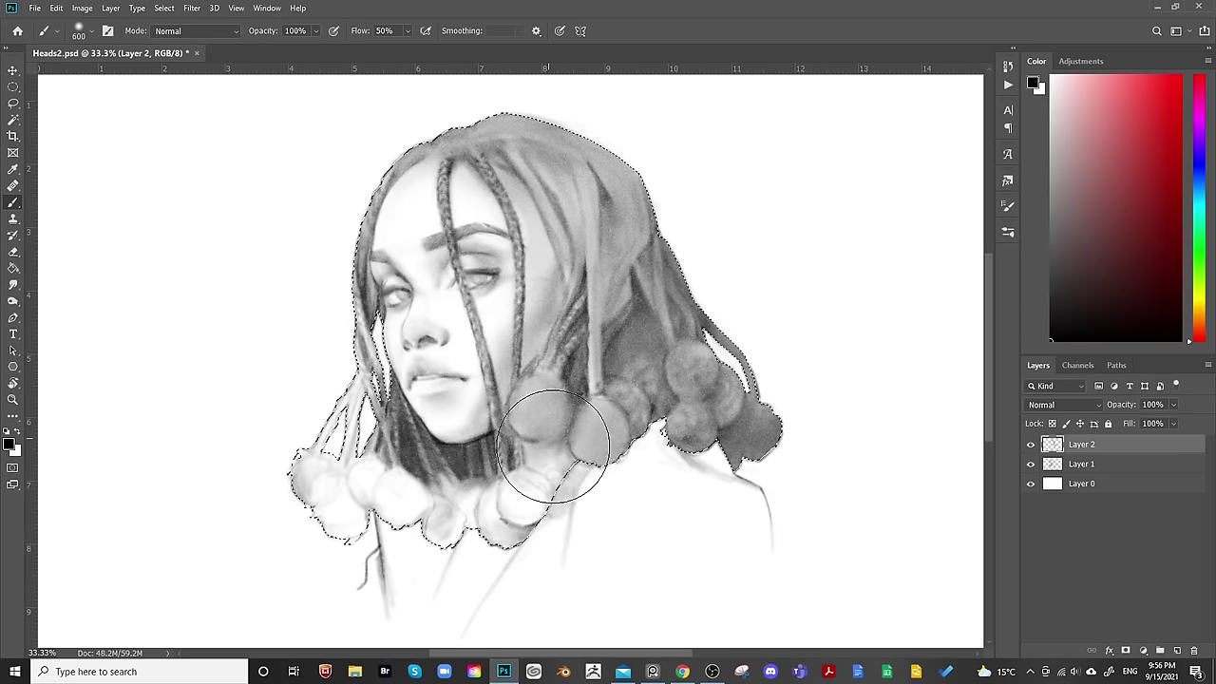
left_click(527, 489)
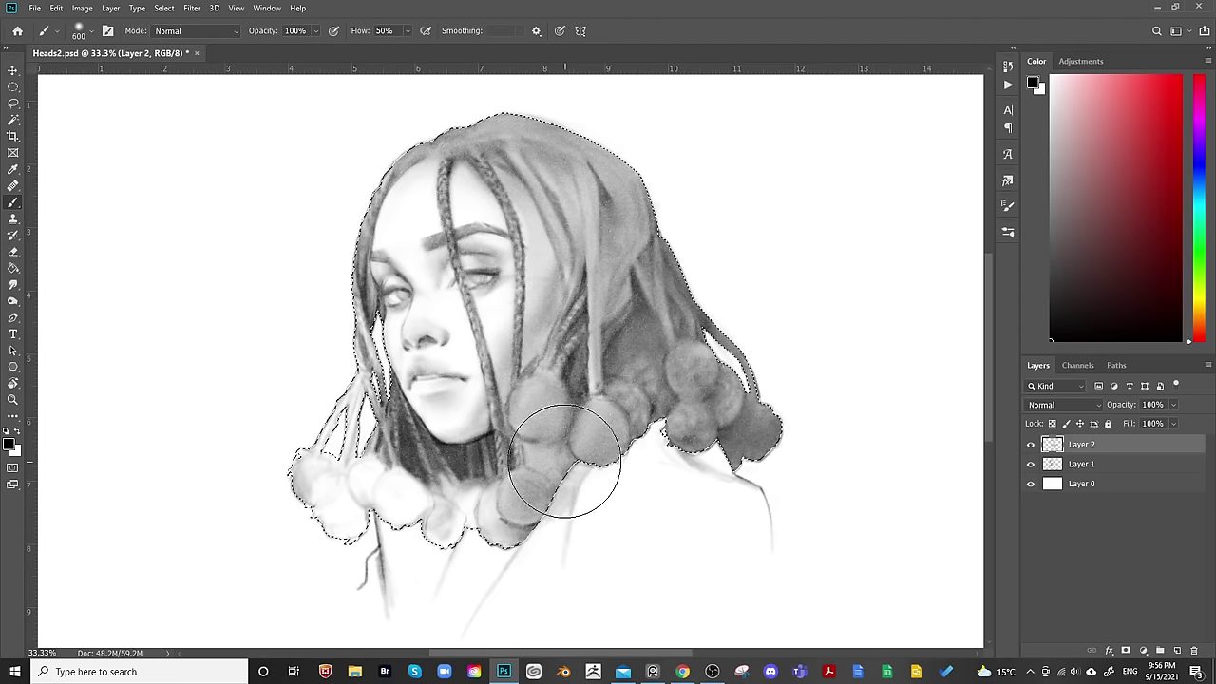
Deepen the gray tone on the middle pompom beside the jaw and reduce the brush to 125 px.
key("bracketleft")
key("bracketleft")
left_click(538, 410)
key("bracketleft")
key("bracketleft")
key("bracketleft")
key("bracketleft")
key("bracketleft")
key("bracketleft")
key("bracketleft")
key("bracketleft")
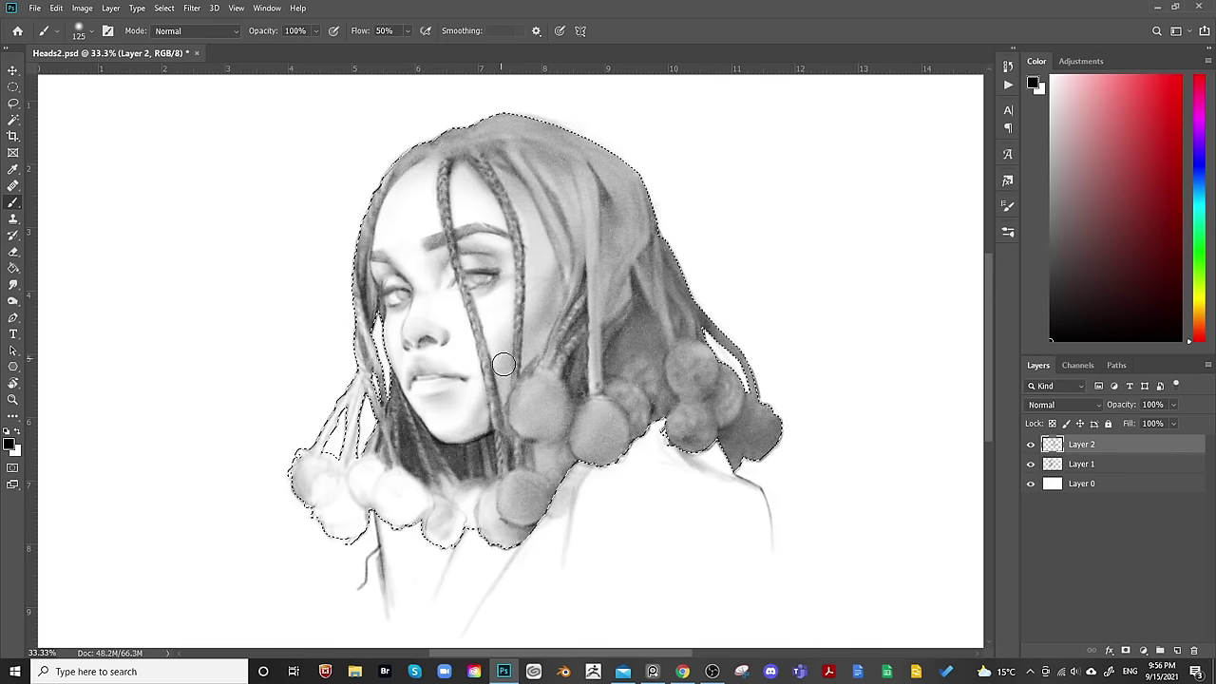
Paint mottled shading over the middle pompom beside the jaw with a brush of about 125 px.
key("bracketright")
key("bracketright")
key("bracketright")
key("bracketright")
key("bracketleft")
key("bracketleft")
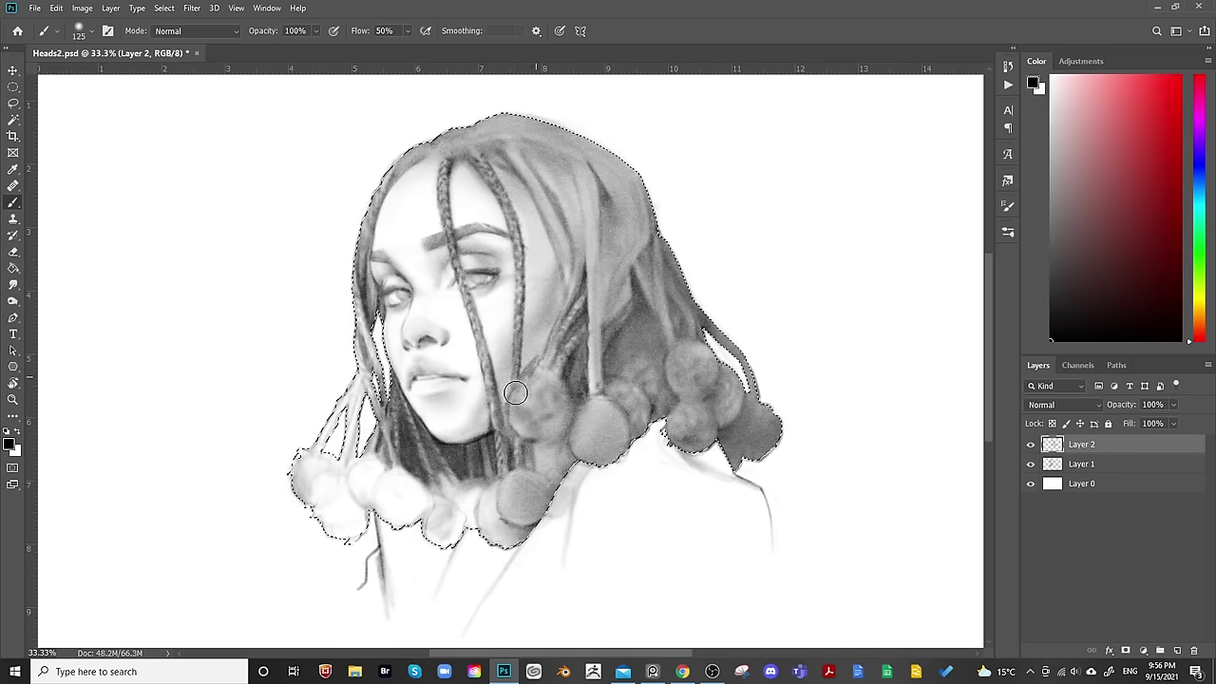
Shade the lower edge of the pompom beside the jaw with a 90 to 125 px brush.
key("bracketleft")
key("bracketleft")
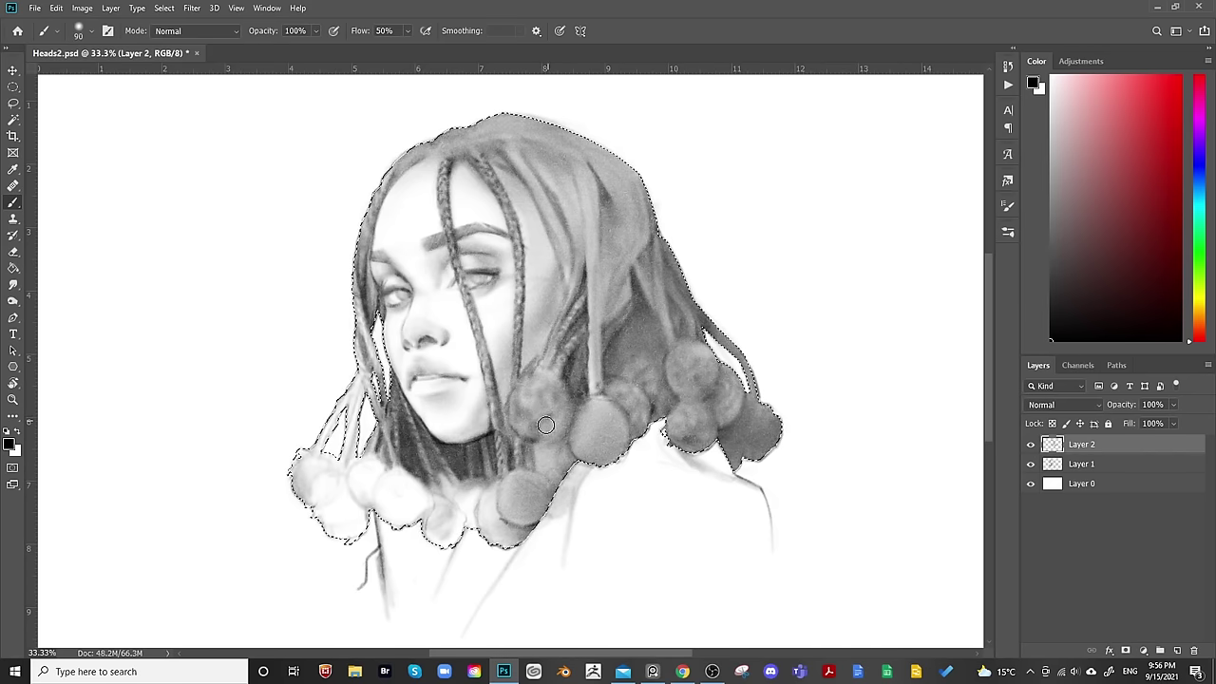
key("bracketright")
key("bracketright")
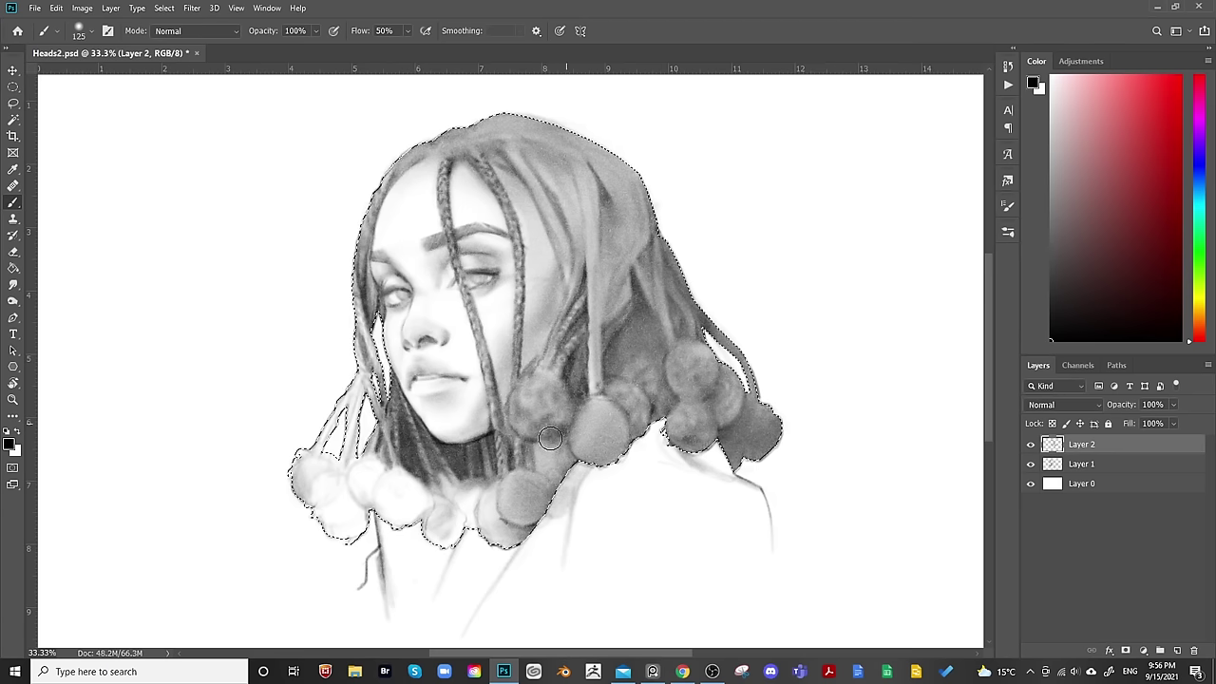
key("bracketleft")
key("bracketleft")
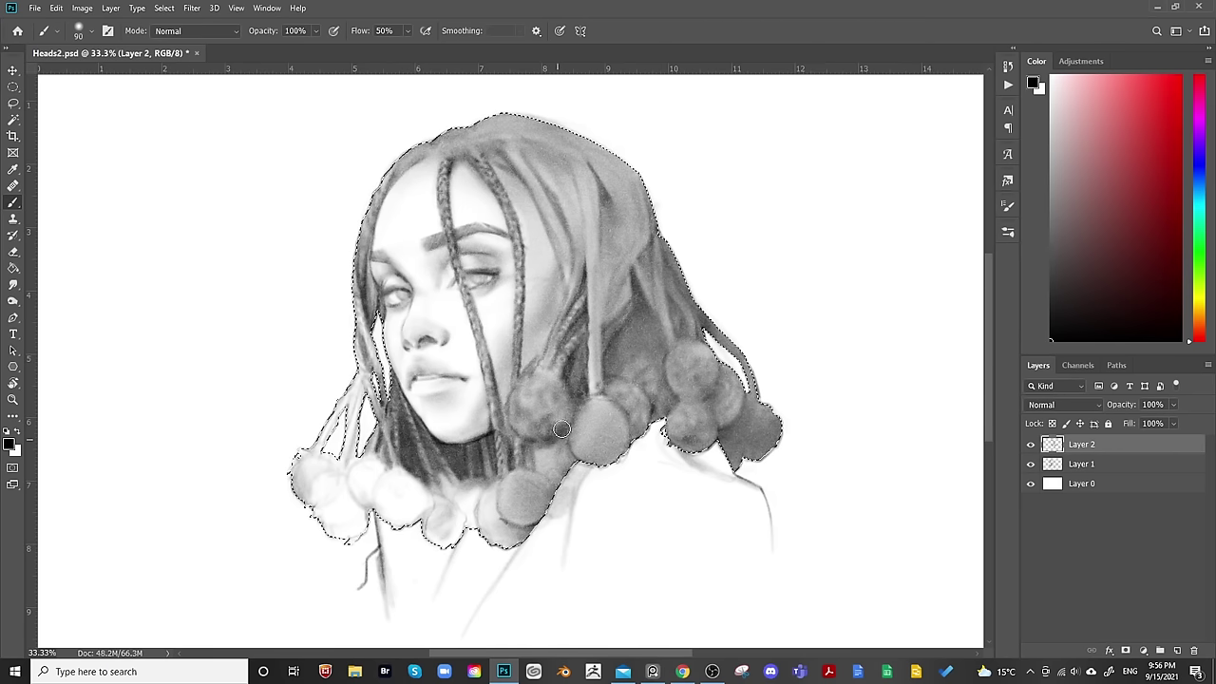
Darken the gap between the pompom beside the jaw and the neighbouring middle pompom with an 80 to 125 px brush.
key("bracketright")
key("bracketright")
key("bracketright")
key("bracketright")
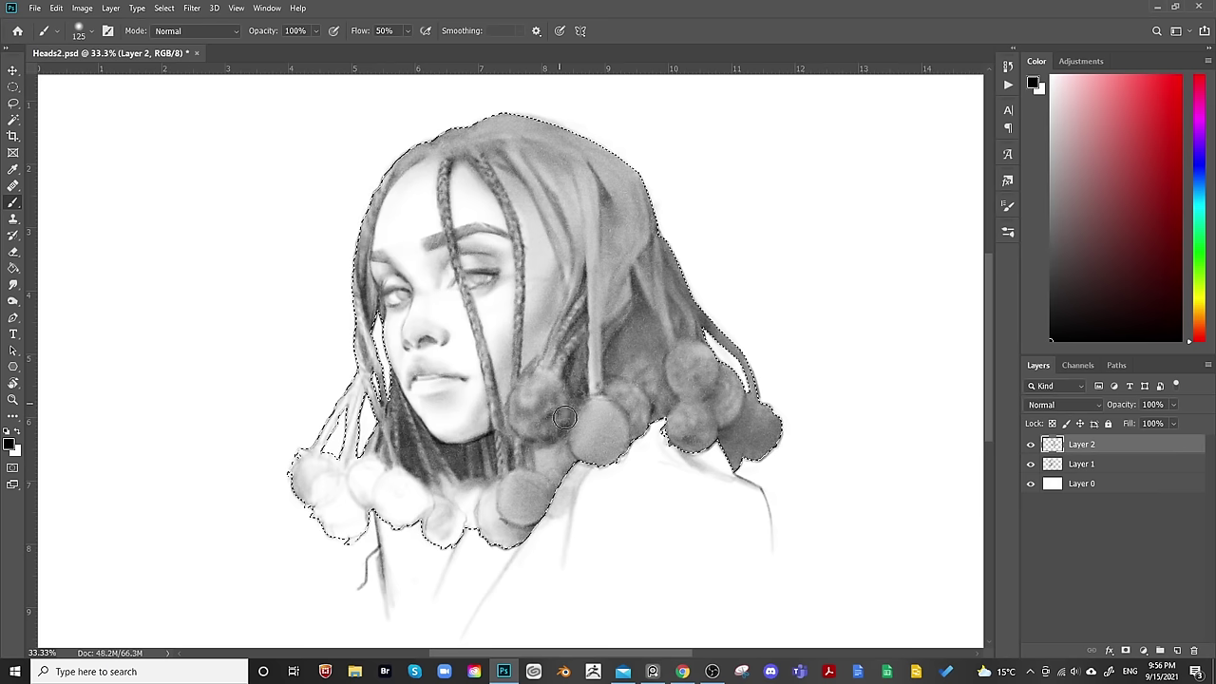
key("bracketleft")
key("bracketleft")
key("bracketleft")
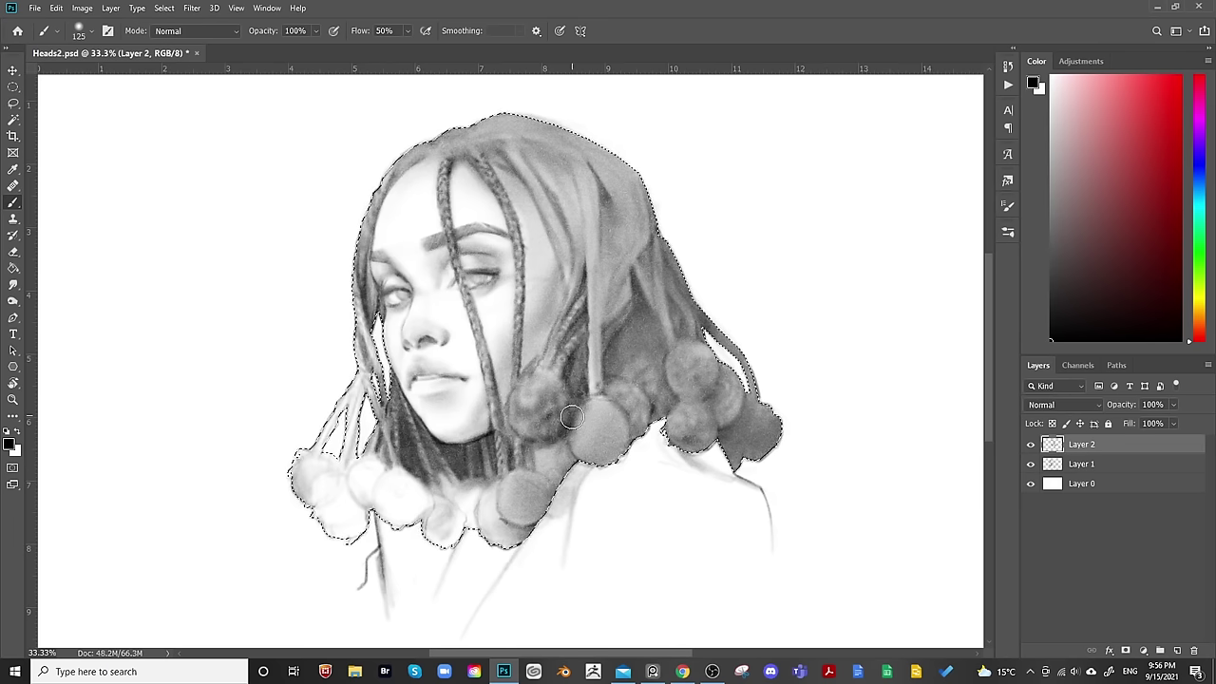
key("bracketleft")
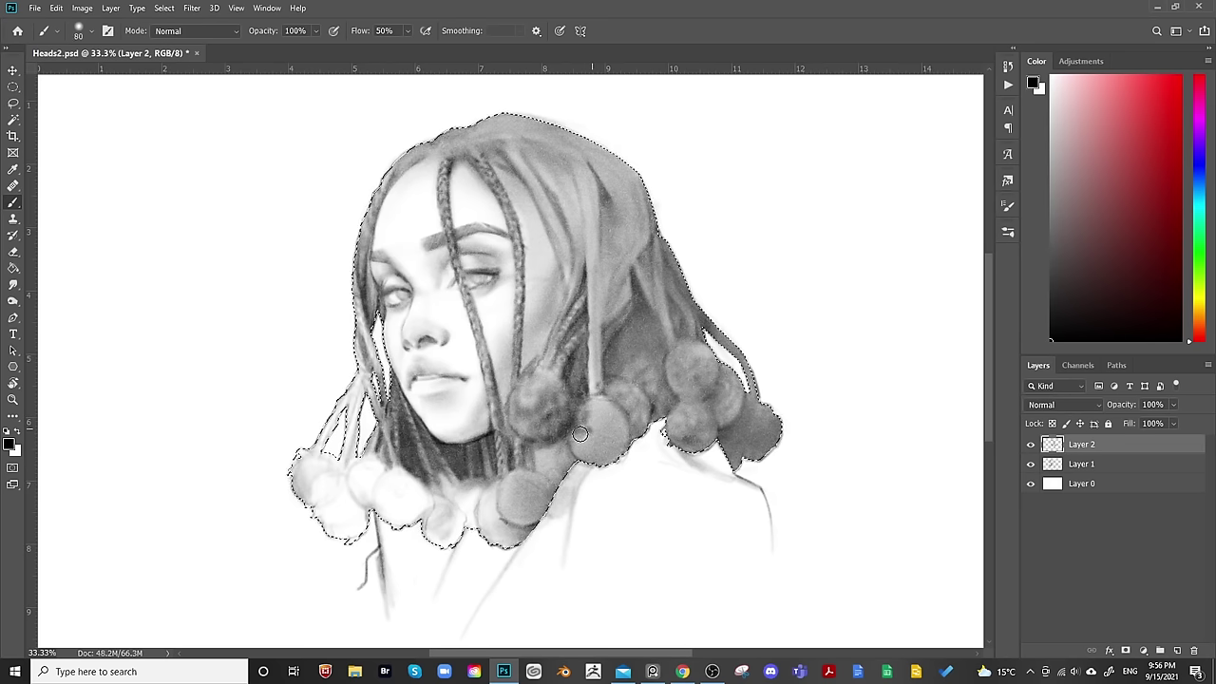
Paint mottled shading over the middle pompom above the shoulder and darken the hair below it with a 125 to 200 px brush.
key("bracketright")
key("bracketright")
key("bracketright")
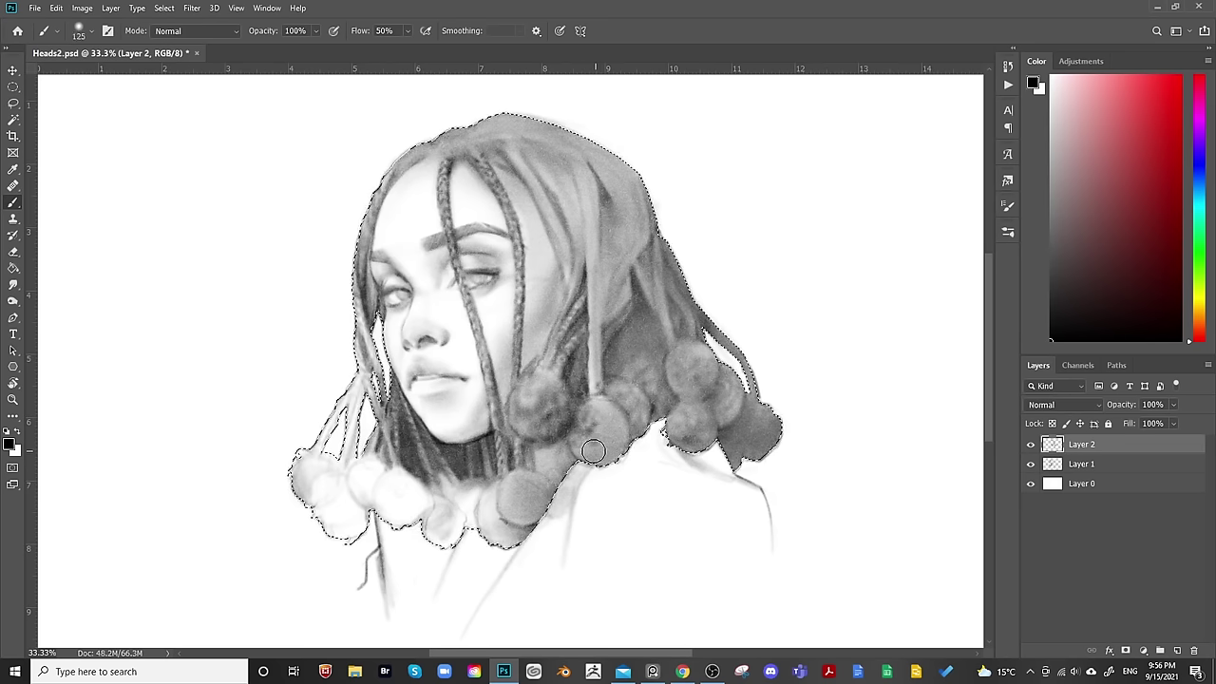
key("bracketright")
key("bracketright")
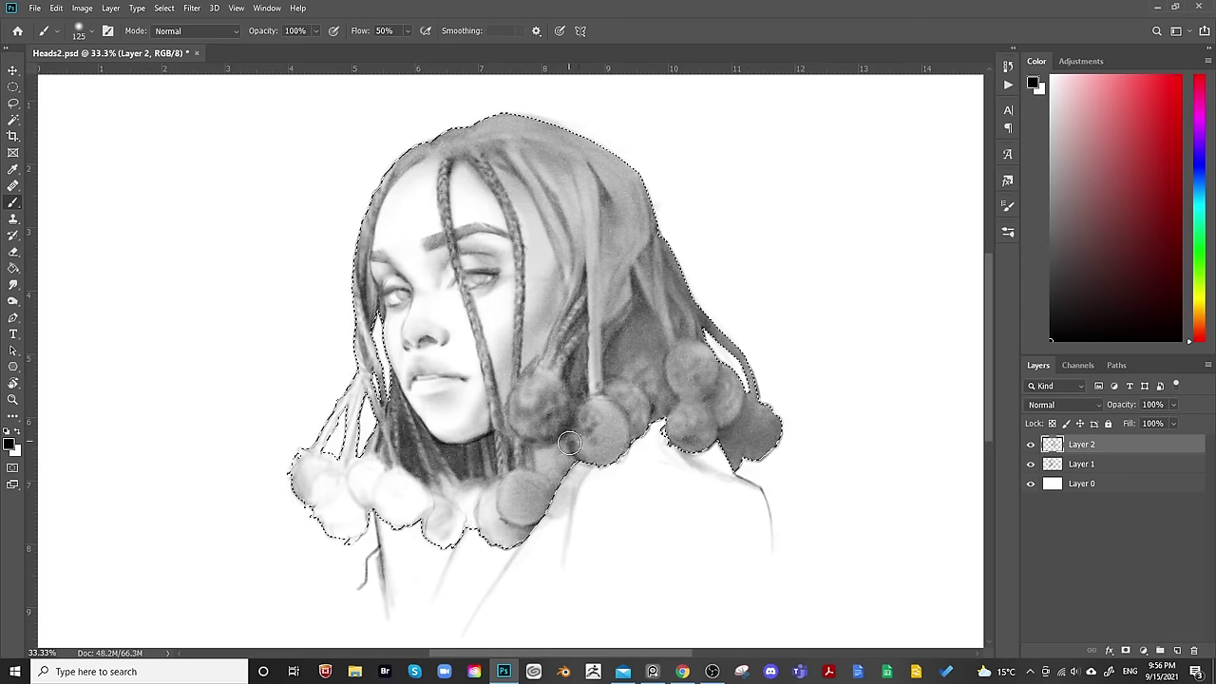
left_click_drag(539, 457, 538, 452)
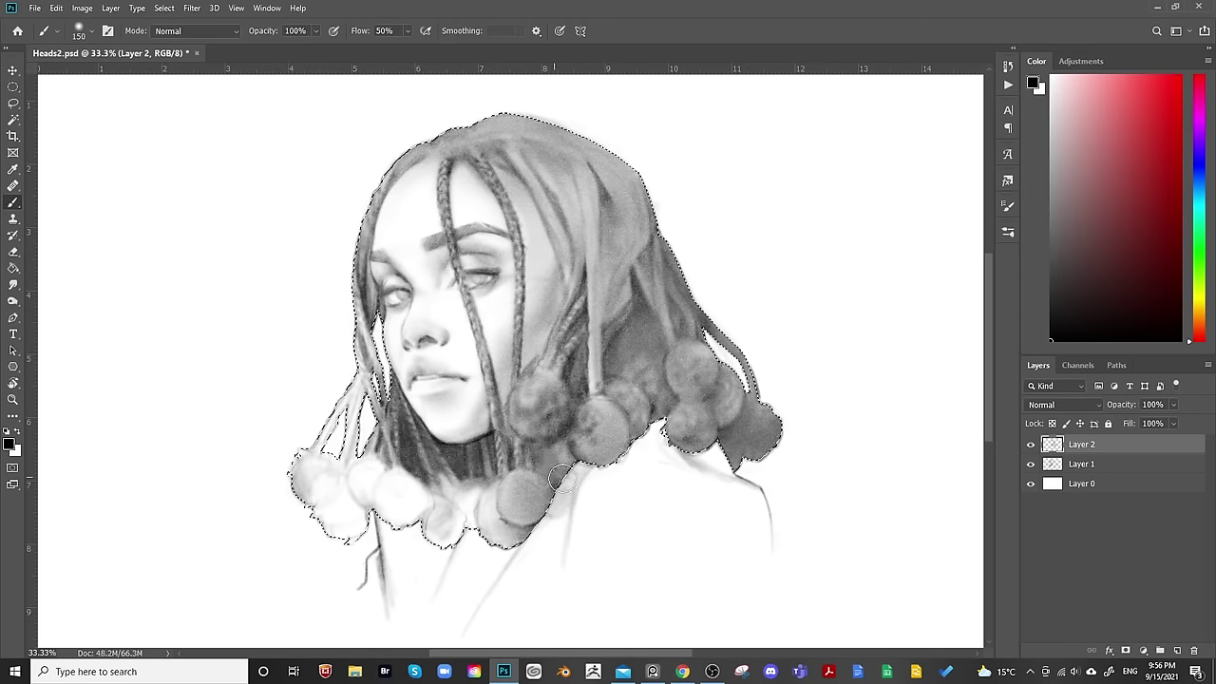
key("bracketleft")
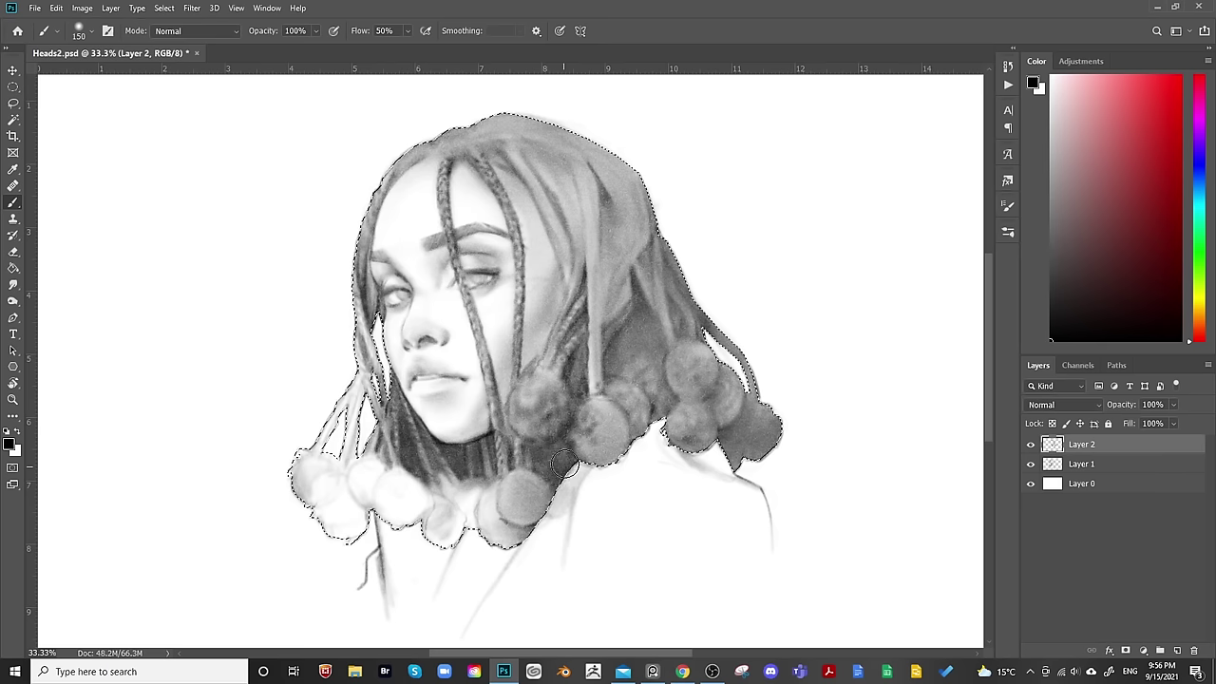
key("bracketright")
key("bracketright")
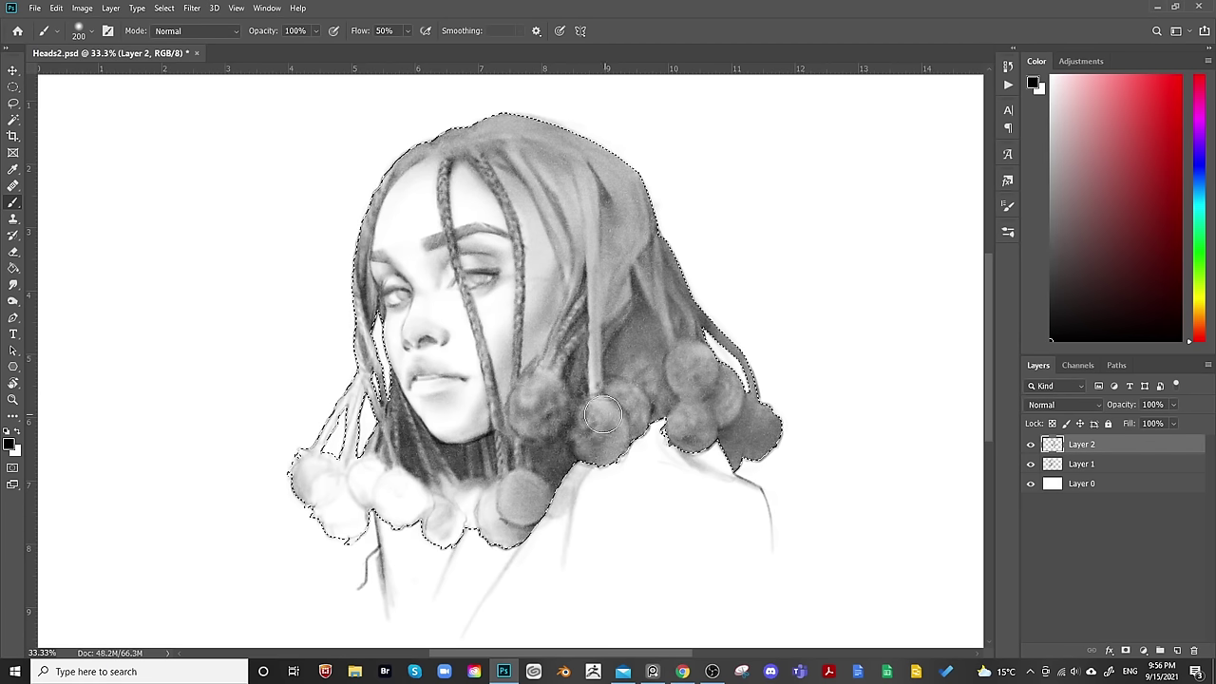
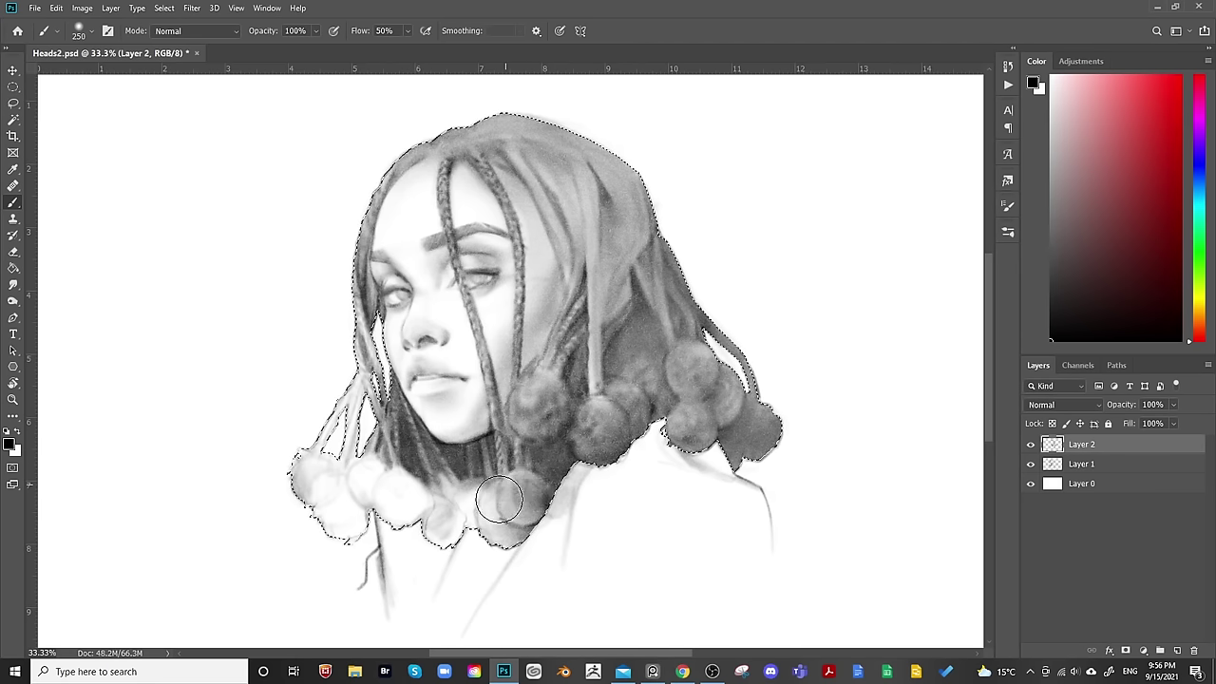
Cover the pale pompoms and strands on the far side of the face with soft gray, enlarging the brush from 500 to 900 px.
key("bracketright")
key("bracketright")
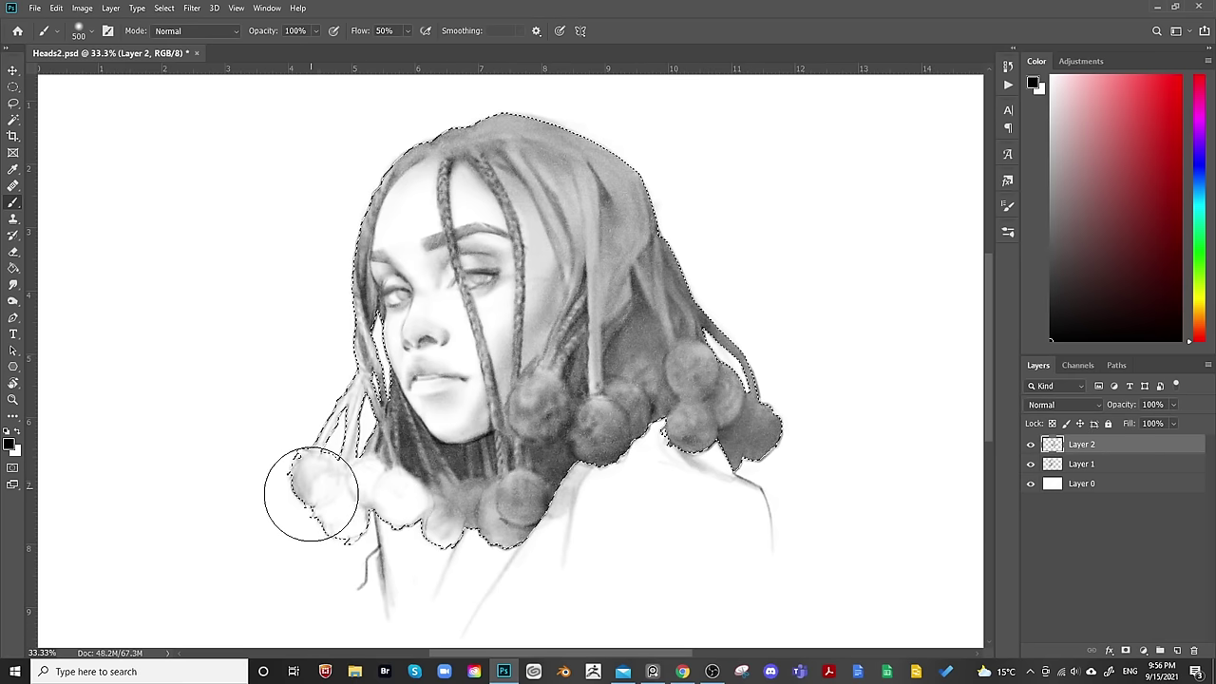
key("bracketright")
key("bracketright")
key("bracketright")
key("bracketright")
mouse_move(285, 489)
left_mouse_down()
mouse_move(368, 559)
mouse_move(286, 440)
mouse_move(315, 421)
mouse_move(361, 440)
left_mouse_up()
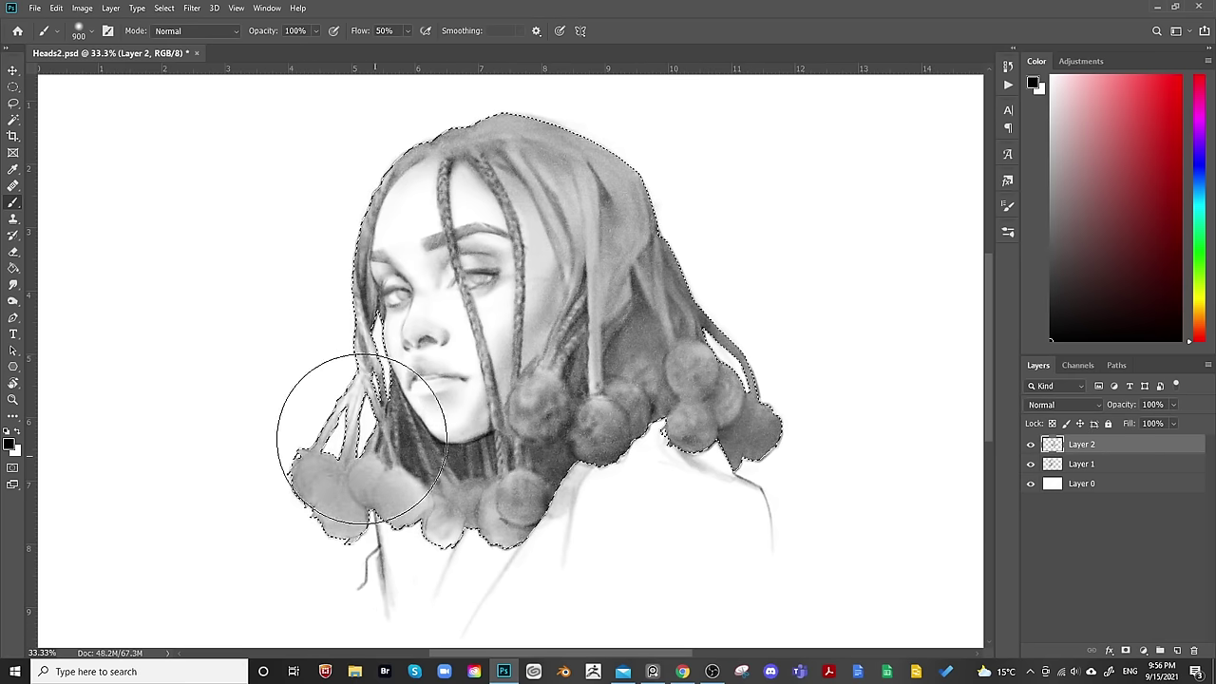
Deepen the soft gray tone on the hairline and the strands at the far side of the face with a 400 to 700 px brush.
key("bracketleft")
key("bracketleft")
key("bracketleft")
key("bracketleft")
key("bracketleft")
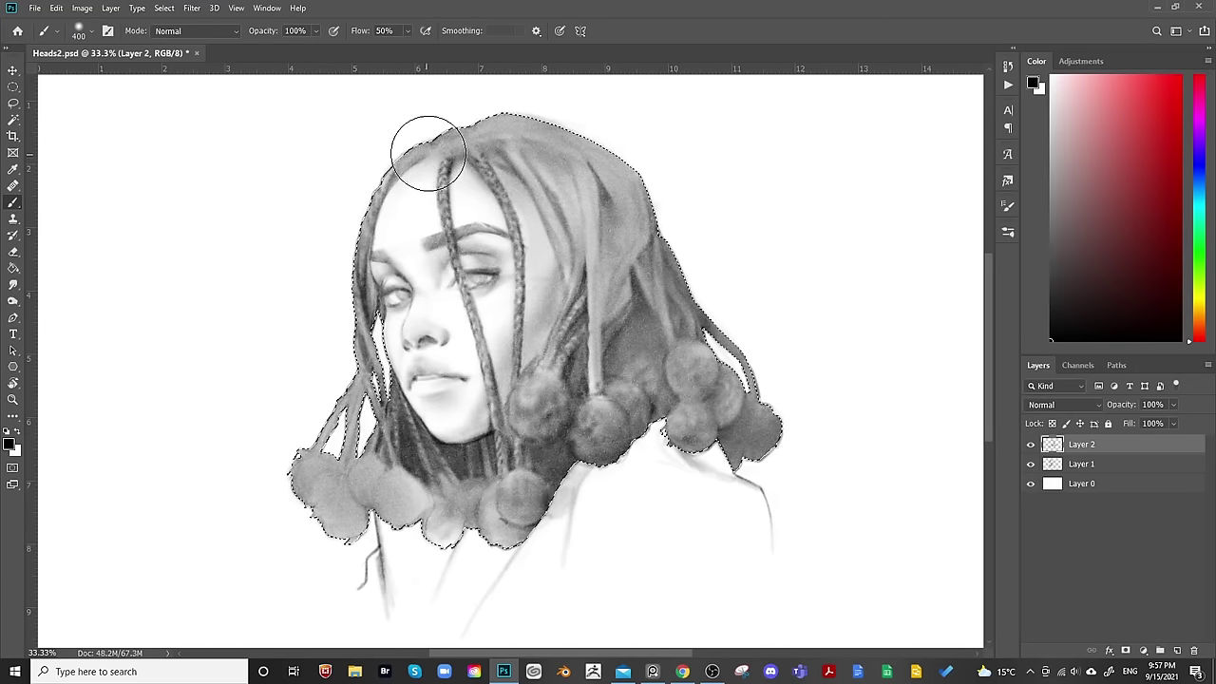
key("bracketright")
key("bracketright")
key("bracketright")
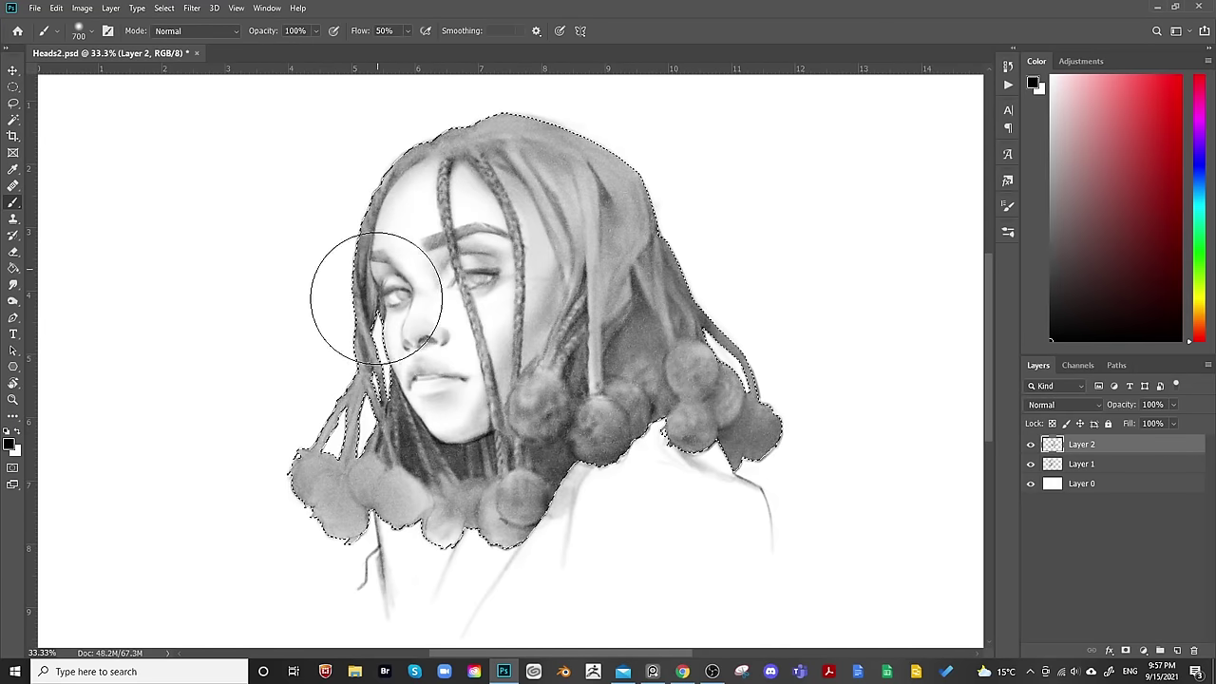
Darken the thin strands along the far side of the face down to the pompoms with a 40 to 80 px brush.
key("bracketleft")
key("bracketleft")
key("bracketleft")
key("bracketleft")
key("bracketleft")
key("bracketleft")
key("bracketleft")
key("bracketleft")
key("bracketleft")
key("bracketleft")
key("bracketleft")
key("bracketleft")
key("bracketleft")
key("bracketleft")
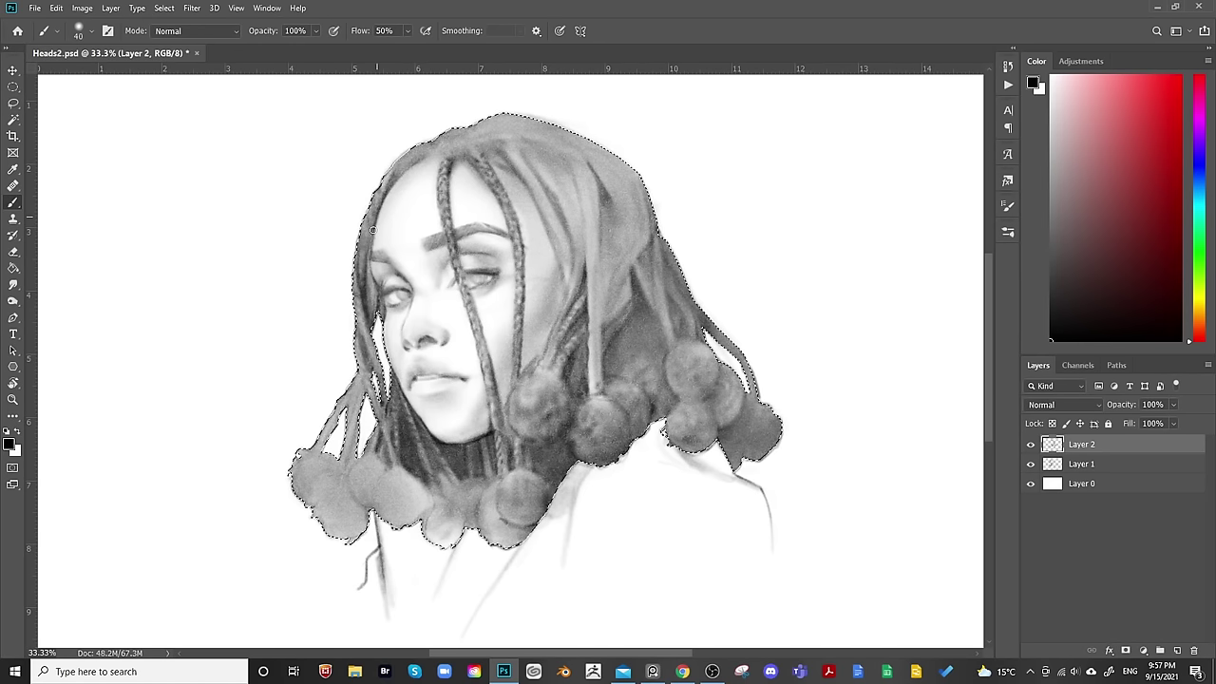
key("bracketright")
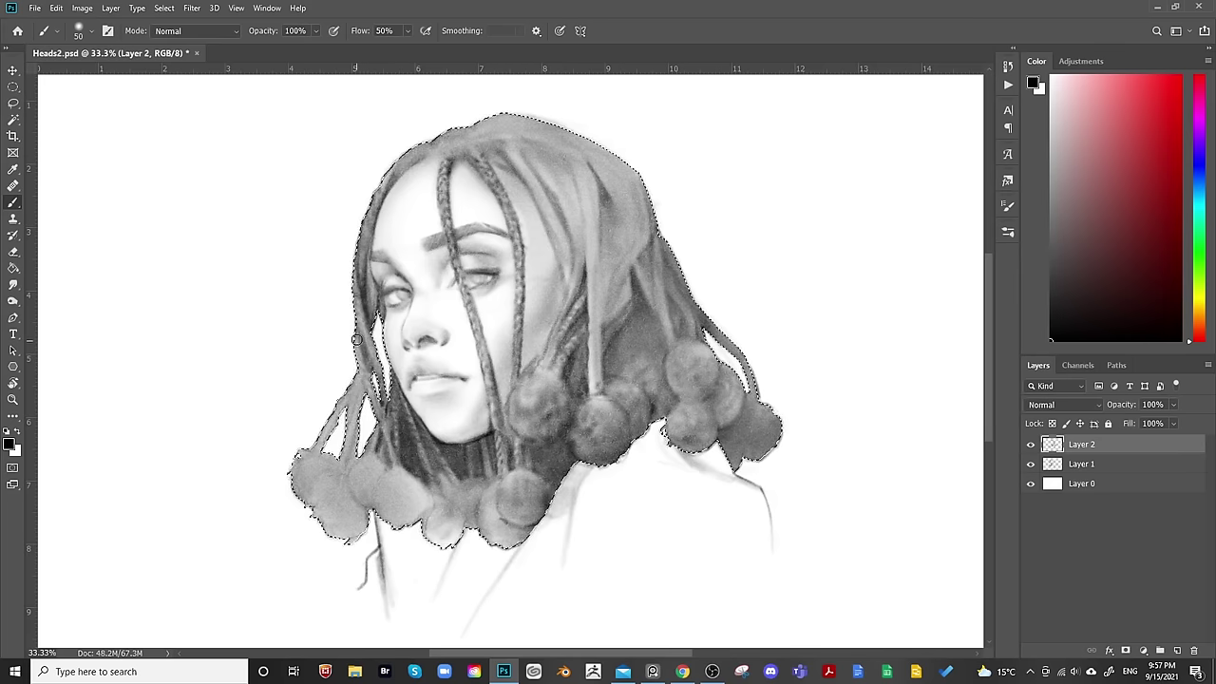
key("bracketright")
key("bracketleft")
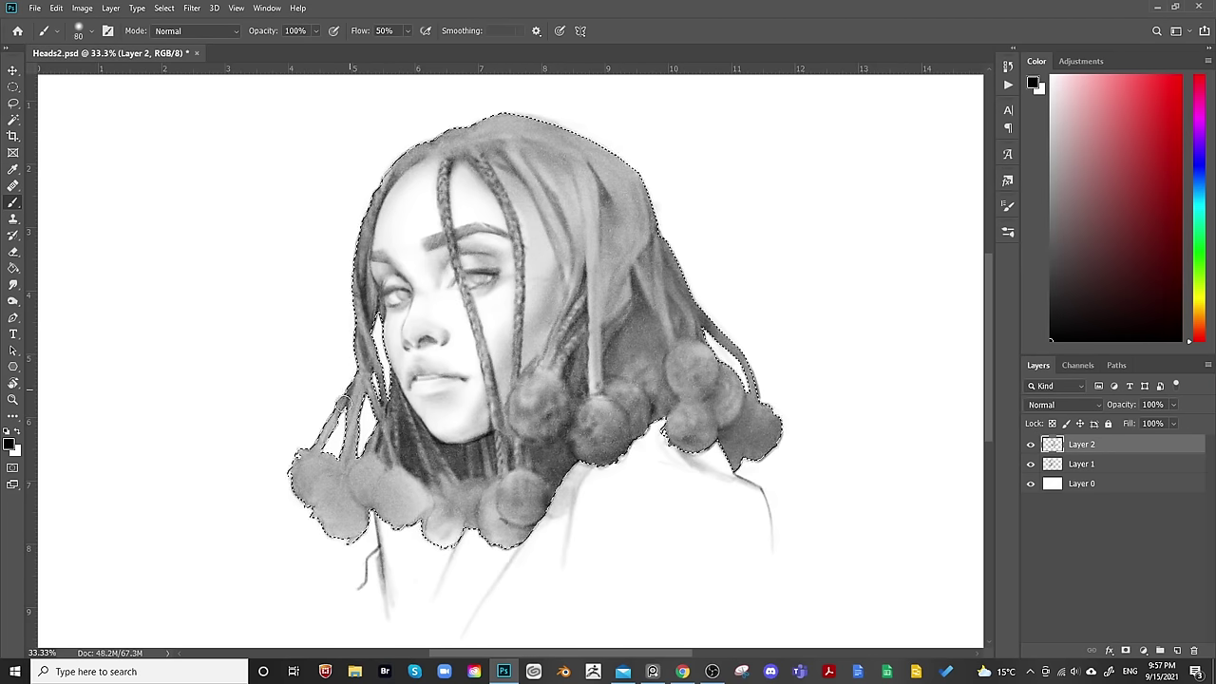
Darken the row of pompoms below the chin with a soft 600 to 800 px brush.
key("bracketright")
key("bracketright")
key("bracketright")
key("bracketright")
key("bracketright")
key("bracketright")
key("bracketright")
key("bracketright")
key("bracketright")
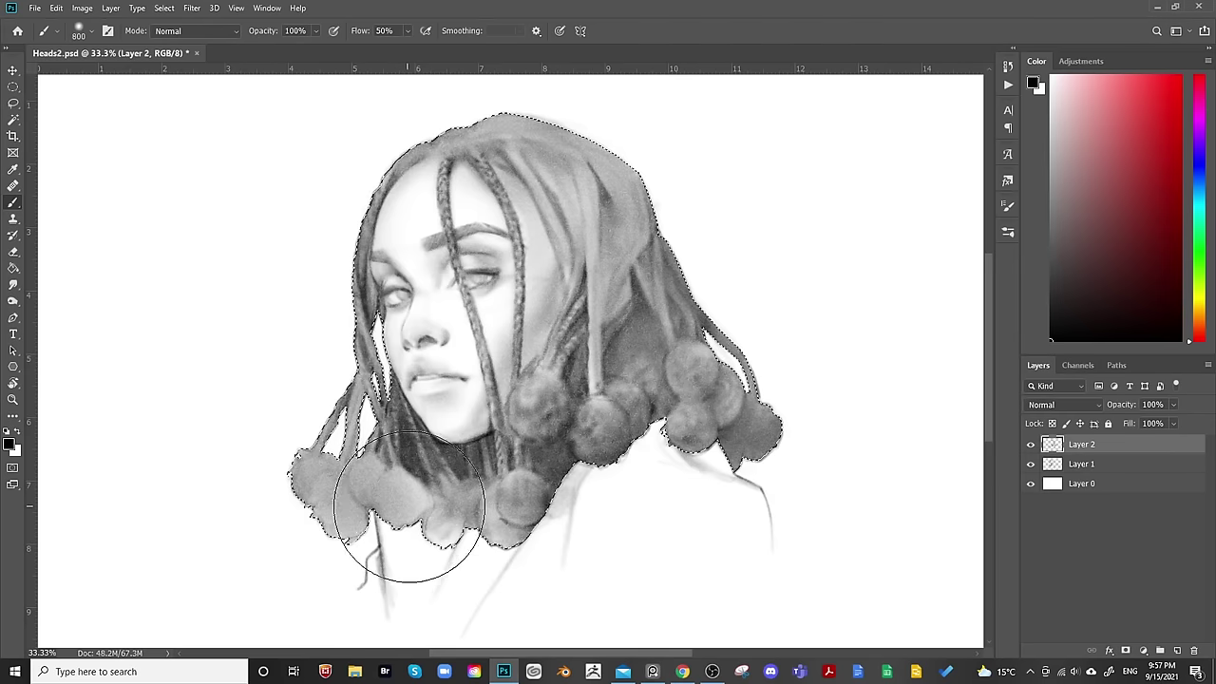
key("bracketleft")
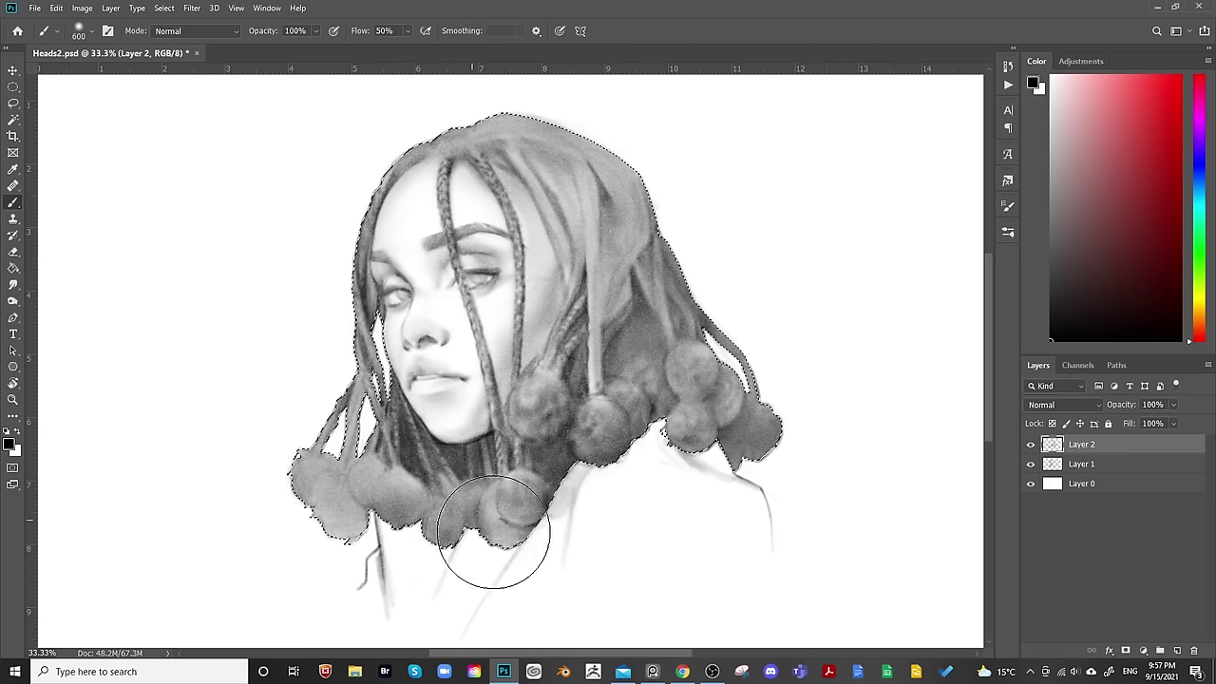
Deepen the tone of the outermost pompoms on the far side of the face with a 200 to 900 px brush.
key("bracketright")
key("bracketleft")
key("bracketleft")
key("bracketleft")
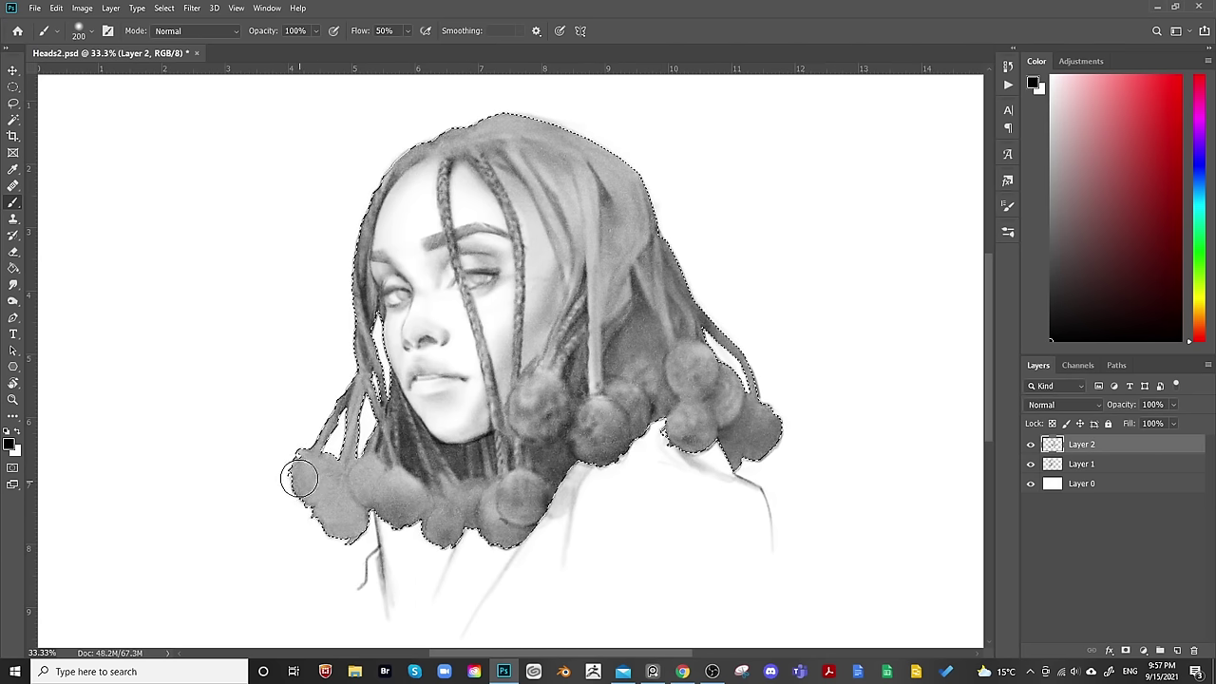
key("bracketright")
key("bracketright")
key("bracketright")
key("bracketright")
key("bracketright")
key("bracketright")
key("bracketright")
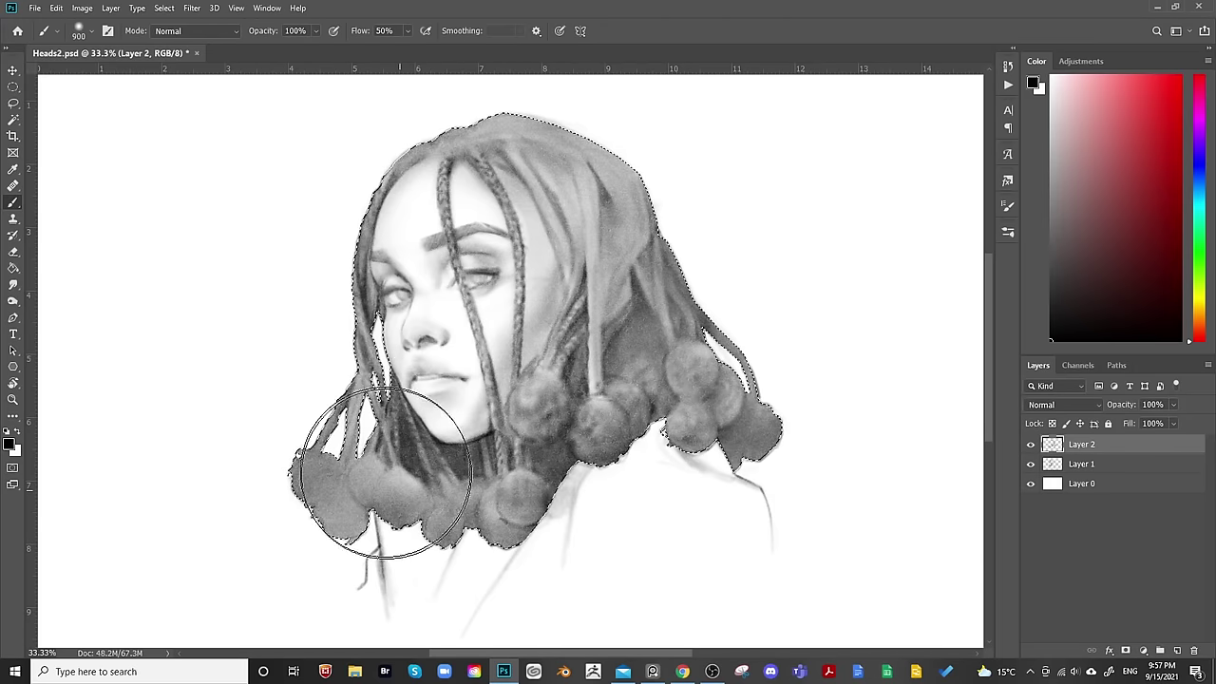
Deselect the hair, then flip the canvas horizontally and back to check the whole portrait.
key("ctrl+minus")
key("ctrl+minus")
key("ctrl+d")
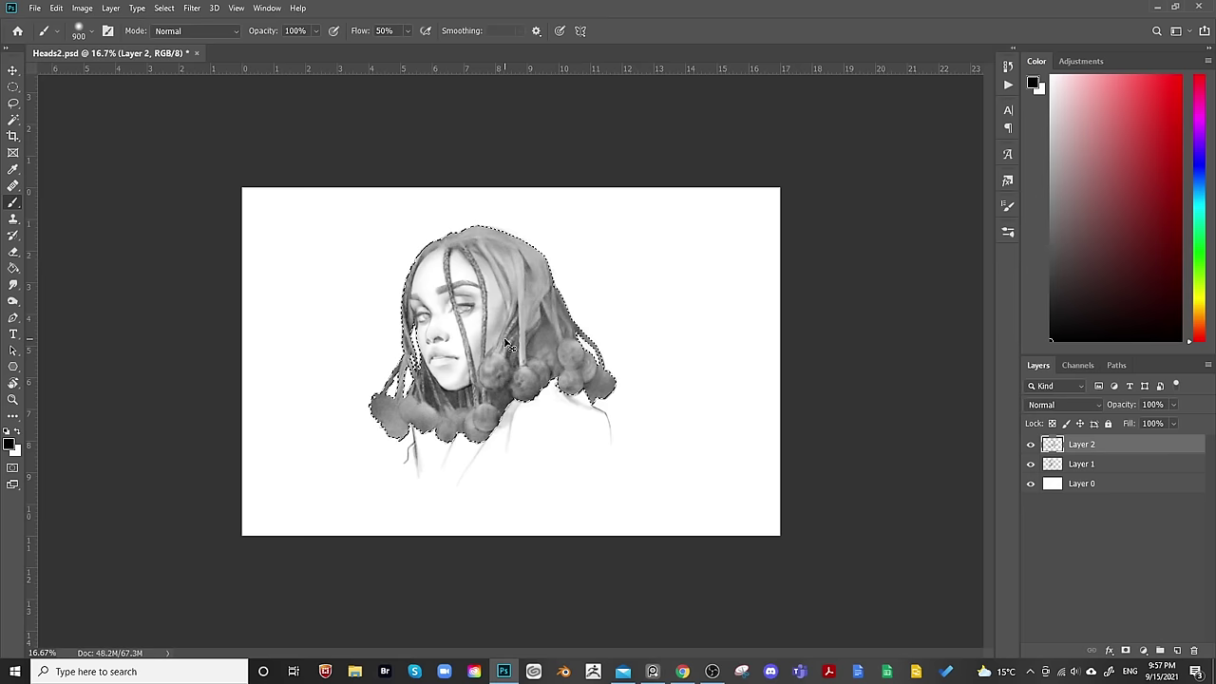
key("ctrl+shift+h")
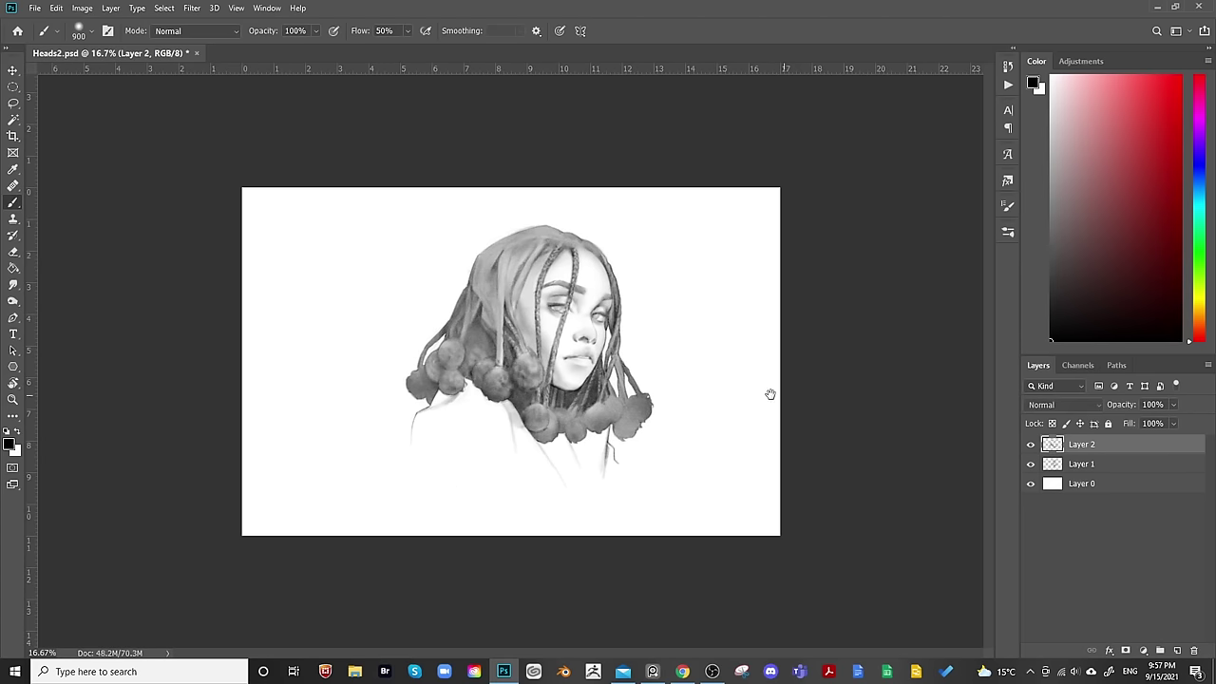
key("ctrl+shift+h")
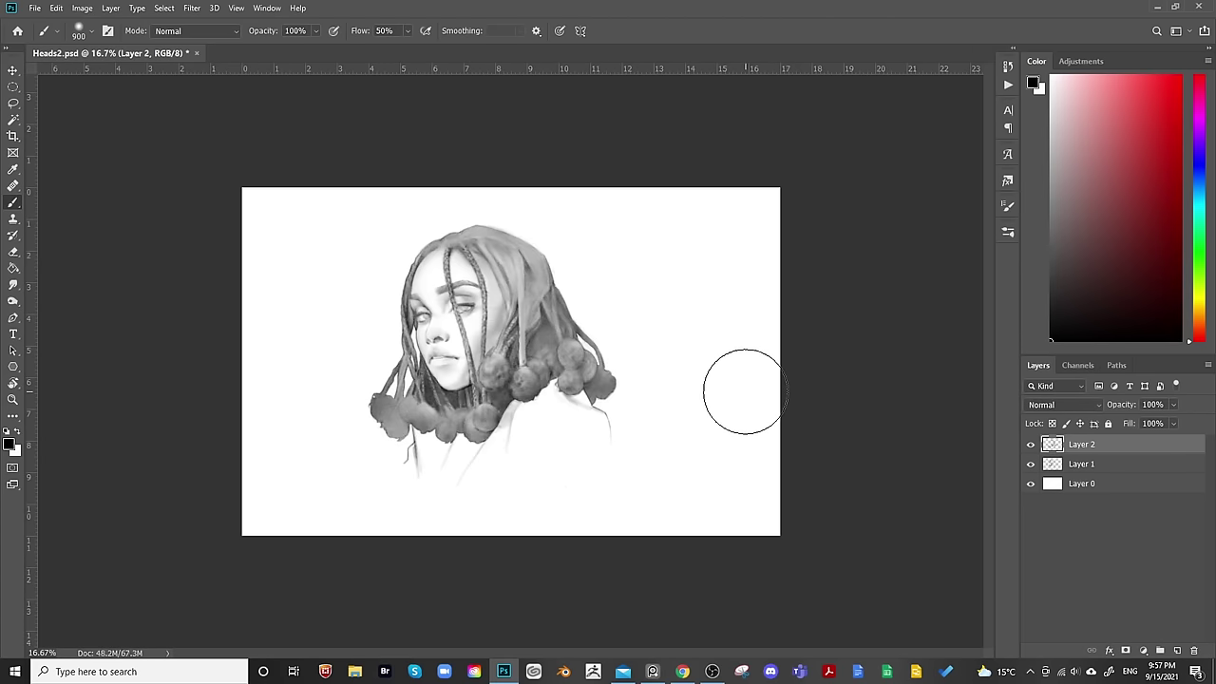
Reduce the brush to 125 px and flip the canvas horizontally.
key("ctrl+plus")
key("ctrl+plus")
key("ctrl+plus")
key("ctrl+minus")
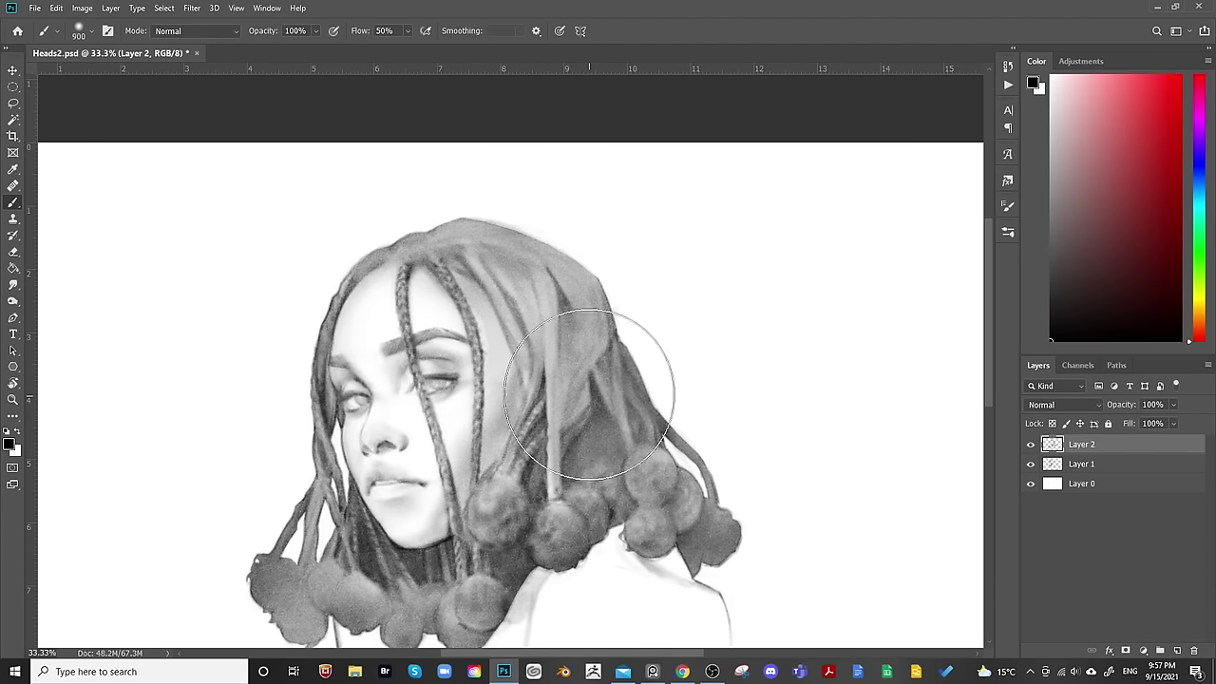
key("bracketleft")
key("bracketleft")
key("bracketleft")
key("bracketleft")
key("bracketleft")
key("bracketleft")
key("bracketleft")
key("bracketleft")
key("bracketleft")
key("bracketleft")
key("bracketleft")
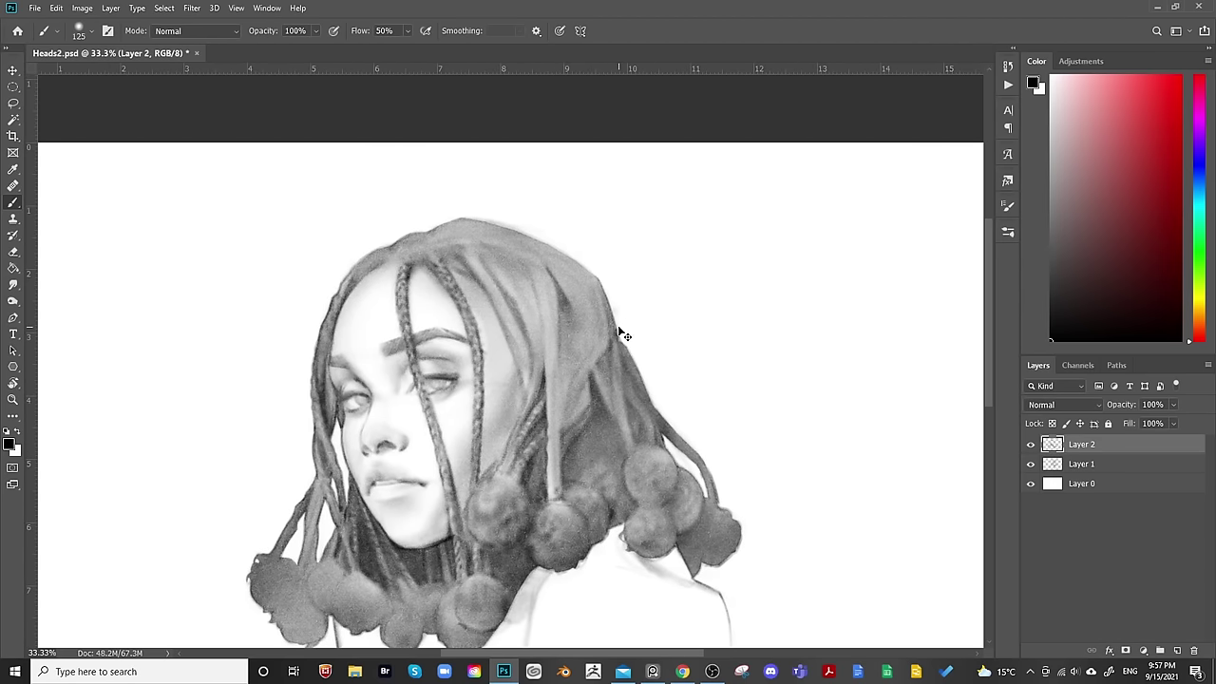
key("ctrl+shift+h")
Compare the portrait with Layer 2 hidden, shown and at about 37% opacity, returning the layer to 100% opacity.
key("ctrl+comma")
key("ctrl+comma")
key("ctrl+comma")
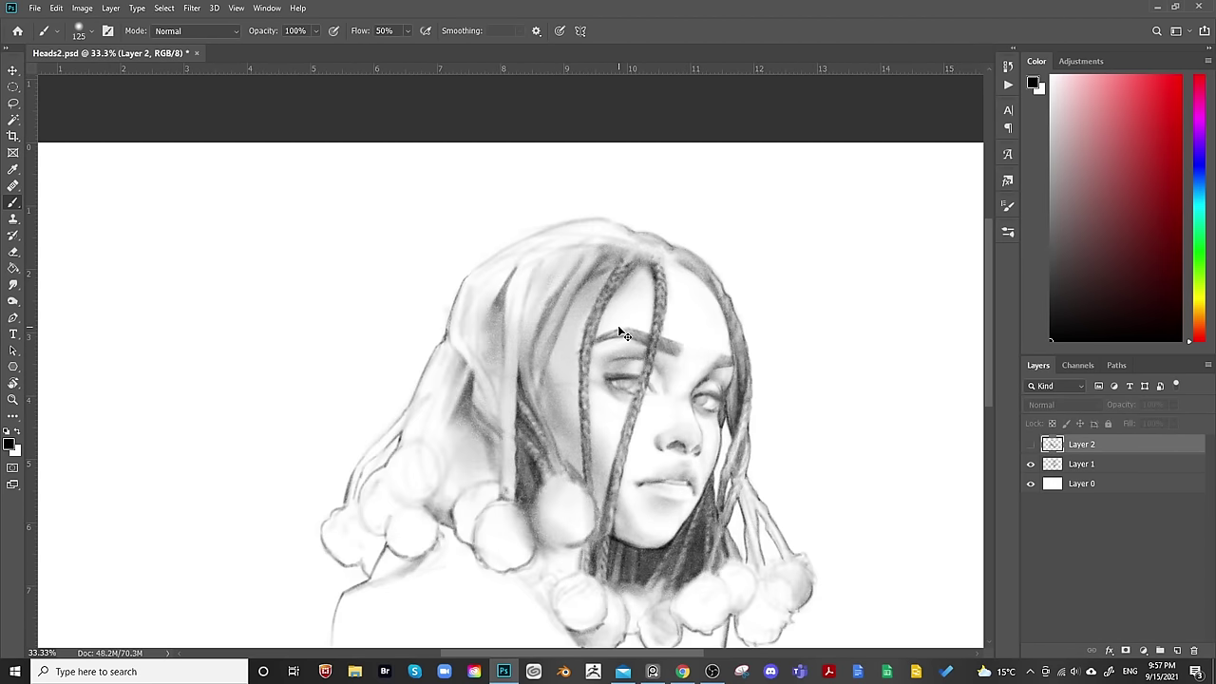
key("ctrl+comma")
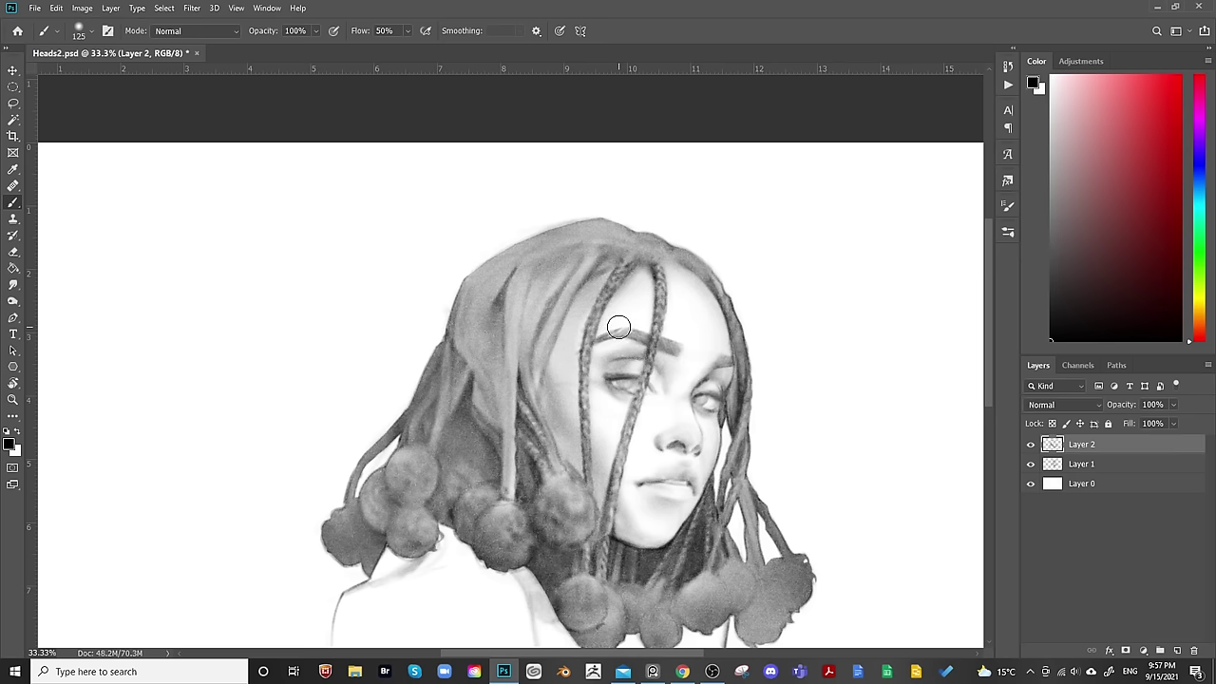
left_click(1174, 405)
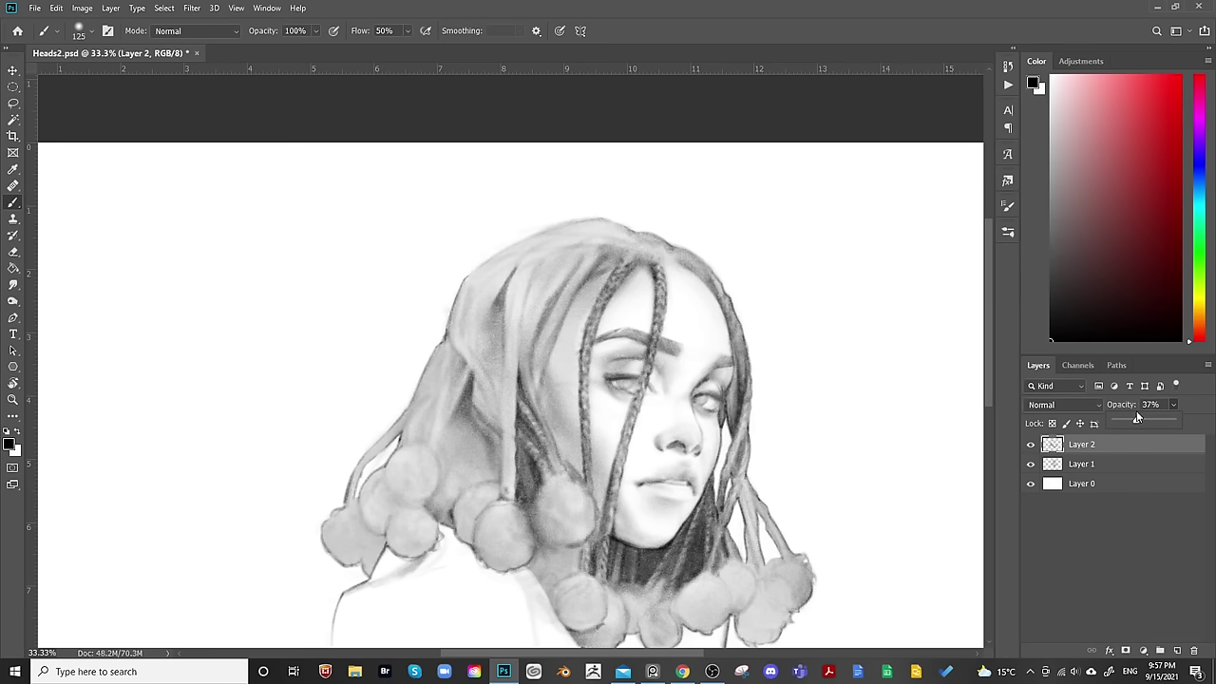
left_click_drag(1155, 411, 1211, 425)
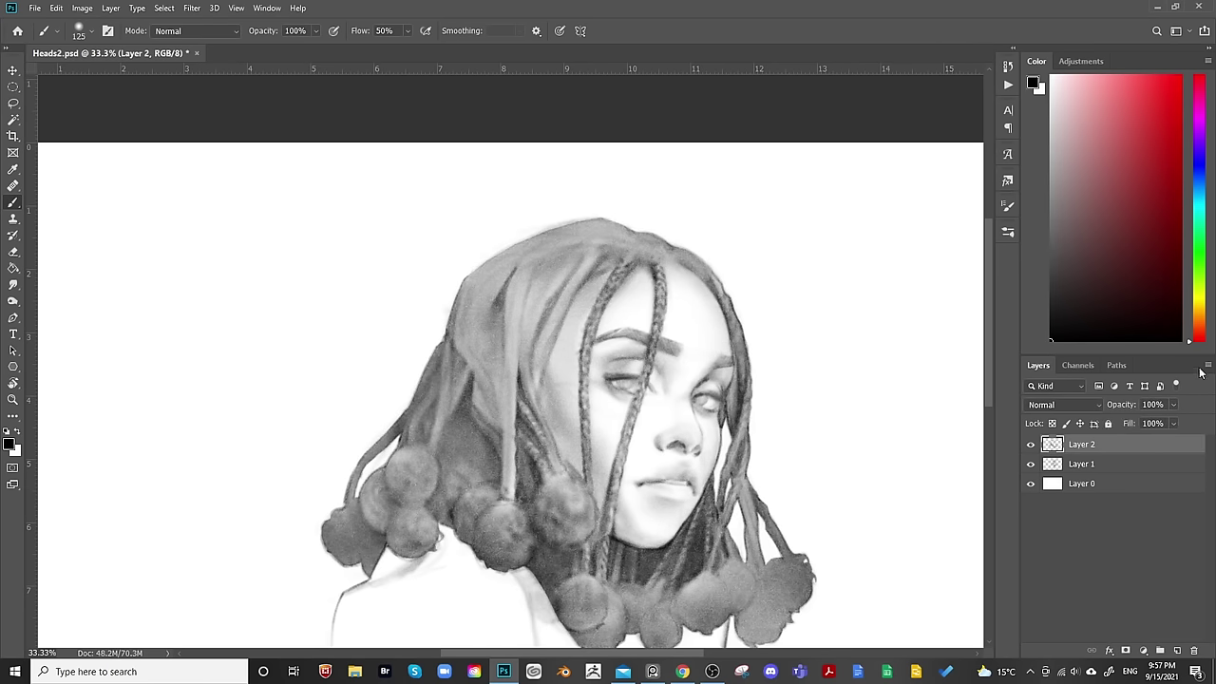
Try to lighten the hair crown and the pompoms near the chin with a very large soft eraser at 25% flow.
key("e")
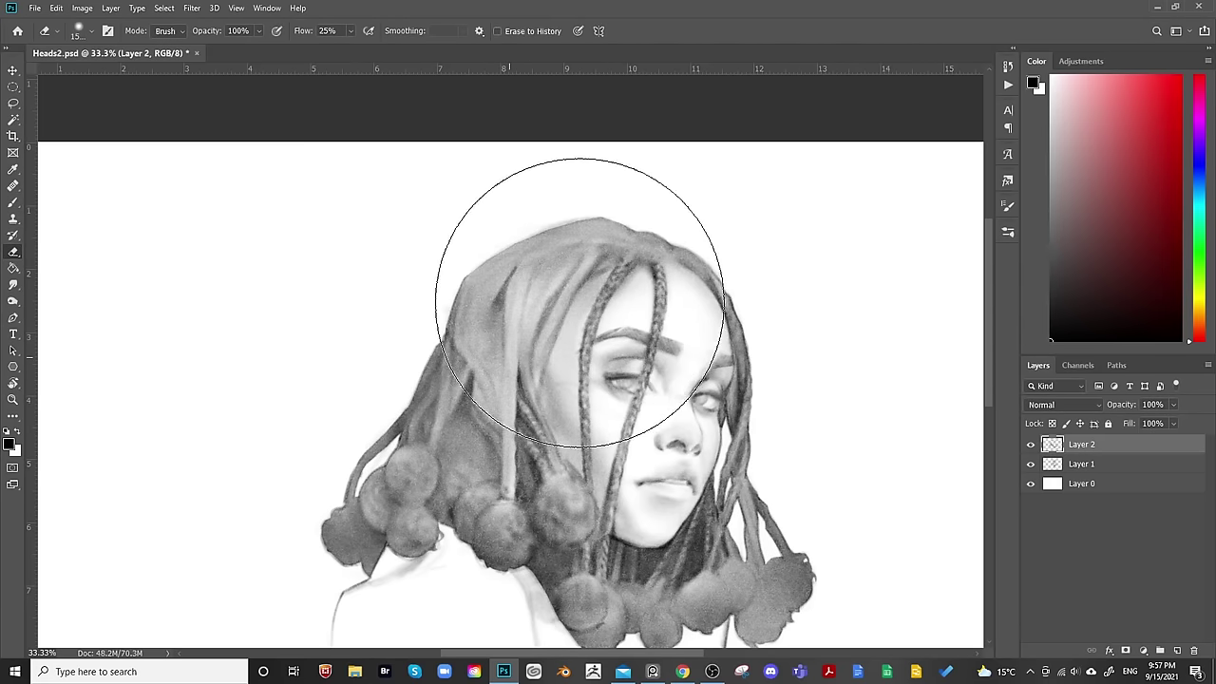
mouse_move(580, 302)
left_mouse_down()
mouse_move(501, 409)
mouse_move(502, 321)
mouse_move(467, 410)
mouse_move(519, 450)
mouse_move(612, 456)
mouse_move(491, 363)
left_mouse_up()
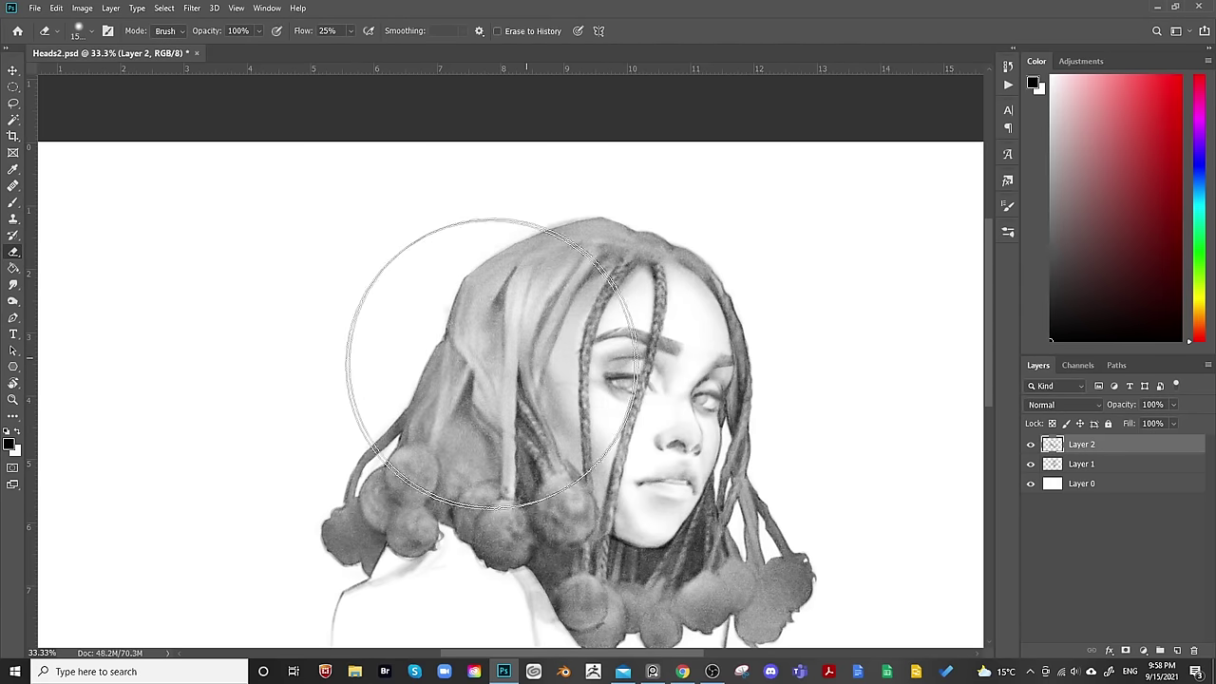
scroll(516, 203, "down", 4)
scroll(739, 345, "right", 3)
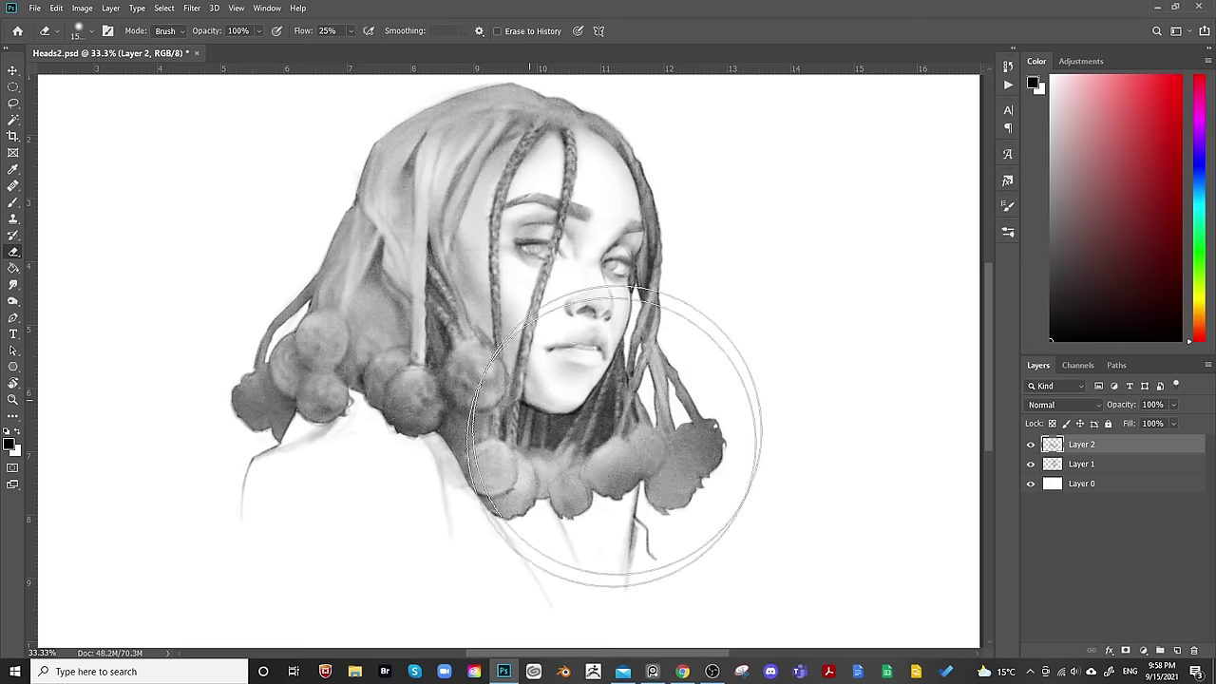
mouse_move(615, 435)
left_mouse_down()
mouse_move(750, 383)
mouse_move(731, 293)
mouse_move(665, 282)
mouse_move(673, 246)
mouse_move(651, 441)
mouse_move(706, 521)
mouse_move(631, 570)
mouse_move(627, 272)
left_mouse_up()
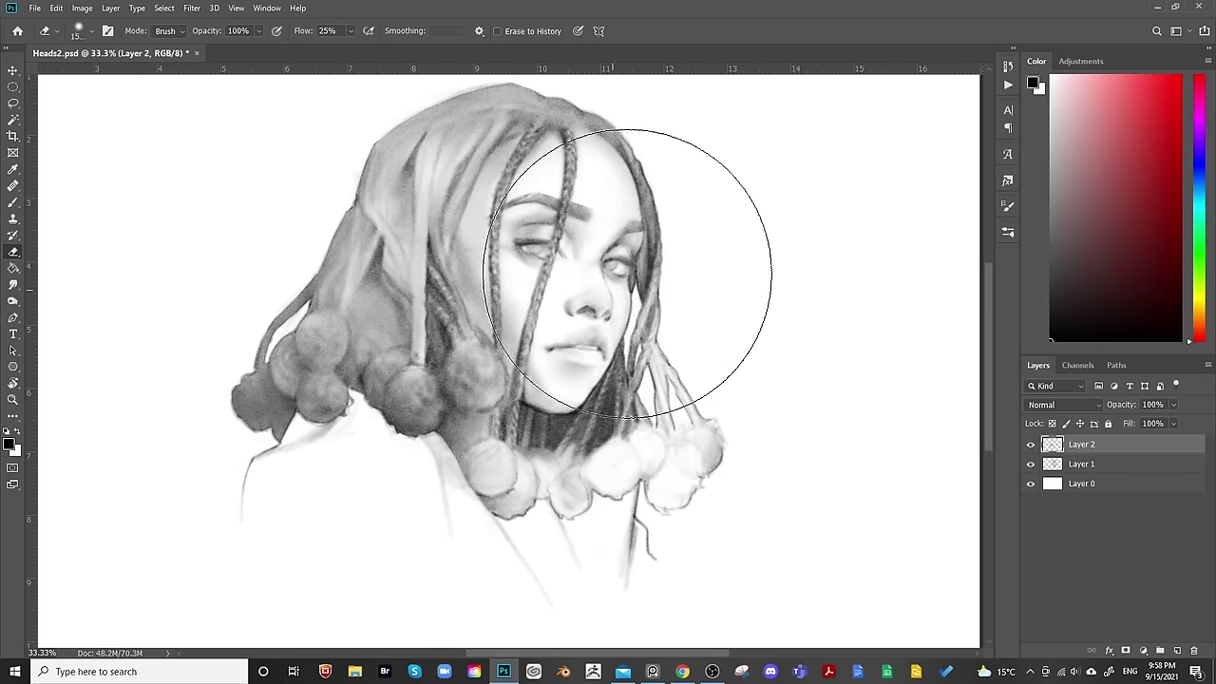
Flip the canvas horizontally to check the lightened hair, and undo the flip and the erasing.
key("ctrl+minus")
key("ctrl+minus")
key("ctrl+shift+h")
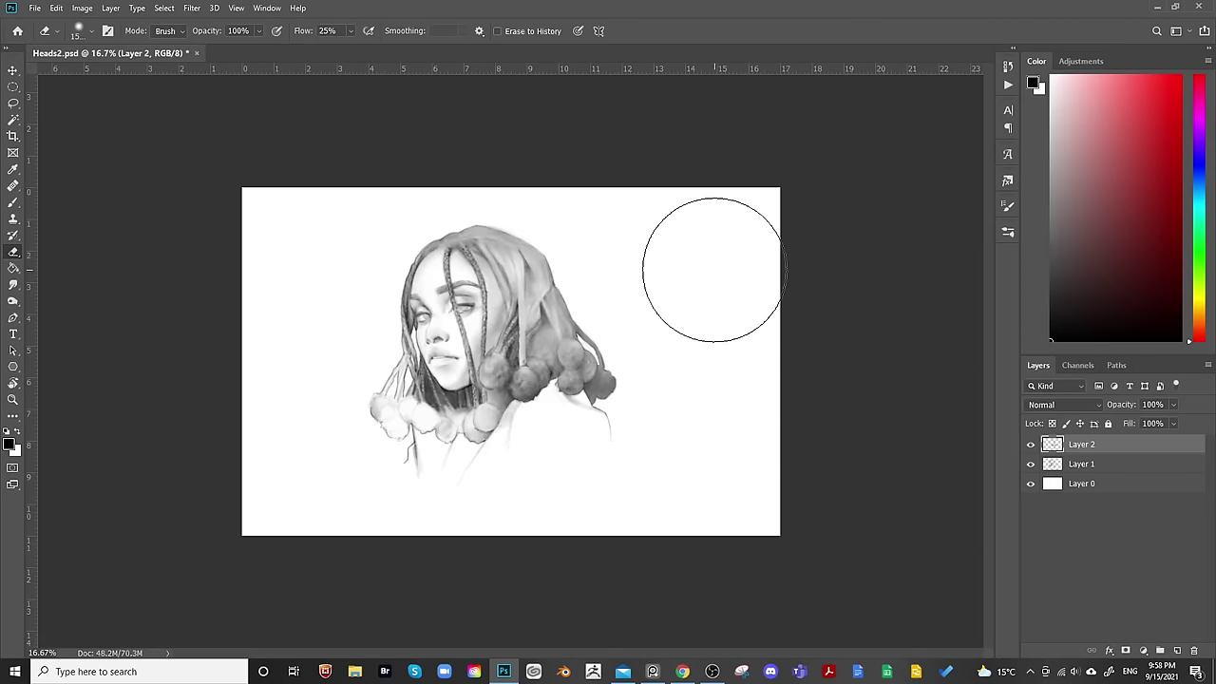
key("ctrl+shift+h")
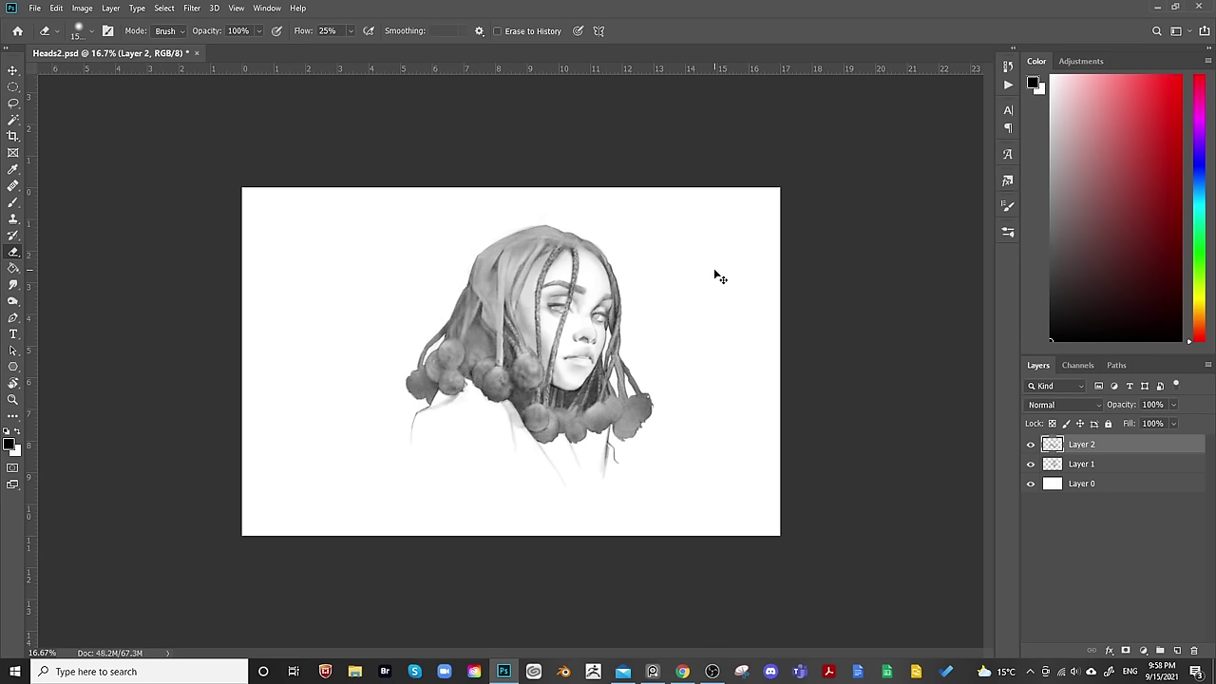
Check the portrait without Layer 2, flip the canvas horizontally, and merge the restored Layer 2 into Layer 1.
left_click(1031, 445)
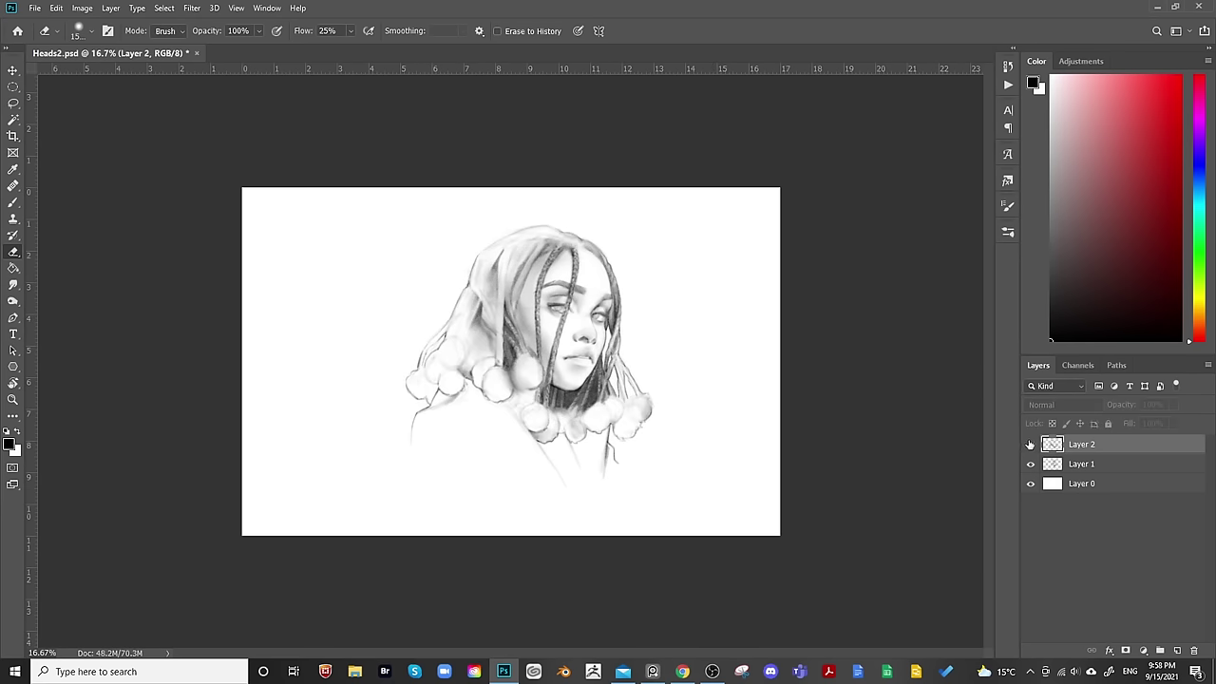
key("ctrl+shift+h")
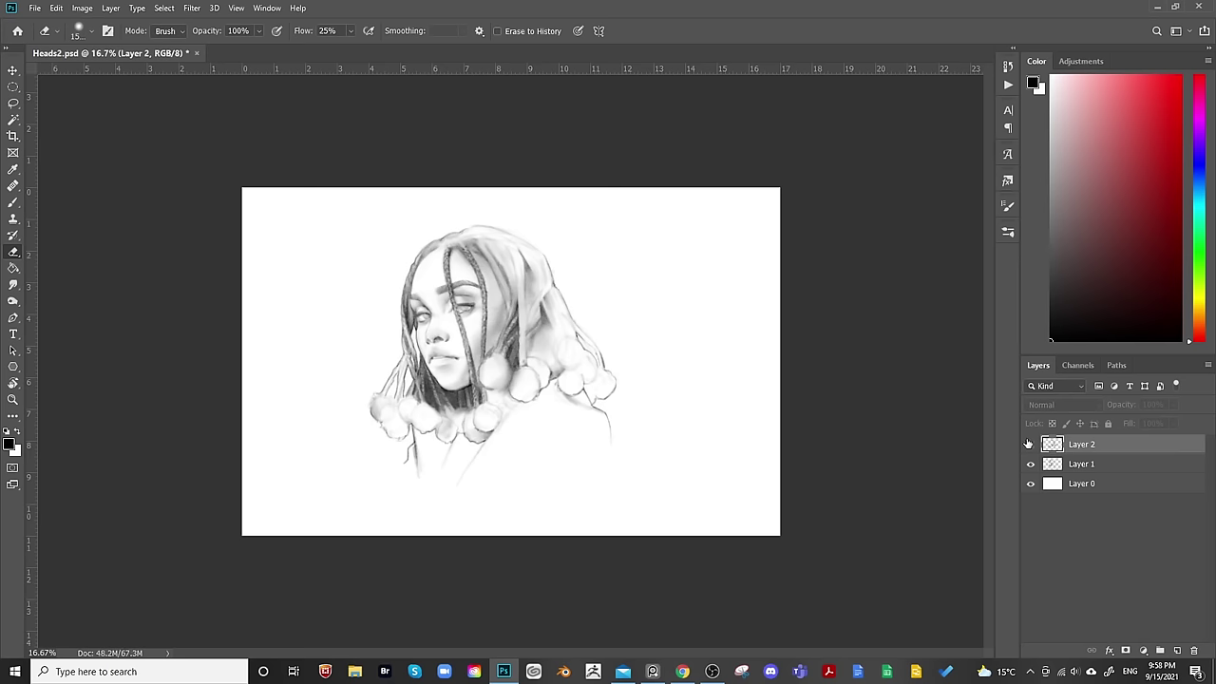
left_click(1030, 445)
key("ctrl+e")
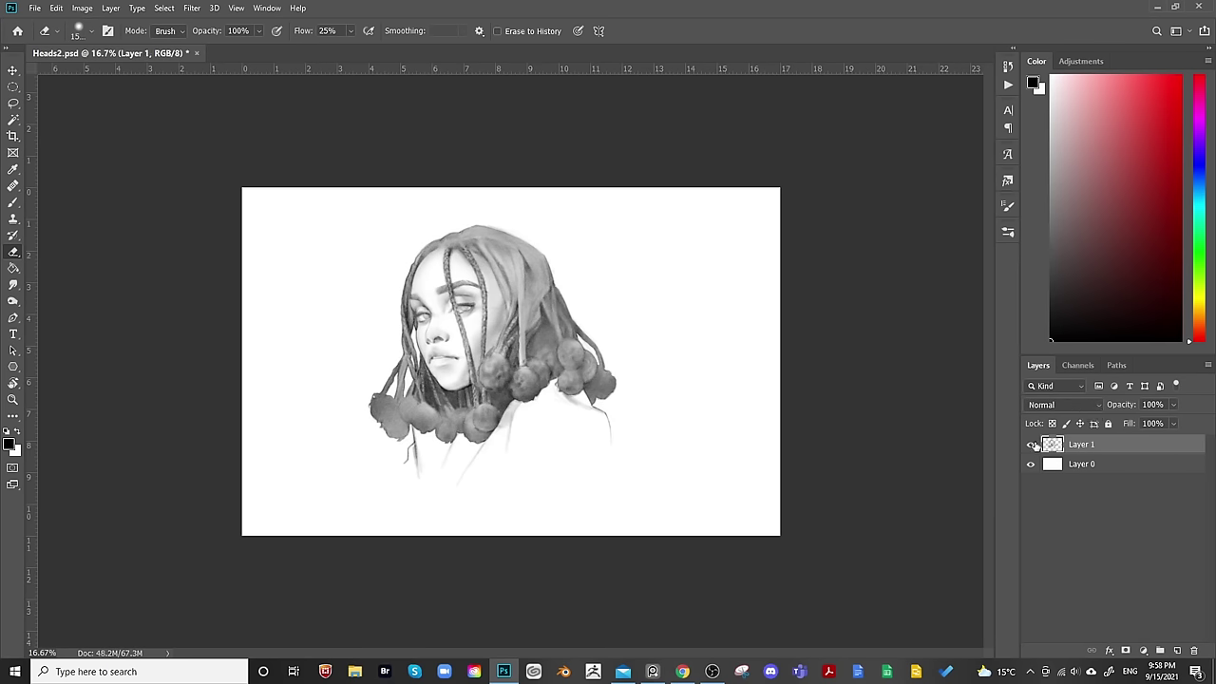
left_click(1031, 445)
left_click(1031, 445)
Darken the top of the hair crown with a soft brush at 50% flow.
key("b")
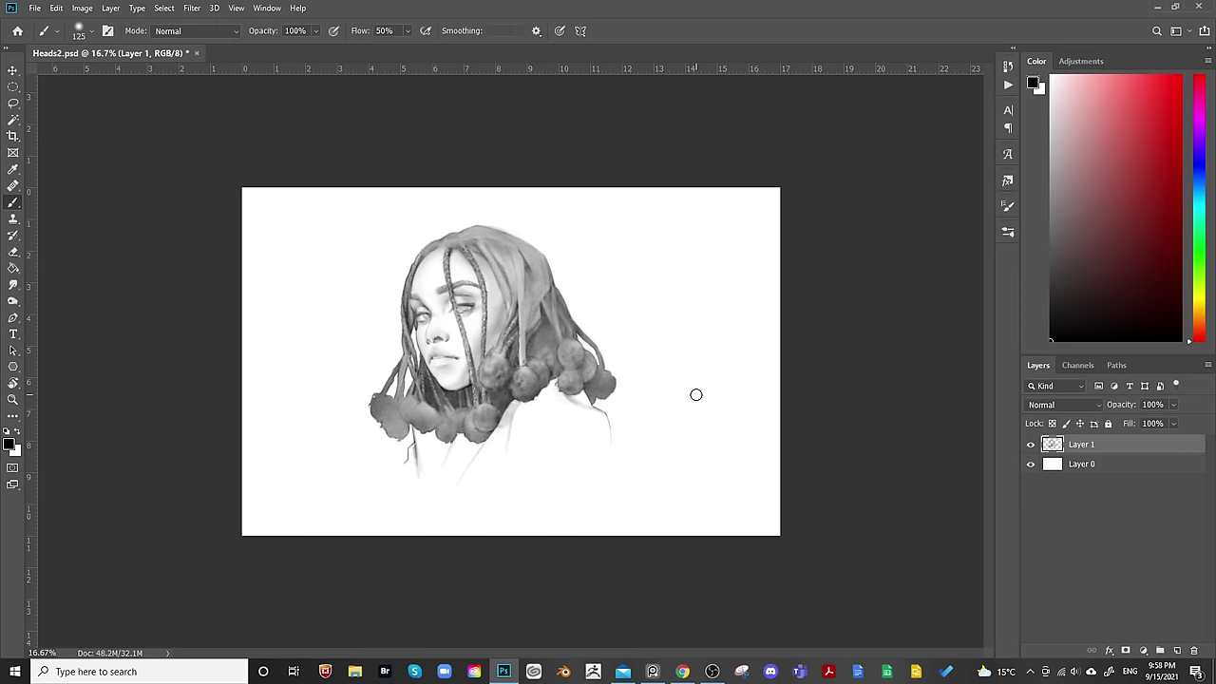
key("ctrl+plus")
key("ctrl+plus")
key("ctrl+plus")
left_click_drag(679, 233, 630, 529)
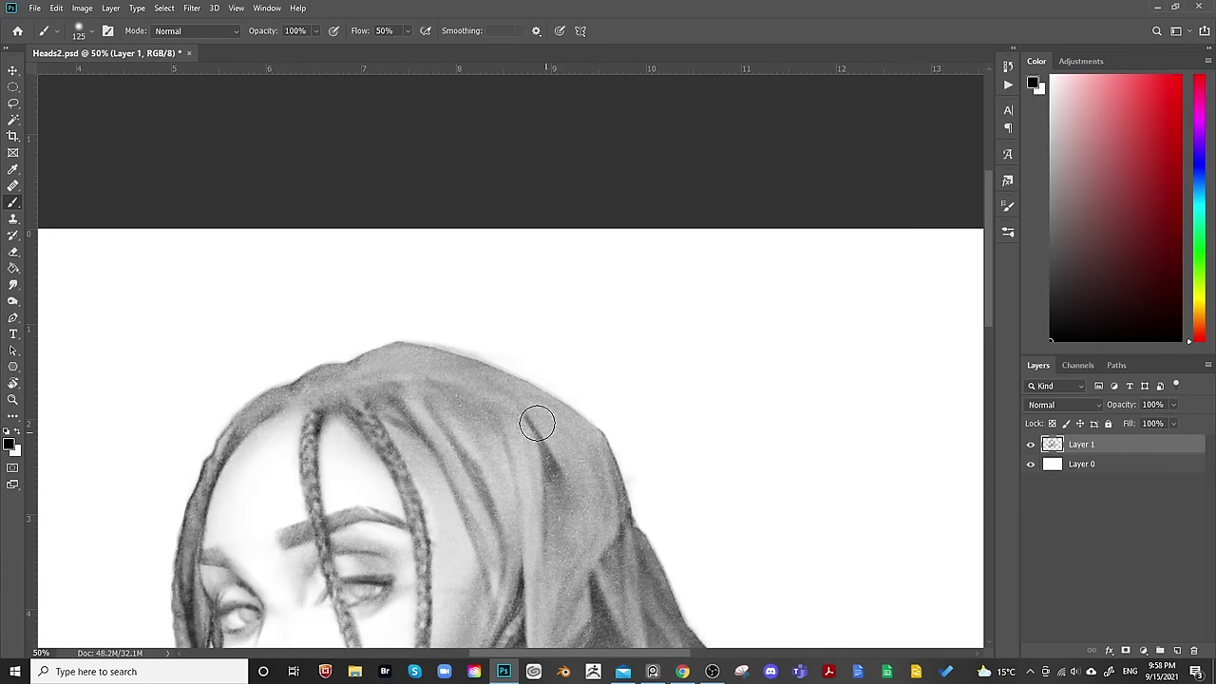
key("m")
key("b")
key("bracketleft")
key("bracketleft")
key("bracketleft")
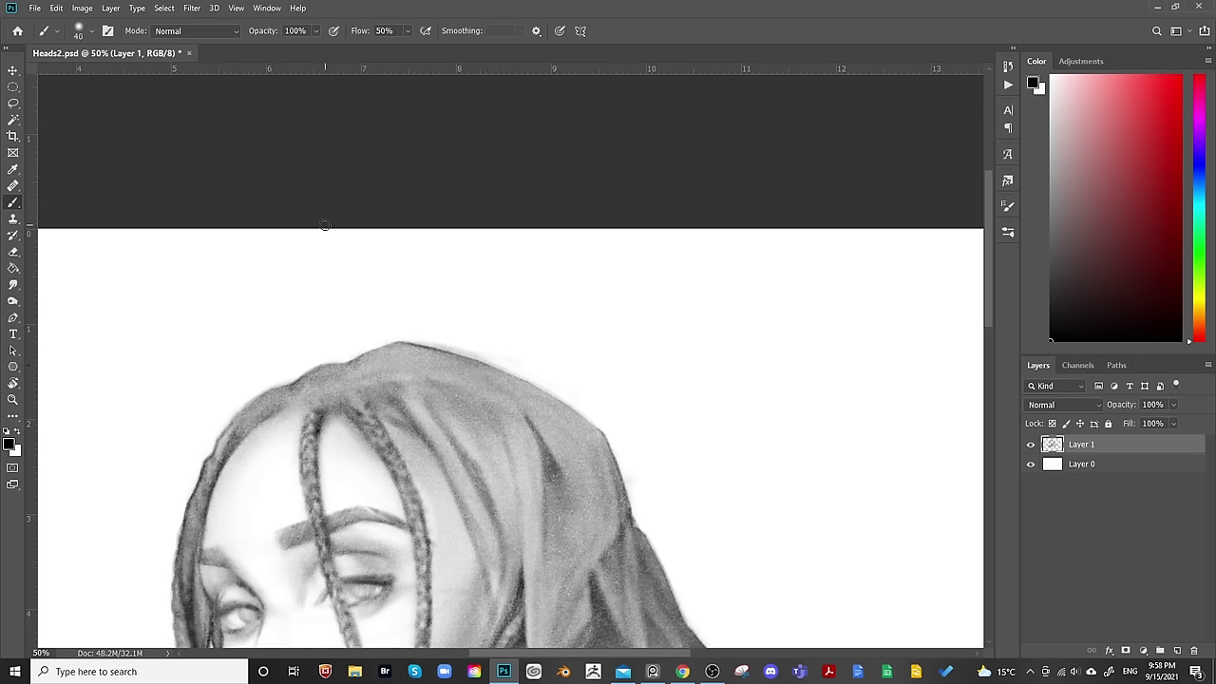
key("bracketright")
key("bracketright")
key("bracketright")
mouse_move(394, 356)
left_mouse_down()
mouse_move(428, 370)
mouse_move(388, 353)
mouse_move(475, 364)
left_mouse_up()
Darken the crown's outer contour from its peak down to the back of the head with a soft brush of about 50 px.
key("bracketright")
key("bracketleft")
key("bracketleft")
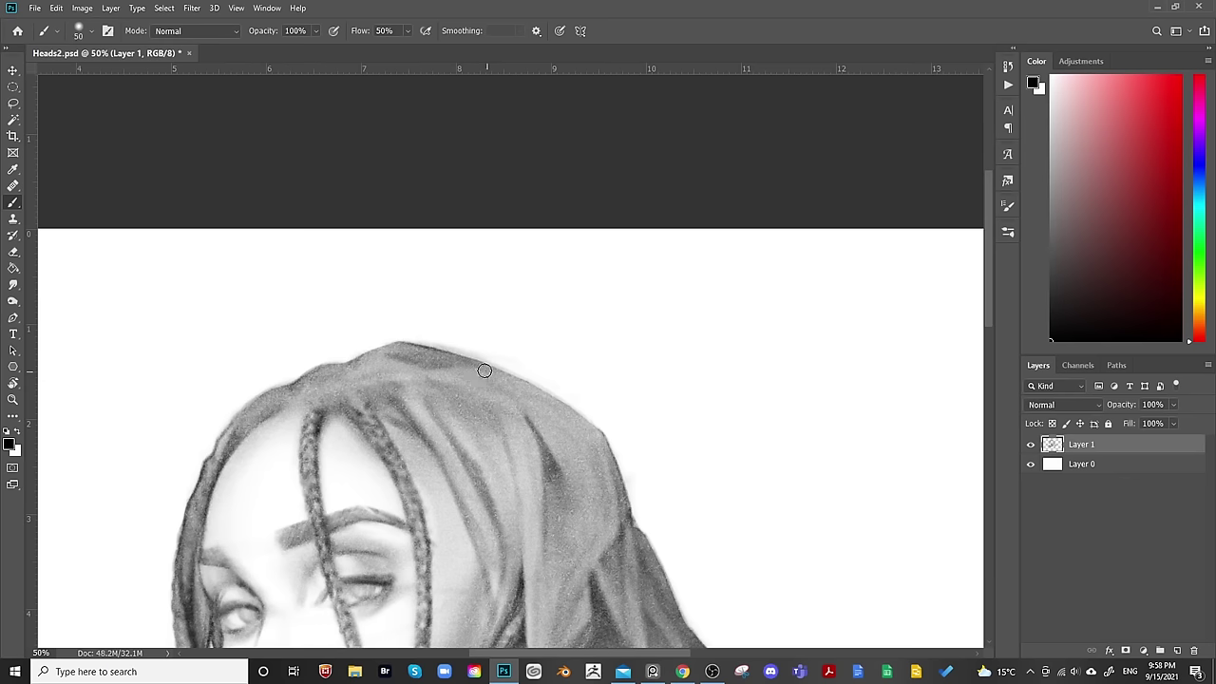
key("bracketright")
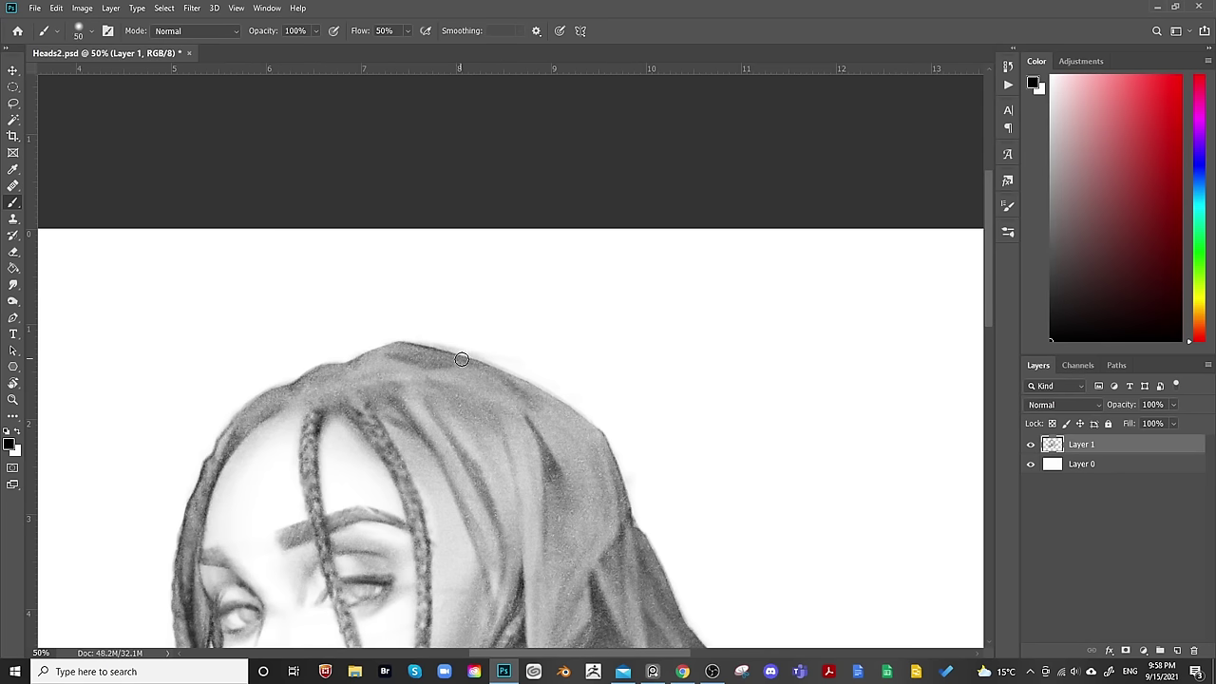
left_click_drag(475, 362, 601, 433)
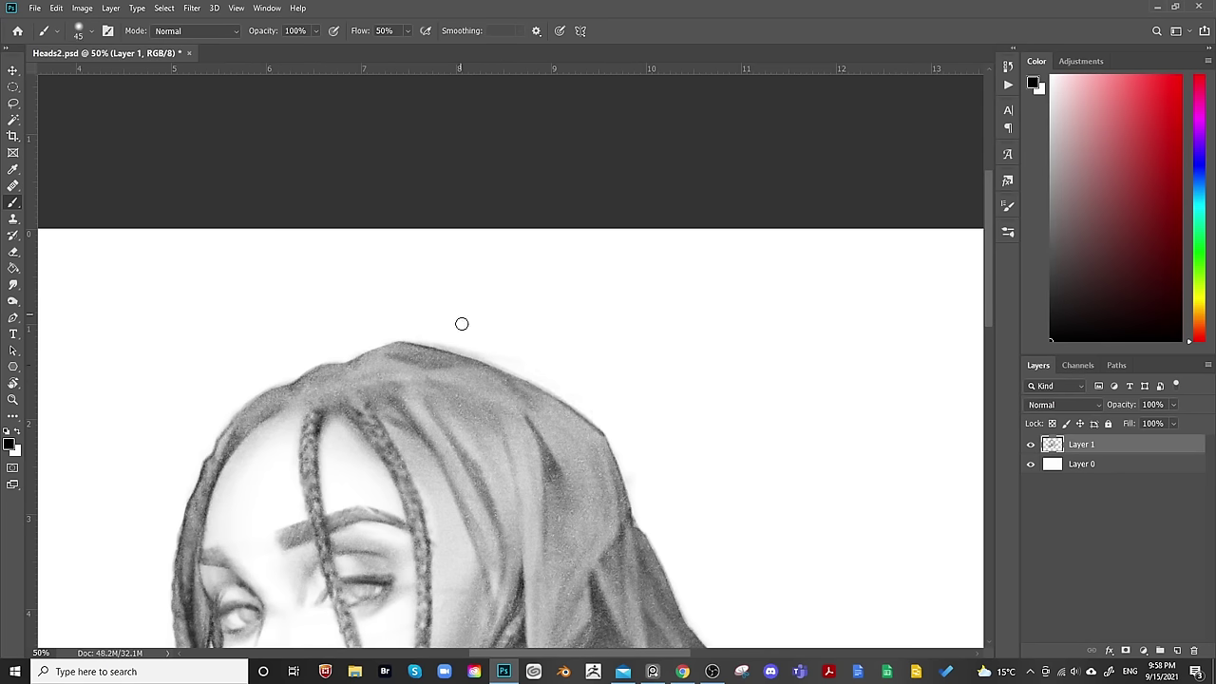
Clean along the outer edge of the hair crown with the eraser reduced to 45 px at 25% flow.
key("e")
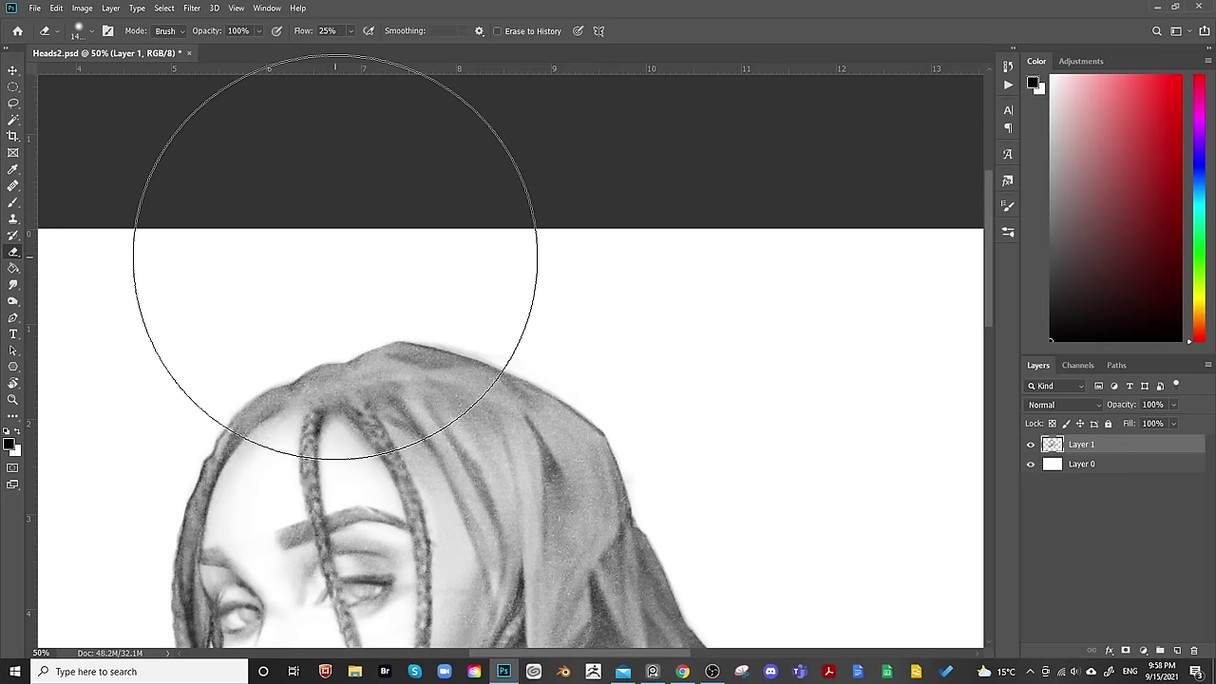
key("bracketleft")
key("bracketleft")
key("bracketleft")
key("bracketleft")
key("bracketleft")
key("bracketleft")
key("bracketleft")
key("bracketleft")
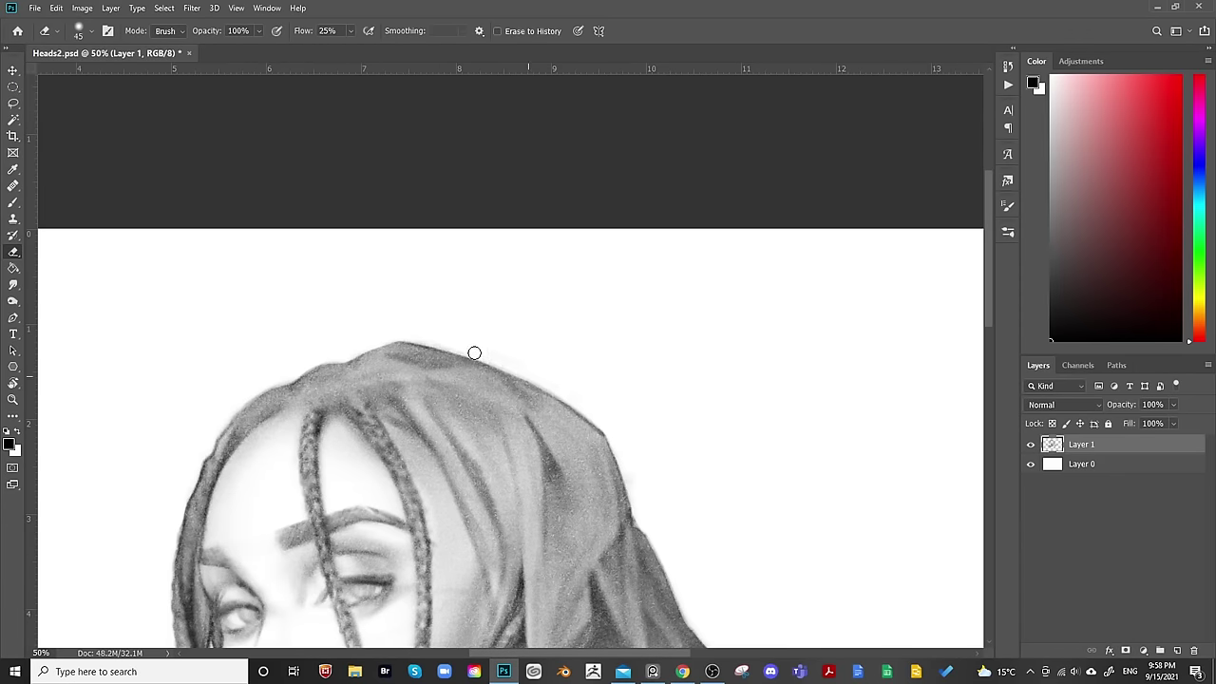
Check the whole portrait in horizontally flipped view and flip it back.
key("ctrl+minus")
key("ctrl+minus")
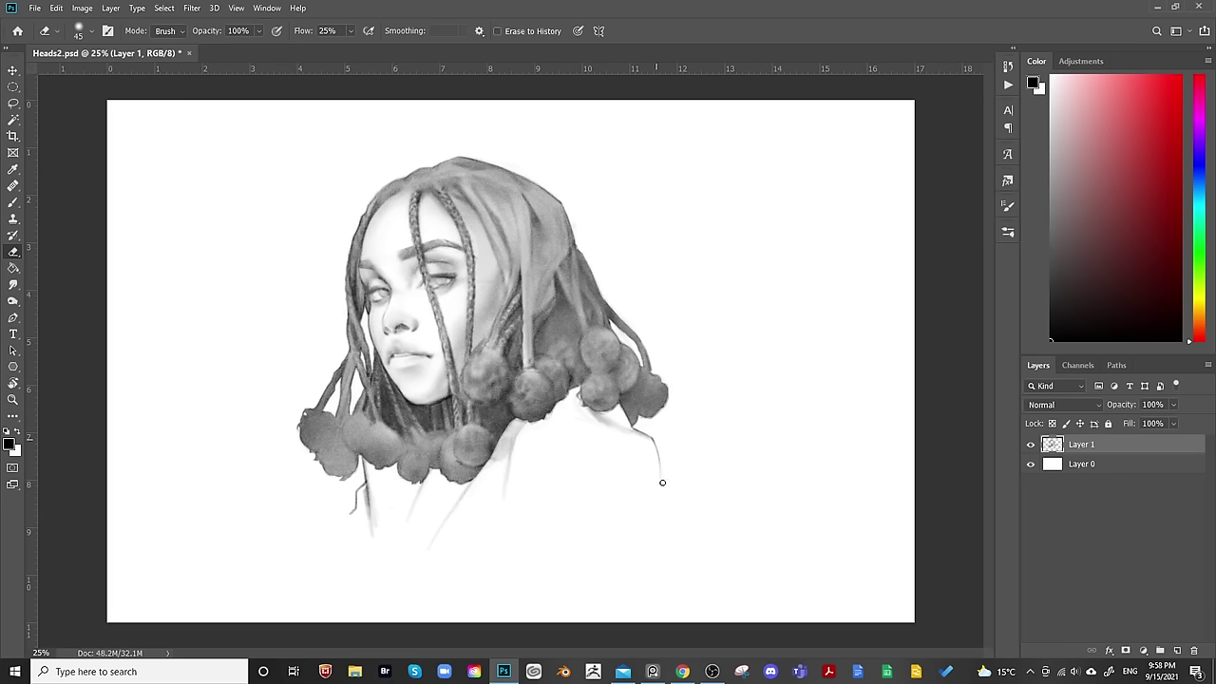
key("ctrl+shift+h")
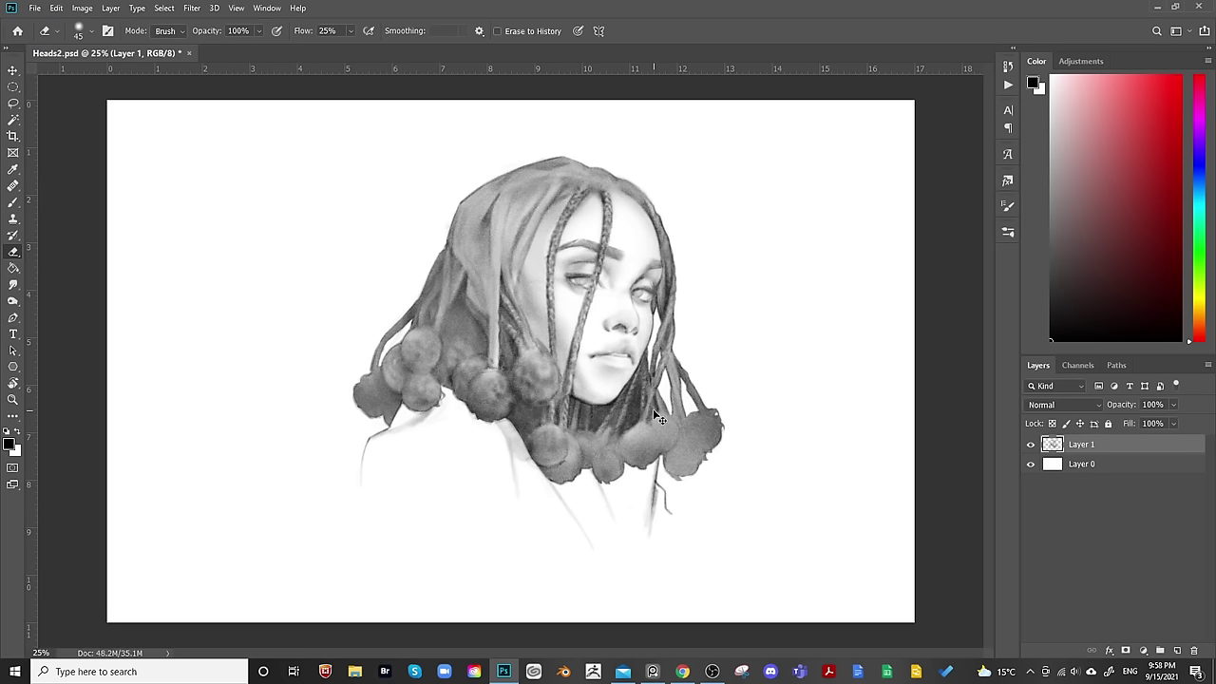
key("ctrl+shift+h")
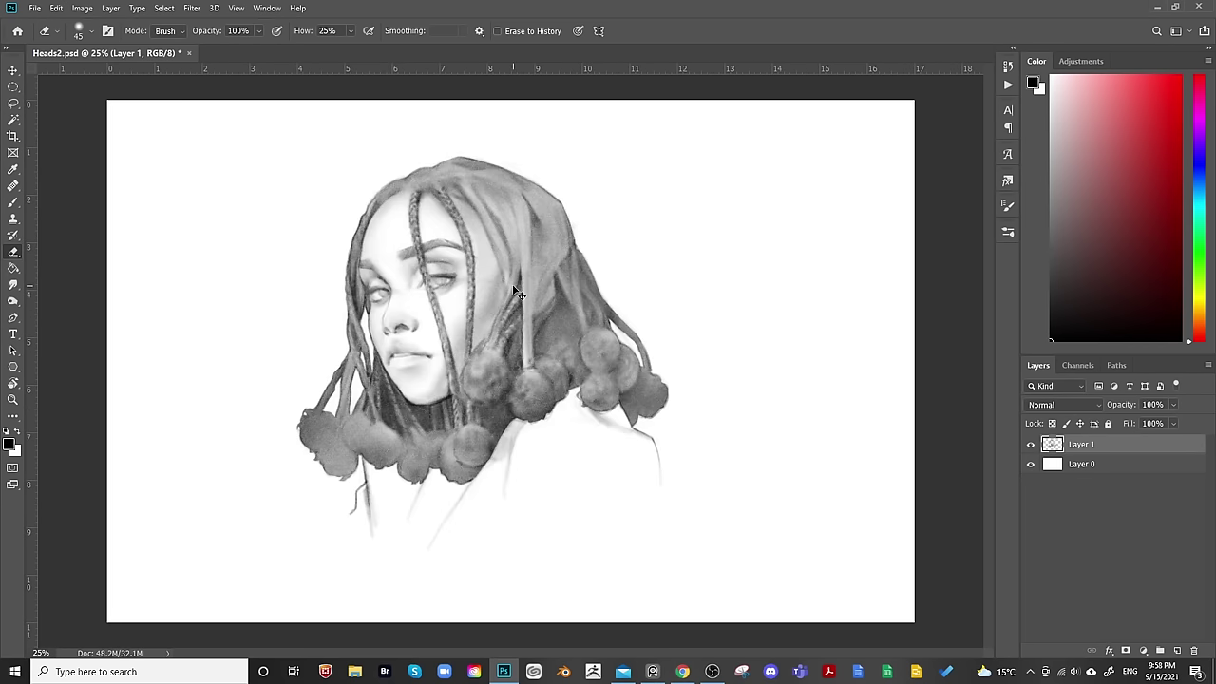
Shade the inner eye socket between the nose bridge and the front braid with a soft brush up to 125 px.
key("ctrl+plus")
key("ctrl+plus")
mouse_move(407, 272)
left_mouse_down()
mouse_move(586, 380)
mouse_move(667, 388)
left_mouse_up()
key("b")
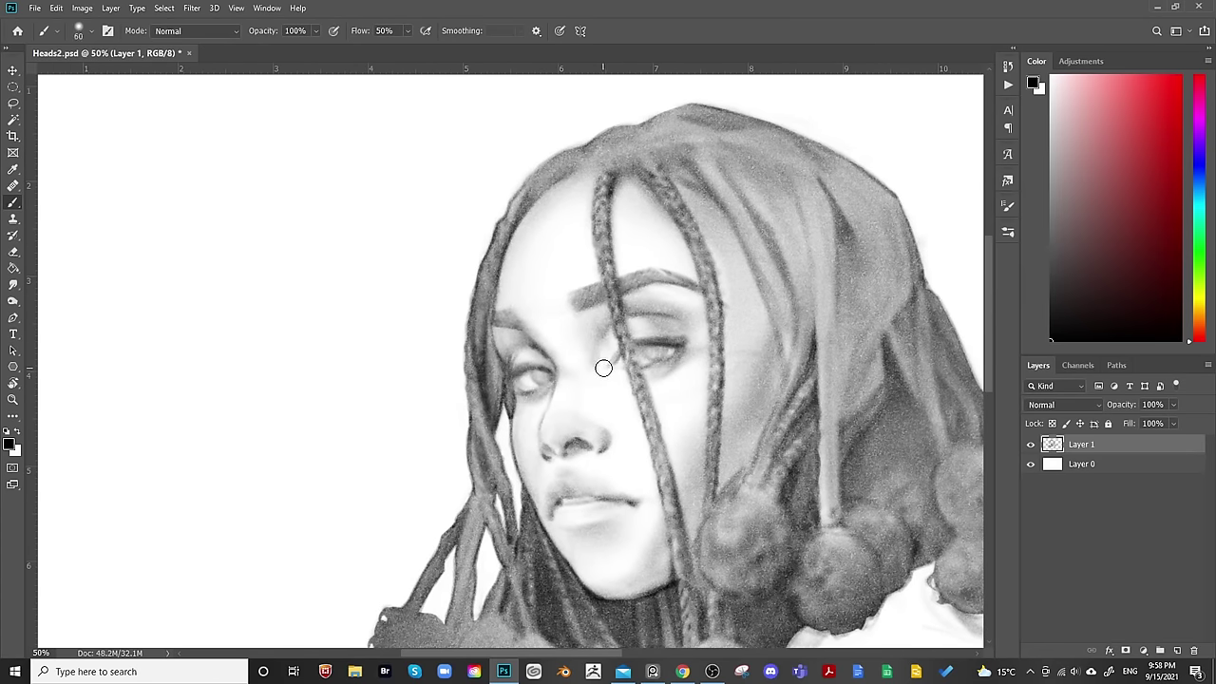
key("bracketleft")
key("bracketleft")
key("bracketleft")
key("bracketleft")
key("bracketleft")
key("bracketleft")
key("bracketleft")
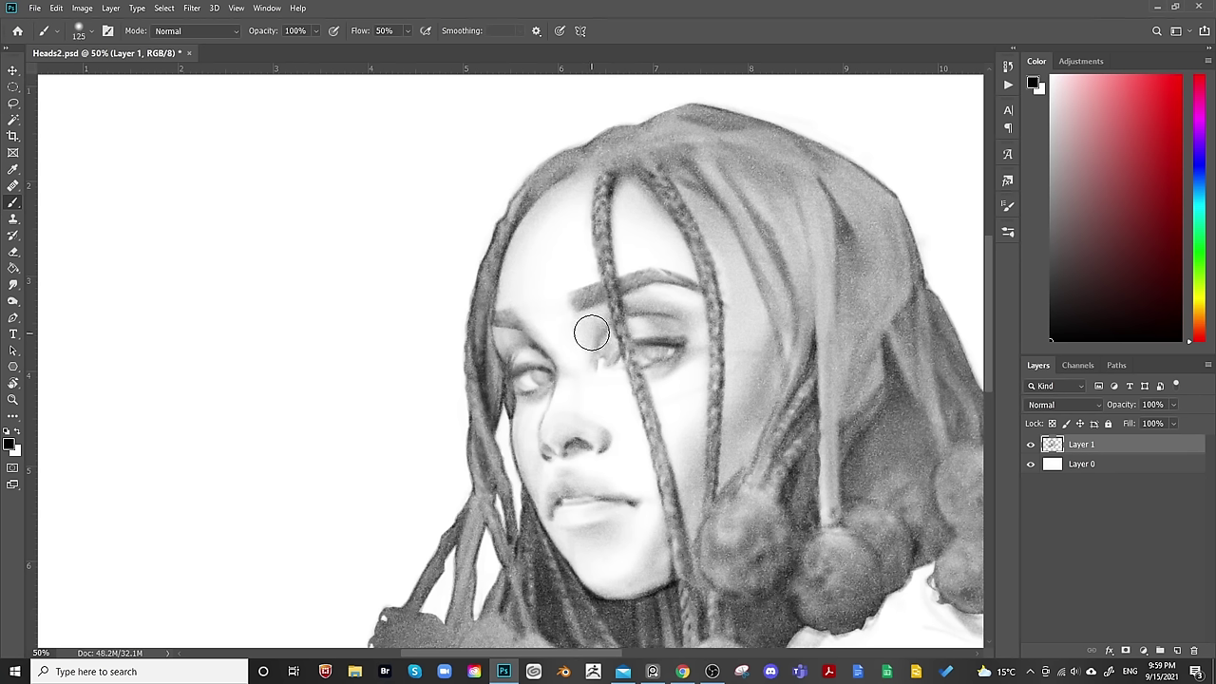
Touch up the front braid's root with a 100 px brush and the brow beside the braid with a 45 px eraser.
key("bracketleft")
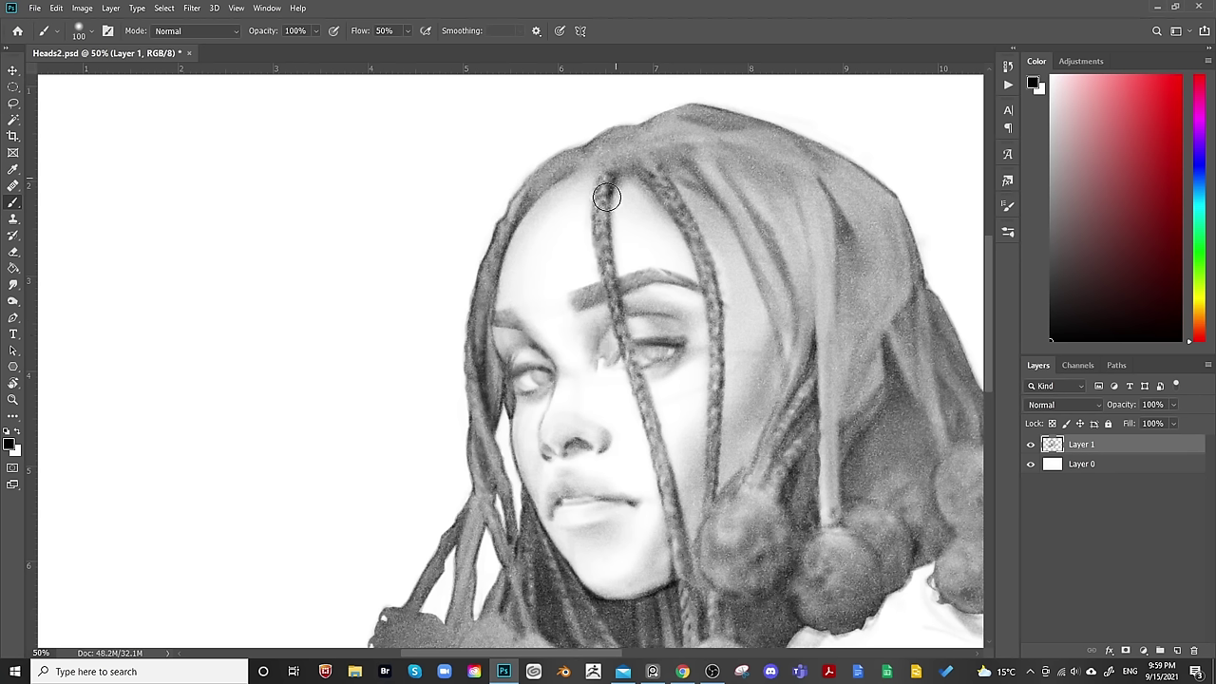
key("bracketleft")
key("e")
key("space")
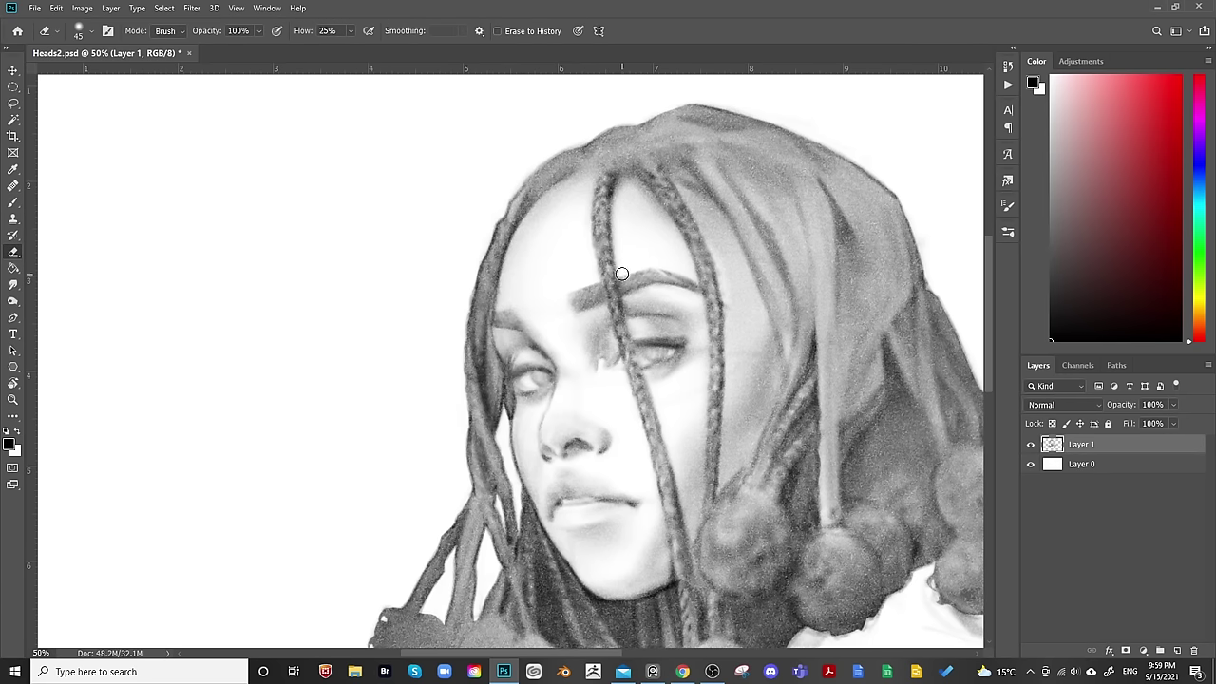
Darken the iris and upper lash line of the eye behind the front braid with a 90 px soft brush.
key("b")
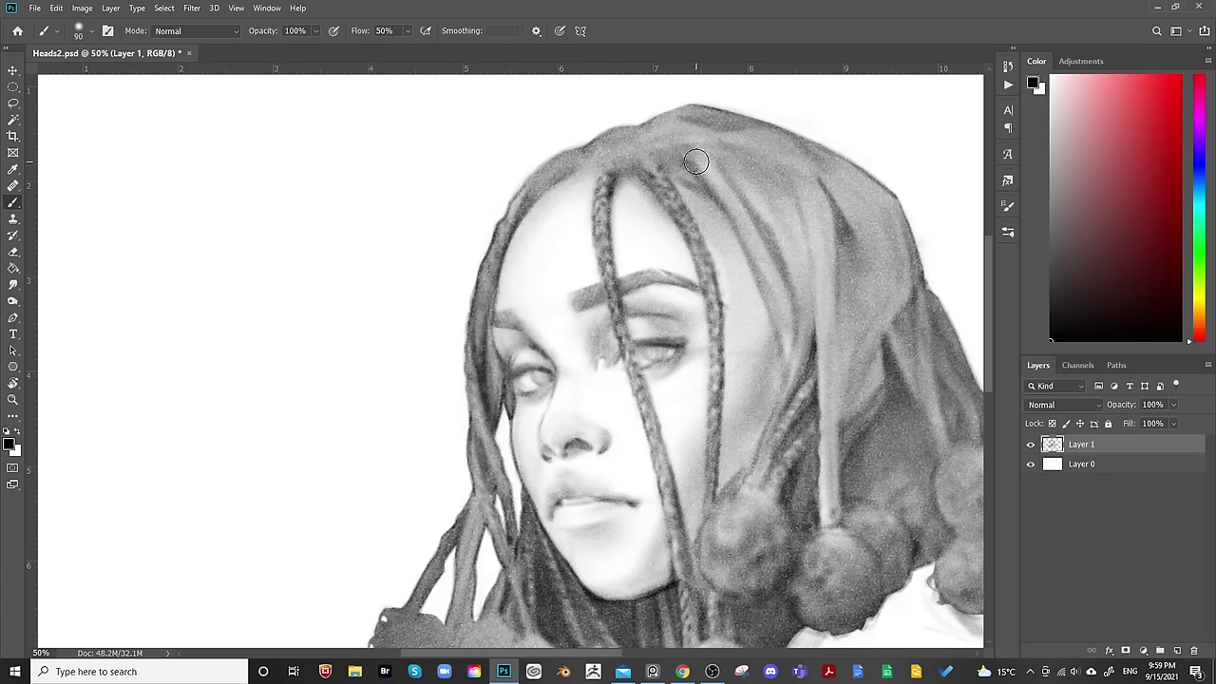
key("bracketleft")
key("bracketright")
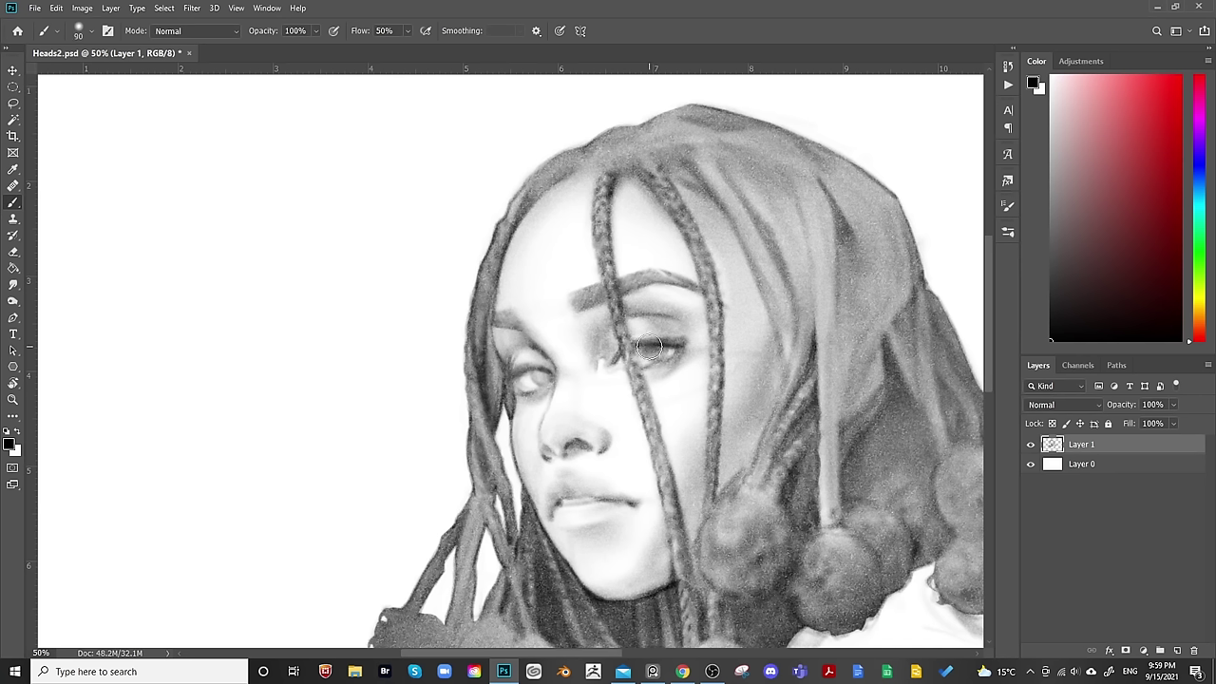
left_click(659, 352)
key("bracketleft")
key("bracketleft")
Shade the upper lid and iris of the far eye with a soft brush between 70 and 150 px.
key("bracketright")
key("bracketright")
key("bracketright")
left_click_drag(520, 376, 543, 376)
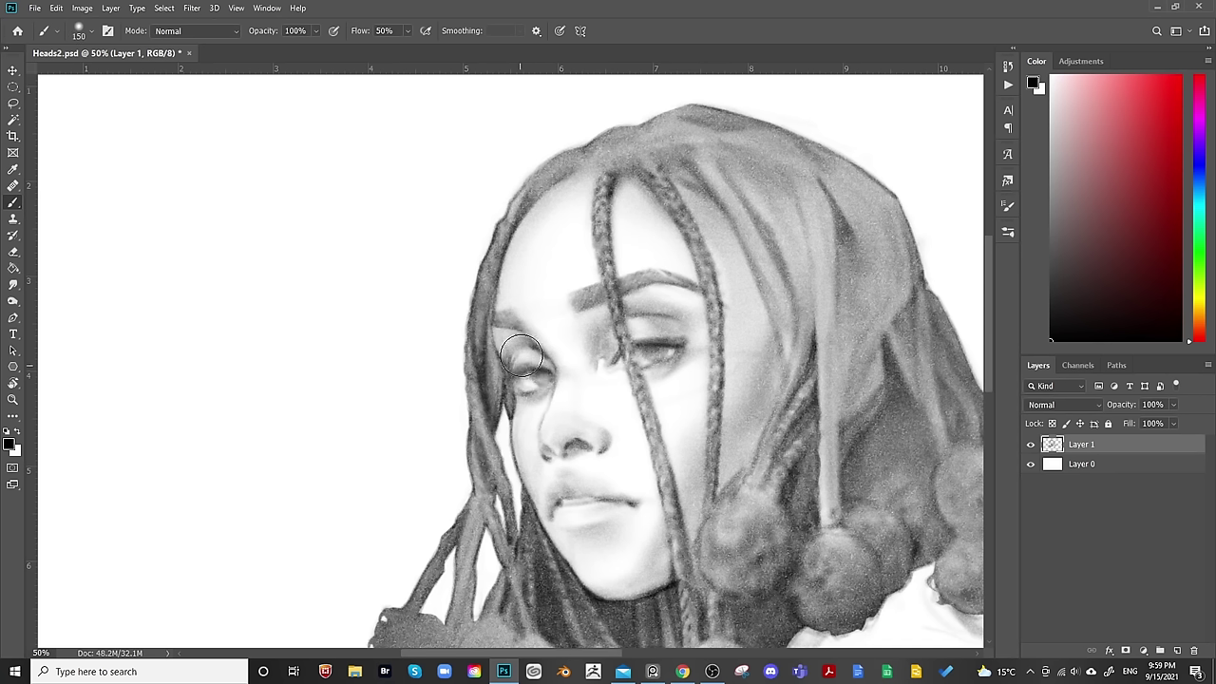
key("bracketleft")
key("bracketleft")
key("bracketleft")
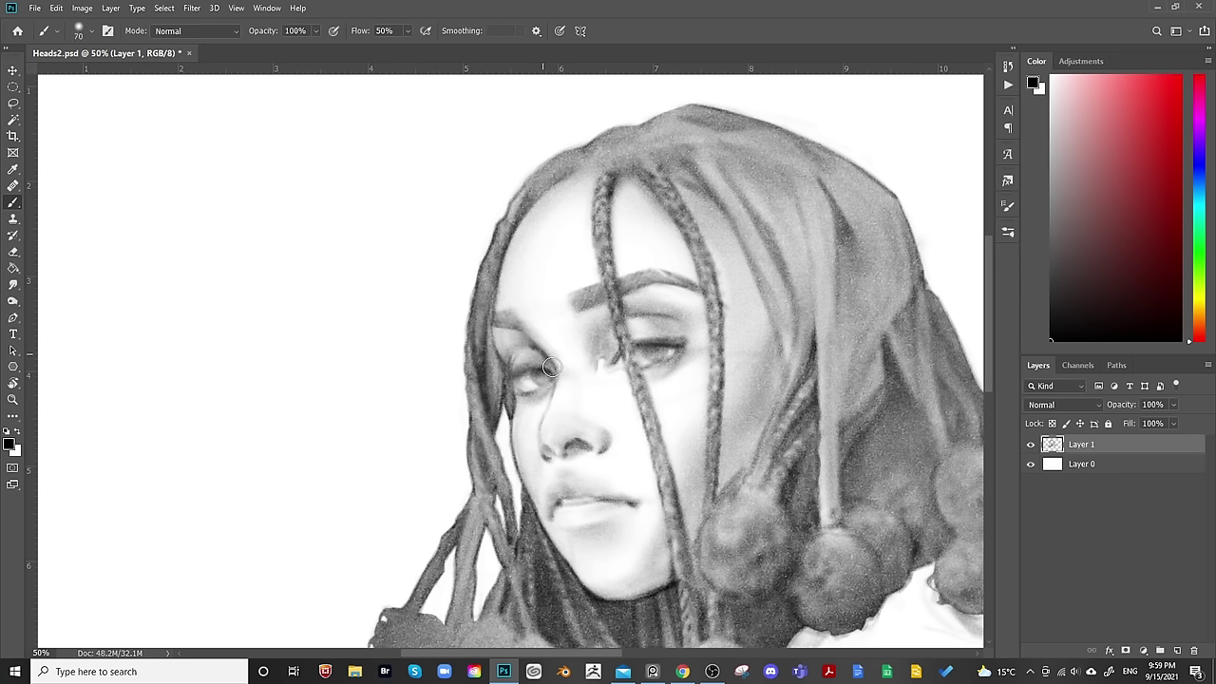
Deepen the shading on the upper eyelid between the two braids with a soft brush up to 150 px.
key("bracketright")
key("bracketright")
key("bracketright")
key("bracketright")
key("bracketleft")
key("bracketleft")
key("bracketright")
key("bracketright")
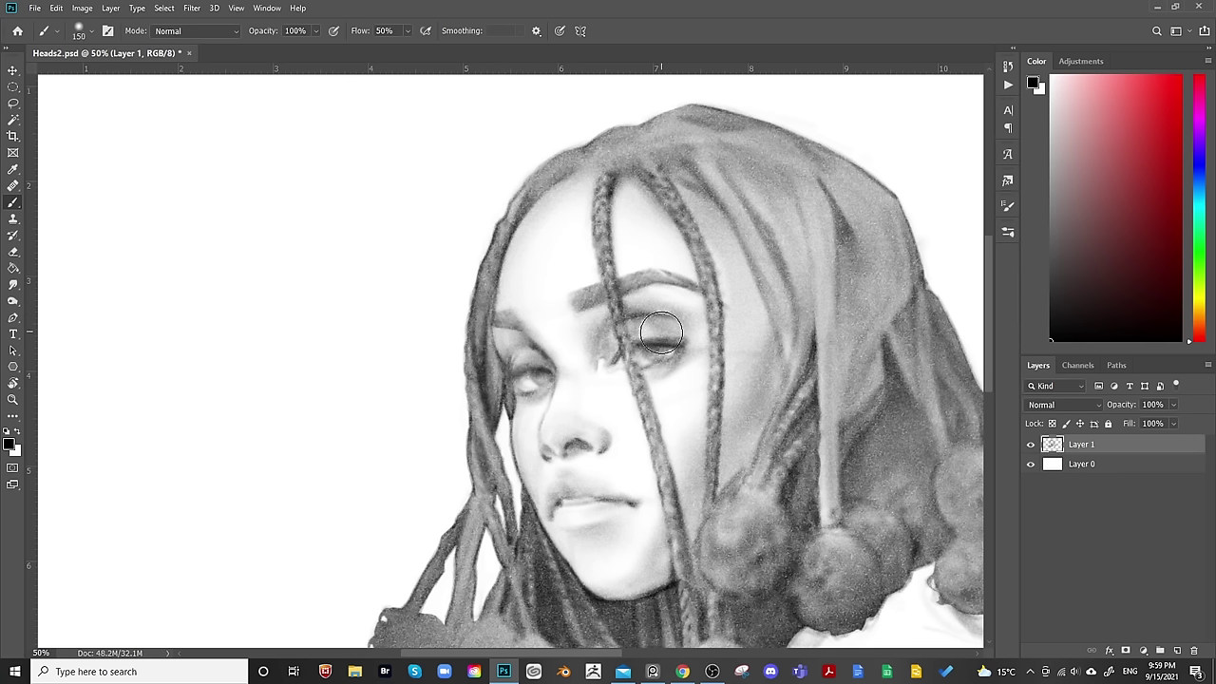
key("bracketleft")
left_click_drag(646, 326, 684, 340)
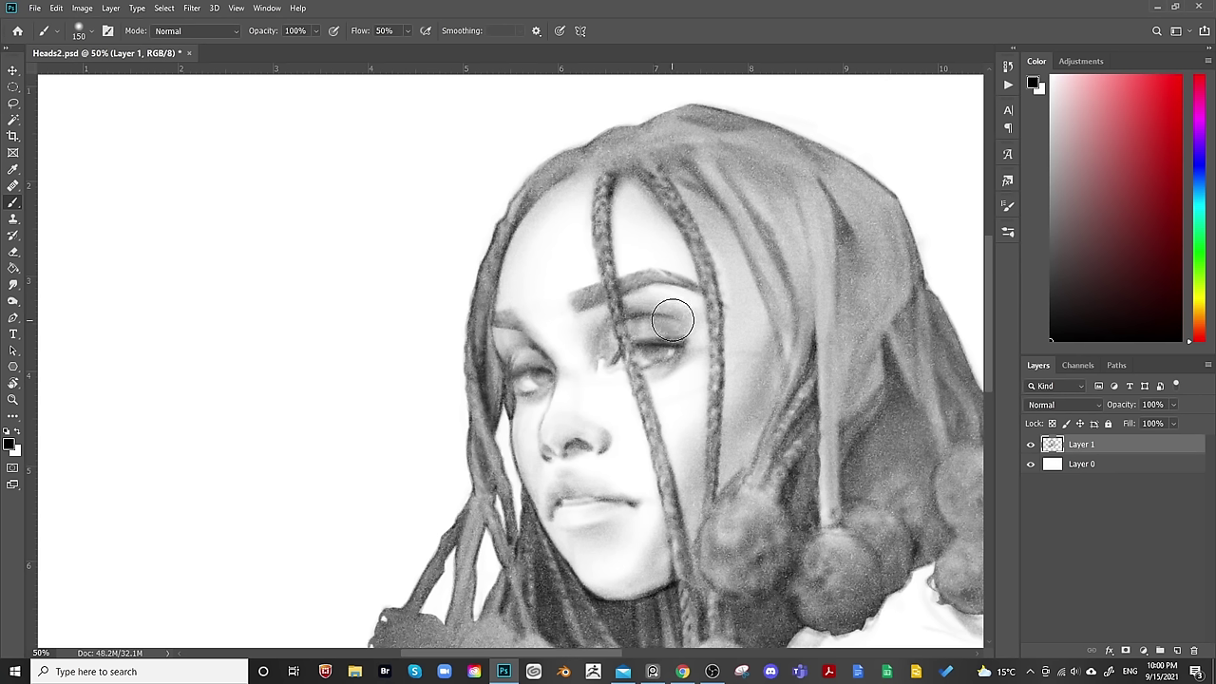
Extend the eyelid shadow toward the outer eye corner and second braid with a soft brush between 125 and 250 px.
key("bracketright")
key("bracketright")
key("bracketright")
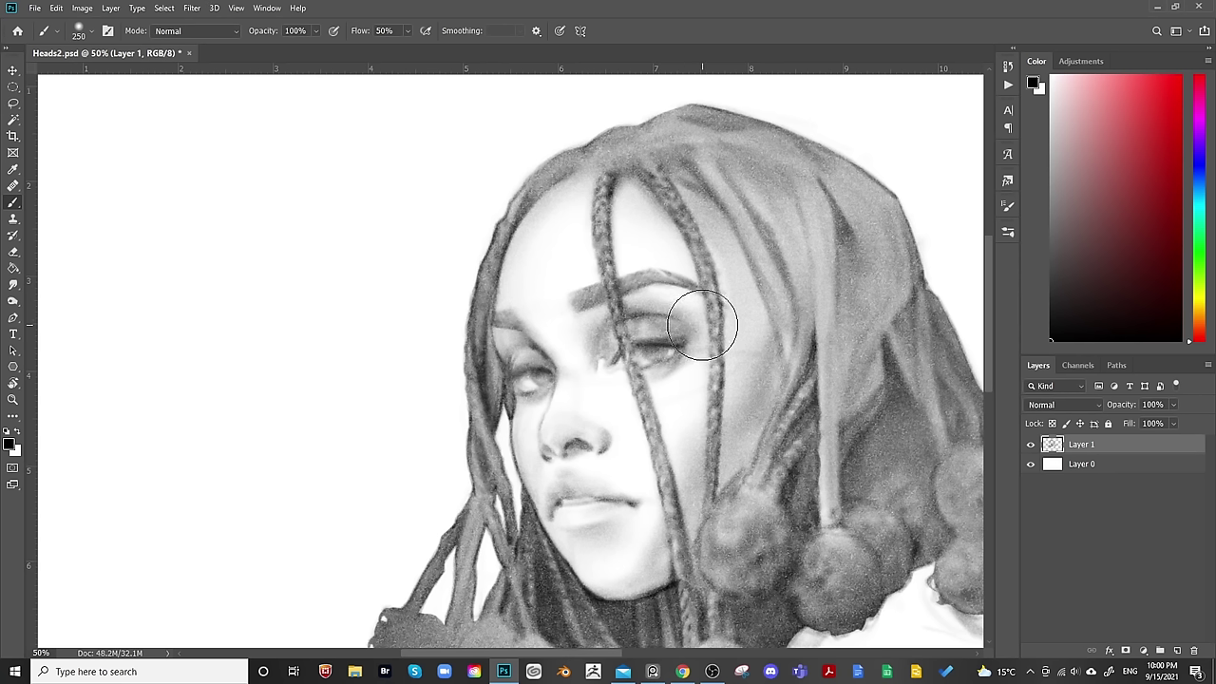
key("bracketleft")
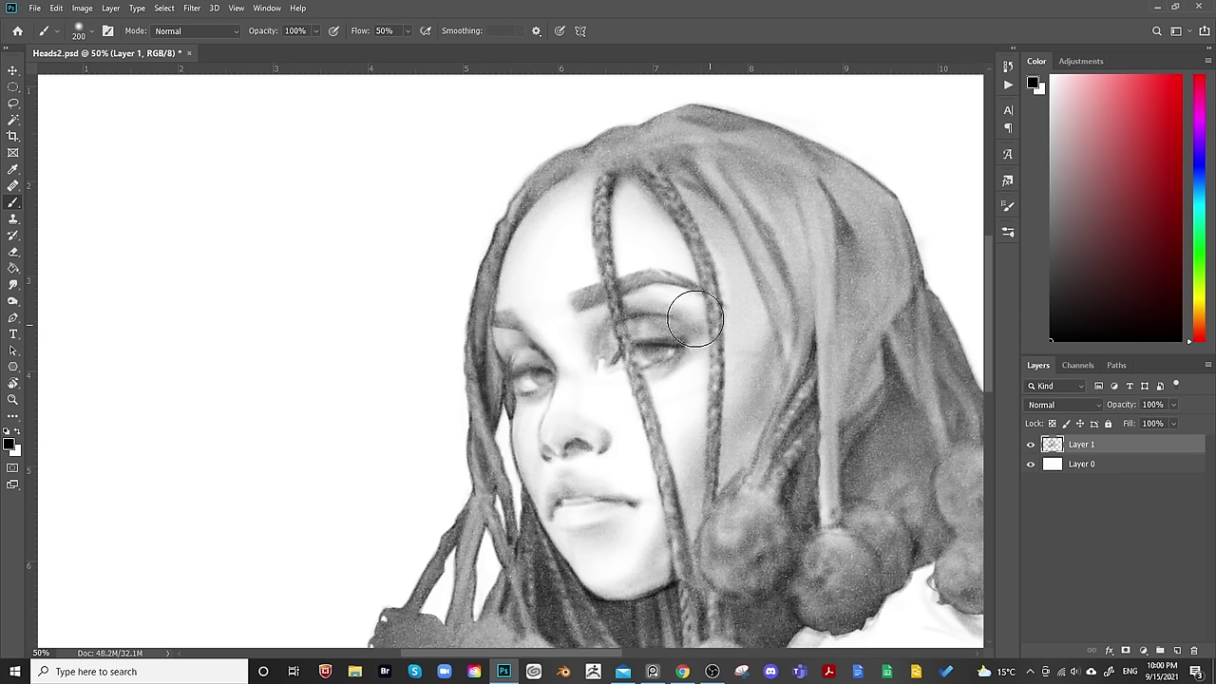
key("bracketleft")
key("bracketleft")
key("bracketleft")
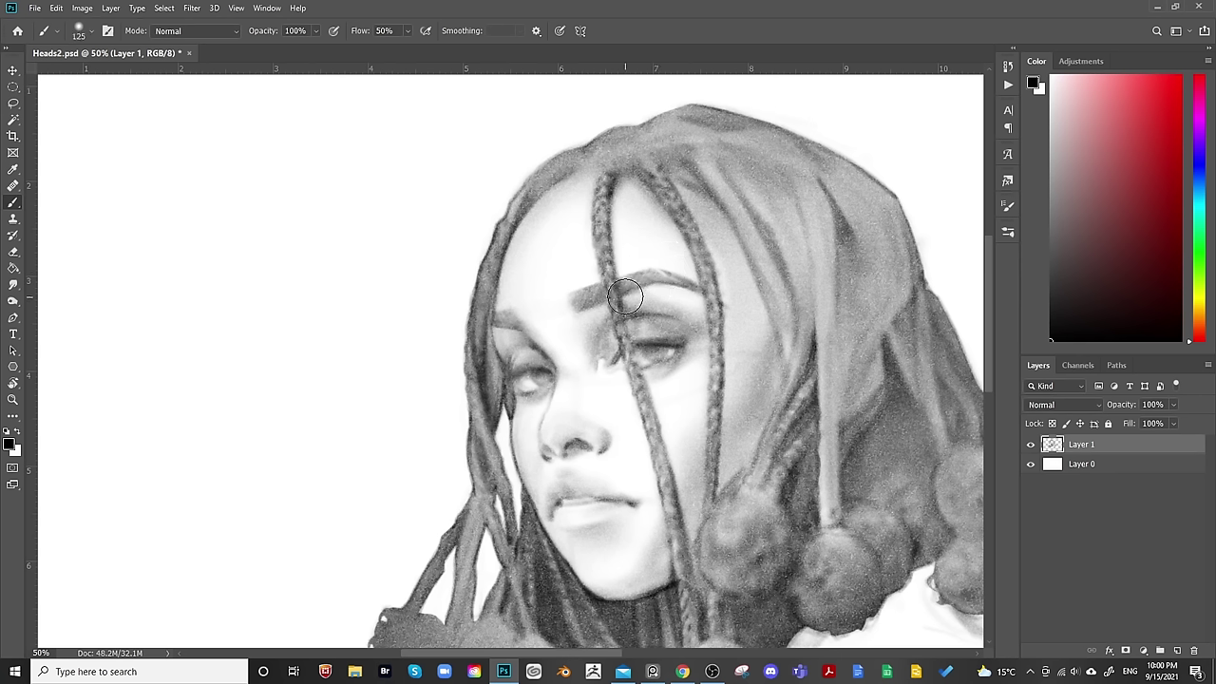
Shade the socket area under the brow beside the front braid with a soft brush between 80 and 200 px.
key("bracketleft")
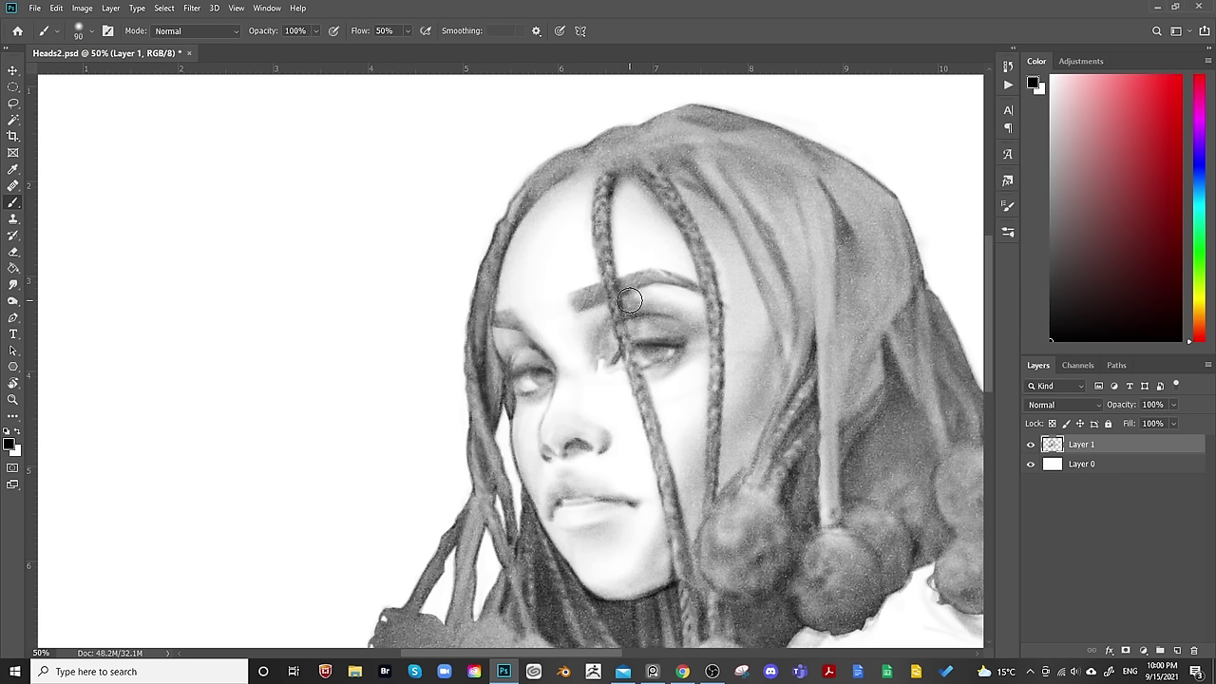
key("bracketright")
key("bracketright")
key("bracketright")
key("bracketright")
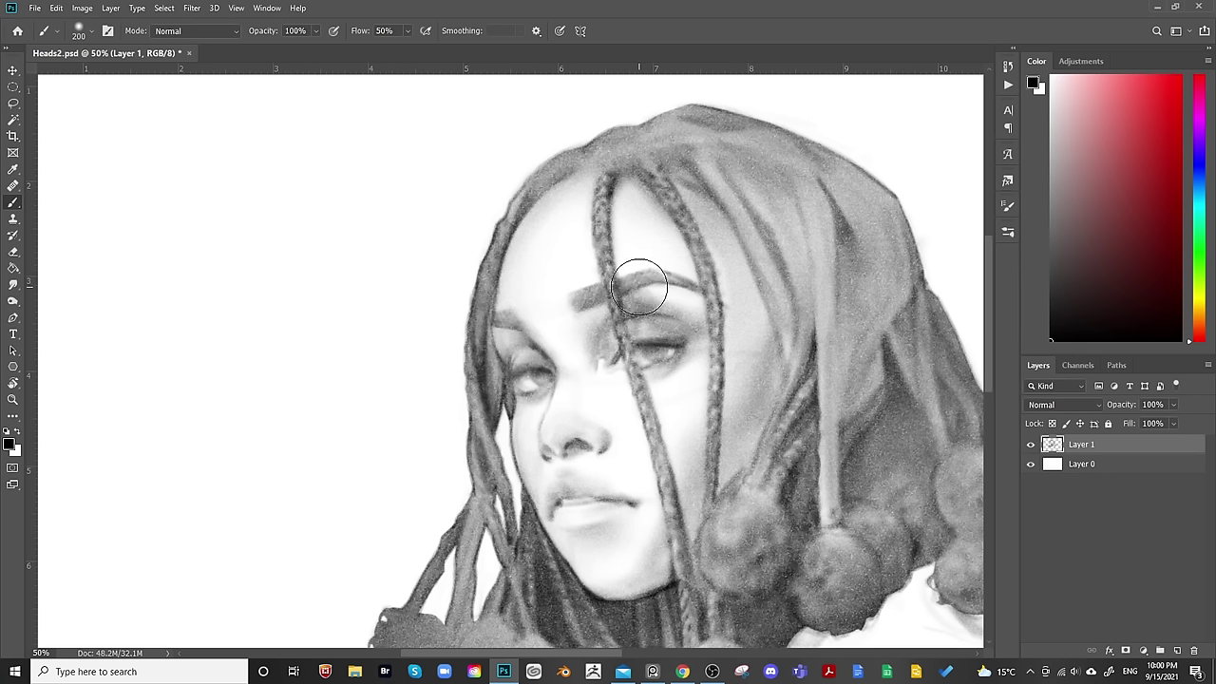
key("bracketleft")
key("bracketleft")
key("bracketleft")
key("bracketleft")
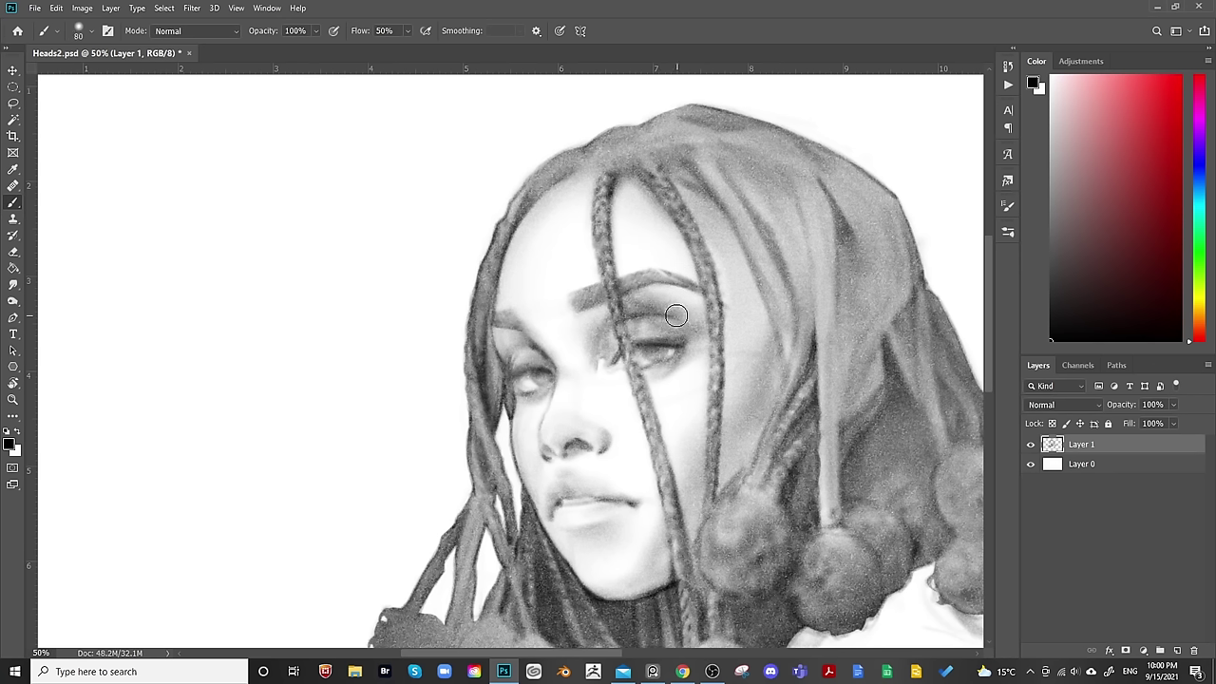
Deepen the eyelid crease and the outer socket below the brow with a soft brush up to 150 px.
key("bracketleft")
key("bracketleft")
key("bracketright")
key("bracketright")
key("bracketright")
key("bracketright")
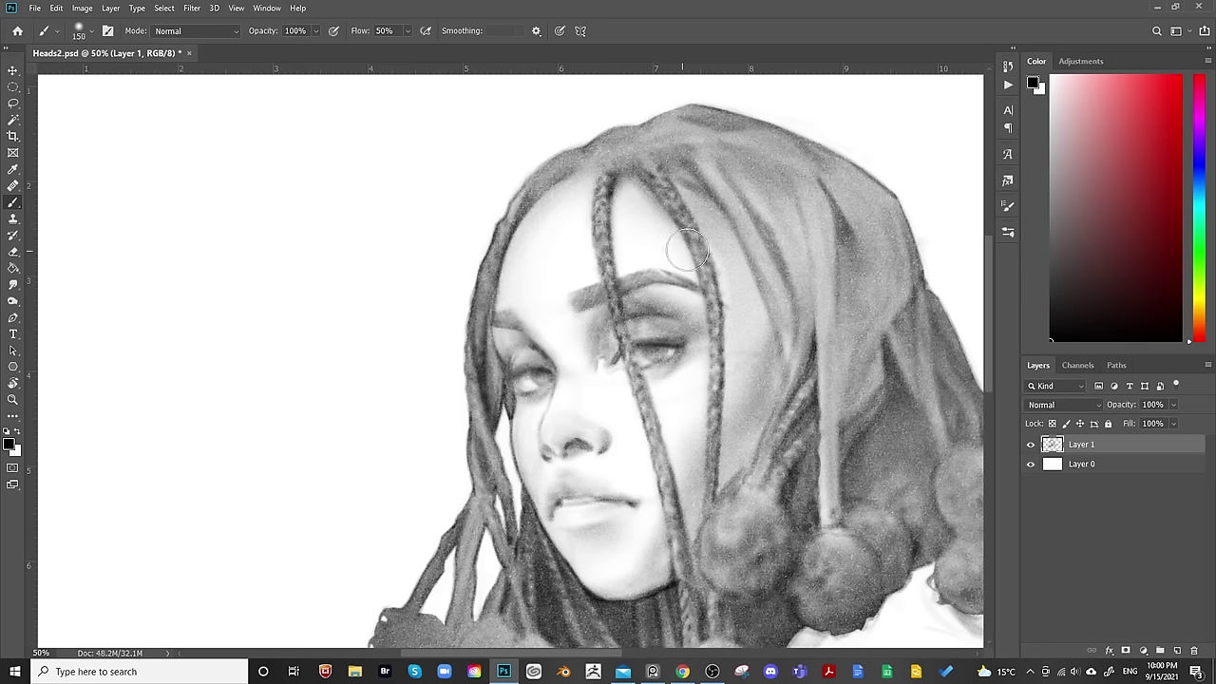
key("bracketleft")
key("bracketleft")
key("bracketleft")
key("bracketleft")
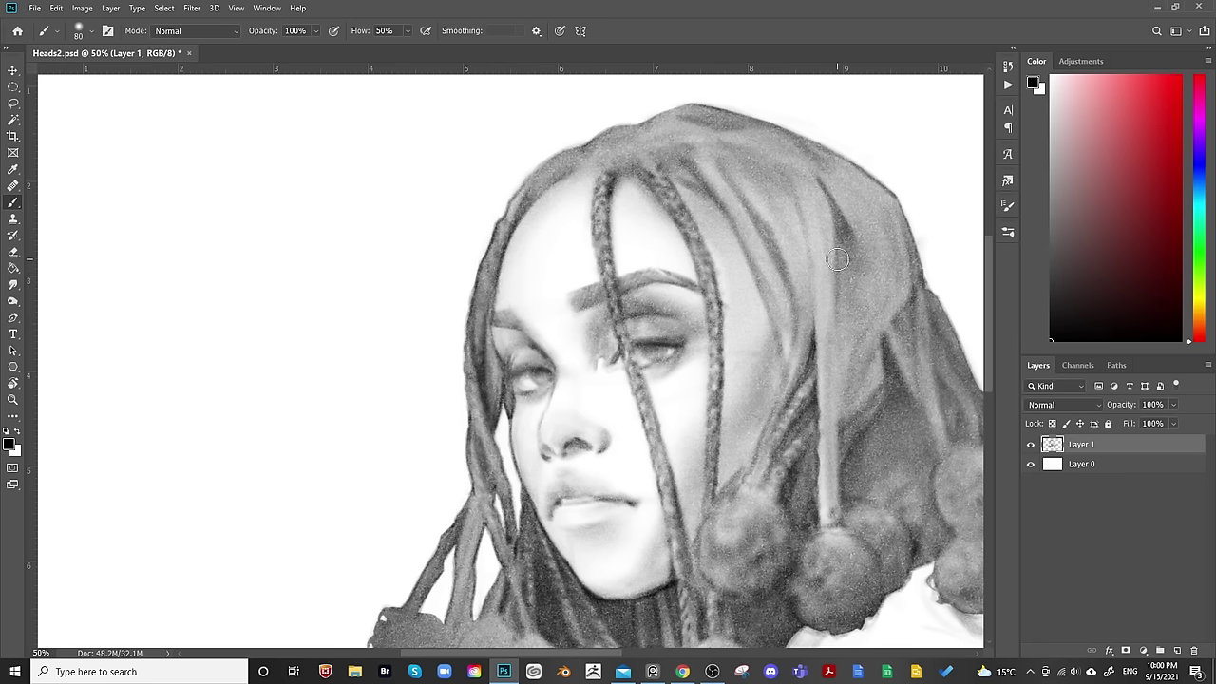
Flip the canvas horizontally and darken the shadow between the near eye's upper lid and brow with a soft brush.
key("ctrl+shift+h")
left_click_drag(556, 337, 746, 338)
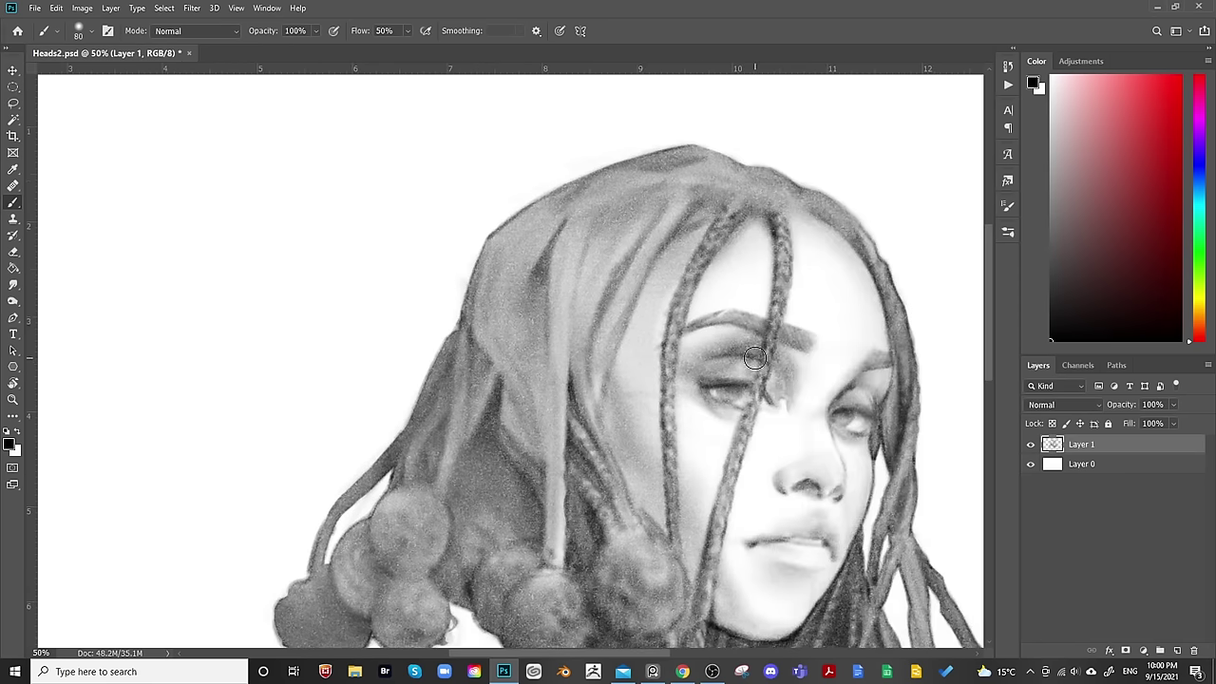
key("bracketright")
key("bracketright")
key("bracketright")
key("bracketright")
key("bracketleft")
key("bracketleft")
key("bracketleft")
key("bracketleft")
key("bracketright")
key("bracketright")
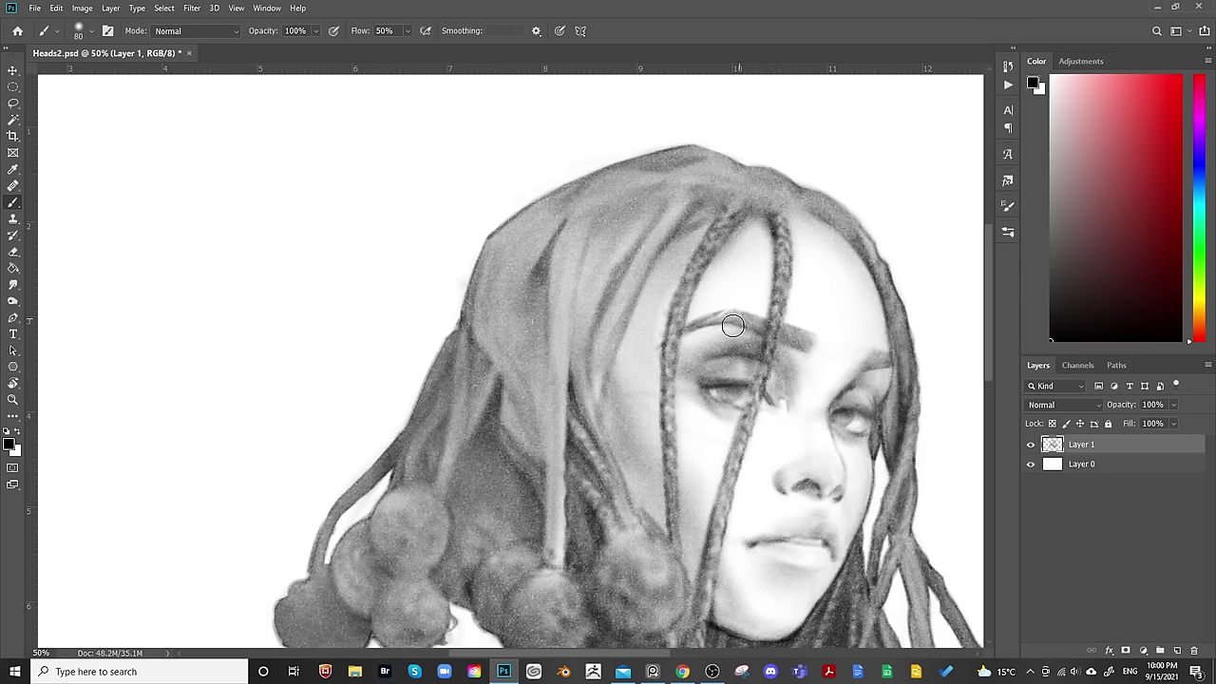
Soften the shading around the near eyebrow's outer end and temple, finishing with the brush at 90 px.
key("bracketright")
key("bracketright")
key("bracketright")
mouse_move(691, 333)
left_mouse_down()
mouse_move(735, 341)
mouse_move(664, 357)
mouse_move(651, 302)
mouse_move(642, 359)
mouse_move(623, 354)
mouse_move(626, 368)
mouse_move(638, 349)
mouse_move(653, 356)
mouse_move(686, 304)
left_mouse_up()
key("bracketright")
key("bracketright")
key("bracketright")
key("bracketleft")
key("bracketleft")
key("bracketleft")
key("bracketleft")
key("bracketleft")
key("bracketleft")
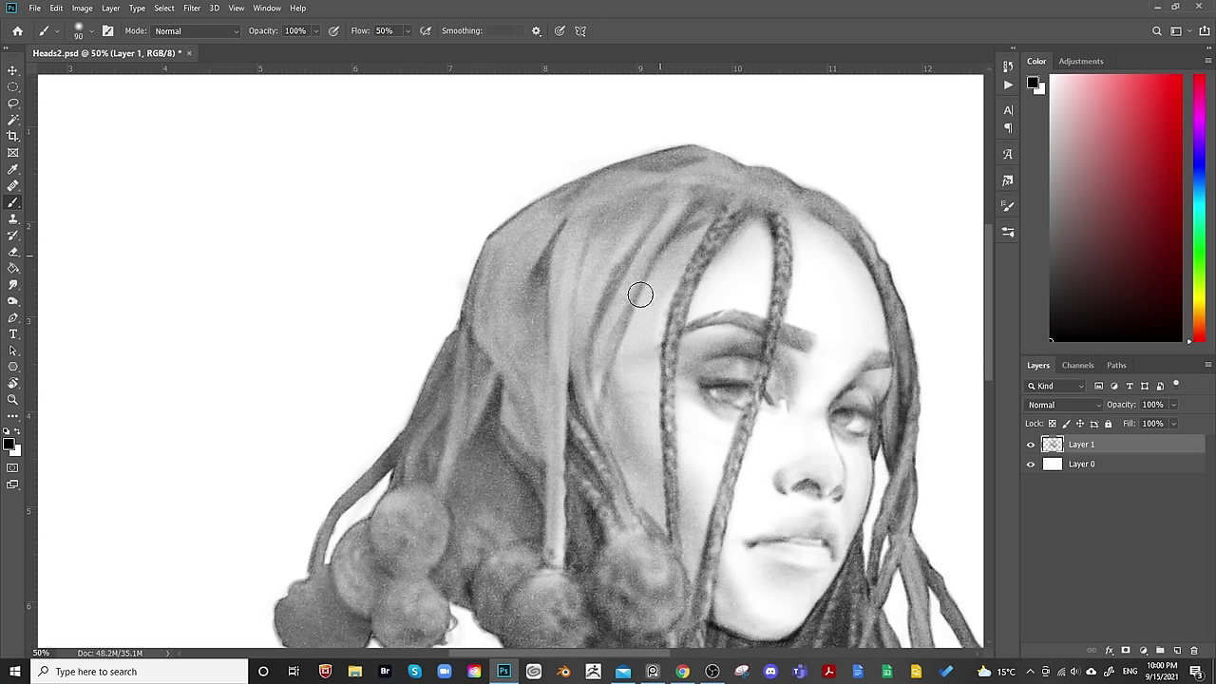
Shade the temple along the hairline beside the outer front braid with a soft brush at 200 px.
key("bracketright")
key("bracketright")
key("bracketright")
key("bracketright")
key("bracketright")
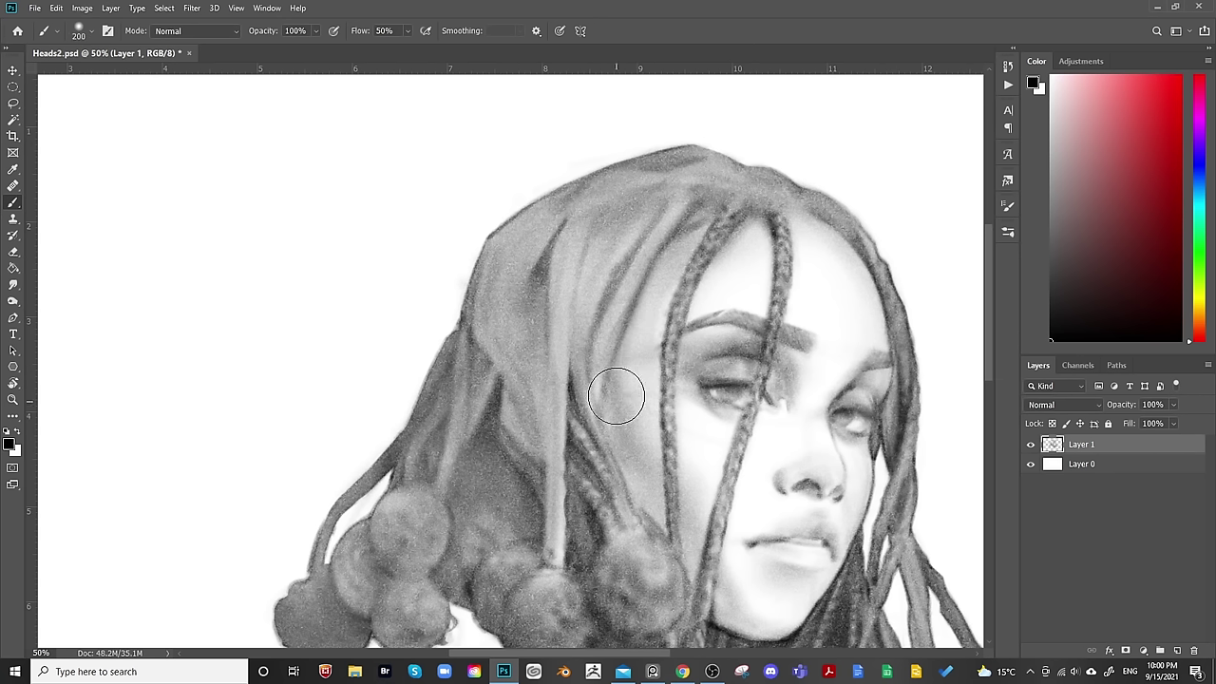
mouse_move(664, 266)
left_mouse_down()
mouse_move(633, 310)
mouse_move(620, 364)
mouse_move(631, 372)
mouse_move(612, 392)
mouse_move(613, 347)
left_mouse_up()
Deepen the side of the face below the temple, between hair and braid, with a soft brush between 90 and 400 px.
key("bracketleft")
key("bracketleft")
key("bracketleft")
key("bracketleft")
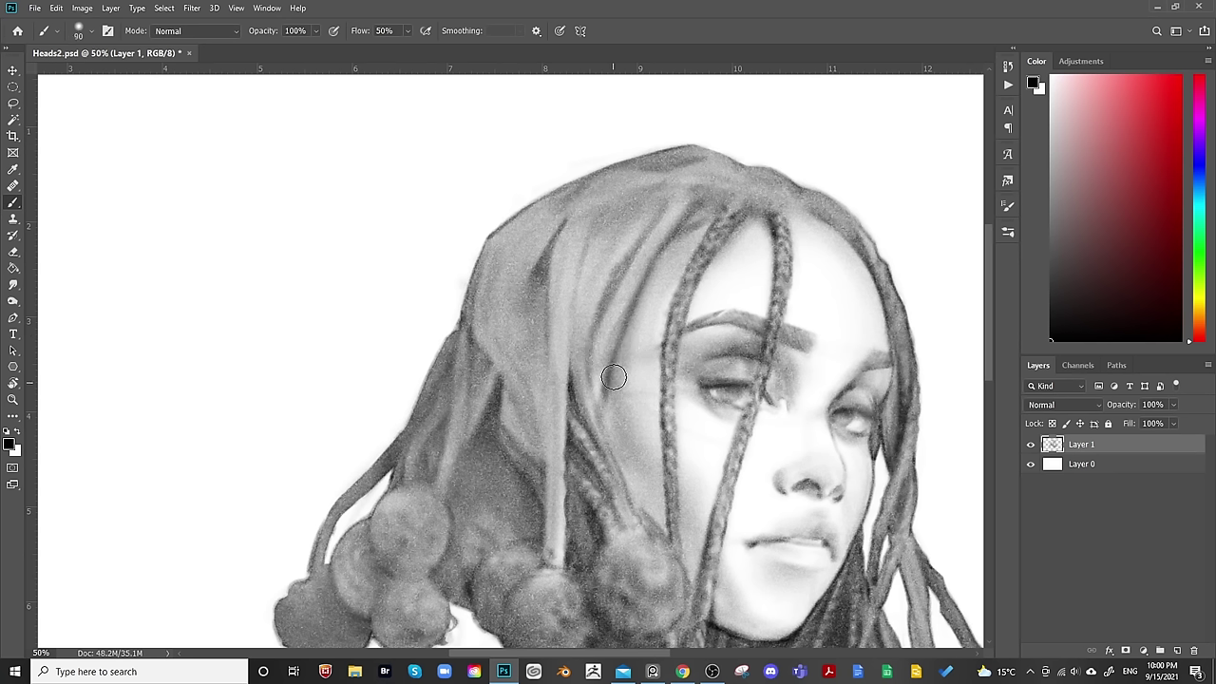
key("bracketright")
key("bracketright")
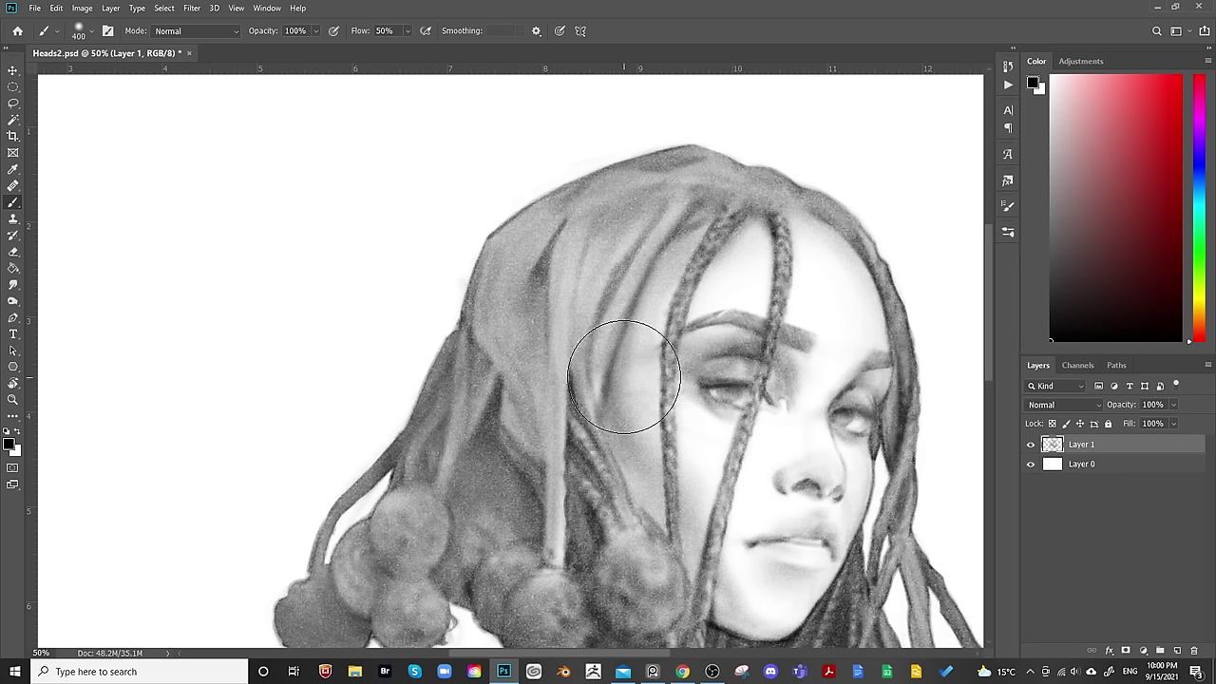
key("bracketleft")
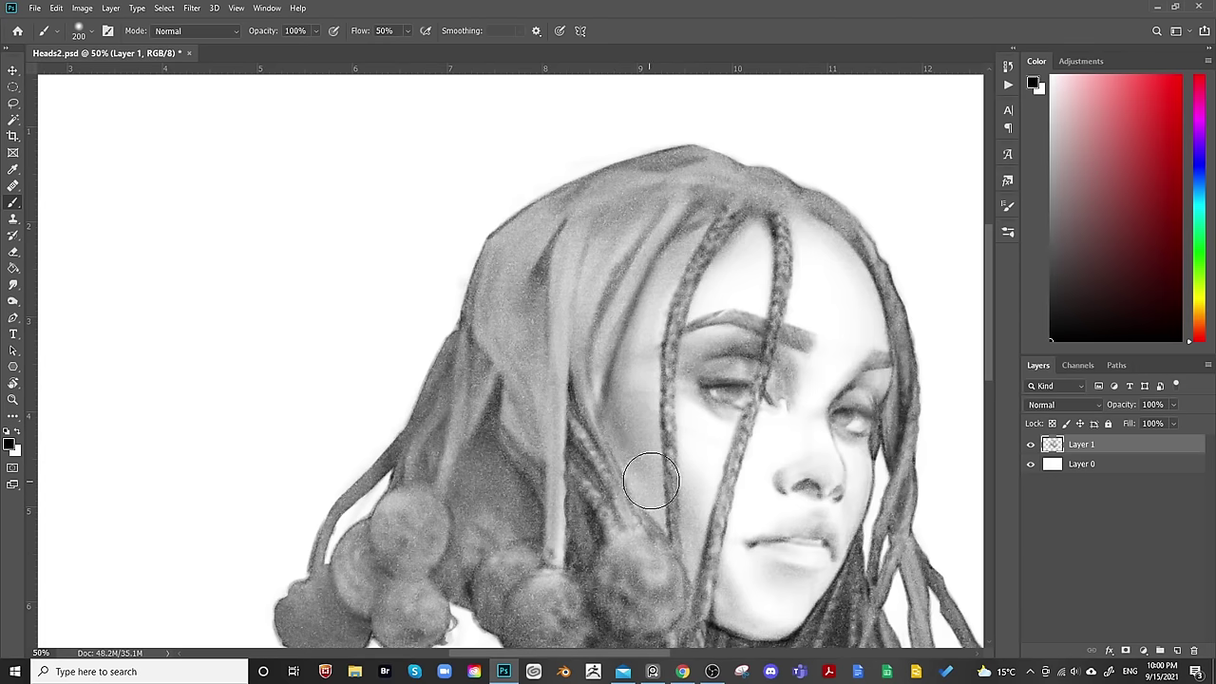
Darken the outer cheek between the hair strands and the outer front braid with a soft brush around 175 px.
key("bracketright")
key("bracketright")
key("bracketleft")
key("bracketleft")
key("bracketleft")
key("bracketleft")
key("bracketleft")
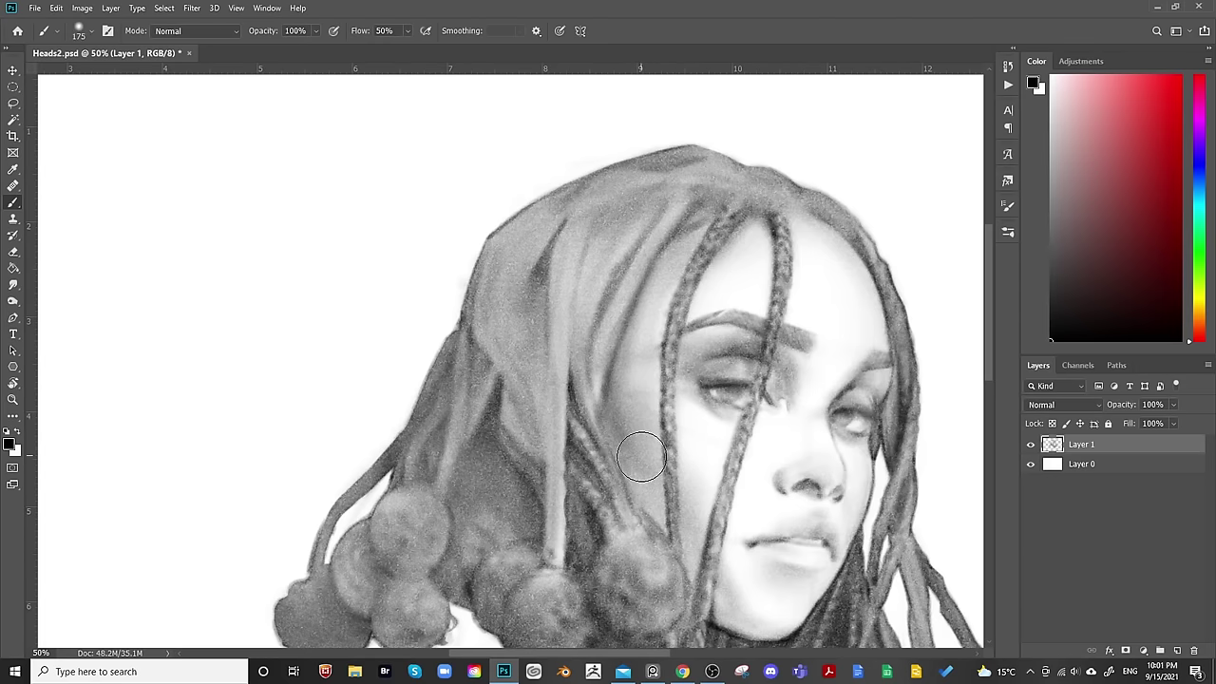
key("bracketright")
key("bracketright")
key("bracketright")
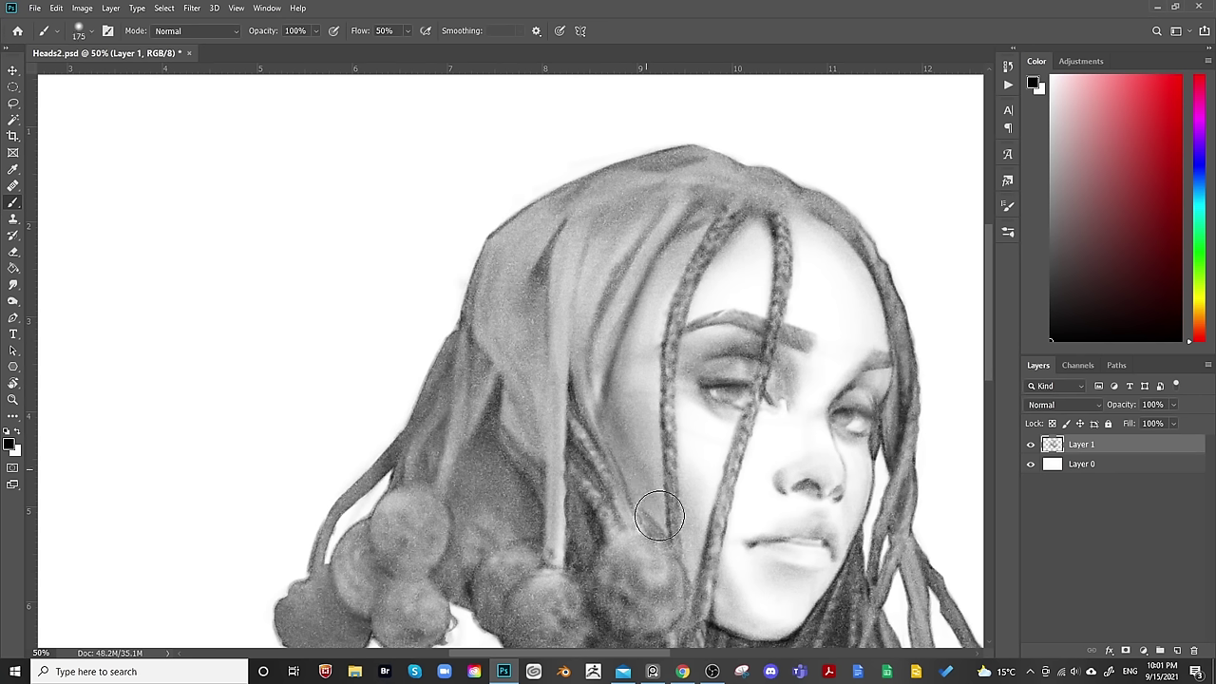
Blend the cheek shadow down the edge of the outer front braid with a soft brush between 100 and 150 px.
key("bracketleft")
key("bracketleft")
key("bracketleft")
key("bracketleft")
key("bracketleft")
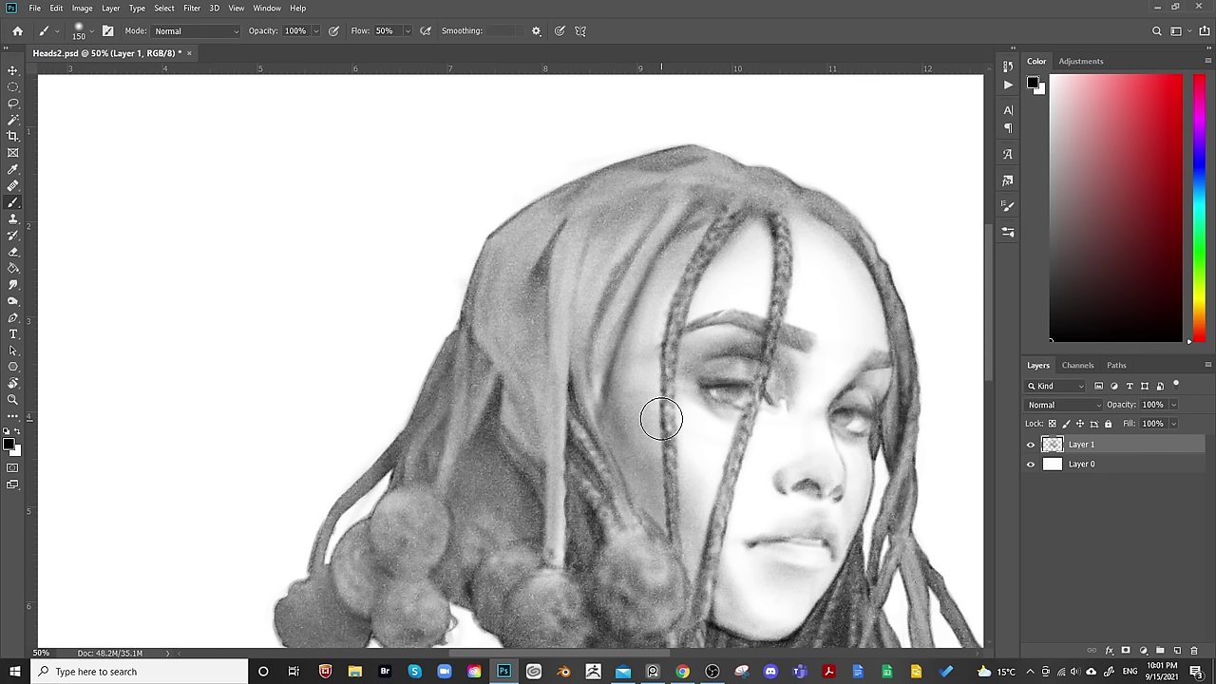
key("bracketright")
key("bracketright")
key("bracketright")
key("bracketright")
key("bracketright")
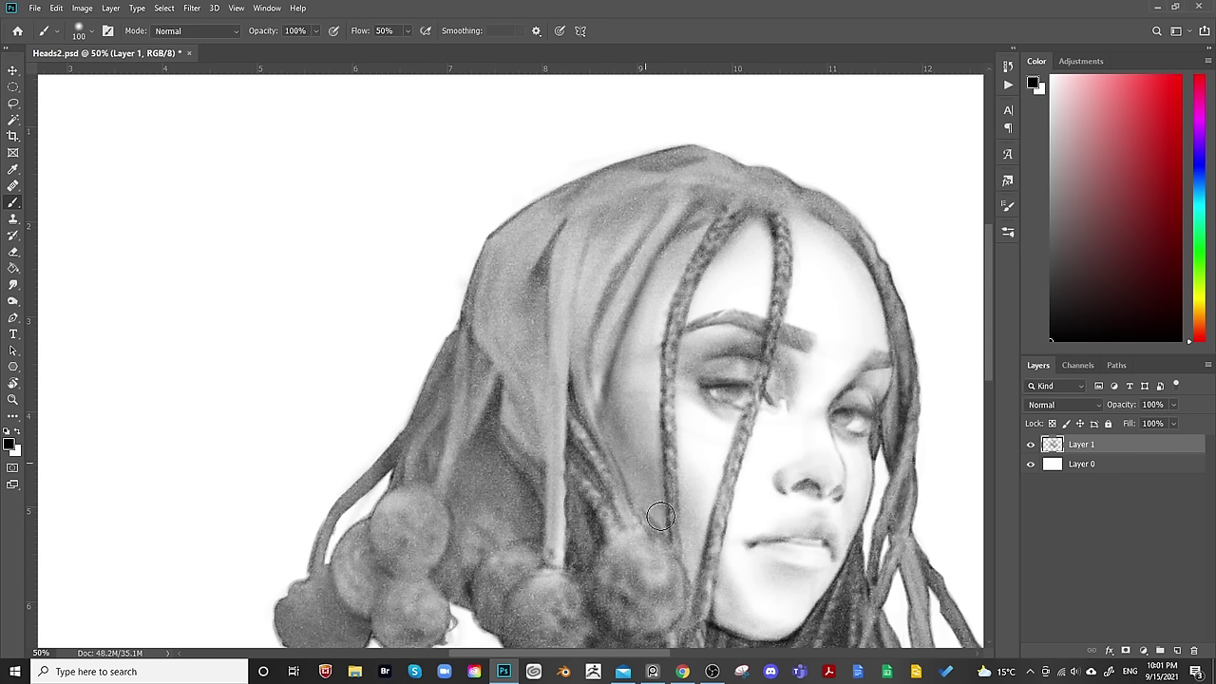
Shade the lower cheek between the two front braids with a soft brush between 125 and 175 px.
key("bracketleft")
key("bracketleft")
key("bracketleft")
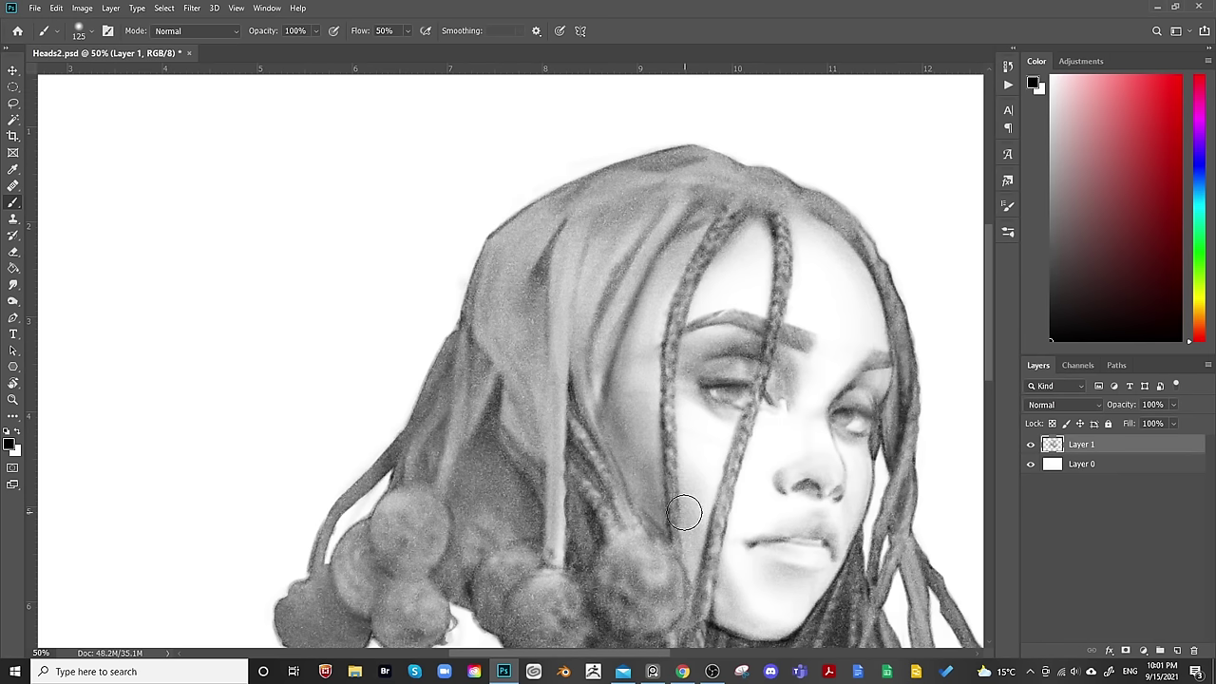
key("bracketright")
key("bracketright")
key("bracketleft")
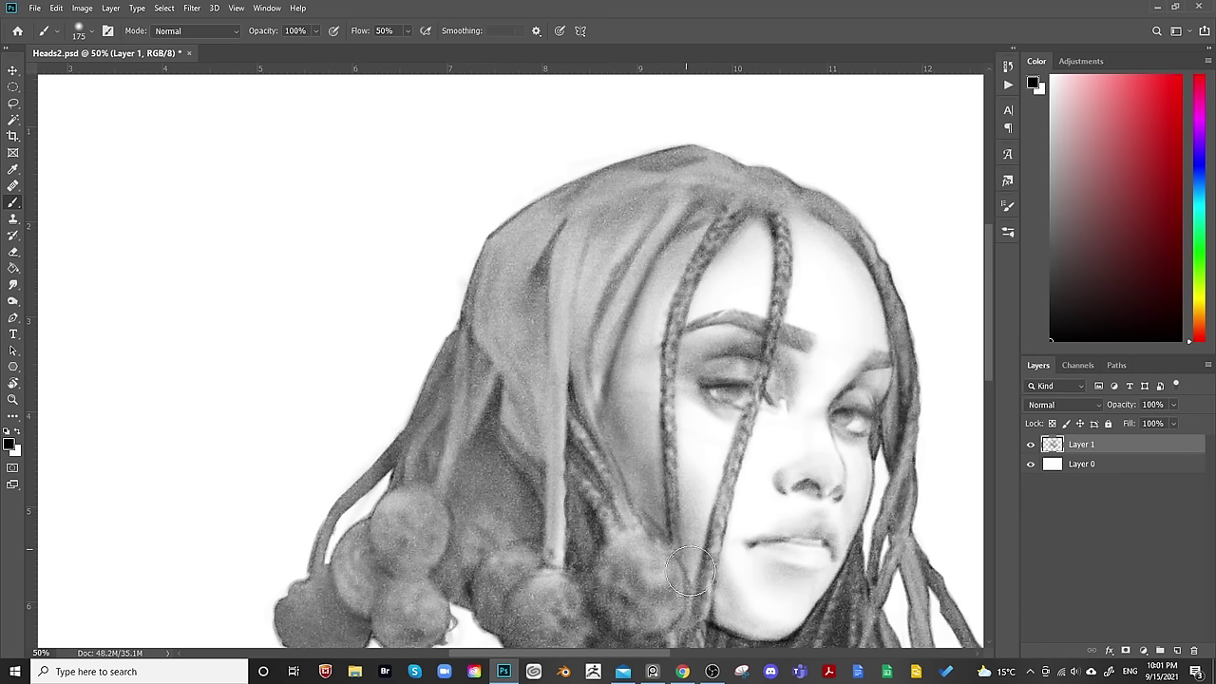
Flip the canvas horizontally to check the cheek shading and bring the nose and mouth into working view.
key("bracketleft")
key("bracketleft")
key("bracketleft")
key("bracketleft")
key("bracketleft")
key("bracketleft")
key("bracketleft")
left_click_drag(885, 385, 714, 313)
key("ctrl+shift+h")
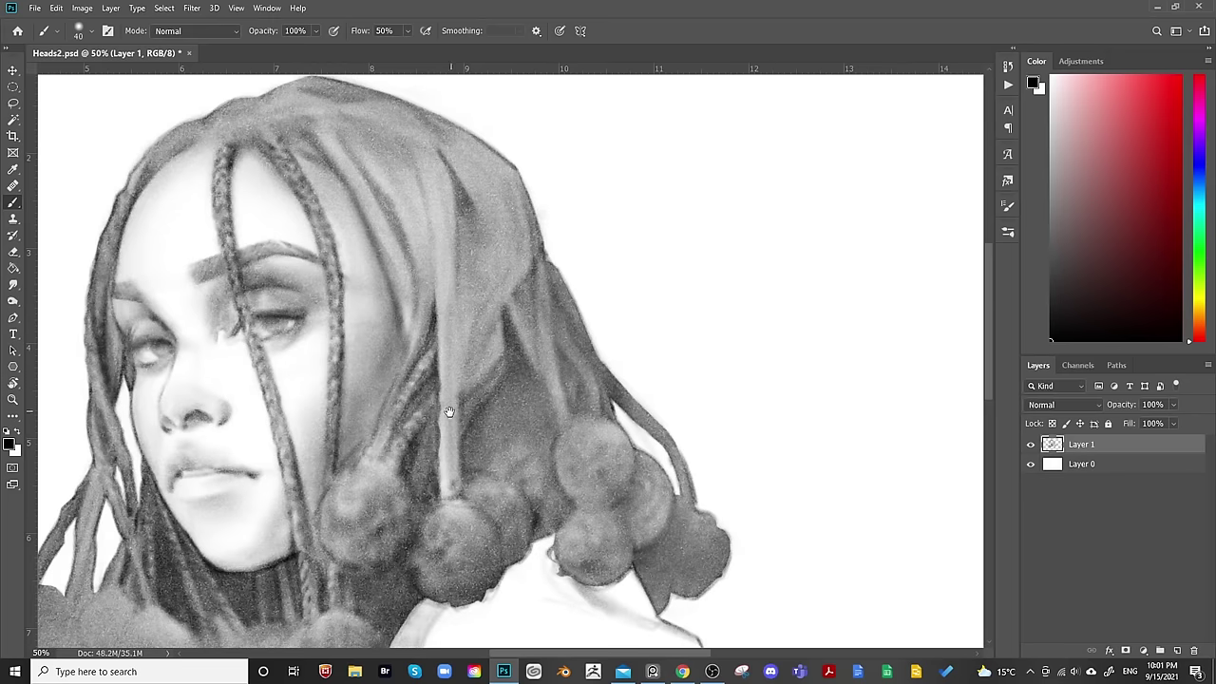
mouse_move(449, 414)
left_mouse_down()
mouse_move(589, 427)
mouse_move(646, 393)
left_mouse_up()
key("bracketright")
key("bracketright")
key("bracketright")
key("bracketright")
key("bracketright")
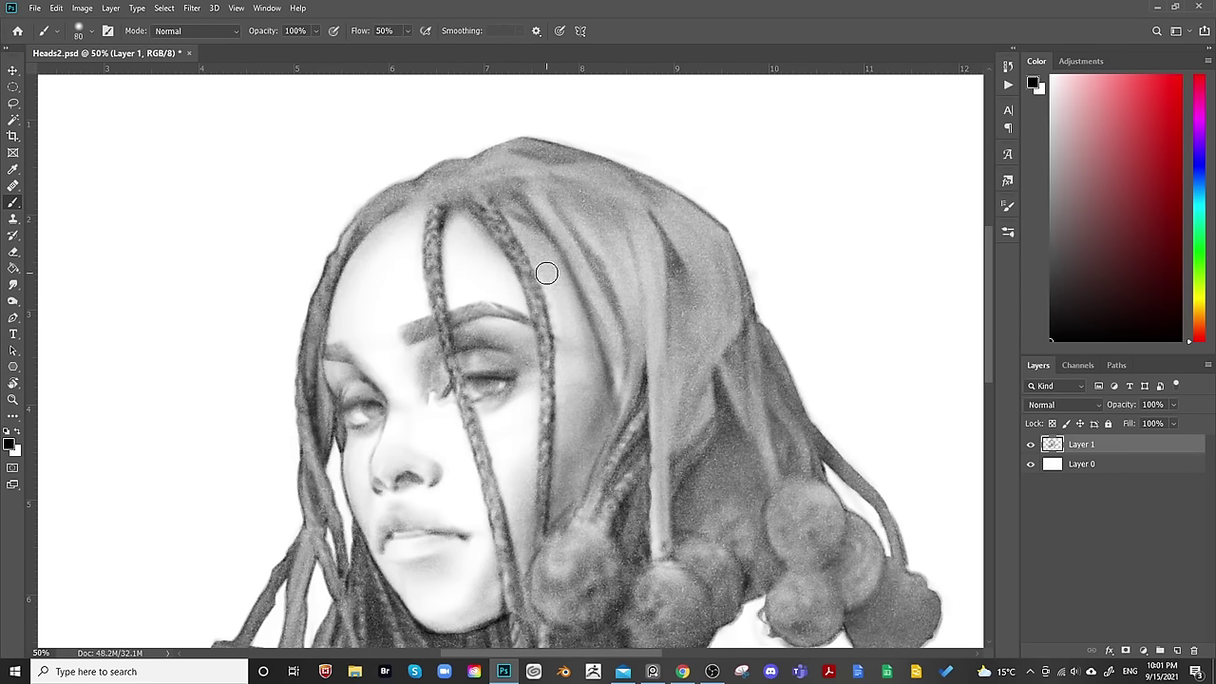
left_click_drag(474, 539, 567, 482)
Shade the underside and near wing of the nose around the nostril with a soft brush from 90 px down.
key("bracketleft")
key("bracketleft")
key("bracketleft")
key("bracketleft")
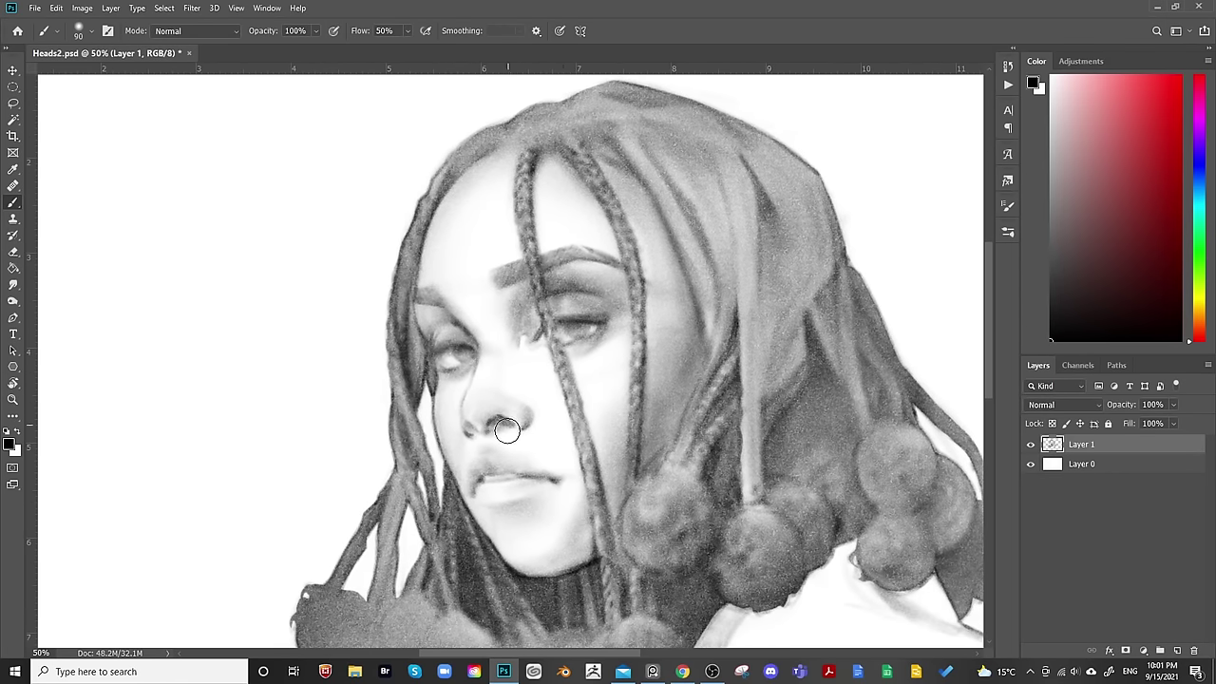
key("bracketleft")
key("bracketleft")
key("bracketleft")
key("bracketleft")
key("bracketleft")
key("bracketleft")
key("bracketleft")
key("bracketleft")
key("bracketleft")
Refine the nostril shadows and shade the area between nose and upper lip, finishing with the brush at 50 px.
key("bracketright")
key("bracketright")
key("bracketright")
key("bracketright")
key("bracketright")
key("bracketright")
key("bracketright")
key("bracketleft")
key("bracketleft")
key("bracketleft")
key("bracketleft")
key("bracketleft")
key("bracketleft")
key("bracketright")
key("bracketleft")
key("bracketleft")
key("bracketleft")
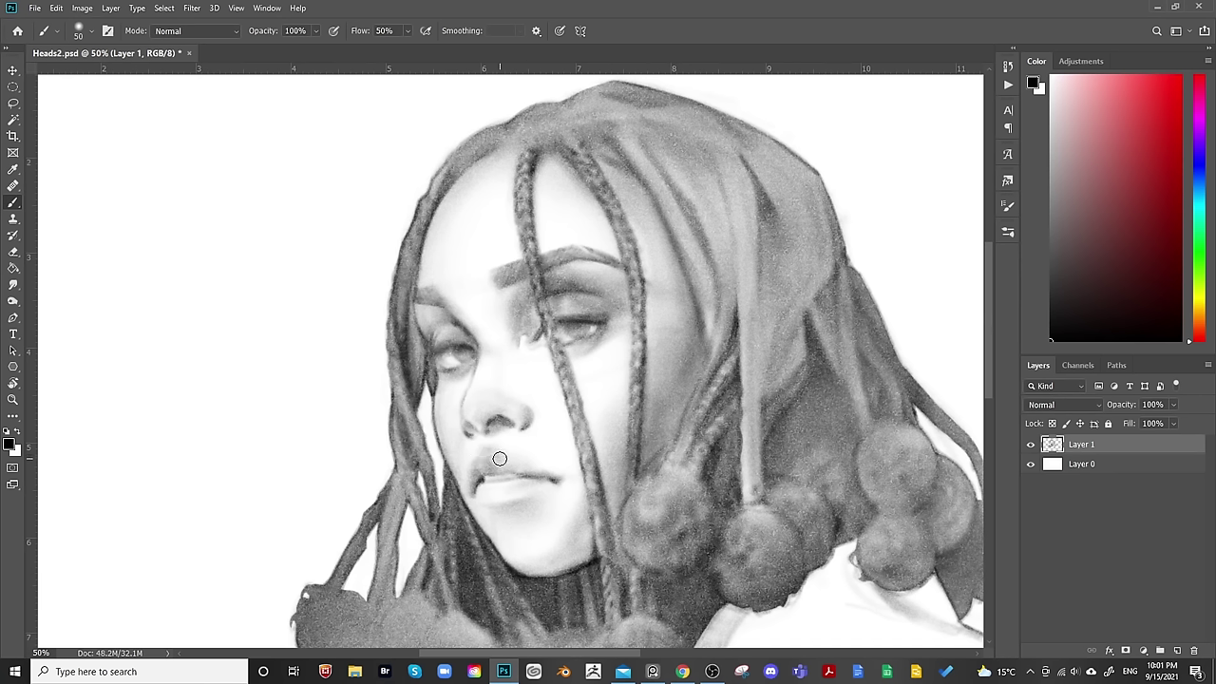
Darken the upper lip and refine its edge with small soft brushes, finishing at 45 px.
key("bracketleft")
key("bracketright")
key("bracketright")
key("bracketright")
key("bracketleft")
key("bracketleft")
key("bracketleft")
key("bracketleft")
key("bracketleft")
key("bracketleft")
key("bracketleft")
key("bracketright")
key("bracketright")
key("bracketright")
key("bracketright")
key("bracketright")
key("bracketright")
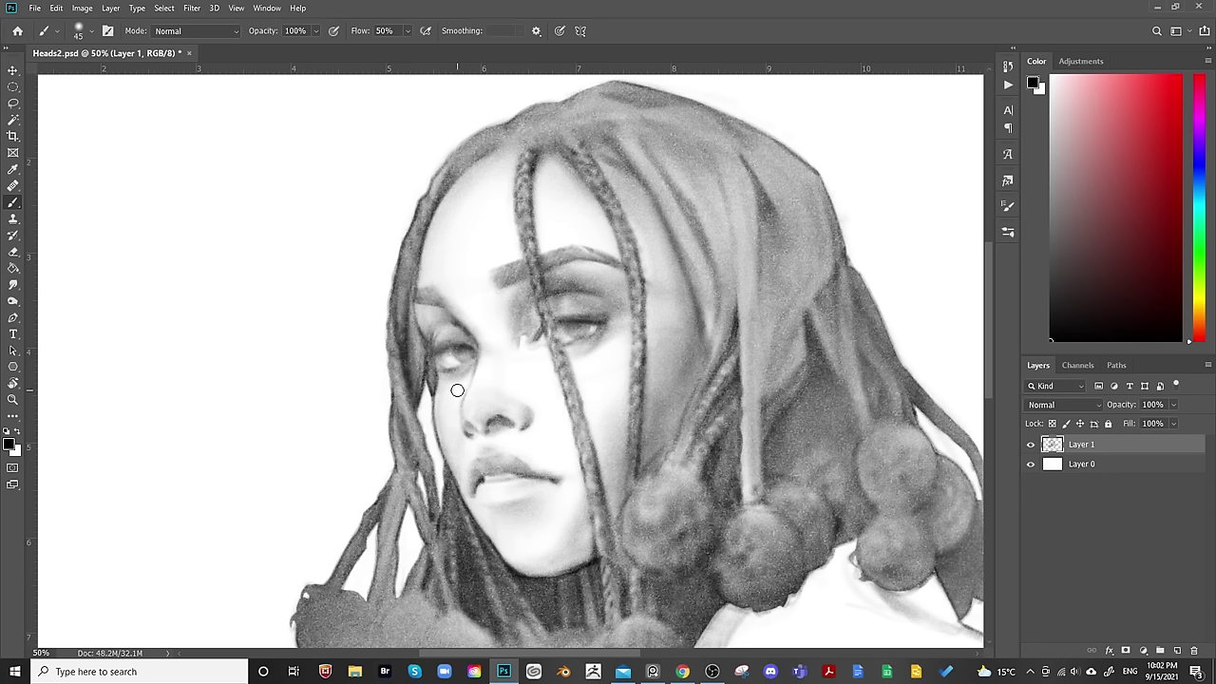
Define the mouth line and the far edge of the lower lip with a small soft brush.
key("bracketright")
key("bracketright")
key("bracketleft")
key("bracketleft")
key("bracketleft")
key("bracketleft")
key("bracketleft")
key("bracketleft")
key("bracketleft")
key("bracketright")
key("bracketright")
key("bracketright")
key("bracketright")
key("bracketright")
key("bracketright")
Shade the hollow beneath the lower lip with a soft brush up to 150 px.
key("bracketleft")
key("bracketleft")
key("bracketleft")
key("bracketleft")
key("bracketright")
key("bracketright")
key("bracketright")
key("bracketright")
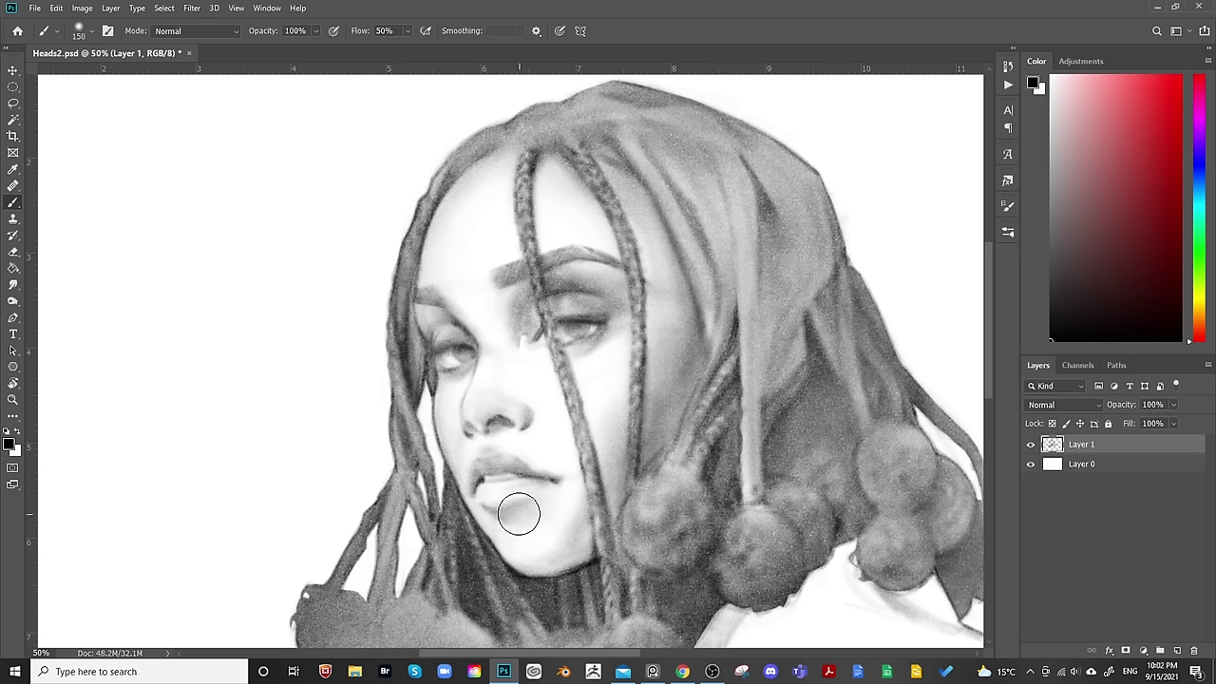
Blend the shadow under the lower lip toward the chin with a soft brush, finishing at 125 px.
key("bracketleft")
key("bracketleft")
key("bracketleft")
key("bracketleft")
key("bracketleft")
key("bracketleft")
key("bracketright")
key("bracketright")
key("bracketright")
key("bracketright")
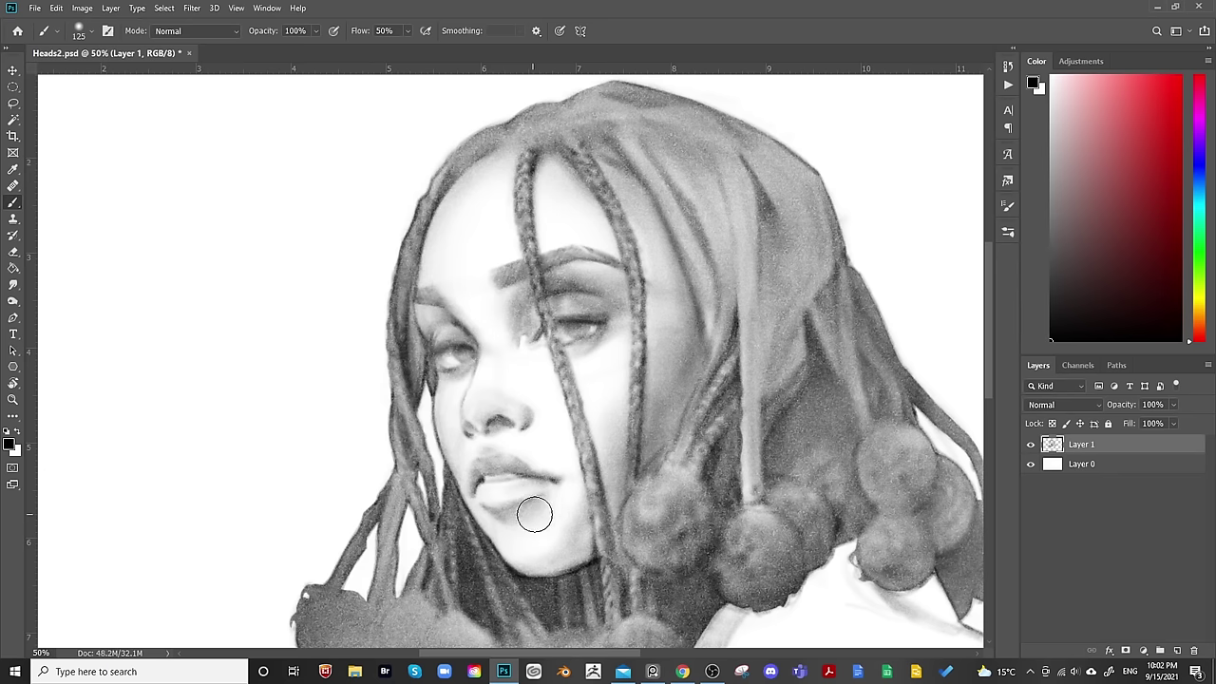
Soften the shading around the near mouth corner and adjoining cheek with a soft brush between 150 and 250 px.
key("bracketleft")
key("bracketright")
key("bracketright")
key("bracketright")
key("bracketright")
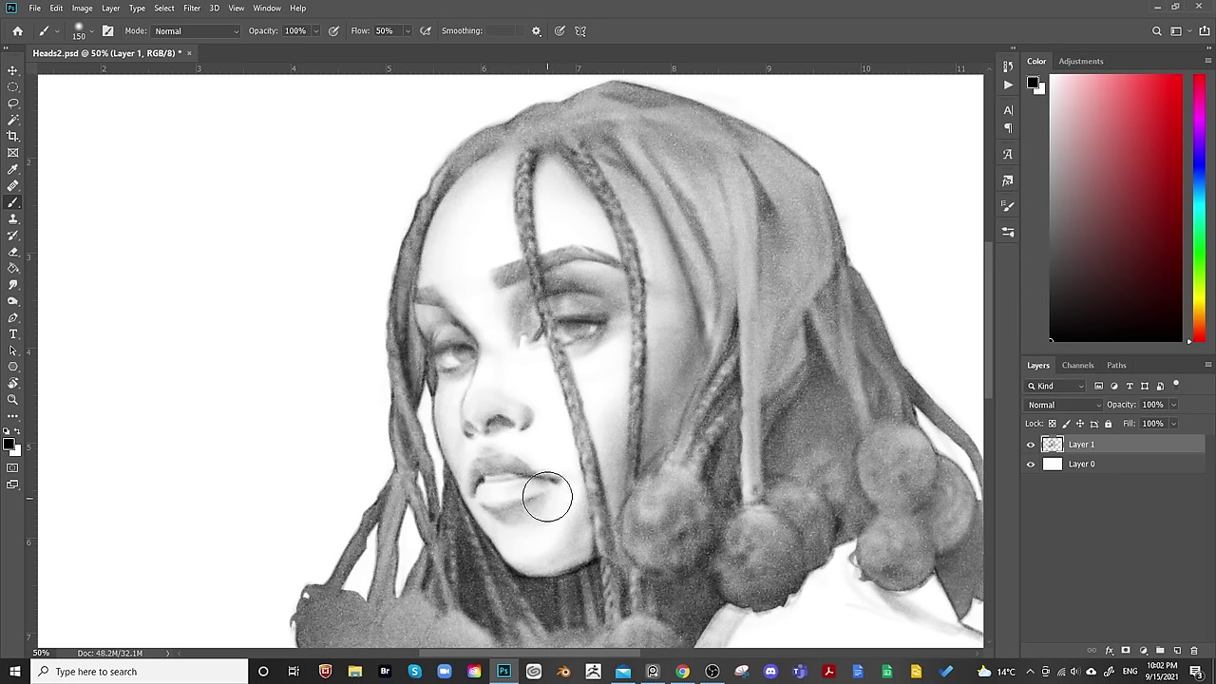
key("bracketright")
key("bracketright")
key("bracketright")
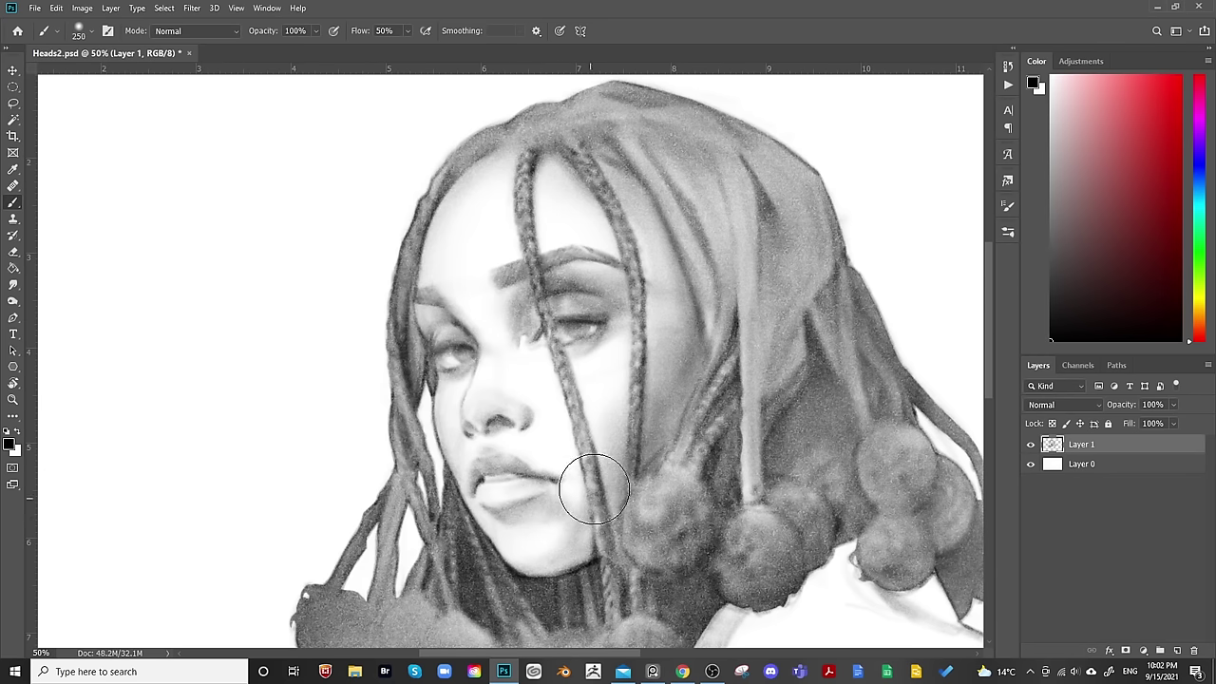
Lighten the cheek beside the inner front braid with the Eraser up to 125 px, and check the face in a flipped view.
key("e")
key("bracketleft")
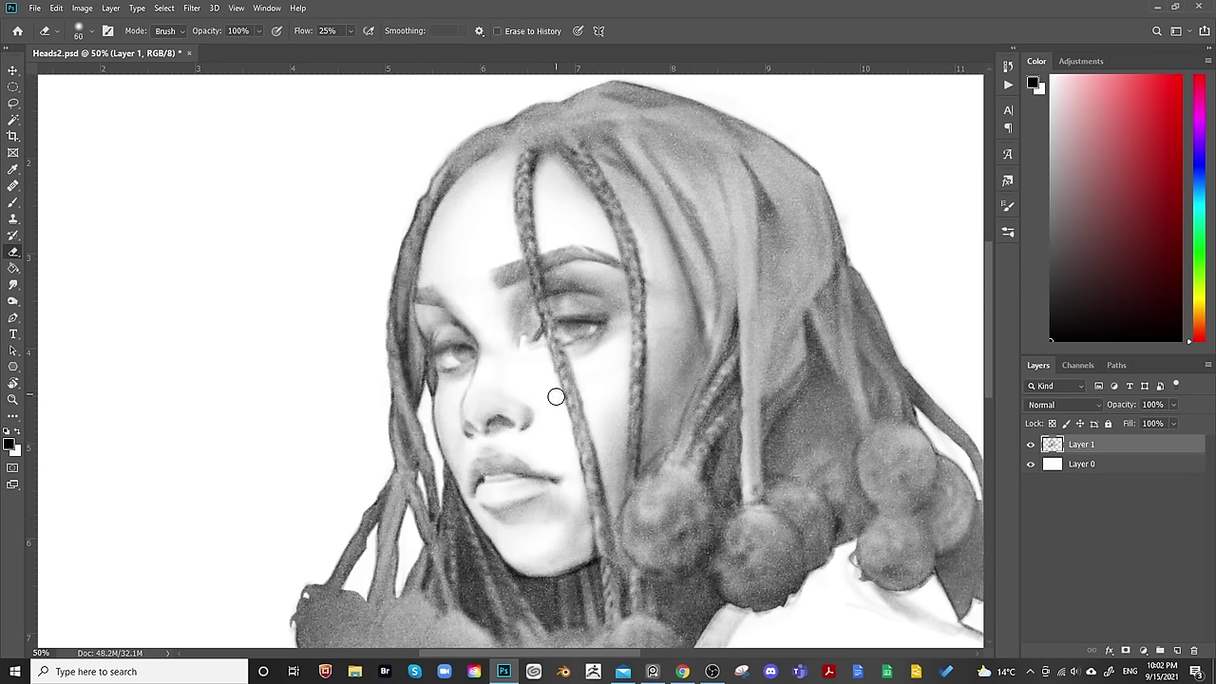
key("bracketright")
key("bracketright")
mouse_move(746, 437)
left_mouse_down()
mouse_move(719, 377)
mouse_move(714, 395)
left_mouse_up()
key("ctrl+shift+h")
key("ctrl+shift+h")
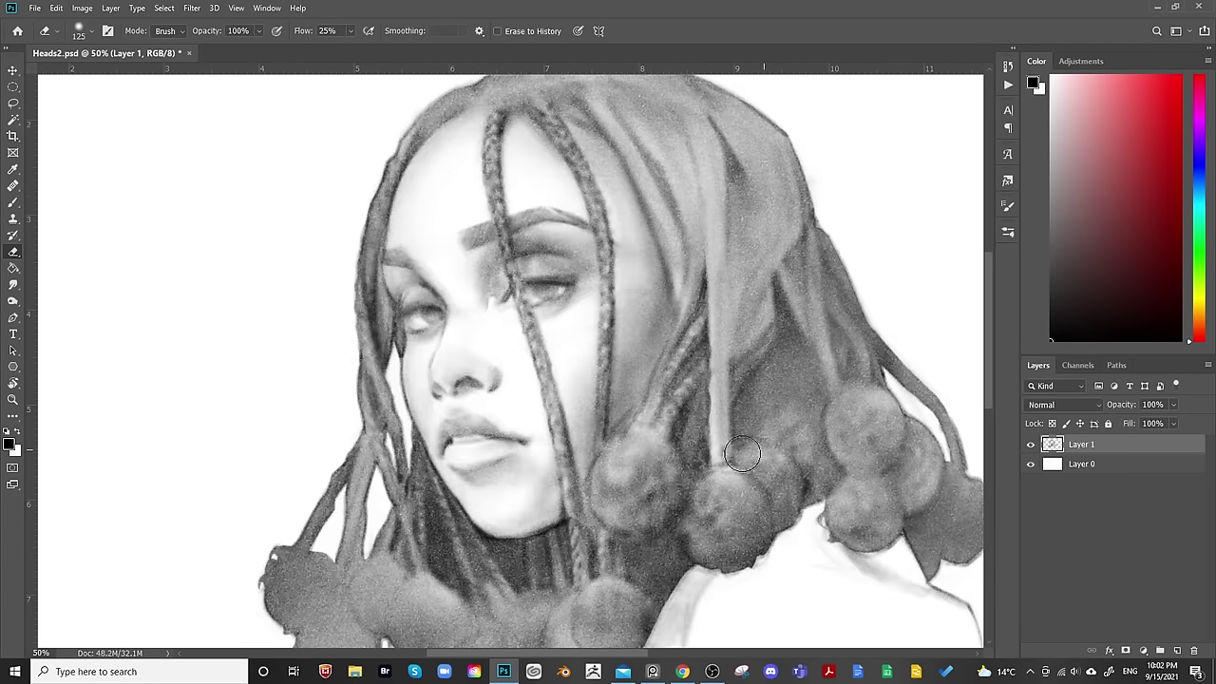
Shade the lower lip and its bottom edge with a soft brush between 70 and 80 px.
left_click_drag(624, 499, 706, 526)
key("b")
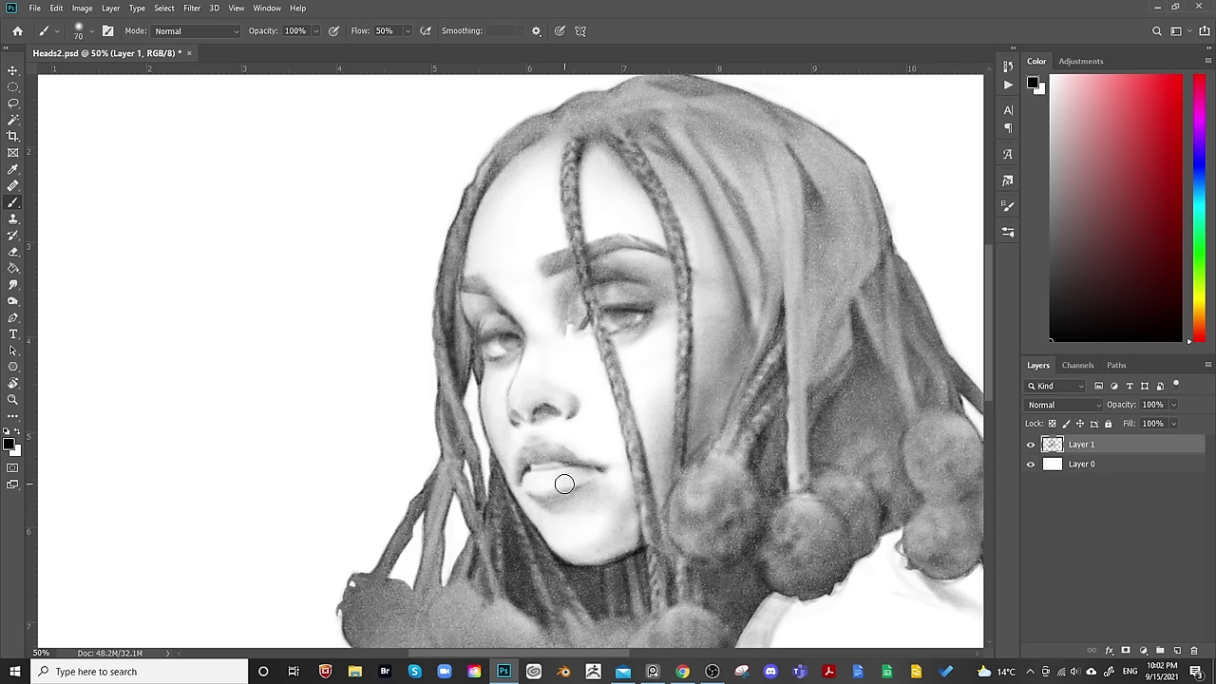
key("bracketright")
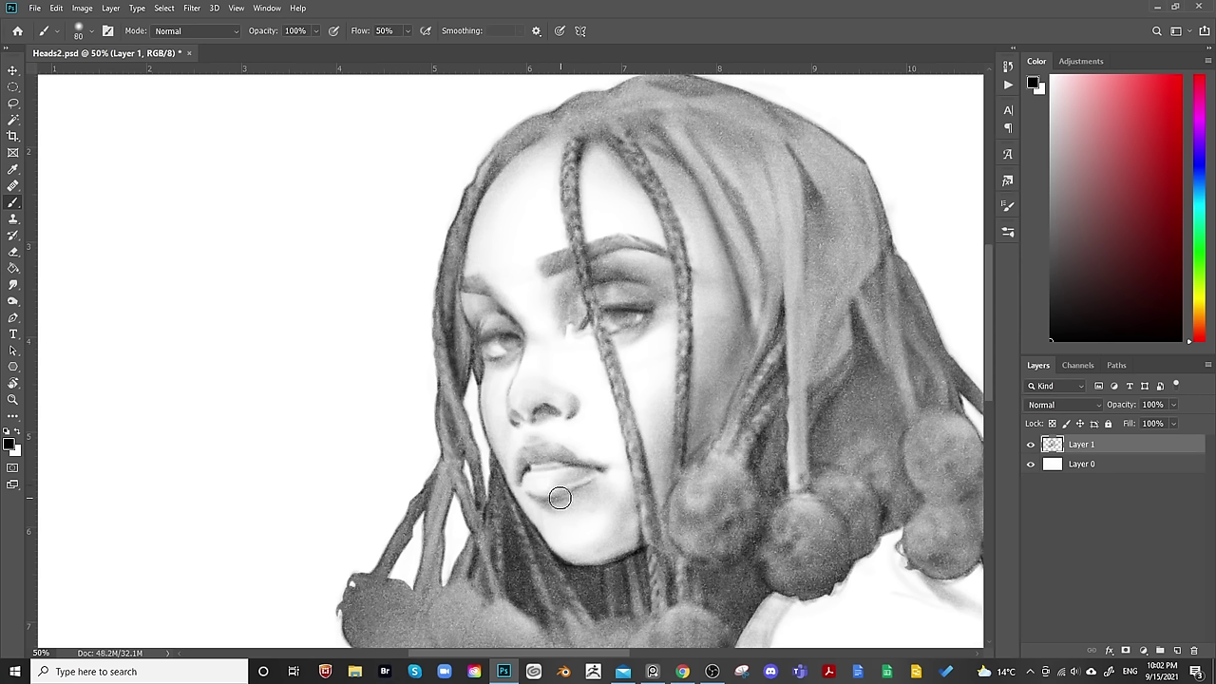
Enlarge the soft brush to 125 px and examine the face and hair shading in a flipped view.
key("bracketright")
key("bracketright")
key("bracketright")
key("bracketright")
key("bracketright")
left_click_drag(755, 427, 570, 323)
key("ctrl+shift+h")
left_click_drag(779, 447, 841, 461)
key("ctrl+shift+h")
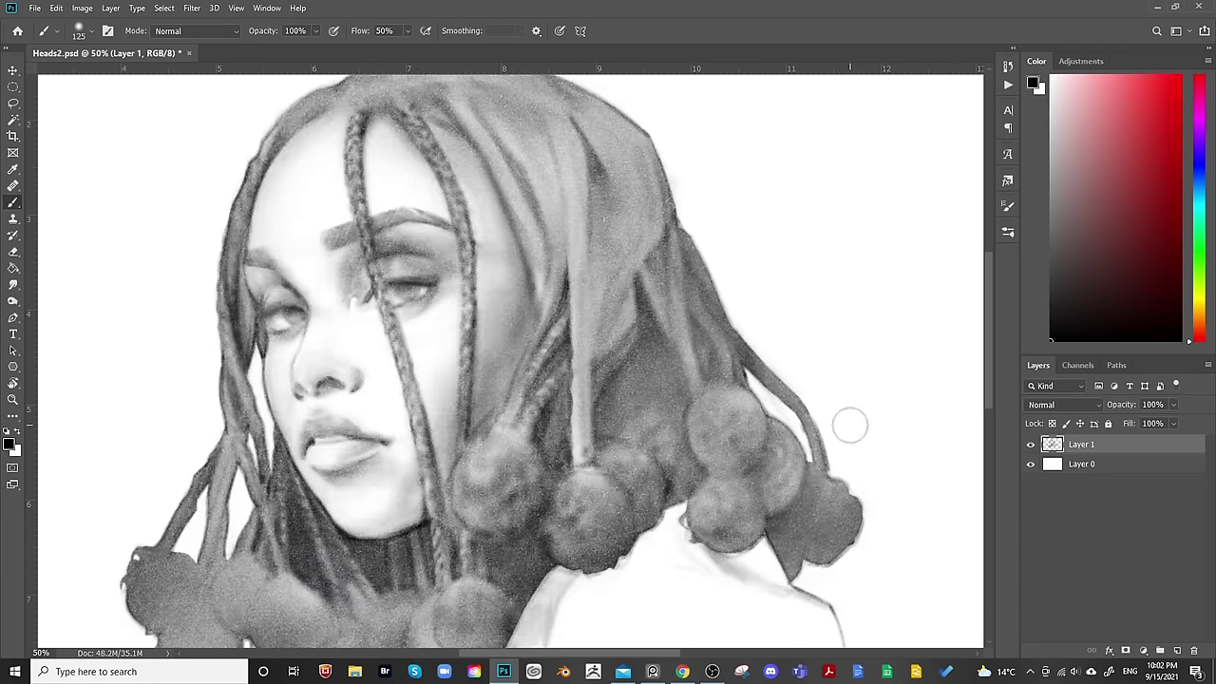
Darken the near eye's upper lash line and outer corner with a soft brush, going from 90 down to 25 px.
left_click_drag(530, 347, 543, 353)
key("bracketleft")
key("bracketleft")
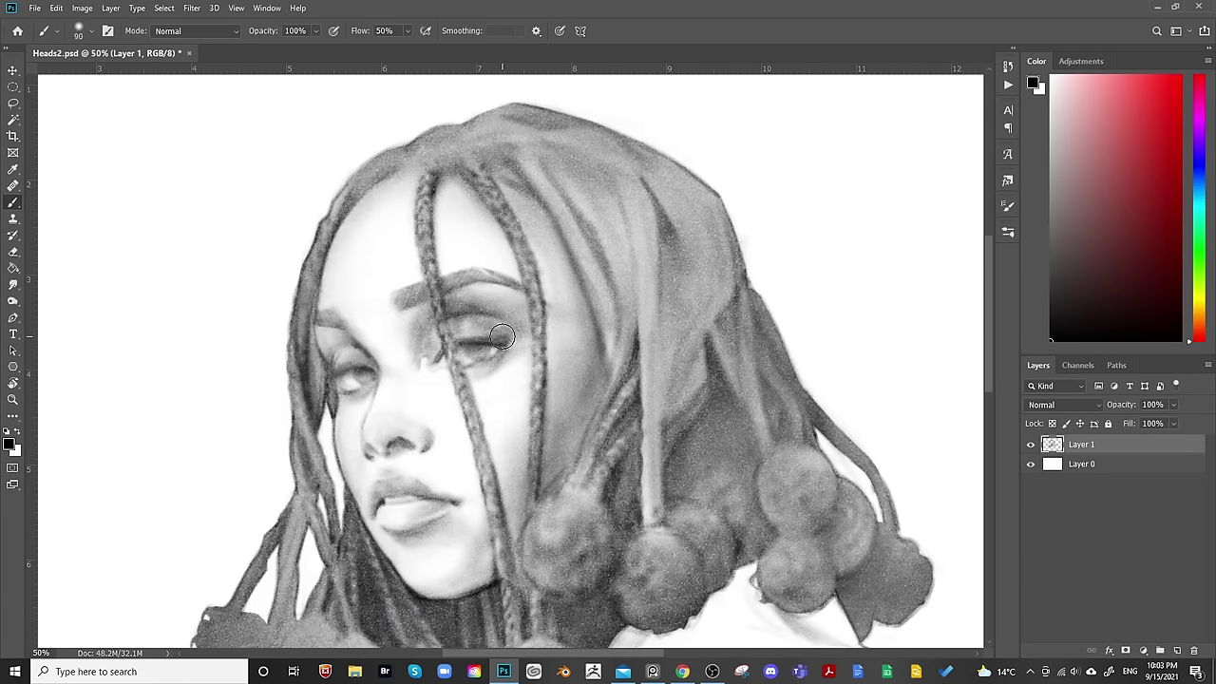
key("m")
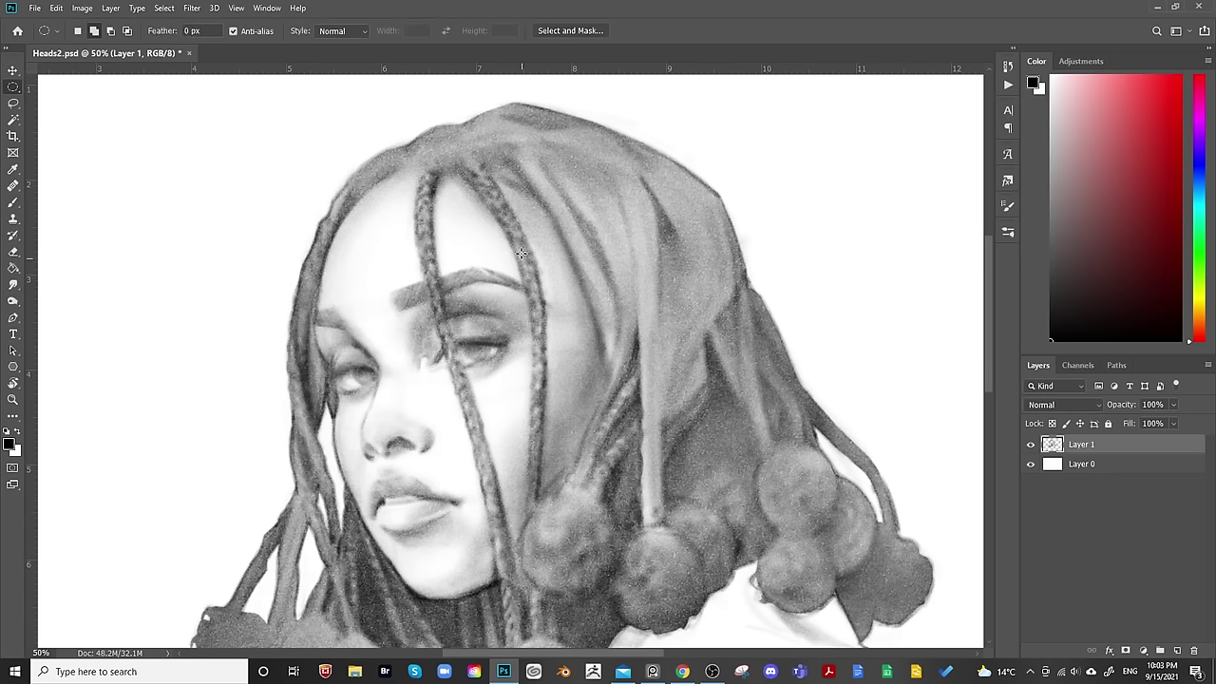
key("b")
key("bracketleft")
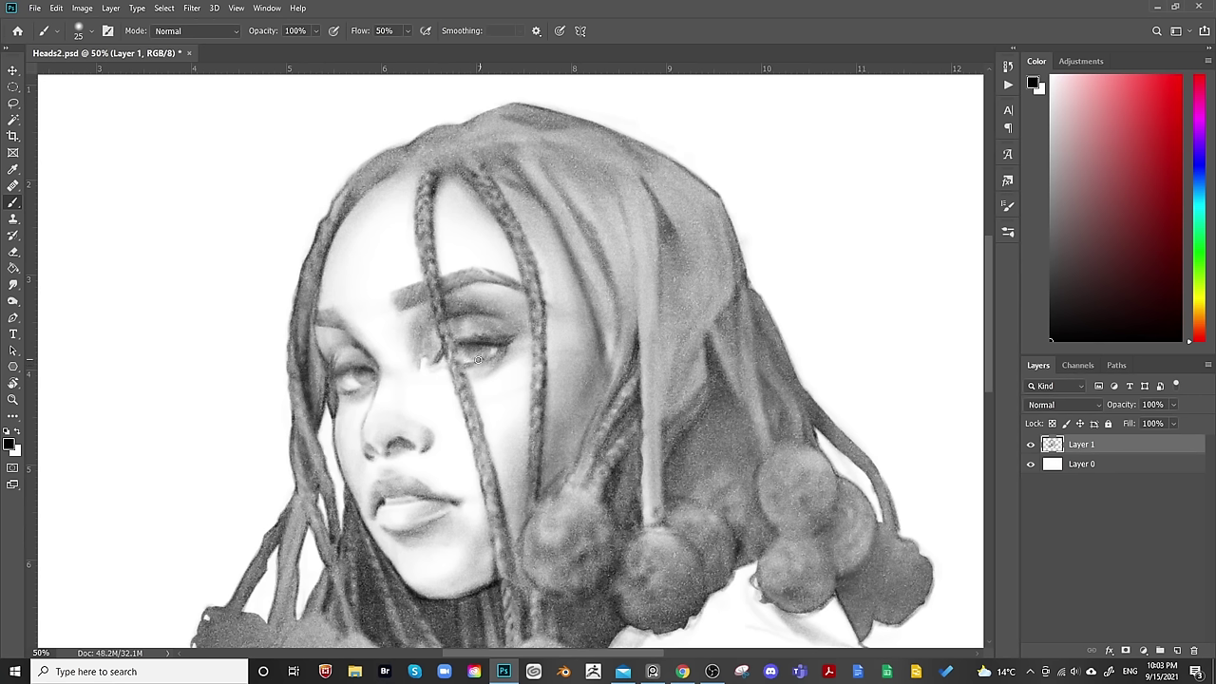
Deepen the near eye's iris, lids and lash lines with a soft brush, varying its size upward from 25 px.
key("bracketright")
key("bracketright")
key("bracketright")
key("bracketleft")
key("bracketleft")
key("bracketleft")
key("bracketright")
key("bracketright")
key("bracketright")
key("bracketright")
key("bracketleft")
key("bracketleft")
key("bracketleft")
key("bracketleft")
key("bracketleft")
key("bracketright")
Shade the near eye's inner corner beside the front braid with a soft brush between 35 and 40 px.
left_click_drag(718, 301, 712, 269)
key("bracketleft")
key("bracketleft")
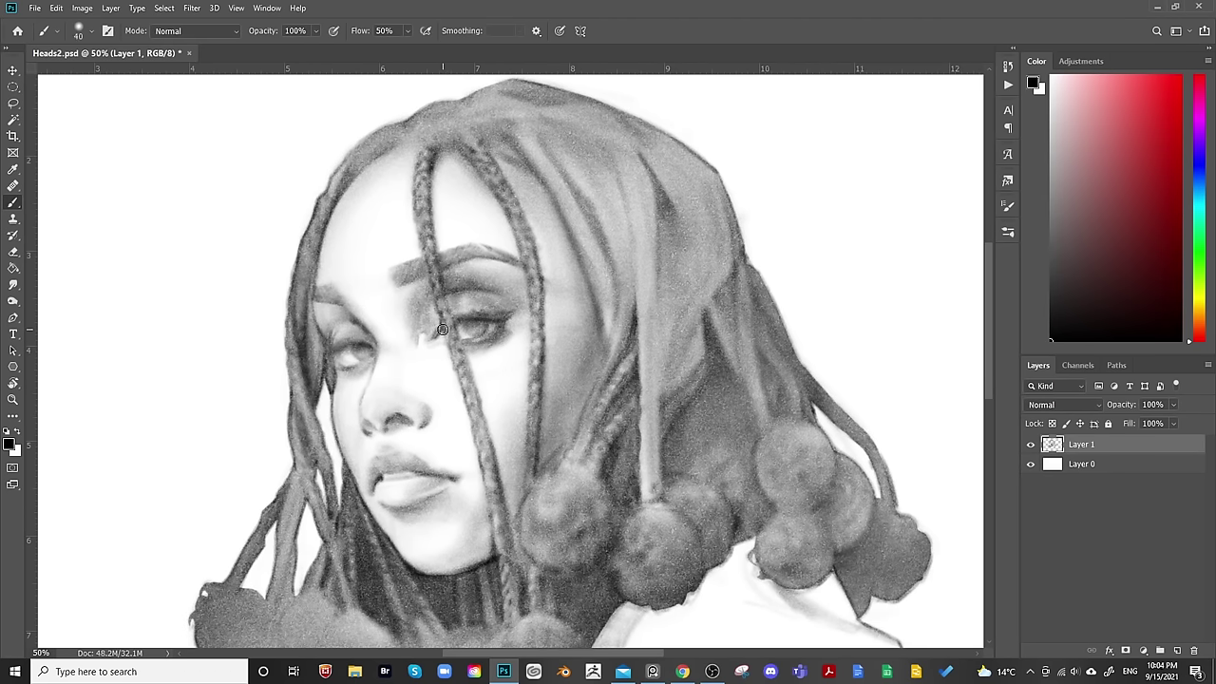
key("bracketleft")
key("bracketleft")
key("bracketright")
Refine the far eye's lid and outer corner with a soft brush between 30 and 35 px, and check them in a flipped view.
key("e")
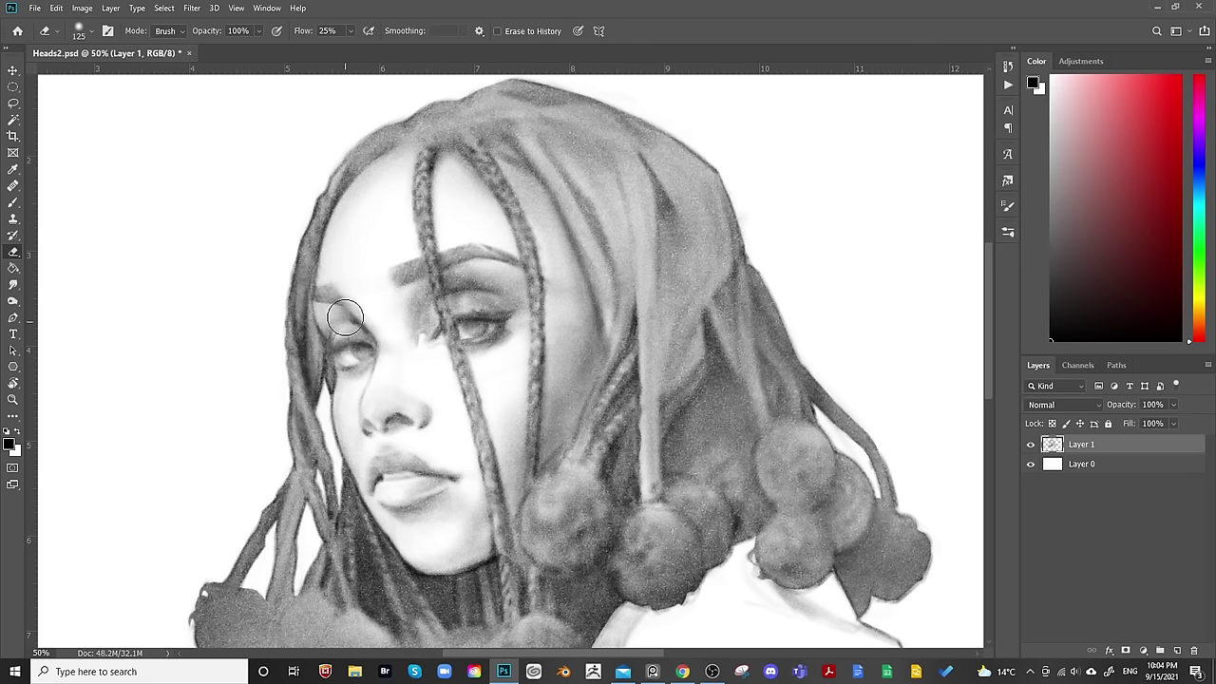
key("b")
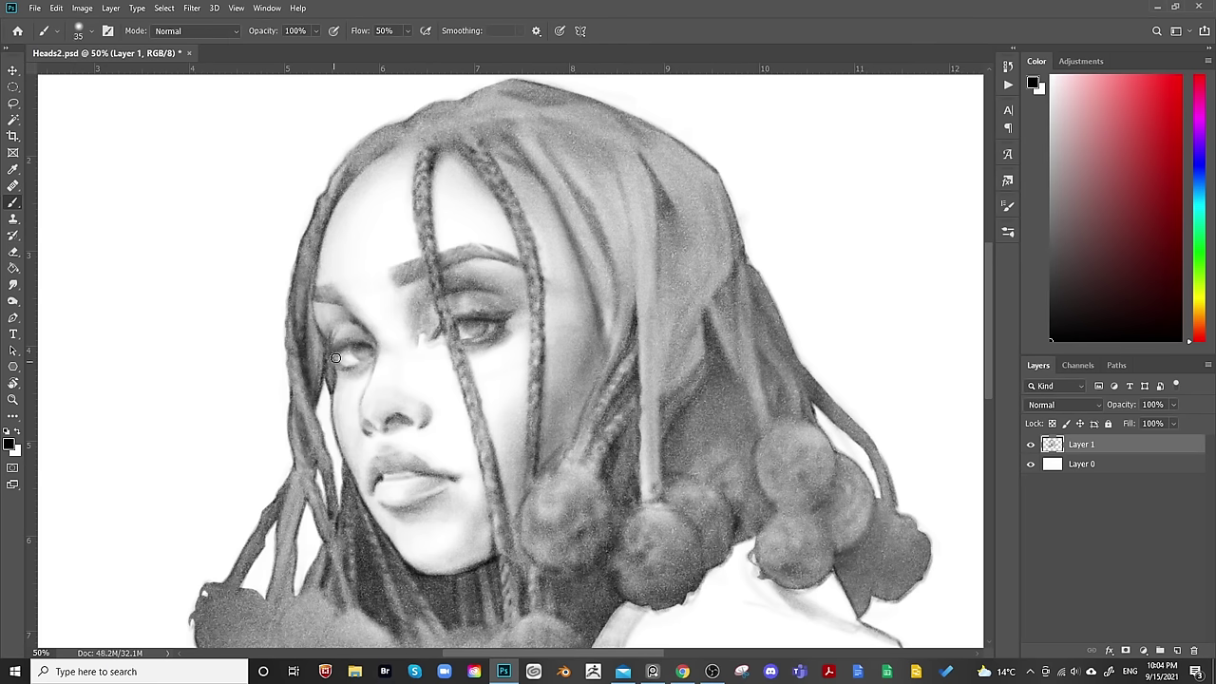
key("bracketleft")
key("bracketright")
key("ctrl+shift+h")
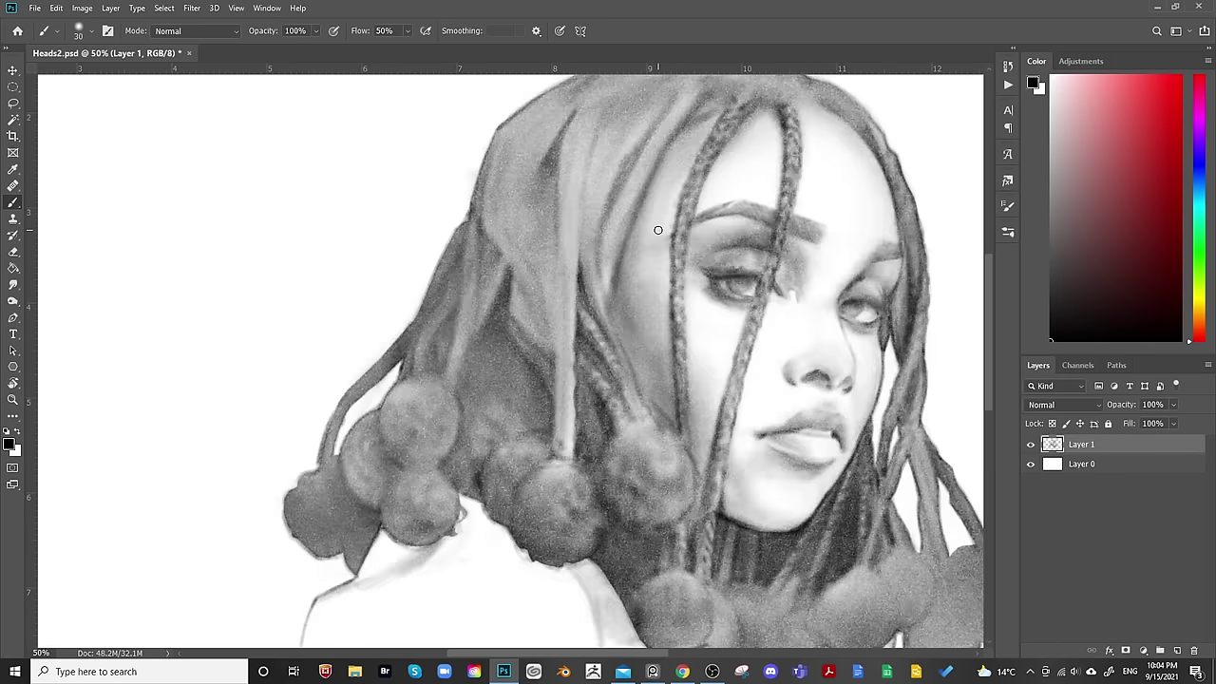
left_click_drag(910, 215, 768, 233)
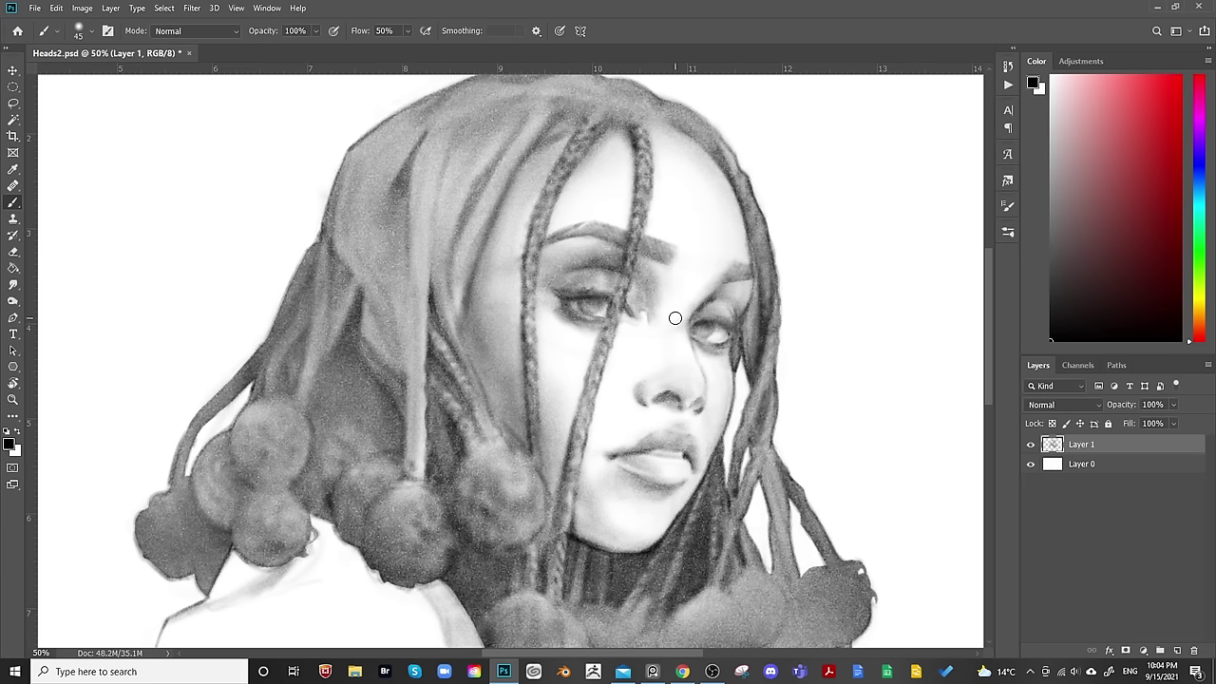
Shade the nose bridge between the eyes with a soft brush between 175 and 250 px.
key("bracketright")
key("bracketright")
key("bracketright")
key("bracketright")
key("bracketright")
key("bracketright")
key("bracketright")
key("bracketright")
key("bracketright")
key("bracketright")
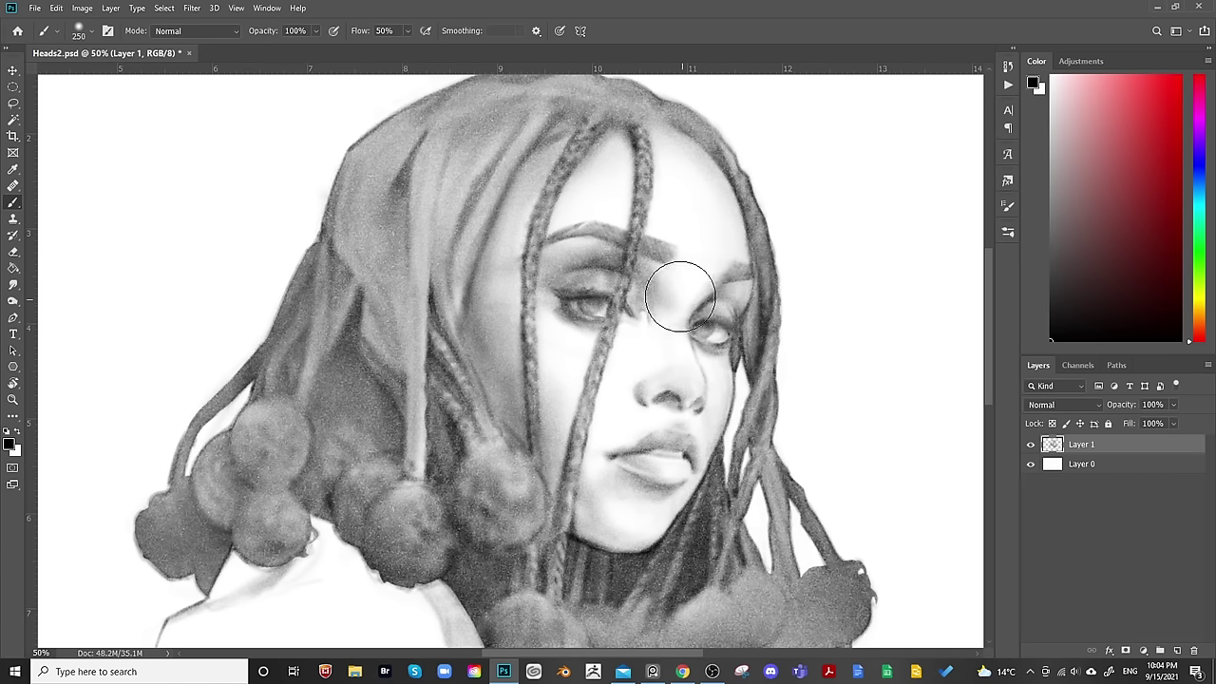
key("bracketleft")
key("bracketleft")
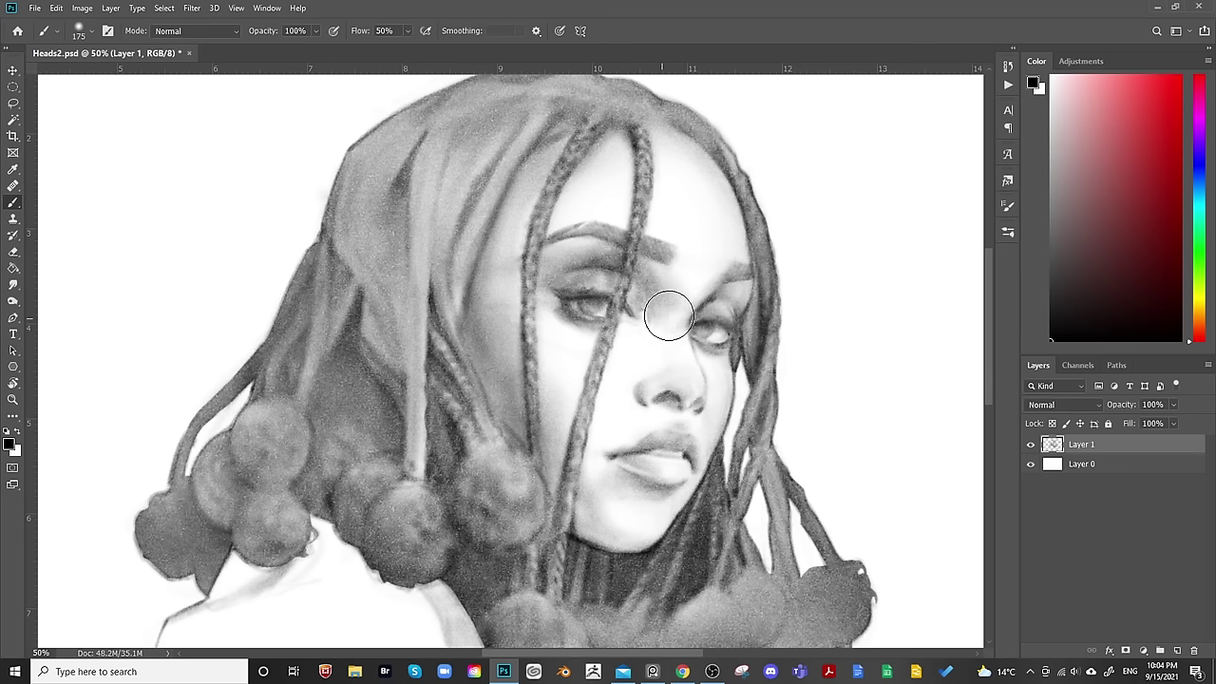
Lighten the nose bridge beside the far eye with the Eraser from 125 px downward, and flip the view back.
key("e")
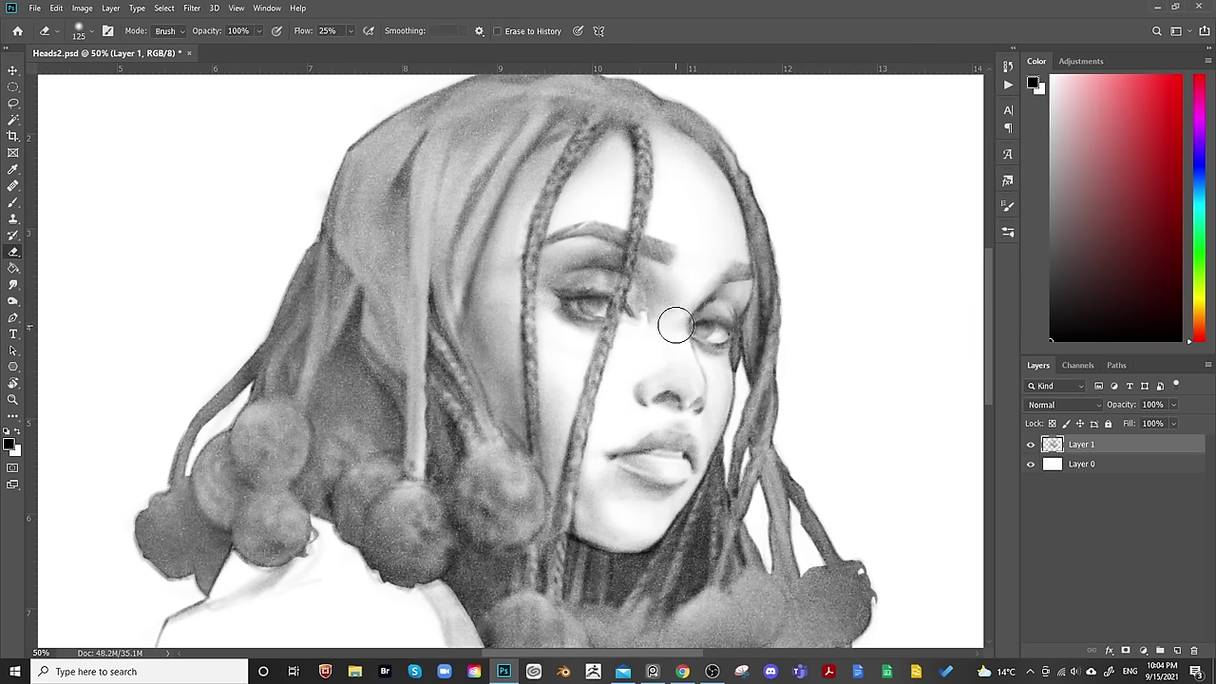
key("bracketleft")
key("bracketleft")
key("bracketleft")
key("bracketleft")
key("ctrl+shift+h")
mouse_move(817, 228)
left_mouse_down()
mouse_move(505, 337)
mouse_move(616, 326)
left_mouse_up()
Add a soft tone across the brow and nose root with a soft brush from 250 to 400 px.
key("b")
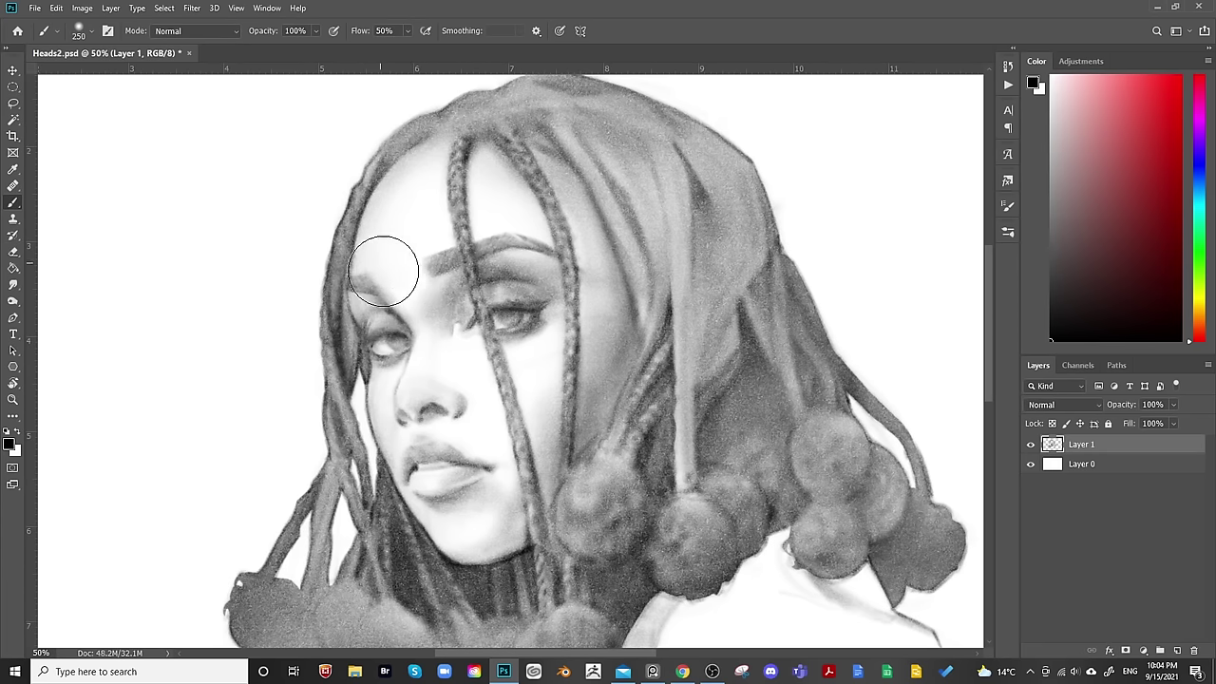
key("bracketright")
key("bracketright")
key("bracketright")
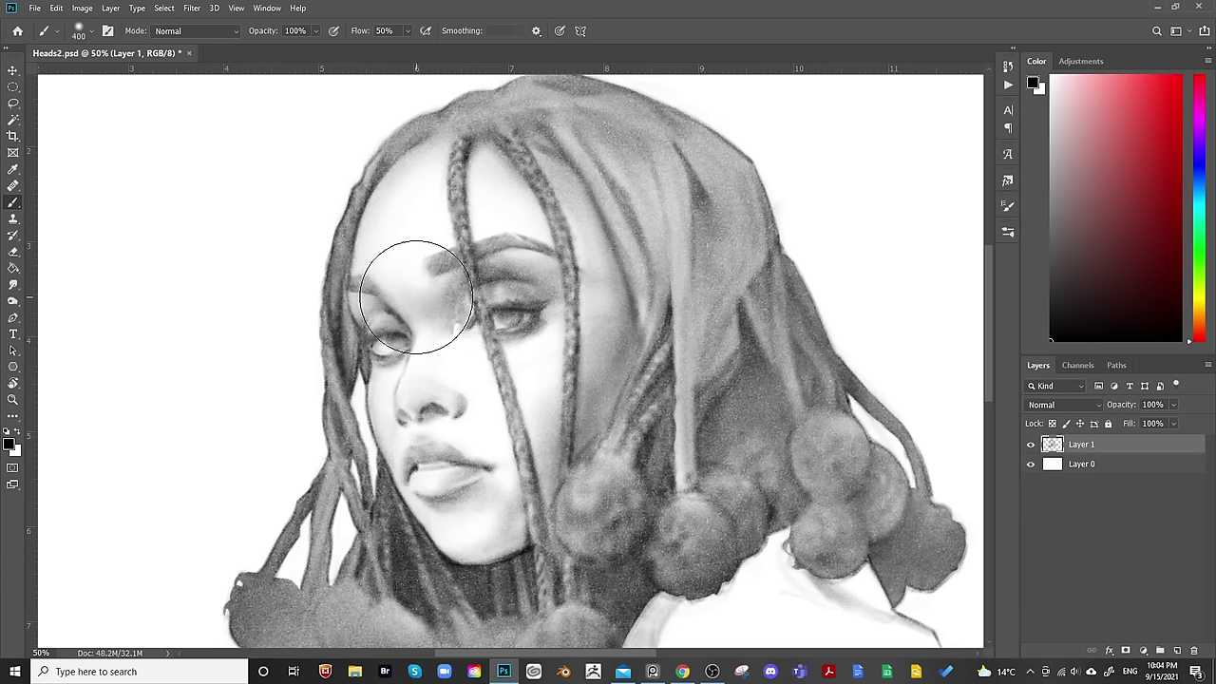
Lighten the area between the far eye and nose root with the Eraser at 200 px, reducing it to 125 px for the near cheek.
key("e")
key("bracketright")
key("bracketright")
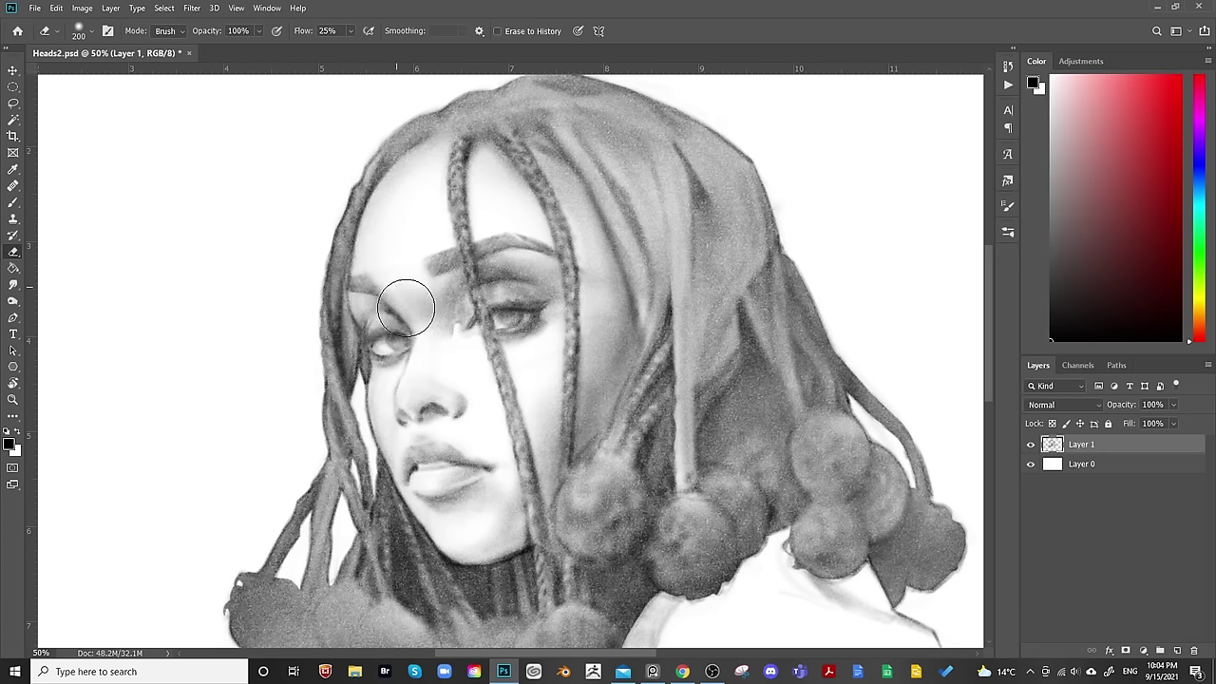
mouse_move(406, 307)
left_mouse_down()
mouse_move(435, 304)
mouse_move(428, 313)
mouse_move(403, 283)
mouse_move(412, 279)
mouse_move(413, 313)
left_mouse_up()
key("bracketleft")
key("bracketleft")
key("bracketleft")
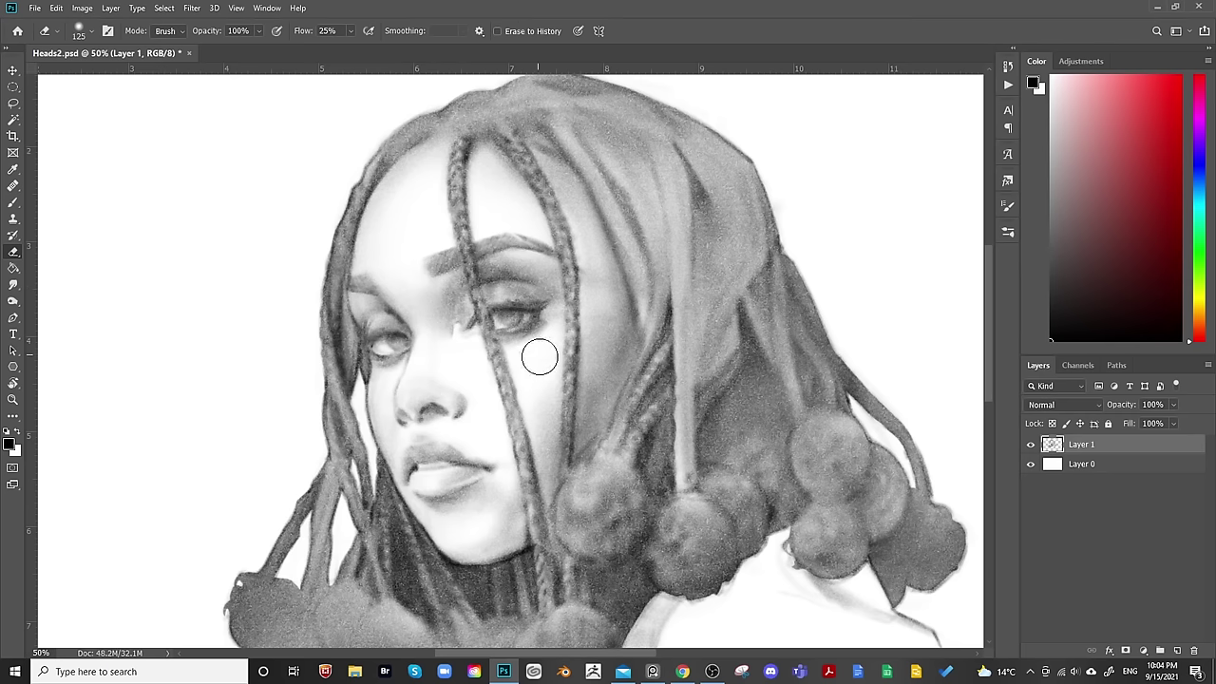
Blend shading over the nose bridge and inner eye area with a soft brush, enlarging it from 150 to 400 px.
key("b")
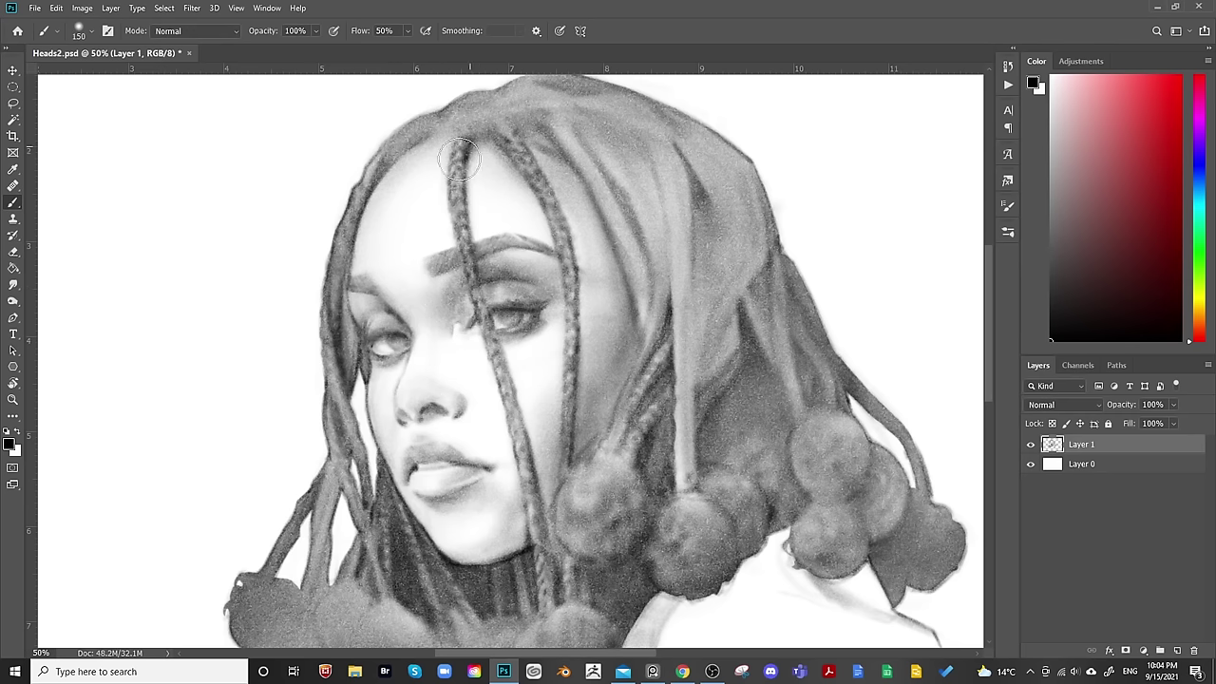
key("bracketright")
key("bracketright")
key("bracketright")
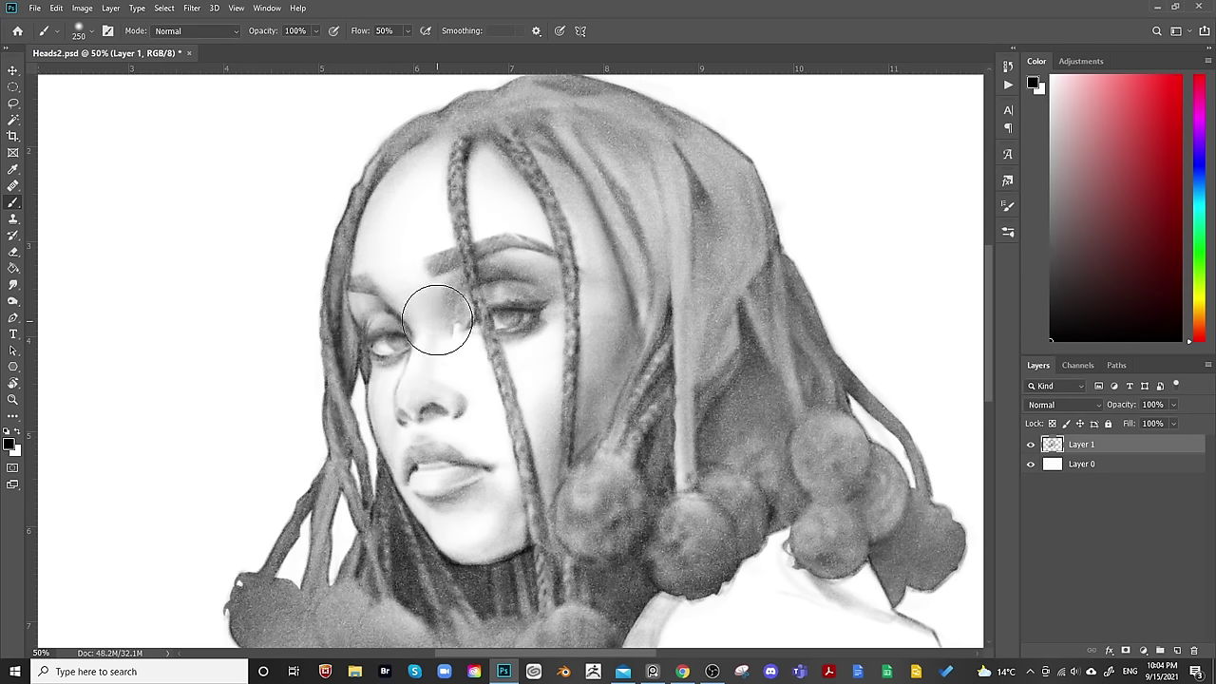
key("bracketright")
key("bracketright")
key("bracketright")
key("bracketright")
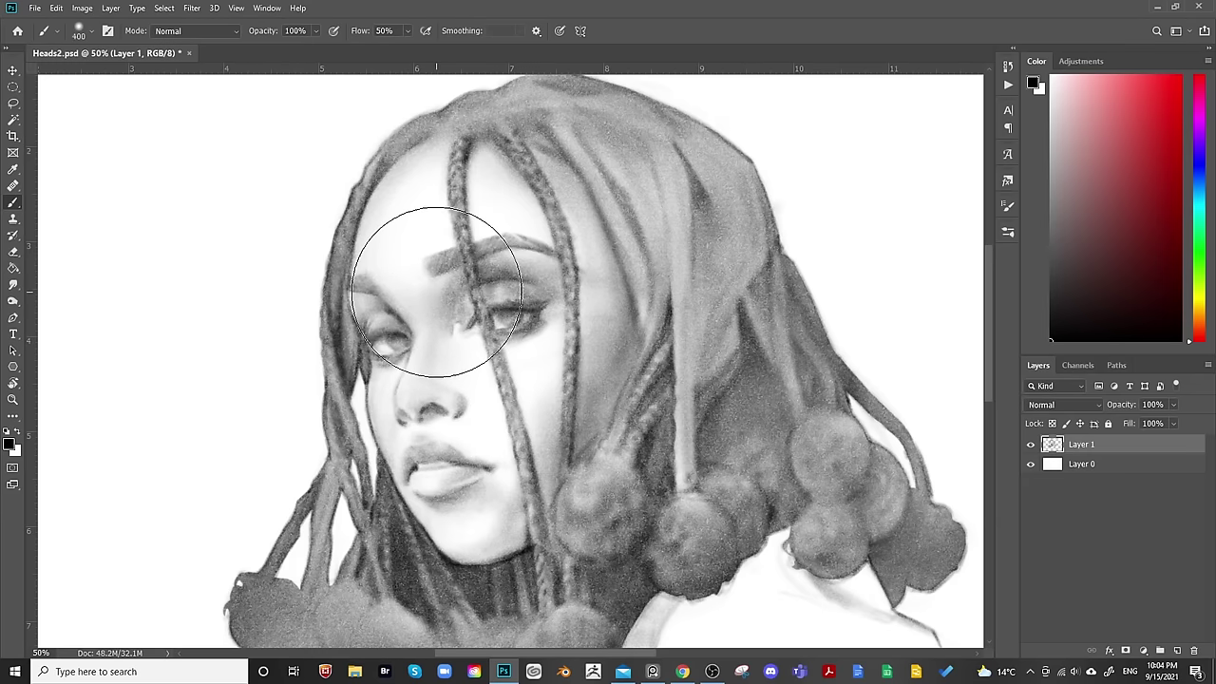
Shade the side of the nose and the cheek below the far eye with a soft brush between 100 and 175 px.
key("bracketleft")
key("bracketleft")
key("bracketleft")
key("bracketleft")
key("bracketleft")
key("bracketleft")
key("bracketleft")
key("bracketleft")
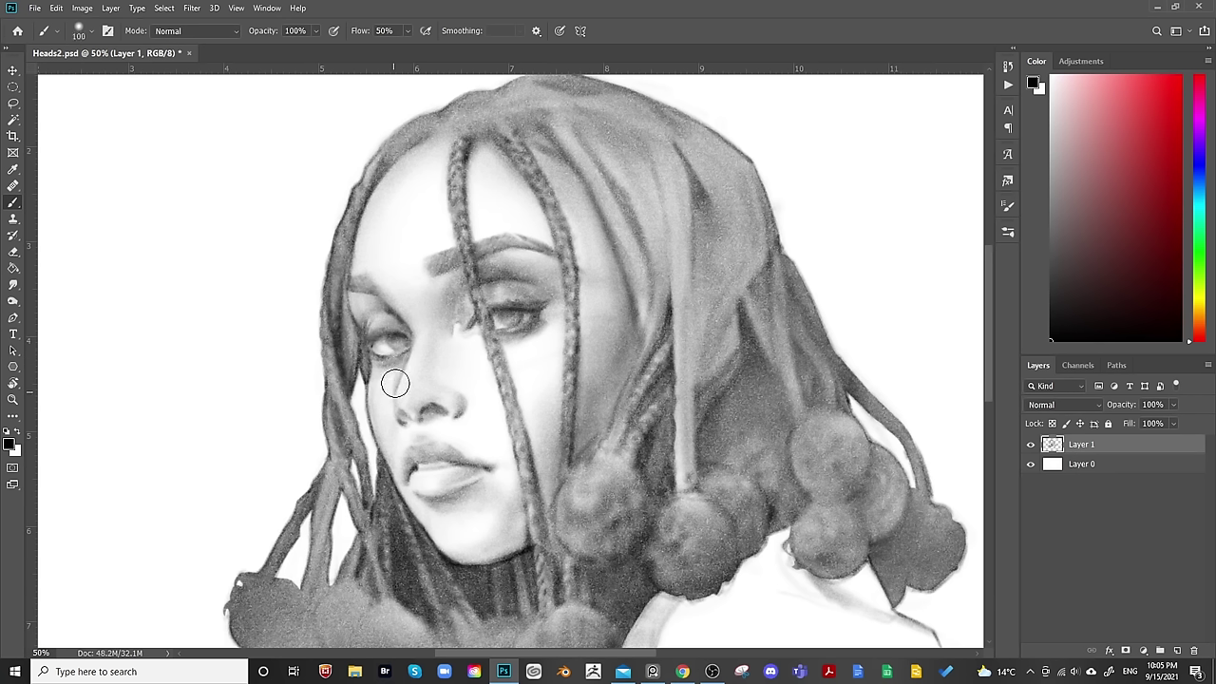
key("bracketright")
key("bracketright")
key("bracketright")
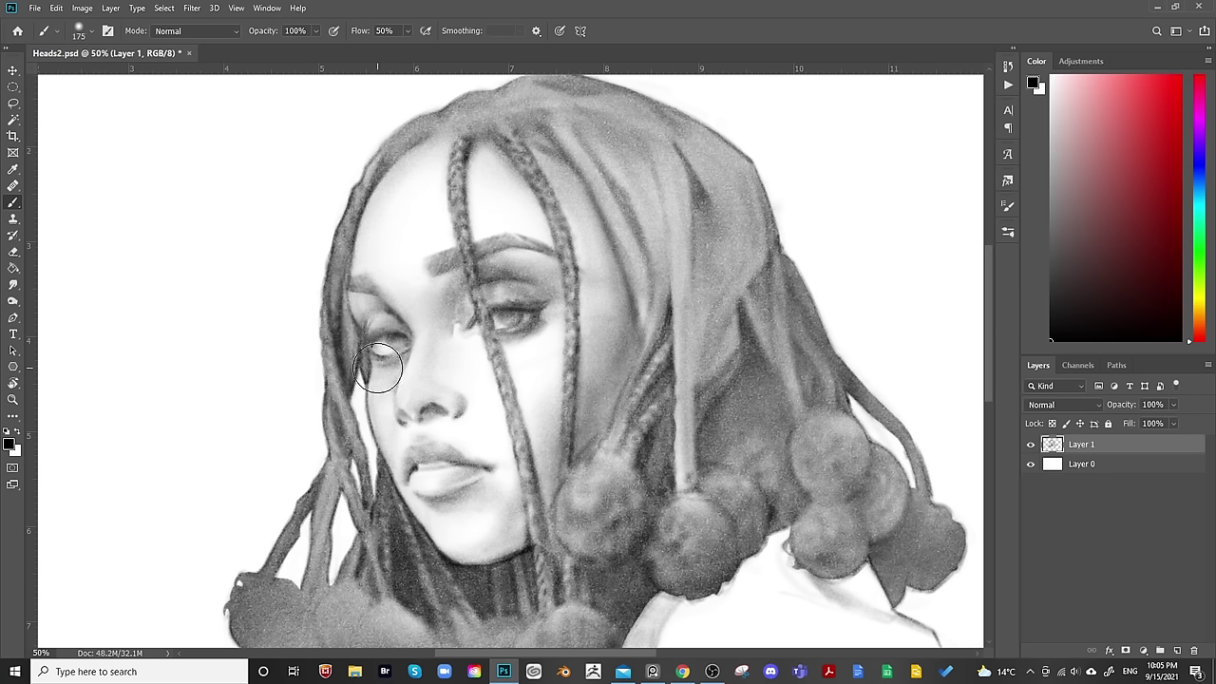
Darken the far eye's inner corner beside the nose with a 60 px soft brush.
key("bracketleft")
key("bracketleft")
key("bracketleft")
key("bracketleft")
key("bracketleft")
key("bracketleft")
key("bracketleft")
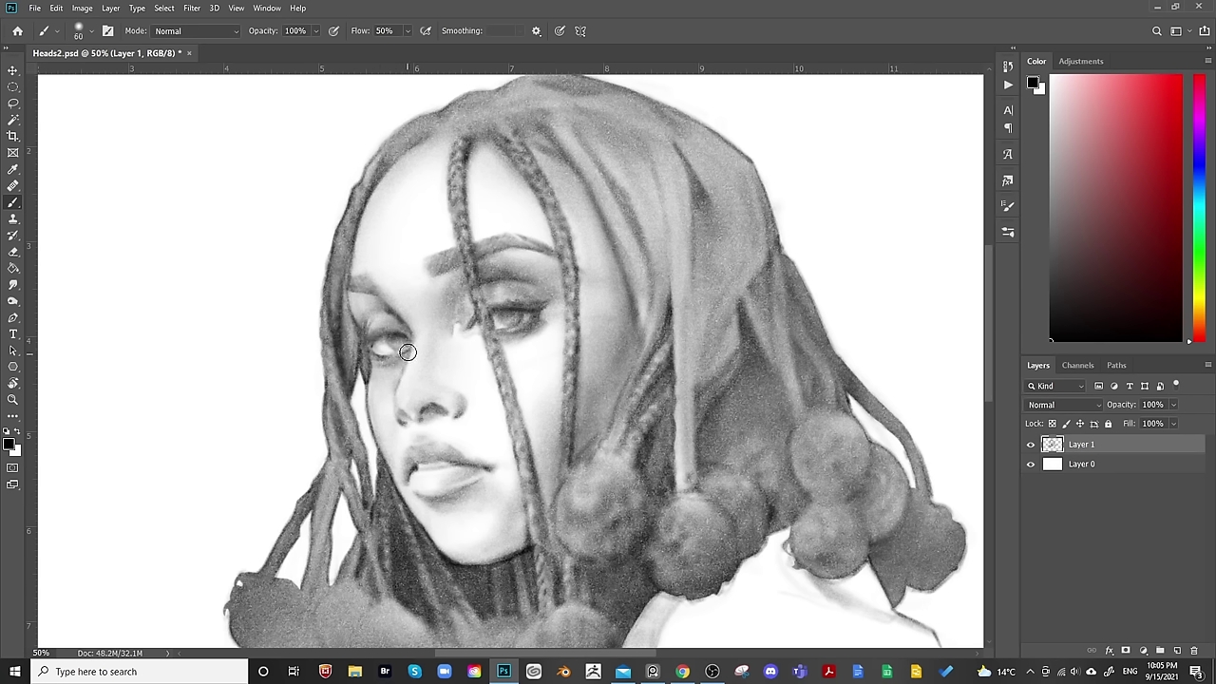
Lighten the ridge of the nose with the Eraser, enlarging it from 40 to 175 px.
key("e")
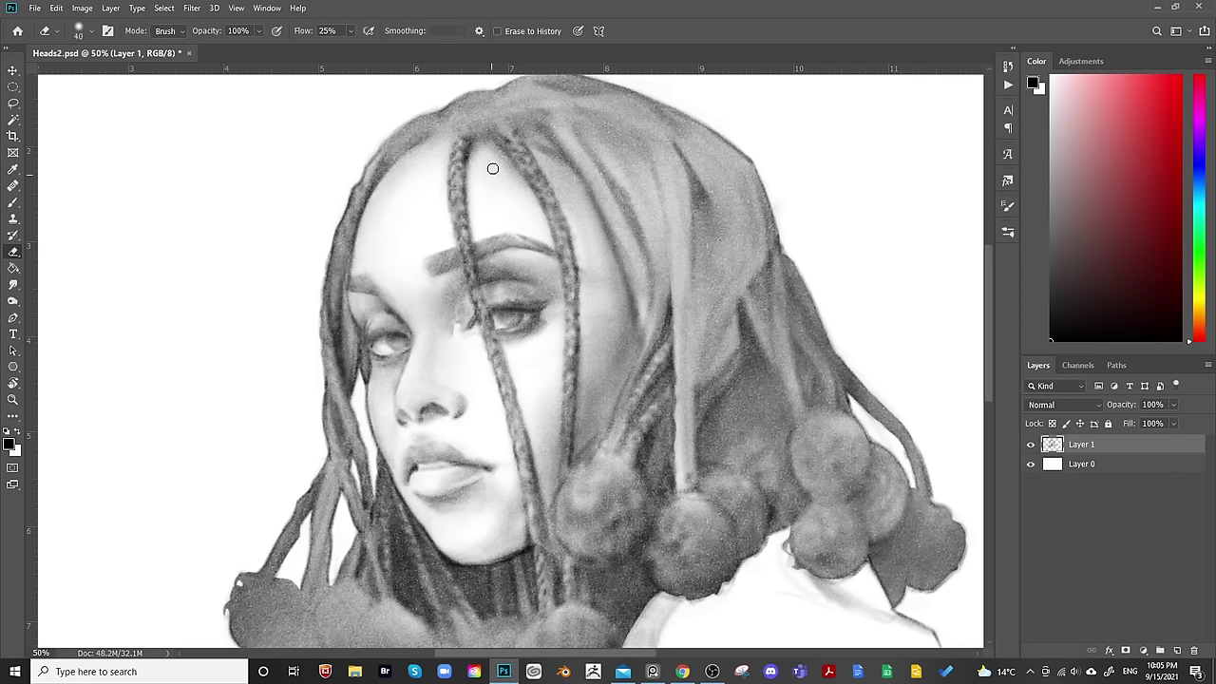
key("bracketright")
key("bracketright")
key("bracketright")
key("bracketright")
key("bracketright")
mouse_move(429, 334)
left_mouse_down()
mouse_move(448, 339)
mouse_move(421, 361)
left_mouse_up()
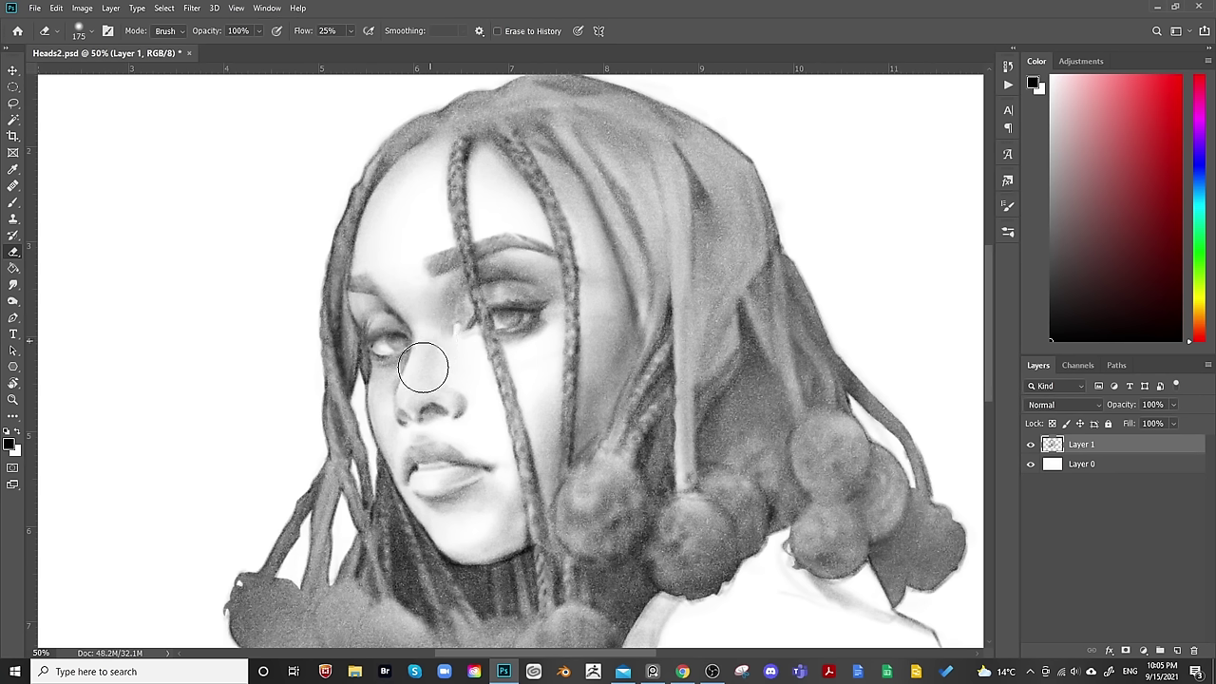
Lighten the skin beneath the near eye with the Eraser at 70 px.
key("bracketleft")
key("bracketleft")
key("bracketleft")
key("bracketleft")
key("bracketleft")
key("bracketleft")
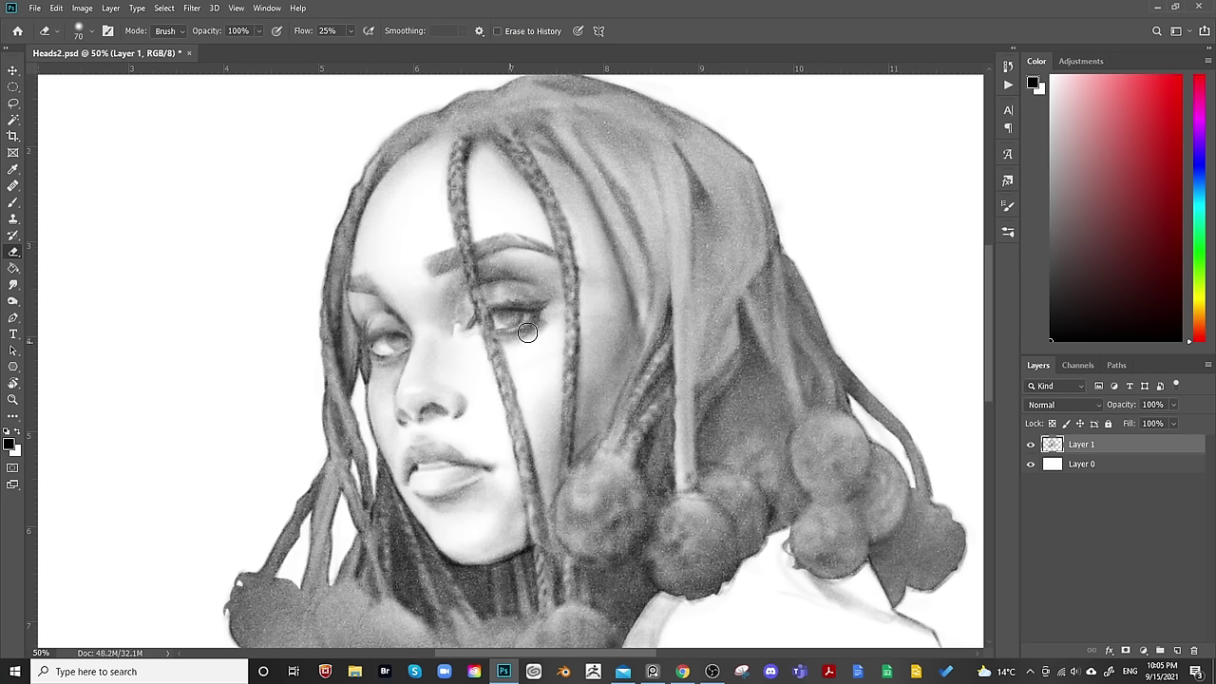
Compare the face in flipped and normal views, and view the whole portrait flipped at 25% zoom.
left_click_drag(701, 305, 661, 233)
key("ctrl+shift+h")
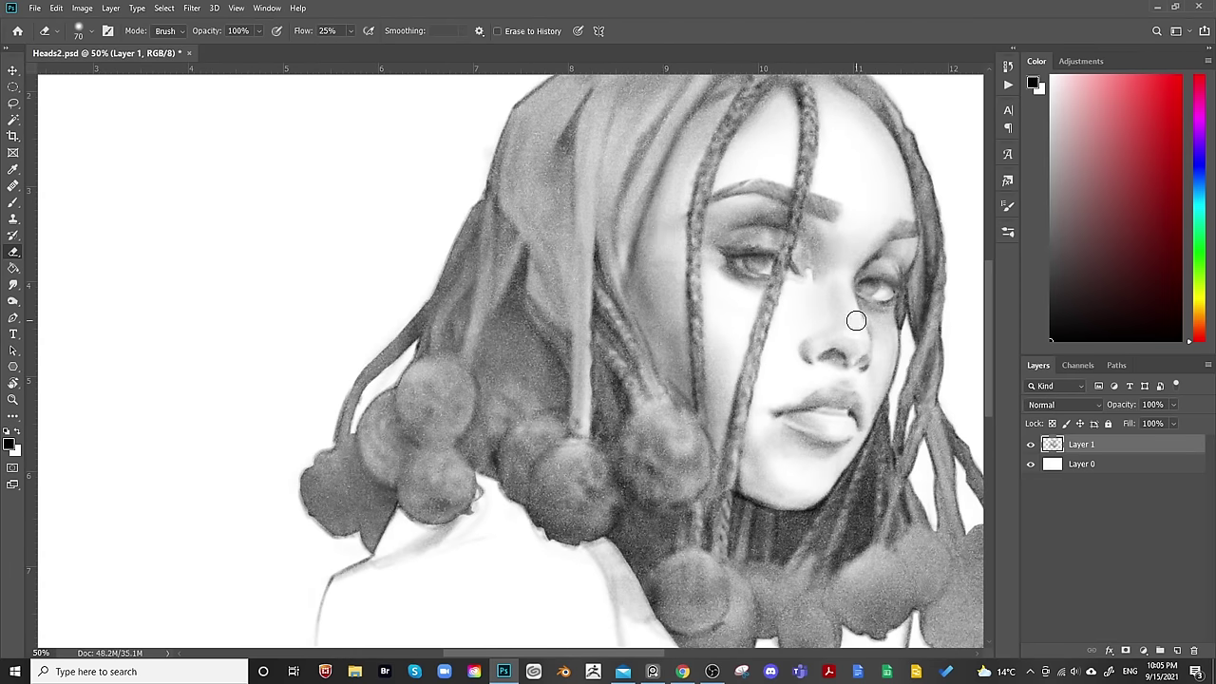
key("ctrl+shift+h")
left_click_drag(621, 259, 608, 285)
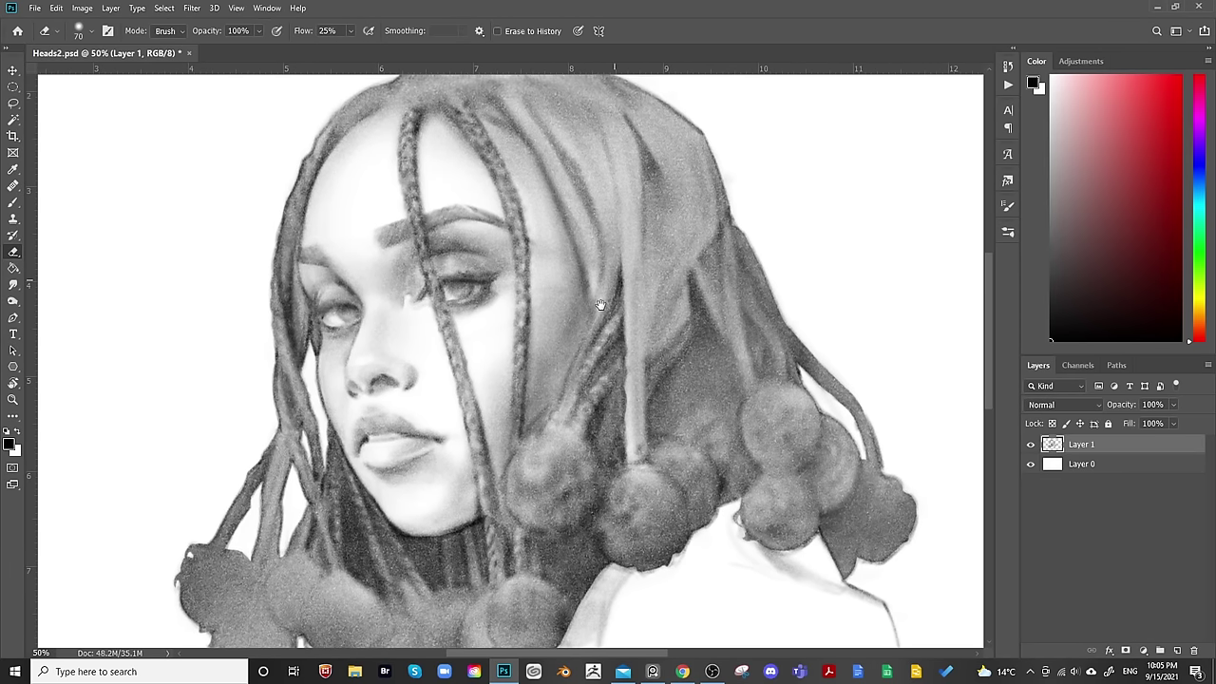
key("ctrl+minus")
key("ctrl+minus")
key("ctrl+shift+h")
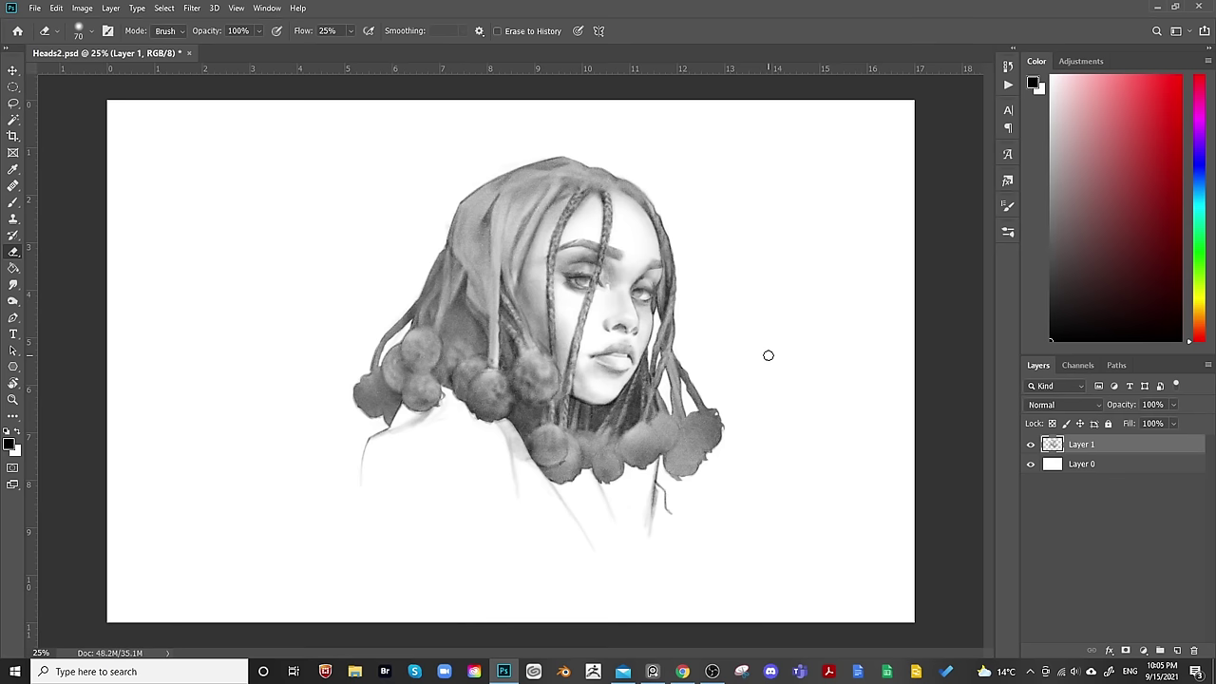
Darken the hair strand beside the far eye with a soft brush between 45 and 70 px, and restore the unflipped view.
key("b")
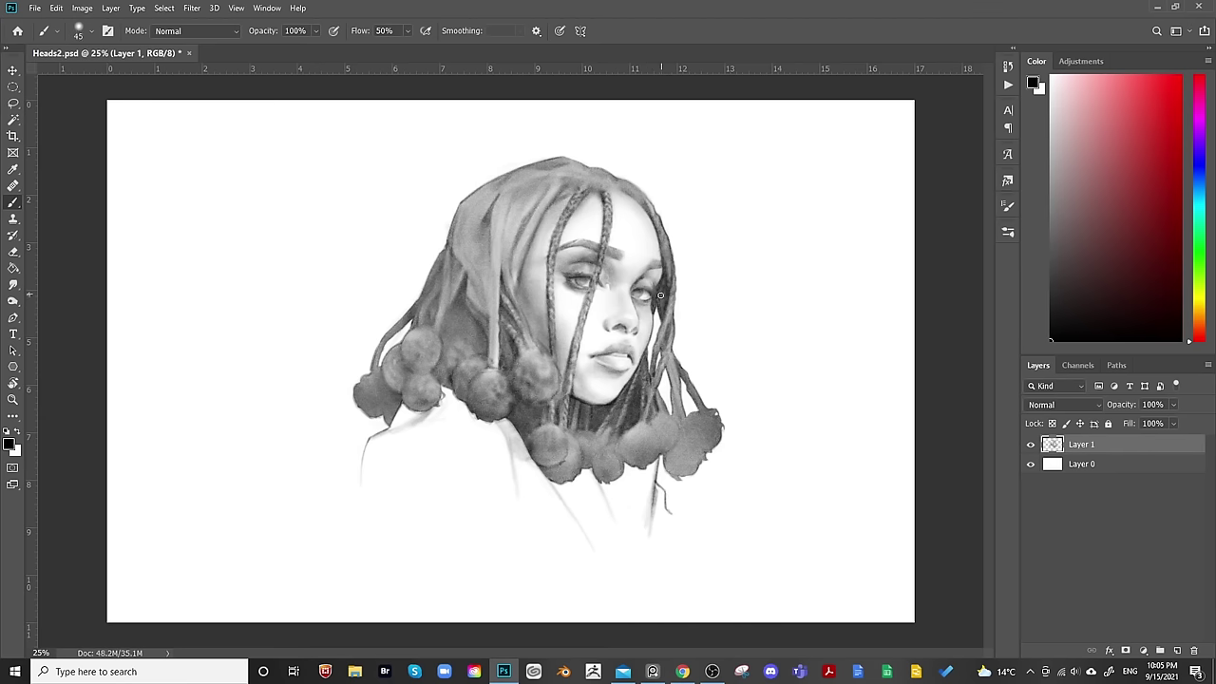
key("bracketright")
key("bracketright")
key("ctrl+shift+h")
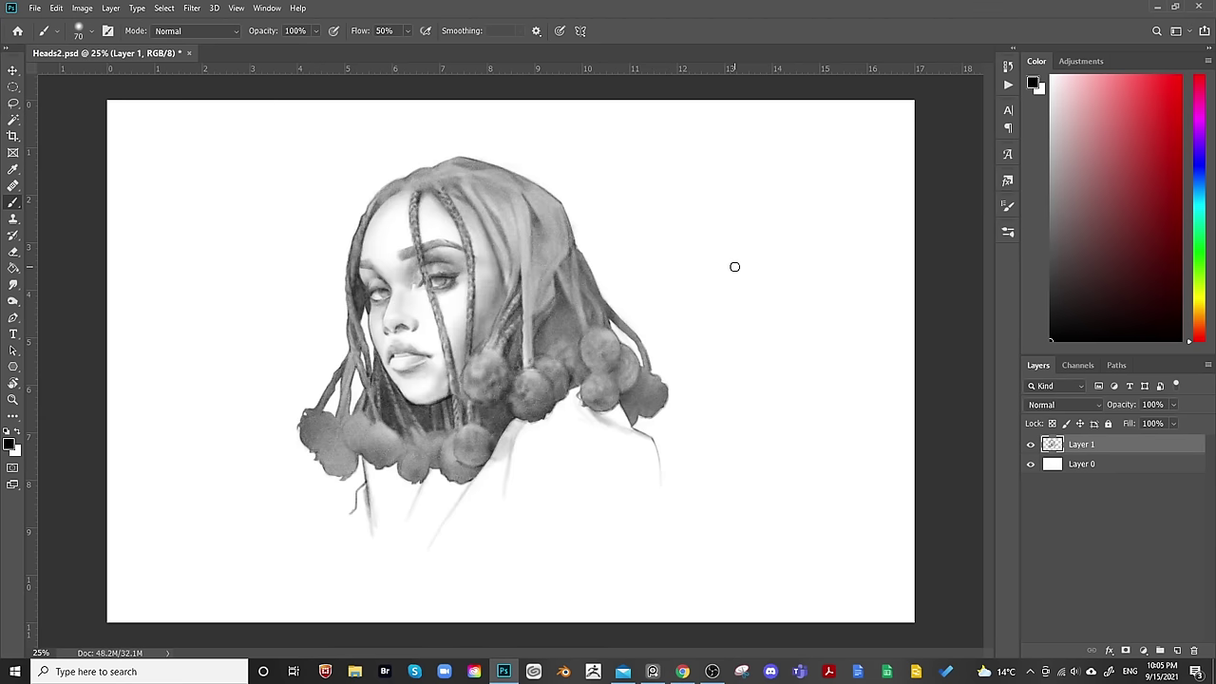
key("ctrl+minus")
key("ctrl+plus")
key("ctrl+plus")
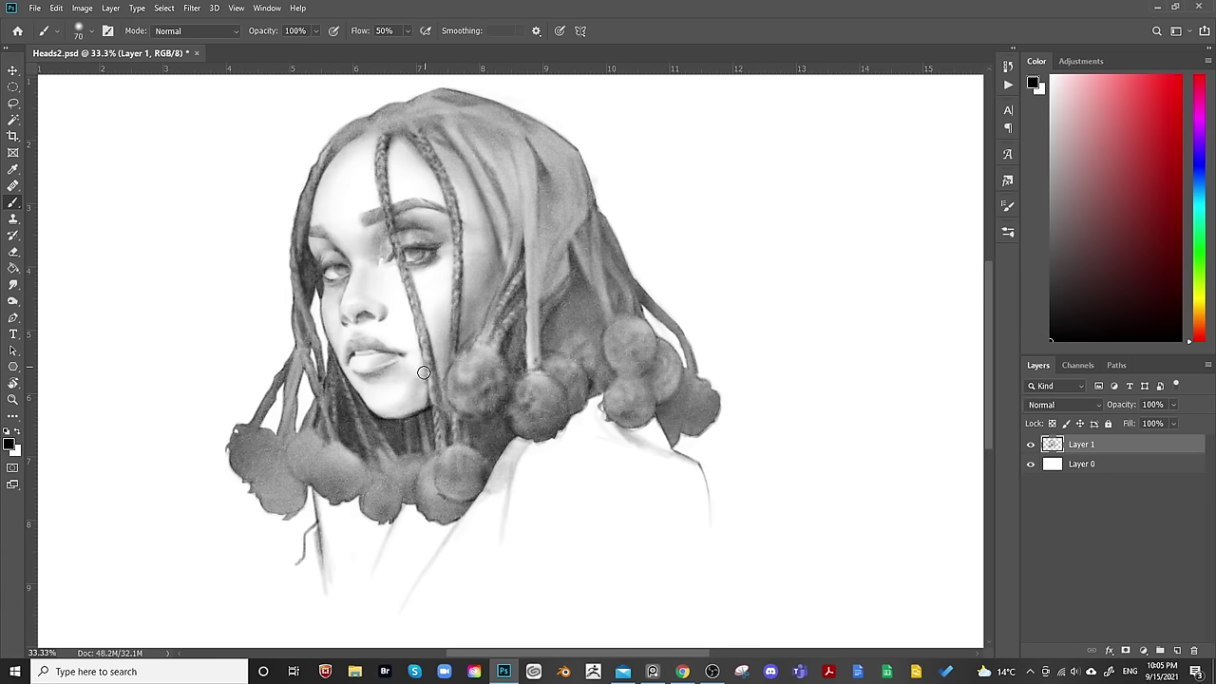
Shade the near jaw edge beside the inner front braid with a 150 px soft brush.
key("bracketright")
key("bracketright")
key("e")
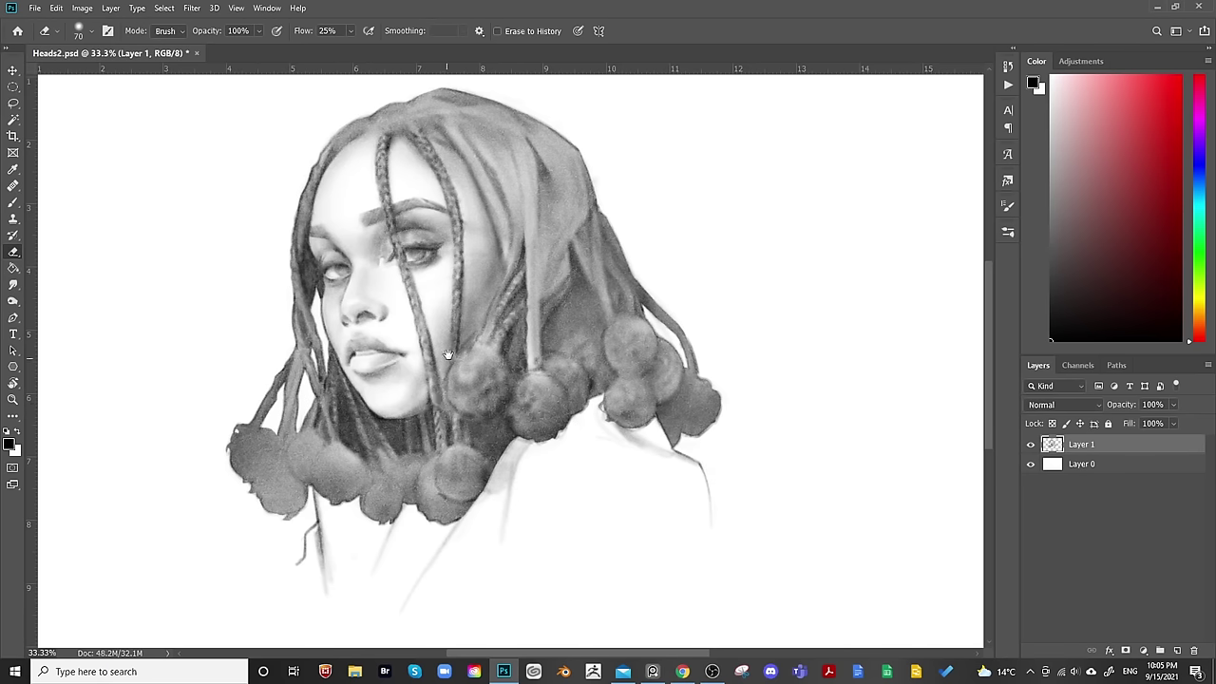
key("b")
key("bracketleft")
key("bracketleft")
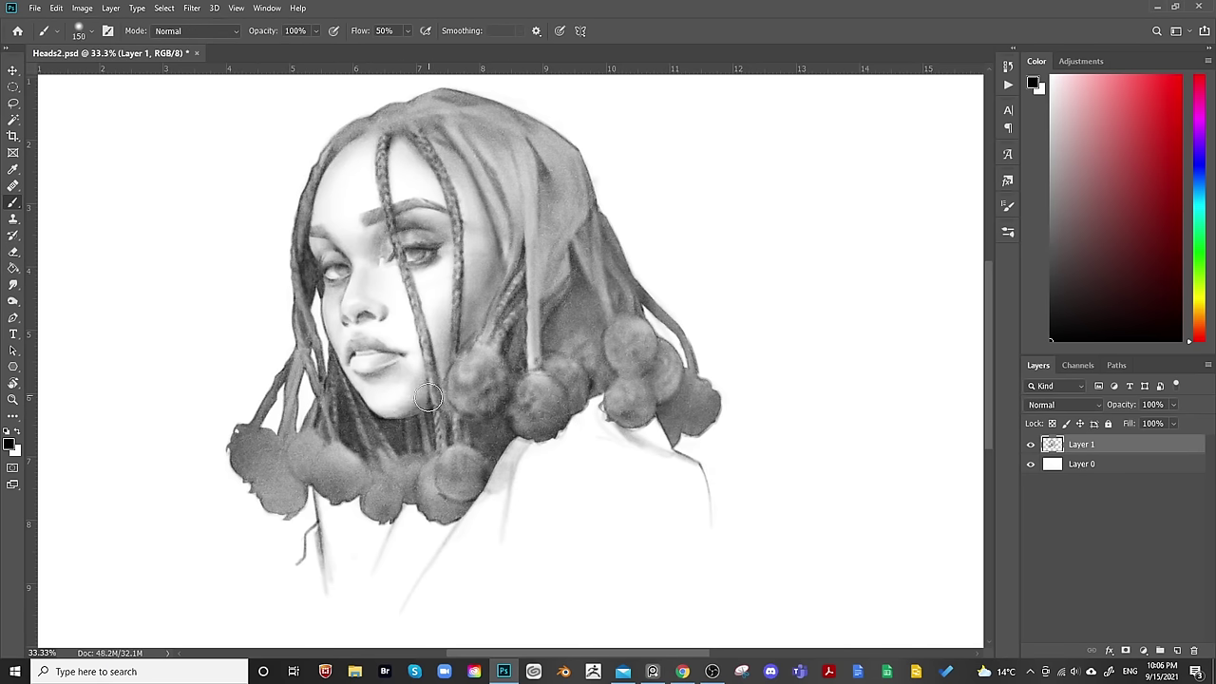
Refine the shading of the jaw and cheek around the front braids with a smaller soft brush, and check it in a flipped view.
key("bracketleft")
key("bracketleft")
key("bracketleft")
key("bracketright")
key("bracketright")
key("bracketleft")
key("bracketleft")
key("bracketleft")
key("ctrl+shift+h")
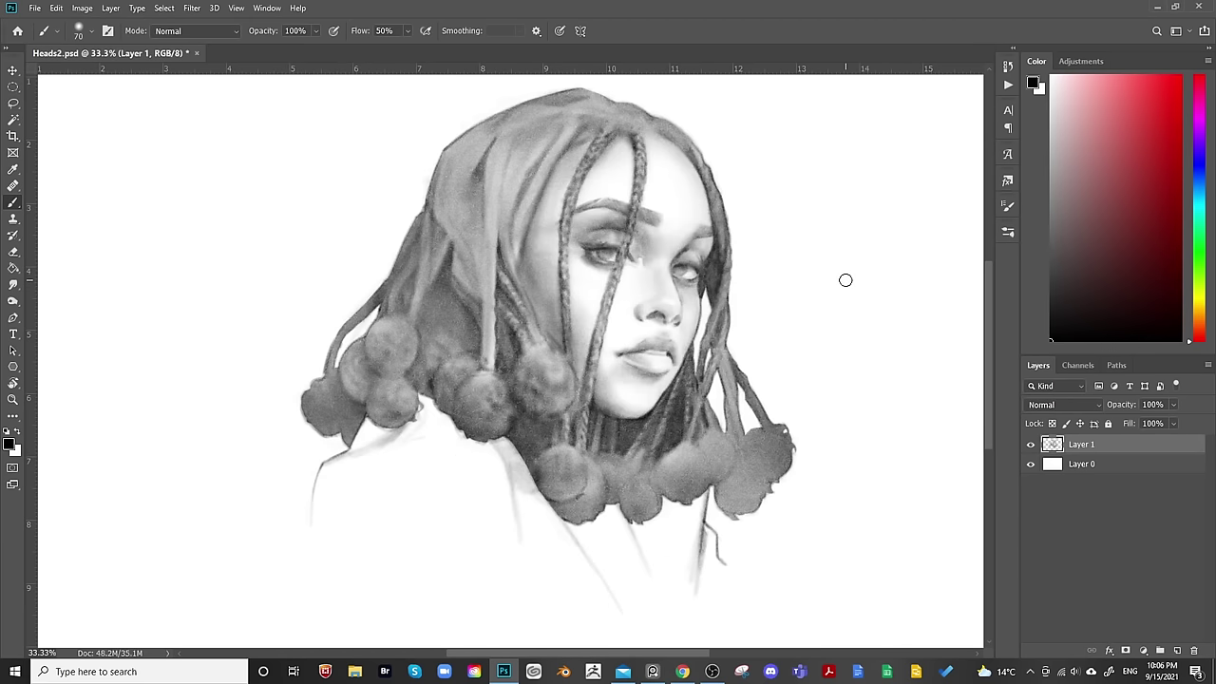
key("ctrl+shift+h")
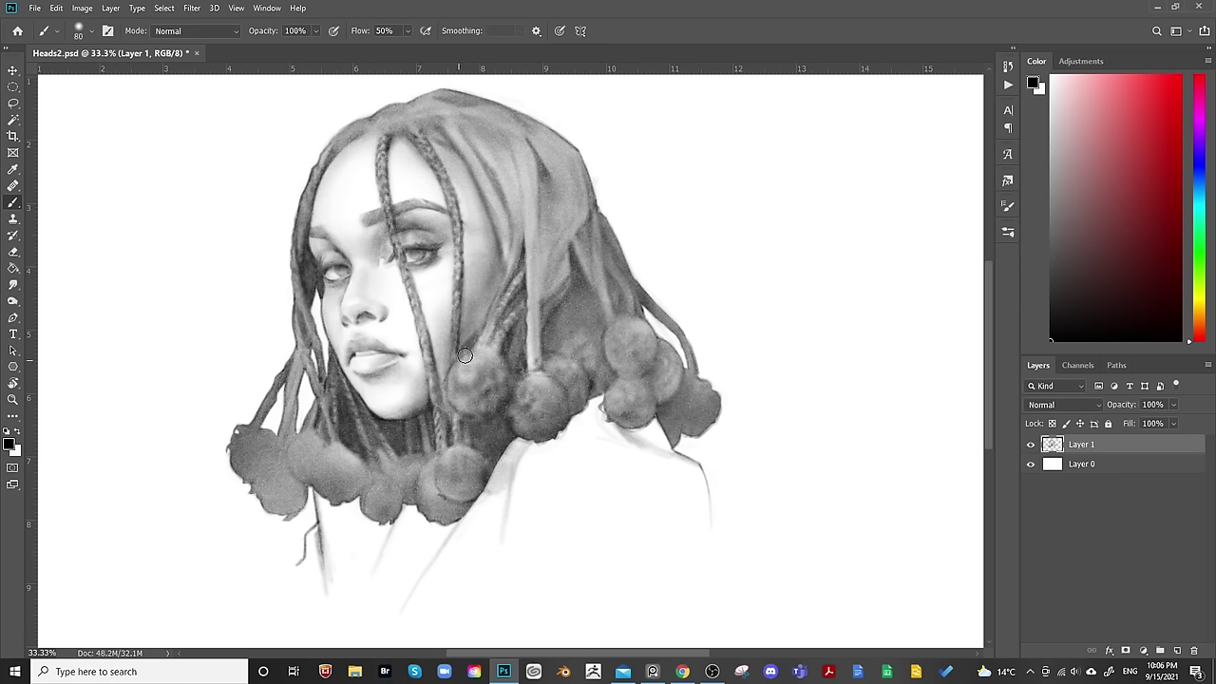
Darken the hair strands above the pompom beside the near jaw with a soft brush between 80 and 200 px.
key("bracketleft")
key("bracketleft")
key("bracketright")
key("bracketright")
key("bracketright")
key("bracketleft")
key("bracketleft")
key("bracketright")
key("bracketright")
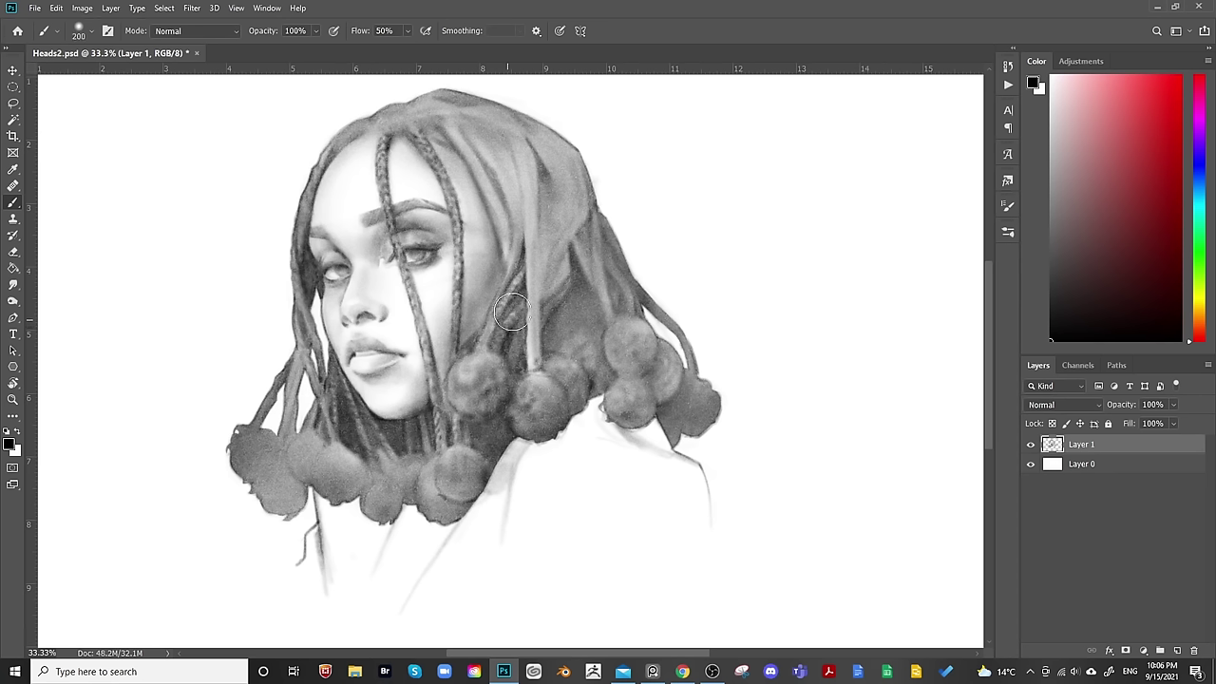
Deepen the gaps between the strands behind the near cheek with a soft brush between 150 and 175 px.
key("bracketleft")
key("bracketleft")
key("bracketleft")
key("bracketleft")
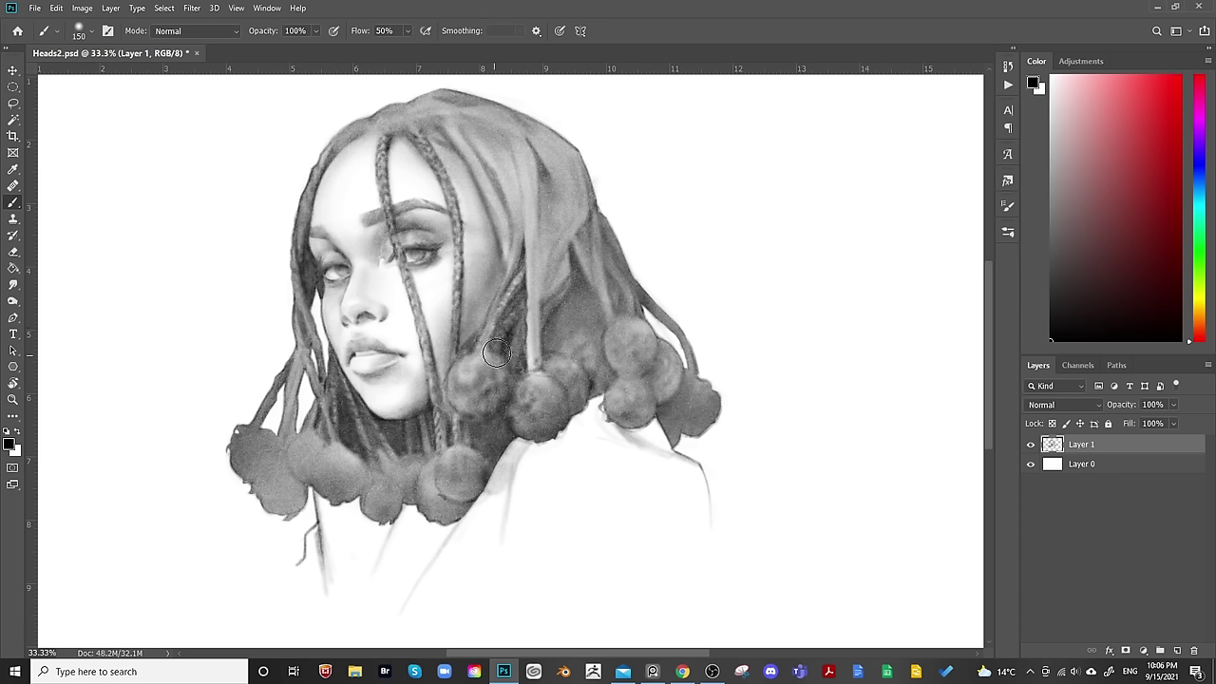
key("bracketright")
key("bracketright")
key("bracketright")
key("bracketright")
key("bracketright")
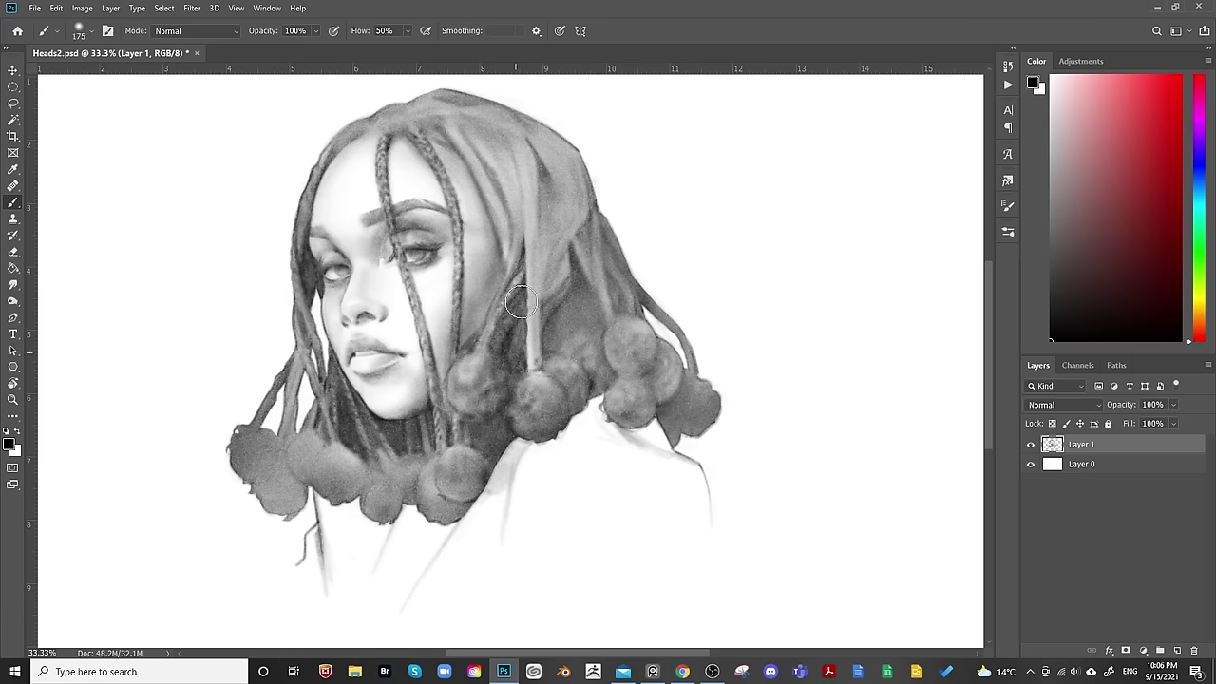
Tone down the long hanging strand and the side hair with a large soft brush up to 600 px, and reduce the brush to 250 px.
key("bracketright")
key("bracketright")
key("bracketright")
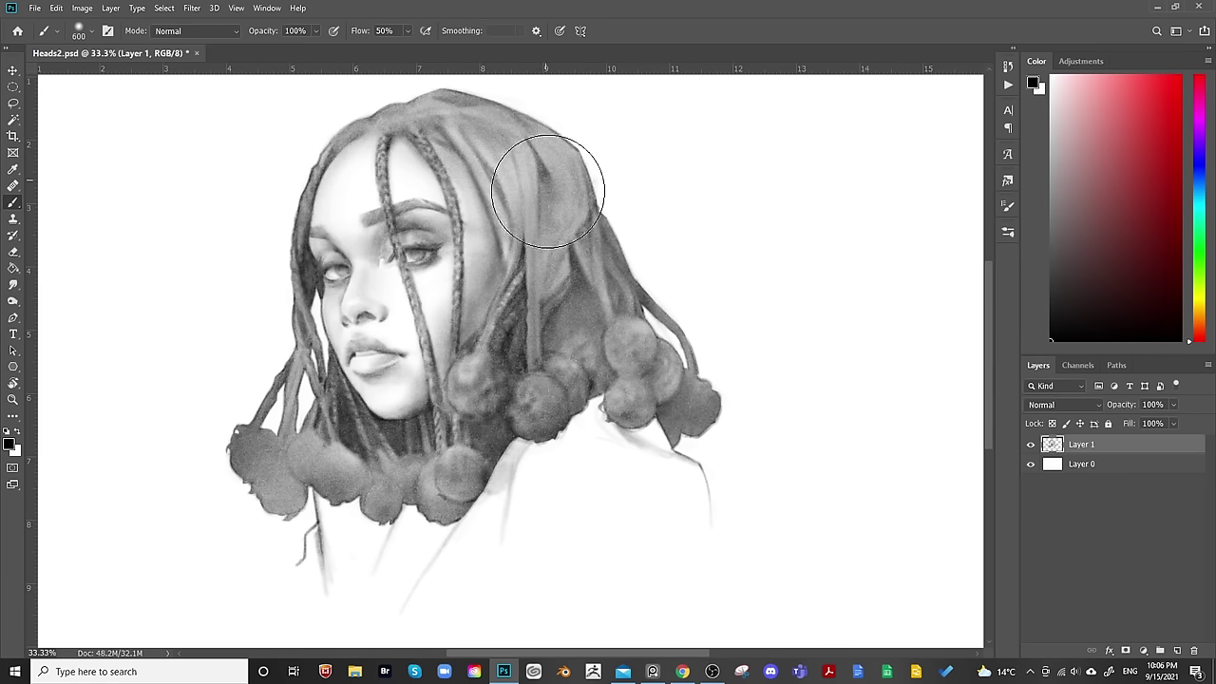
key("bracketright")
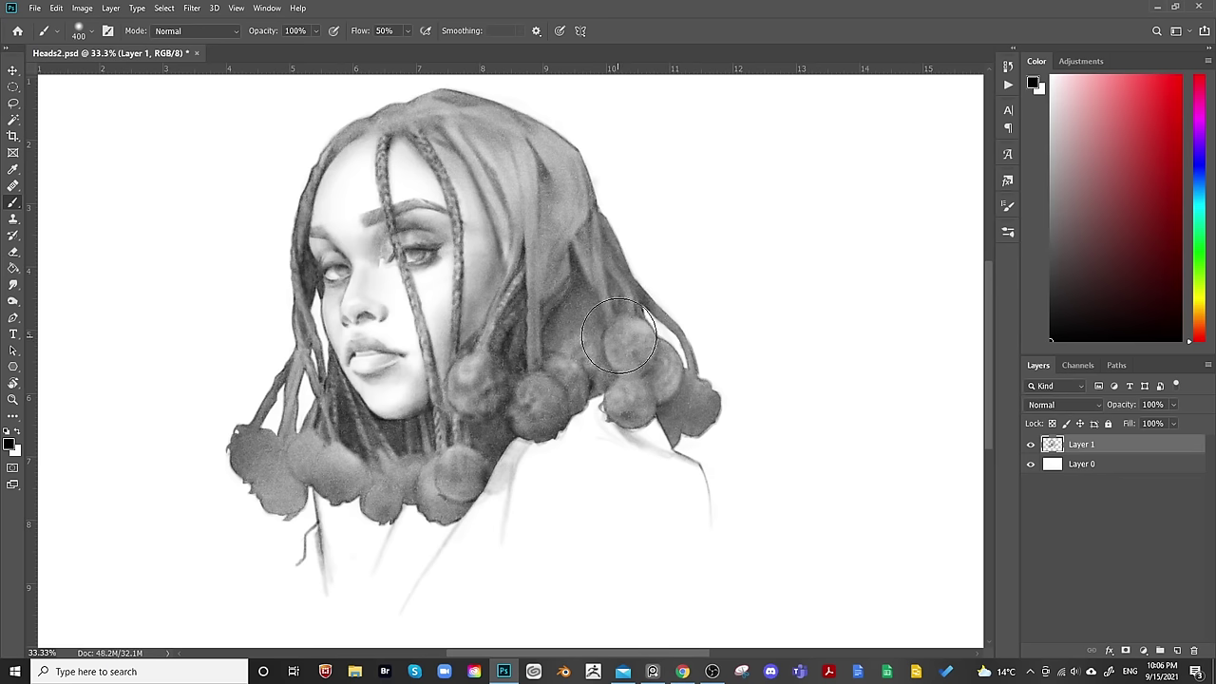
key("bracketleft")
key("bracketleft")
key("bracketleft")
key("bracketleft")
Hide the rulers and move the whole portrait toward the left side of the canvas, with the canvas viewed at 12.5%.
key("ctrl+minus")
key("ctrl+minus")
key("ctrl+minus")
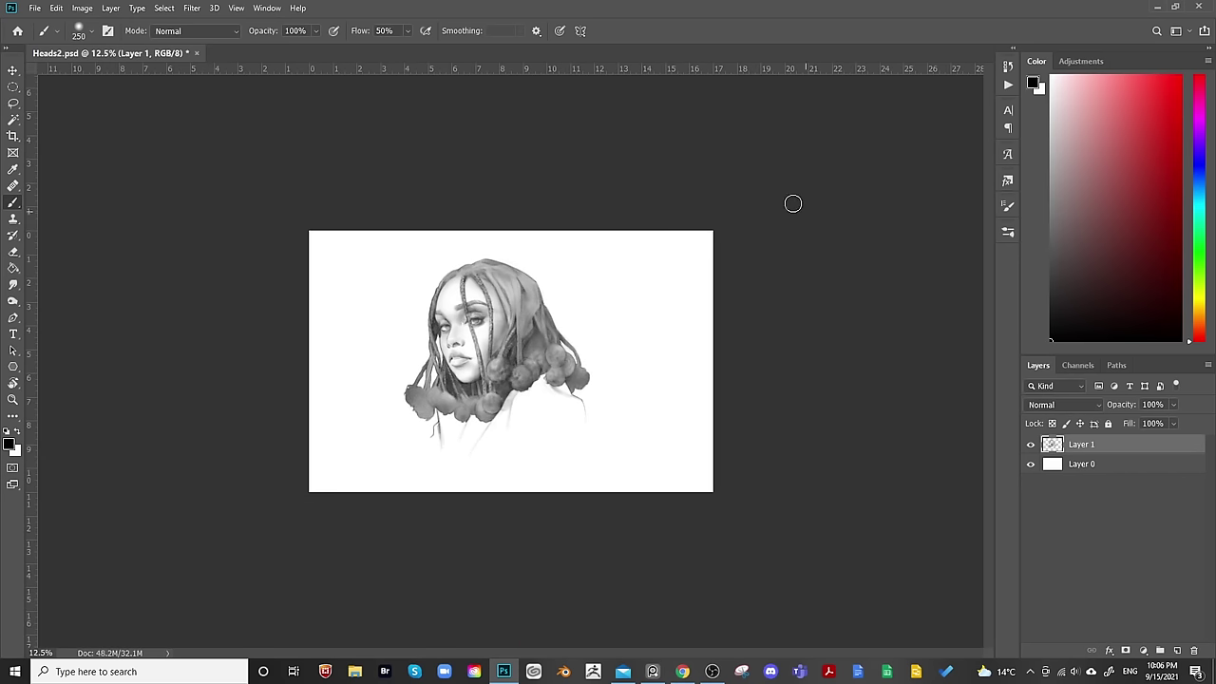
key("ctrl+shift+h")
key("ctrl+r")
key("ctrl+t")
left_click_drag(544, 358, 476, 348)
key("Return")
key("b")
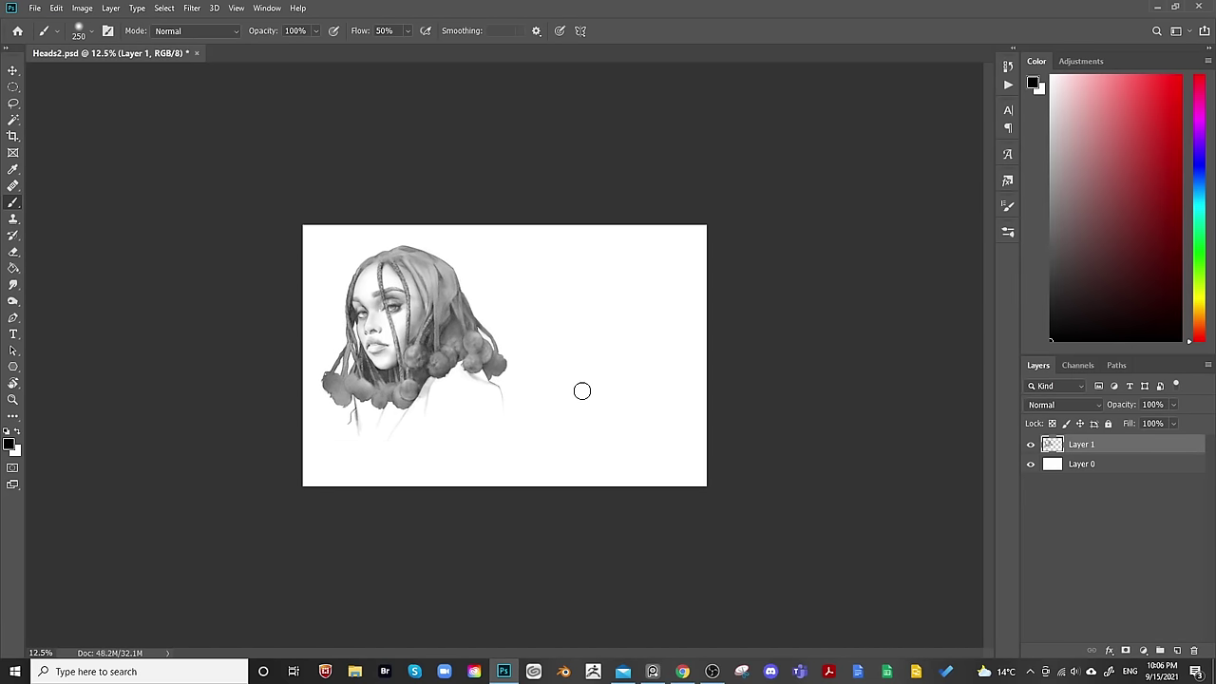
Start the Liquify filter on the portrait layer and set the backdrop to use Layer 0.
key("ctrl+plus")
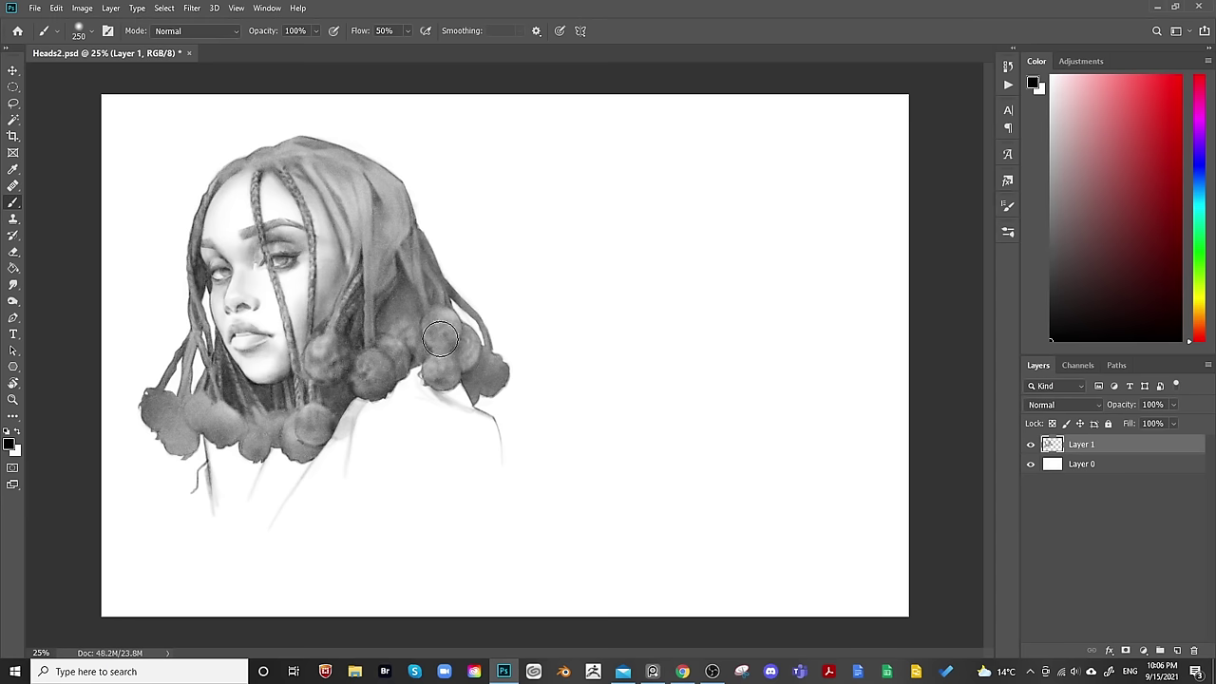
left_click(192, 8)
left_click(239, 114)
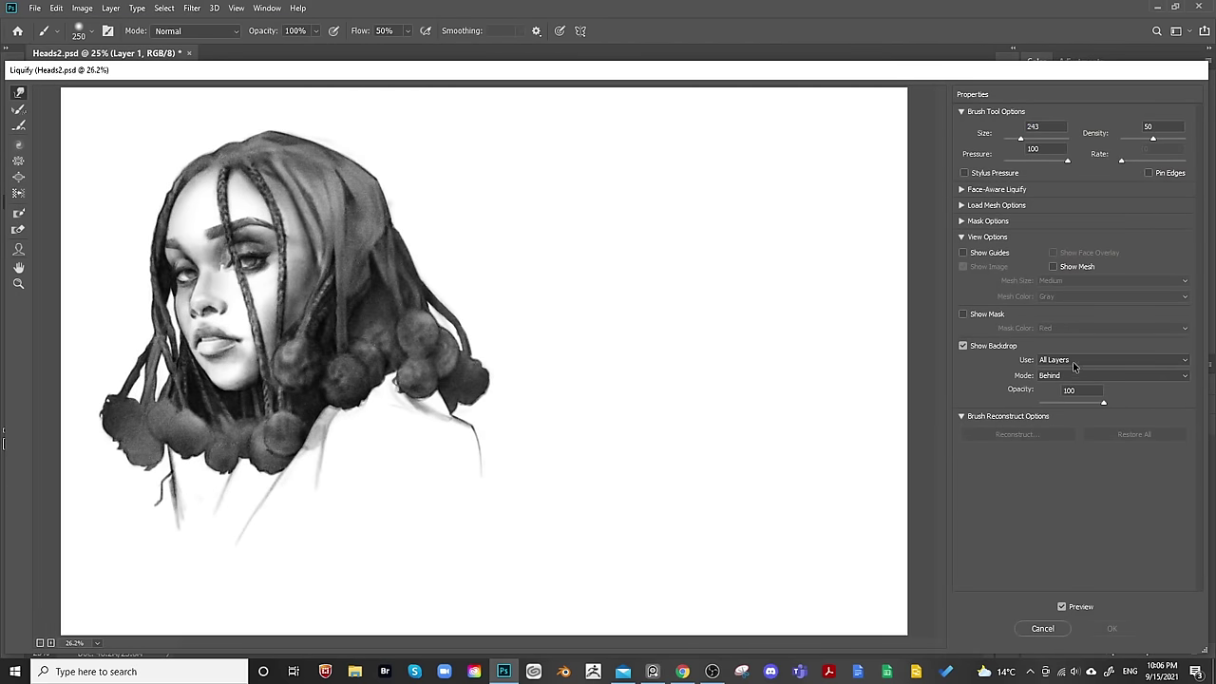
left_click(1073, 361)
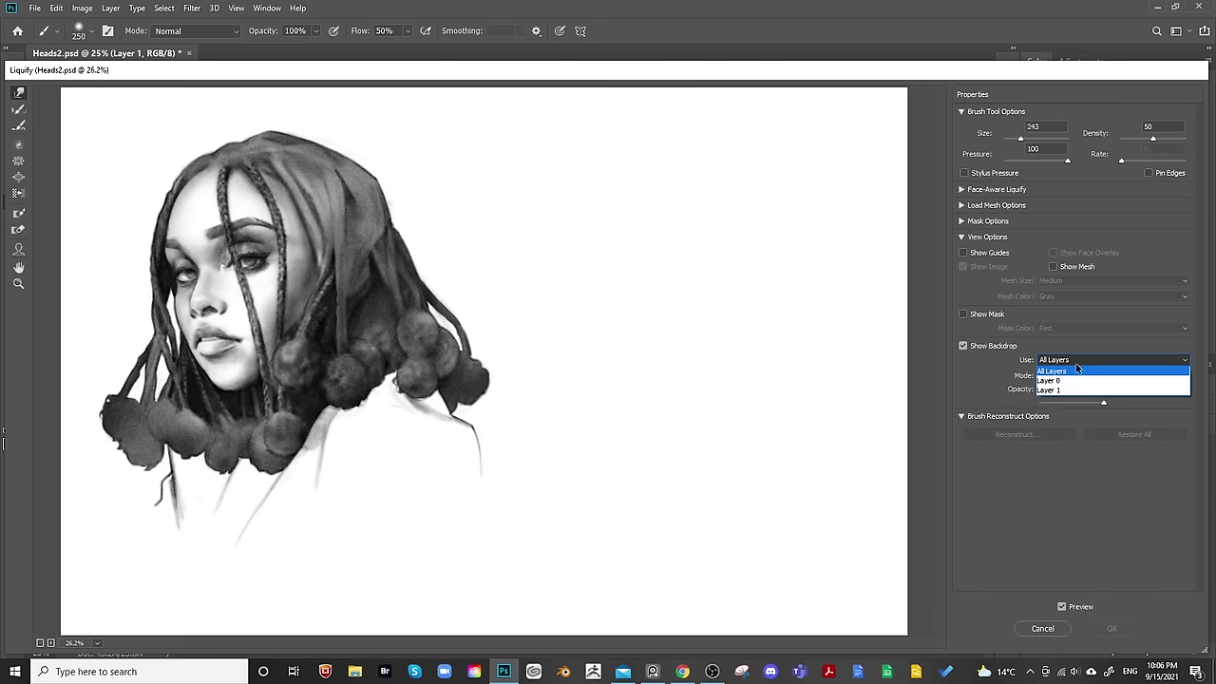
left_click(1056, 375)
scroll(407, 371, "up", 3)
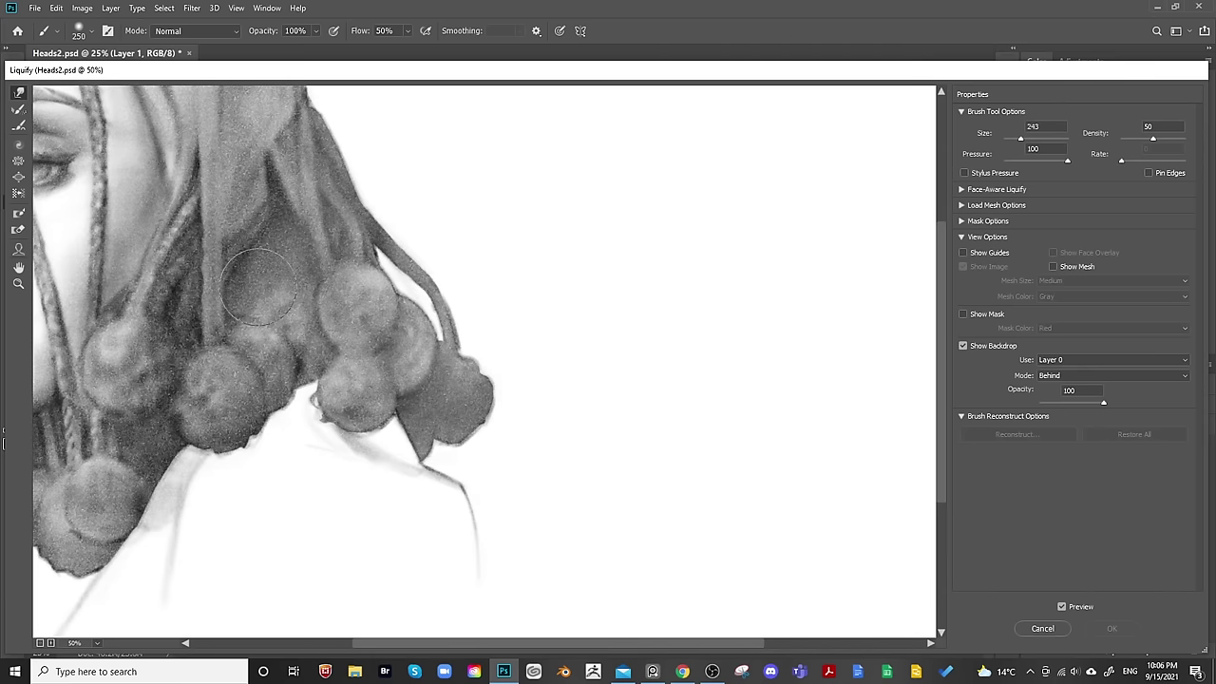
scroll(703, 366, "down", 1)
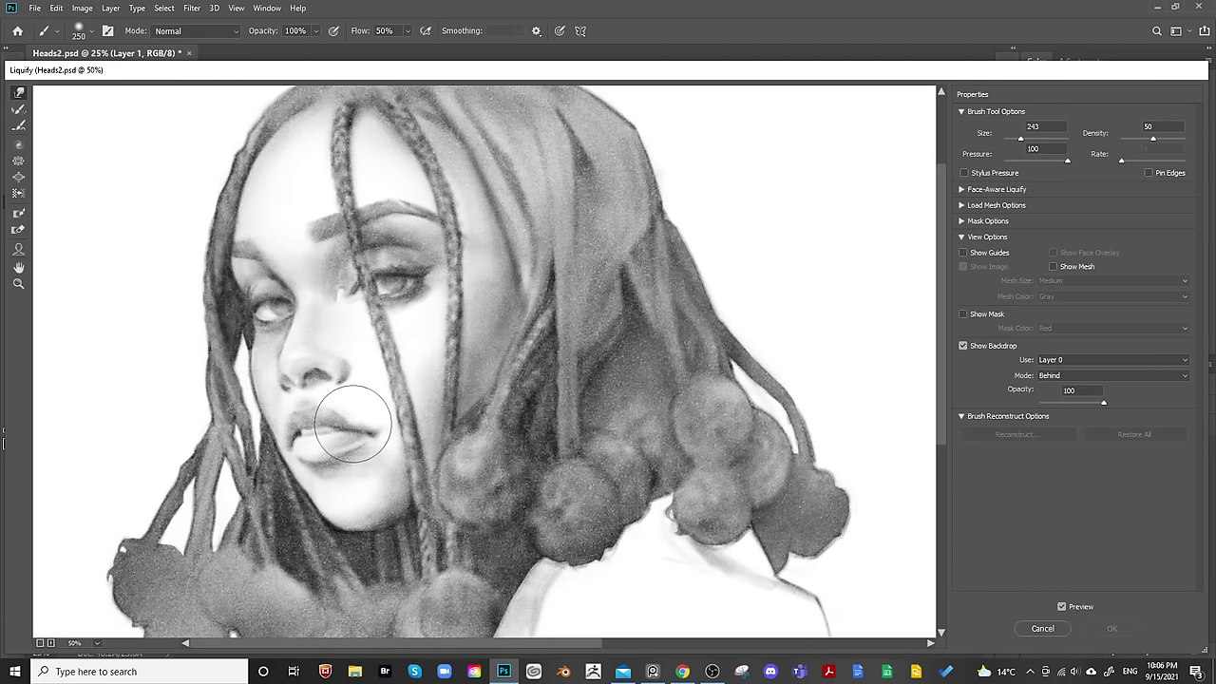
Warp the lips toward the near corner of the mouth with Liquify at brush size 243.
mouse_move(345, 414)
left_mouse_down()
mouse_move(352, 434)
mouse_move(361, 421)
left_mouse_up()
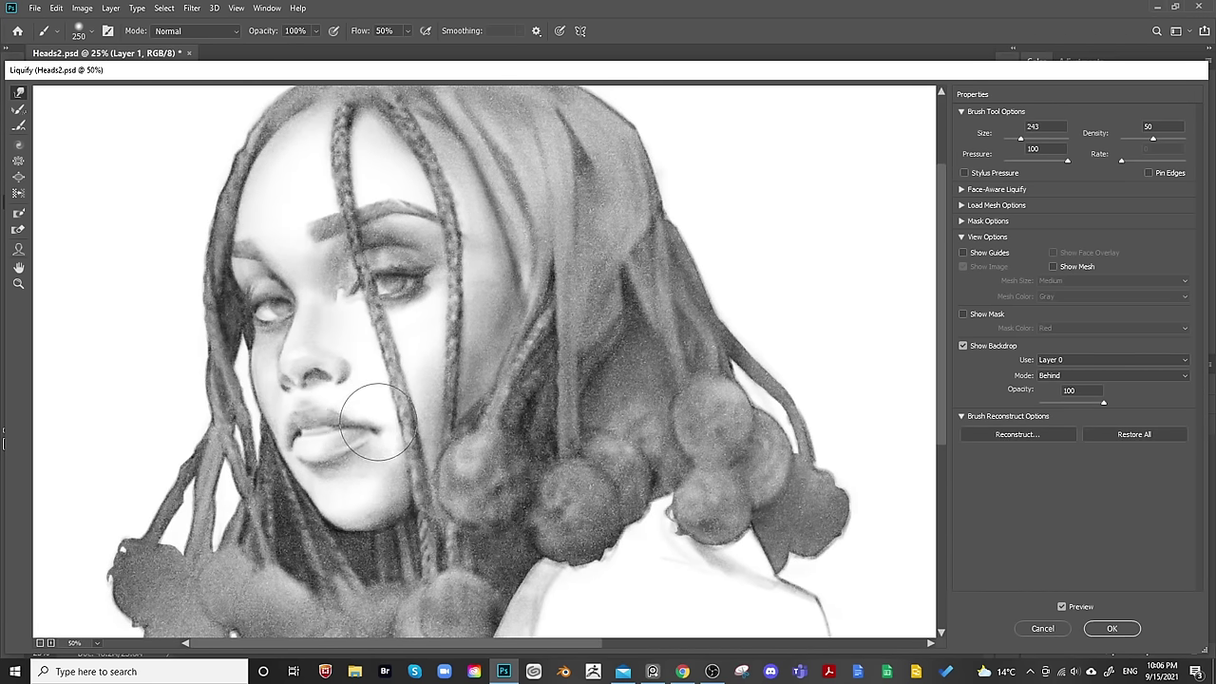
scroll(533, 322, "up", 1)
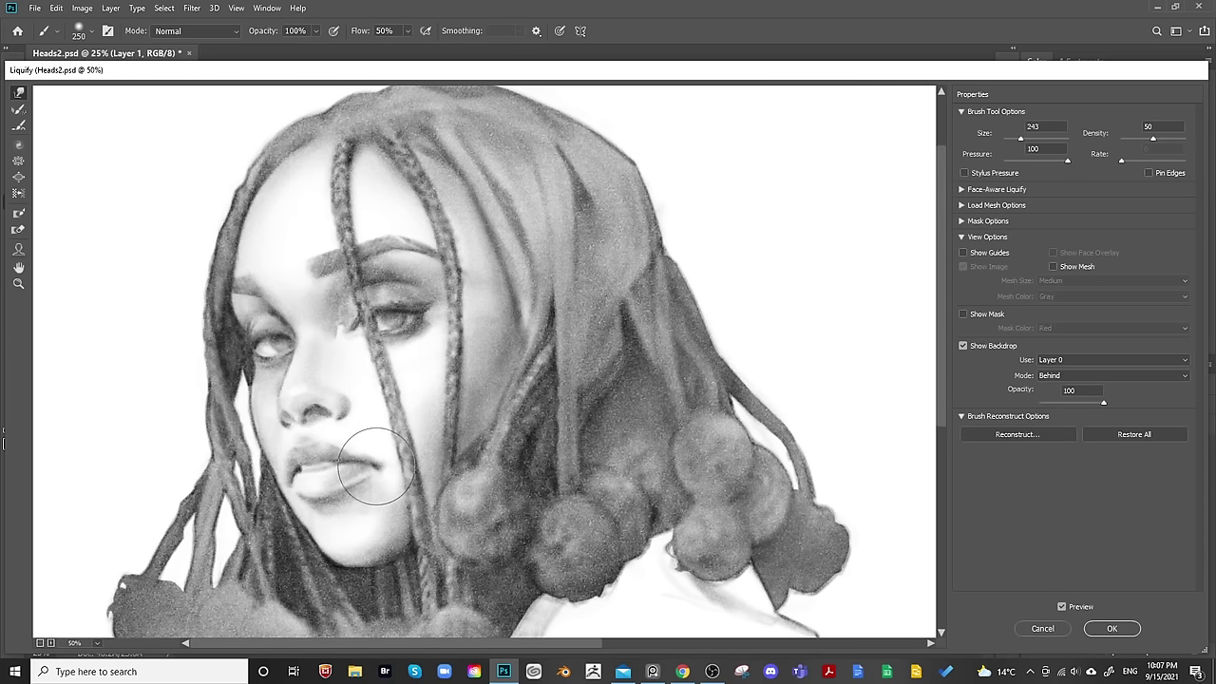
scroll(514, 338, "down", 1)
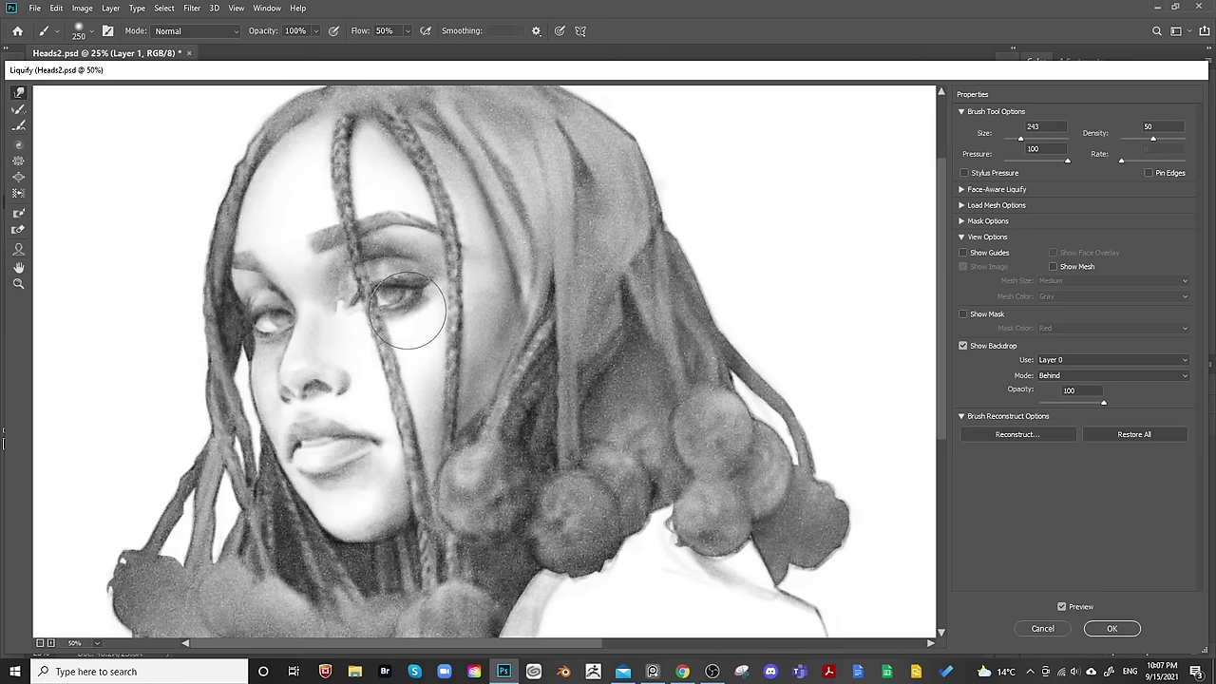
scroll(418, 290, "up", 2)
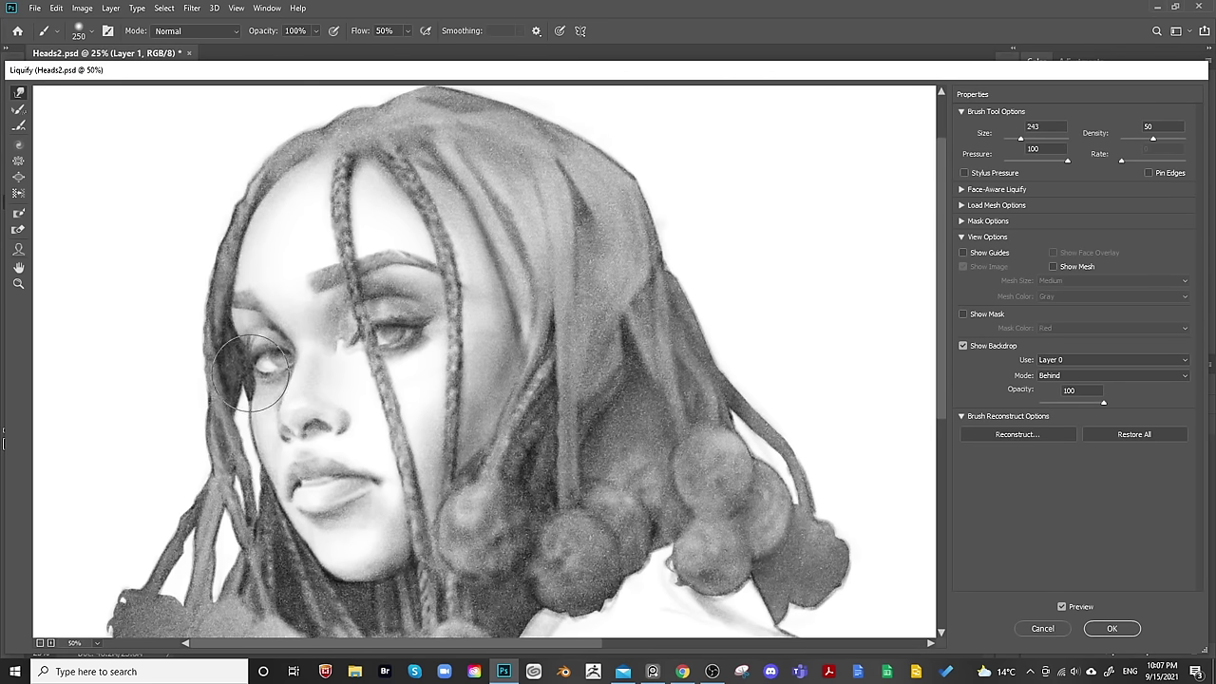
Reshape the far eye and its brow area with small warps, reducing the Liquify brush size to 77.
left_click(1018, 139)
left_click_drag(277, 355, 262, 377)
key("ctrl+z")
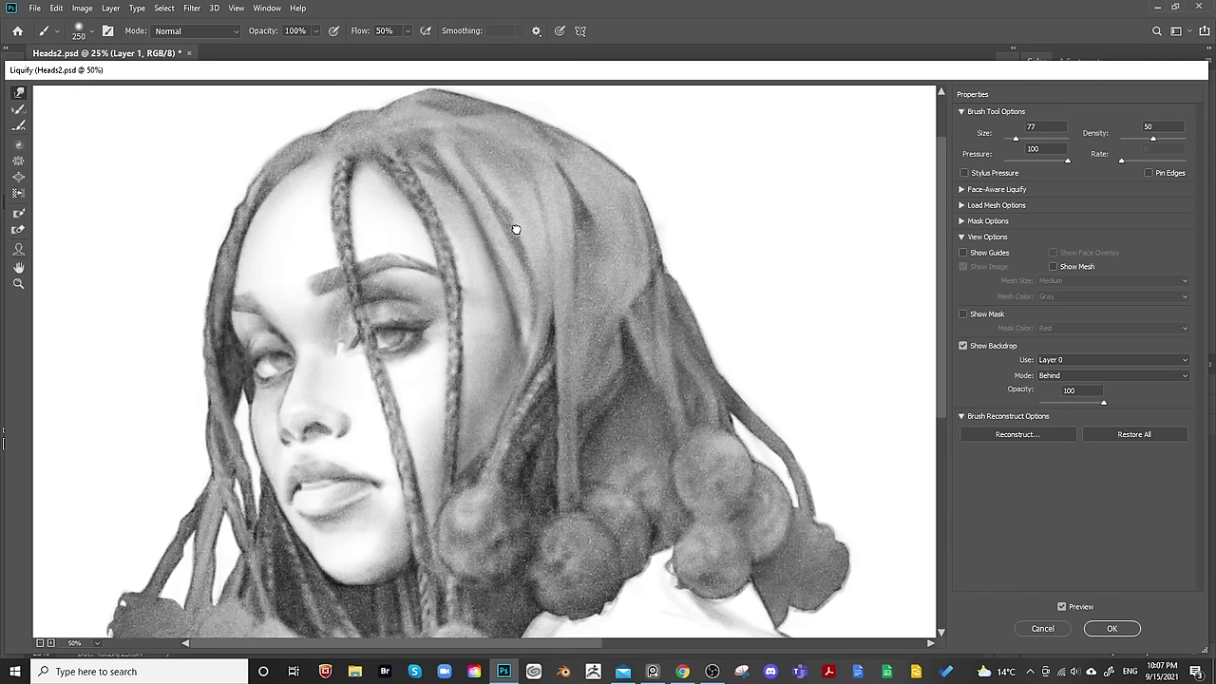
left_click_drag(269, 359, 275, 361)
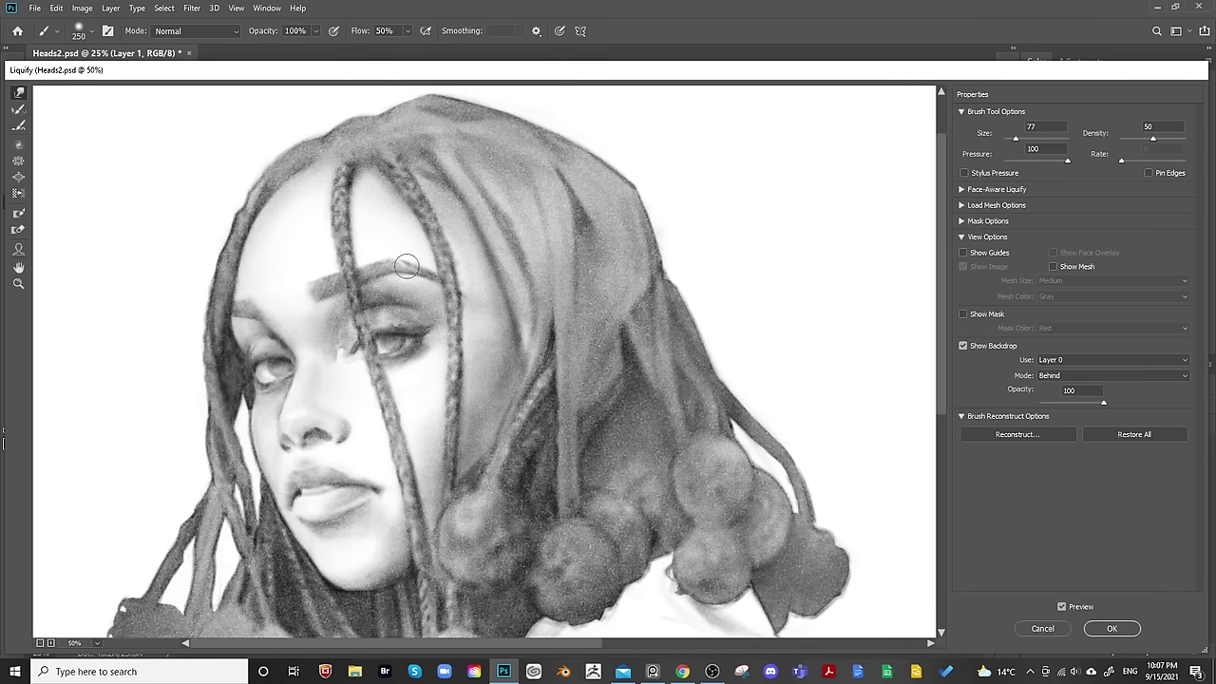
mouse_move(242, 306)
left_mouse_down()
mouse_move(226, 309)
mouse_move(240, 353)
left_mouse_up()
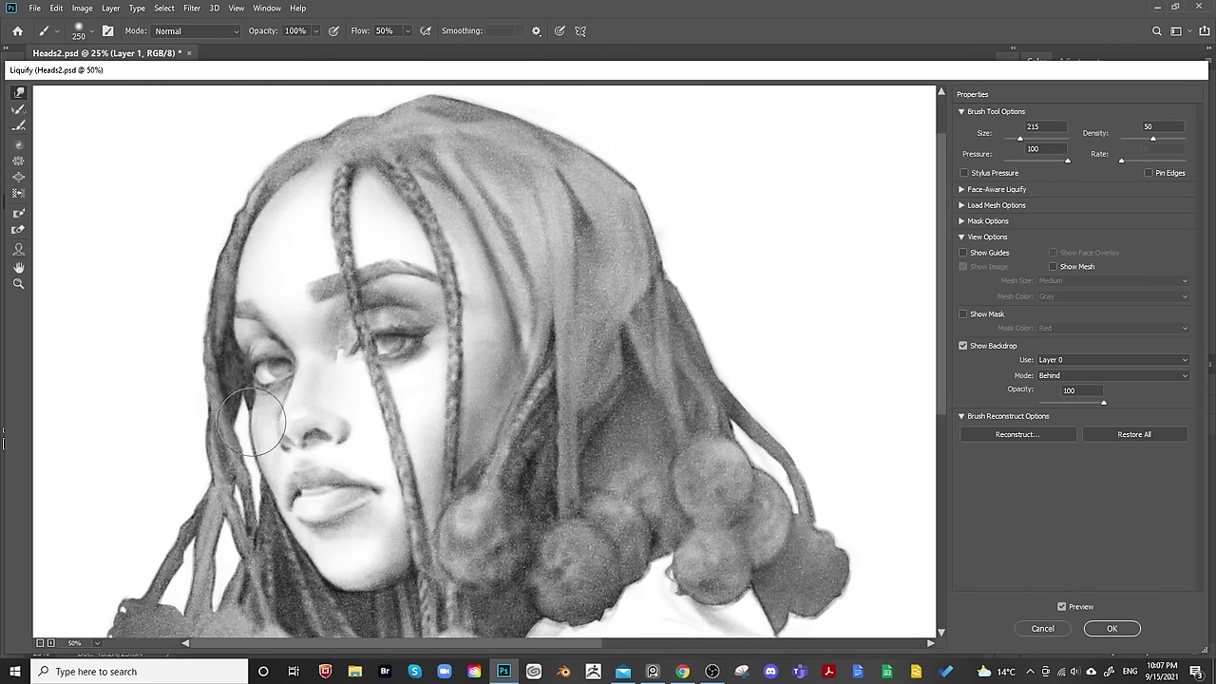
Warp the near cheek and the contour of the far cheek, jaw and chin with Liquify at brush size 215.
left_click_drag(370, 418, 366, 385)
left_click_drag(266, 466, 296, 514)
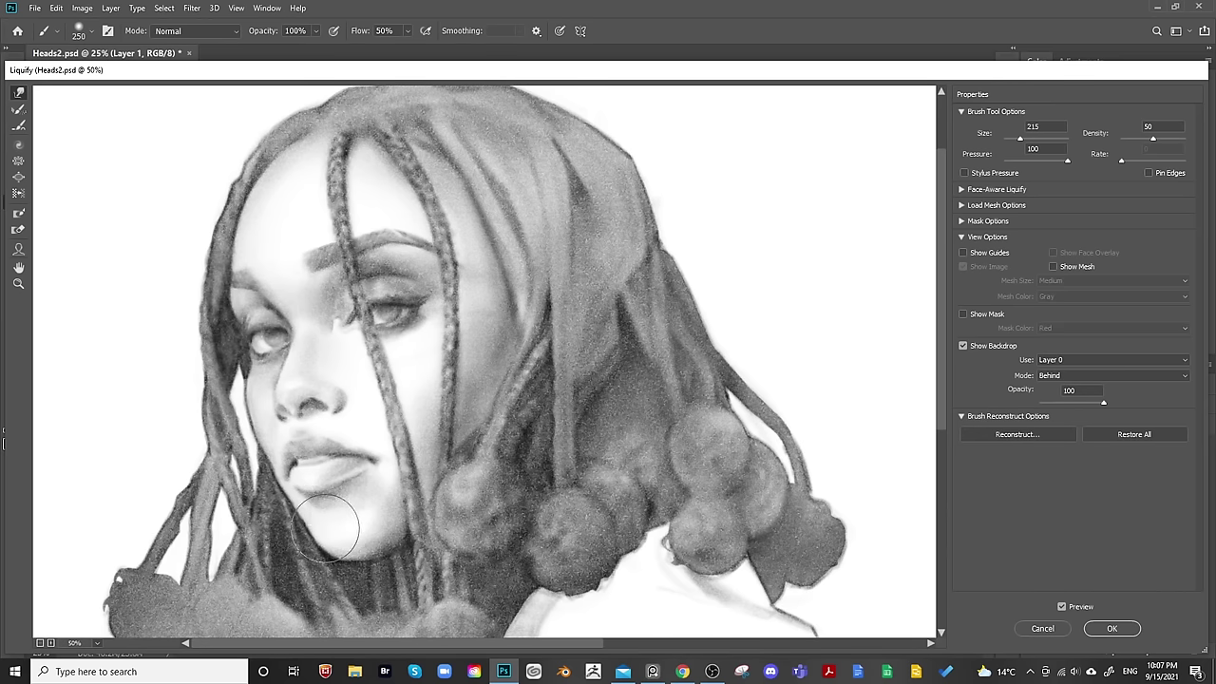
mouse_move(323, 532)
left_mouse_down()
mouse_move(345, 580)
mouse_move(357, 537)
mouse_move(370, 564)
mouse_move(389, 546)
mouse_move(378, 570)
mouse_move(407, 549)
left_mouse_up()
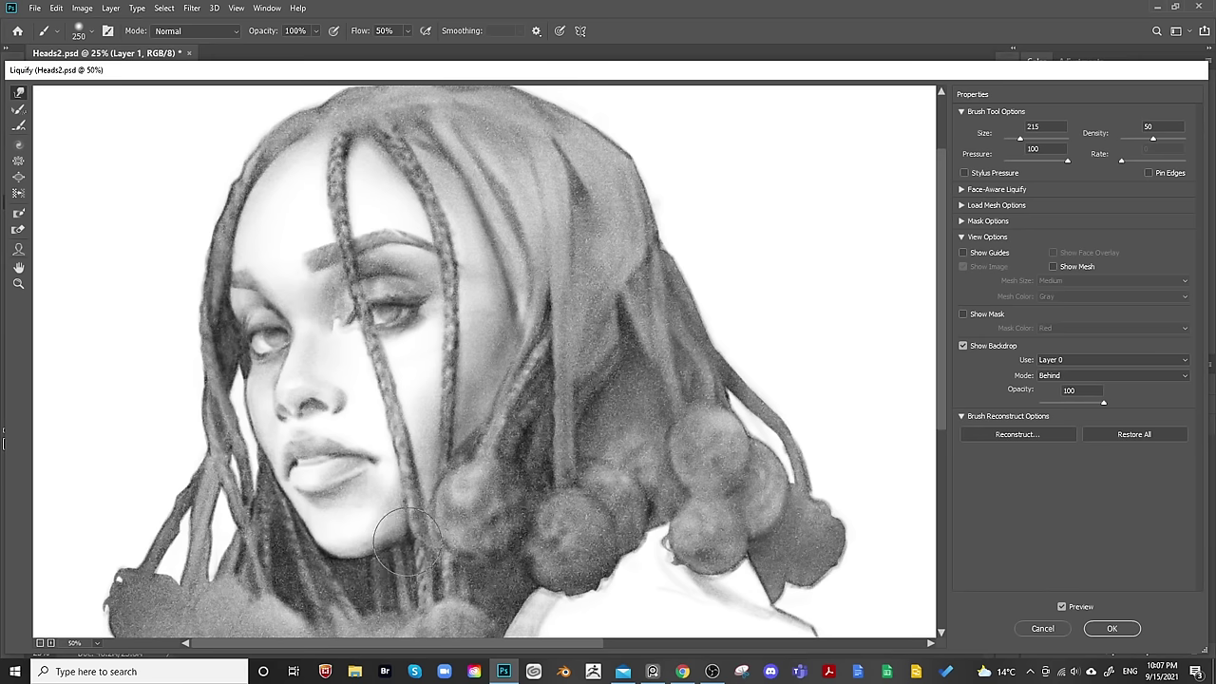
Try to warp the area around the near eye and cheek at brush size 215, and undo it.
scroll(541, 364, "up", 2)
mouse_move(388, 323)
left_mouse_down()
mouse_move(399, 321)
mouse_move(373, 350)
mouse_move(394, 333)
mouse_move(390, 344)
mouse_move(418, 337)
mouse_move(389, 339)
mouse_move(410, 323)
mouse_move(439, 354)
mouse_move(425, 342)
left_mouse_up()
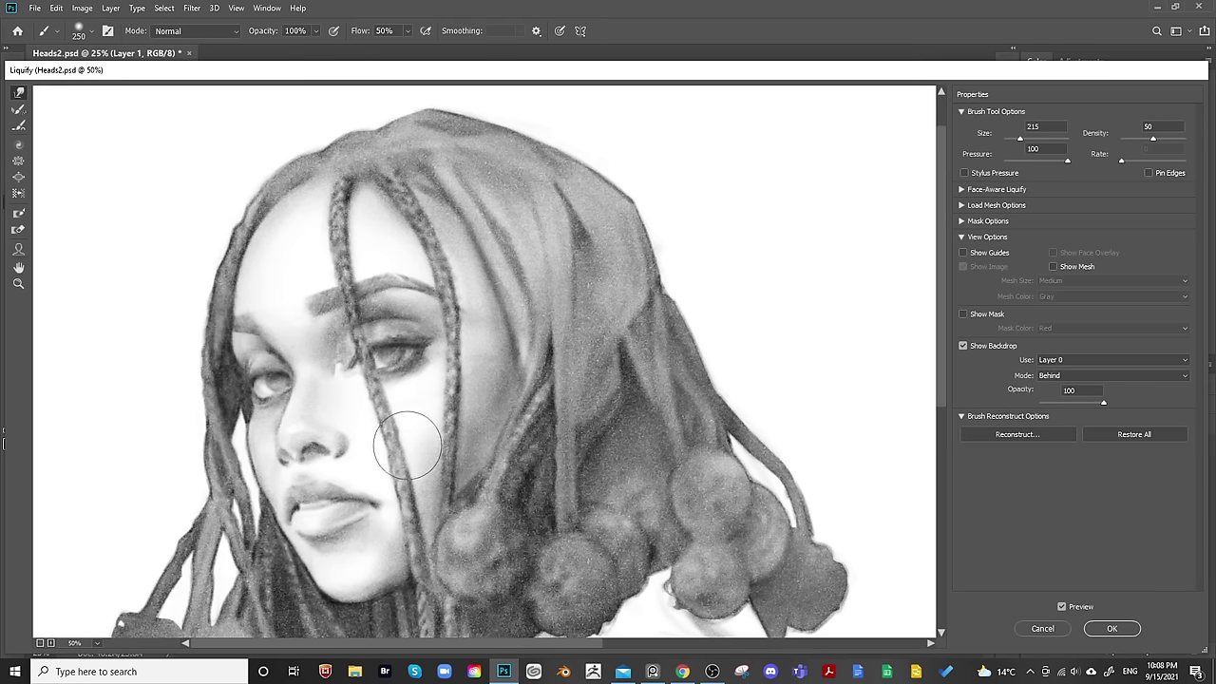
key("ctrl+z")
key("ctrl+z")
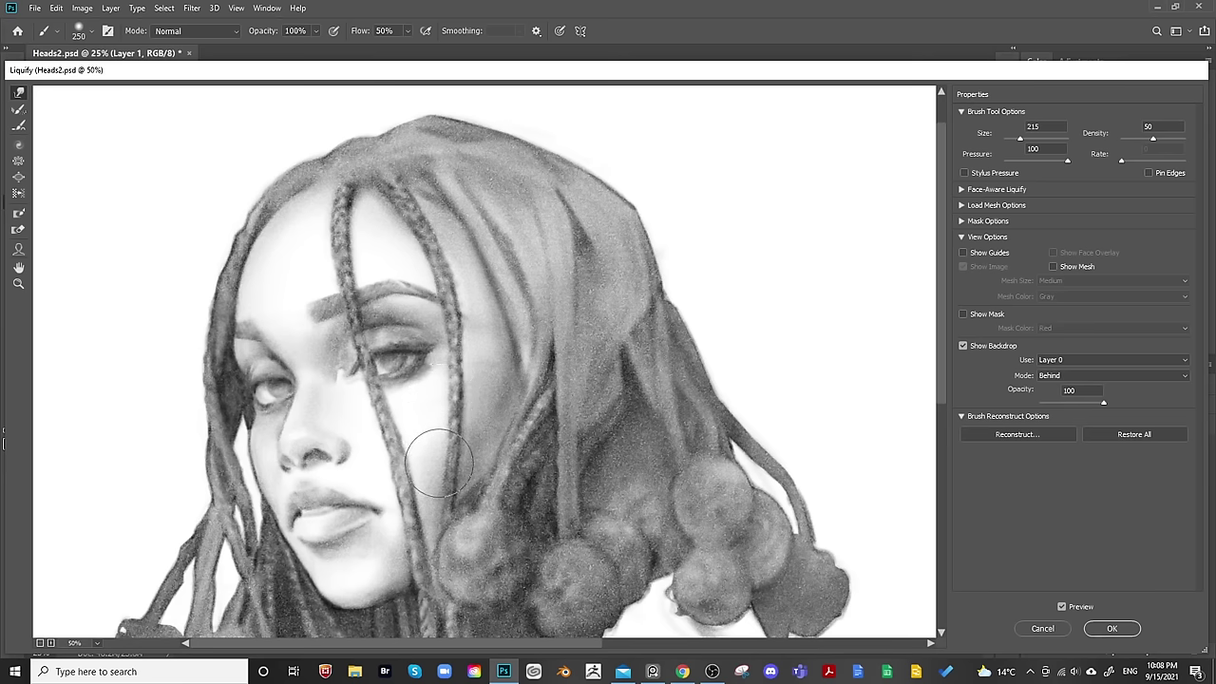
Adjust the side hair, crown and back outline of the hair with Liquify at brush size 215, and check the pompoms and shoulder lines.
left_click_drag(527, 297, 534, 283)
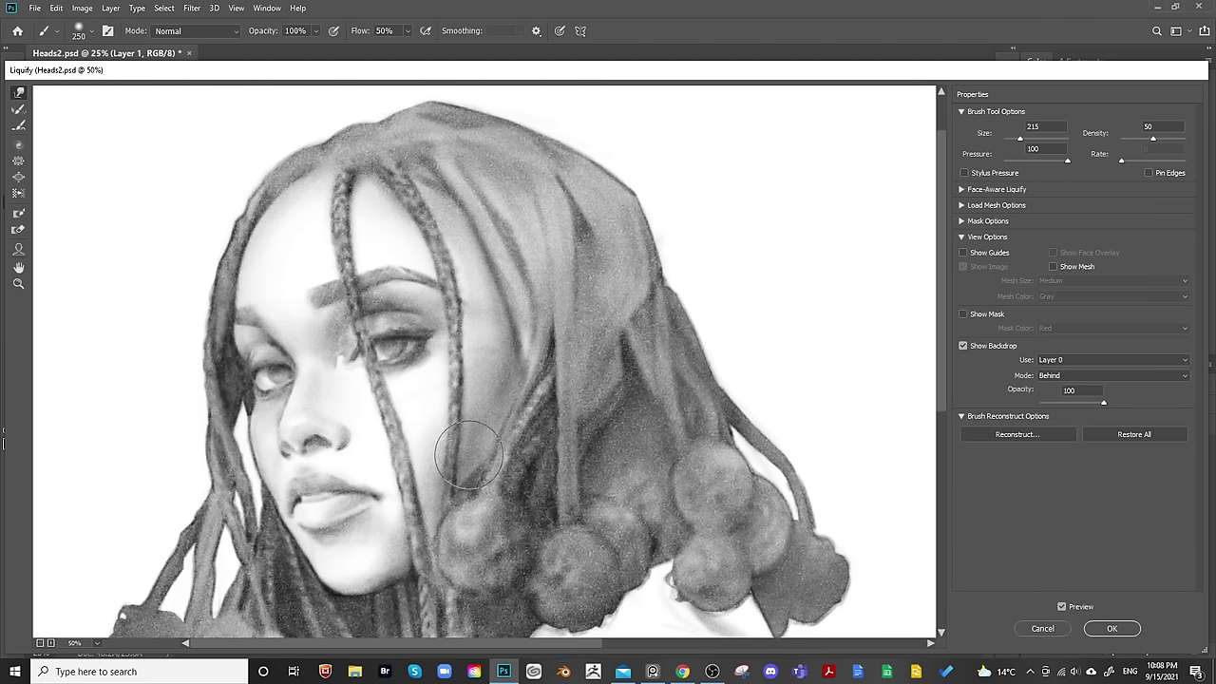
scroll(665, 301, "up", 3)
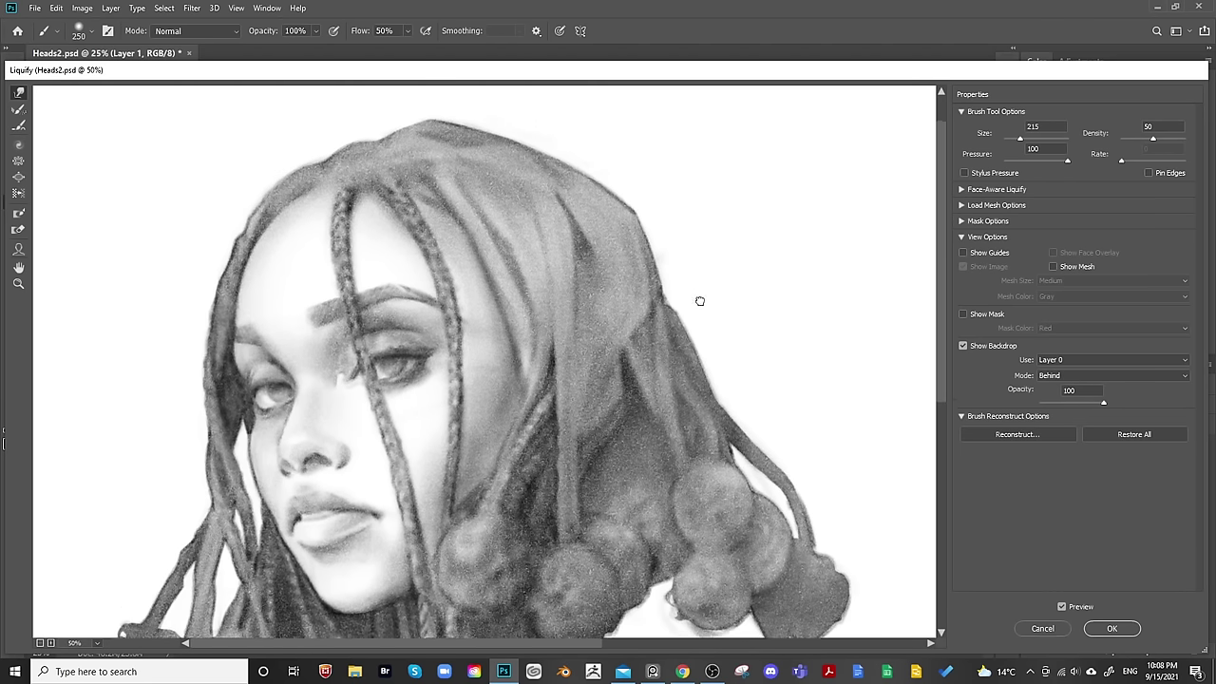
left_click_drag(458, 173, 521, 198)
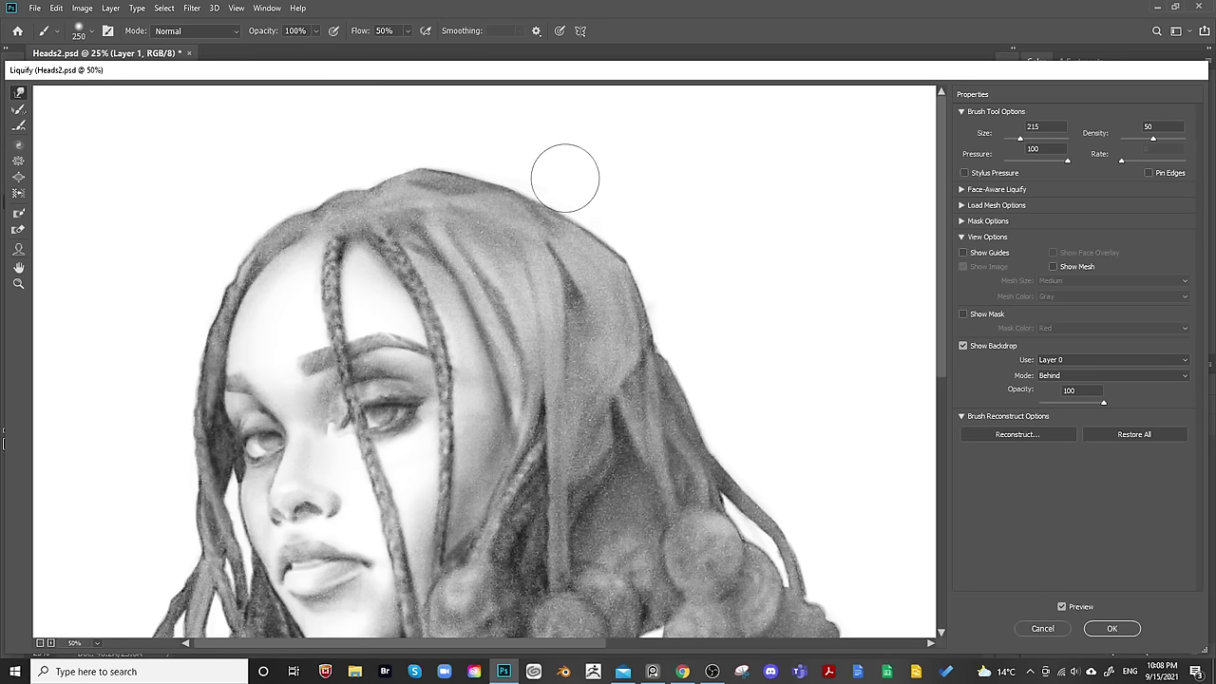
left_click_drag(614, 168, 552, 58)
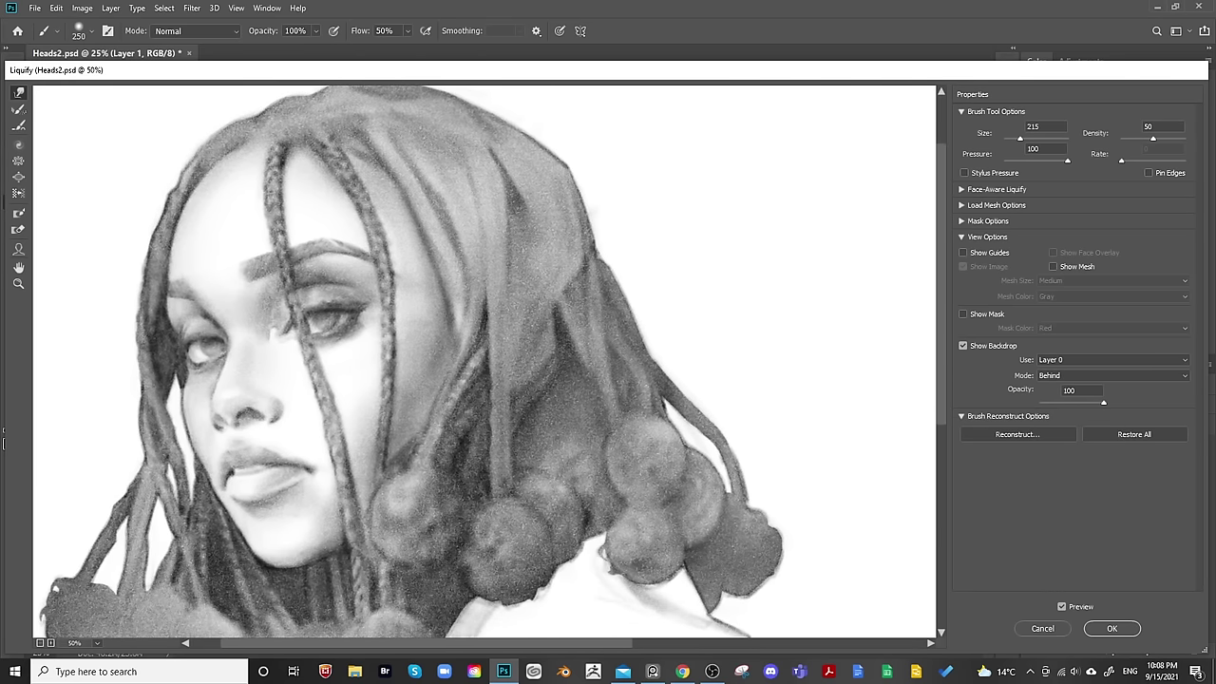
mouse_move(661, 222)
left_mouse_down()
mouse_move(621, 261)
mouse_move(644, 271)
mouse_move(640, 257)
left_mouse_up()
left_click_drag(747, 208, 737, 172)
mouse_move(745, 415)
left_mouse_down()
mouse_move(763, 449)
mouse_move(752, 454)
mouse_move(755, 440)
mouse_move(791, 457)
mouse_move(780, 474)
mouse_move(786, 526)
mouse_move(853, 253)
mouse_move(849, 230)
mouse_move(747, 180)
left_mouse_up()
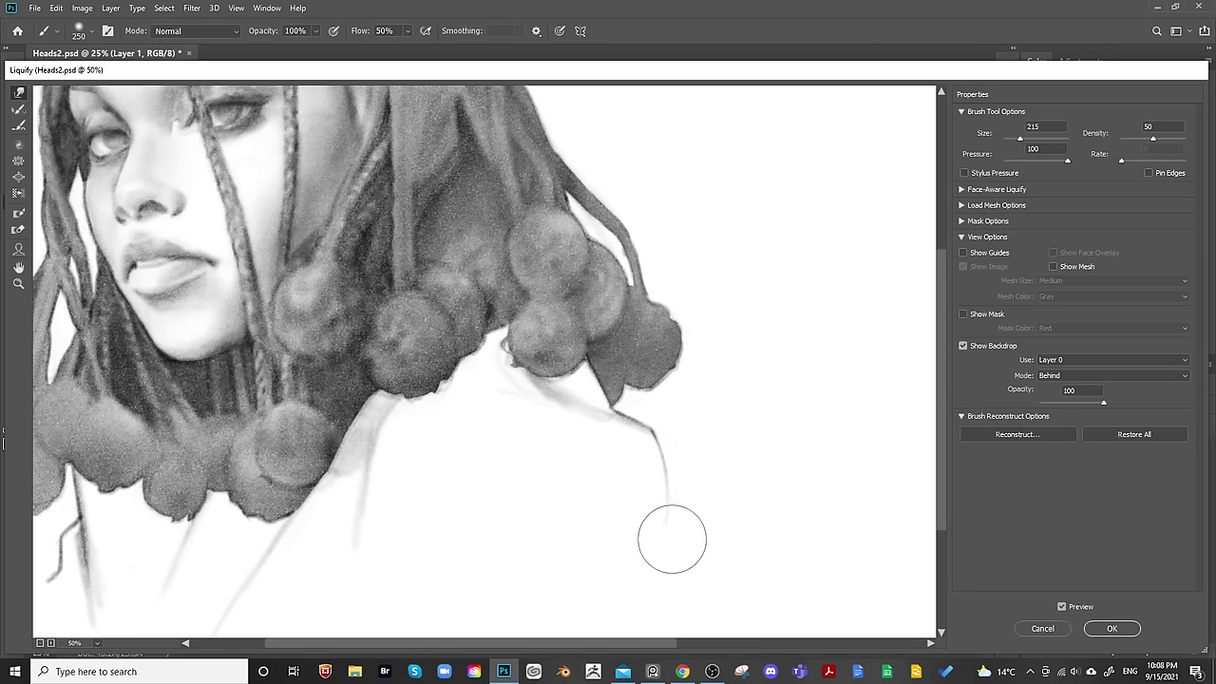
mouse_move(501, 468)
left_mouse_down()
mouse_move(649, 430)
mouse_move(692, 401)
left_mouse_up()
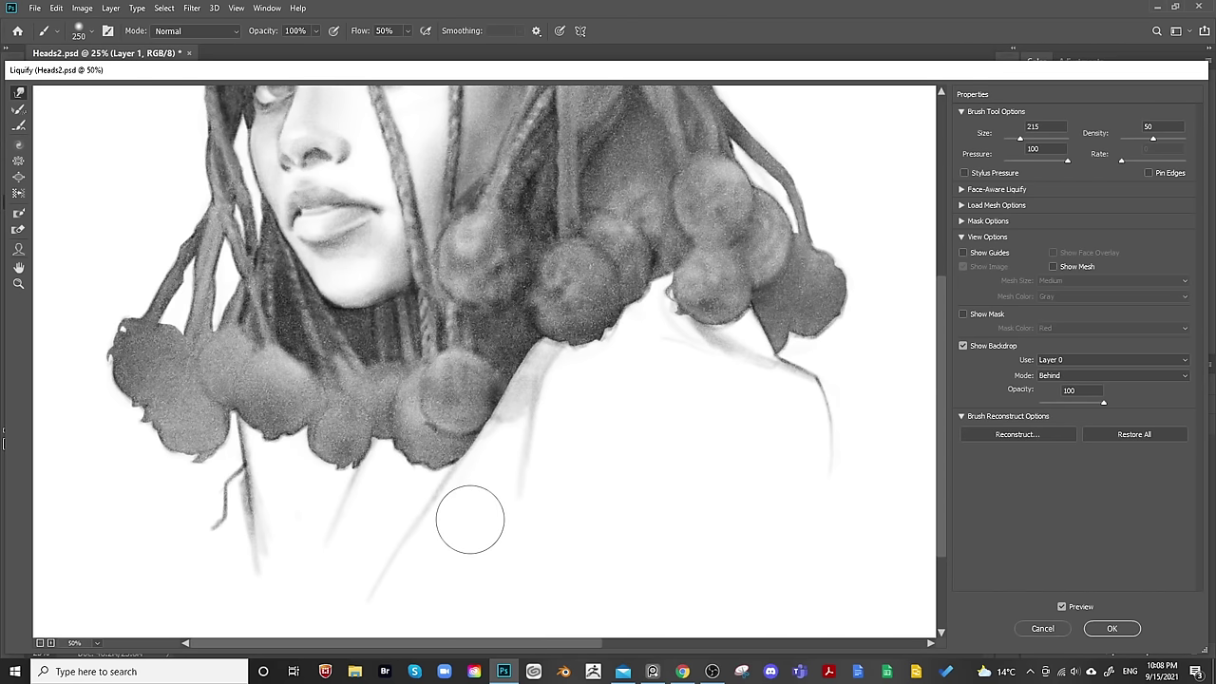
Refine the nose base and upper lip with the 215 warp brush, and the nose and near eye area with brush size 107.
scroll(466, 516, "up", 5)
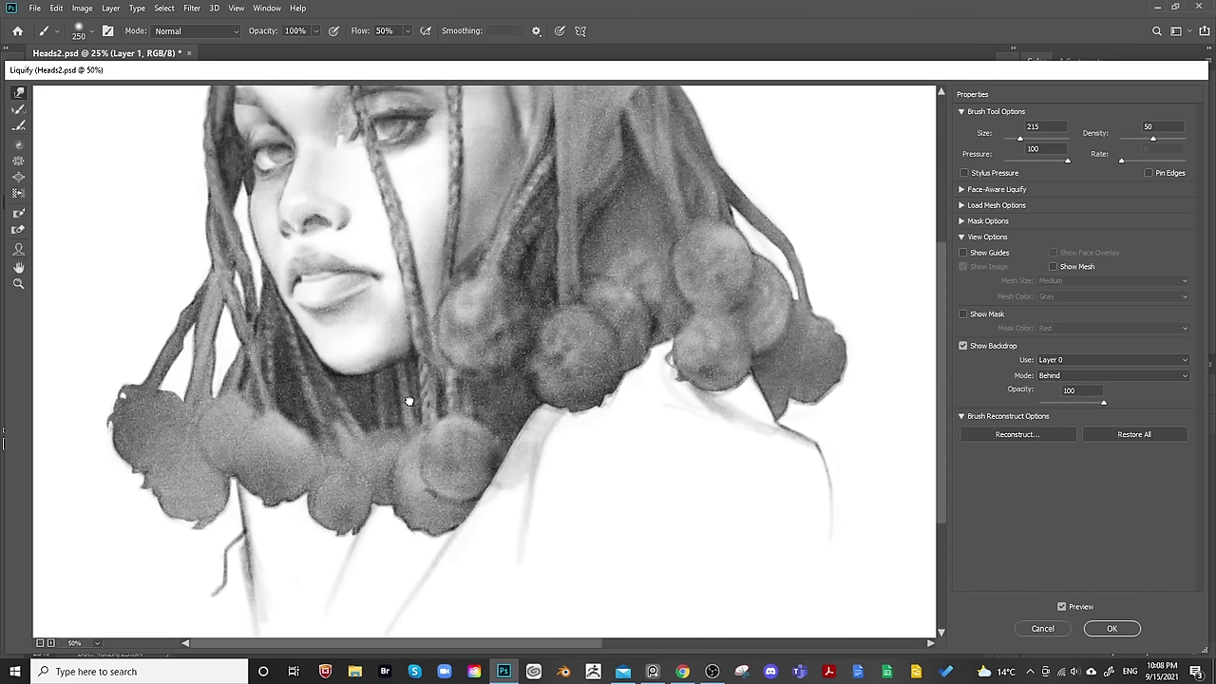
scroll(536, 341, "up", 1)
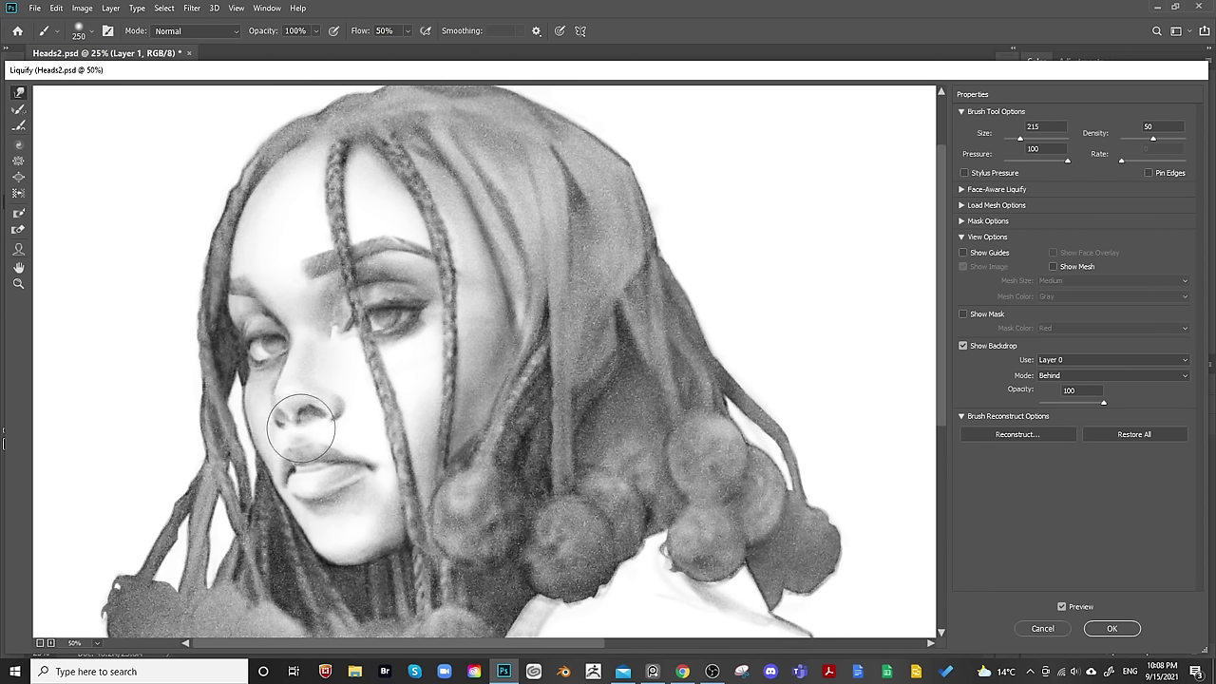
mouse_move(301, 428)
left_mouse_down()
mouse_move(317, 393)
mouse_move(345, 412)
mouse_move(345, 381)
mouse_move(323, 371)
mouse_move(341, 384)
mouse_move(324, 399)
mouse_move(341, 421)
left_mouse_up()
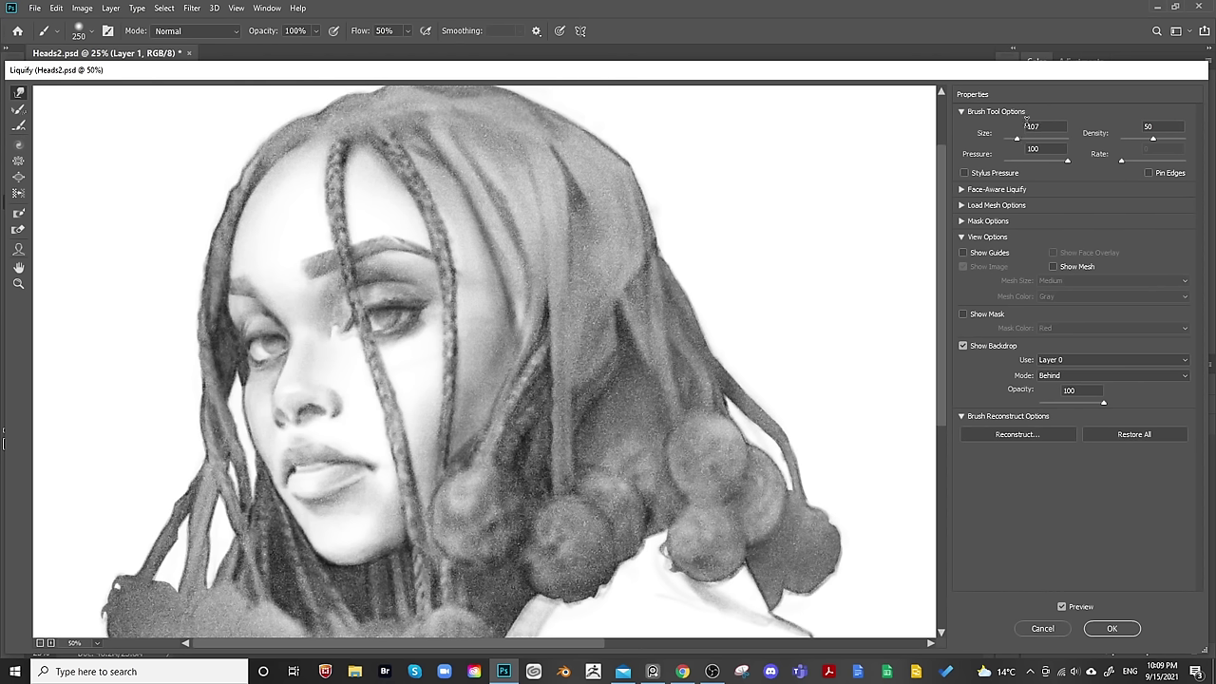
mouse_move(326, 367)
left_mouse_down()
mouse_move(340, 394)
mouse_move(323, 406)
mouse_move(298, 405)
mouse_move(346, 372)
mouse_move(322, 368)
mouse_move(272, 402)
left_mouse_up()
left_click_drag(433, 274, 431, 270)
mouse_move(343, 340)
left_mouse_down()
mouse_move(290, 404)
mouse_move(267, 384)
mouse_move(271, 392)
left_mouse_up()
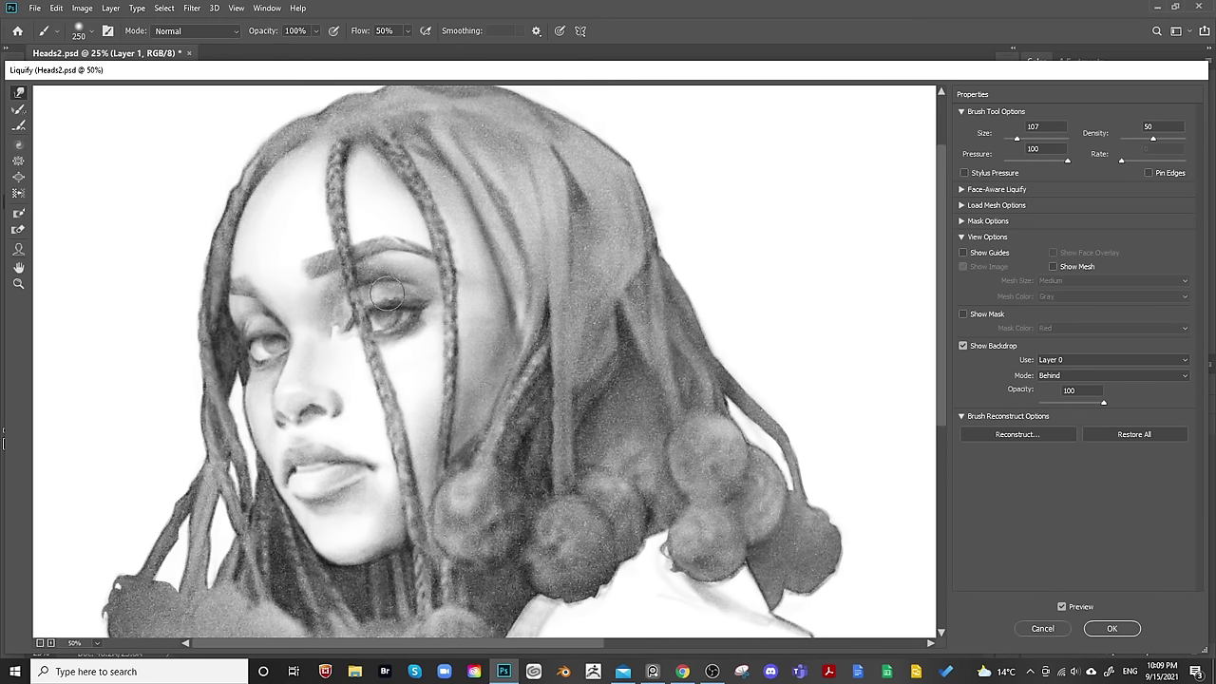
Apply the Liquify adjustments to the portrait and check it flipped horizontally.
left_click(1112, 628)
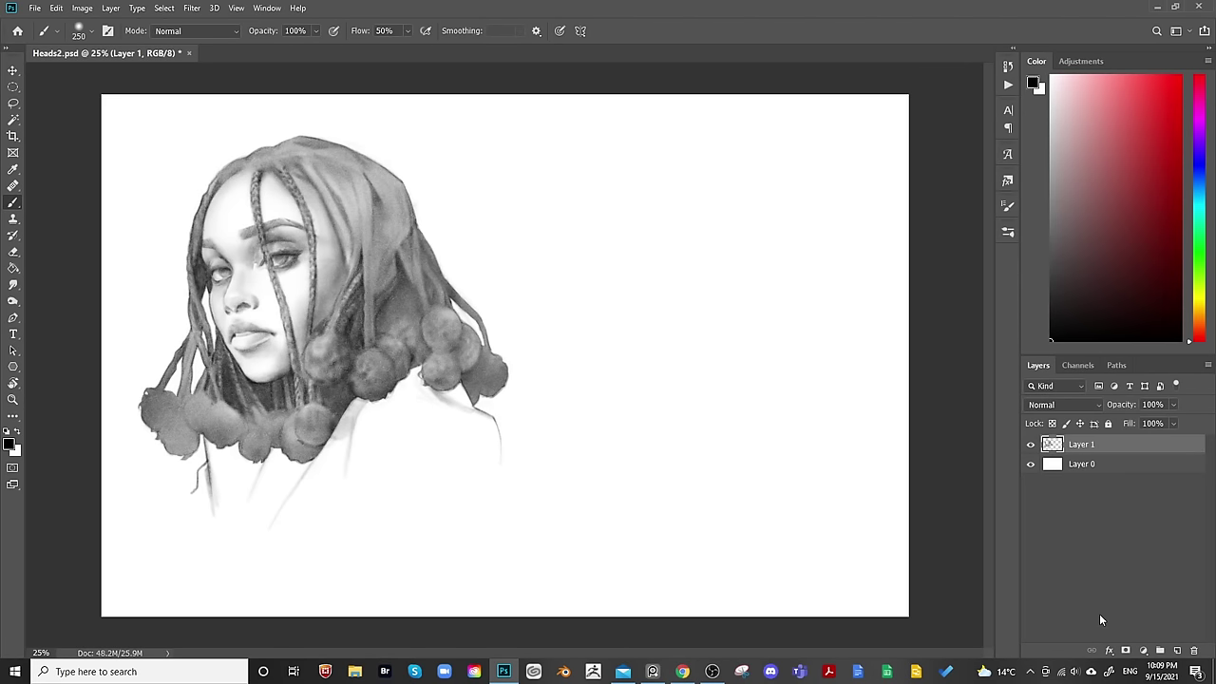
key("ctrl+shift+h")
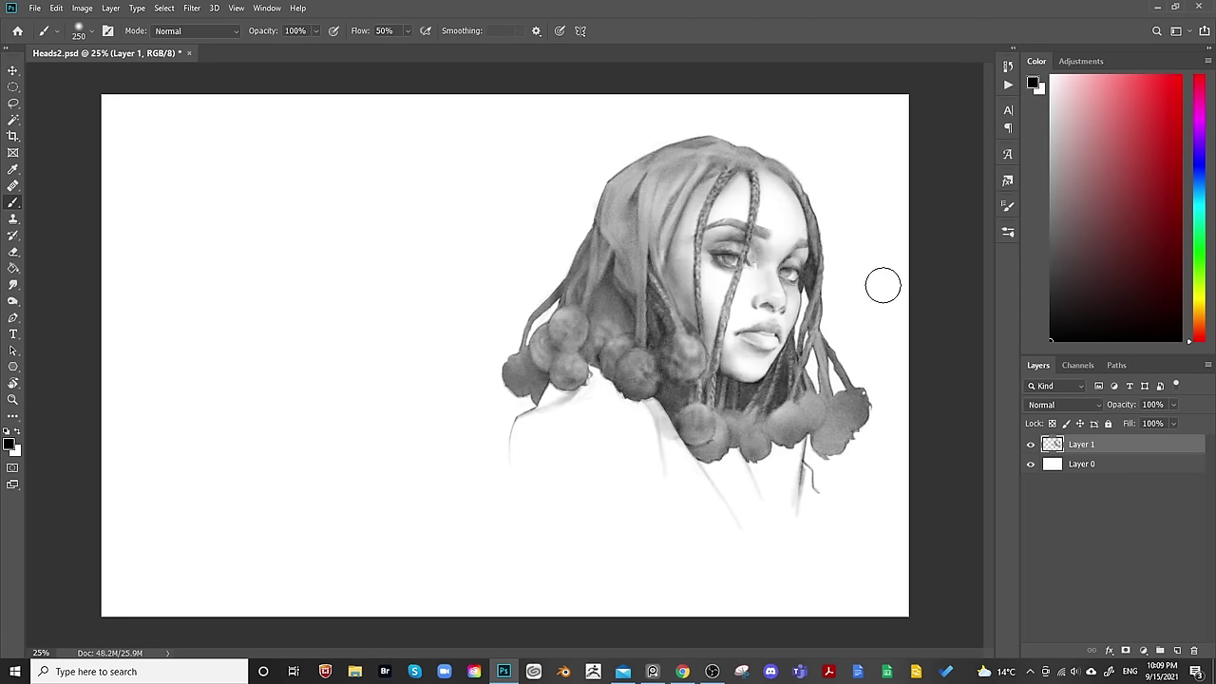
Touch up the face with the Eraser at sizes 100 and 175, and flip the portrait horizontally.
key("ctrl+plus")
left_click_drag(893, 285, 627, 395)
key("e")
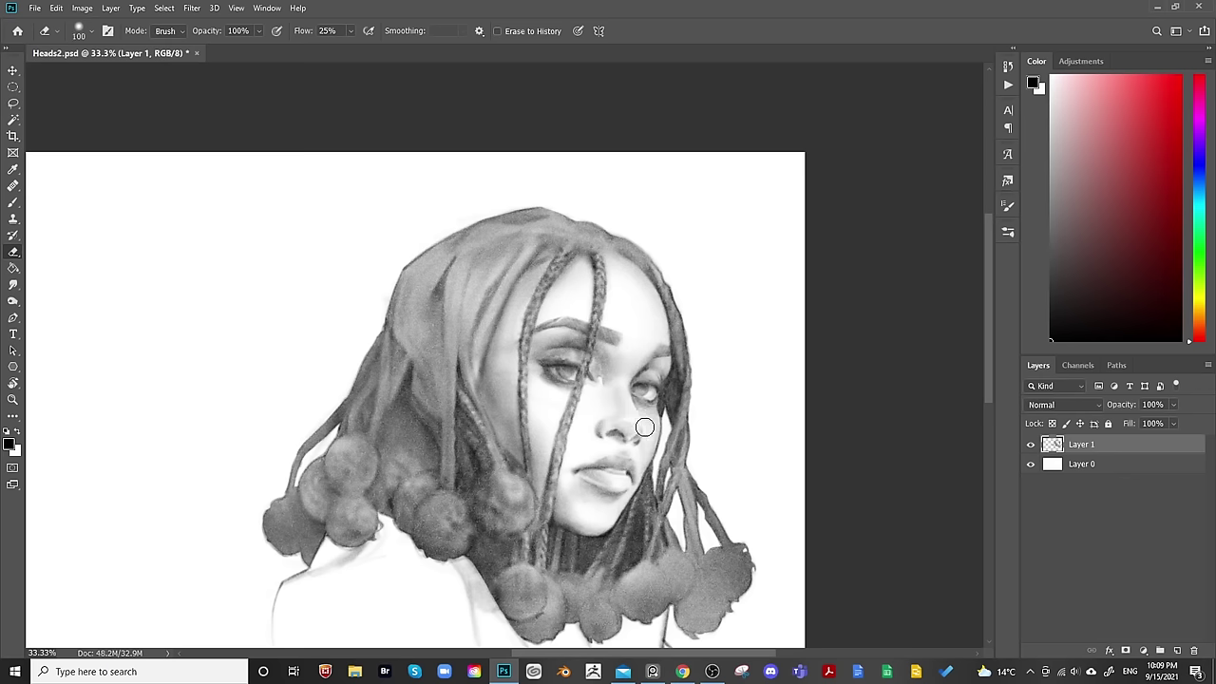
key("bracketright")
key("bracketright")
key("bracketright")
key("ctrl+shift+h")
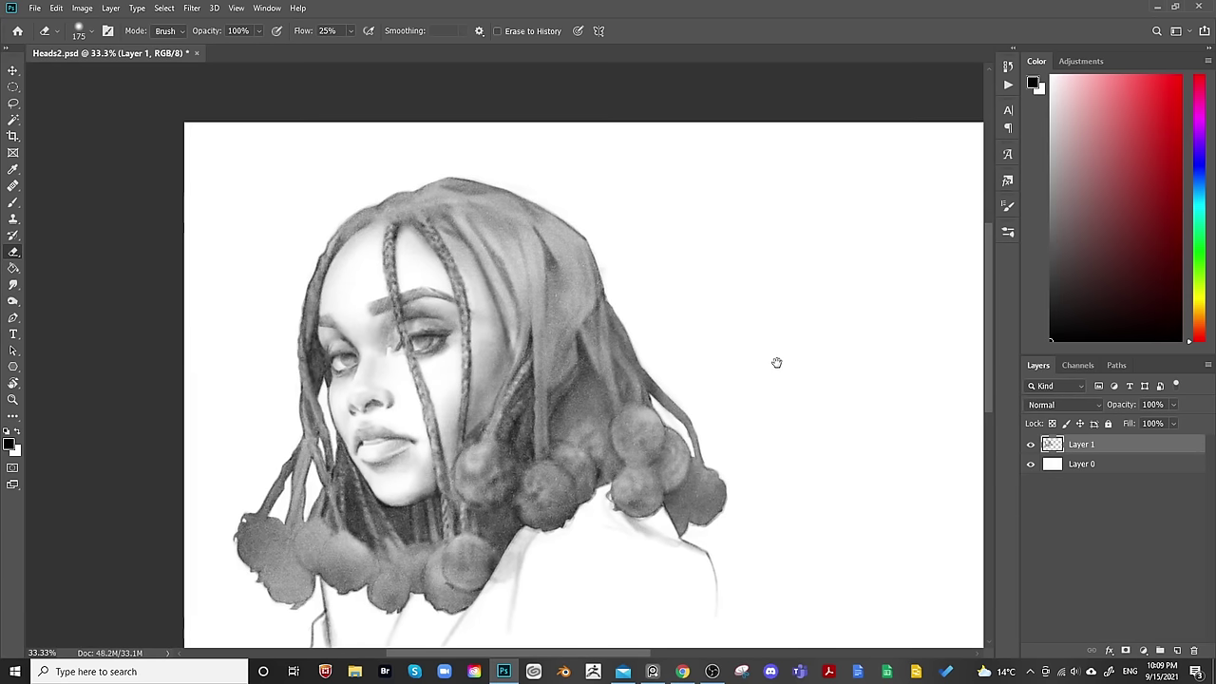
Refine the shading around both eyes with the Brush, reducing its size to 60 and 40.
scroll(760, 371, "left", 4)
key("b")
scroll(749, 373, "up", 2)
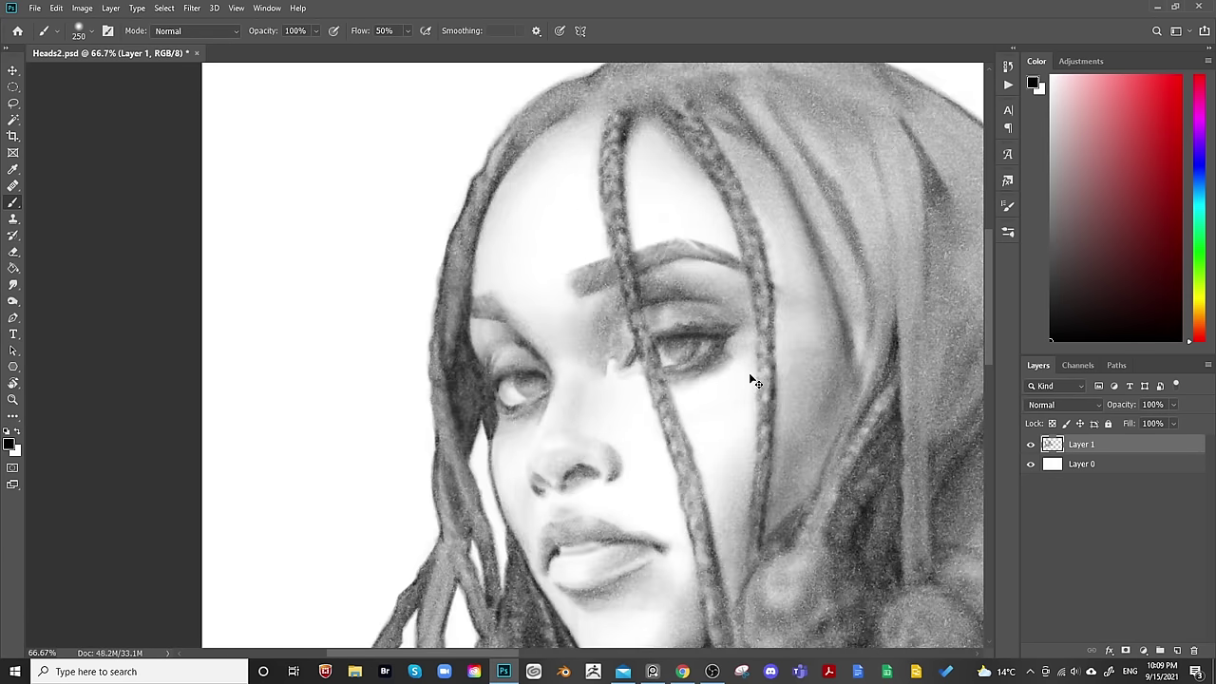
scroll(665, 373, "right", 2)
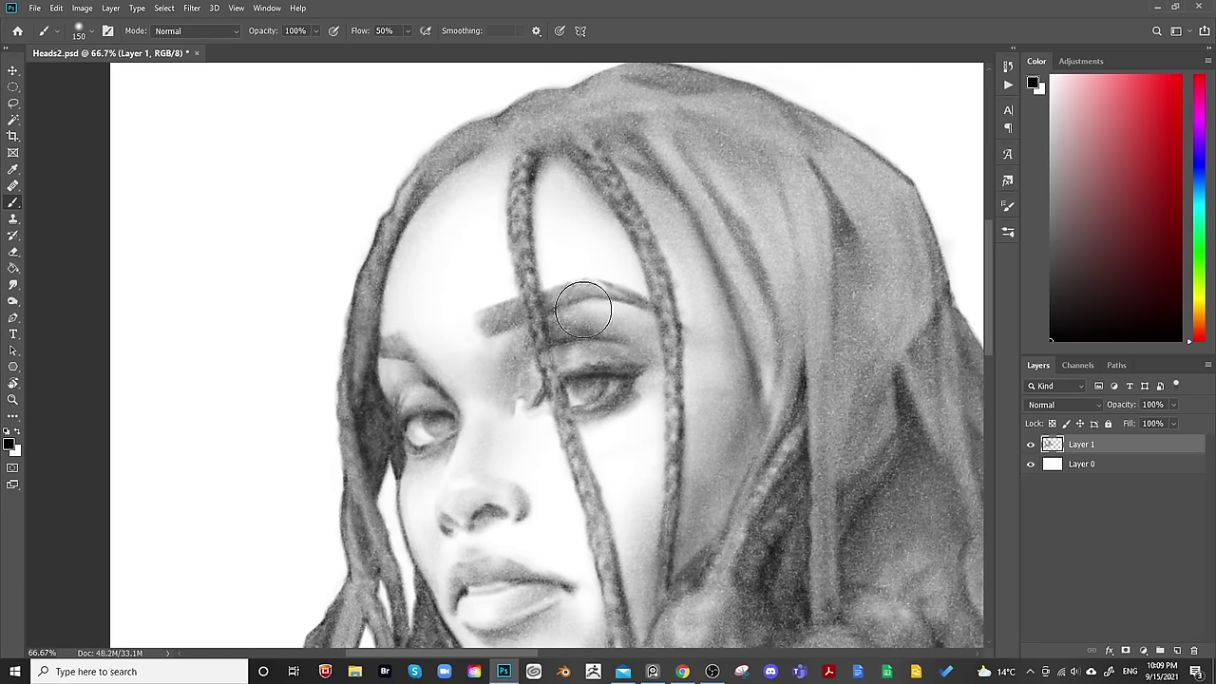
key("bracketleft")
key("bracketleft")
key("bracketleft")
key("bracketleft")
key("bracketleft")
key("bracketleft")
key("bracketleft")
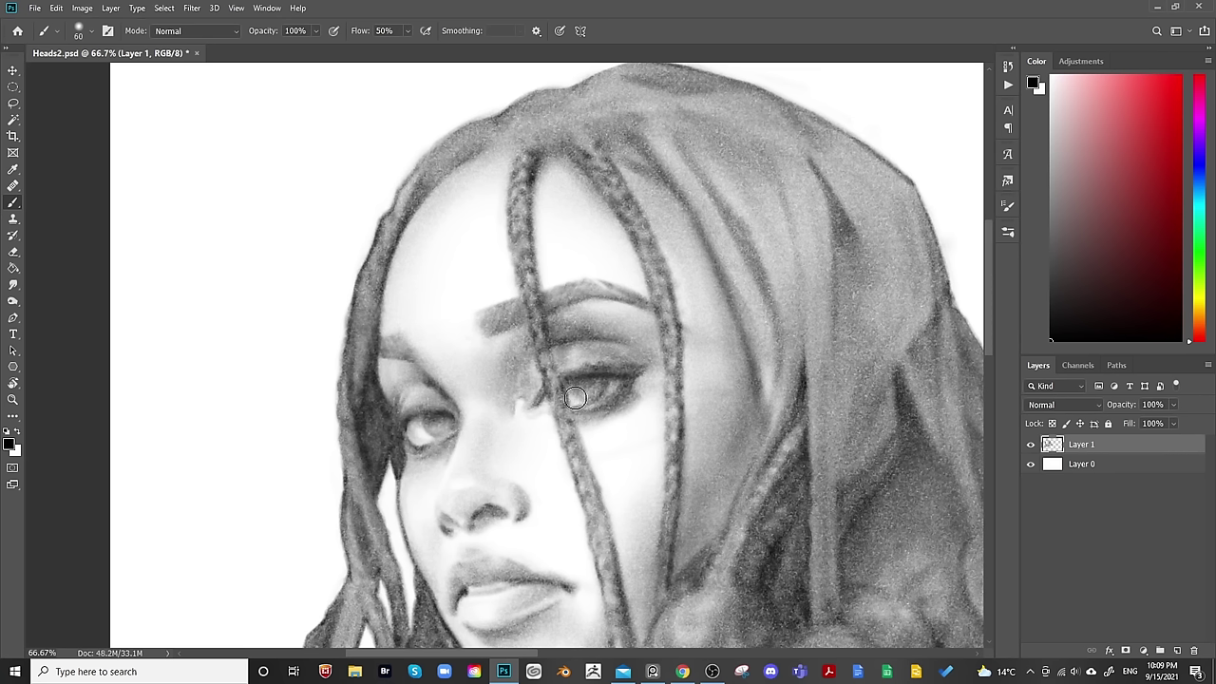
key("bracketleft")
key("bracketleft")
key("bracketleft")
key("bracketleft")
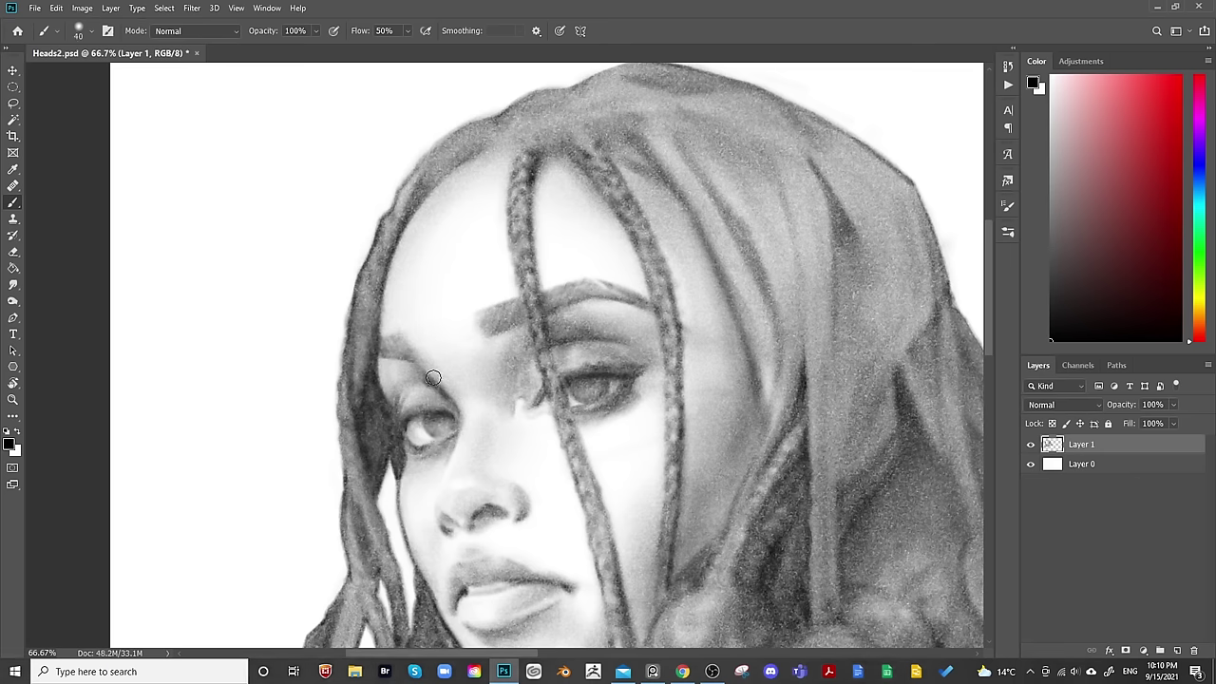
Clean up the far eye's inner lid area with the Eraser at sizes 15 and 40, and flip the portrait horizontally.
key("e")
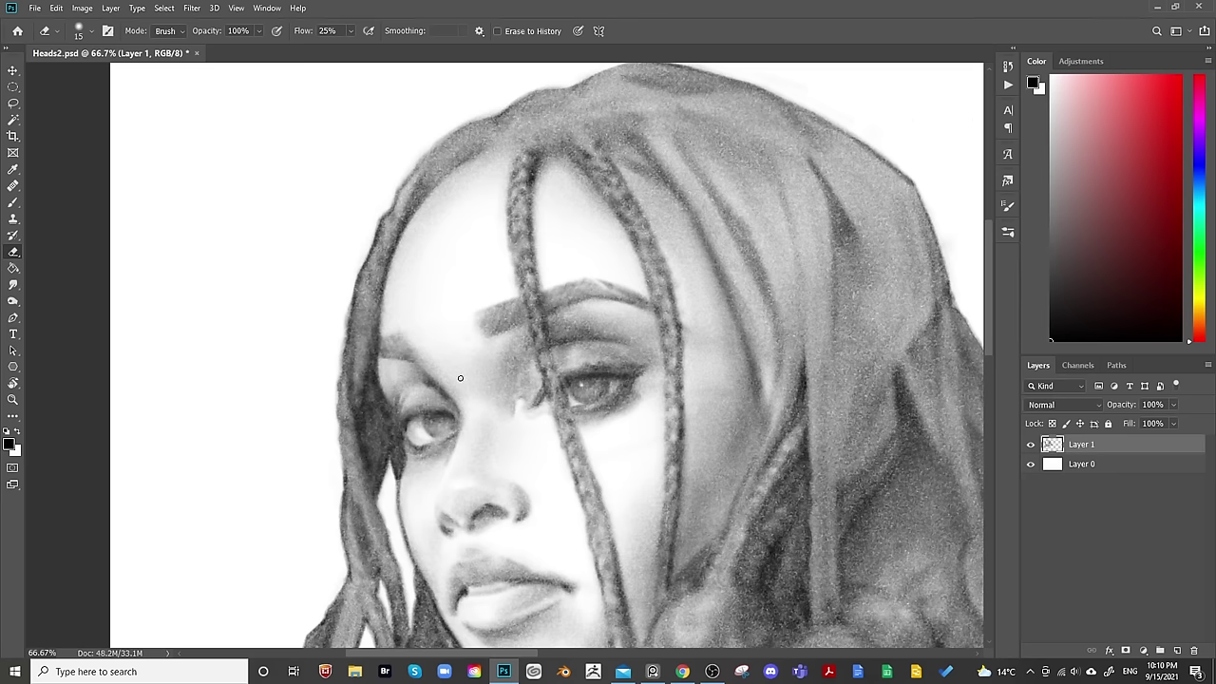
key("ctrl+minus")
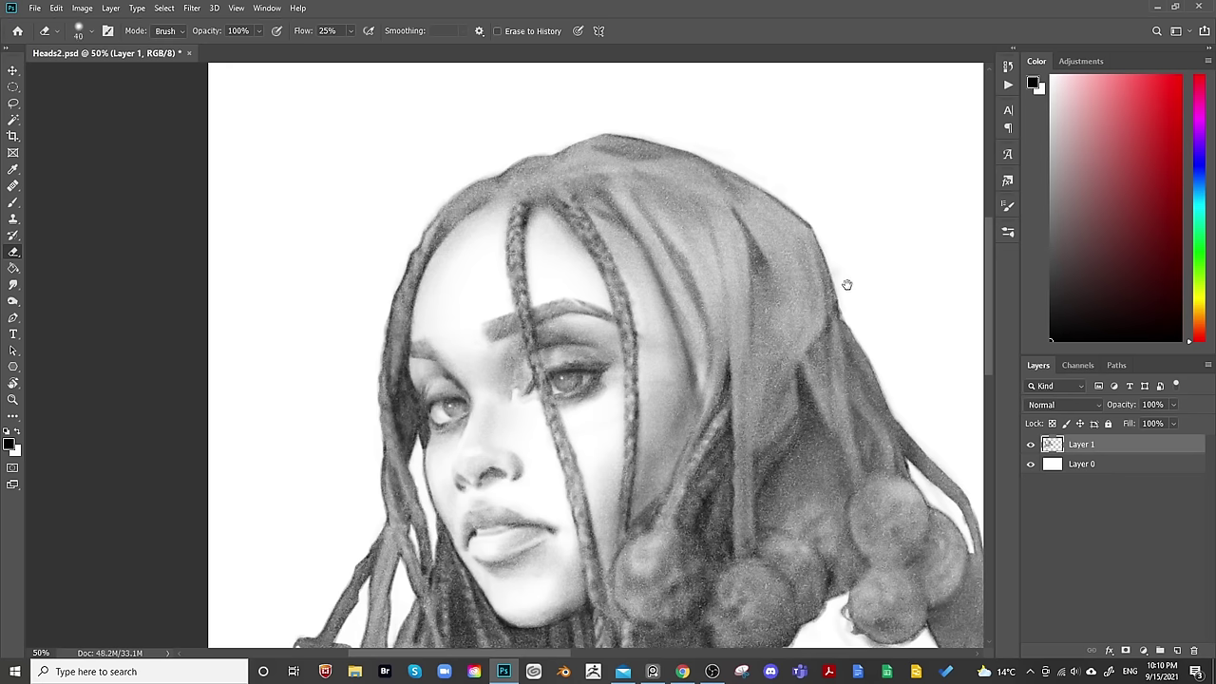
left_click_drag(847, 284, 774, 187)
key("ctrl+shift+h")
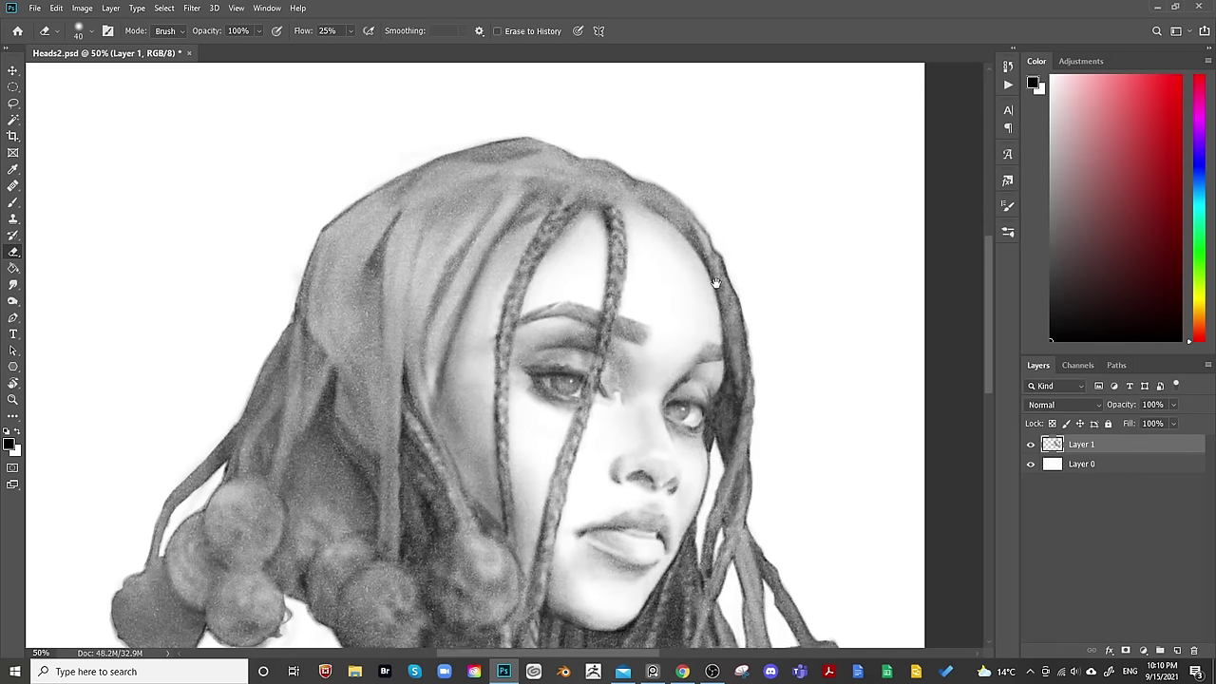
left_click_drag(716, 283, 724, 276)
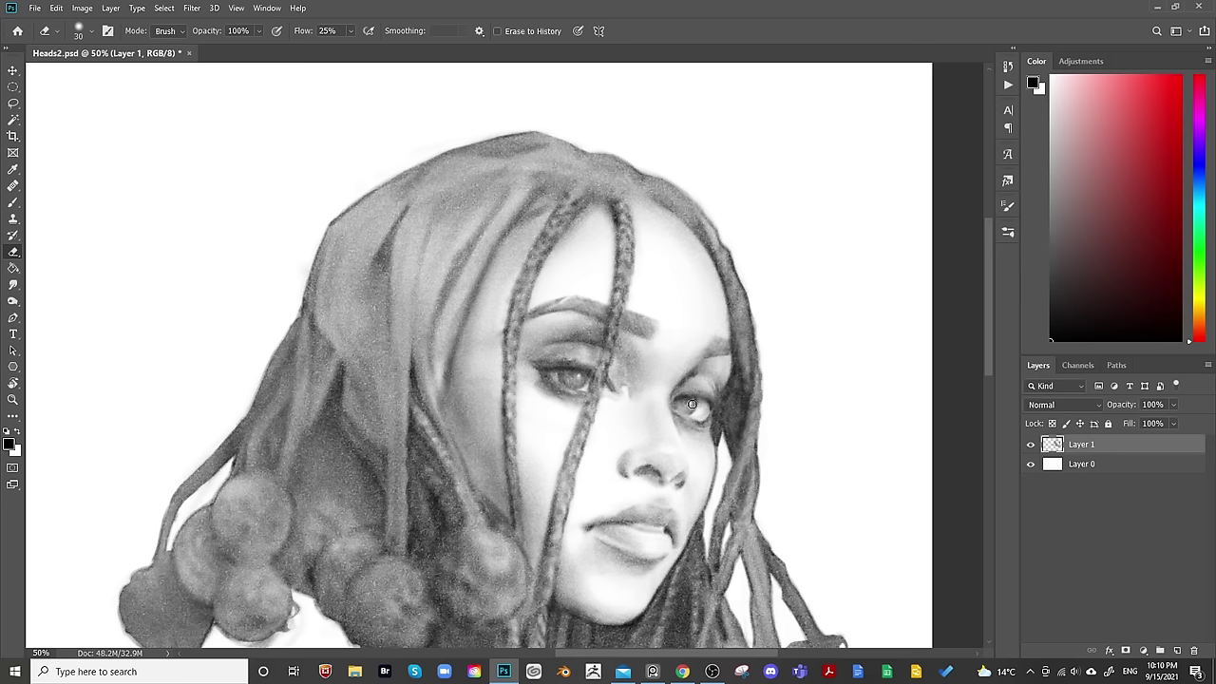
Shade the near eye's upper lid with the Brush at size 40, and check the whole portrait flipped horizontally.
key("b")
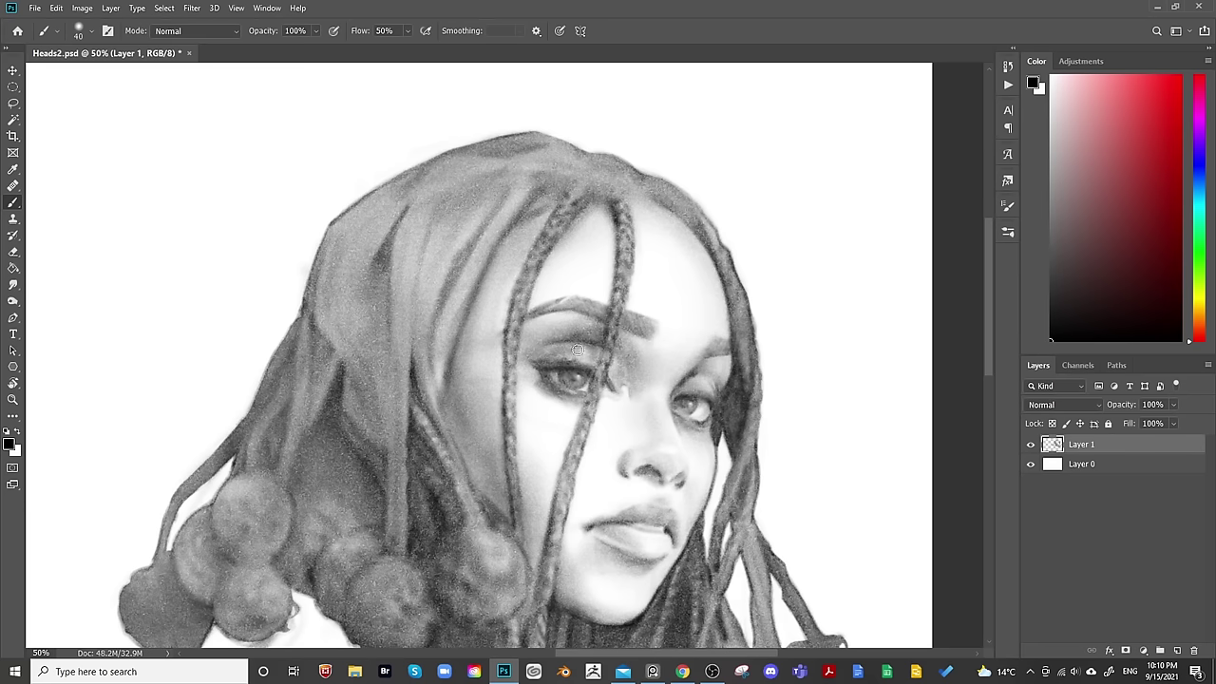
key("ctrl+minus")
key("ctrl+minus")
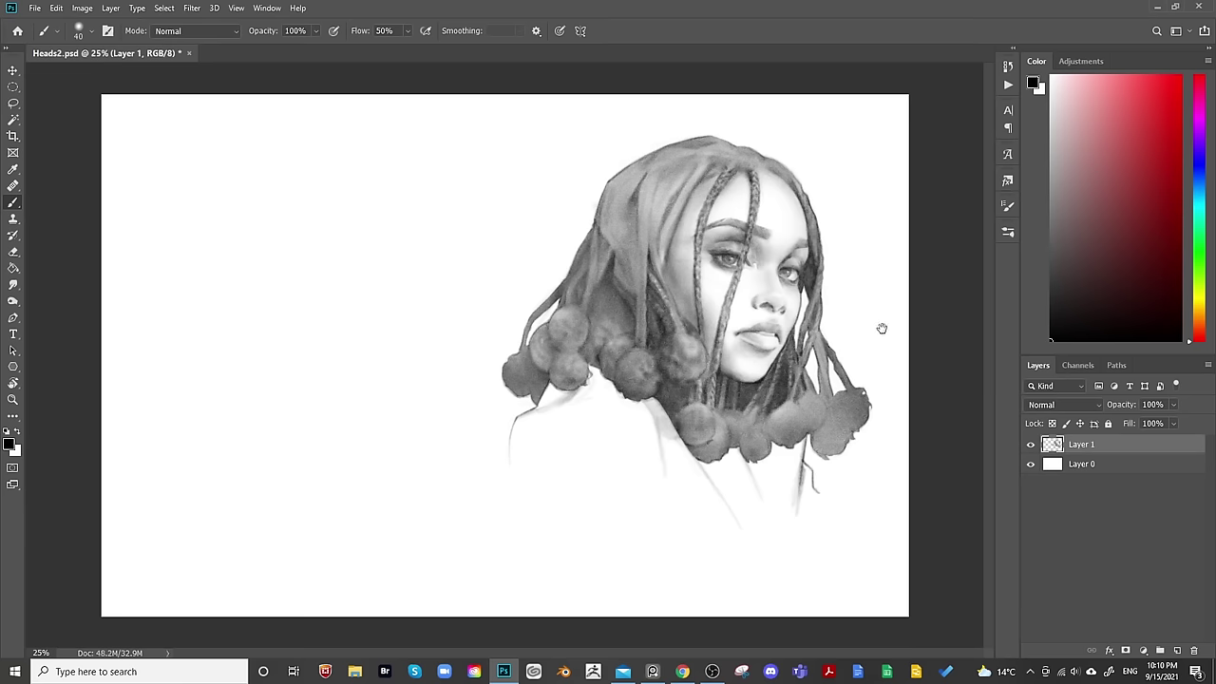
key("ctrl+shift+h")
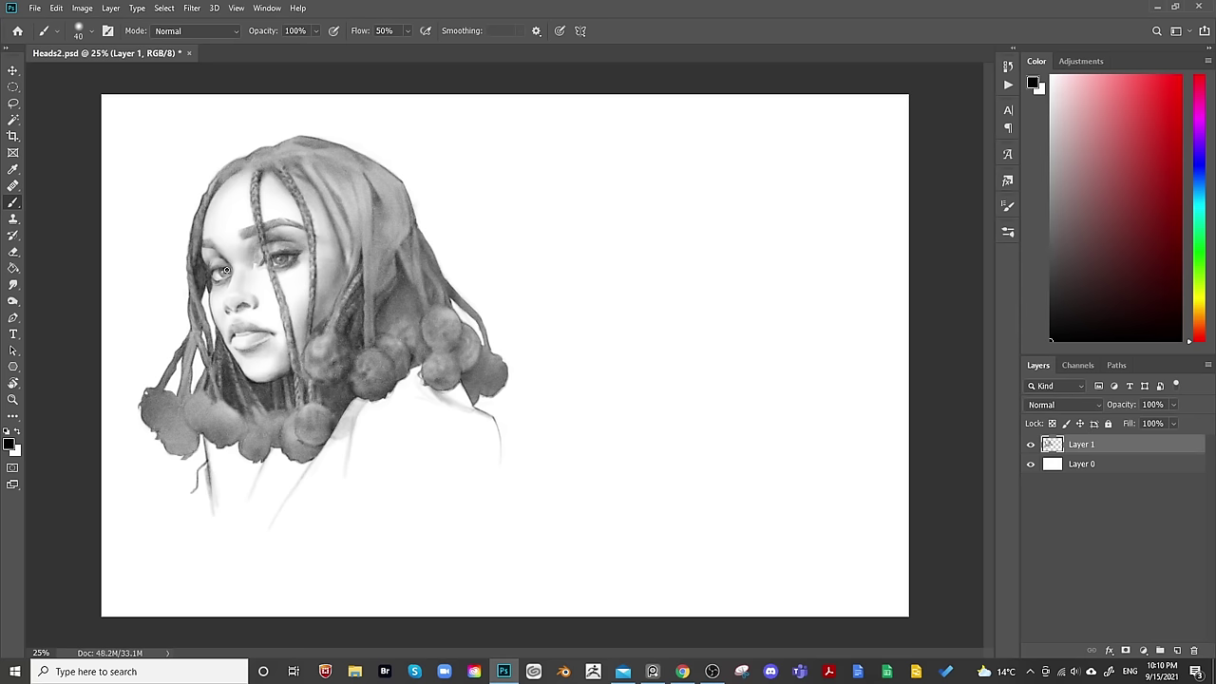
Touch up the far eye with the Eraser at size 35, and shade the area below its brow with the Brush at size 150.
key("e")
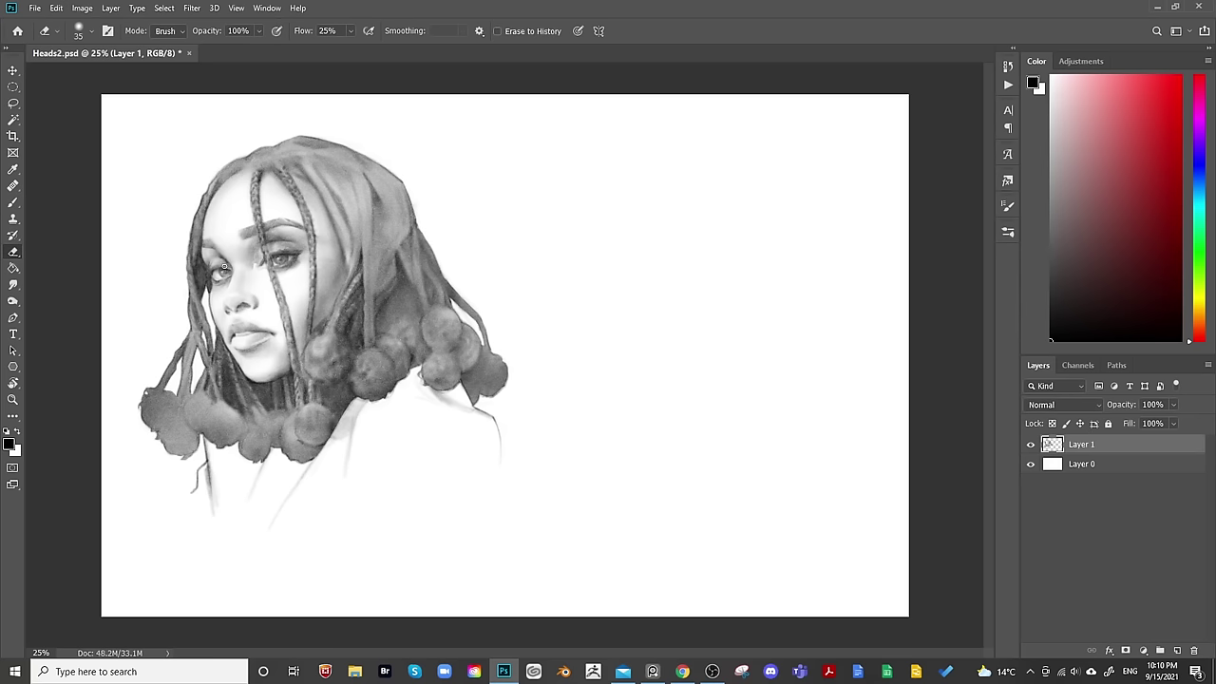
key("b")
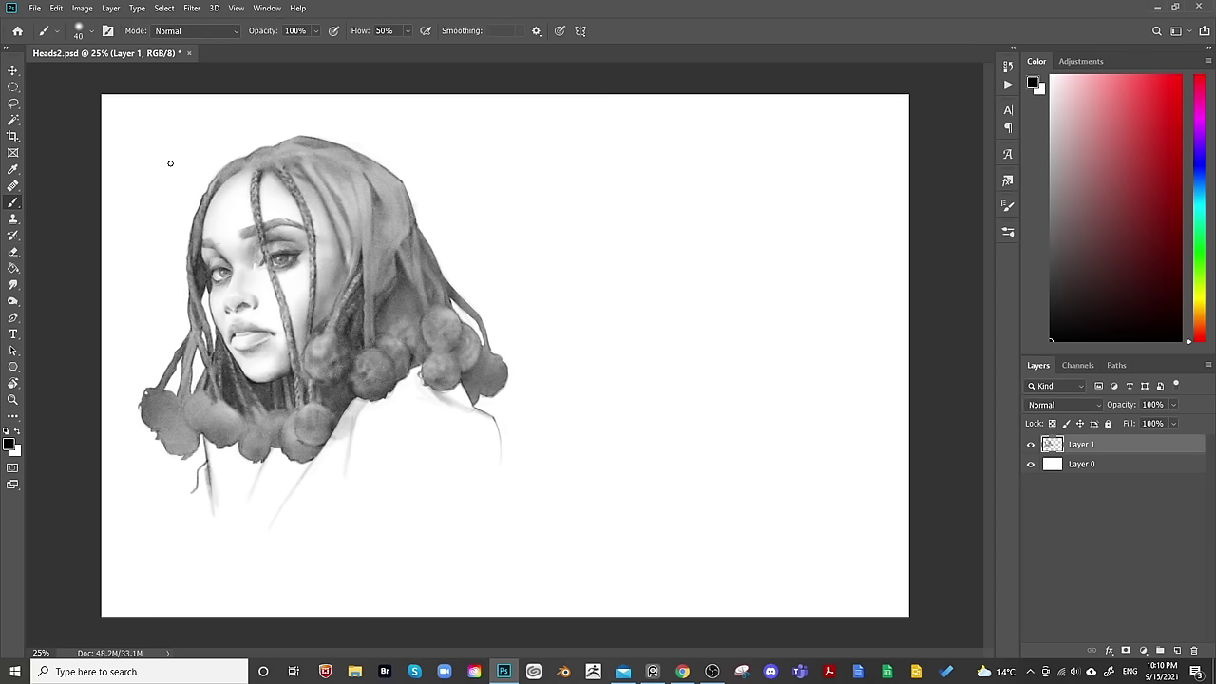
scroll(114, 99, "up", 2)
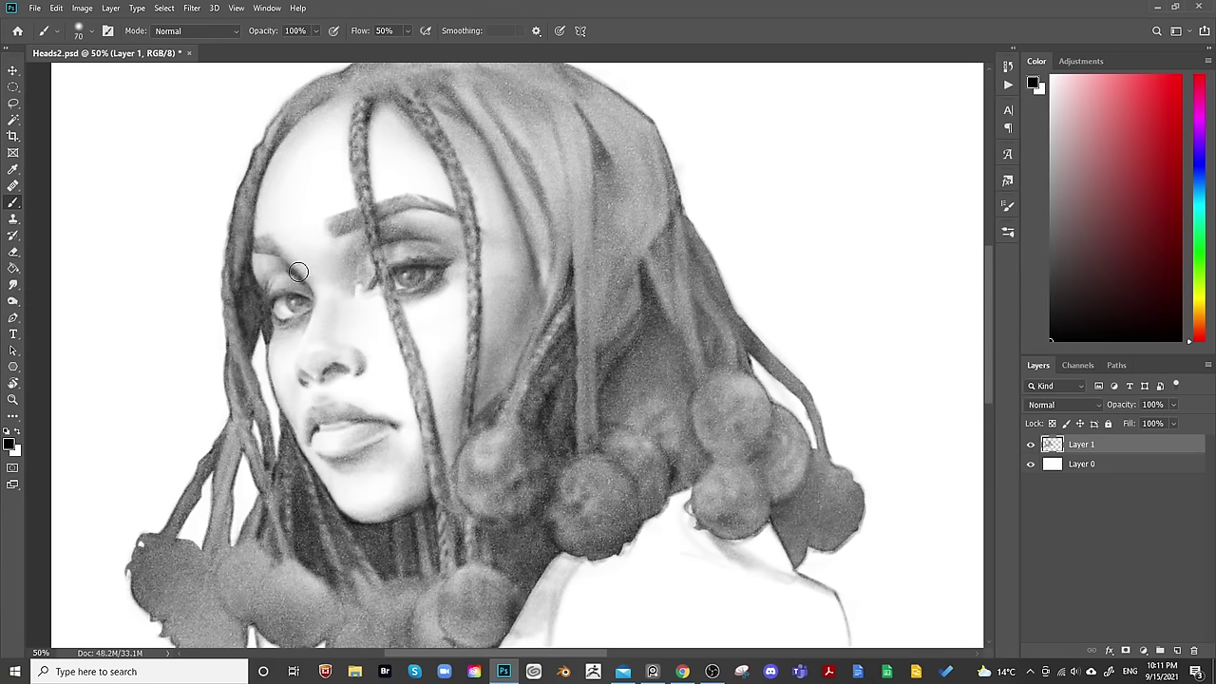
key("bracketright")
key("bracketright")
key("bracketright")
key("bracketright")
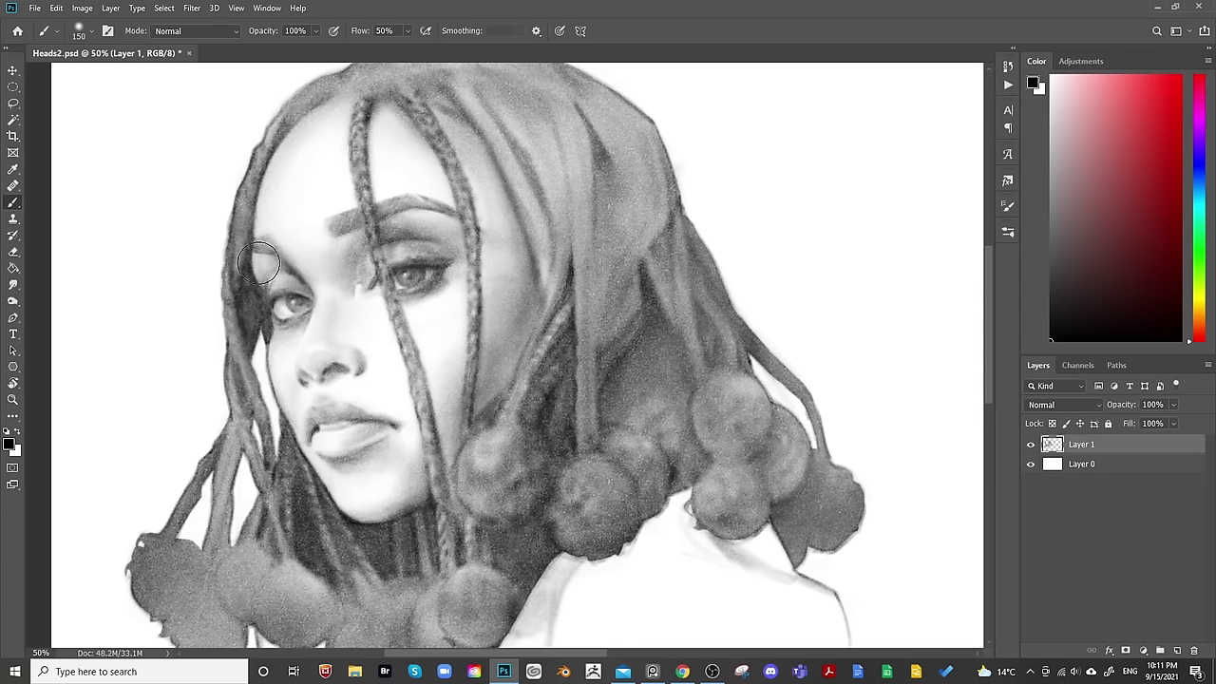
left_click_drag(251, 262, 268, 259)
Lighten the far eye's lid and brow area with the Eraser at size 100, and clean up finer spots at size 30.
key("e")
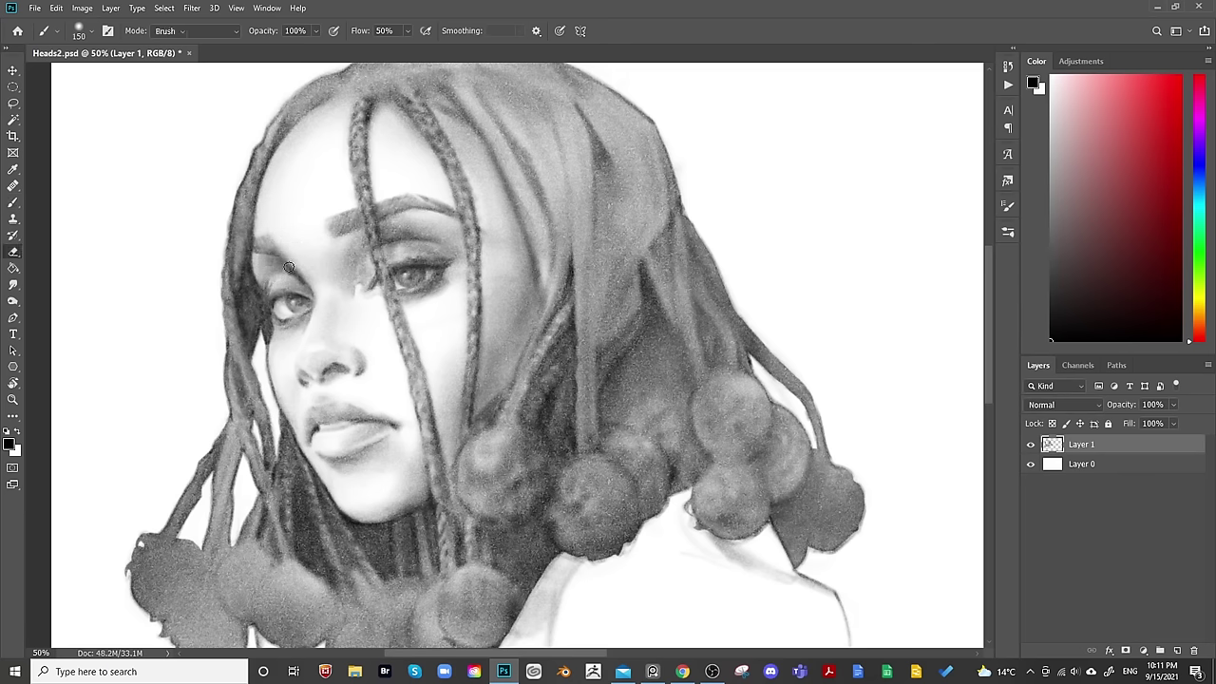
key("bracketright")
key("bracketright")
key("bracketright")
key("bracketright")
key("bracketright")
key("bracketright")
key("bracketright")
key("bracketright")
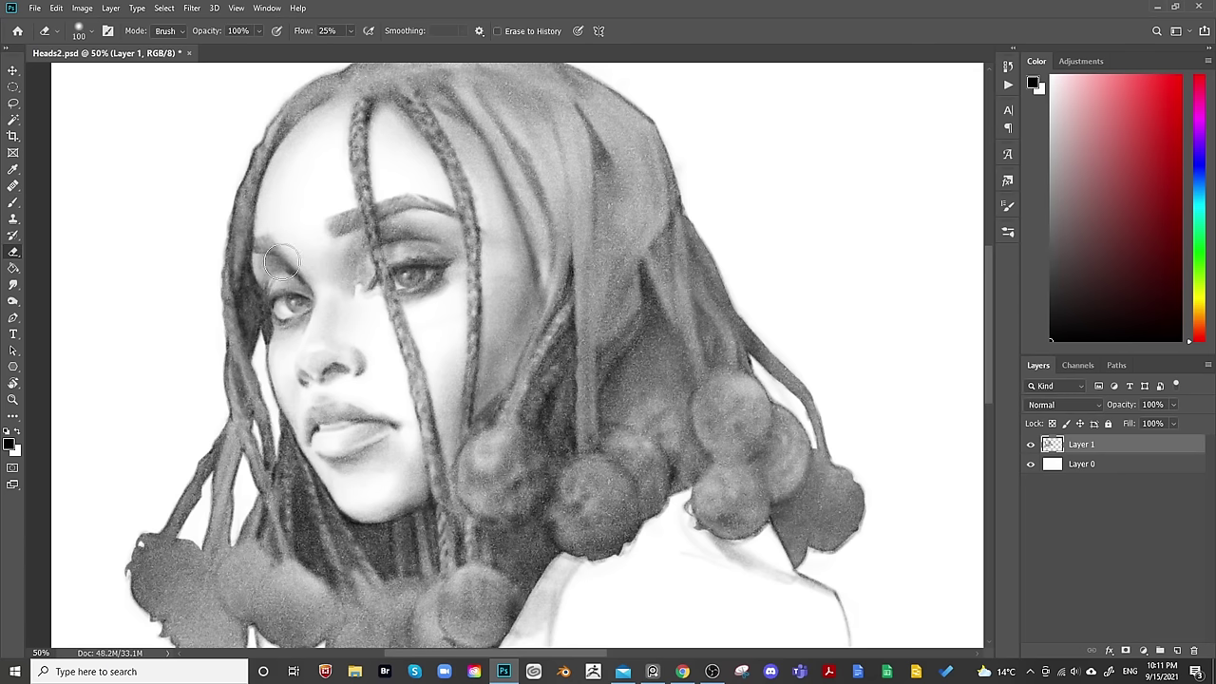
key("bracketleft")
key("bracketleft")
key("bracketleft")
key("bracketleft")
key("bracketleft")
key("bracketleft")
key("bracketleft")
key("bracketleft")
key("bracketleft")
key("bracketleft")
key("ctrl+minus")
key("ctrl+minus")
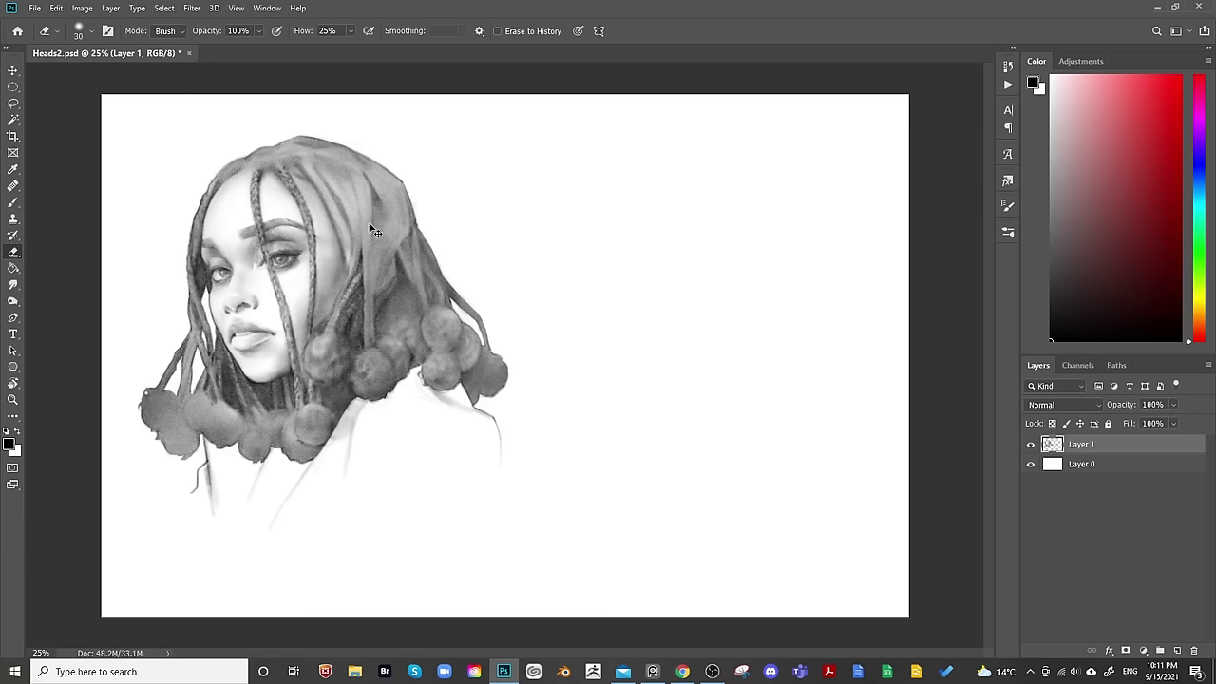
Check the portrait in both flip directions, toggle Layer 1's visibility off and on, and save the file.
key("ctrl+shift+h")
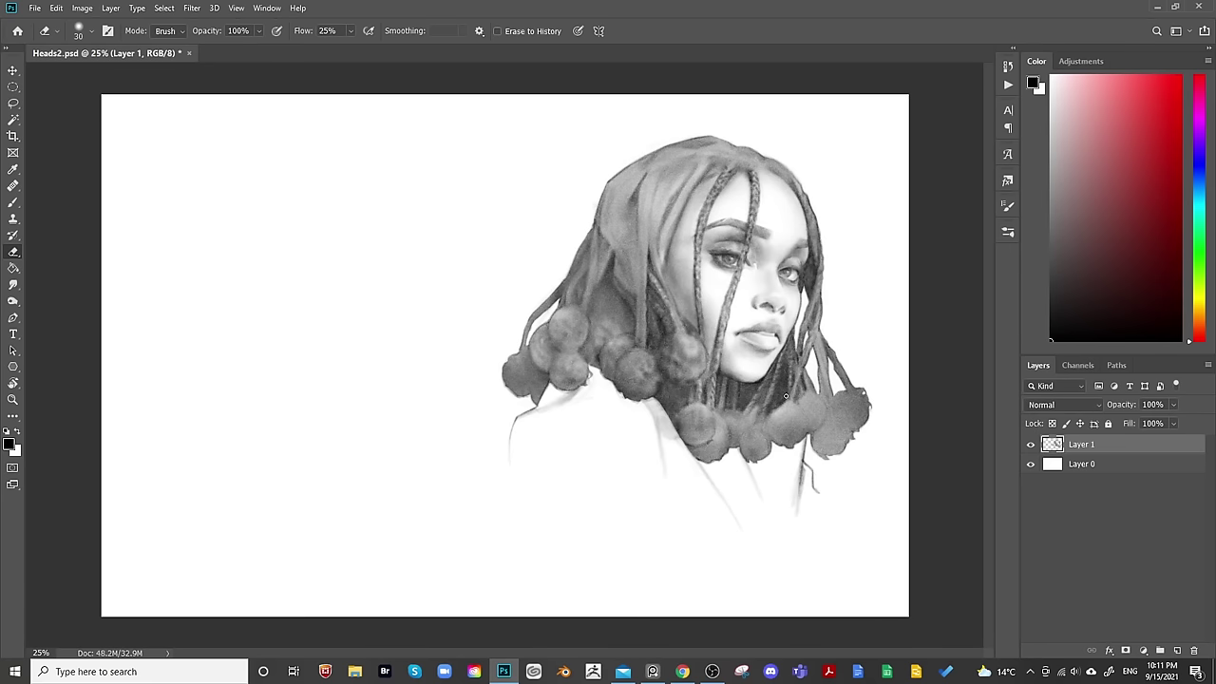
left_click(1031, 445)
left_click(1031, 445)
key("ctrl+shift+h")
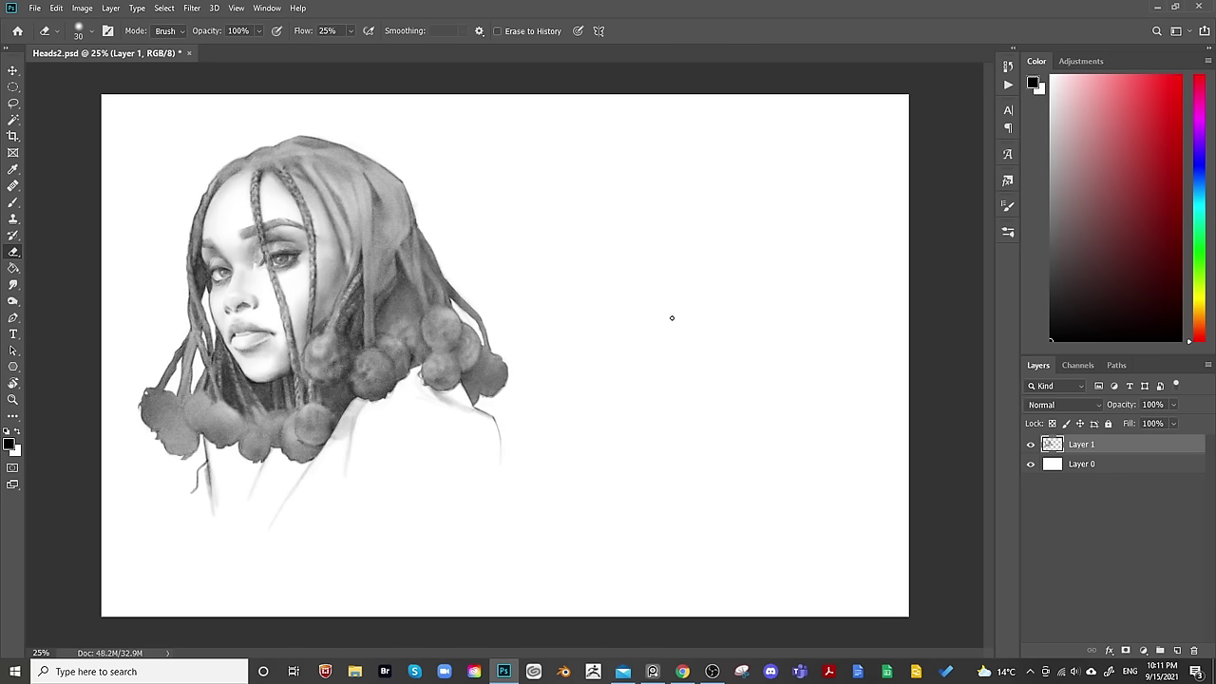
key("ctrl+s")
Touch up the area between nose and mouth with the Eraser at size 30, check it flipped, and save the file.
left_click(234, 317)
key("ctrl+shift+h")
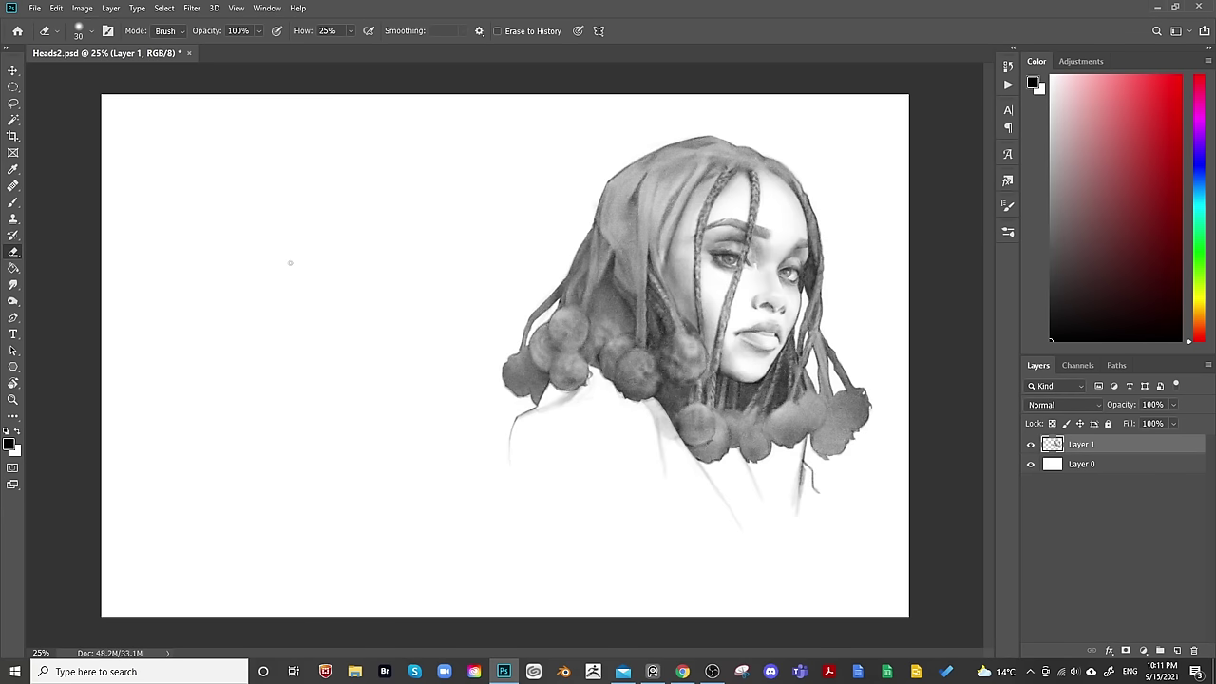
key("ctrl+shift+h")
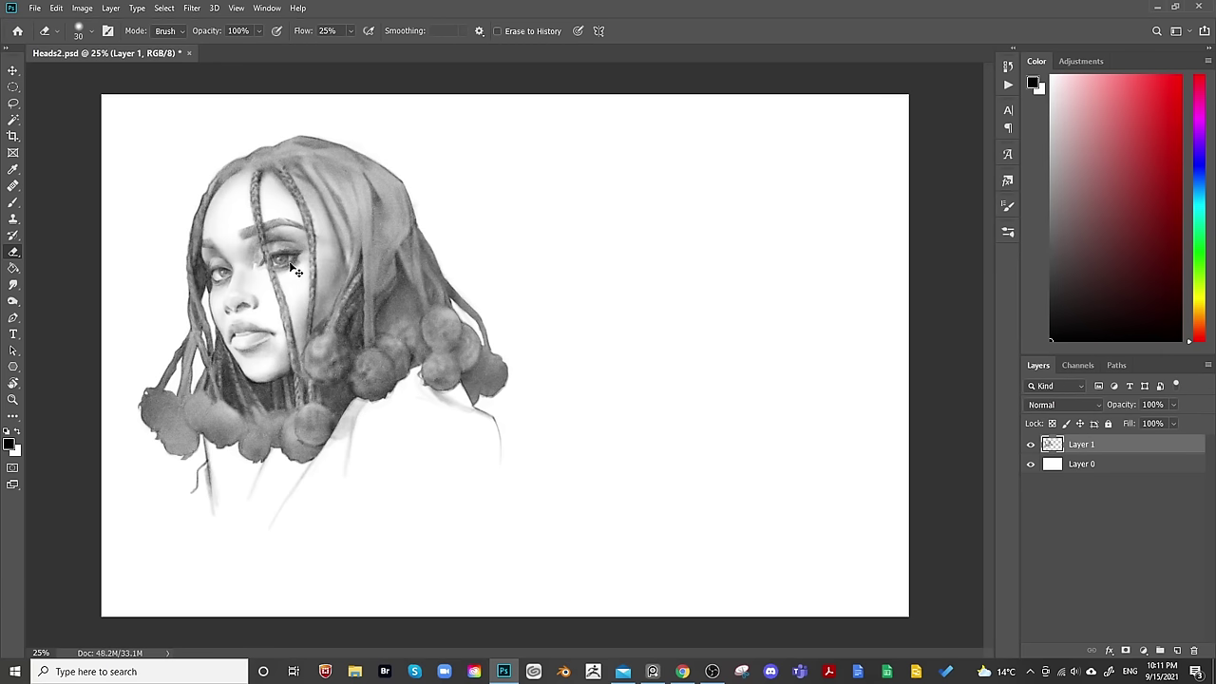
key("ctrl+s")
Add a new layer above Layer 1 and sketch a light head outline beside the portrait with the Brush at size 125.
left_click(1031, 445)
left_click(1031, 445)
left_click(1178, 650)
key("b")
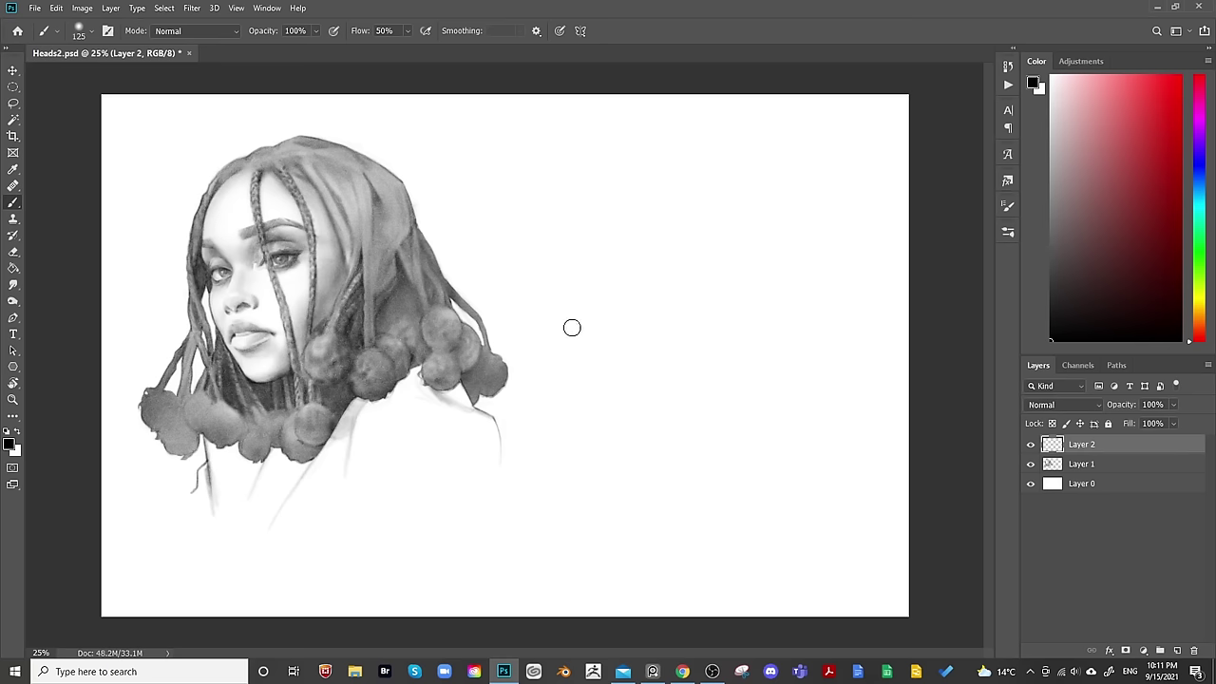
left_click_drag(570, 323, 587, 365)
mouse_move(591, 202)
left_mouse_down()
mouse_move(565, 247)
mouse_move(570, 272)
mouse_move(564, 256)
left_mouse_up()
left_click_drag(693, 228, 697, 291)
mouse_move(665, 199)
left_mouse_down()
mouse_move(588, 206)
mouse_move(570, 321)
mouse_move(592, 371)
left_mouse_up()
scroll(716, 351, "up", 1)
scroll(619, 369, "right", 2)
scroll(664, 360, "up", 1)
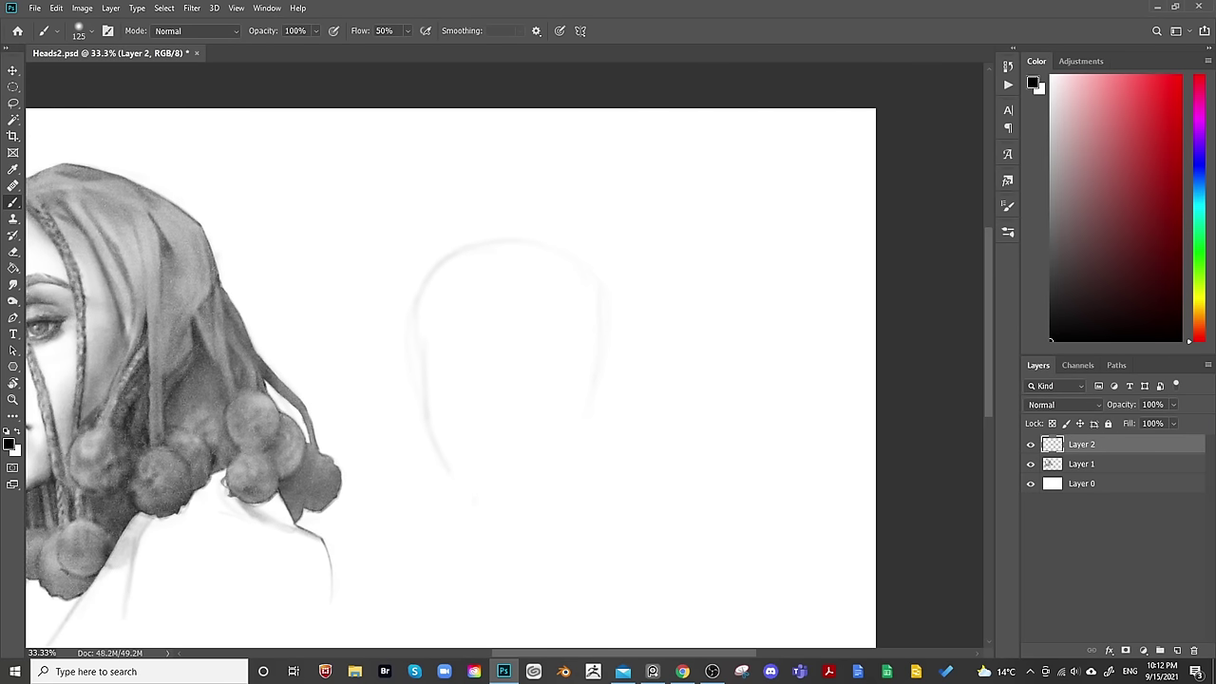
Sketch the outer hair outline around the new head, and the jaw lines meeting at a pointed chin.
left_click_drag(611, 326, 679, 307)
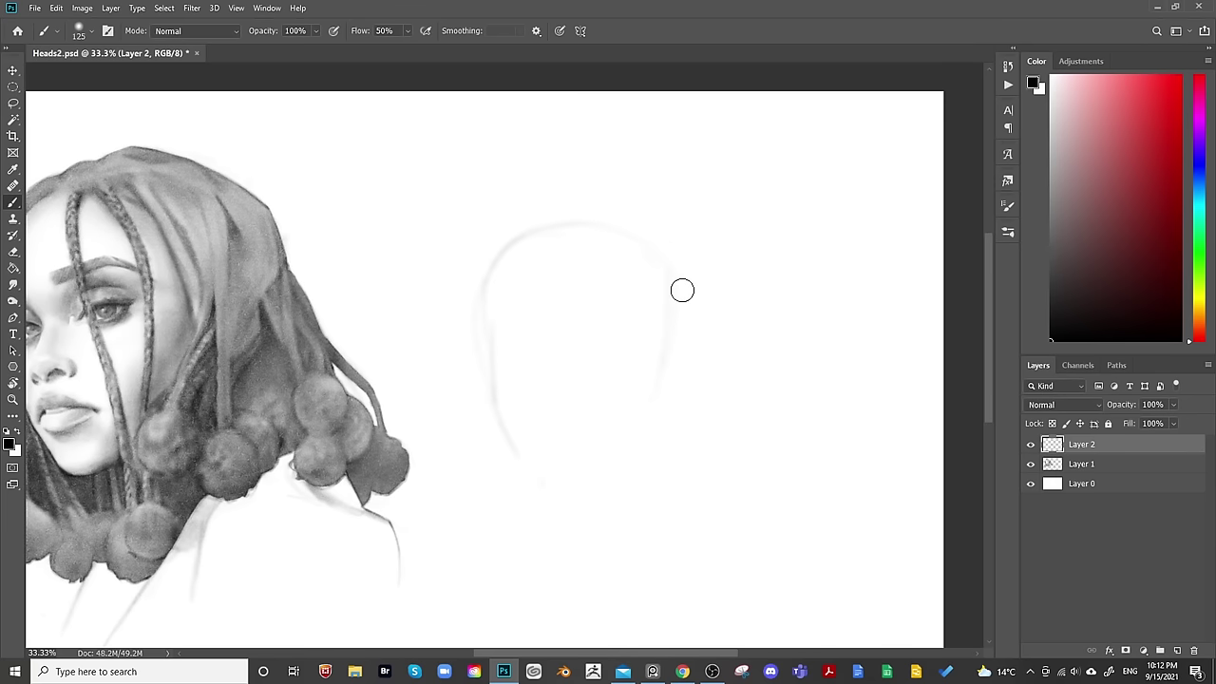
left_click_drag(460, 365, 489, 410)
left_click_drag(448, 342, 469, 279)
mouse_move(561, 210)
left_mouse_down()
mouse_move(653, 221)
mouse_move(703, 297)
mouse_move(688, 276)
mouse_move(714, 351)
mouse_move(698, 358)
mouse_move(698, 302)
mouse_move(685, 298)
mouse_move(714, 366)
mouse_move(703, 364)
mouse_move(693, 294)
mouse_move(699, 380)
mouse_move(643, 453)
mouse_move(664, 378)
mouse_move(647, 435)
left_mouse_up()
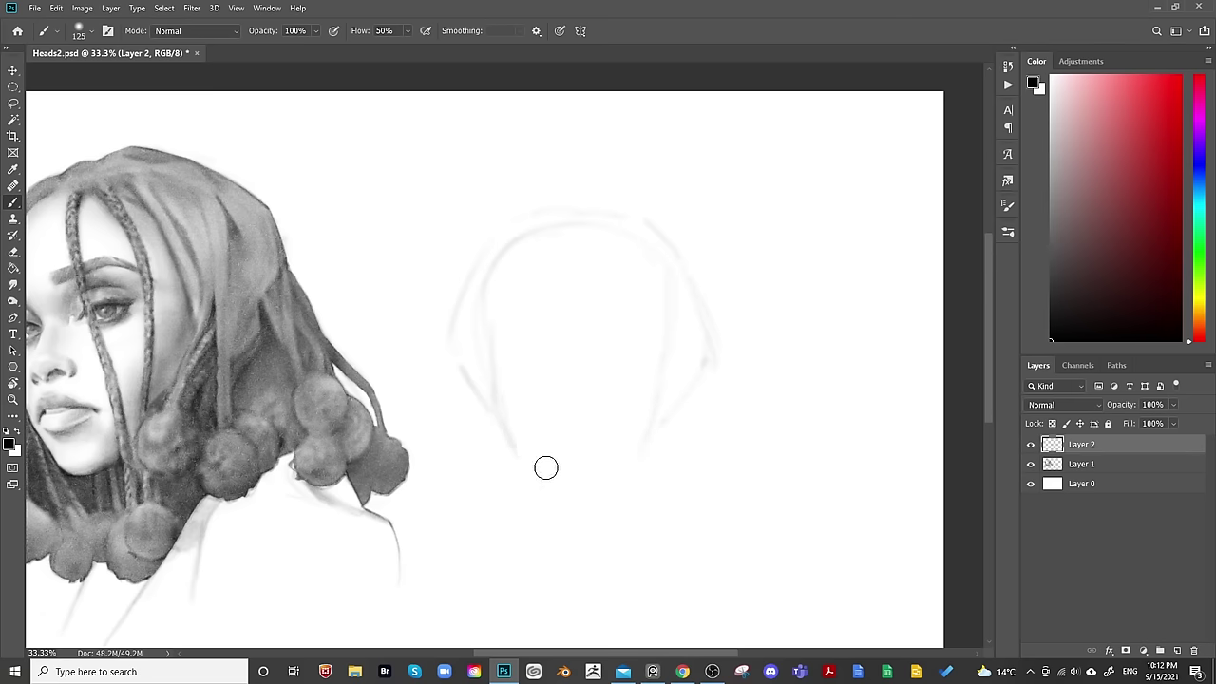
left_click_drag(495, 392, 549, 472)
mouse_move(525, 425)
left_mouse_down()
mouse_move(565, 465)
mouse_move(562, 497)
mouse_move(588, 448)
mouse_move(598, 475)
left_mouse_up()
mouse_move(657, 421)
left_mouse_down()
mouse_move(604, 485)
mouse_move(562, 488)
left_mouse_up()
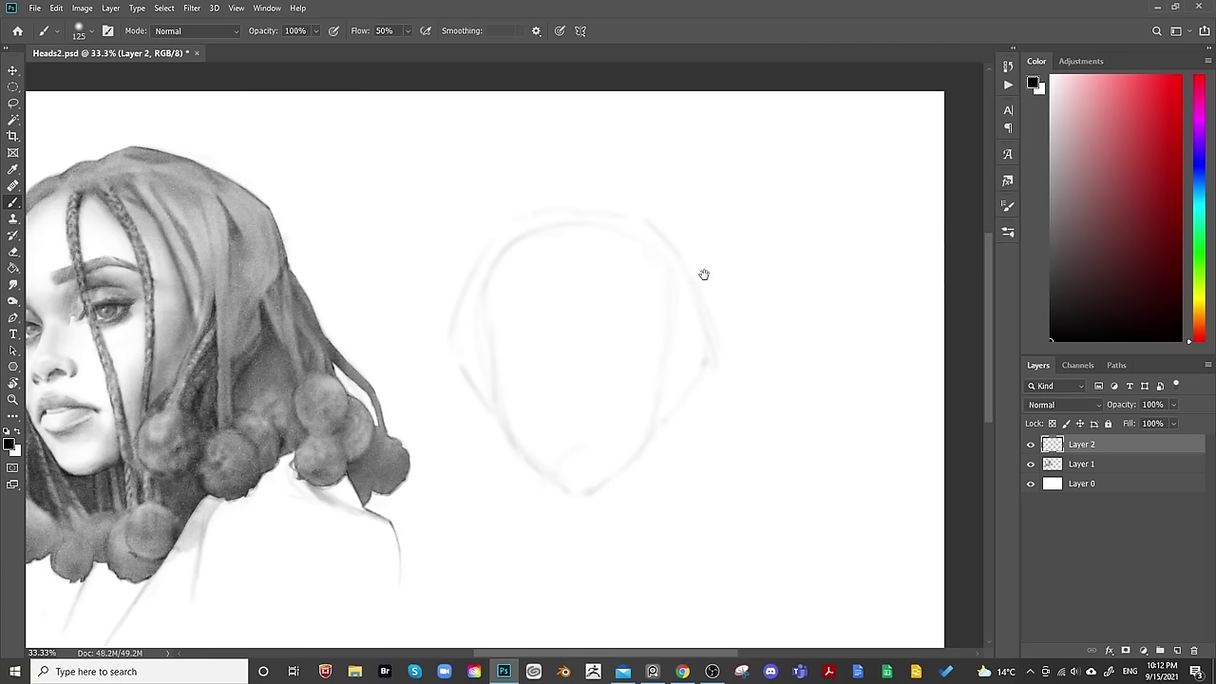
Reduce the brush size to 70 and shorten the head sketch slightly from the chin with Free Transform.
key("bracketleft")
key("bracketleft")
key("bracketleft")
key("bracketleft")
key("ctrl+t")
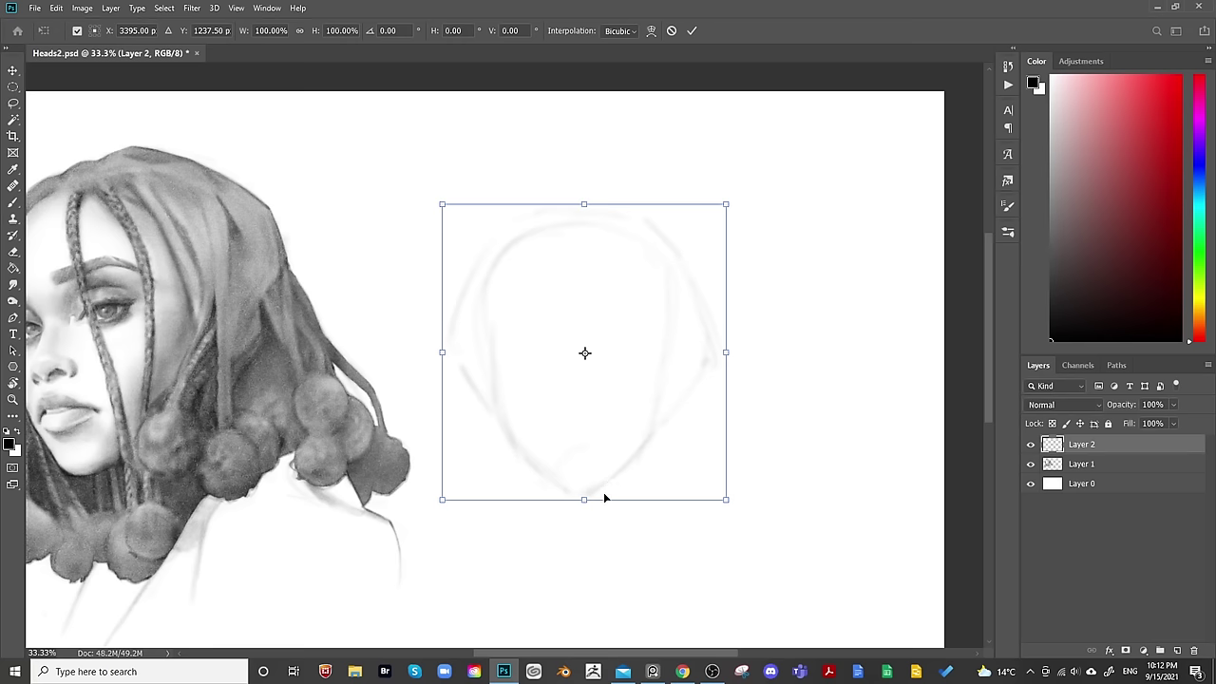
left_click_drag(605, 500, 585, 492)
key("Return")
Enlarge the head sketch to 126.29% with Free Transform and reposition it in the empty half of the canvas.
scroll(649, 448, "up", 2)
key("ctrl+t")
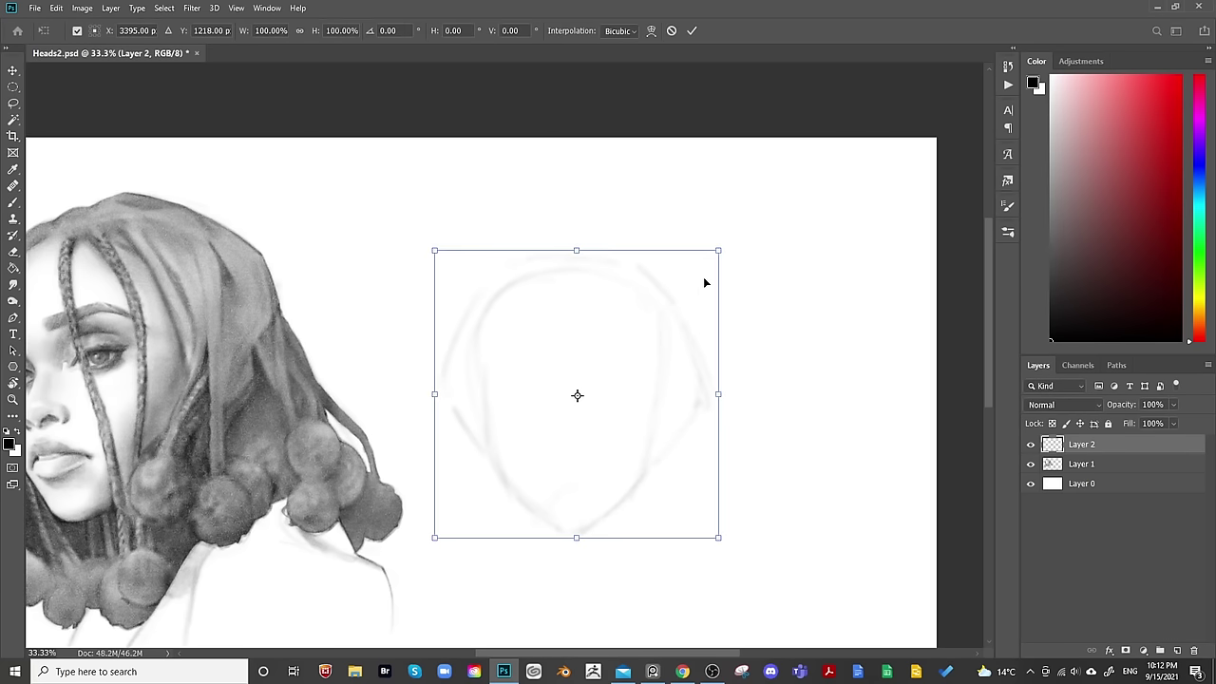
mouse_move(714, 248)
left_mouse_down()
mouse_move(743, 234)
mouse_move(747, 213)
left_mouse_up()
left_click_drag(747, 364, 708, 361)
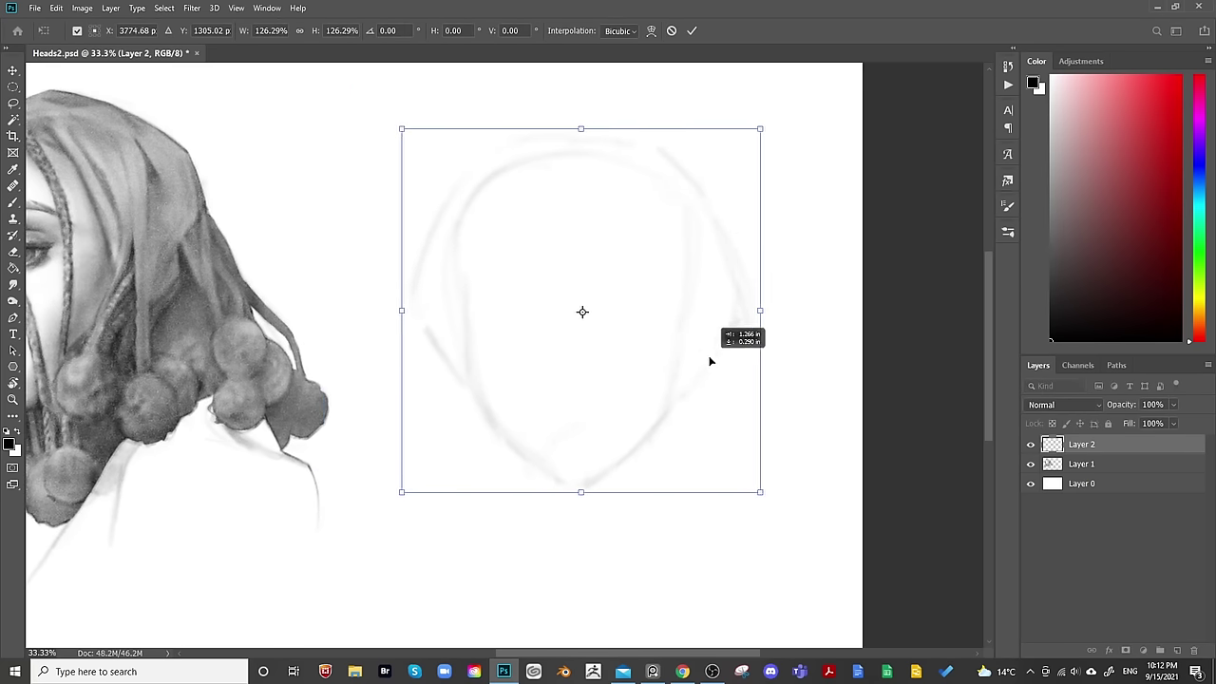
key("Return")
key("ctrl+minus")
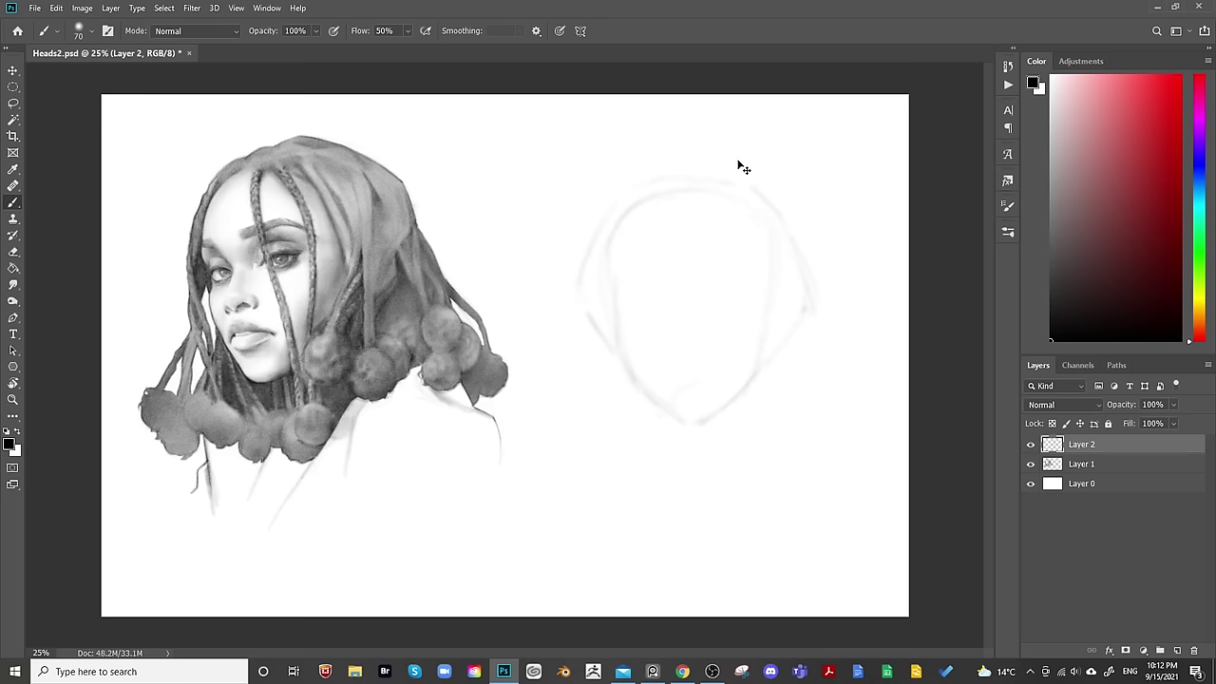
Scale the head sketch to 102.62% and move it down to align with the portrait, ready for further brushwork.
key("ctrl+t")
left_click_drag(824, 173, 814, 180)
left_click_drag(785, 231, 783, 242)
left_click_drag(813, 192, 826, 174)
left_click_drag(768, 234, 775, 281)
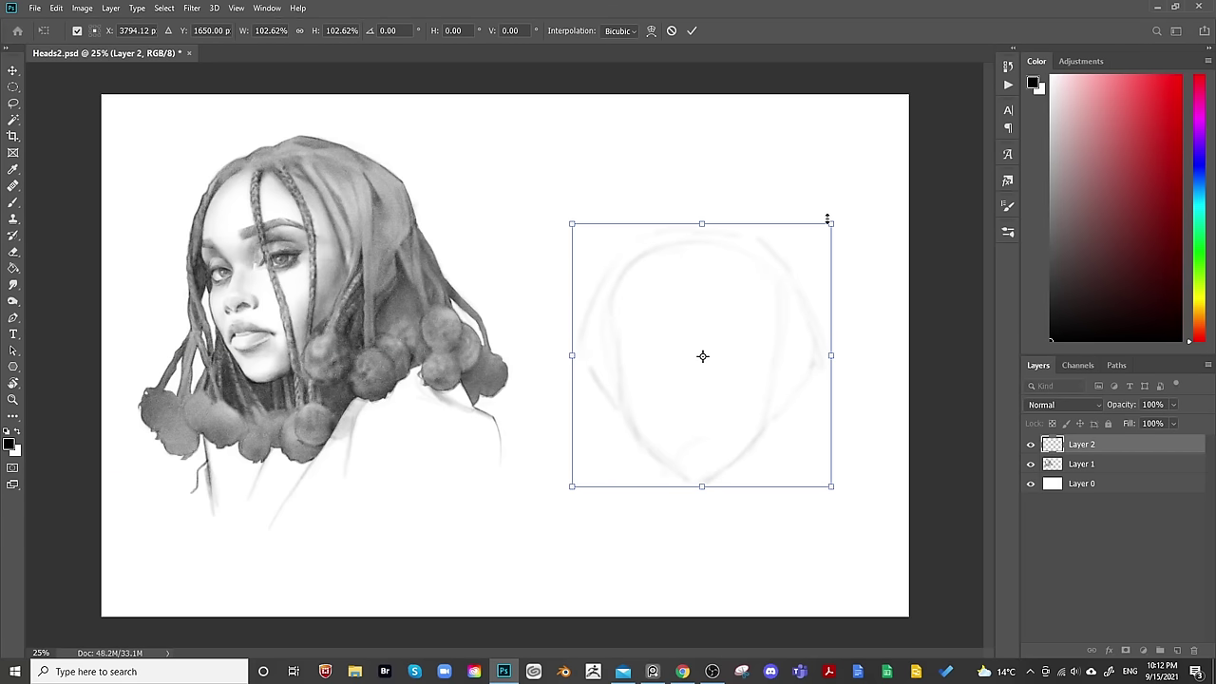
key("Return")
key("b")
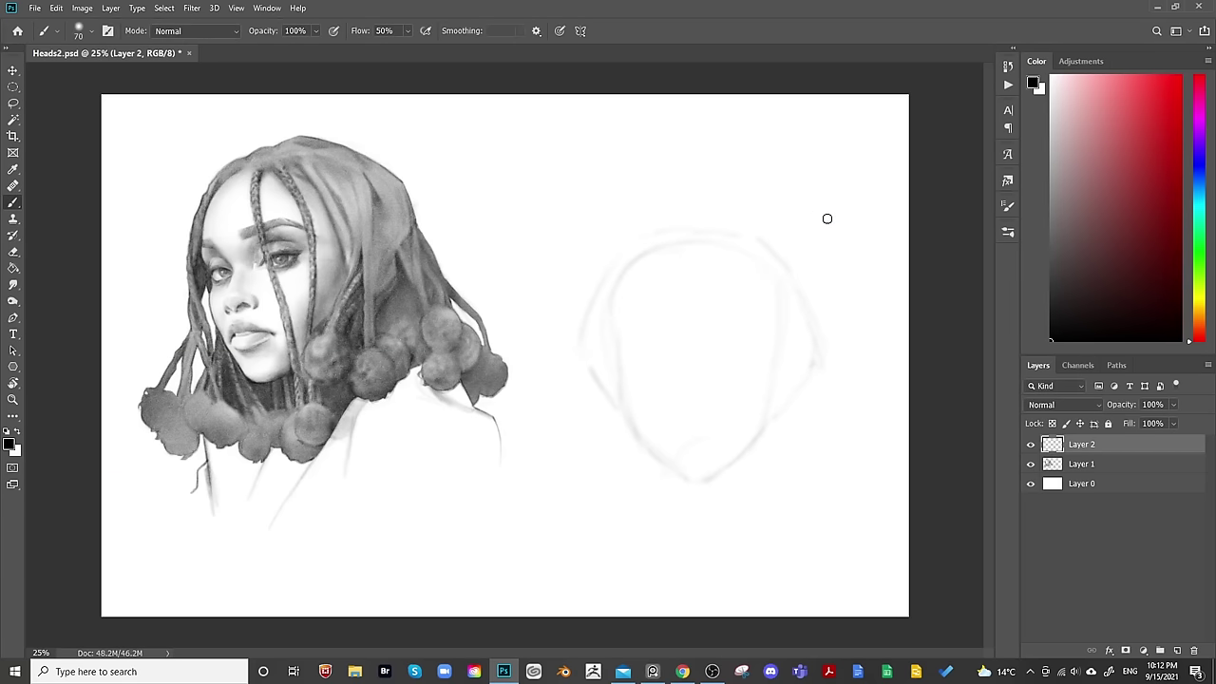
Darken the jaw and chin contour of the new head with the brush size reduced to 50.
scroll(826, 218, "up", 1)
mouse_move(872, 446)
left_mouse_down()
mouse_move(694, 472)
mouse_move(698, 463)
left_mouse_up()
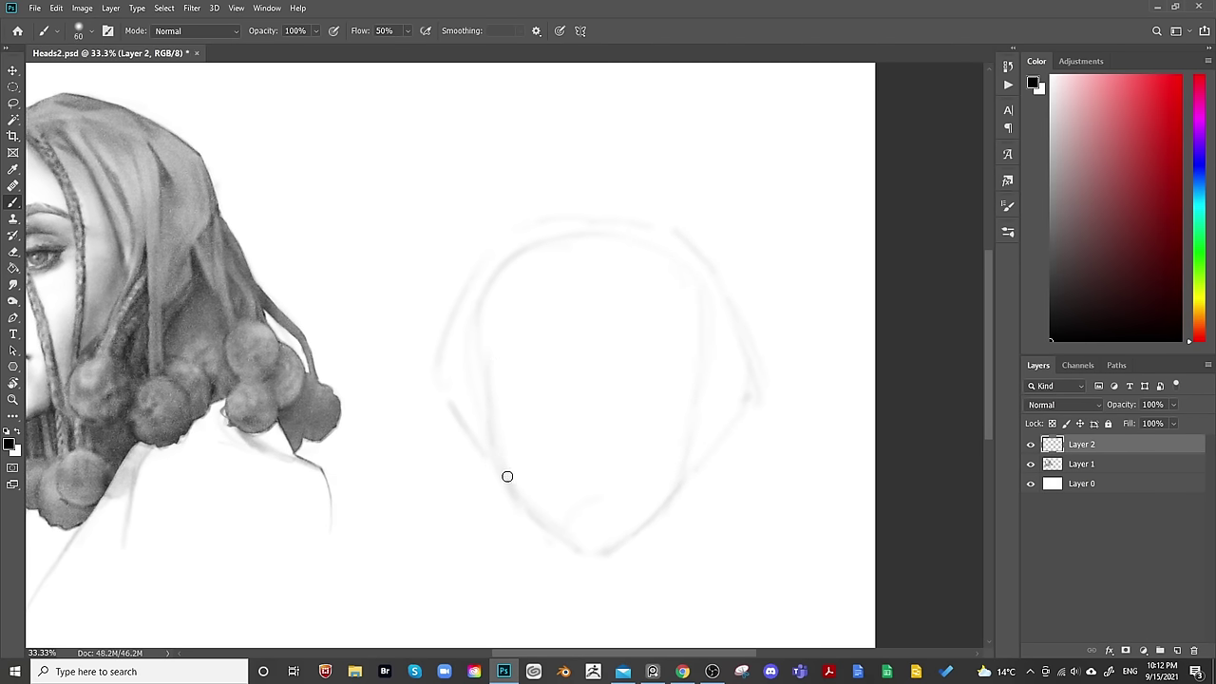
key("bracketleft")
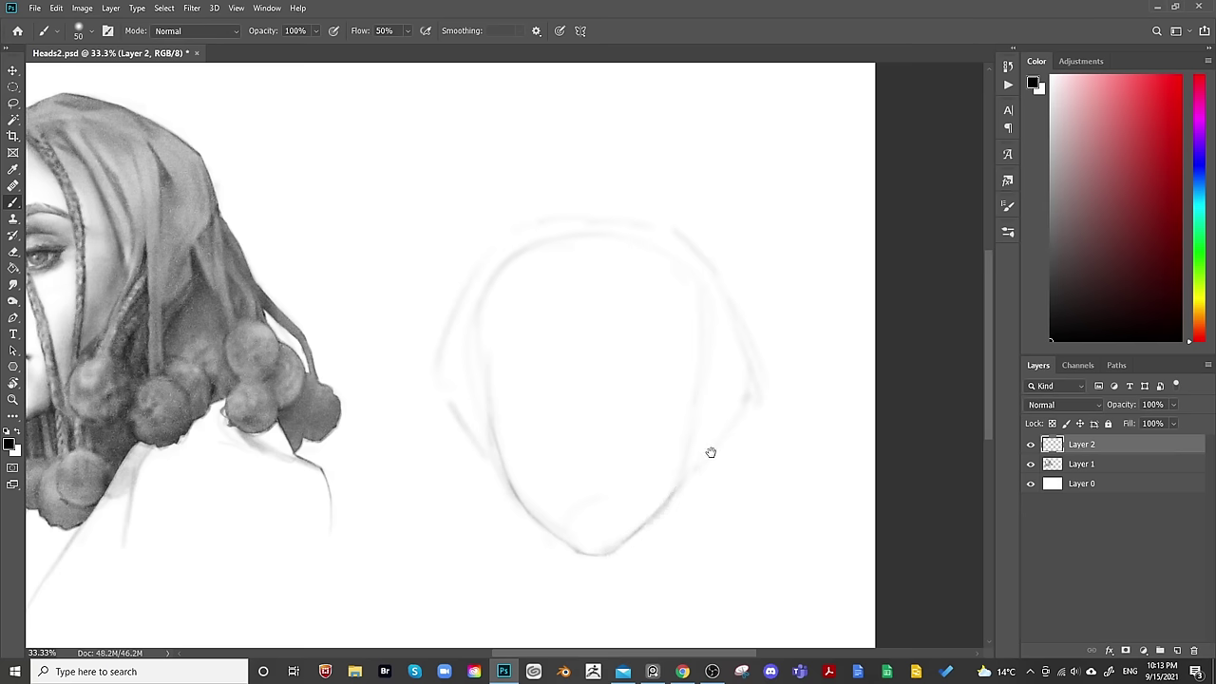
Draw straight guidelines across the face: a vertical center line and a horizontal eye line.
mouse_move(711, 452)
left_mouse_down()
mouse_move(694, 505)
mouse_move(677, 497)
left_mouse_up()
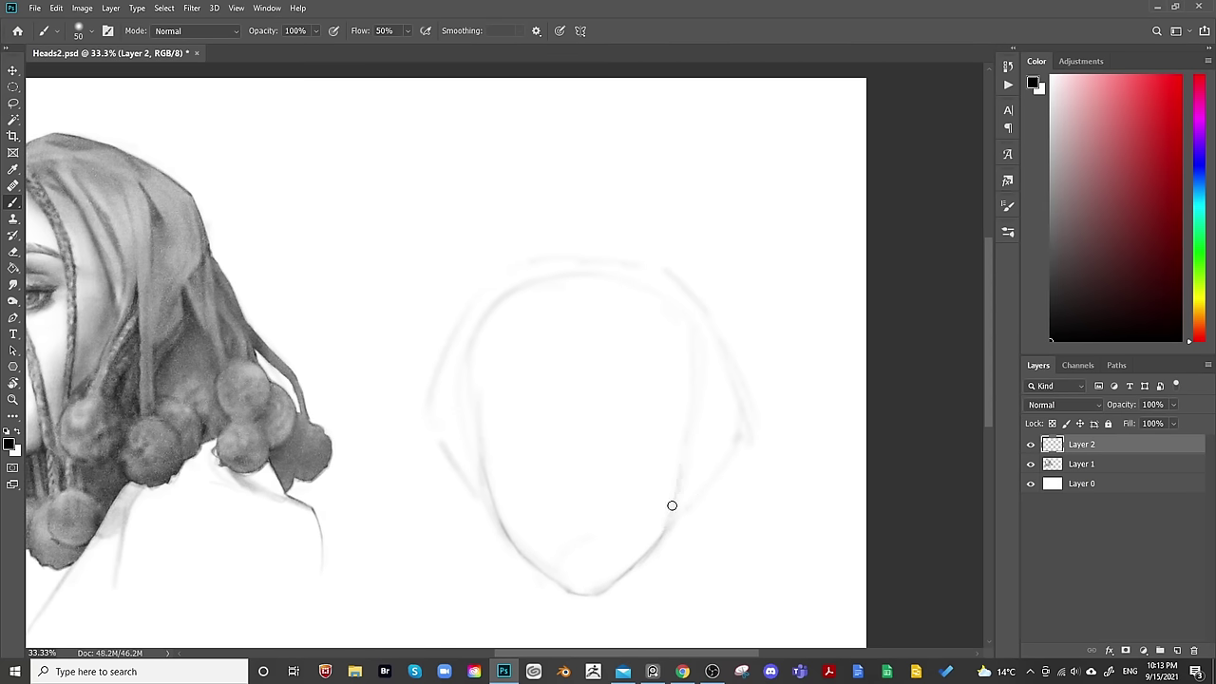
left_click(584, 502, "shift")
left_click(584, 285, "shift")
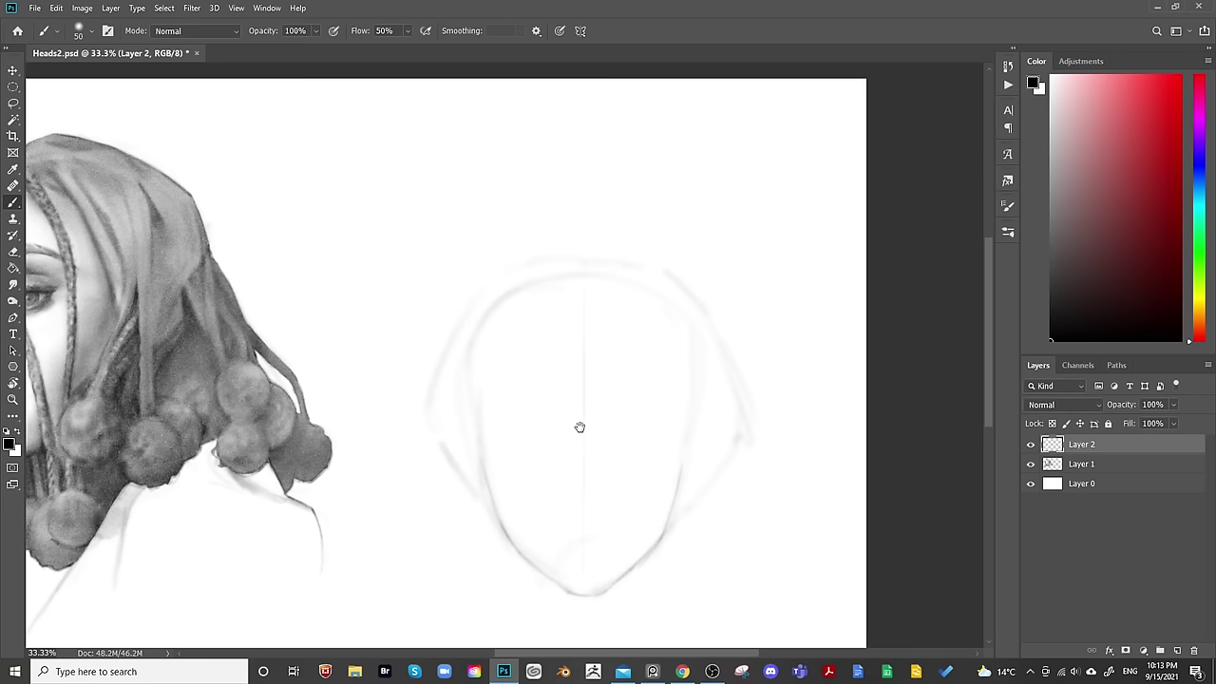
left_click(663, 437, "shift")
scroll(728, 401, "down", 1)
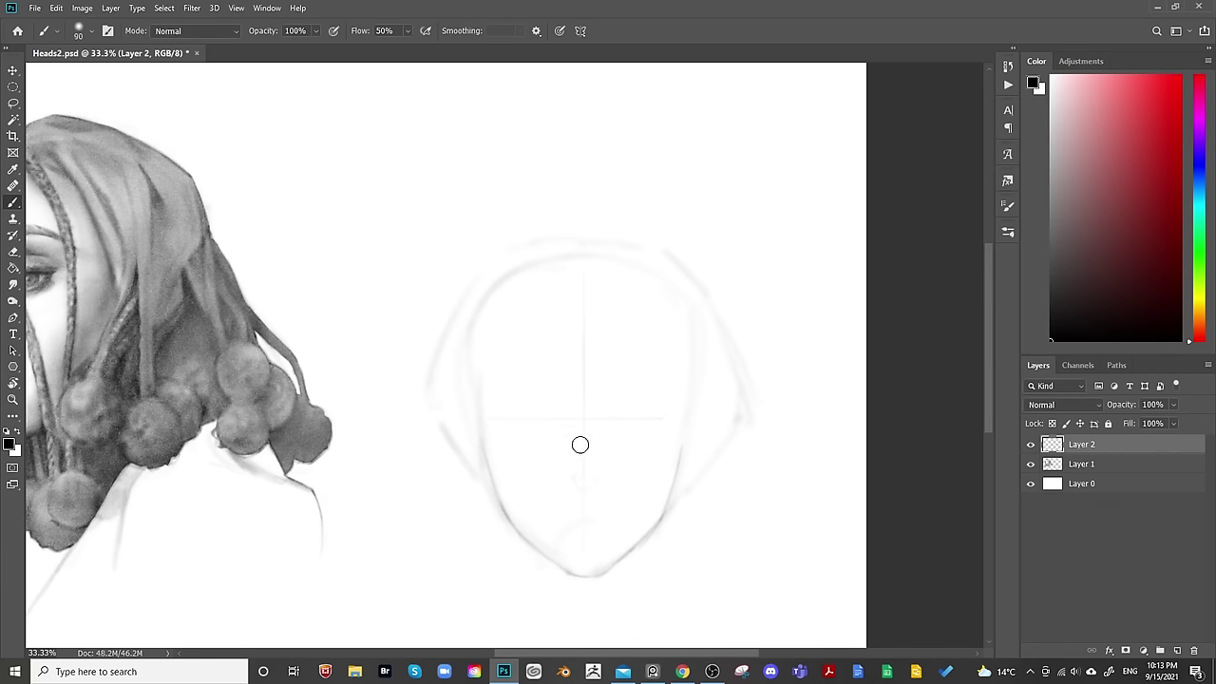
Sketch the nose tip and nostrils on the center line, between the eye line and the chin.
key("bracketright")
key("bracketright")
key("bracketright")
key("bracketright")
key("bracketleft")
key("bracketleft")
left_click(573, 481)
key("bracketleft")
left_click_drag(576, 485, 593, 481)
key("bracketleft")
key("bracketright")
key("bracketright")
left_click_drag(583, 459, 603, 478)
key("bracketleft")
key("bracketleft")
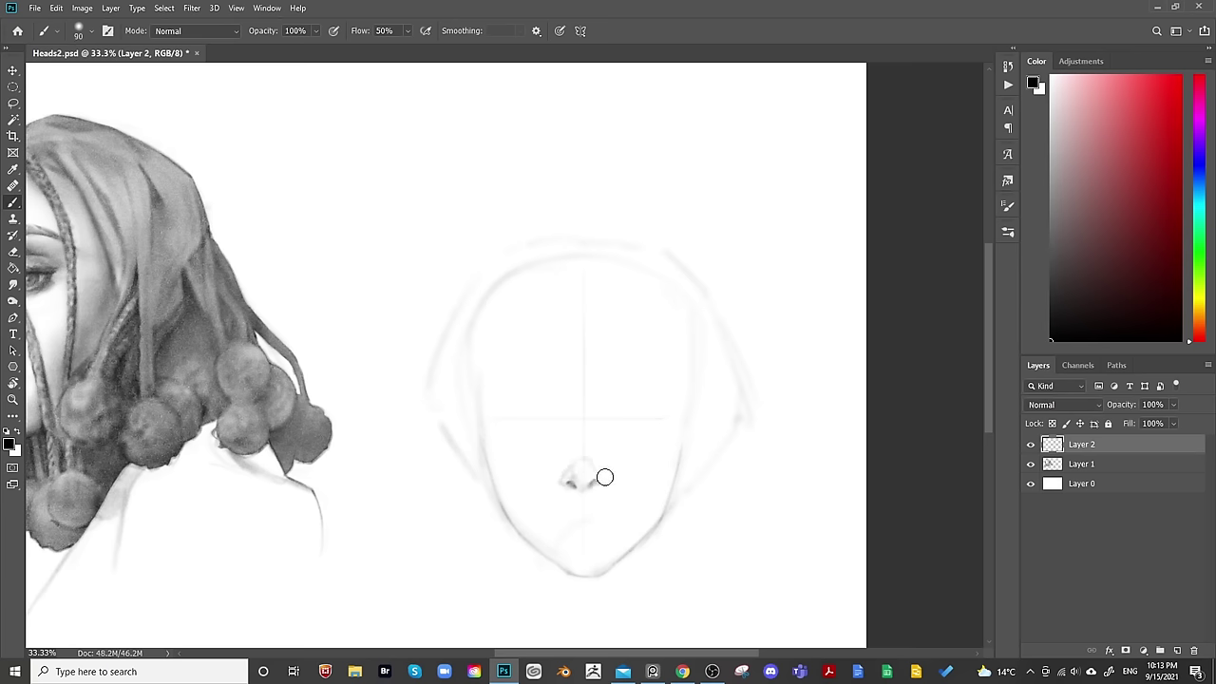
Define the nostril wings and mark the mouth's center point on the center line below the nose.
key("bracketleft")
key("bracketright")
left_click_drag(583, 498, 585, 516)
key("ctrl")
left_click(582, 513)
left_click(583, 544)
key("ctrl")
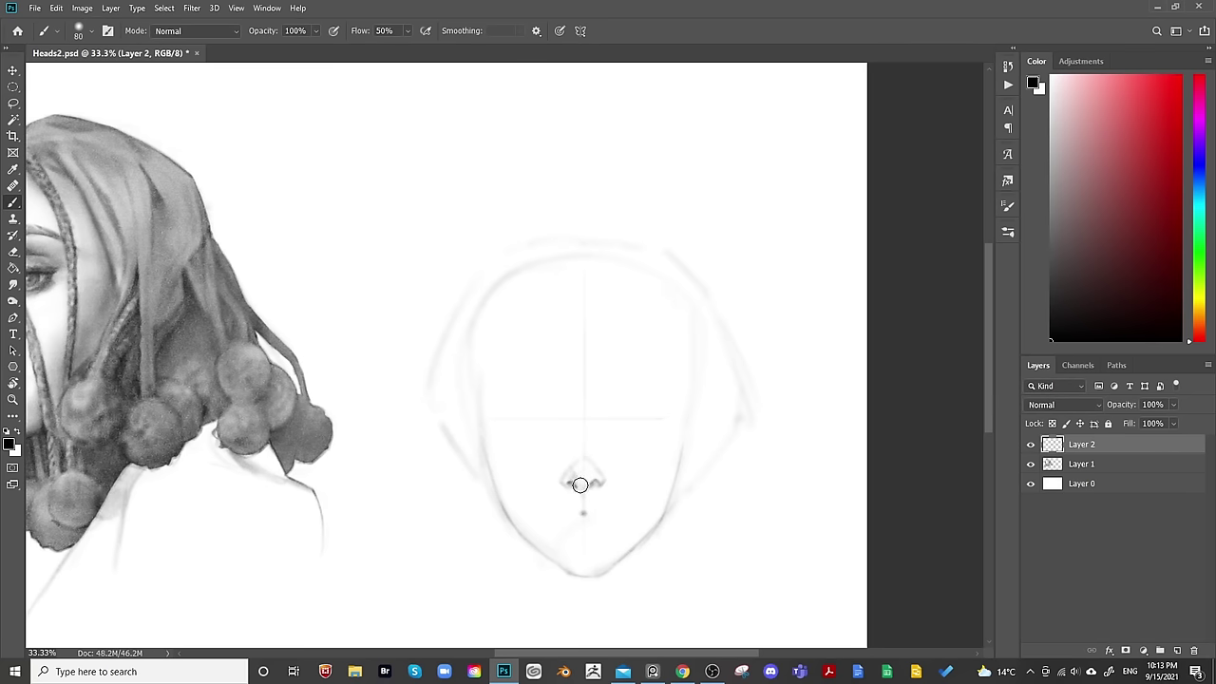
Sketch the philtrum and the parting line of the mouth, and soften the nose lines with the Eraser.
key("bracketright")
key("bracketright")
left_click(582, 500)
key("bracketright")
key("bracketright")
key("bracketleft")
key("bracketleft")
key("bracketleft")
key("bracketright")
key("bracketright")
key("bracketright")
key("bracketleft")
key("bracketleft")
key("bracketleft")
key("bracketleft")
key("bracketleft")
key("bracketleft")
key("e")
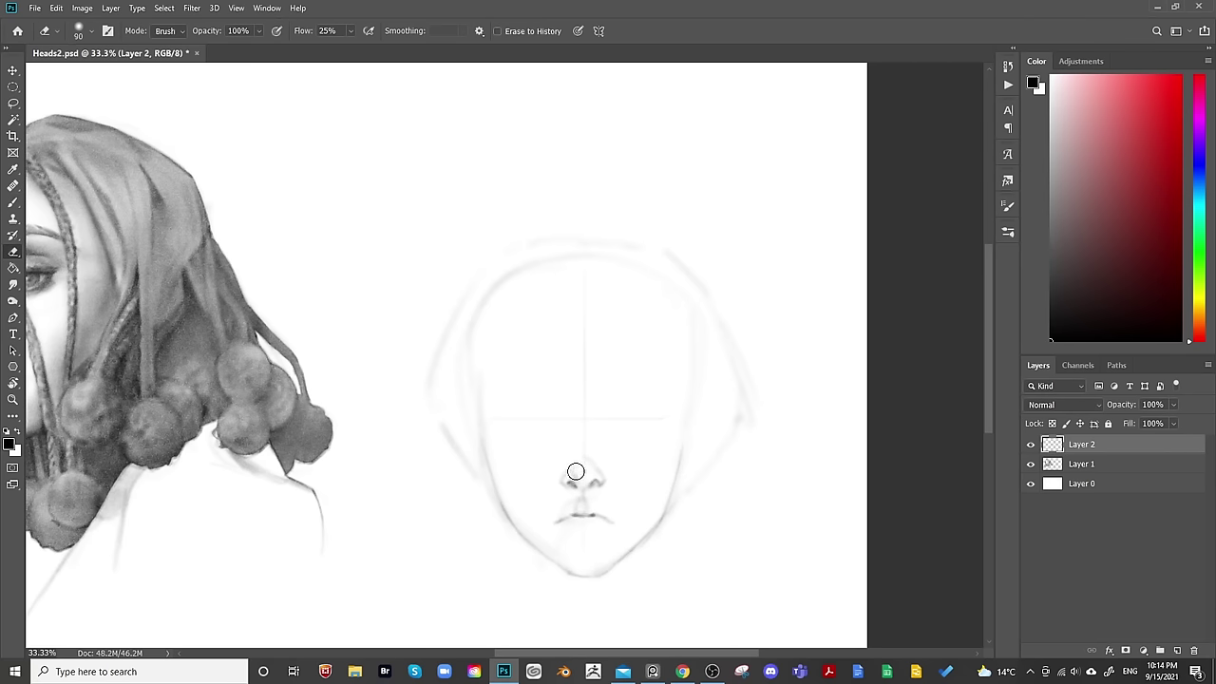
key("b")
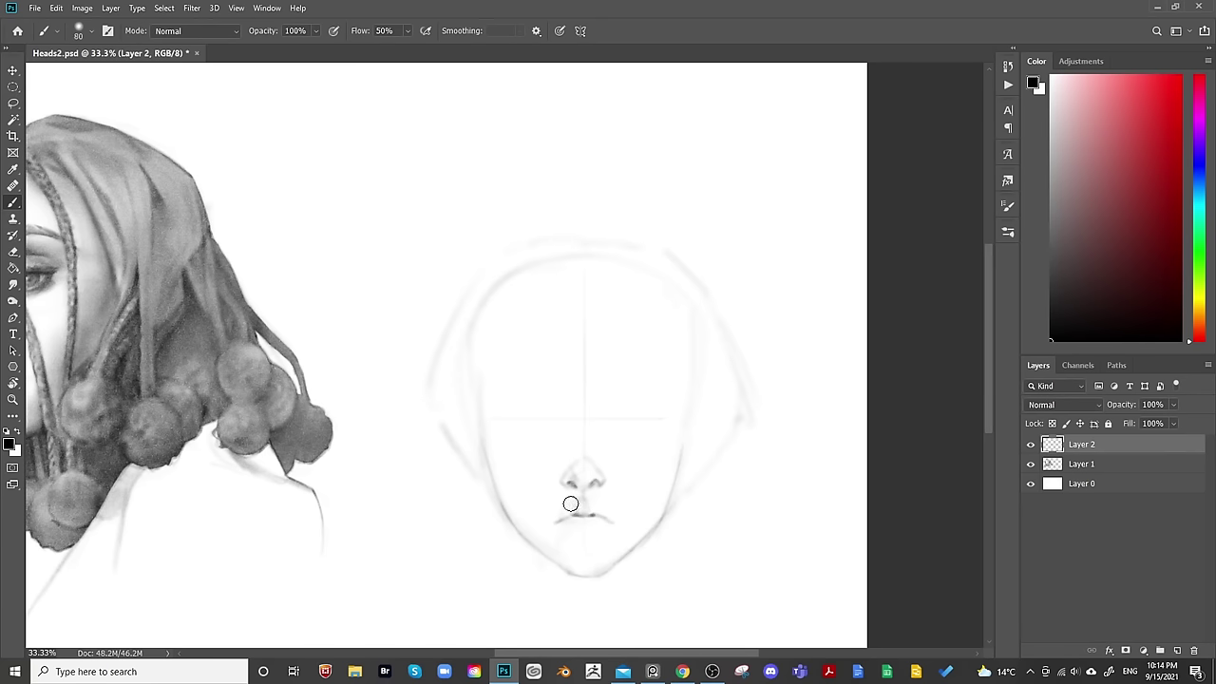
Outline and lightly shade the upper lip, and mark the shadow beneath the lower lip.
left_click_drag(555, 519, 575, 515)
key("bracketright")
key("bracketright")
key("bracketright")
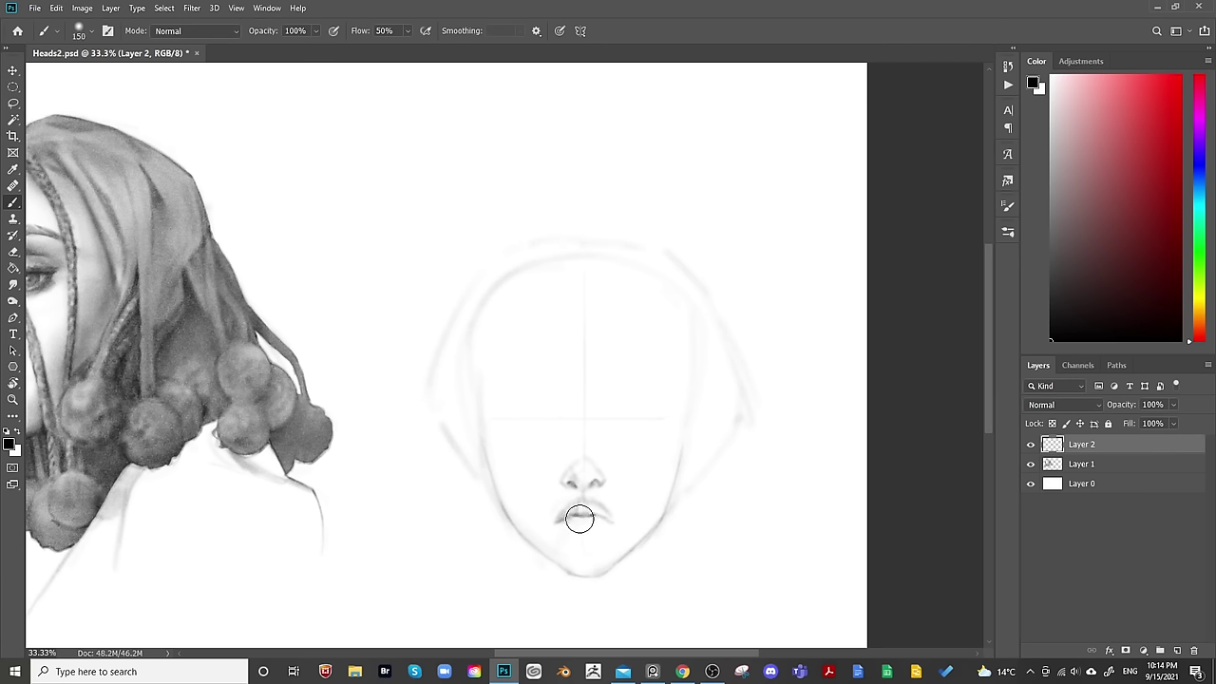
key("bracketleft")
key("bracketleft")
key("bracketright")
key("bracketright")
key("bracketright")
key("bracketleft")
key("bracketleft")
key("bracketleft")
key("bracketleft")
left_click_drag(581, 538, 589, 538)
mouse_move(724, 489)
left_mouse_down()
mouse_move(714, 447)
mouse_move(723, 453)
left_mouse_up()
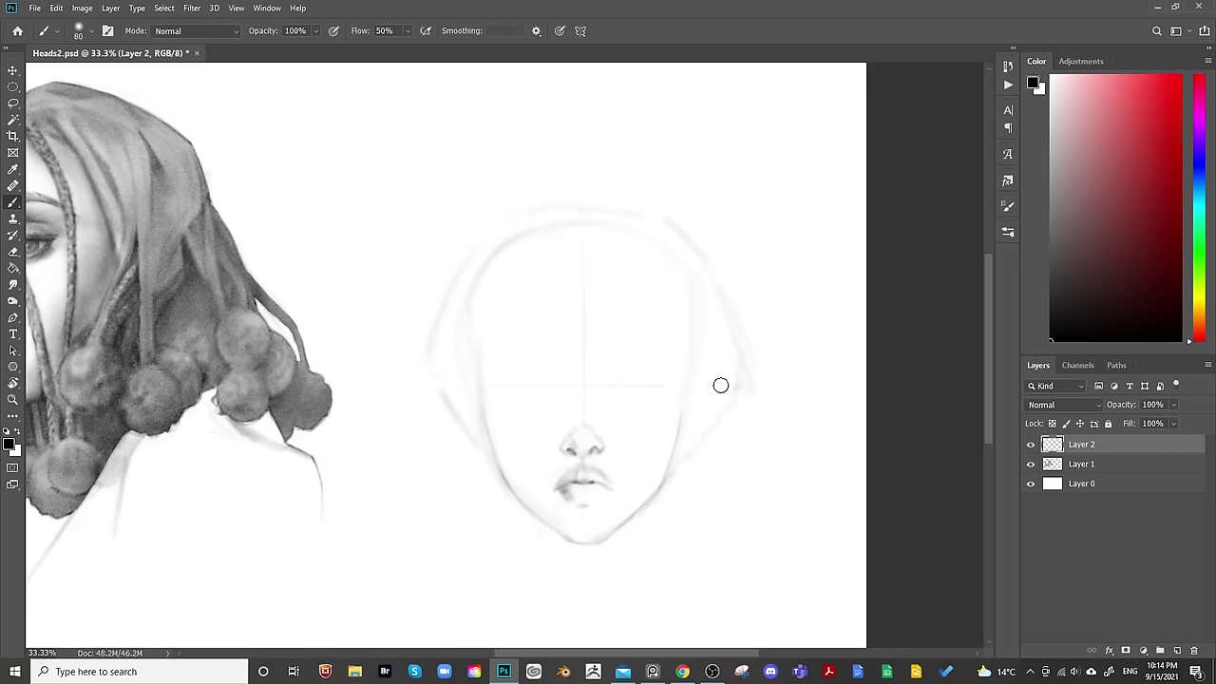
Darken the mouth corner and parting line, and shade the lower lip with varying brush sizes.
key("bracketright")
key("bracketleft")
key("bracketleft")
left_click_drag(556, 486, 575, 482)
key("bracketright")
key("bracketright")
key("bracketright")
key("bracketright")
key("bracketright")
key("bracketright")
key("bracketleft")
key("bracketleft")
key("bracketleft")
Select the jaw and chin contour with the Lasso and stretch it to 104.63% height with Free Transform.
key("l")
mouse_move(482, 404)
left_mouse_down()
mouse_move(619, 602)
mouse_move(690, 424)
mouse_move(689, 390)
mouse_move(643, 503)
mouse_move(592, 523)
mouse_move(524, 364)
mouse_move(656, 318)
left_mouse_up()
key("ctrl+t")
key("Return")
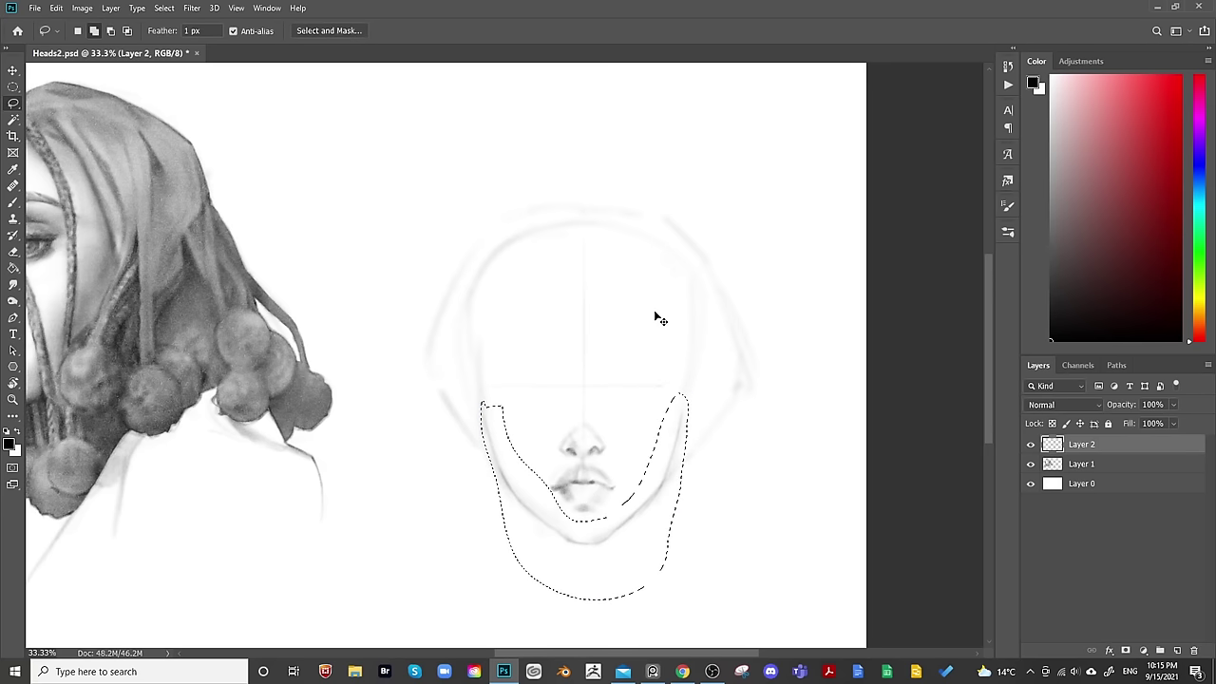
key("ctrl+t")
mouse_move(585, 601)
left_mouse_down()
mouse_move(586, 624)
mouse_move(586, 612)
left_mouse_up()
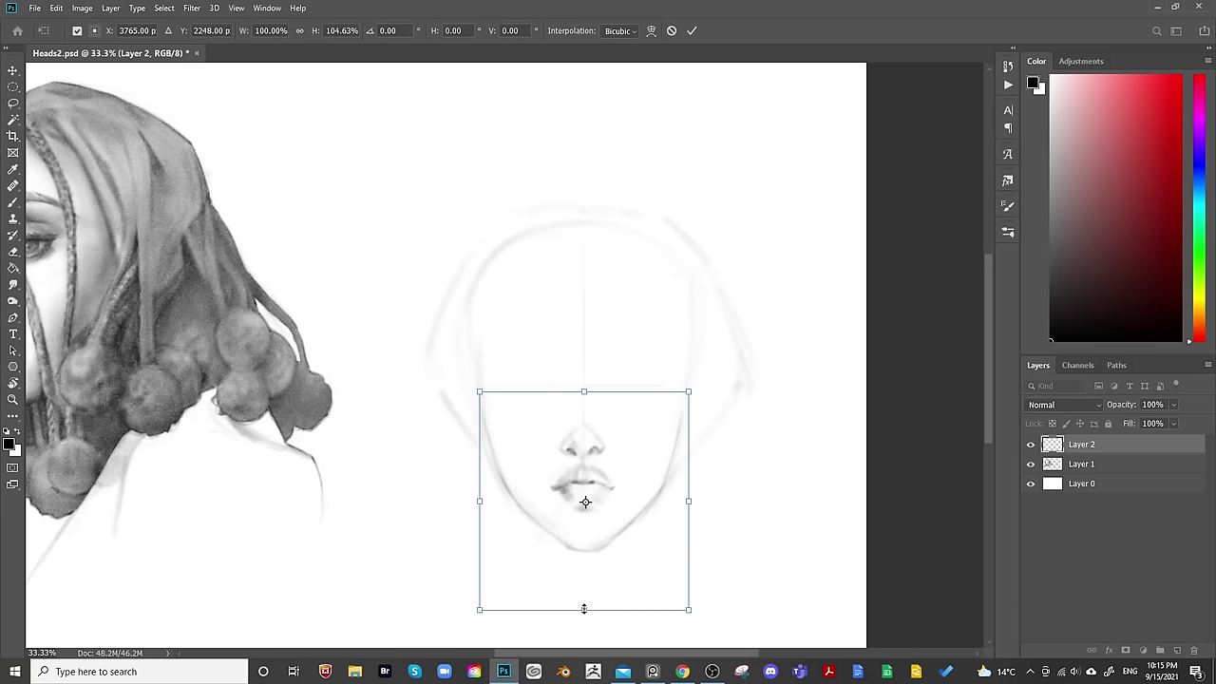
key("Return")
key("ctrl+d")
Shade the outer parts of the lower lip with the brush enlarged to 175.
mouse_move(664, 376)
left_mouse_down()
mouse_move(652, 427)
mouse_move(687, 403)
left_mouse_up()
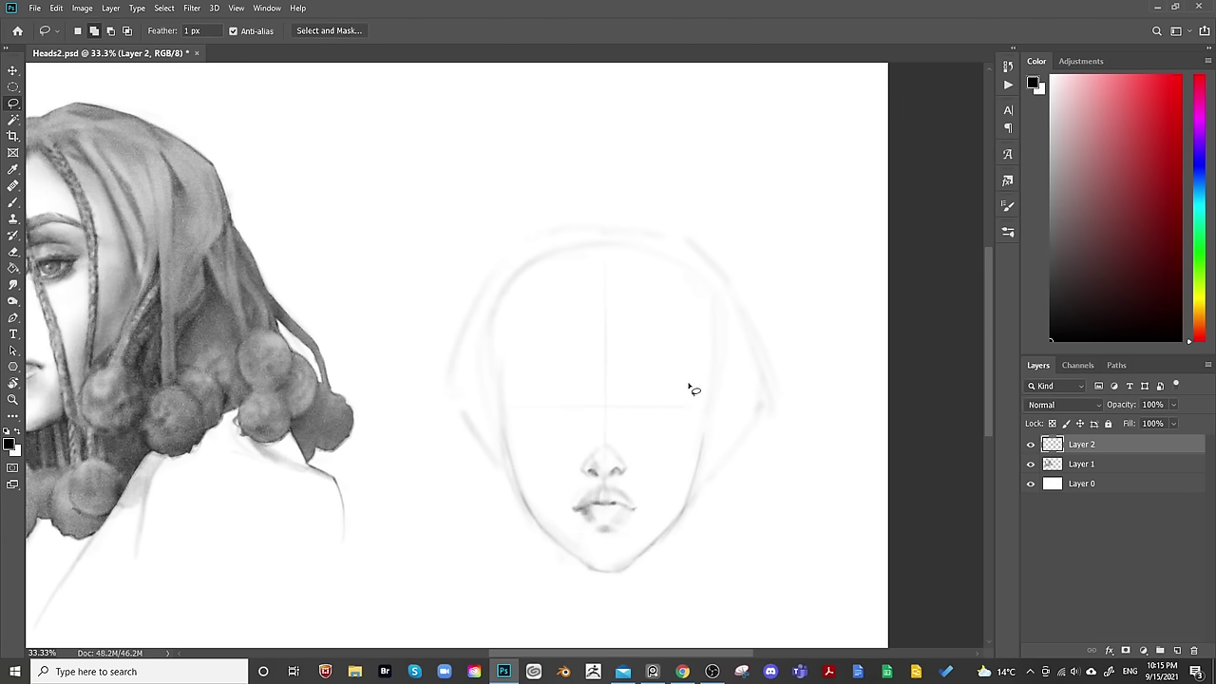
key("b")
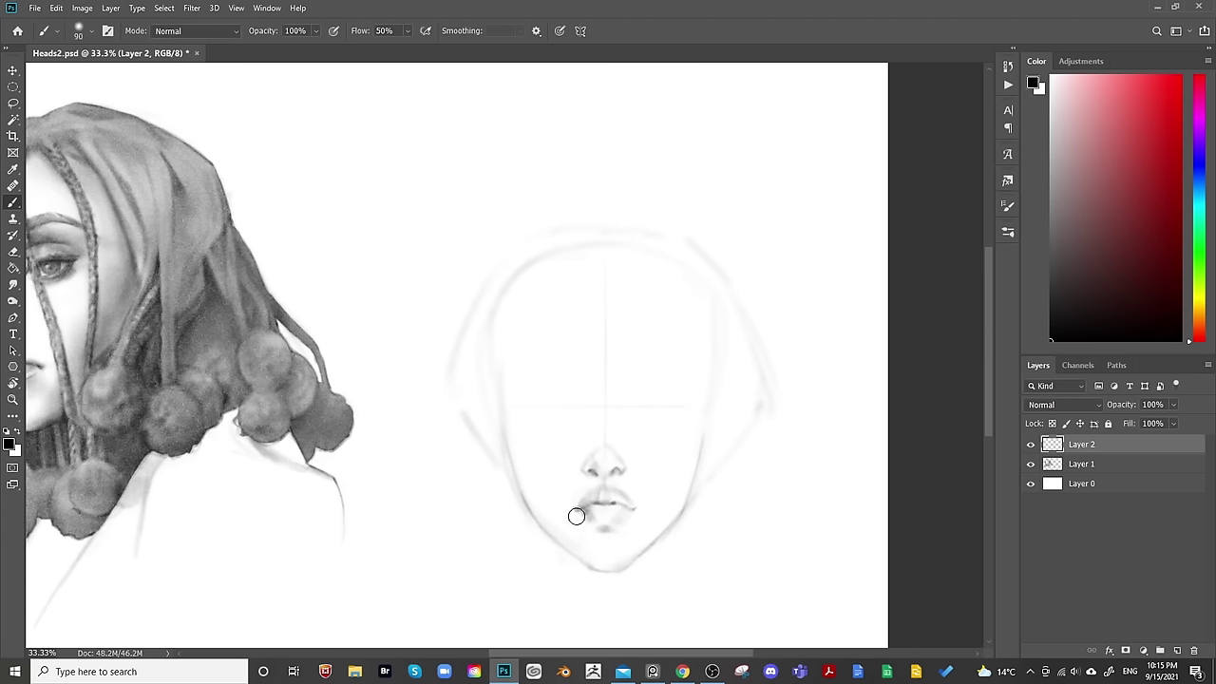
key("slash")
key("bracketright")
key("bracketright")
key("bracketright")
key("bracketright")
mouse_move(586, 515)
left_mouse_down()
mouse_move(619, 529)
mouse_move(622, 516)
left_mouse_up()
key("slash")
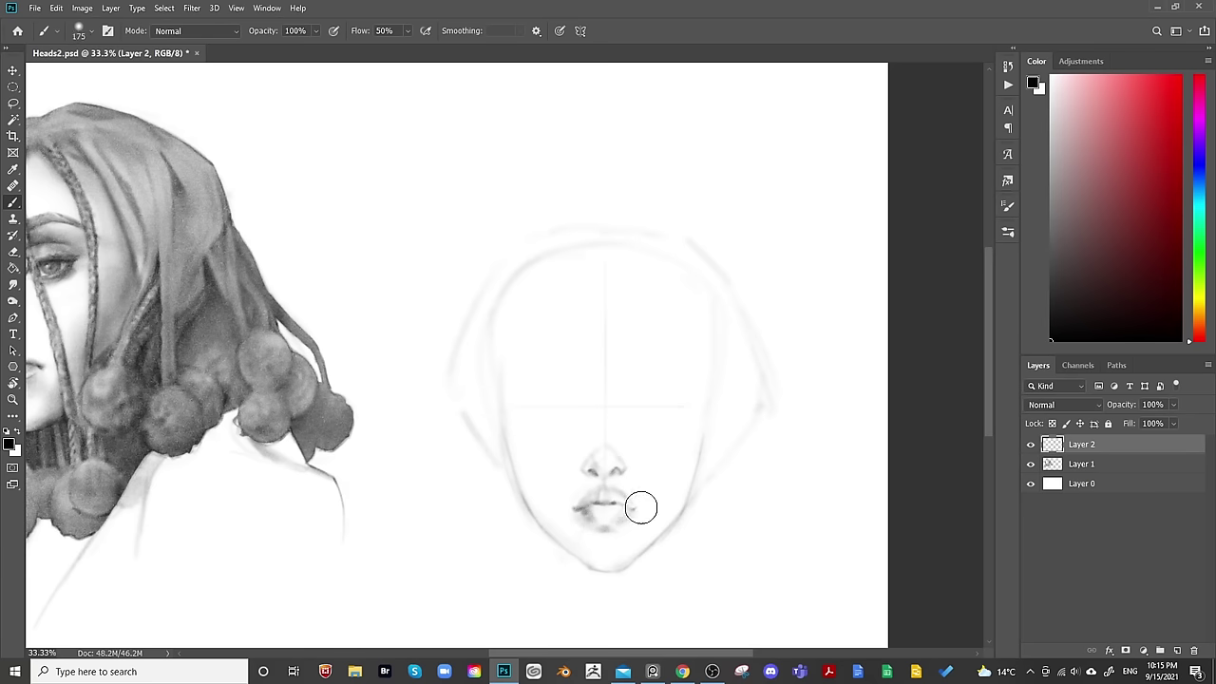
Fill both lips with a soft even tone, using a large brush between 250 and 400.
key("bracketright")
key("bracketright")
key("bracketright")
key("bracketright")
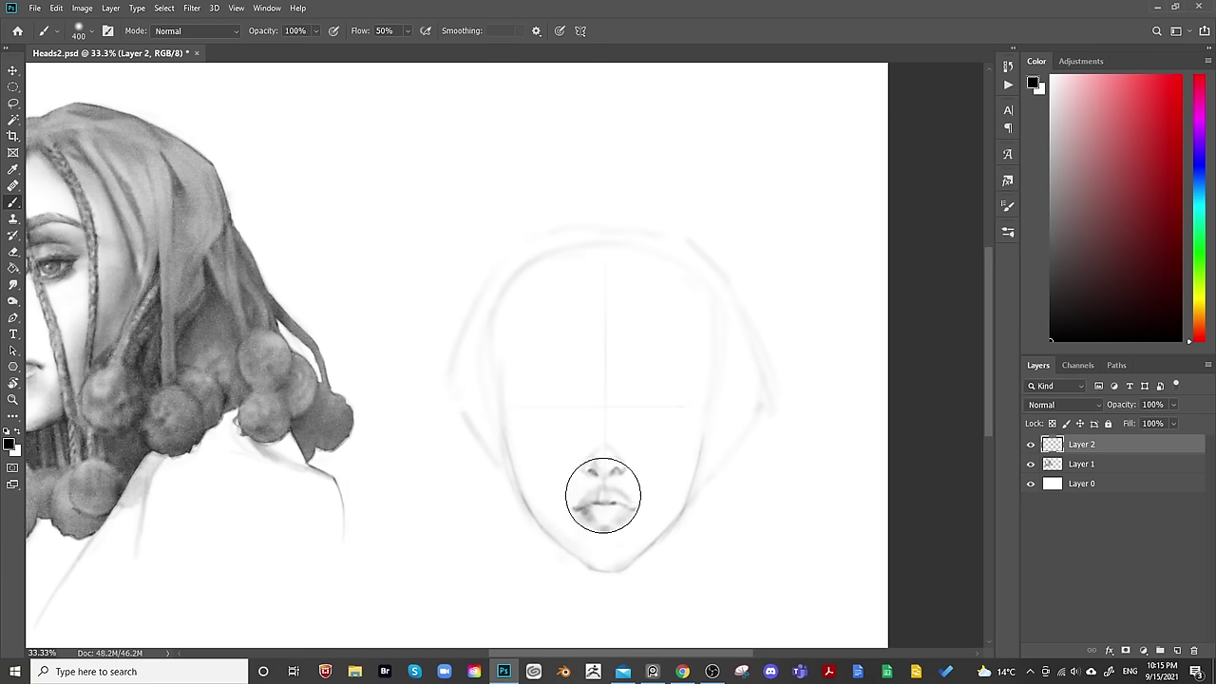
key("bracketleft")
key("bracketleft")
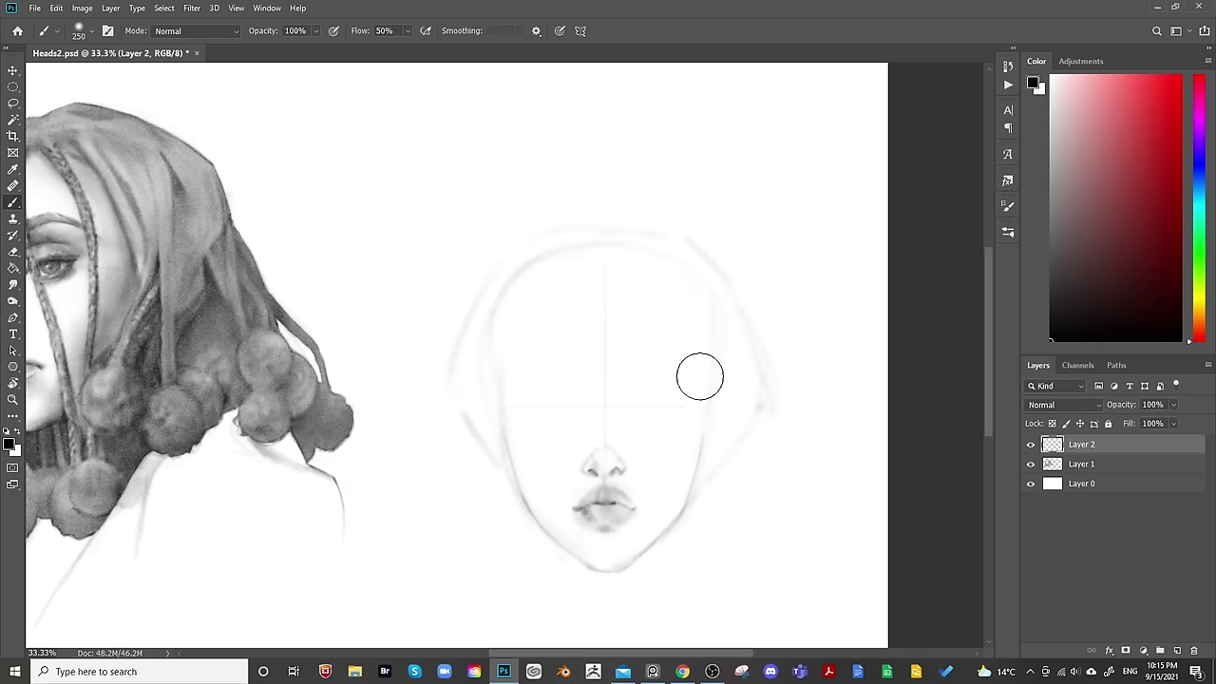
Draw the upper eyelid curves of both eyes along the eye line with the brush size at 60.
key("bracketleft")
key("bracketleft")
key("bracketleft")
key("bracketleft")
key("bracketleft")
key("bracketleft")
key("bracketleft")
key("bracketleft")
key("bracketleft")
key("bracketleft")
key("bracketright")
key("bracketright")
left_click_drag(531, 402, 589, 410)
key("ctrl+z")
key("bracketleft")
key("bracketleft")
mouse_move(528, 407)
left_mouse_down()
mouse_move(551, 394)
mouse_move(576, 405)
left_mouse_up()
left_click_drag(640, 407, 662, 399)
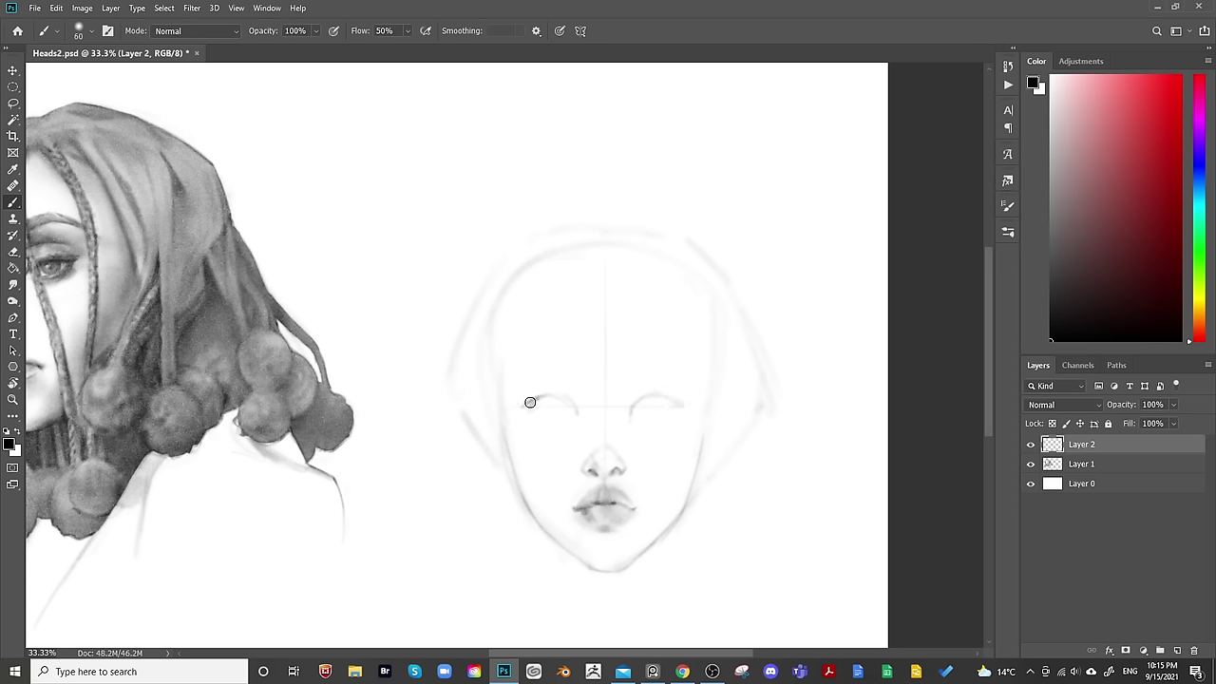
Add eyelid crease lines above both eyes and darken the upper lid curves with the brush at about 100.
key("bracketright")
key("bracketright")
left_click_drag(533, 401, 554, 397)
left_click_drag(651, 391, 684, 399)
key("bracketright")
key("bracketright")
key("bracketright")
key("bracketleft")
key("bracketleft")
key("bracketleft")
key("bracketright")
key("bracketright")
key("bracketright")
key("bracketright")
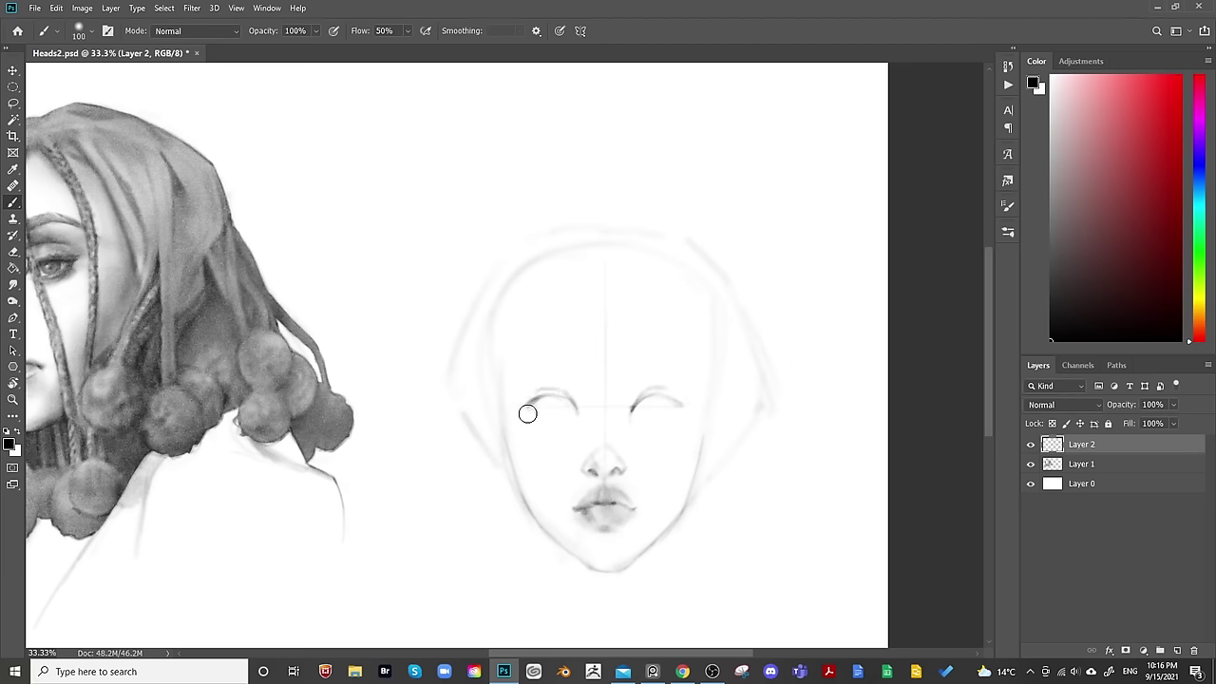
Shade the outer eye corners, sketch the irises, and sharpen the upper lid line with the brush at 45.
key("bracketright")
key("bracketright")
key("bracketright")
key("bracketleft")
key("bracketleft")
key("bracketleft")
key("bracketleft")
key("bracketleft")
key("bracketleft")
key("bracketleft")
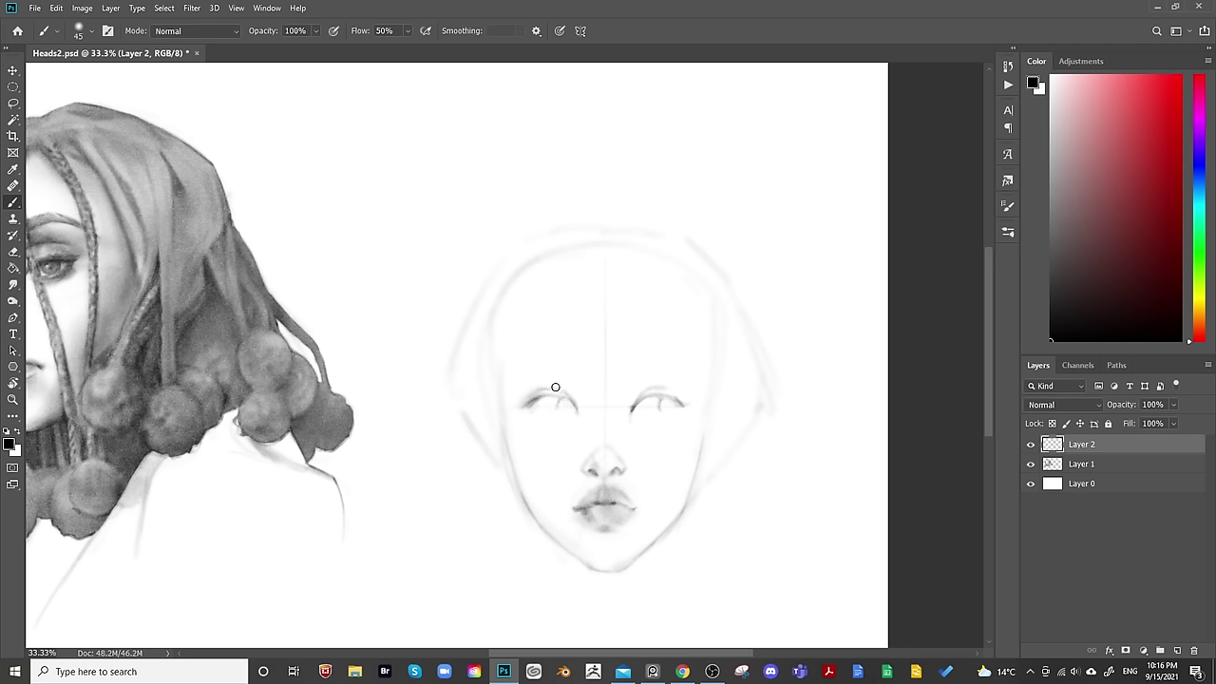
left_click_drag(548, 395, 562, 396)
left_click_drag(784, 346, 786, 346)
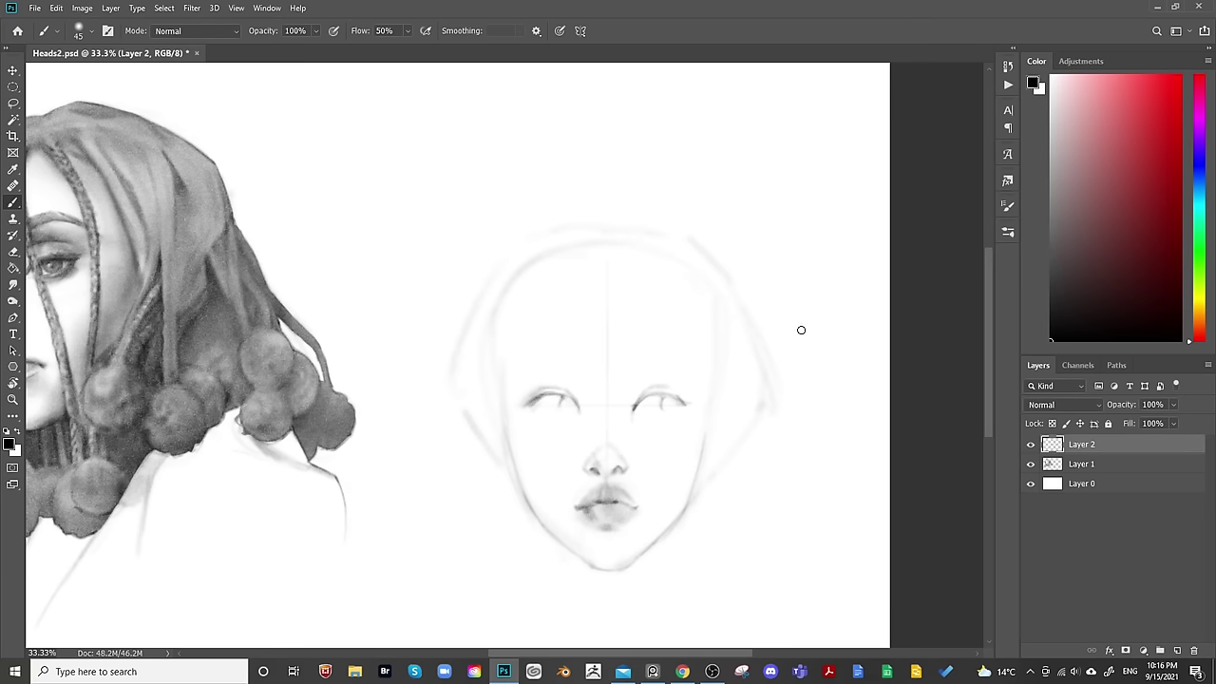
Draw the lower lid line of the sketched face's left eye with a soft brush.
key("bracketright")
key("bracketright")
key("bracketright")
key("bracketright")
key("bracketright")
key("bracketright")
key("bracketright")
key("bracketleft")
left_click_drag(538, 415, 542, 421)
key("bracketleft")
key("bracketleft")
Draw the lower lid and under-eye line of the right eye with the brush at about 90.
left_click_drag(639, 410, 662, 409)
key("bracketleft")
key("bracketleft")
key("bracketright")
key("bracketleft")
left_click_drag(667, 420, 682, 415)
key("bracketleft")
key("bracketleft")
key("bracketright")
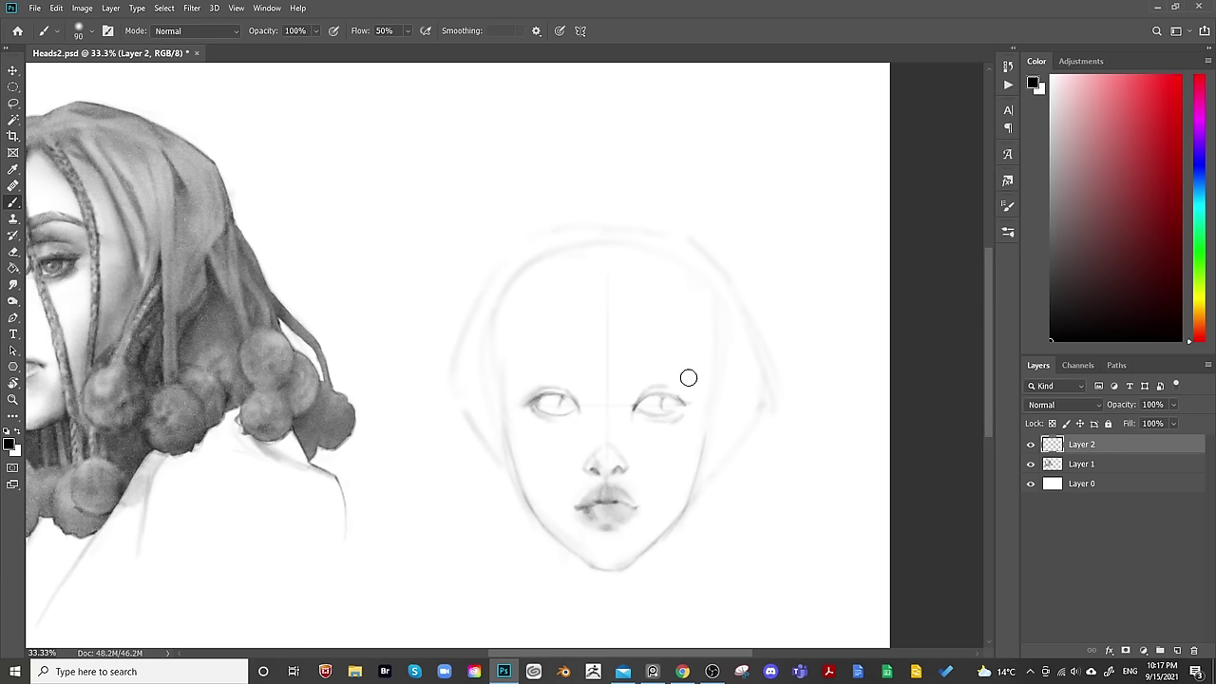
Deepen the soft shadow beneath the outer corner of the right eye.
key("bracketright")
left_click_drag(681, 410, 671, 418)
key("bracketright")
key("bracketright")
key("bracketright")
key("bracketright")
key("bracketleft")
key("bracketleft")
key("bracketleft")
key("bracketleft")
key("bracketleft")
key("bracketleft")
key("bracketleft")
Block in the left eyebrow as a soft, slightly arched stroke above the eye.
key("bracketright")
key("bracketright")
key("bracketright")
key("bracketright")
key("bracketright")
mouse_move(586, 352)
left_mouse_down()
mouse_move(539, 370)
mouse_move(510, 364)
left_mouse_up()
key("bracketleft")
key("bracketleft")
key("bracketleft")
key("bracketleft")
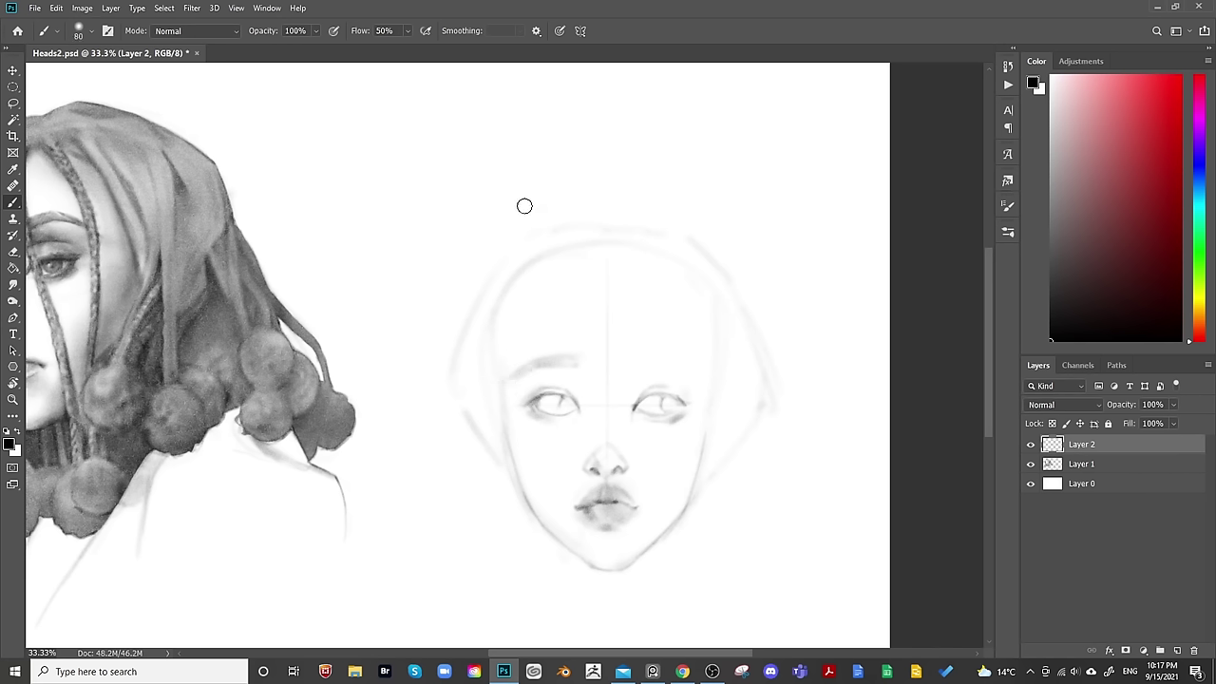
Block in the matching right eyebrow with the brush at about 175.
key("bracketright")
key("bracketright")
key("bracketright")
key("bracketright")
key("bracketright")
mouse_move(678, 364)
left_mouse_down()
mouse_move(648, 365)
mouse_move(711, 379)
left_mouse_up()
key("bracketleft")
key("bracketleft")
key("bracketright")
key("bracketright")
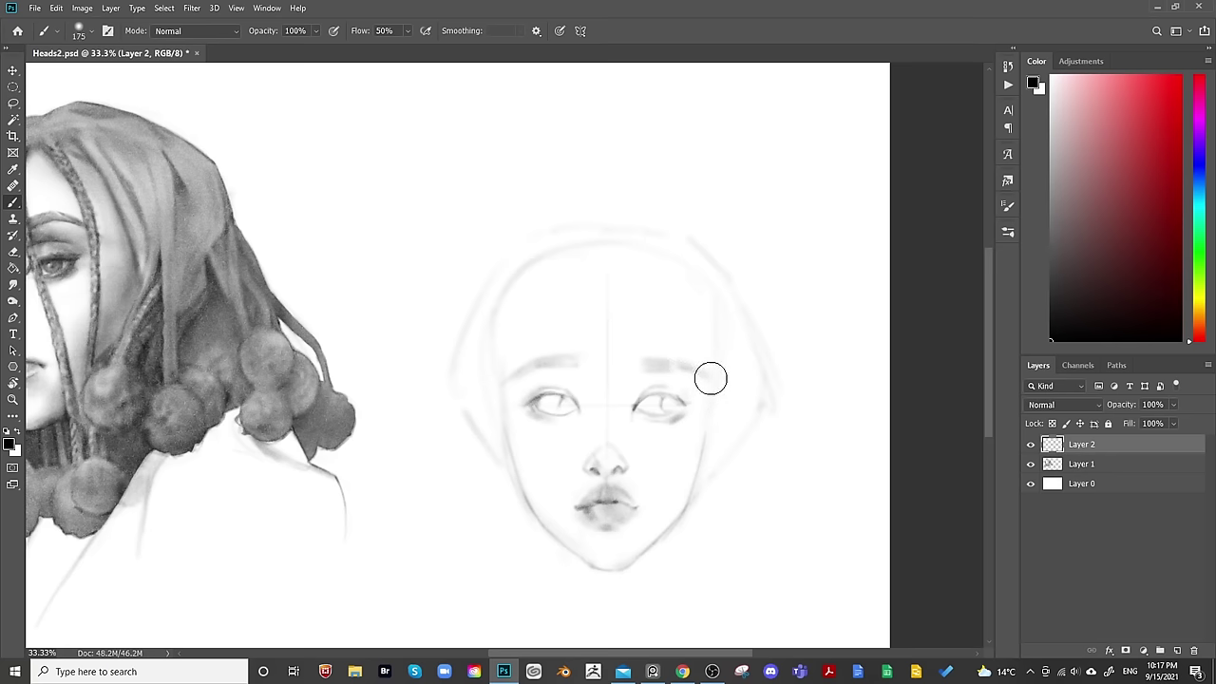
Extend the inner ends of both eyebrows with the brush at 100 to 125 and even out the right one.
key("r")
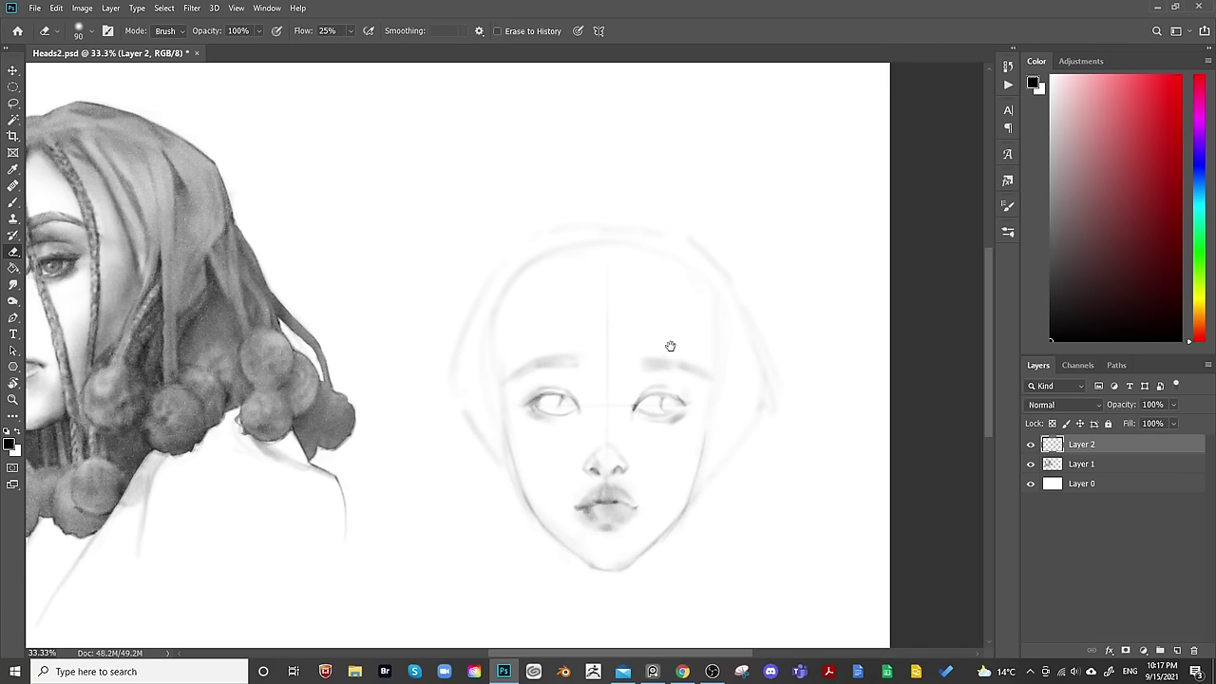
key("b")
key("slash")
key("bracketright")
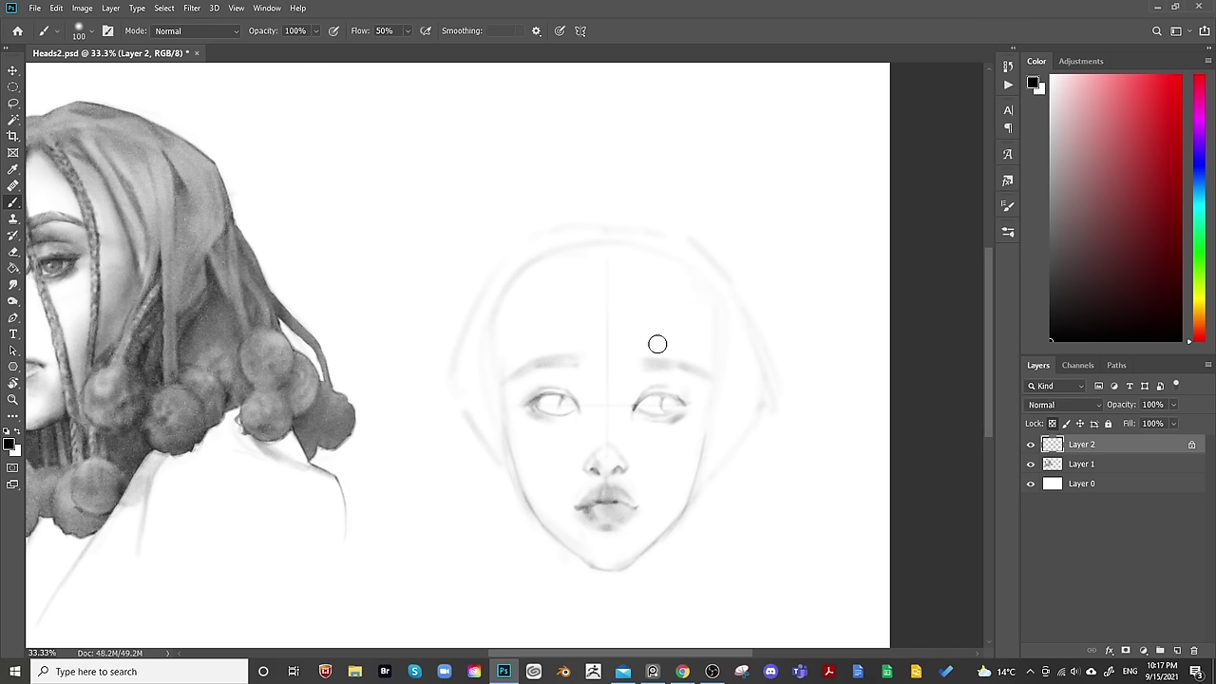
key("slash")
key("bracketright")
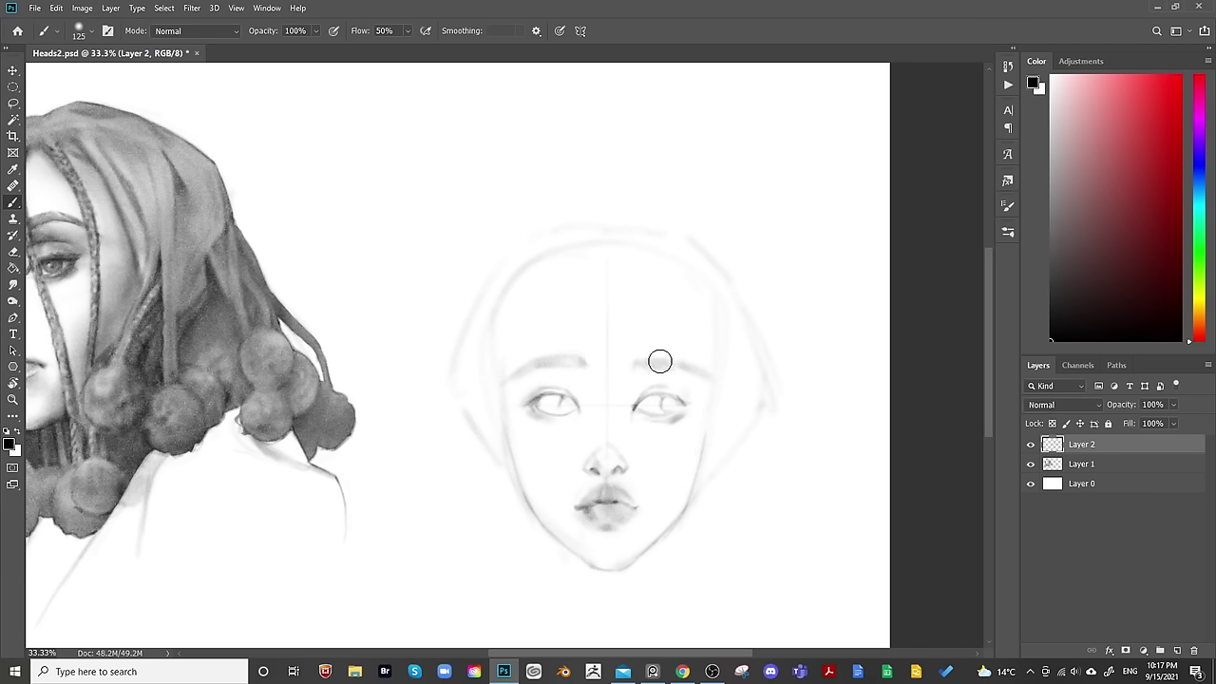
key("bracketleft")
key("bracketleft")
key("bracketleft")
left_click_drag(663, 361, 709, 360)
Draw a wavy hair parting from the crown down to the top of the centre guideline.
key("bracketright")
key("bracketleft")
key("bracketleft")
key("bracketright")
key("bracketright")
left_click_drag(608, 279, 613, 237)
key("bracketleft")
key("bracketleft")
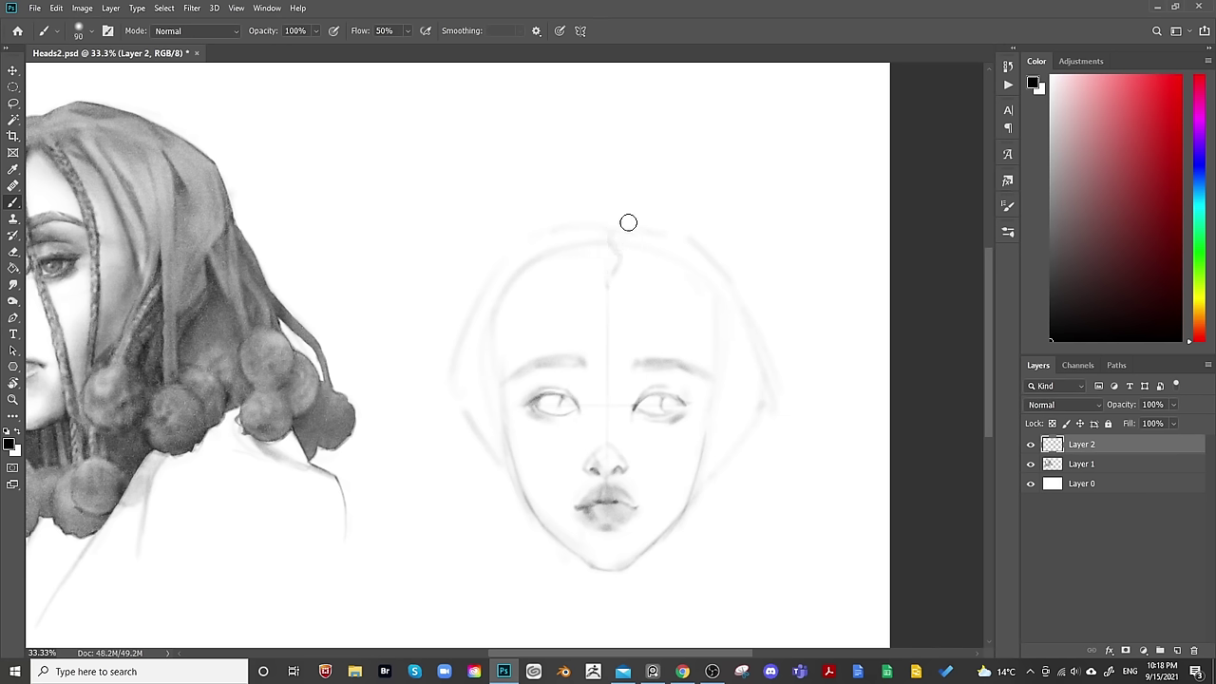
Shade softly from the base of the parting across the right side of the forehead with a larger brush.
key("bracketright")
key("bracketright")
key("bracketright")
key("bracketright")
key("bracketright")
key("bracketright")
key("bracketright")
mouse_move(617, 282)
left_mouse_down()
mouse_move(660, 290)
mouse_move(651, 304)
mouse_move(665, 317)
left_mouse_up()
Draw the hairline curving from the forehead shading down past the right eyebrow, reducing the brush to 80.
key("bracketleft")
key("bracketleft")
key("bracketleft")
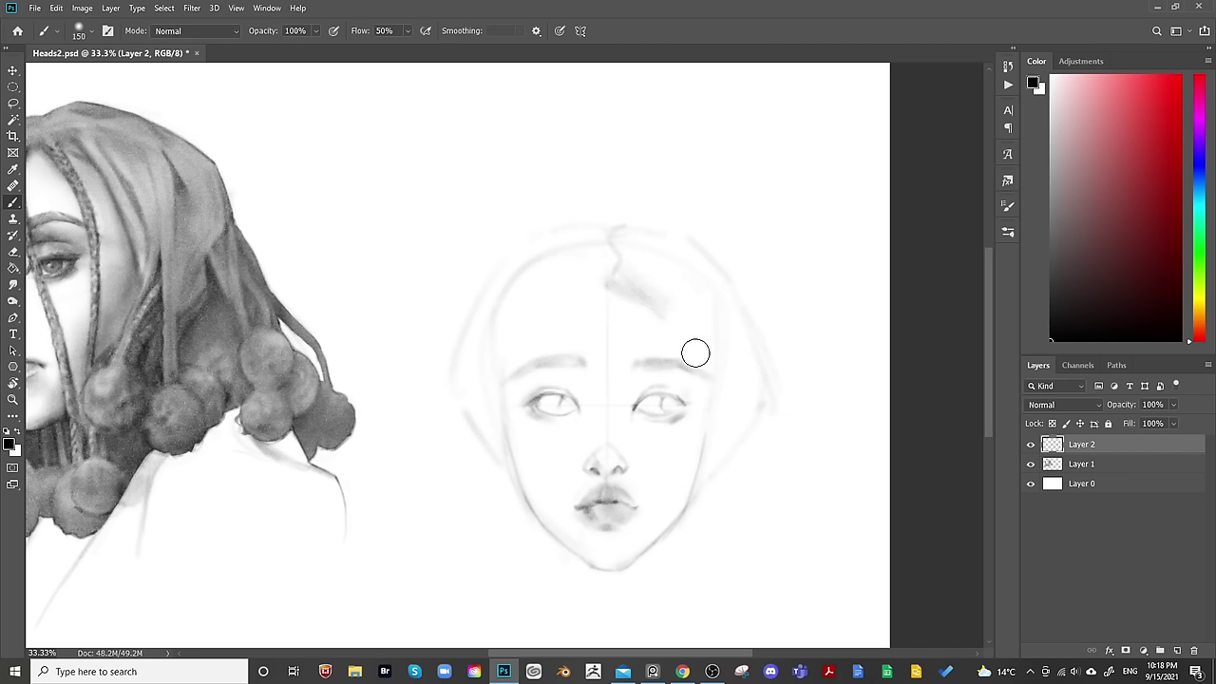
key("bracketleft")
key("bracketleft")
key("bracketleft")
key("bracketleft")
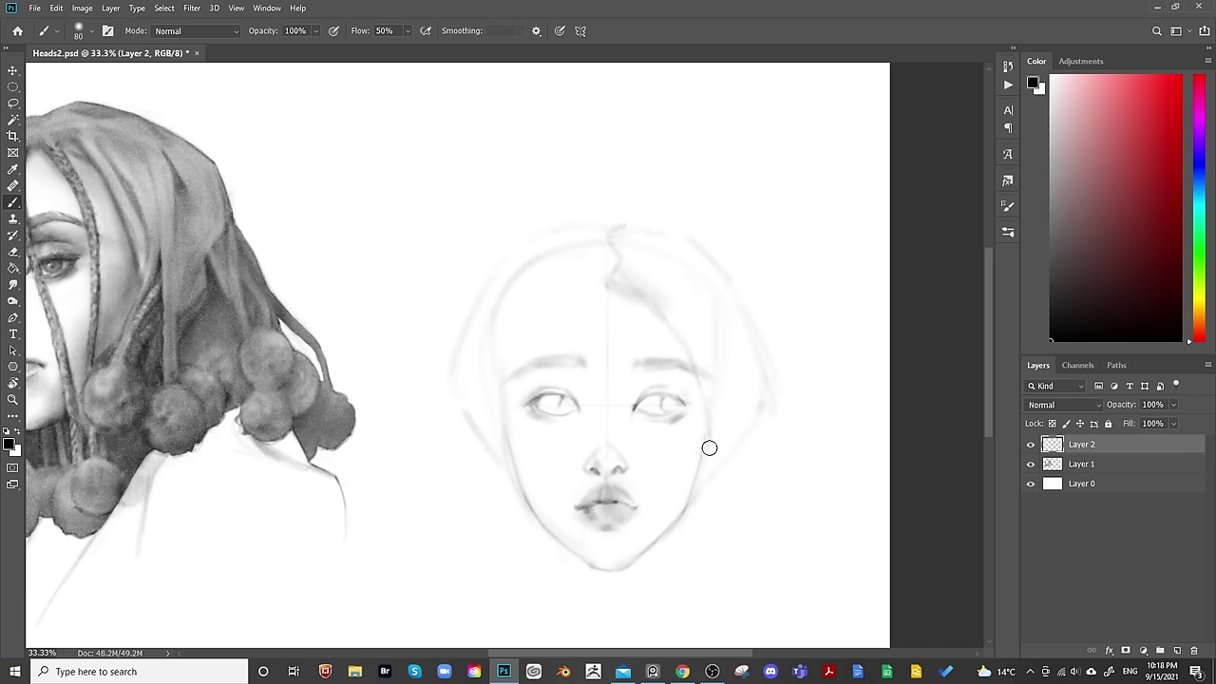
Darken the hair edge beside the right eye and cheek and strengthen the right jaw contour.
key("bracketleft")
key("bracketright")
key("bracketright")
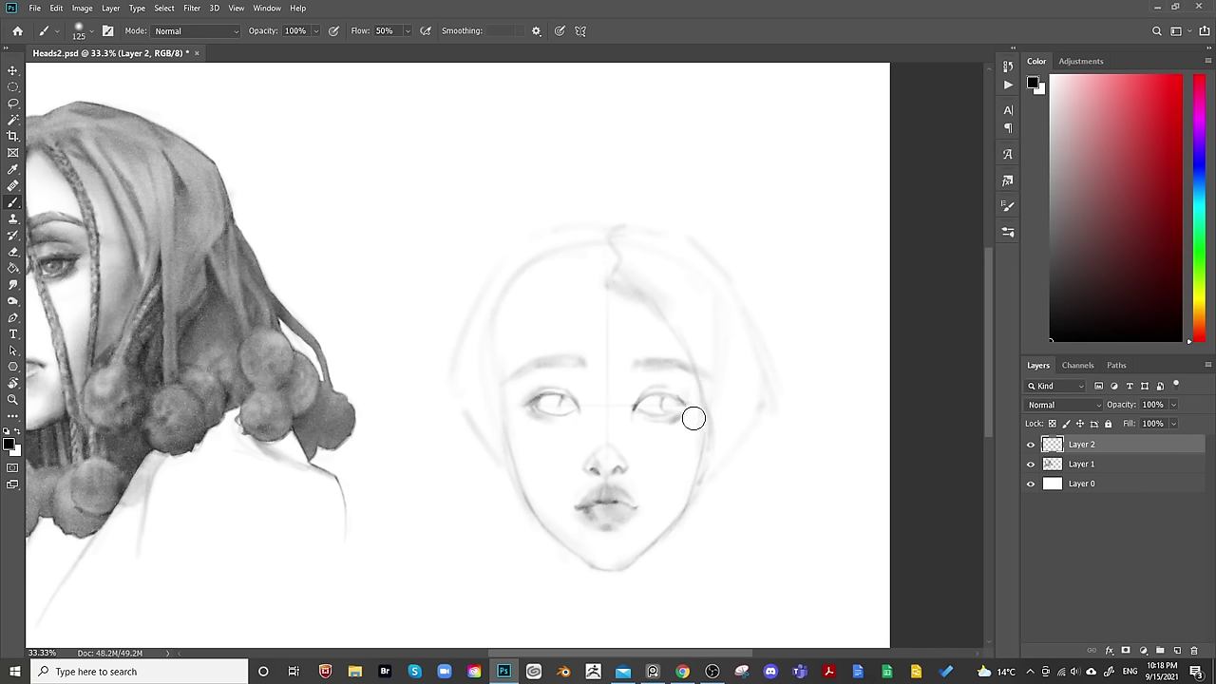
key("bracketleft")
key("bracketleft")
key("bracketleft")
Soften the right jawline near the chin with the Eraser at size 300.
key("e")
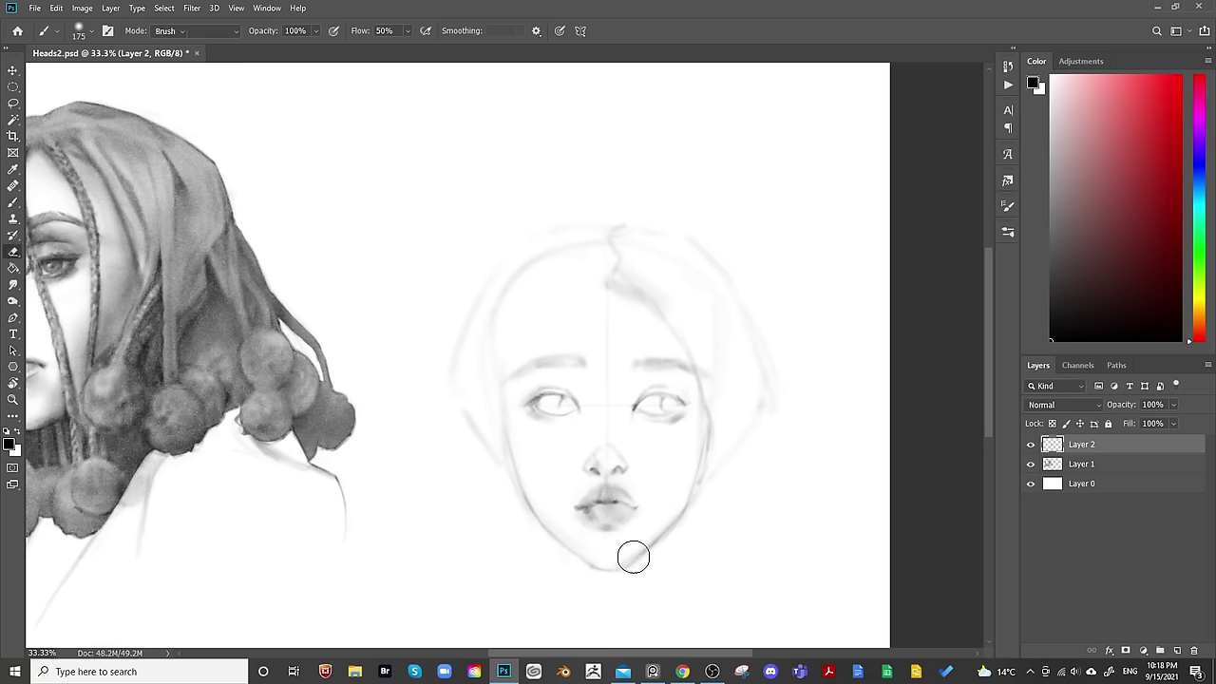
key("bracketright")
key("bracketright")
key("bracketright")
key("bracketright")
key("bracketright")
key("bracketright")
key("bracketright")
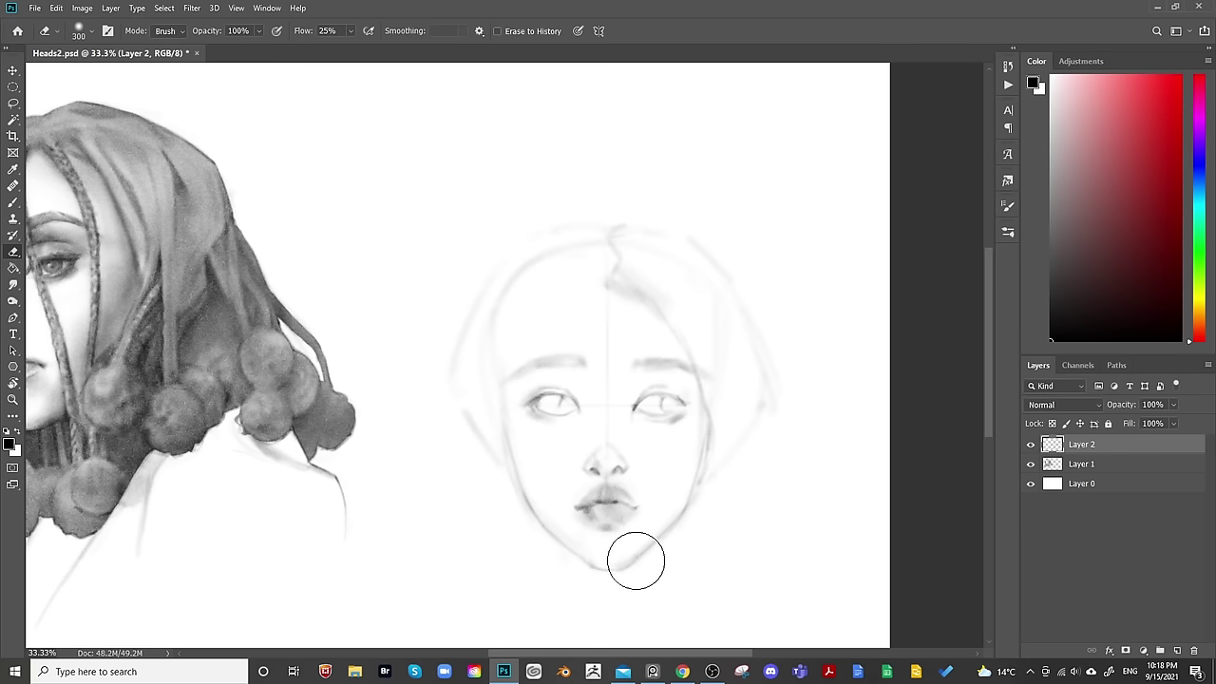
left_click_drag(651, 549, 676, 503)
Redefine the left jaw and chin contour with a brush between 40 and 80, softening it with the Eraser at 300.
key("b")
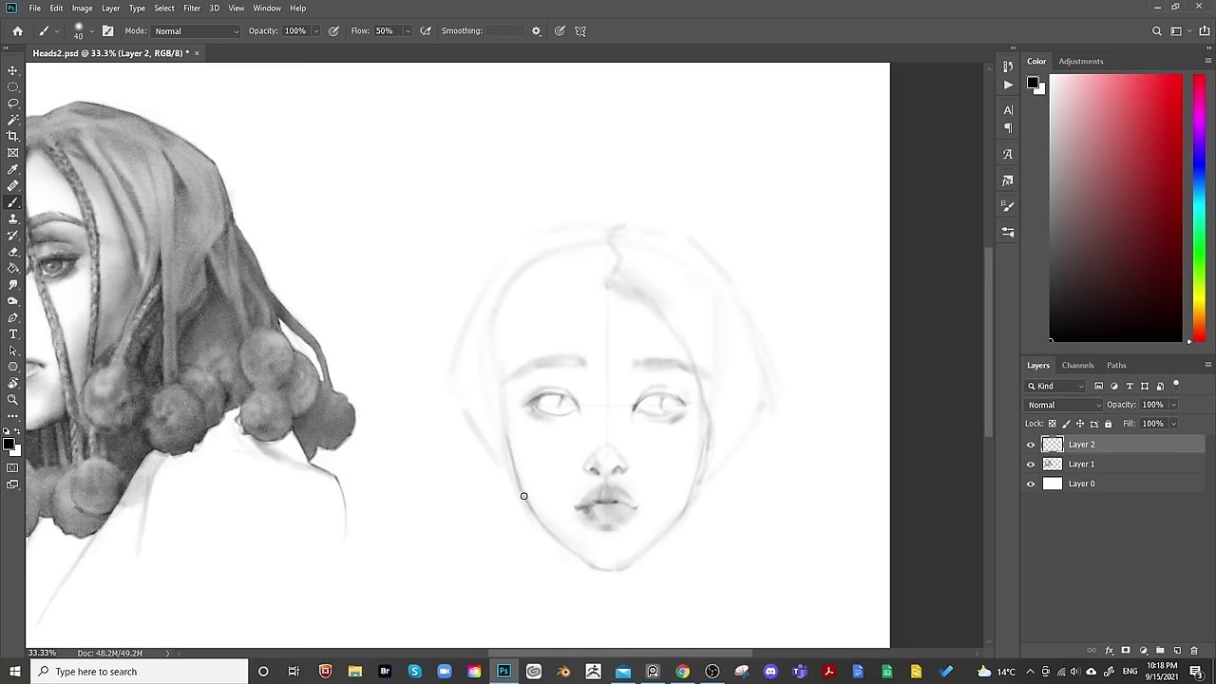
key("e")
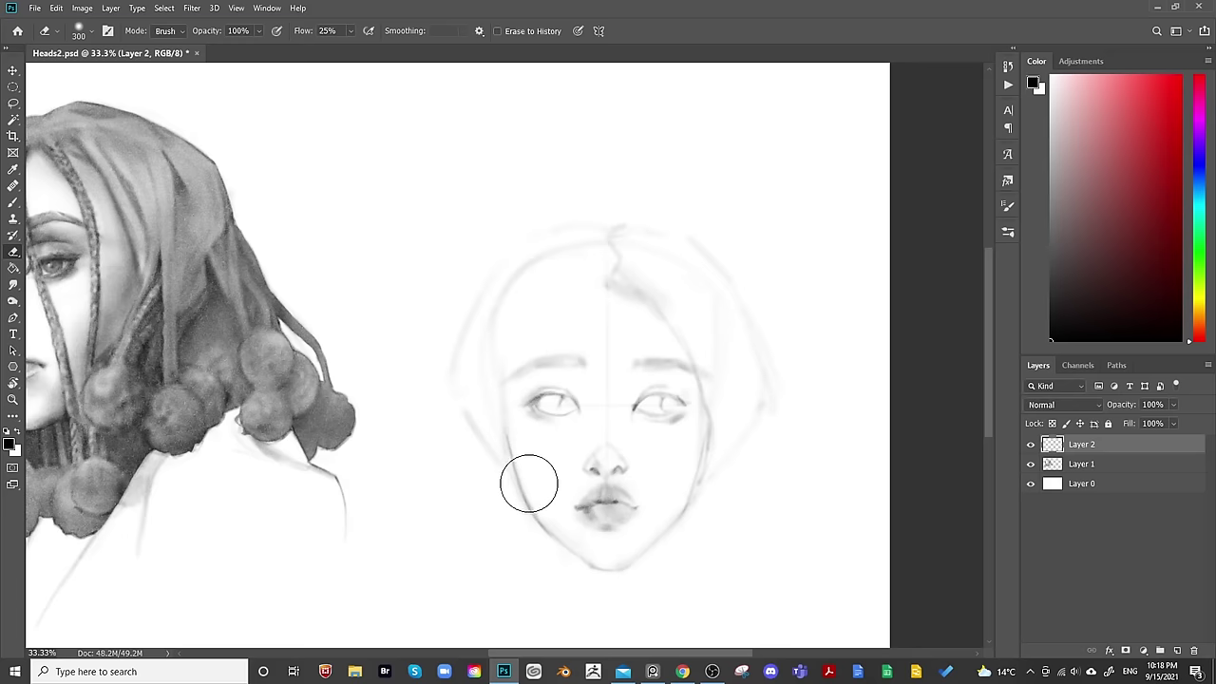
key("b")
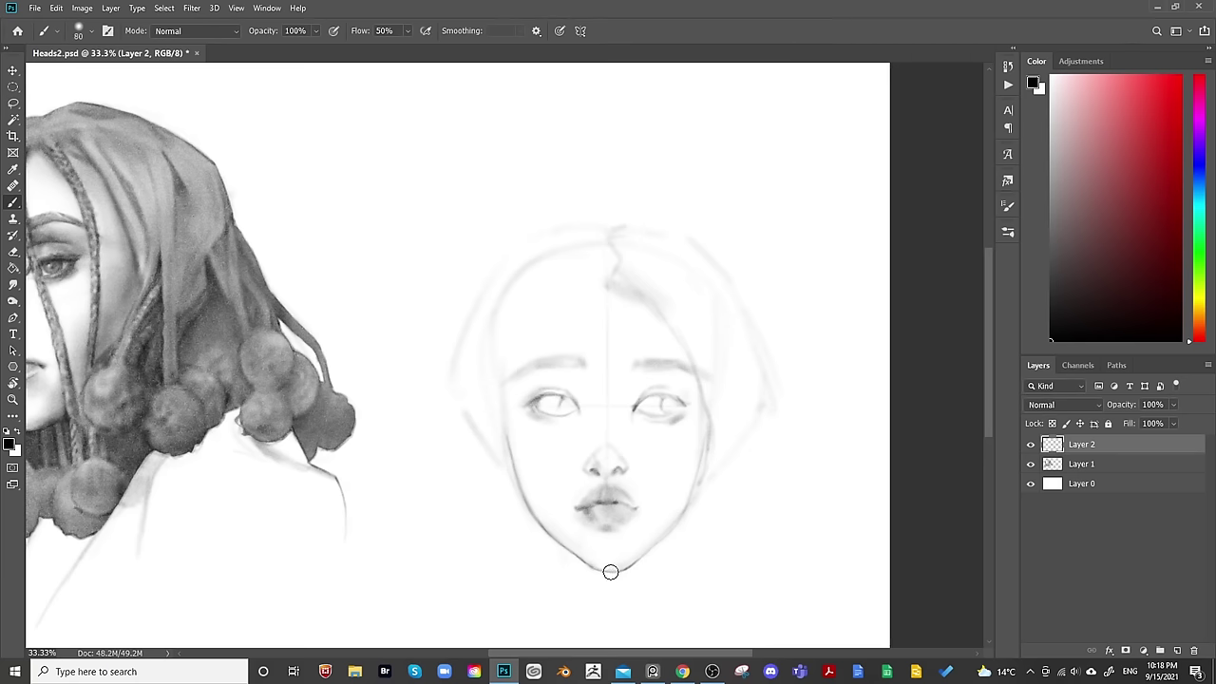
key("e")
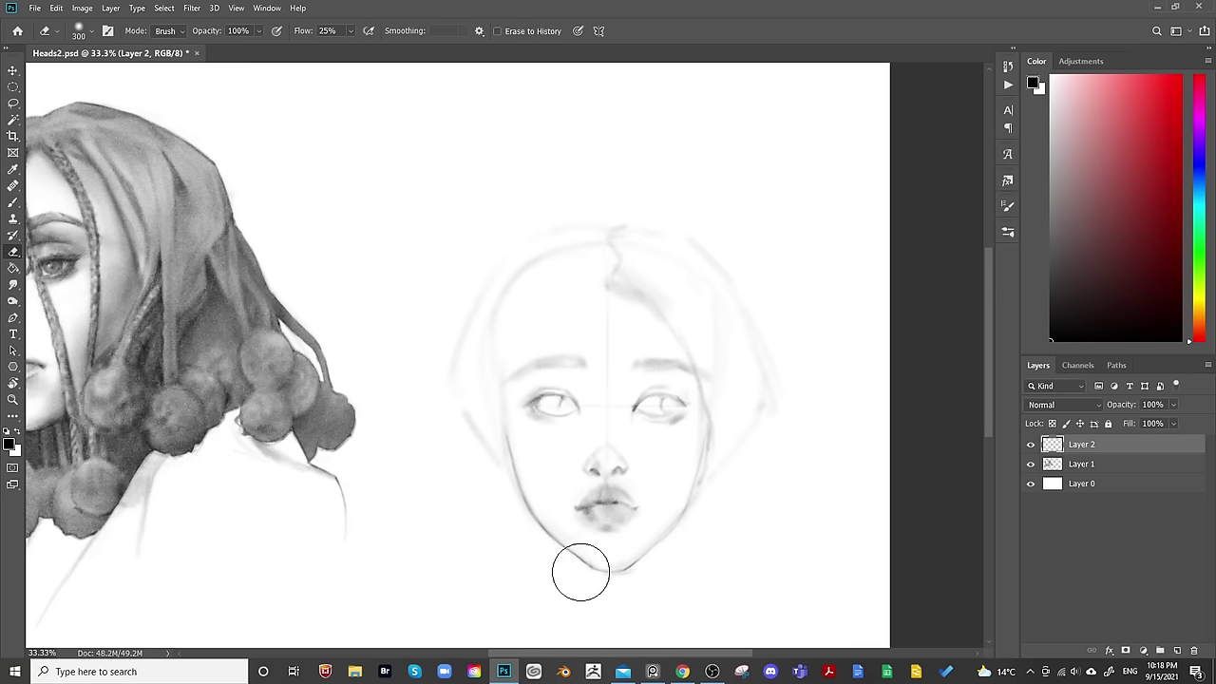
Sketch loose hair strands beside the left side of the face with the brush at 100.
left_click_drag(750, 490, 740, 427)
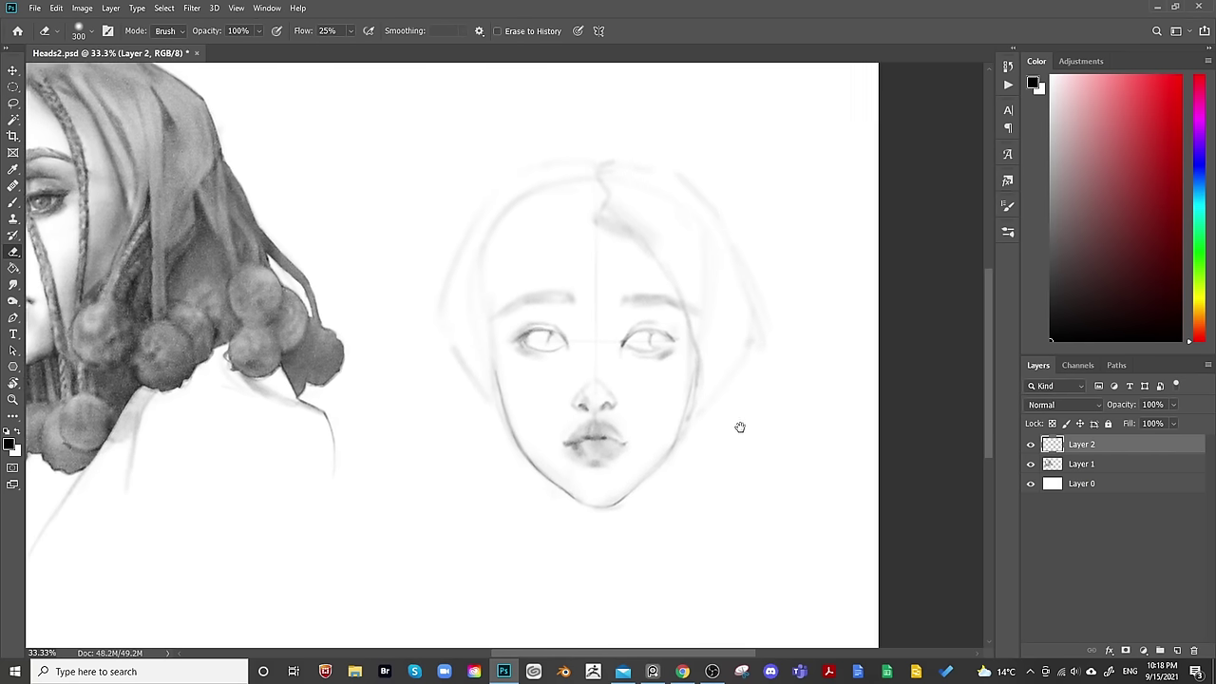
scroll(737, 419, "down", 1)
scroll(735, 415, "up", 1)
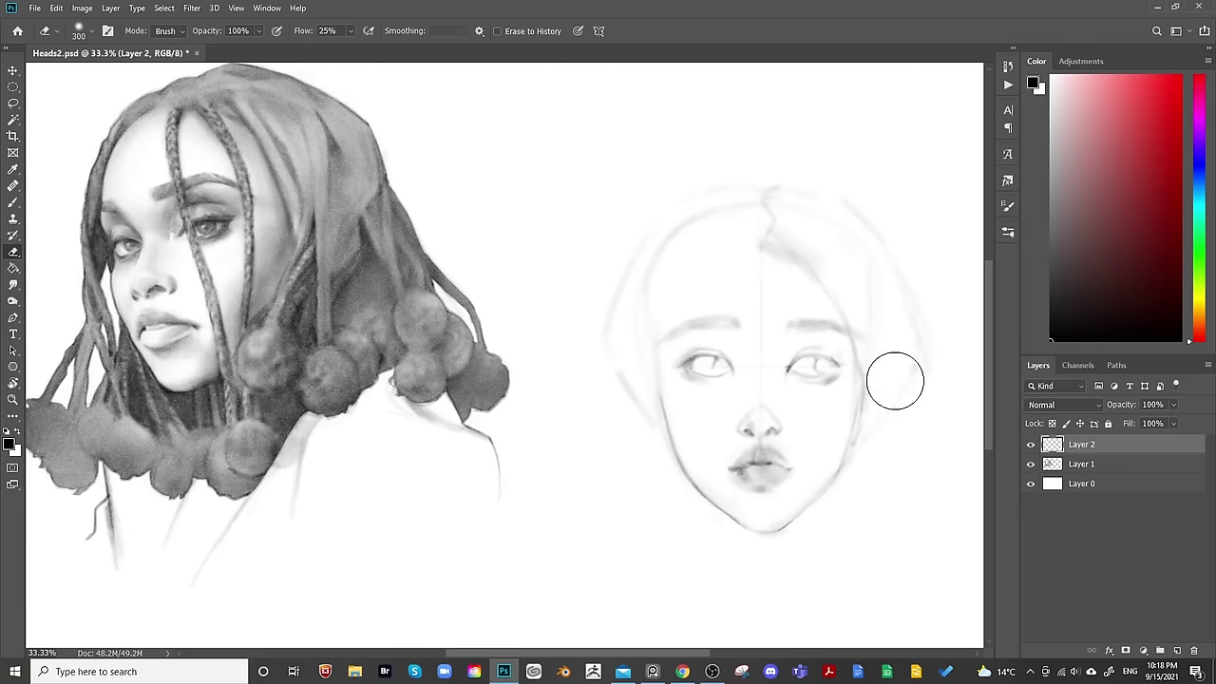
key("b")
mouse_move(894, 380)
left_mouse_down()
mouse_move(736, 404)
mouse_move(714, 380)
left_mouse_up()
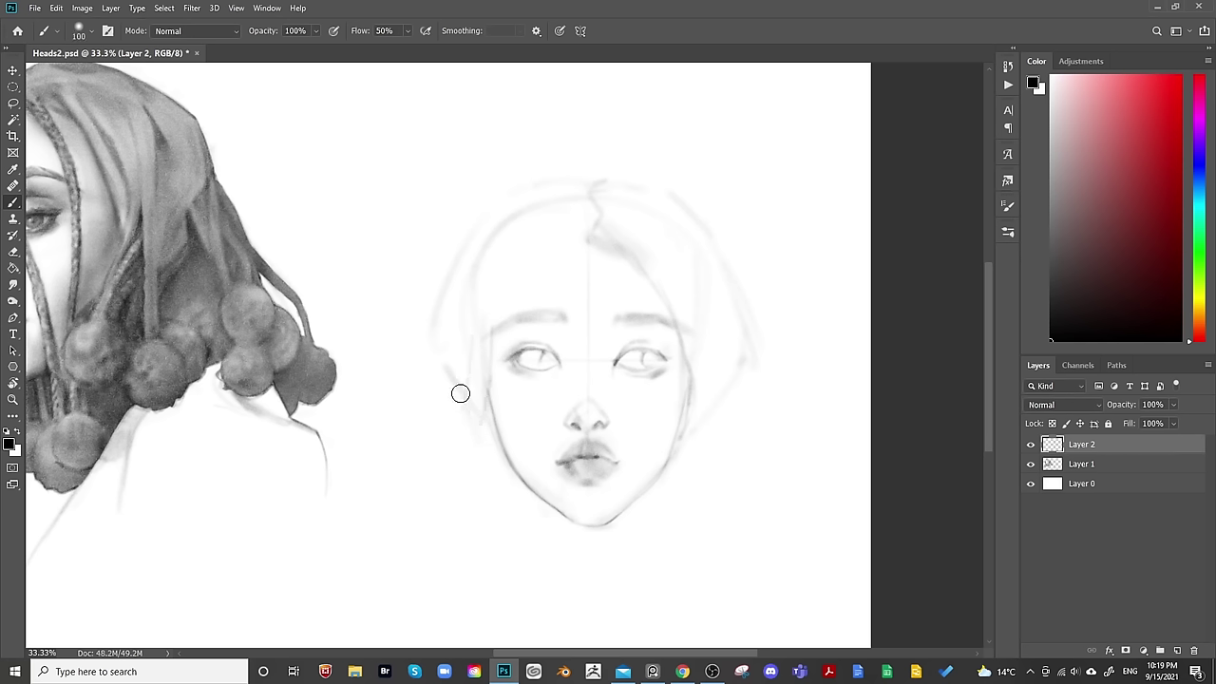
left_click_drag(459, 394, 469, 462)
Shade the hairline left of the parting softly with the brush at 250.
key("bracketright")
key("bracketright")
key("bracketright")
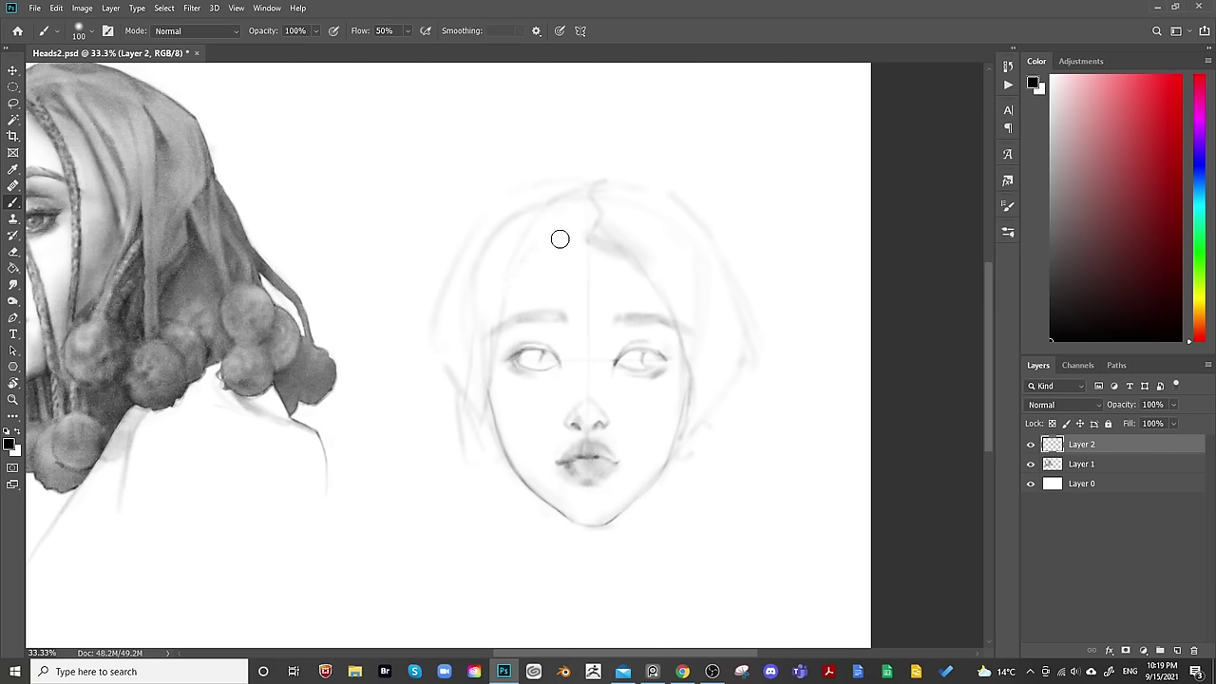
key("bracketright")
key("bracketright")
key("bracketright")
key("bracketright")
key("bracketright")
key("bracketright")
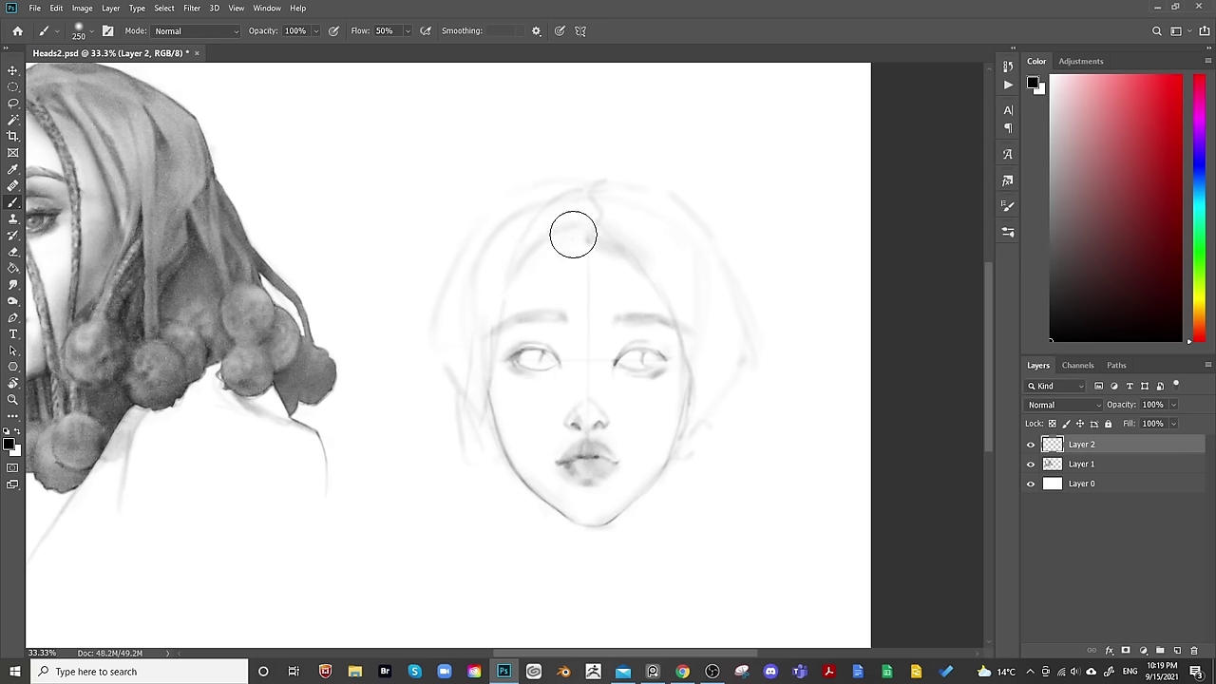
Draw a darker hair edge sweeping down from the parting over the left forehead with the brush at 80.
key("bracketleft")
key("bracketleft")
key("bracketleft")
key("bracketleft")
key("bracketleft")
key("bracketleft")
key("bracketleft")
key("bracketleft")
key("bracketleft")
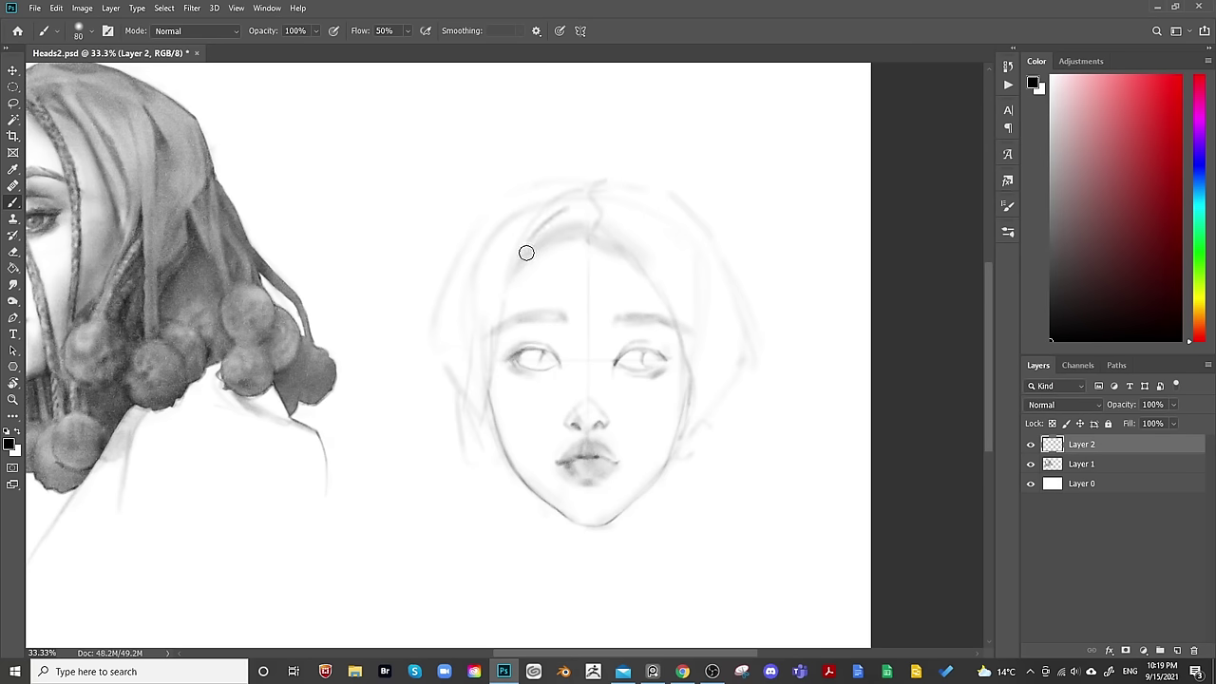
Blend shading down the left hairline toward the temple with the brush from 150 up to 500.
key("bracketright")
key("bracketright")
key("bracketright")
key("bracketright")
key("bracketright")
key("bracketright")
key("bracketright")
key("bracketright")
key("bracketright")
key("bracketright")
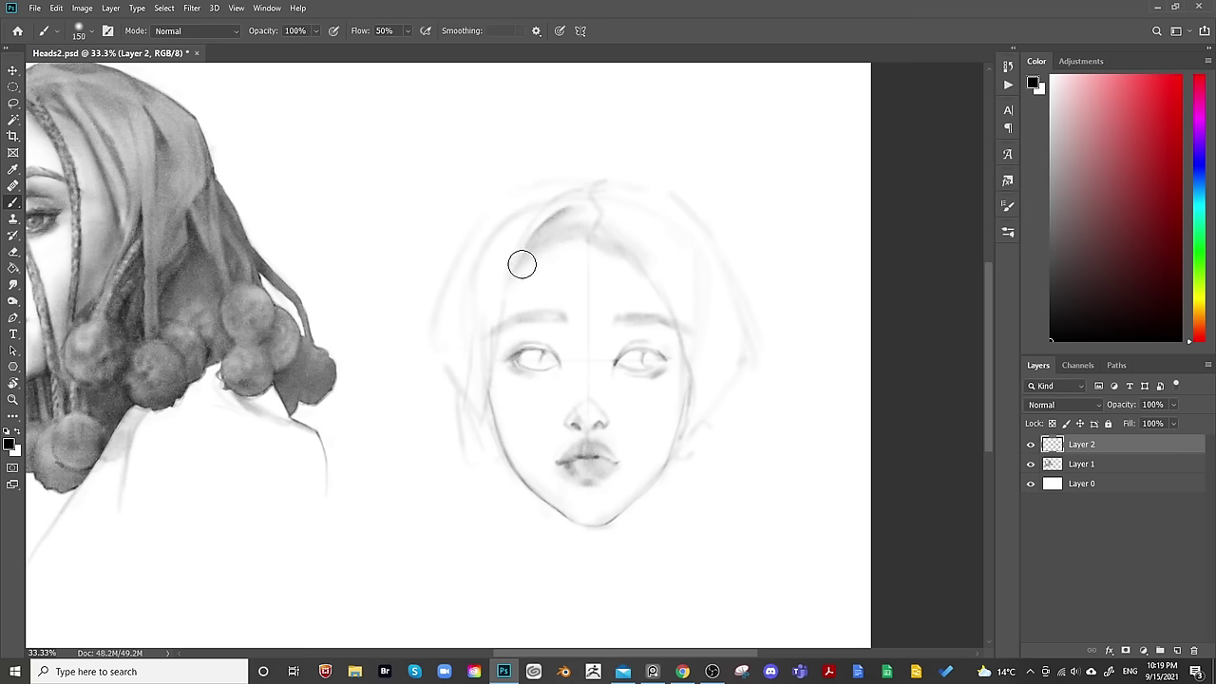
key("bracketright")
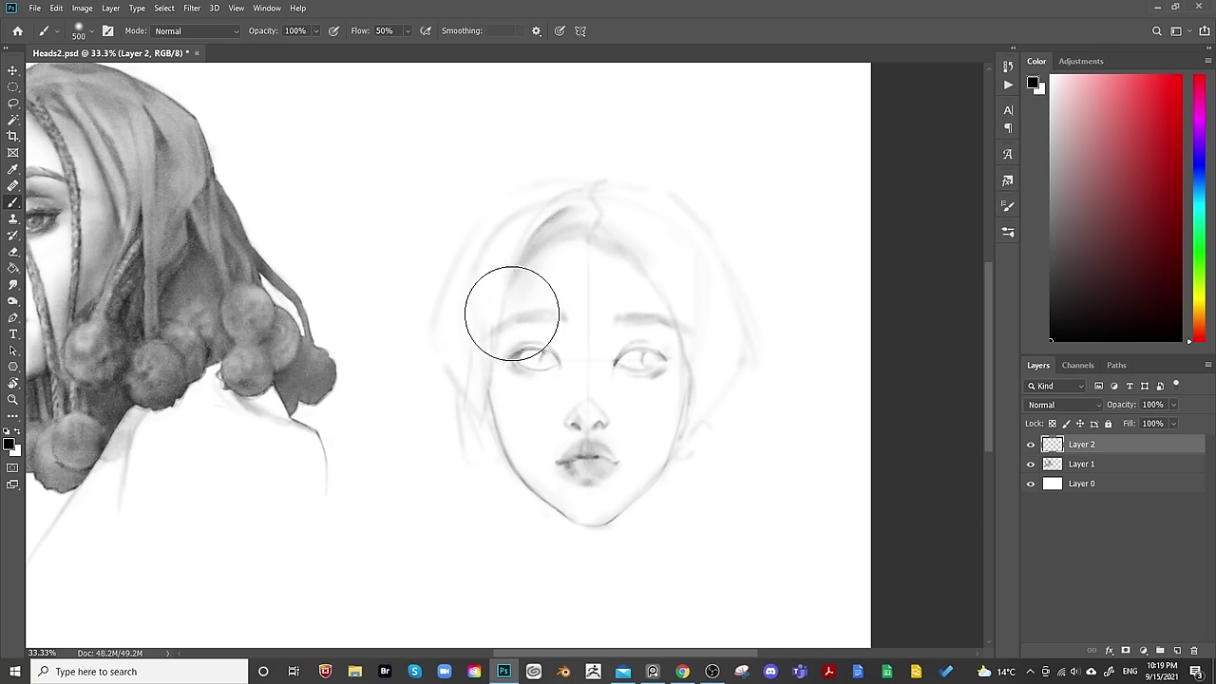
Shade the left temple around the outer end of the eyebrow with the brush between 125 and 200.
key("bracketleft")
key("bracketleft")
key("bracketleft")
key("bracketleft")
key("bracketleft")
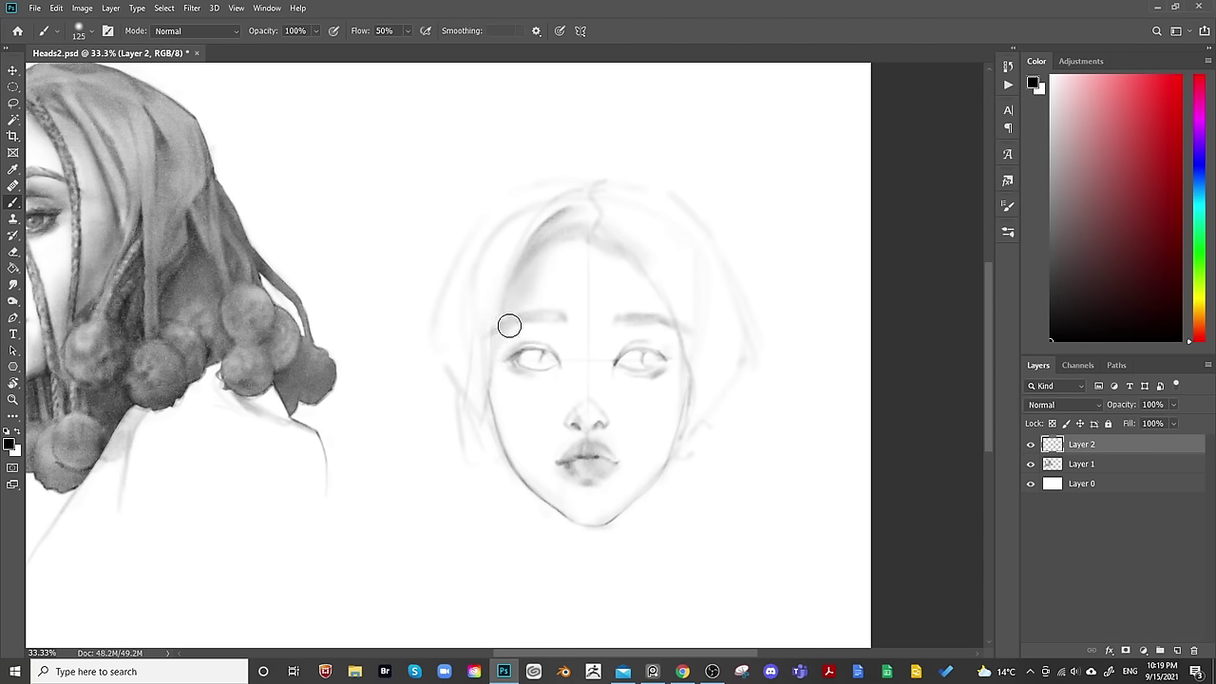
key("bracketright")
mouse_move(505, 336)
left_mouse_down()
mouse_move(513, 323)
mouse_move(505, 340)
left_mouse_up()
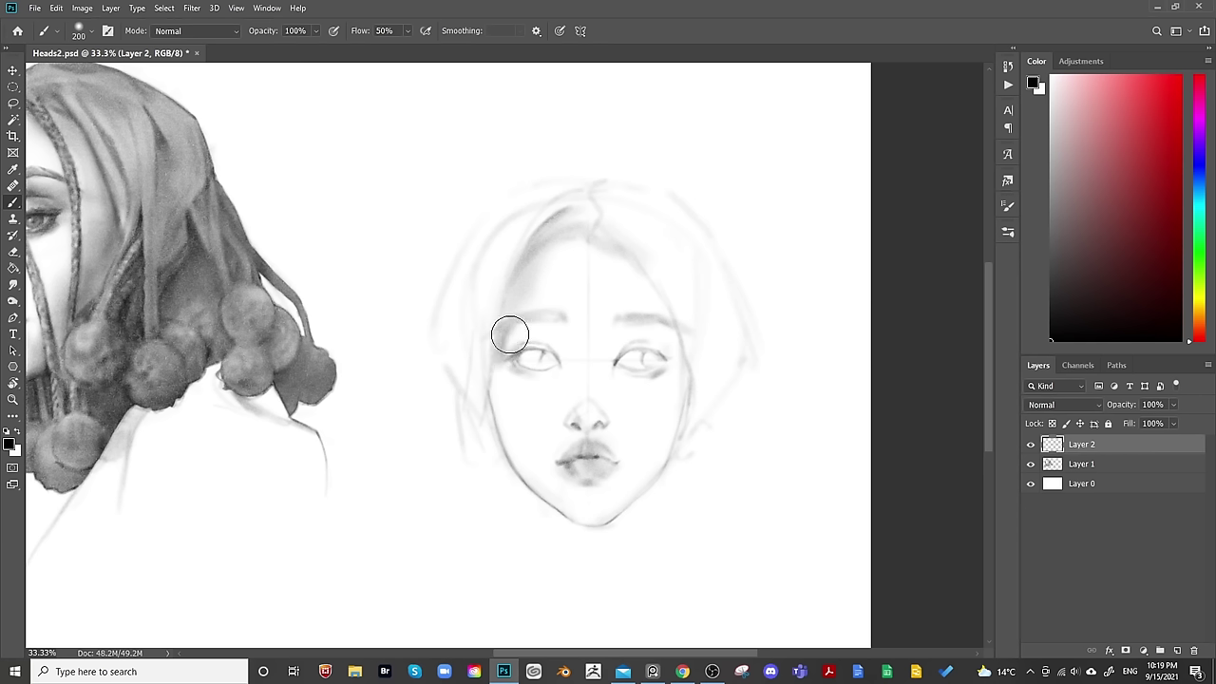
Darken the shadow at the outer corner of the left eye with a brush of 175 or less.
key("bracketleft")
key("bracketleft")
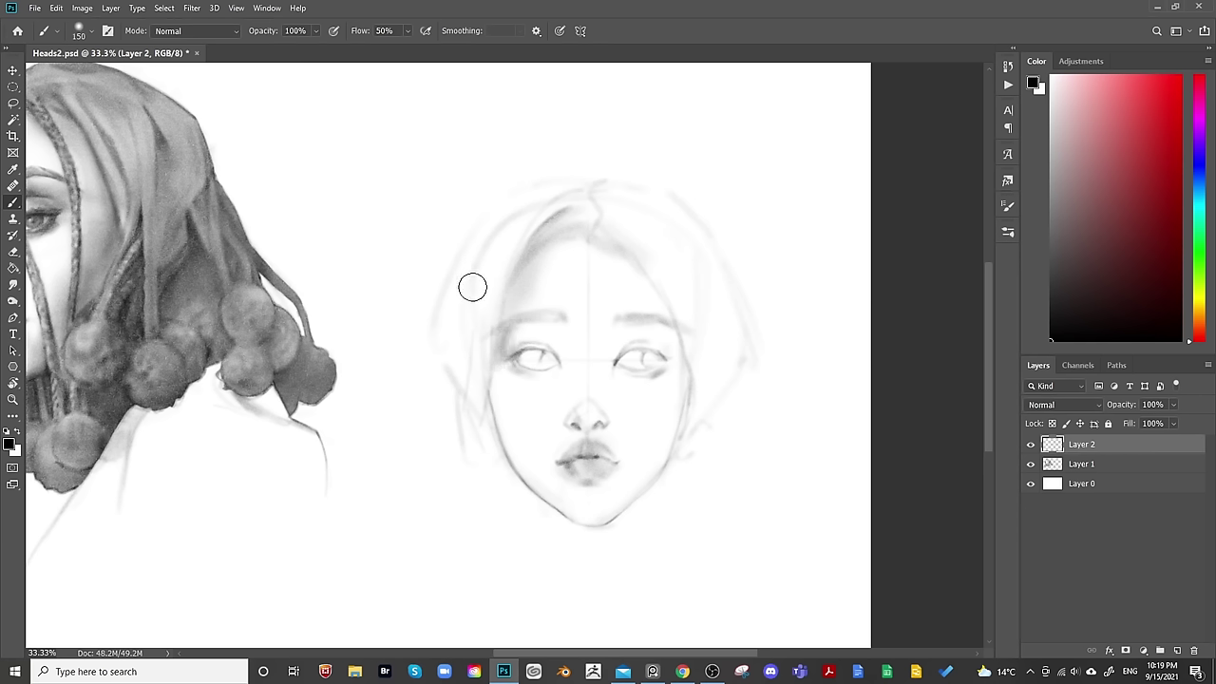
key("bracketleft")
key("bracketleft")
left_click_drag(514, 353, 496, 359)
key("bracketleft")
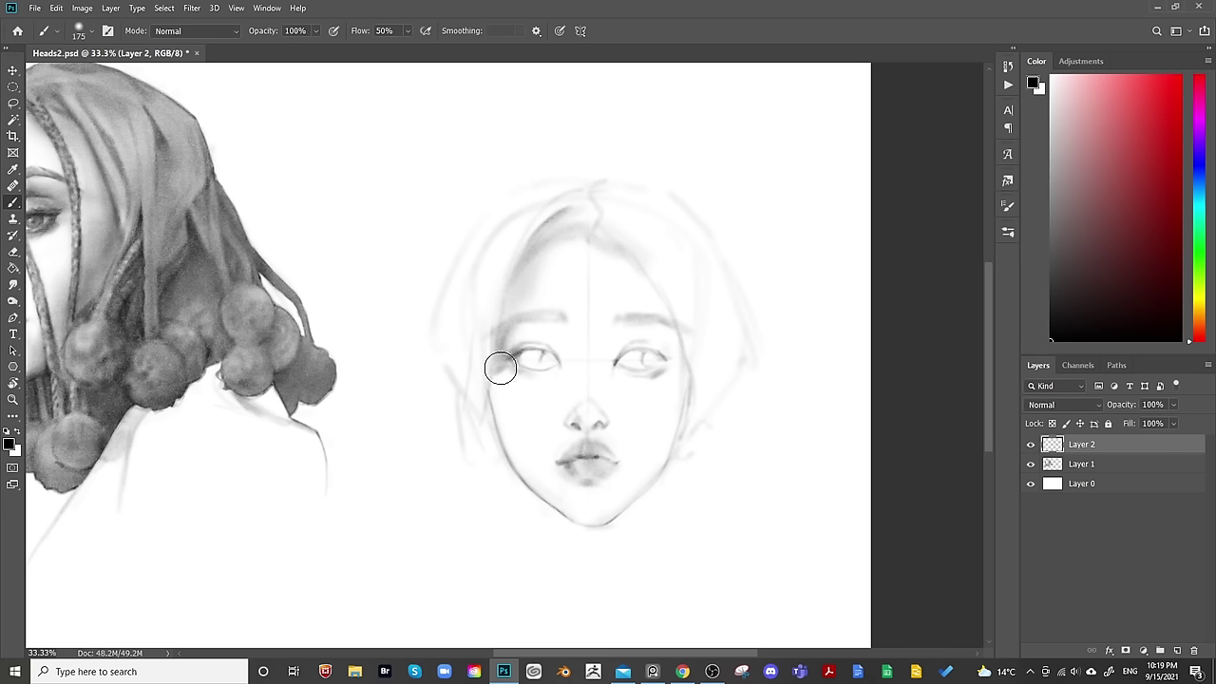
Add broad soft shading over the left cheek and side of the face with the brush between 300 and 600.
key("bracketright")
key("bracketright")
key("bracketright")
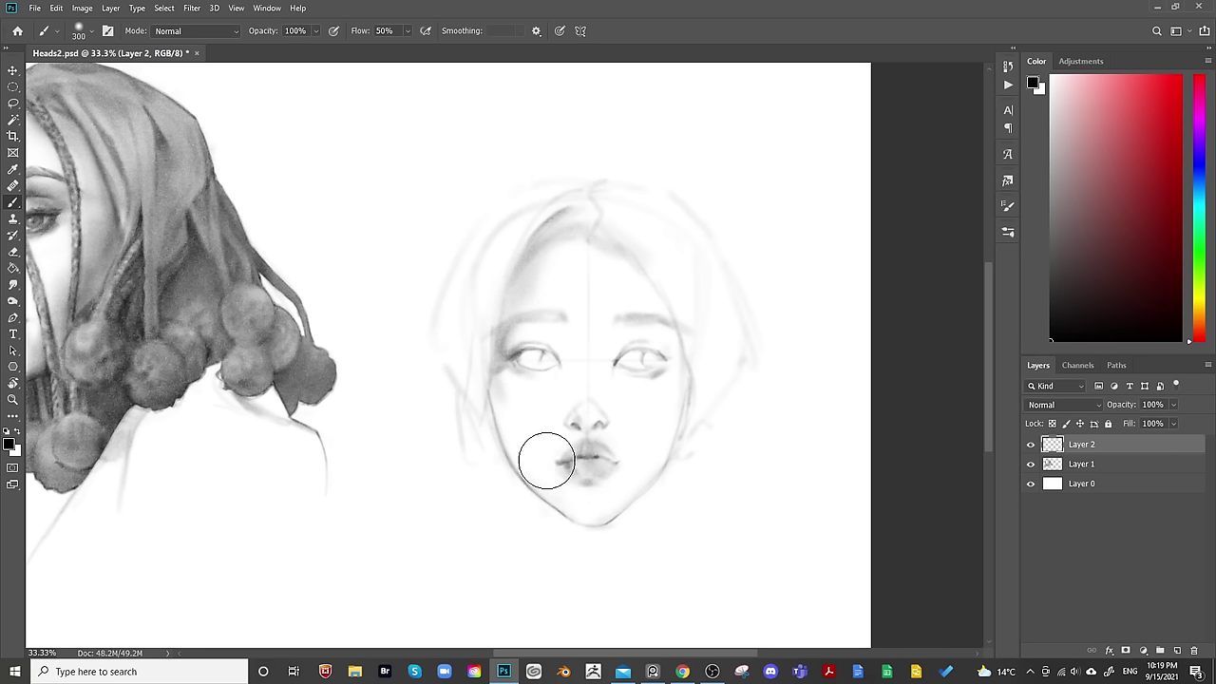
key("bracketright")
key("bracketright")
key("bracketright")
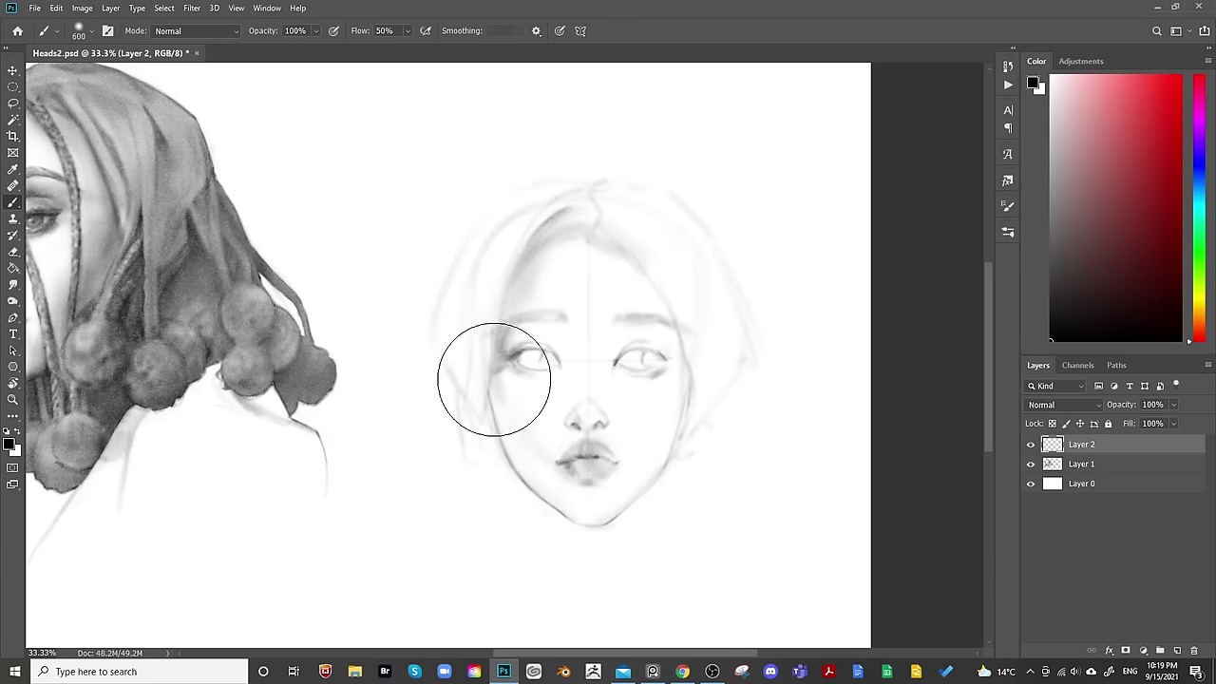
key("bracketleft")
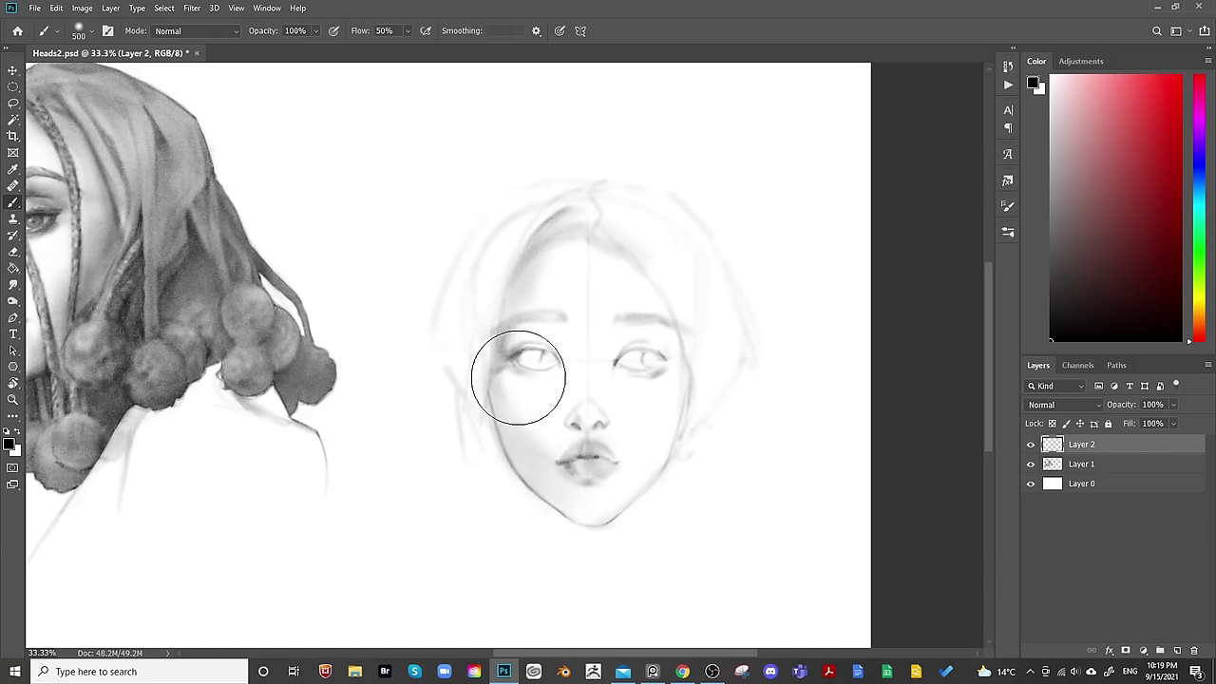
Deepen the soft shading on the left cheek below the eye with the brush between 300 and 600.
key("bracketleft")
key("bracketleft")
key("bracketright")
key("bracketright")
key("bracketleft")
key("bracketleft")
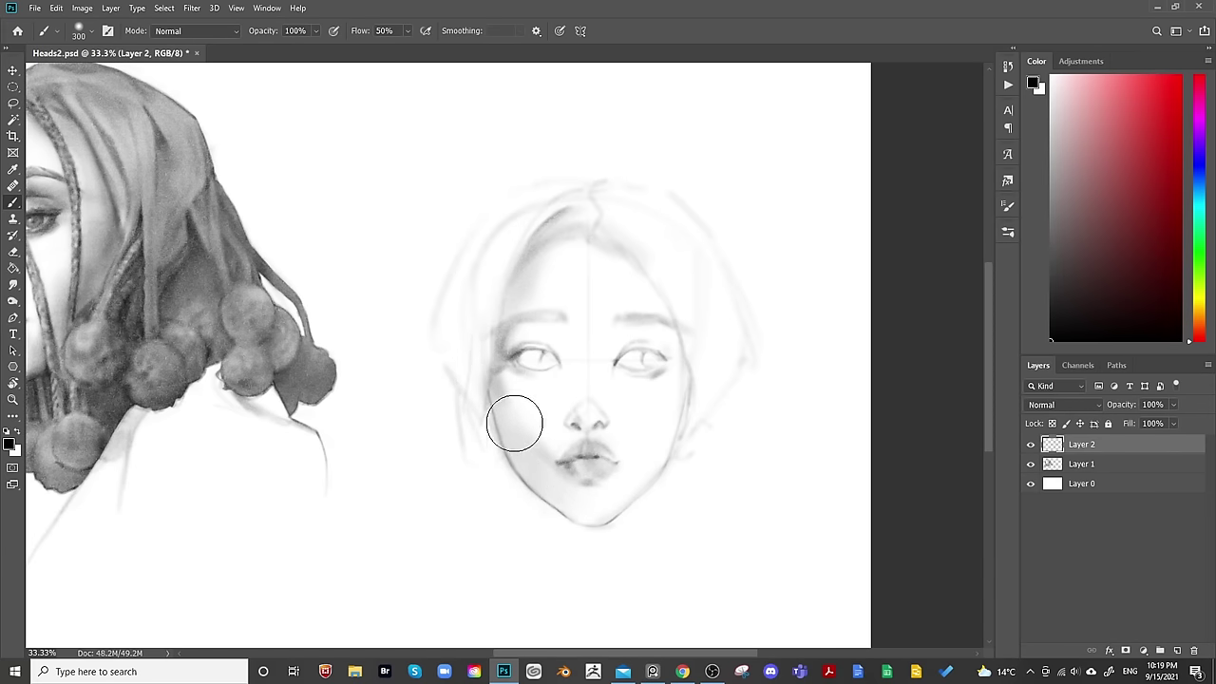
key("bracketright")
key("bracketright")
key("bracketright")
key("bracketleft")
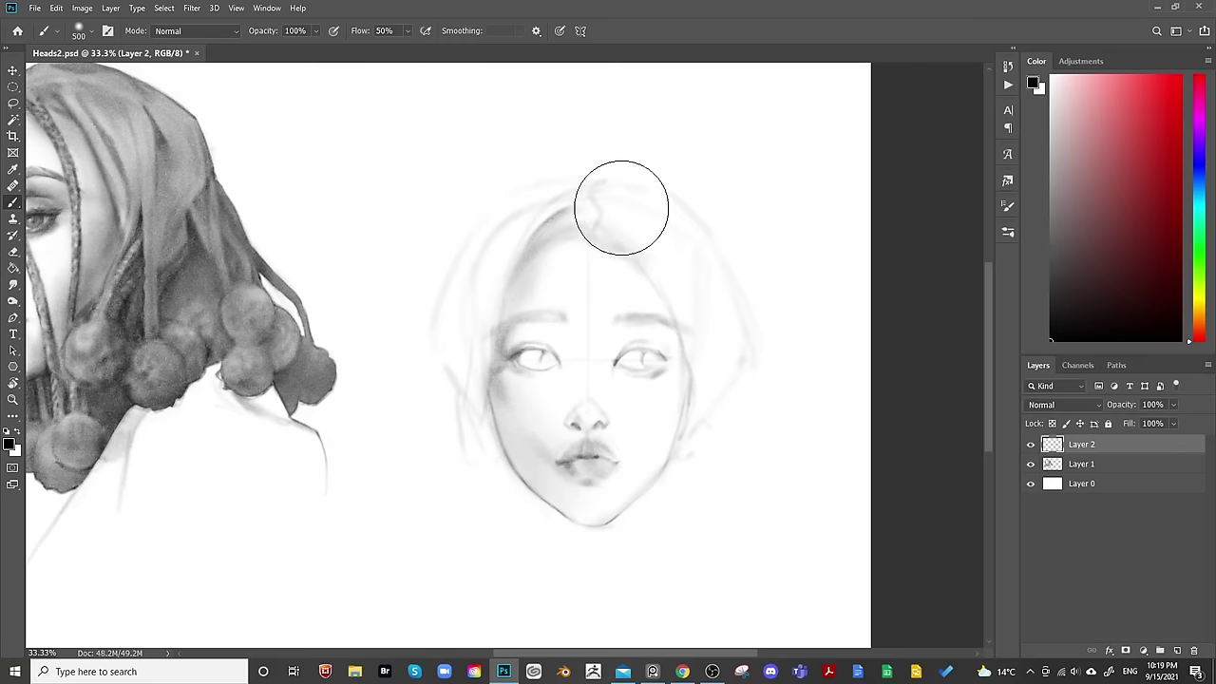
Shade below the left corner of the mouth toward the chin with the brush reduced to 175 or less.
key("bracketleft")
key("bracketleft")
key("bracketleft")
key("bracketleft")
key("bracketleft")
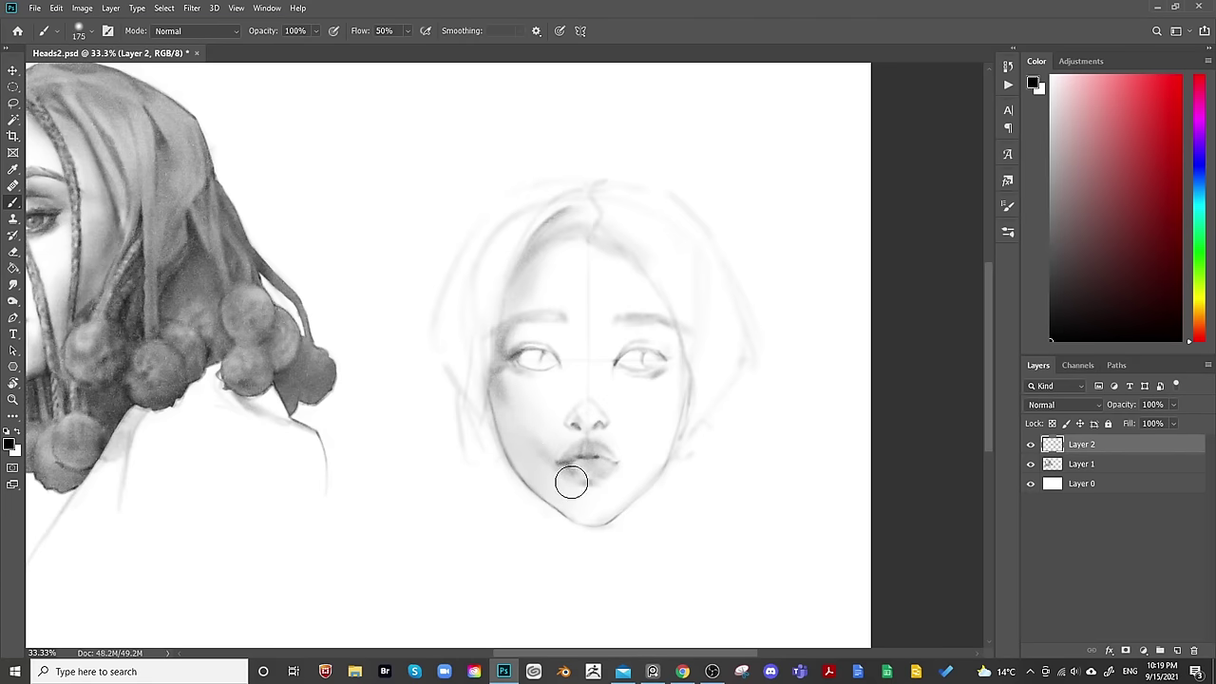
key("bracketleft")
Blend soft shading along the left lower jaw and side of the chin with the brush between 200 and 400.
key("bracketright")
key("bracketright")
key("bracketright")
key("bracketright")
key("bracketright")
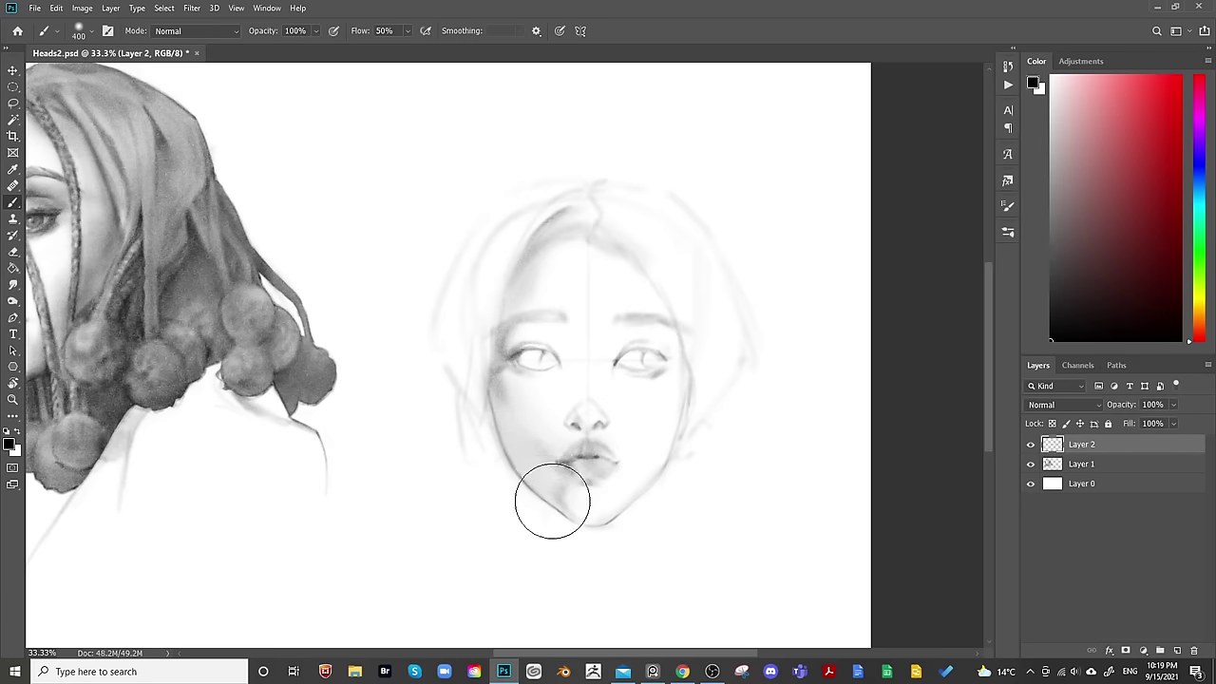
key("bracketleft")
key("bracketleft")
key("bracketleft")
key("bracketleft")
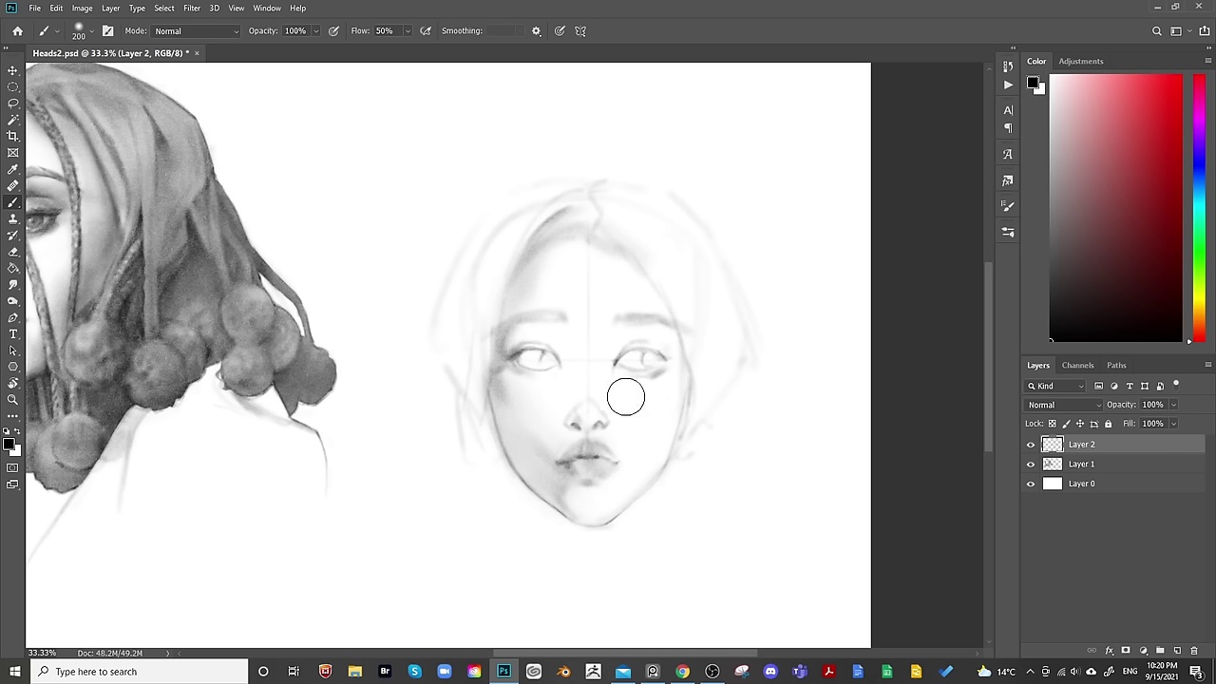
Softly shade the area below the lower lip and around the chin of the face sketch, using brush sizes 200 and 150.
key("bracketleft")
key("bracketleft")
key("bracketleft")
key("bracketright")
key("bracketright")
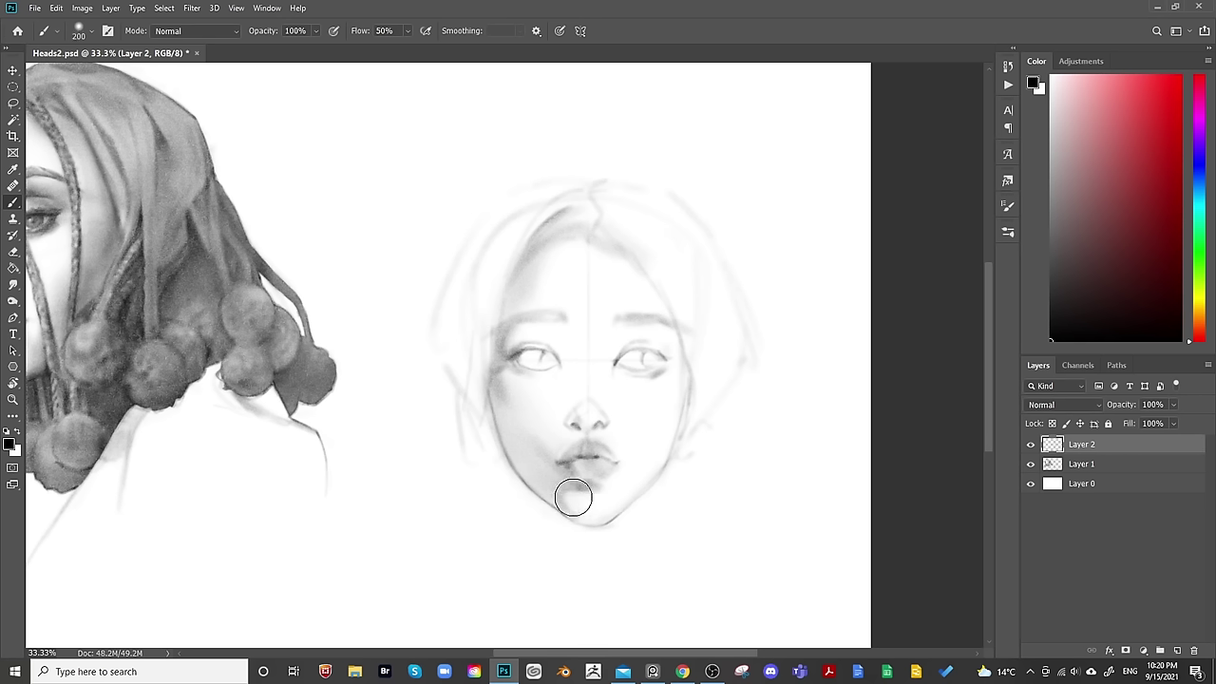
key("bracketleft")
key("bracketleft")
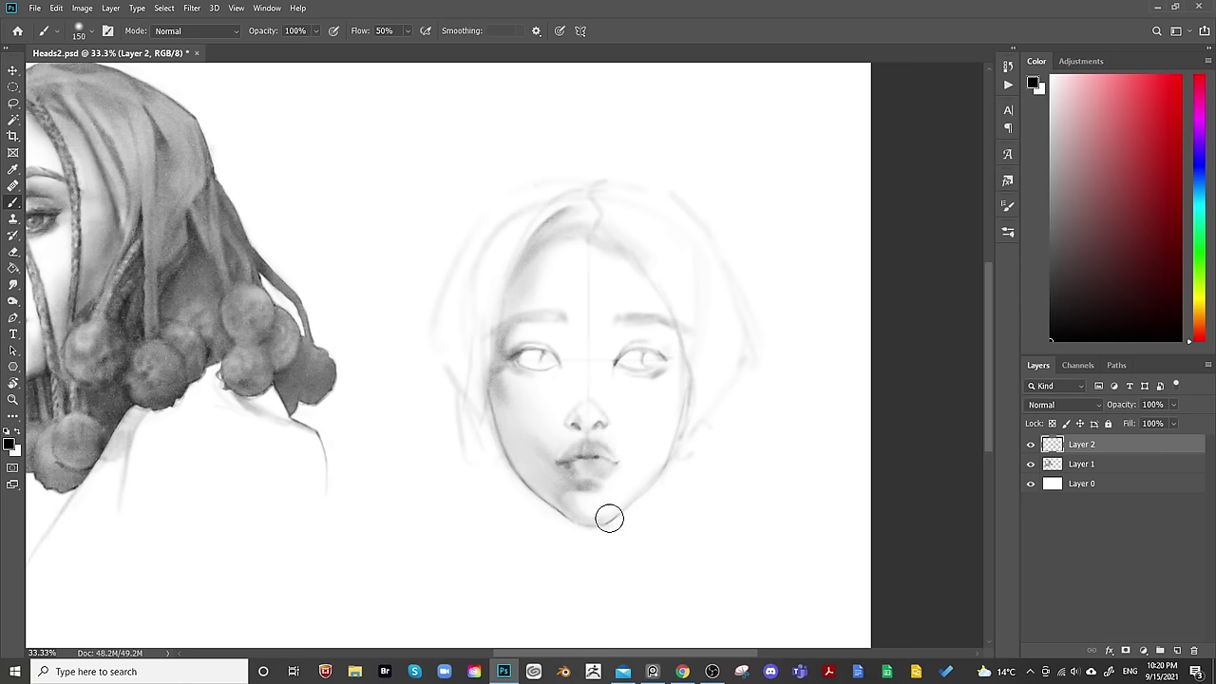
Lighten the shading on the chin with a soft 300 px eraser.
key("bracketright")
key("bracketright")
key("bracketright")
key("bracketright")
key("bracketright")
key("e")
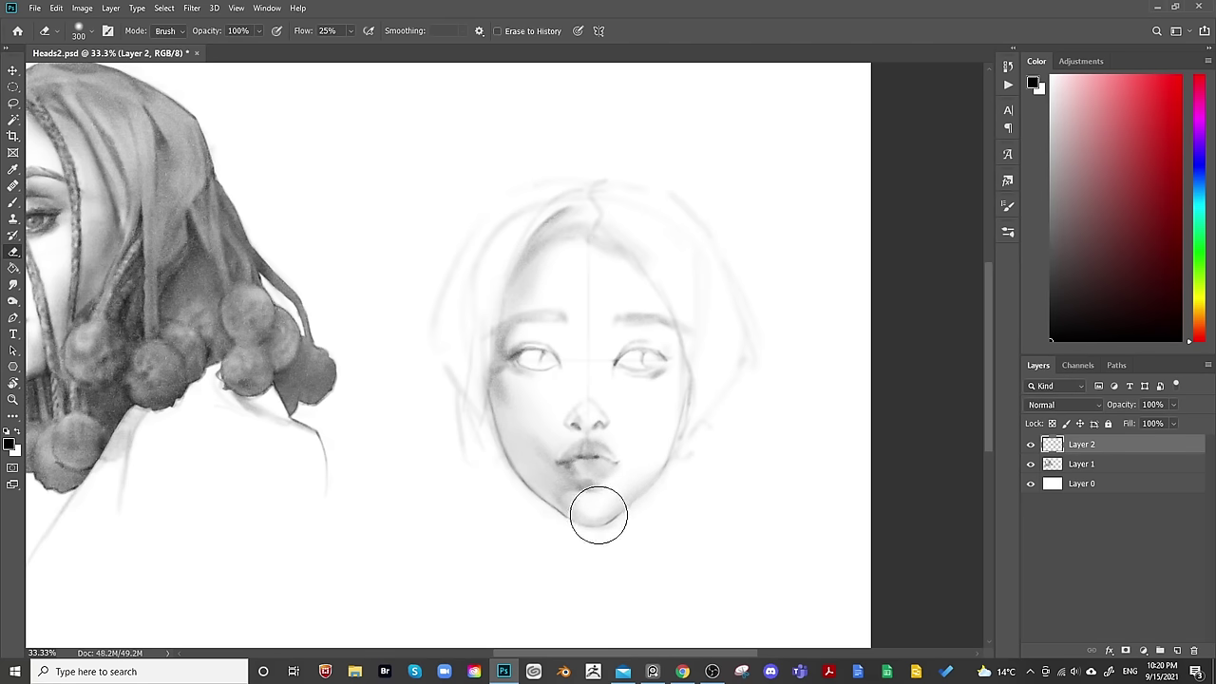
scroll(732, 356, "down", 1)
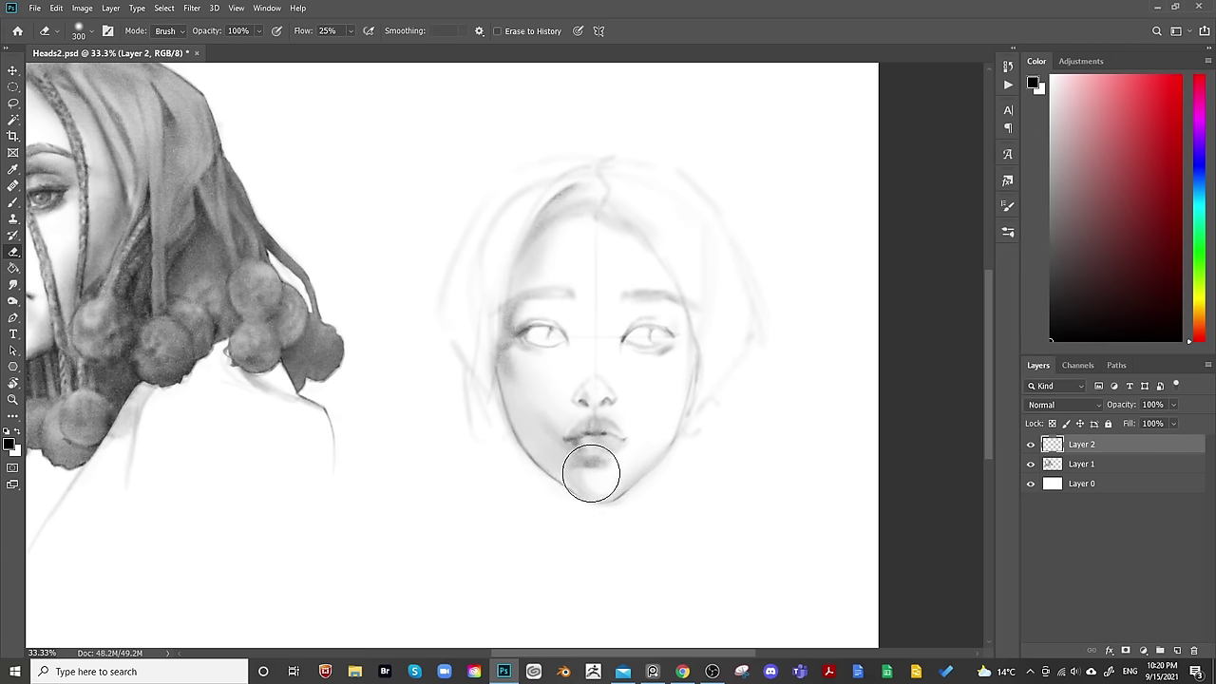
Draw the left side of the neck down from the jaw with a 60 px brush.
key("b")
scroll(623, 352, "down", 2)
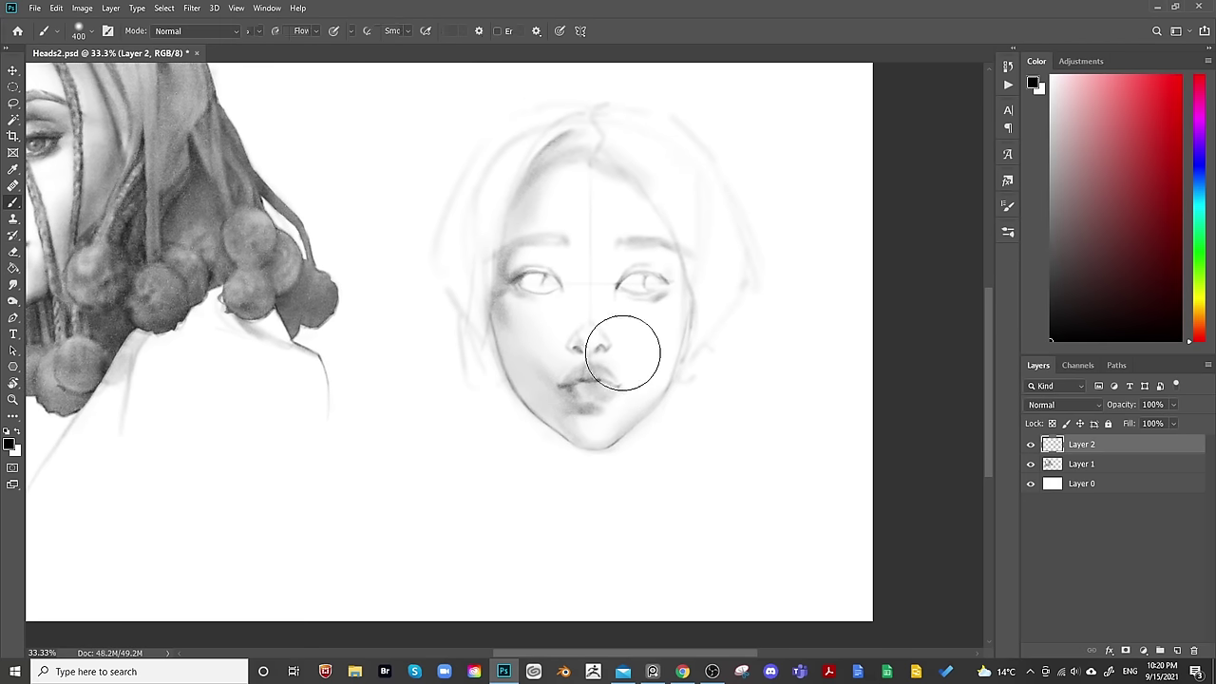
key("bracketleft")
key("bracketleft")
key("bracketleft")
key("bracketleft")
key("bracketleft")
key("bracketleft")
key("bracketleft")
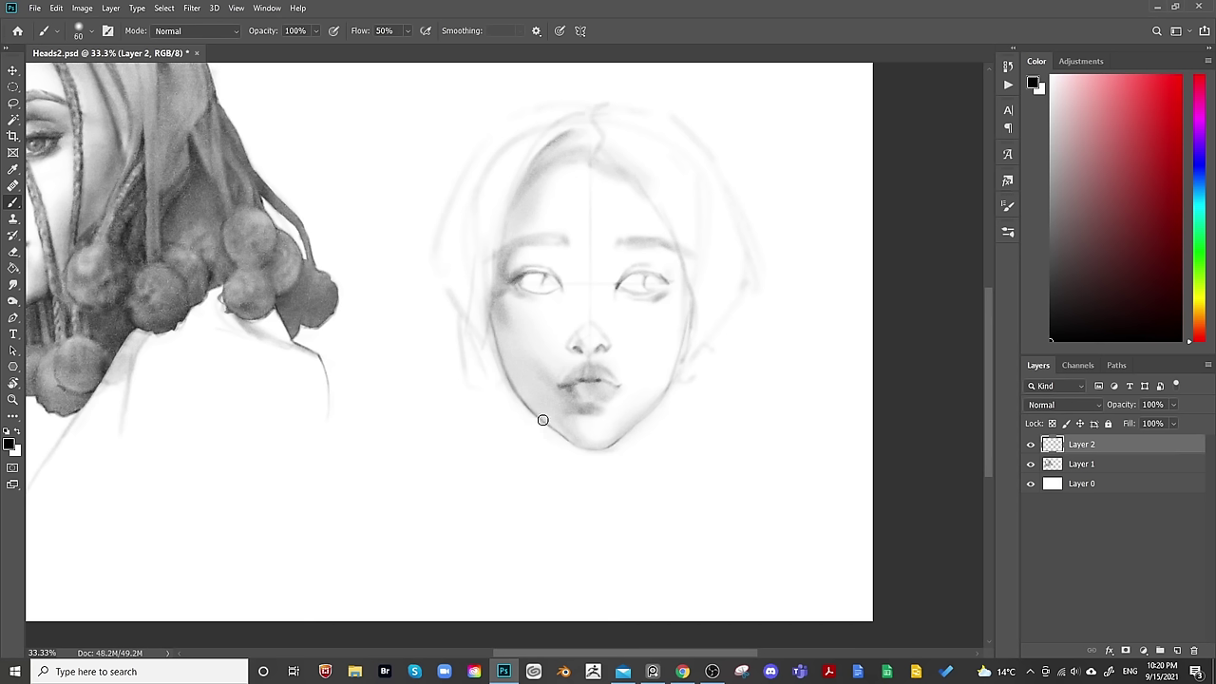
left_click_drag(541, 417, 540, 475)
Sketch the other side of the neck and the curved collar line across its base, refining with a 45 px brush.
key("bracketright")
key("bracketright")
key("bracketright")
key("bracketright")
key("bracketleft")
key("bracketleft")
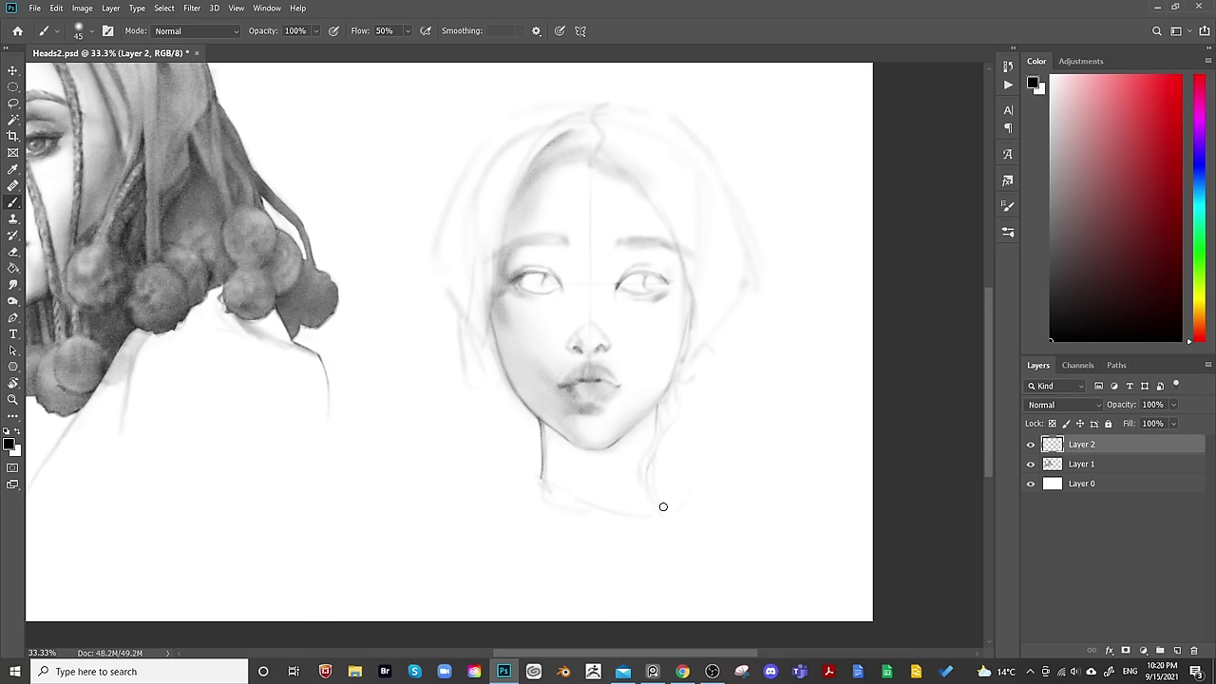
Define the wavy hair strand along the right side of the neck and start loose hair beside it with a larger brush.
mouse_move(666, 400)
left_mouse_down()
mouse_move(637, 470)
mouse_move(649, 508)
left_mouse_up()
key("bracketright")
key("bracketright")
key("bracketright")
key("bracketright")
key("bracketright")
key("bracketright")
key("bracketright")
key("bracketright")
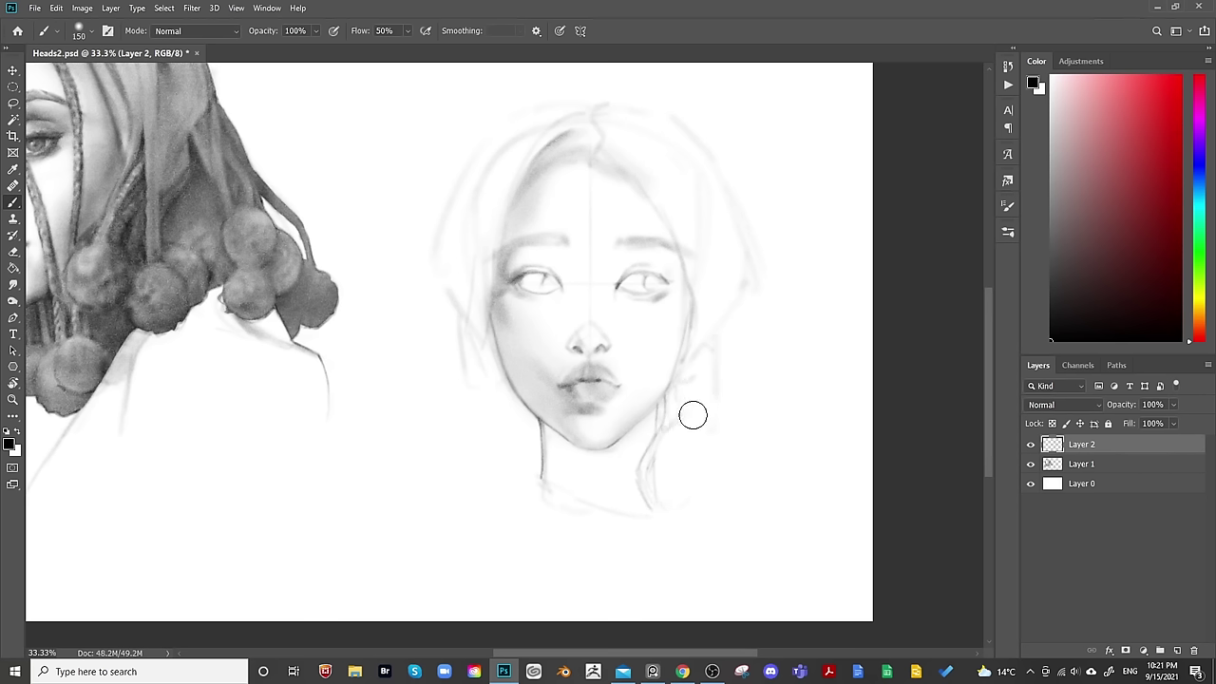
Sketch the loose hair falling from the right ear to beside the neck with a 90 px brush.
key("bracketleft")
key("bracketleft")
key("bracketleft")
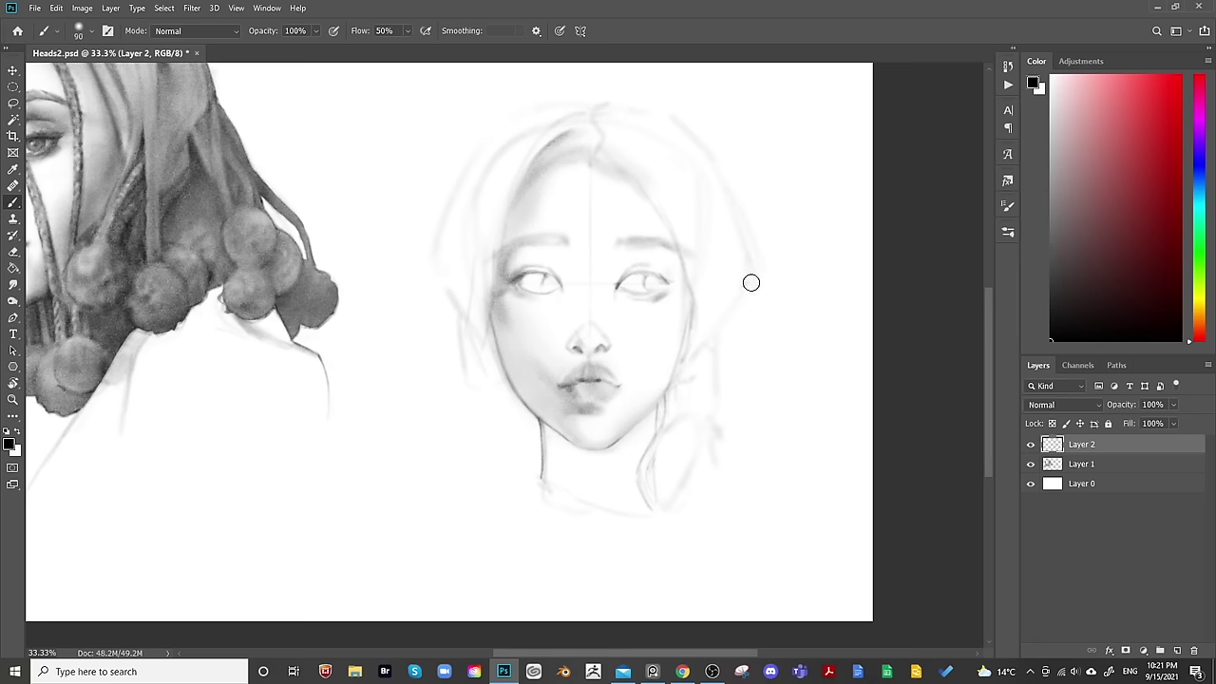
left_click_drag(703, 339, 673, 429)
key("bracketleft")
key("bracketleft")
key("bracketleft")
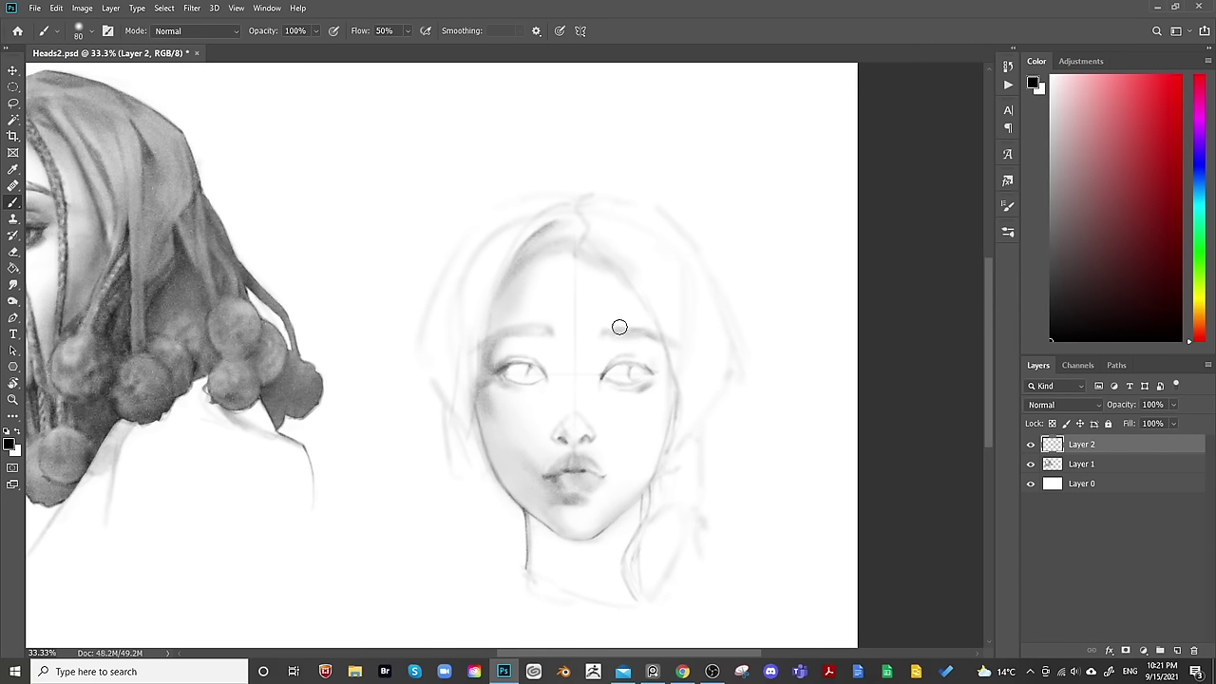
Sketch the right ear area, a small round earring and the hair strands around it, finishing with a 60 px brush.
key("bracketright")
key("shift")
key("bracketright")
key("bracketleft")
key("bracketleft")
key("bracketleft")
key("bracketleft")
key("bracketright")
key("bracketright")
key("bracketright")
key("bracketleft")
key("bracketleft")
key("bracketleft")
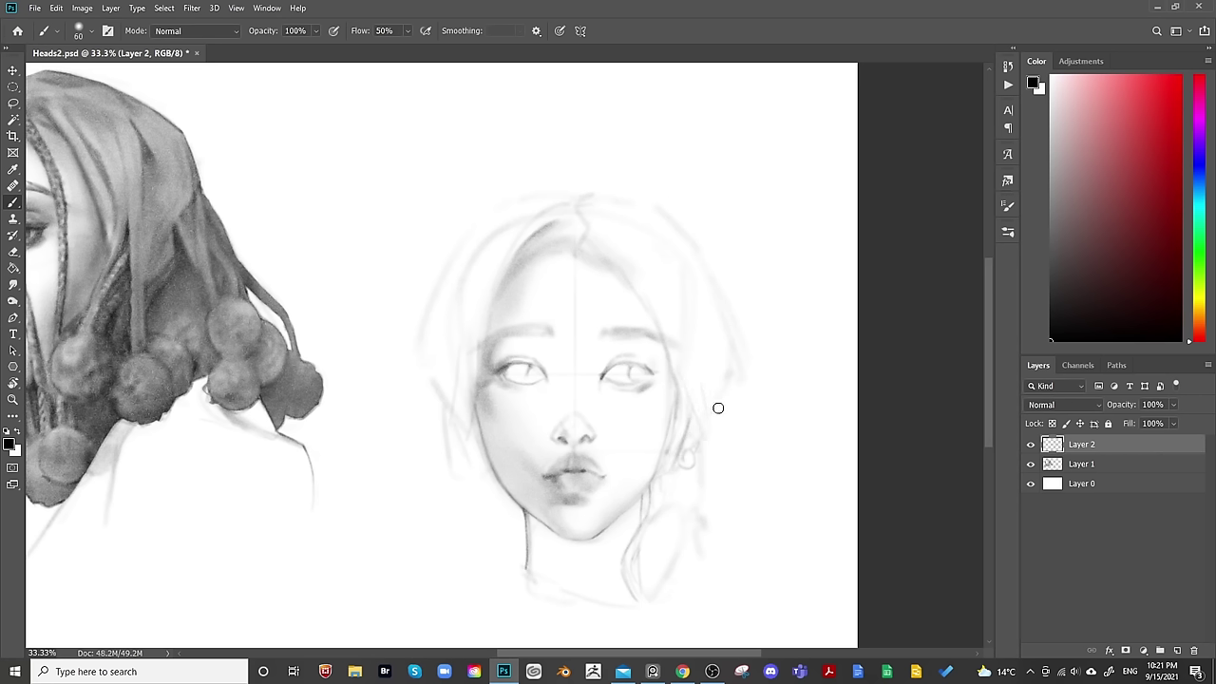
Darken the earring's outline and add faint strands to the hair beside it, reducing the brush to 40 px.
key("bracketright")
key("bracketright")
key("bracketright")
key("bracketleft")
key("bracketleft")
key("bracketleft")
key("bracketleft")
key("bracketleft")
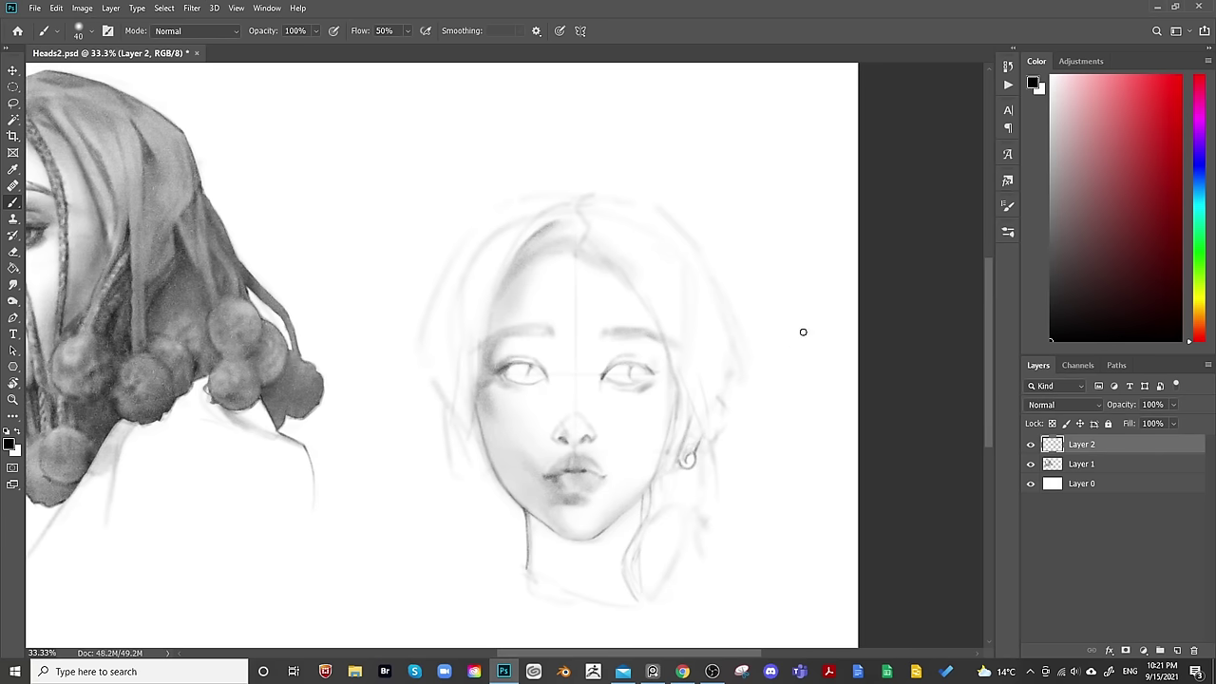
Flip the canvas horizontally and rework the jawline near the chin with the 175 px eraser and 40 px brush.
key("ctrl+shift+h")
left_click_drag(502, 448, 776, 436)
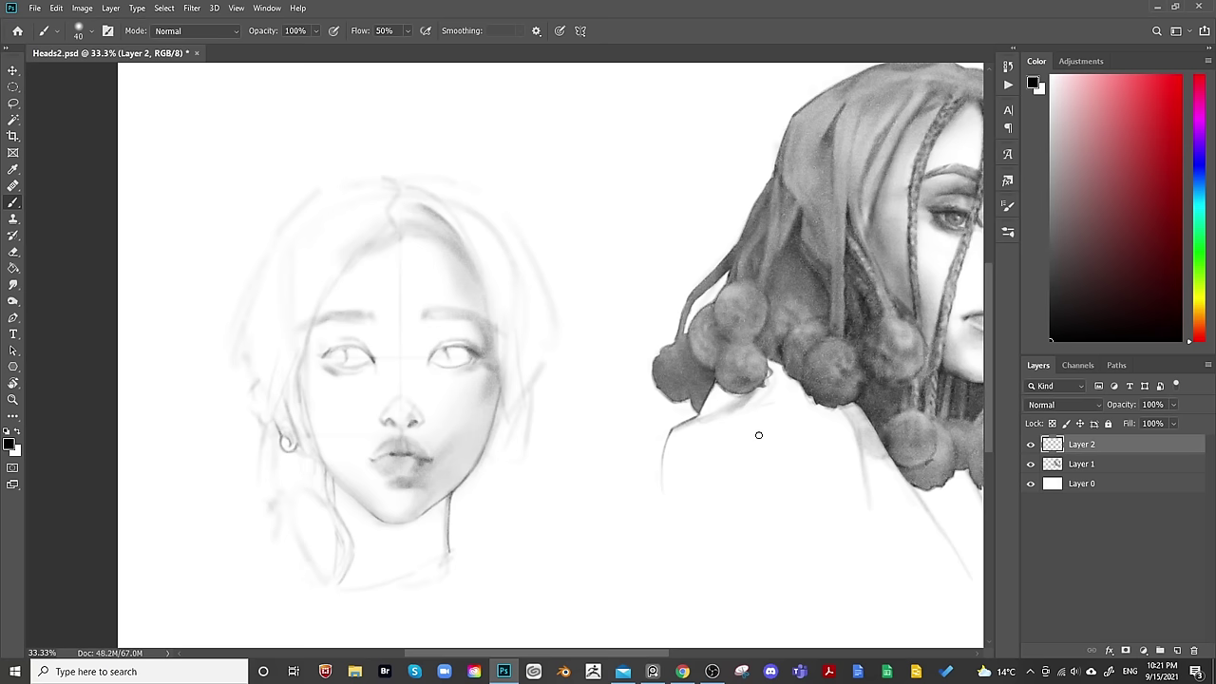
key("e")
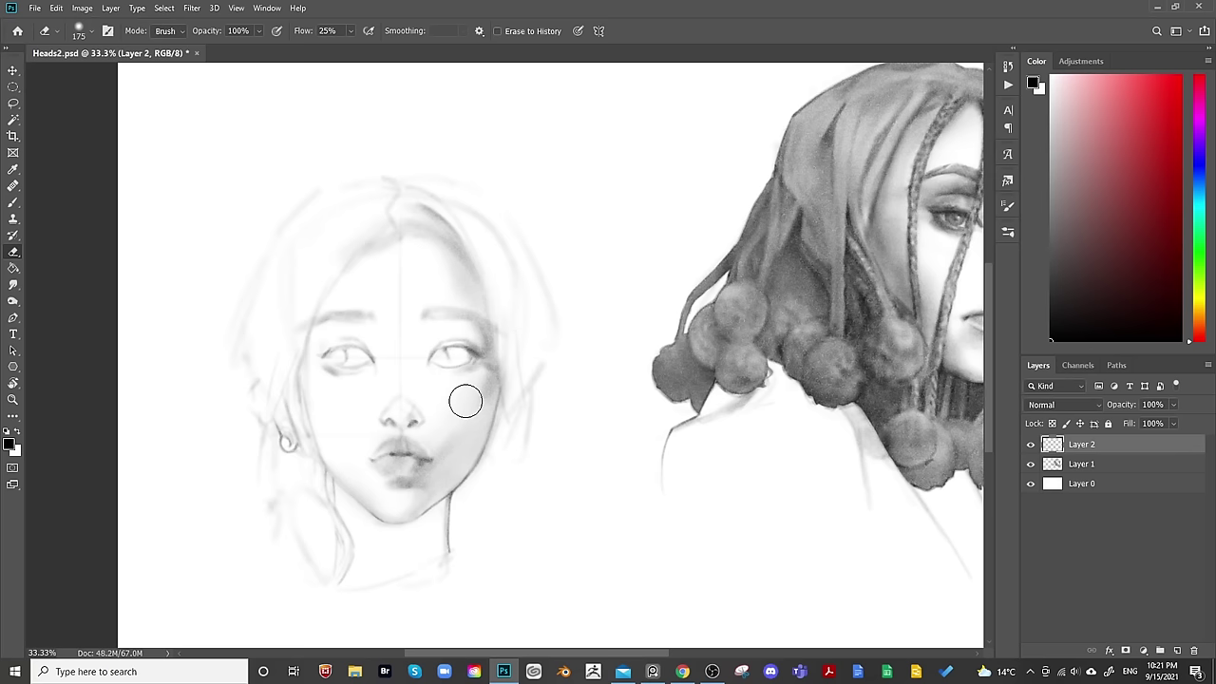
key("b")
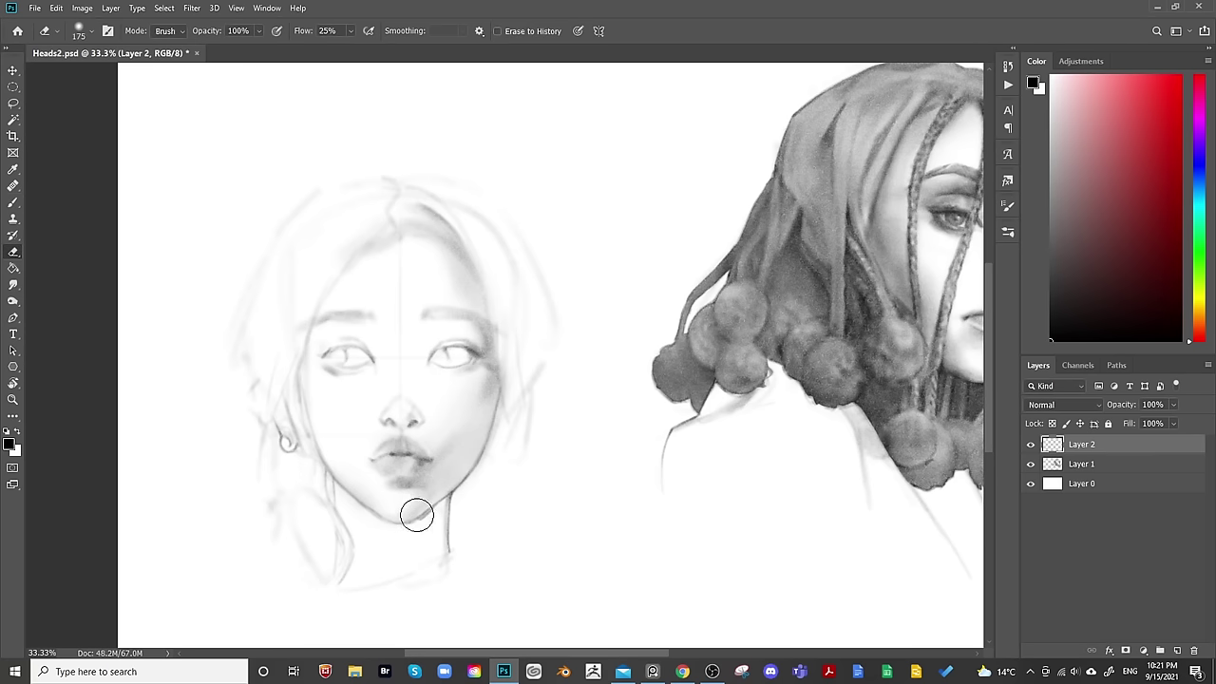
key("m")
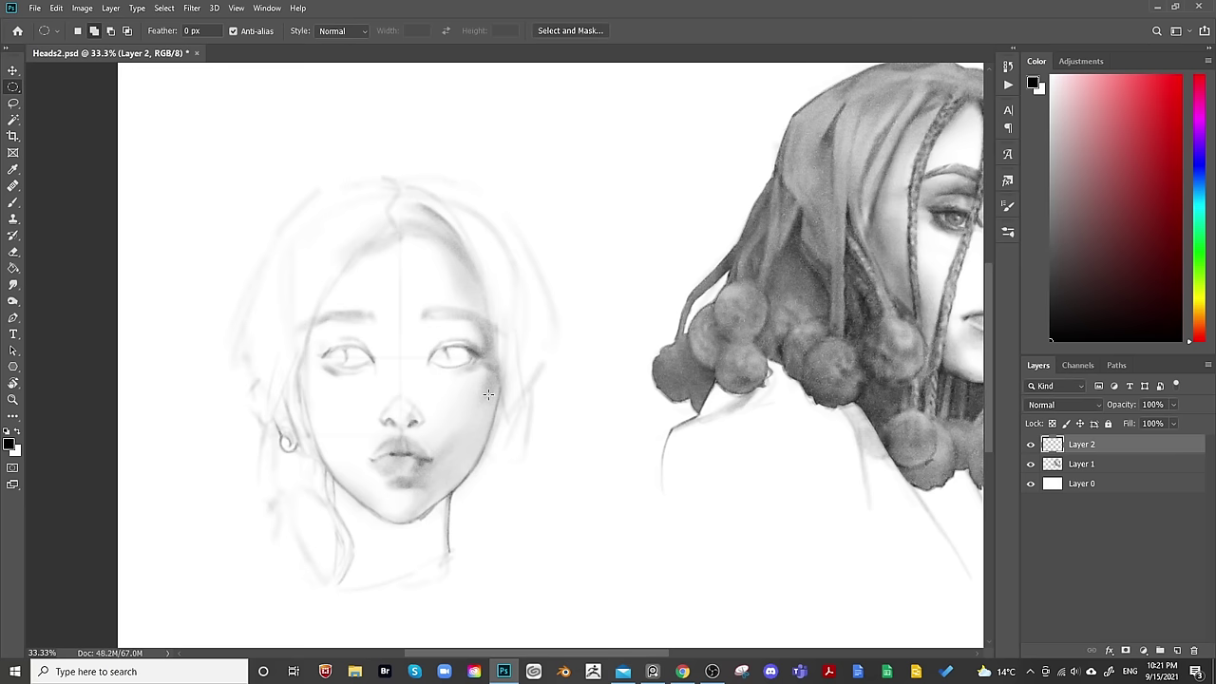
key("b")
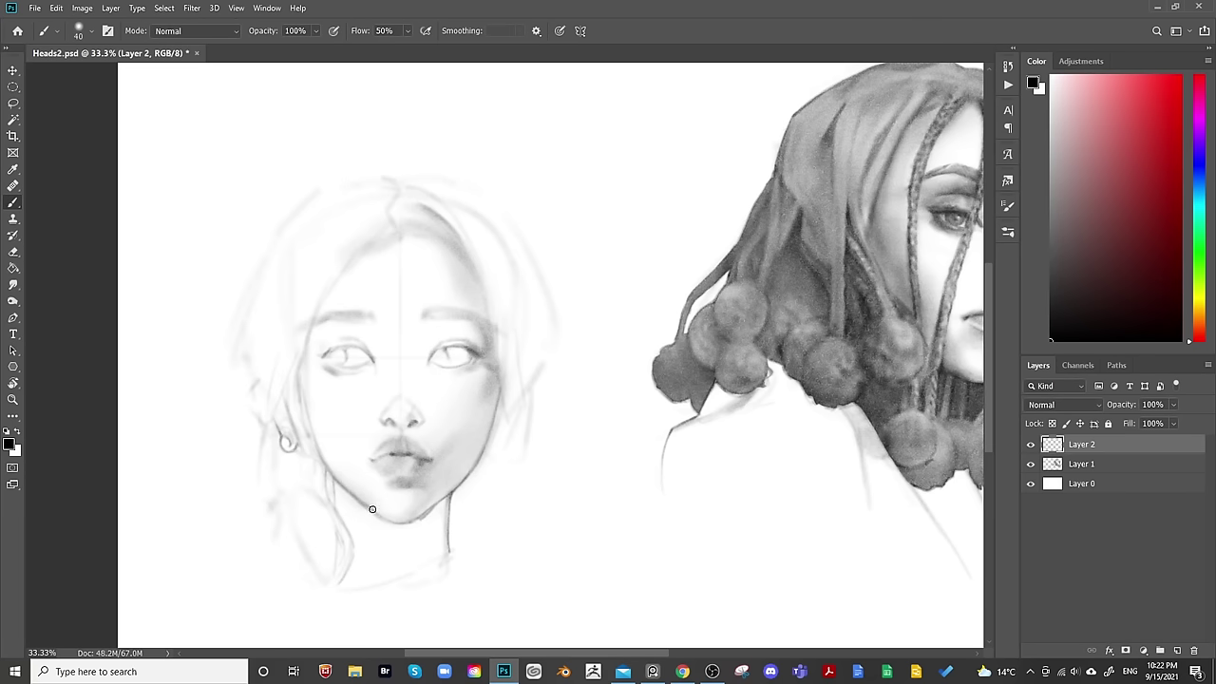
Clean up the chin contour with a 50 px eraser and redraw it with the 40 px brush.
key("e")
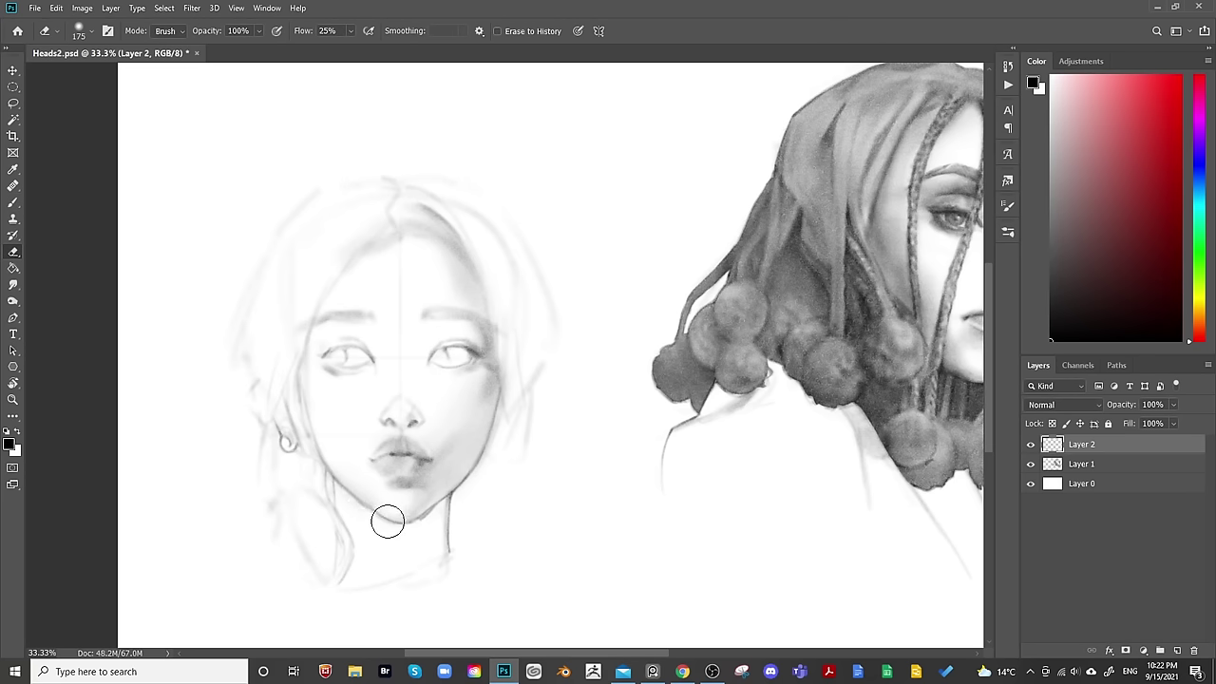
key("bracketleft")
key("bracketleft")
key("bracketleft")
key("bracketleft")
key("bracketleft")
key("bracketleft")
key("bracketleft")
key("bracketleft")
key("b")
mouse_move(415, 522)
left_mouse_down()
mouse_move(450, 494)
mouse_move(414, 521)
left_mouse_up()
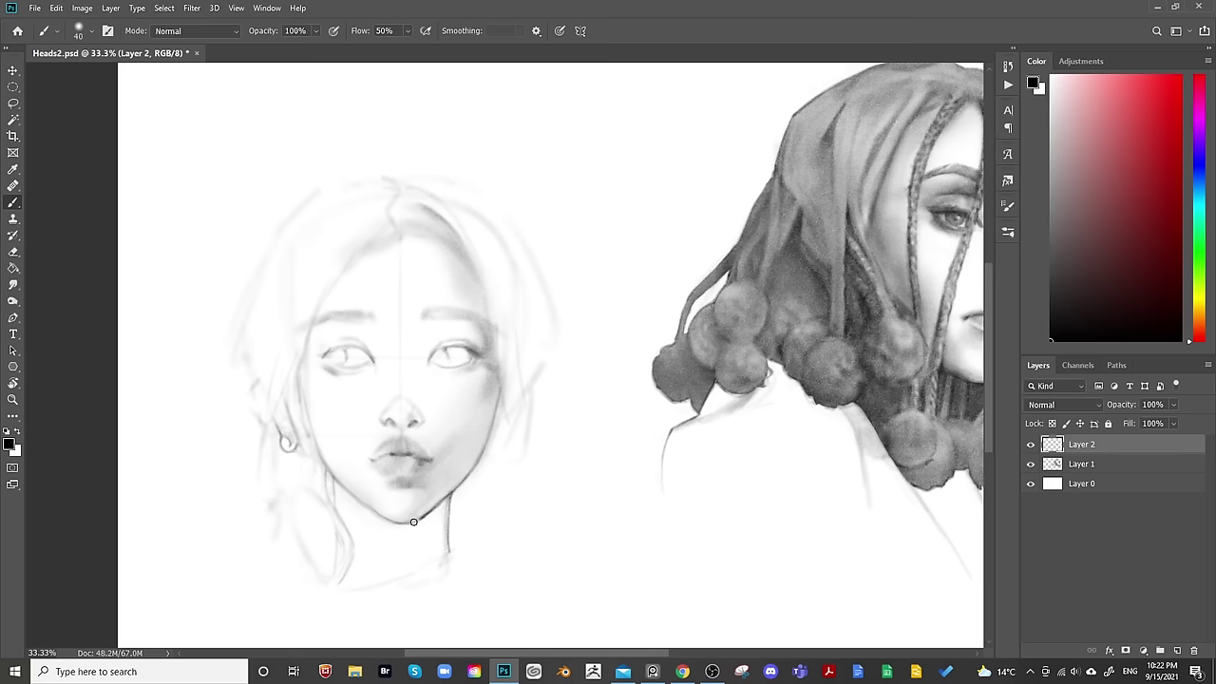
Flip the canvas horizontally back to its original orientation.
key("e")
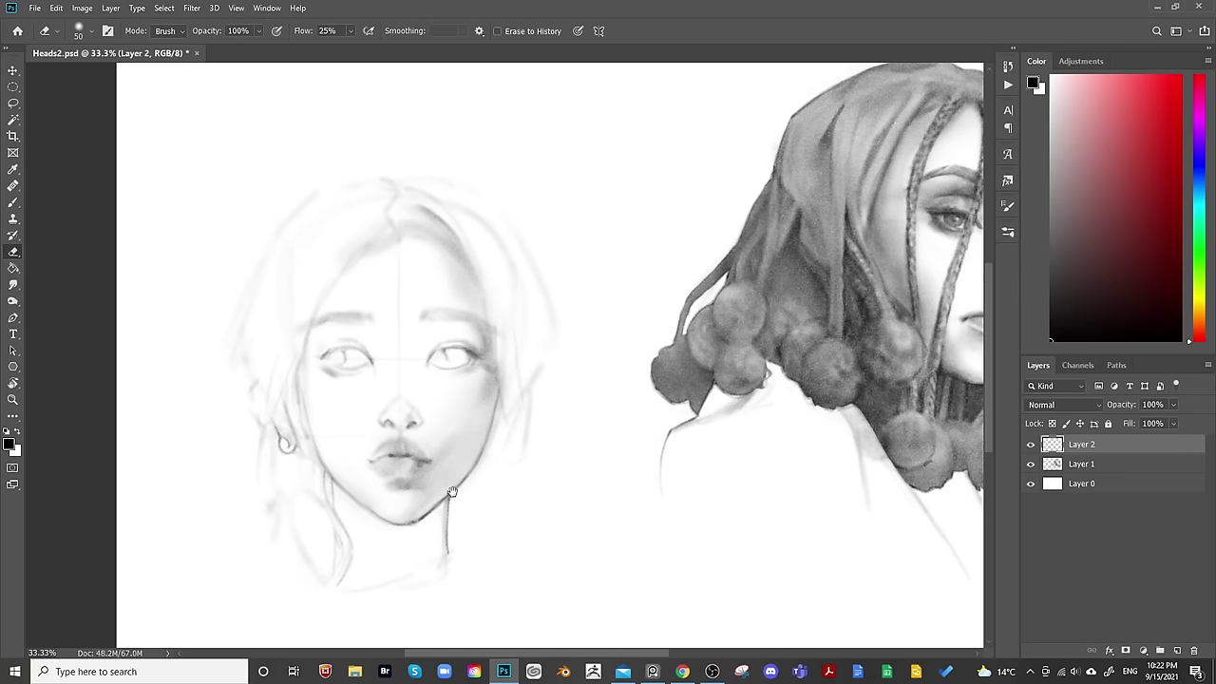
left_click_drag(652, 408, 566, 353)
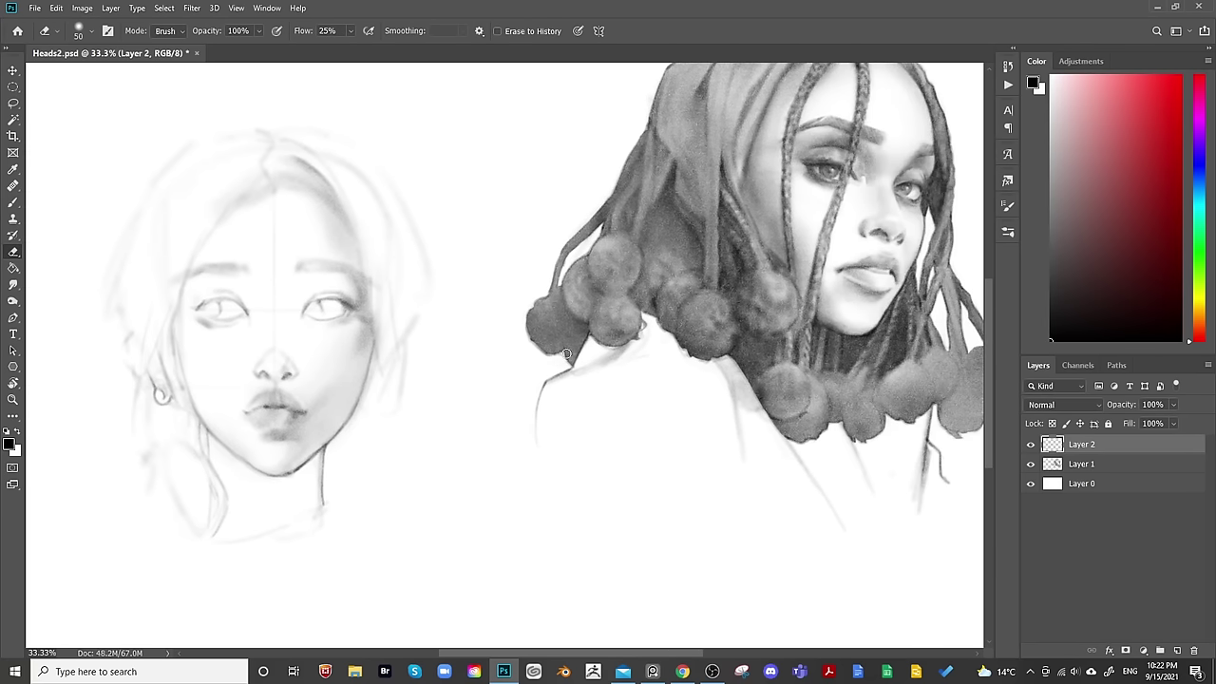
key("ctrl+shift+h")
left_click_drag(903, 345, 681, 421)
Sketch the base and two sides of a tall upright shape rising from the top of the head with a 100 px brush.
key("b")
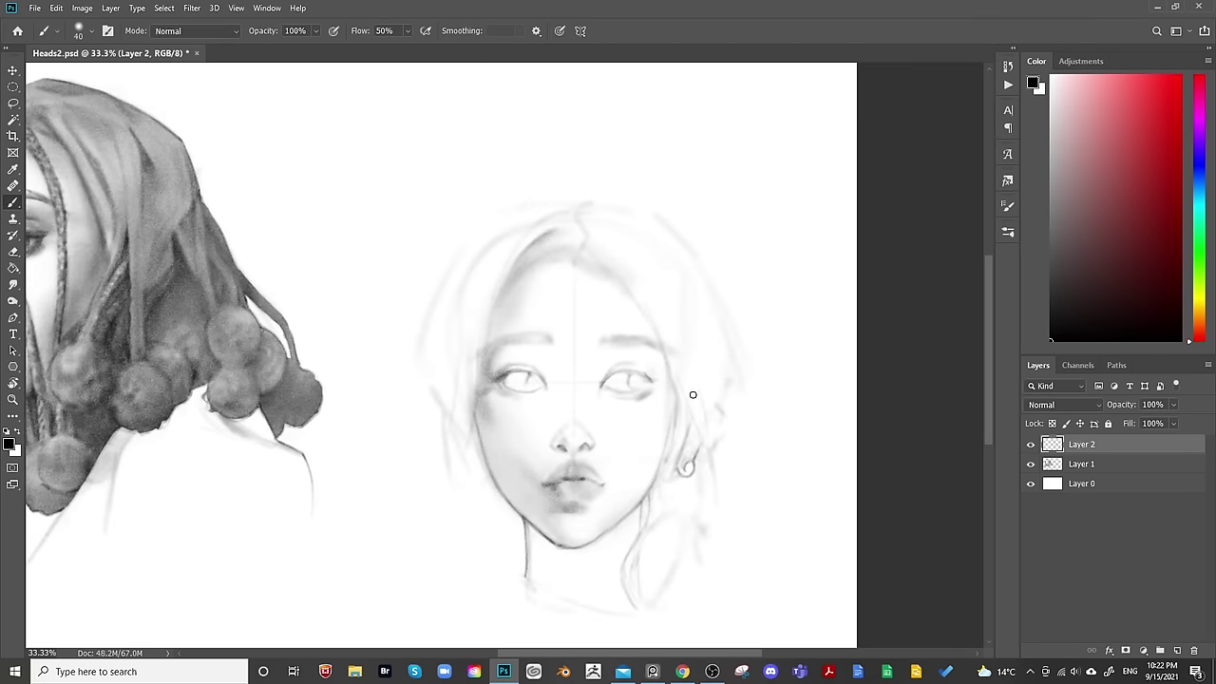
key("bracketright")
key("bracketright")
key("bracketright")
key("bracketright")
key("bracketright")
left_click_drag(557, 203, 542, 290)
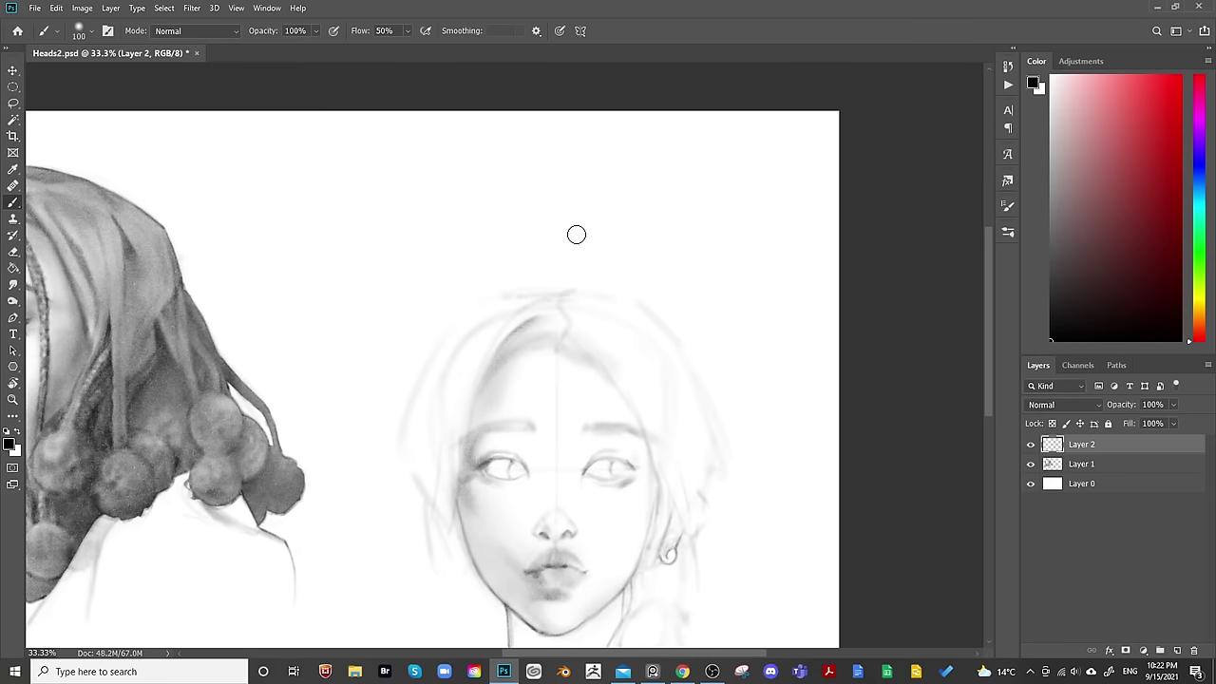
mouse_move(510, 293)
left_mouse_down()
mouse_move(495, 192)
mouse_move(494, 234)
left_mouse_up()
mouse_move(581, 288)
left_mouse_down()
mouse_move(604, 170)
mouse_move(594, 291)
mouse_move(598, 284)
mouse_move(608, 183)
mouse_move(607, 169)
mouse_move(596, 174)
mouse_move(602, 202)
mouse_move(607, 149)
mouse_move(594, 294)
mouse_move(607, 143)
left_mouse_up()
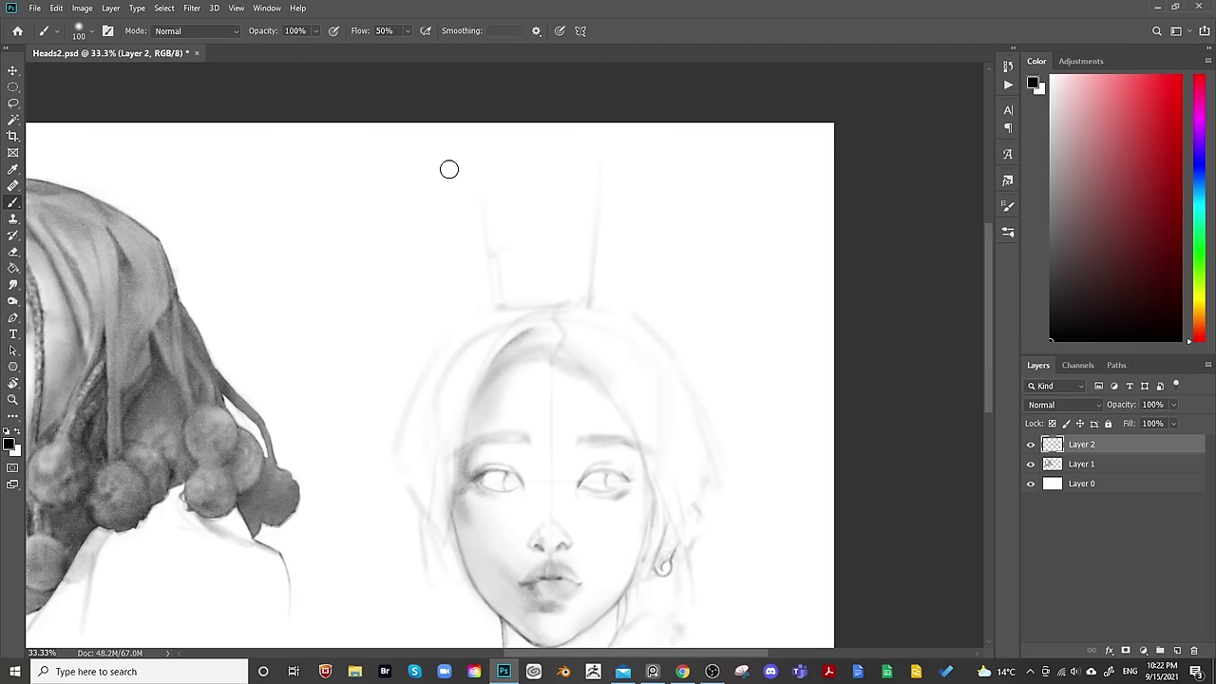
Move the face sketch on Layer 2 down about 0.52 in with Free Transform.
key("ctrl+minus")
key("ctrl+t")
left_click_drag(763, 349, 768, 374)
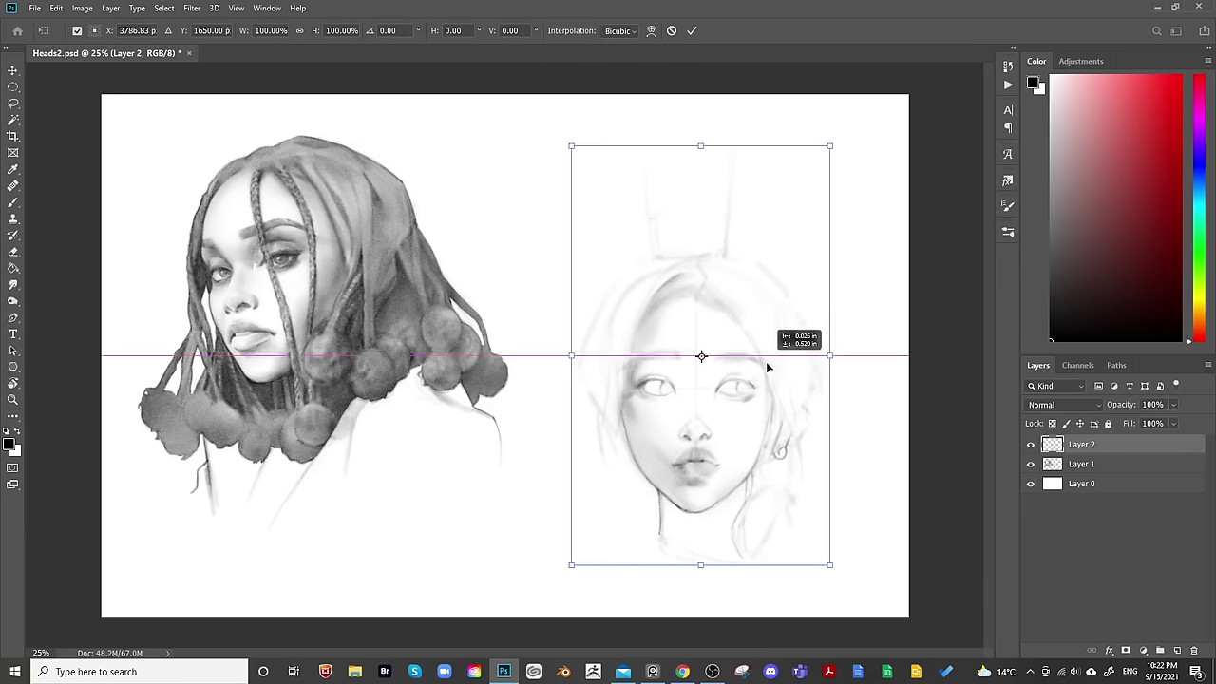
key("Return")
Draw a horizontal band line across the base of the tall shape above the head with a 45 px brush.
key("b")
key("ctrl+plus")
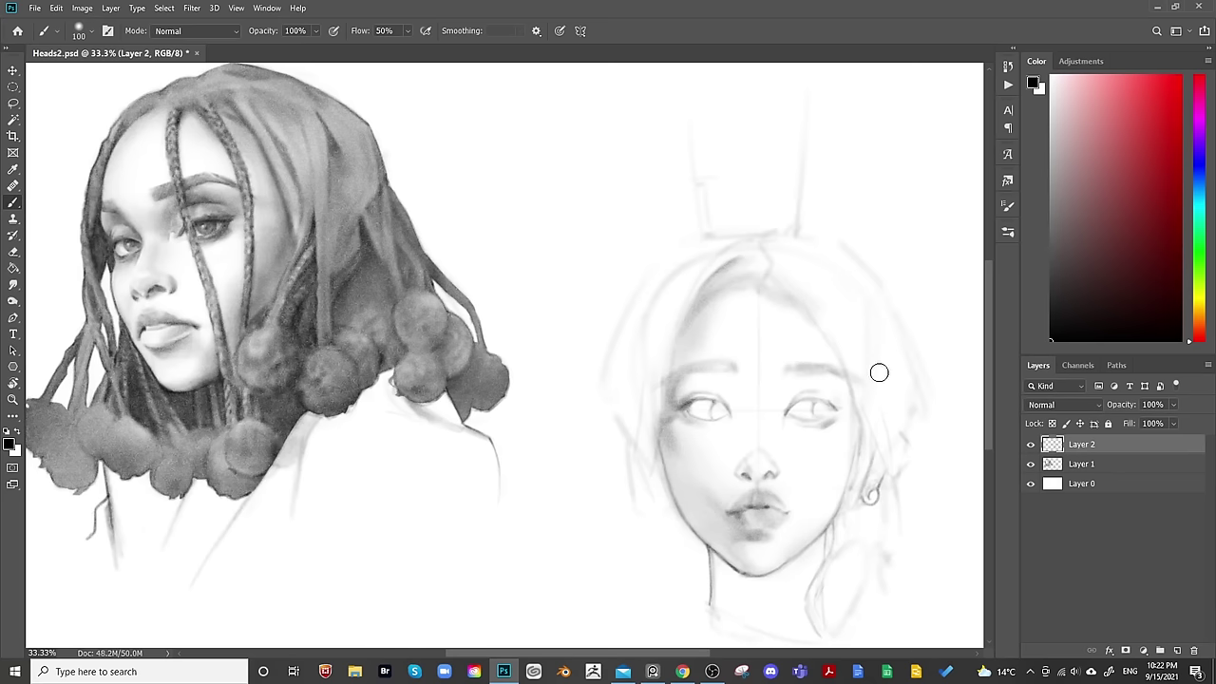
left_click_drag(877, 372, 640, 443)
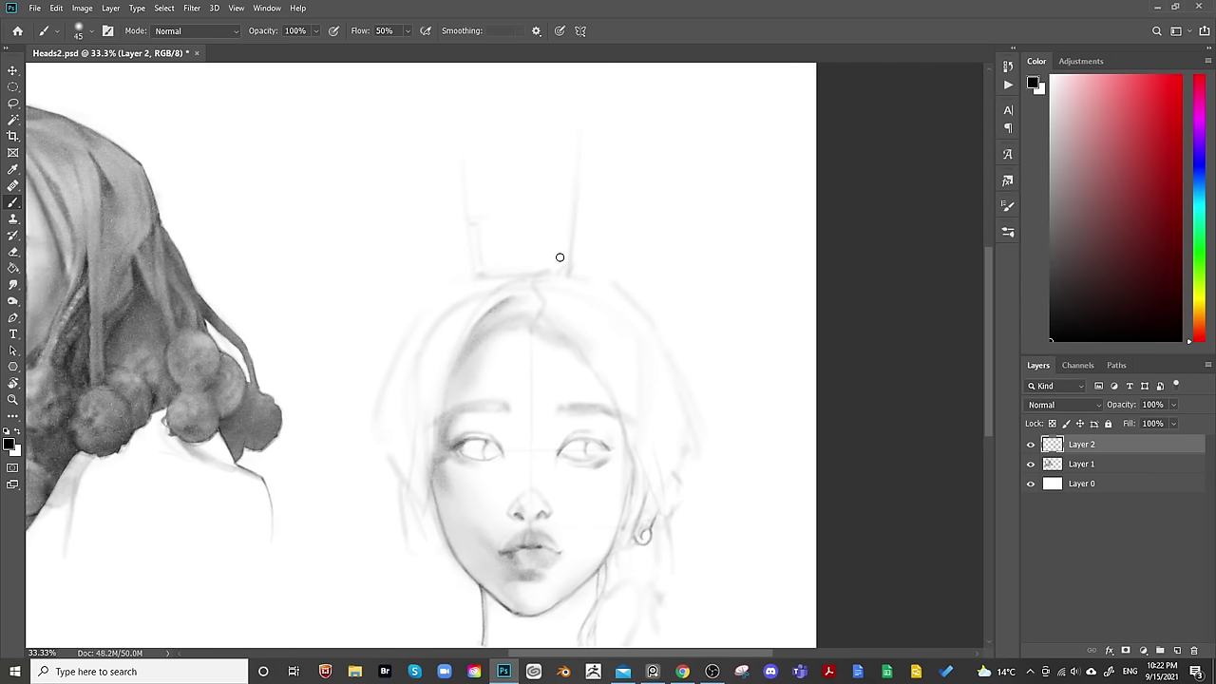
left_click_drag(561, 254, 480, 256)
Shade the left part of the tall shape above the head with a much larger soft brush.
key("bracketright")
key("bracketright")
key("bracketright")
key("bracketright")
key("bracketright")
key("bracketright")
key("bracketright")
key("bracketright")
key("bracketright")
key("bracketright")
key("bracketright")
key("bracketright")
left_click_drag(483, 125, 498, 267)
Outline the outer hair contour on the left side of the head with a 50 px brush.
key("bracketleft")
key("bracketleft")
key("bracketleft")
key("bracketleft")
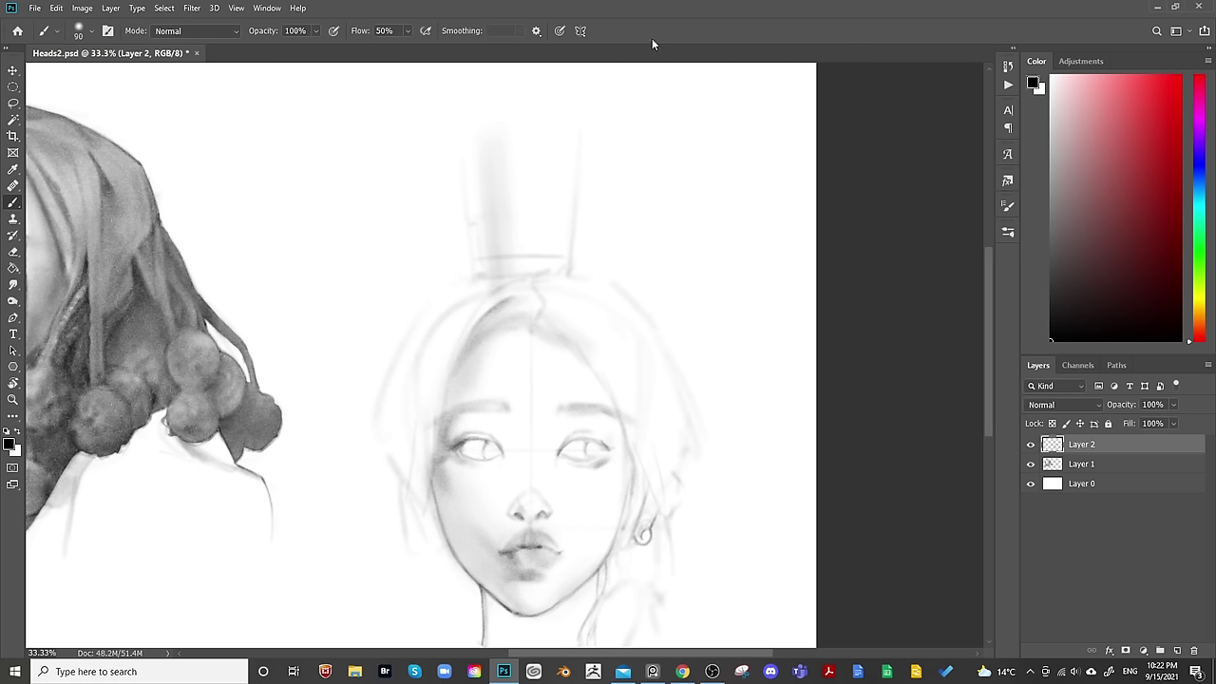
key("bracketleft")
key("bracketleft")
key("bracketleft")
key("bracketleft")
key("bracketleft")
key("bracketright")
mouse_move(445, 293)
left_mouse_down()
mouse_move(391, 371)
mouse_move(376, 432)
left_mouse_up()
Outline the outer hair contour on the right side of the head and tidy it with the 50 px eraser.
left_click_drag(720, 285, 579, 274)
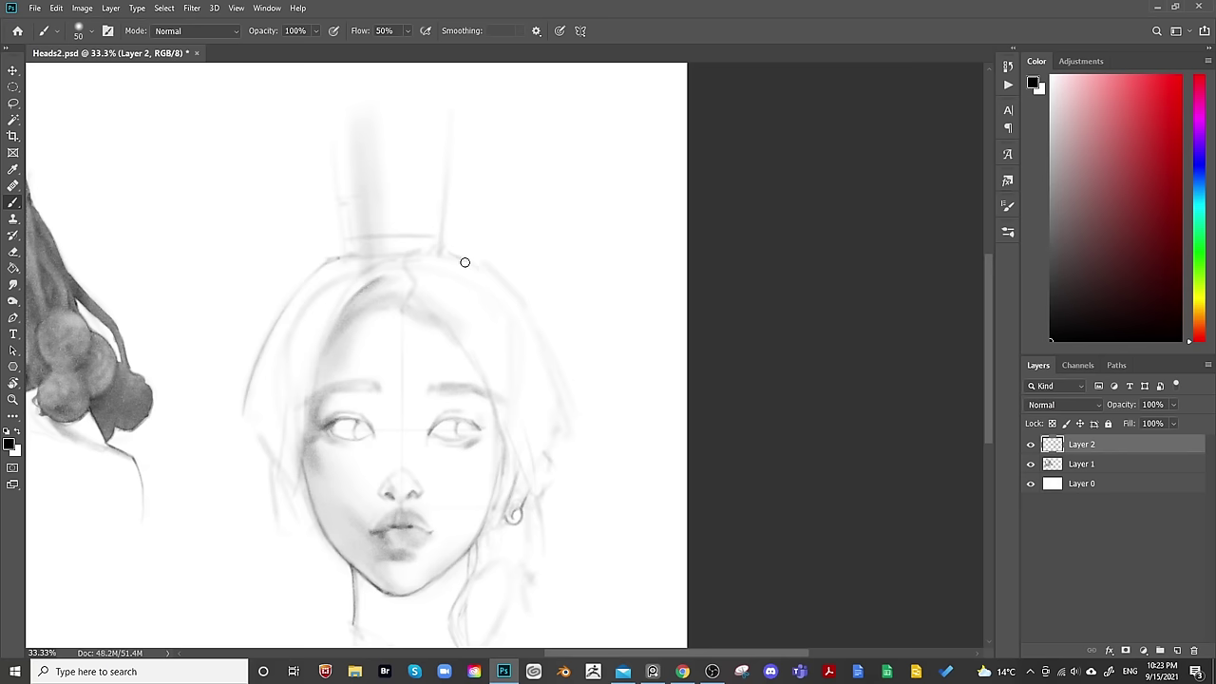
left_click_drag(502, 285, 559, 416)
key("e")
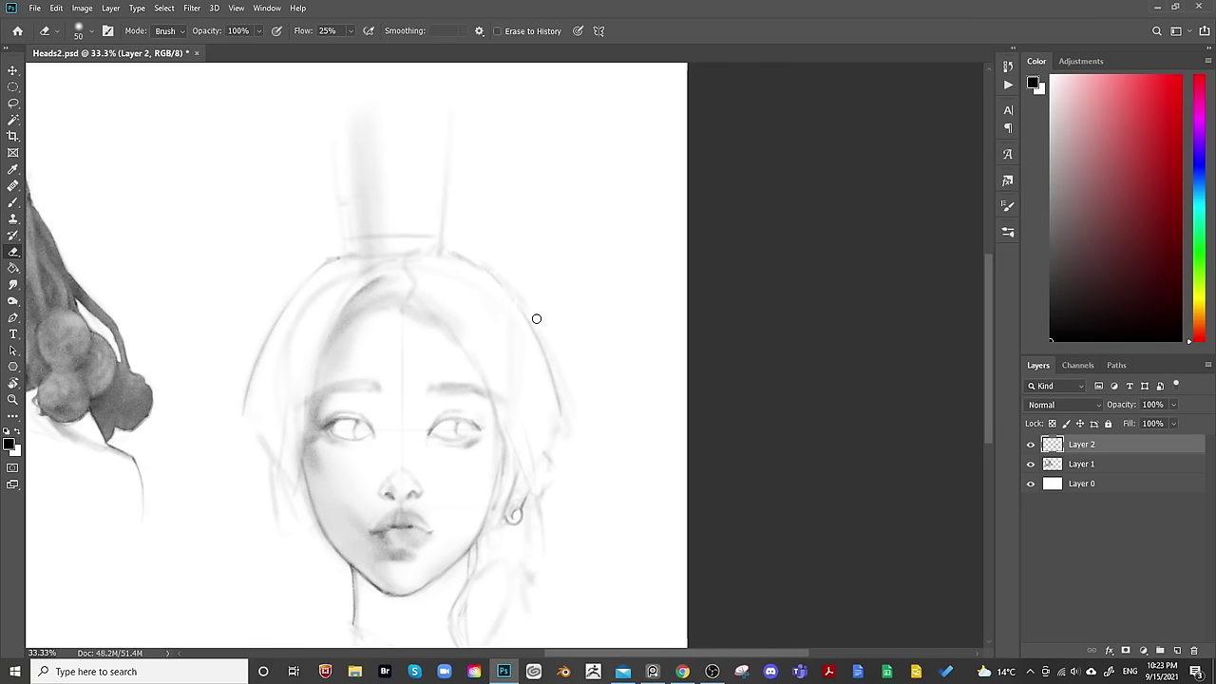
key("b")
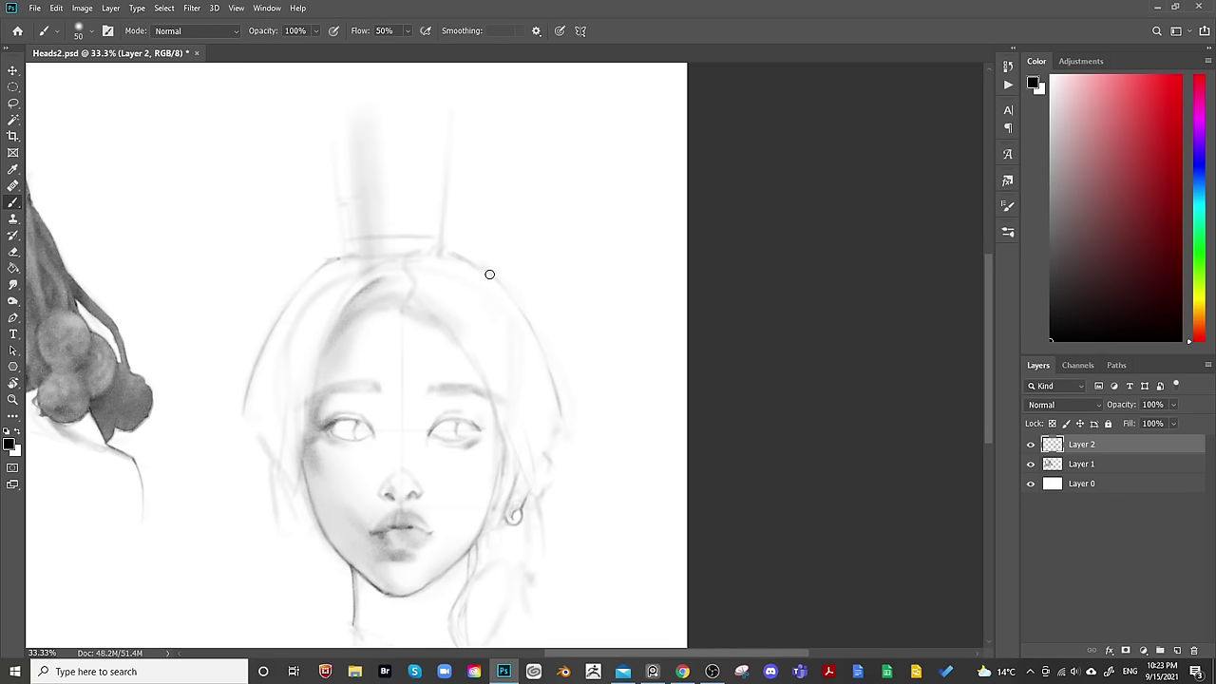
Draw the angular hair ends on the right side, above and beside the earring, with the 50 px brush.
scroll(608, 342, "down", 3)
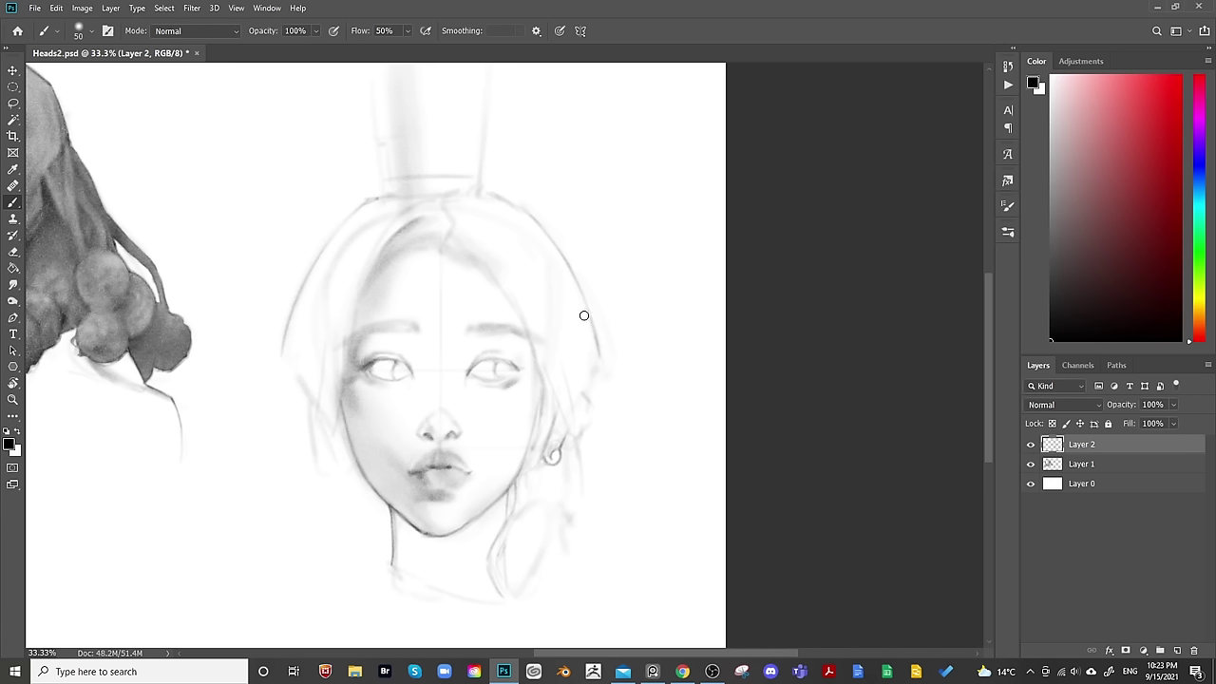
mouse_move(581, 315)
left_mouse_down()
mouse_move(615, 394)
mouse_move(614, 368)
mouse_move(617, 382)
mouse_move(599, 423)
left_mouse_up()
left_click_drag(595, 372, 593, 407)
left_click_drag(590, 395, 594, 411)
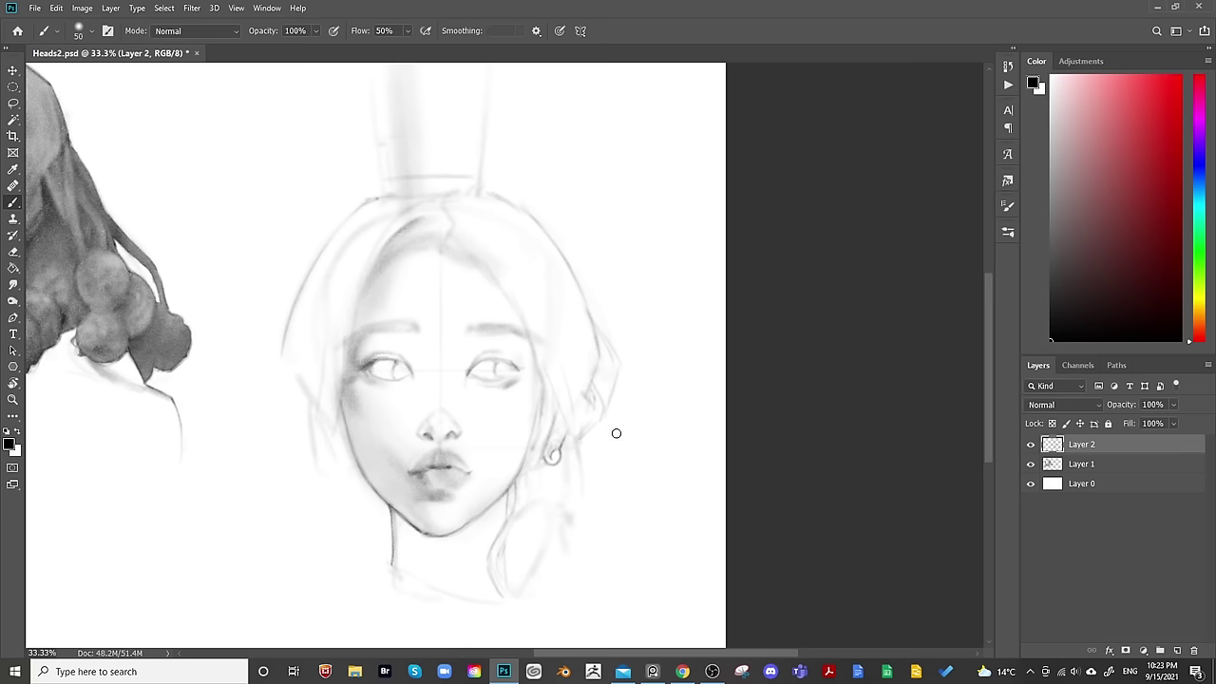
Draw the angular hair ends on the left side of the face and soften them with the 50 px eraser.
left_click_drag(686, 397, 760, 388)
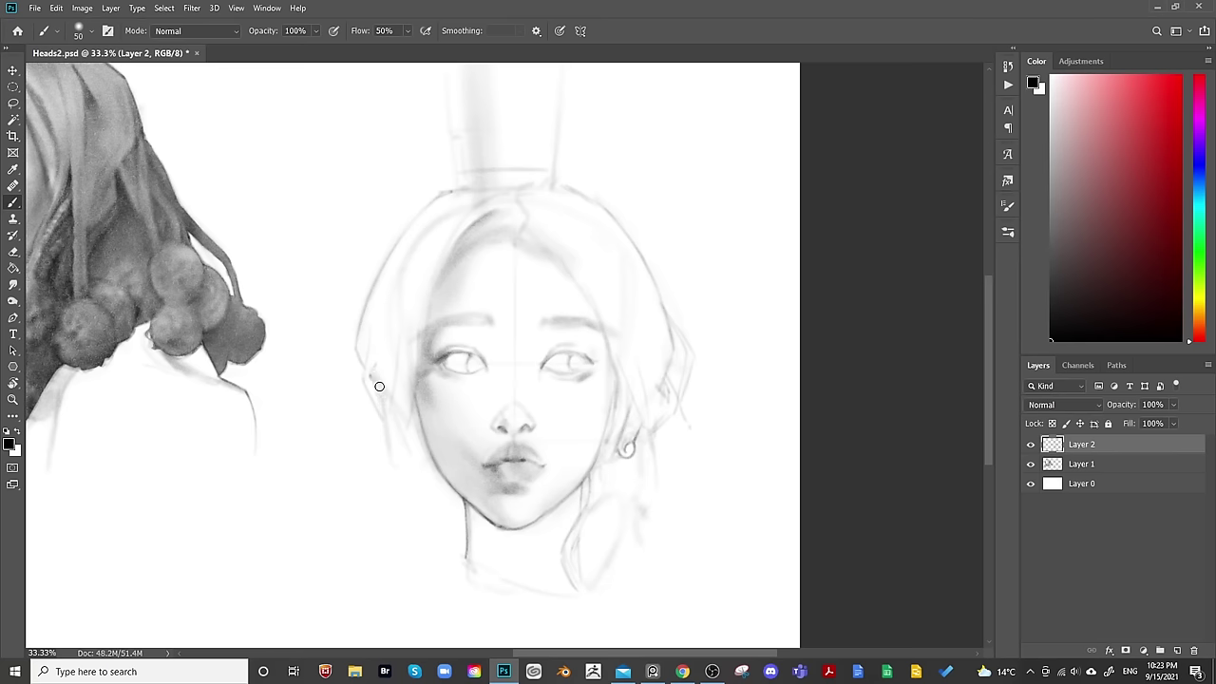
key("e")
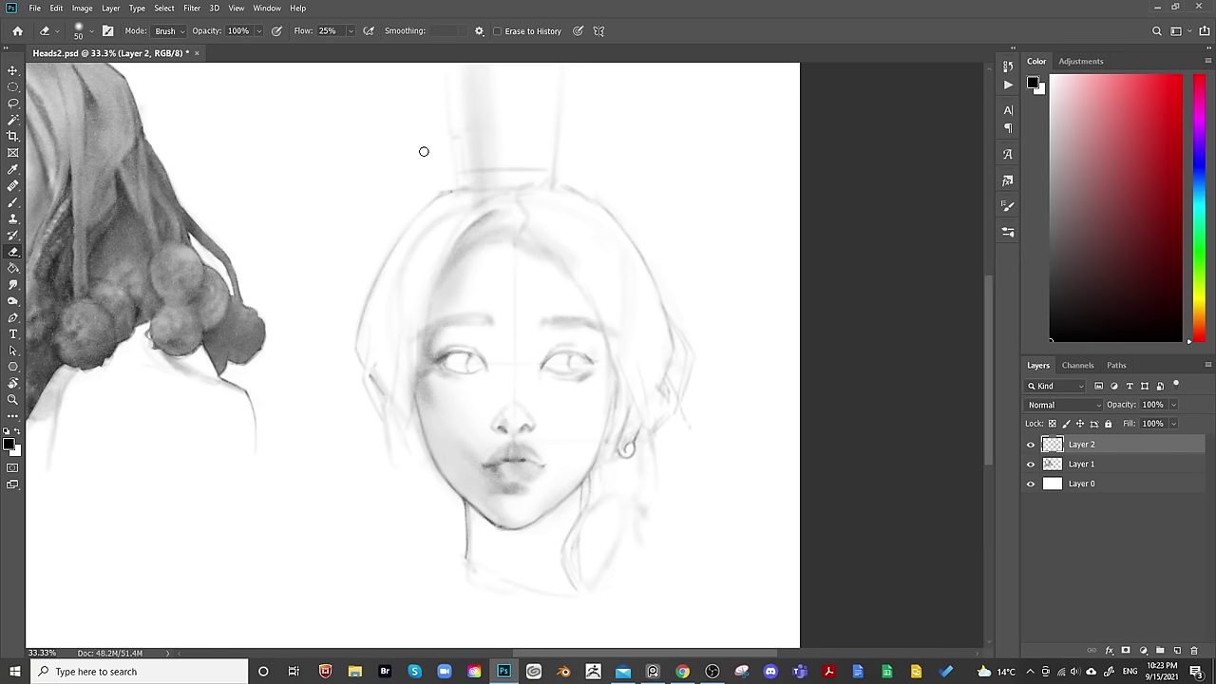
left_click_drag(406, 454, 401, 390)
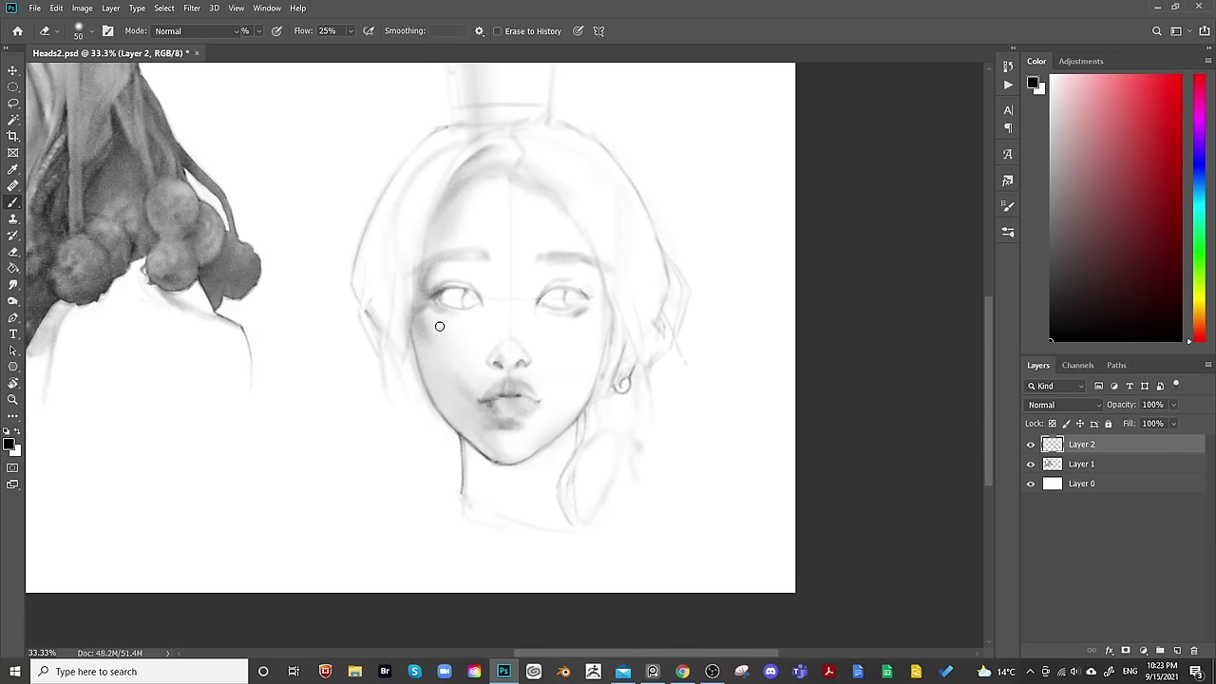
key("b")
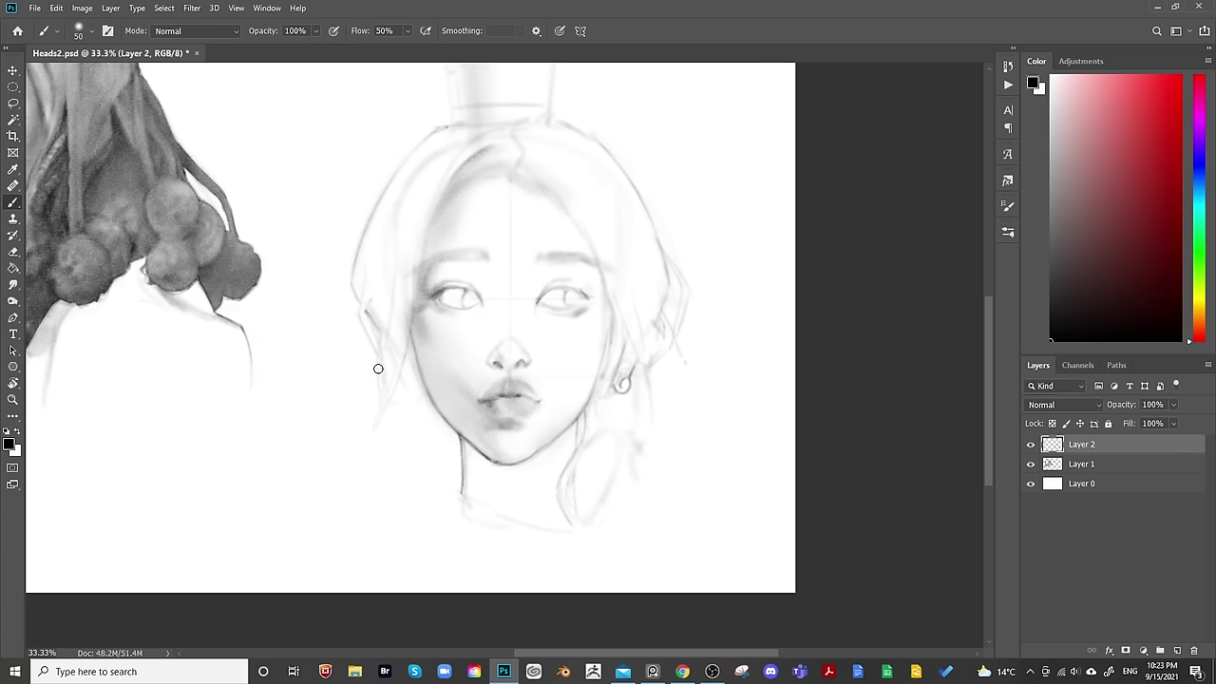
Draw a long wavy lock down the left side and a second neck line beside it with the 50 px brush.
left_click_drag(373, 436, 377, 456)
left_click_drag(450, 435, 454, 493)
left_click_drag(449, 427, 453, 497)
left_click_drag(405, 552, 376, 466)
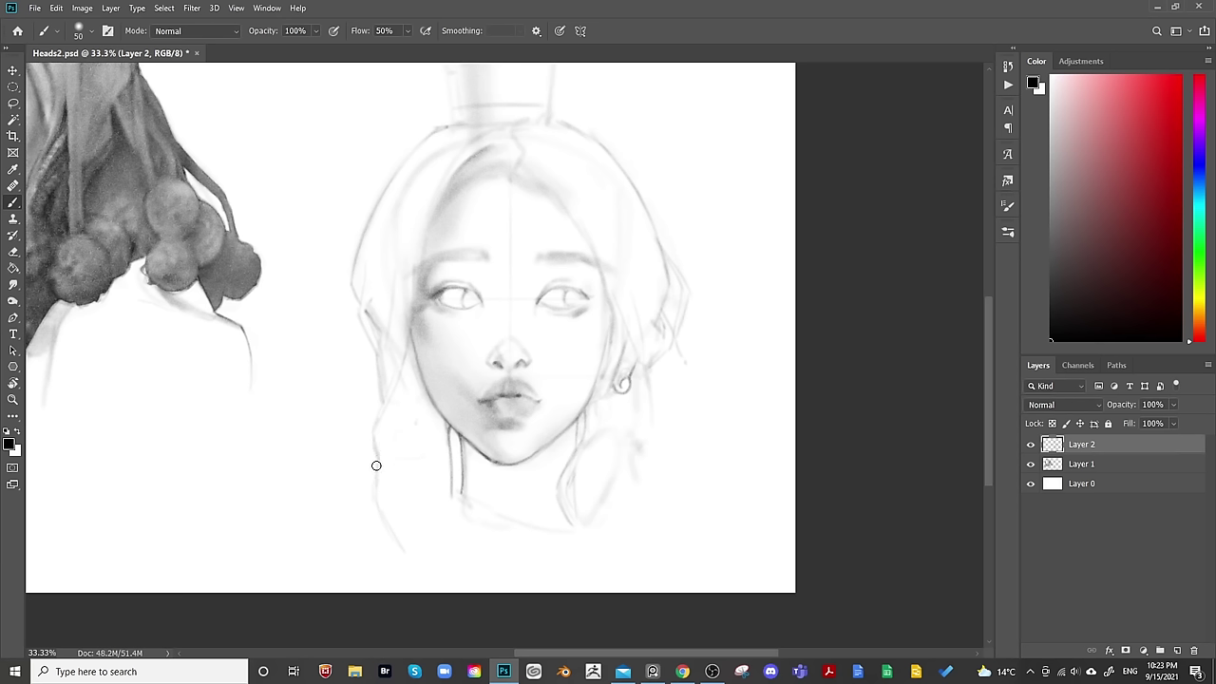
mouse_move(409, 559)
left_mouse_down()
mouse_move(391, 531)
mouse_move(408, 556)
left_mouse_up()
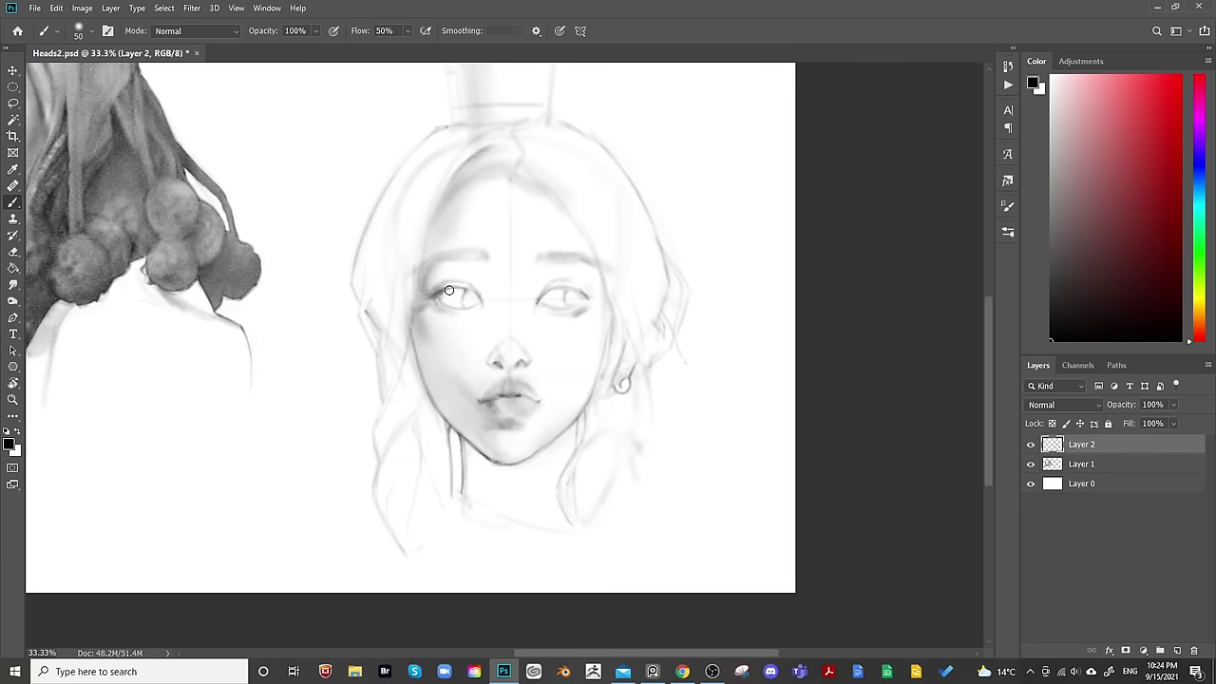
Draw wavy hair strands on the right side, hanging from the earring down past the chin, with the 50 px brush.
scroll(598, 434, "right", 3)
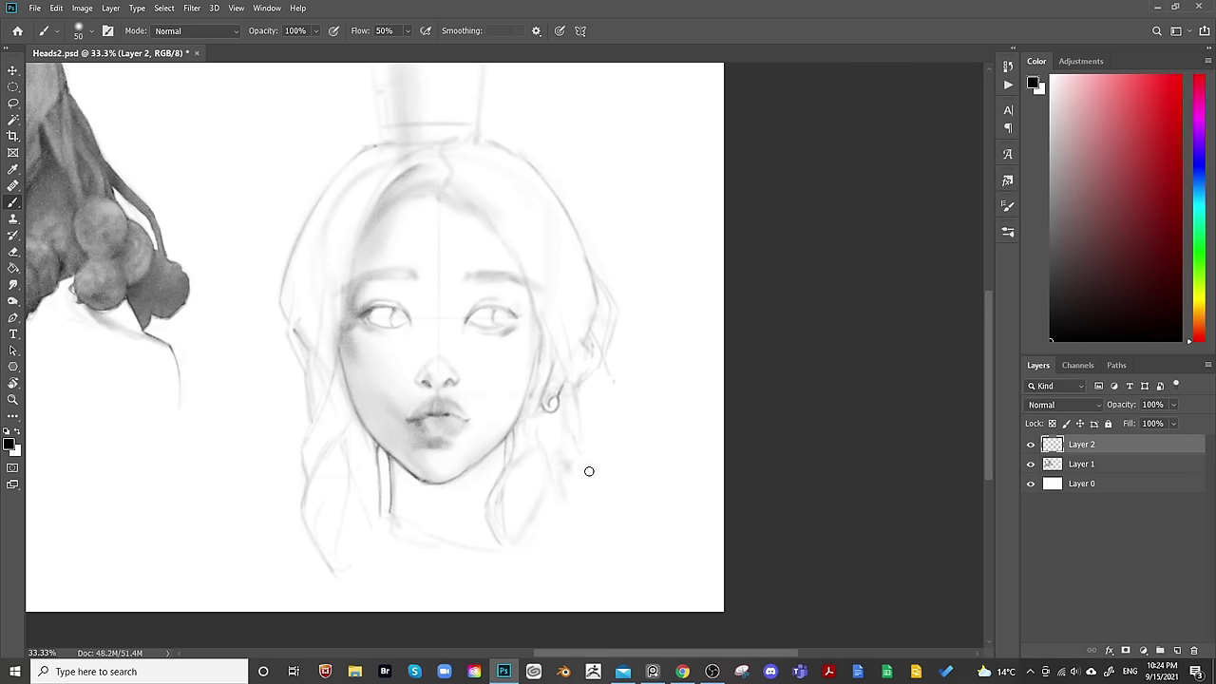
left_click_drag(589, 475, 587, 525)
left_click_drag(591, 512, 586, 530)
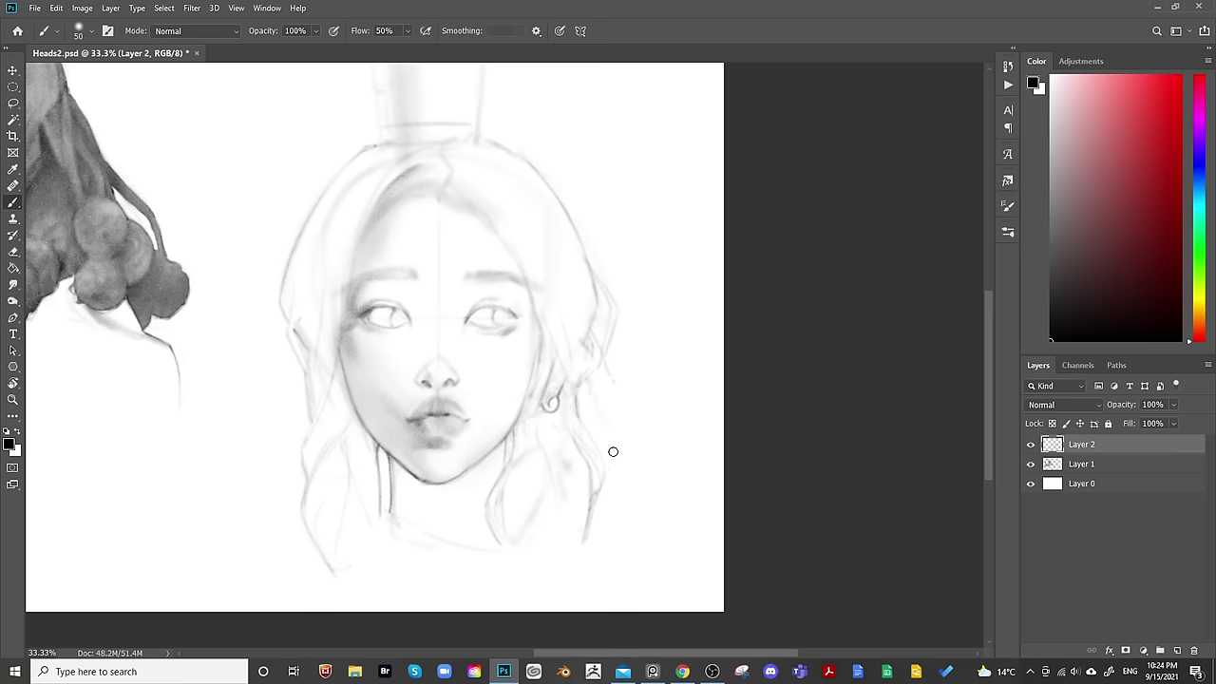
left_click_drag(664, 293, 679, 317)
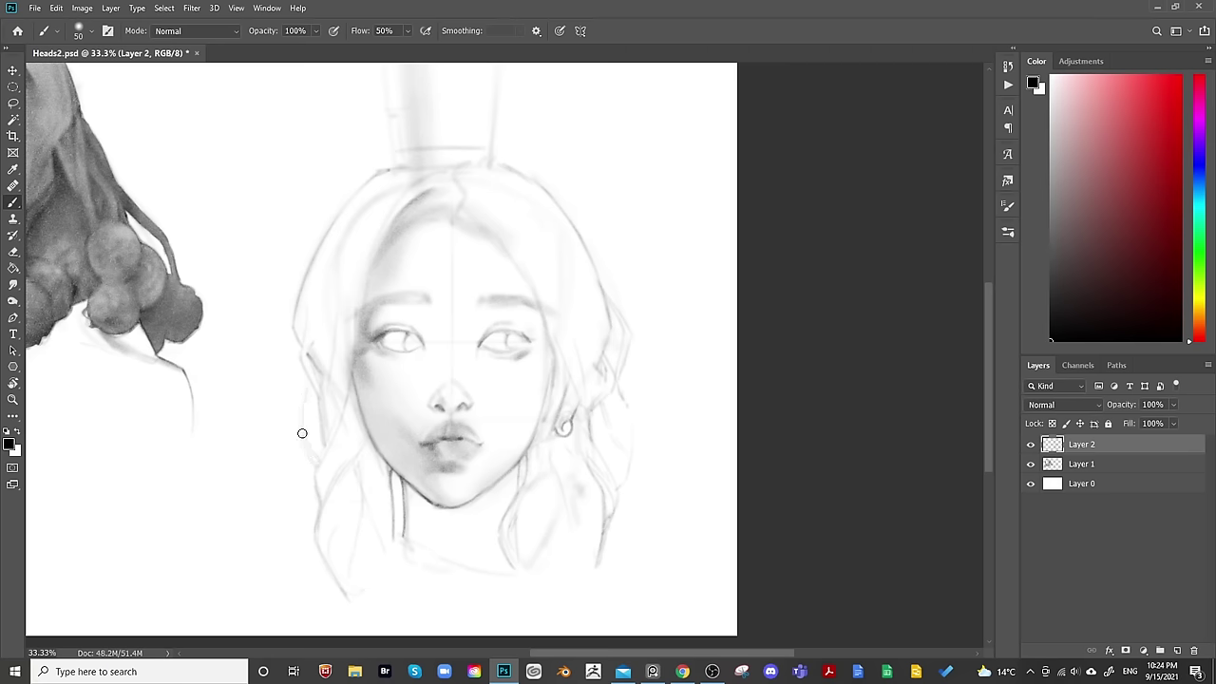
Flip the canvas horizontally to check the whole portrait's balance and flip it back.
key("ctrl+minus")
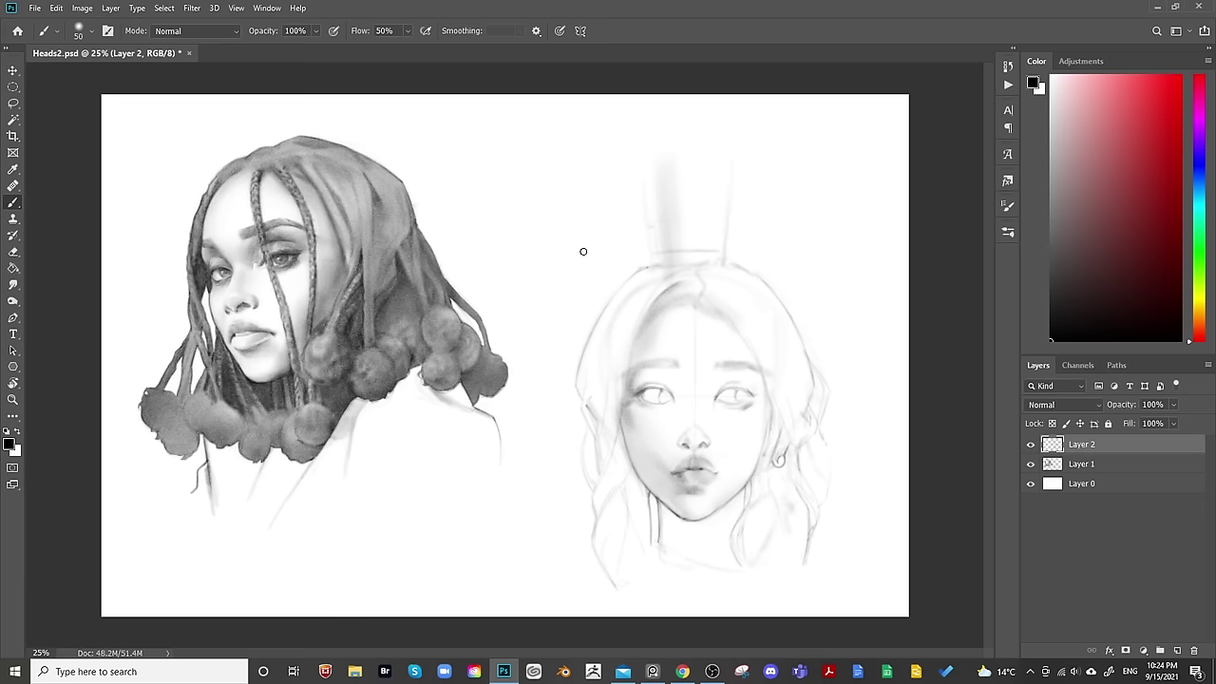
key("ctrl+shift+h")
key("ctrl+shift+h")
key("ctrl+plus")
Add loose outer strands on both sides of the hair with the 50 px brush and tidy them with the eraser.
left_click_drag(642, 454, 456, 425)
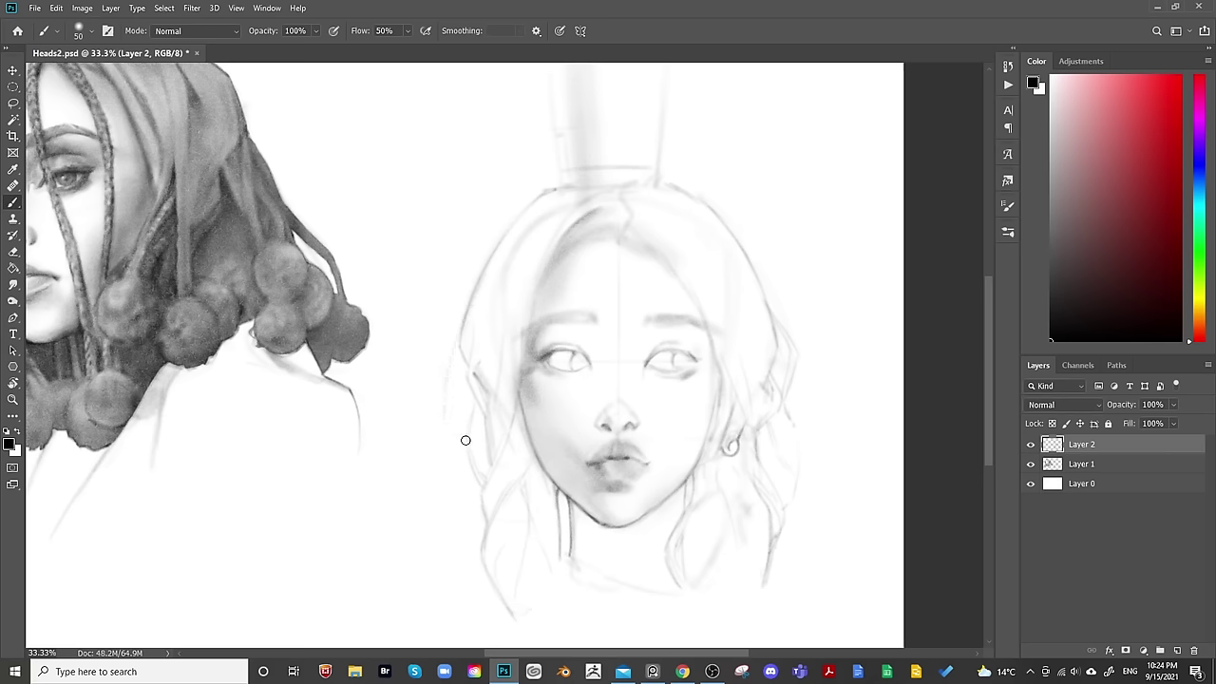
key("e")
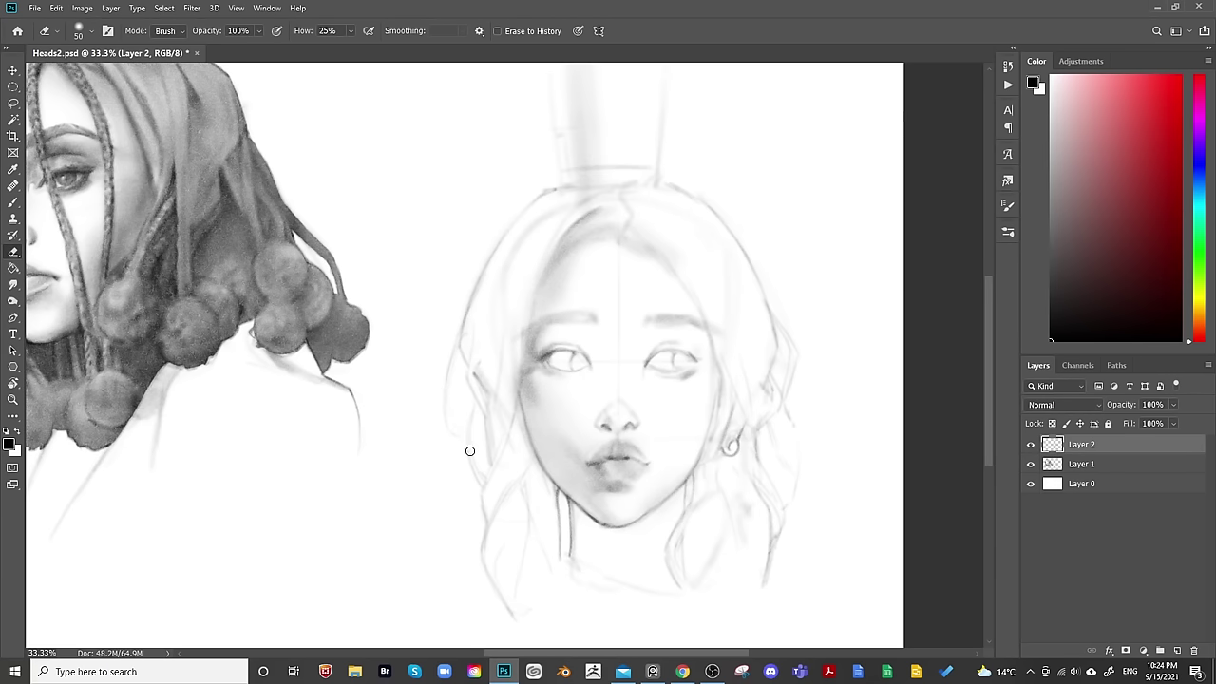
scroll(443, 396, "right", 3)
scroll(443, 395, "up", 2)
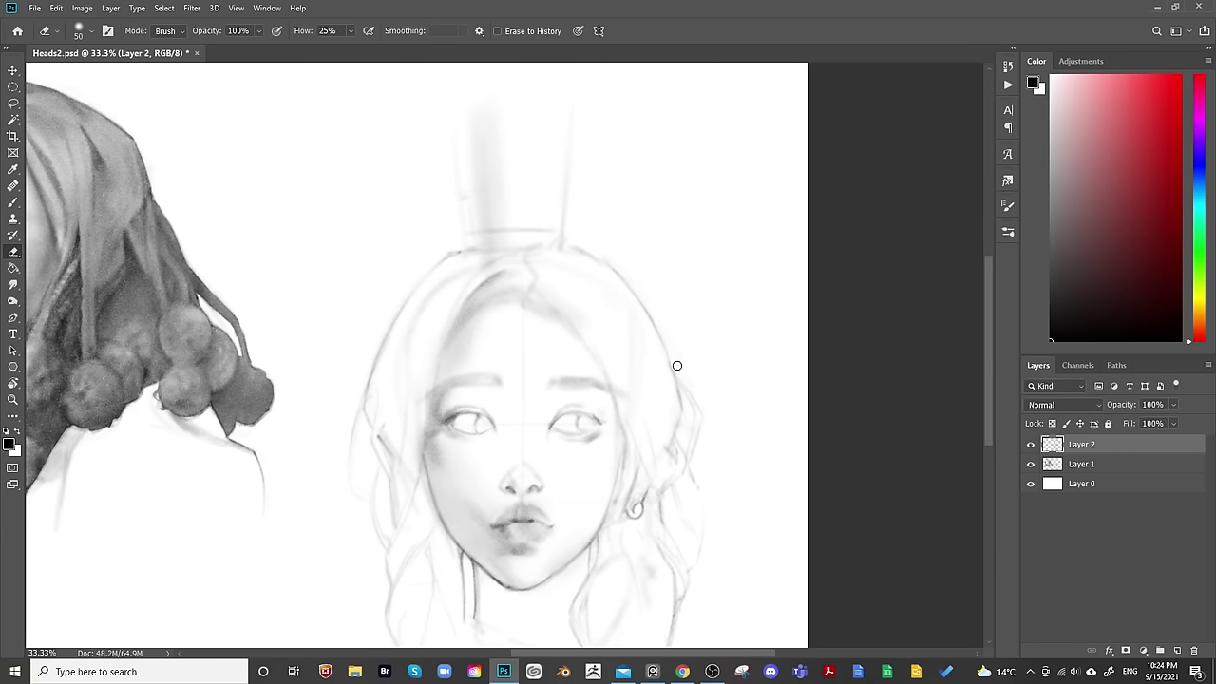
key("space")
key("b")
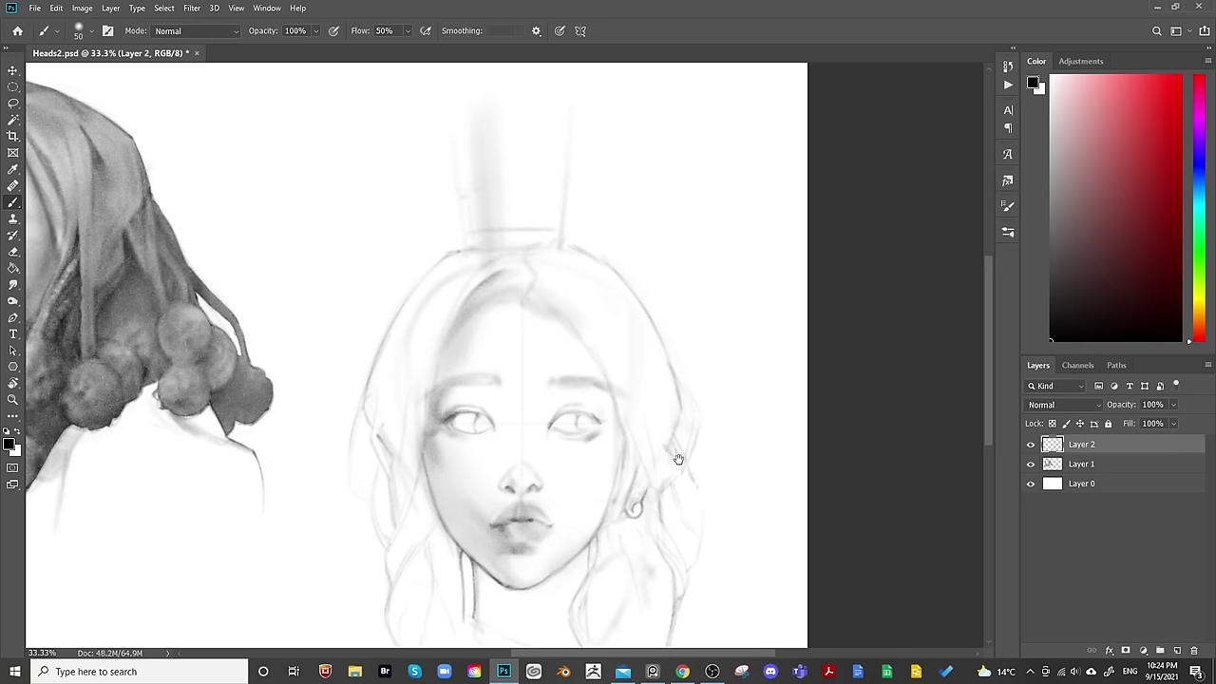
left_click_drag(678, 459, 646, 385)
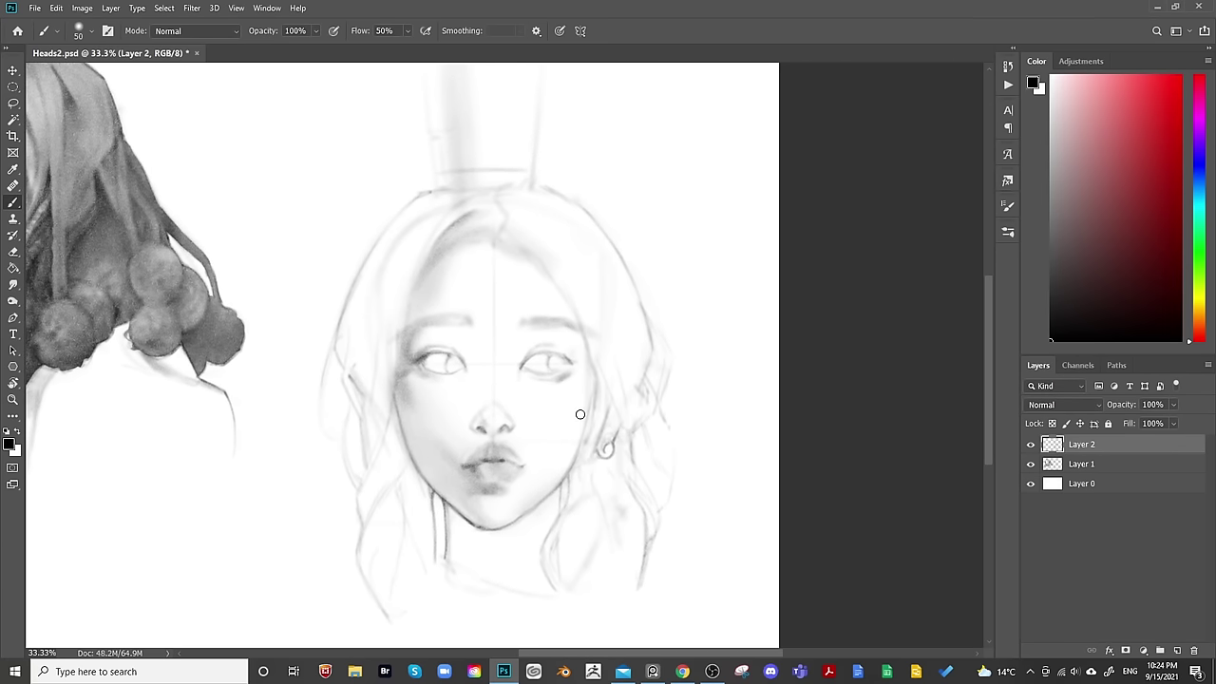
Lighten the nose bridge and the construction lines around it with a soft 500 px eraser.
key("bracketright")
key("bracketright")
key("bracketright")
key("bracketright")
key("bracketright")
key("bracketright")
key("bracketright")
key("bracketright")
key("bracketright")
key("e")
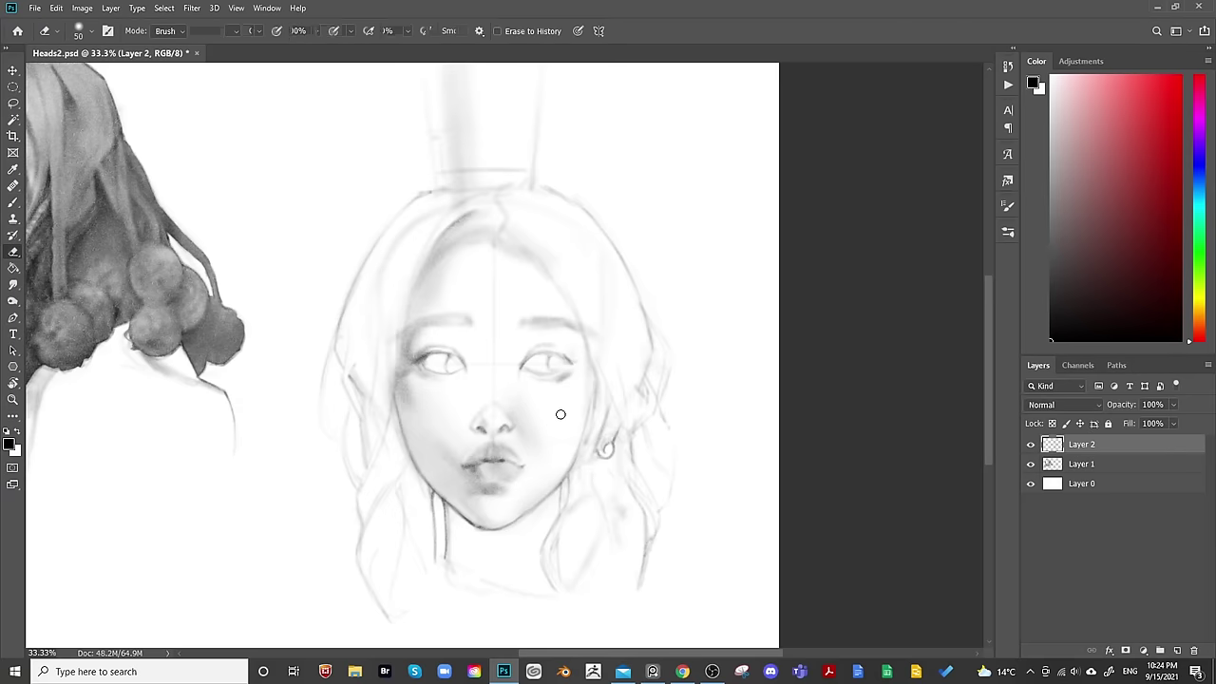
key("bracketright")
key("bracketright")
key("bracketright")
key("bracketright")
key("bracketright")
key("bracketright")
key("bracketright")
key("bracketright")
key("bracketright")
key("bracketright")
key("bracketright")
key("bracketright")
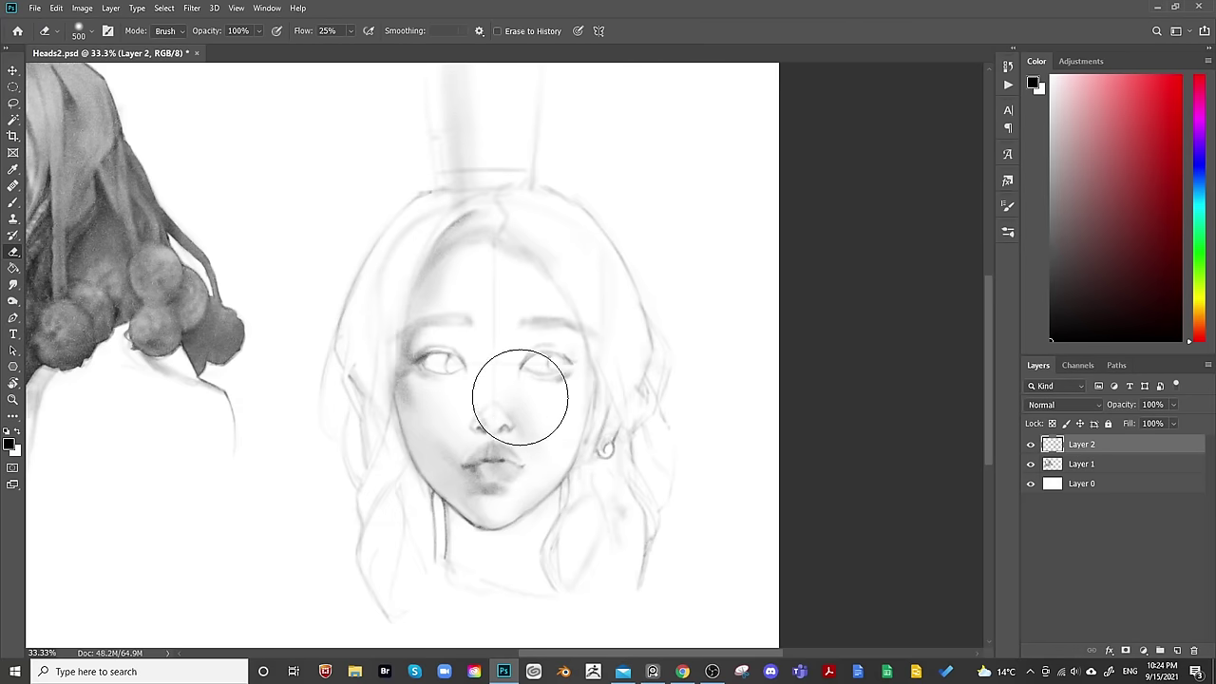
left_click_drag(656, 328, 701, 305)
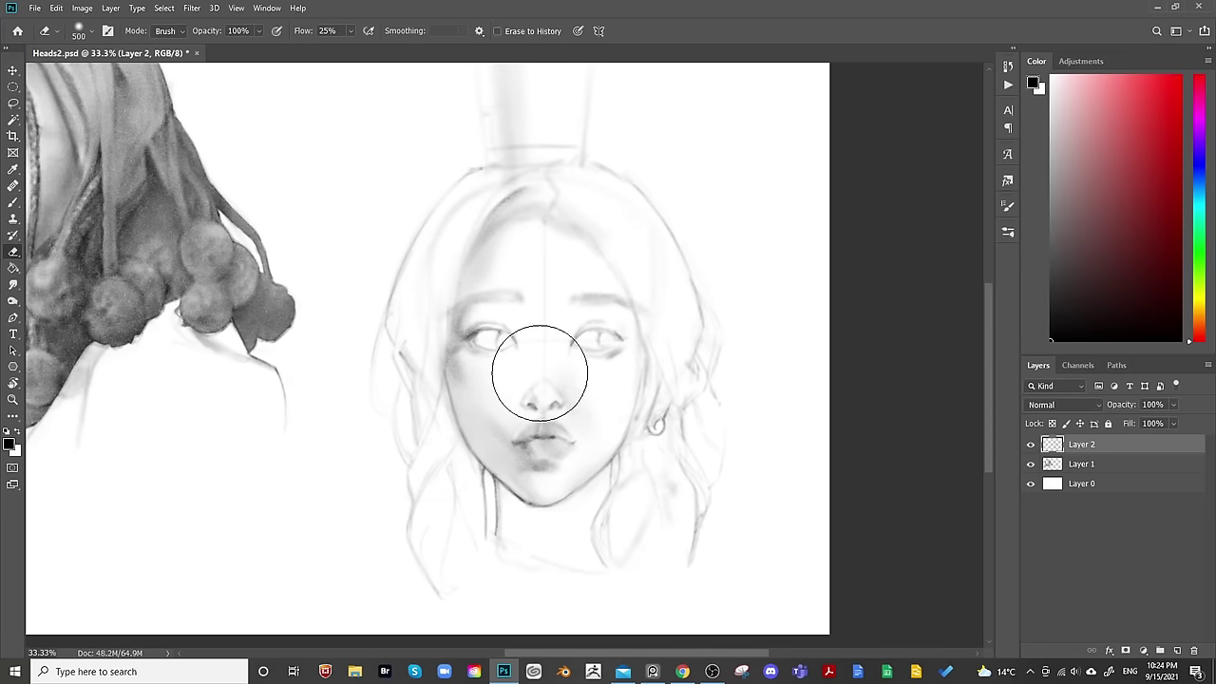
key("bracketleft")
key("bracketleft")
key("bracketleft")
key("bracketleft")
key("bracketleft")
key("bracketleft")
key("bracketleft")
key("bracketleft")
left_click_drag(657, 282, 643, 309)
Shade the left side of the nose softly with a 175 px brush.
key("b")
key("ctrl+plus")
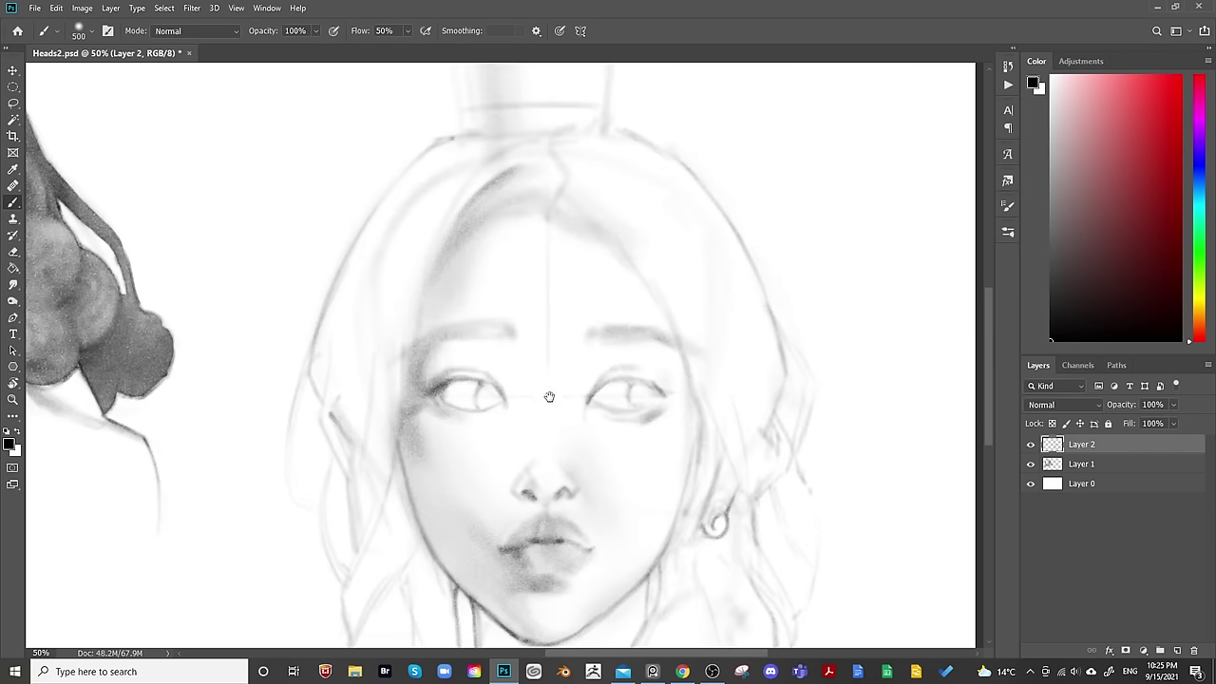
key("bracketleft")
key("bracketleft")
key("bracketleft")
key("bracketleft")
key("bracketleft")
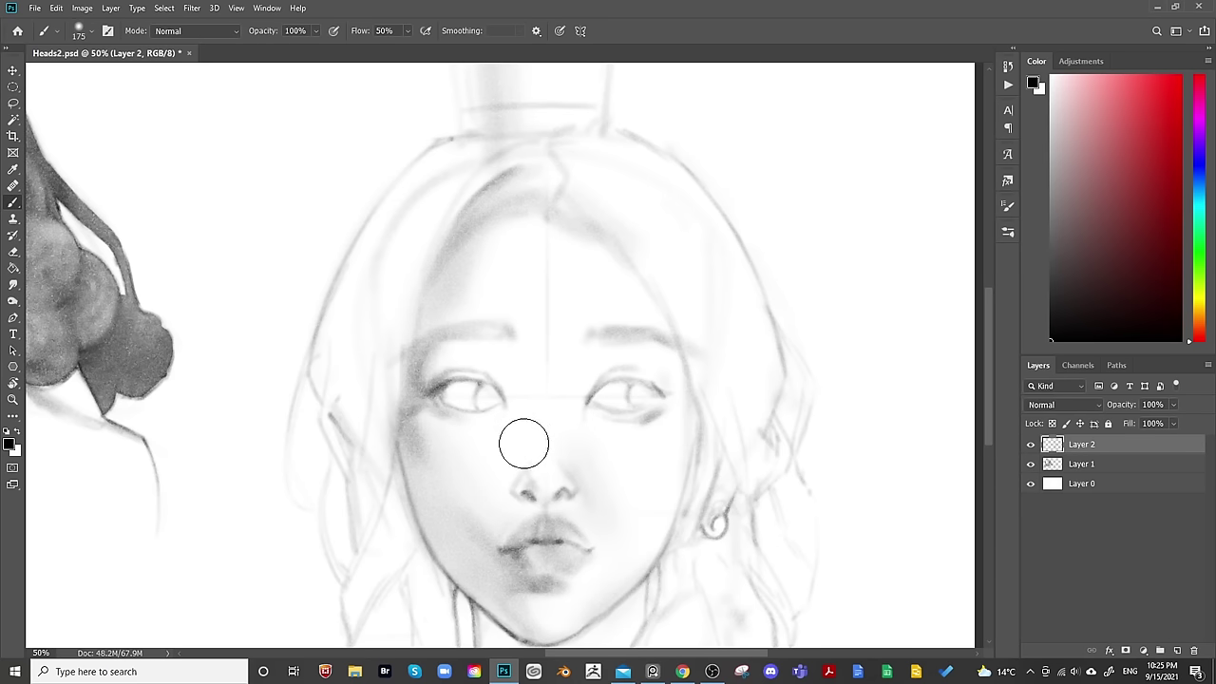
key("bracketleft")
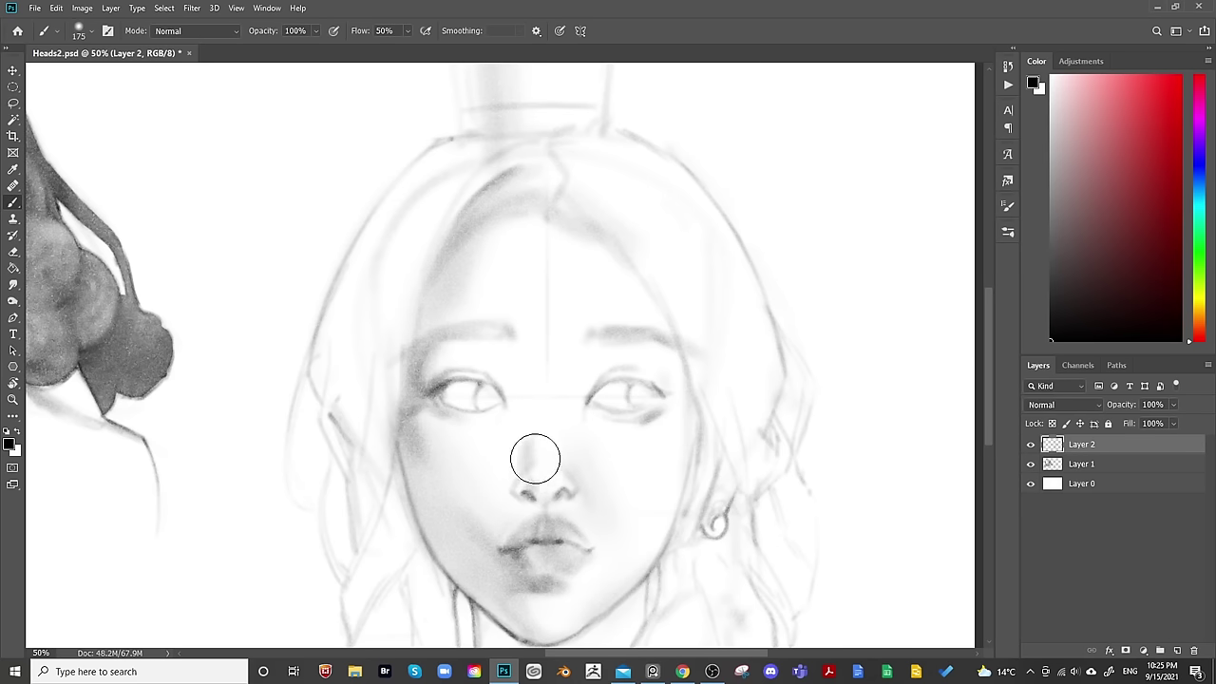
Darken the shadow along the left side and wing of the nose with a brush of about 80 px.
key("bracketleft")
key("bracketleft")
key("bracketleft")
key("bracketleft")
key("bracketright")
key("bracketleft")
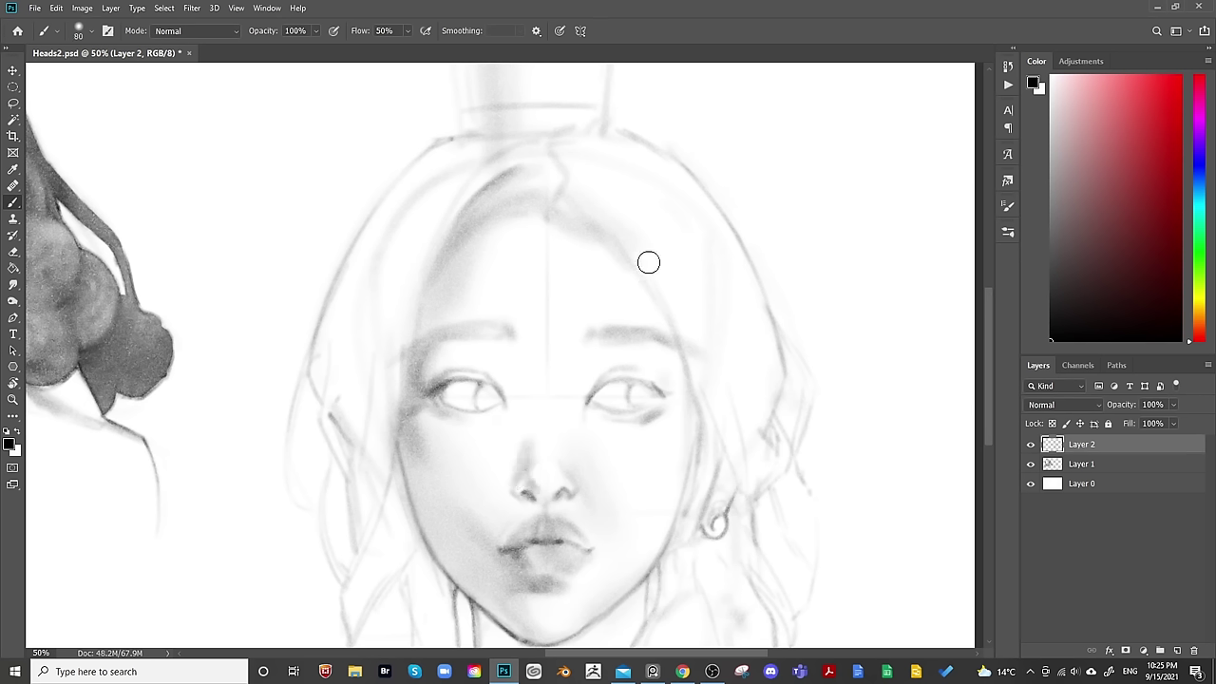
key("bracketleft")
key("bracketleft")
key("bracketleft")
left_click_drag(524, 487, 530, 491)
key("bracketleft")
left_click_drag(516, 484, 522, 446)
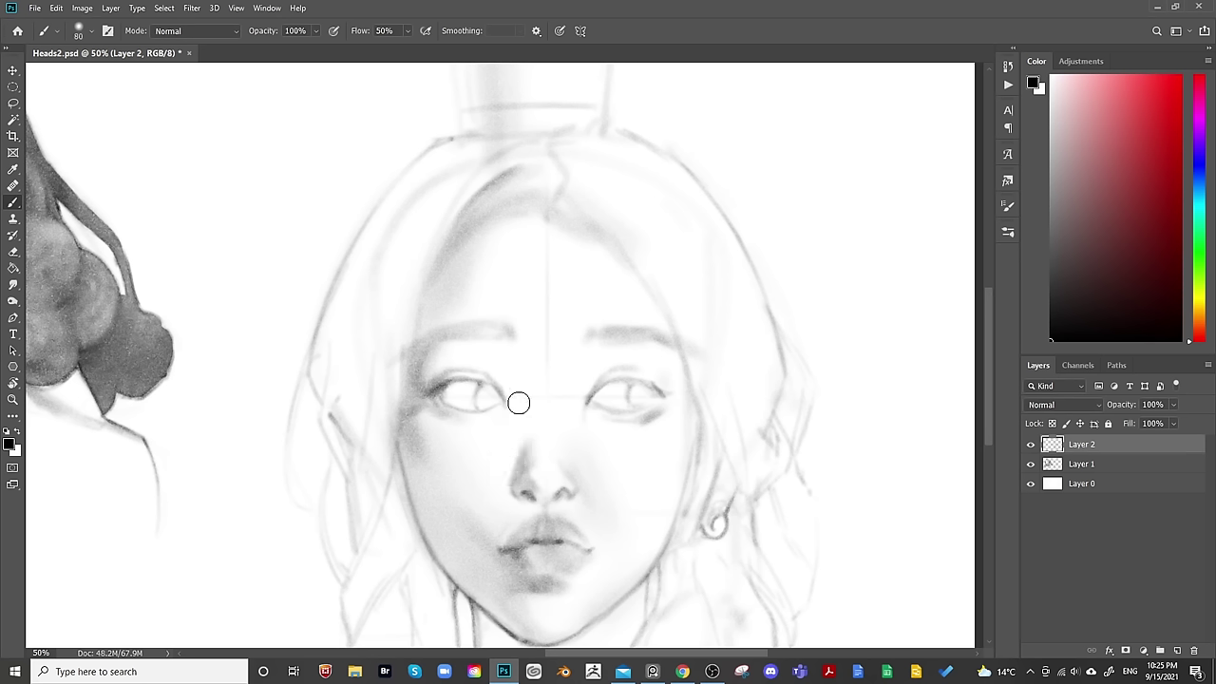
Shade the cheek between the nose wing and the left mouth corner with a 175 px brush.
key("bracketright")
key("bracketright")
key("bracketright")
key("bracketright")
key("bracketright")
key("bracketright")
key("bracketright")
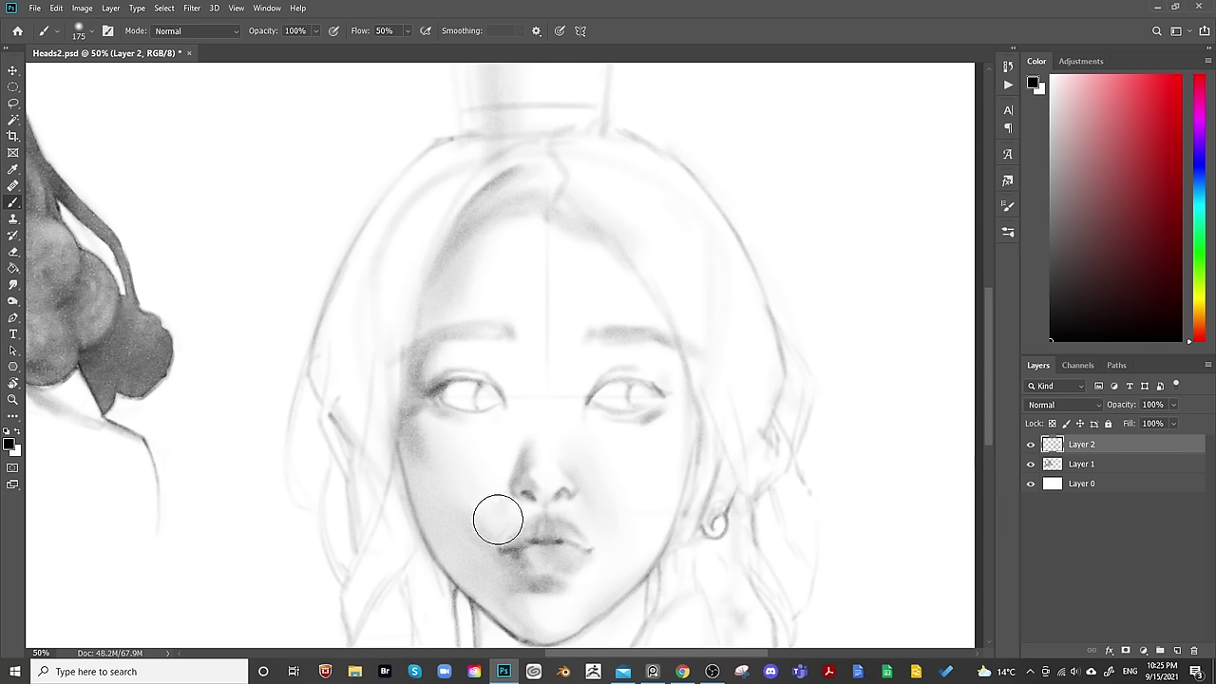
Define the left nostril with a fine 25 px brush.
key("bracketleft")
key("bracketleft")
key("bracketleft")
key("bracketleft")
key("bracketleft")
key("bracketleft")
key("bracketleft")
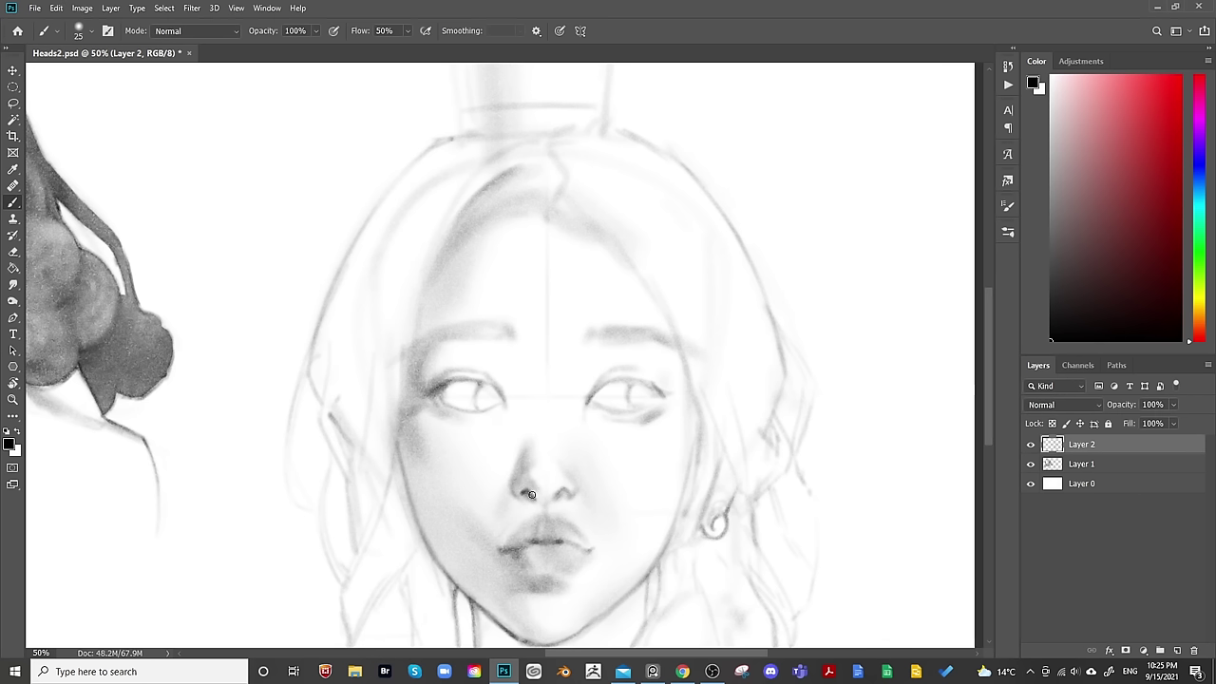
key("bracketleft")
key("bracketright")
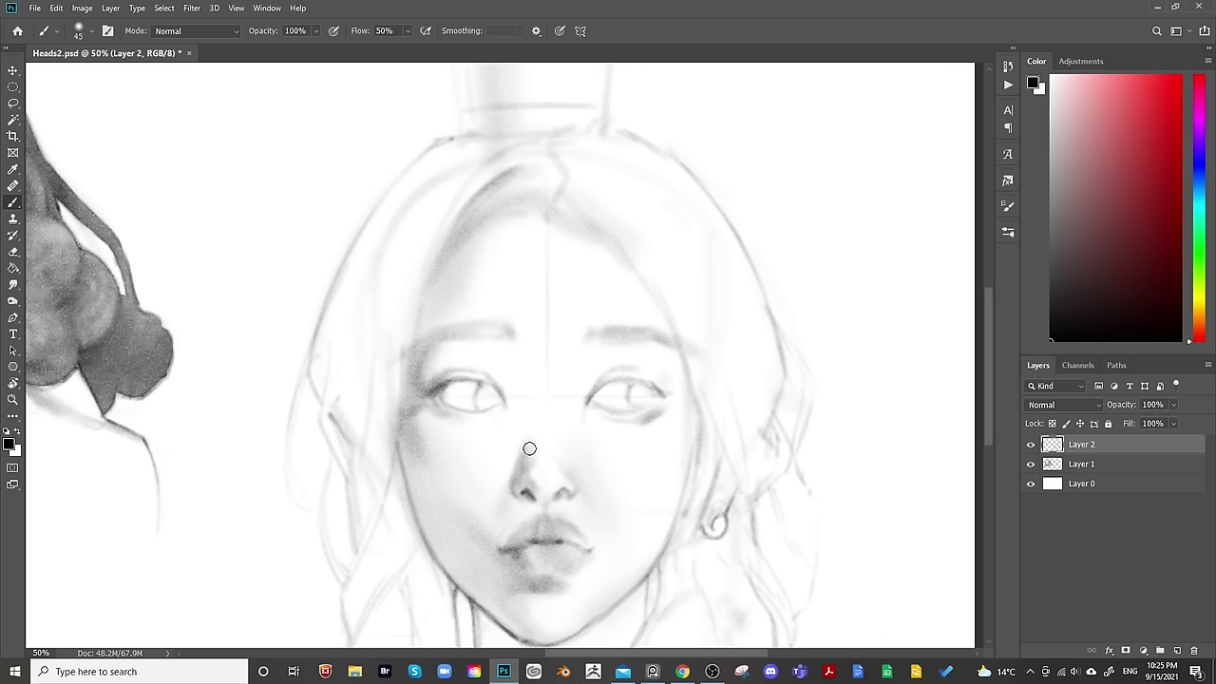
Deepen the shading under the nose tip and around the nostrils, varying the brush size up to about 80 px.
key("bracketright")
key("bracketright")
key("bracketright")
key("bracketright")
key("bracketright")
key("bracketleft")
key("bracketleft")
key("bracketleft")
key("bracketleft")
key("bracketleft")
key("bracketright")
key("bracketright")
key("bracketright")
key("bracketright")
key("bracketright")
key("bracketright")
key("bracketleft")
key("bracketleft")
key("bracketleft")
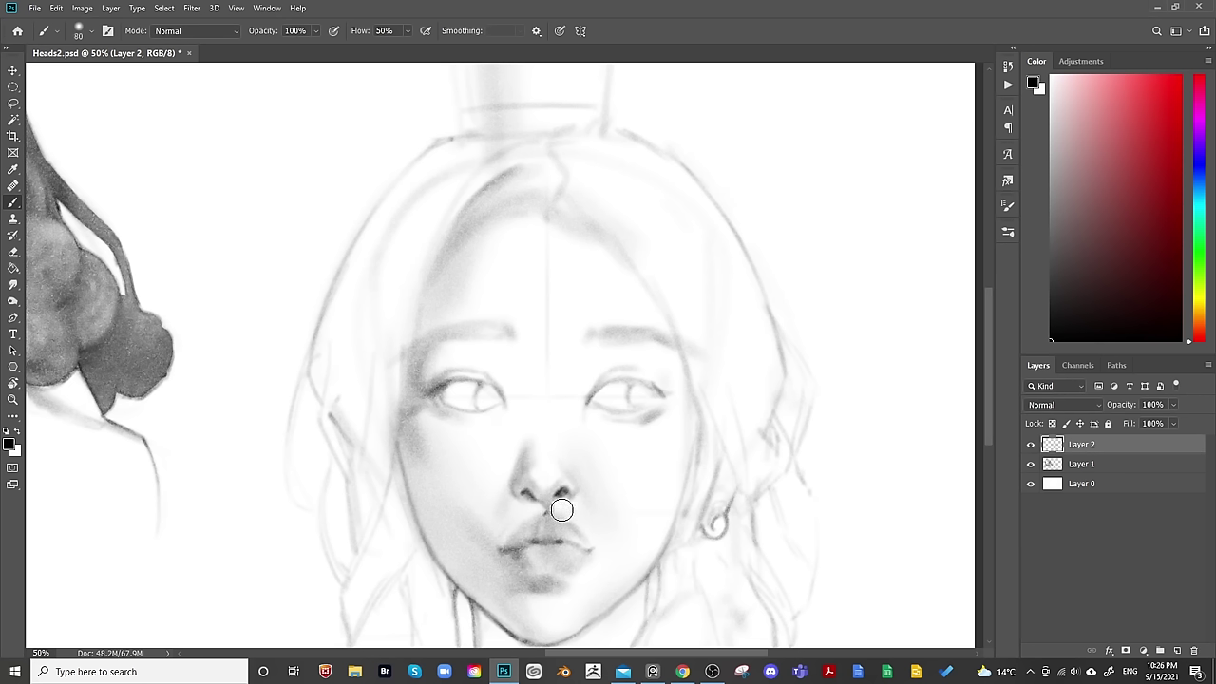
Darken the right nostril and the philtrum above the upper lip with a smaller brush.
key("bracketleft")
key("bracketleft")
key("bracketleft")
key("bracketleft")
key("r")
Lighten the edge of the right nostril with the eraser, enlarging it from 50 to 100 px.
key("e")
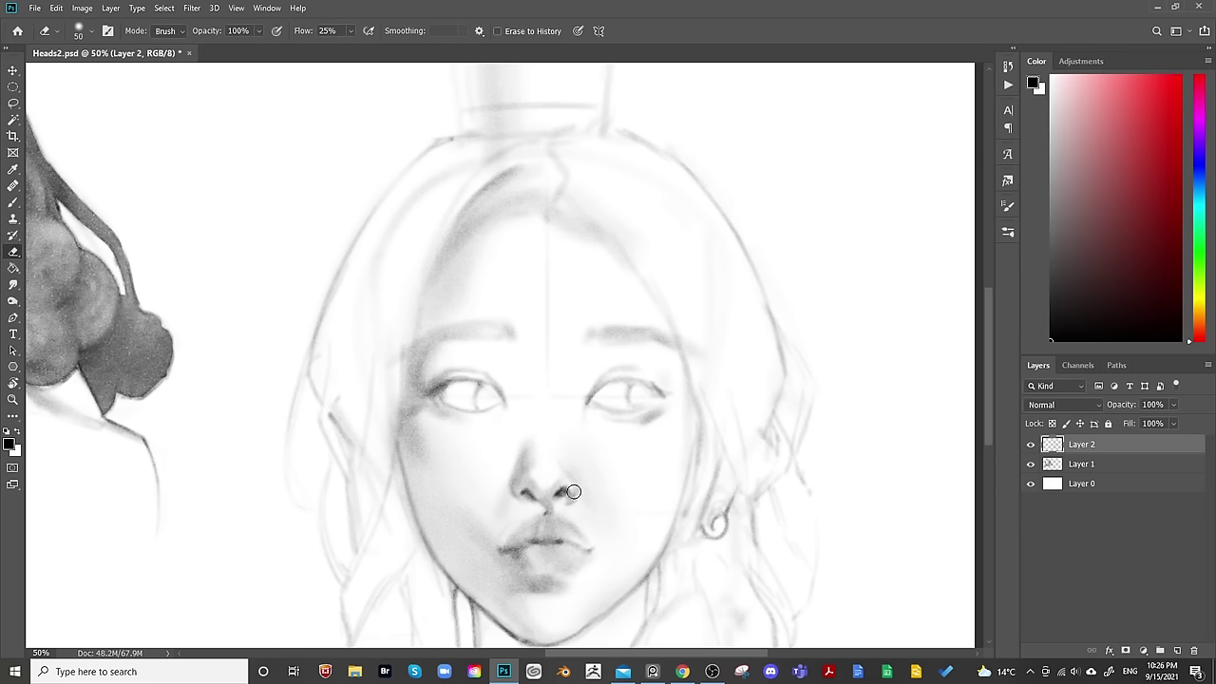
key("bracketleft")
key("bracketright")
key("bracketright")
key("bracketright")
key("bracketright")
key("bracketright")
key("bracketright")
Flip the canvas horizontally and soften the shading beside the earring-side nostril, varying the eraser size up to 200 px.
scroll(728, 399, "down", 8)
scroll(734, 375, "left", 3)
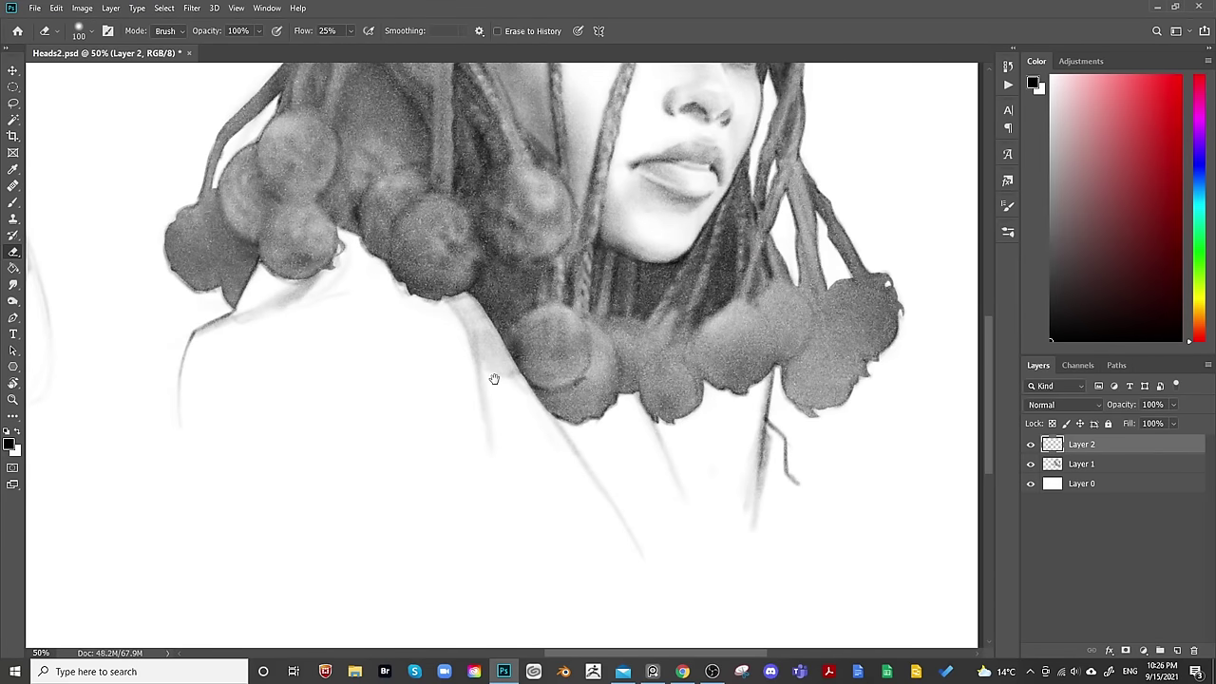
scroll(765, 383, "up", 2)
scroll(765, 383, "left", 5)
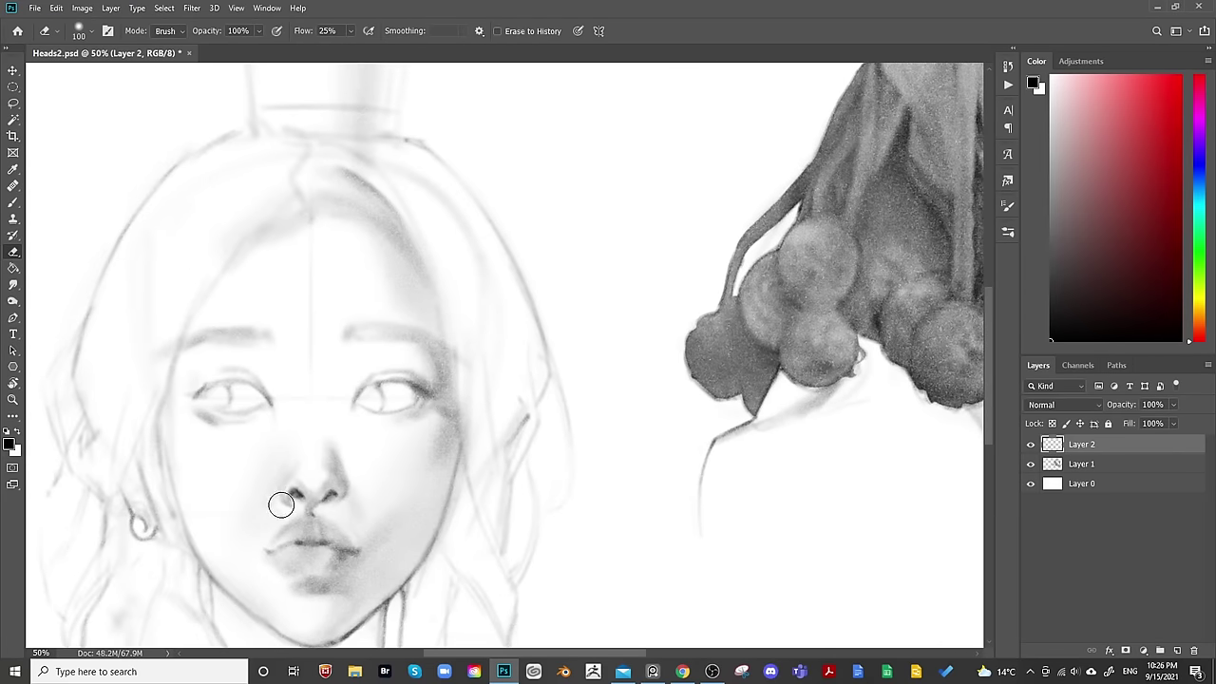
key("bracketleft")
key("bracketleft")
key("bracketleft")
key("bracketleft")
key("bracketleft")
key("bracketleft")
key("bracketright")
key("bracketright")
key("bracketright")
key("bracketright")
key("bracketright")
key("bracketright")
key("bracketright")
key("bracketright")
key("bracketright")
key("bracketright")
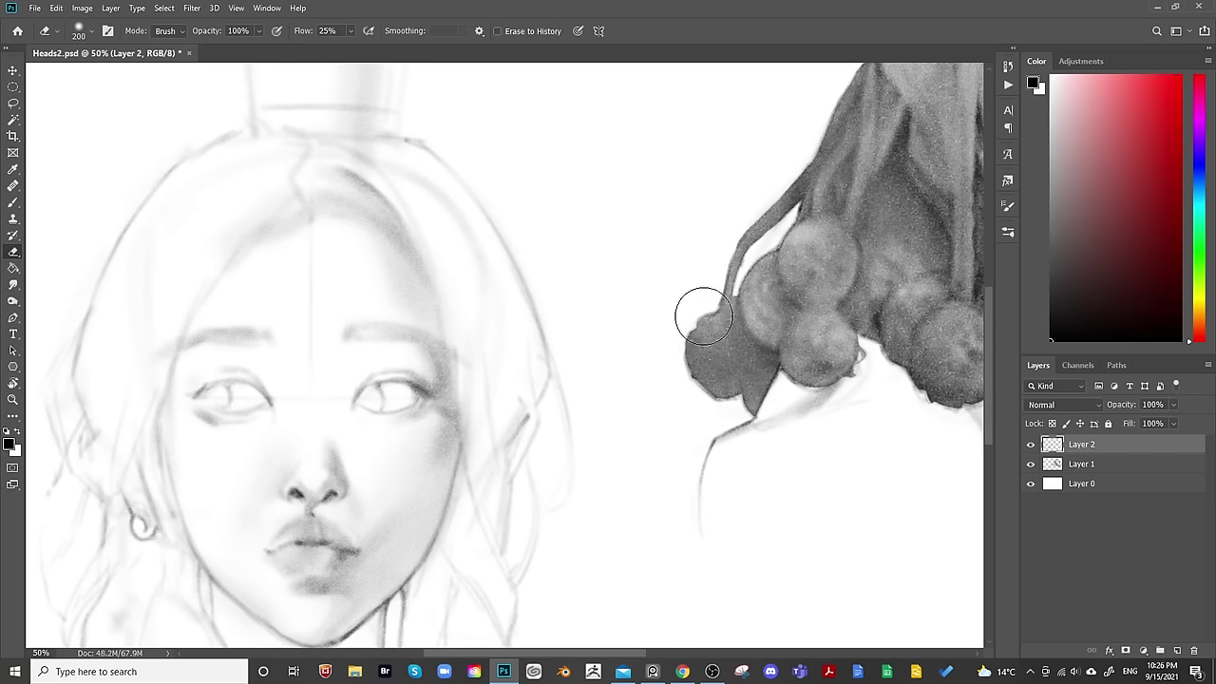
Flip the canvas back horizontally, shade the earring-side nostril with a 50 px brush, and undo the last larger stroke.
scroll(701, 312, "right", 5)
scroll(825, 450, "right", 5)
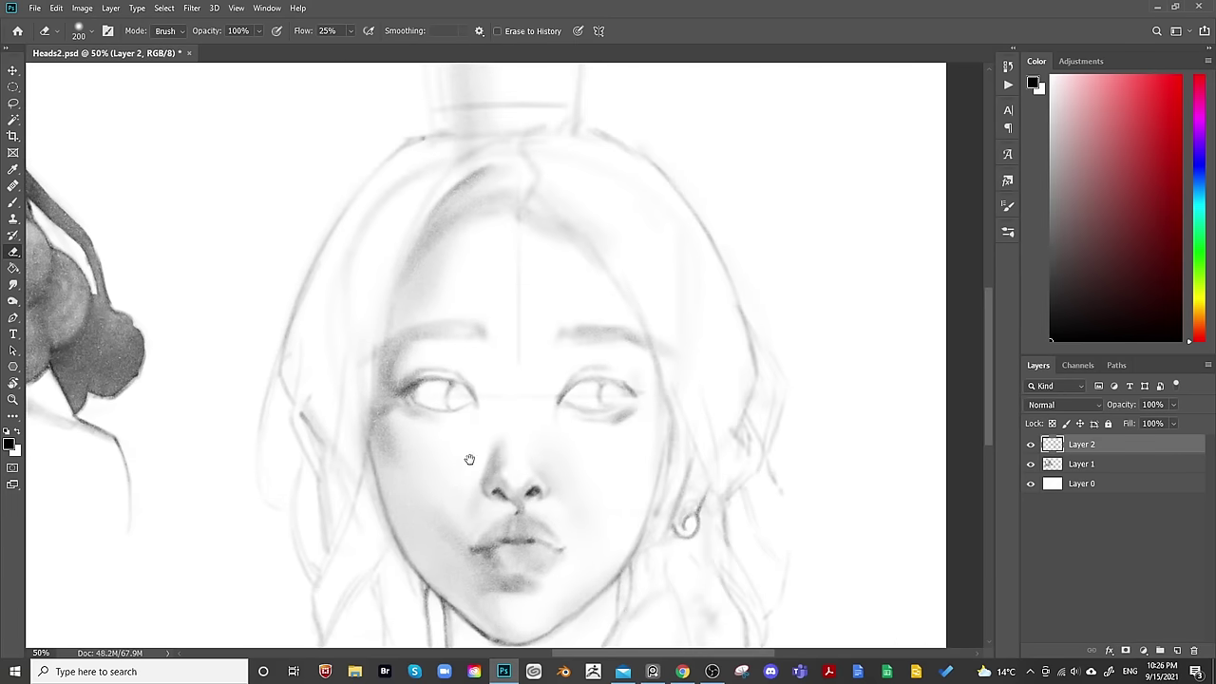
key("b")
left_click_drag(627, 491, 670, 461)
key("bracketleft")
key("bracketleft")
key("bracketleft")
key("bracketleft")
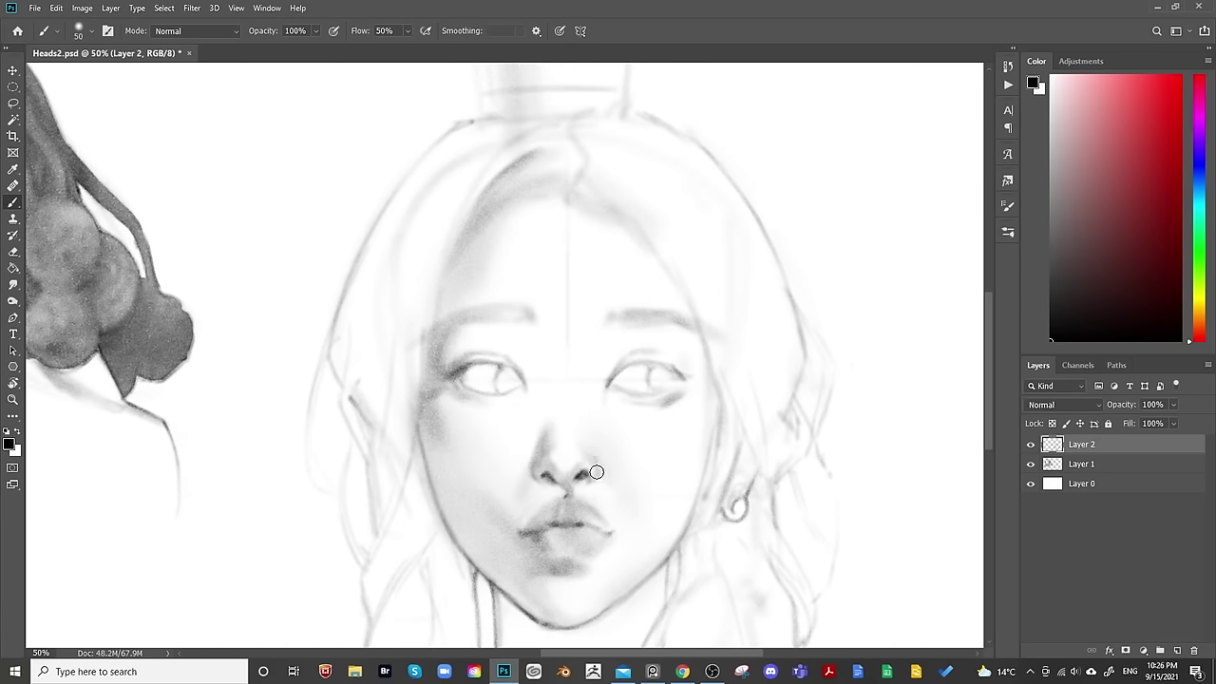
key("bracketright")
key("bracketright")
key("bracketright")
key("bracketright")
key("bracketright")
key("bracketright")
key("ctrl+z")
Soften the shading beside the earring-side nostril with the eraser, reducing it to 70 px and enlarging it again.
key("e")
key("bracketleft")
key("bracketleft")
key("bracketleft")
key("bracketleft")
key("bracketleft")
key("bracketleft")
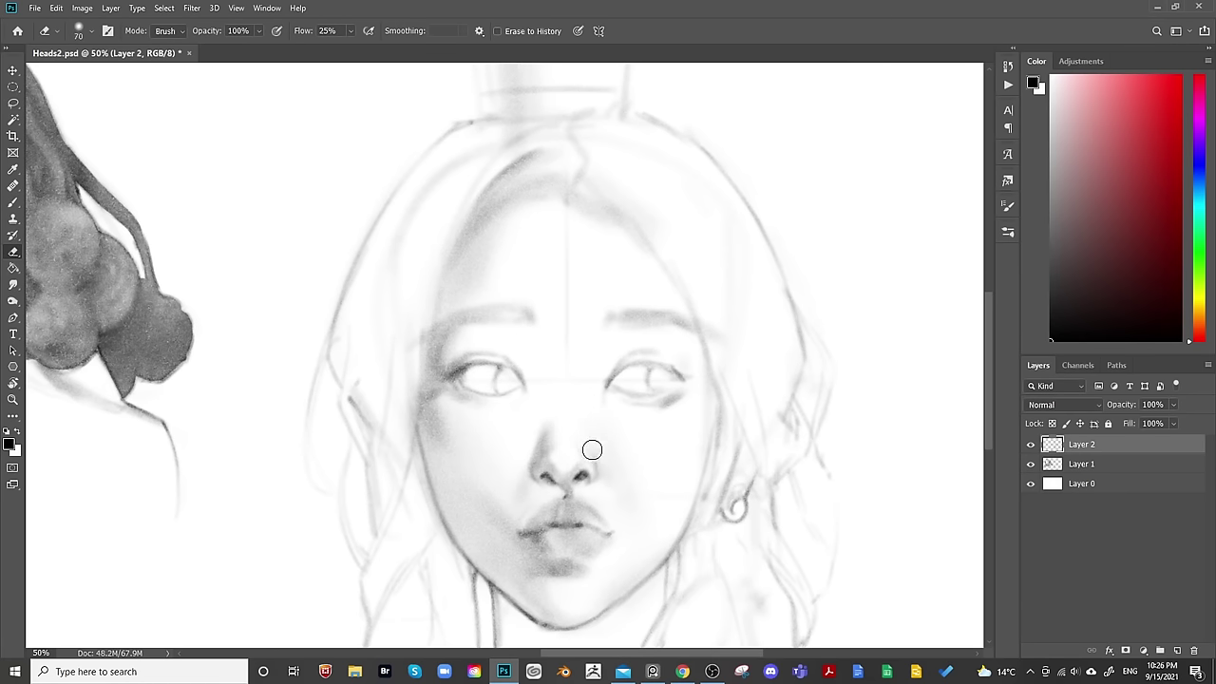
key("bracketright")
key("bracketright")
key("bracketright")
Shade the side of the nose and the inner corner of the earring-side eye, undoing unwanted strokes and enlarging the brush to 250 px.
key("b")
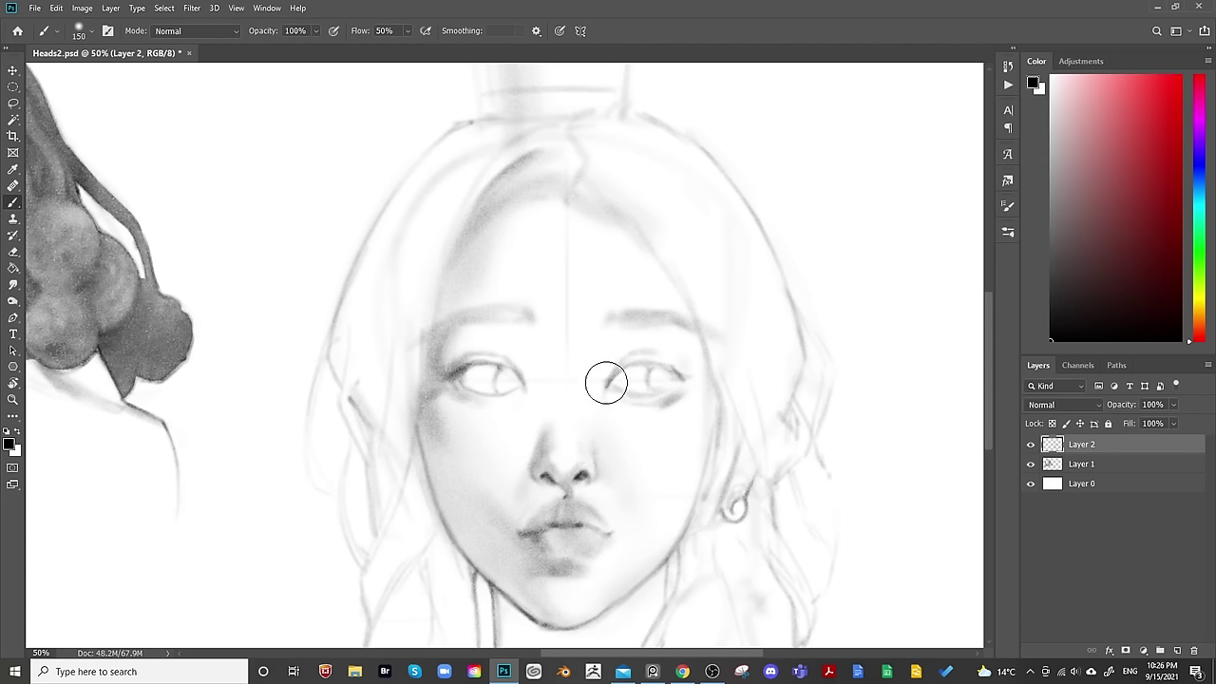
key("bracketleft")
key("ctrl+z")
key("bracketleft")
key("bracketleft")
key("bracketleft")
key("bracketright")
key("bracketright")
key("ctrl+z")
key("bracketright")
key("bracketright")
key("bracketright")
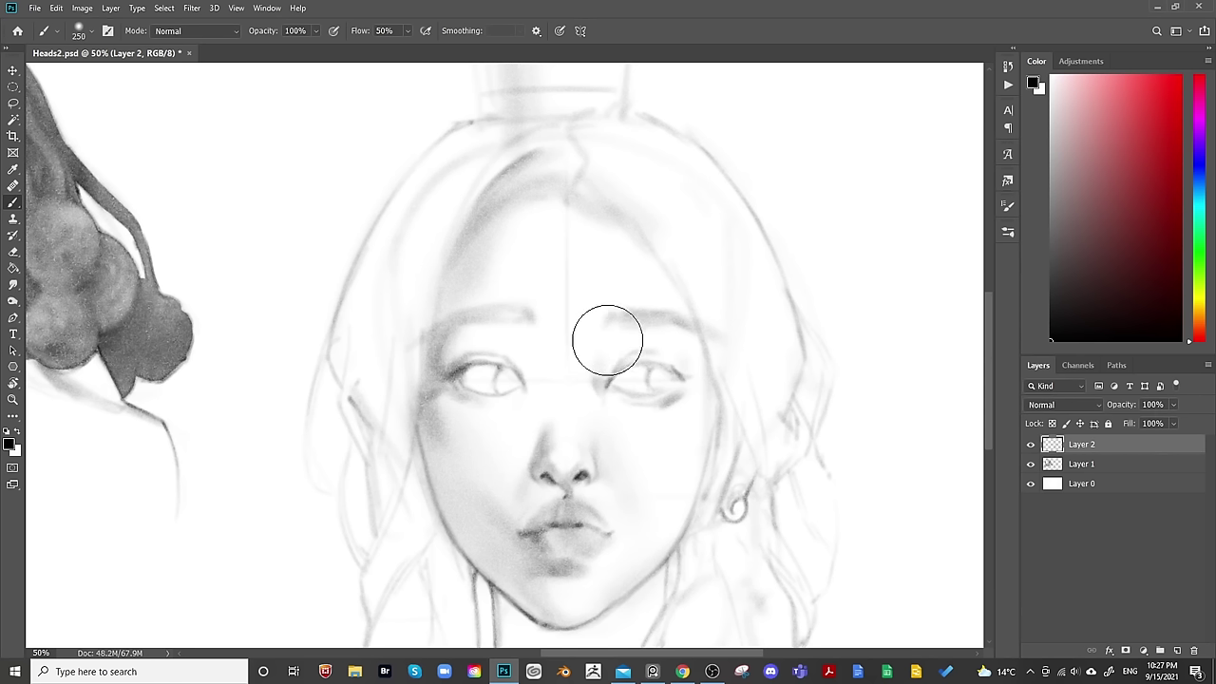
Build up soft shading between the earring-side eye's inner corner and its brow with brush sizes from 300 down to 175 px.
key("bracketright")
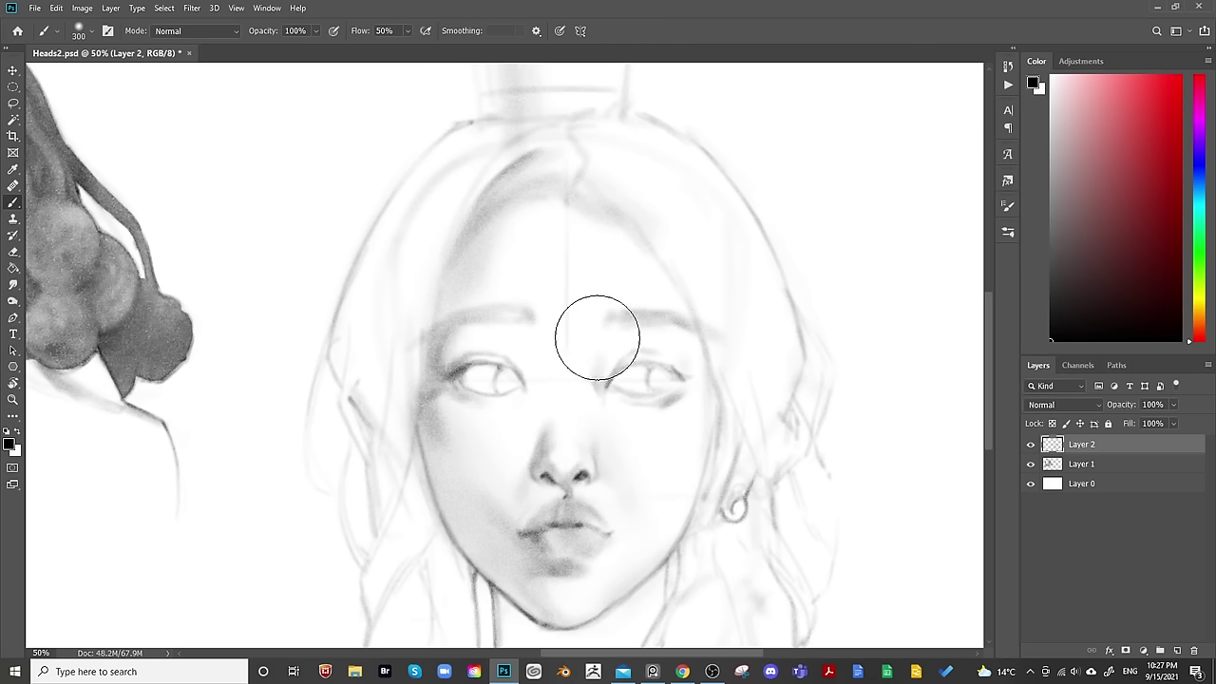
key("bracketleft")
key("bracketleft")
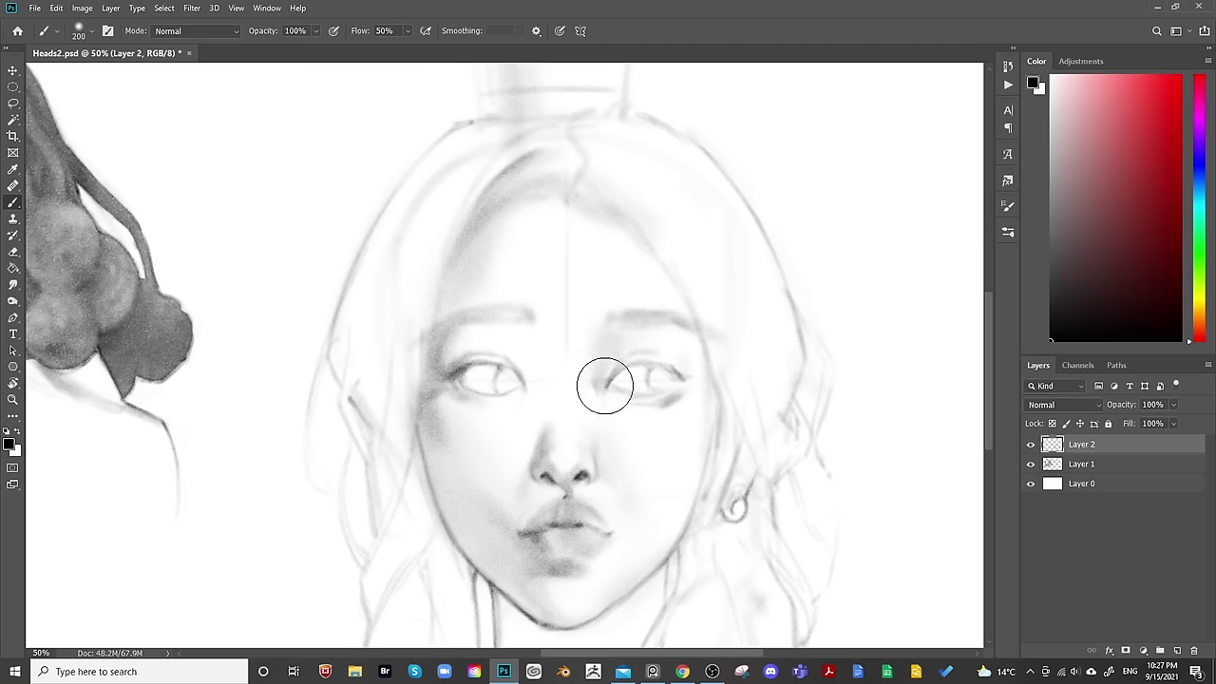
key("bracketleft")
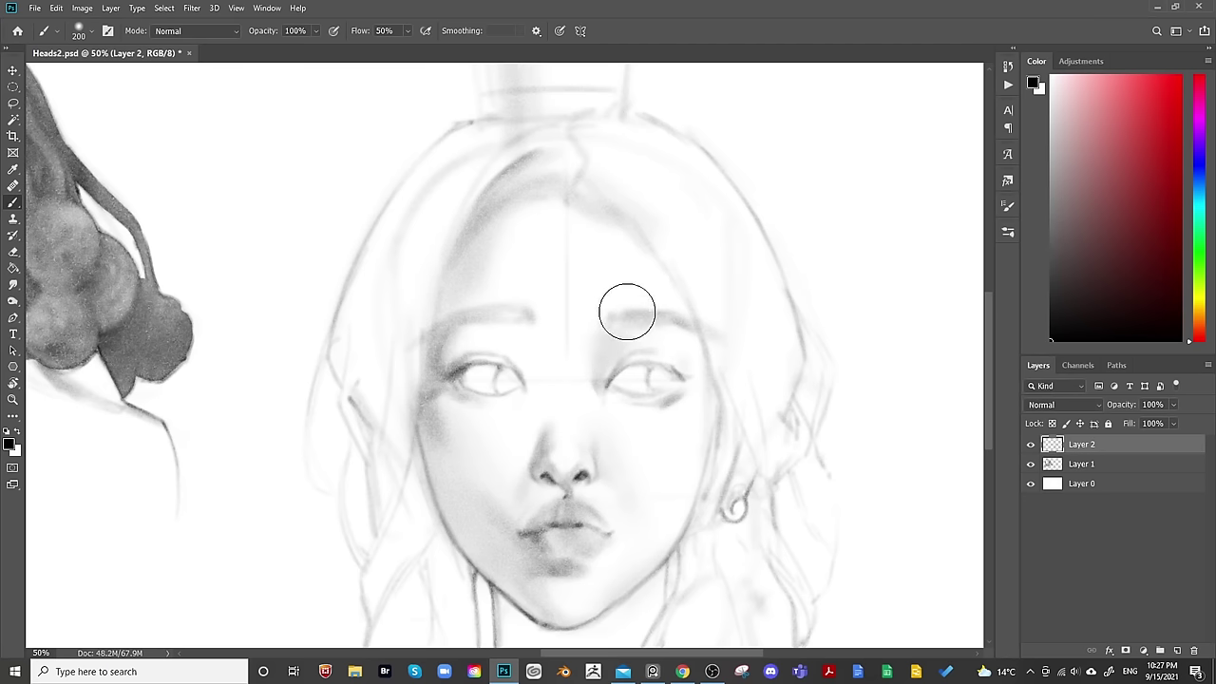
key("bracketright")
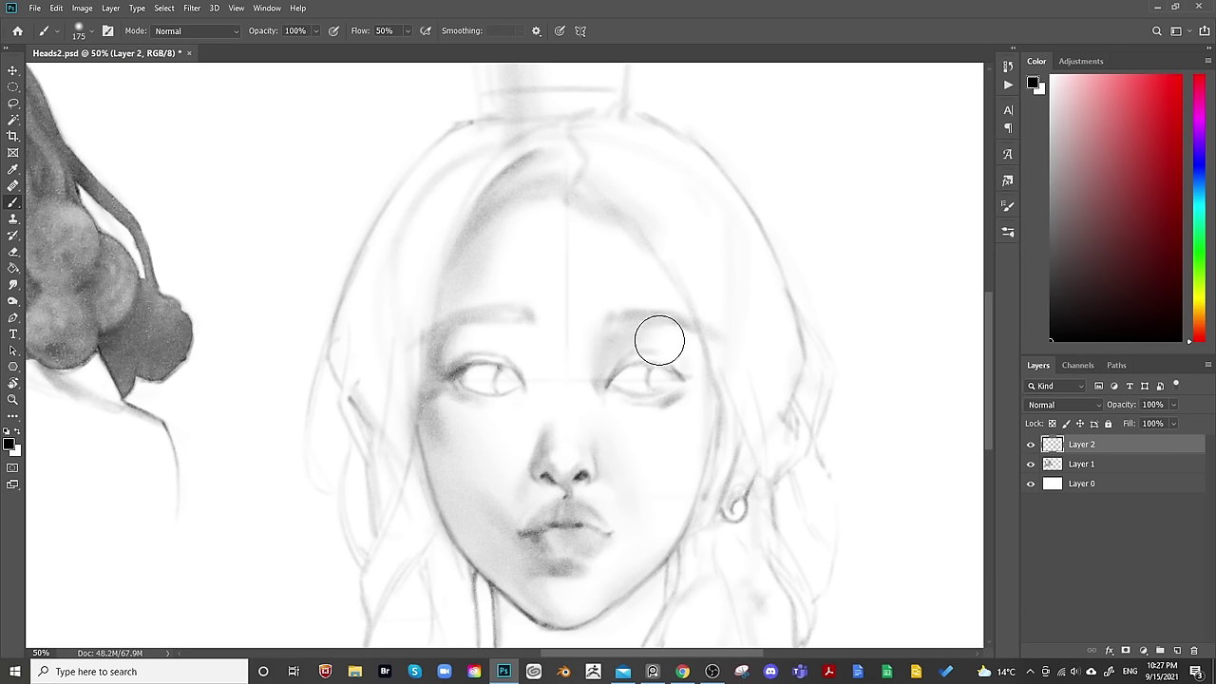
Extend the shading across the earring-side upper eyelid toward its outer corner, varying the brush between 150 and 250 px.
key("bracketleft")
key("bracketleft")
key("bracketright")
key("bracketright")
key("bracketright")
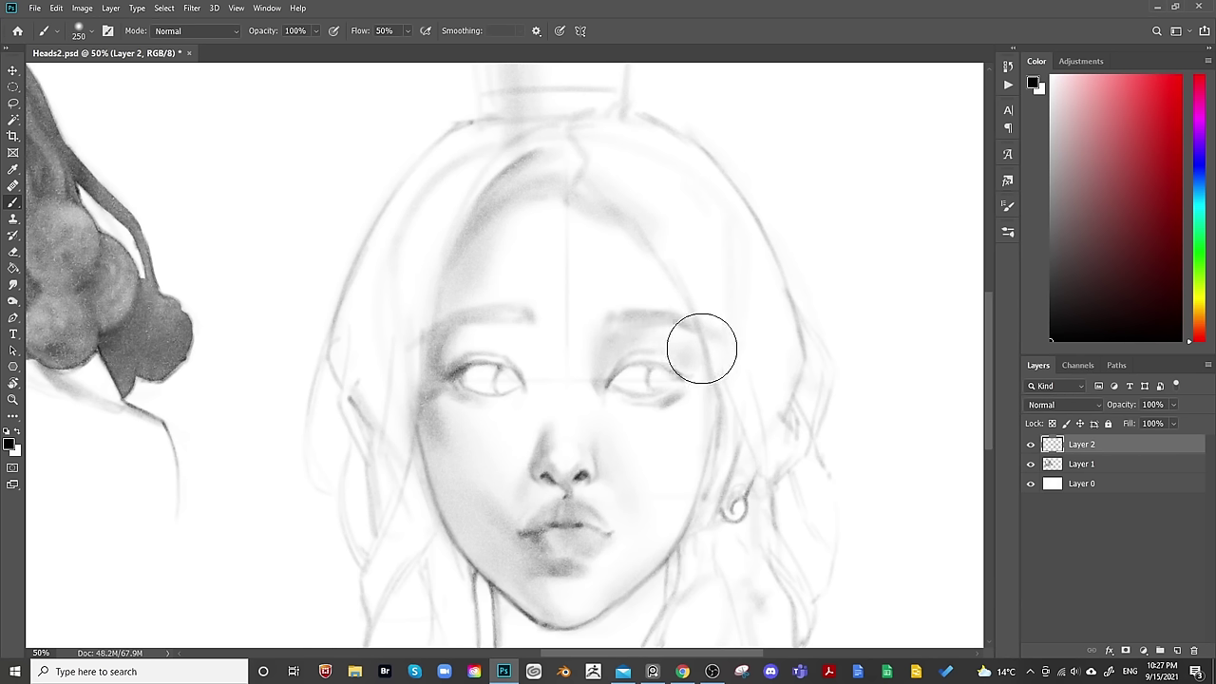
key("bracketleft")
key("bracketleft")
key("bracketleft")
key("bracketleft")
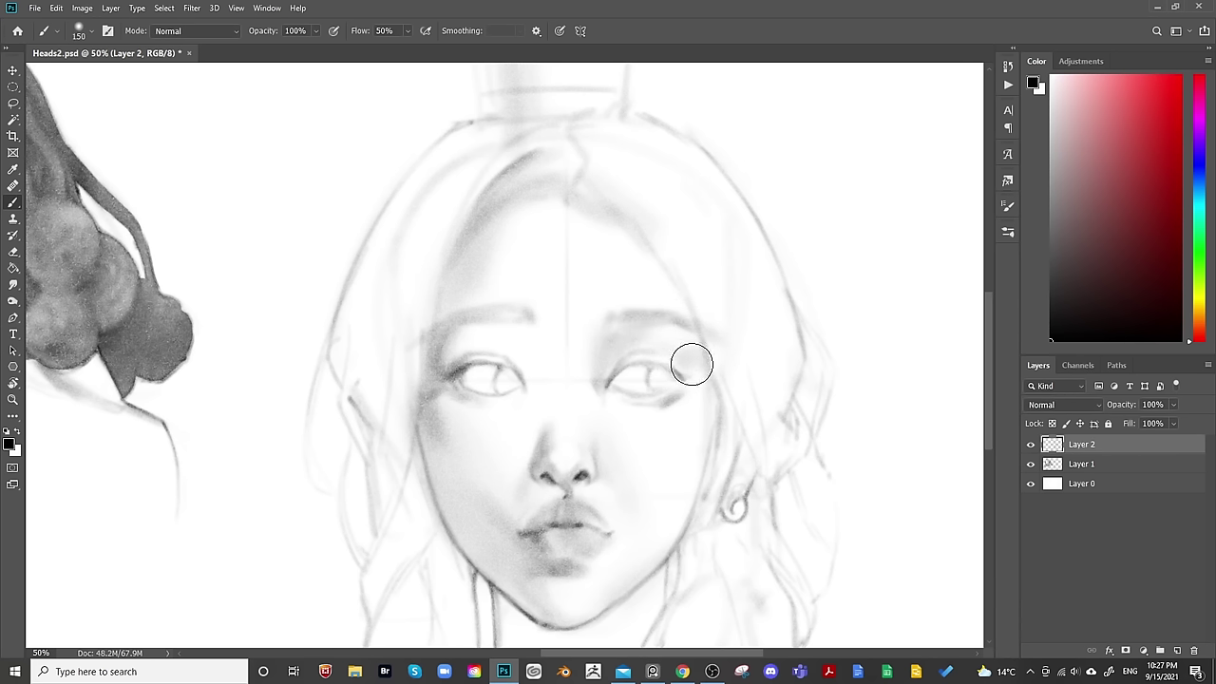
key("bracketright")
key("bracketright")
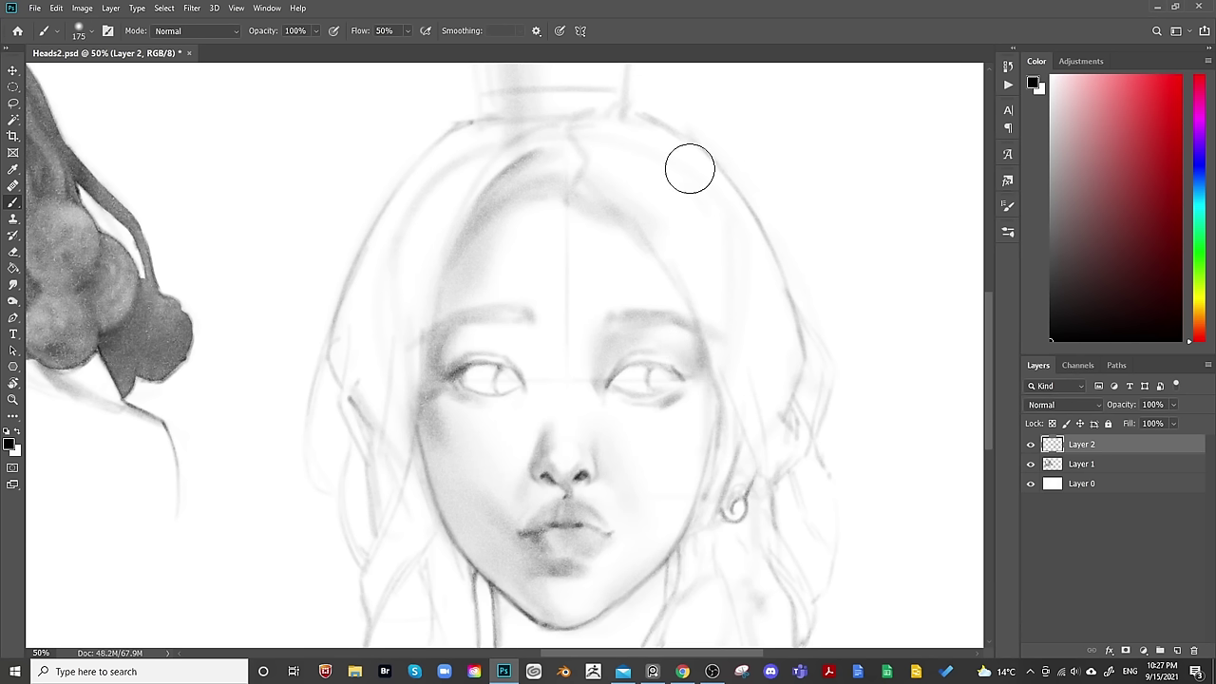
Darken the outer corner and upper lash line of the earring-side eye with the brush reduced to 80 px.
key("bracketleft")
key("bracketleft")
key("bracketleft")
key("bracketleft")
key("bracketleft")
key("bracketleft")
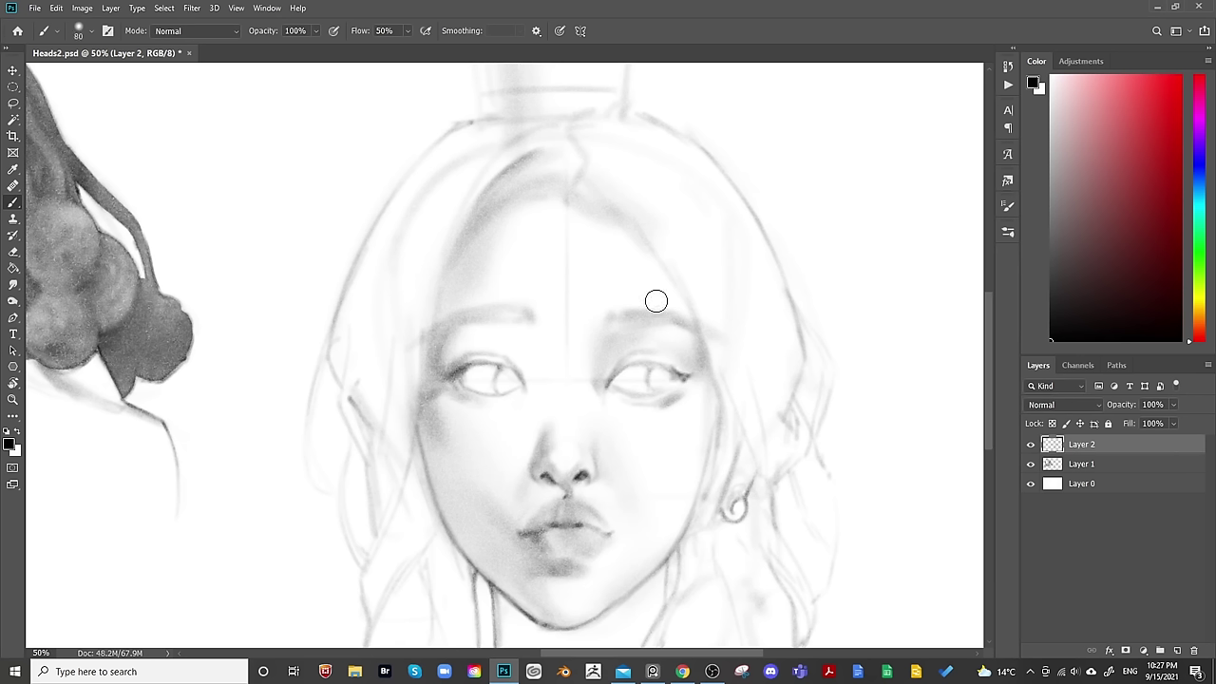
Shade the iris of the earring-side eye with a 50 px brush.
key("bracketleft")
key("bracketleft")
key("bracketleft")
key("bracketleft")
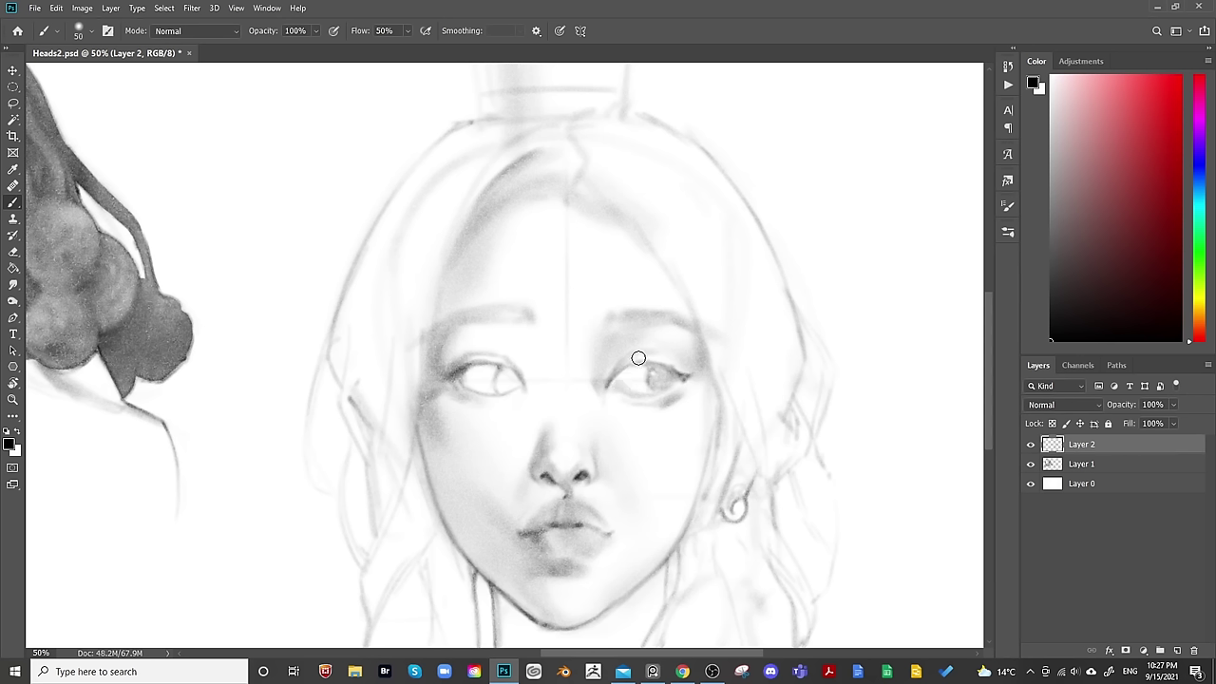
Shade the lower lid and the area outside the earring-side eye, varying the brush size up to 175 px.
key("bracketleft")
key("bracketright")
key("bracketright")
key("bracketright")
key("bracketright")
key("bracketleft")
key("bracketleft")
key("bracketright")
key("bracketright")
key("bracketright")
key("bracketright")
key("bracketright")
key("bracketright")
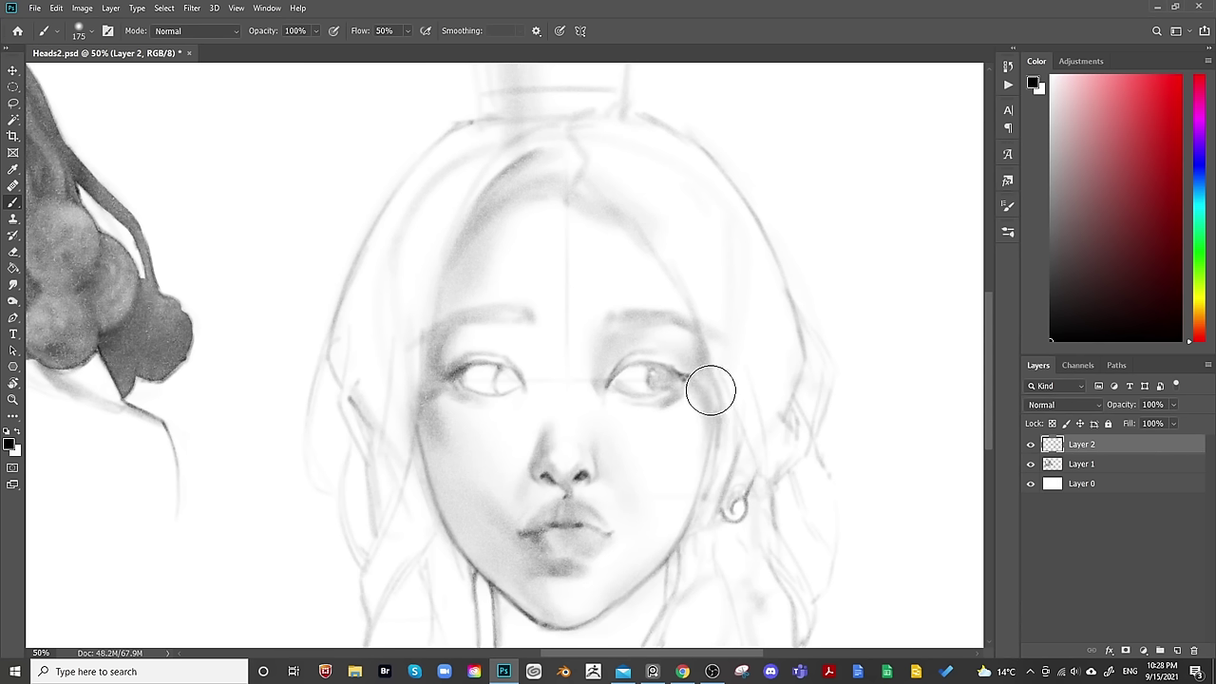
Darken the cheekbone edge beside the earring-side eye, varying the brush between 90 and 175 px.
key("bracketleft")
key("bracketleft")
key("bracketleft")
key("bracketleft")
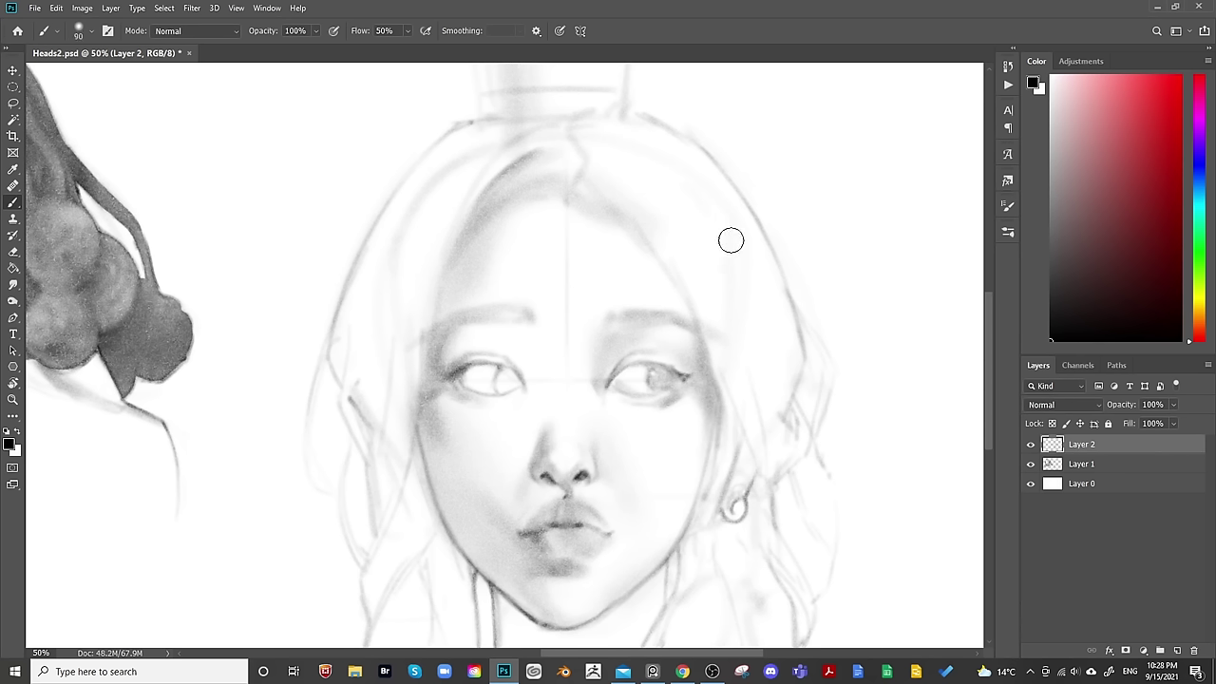
key("bracketright")
key("bracketright")
key("bracketright")
key("bracketright")
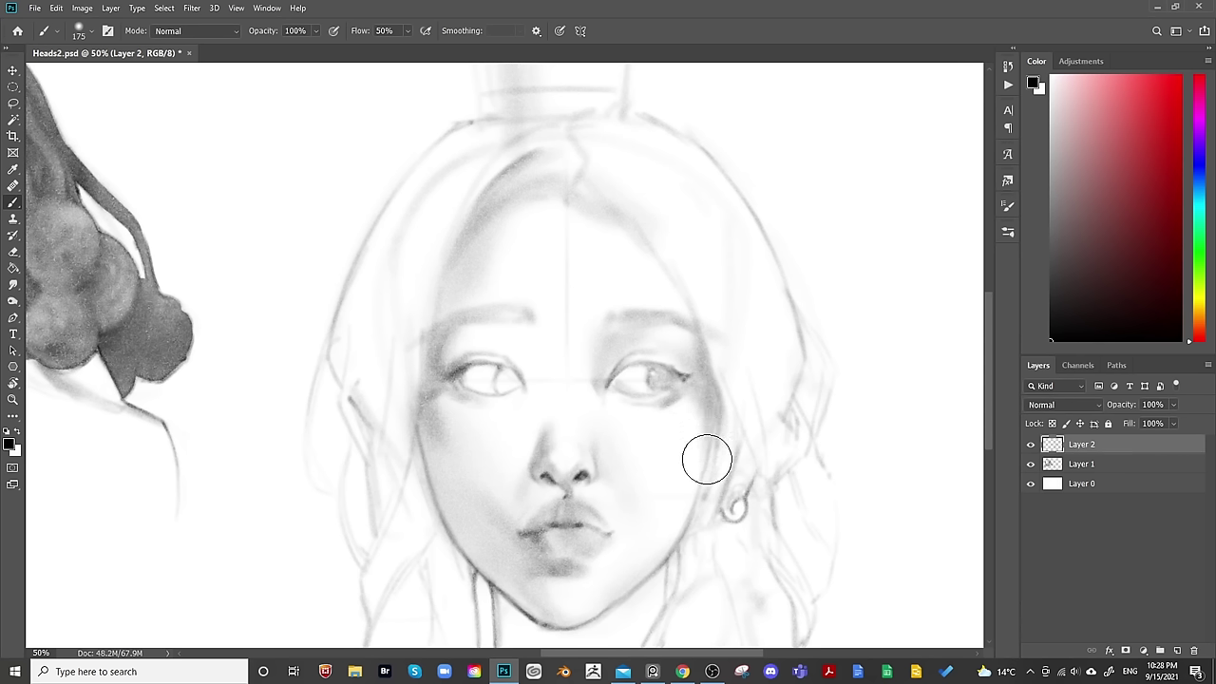
Deepen the face contour along the earring-side cheek and temple, varying the brush between 70 and 175 px.
key("bracketleft")
key("bracketleft")
key("bracketleft")
key("bracketleft")
key("bracketleft")
key("bracketleft")
key("bracketleft")
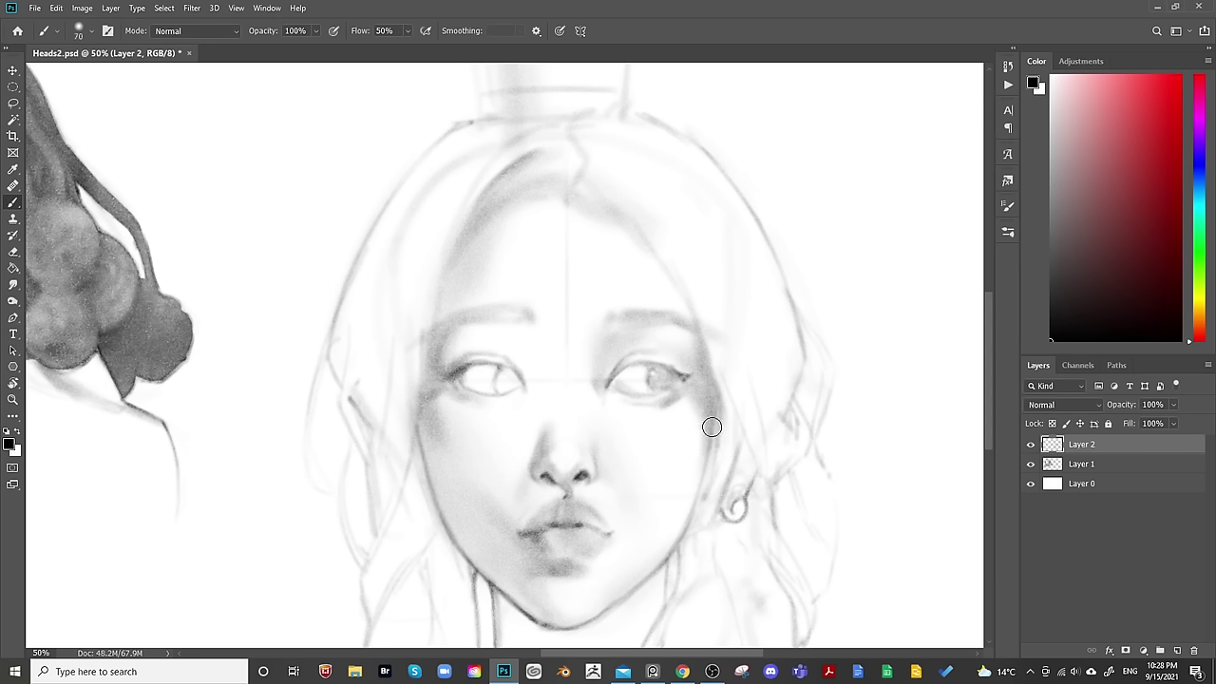
key("bracketright")
key("bracketright")
key("bracketright")
key("bracketright")
key("bracketright")
key("bracketright")
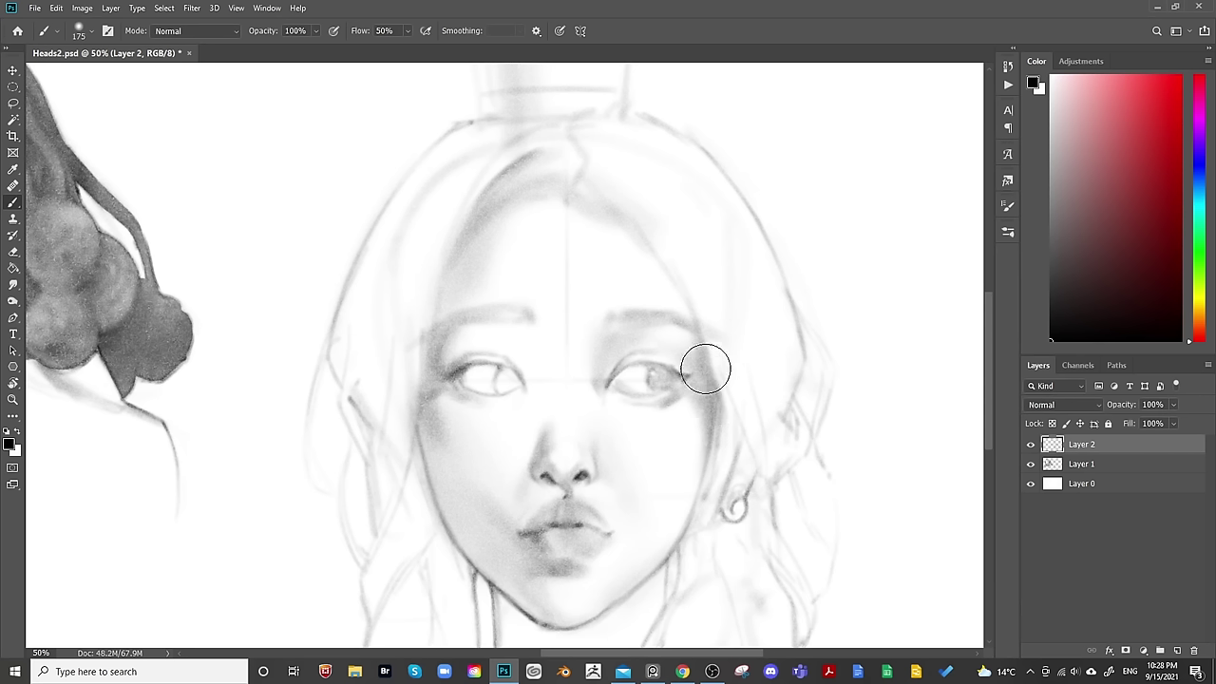
key("bracketleft")
key("bracketleft")
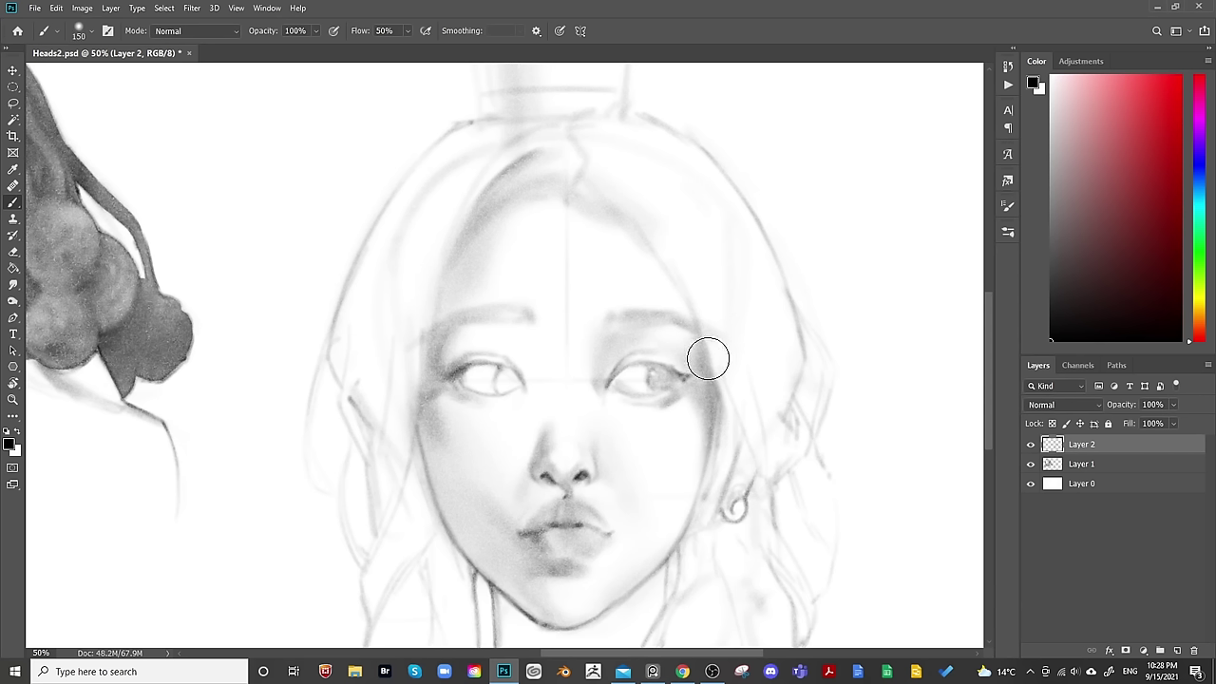
Lighten the temple shading beside the earring-side eye with the eraser, varying its size from 60 to 80 px.
key("e")
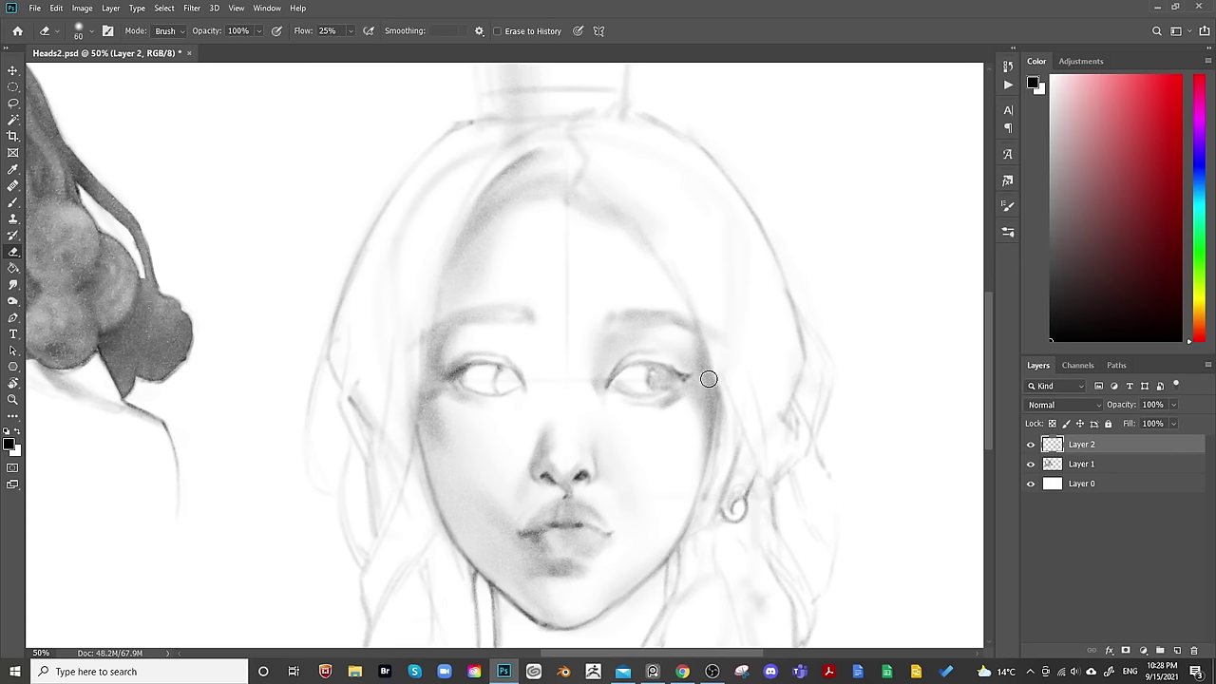
key("bracketright")
key("bracketright")
key("bracketright")
scroll(882, 355, "down", 3)
scroll(920, 352, "up", 1)
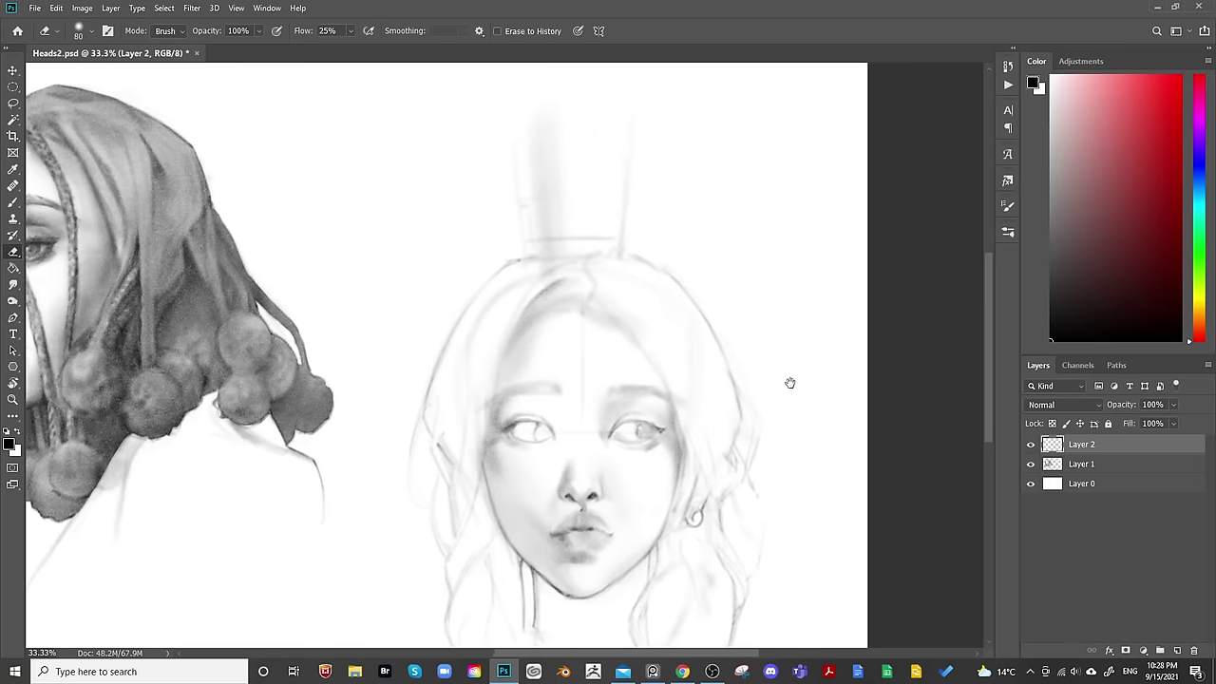
Shade the iris of the eye opposite the earring, reducing the brush from 150 px to 80 px and smaller.
key("b")
scroll(755, 378, "up", 2)
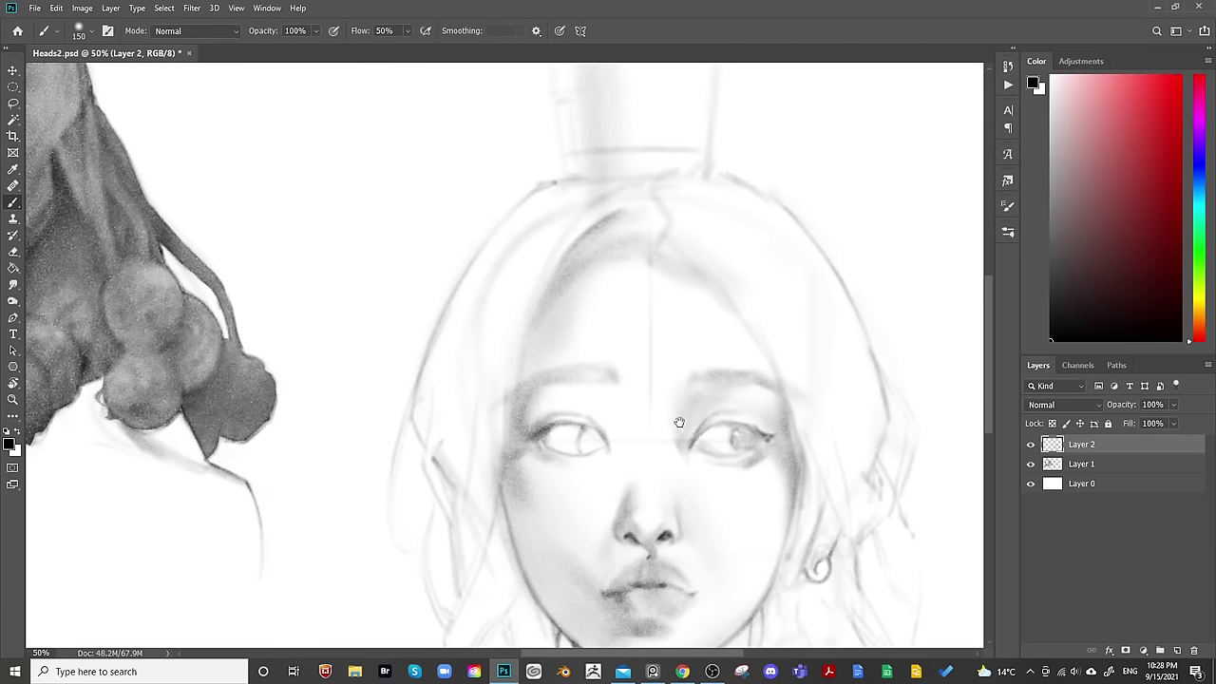
key("bracketleft")
key("bracketleft")
key("bracketleft")
key("bracketleft")
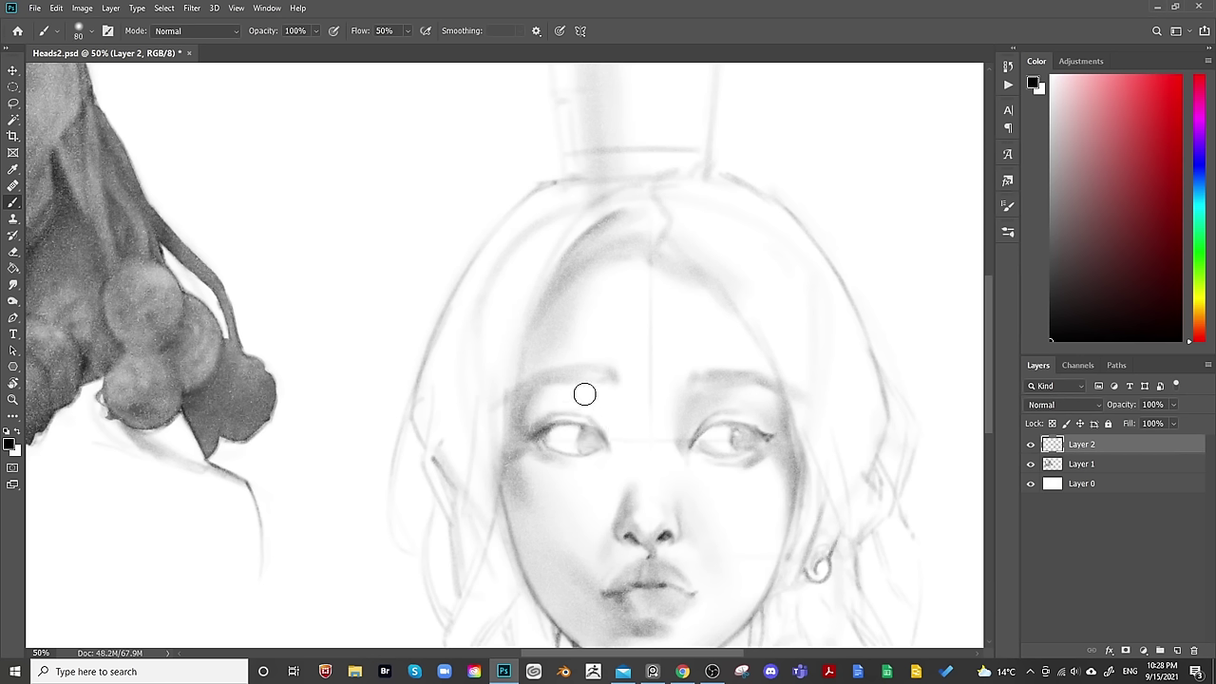
key("bracketleft")
key("bracketleft")
key("r")
Refine the iris opposite the earring, alternating the eraser, reduced from 80 to 35 px, with a 45 px brush.
key("e")
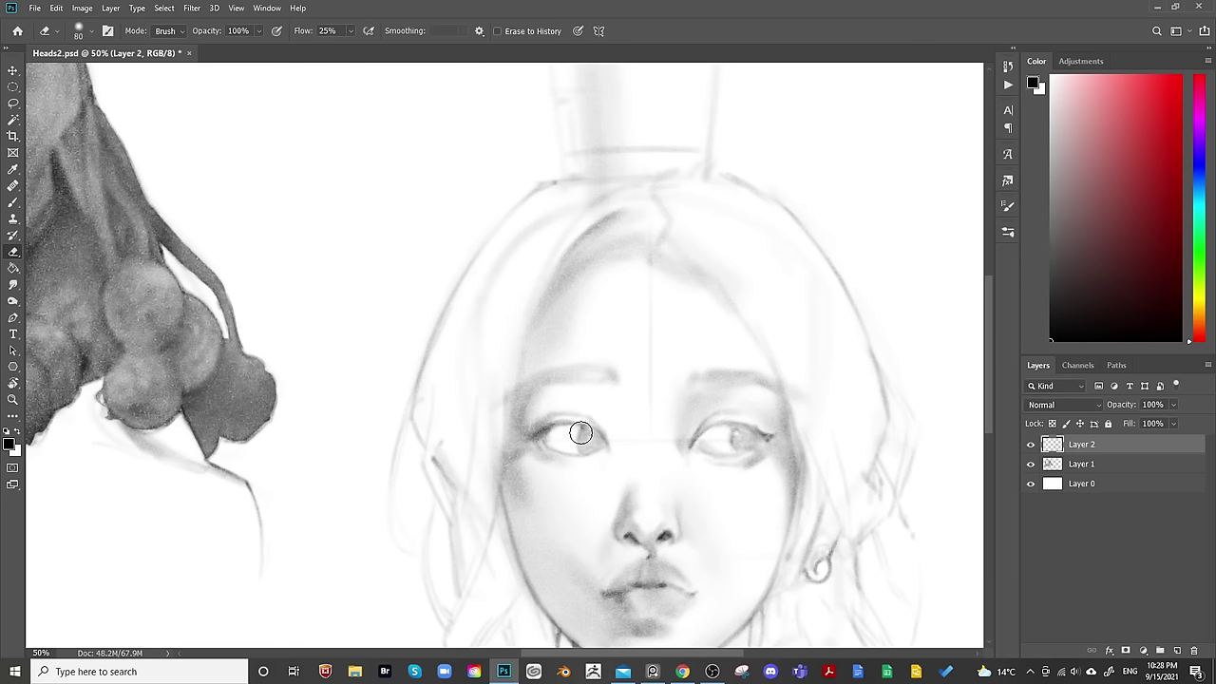
key("bracketleft")
key("bracketleft")
key("b")
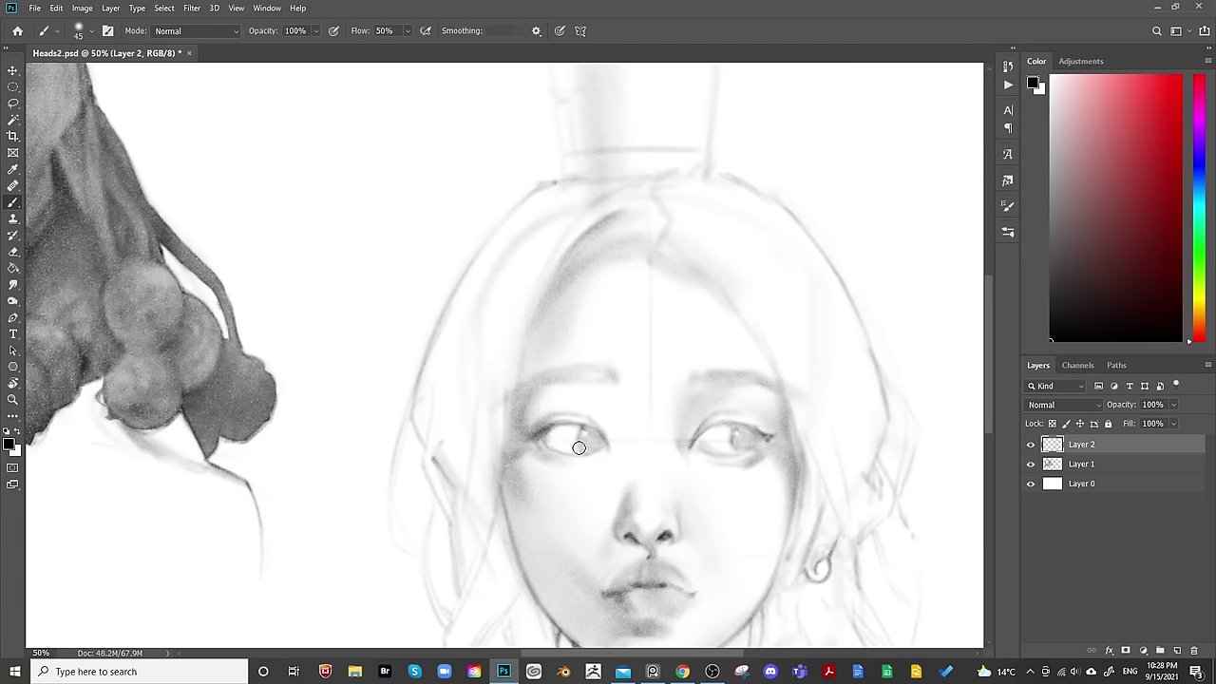
key("e")
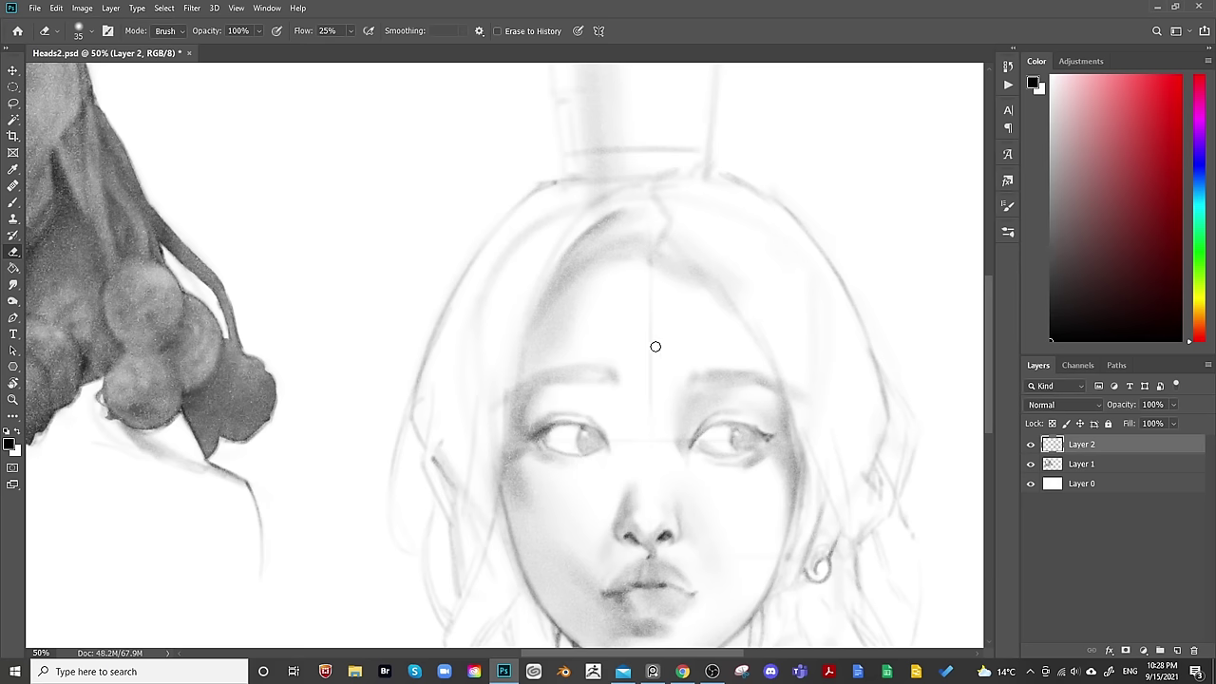
key("b")
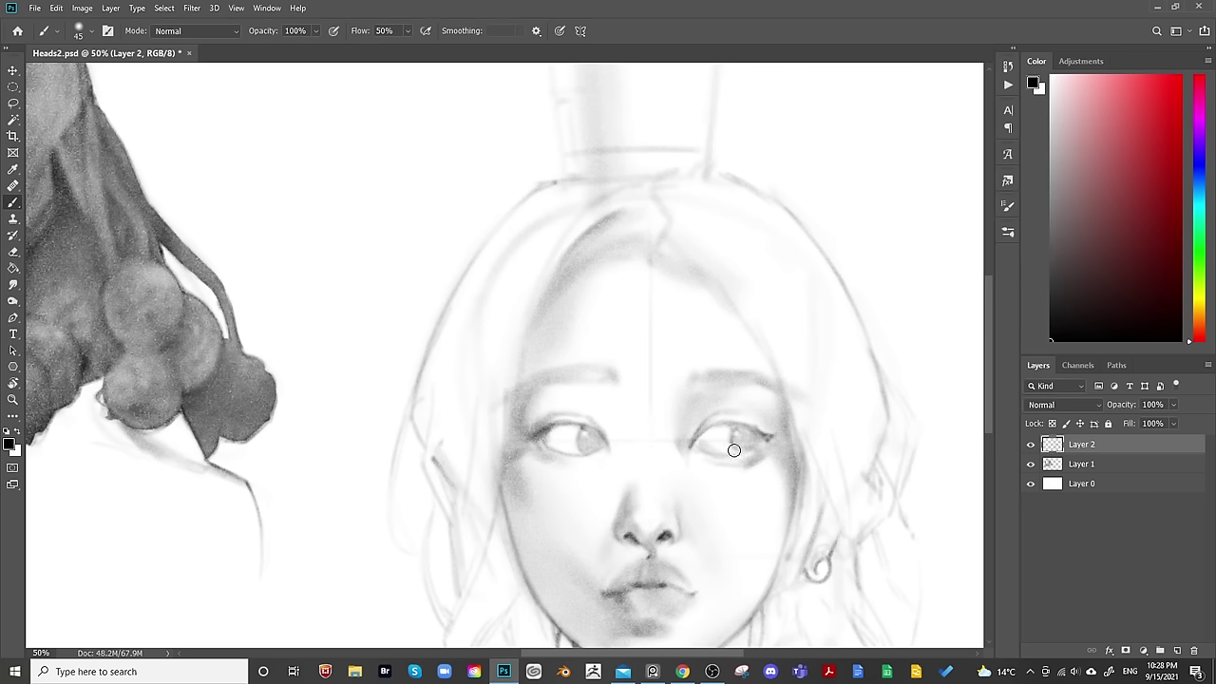
Shade the eye socket between the brow and outer eyelid opposite the earring, varying the brush between about 70 and 125 px.
mouse_move(893, 390)
left_mouse_down()
mouse_move(903, 292)
mouse_move(836, 313)
mouse_move(839, 356)
left_mouse_up()
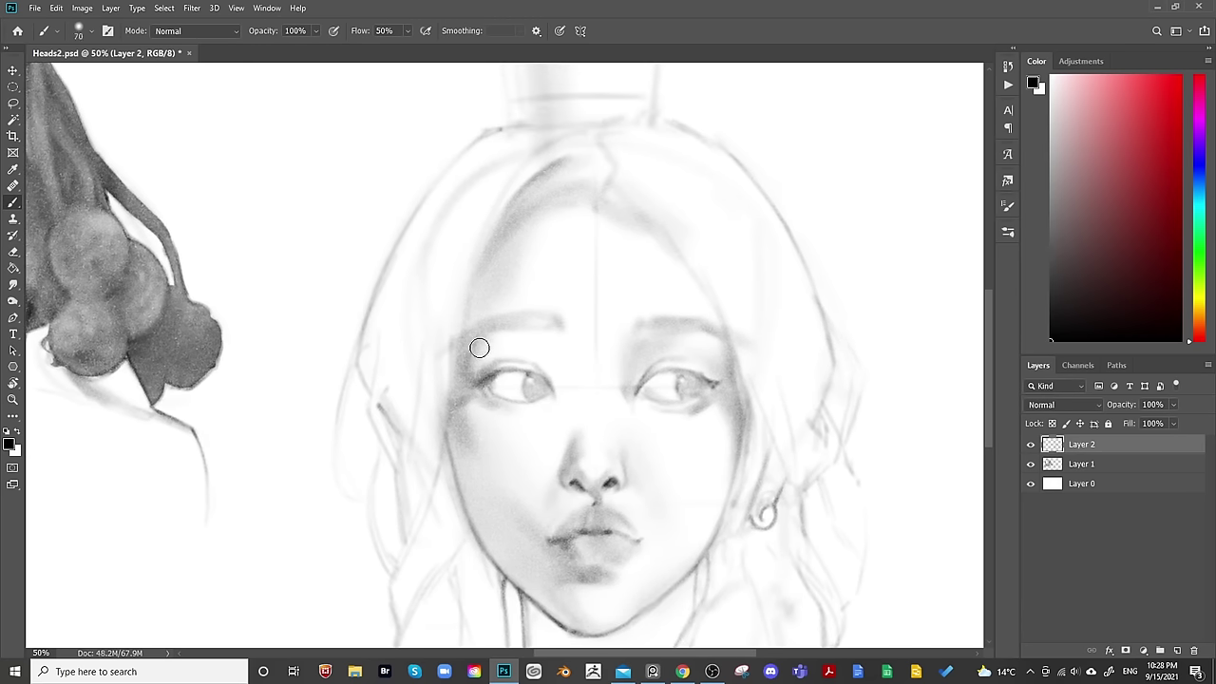
key("bracketright")
key("bracketright")
key("bracketright")
key("bracketright")
key("bracketright")
key("bracketleft")
key("bracketleft")
key("bracketleft")
key("bracketright")
key("bracketright")
key("bracketright")
key("bracketright")
key("bracketright")
key("bracketright")
key("bracketright")
key("bracketright")
key("bracketleft")
key("bracketleft")
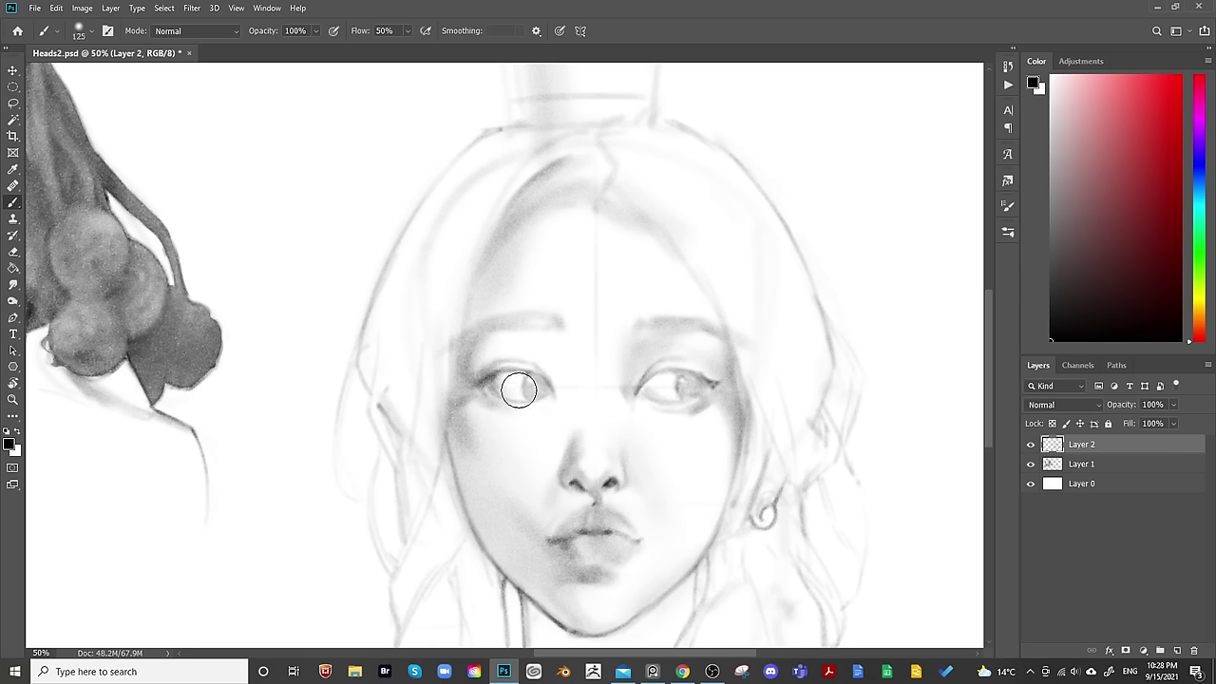
Deepen the iris and inner-corner shading of the eye opposite the earring, varying the brush size around 70 px.
key("bracketleft")
key("bracketleft")
key("bracketleft")
key("bracketleft")
key("bracketleft")
key("bracketleft")
key("bracketright")
key("bracketright")
key("bracketright")
key("bracketright")
key("bracketright")
key("bracketright")
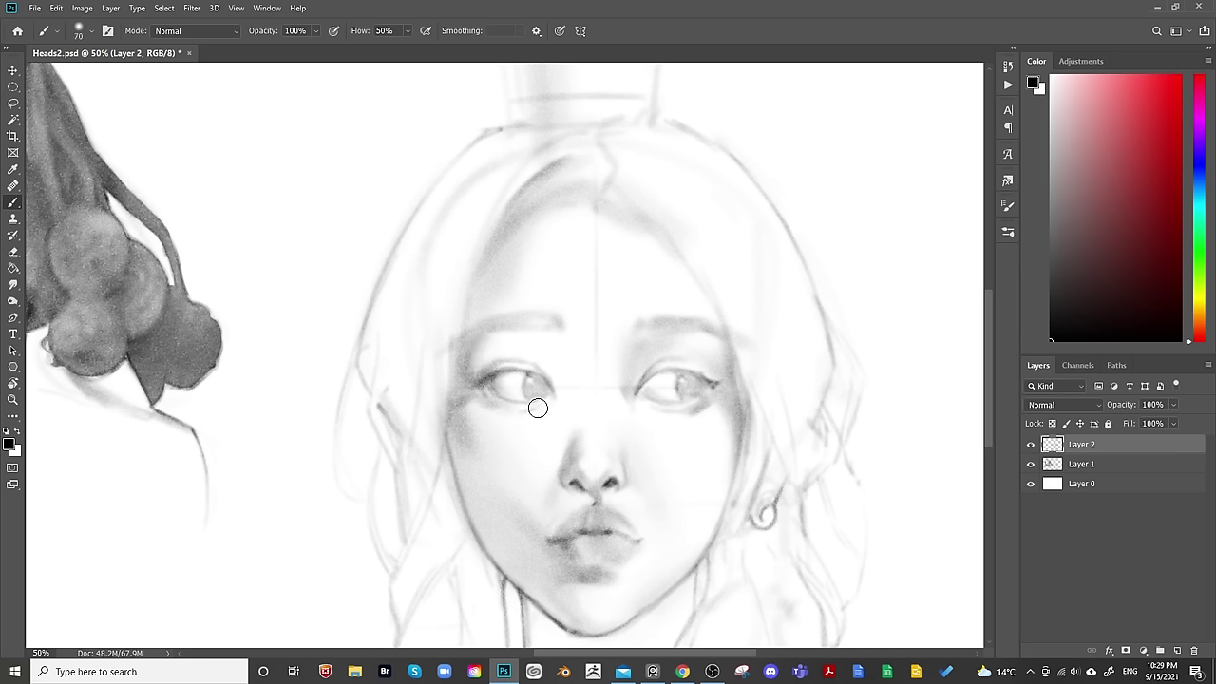
Shade beneath the lower lids of both eyes, varying the brush from below 70 px up to 175 px.
key("bracketright")
key("bracketleft")
key("bracketleft")
key("bracketleft")
key("bracketleft")
key("bracketleft")
key("bracketright")
key("bracketright")
key("bracketright")
key("bracketright")
key("bracketright")
key("bracketright")
key("bracketright")
key("bracketright")
key("bracketright")
key("bracketright")
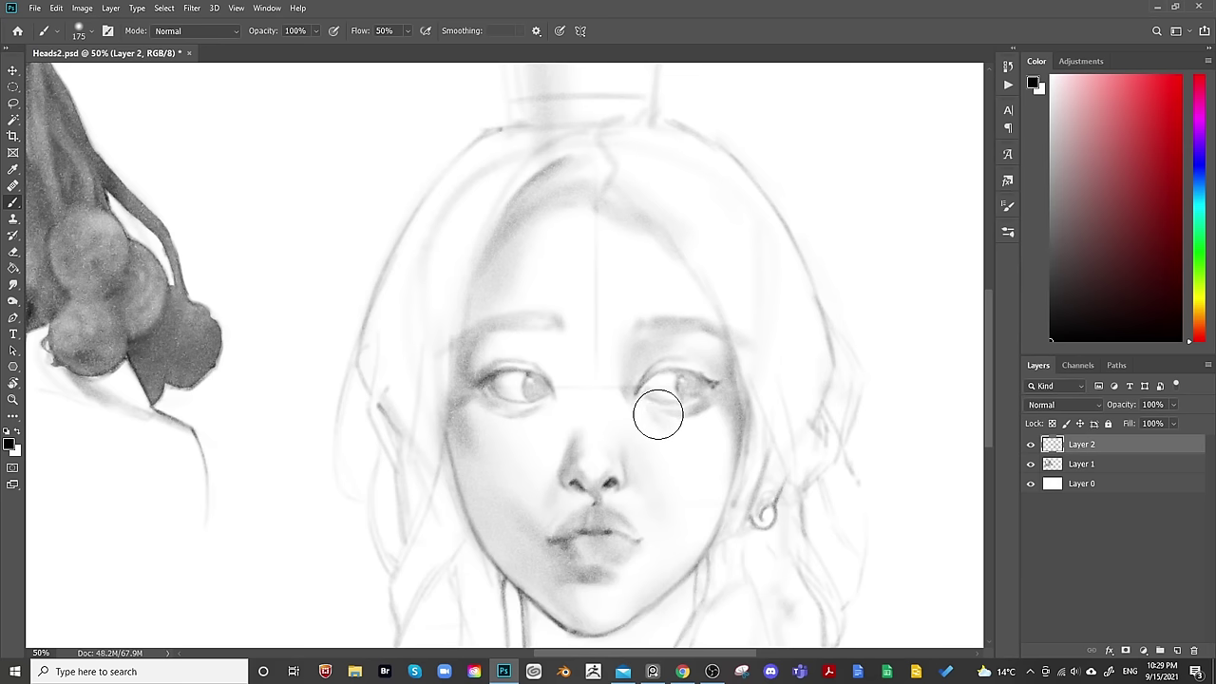
Lighten the skin below the earring-side eye with the eraser, enlarging it from 40 to 200 px.
key("e")
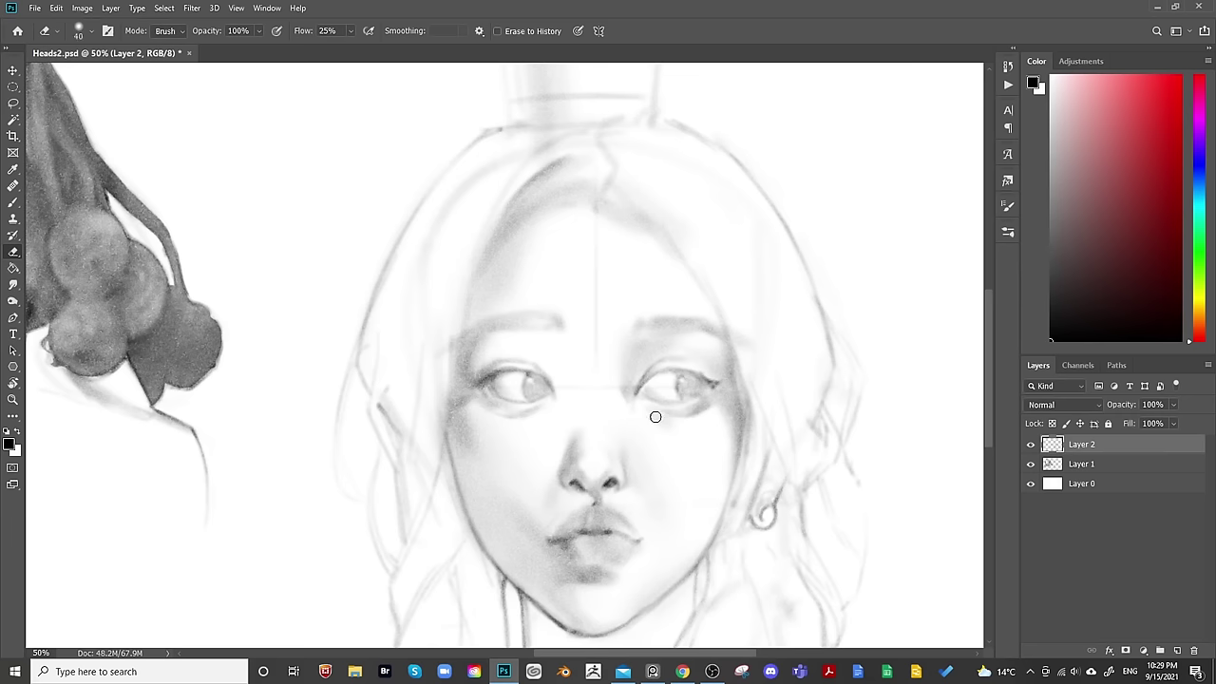
key("bracketright")
key("bracketright")
key("bracketright")
key("bracketright")
key("bracketright")
key("bracketright")
key("bracketright")
key("bracketright")
key("bracketright")
key("bracketright")
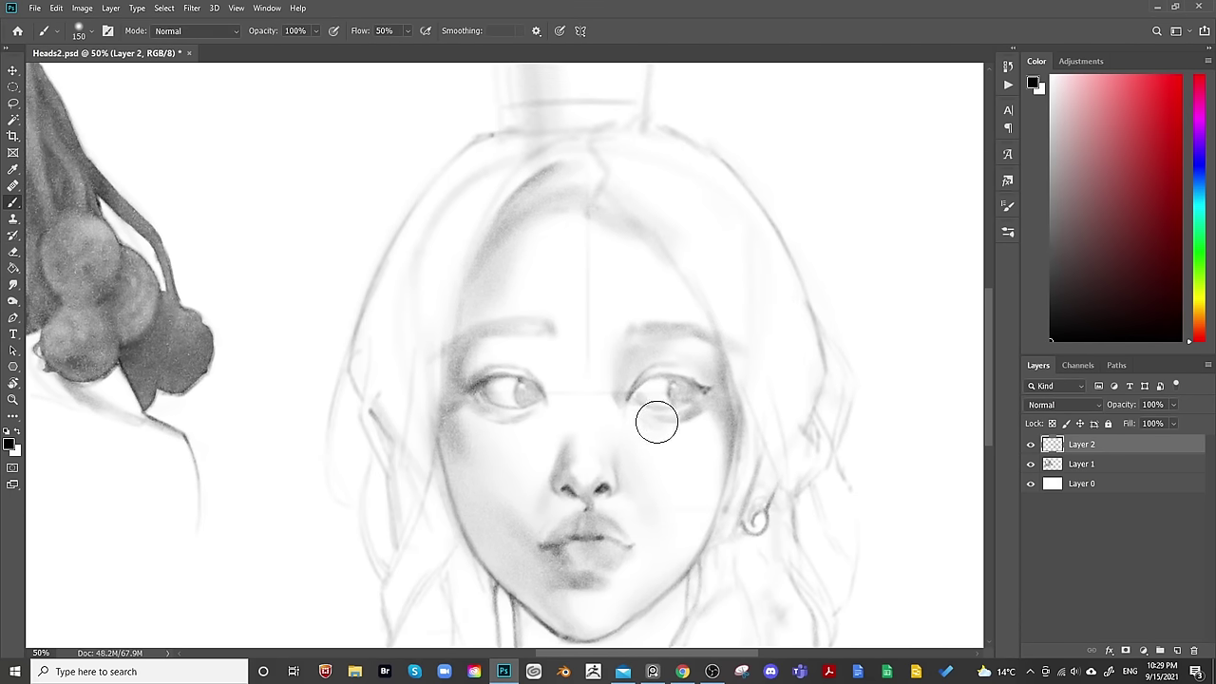
Rework the soft shading under the earring-side eye, reducing the brush from 150 px and bringing it back to 125 px.
key("bracketleft")
key("bracketleft")
key("bracketleft")
key("bracketleft")
key("bracketleft")
key("bracketleft")
key("bracketright")
key("bracketright")
key("bracketright")
key("bracketright")
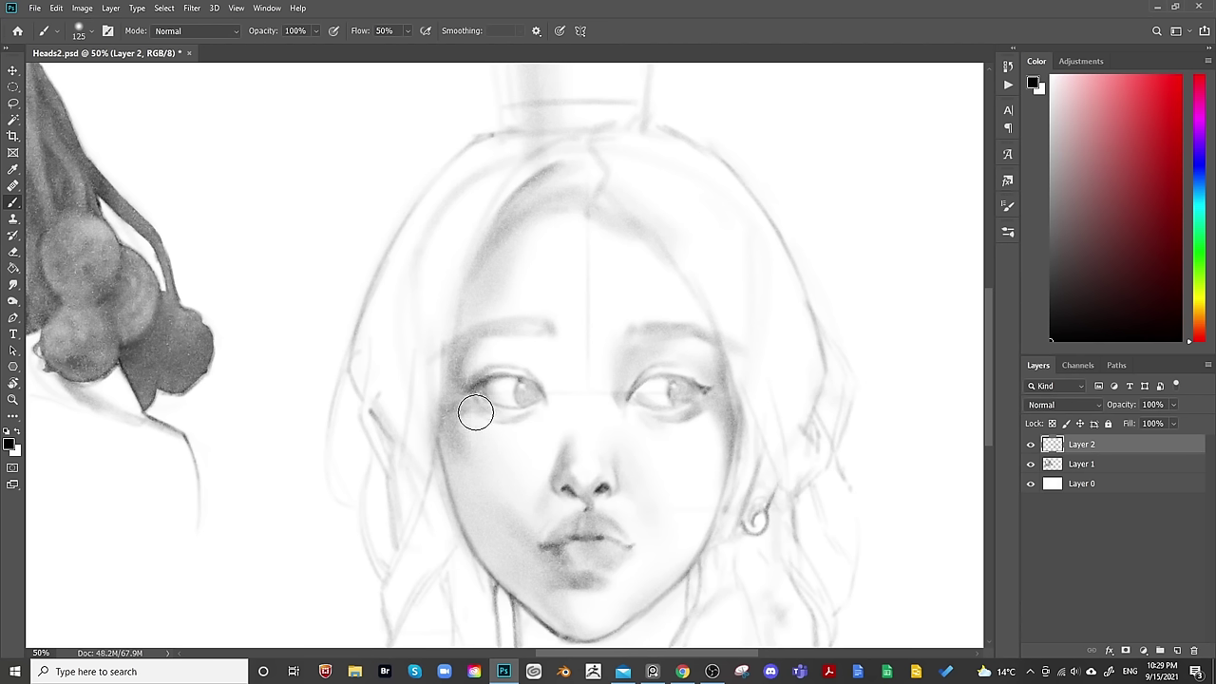
Deepen the outer corner and temple beside the eye opposite the earring, varying the brush up to 100 px.
key("bracketleft")
key("bracketleft")
key("bracketleft")
key("bracketleft")
key("bracketleft")
key("bracketleft")
key("bracketleft")
key("bracketright")
key("bracketright")
key("bracketright")
key("bracketright")
key("bracketright")
key("bracketright")
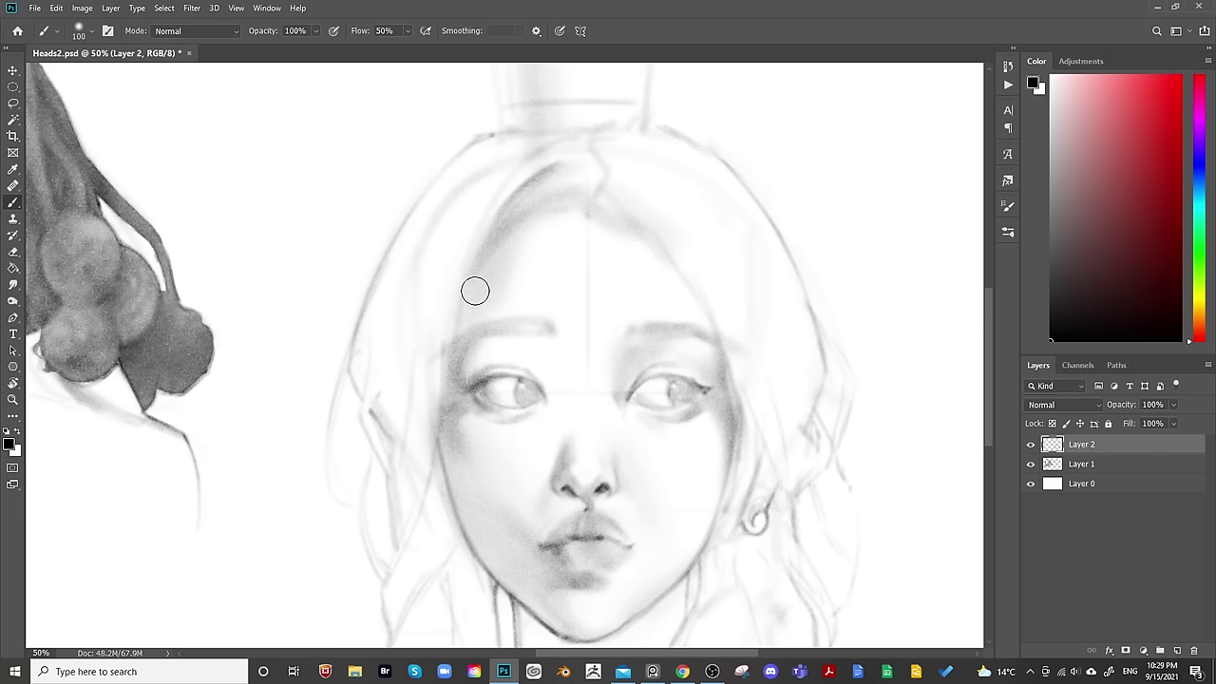
Refine the outer eyelid line opposite the earring and the hairline toward the parting with a brush around 60 px.
key("bracketleft")
key("bracketleft")
key("bracketleft")
key("bracketleft")
key("bracketleft")
key("bracketleft")
key("bracketright")
key("bracketright")
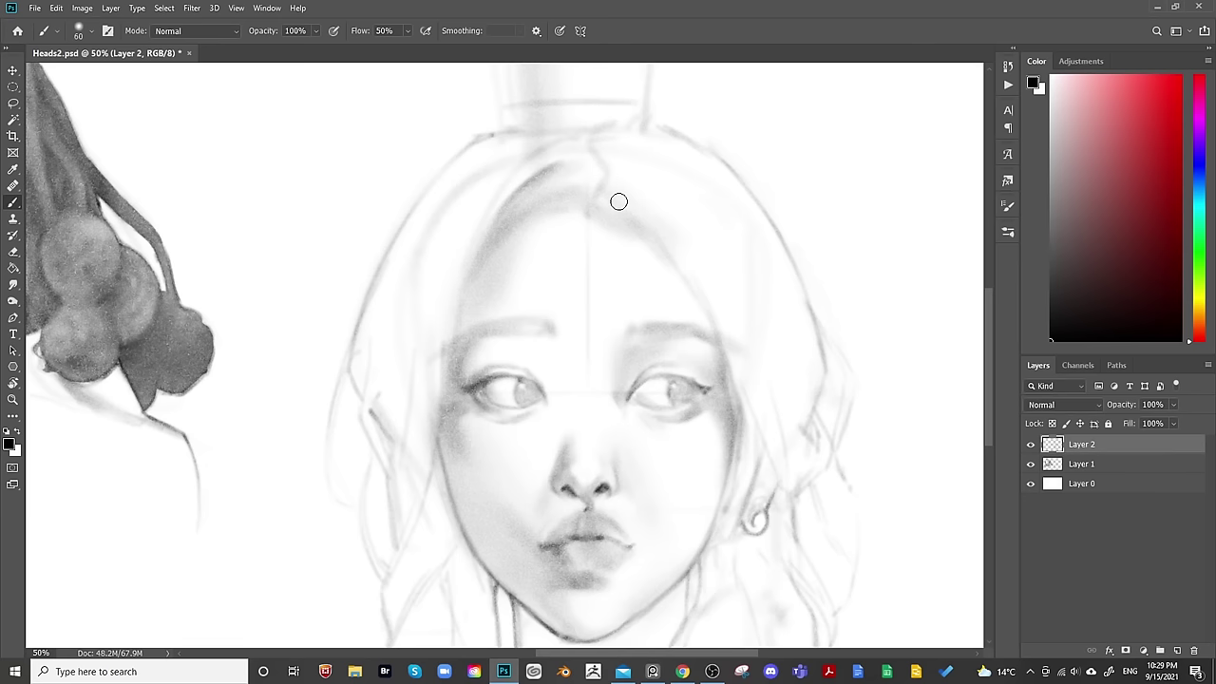
key("bracketleft")
key("bracketleft")
key("bracketright")
key("bracketright")
key("bracketright")
key("bracketright")
key("bracketright")
key("bracketright")
key("bracketright")
key("bracketright")
key("bracketright")
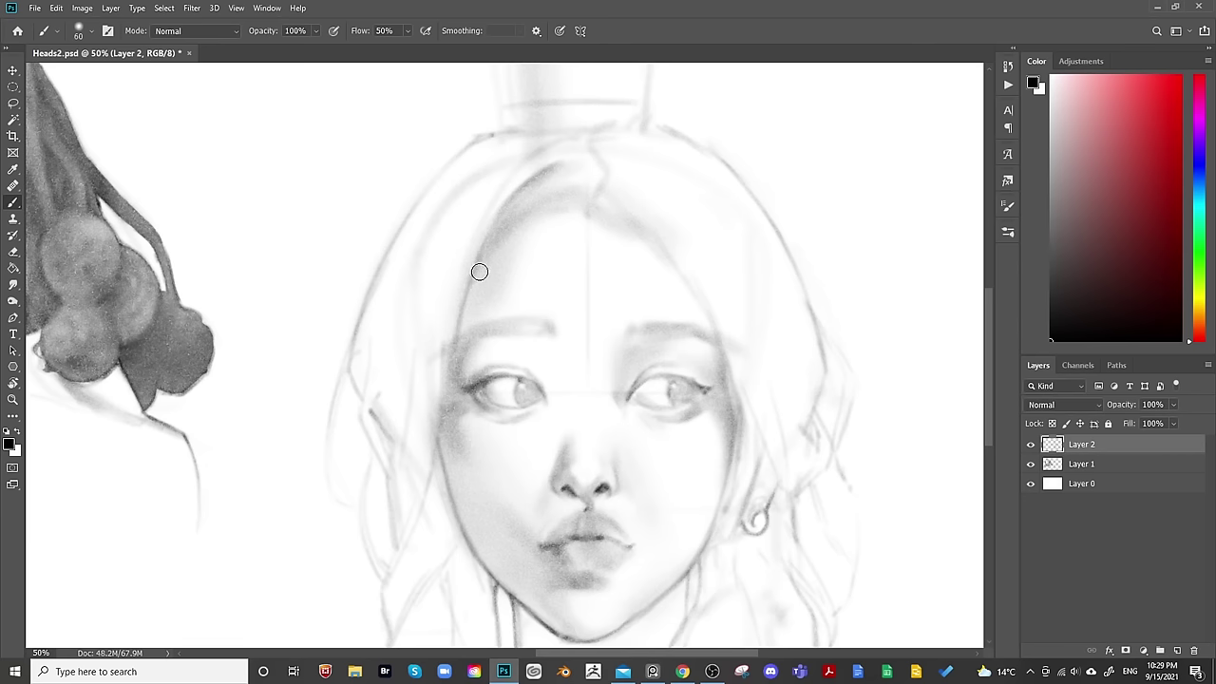
Shade the hair beside the forehead and cheek opposite the earring with broad soft strokes, enlarging the brush to about 500 px.
key("bracketright")
key("bracketright")
key("bracketright")
key("bracketright")
key("bracketright")
key("bracketright")
key("bracketright")
mouse_move(469, 253)
left_mouse_down()
mouse_move(434, 391)
mouse_move(476, 236)
mouse_move(419, 435)
mouse_move(446, 287)
mouse_move(421, 285)
mouse_move(401, 364)
left_mouse_up()
key("bracketleft")
key("bracketleft")
key("bracketleft")
key("bracketleft")
key("bracketleft")
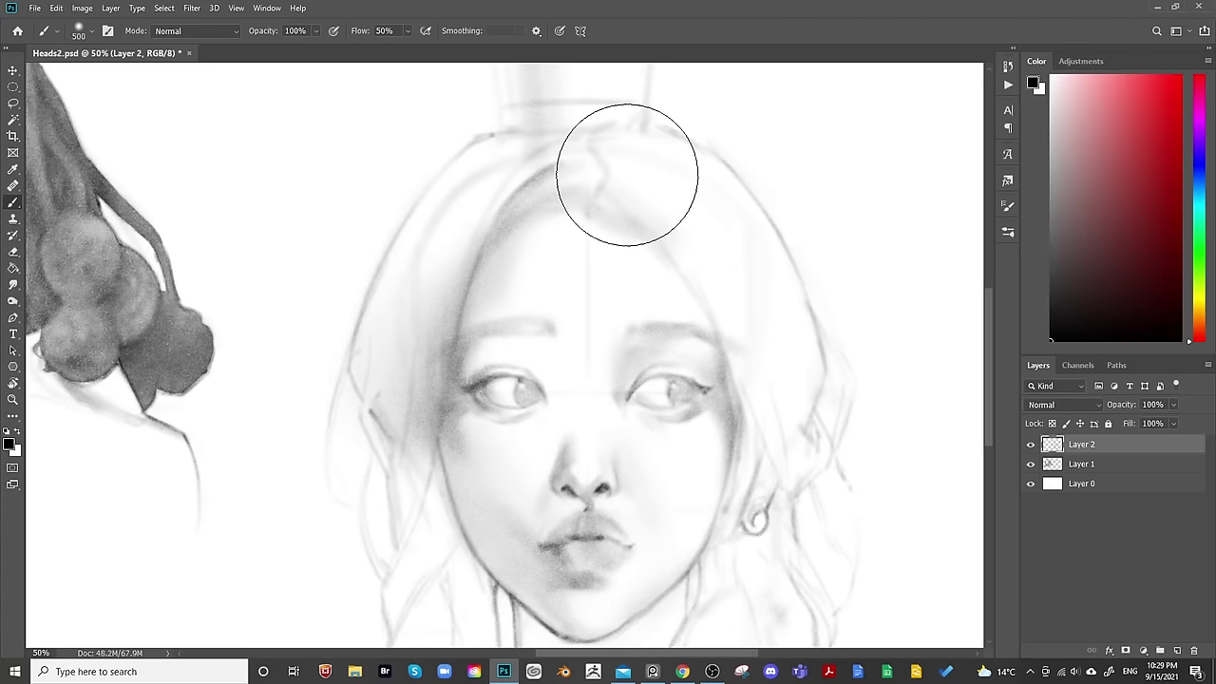
left_click_drag(425, 515, 424, 411)
Reduce the brush to 50 px and refine the shaded cheek edge opposite the earring.
key("bracketleft")
key("bracketleft")
key("bracketleft")
key("bracketleft")
key("bracketleft")
key("bracketleft")
key("bracketleft")
key("bracketleft")
key("bracketleft")
key("bracketleft")
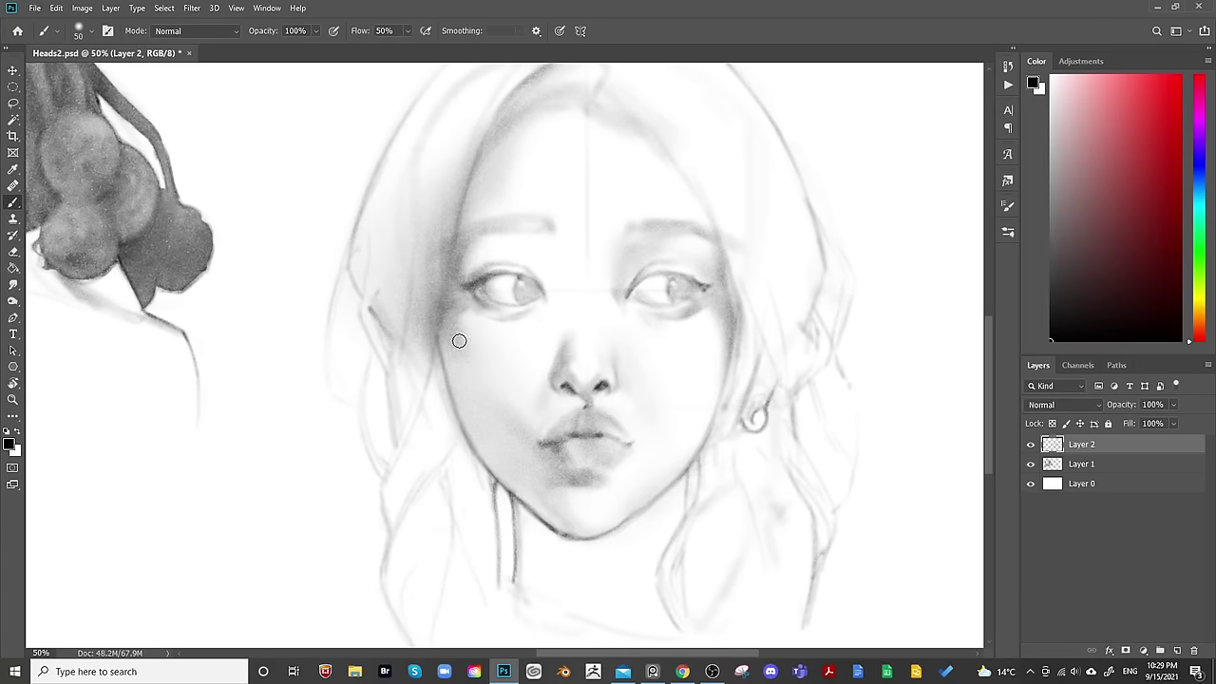
key("shift")
key("ctrl")
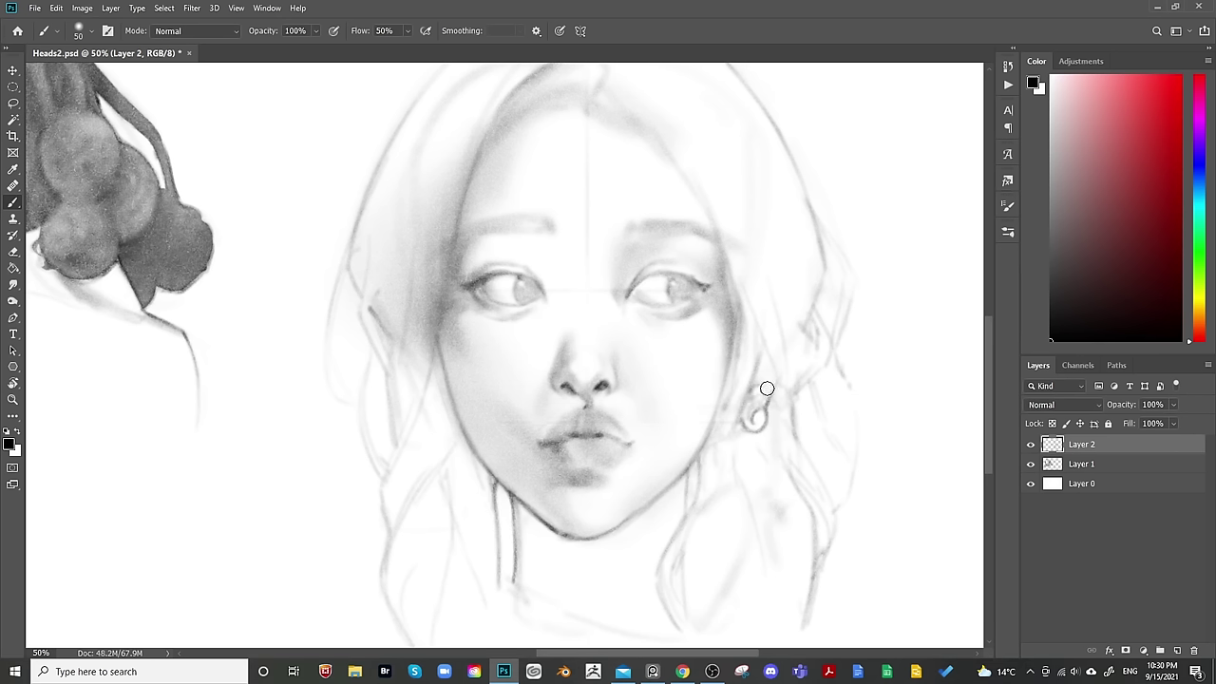
Erase the earring at 200 px, redraw it smaller, and add an earlobe on the opposite side with a 50–60 px brush.
key("e")
left_click_drag(763, 407, 748, 432)
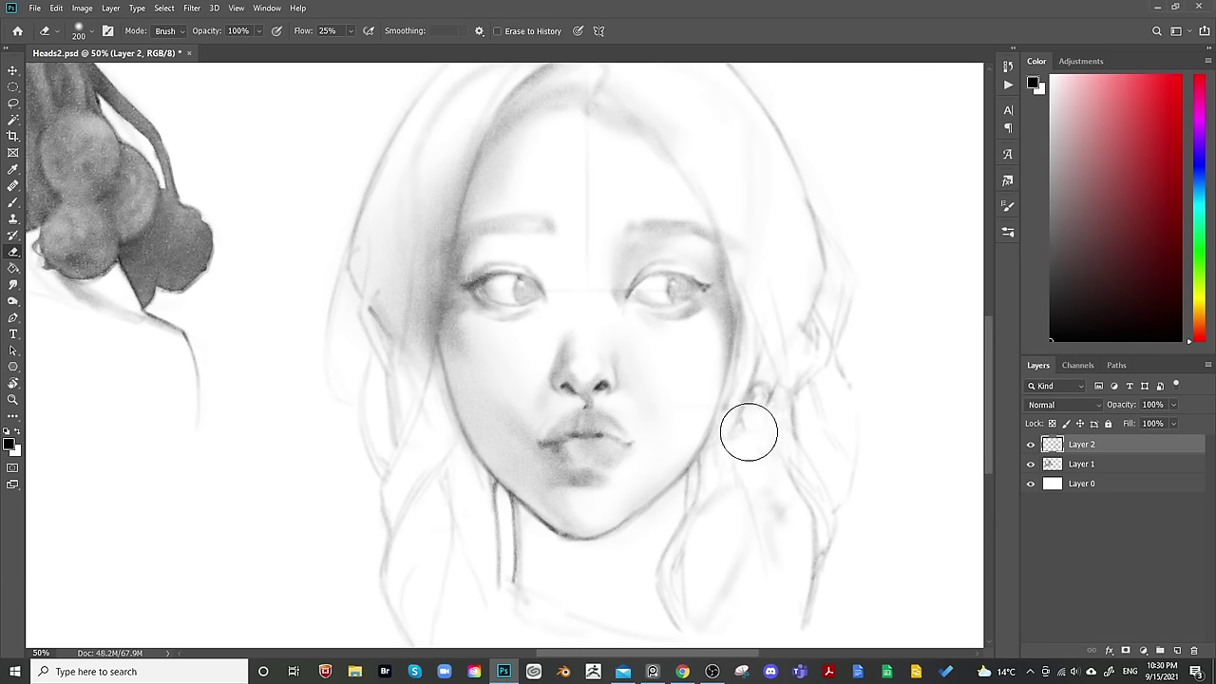
key("b")
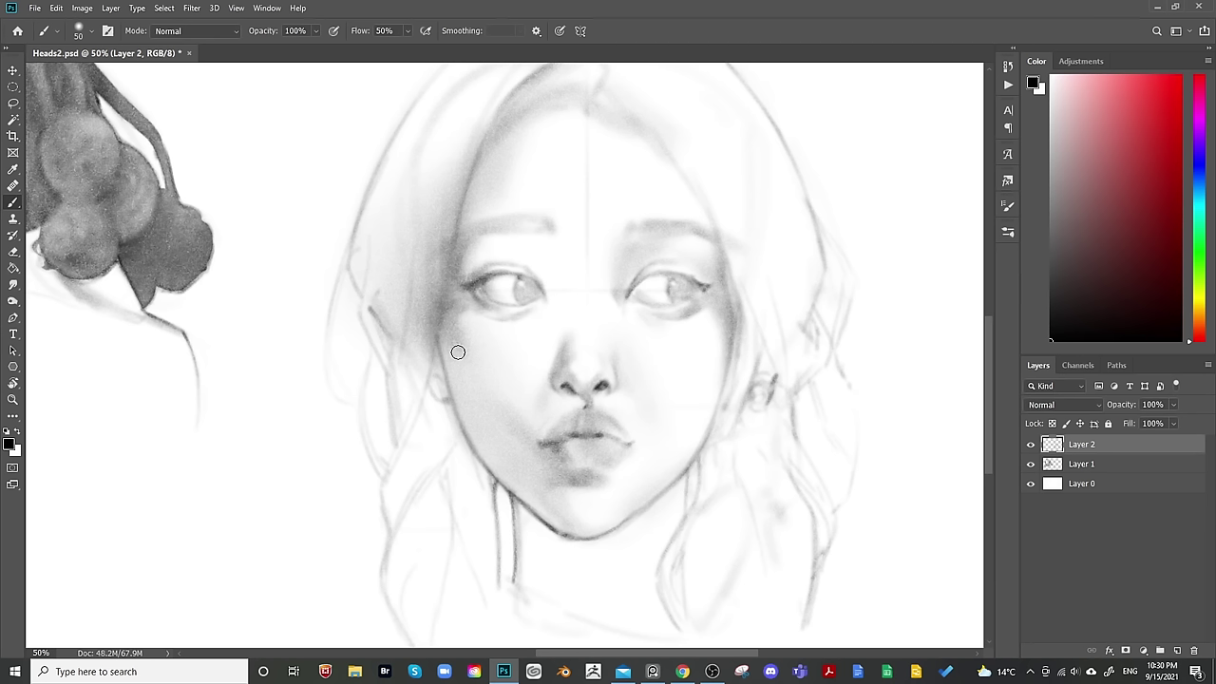
key("bracketleft")
key("bracketright")
key("bracketright")
Check the whole drawing mirrored horizontally and restore its normal orientation.
key("ctrl+minus")
key("ctrl+minus")
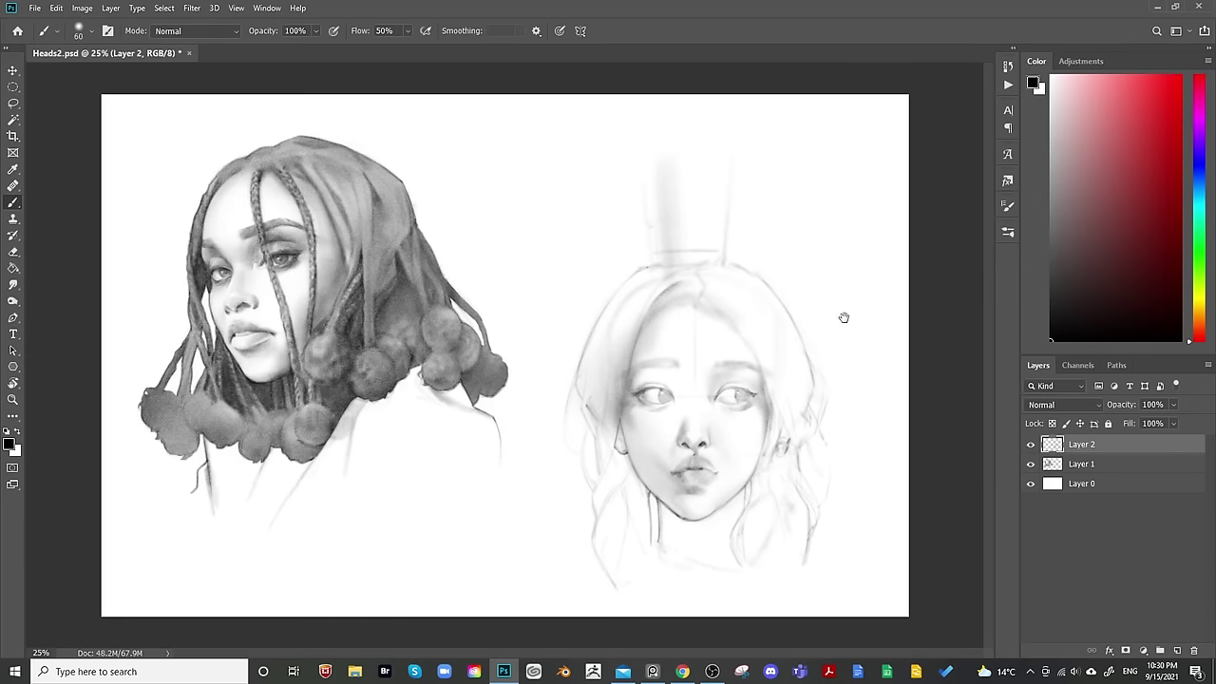
key("shift+h")
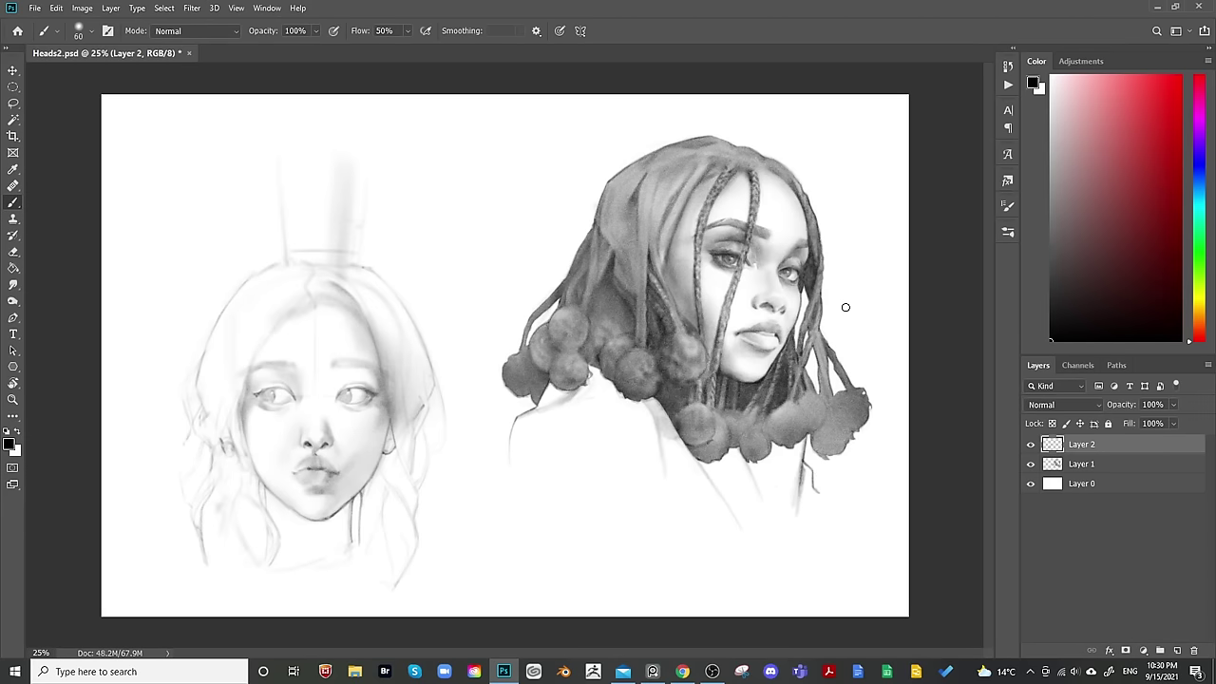
key("shift+h")
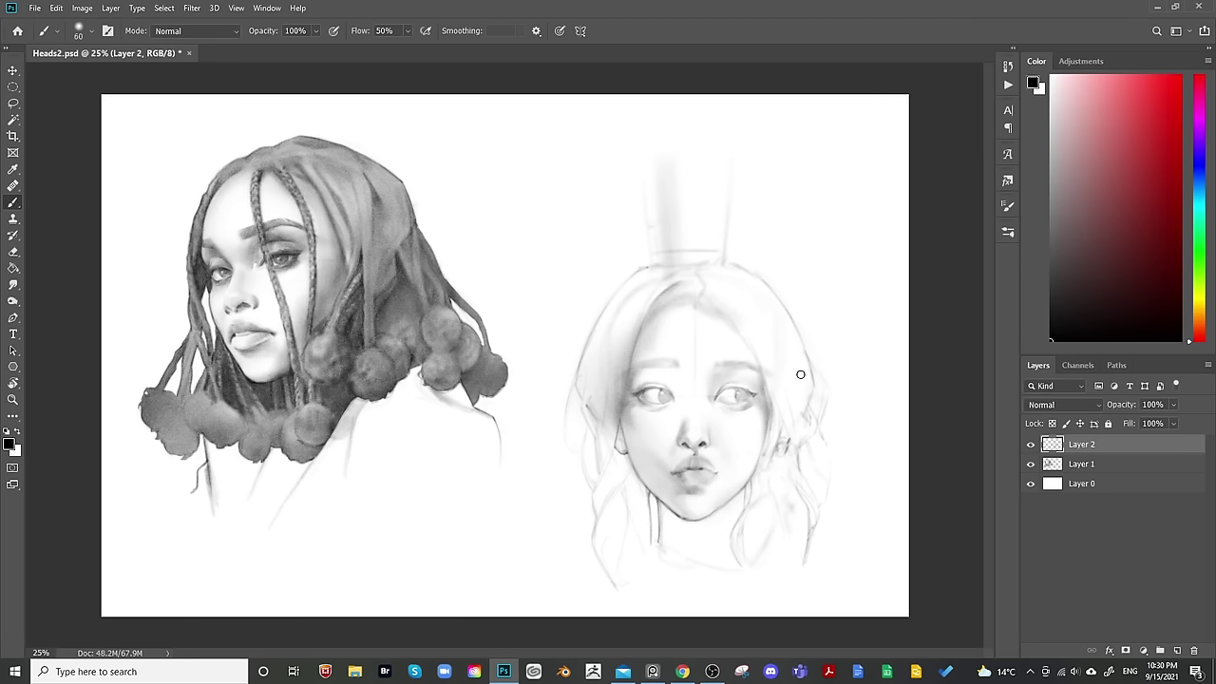
Soften the jawline on the earring side of the face with the eraser enlarged to 250 px.
scroll(801, 374, "up", 1)
scroll(698, 337, "right", 1)
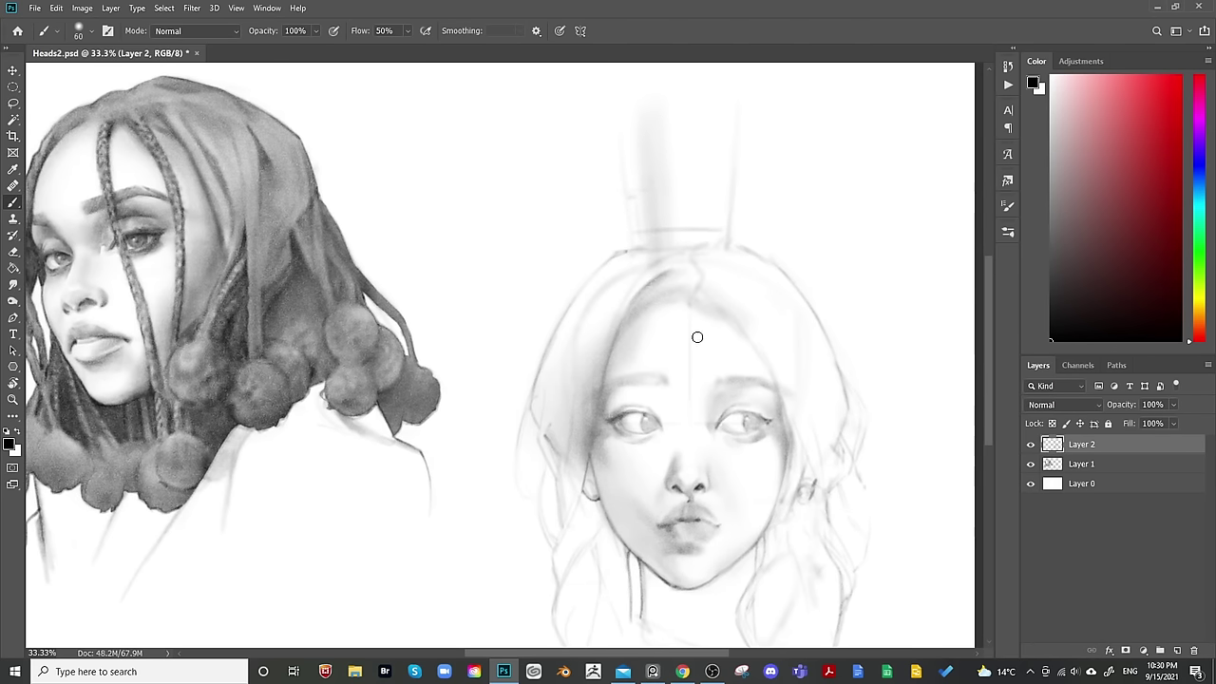
key("e")
scroll(687, 329, "right", 2)
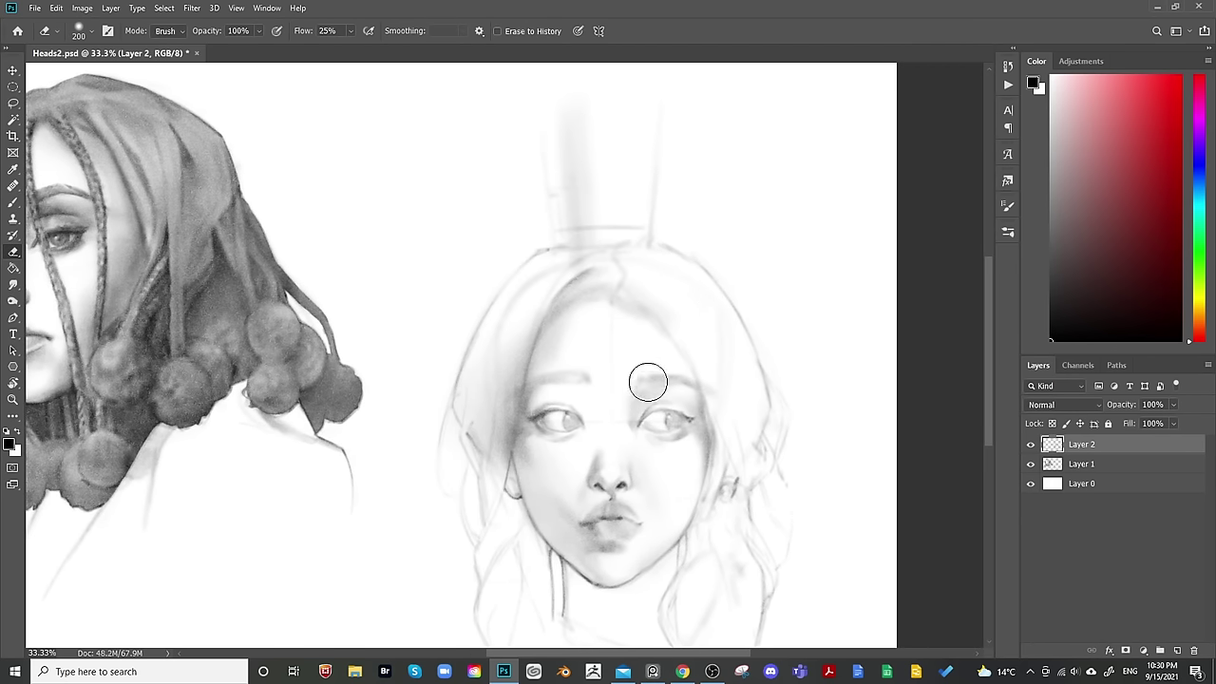
scroll(648, 382, "down", 1)
scroll(665, 362, "right", 1)
key("b")
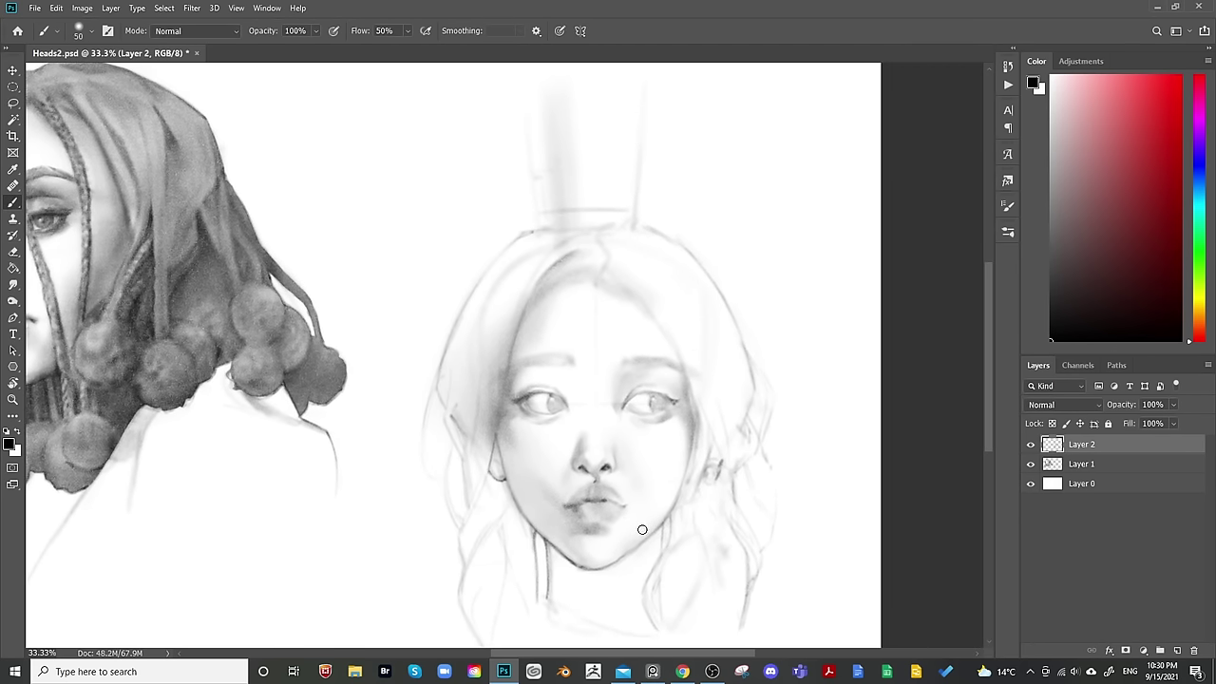
key("e")
scroll(586, 568, "down", 2)
scroll(586, 568, "right", 1)
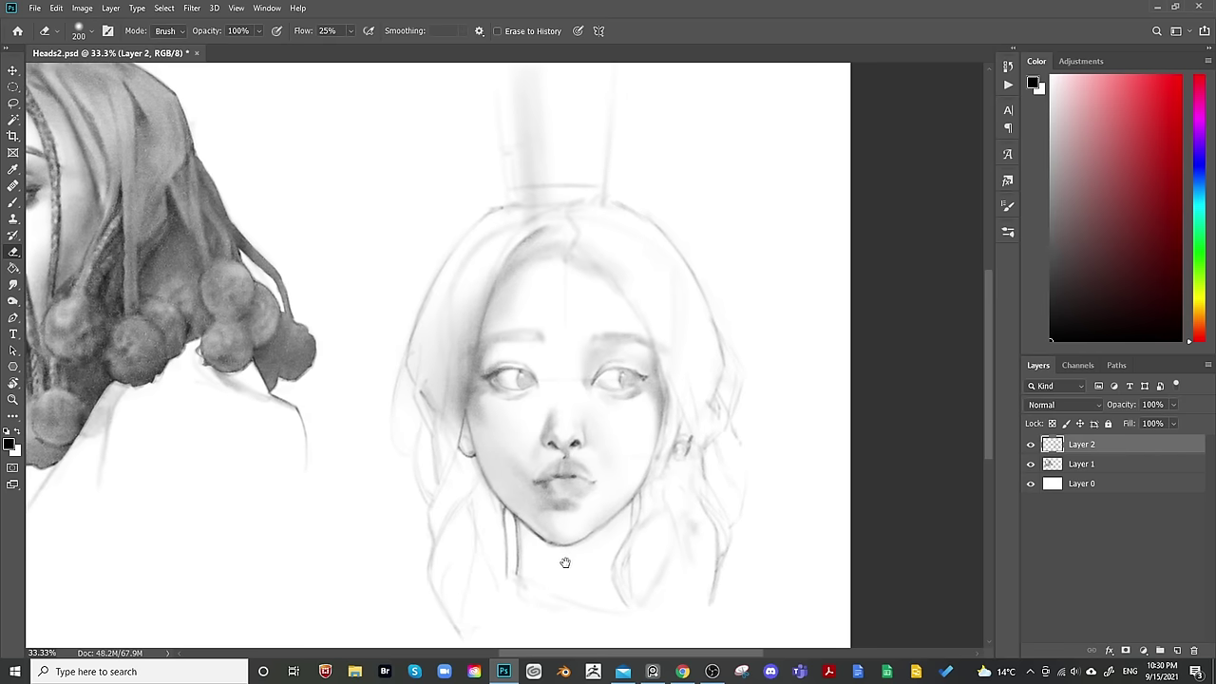
scroll(570, 546, "left", 2)
key("bracketright")
key("bracketright")
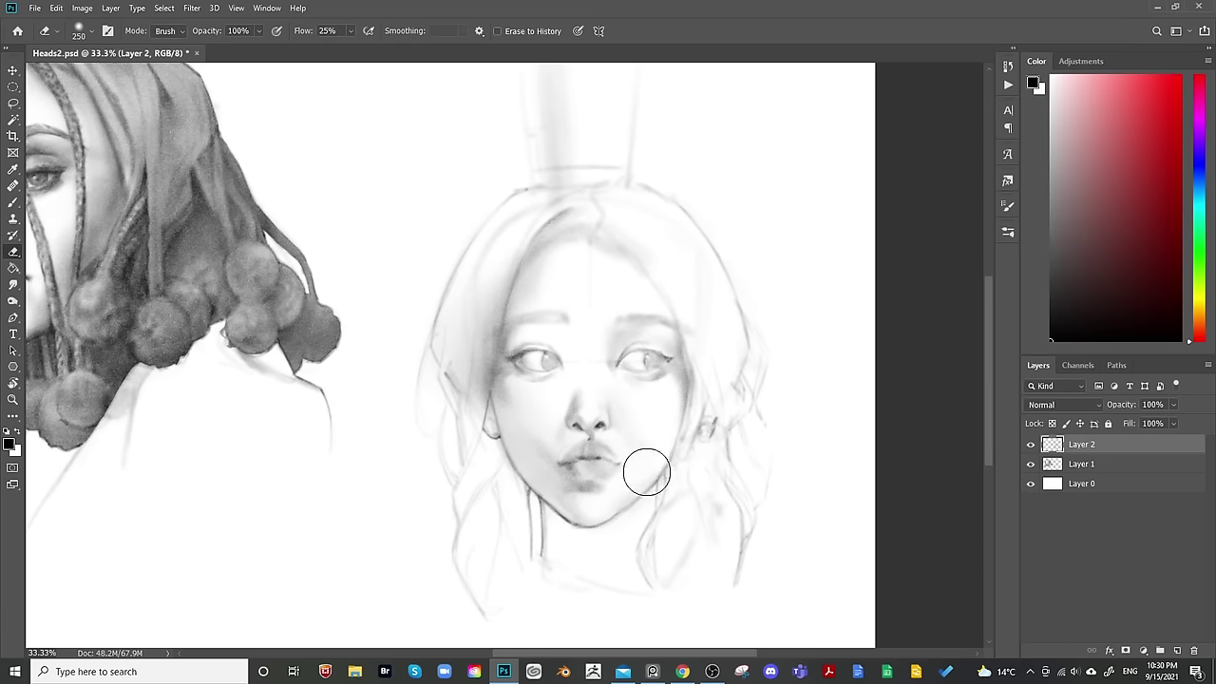
mouse_move(643, 489)
left_mouse_down()
mouse_move(616, 519)
mouse_move(668, 472)
left_mouse_up()
Redraw the earring-side jawline with the brush, enlarging it from 80 to 125 px.
key("b")
key("bracketright")
key("bracketright")
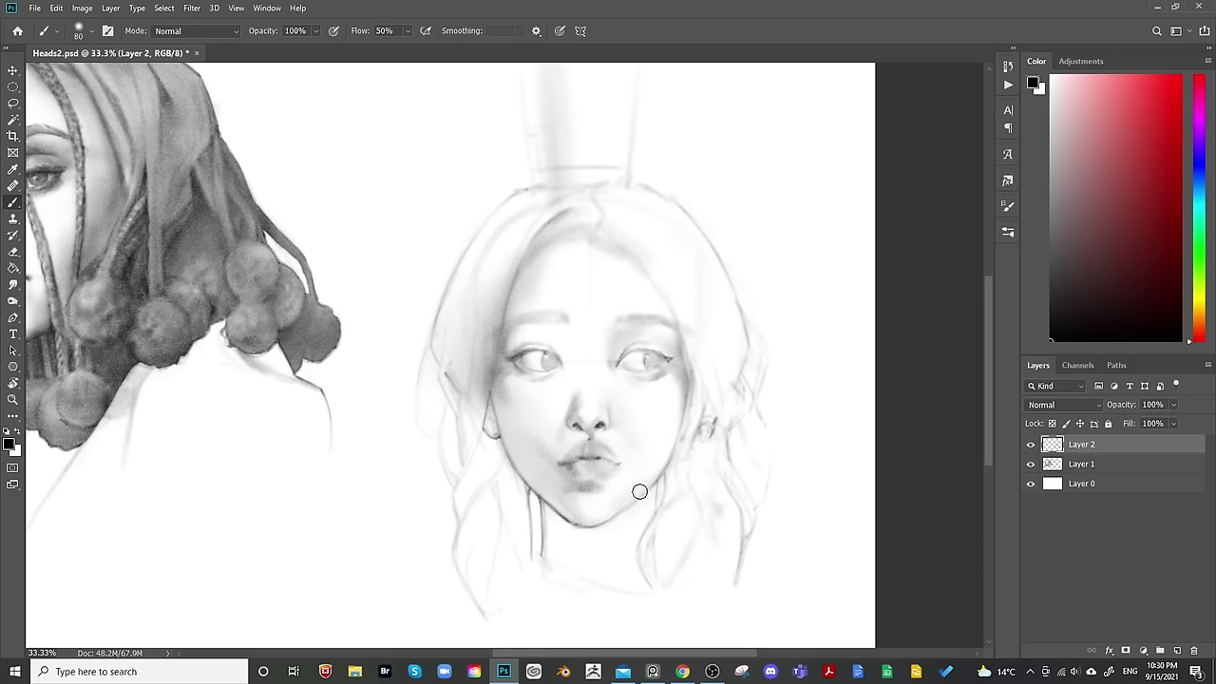
key("bracketright")
key("bracketright")
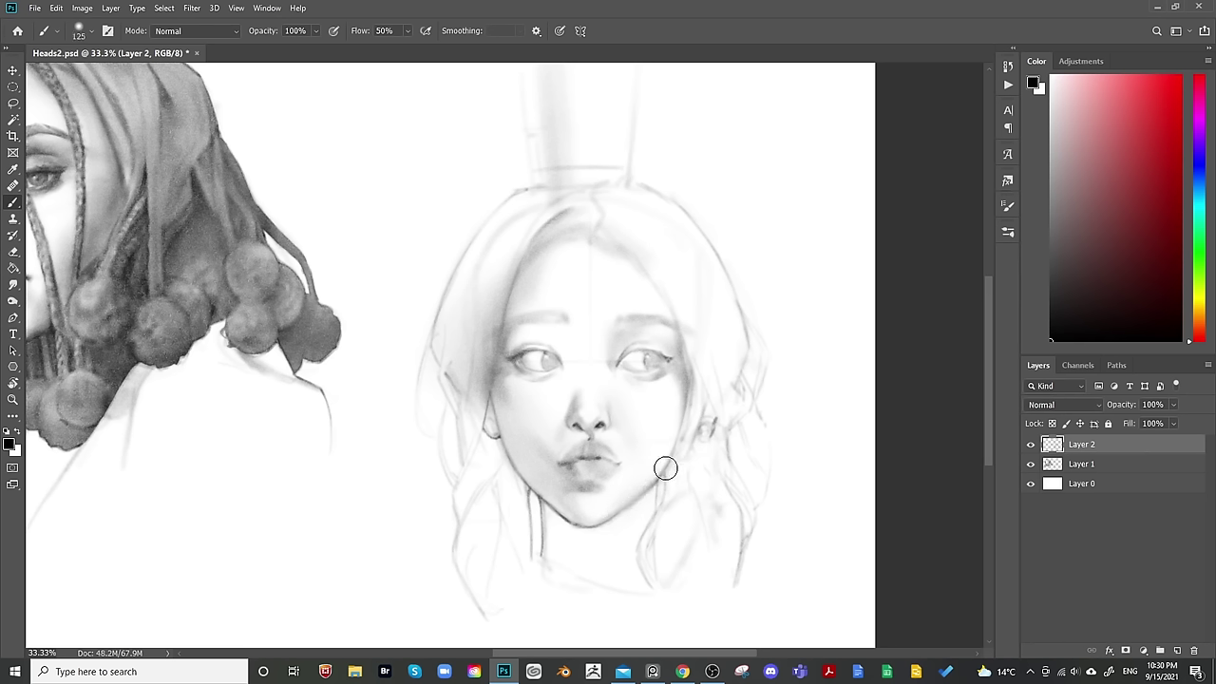
Shade the wavy hair lock below the earring-side jaw, reducing the brush from 200 px to 100 px and smaller.
key("bracketright")
key("bracketright")
key("bracketleft")
key("bracketleft")
key("bracketleft")
key("bracketleft")
key("bracketleft")
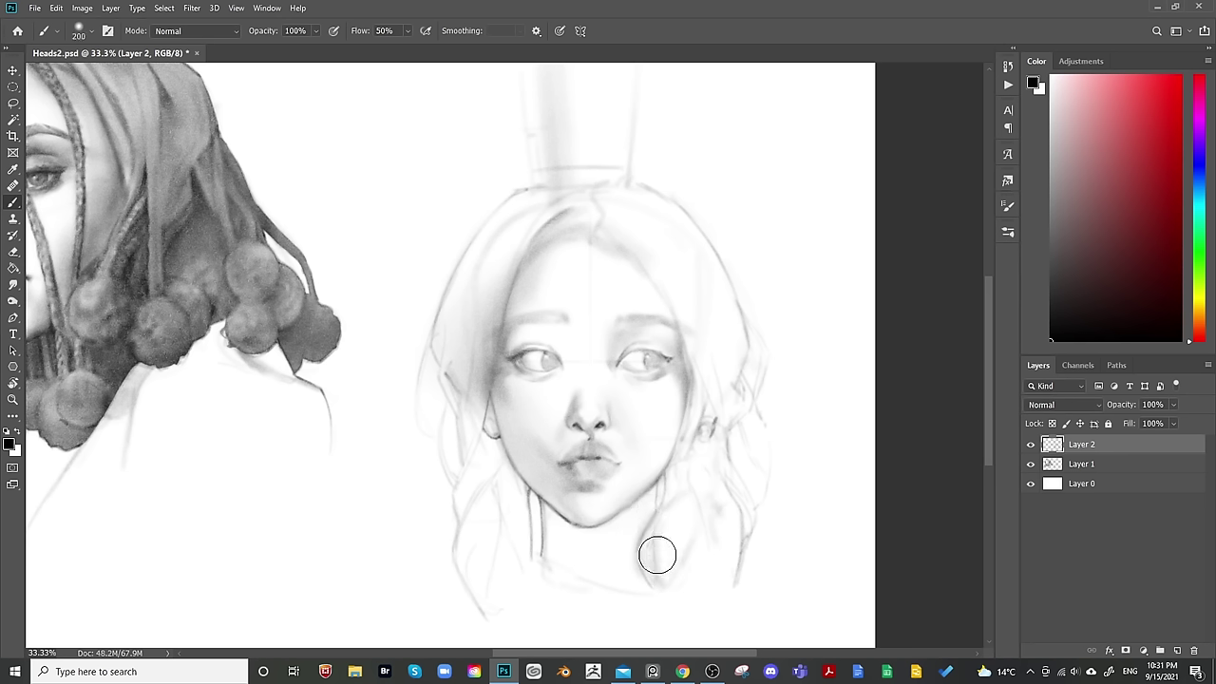
key("bracketleft")
key("bracketleft")
key("bracketleft")
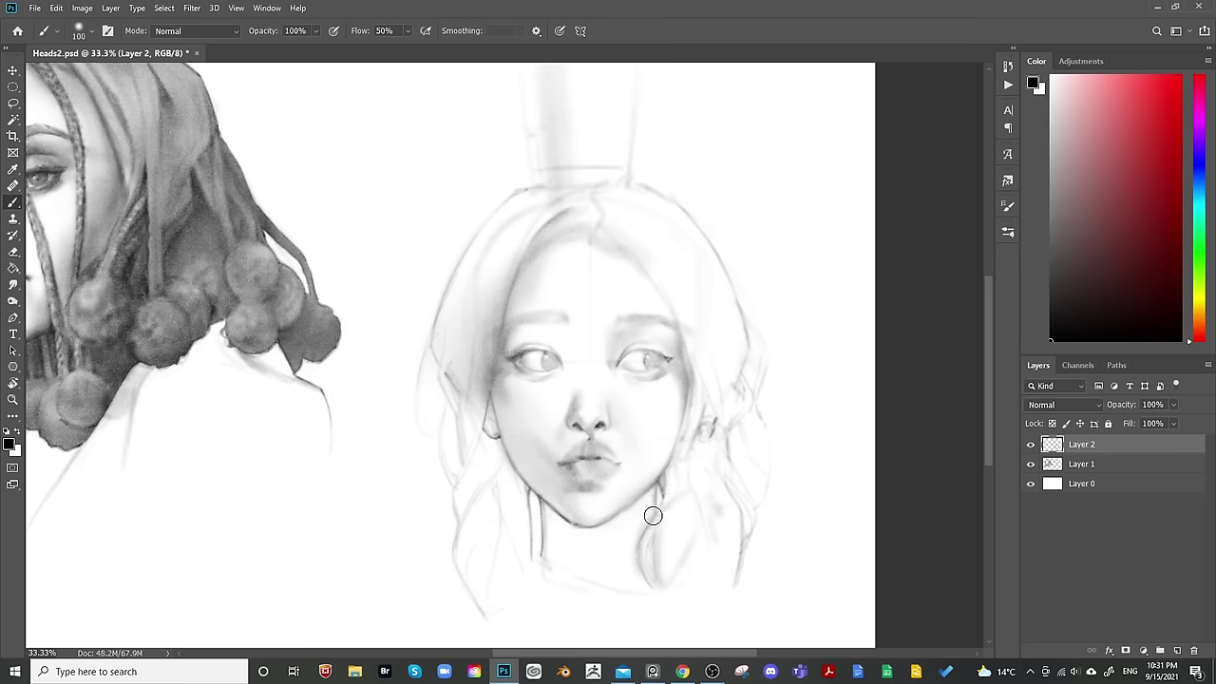
key("bracketleft")
key("bracketleft")
Lasso the neck and hair area beneath the jawline and darken the neck edge inside it with a brush around 70 px.
key("l")
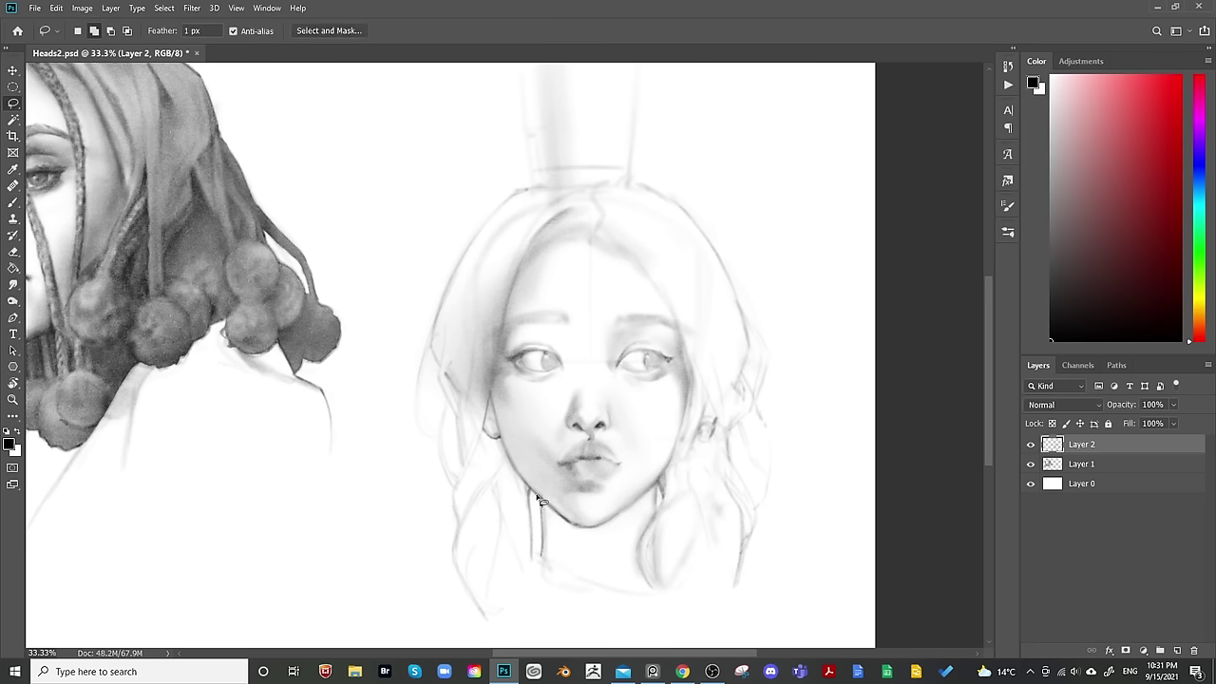
mouse_move(565, 521)
left_mouse_down()
mouse_move(532, 489)
mouse_move(594, 534)
mouse_move(633, 502)
mouse_move(732, 491)
mouse_move(650, 620)
mouse_move(478, 532)
mouse_move(478, 504)
left_mouse_up()
key("b")
key("bracketleft")
key("bracketleft")
key("bracketleft")
key("bracketleft")
key("bracketleft")
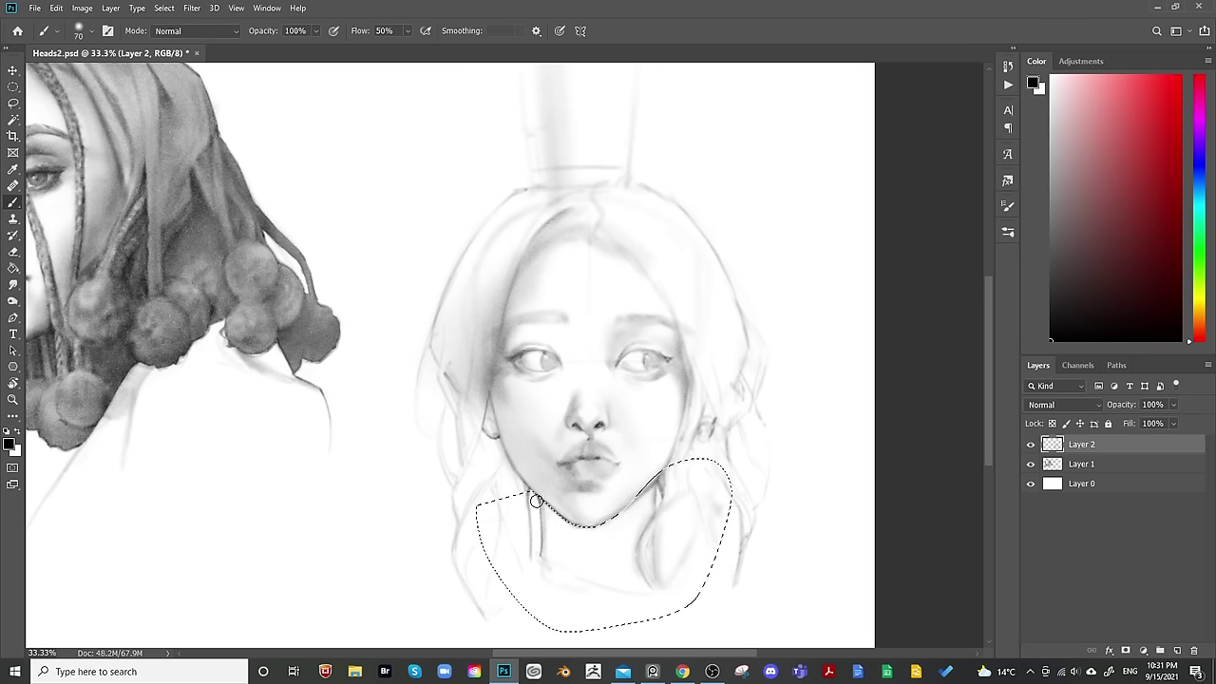
key("bracketright")
Subtract the hair outside the neck line and the area below the collar from the lasso selection.
key("l")
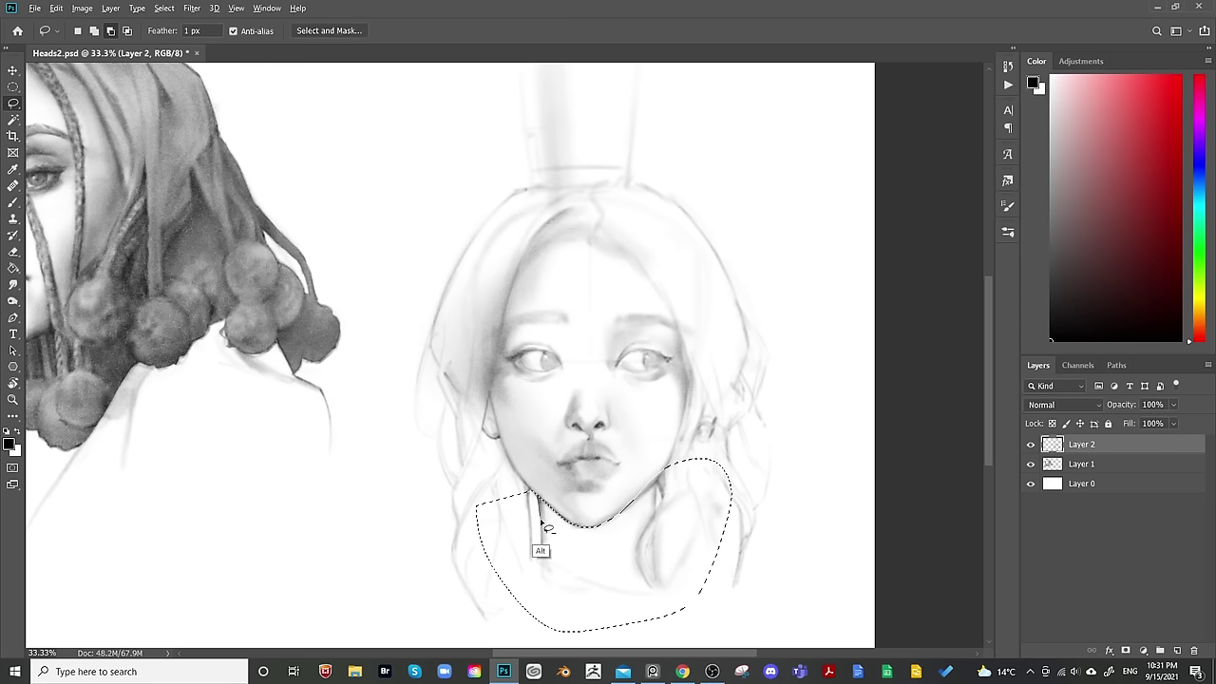
mouse_move(548, 558)
left_mouse_down()
mouse_move(503, 423)
mouse_move(534, 496)
left_mouse_up()
key("alt")
left_click_drag(629, 644, 445, 541)
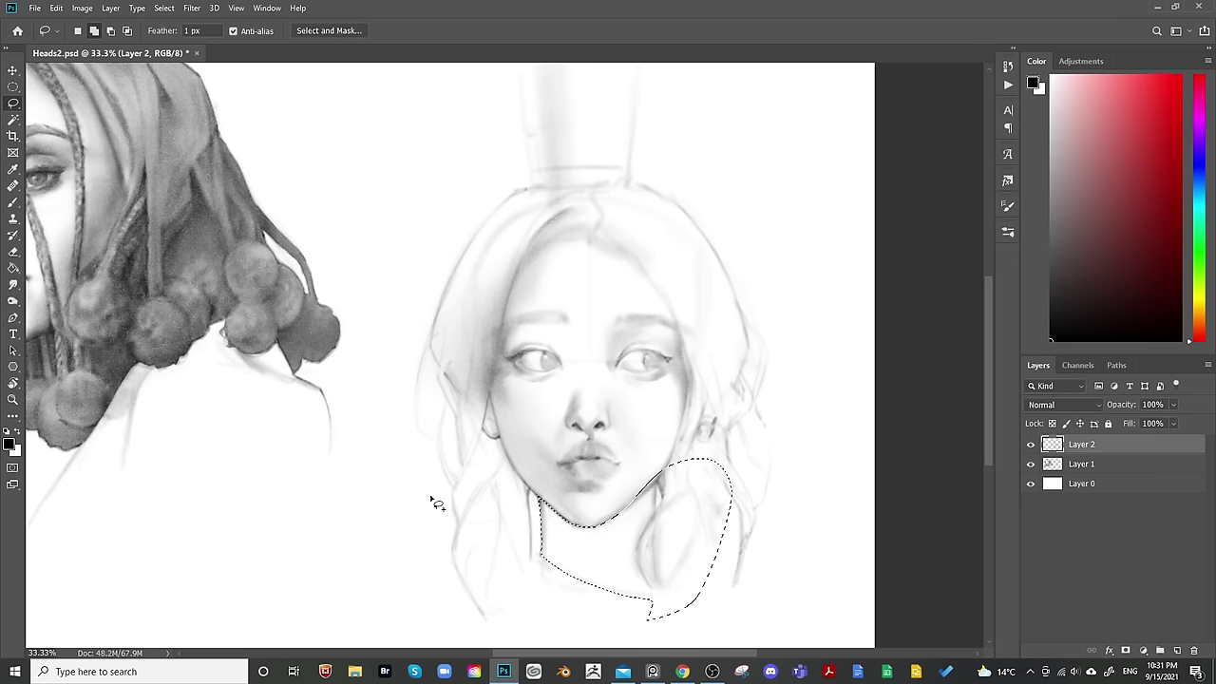
Shade the neck shadow under the chin inside the selection, enlarging the brush from 90 px to as much as 700 px.
key("b")
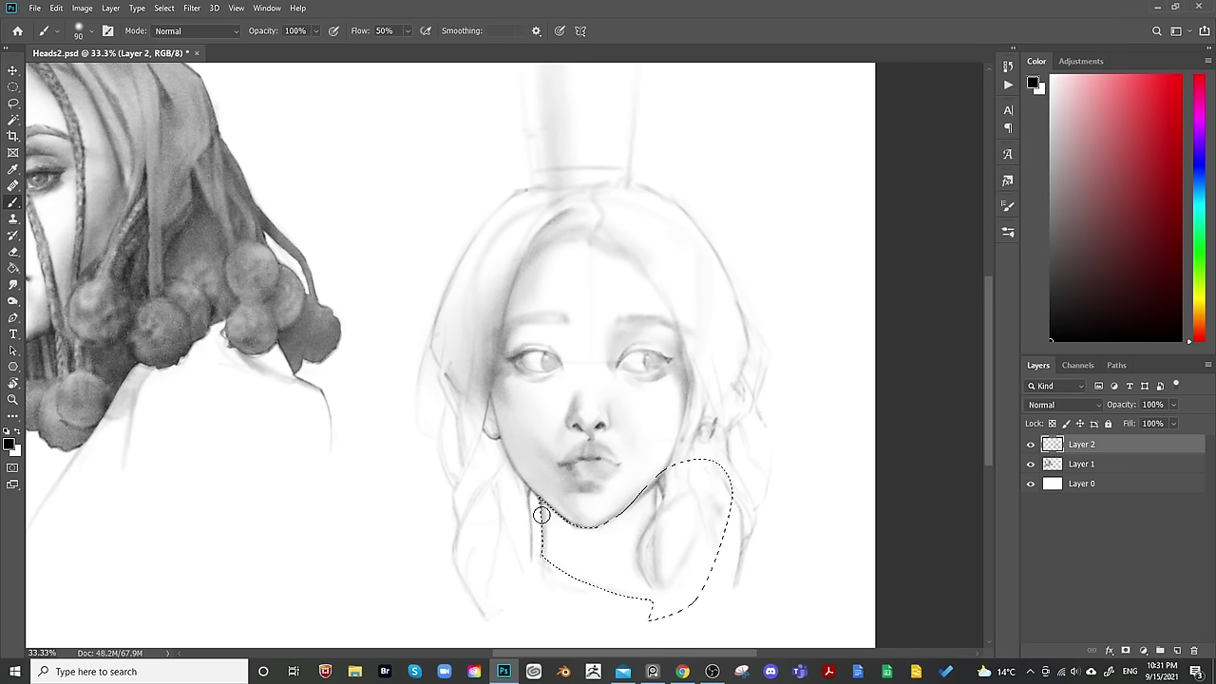
key("bracketright")
key("bracketright")
key("bracketright")
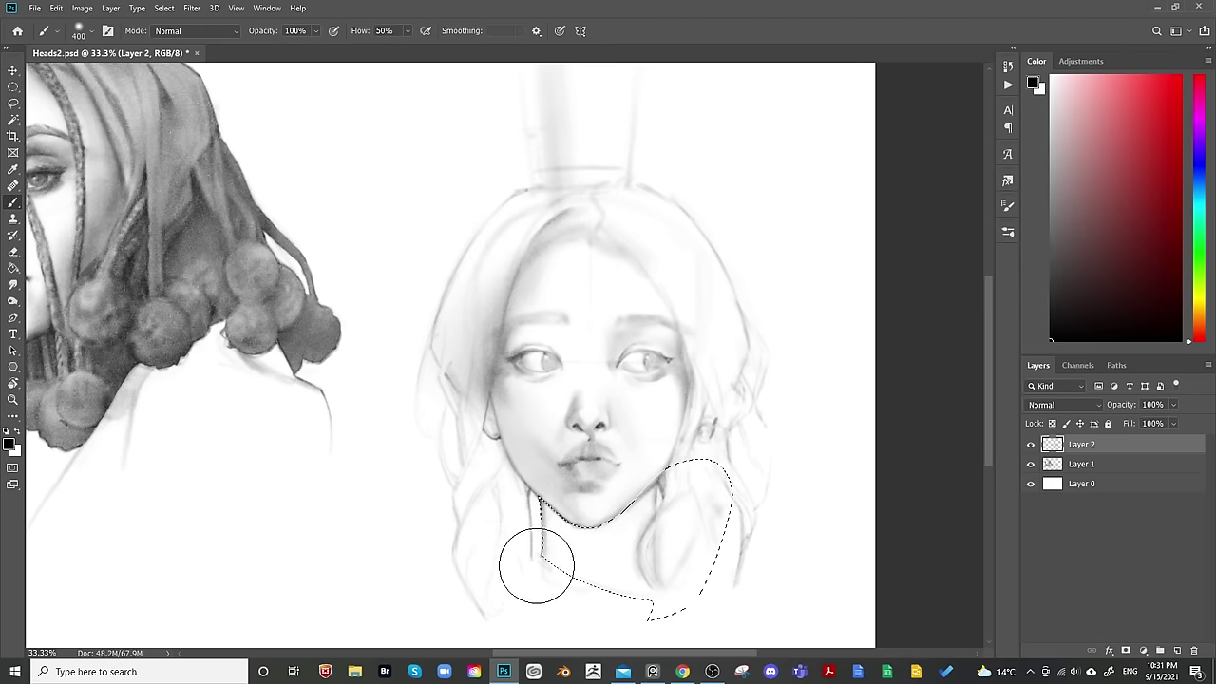
key("bracketright")
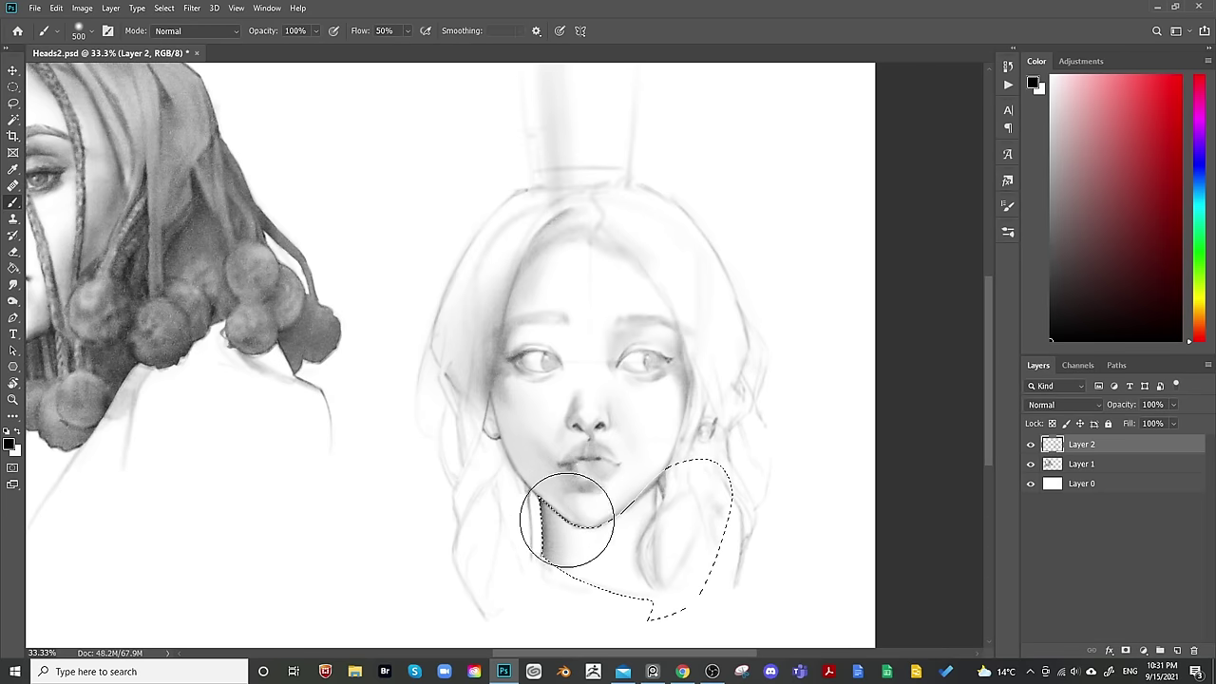
key("bracketleft")
key("bracketleft")
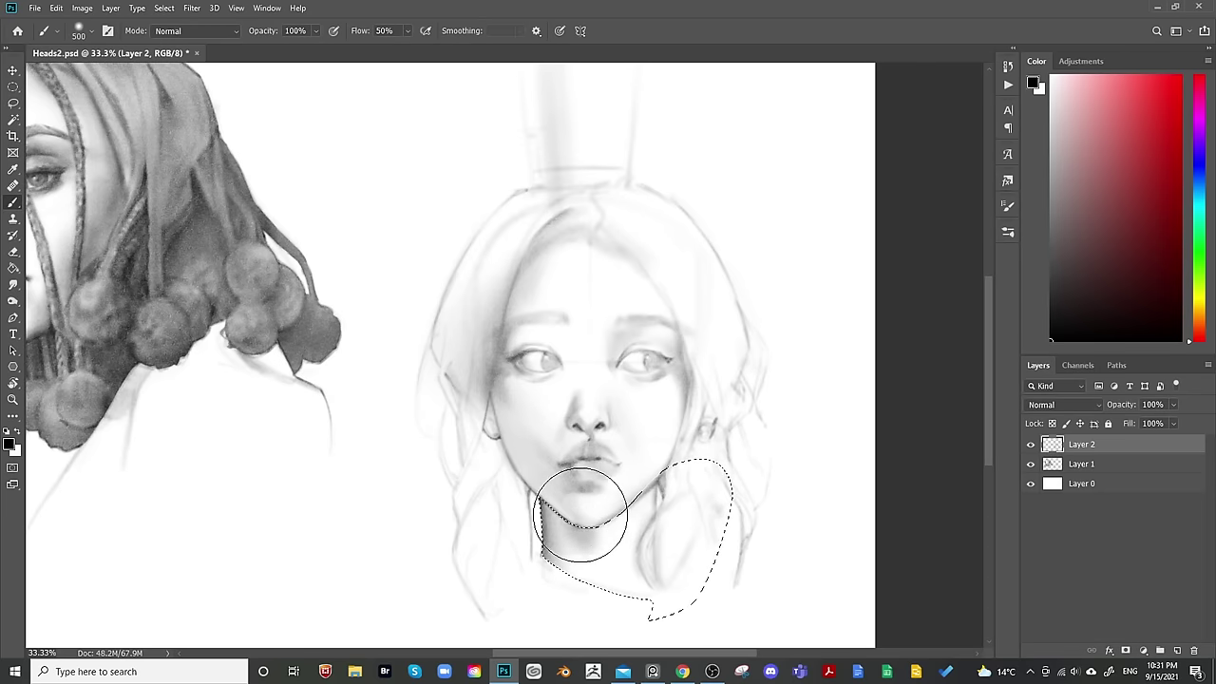
mouse_move(583, 560)
left_mouse_down()
mouse_move(591, 596)
mouse_move(570, 570)
left_mouse_up()
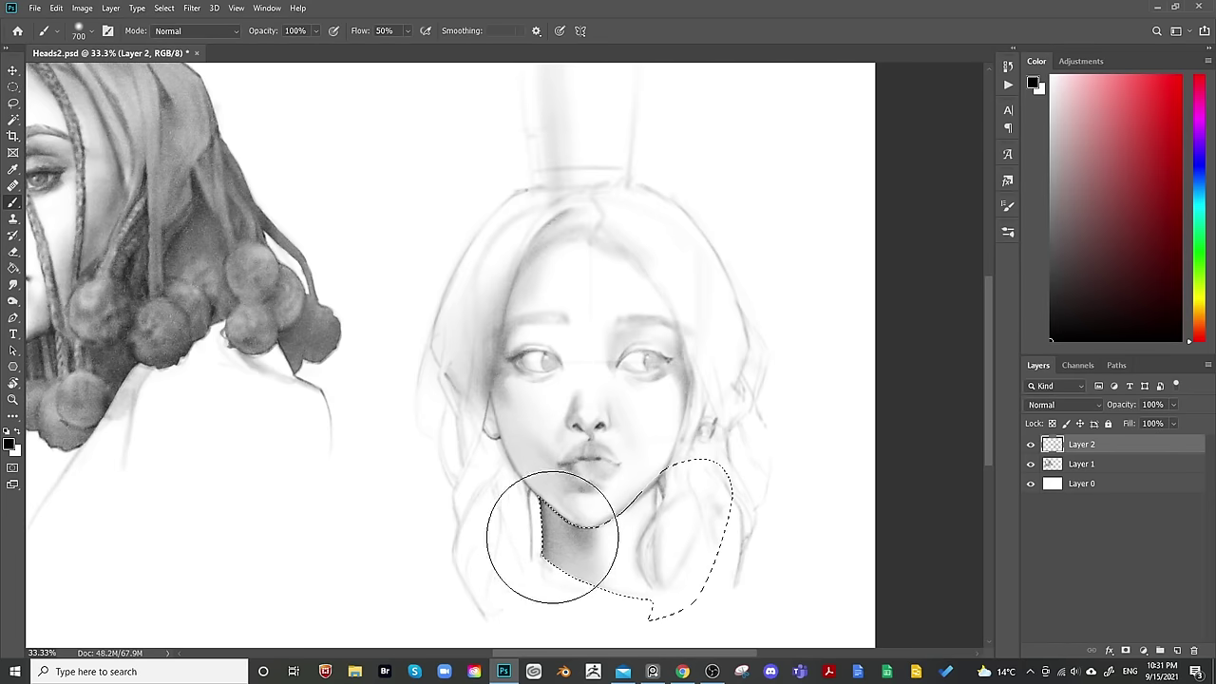
Deepen the shadow along the neck edge beneath the jaw, working with brush sizes between 150 px and 300 px.
key("bracketleft")
key("bracketleft")
key("bracketleft")
key("bracketleft")
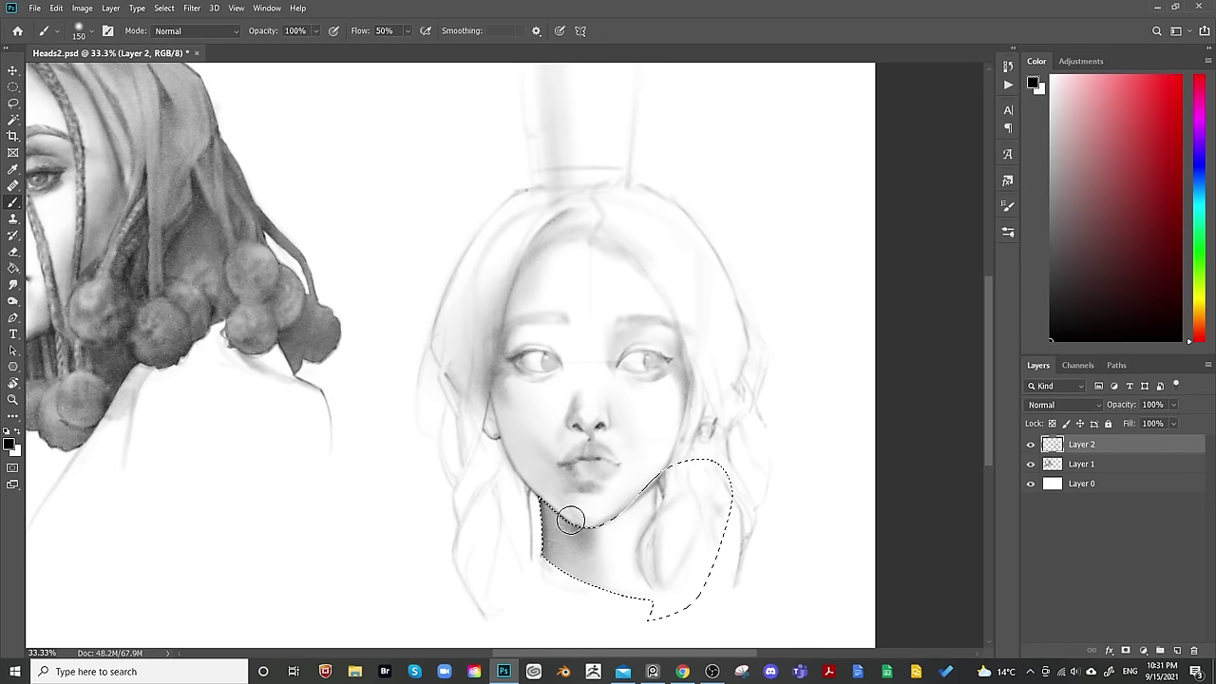
left_click_drag(549, 535, 557, 513)
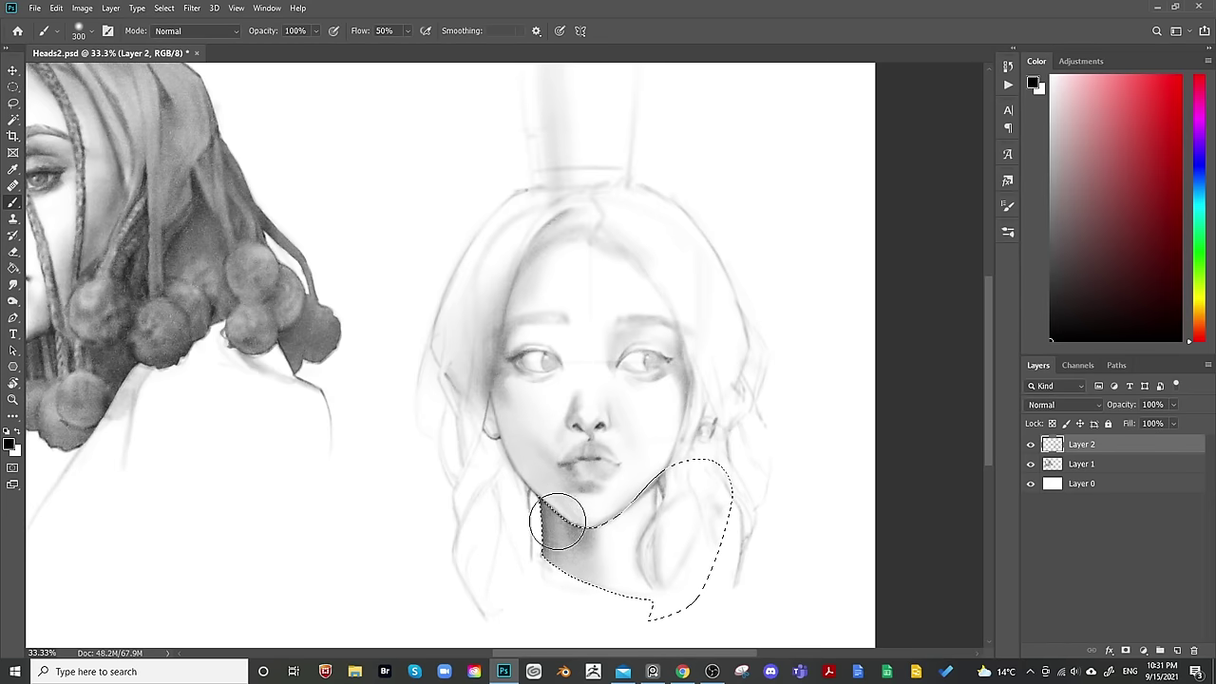
key("bracketright")
key("bracketright")
key("bracketright")
key("bracketleft")
key("bracketleft")
key("bracketleft")
key("bracketleft")
key("bracketleft")
key("bracketleft")
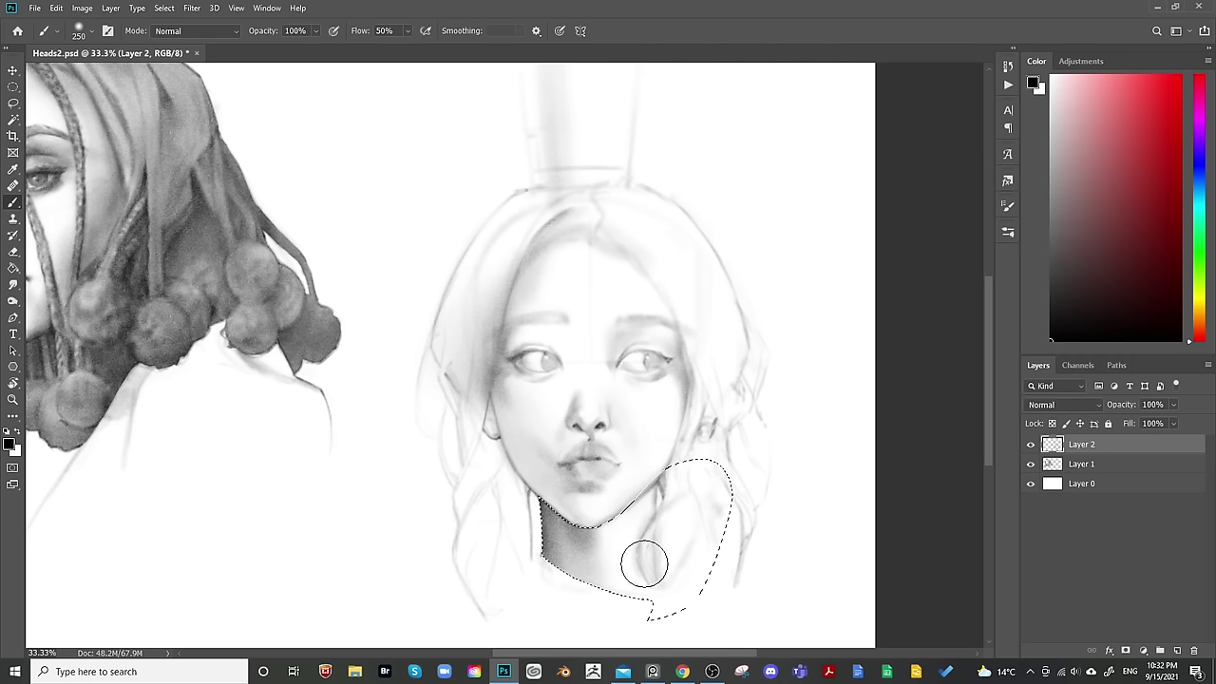
Softly shade the neck toward the wavy lock with the brush between 250 px and 500 px, and clear the selection.
key("bracketright")
key("bracketright")
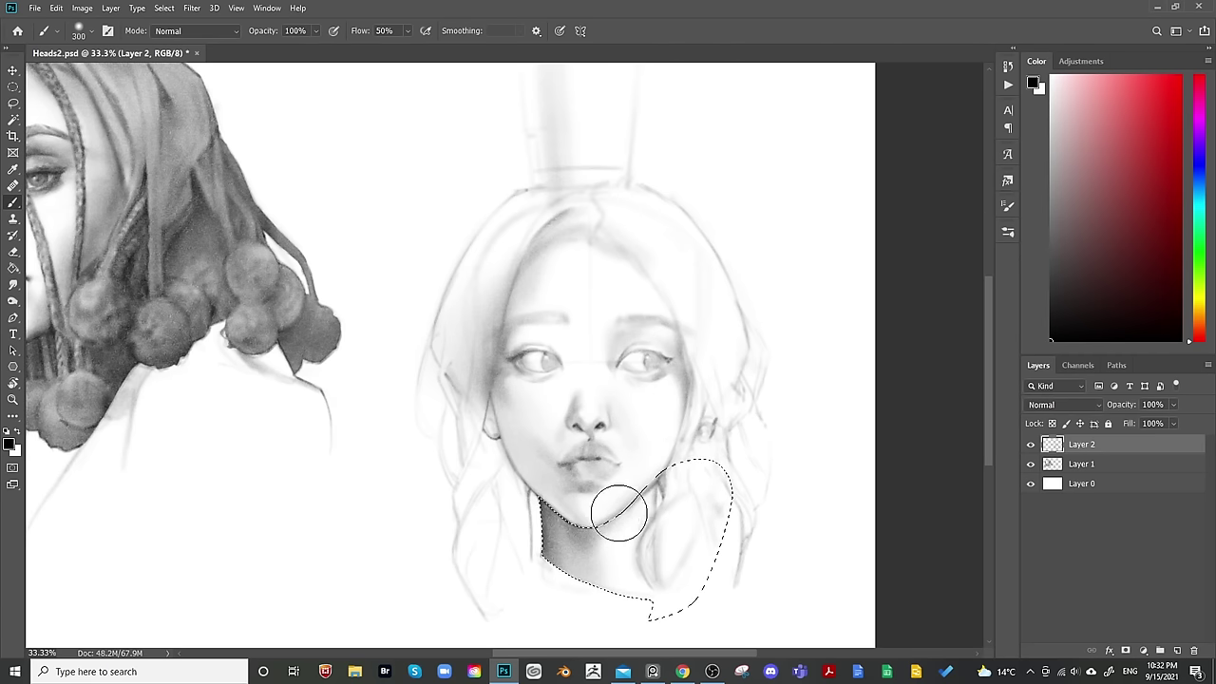
key("bracketleft")
key("bracketleft")
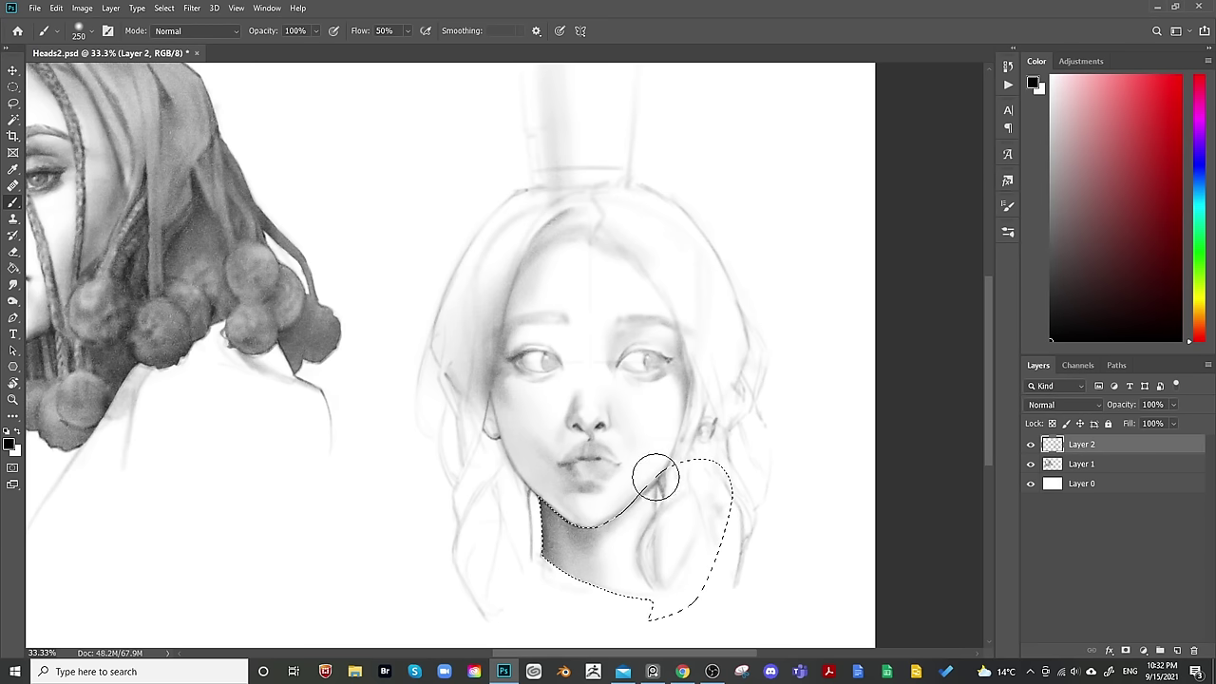
key("bracketright")
key("bracketright")
key("bracketright")
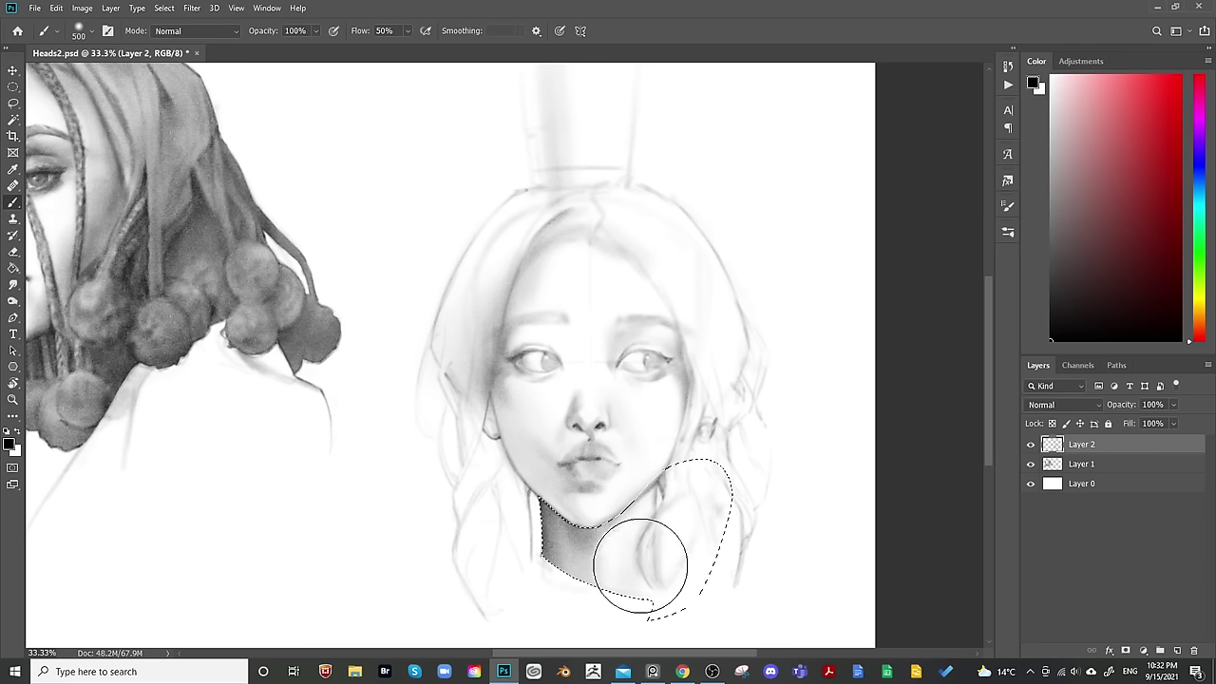
key("bracketleft")
key("bracketleft")
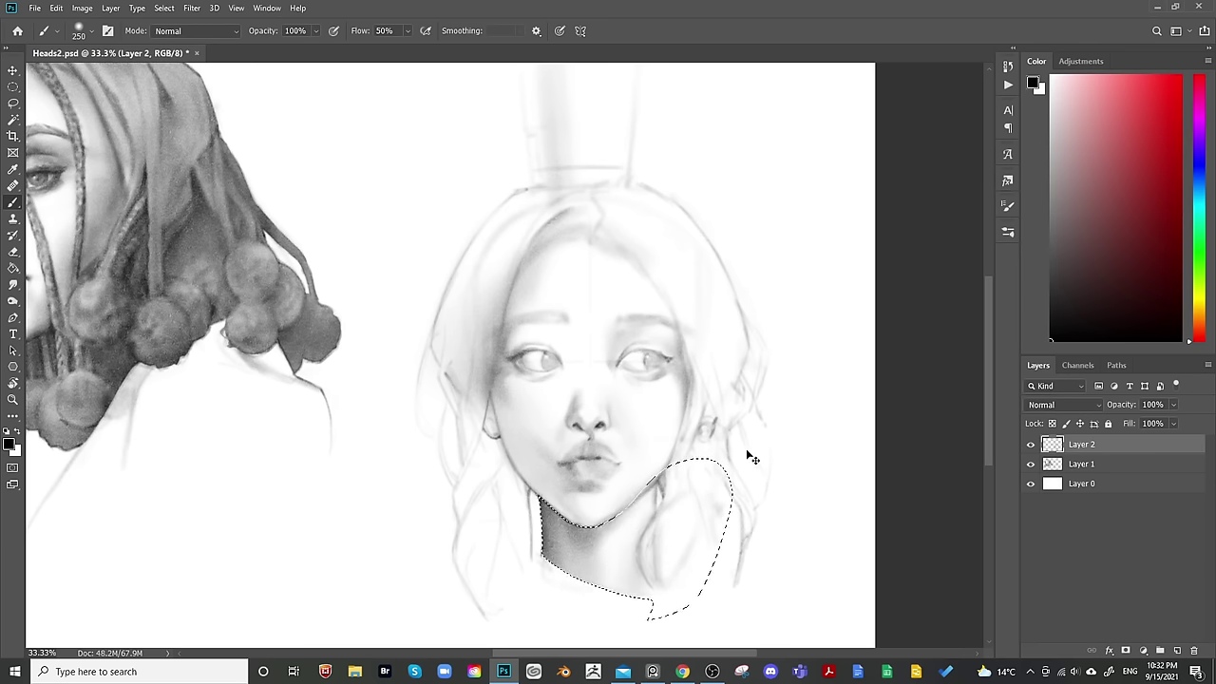
key("ctrl+d")
Refine the eyebrow on the side away from the earring with a small brush around 70 px.
mouse_move(837, 512)
left_mouse_down()
mouse_move(975, 448)
mouse_move(608, 491)
left_mouse_up()
key("bracketleft")
key("bracketleft")
key("bracketleft")
key("bracketleft")
key("bracketleft")
key("bracketleft")
key("bracketleft")
key("bracketleft")
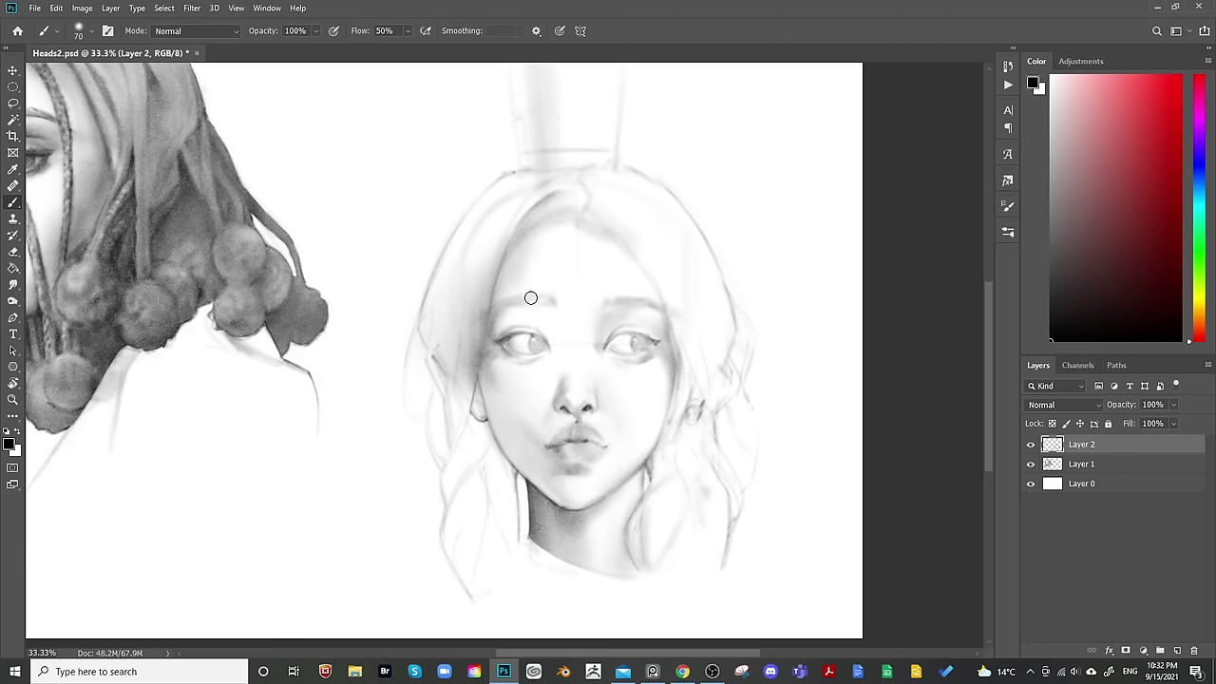
key("bracketleft")
key("bracketleft")
Softly shade the hair beside the jaw on the side away from the earring with a 150 px brush.
key("bracketright")
key("bracketright")
key("bracketright")
key("bracketright")
key("bracketright")
key("bracketright")
key("bracketright")
key("bracketright")
key("bracketright")
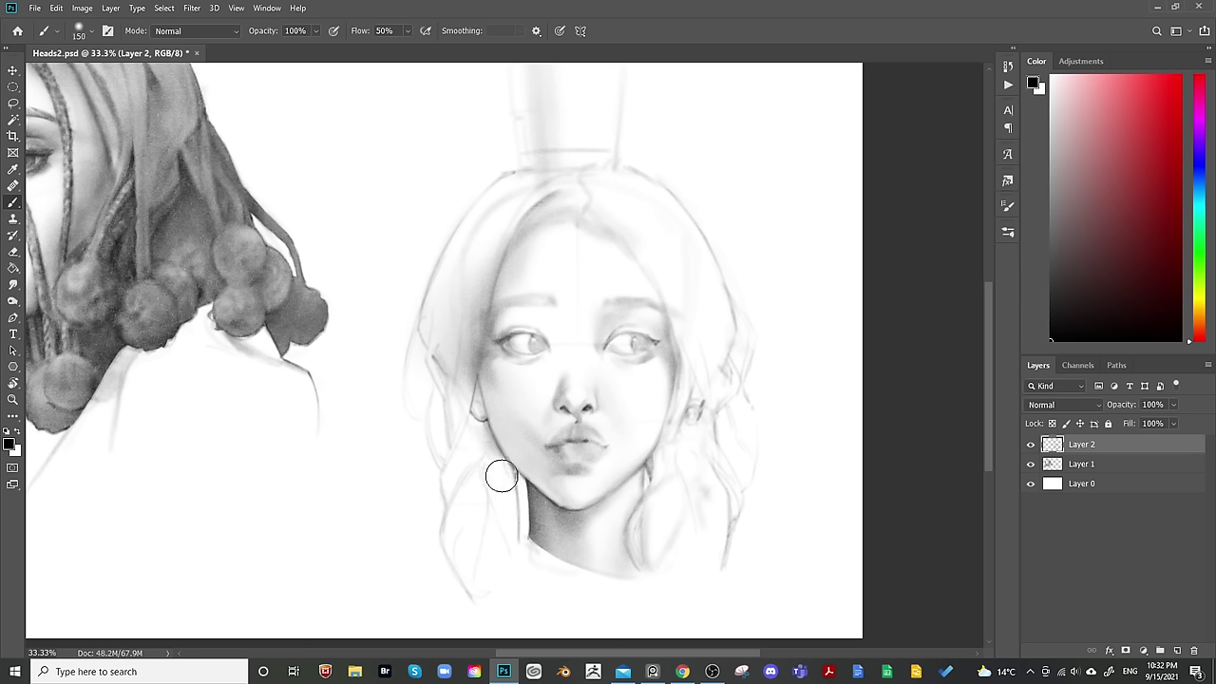
Darken the jawline from the ear opposite the earring to the chin, starting small and enlarging the brush to 125 px.
key("bracketleft")
key("bracketleft")
key("bracketleft")
key("bracketleft")
key("bracketleft")
key("bracketleft")
key("bracketleft")
key("bracketleft")
key("bracketleft")
left_click_drag(486, 419, 509, 462)
key("bracketright")
key("bracketright")
key("bracketright")
key("bracketright")
key("bracketright")
key("bracketright")
key("bracketright")
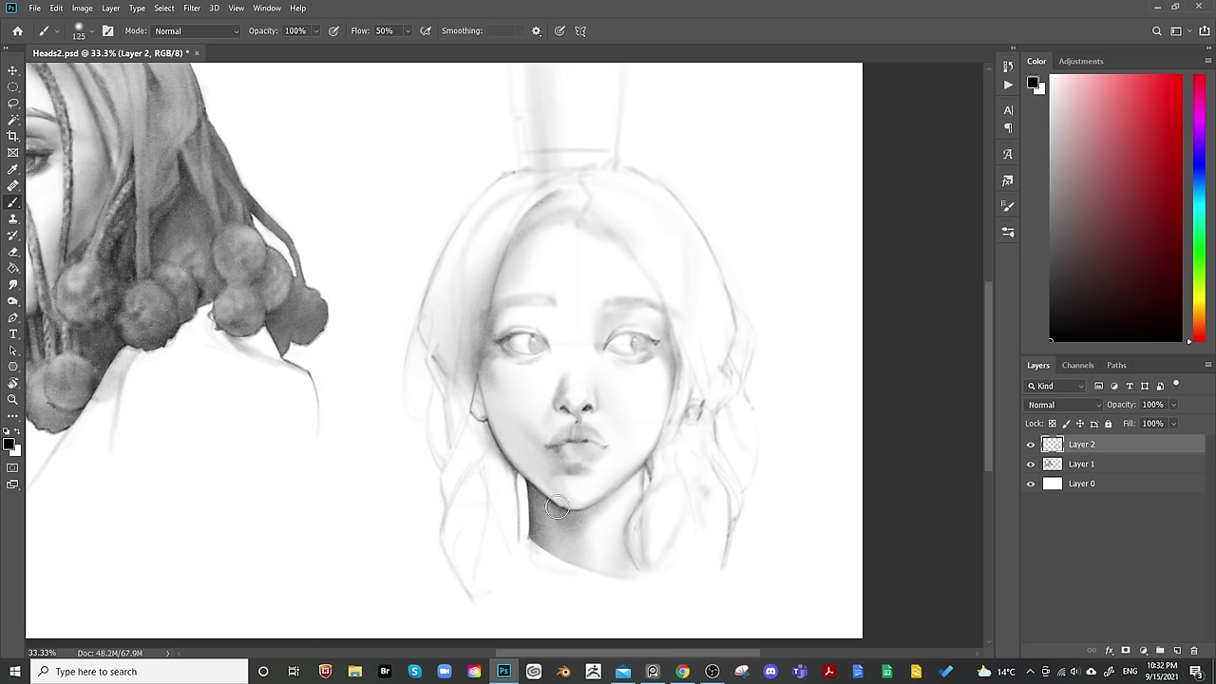
Darken the gap between the shaded neck edge and the adjacent hair, reducing the brush from 100 px to 45 px.
key("bracketleft")
key("bracketleft")
key("bracketleft")
key("bracketleft")
key("bracketleft")
key("bracketright")
key("bracketright")
key("bracketright")
key("bracketright")
key("bracketright")
key("bracketright")
key("bracketleft")
key("bracketleft")
key("bracketleft")
key("bracketleft")
key("bracketleft")
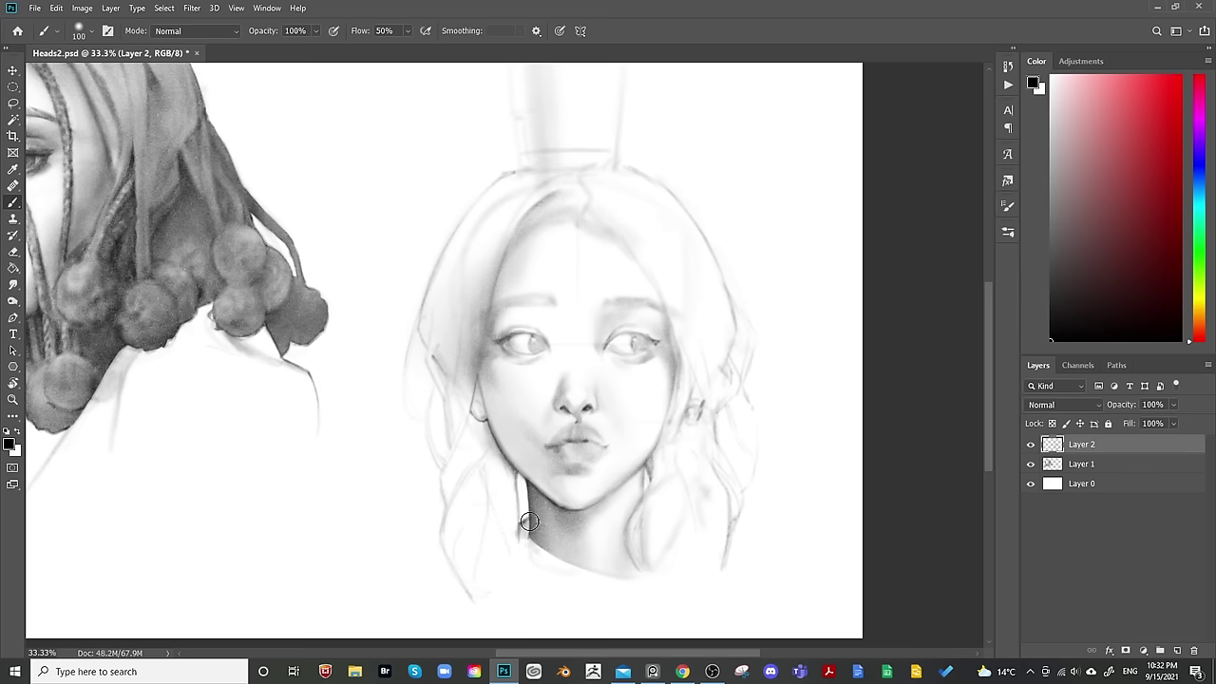
key("bracketleft")
key("bracketleft")
Check both heads mirrored by flipping the canvas horizontally and back, and save Heads2.psd.
key("ctrl+minus")
key("ctrl+minus")
key("ctrl+shift+h")
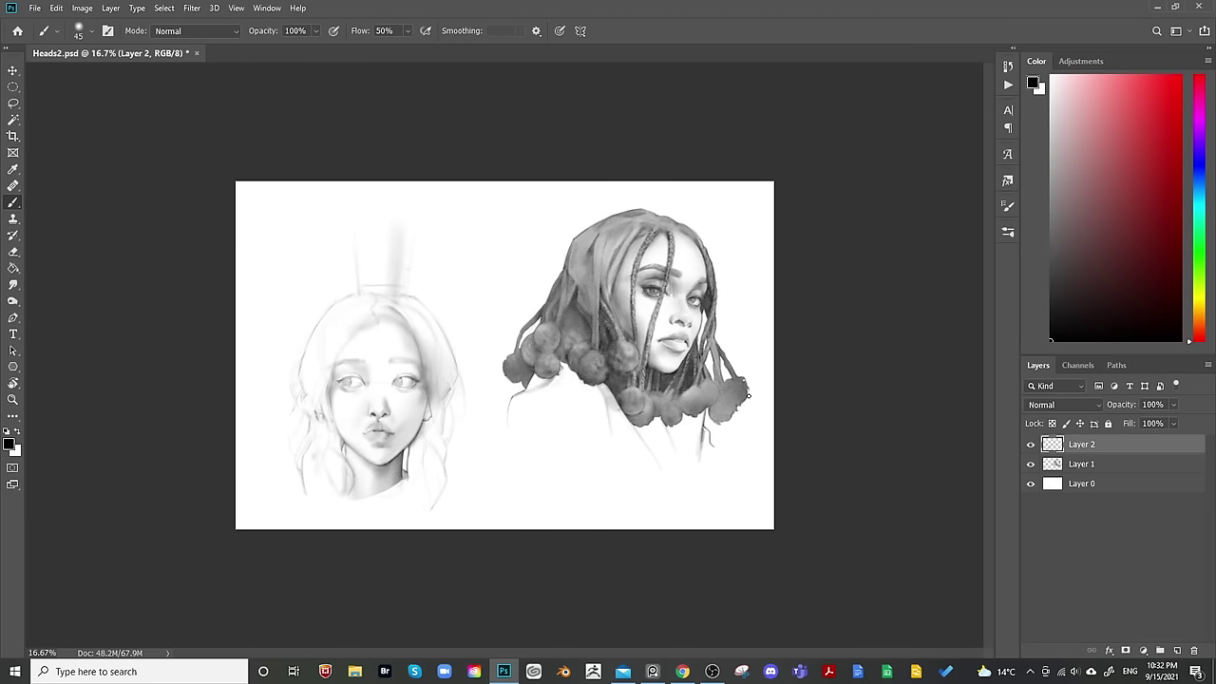
key("ctrl+shift+h")
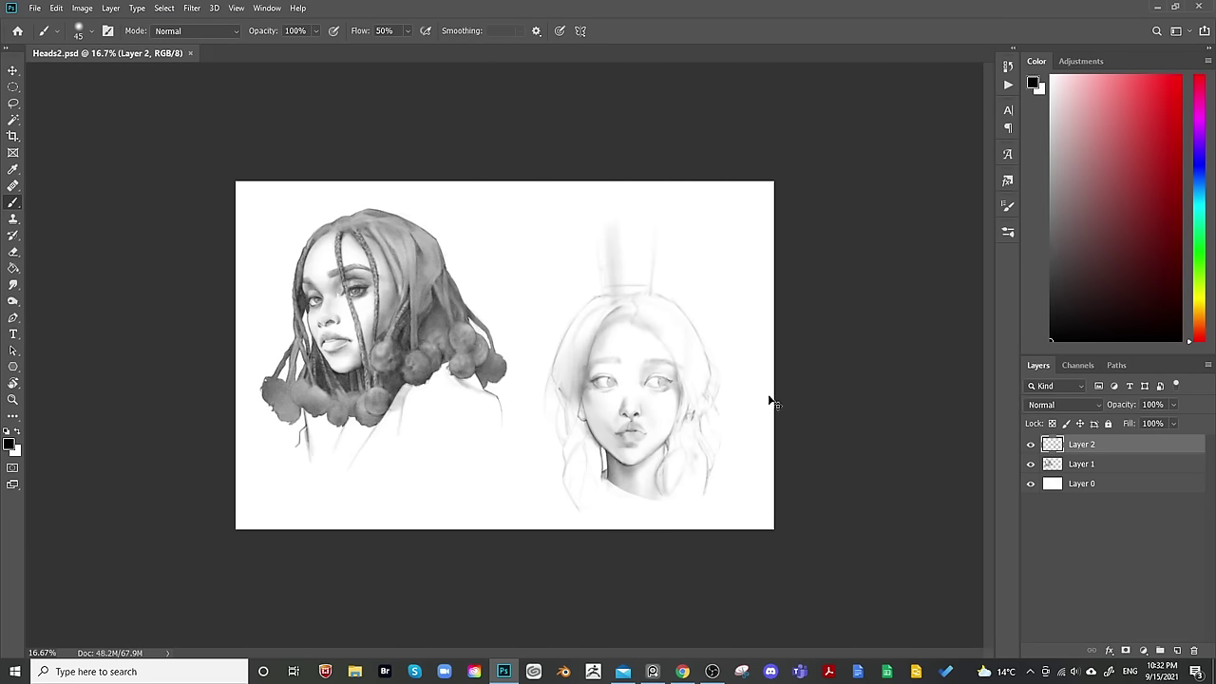
key("ctrl+plus")
scroll(826, 456, "right", 3)
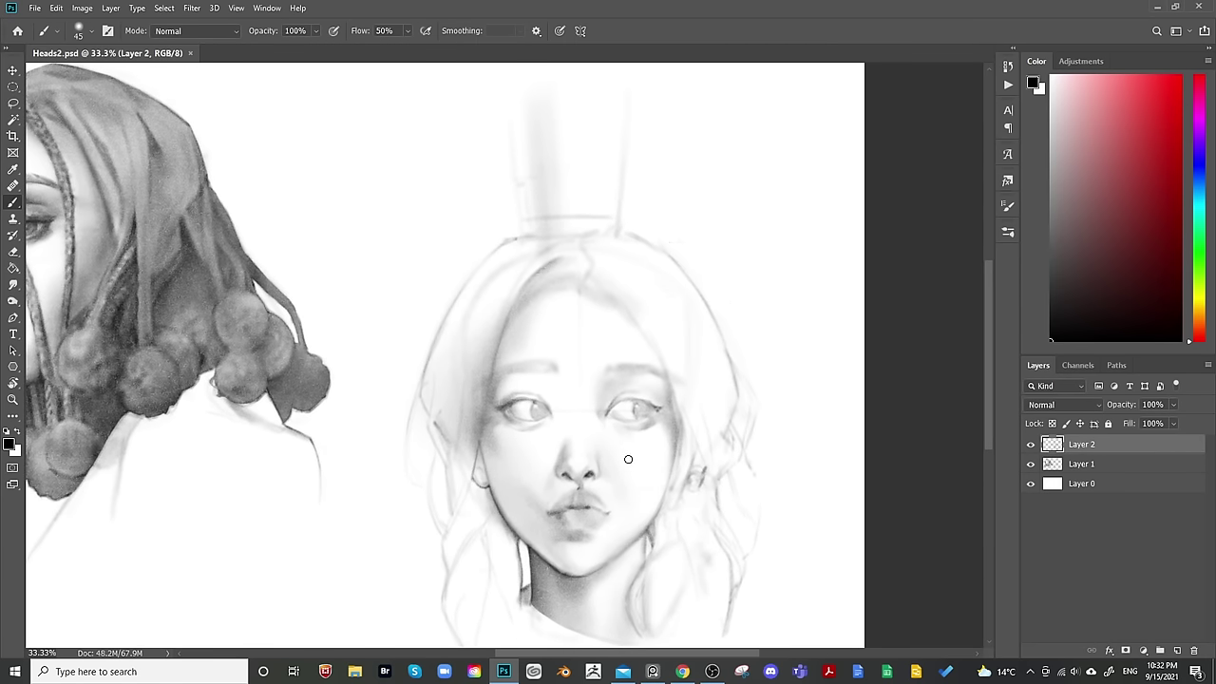
Add a new layer and sketch the slanted outline beside the upright shape above the head with a 70 px brush.
key("bracketright")
key("bracketright")
key("bracketright")
mouse_move(543, 285)
left_mouse_down()
mouse_move(565, 502)
mouse_move(593, 425)
left_mouse_up()
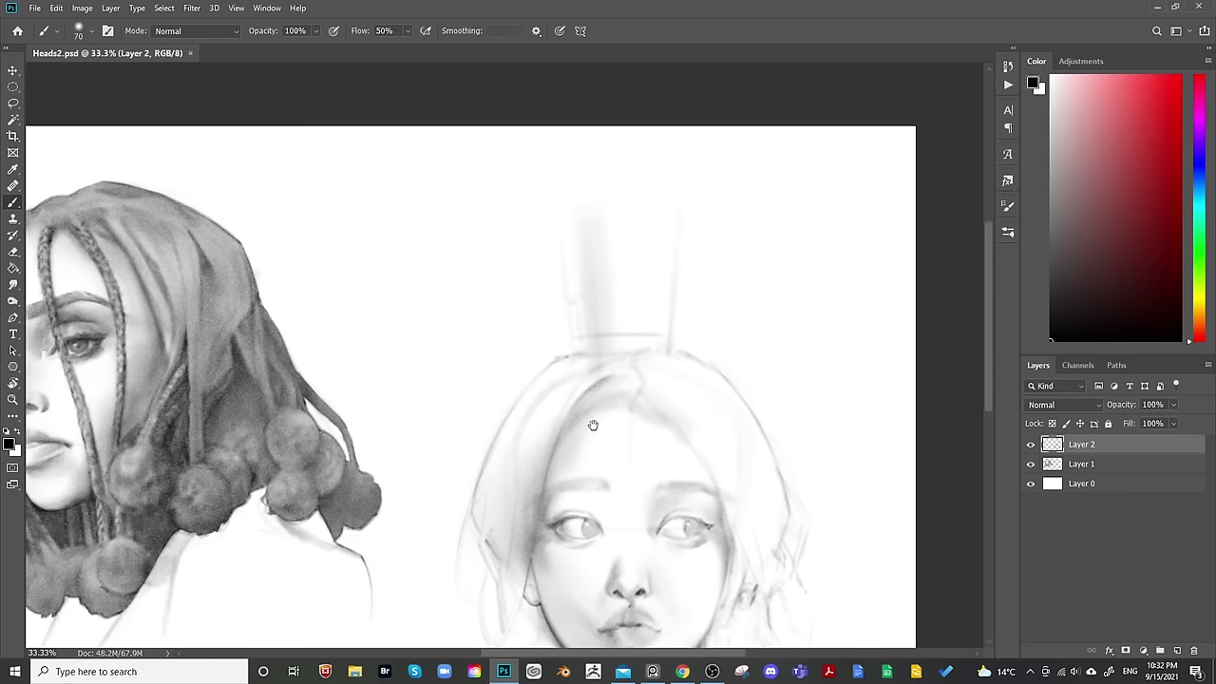
key("m")
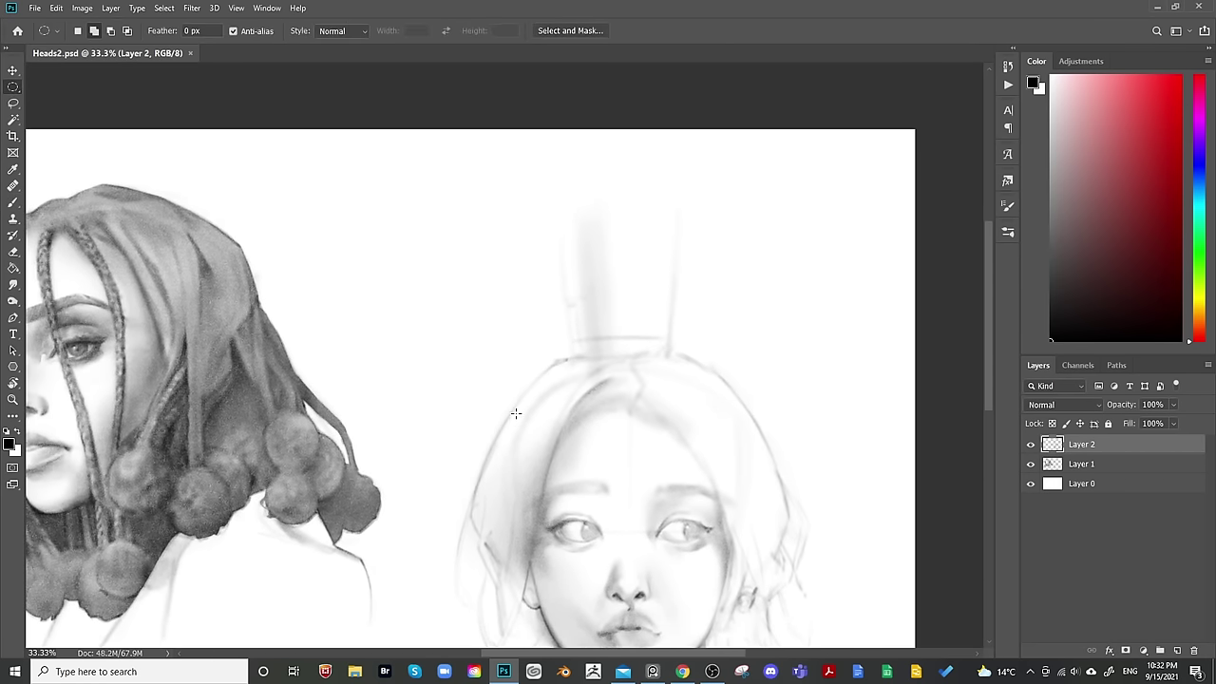
key("b")
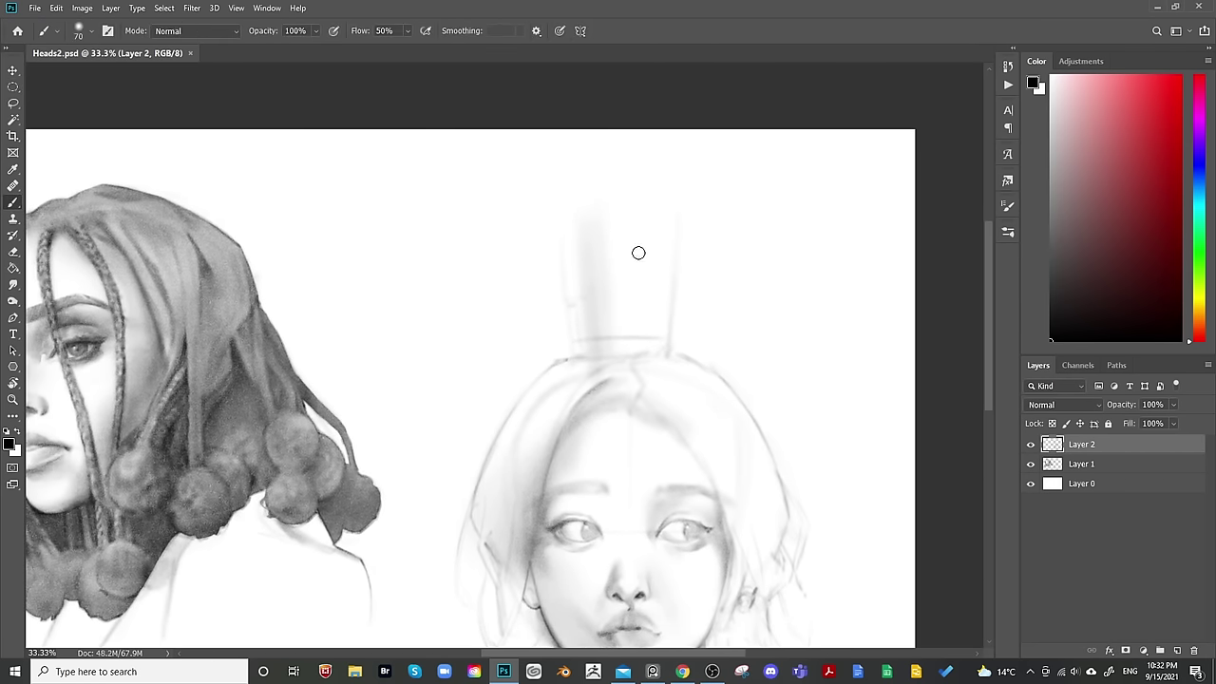
left_click(1178, 649)
left_click_drag(511, 364, 505, 402)
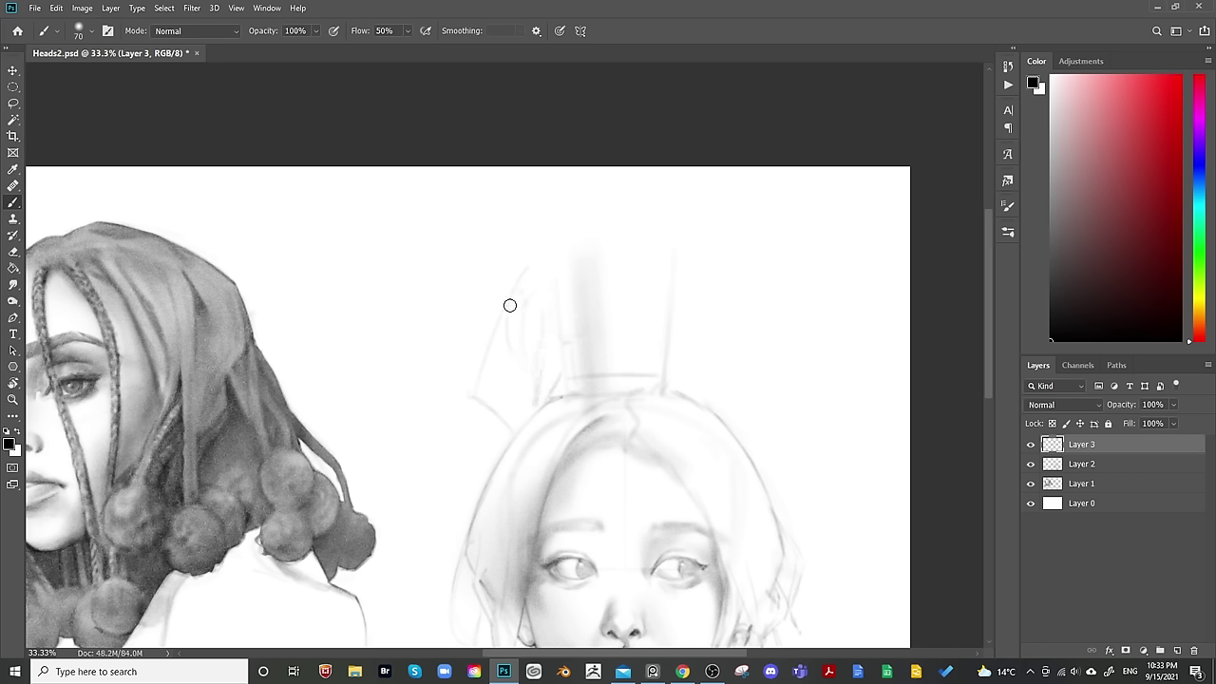
Sketch the rounded curves at the top of the slanted form and a band reaching across to the upright shape.
left_click_drag(524, 301, 511, 310)
mouse_move(538, 298)
left_mouse_down()
mouse_move(510, 304)
mouse_move(532, 313)
left_mouse_up()
left_click_drag(521, 316, 533, 290)
mouse_move(557, 289)
left_mouse_down()
mouse_move(587, 274)
mouse_move(549, 289)
mouse_move(588, 295)
mouse_move(578, 250)
left_mouse_up()
Clean up the sketch lines where the band meets the upright shape with the eraser around 60 px.
key("e")
key("bracketleft")
key("bracketleft")
key("bracketleft")
key("bracketleft")
key("bracketleft")
key("bracketleft")
key("bracketleft")
key("bracketleft")
key("bracketleft")
key("bracketleft")
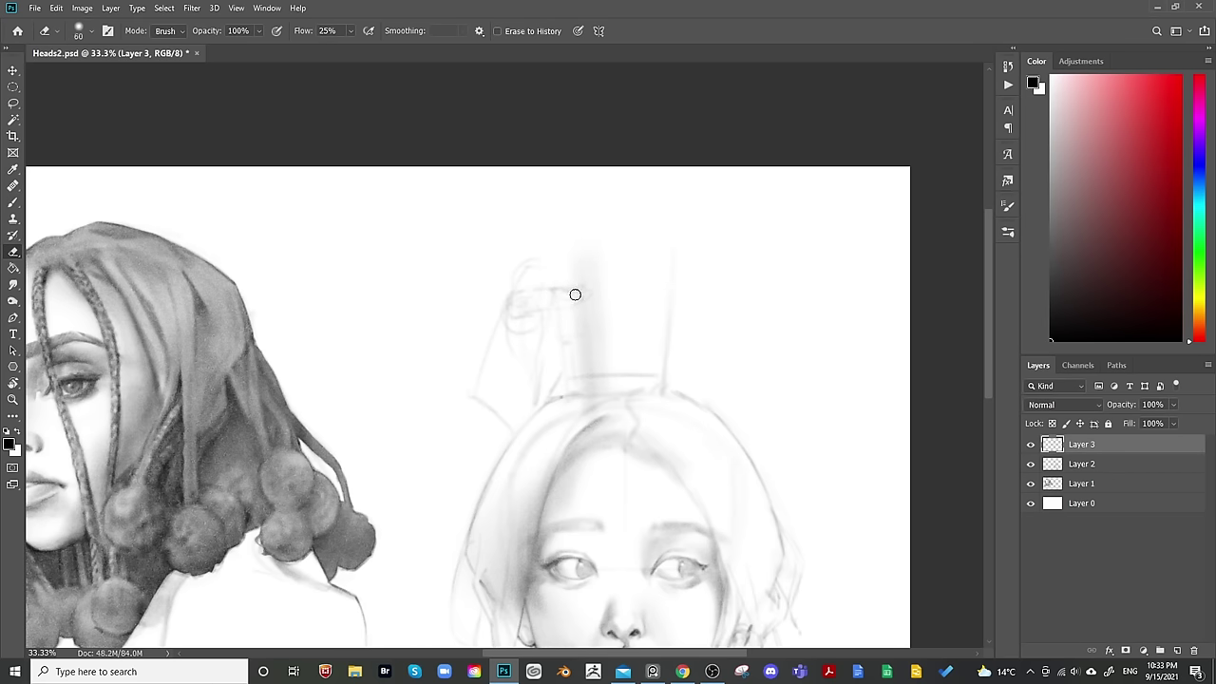
key("bracketright")
key("bracketright")
Darken the outer edge of the slanted form with a 50 to 70 px brush and tidy it with an 80 px eraser.
key("b")
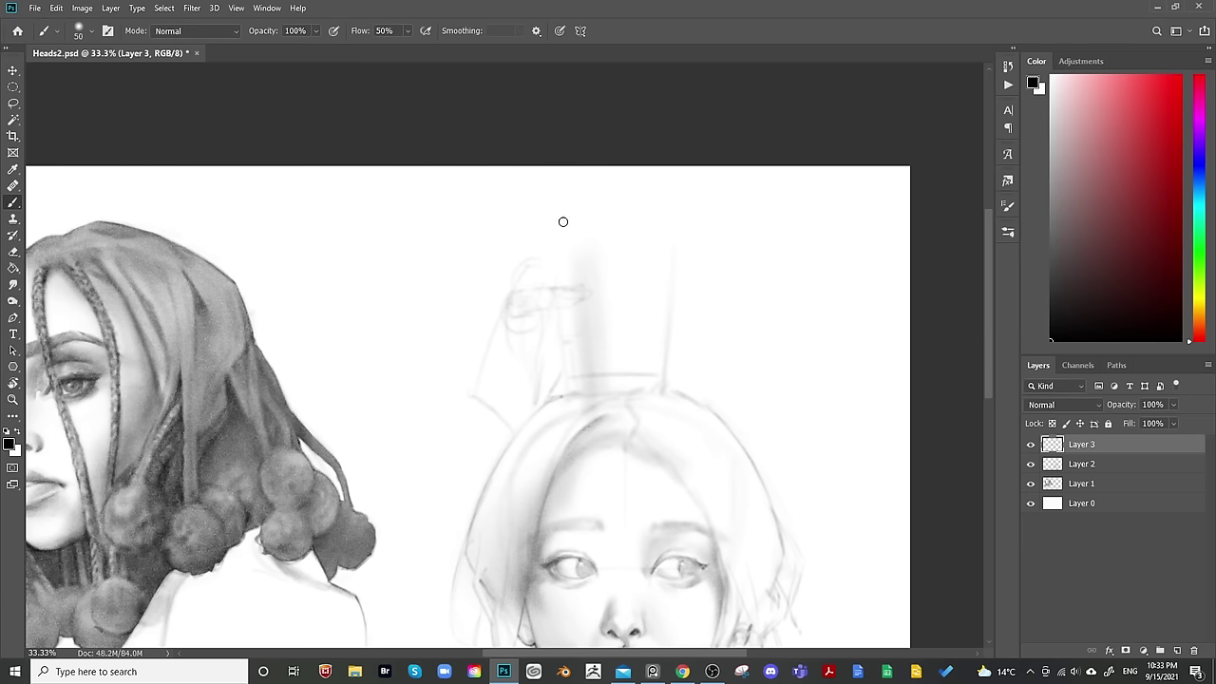
mouse_move(515, 306)
left_mouse_down()
mouse_move(510, 294)
mouse_move(516, 307)
left_mouse_up()
left_click_drag(510, 288, 502, 312)
key("bracketright")
key("e")
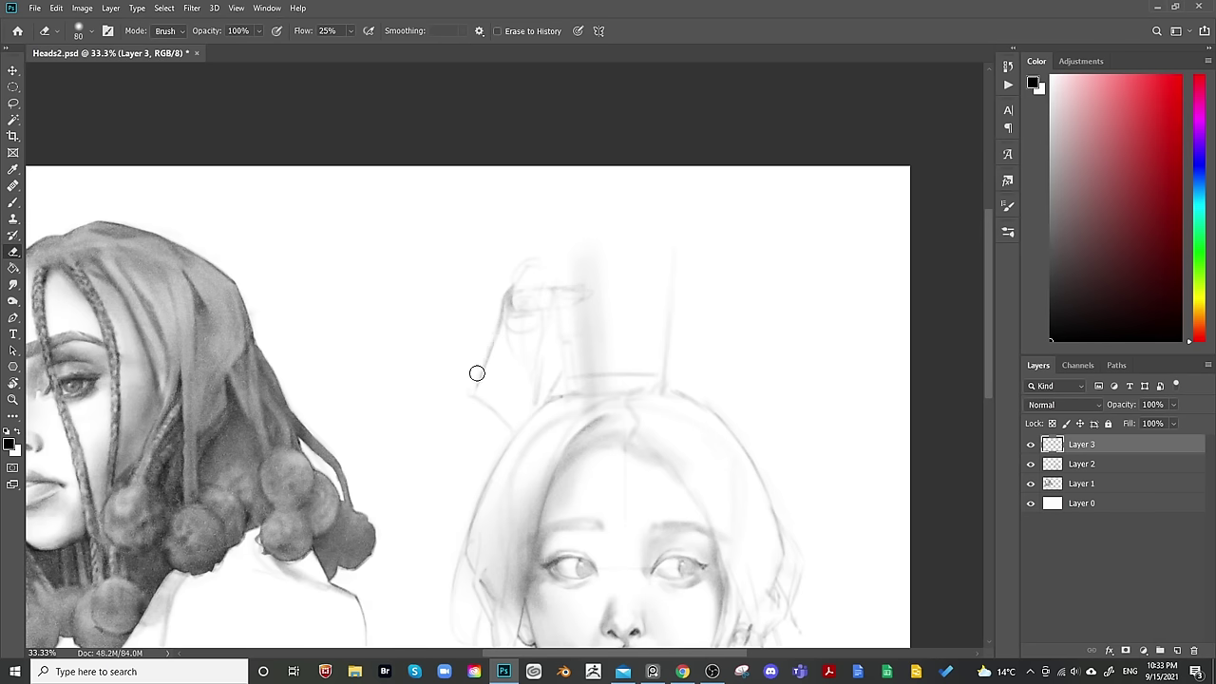
Shade the rounded fold and the interior of the slanted form, enlarging the brush from 70 px to 300 px.
key("b")
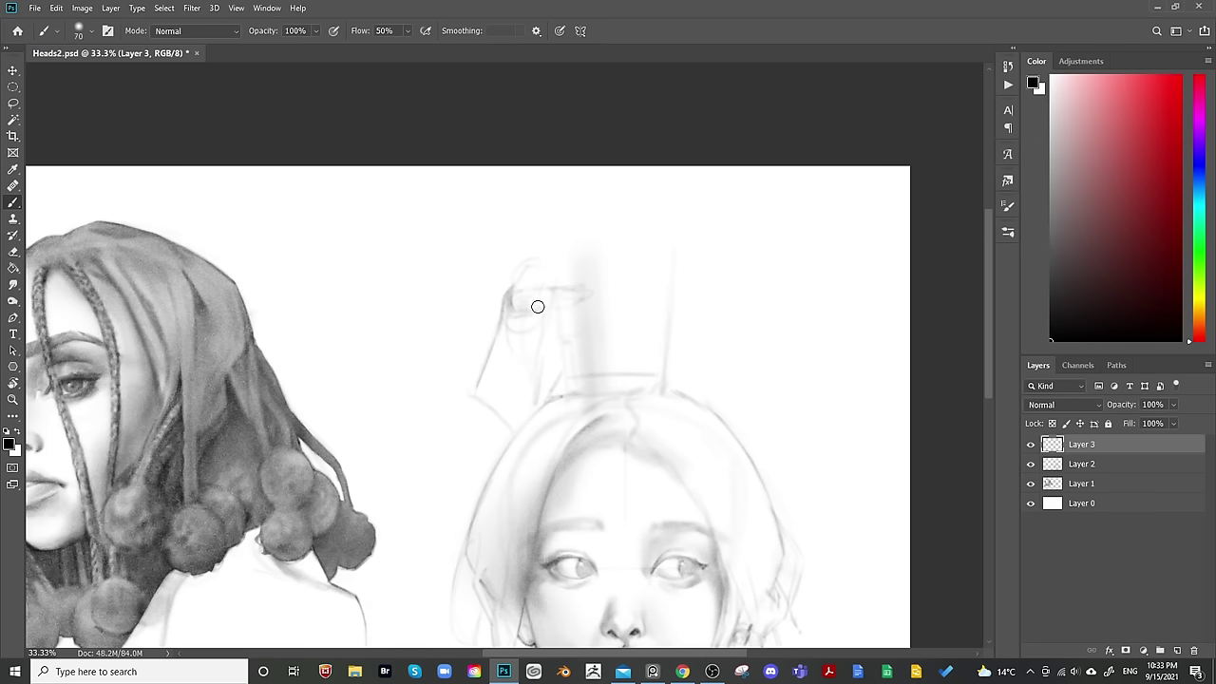
key("bracketright")
key("bracketright")
key("bracketright")
key("bracketright")
key("bracketright")
key("bracketright")
key("bracketleft")
key("bracketleft")
key("bracketleft")
key("bracketleft")
key("bracketleft")
key("bracketleft")
key("bracketright")
key("bracketright")
key("bracketright")
key("bracketright")
key("bracketright")
key("bracketright")
key("bracketright")
key("bracketright")
key("bracketright")
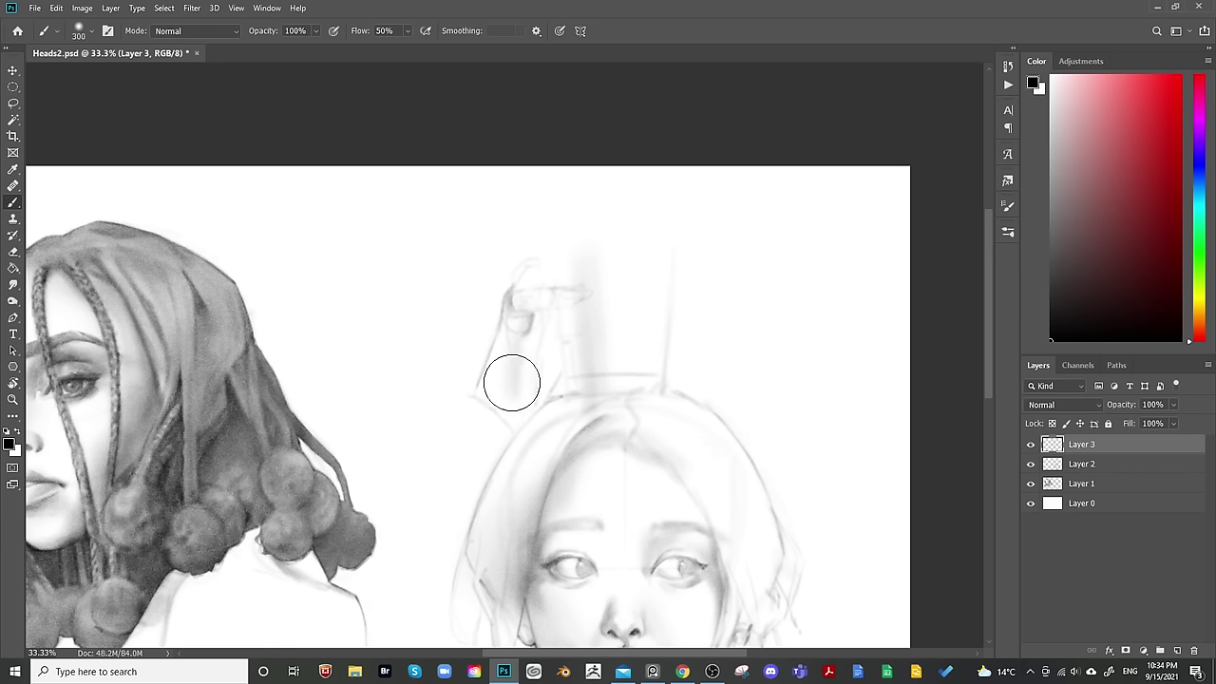
Define the inner fold lines and the neighbouring edge of the upright shape with a fine 45 to 50 px brush.
key("bracketleft")
key("bracketleft")
key("bracketleft")
key("bracketleft")
key("bracketleft")
key("bracketleft")
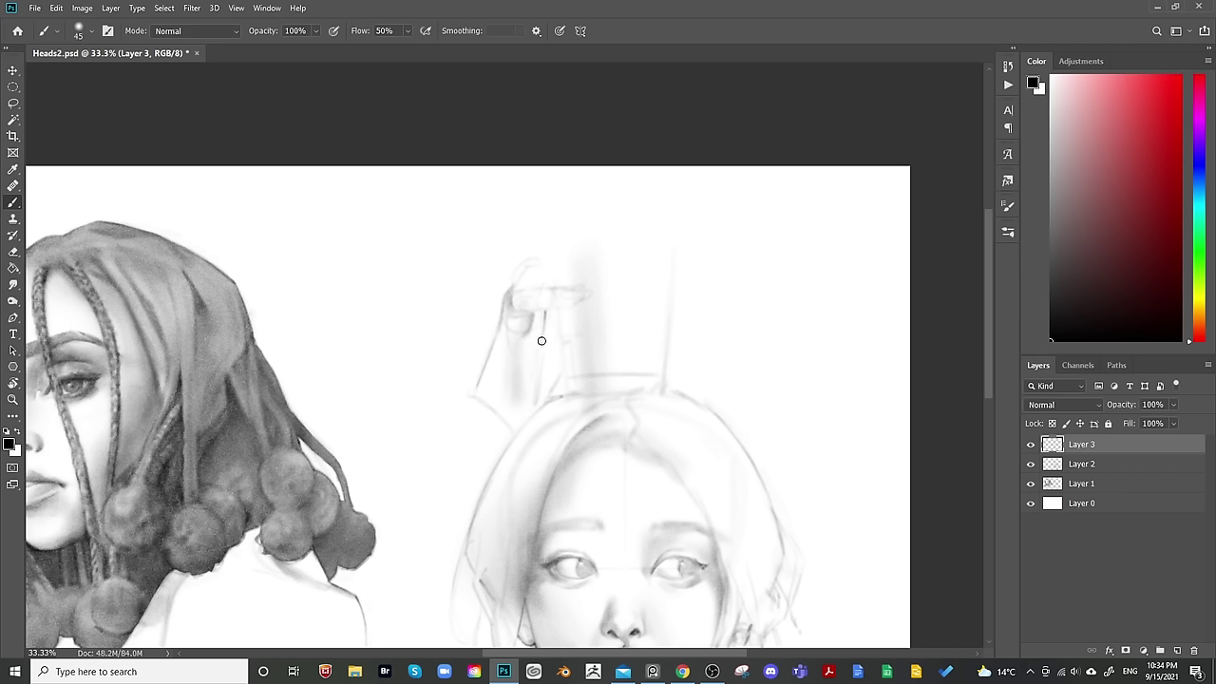
key("bracketright")
key("bracketright")
key("bracketright")
key("bracketleft")
key("bracketleft")
key("bracketleft")
key("bracketleft")
left_click_drag(564, 395, 511, 434)
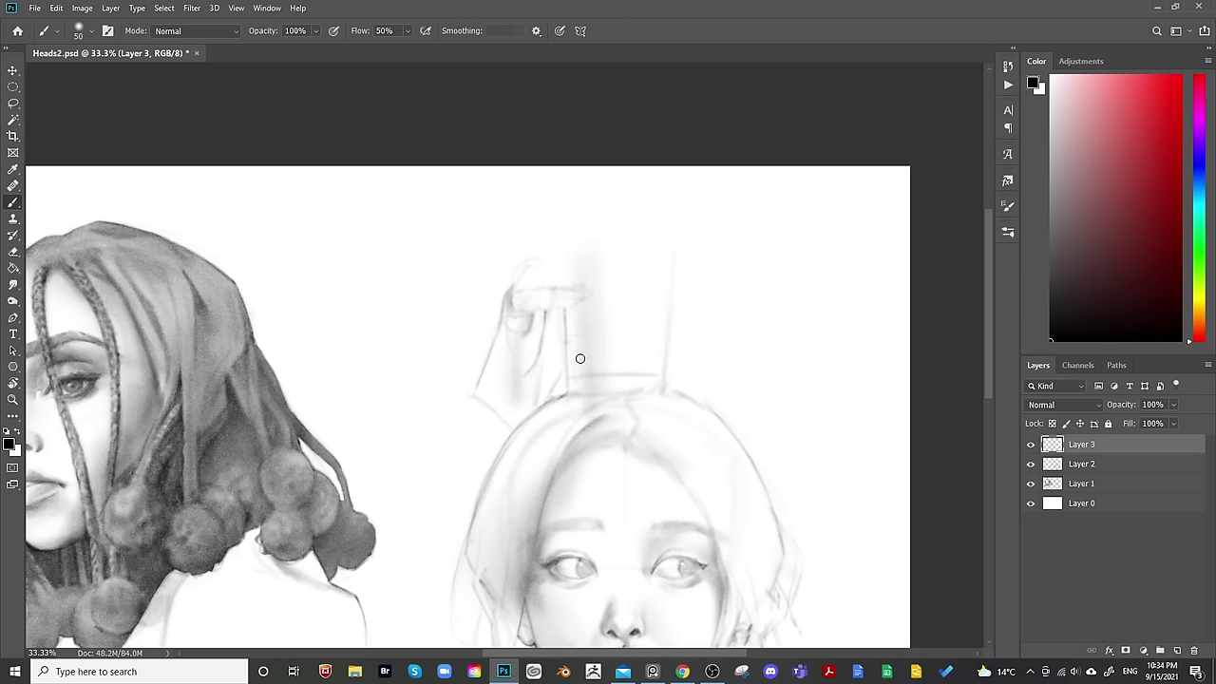
Shade the upright shape's base above the head, varying the brush between 50 and 150 px.
key("bracketright")
key("bracketright")
key("bracketright")
key("bracketleft")
key("bracketleft")
key("bracketleft")
key("bracketright")
key("bracketright")
key("bracketright")
key("bracketright")
key("bracketright")
key("bracketright")
key("bracketright")
key("bracketleft")
Select the horizontal finger of the raised hand with the lasso, rotate it slightly and shift it downward.
key("l")
mouse_move(563, 310)
left_mouse_down()
mouse_move(595, 297)
mouse_move(557, 258)
mouse_move(484, 264)
mouse_move(481, 297)
mouse_move(508, 353)
mouse_move(574, 304)
mouse_move(568, 343)
left_mouse_up()
key("ctrl+t")
mouse_move(618, 291)
left_mouse_down()
mouse_move(583, 320)
mouse_move(614, 288)
left_mouse_up()
left_click_drag(583, 329, 611, 306)
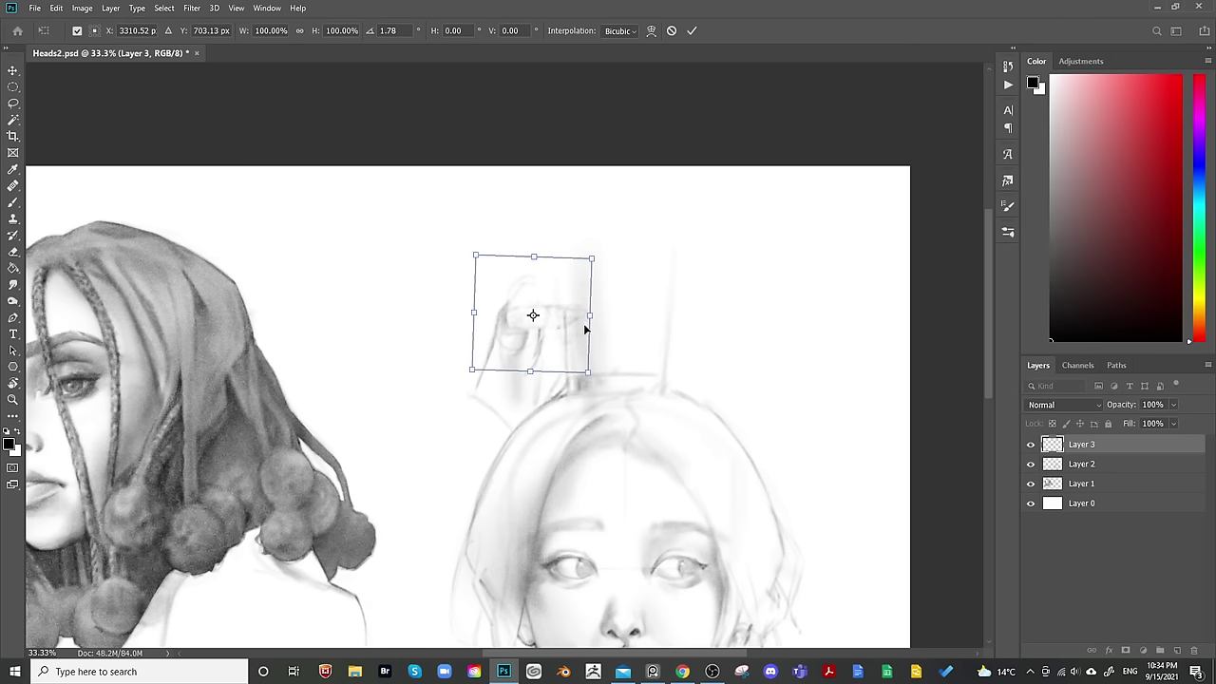
key("Return")
key("l")
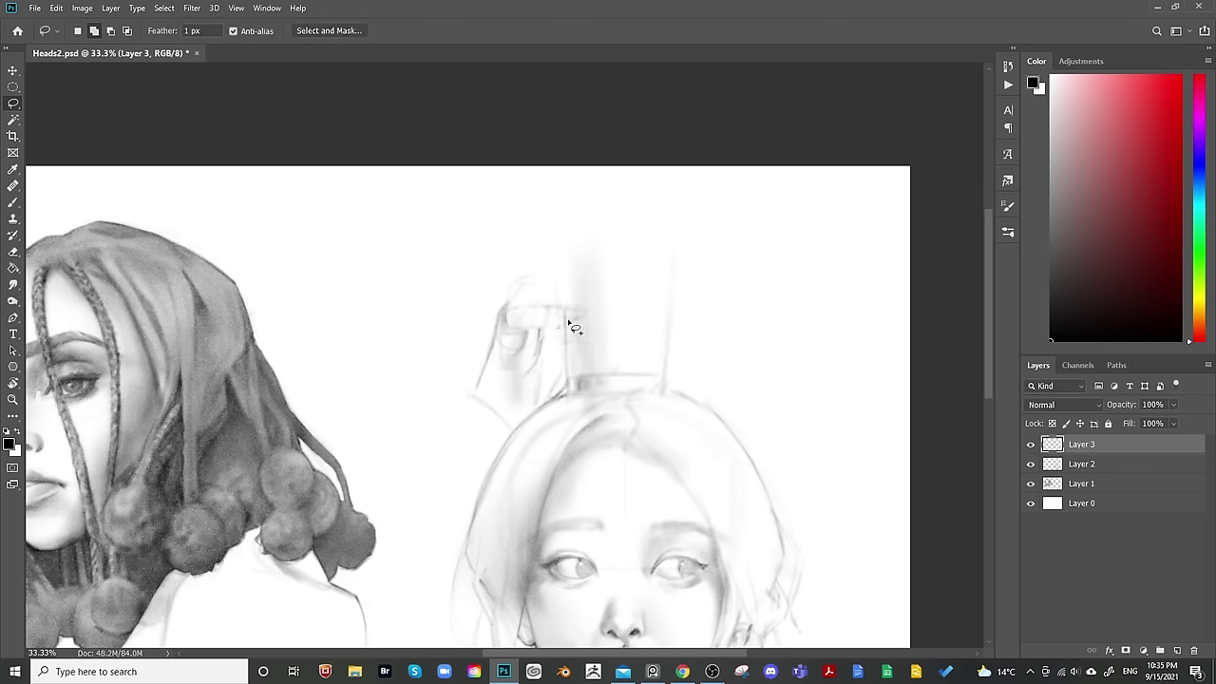
key("e")
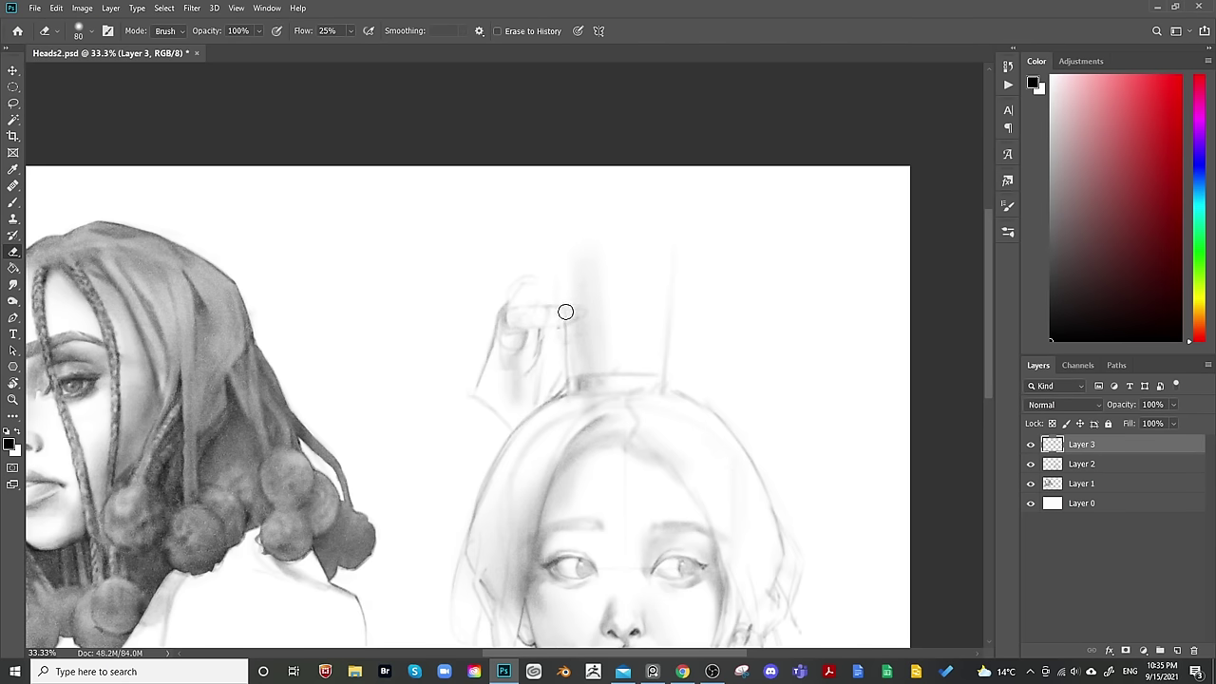
Mirror the whole canvas horizontally to check the drawing's proportions, and mirror it back.
left_click_drag(780, 295, 790, 267)
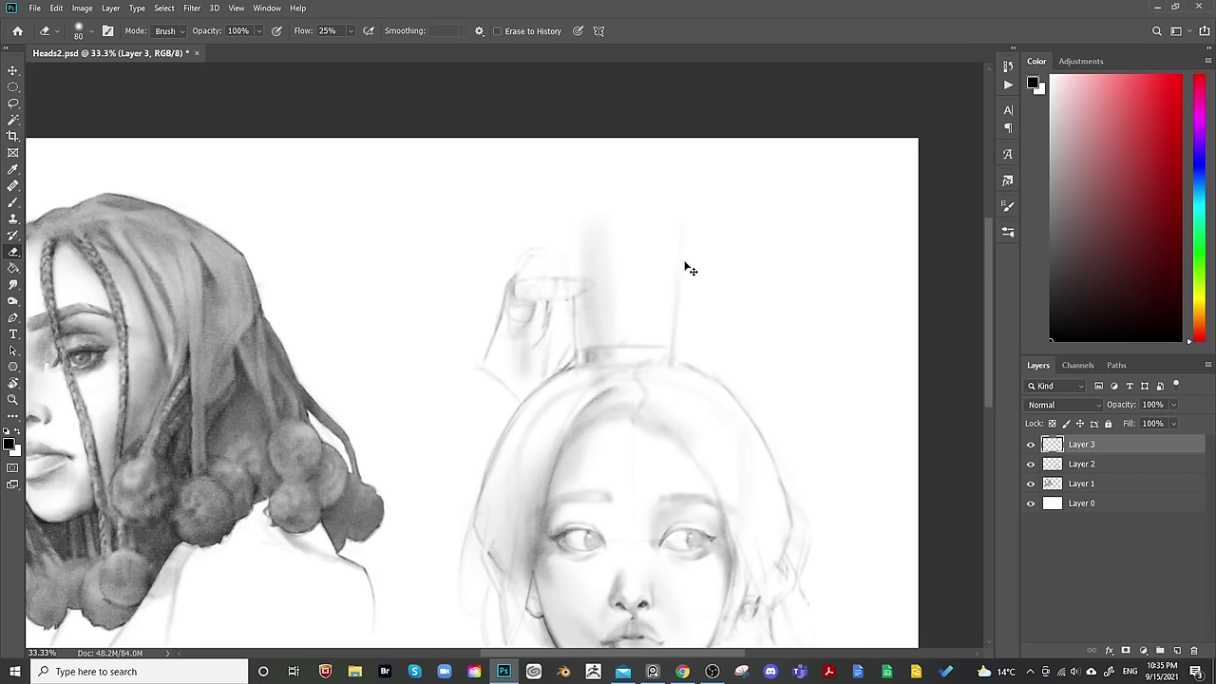
key("ctrl+minus")
key("ctrl+shift+h")
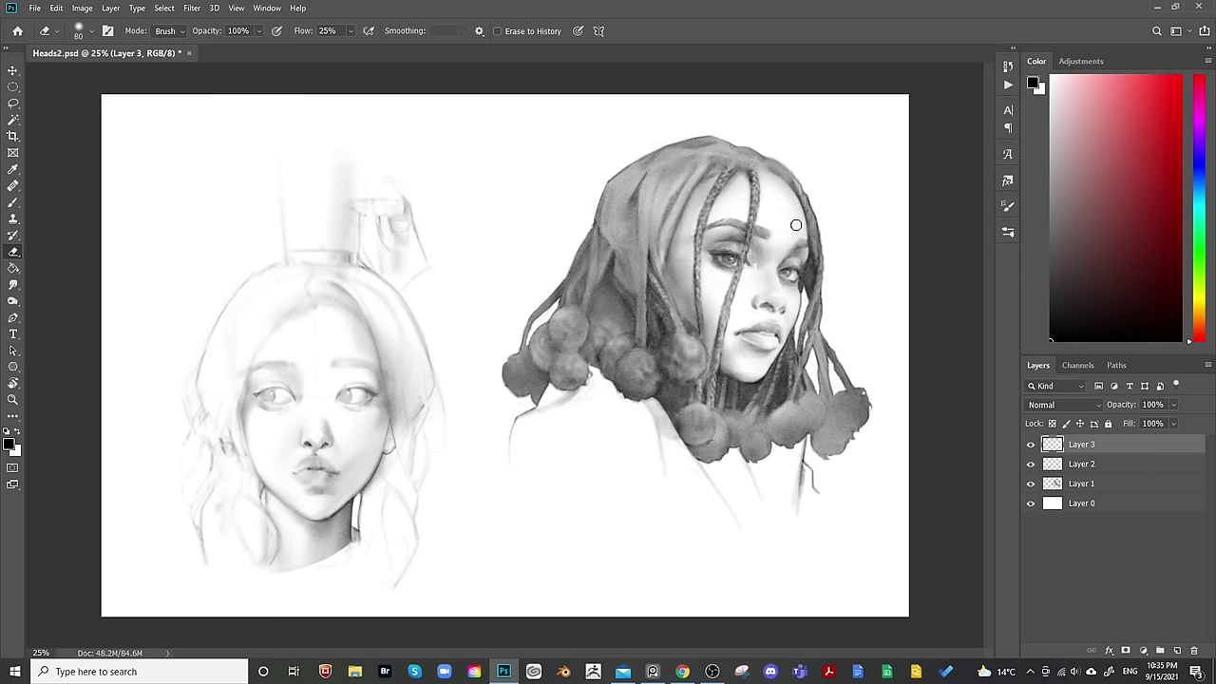
key("ctrl+shift+h")
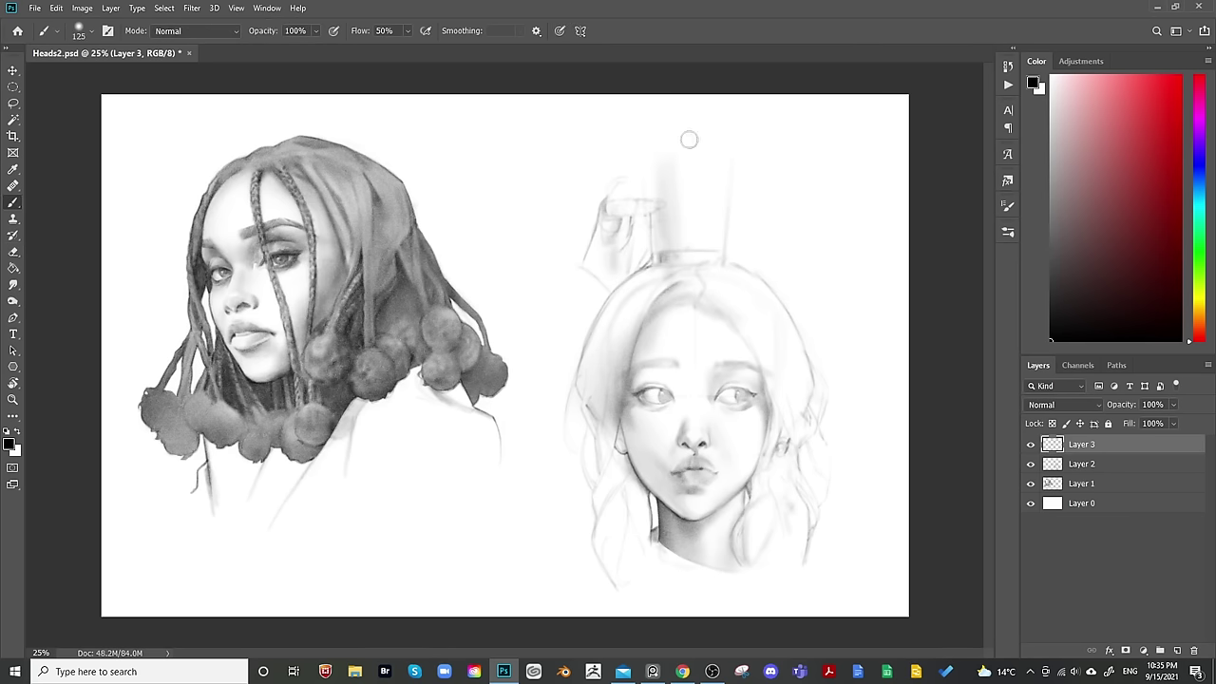
Sketch both contours of the forearm extending outward from the wrist beside the hair with a 70 px brush.
key("b")
left_click_drag(589, 257, 560, 285)
key("bracketleft")
key("bracketleft")
key("bracketleft")
key("bracketleft")
left_click_drag(546, 339, 595, 313)
mouse_move(519, 295)
left_mouse_down()
mouse_move(582, 269)
mouse_move(561, 282)
mouse_move(587, 267)
left_mouse_up()
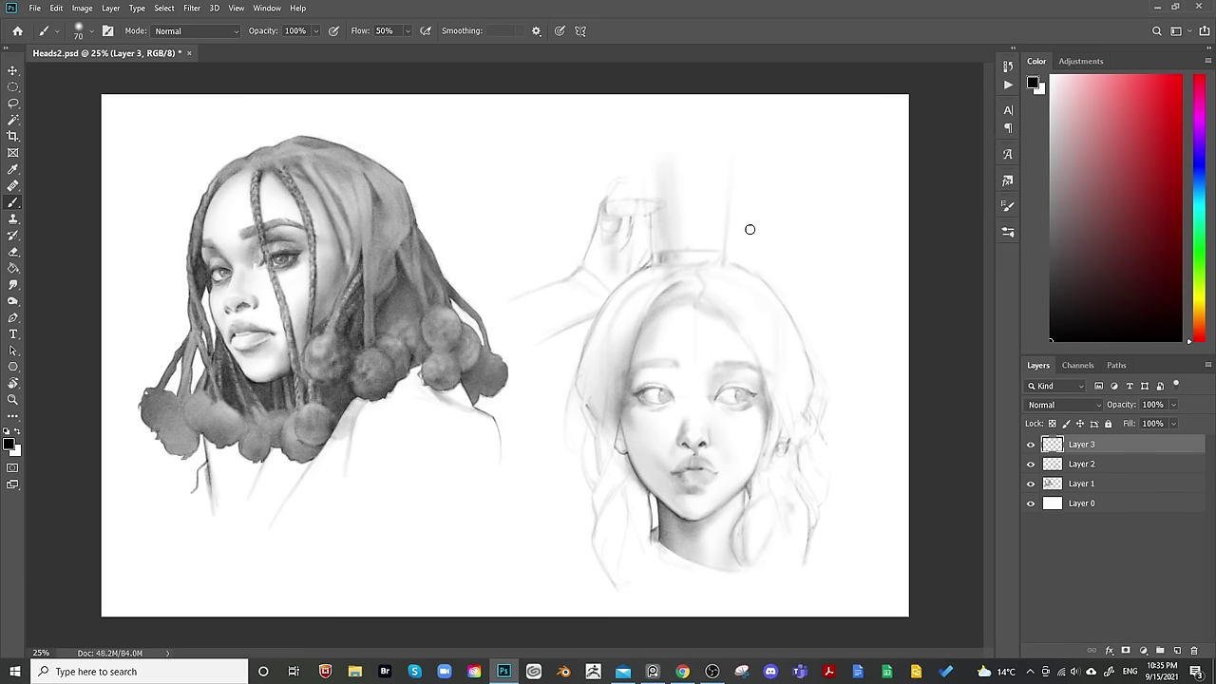
Sketch an angular knuckle at the top of the hand's outer edge with a 45 px brush and refine it with an 80 px eraser.
key("ctrl+plus")
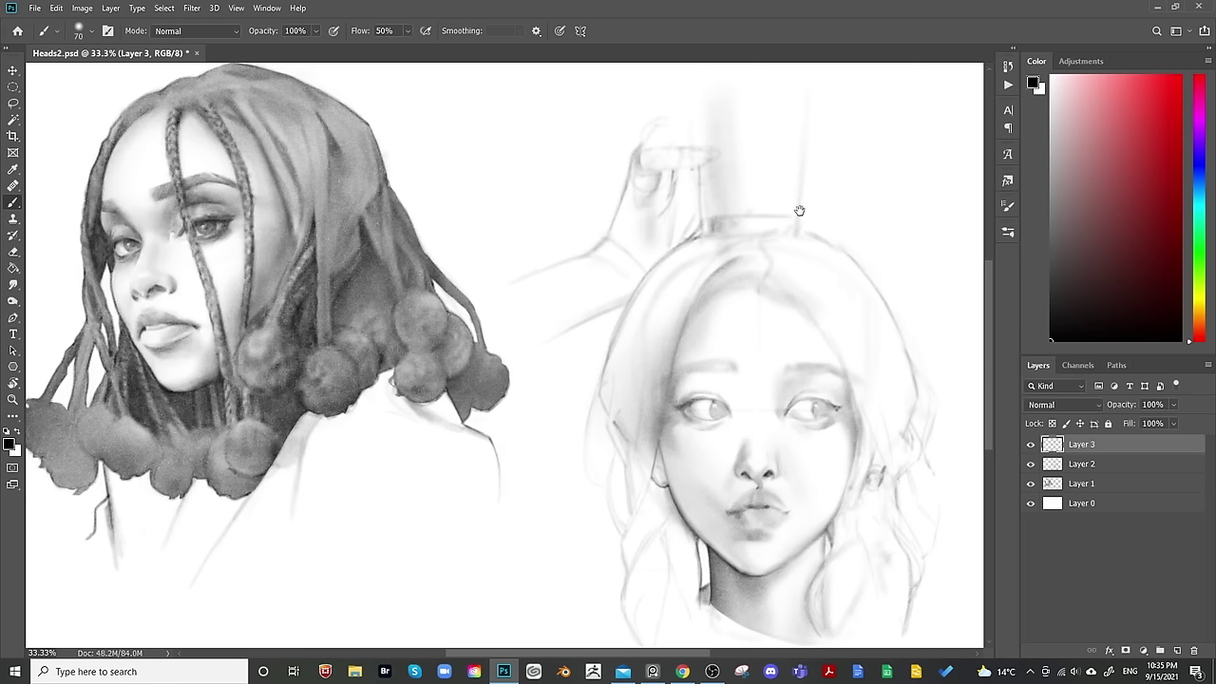
left_click_drag(799, 210, 643, 440)
key("bracketright")
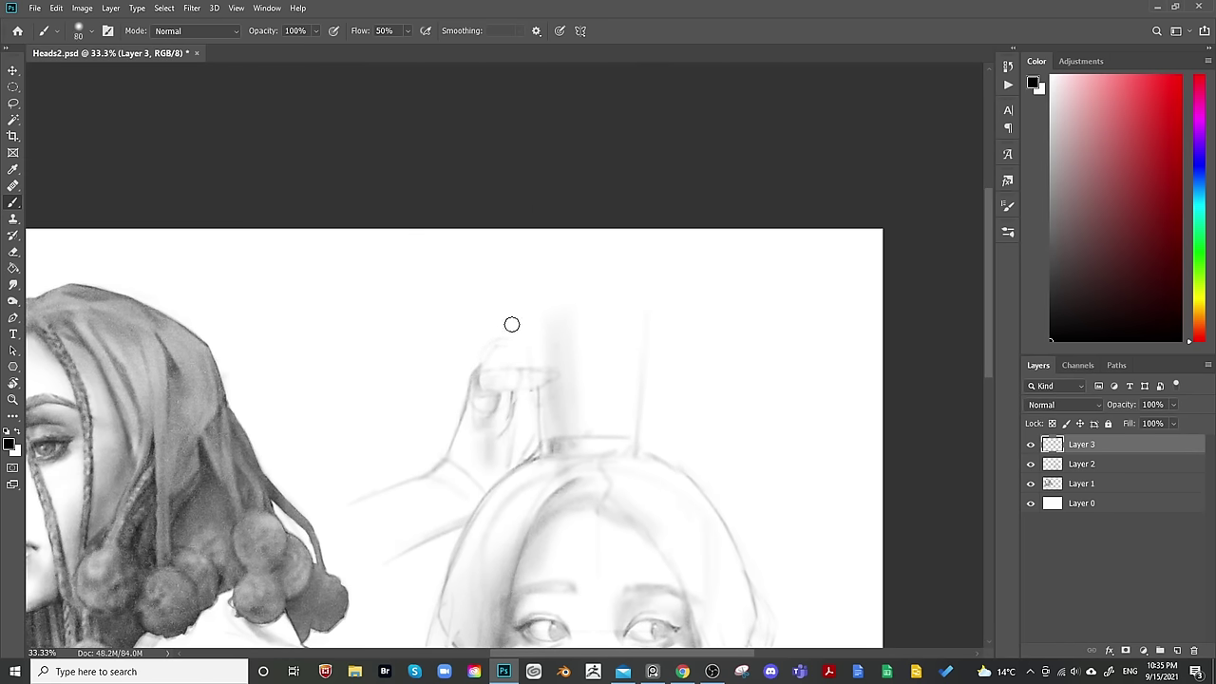
key("bracketleft")
key("bracketleft")
key("bracketleft")
key("bracketleft")
left_click_drag(481, 354, 476, 366)
key("e")
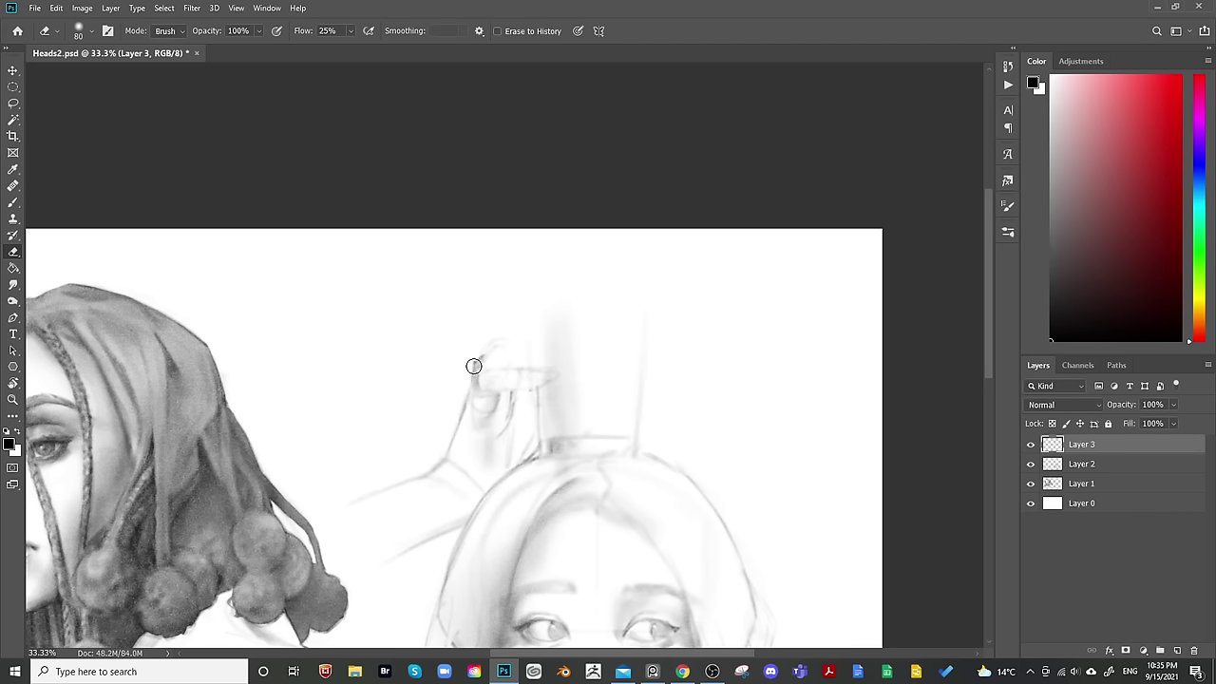
key("b")
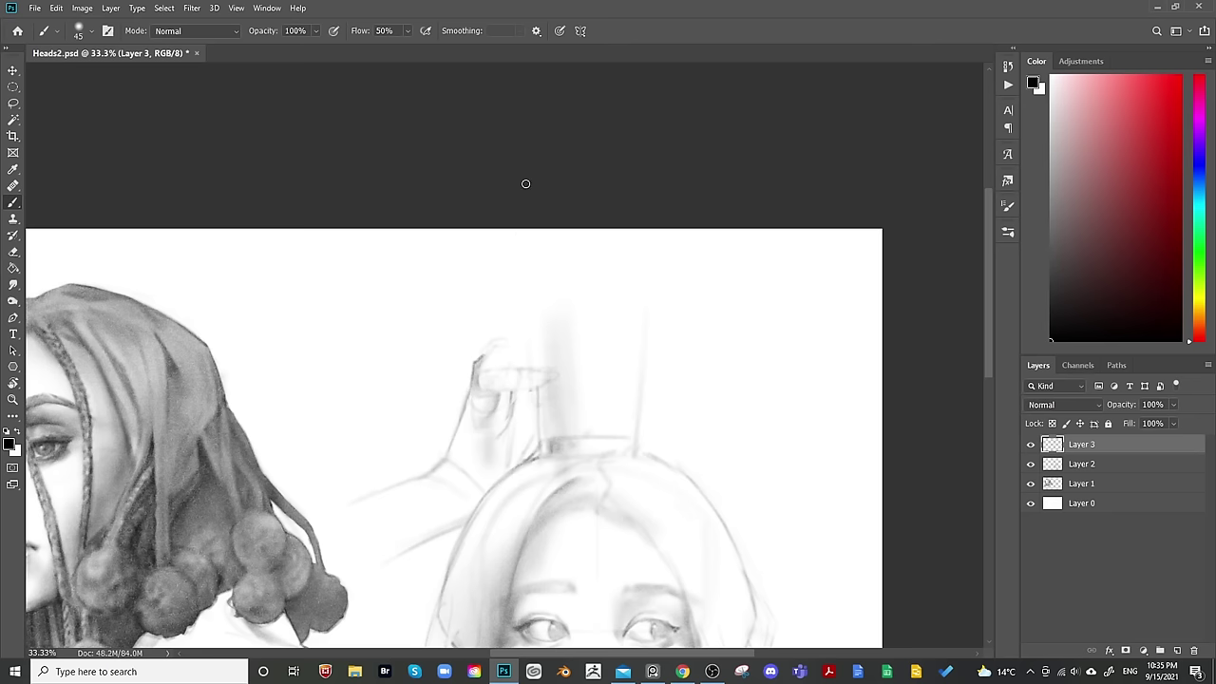
Sketch the bent uppermost finger above the knuckle, using the brush between 45 and 60 px.
key("bracketright")
key("bracketright")
left_click_drag(486, 348, 496, 332)
key("bracketleft")
mouse_move(507, 306)
left_mouse_down()
mouse_move(512, 333)
mouse_move(483, 314)
left_mouse_up()
key("bracketleft")
key("bracketleft")
left_click_drag(480, 359, 510, 311)
left_click_drag(486, 335, 485, 312)
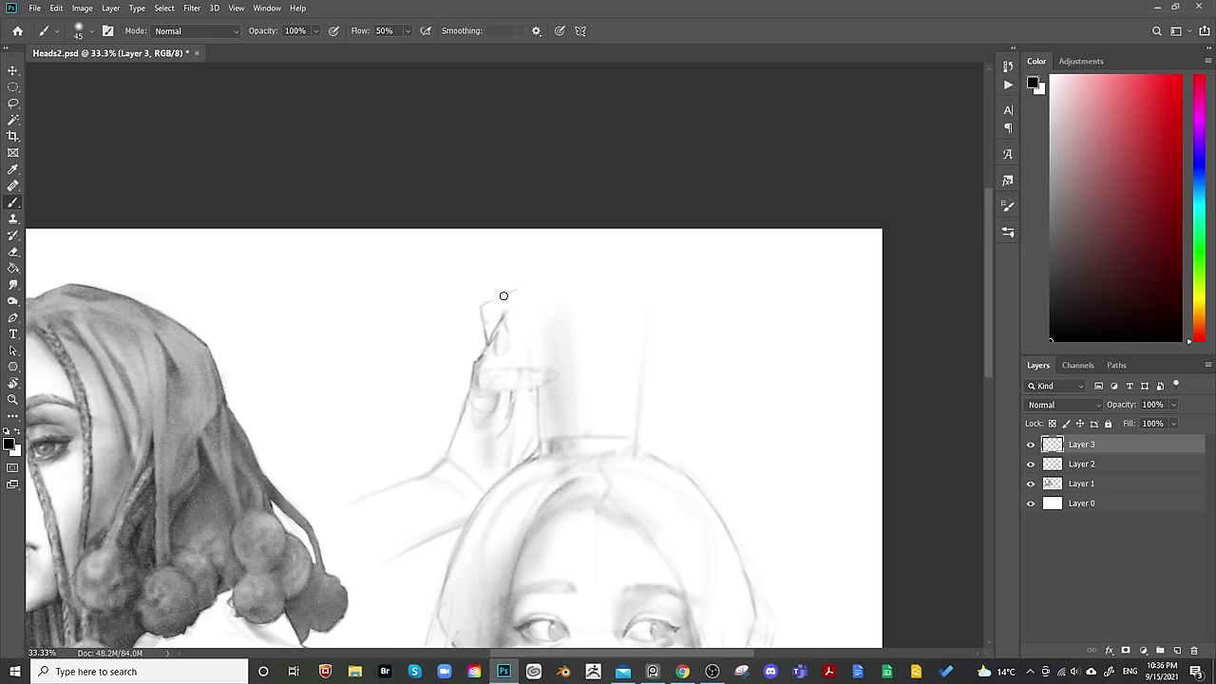
left_click_drag(483, 304, 513, 291)
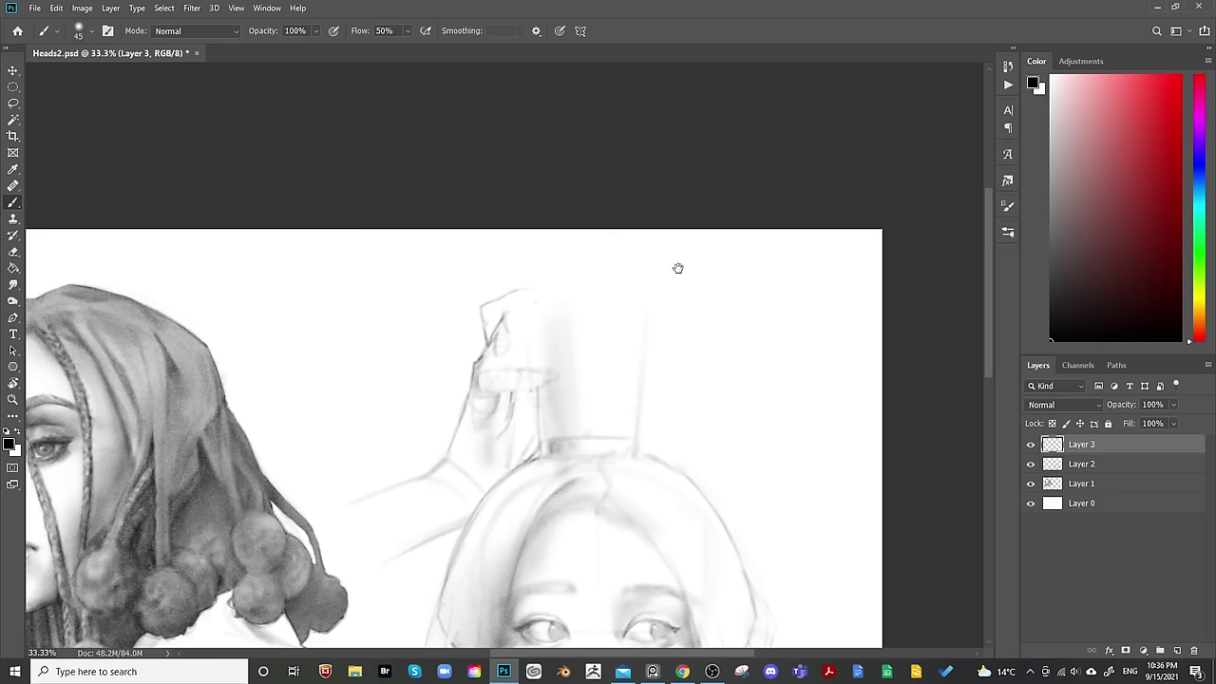
Draw the middle fingers curling onto the upright shape with a 45 px brush, cleaning their lines with an 80 px eraser.
scroll(706, 187, "down", 3)
scroll(685, 228, "right", 1)
scroll(640, 250, "up", 2)
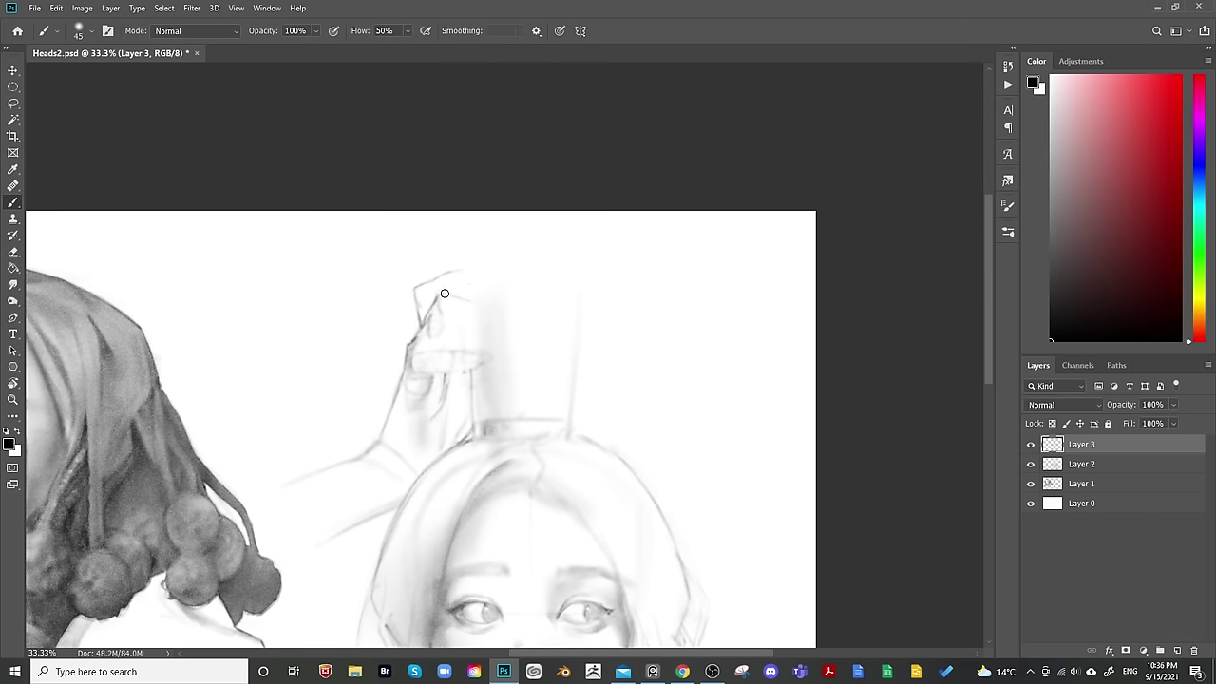
left_click_drag(439, 295, 489, 308)
left_click_drag(435, 343, 447, 344)
left_click_drag(427, 321, 432, 304)
key("e")
key("b")
key("e")
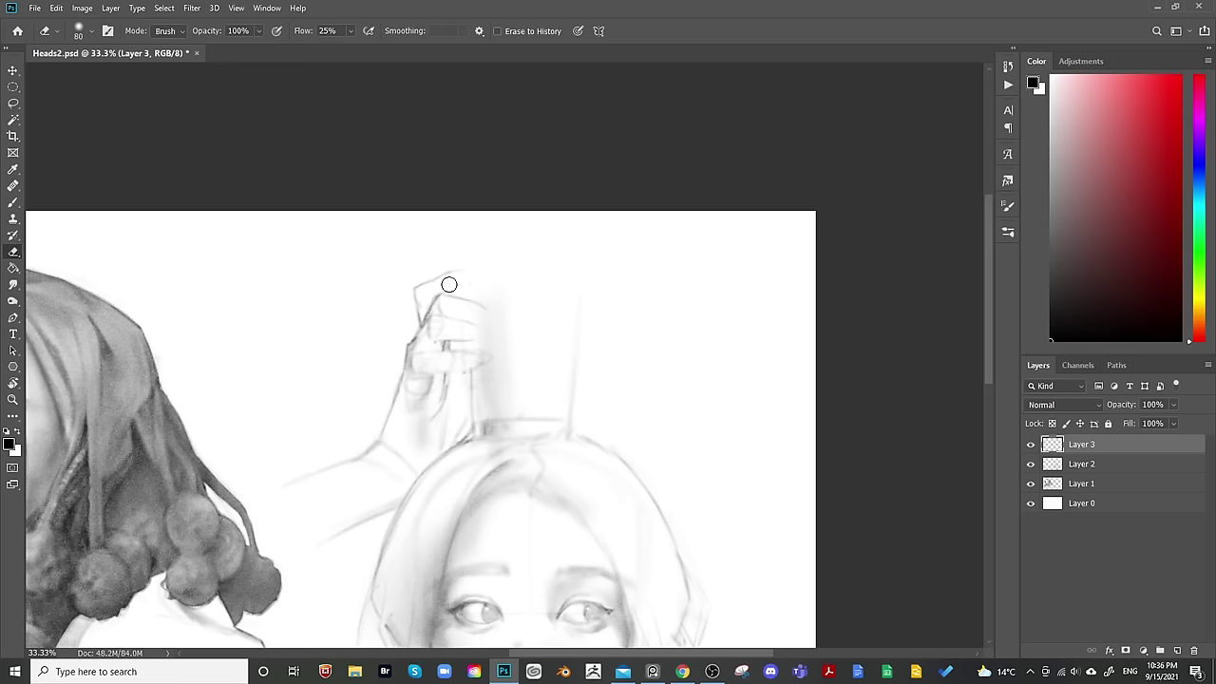
key("b")
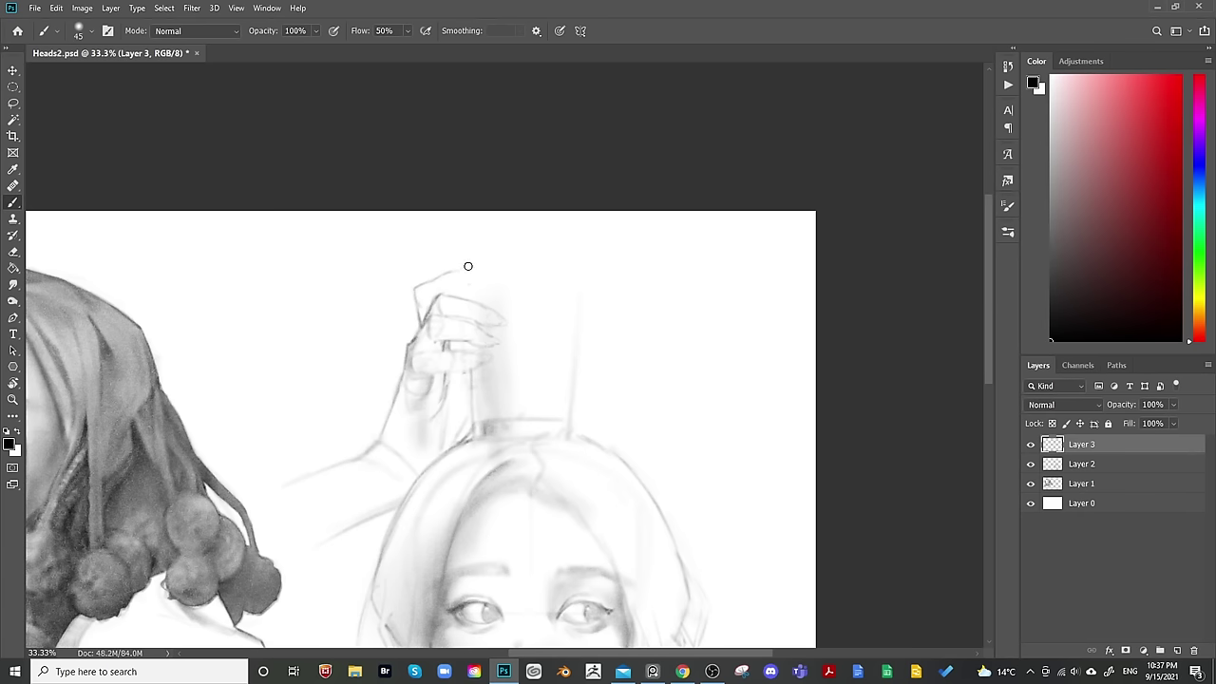
Extend and taper the uppermost finger's tip, alternating between a 45 px brush and an 80 px eraser.
scroll(695, 276, "left", 3)
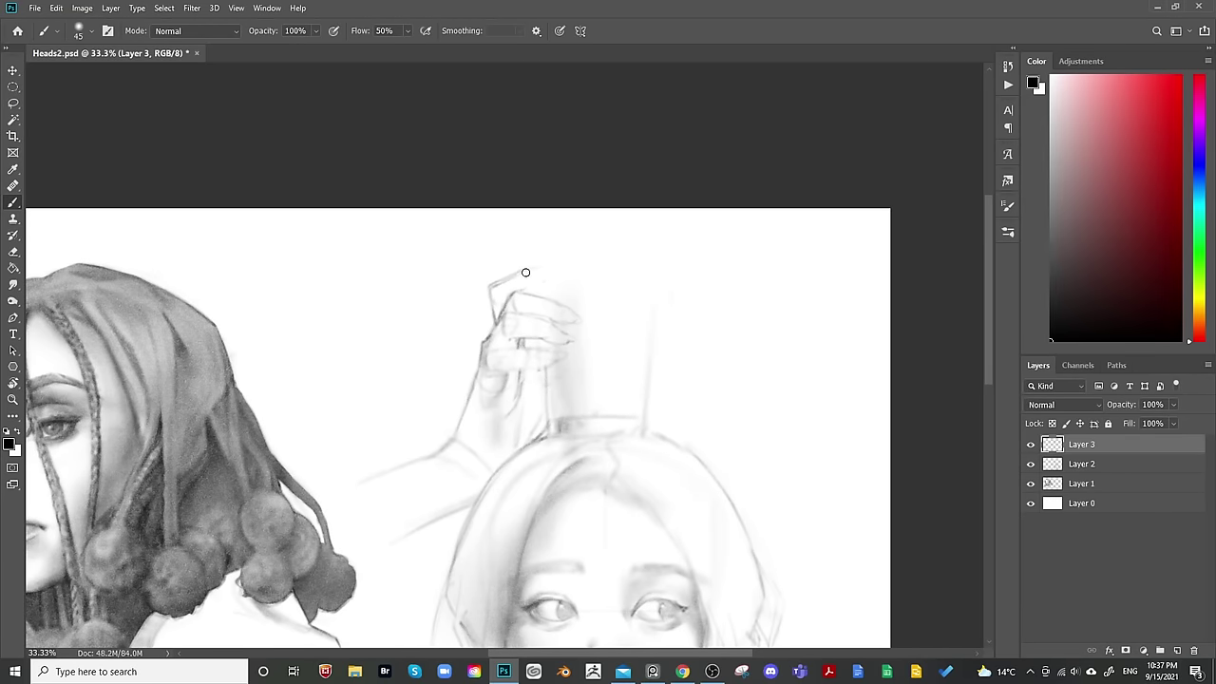
key("e")
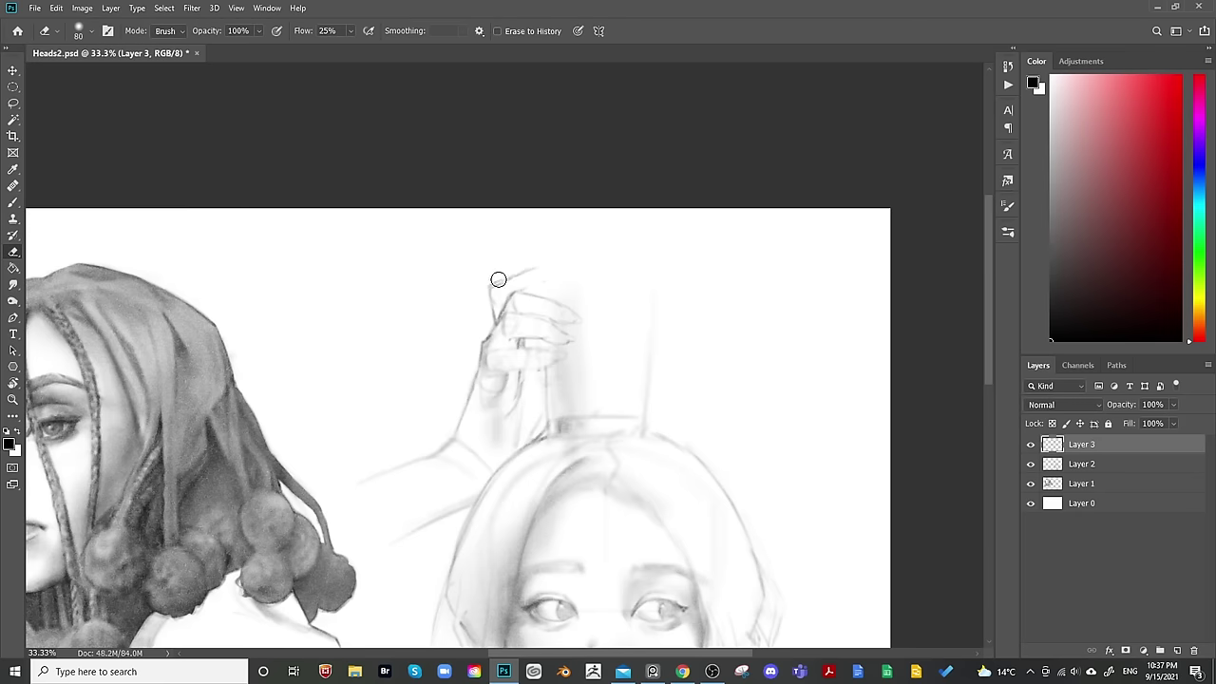
key("b")
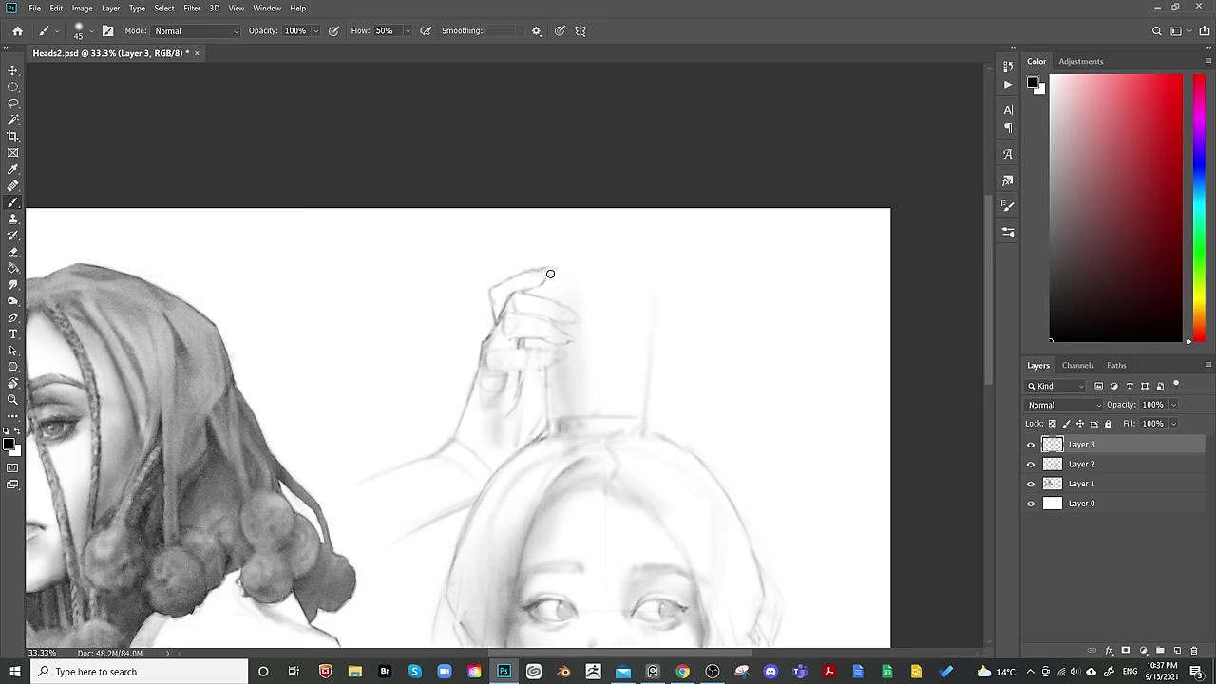
key("e")
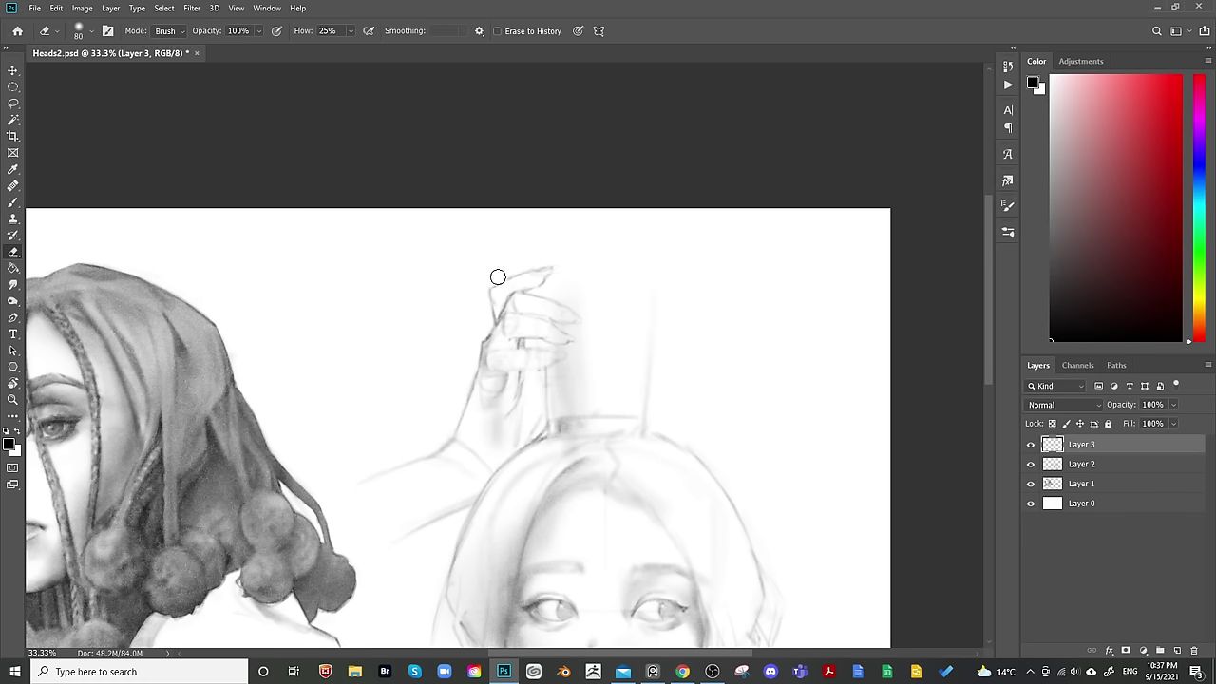
key("b")
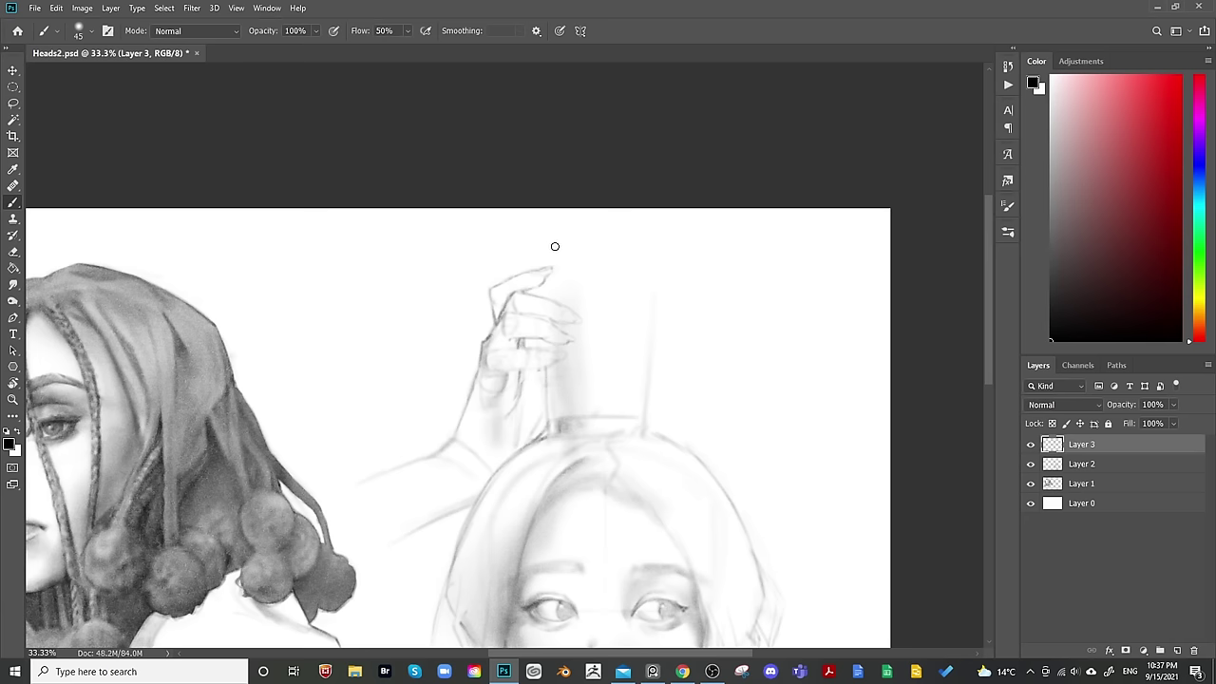
key("e")
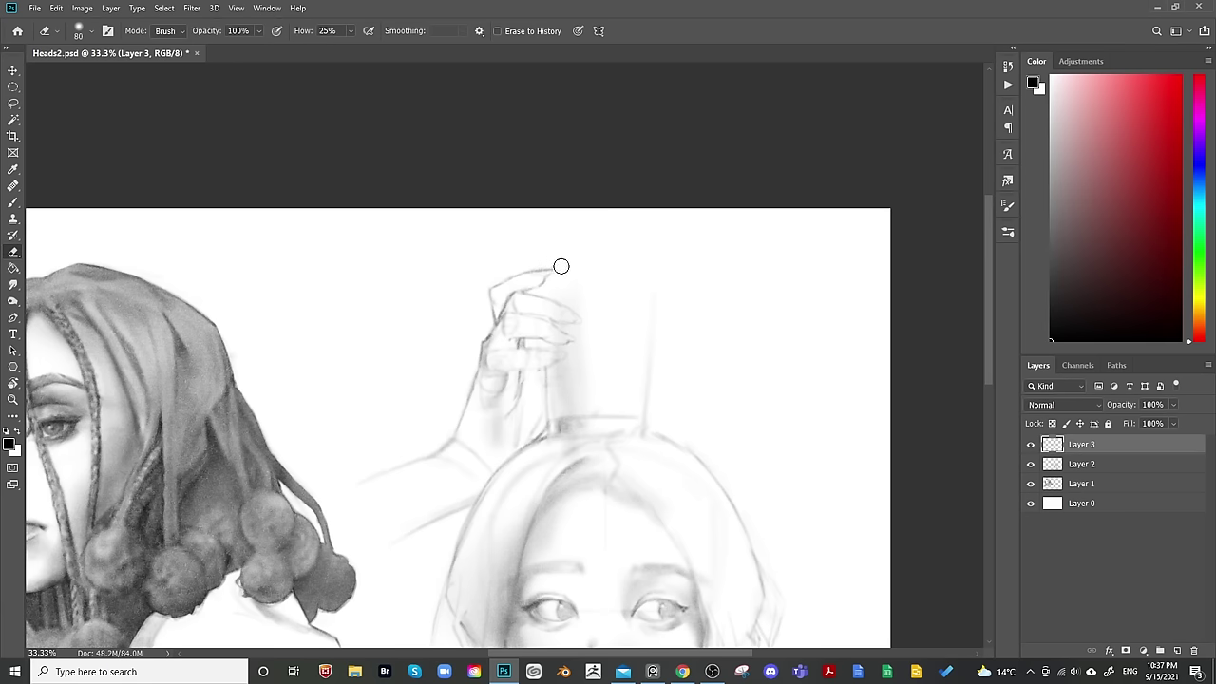
key("b")
key("e")
View the full canvas mirrored horizontally to check the raised hand, and mirror it back.
scroll(655, 242, "down", 1)
key("ctrl+minus")
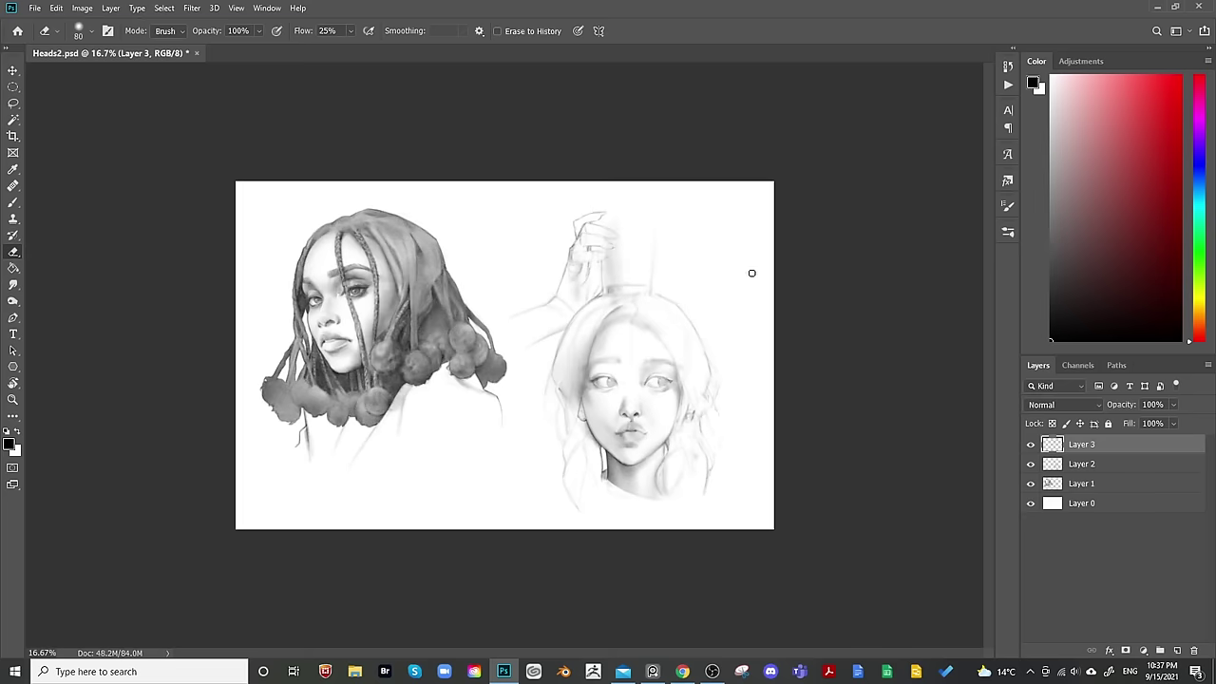
key("ctrl+shift+h")
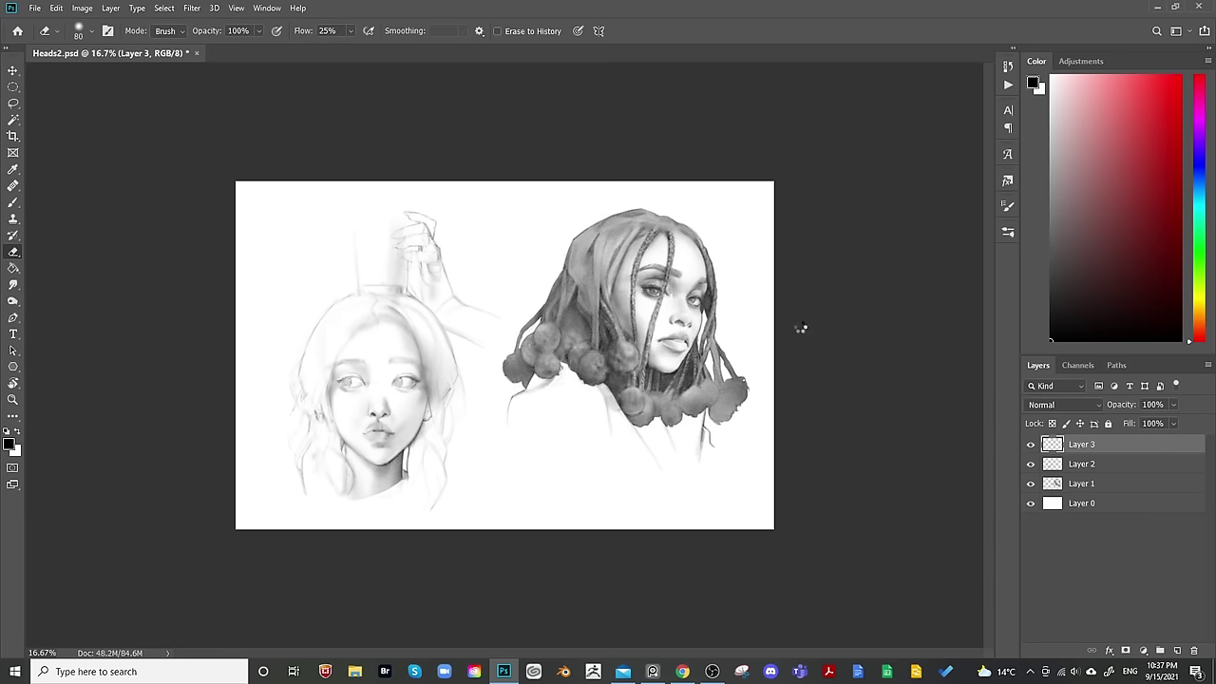
key("ctrl+shift+h")
key("ctrl+plus")
key("ctrl+plus")
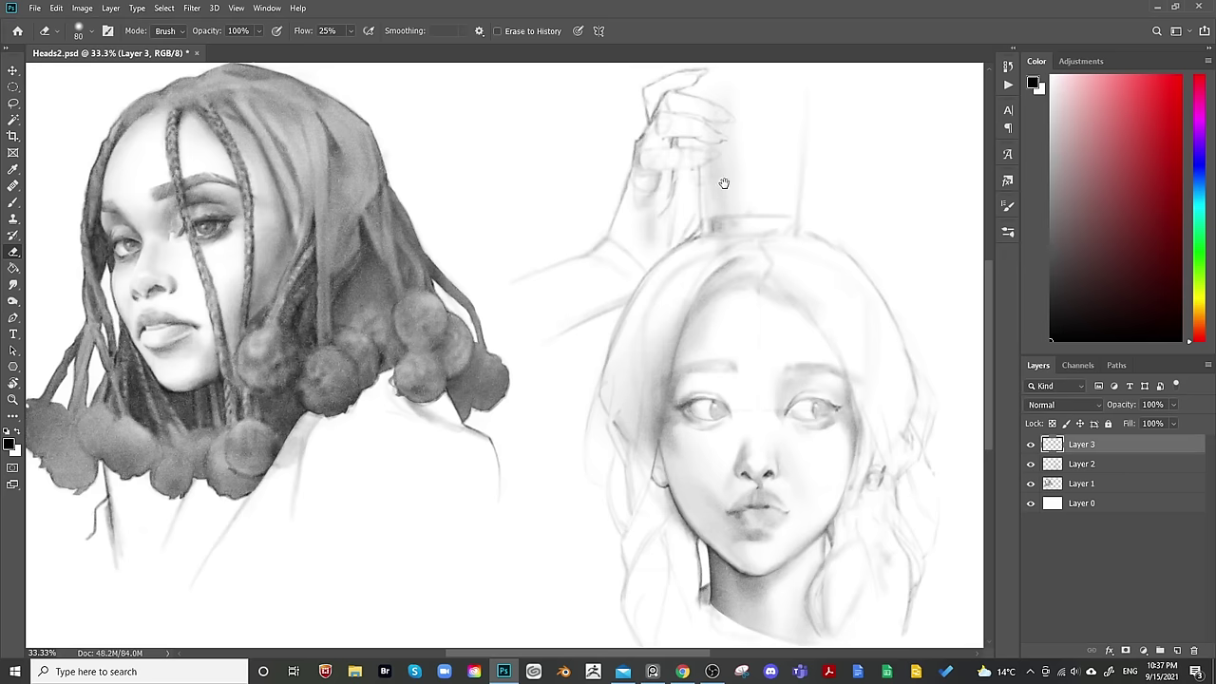
Clean up the lines between the lower fingers with the eraser reduced to 45 px.
left_click_drag(723, 184, 614, 451)
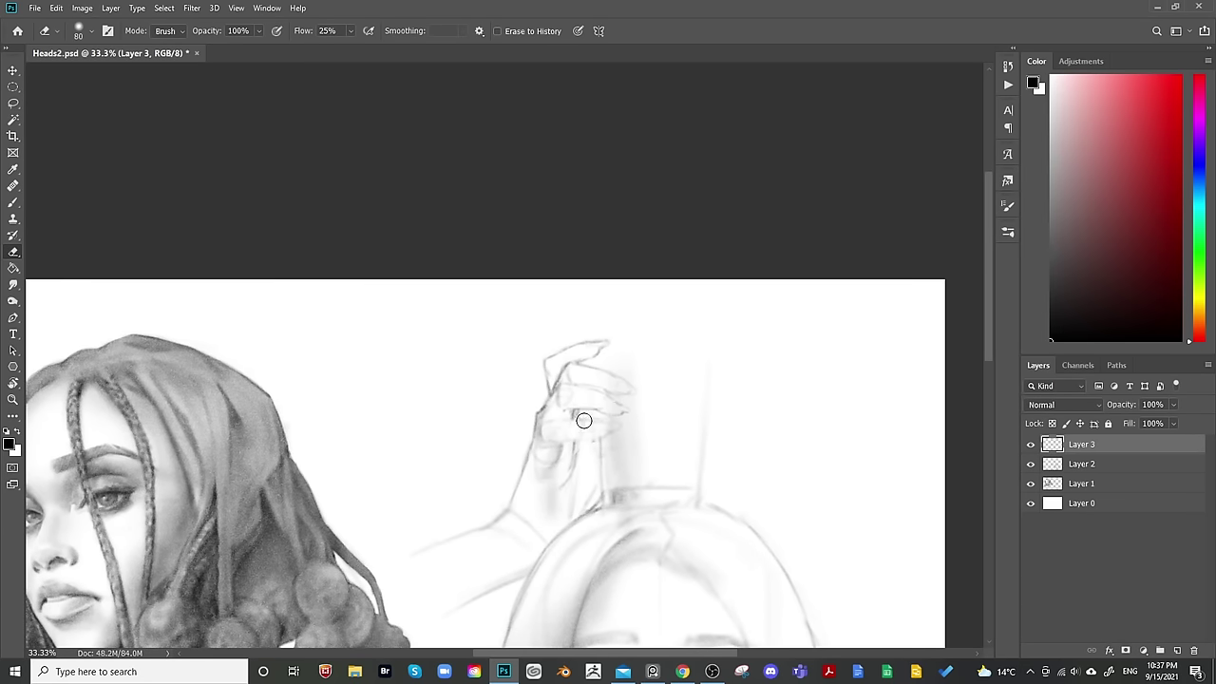
key("bracketleft")
key("bracketleft")
key("bracketleft")
key("bracketleft")
Select the hand above the wrist with the lasso and move it slightly down and outward.
mouse_move(641, 459)
left_mouse_down()
mouse_move(620, 411)
mouse_move(573, 440)
mouse_move(548, 518)
mouse_move(505, 511)
mouse_move(511, 324)
mouse_move(672, 337)
left_mouse_up()
key("l")
key("alt")
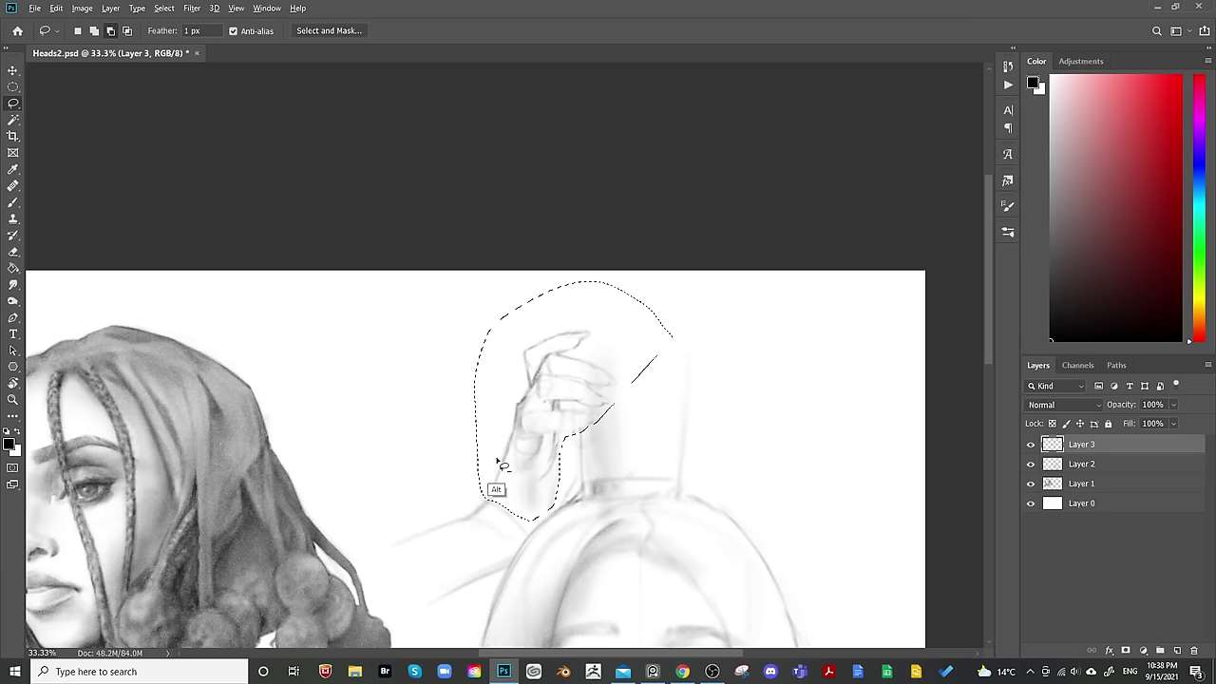
key("ctrl+t")
left_click_drag(595, 351, 589, 376)
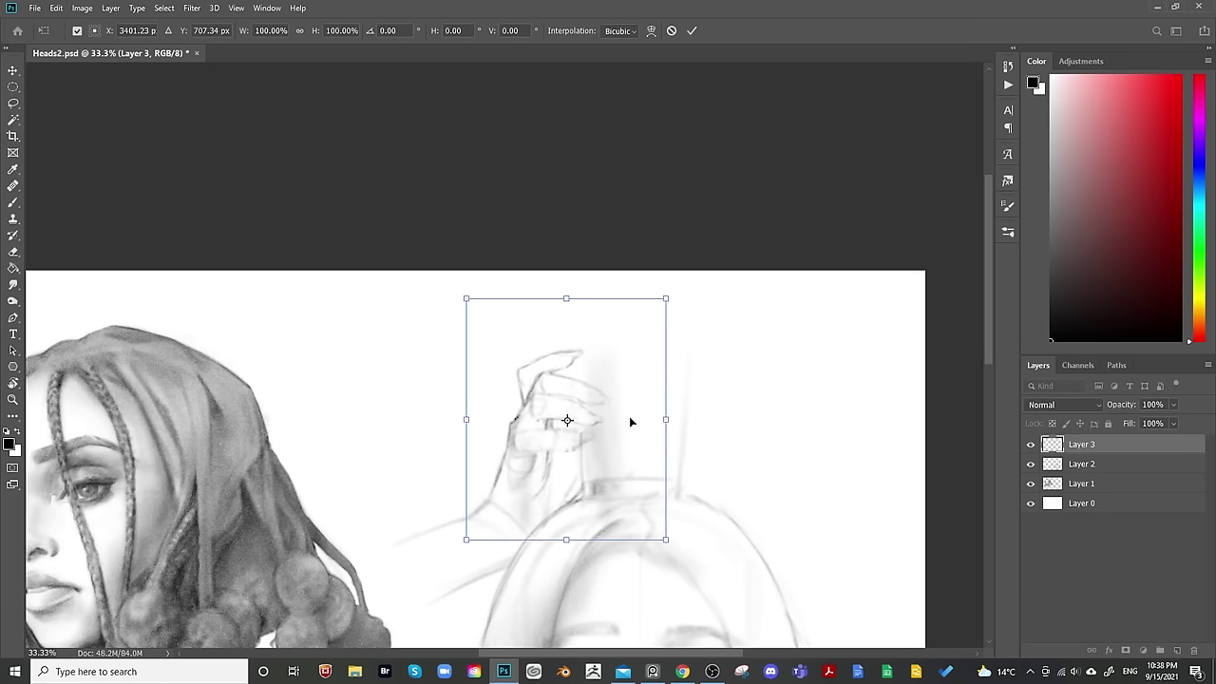
left_click_drag(627, 429, 622, 427)
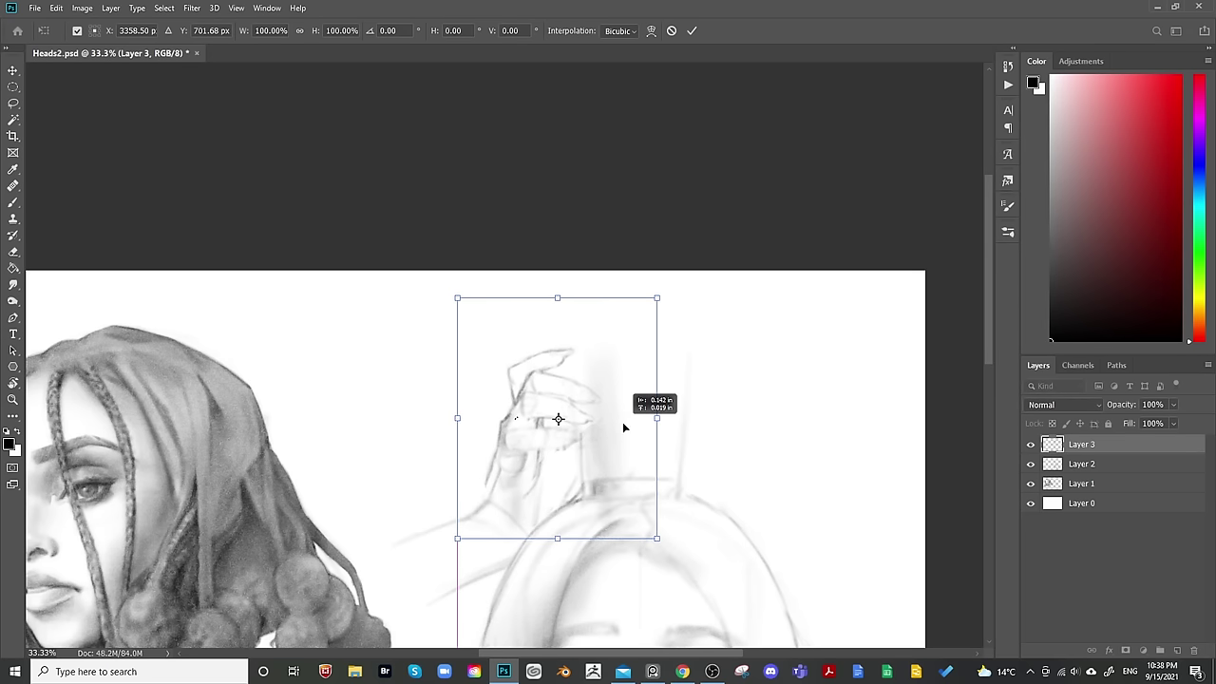
left_click_drag(624, 427, 653, 420)
key("Return")
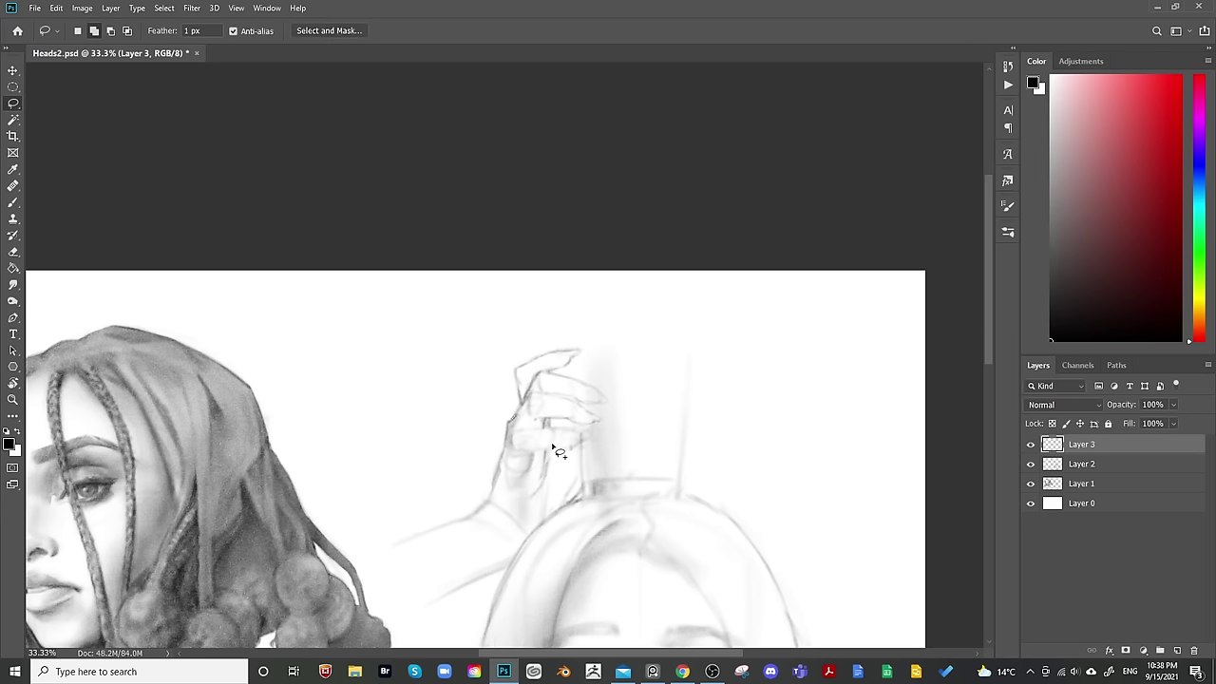
Refine the lowest finger's outline and clean up the lines around it, alternating between the 45 px brush and eraser.
key("e")
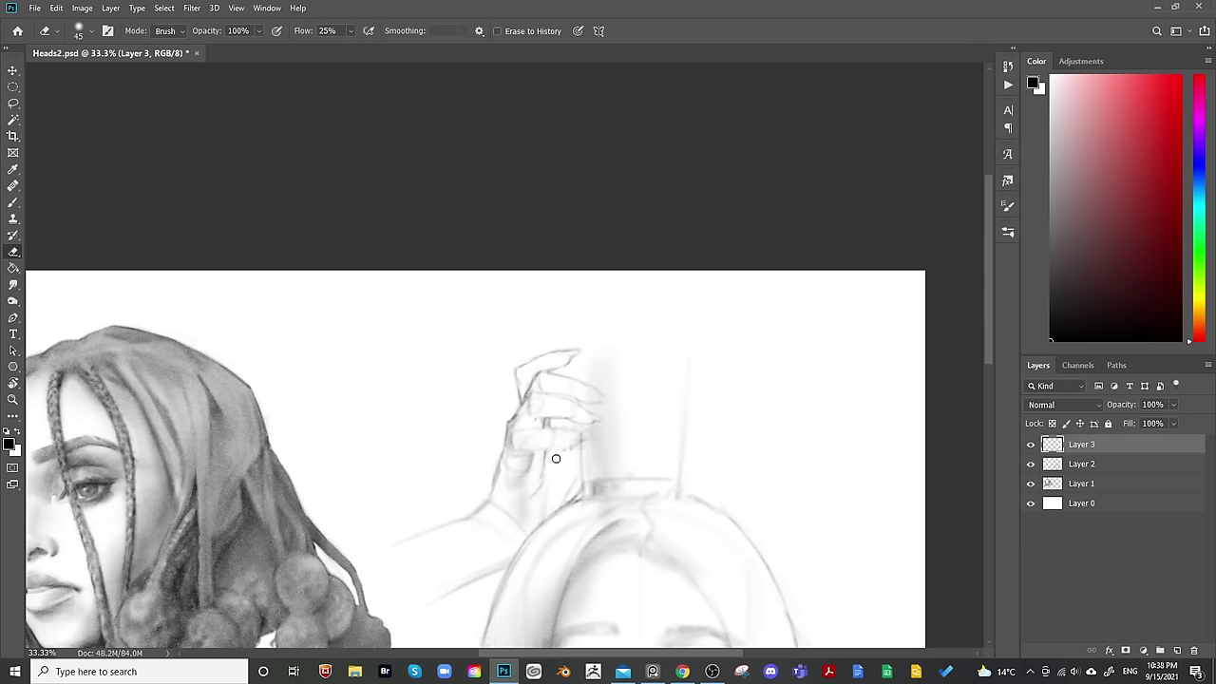
key("b")
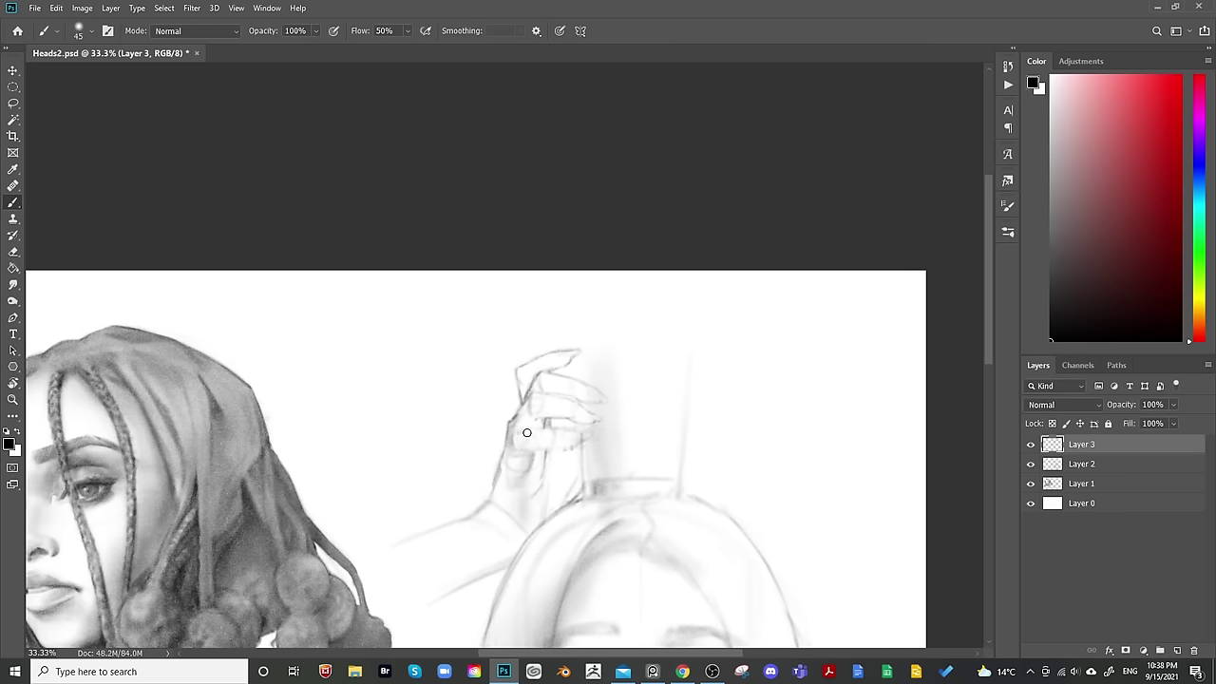
key("e")
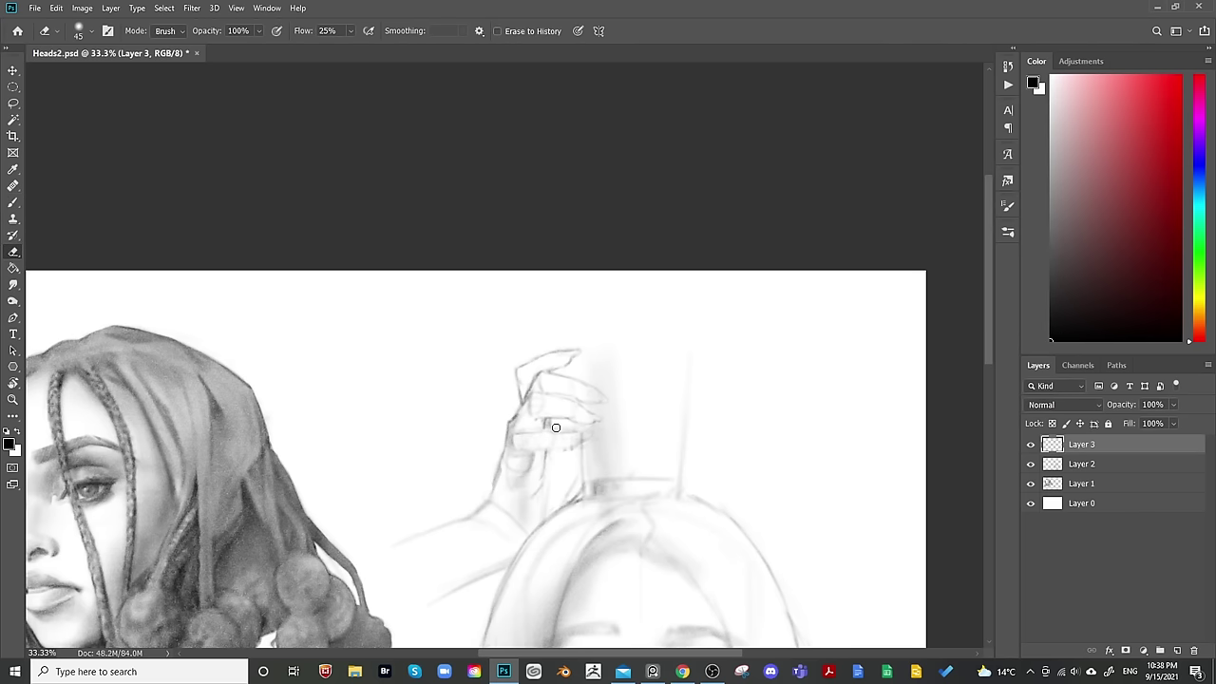
key("b")
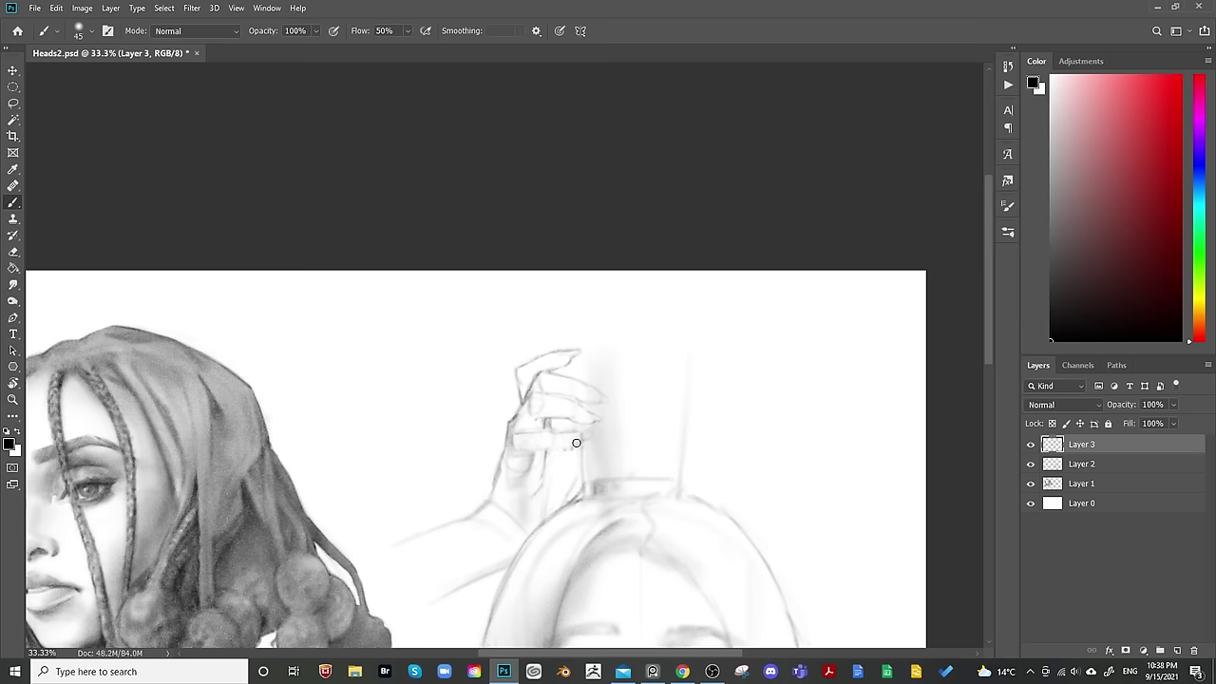
key("e")
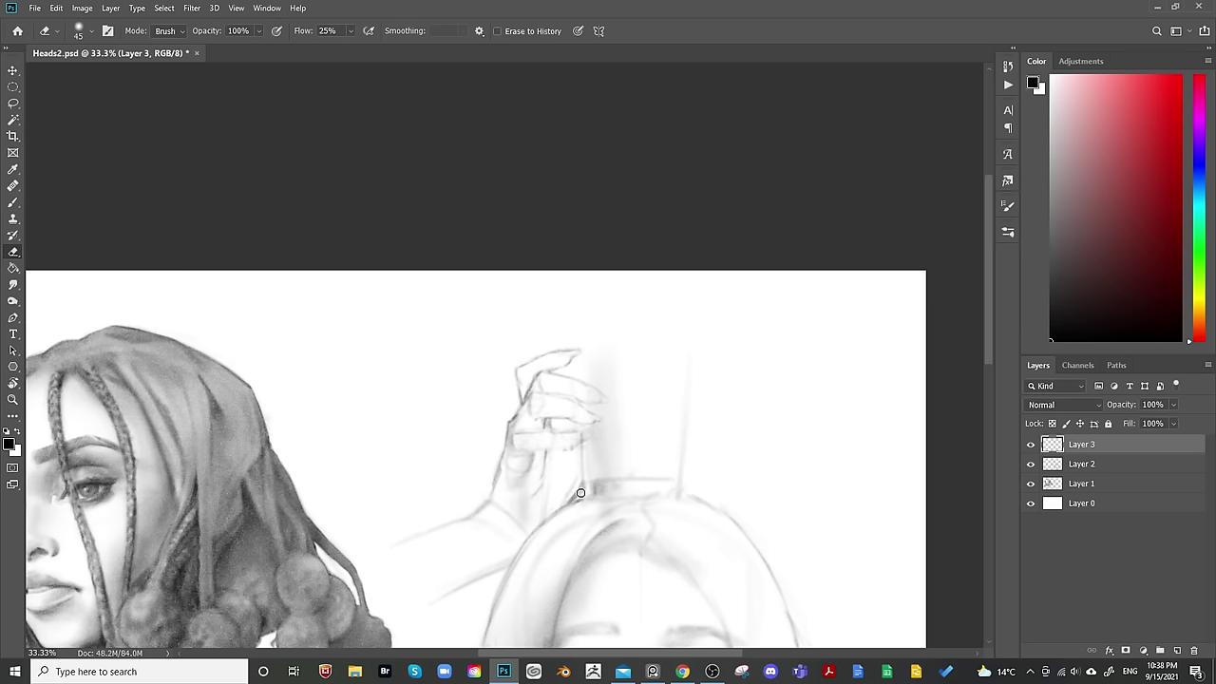
Erase and redraw the outer edge of the uppermost finger's bent knuckle with the 45 px brush.
left_click_drag(627, 454, 628, 428)
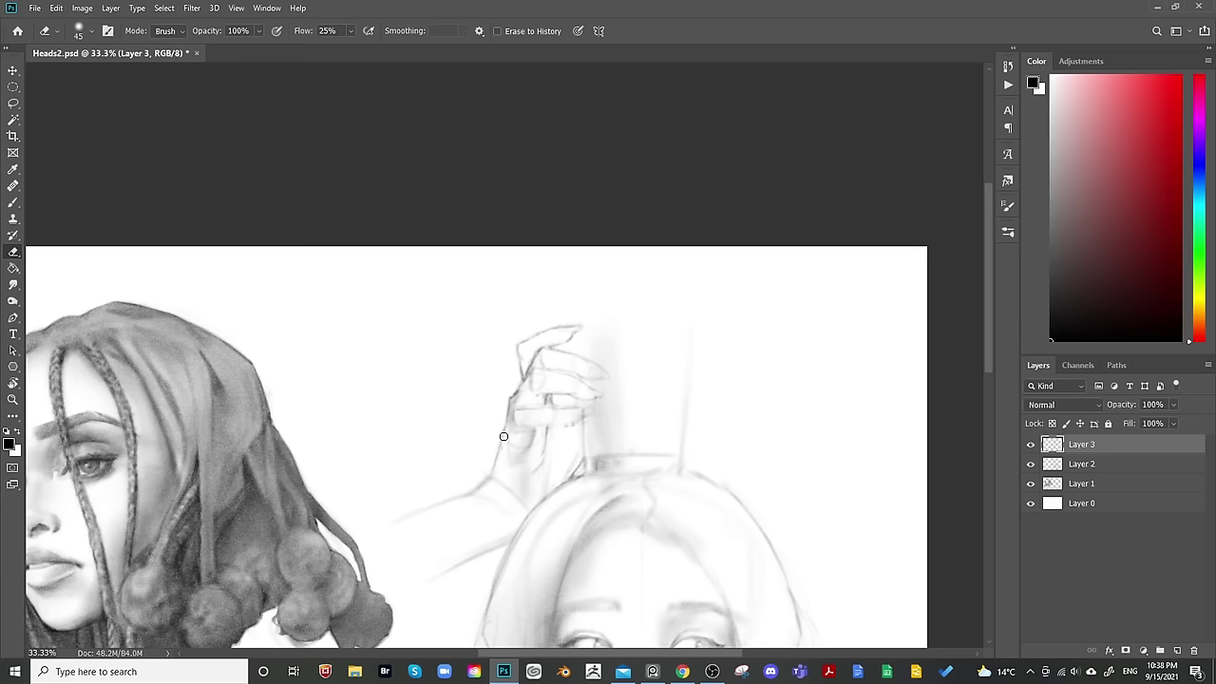
mouse_move(705, 350)
left_mouse_down()
mouse_move(713, 209)
mouse_move(728, 329)
left_mouse_up()
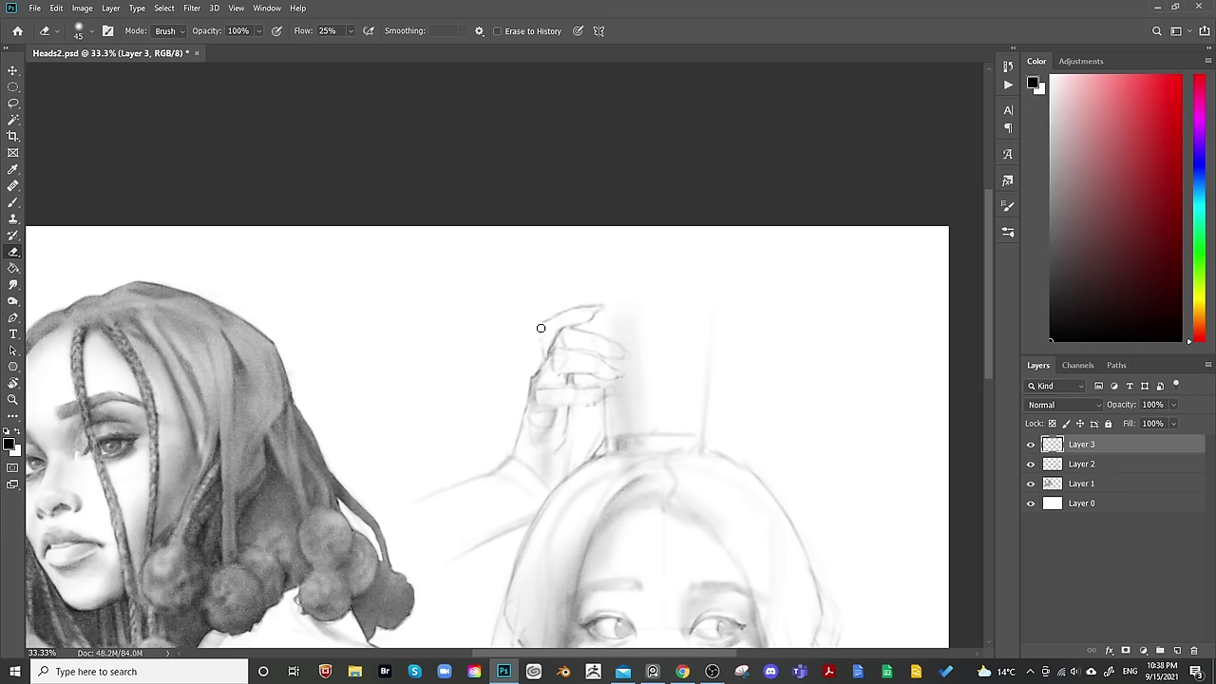
key("b")
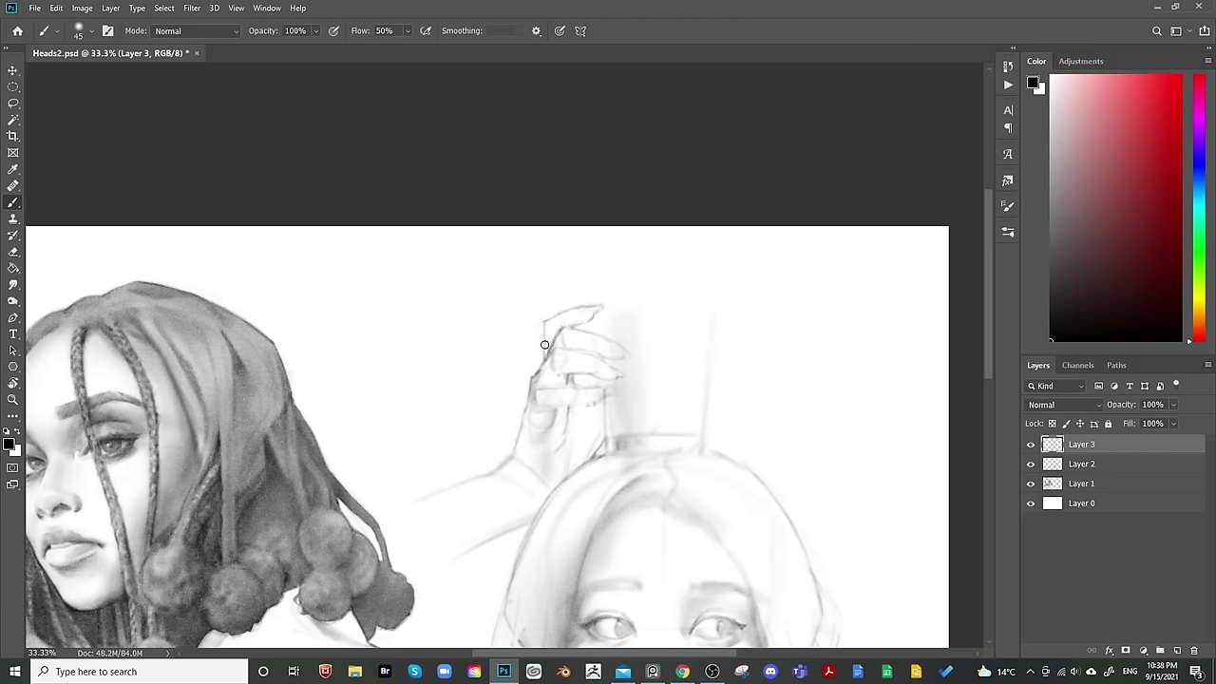
left_click_drag(544, 348, 543, 318)
key("e")
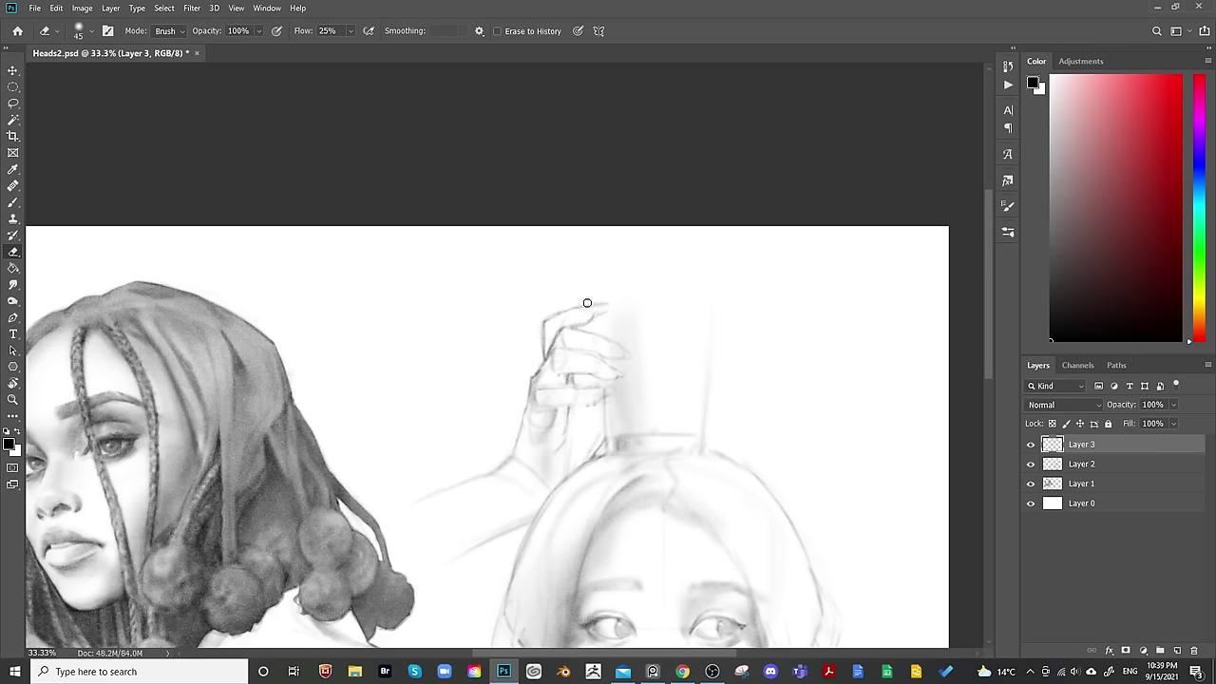
Reshape the uppermost finger's tip and its upper and lower edges, alternating between the 45 px brush and eraser.
key("b")
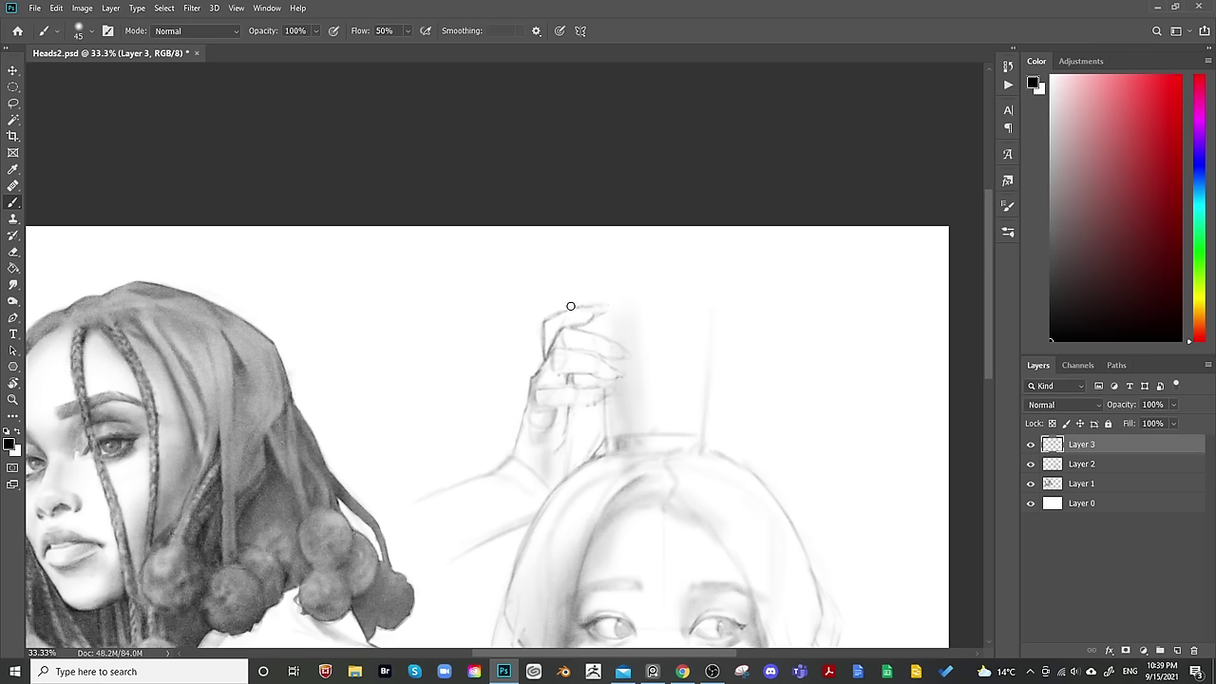
key("e")
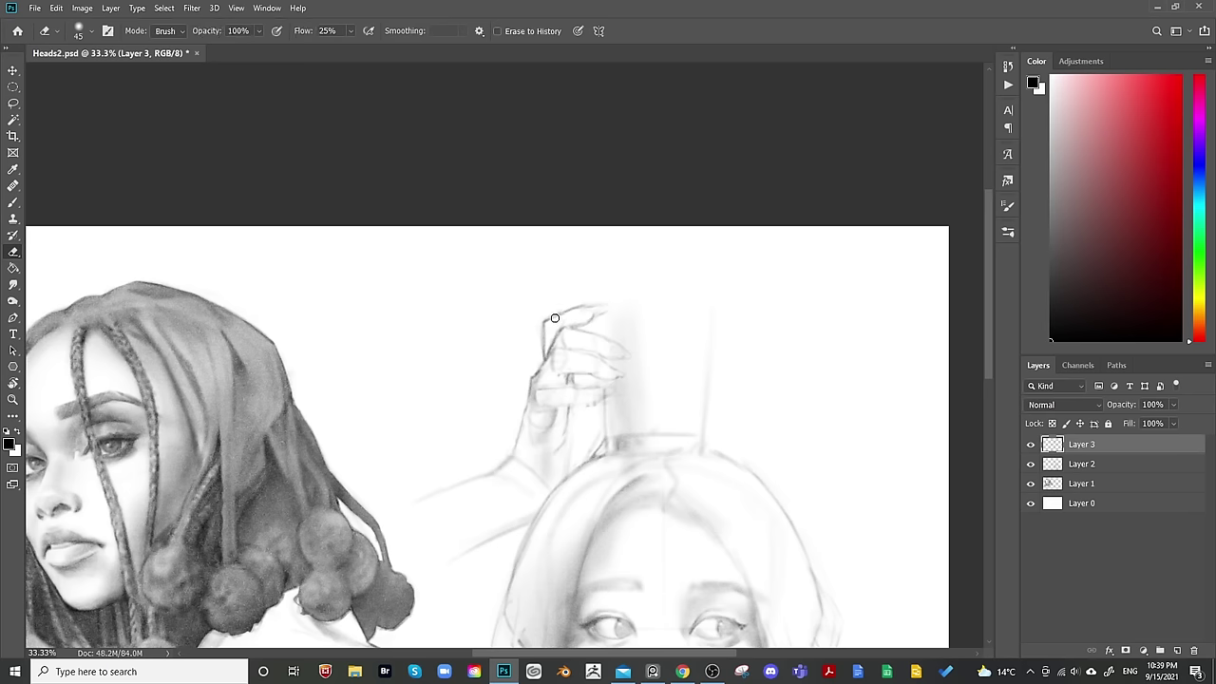
key("b")
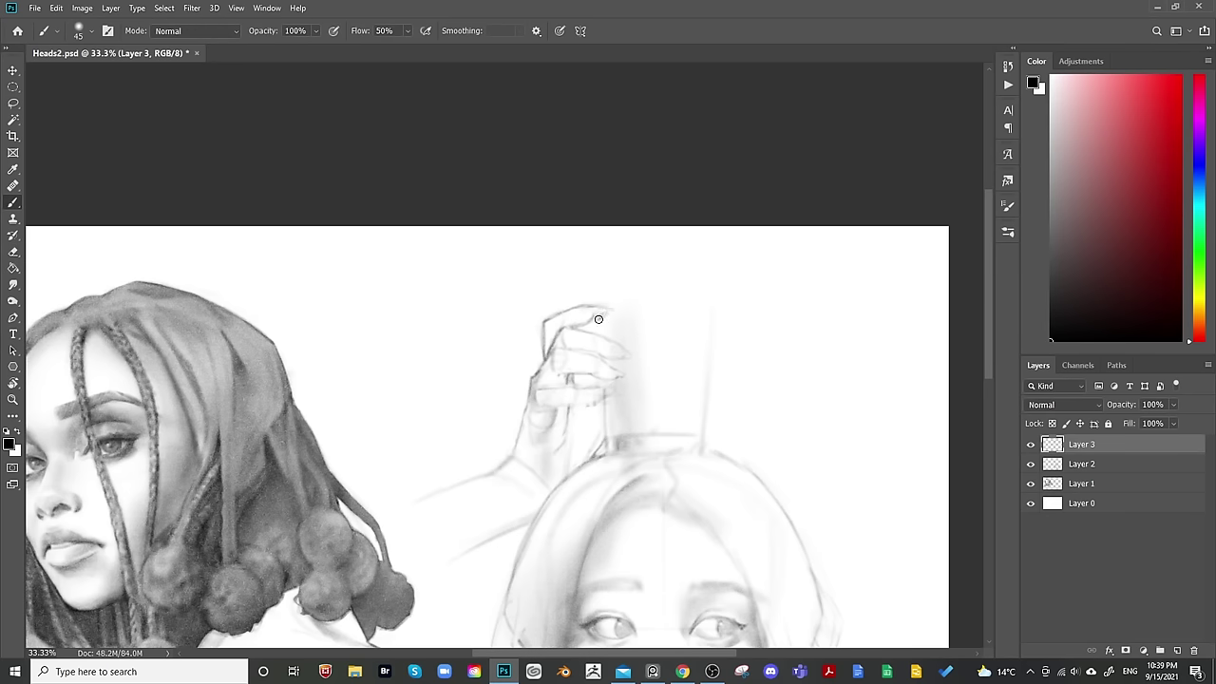
key("e")
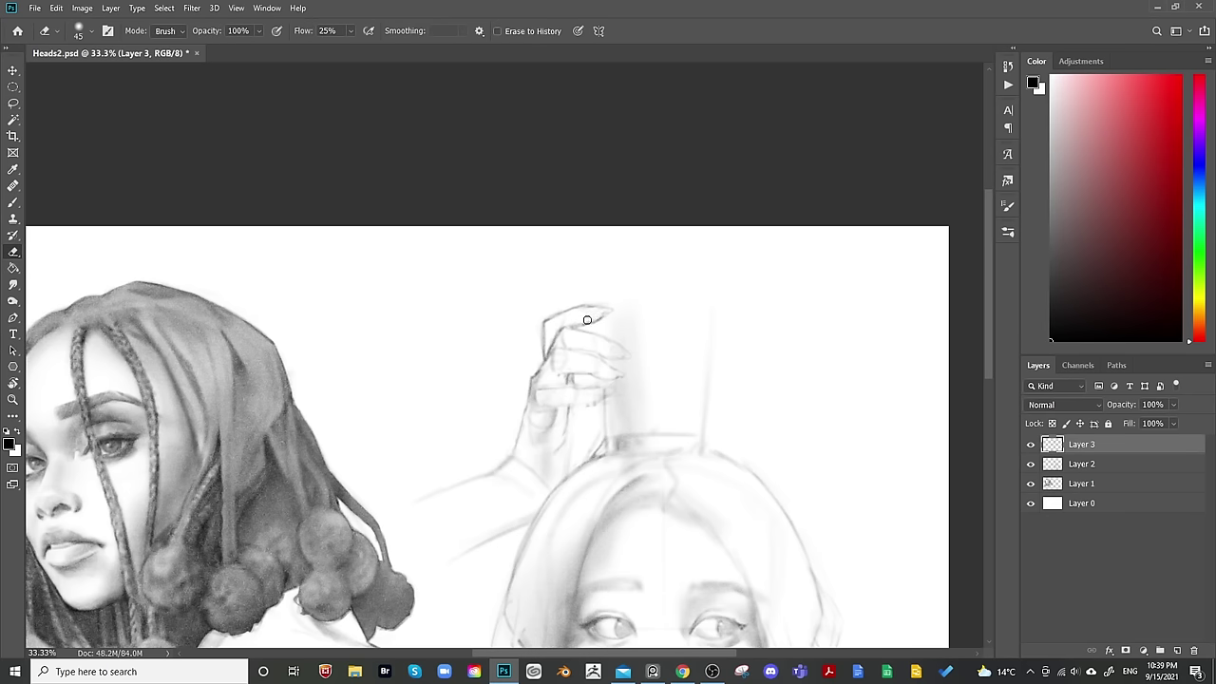
key("b")
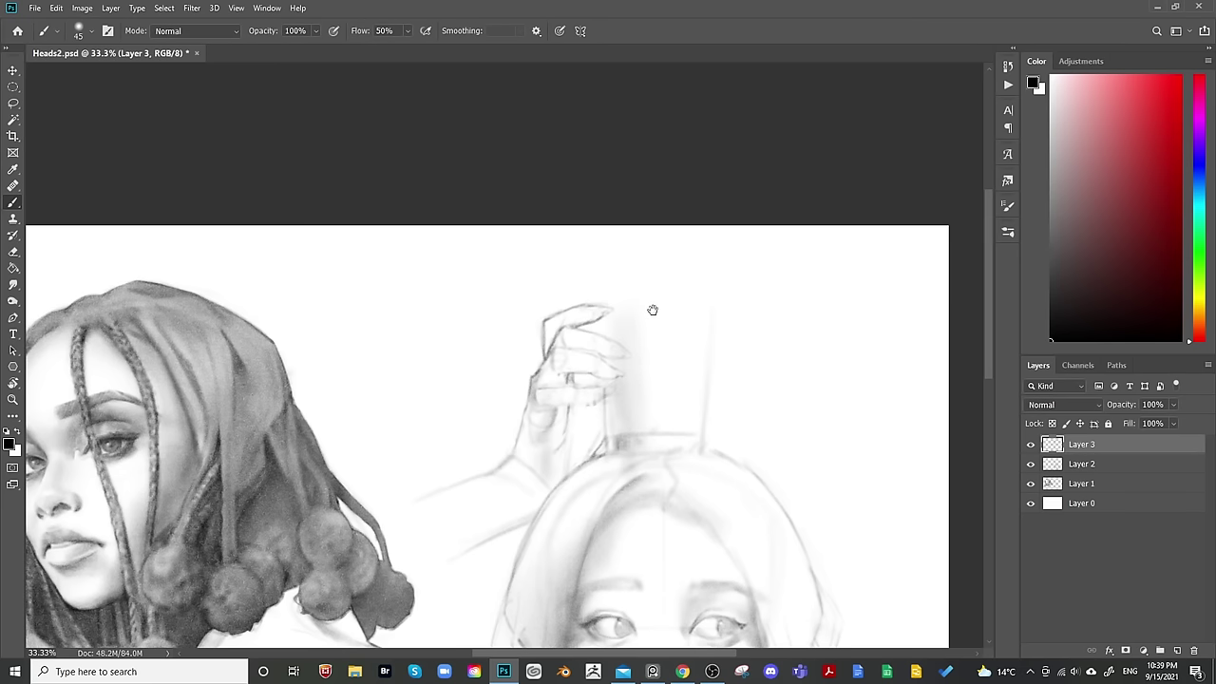
left_click_drag(653, 310, 515, 325)
key("bracketright")
key("bracketright")
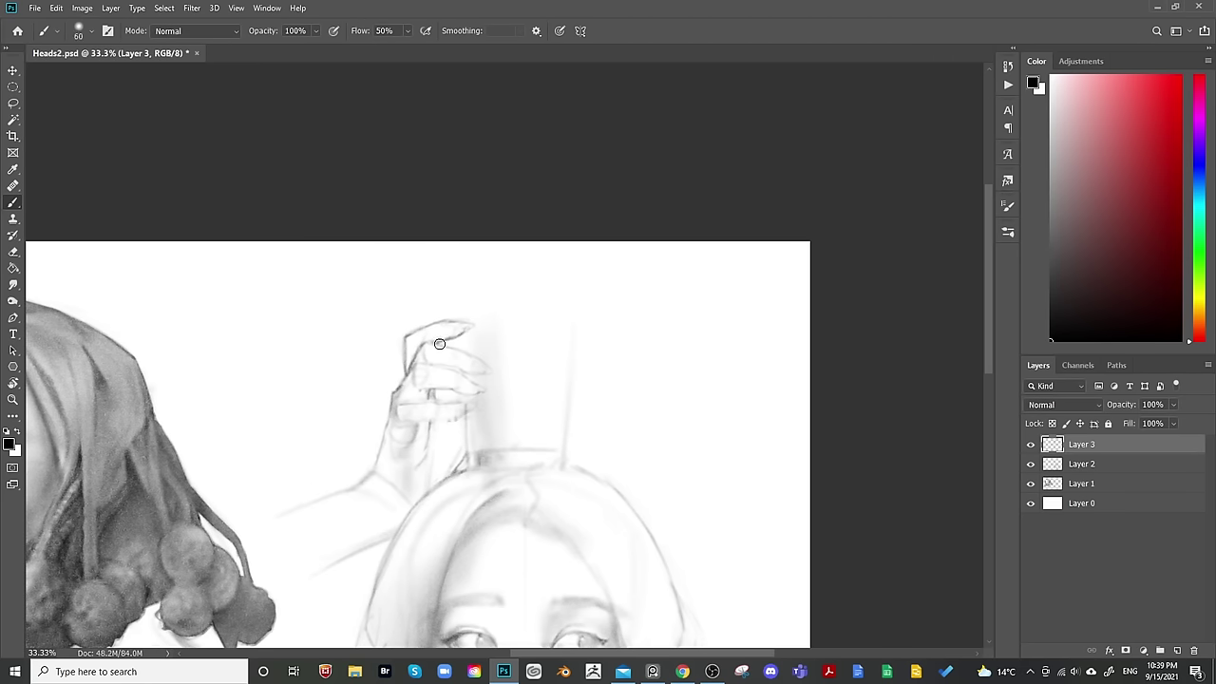
key("bracketleft")
key("bracketleft")
mouse_move(479, 338)
left_mouse_down()
mouse_move(578, 351)
mouse_move(657, 340)
left_mouse_up()
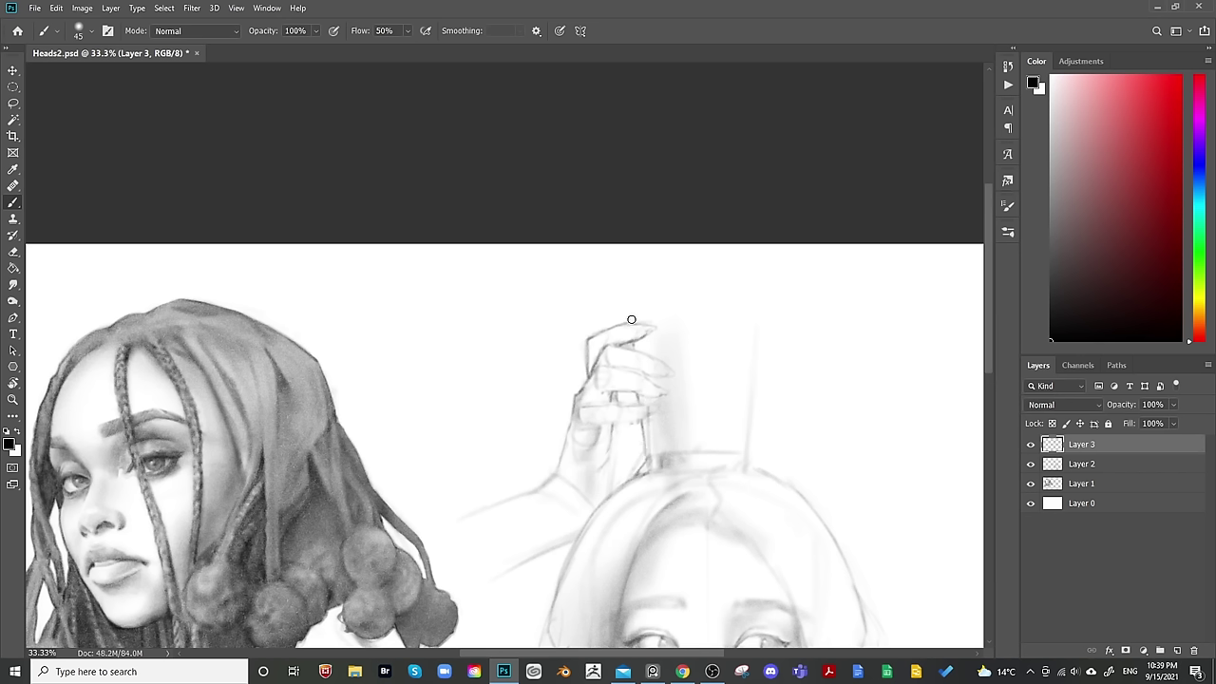
Draw straight side edges for the upright shape, extending them above the hand, and erase the stray marks beside them.
scroll(630, 313, "right", 2)
scroll(630, 313, "down", 1)
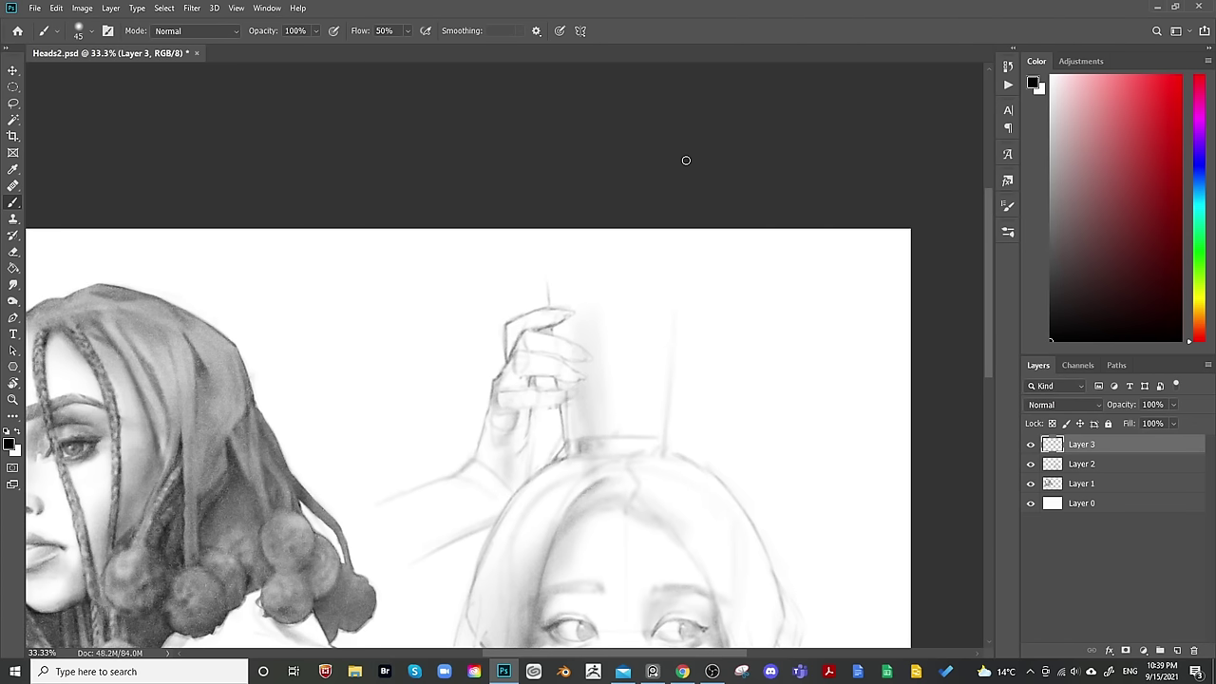
left_click_drag(663, 273, 665, 347)
key("ctrl+z")
left_click_drag(667, 329, 668, 452)
key("e")
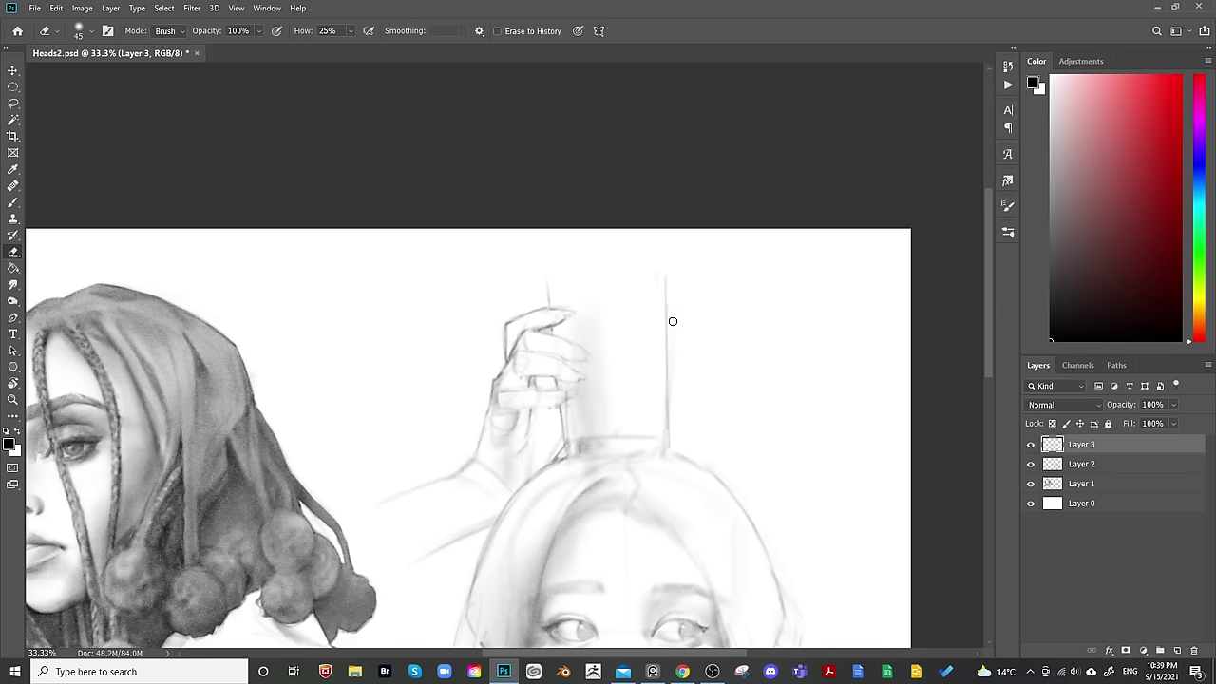
Merge Layer 3 down into Layer 2 and draw a slightly curved line across the upright shape near the uppermost fingertip.
key("ctrl+e")
key("b")
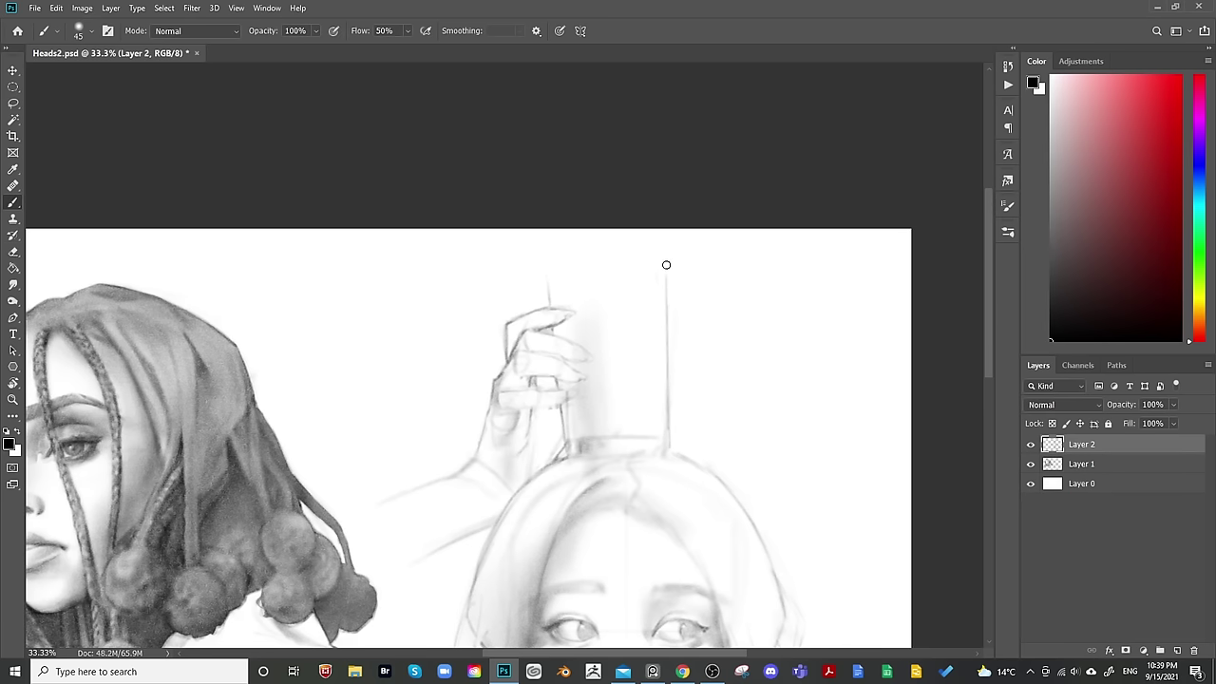
left_click_drag(561, 321, 663, 316)
Darken the outline of the second finger down to its pointed tip, adjusting the brush size while working.
key("bracketright")
key("bracketright")
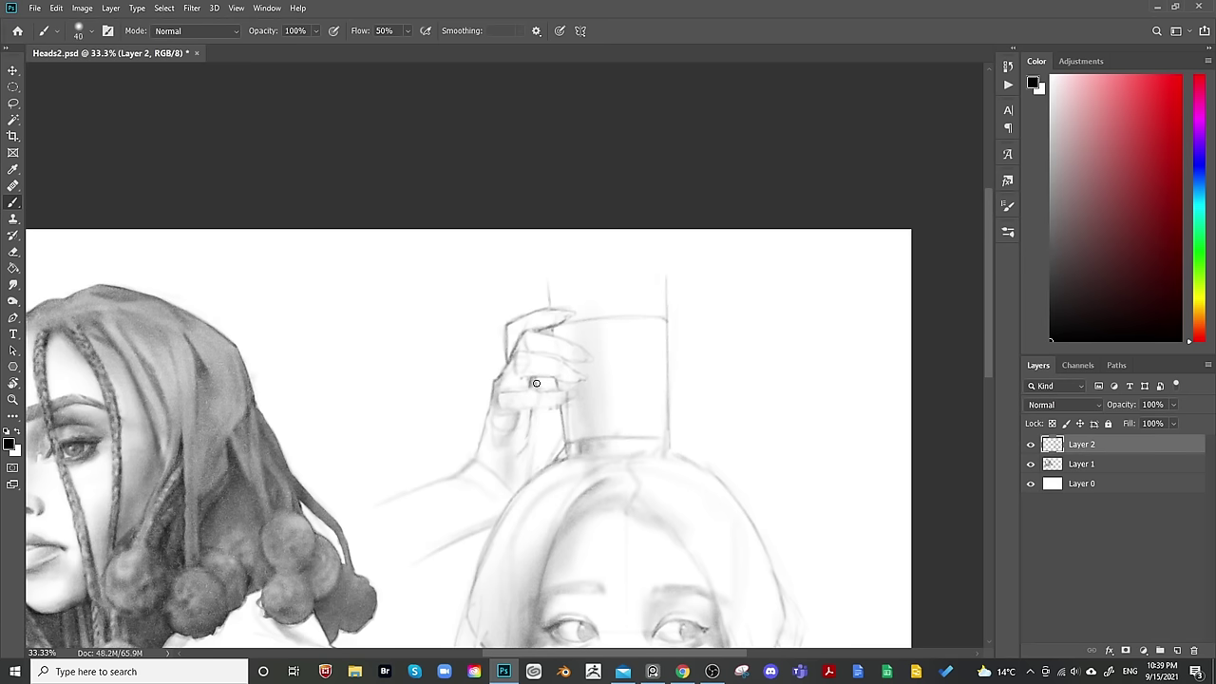
key("bracketleft")
key("bracketleft")
key("bracketleft")
key("bracketright")
key("bracketright")
key("bracketright")
key("bracketright")
key("bracketright")
key("bracketright")
key("bracketleft")
key("bracketleft")
key("bracketleft")
key("bracketleft")
key("bracketleft")
key("bracketleft")
key("bracketleft")
key("bracketleft")
key("bracketleft")
left_click_drag(549, 335, 582, 362)
Darken the third finger's lower edge and tip and the narrow gap beneath it.
key("bracketright")
key("bracketright")
key("bracketright")
left_click_drag(552, 380, 555, 380)
key("bracketleft")
key("bracketleft")
key("bracketright")
key("bracketright")
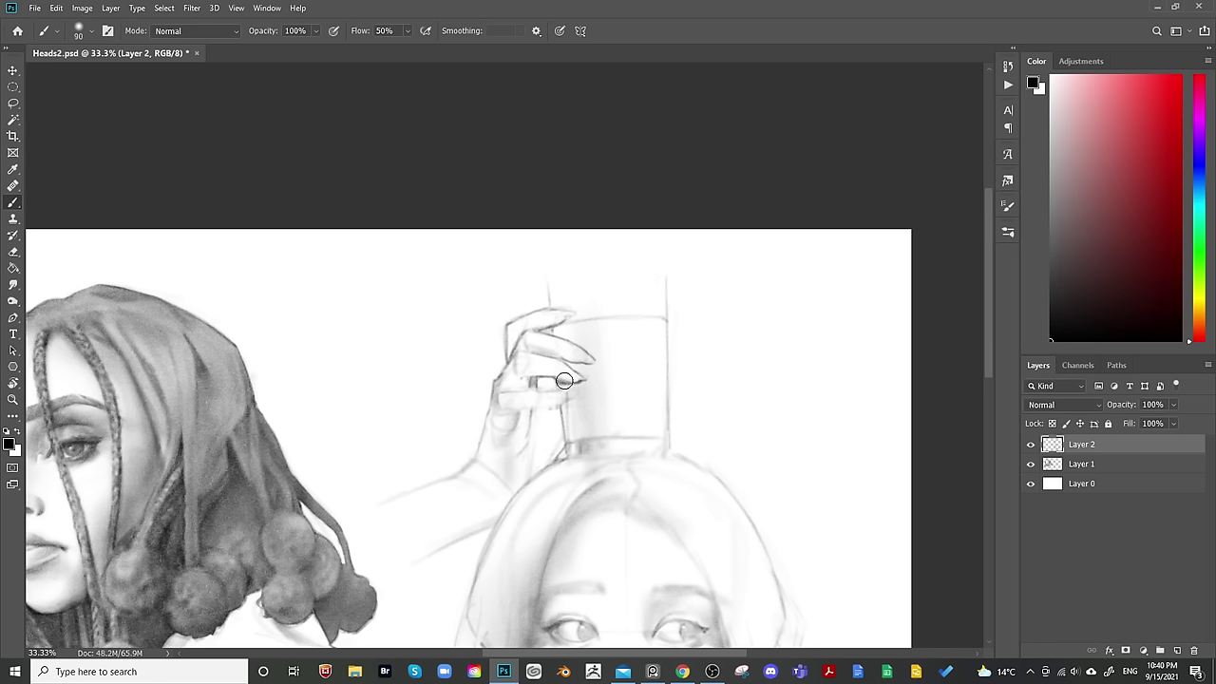
Shade the inner hand beside the finger gap with a soft brush of about 125 px.
key("bracketright")
key("bracketleft")
key("bracketleft")
key("bracketleft")
key("bracketright")
key("bracketright")
key("bracketright")
key("bracketright")
key("bracketright")
key("bracketleft")
key("bracketleft")
key("bracketleft")
key("bracketleft")
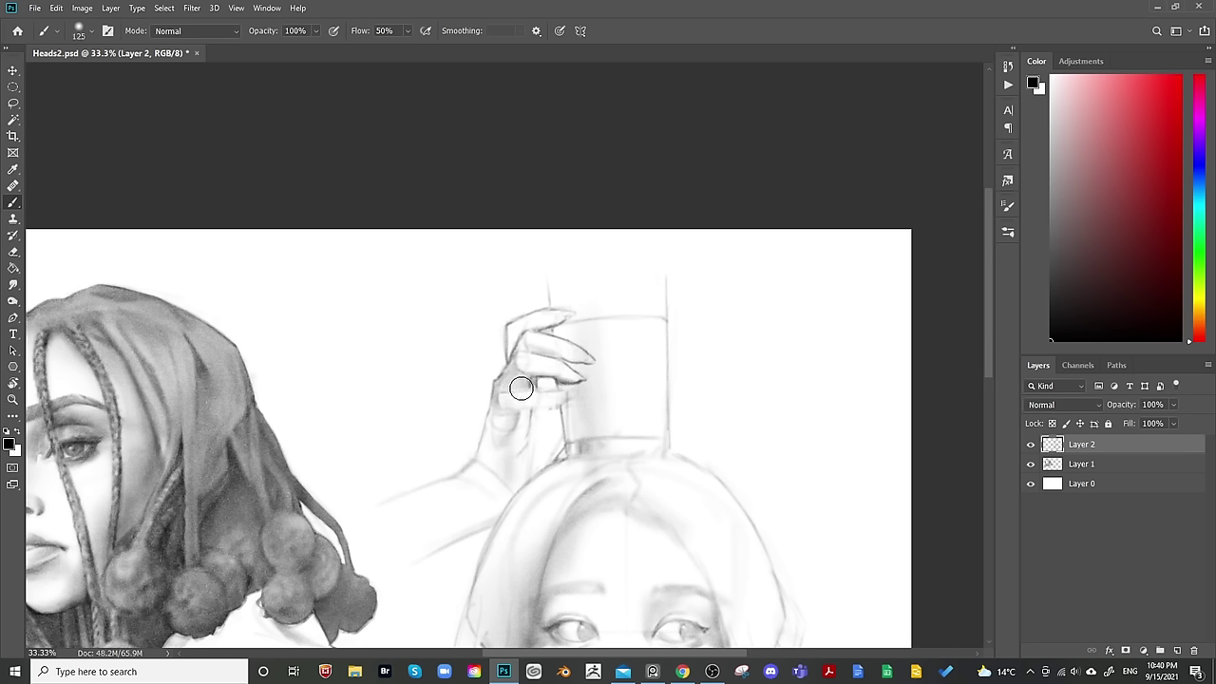
Define the lowest finger's outline with a 35 px brush and clean the edges around the fingers with a 45 px eraser.
key("bracketleft")
key("bracketleft")
key("bracketleft")
key("bracketleft")
left_click_drag(525, 390, 541, 391)
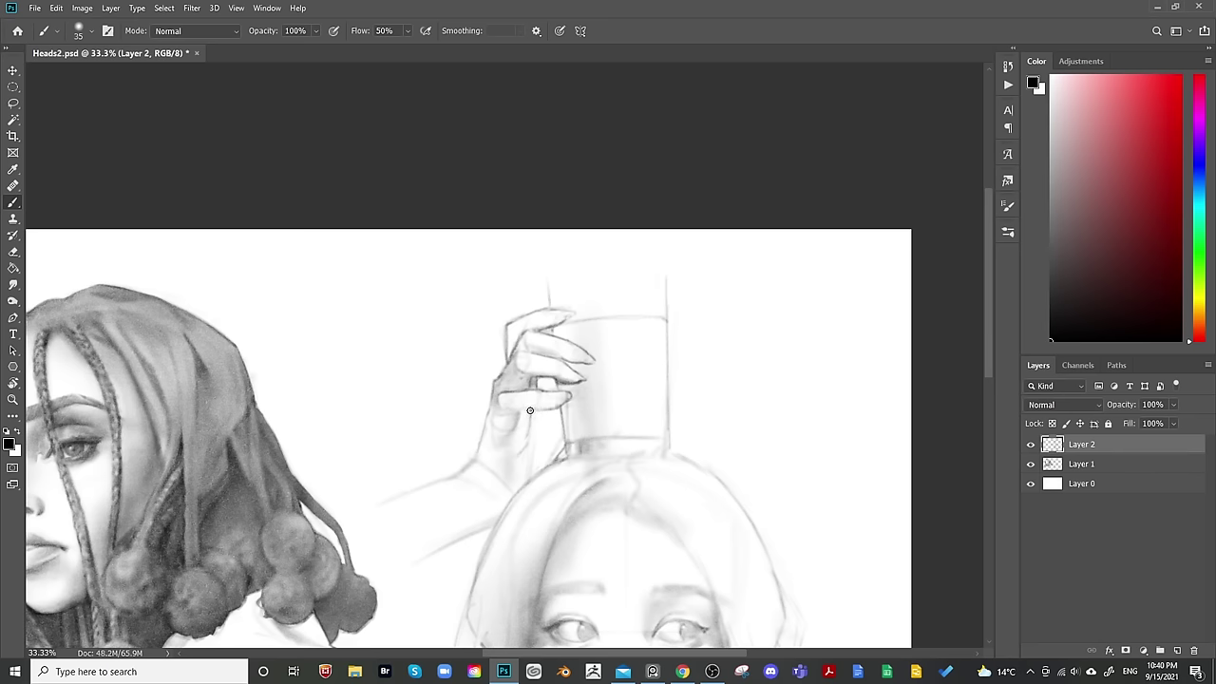
key("e")
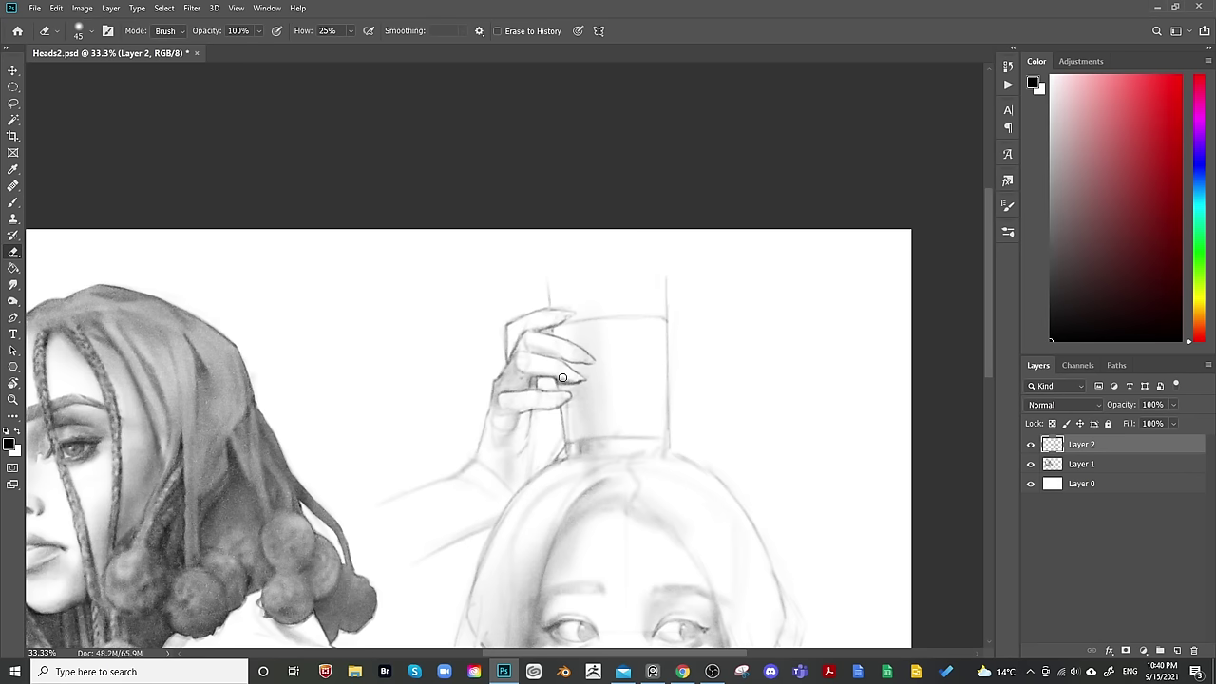
key("b")
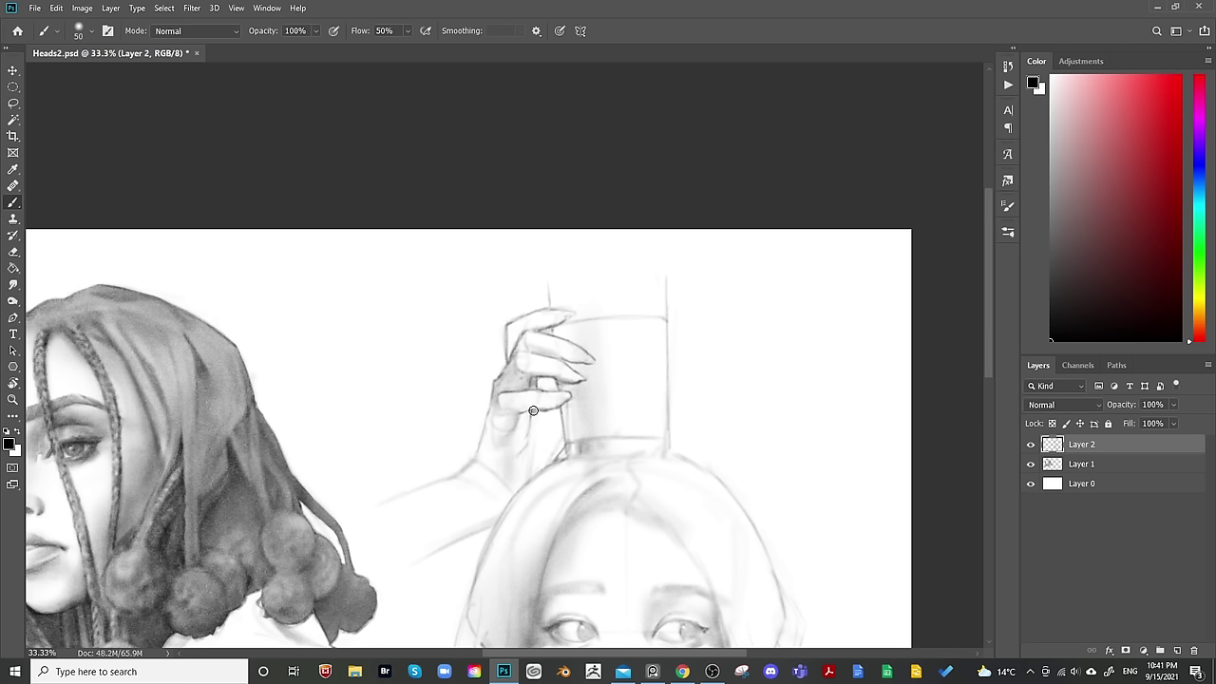
Shade the palm area below the lowest finger and beside the upright shape, varying the brush size.
key("bracketright")
key("bracketright")
key("bracketleft")
key("bracketright")
key("bracketright")
key("bracketright")
key("bracketright")
key("bracketright")
key("bracketright")
key("bracketright")
key("bracketleft")
key("bracketleft")
key("bracketleft")
key("bracketleft")
key("bracketleft")
key("bracketleft")
key("bracketleft")
key("bracketleft")
key("bracketleft")
key("bracketleft")
key("bracketright")
key("bracketright")
key("bracketright")
key("bracketleft")
key("bracketleft")
mouse_move(551, 426)
left_mouse_down()
mouse_move(556, 455)
mouse_move(559, 410)
mouse_move(537, 412)
left_mouse_up()
Deepen the palm shadow below the lowest finger into an even dark tone with a brush of about 150 px.
key("bracketleft")
key("bracketleft")
key("bracketleft")
key("bracketright")
key("bracketright")
key("bracketright")
key("bracketright")
key("bracketright")
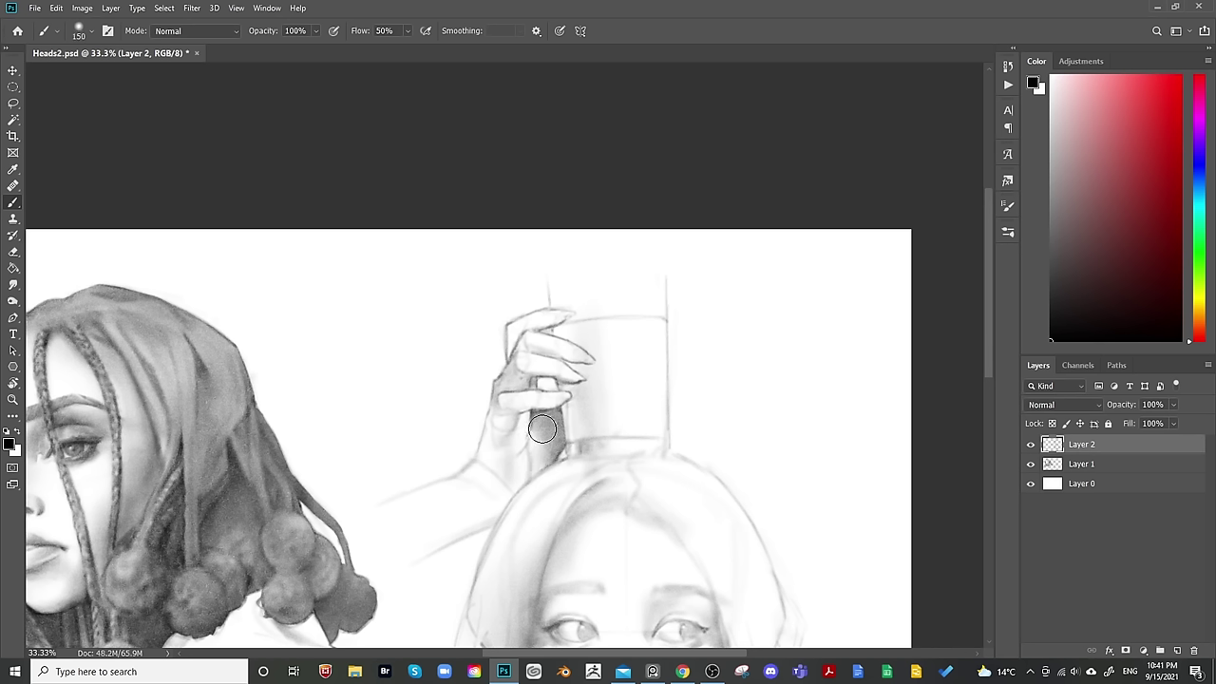
key("bracketright")
mouse_move(532, 421)
left_mouse_down()
mouse_move(539, 474)
mouse_move(562, 426)
left_mouse_up()
key("bracketleft")
key("bracketleft")
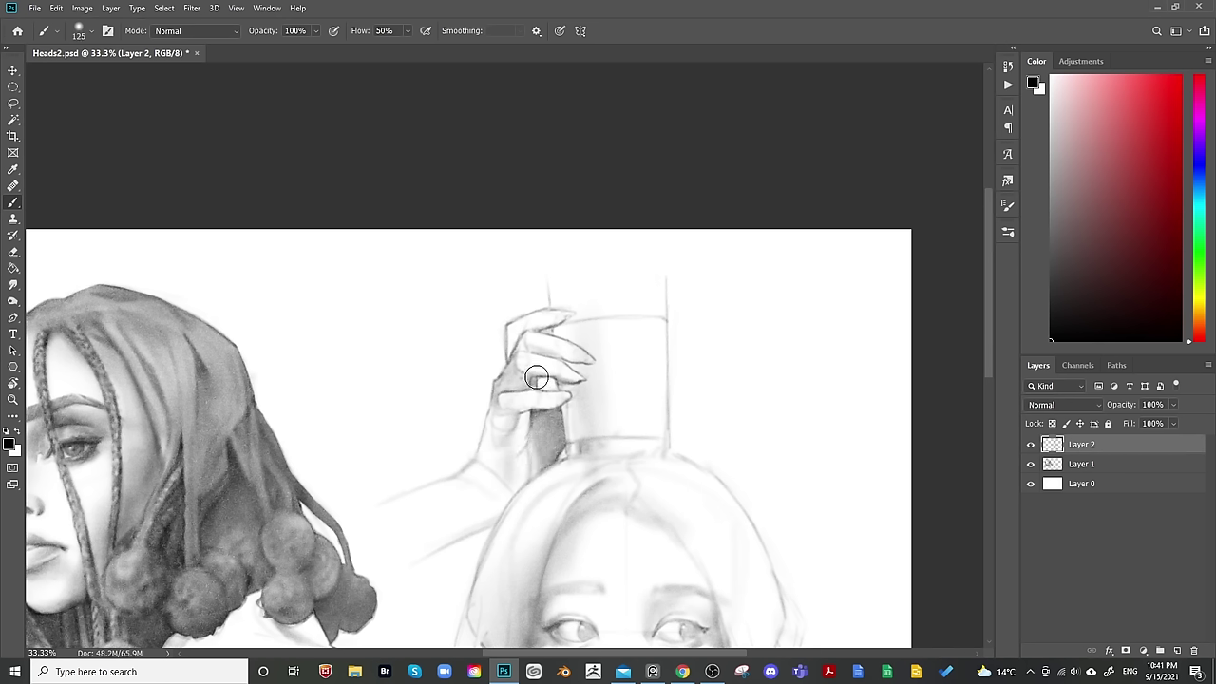
Touch up the dark tone in the finger gap and along the palm shadow with a smaller brush.
key("bracketleft")
key("bracketleft")
key("bracketleft")
key("bracketleft")
key("bracketleft")
mouse_move(536, 378)
left_mouse_down()
mouse_move(536, 414)
mouse_move(555, 420)
mouse_move(541, 412)
mouse_move(557, 442)
left_mouse_up()
key("bracketright")
key("bracketright")
key("bracketright")
key("bracketright")
key("bracketright")
key("bracketright")
key("bracketright")
key("bracketleft")
key("bracketleft")
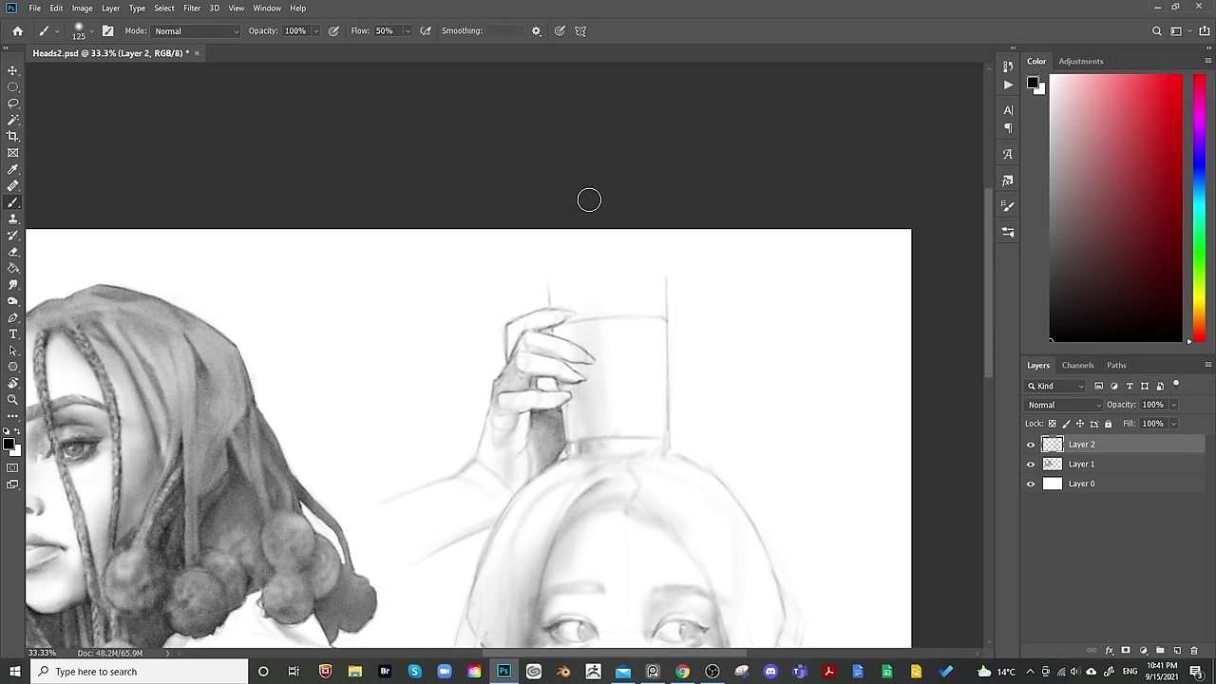
Shade the outer side of the uppermost finger below its knuckle and clean its outer edge with the 45 px eraser.
key("bracketleft")
key("bracketleft")
key("bracketleft")
left_click_drag(510, 348, 535, 316)
key("bracketleft")
key("bracketleft")
key("e")
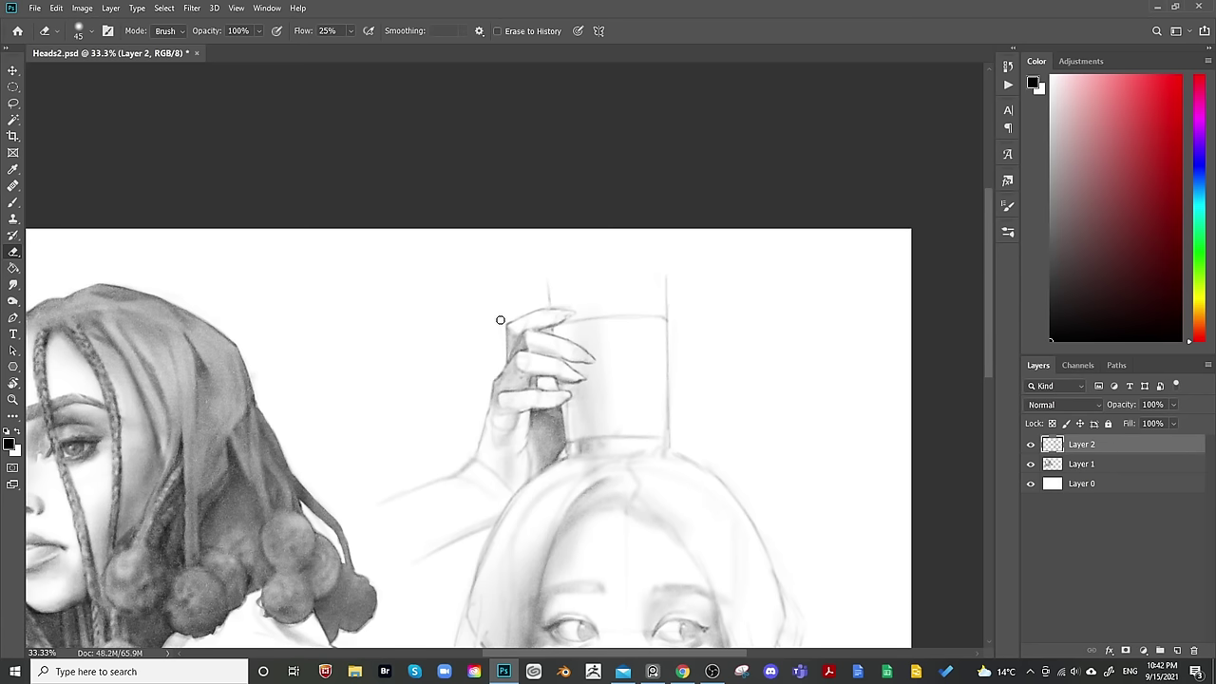
scroll(744, 238, "down", 1)
key("b")
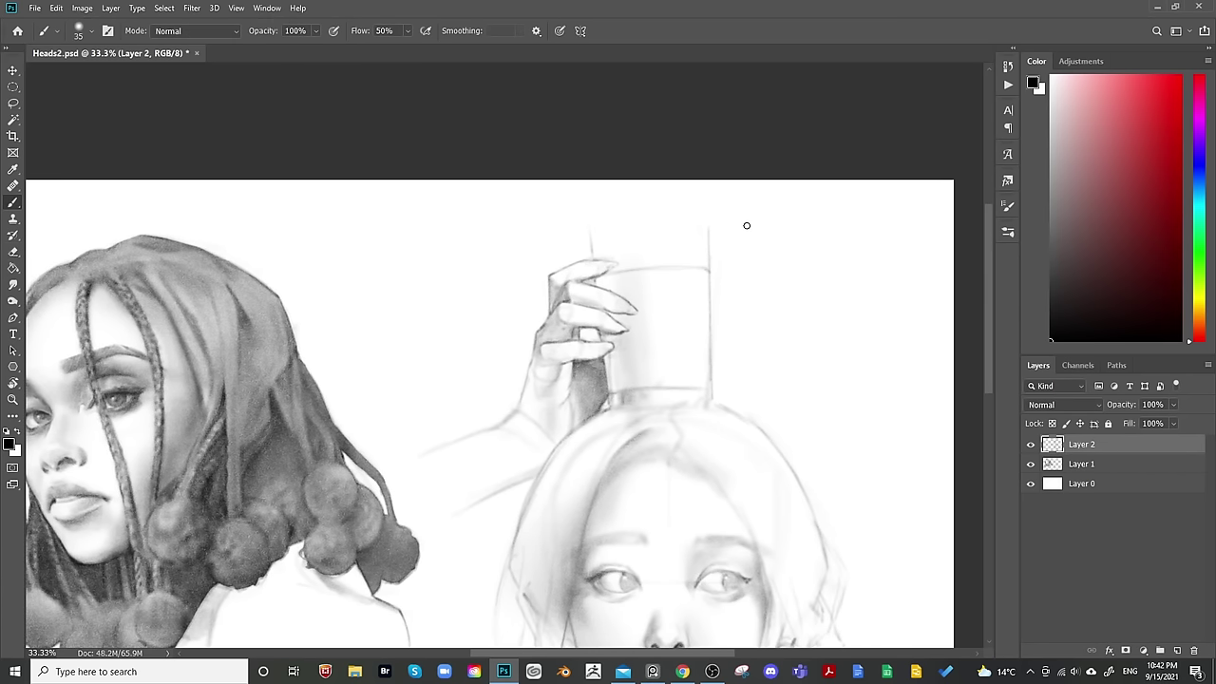
key("bracketright")
key("bracketright")
key("bracketright")
key("bracketright")
key("bracketright")
key("bracketright")
key("bracketright")
key("bracketleft")
key("bracketleft")
key("bracketleft")
key("bracketleft")
key("bracketleft")
key("bracketleft")
key("bracketleft")
key("bracketleft")
key("bracketleft")
left_click_drag(530, 373, 520, 403)
key("ctrl+z")
Darken the outer contour from the back of the hand through the wrist bend onto the forearm's upper edge.
key("bracketright")
key("bracketright")
key("bracketright")
key("bracketright")
key("bracketright")
key("bracketright")
key("bracketright")
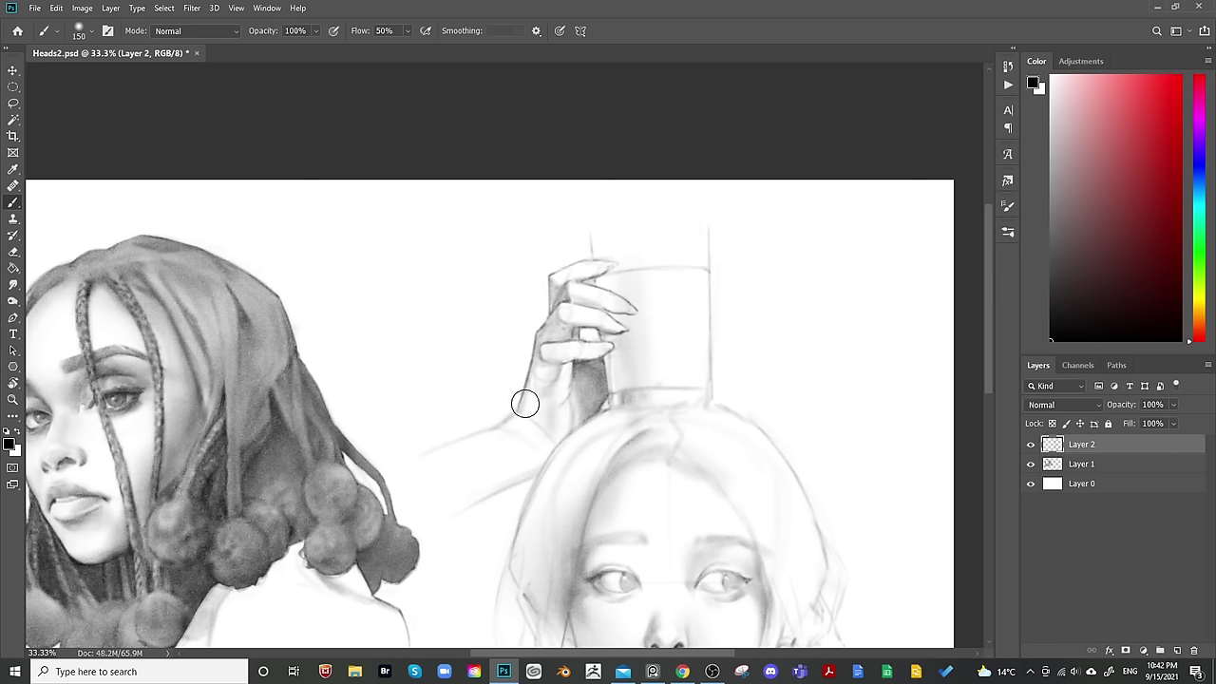
key("bracketleft")
key("bracketleft")
key("bracketleft")
key("bracketleft")
key("bracketleft")
key("bracketleft")
key("bracketleft")
key("e")
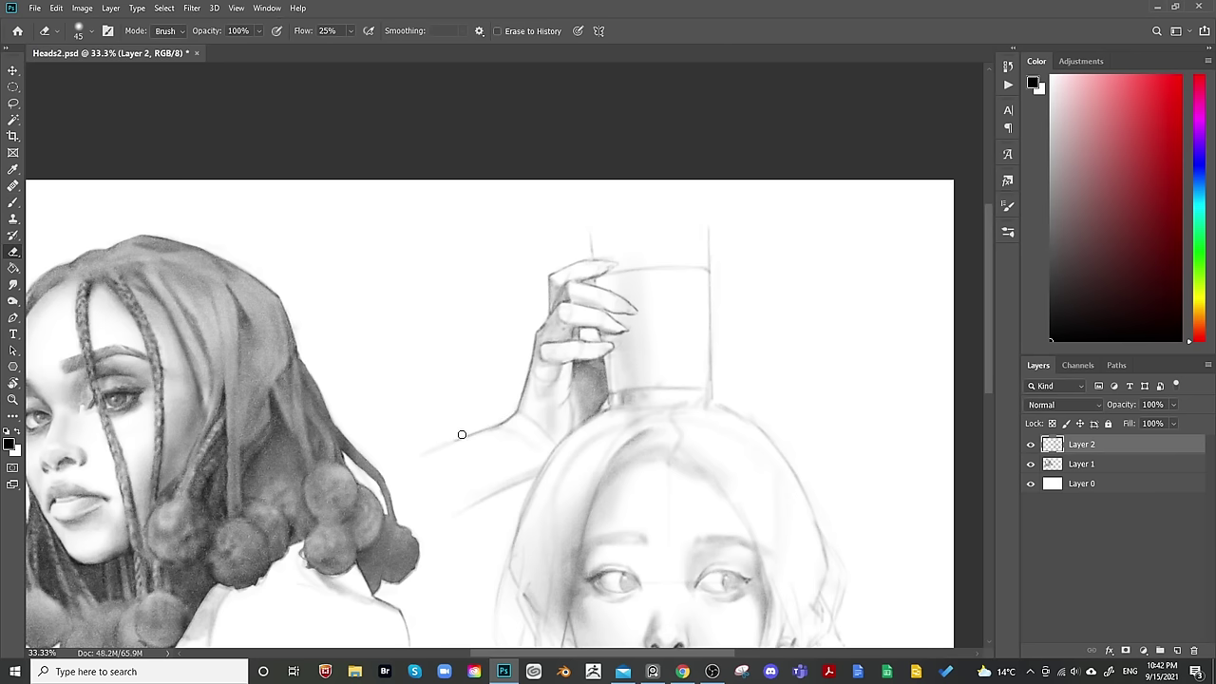
key("b")
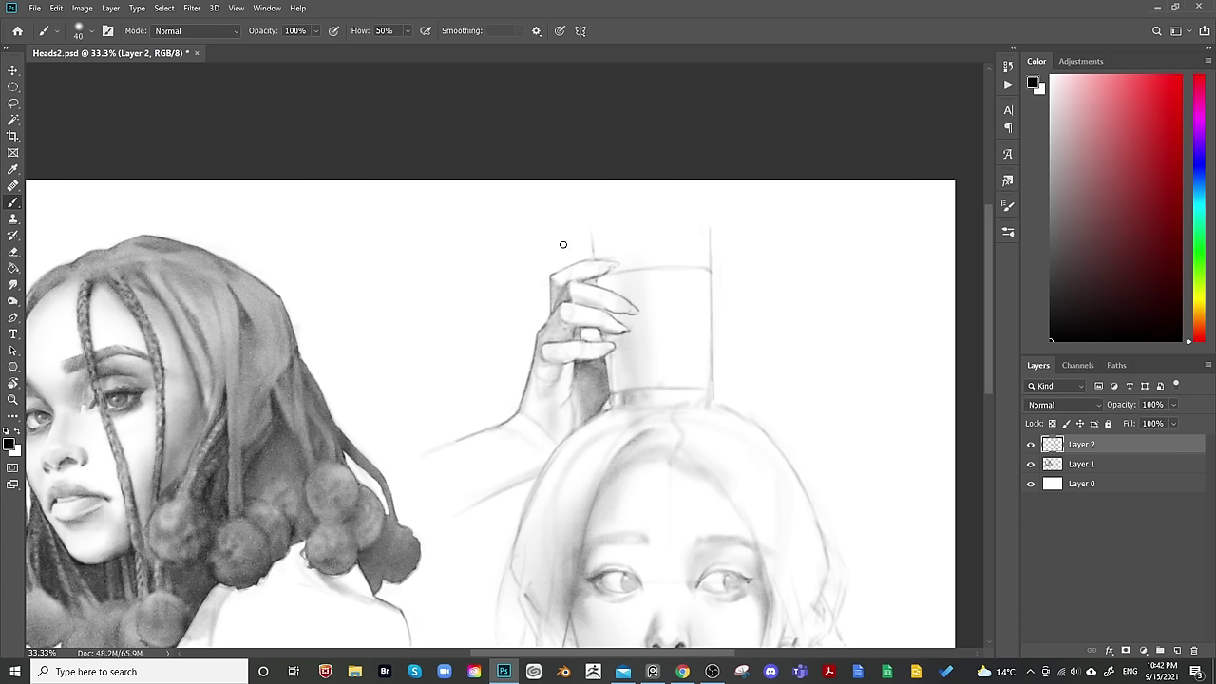
Reinforce the wrist and forearm contour near the hair, varying the brush size up to about 90 px.
key("bracketright")
key("bracketright")
key("bracketright")
key("bracketright")
key("bracketright")
key("bracketright")
key("bracketleft")
key("bracketleft")
key("bracketright")
key("bracketright")
key("bracketright")
key("bracketright")
key("bracketright")
key("bracketright")
key("bracketright")
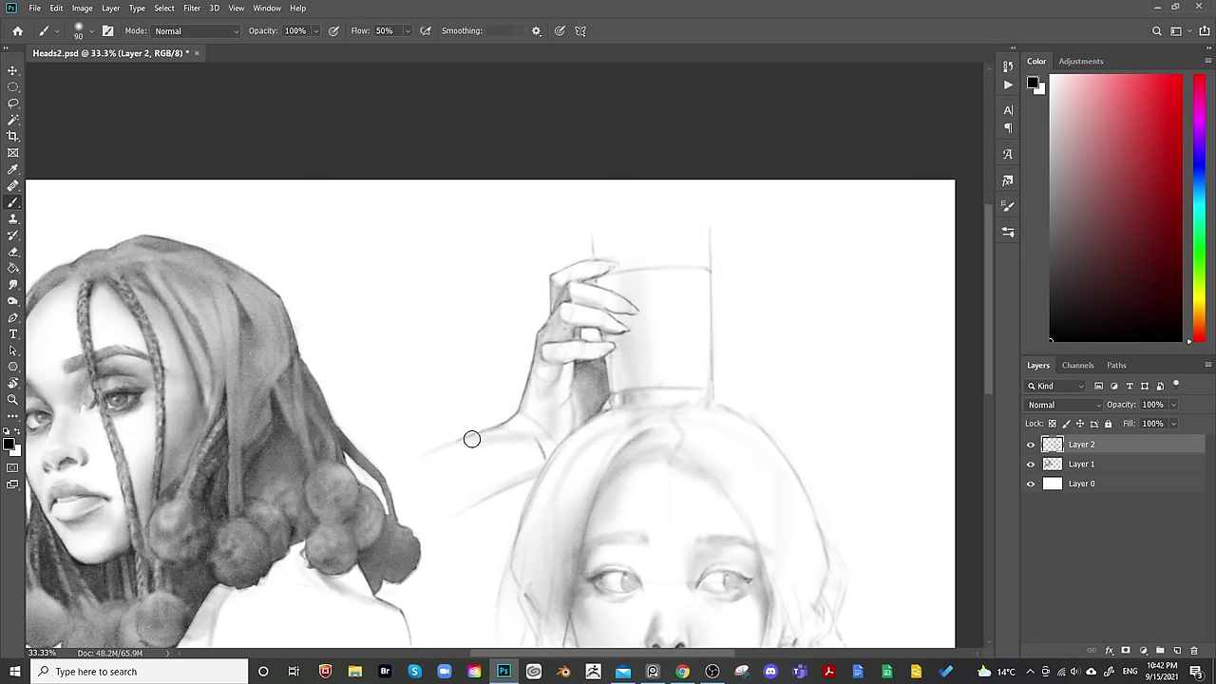
Lay a soft tone over the back of the hand with a brush of about 300 px.
key("bracketright")
key("bracketright")
key("bracketright")
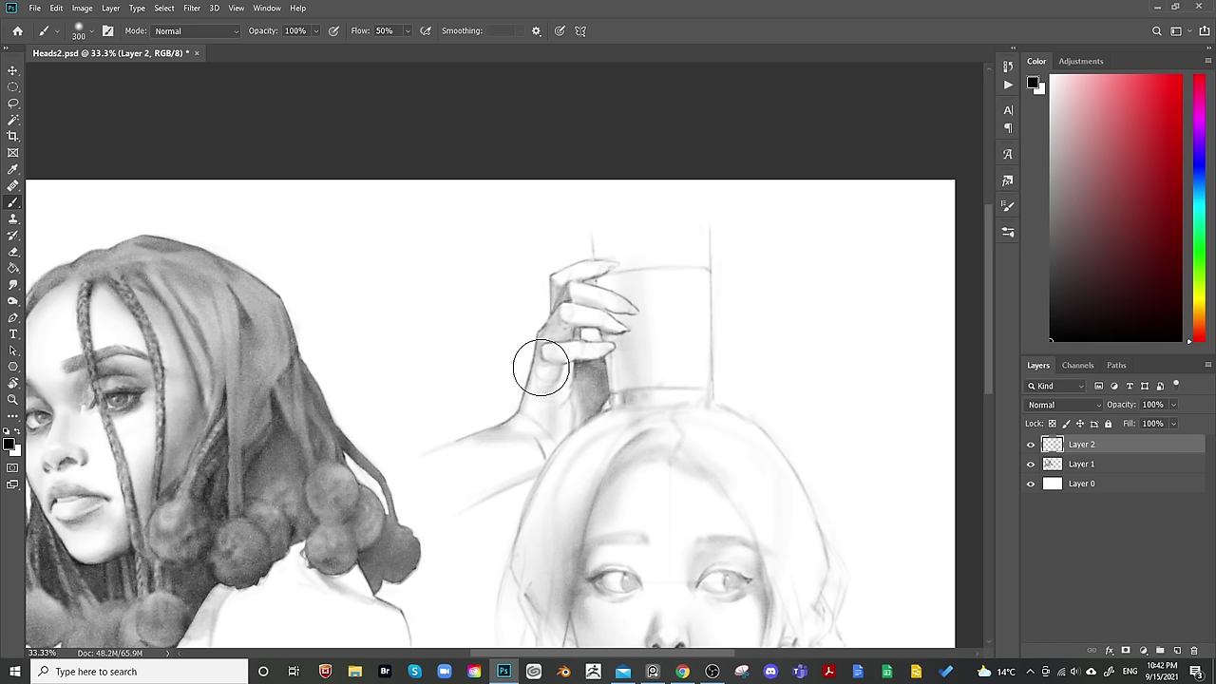
key("bracketleft")
key("bracketleft")
key("bracketleft")
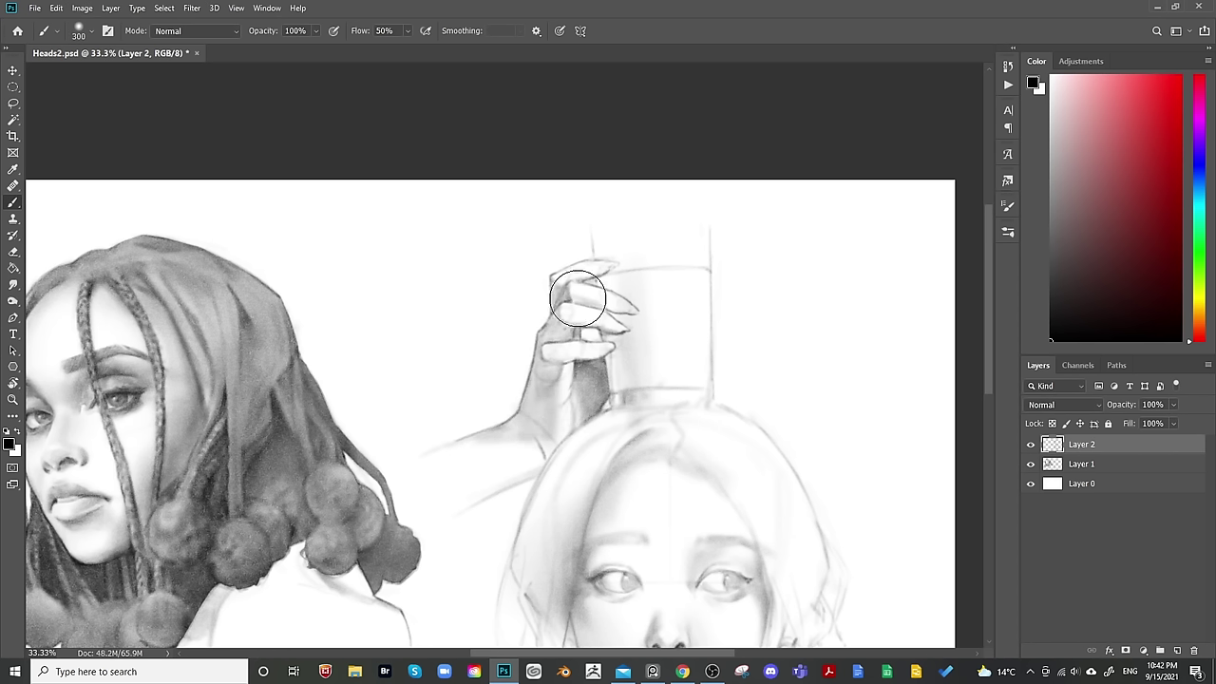
key("bracketleft")
key("bracketleft")
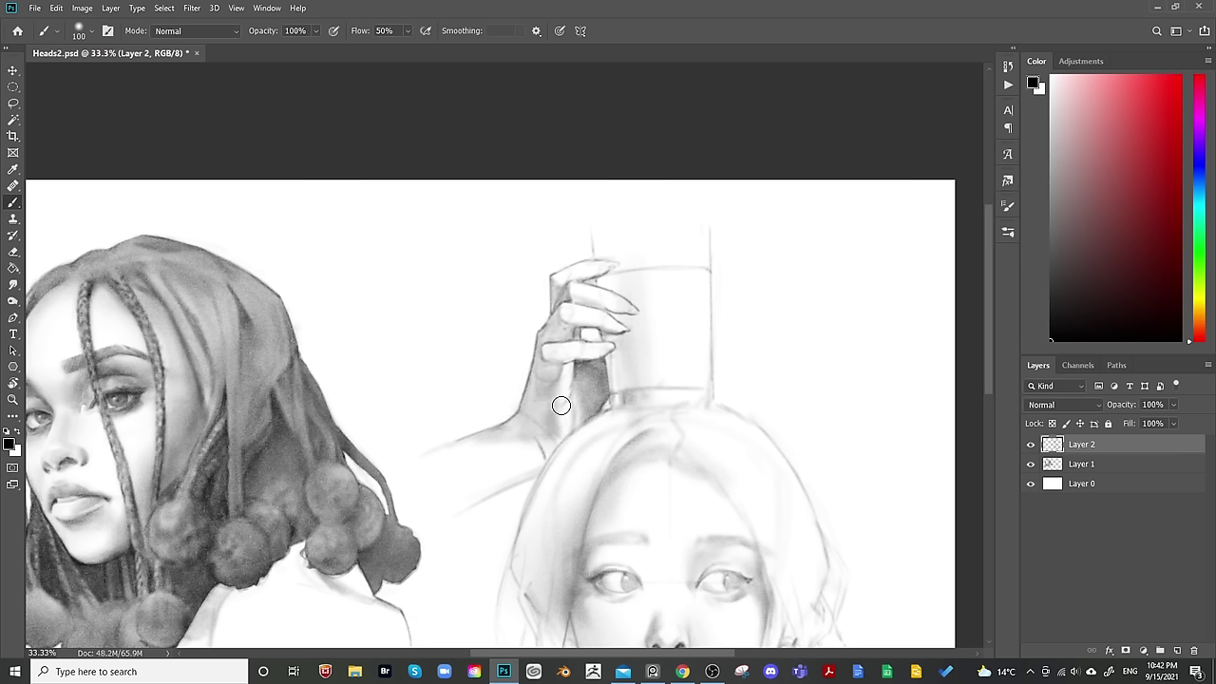
Shade the base of the hand and the wrist crease with a brush of about 125 px.
key("bracketleft")
key("bracketright")
key("bracketright")
key("bracketleft")
key("bracketleft")
key("bracketleft")
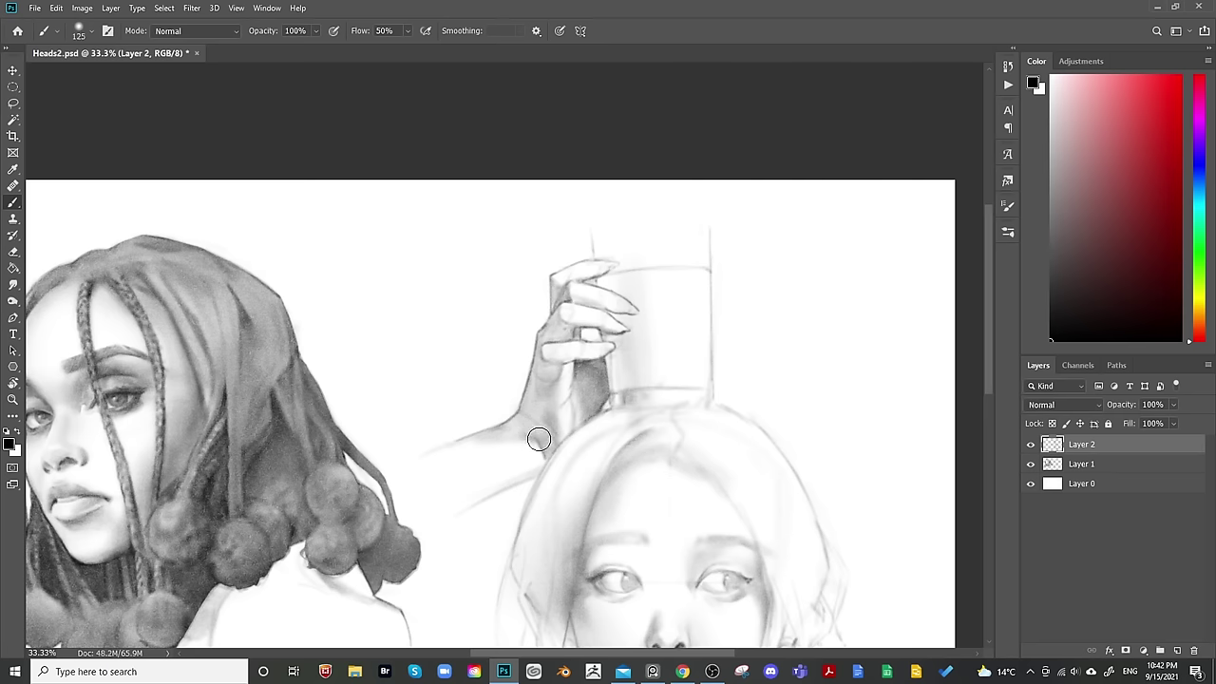
Soften the wrist shading and clean the hand's edges with the eraser, varying its size down to 35 px.
key("e")
key("bracketleft")
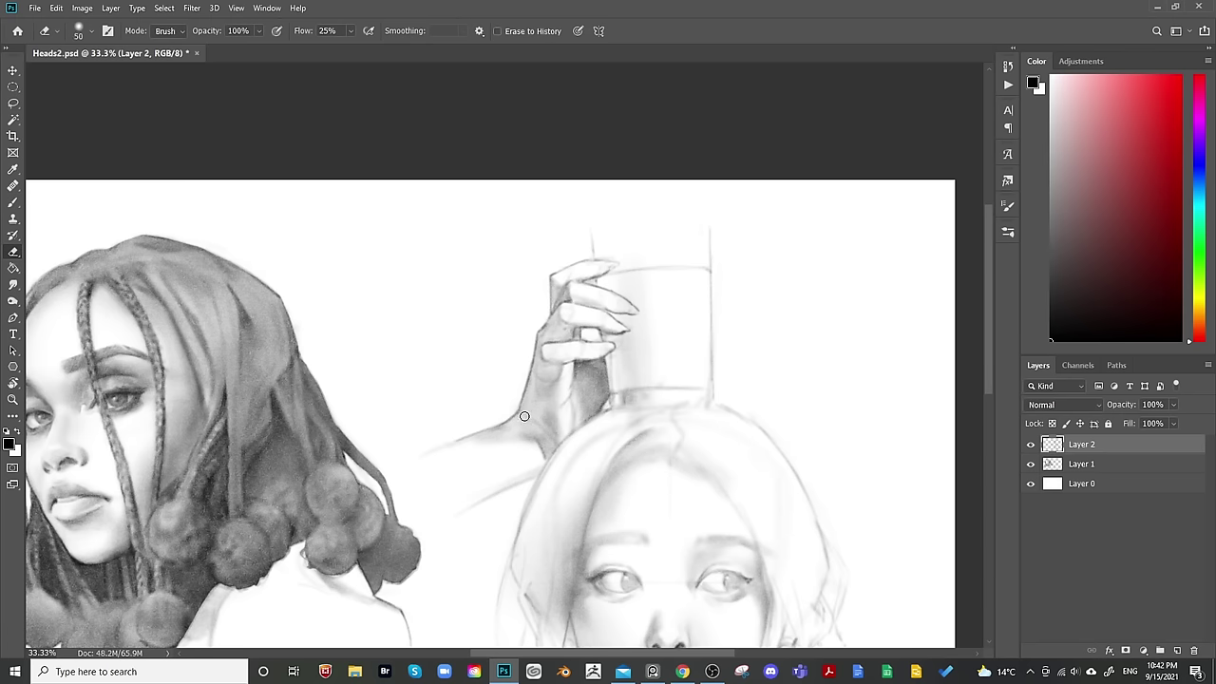
key("bracketright")
key("bracketright")
key("bracketright")
key("bracketright")
key("bracketright")
key("bracketleft")
key("bracketleft")
key("bracketleft")
key("bracketleft")
key("bracketleft")
key("bracketleft")
key("bracketleft")
key("bracketleft")
key("bracketleft")
key("bracketleft")
Check the whole drawing in a horizontally mirrored view and restore its original orientation.
key("ctrl+minus")
key("ctrl+minus")
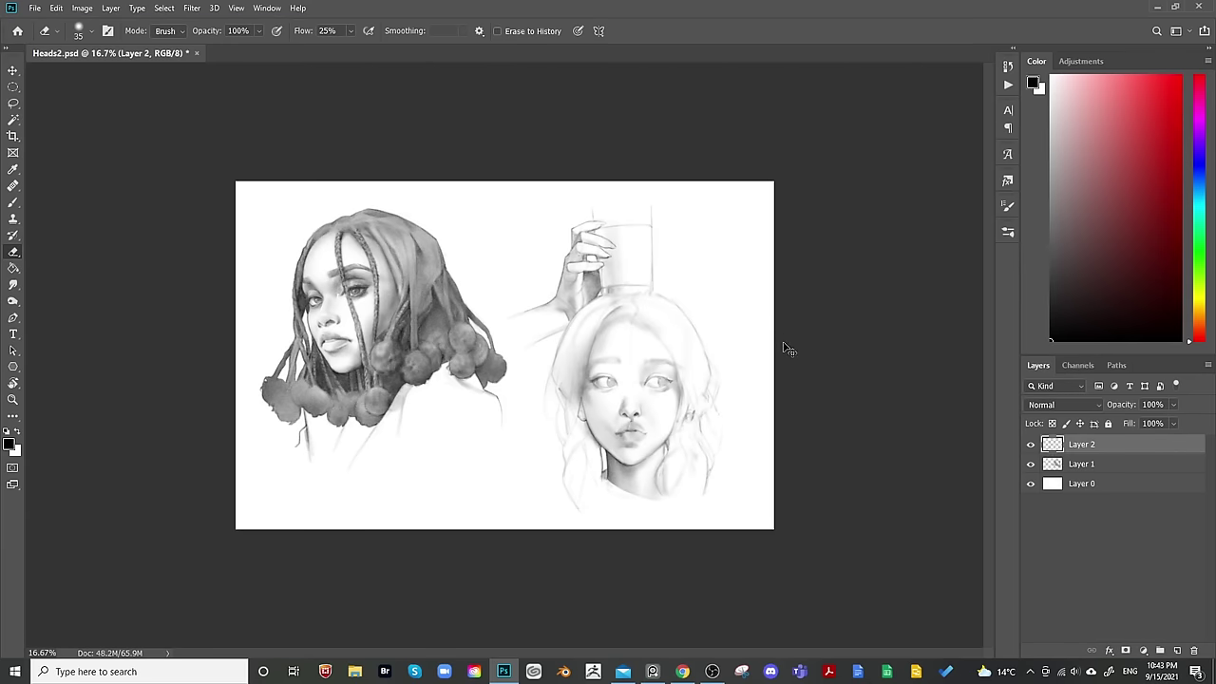
key("ctrl+shift+h")
key("ctrl+shift+h")
Shade the uppermost finger from its knuckle to the fingertip, varying the brush size up to about 90 px.
key("ctrl+plus")
key("ctrl+plus")
mouse_move(815, 259)
left_mouse_down()
mouse_move(755, 448)
mouse_move(732, 429)
left_mouse_up()
key("b")
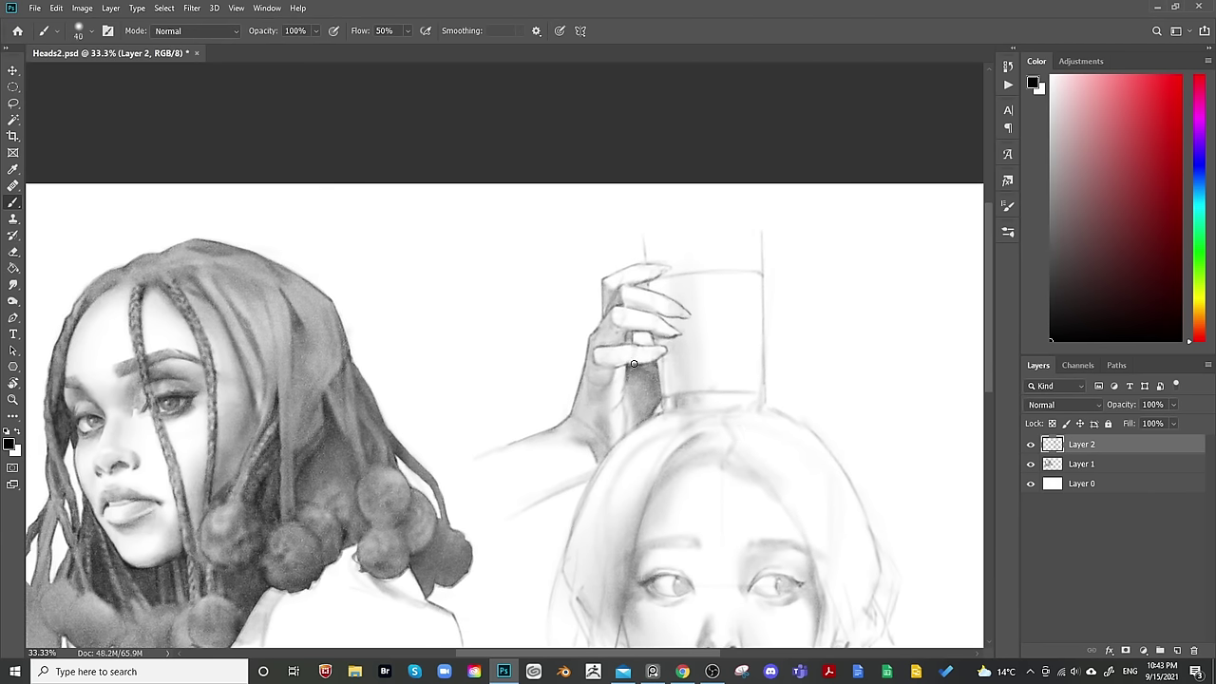
key("bracketleft")
key("bracketleft")
key("bracketleft")
key("bracketleft")
key("bracketleft")
key("bracketleft")
key("bracketleft")
key("bracketleft")
key("bracketright")
key("bracketright")
key("bracketright")
key("bracketright")
key("bracketright")
key("bracketleft")
key("bracketleft")
key("bracketright")
key("bracketright")
key("bracketright")
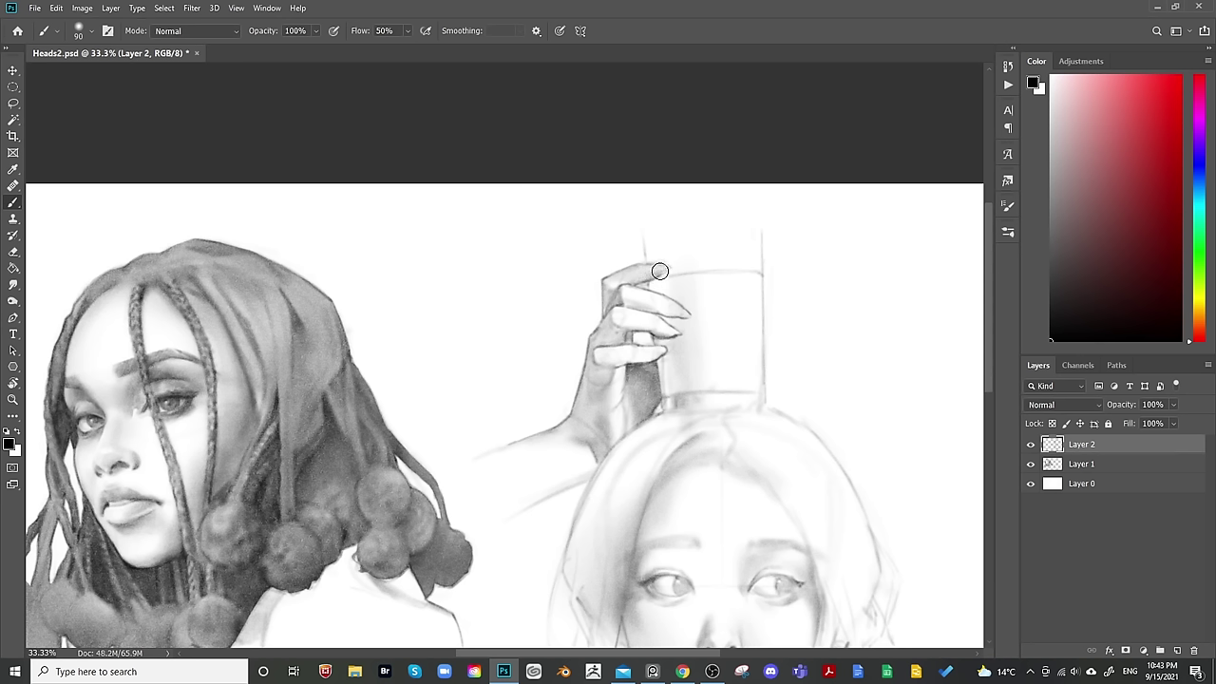
Deepen the shadow along the underside of the uppermost finger and in the gap below with a brush of about 35 px.
key("bracketleft")
key("bracketleft")
key("bracketleft")
key("bracketleft")
key("bracketright")
key("bracketright")
key("bracketright")
key("bracketleft")
key("bracketleft")
key("bracketleft")
key("bracketright")
key("bracketright")
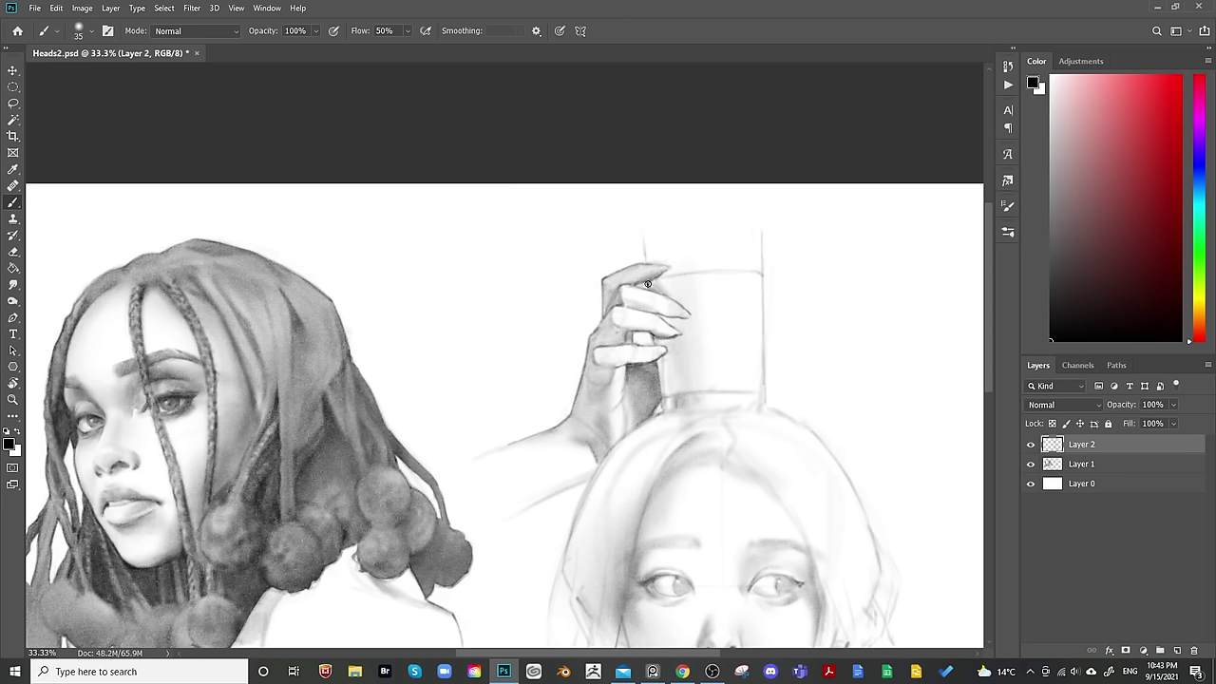
key("bracketright")
key("bracketleft")
Clean the tips and edges of the fingers with the eraser, enlarging it from 35 to 60 px.
key("e")
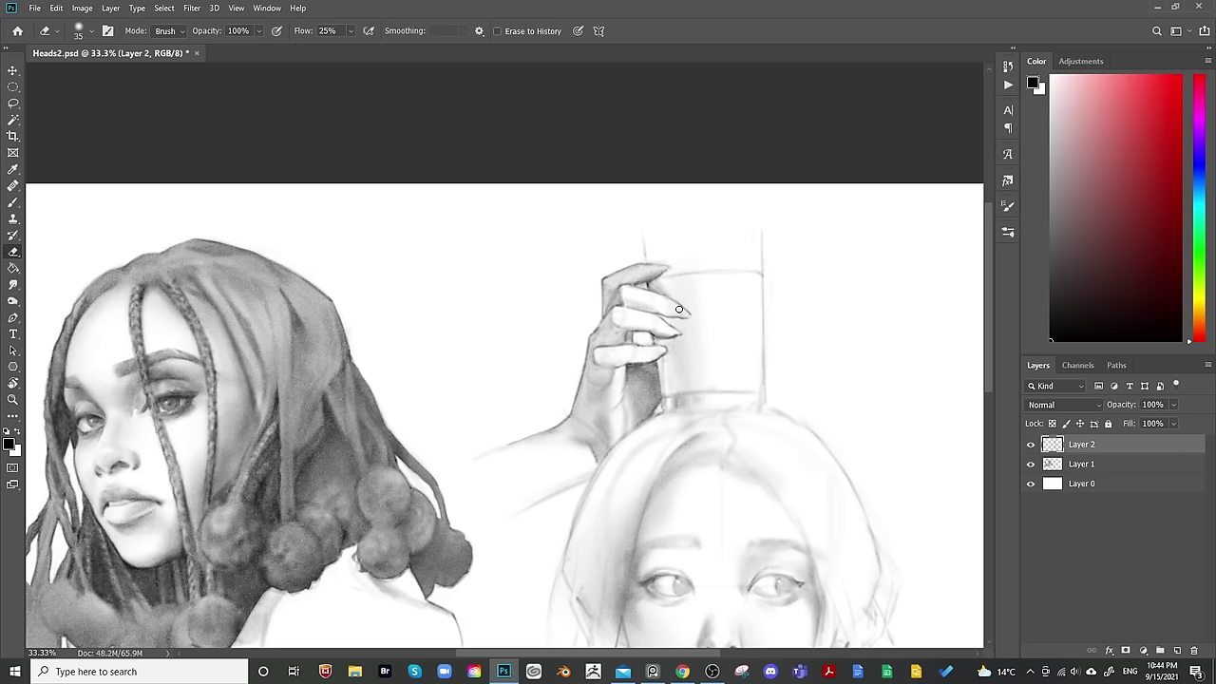
key("bracketright")
key("bracketright")
key("bracketright")
key("bracketright")
Compare the shaded hand with the rest of the drawing by mirroring the canvas horizontally and flipping it back.
key("ctrl+minus")
key("ctrl+minus")
key("ctrl+shift+h")
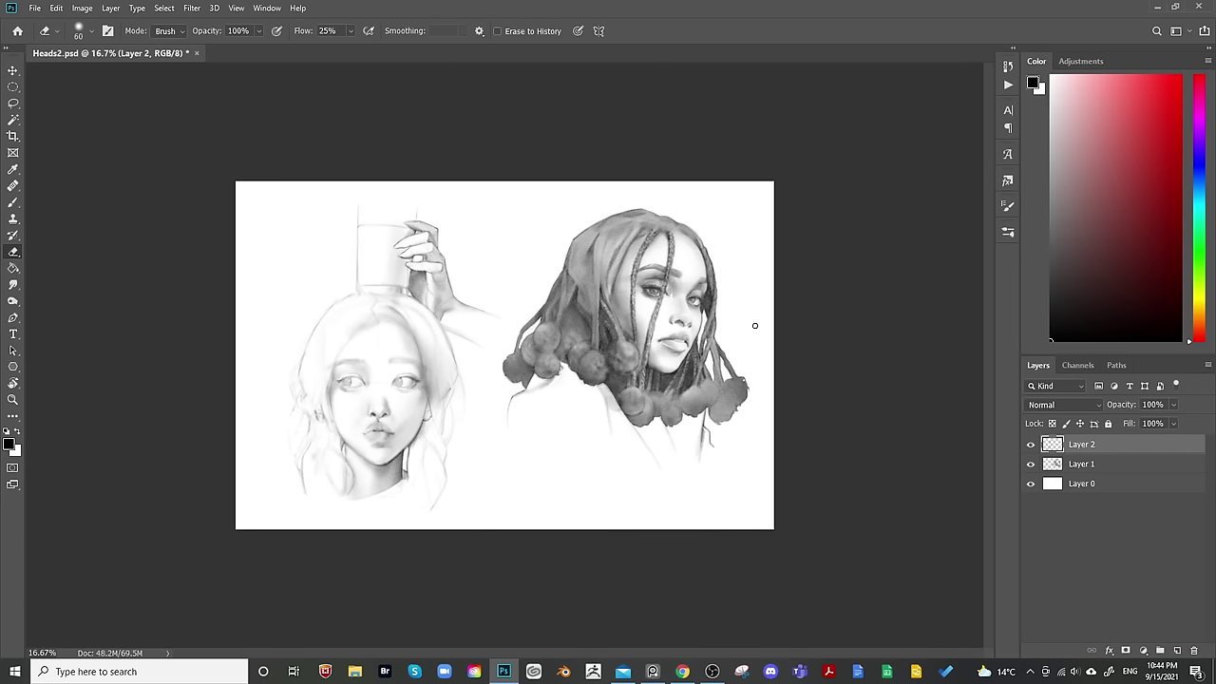
key("ctrl+shift+h")
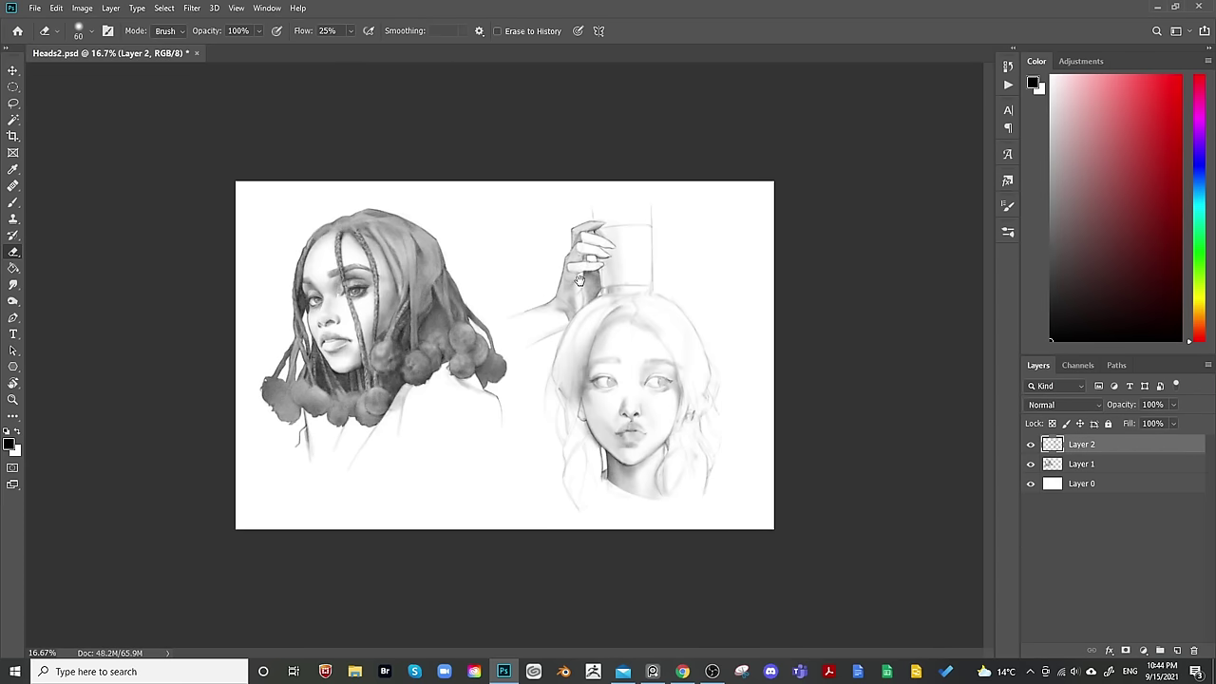
Shade the palm and wrist beside the hair, varying the brush between small and medium sizes up to about 70 px.
key("b")
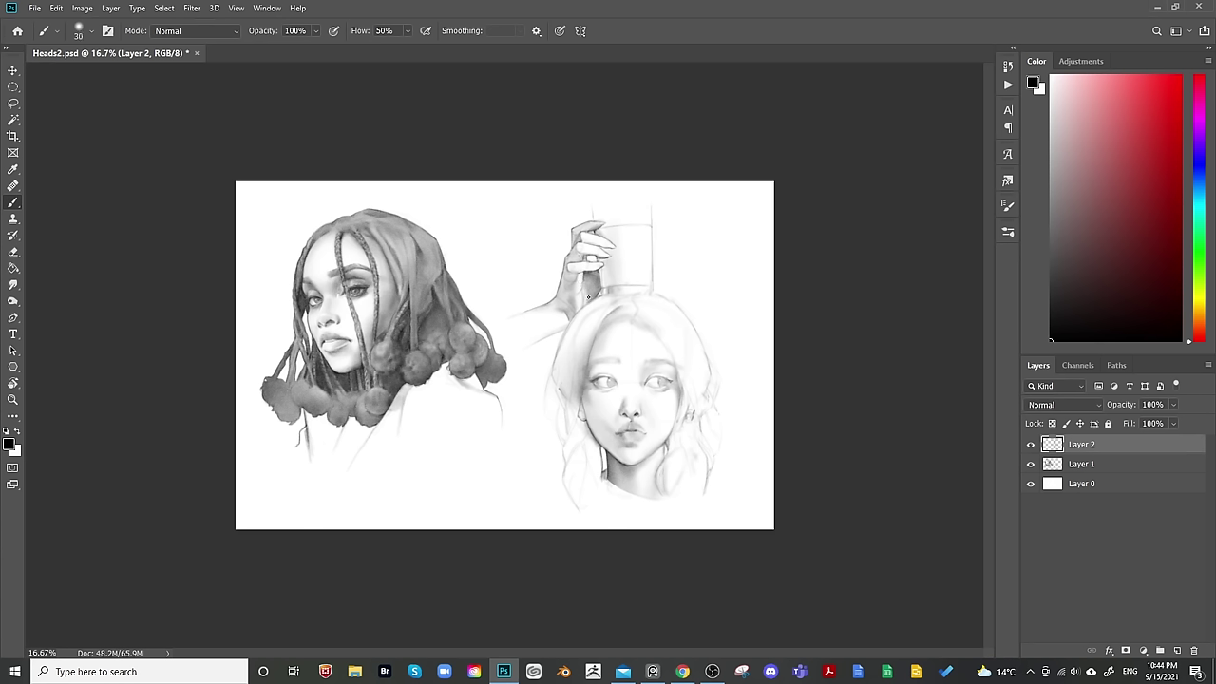
key("bracketright")
key("bracketright")
key("bracketright")
key("bracketright")
key("bracketright")
key("bracketleft")
key("bracketleft")
key("bracketleft")
key("bracketleft")
key("bracketleft")
key("bracketright")
key("bracketright")
key("bracketright")
key("bracketright")
key("bracketright")
key("bracketleft")
key("bracketleft")
Review the portrait in a mirrored view and with Layer 2 temporarily hidden.
key("ctrl+shift+h")
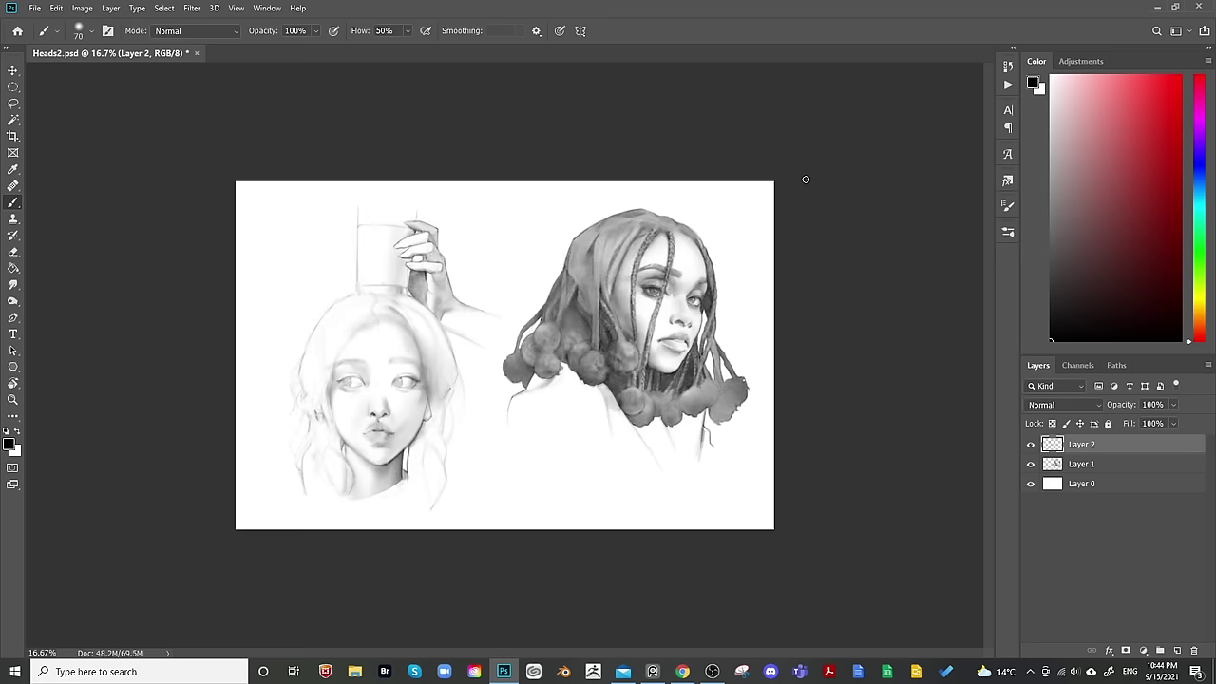
key("ctrl+shift+h")
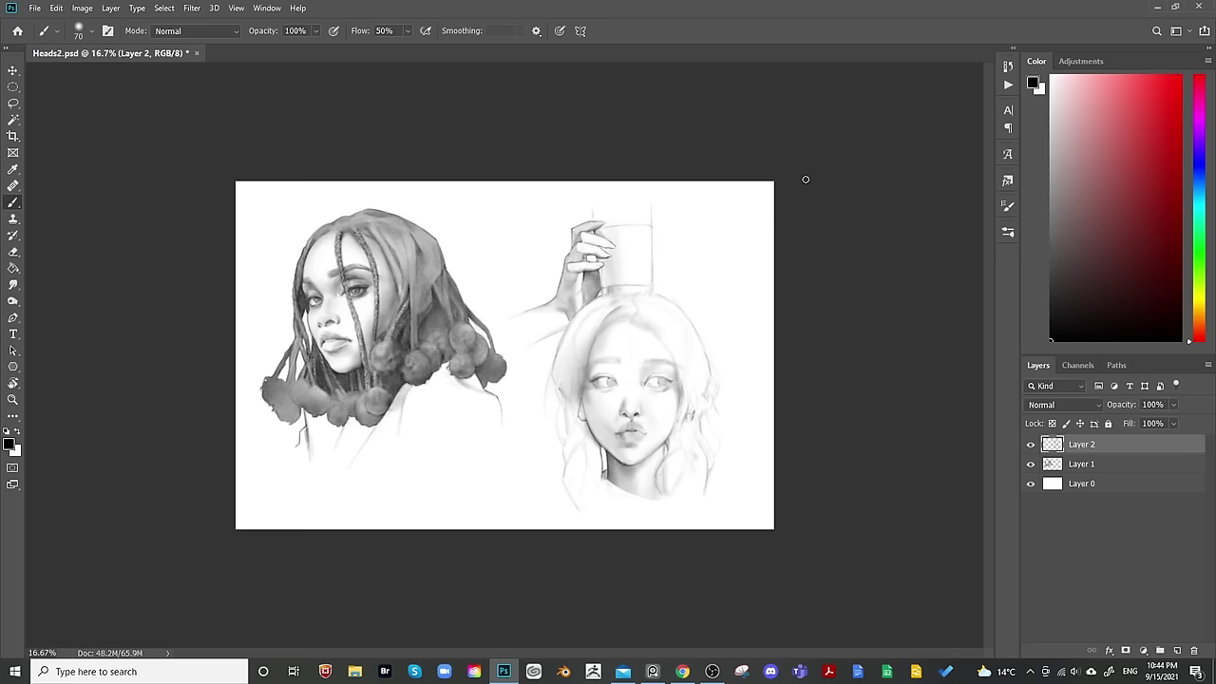
left_click(1031, 444)
left_click(1031, 444)
Lock the transparent pixels of Layer 2.
scroll(637, 327, "up", 2)
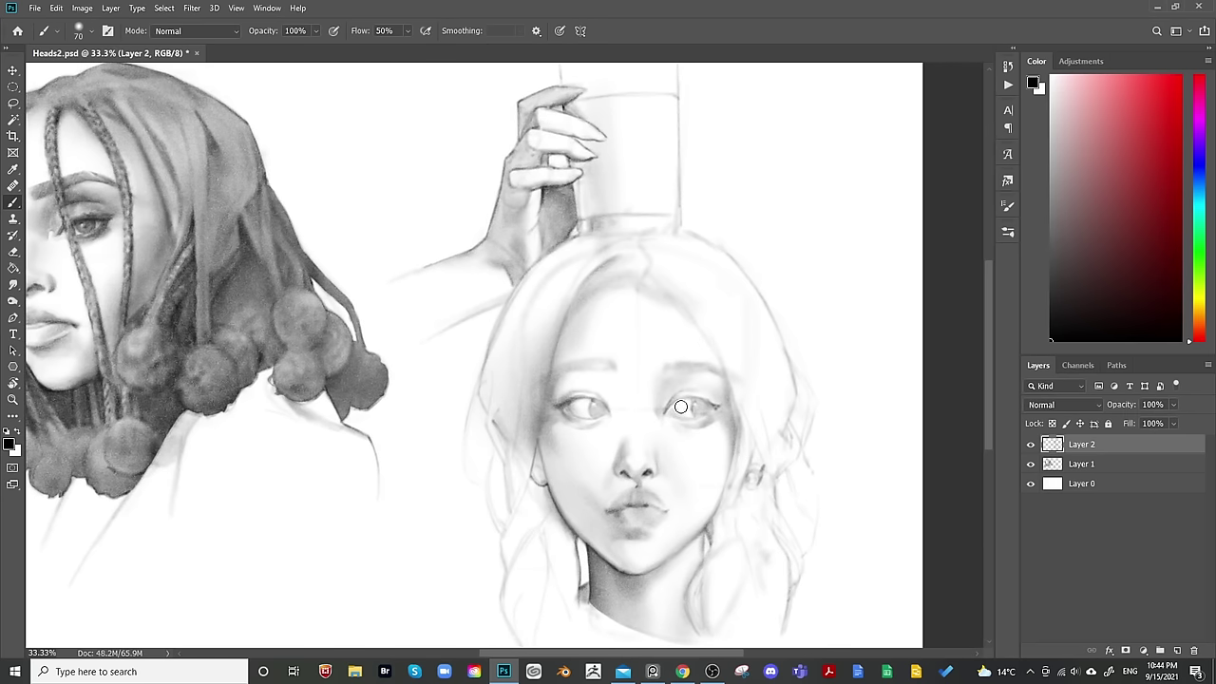
key("slash")
left_click_drag(733, 391, 682, 382)
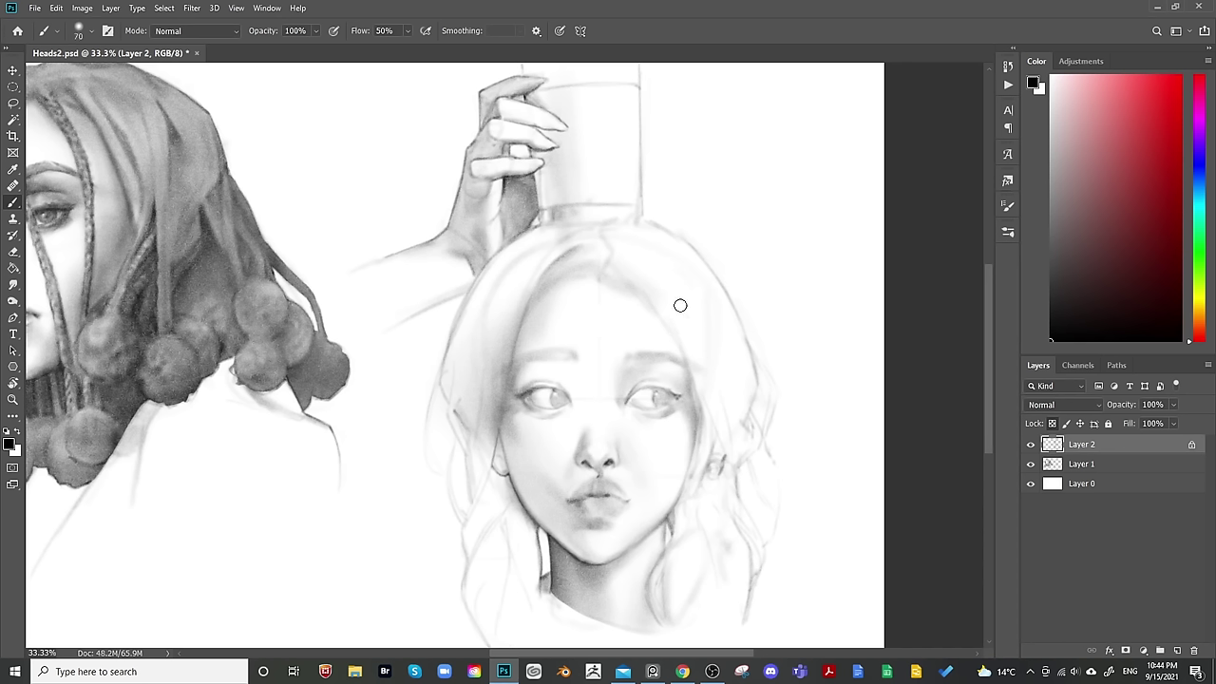
Unlock the transparent pixels of Layer 2 and soften the brow on the viewer's left with a brush of about 150 px.
key("bracketright")
key("bracketright")
key("bracketright")
key("bracketright")
key("bracketright")
key("slash")
key("bracketright")
key("bracketleft")
key("bracketleft")
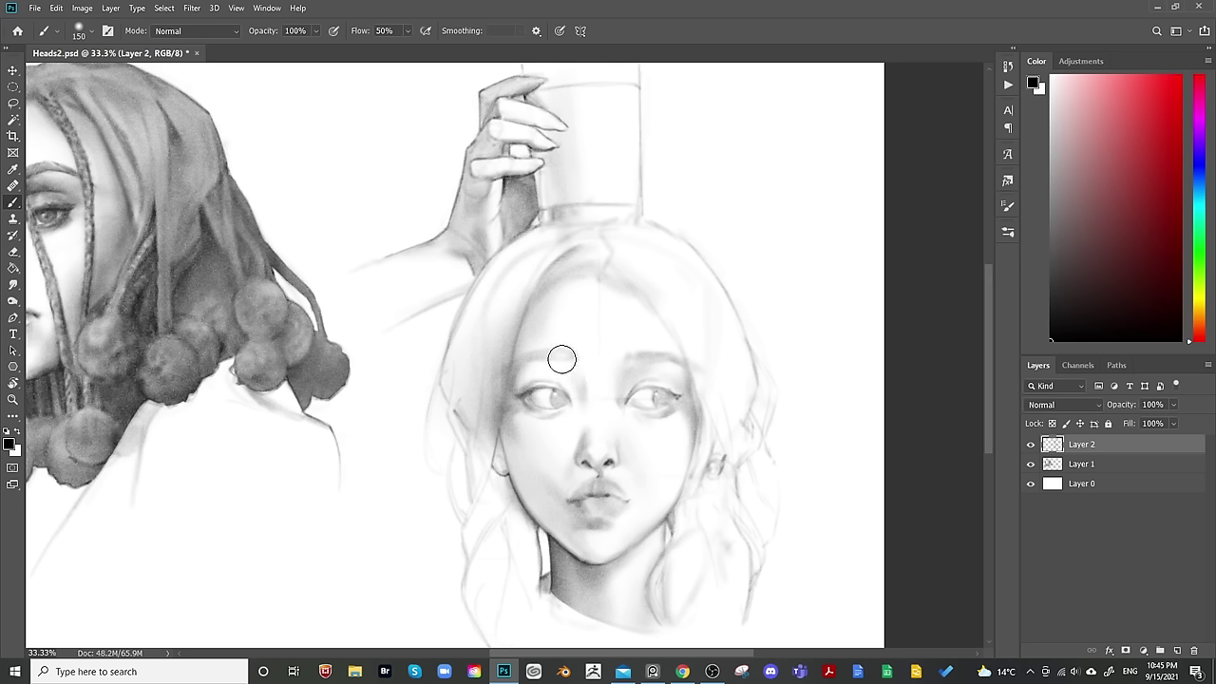
Shade the inner brows and the upper nose bridge, varying the brush size between about 100 and 175 px.
key("bracketleft")
key("bracketleft")
key("bracketleft")
key("bracketleft")
key("bracketleft")
key("bracketright")
key("bracketright")
key("bracketright")
key("bracketright")
key("bracketright")
key("bracketright")
key("bracketleft")
key("bracketleft")
key("bracketleft")
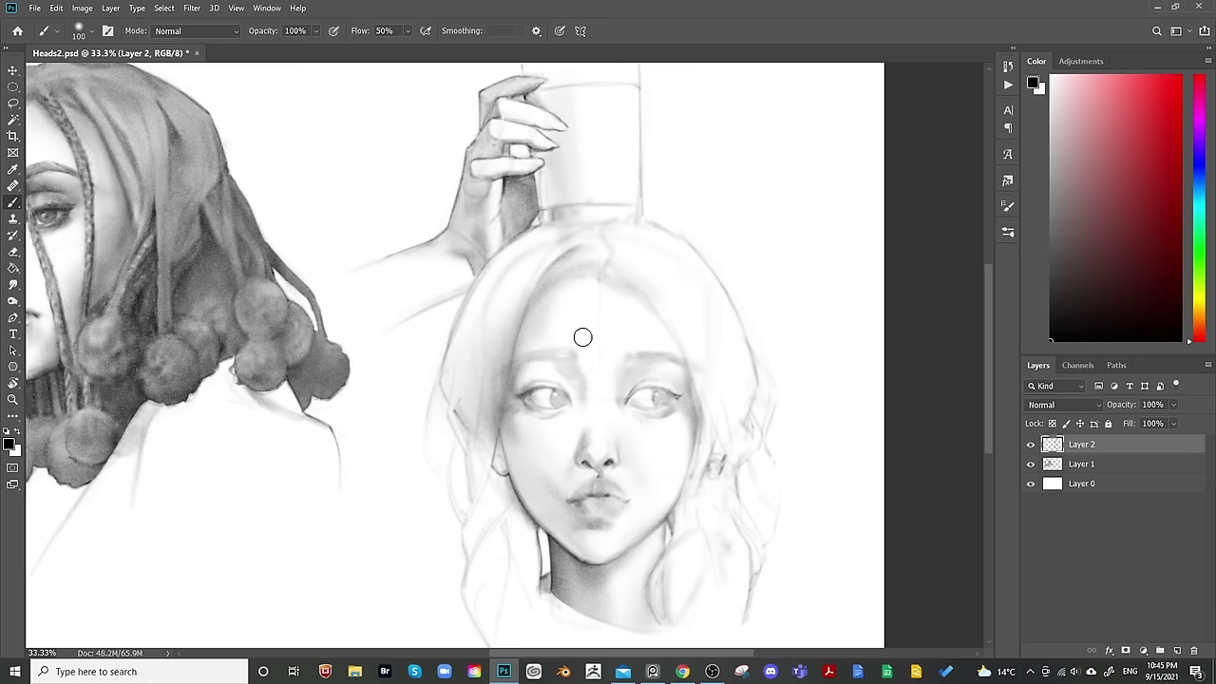
key("bracketright")
key("bracketright")
key("bracketright")
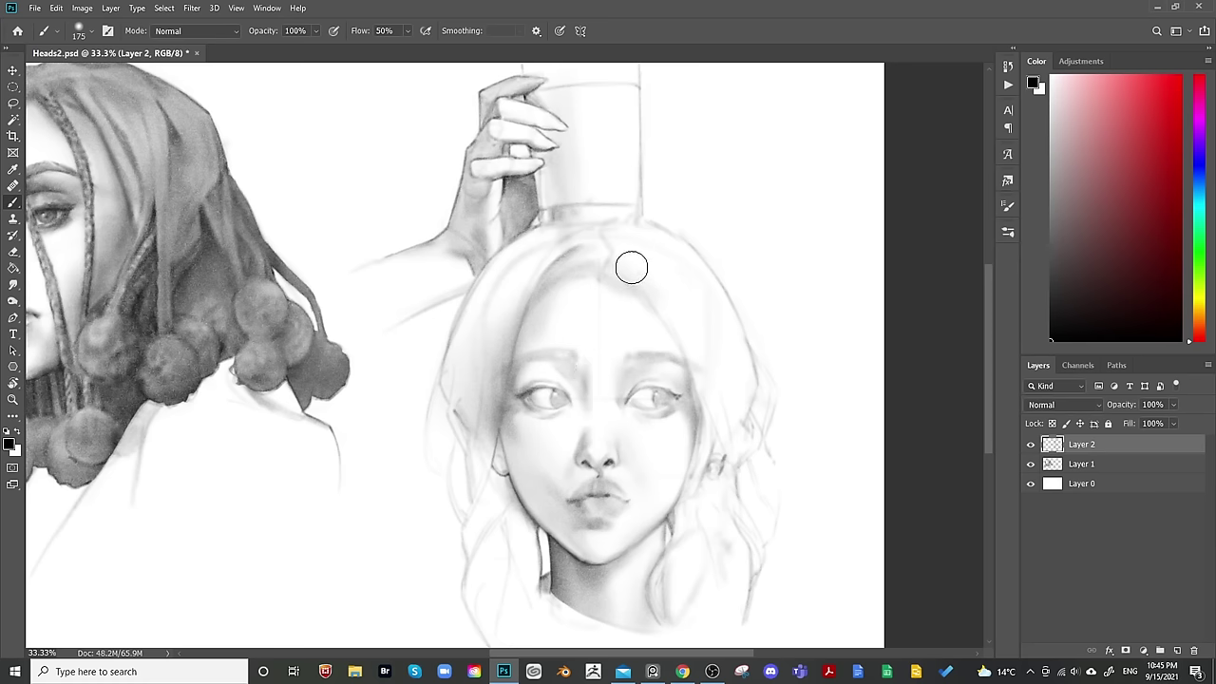
Lighten the shading between the eyes with a soft 400 px Eraser and return to the Brush tool.
key("e")
key("bracketright")
key("bracketright")
key("bracketright")
key("bracketright")
key("bracketright")
key("bracketright")
key("bracketright")
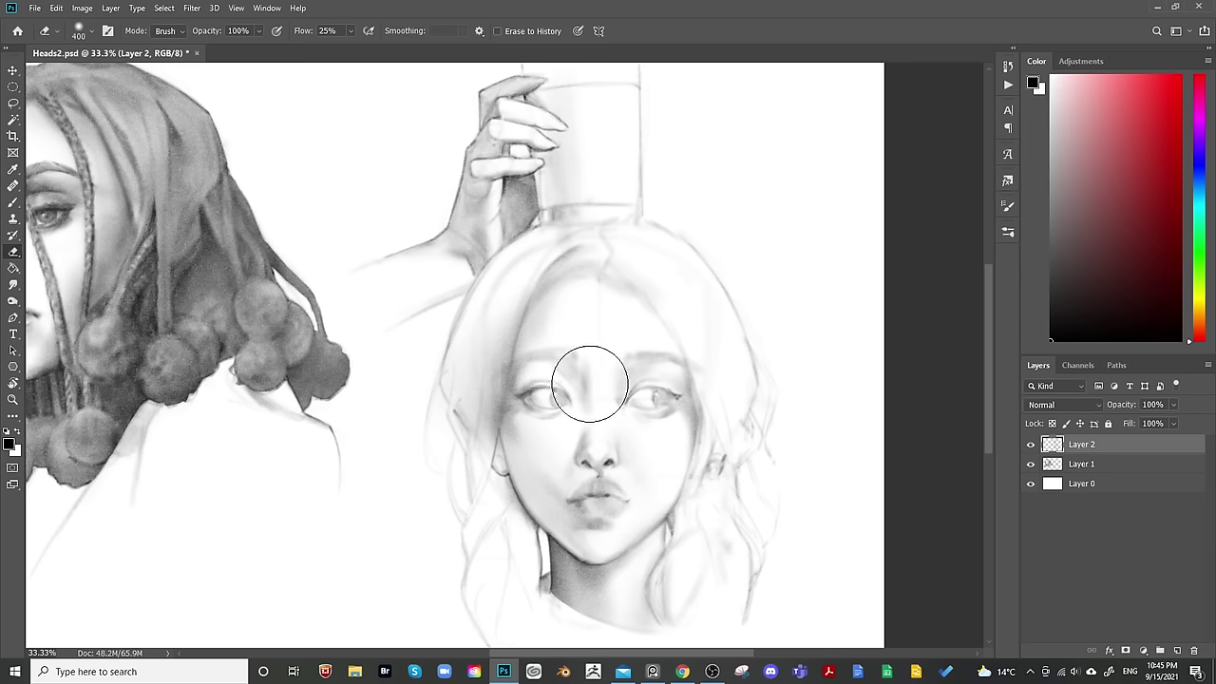
key("b")
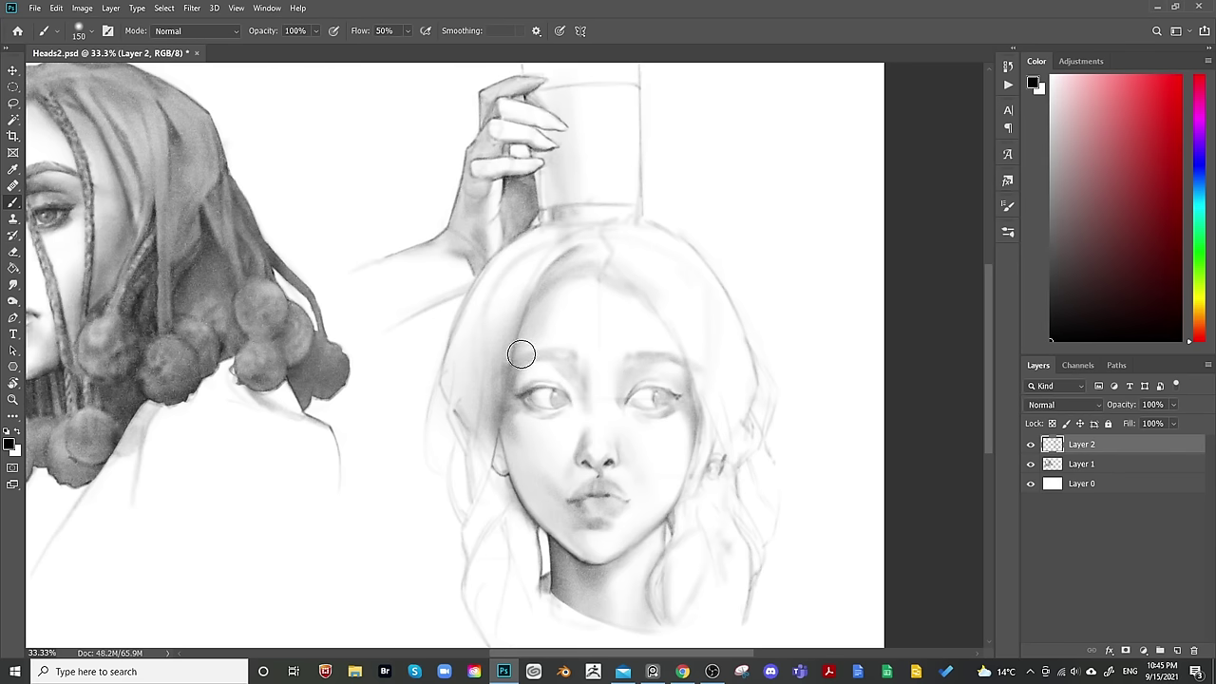
Softly shade the temple and eye socket on the viewer's left, reducing the brush from 200 to 100 px.
key("bracketright")
key("bracketright")
key("bracketright")
key("bracketright")
key("bracketright")
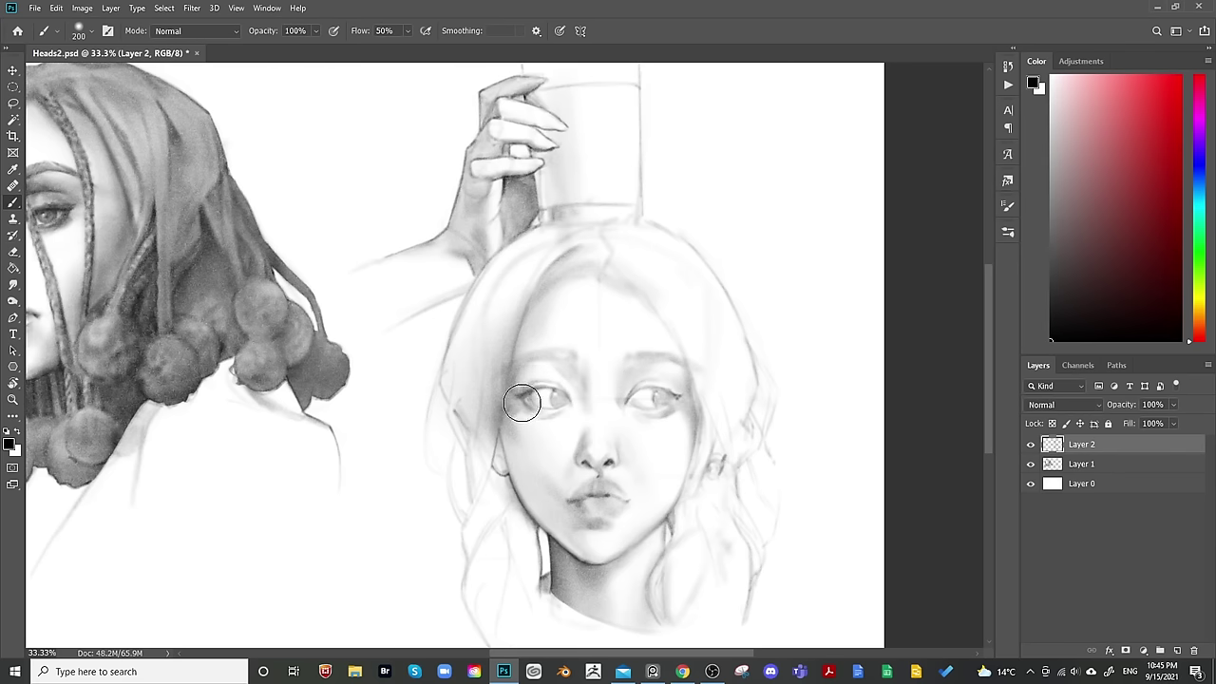
key("bracketleft")
key("bracketleft")
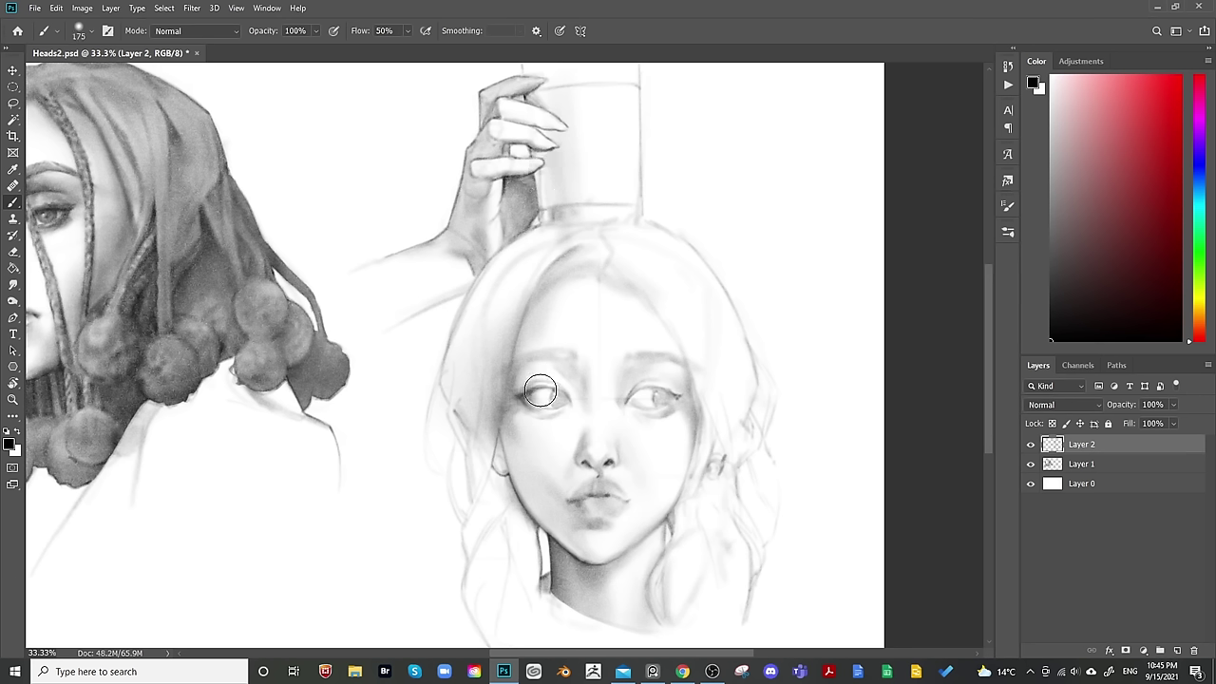
key("bracketleft")
key("bracketleft")
key("bracketleft")
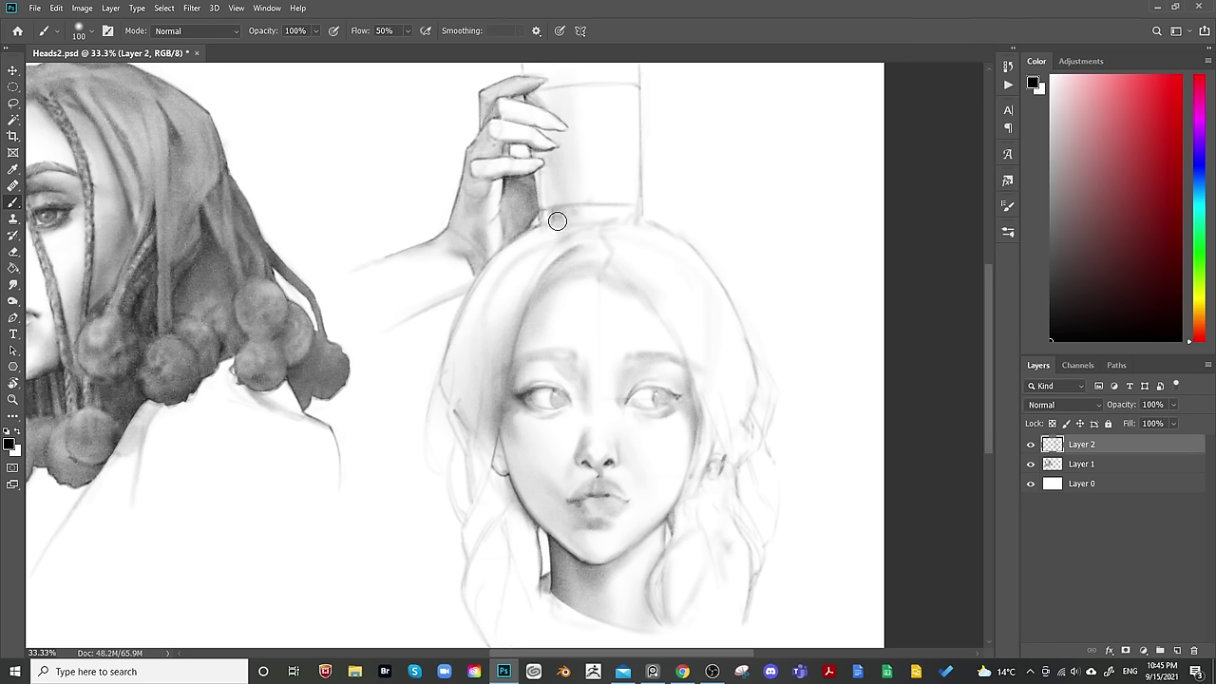
Darken the irises and pupils of both eyes with a small brush of about 35 px, varying its size as needed.
key("bracketleft")
key("bracketleft")
key("bracketleft")
key("bracketleft")
key("bracketleft")
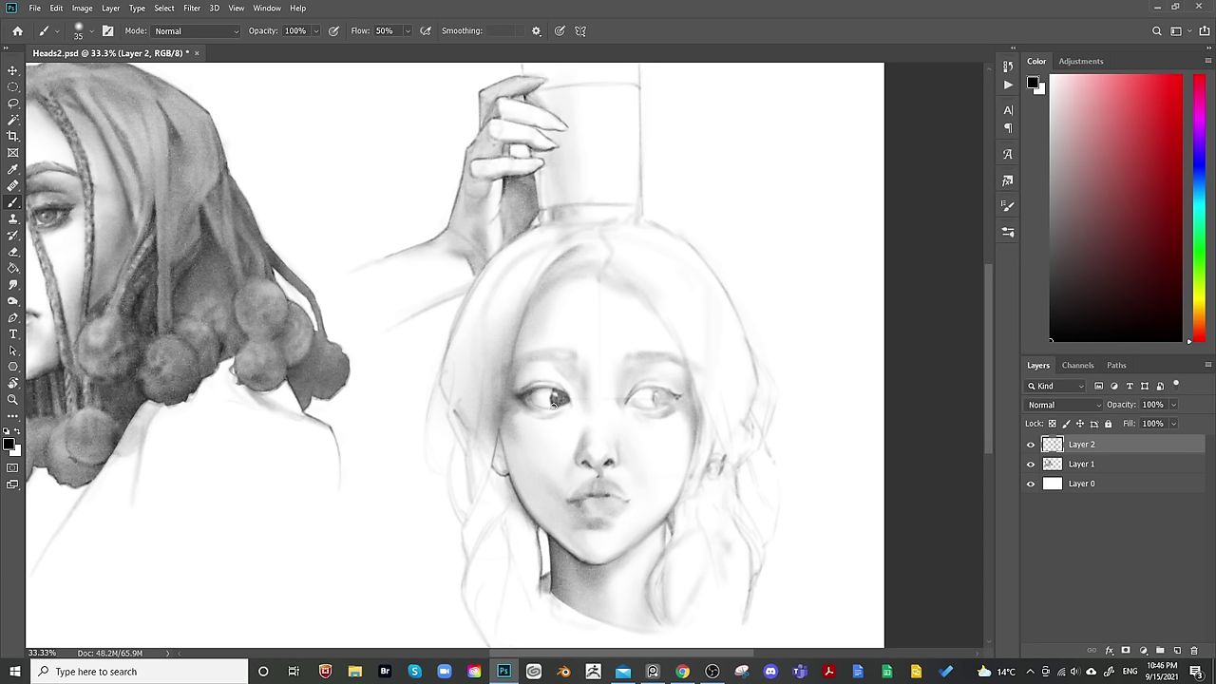
key("bracketright")
key("bracketright")
key("bracketright")
key("bracketleft")
key("bracketleft")
key("bracketleft")
key("bracketright")
key("bracketright")
key("bracketright")
key("bracketright")
key("bracketright")
key("bracketright")
key("bracketleft")
key("bracketleft")
key("bracketright")
key("bracketright")
key("bracketright")
key("bracketright")
key("bracketright")
key("bracketright")
key("bracketright")
key("bracketleft")
key("bracketleft")
key("bracketleft")
key("bracketleft")
key("bracketleft")
key("bracketleft")
key("bracketright")
key("bracketright")
key("bracketright")
key("bracketright")
key("bracketright")
key("bracketleft")
key("bracketleft")
key("bracketleft")
key("bracketleft")
key("bracketleft")
key("bracketleft")
key("bracketleft")
key("bracketleft")
key("bracketleft")
key("bracketright")
key("bracketleft")
key("bracketleft")
key("bracketright")
key("bracketright")
key("bracketleft")
key("bracketleft")
key("bracketleft")
key("bracketleft")
key("bracketright")
key("bracketright")
Darken the upper lash line and outer corner of the eye on the viewer's right with a brush of about 40 px.
left_click_drag(668, 399, 679, 393)
key("bracketright")
key("bracketright")
key("bracketleft")
key("bracketleft")
key("bracketright")
key("bracketleft")
key("bracketright")
key("bracketright")
key("bracketleft")
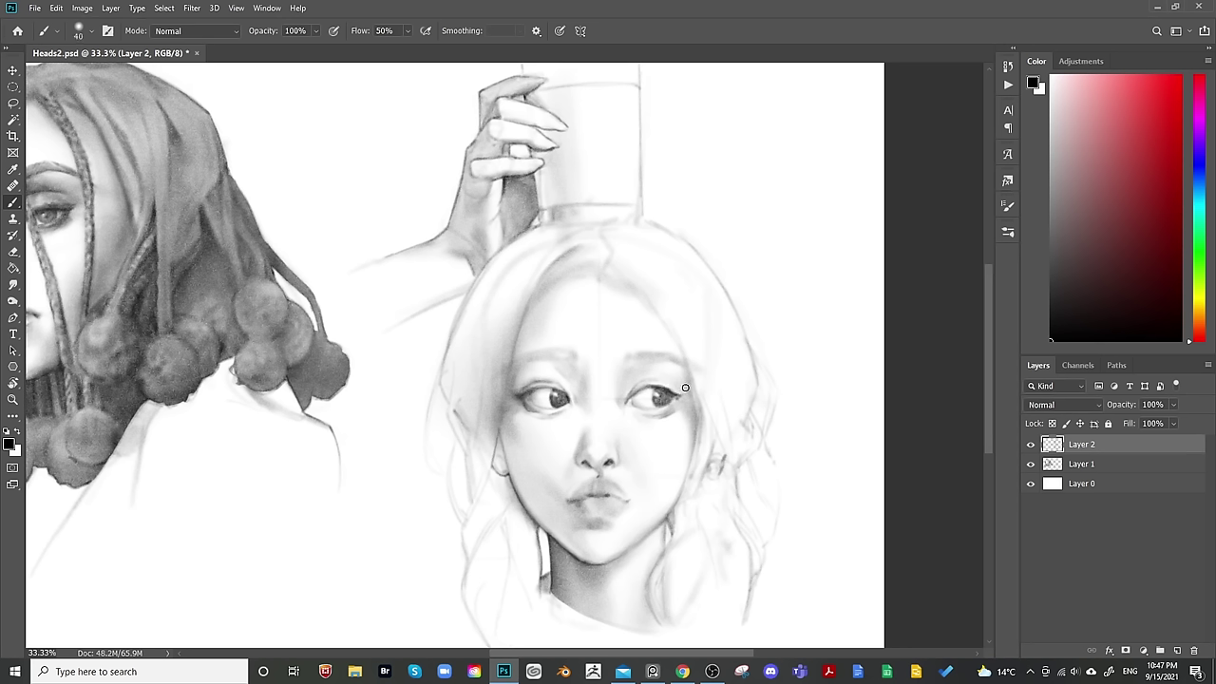
Blend soft shading across the eye on the viewer's right with a brush of up to about 150 px.
key("bracketright")
key("bracketright")
key("bracketright")
key("bracketright")
key("bracketright")
key("bracketright")
key("bracketright")
key("bracketright")
key("bracketleft")
key("bracketleft")
key("bracketleft")
key("bracketleft")
key("bracketleft")
key("bracketleft")
key("bracketleft")
key("bracketleft")
key("bracketright")
key("bracketright")
key("bracketright")
key("bracketright")
key("bracketright")
left_click_drag(638, 395, 665, 406)
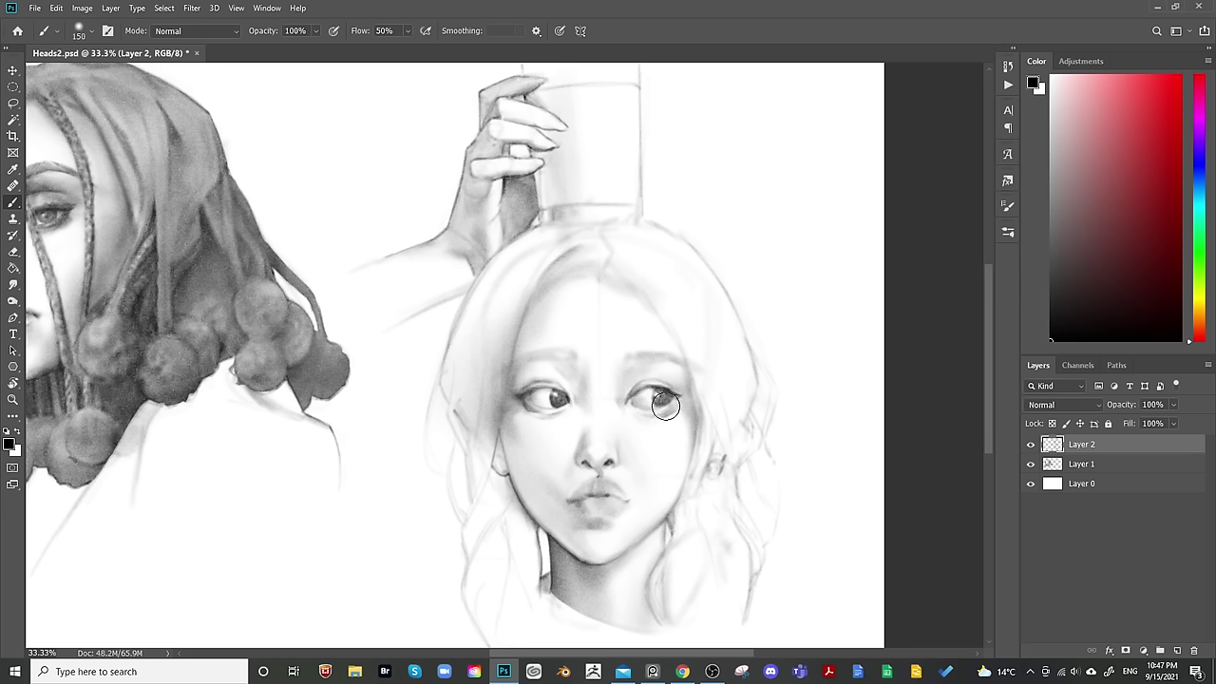
Refine the outer lashes and upper eyelid on the viewer's right, bringing the brush to about 125 px.
key("bracketleft")
key("bracketleft")
key("bracketleft")
key("bracketleft")
key("bracketleft")
key("bracketright")
key("bracketright")
key("bracketright")
key("bracketright")
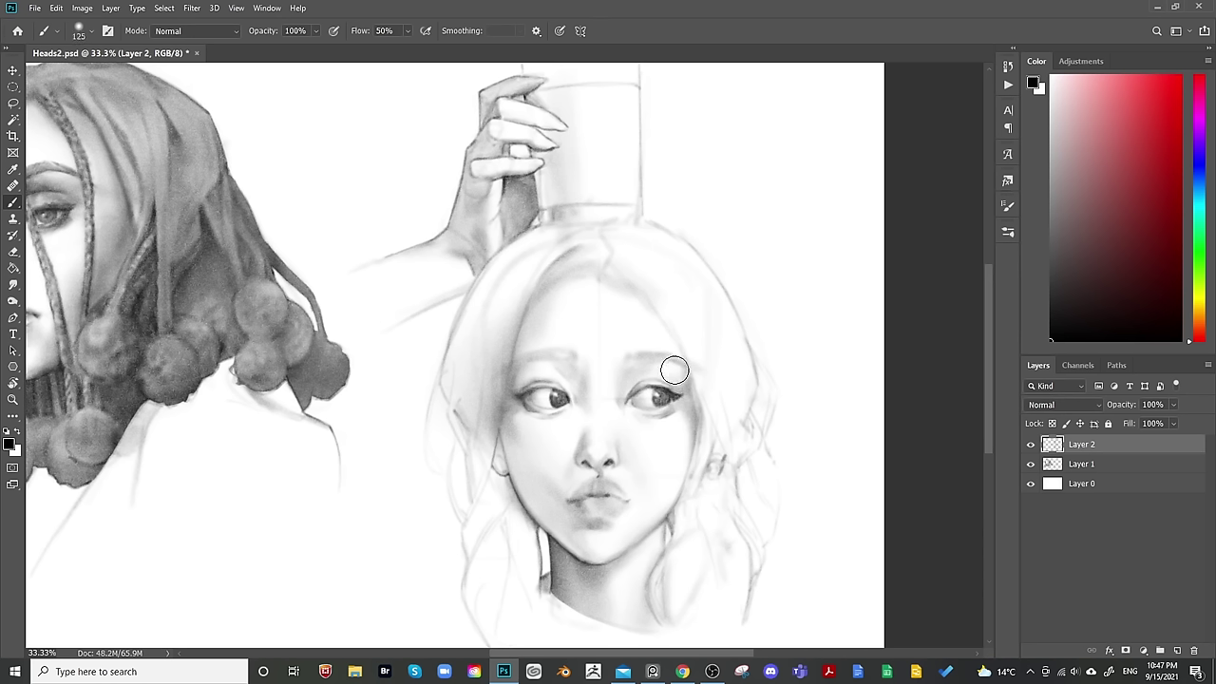
Shade the hairline and temple beside the brow on the viewer's right, enlarging the brush from 90 to 150 px.
key("bracketright")
key("bracketright")
key("bracketright")
key("bracketleft")
key("bracketleft")
key("bracketleft")
key("bracketleft")
key("bracketleft")
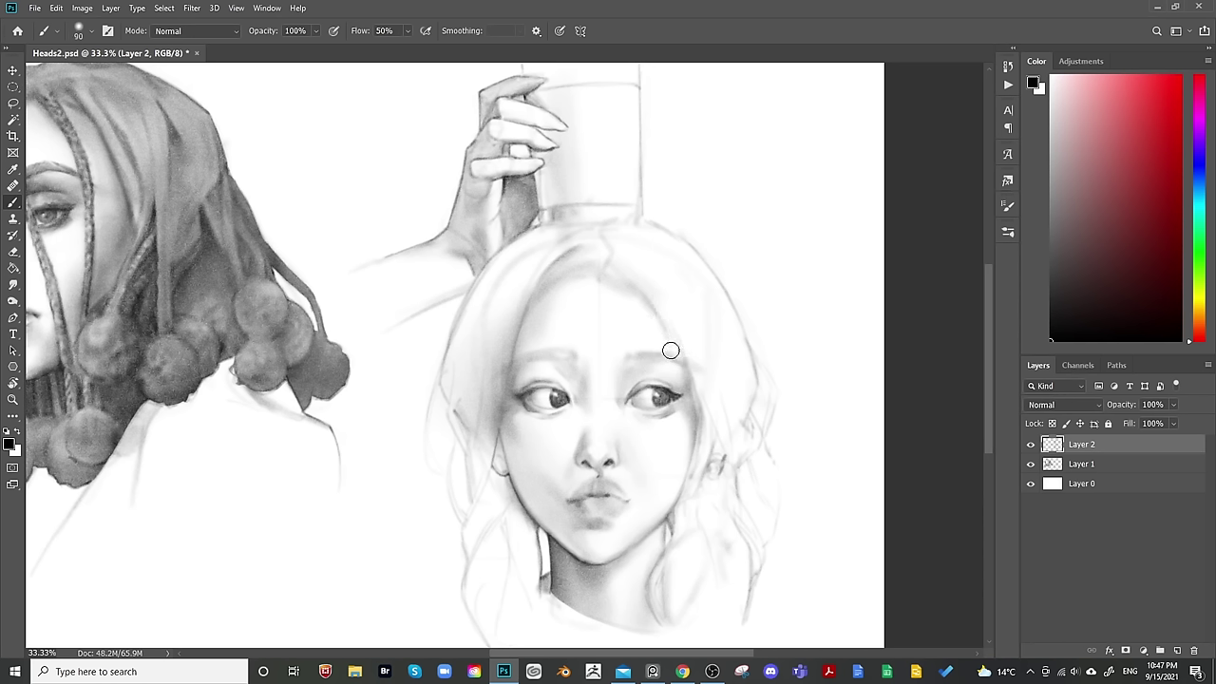
key("bracketright")
key("bracketright")
key("bracketright")
key("bracketright")
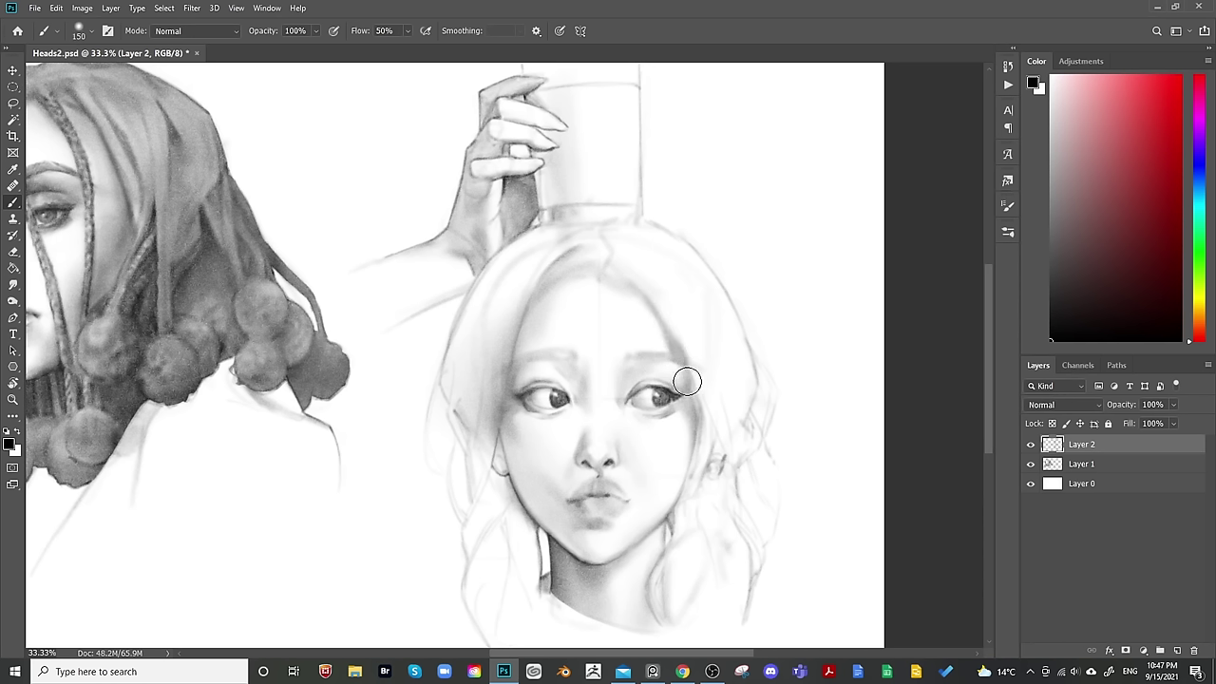
Shade the upper hairline on the viewer's right with a brush of 200 px, reducing it to 100 px.
key("bracketleft")
key("bracketleft")
key("bracketright")
key("bracketright")
key("bracketright")
key("bracketright")
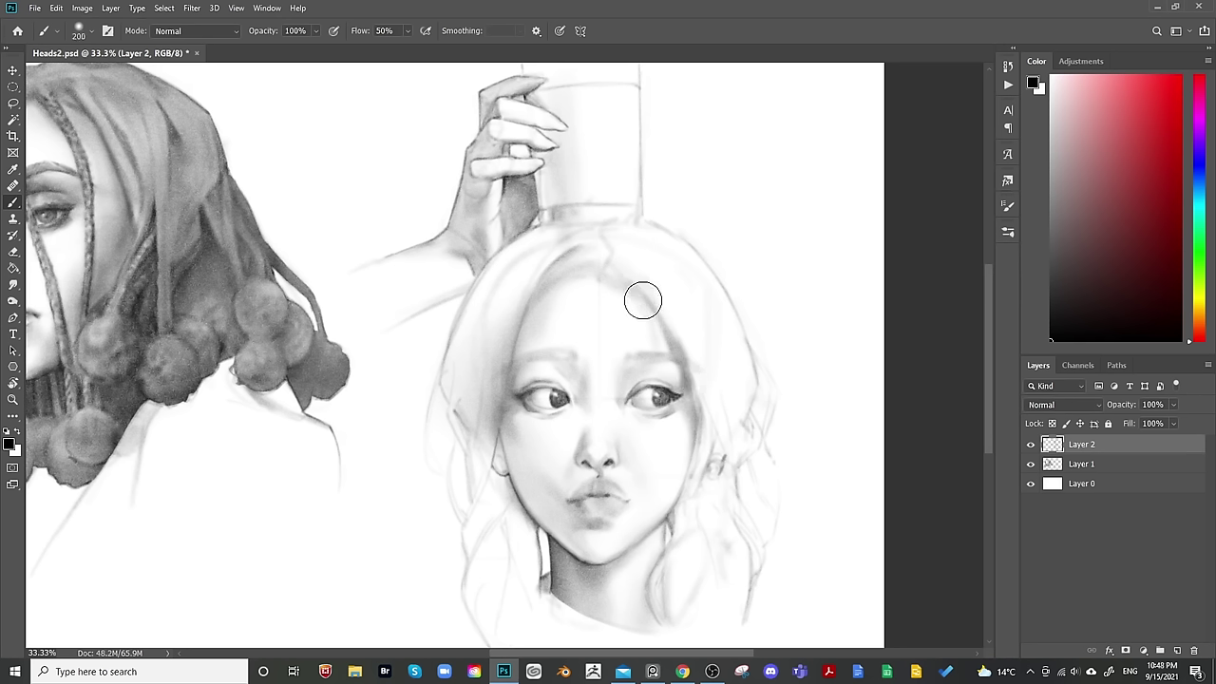
key("bracketleft")
key("bracketleft")
key("bracketleft")
key("bracketleft")
key("bracketleft")
key("bracketleft")
key("bracketleft")
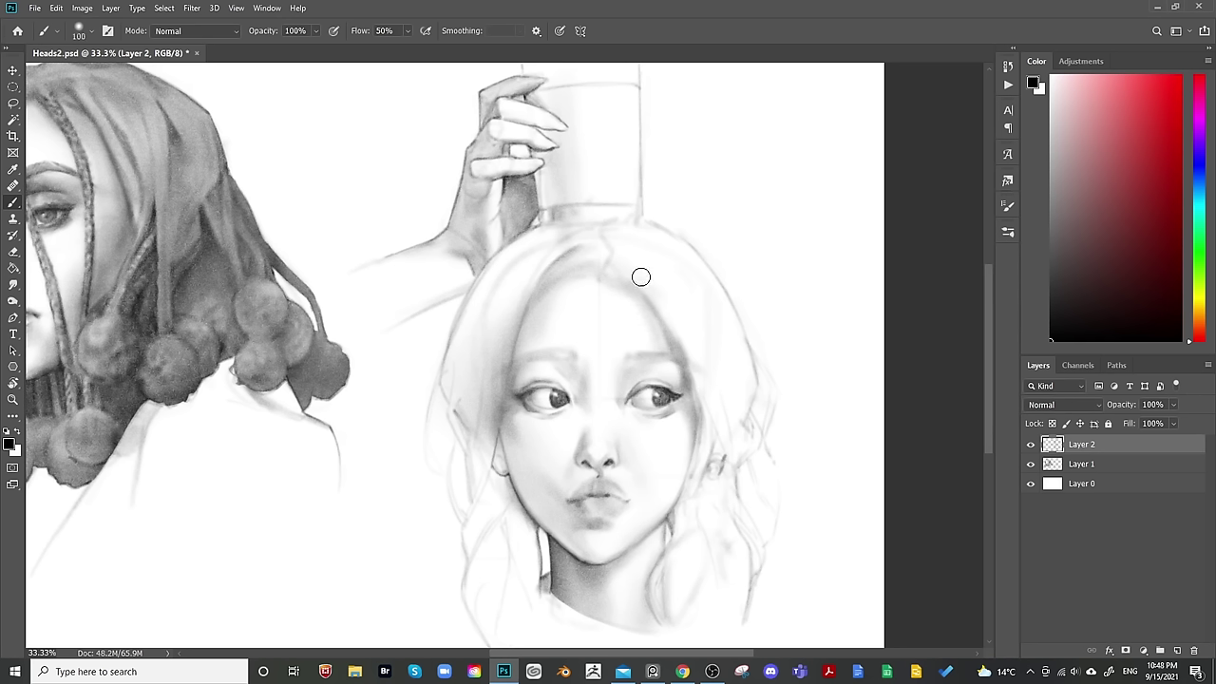
Darken the hair edge from the forehead to the temple on the viewer's right, bringing the brush to 125 px.
key("bracketleft")
key("bracketright")
key("bracketright")
key("bracketright")
key("bracketright")
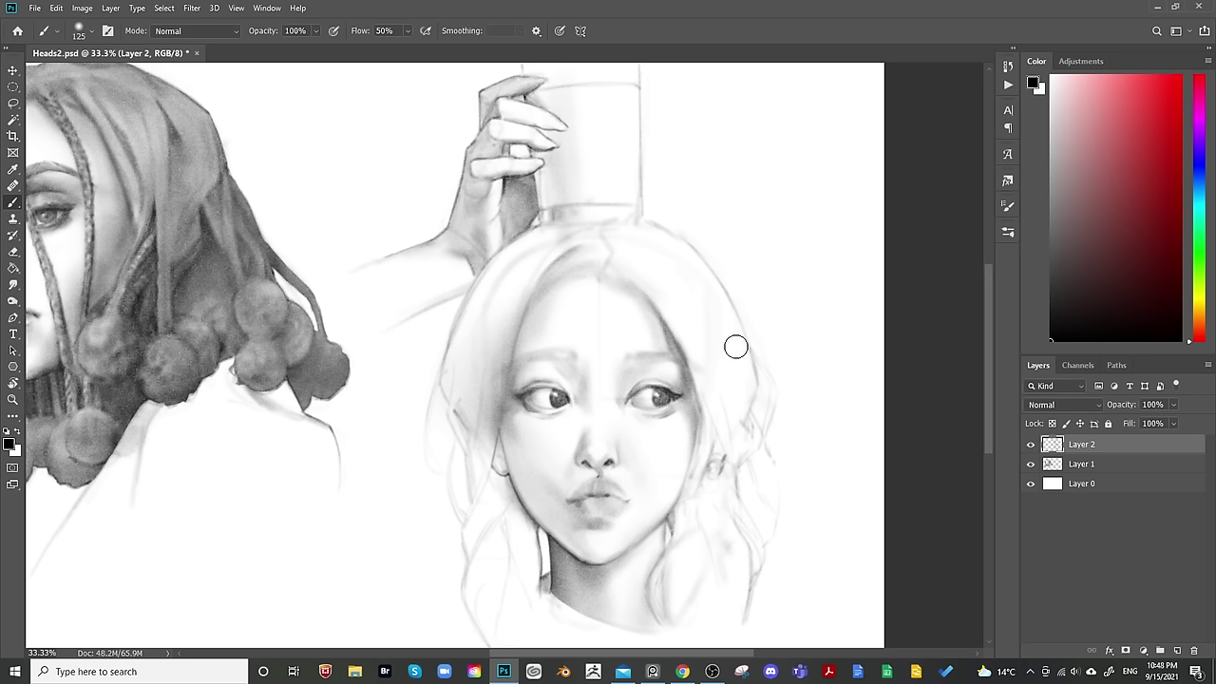
Deepen the shadow between the temple and the outer eye on the viewer's right, enlarging the brush to 150 px.
key("bracketleft")
key("bracketleft")
key("bracketleft")
key("bracketright")
key("bracketright")
key("bracketright")
key("bracketright")
key("bracketright")
key("bracketright")
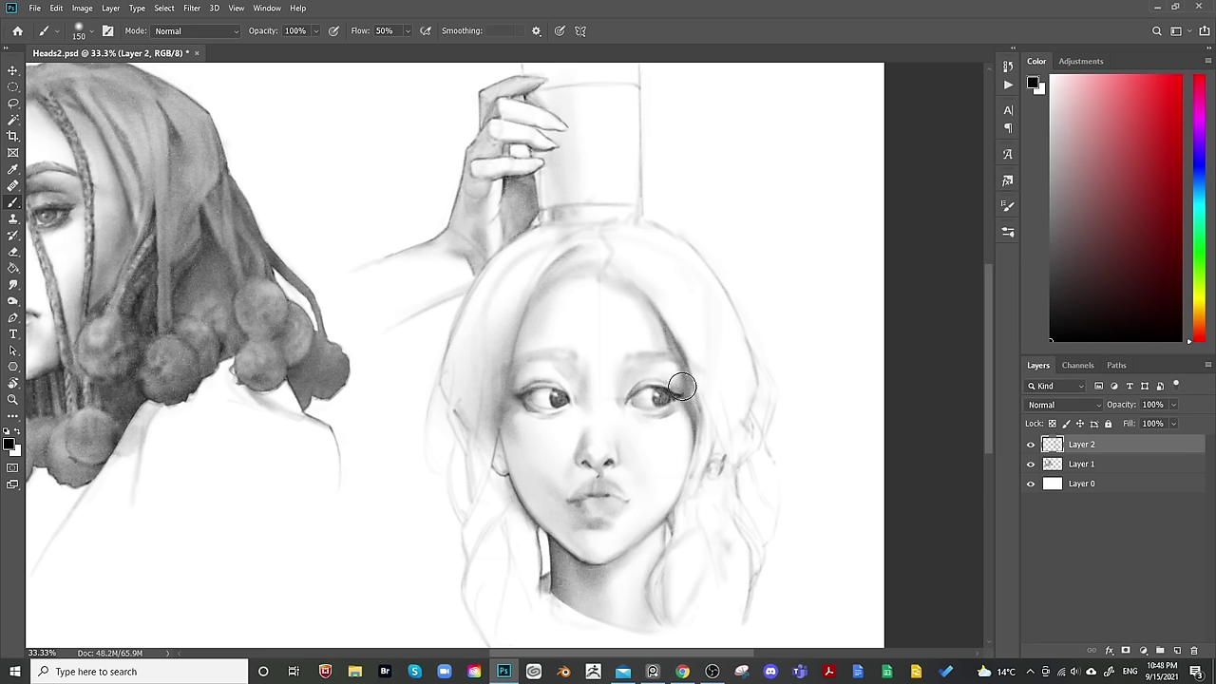
Blend soft shading around the eye and toward the nose bridge on the viewer's right, enlarging the brush to 300 px.
key("bracketleft")
key("bracketleft")
key("bracketleft")
key("bracketleft")
key("bracketright")
key("bracketright")
key("bracketleft")
key("bracketleft")
key("bracketright")
key("bracketright")
key("bracketright")
key("bracketright")
key("bracketright")
key("bracketright")
key("bracketright")
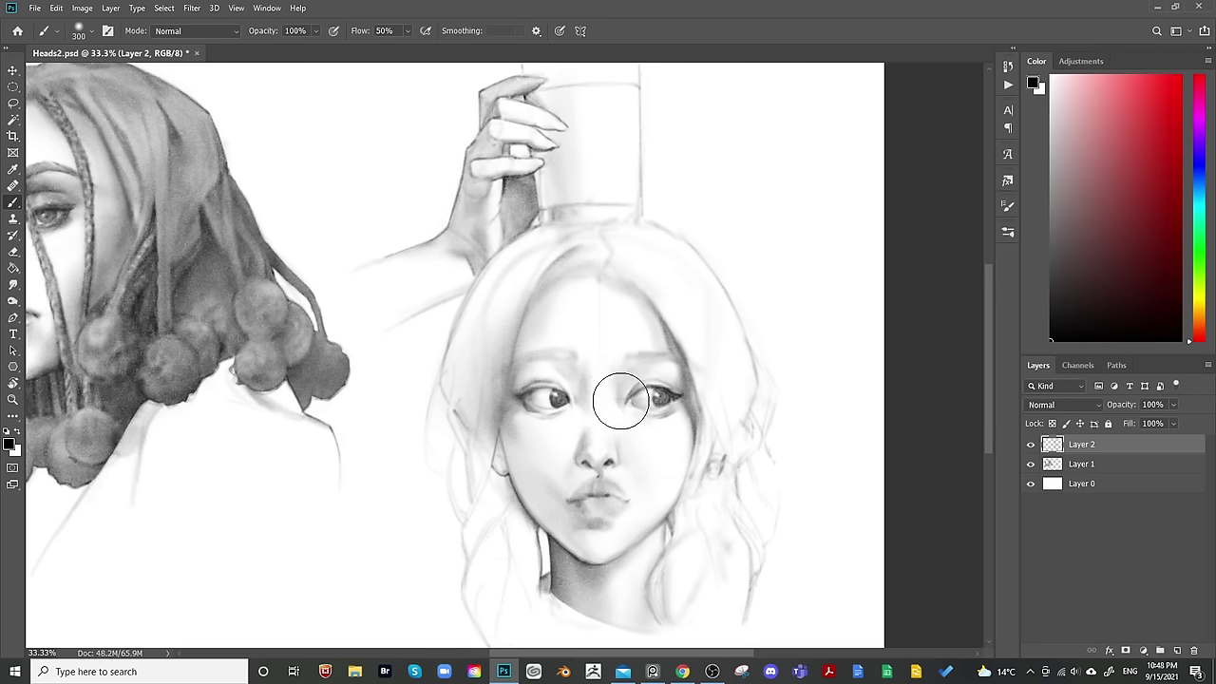
Clean up the inner end of the eyebrow on the viewer's right with a small eraser starting at 35 px.
key("e")
key("bracketleft")
key("bracketleft")
key("bracketleft")
key("bracketleft")
key("bracketleft")
key("bracketleft")
key("bracketleft")
key("bracketleft")
key("bracketleft")
key("bracketleft")
key("bracketleft")
key("bracketleft")
key("bracketleft")
key("bracketleft")
key("bracketleft")
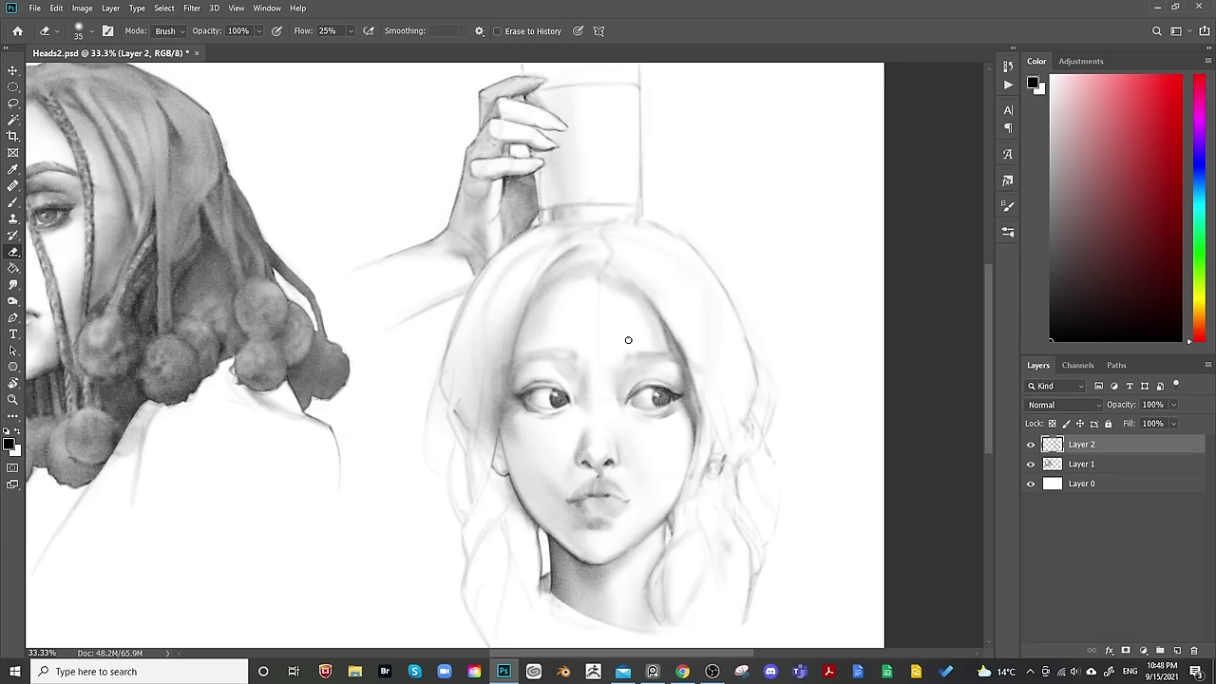
key("bracketright")
key("bracketright")
key("bracketright")
key("bracketright")
key("bracketleft")
key("bracketleft")
Darken the eyebrow on the viewer's right from its inner end to its tail with a brush of 70 to 90 px.
key("b")
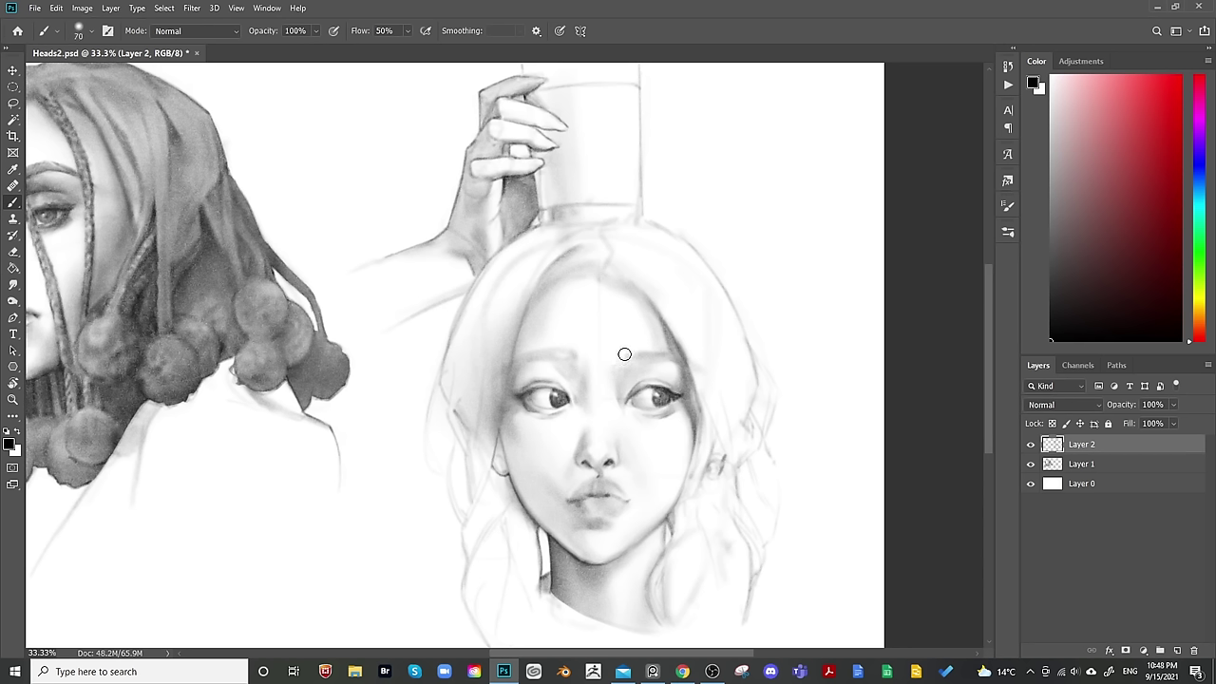
key("bracketright")
key("bracketright")
key("bracketright")
key("bracketright")
key("bracketleft")
key("bracketleft")
key("bracketleft")
key("bracketleft")
key("bracketright")
key("bracketright")
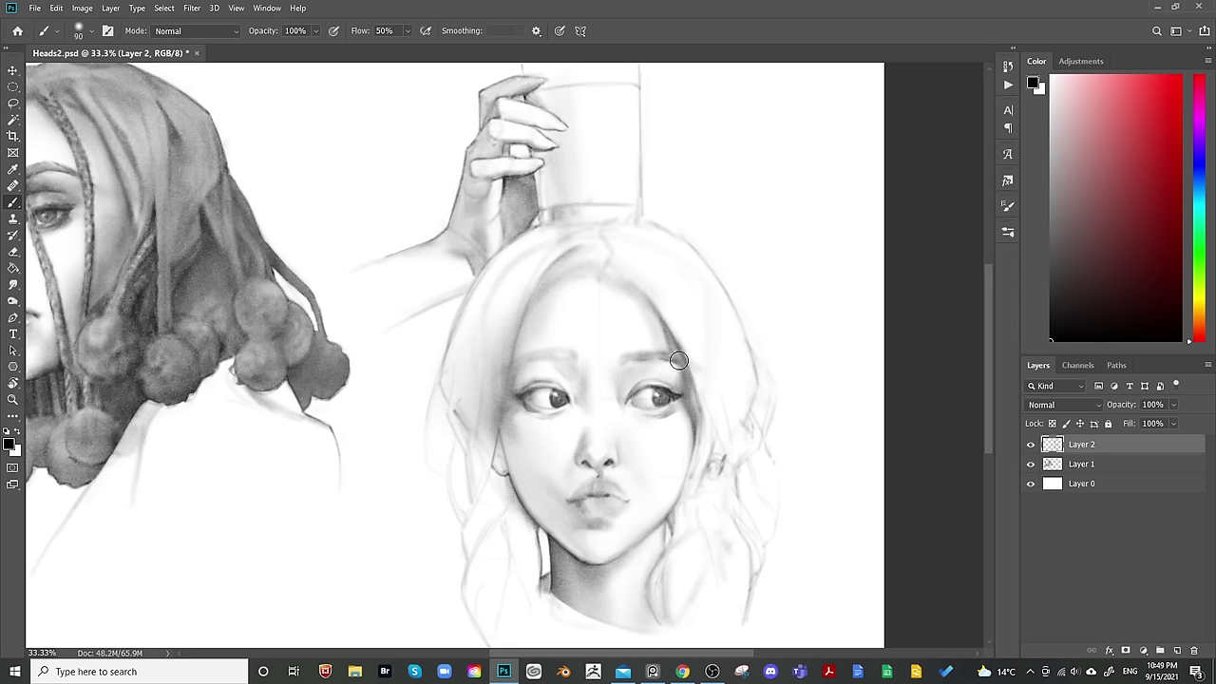
Refine the eyebrow on the viewer's right and start darkening the other eyebrow, bringing the brush to 100 px.
key("bracketleft")
key("bracketleft")
key("bracketright")
key("bracketright")
key("bracketright")
key("bracketright")
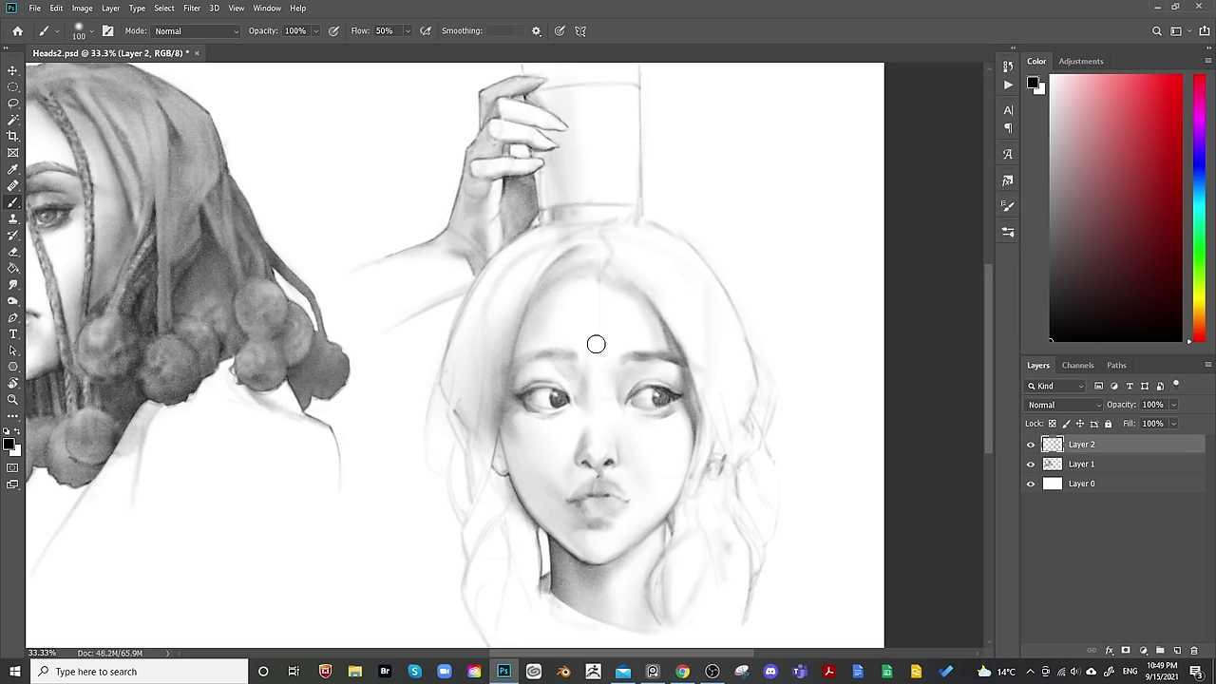
Darken and define the eyebrow on the viewer's left with an 80 px brush, enlarging it to 125 px.
key("bracketleft")
key("bracketleft")
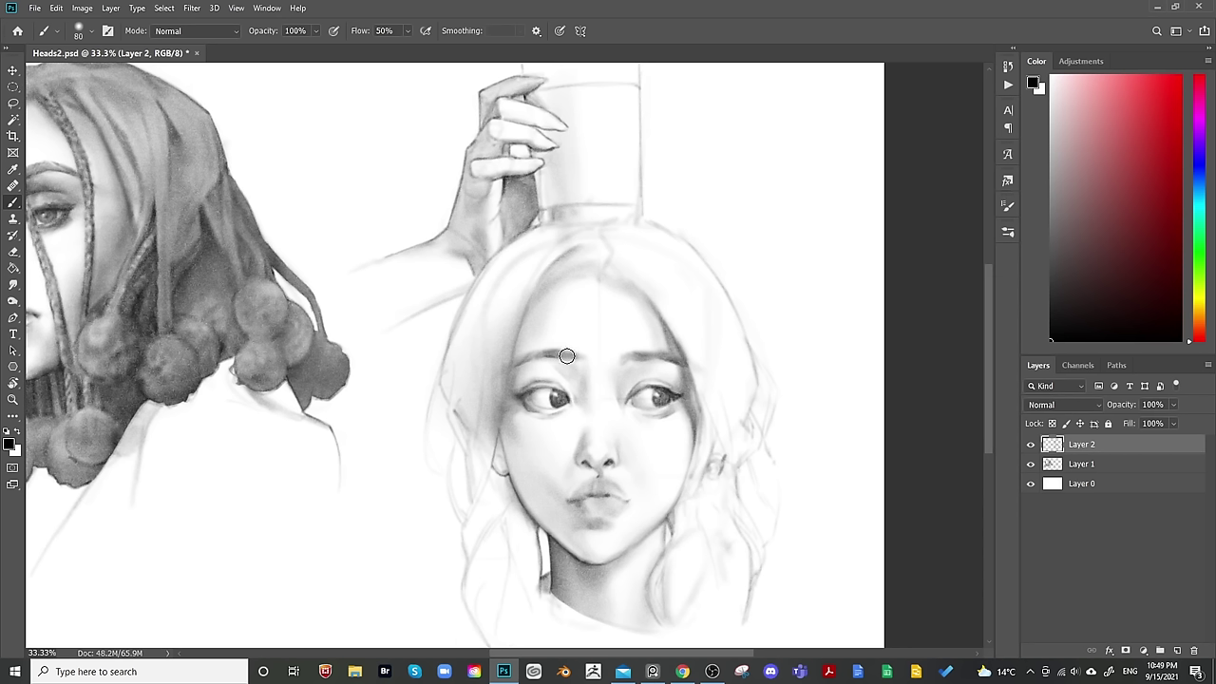
key("bracketright")
key("bracketright")
key("bracketright")
key("bracketright")
key("bracketright")
key("bracketright")
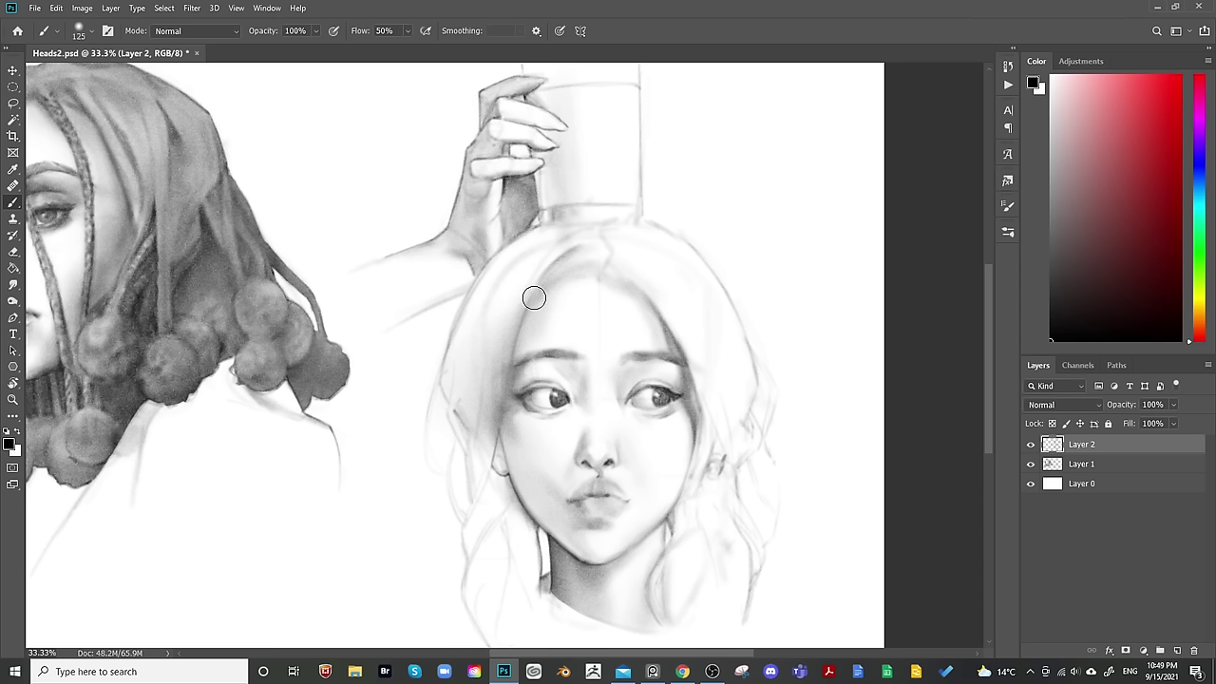
Shade the forehead hairline on the viewer's left, enlarging the brush from 150 to 400 px.
key("bracketleft")
key("bracketleft")
key("bracketleft")
key("bracketleft")
key("bracketleft")
key("bracketleft")
key("bracketleft")
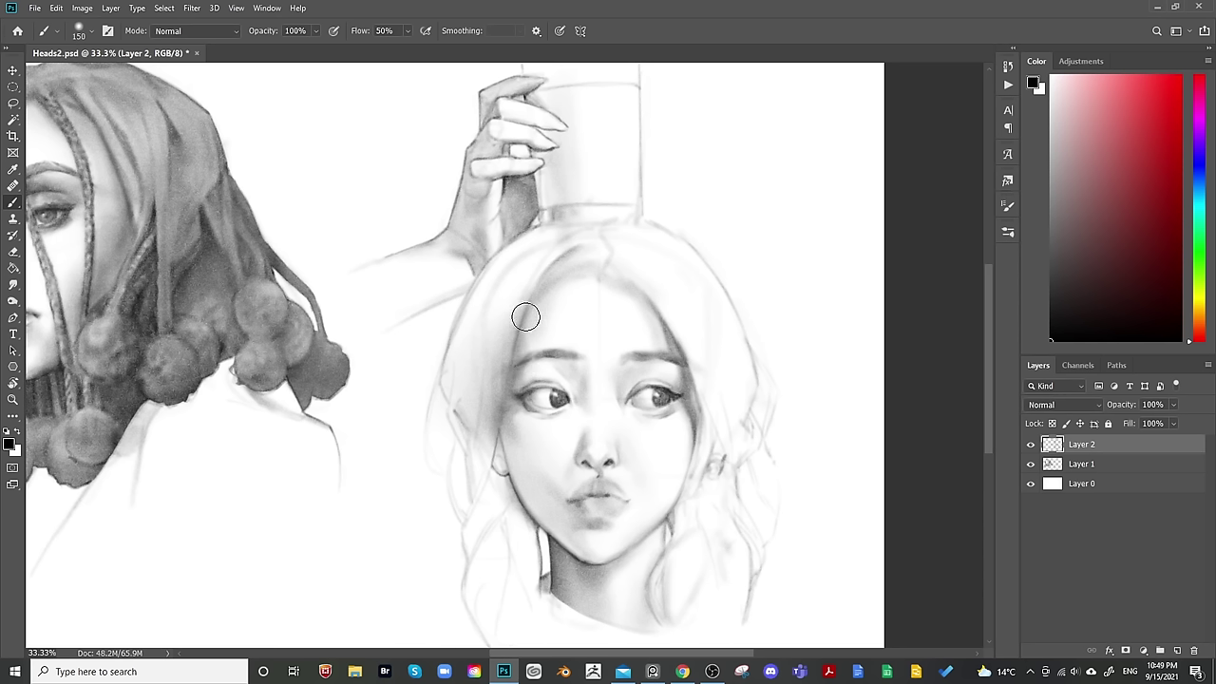
key("bracketright")
key("bracketright")
key("bracketright")
key("bracketright")
key("bracketright")
key("bracketright")
key("bracketright")
key("bracketright")
key("bracketright")
key("bracketright")
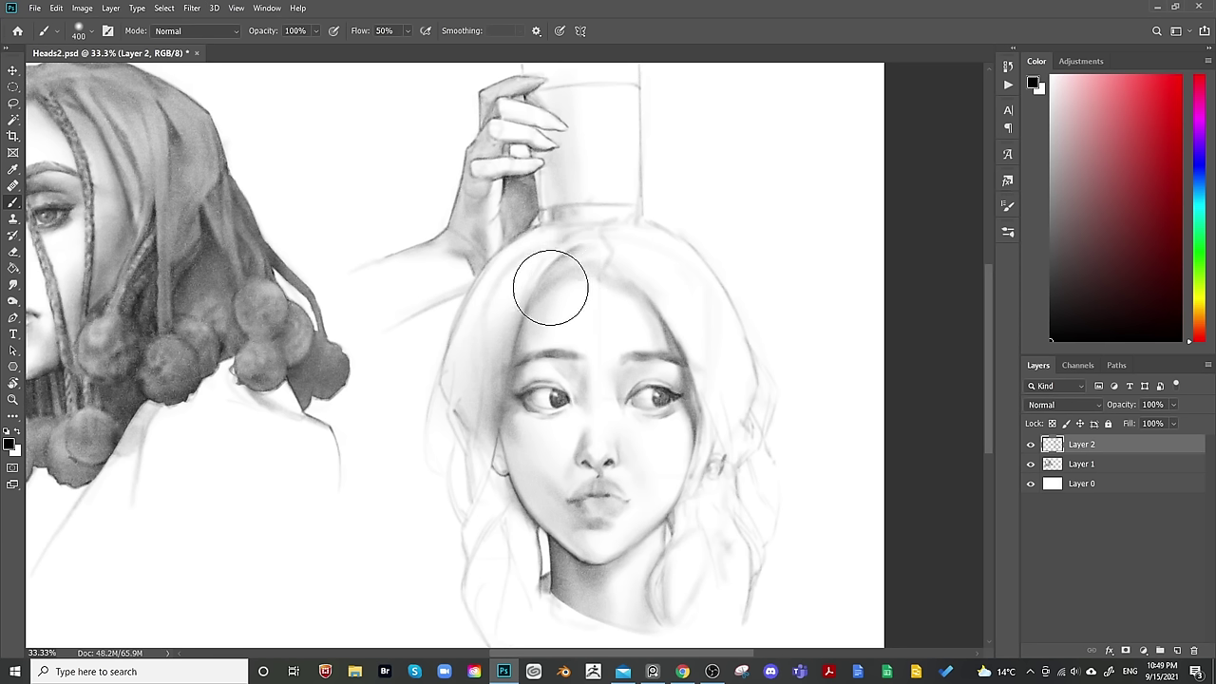
Shade the hair roots at the centre parting with a brush reduced from 300 to 175 px.
key("bracketleft")
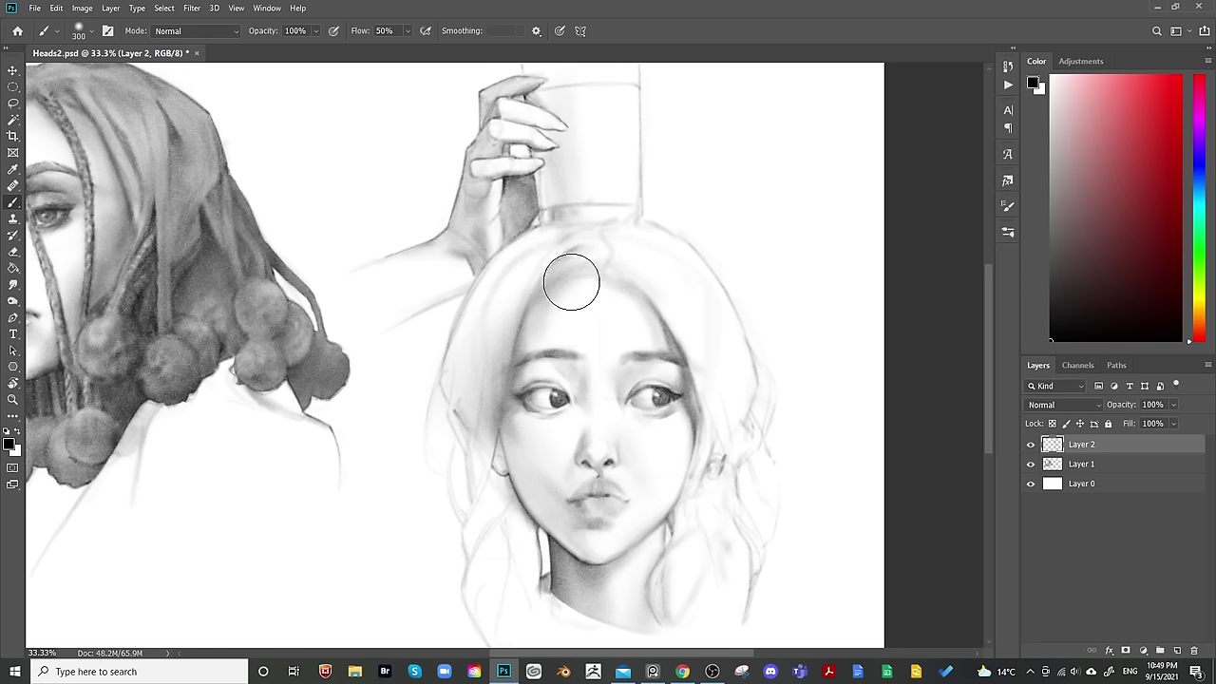
key("bracketleft")
key("bracketleft")
key("bracketleft")
key("bracketleft")
key("bracketleft")
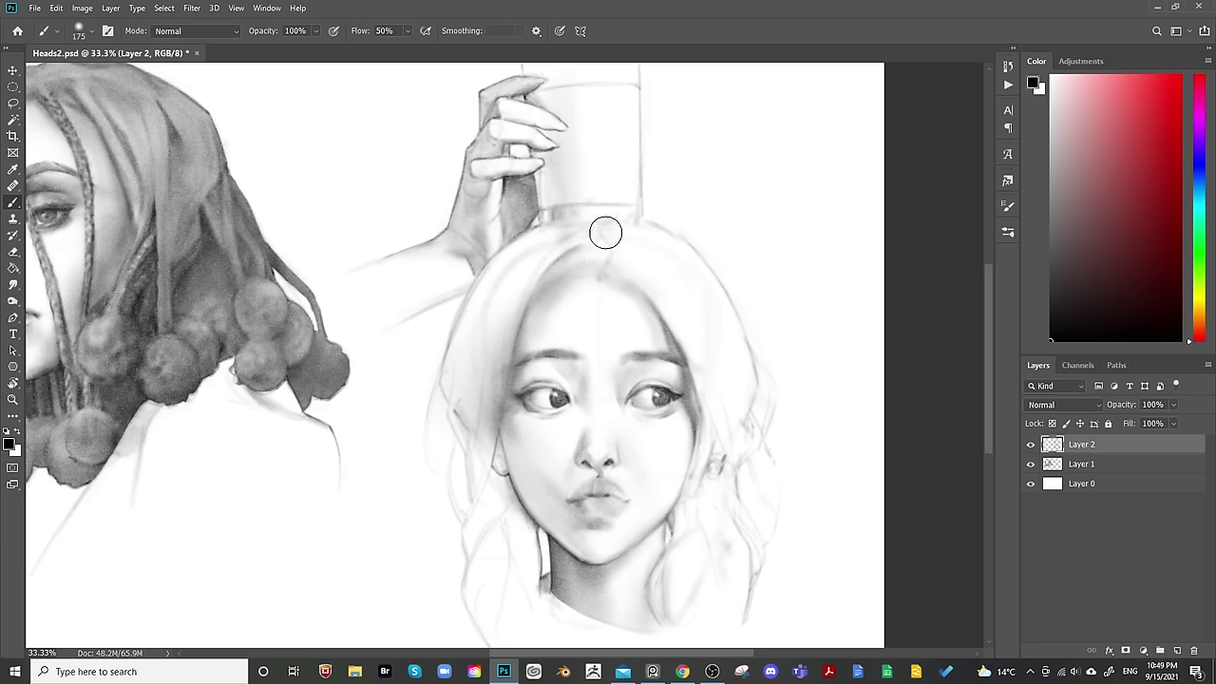
mouse_move(593, 274)
left_mouse_down()
mouse_move(602, 250)
mouse_move(564, 272)
mouse_move(609, 239)
left_mouse_up()
key("bracketright")
key("bracketright")
key("bracketright")
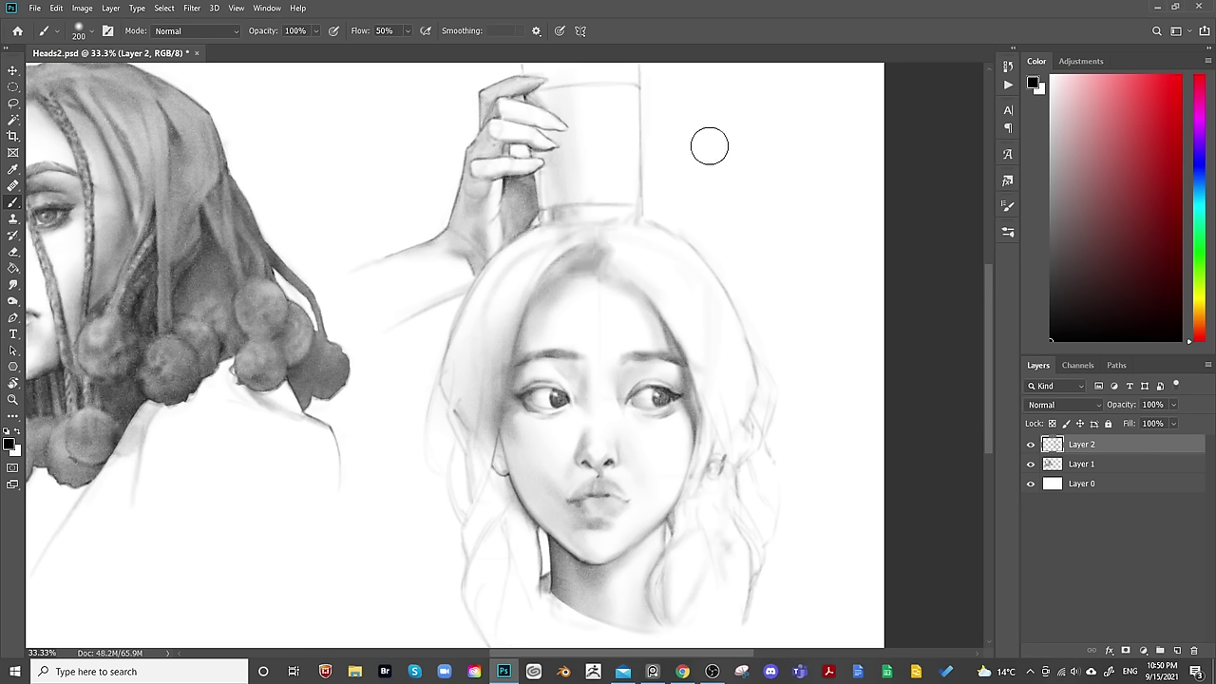
Soften the shading around the parting and upper forehead with a 500 px brush, reducing it to 200 px.
key("bracketright")
key("bracketright")
key("bracketright")
key("bracketright")
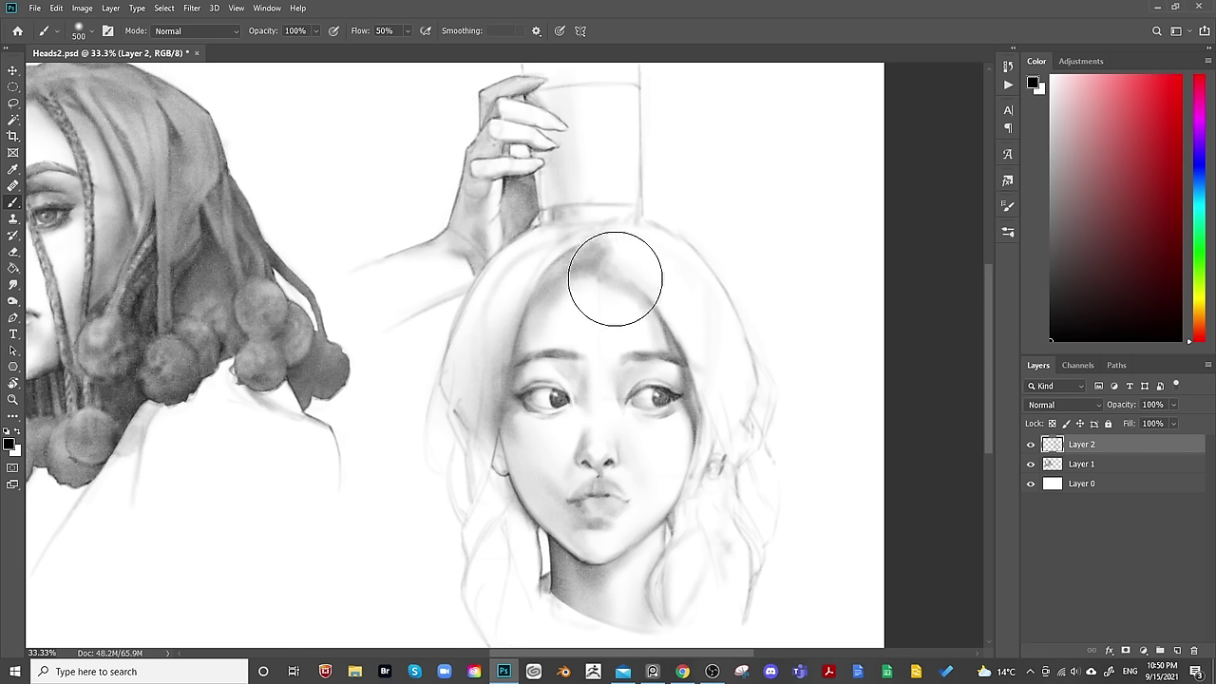
key("bracketleft")
key("bracketleft")
key("bracketleft")
key("bracketleft")
key("bracketleft")
key("bracketleft")
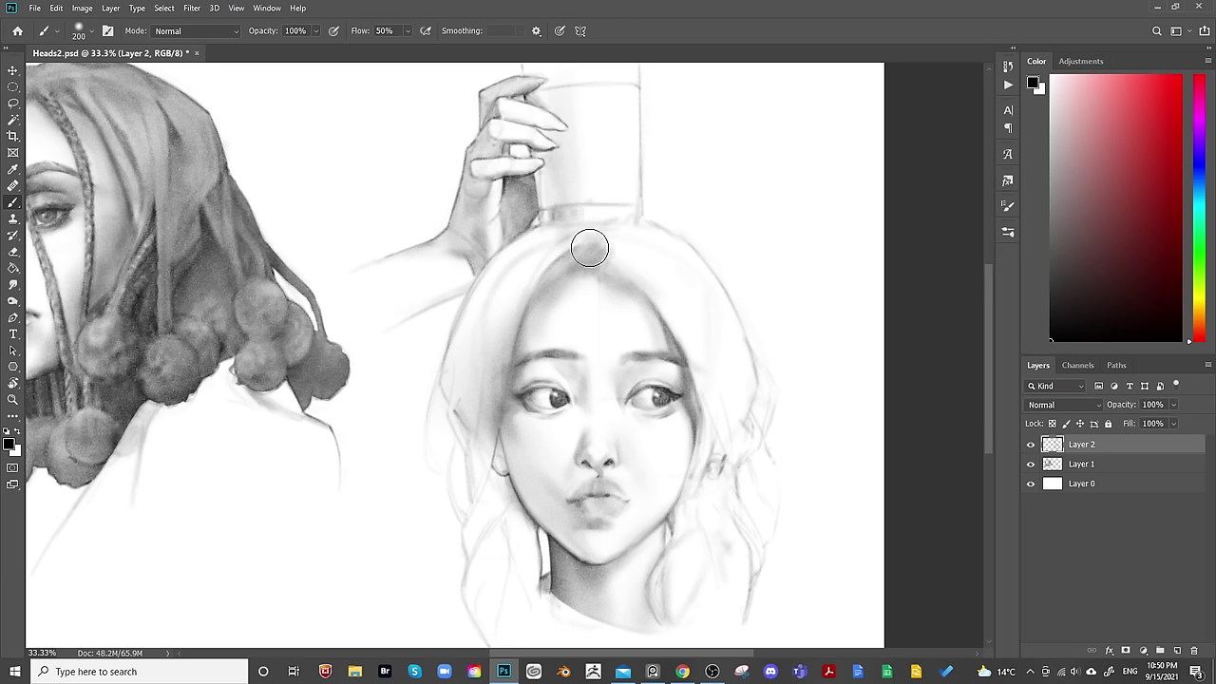
Darken the hairline from the parting toward the temple on the viewer's right, reducing the brush to 90 px.
key("bracketleft")
key("bracketleft")
key("bracketleft")
key("bracketleft")
key("bracketleft")
key("bracketleft")
key("bracketleft")
key("bracketleft")
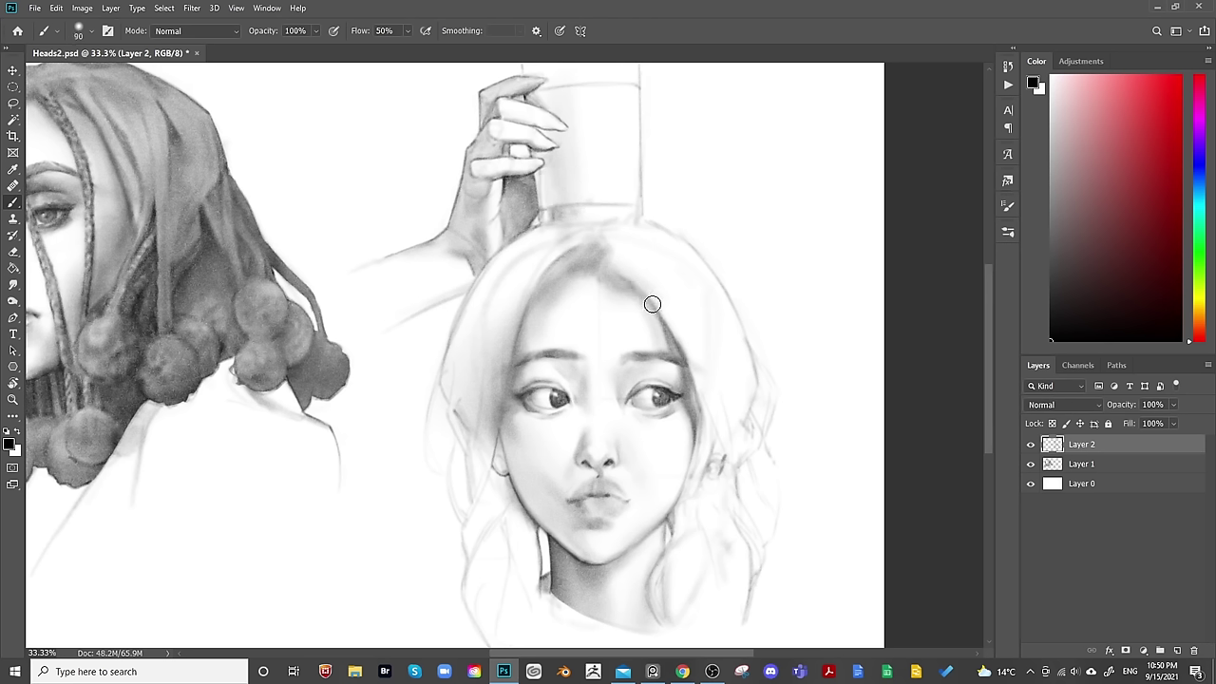
Build up soft shading in the hair beside the parting on the viewer's right, enlarging the brush to 250 px.
key("bracketright")
key("bracketright")
key("bracketright")
key("bracketright")
key("bracketright")
key("bracketright")
key("bracketright")
key("bracketright")
key("bracketright")
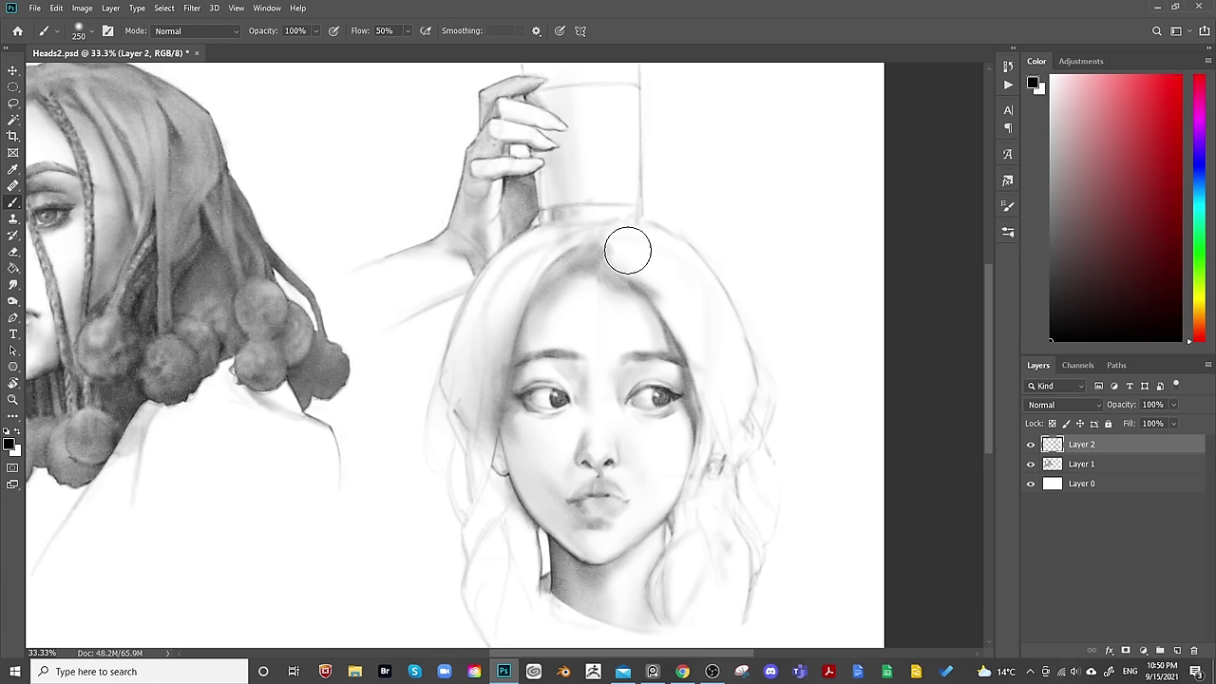
Refine the dark roots at the parting and the crown beside it with a brush of 80 to 90 px.
key("bracketright")
key("bracketright")
key("bracketleft")
key("bracketleft")
key("bracketleft")
key("bracketleft")
key("bracketleft")
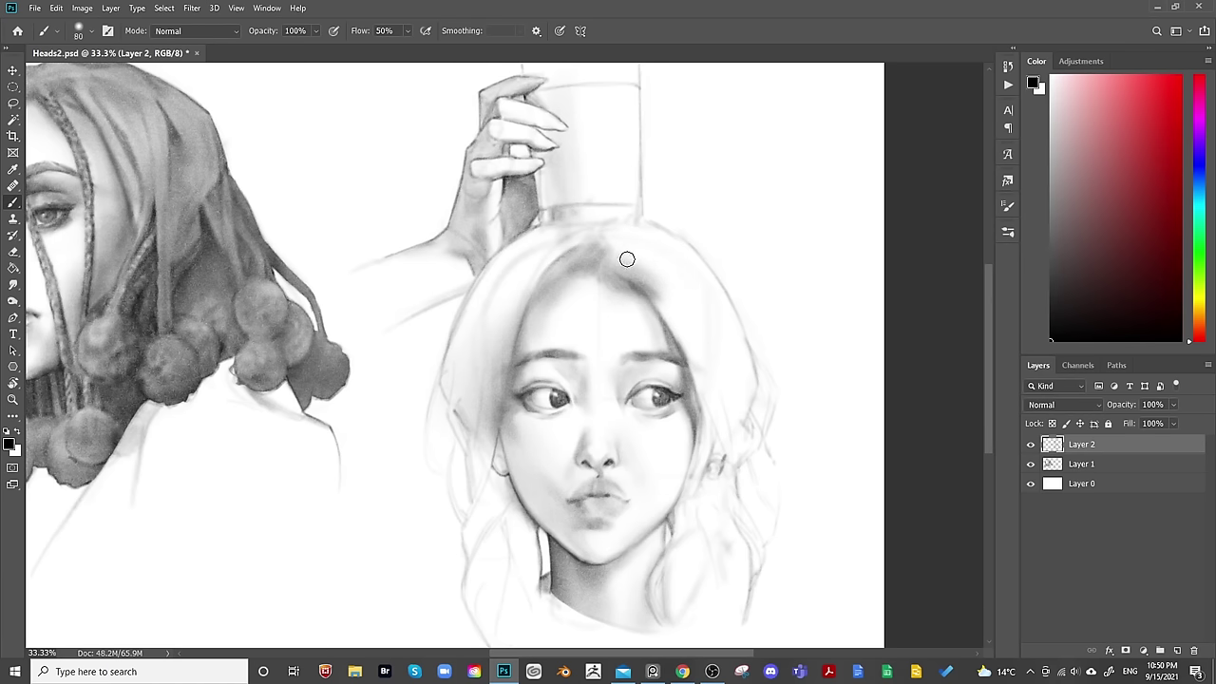
key("bracketleft")
key("bracketleft")
key("bracketleft")
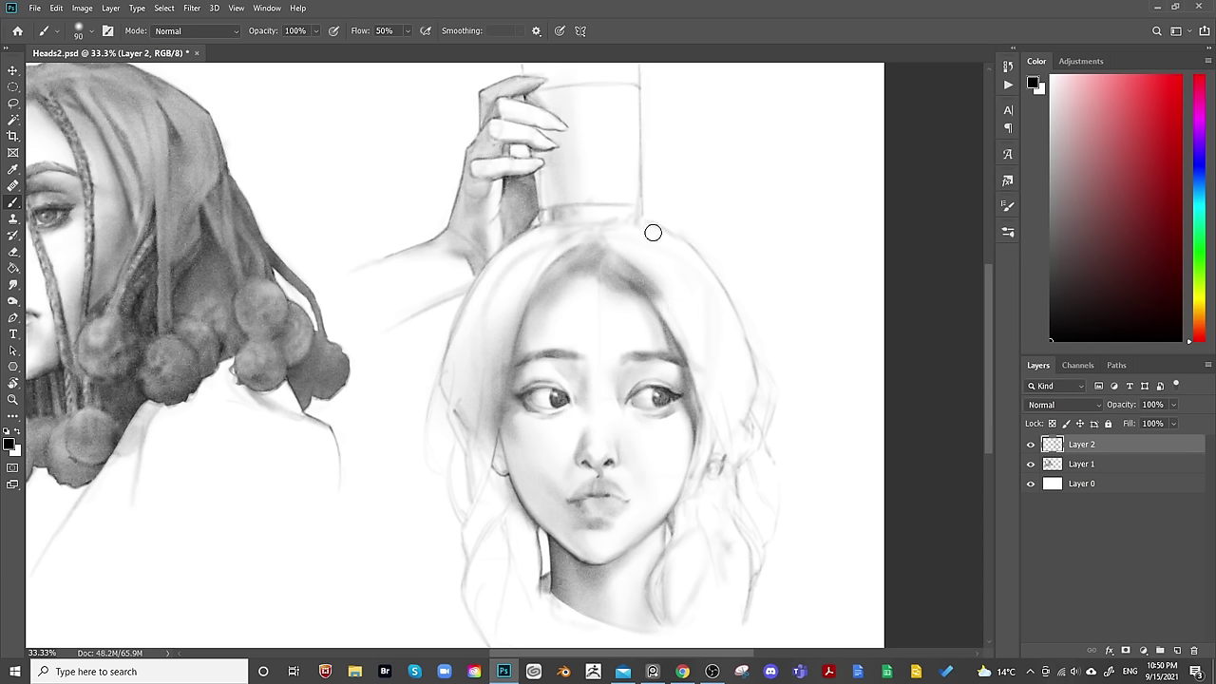
Extend the hair shading down beside the temple on the viewer's right, enlarging the brush to 175 px.
key("bracketright")
key("bracketright")
key("bracketright")
key("bracketright")
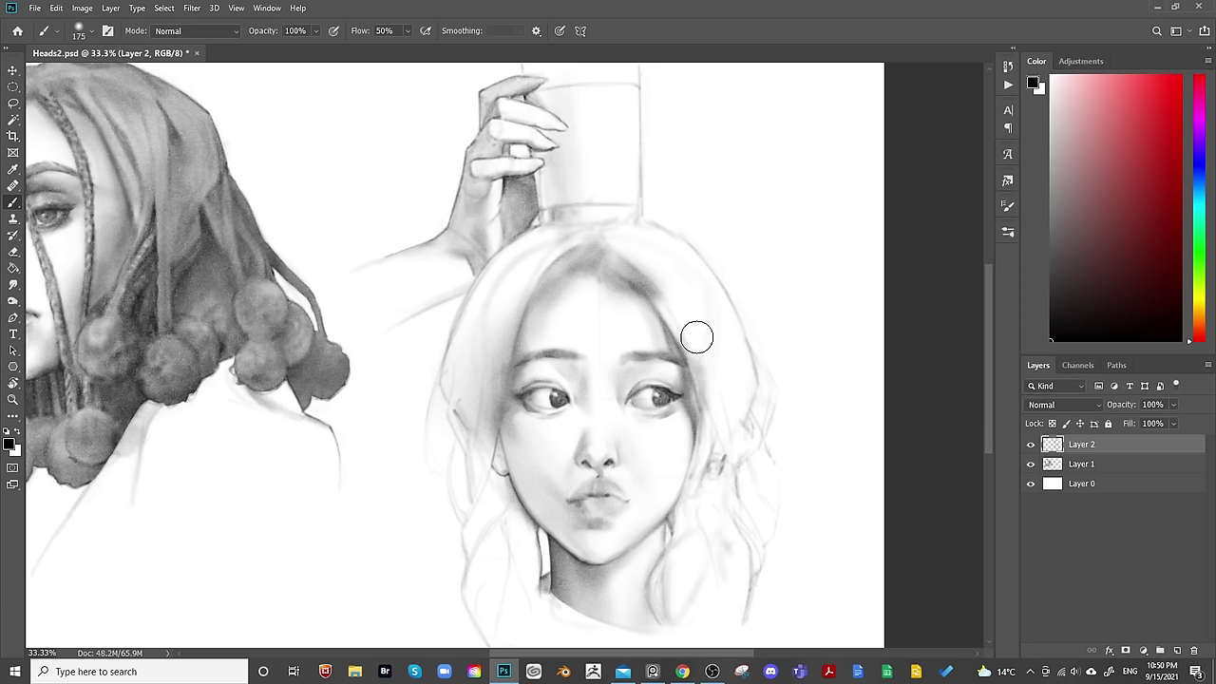
Darken the hair edge beside the temple and cheek on the viewer's right, reducing the brush to 70 px.
key("bracketleft")
key("bracketleft")
key("bracketleft")
key("bracketleft")
key("bracketright")
key("bracketright")
key("bracketright")
key("bracketleft")
key("bracketleft")
key("bracketleft")
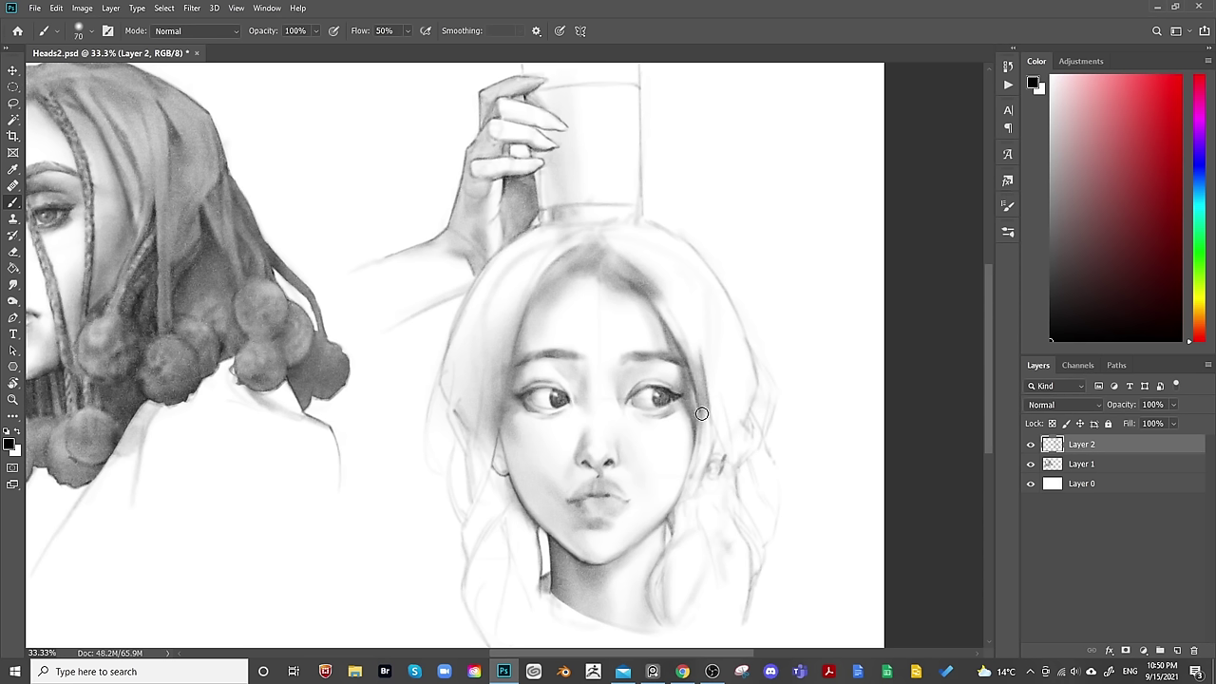
Shade the strands between the parting and the temple on the viewer's right, using brush sizes from 60 to 175 px.
key("bracketright")
key("bracketright")
key("bracketright")
key("bracketright")
key("bracketright")
key("bracketright")
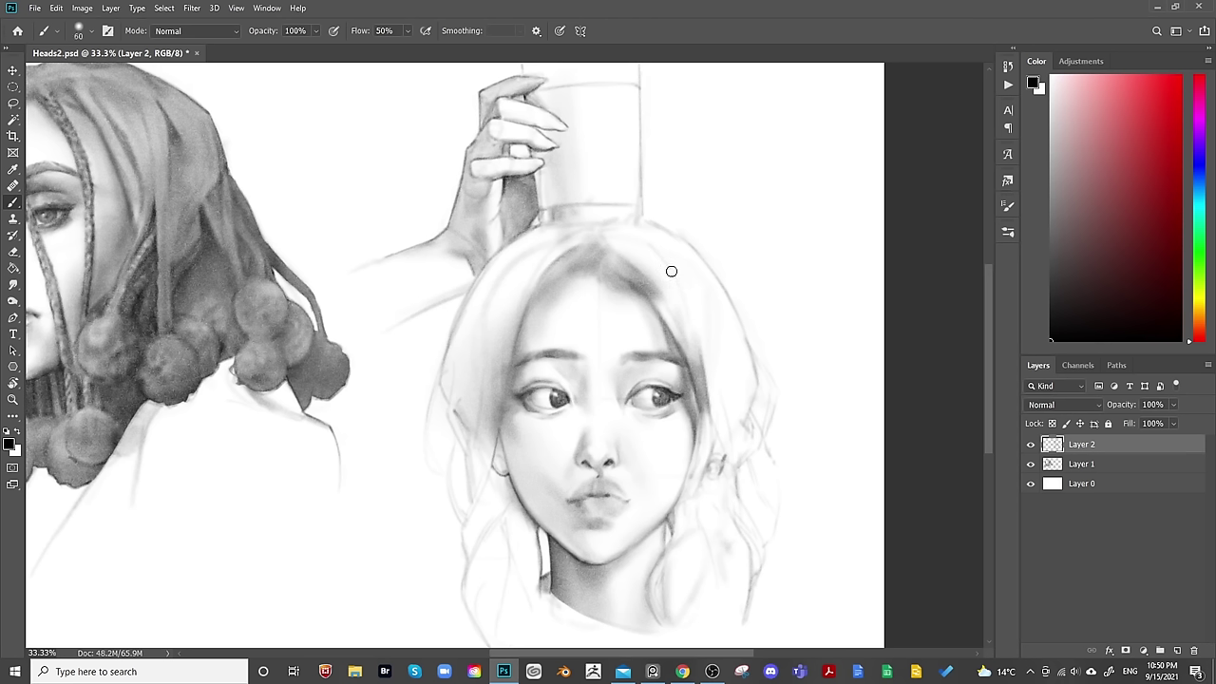
key("bracketright")
key("bracketright")
key("bracketright")
key("bracketright")
key("bracketright")
key("bracketright")
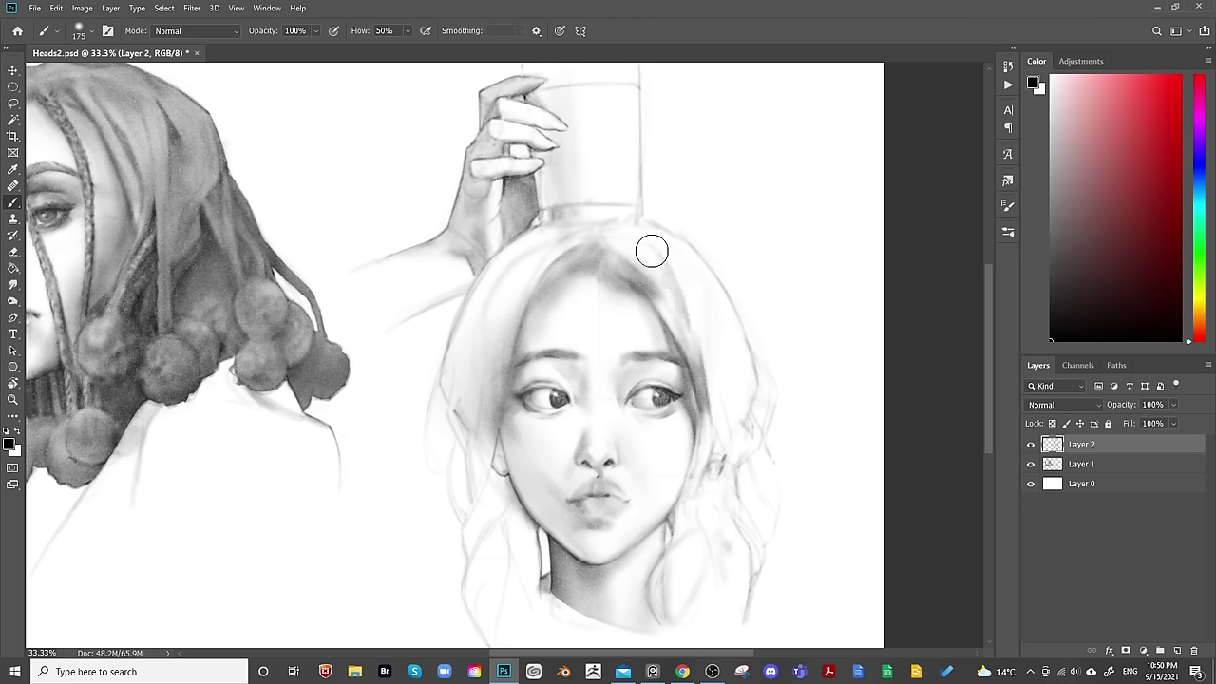
Shade the outer hair section on the viewer's right with a 90 px brush, enlarging it to 200 px for softer tone.
key("bracketleft")
key("bracketleft")
key("bracketleft")
key("bracketleft")
key("bracketleft")
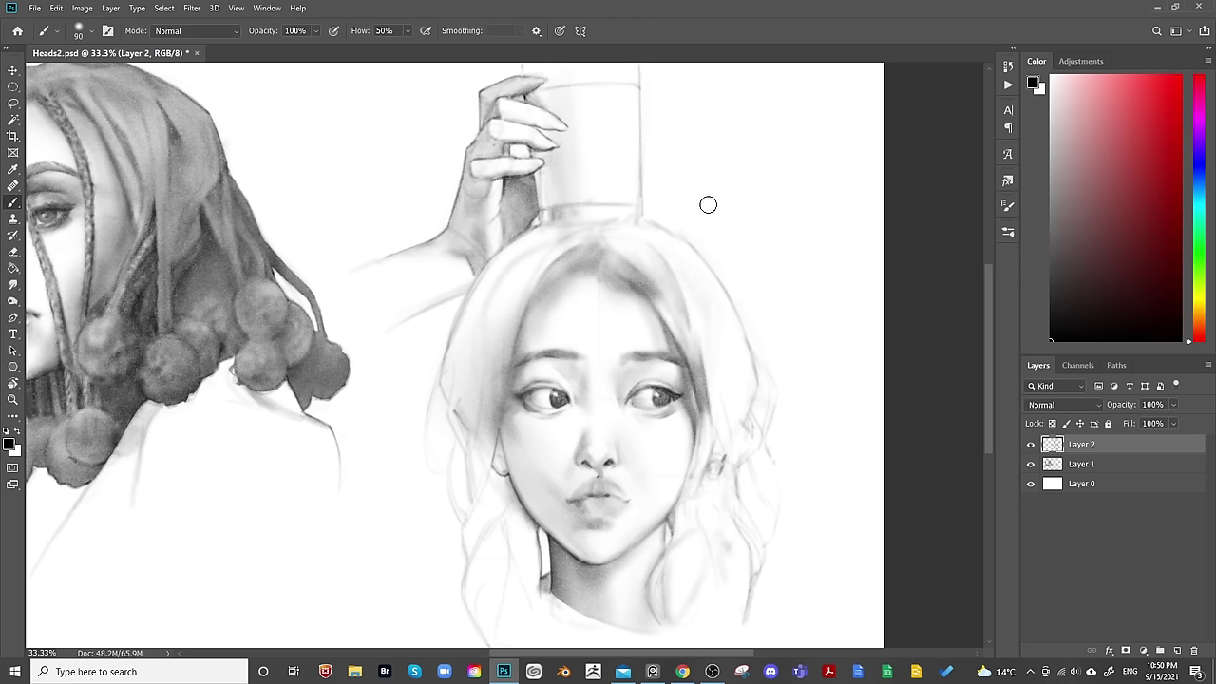
mouse_move(697, 304)
left_mouse_down()
mouse_move(716, 401)
mouse_move(691, 284)
mouse_move(743, 400)
left_mouse_up()
key("bracketright")
key("bracketright")
key("bracketright")
key("bracketright")
key("bracketright")
key("bracketright")
key("bracketright")
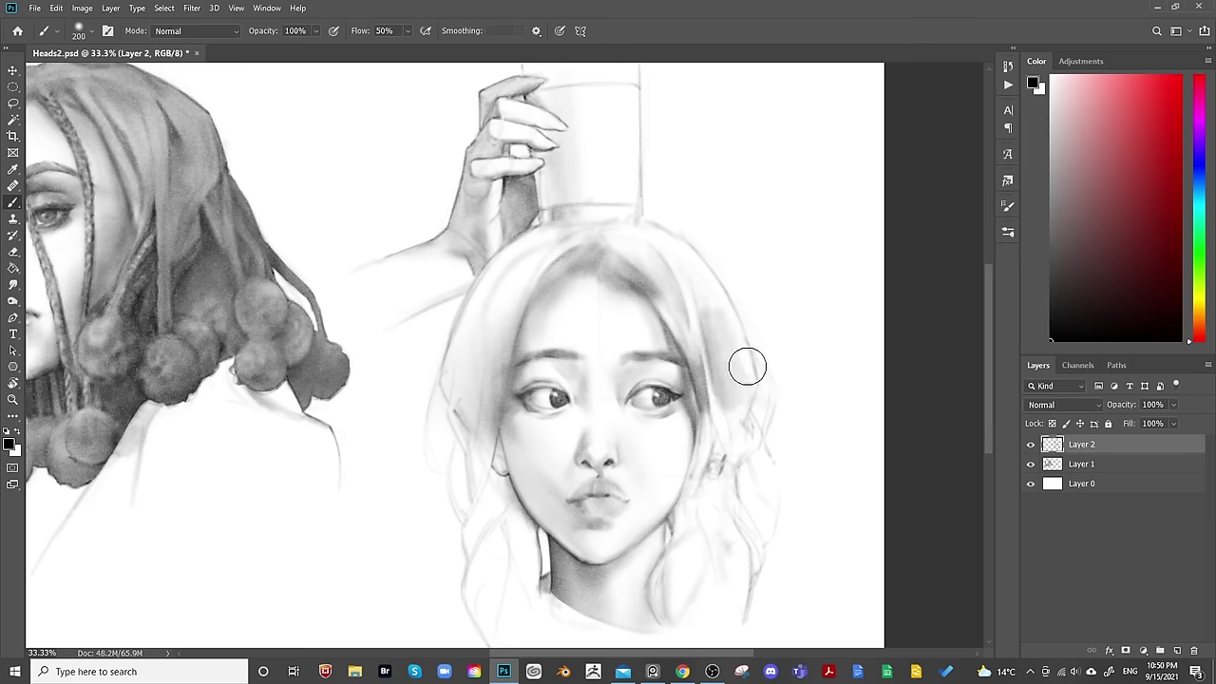
Clean up and lighten the outer hair edge on the viewer's right with an enlarged soft eraser.
key("r")
key("e")
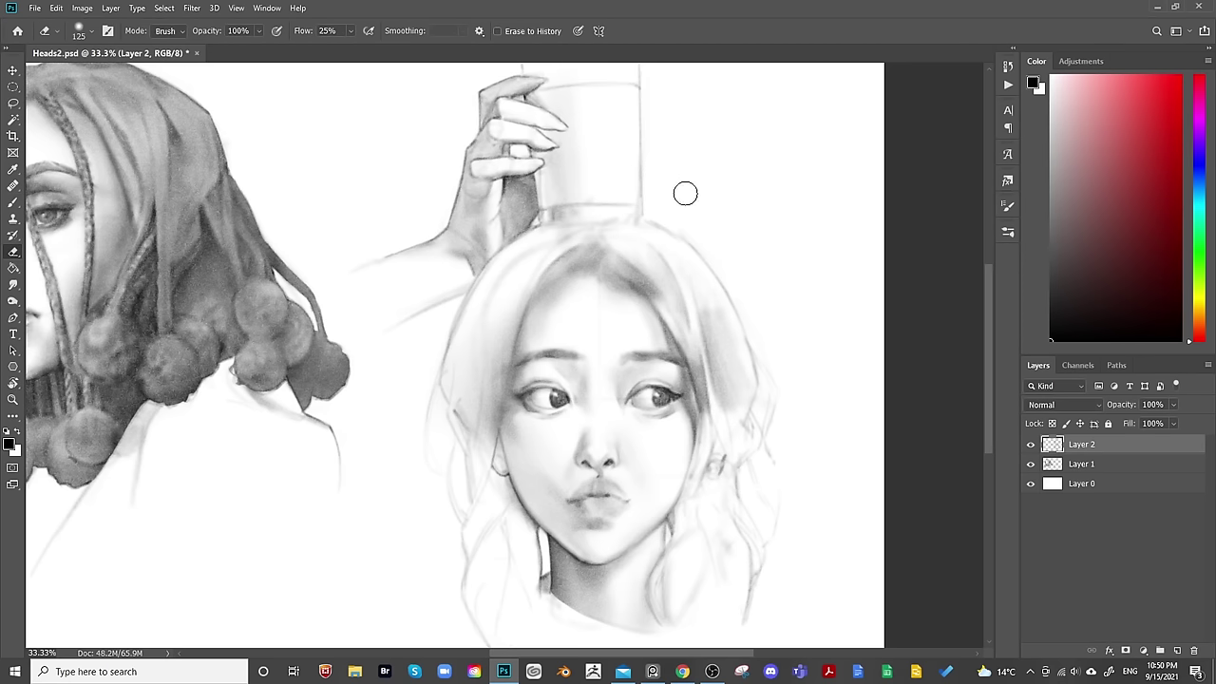
key("bracketright")
key("bracketright")
left_click_drag(772, 282, 693, 301)
key("b")
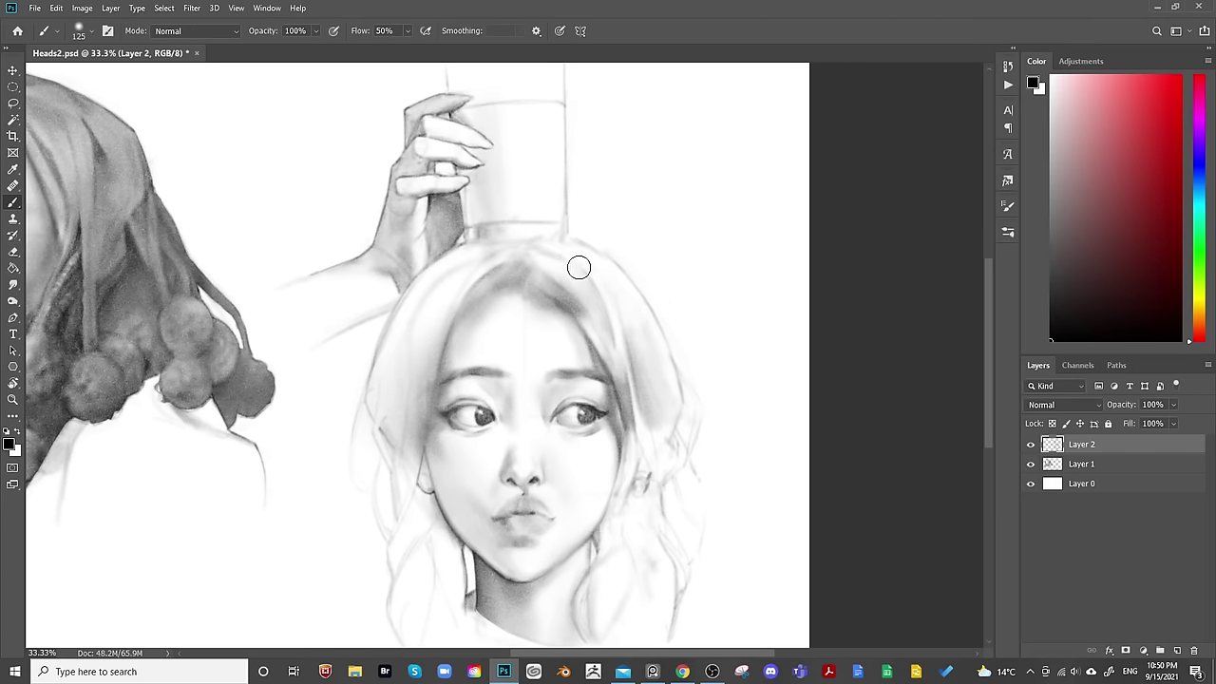
Shade the crown beneath the held shape with a 200 px brush, reducing it to 125 px.
key("bracketright")
key("bracketright")
key("bracketright")
key("bracketright")
key("bracketright")
key("bracketright")
left_click_drag(557, 253, 551, 242)
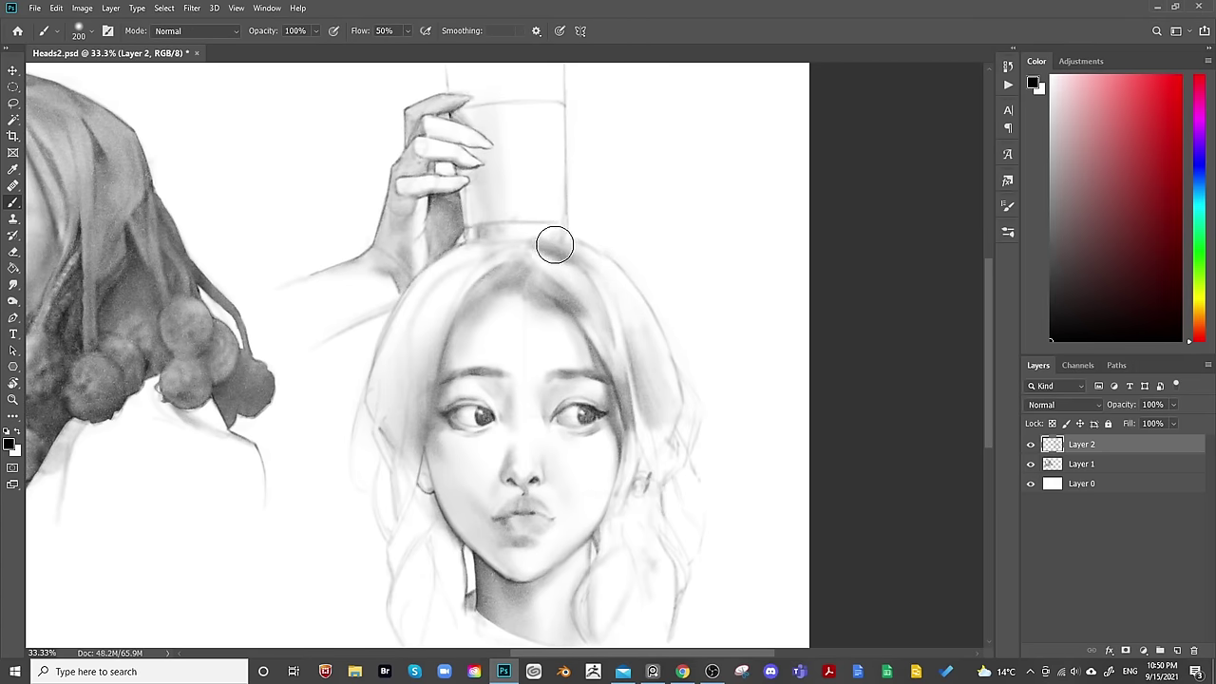
key("bracketleft")
key("bracketleft")
key("bracketleft")
key("bracketleft")
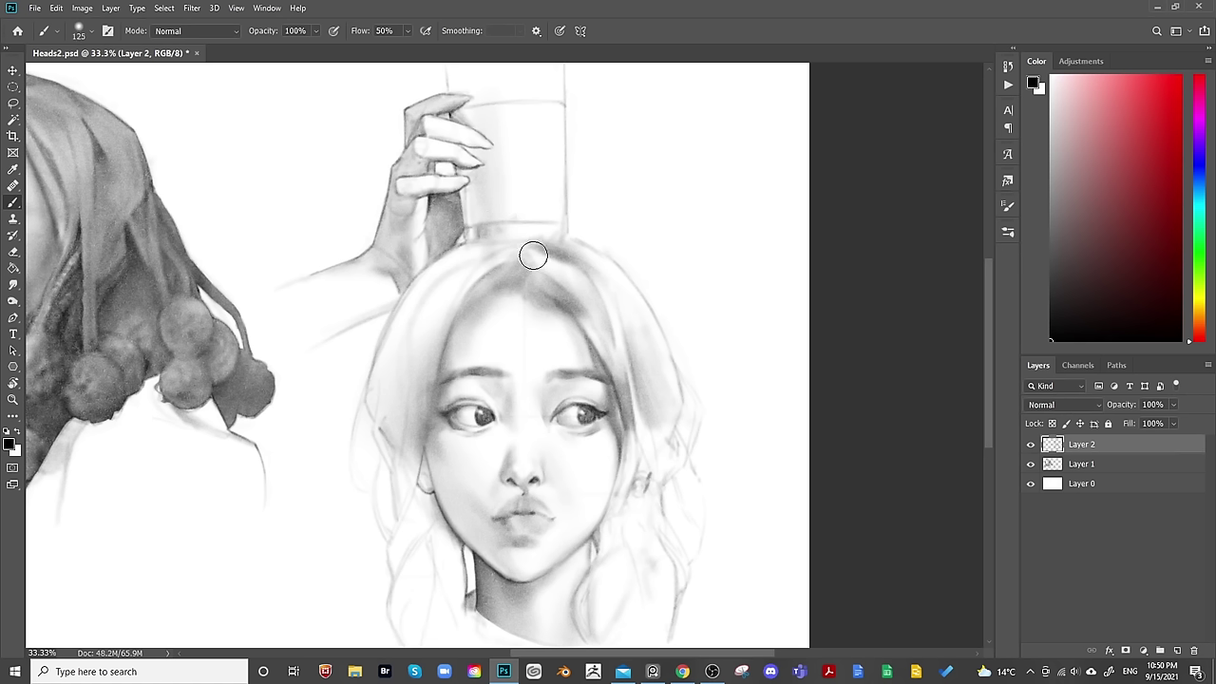
Define the parting line with darker roots and blend the tone beside it, enlarging the brush to 400 px.
key("bracketright")
key("bracketleft")
key("bracketleft")
key("bracketleft")
key("bracketleft")
key("bracketleft")
key("bracketright")
key("bracketright")
key("bracketright")
key("bracketright")
key("bracketright")
key("bracketright")
key("bracketright")
key("bracketright")
mouse_move(559, 282)
left_mouse_down()
mouse_move(552, 263)
mouse_move(570, 261)
left_mouse_up()
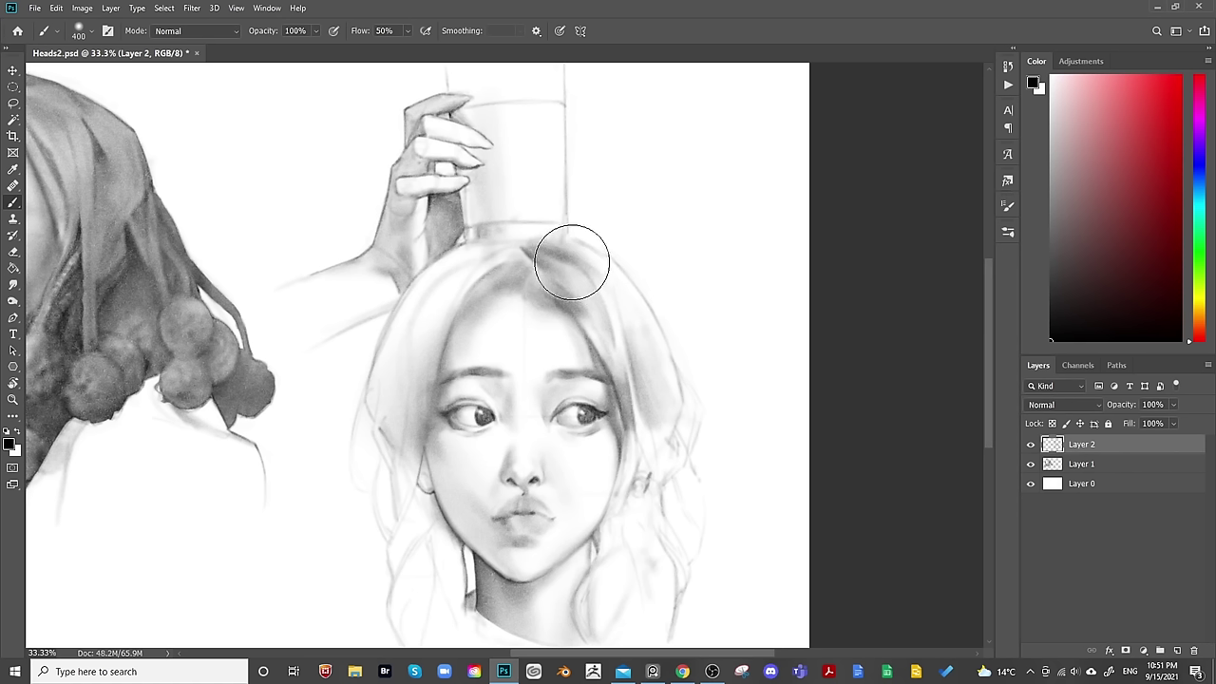
Refine the strands flowing from the crown down the viewer's right side, reducing the brush from 100 to 50 px.
key("bracketleft")
key("bracketleft")
key("bracketleft")
key("bracketleft")
key("bracketleft")
key("bracketleft")
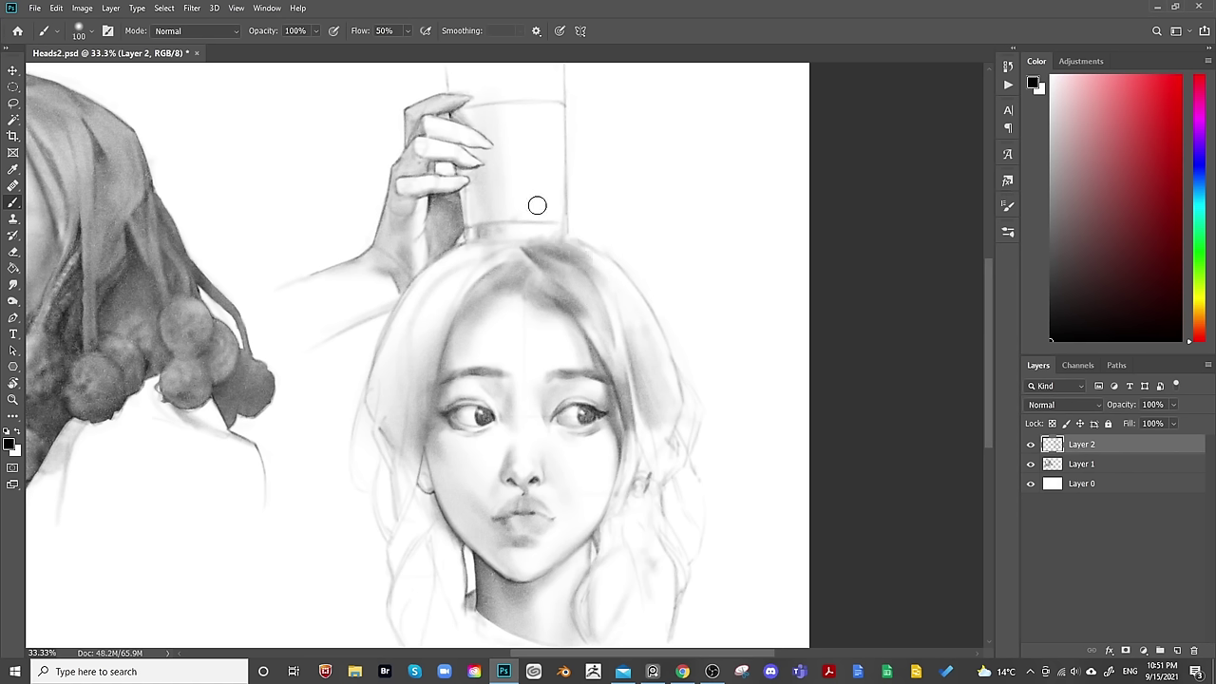
key("bracketleft")
key("bracketleft")
key("bracketright")
key("bracketright")
key("bracketright")
key("bracketright")
key("bracketright")
key("bracketright")
key("bracketleft")
key("bracketleft")
key("bracketleft")
key("bracketleft")
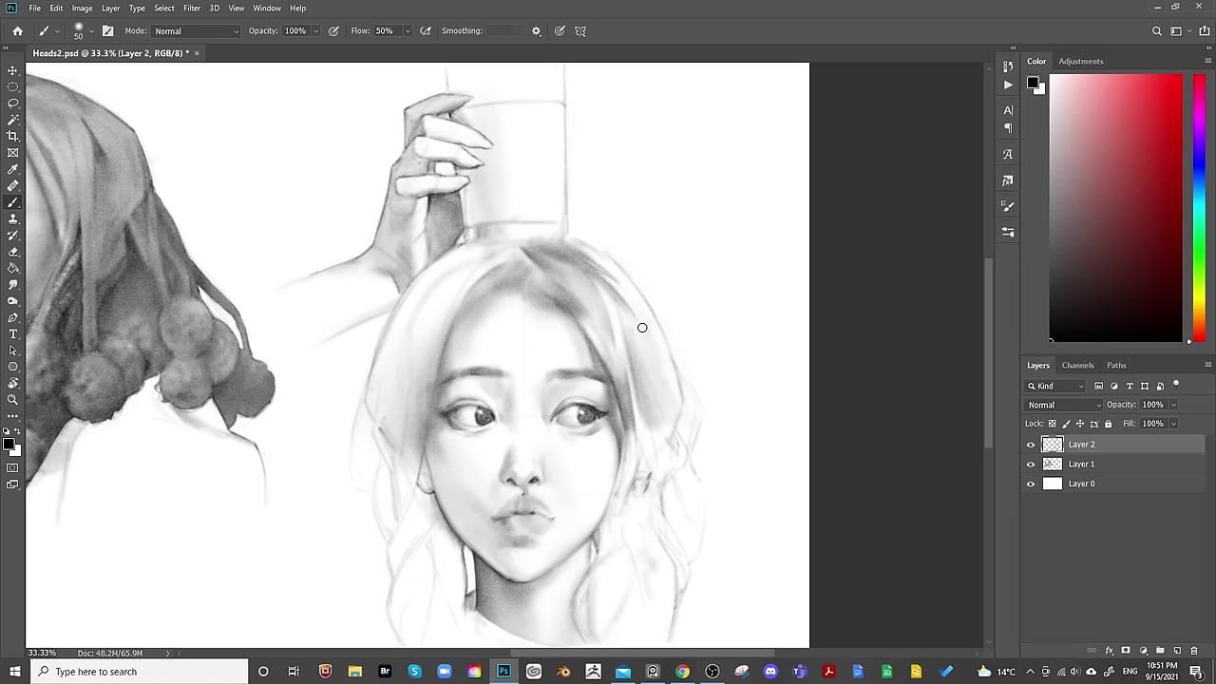
Deepen the shading along the outer hair contour on the viewer's right, using brush sizes up to 150 px.
key("bracketleft")
key("bracketright")
key("bracketright")
key("bracketright")
key("bracketright")
key("bracketright")
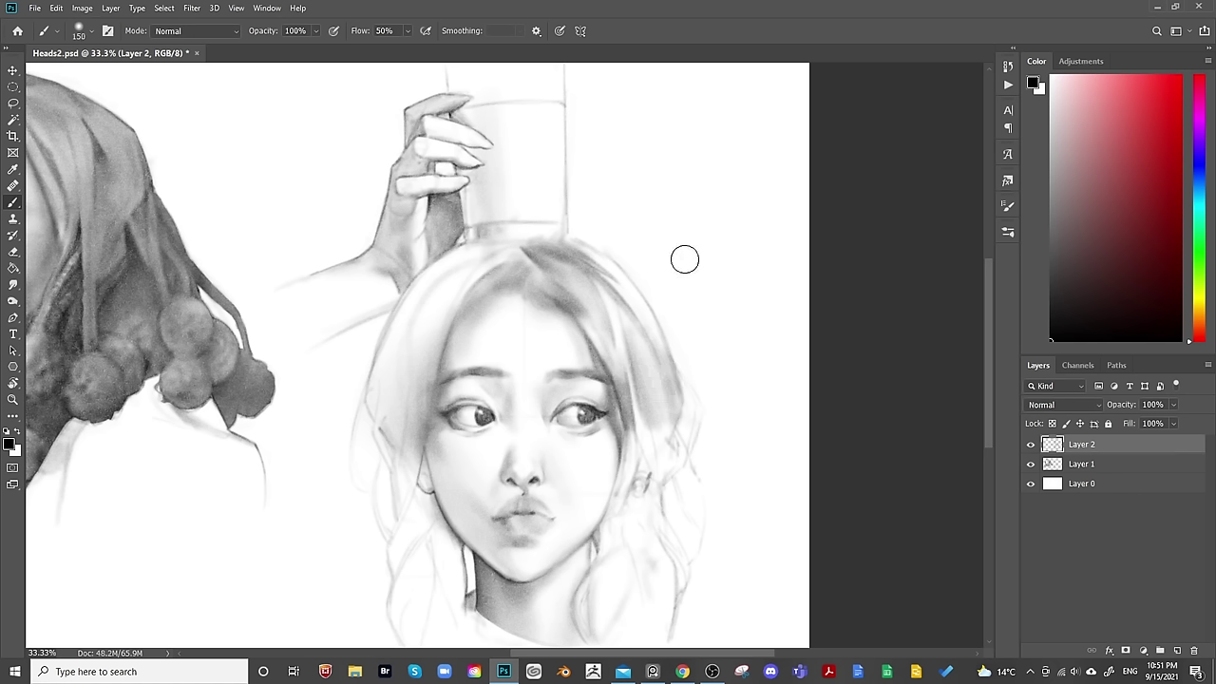
key("bracketleft")
key("bracketleft")
key("bracketleft")
key("bracketright")
key("bracketright")
key("bracketright")
Lighten highlights in the outer hair on the viewer's right with the eraser, reducing it from 250 to 60 px.
key("e")
key("shift+e")
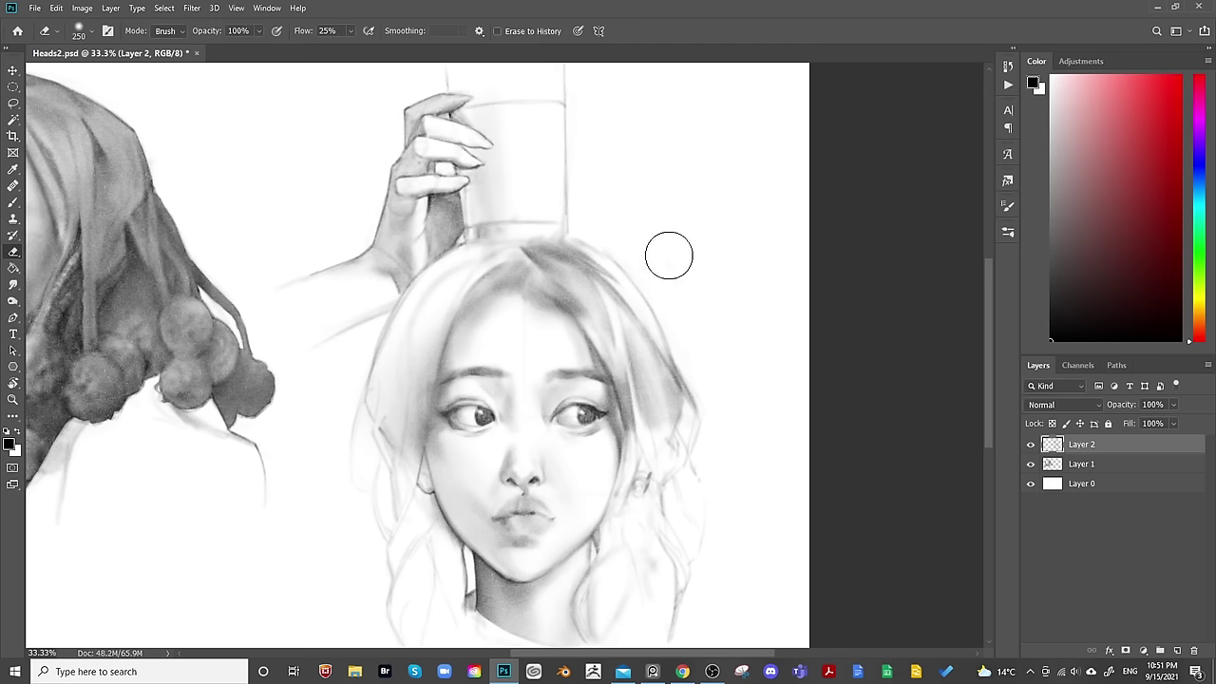
key("bracketleft")
key("bracketleft")
key("bracketleft")
key("bracketleft")
key("bracketleft")
key("bracketleft")
key("bracketleft")
key("bracketleft")
key("bracketleft")
Check the drawing mirrored, restore its orientation, and darken the strands beside the cheek on the viewer's right with a small brush.
key("ctrl+minus")
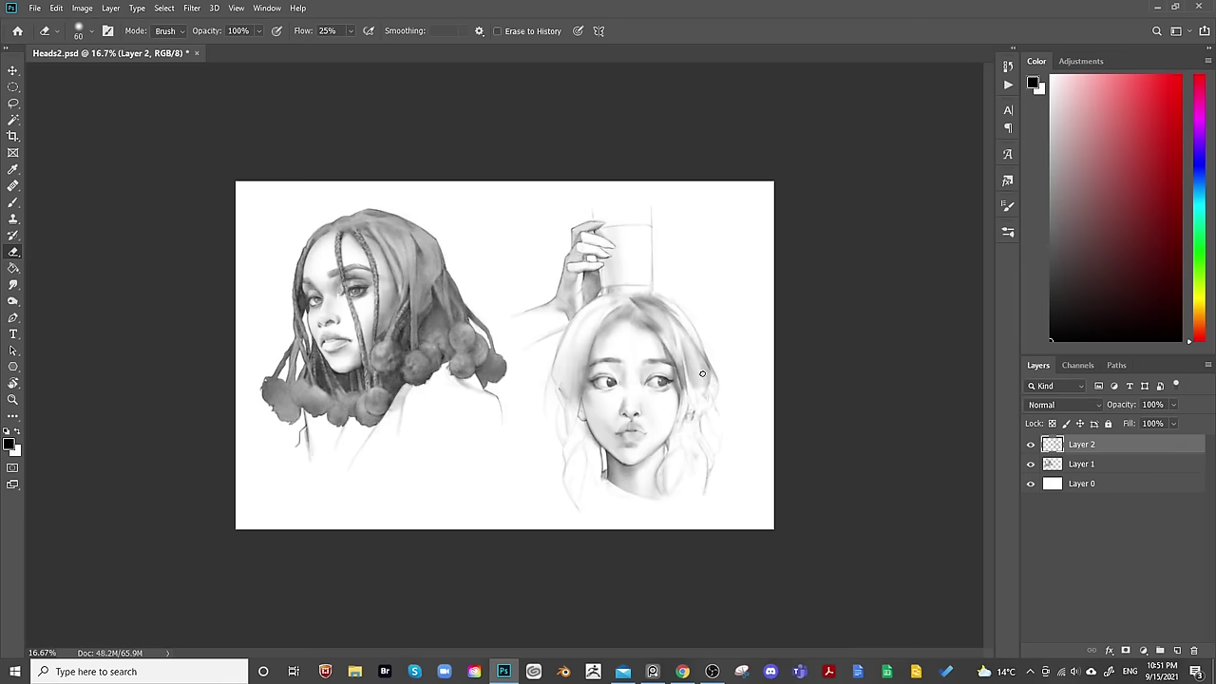
key("h")
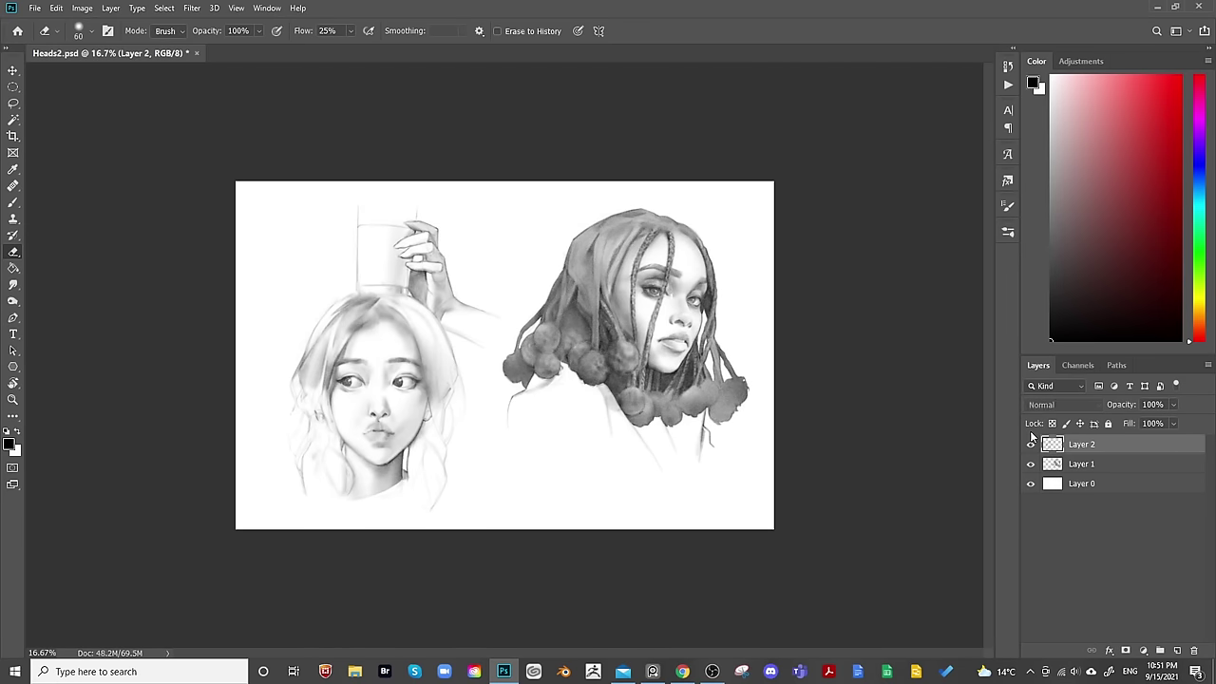
key("h")
key("ctrl+plus")
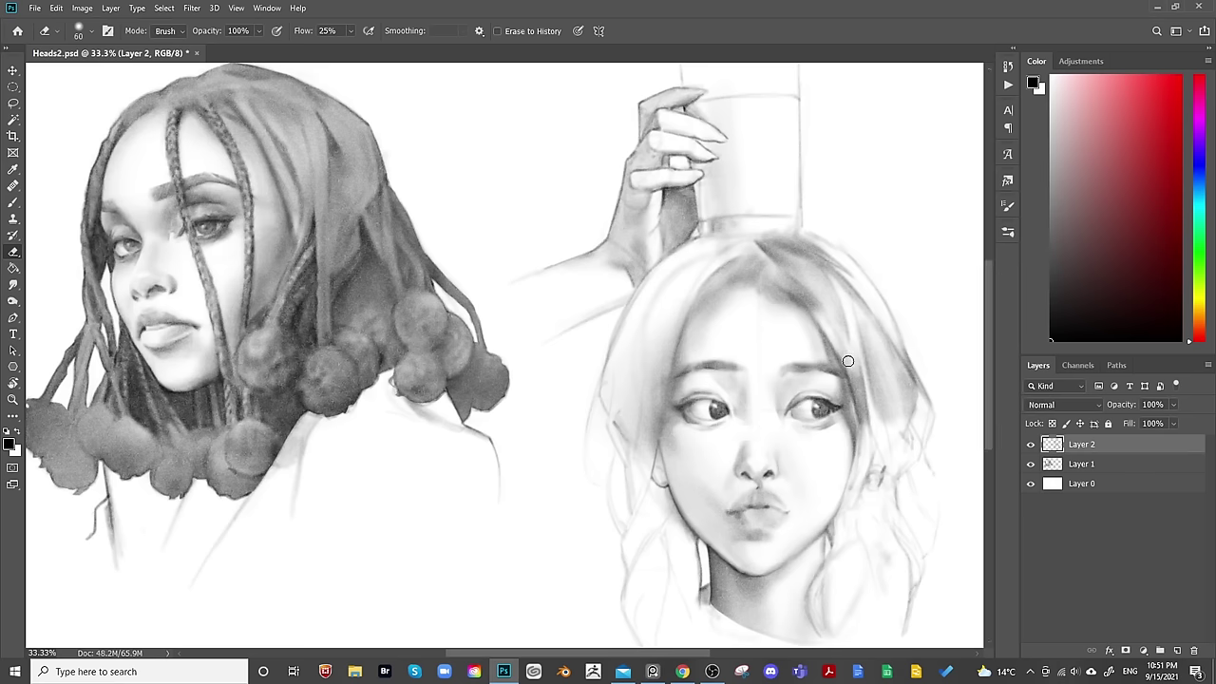
left_click_drag(902, 445, 785, 427)
key("b")
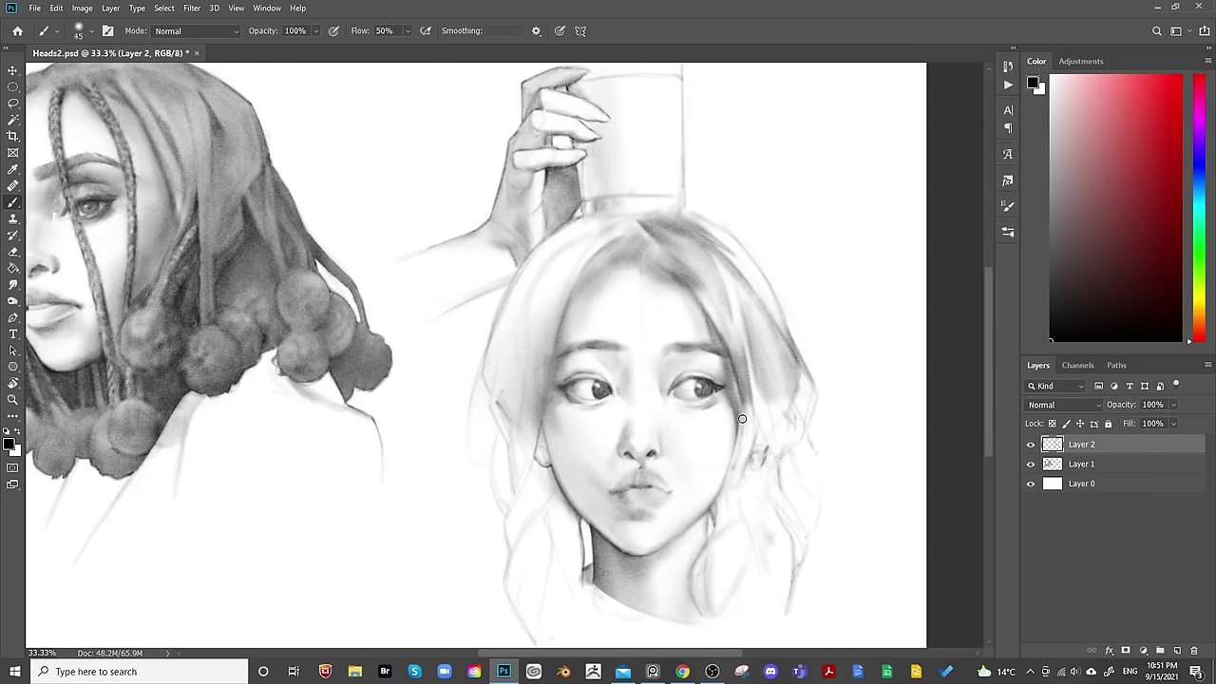
key("bracketright")
key("bracketright")
key("bracketright")
key("bracketright")
key("bracketleft")
key("bracketleft")
key("bracketleft")
key("bracketright")
key("bracketleft")
key("bracketleft")
Soften the hair shading on the viewer's left with a 175 px brush, reducing it to 125 px.
key("bracketright")
key("bracketright")
key("bracketright")
key("bracketright")
key("bracketright")
key("bracketright")
key("bracketright")
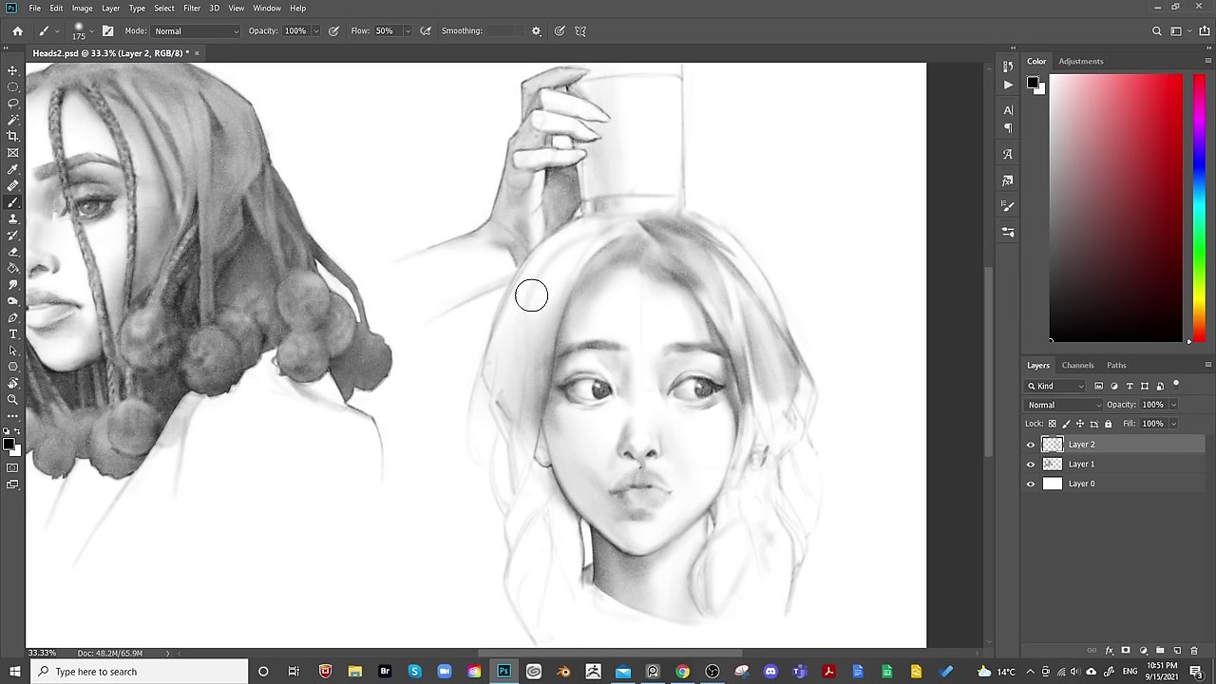
key("bracketleft")
key("bracketleft")
key("bracketleft")
key("bracketleft")
key("bracketleft")
key("bracketleft")
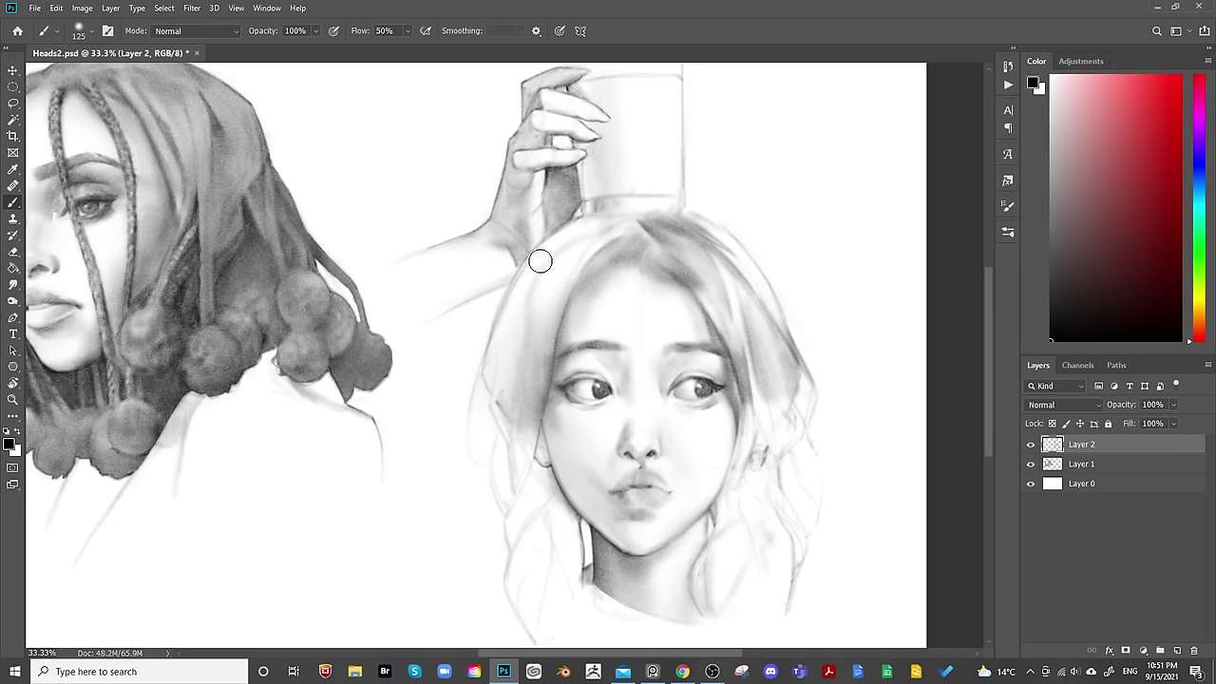
Outline the outer hair locks on the viewer's left with brushes of 60 and 30 px, cleaning the contour with a 60 px eraser.
key("bracketleft")
key("bracketleft")
key("bracketleft")
key("bracketleft")
key("bracketright")
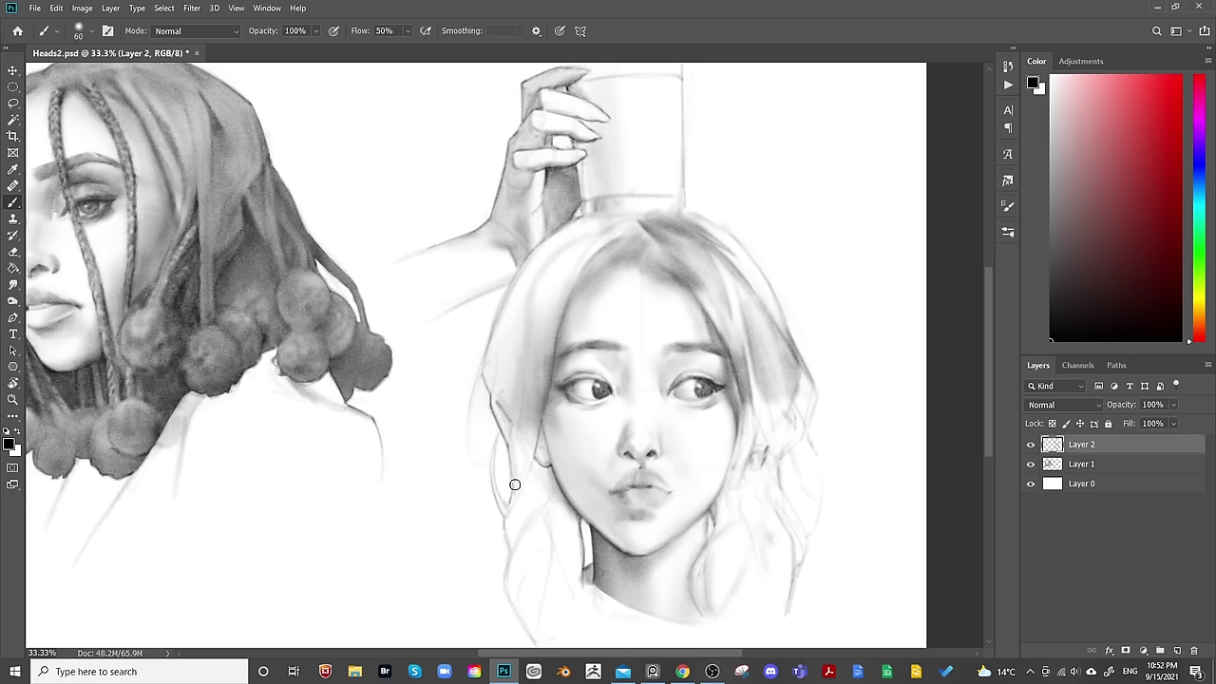
key("bracketleft")
key("e")
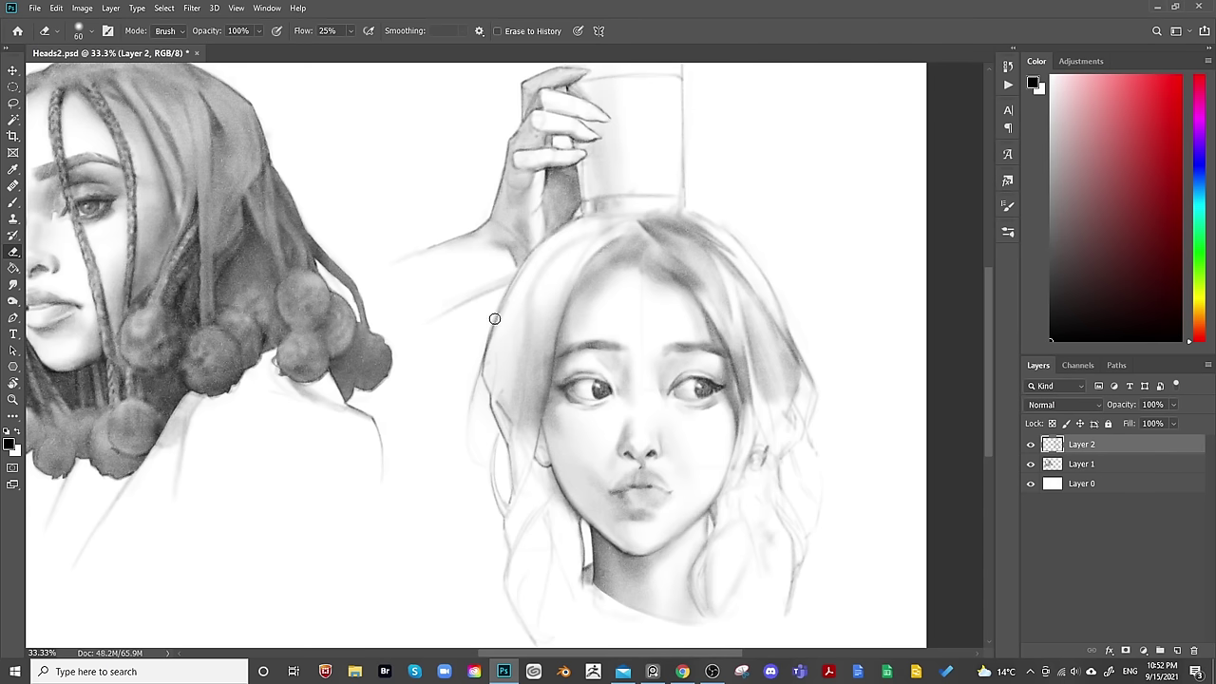
key("b")
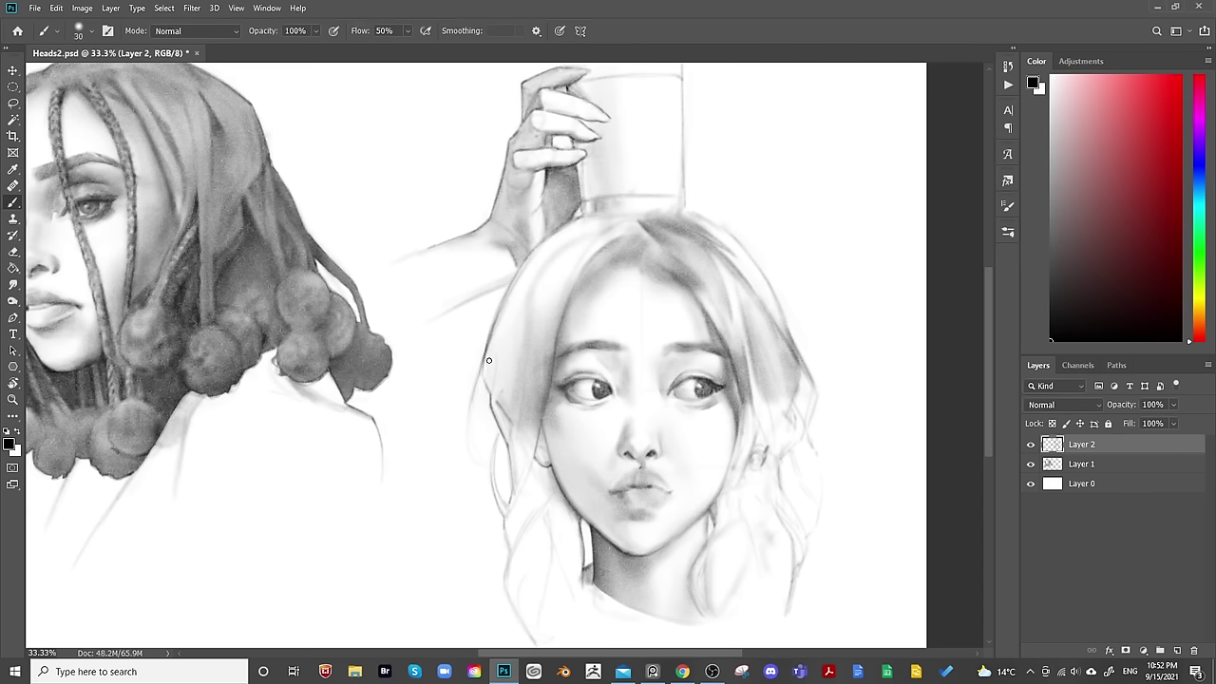
key("e")
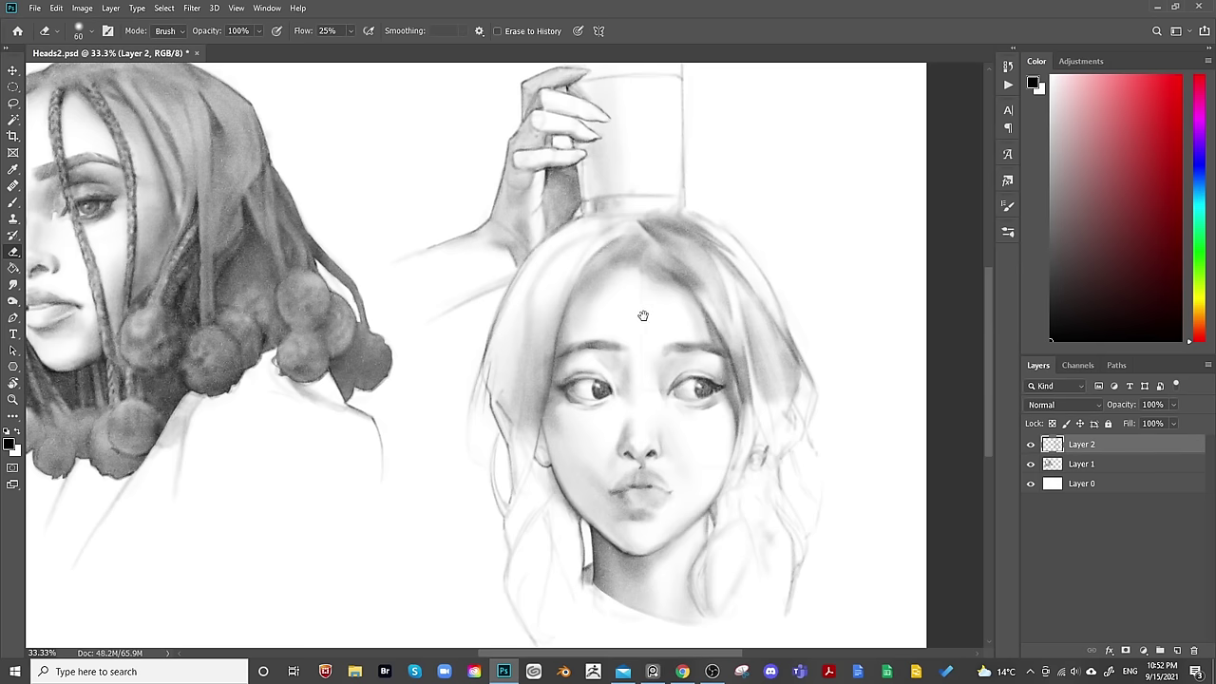
Select the hair and face on the viewer's left with the Lasso, adding the loose outer lock to the selection.
left_click_drag(644, 316, 623, 309)
key("l")
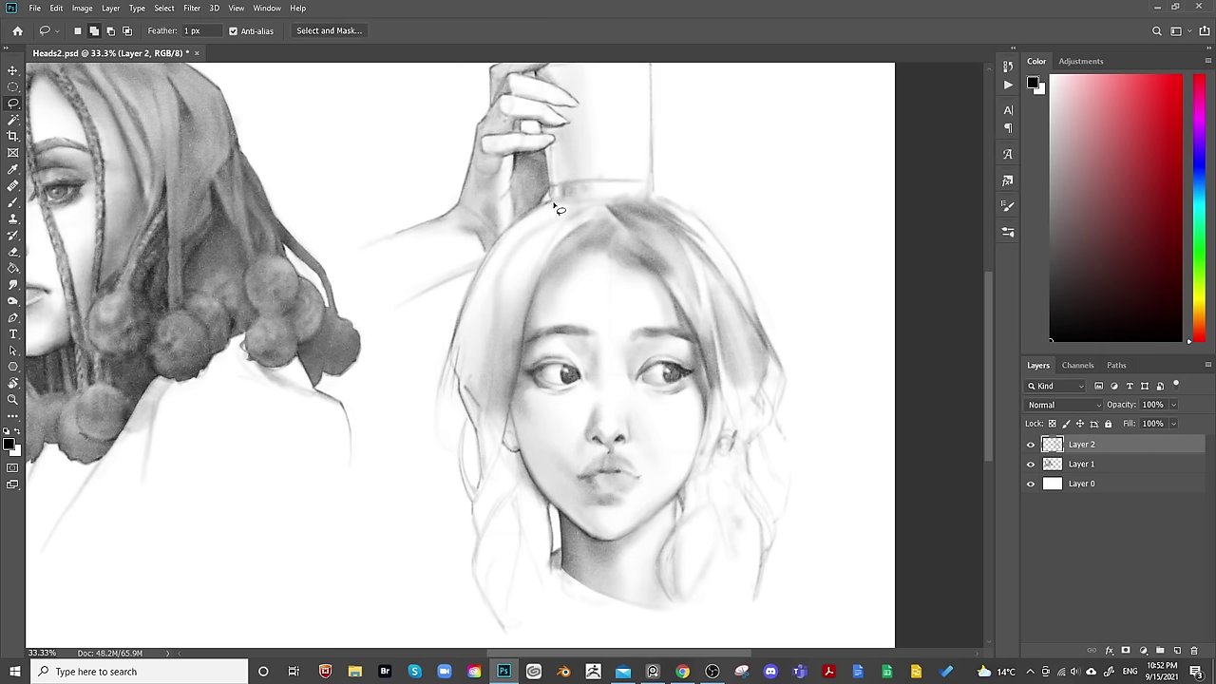
mouse_move(555, 206)
left_mouse_down()
mouse_move(498, 251)
mouse_move(449, 372)
mouse_move(448, 354)
mouse_move(486, 456)
mouse_move(481, 497)
mouse_move(457, 453)
mouse_move(476, 505)
mouse_move(477, 475)
mouse_move(481, 592)
mouse_move(575, 611)
mouse_move(690, 399)
mouse_move(614, 181)
left_mouse_up()
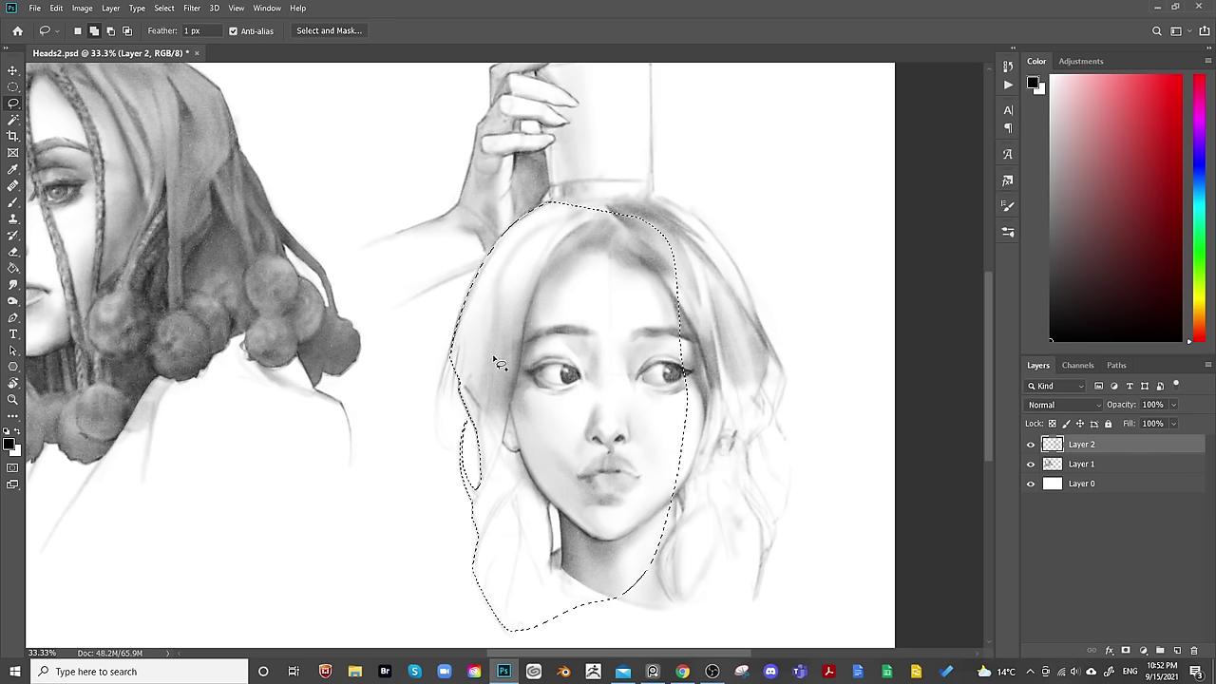
left_click_drag(457, 351, 451, 449)
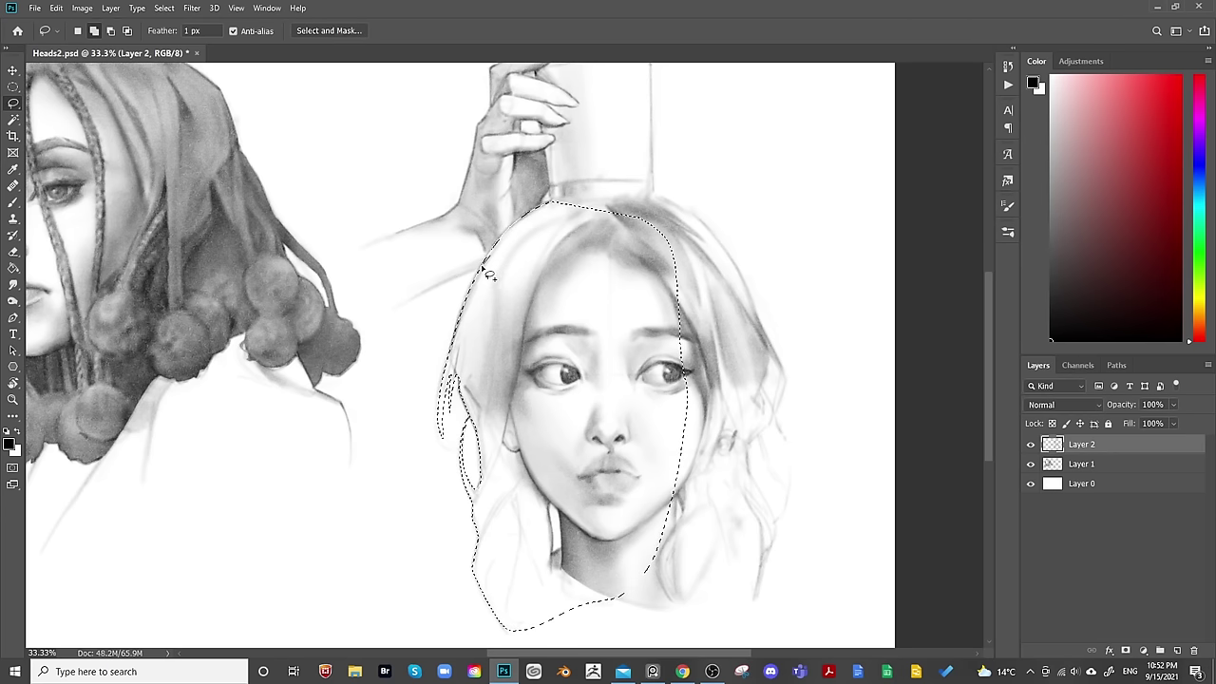
Shade the selected hair along the head's outer side on the viewer's left with 200 and 250 px brushes.
left_click_drag(518, 336, 450, 327)
key("b")
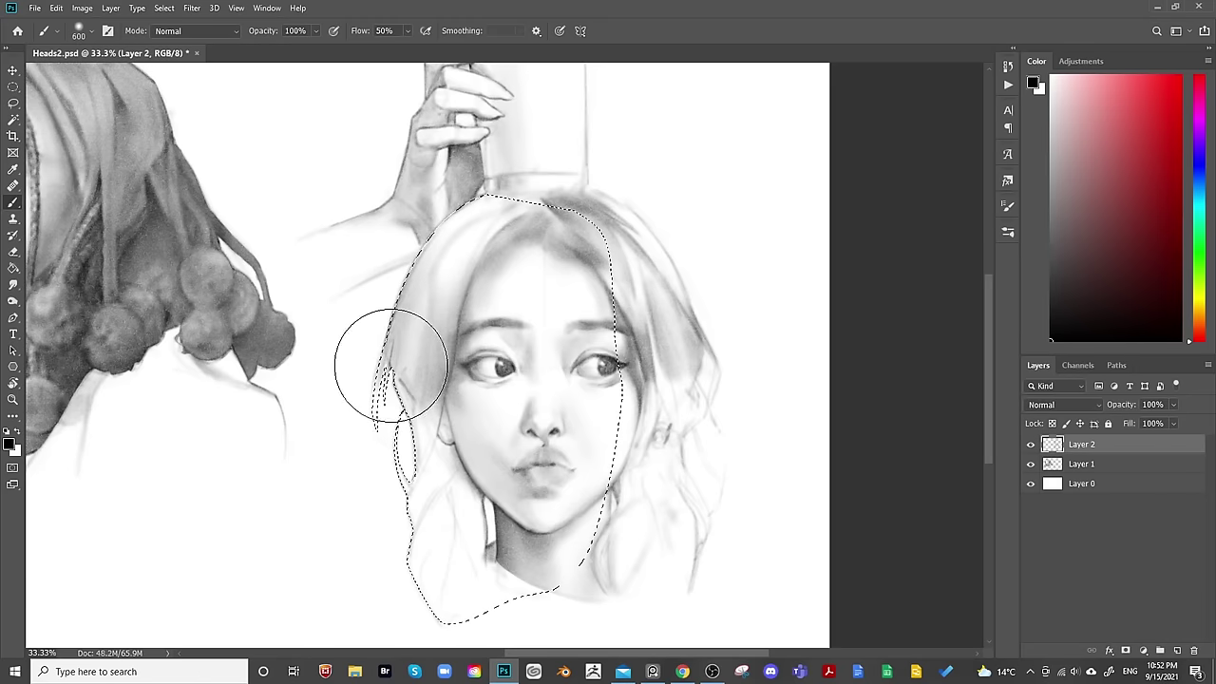
key("bracketleft")
key("bracketleft")
key("bracketleft")
key("bracketleft")
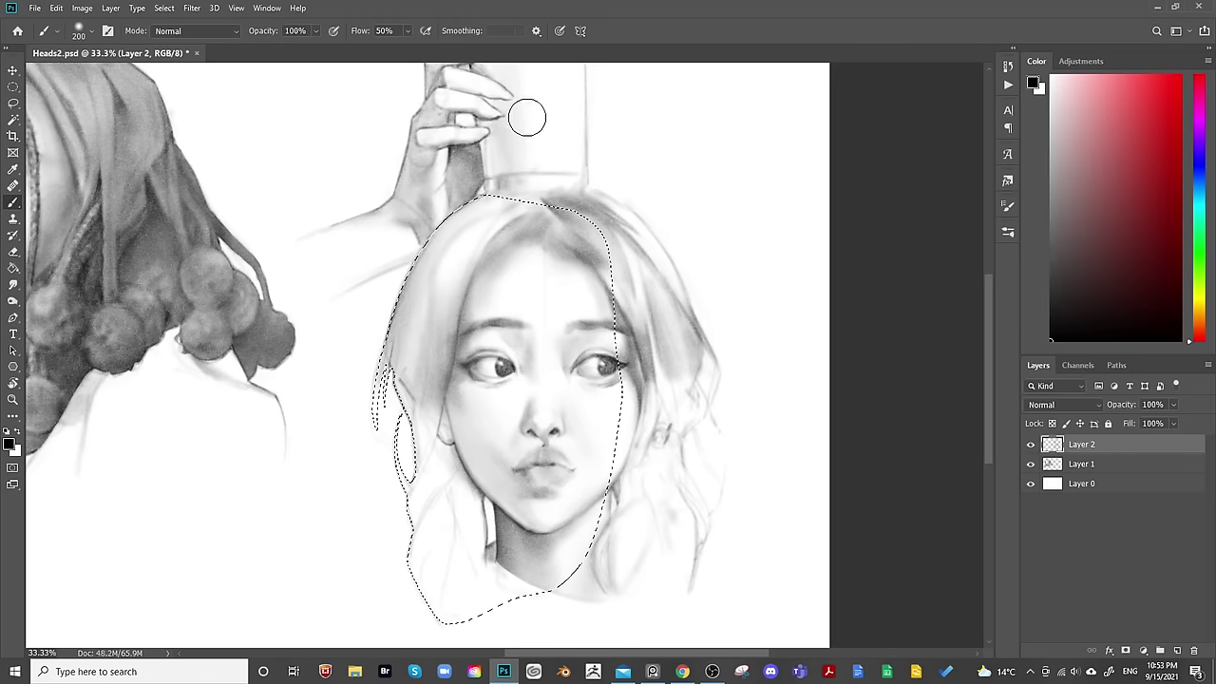
key("bracketleft")
key("bracketleft")
key("bracketleft")
key("bracketleft")
key("bracketleft")
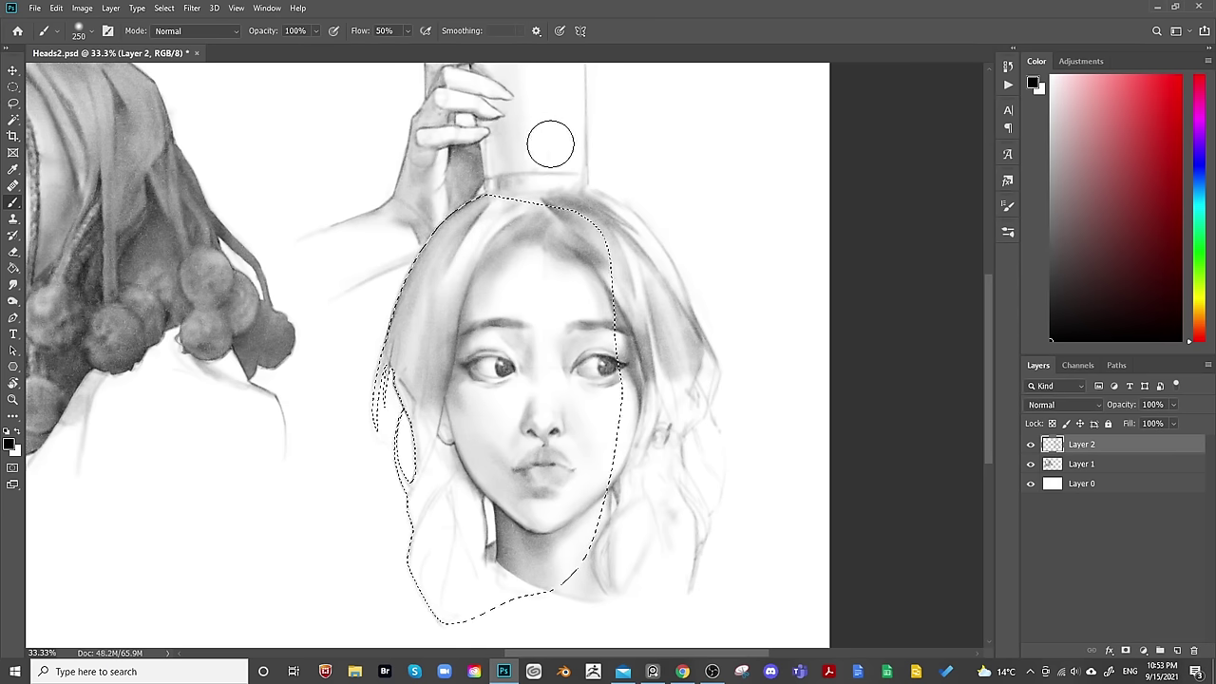
Extend the Lasso selection over the crown and deepen the hair shading with 300, 125 and 200 px brushes.
key("l")
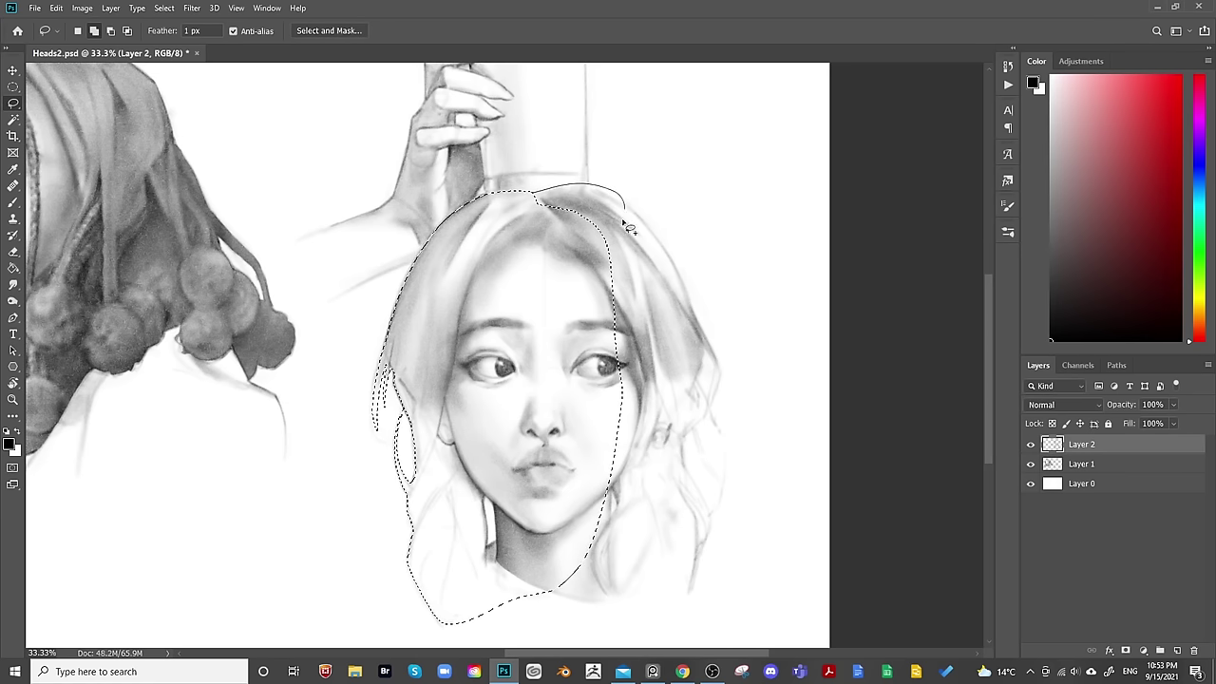
key("b")
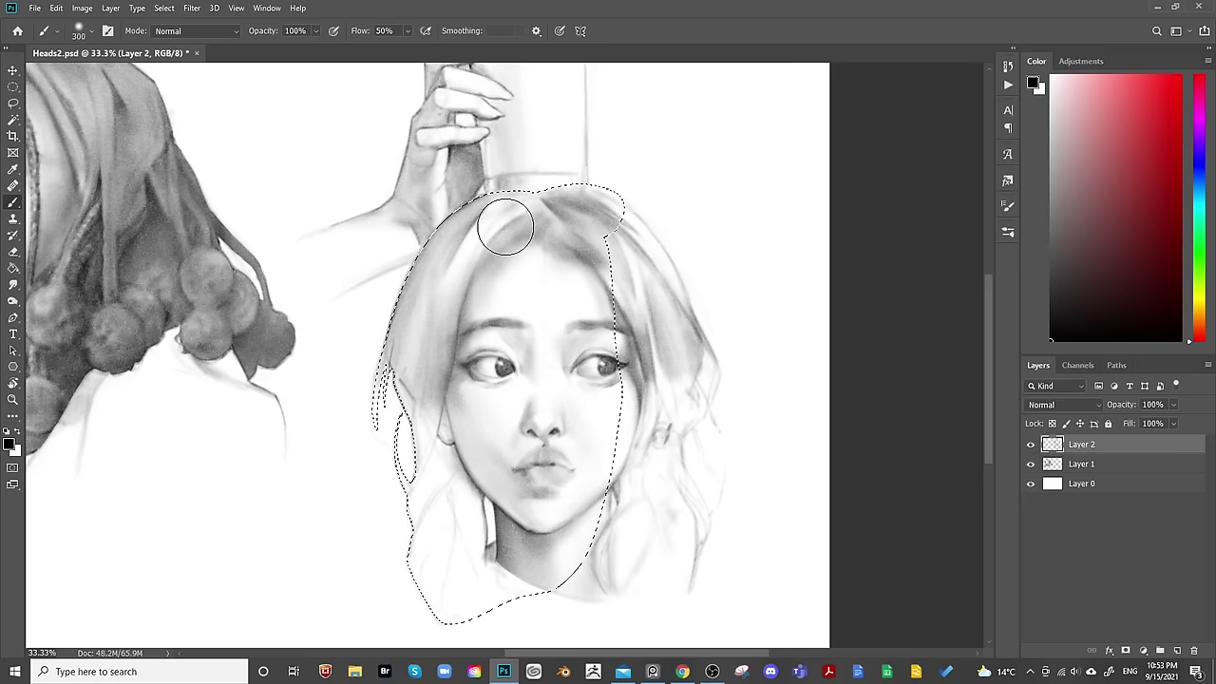
key("bracketleft")
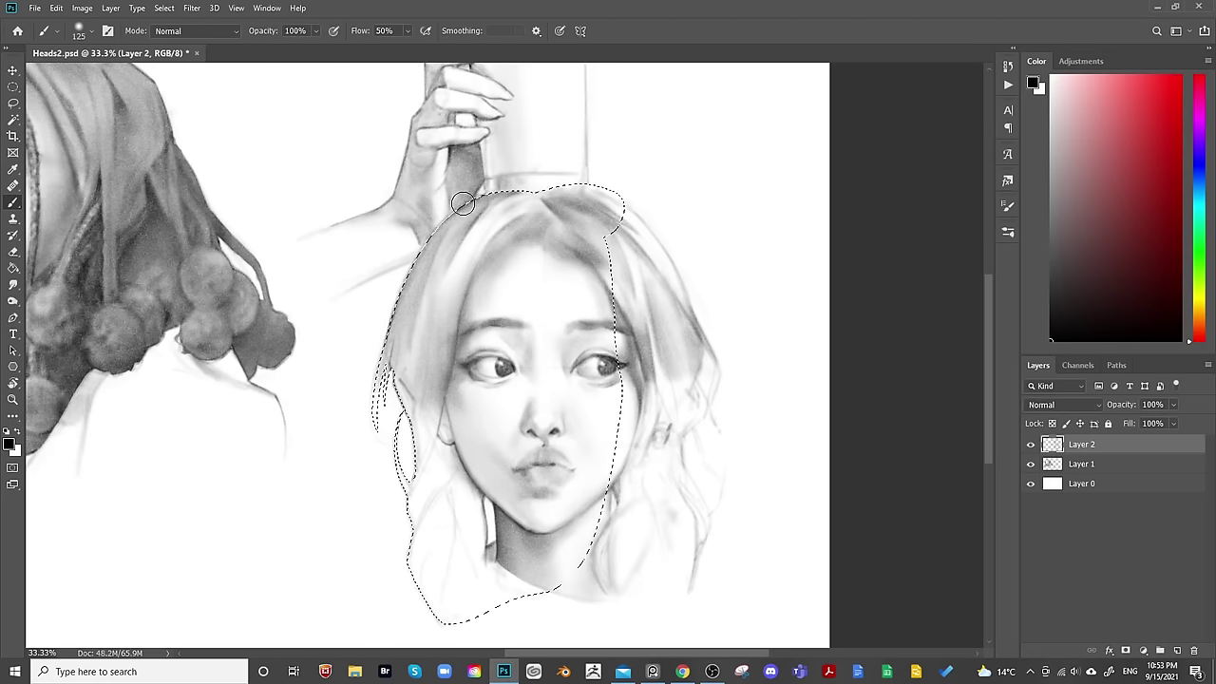
key("bracketleft")
key("bracketleft")
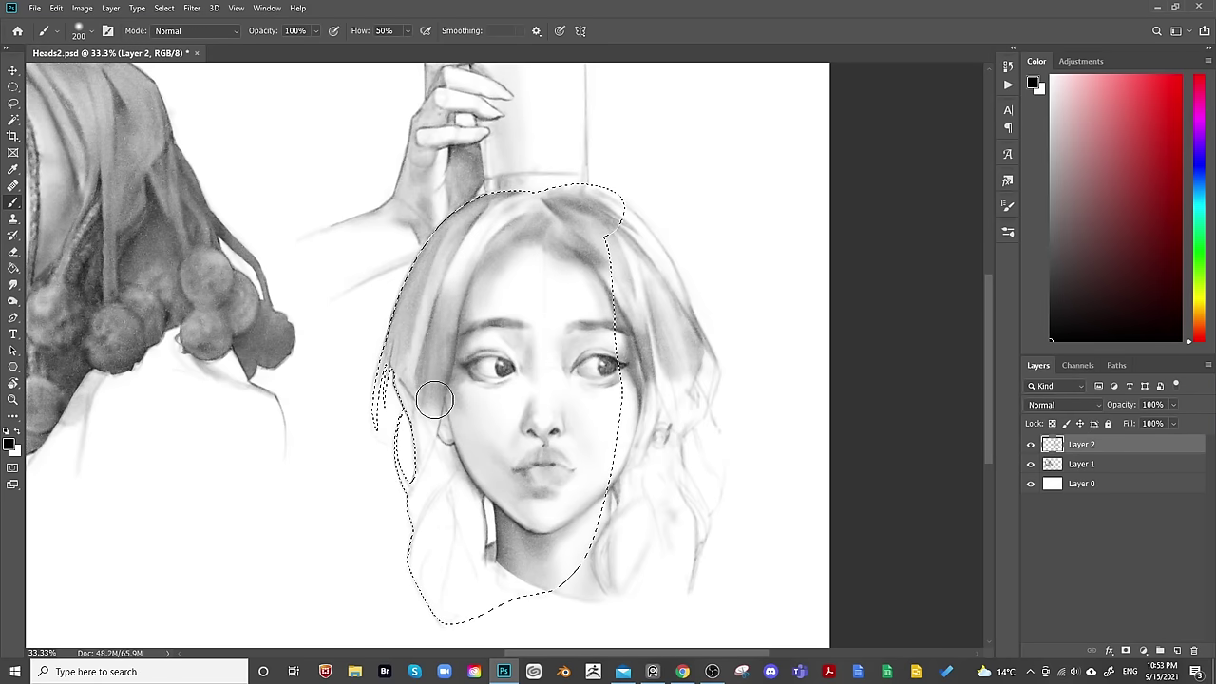
key("bracketright")
key("bracketright")
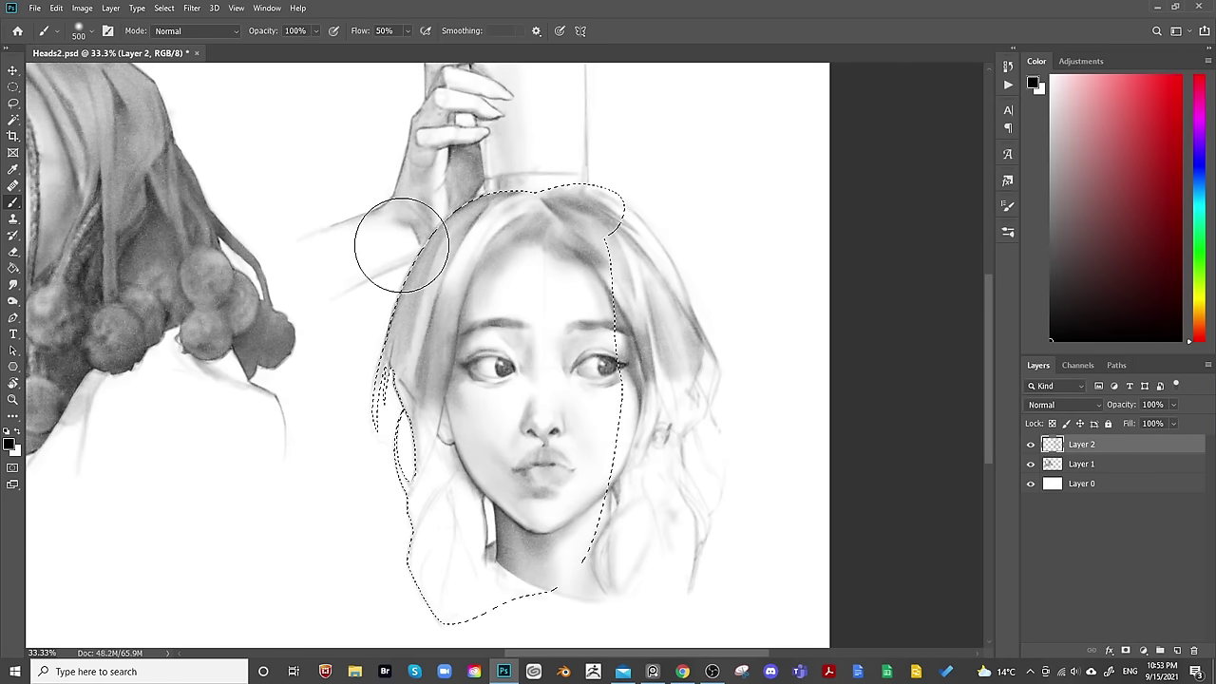
Refine the selection around the loose side lock and darken the nearby hair with brushes reduced from 500 to 60 px.
key("l")
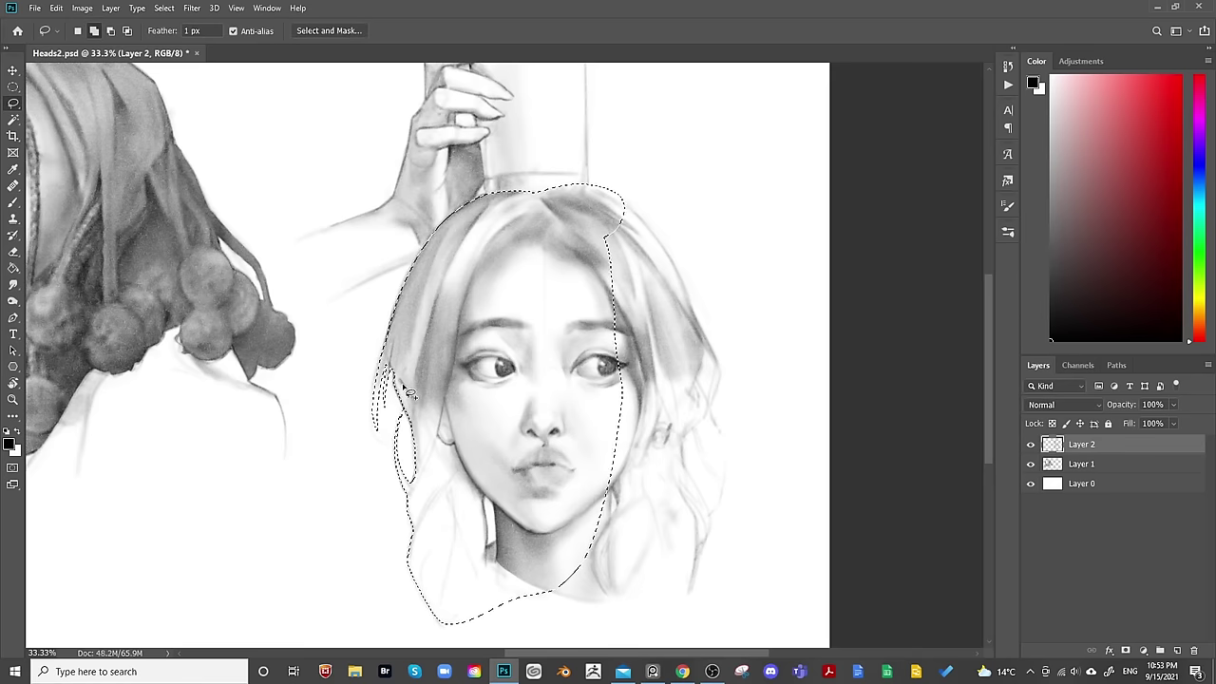
key("alt")
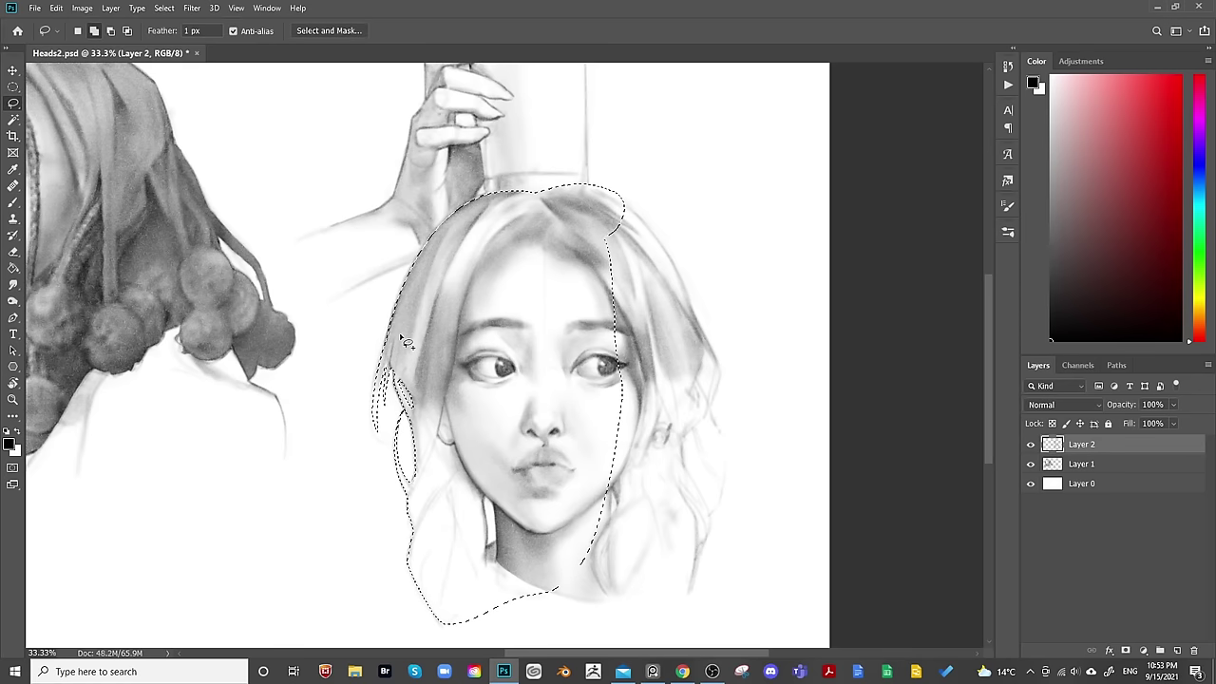
key("shift")
key("b")
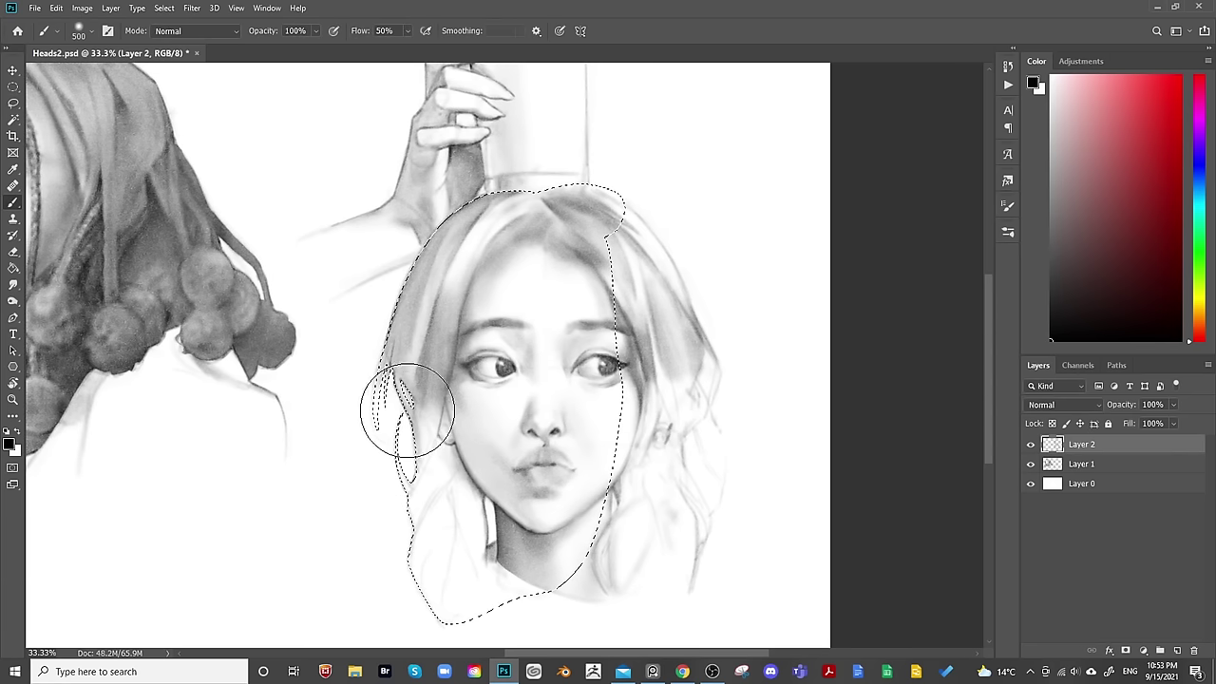
key("bracketleft")
key("bracketleft")
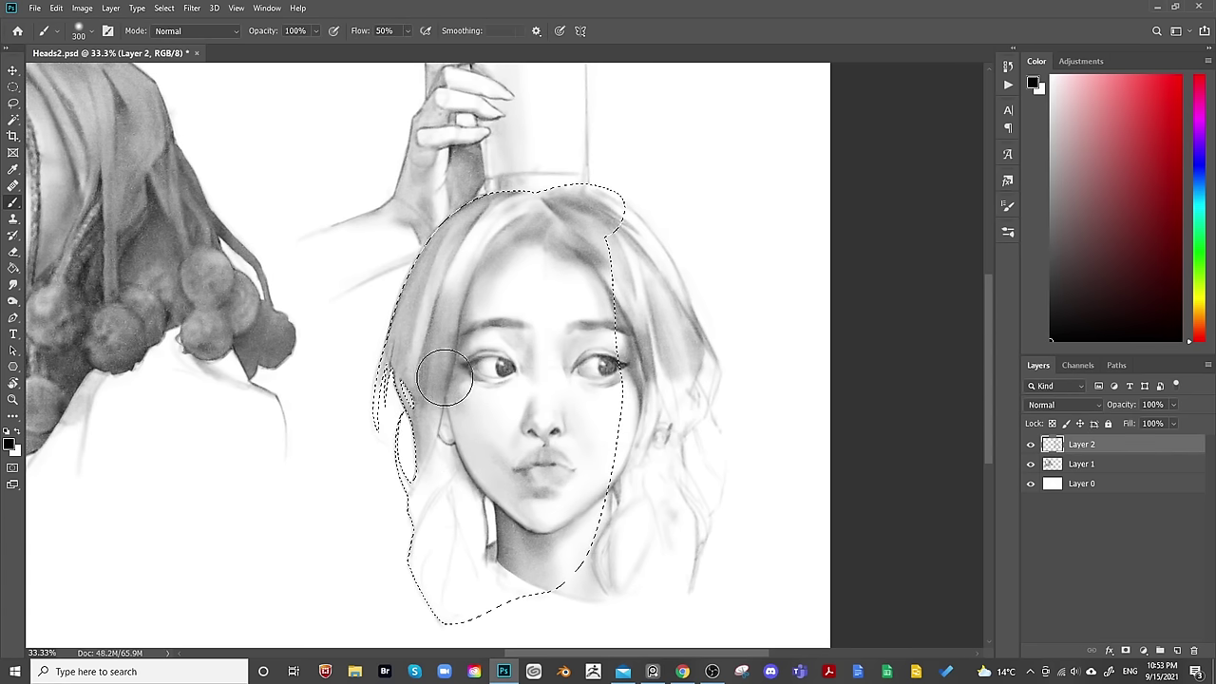
key("bracketleft")
key("bracketleft")
key("bracketleft")
key("bracketleft")
key("bracketleft")
key("bracketleft")
key("bracketleft")
key("bracketleft")
key("bracketleft")
key("bracketleft")
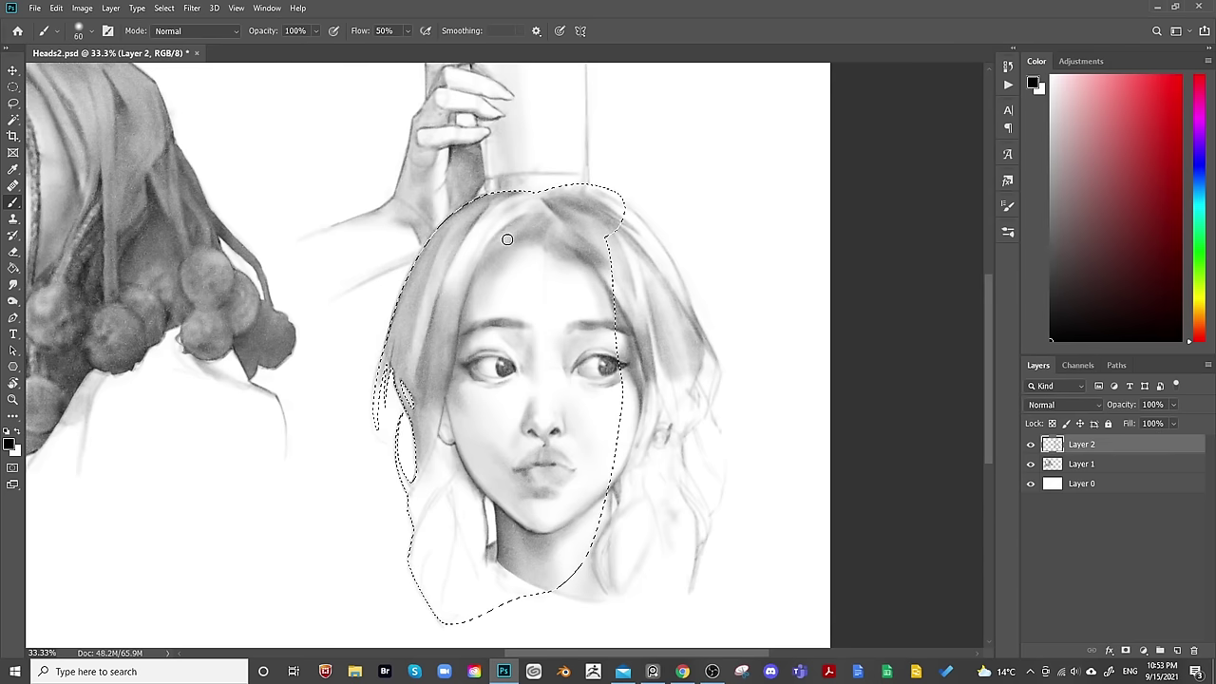
Subtract the face and neck from the selection with the Lasso, keeping the hair on the viewer's left selected.
key("l")
key("alt")
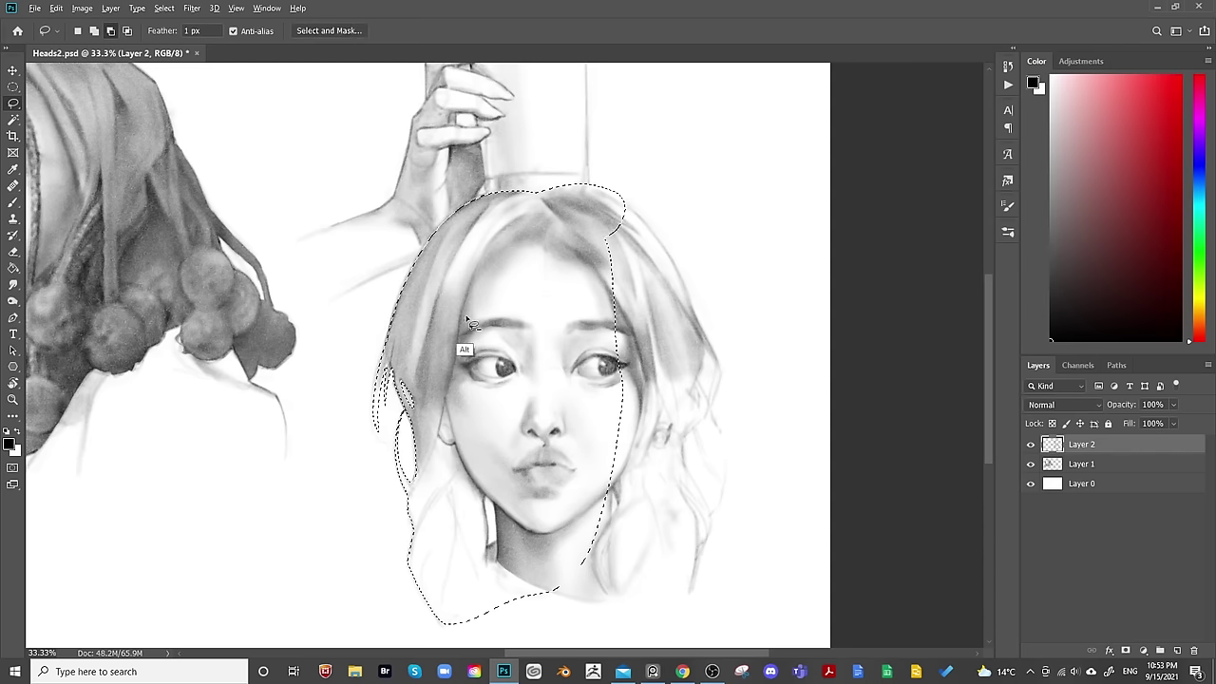
mouse_move(452, 399)
left_mouse_down()
mouse_move(442, 439)
mouse_move(454, 449)
left_mouse_up()
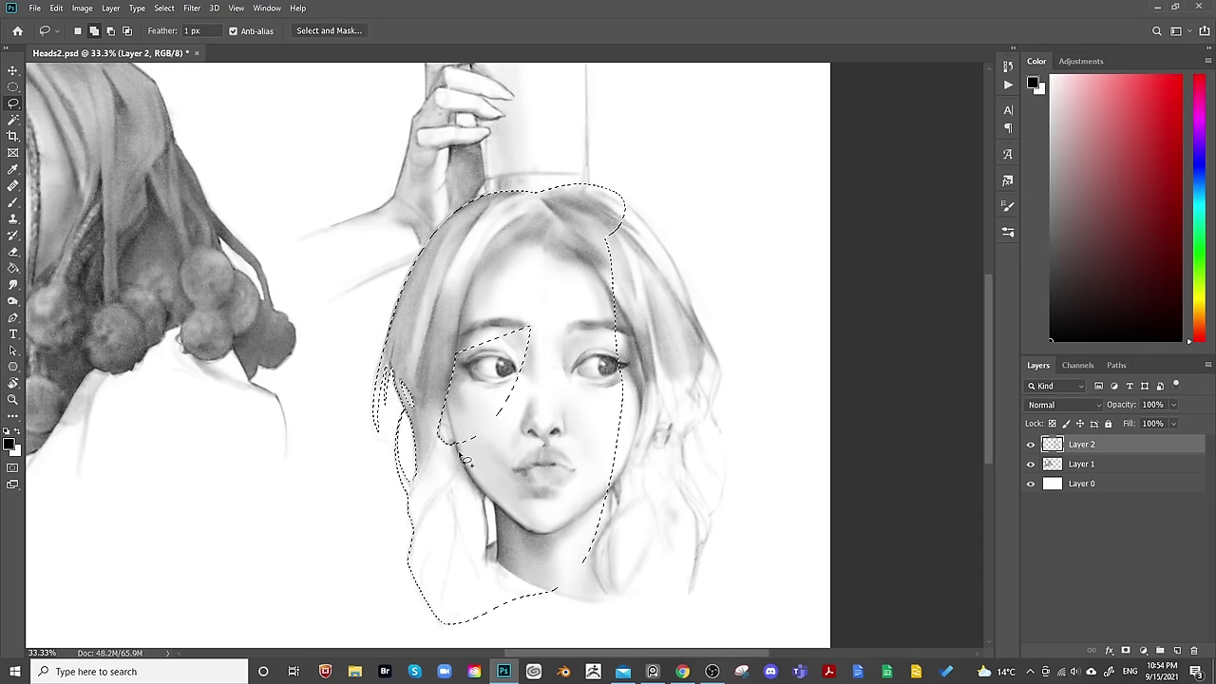
mouse_move(484, 494)
left_mouse_down()
mouse_move(538, 378)
mouse_move(504, 513)
mouse_move(519, 546)
mouse_move(676, 344)
mouse_move(488, 532)
mouse_move(492, 610)
left_mouse_up()
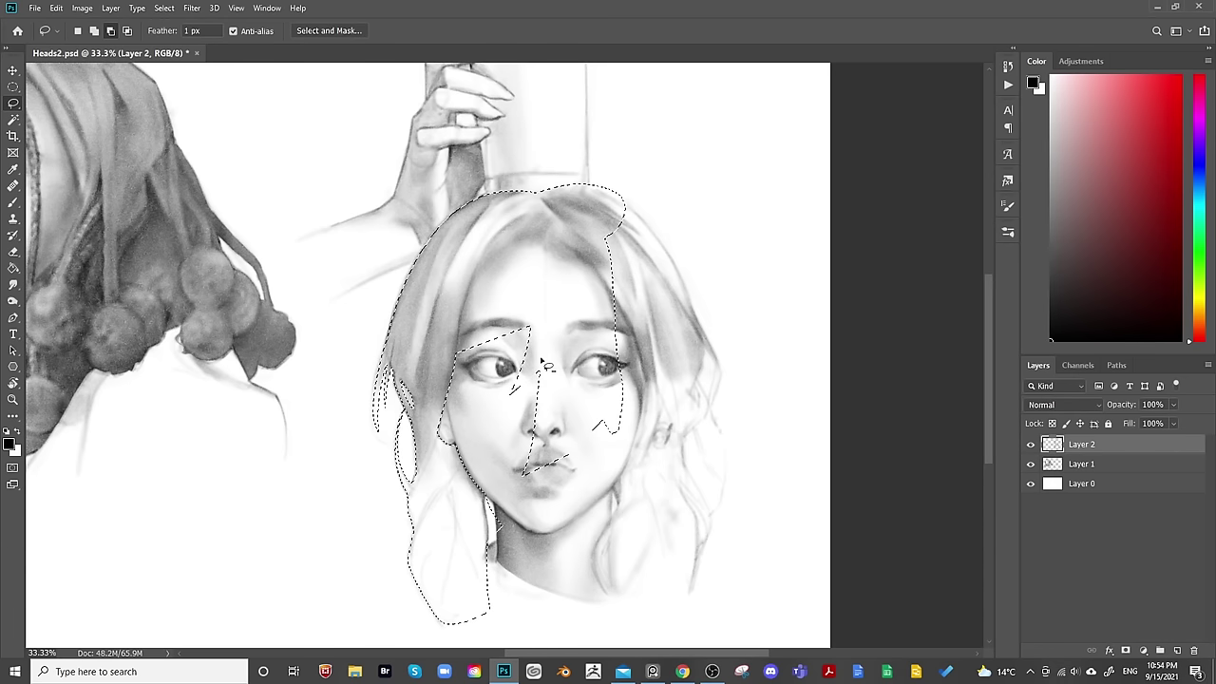
left_click_drag(492, 518, 616, 432)
mouse_move(490, 342)
left_mouse_down()
mouse_move(475, 380)
mouse_move(577, 524)
mouse_move(516, 469)
mouse_move(597, 478)
left_mouse_up()
scroll(530, 431, "down", 1)
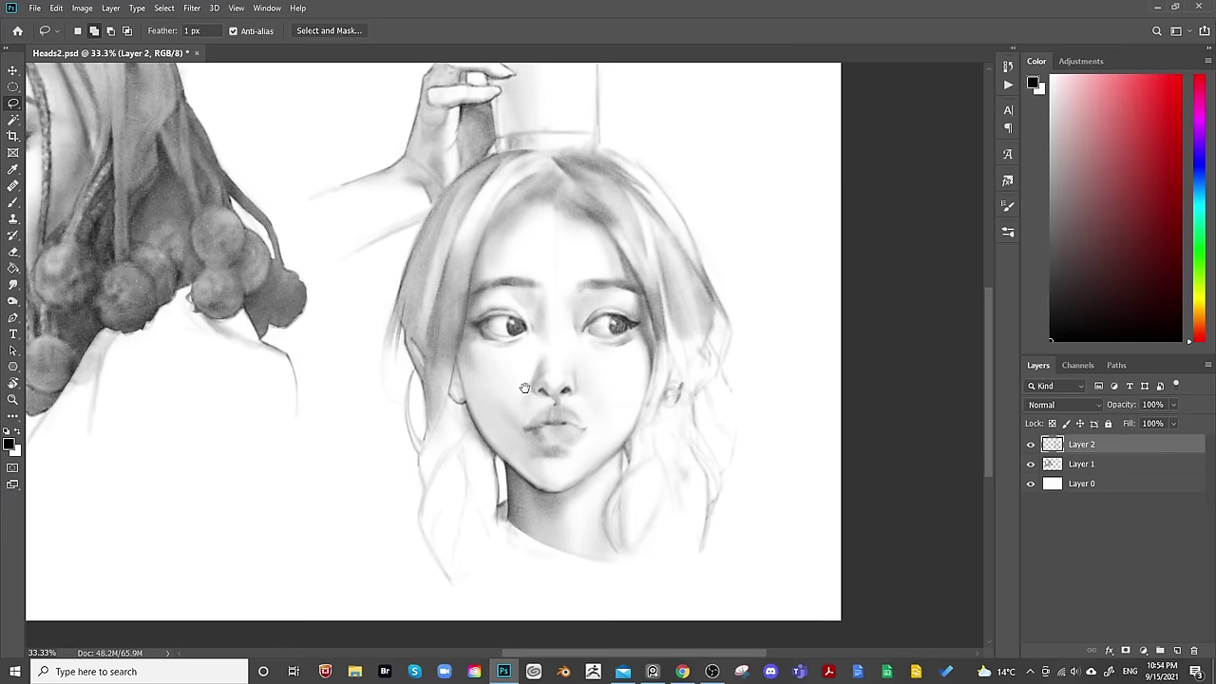
Shade the lower hair on the viewer's left with 250, 100 and 175 px brushes, adding broad tone at 600 px.
key("b")
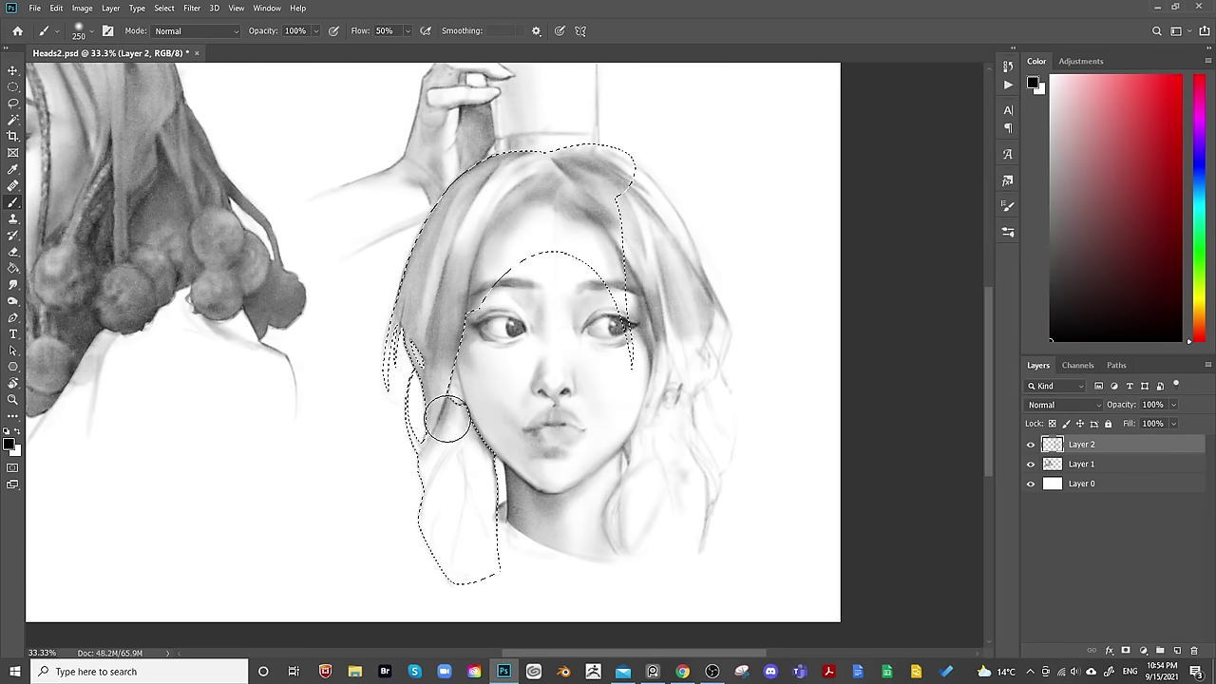
key("bracketleft")
key("bracketleft")
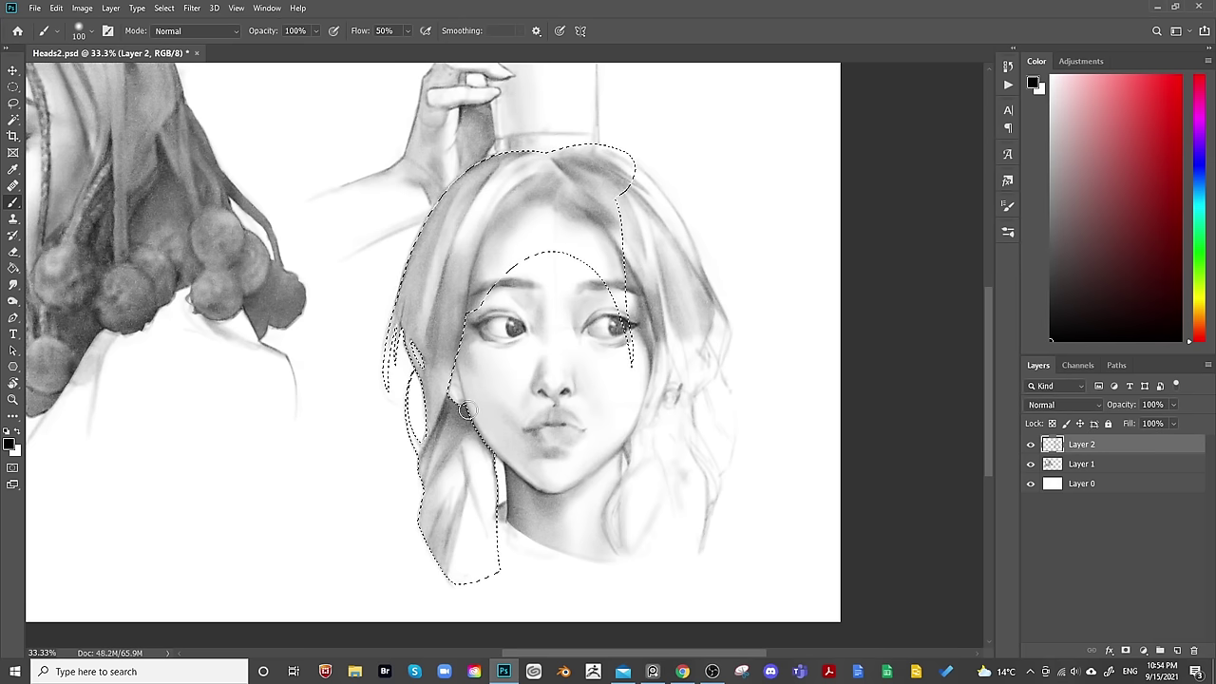
key("bracketleft")
key("bracketright")
key("bracketright")
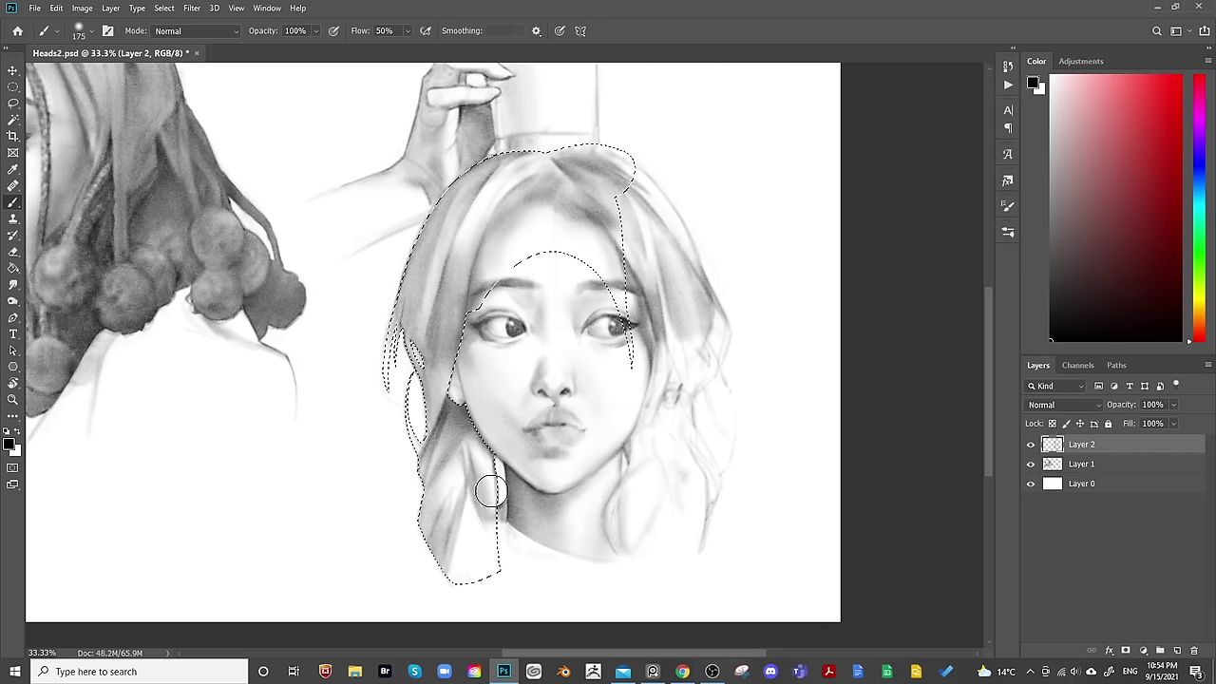
key("bracketright")
key("bracketright")
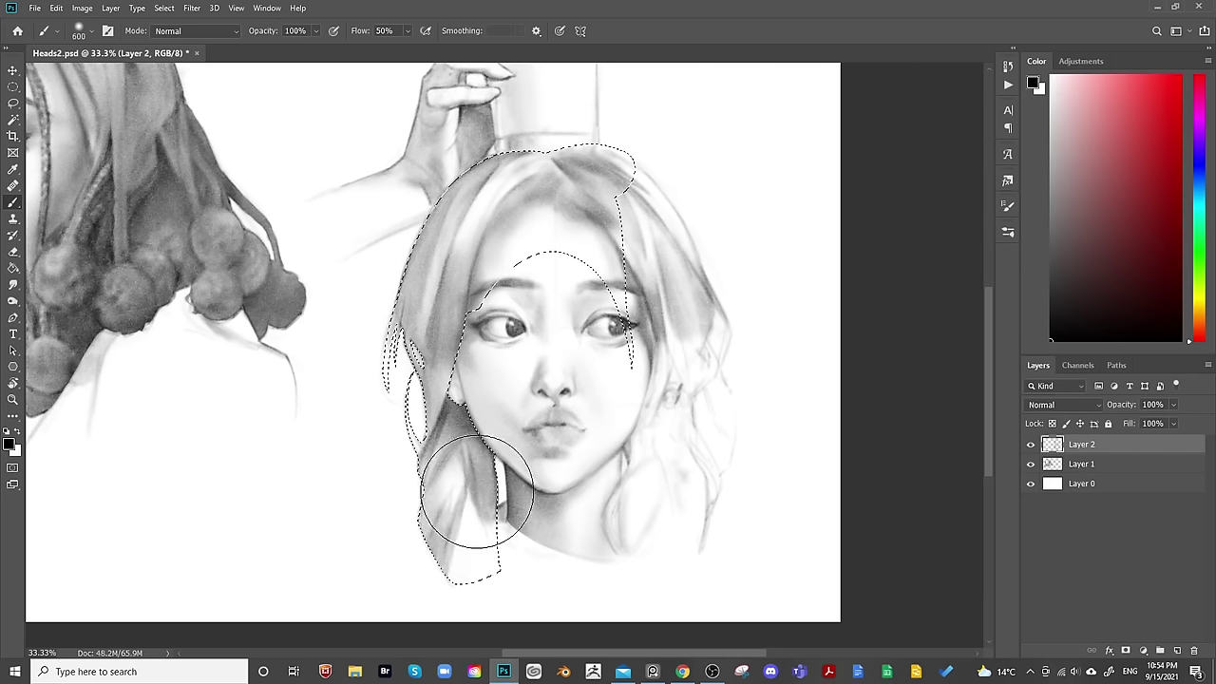
key("bracketleft")
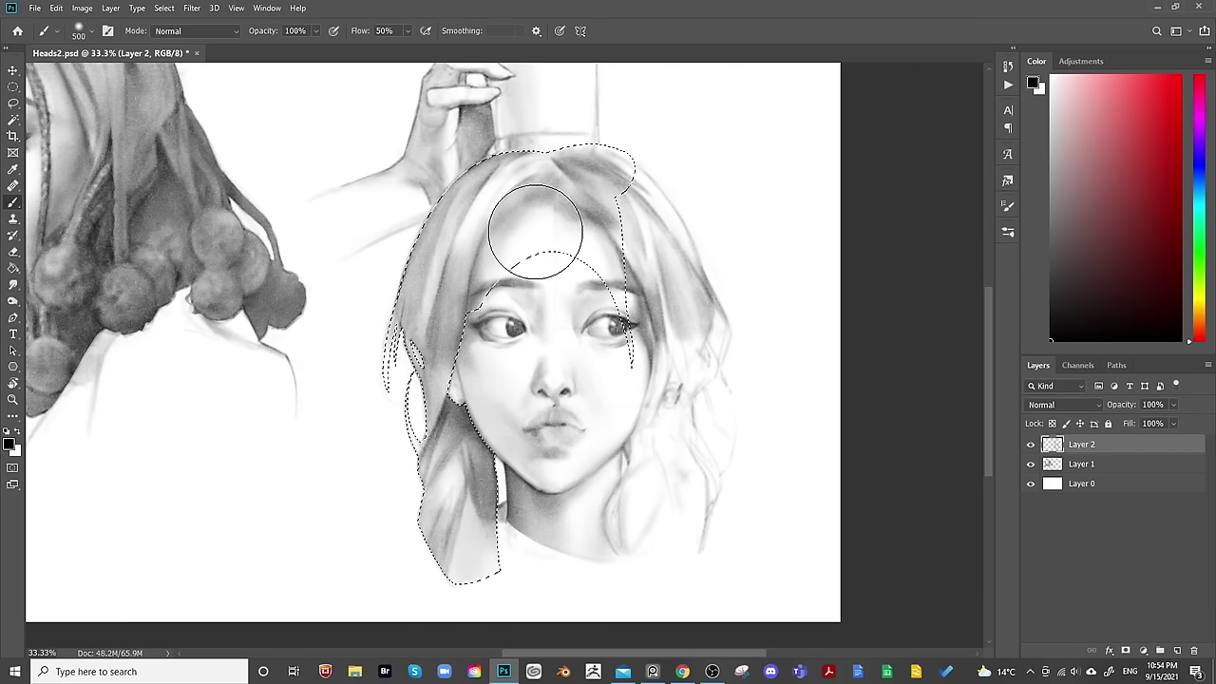
Define and darken the hair strands on the viewer's left with 90 and 150 px brushes, reducing the size to 80 px.
key("bracketleft")
key("bracketleft")
key("bracketleft")
key("bracketleft")
key("bracketleft")
key("bracketleft")
key("bracketleft")
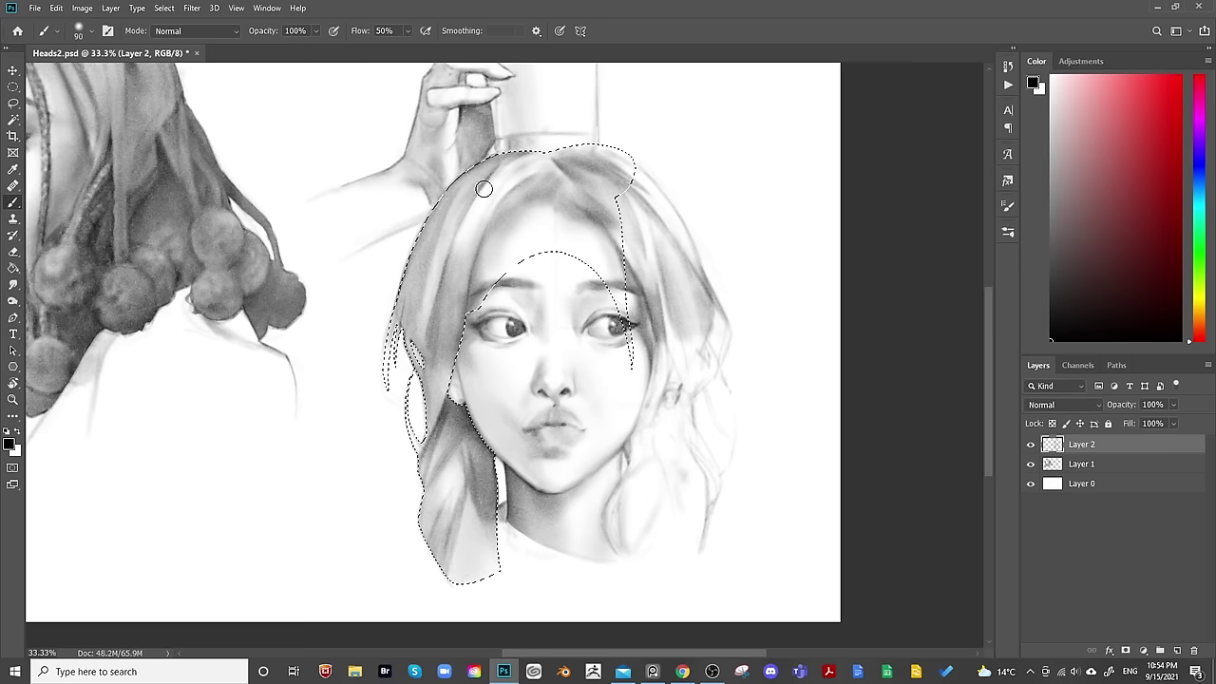
key("bracketright")
key("bracketleft")
key("bracketleft")
key("bracketleft")
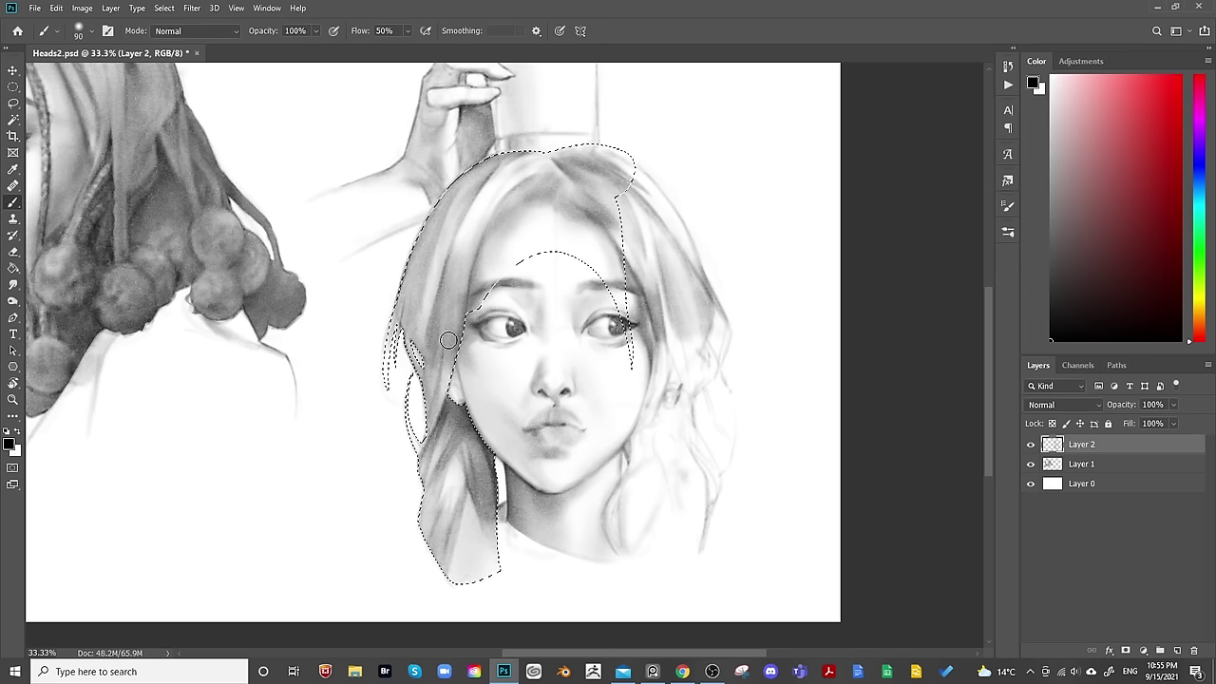
key("bracketright")
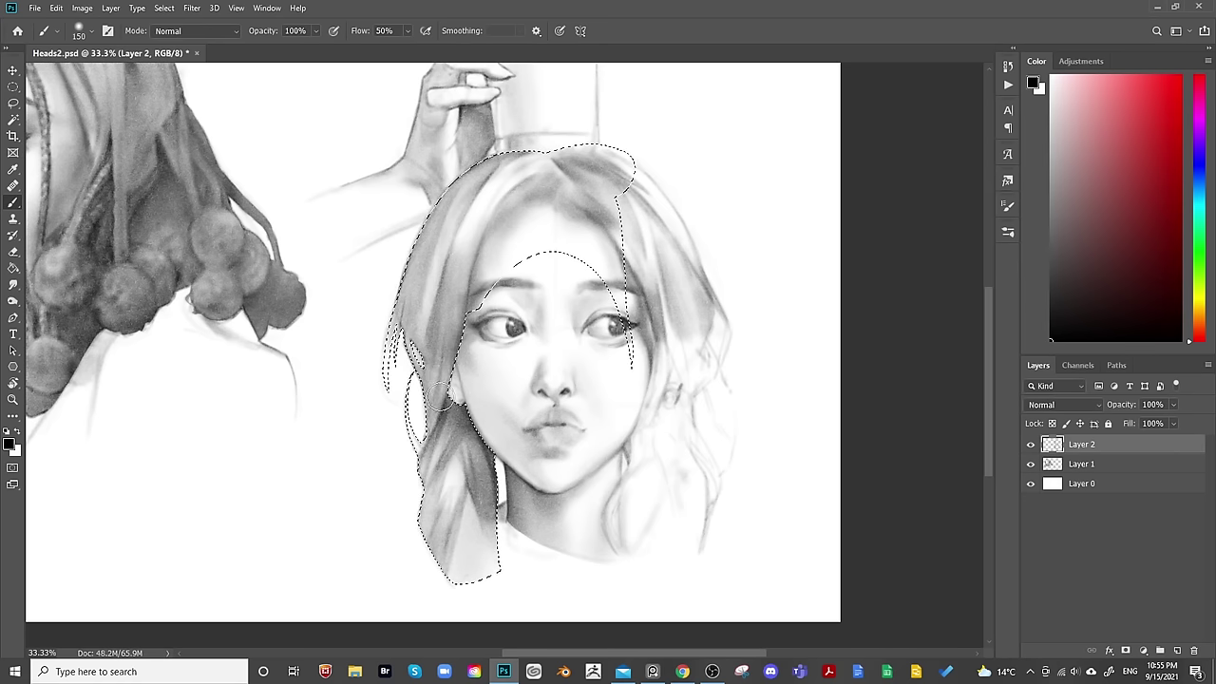
key("bracketleft")
key("bracketleft")
key("bracketleft")
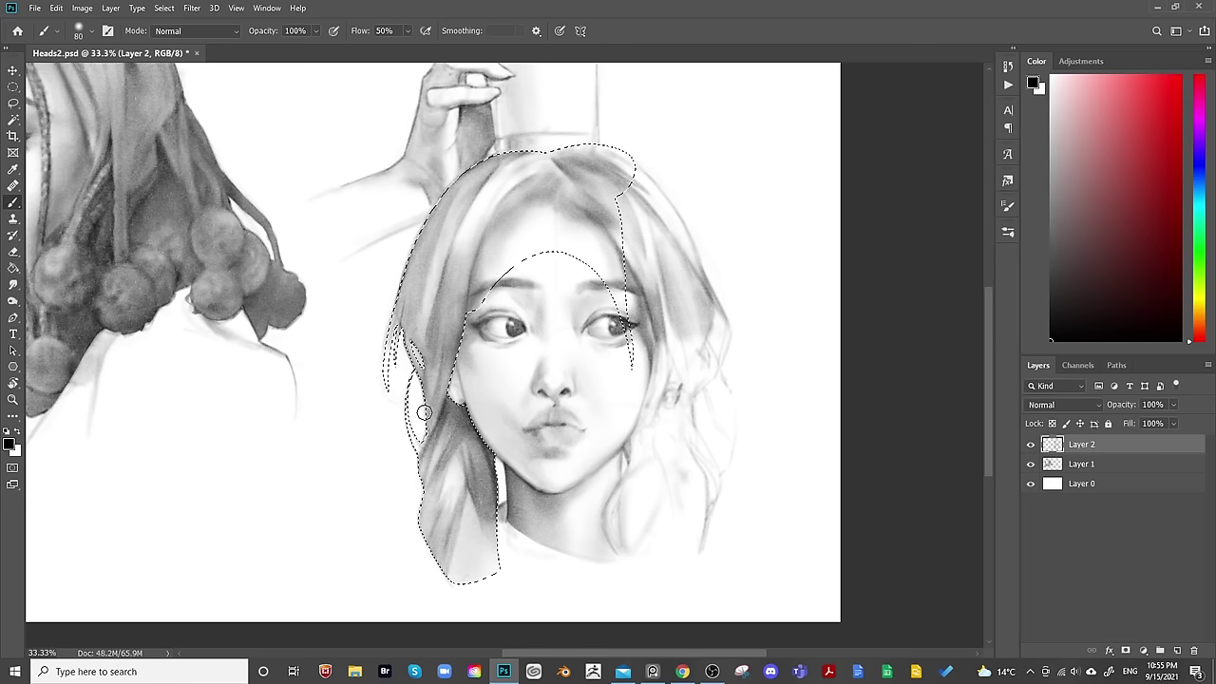
Shade the outer hair strands inside the selection on the left of the face, alternating the brush between 80 and 200 px.
key("bracketright")
key("bracketright")
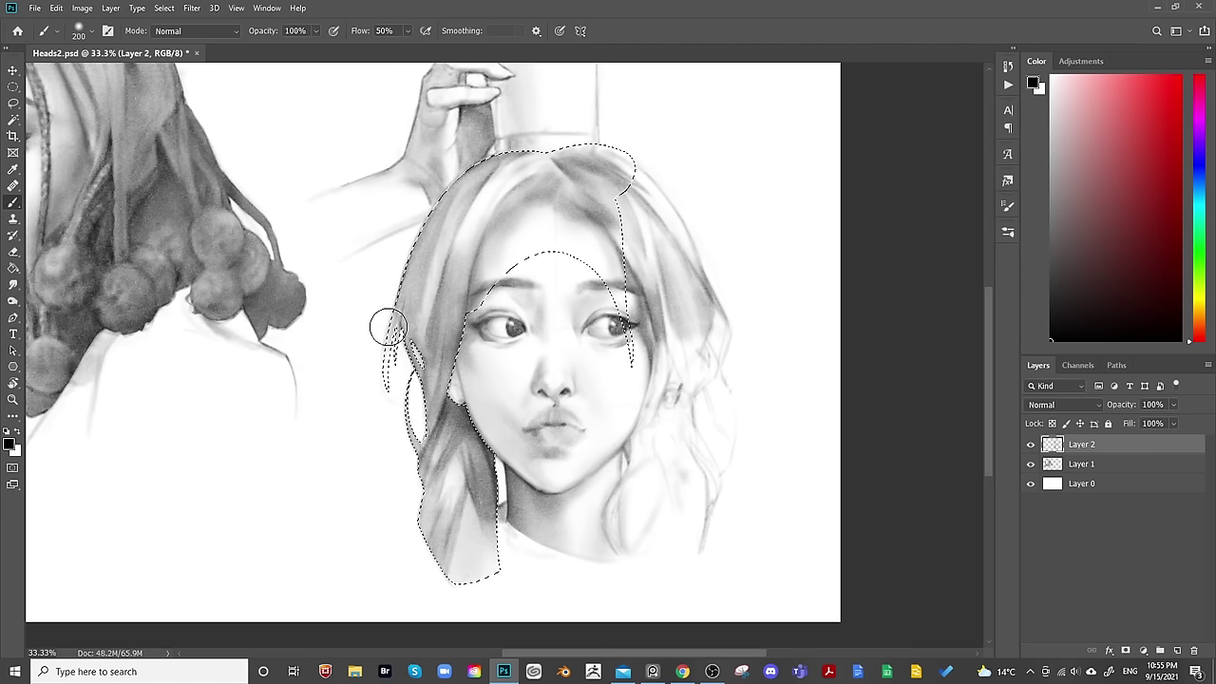
key("bracketleft")
key("bracketleft")
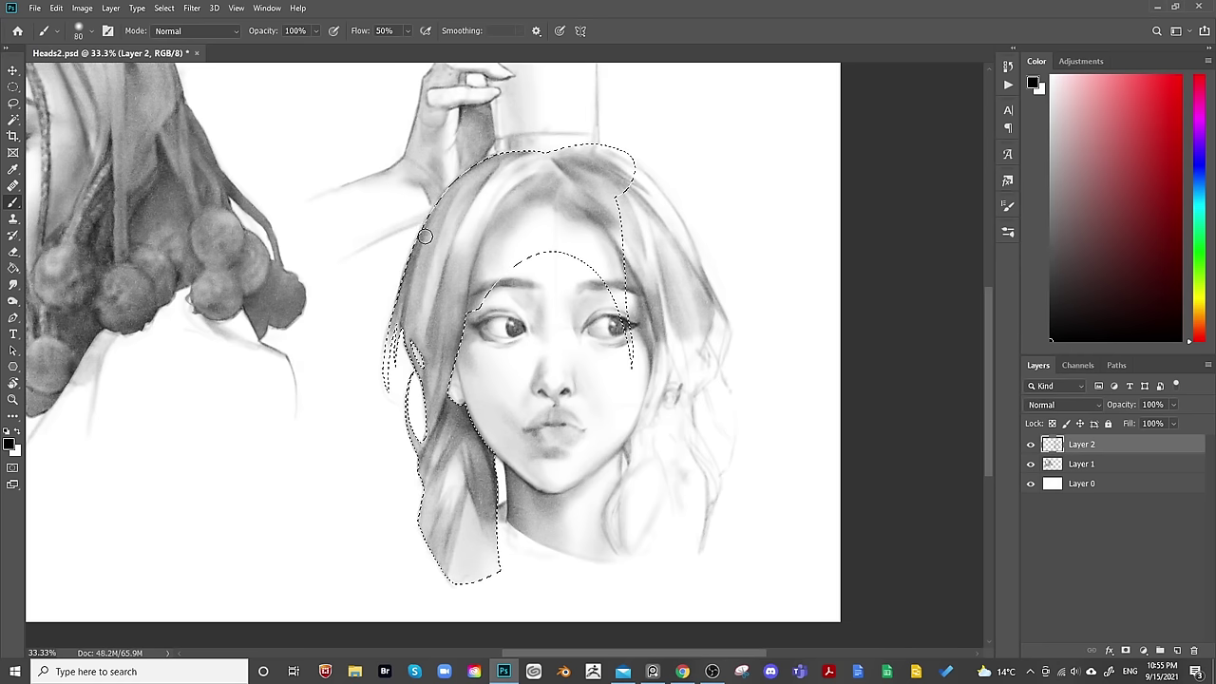
key("bracketright")
key("bracketright")
key("bracketright")
key("bracketleft")
key("bracketleft")
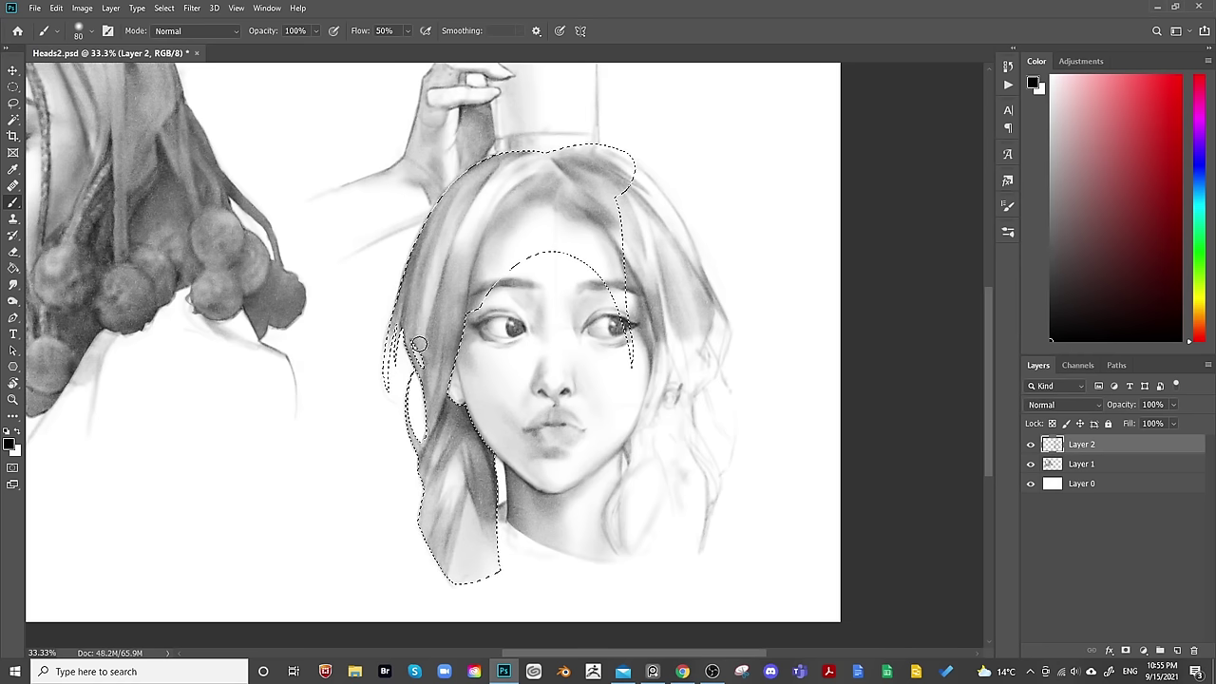
Build up broad soft tone across the selected hair up to the crown, using brush sizes of 900, 400 and 250 px.
key("bracketright")
key("bracketright")
key("bracketright")
key("bracketright")
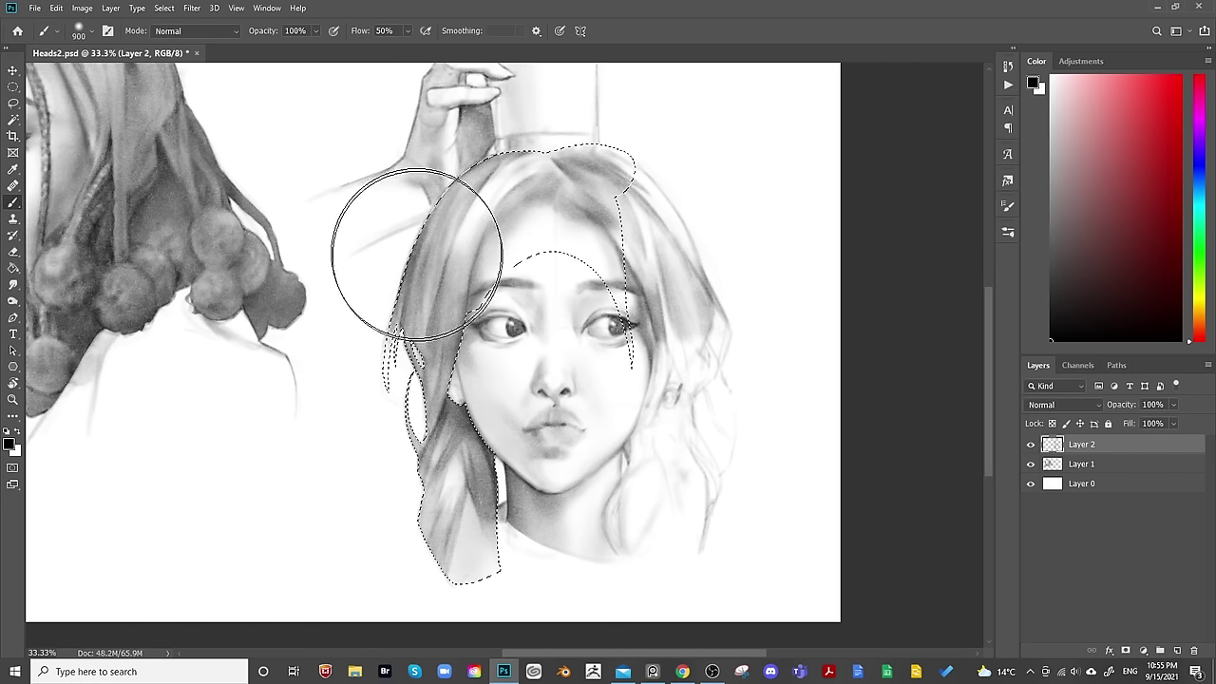
key("bracketleft")
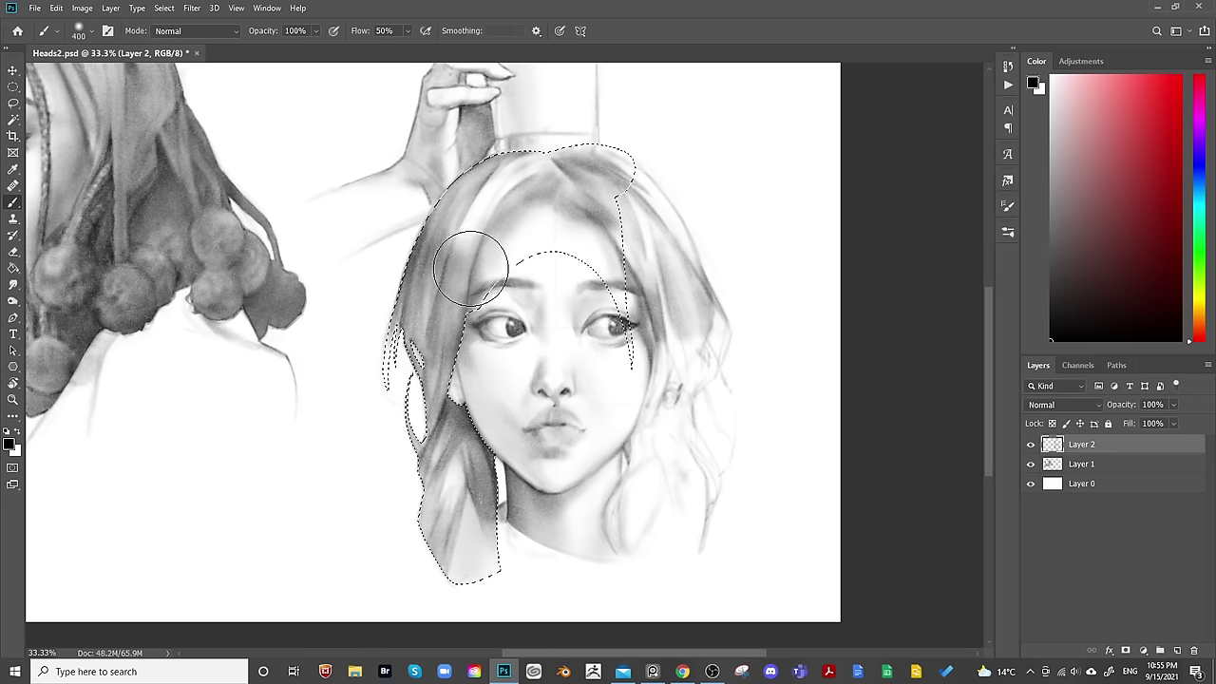
key("bracketleft")
key("bracketleft")
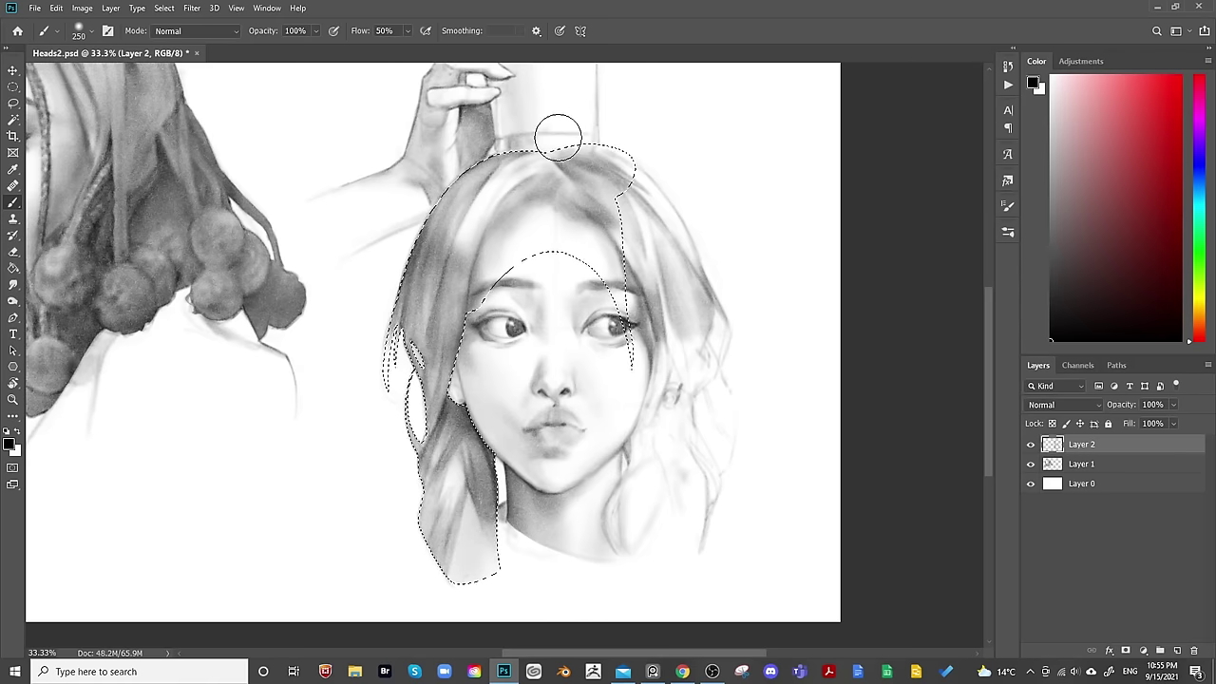
Clear the hair selection and check the whole drawing in a mirrored view, restoring its original orientation.
key("ctrl+d")
key("ctrl+minus")
key("ctrl+minus")
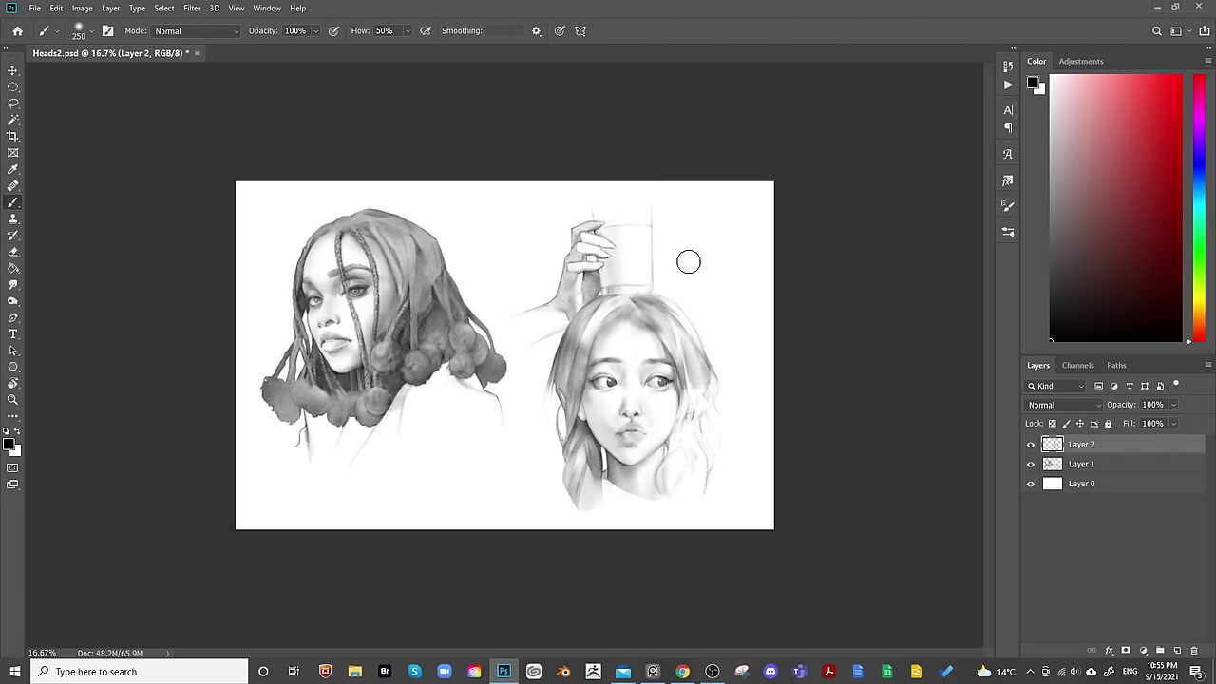
key("ctrl+shift+h")
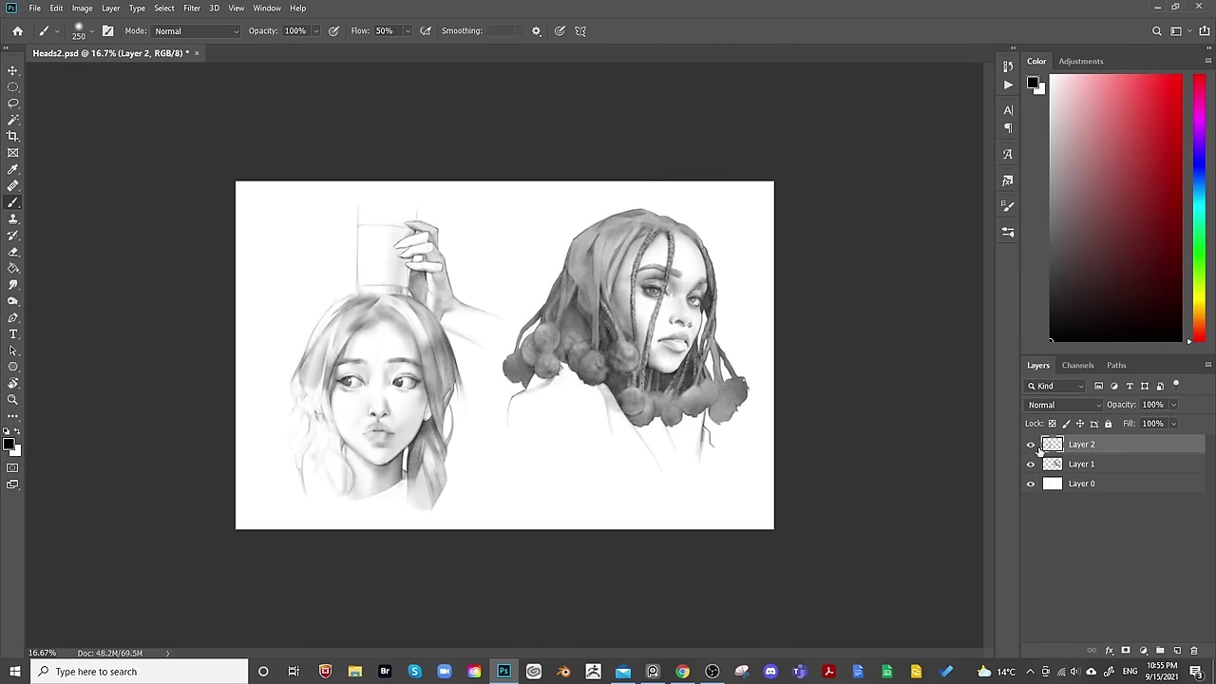
key("ctrl+shift+h")
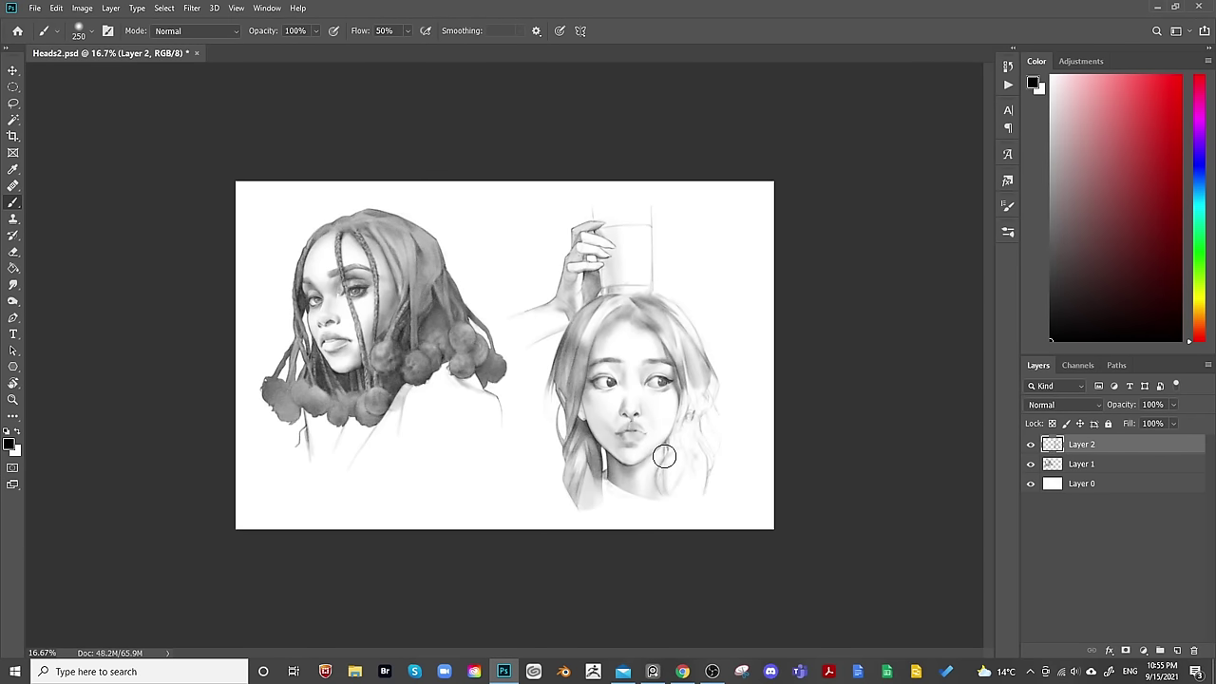
Fade the lower tips of the left hair lock with a soft eraser of 175 to 200 px and check the drawing mirrored.
key("e")
key("bracketright")
key("bracketright")
key("bracketright")
key("bracketright")
key("bracketright")
key("bracketright")
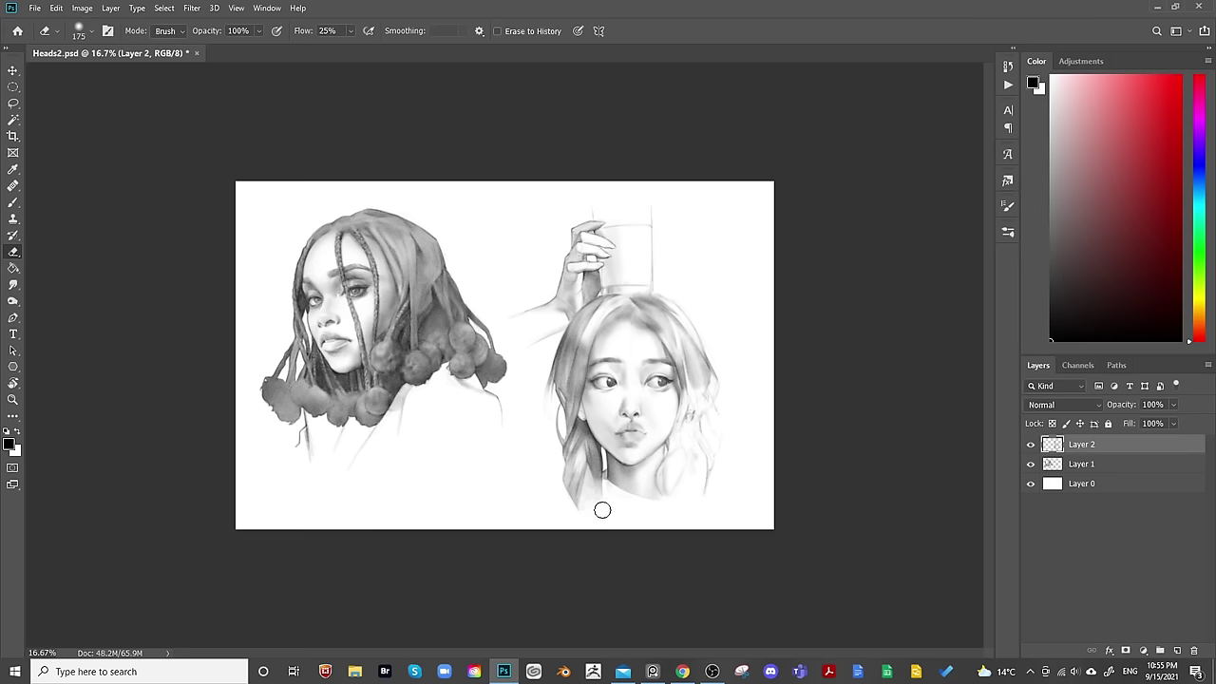
key("bracketright")
key("ctrl+shift+h")
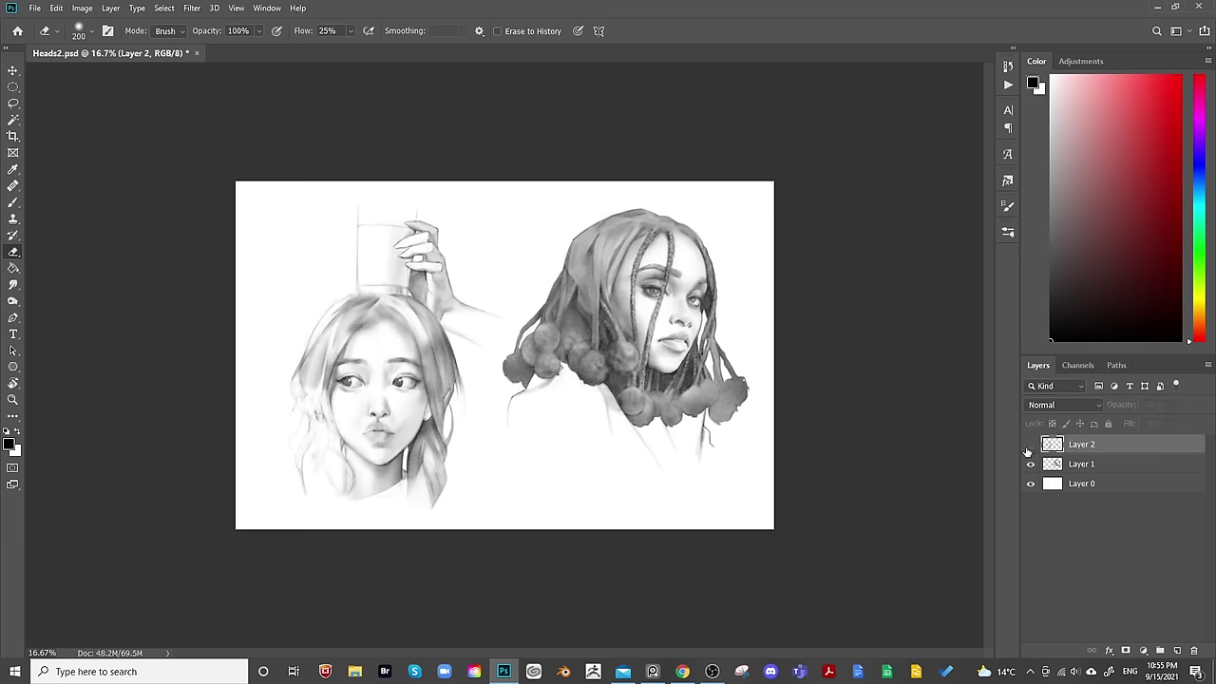
key("ctrl+shift+h")
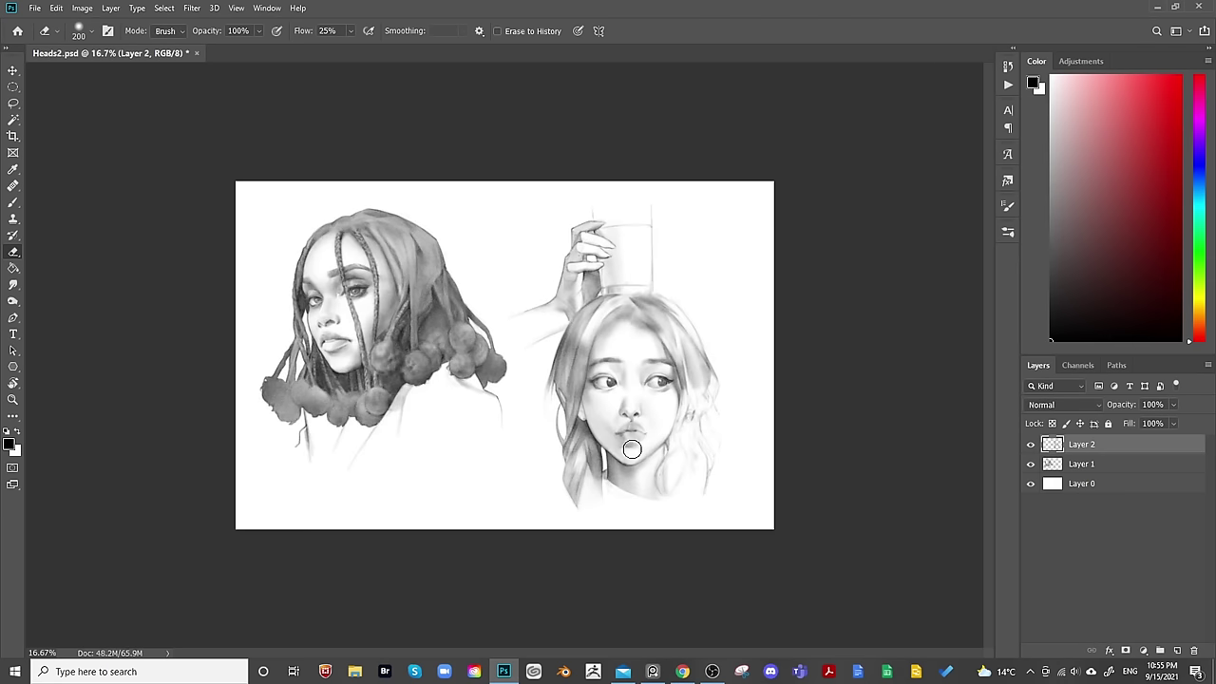
Shade the hair bordering the left cheek on Layer 2 with a soft brush of 90 to 150 px.
key("ctrl+plus")
key("ctrl+plus")
mouse_move(883, 428)
left_mouse_down()
mouse_move(692, 407)
mouse_move(671, 348)
left_mouse_up()
key("b")
key("bracketleft")
key("bracketleft")
key("bracketleft")
key("bracketleft")
key("bracketleft")
key("bracketleft")
key("bracketleft")
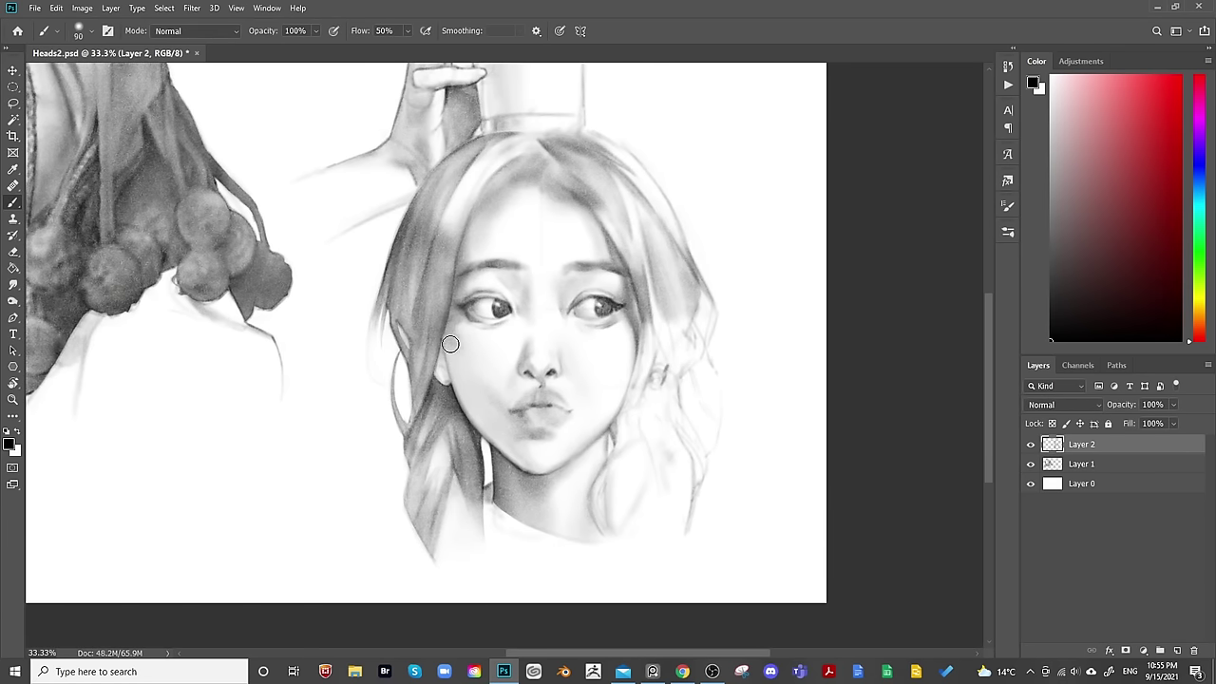
key("bracketleft")
key("bracketright")
key("bracketright")
key("bracketright")
key("bracketright")
key("bracketright")
key("bracketright")
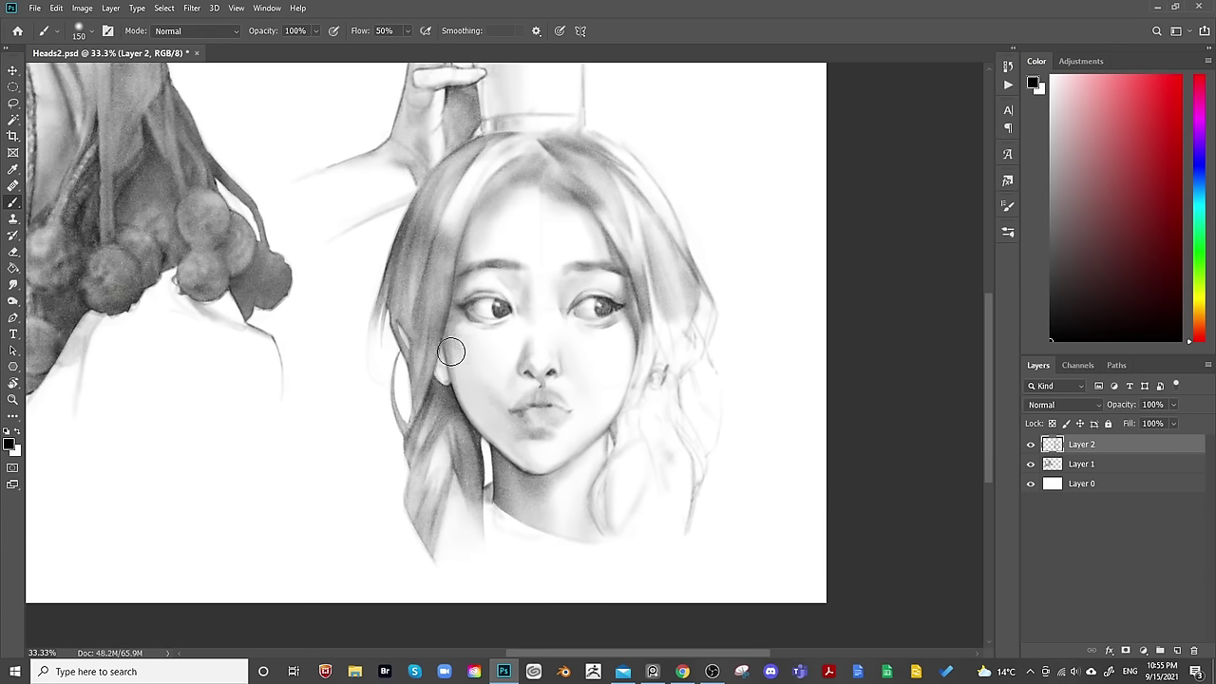
Refine the left hair edge and the small earlobe beside the left cheek with a brush of 90 px and smaller.
key("bracketleft")
key("bracketleft")
key("bracketleft")
key("bracketleft")
key("bracketleft")
key("bracketleft")
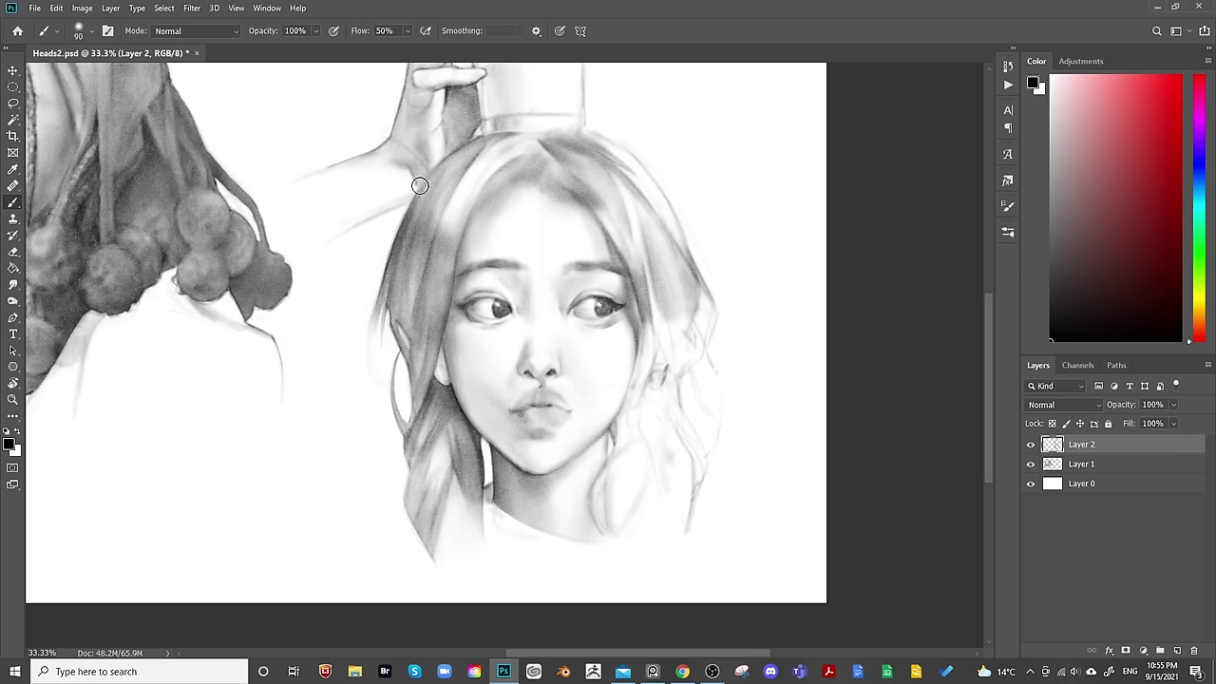
key("bracketleft")
key("bracketleft")
key("bracketleft")
key("bracketright")
key("bracketleft")
key("bracketleft")
key("bracketleft")
key("bracketleft")
key("bracketleft")
key("bracketright")
key("bracketright")
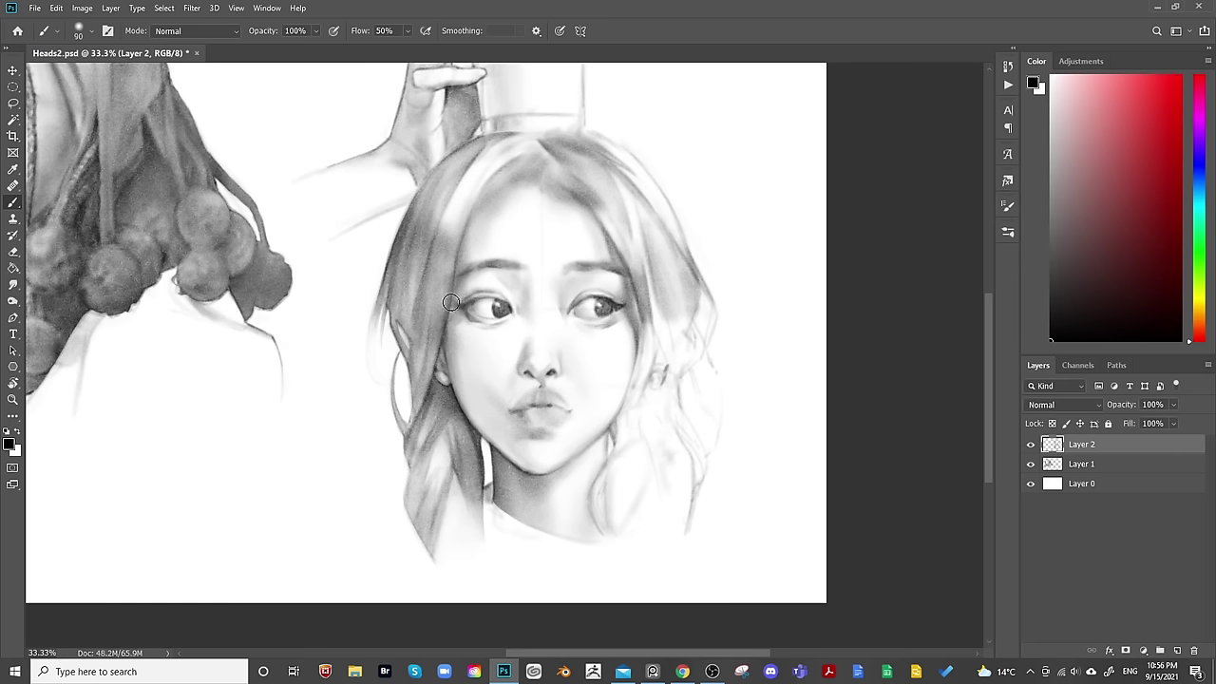
Deepen the tone of the hair framing the face, varying the soft brush size.
key("bracketright")
key("bracketright")
key("bracketright")
key("bracketright")
key("bracketleft")
key("bracketleft")
key("bracketleft")
key("bracketleft")
key("bracketleft")
key("bracketleft")
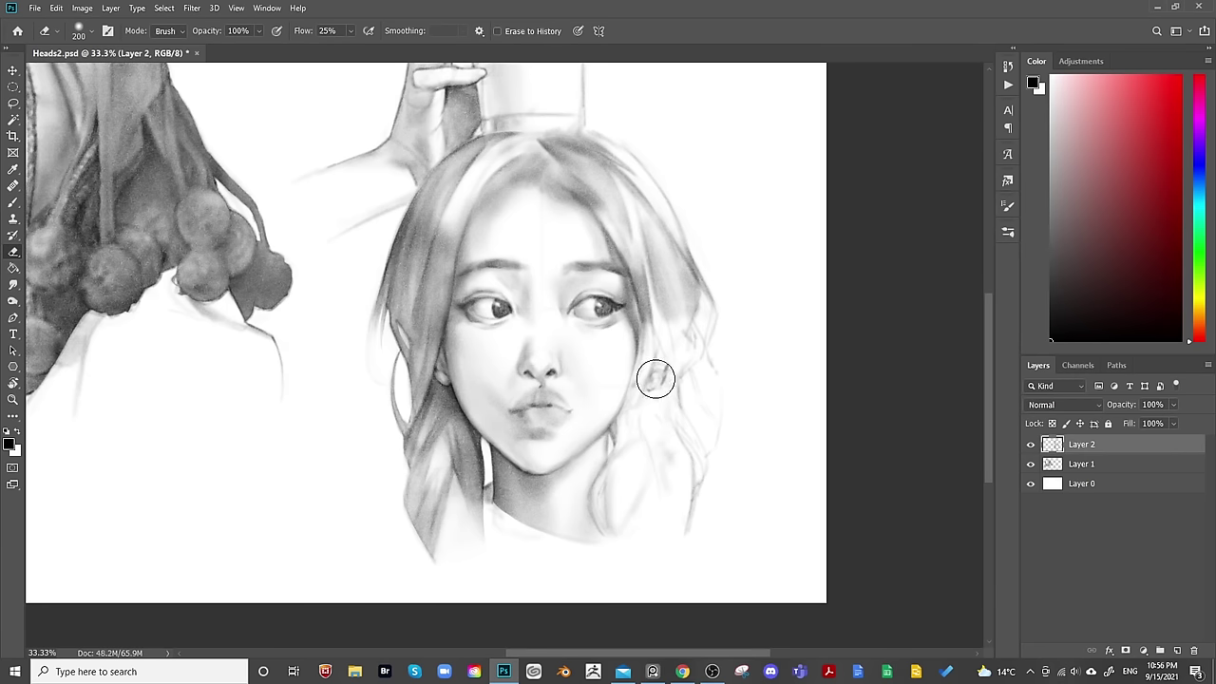
Clean up around the right ear with the eraser and define the strand along the right cheek with a brush around 40 px.
key("bracketright")
key("bracketright")
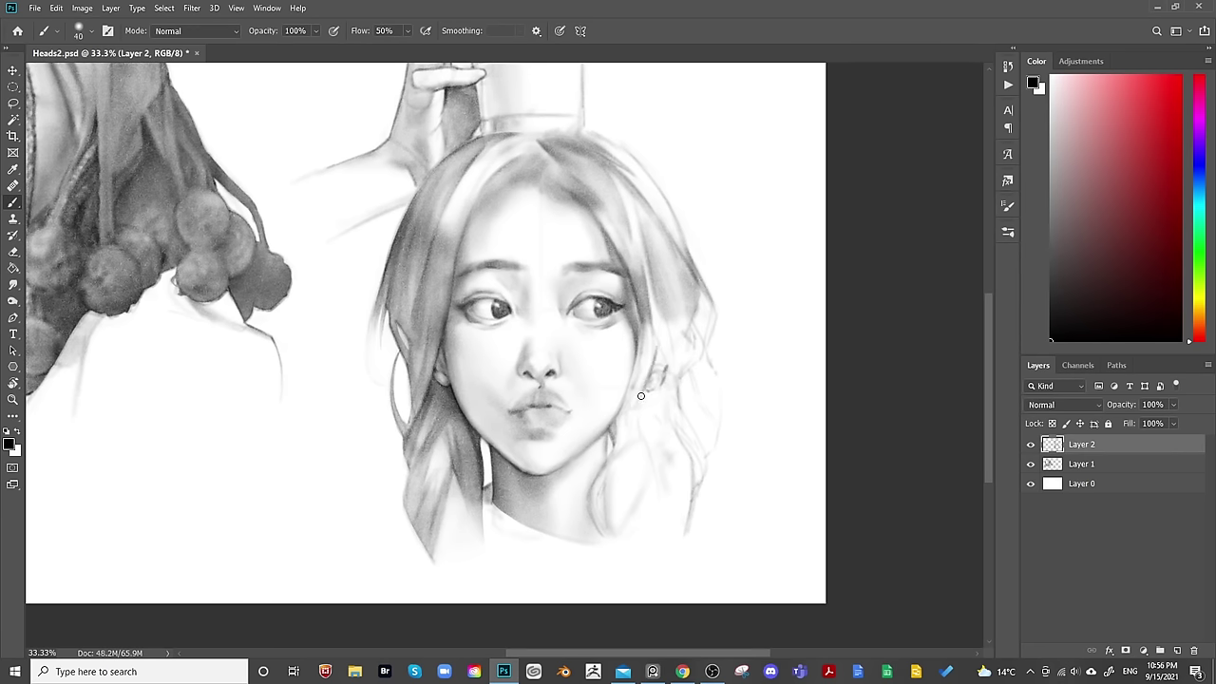
key("bracketleft")
key("bracketleft")
key("bracketleft")
key("bracketright")
key("bracketright")
key("bracketright")
key("bracketright")
key("bracketright")
key("bracketleft")
key("e")
key("b")
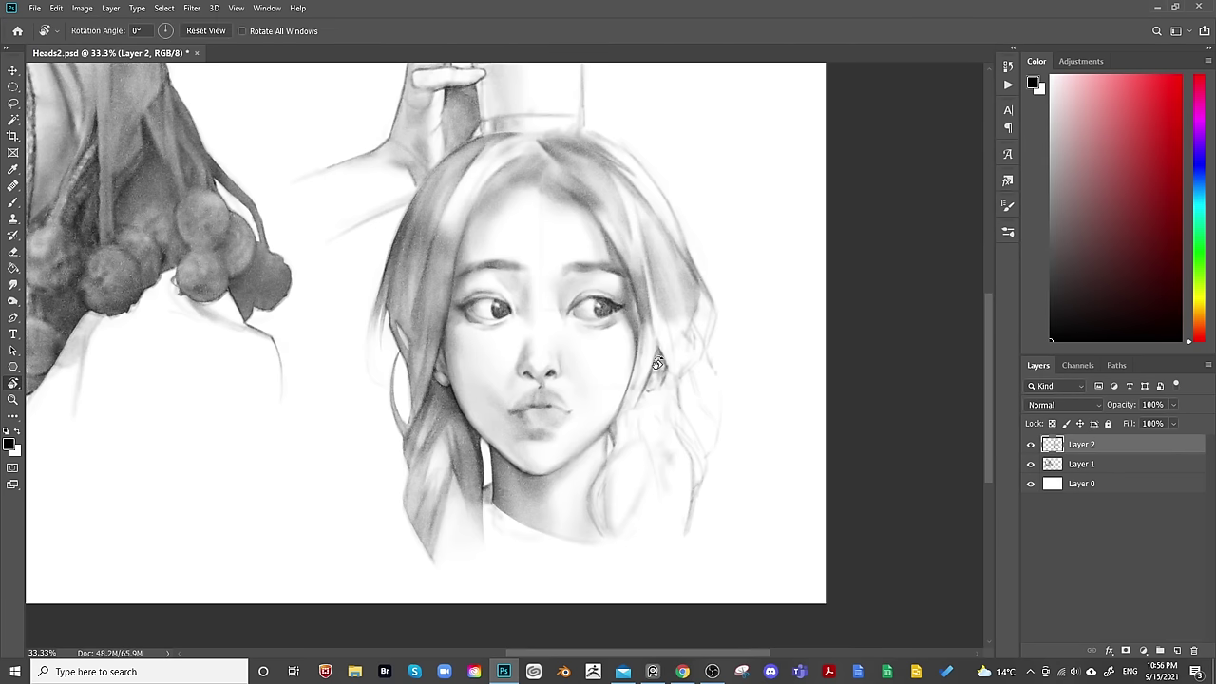
Lighten the hair strand beside the right ear with an eraser of 50 to 70 px.
key("e")
key("bracketleft")
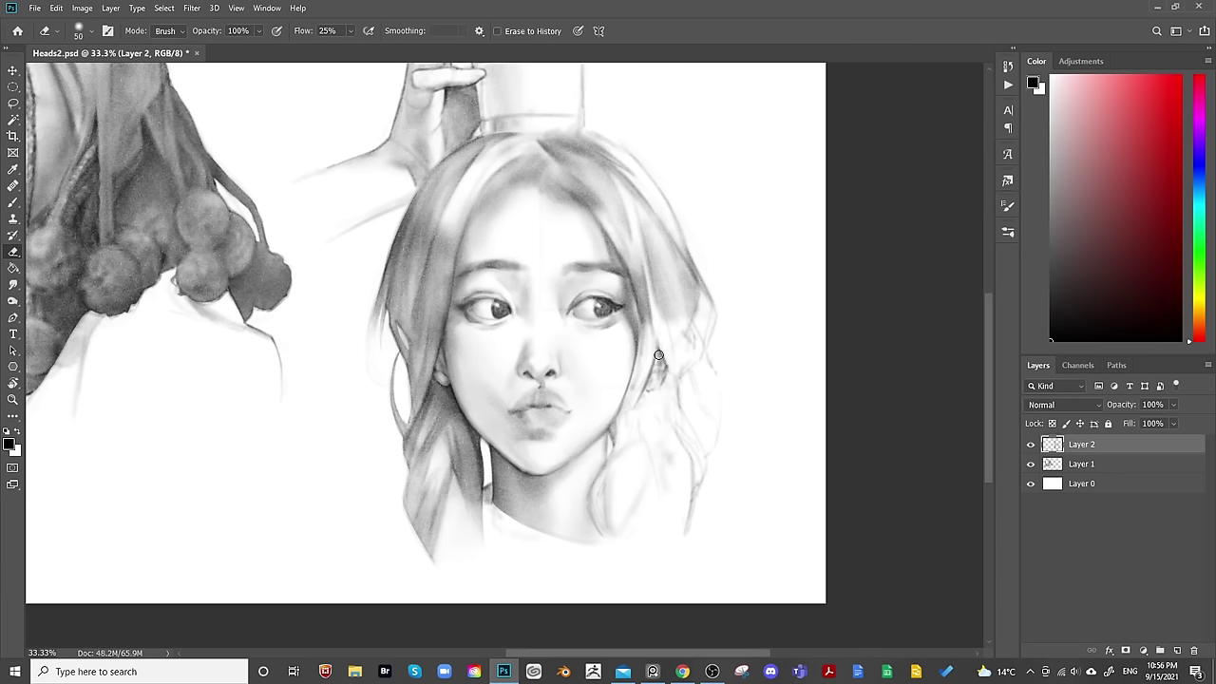
key("bracketleft")
scroll(665, 354, "up", 1)
scroll(665, 353, "right", 2)
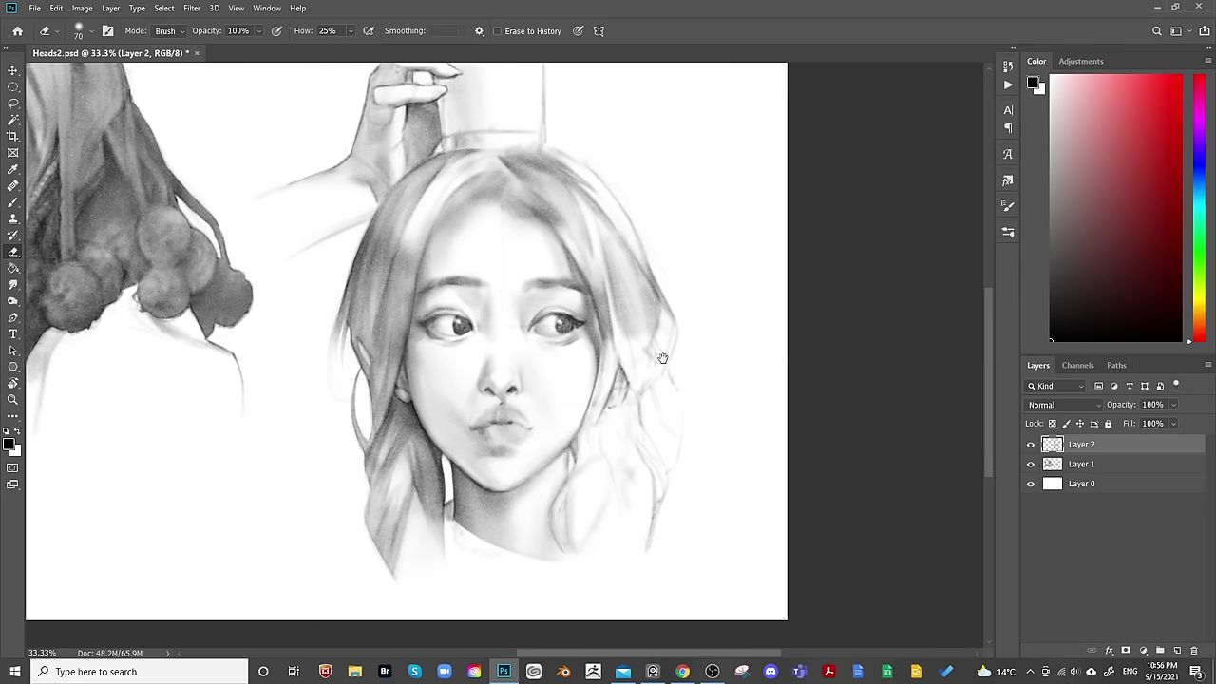
Draw the dark outline of the right earlobe below the hair strand with a brush of about 35 px.
key("b")
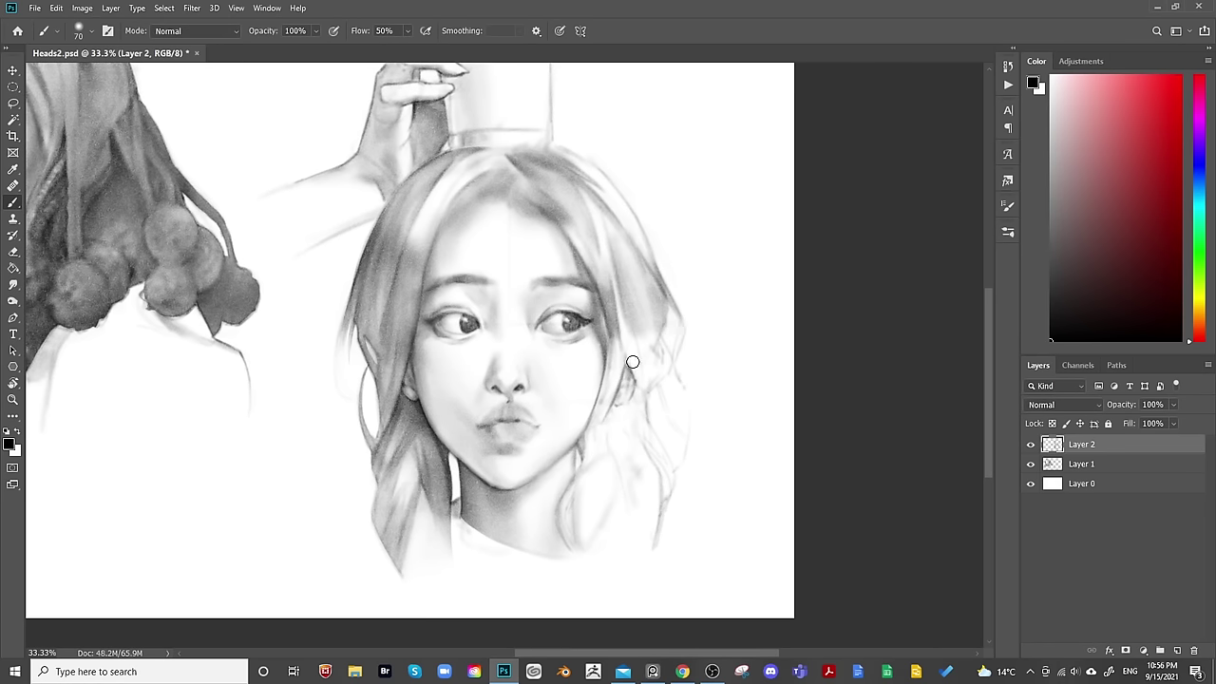
key("bracketleft")
key("bracketleft")
key("bracketleft")
key("bracketleft")
key("bracketleft")
key("bracketleft")
key("bracketleft")
mouse_move(627, 403)
left_mouse_down()
mouse_move(613, 406)
mouse_move(631, 390)
left_mouse_up()
key("bracketright")
left_click_drag(616, 398, 620, 392)
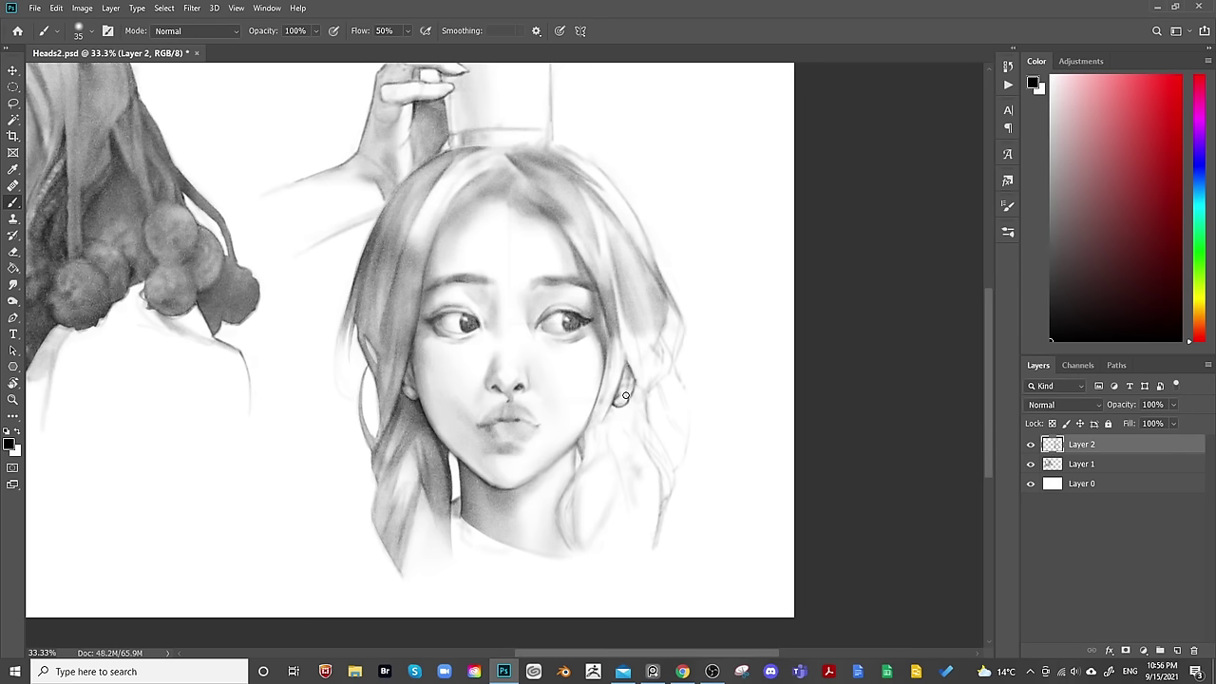
Shade the right ear and the hair strands around it, varying the brush from 35 to 125 px.
left_click_drag(663, 342, 643, 327)
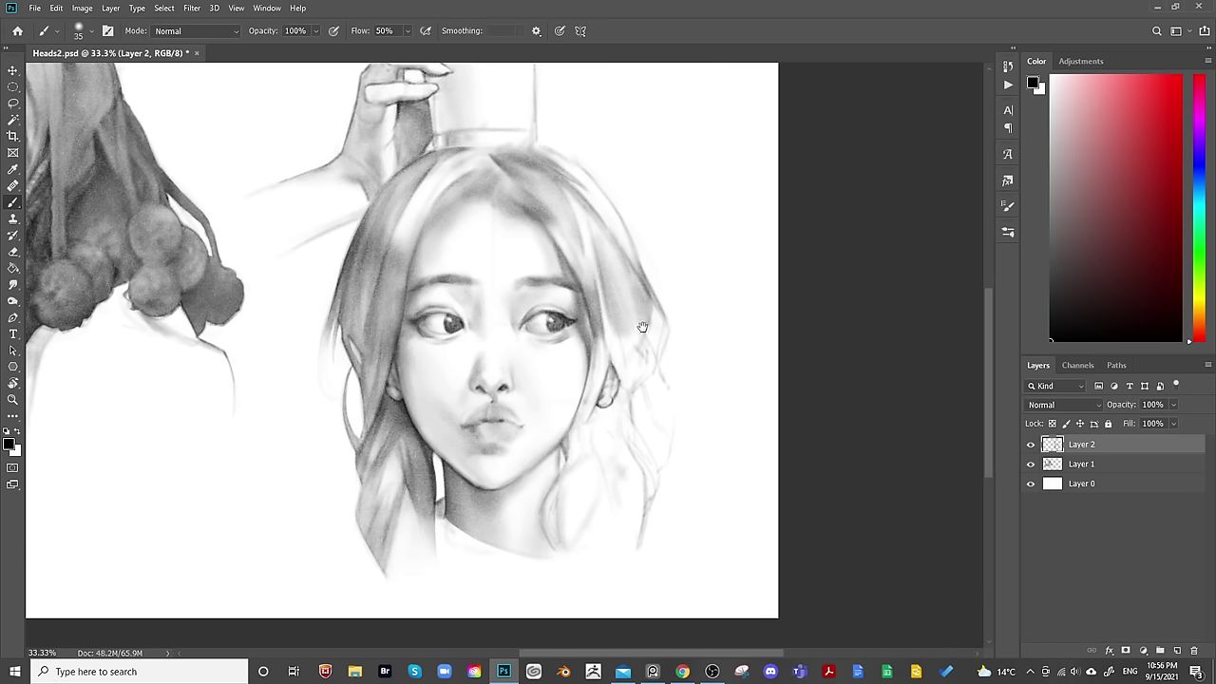
key("bracketright")
key("bracketright")
key("bracketright")
key("bracketright")
key("bracketright")
key("bracketright")
key("bracketleft")
key("bracketleft")
key("bracketleft")
key("bracketleft")
key("bracketleft")
key("bracketleft")
key("bracketright")
key("bracketright")
key("bracketleft")
key("bracketleft")
key("bracketleft")
key("bracketleft")
key("bracketright")
key("bracketright")
key("bracketright")
key("bracketright")
key("bracketright")
key("bracketright")
key("bracketright")
key("bracketright")
key("bracketright")
key("bracketright")
key("bracketright")
key("bracketright")
Refine the dark shading at the top of the right ear, reducing the brush from 150 px for the finer strokes.
left_click_drag(707, 310, 704, 329)
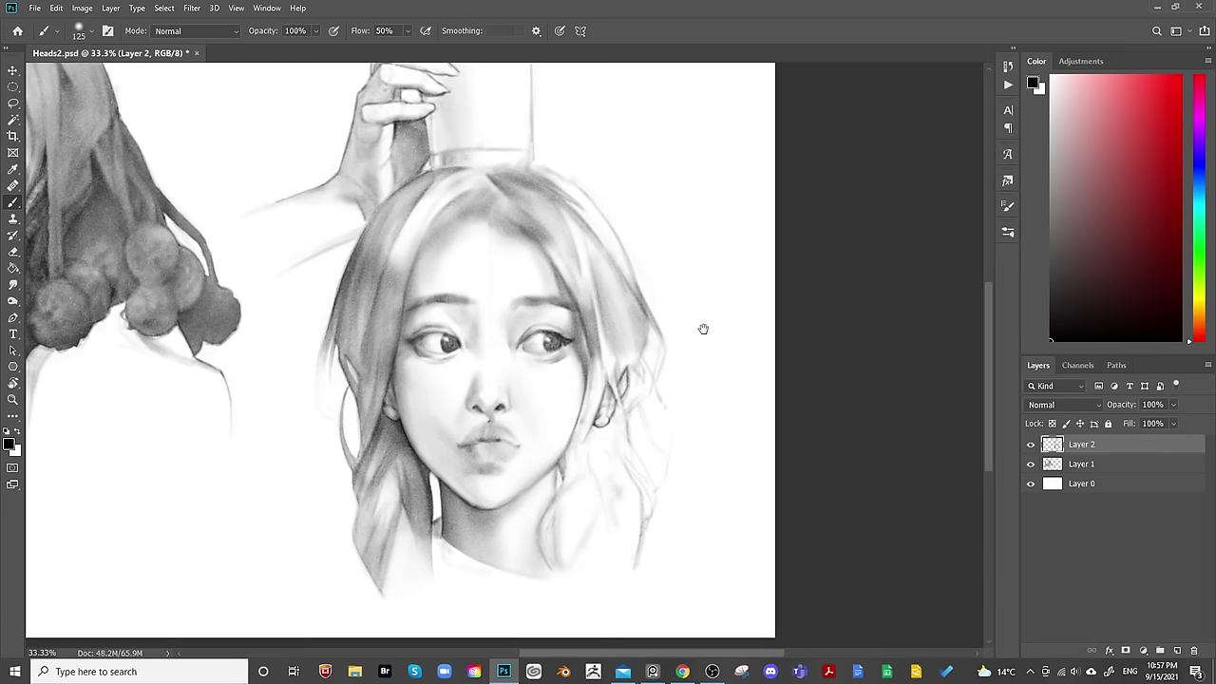
key("bracketright")
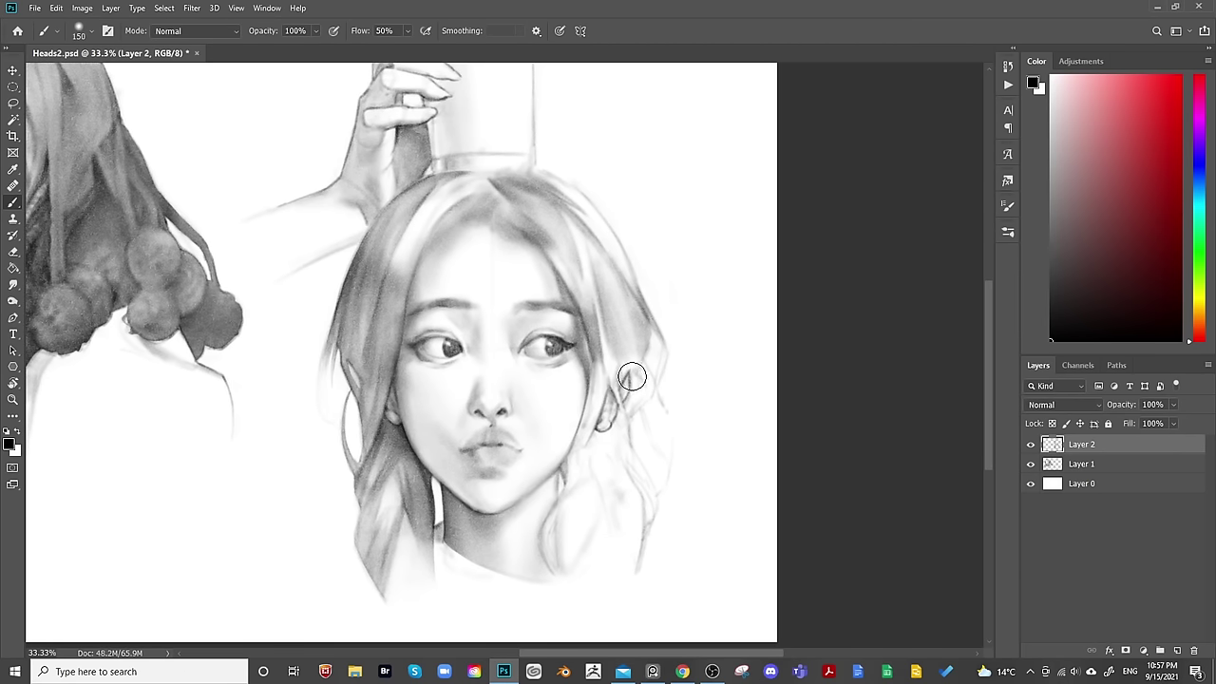
key("bracketleft")
key("bracketleft")
key("bracketleft")
key("bracketleft")
key("bracketleft")
left_click_drag(631, 385, 641, 372)
Lasso the right half of the hair from the parting along the outer edge to ear level, with a 1 px feather.
key("l")
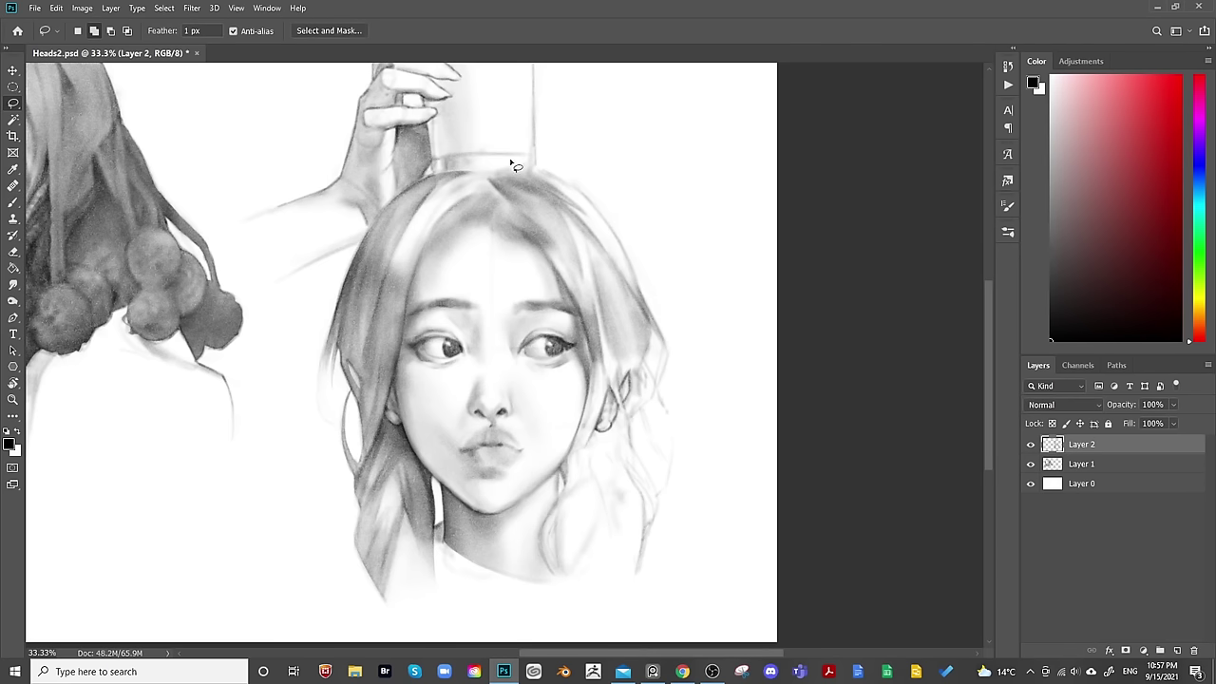
mouse_move(476, 171)
left_mouse_down()
mouse_move(544, 172)
mouse_move(591, 205)
mouse_move(518, 45)
mouse_move(607, 233)
mouse_move(574, 216)
mouse_move(609, 265)
mouse_move(553, 95)
mouse_move(606, 274)
mouse_move(551, 134)
mouse_move(580, 220)
mouse_move(633, 307)
mouse_move(640, 383)
mouse_move(561, 393)
mouse_move(468, 203)
left_mouse_up()
scroll(595, 211, "up", 1)
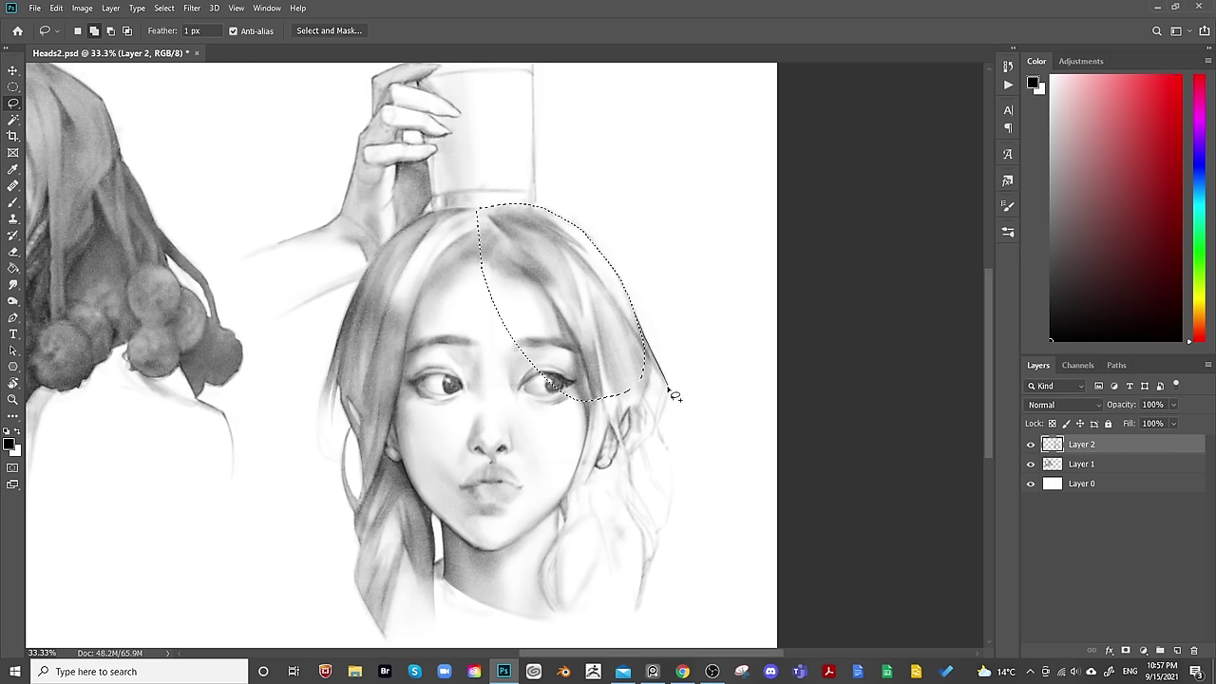
Add the wavy strands around the right ear to the selection and trim the ear and face out of it.
mouse_move(650, 358)
left_mouse_down()
mouse_move(659, 380)
mouse_move(623, 477)
left_mouse_up()
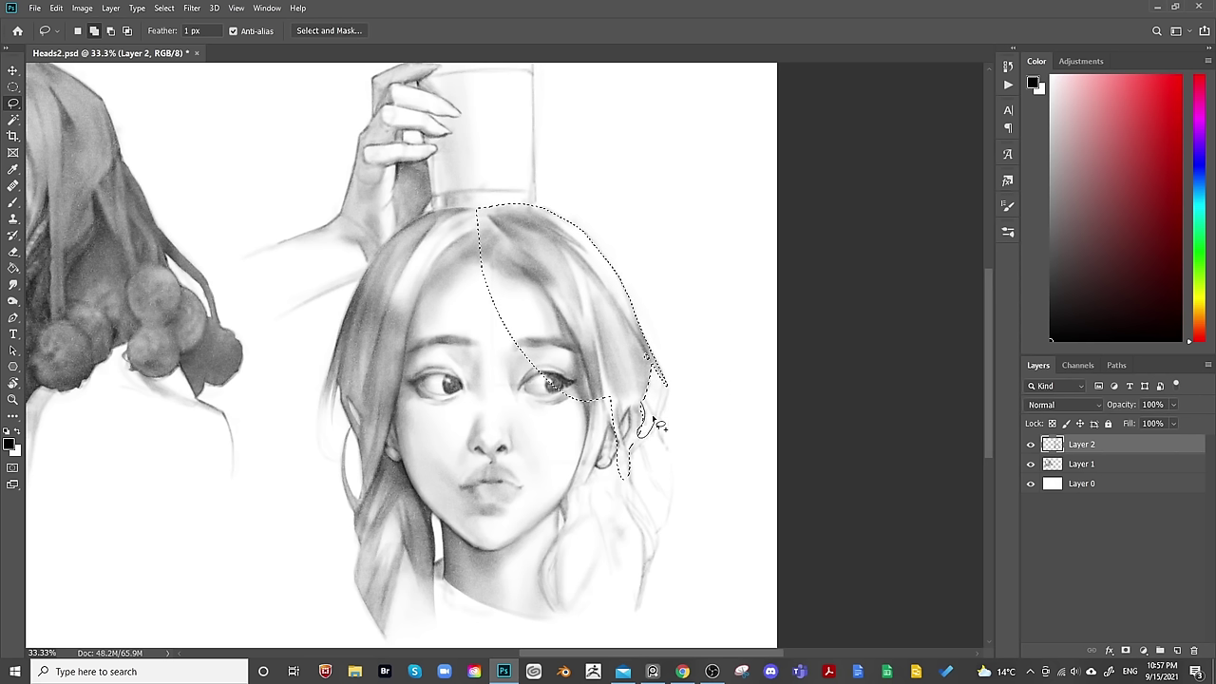
mouse_move(656, 381)
left_mouse_down()
mouse_move(668, 389)
mouse_move(674, 455)
mouse_move(674, 392)
mouse_move(651, 363)
left_mouse_up()
left_click_drag(627, 472, 680, 356)
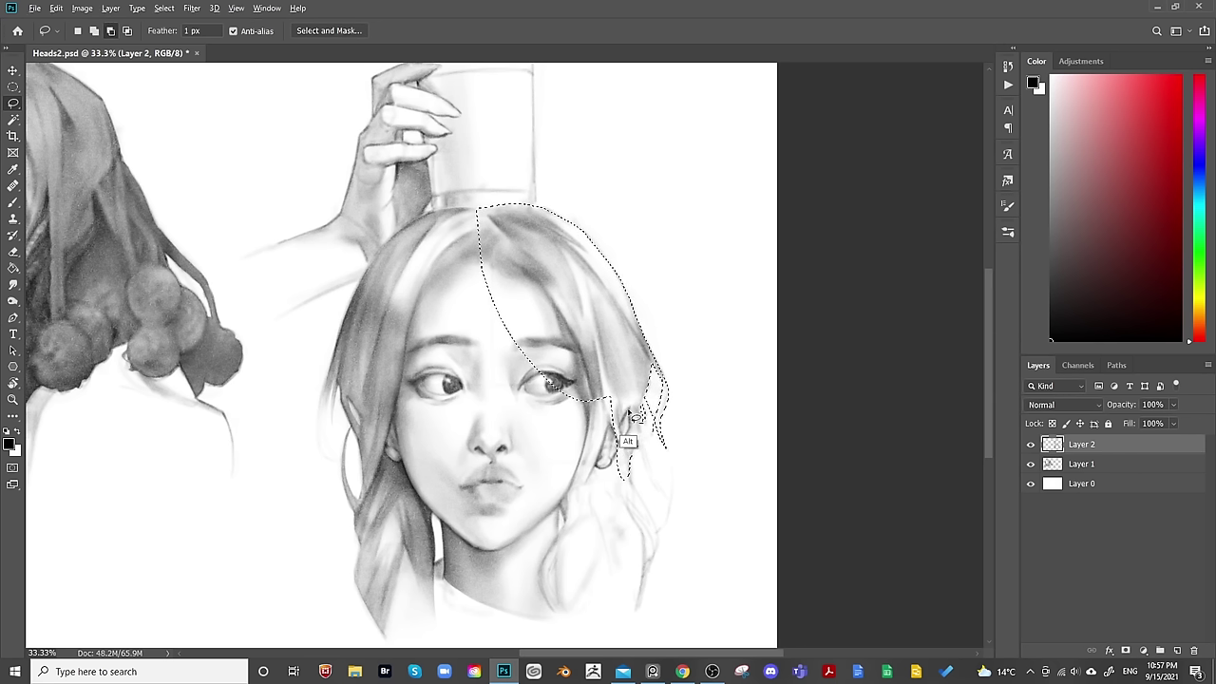
mouse_move(635, 417)
left_mouse_down()
mouse_move(628, 452)
mouse_move(632, 412)
mouse_move(621, 444)
mouse_move(595, 390)
mouse_move(580, 391)
mouse_move(593, 409)
mouse_move(590, 399)
mouse_move(561, 505)
mouse_move(582, 517)
mouse_move(591, 494)
mouse_move(612, 400)
mouse_move(603, 375)
mouse_move(597, 478)
left_mouse_up()
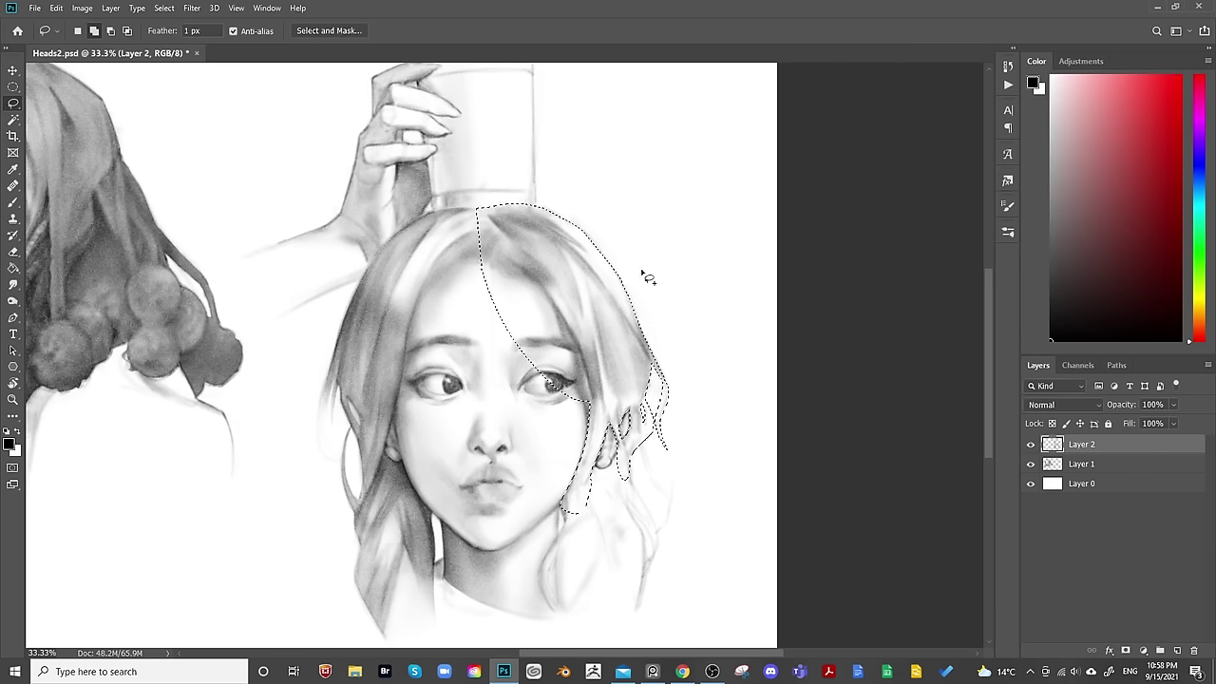
mouse_move(546, 287)
left_mouse_down()
mouse_move(595, 427)
mouse_move(472, 359)
mouse_move(497, 232)
left_mouse_up()
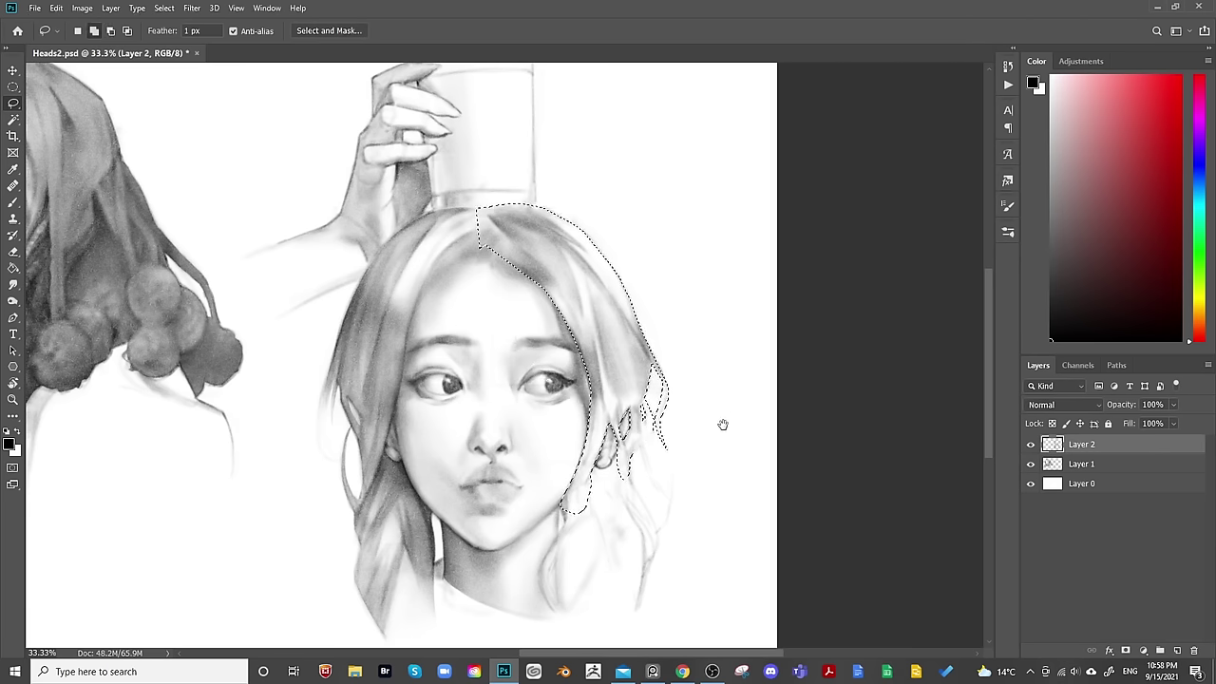
Extend the hair selection down over the wavy locks beside the right side of the neck, following the strand contours below the ear.
scroll(704, 380, "down", 3)
mouse_move(568, 249)
left_mouse_down()
mouse_move(576, 297)
mouse_move(577, 182)
mouse_move(553, 427)
mouse_move(547, 415)
mouse_move(521, 475)
mouse_move(542, 512)
mouse_move(535, 456)
mouse_move(540, 506)
mouse_move(555, 511)
mouse_move(624, 477)
mouse_move(594, 407)
left_mouse_up()
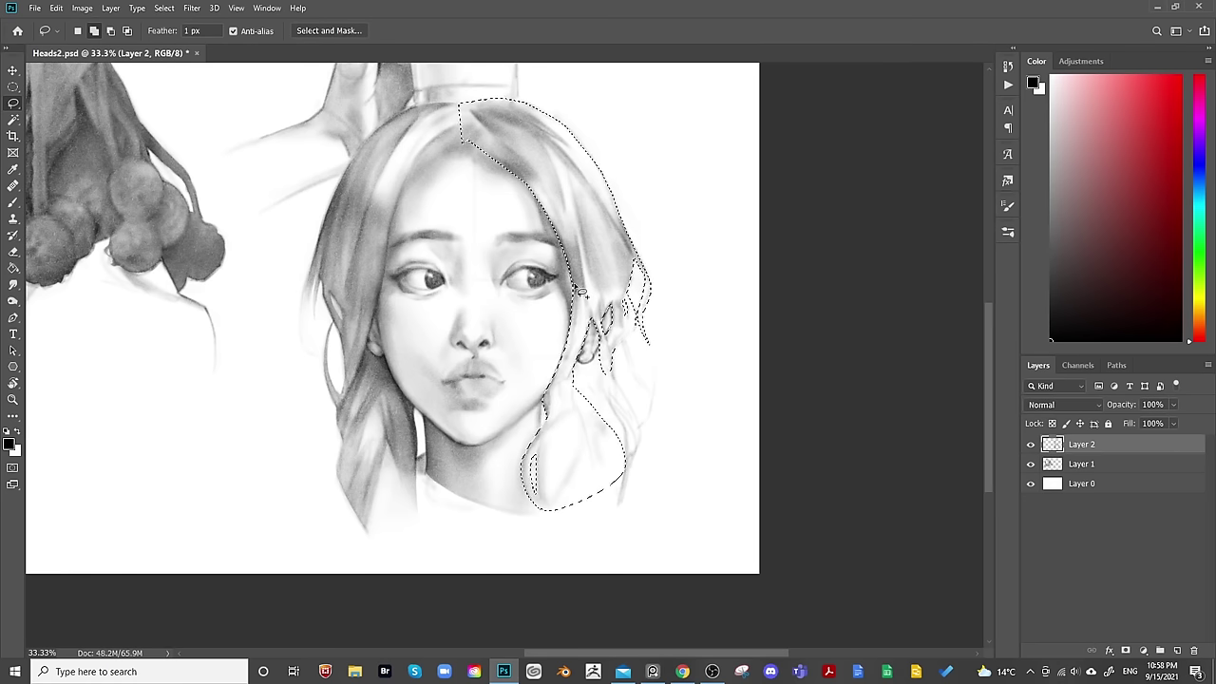
mouse_move(613, 348)
left_mouse_down()
mouse_move(637, 446)
mouse_move(609, 399)
left_mouse_up()
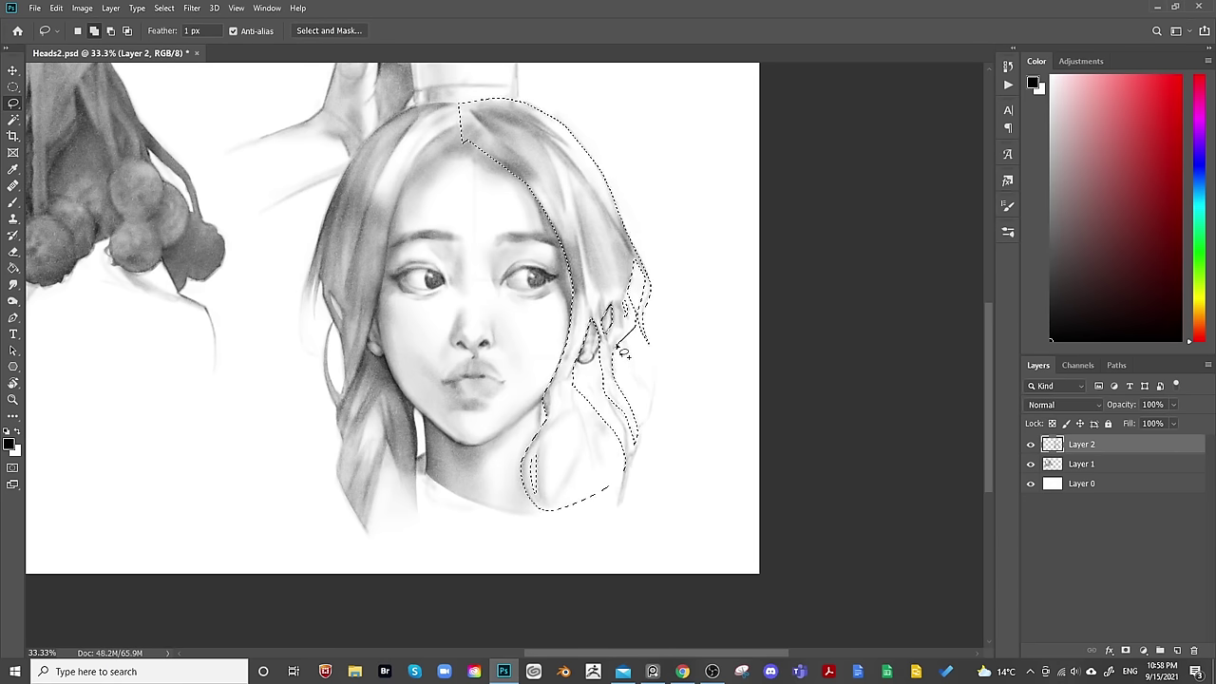
mouse_move(631, 439)
left_mouse_down()
mouse_move(620, 504)
mouse_move(607, 497)
mouse_move(581, 411)
left_mouse_up()
left_click_drag(639, 325, 605, 360)
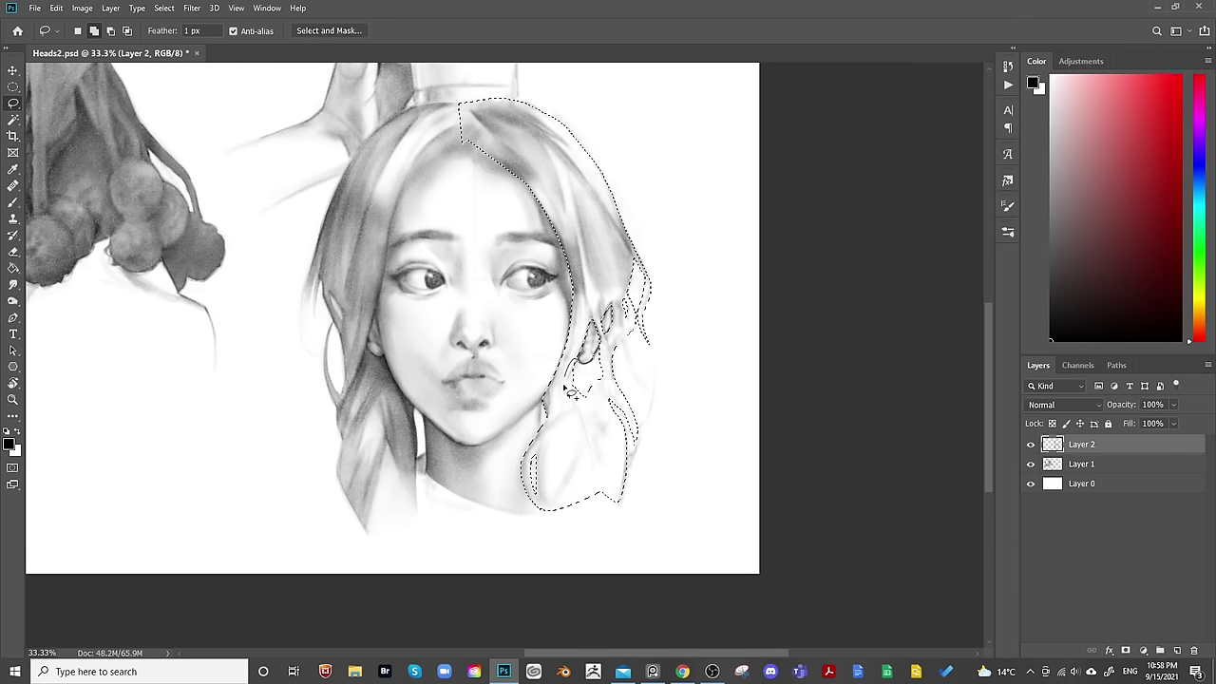
Restore the hair selection and add the thin outer wavy strands beside the right ear to it.
key("ctrl+d")
left_click_drag(686, 281, 694, 323)
key("ctrl+shift+d")
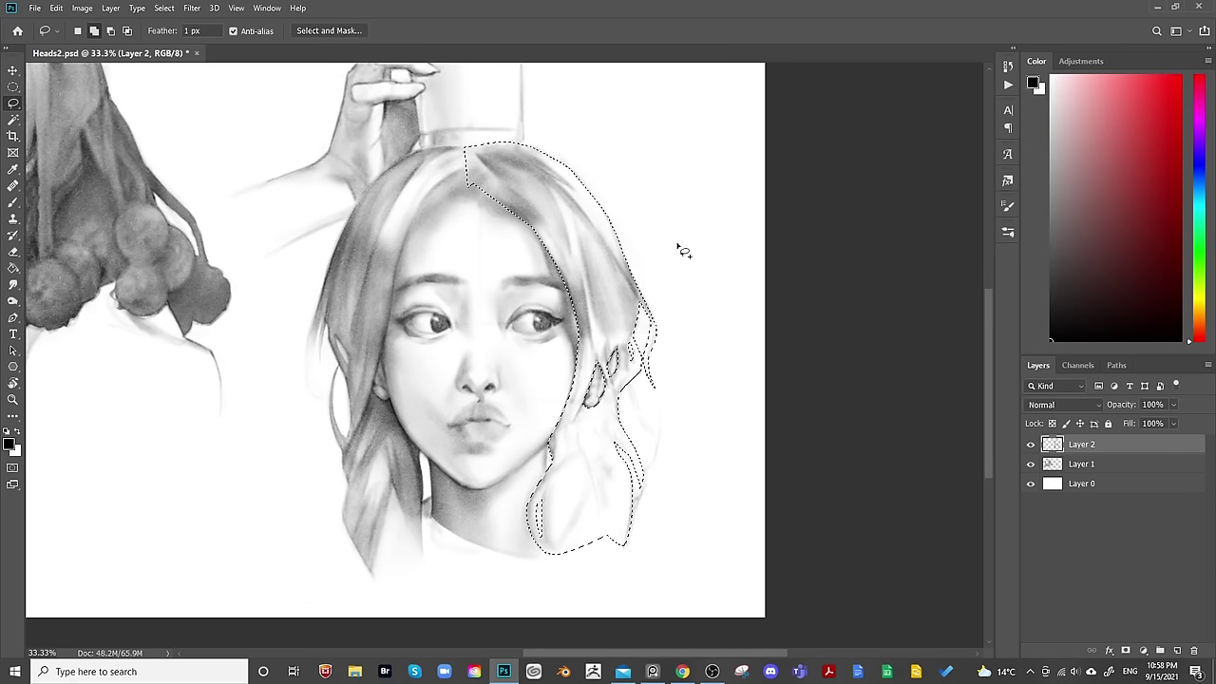
left_click_drag(630, 394, 648, 430)
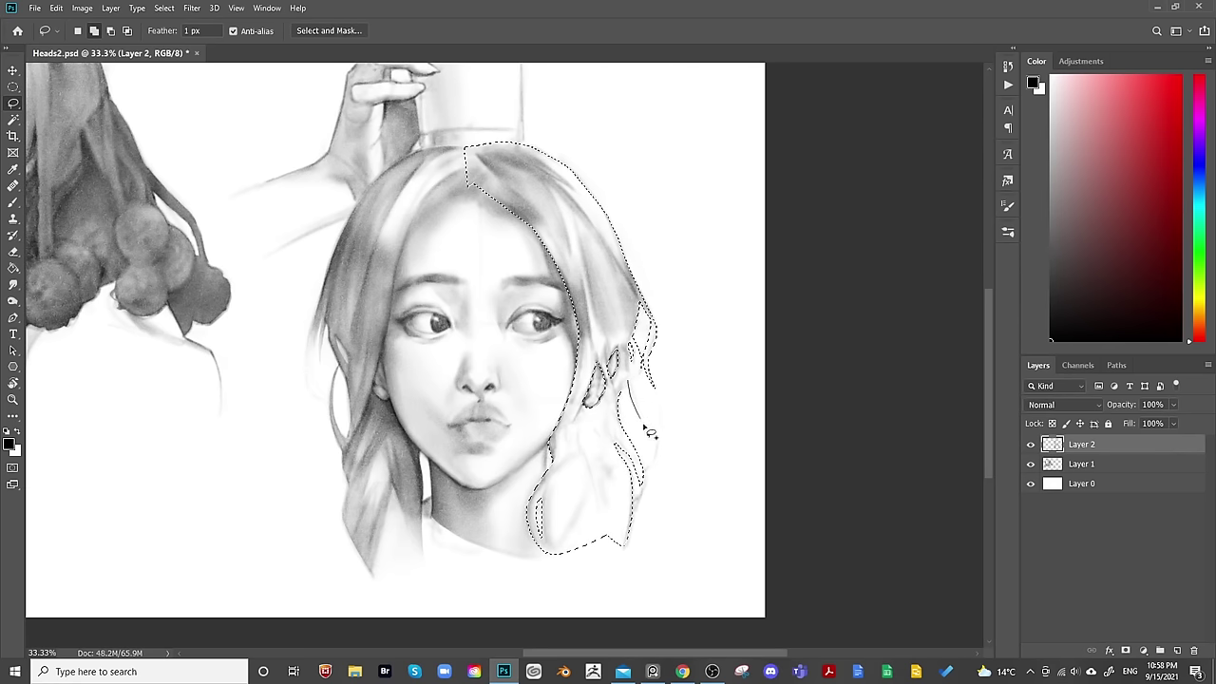
mouse_move(643, 387)
left_mouse_down()
mouse_move(646, 423)
mouse_move(636, 369)
mouse_move(657, 395)
left_mouse_up()
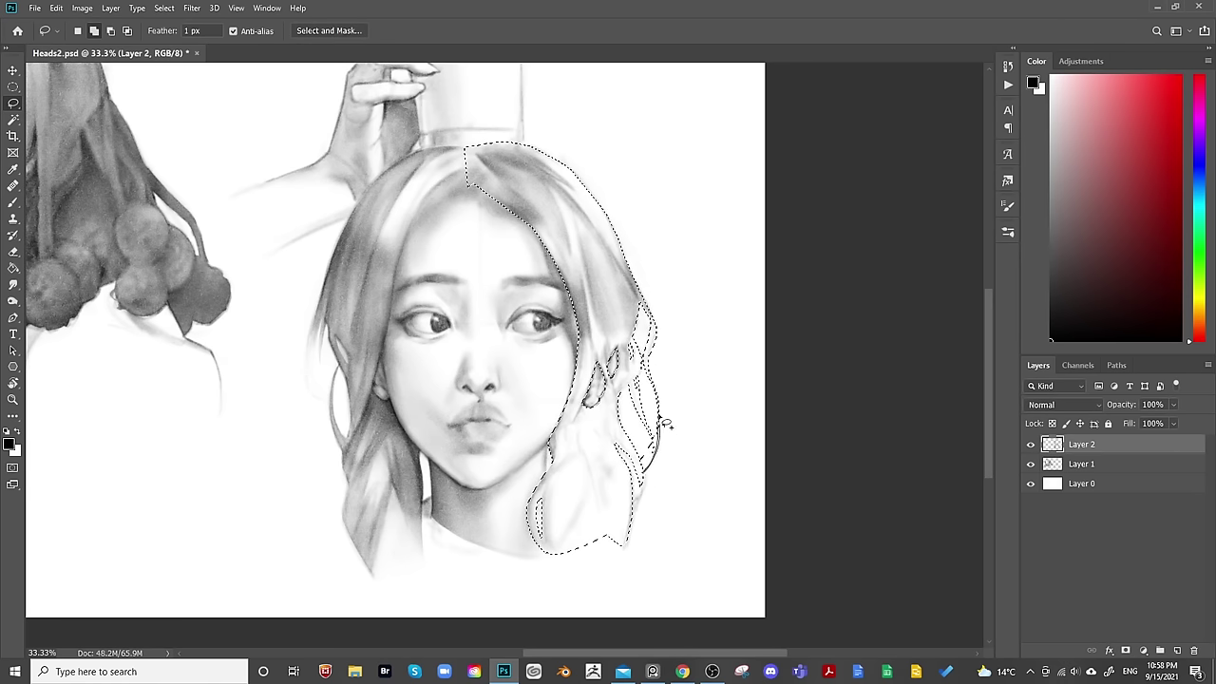
Lay a soft base tone over the selected lower right hair with a large brush, enlarged to 600 px and beyond.
key("b")
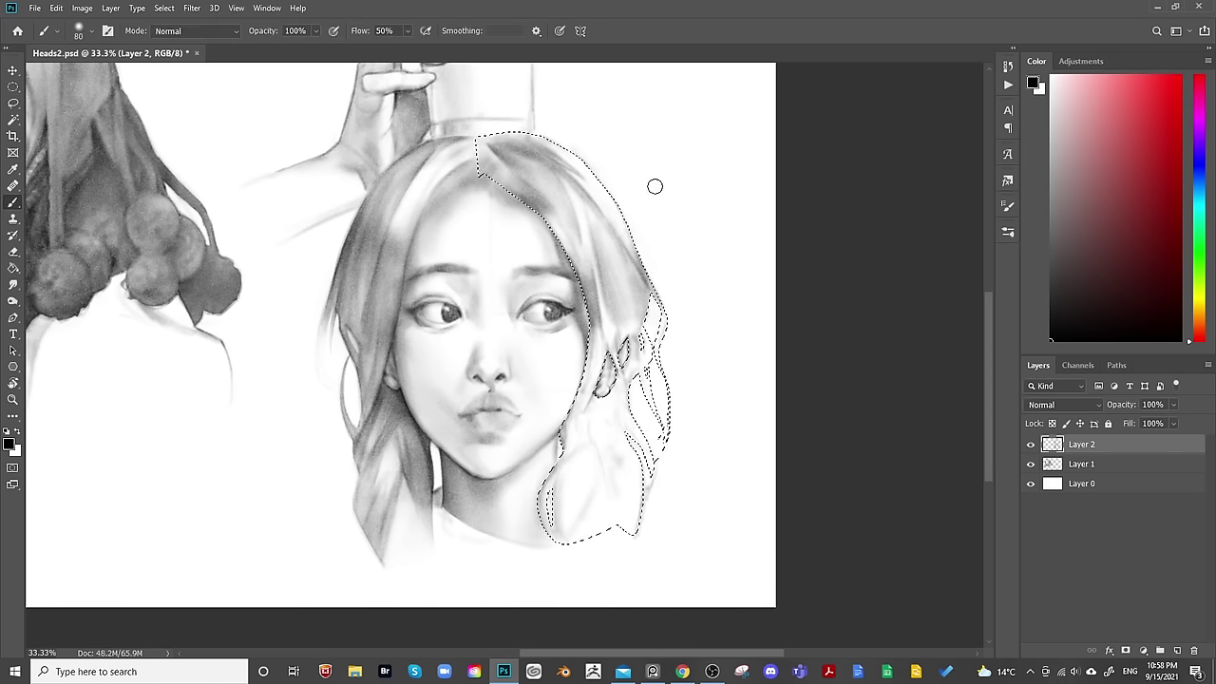
key("bracketright")
key("bracketright")
key("bracketright")
key("bracketright")
key("bracketright")
key("bracketright")
key("bracketright")
key("bracketright")
key("bracketright")
mouse_move(582, 410)
left_mouse_down()
mouse_move(576, 270)
mouse_move(591, 451)
left_mouse_up()
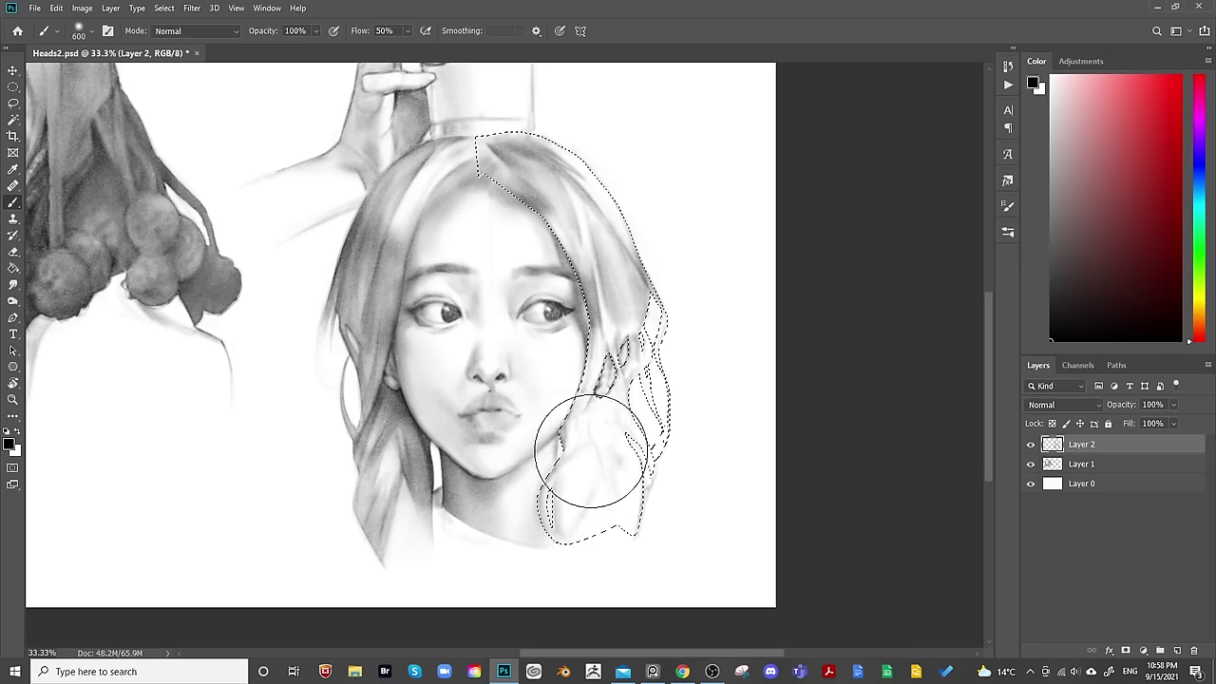
key("bracketright")
key("bracketright")
key("bracketright")
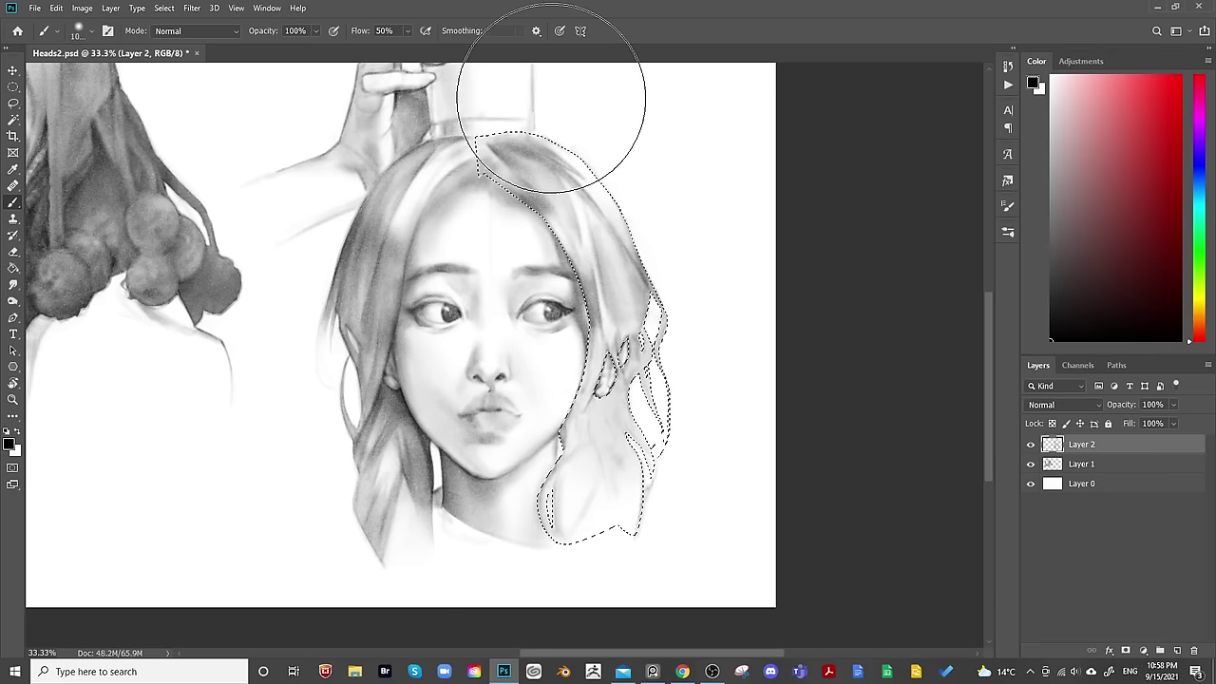
Shade the selected hair around the top of the right ear with a 400 px brush.
key("bracketleft")
key("bracketleft")
key("bracketleft")
key("bracketleft")
key("bracketleft")
key("bracketleft")
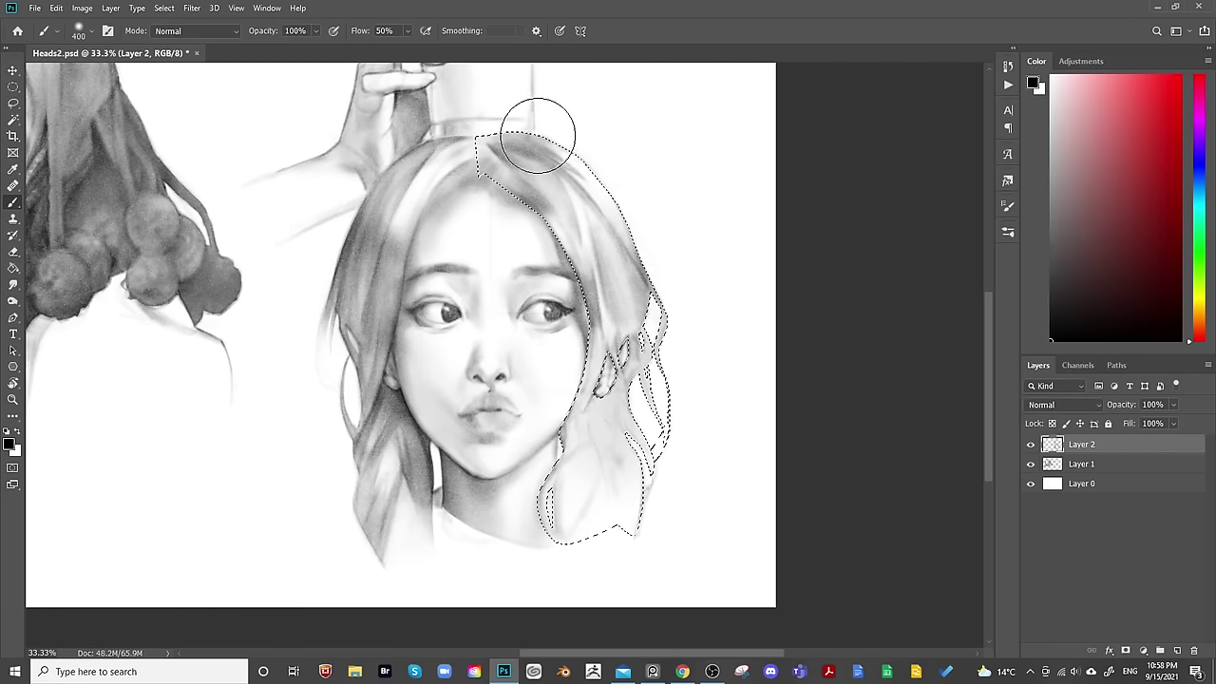
key("bracketleft")
key("bracketleft")
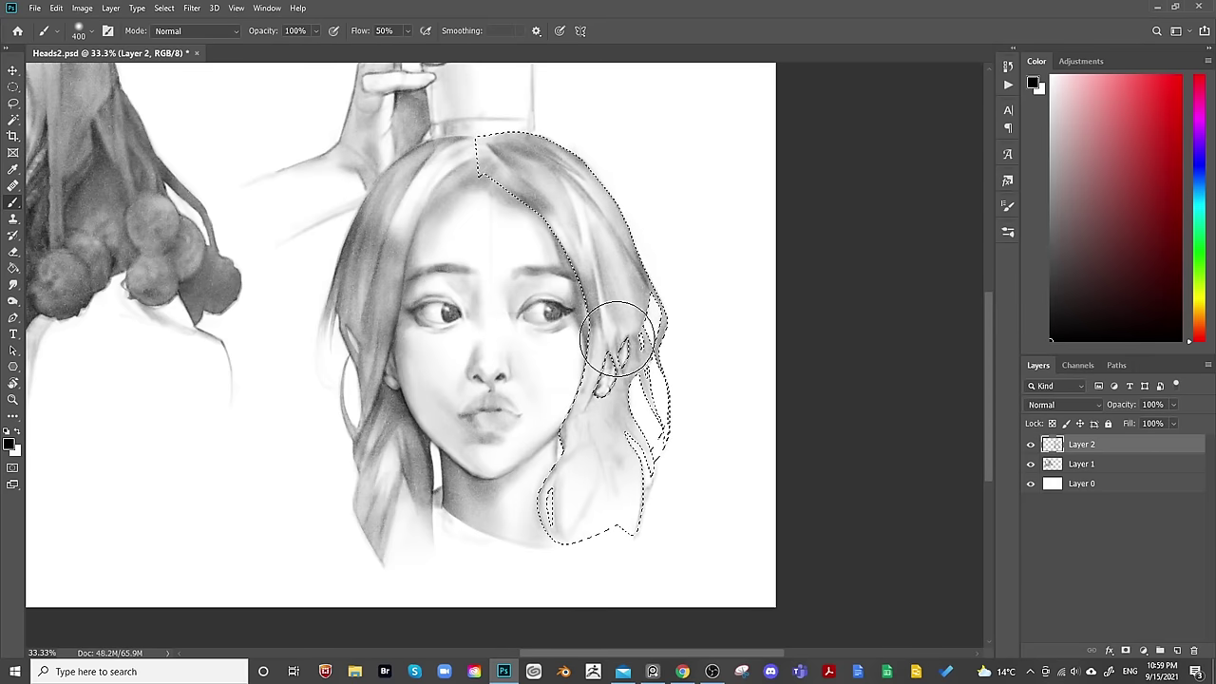
Darken the thin outer strands beside the right ear with a 40 to 50 px brush.
key("bracketleft")
key("bracketleft")
key("bracketleft")
key("bracketleft")
key("bracketleft")
key("bracketleft")
key("bracketleft")
key("bracketleft")
key("bracketleft")
key("bracketleft")
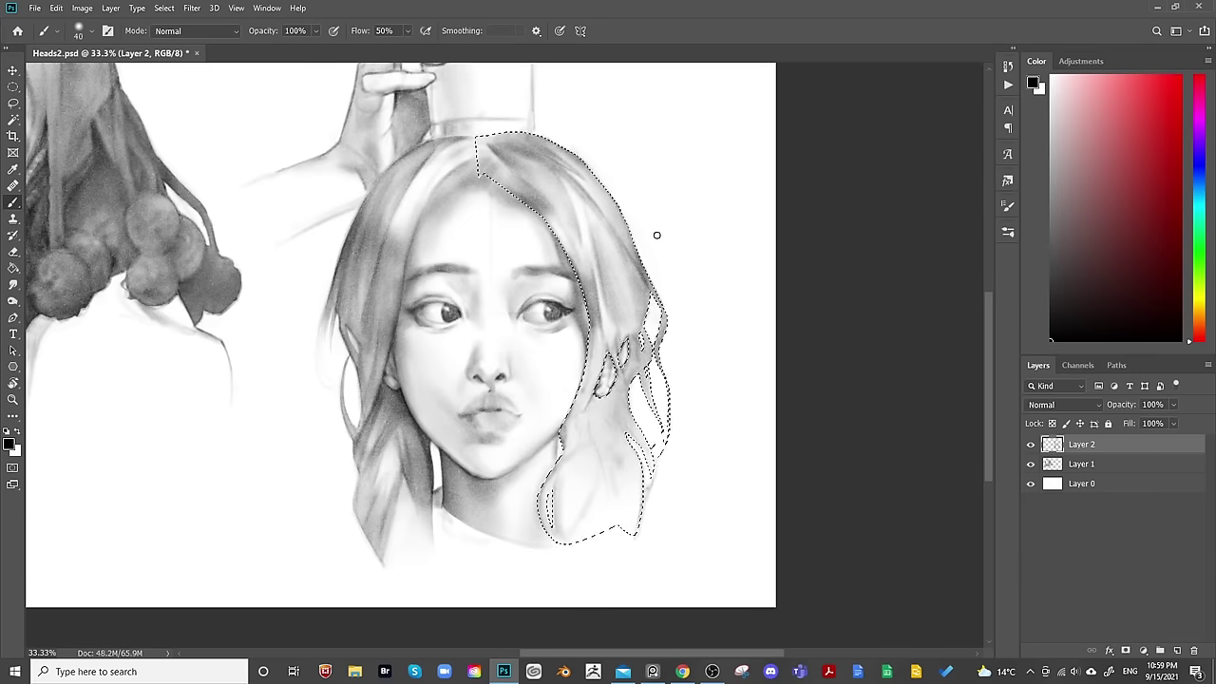
key("bracketright")
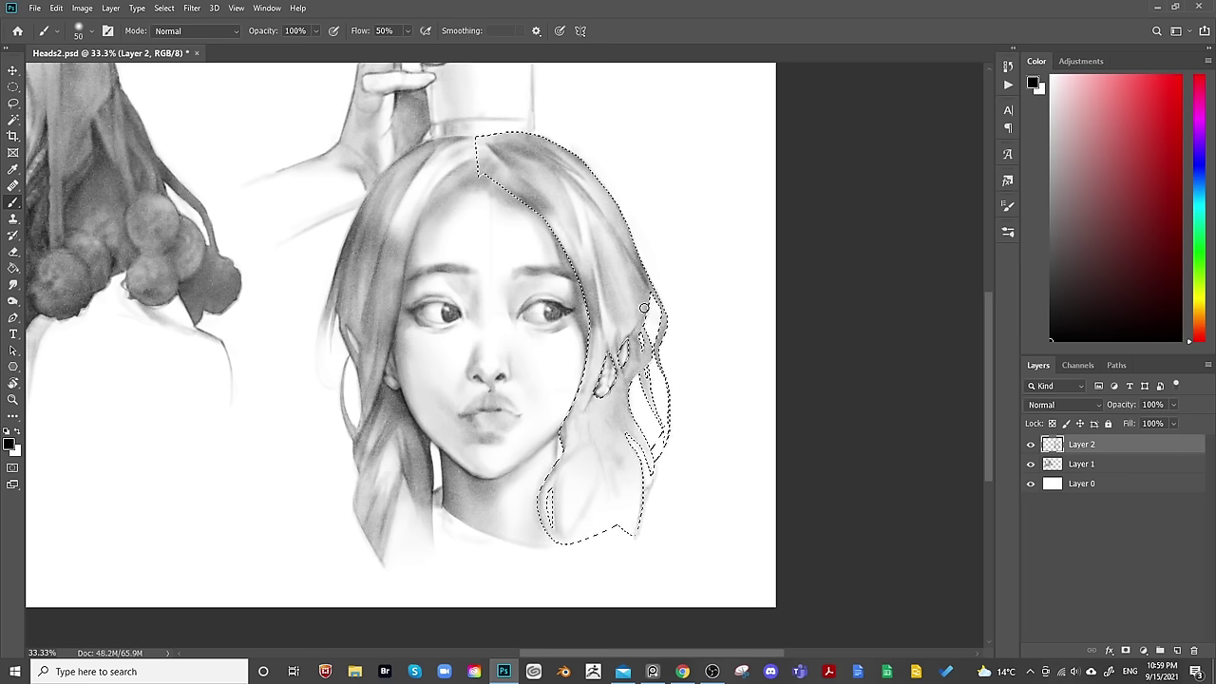
Deepen the shadows in the wavy hair below the right ear, reducing the brush from 400 to 250 px.
key("bracketleft")
key("bracketleft")
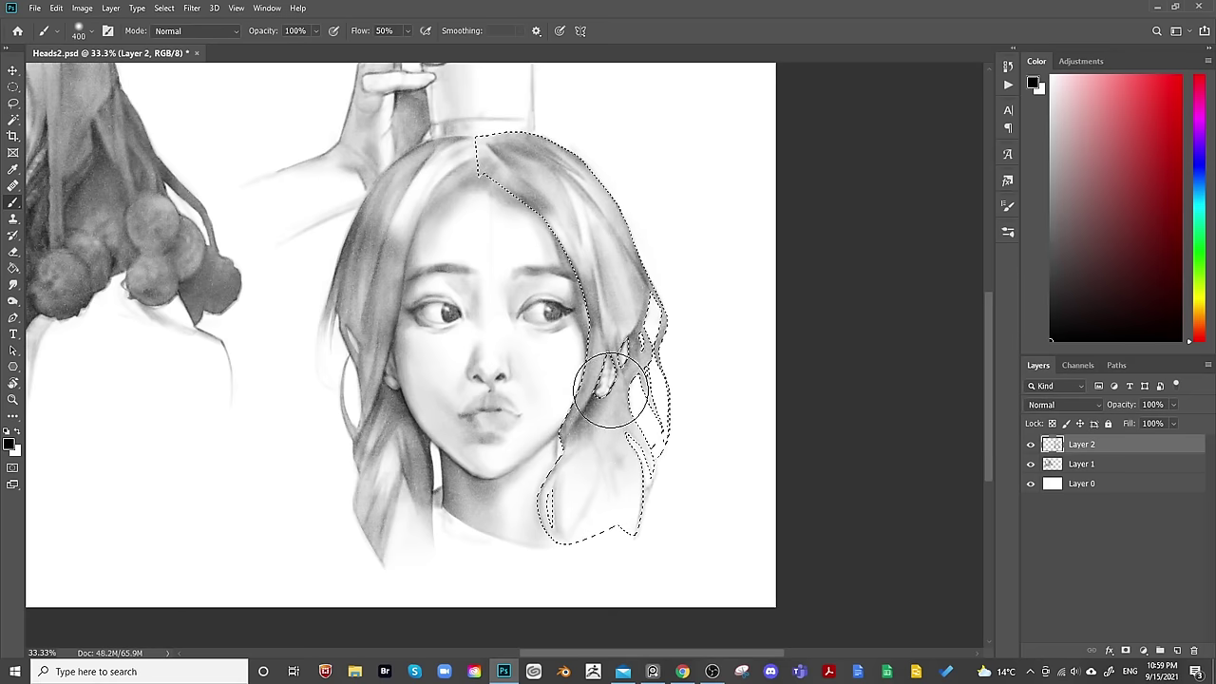
key("bracketleft")
key("bracketleft")
key("bracketleft")
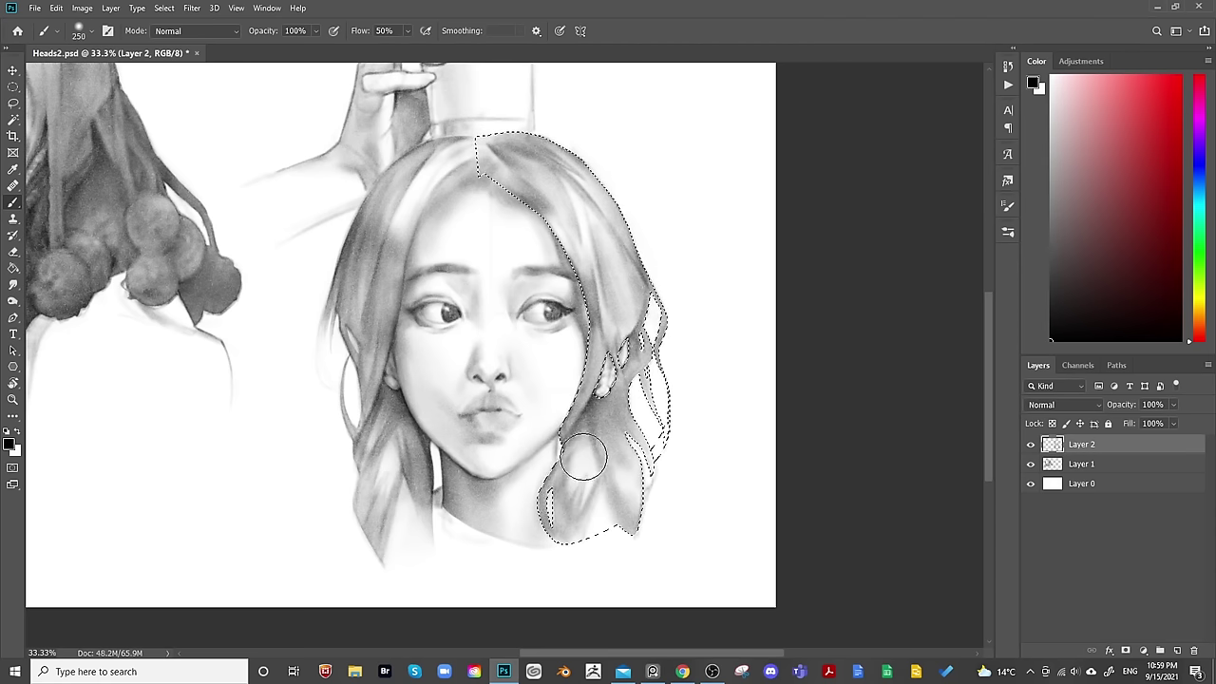
Define the darker strands around and below the right ear, reducing the brush from 150 to 50 px.
key("bracketleft")
key("bracketleft")
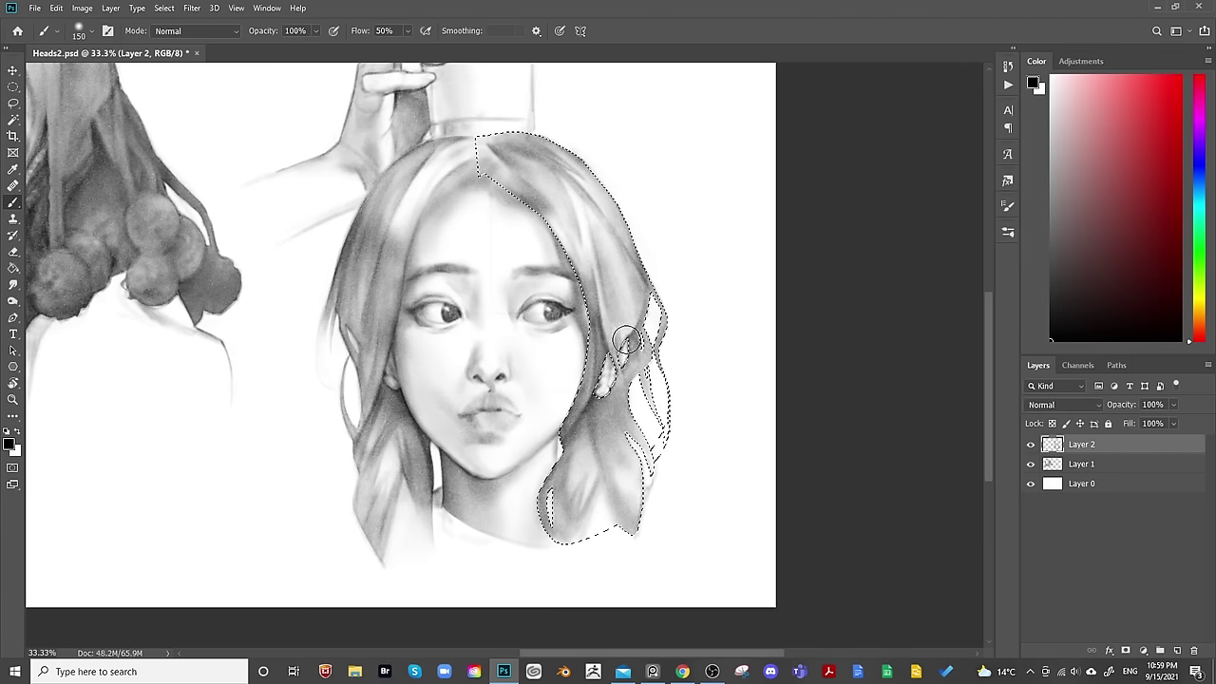
key("bracketleft")
left_click_drag(635, 300, 622, 383)
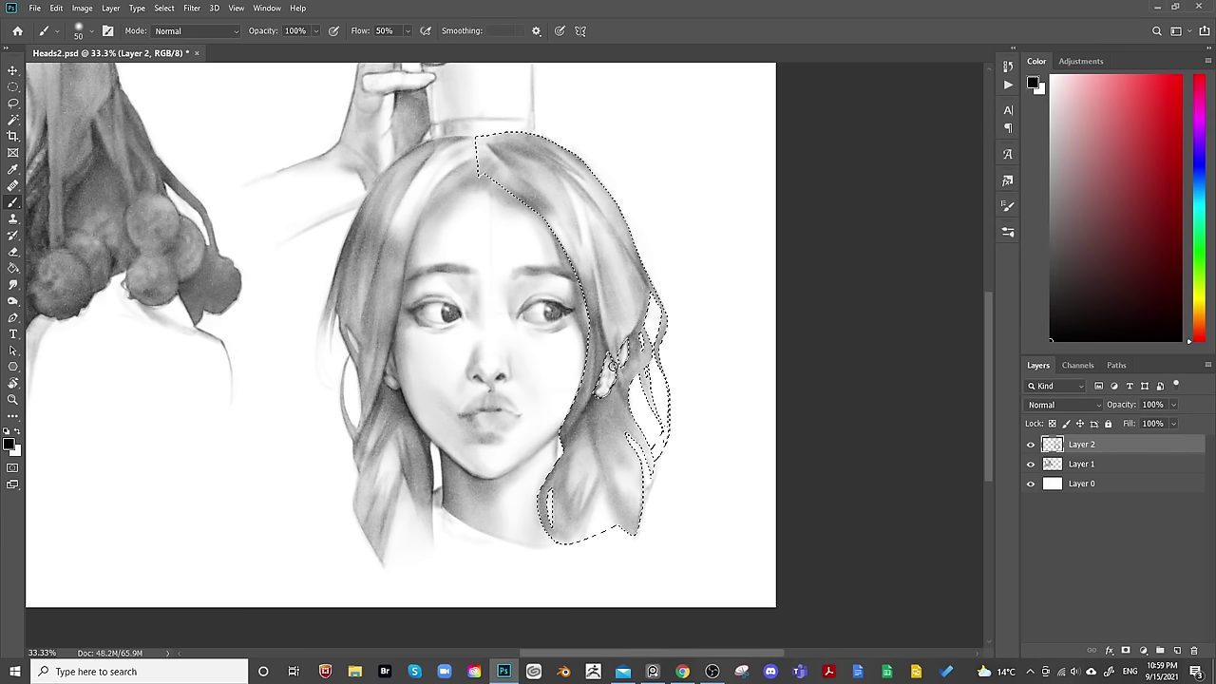
key("bracketleft")
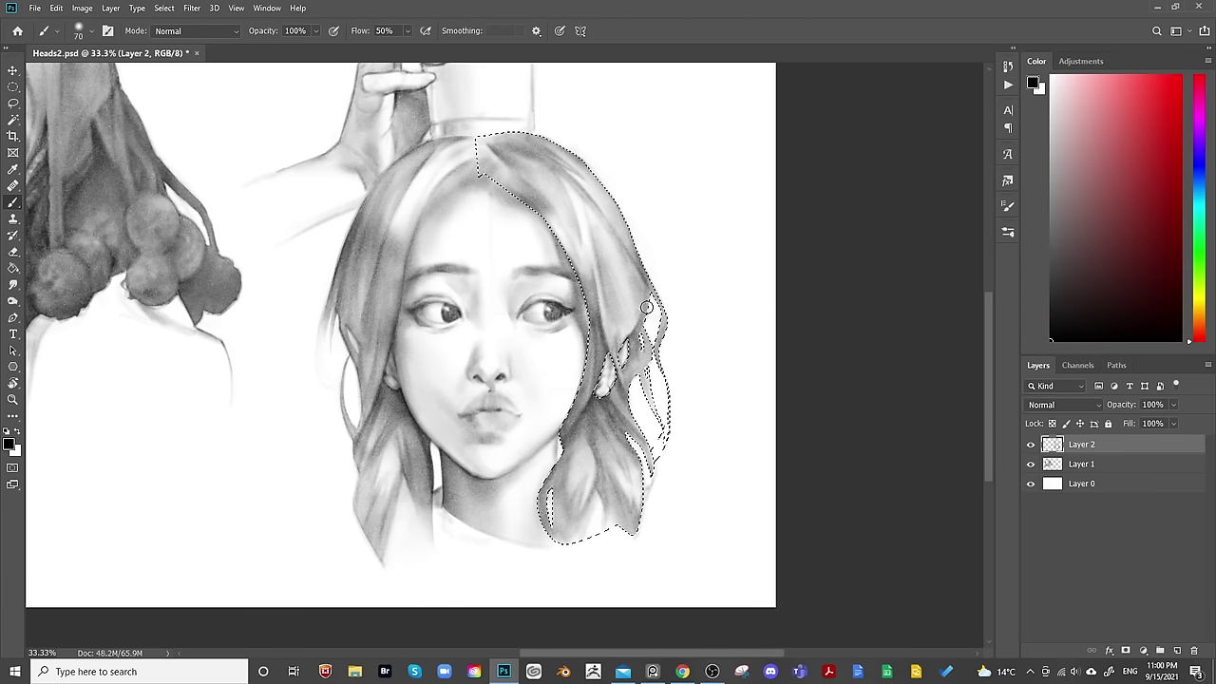
Refine the outer hair edge and loose strands near the right ear, varying the brush between 50 and 125 px.
key("bracketright")
key("bracketright")
key("bracketleft")
key("bracketleft")
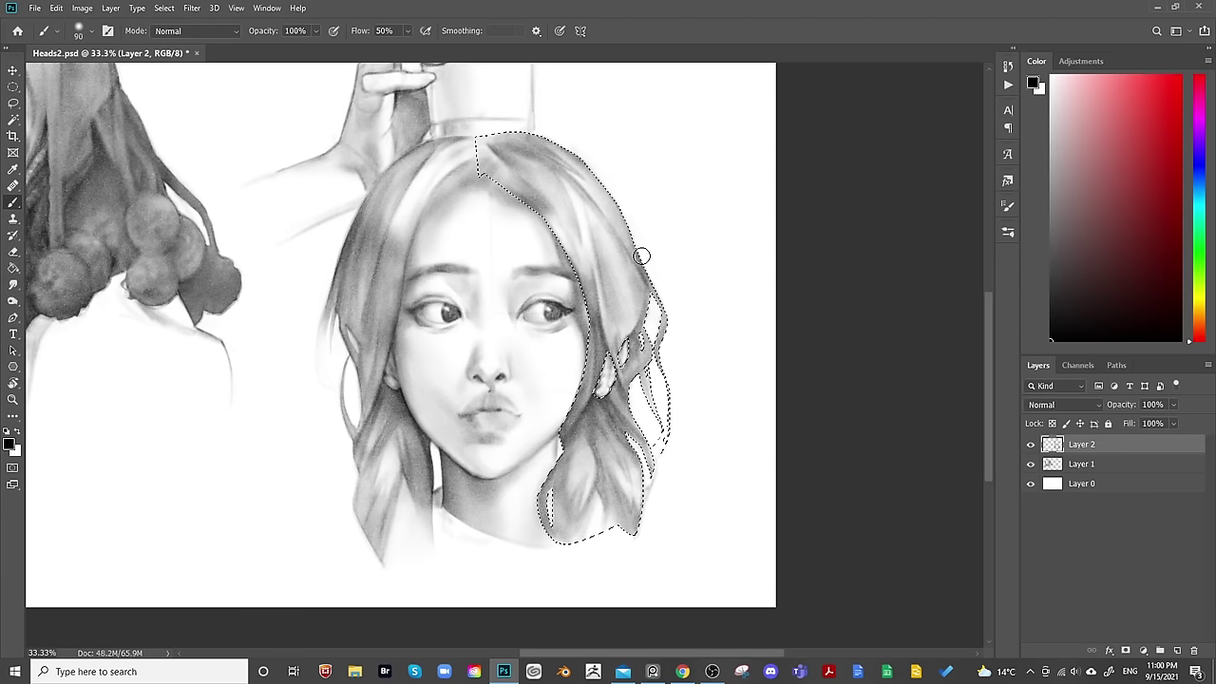
key("bracketright")
key("bracketright")
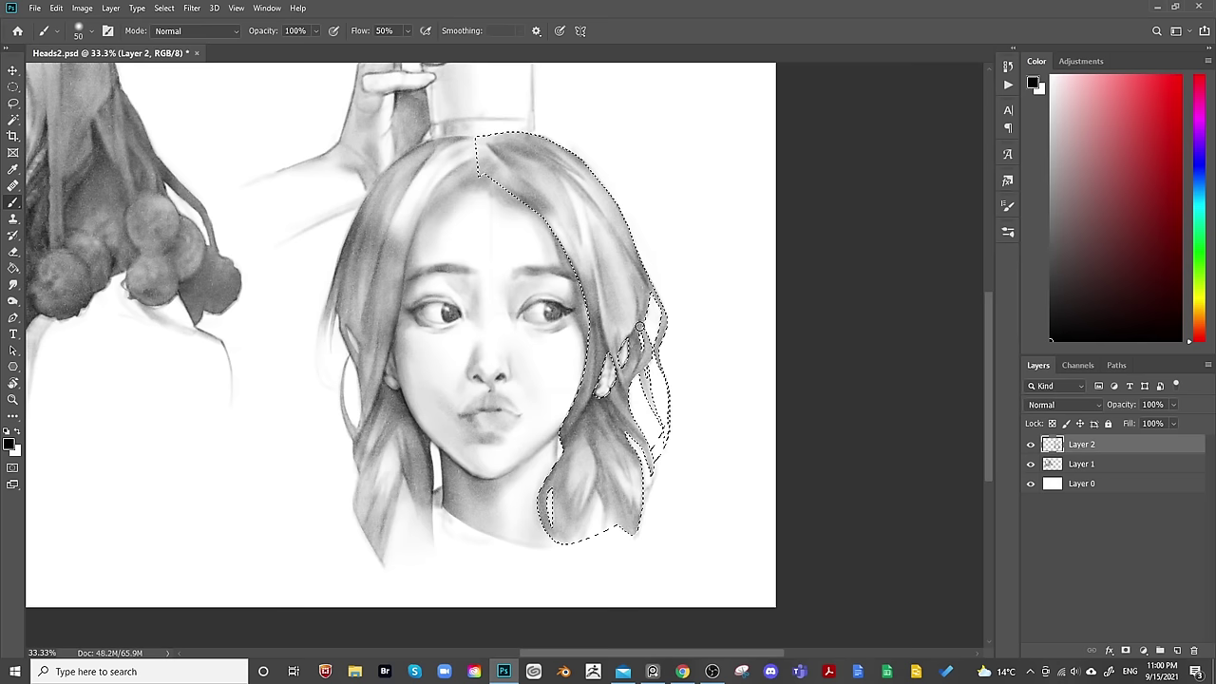
key("bracketright")
key("bracketright")
key("bracketright")
key("bracketright")
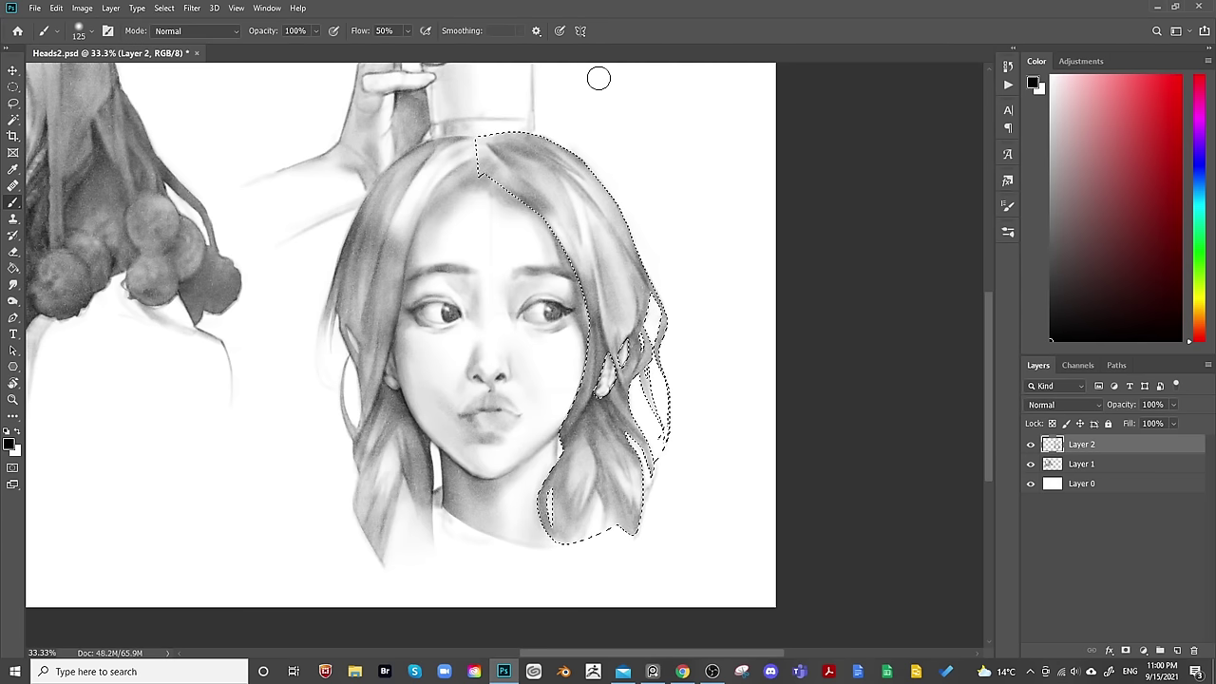
Deselect the hair and soften its lower right ends with a 70 px eraser, checking the drawing in a temporary horizontal flip.
key("ctrl+d")
key("e")
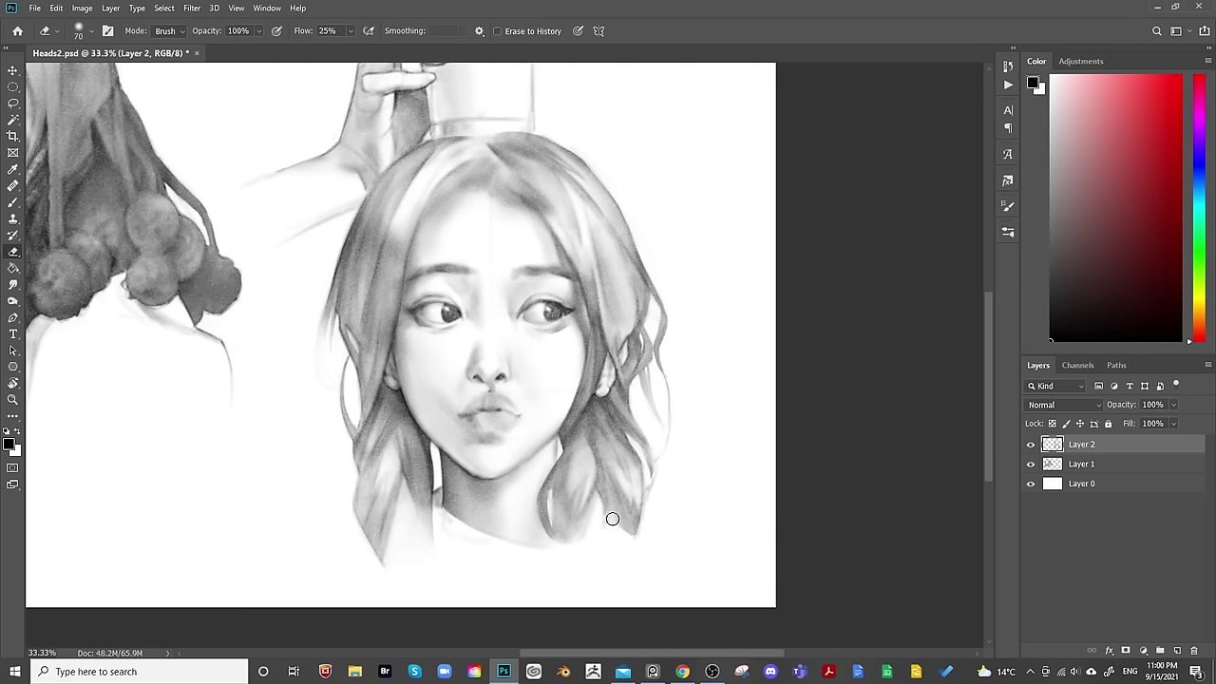
key("ctrl+minus")
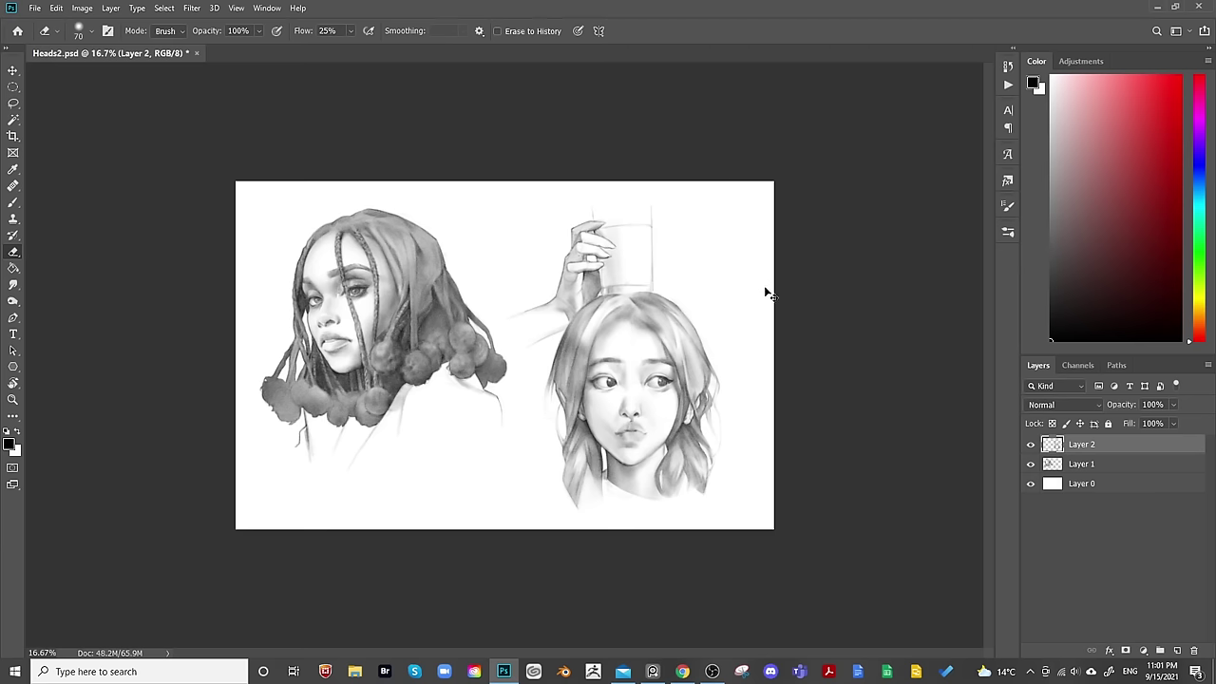
key("ctrl+shift+h")
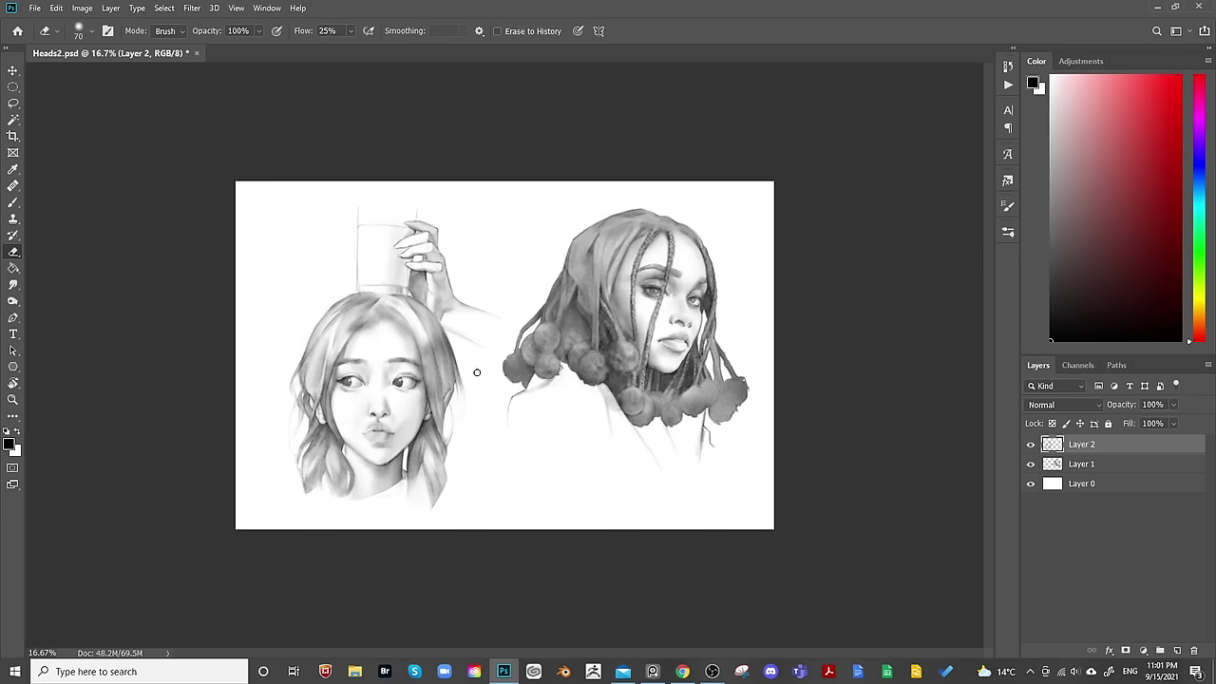
key("ctrl+shift+h")
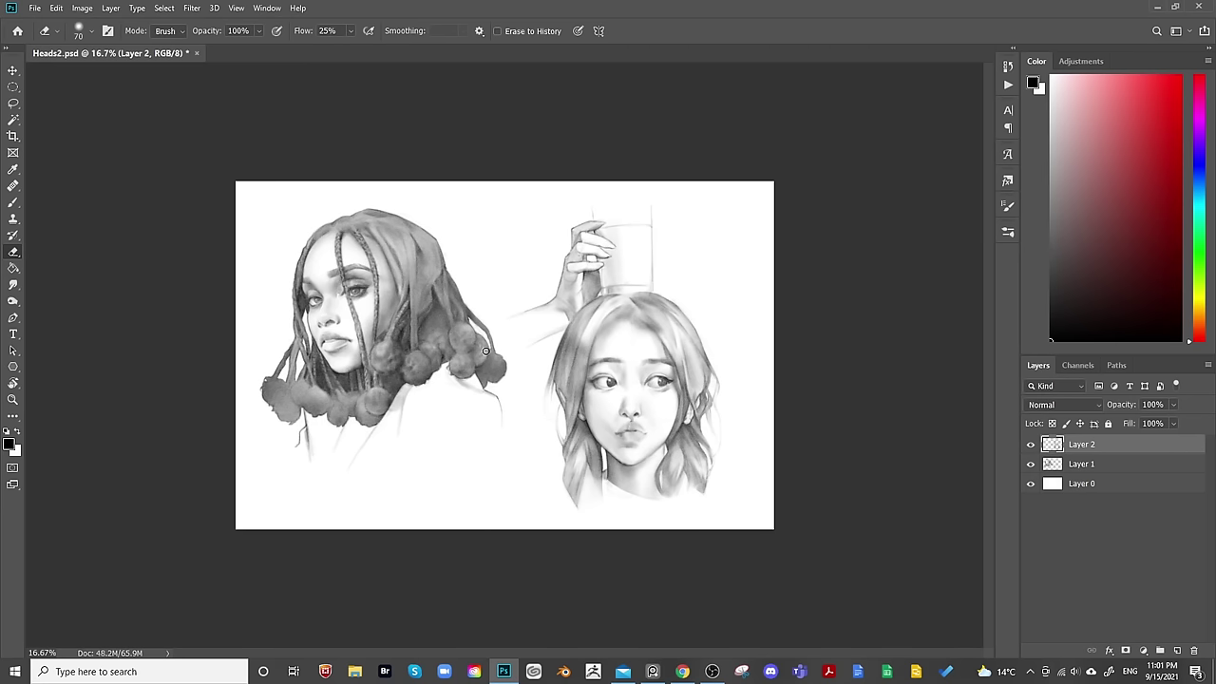
Lasso the cup on the head with a 1 px feather, following the fingertips, the hairline and the cup's straight sides.
key("b")
key("ctrl+plus")
key("ctrl+plus")
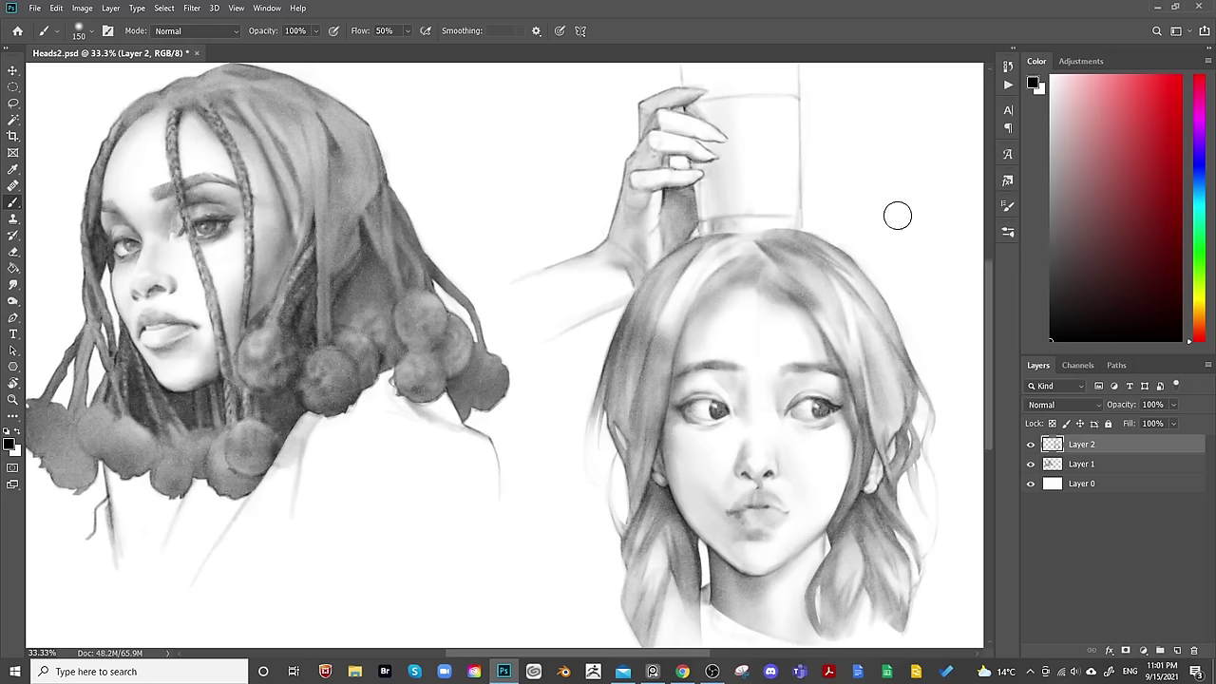
mouse_move(877, 205)
left_mouse_down()
mouse_move(846, 199)
mouse_move(719, 329)
mouse_move(624, 367)
mouse_move(671, 390)
left_mouse_up()
key("m")
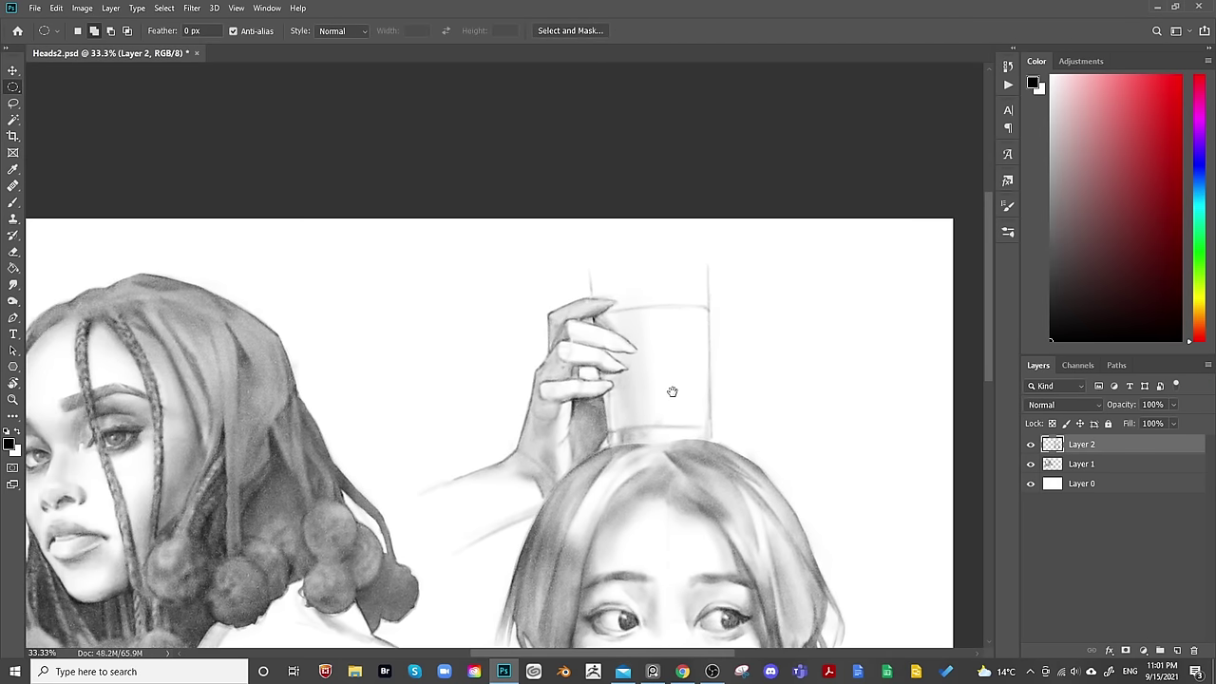
key("l")
mouse_move(592, 319)
left_mouse_down()
mouse_move(628, 323)
mouse_move(613, 331)
mouse_move(637, 350)
mouse_move(602, 349)
mouse_move(629, 367)
mouse_move(599, 371)
mouse_move(614, 386)
mouse_move(602, 394)
mouse_move(608, 447)
mouse_move(690, 415)
mouse_move(662, 445)
mouse_move(625, 444)
mouse_move(653, 447)
mouse_move(690, 427)
mouse_move(673, 442)
mouse_move(711, 440)
left_mouse_up()
left_click(659, 444, "alt")
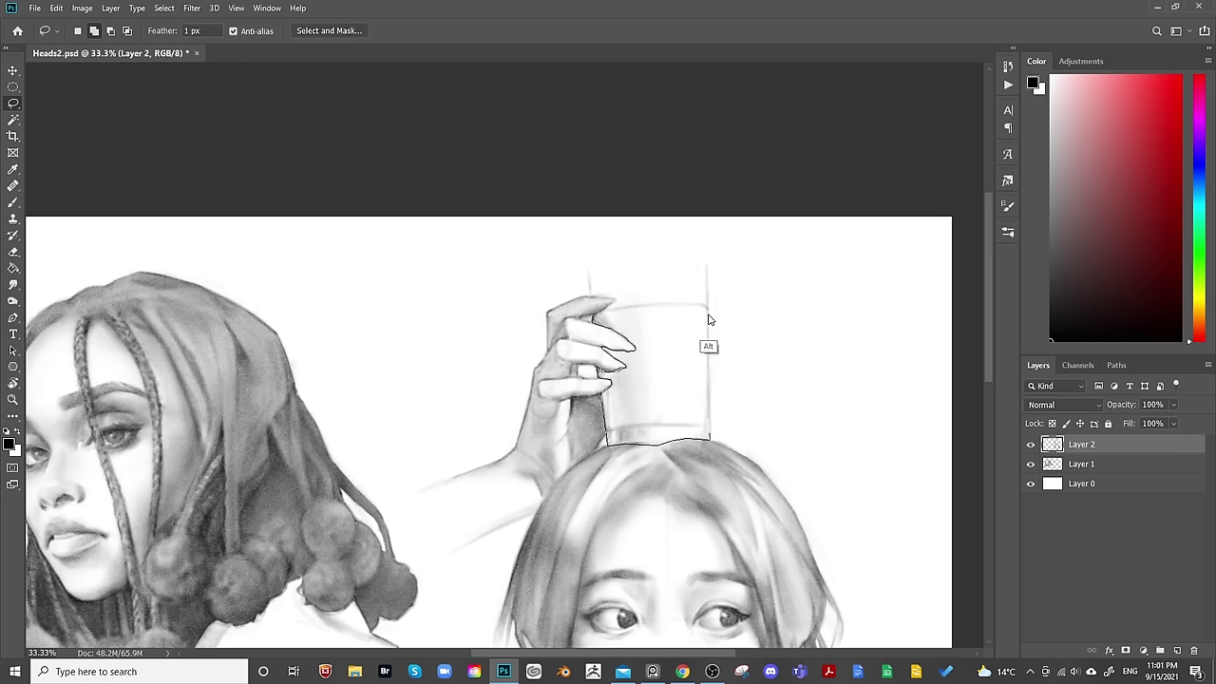
left_click(706, 259, "alt")
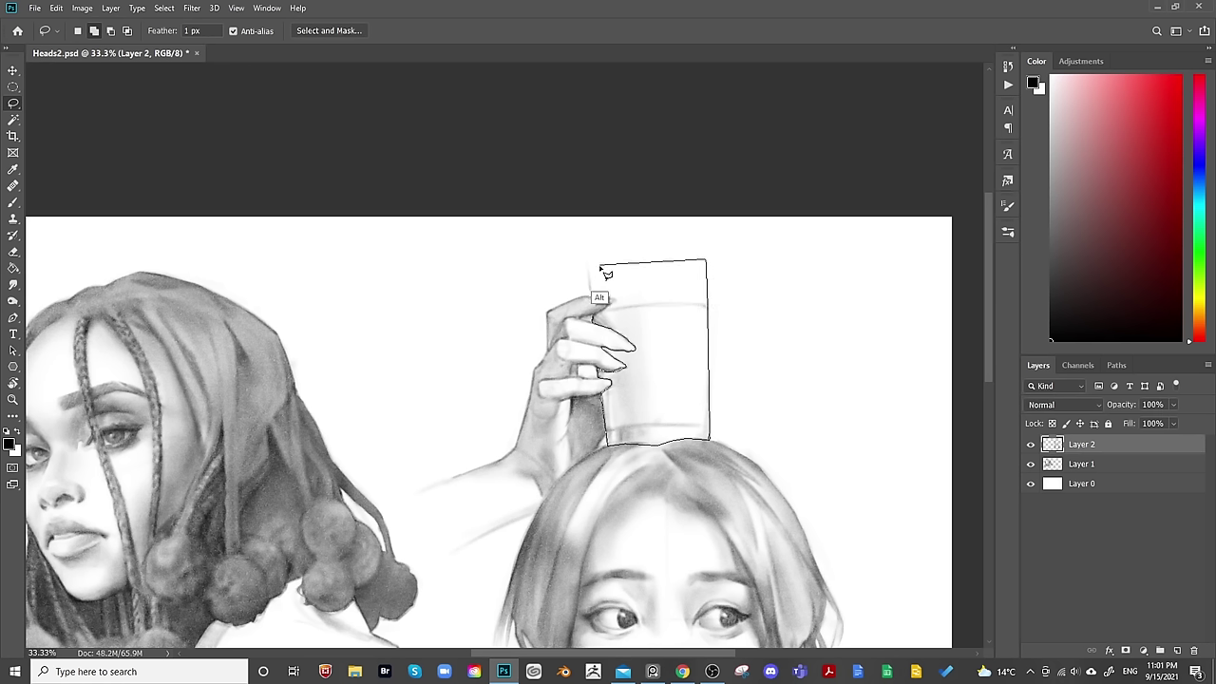
left_click(587, 265, "alt")
left_click(591, 296, "alt")
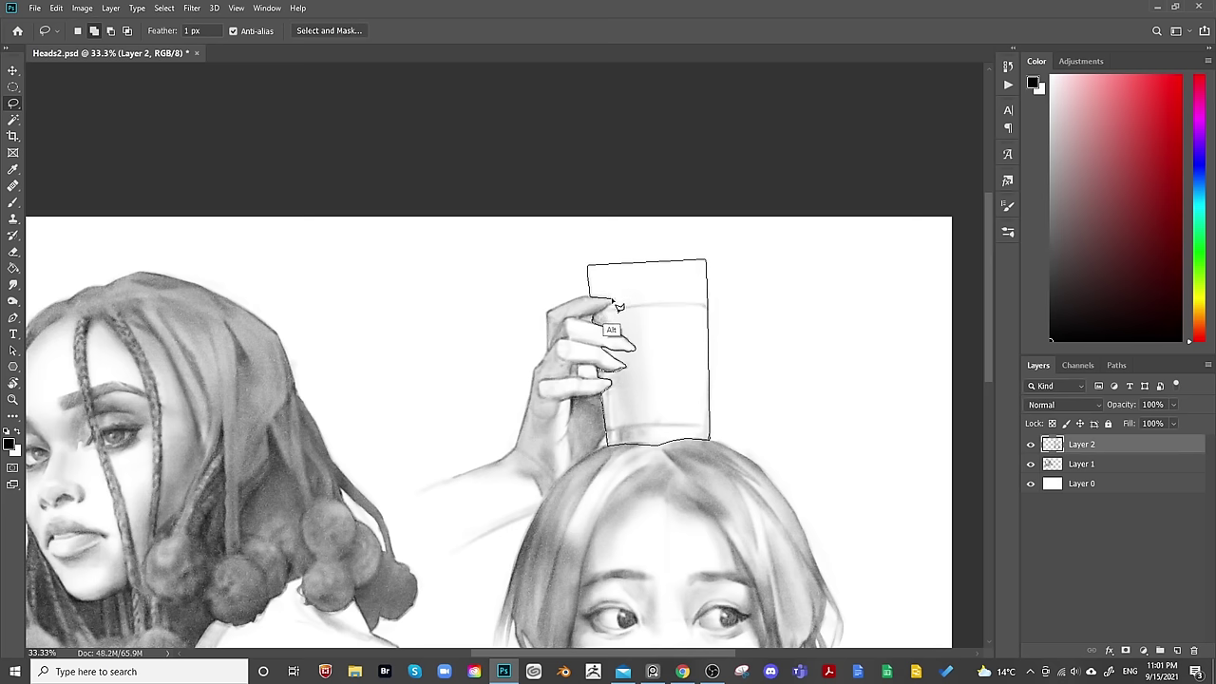
mouse_move(613, 314)
left_mouse_down()
mouse_move(622, 347)
mouse_move(603, 375)
left_mouse_up()
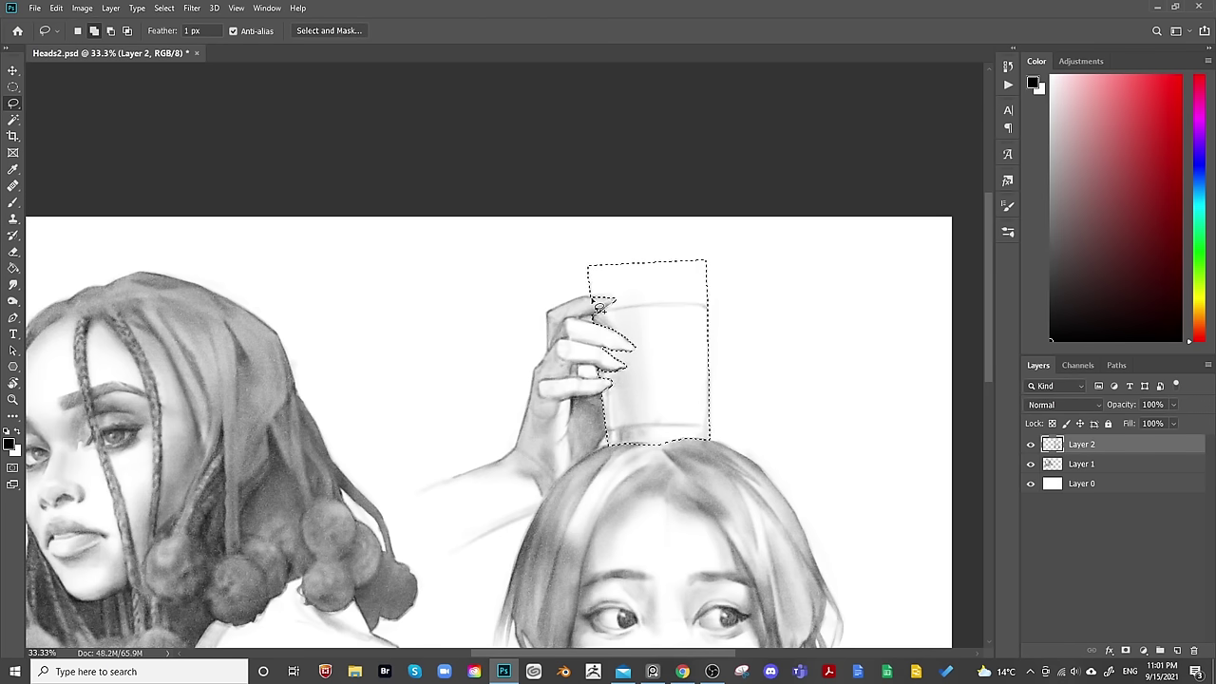
Trim the cup selection to the curved upper line, the right edge and the curved line just above the hair.
mouse_move(671, 319)
left_mouse_down()
mouse_move(661, 325)
mouse_move(662, 311)
mouse_move(727, 343)
left_mouse_up()
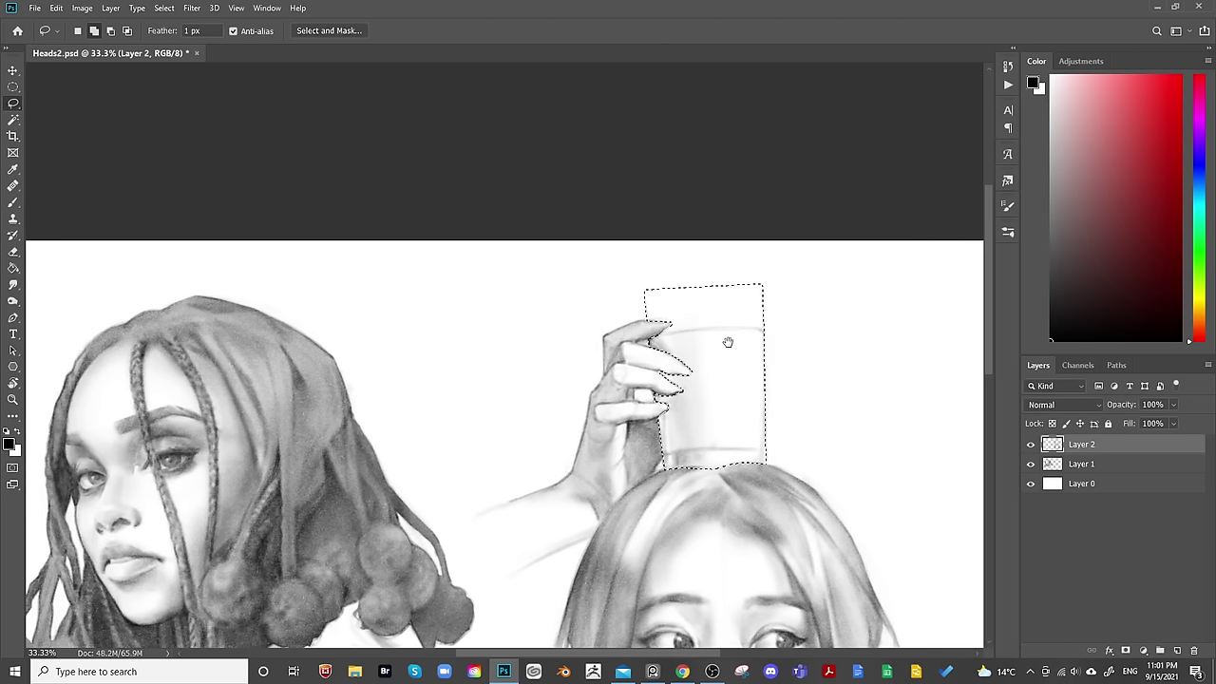
mouse_move(656, 330)
left_mouse_down()
mouse_move(788, 332)
mouse_move(635, 285)
mouse_move(777, 332)
mouse_move(688, 319)
mouse_move(765, 331)
mouse_move(701, 329)
mouse_move(769, 335)
left_mouse_up()
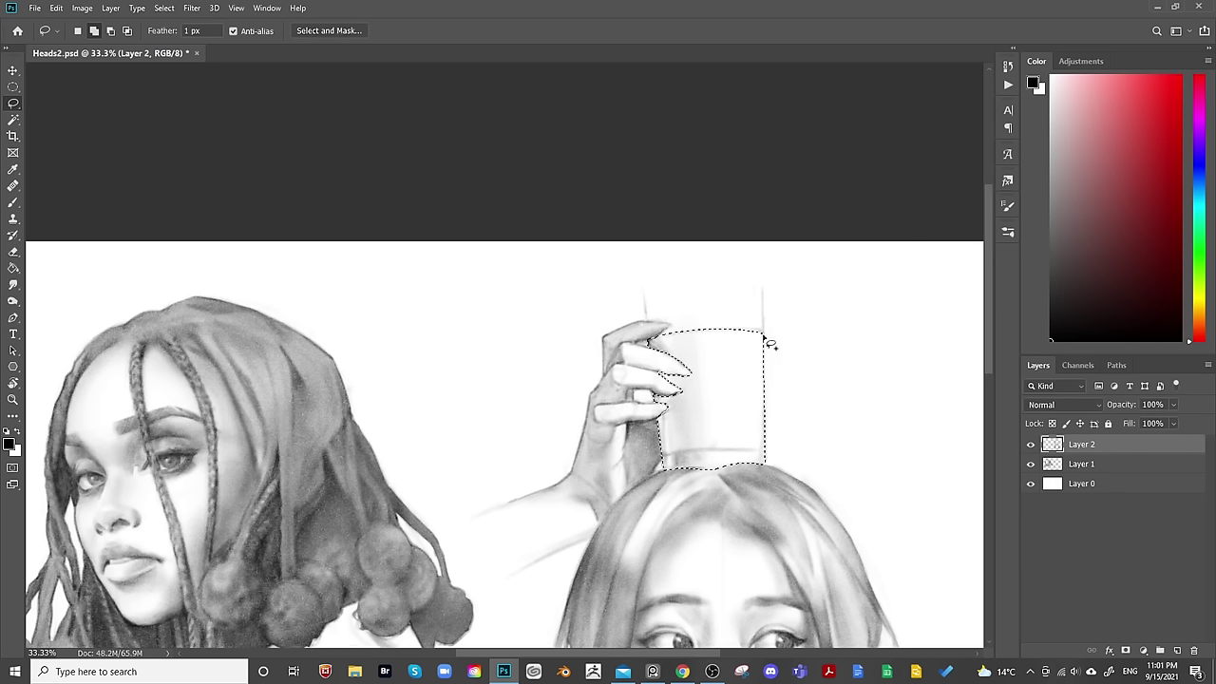
mouse_move(760, 337)
left_mouse_down()
mouse_move(746, 343)
mouse_move(773, 342)
mouse_move(732, 333)
left_mouse_up()
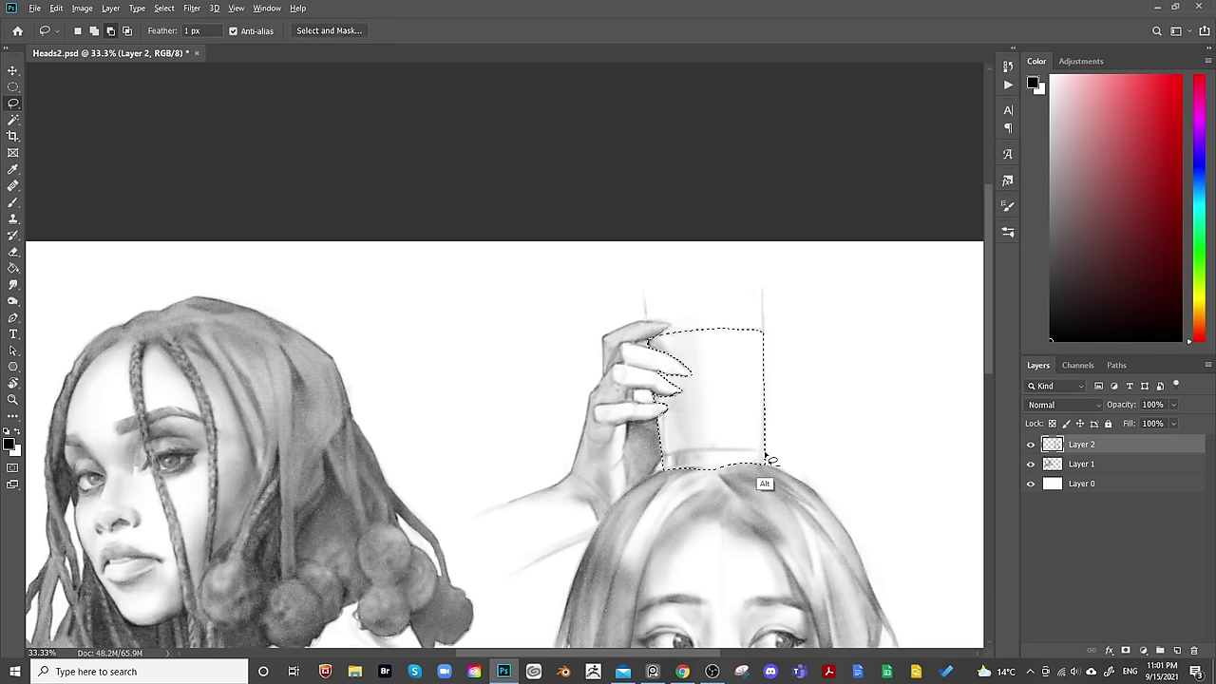
mouse_move(768, 455)
left_mouse_down()
mouse_move(664, 454)
mouse_move(663, 477)
mouse_move(811, 469)
mouse_move(652, 391)
mouse_move(669, 365)
left_mouse_up()
Fill the selected cup with soft grey shading, reducing the brush from 300 to 150 px while building up the tone.
key("b")
key("bracketright")
key("bracketright")
key("bracketright")
key("bracketright")
key("bracketright")
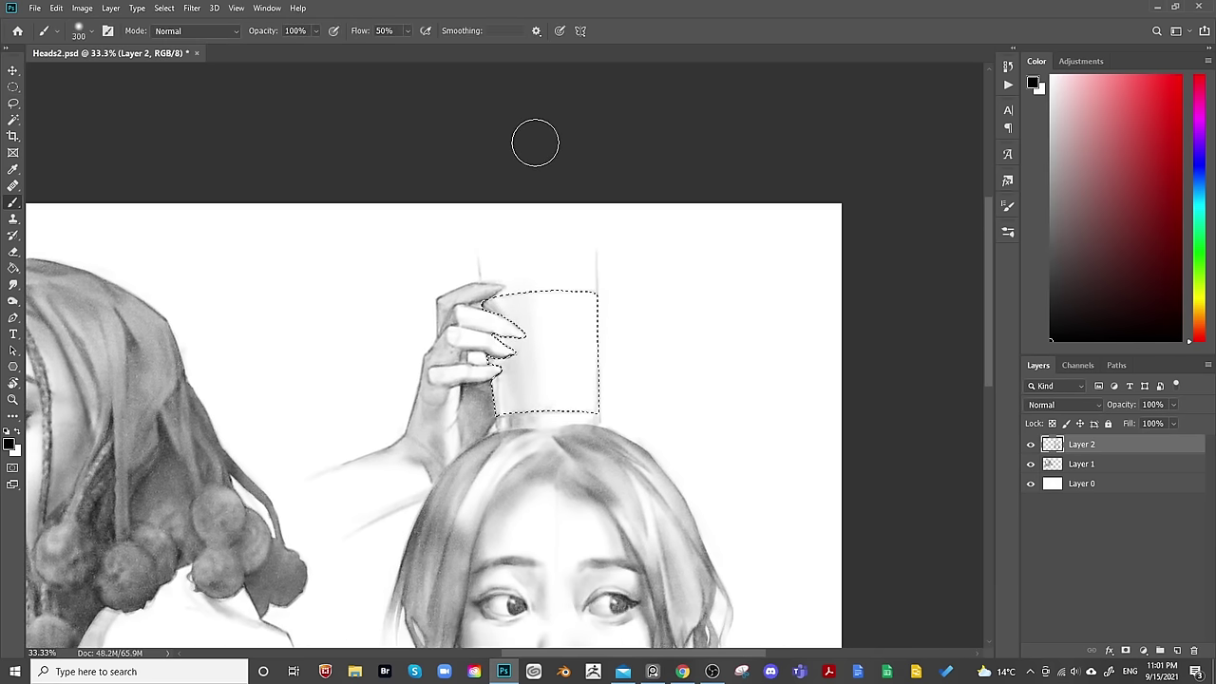
mouse_move(510, 313)
left_mouse_down()
mouse_move(515, 380)
mouse_move(509, 338)
mouse_move(530, 279)
mouse_move(541, 298)
mouse_move(579, 308)
mouse_move(594, 288)
mouse_move(605, 412)
mouse_move(608, 275)
mouse_move(617, 438)
mouse_move(600, 270)
mouse_move(560, 426)
mouse_move(510, 312)
mouse_move(513, 426)
mouse_move(480, 294)
left_mouse_up()
key("bracketleft")
key("bracketleft")
key("bracketleft")
key("bracketleft")
key("bracketleft")
key("bracketleft")
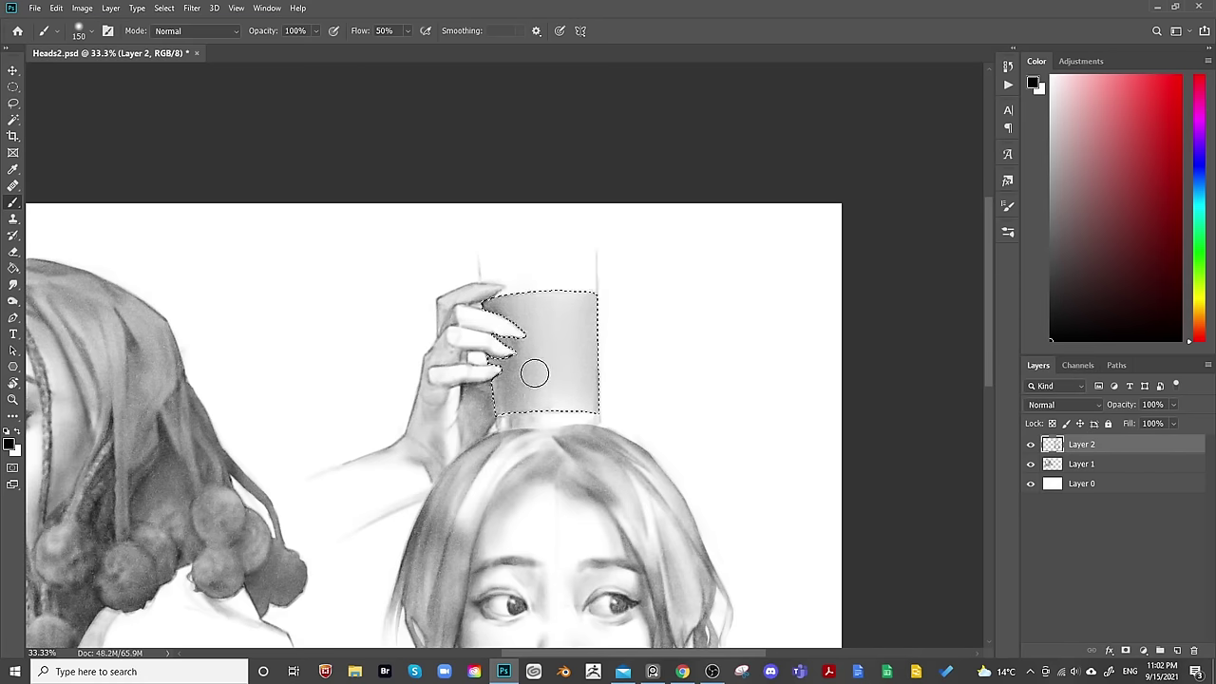
Darken the cup's left side around the fingertips with a 90 px brush and deselect it.
key("bracketleft")
key("bracketleft")
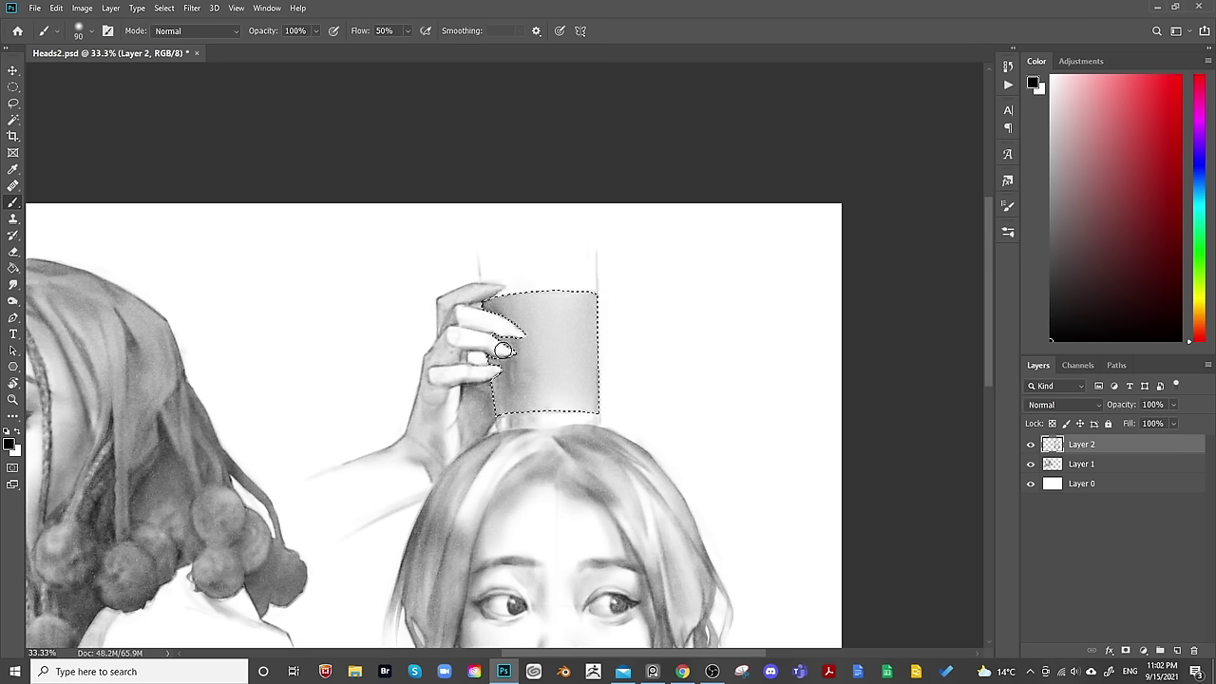
key("bracketleft")
key("bracketleft")
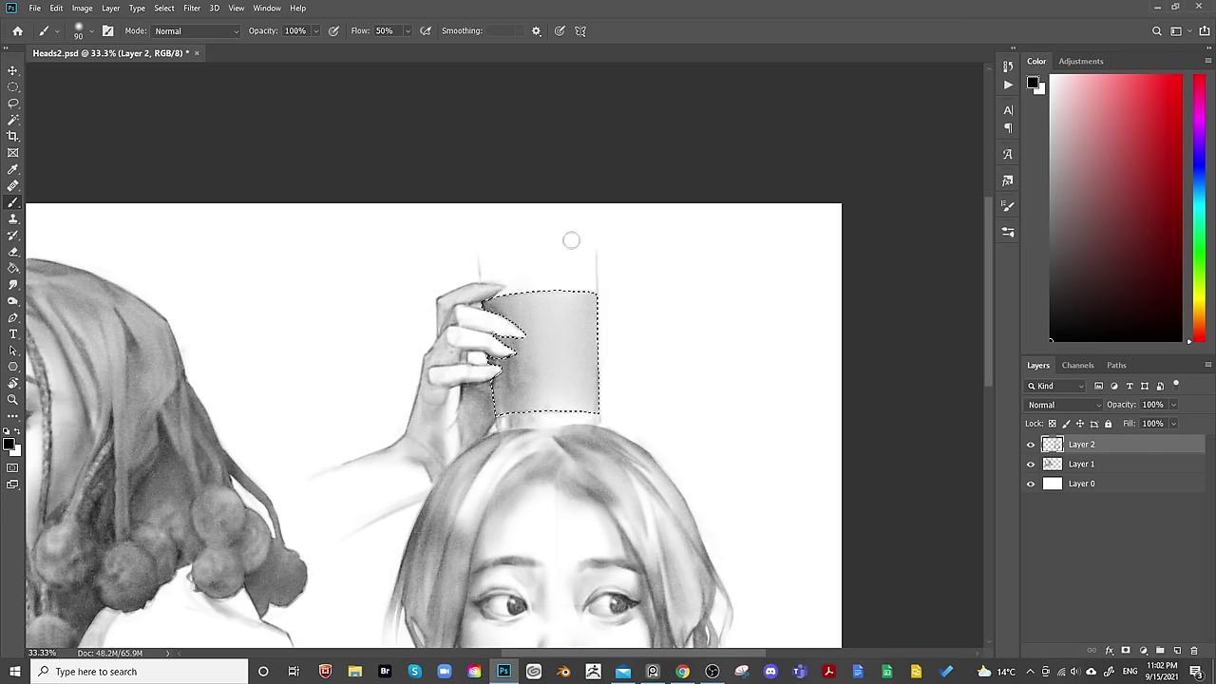
key("ctrl+d")
Start shading the clear band between the cup's grey area and the hair with a 90 px brush.
left_click_drag(691, 289, 739, 284)
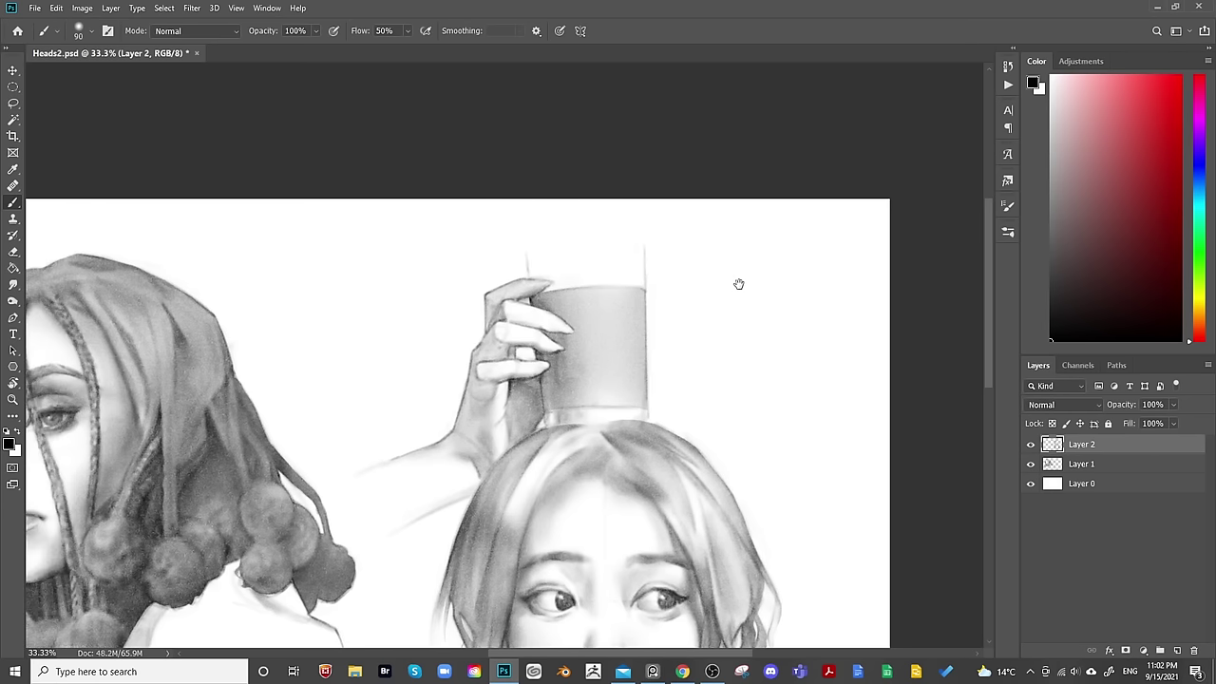
key("bracketleft")
key("bracketright")
key("bracketright")
key("bracketright")
key("bracketright")
key("bracketright")
key("bracketright")
key("bracketright")
key("bracketright")
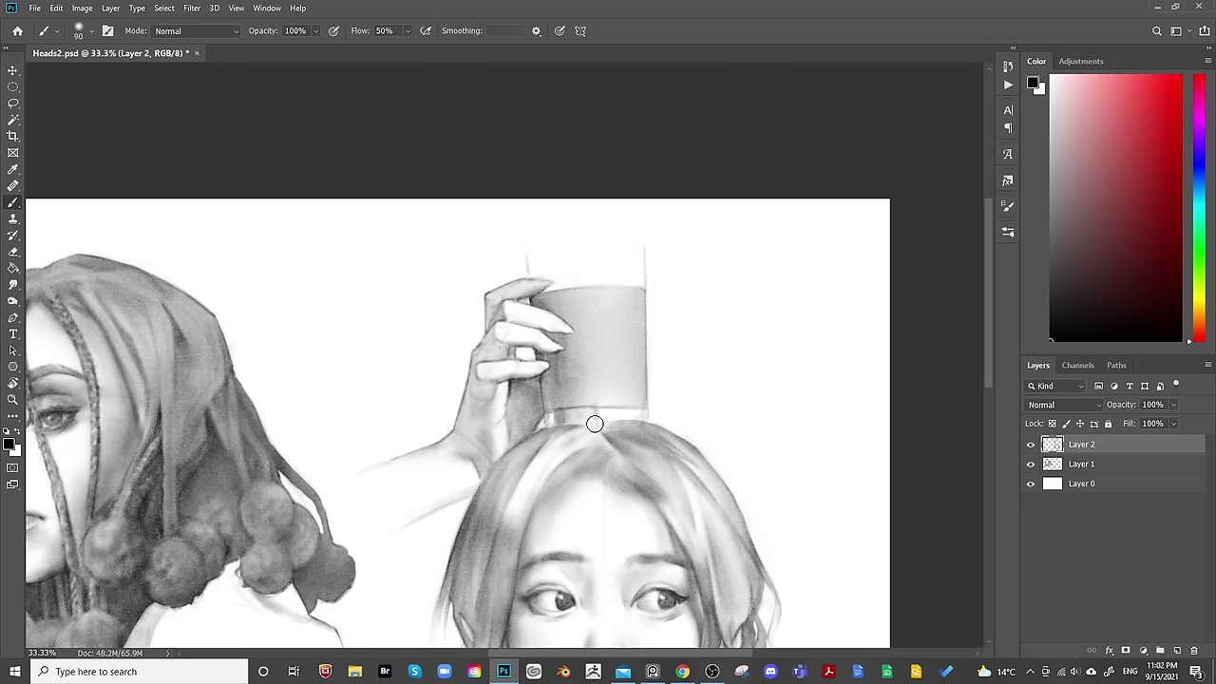
key("bracketright")
key("bracketright")
key("bracketright")
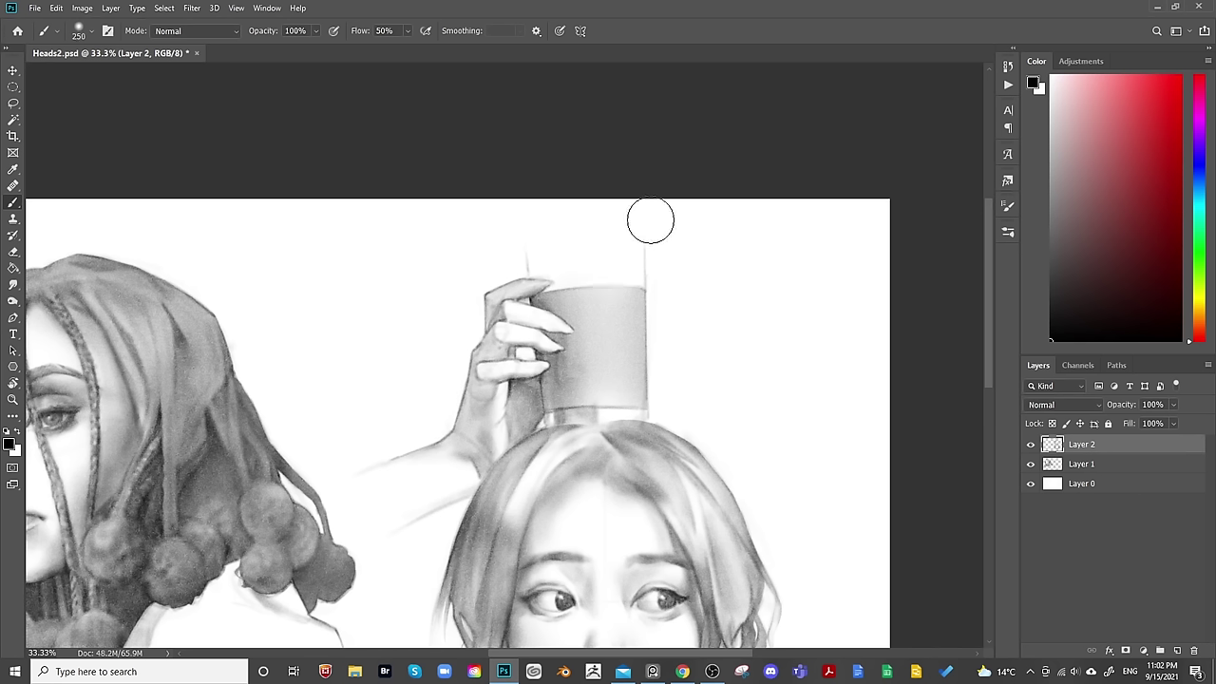
Define the edge and small reflections of the clear band at the cup's base with a 30 px brush.
key("bracketleft")
key("bracketleft")
key("bracketleft")
key("bracketleft")
key("bracketleft")
key("bracketleft")
key("bracketleft")
key("bracketleft")
left_click_drag(614, 410, 646, 408)
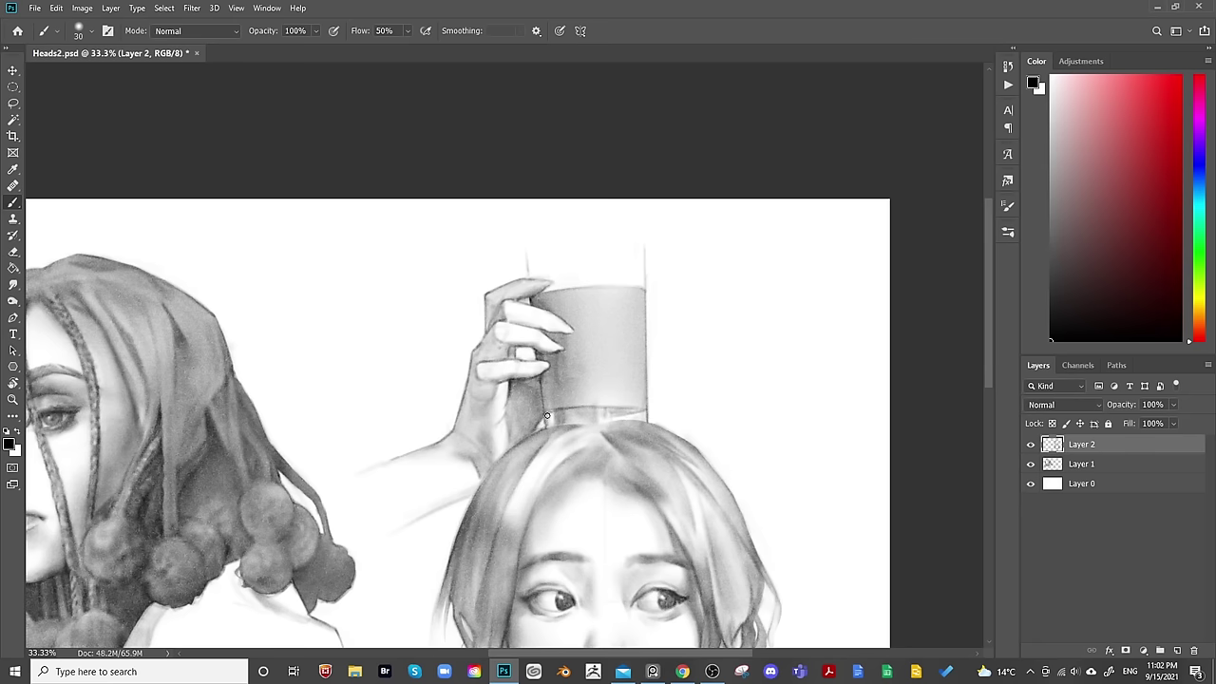
Paint a dark vertical line and faint crossing reflections in the cup's clear upper section, varying the brush size.
scroll(564, 337, "up", 2)
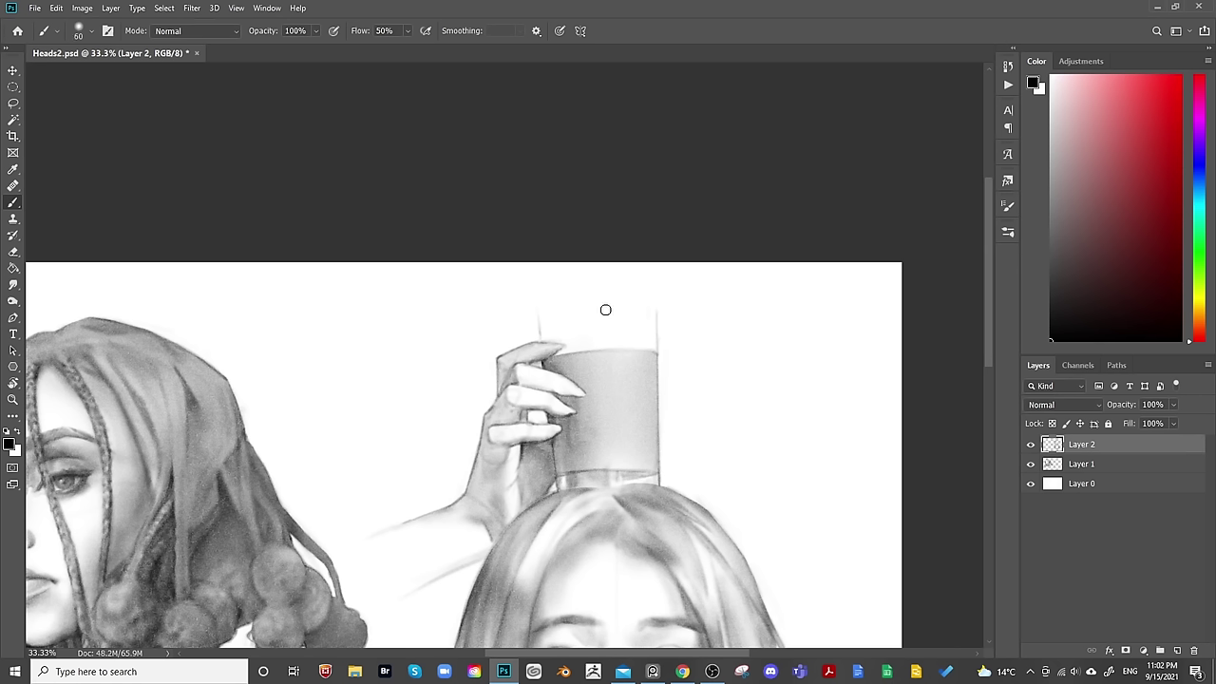
key("bracketright")
key("bracketright")
key("bracketright")
key("bracketright")
key("bracketleft")
key("bracketleft")
key("bracketleft")
key("bracketleft")
key("bracketleft")
key("bracketleft")
key("bracketright")
key("bracketright")
key("bracketright")
key("bracketright")
key("bracketright")
Lasso the cup's upper left area above the fingertips, shade it softly with a 250 px brush, and deselect it.
key("l")
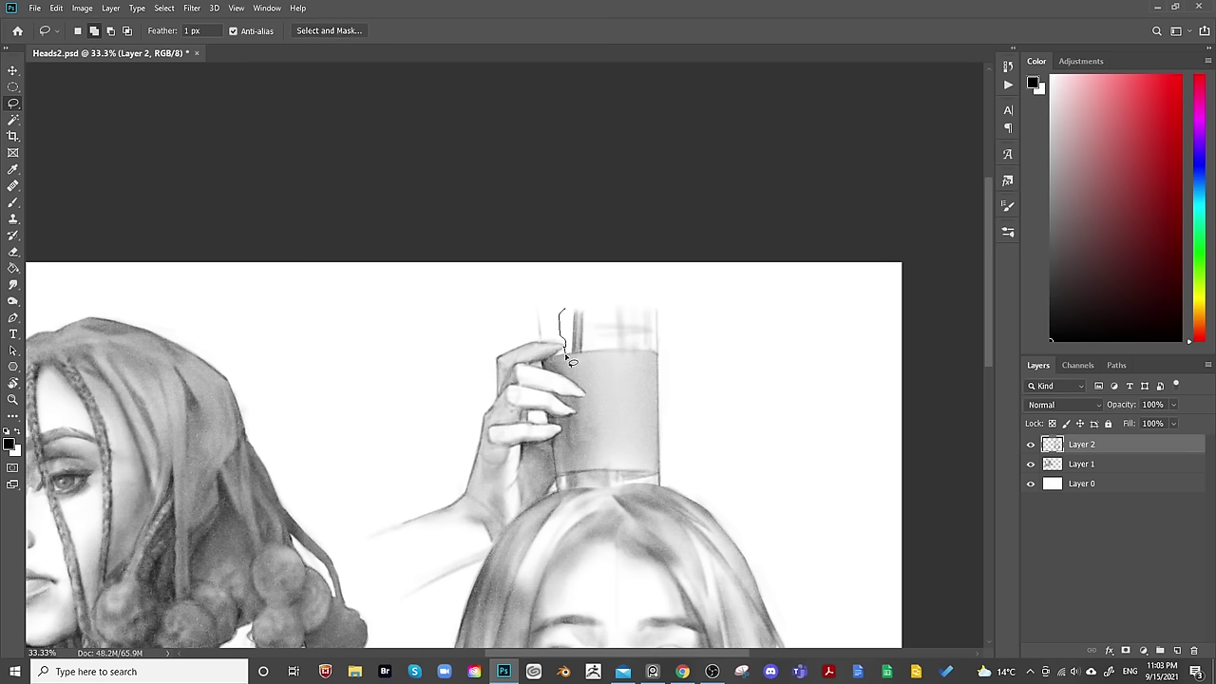
mouse_move(562, 350)
left_mouse_down()
mouse_move(544, 344)
mouse_move(537, 312)
mouse_move(565, 308)
left_mouse_up()
key("b")
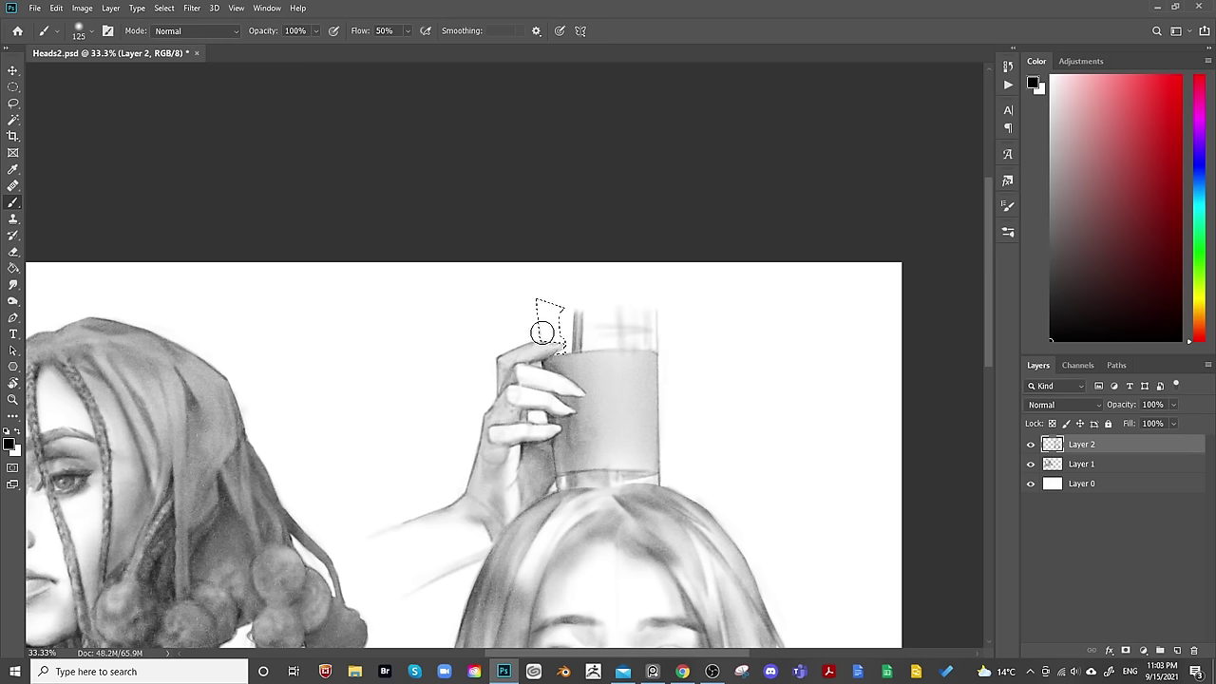
key("bracketright")
key("bracketright")
key("bracketright")
key("bracketright")
key("bracketright")
left_click_drag(541, 312, 561, 337)
key("ctrl+d")
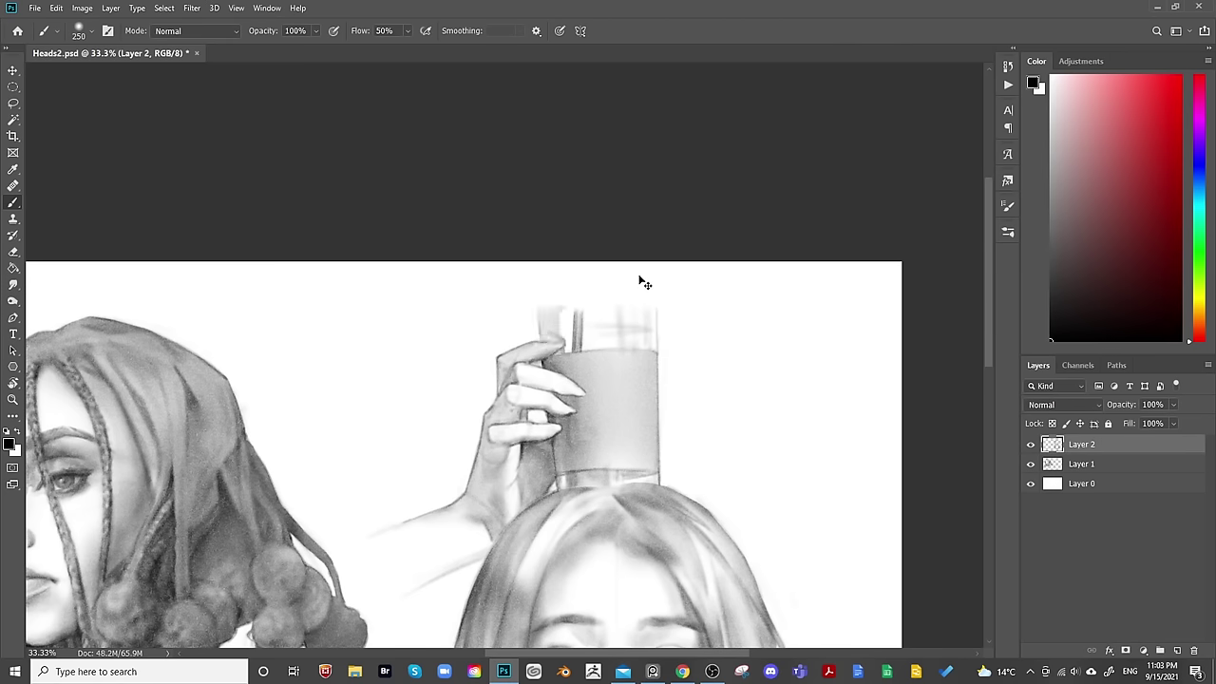
Lighten the area around the dark vertical line in the cup's upper section with an 80 px eraser.
key("e")
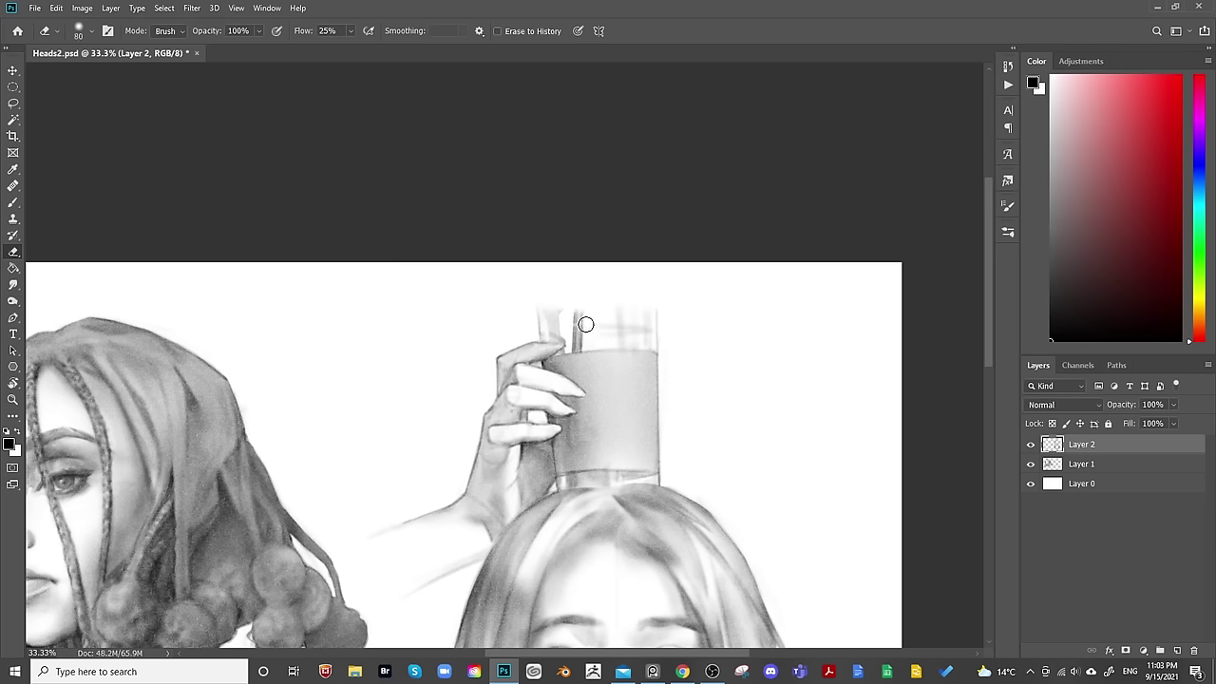
left_click_drag(593, 329, 581, 342)
key("bracketleft")
Add faint reflections on both sides of the dark vertical line above the cup's grey area, using 70 and 100 px brushes.
key("b")
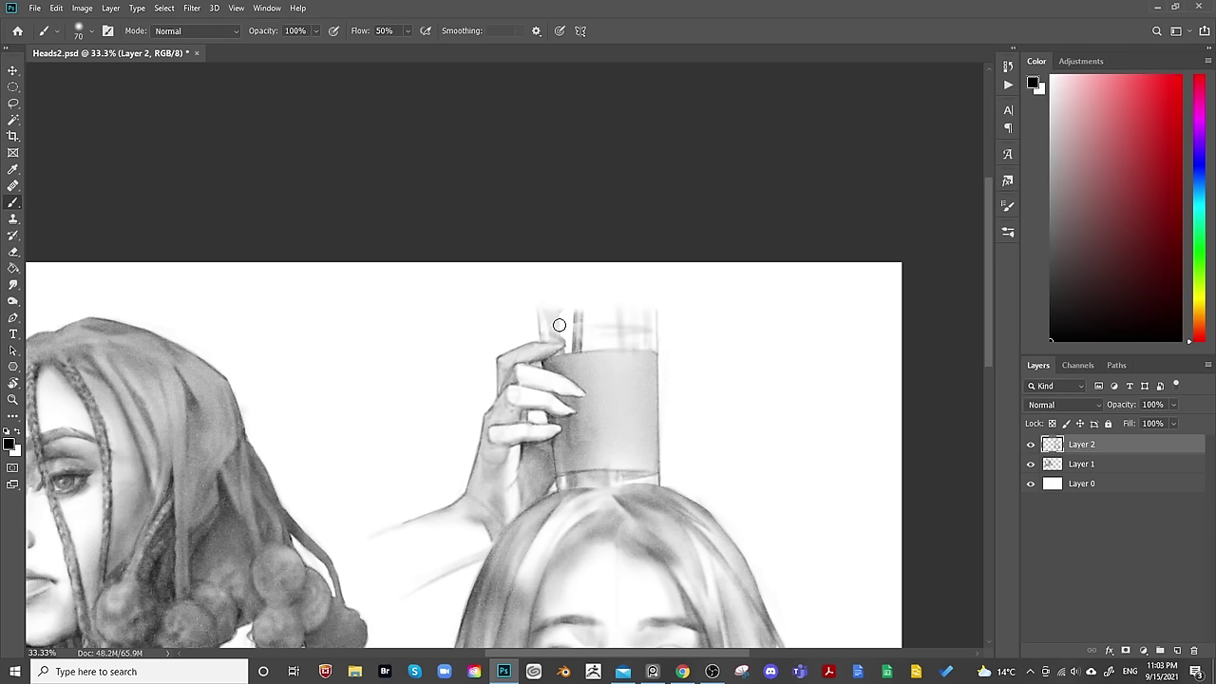
key("bracketright")
key("bracketright")
key("bracketright")
key("bracketright")
key("bracketright")
key("bracketright")
key("bracketright")
key("bracketleft")
key("bracketleft")
key("bracketleft")
key("bracketleft")
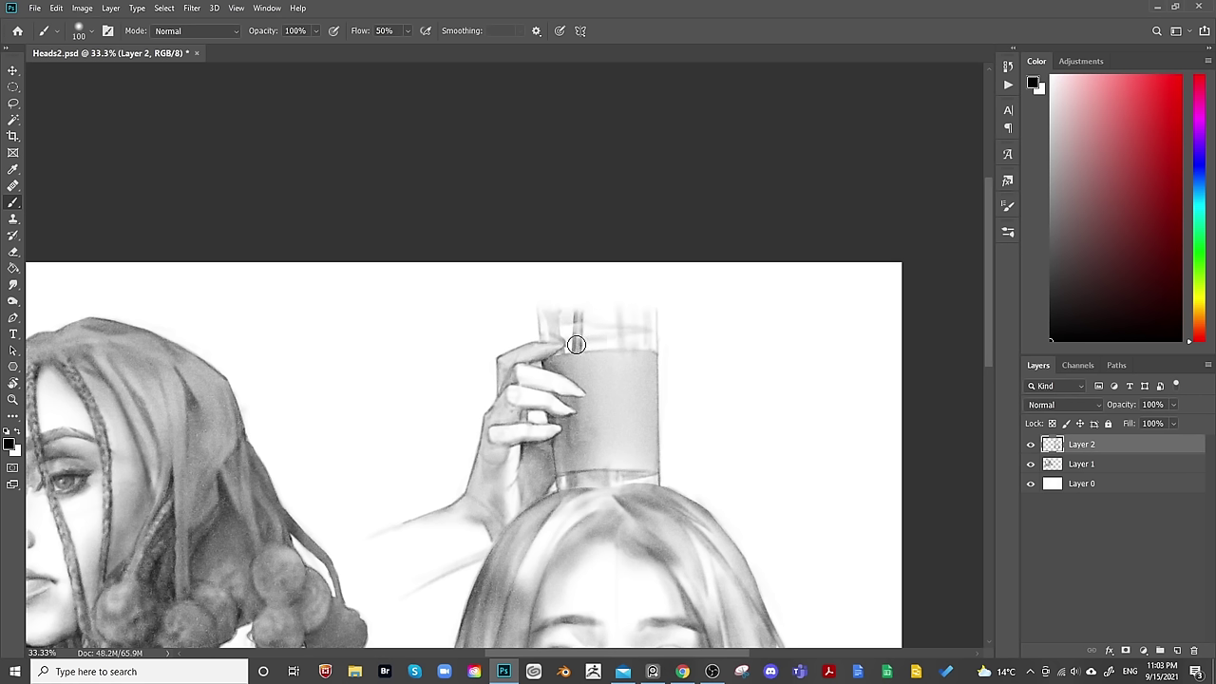
Deepen the vertical and horizontal reflections in the cup's clear upper section, varying the brush size.
key("bracketleft")
key("bracketleft")
key("bracketleft")
key("bracketright")
key("bracketright")
key("bracketright")
key("bracketright")
key("bracketright")
key("bracketright")
Refine the cup's lower right edge and clear base band, varying the brush around 90 and 70 px.
mouse_move(725, 402)
left_mouse_down()
mouse_move(727, 423)
mouse_move(815, 337)
left_mouse_up()
key("bracketleft")
key("bracketleft")
key("bracketleft")
key("bracketleft")
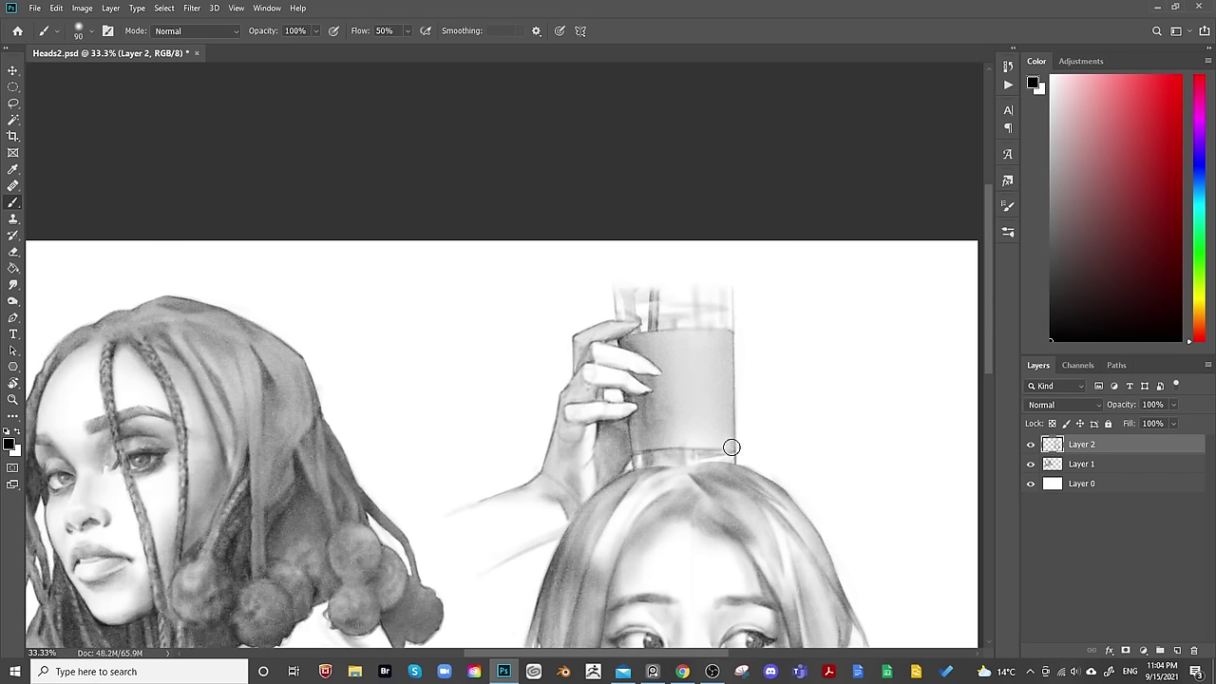
key("bracketleft")
key("bracketleft")
key("bracketleft")
key("bracketleft")
key("bracketleft")
key("bracketright")
key("bracketright")
key("bracketright")
key("bracketright")
key("bracketright")
key("bracketright")
key("bracketright")
key("bracketleft")
key("bracketleft")
key("bracketleft")
key("bracketleft")
Check the whole drawing in a temporary horizontal flip, briefly toggling the visibility of Layer 2.
key("ctrl+minus")
key("ctrl+minus")
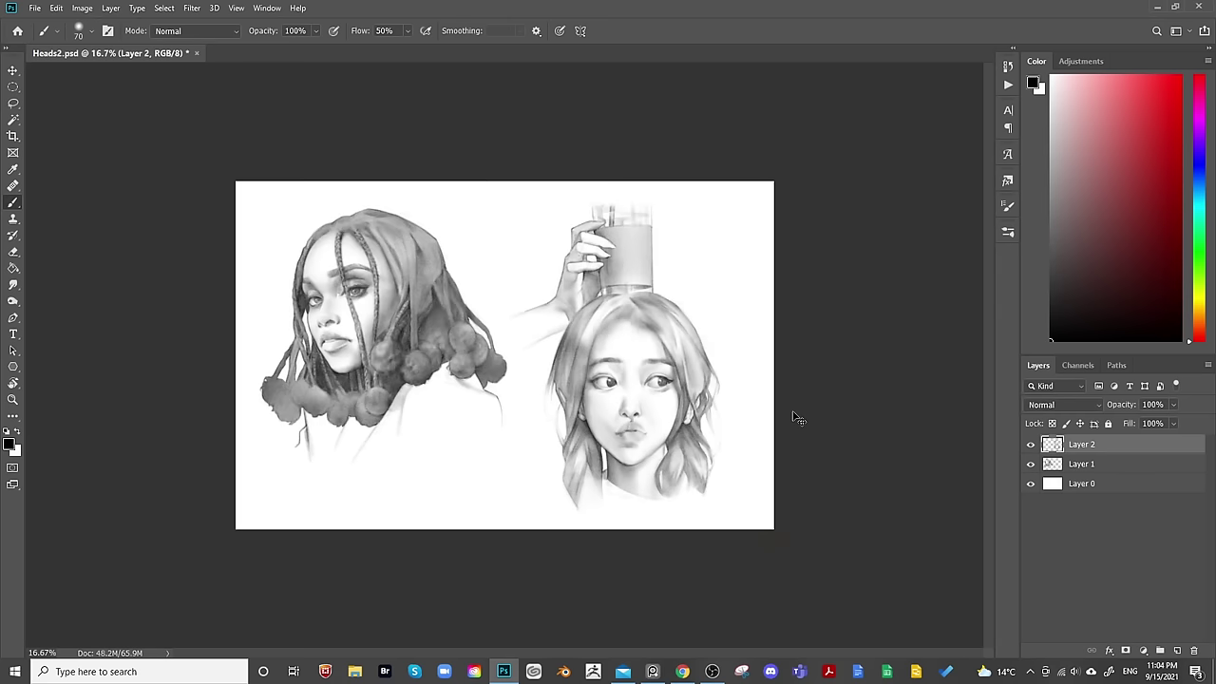
key("h")
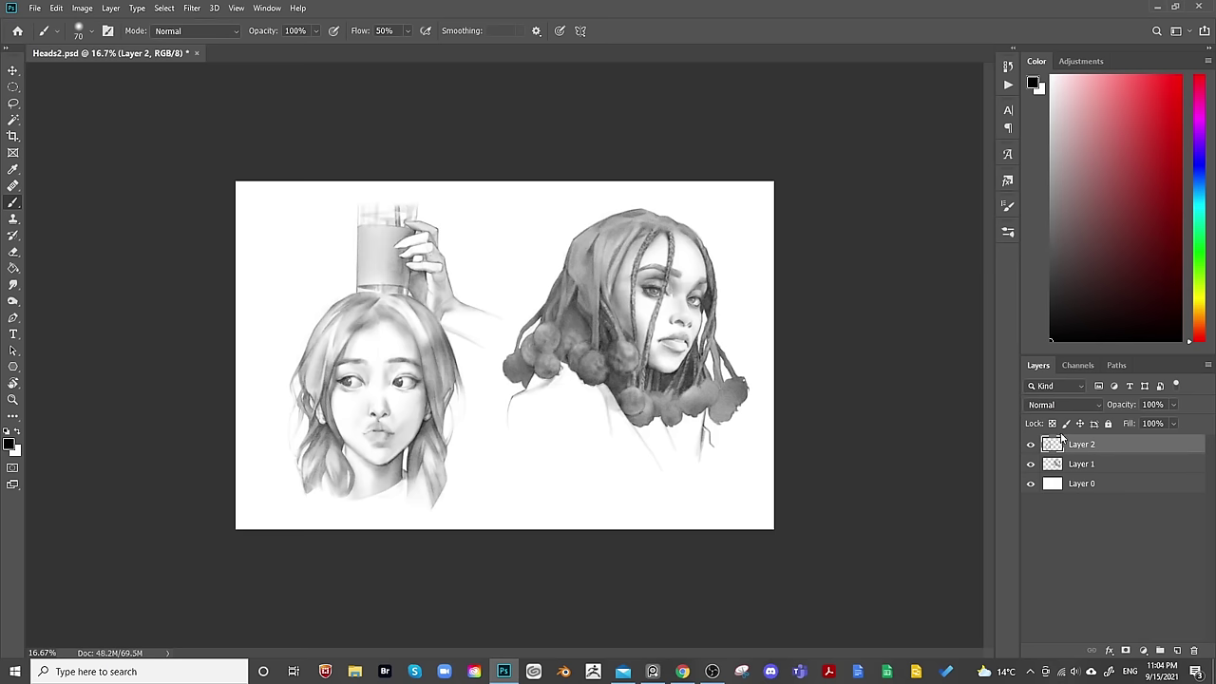
left_click(1029, 444)
left_click(1029, 445)
key("ctrl+shift+h")
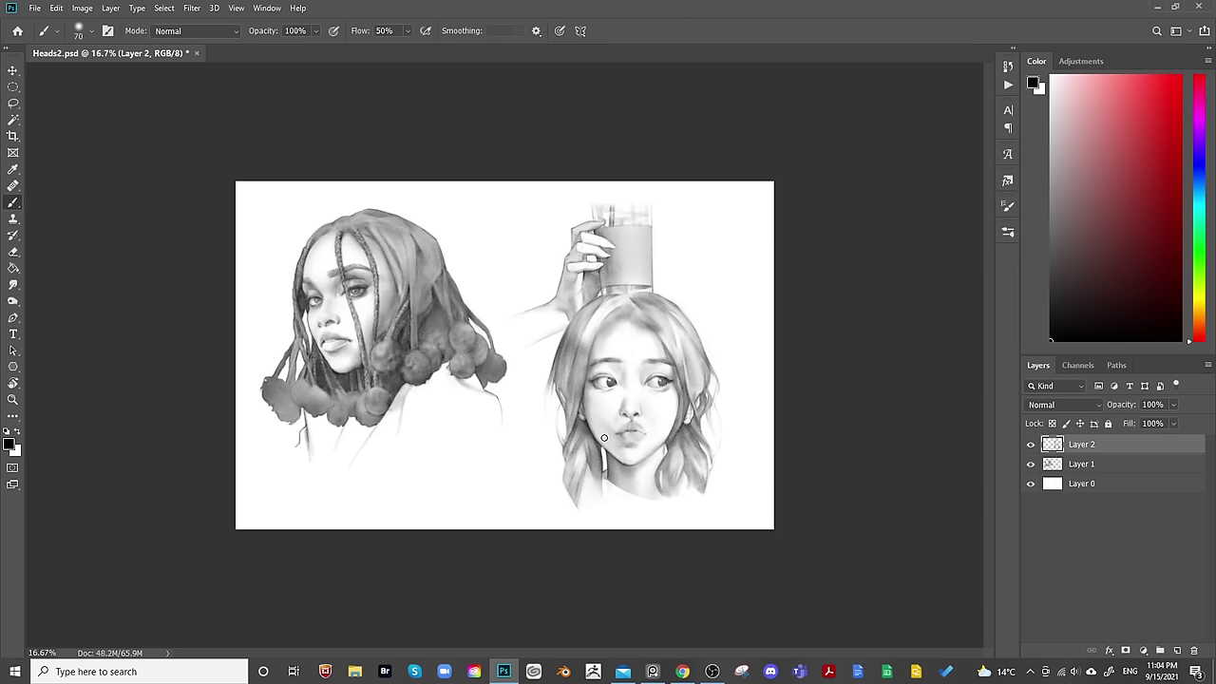
Shade the shirt just below the neckline of the right-hand portrait, enlarging the brush from 70 to 200 px.
scroll(569, 285, "up", 2)
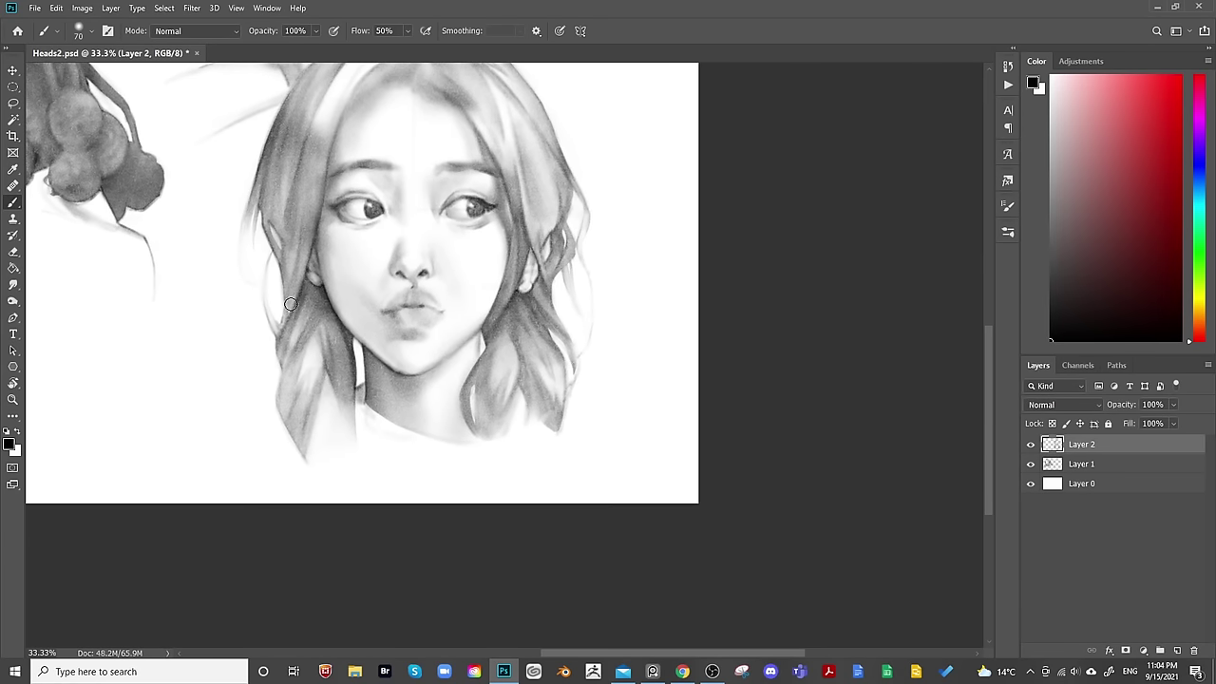
key("bracketleft")
key("bracketright")
key("bracketright")
key("bracketright")
key("bracketright")
key("bracketright")
key("bracketright")
key("bracketright")
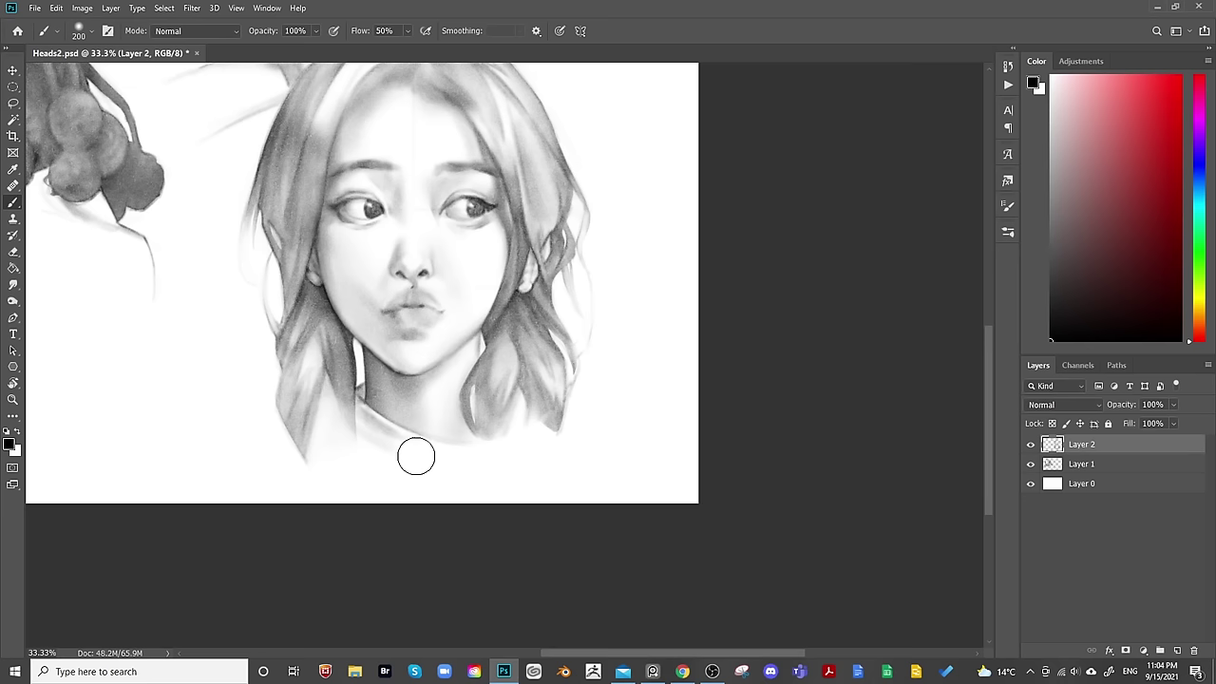
Darken the left end of the shirt collar beside the hair with a 150 px brush.
key("bracketleft")
key("bracketleft")
key("bracketleft")
key("bracketleft")
key("bracketright")
key("bracketright")
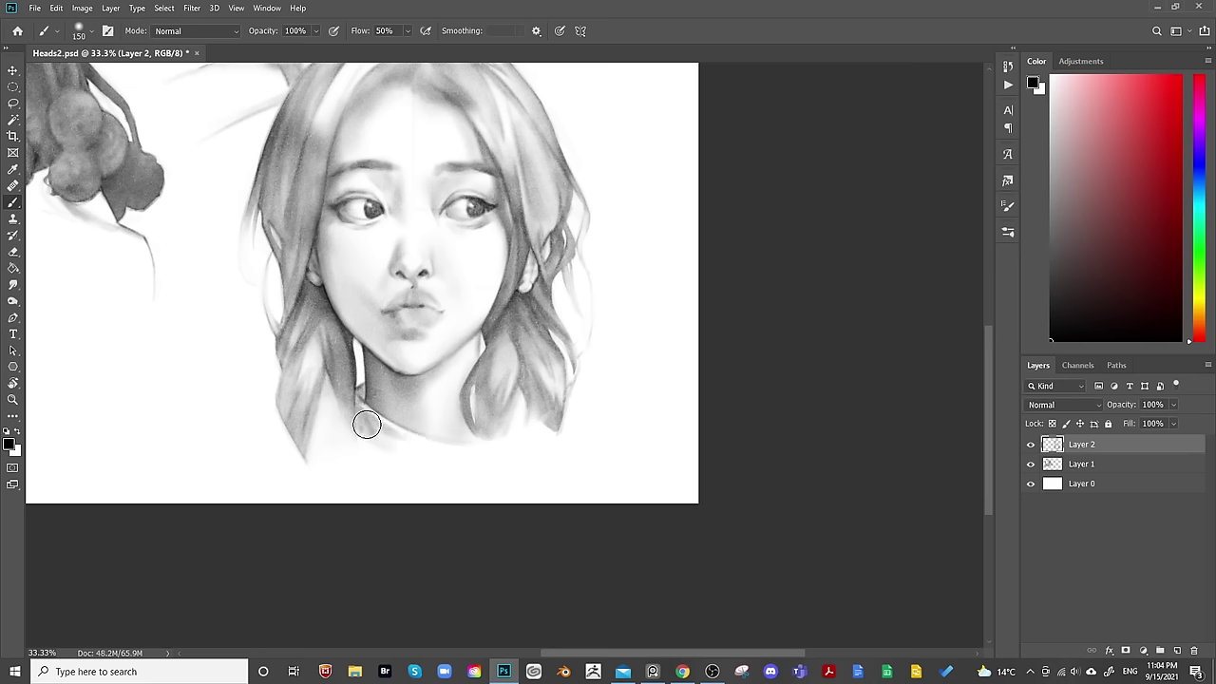
Clean up the collar's left corner with a 70 px eraser and touch it up with a 45 px brush.
key("w")
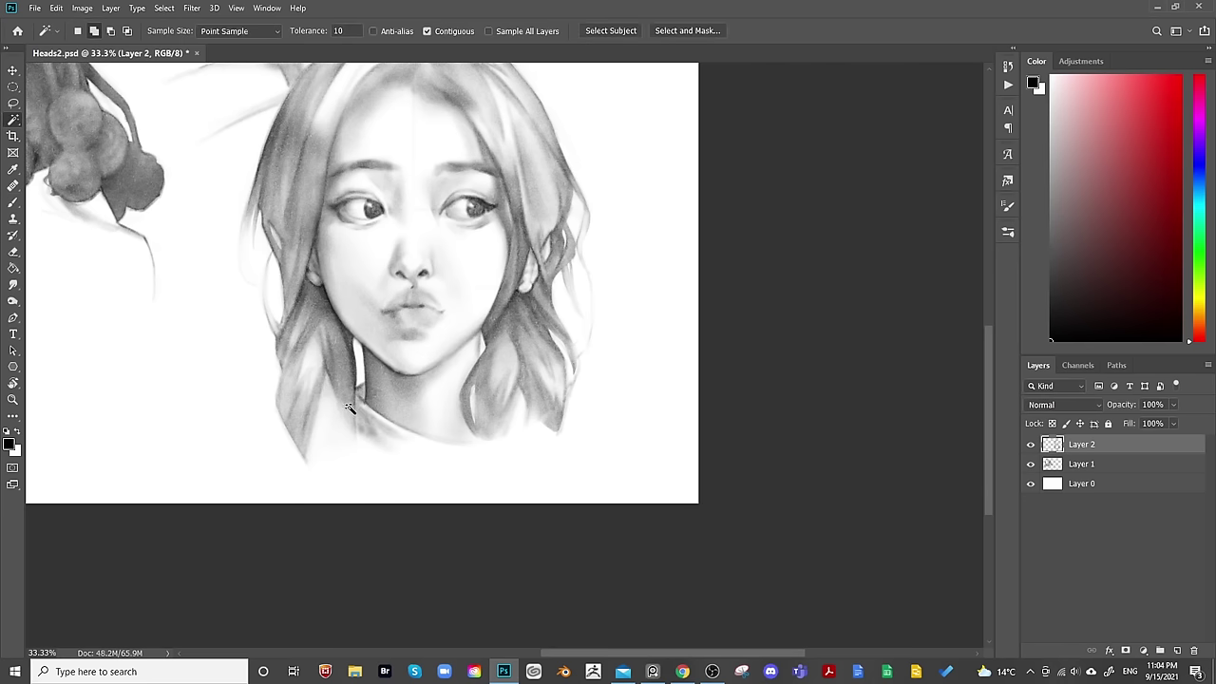
key("e")
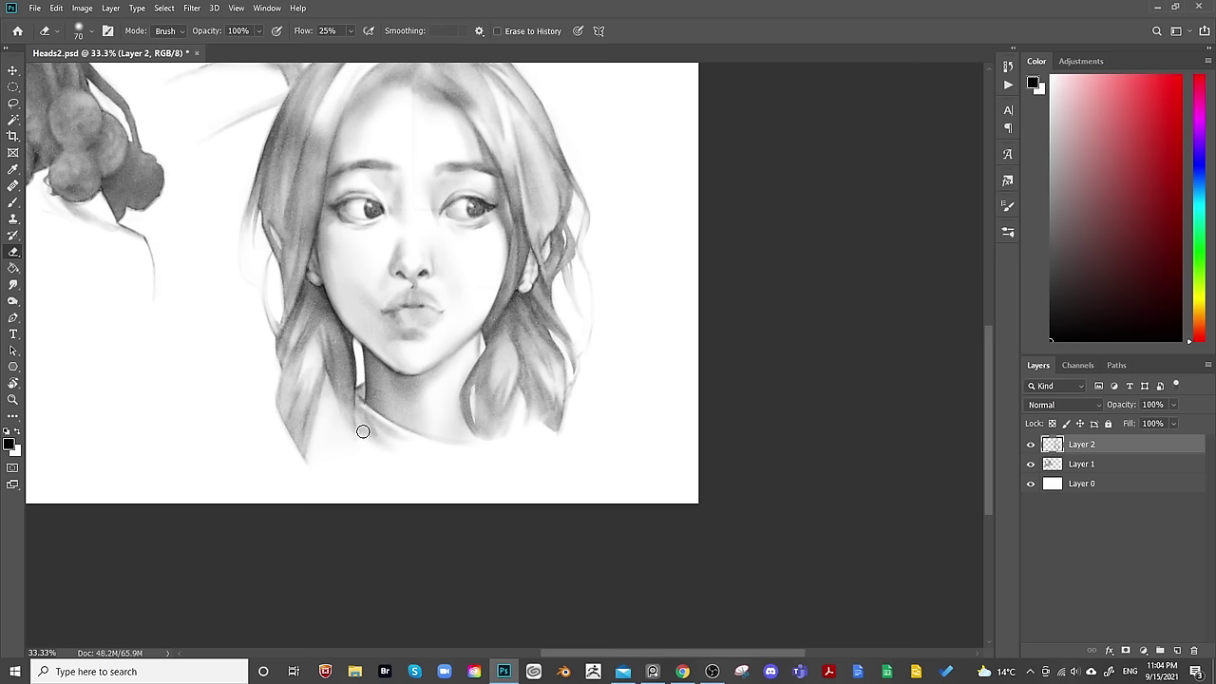
key("b")
key("bracketleft")
key("bracketleft")
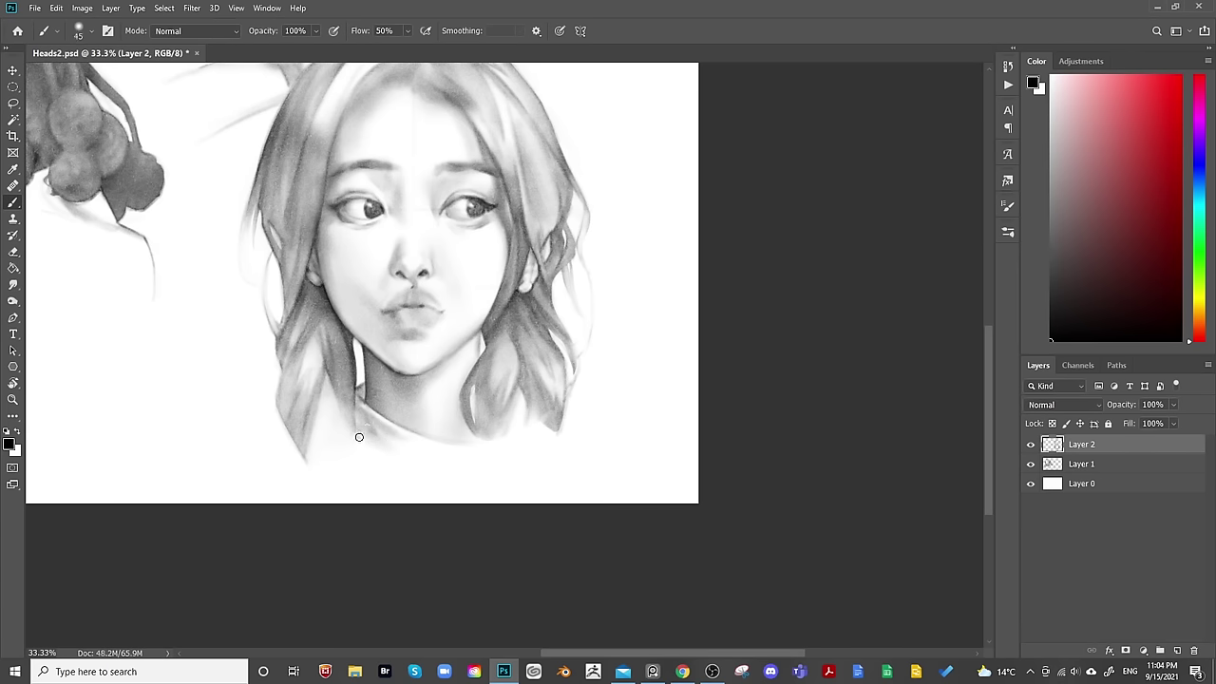
Build up the collar lines and folds at the shirt's left side, softening them with a 90 px eraser and resuming with a 125 px brush.
key("bracketleft")
key("bracketleft")
key("bracketright")
key("bracketright")
key("bracketright")
key("bracketleft")
key("bracketleft")
key("bracketleft")
key("bracketleft")
key("bracketright")
key("bracketright")
key("bracketright")
key("bracketright")
key("bracketright")
key("bracketleft")
key("bracketleft")
key("e")
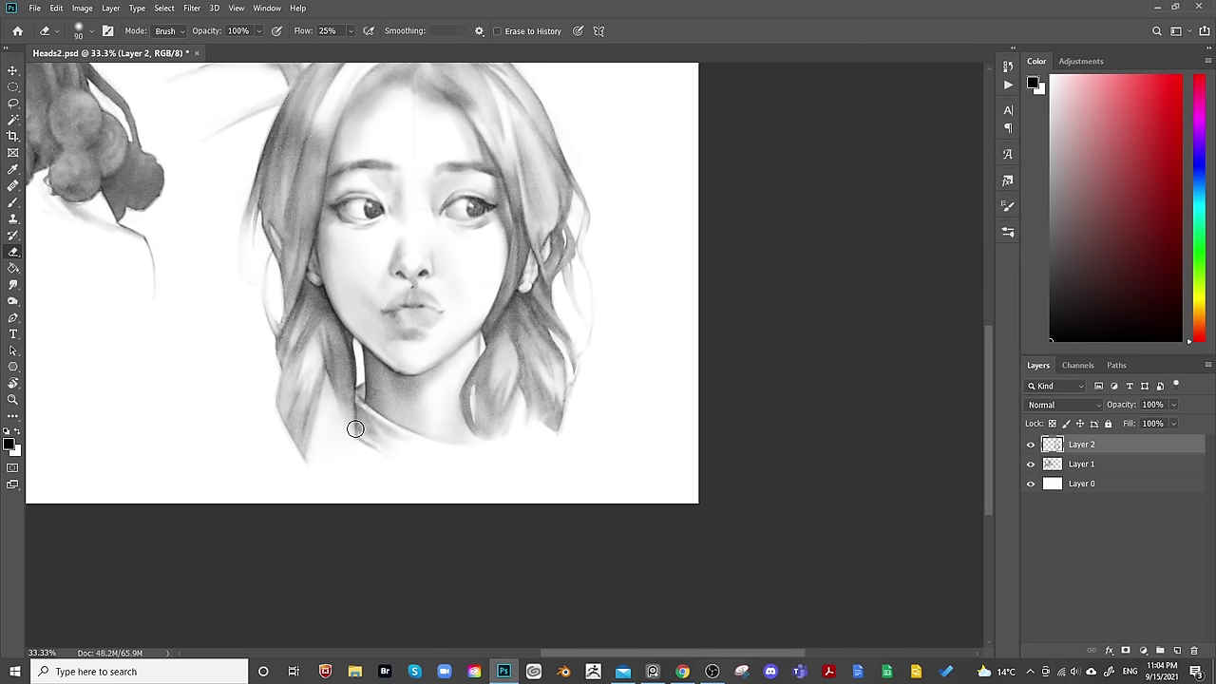
key("b")
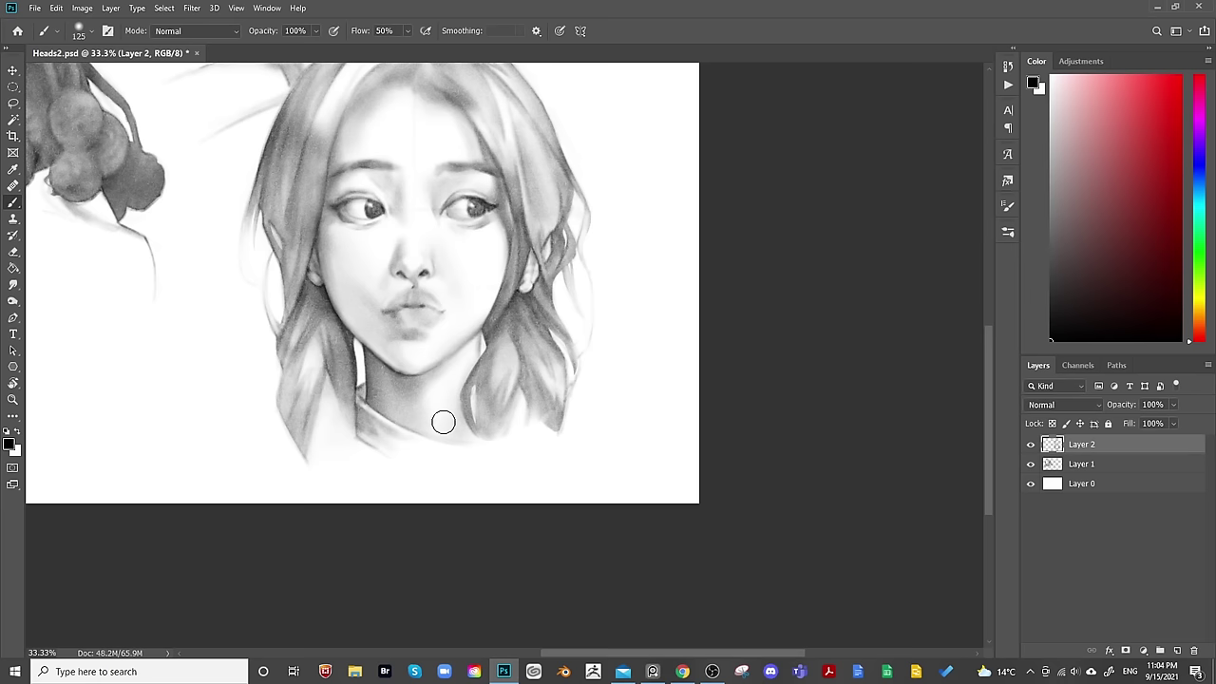
Shade the shirt below the neckline's far end, beside the right-hand locks, enlarging the brush from 125 px past 175 px.
key("bracketleft")
key("bracketright")
key("bracketright")
key("bracketright")
key("bracketright")
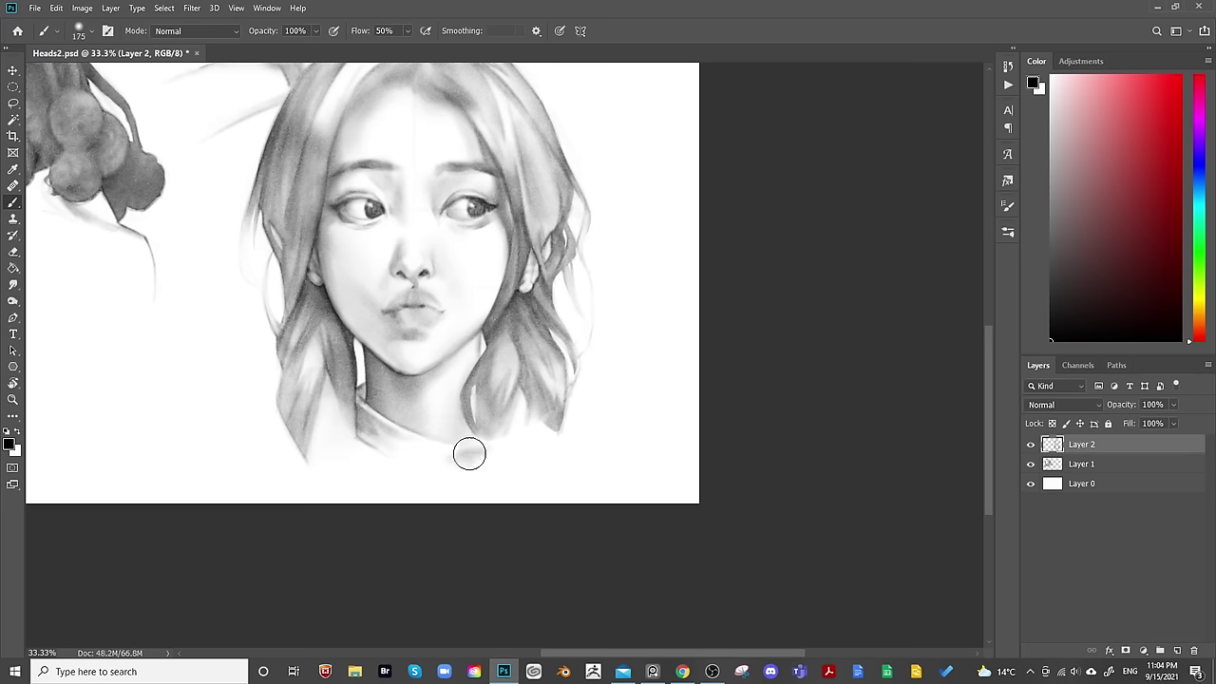
key("bracketright")
key("bracketright")
key("bracketright")
key("bracketright")
mouse_move(451, 456)
left_mouse_down()
mouse_move(504, 440)
mouse_move(457, 463)
mouse_move(479, 455)
mouse_move(475, 472)
mouse_move(446, 485)
mouse_move(579, 425)
mouse_move(451, 470)
left_mouse_up()
Fade the forearm's outer end into the white background with a 300 px eraser.
key("e")
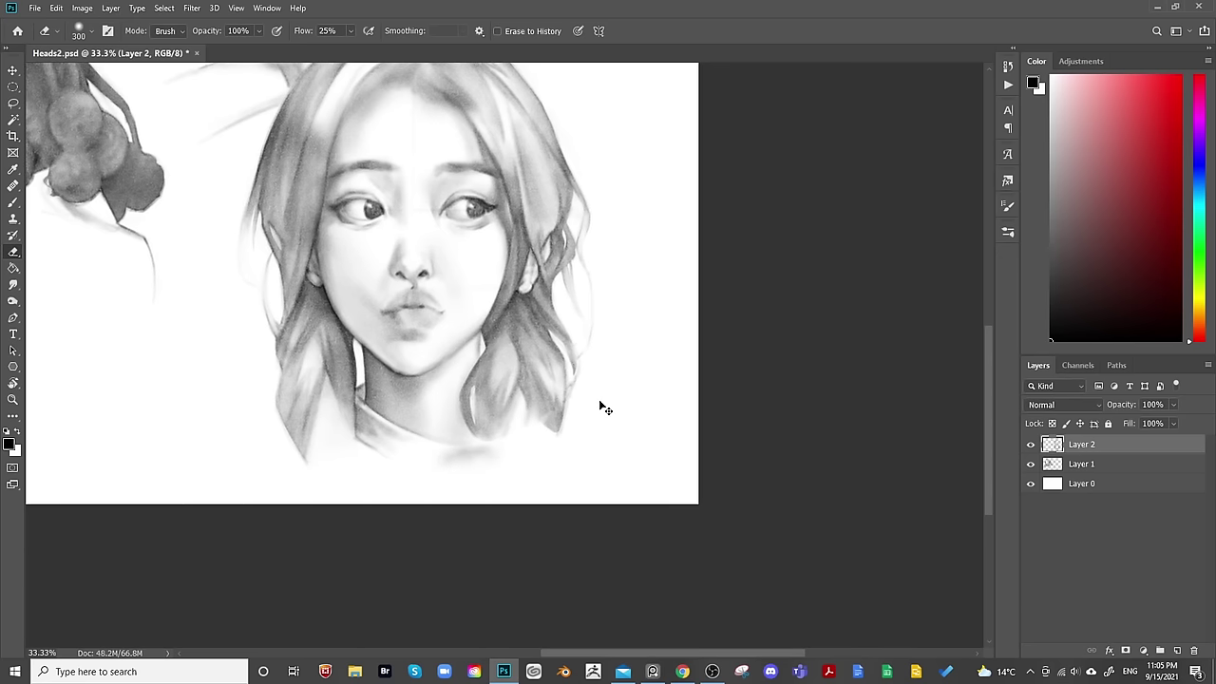
key("ctrl+minus")
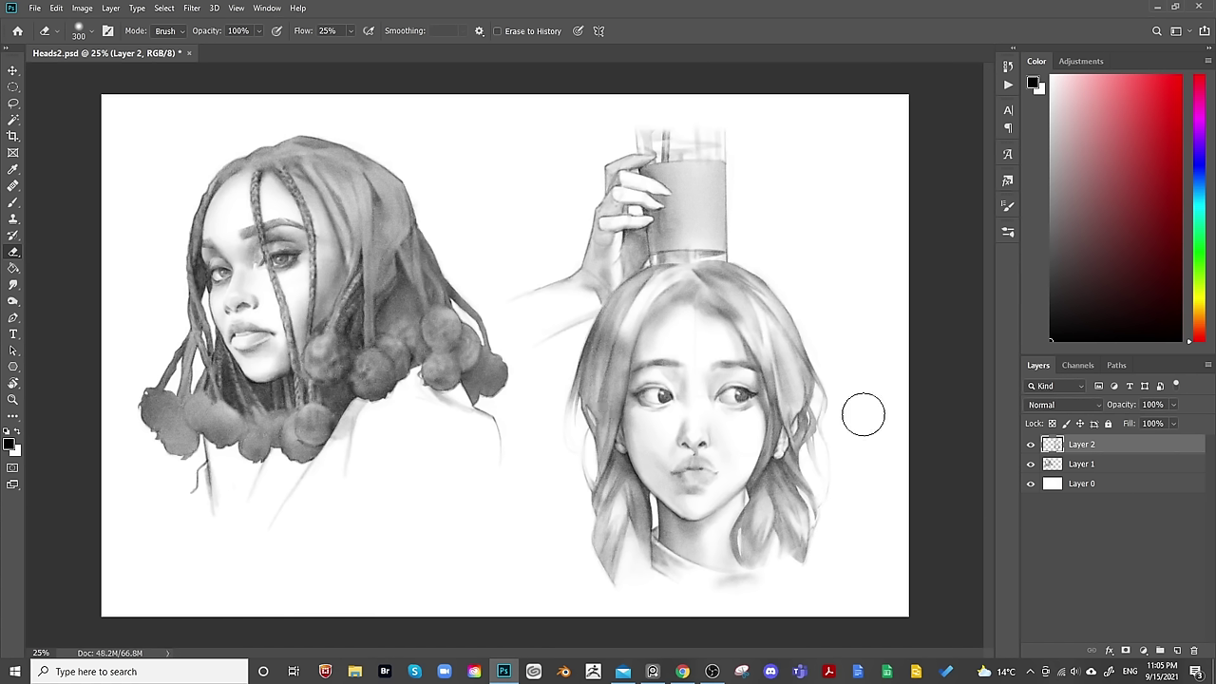
mouse_move(538, 304)
left_mouse_down()
mouse_move(503, 307)
mouse_move(571, 310)
mouse_move(531, 345)
mouse_move(556, 323)
left_mouse_up()
Shade the forearm's lower edge toward the hair, reducing the brush from 175 to 70 px.
key("b")
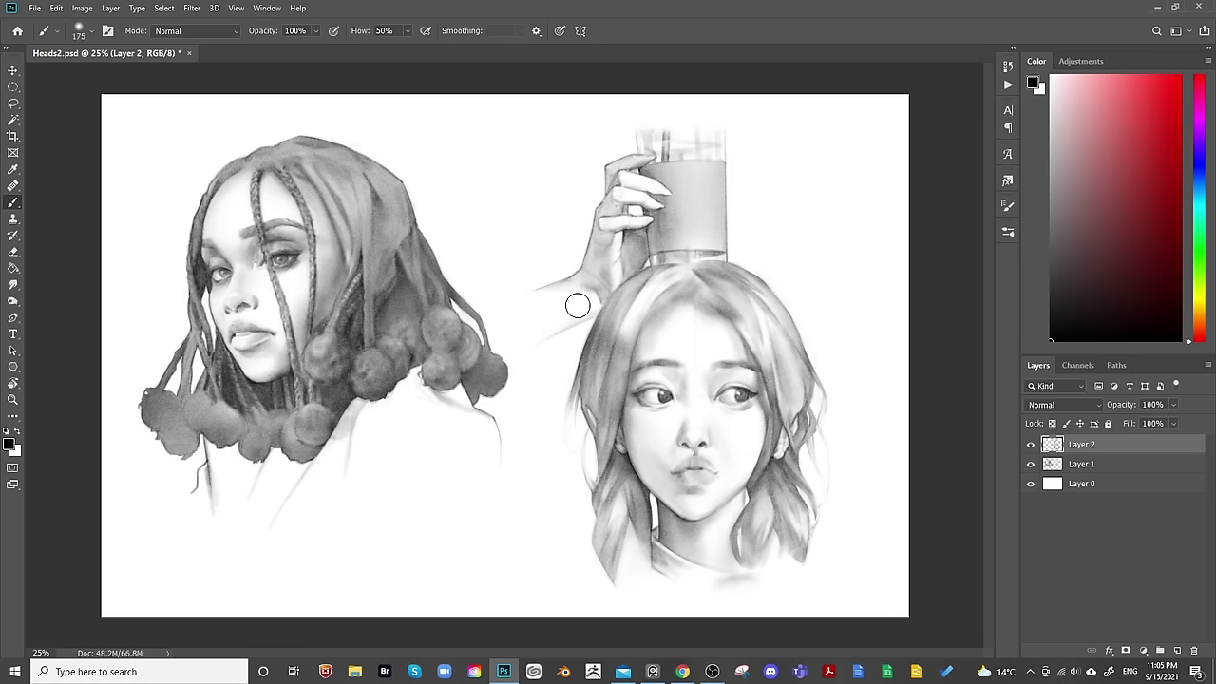
key("bracketleft")
key("bracketleft")
key("bracketleft")
key("bracketleft")
key("bracketleft")
Clean up the wrist and hair edge near the cup, reducing the eraser from 300 to 60 px.
key("e")
key("bracketleft")
key("bracketleft")
key("bracketleft")
key("bracketleft")
key("bracketleft")
key("bracketleft")
key("bracketleft")
key("bracketleft")
key("bracketleft")
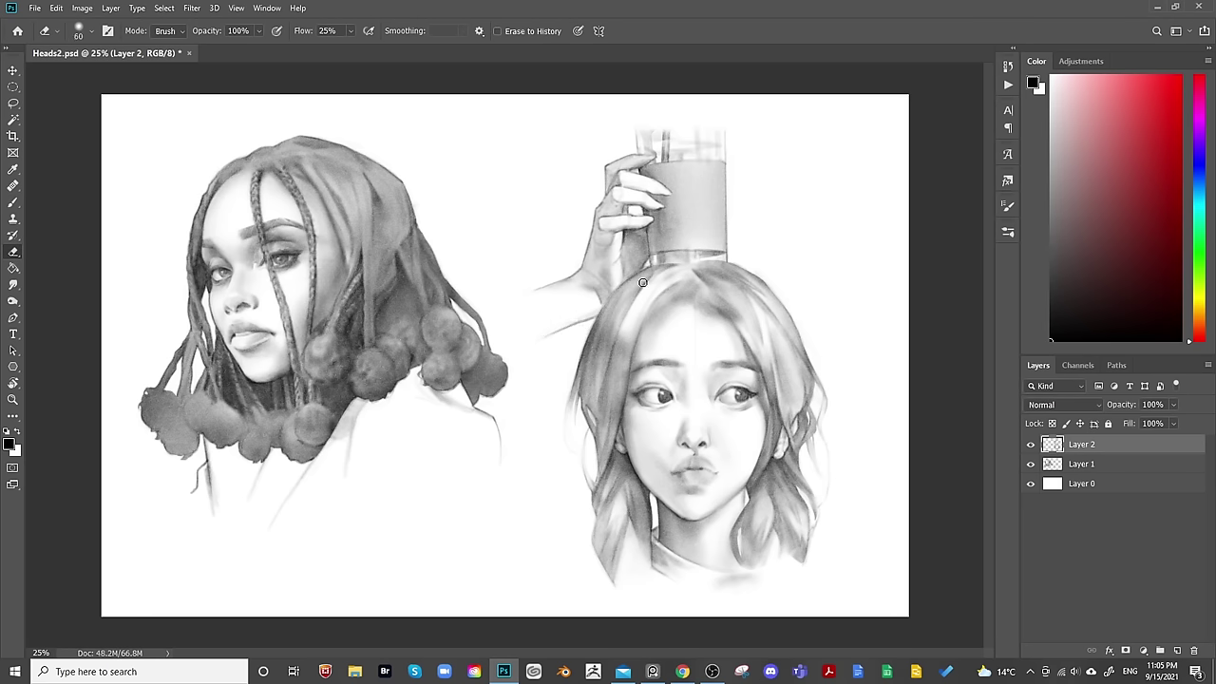
Darken the forearm's underside and the wrist contour, varying the brush size from 70 px.
key("b")
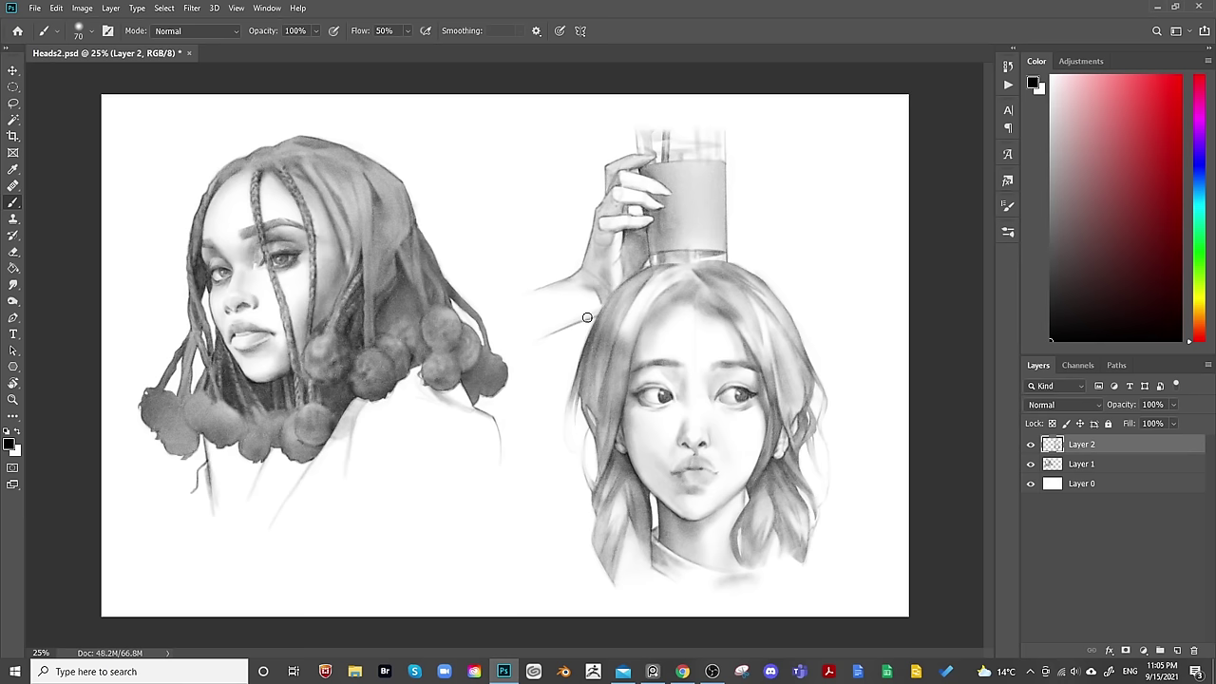
key("bracketright")
key("bracketright")
key("bracketleft")
key("bracketleft")
key("bracketleft")
key("bracketright")
key("bracketright")
key("bracketright")
key("bracketright")
key("bracketright")
key("bracketright")
key("bracketright")
key("bracketleft")
key("bracketleft")
key("bracketleft")
key("bracketleft")
key("bracketleft")
key("bracketleft")
key("bracketright")
key("bracketright")
Lighten the top finger and the back of the hand, enlarging the eraser from 60 to 200 px.
key("e")
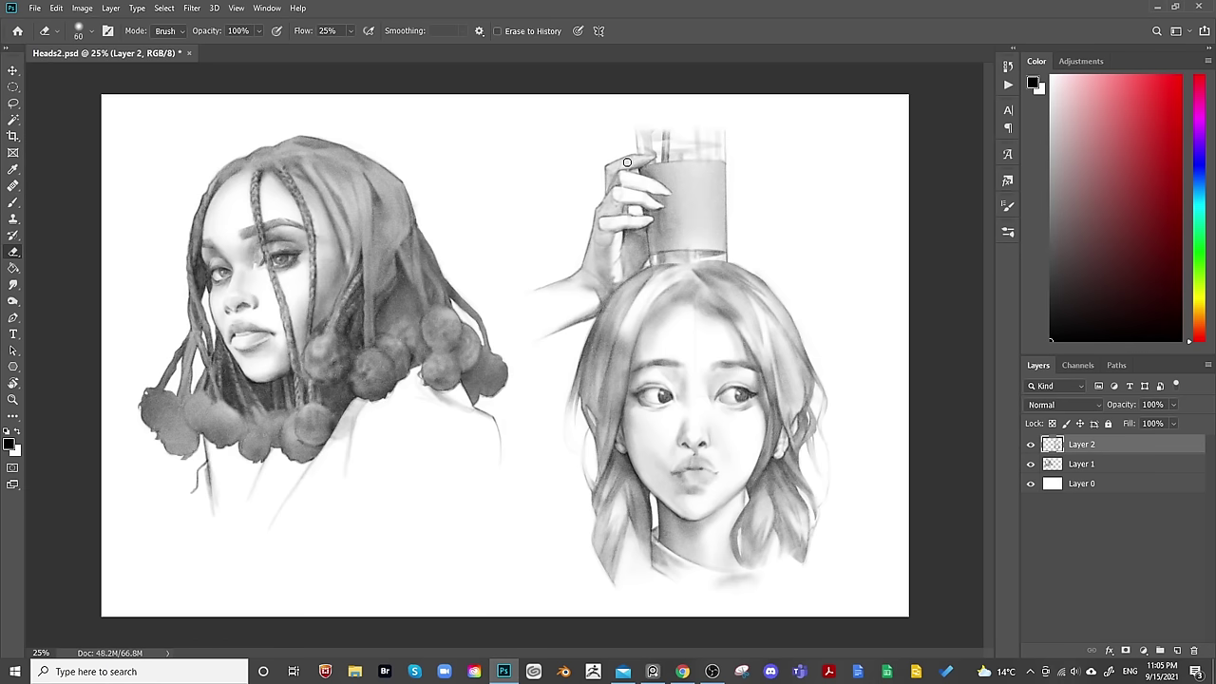
key("bracketright")
key("bracketright")
key("bracketright")
key("bracketright")
key("bracketright")
key("bracketright")
Build up soft shading on the wrist and hand with the brush, varying it between 250 and 100 px.
key("b")
key("bracketright")
key("bracketright")
key("bracketright")
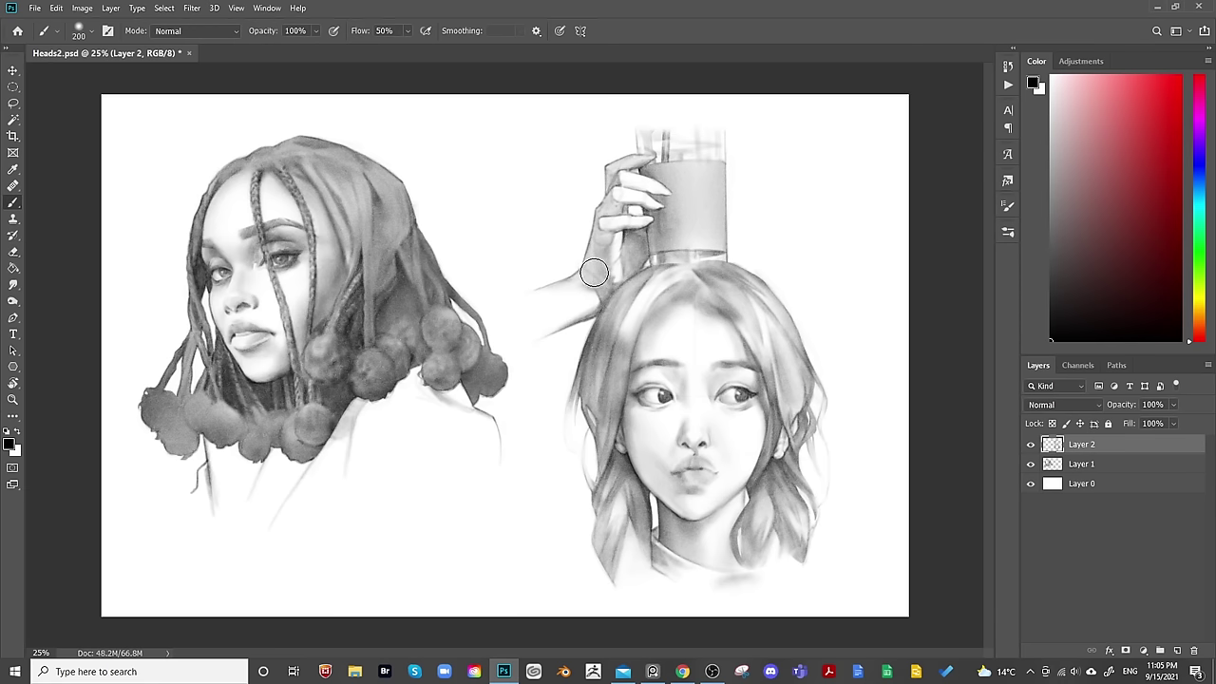
key("bracketleft")
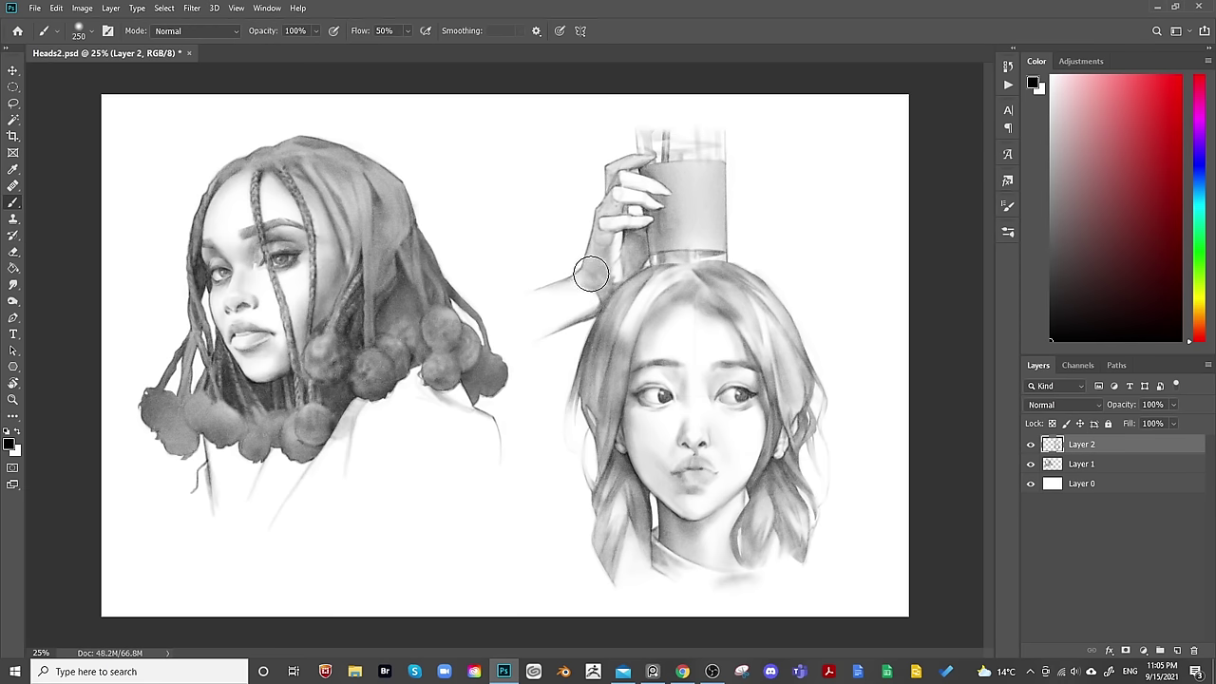
key("bracketleft")
key("bracketleft")
key("bracketleft")
key("bracketleft")
key("bracketright")
key("bracketright")
key("bracketright")
key("bracketright")
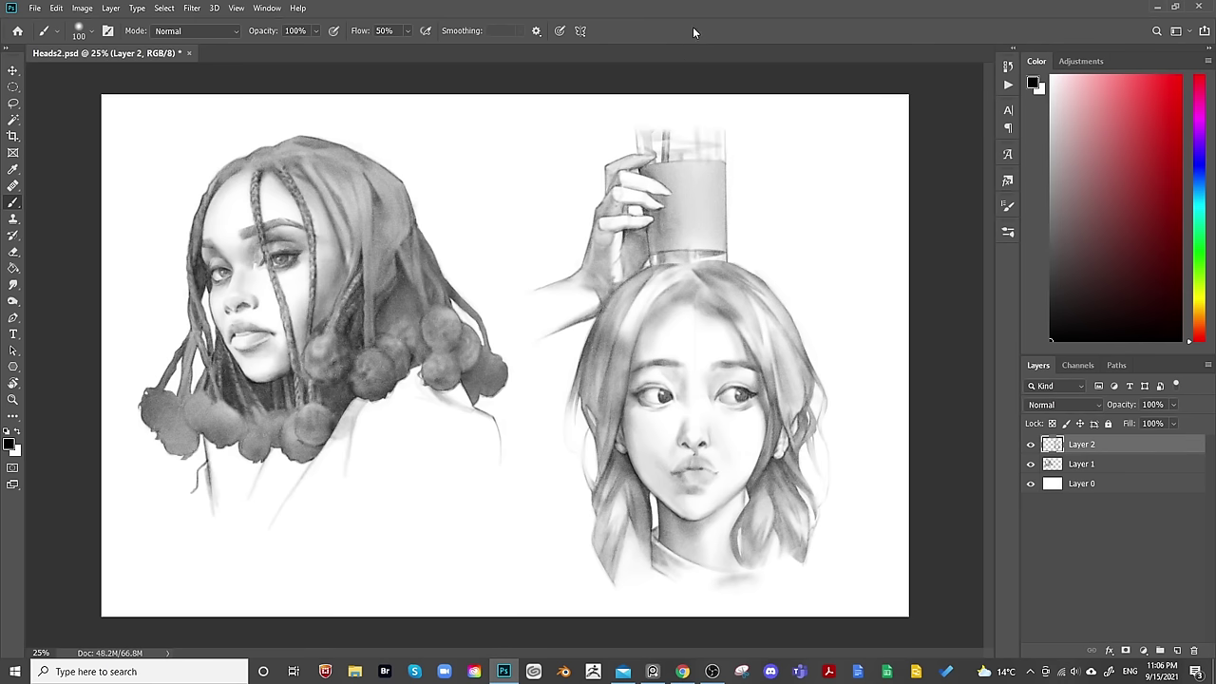
key("bracketright")
key("bracketright")
key("bracketright")
Lighten the knuckles of the hand on the cup, reducing the eraser from 200 to 80 px.
key("e")
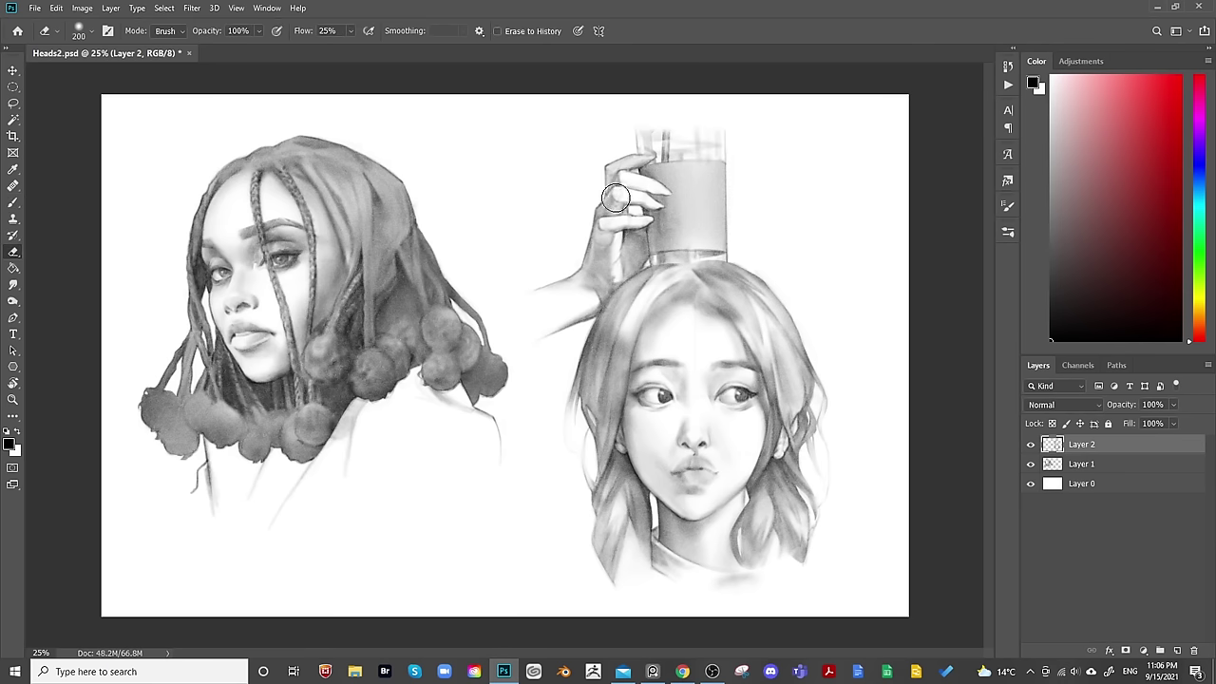
key("bracketleft")
key("bracketleft")
key("bracketleft")
key("bracketleft")
Shade the fingers and the area below the knuckles, starting with a 125 px brush and reducing it to 50 px.
key("b")
key("bracketright")
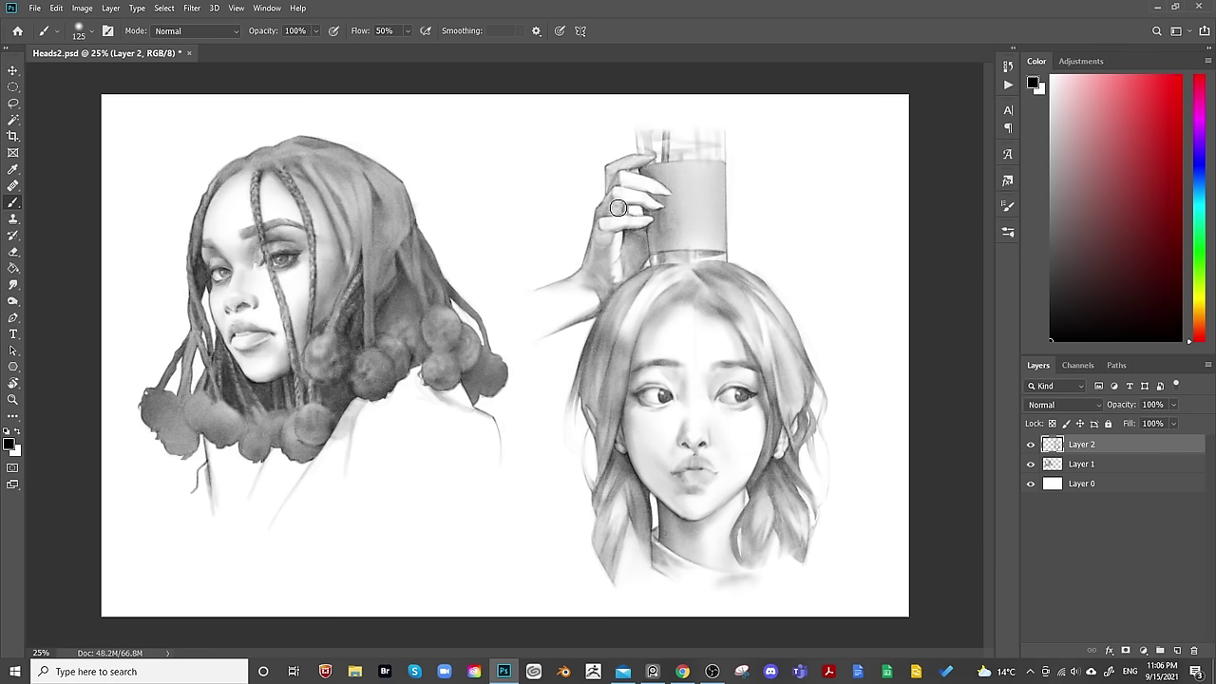
key("bracketleft")
key("bracketleft")
key("bracketright")
key("bracketright")
key("bracketright")
key("bracketleft")
key("bracketleft")
key("bracketleft")
key("bracketleft")
key("bracketleft")
key("bracketleft")
Refine the gap between the fingers with a brush of 50 px and smaller, and an 80 px eraser.
key("e")
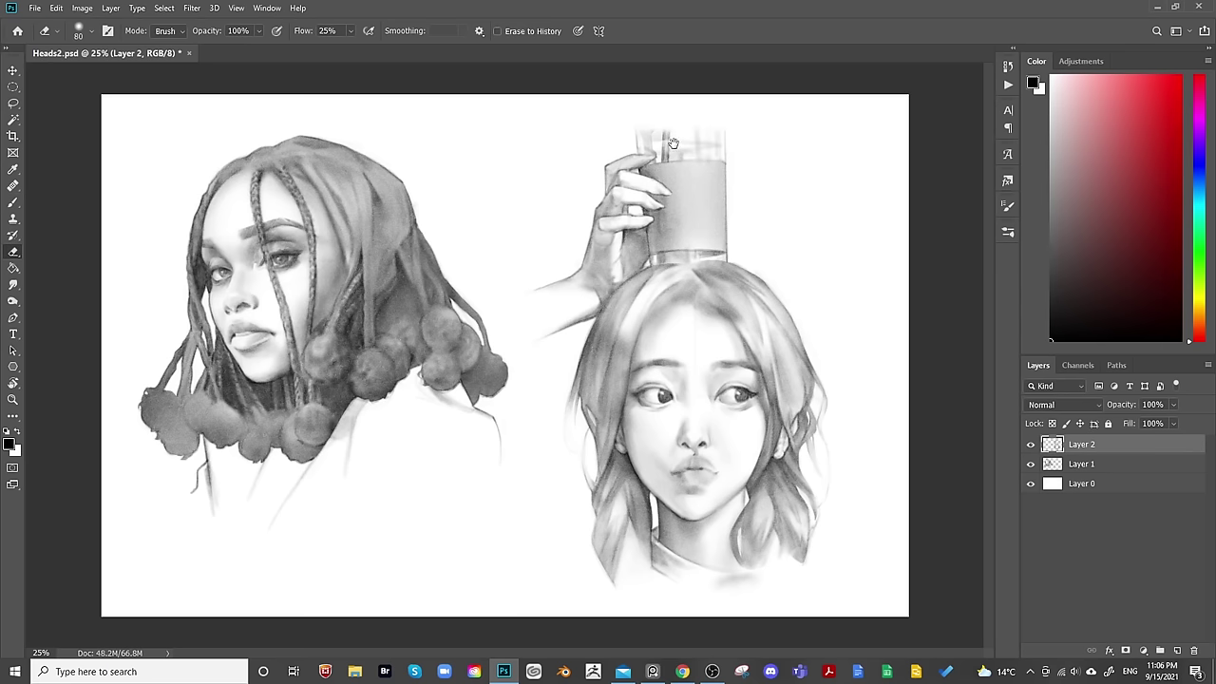
key("b")
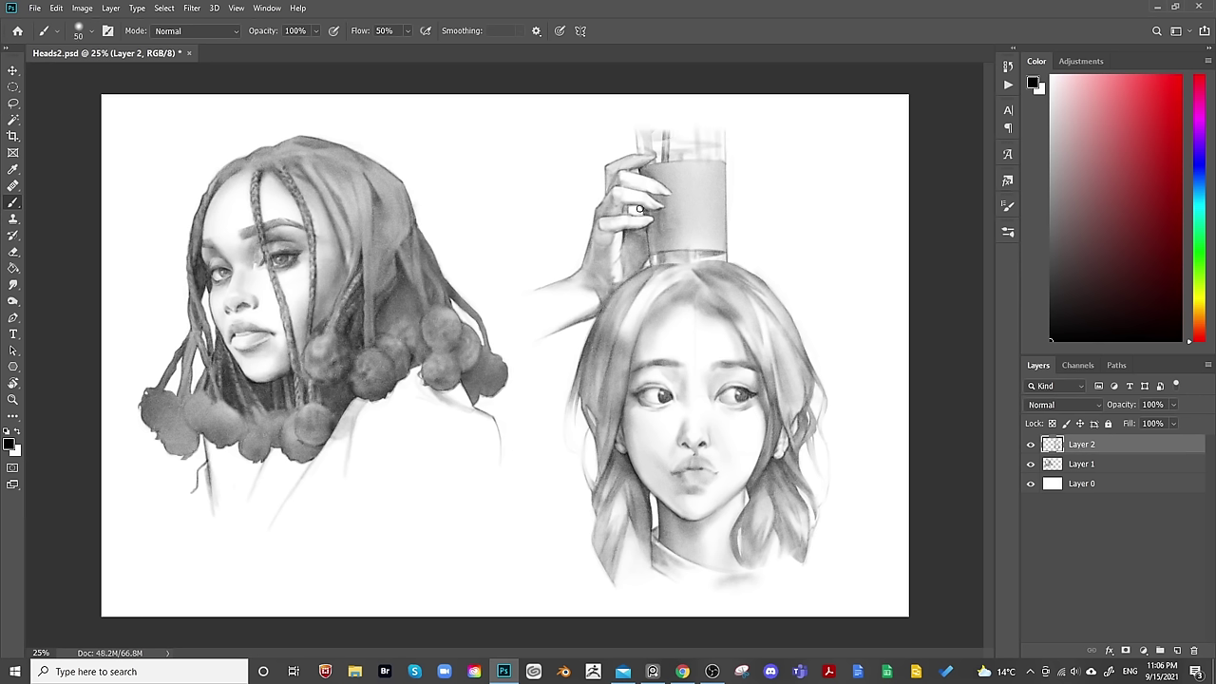
key("bracketleft")
key("bracketleft")
key("e")
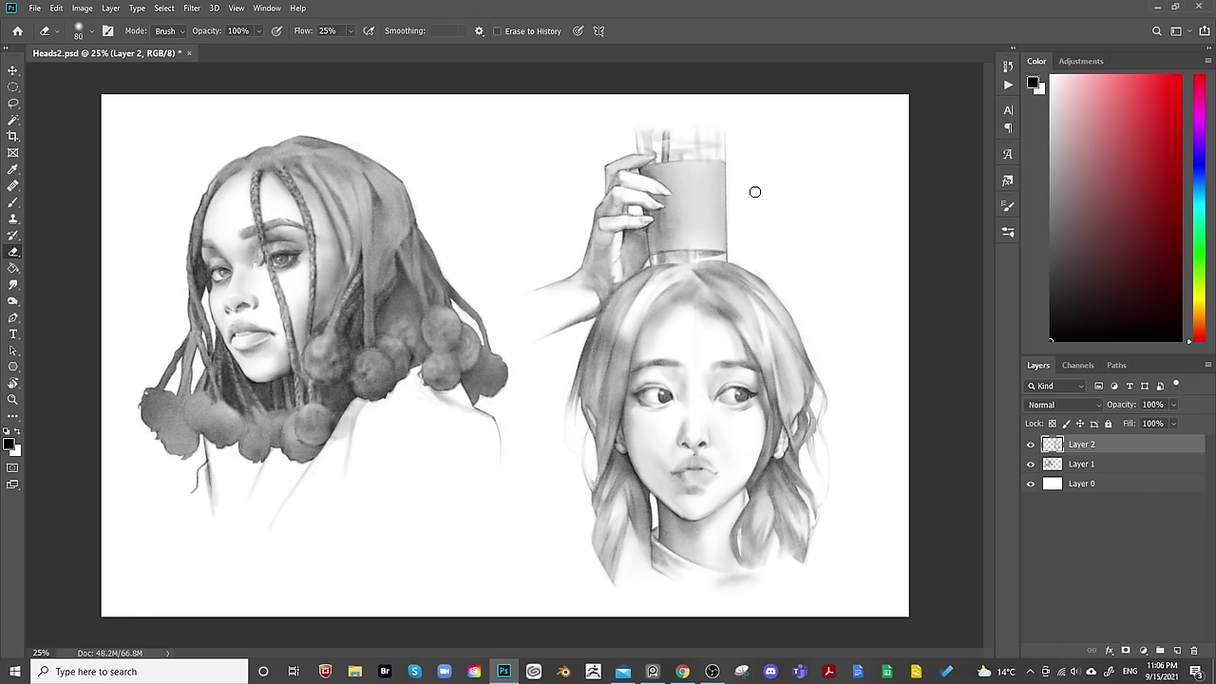
Flip the canvas horizontally and sharpen the hand's outer outline with a 25 px brush.
key("h")
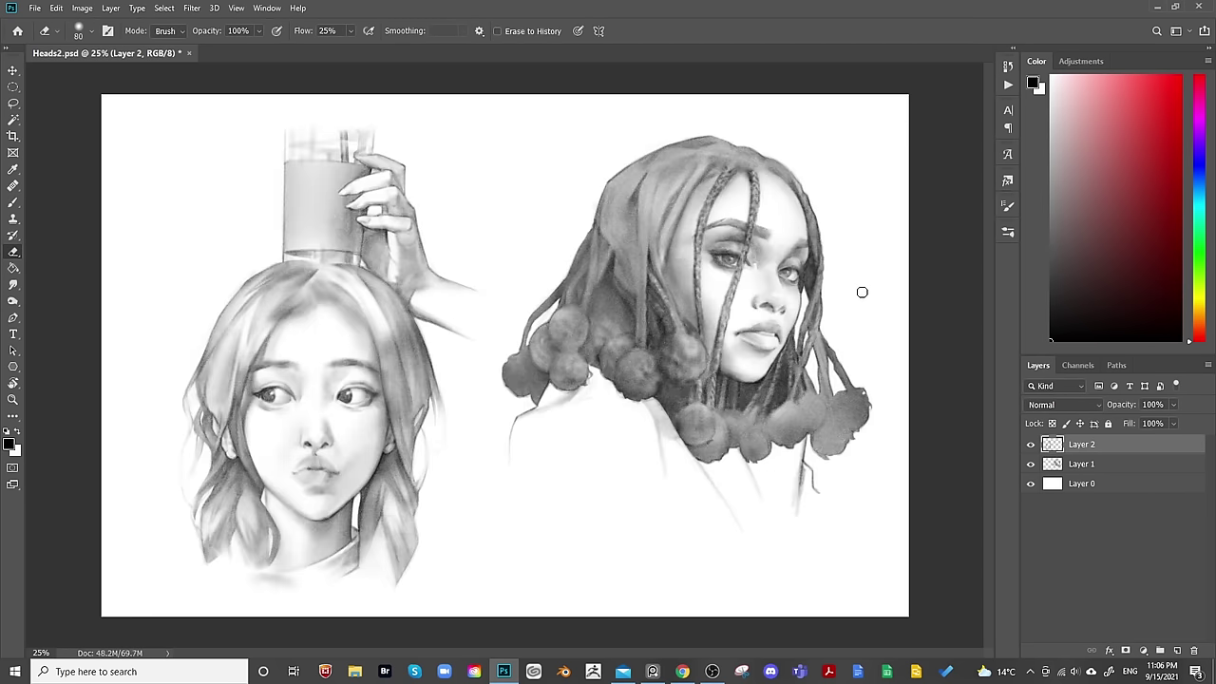
scroll(402, 181, "up", 2)
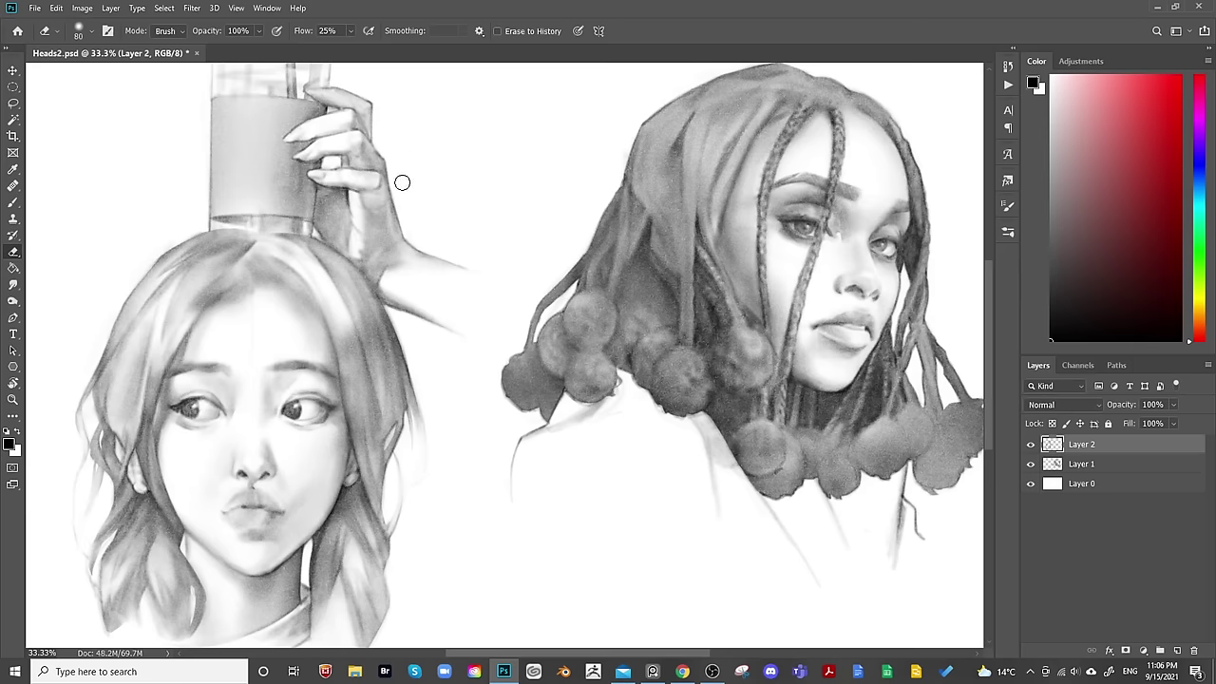
key("b")
key("bracketleft")
key("bracketleft")
key("bracketleft")
key("bracketleft")
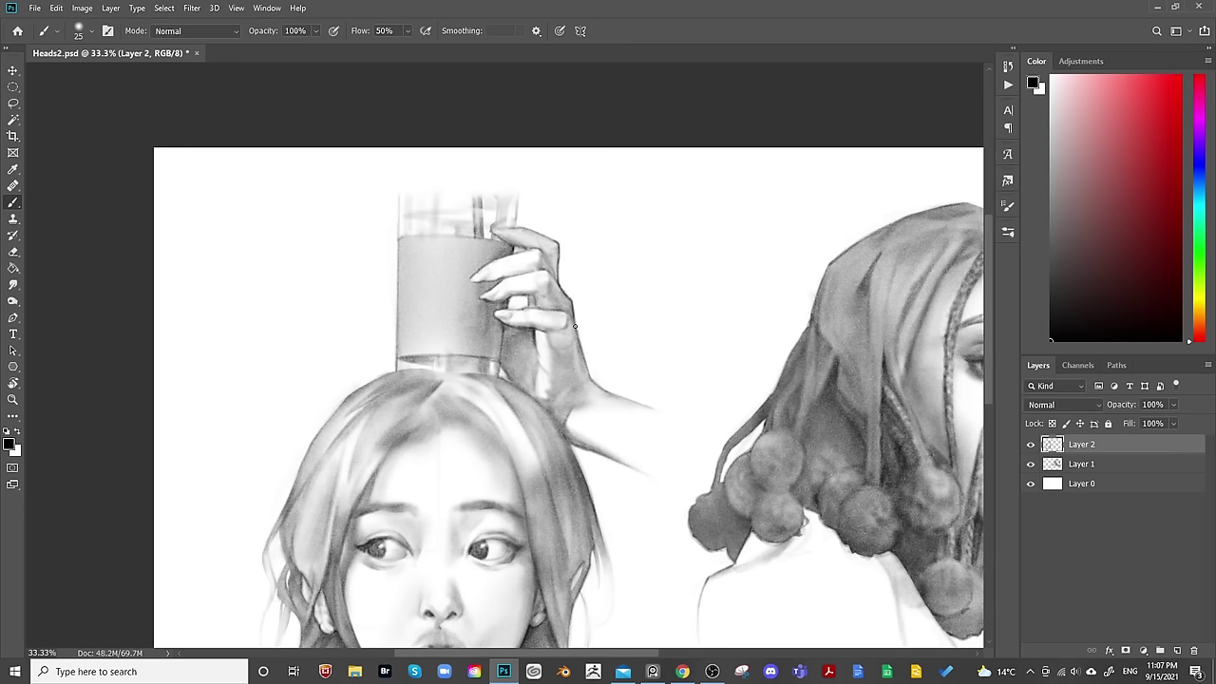
Tidy the contours of the top finger and hand, alternating a 25 px eraser with a 20 px brush.
key("e")
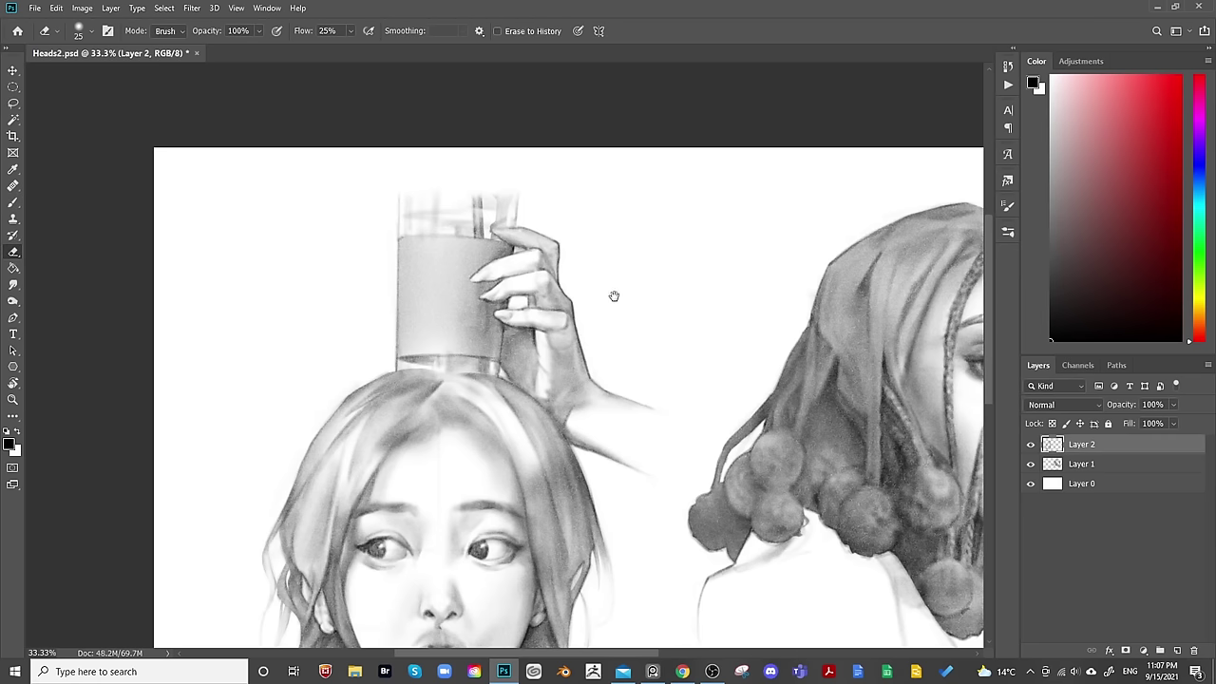
left_click_drag(614, 295, 538, 261)
key("b")
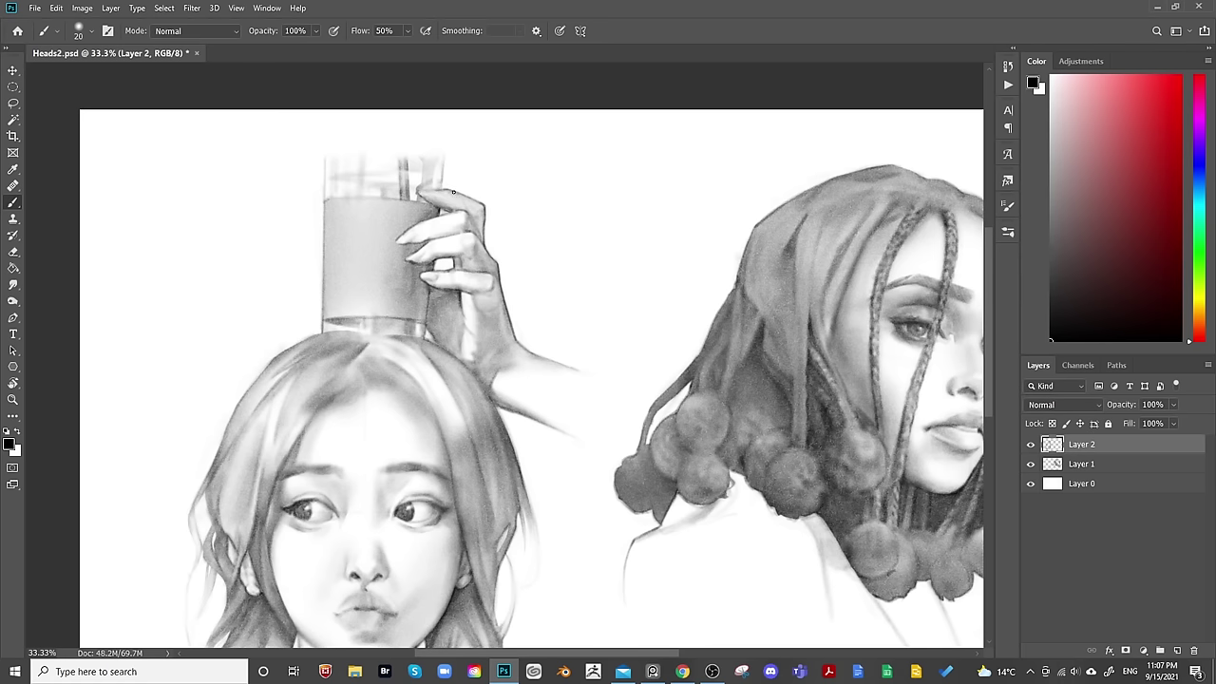
key("e")
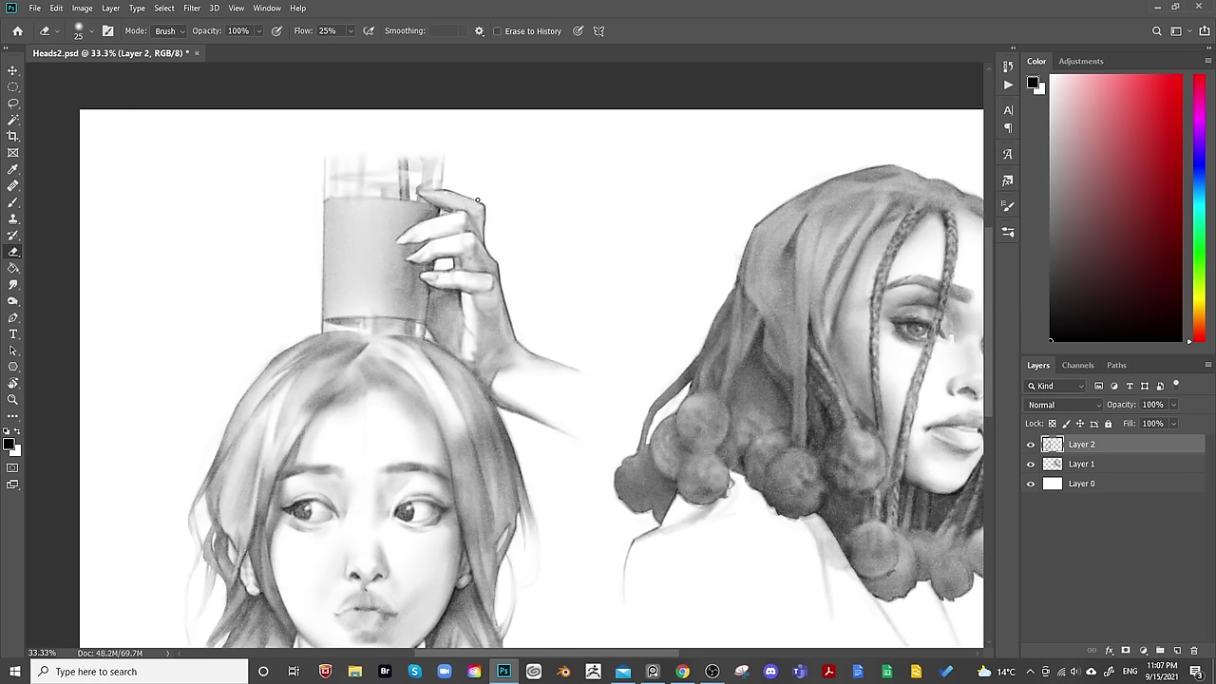
left_click_drag(521, 232, 491, 202)
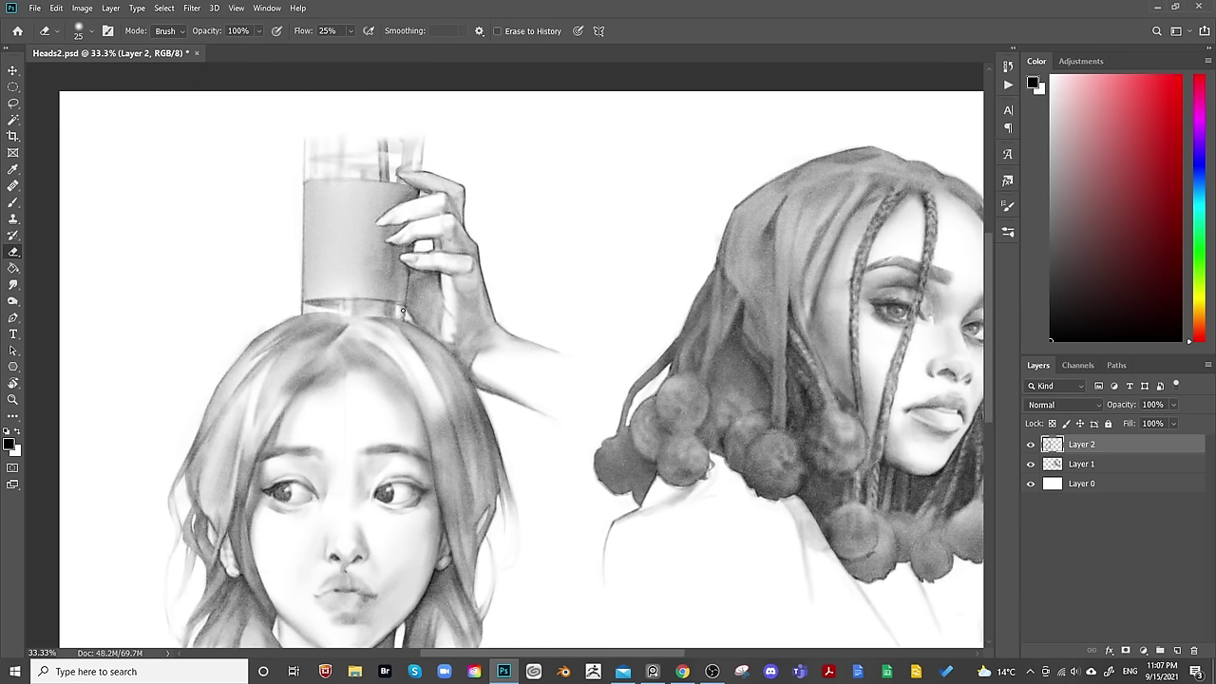
Define the forearm's lower edge and the cup's outer side with a 20 px brush.
key("b")
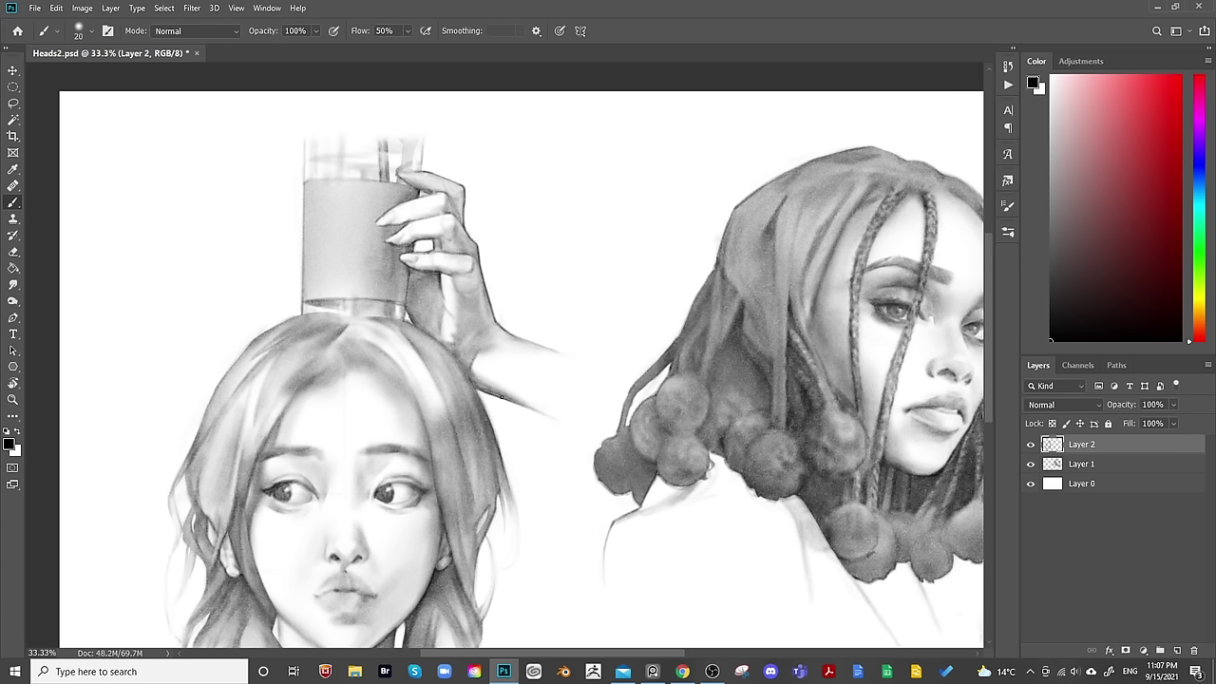
left_click_drag(708, 403, 777, 376)
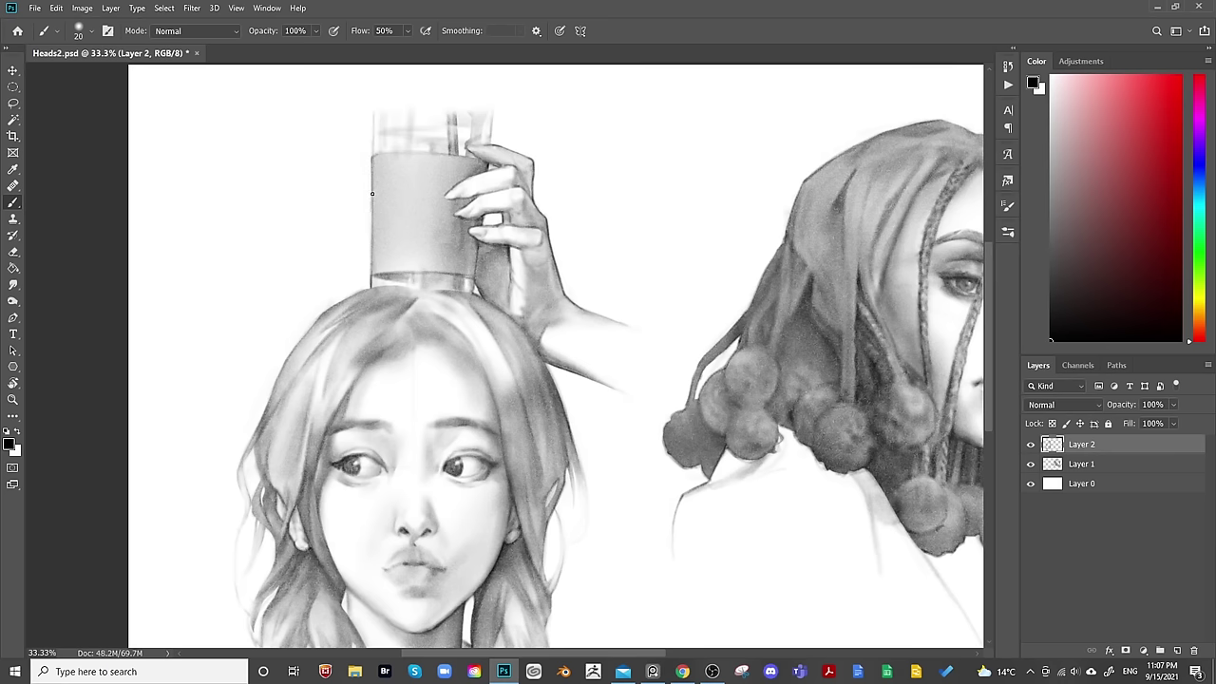
left_click_drag(370, 235, 615, 172)
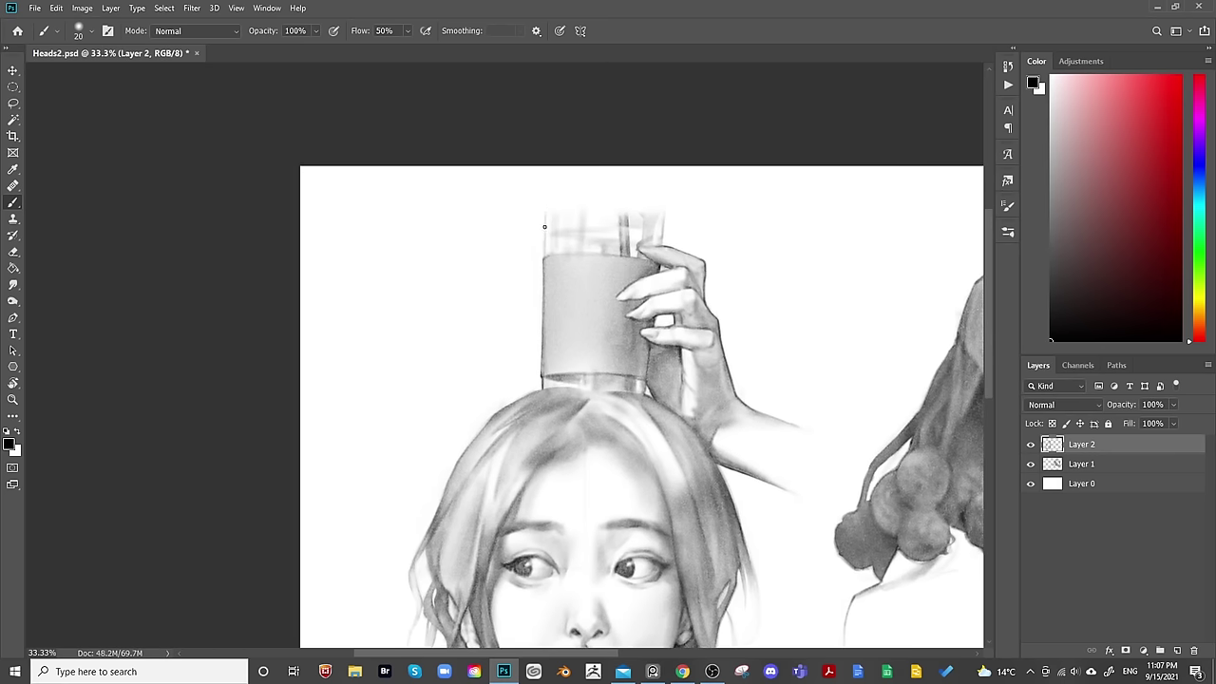
left_click_drag(693, 271, 760, 208)
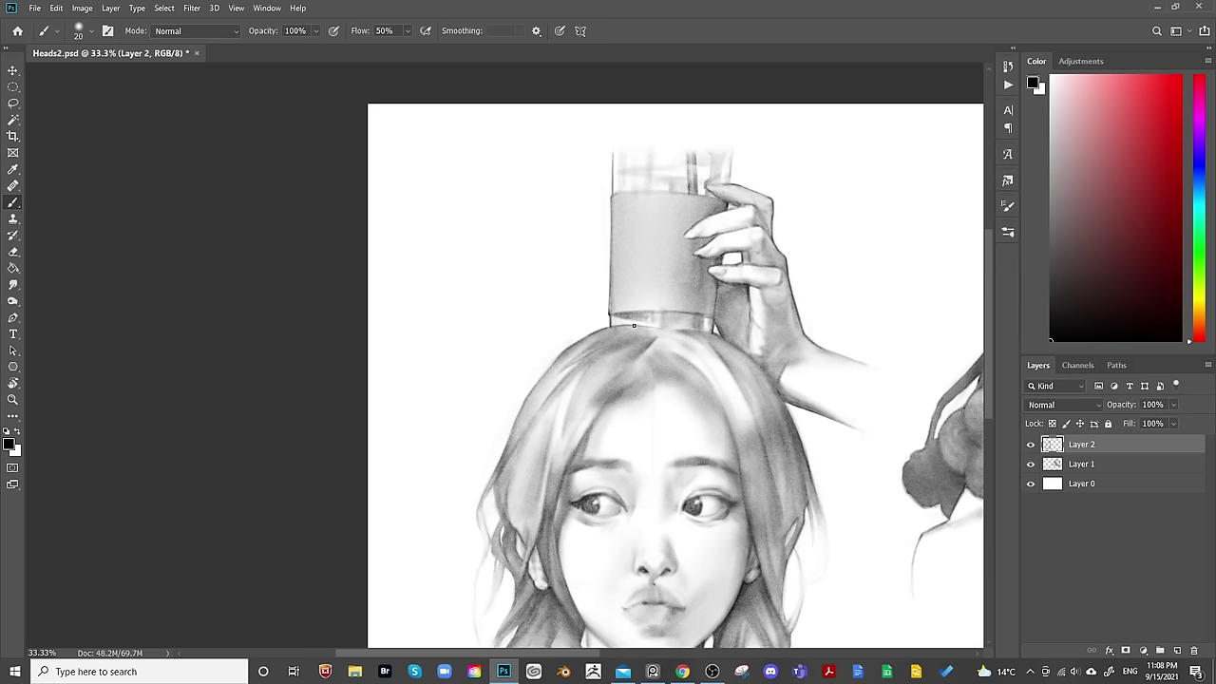
Darken the top contour of the hair where it meets the cup base, enlarging the brush from 20 to 45 px.
key("bracketright")
key("bracketright")
key("bracketright")
key("bracketright")
key("bracketleft")
key("bracketleft")
mouse_move(719, 334)
left_mouse_down()
mouse_move(727, 304)
mouse_move(751, 285)
mouse_move(755, 332)
left_mouse_up()
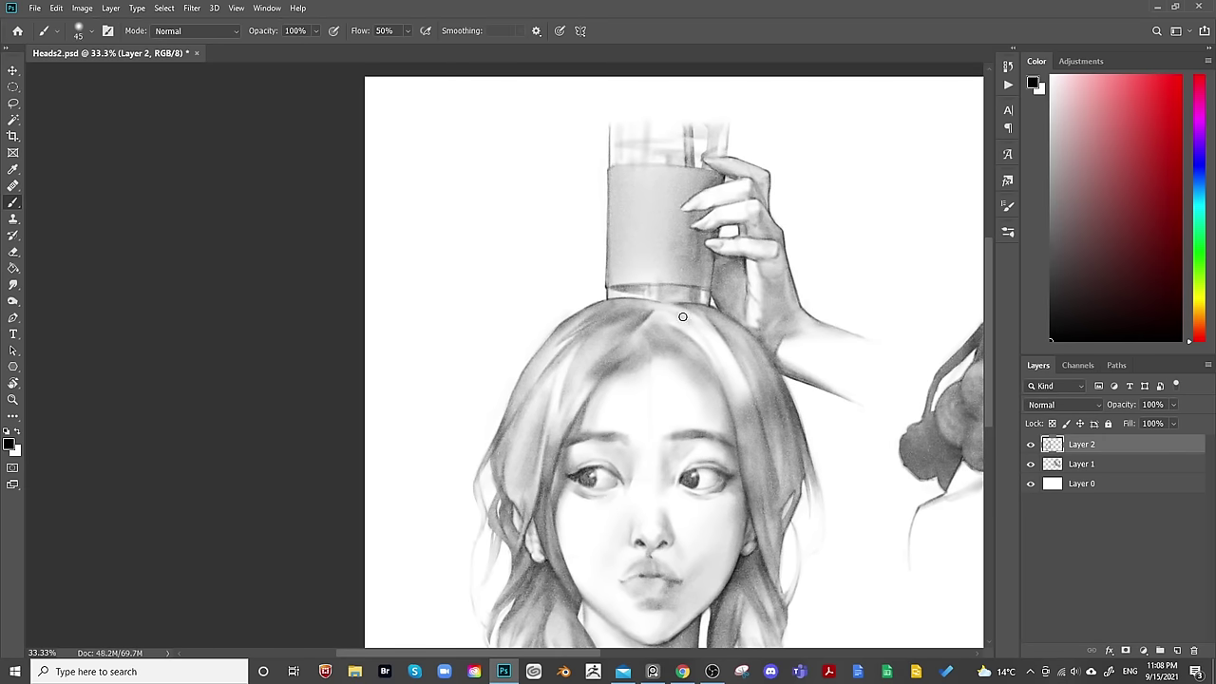
Deepen the hair shading around the crown and parting, enlarging the brush from 45 px and reducing it again to 25 px.
key("bracketright")
key("bracketright")
key("bracketright")
key("bracketright")
key("bracketright")
key("bracketright")
key("bracketleft")
key("bracketright")
key("bracketright")
key("bracketright")
key("bracketright")
key("bracketleft")
key("bracketleft")
key("bracketleft")
key("bracketleft")
key("bracketleft")
key("bracketleft")
key("bracketleft")
key("bracketleft")
key("bracketleft")
key("bracketleft")
key("bracketleft")
key("bracketleft")
Refine the outer hair strands and lower locks with a 25 px brush and a 25 px eraser.
mouse_move(547, 342)
left_mouse_down()
mouse_move(491, 439)
mouse_move(498, 492)
left_mouse_up()
left_click_drag(810, 432, 751, 323)
key("e")
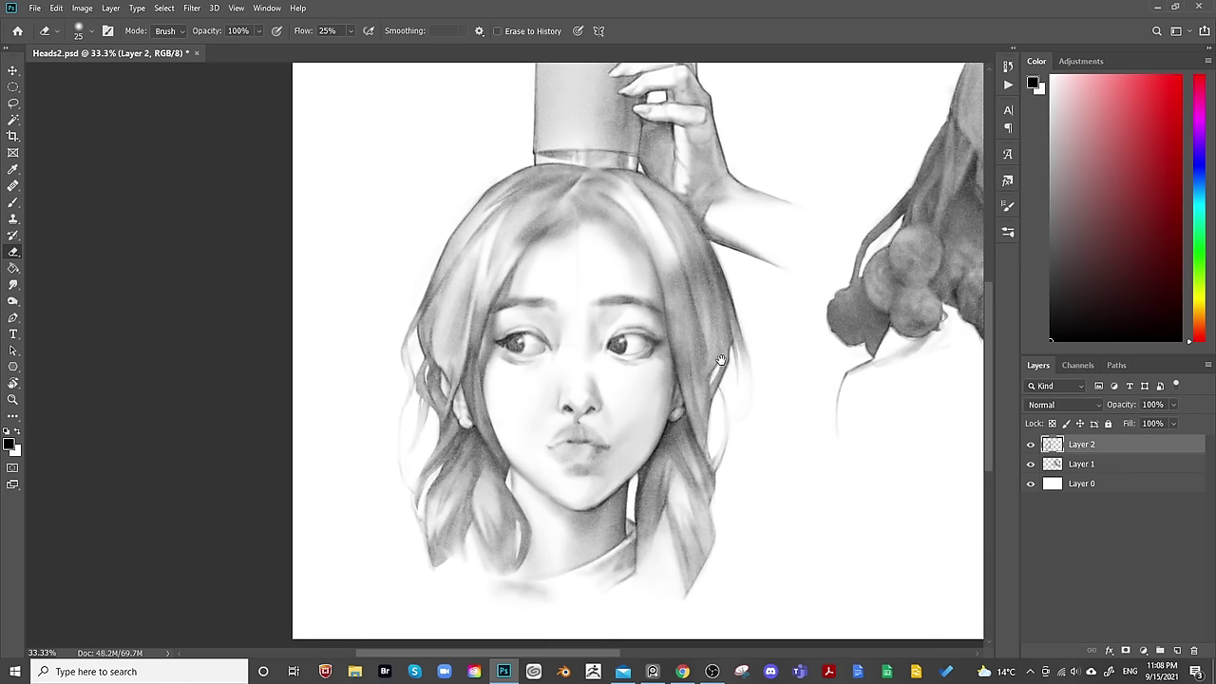
key("b")
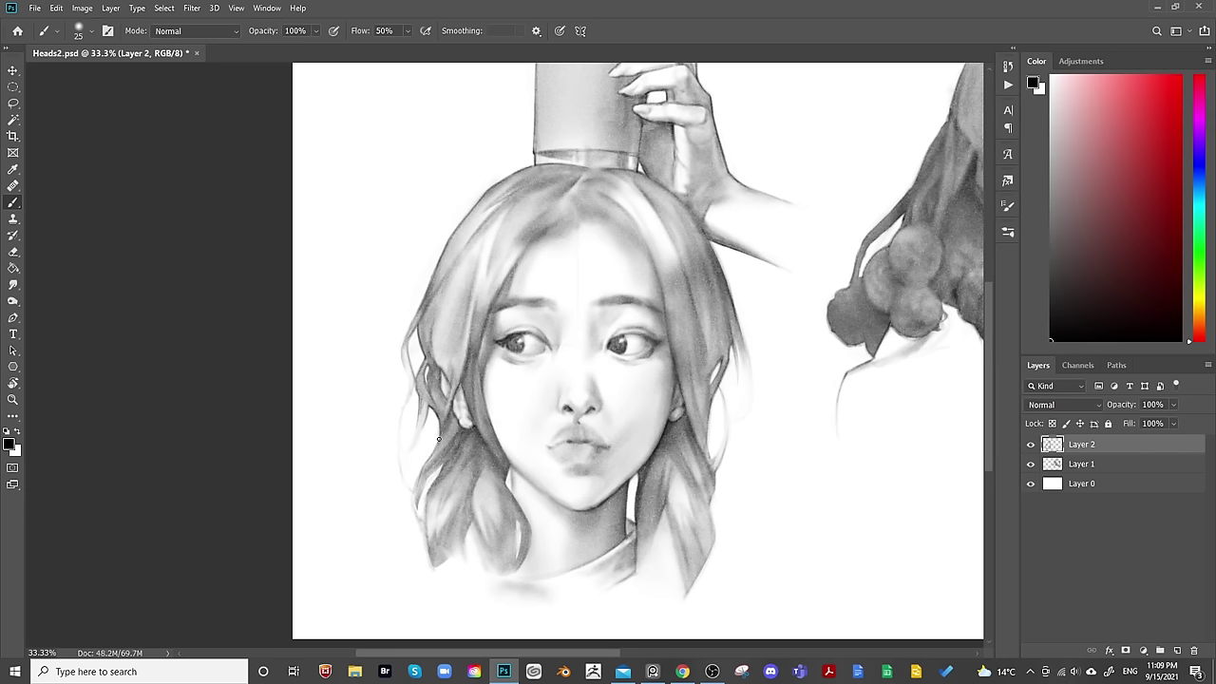
left_click_drag(417, 507, 429, 476)
left_click_drag(530, 532, 518, 572)
left_click_drag(707, 426, 708, 443)
Flip the canvas horizontally back to its original orientation.
key("ctrl+minus")
key("ctrl+minus")
key("ctrl+shift+h")
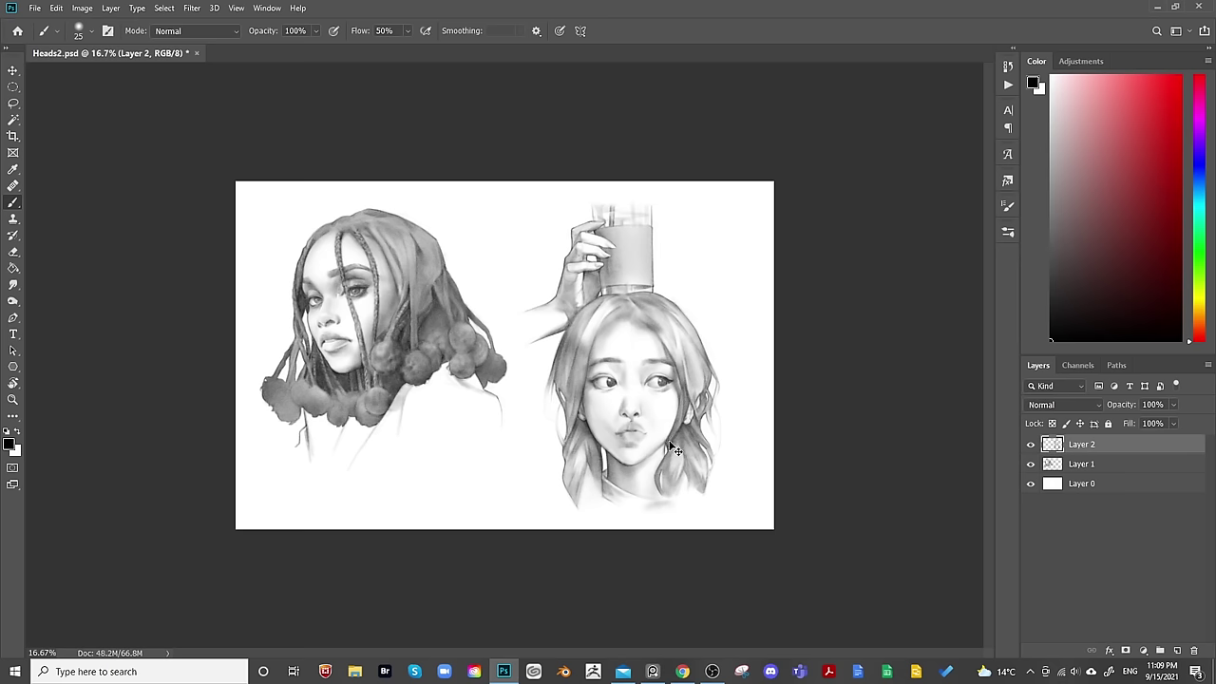
Duplicate Layer 2, set the copy's opacity to 12%, and merge it down into Layer 2.
key("ctrl+j")
mouse_move(1178, 406)
left_mouse_down()
mouse_move(1105, 416)
mouse_move(1128, 423)
left_mouse_up()
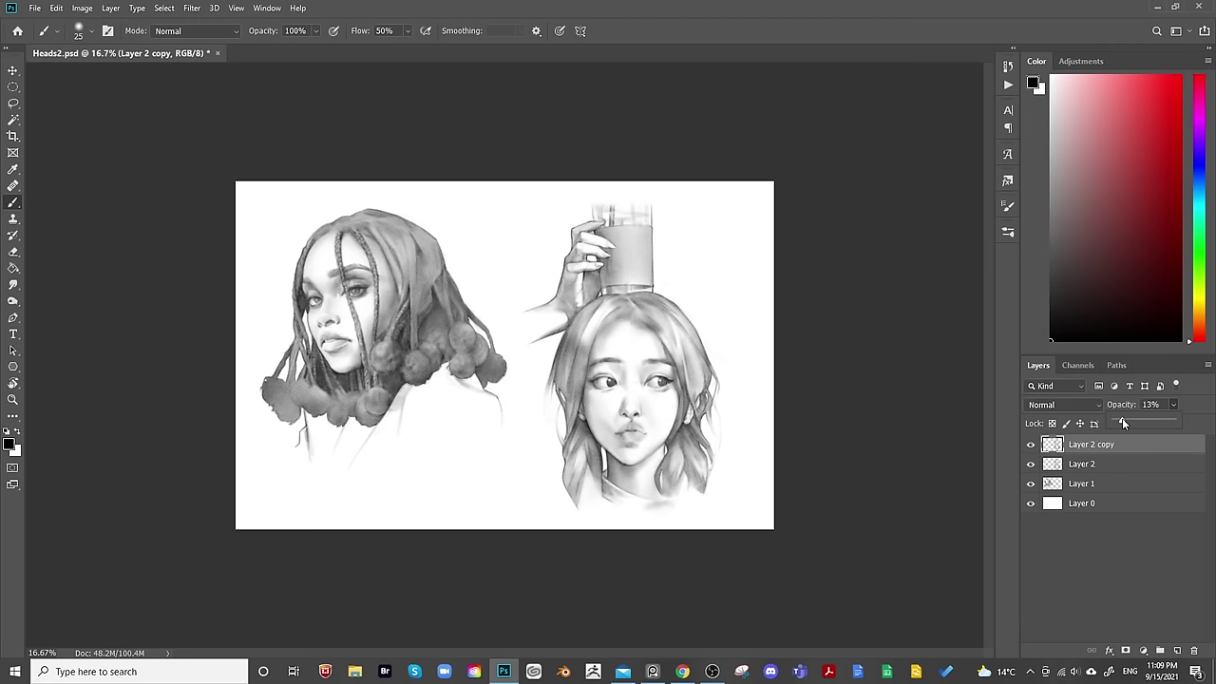
left_click_drag(1122, 422, 1122, 421)
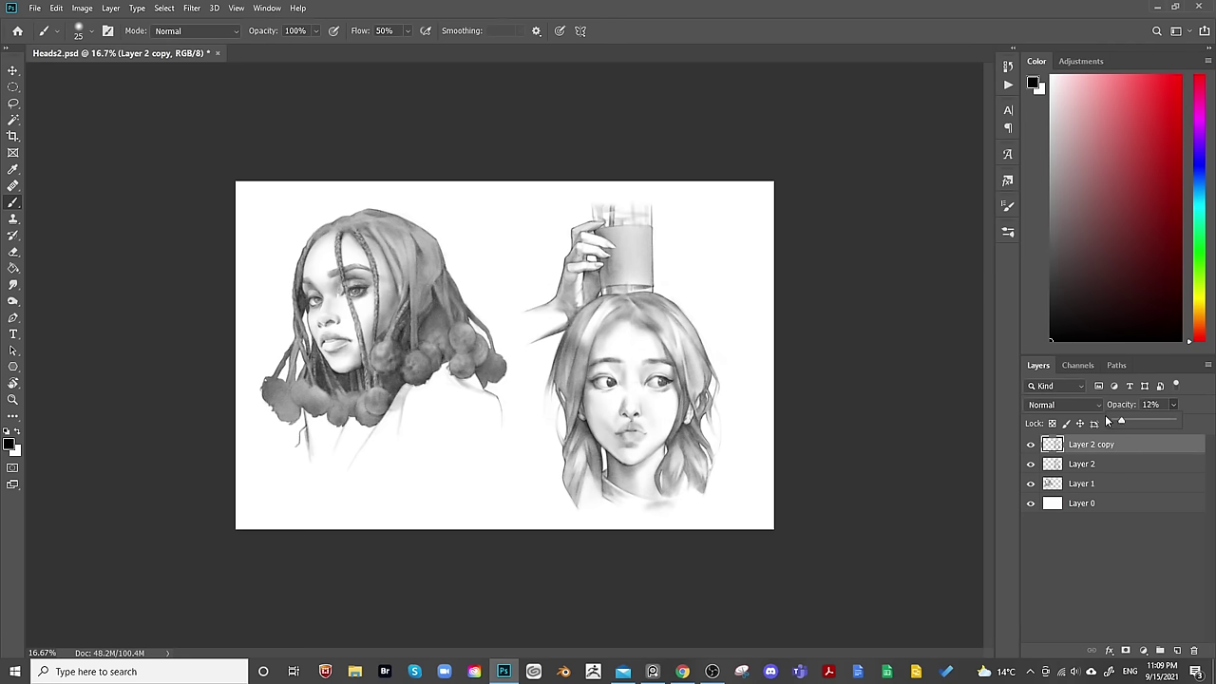
left_click(1034, 447)
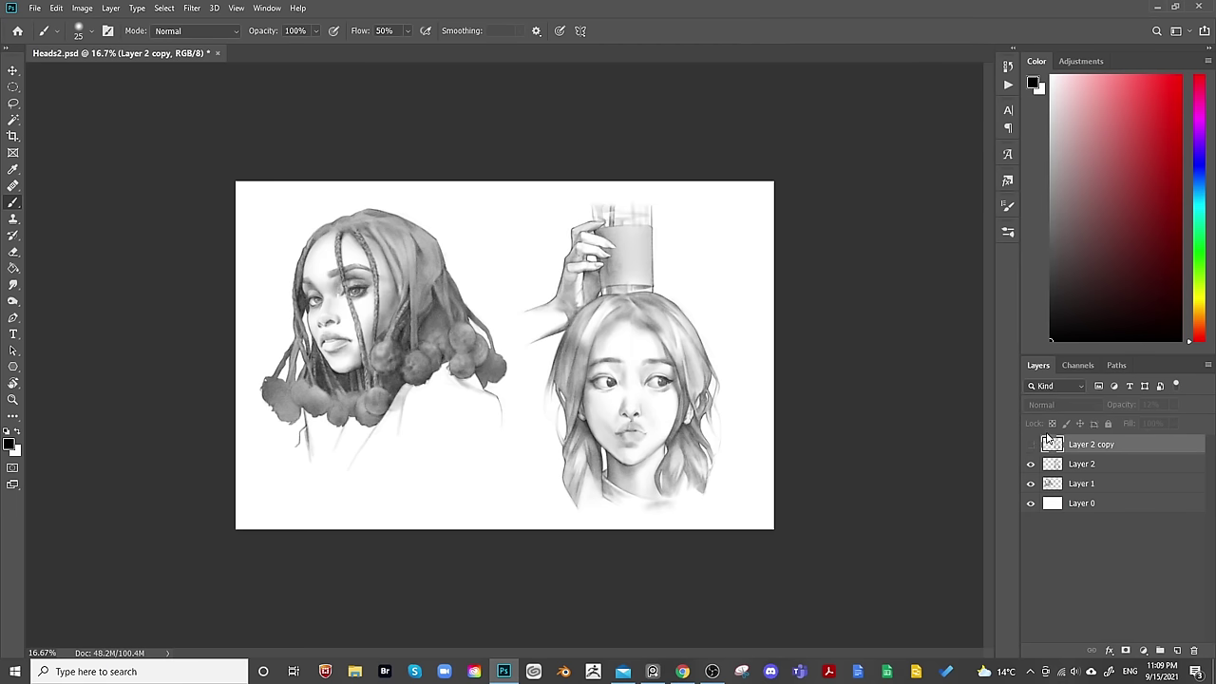
key("ctrl+e")
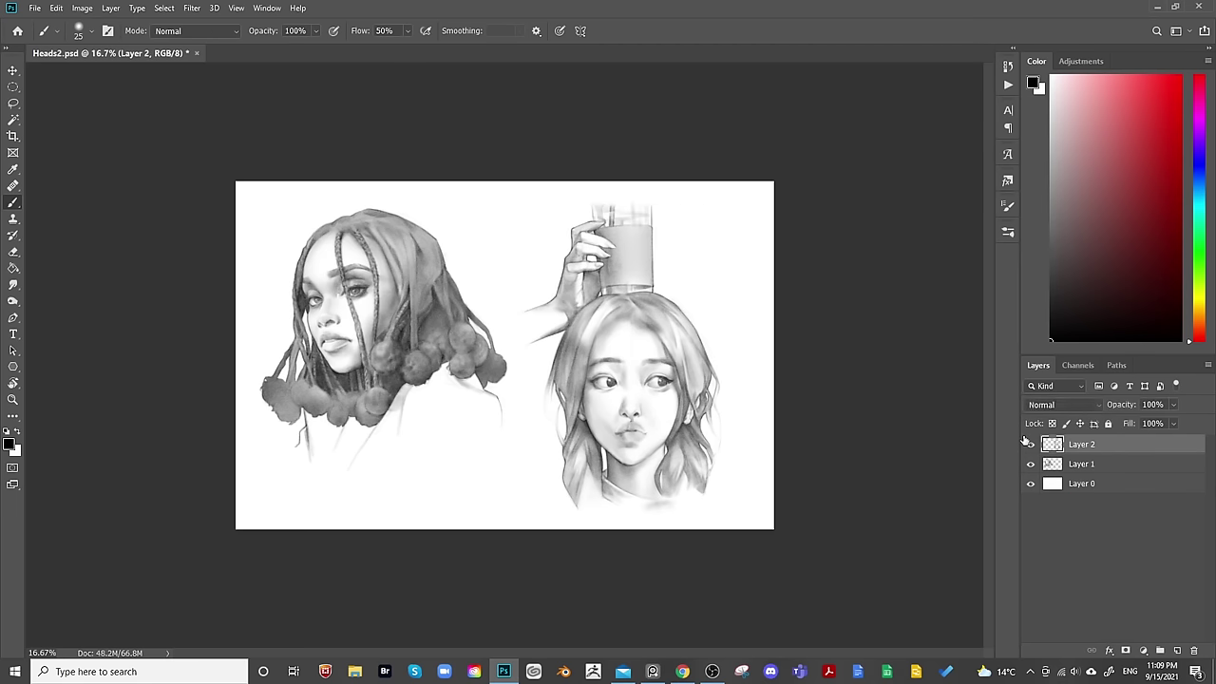
scroll(580, 351, "up", 3)
left_click_drag(848, 428, 619, 439)
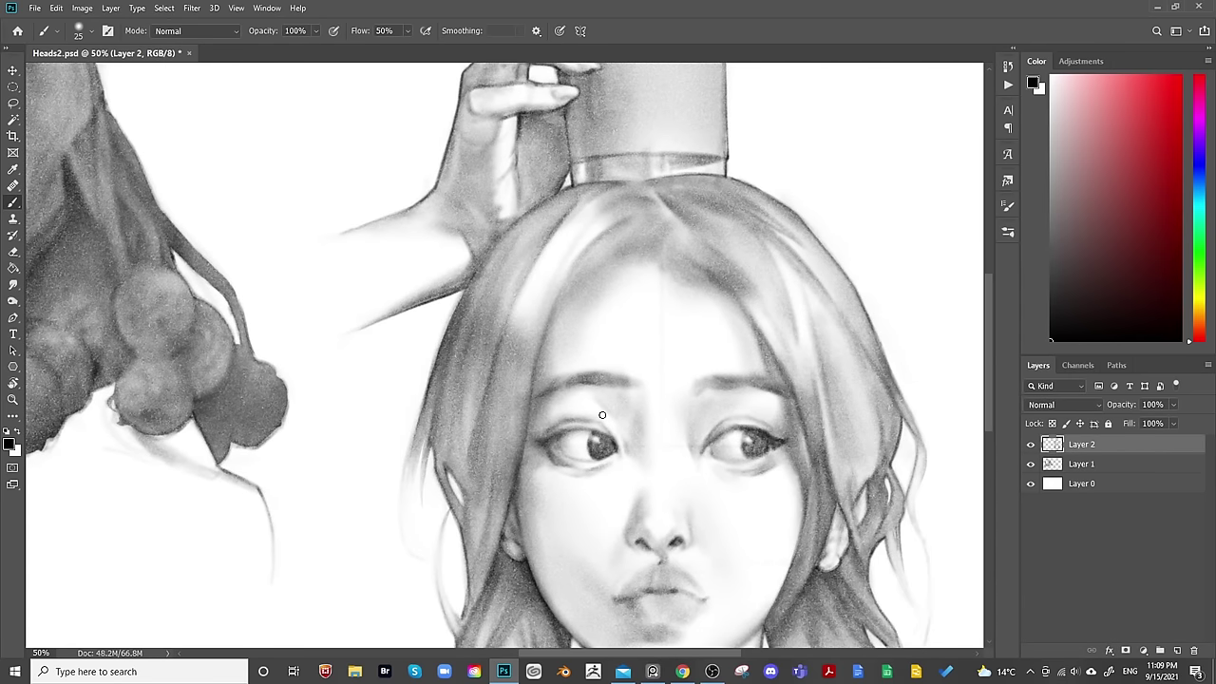
Darken the pupil and upper eyelid of the portrait's right-hand eye with a soft black brush around 25 px.
key("bracketright")
key("bracketright")
key("bracketright")
key("bracketleft")
mouse_move(747, 447)
left_mouse_down()
mouse_move(751, 436)
mouse_move(771, 440)
mouse_move(748, 440)
left_mouse_up()
key("bracketleft")
key("bracketleft")
key("bracketleft")
key("bracketleft")
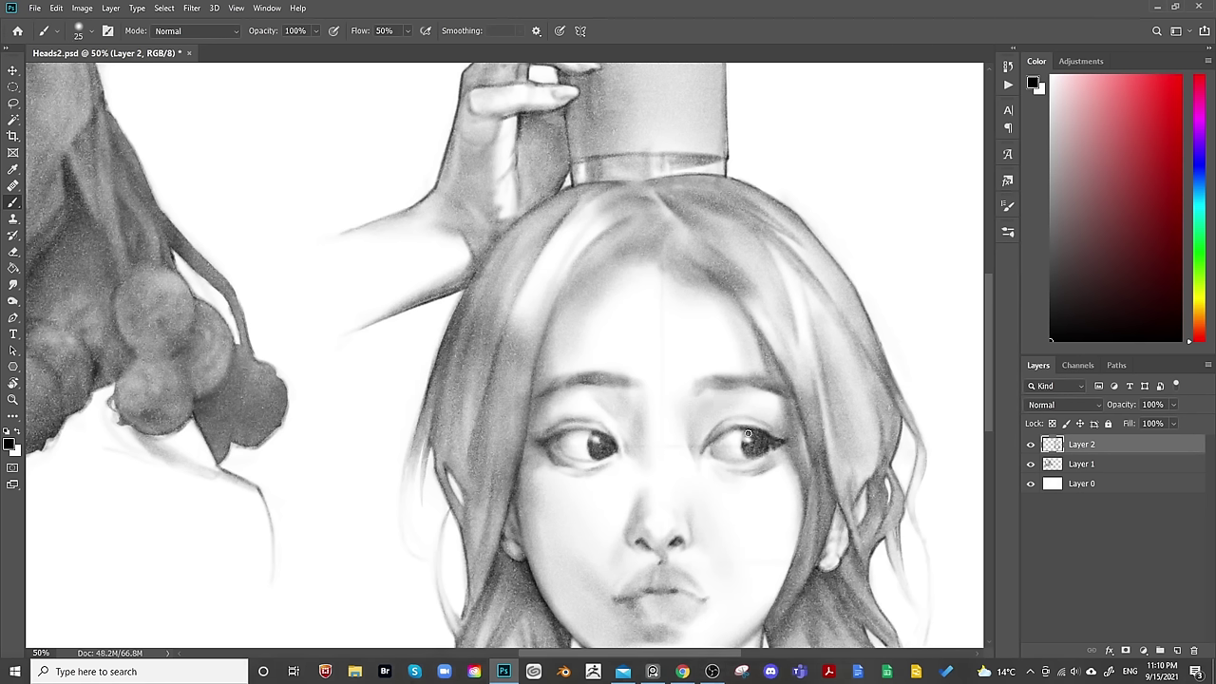
Deepen the lash lines and irises of both eyes, varying the brush around 25 px.
key("bracketright")
key("bracketright")
key("bracketright")
key("bracketleft")
key("bracketleft")
key("bracketright")
key("bracketleft")
key("bracketright")
key("bracketright")
key("bracketright")
key("bracketright")
key("bracketright")
key("bracketleft")
key("bracketleft")
key("bracketleft")
key("bracketleft")
key("bracketleft")
key("bracketright")
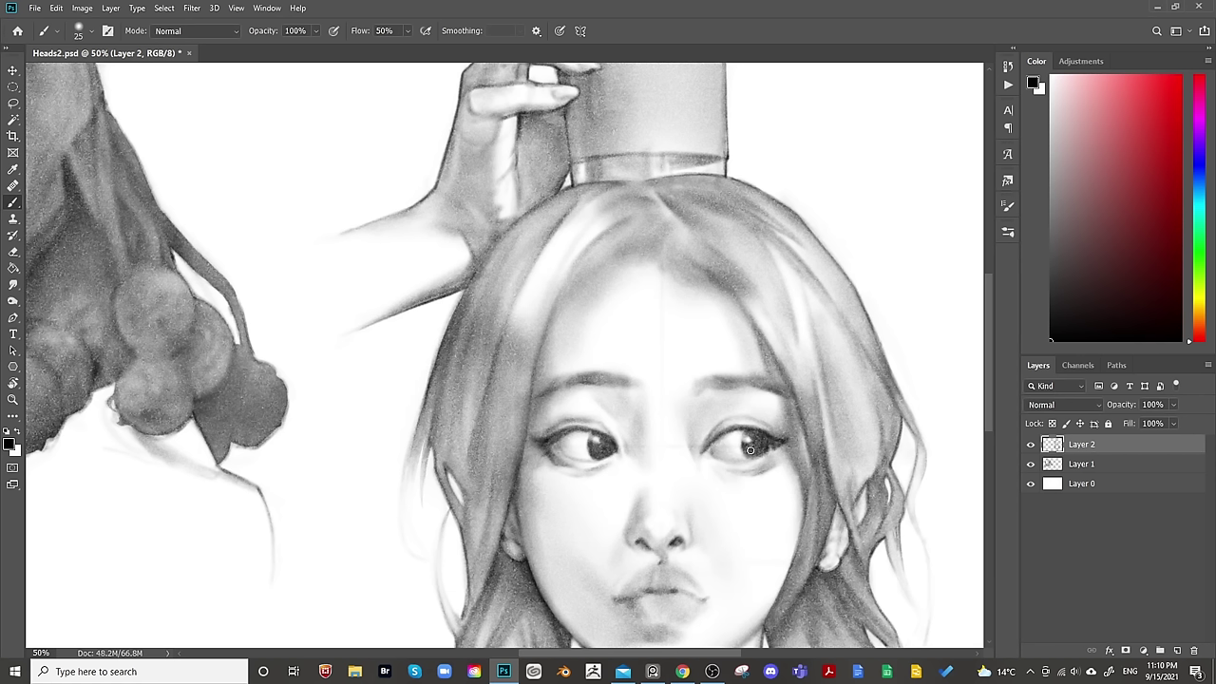
Strengthen the outer corner of the right-hand eye and the dark hair strand beside the temple, enlarging the brush to 45 px.
key("bracketright")
key("bracketright")
key("bracketleft")
key("bracketright")
key("bracketright")
key("bracketright")
key("bracketleft")
key("bracketright")
key("bracketright")
key("bracketright")
key("bracketleft")
key("bracketleft")
key("bracketleft")
key("bracketright")
key("bracketright")
key("bracketleft")
key("bracketleft")
Soften the hair edge beside the right-hand eyebrow with an eraser of about 30 px at 25% flow.
key("e")
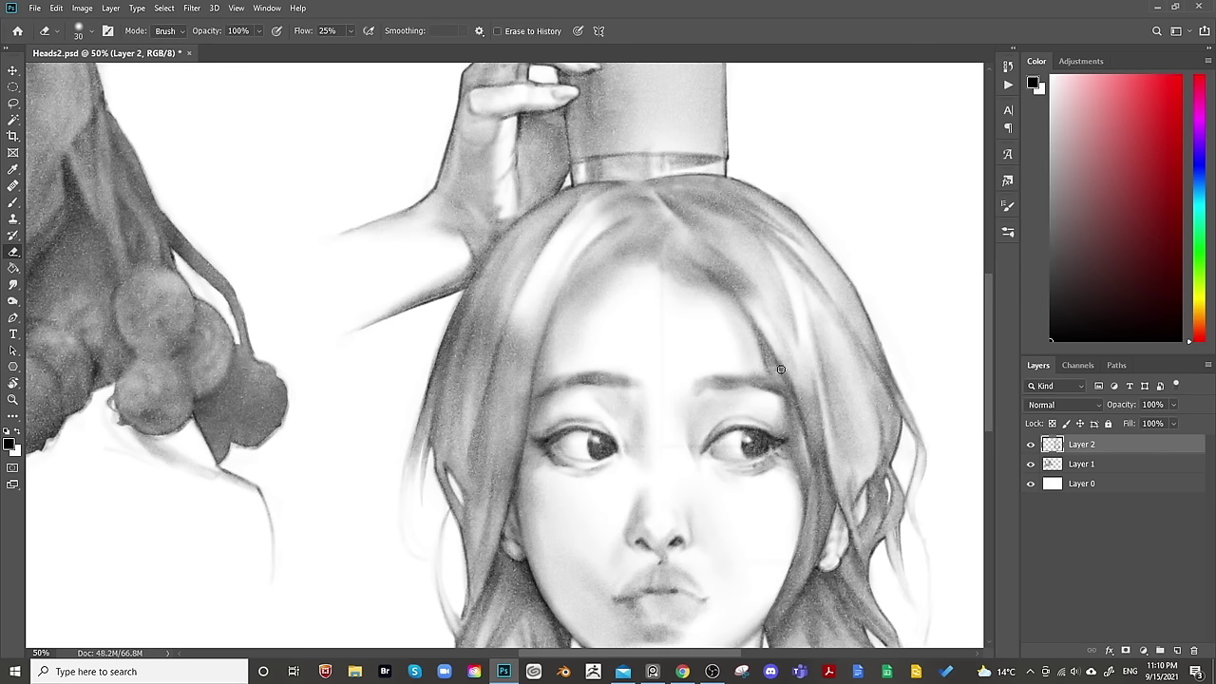
key("bracketleft")
key("bracketright")
Blend the shading along the forehead hairline with a brush around 45 px.
key("b")
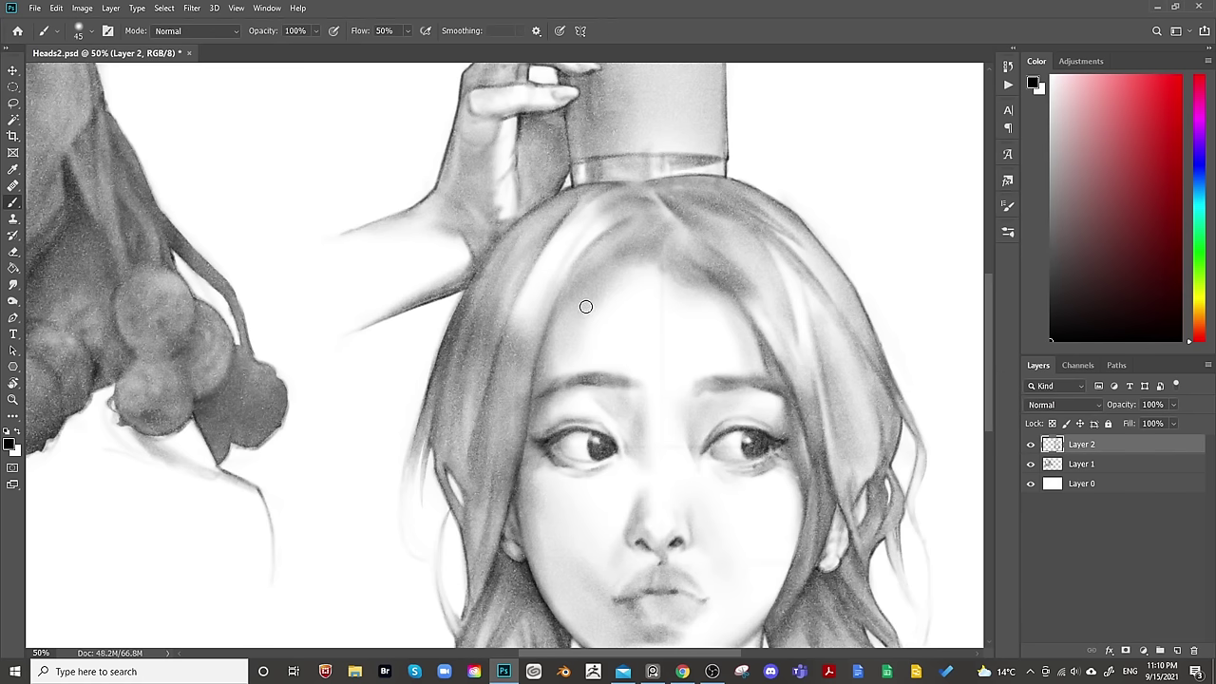
key("bracketleft")
key("bracketleft")
key("bracketright")
key("bracketright")
key("bracketleft")
key("r")
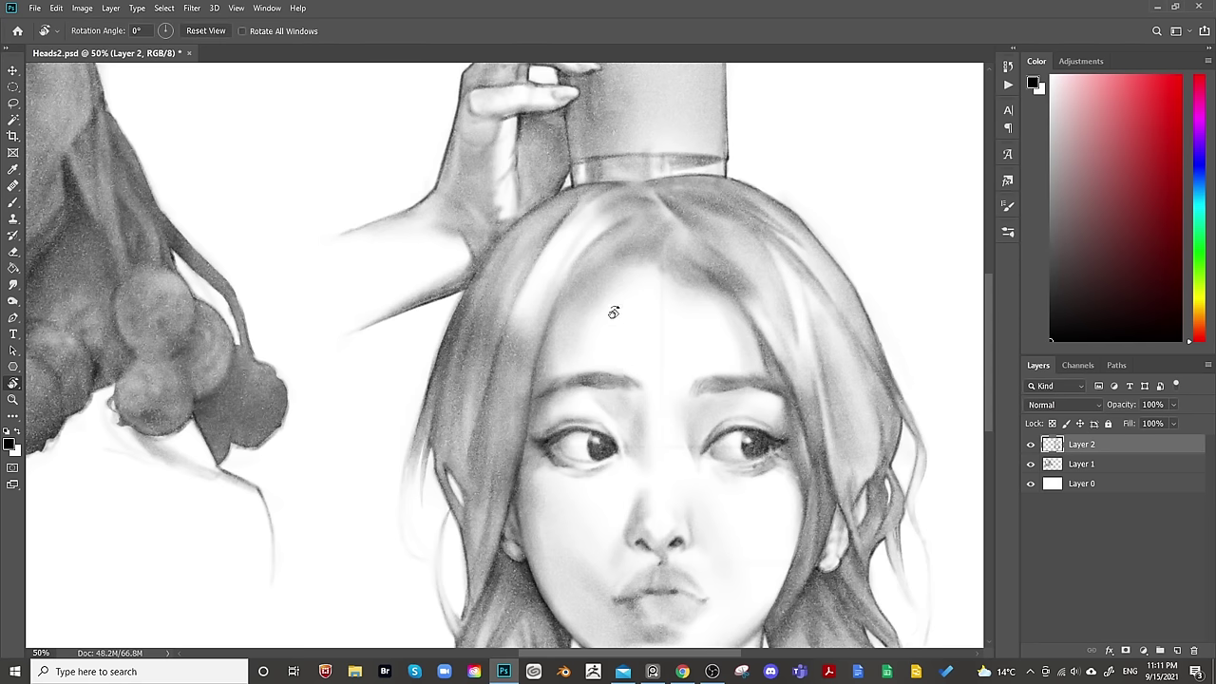
Clean up the forehead and the area between the eyebrows with an eraser starting at 30 px and 25% flow.
key("e")
key("bracketleft")
key("bracketleft")
key("bracketleft")
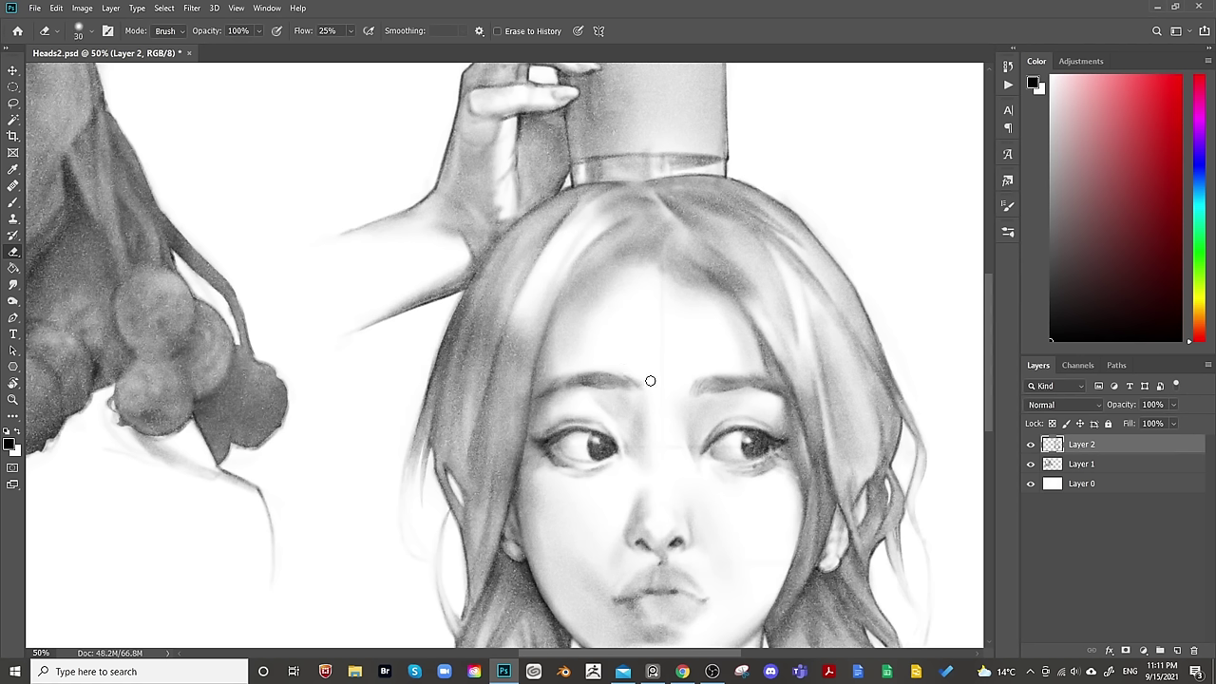
key("bracketright")
key("bracketleft")
key("bracketright")
key("bracketright")
key("bracketright")
key("bracketright")
key("bracketleft")
Lighten the irises and the hair highlights beside the face with a soft eraser enlarged from 70 to 100 px.
scroll(668, 443, "down", 1)
key("b")
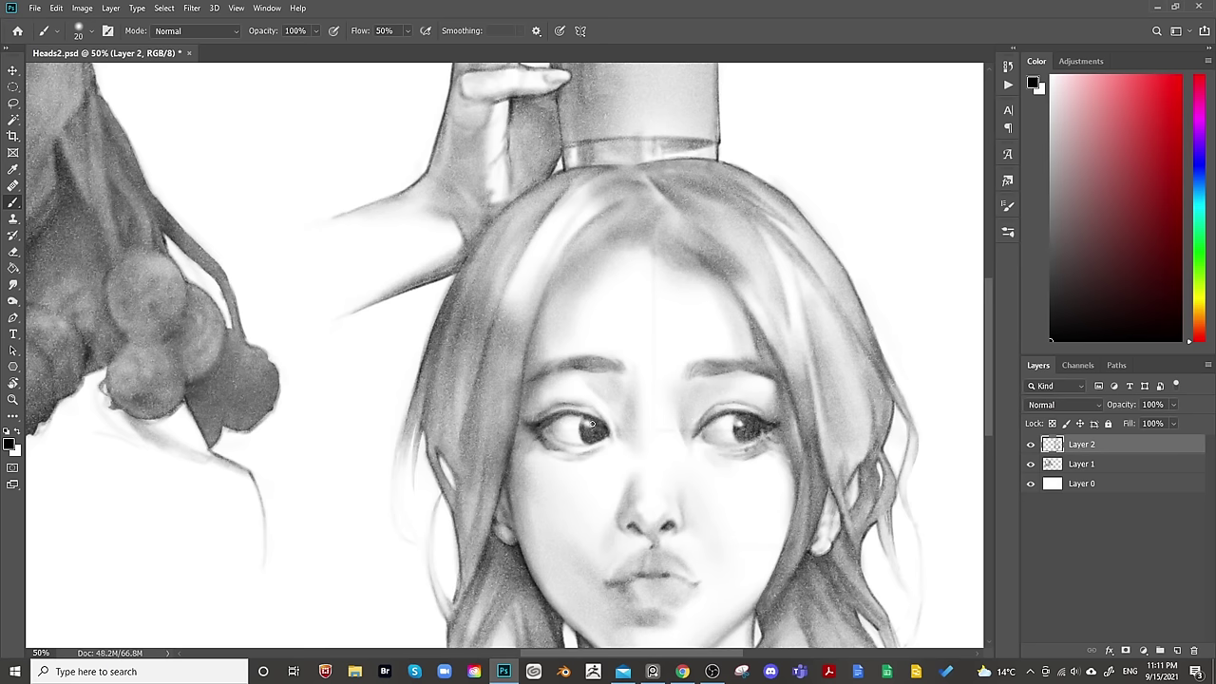
key("e")
key("b")
mouse_move(882, 377)
left_mouse_down()
mouse_move(873, 328)
mouse_move(837, 376)
mouse_move(829, 347)
left_mouse_up()
key("e")
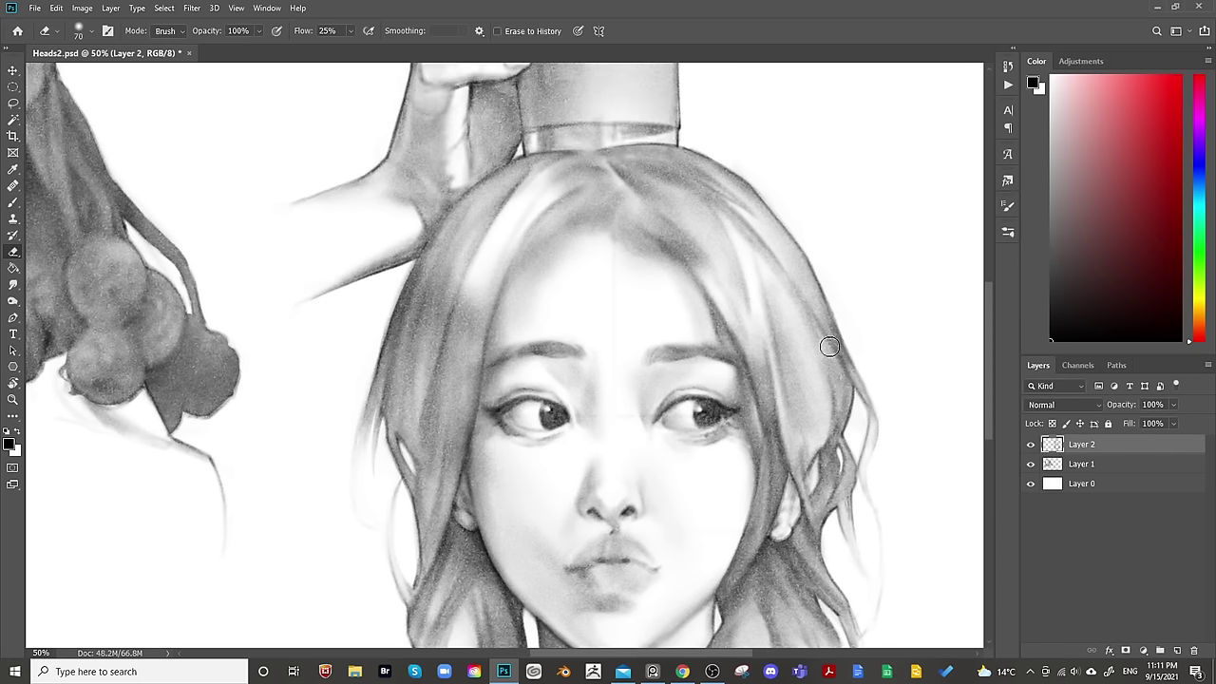
key("bracketright")
key("bracketleft")
key("bracketright")
key("bracketright")
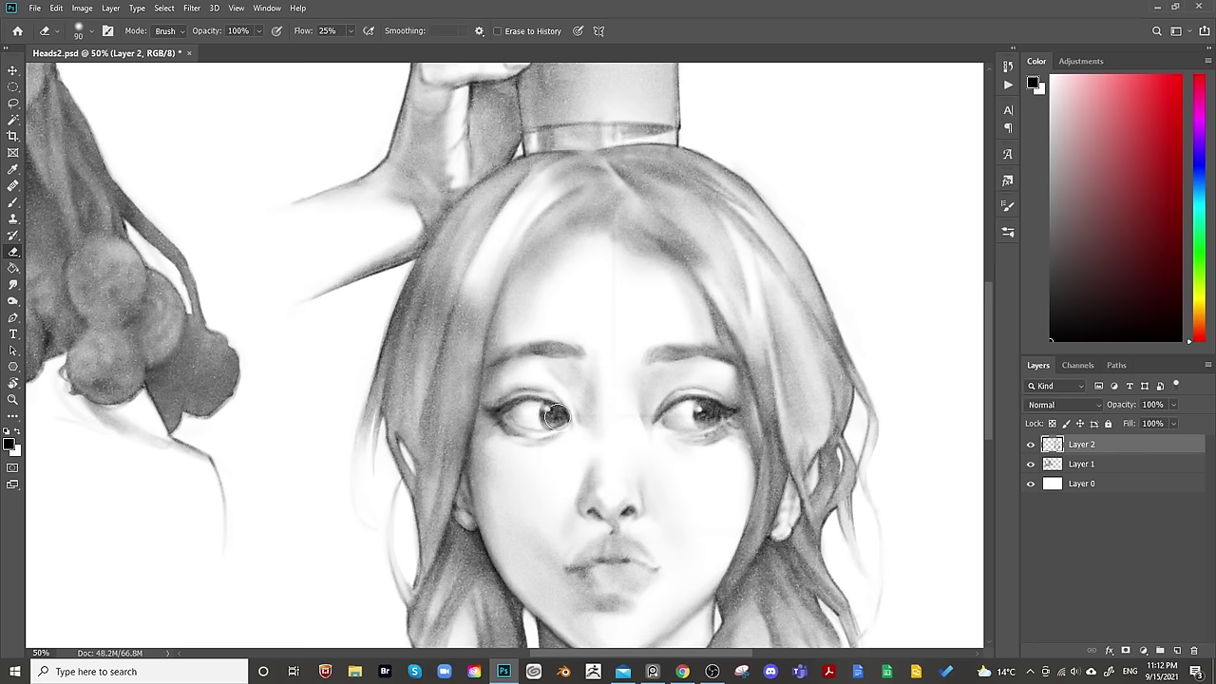
key("bracketright")
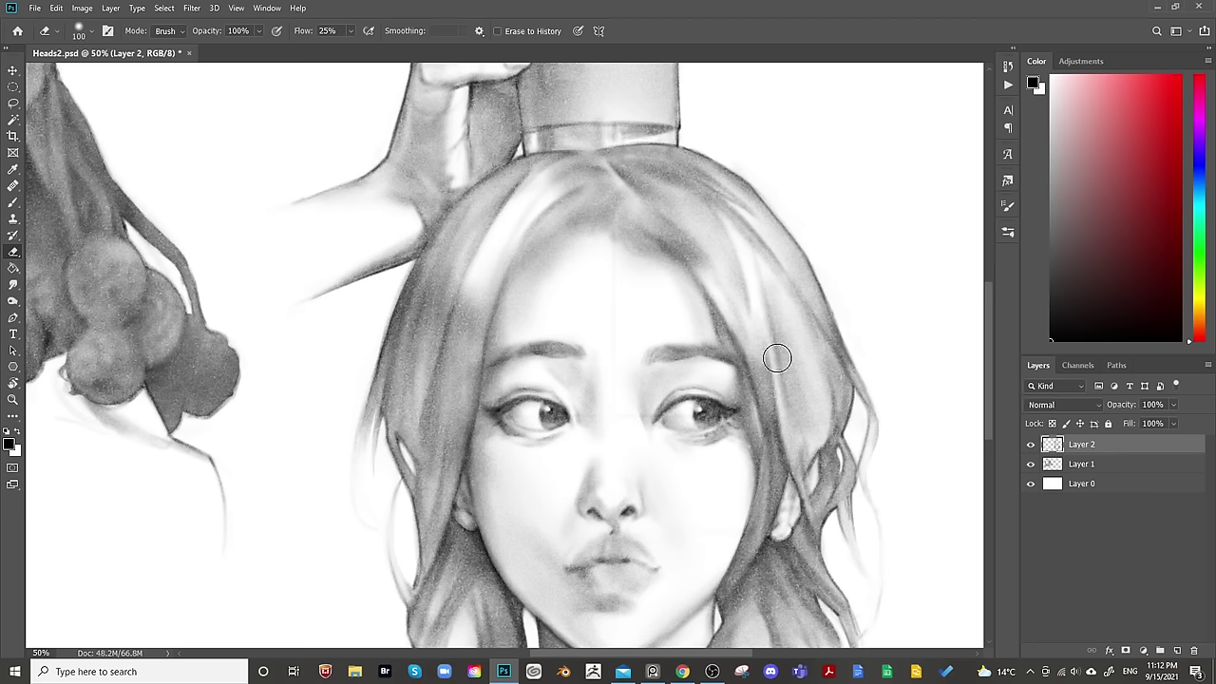
Flip the canvas horizontally and softly shade the portrait's lower cheek and jaw with a 400 px brush.
scroll(778, 358, "down", 2)
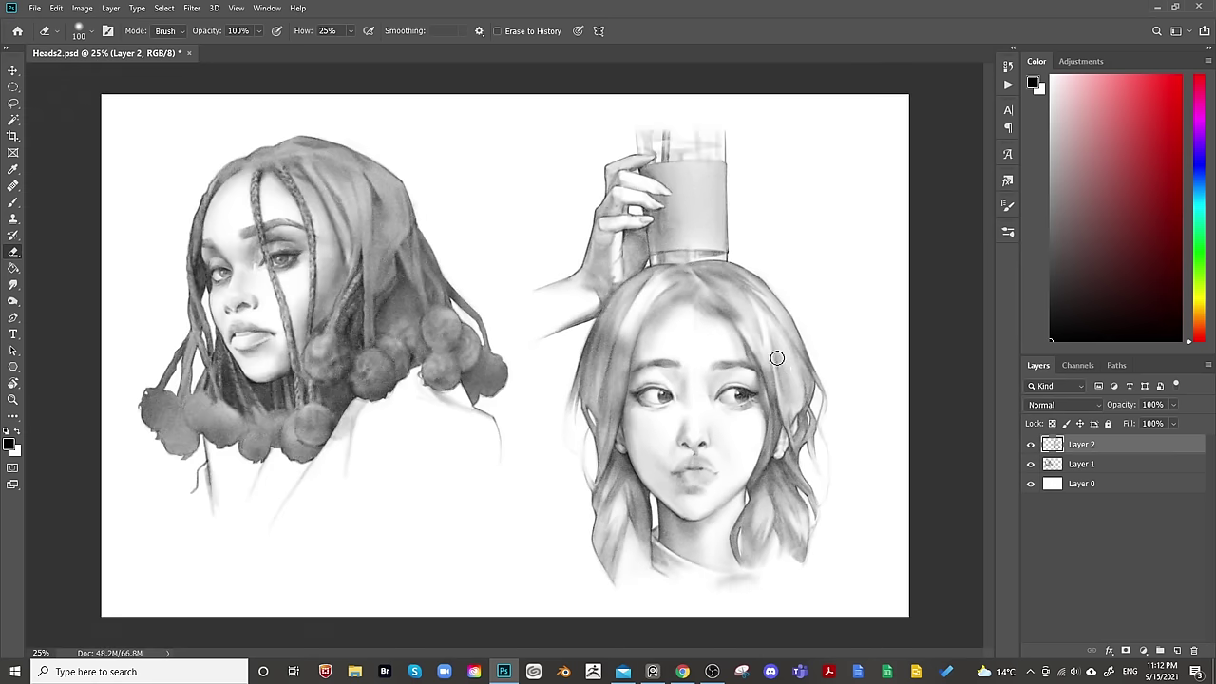
key("ctrl+shift+h")
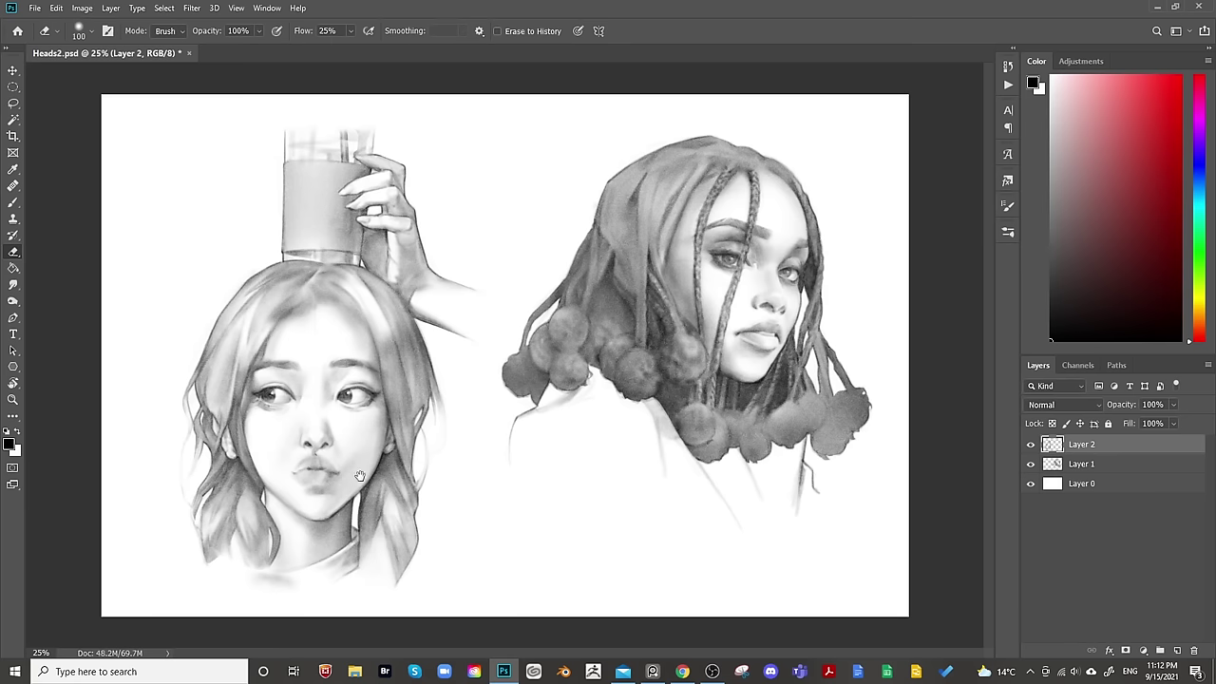
key("b")
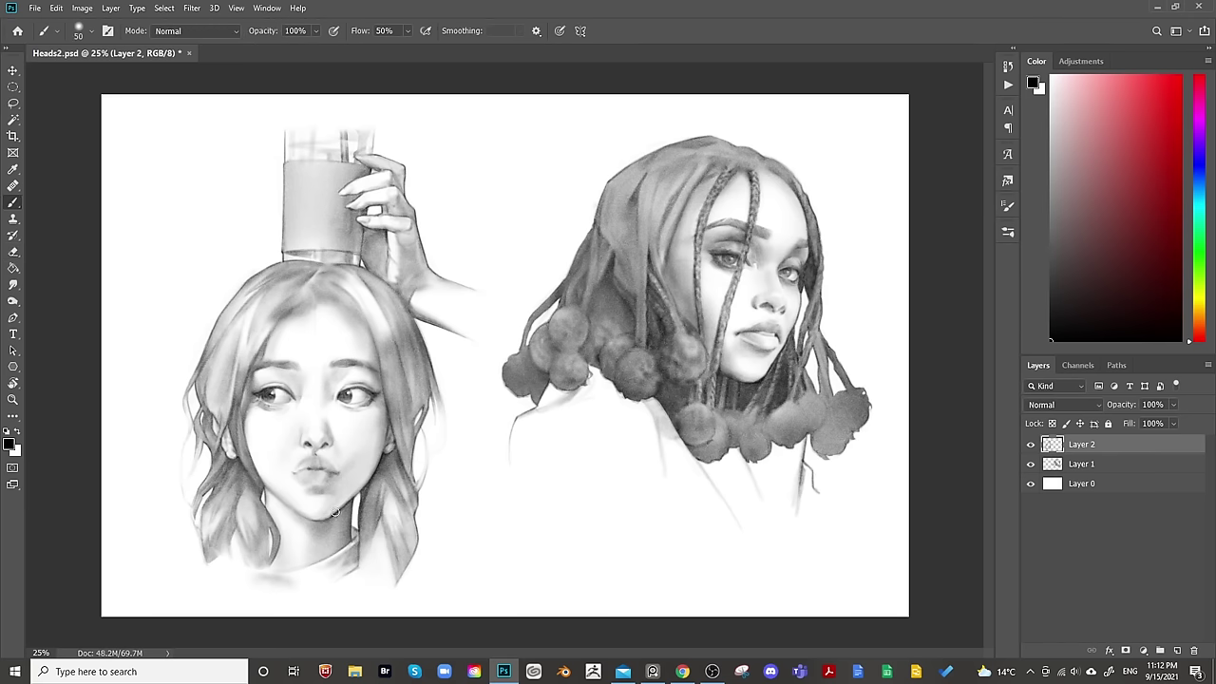
key("bracketright")
key("bracketright")
key("bracketright")
key("bracketright")
key("bracketright")
key("bracketright")
key("bracketright")
key("bracketright")
key("bracketright")
key("bracketright")
key("bracketright")
key("bracketright")
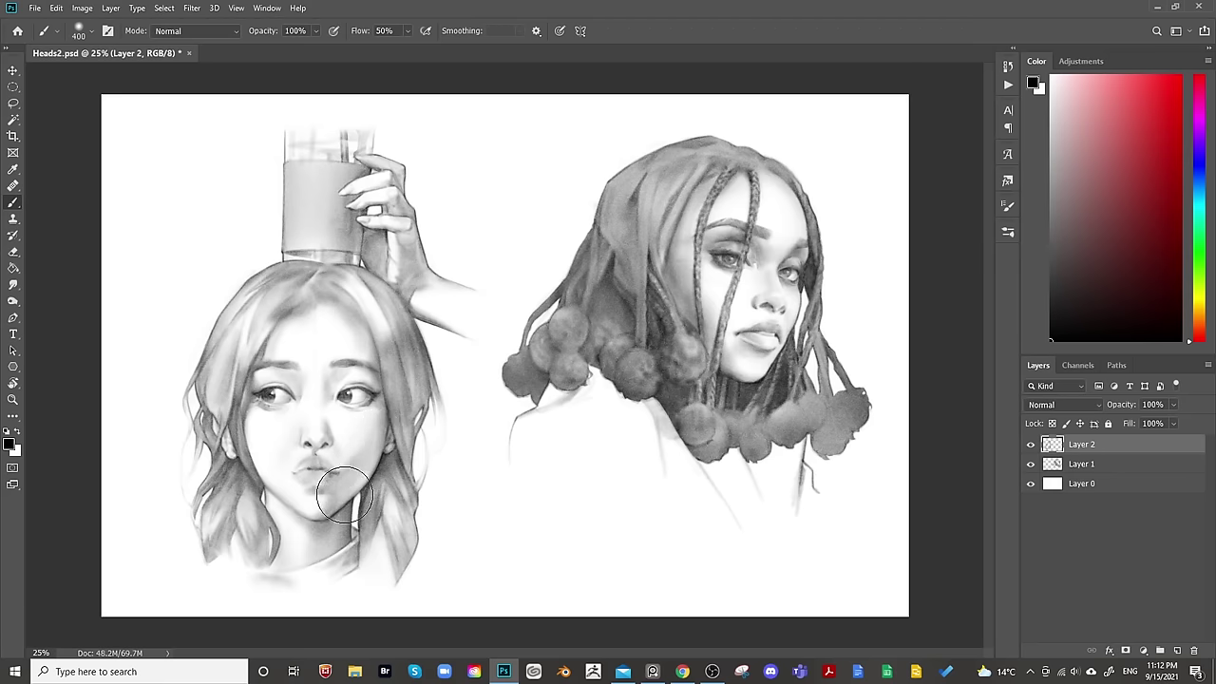
Deepen the cheek edge below the ear with a 200 px brush.
key("bracketleft")
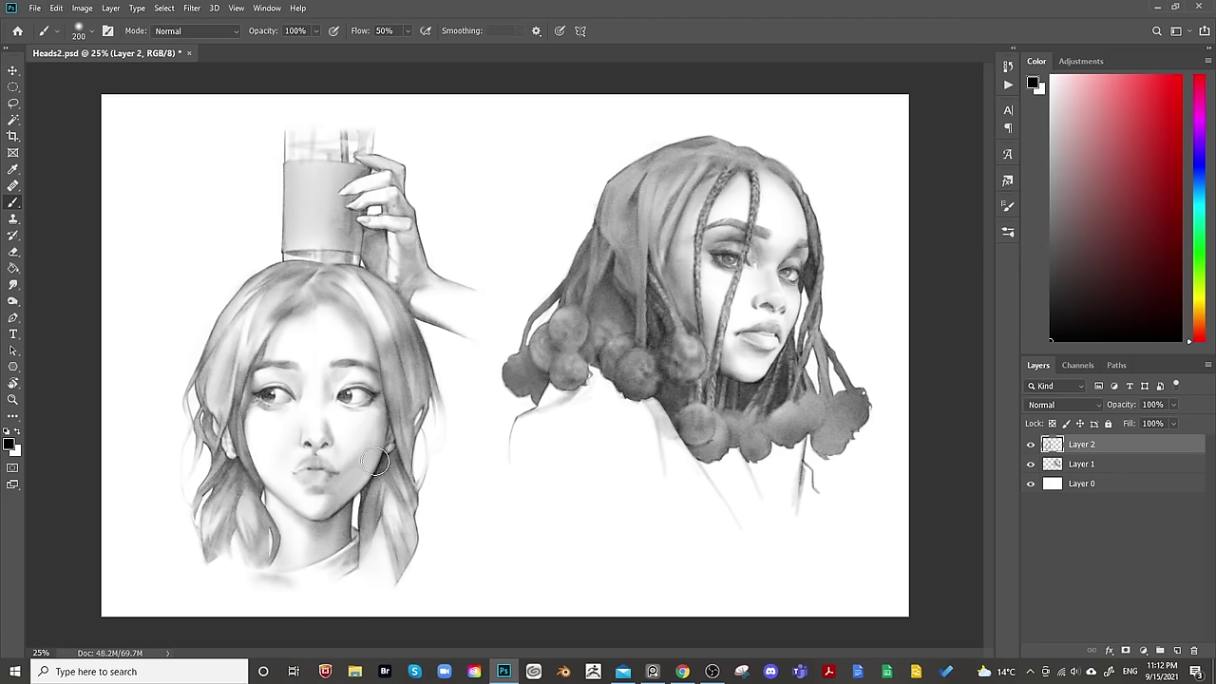
key("bracketleft")
key("bracketright")
key("bracketright")
Flip the canvas horizontally back to its original orientation and deepen the left-hand cheek shadow with a 300 px brush.
key("ctrl+shift+h")
key("ctrl+plus")
key("ctrl+plus")
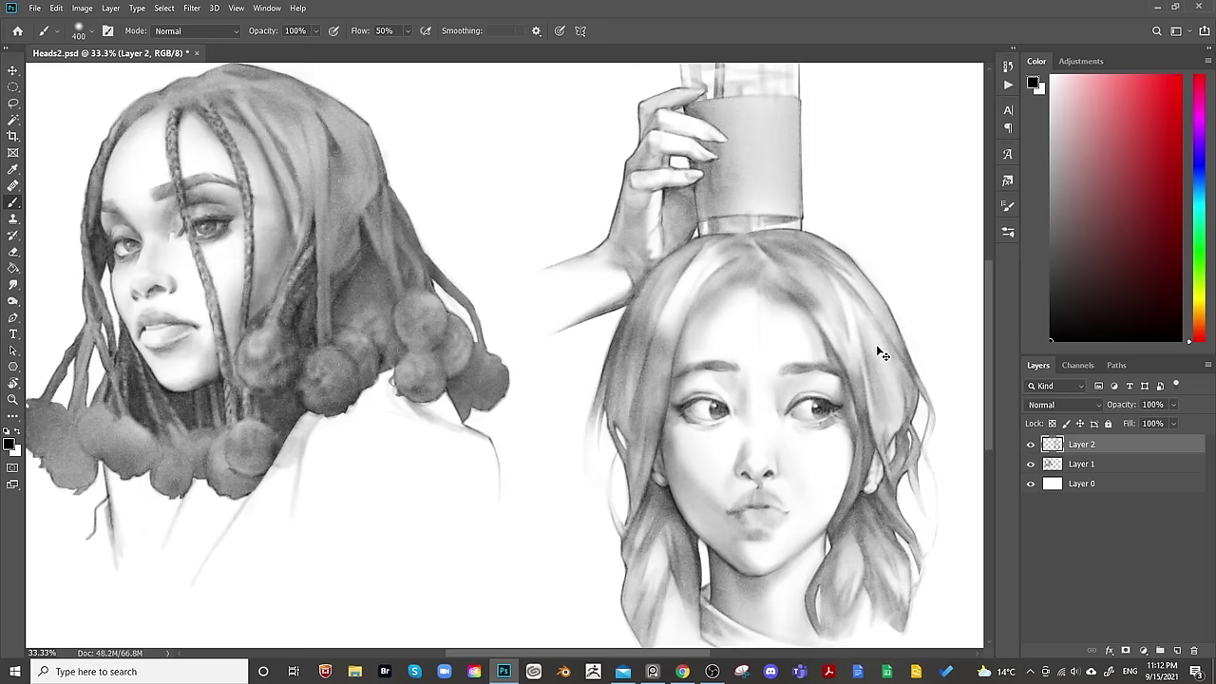
mouse_move(863, 497)
left_mouse_down()
mouse_move(404, 418)
mouse_move(381, 394)
left_mouse_up()
key("bracketleft")
key("bracketleft")
key("bracketleft")
key("bracketleft")
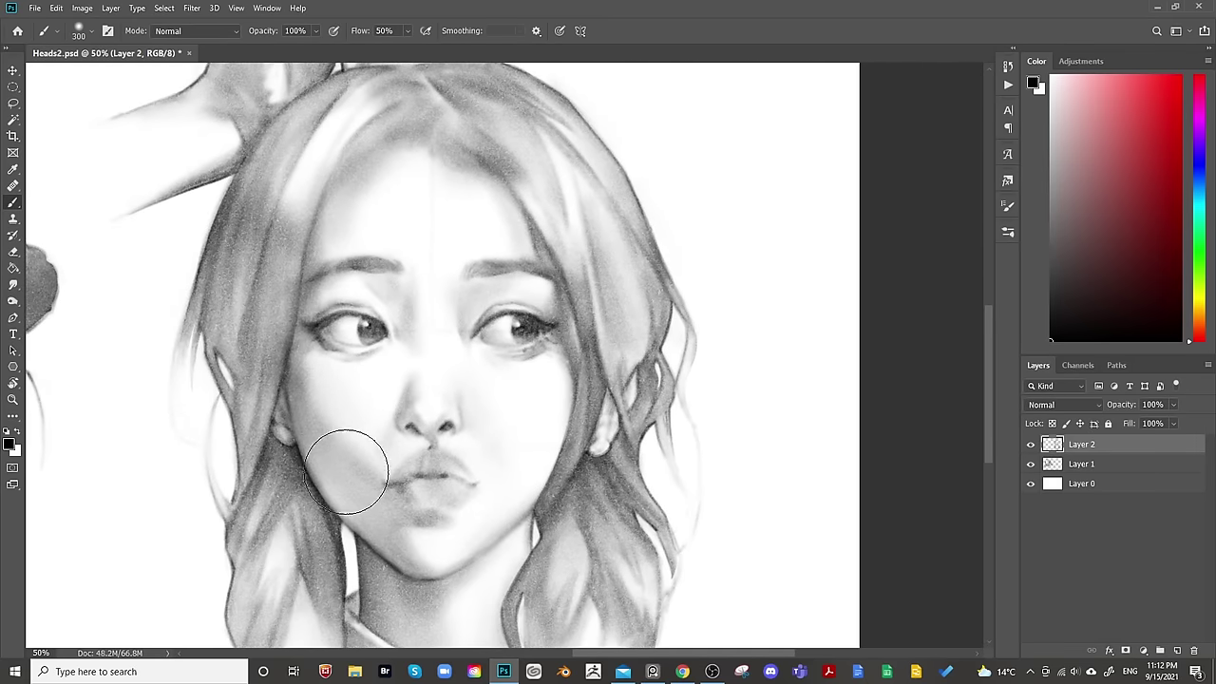
Shade the side of the face near the ear and the side of the nose with a brush between 100 and 70 px.
key("bracketleft")
key("bracketleft")
key("bracketleft")
key("bracketleft")
key("bracketleft")
key("bracketleft")
key("bracketleft")
key("bracketleft")
key("bracketleft")
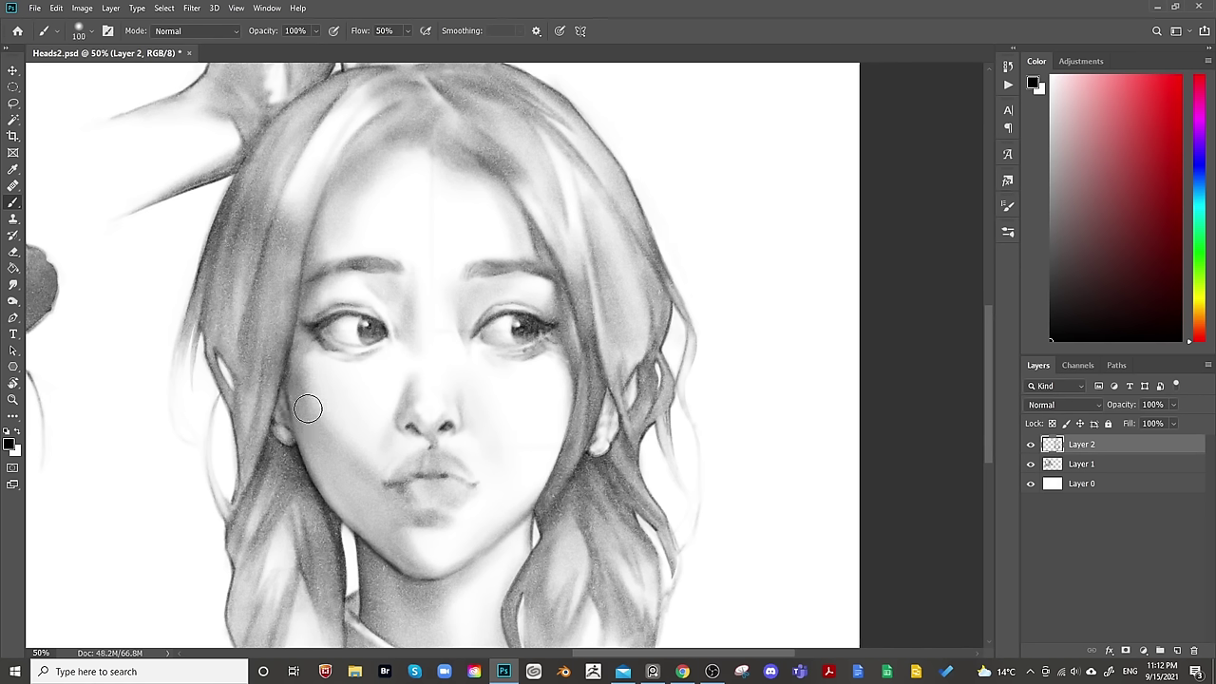
key("bracketleft")
key("bracketleft")
key("bracketright")
key("bracketright")
key("bracketright")
key("bracketright")
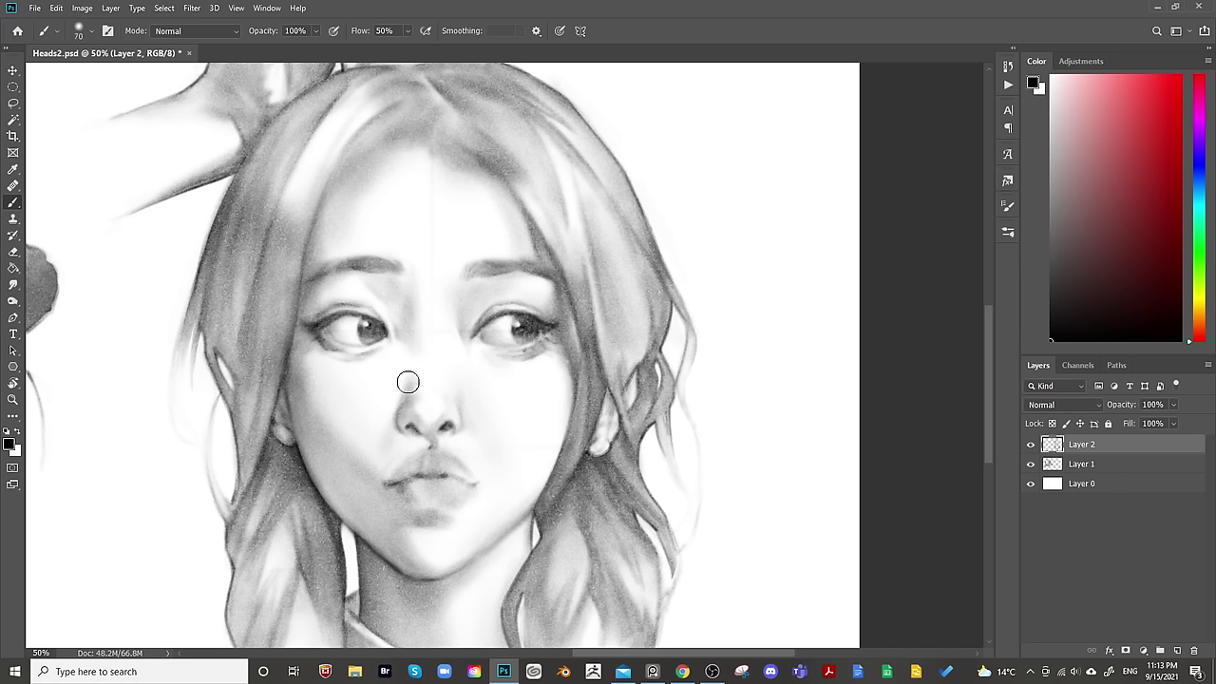
Softly tone the cheek below the left-hand eye with a 300 px brush.
key("bracketright")
key("bracketright")
key("bracketright")
key("bracketright")
key("bracketright")
key("bracketright")
key("bracketright")
key("bracketright")
key("bracketright")
key("bracketright")
key("bracketright")
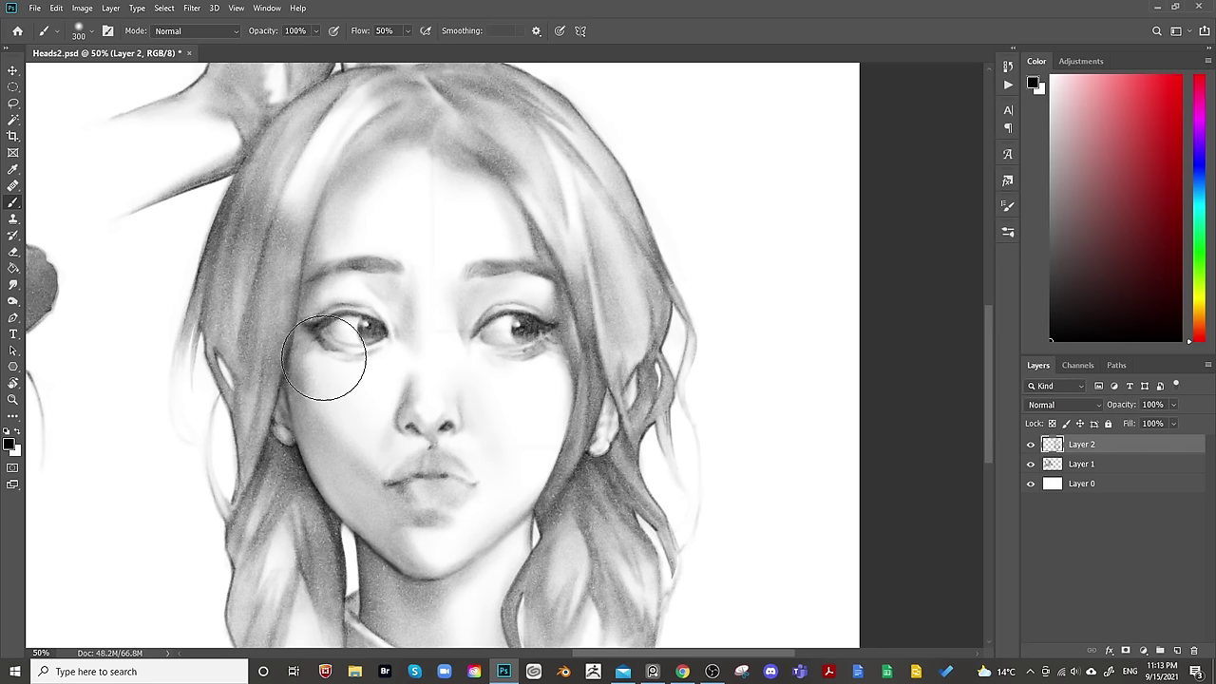
Shade the area above the upper lip and beside the nose with a brush around 125 px.
key("bracketleft")
key("bracketleft")
key("bracketleft")
key("bracketleft")
key("bracketleft")
key("bracketleft")
key("bracketleft")
key("bracketleft")
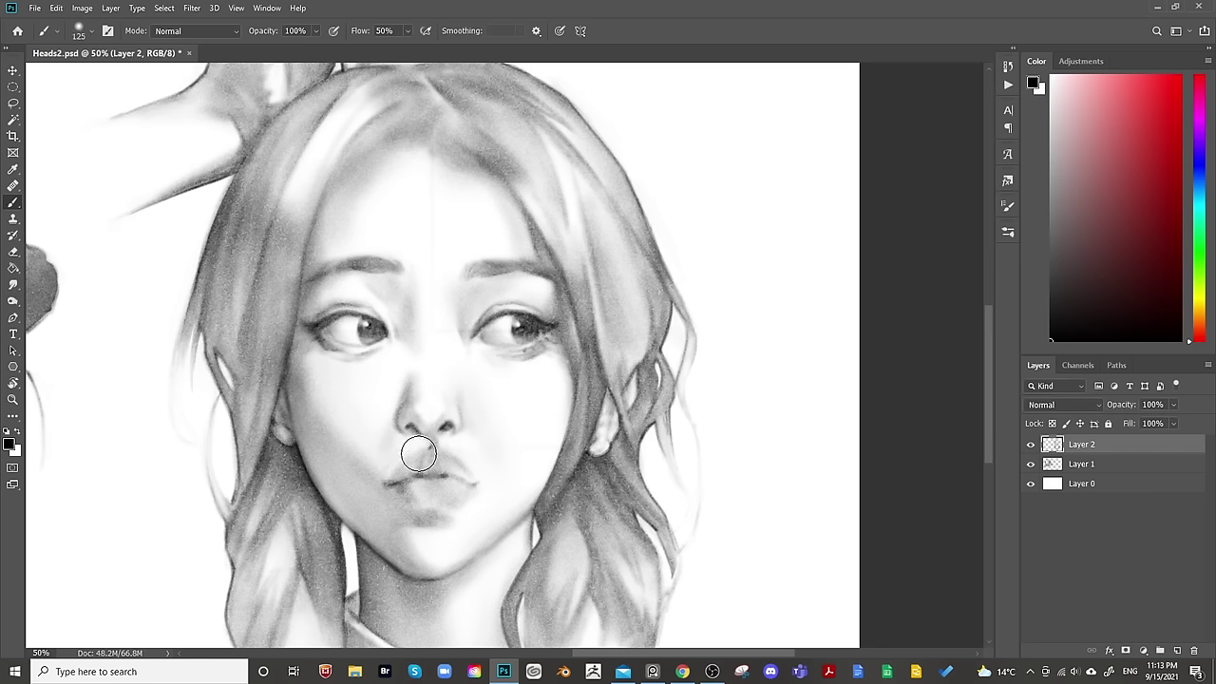
key("bracketleft")
key("bracketleft")
key("bracketright")
key("bracketright")
key("bracketright")
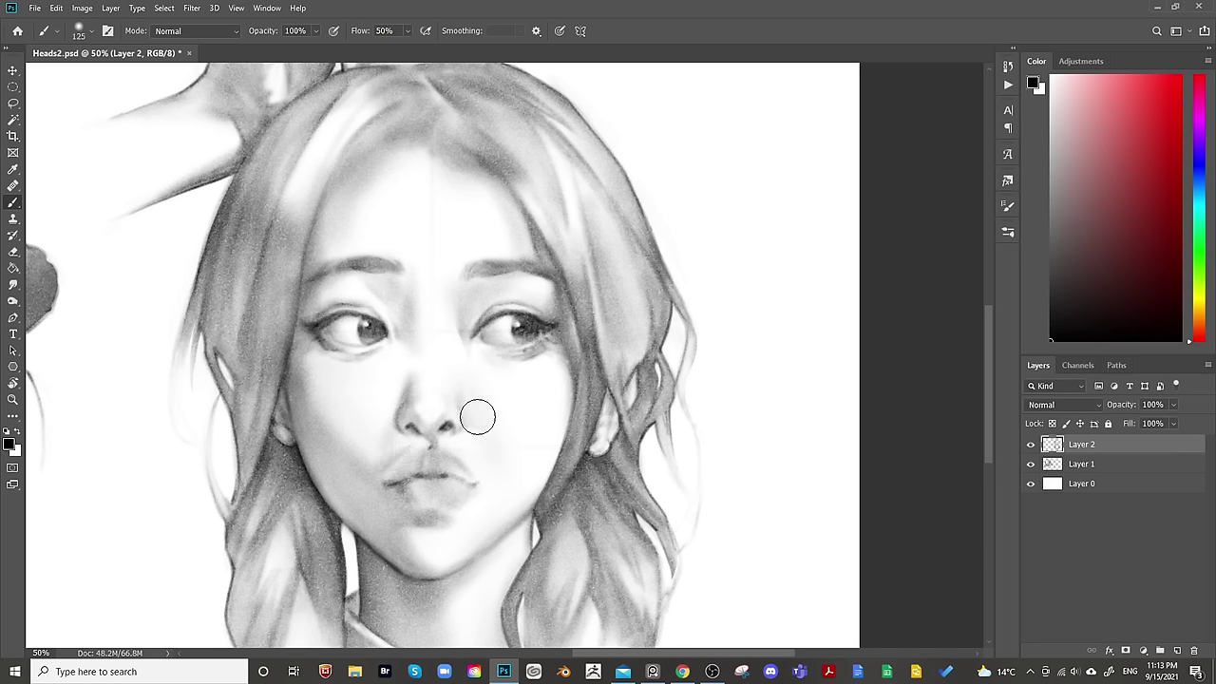
Refine the shading between the nose and upper lip with an 80 px brush.
key("bracketleft")
key("bracketleft")
key("bracketleft")
key("bracketleft")
key("bracketright")
key("bracketleft")
key("bracketleft")
key("bracketleft")
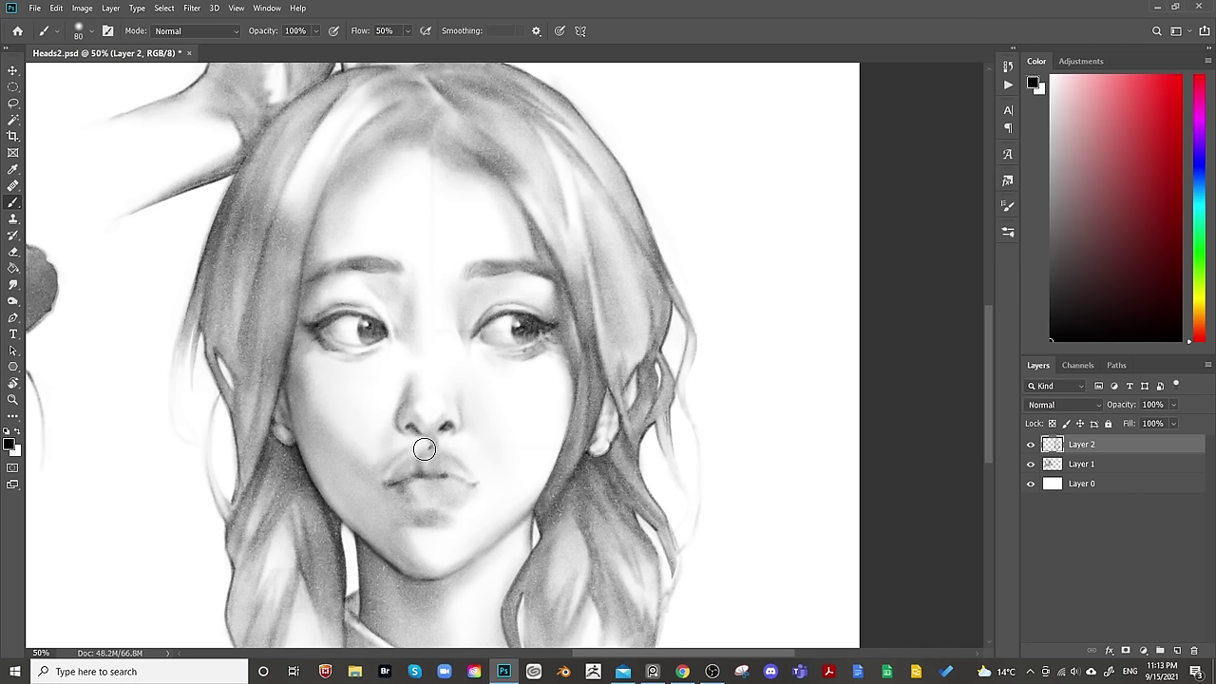
Define the left-hand corner of the mouth with a 45 px brush.
key("bracketleft")
key("bracketleft")
key("bracketleft")
left_click_drag(397, 495, 390, 486)
key("bracketleft")
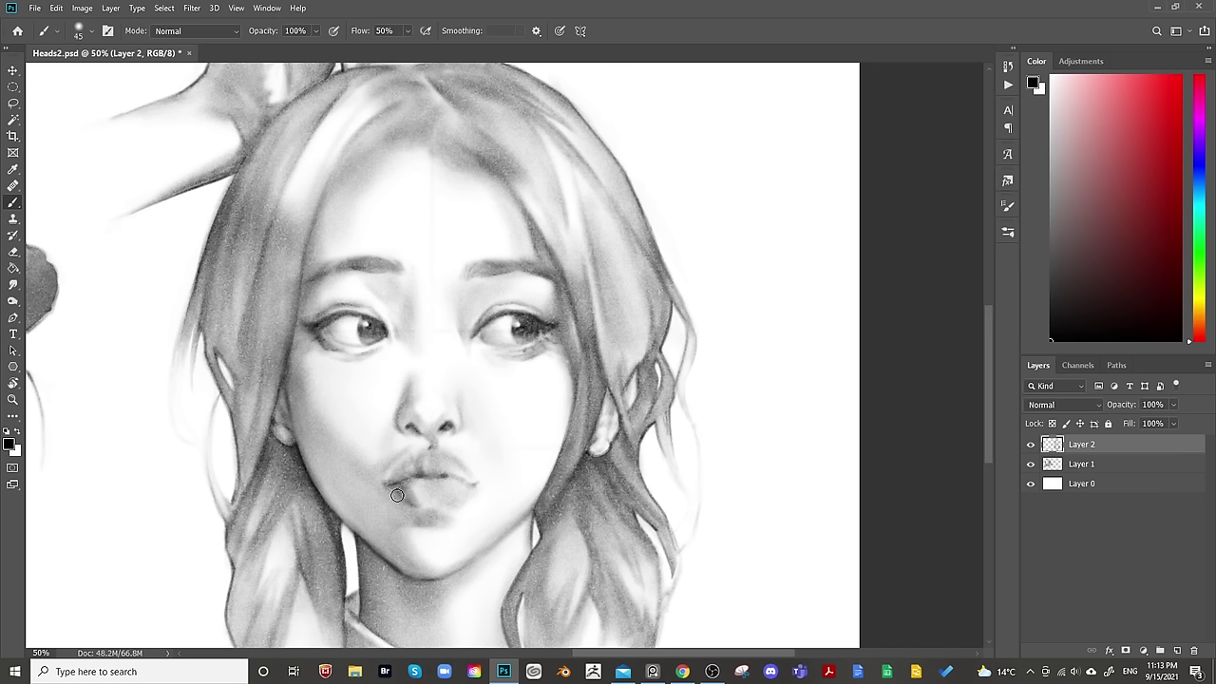
Darken the lower lip across its width with a brush of 90 px, reduced to 80 px.
key("bracketright")
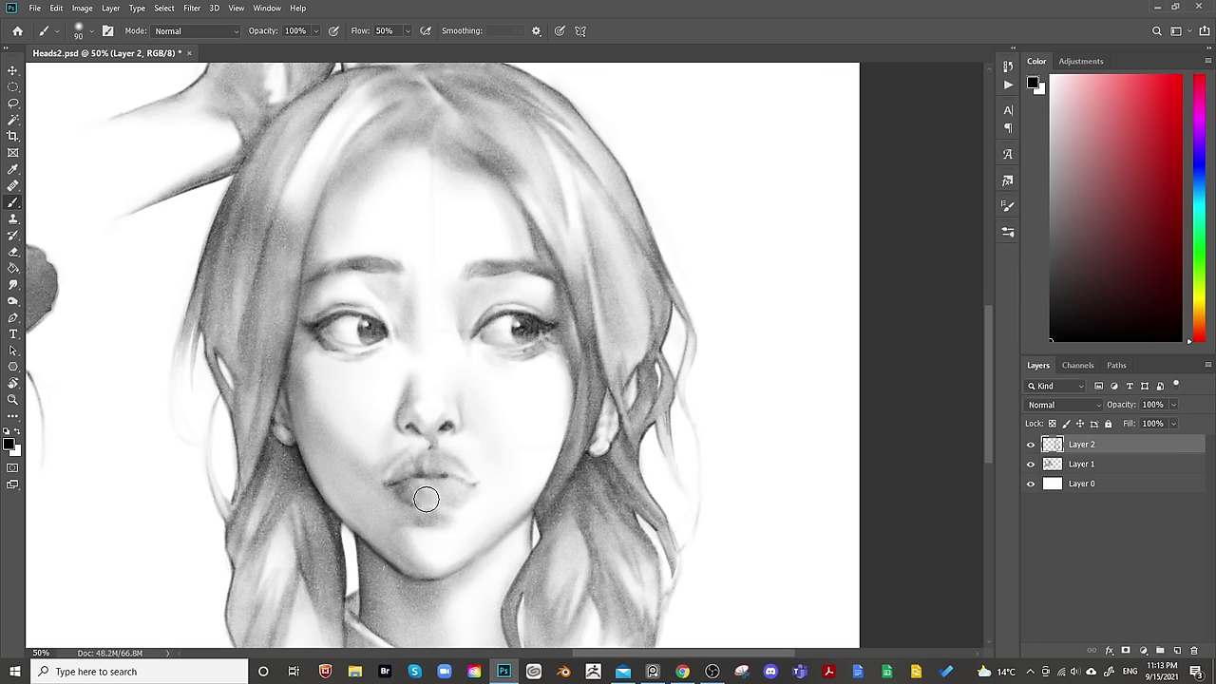
key("bracketleft")
key("bracketleft")
key("bracketleft")
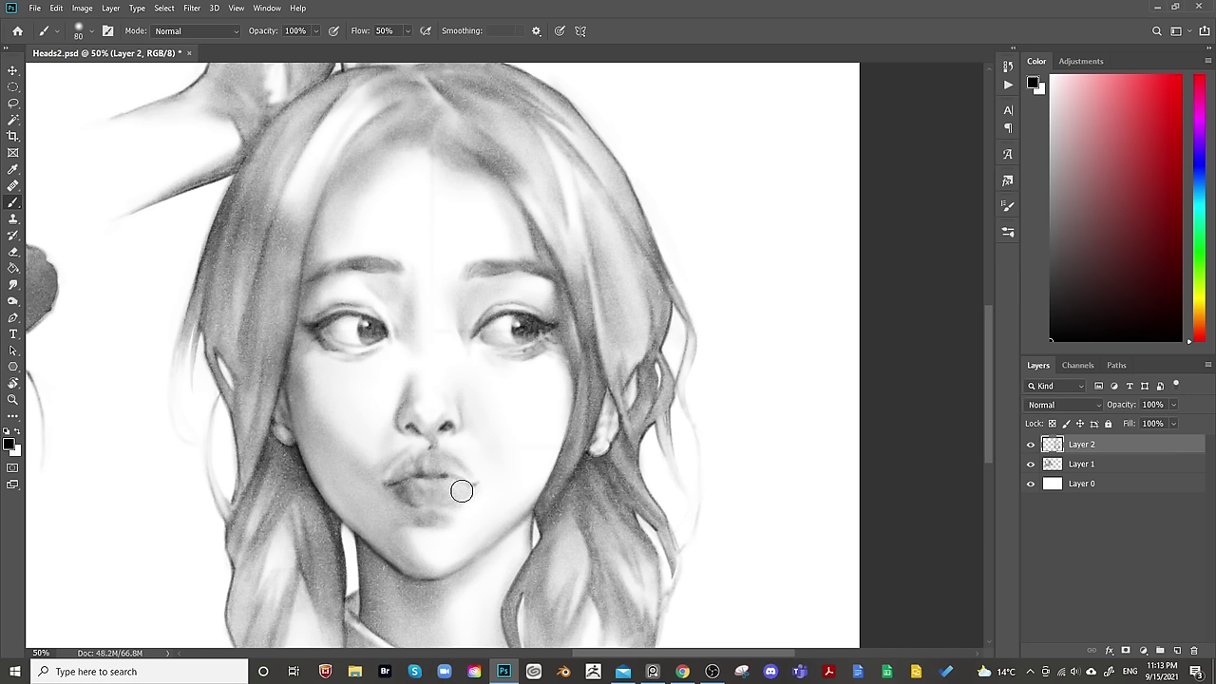
Darken the right-hand half of the lower lip with a 125 px brush.
key("bracketright")
key("bracketright")
key("bracketright")
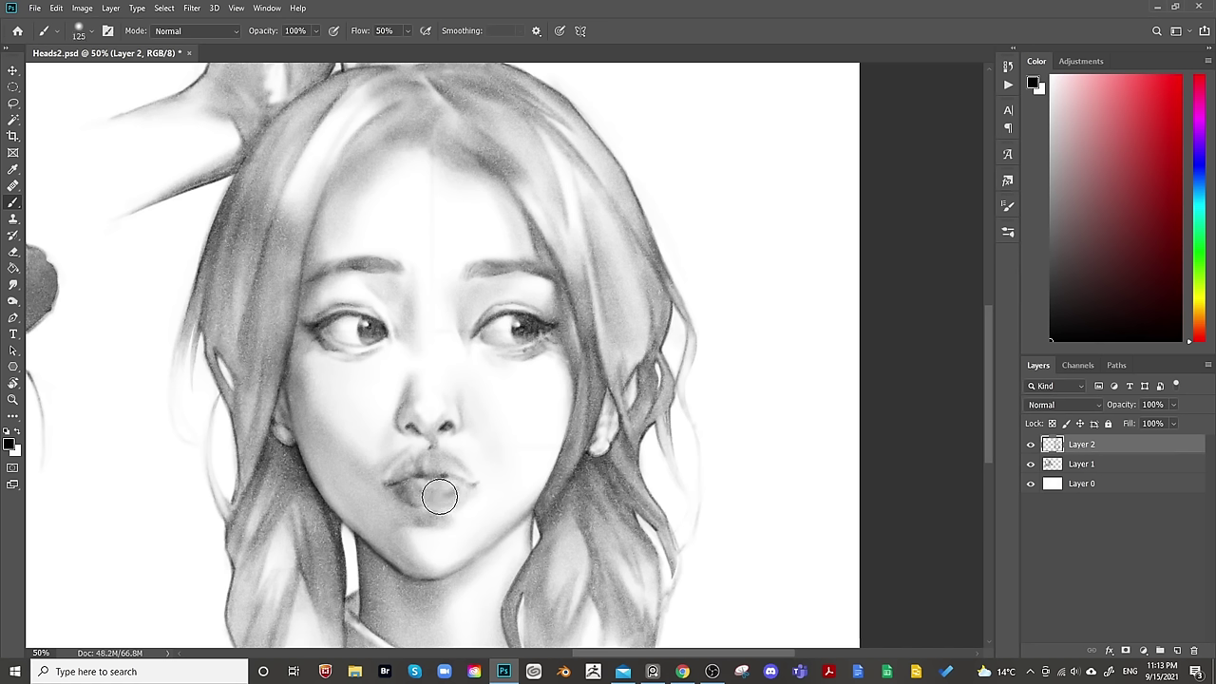
left_click_drag(454, 500, 464, 488)
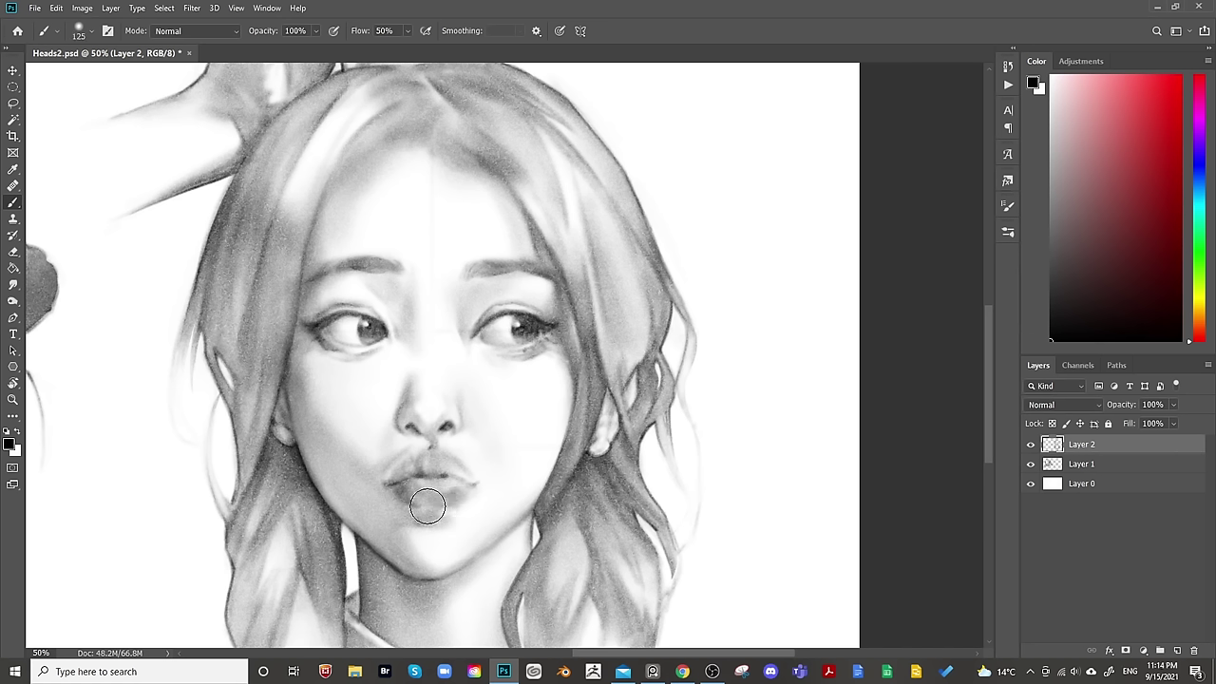
key("bracketleft")
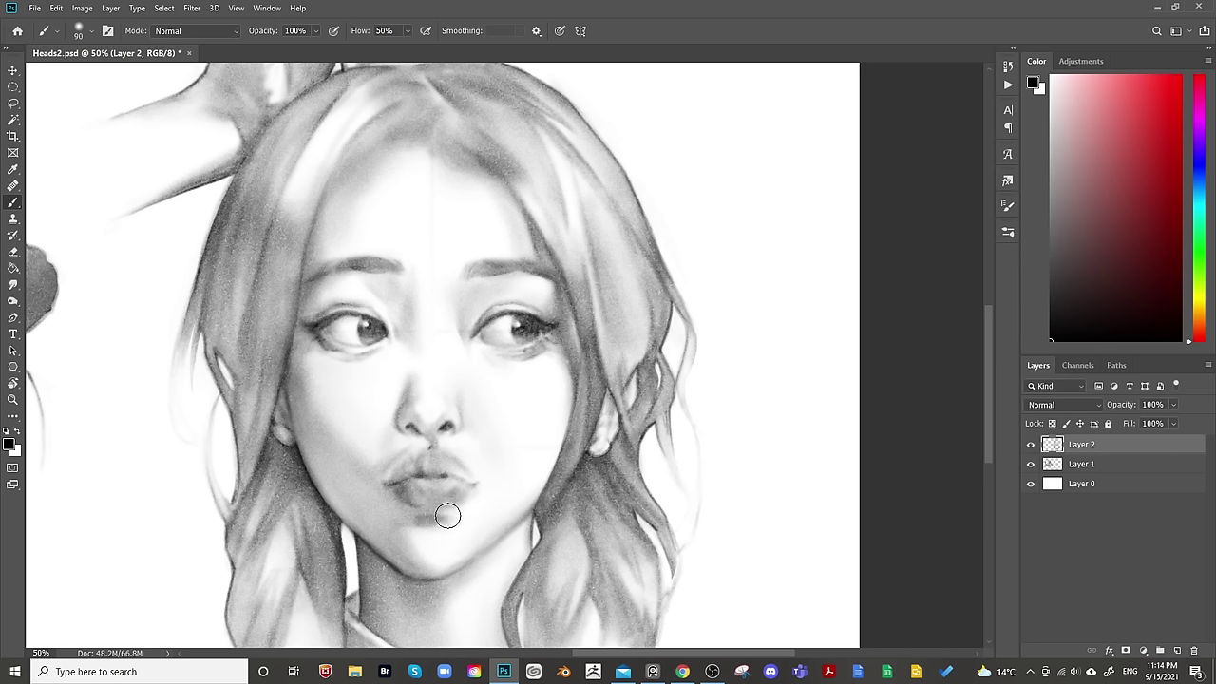
Shade the left-hand part of the lower lip and the area beneath it with brushes of 150 px and 125 px.
key("bracketright")
key("bracketright")
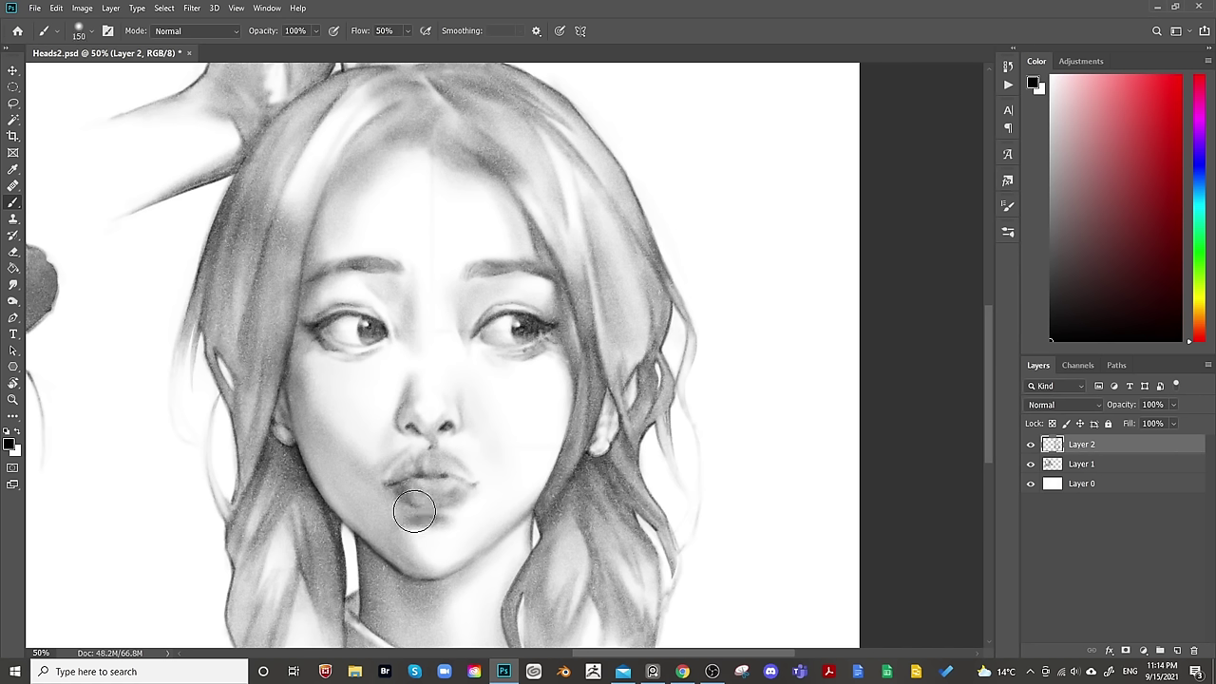
key("bracketleft")
key("bracketleft")
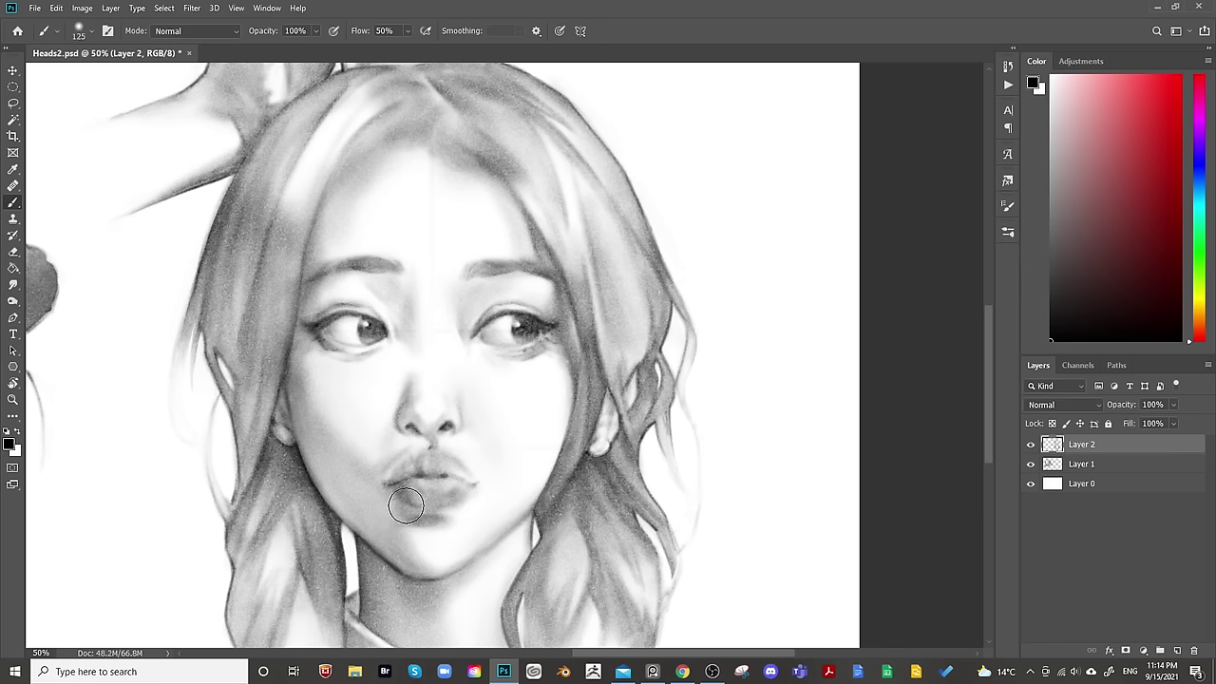
key("bracketright")
key("bracketright")
key("bracketright")
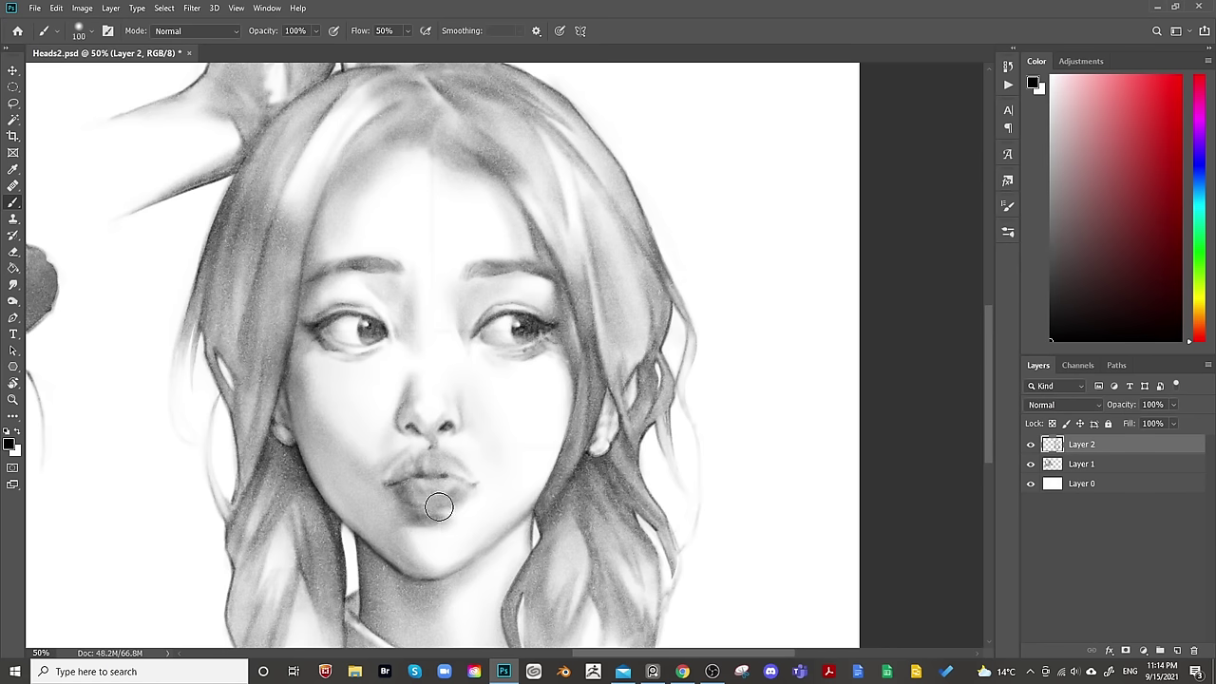
Clean up the lower edge of the lower lip with the Eraser, starting at 100 px.
key("e")
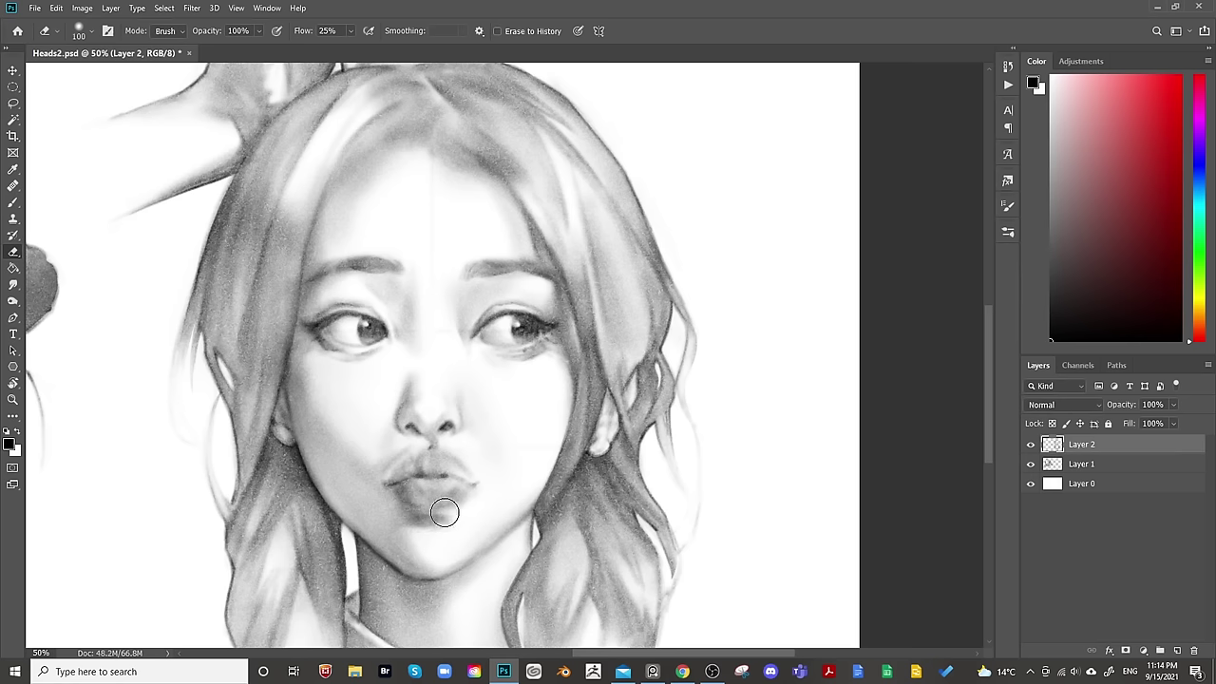
key("bracketleft")
key("bracketleft")
key("bracketleft")
key("bracketleft")
key("bracketright")
key("bracketright")
key("bracketright")
key("bracketright")
key("bracketright")
key("b")
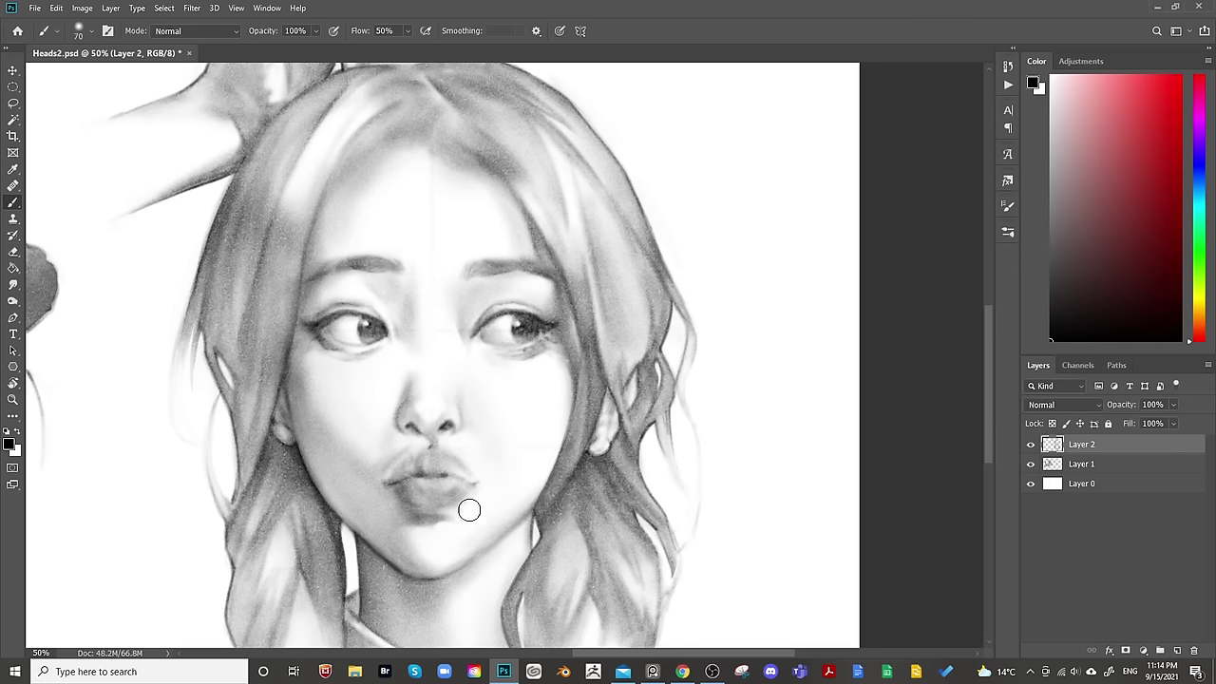
Build up the lips' shading and sharpen the line between them towards the right-hand mouth corner, varying the brush size around 70 px.
key("bracketright")
key("bracketright")
key("bracketleft")
key("bracketleft")
key("bracketleft")
key("bracketleft")
key("bracketleft")
key("bracketright")
key("bracketright")
key("bracketright")
key("bracketright")
key("bracketright")
key("bracketright")
key("bracketleft")
key("bracketleft")
key("bracketleft")
key("bracketleft")
key("bracketleft")
key("bracketleft")
key("bracketleft")
key("bracketright")
key("bracketright")
Touch up with a 50 px eraser, and soften the right-hand mouth corner and cheek with brushes of 90 to 150 px.
key("e")
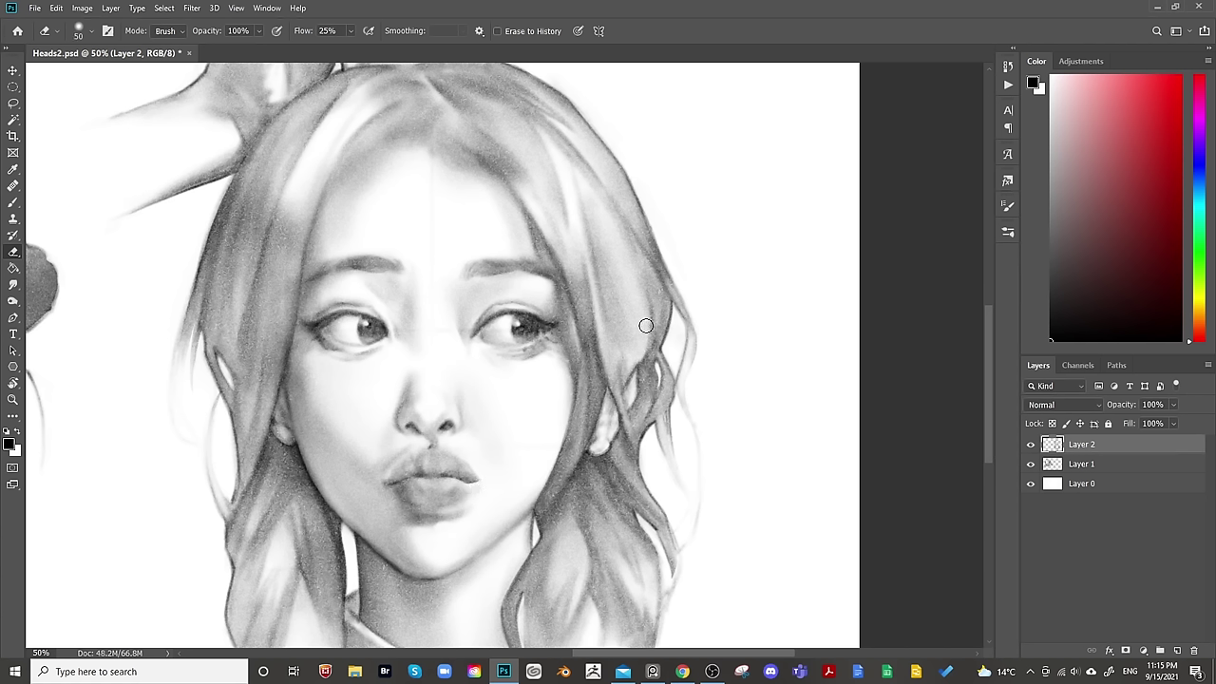
key("b")
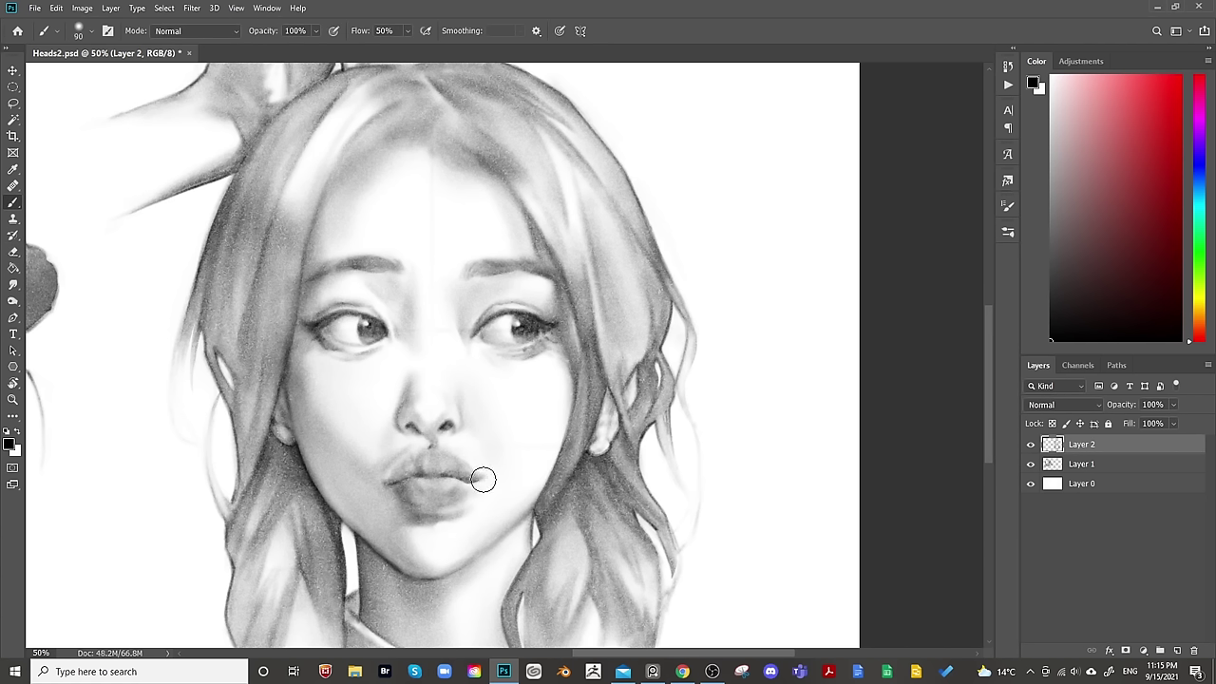
key("bracketright")
key("bracketright")
key("bracketright")
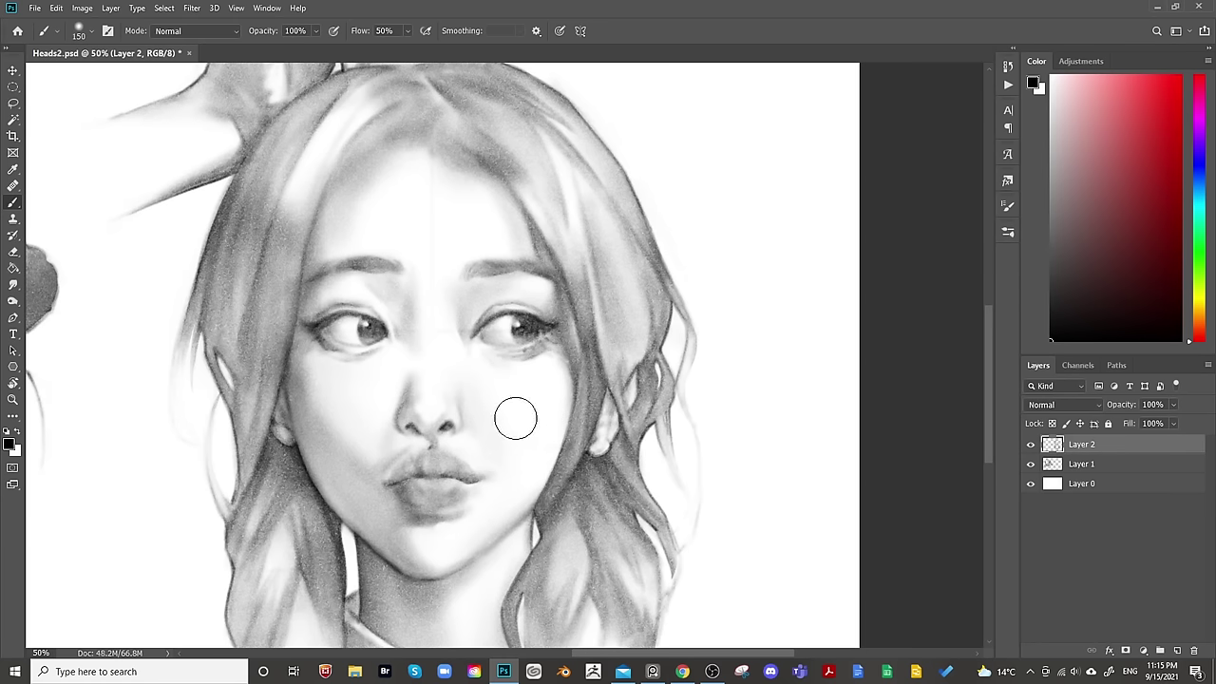
Refine the upper lip's shading with a progressively smaller brush.
key("bracketleft")
key("bracketleft")
key("bracketleft")
key("bracketleft")
key("bracketleft")
key("bracketleft")
key("bracketleft")
Lighten the centre of the upper lip and its upper edge with an eraser of about 60 px.
key("e")
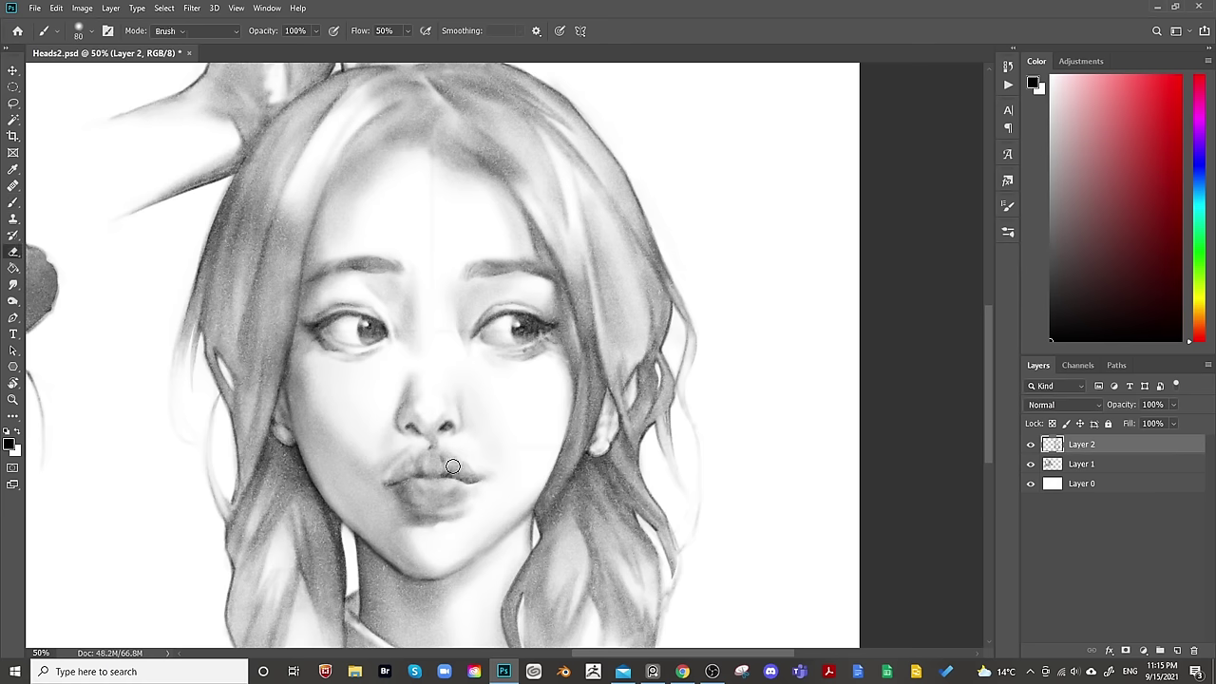
key("bracketleft")
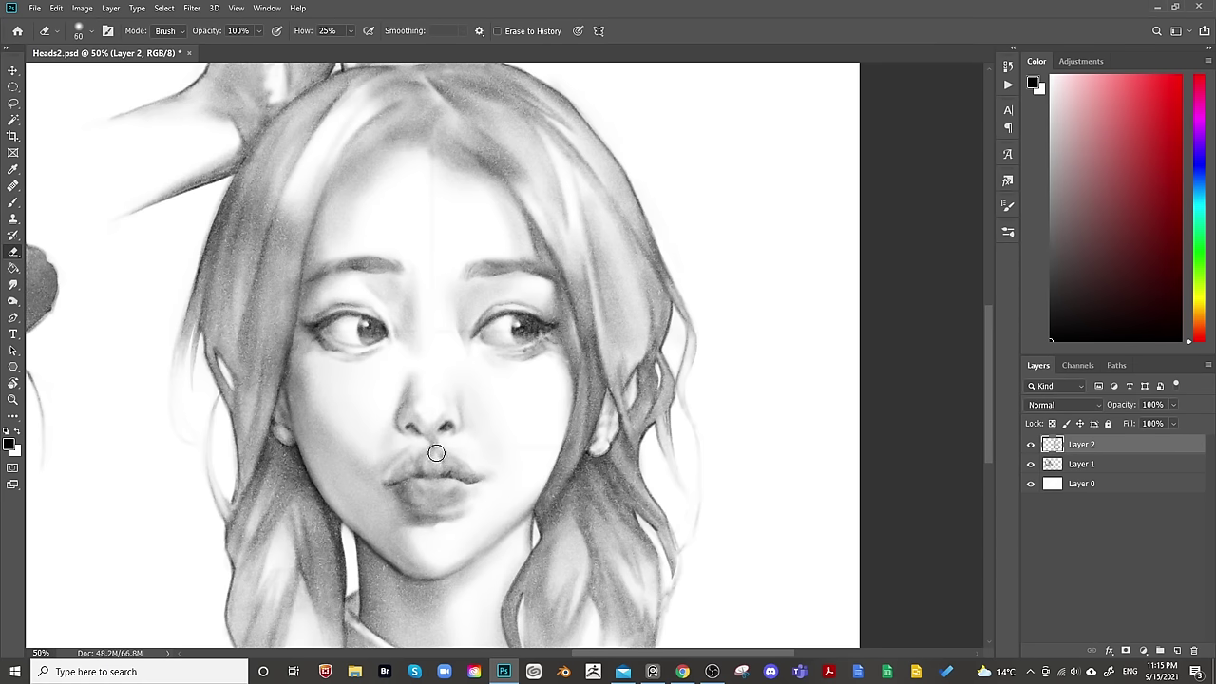
key("bracketleft")
key("b")
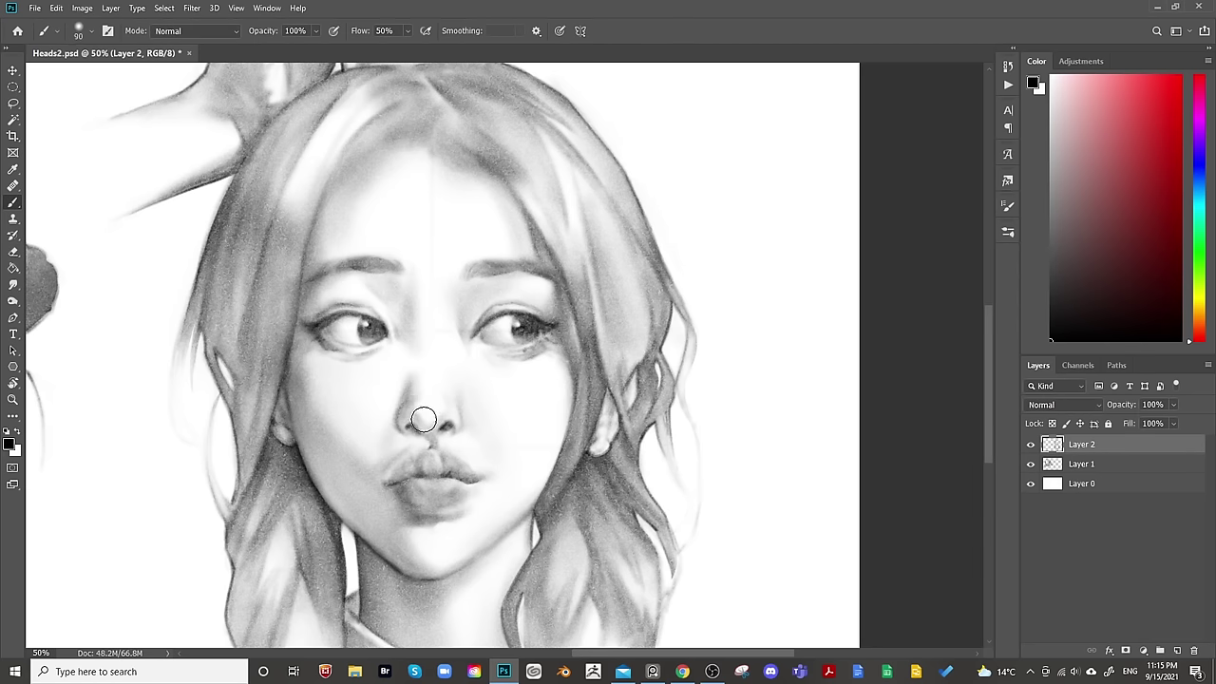
Shade the upper lip and the groove below the nose, varying the brush size between about 70 and 90 px.
key("bracketleft")
key("bracketleft")
key("bracketleft")
key("bracketright")
key("bracketright")
key("bracketright")
key("bracketright")
key("bracketright")
key("bracketleft")
key("bracketleft")
key("bracketleft")
key("bracketleft")
key("bracketleft")
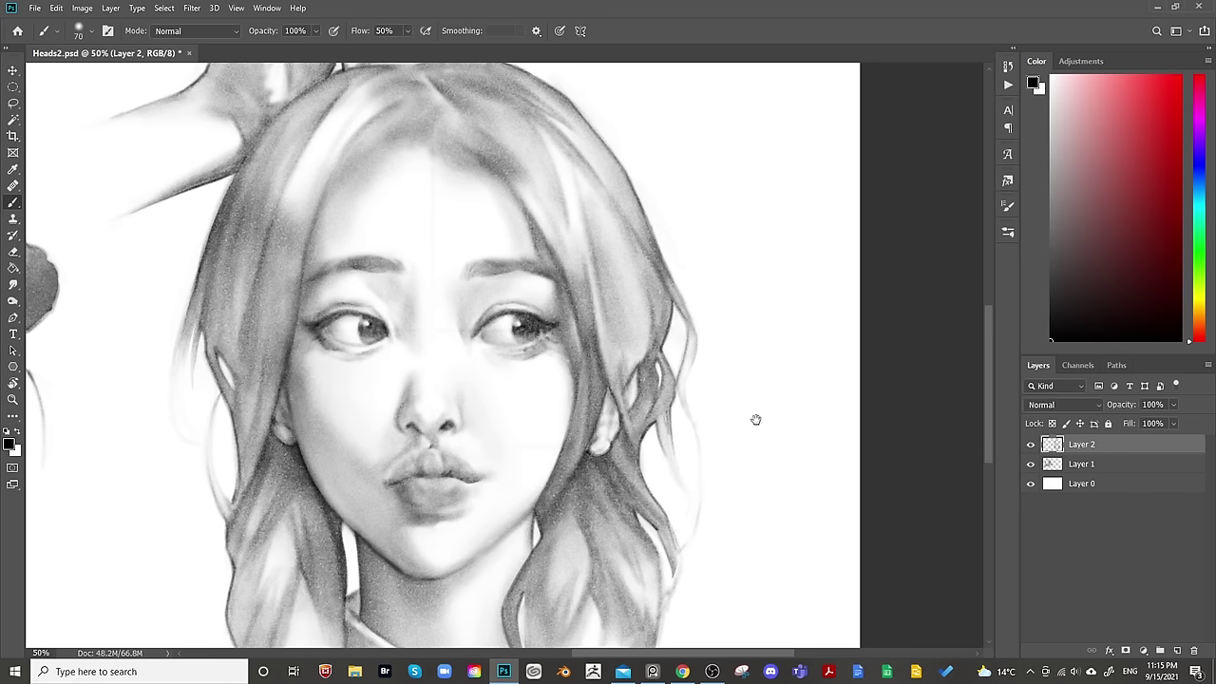
Leave Layer 2's transparent pixels unlocked and shade around the left-hand mouth corner with a 125 px brush.
left_click_drag(754, 418, 788, 377)
key("bracketright")
key("slash")
key("slash")
key("slash")
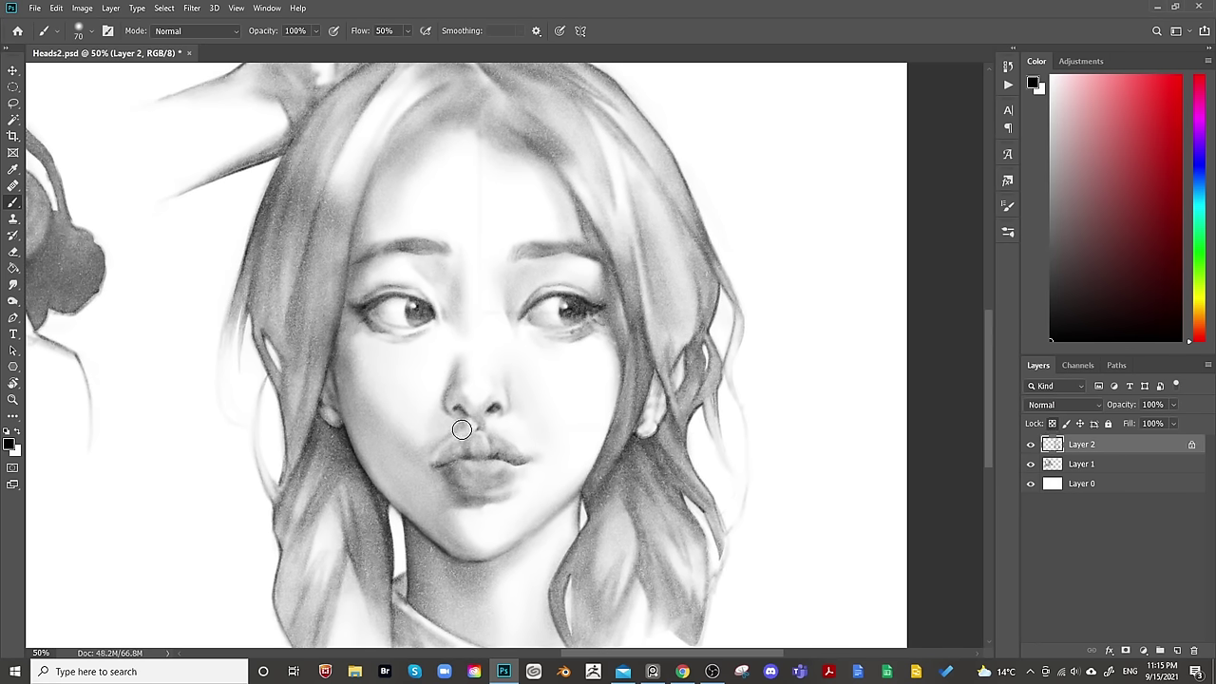
key("bracketright")
key("bracketright")
key("slash")
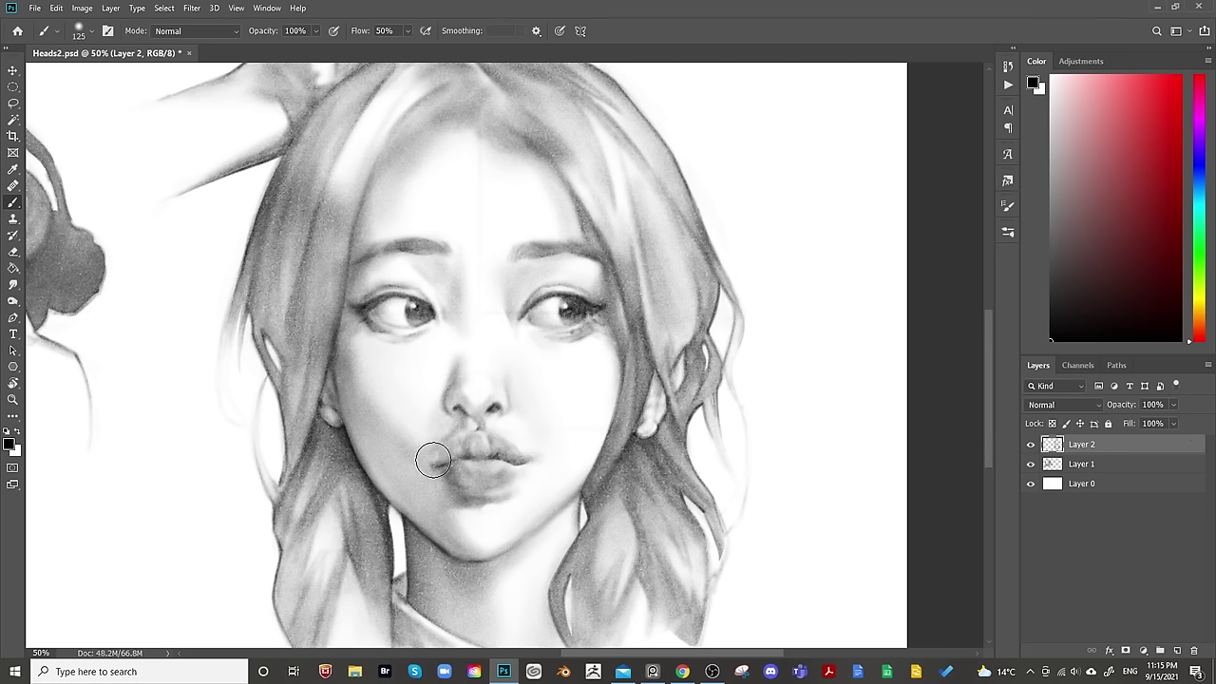
Define the centre of the upper lip with a brush of about 60 px.
key("bracketleft")
key("bracketleft")
key("bracketleft")
key("bracketleft")
key("bracketright")
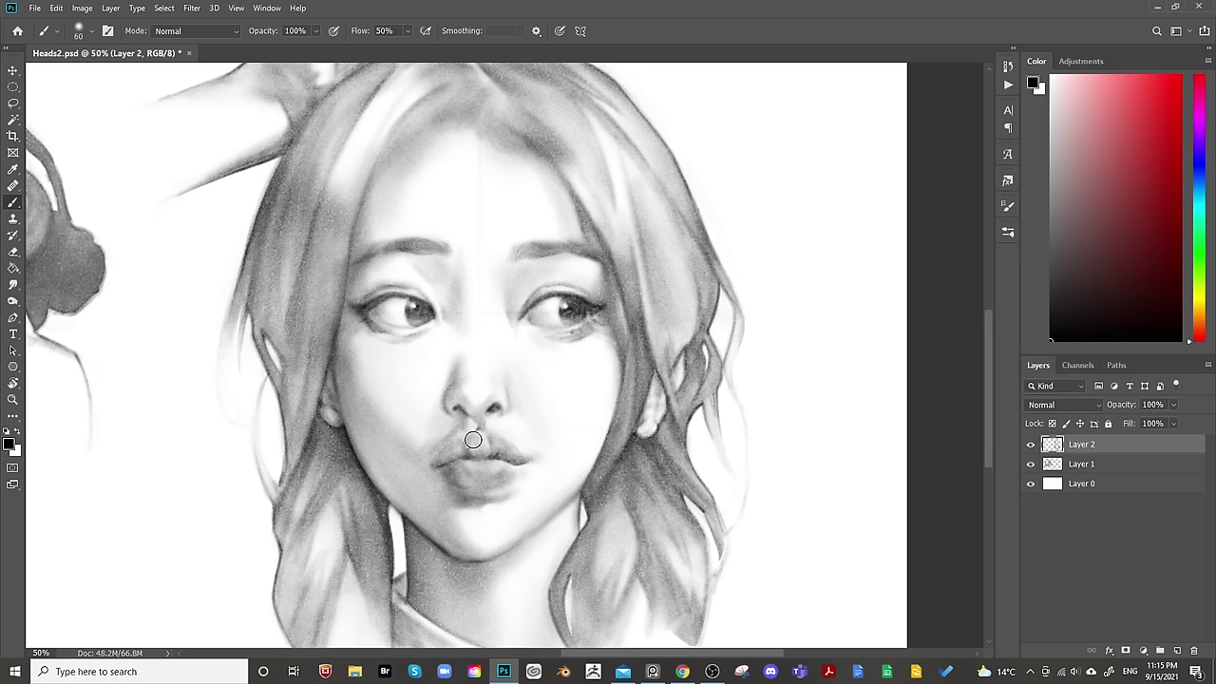
Deepen the tones of the upper lip and the left-hand mouth corner with brushes of varying size.
key("bracketright")
key("bracketright")
key("bracketright")
key("bracketright")
key("bracketleft")
key("bracketleft")
key("bracketleft")
key("bracketright")
key("bracketright")
key("bracketright")
key("bracketright")
key("bracketright")
key("bracketright")
key("bracketright")
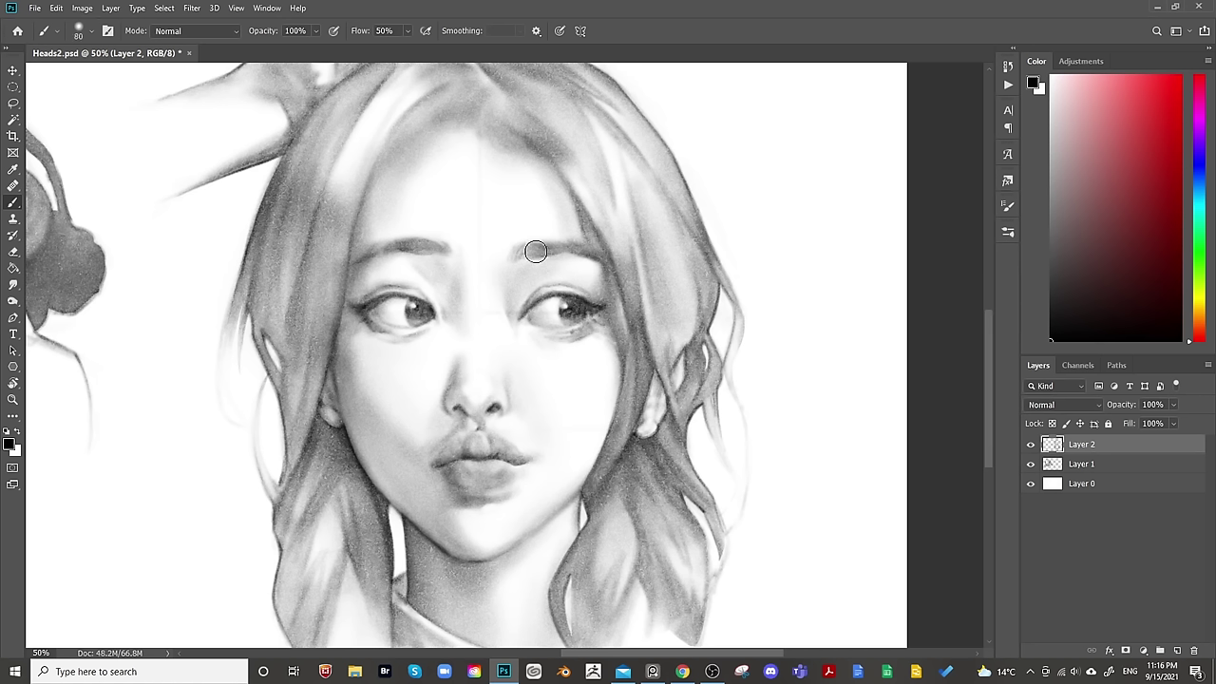
Refine the right-hand eyebrow's inner end with a brush of about 80 px, adjusting its size.
key("bracketleft")
key("bracketright")
key("bracketright")
key("bracketleft")
key("bracketleft")
key("bracketright")
key("bracketleft")
key("bracketleft")
key("bracketright")
key("bracketright")
key("bracketright")
key("bracketright")
key("bracketright")
key("bracketright")
Clean up the shading on the right-hand side of the nose with a 30 px eraser, enlarging it gradually.
key("e")
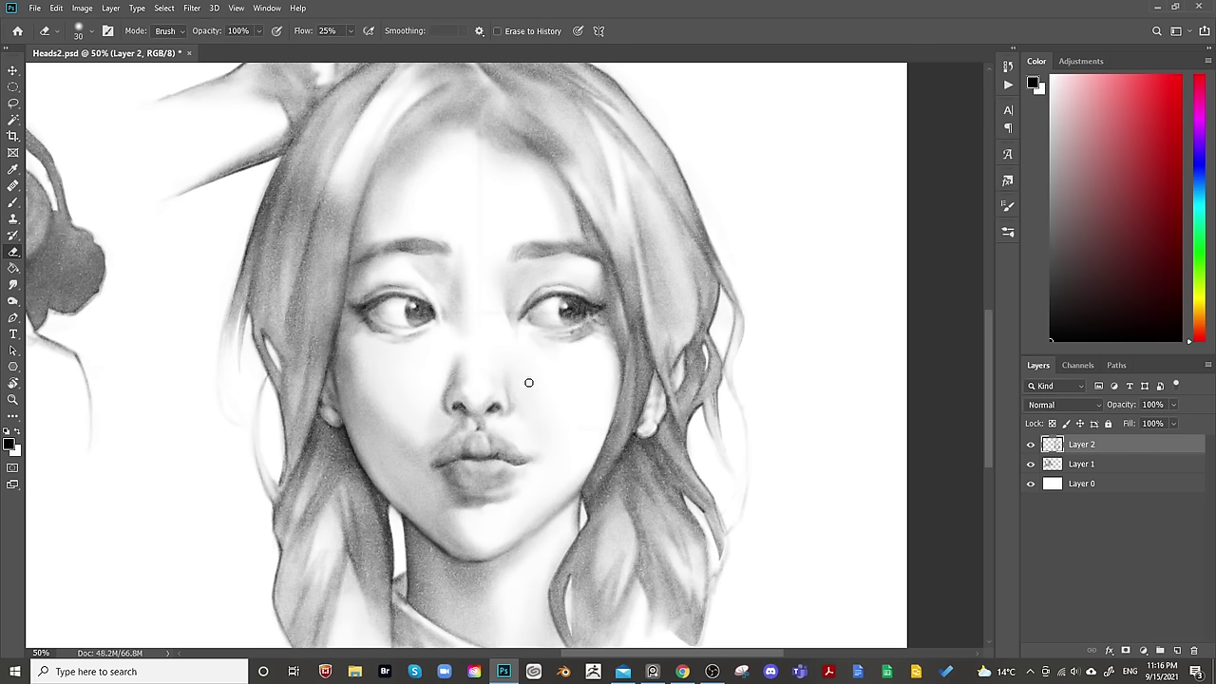
key("bracketright")
key("bracketright")
key("bracketright")
key("bracketright")
Shade the left-hand cheek softly with a 150 px brush, enlarged to 250 px.
key("b")
key("bracketright")
key("bracketright")
key("bracketright")
key("bracketright")
key("bracketright")
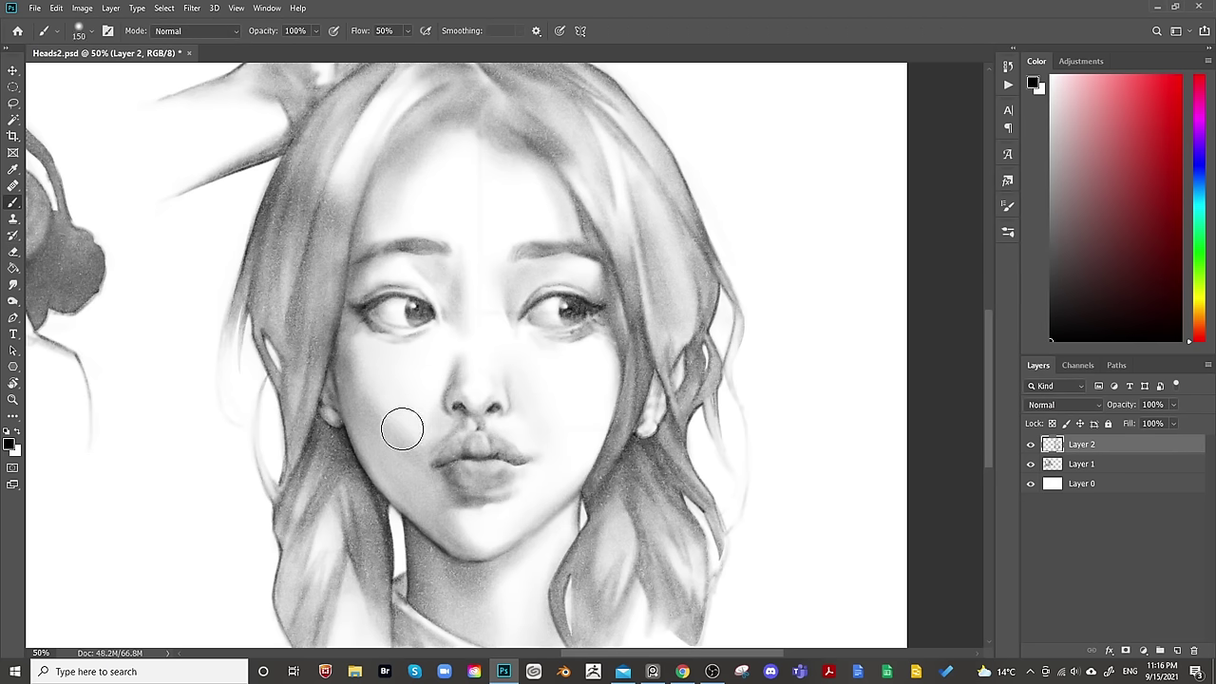
key("bracketright")
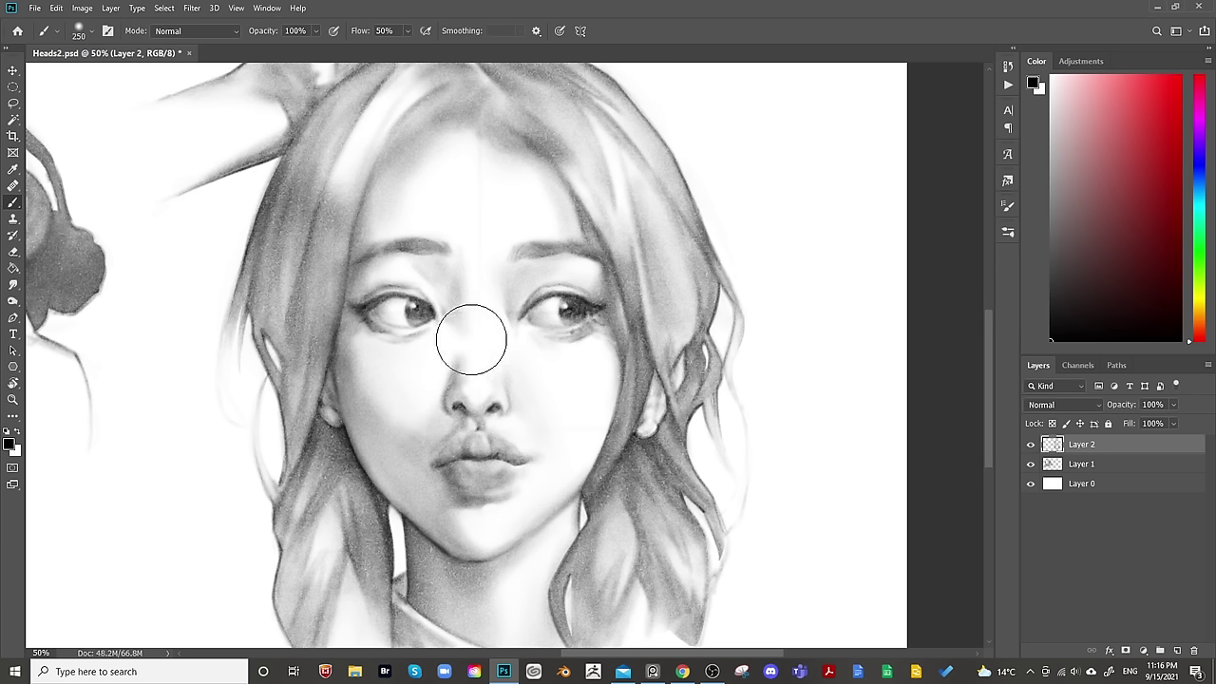
Deepen the cheek shadow beside the left-hand mouth corner with a 250 px brush, and reduce the brush to 125 px.
key("bracketright")
key("bracketright")
key("bracketleft")
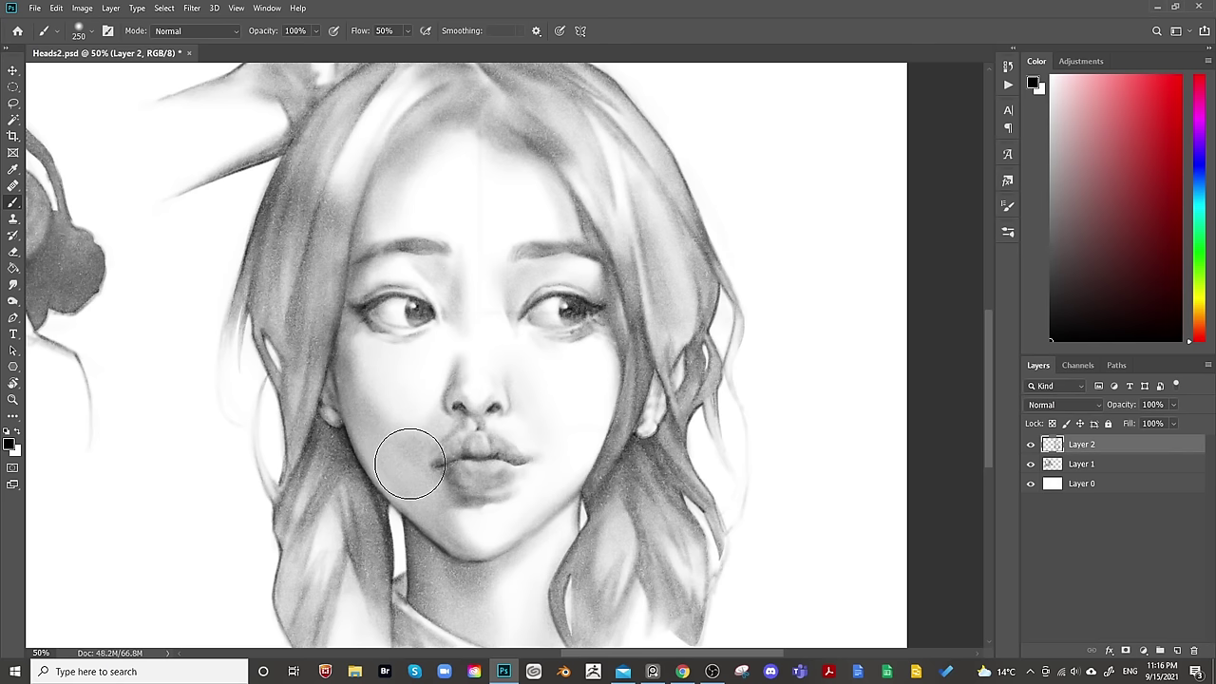
key("bracketleft")
key("bracketleft")
key("bracketleft")
key("bracketleft")
key("bracketleft")
key("bracketleft")
key("bracketleft")
key("bracketleft")
key("bracketleft")
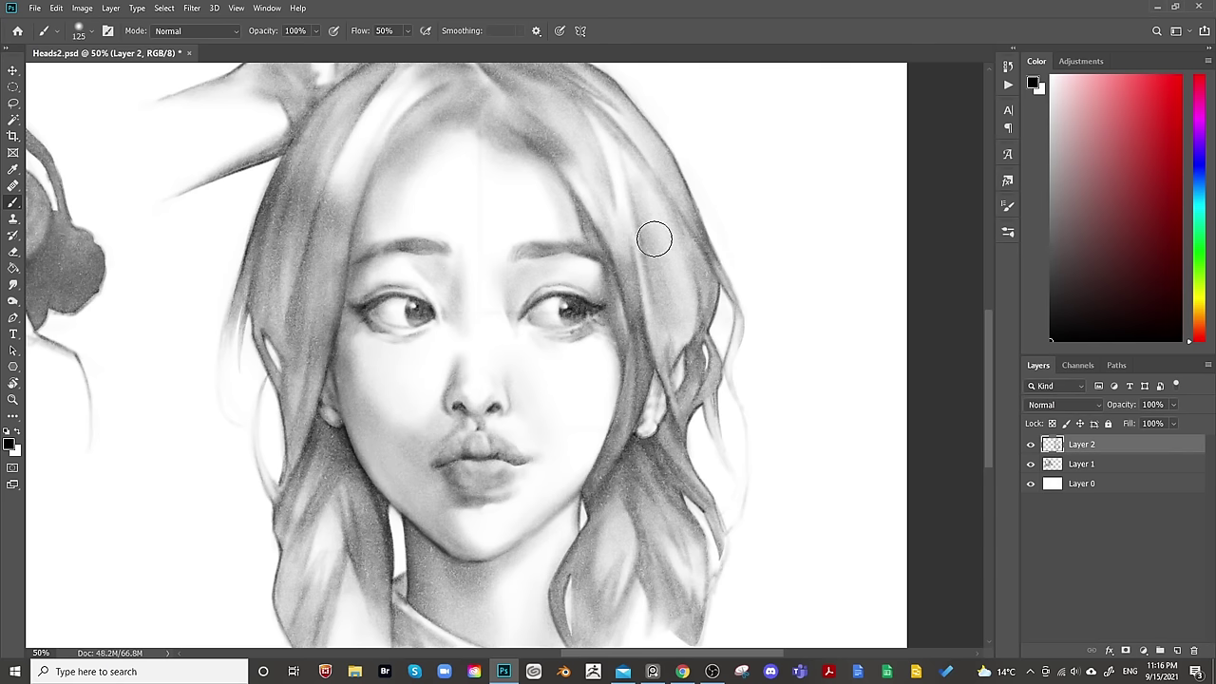
Erase a highlight into the lower lip with a 40 px eraser, blending it with larger eraser sizes.
key("e")
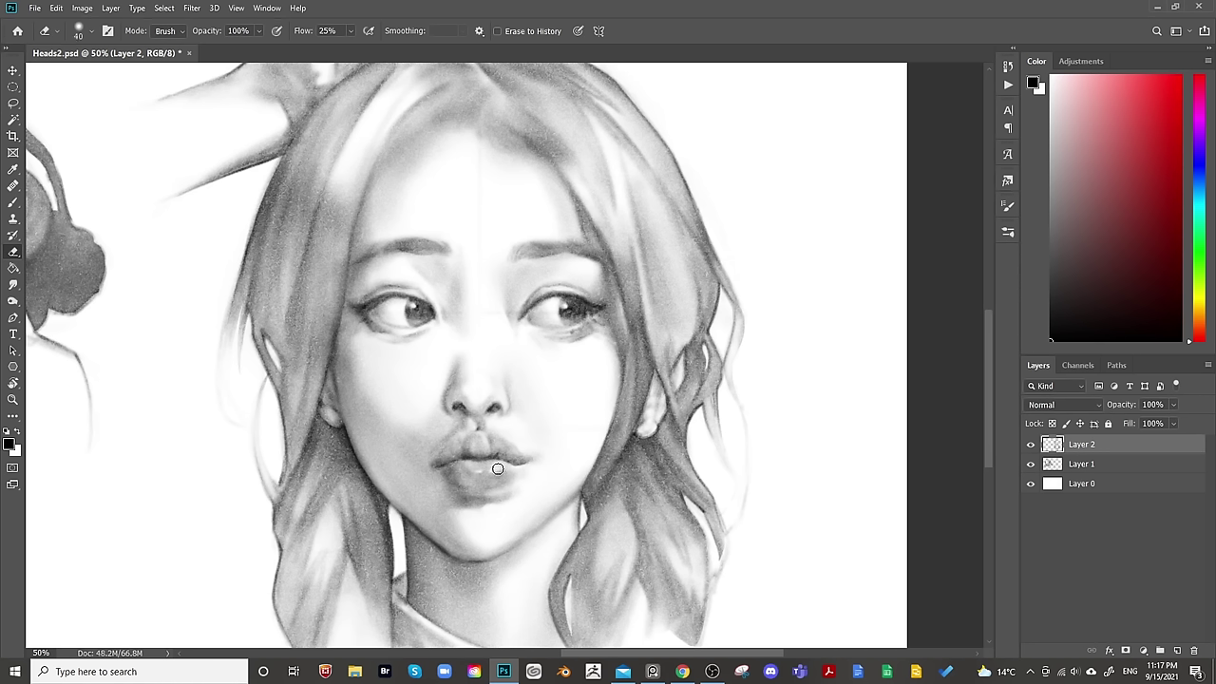
key("bracketright")
key("bracketright")
key("bracketright")
key("bracketright")
key("bracketright")
key("bracketright")
key("bracketleft")
key("bracketleft")
key("bracketleft")
key("ctrl")
key("b")
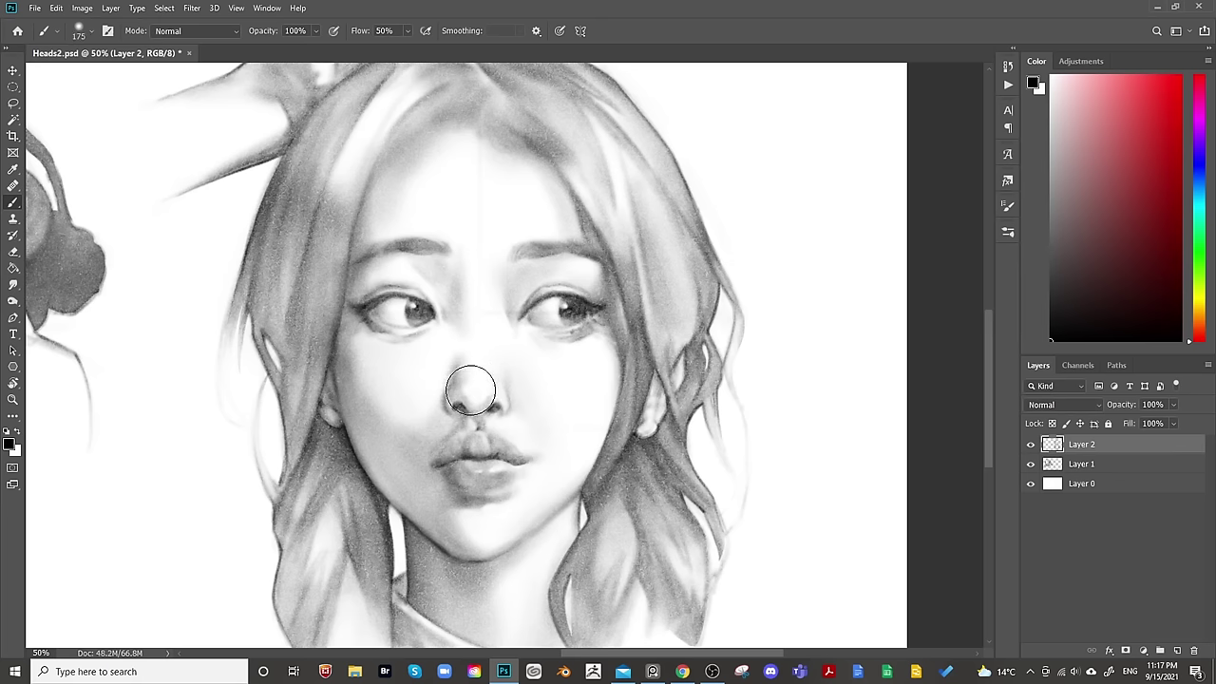
Shade the right-hand portrait's nose softly, varying the brush size and finally enlarging the brush to 400 px.
key("bracketleft")
key("bracketleft")
key("bracketleft")
key("bracketleft")
key("bracketleft")
key("bracketleft")
key("bracketleft")
key("bracketright")
key("bracketright")
key("bracketright")
key("bracketright")
key("bracketright")
key("bracketright")
key("bracketright")
key("bracketright")
key("bracketright")
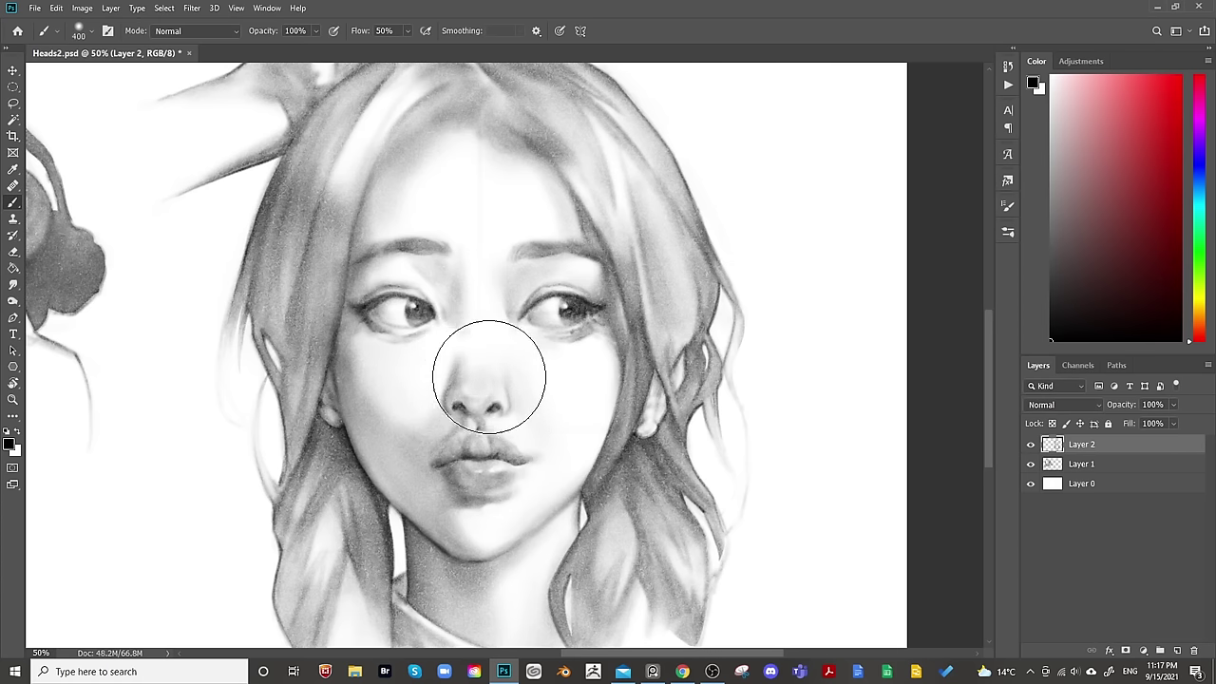
Refine the shading around the nose tip and nostrils with a brush reduced to about 70 px.
key("bracketleft")
key("bracketleft")
key("bracketleft")
key("bracketleft")
key("bracketleft")
key("bracketleft")
key("bracketleft")
key("bracketleft")
key("bracketleft")
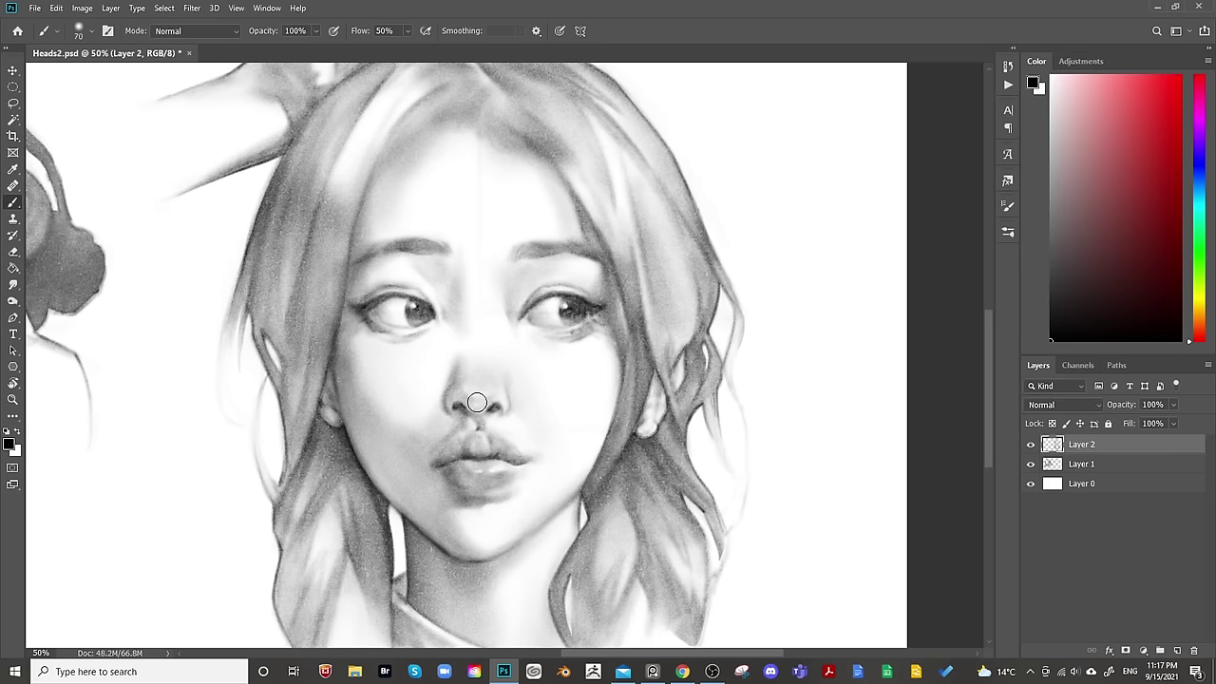
key("bracketright")
key("bracketright")
key("bracketleft")
key("bracketleft")
key("bracketright")
Soften the upper nose shading with a 60 px eraser, and shade the nose tip with a brush enlarged to 175 px.
key("e")
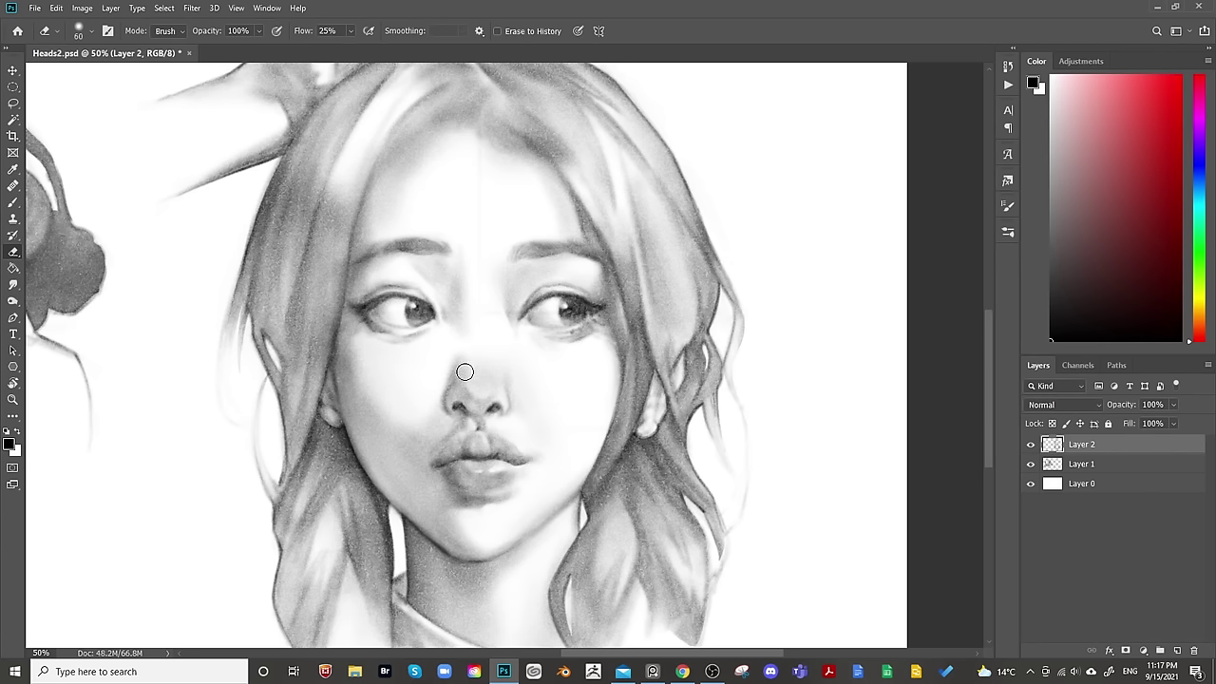
key("b")
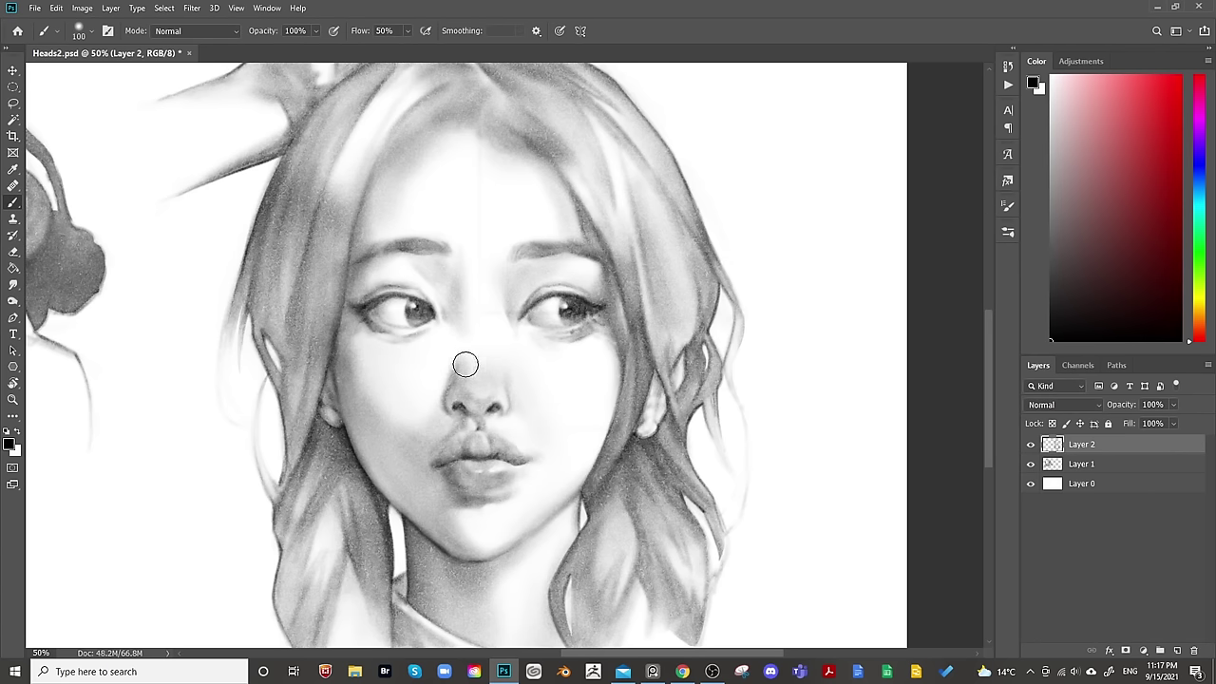
key("bracketleft")
key("bracketleft")
key("bracketleft")
key("bracketright")
key("bracketright")
key("bracketright")
key("bracketright")
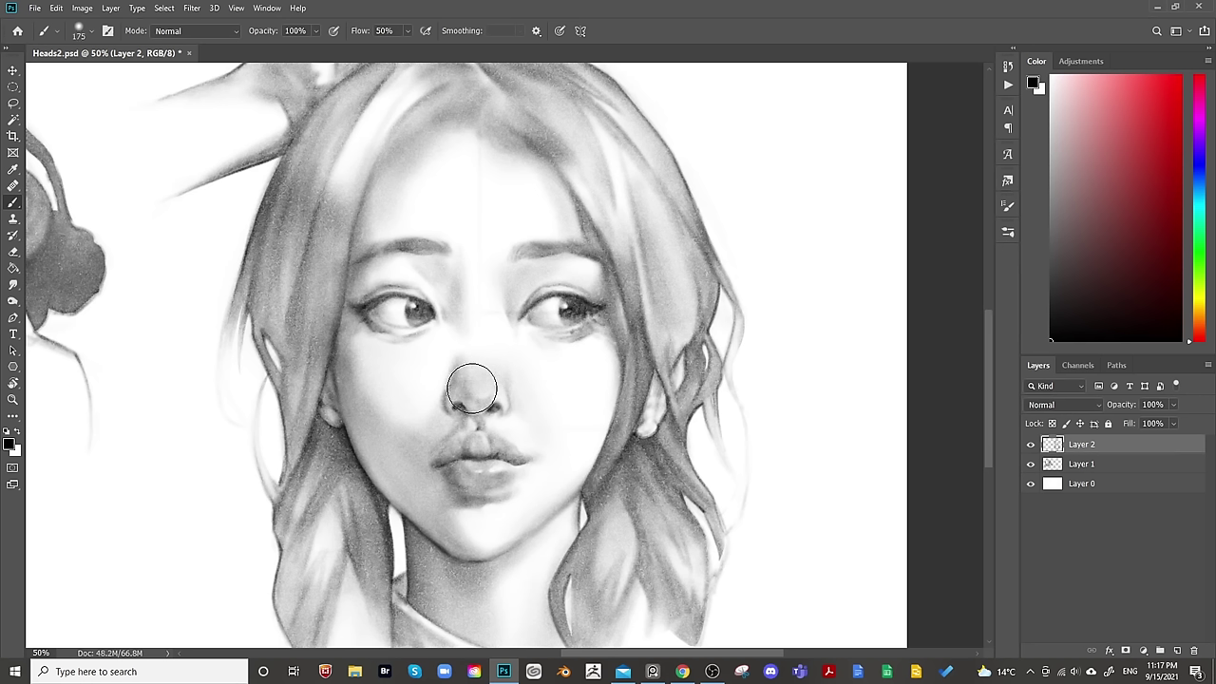
Deepen the shading along the left-hand side of the nose with a 125 px brush, reduced to 90 px.
key("bracketleft")
key("bracketleft")
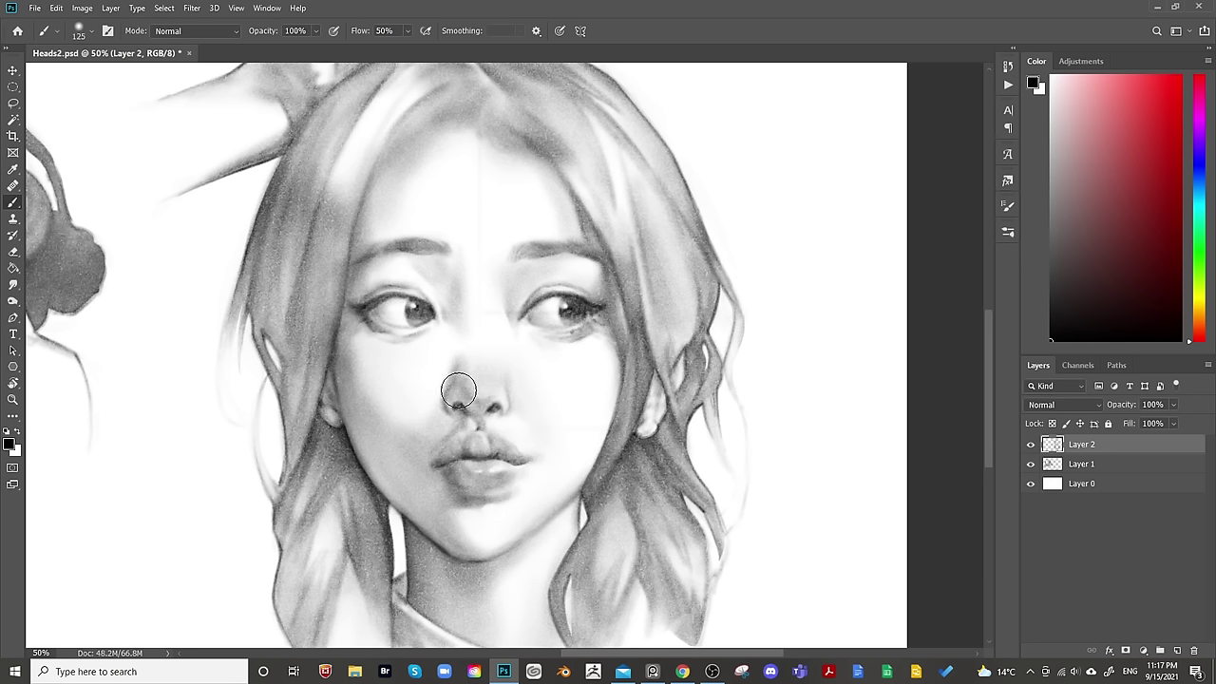
key("bracketleft")
key("bracketleft")
key("bracketleft")
key("bracketleft")
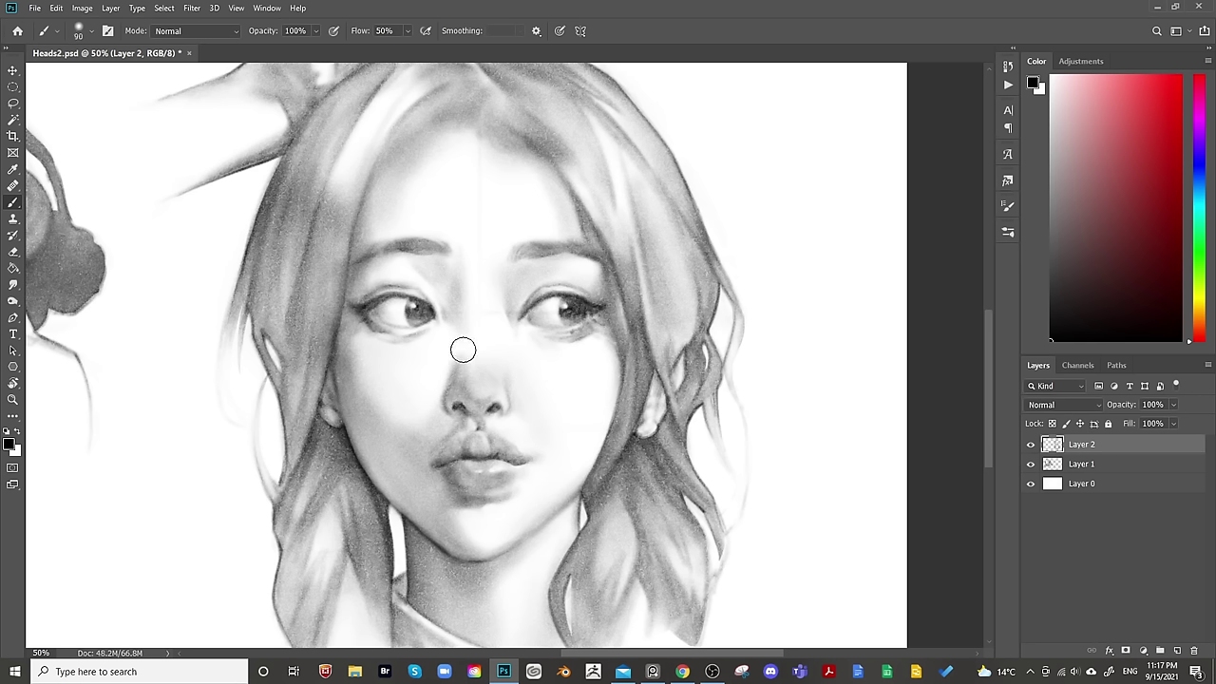
key("bracketright")
Lighten the nose tip with a 50 px eraser, and flip the canvas horizontally.
key("e")
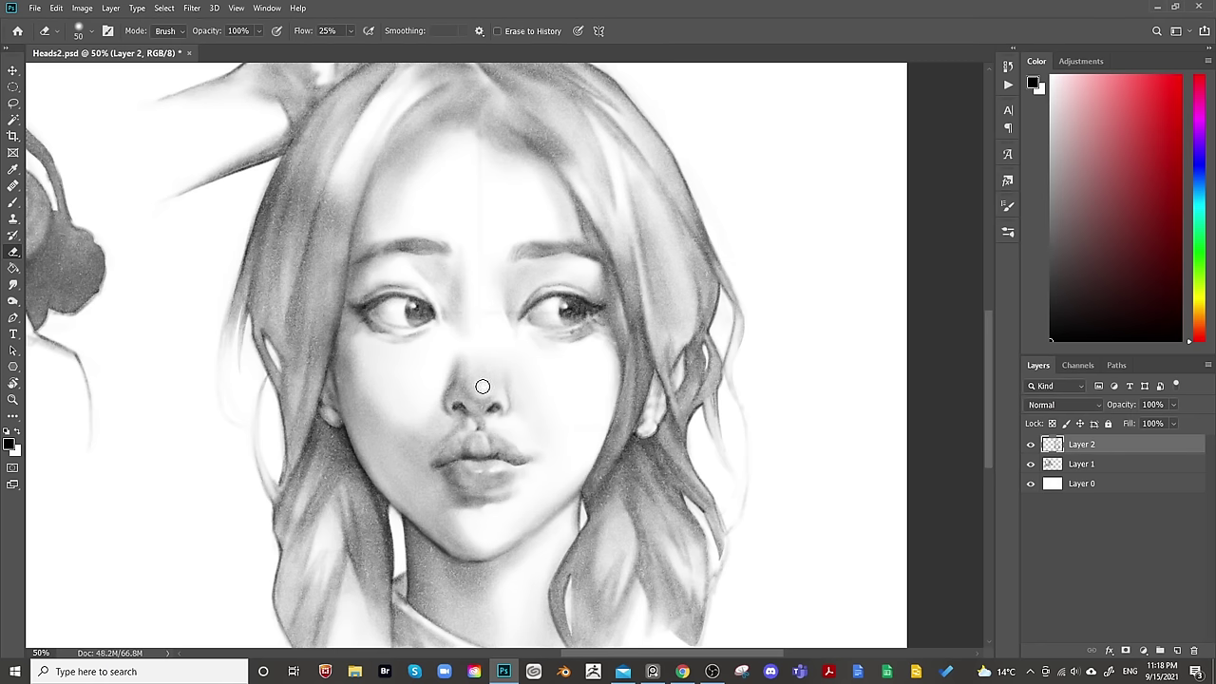
key("ctrl+minus")
key("ctrl+minus")
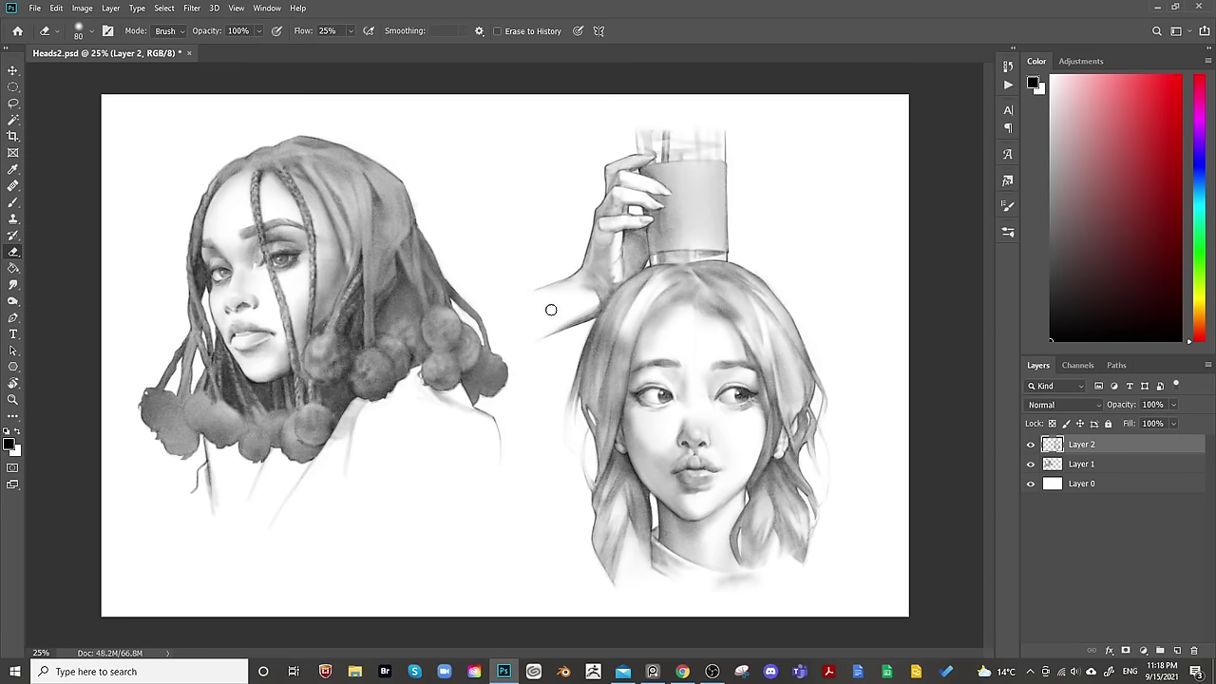
key("ctrl+shift+h")
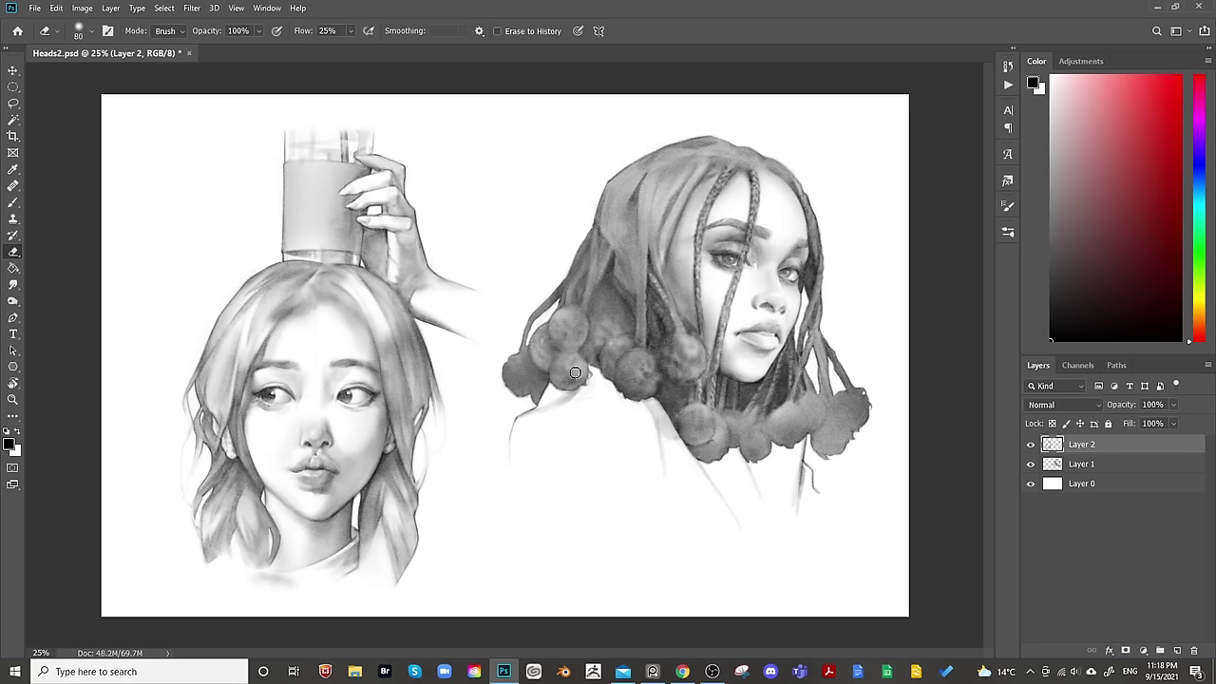
Open the Liquify filter for Layer 2 and set its backdrop to Layer 0.
left_click(193, 8)
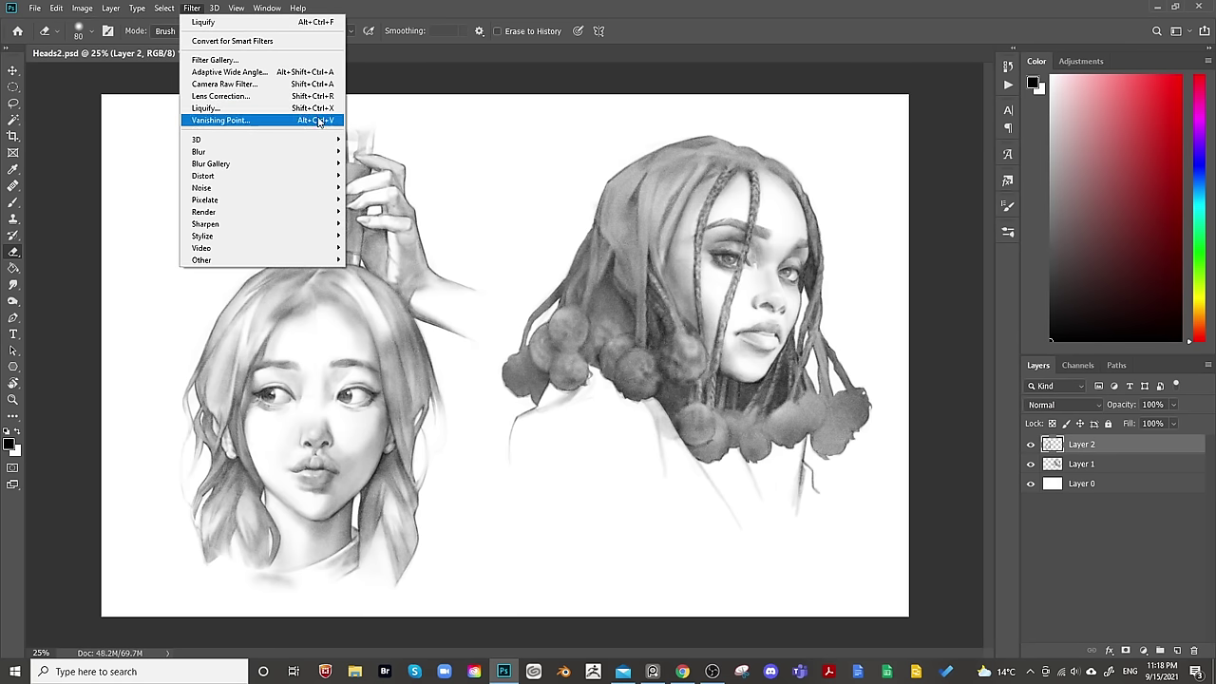
left_click(313, 109)
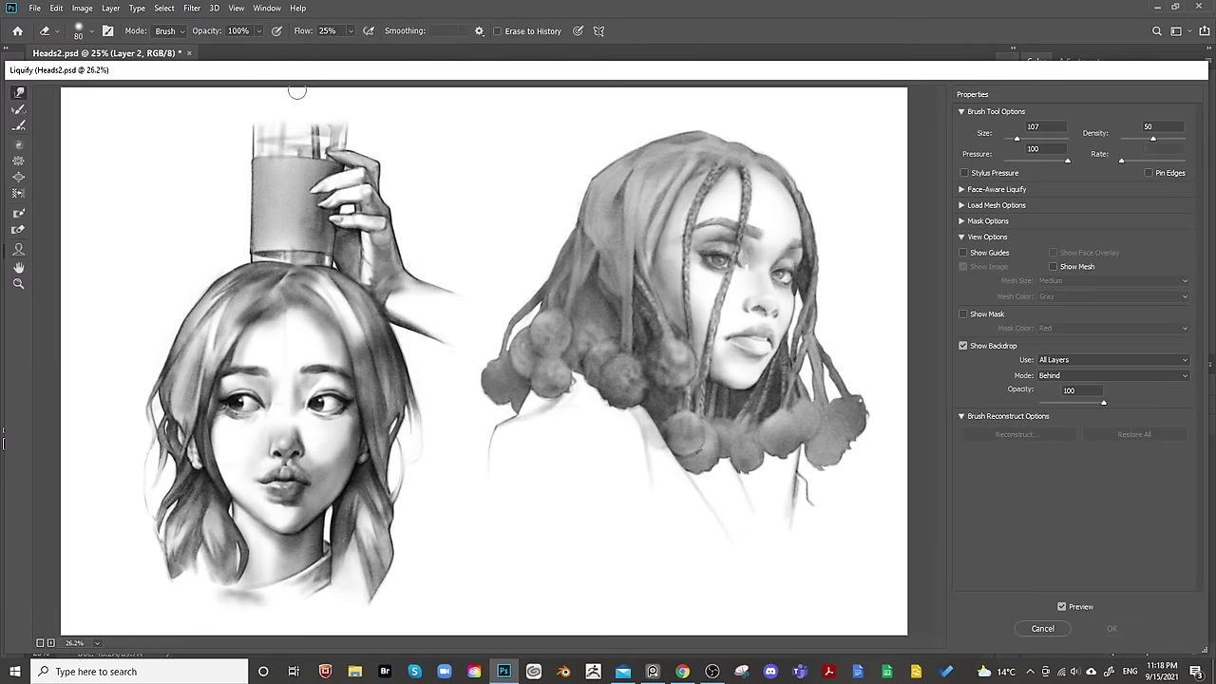
left_click(1067, 361)
left_click(1071, 382)
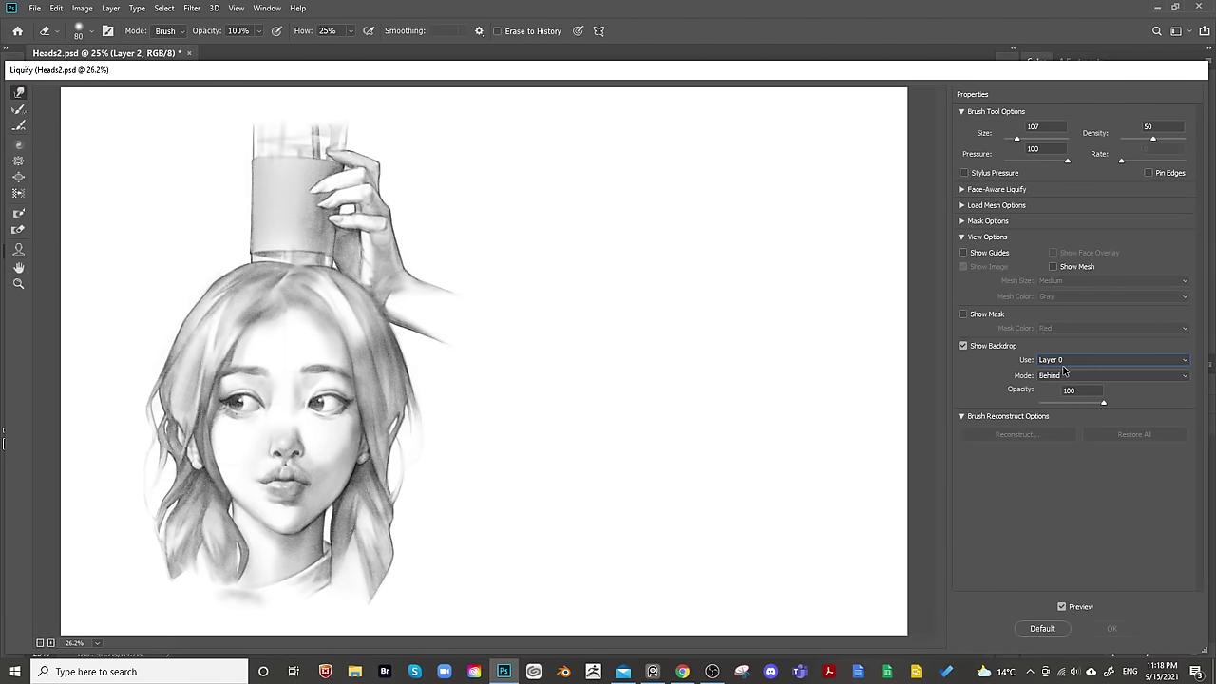
key("ctrl+alt+0")
key("ctrl+minus")
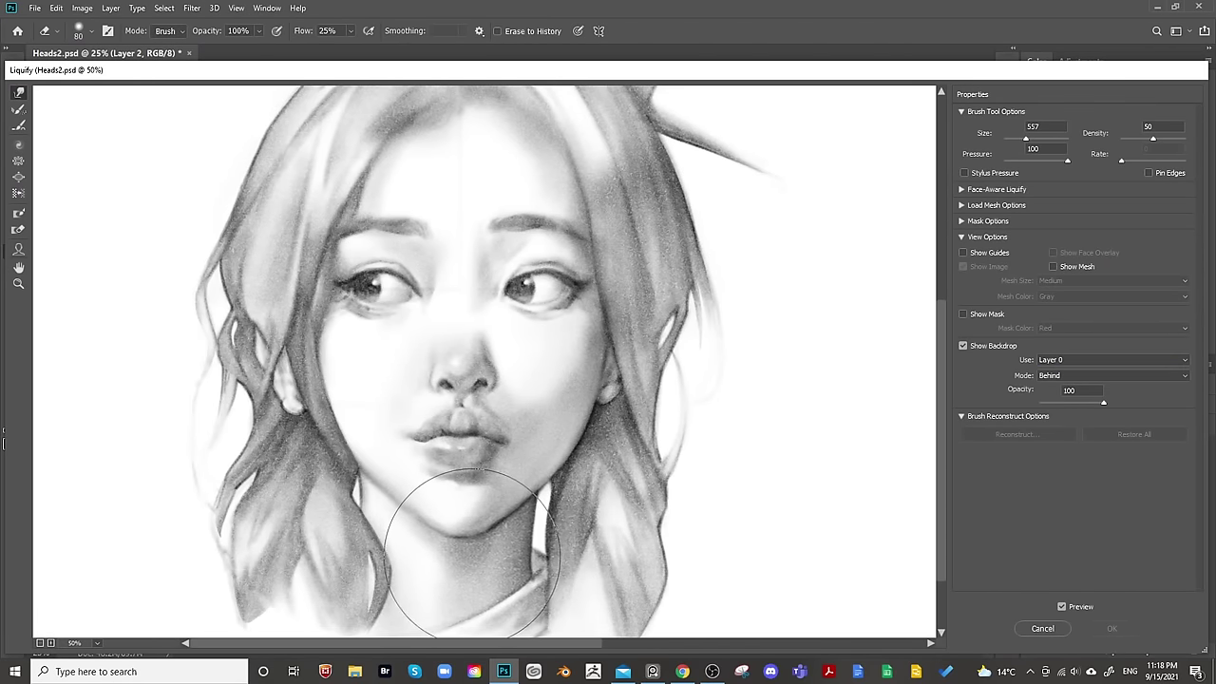
Reshape the chin and jaw contour of the portrait in Liquify with a brush size of 557.
left_click_drag(466, 552, 406, 542)
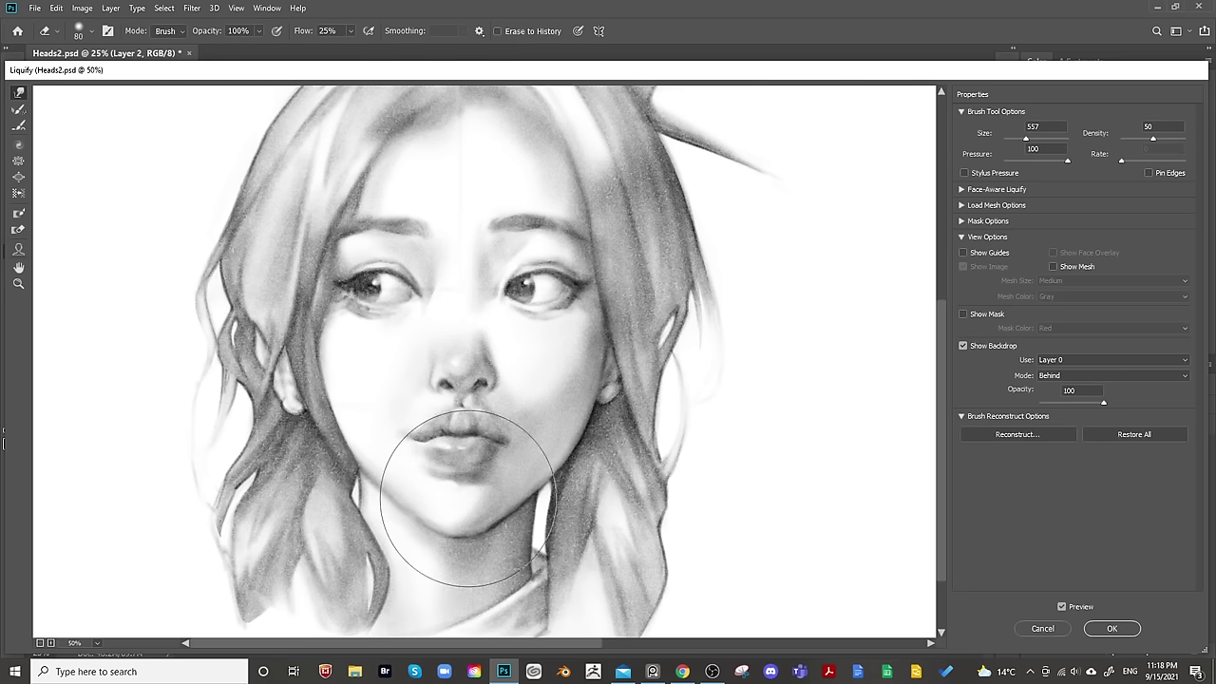
mouse_move(559, 495)
left_mouse_down()
mouse_move(494, 561)
mouse_move(446, 532)
mouse_move(495, 494)
left_mouse_up()
scroll(494, 493, "up", 2)
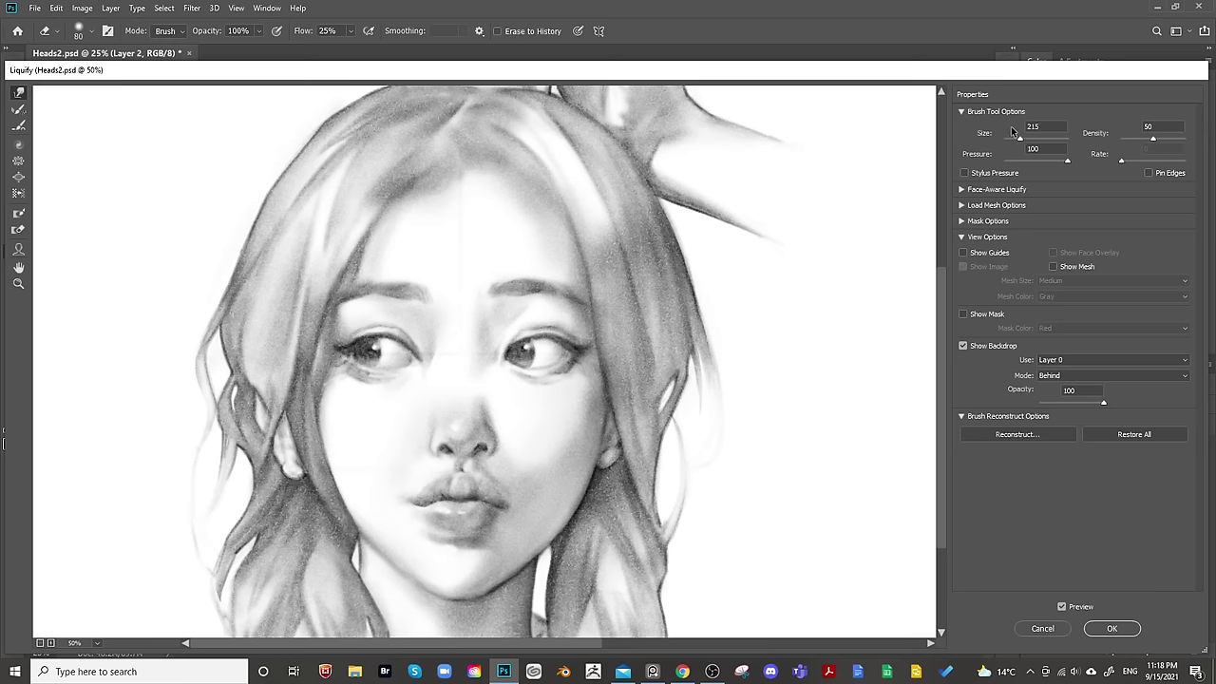
Nudge the contours of the nose and mouth with a Liquify brush size of 215, and apply the filter.
left_click_drag(444, 429, 421, 427)
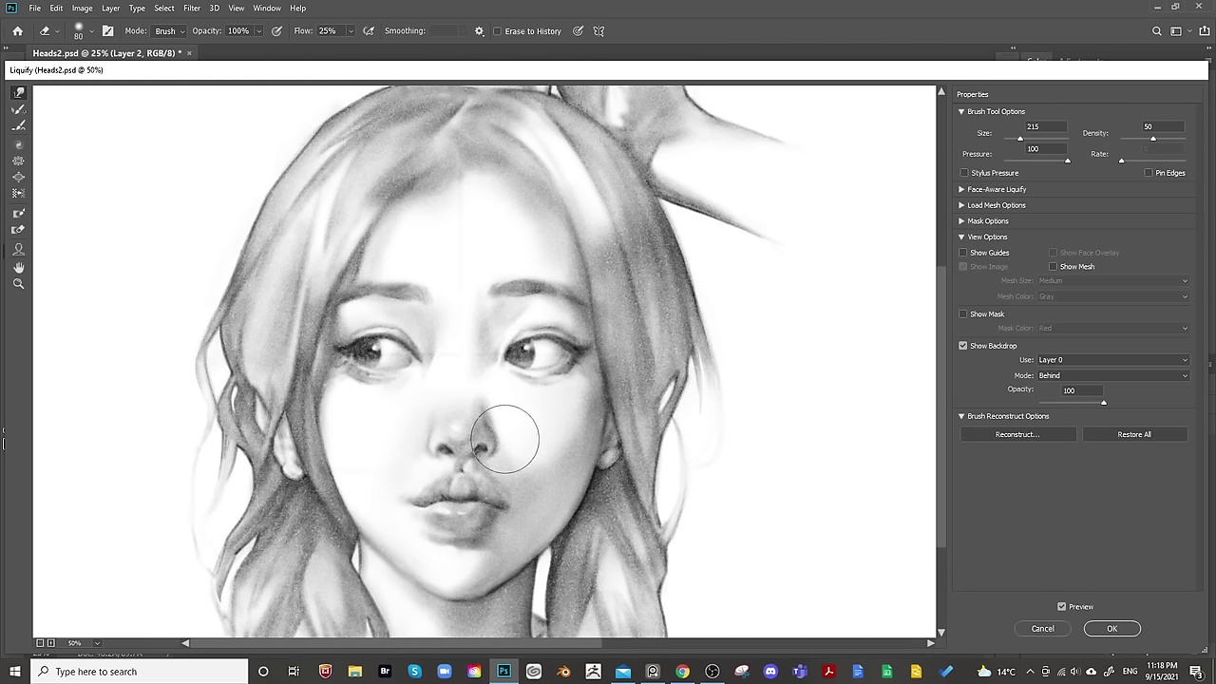
left_click_drag(570, 402, 608, 369)
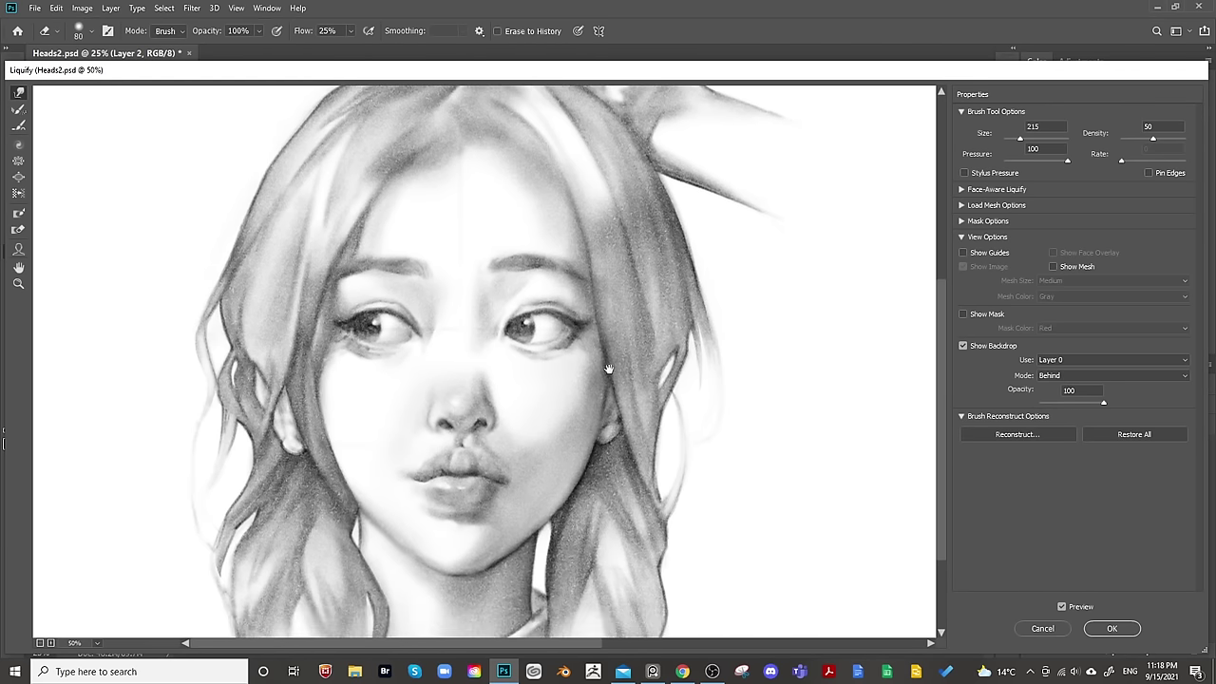
mouse_move(534, 436)
left_mouse_down()
mouse_move(511, 488)
mouse_move(524, 489)
mouse_move(509, 486)
left_mouse_up()
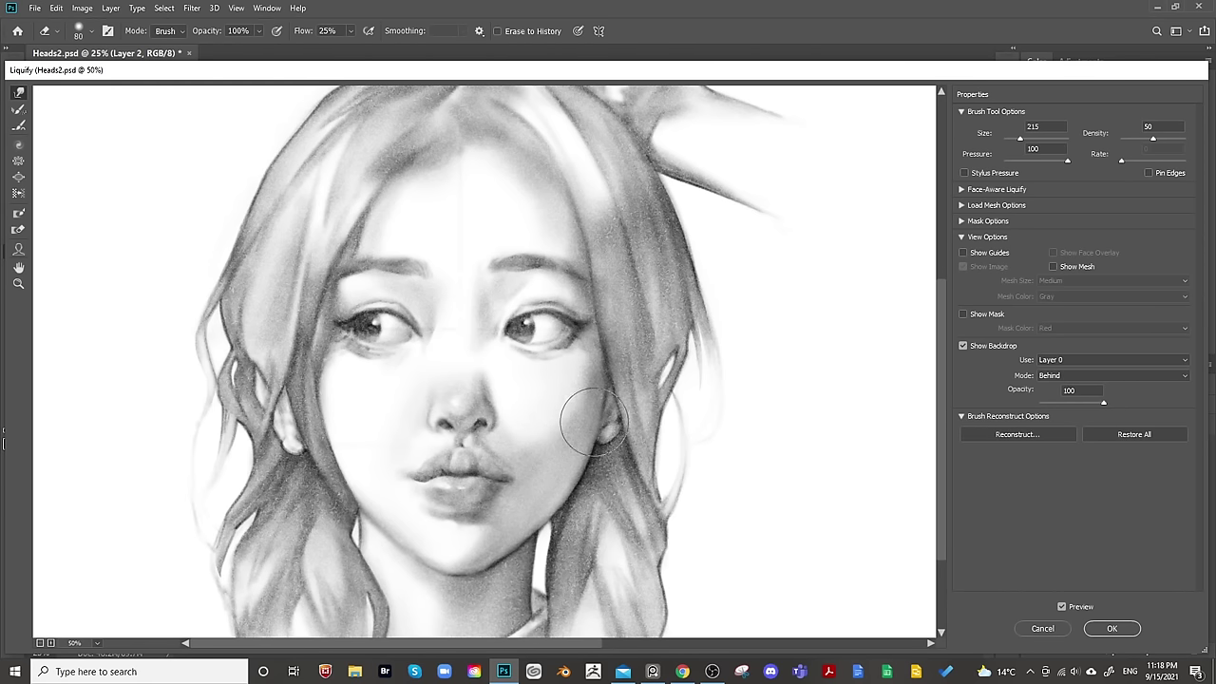
left_click_drag(768, 338, 770, 329)
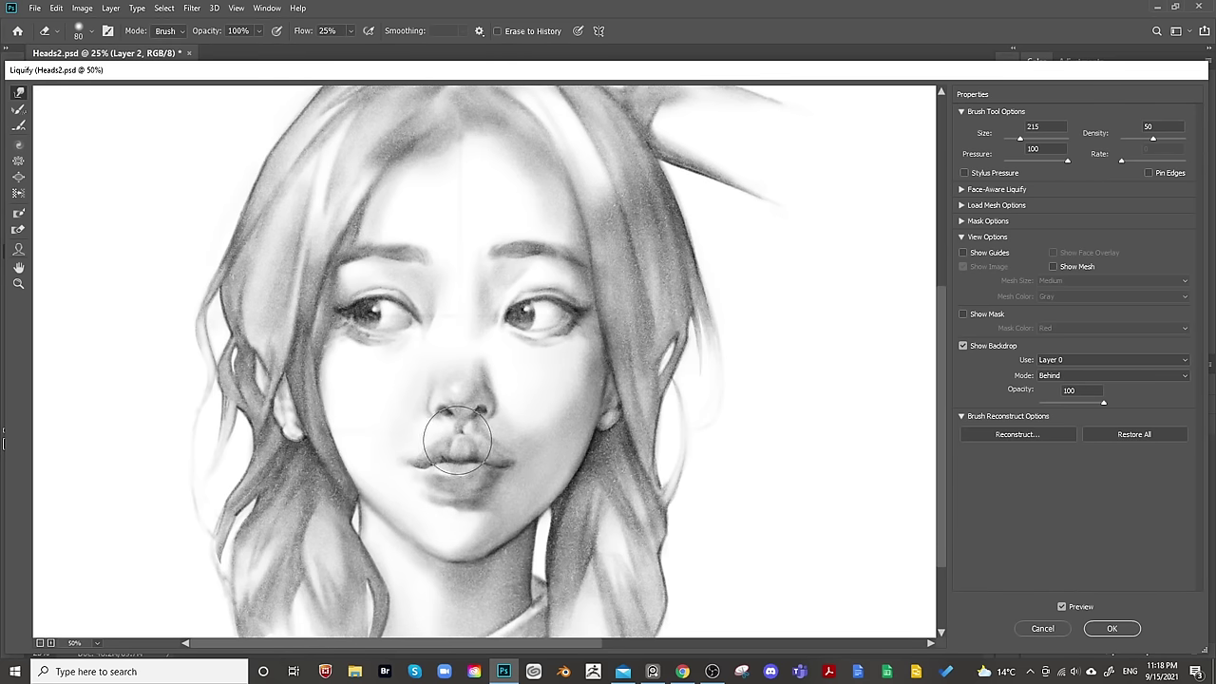
mouse_move(456, 439)
left_mouse_down()
mouse_move(463, 480)
mouse_move(459, 458)
mouse_move(428, 456)
mouse_move(471, 439)
mouse_move(489, 447)
mouse_move(446, 467)
mouse_move(483, 442)
mouse_move(516, 443)
mouse_move(489, 462)
mouse_move(488, 494)
mouse_move(489, 484)
mouse_move(428, 487)
mouse_move(450, 510)
mouse_move(462, 494)
mouse_move(462, 506)
mouse_move(423, 493)
left_mouse_up()
key("ctrl+z")
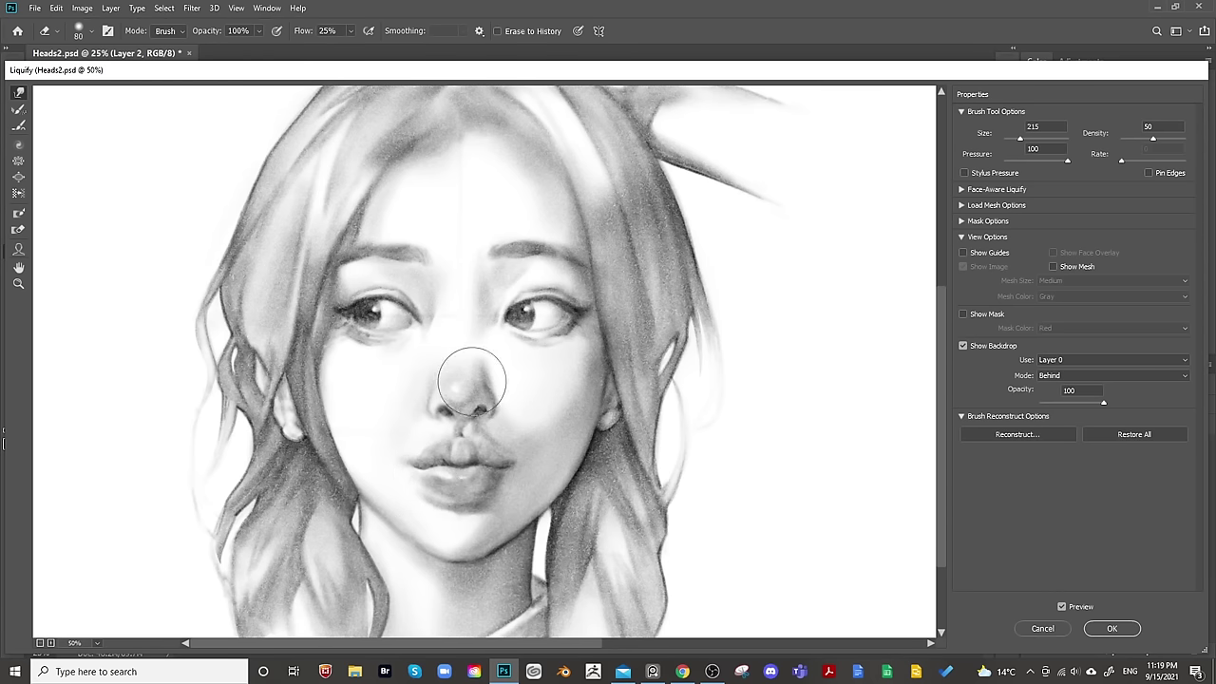
left_click(1112, 628)
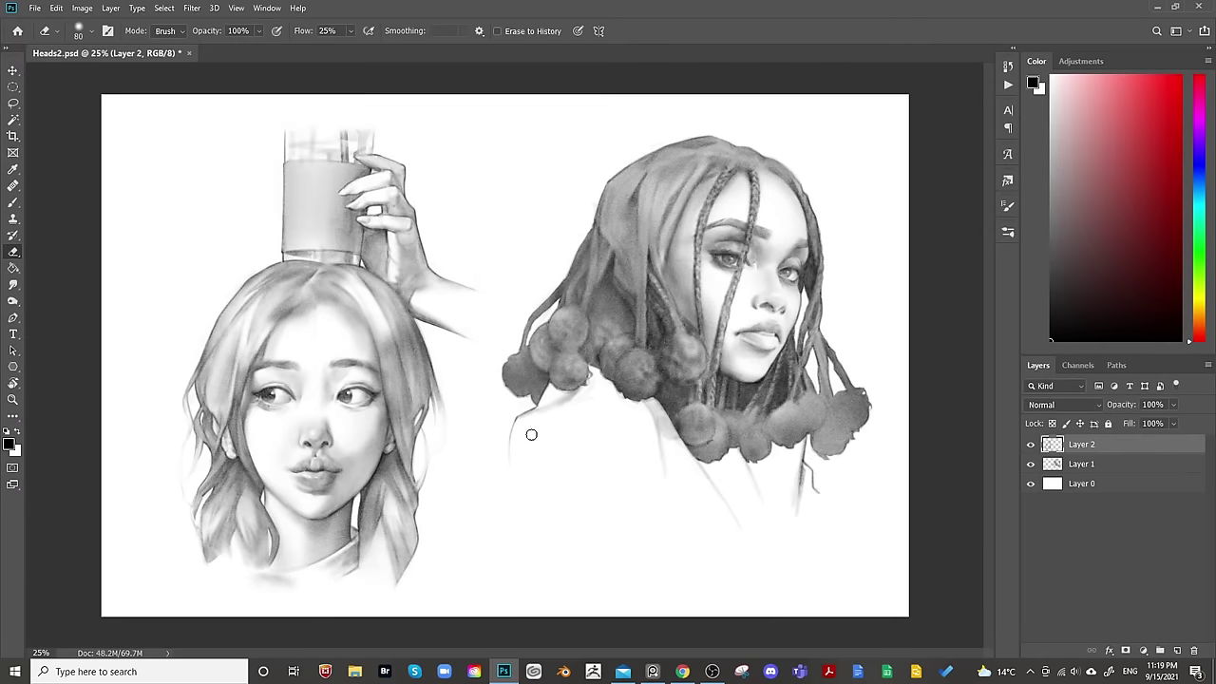
Flip the canvas back horizontally and refine the face shading with a 100 px brush, gradually reduced.
key("ctrl+shift+h")
key("b")
scroll(821, 448, "up", 5)
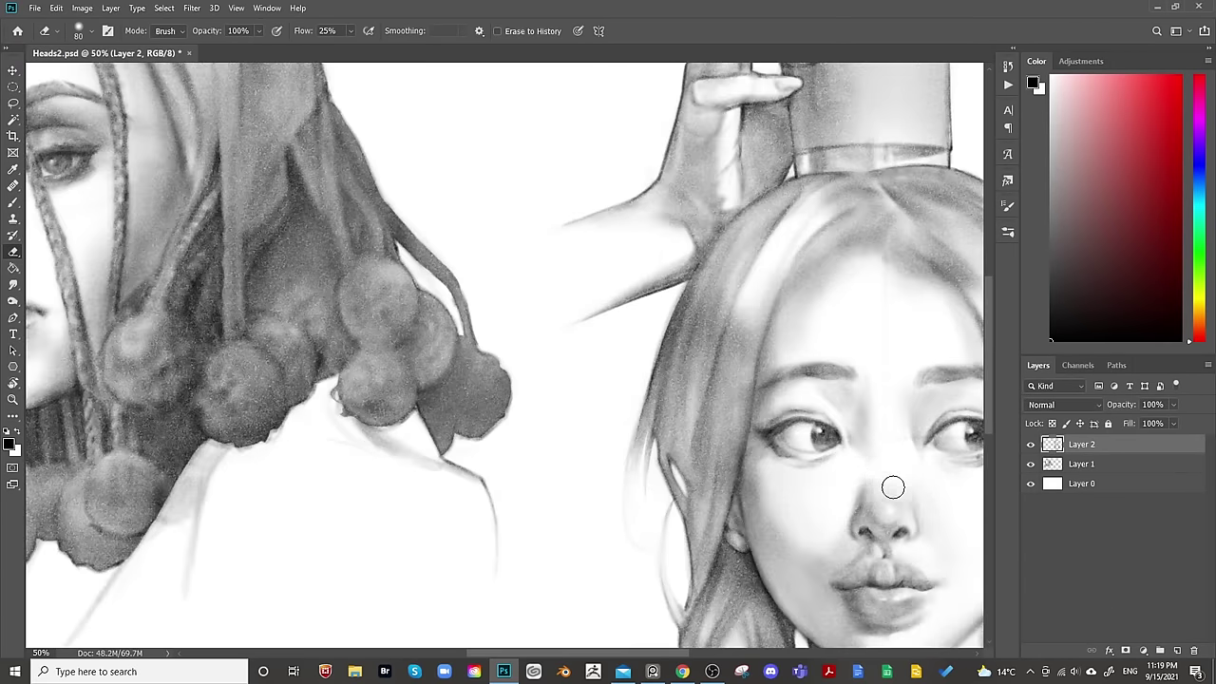
key("bracketleft")
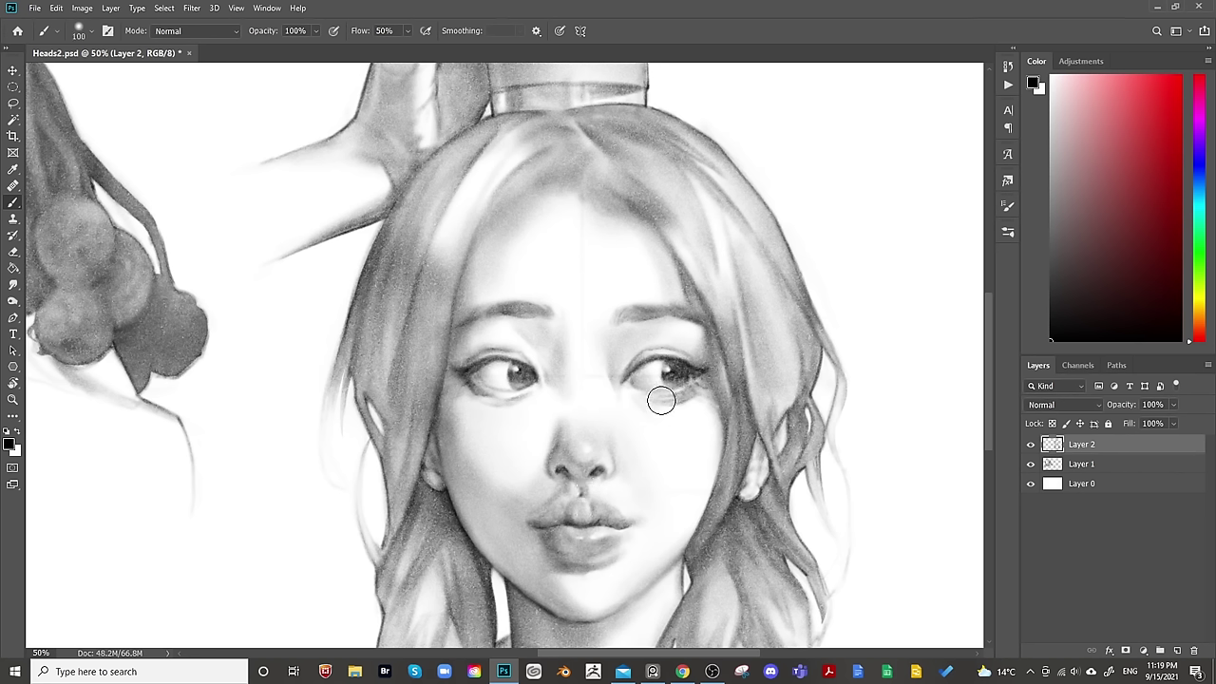
key("bracketleft")
key("bracketleft")
Lighten the shadow beneath the lower lip with an 80 px eraser.
key("e")
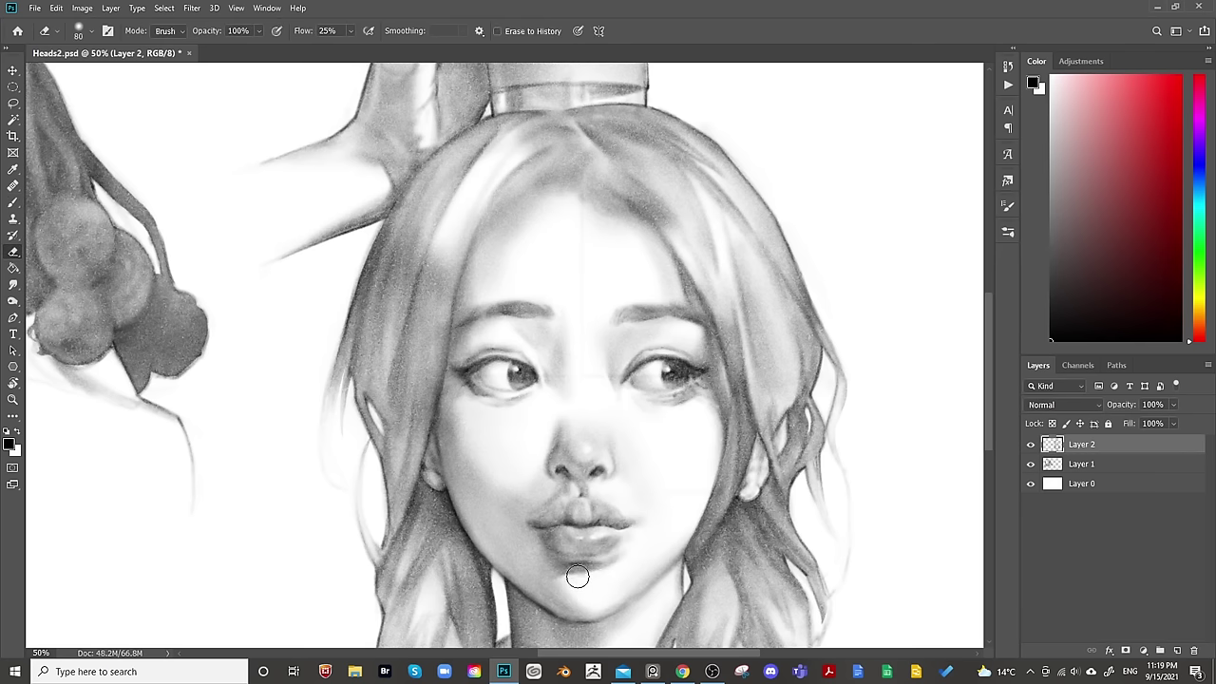
mouse_move(606, 570)
left_mouse_down()
mouse_move(616, 561)
mouse_move(593, 578)
left_mouse_up()
left_click_drag(809, 443, 730, 408)
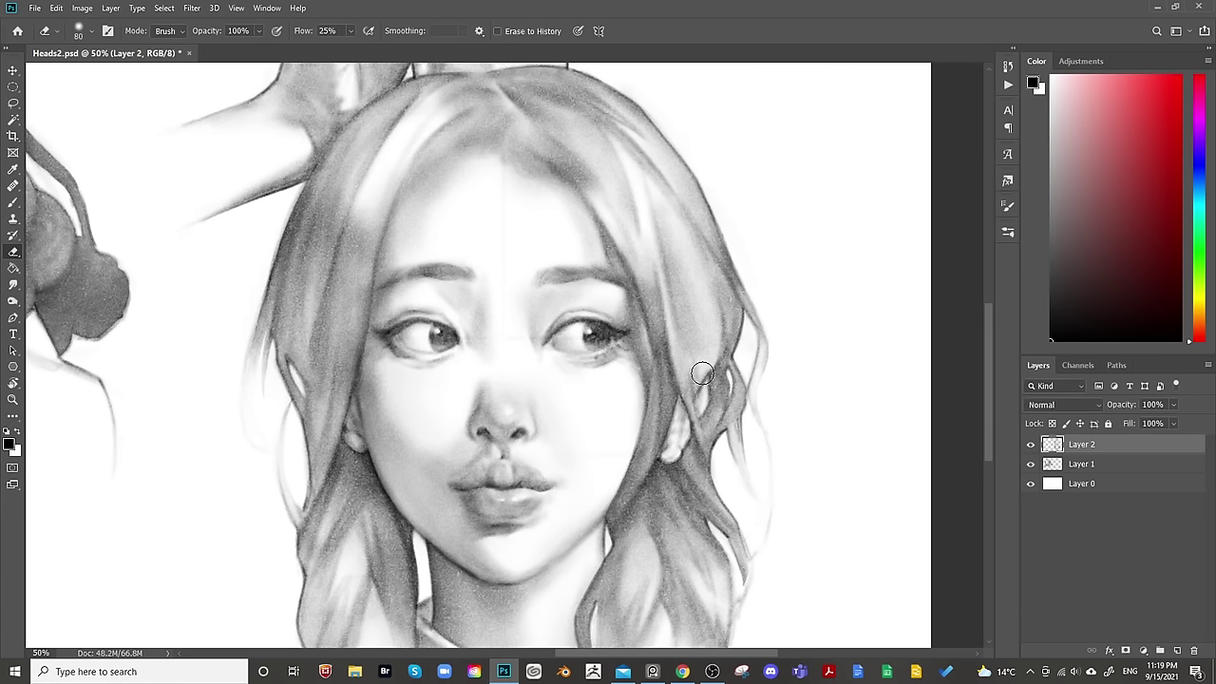
Touch up the left-hand edge of the lower lip with a 60 px brush, blending it with an eraser starting at 80 px.
key("b")
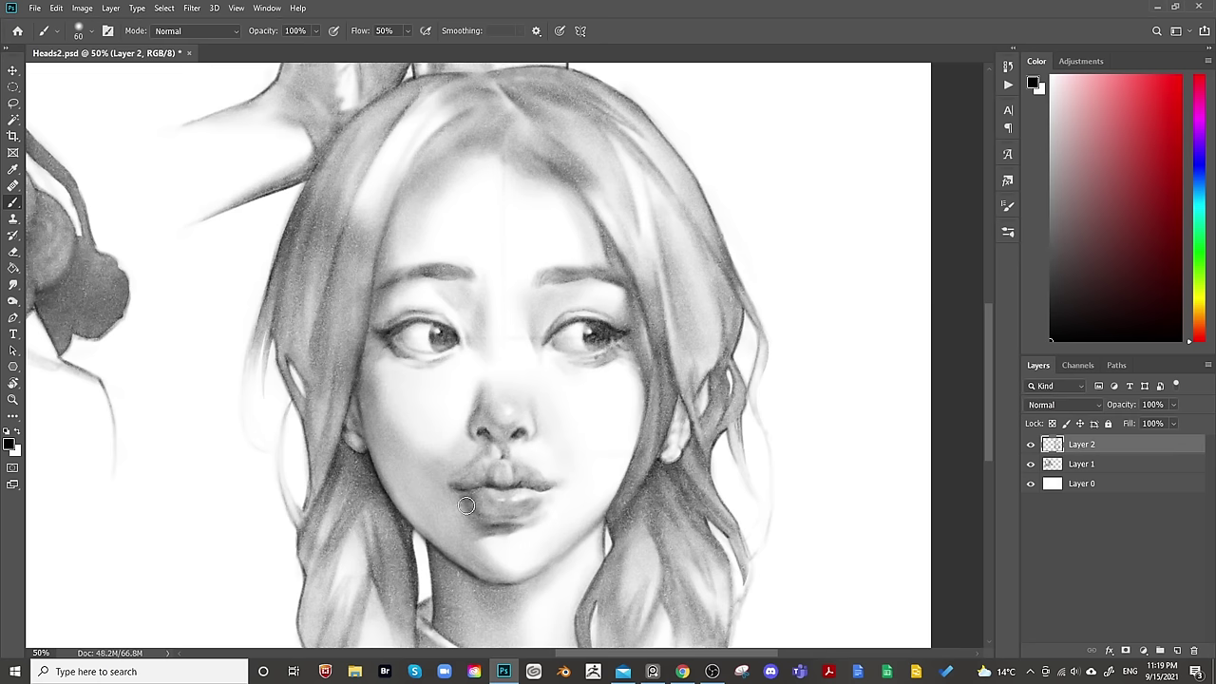
key("e")
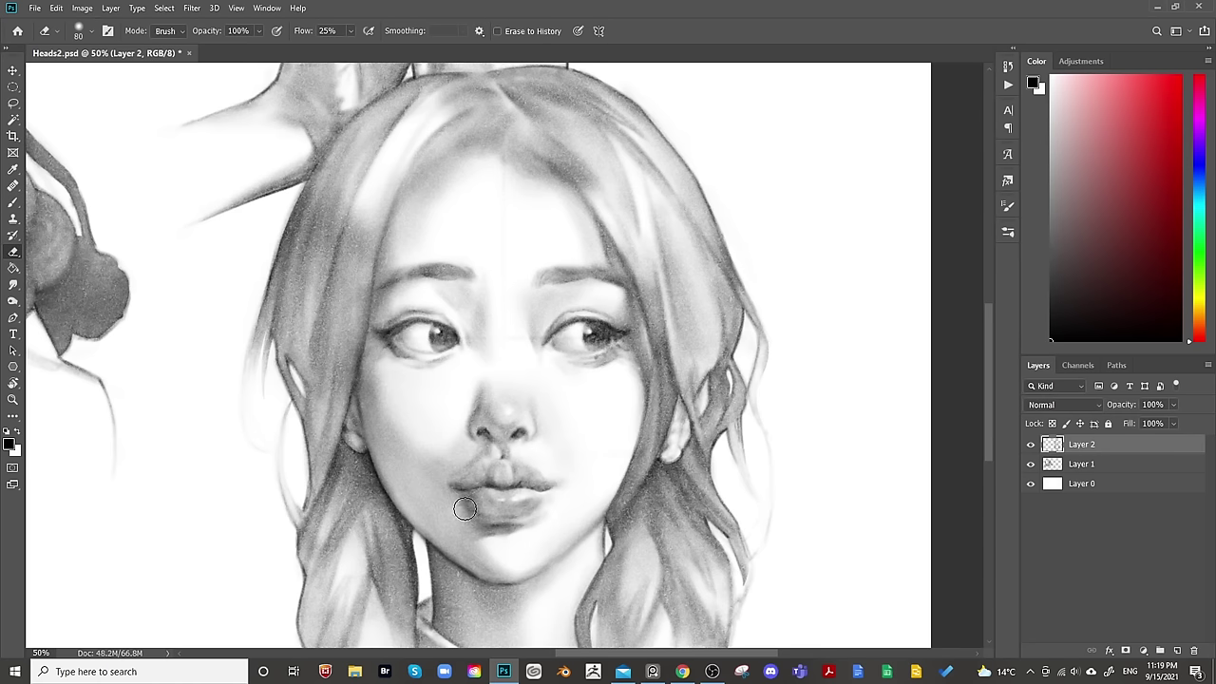
key("bracketright")
key("bracketright")
key("bracketright")
key("bracketleft")
key("bracketleft")
mouse_move(480, 519)
left_mouse_down()
mouse_move(456, 503)
mouse_move(475, 510)
left_mouse_up()
key("bracketright")
Define the right-hand mouth corner with a 35 px brush and clean up around it with a 90 px eraser.
key("b")
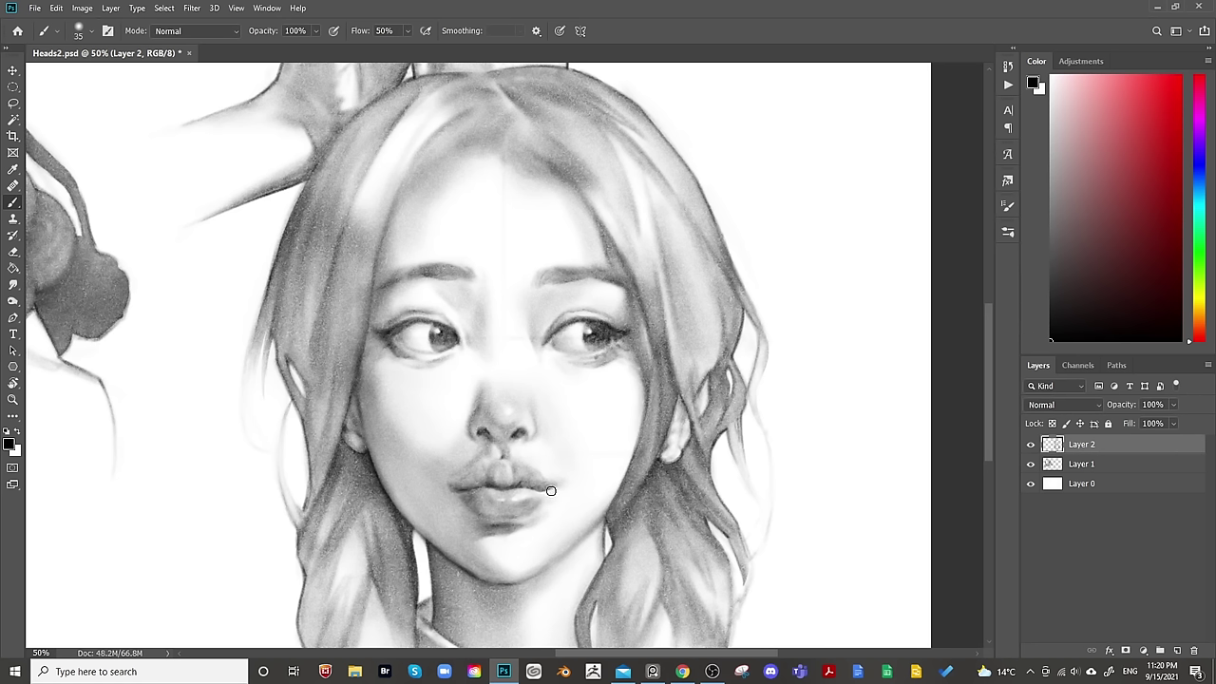
key("e")
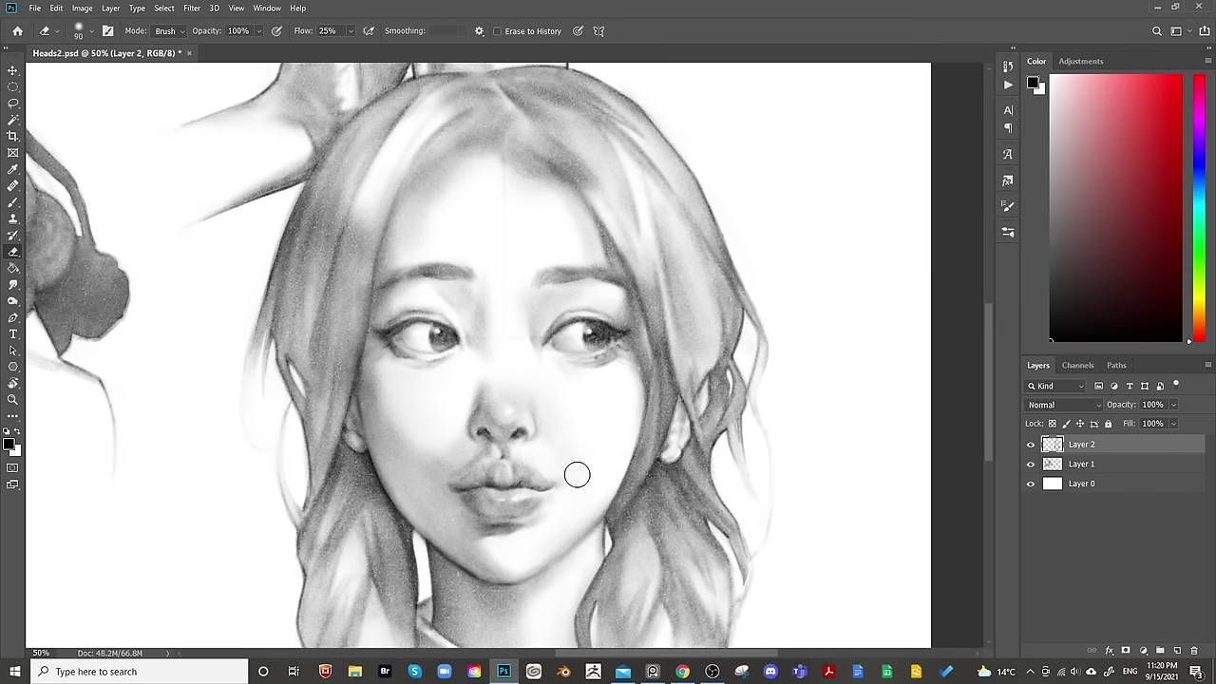
key("ctrl+minus")
key("ctrl+minus")
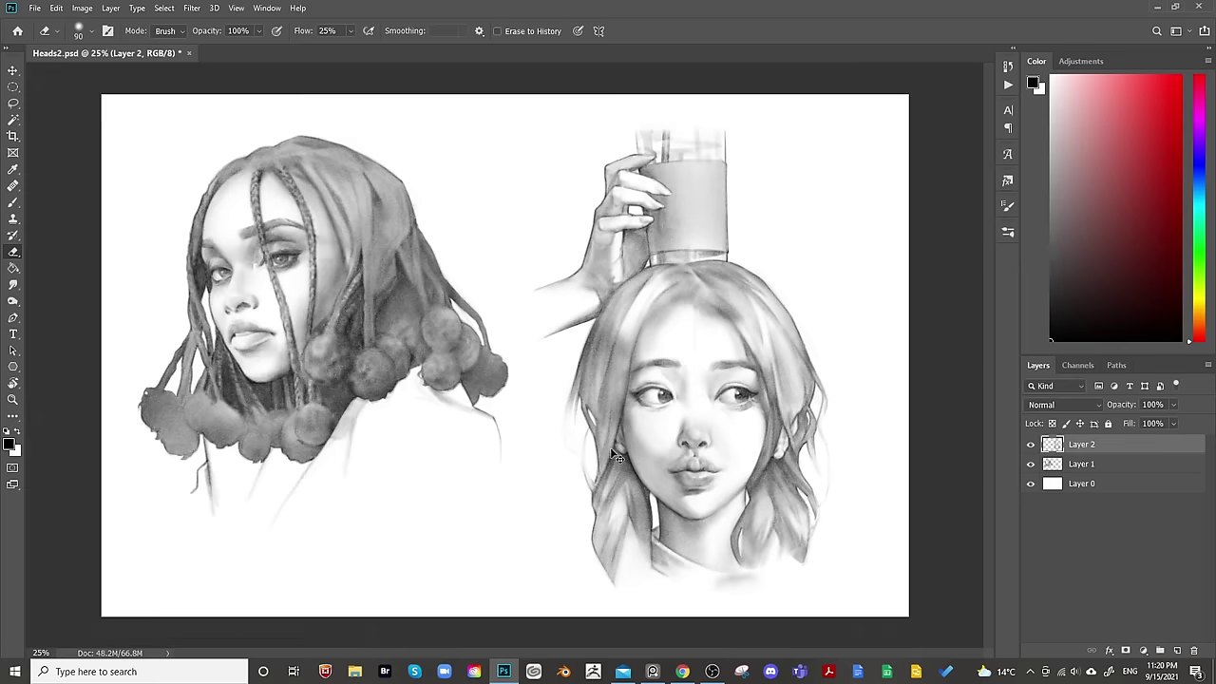
Flip the canvas horizontally, soften the area around the left-hand eye with an eraser enlarged to 175 px, and flip the canvas back.
key("ctrl+shift+h")
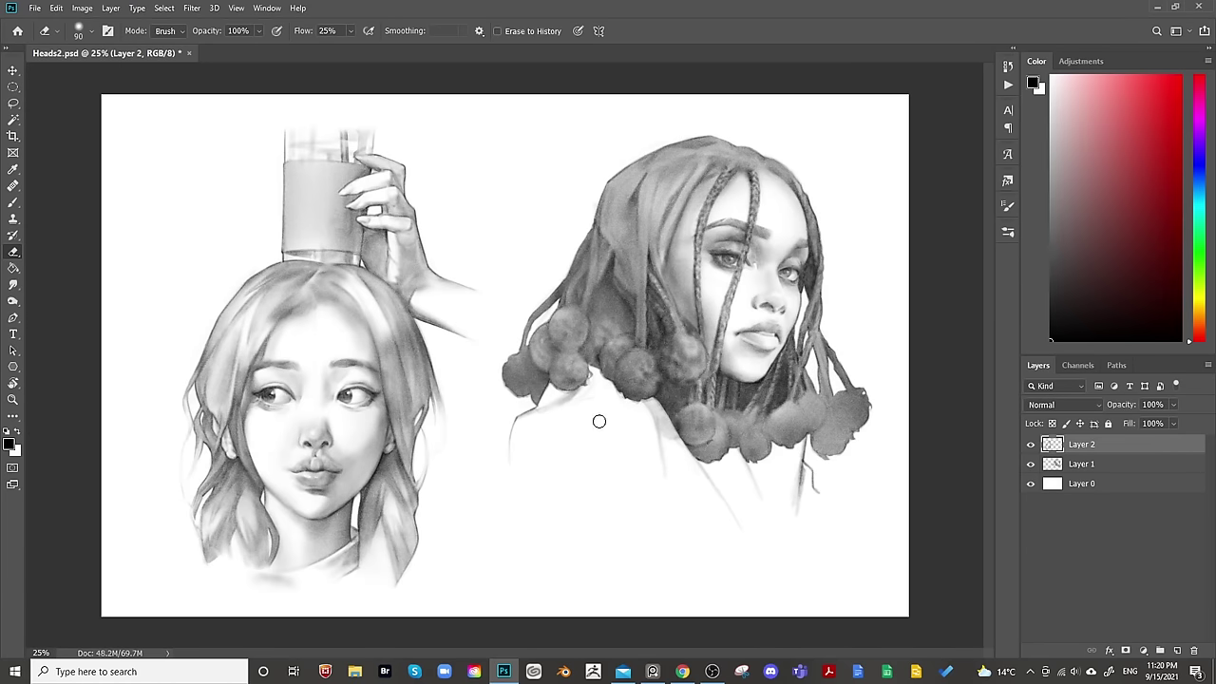
key("bracketright")
key("bracketright")
key("bracketright")
mouse_move(267, 397)
left_mouse_down()
mouse_move(352, 375)
mouse_move(351, 397)
mouse_move(496, 284)
mouse_move(276, 396)
left_mouse_up()
key("ctrl+shift+h")
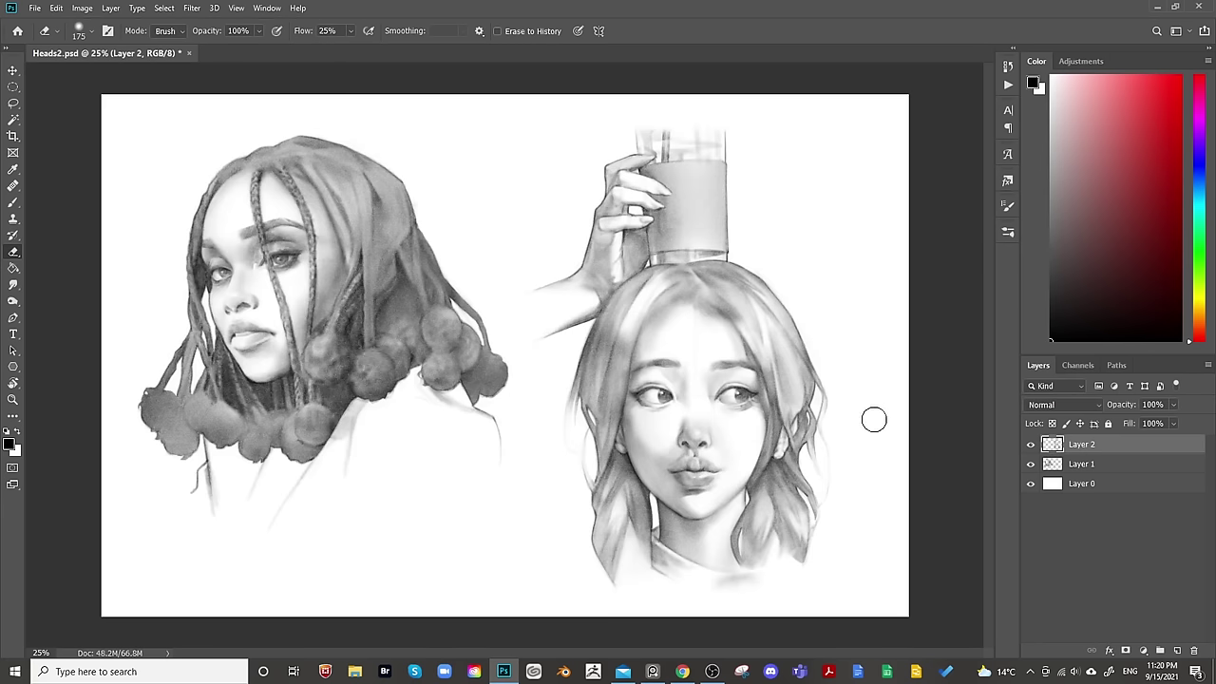
Hide Layer 2 to view the left-hand portrait alone.
key("ctrl+minus")
key("ctrl+minus")
key("ctrl+plus")
key("ctrl+plus")
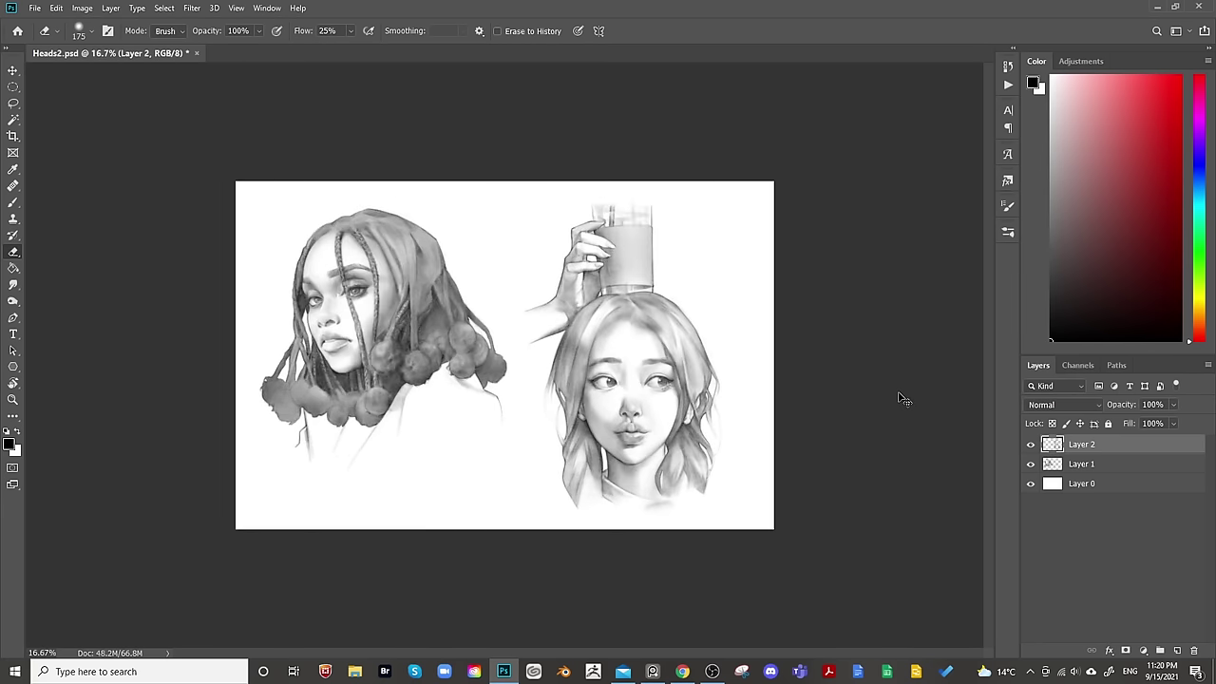
left_click(1032, 443)
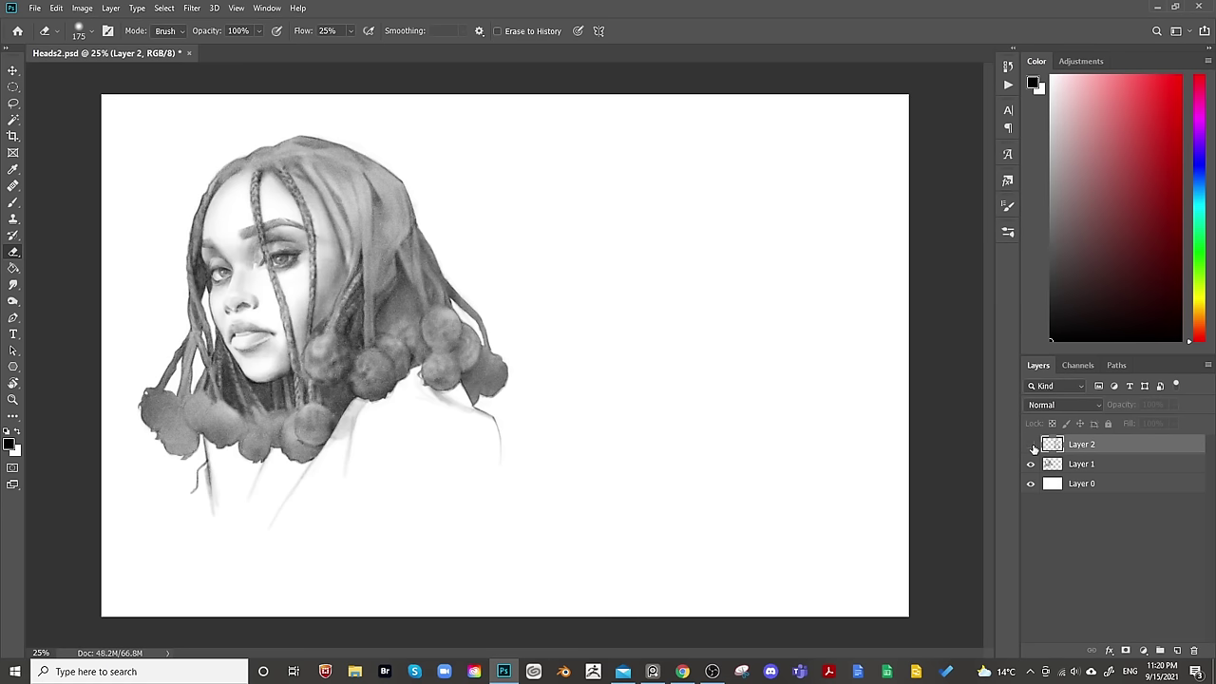
Show Layer 2 again and save the document.
left_click(1032, 444)
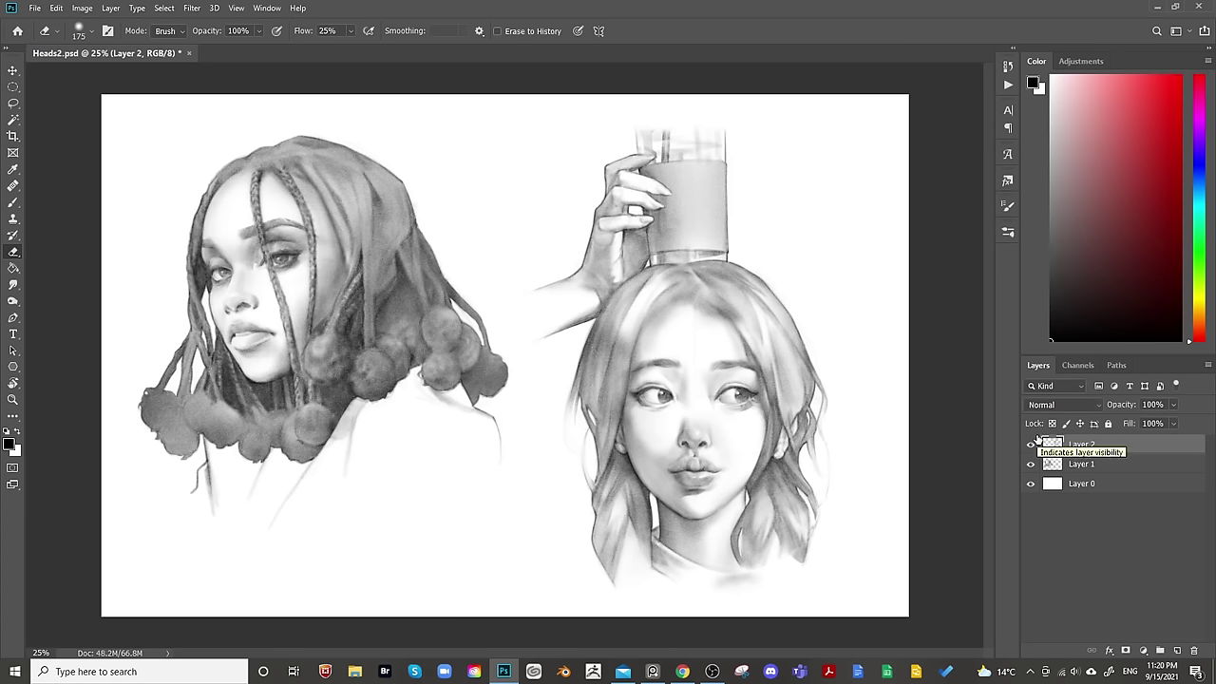
key("ctrl+s")
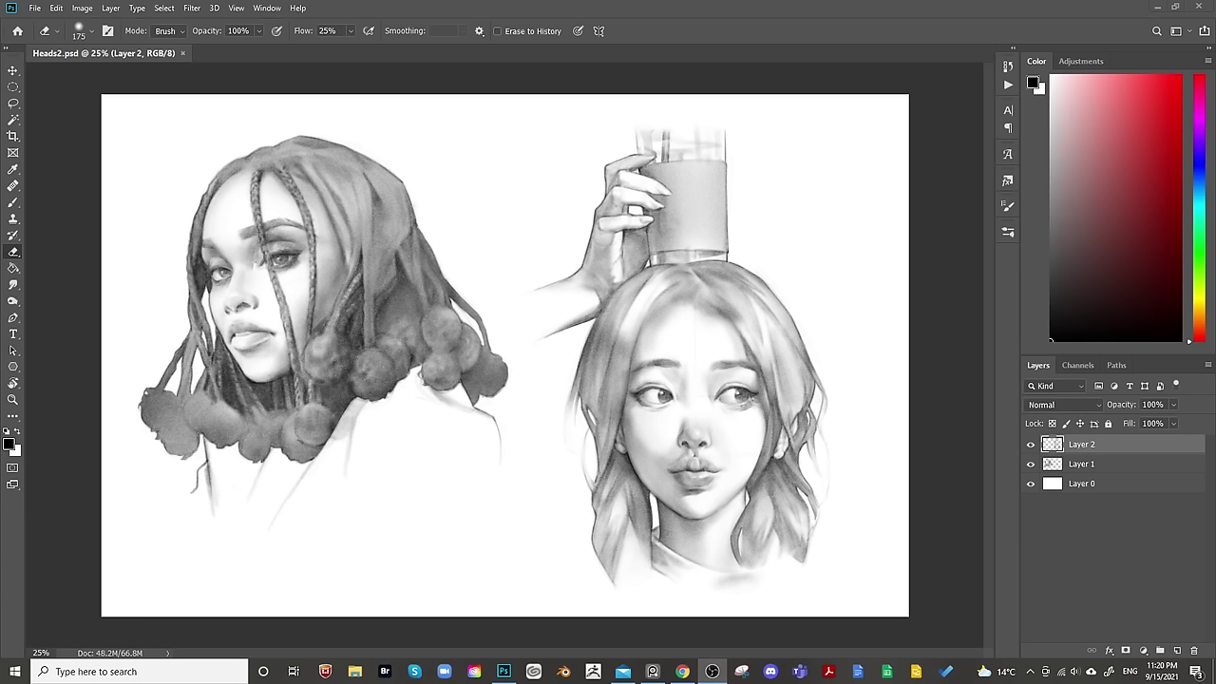
key("alt+Tab")
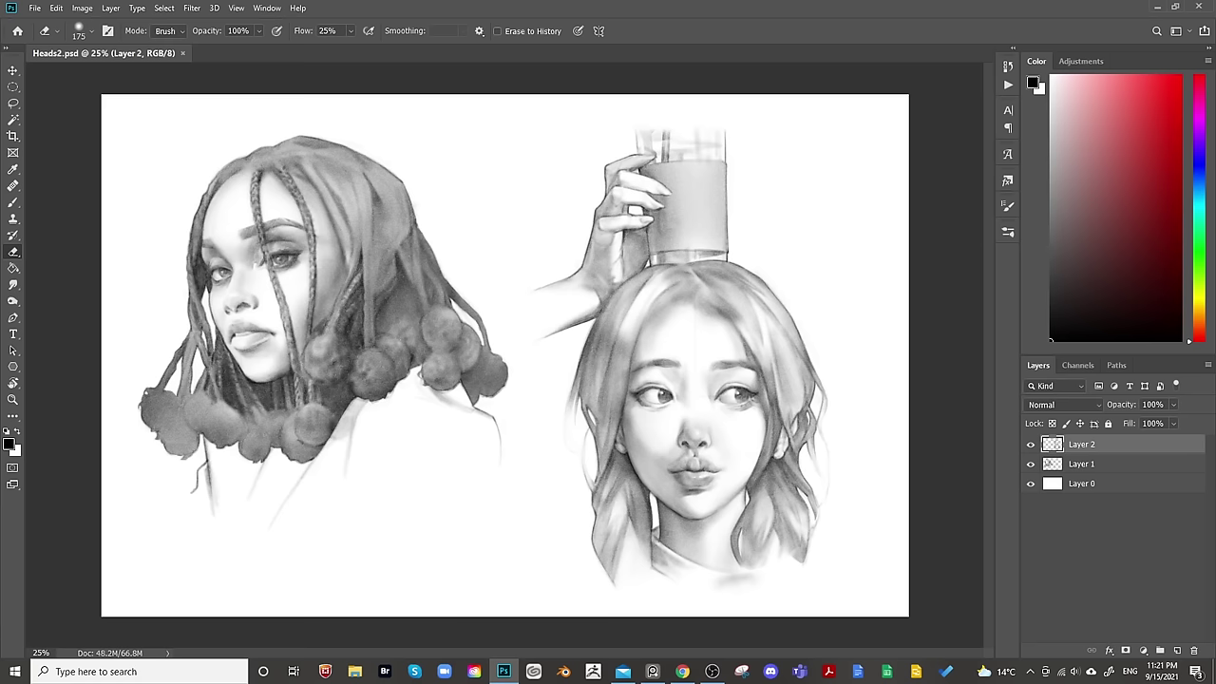
Extend the canvas beyond the second portrait by about half its current width using the Crop tool.
key("ctrl+minus")
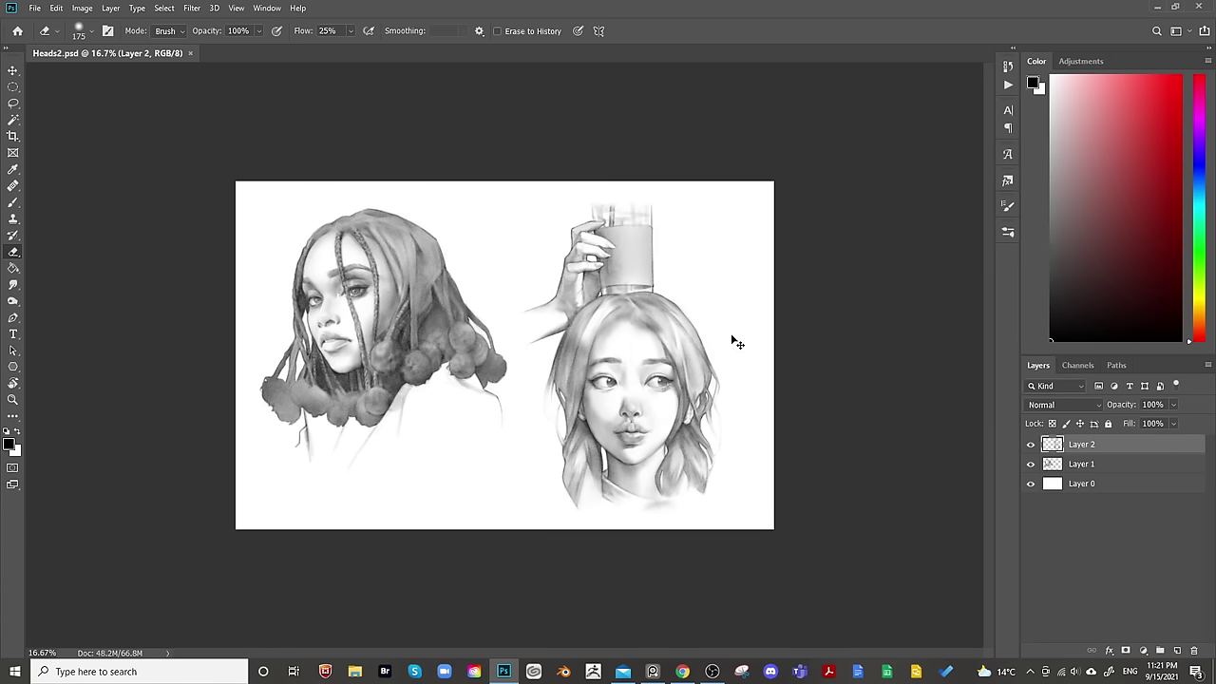
key("c")
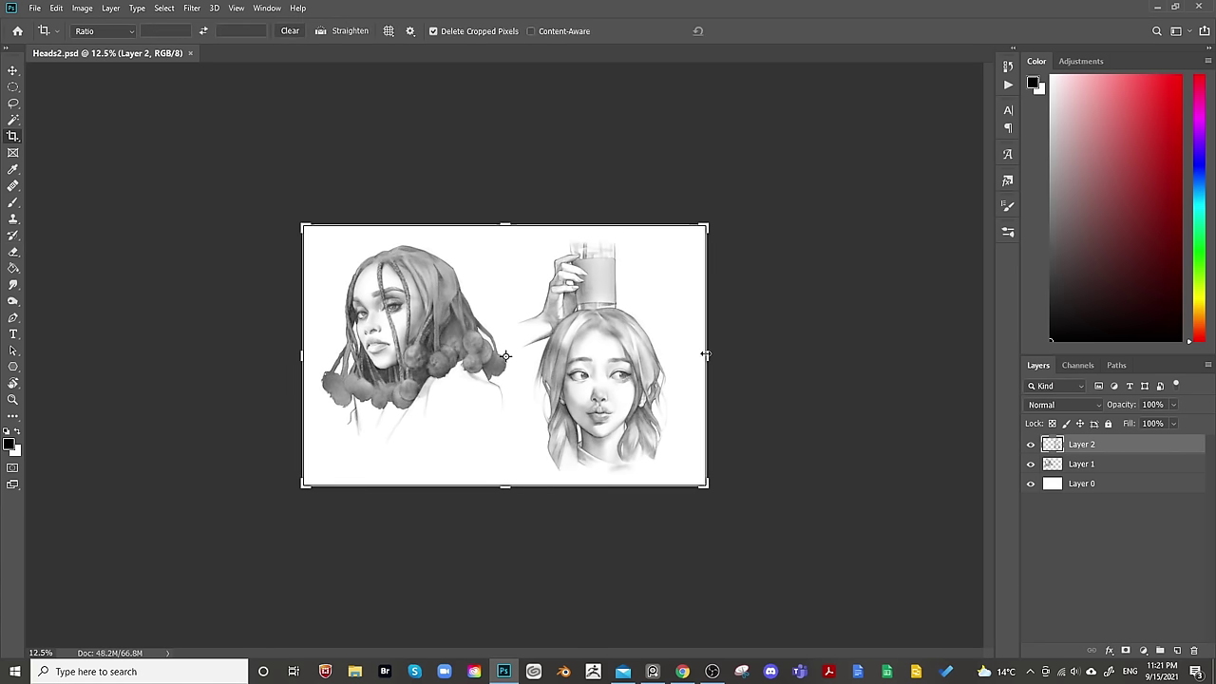
left_click_drag(707, 355, 819, 346)
key("Return")
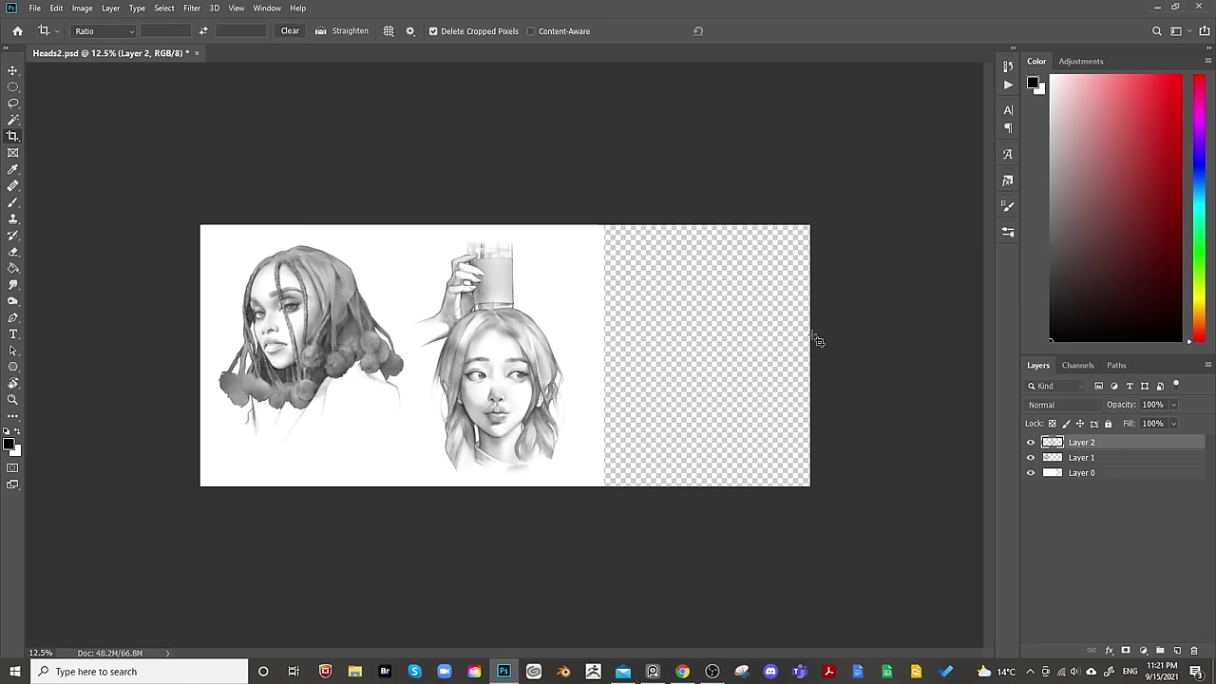
Fill the empty canvas extension on Layer 0 with white and add a new layer above Layer 2.
left_click(1052, 474)
key("g")
key("x")
left_click(665, 418)
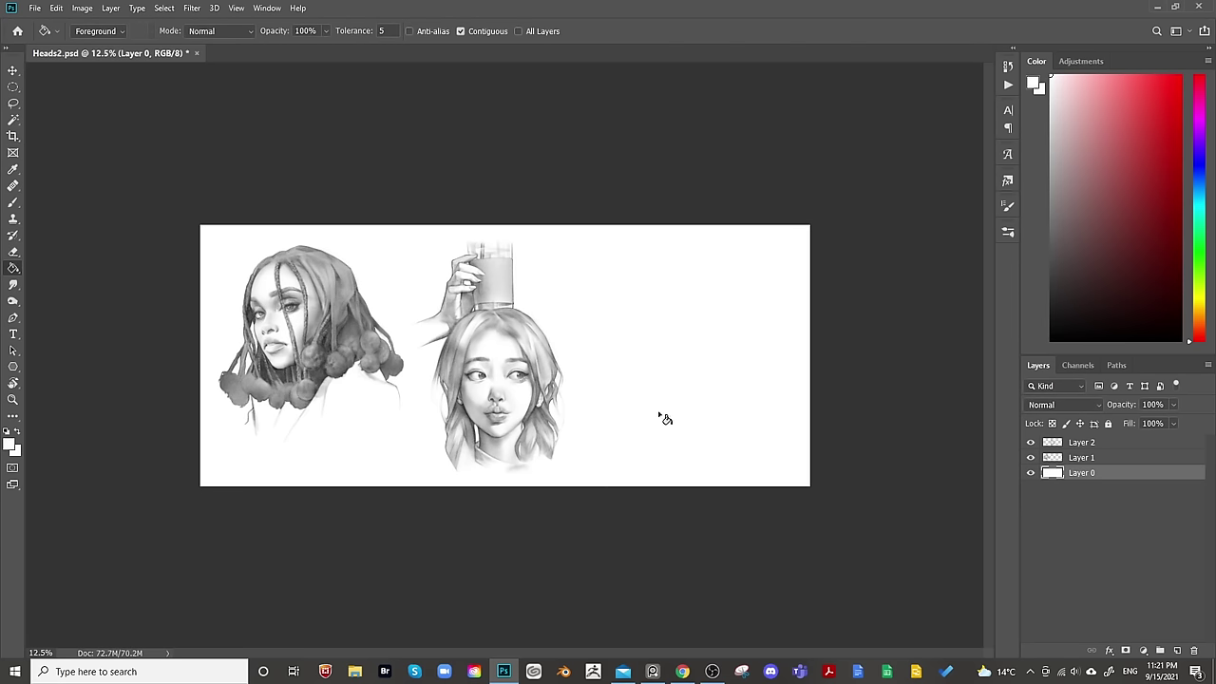
left_click(1051, 445)
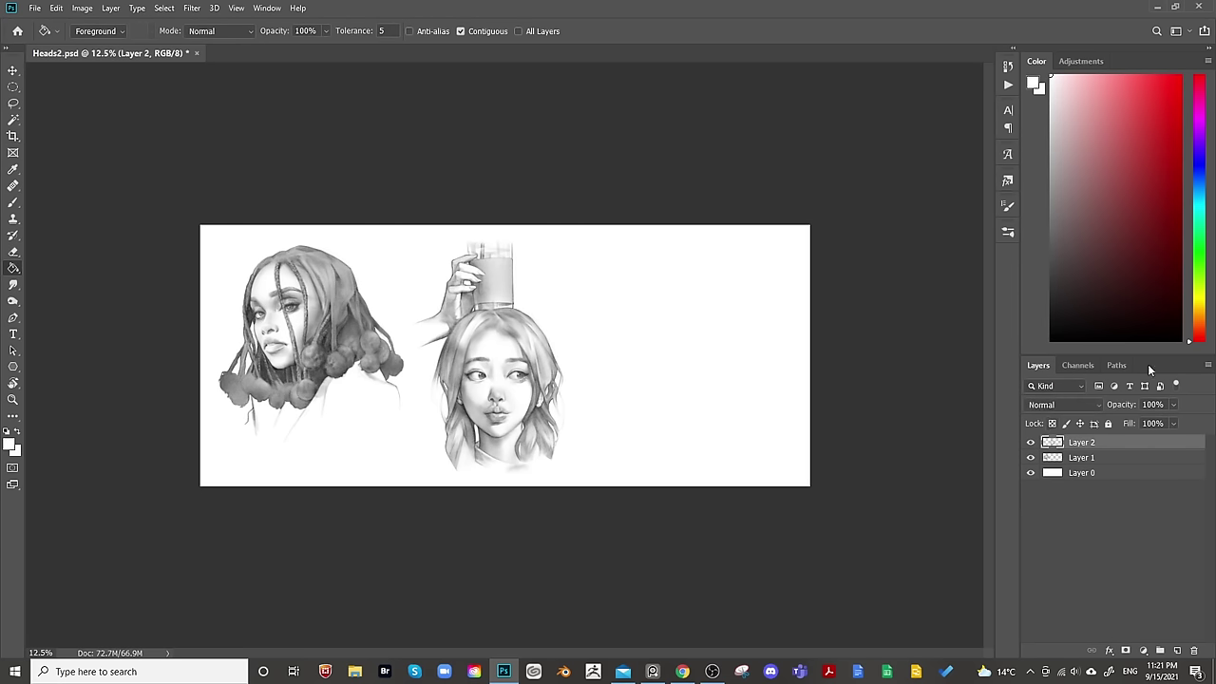
left_click(1178, 650)
Begin a profile head in the blank area by sketching the curve of the back of the skull in black with a 70 px brush.
key("b")
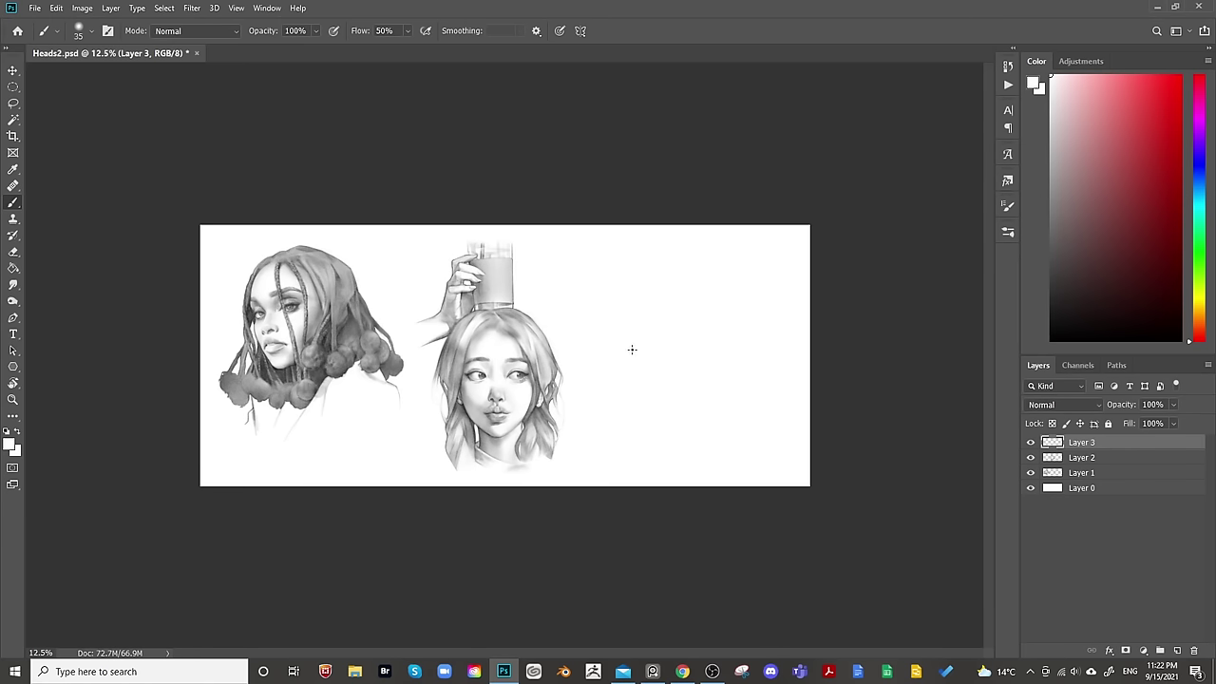
key("ctrl+plus")
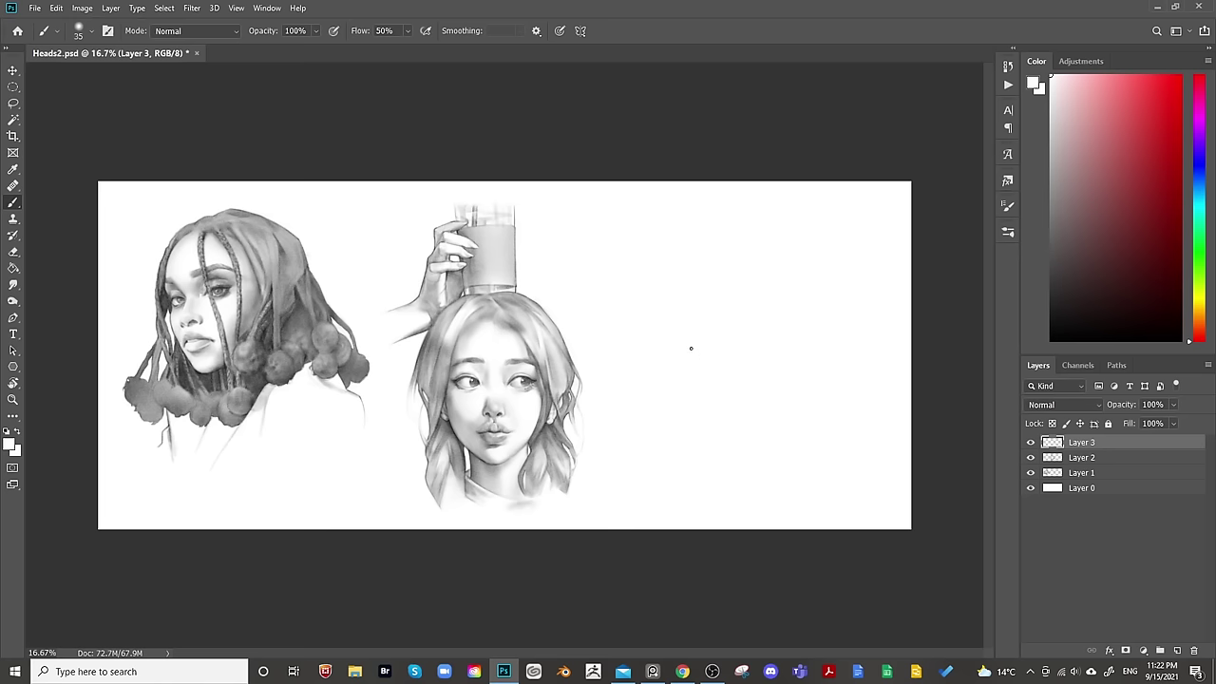
key("ctrl+plus")
left_click_drag(755, 372, 666, 404)
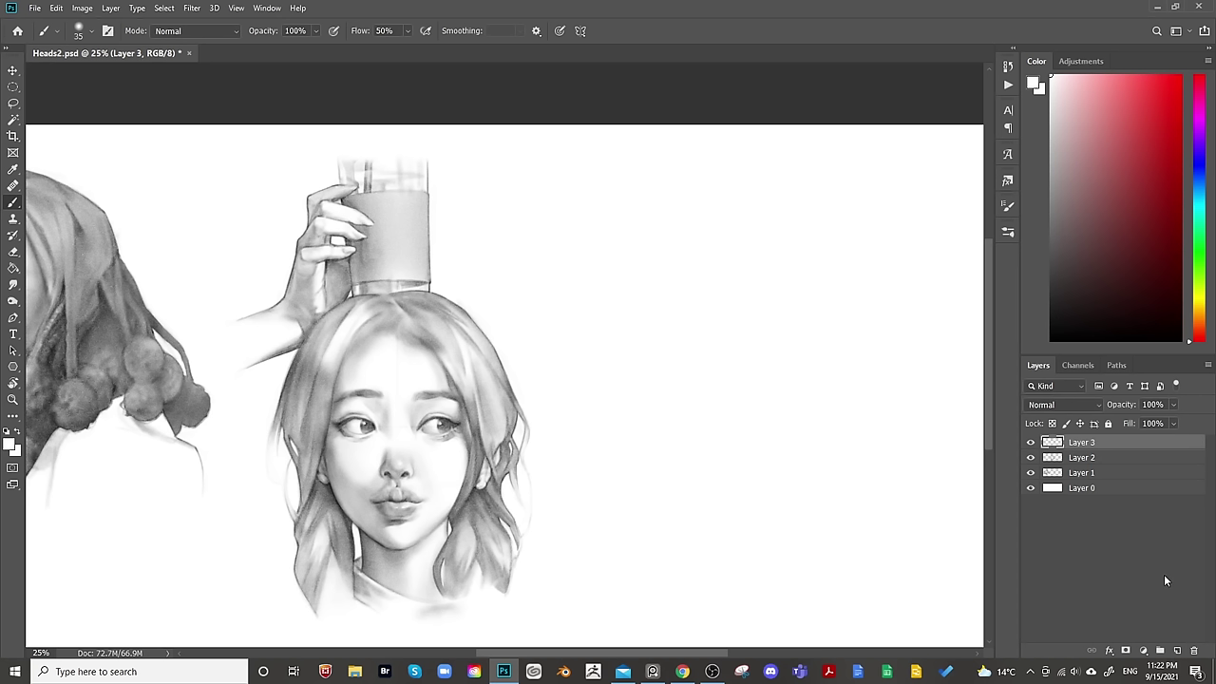
key("x")
key("bracketright")
key("bracketright")
key("bracketright")
key("bracketright")
mouse_move(677, 413)
left_mouse_down()
mouse_move(641, 328)
mouse_move(720, 276)
left_mouse_up()
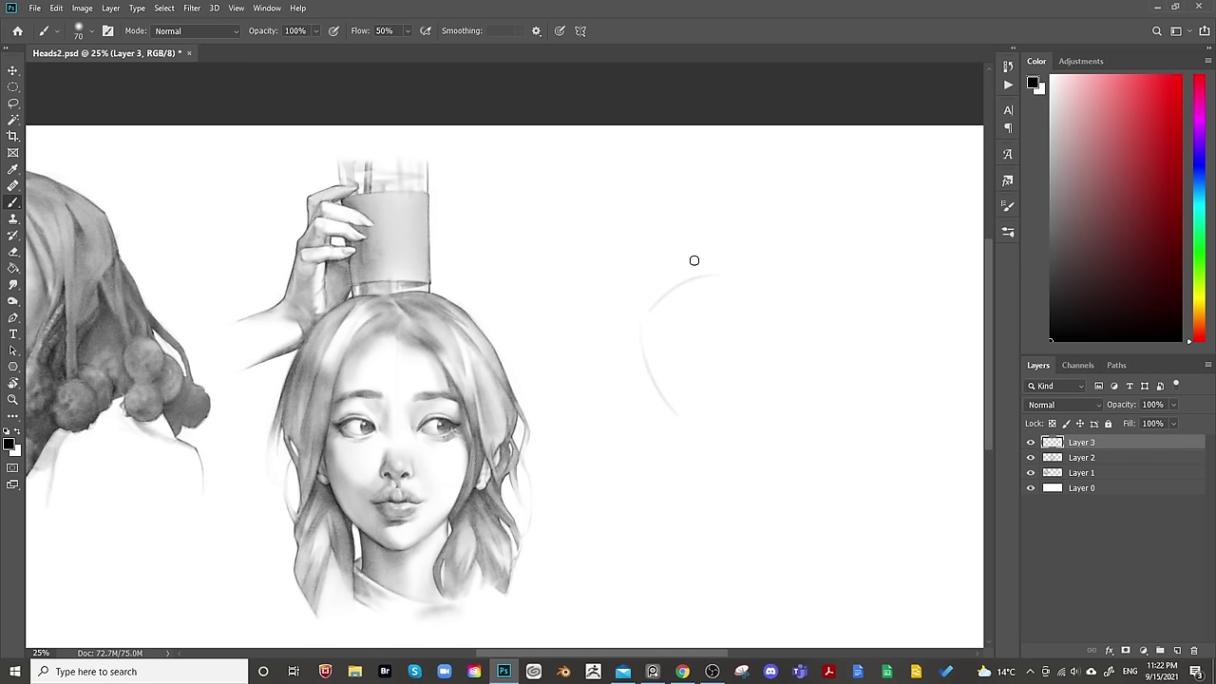
Sketch the forehead, eye socket notch, jawline, chin and front of the neck for the profile head.
left_click_drag(807, 318, 785, 447)
mouse_move(800, 393)
left_mouse_down()
mouse_move(783, 471)
mouse_move(741, 466)
left_mouse_up()
left_click_drag(675, 419, 775, 475)
left_click_drag(785, 381, 796, 408)
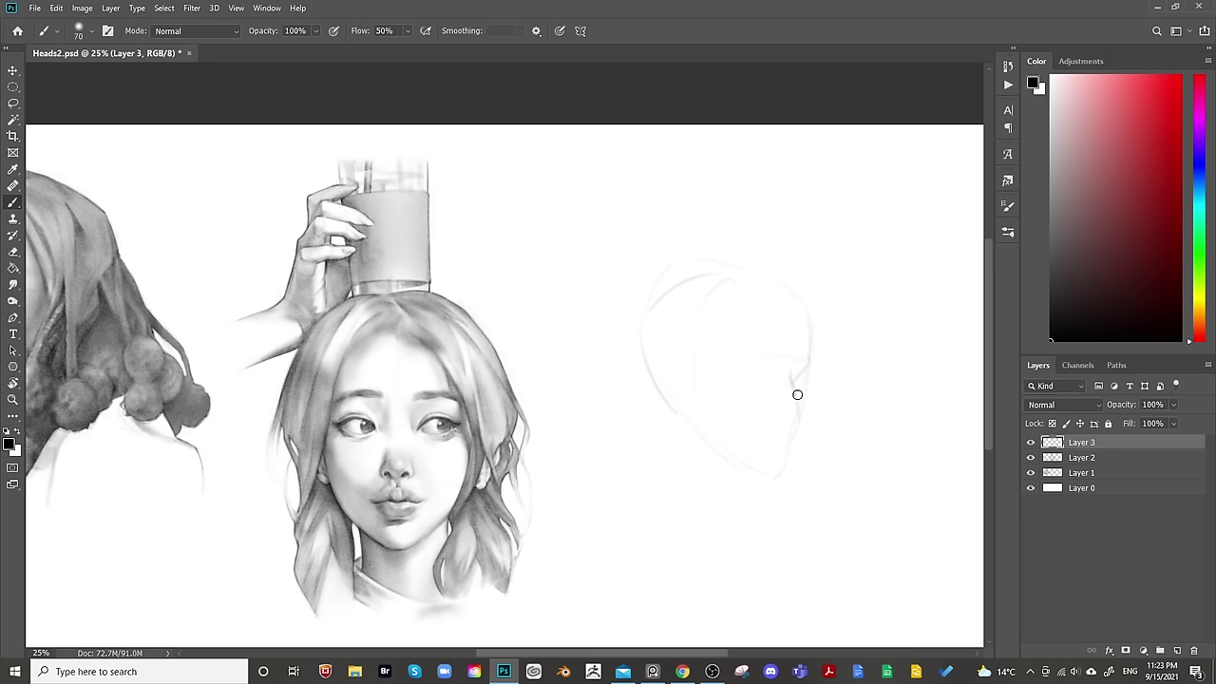
mouse_move(798, 415)
left_mouse_down()
mouse_move(783, 467)
mouse_move(730, 475)
mouse_move(719, 516)
left_mouse_up()
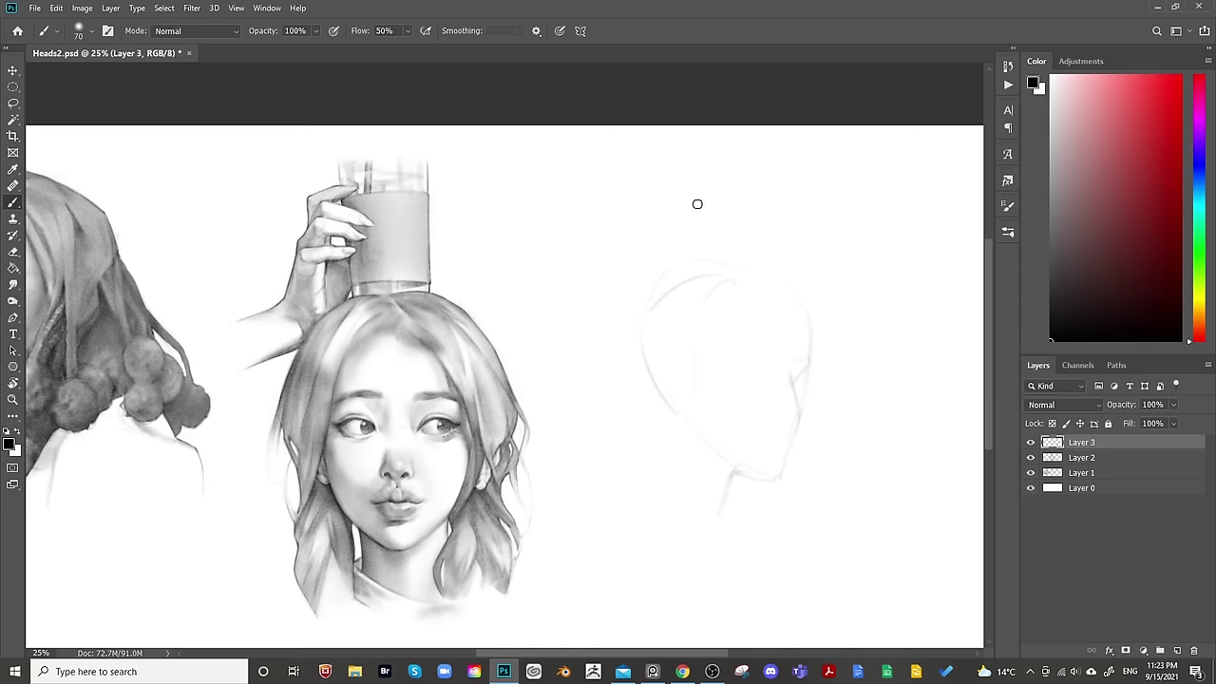
Sketch the nape, the back of the neck, the swept-back hair and the ponytail outline.
left_click_drag(667, 363, 709, 421)
left_click_drag(709, 471, 699, 519)
left_click_drag(627, 296, 652, 247)
mouse_move(671, 223)
left_mouse_down()
mouse_move(779, 230)
mouse_move(808, 264)
mouse_move(788, 250)
mouse_move(803, 306)
left_mouse_up()
mouse_move(725, 225)
left_mouse_down()
mouse_move(681, 221)
mouse_move(643, 294)
left_mouse_up()
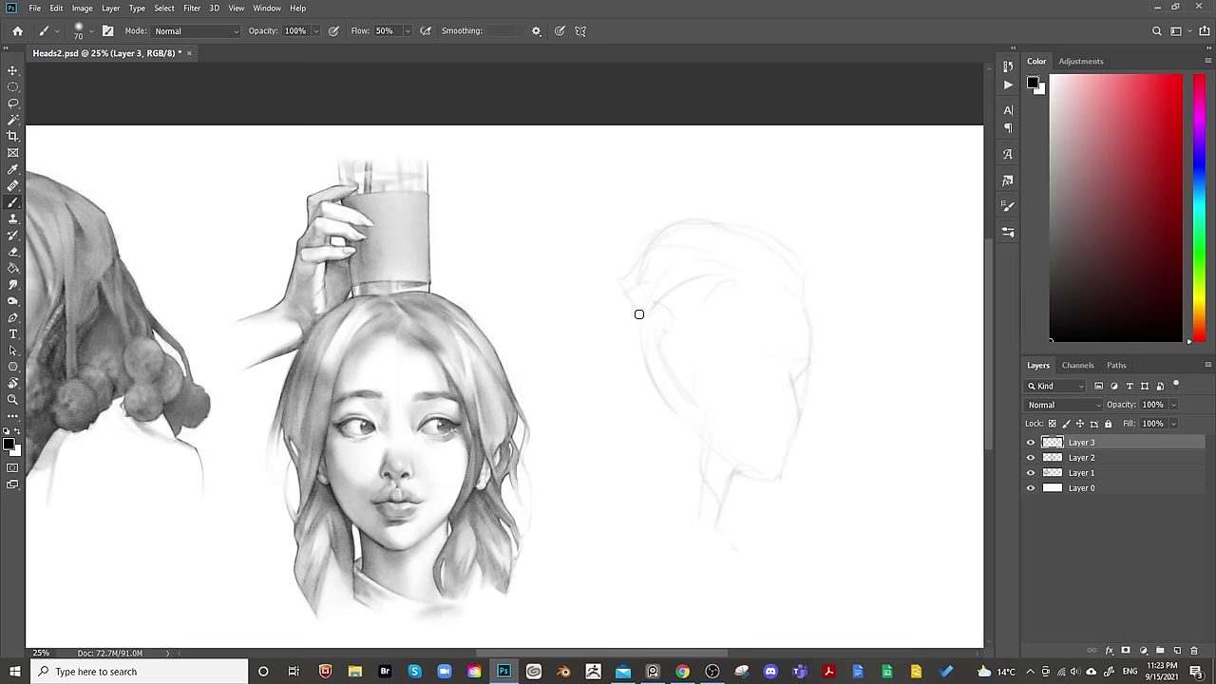
mouse_move(640, 299)
left_mouse_down()
mouse_move(570, 366)
mouse_move(582, 378)
left_mouse_up()
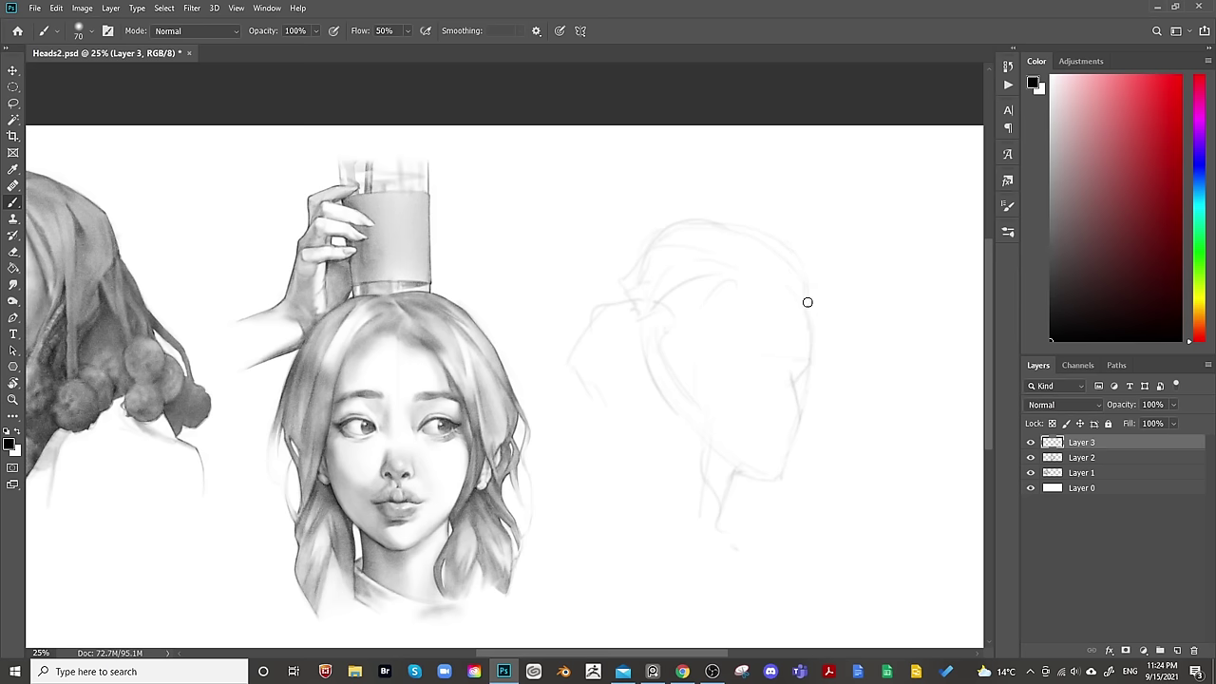
Rework the forehead and front-of-face contour, alternating the 70 px brush with a 175 px eraser.
key("e")
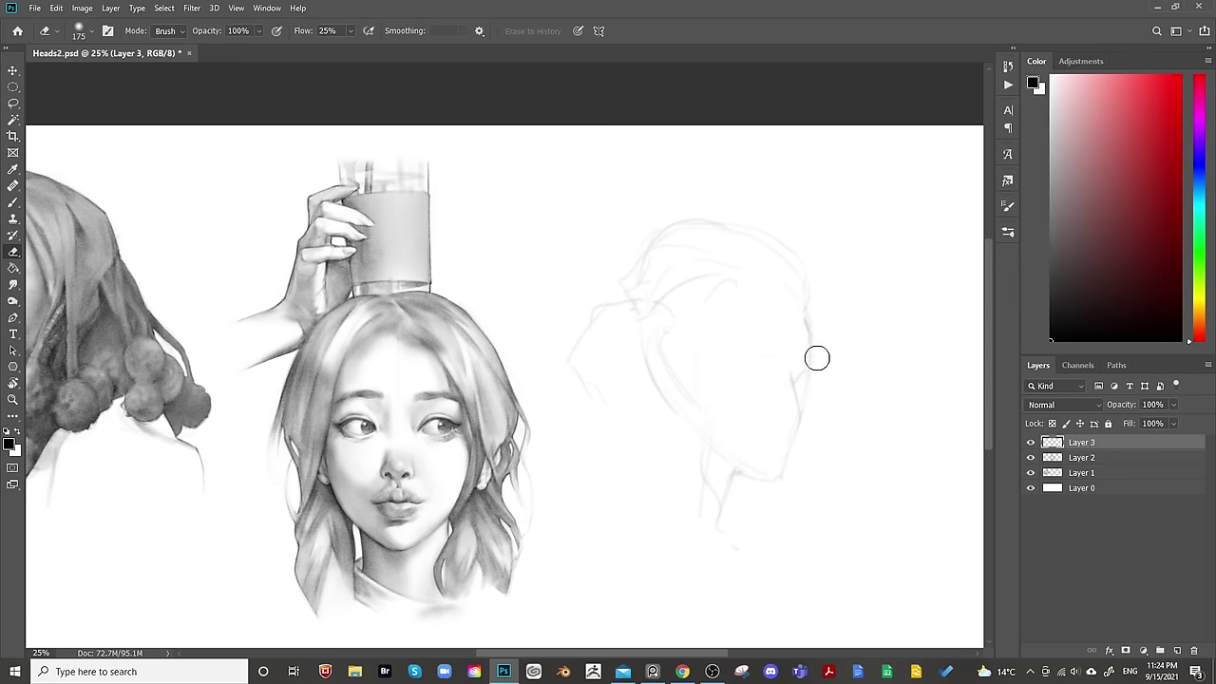
key("b")
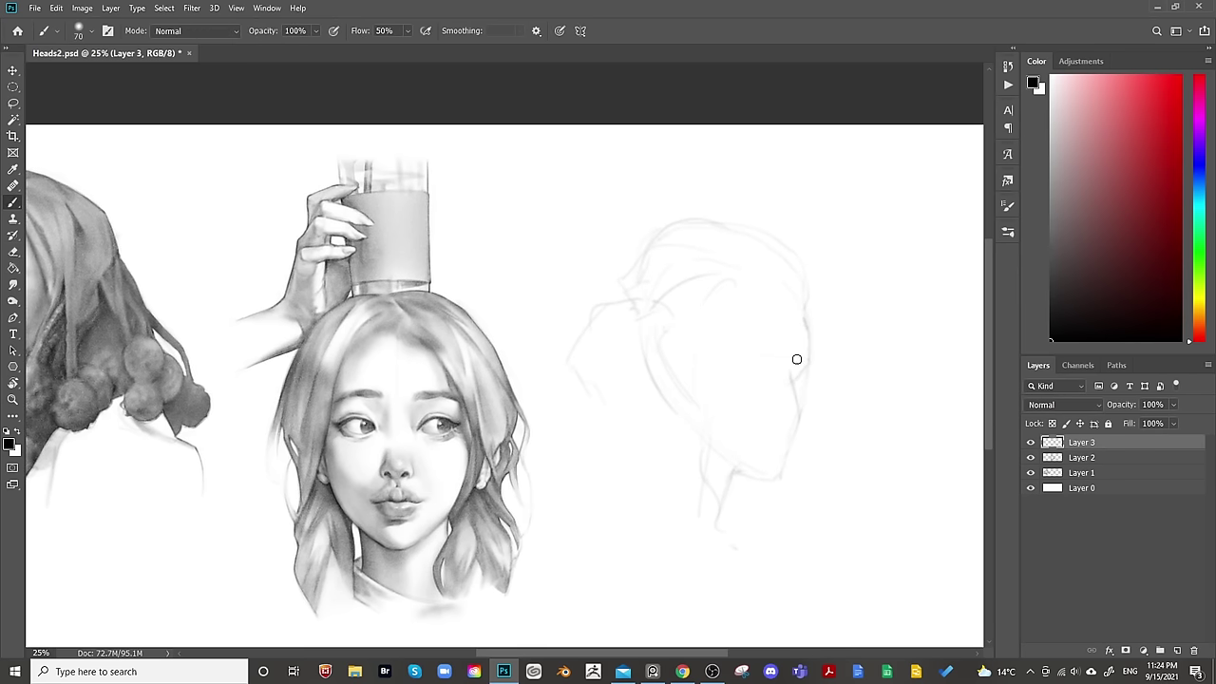
mouse_move(801, 405)
left_mouse_down()
mouse_move(795, 380)
mouse_move(793, 409)
mouse_move(817, 394)
left_mouse_up()
key("e")
key("b")
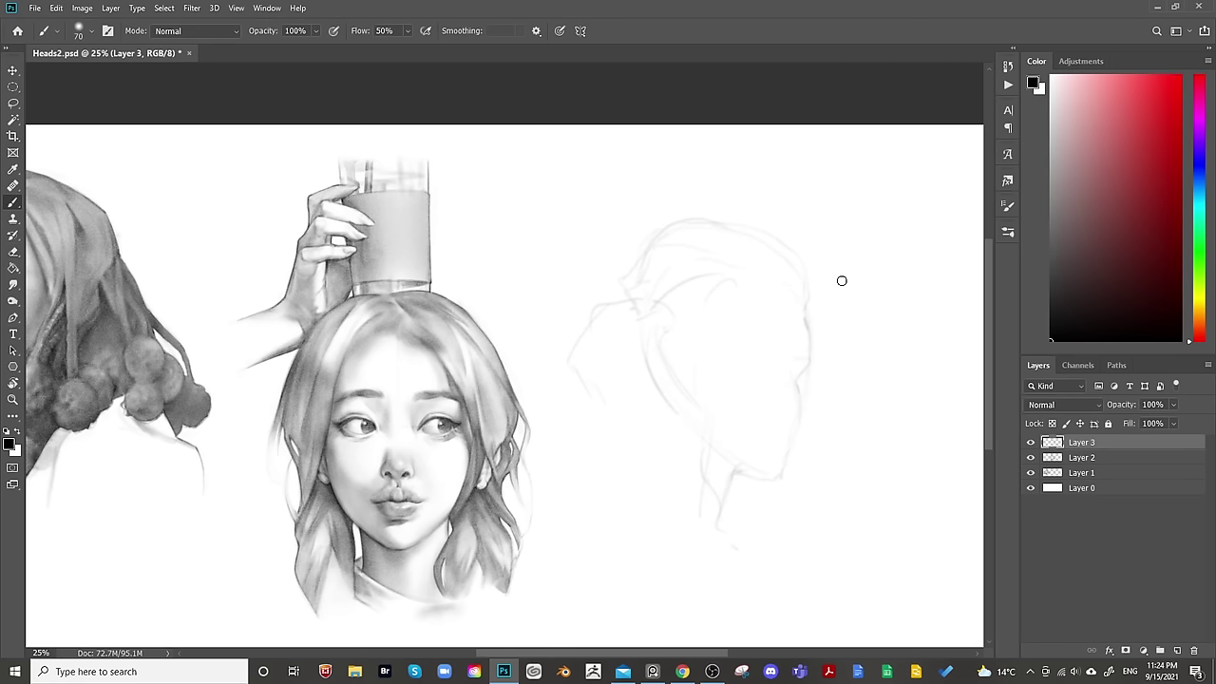
Scale the profile sketch to 121.47% width and 111.84% height with Free Transform, placing it beside the second portrait.
scroll(840, 277, "up", 1)
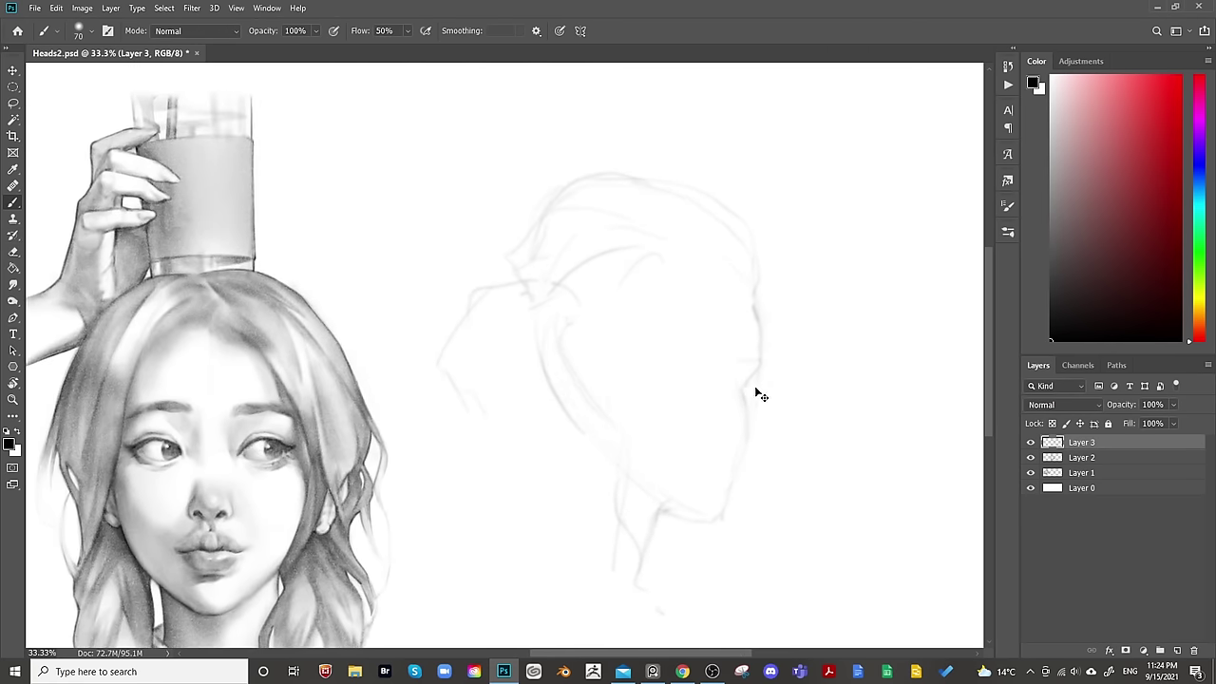
scroll(757, 390, "down", 2)
key("ctrl+t")
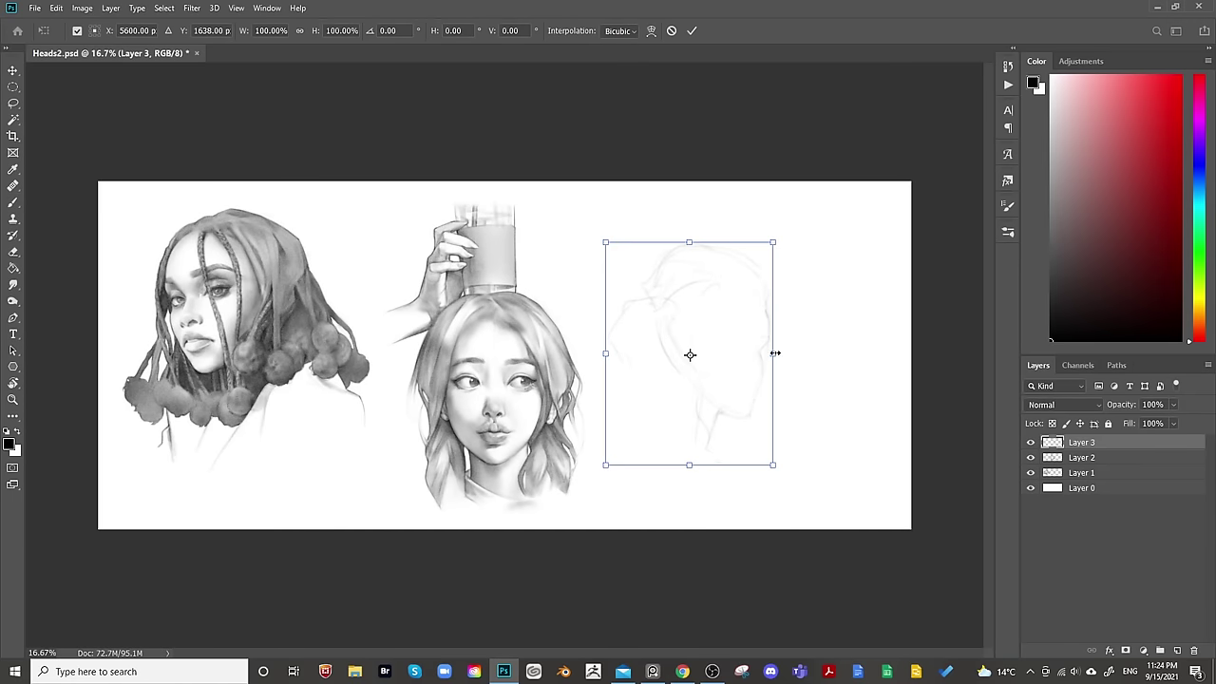
left_click_drag(775, 353, 791, 352)
left_click_drag(792, 241, 810, 213)
left_click_drag(782, 277, 783, 295)
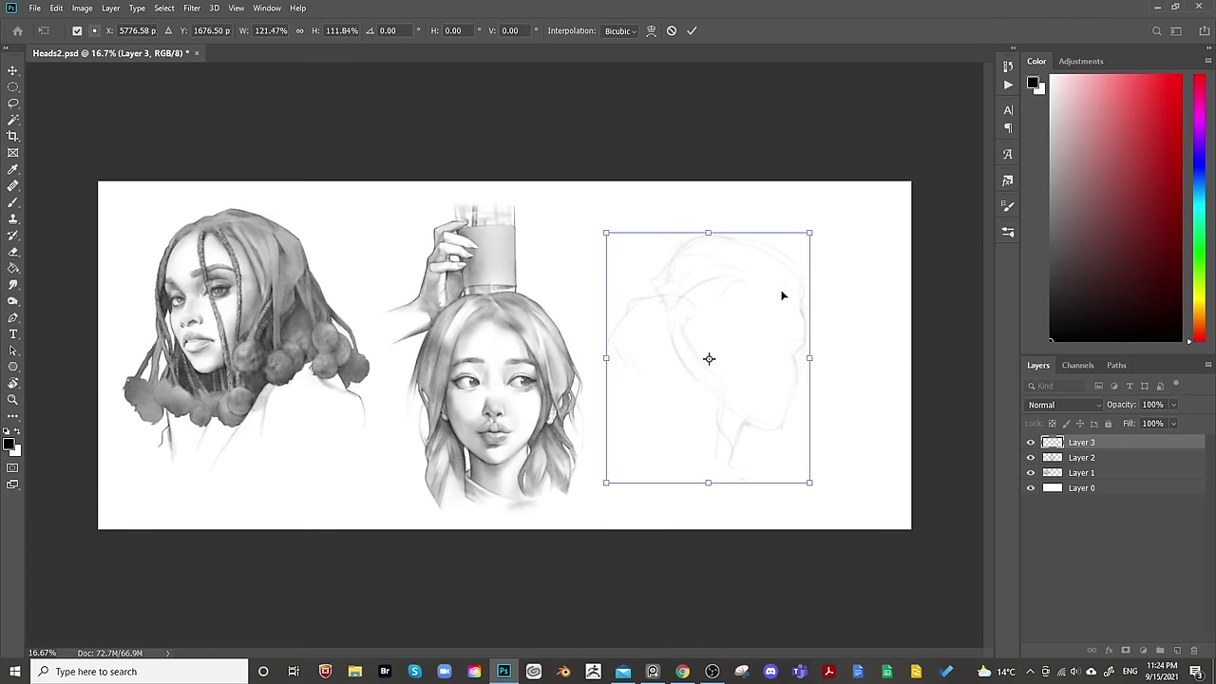
key("Return")
Sketch the eye socket, eyelashes and nose of the profile with a 45 px brush, cleaning up with the eraser.
key("b")
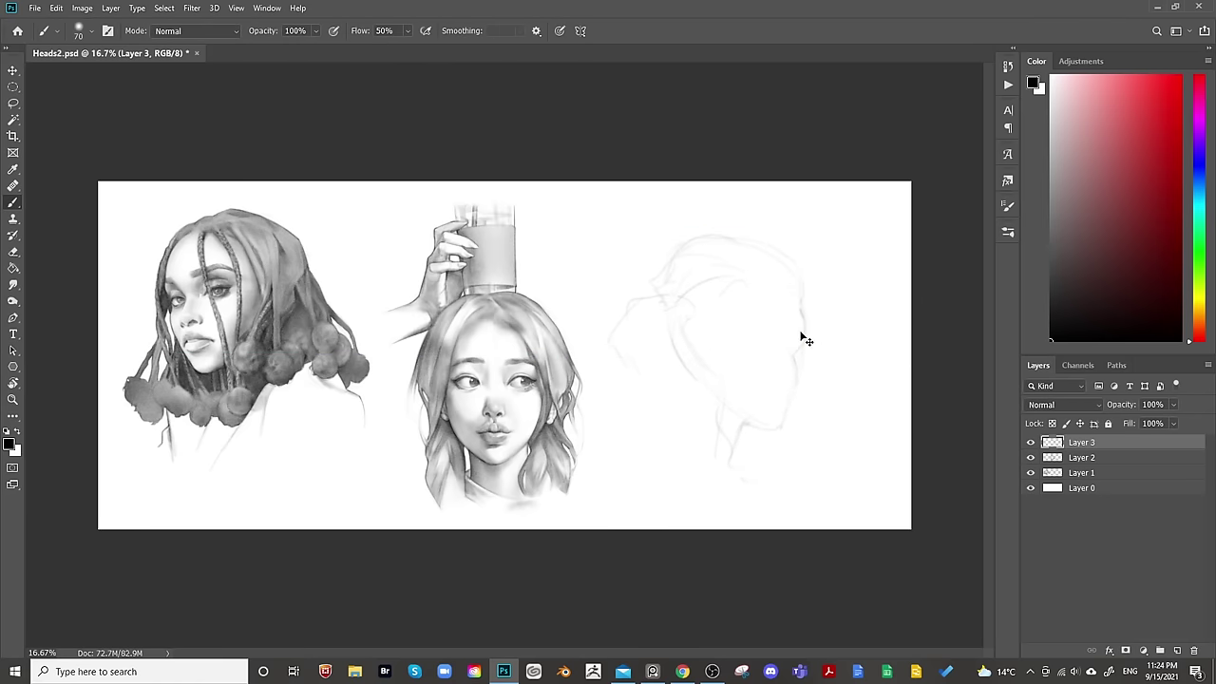
scroll(804, 337, "up", 3)
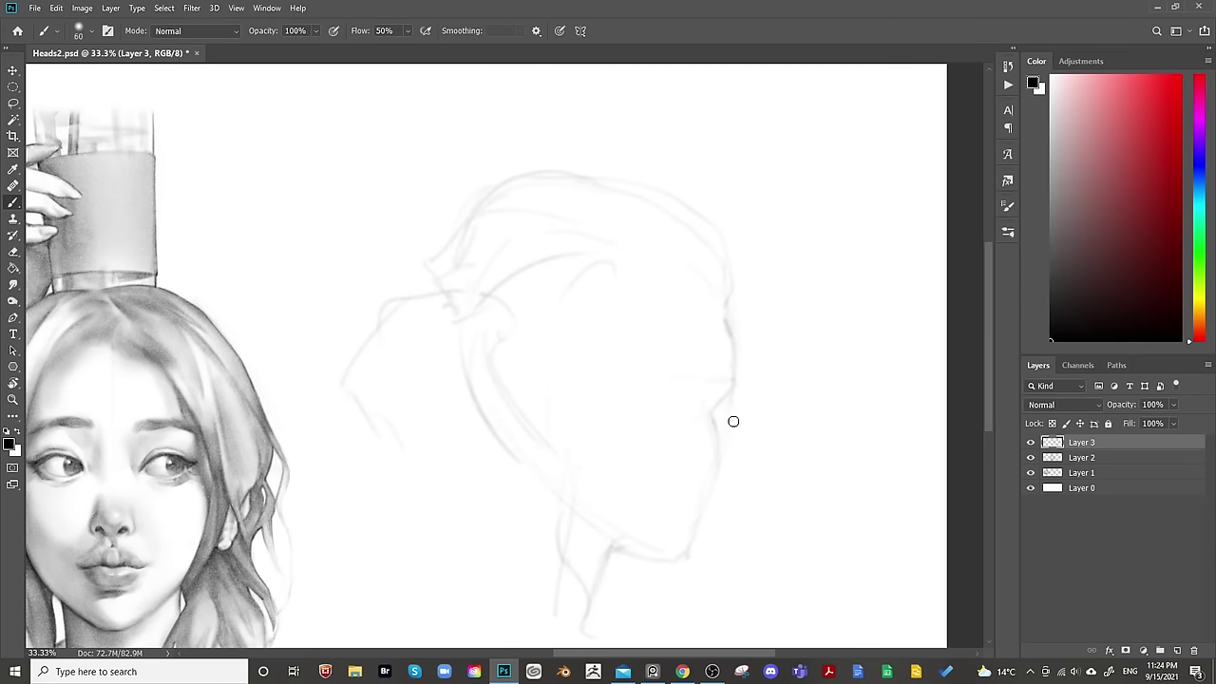
key("bracketleft")
key("bracketleft")
key("bracketleft")
mouse_move(726, 408)
left_mouse_down()
mouse_move(725, 396)
mouse_move(720, 451)
left_mouse_up()
key("e")
key("b")
left_click_drag(728, 460, 731, 472)
Define the lips, chin and underside of the jaw with the 45 px brush, correcting the contour with a 175 px eraser.
key("e")
key("b")
key("e")
key("b")
left_click_drag(698, 524, 688, 556)
left_click_drag(628, 554, 679, 561)
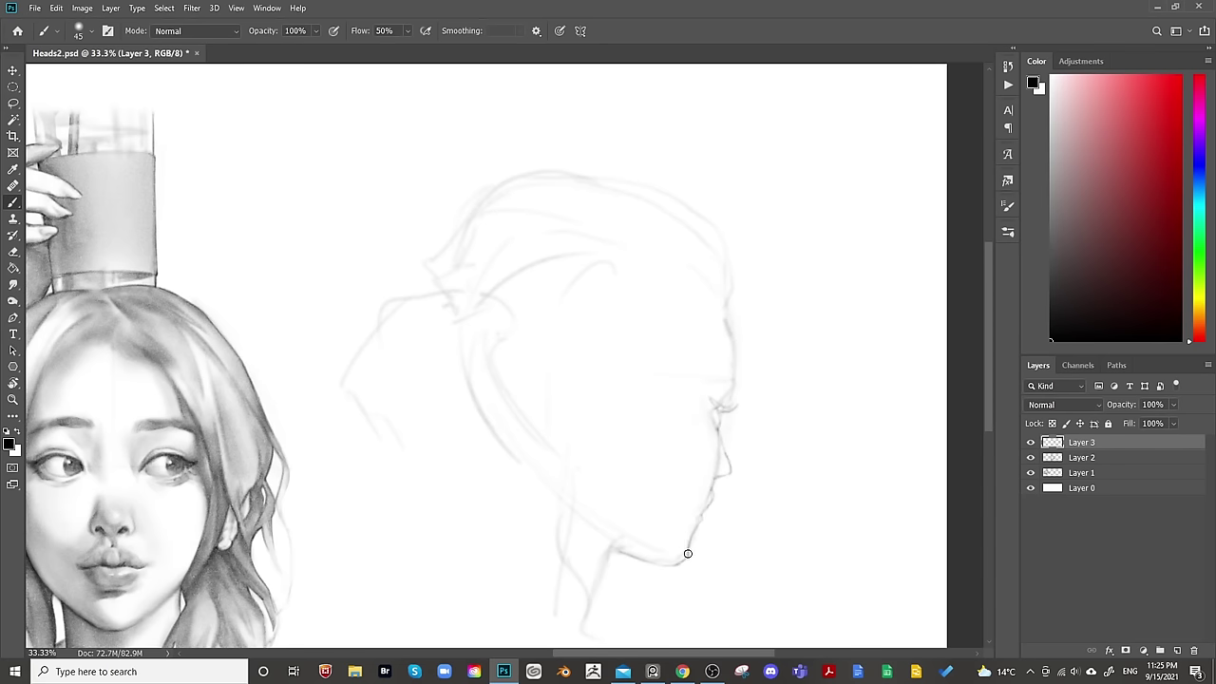
key("e")
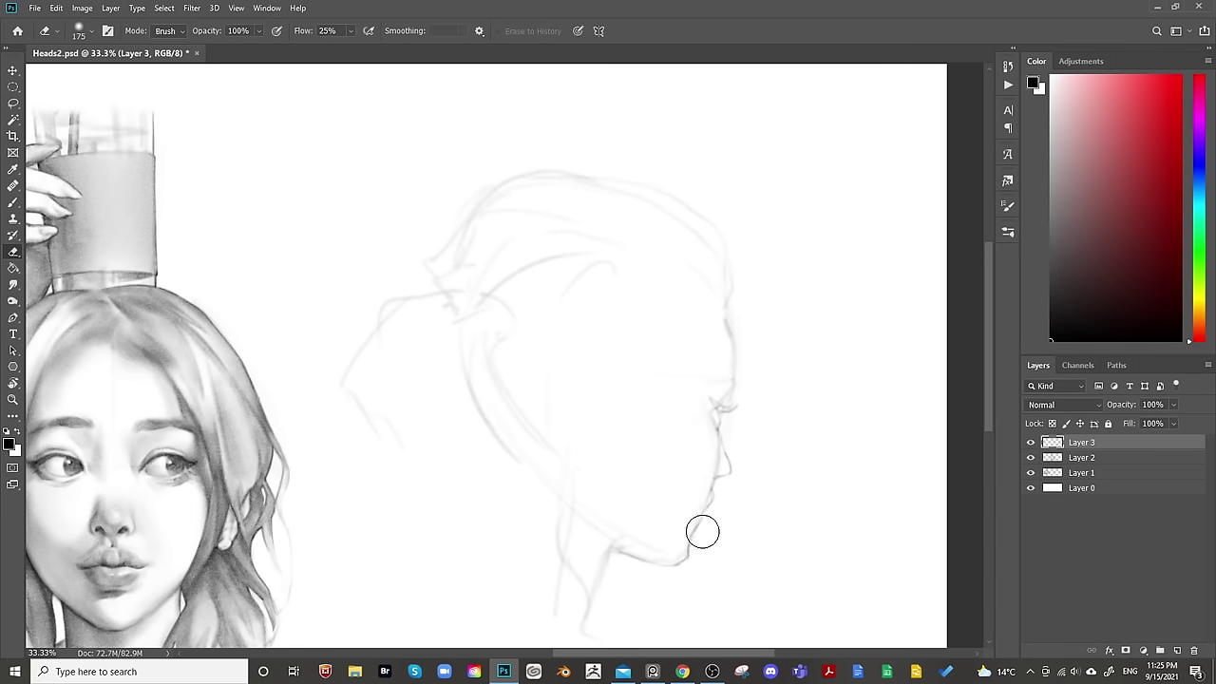
key("b")
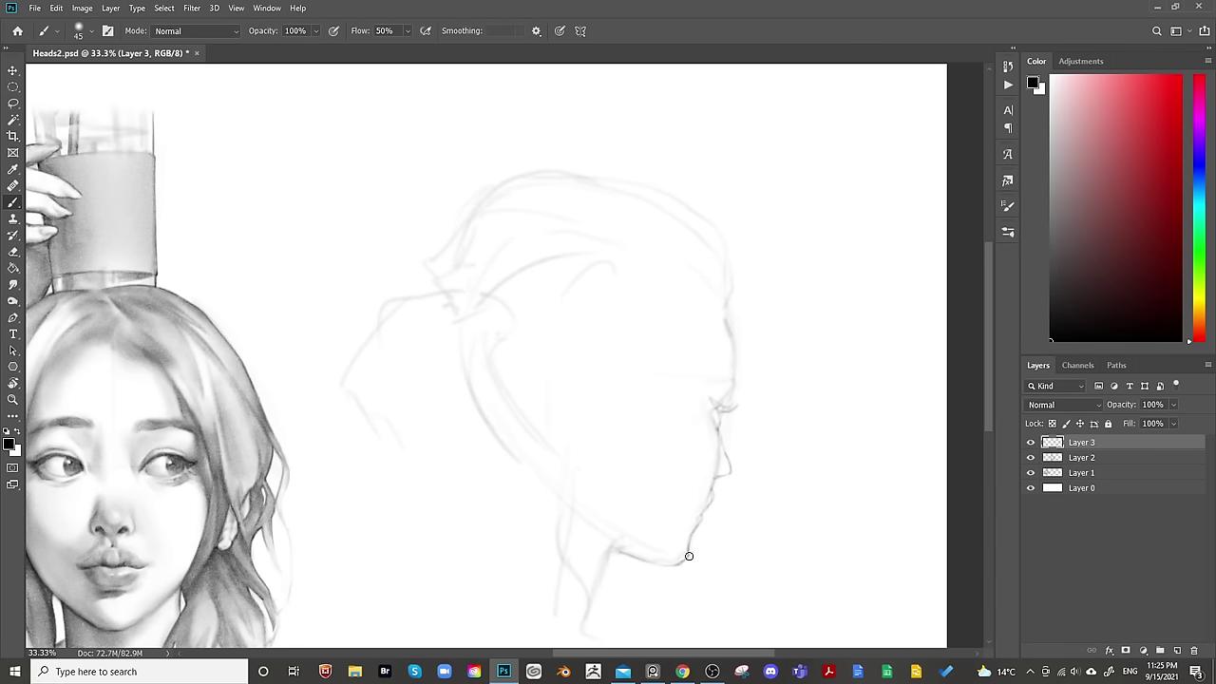
Strengthen the front neck line with a 60 px brush and lightly shade the jaw corner with a much larger brush.
mouse_move(806, 443)
left_mouse_down()
mouse_move(848, 440)
mouse_move(896, 355)
left_mouse_up()
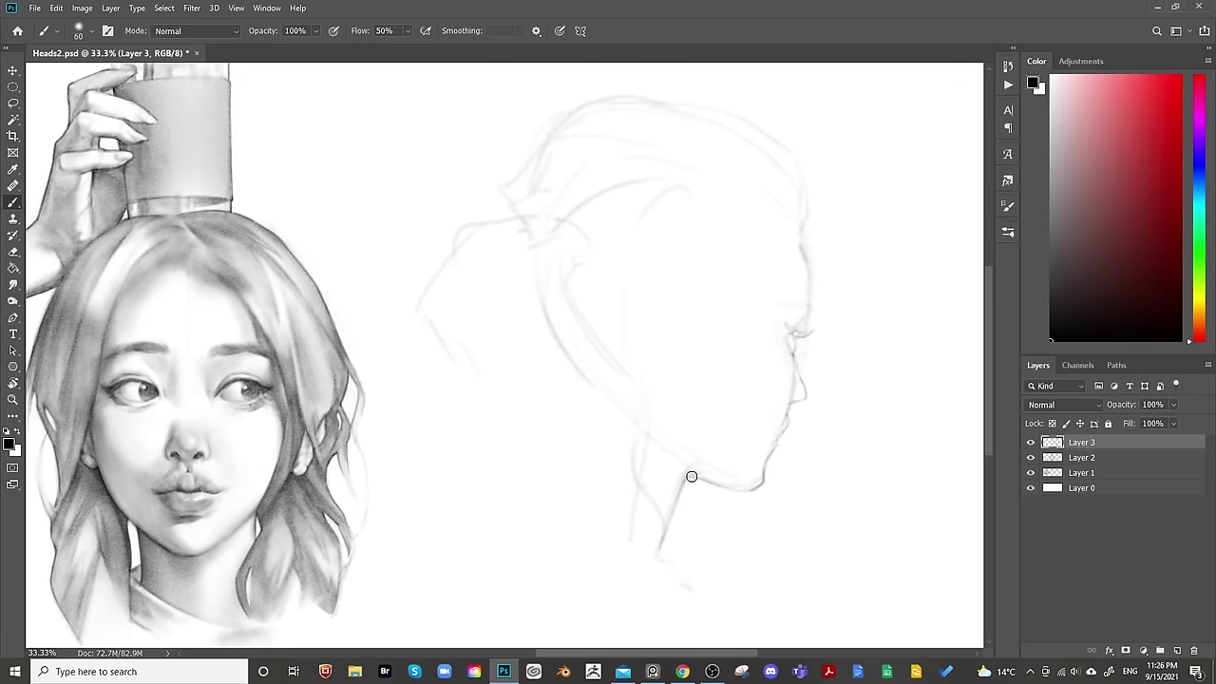
key("bracketright")
key("bracketright")
key("bracketright")
key("bracketright")
key("bracketright")
key("bracketright")
key("bracketright")
key("bracketright")
key("bracketright")
key("bracketright")
key("bracketright")
key("bracketright")
key("bracketright")
key("bracketright")
key("bracketleft")
key("bracketleft")
key("bracketleft")
key("bracketleft")
key("bracketleft")
key("bracketleft")
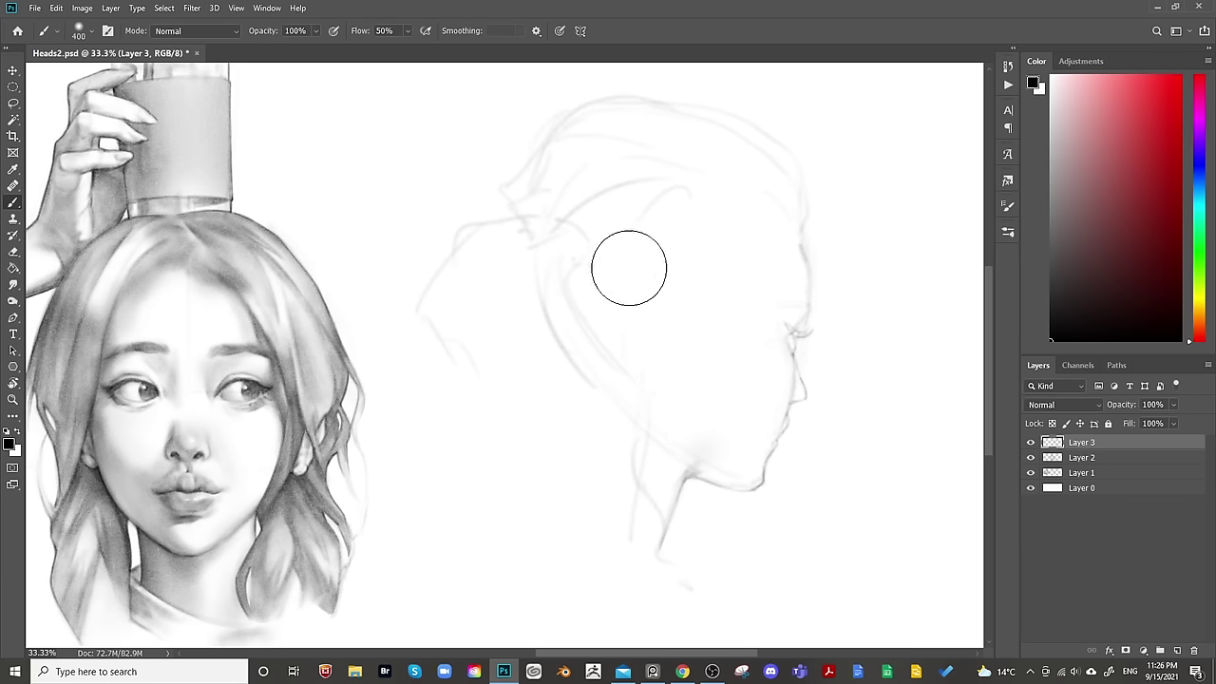
Sketch the ear and its lobe on the profile head with a 70 px brush.
key("bracketleft")
key("bracketleft")
key("bracketleft")
key("bracketleft")
key("bracketleft")
left_click(688, 380)
left_click_drag(676, 378, 670, 365)
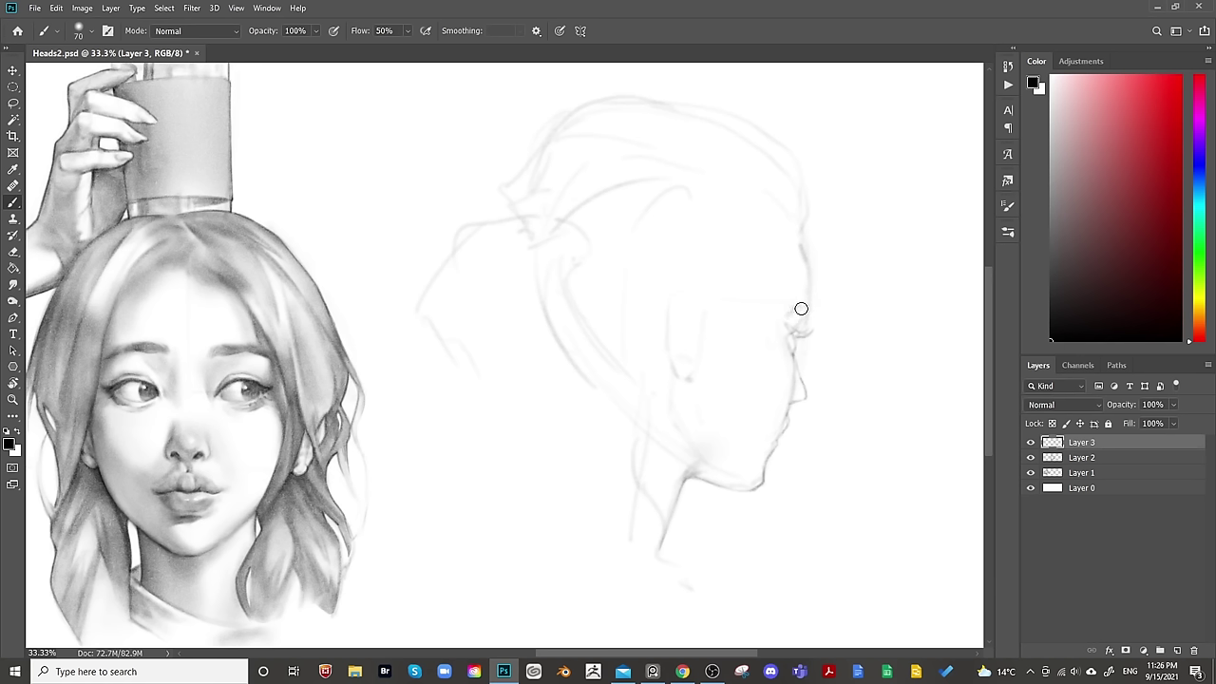
Sketch the eyebrow above the lashes with a smaller brush and clean around it with an eraser reduced to 50 px.
key("bracketleft")
key("bracketleft")
key("bracketleft")
key("e")
key("bracketleft")
key("bracketleft")
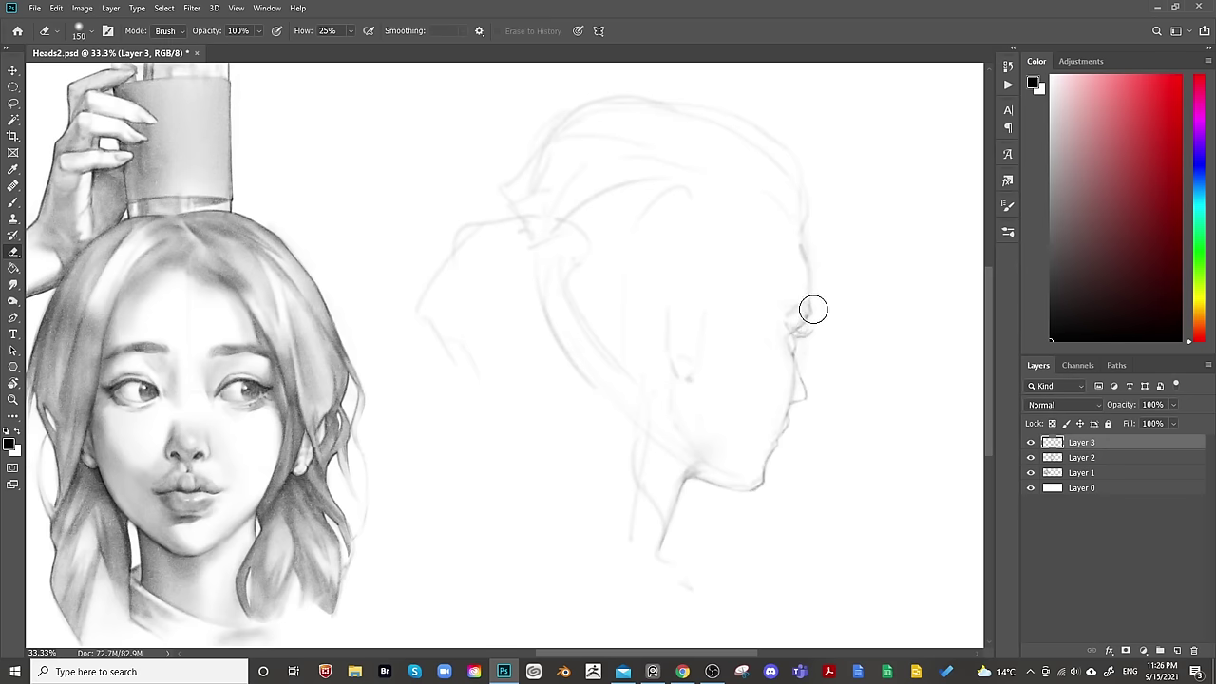
key("bracketleft")
key("bracketleft")
key("bracketleft")
key("bracketleft")
key("bracketleft")
key("bracketright")
Darken the forehead contour and eyebrow with a brush of about 40 px, tidying the brow edge with a 50 px eraser.
scroll(852, 345, "up", 2)
key("b")
key("bracketleft")
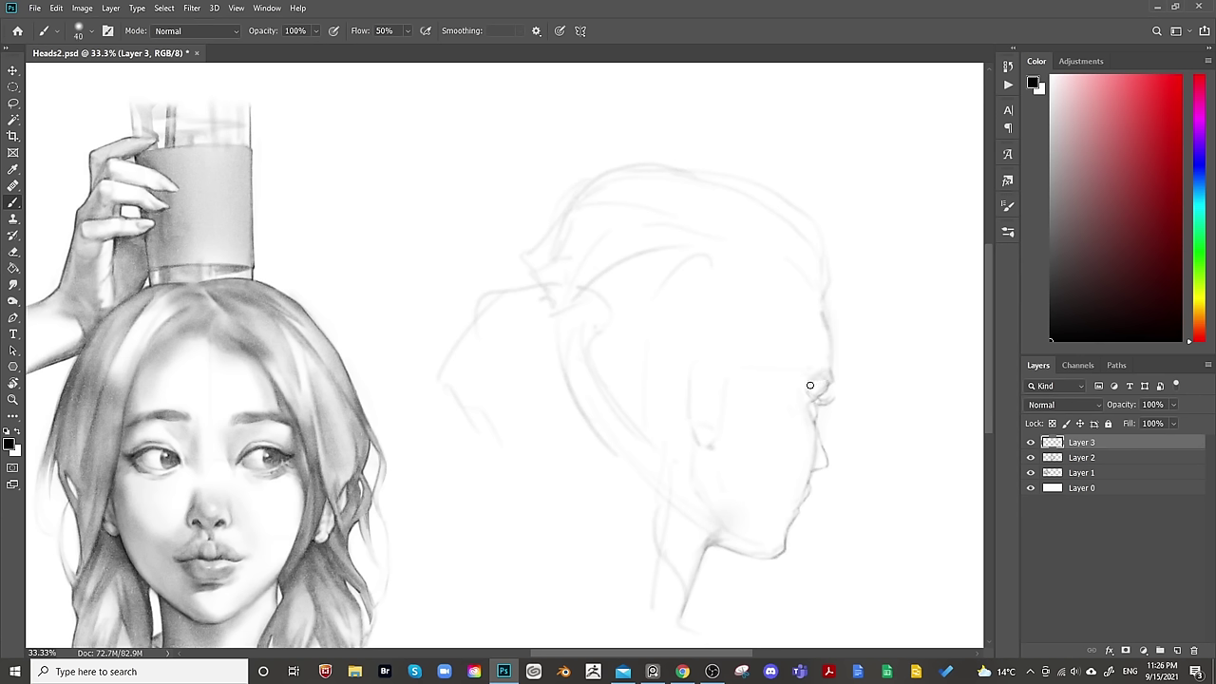
key("bracketright")
key("bracketright")
key("bracketleft")
key("bracketleft")
key("e")
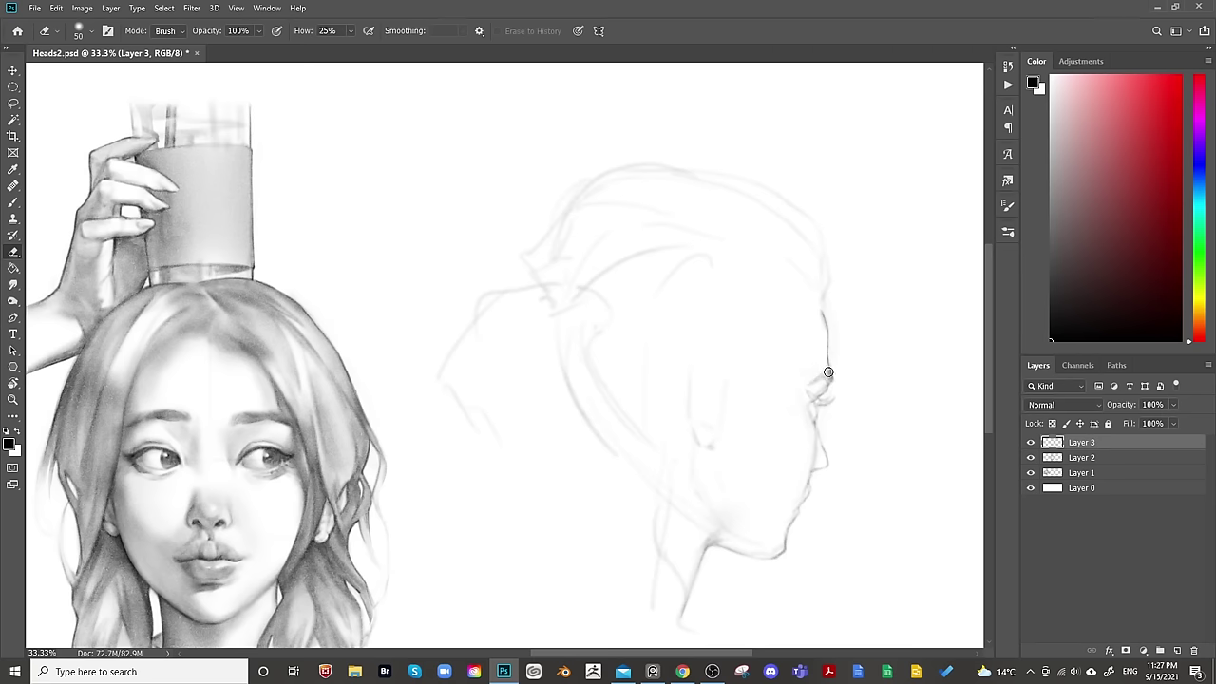
Flip the canvas horizontally to check the profile sketch mirrored.
scroll(874, 241, "down", 2)
key("ctrl+minus")
key("ctrl+minus")
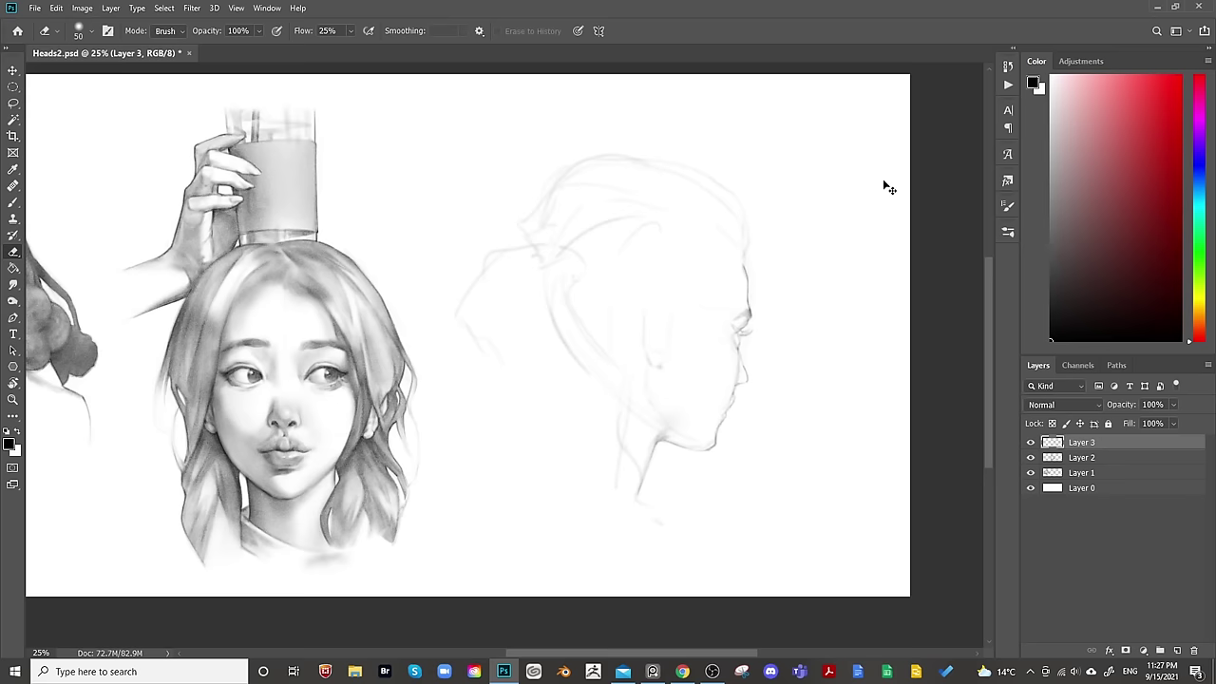
key("ctrl+shift+h")
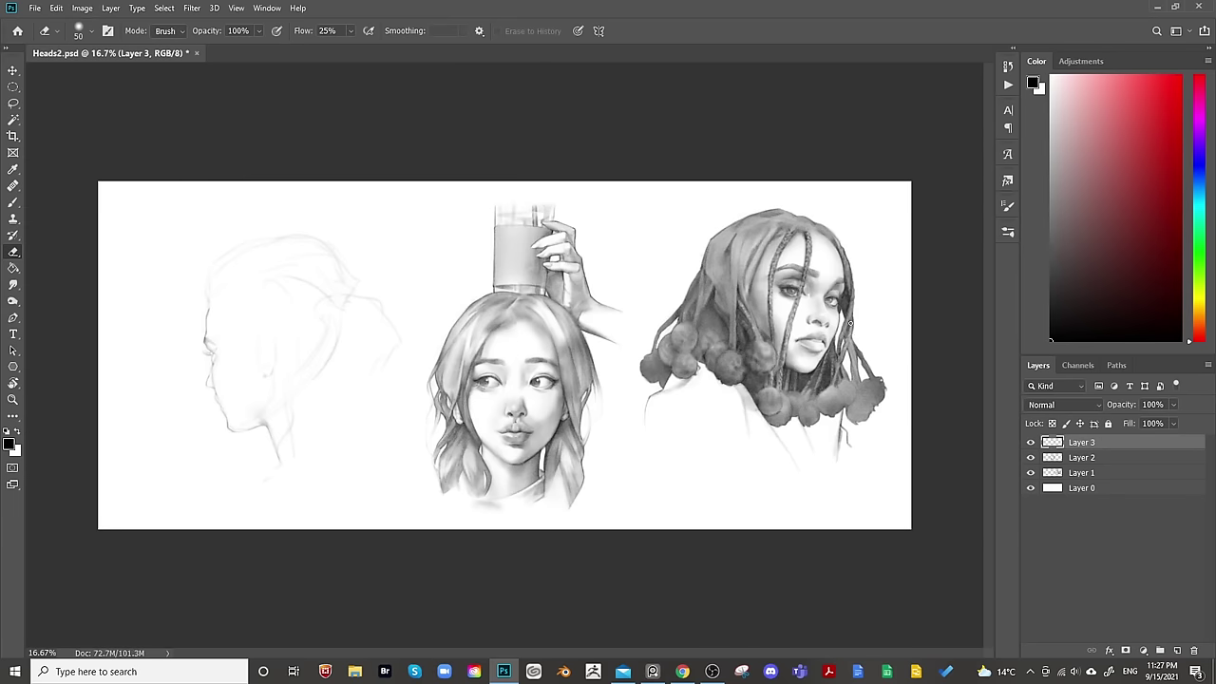
Flip the canvas horizontally back so the profile sketch faces its original direction.
key("ctrl+shift+h")
key("ctrl+plus")
key("ctrl+plus")
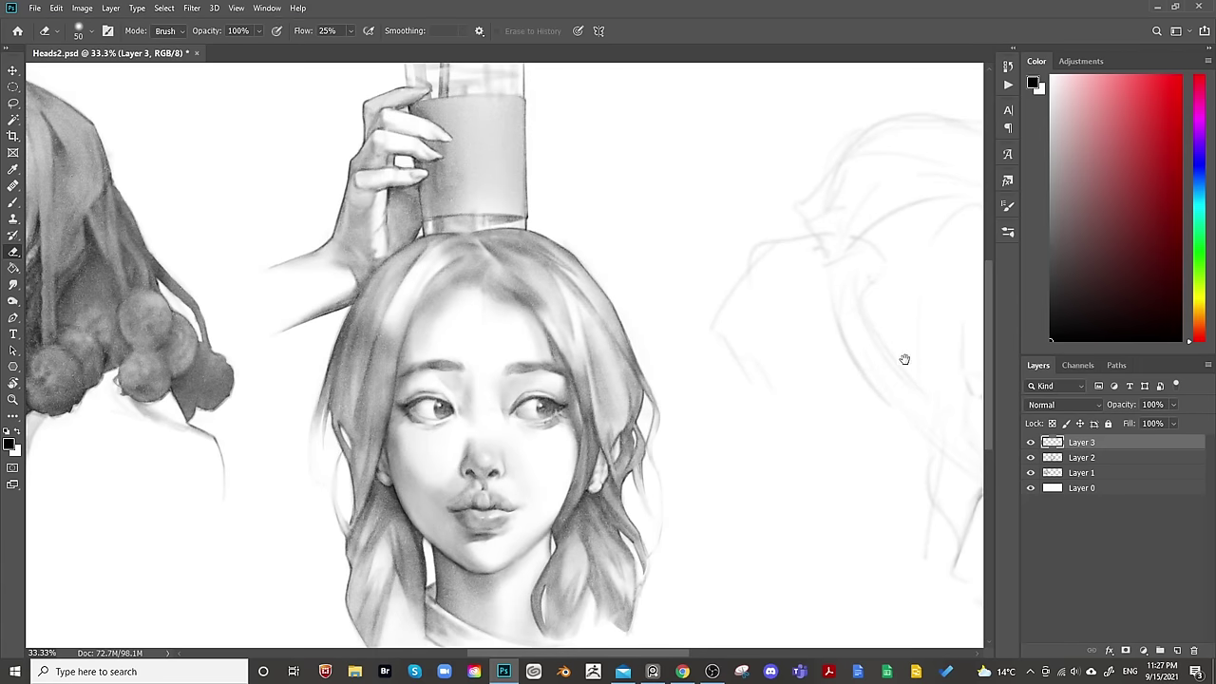
left_click_drag(904, 358, 704, 393)
Sketch a light guideline down the front edge of the ear on the profile head.
key("b")
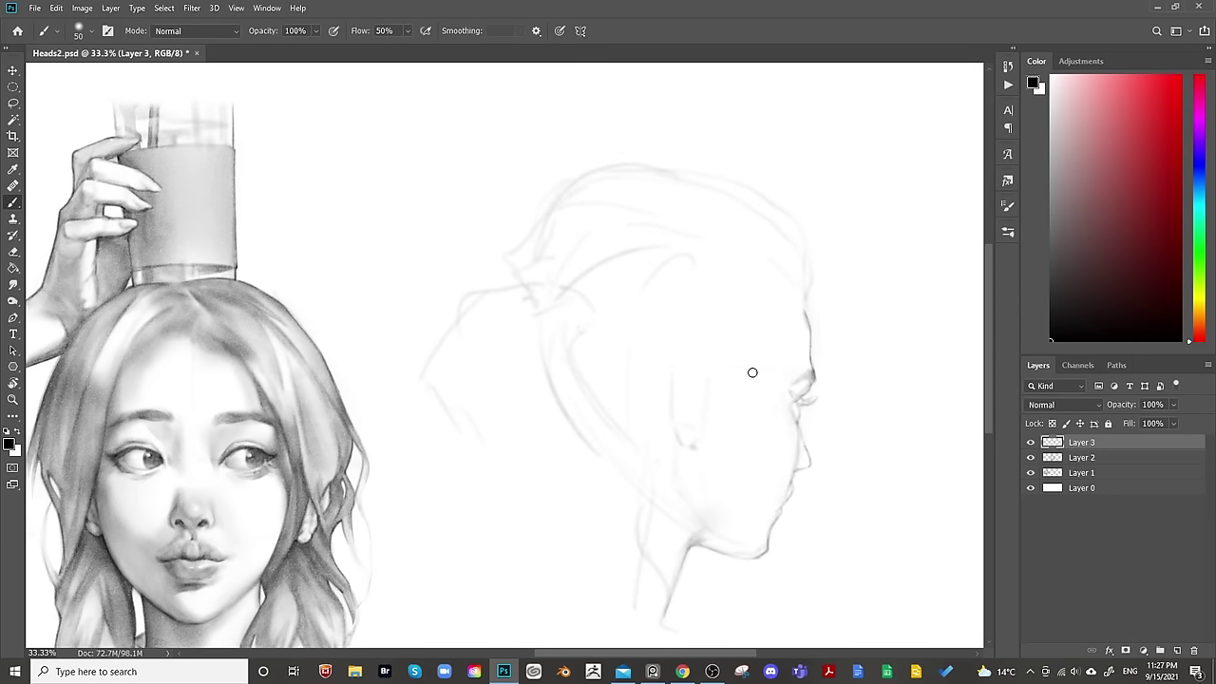
key("bracketright")
key("bracketright")
key("bracketright")
left_click_drag(723, 380, 713, 422)
key("bracketleft")
Lasso the ear sketch on Layer 3, rotate it about 3 degrees and shift it slightly.
key("l")
mouse_move(710, 358)
left_mouse_down()
mouse_move(700, 455)
mouse_move(668, 350)
mouse_move(727, 350)
mouse_move(766, 314)
left_mouse_up()
key("ctrl+t")
left_click_drag(709, 383, 706, 397)
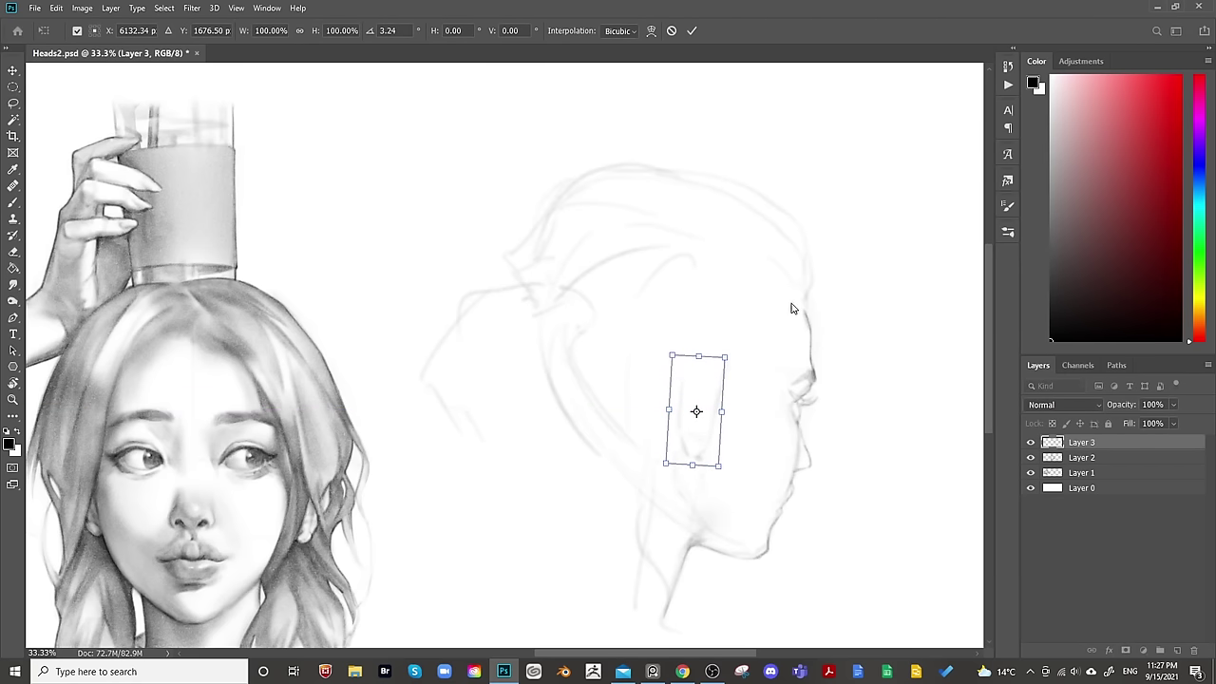
key("Return")
Draw the ear's rounded upper outline with a brush of about 45 px and tidy around it with a 50 px eraser.
key("b")
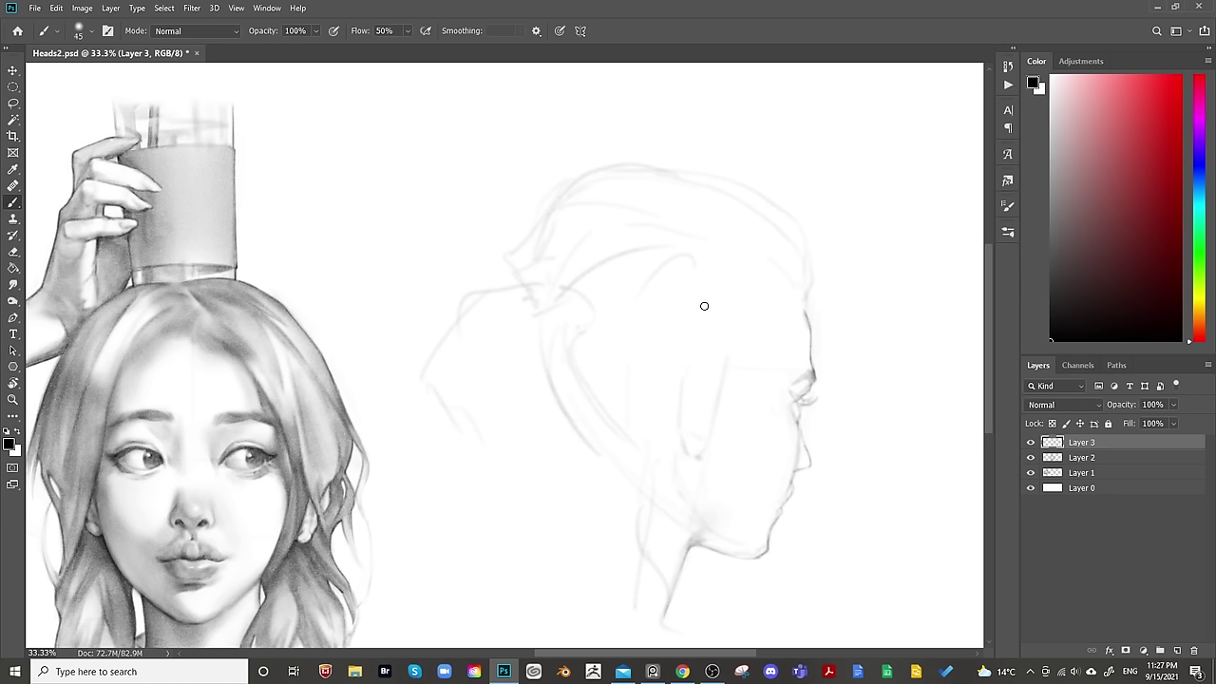
key("bracketright")
key("bracketleft")
mouse_move(715, 362)
left_mouse_down()
mouse_move(717, 381)
mouse_move(714, 360)
left_mouse_up()
key("bracketleft")
key("e")
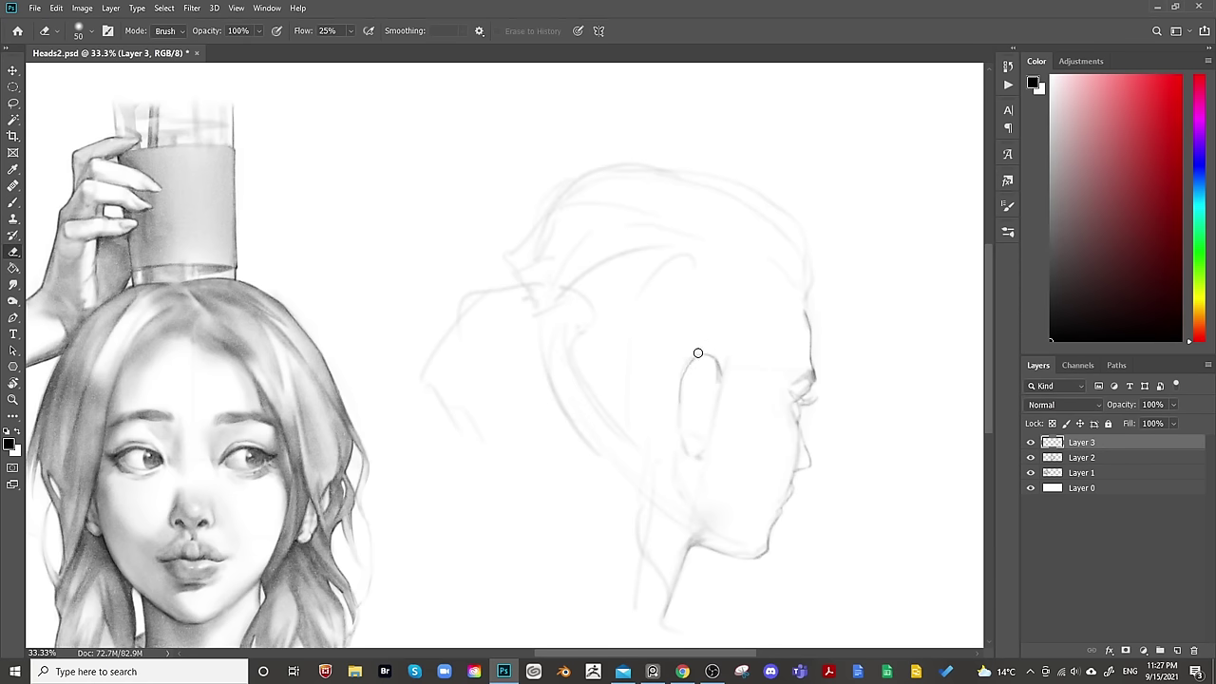
Sketch the inner fold beneath the ear's upper rim, starting from a 40 px brush and varying its size.
key("b")
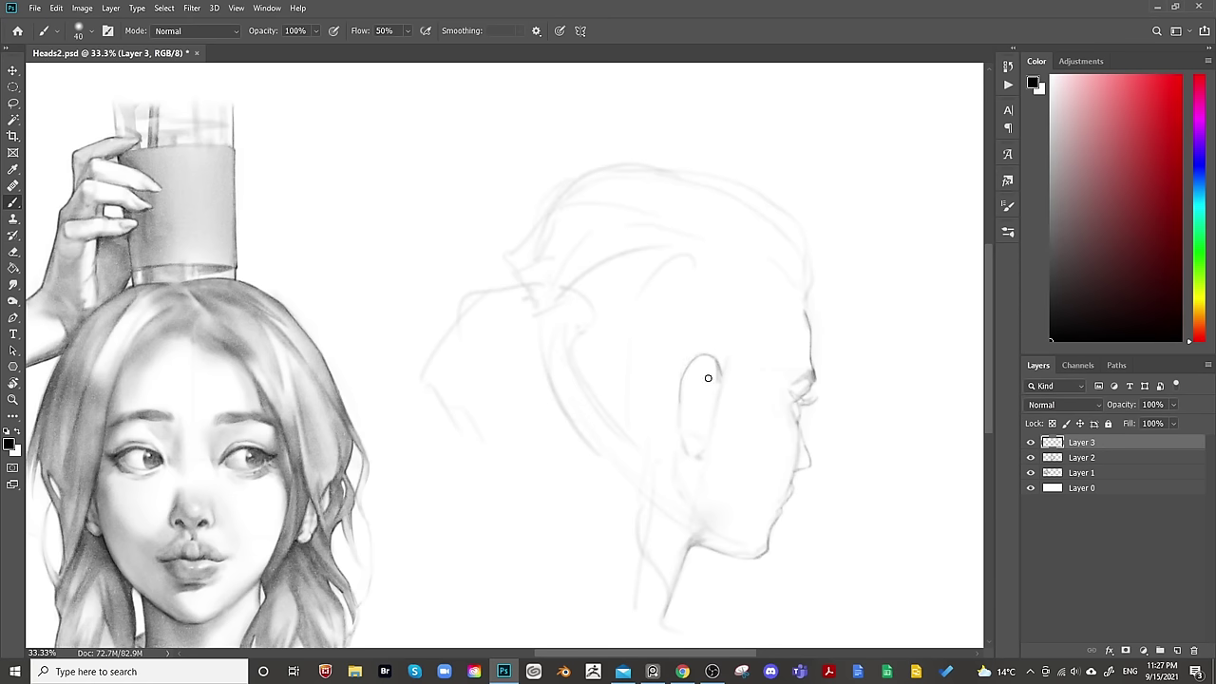
key("bracketright")
key("bracketright")
key("bracketright")
mouse_move(719, 372)
left_mouse_down()
mouse_move(713, 364)
mouse_move(697, 385)
left_mouse_up()
key("bracketleft")
key("bracketleft")
key("bracketleft")
key("bracketright")
key("bracketright")
key("bracketright")
key("bracketleft")
key("bracketleft")
key("bracketleft")
key("bracketright")
key("bracketright")
key("bracketleft")
Darken the lower edge of the earlobe with a progressively larger brush.
left_click_drag(692, 455, 704, 458)
key("bracketright")
key("bracketright")
key("bracketright")
key("bracketright")
key("bracketright")
key("bracketright")
left_click_drag(700, 454, 693, 459)
Draw the ear's inner folds and tragus, varying the brush from fine sizes up to 70 px.
key("bracketleft")
key("bracketleft")
key("bracketleft")
key("bracketleft")
key("bracketleft")
key("bracketleft")
key("bracketleft")
key("bracketleft")
left_click_drag(713, 366, 700, 375)
key("bracketright")
key("bracketright")
key("bracketright")
key("bracketright")
key("bracketright")
key("bracketleft")
key("bracketleft")
key("bracketleft")
key("bracketright")
key("bracketleft")
key("bracketleft")
key("bracketleft")
key("bracketright")
key("bracketright")
key("bracketright")
key("bracketright")
key("bracketleft")
key("bracketleft")
key("bracketleft")
key("bracketleft")
key("bracketleft")
key("bracketright")
key("bracketright")
key("bracketright")
key("bracketright")
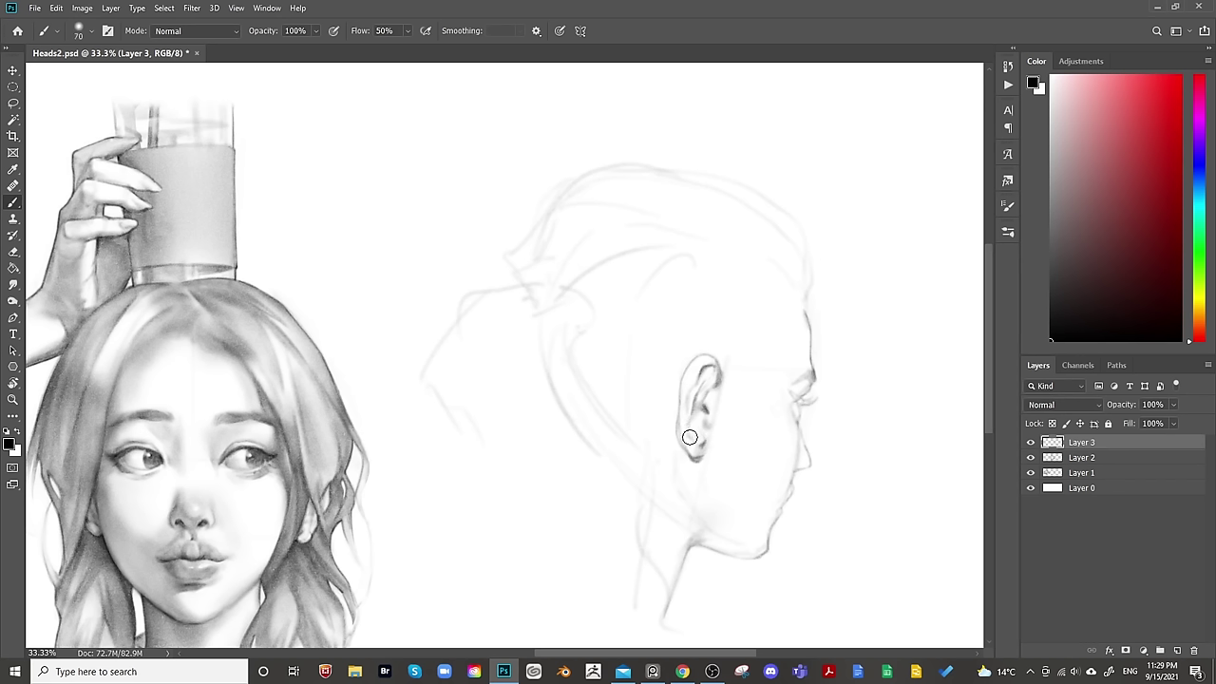
Shade the ear's inner folds, rear rim and lobe with varied brush sizes around 70 px.
key("bracketright")
key("bracketright")
key("bracketright")
key("bracketright")
key("bracketleft")
key("bracketleft")
key("bracketleft")
key("bracketright")
key("bracketright")
key("bracketleft")
key("bracketleft")
key("bracketleft")
key("bracketleft")
key("bracketleft")
key("bracketleft")
key("bracketleft")
key("bracketleft")
key("bracketright")
key("bracketright")
key("bracketright")
key("bracketleft")
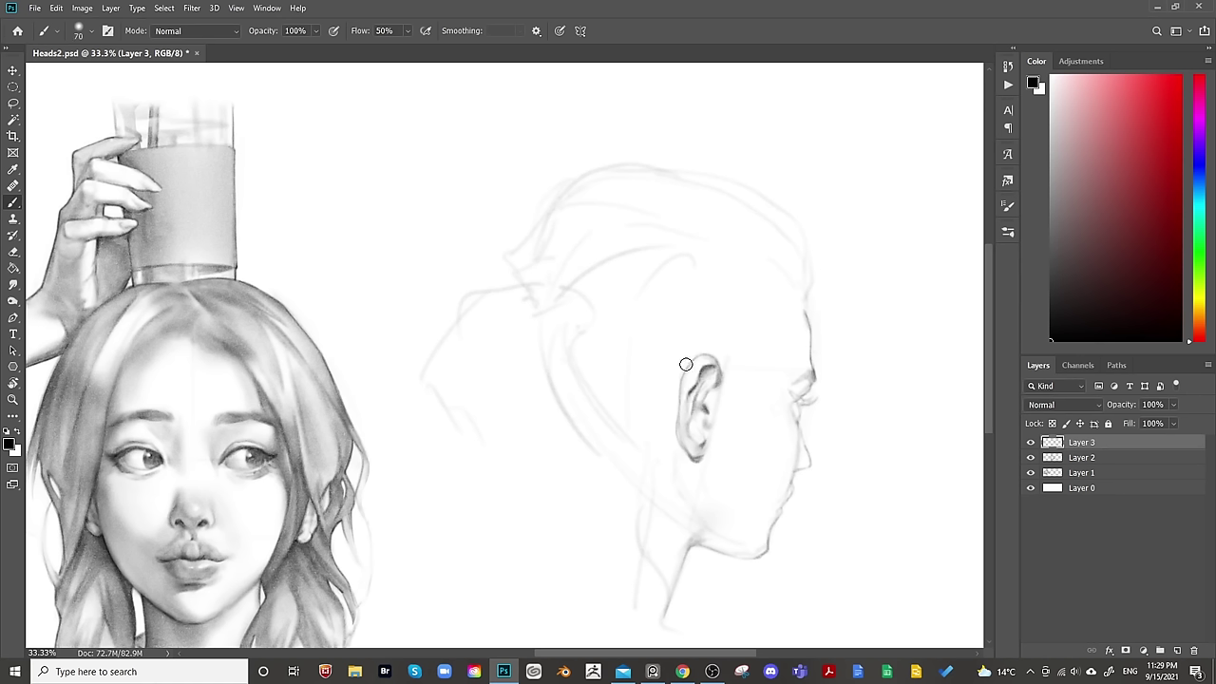
Deepen the shadow under the ear's upper rim and refine the fold edges with a 50 px eraser.
key("bracketright")
key("bracketright")
key("e")
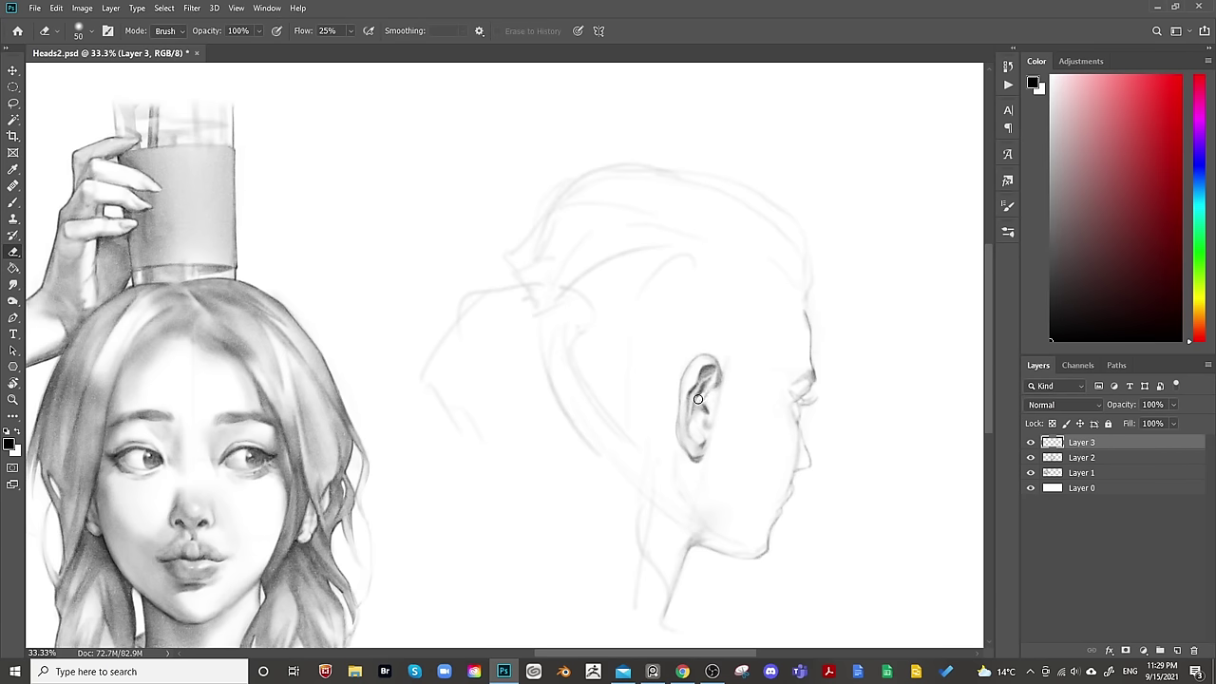
Darken the hollow around the ear canal with a 60 px brush and smaller sizes.
key("b")
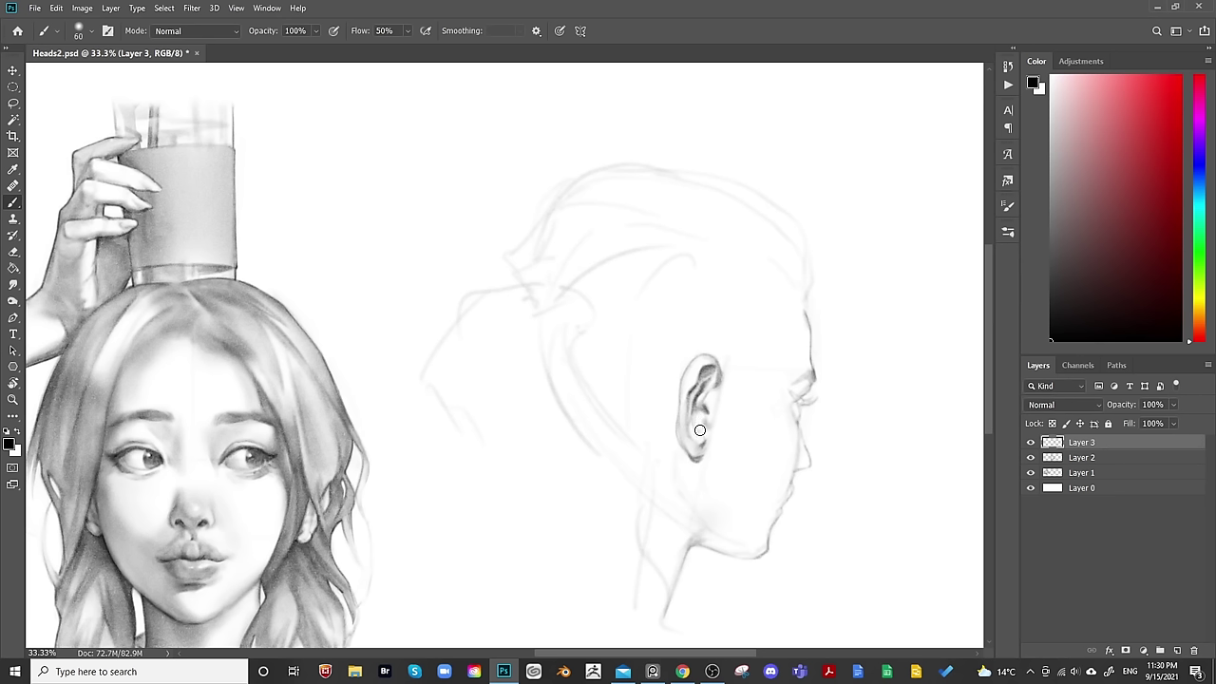
key("bracketright")
key("bracketleft")
key("bracketleft")
key("bracketleft")
key("bracketleft")
key("bracketleft")
key("bracketright")
key("bracketright")
key("bracketleft")
key("bracketleft")
left_click_drag(698, 411, 701, 426)
key("bracketright")
key("bracketright")
key("bracketright")
key("bracketright")
Lighten and clean the edges of the ear canal shadow with an eraser enlarged from 50 to 80 px.
key("e")
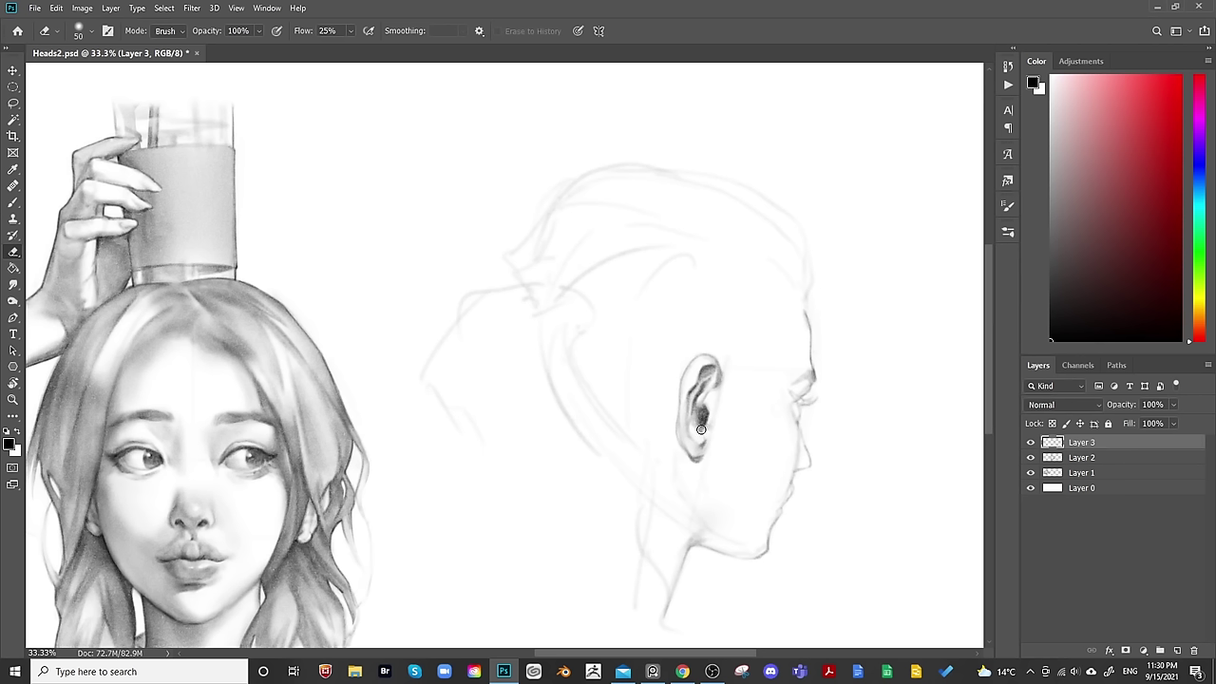
key("bracketright")
key("bracketright")
key("bracketright")
Shade the upper ear and the area in front of it with a 70 to 200 px brush, softening with an 80 px eraser.
key("b")
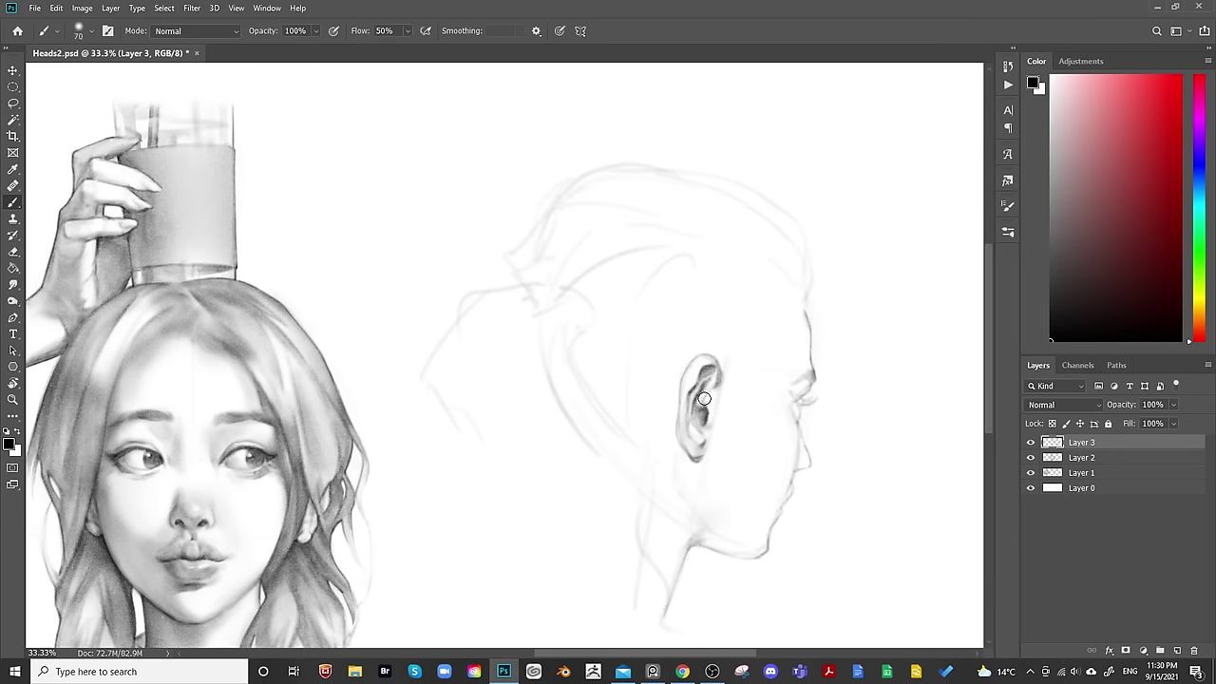
key("bracketright")
key("bracketright")
left_click_drag(693, 373, 701, 356)
key("bracketleft")
key("bracketleft")
key("bracketright")
key("bracketright")
key("bracketright")
key("bracketright")
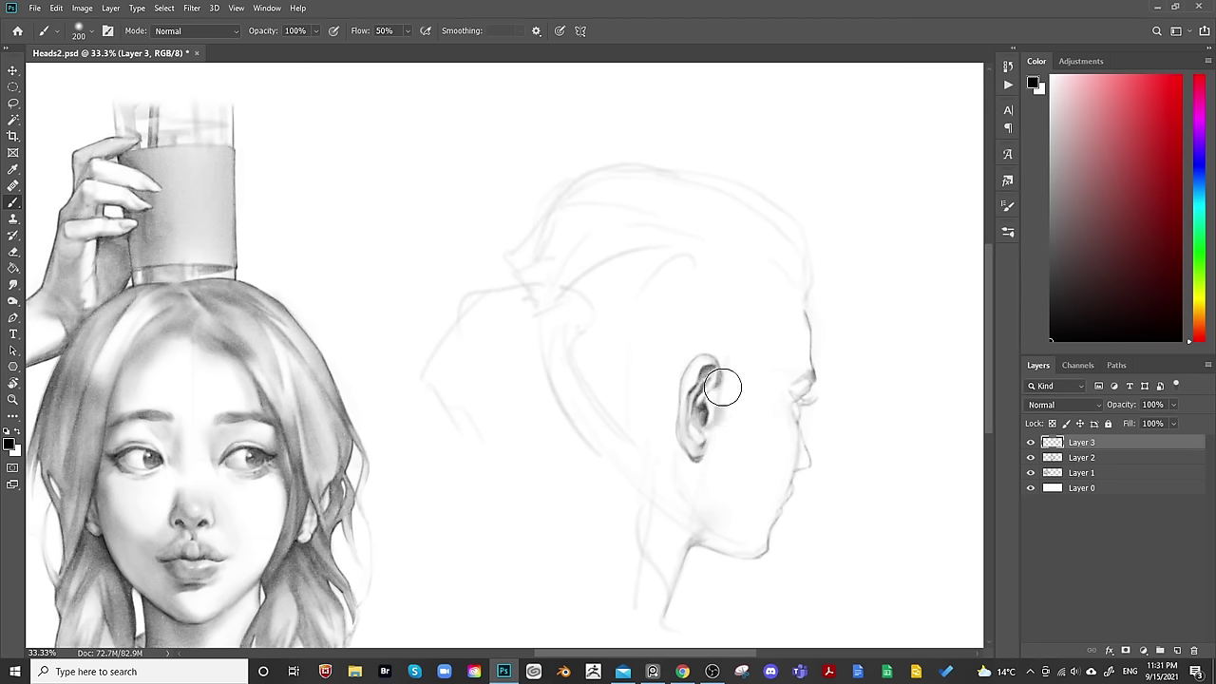
key("e")
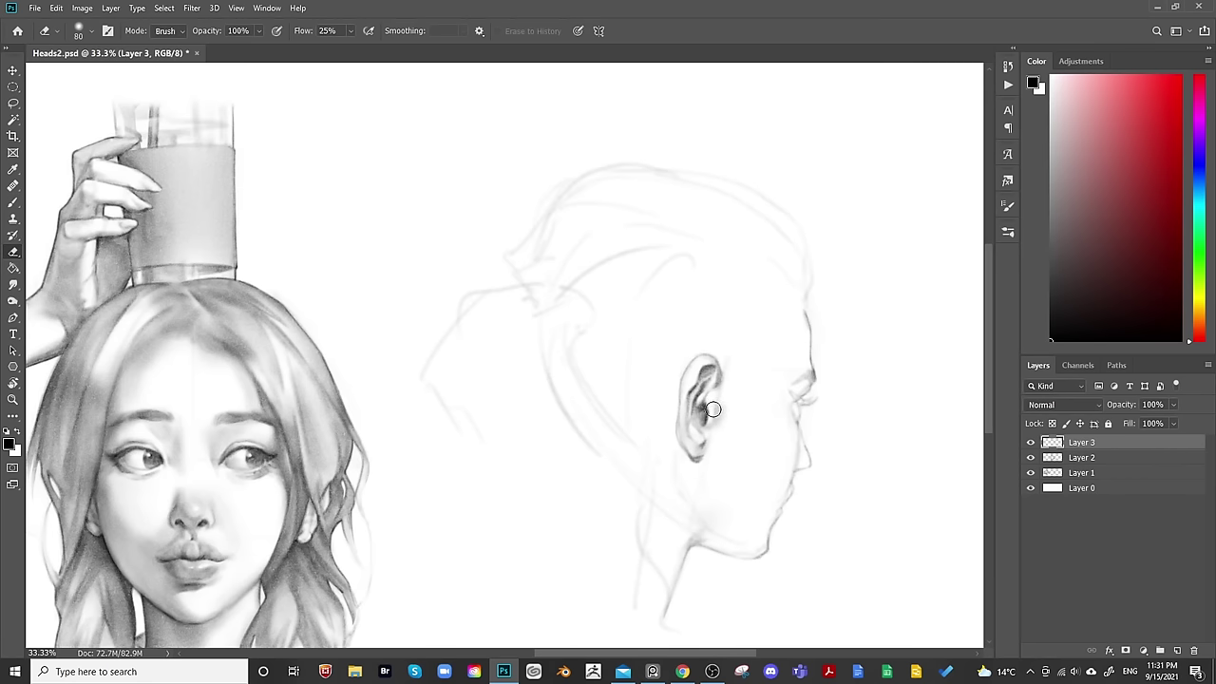
Strengthen the ear's outer rim contour with a brush reduced from 150 px to about 70 px.
scroll(774, 332, "down", 1)
scroll(775, 332, "left", 1)
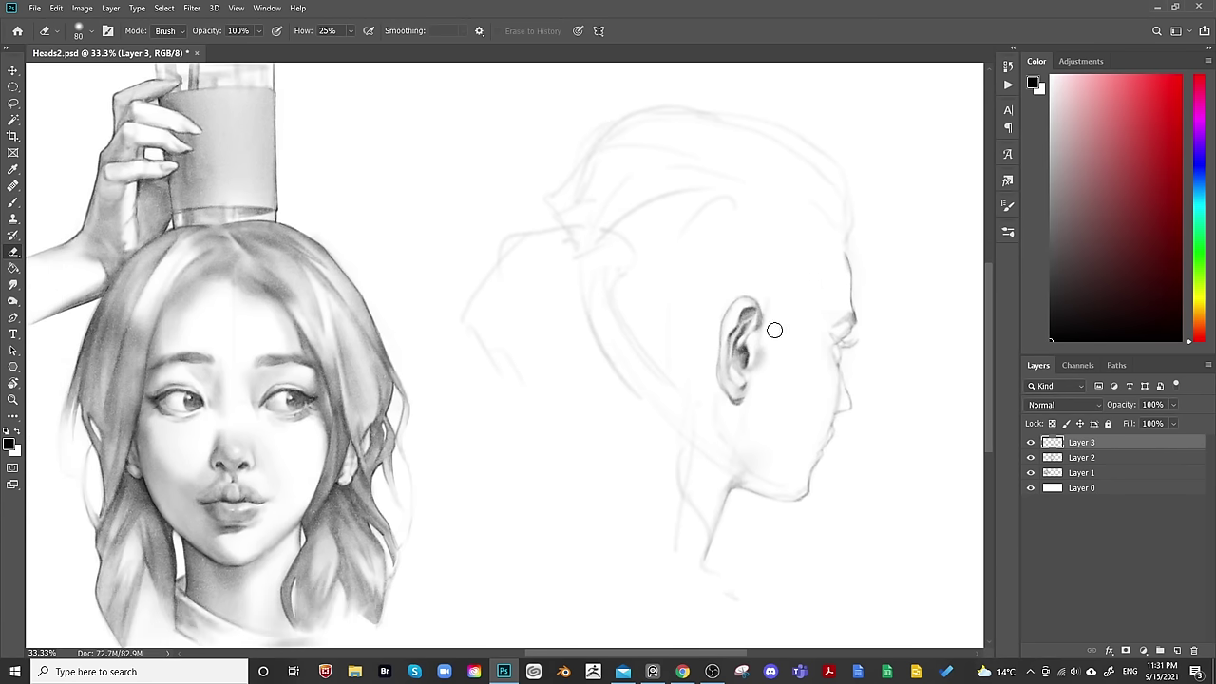
key("ctrl+minus")
scroll(748, 345, "down", 1)
scroll(748, 345, "left", 3)
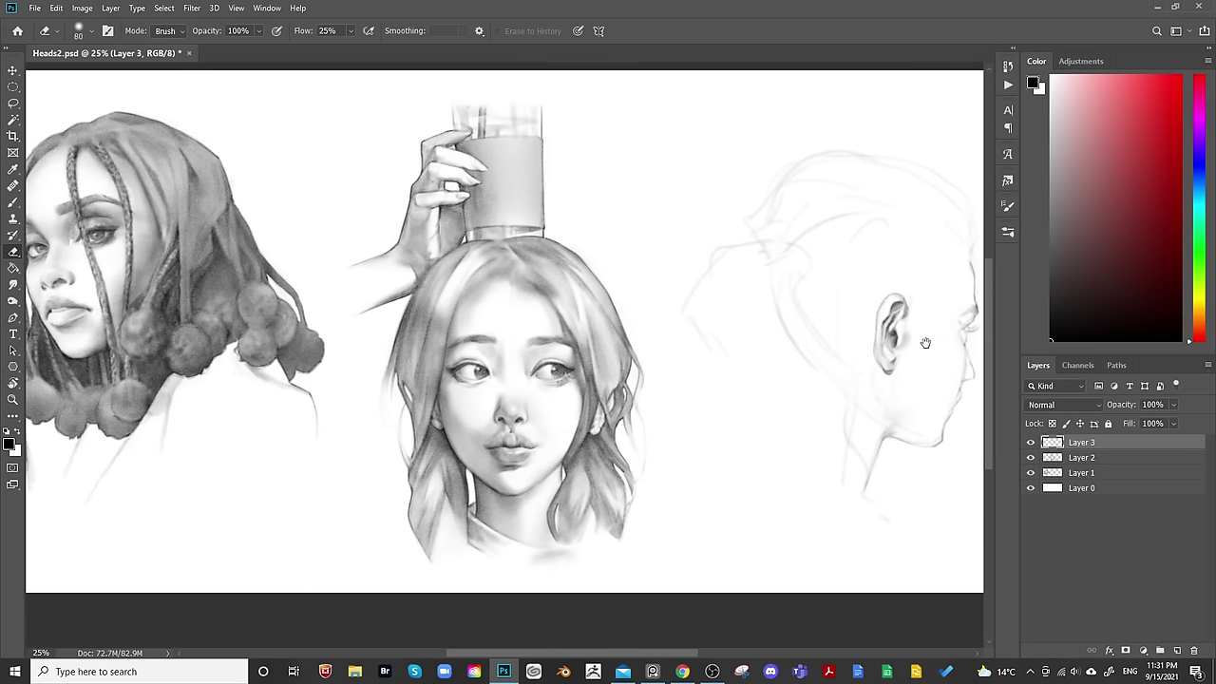
left_click_drag(875, 337, 708, 377)
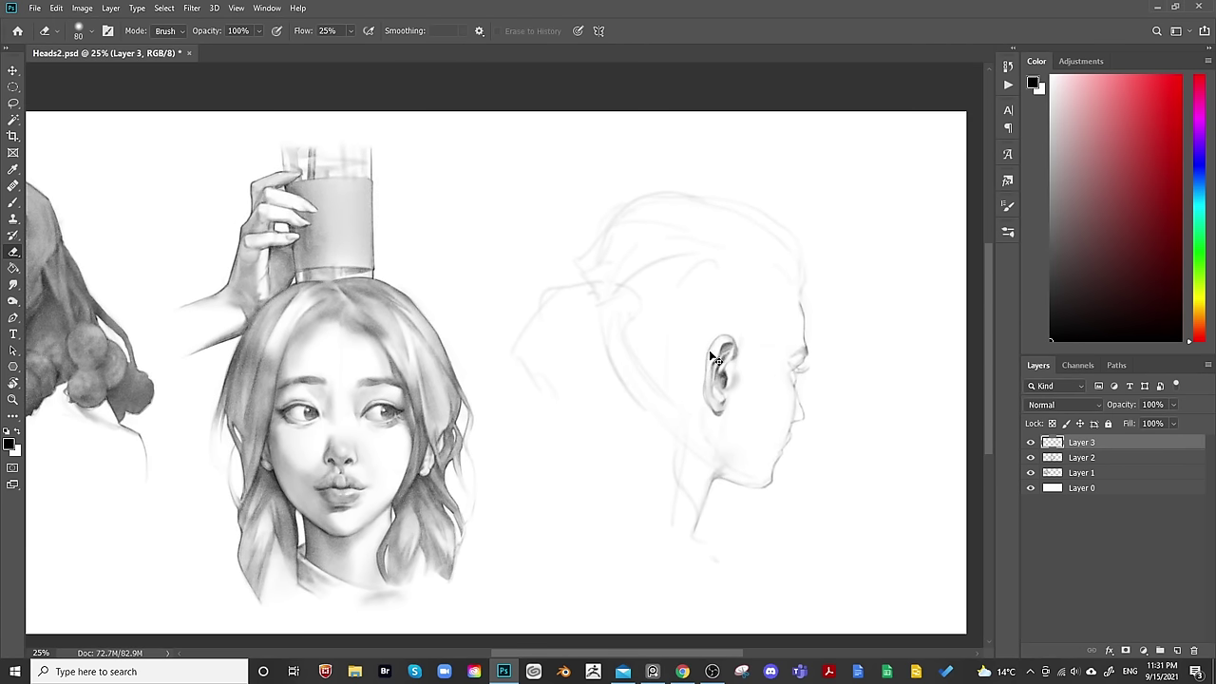
key("ctrl+plus")
left_click_drag(861, 380, 662, 424)
key("b")
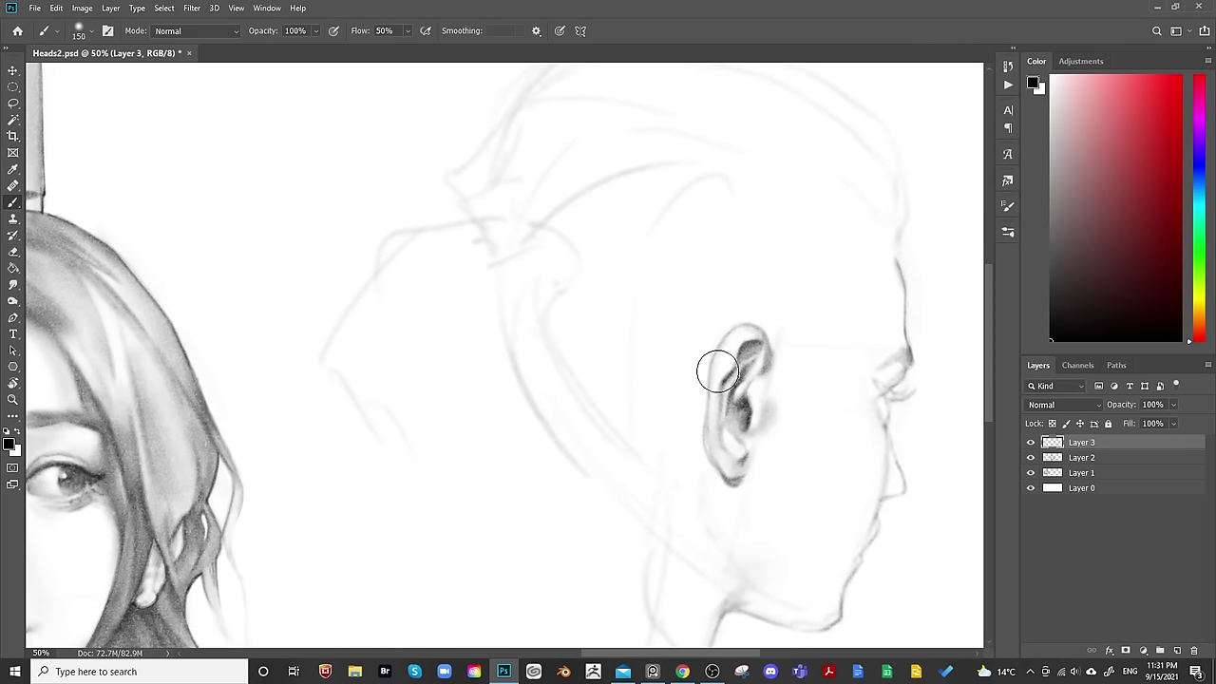
key("bracketleft")
key("bracketleft")
key("bracketleft")
key("bracketleft")
key("bracketleft")
key("bracketleft")
key("bracketleft")
key("bracketleft")
key("bracketleft")
key("bracketright")
key("bracketright")
key("bracketright")
key("bracketright")
key("bracketright")
key("bracketright")
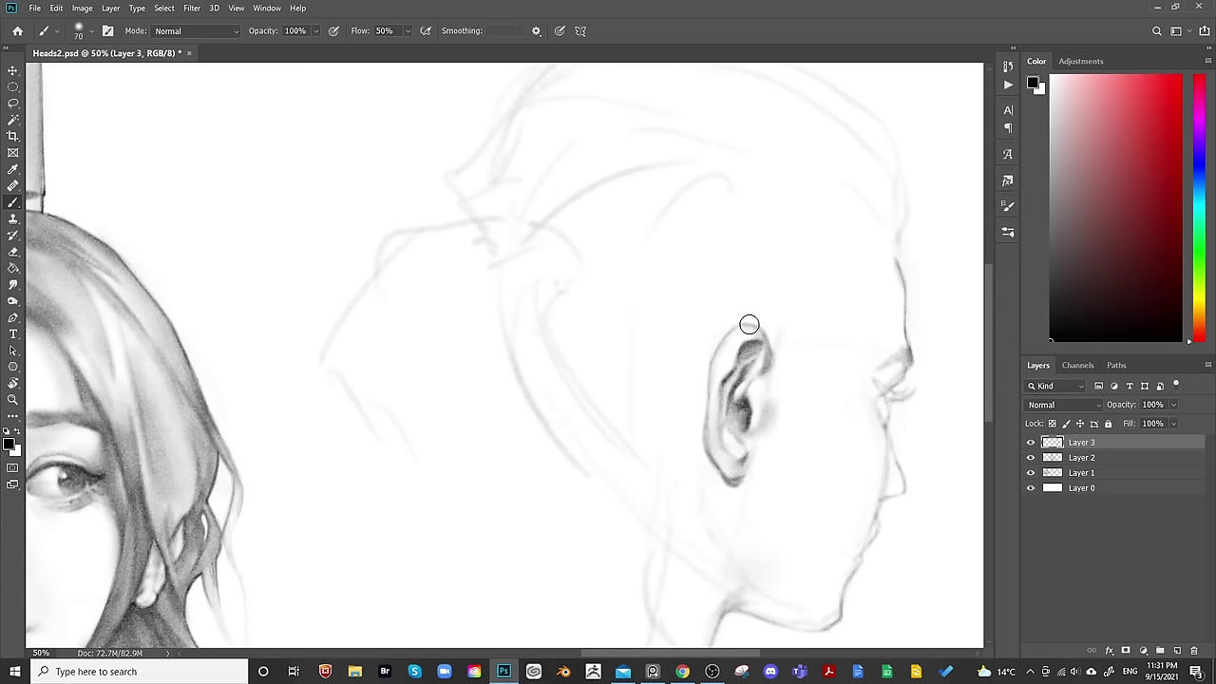
Lay in faint hair tones above and behind the ear with a soft brush enlarged from 70 px to 150 px.
key("ctrl+minus")
left_click_drag(759, 317, 762, 309)
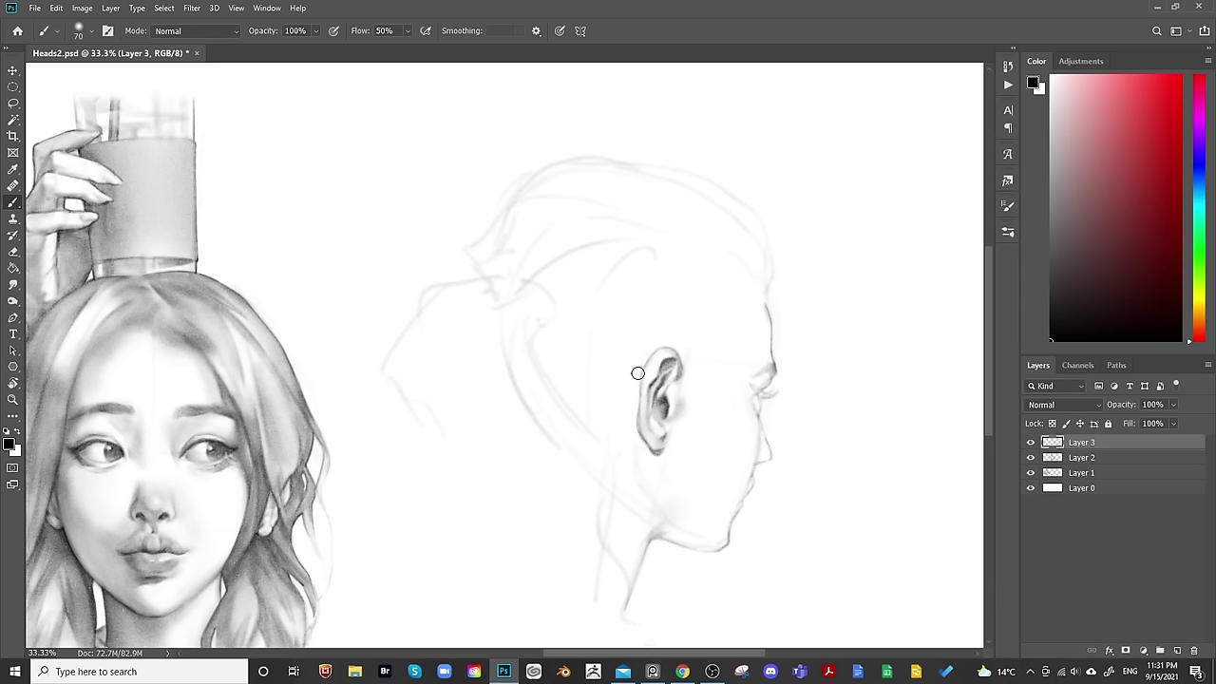
key("bracketright")
key("bracketright")
key("bracketright")
key("bracketright")
key("bracketright")
key("bracketright")
key("bracketright")
key("bracketright")
key("bracketright")
key("bracketleft")
key("bracketleft")
key("bracketleft")
key("bracketleft")
key("bracketleft")
key("bracketleft")
key("bracketright")
key("bracketright")
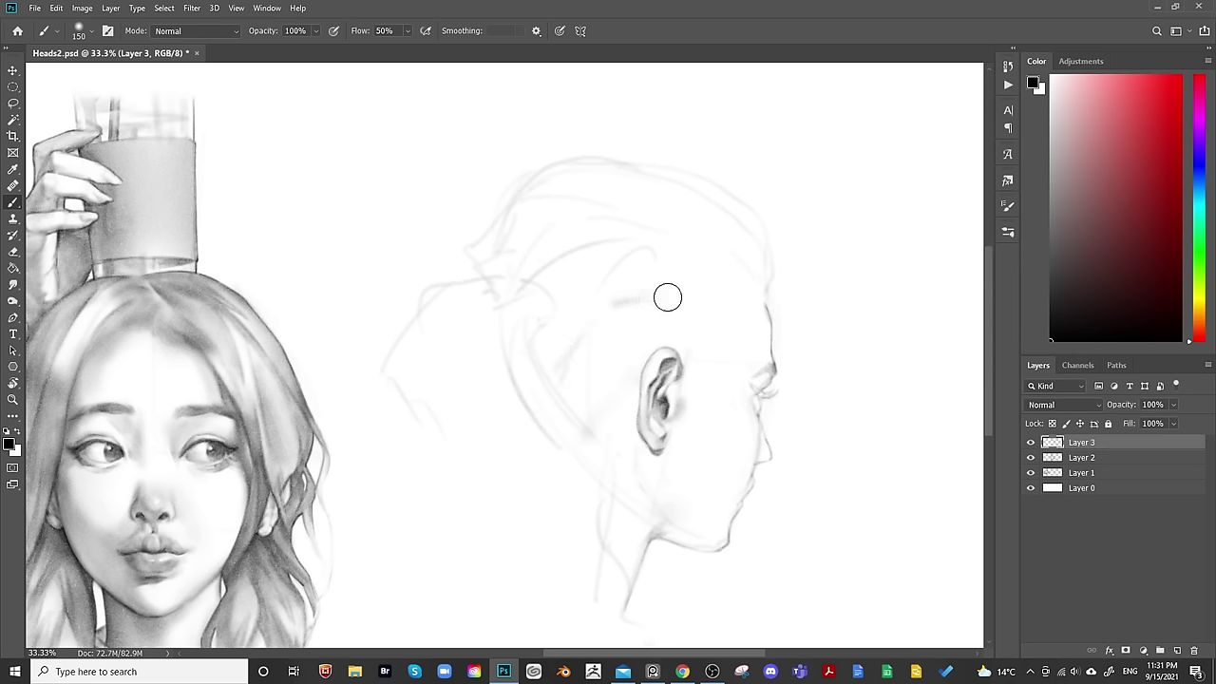
Shade the swept-back hair edge above the ear, from the hair tie to the forehead, reducing the brush to 100 px.
key("bracketright")
key("bracketright")
key("bracketright")
left_click_drag(654, 297, 618, 295)
key("bracketleft")
key("bracketleft")
key("bracketleft")
key("bracketleft")
key("bracketleft")
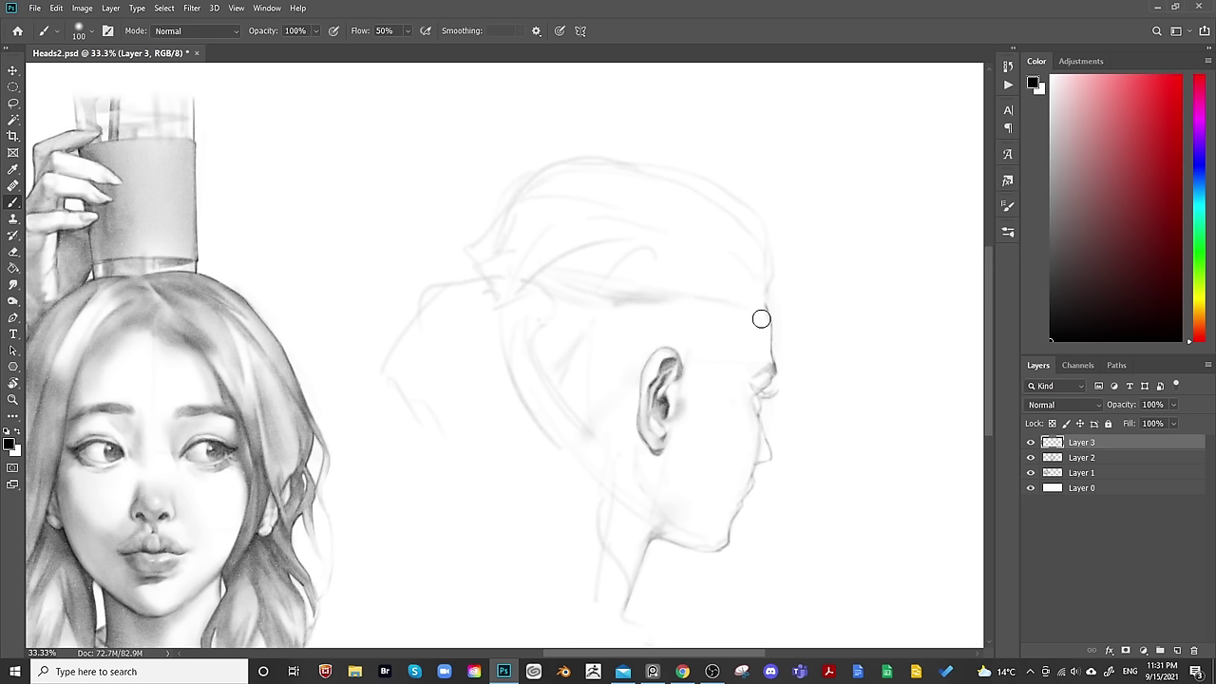
key("bracketleft")
key("bracketleft")
Draw the short loose strands of the hairline at the temple and behind the ear, varying the brush size.
key("bracketright")
key("bracketright")
key("bracketright")
key("bracketright")
key("bracketright")
key("bracketright")
key("bracketright")
key("bracketleft")
key("bracketleft")
key("bracketleft")
key("bracketleft")
key("bracketleft")
key("r")
left_click_drag(613, 401, 634, 372)
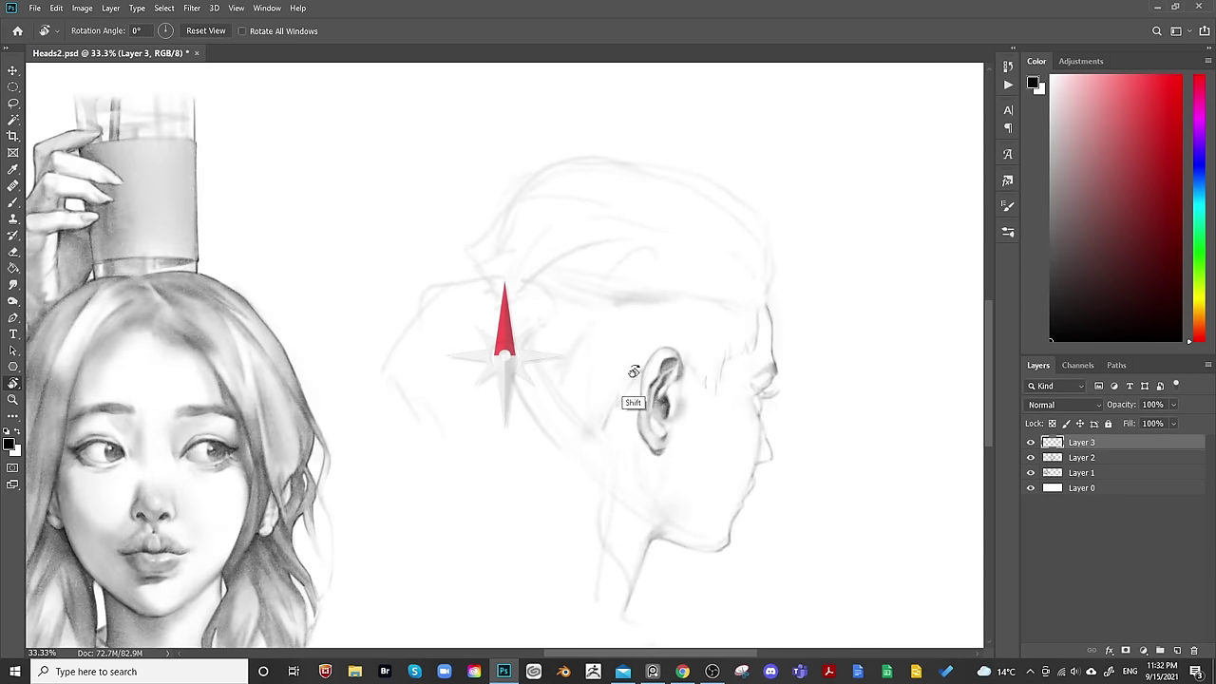
Soften the temple strands in front of the ear with an eraser enlarged from 80 px to 150 px.
key("e")
left_click_drag(788, 313, 823, 279)
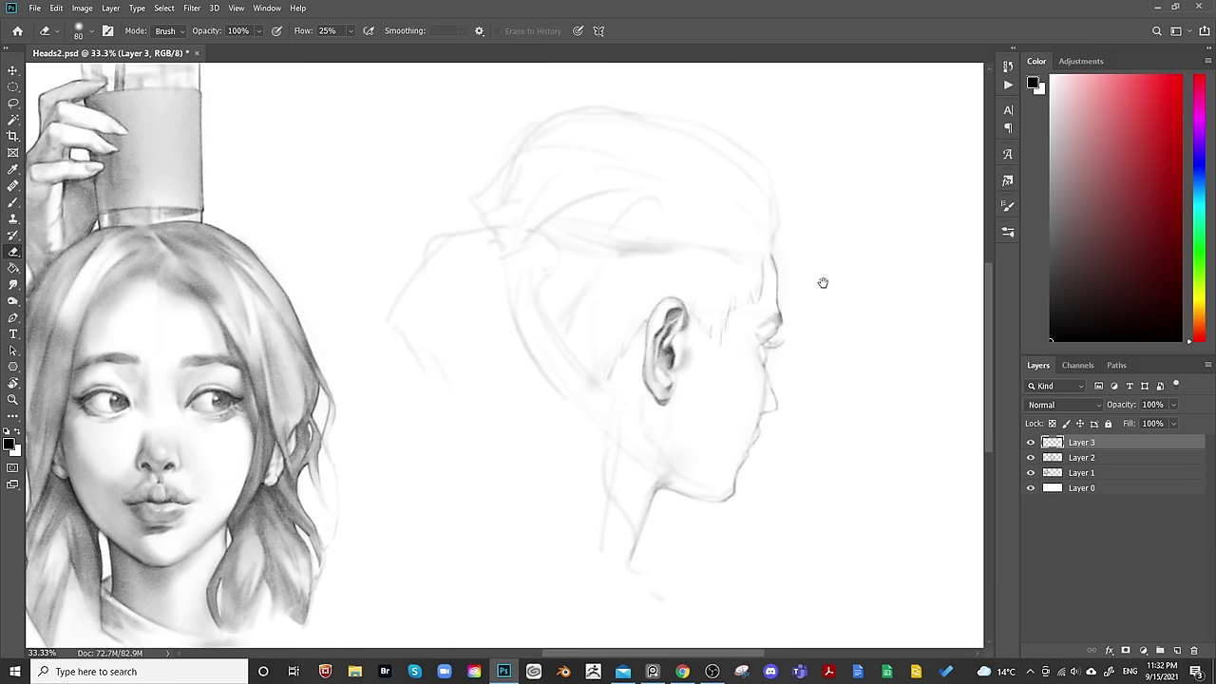
key("bracketright")
key("bracketright")
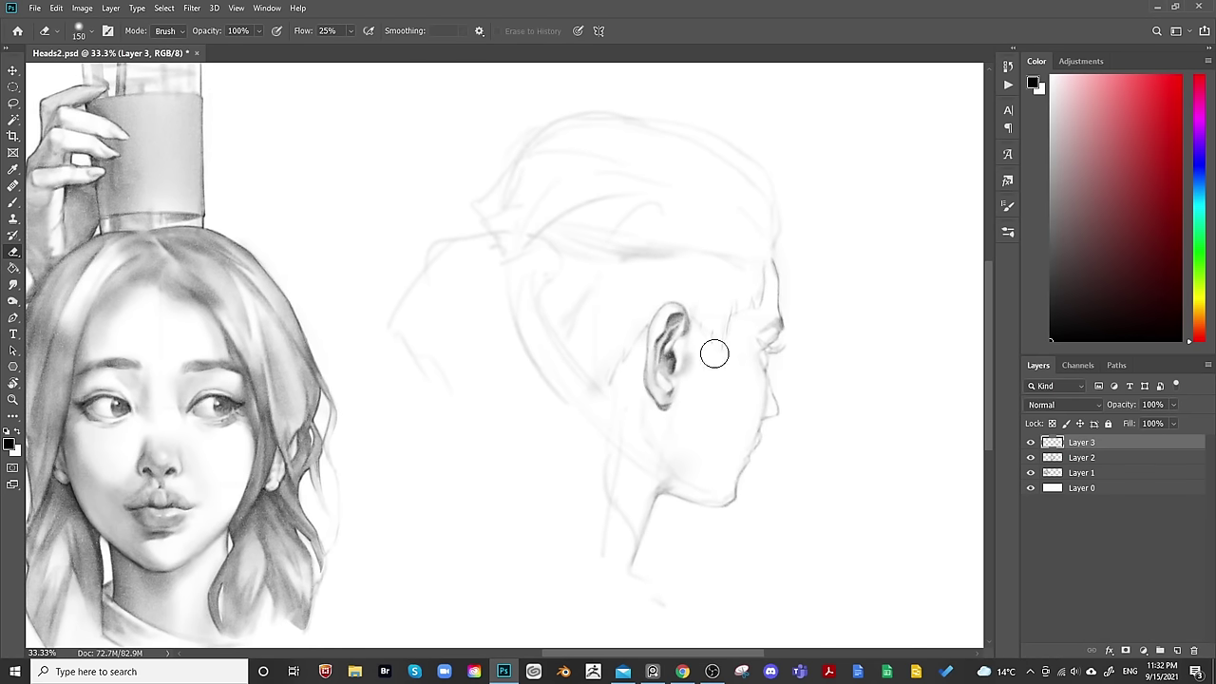
Shade softly around and behind the ear with a brush ranging from 60 px to 250 px.
key("b")
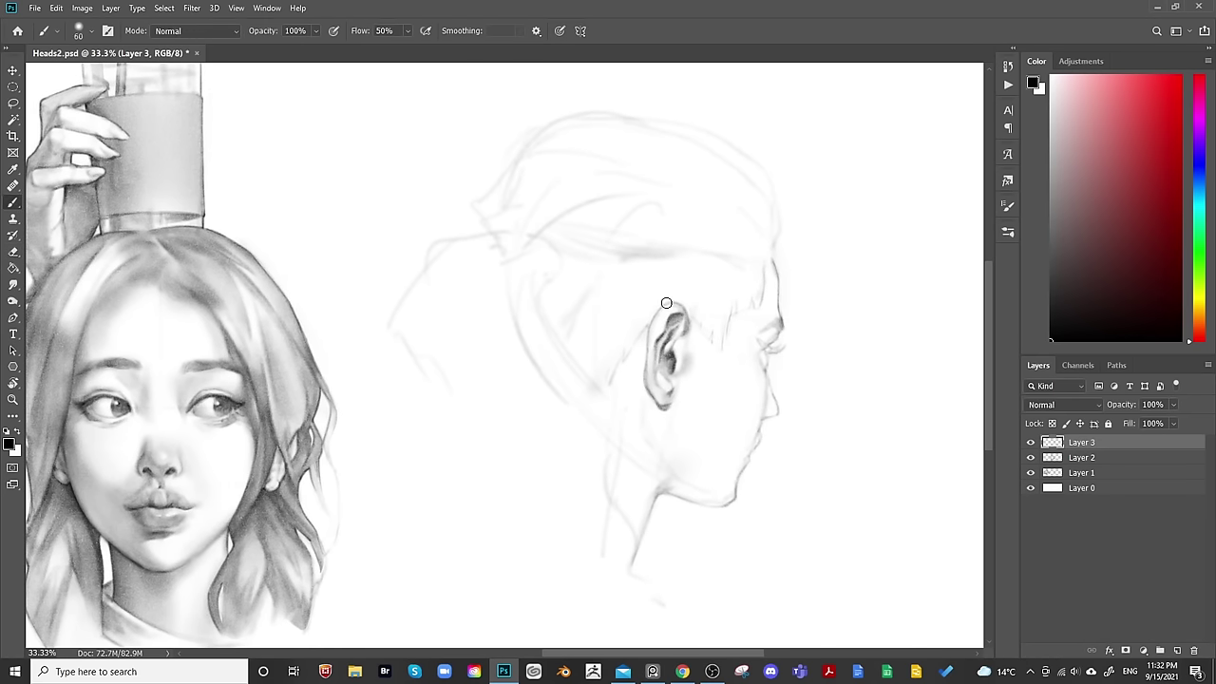
key("bracketleft")
key("bracketright")
key("bracketright")
key("bracketright")
key("bracketright")
key("bracketright")
key("bracketright")
key("bracketright")
key("bracketright")
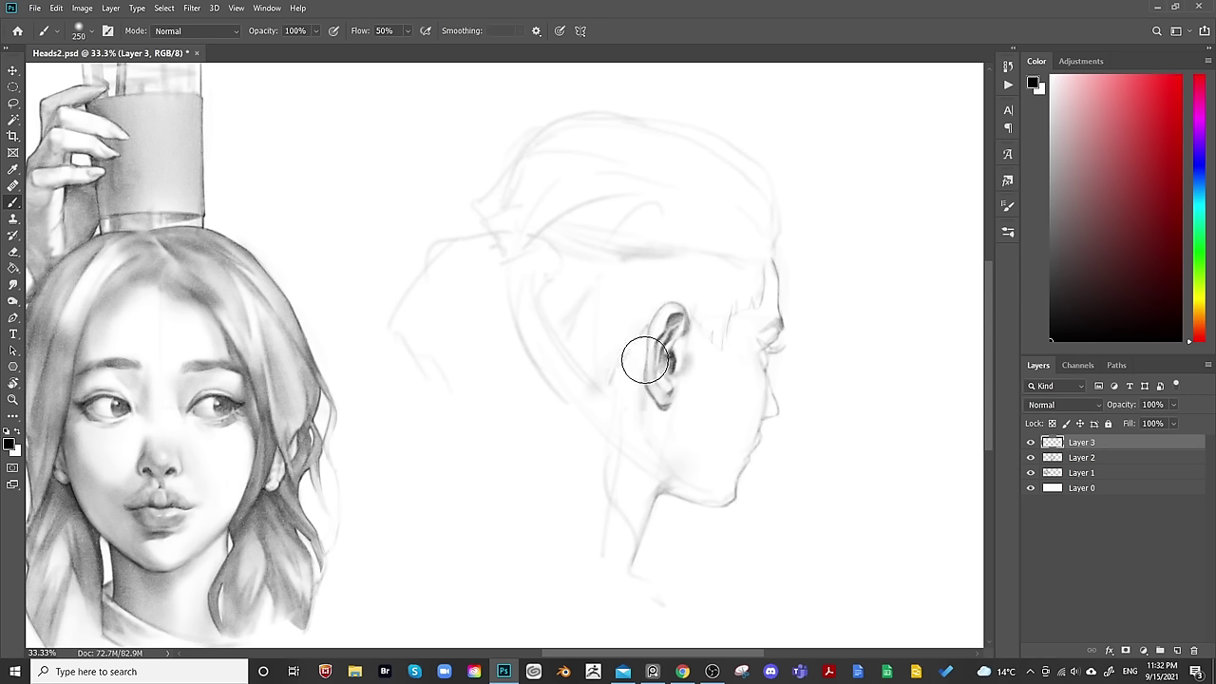
key("bracketleft")
key("bracketleft")
key("bracketleft")
key("bracketleft")
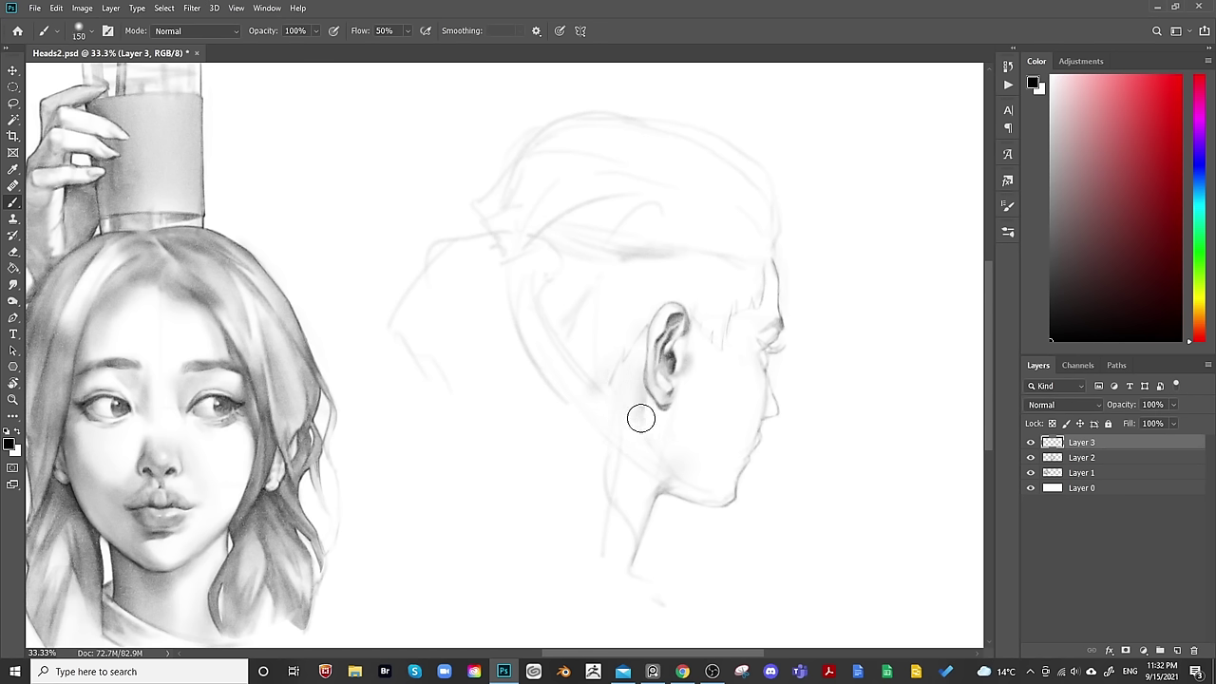
Shade the neck below the ear with a 400 px brush, working down to 60 px beside the jaw corner.
key("bracketright")
key("bracketright")
key("bracketright")
key("bracketright")
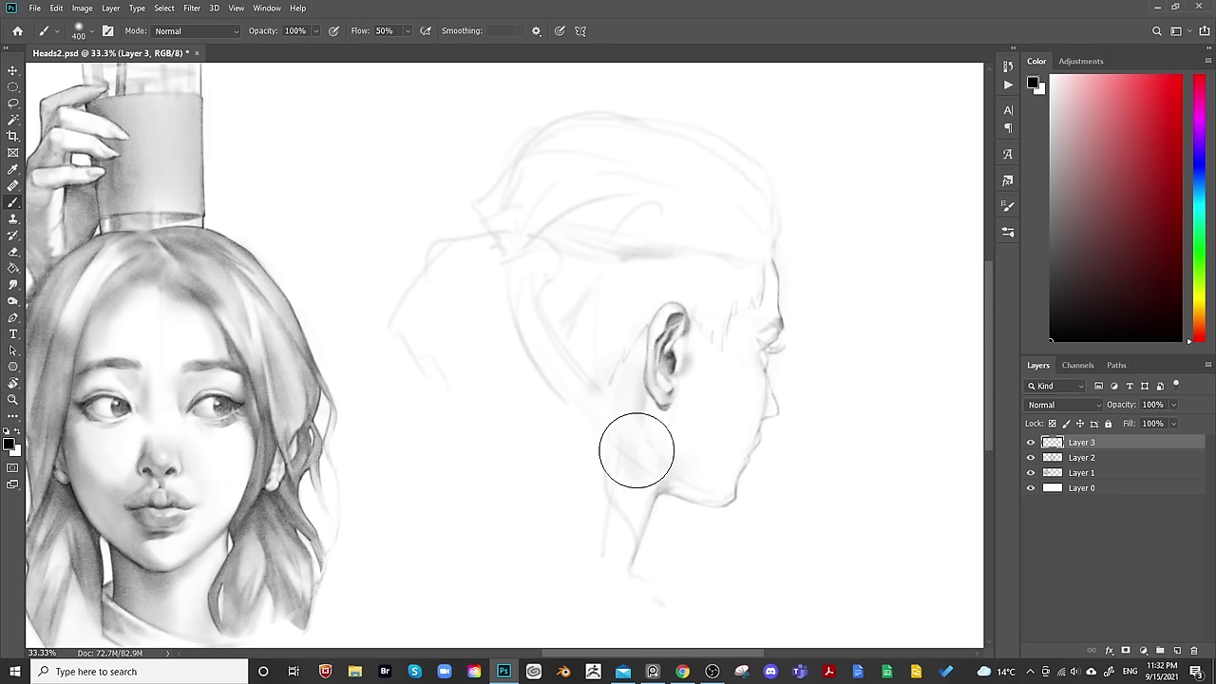
mouse_move(668, 472)
left_mouse_down()
mouse_move(645, 503)
mouse_move(669, 474)
left_mouse_up()
key("bracketleft")
key("bracketleft")
key("bracketleft")
key("bracketleft")
key("bracketleft")
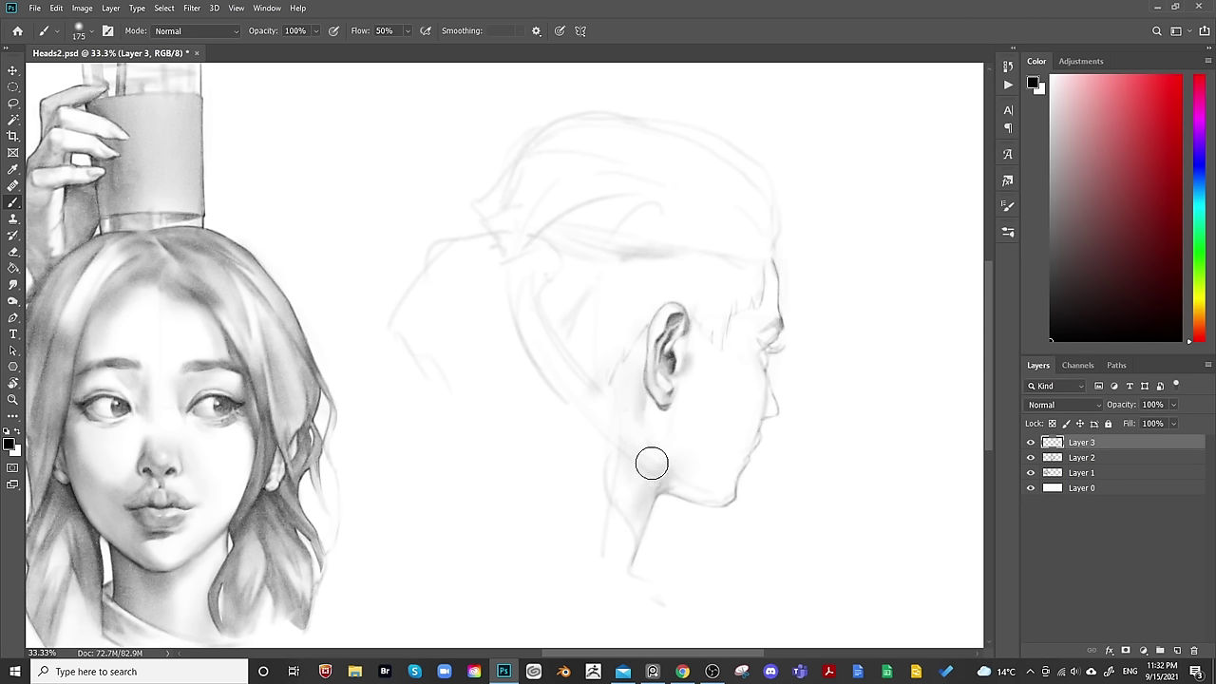
key("bracketleft")
key("bracketleft")
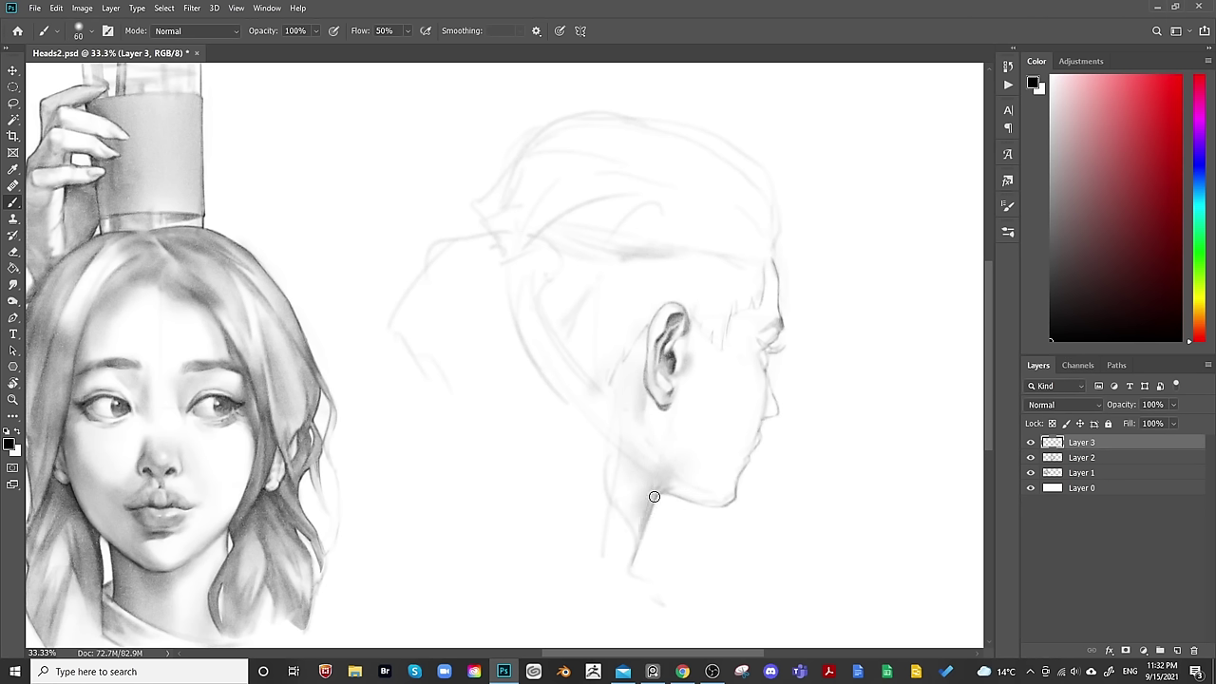
Darken the jaw's underside with a 90 to 125 px brush and clean the chin edge with a 50 px eraser.
key("bracketright")
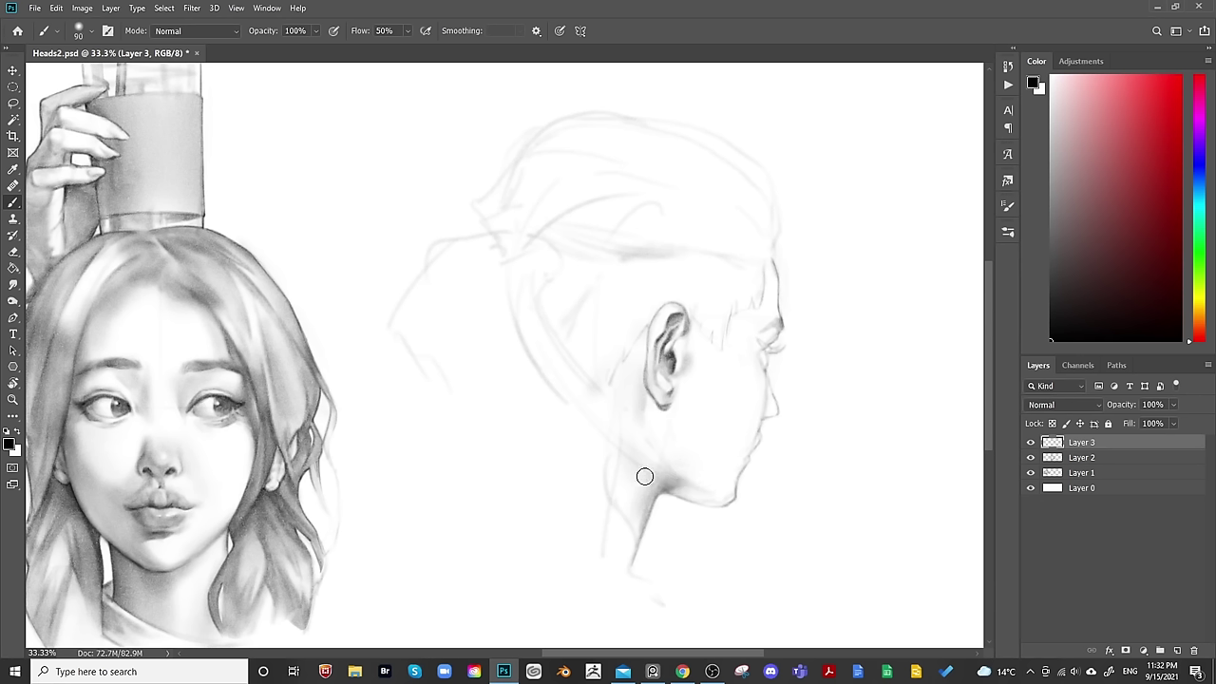
left_click_drag(673, 487, 710, 503)
key("bracketright")
mouse_move(675, 487)
left_mouse_down()
mouse_move(713, 503)
mouse_move(659, 481)
mouse_move(668, 467)
mouse_move(694, 489)
left_mouse_up()
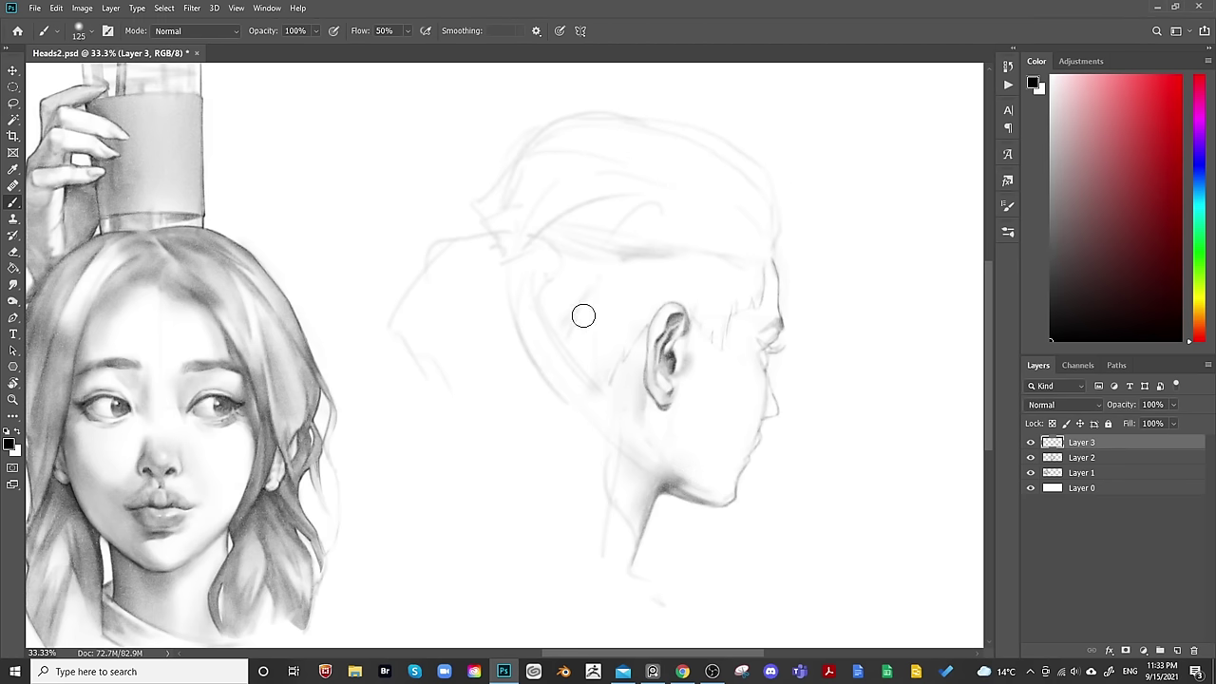
key("bracketright")
key("bracketright")
key("bracketright")
key("bracketright")
key("r")
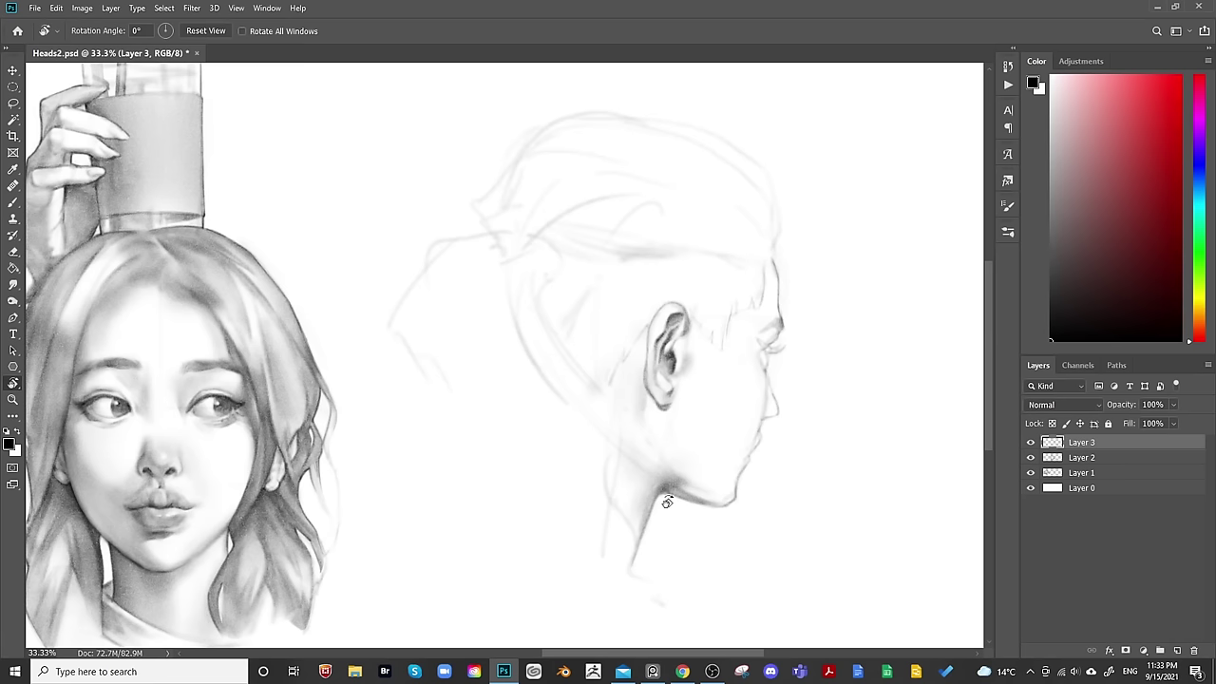
key("e")
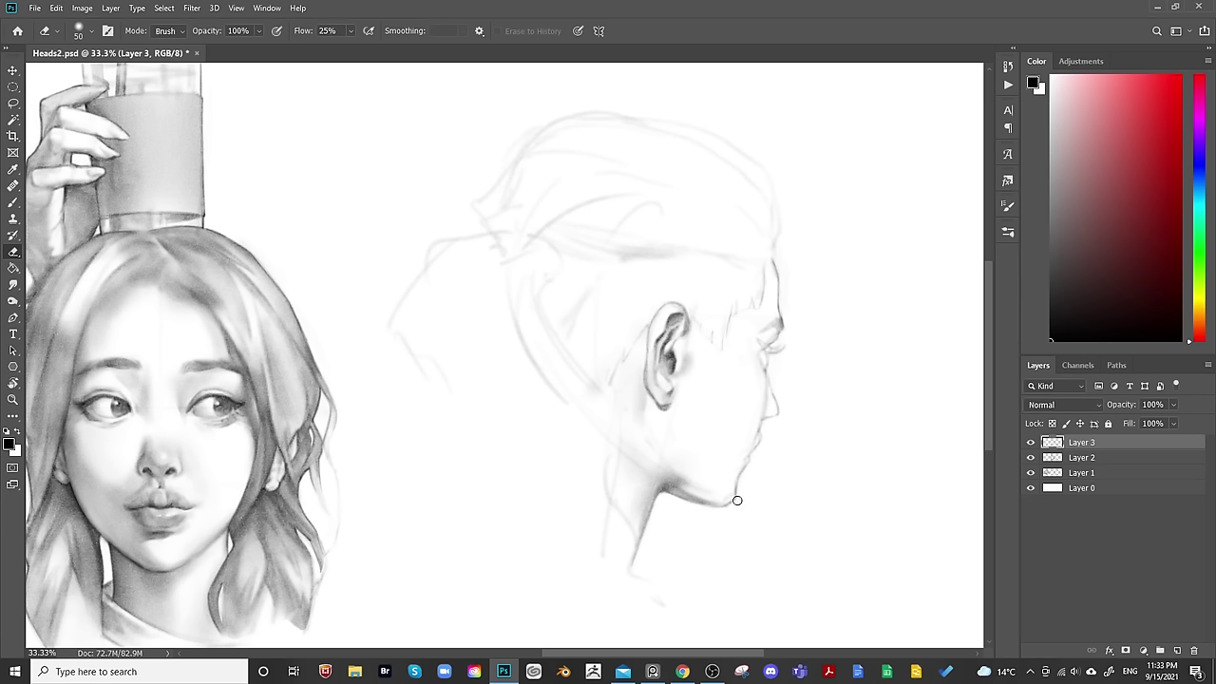
Check all three portraits mirrored horizontally, restore the original orientation, and save the file.
scroll(827, 380, "down", 3)
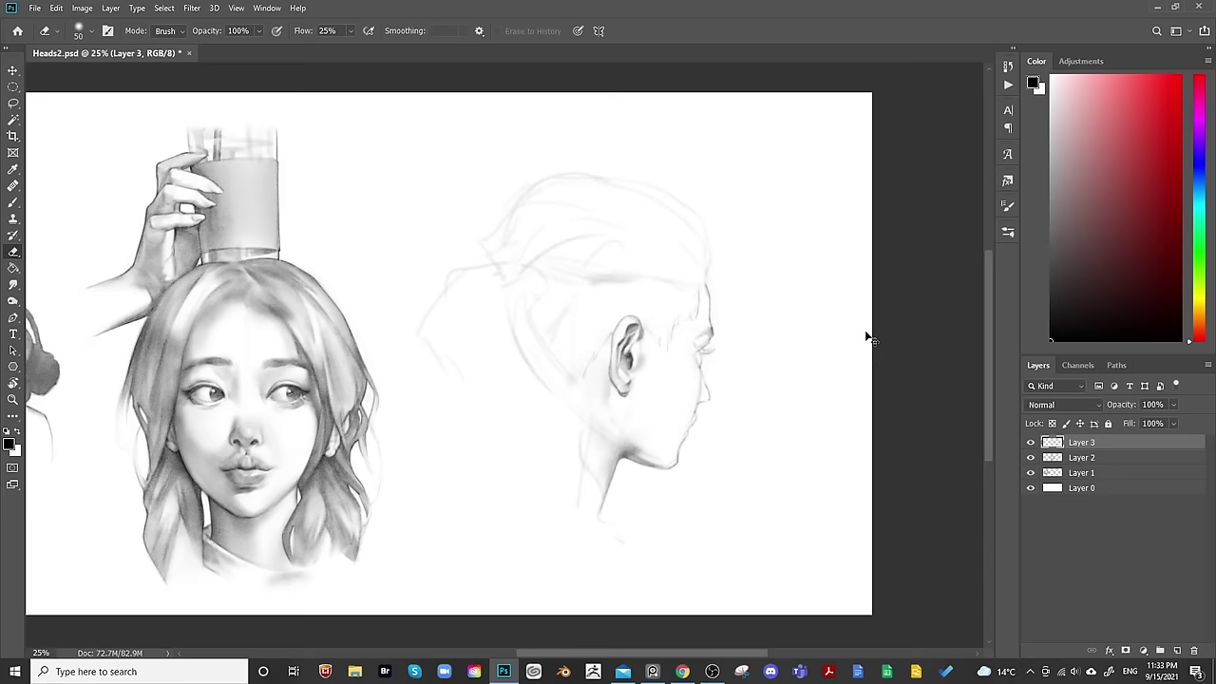
key("ctrl+shift+h")
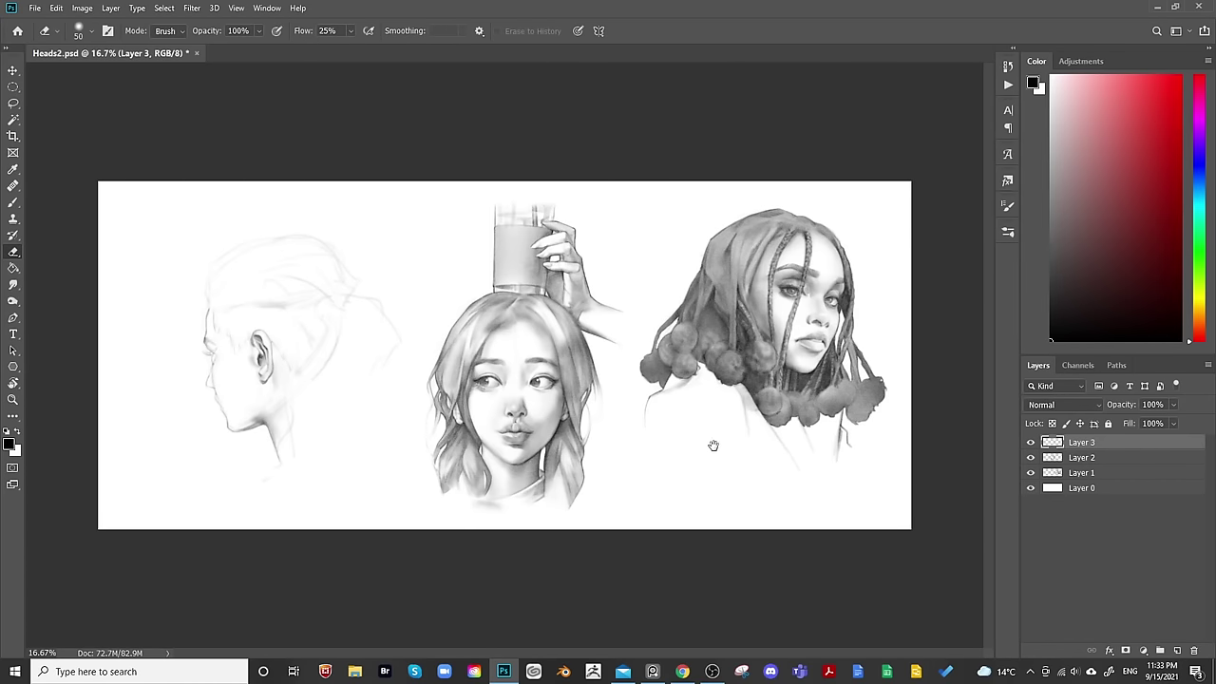
key("ctrl+shift+h")
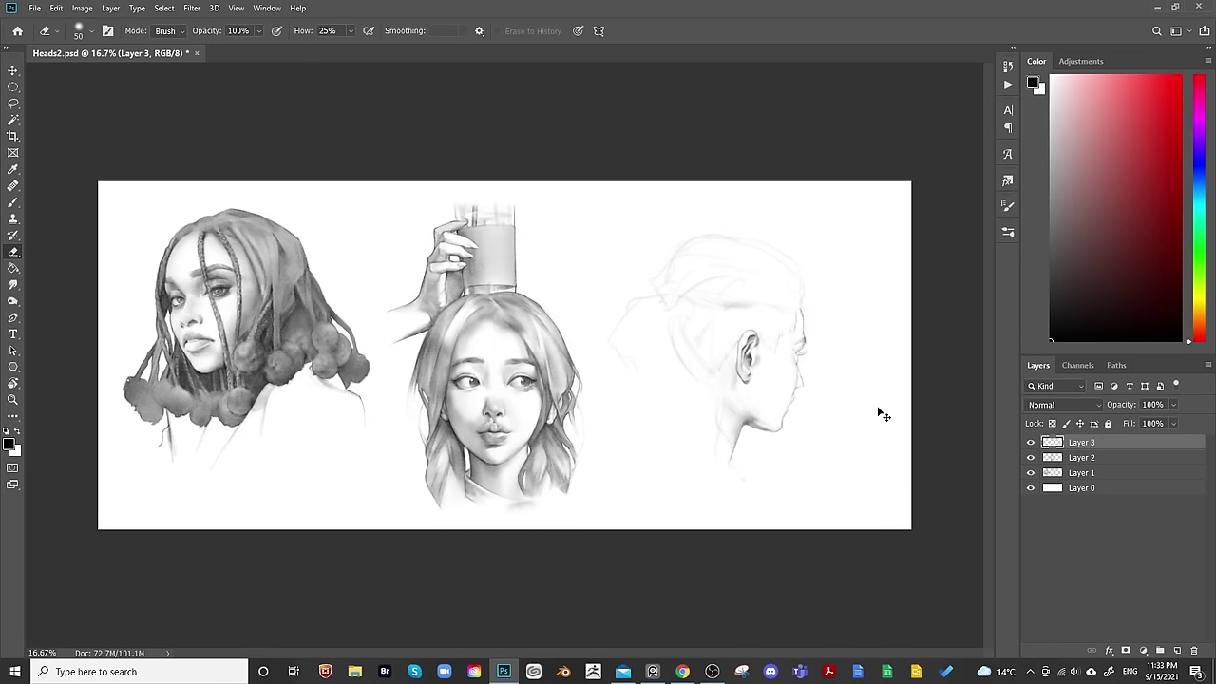
key("ctrl+s")
Check the profile head by toggling Layer 3's visibility, and add a new layer above it.
key("ctrl+plus")
key("ctrl+plus")
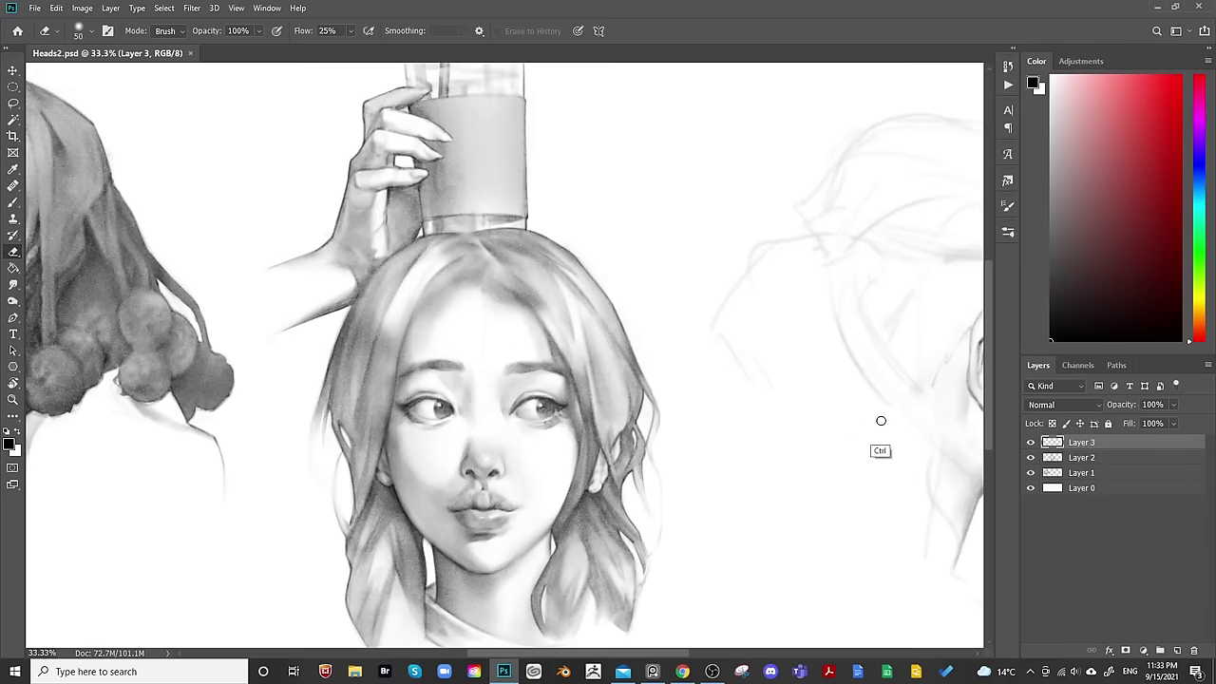
left_click_drag(880, 421, 605, 437)
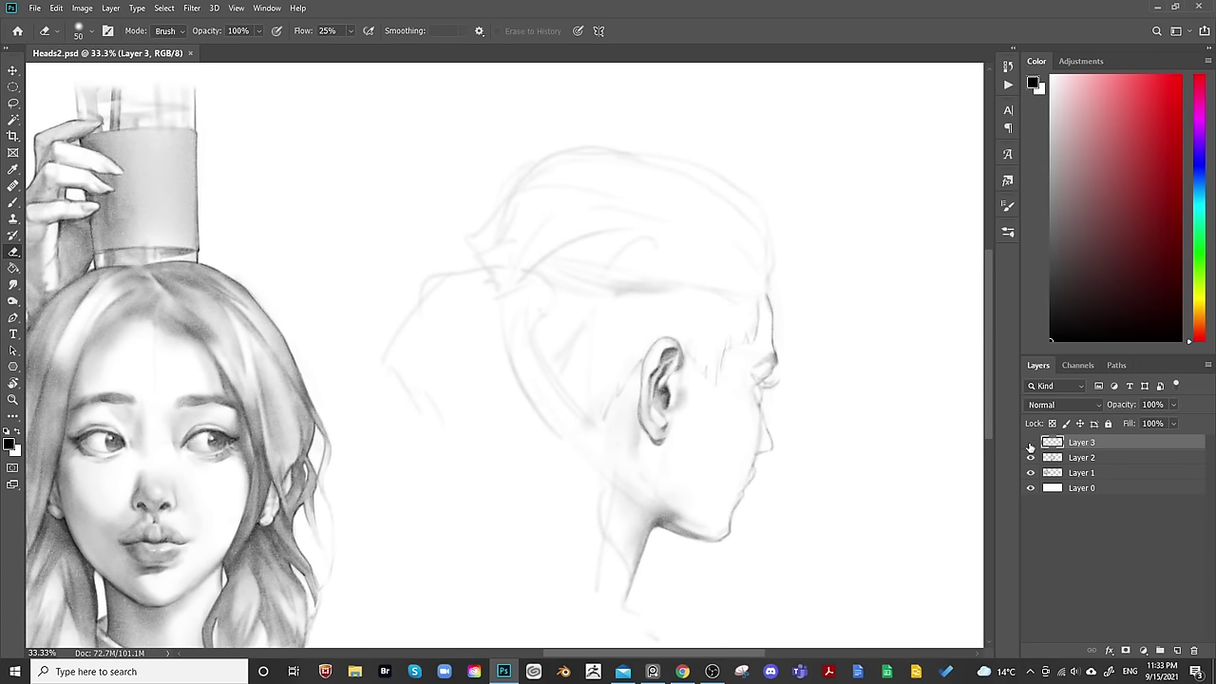
left_click(1031, 443)
left_click(1177, 650)
Lasso the face along the forehead, nose, lips, chin and jaw contour, closing the selection around the back of the head.
key("l")
key("ctrl+plus")
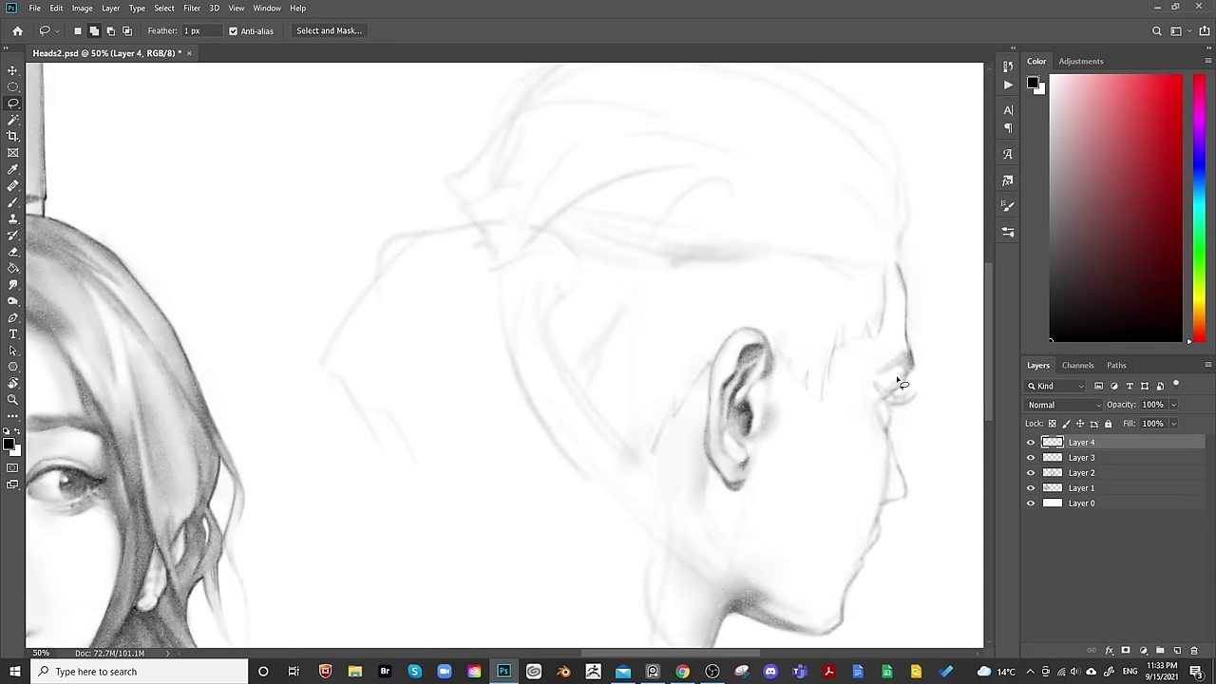
left_click_drag(888, 371, 754, 351)
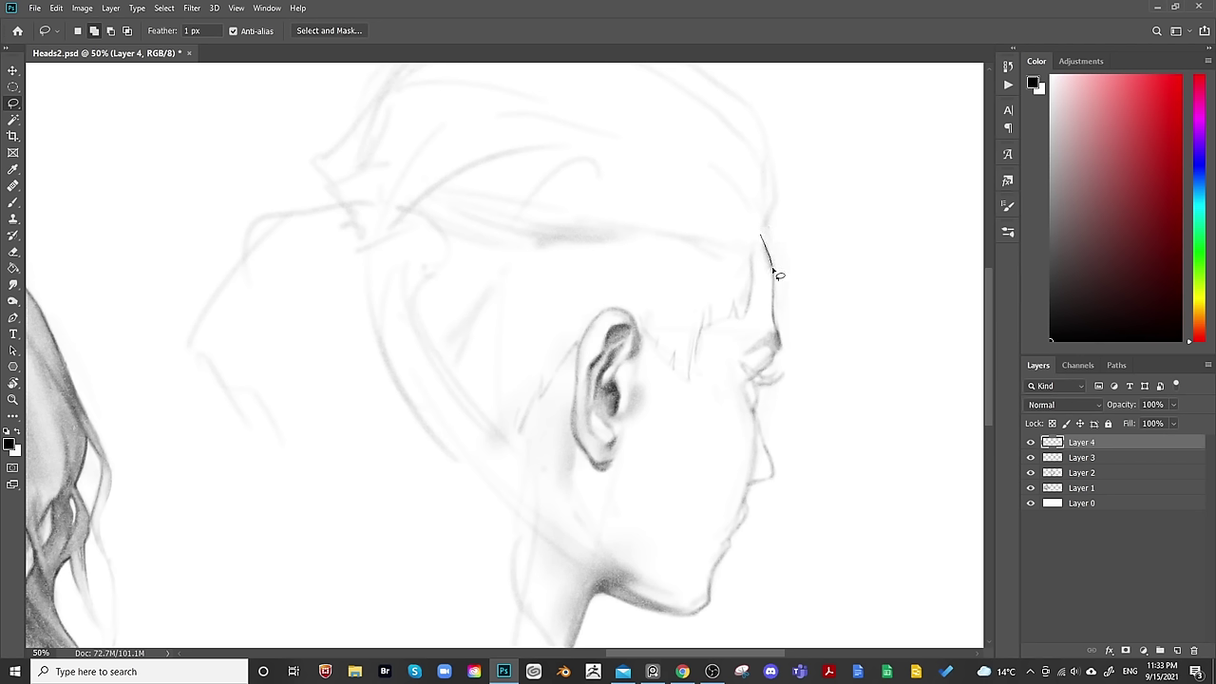
mouse_move(778, 338)
left_mouse_down()
mouse_move(760, 378)
mouse_move(785, 373)
mouse_move(757, 389)
mouse_move(753, 413)
mouse_move(774, 443)
mouse_move(756, 422)
mouse_move(770, 481)
mouse_move(784, 447)
mouse_move(778, 485)
mouse_move(751, 486)
mouse_move(826, 315)
mouse_move(745, 454)
mouse_move(748, 511)
mouse_move(706, 606)
mouse_move(694, 616)
mouse_move(644, 568)
mouse_move(673, 619)
mouse_move(602, 595)
mouse_move(515, 596)
mouse_move(776, 163)
left_mouse_up()
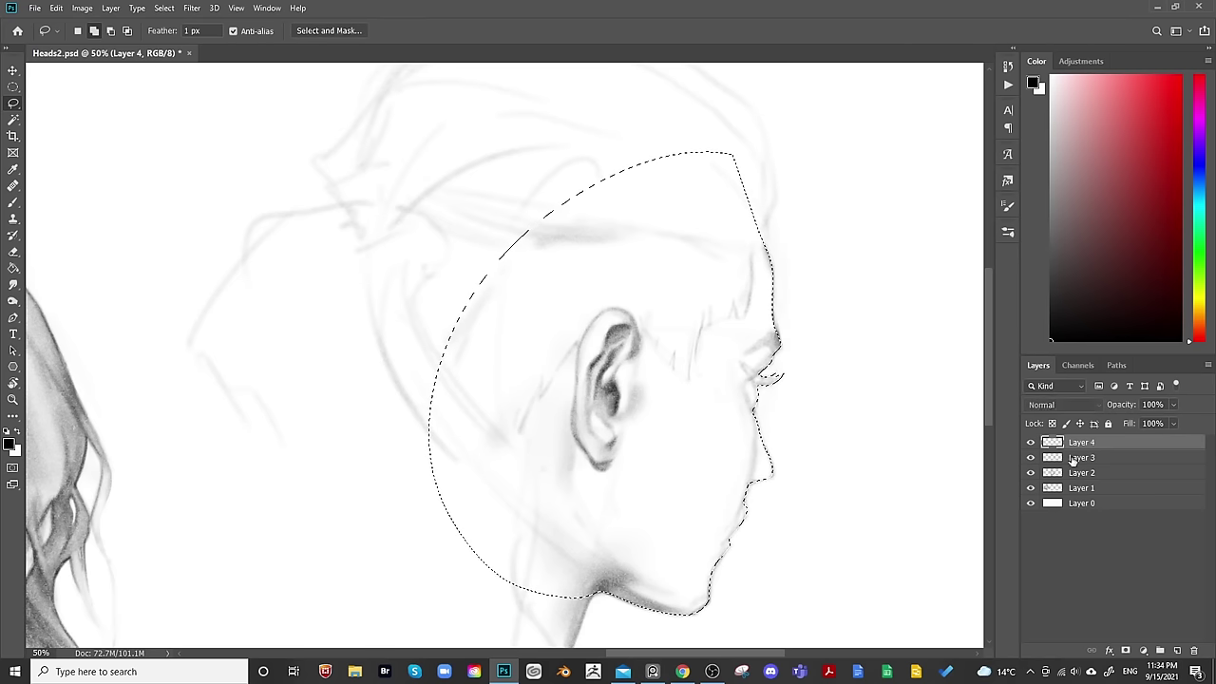
Tone the forehead and front of the face inside the selection with a soft brush of 500 to 700 px and larger.
key("b")
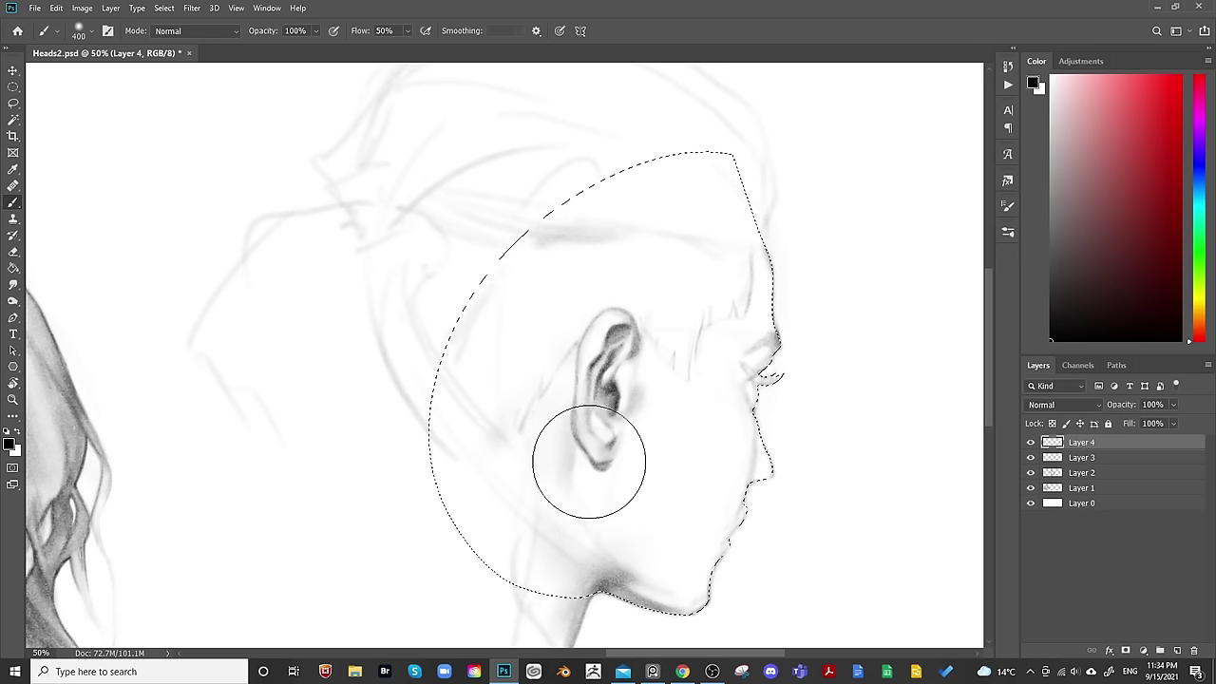
key("bracketright")
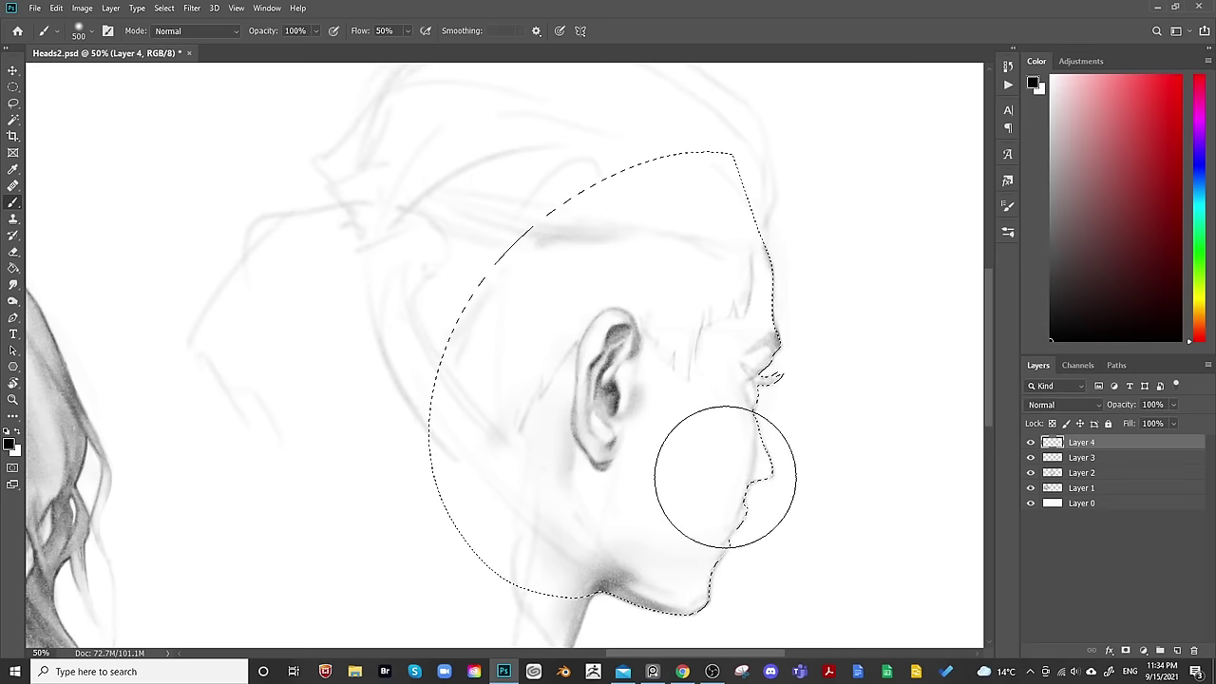
scroll(741, 442, "down", 1)
key("bracketright")
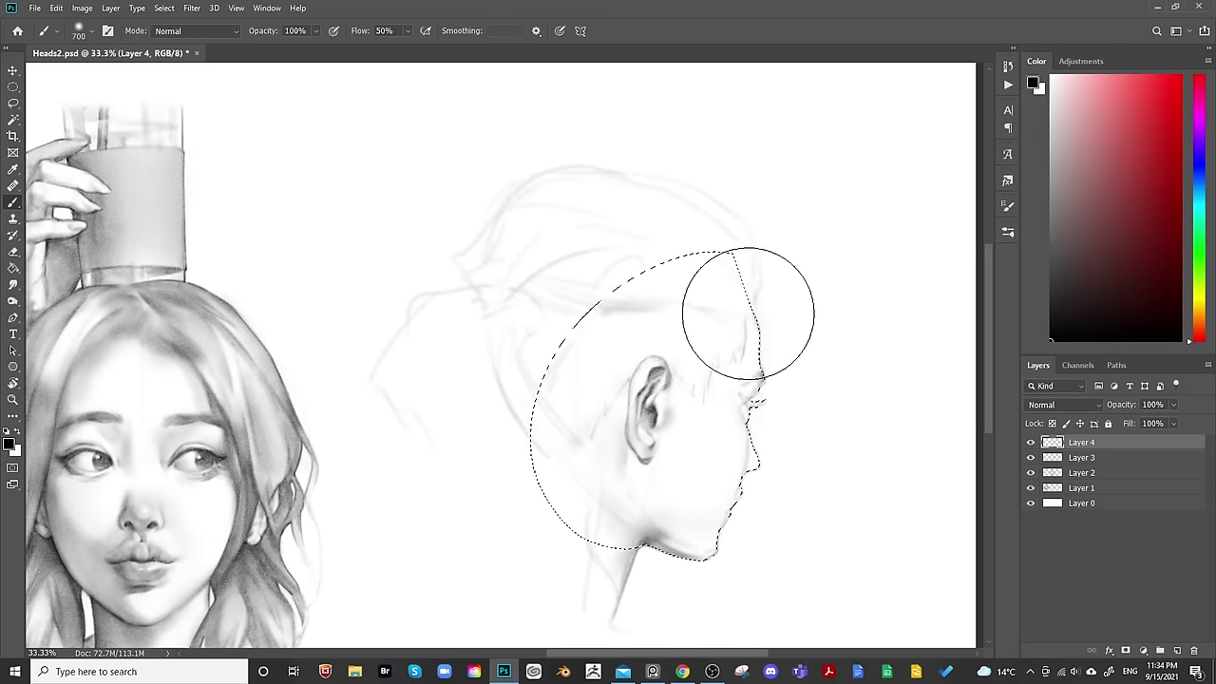
key("bracketright")
key("bracketright")
key("bracketleft")
key("bracketleft")
key("bracketleft")
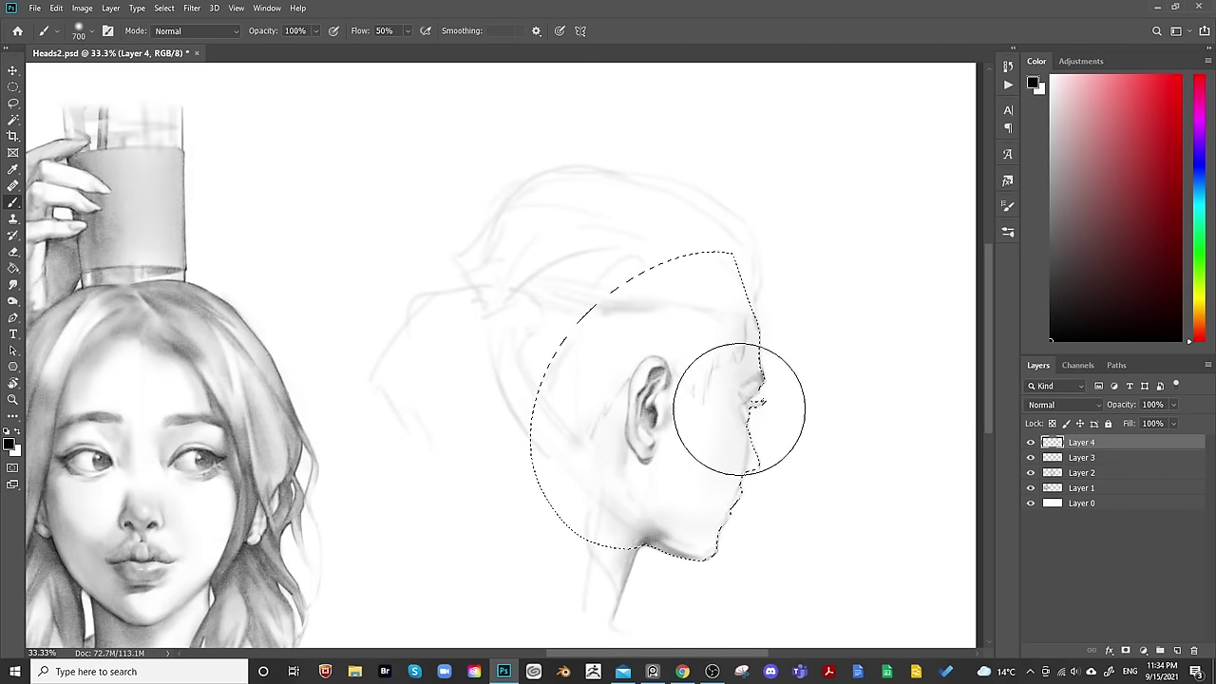
Shade the cheek and the side of the nose with soft 400 to 600 px brush strokes.
key("bracketleft")
key("bracketleft")
key("bracketleft")
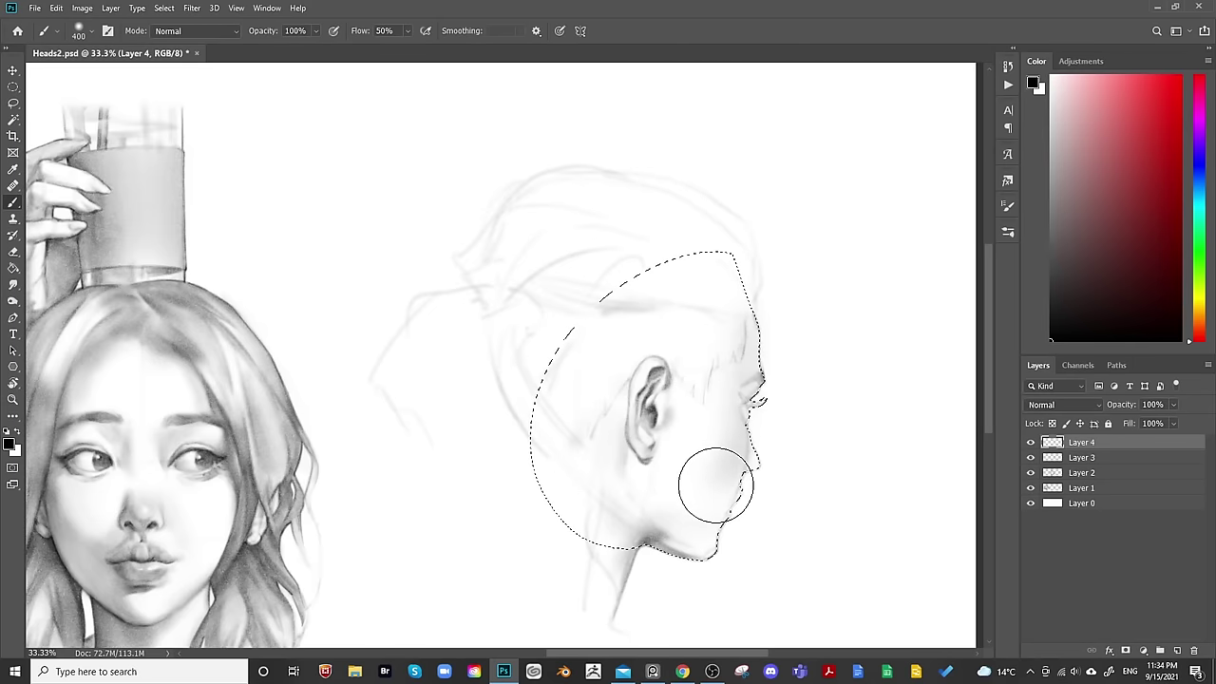
mouse_move(719, 506)
left_mouse_down()
mouse_move(681, 537)
mouse_move(744, 491)
mouse_move(673, 518)
left_mouse_up()
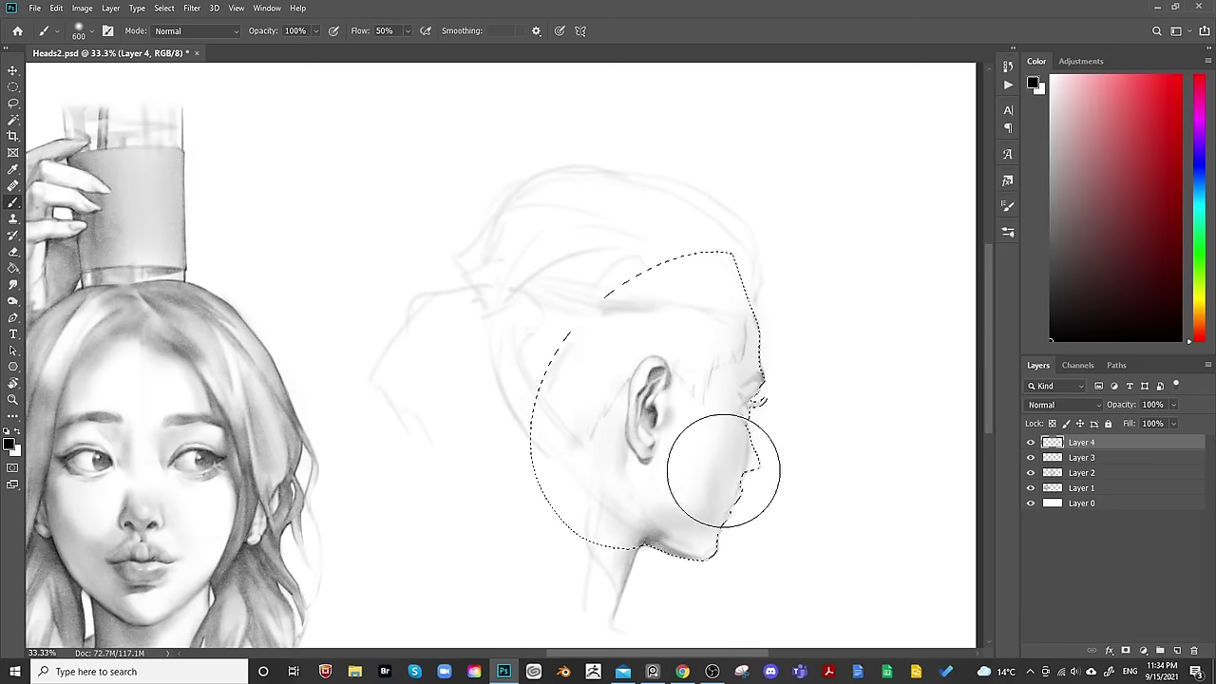
left_click_drag(723, 471, 748, 416)
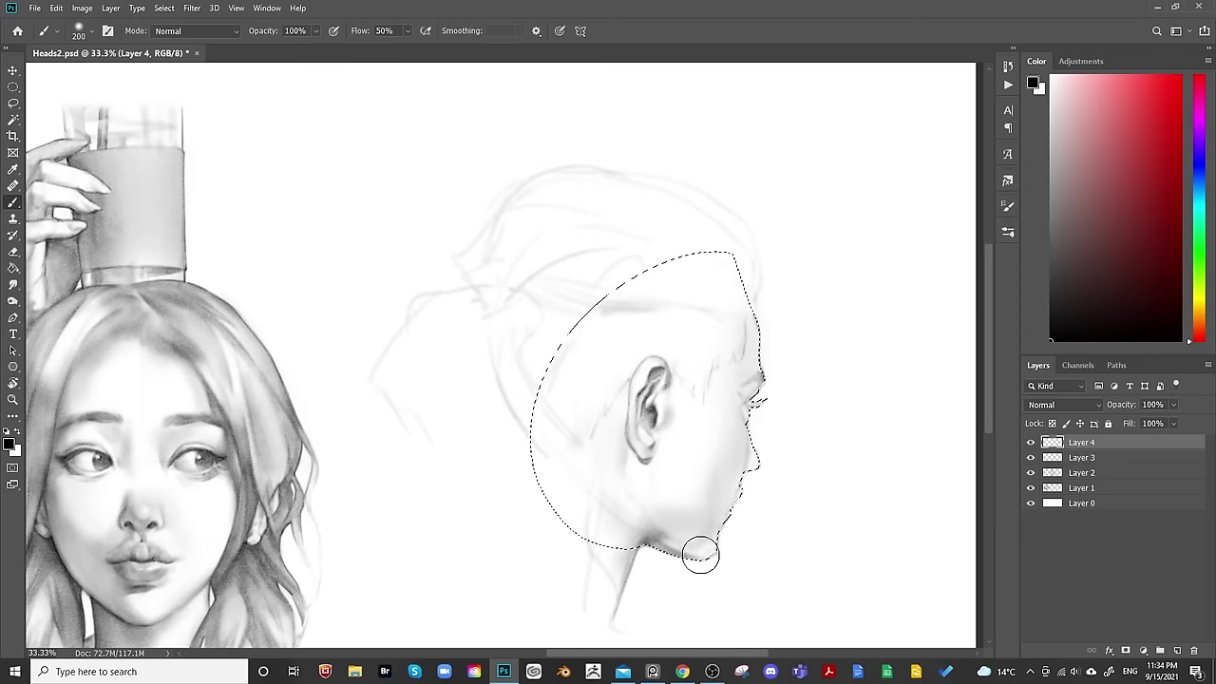
Shade the chin and the lower jaw edge with a brush of about 200 to 300 px.
key("bracketleft")
key("bracketleft")
key("bracketright")
key("bracketright")
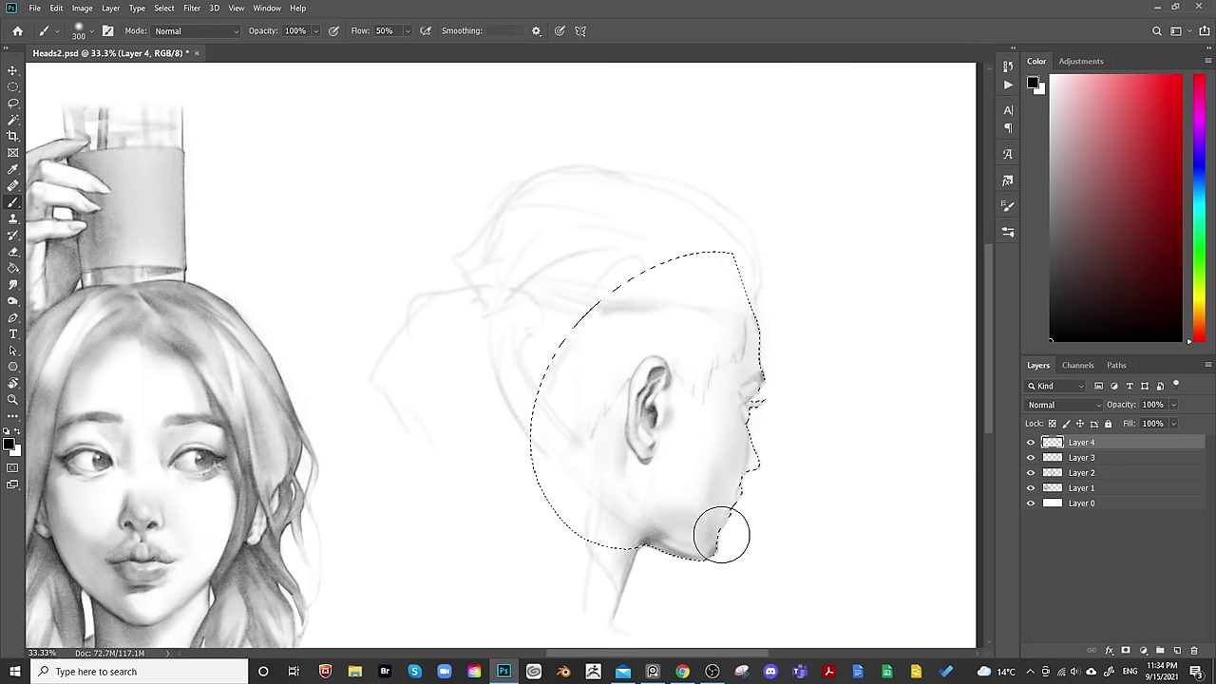
Shade the front of the chin and the lip contour with a soft brush reduced to about 90 to 125 px.
key("bracketleft")
key("bracketleft")
key("bracketleft")
key("bracketleft")
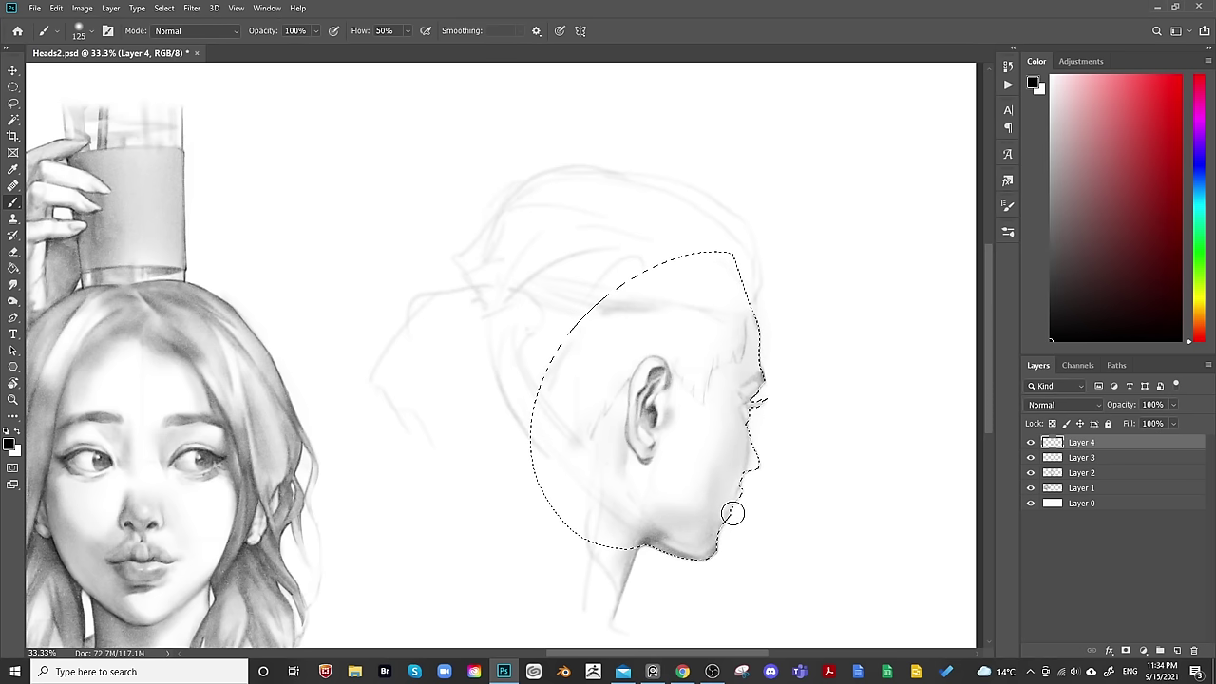
key("bracketleft")
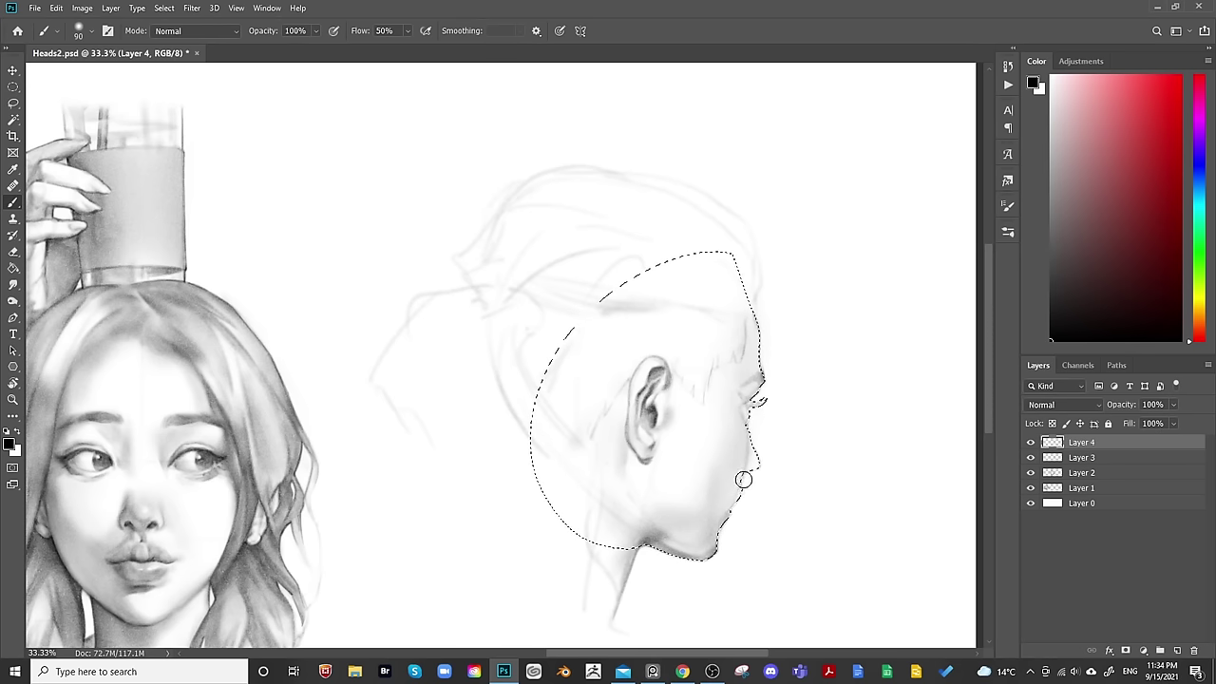
Tone the mouth area and the transition to the chin with a soft brush of about 175 to 250 px.
key("bracketright")
key("bracketright")
key("bracketright")
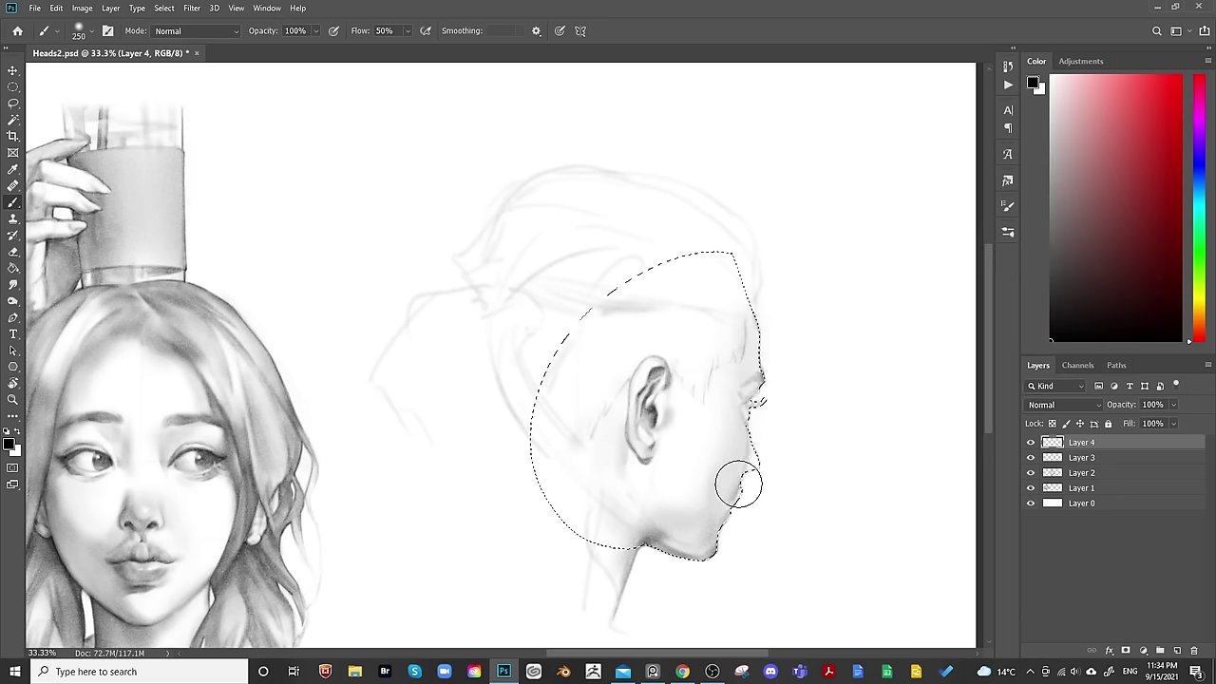
key("bracketleft")
key("bracketleft")
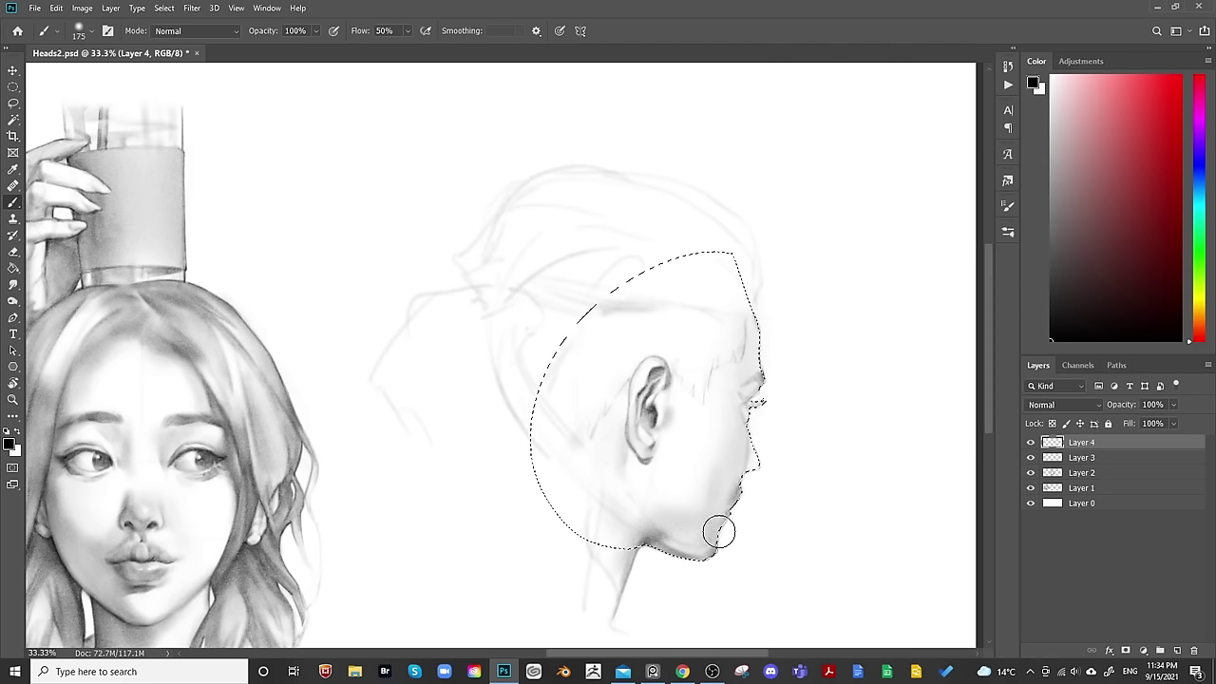
key("bracketleft")
key("bracketleft")
key("bracketleft")
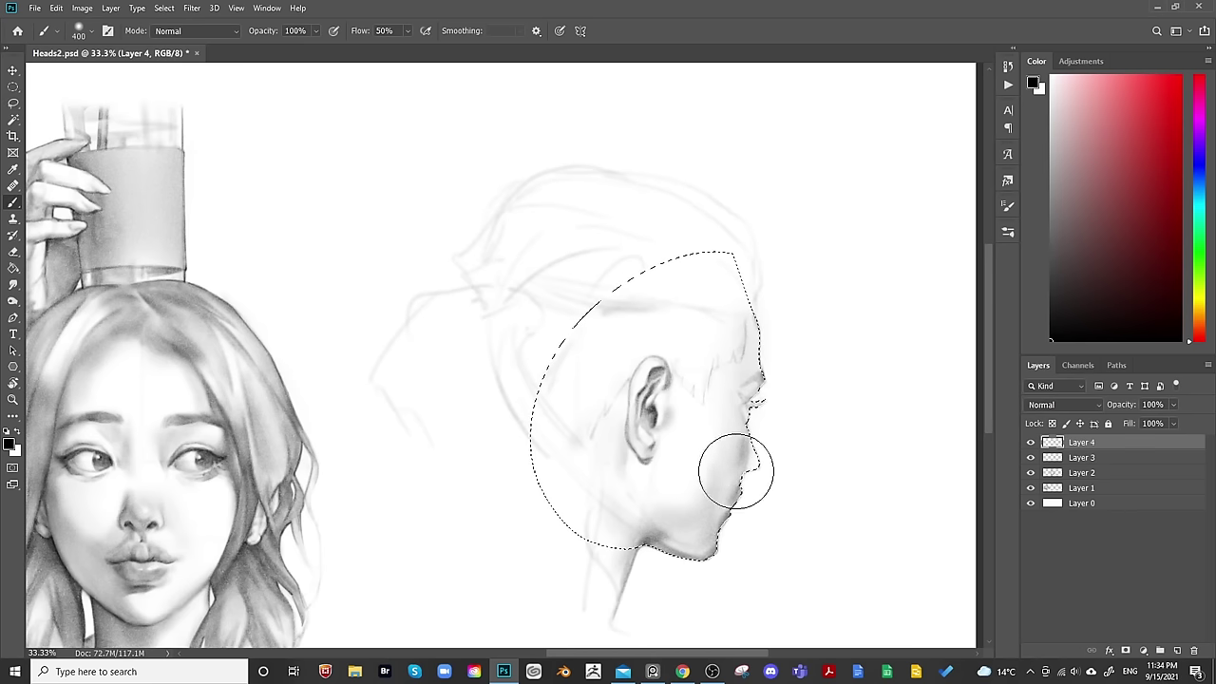
Shade the nostril and the underside of the nose with a soft brush of about 40 to 70 px.
key("bracketleft")
key("bracketleft")
key("bracketleft")
key("bracketleft")
key("bracketleft")
key("bracketleft")
key("bracketleft")
key("bracketleft")
key("bracketleft")
key("bracketleft")
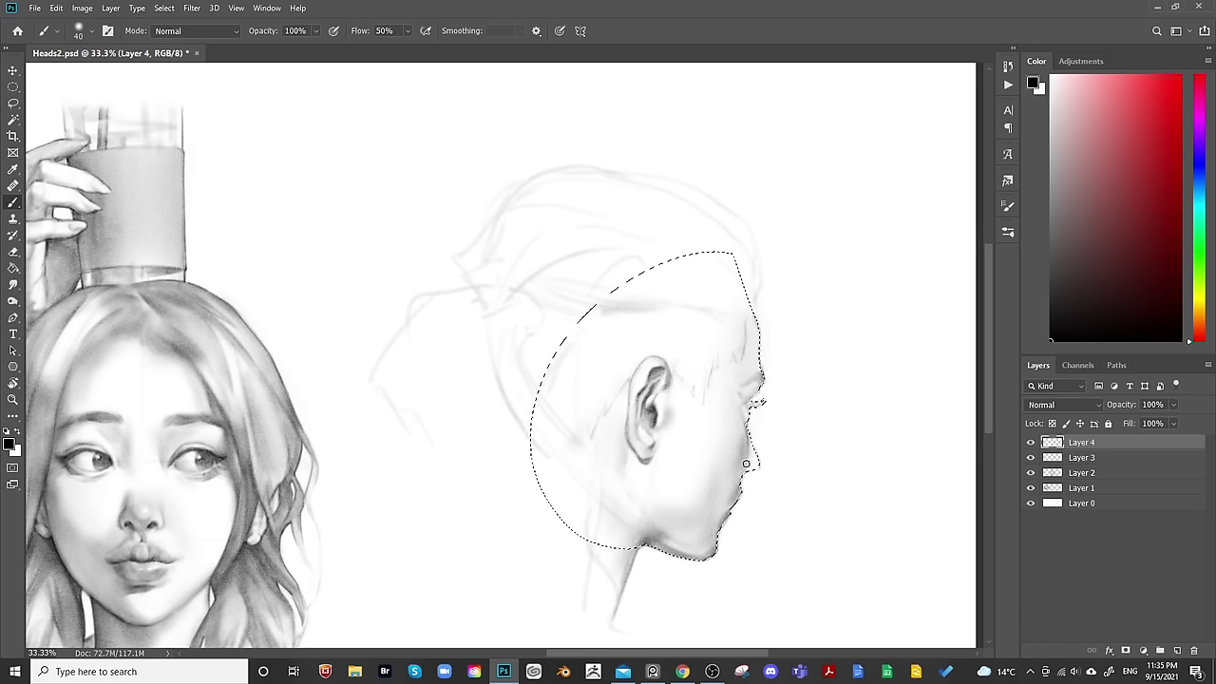
key("bracketright")
key("bracketright")
key("bracketright")
key("bracketright")
key("bracketright")
key("bracketleft")
key("bracketleft")
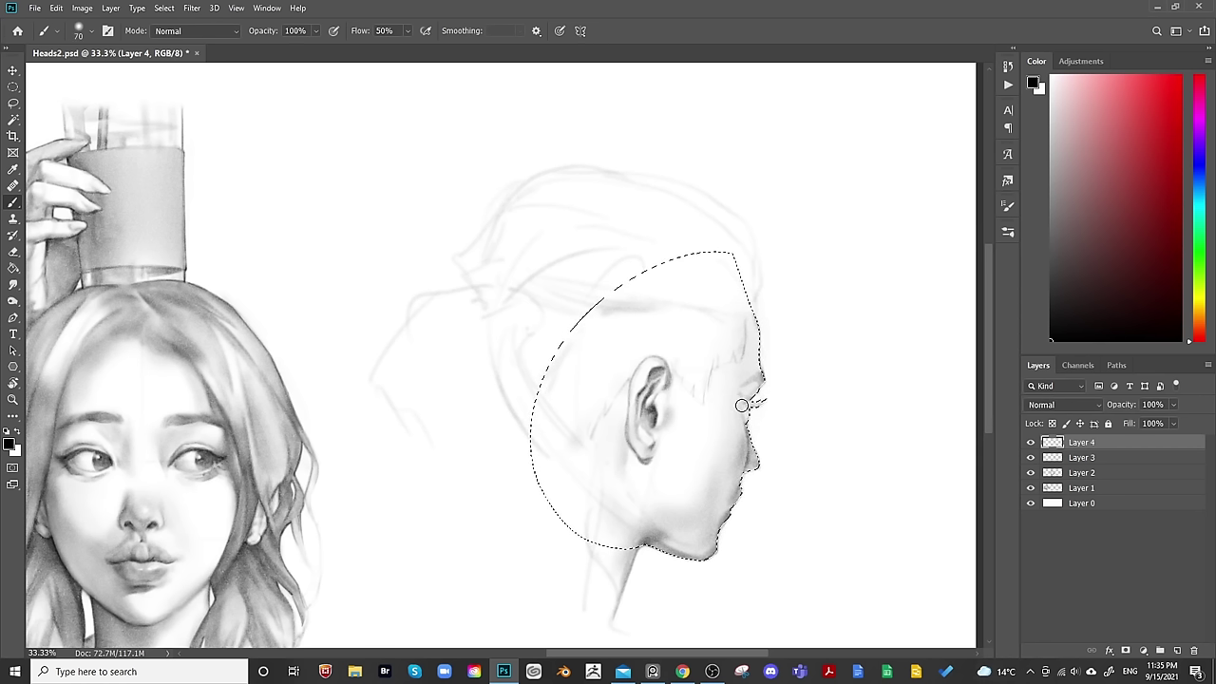
Darken the eye socket and the upper eyelid beside the brow with a small soft brush down to about 45 px.
key("bracketright")
key("bracketright")
key("bracketright")
key("bracketright")
key("bracketright")
key("bracketleft")
key("bracketleft")
key("bracketleft")
key("bracketleft")
key("bracketleft")
key("bracketright")
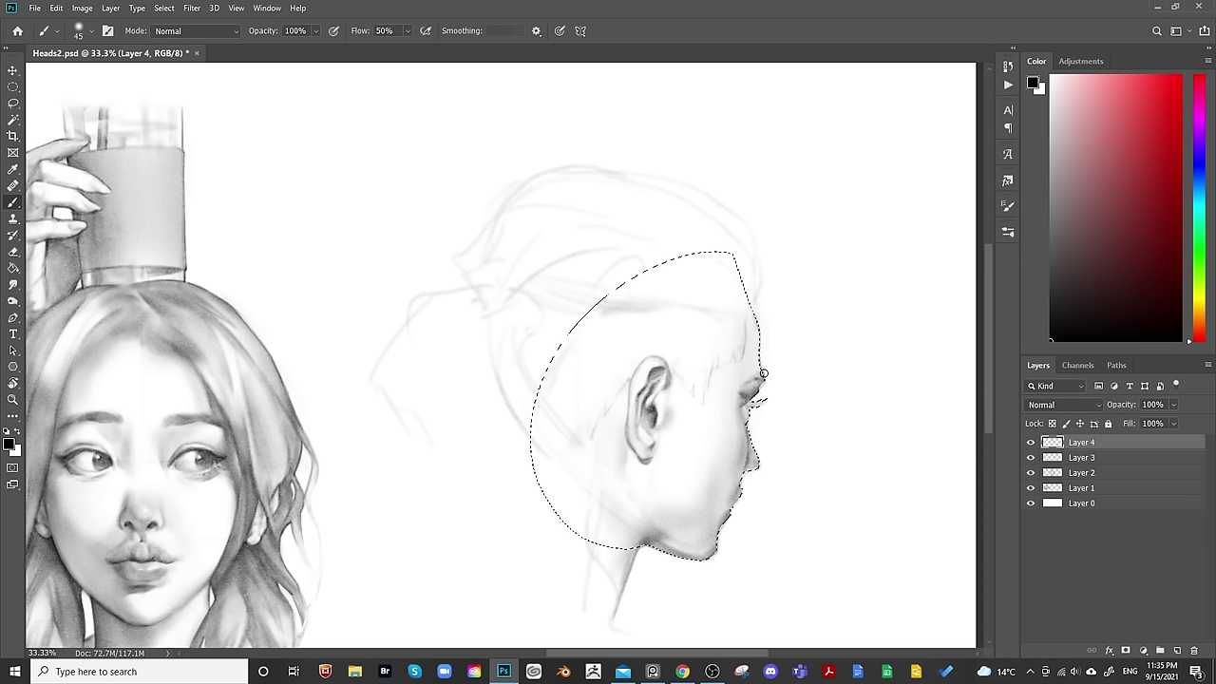
Darken the eyebrow inside the selection and enlarge the brush to 400 px.
key("bracketright")
key("bracketright")
key("bracketright")
key("bracketleft")
key("bracketright")
key("bracketright")
key("bracketright")
key("bracketright")
key("bracketright")
key("bracketright")
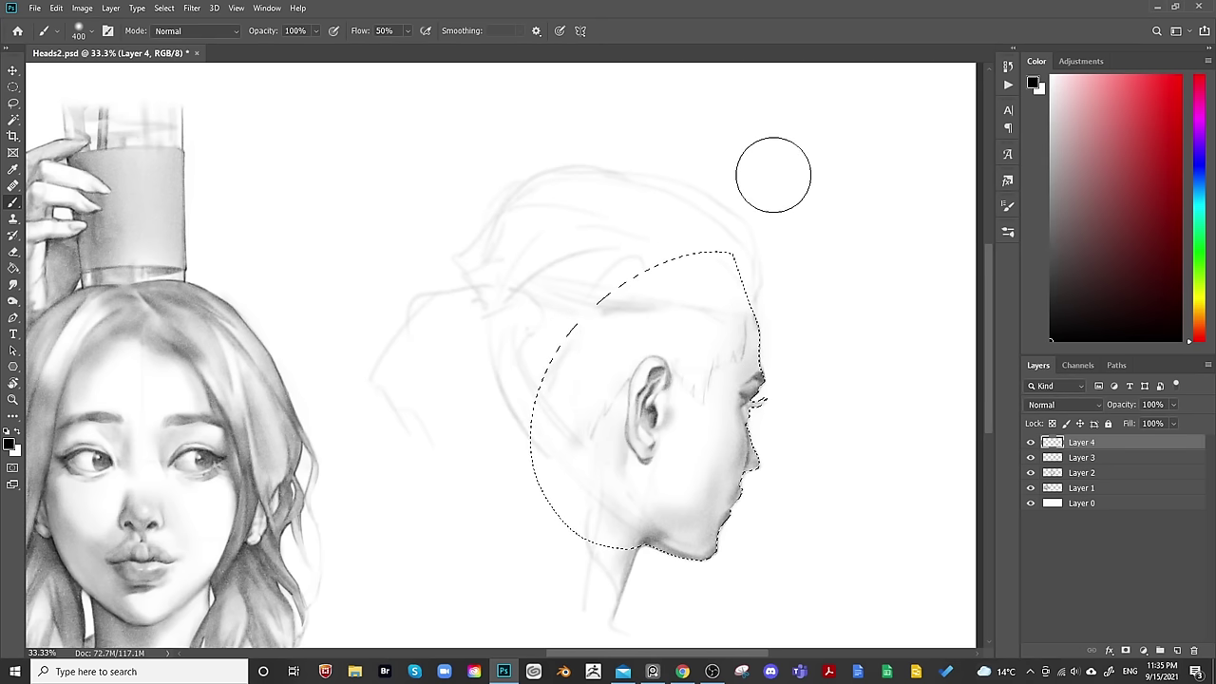
Shade the brow and the forehead edge with a 200 to 300 px brush, and deselect the face.
key("bracketleft")
key("bracketleft")
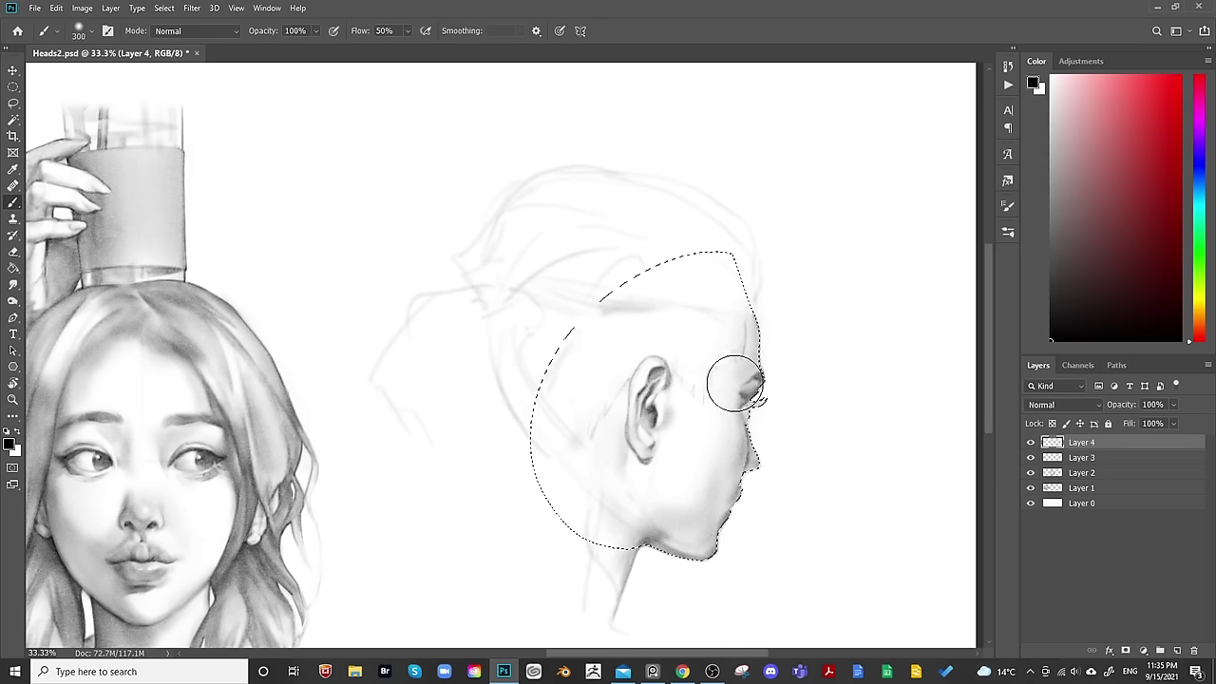
key("bracketleft")
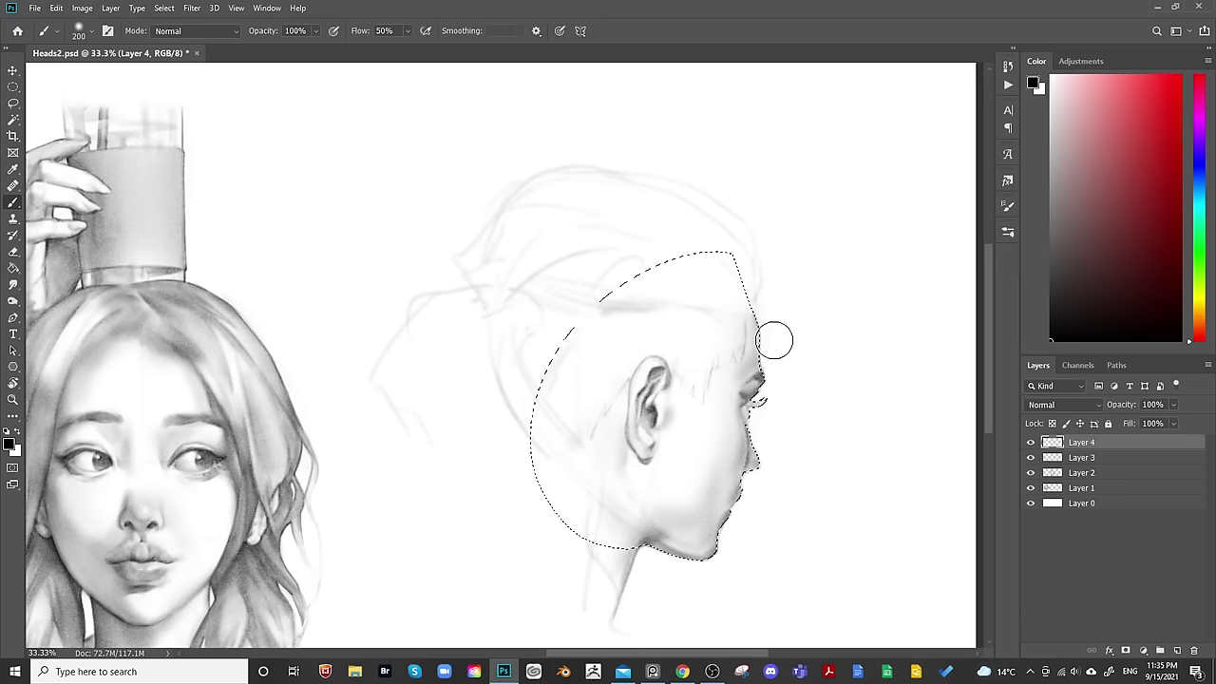
key("ctrl+d")
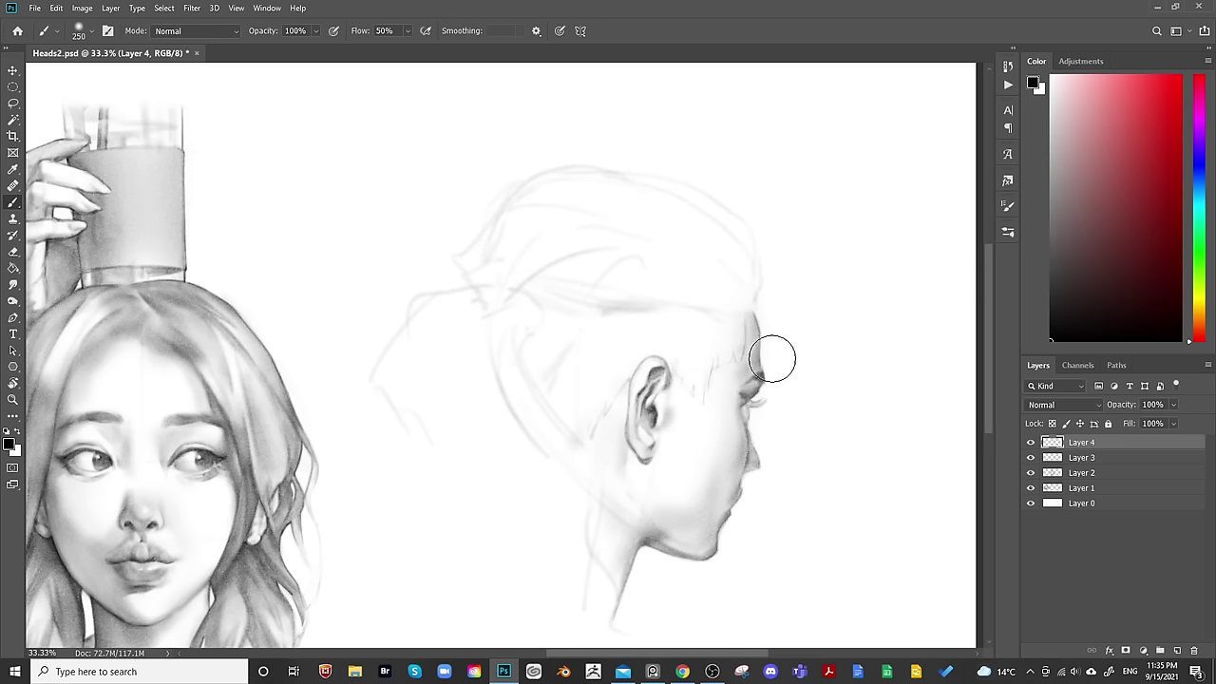
Blend soft tone over the temple and the side of the forehead with a brush of up to 500 px.
key("bracketright")
key("bracketright")
key("bracketright")
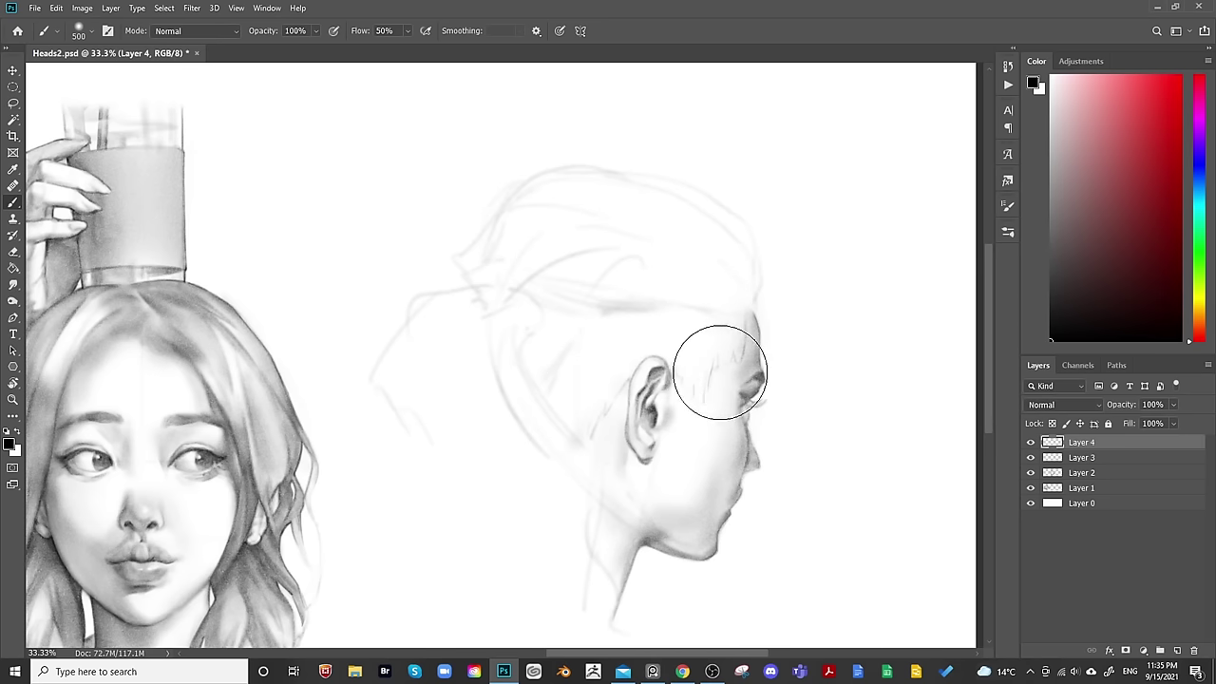
key("bracketleft")
key("bracketleft")
key("bracketleft")
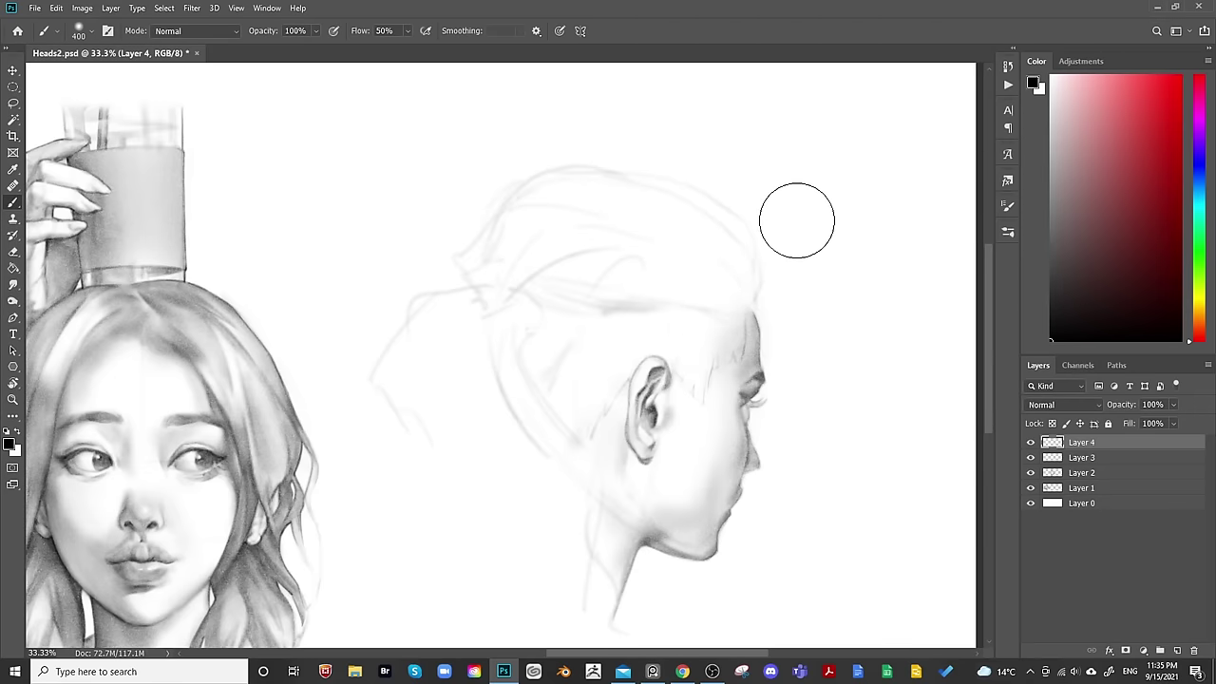
Lighten the temple and side of the forehead with a soft 300 px eraser at 25% flow.
key("e")
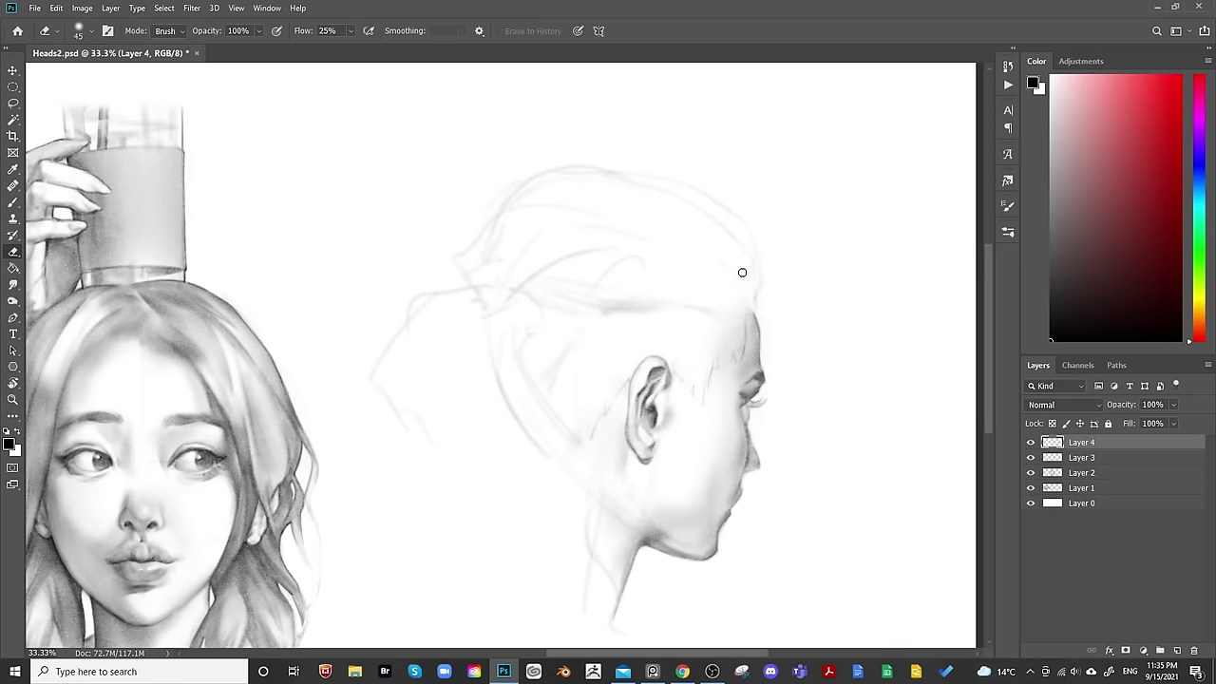
key("bracketright")
key("bracketright")
key("bracketright")
key("bracketright")
key("bracketright")
key("bracketright")
key("bracketright")
key("bracketright")
key("bracketright")
key("bracketright")
mouse_move(755, 346)
left_mouse_down()
mouse_move(742, 369)
mouse_move(745, 352)
left_mouse_up()
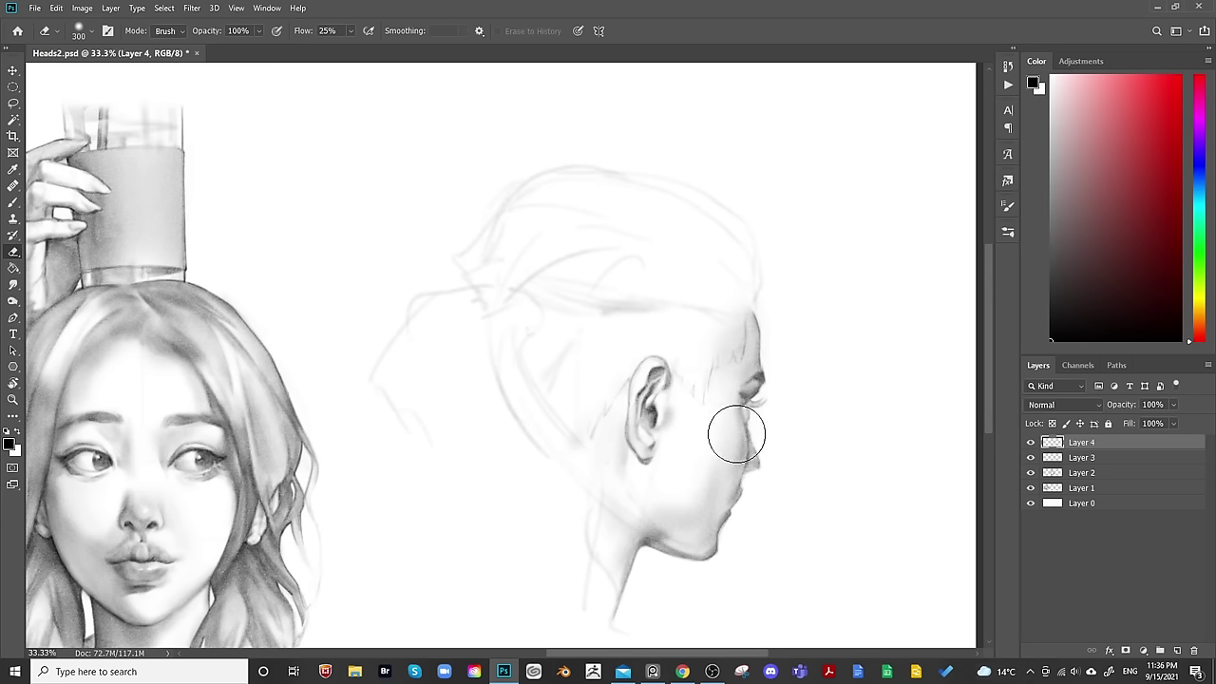
Lighten the cheek and the jaw with broad strokes of a soft 500 px eraser.
key("bracketright")
key("bracketright")
key("bracketright")
key("bracketright")
mouse_move(708, 485)
left_mouse_down()
mouse_move(674, 489)
mouse_move(681, 503)
mouse_move(670, 491)
left_mouse_up()
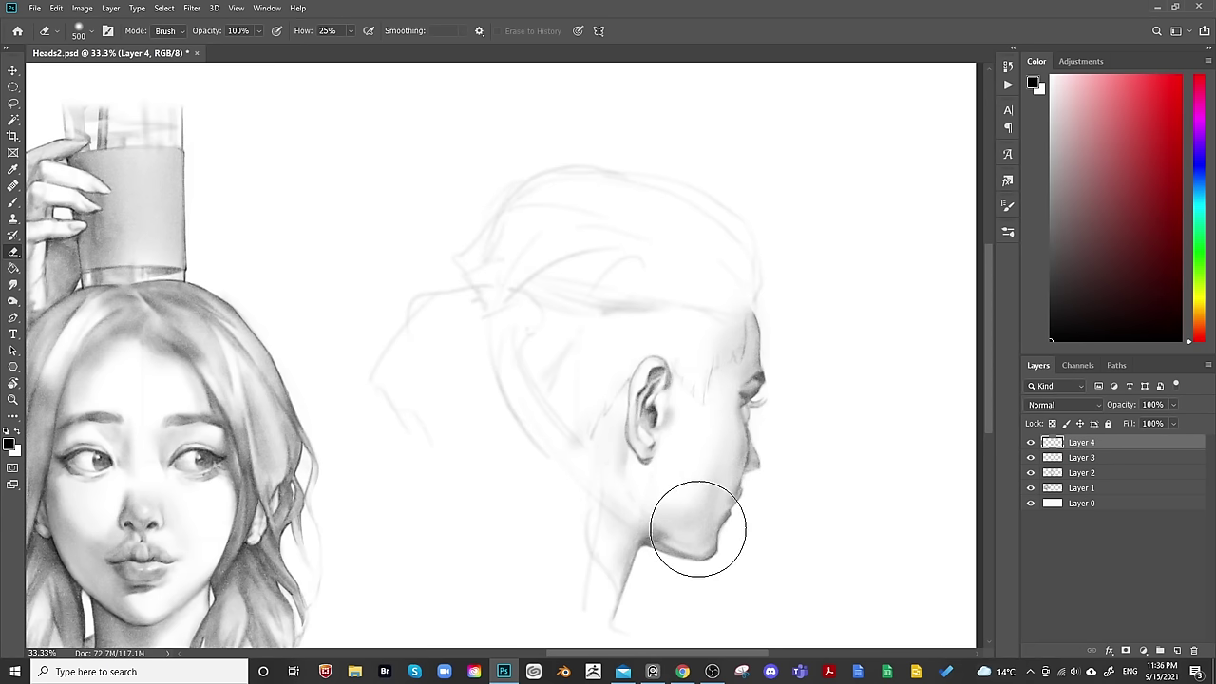
Paint finer detail on the eye, eyelashes and nose with a small soft brush of about 35 to 40 px.
key("b")
key("bracketleft")
key("bracketleft")
key("bracketleft")
key("bracketleft")
key("bracketleft")
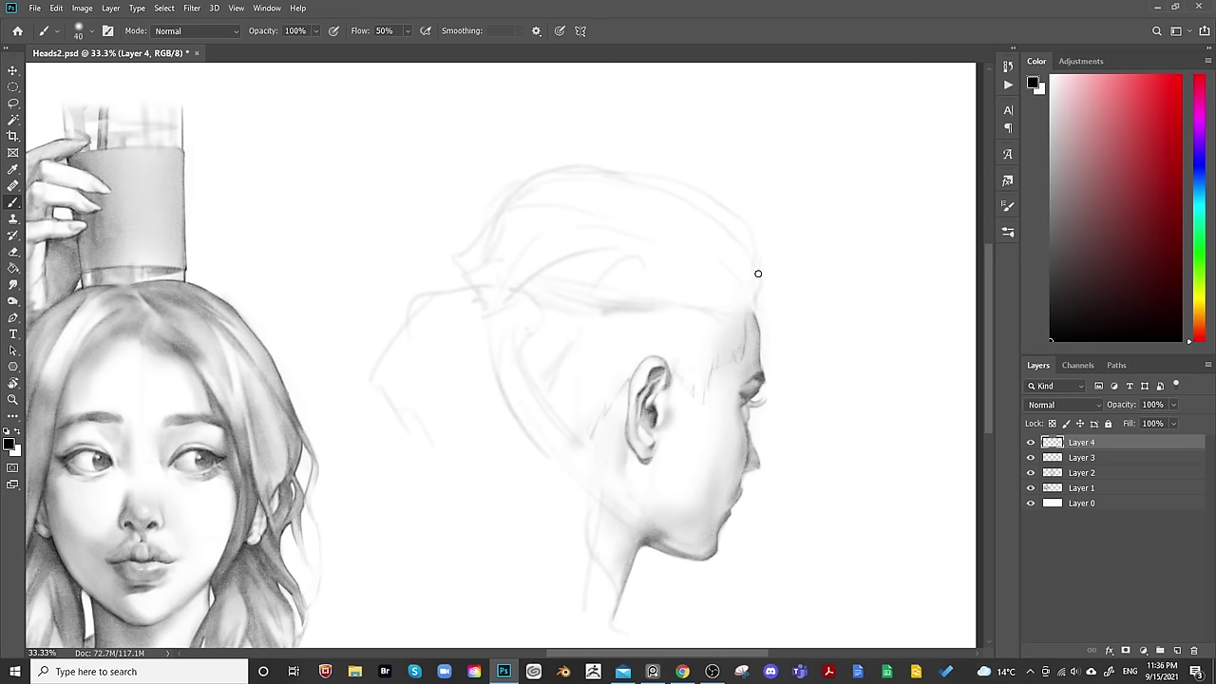
key("bracketleft")
key("bracketleft")
key("bracketleft")
key("bracketleft")
key("bracketright")
key("bracketright")
key("bracketright")
key("bracketleft")
key("bracketright")
key("bracketright")
key("bracketright")
key("bracketright")
key("bracketright")
key("bracketleft")
key("bracketleft")
key("bracketleft")
key("bracketright")
key("bracketright")
key("bracketright")
key("bracketright")
key("bracketleft")
key("bracketleft")
key("bracketleft")
key("bracketleft")
key("bracketleft")
key("bracketright")
key("bracketright")
key("bracketright")
key("bracketright")
key("bracketright")
key("bracketleft")
key("bracketleft")
key("bracketleft")
key("bracketleft")
key("bracketleft")
key("bracketleft")
key("bracketleft")
key("bracketright")
key("bracketright")
key("bracketright")
key("bracketleft")
key("bracketleft")
key("bracketleft")
key("bracketleft")
key("bracketleft")
left_click_drag(766, 399, 751, 402)
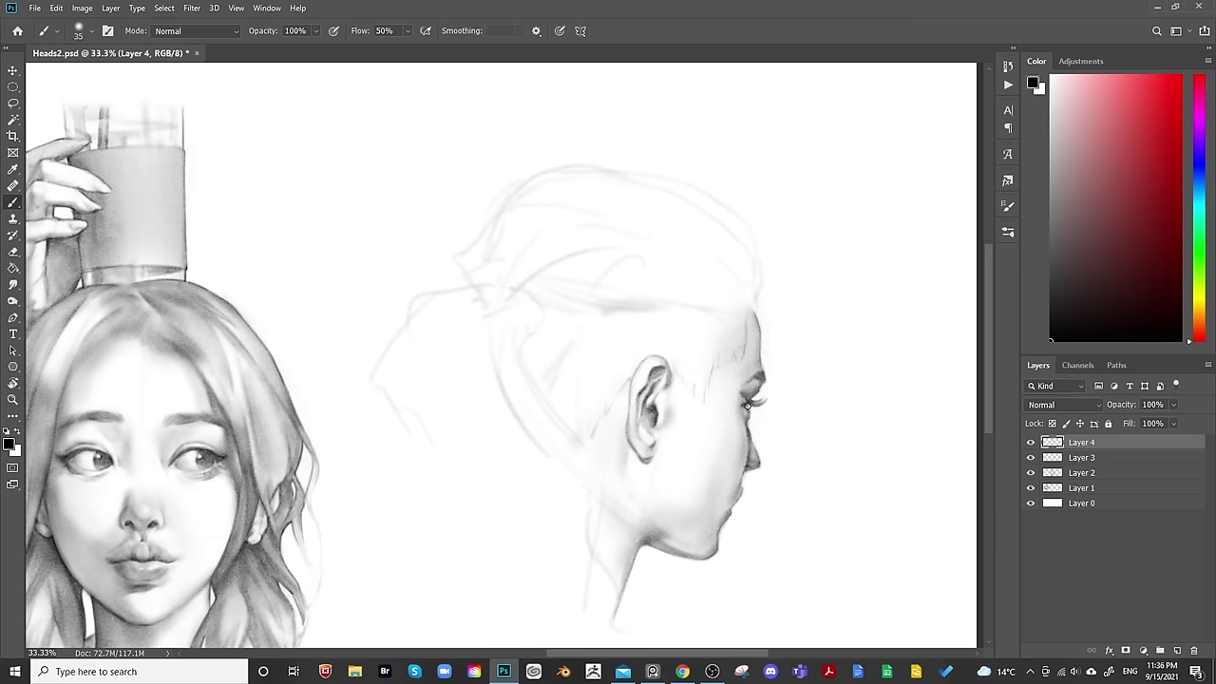
Undo the last eyelash stroke and refine the dark accents around the eye and lashes with a small brush.
key("ctrl+z")
key("bracketright")
key("bracketleft")
key("bracketright")
key("bracketright")
key("bracketright")
key("bracketleft")
key("bracketleft")
key("bracketleft")
key("bracketleft")
key("bracketleft")
key("bracketright")
key("bracketright")
key("bracketleft")
key("bracketleft")
key("bracketleft")
Clean up around the eye with the eraser reduced to 35 px, and merge Layer 4 down into Layer 3.
key("e")
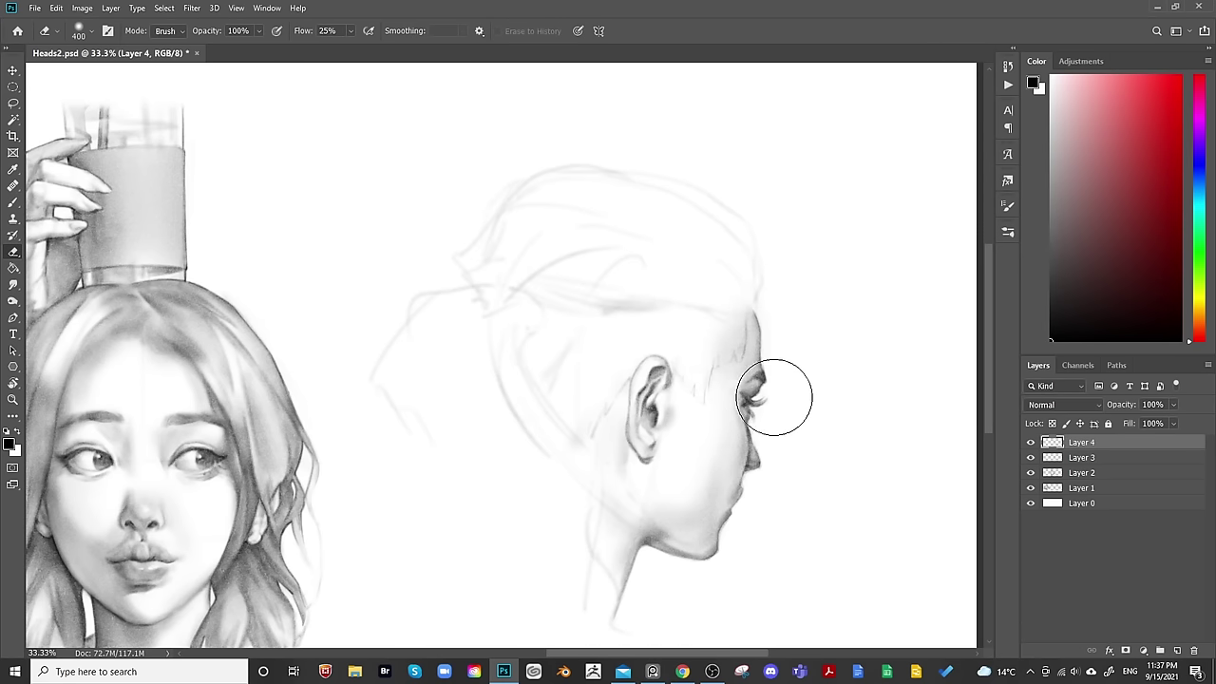
key("bracketleft")
key("bracketleft")
key("bracketleft")
key("bracketleft")
key("bracketleft")
key("ctrl+e")
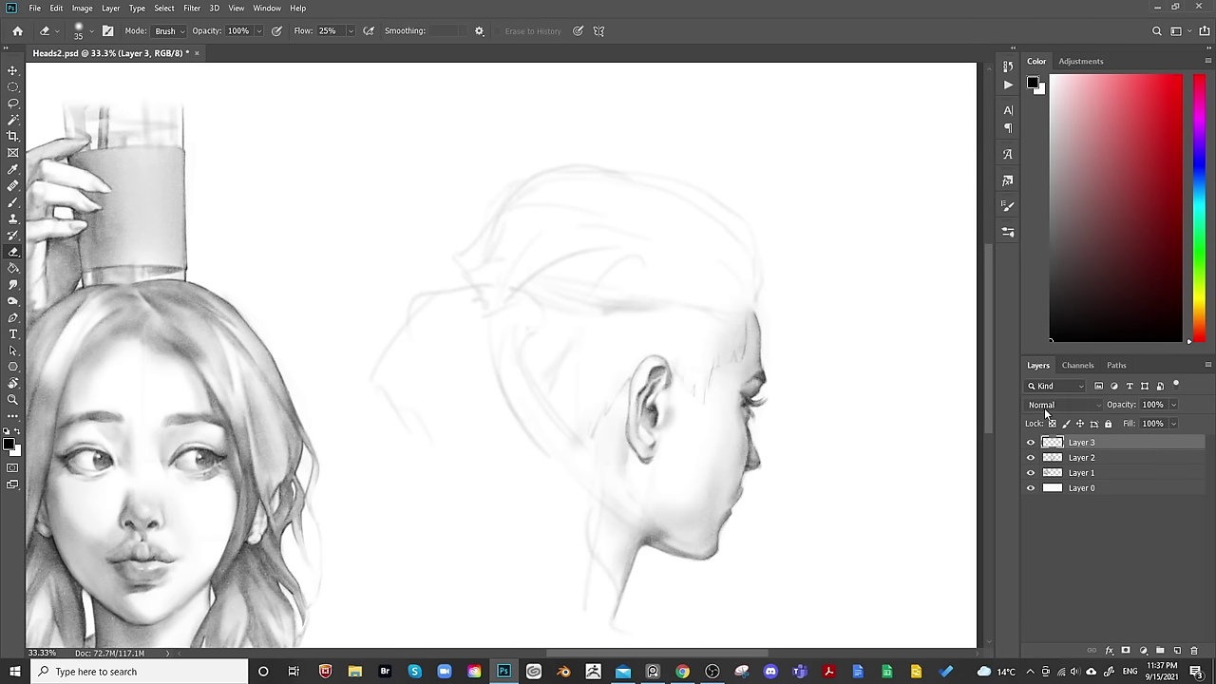
left_click_drag(785, 456, 843, 436)
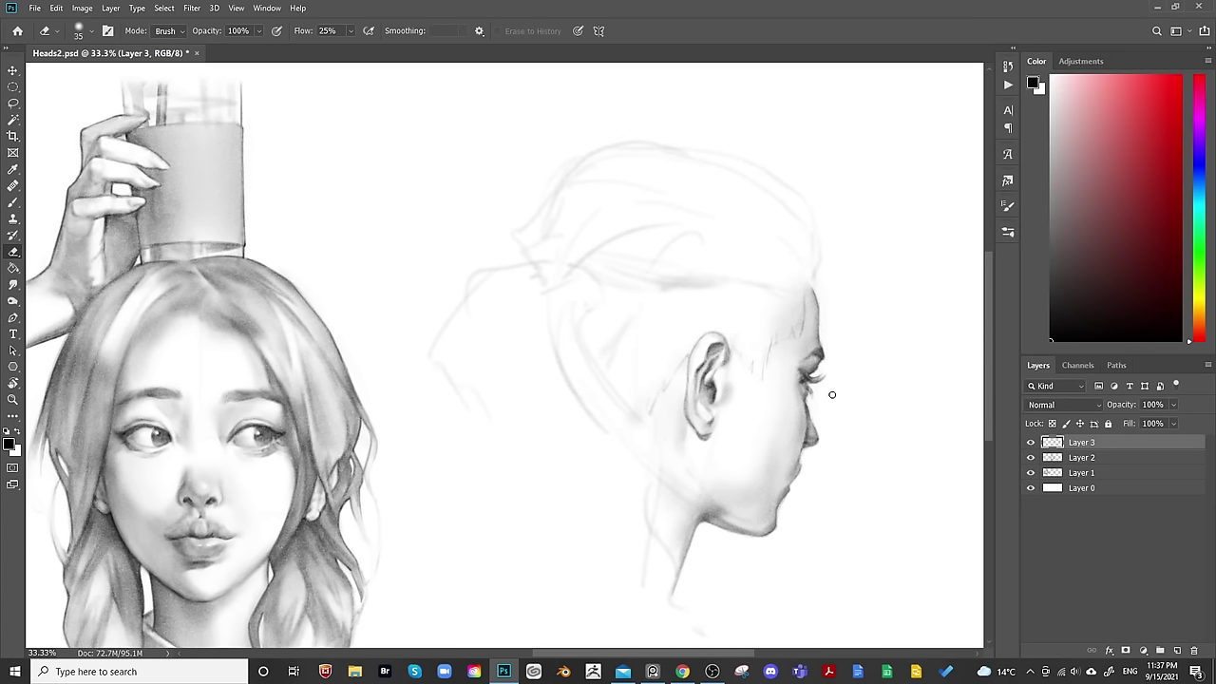
Refine the lip and chin contour of the profile head on Layer 3 with a soft brush at 50% flow, and clean its edge with the Eraser.
key("b")
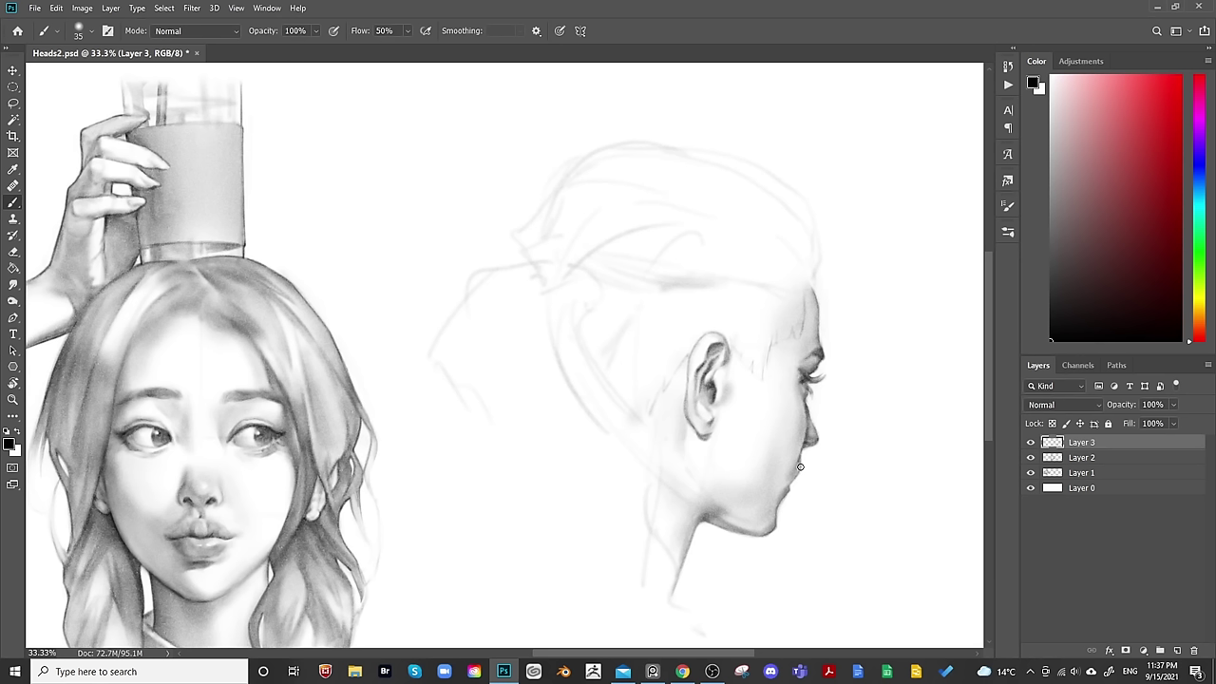
key("bracketright")
key("bracketleft")
key("bracketleft")
key("bracketright")
key("bracketright")
key("bracketright")
key("bracketright")
key("bracketright")
key("bracketright")
key("e")
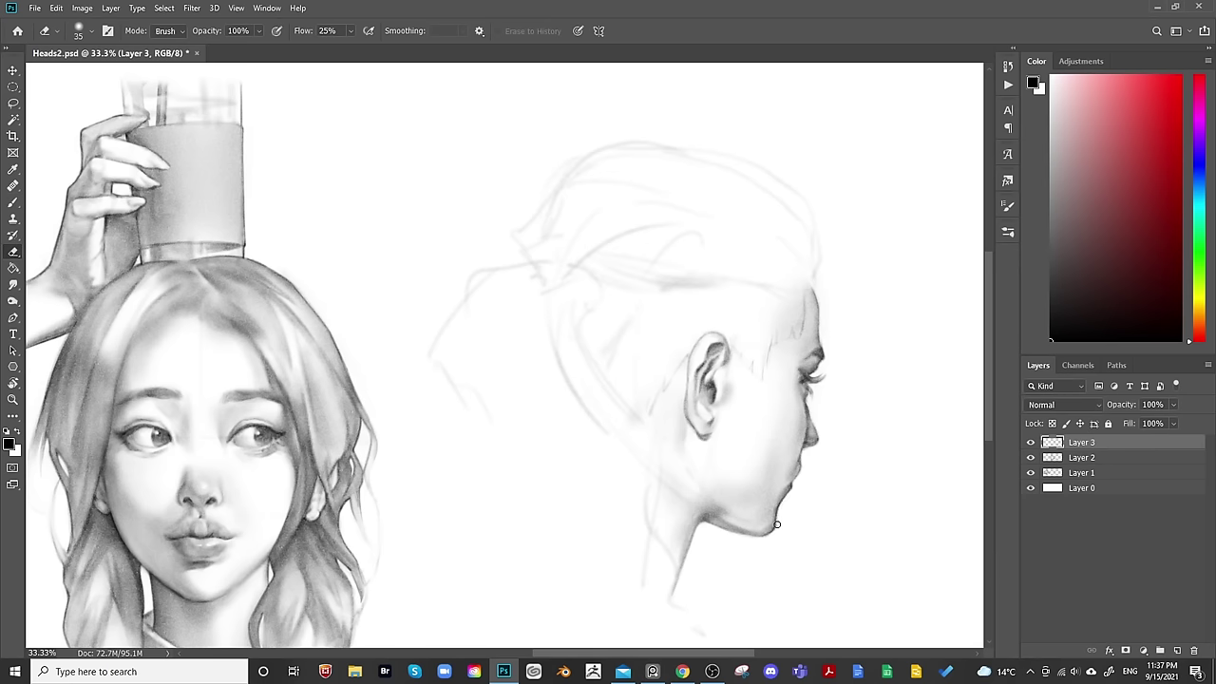
Check all three portraits mirrored horizontally, and restore the original orientation.
key("ctrl+minus")
key("ctrl+minus")
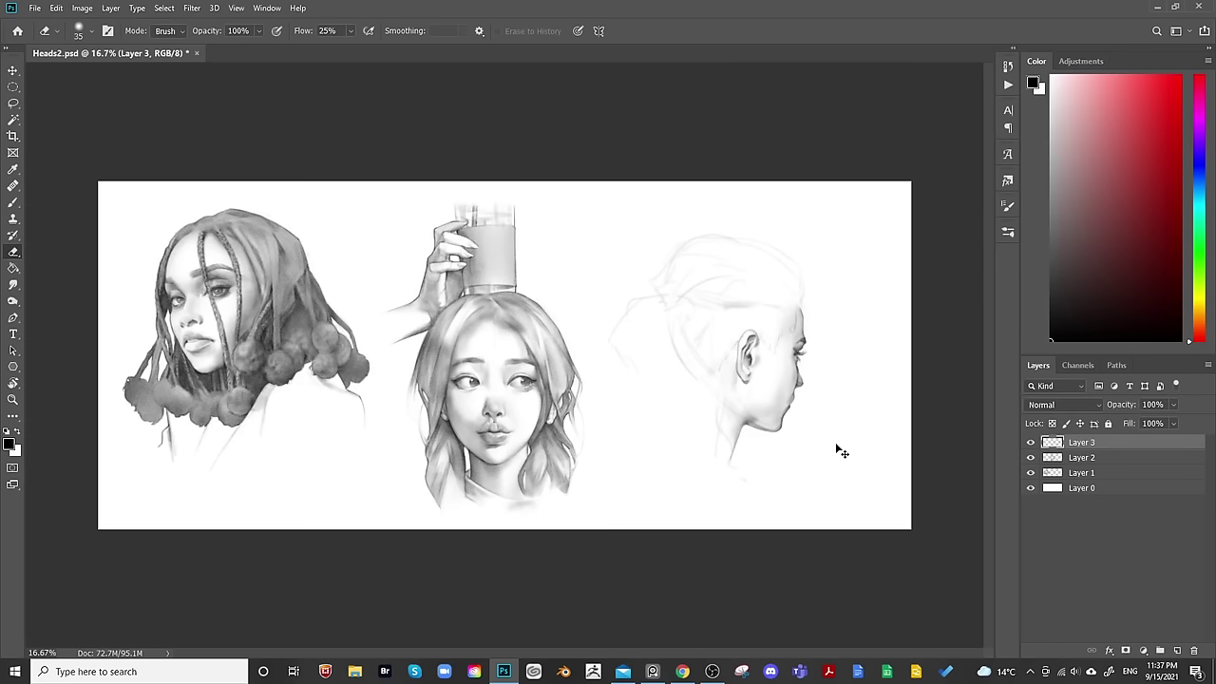
key("ctrl+shift+h")
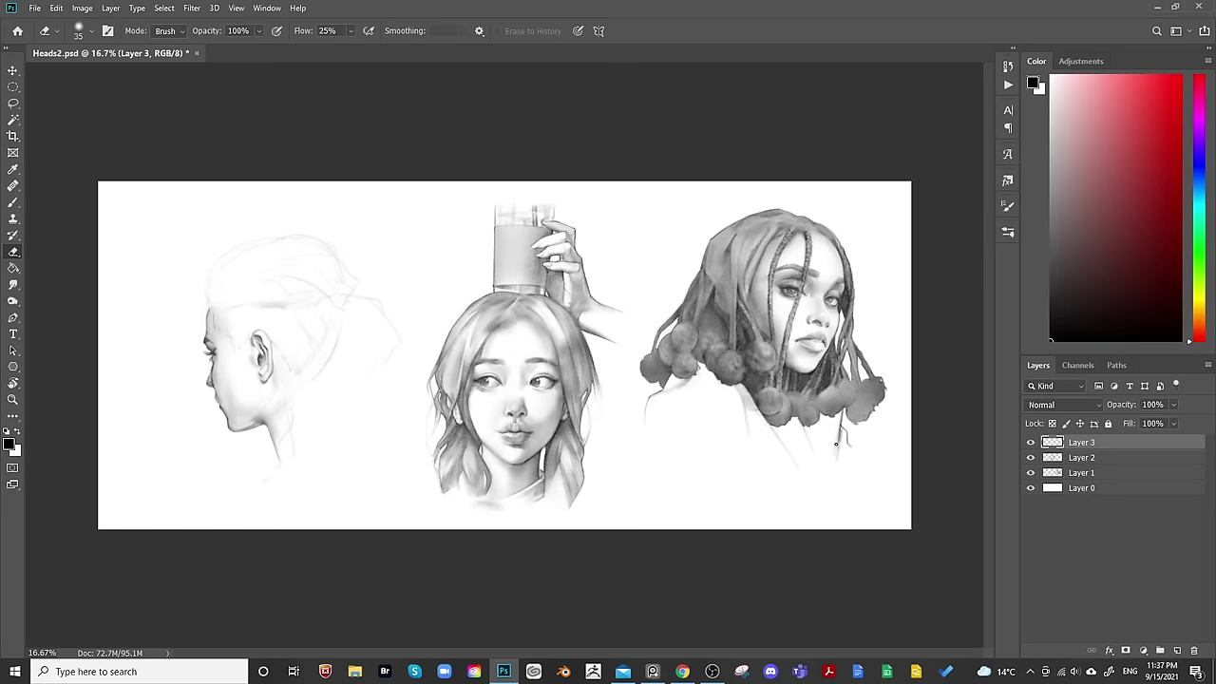
key("ctrl+shift+h")
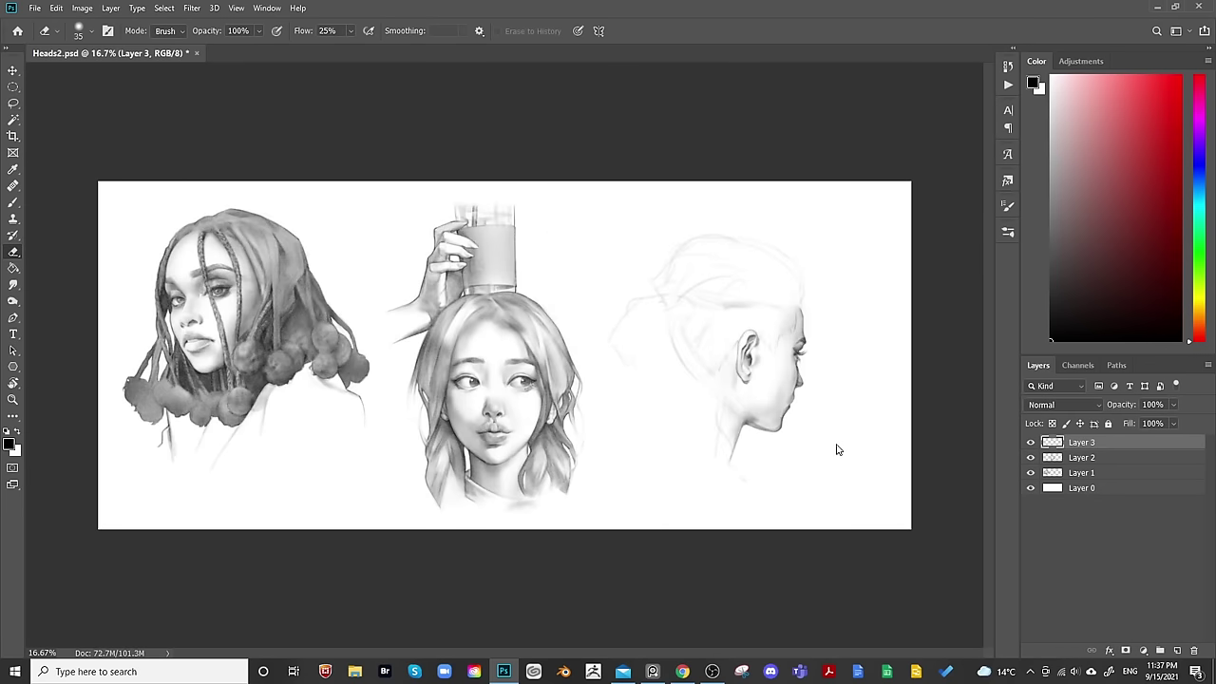
Shade the profile head's jaw below the ear softly, using brush sizes between 80 and 300 px at 50% flow.
key("ctrl+plus")
mouse_move(837, 433)
left_mouse_down()
mouse_move(676, 498)
mouse_move(538, 440)
left_mouse_up()
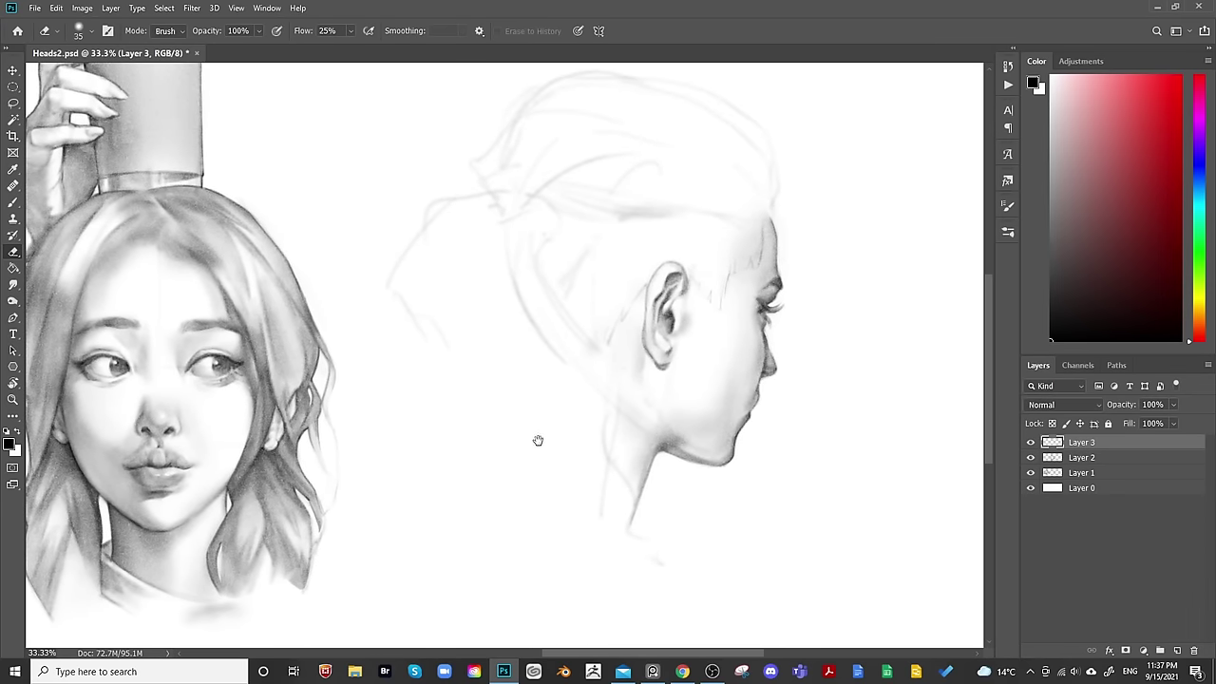
key("b")
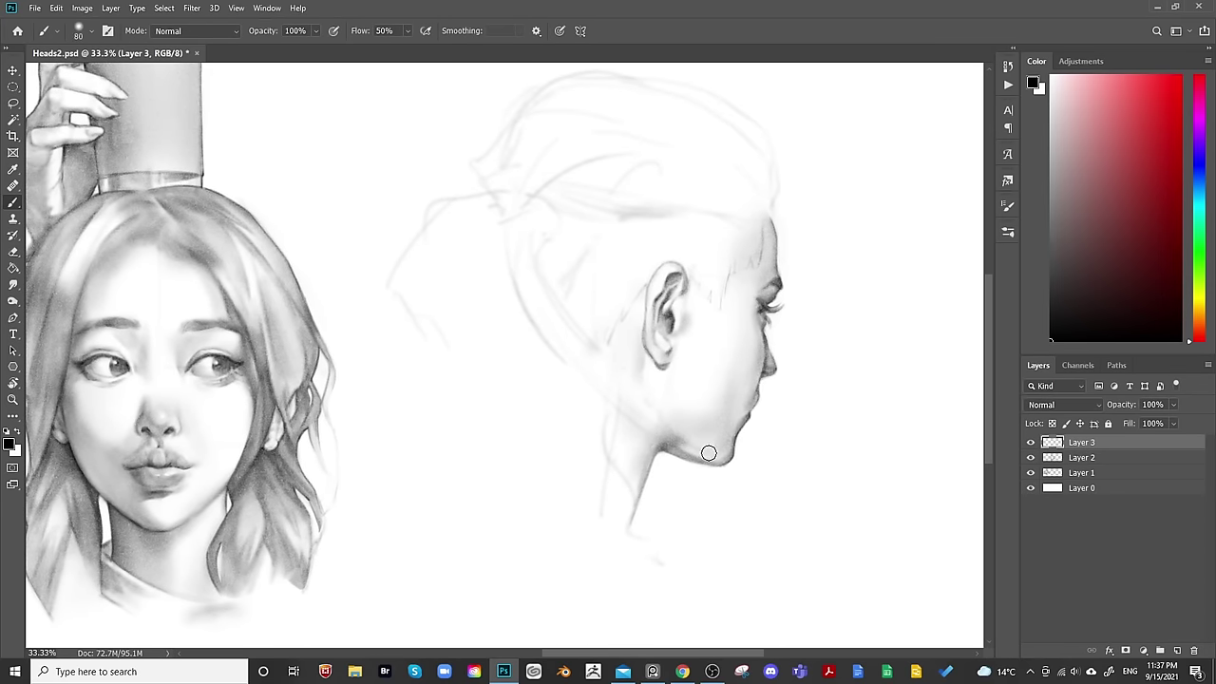
left_click_drag(709, 453, 657, 441)
key("bracketleft")
key("bracketleft")
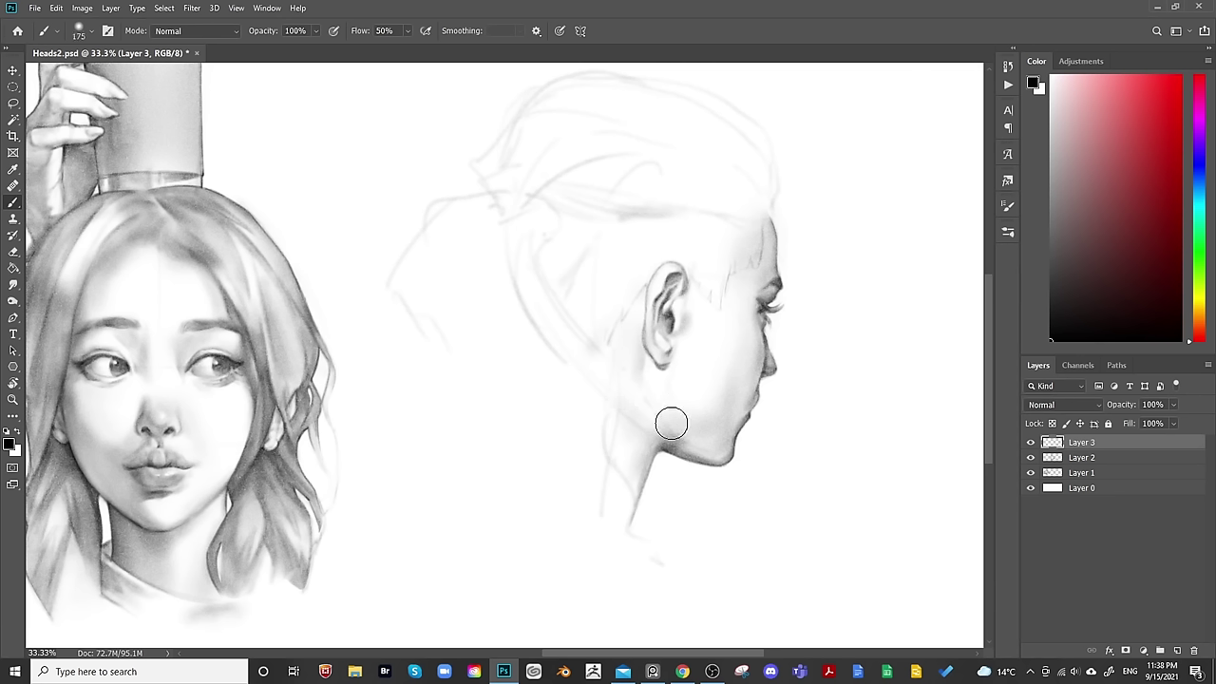
key("bracketright")
key("bracketright")
key("bracketright")
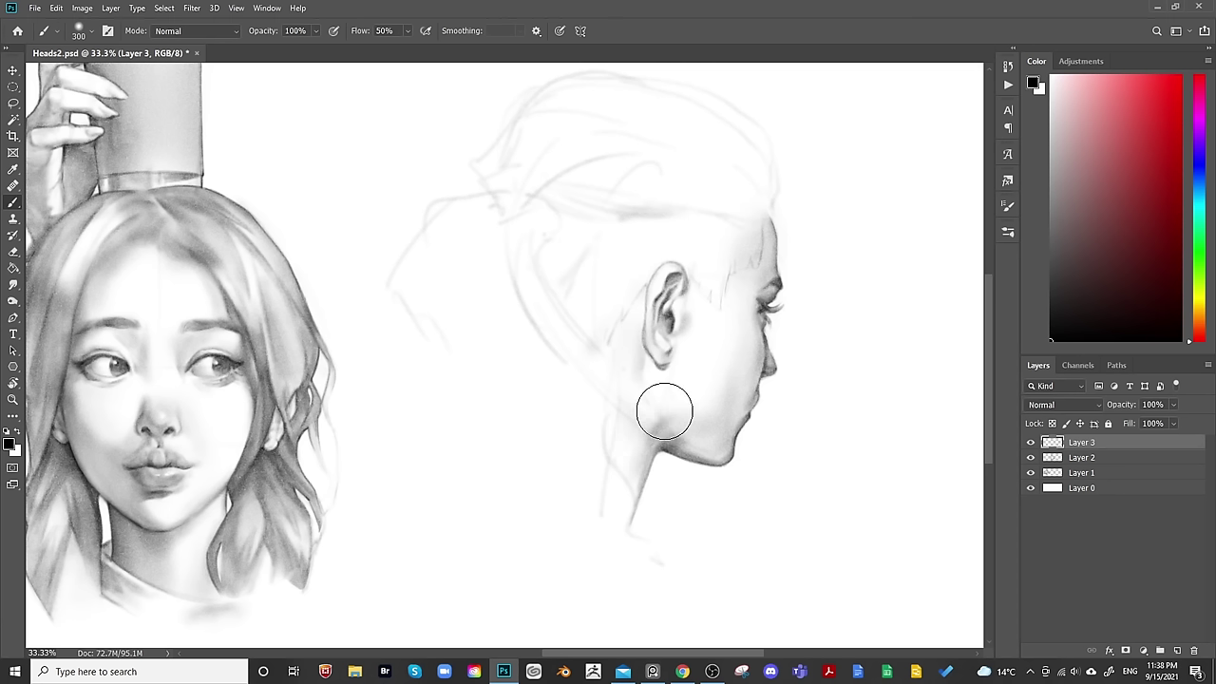
key("bracketleft")
key("bracketleft")
key("bracketleft")
key("bracketleft")
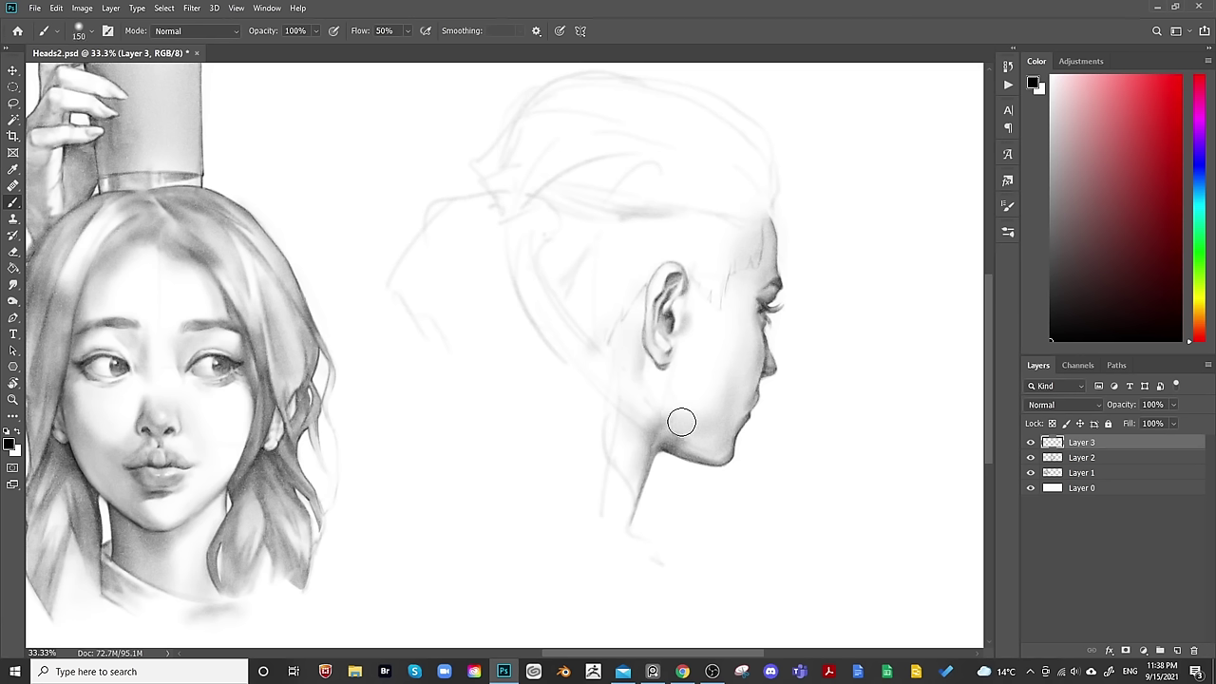
Build up soft shading on the profile head's neck, reducing the brush from 300 to 175 px.
key("bracketright")
key("bracketright")
key("bracketright")
key("bracketright")
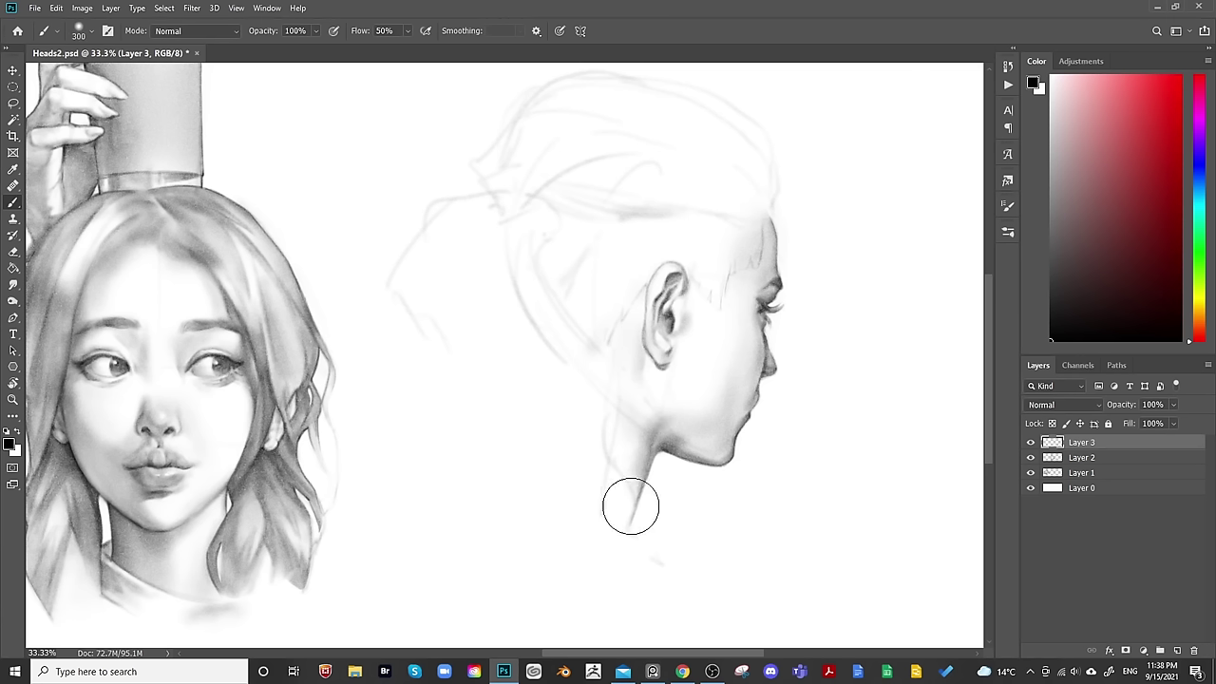
key("bracketleft")
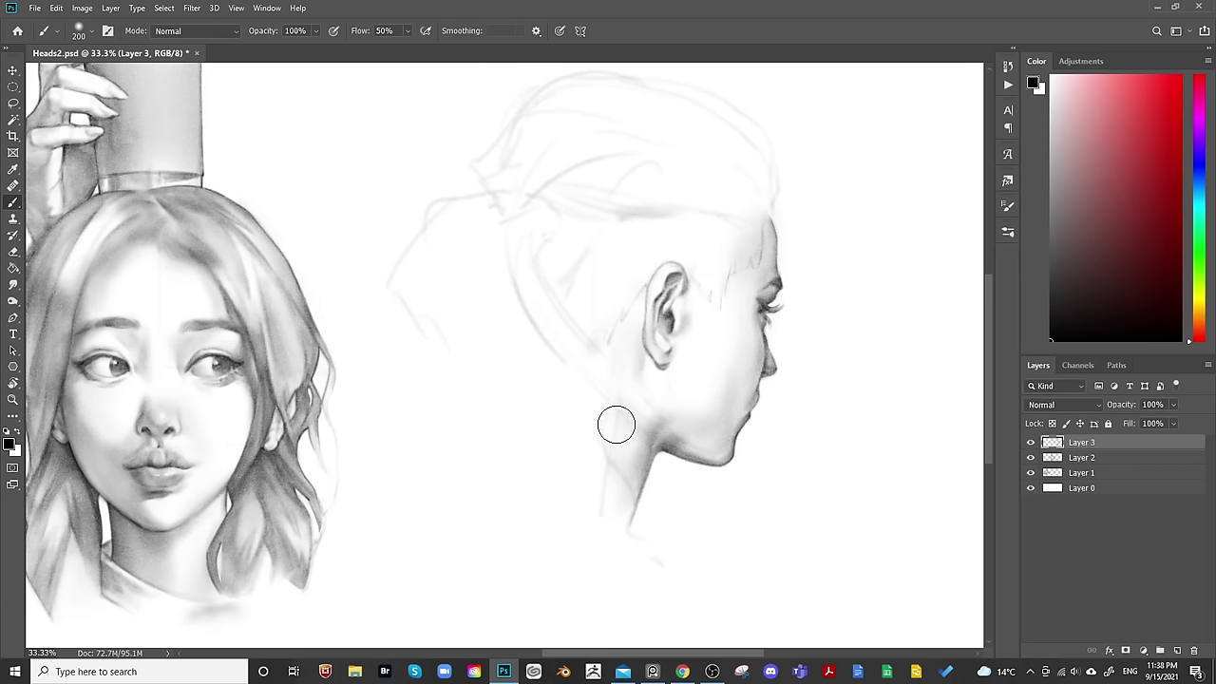
mouse_move(616, 436)
left_mouse_down()
mouse_move(608, 467)
mouse_move(627, 456)
left_mouse_up()
key("bracketleft")
key("bracketleft")
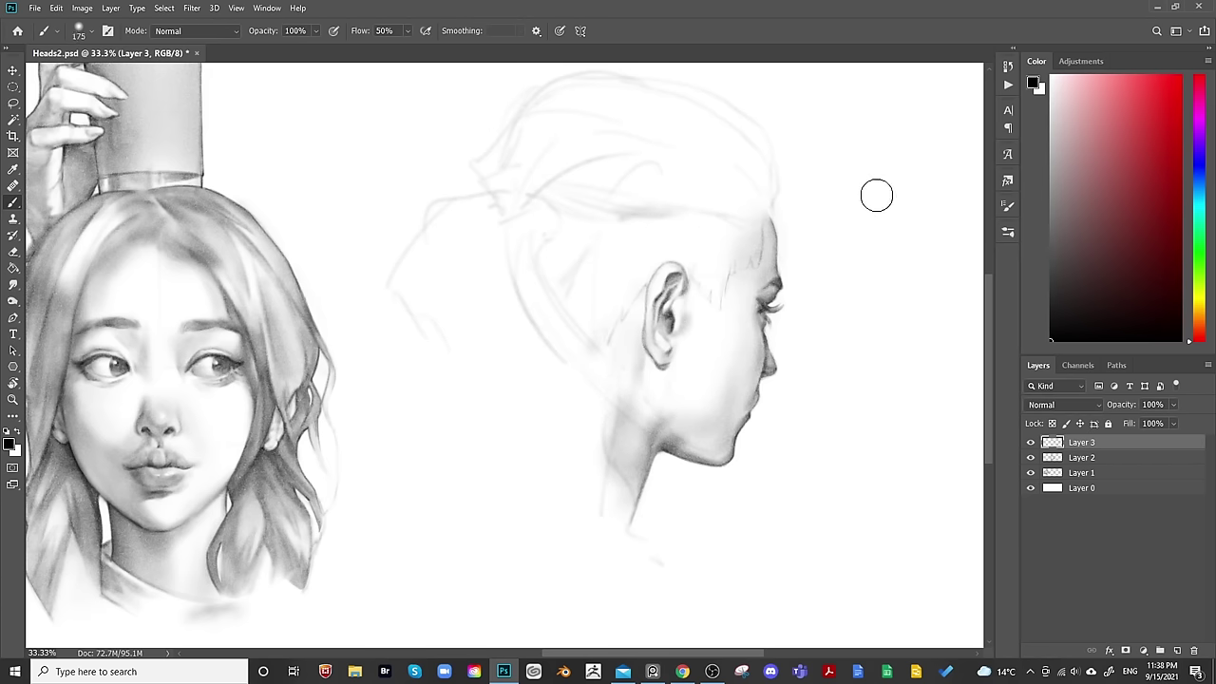
Review the whole canvas flipped horizontally to judge the shaded neck and jaw, and flip it back.
key("ctrl+minus")
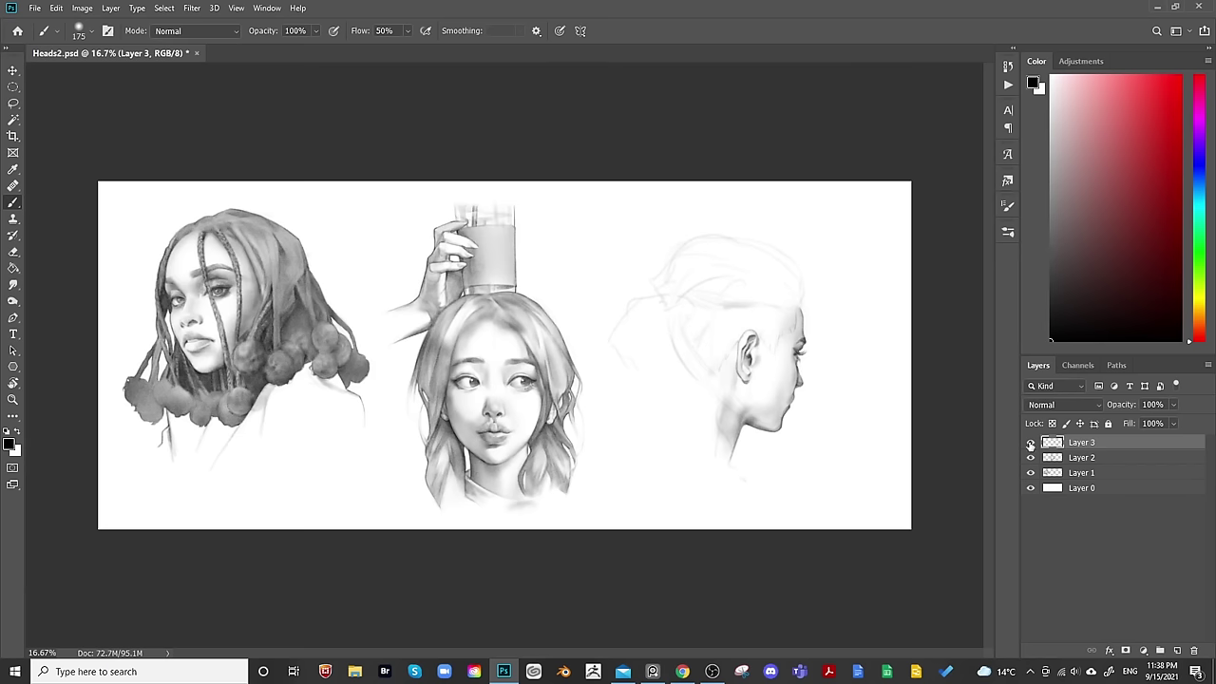
key("ctrl+shift+h")
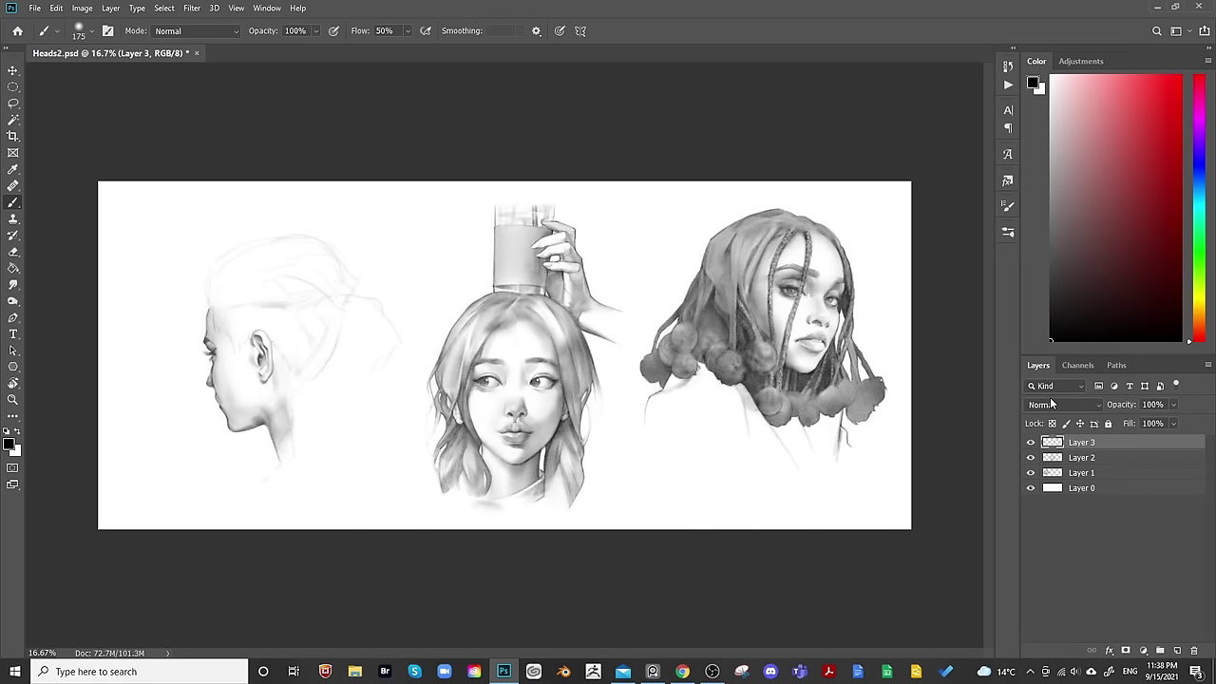
key("ctrl+shift+h")
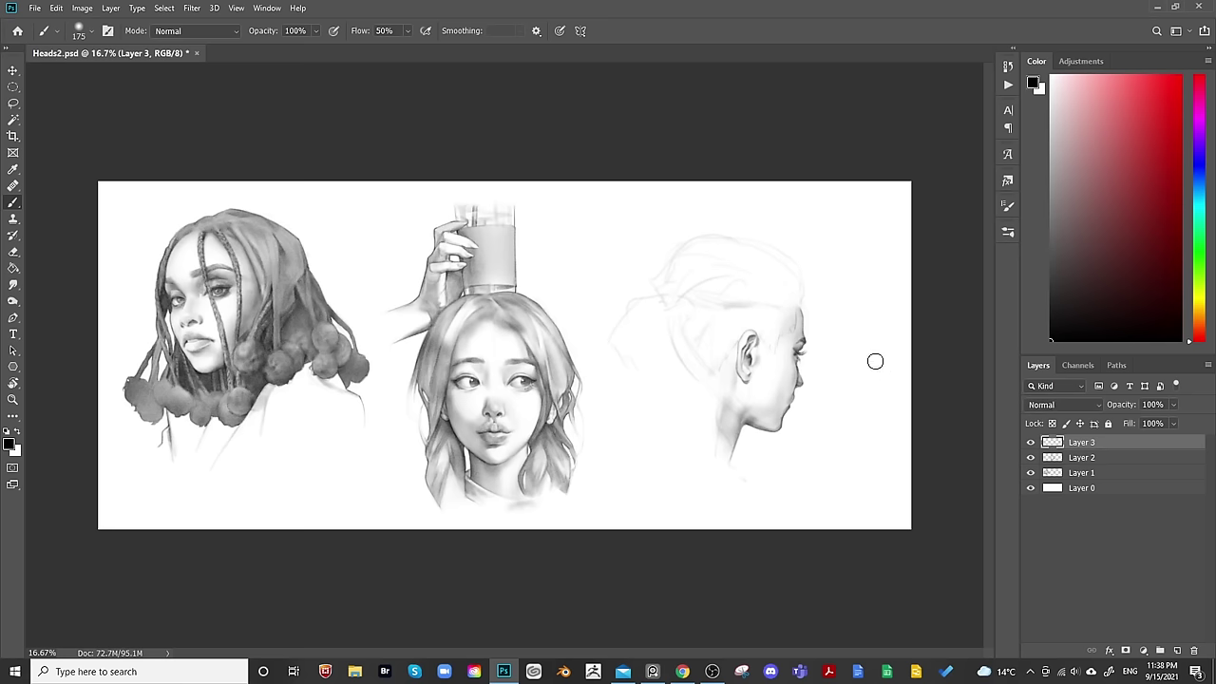
Open the Liquify filter on Layer 3 and set its backdrop to Layer 0.
left_click(192, 8)
left_click(222, 110)
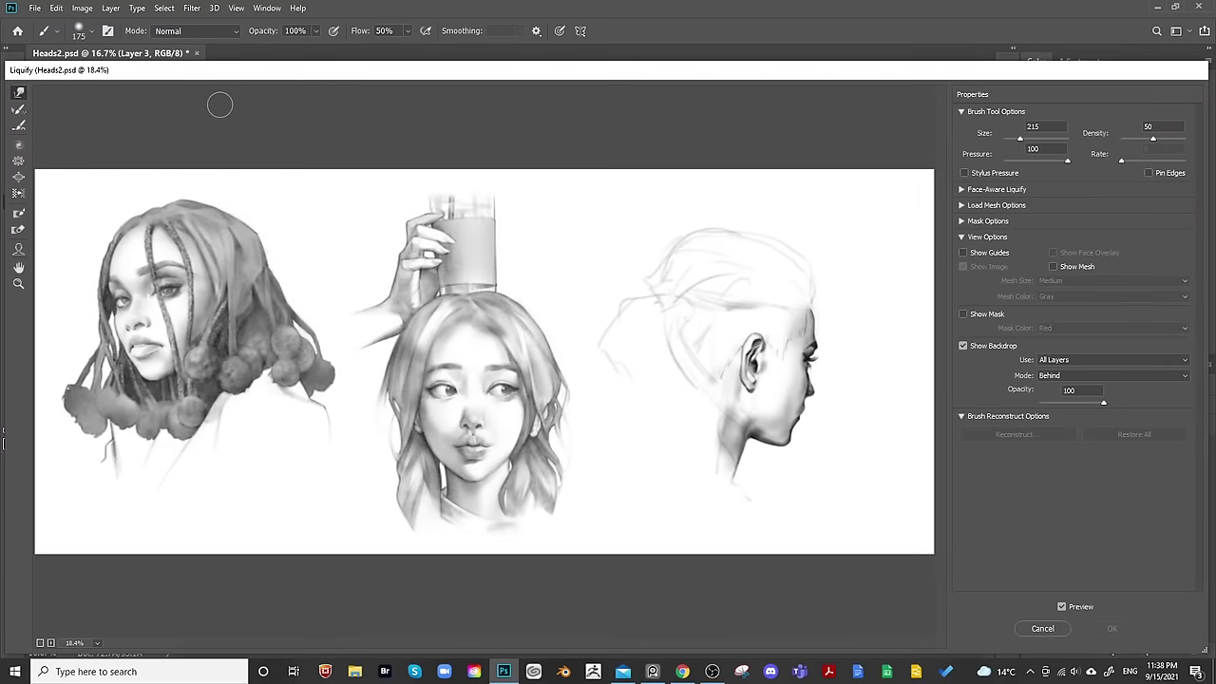
key("ctrl+plus")
key("ctrl+plus")
left_click(1090, 359)
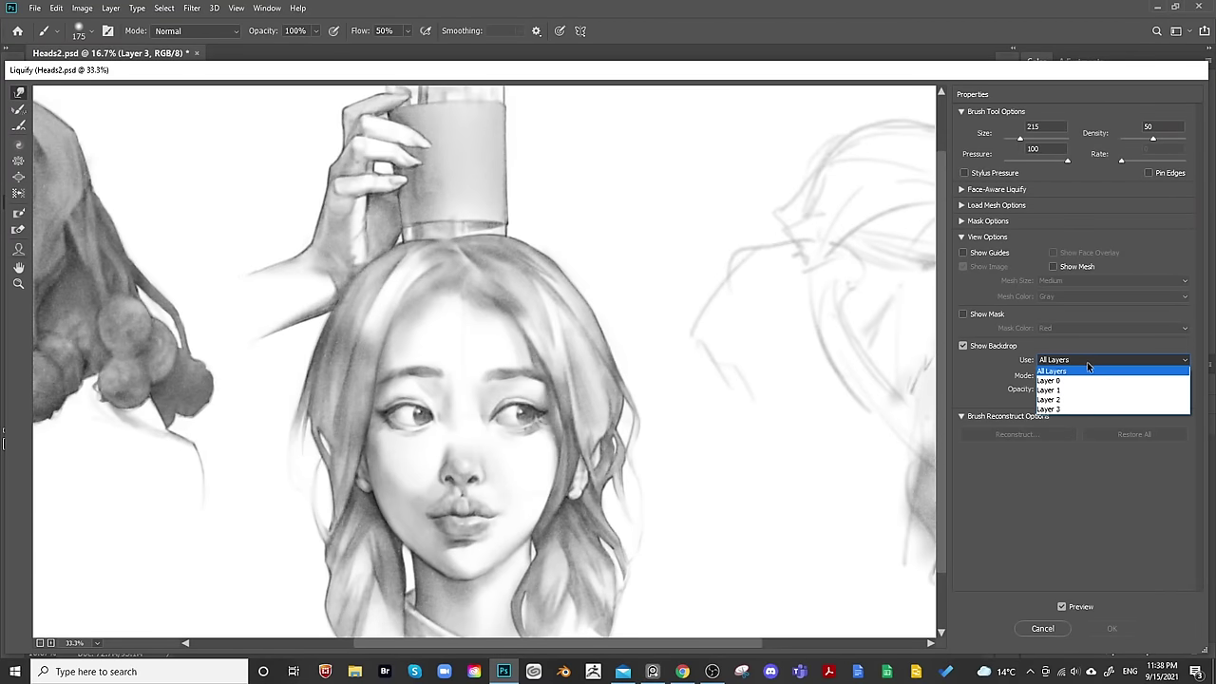
left_click(1084, 374)
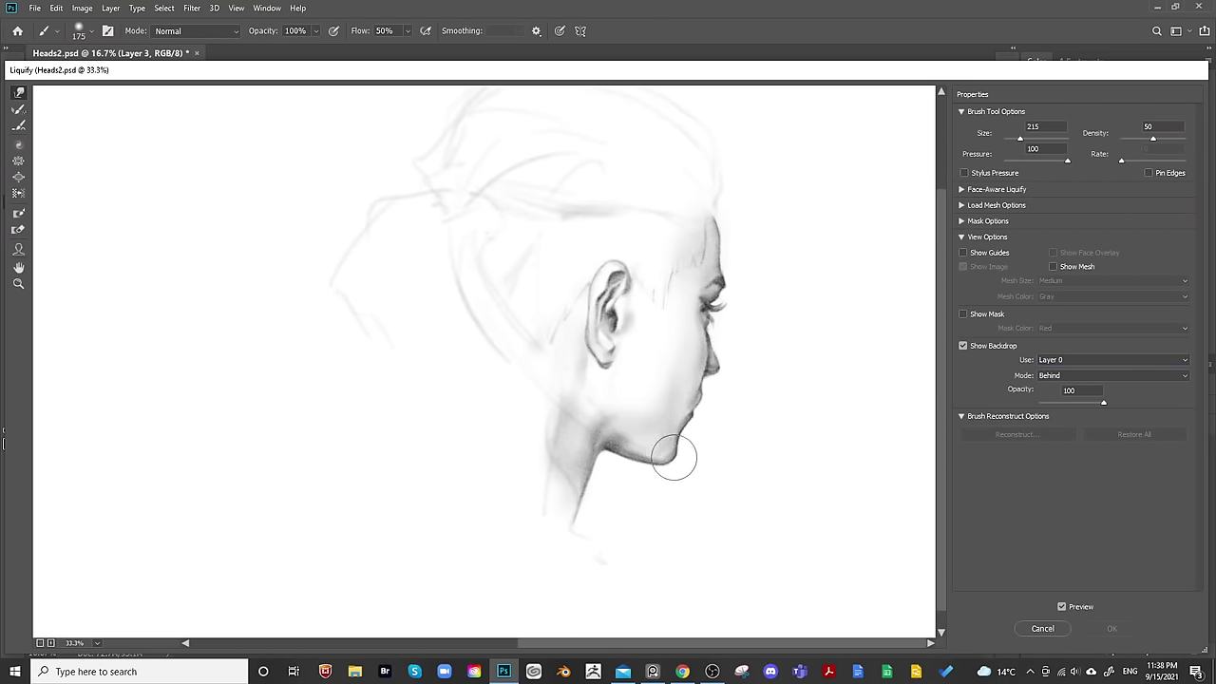
Warp the profile's chin, lip, nose and forehead contours with a 215 px brush, and apply the Liquify changes.
left_click_drag(676, 456, 663, 472)
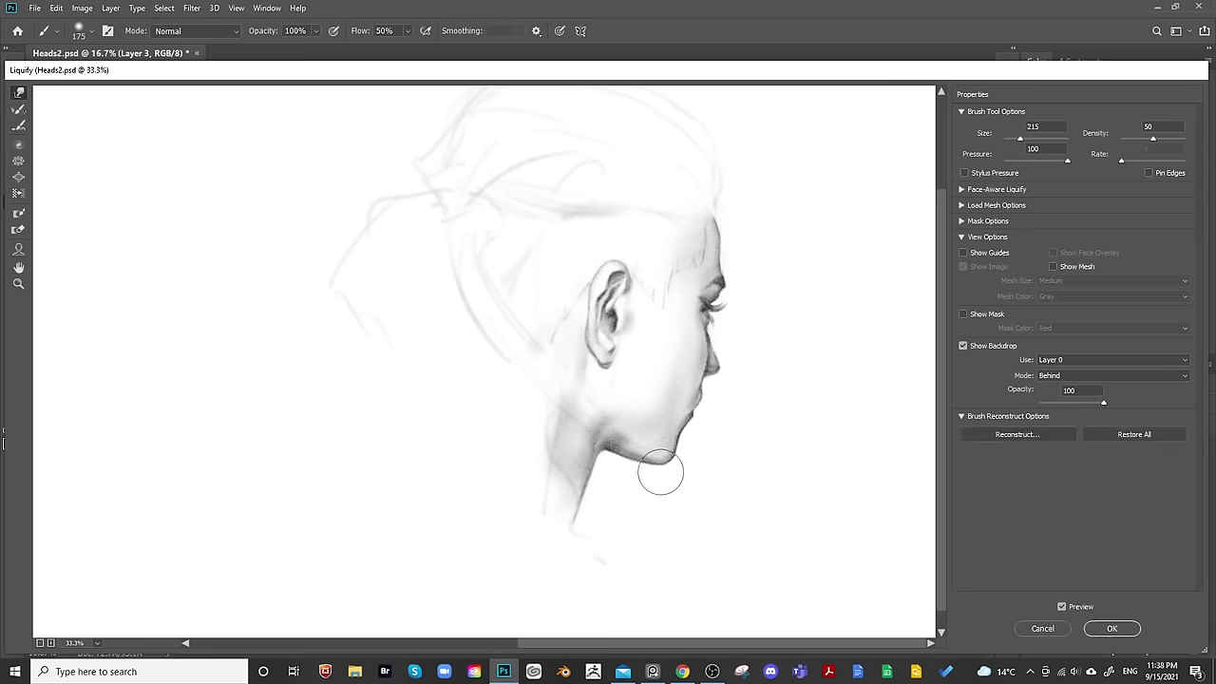
left_click_drag(725, 410, 731, 466)
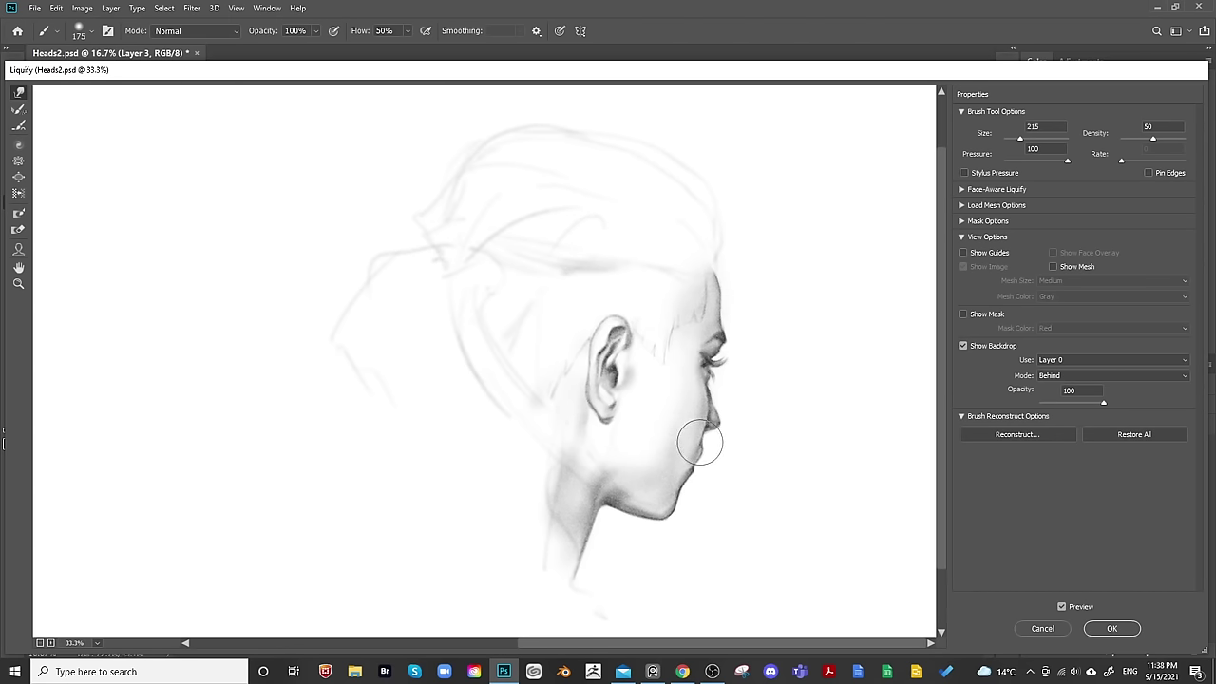
mouse_move(691, 485)
left_mouse_down()
mouse_move(703, 483)
mouse_move(682, 450)
mouse_move(690, 443)
mouse_move(690, 465)
mouse_move(713, 457)
left_mouse_up()
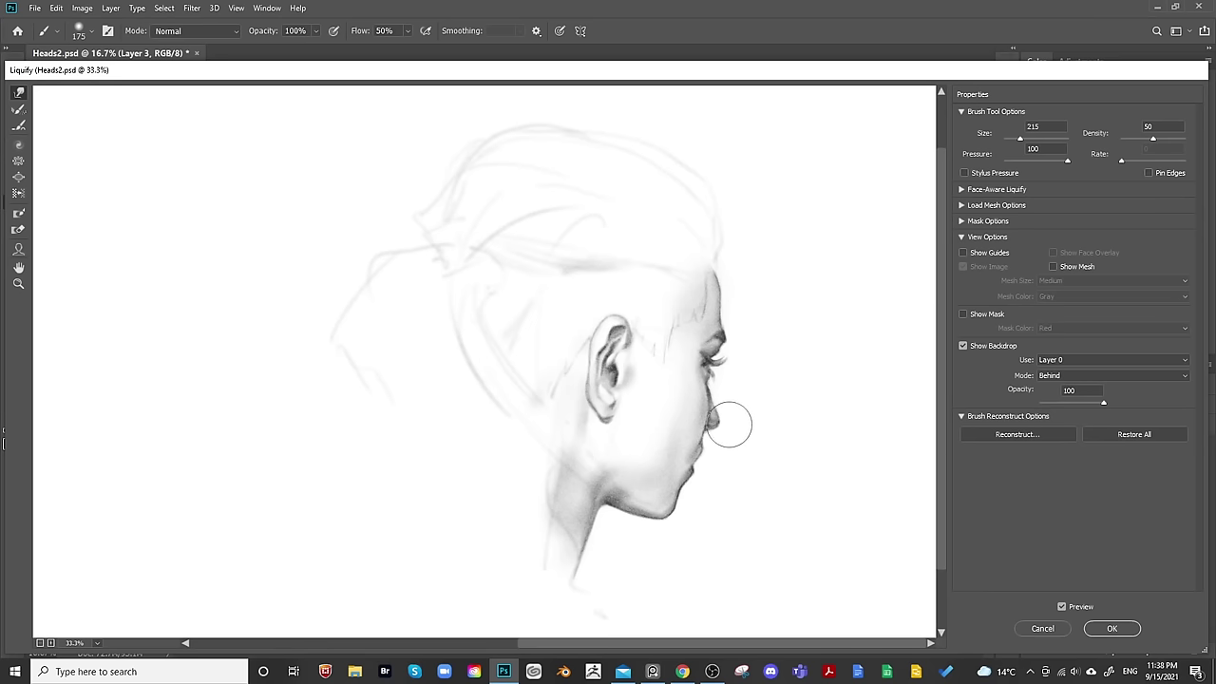
scroll(754, 380, "up", 2)
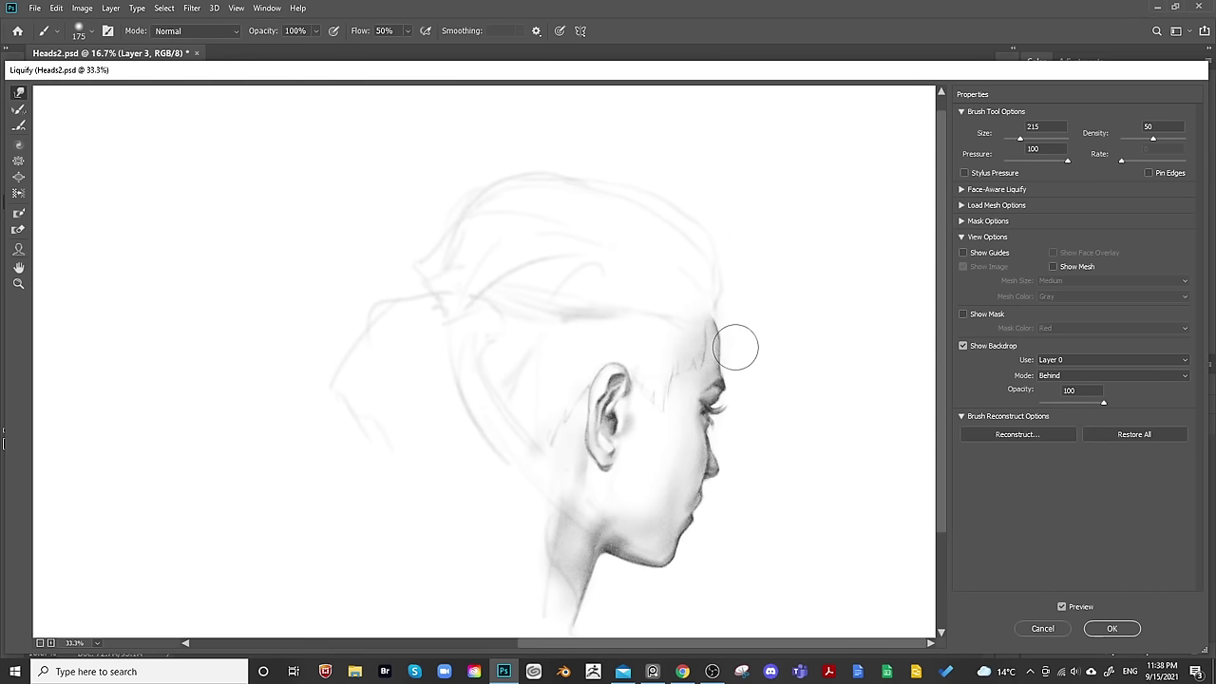
left_click(1099, 625)
Shade softly around the profile's eye and temple with a brush of up to 300 px.
key("ctrl+plus")
key("ctrl+plus")
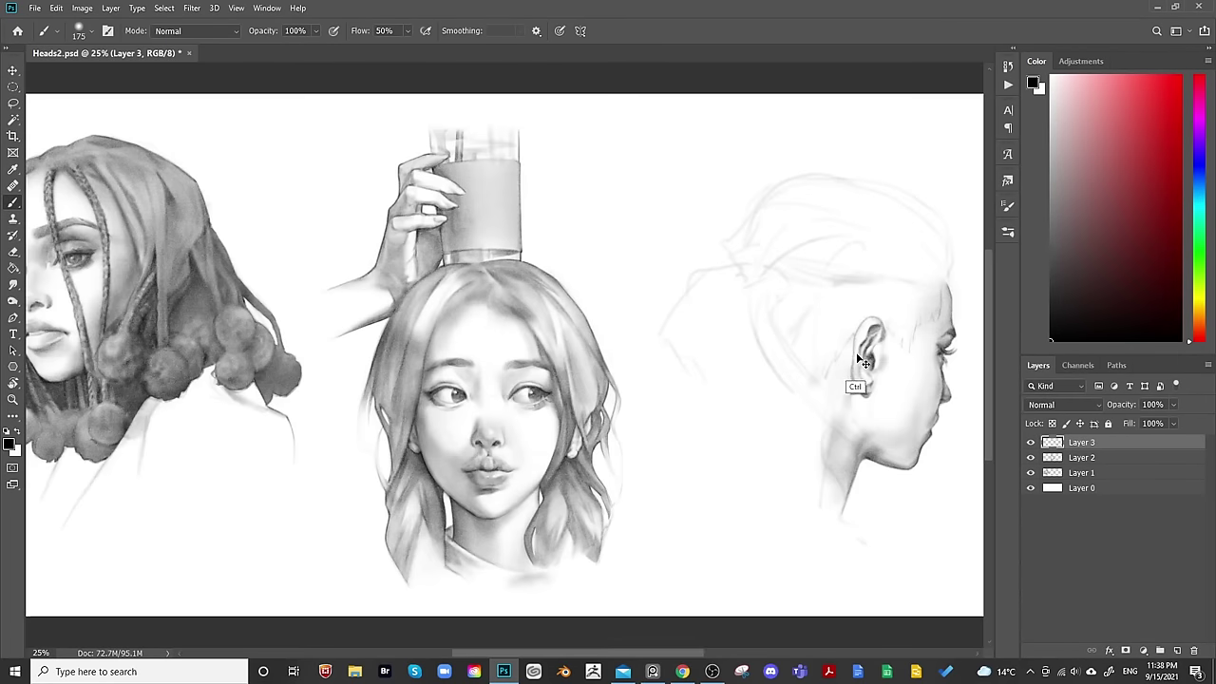
left_click_drag(863, 383, 554, 434)
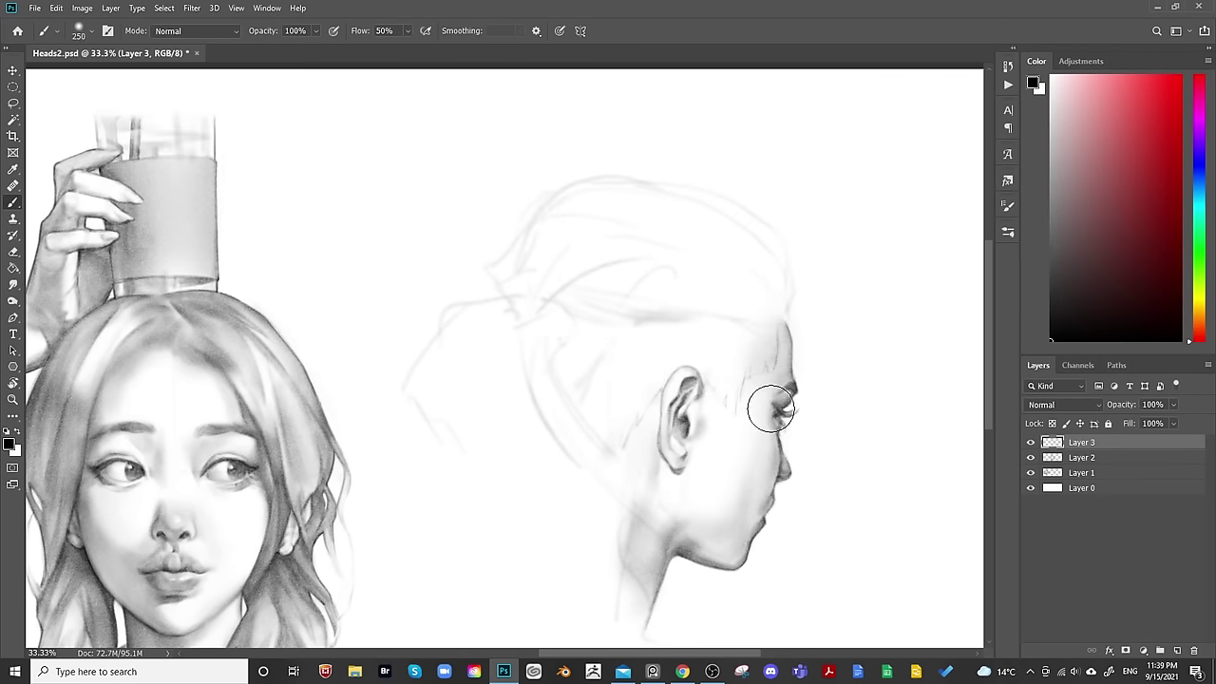
key("bracketleft")
key("bracketleft")
key("bracketleft")
key("bracketleft")
key("bracketright")
key("bracketright")
key("bracketright")
key("bracketright")
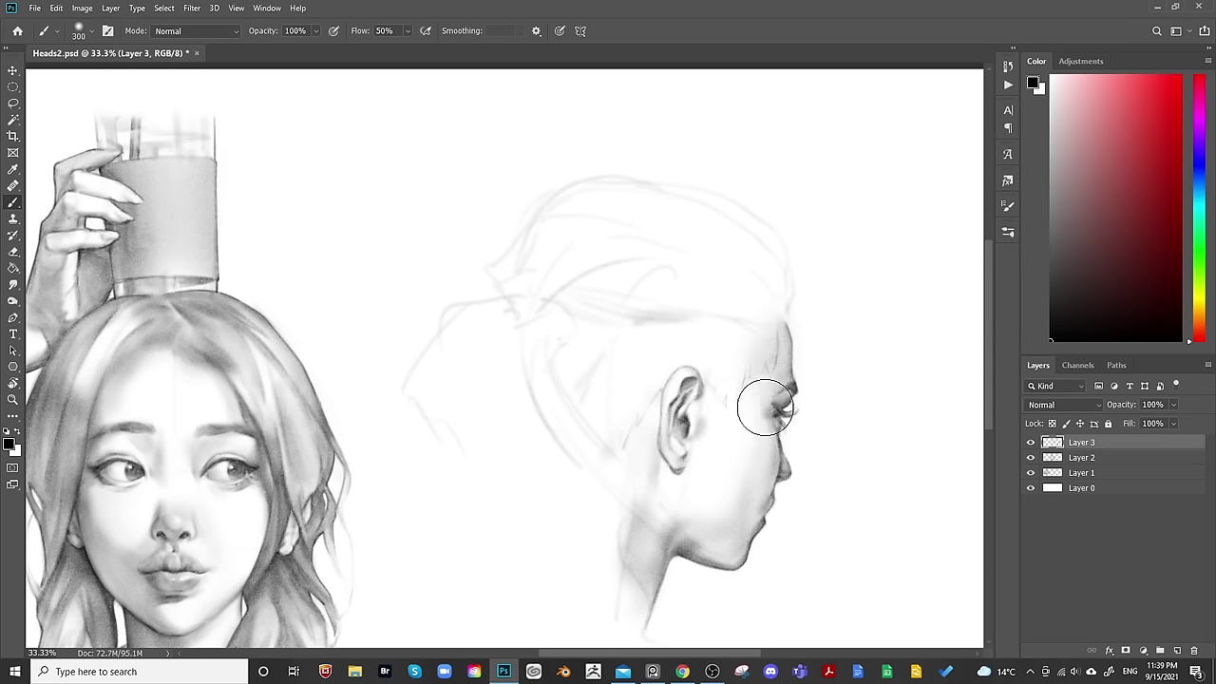
Refine the profile's eye and the area beneath it, alternating a 125 px brush with the Eraser at 25% flow.
key("bracketleft")
key("bracketleft")
key("bracketleft")
key("bracketleft")
key("bracketleft")
key("bracketleft")
key("bracketleft")
key("e")
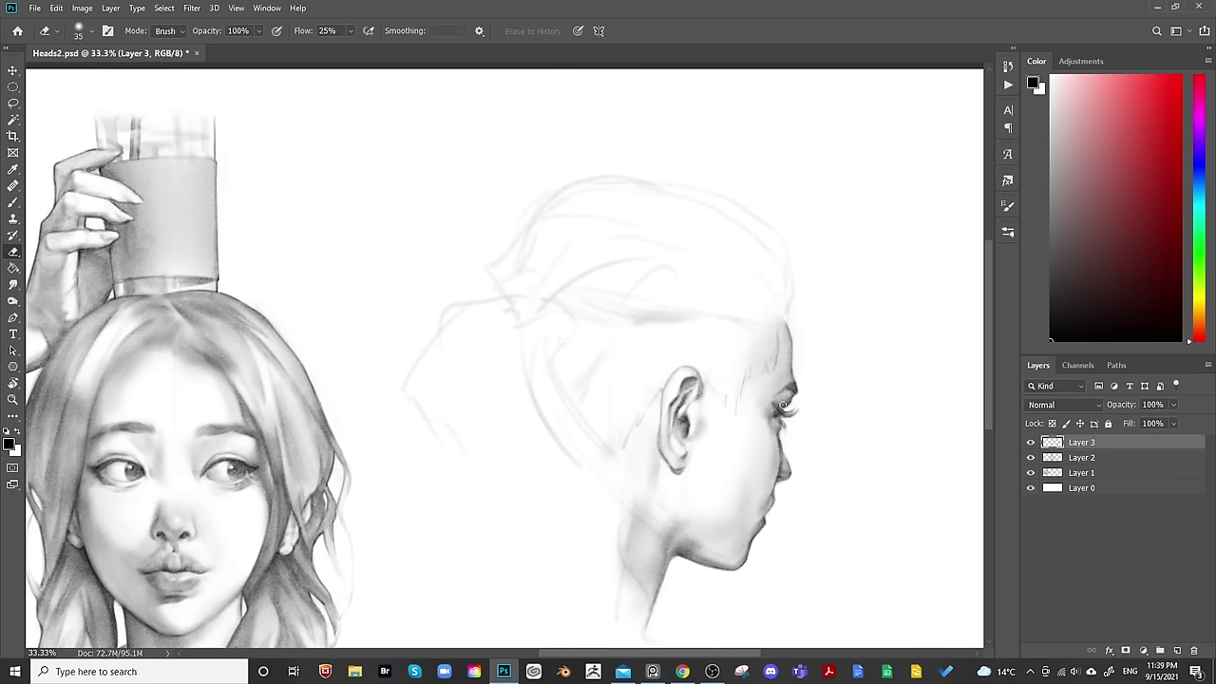
key("b")
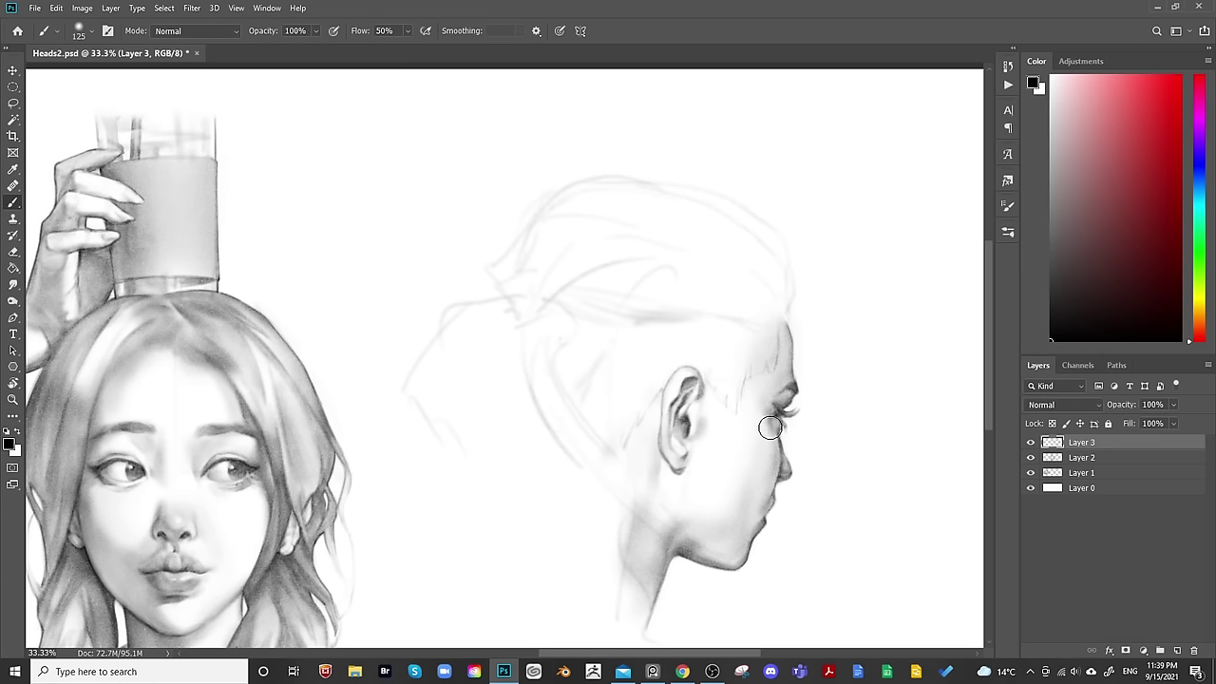
key("e")
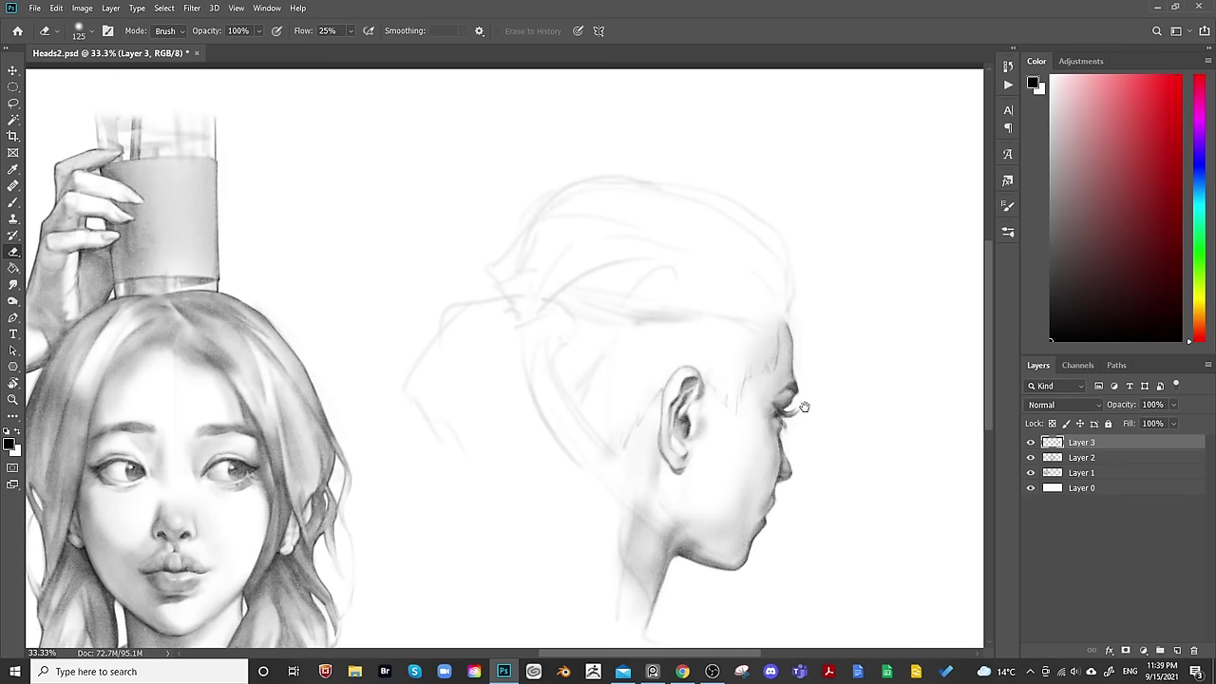
key("b")
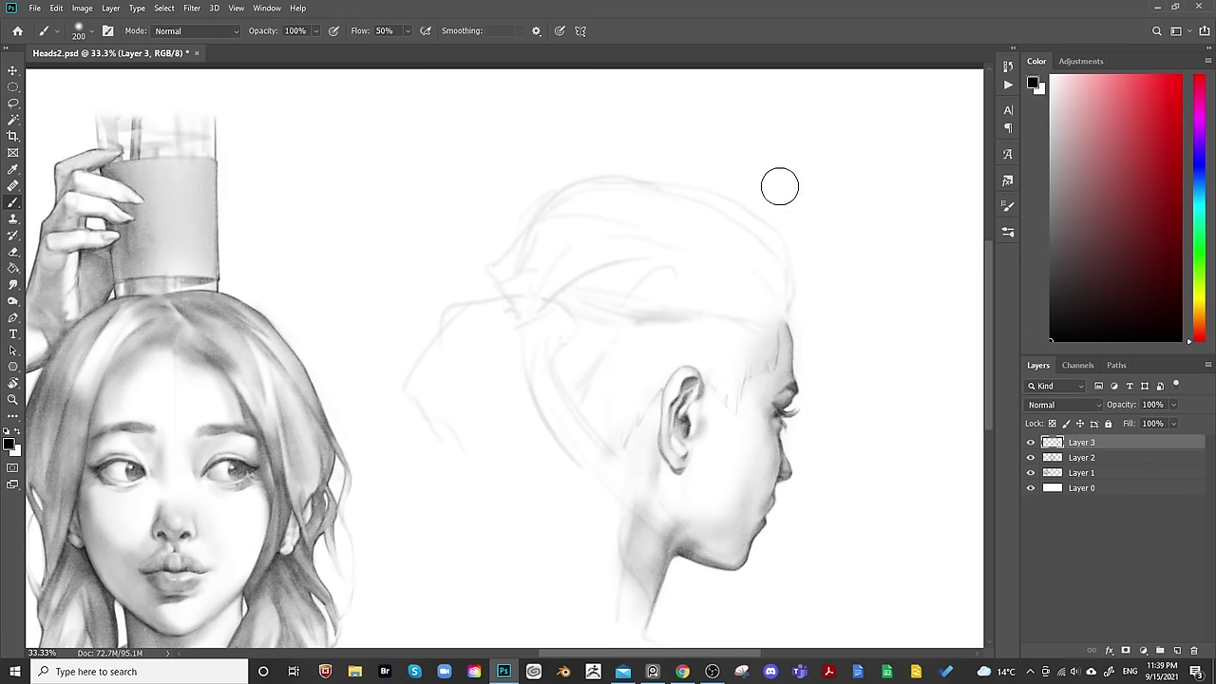
Shade the profile's cheek from beside the ear to the jaw with a soft brush enlarged to 500 and 700 px.
key("bracketleft")
key("bracketleft")
key("bracketleft")
key("bracketleft")
key("bracketleft")
key("bracketleft")
key("bracketright")
key("bracketright")
key("bracketright")
key("bracketright")
key("bracketright")
key("bracketright")
key("bracketright")
key("bracketleft")
key("bracketleft")
key("bracketright")
key("bracketright")
key("bracketright")
key("bracketright")
key("bracketright")
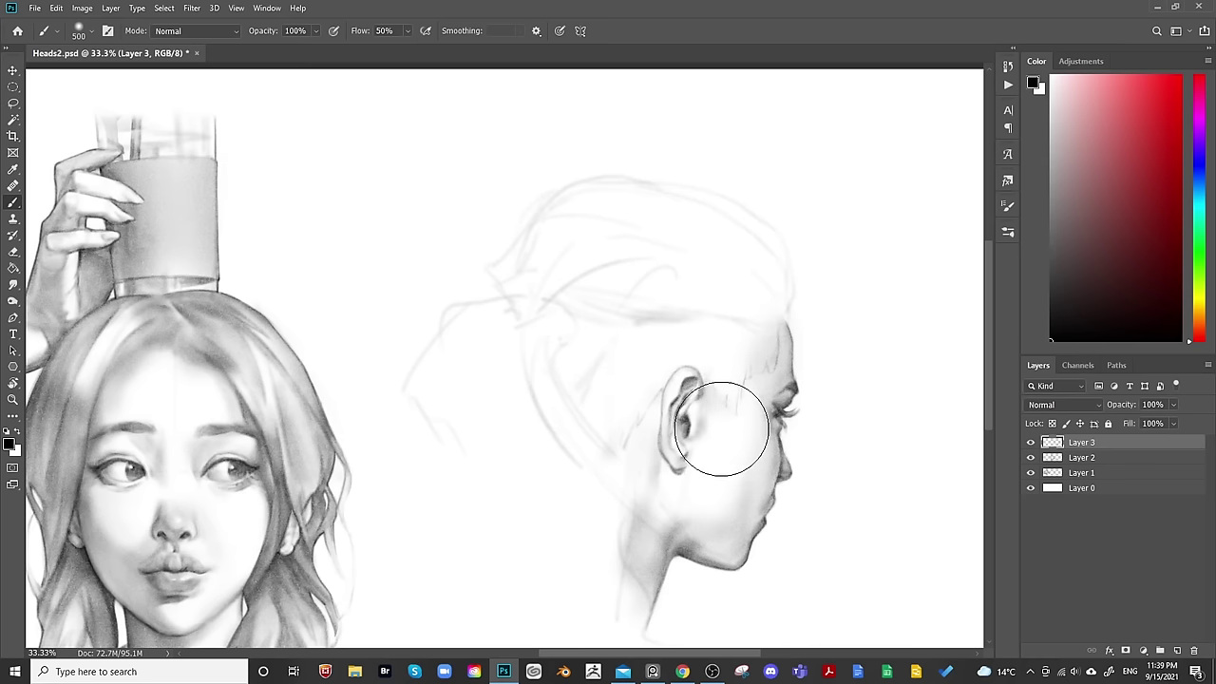
mouse_move(720, 416)
left_mouse_down()
mouse_move(744, 462)
mouse_move(761, 428)
mouse_move(763, 449)
mouse_move(757, 430)
mouse_move(726, 439)
mouse_move(740, 489)
mouse_move(715, 411)
mouse_move(742, 457)
mouse_move(732, 517)
left_mouse_up()
key("bracketright")
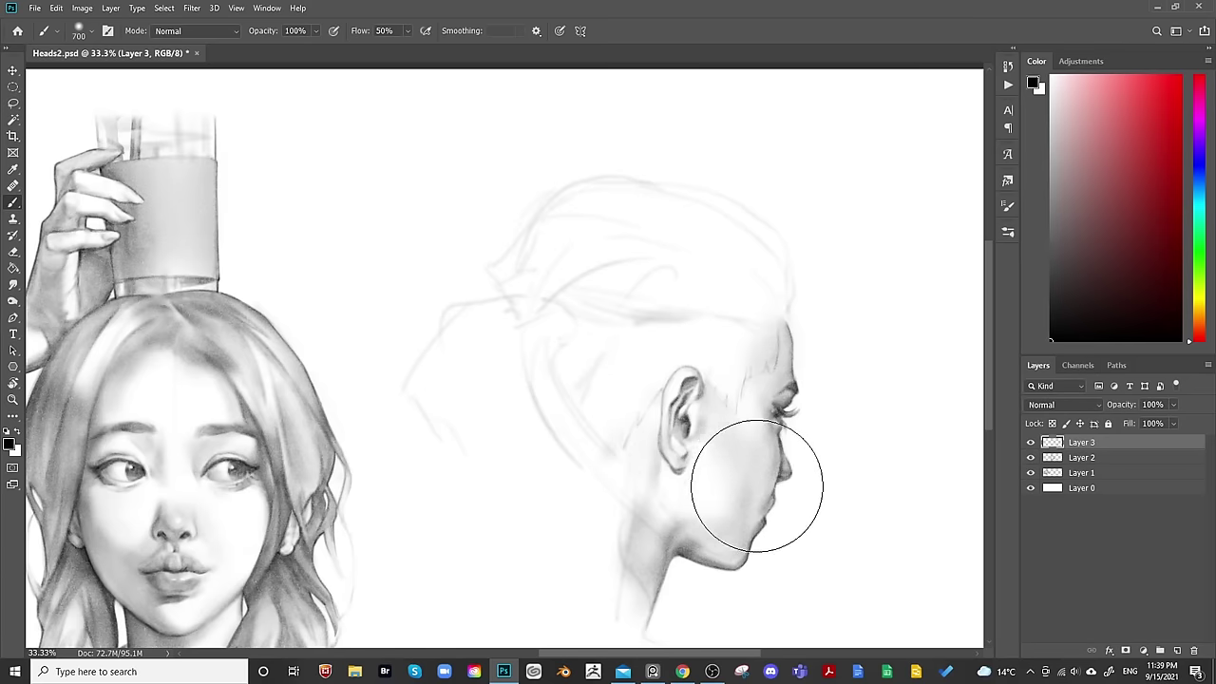
Lighten the profile's cheek softly with the Eraser enlarged to 600 px at 25% flow.
key("e")
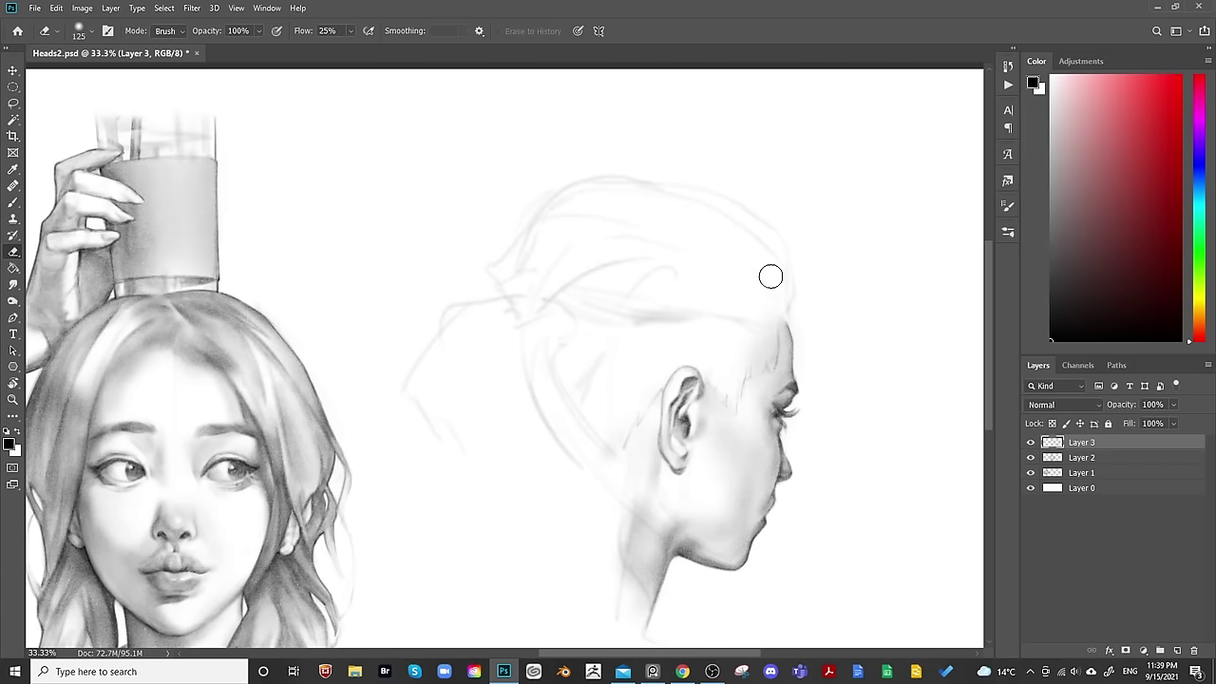
key("bracketright")
key("bracketright")
key("bracketright")
key("bracketright")
key("bracketright")
key("bracketright")
key("bracketright")
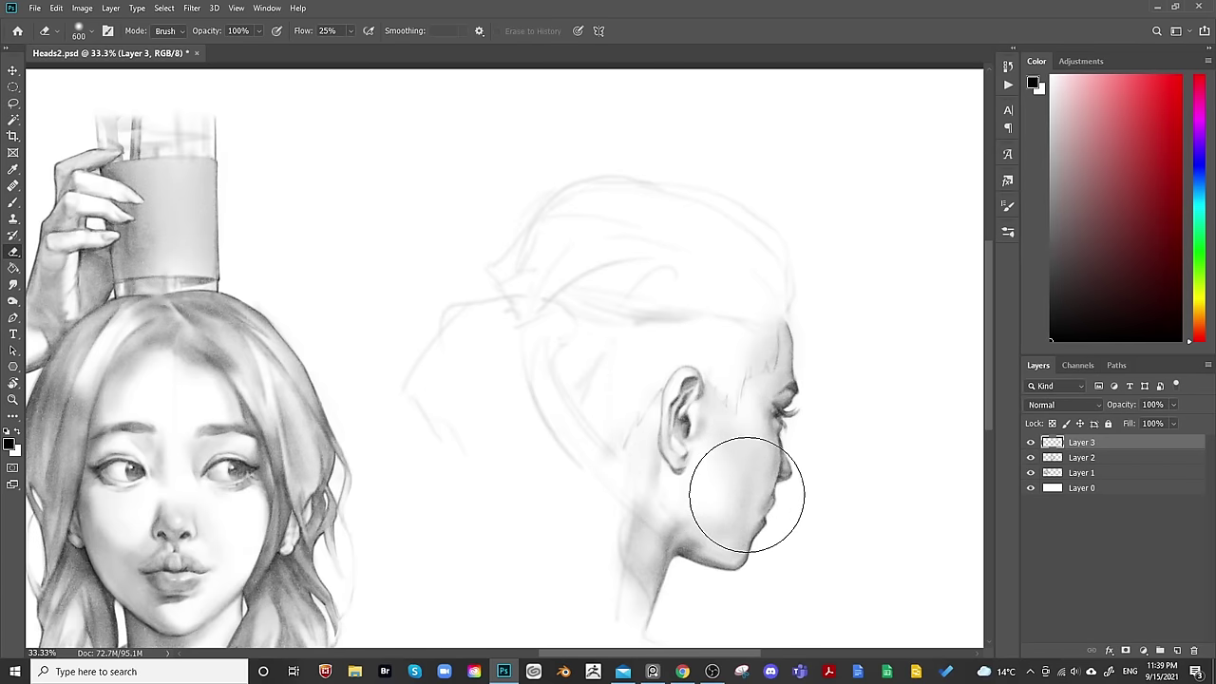
Shade the profile's temple and the area beside the nose and mouth, reducing the brush from 800 to 300 and 70 px.
key("b")
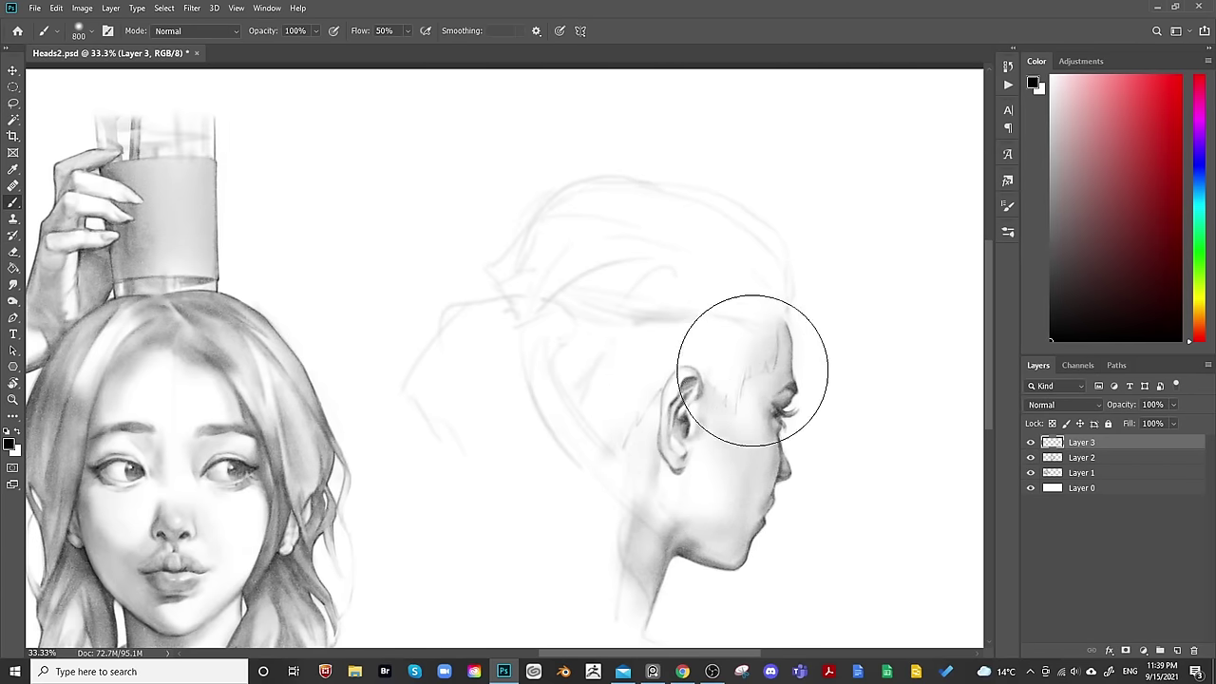
key("bracketleft")
key("bracketleft")
key("bracketleft")
key("bracketleft")
key("bracketleft")
key("bracketleft")
key("bracketleft")
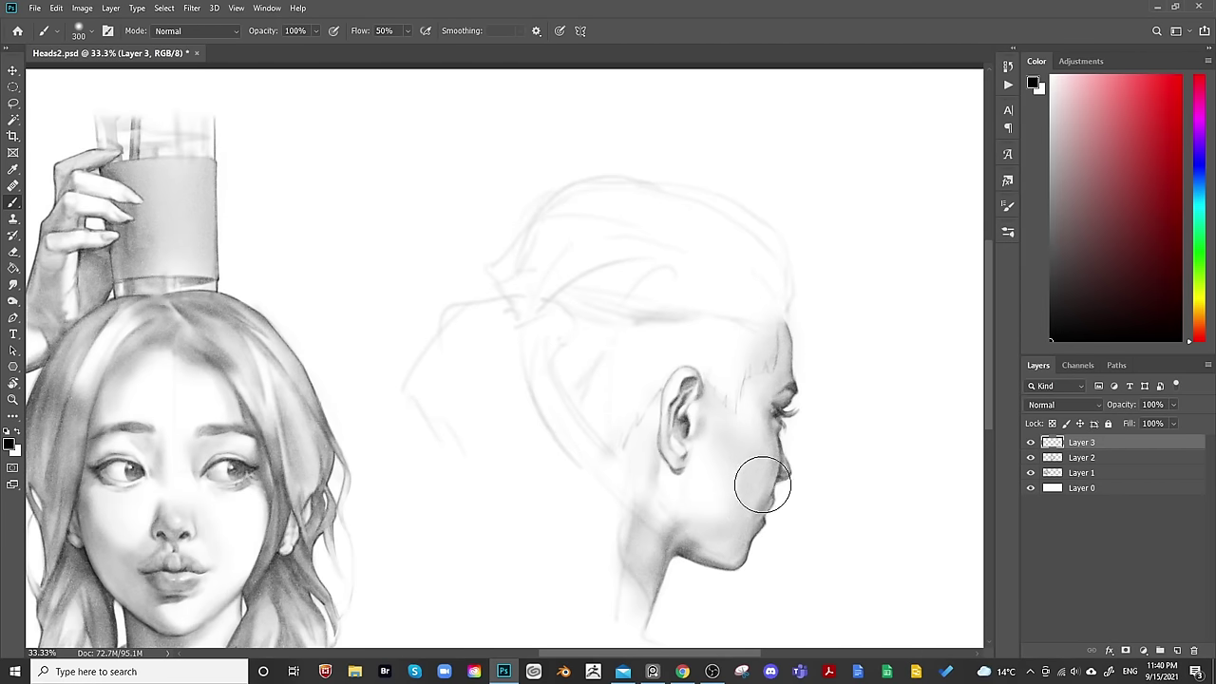
key("bracketleft")
key("bracketleft")
key("bracketleft")
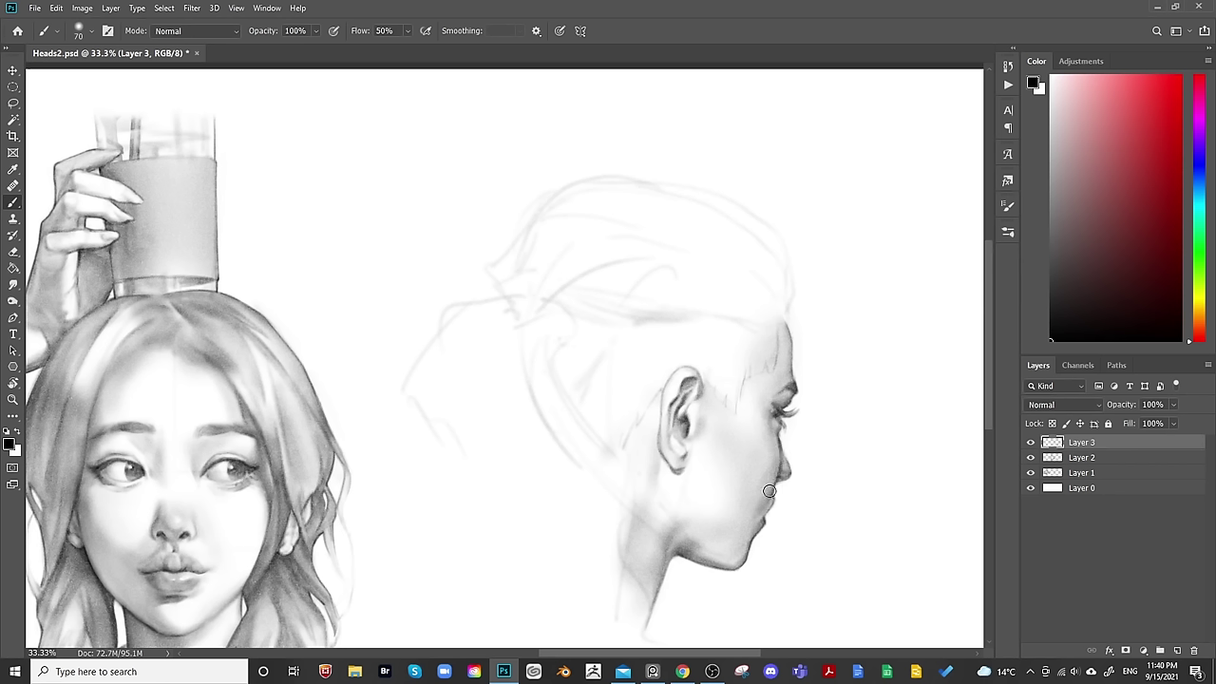
Refine the shading around the profile's mouth and eyebrow with a soft brush enlarged to 175 px.
key("bracketright")
key("bracketright")
key("bracketleft")
key("bracketleft")
key("bracketright")
key("bracketright")
key("bracketright")
key("bracketright")
key("bracketright")
key("bracketright")
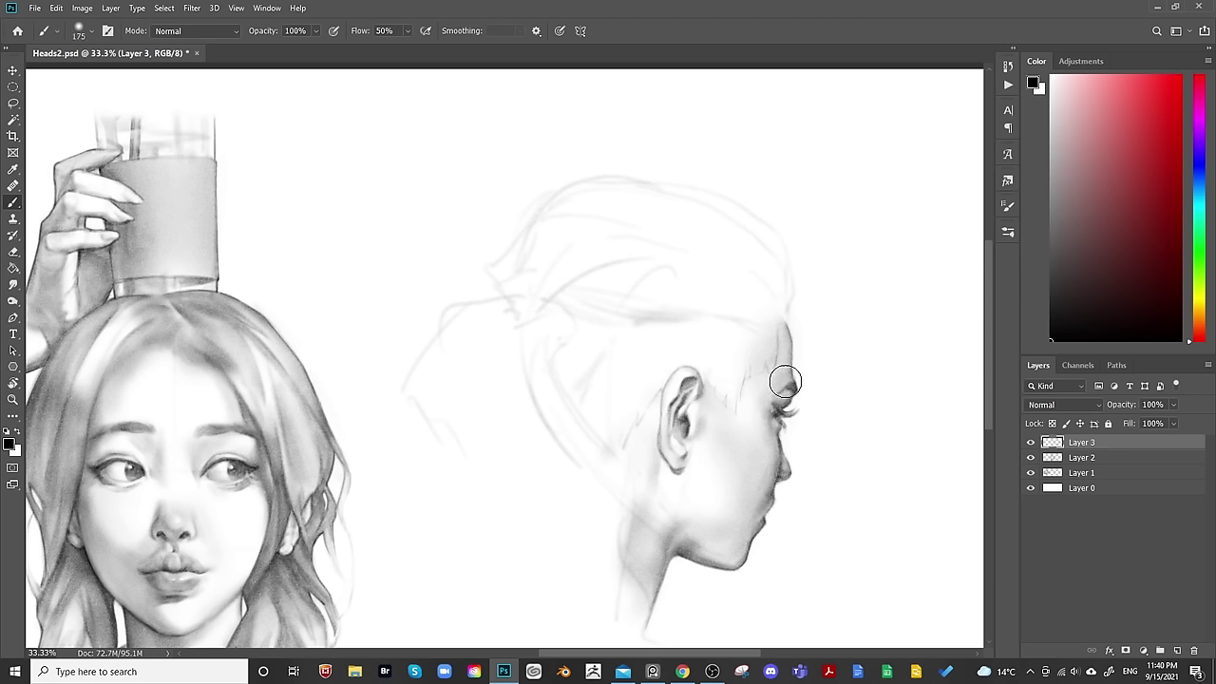
Deepen the shadow along the profile's jaw and chin with the brush at 250 and 175 px.
key("bracketright")
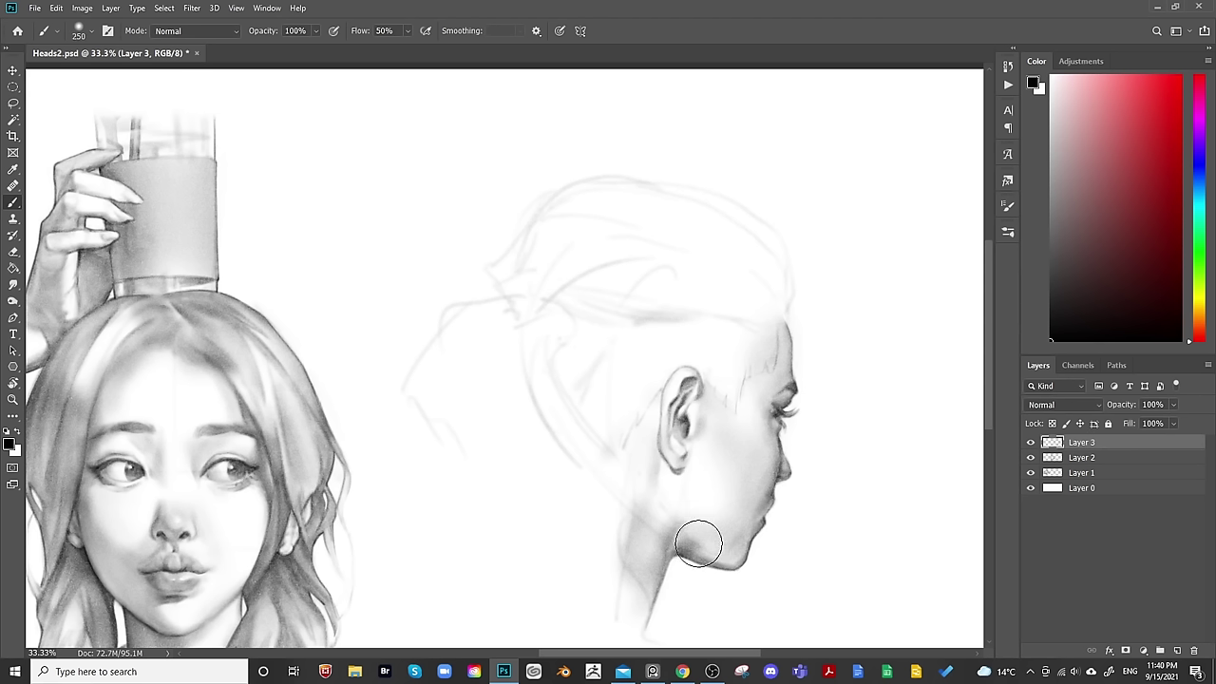
key("bracketleft")
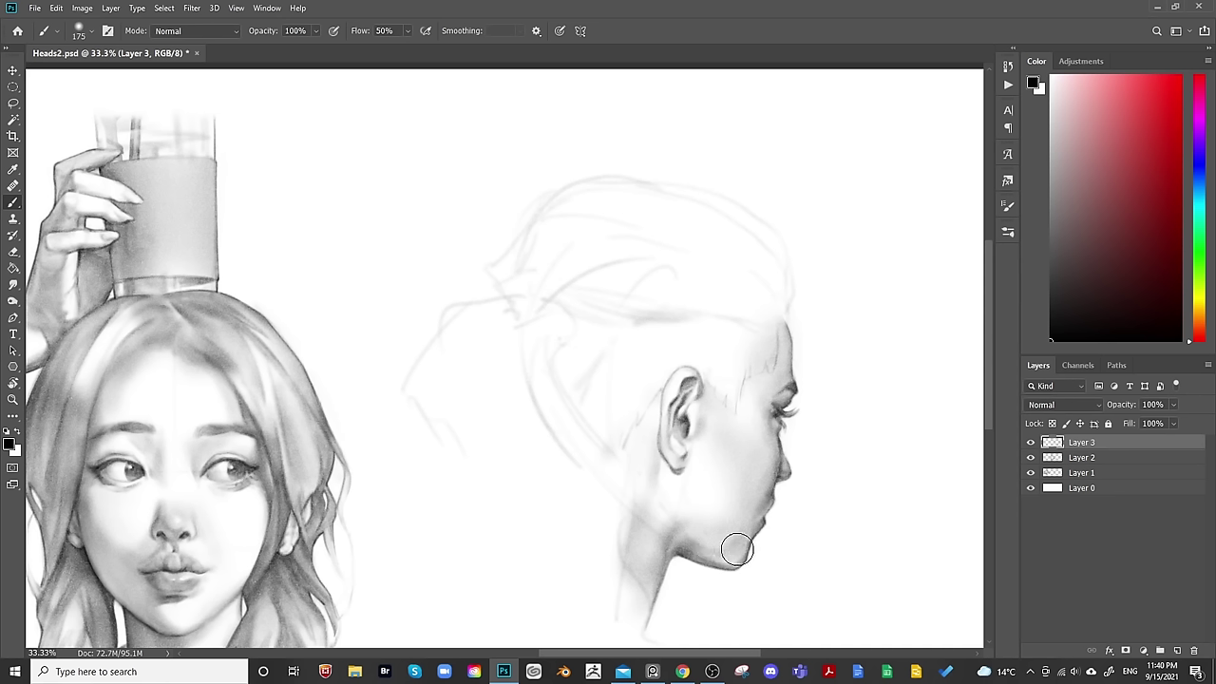
key("bracketright")
key("bracketright")
key("bracketleft")
key("bracketleft")
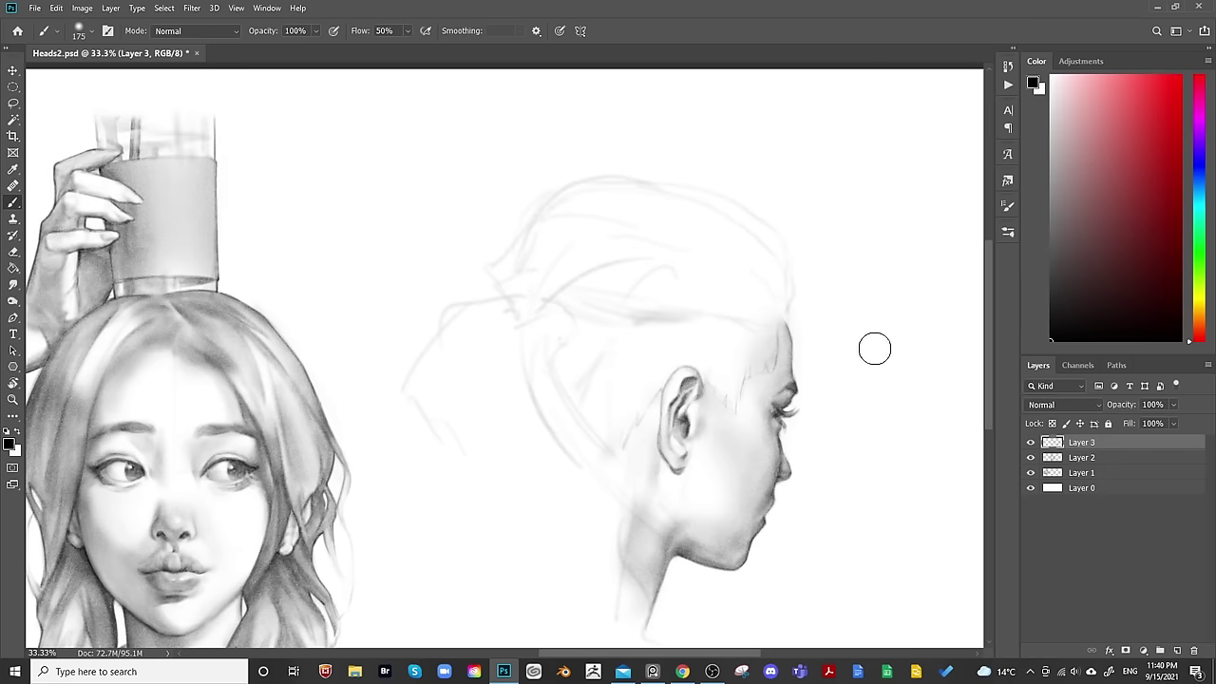
Lighten the area from the profile's chin up to the mouth with the Eraser.
key("e")
mouse_move(731, 549)
left_mouse_down()
mouse_move(734, 515)
mouse_move(730, 532)
mouse_move(737, 546)
mouse_move(731, 489)
mouse_move(732, 512)
mouse_move(775, 491)
left_mouse_up()
key("b")
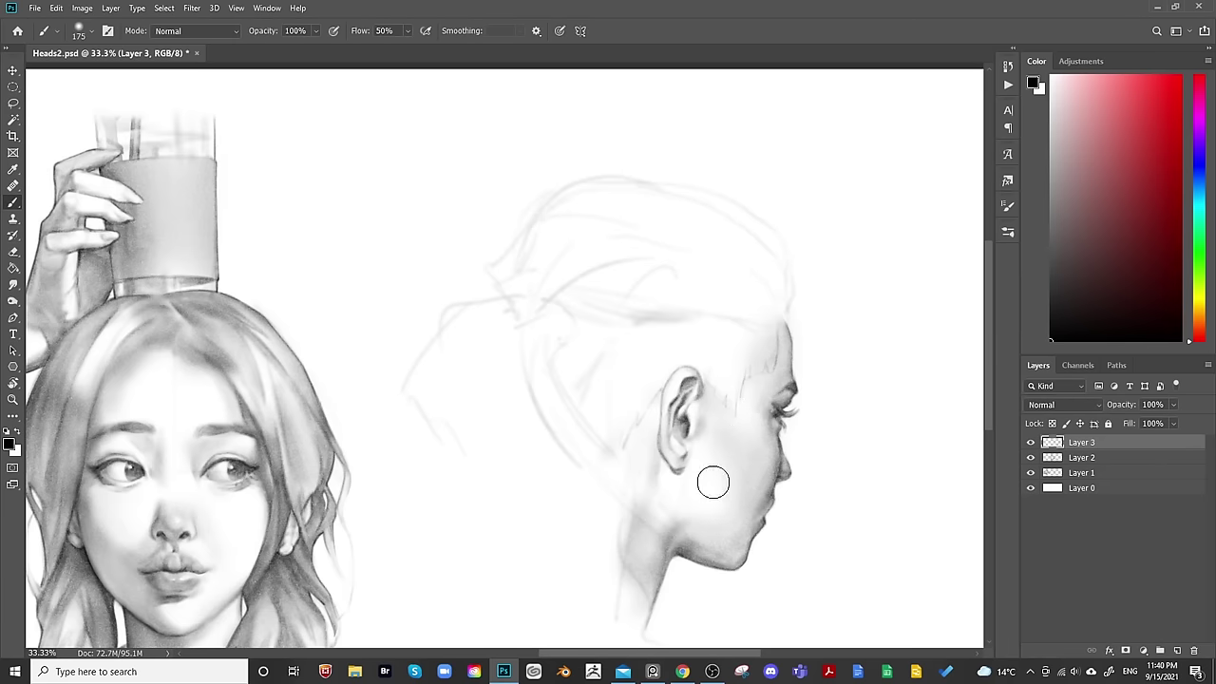
Shade the profile's cheek and jaw corner with a 300 px brush, and refine the shading at 70 px.
key("bracketleft")
key("bracketleft")
key("bracketleft")
key("bracketleft")
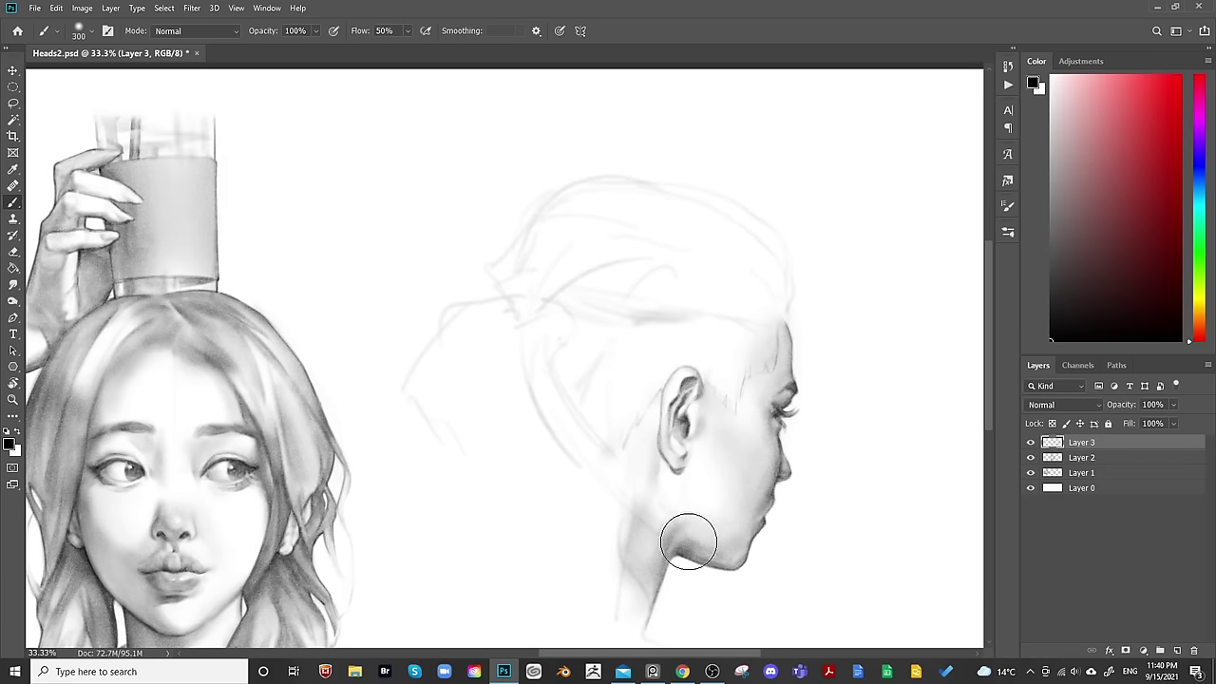
key("bracketleft")
key("bracketleft")
key("bracketleft")
key("bracketleft")
key("bracketleft")
key("bracketleft")
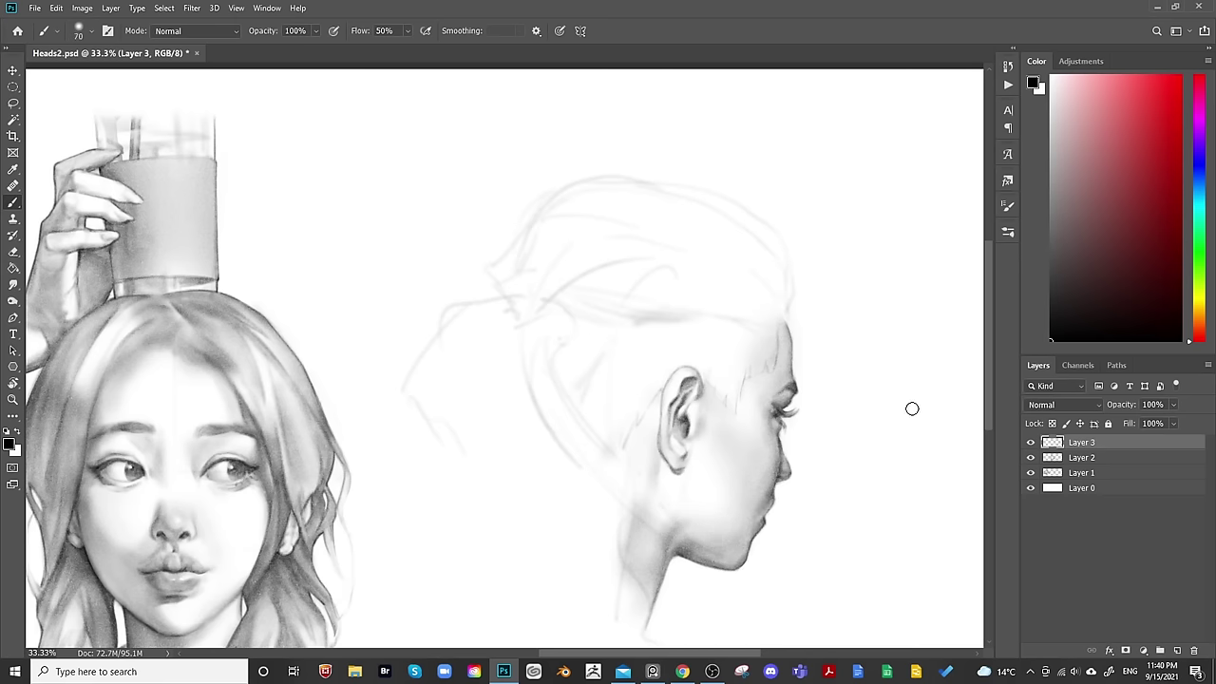
Mirror the whole drawing horizontally to check its proportions, and flip it back to the original orientation.
key("ctrl+minus")
key("ctrl+minus")
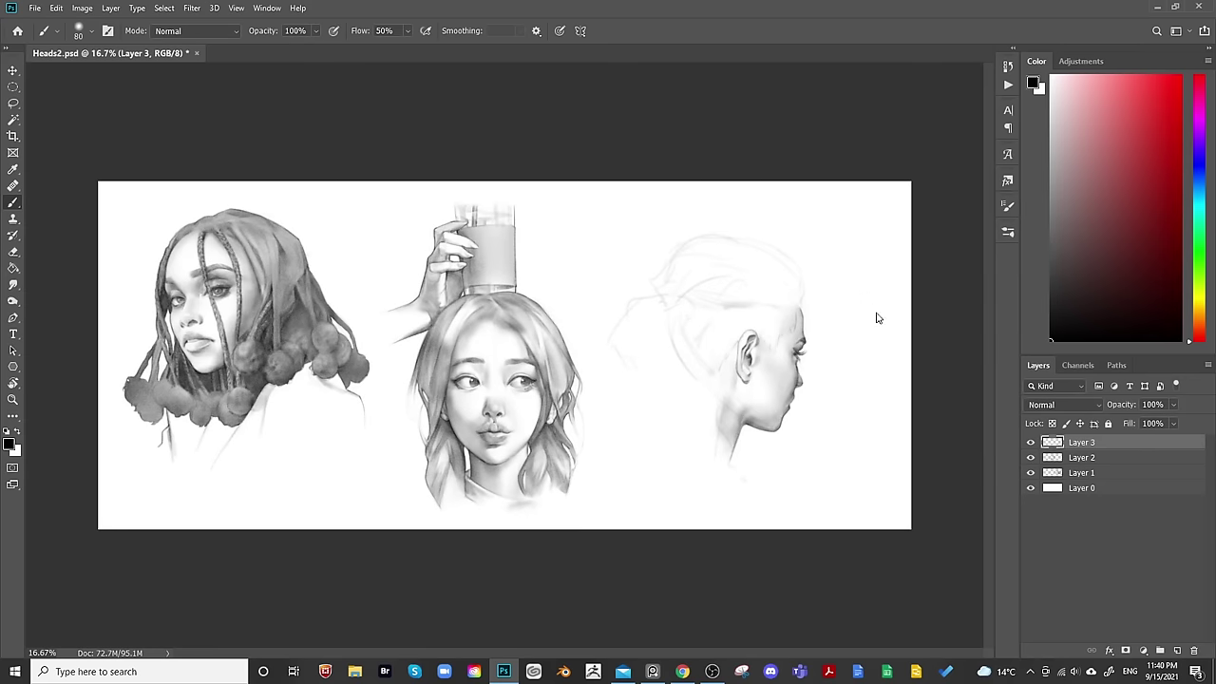
key("ctrl+shift+h")
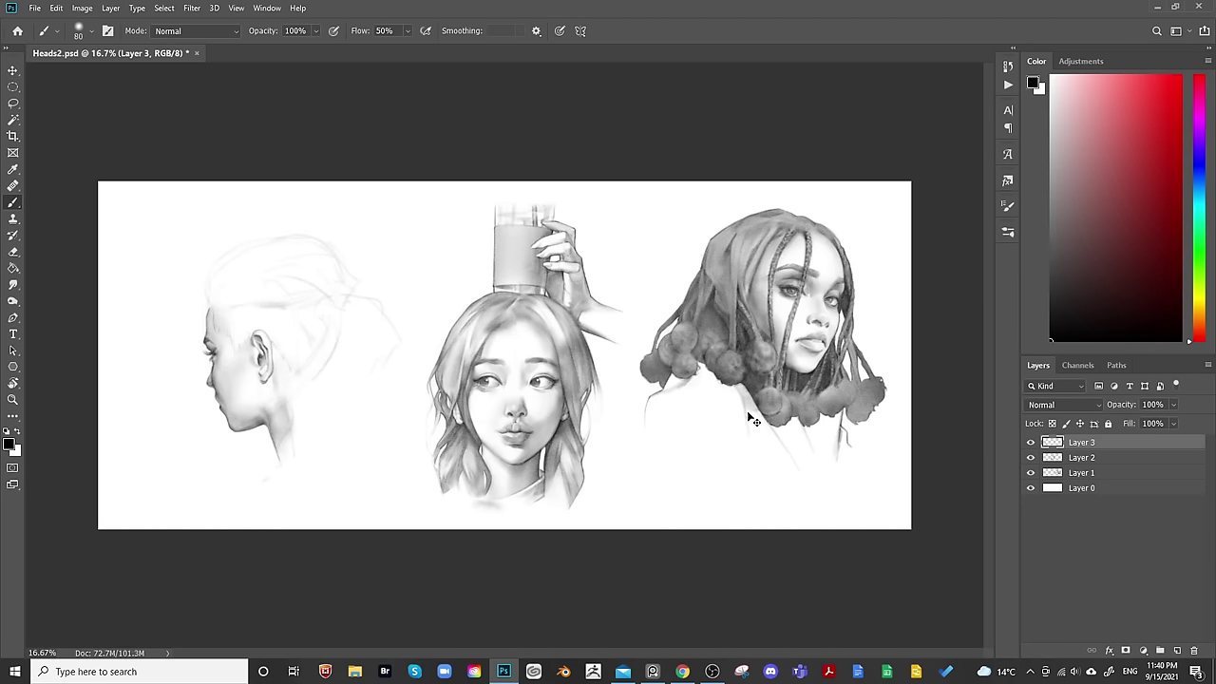
key("ctrl+shift+h")
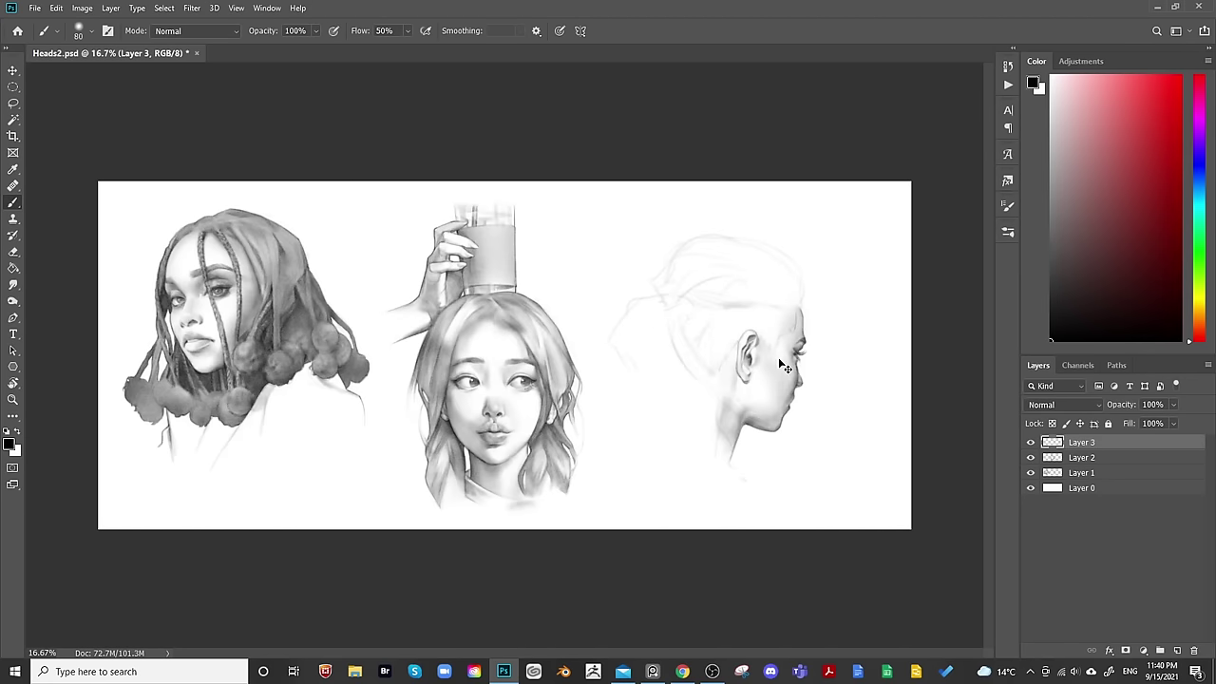
key("ctrl+plus")
key("ctrl+plus")
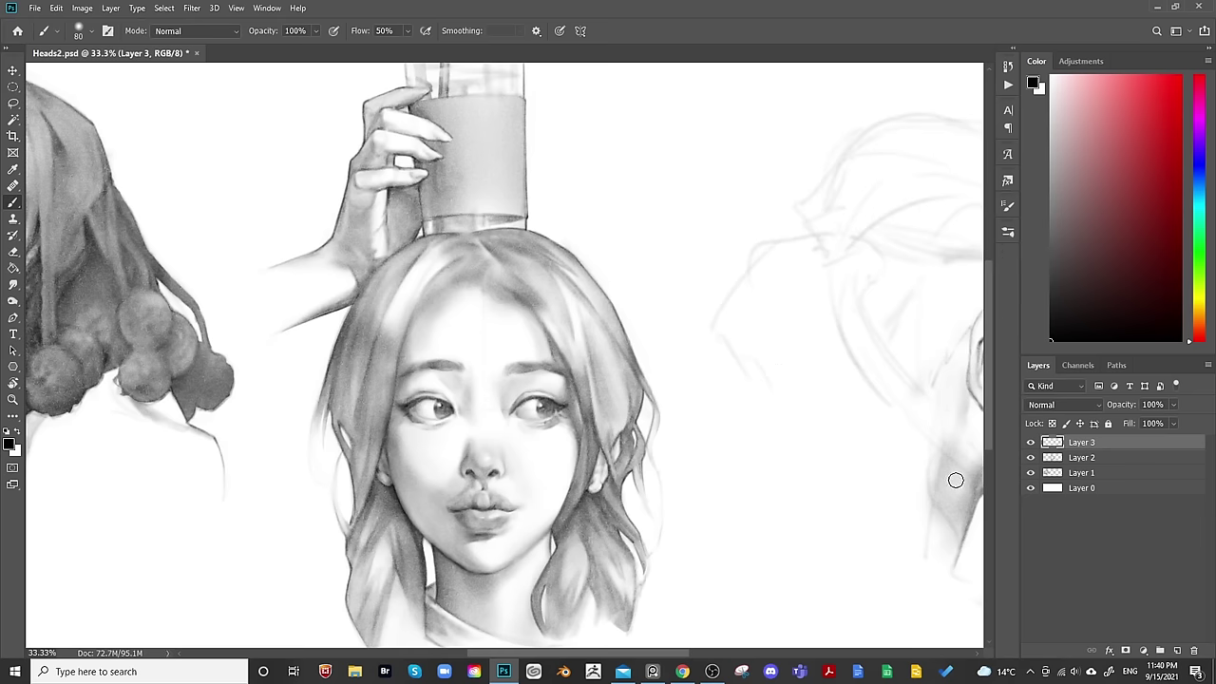
Select the profile's side hair with the Lasso at 1 px feather, following the temple hairline, ear and back of the head.
left_click_drag(956, 478, 728, 484)
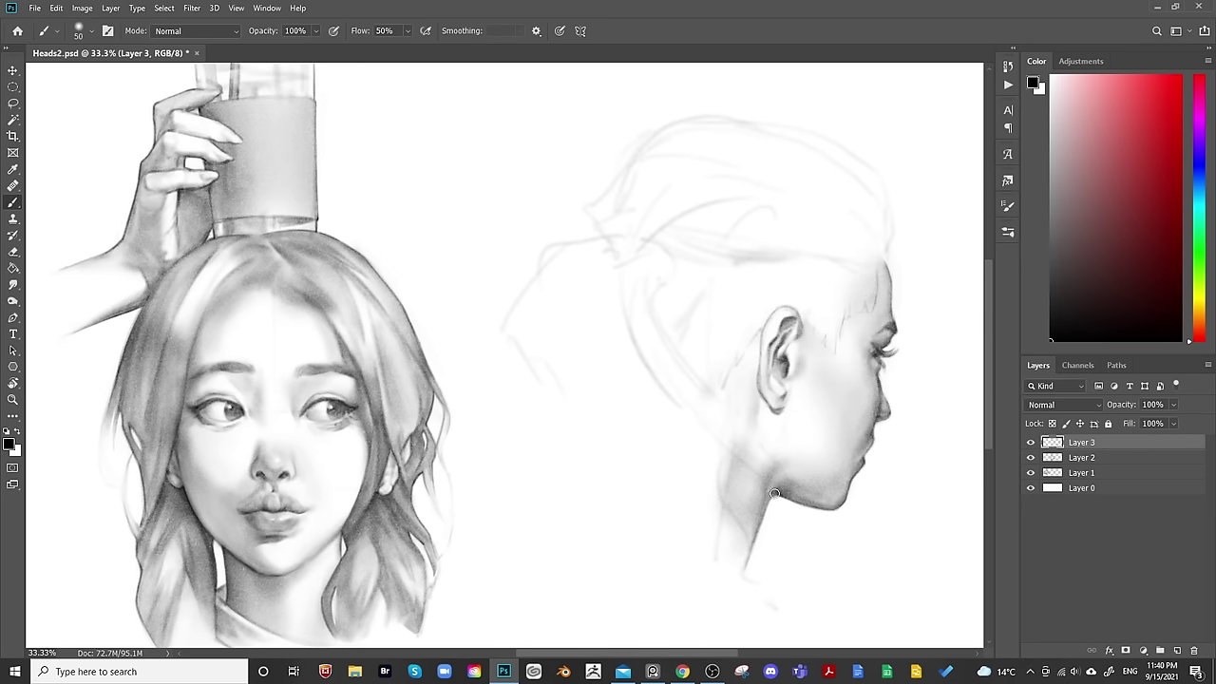
left_click_drag(915, 364, 885, 454)
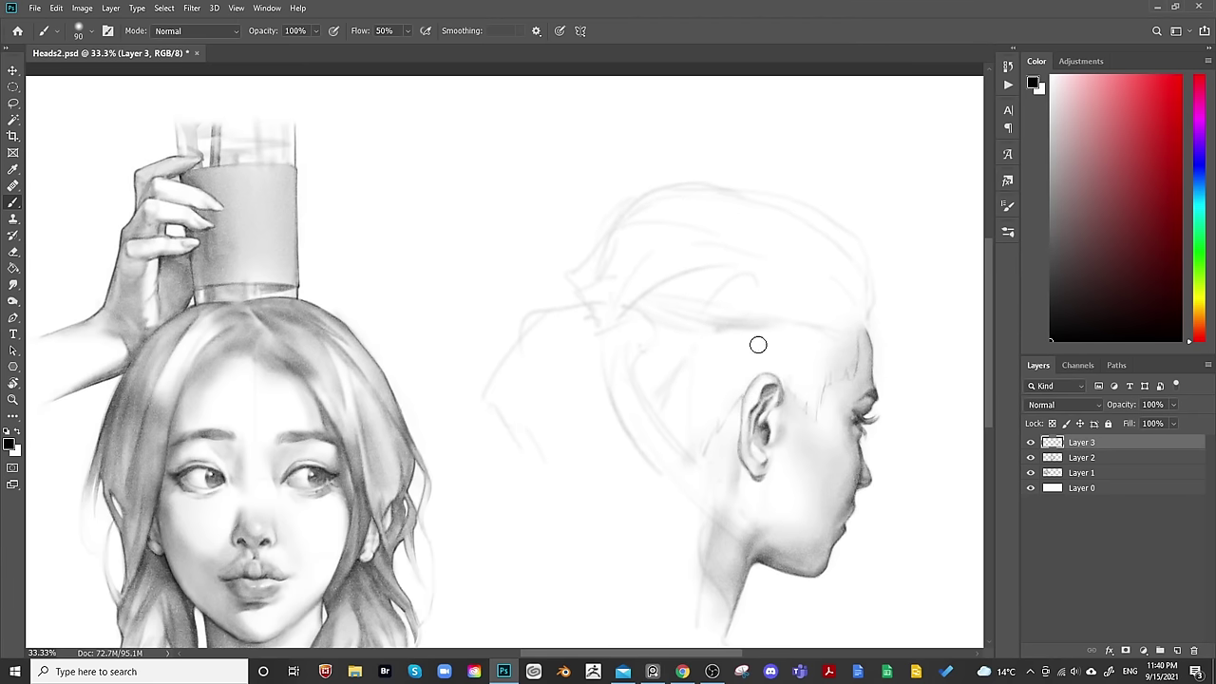
key("l")
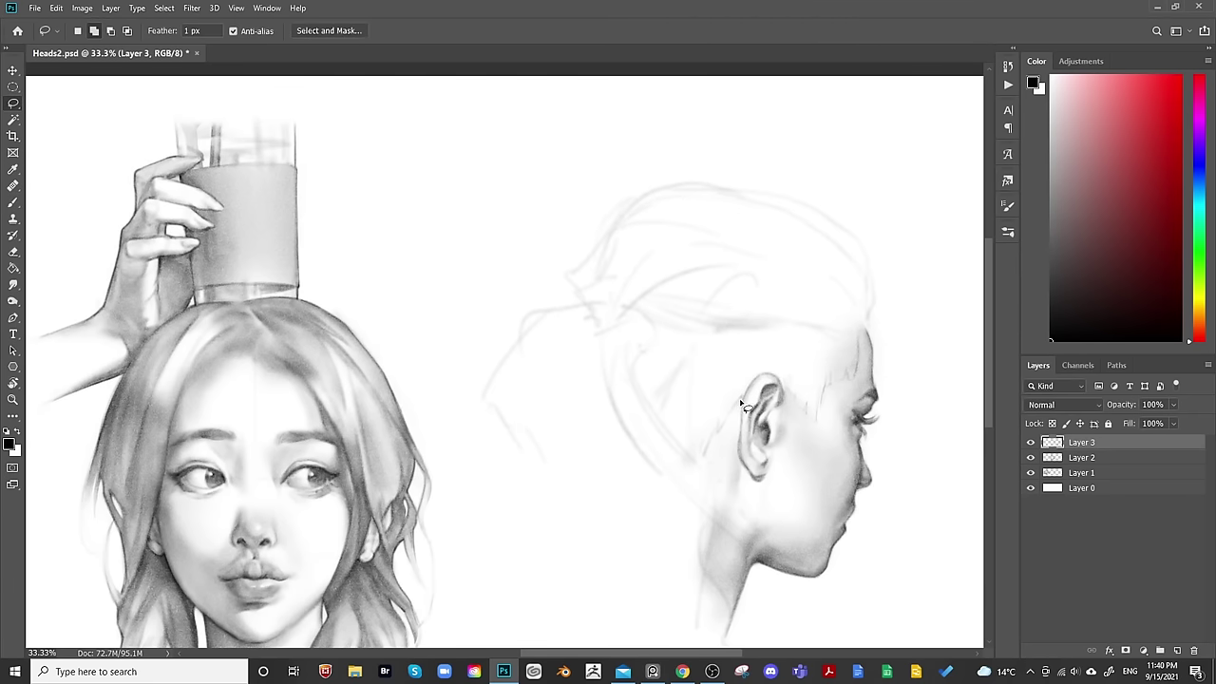
mouse_move(741, 400)
left_mouse_down()
mouse_move(699, 468)
mouse_move(671, 439)
mouse_move(646, 300)
mouse_move(812, 255)
mouse_move(868, 311)
mouse_move(855, 383)
mouse_move(825, 391)
mouse_move(818, 426)
mouse_move(775, 376)
mouse_move(749, 400)
left_mouse_up()
key("alt")
left_click_drag(865, 349, 841, 383)
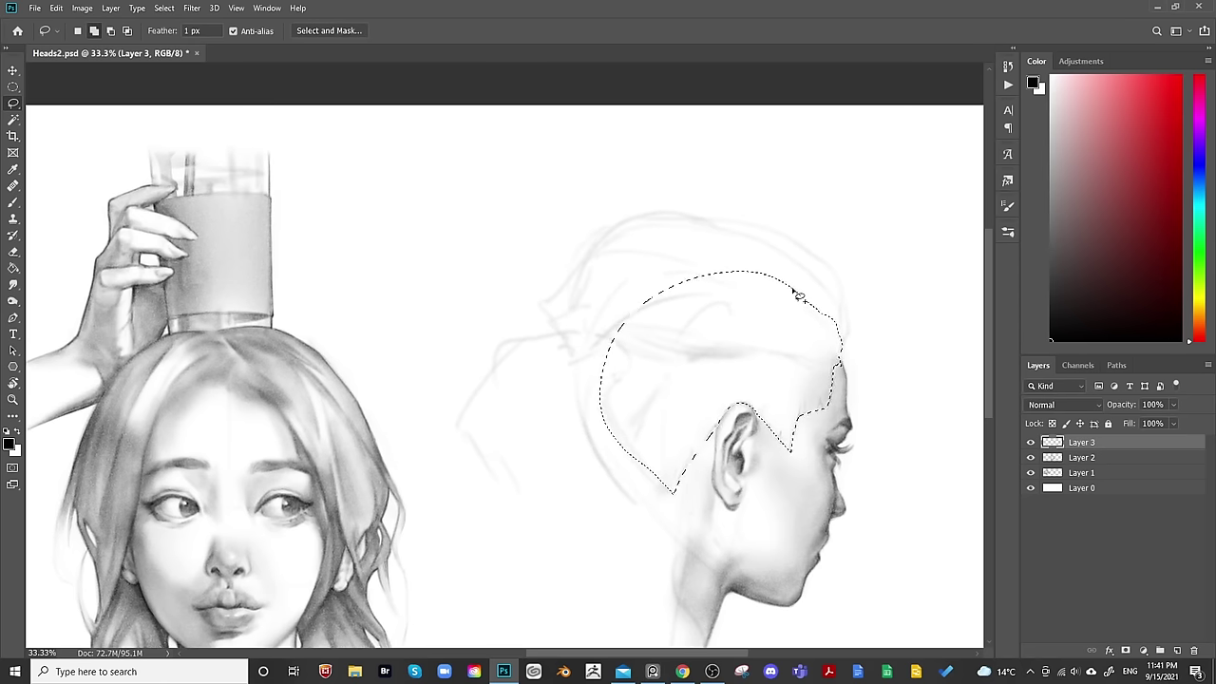
Lay a light base tone over the selected side hair with a soft brush enlarged to 500 and 800 px.
scroll(850, 336, "down", 2)
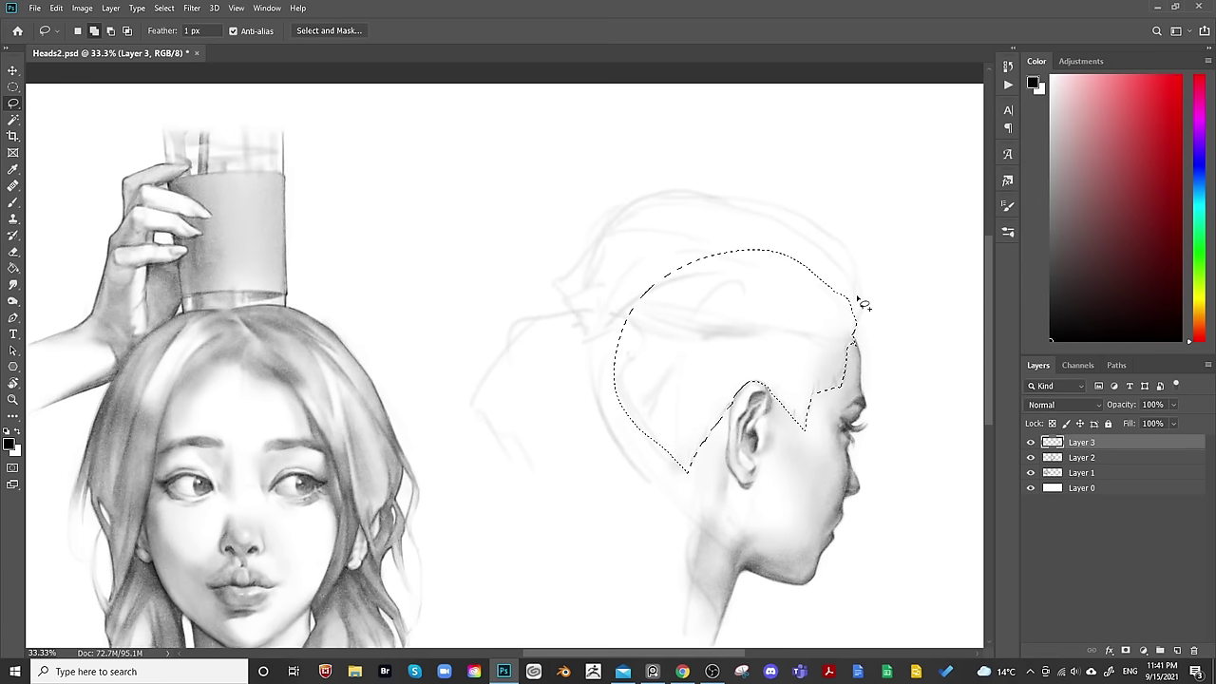
key("b")
key("bracketright")
key("bracketright")
key("bracketright")
key("bracketright")
key("bracketright")
key("bracketright")
key("bracketright")
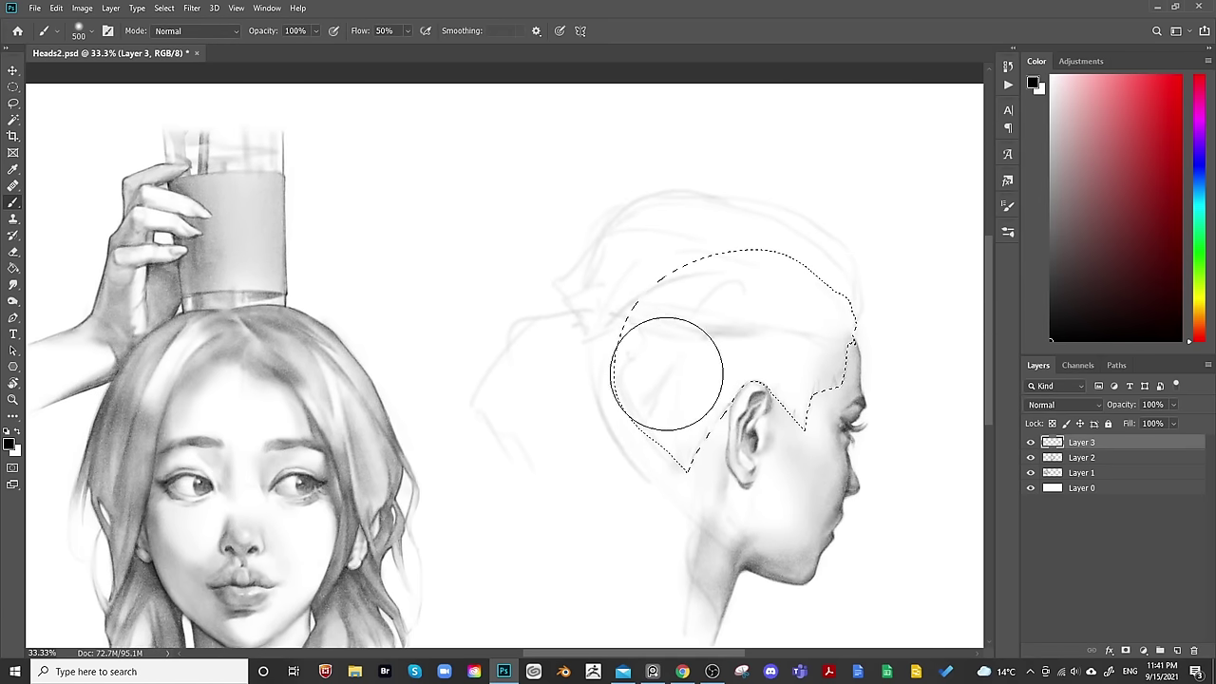
key("bracketright")
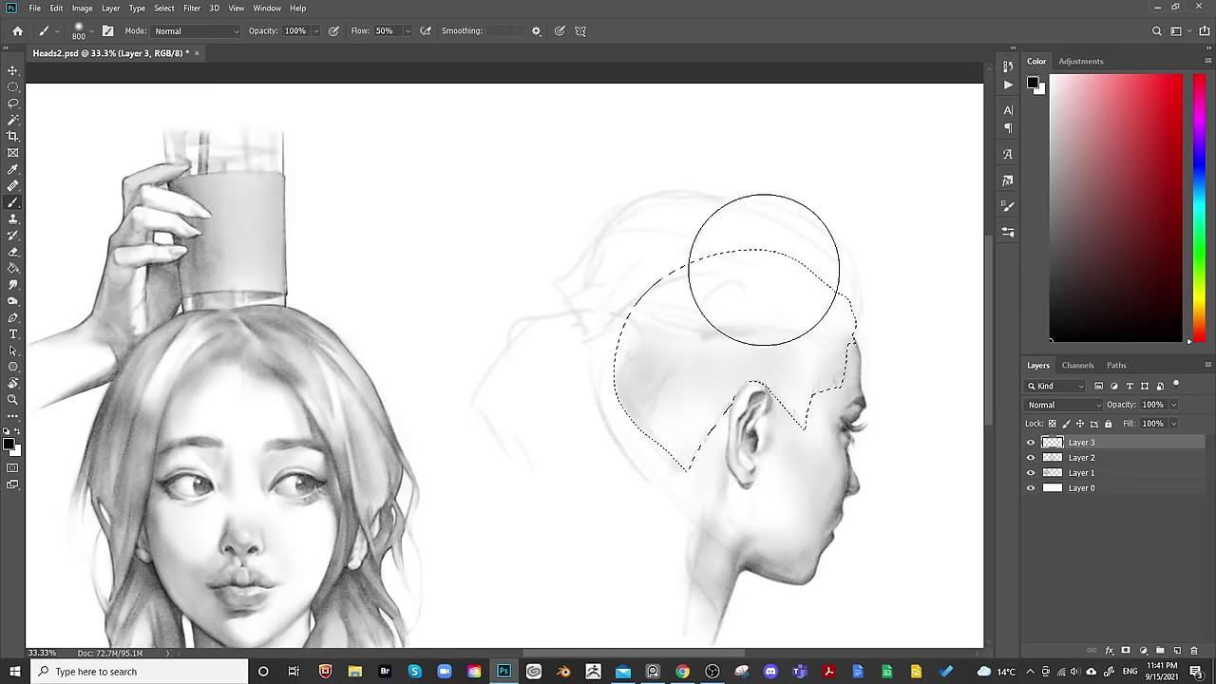
Darken the selected hair above the ear and at the temple with a large soft brush of 800 px and more.
key("bracketleft")
key("bracketleft")
key("bracketleft")
key("bracketleft")
key("bracketleft")
key("bracketleft")
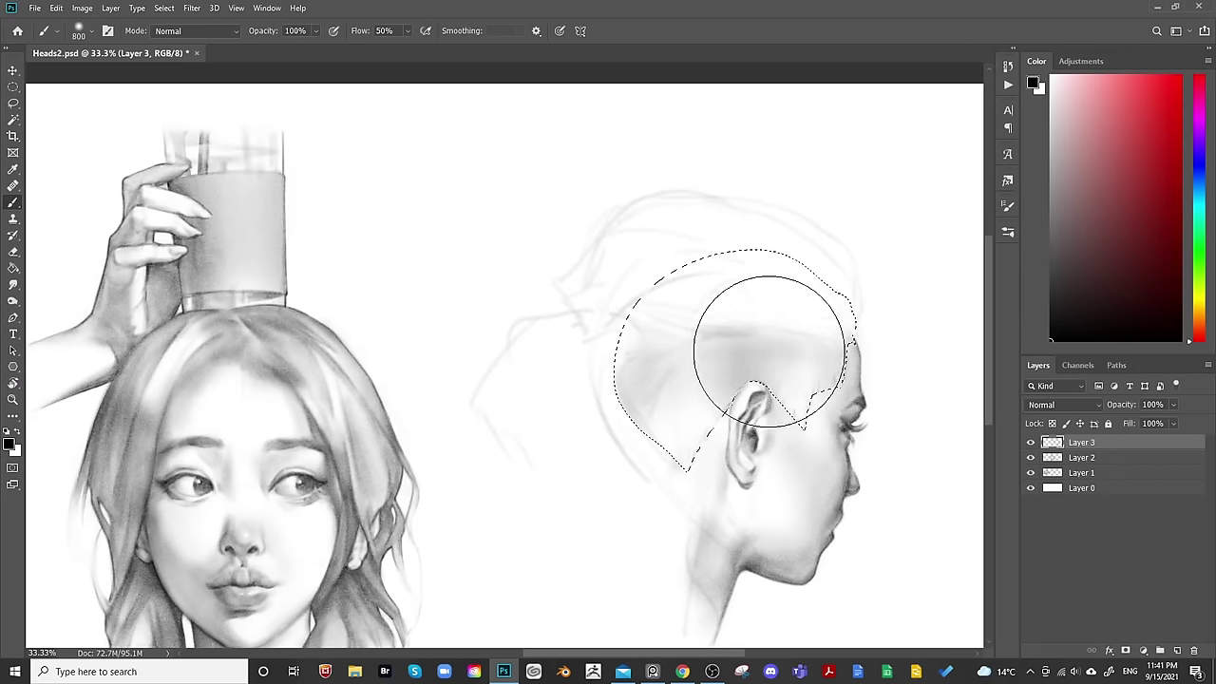
mouse_move(770, 351)
left_mouse_down()
mouse_move(806, 341)
mouse_move(814, 396)
left_mouse_up()
key("bracketright")
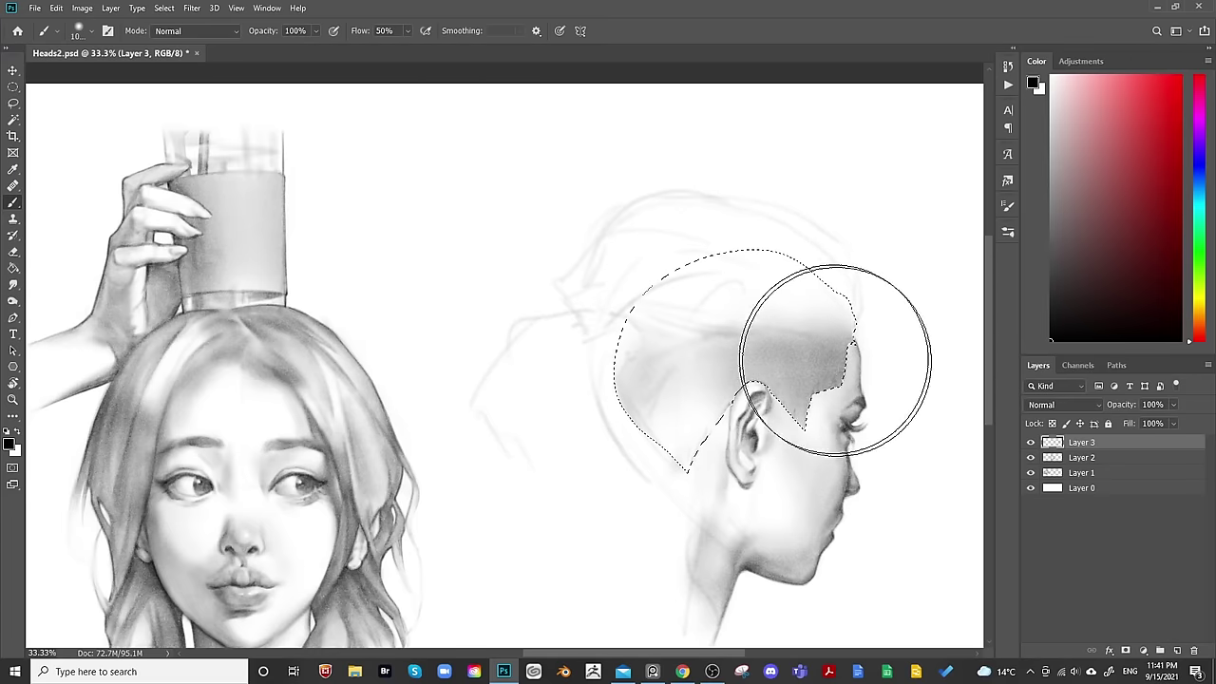
Shade the selected hair behind the ear toward the back of the head, starting with a 700 px brush.
key("bracketleft")
key("bracketleft")
key("bracketleft")
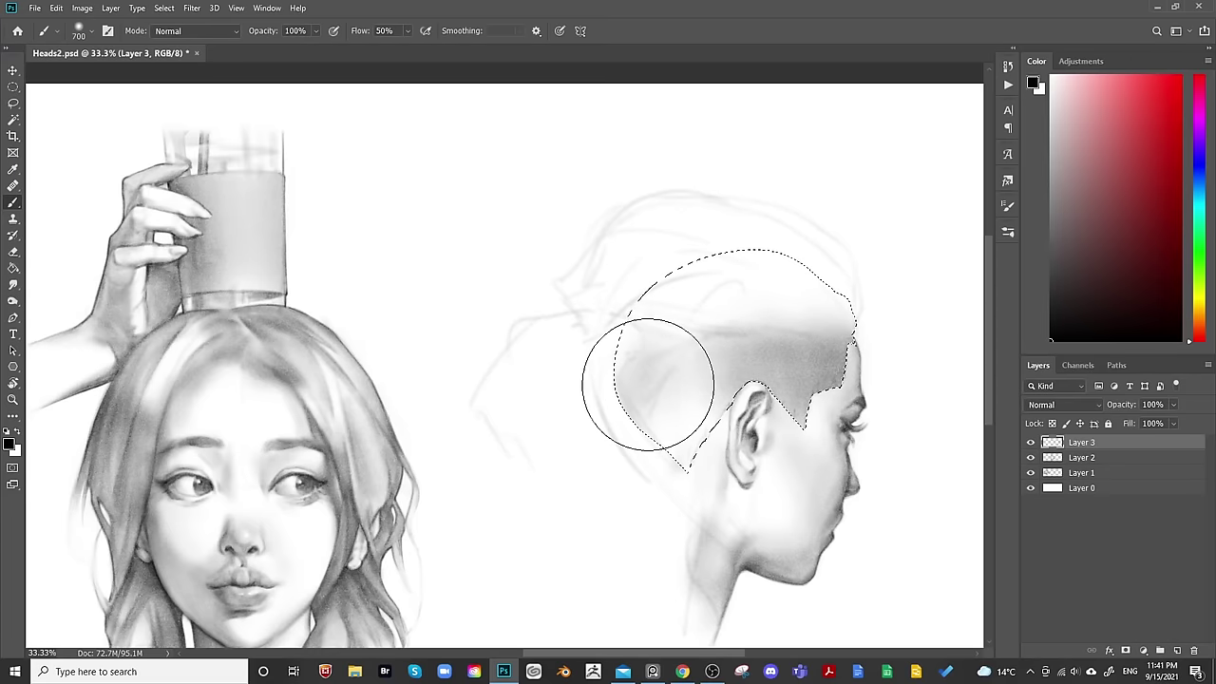
mouse_move(648, 384)
left_mouse_down()
mouse_move(679, 460)
mouse_move(697, 462)
mouse_move(724, 415)
left_mouse_up()
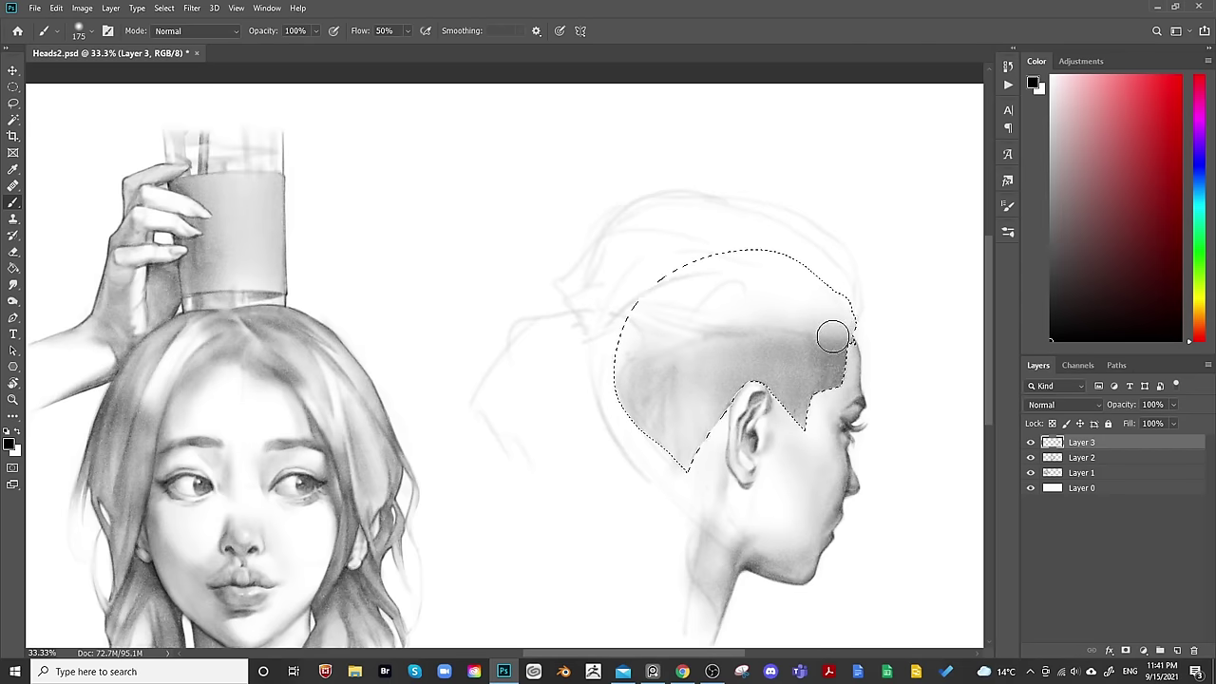
Darken the upper band of the selected side hair near the forehead with the brush at 200 and 90 px.
key("bracketright")
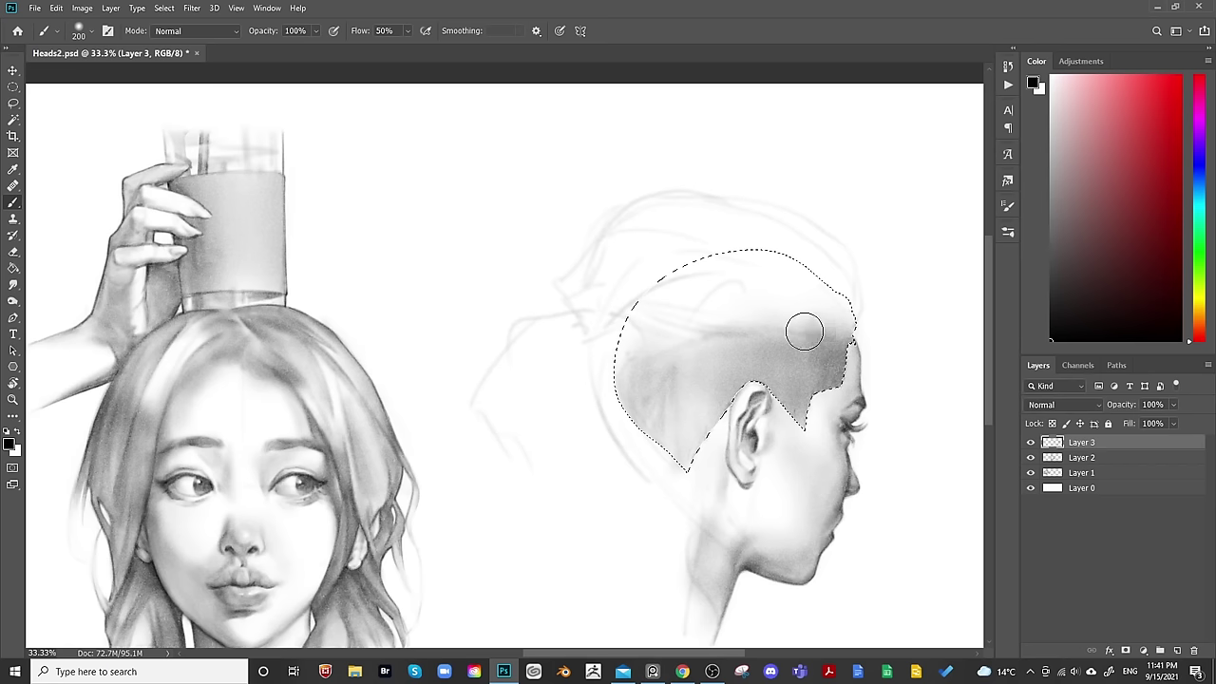
key("bracketleft")
key("bracketleft")
key("bracketleft")
key("bracketleft")
key("bracketleft")
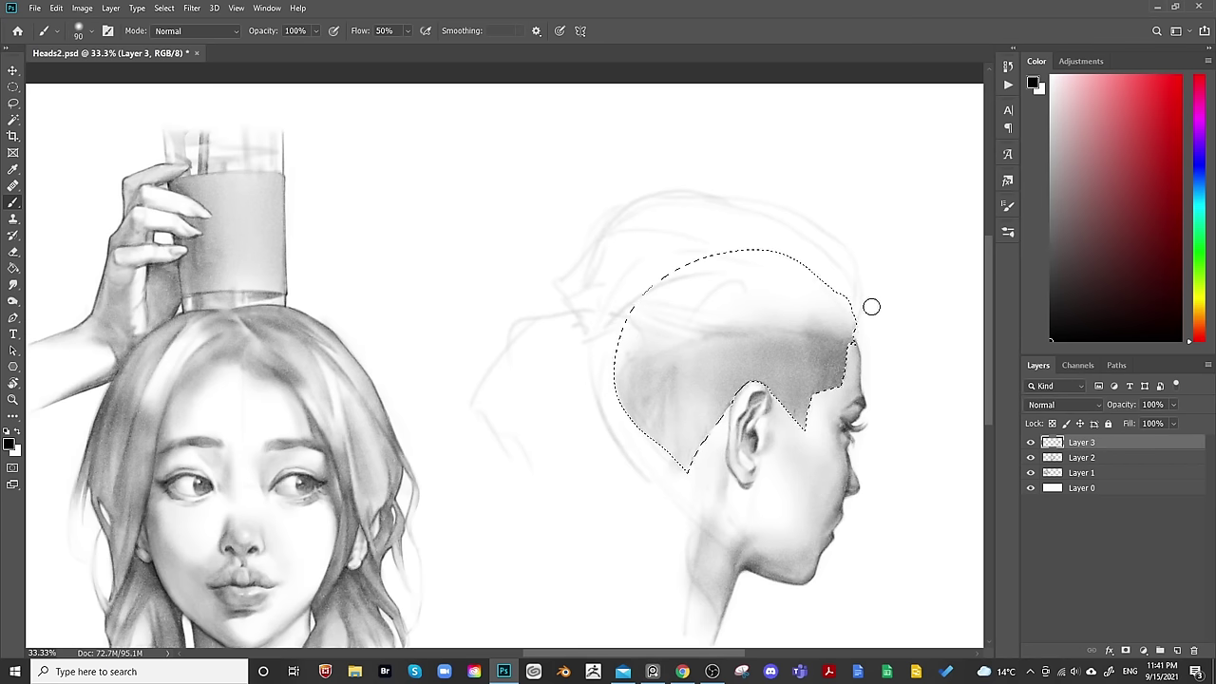
Deselect the side hair and break up its hard edge at the temple with a small Eraser at 25% flow.
key("ctrl+d")
key("e")
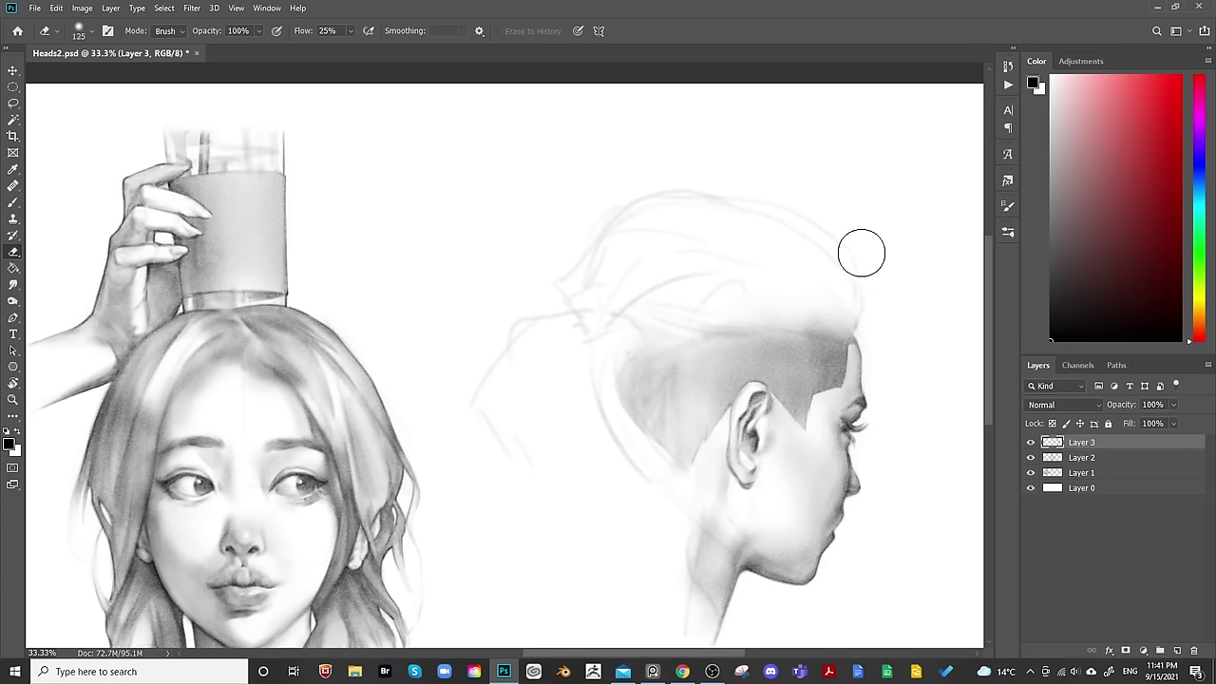
key("bracketleft")
key("bracketleft")
key("bracketleft")
key("bracketleft")
key("bracketleft")
key("bracketleft")
key("bracketright")
key("bracketleft")
key("bracketright")
key("bracketright")
mouse_move(801, 426)
left_mouse_down()
mouse_move(782, 413)
mouse_move(801, 408)
left_mouse_up()
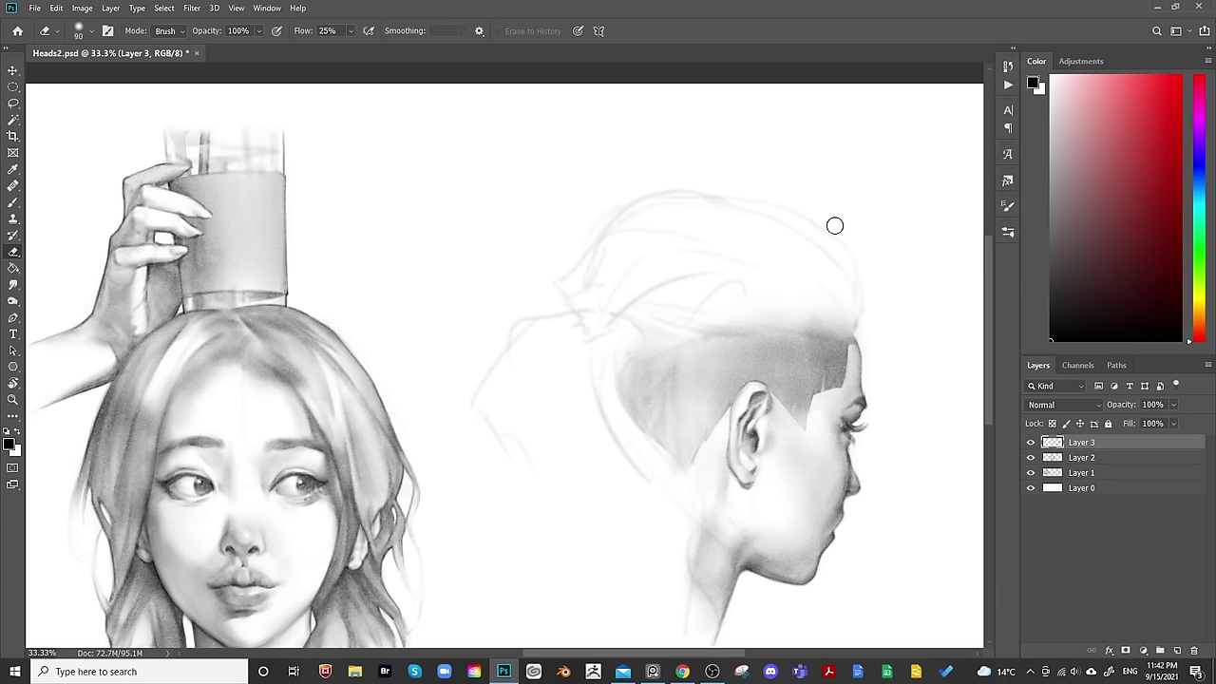
Erase fine light strands into the side hair around and behind the ear with a small Eraser.
key("bracketleft")
key("bracketleft")
key("bracketleft")
key("bracketleft")
key("bracketleft")
key("bracketright")
key("bracketright")
key("bracketright")
key("bracketright")
key("bracketleft")
key("bracketright")
Shade the hair behind the ear and toward the back of the head, enlarging the brush from 40 to 250 px.
key("b")
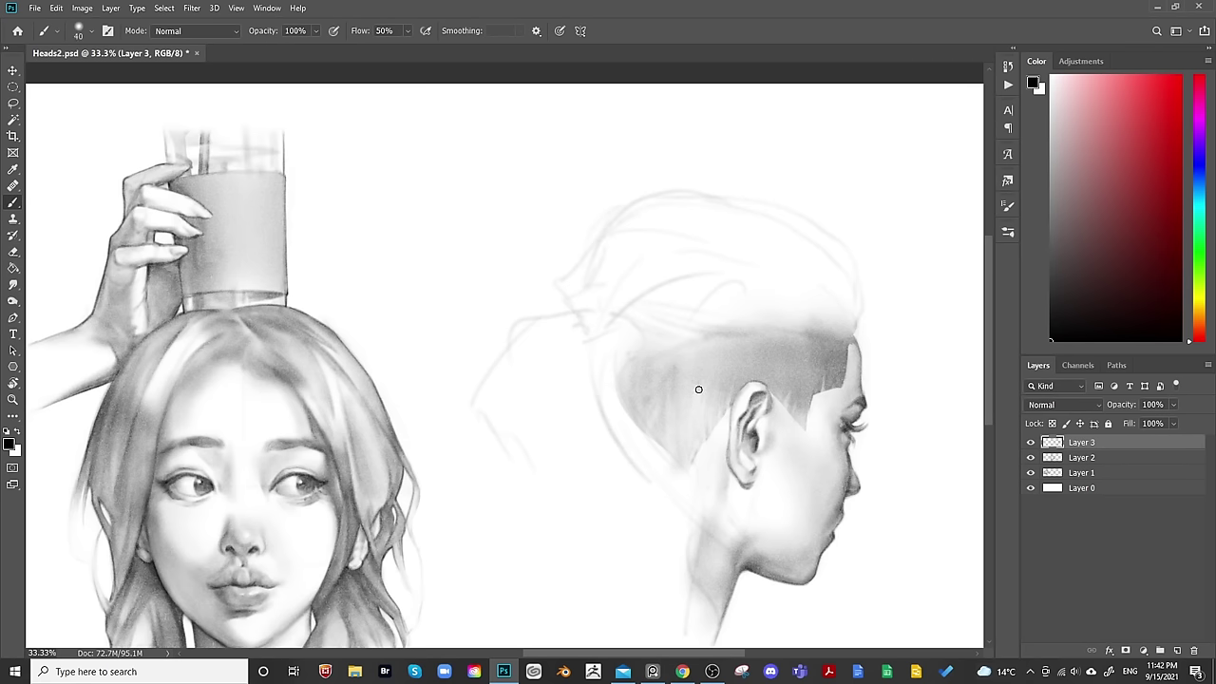
key("bracketright")
key("bracketright")
key("bracketright")
key("bracketright")
key("bracketright")
key("bracketright")
key("bracketright")
key("bracketright")
key("bracketright")
key("bracketright")
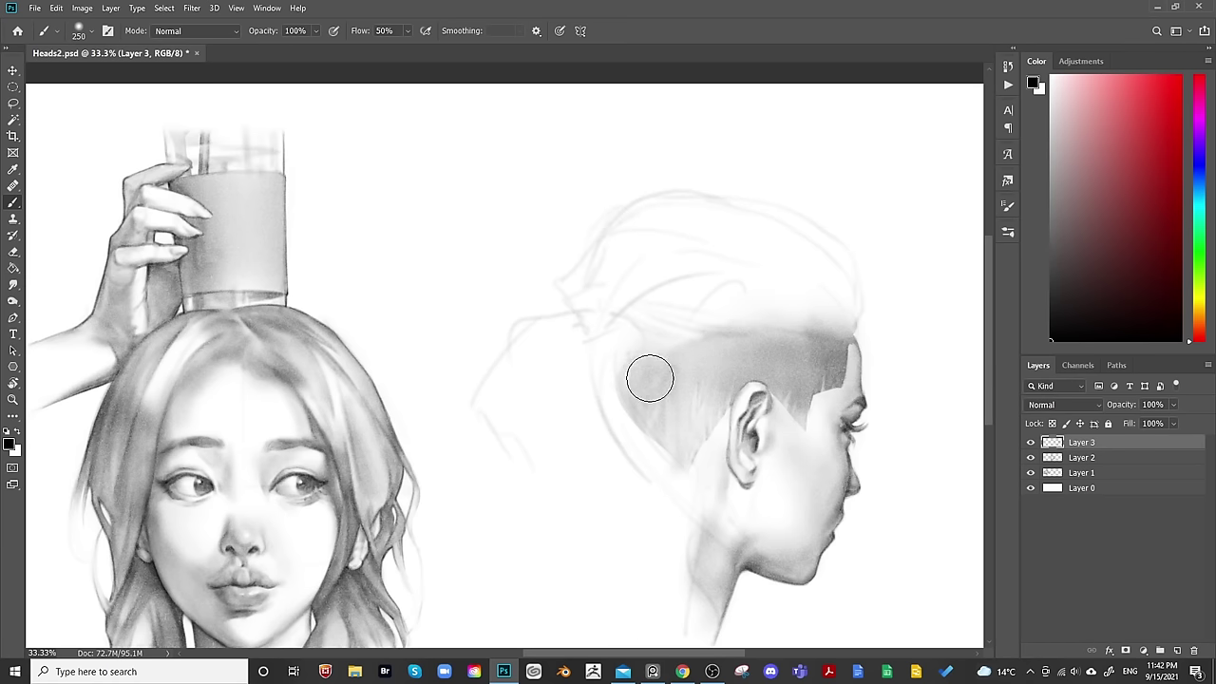
Extend the hair tone toward the base of the ponytail with a soft brush of about 300 px.
key("bracketright")
key("bracketright")
key("bracketright")
key("bracketright")
key("bracketleft")
key("bracketleft")
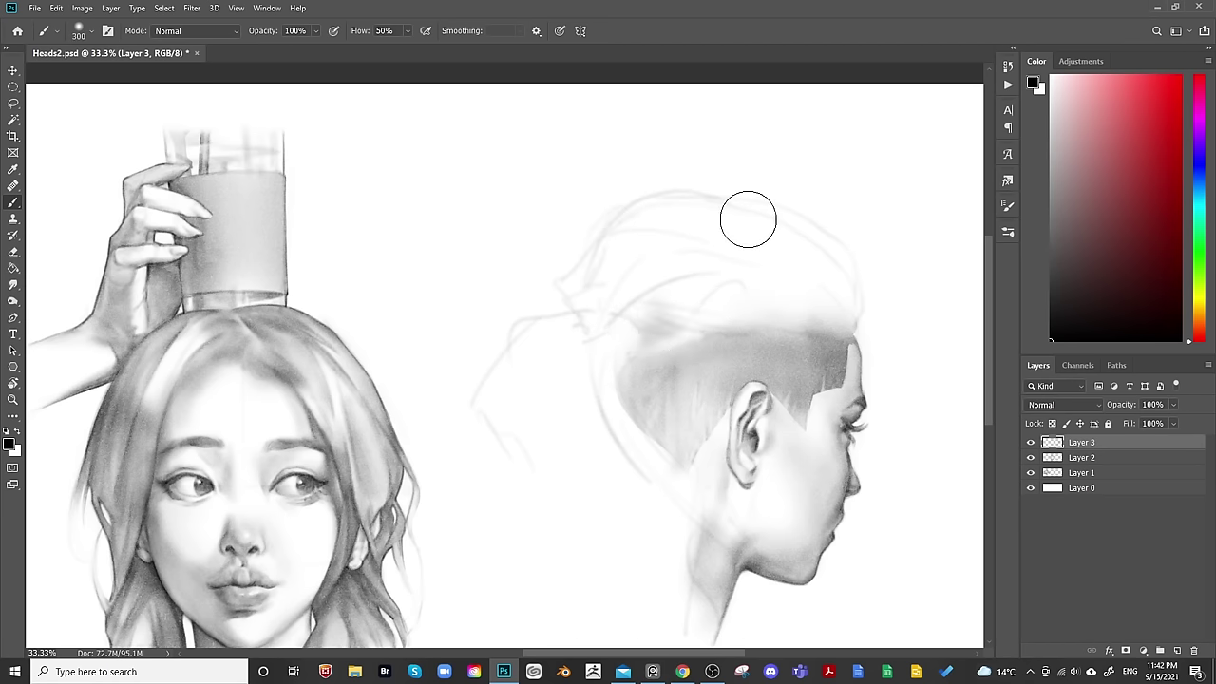
Lighten and break up the hair tone at the back of the profile head with the Eraser, enlarging it from 30 to 90 px.
key("bracketleft")
key("bracketleft")
key("e")
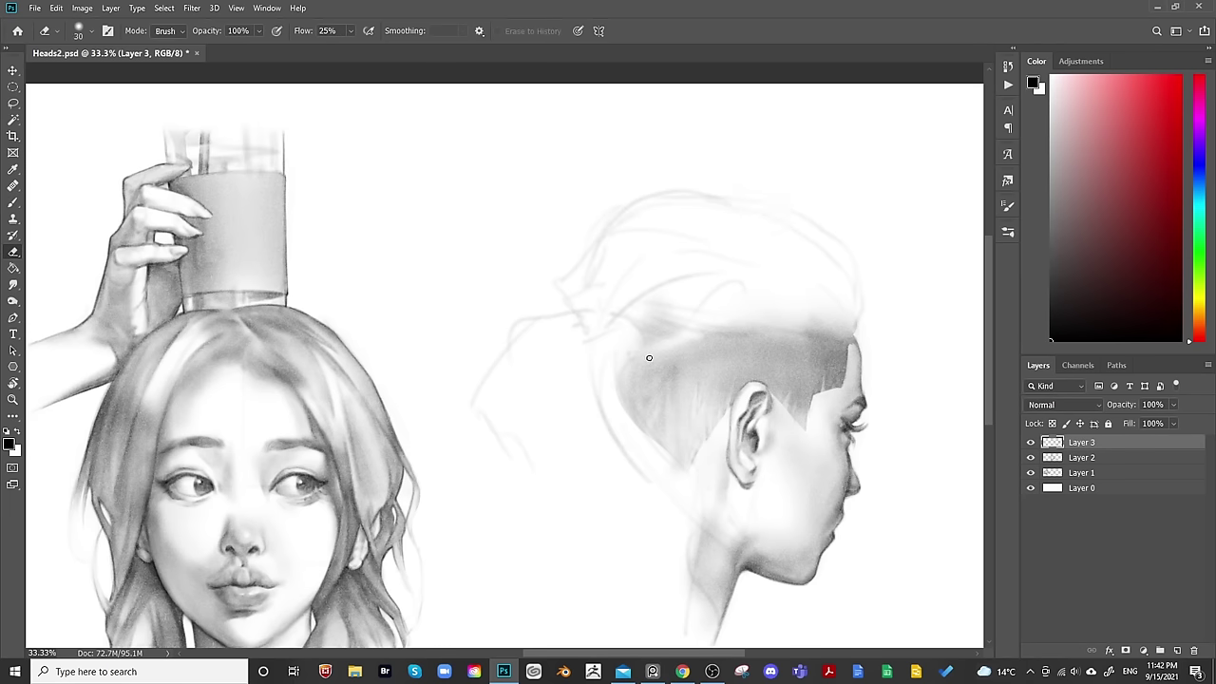
key("bracketright")
key("bracketright")
key("bracketleft")
key("bracketright")
key("bracketleft")
key("bracketleft")
key("bracketleft")
key("bracketright")
key("bracketright")
key("bracketright")
Check the three portraits as a whole in a mirrored view, and restore the original orientation.
key("ctrl+minus")
key("ctrl+minus")
key("shift+h")
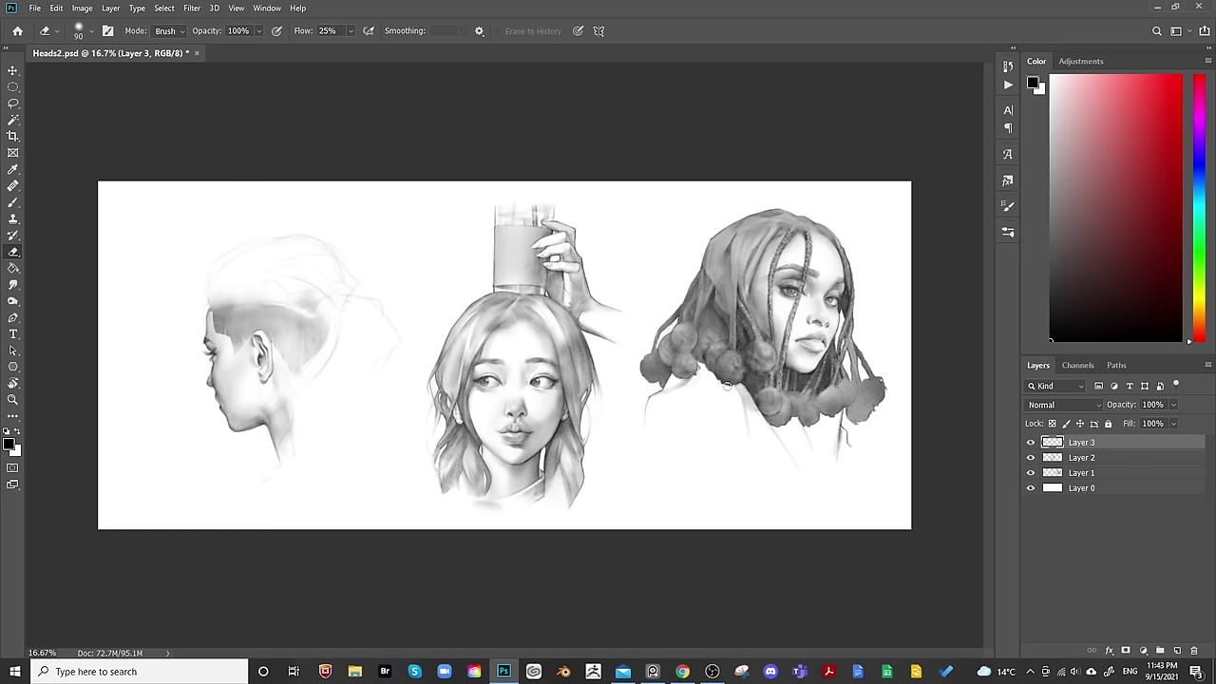
key("shift+h")
key("ctrl+plus")
key("ctrl+plus")
Lay a soft tone over the start of the ponytail with the Brush, enlarging it from 200 px to at least 400 px.
key("b")
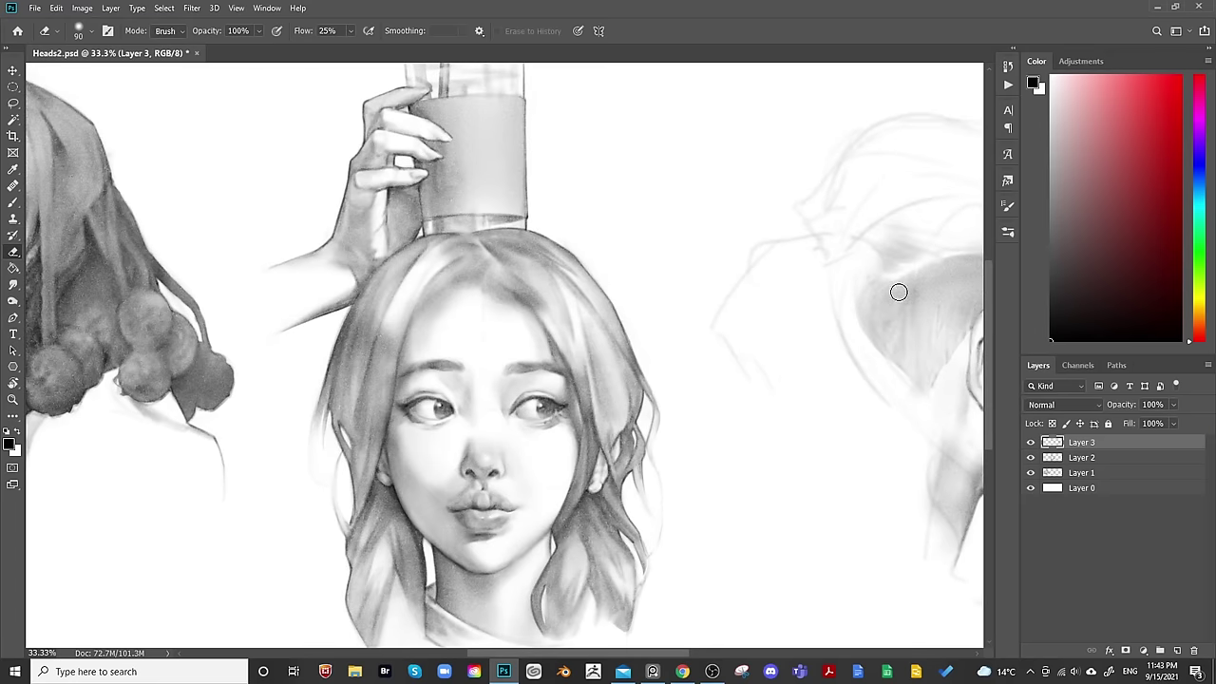
mouse_move(899, 287)
left_mouse_down()
mouse_move(738, 389)
mouse_move(717, 426)
mouse_move(693, 411)
left_mouse_up()
key("b")
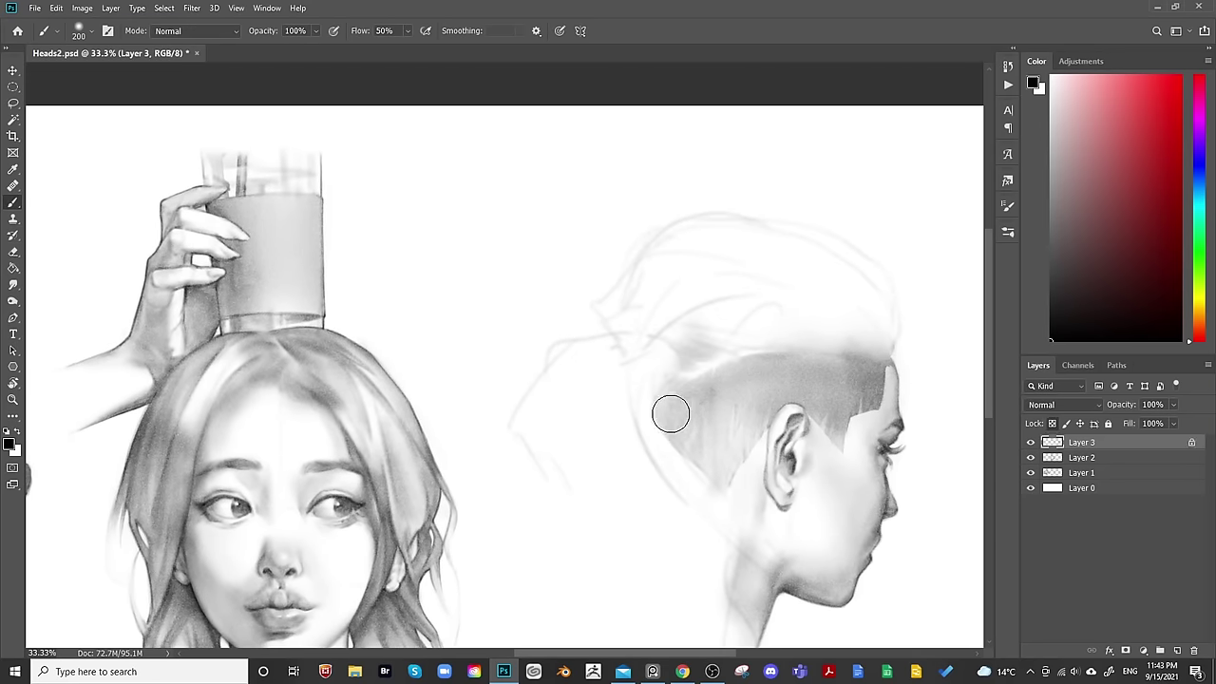
key("bracketright")
key("bracketright")
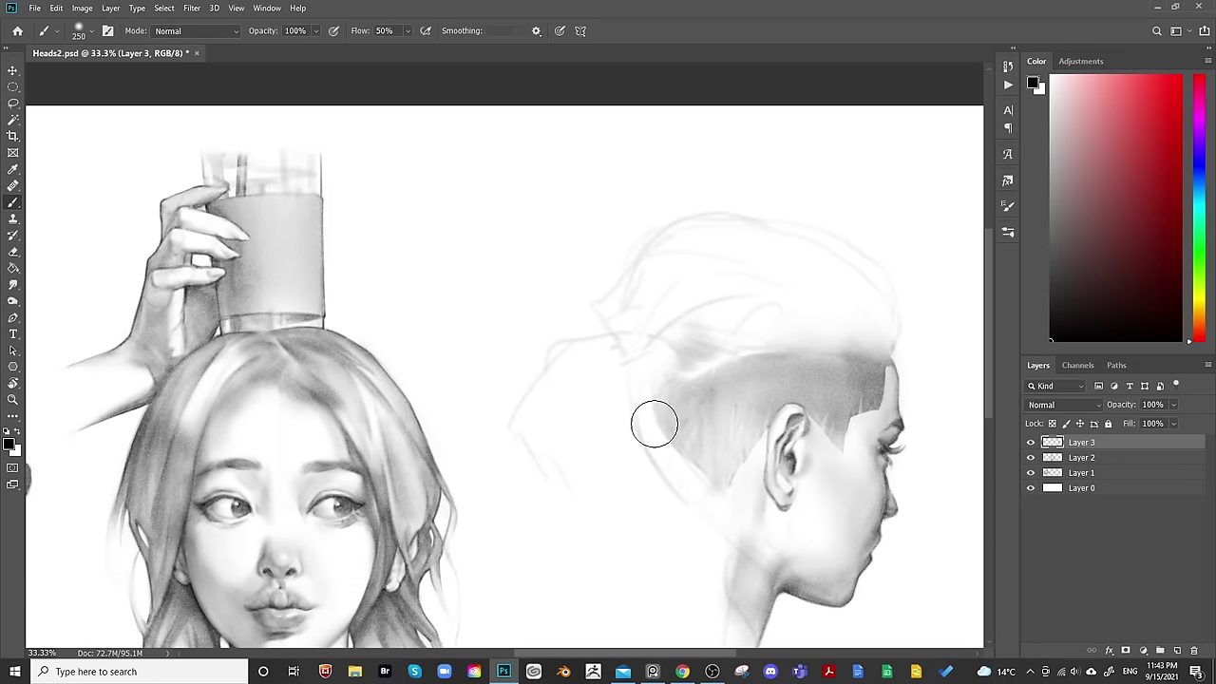
key("bracketright")
key("bracketright")
key("bracketright")
key("bracketright")
key("bracketright")
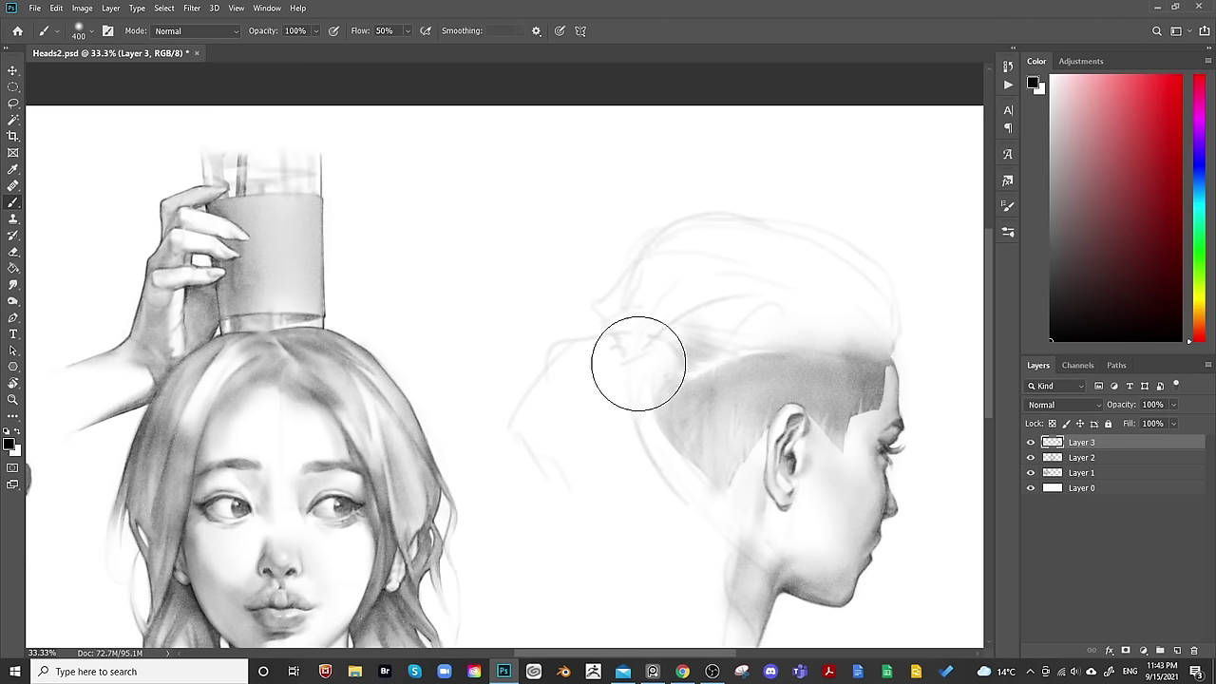
mouse_move(638, 355)
left_mouse_down()
mouse_move(602, 396)
mouse_move(601, 383)
mouse_move(613, 405)
mouse_move(649, 364)
left_mouse_up()
Darken the core of the ponytail's soft tone with a brush of about 150 px.
key("bracketleft")
key("bracketleft")
key("bracketleft")
key("bracketleft")
key("bracketleft")
key("bracketleft")
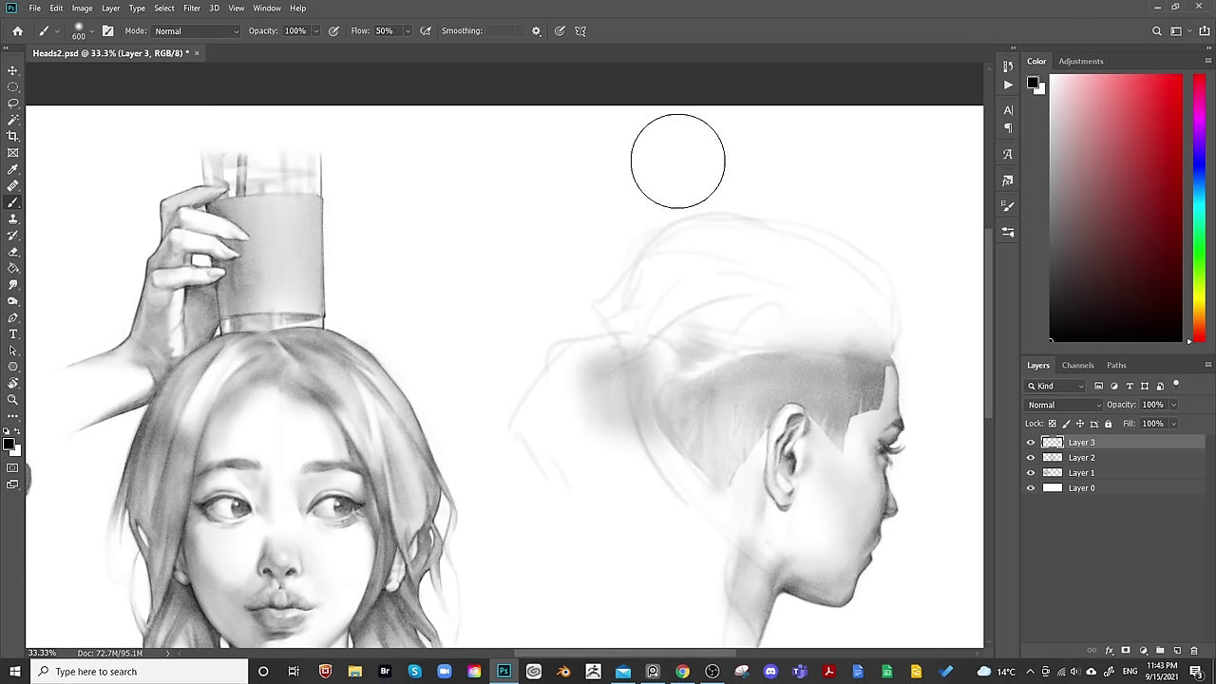
key("bracketright")
key("bracketright")
key("bracketright")
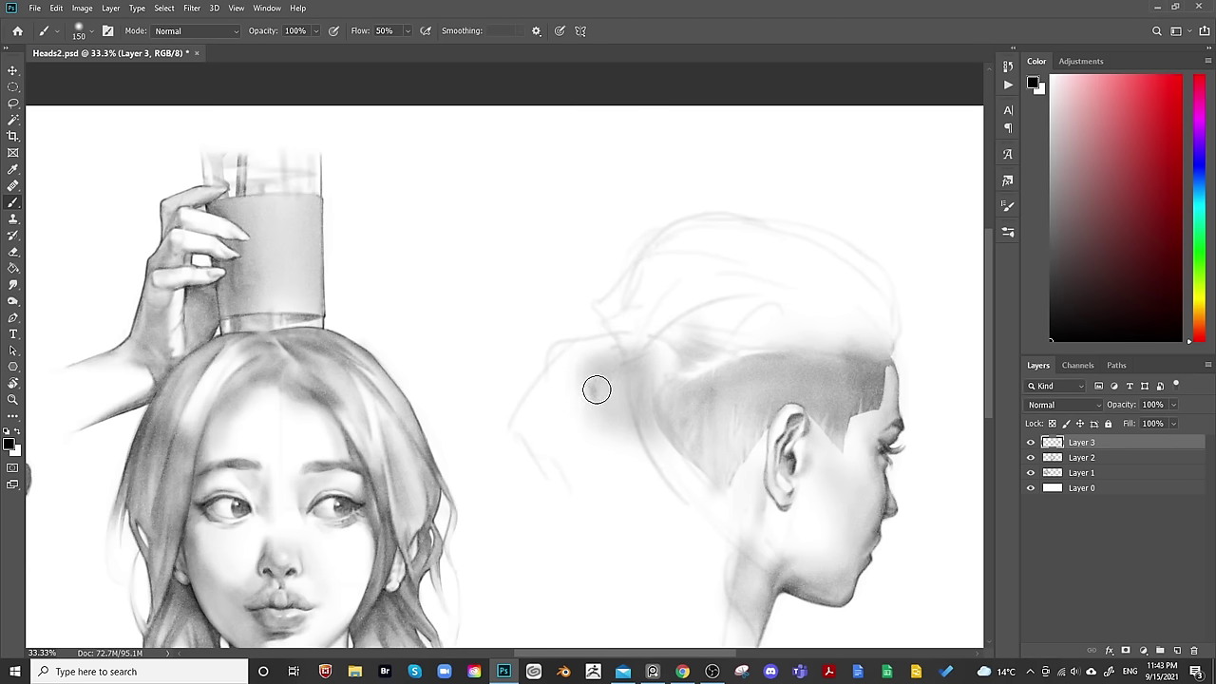
mouse_move(600, 393)
left_mouse_down()
mouse_move(616, 438)
mouse_move(622, 394)
mouse_move(637, 396)
mouse_move(667, 455)
mouse_move(656, 342)
left_mouse_up()
Darken the rear hair strand running from the ponytail base down toward the nape with a brush of about 70 px.
key("bracketleft")
key("bracketleft")
key("bracketleft")
key("bracketleft")
key("bracketleft")
key("bracketleft")
key("bracketleft")
key("bracketleft")
key("bracketleft")
key("bracketleft")
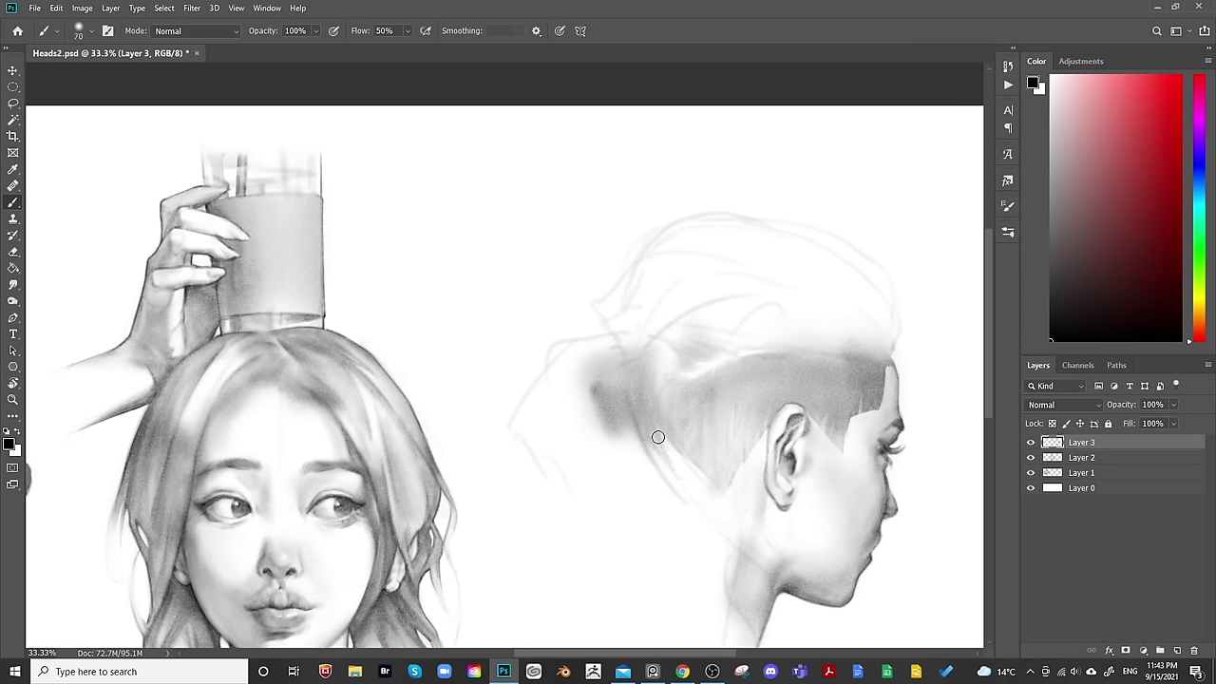
key("bracketright")
key("bracketright")
key("bracketright")
key("bracketright")
key("bracketright")
key("bracketright")
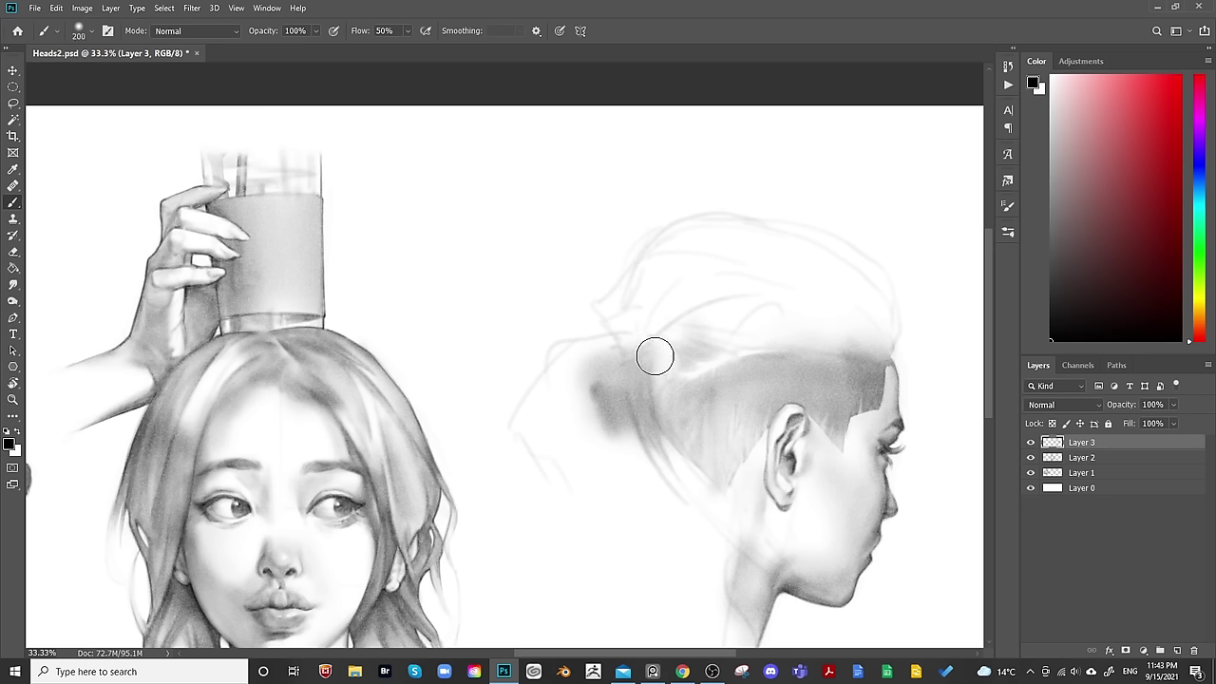
Add soft tone where the hair gathers above the ponytail base, using a brush of 200 to 300 px.
mouse_move(652, 353)
left_mouse_down()
mouse_move(669, 421)
mouse_move(676, 364)
left_mouse_up()
key("bracketright")
key("bracketright")
key("bracketright")
key("bracketright")
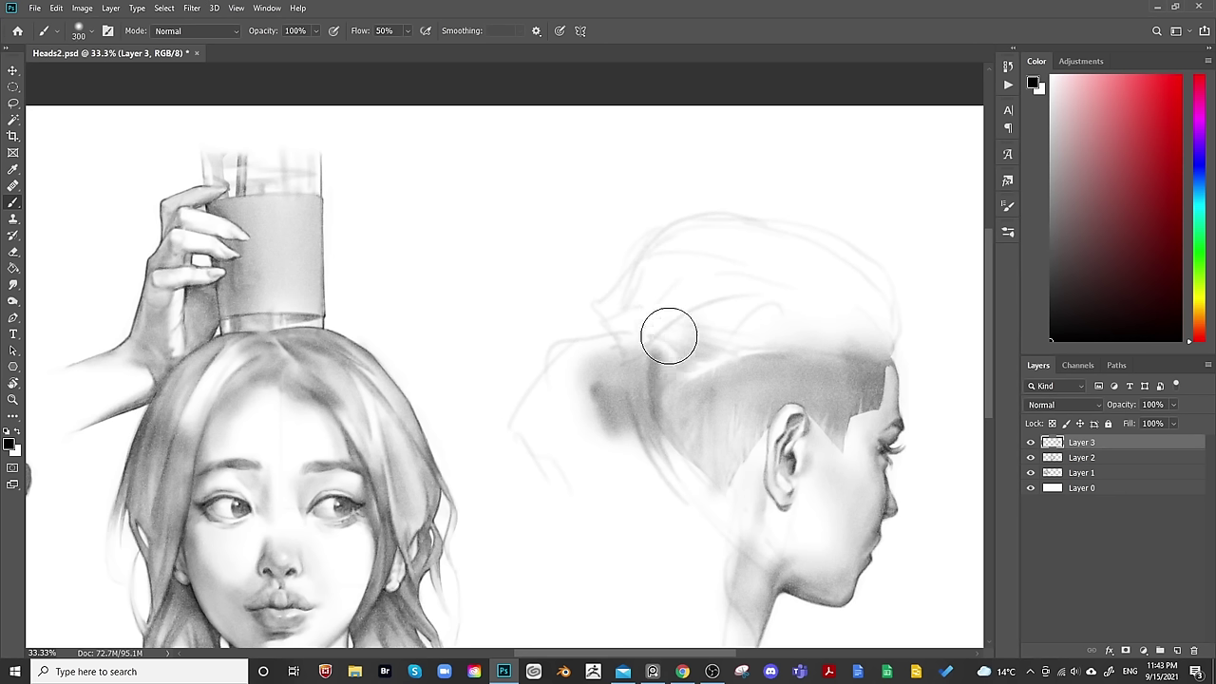
Draw darker strands leading into the ponytail base with a brush of 70 to 125 px.
key("bracketleft")
key("bracketleft")
key("bracketleft")
key("bracketleft")
key("bracketleft")
key("bracketleft")
key("bracketleft")
key("bracketleft")
key("bracketleft")
key("bracketleft")
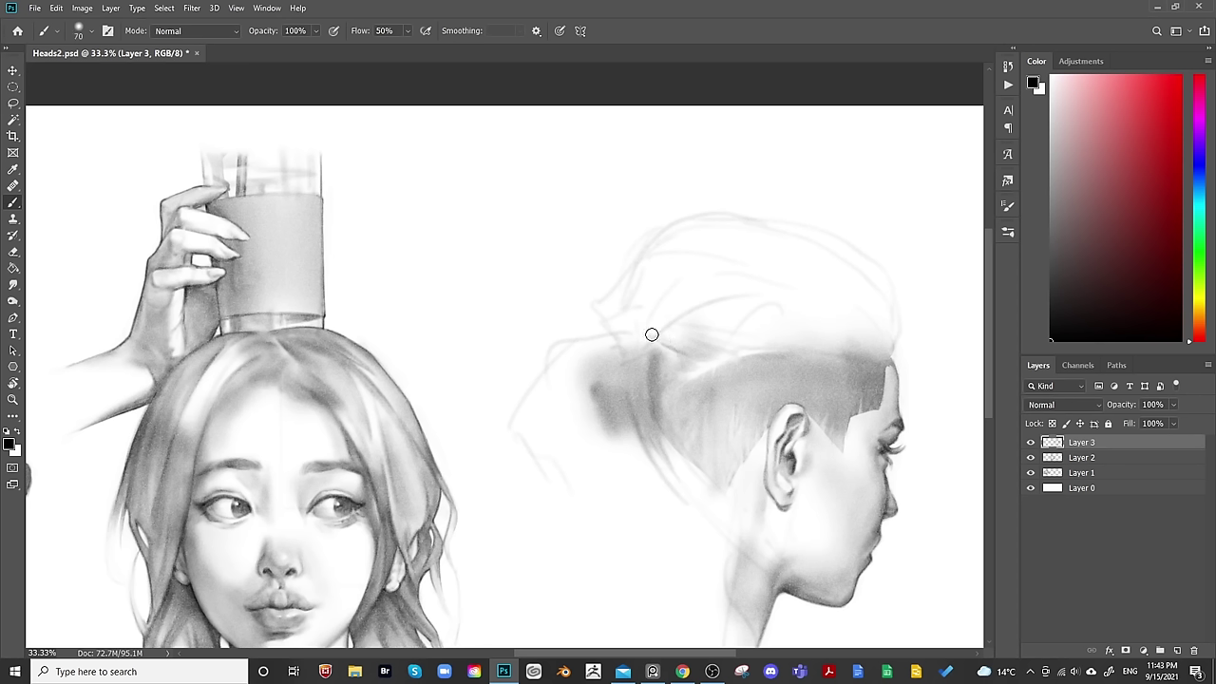
key("bracketright")
key("bracketright")
key("bracketright")
key("bracketright")
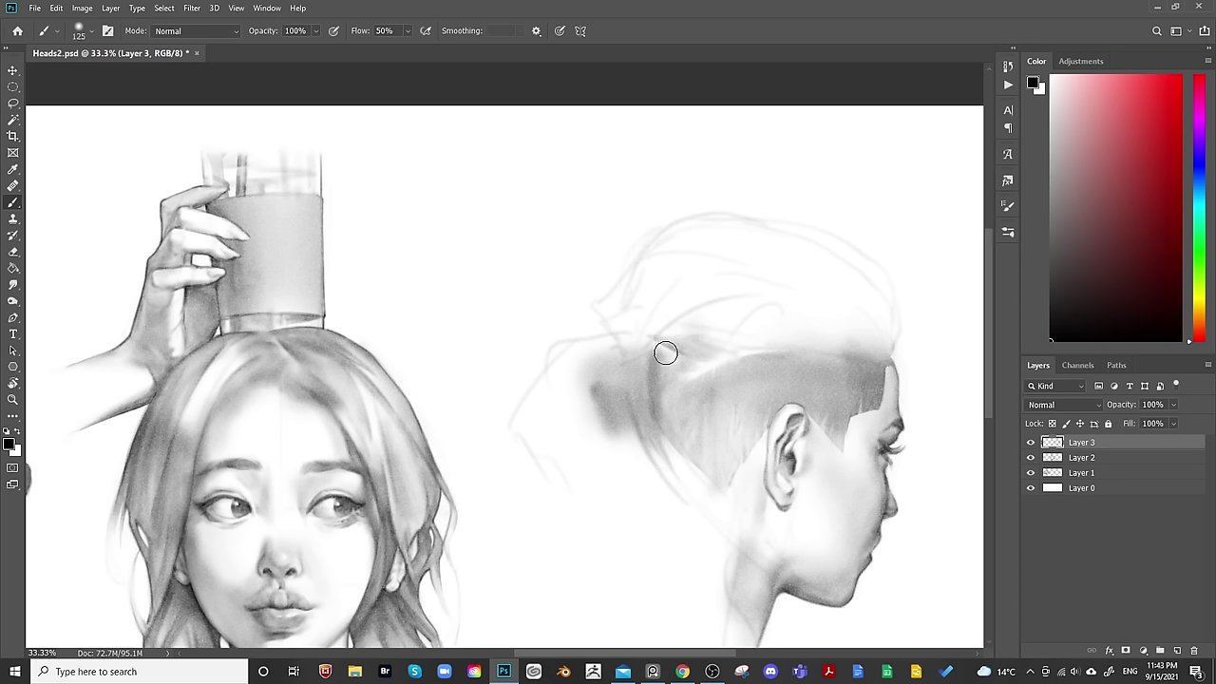
Define the swept-back strands above the shaved side and extend them toward the forehead, using a brush of 70 to 175 px.
key("bracketleft")
key("bracketleft")
key("bracketleft")
key("bracketleft")
key("bracketleft")
key("bracketleft")
key("bracketleft")
key("bracketright")
key("bracketright")
key("bracketright")
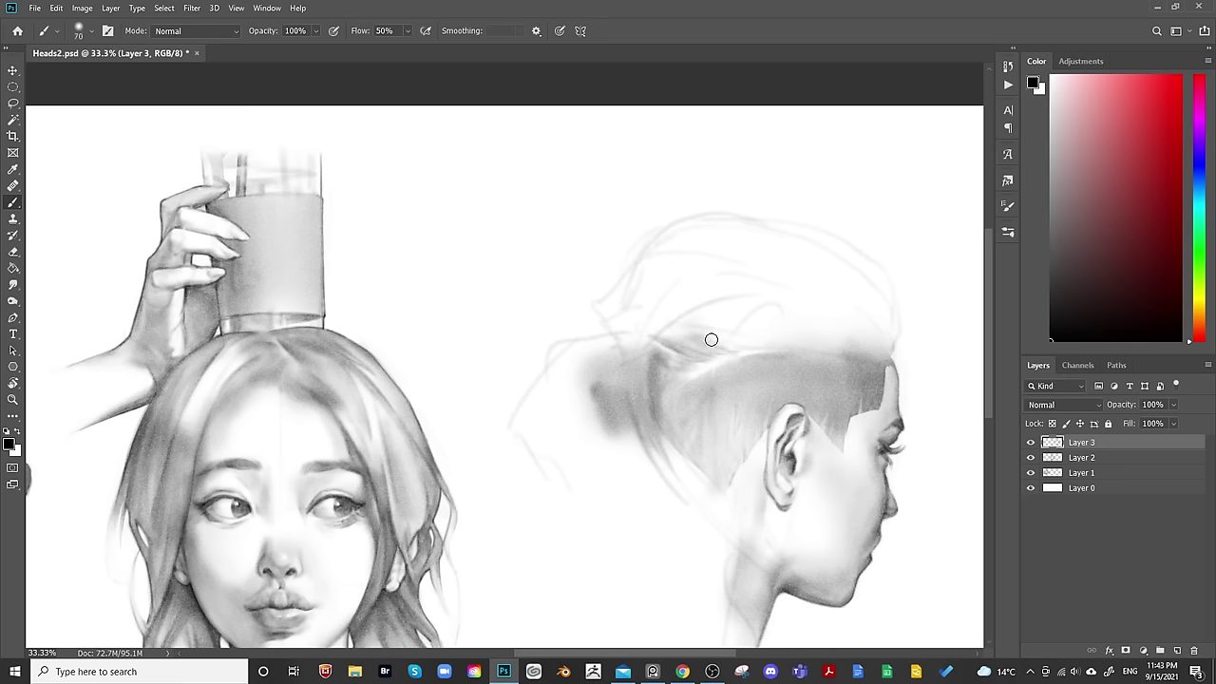
key("bracketright")
key("bracketright")
key("bracketright")
key("bracketright")
key("bracketright")
key("bracketright")
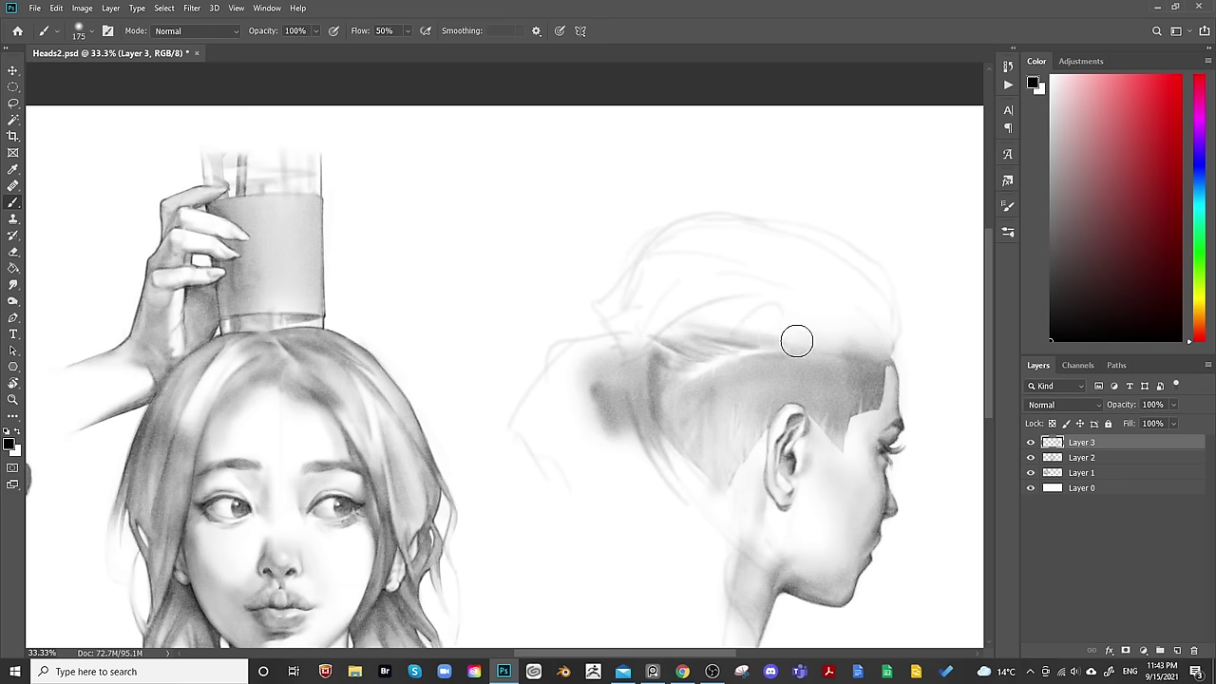
Deepen the shadows between the swept-back strands above the ear with a brush of about 90 to 100 px.
left_click_drag(837, 302, 522, 397)
key("bracketleft")
key("bracketleft")
key("bracketleft")
key("bracketleft")
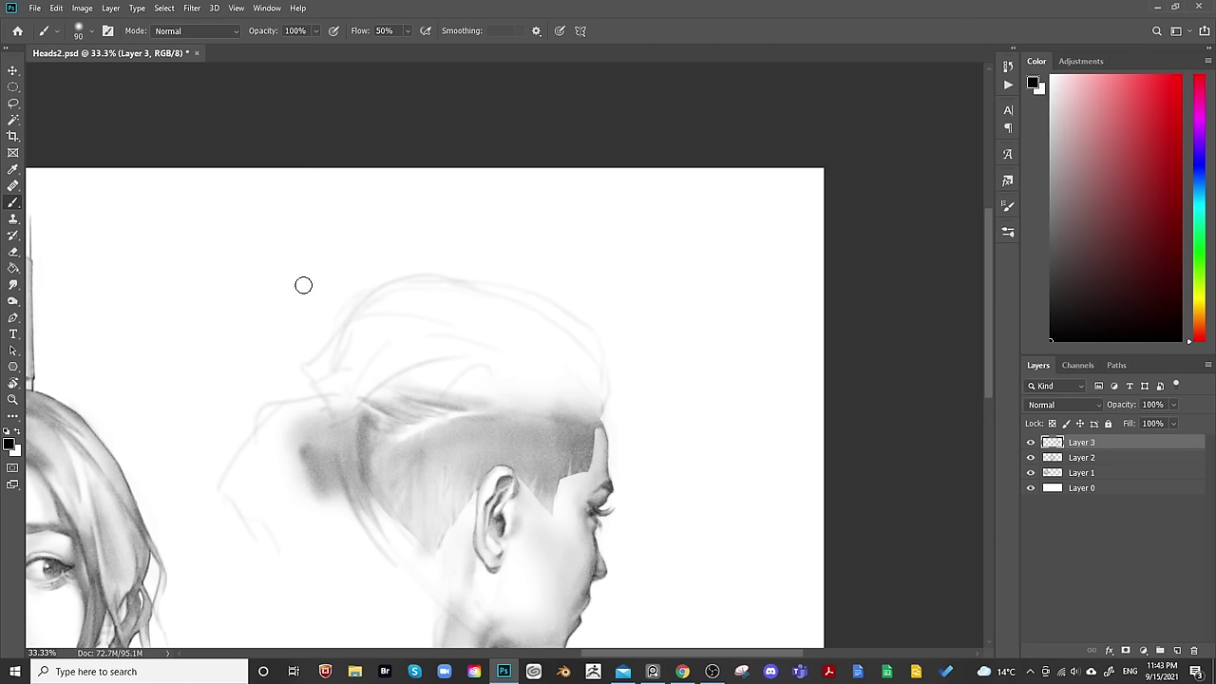
key("bracketright")
key("bracketright")
key("bracketright")
key("bracketleft")
key("bracketleft")
key("bracketleft")
key("bracketleft")
key("bracketright")
key("bracketright")
key("bracketright")
key("bracketright")
key("bracketright")
key("bracketright")
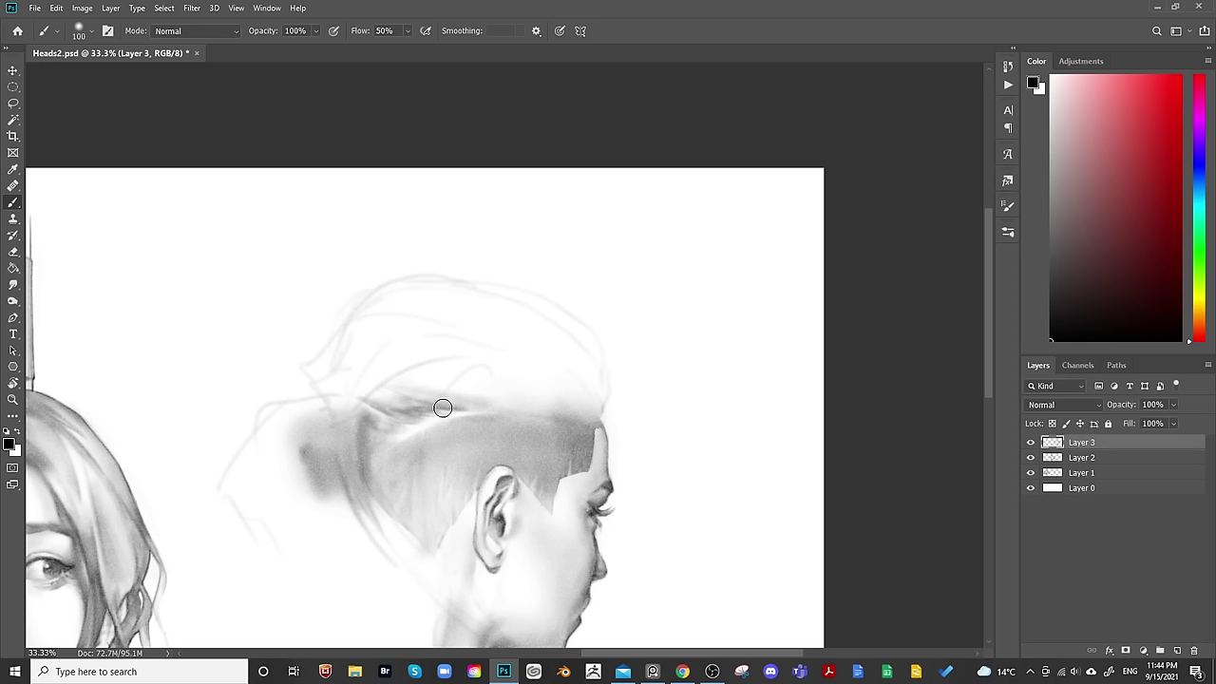
Sharpen the dark strands converging on the hair tie with a small brush, and enlarge it to 200 px for softer tone.
key("bracketleft")
key("bracketleft")
key("bracketleft")
key("bracketleft")
key("bracketleft")
key("bracketleft")
key("bracketleft")
key("bracketright")
key("bracketright")
key("bracketright")
key("bracketright")
key("bracketright")
key("bracketright")
key("bracketright")
key("bracketright")
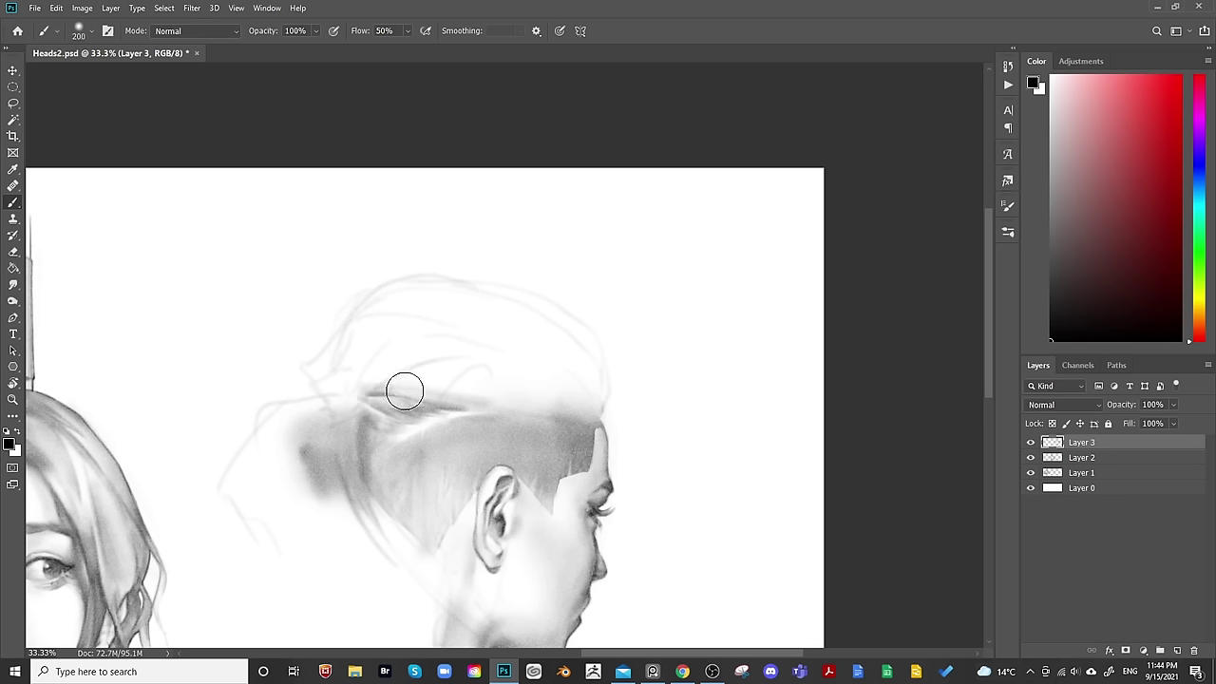
Shade the hair rising from the tie into the back of the crown with a brush of about 175 px or larger.
key("bracketleft")
key("bracketright")
key("bracketright")
key("bracketright")
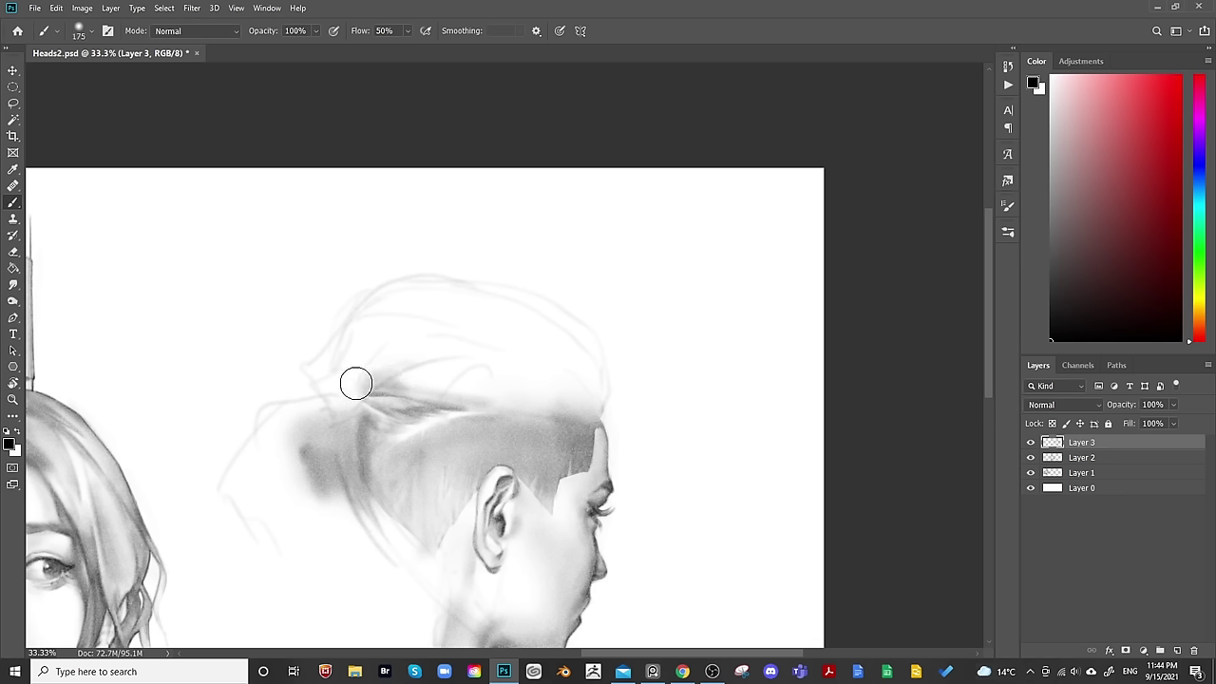
left_click_drag(353, 383, 379, 375)
key("bracketright")
mouse_move(358, 326)
left_mouse_down()
mouse_move(455, 356)
mouse_move(370, 373)
mouse_move(405, 317)
mouse_move(352, 366)
mouse_move(395, 298)
mouse_move(353, 333)
mouse_move(360, 315)
mouse_move(382, 320)
mouse_move(372, 357)
mouse_move(424, 327)
left_mouse_up()
mouse_move(373, 338)
left_mouse_down()
mouse_move(411, 335)
mouse_move(379, 320)
mouse_move(386, 288)
mouse_move(347, 380)
left_mouse_up()
Define the rear edge of the crown hair down to the tie with a brush smaller than 90 px.
key("bracketleft")
key("bracketleft")
key("bracketleft")
key("bracketleft")
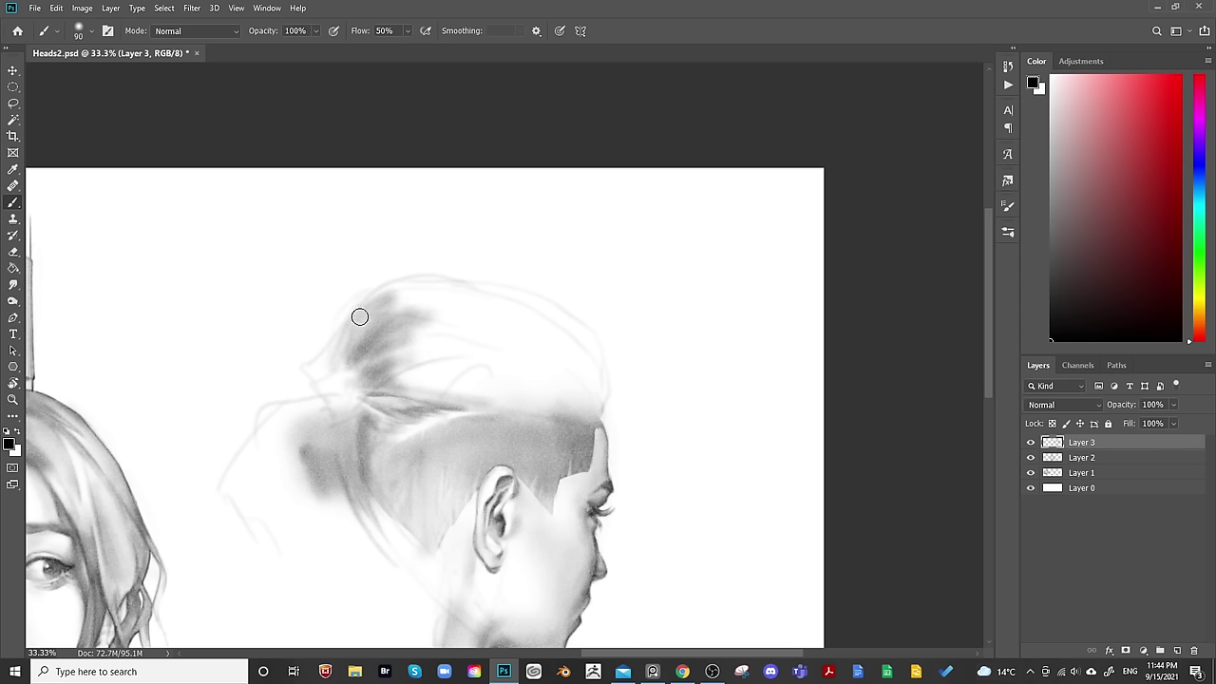
key("bracketleft")
key("bracketleft")
key("bracketleft")
key("bracketleft")
key("bracketleft")
key("bracketleft")
key("bracketleft")
key("bracketleft")
left_click_drag(359, 314, 345, 374)
left_click_drag(358, 320, 348, 361)
Deepen and blend the shading inside the back of the crown with a brush of 100 to 150 px.
key("bracketright")
key("bracketright")
key("bracketright")
key("bracketright")
key("bracketright")
key("bracketright")
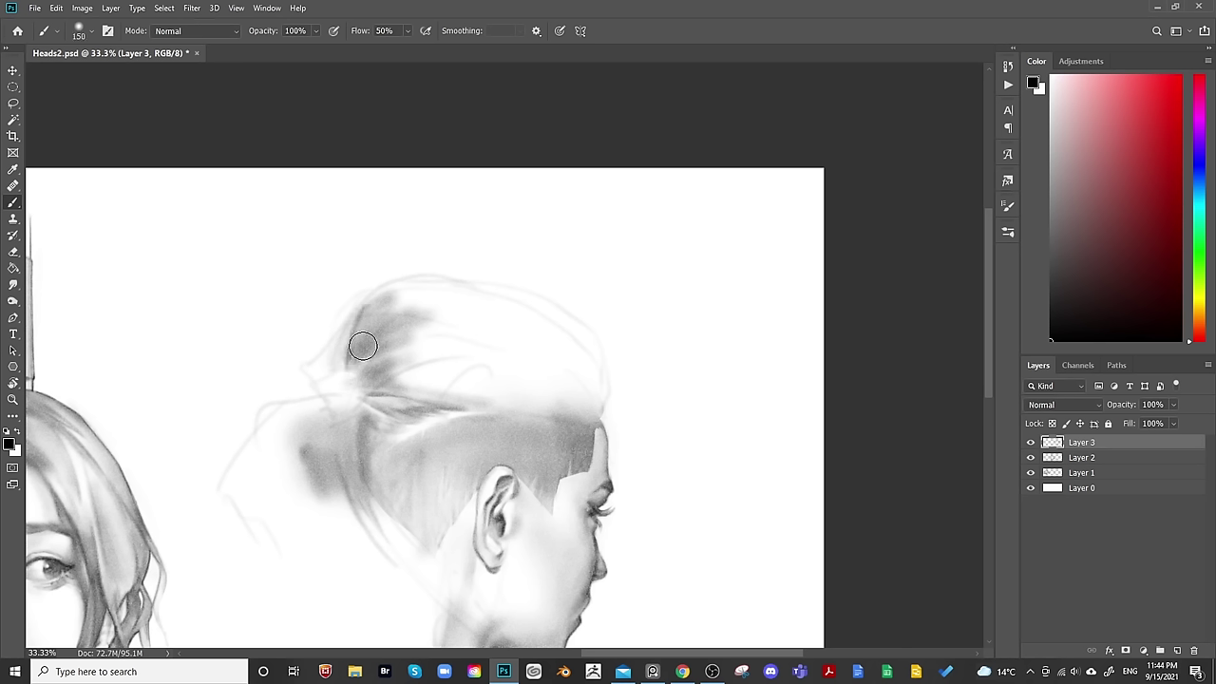
key("bracketleft")
key("bracketleft")
key("bracketright")
key("bracketright")
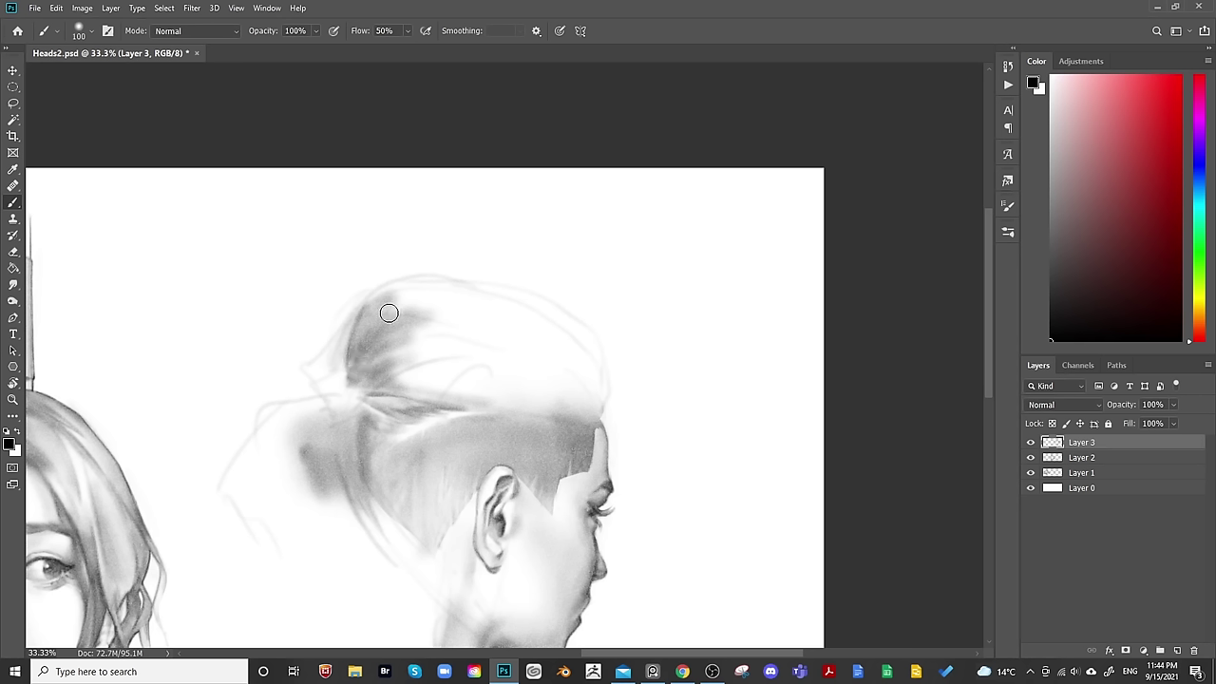
Strengthen the dark strands fanning forward from the hair tie into the crown, reducing the brush to about 70 px.
key("bracketright")
key("bracketright")
key("bracketright")
key("bracketright")
key("bracketright")
key("bracketleft")
key("bracketleft")
key("bracketleft")
key("bracketleft")
key("bracketleft")
key("bracketleft")
key("bracketleft")
key("bracketleft")
key("bracketleft")
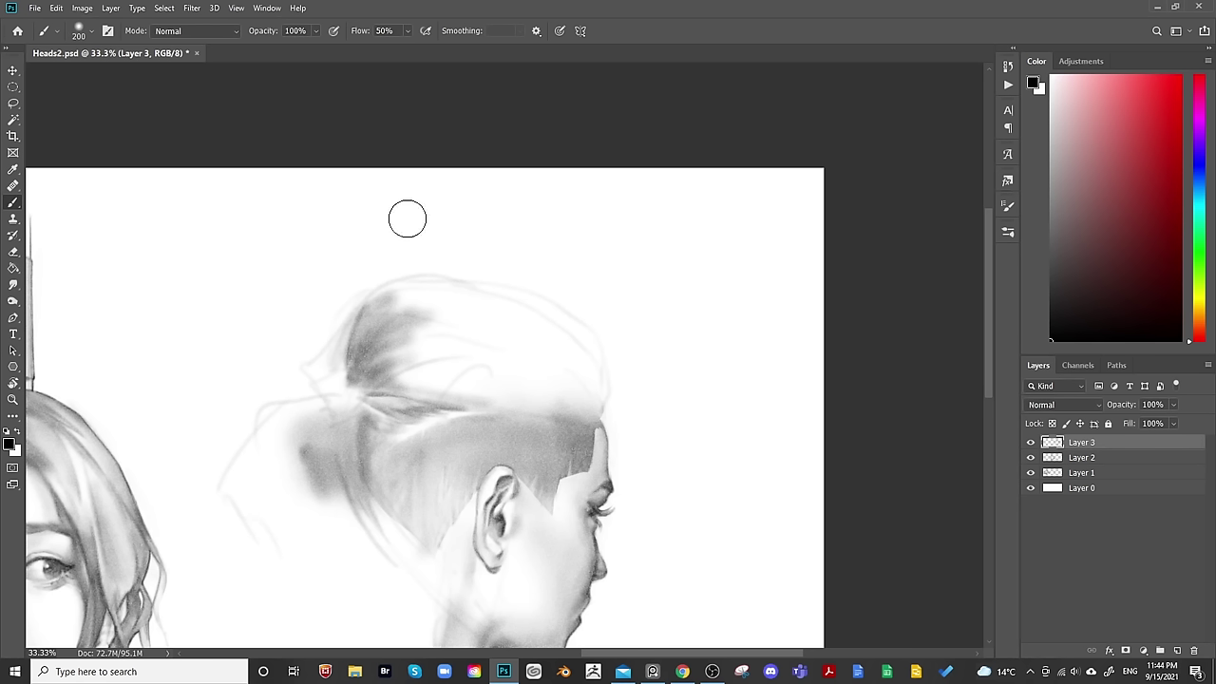
key("bracketleft")
key("bracketright")
key("bracketright")
key("bracketright")
key("bracketleft")
key("bracketleft")
key("bracketleft")
key("bracketleft")
key("bracketleft")
key("bracketright")
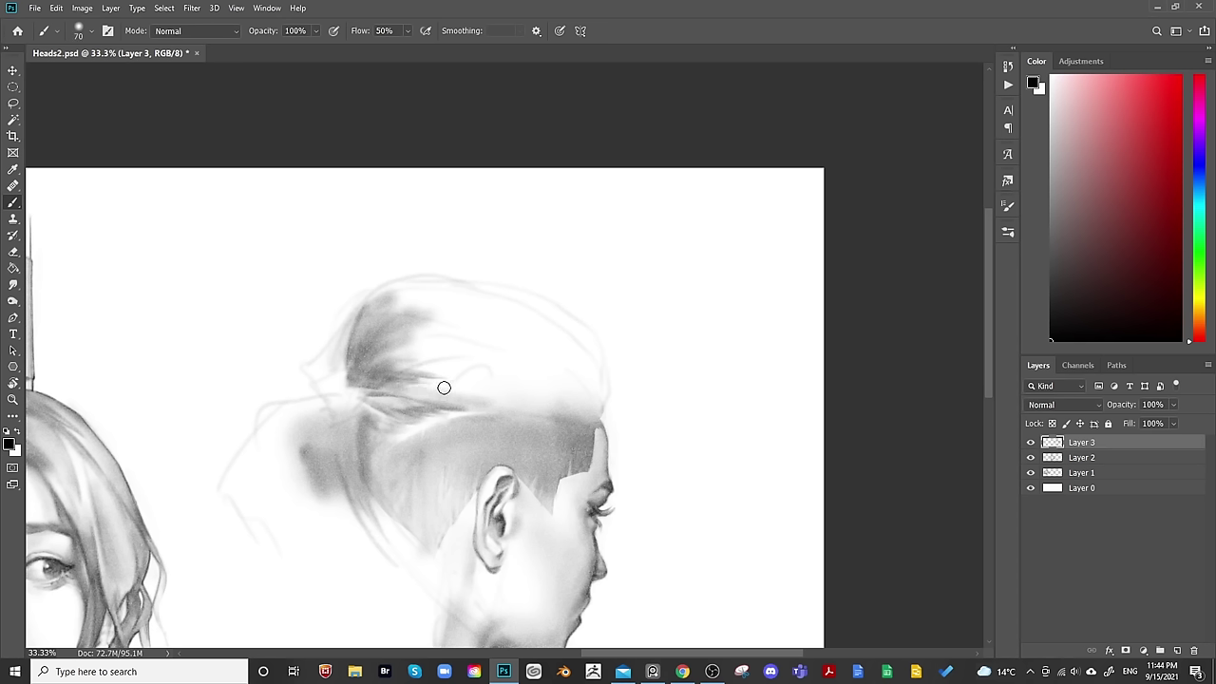
Extend the dark strand along the undercut's upper edge toward the forehead, and enlarge the brush to 300 px.
key("bracketright")
key("bracketright")
key("bracketright")
left_click_drag(475, 406, 532, 409)
key("bracketright")
key("bracketright")
key("bracketright")
key("bracketright")
key("bracketright")
key("bracketright")
key("bracketright")
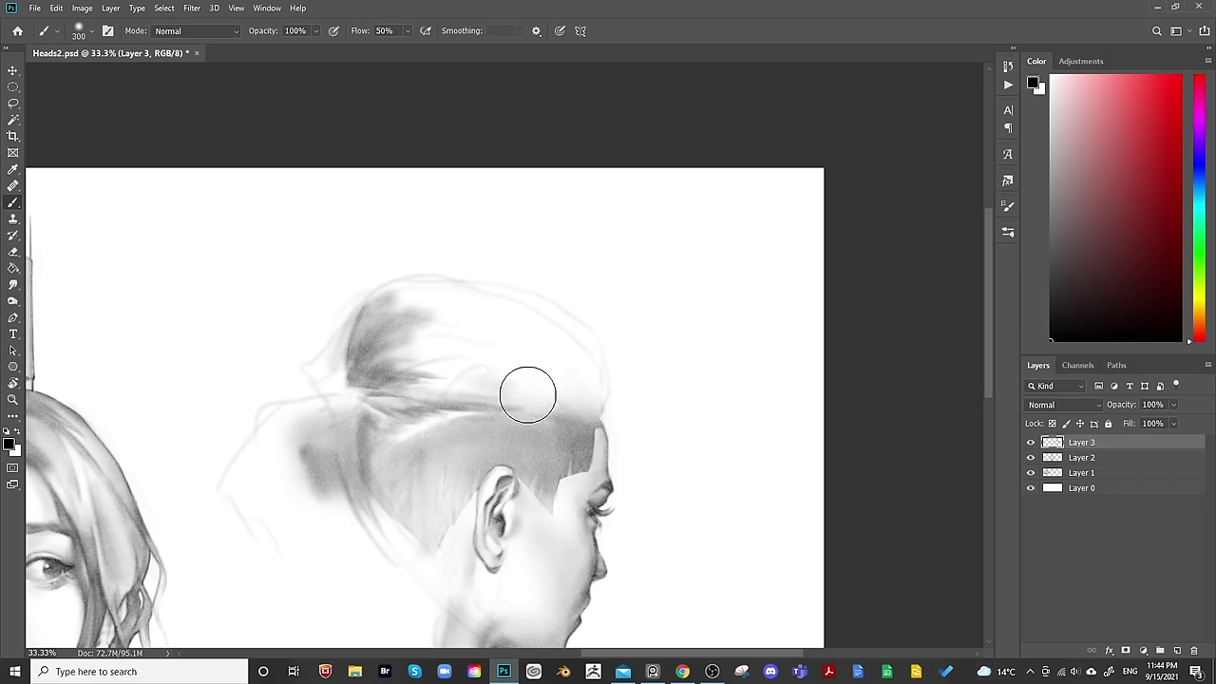
Shade the lower front of the crown hair just above the undercut with a brush of up to 175 px.
key("bracketleft")
key("bracketleft")
key("bracketleft")
key("bracketleft")
mouse_move(489, 402)
left_mouse_down()
mouse_move(581, 412)
mouse_move(546, 377)
left_mouse_up()
key("bracketright")
key("bracketright")
key("bracketright")
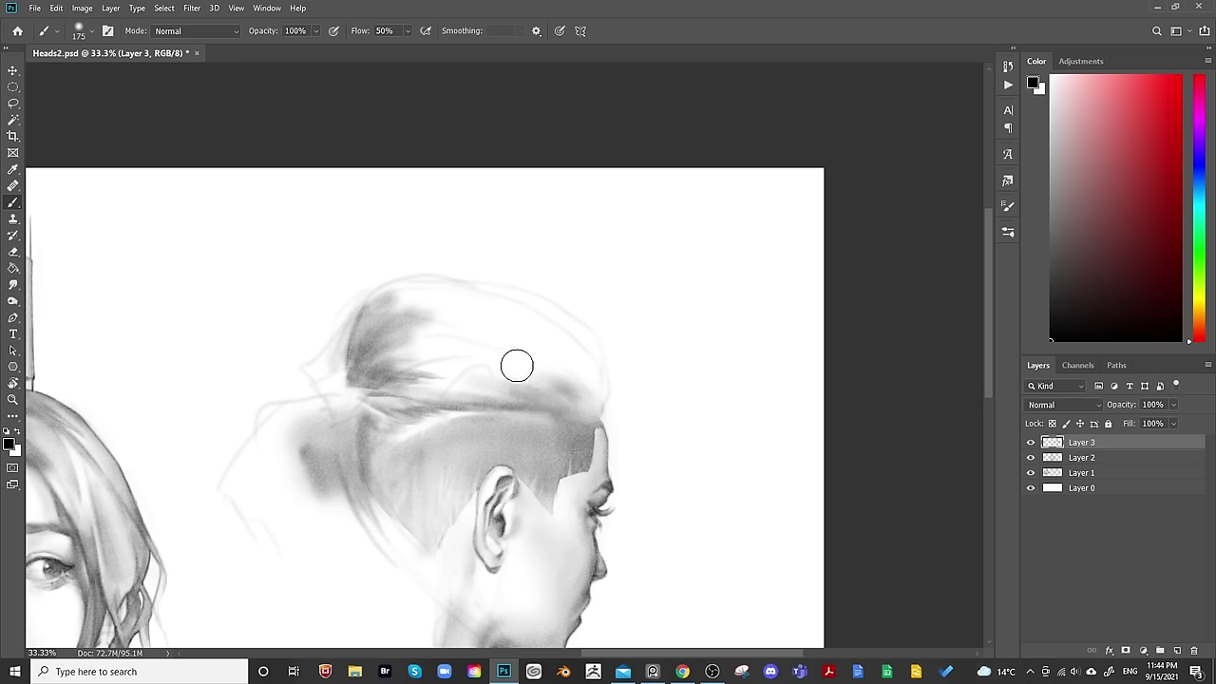
Draw a swept-back dark strand through the middle of the crown toward the forehead with a smaller brush.
key("bracketleft")
key("bracketleft")
key("bracketleft")
left_click_drag(440, 356, 581, 389)
Lay a broad soft tone across the upper crown hair with an enlarged brush.
key("bracketright")
key("bracketright")
key("bracketright")
key("bracketright")
key("bracketright")
mouse_move(472, 317)
left_mouse_down()
mouse_move(529, 324)
mouse_move(548, 350)
mouse_move(469, 339)
mouse_move(575, 375)
mouse_move(507, 333)
mouse_move(555, 346)
mouse_move(506, 301)
mouse_move(540, 313)
left_mouse_up()
key("bracketleft")
key("bracketleft")
key("bracketleft")
key("bracketleft")
key("bracketleft")
key("bracketright")
Darken the upper front edge of the crown hair with a brush of about 80 px.
key("bracketleft")
key("bracketleft")
key("bracketleft")
key("bracketleft")
key("bracketleft")
key("bracketleft")
key("bracketleft")
key("bracketleft")
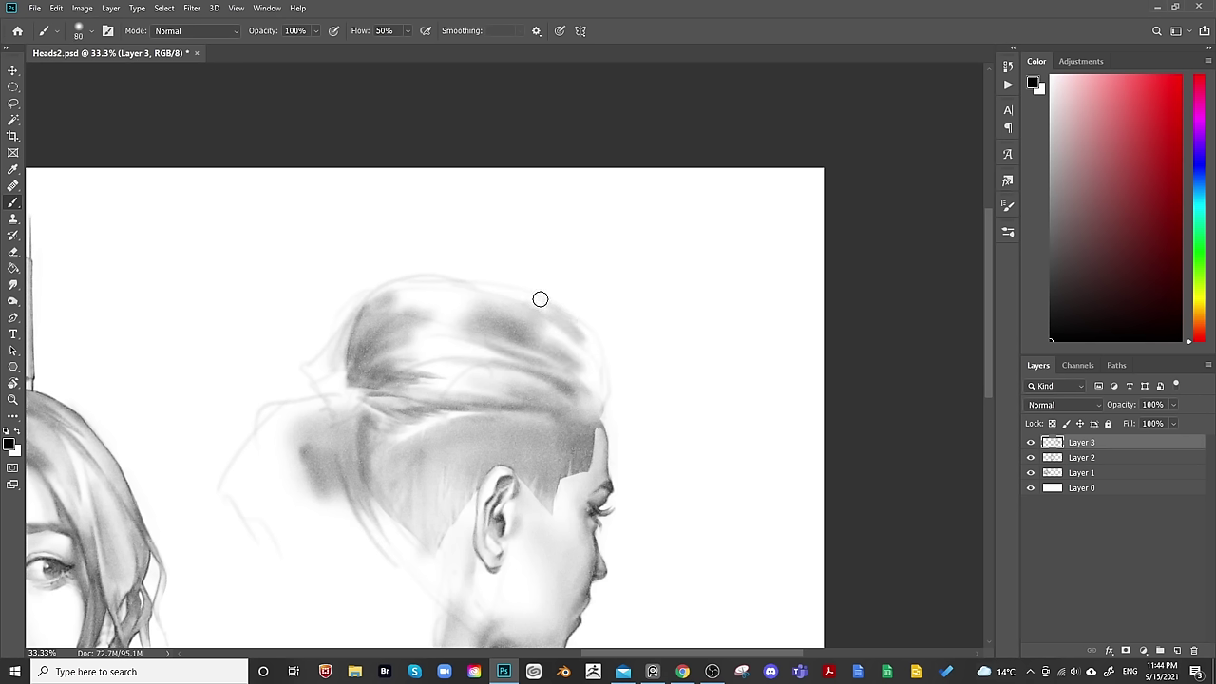
Deepen and blend the tone at the upper front of the crown with a brush between 300 and 100 px.
key("bracketright")
key("bracketright")
key("bracketright")
key("bracketright")
key("bracketright")
key("bracketright")
key("bracketright")
key("bracketright")
key("bracketright")
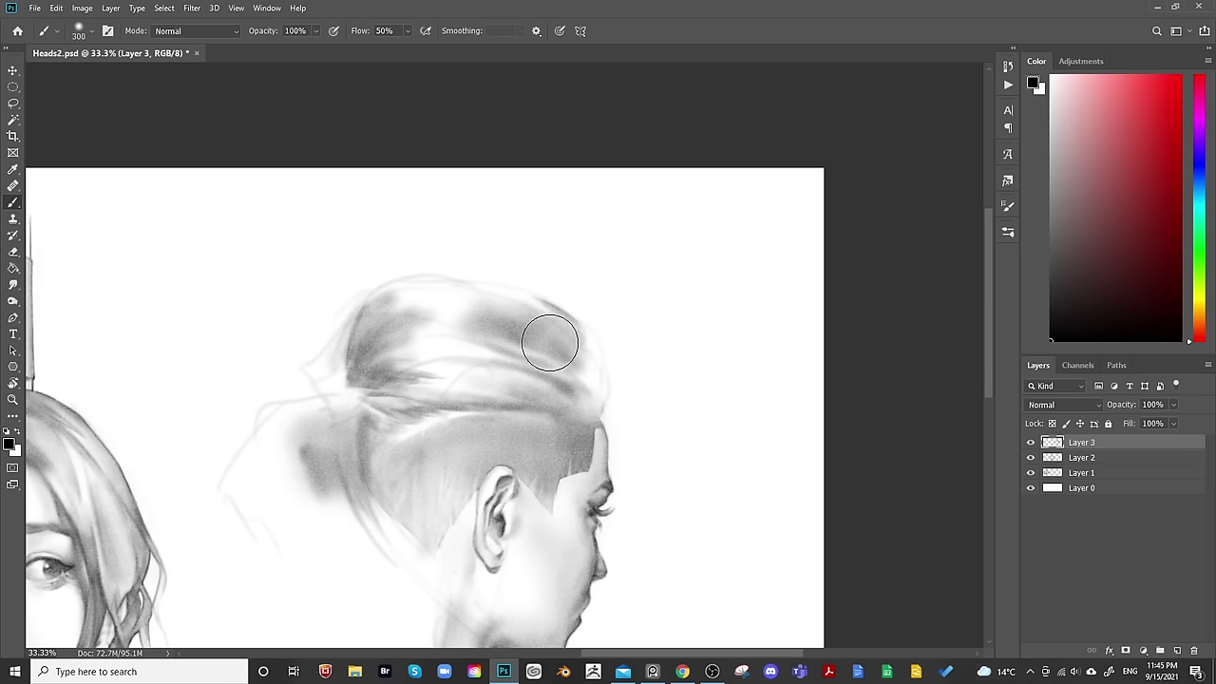
key("bracketleft")
key("bracketleft")
key("bracketleft")
key("bracketleft")
key("bracketleft")
key("bracketleft")
key("bracketleft")
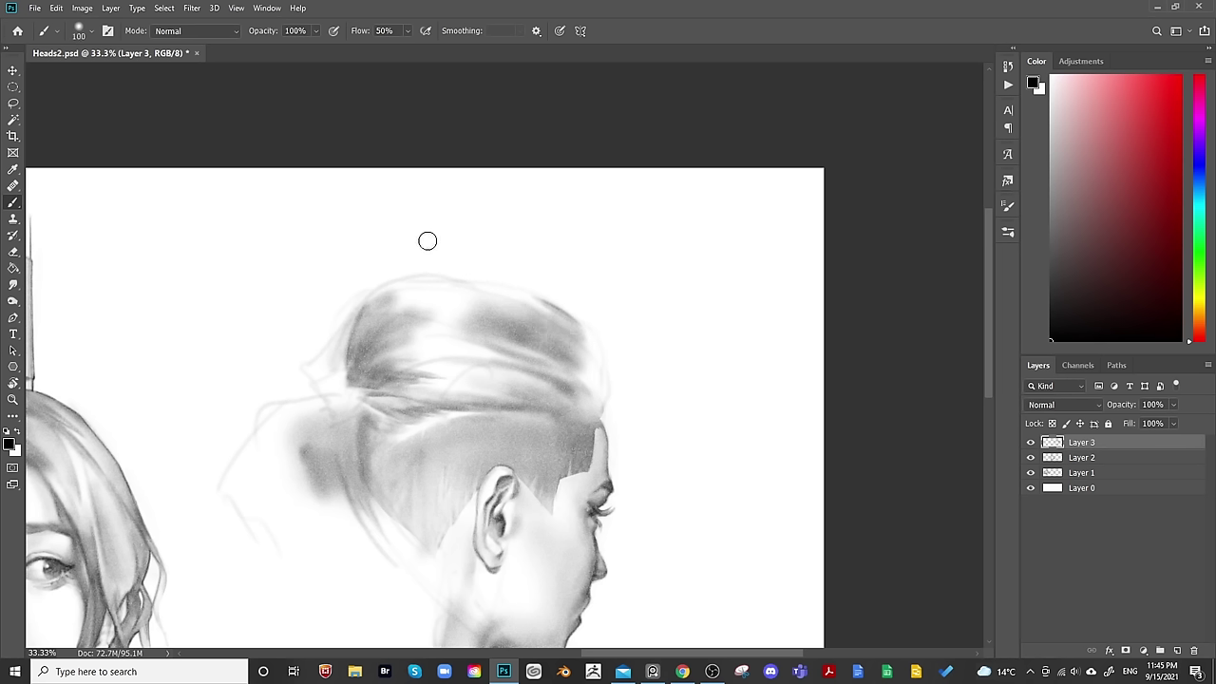
Sharpen the lower edge of the dark upper-crown section with a 70 px brush.
key("bracketleft")
key("bracketleft")
mouse_move(488, 334)
left_mouse_down()
mouse_move(538, 353)
mouse_move(478, 332)
mouse_move(545, 354)
left_mouse_up()
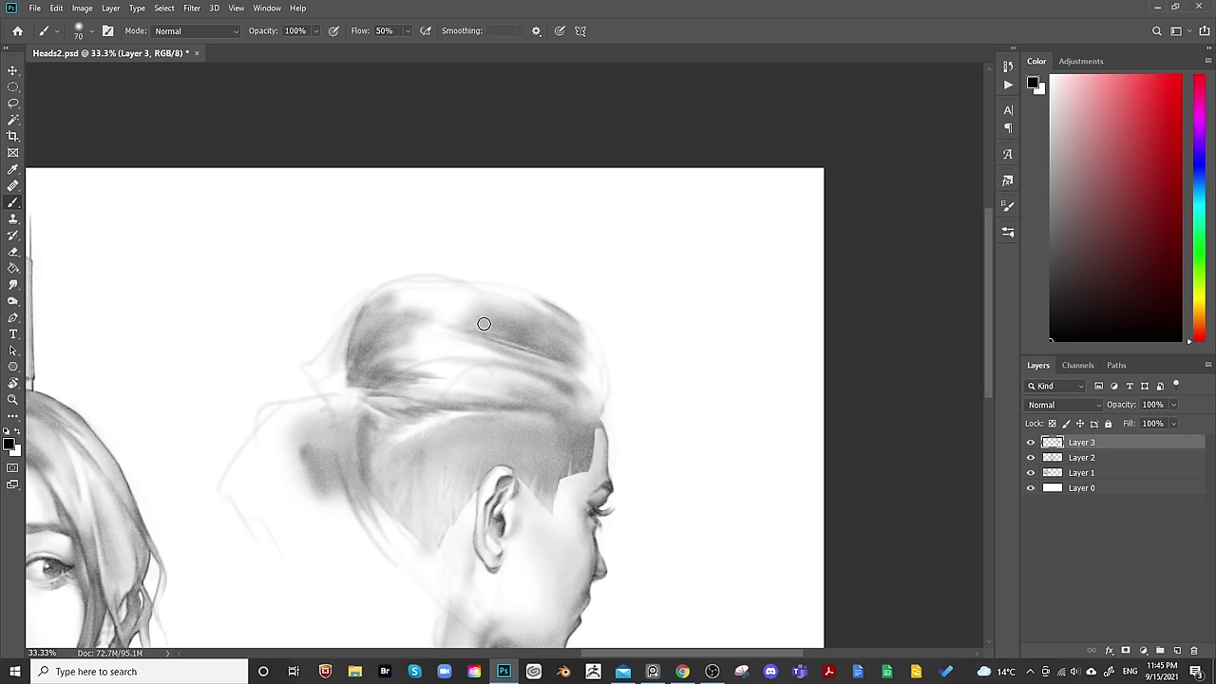
Add swept-back strands across the top of the crown and outline its upper contour with a brush down to 30 px.
key("bracketright")
key("bracketright")
key("bracketright")
key("bracketleft")
key("bracketleft")
key("bracketright")
key("bracketright")
key("bracketleft")
key("bracketleft")
key("bracketleft")
key("bracketleft")
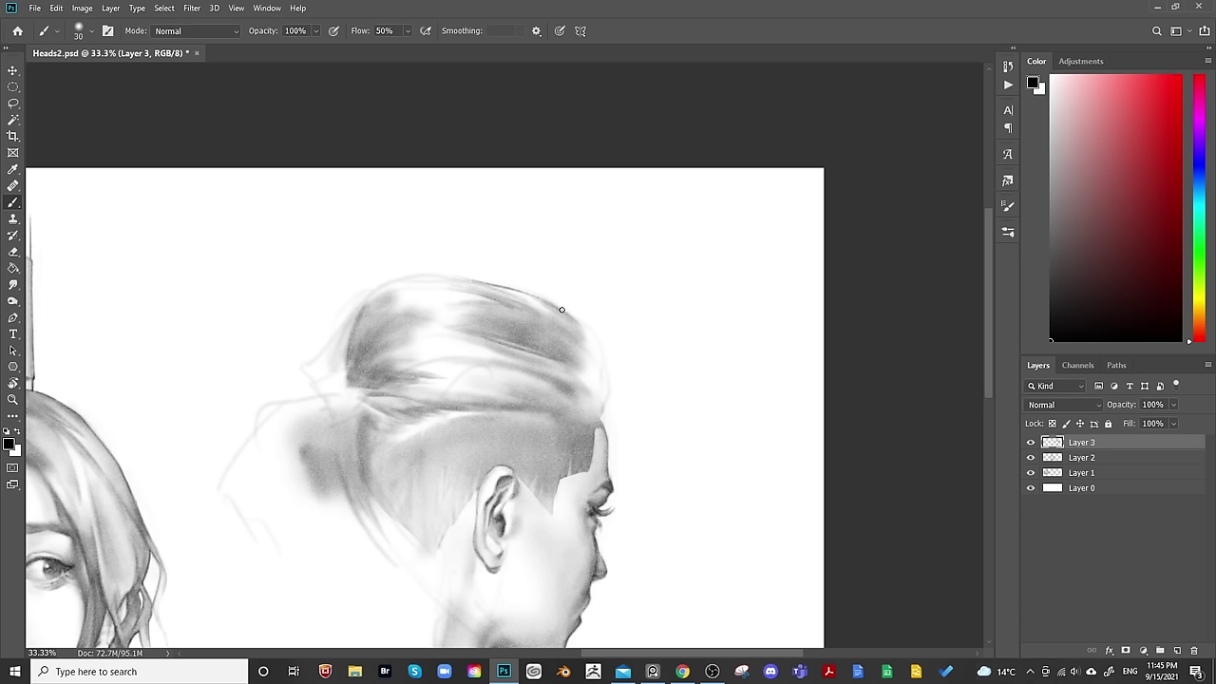
Define the front contour of the crown hair down to the forehead hairline with a small brush of up to 60 px.
key("bracketright")
left_click_drag(550, 302, 591, 334)
key("bracketright")
key("bracketright")
key("bracketright")
key("bracketleft")
key("bracketleft")
key("bracketright")
key("bracketright")
key("bracketright")
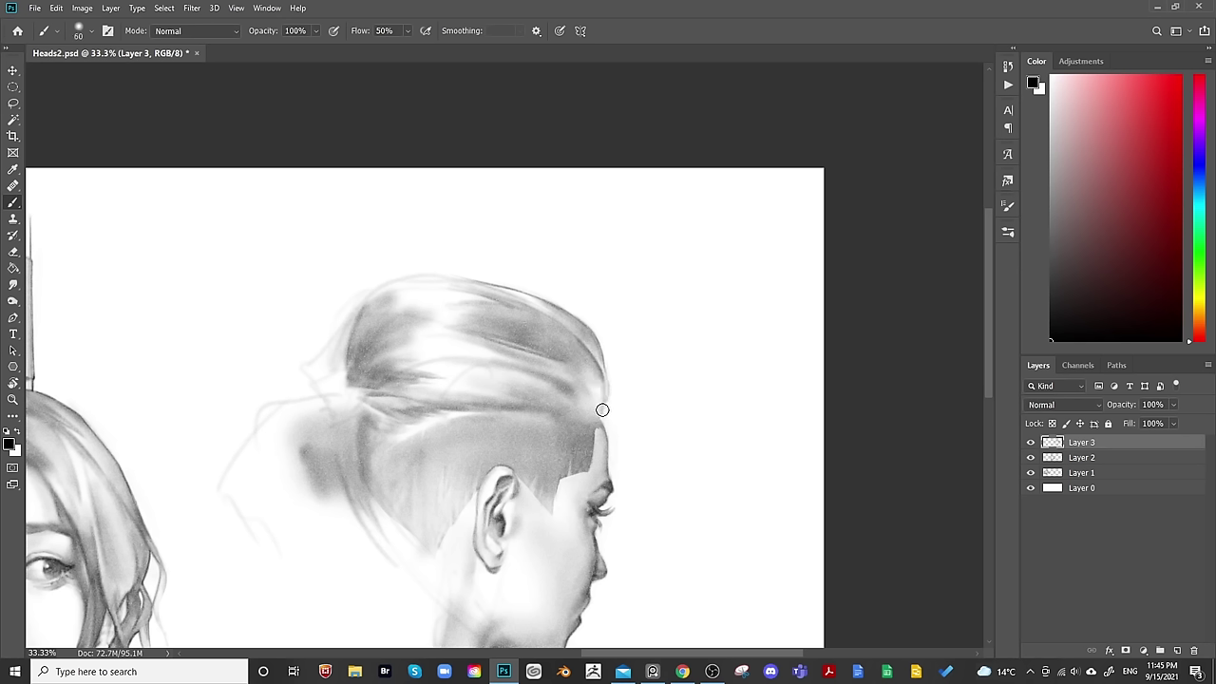
key("bracketleft")
Mirror the whole canvas horizontally to check the three portraits, and restore its orientation.
key("ctrl+minus")
key("ctrl+minus")
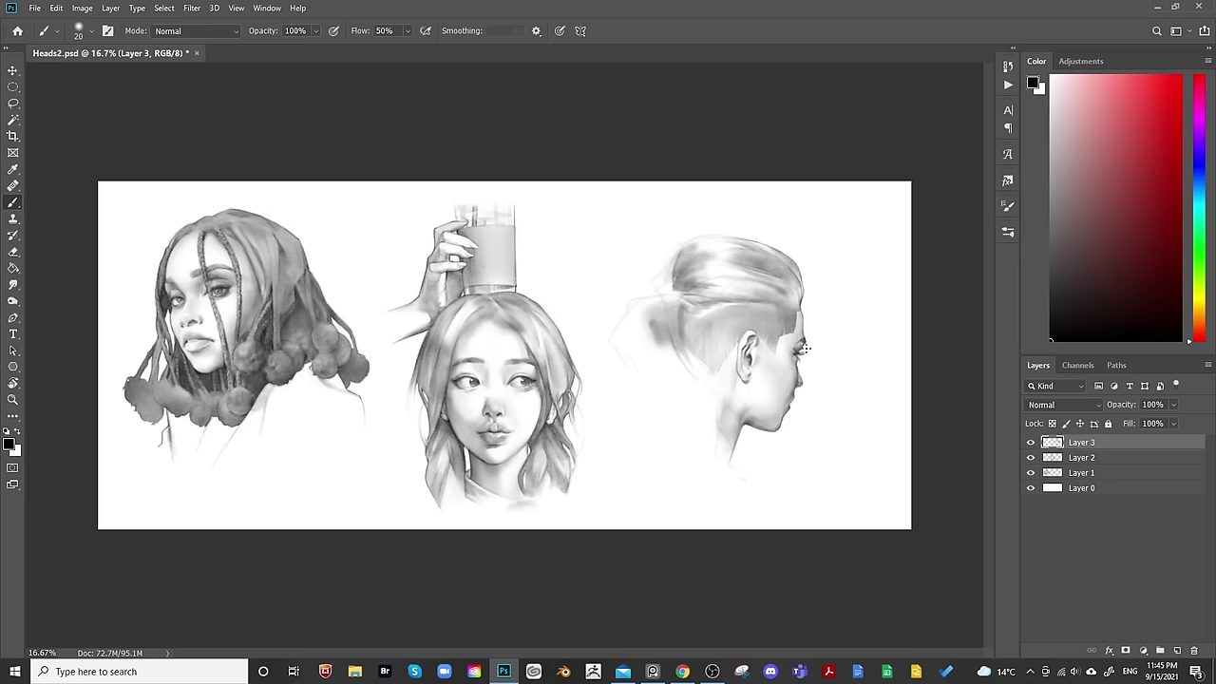
key("ctrl+shift+h")
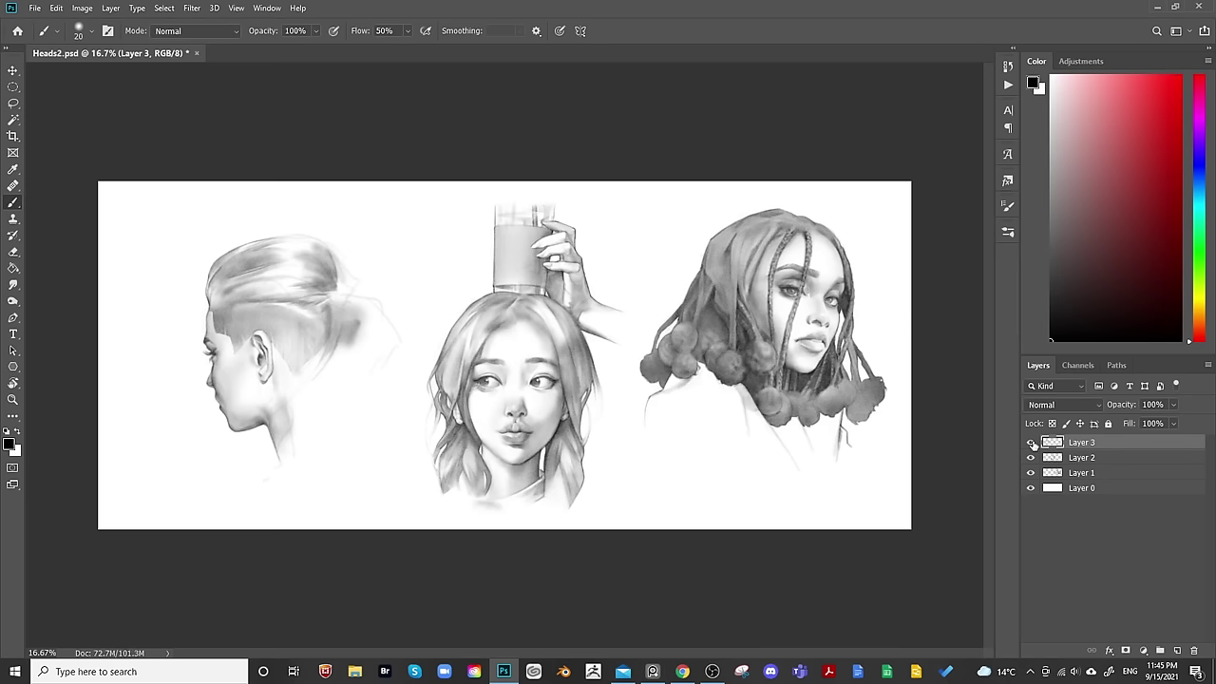
key("ctrl+shift+h")
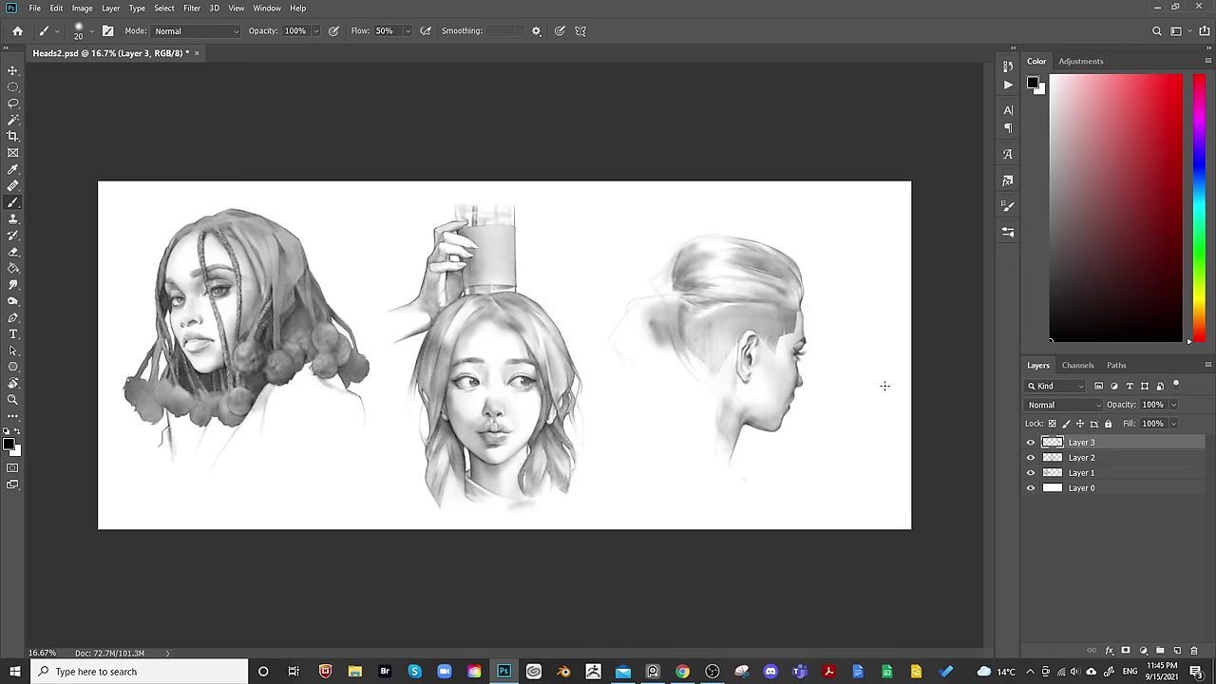
Darken the lower crown strands just above the undercut with a brush of about 80 to 90 px.
key("ctrl+plus")
key("ctrl+plus")
left_click_drag(889, 392, 463, 347)
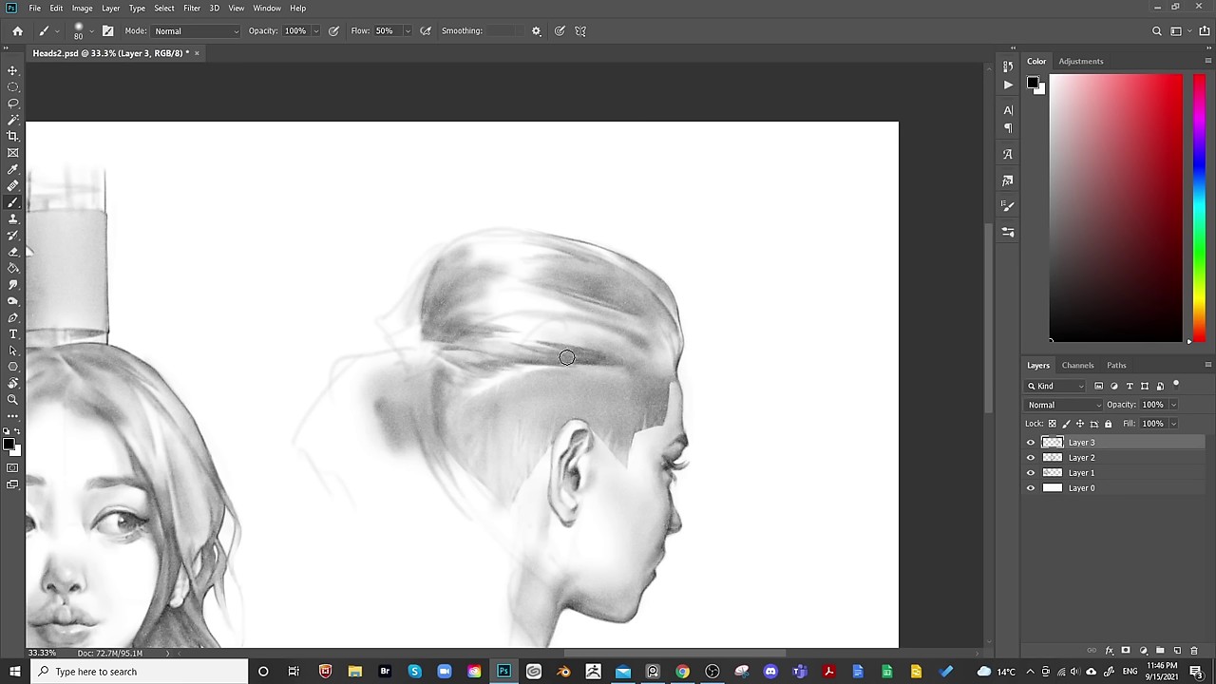
key("bracketleft")
key("bracketleft")
key("bracketleft")
key("bracketleft")
key("bracketleft")
key("bracketleft")
key("bracketright")
key("bracketright")
key("bracketright")
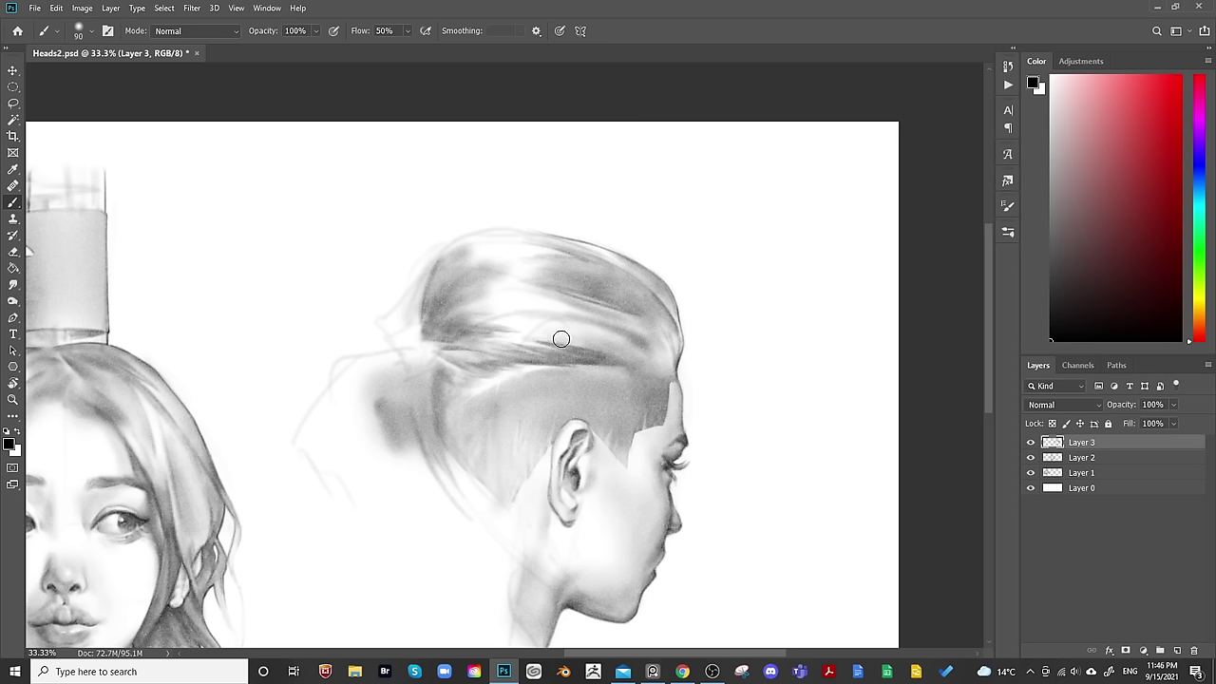
Build up soft tone between the mid-crown strands with a brush enlarged to 175 px.
key("bracketleft")
key("bracketright")
key("bracketright")
key("bracketright")
key("bracketright")
key("bracketright")
key("bracketright")
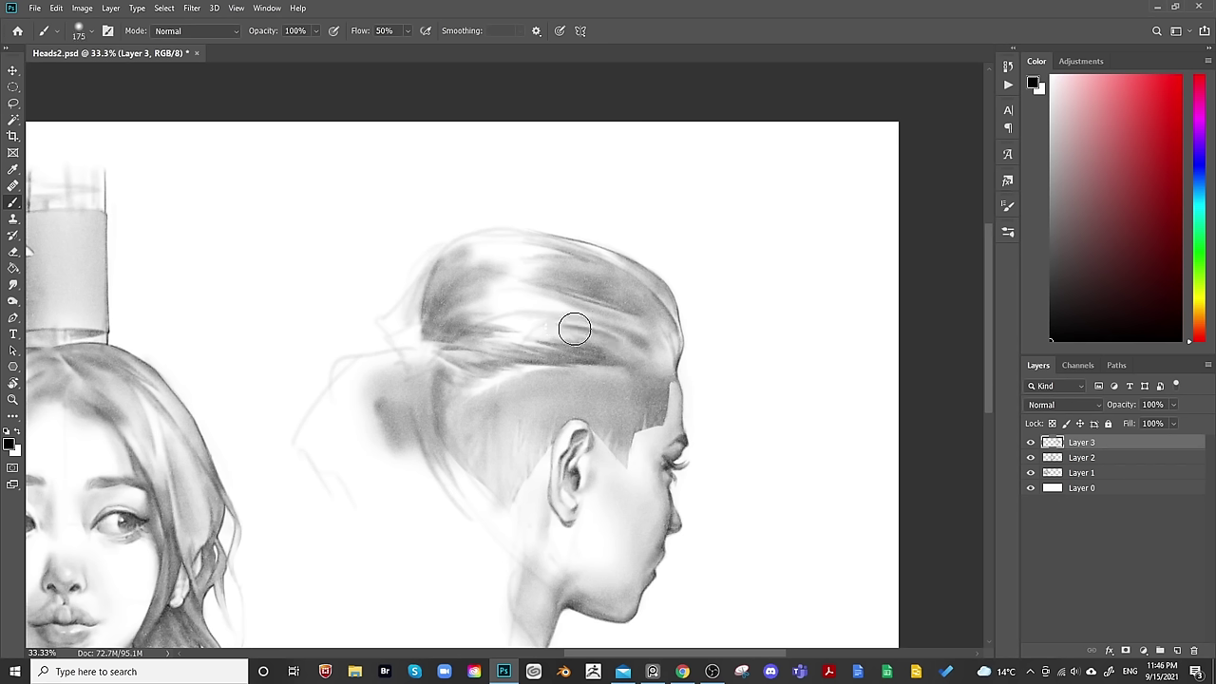
Refine the light and dark strands in the middle of the crown with a 90 px brush.
key("bracketleft")
key("bracketleft")
key("bracketleft")
key("bracketleft")
key("bracketleft")
key("bracketleft")
key("bracketleft")
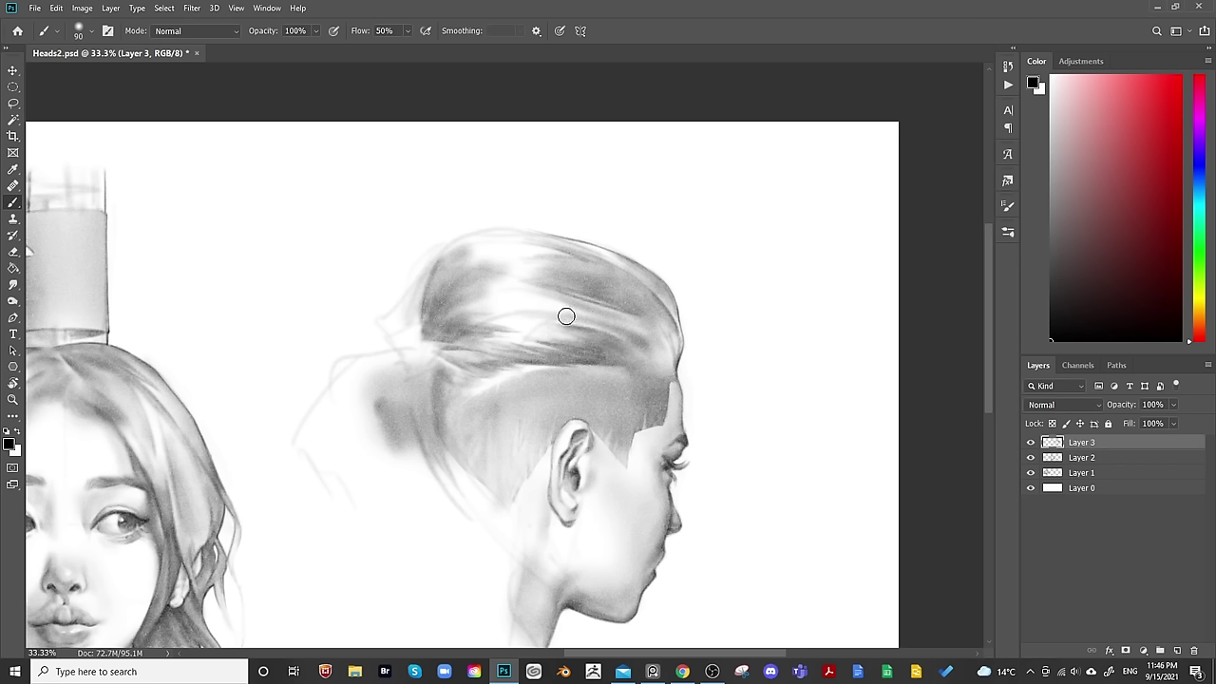
Connect the mid-crown strands to the dark hair above the tie, using a small brush and enlarging it to 100 px.
key("bracketleft")
key("bracketleft")
key("bracketleft")
key("bracketleft")
key("bracketright")
key("bracketright")
key("bracketright")
key("bracketright")
key("bracketright")
key("bracketright")
key("bracketright")
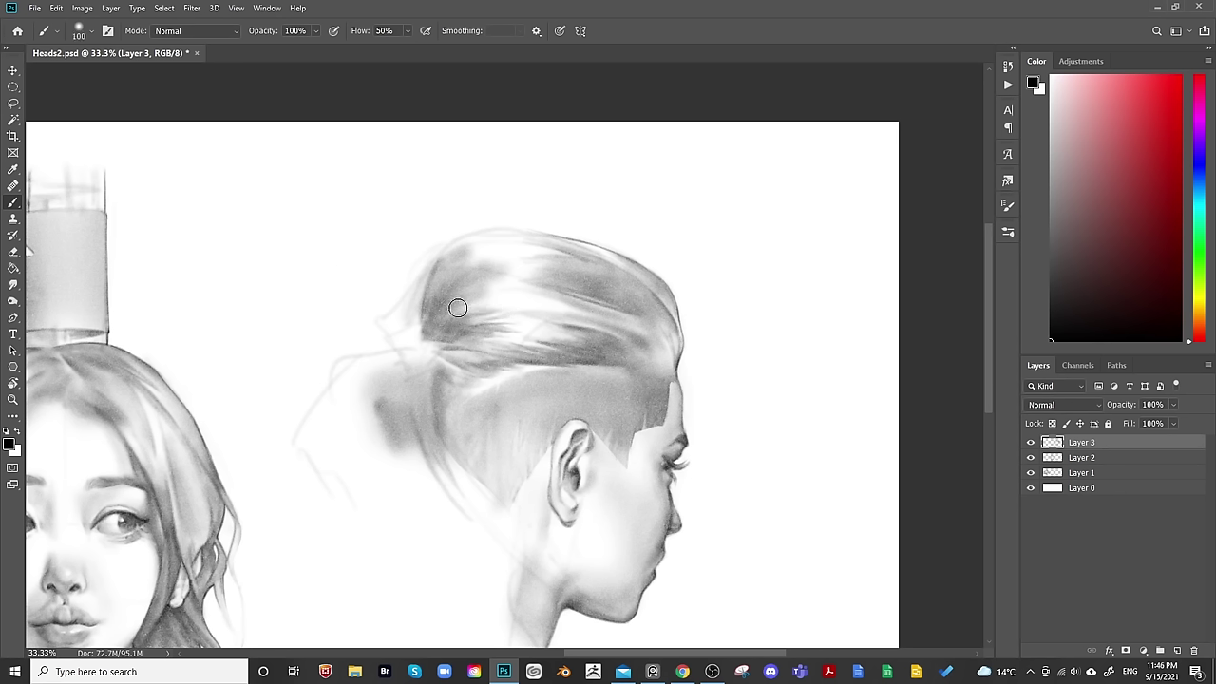
Shade the dark strands at the back of the crown with a brush of about 80 px.
key("bracketleft")
key("bracketleft")
key("bracketleft")
key("bracketleft")
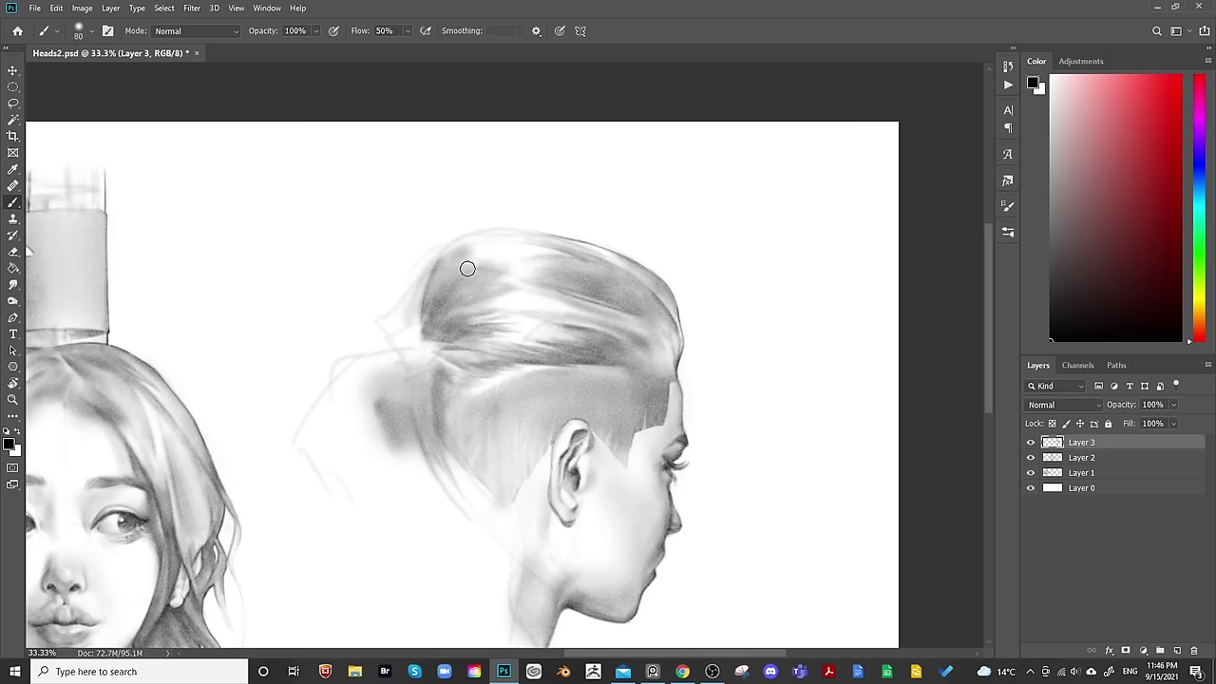
key("bracketright")
key("bracketright")
Define the rear contour of the crown from its top down to the hair tie, using a brush of about 35 to 40 px.
key("bracketleft")
key("bracketleft")
key("bracketleft")
key("bracketleft")
key("bracketleft")
left_click_drag(510, 258, 732, 320)
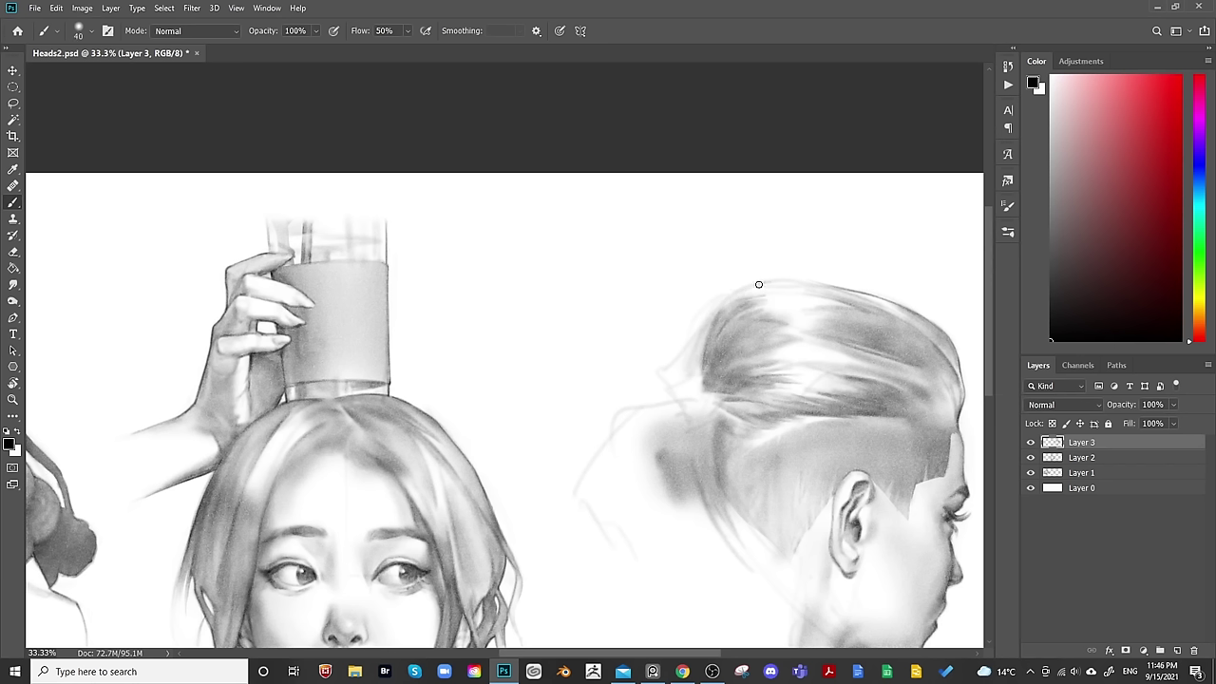
key("bracketright")
key("bracketright")
key("bracketleft")
left_click_drag(701, 310, 678, 370)
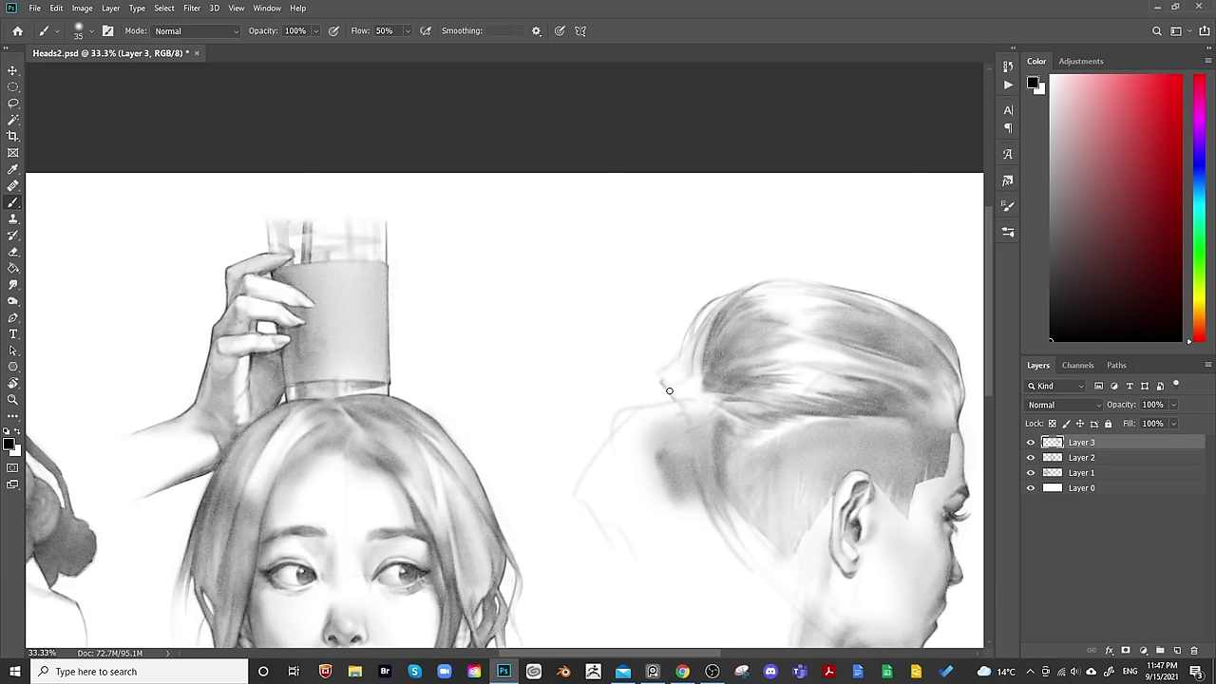
Sharpen the outline of the small pointed tuft above the hair tie and shade it with a brush enlarged to 80 px.
key("bracketleft")
mouse_move(668, 374)
left_mouse_down()
mouse_move(675, 399)
mouse_move(686, 380)
left_mouse_up()
key("bracketright")
key("bracketright")
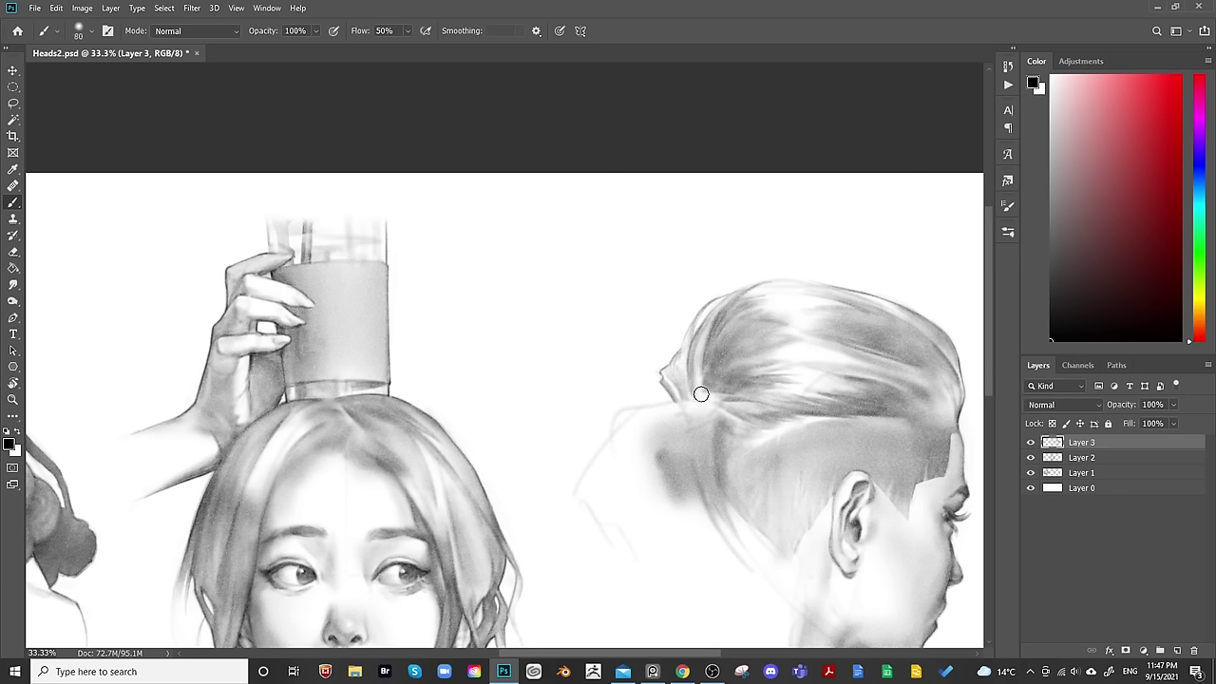
Build up soft tone at the back of the crown with a brush enlarged from 125 to 175 px.
key("bracketright")
key("bracketright")
key("bracketright")
key("bracketright")
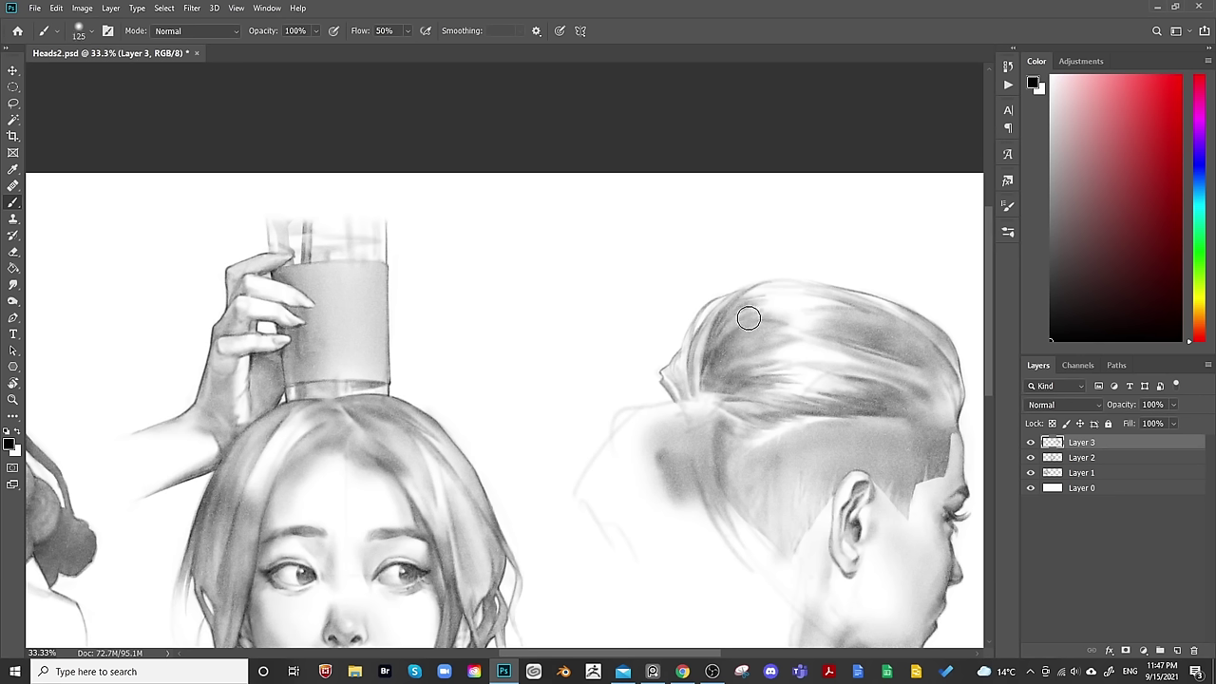
key("bracketright")
key("bracketright")
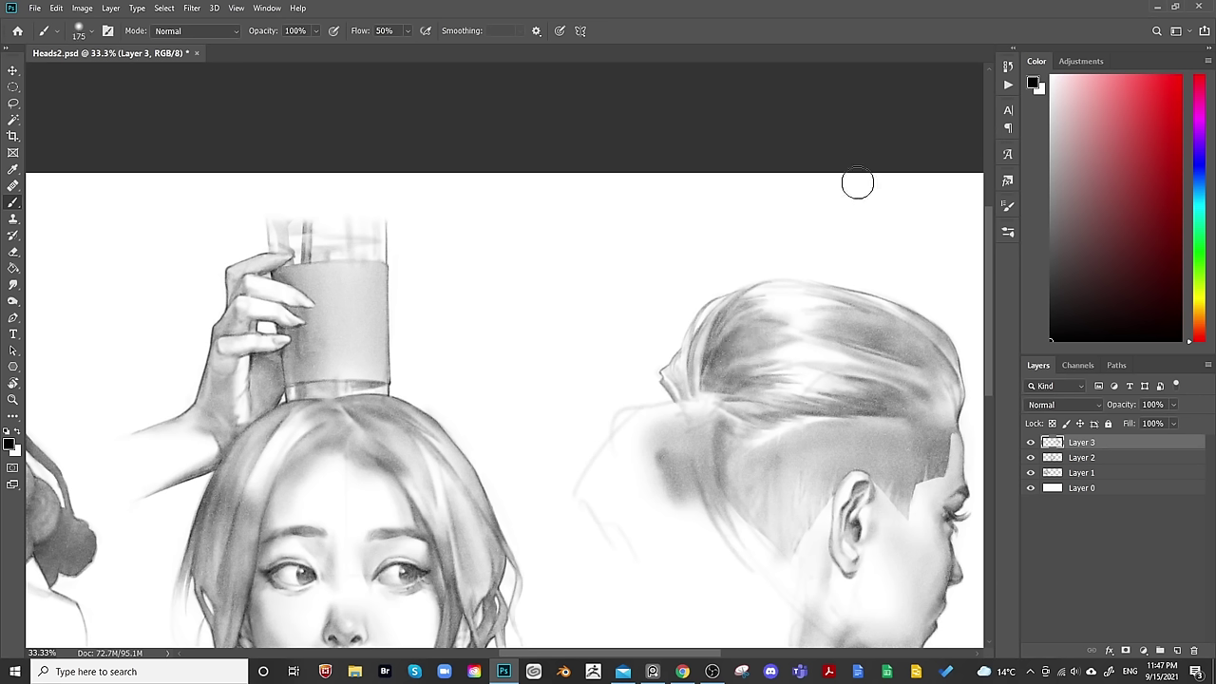
Draw fine dark strands in the upper front crown with a 45 px brush.
key("bracketleft")
key("bracketleft")
key("bracketleft")
key("bracketleft")
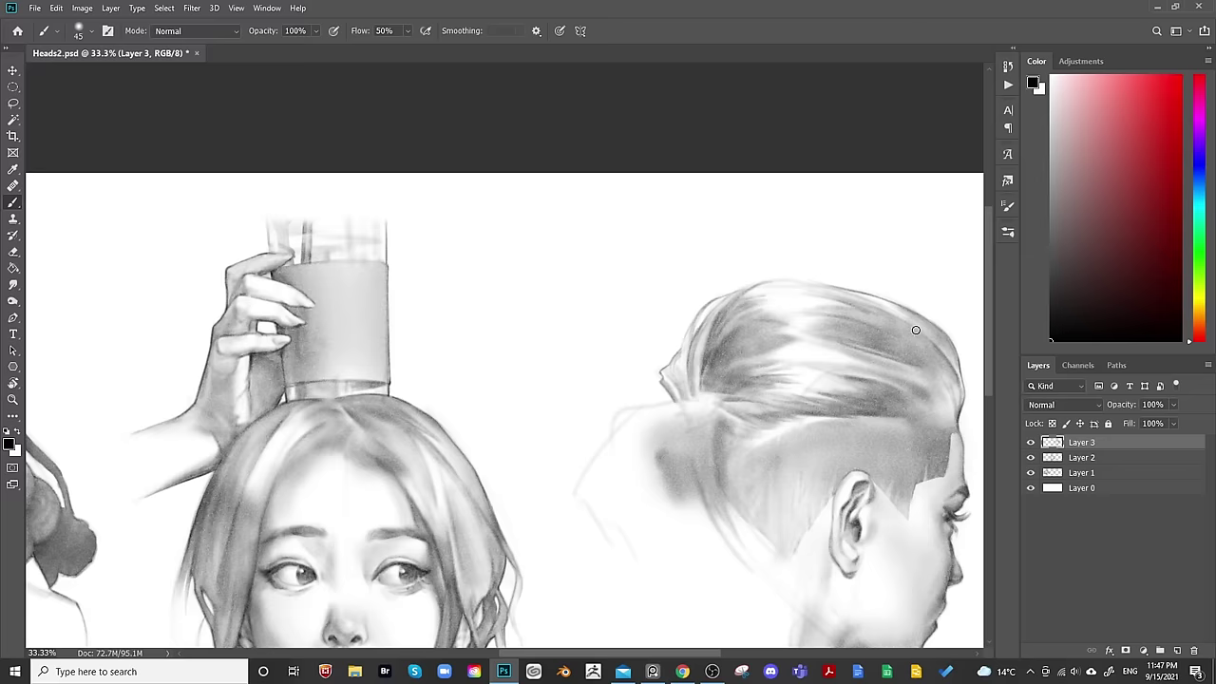
Darken the upper front crown strands, varying the brush size and ending at 125 px.
left_click_drag(916, 330, 549, 307)
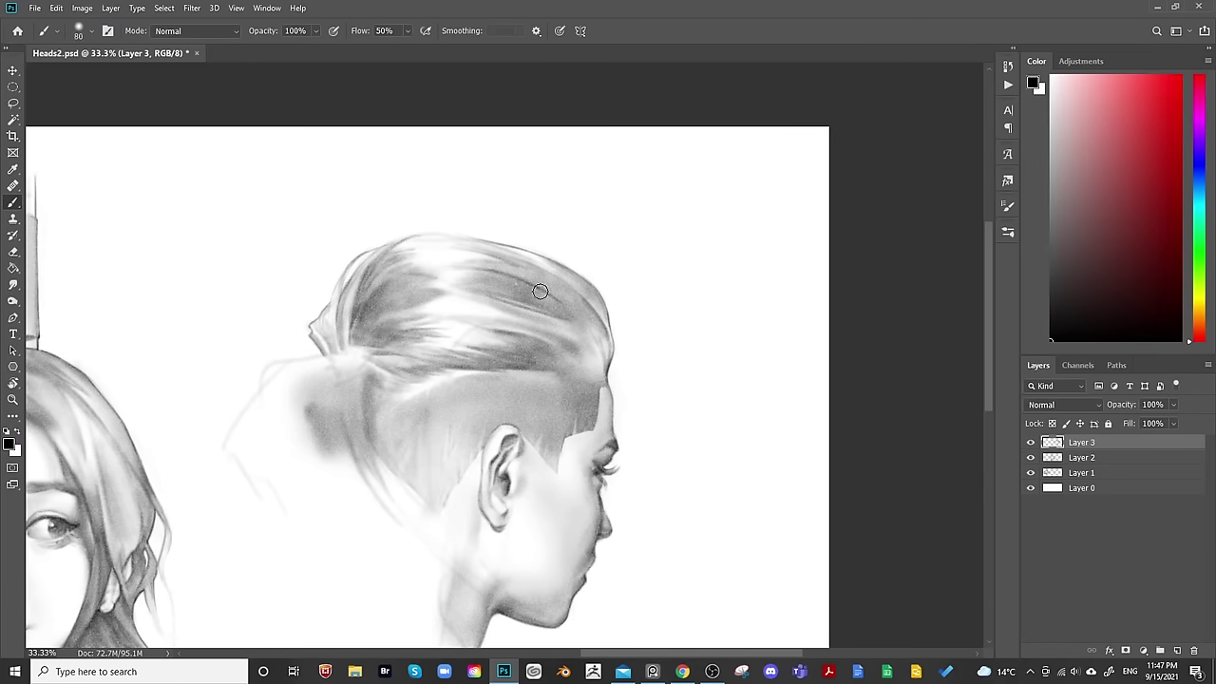
key("bracketright")
key("bracketright")
key("bracketright")
key("bracketright")
key("bracketright")
key("bracketright")
key("bracketright")
key("bracketright")
key("bracketleft")
key("bracketleft")
key("bracketleft")
key("bracketleft")
key("bracketleft")
key("bracketleft")
key("bracketleft")
key("bracketright")
key("bracketright")
key("bracketright")
key("bracketright")
key("bracketright")
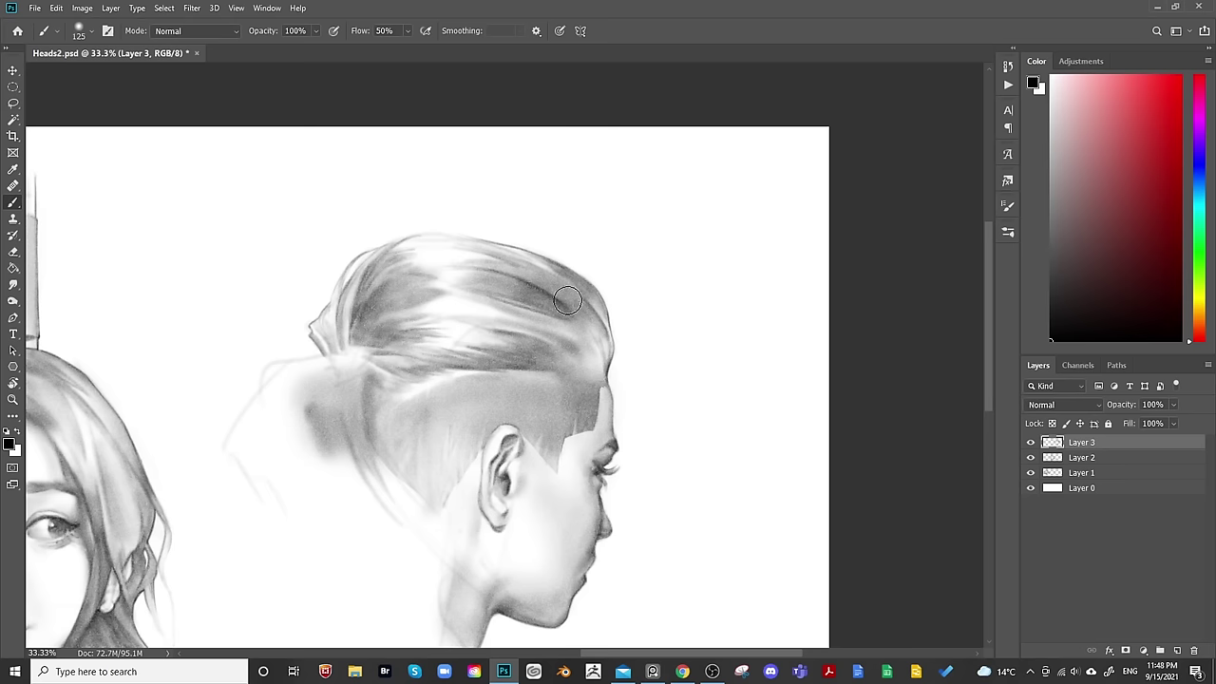
Refine the front crown strands with a smaller brush and clean up the crown's top edge with a 90 px eraser at 25% flow.
key("bracketleft")
key("bracketleft")
key("bracketleft")
key("bracketleft")
key("e")
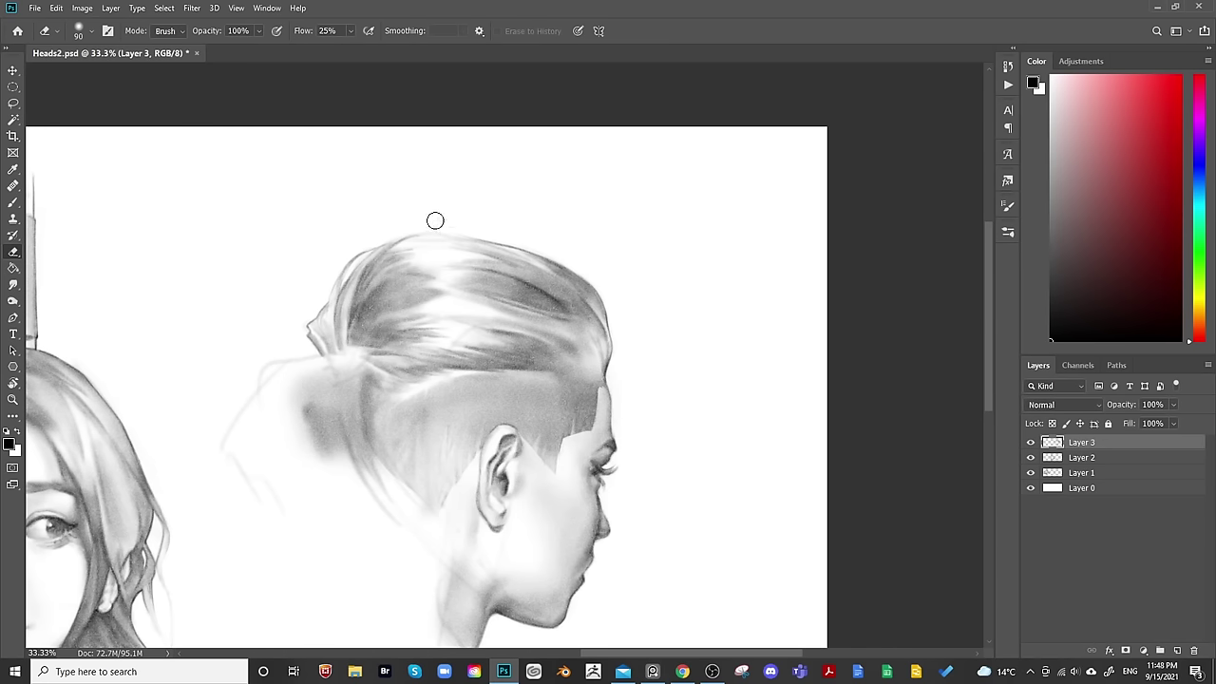
key("b")
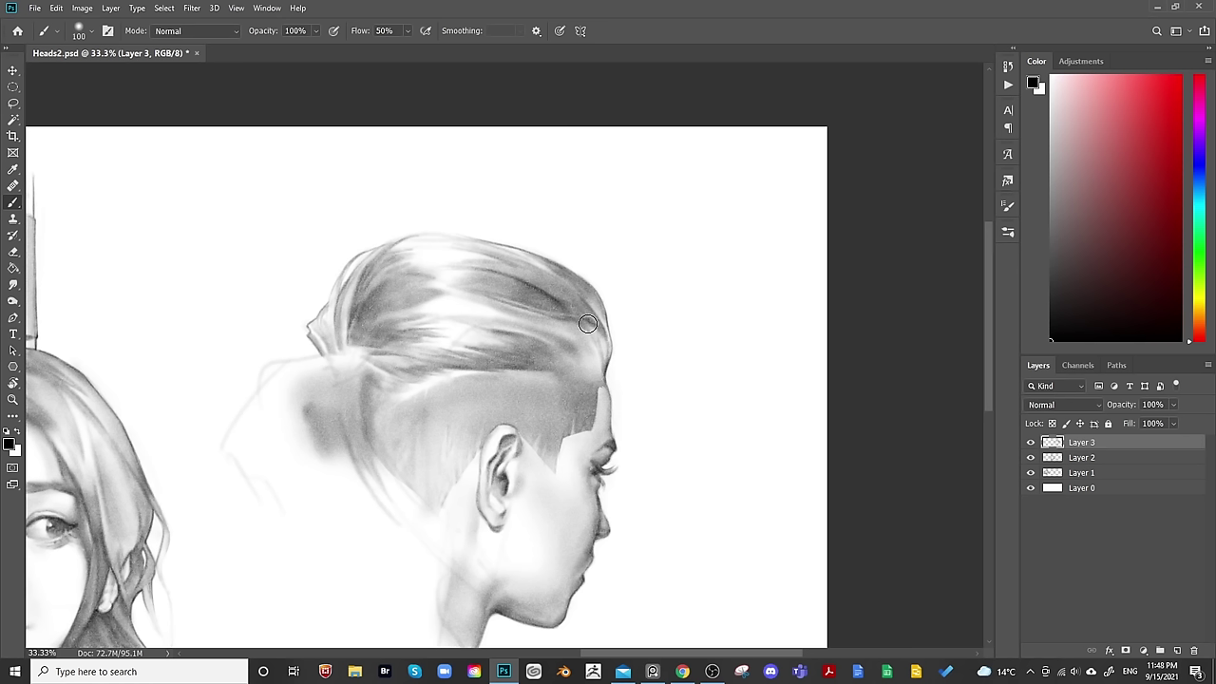
Darken the hair mass at the front of the crown just behind the forehead, using a progressively larger brush.
key("bracketleft")
key("bracketleft")
key("bracketleft")
key("bracketright")
key("bracketright")
key("bracketright")
key("bracketright")
key("bracketright")
key("bracketright")
key("bracketright")
mouse_move(582, 365)
left_mouse_down()
mouse_move(576, 335)
mouse_move(594, 333)
mouse_move(602, 346)
mouse_move(531, 318)
mouse_move(578, 349)
mouse_move(544, 322)
mouse_move(598, 326)
left_mouse_up()
Refine the dark strands above the front hairline with a 90 px brush.
key("bracketleft")
key("bracketleft")
key("bracketleft")
key("bracketleft")
key("bracketleft")
key("bracketleft")
key("bracketleft")
key("bracketleft")
key("bracketleft")
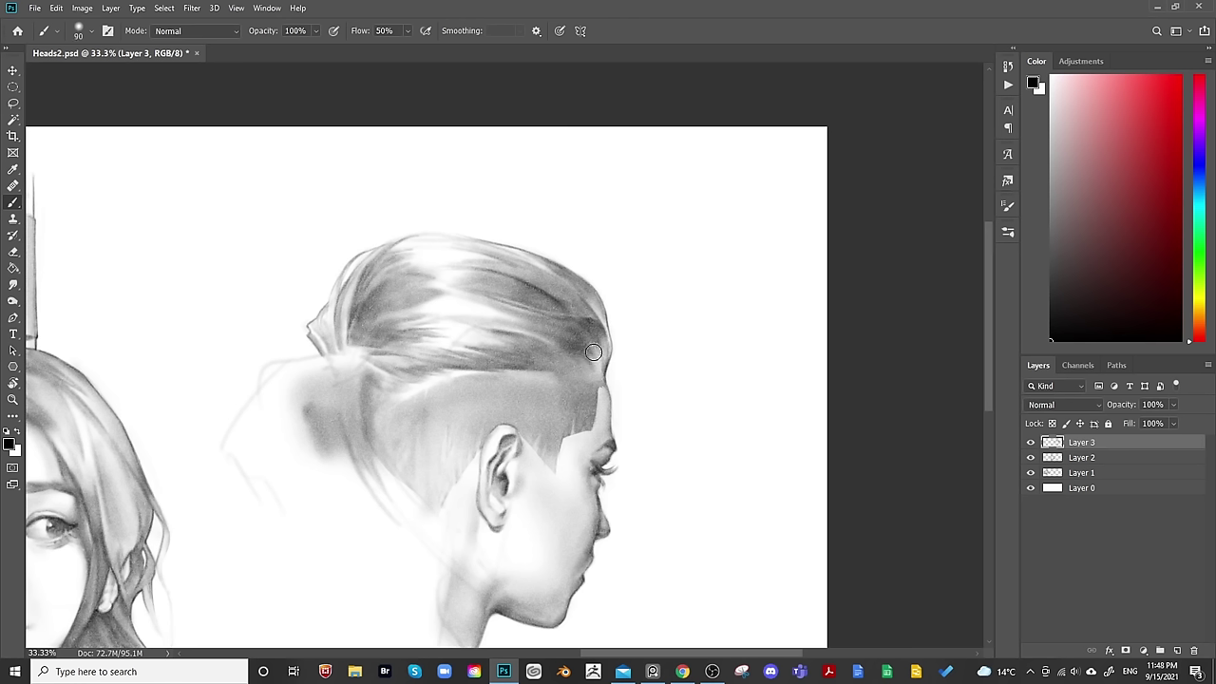
key("bracketright")
key("bracketleft")
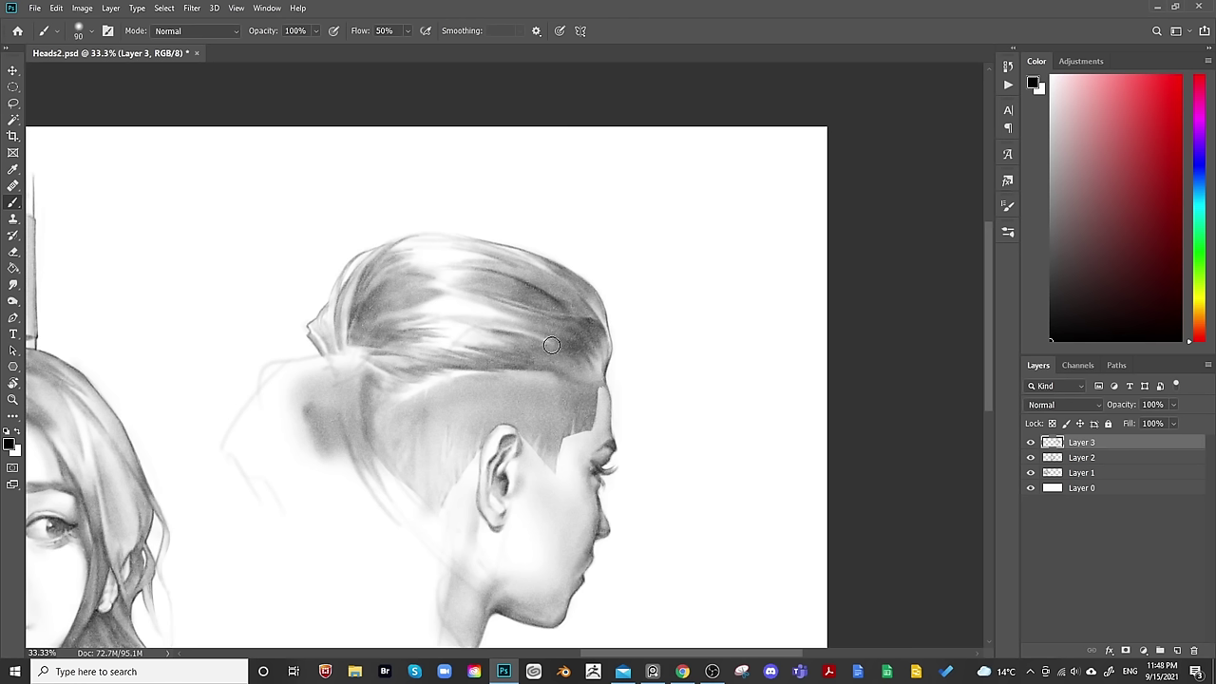
Blend soft tone over the crown and its lower front edge with brushes from 150 to 300 px, reducing to 200 px near the forehead.
key("bracketleft")
key("bracketright")
key("bracketright")
key("bracketright")
key("bracketright")
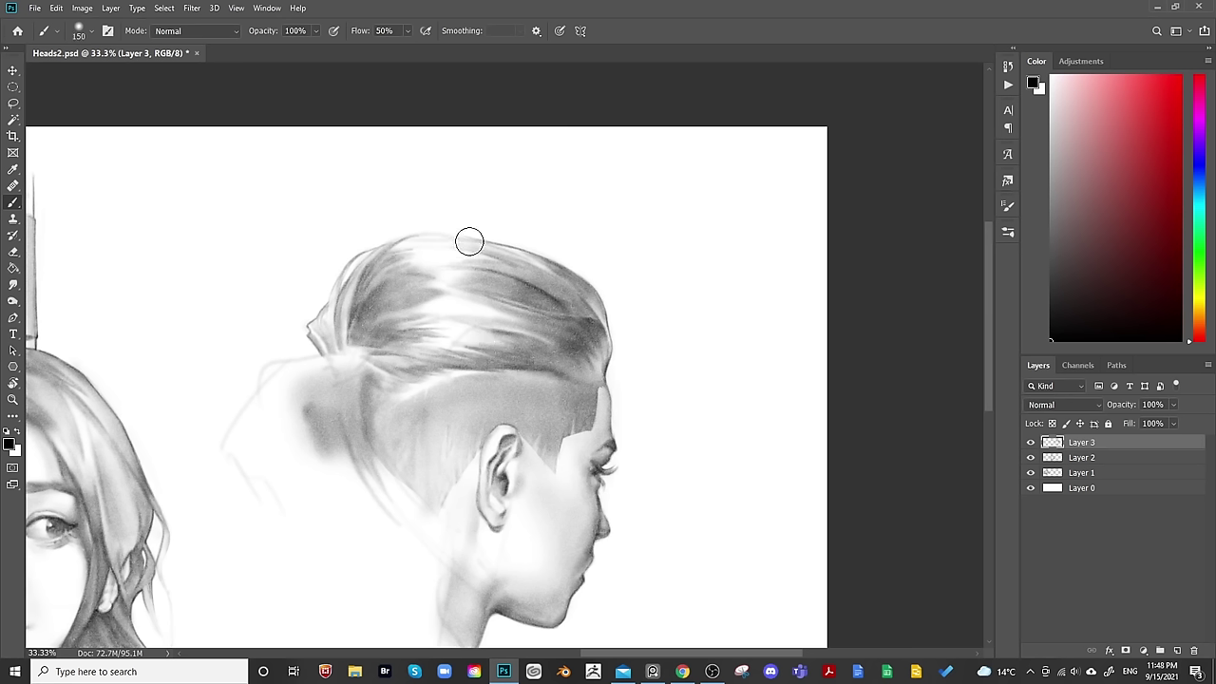
key("bracketright")
key("bracketright")
key("bracketright")
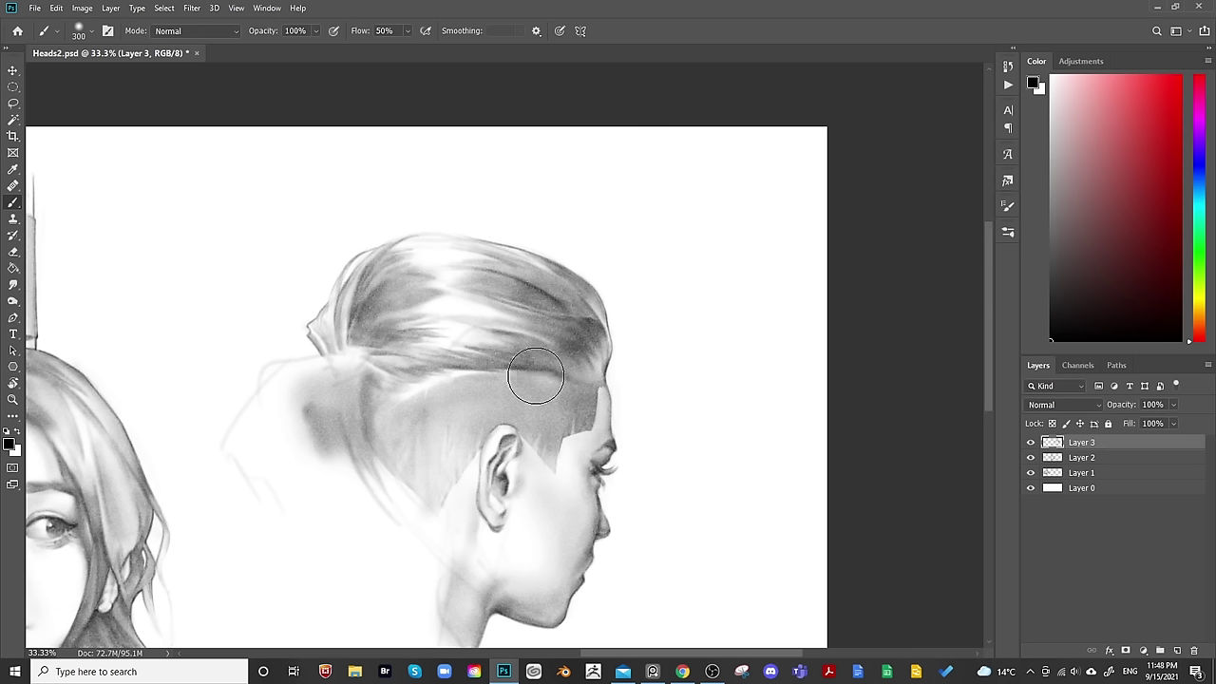
key("bracketleft")
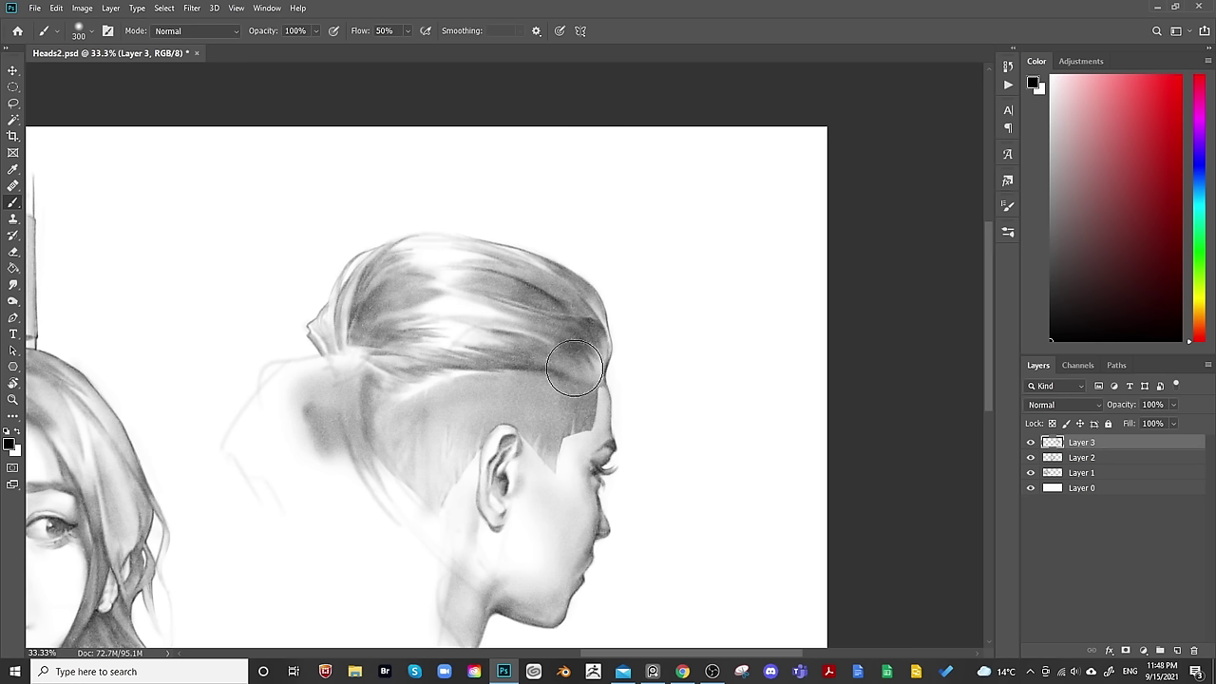
key("bracketleft")
key("bracketleft")
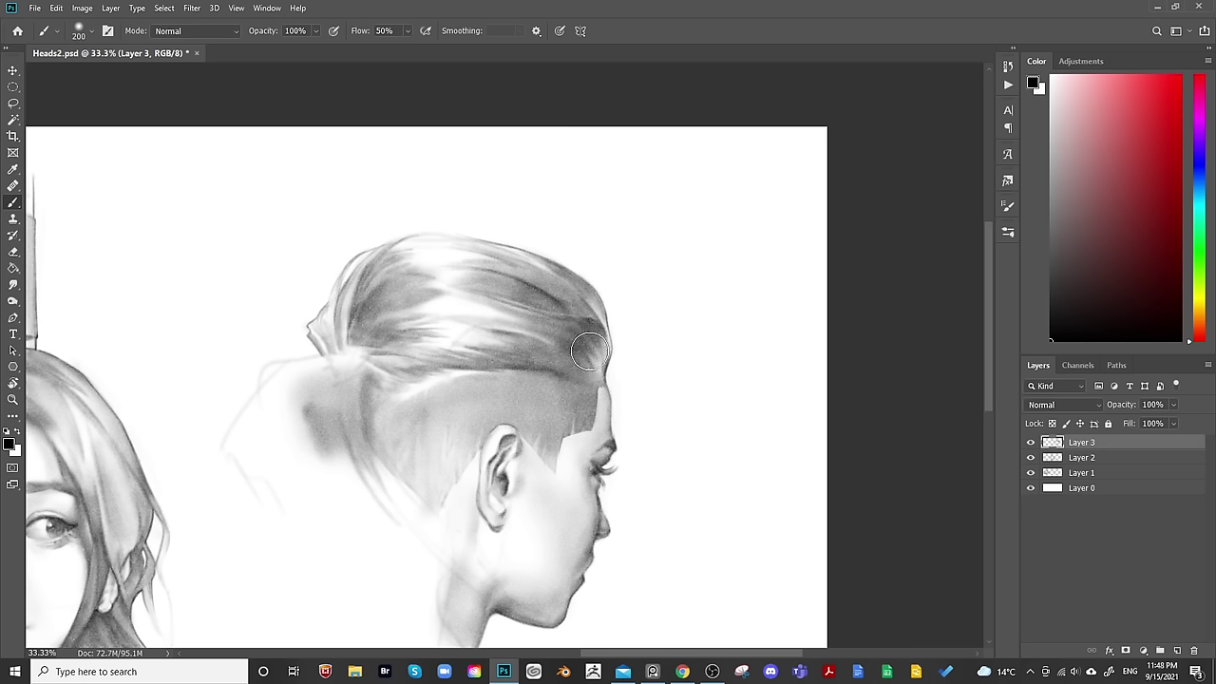
Touch up the front hairline with a smaller brush and soften its edge at the forehead with a 90 px eraser.
key("bracketleft")
key("bracketleft")
key("bracketleft")
key("bracketleft")
key("bracketleft")
key("e")
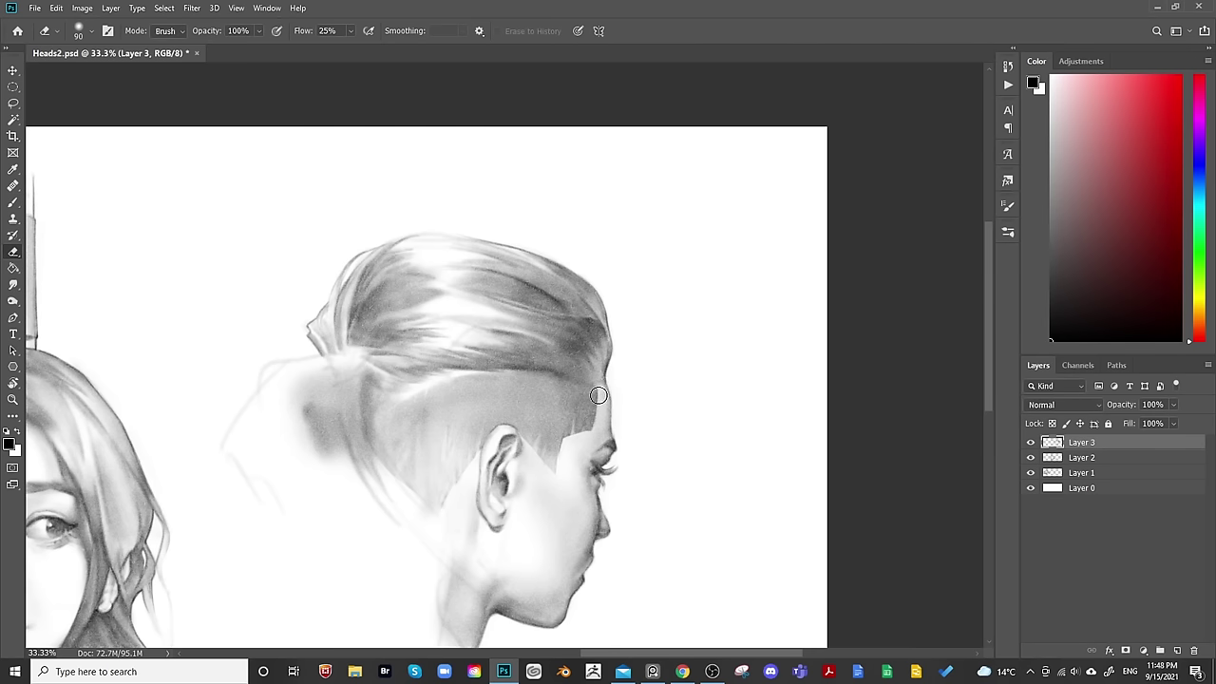
key("space")
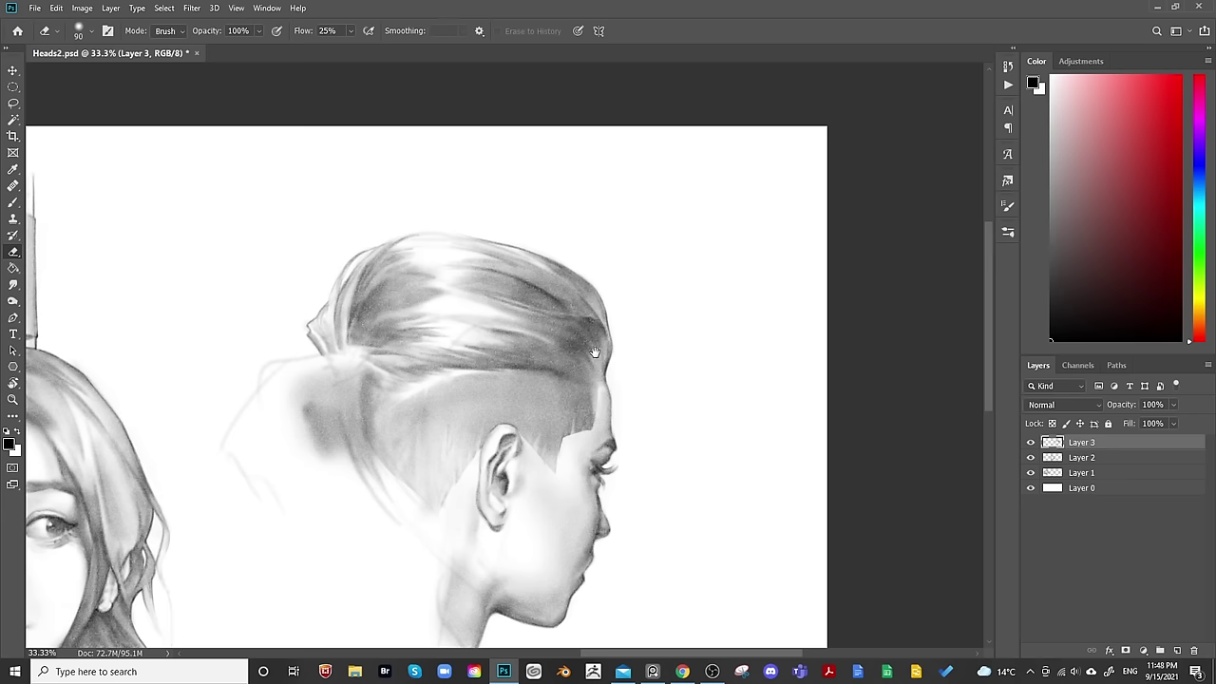
Refine the forehead edge and front hairline with the brush, reducing it to 25 px for fine detail.
key("b")
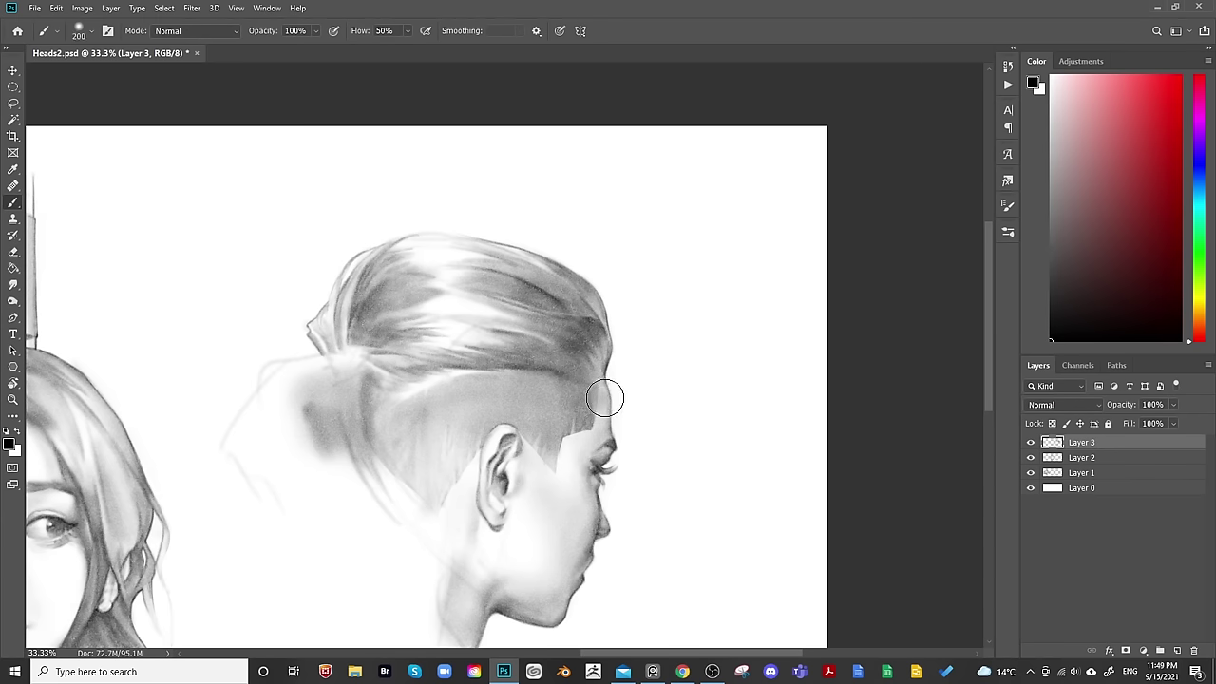
key("bracketleft")
key("bracketleft")
key("bracketleft")
key("bracketleft")
Check all three portraits in a horizontally mirrored view of the whole canvas and restore the original orientation.
key("ctrl+minus")
key("ctrl+minus")
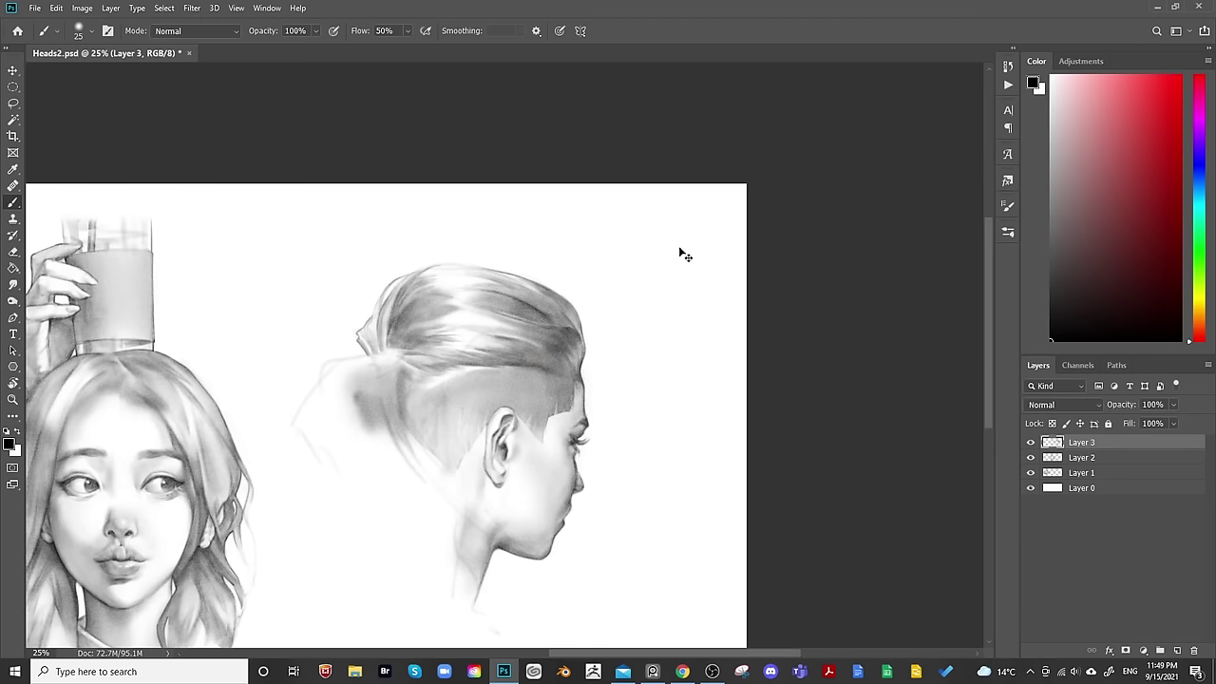
key("ctrl+shift+h")
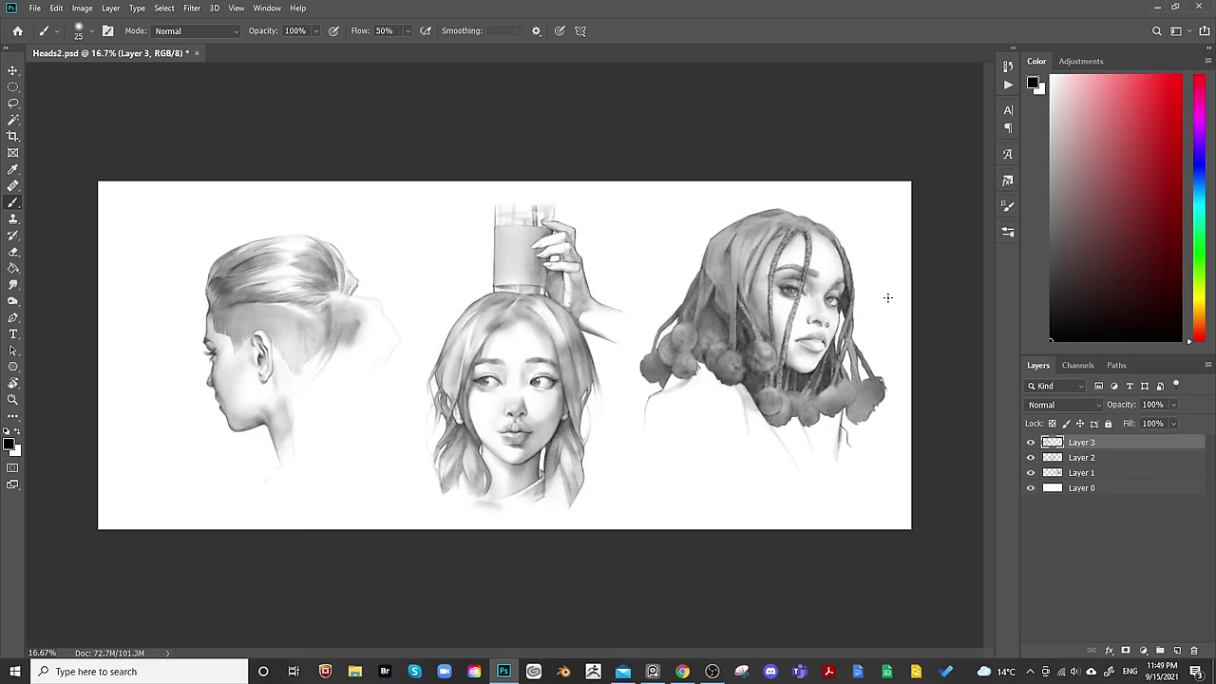
key("ctrl+shift+h")
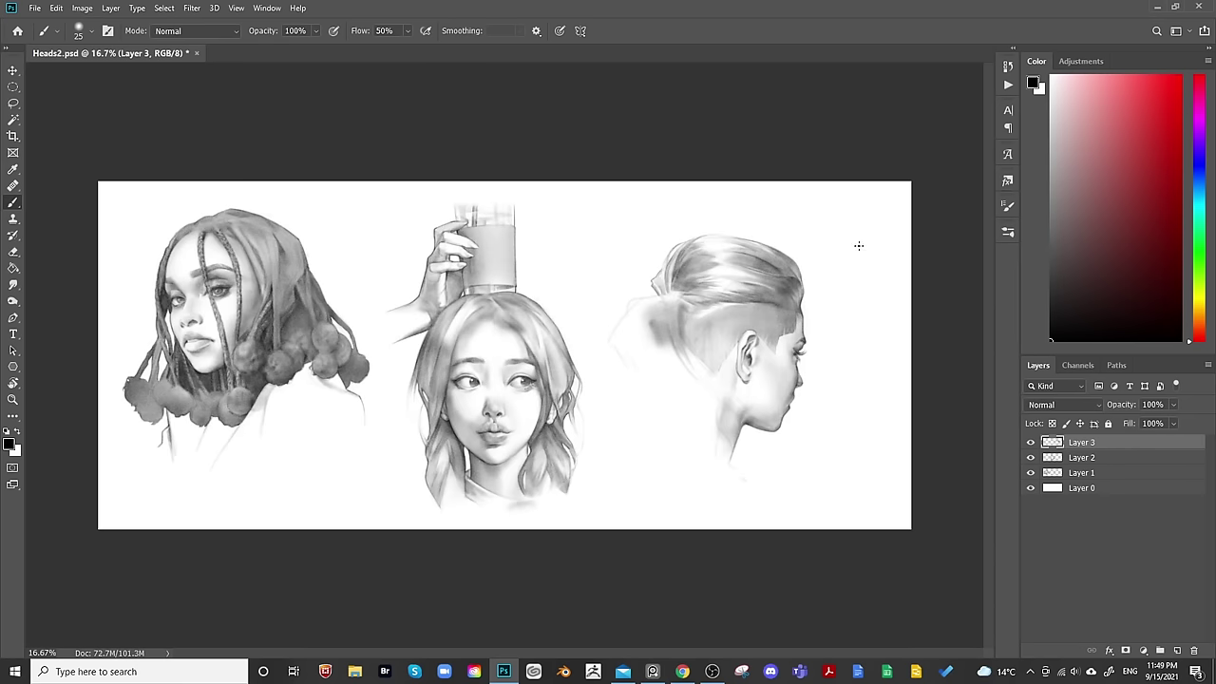
Deepen the shadow at the back of the profile head's crown with a soft brush enlarged to 300 px.
key("ctrl+plus")
key("ctrl+plus")
left_click_drag(906, 254, 669, 401)
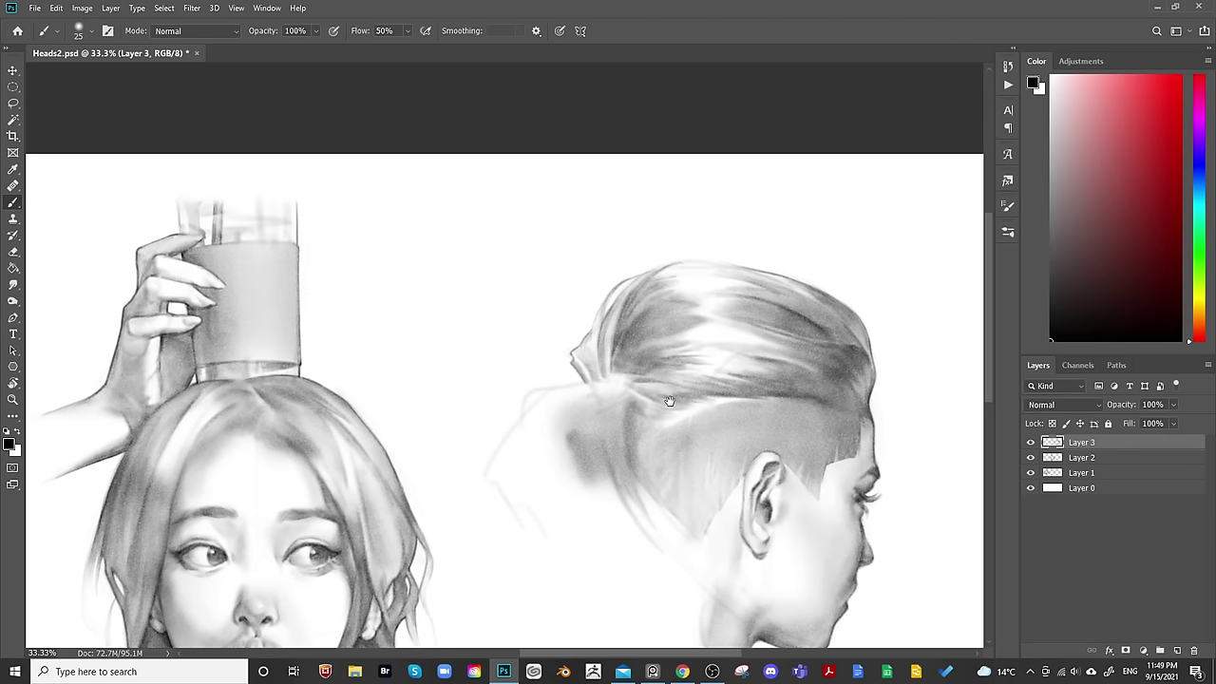
key("bracketright")
key("bracketright")
key("bracketright")
key("bracketright")
key("bracketright")
key("bracketright")
key("bracketright")
key("bracketright")
key("bracketright")
key("bracketright")
key("bracketright")
key("bracketright")
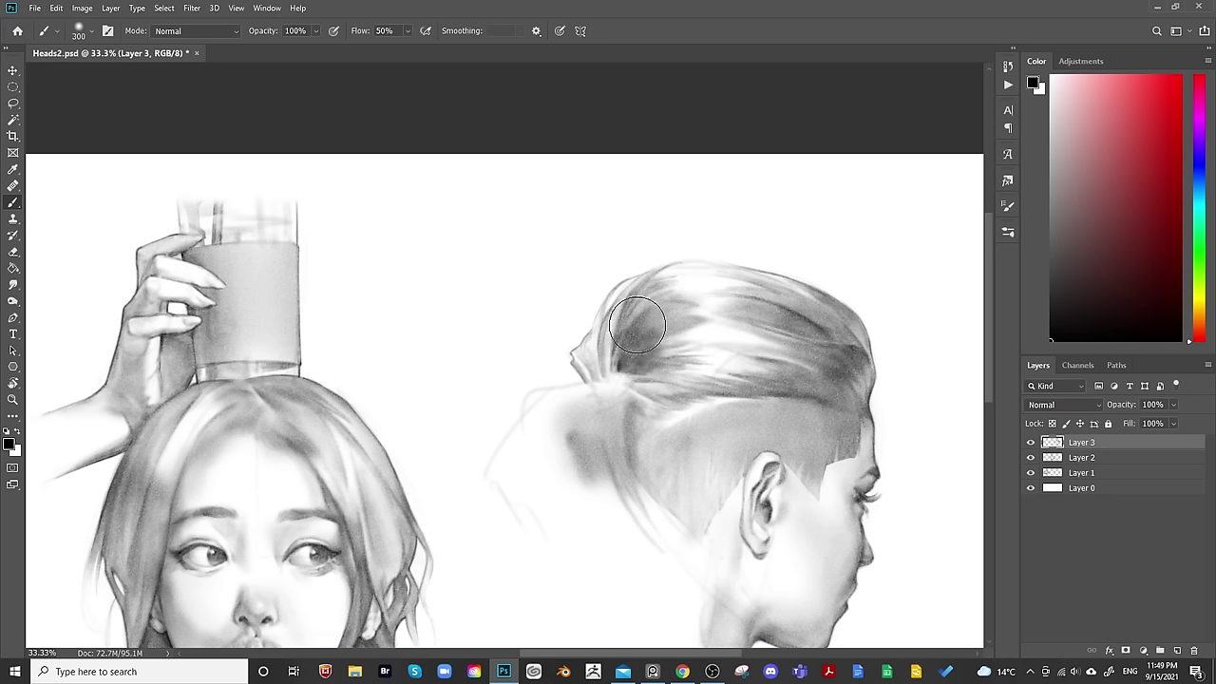
Darken the strands converging above the hair tie and the small tuft with a brush reduced to 80 px.
key("bracketleft")
key("bracketleft")
key("bracketleft")
key("bracketleft")
key("bracketleft")
key("bracketleft")
key("bracketleft")
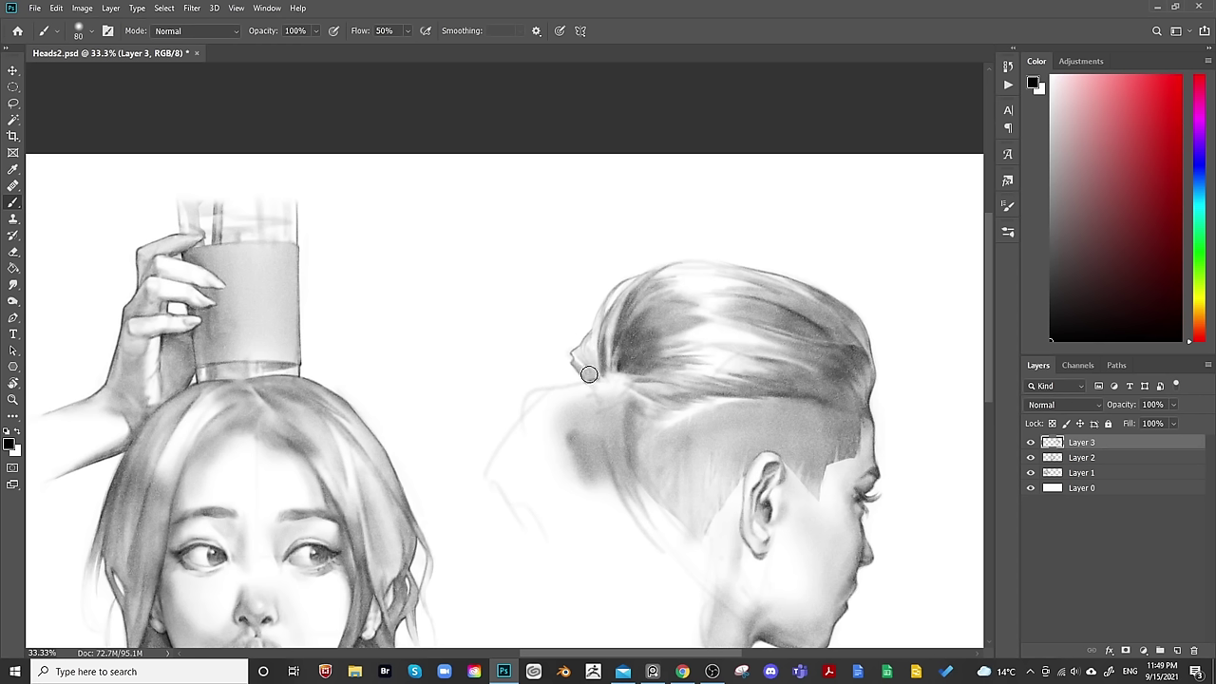
Darken the top edge of the ponytail just behind the hair tie, using a brush of about 125 px.
key("bracketright")
key("bracketright")
key("bracketright")
key("bracketright")
key("bracketright")
key("bracketright")
key("bracketright")
key("bracketright")
key("bracketright")
key("bracketright")
key("bracketright")
key("bracketright")
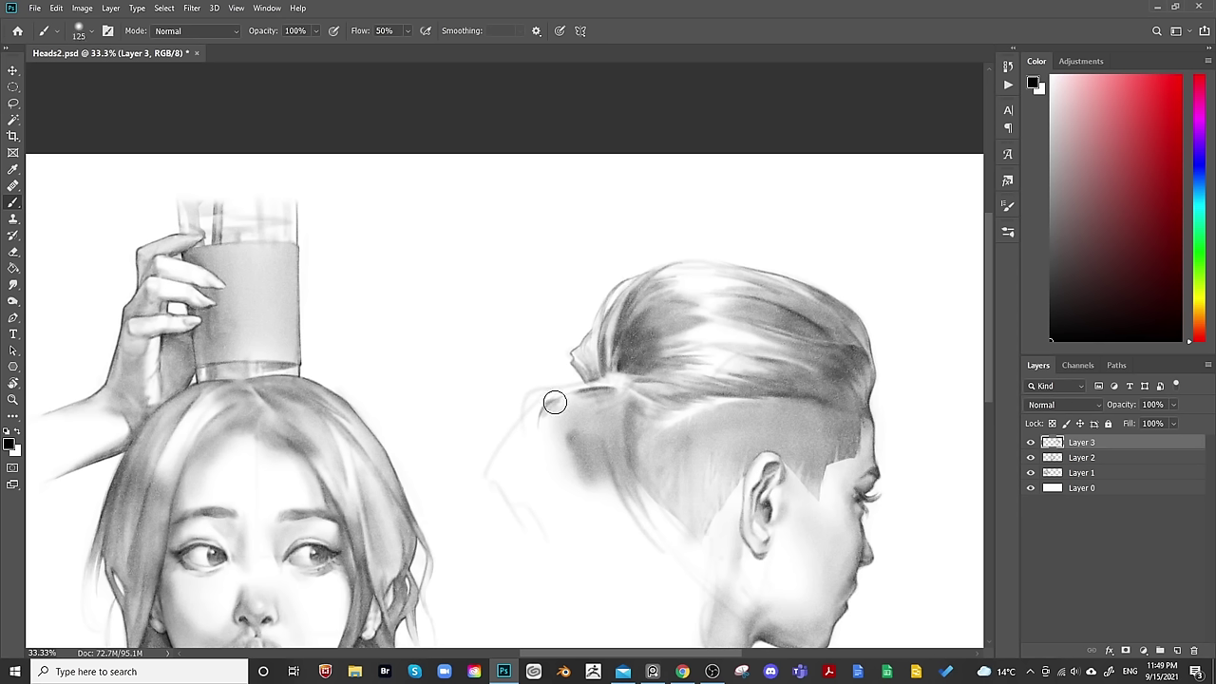
Paint a dark curved strand down the outer side of the shaded ponytail area and blend it with a 175 px brush.
key("bracketleft")
key("bracketleft")
key("bracketleft")
mouse_move(560, 410)
left_mouse_down()
mouse_move(552, 427)
mouse_move(566, 460)
left_mouse_up()
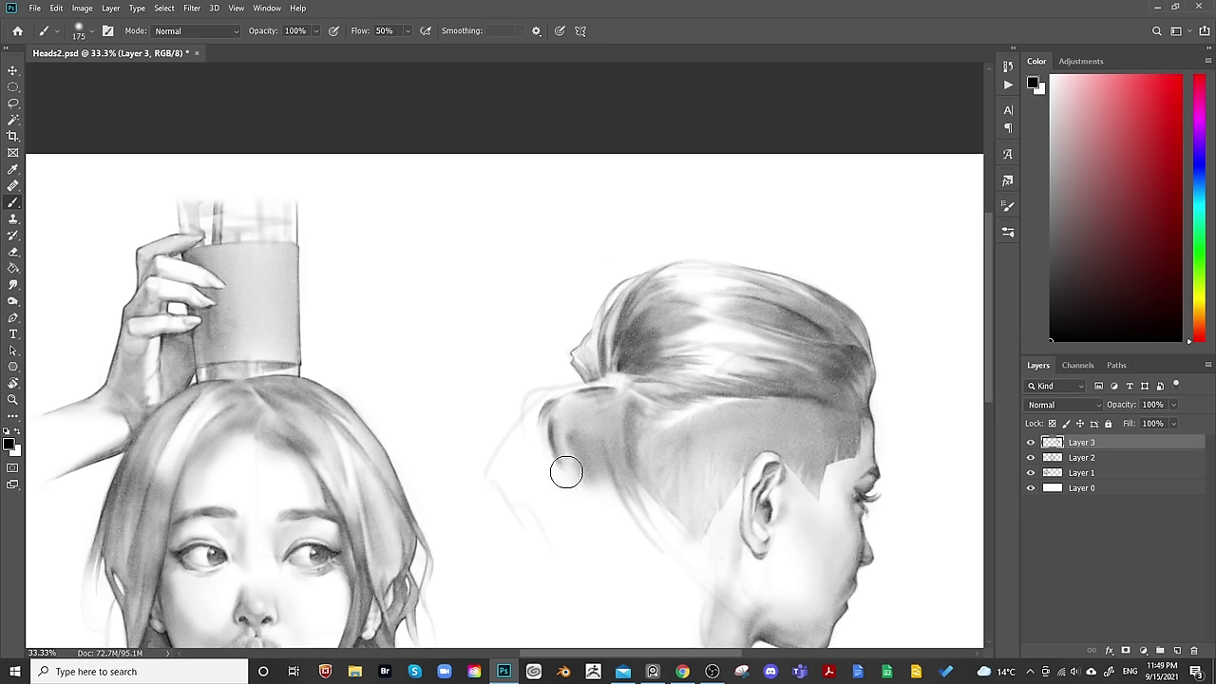
Darken and shape the lower edge of the shaded ponytail area near the hair tie with a soft brush of varying size.
key("bracketright")
key("bracketright")
key("bracketright")
key("bracketright")
key("bracketright")
key("bracketright")
key("bracketleft")
key("bracketleft")
key("bracketleft")
key("bracketleft")
key("bracketleft")
key("bracketleft")
key("bracketleft")
key("bracketleft")
key("bracketleft")
key("bracketleft")
key("bracketleft")
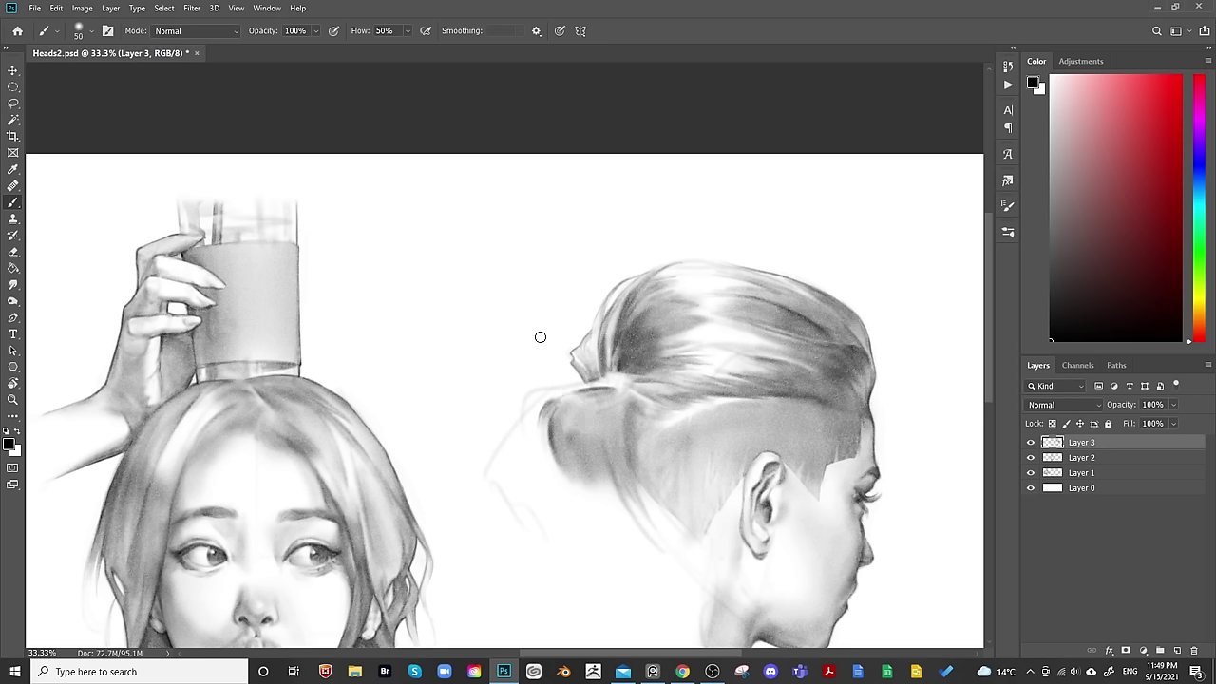
Paint a tapering strand down the ponytail's outer edge with a 45 px brush and thicken it with soft shading.
key("bracketright")
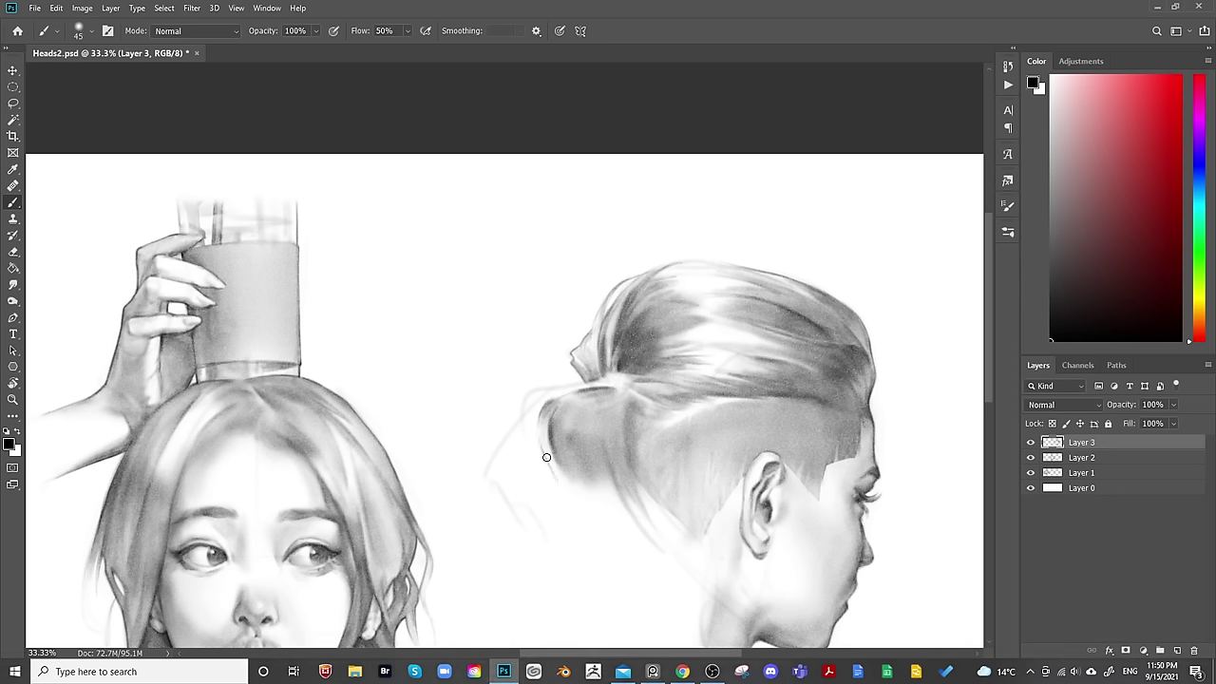
key("bracketright")
key("bracketright")
key("bracketright")
key("bracketright")
key("bracketright")
key("bracketright")
key("bracketright")
key("bracketleft")
key("bracketleft")
key("bracketleft")
key("bracketleft")
key("bracketleft")
key("bracketleft")
key("bracketleft")
left_click_drag(532, 513, 558, 351)
key("bracketleft")
key("bracketright")
key("bracketright")
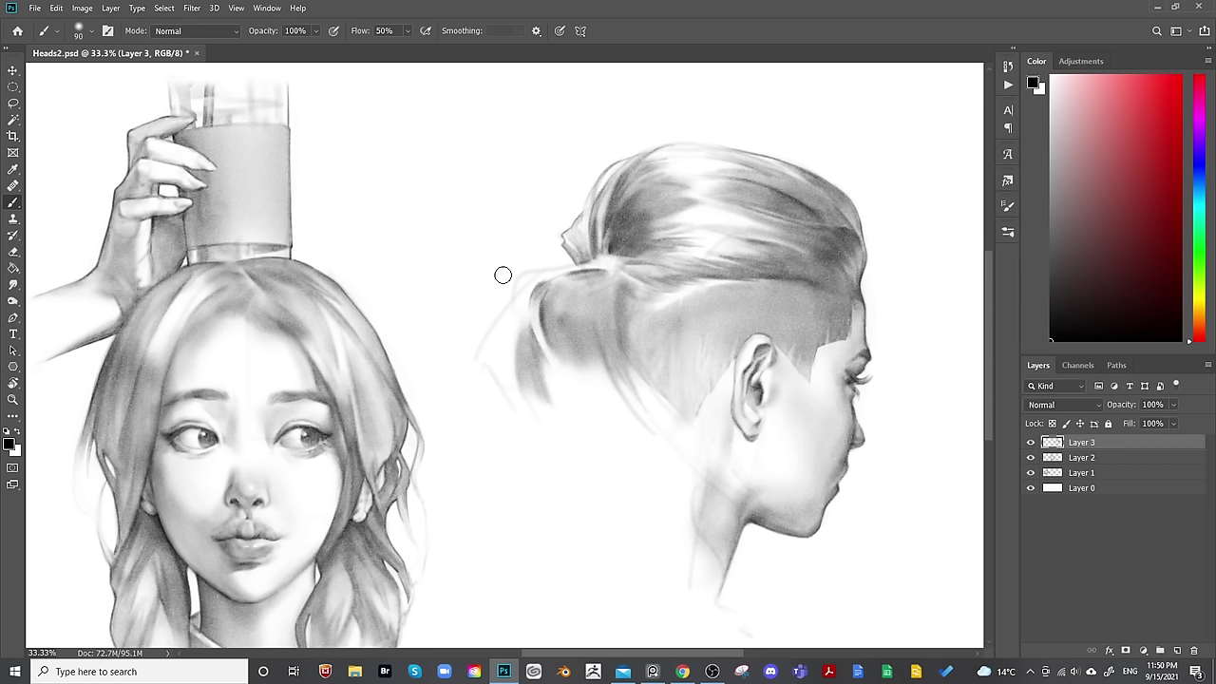
Block in the middle lock of the hanging ponytail with soft grey shading, enlarging the brush to about 300 px.
key("bracketright")
key("bracketright")
key("bracketright")
key("bracketright")
key("bracketright")
key("bracketright")
key("bracketright")
key("bracketright")
key("bracketright")
mouse_move(571, 480)
left_mouse_down()
mouse_move(560, 391)
mouse_move(611, 441)
mouse_move(585, 451)
mouse_move(576, 433)
mouse_move(601, 465)
mouse_move(619, 427)
mouse_move(585, 376)
mouse_move(608, 484)
left_mouse_up()
key("bracketright")
key("bracketright")
key("bracketright")
key("bracketright")
key("bracketleft")
key("bracketleft")
key("bracketleft")
key("bracketleft")
key("bracketright")
key("bracketright")
key("bracketright")
key("bracketright")
key("bracketright")
key("bracketleft")
key("bracketleft")
key("bracketleft")
key("bracketleft")
key("bracketleft")
key("bracketleft")
key("bracketleft")
key("bracketleft")
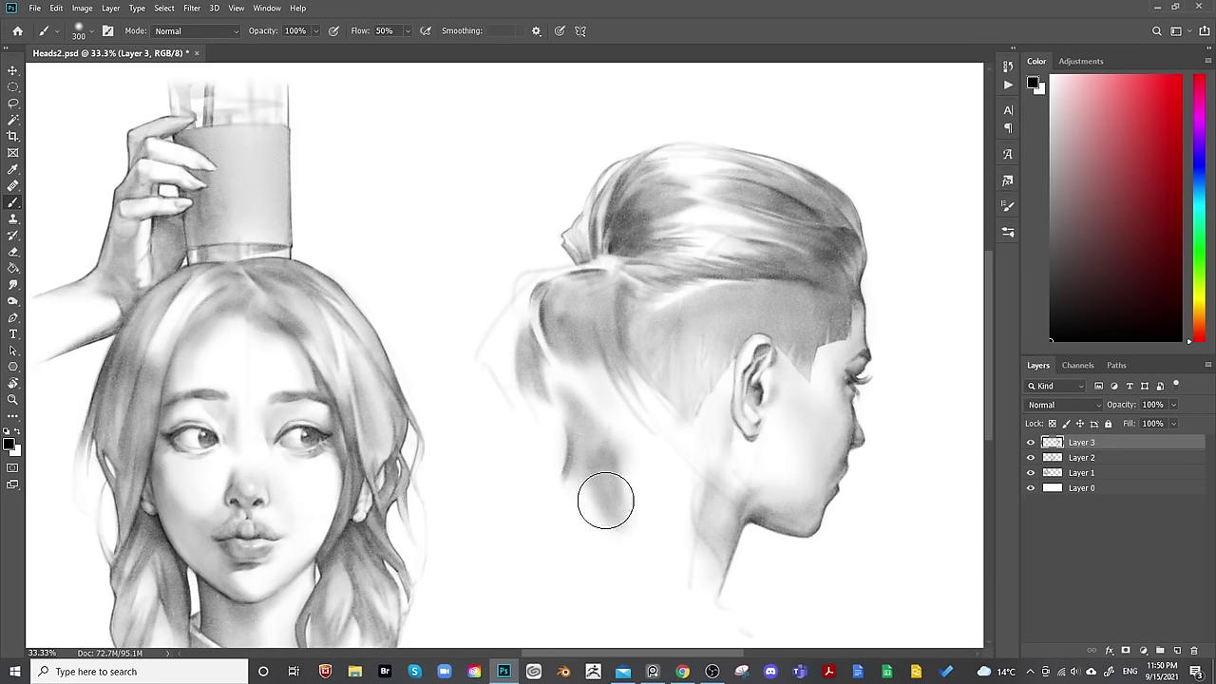
Add a thin strand beside the middle lock with a 90 px brush and softly shade a second lock closer to the neck.
key("bracketleft")
key("bracketleft")
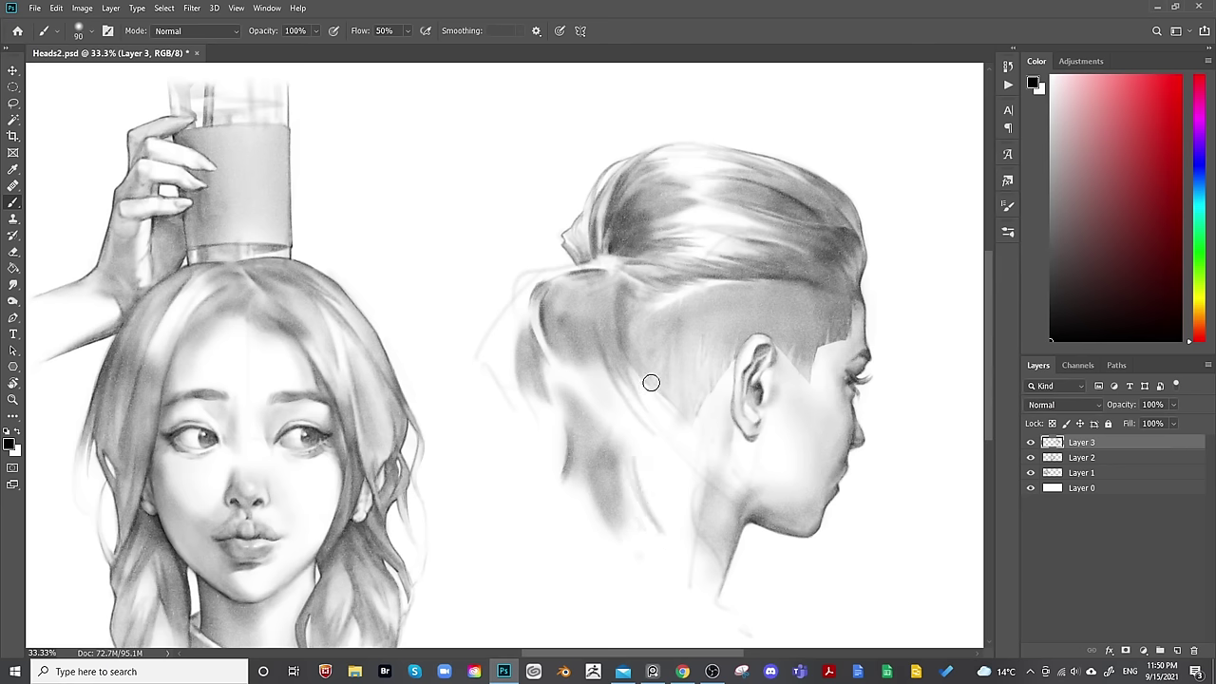
key("bracketright")
key("bracketright")
key("bracketright")
key("bracketright")
key("bracketright")
key("bracketright")
key("bracketright")
left_click_drag(650, 436, 665, 503)
key("bracketleft")
key("bracketleft")
key("bracketleft")
key("bracketleft")
key("bracketleft")
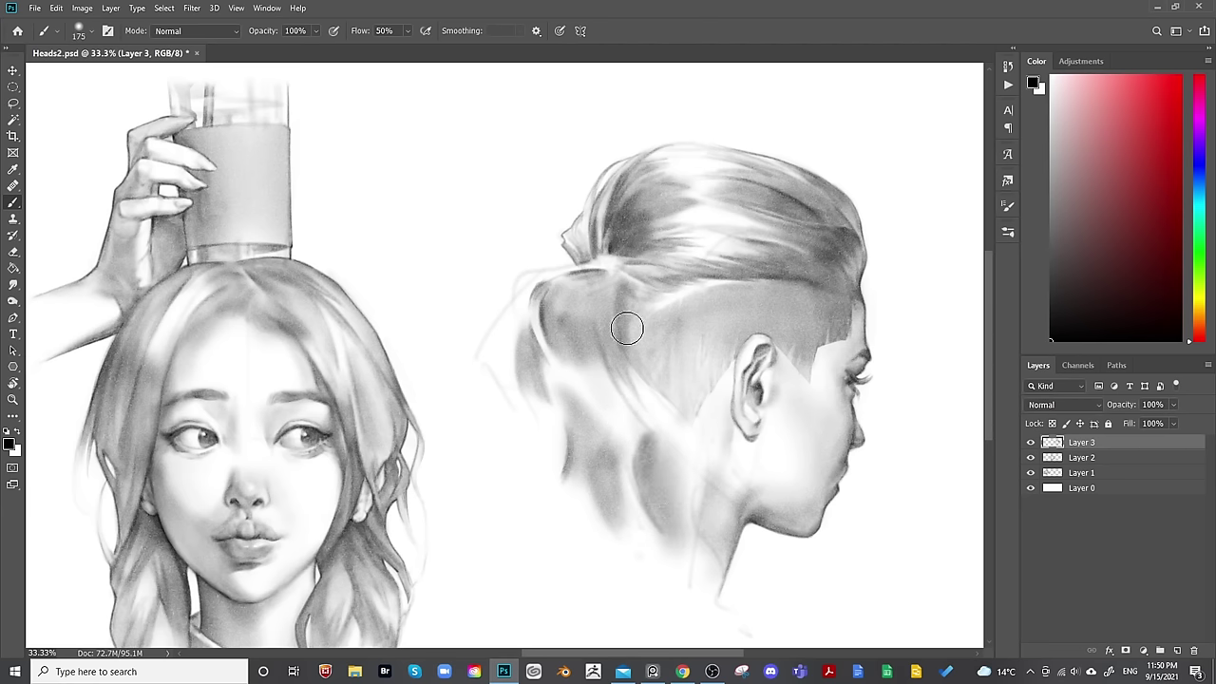
Paint a short dark accent above the second lock, where the ponytail meets the nape, with a 50 px brush.
key("bracketright")
key("bracketright")
key("bracketright")
key("bracketright")
key("bracketright")
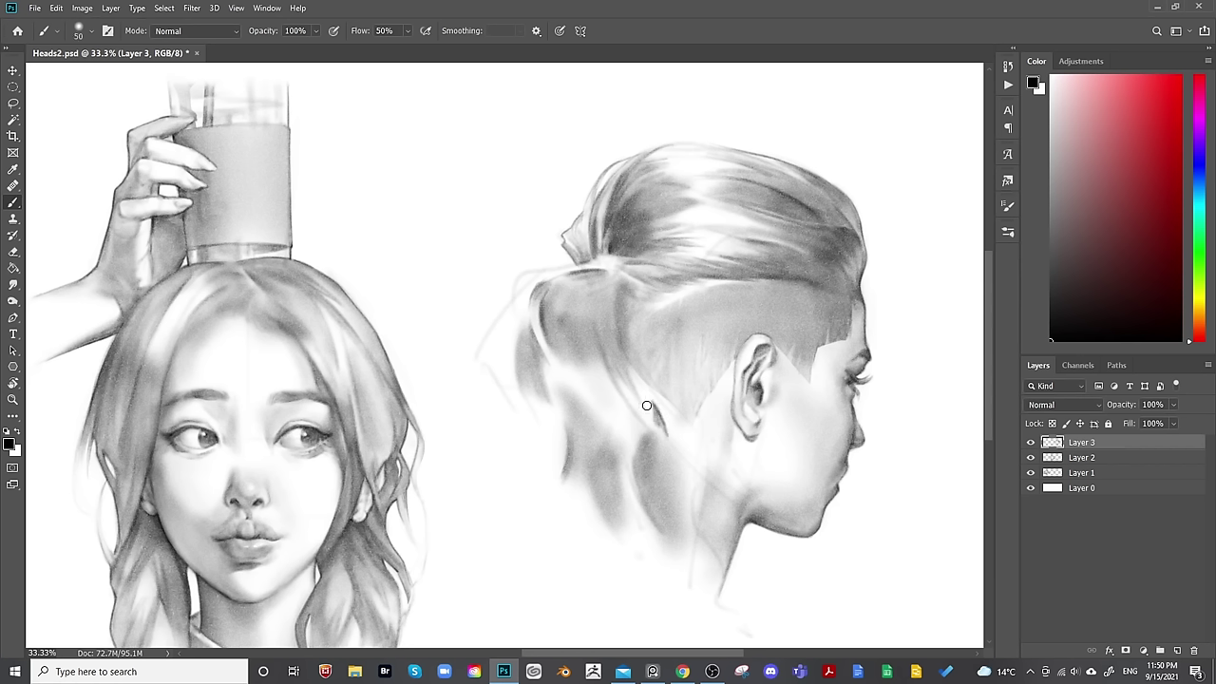
key("bracketright")
key("bracketright")
key("bracketright")
key("bracketright")
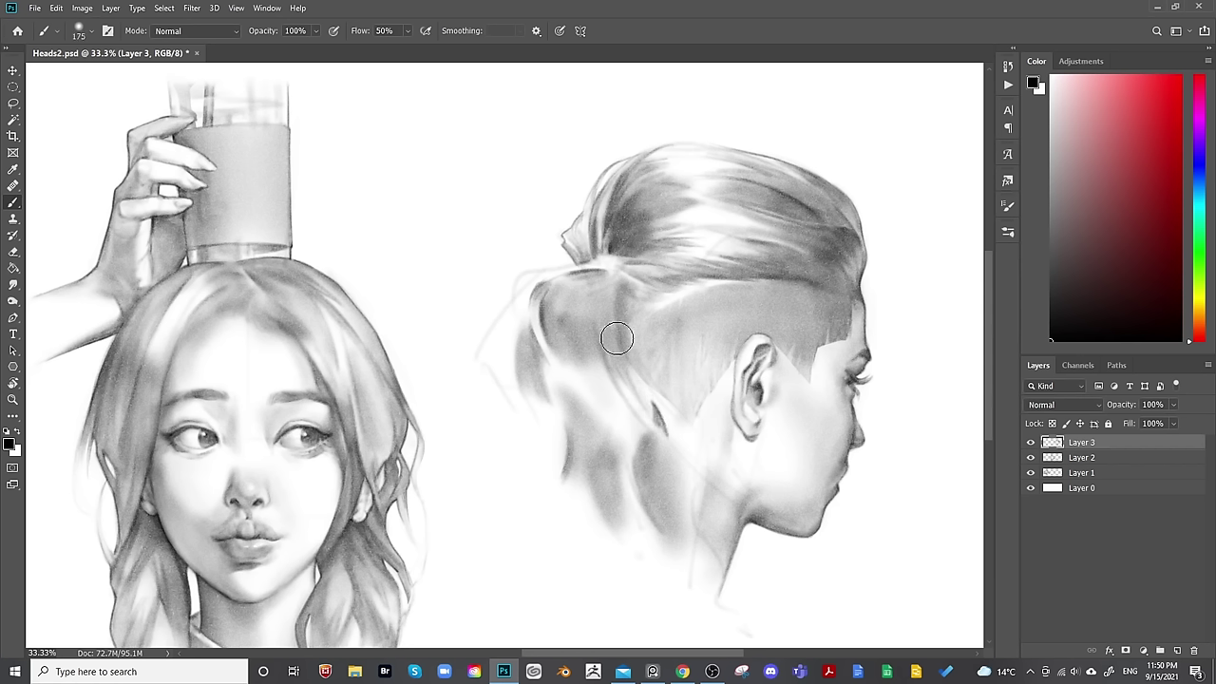
Paint a curved dark strand from the nape accent down the neck side with an 80 px brush and soften it at 175 px.
key("bracketleft")
key("bracketleft")
key("bracketleft")
key("bracketleft")
key("bracketleft")
key("bracketleft")
mouse_move(662, 403)
left_mouse_down()
mouse_move(688, 440)
mouse_move(681, 432)
mouse_move(685, 481)
left_mouse_up()
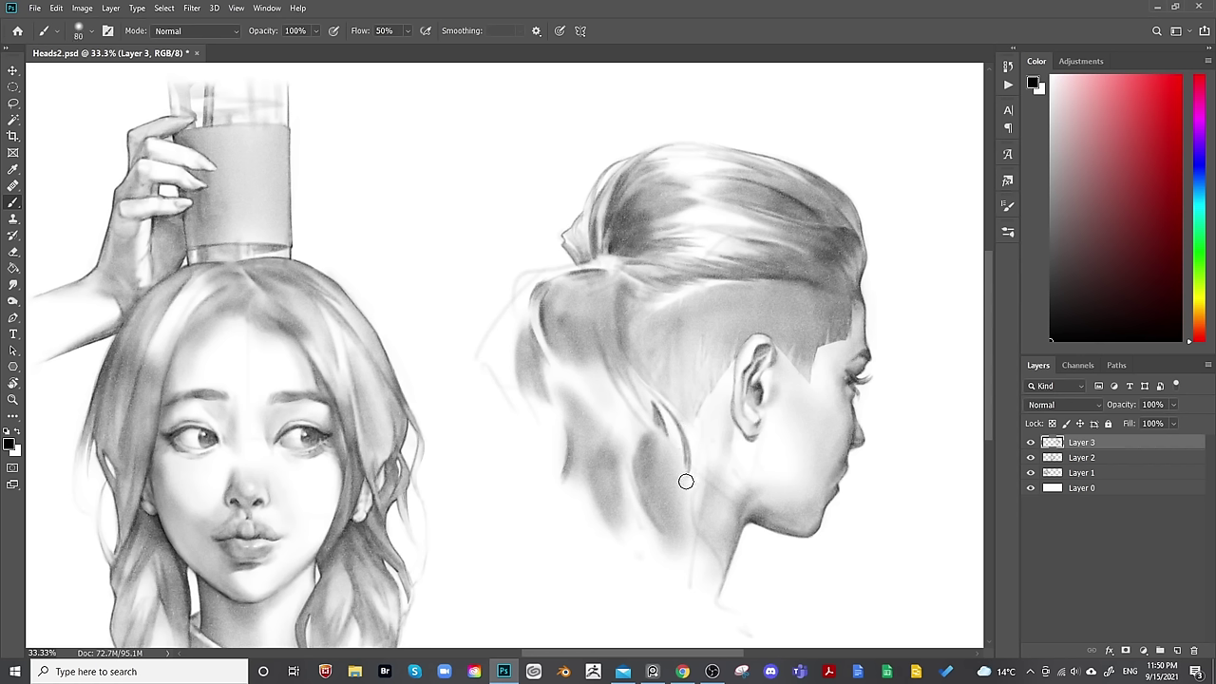
key("bracketright")
key("bracketright")
key("bracketright")
key("bracketright")
key("bracketright")
key("bracketright")
key("bracketleft")
key("bracketleft")
key("bracketright")
key("bracketright")
key("bracketright")
key("bracketright")
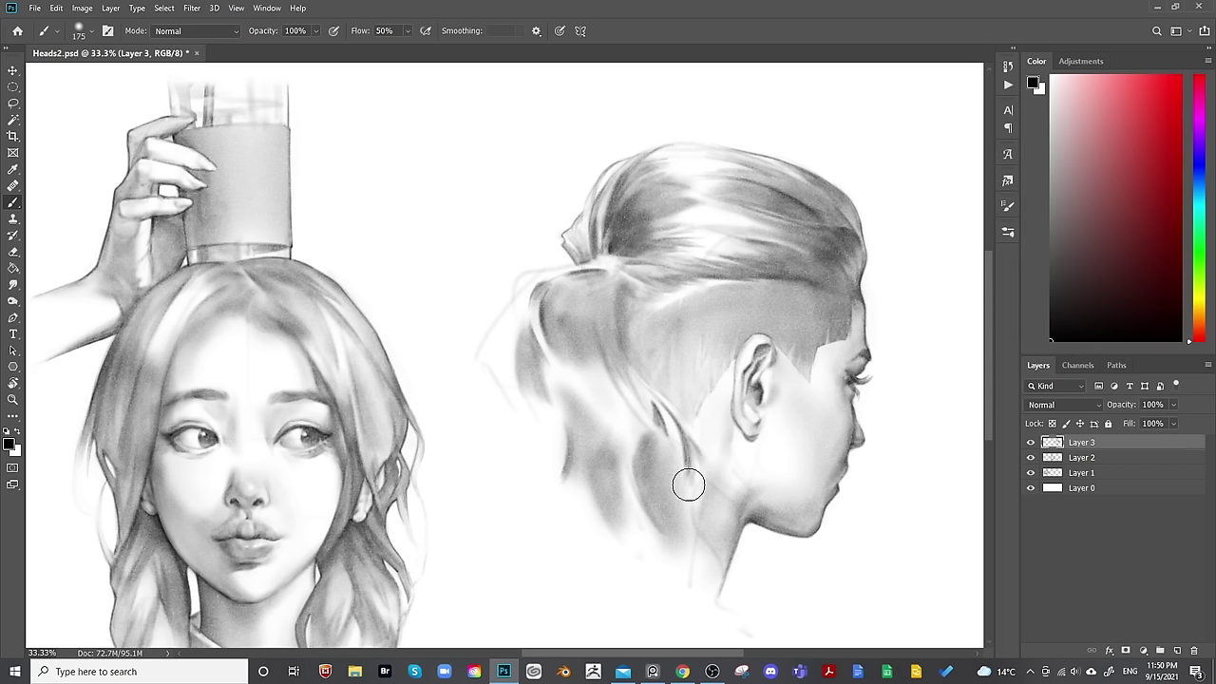
Extend the ponytail's neck-side edge with another strand and fill the gap beside it using a 100 to 125 px brush.
key("bracketleft")
key("bracketleft")
key("bracketleft")
key("bracketleft")
key("bracketleft")
mouse_move(706, 524)
left_mouse_down()
mouse_move(701, 451)
mouse_move(704, 520)
left_mouse_up()
key("bracketright")
key("bracketright")
key("bracketright")
key("bracketright")
key("bracketright")
key("bracketright")
key("bracketright")
key("bracketright")
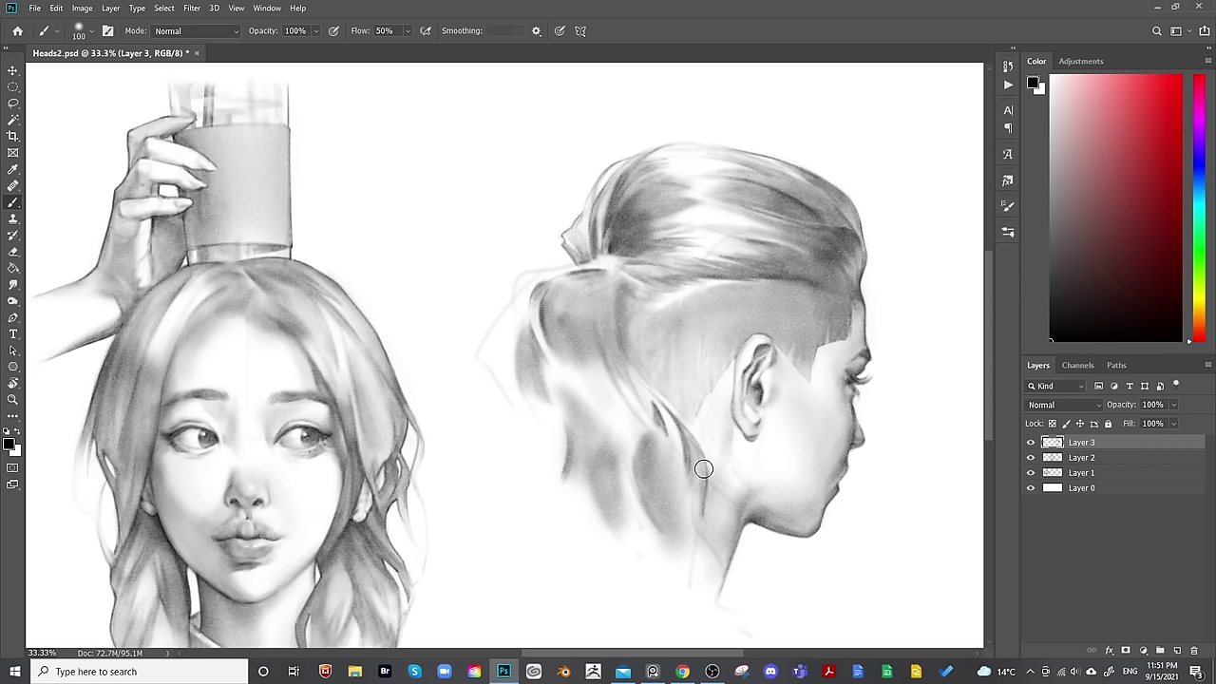
left_click_drag(700, 467, 700, 494)
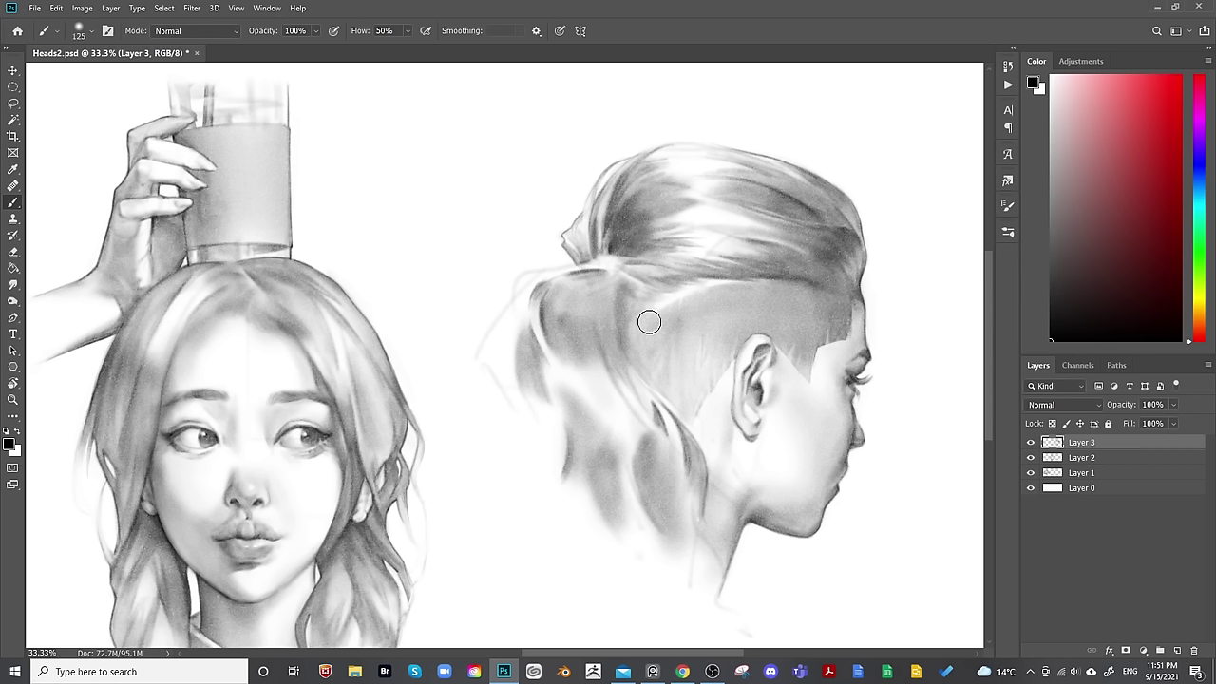
Outline the second lock and draw its tapering lower strands with a brush of about 90 px.
key("bracketleft")
key("bracketleft")
key("bracketleft")
key("bracketleft")
key("bracketleft")
key("bracketleft")
key("bracketleft")
key("bracketleft")
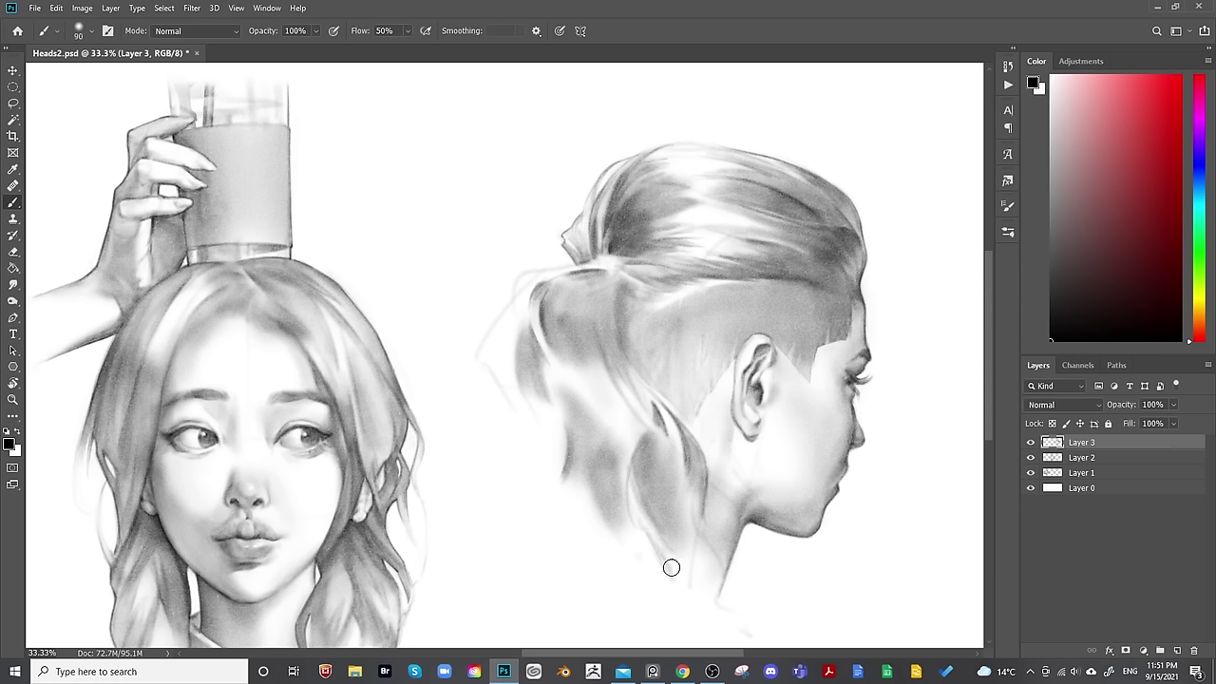
Darken and extend the pointed tip of the neck-side lock, blending the shading between its strands.
key("bracketright")
key("bracketright")
key("bracketright")
key("bracketright")
key("bracketright")
key("bracketright")
key("bracketleft")
key("bracketleft")
key("bracketleft")
key("bracketright")
key("bracketright")
key("bracketright")
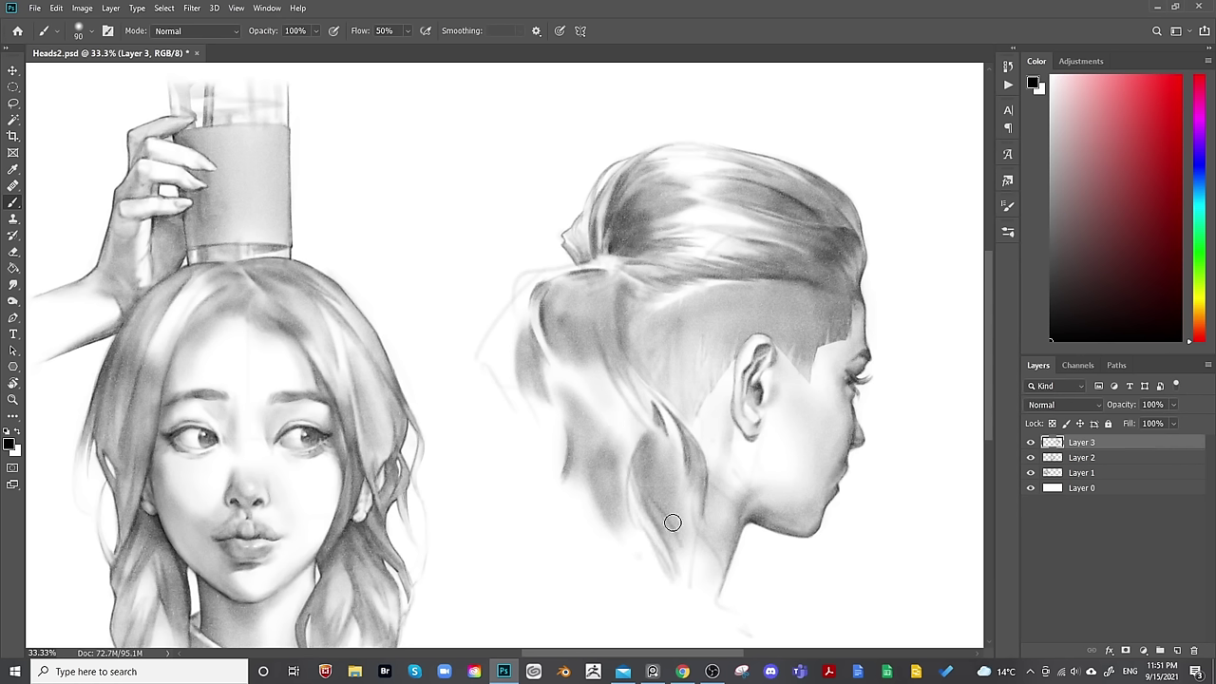
key("bracketleft")
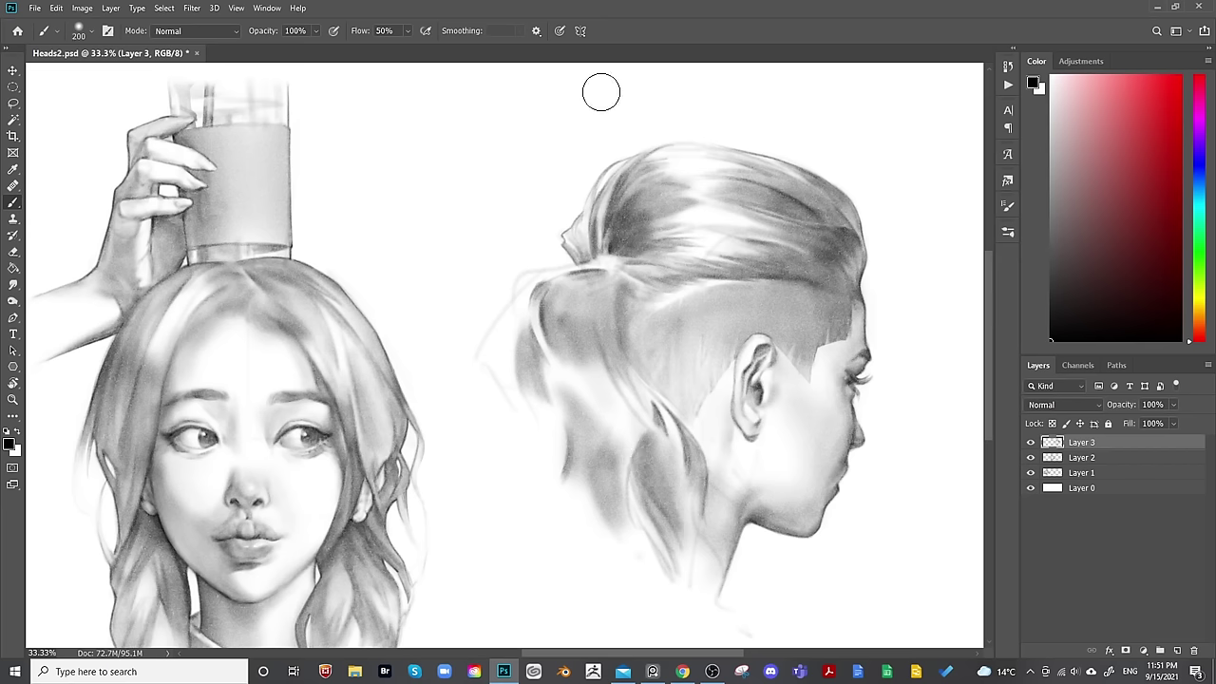
key("l")
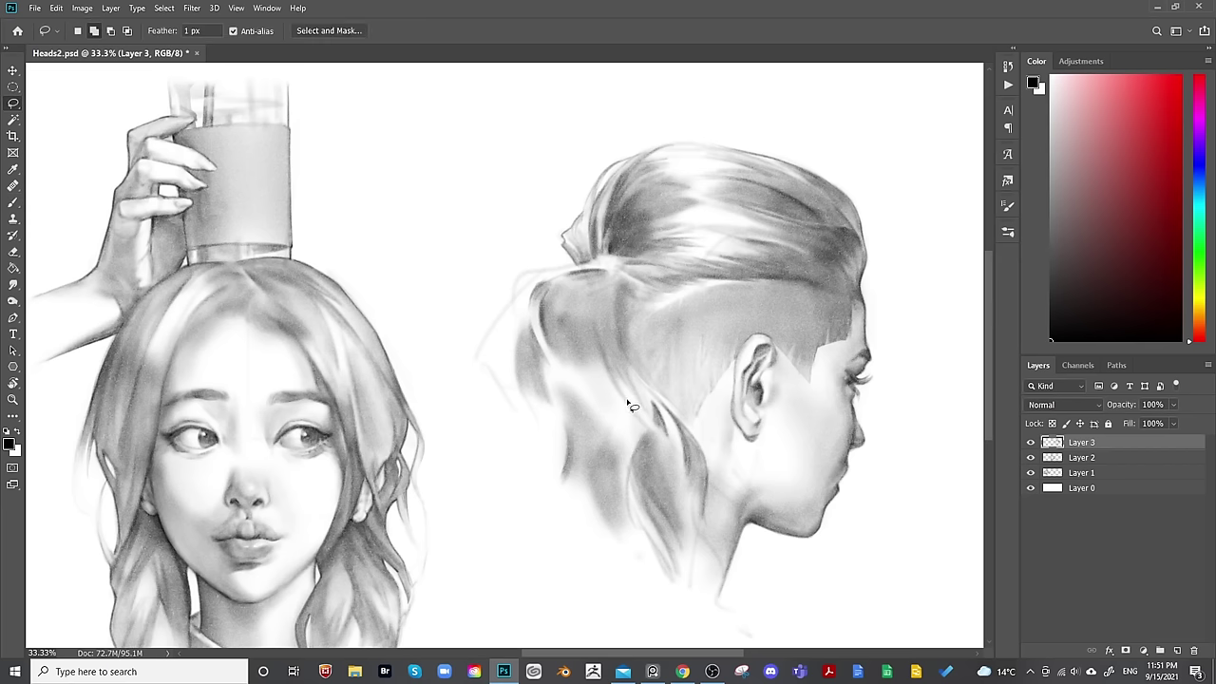
mouse_move(629, 403)
left_mouse_down()
mouse_move(673, 448)
mouse_move(627, 399)
left_mouse_up()
key("b")
key("ctrl+d")
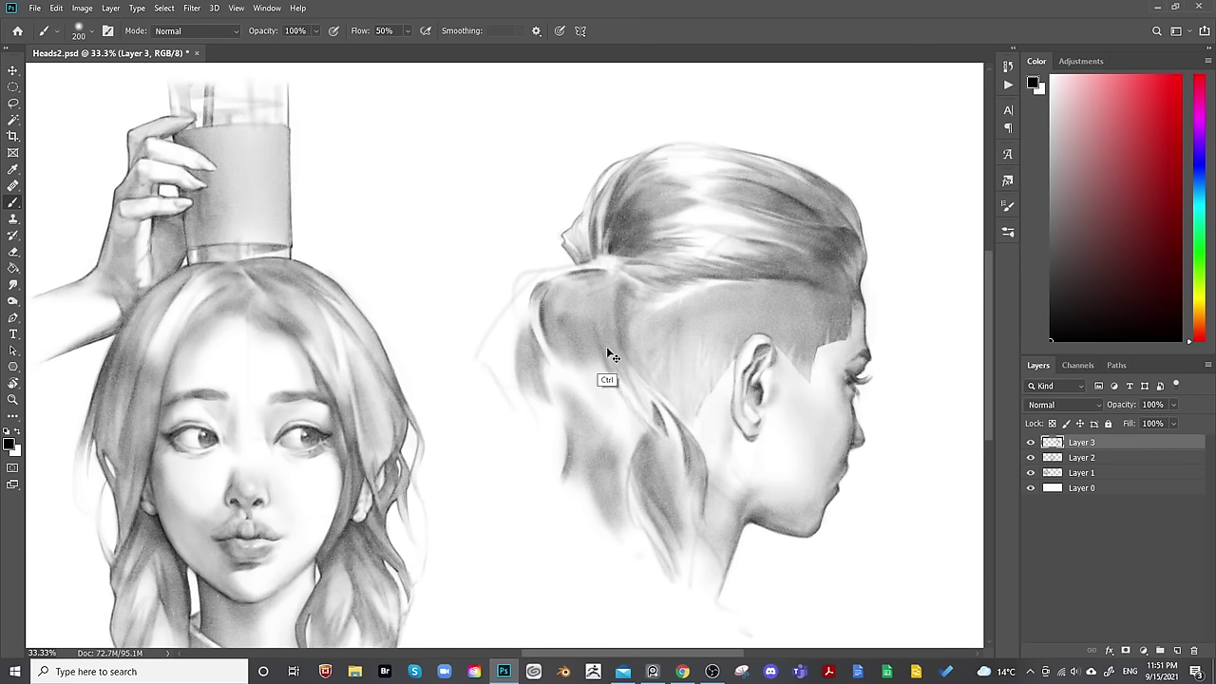
Lasso-select the middle ponytail lock, following its inner edge down toward the neck-side lock.
key("l")
left_click_drag(600, 337, 654, 435)
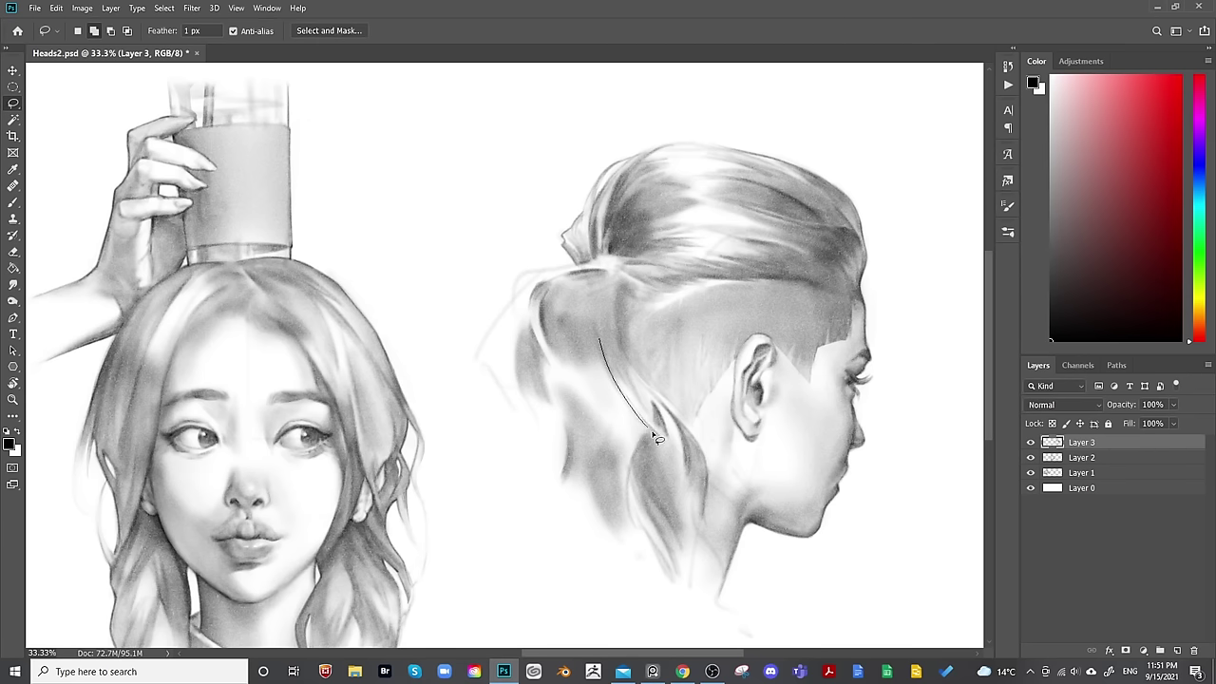
left_click_drag(663, 506, 491, 314)
key("alt")
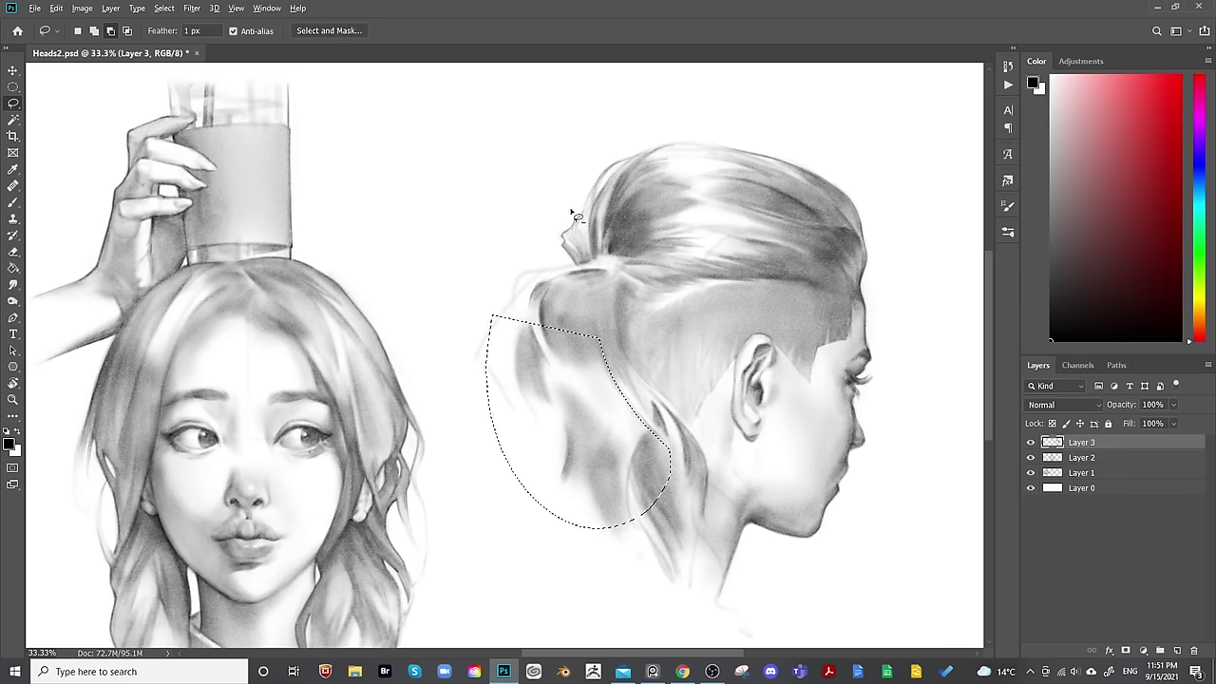
Shade the selected lock's inner edge softly with a 500 px brush.
key("b")
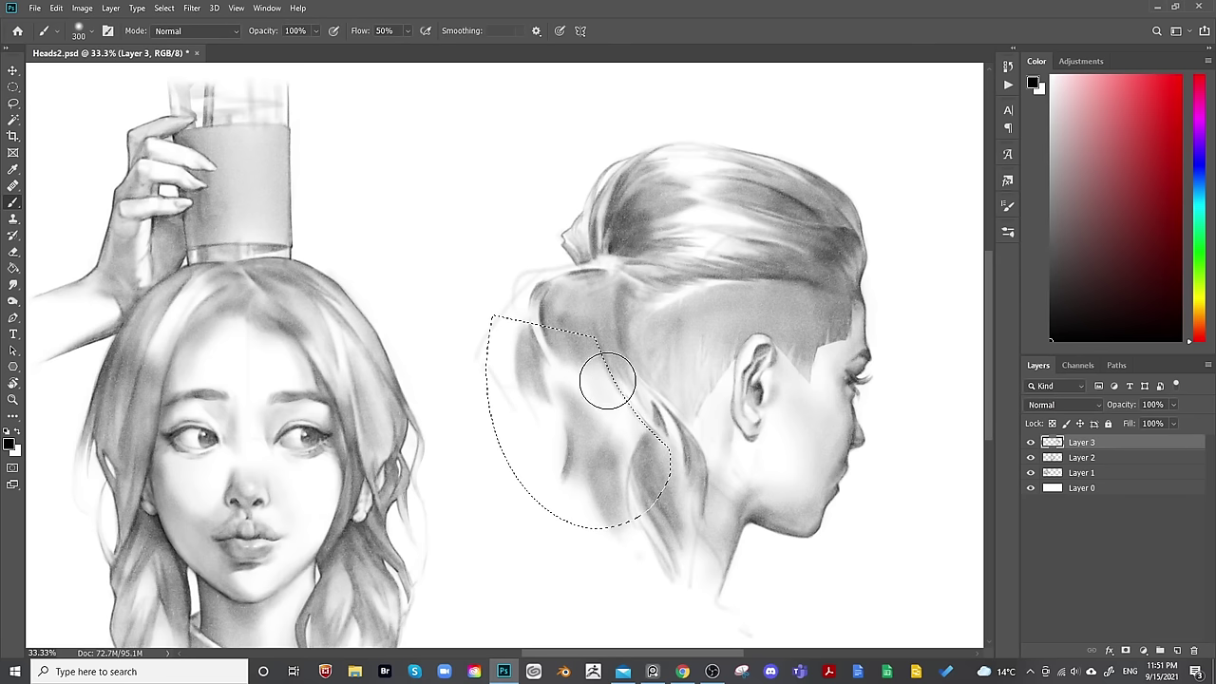
key("bracketleft")
key("bracketleft")
key("bracketleft")
key("bracketleft")
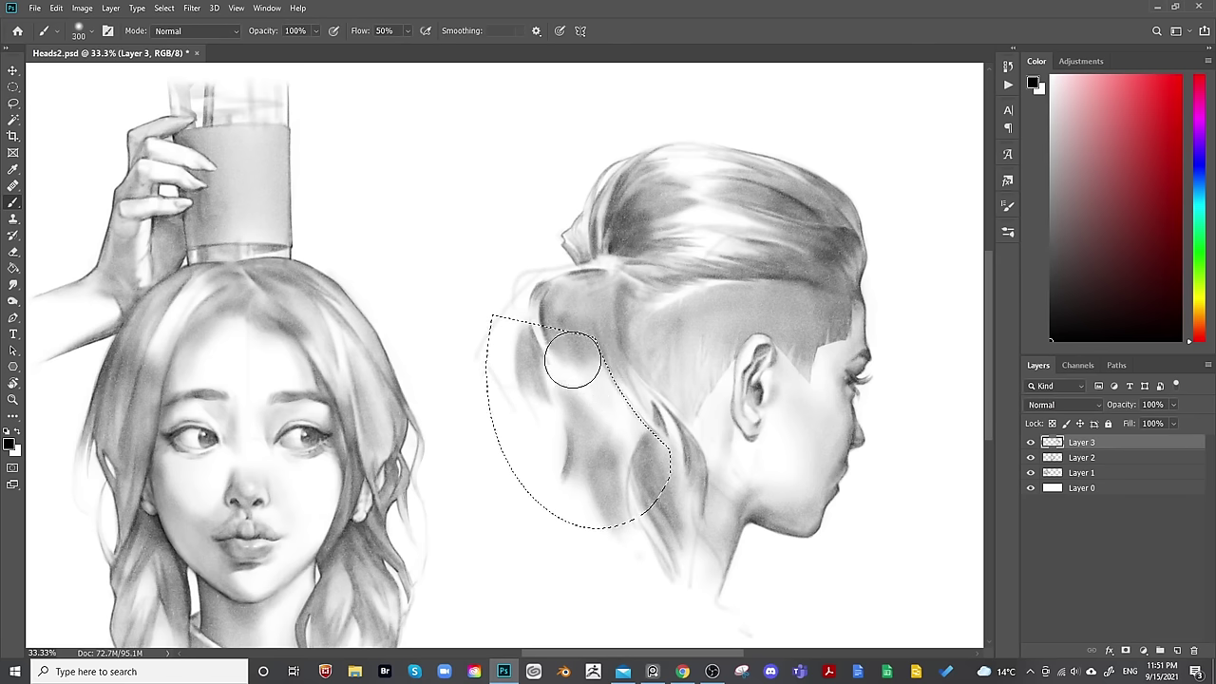
key("bracketright")
key("bracketright")
key("bracketright")
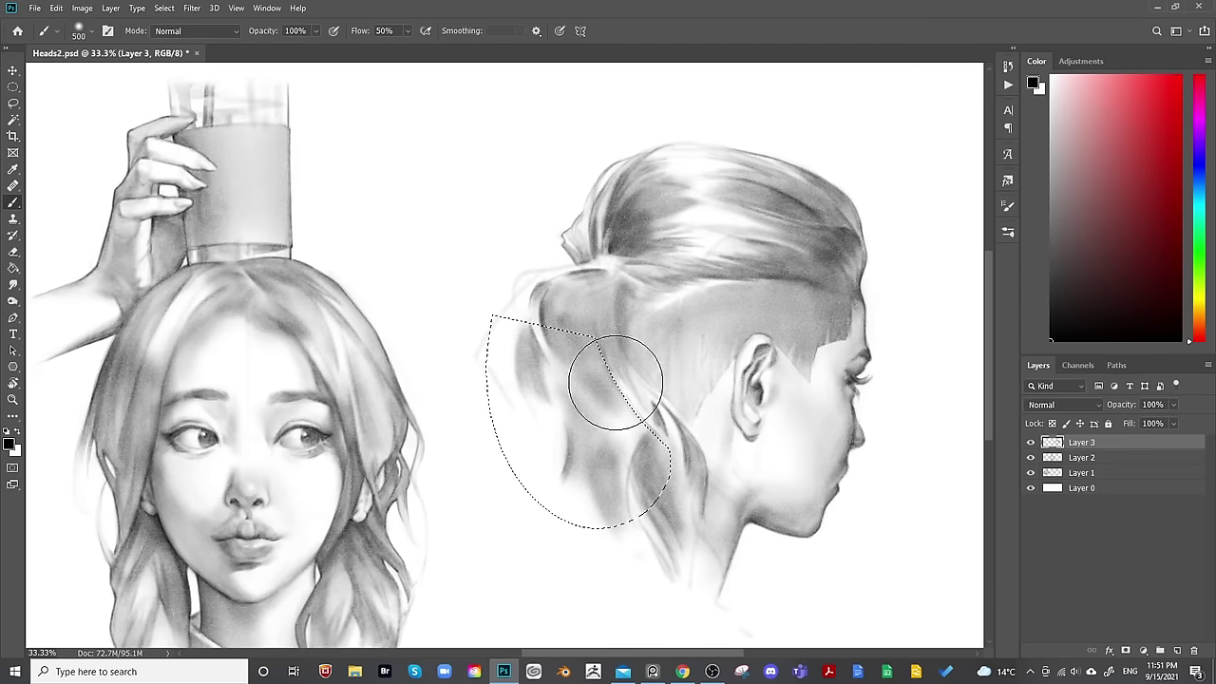
mouse_move(633, 402)
left_mouse_down()
mouse_move(584, 366)
mouse_move(602, 429)
mouse_move(619, 421)
mouse_move(608, 389)
left_mouse_up()
Darken strands inside the selected middle lock with a 150 to 200 px brush and clear the selection.
key("bracketleft")
key("bracketleft")
key("bracketleft")
key("bracketleft")
key("bracketleft")
key("bracketleft")
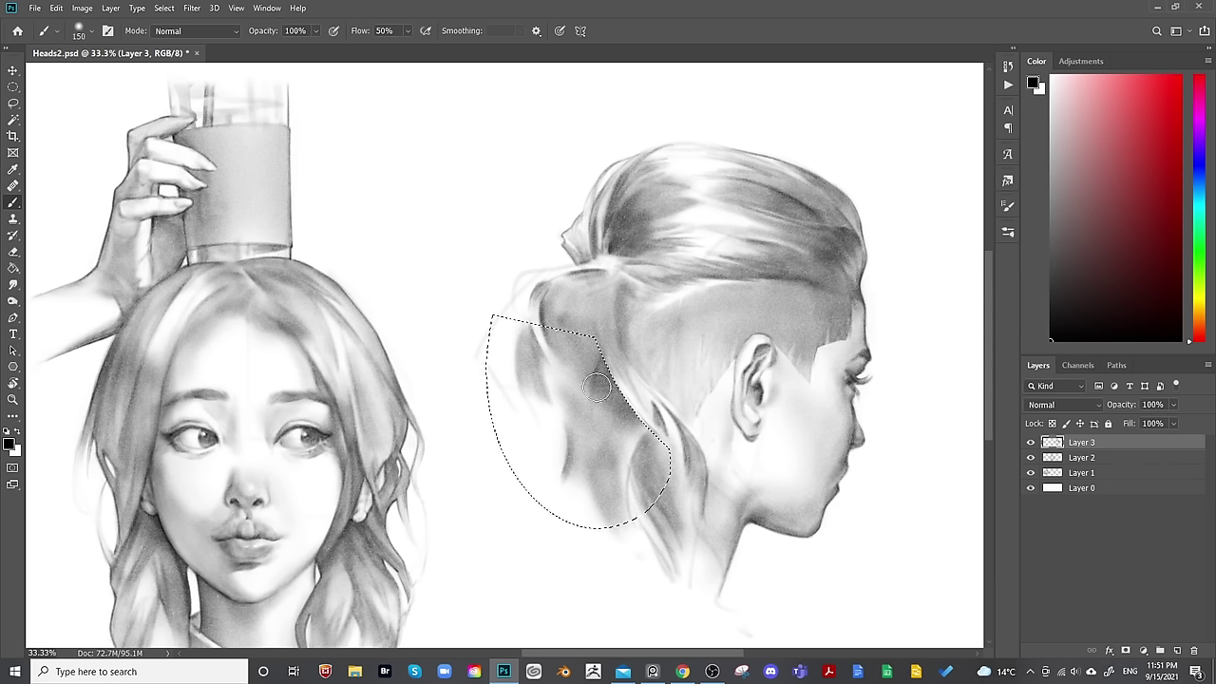
key("bracketleft")
key("bracketleft")
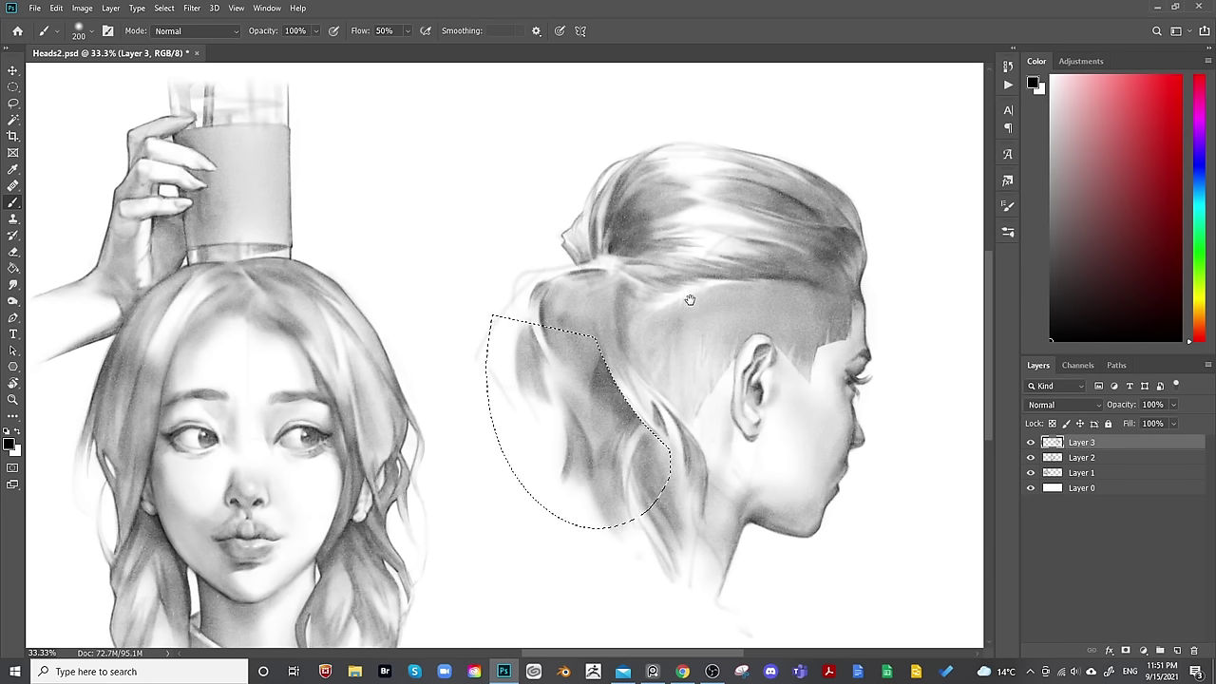
key("ctrl")
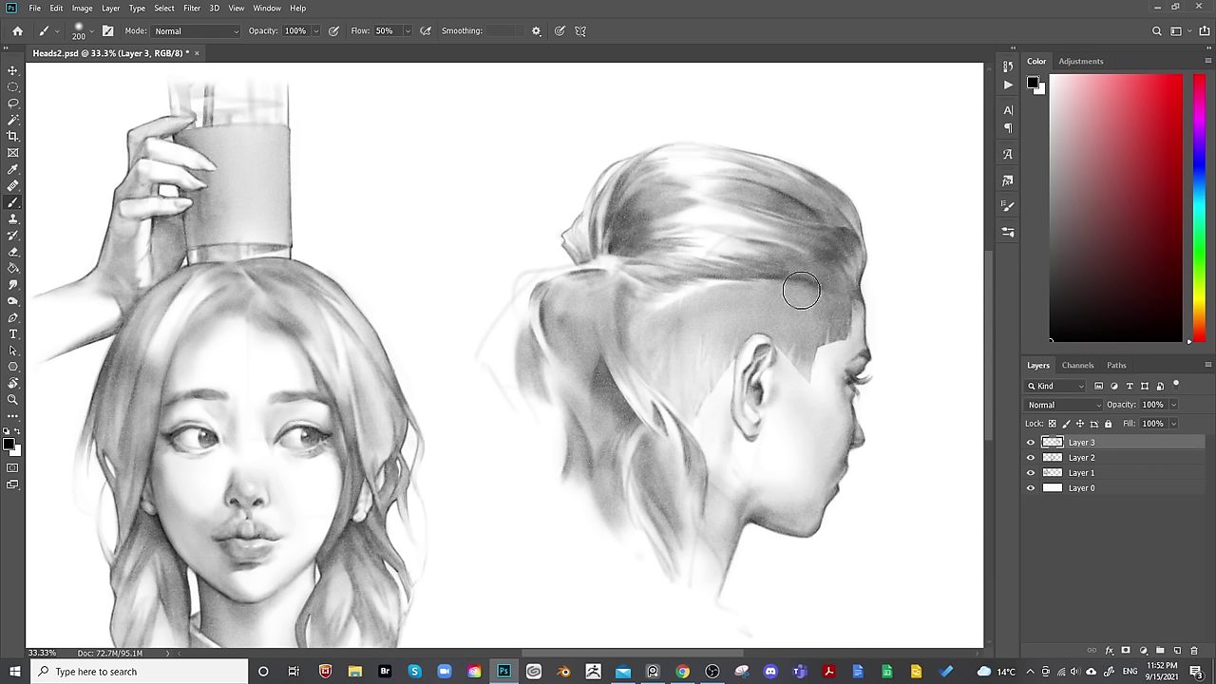
Paint a curved dark strand diagonally across the middle lock and blend it at 150 to 175 px.
key("bracketleft")
key("bracketleft")
key("bracketleft")
key("bracketleft")
key("bracketleft")
key("bracketleft")
key("bracketleft")
key("bracketleft")
key("bracketleft")
key("bracketright")
key("bracketright")
key("bracketright")
key("bracketright")
key("bracketright")
key("bracketright")
key("bracketright")
key("bracketright")
key("bracketright")
key("bracketright")
key("bracketright")
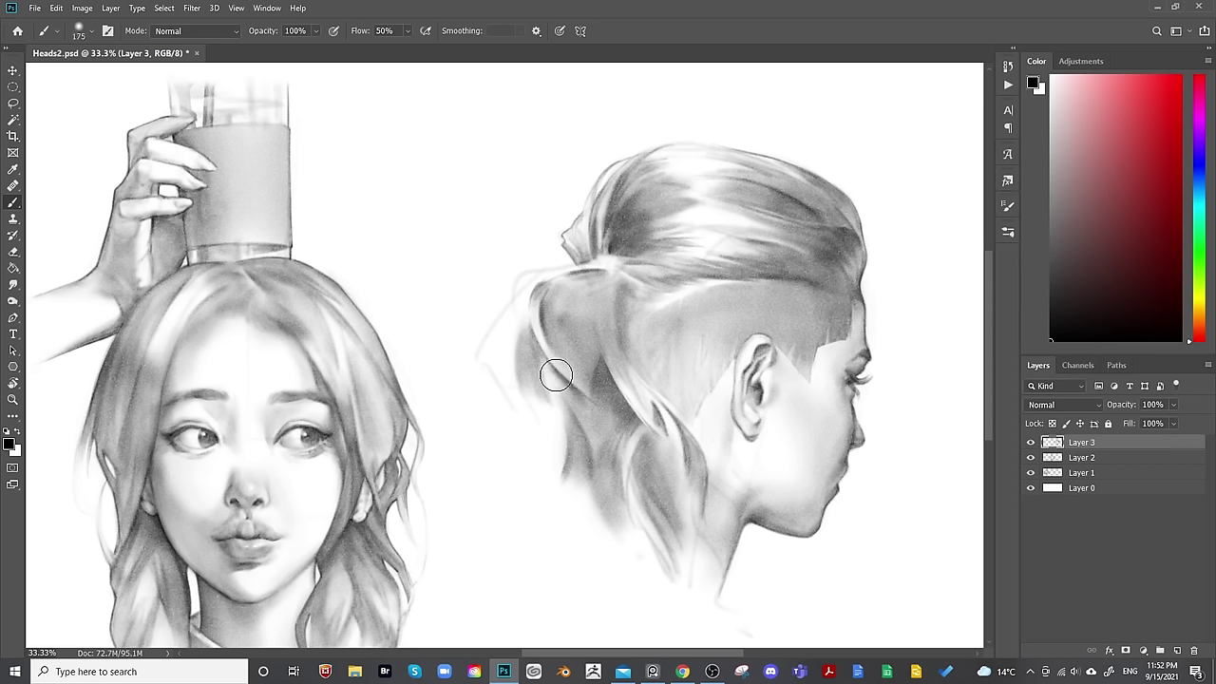
key("bracketleft")
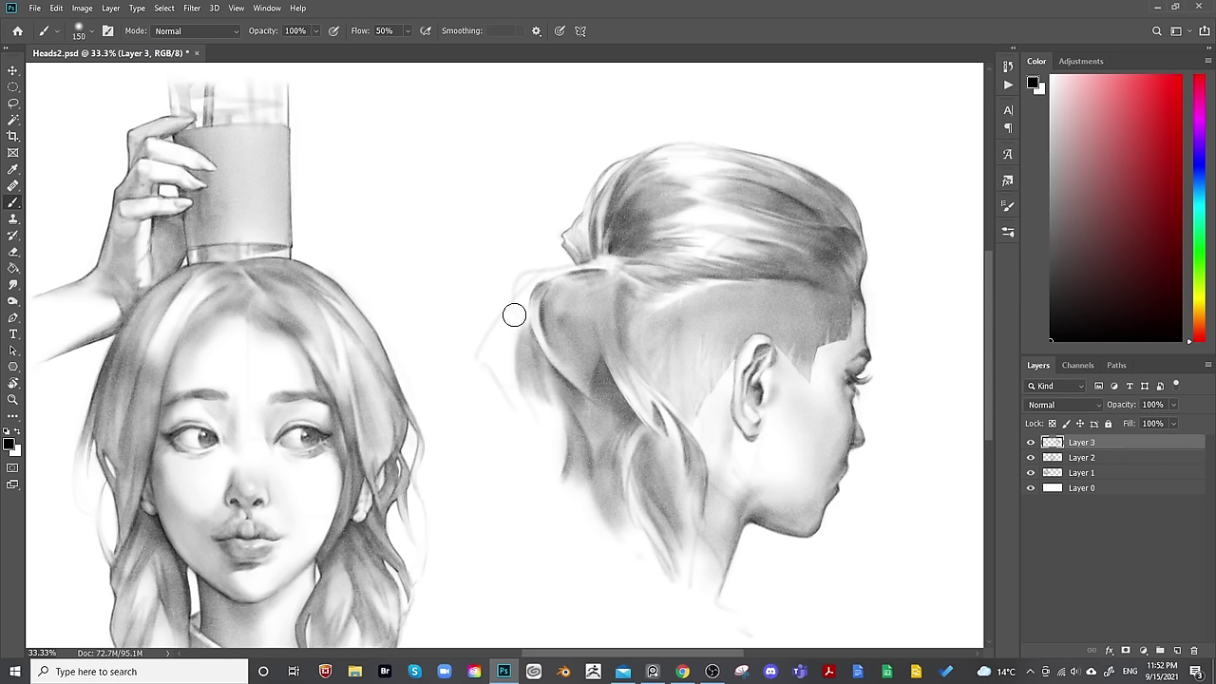
Draw a fine tapering strand hanging down from the lower end of the ponytail's rear lock.
key("bracketleft")
key("bracketleft")
key("bracketleft")
key("bracketleft")
key("bracketleft")
key("bracketleft")
key("bracketleft")
key("bracketleft")
key("bracketright")
key("bracketright")
key("bracketright")
key("bracketleft")
key("bracketleft")
key("bracketleft")
left_click_drag(518, 381, 543, 450)
Shade the rear hanging strand with a 200 px brush and define its tip at about 80 px.
key("bracketright")
key("bracketright")
key("bracketright")
key("bracketright")
key("bracketright")
key("bracketright")
key("bracketright")
left_click_drag(527, 405, 529, 448)
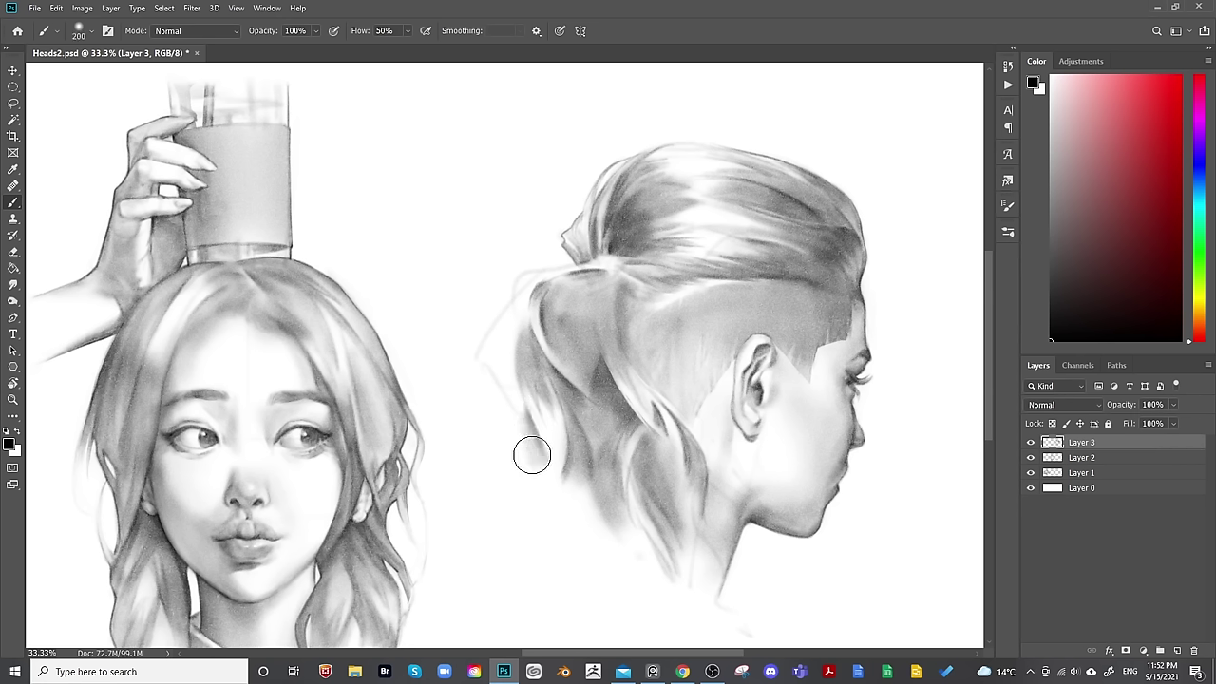
key("bracketleft")
key("bracketleft")
key("bracketleft")
key("bracketleft")
key("bracketleft")
key("bracketleft")
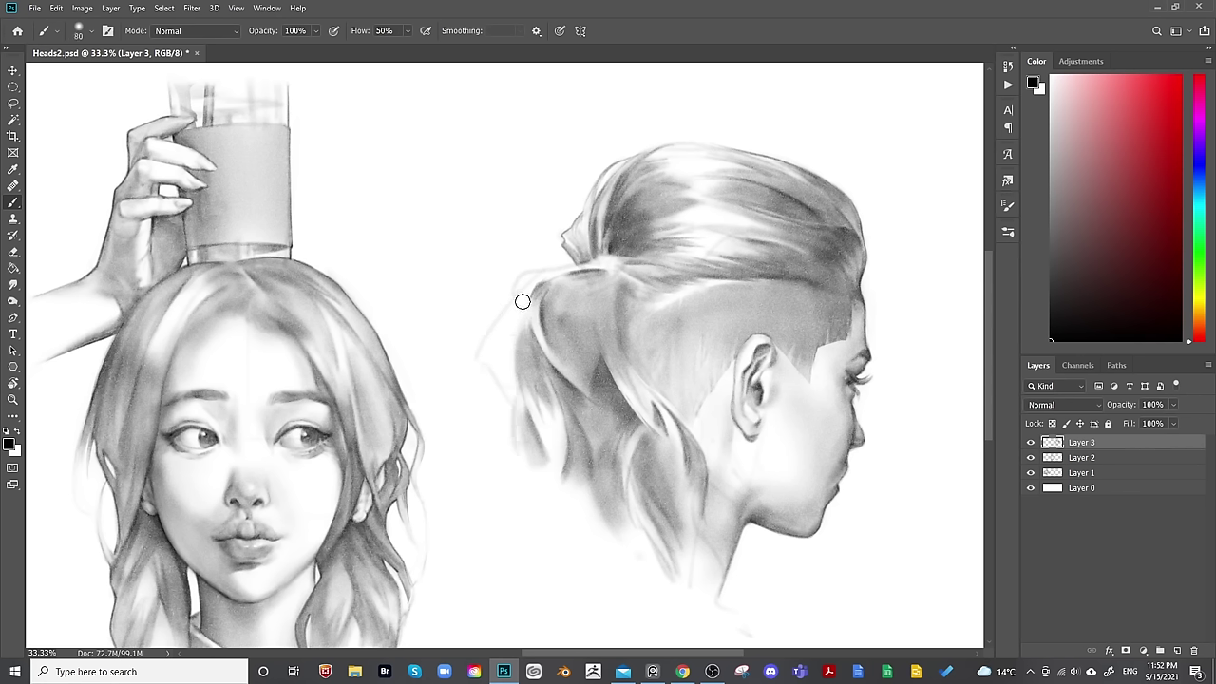
Fill the outermost rear lock with soft grey shading using an enlarged brush.
key("bracketright")
key("bracketright")
key("bracketright")
key("bracketright")
key("bracketright")
key("bracketright")
left_click_drag(520, 353, 513, 403)
mouse_move(516, 307)
left_mouse_down()
mouse_move(513, 399)
mouse_move(507, 327)
mouse_move(508, 396)
mouse_move(498, 364)
mouse_move(510, 334)
mouse_move(514, 394)
mouse_move(534, 304)
left_mouse_up()
Add thin curved strands along the outer side of the rearmost lock with a 40 px brush.
key("bracketleft")
key("bracketleft")
key("bracketright")
key("bracketright")
key("bracketright")
key("bracketright")
key("bracketleft")
key("bracketleft")
key("bracketleft")
key("bracketleft")
key("bracketleft")
key("bracketleft")
key("bracketleft")
key("bracketleft")
key("bracketleft")
left_click_drag(492, 361, 507, 310)
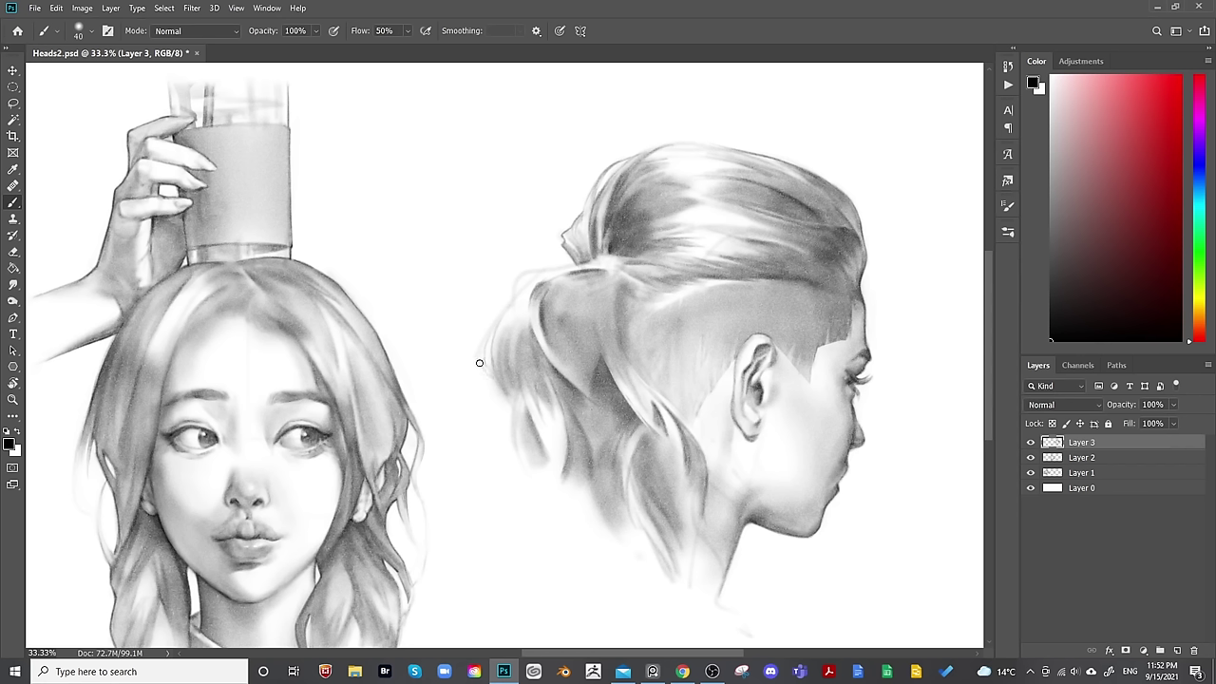
Outline the rearmost lock from its pointed outer corner up to the hair tie, finishing with a 30 px brush.
key("bracketright")
mouse_move(492, 380)
left_mouse_down()
mouse_move(494, 323)
mouse_move(495, 370)
mouse_move(479, 354)
mouse_move(496, 383)
left_mouse_up()
key("bracketleft")
key("bracketright")
key("bracketright")
key("bracketright")
key("bracketright")
key("bracketright")
key("bracketright")
key("bracketleft")
key("bracketleft")
key("bracketleft")
key("bracketleft")
key("bracketleft")
key("bracketleft")
key("bracketright")
left_click_drag(525, 273, 578, 267)
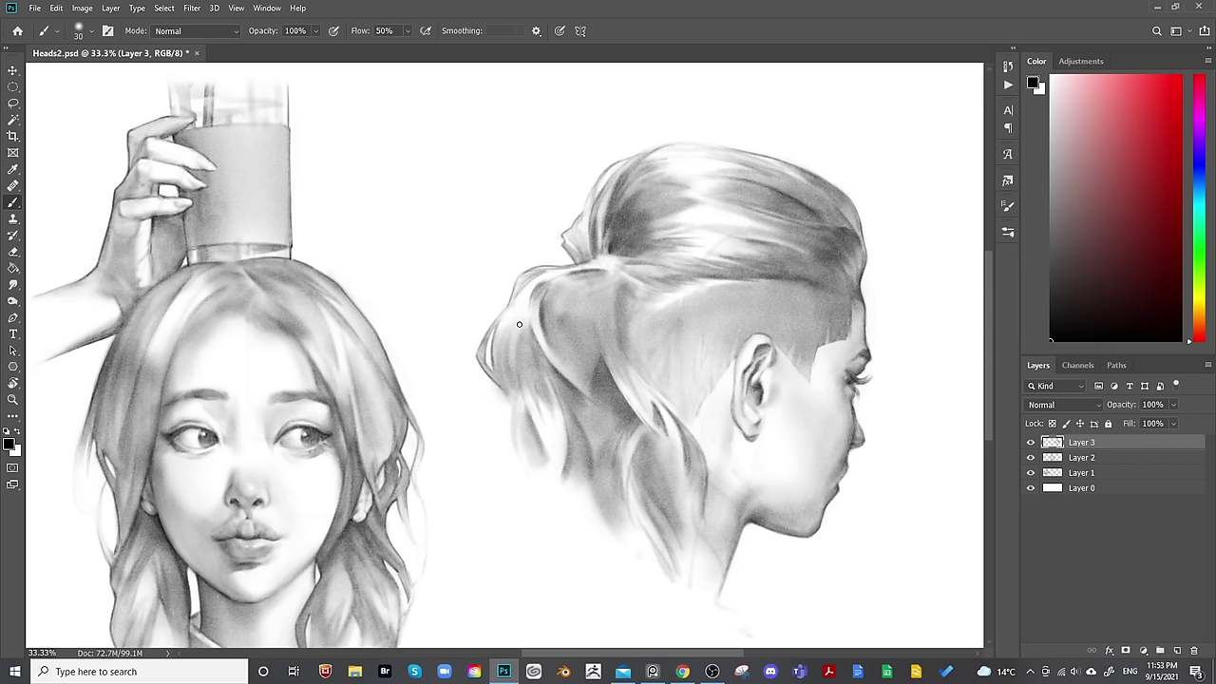
Paint strands inside the rearmost lock and blend the shading between them with a larger brush.
left_click_drag(522, 351, 529, 301)
key("bracketright")
key("bracketright")
key("bracketright")
key("bracketright")
key("bracketright")
key("bracketright")
key("bracketleft")
key("bracketleft")
key("bracketright")
key("bracketright")
key("bracketright")
key("bracketright")
key("bracketright")
key("bracketleft")
key("bracketleft")
key("bracketleft")
key("bracketleft")
key("bracketleft")
key("bracketleft")
Draw dark strands over the rearmost lock's top toward the hair tie and thicken them at 60 px.
left_click_drag(519, 292, 585, 269)
left_click_drag(514, 302, 546, 279)
key("bracketright")
key("bracketright")
key("bracketright")
key("bracketright")
key("bracketright")
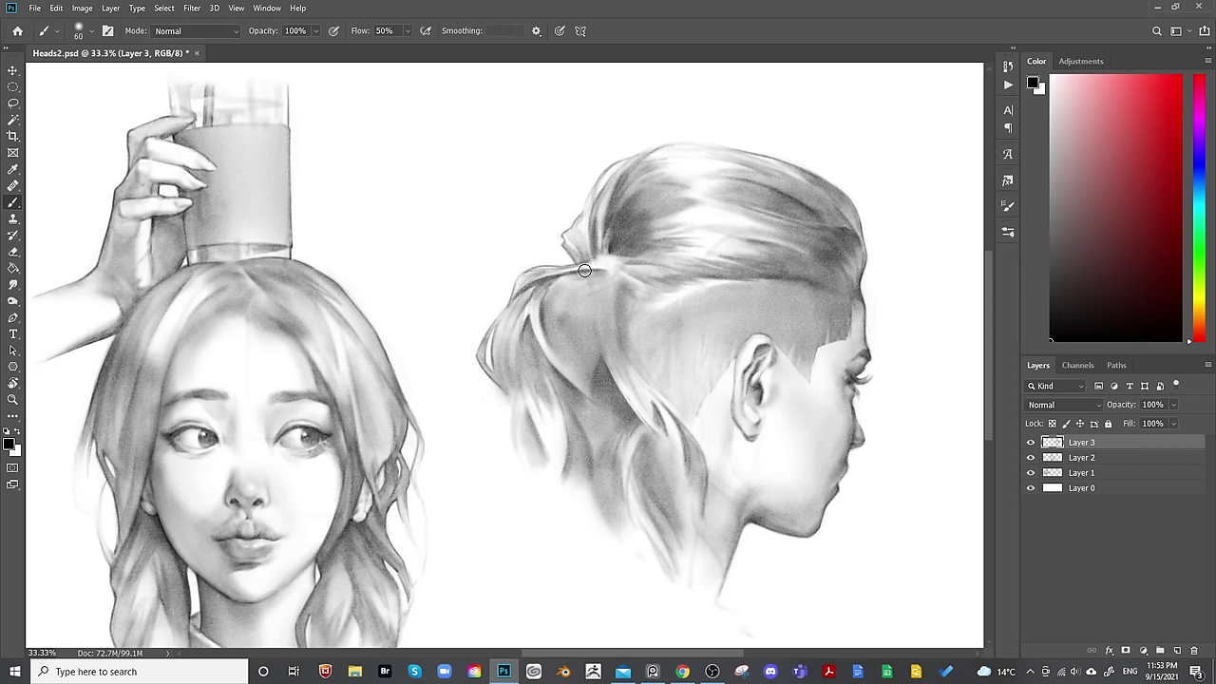
Deepen the shading at the ponytail's root where the hair gathers at the tie.
key("bracketleft")
key("bracketleft")
key("bracketright")
key("bracketright")
key("bracketright")
key("bracketright")
key("bracketright")
key("bracketright")
Erase a thin highlight strand diagonally across the middle lock with a 25 px eraser, then switch back to the brush.
key("e")
key("bracketleft")
key("bracketleft")
key("bracketleft")
key("bracketleft")
key("bracketleft")
key("bracketleft")
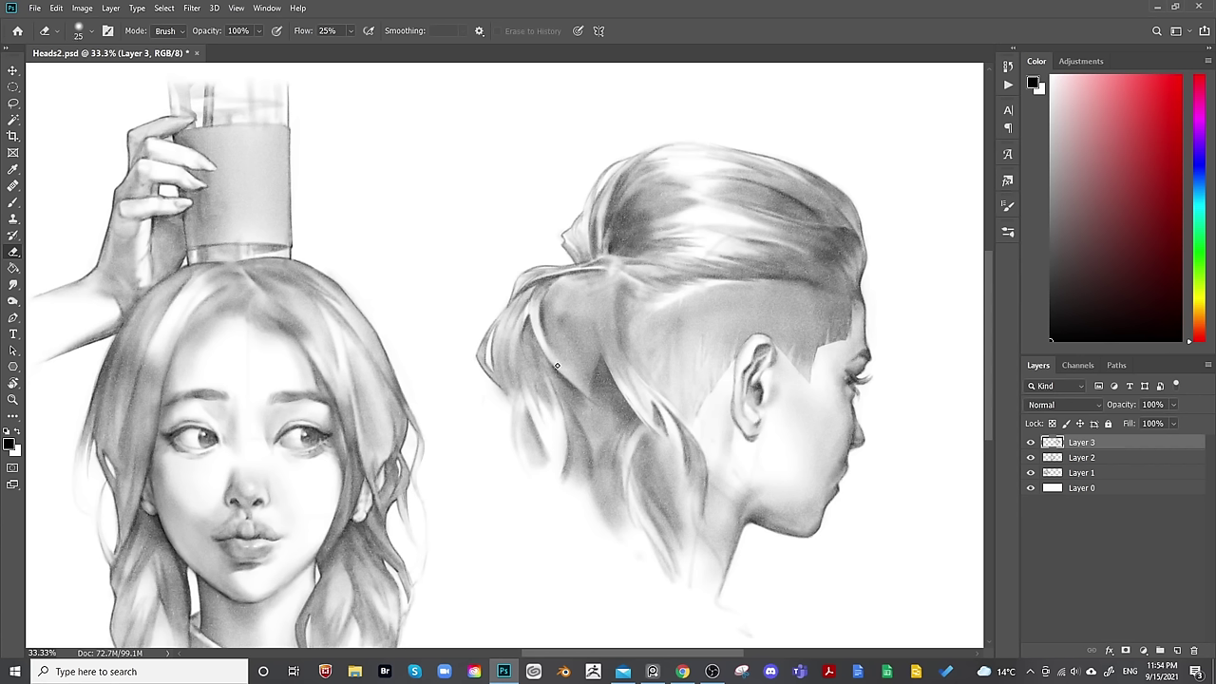
left_click_drag(576, 386, 621, 426)
key("b")
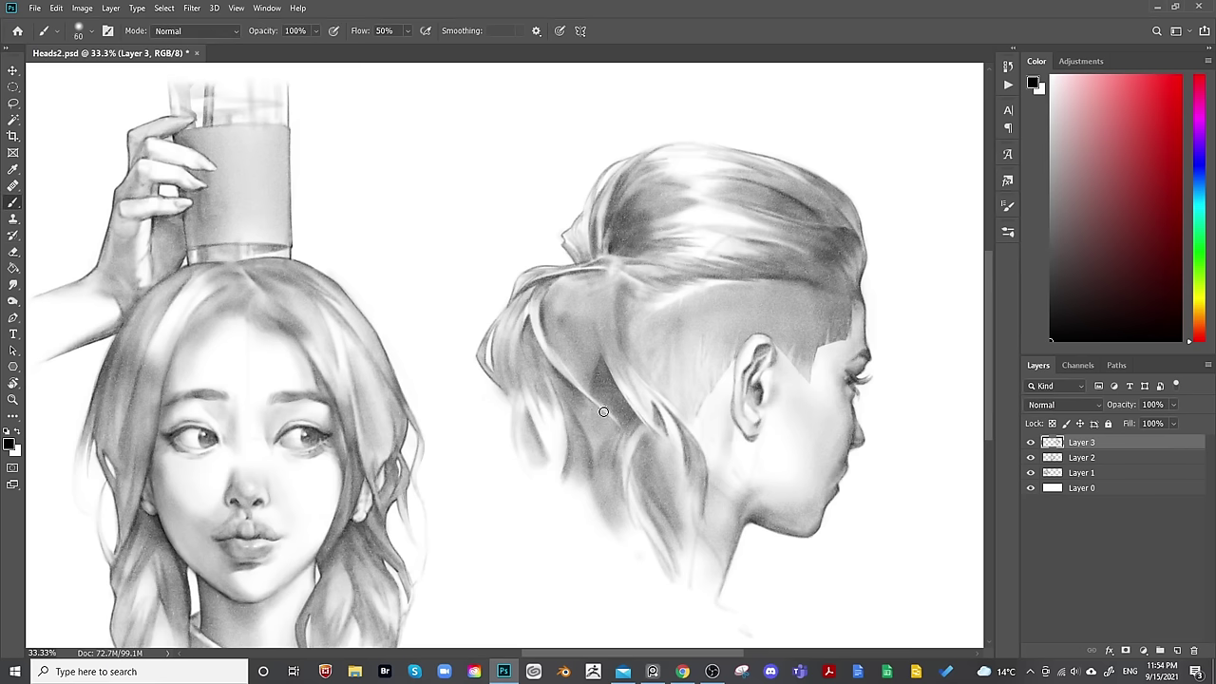
Deepen the shading in the middle ponytail lock below the hair tie, enlarging the brush up to 175 px.
key("bracketleft")
key("bracketright")
key("bracketright")
key("bracketright")
key("bracketleft")
key("bracketright")
key("bracketright")
key("bracketright")
key("bracketright")
key("bracketright")
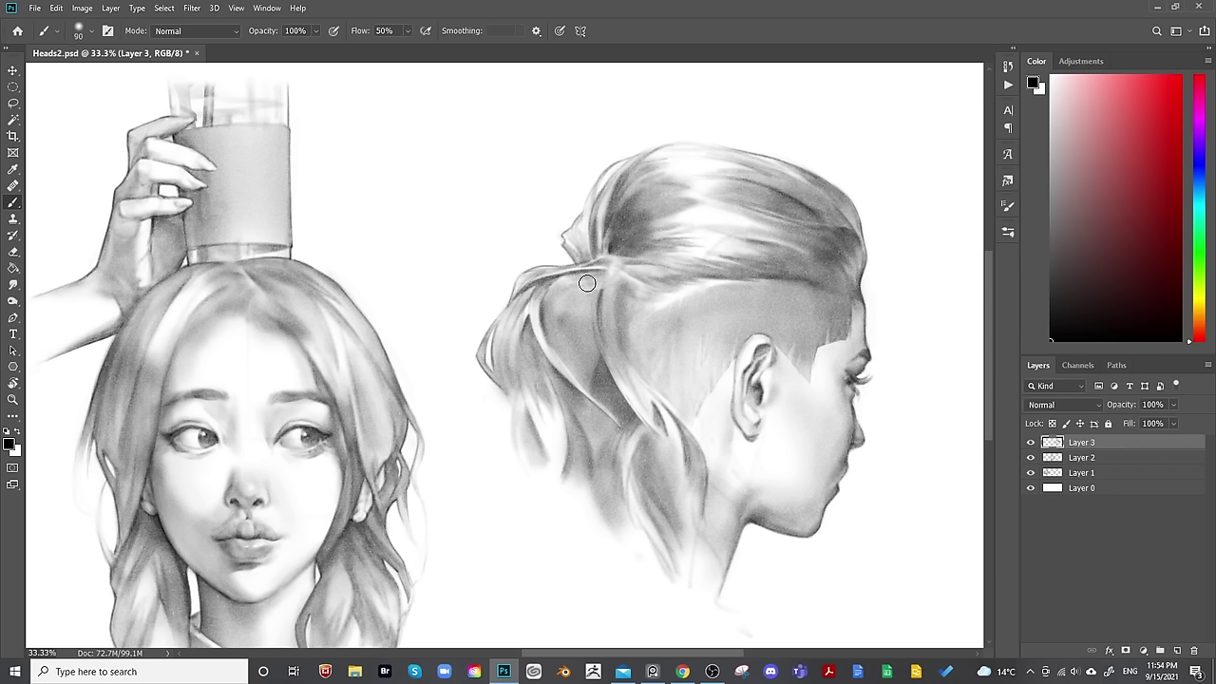
key("bracketright")
key("bracketright")
key("bracketright")
key("bracketright")
key("bracketright")
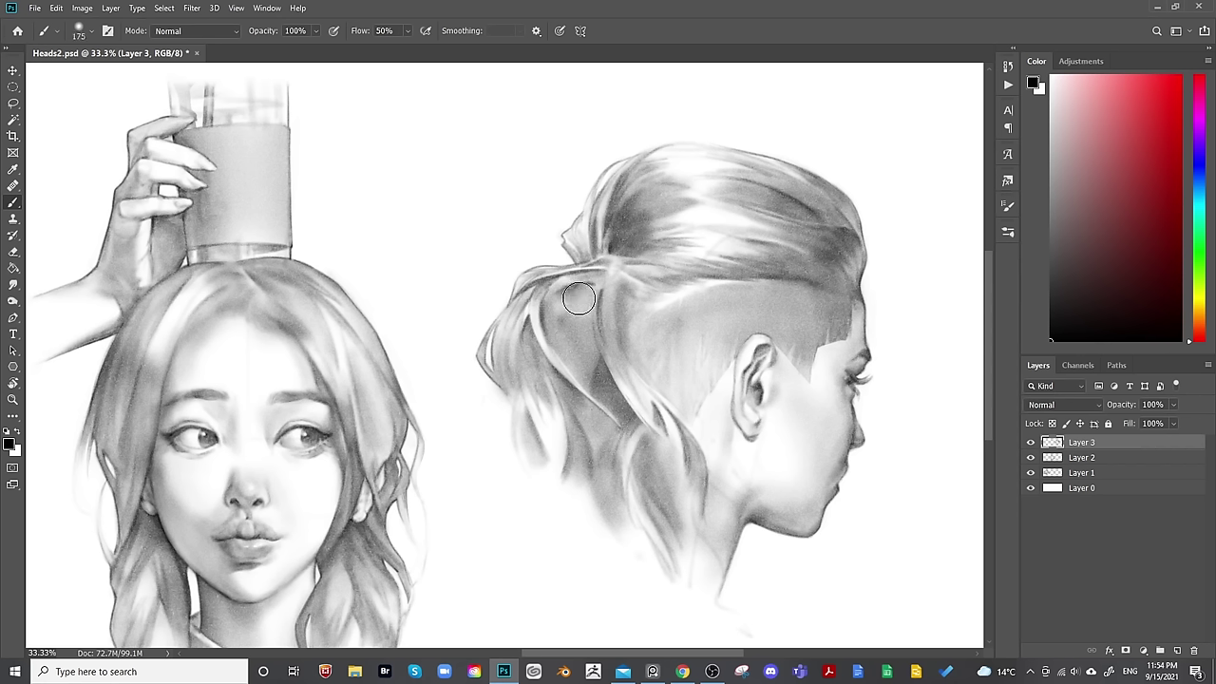
Erase arched highlight strands from the hair tie down over the middle lock with an eraser around 45 px, undoing the last stray brush stroke.
key("bracketleft")
key("bracketleft")
key("bracketleft")
key("e")
key("bracketright")
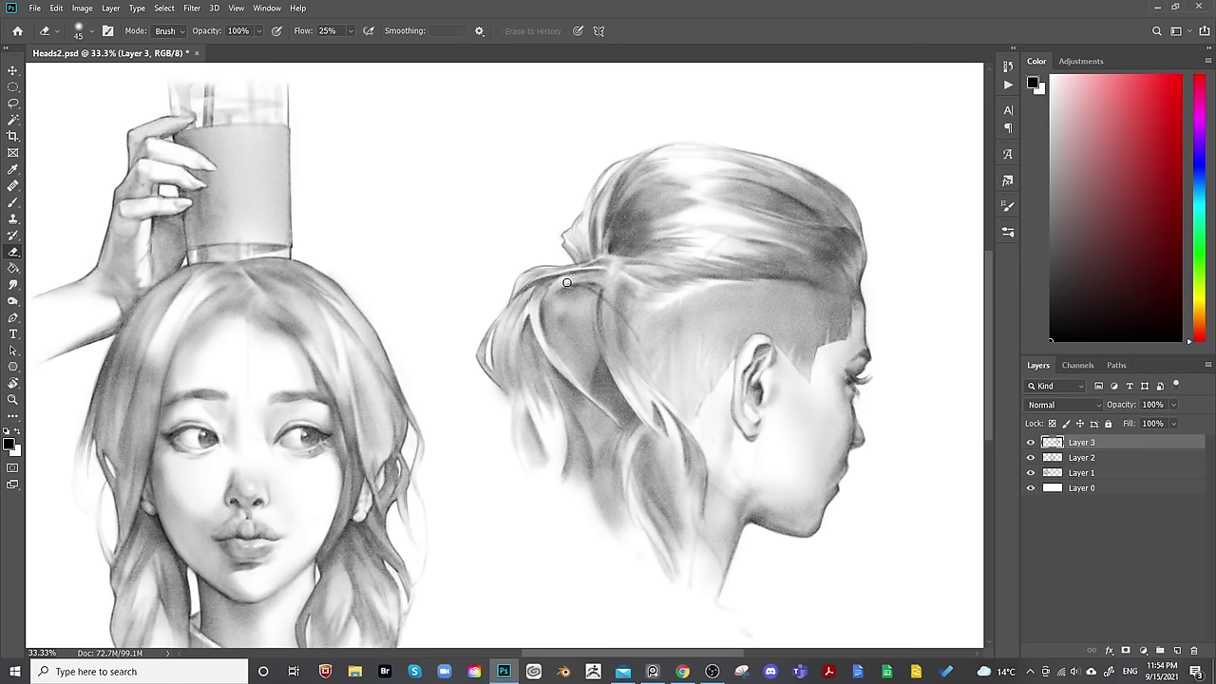
key("bracketright")
key("b")
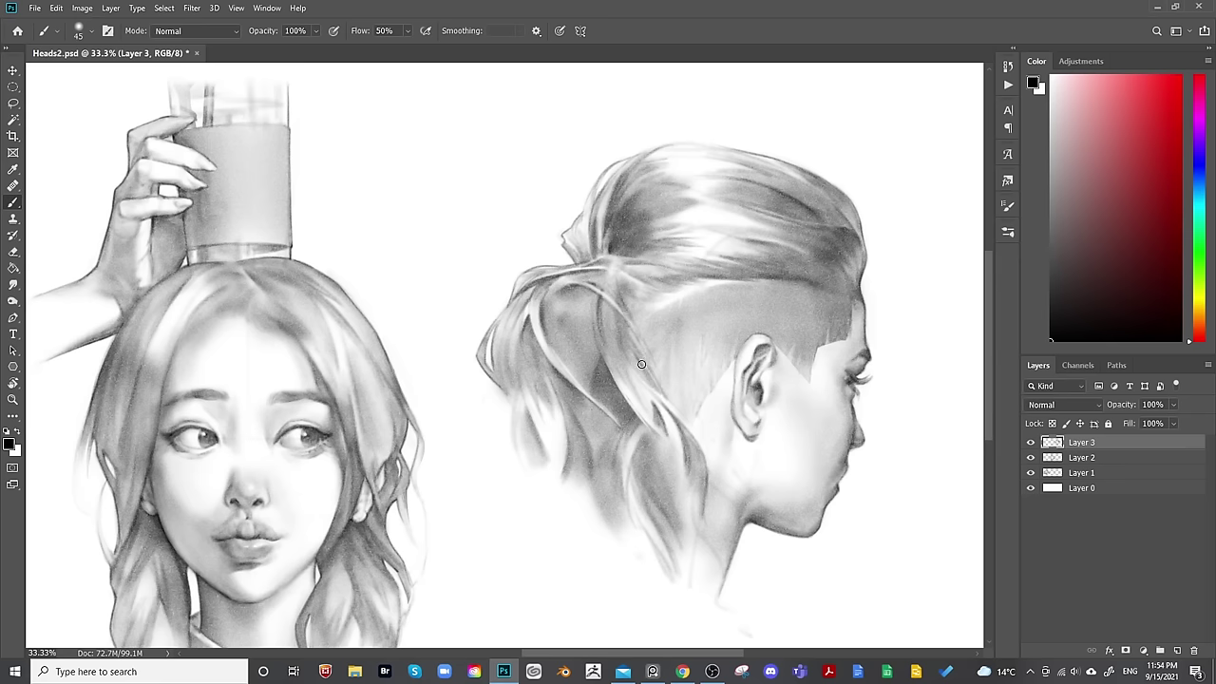
key("ctrl+z")
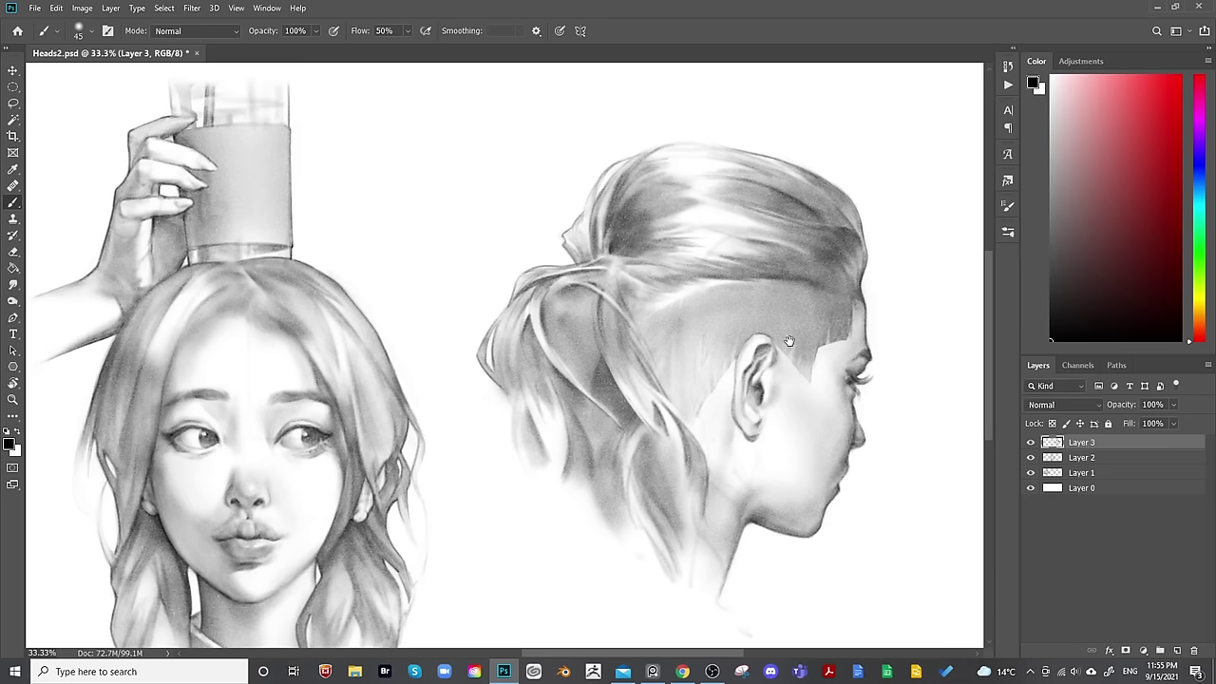
Check the whole drawing mirrored horizontally and flip it back to its original orientation.
scroll(789, 341, "down", 2)
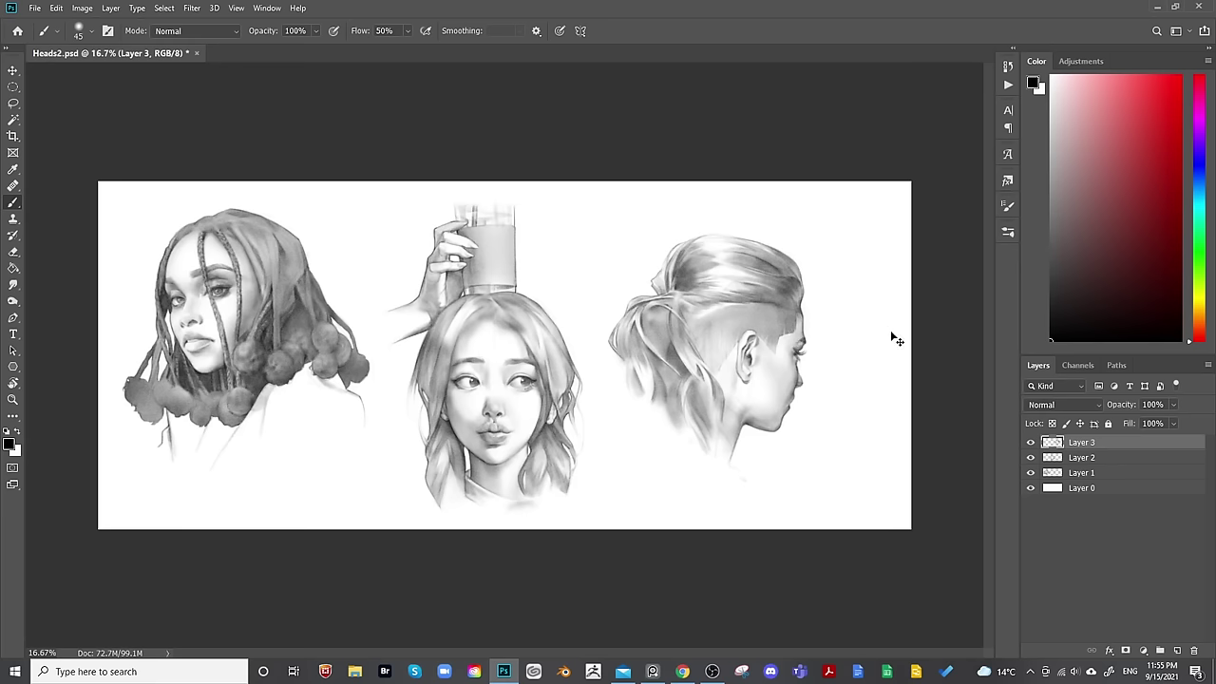
key("ctrl+shift+h")
key("ctrl+shift+h")
scroll(832, 371, "up", 2)
scroll(836, 385, "right", 2)
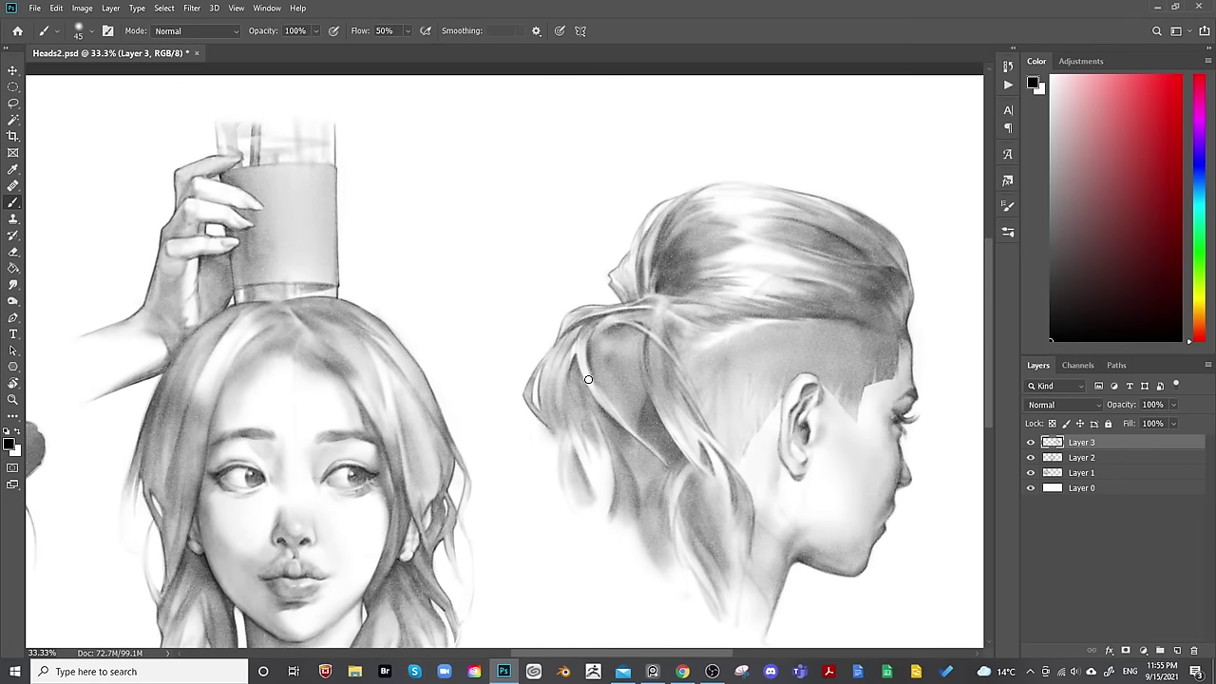
Draw a thin loose strand curving down from the rearmost lock's lower edge with a 35 px brush.
key("bracketright")
key("bracketright")
key("bracketright")
key("bracketleft")
key("bracketleft")
key("bracketright")
key("bracketright")
key("bracketleft")
key("bracketleft")
mouse_move(547, 435)
left_mouse_down()
mouse_move(519, 506)
mouse_move(534, 544)
left_mouse_up()
key("bracketleft")
left_click_drag(548, 434, 516, 522)
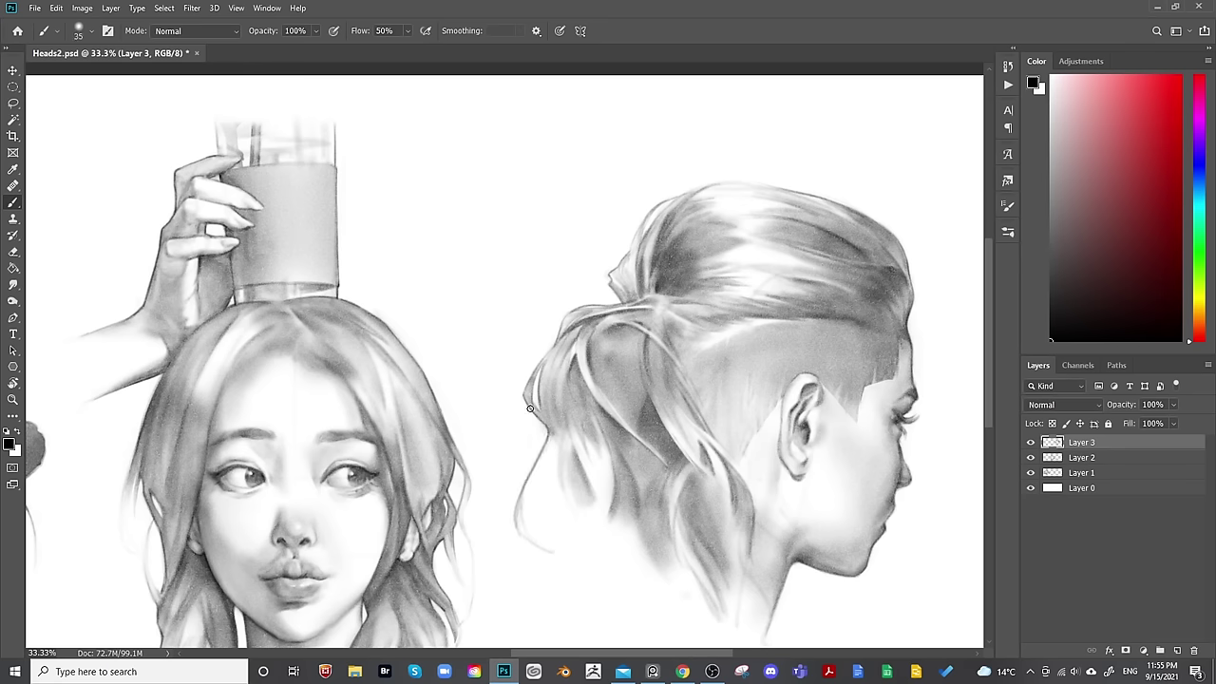
Clean up the rearmost lock's outer contour with a 50 px eraser and return to the brush.
key("bracketright")
key("bracketright")
key("bracketright")
key("e")
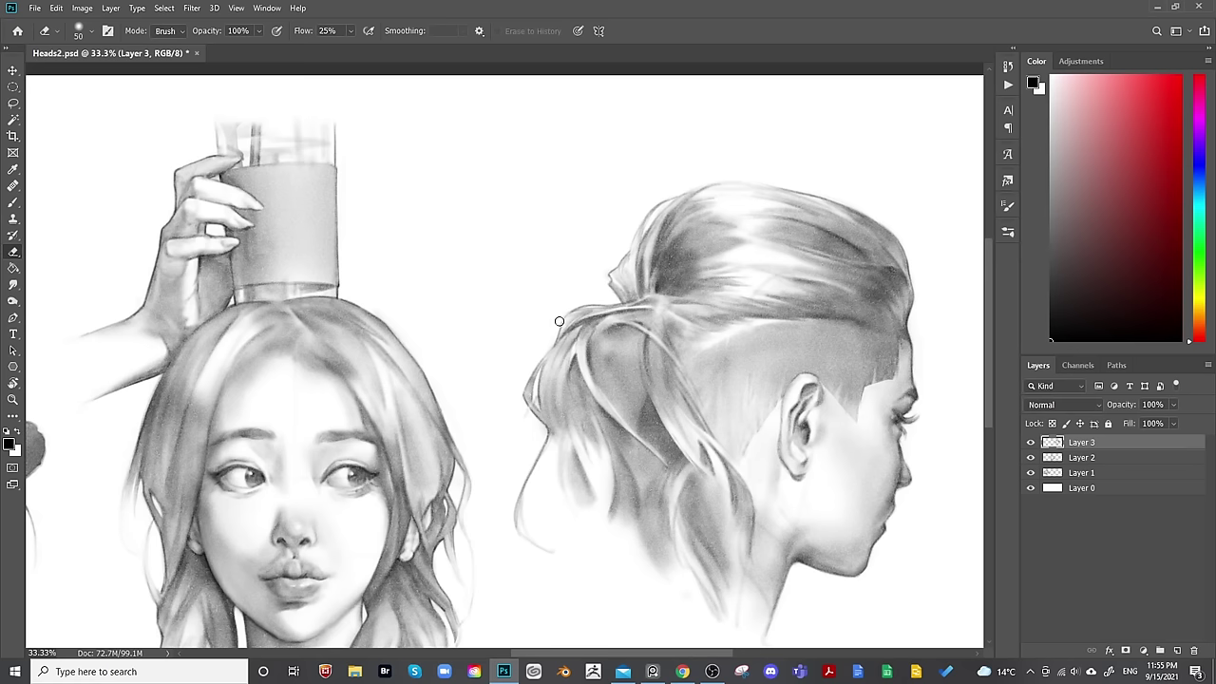
key("b")
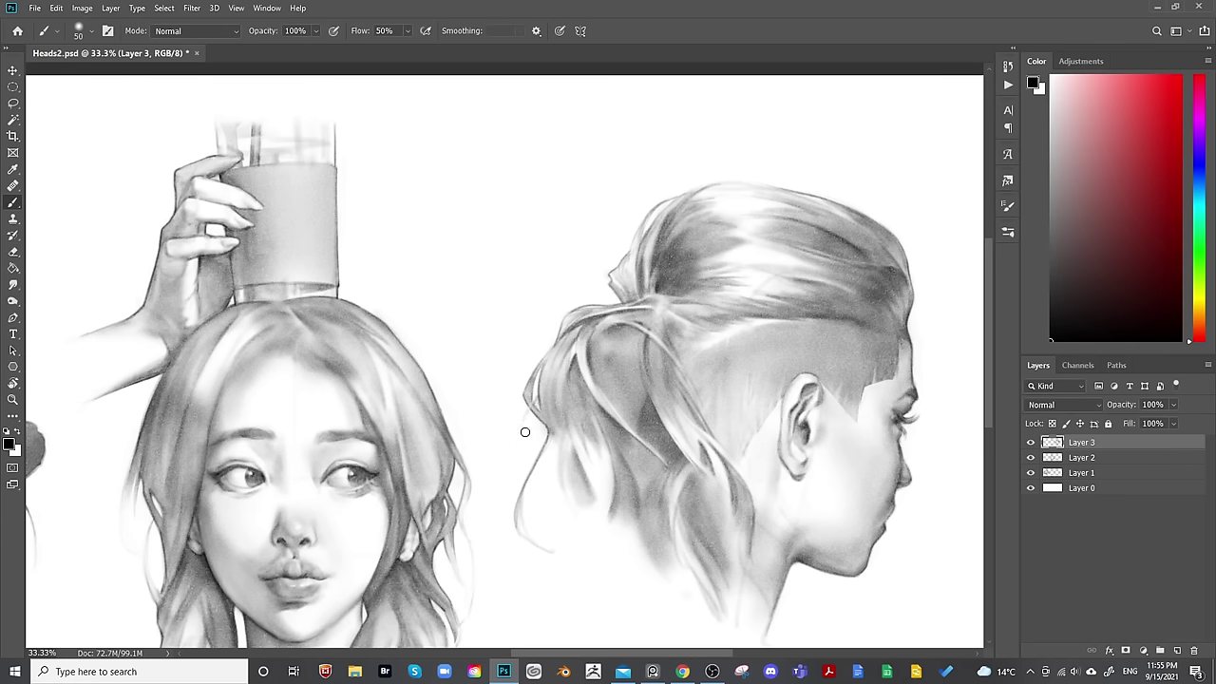
Draw looping wisps of hair along the outer edge of the rearmost lock, varying the brush size.
key("bracketleft")
left_click_drag(529, 407, 524, 475)
key("bracketright")
key("bracketright")
key("bracketright")
key("bracketleft")
key("bracketleft")
key("bracketleft")
key("bracketleft")
key("bracketright")
Trim the outer wisps with a 50 px eraser and add finer strands between them with a 30 px brush.
key("e")
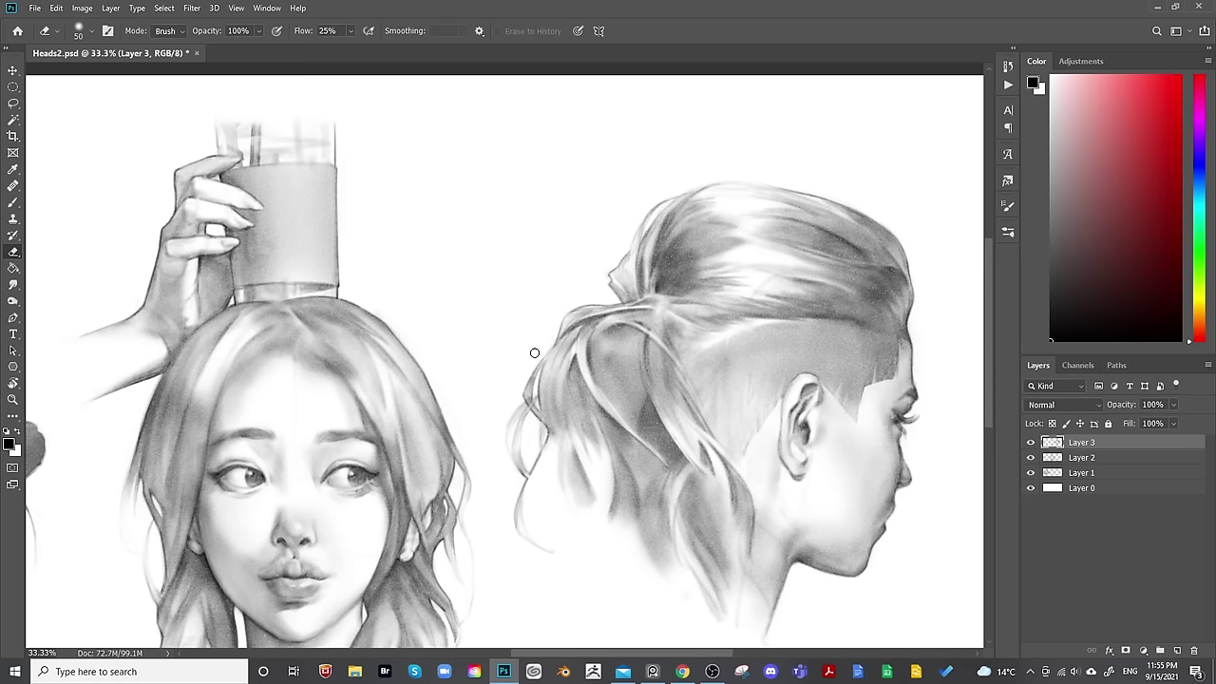
key("b")
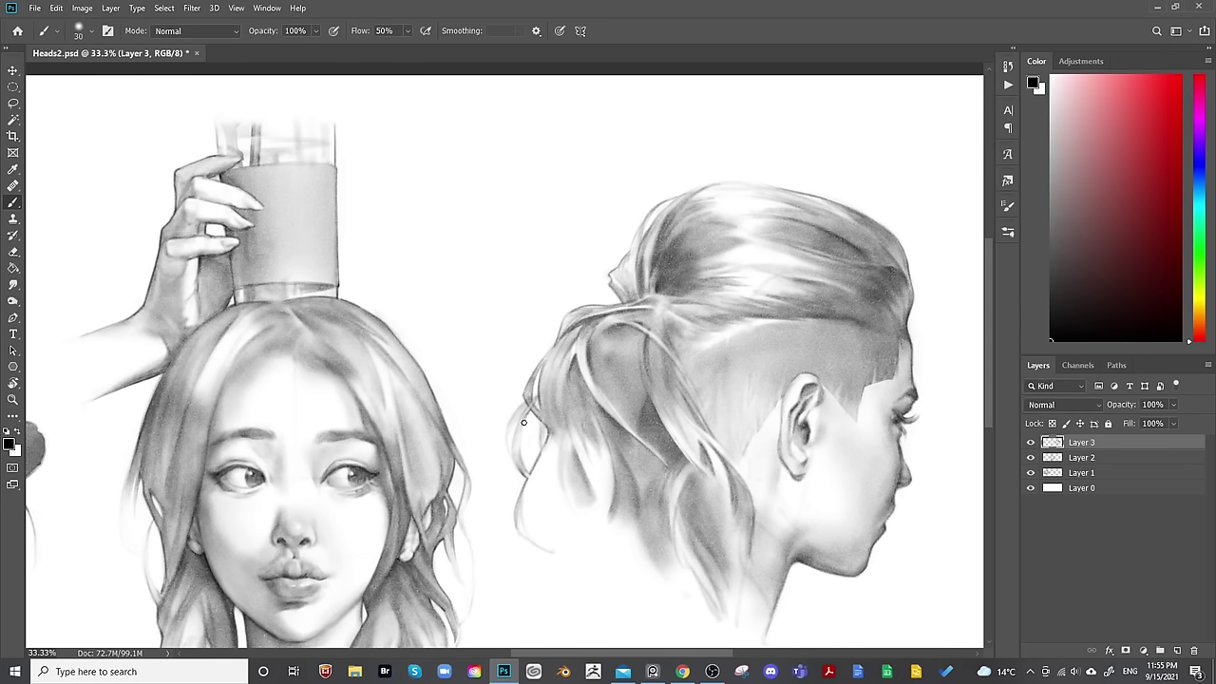
left_click_drag(524, 422, 530, 474)
left_click_drag(548, 423, 544, 445)
Review the three heads with the canvas mirrored horizontally, restoring the original orientation.
key("ctrl+minus")
key("ctrl+minus")
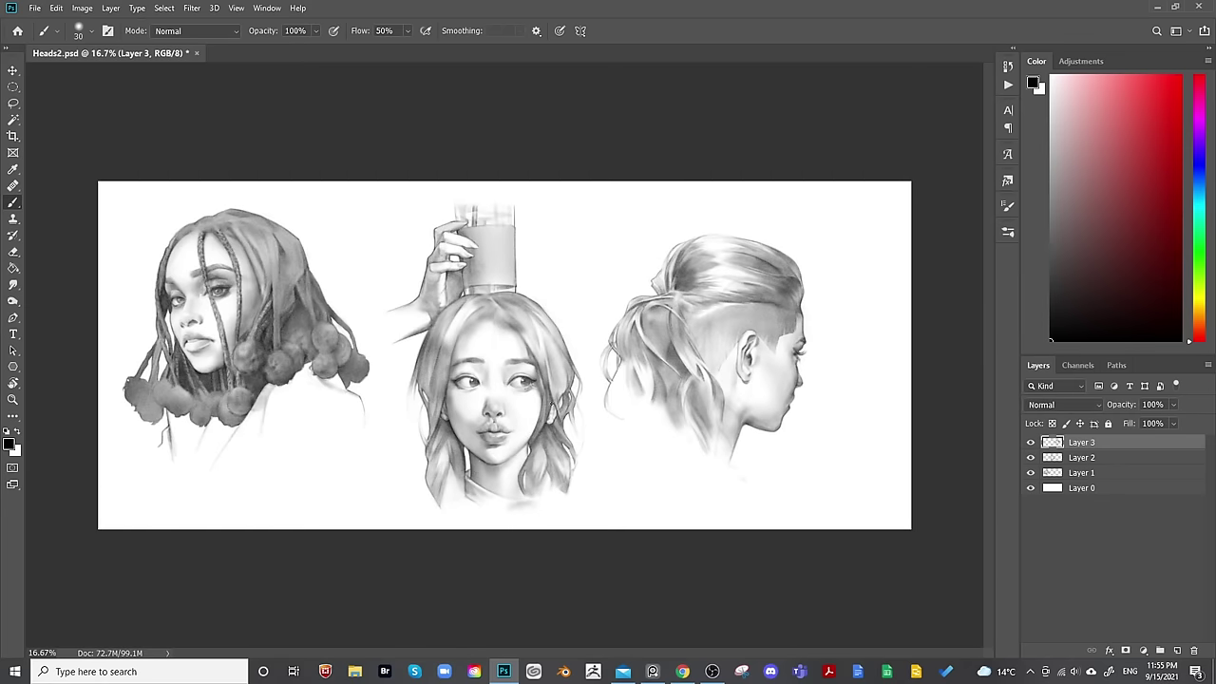
key("ctrl+shift+h")
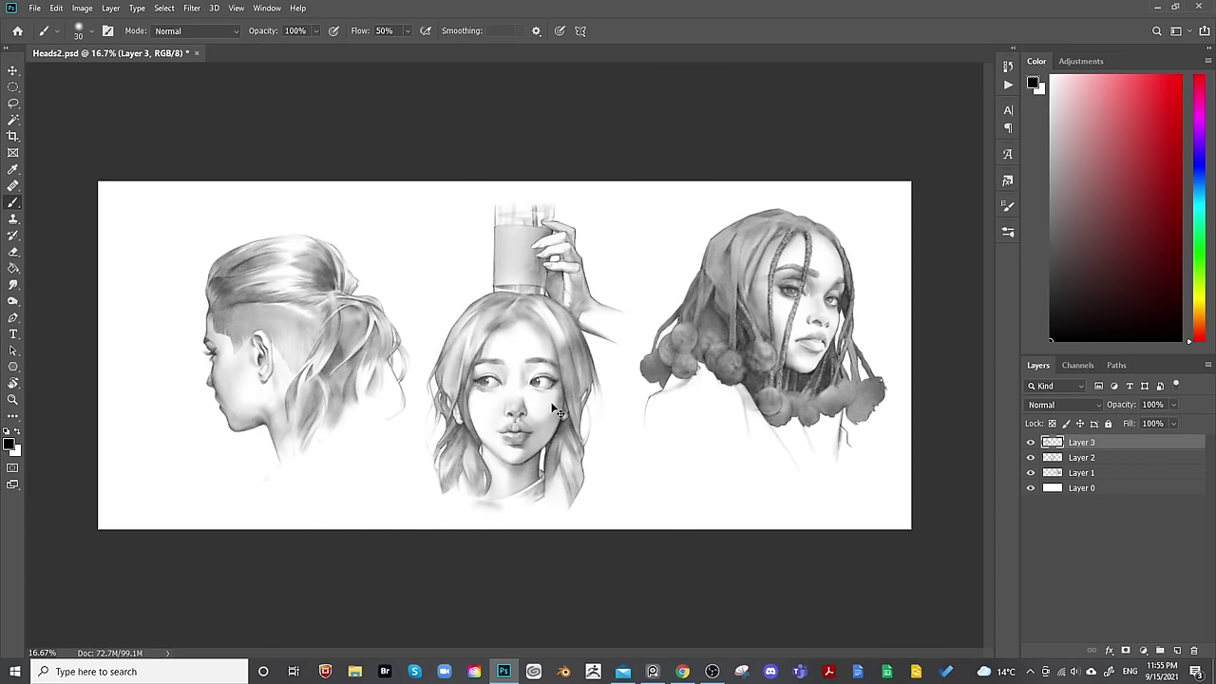
key("ctrl+shift+h")
key("ctrl+plus")
scroll(558, 410, "right", 3)
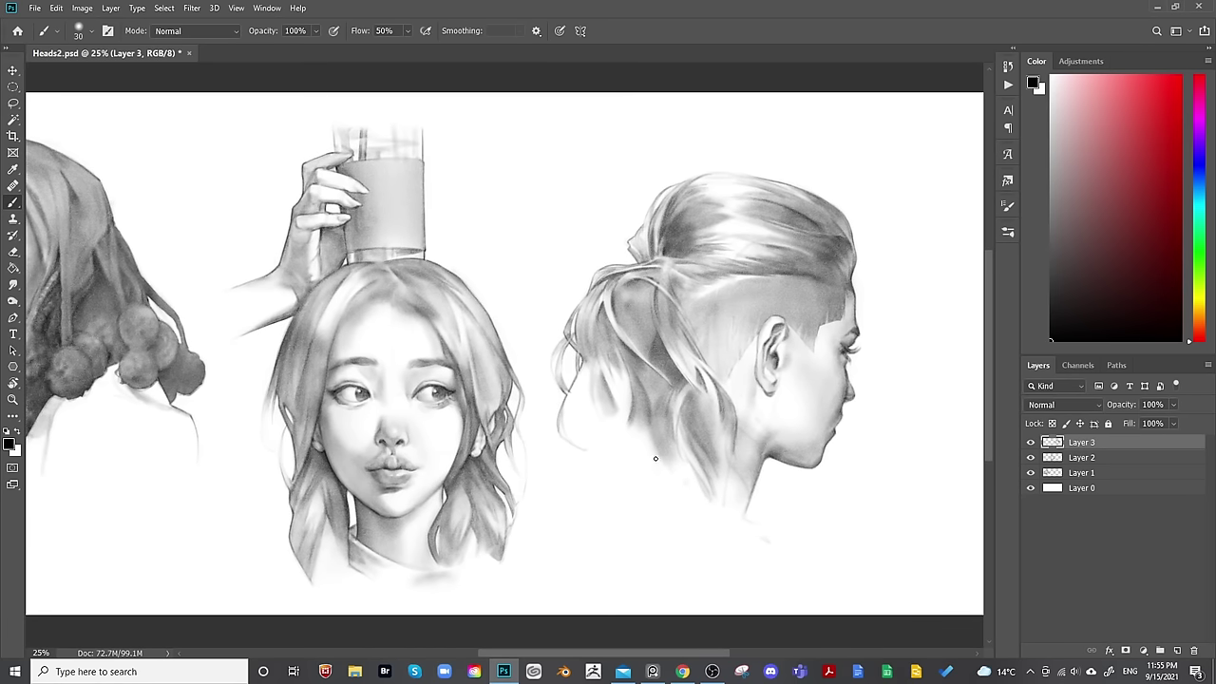
Select the lower area of the rear lock with a freehand lasso around the loose strand, ready for painting.
key("bracketright")
key("bracketright")
key("bracketright")
key("l")
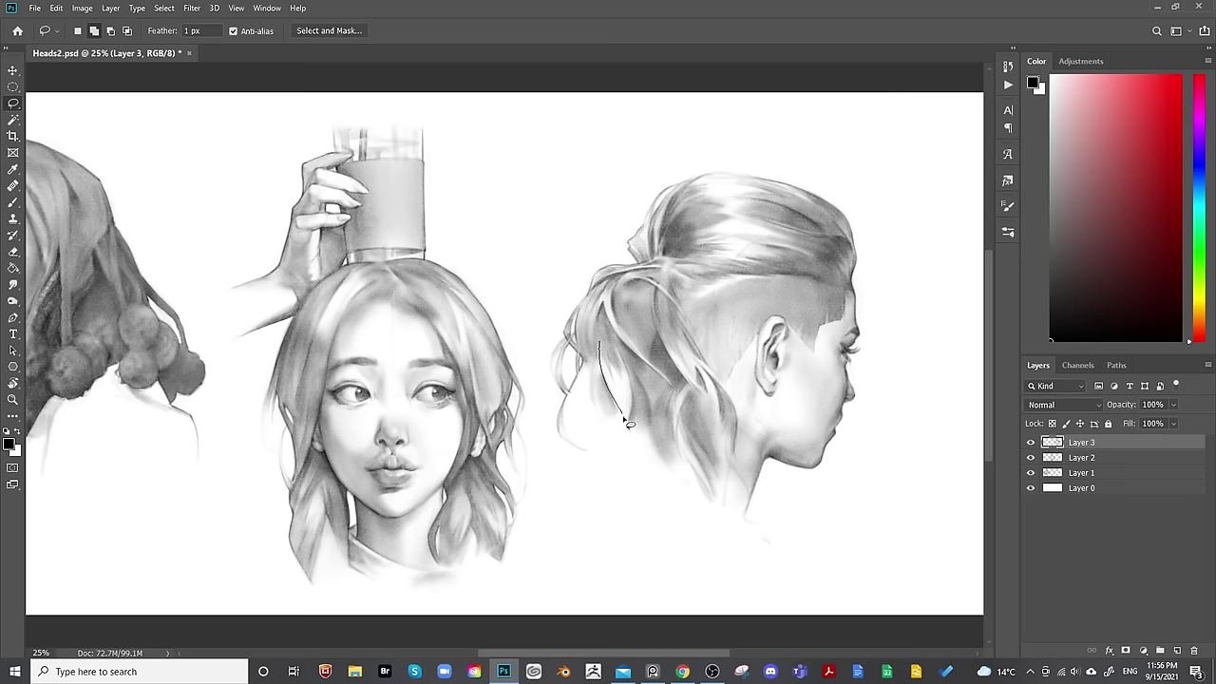
left_click_drag(624, 419, 544, 411)
key("b")
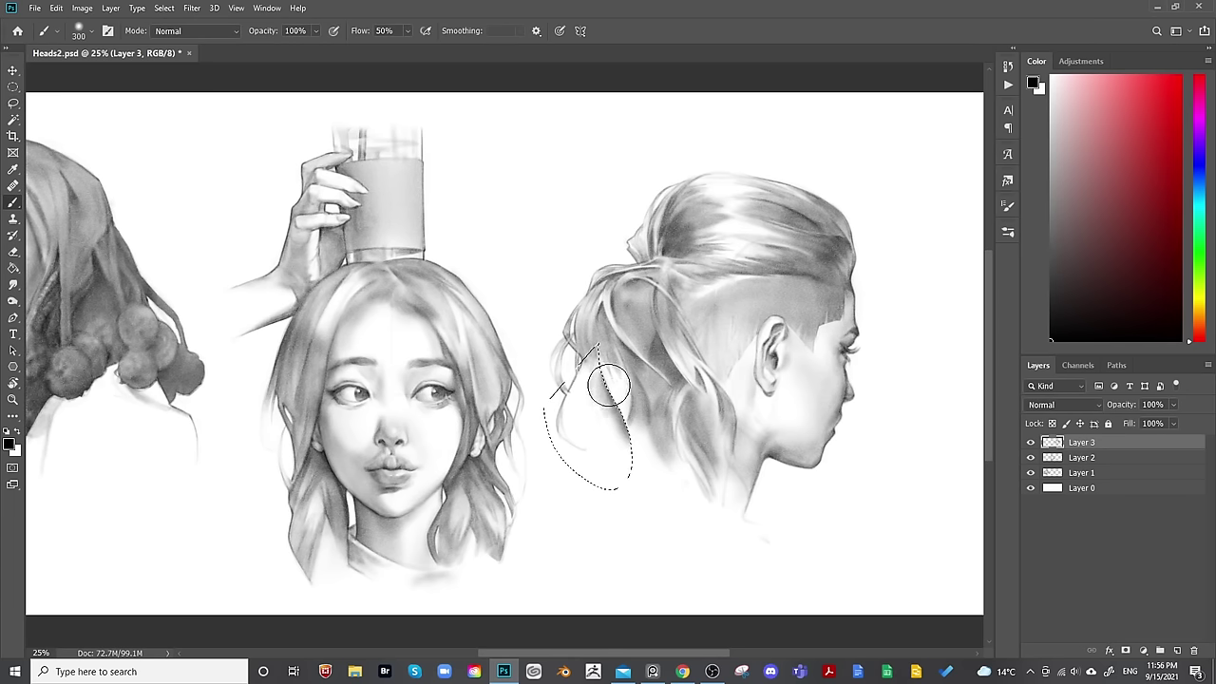
Shade the lower rear lock inside the selection, darkening its inner edge with brush sizes between 80 and 400 px.
key("bracketleft")
key("bracketleft")
key("bracketleft")
key("bracketleft")
key("bracketleft")
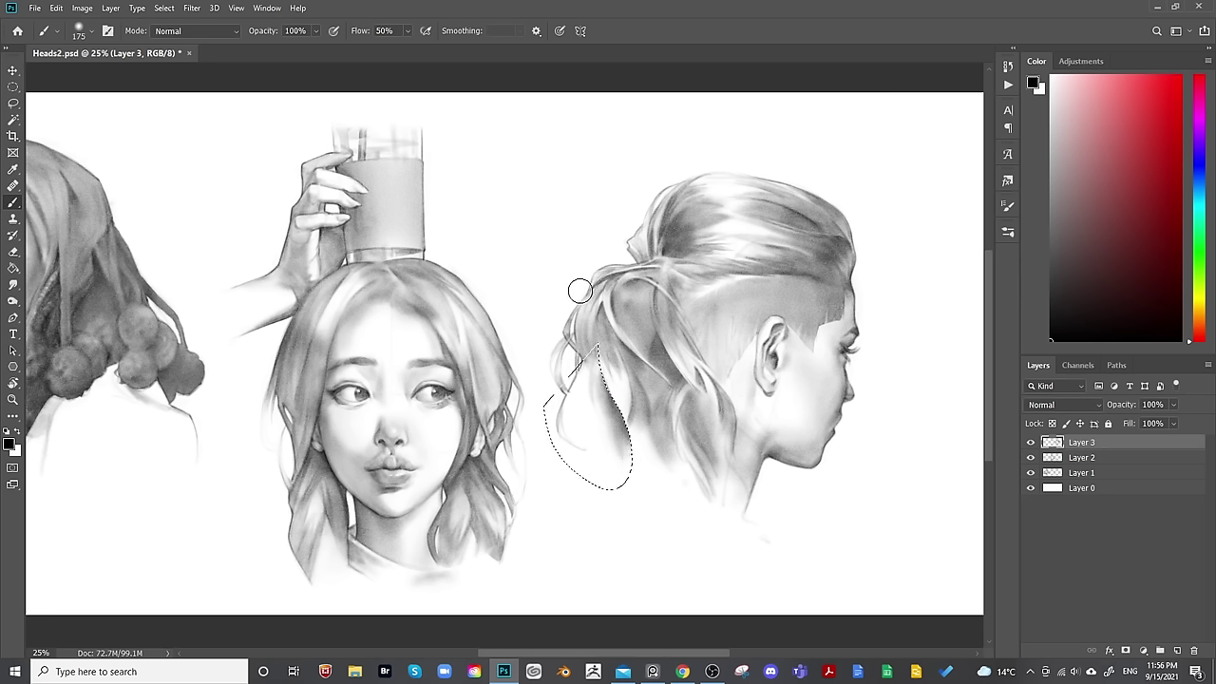
key("bracketleft")
key("bracketleft")
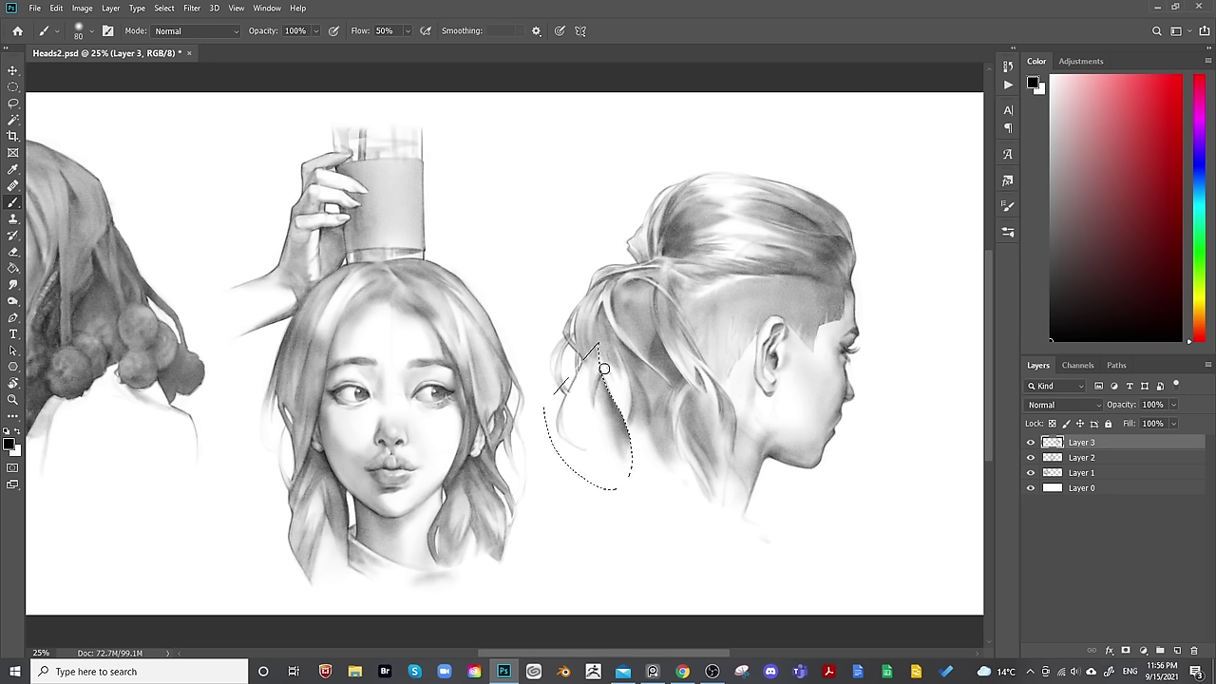
key("bracketleft")
key("bracketleft")
key("bracketleft")
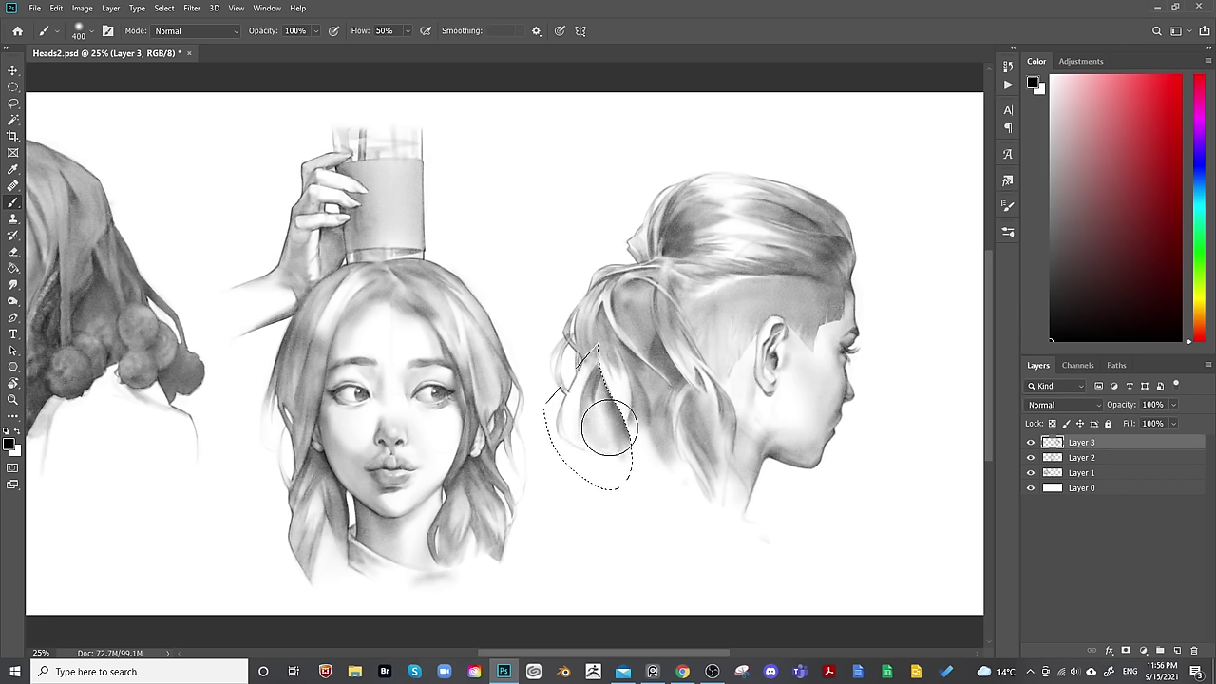
Lasso a narrow curved strand in the lower rear lock, shade inside it with a 400 px brush and deselect.
key("l")
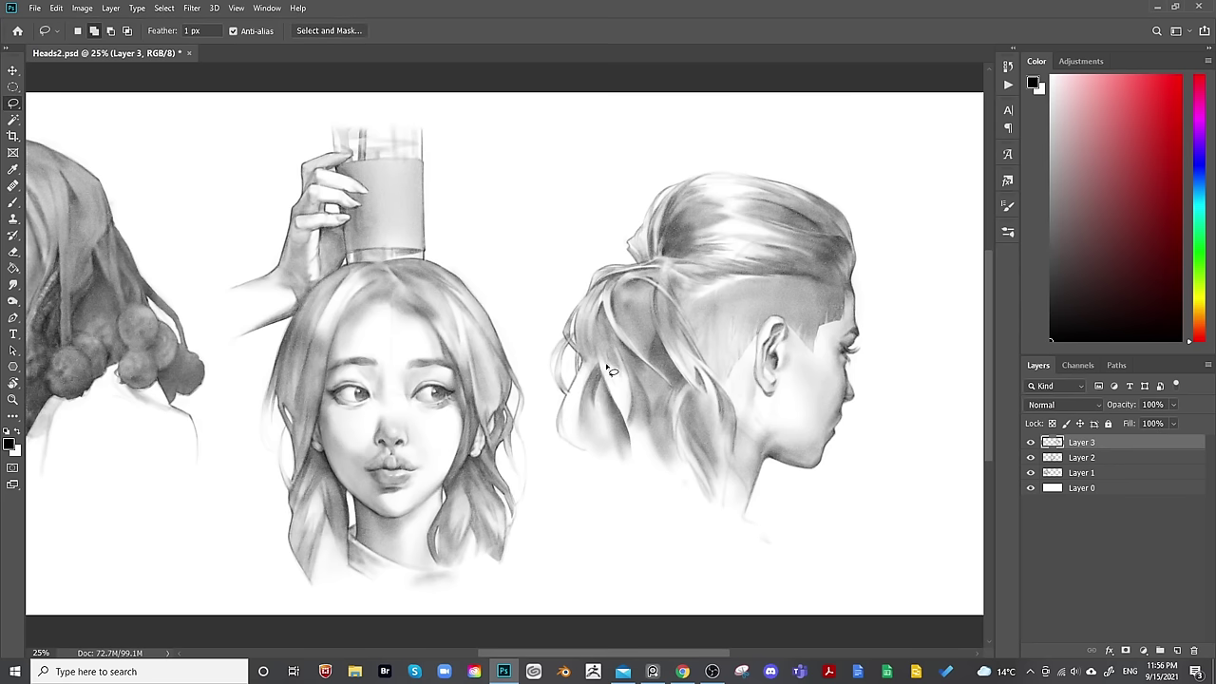
mouse_move(597, 399)
left_mouse_down()
mouse_move(611, 444)
mouse_move(580, 426)
left_mouse_up()
key("b")
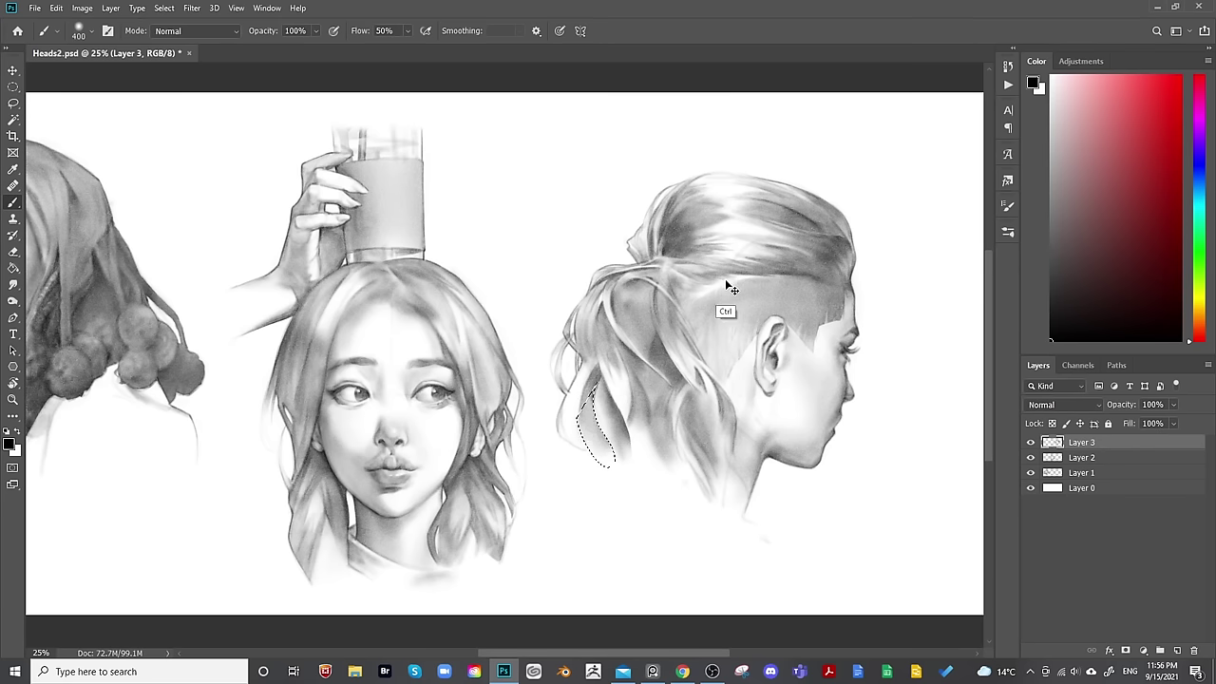
key("ctrl+d")
Paint shading and strands into the lower rear lock, varying the brush size up to 175 px.
key("bracketleft")
key("bracketleft")
key("bracketleft")
key("bracketleft")
key("bracketleft")
key("bracketleft")
key("bracketleft")
key("bracketleft")
key("bracketleft")
key("bracketright")
key("bracketright")
key("bracketright")
key("bracketright")
key("bracketright")
key("bracketright")
key("bracketright")
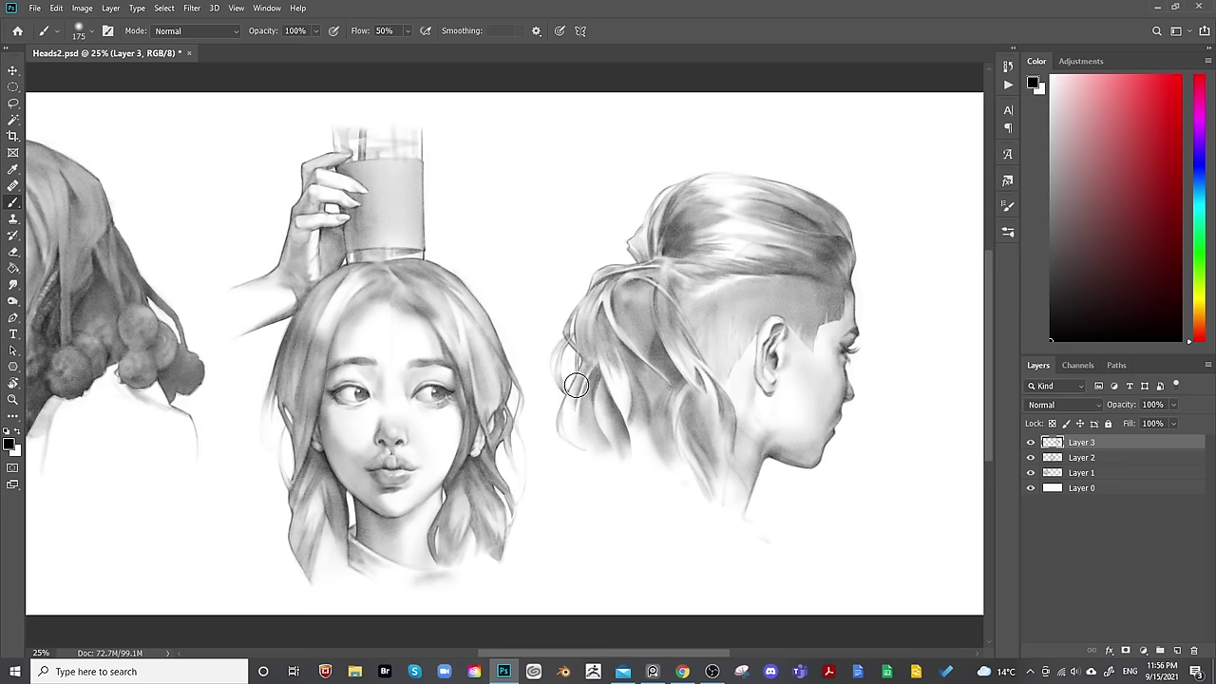
Refine the thin strands beside the outer wisps of the rear lock with a smaller brush.
key("bracketleft")
key("bracketleft")
key("bracketleft")
key("bracketleft")
key("bracketleft")
key("bracketleft")
Lighten the lower rear lock with an eraser from 50 px up to larger sizes, then return to a 60 px brush.
key("e")
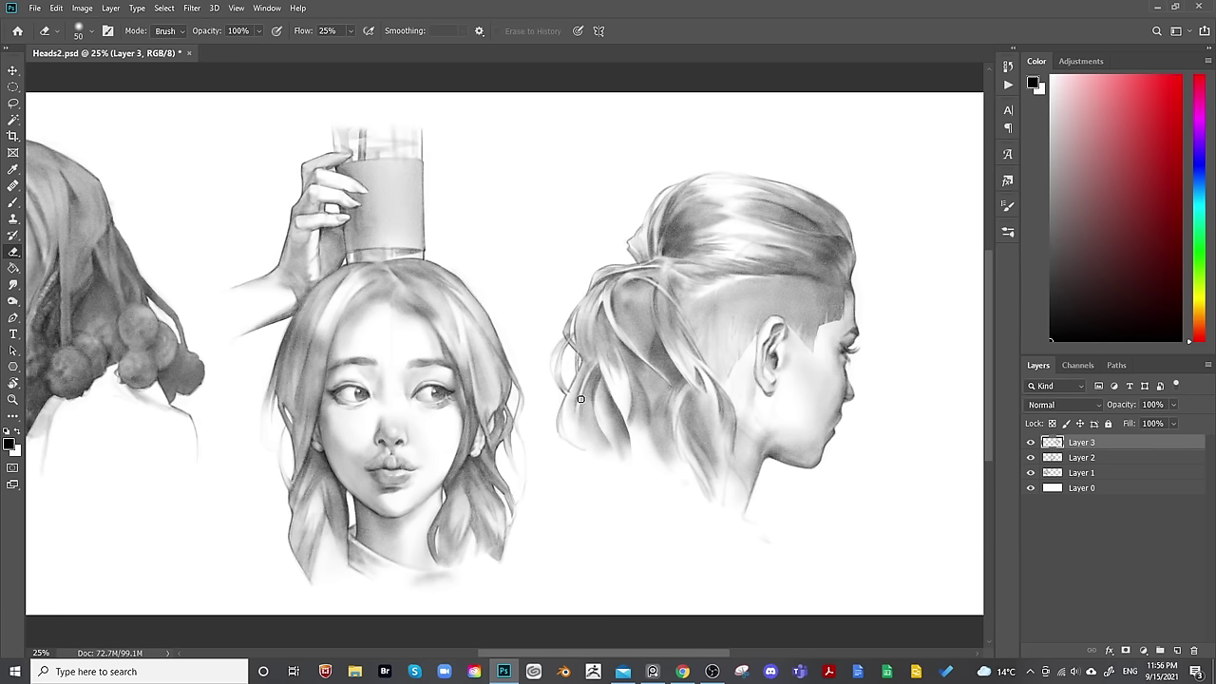
key("bracketright")
key("bracketright")
key("bracketright")
key("bracketright")
key("bracketright")
key("bracketright")
key("bracketright")
key("bracketright")
key("bracketright")
key("bracketright")
key("bracketleft")
key("bracketleft")
key("bracketleft")
key("bracketleft")
key("bracketleft")
key("bracketleft")
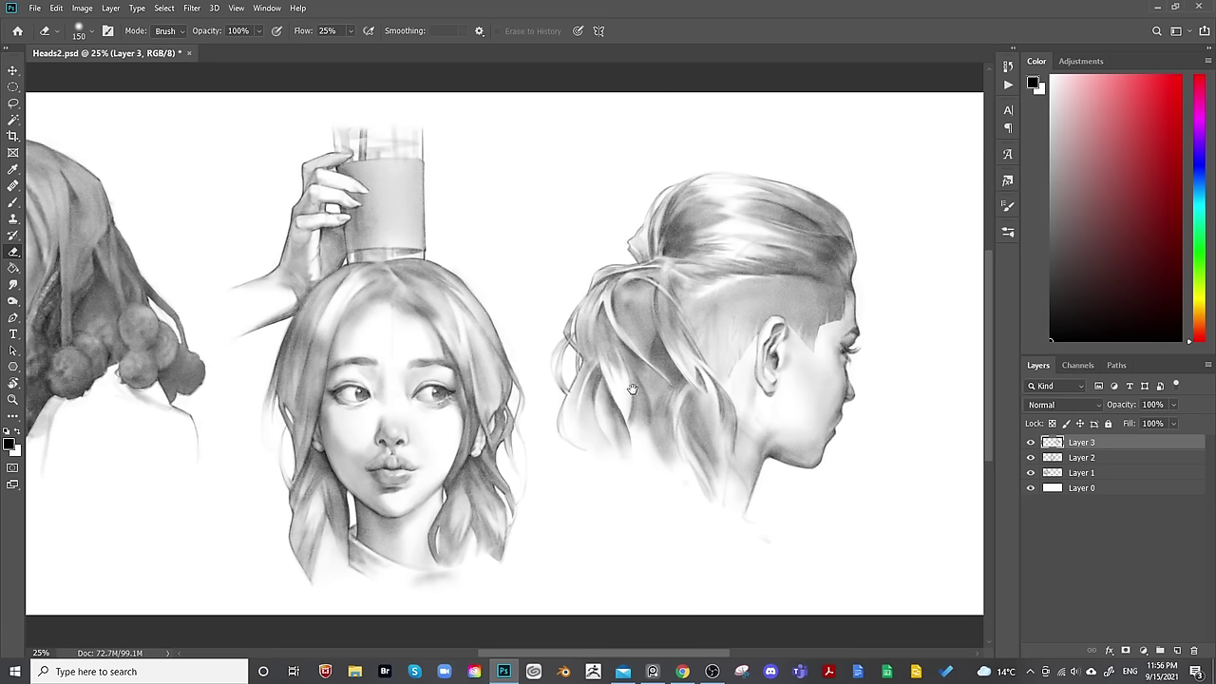
key("b")
key("bracketleft")
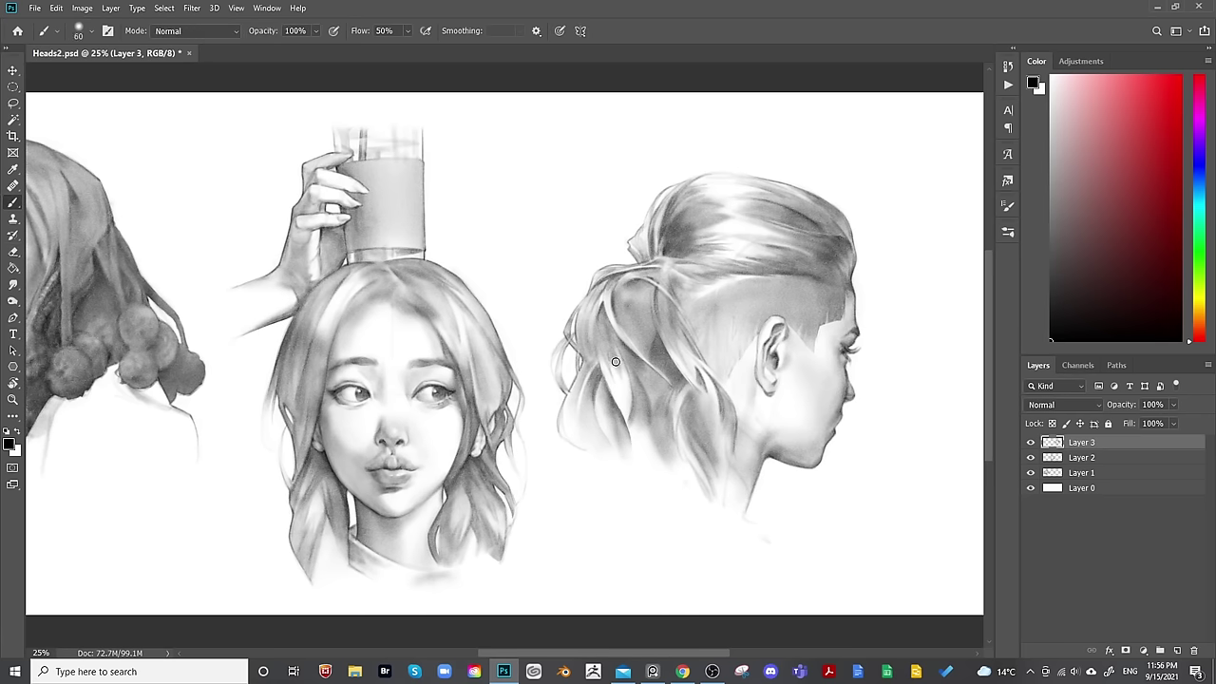
Paint darker strands through the middle and lower part of the rear lock, varying the brush size up to 150 px.
key("bracketleft")
key("bracketleft")
key("bracketright")
key("bracketright")
key("bracketright")
key("bracketright")
key("bracketright")
key("bracketright")
key("bracketright")
key("bracketright")
key("bracketright")
key("bracketright")
key("bracketleft")
key("bracketleft")
key("bracketleft")
key("bracketleft")
key("bracketleft")
key("bracketleft")
key("bracketleft")
key("bracketleft")
key("bracketleft")
key("bracketleft")
key("bracketright")
key("bracketright")
key("bracketleft")
key("bracketleft")
key("bracketleft")
key("bracketleft")
key("bracketleft")
key("bracketright")
key("bracketright")
key("bracketright")
key("bracketright")
key("bracketright")
key("bracketright")
key("bracketright")
key("bracketright")
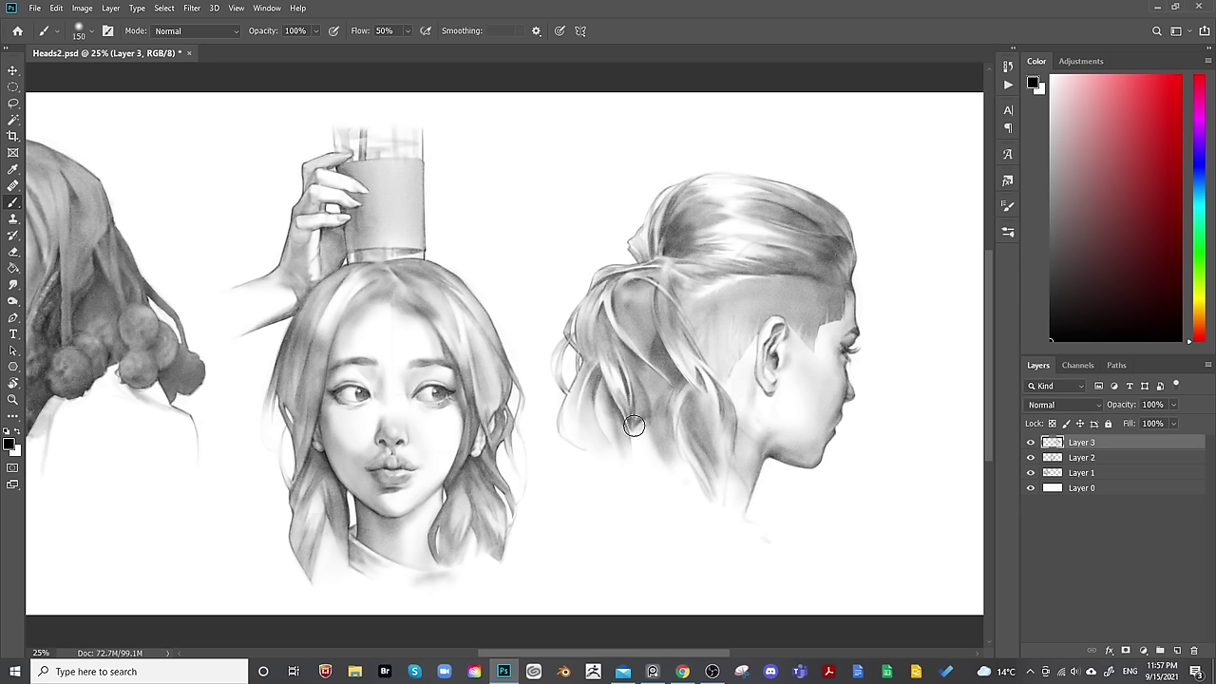
Shade the lower centre of the rear lock, starting with a small brush and enlarging it to 500 px for soft tone.
key("bracketleft")
key("bracketleft")
key("bracketleft")
key("bracketleft")
key("bracketleft")
key("bracketleft")
key("bracketright")
key("bracketright")
key("bracketright")
key("bracketright")
key("bracketright")
key("bracketright")
key("bracketright")
key("bracketright")
key("bracketright")
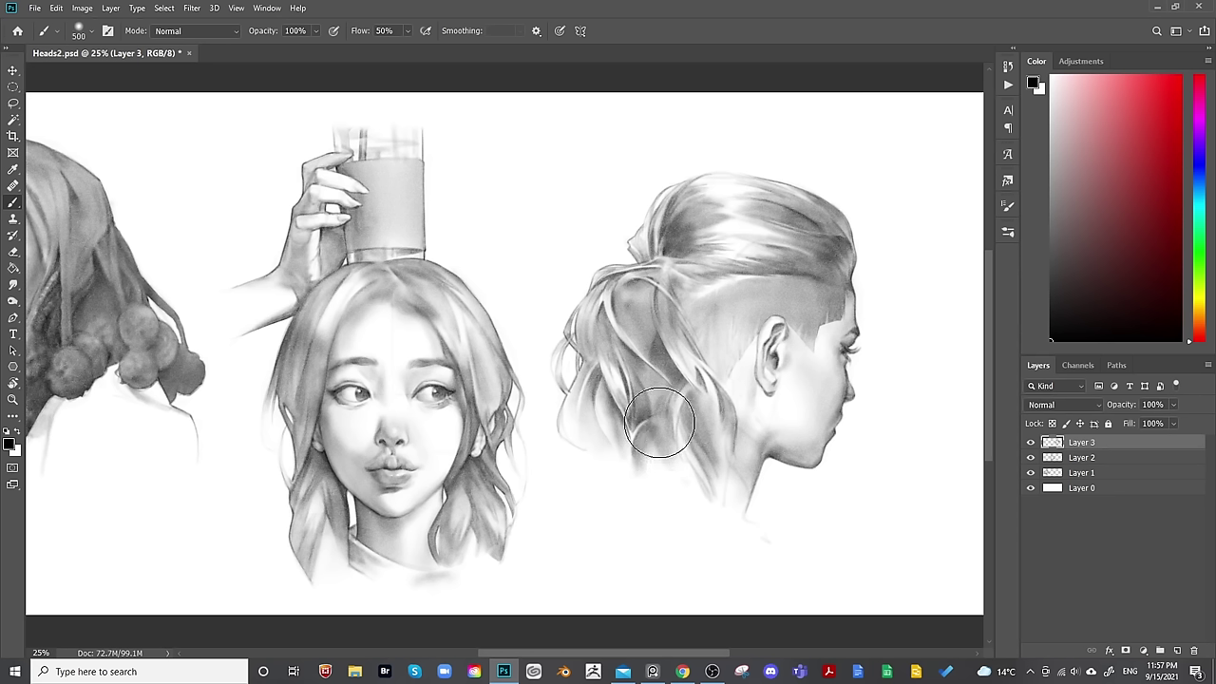
Define the curved strand at the lower centre of the rear lock with a 200 px and then a 90 px brush.
key("bracketleft")
key("bracketleft")
key("bracketleft")
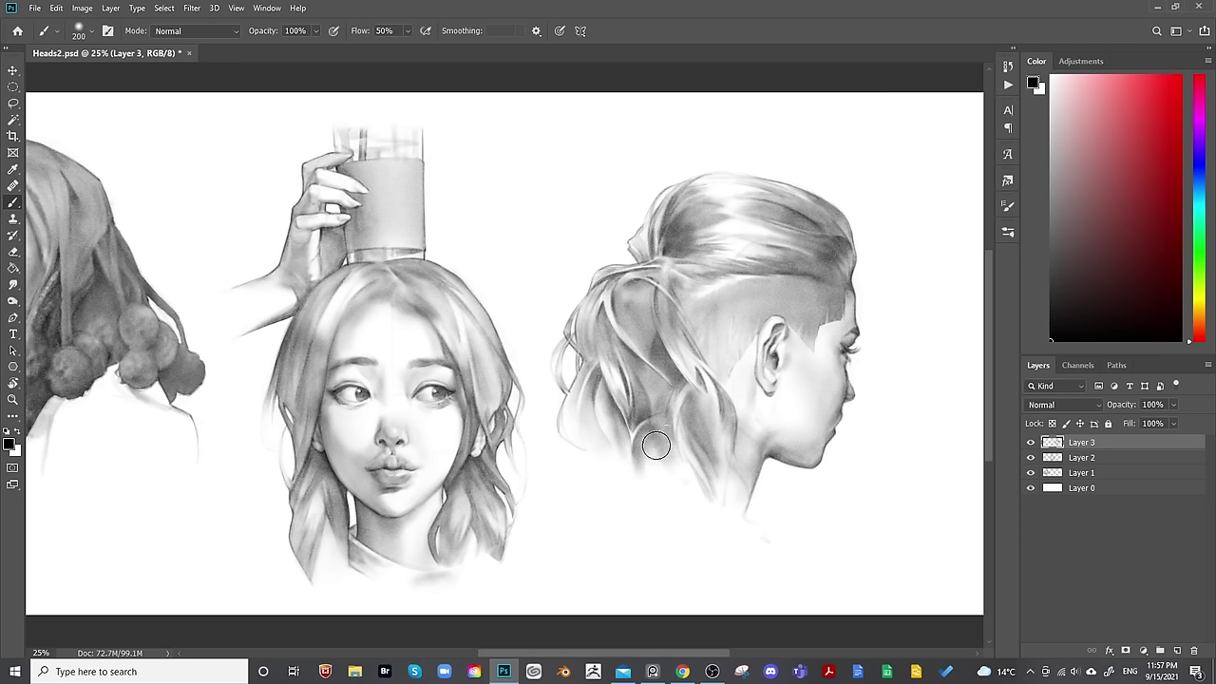
key("bracketleft")
key("bracketleft")
key("bracketleft")
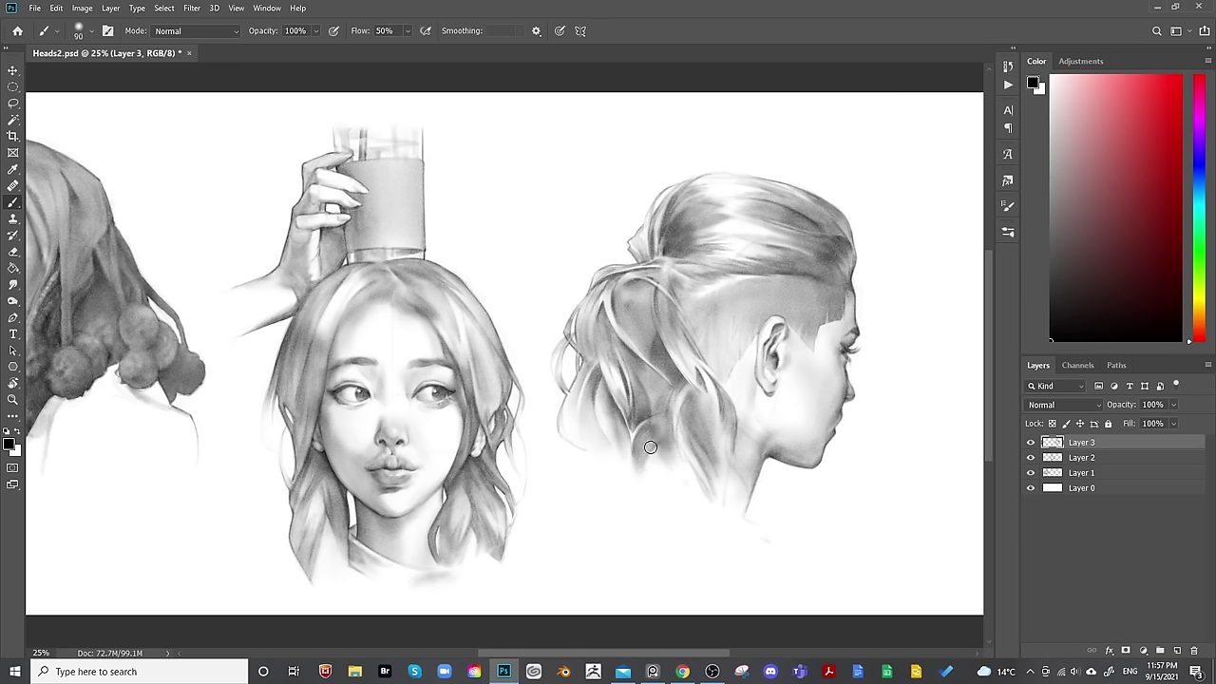
Extend the lower tip of the rear lock with soft 400 px shading and finer strokes at 90 px and below.
key("bracketright")
key("bracketright")
key("bracketright")
key("bracketright")
key("bracketright")
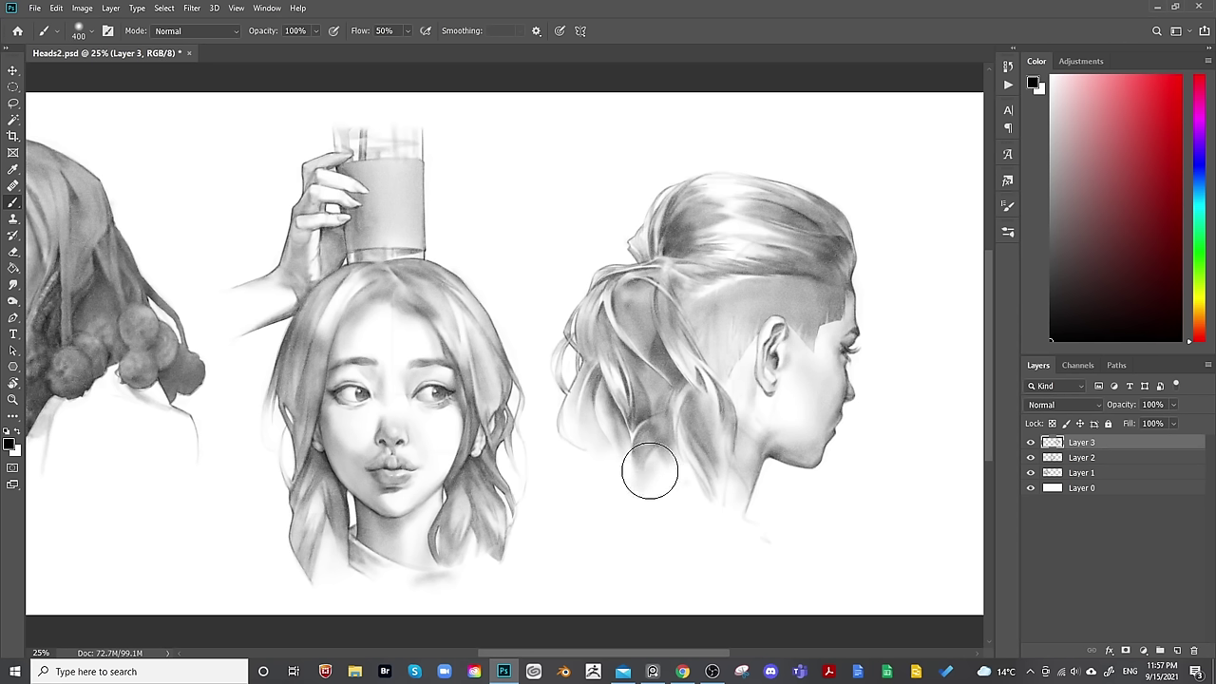
key("bracketleft")
key("bracketleft")
key("bracketleft")
key("bracketleft")
key("bracketleft")
key("bracketleft")
key("bracketleft")
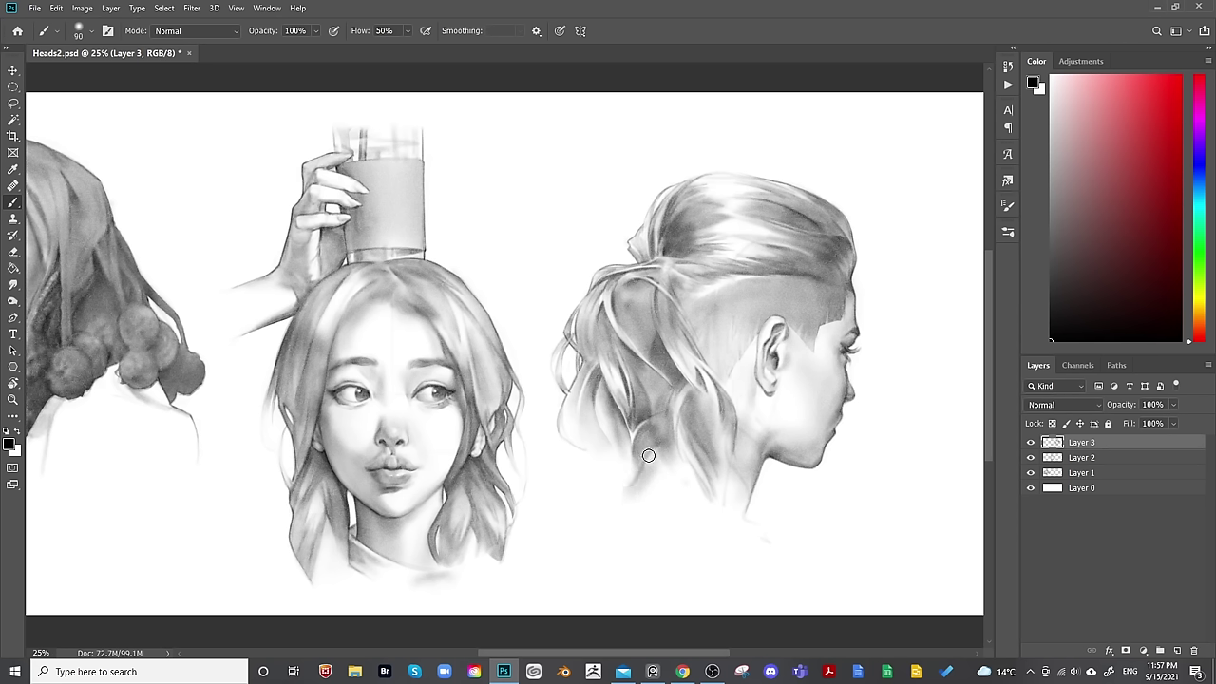
key("bracketleft")
Lighten the lower tip strands of the rear lock with an eraser at 200 px and neighbouring sizes.
key("e")
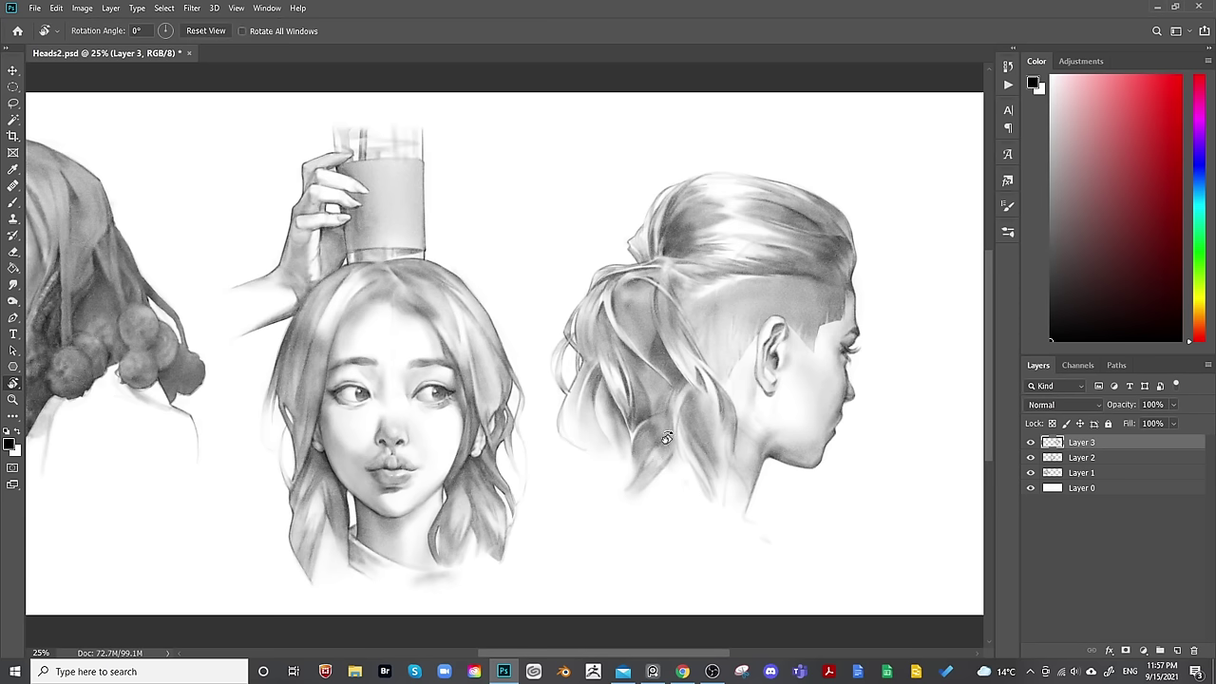
key("shift+e")
key("bracketleft")
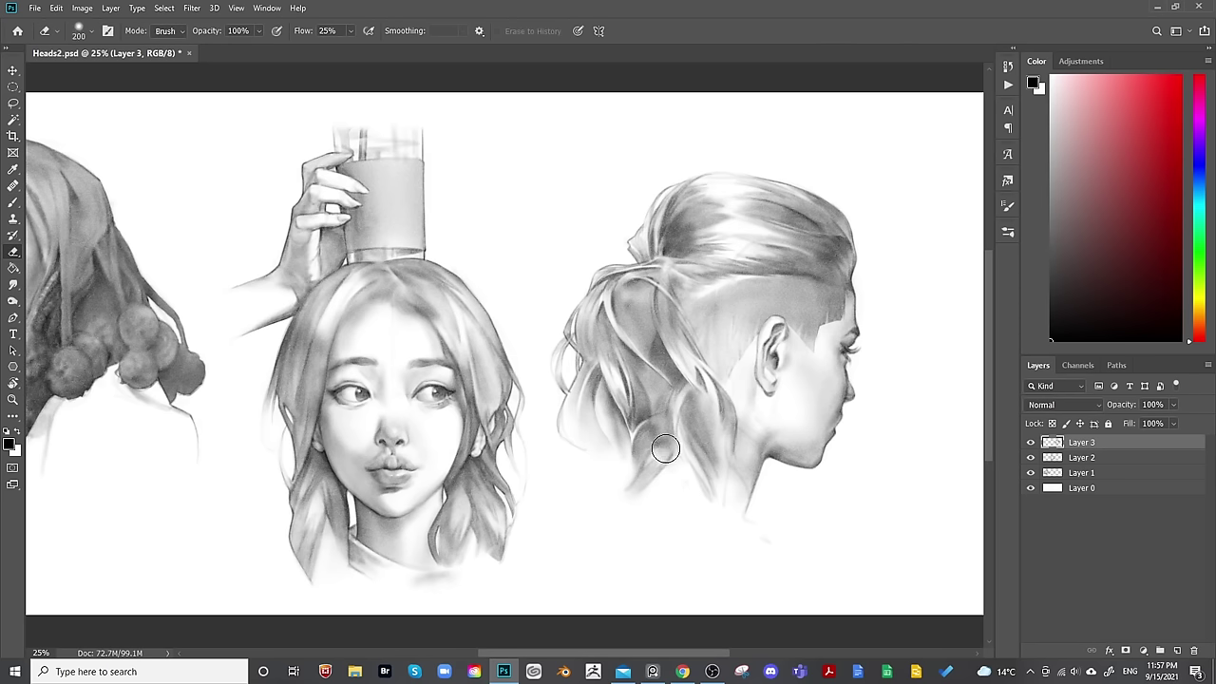
key("bracketleft")
key("bracketright")
key("bracketright")
key("bracketright")
key("bracketright")
Paint fine strands where the top of the rear lock meets the undercut, using a brush around 70 px.
key("b")
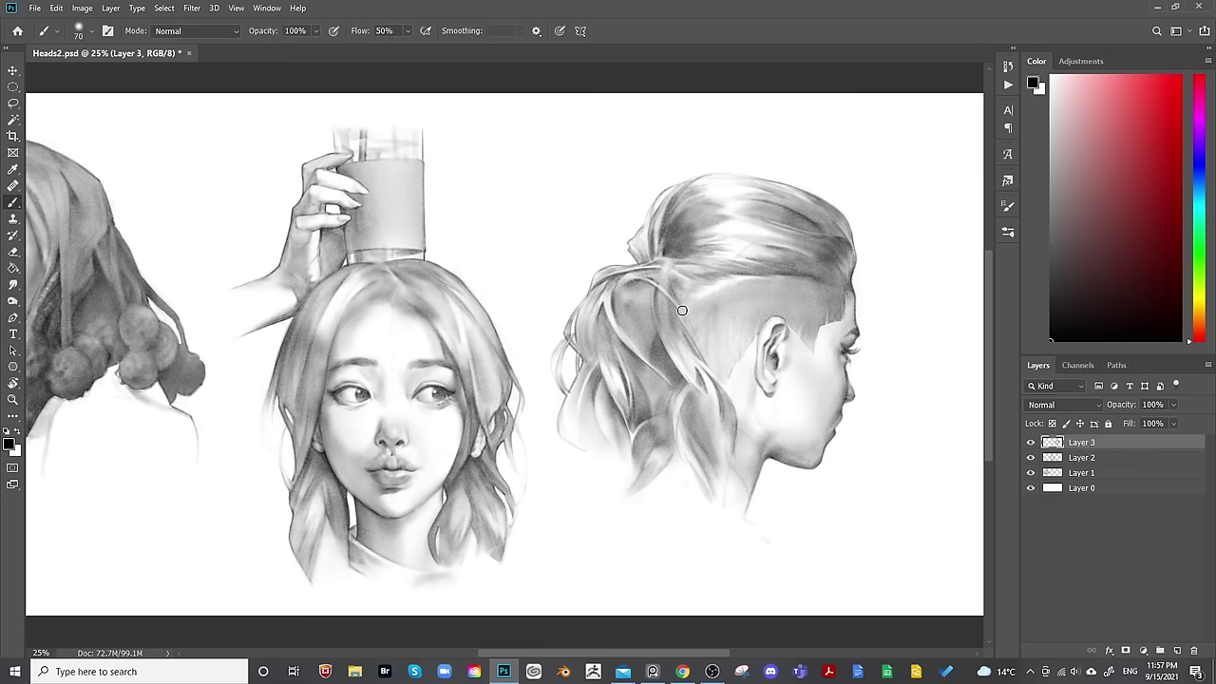
key("bracketleft")
key("bracketleft")
key("bracketright")
key("bracketright")
Erase light strands along the hairline above the undercut with an eraser around 60 px.
key("e")
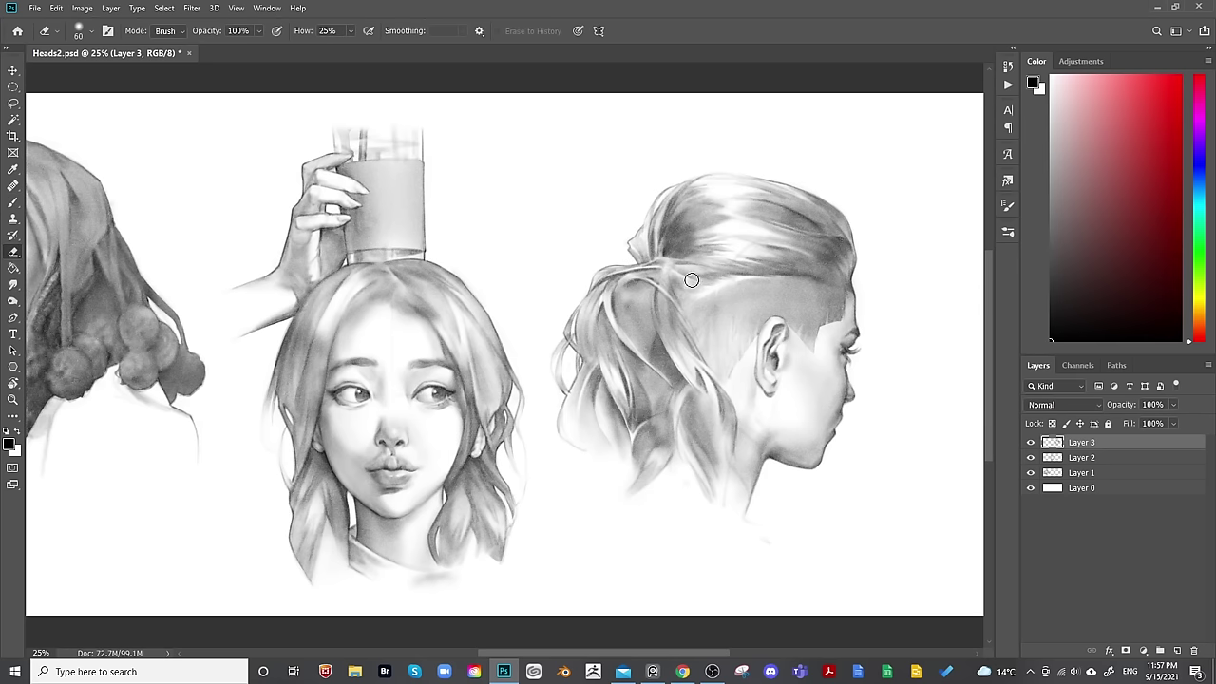
key("bracketleft")
key("bracketleft")
key("bracketright")
key("bracketright")
key("bracketright")
key("bracketleft")
key("bracketleft")
key("bracketright")
key("bracketleft")
Shade the back of the undercut beside the top of the rear lock with a brush starting at 60 px.
key("b")
scroll(627, 198, "up", 1)
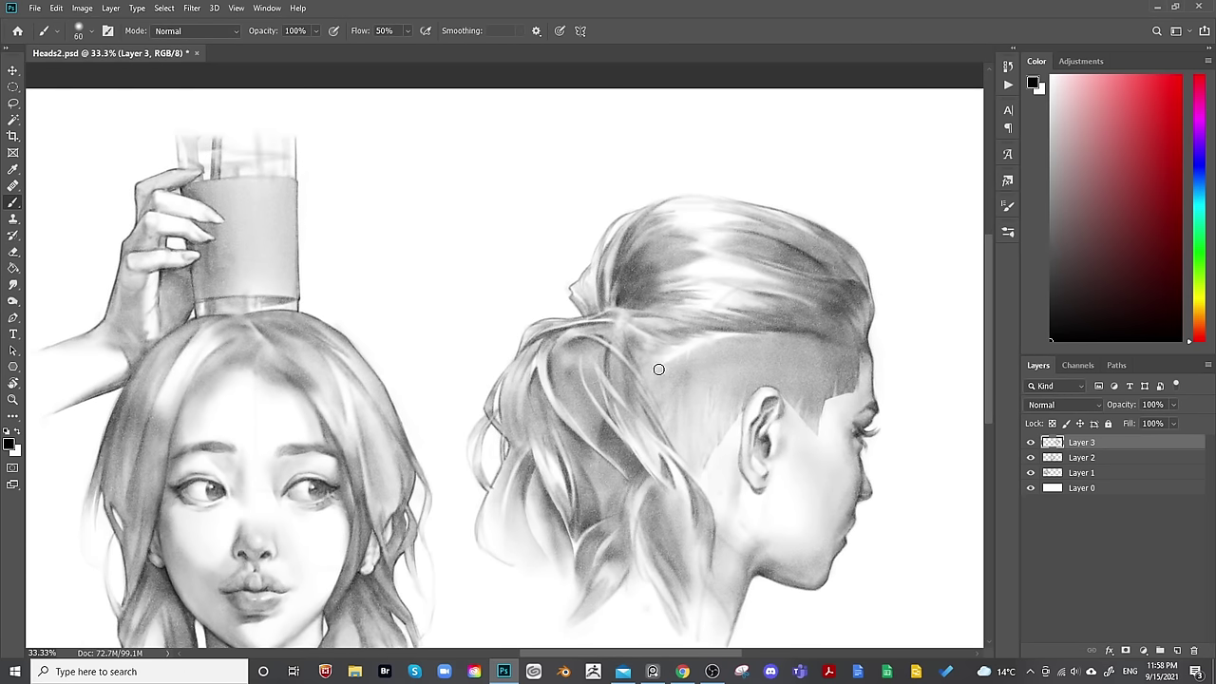
key("bracketright")
key("bracketright")
key("bracketright")
key("bracketleft")
key("bracketleft")
key("bracketleft")
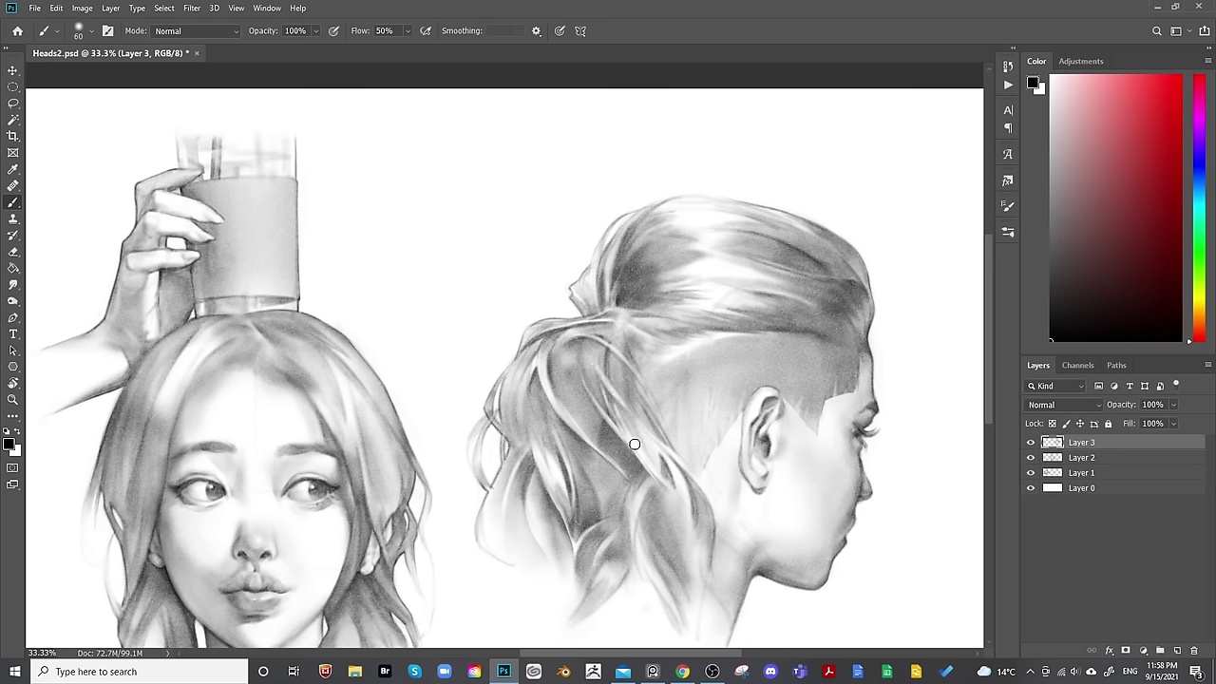
Refine the strands along the inner edge of the rear lock with small brush sizes, returning to 60 px.
key("bracketleft")
key("bracketleft")
key("bracketright")
key("bracketright")
key("bracketright")
key("bracketright")
key("bracketright")
key("bracketright")
key("bracketleft")
key("bracketleft")
key("bracketleft")
key("bracketleft")
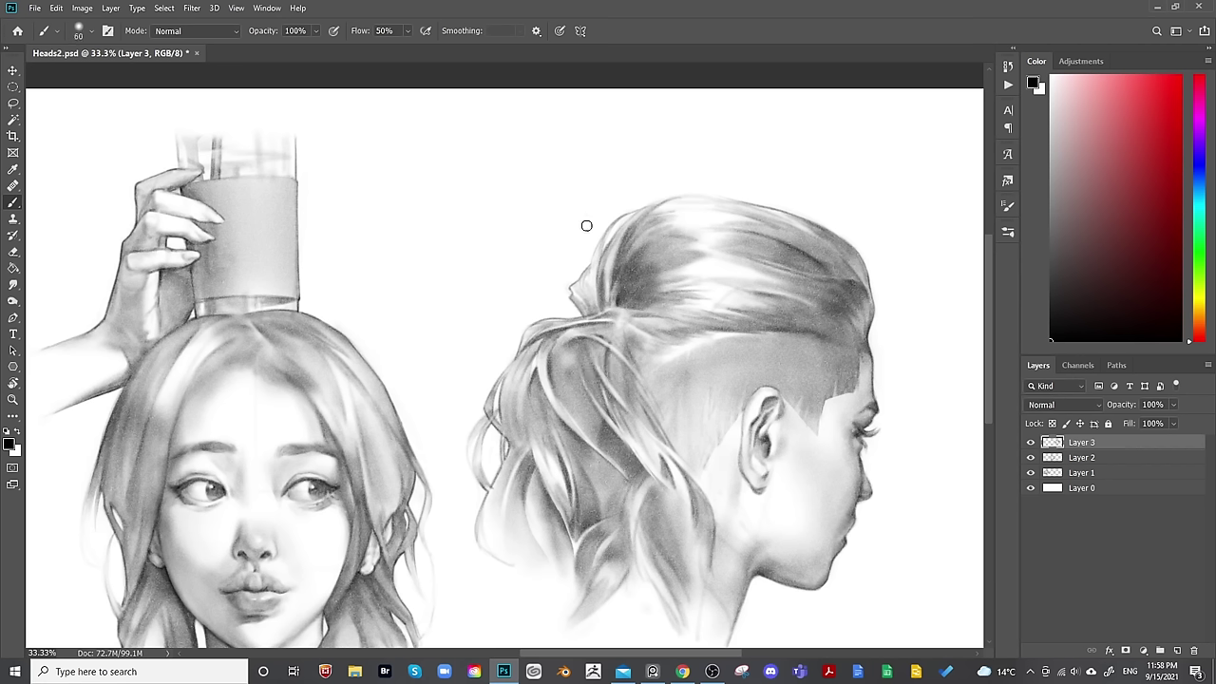
Darken the upper interior of the rear lock below the tie, varying the brush size and ending at 125 px.
key("bracketright")
key("bracketright")
key("bracketright")
key("bracketright")
key("bracketright")
key("bracketleft")
key("bracketleft")
key("bracketleft")
key("bracketleft")
key("bracketleft")
key("bracketleft")
key("bracketright")
key("bracketright")
key("bracketright")
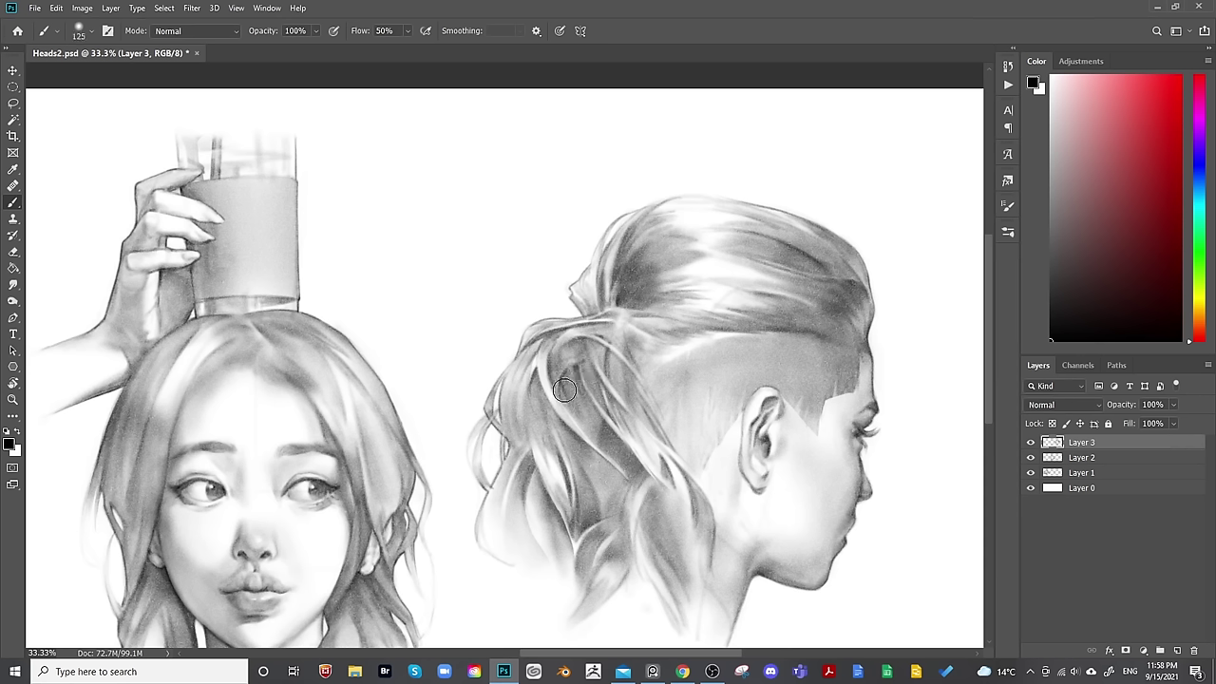
Paint thin dark strands down through the upper interior of the rear lock, using small brush sizes up to about 80 px.
key("bracketleft")
key("bracketleft")
key("bracketleft")
key("bracketleft")
key("bracketleft")
key("bracketleft")
key("bracketleft")
key("bracketright")
left_click_drag(575, 401, 590, 453)
key("bracketright")
key("bracketright")
key("bracketright")
key("bracketright")
key("bracketright")
key("bracketleft")
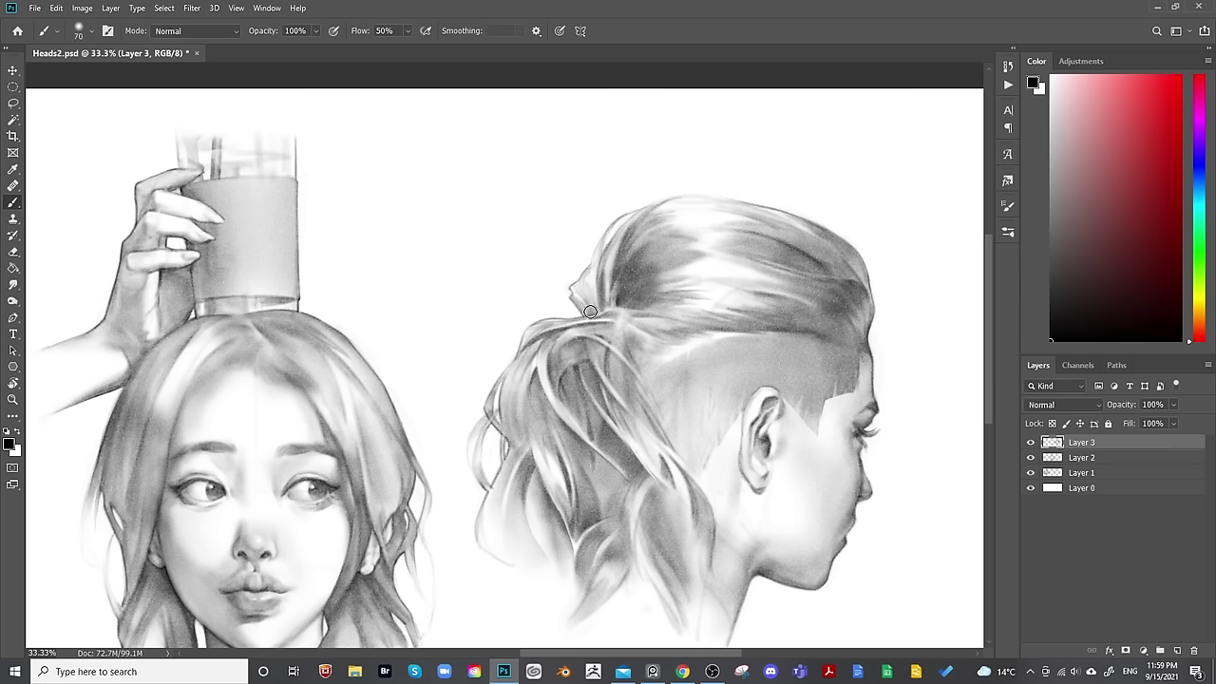
Define the hair gathered at the tie and the base of the crown, varying the brush size and ending at 80 px.
key("bracketleft")
key("bracketleft")
key("bracketright")
key("bracketright")
key("bracketright")
key("bracketright")
key("bracketright")
key("bracketleft")
key("bracketleft")
key("bracketleft")
key("bracketleft")
key("bracketleft")
key("bracketleft")
key("bracketright")
key("bracketright")
key("bracketright")
key("bracketright")
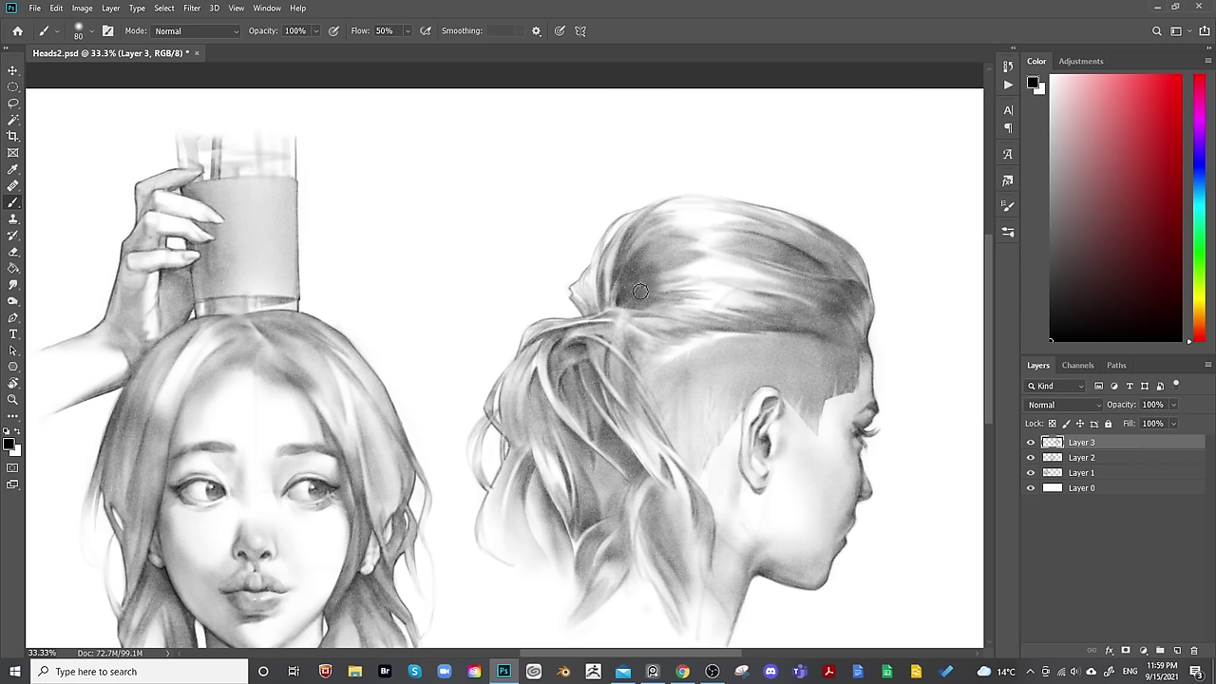
Paint dark accents around the ponytail's tie and the strands just below it, reducing the brush to 45 px.
key("bracketright")
key("bracketright")
key("bracketright")
key("bracketleft")
key("bracketleft")
key("bracketleft")
key("bracketleft")
key("bracketleft")
key("bracketleft")
key("bracketleft")
key("bracketleft")
key("bracketright")
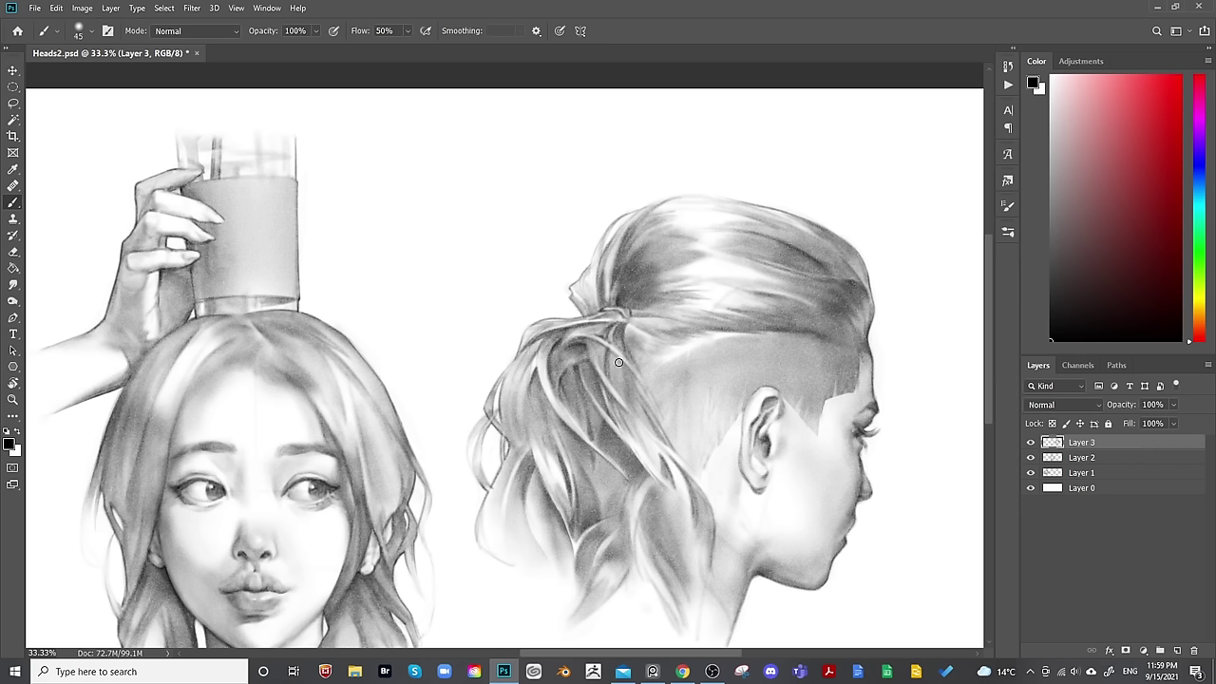
Refine the ponytail's inner edge beside the undercut with small brush sizes and clean the strands with a 25 px eraser.
key("bracketright")
key("bracketright")
key("bracketright")
key("bracketright")
key("bracketleft")
key("bracketleft")
key("bracketleft")
key("bracketleft")
key("bracketleft")
key("bracketleft")
key("e")
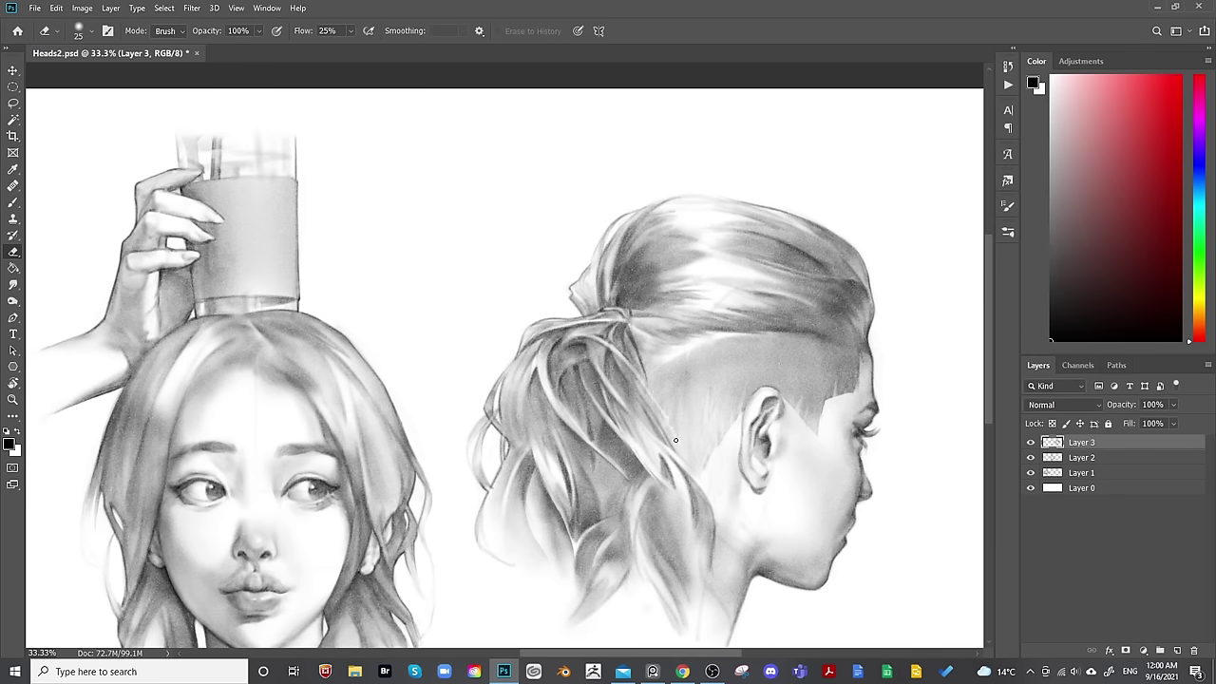
Check the profile head's hair against the full three-head composition.
key("ctrl+minus")
key("ctrl+minus")
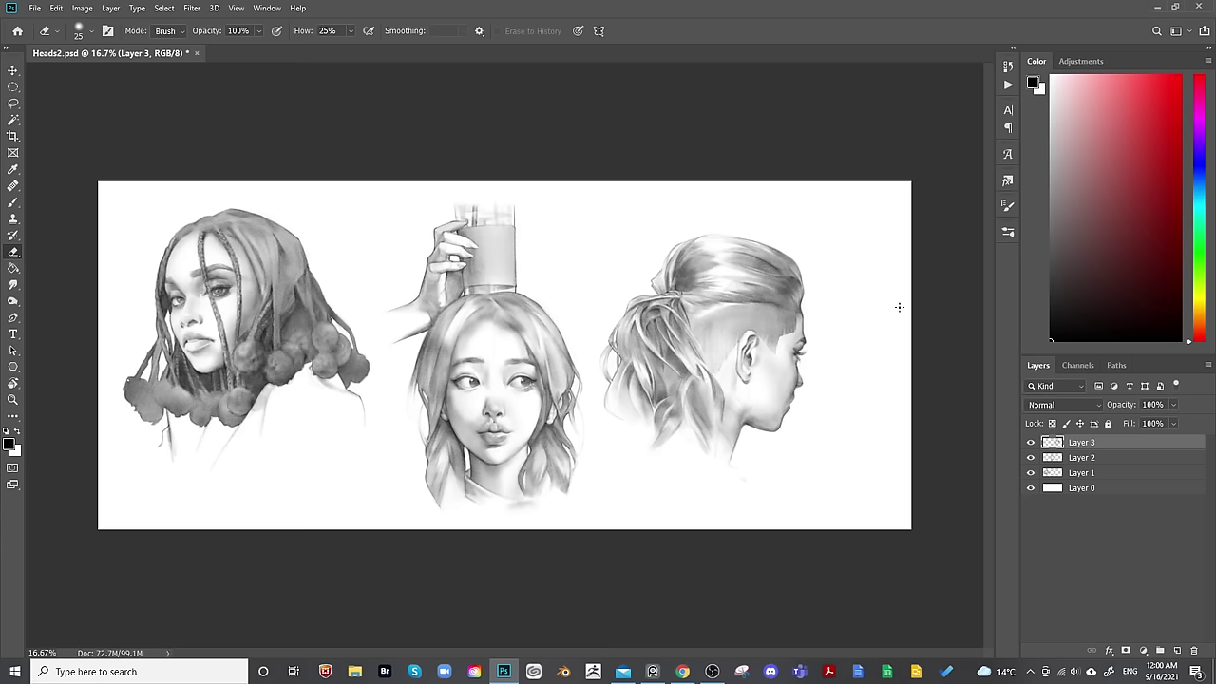
key("ctrl+shift+h")
key("ctrl+shift+h")
key("ctrl+plus")
key("ctrl+plus")
left_click_drag(798, 373, 586, 452)
Darken the upper ponytail below the tie with broad brush shading at 500 px and 400 px.
key("b")
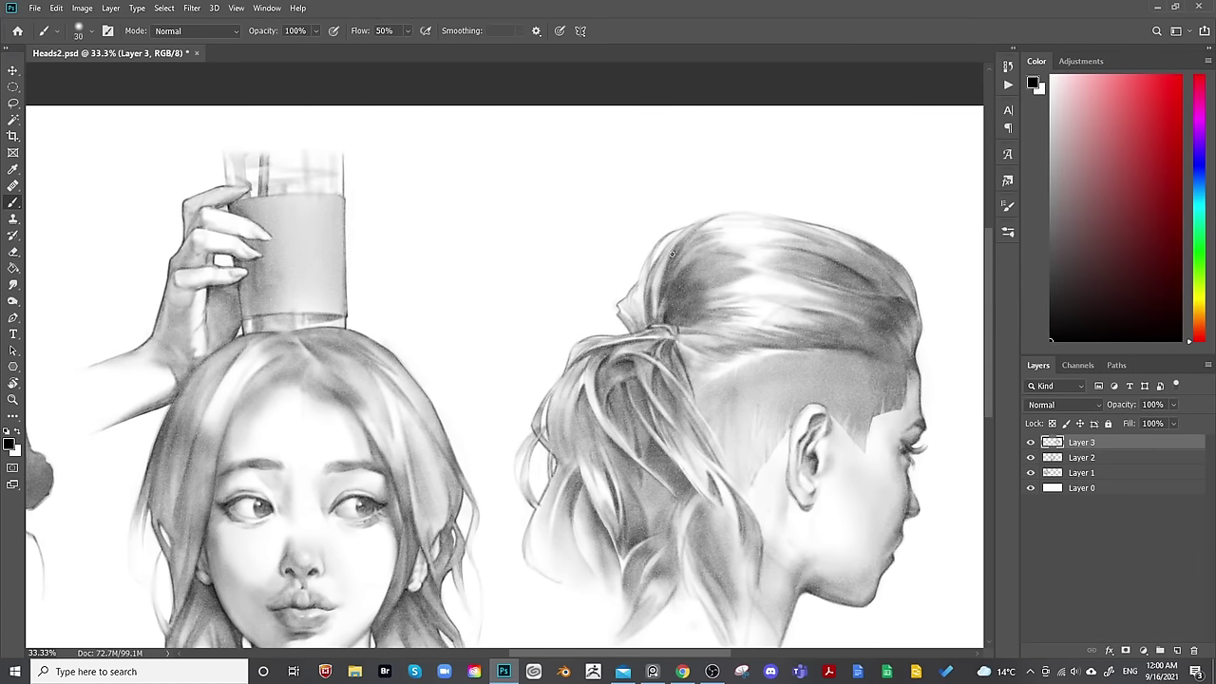
key("bracketright")
key("bracketright")
key("bracketright")
key("bracketright")
key("bracketright")
key("bracketright")
key("bracketright")
key("bracketright")
key("bracketright")
key("bracketright")
key("bracketright")
key("bracketright")
key("bracketright")
key("bracketright")
key("bracketright")
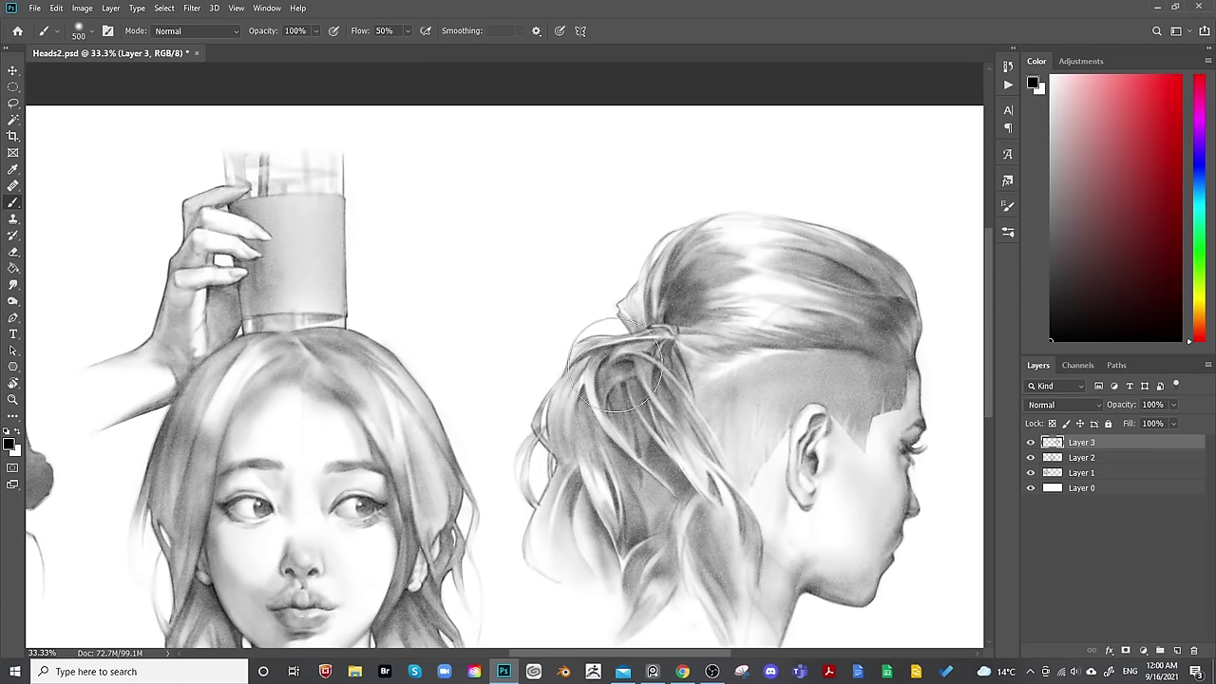
key("bracketleft")
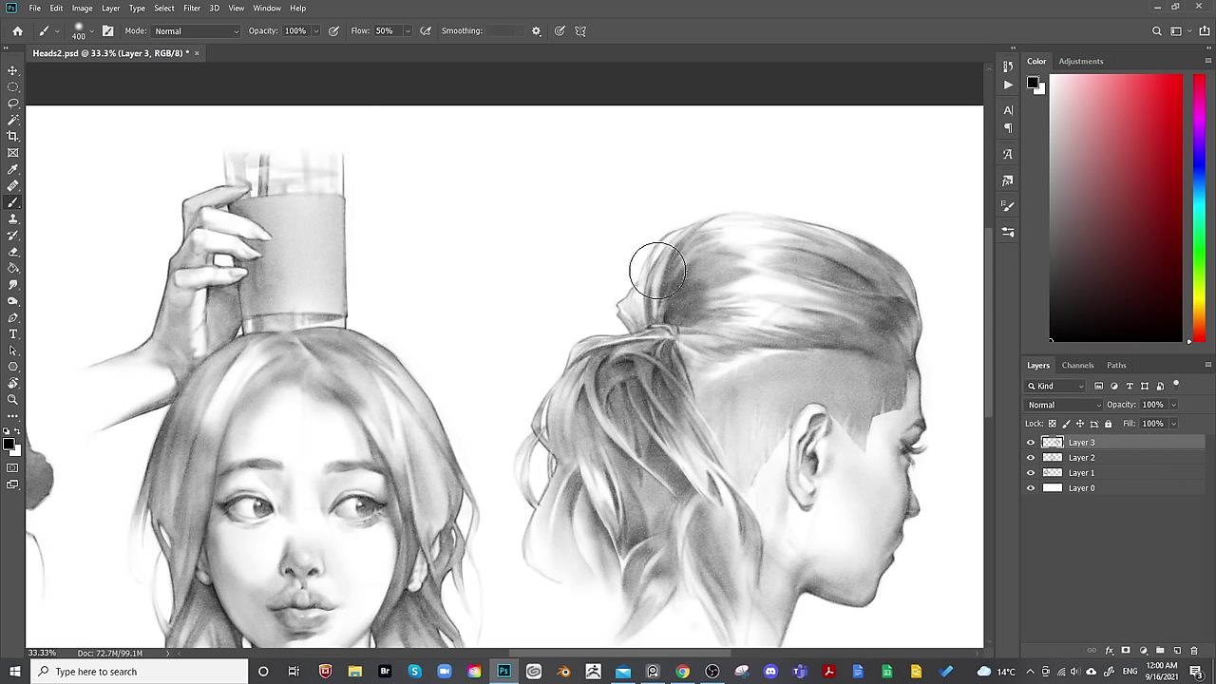
Shade the ponytail's outer locks and the area under the tie, using brush sizes from 80 px up to 300 px.
key("bracketleft")
key("bracketleft")
key("bracketleft")
key("bracketleft")
key("bracketleft")
key("bracketleft")
key("bracketleft")
key("bracketleft")
key("bracketleft")
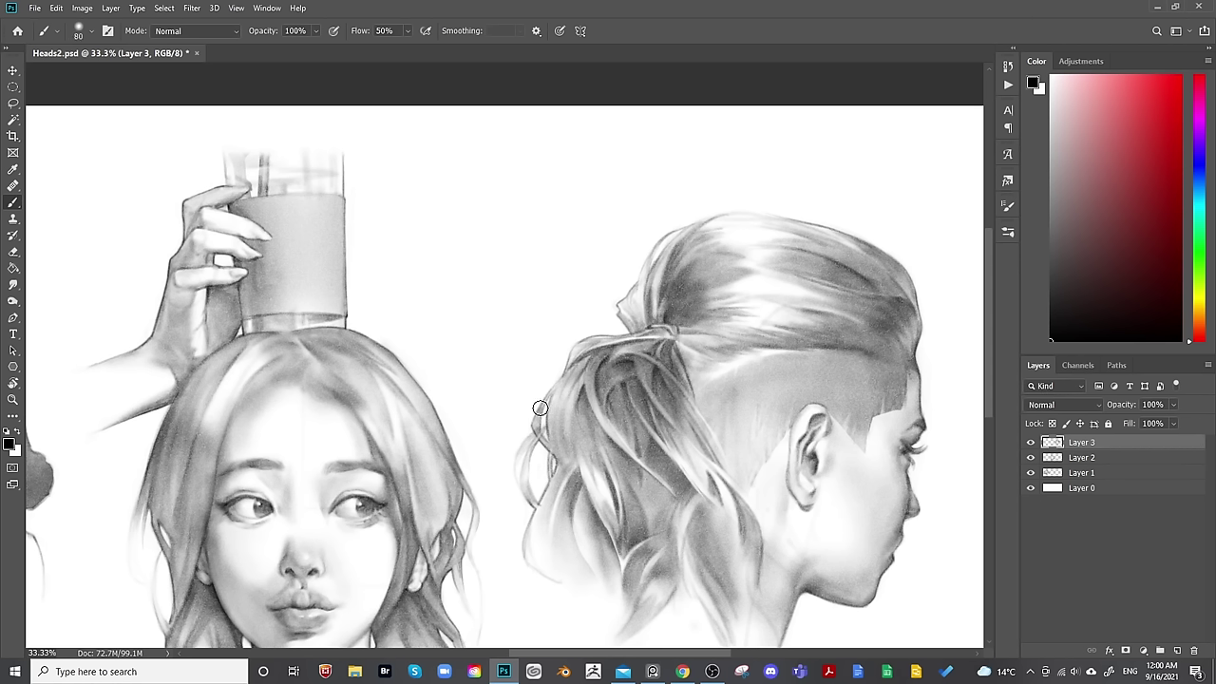
key("bracketright")
key("bracketright")
key("bracketright")
key("bracketright")
key("bracketright")
key("bracketright")
key("bracketright")
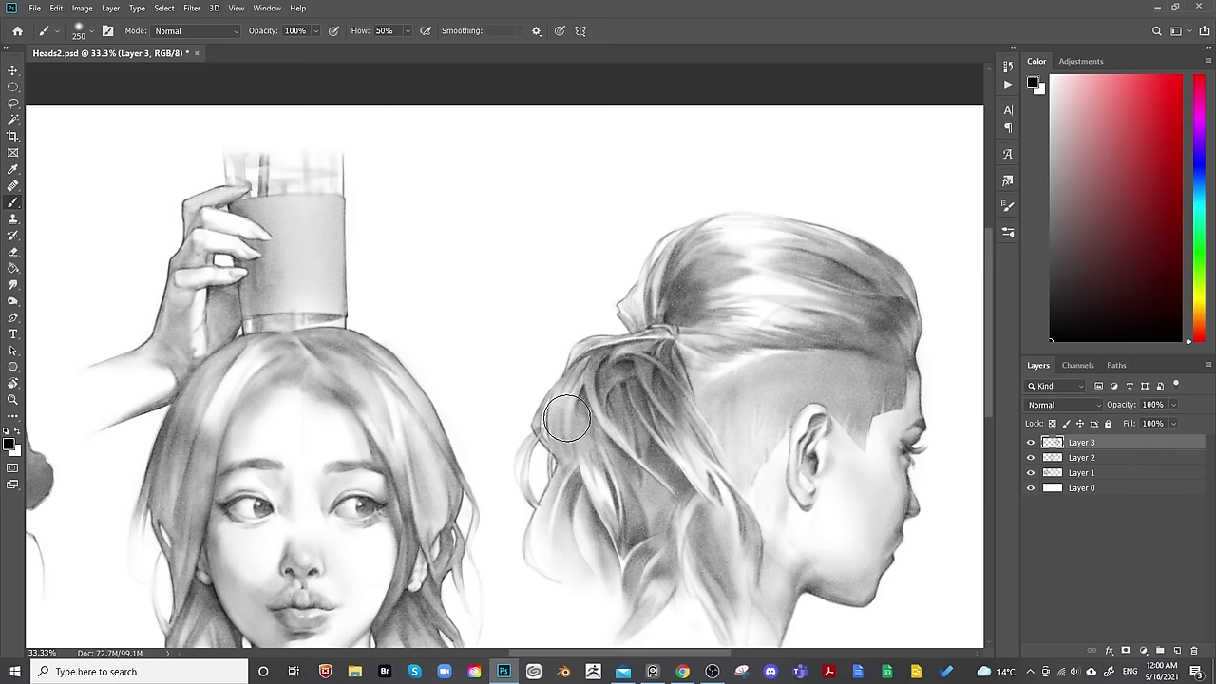
key("bracketright")
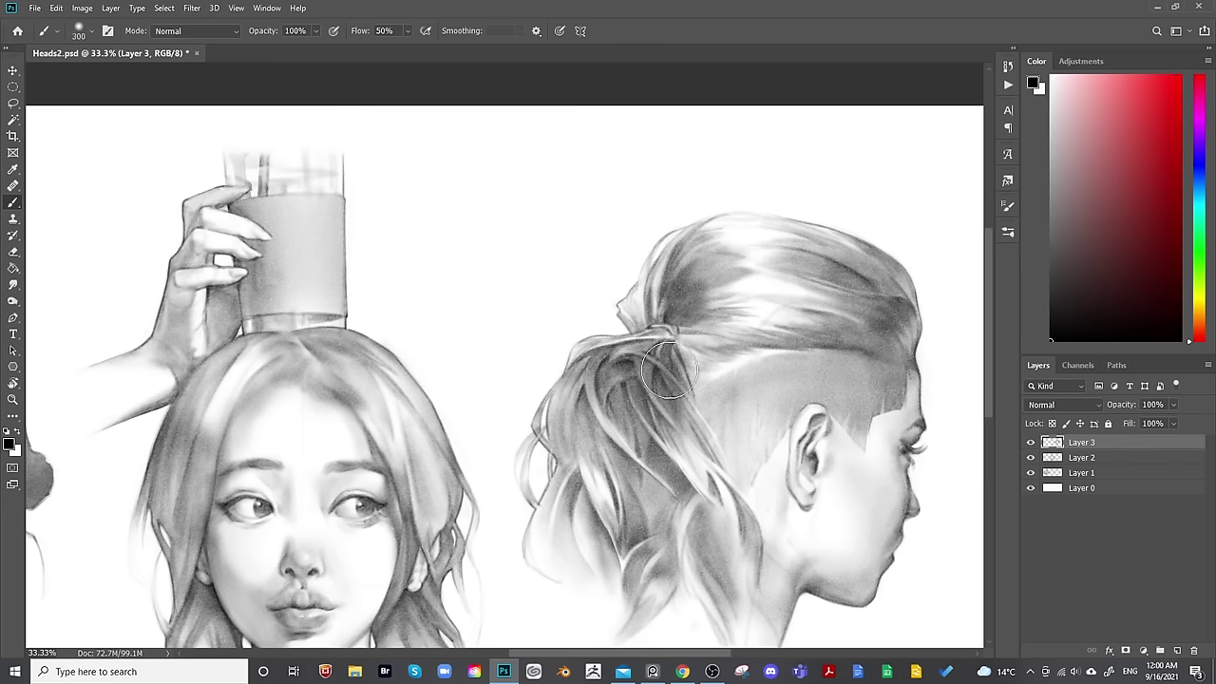
Deepen the middle and inner locks of the ponytail with soft shading, varying the brush between 150 and 300 px.
left_click_drag(666, 478, 578, 407)
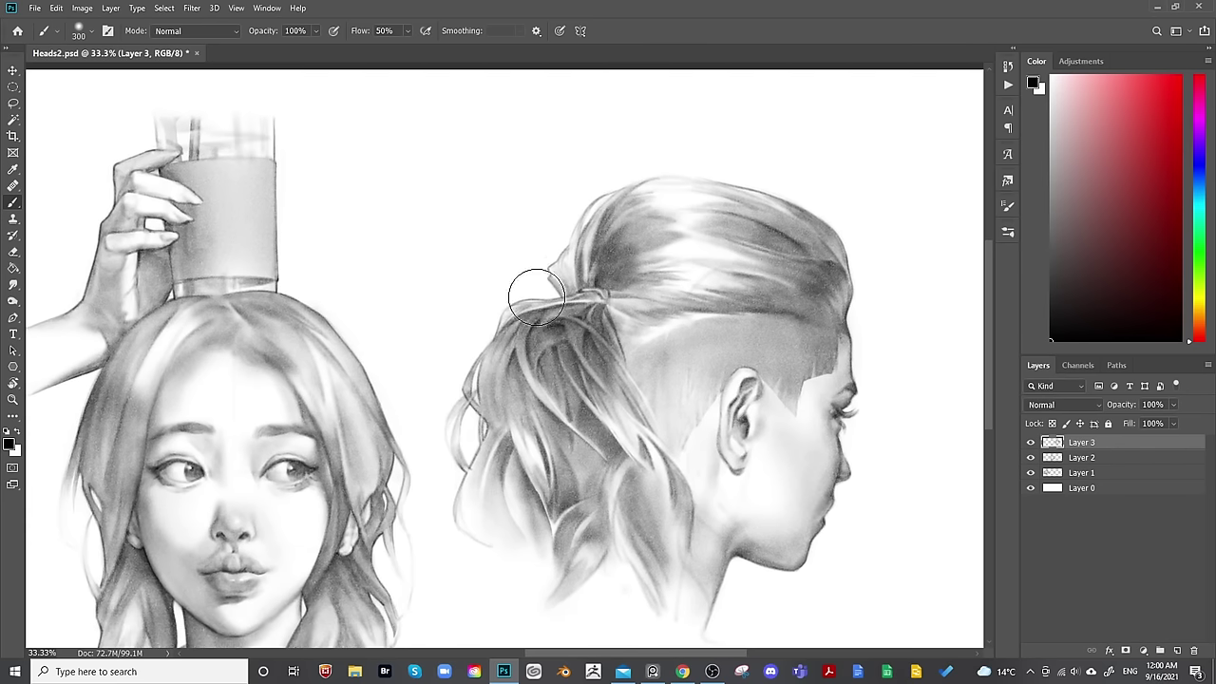
key("bracketleft")
key("bracketleft")
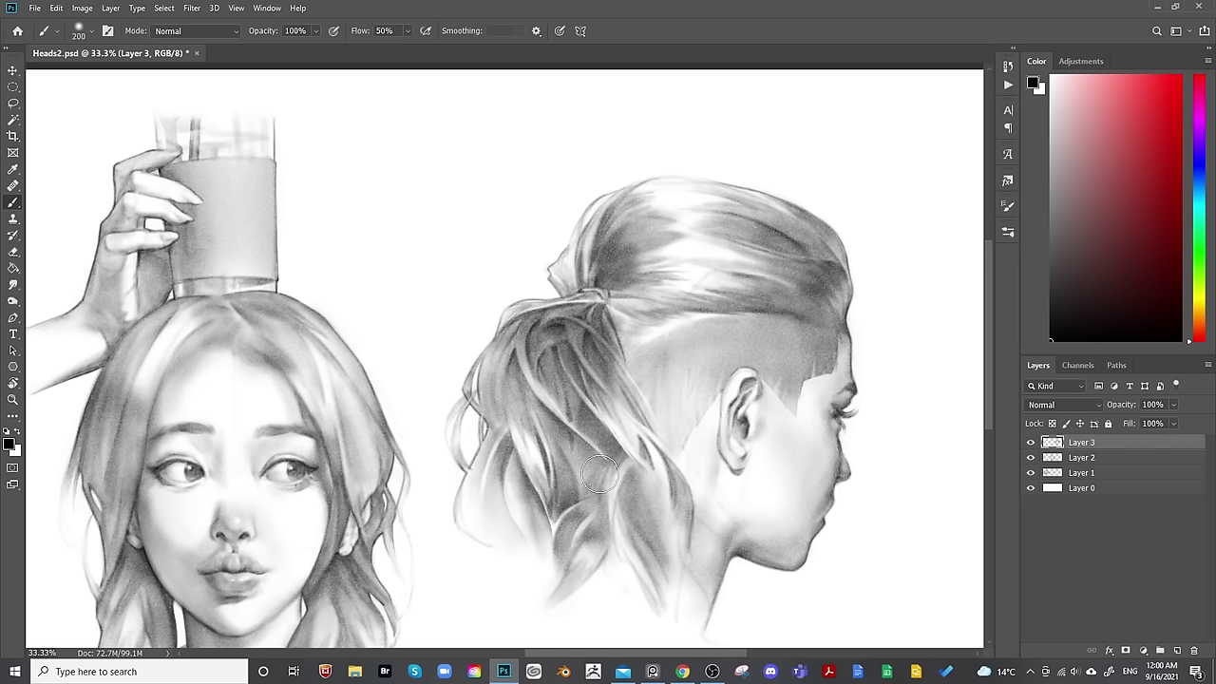
key("bracketleft")
key("bracketleft")
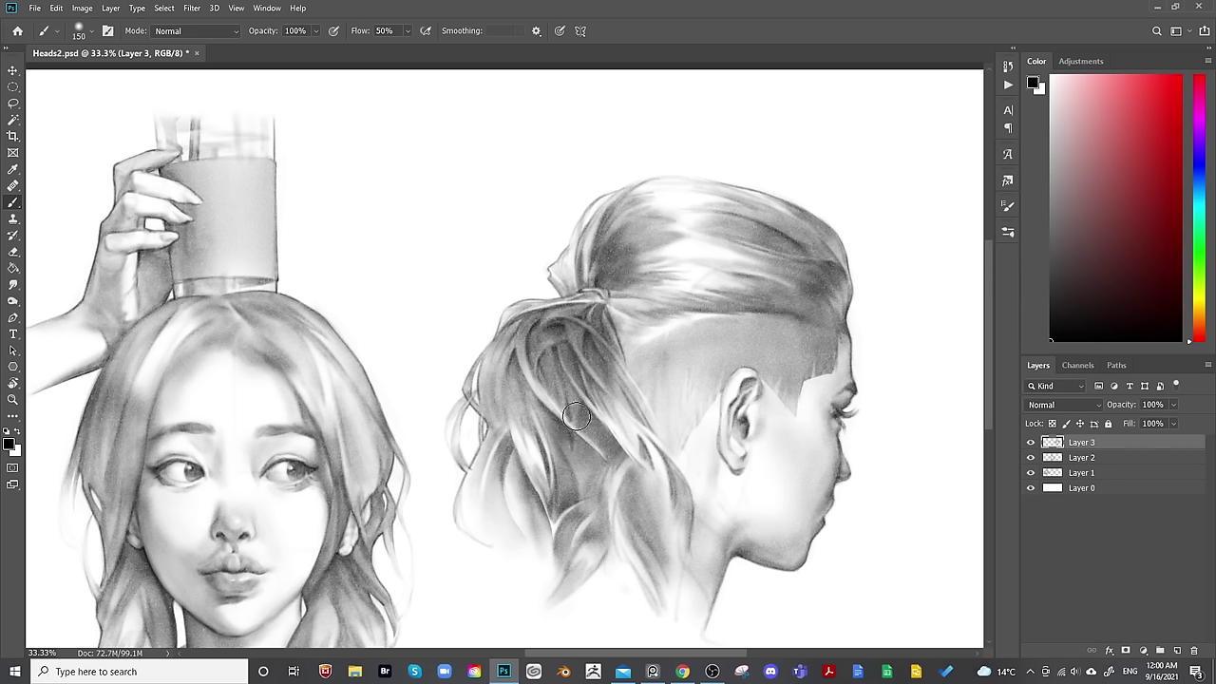
key("bracketright")
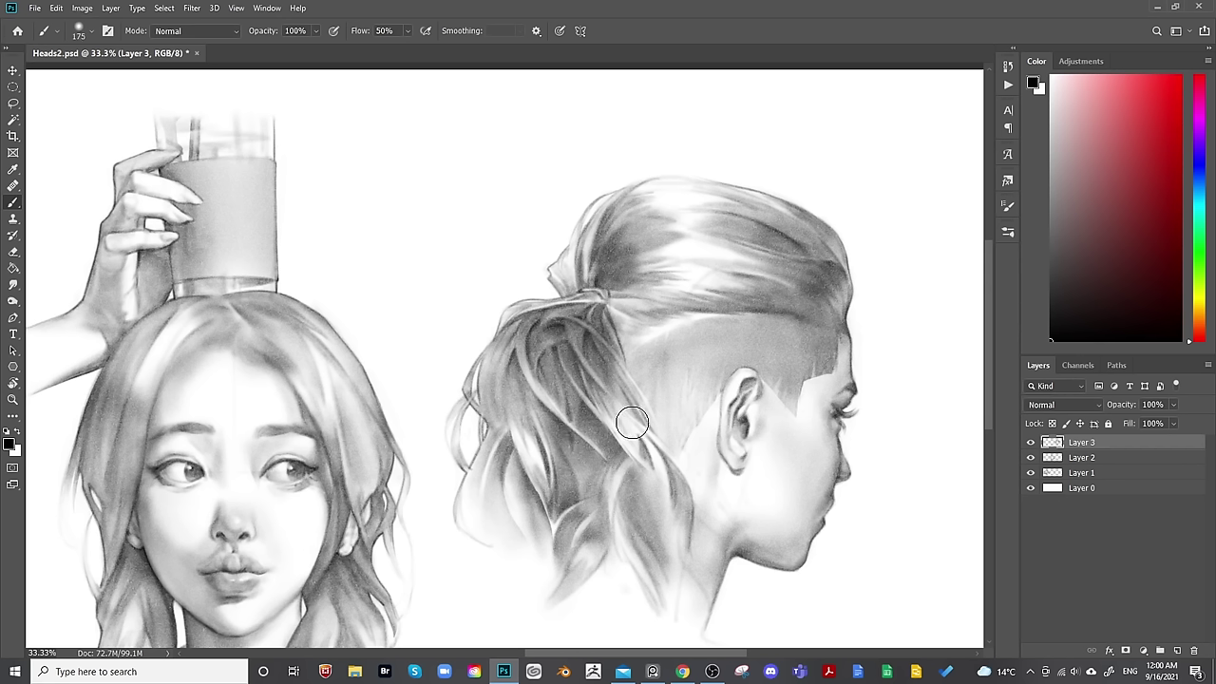
key("bracketright")
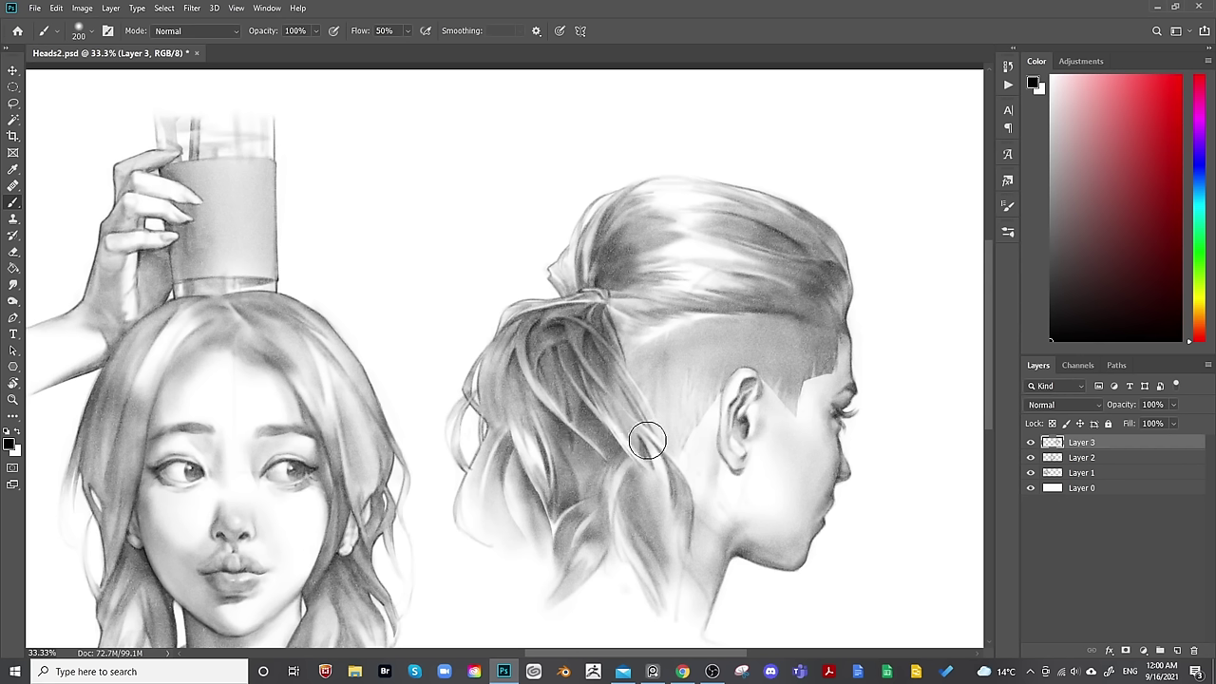
key("bracketleft")
key("bracketleft")
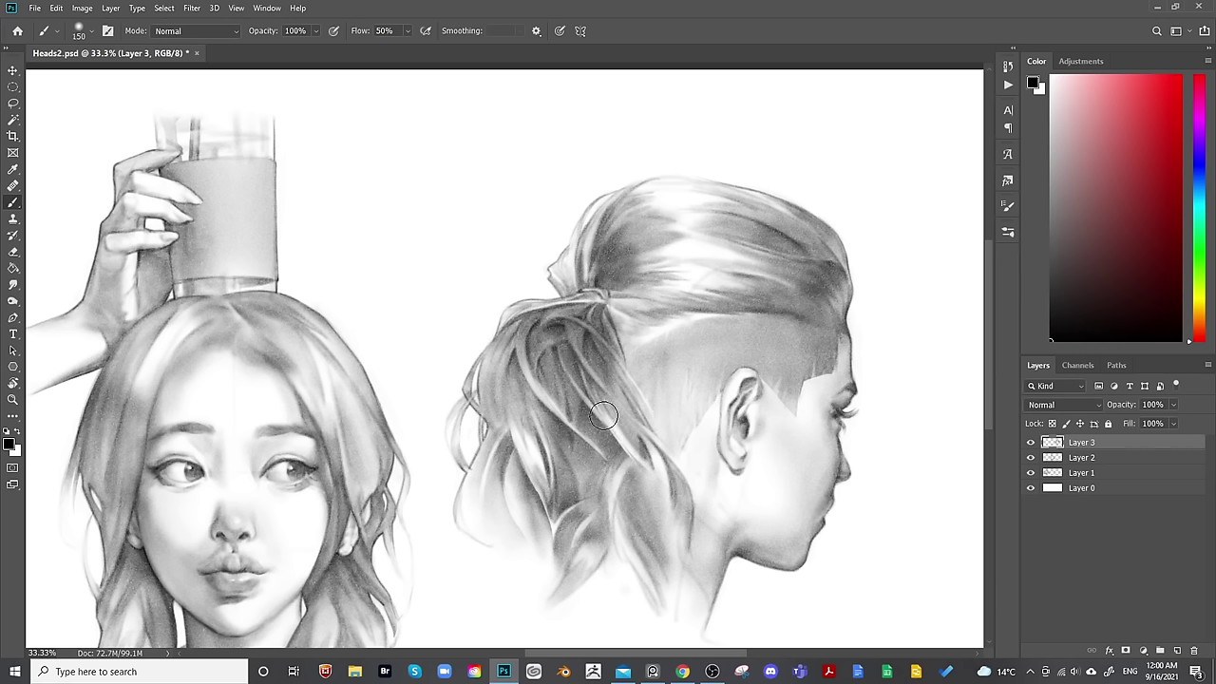
key("bracketright")
key("bracketright")
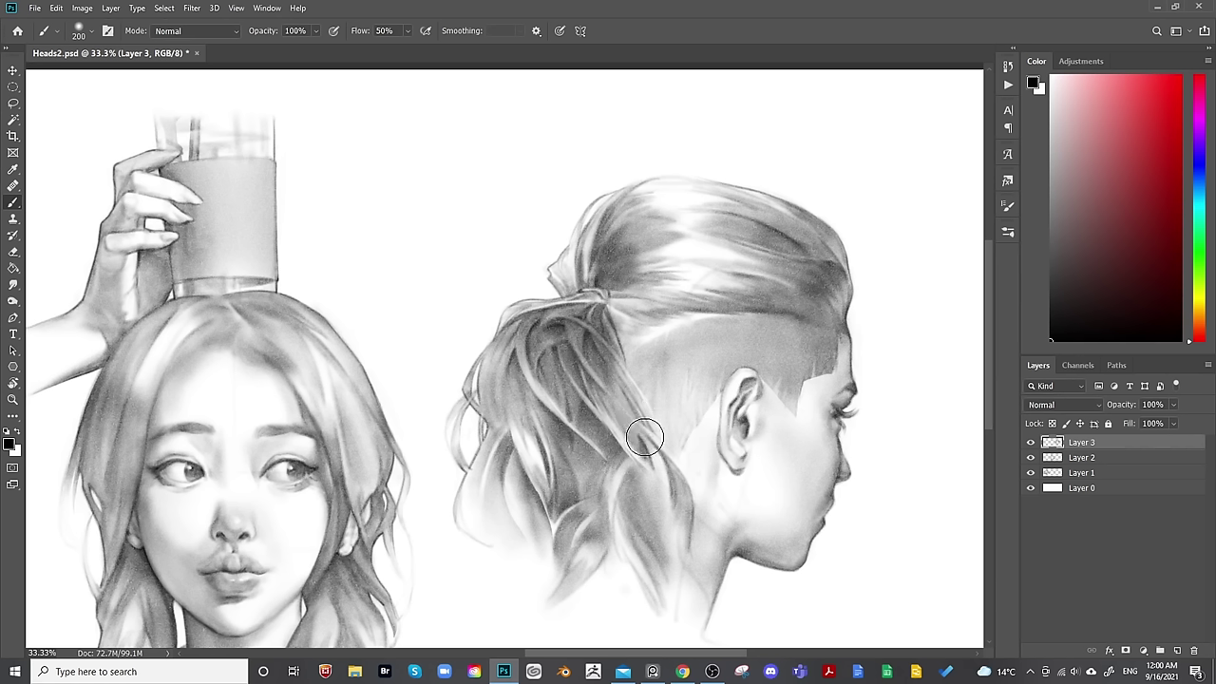
key("bracketleft")
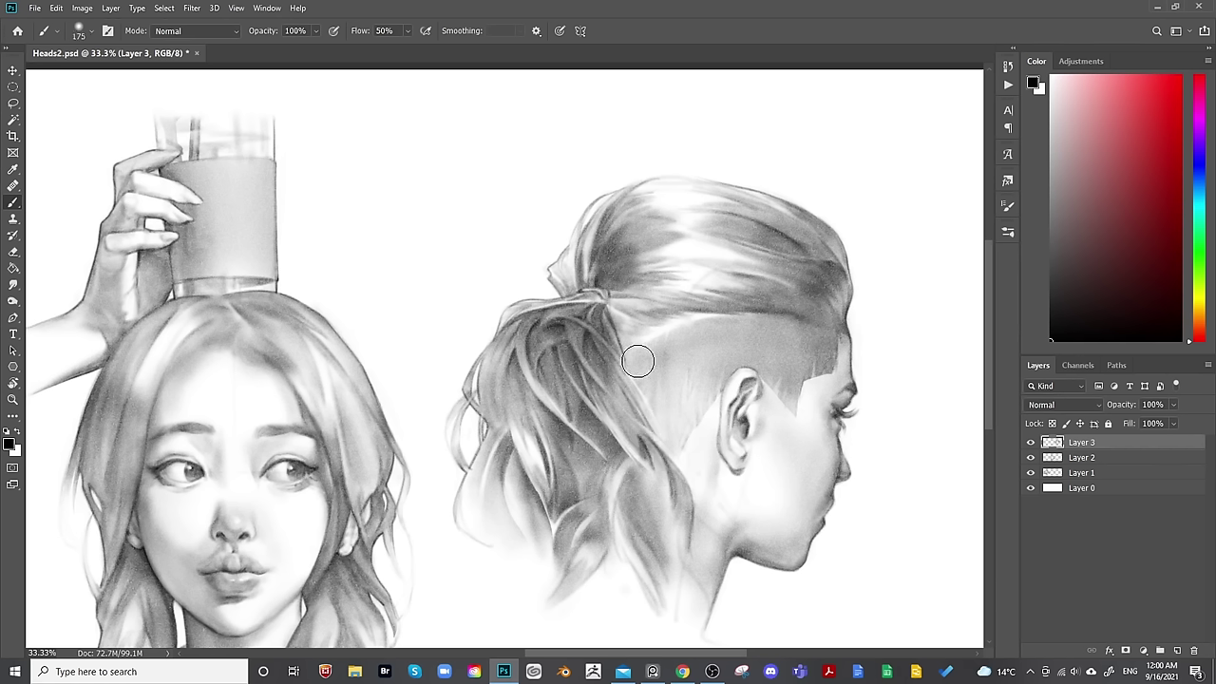
Shade the ponytail's inner edge next to the undercut with smaller brush sizes, ending at 90 px.
key("bracketleft")
key("bracketleft")
key("bracketleft")
key("bracketleft")
key("bracketleft")
key("bracketright")
key("bracketright")
key("bracketright")
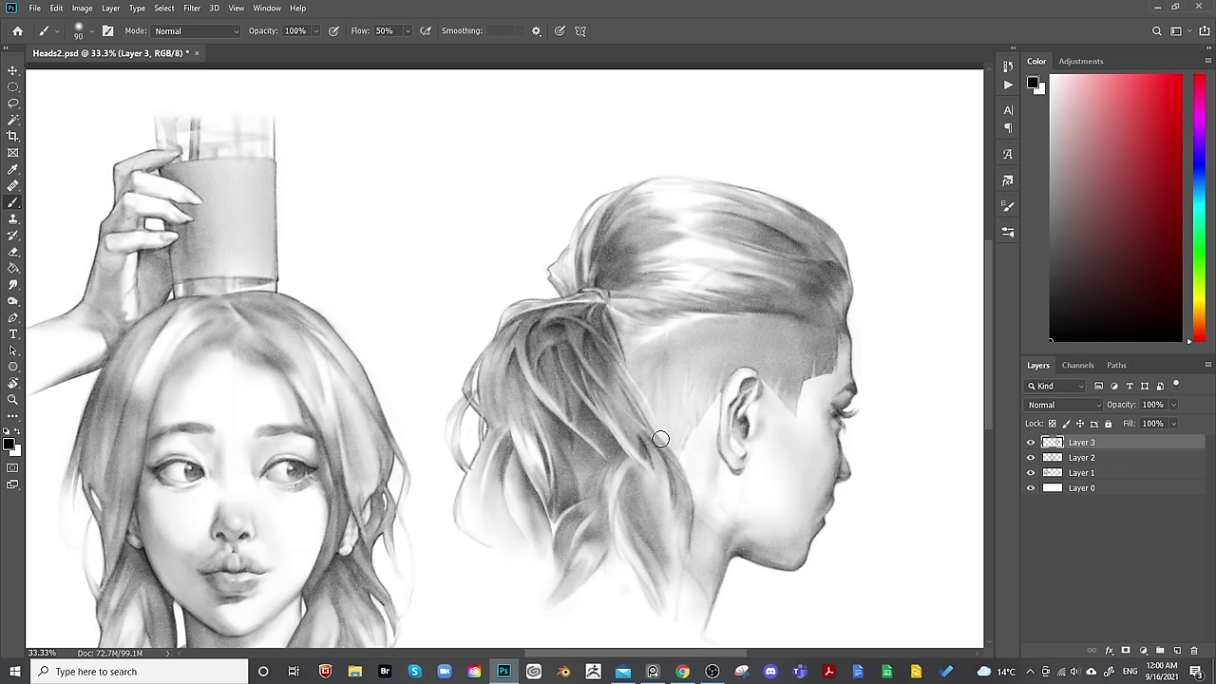
Refine the lower inner lock of the ponytail beside the neck with small brush sizes, ending at 100 px.
key("bracketleft")
key("bracketleft")
key("bracketleft")
key("bracketleft")
key("bracketleft")
key("bracketleft")
key("bracketright")
key("bracketright")
key("bracketright")
key("bracketright")
key("bracketright")
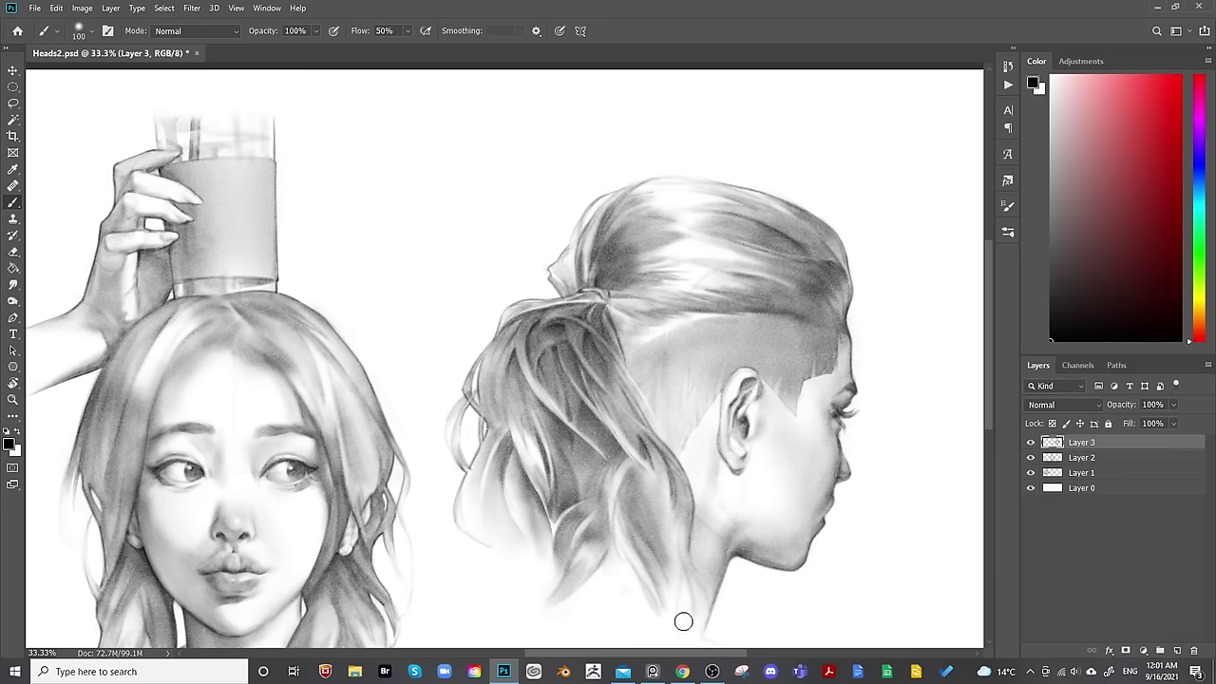
Draw a thin curling wisp down past the base of the neck, starting with a 70 px brush and reducing its size.
scroll(749, 551, "down", 3)
key("bracketleft")
key("bracketleft")
key("bracketleft")
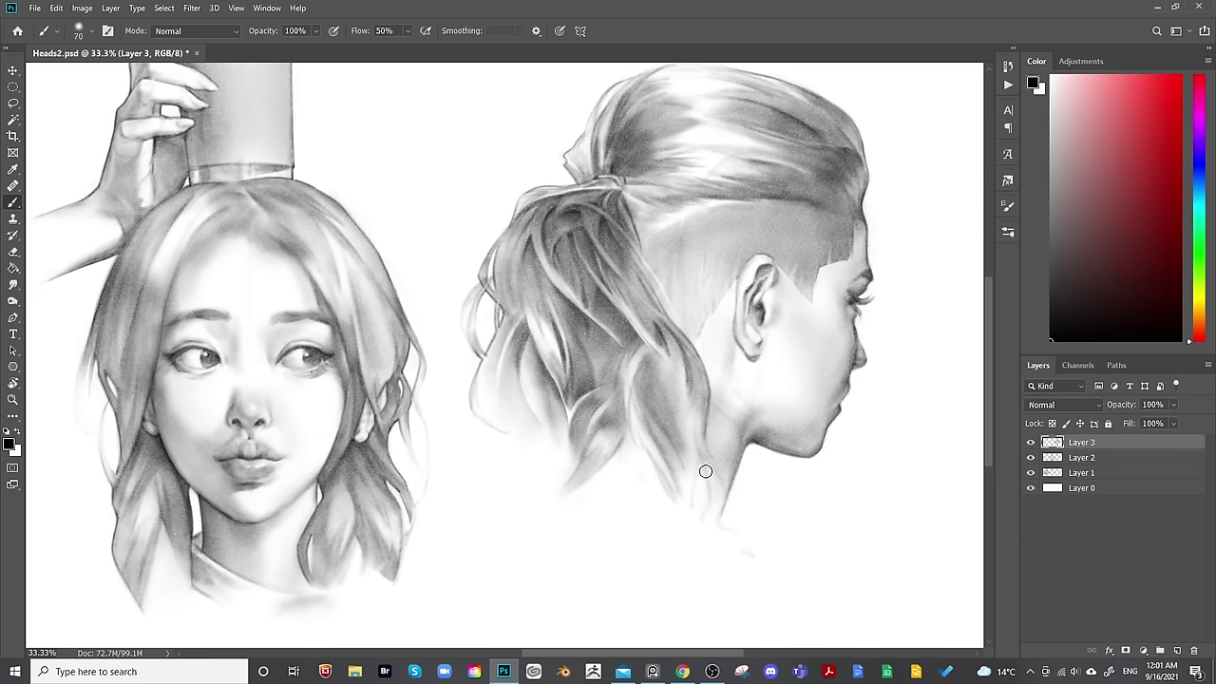
mouse_move(705, 471)
left_mouse_down()
mouse_move(695, 583)
mouse_move(710, 515)
mouse_move(707, 573)
left_mouse_up()
key("bracketleft")
key("bracketleft")
key("bracketleft")
Soften the neck and wisp area beside the lower ponytail lock with the eraser, starting at 30 px and varying its size.
key("e")
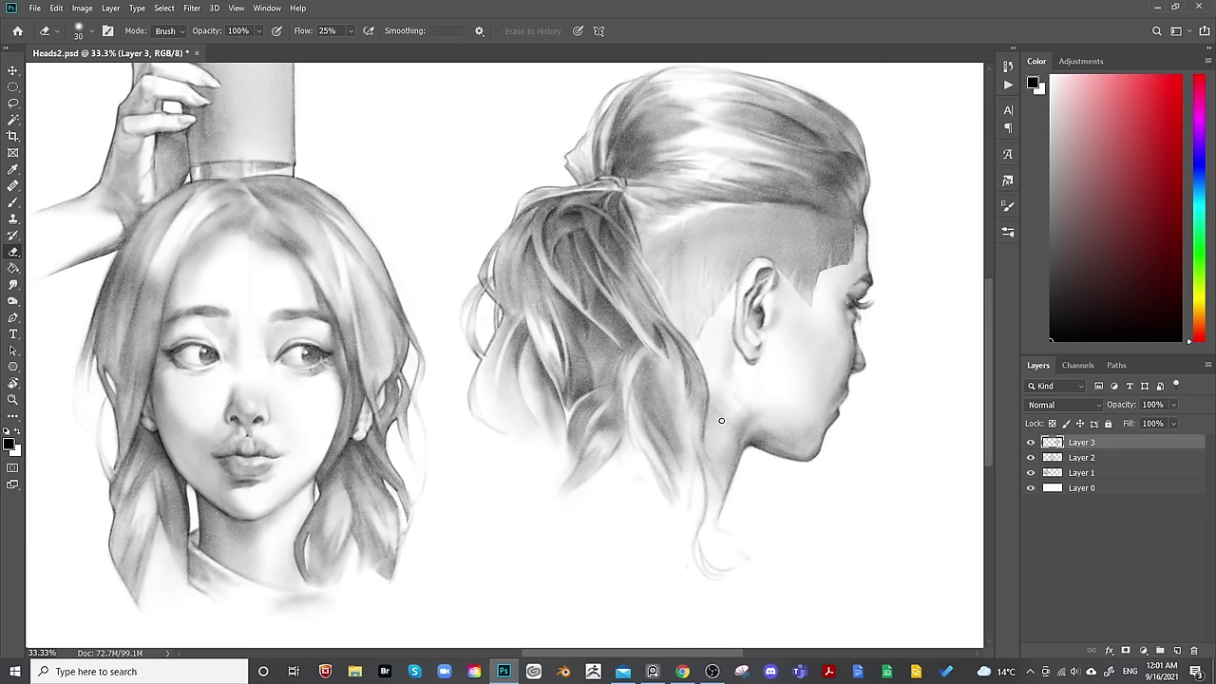
key("bracketright")
key("bracketright")
key("bracketright")
key("bracketright")
key("bracketright")
key("bracketright")
key("bracketright")
key("bracketleft")
key("bracketleft")
key("bracketleft")
key("bracketleft")
Shade the upper part of the thin wisp along the neck, varying the brush size from 50 px and ending at 60 px.
key("b")
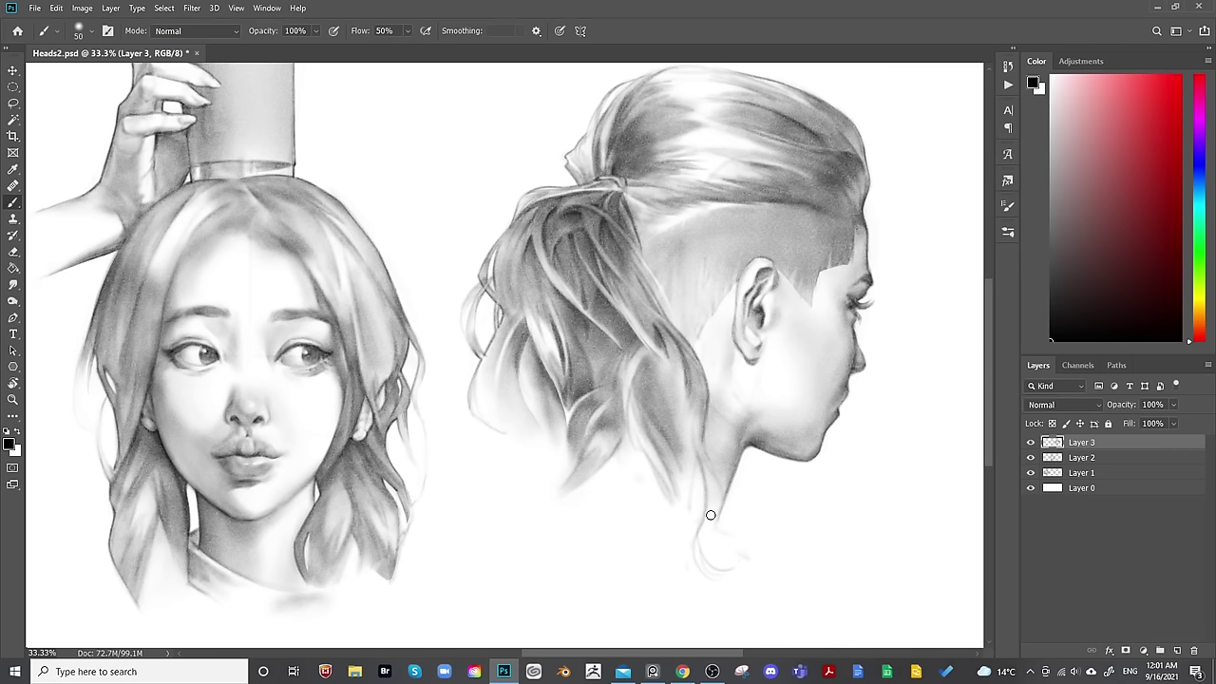
key("bracketright")
key("bracketright")
key("bracketright")
key("bracketright")
key("bracketleft")
key("bracketleft")
key("bracketleft")
key("bracketleft")
key("bracketleft")
key("bracketleft")
key("bracketleft")
key("bracketright")
key("bracketright")
key("bracketright")
key("bracketright")
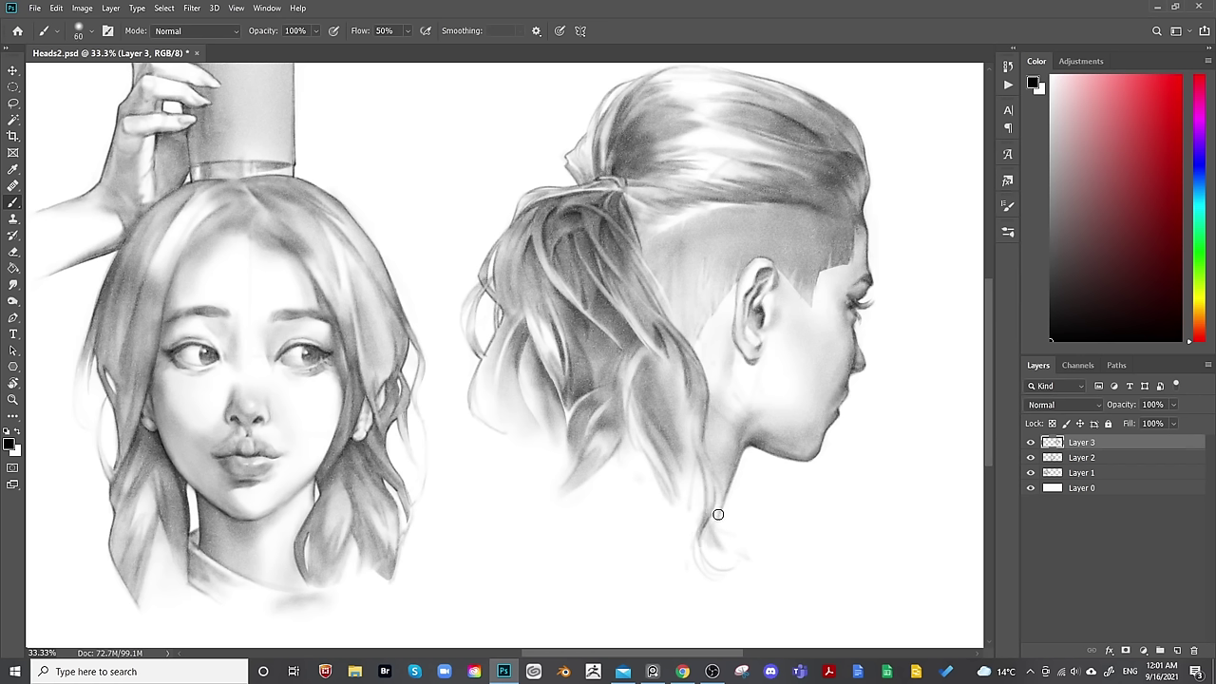
Darken the curled end of the wisp below the neck with small brush strokes.
key("bracketleft")
key("bracketleft")
left_click_drag(700, 545, 736, 567)
key("bracketleft")
key("bracketleft")
key("bracketleft")
key("bracketleft")
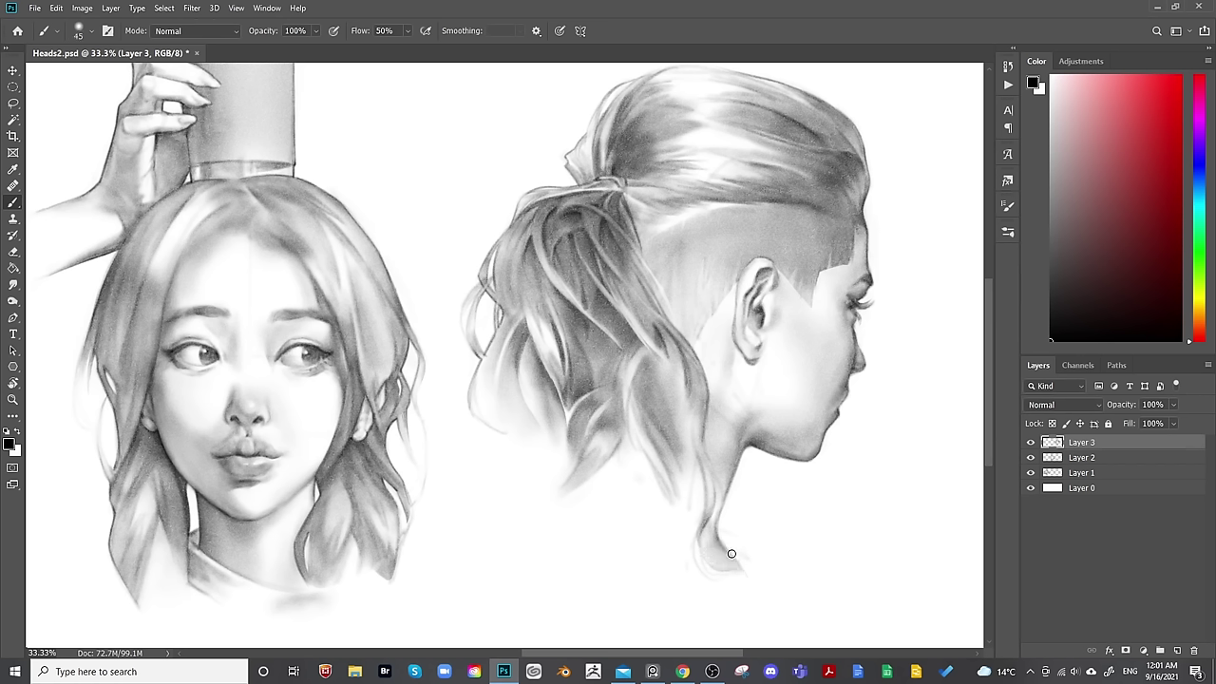
Clean up the wisp and neck edge by alternating a 60 px eraser with a 40 px brush.
key("e")
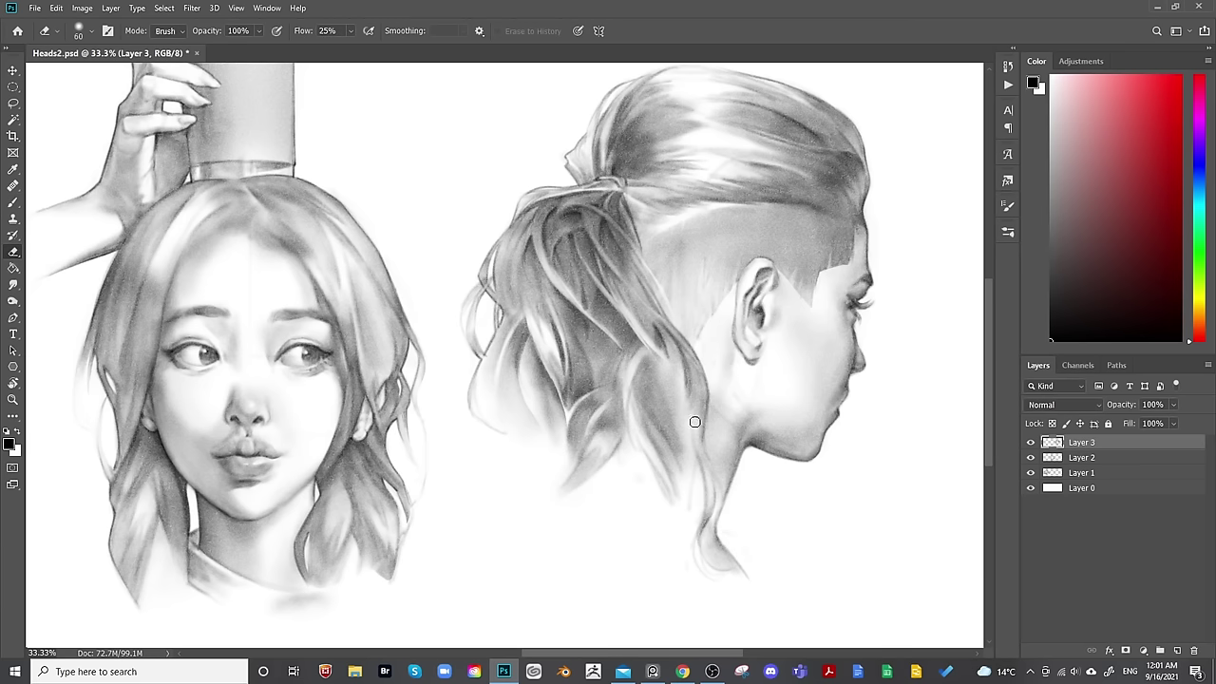
key("b")
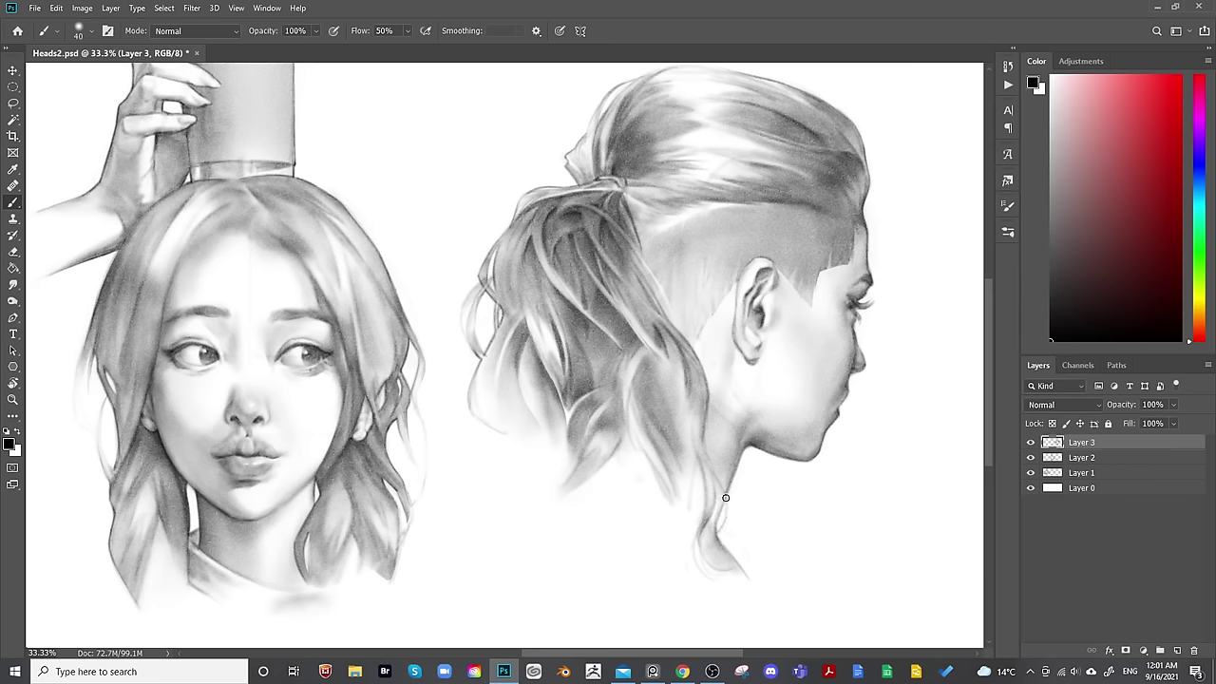
key("e")
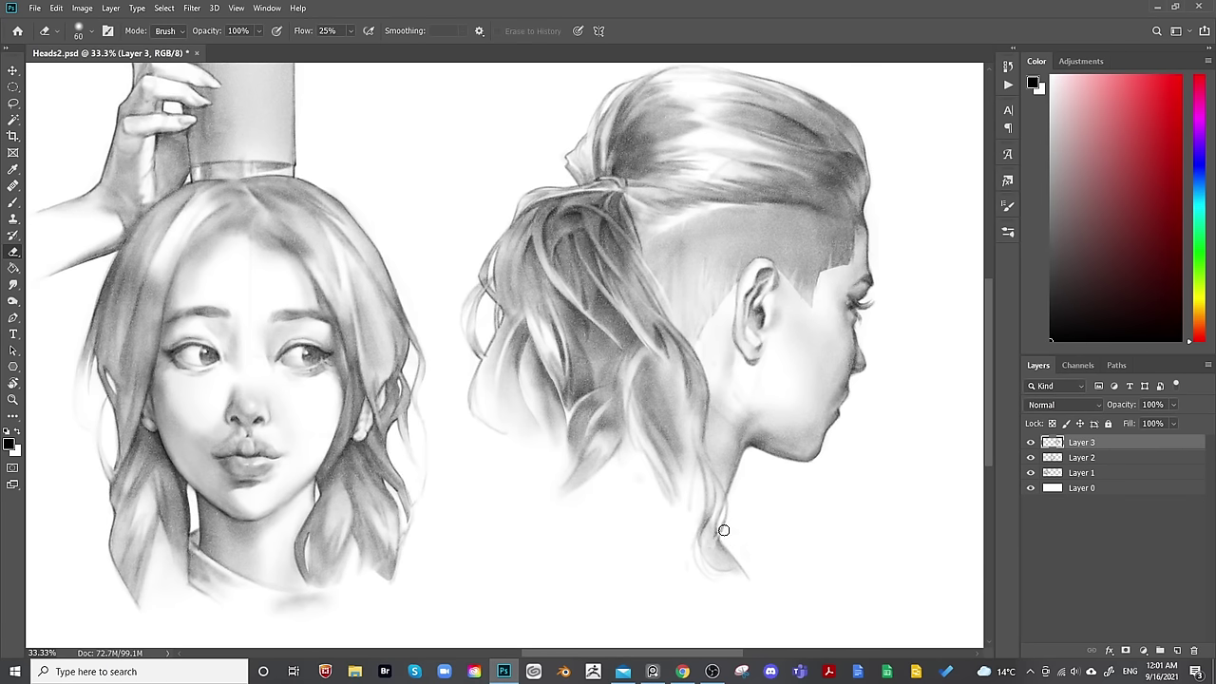
key("ctrl+minus")
key("ctrl+minus")
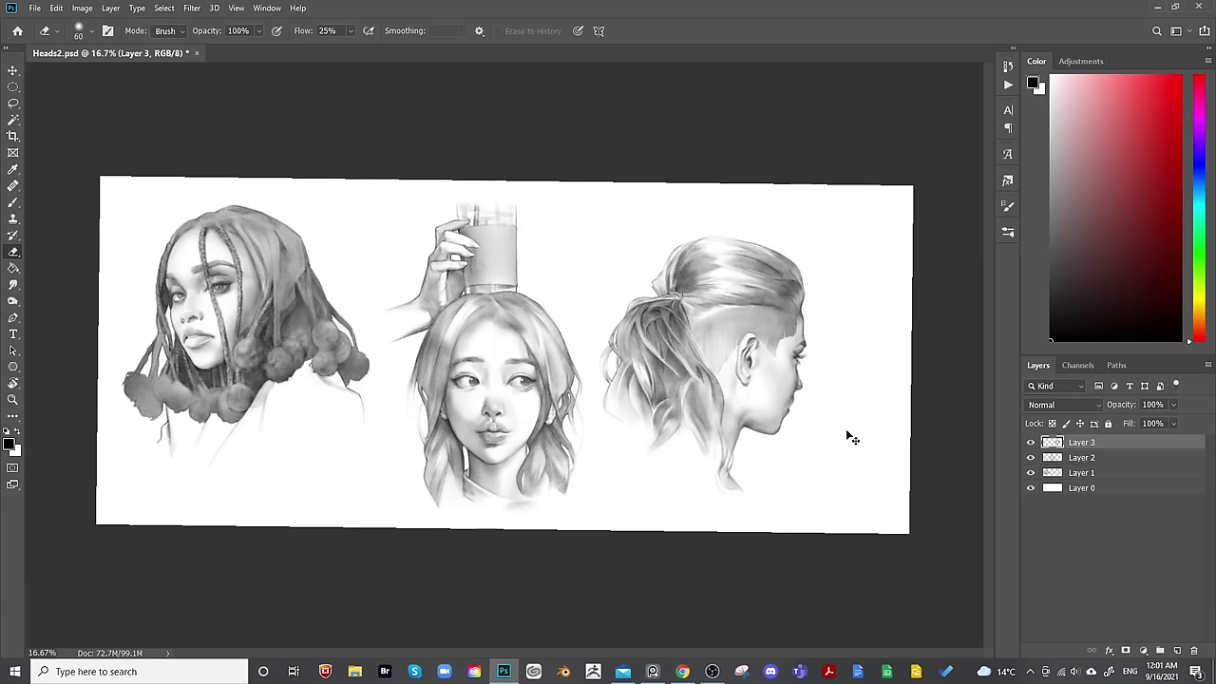
Check the drawing mirrored and restore it, refining the loose strands at the ponytail's outer edge with a 25 px brush.
key("ctrl+shift+h")
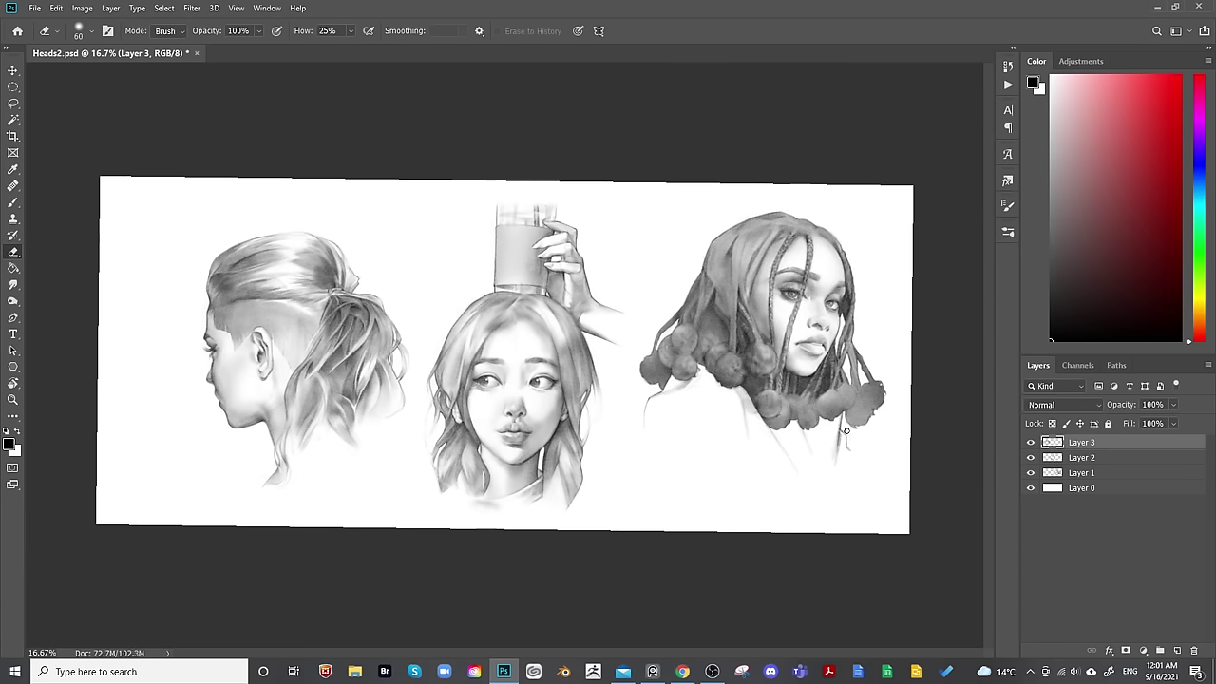
key("ctrl+shift+h")
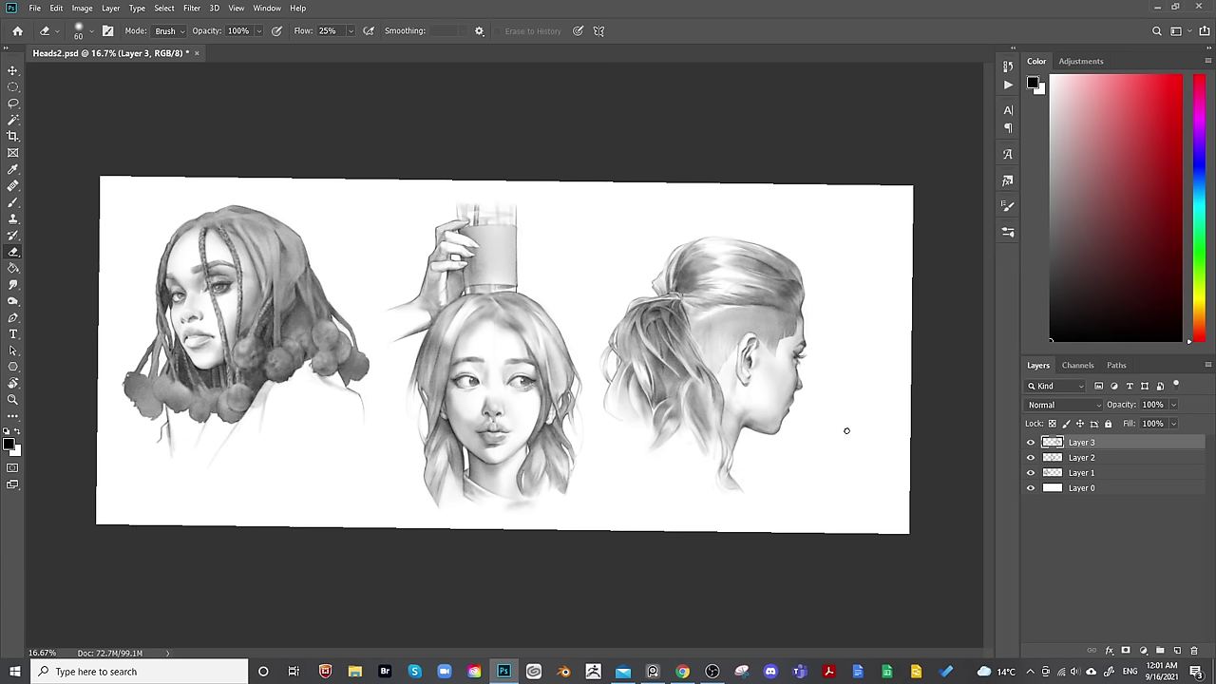
key("ctrl+plus")
key("b")
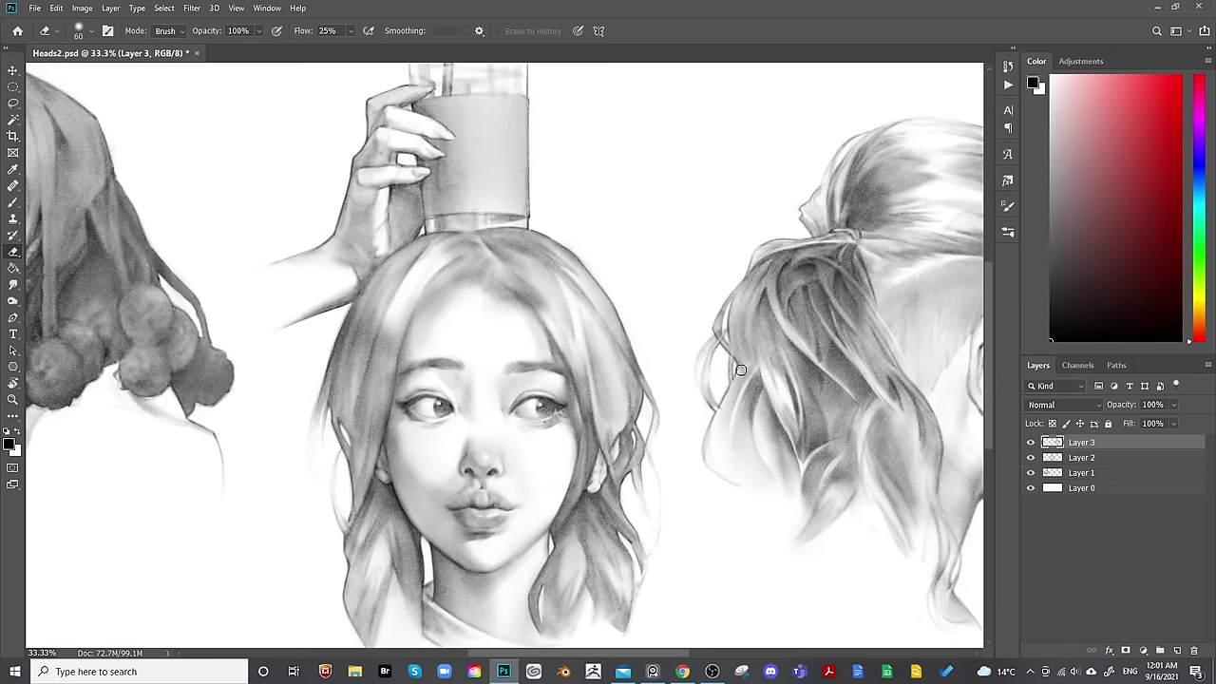
left_click_drag(742, 371, 663, 510)
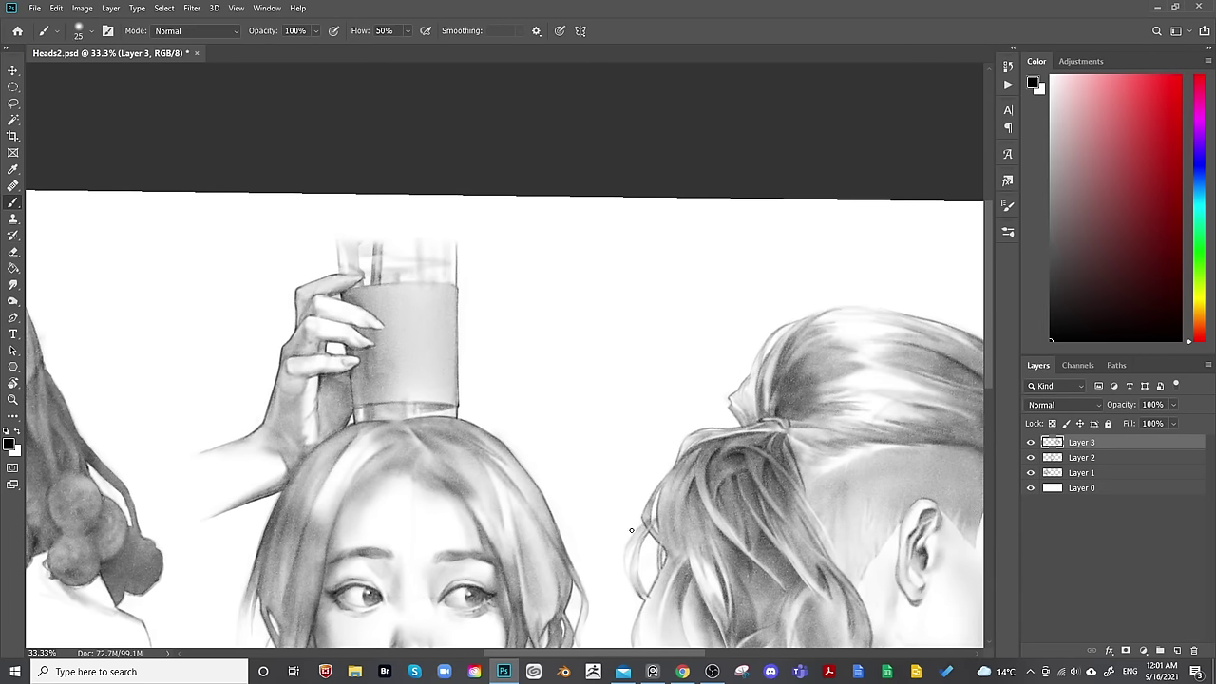
left_click_drag(624, 549, 626, 573)
left_click_drag(777, 333, 761, 366)
Refine the front contour of the crown and the thin wisp along the neck with a 25 px brush.
left_click_drag(952, 346, 382, 380)
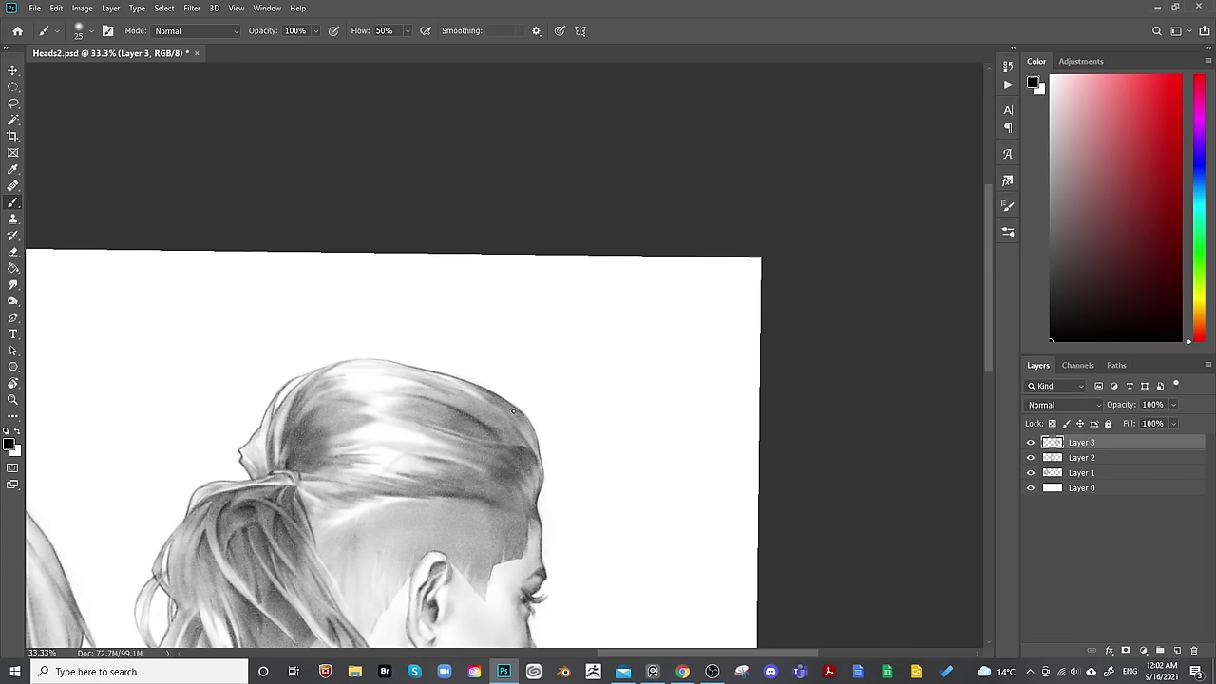
left_click_drag(495, 366, 453, 320)
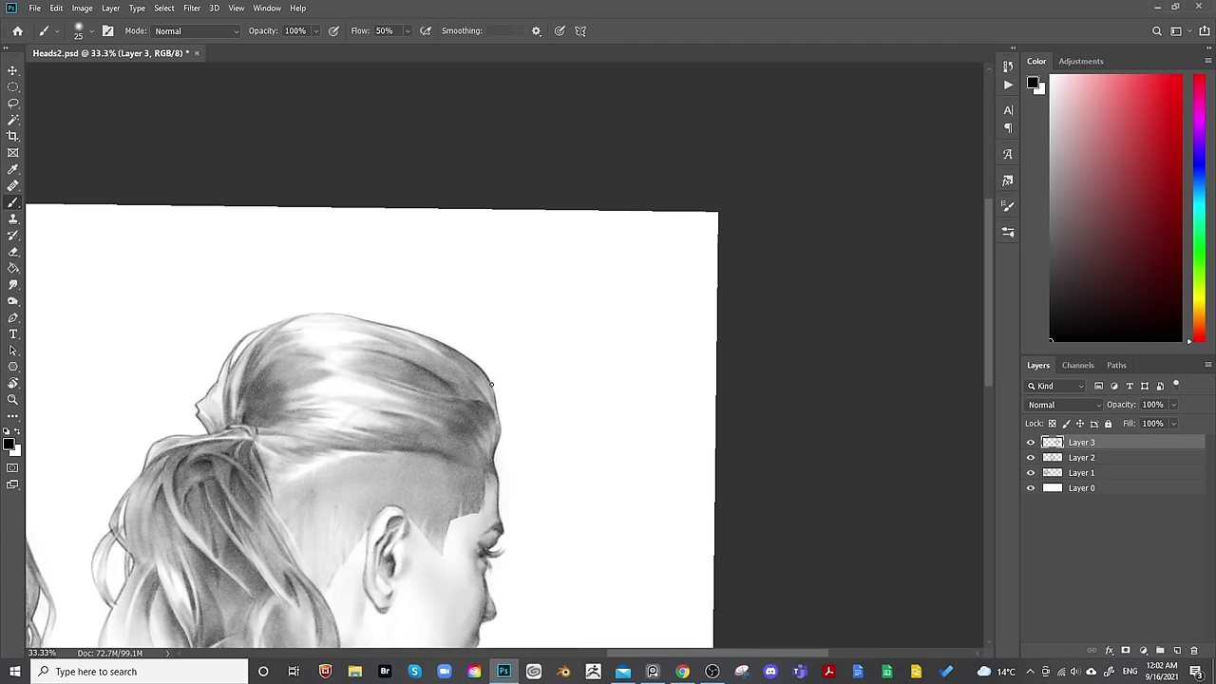
left_click_drag(524, 402, 765, 186)
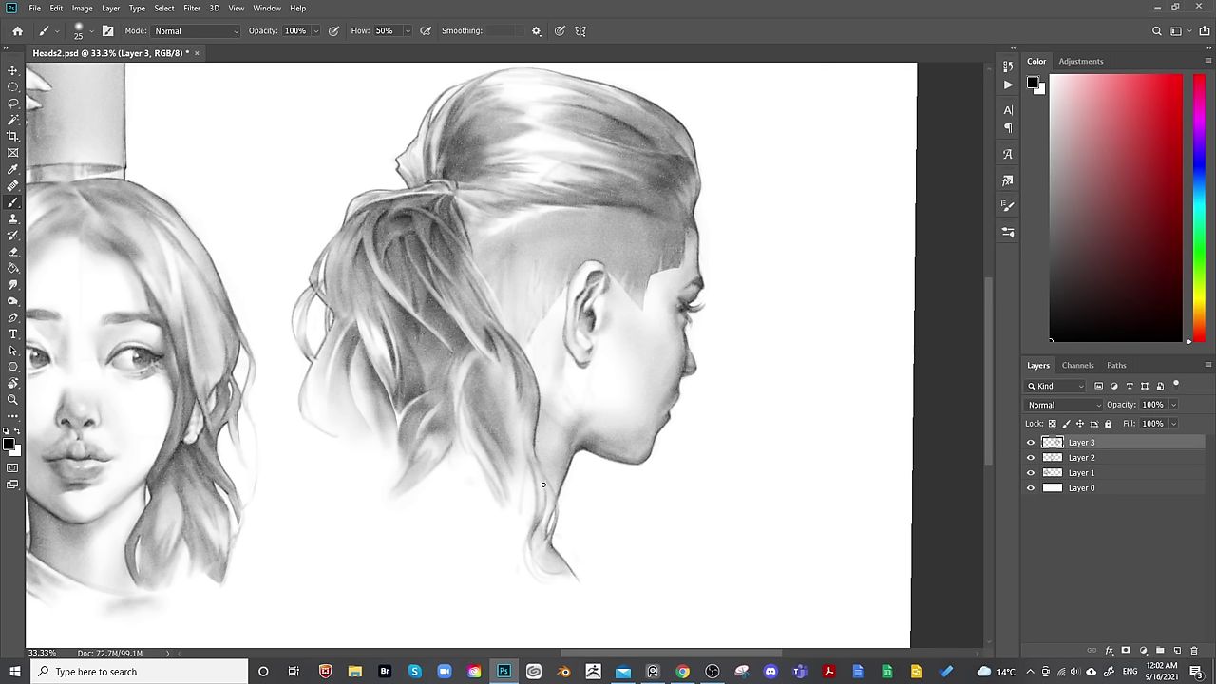
left_click_drag(544, 485, 544, 515)
left_click_drag(573, 209, 665, 258)
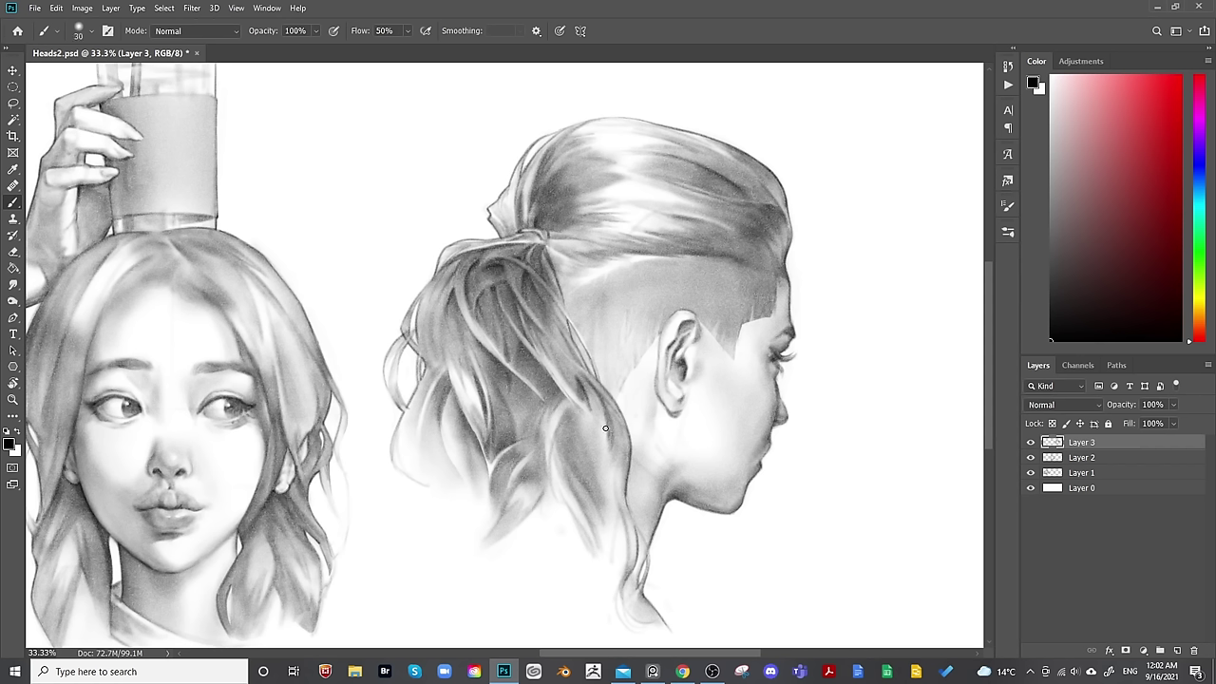
Shade the back of the undercut and the upper ponytail, varying the brush size from 300 px down to 125 px.
key("bracketright")
key("bracketright")
key("bracketright")
key("bracketright")
key("bracketright")
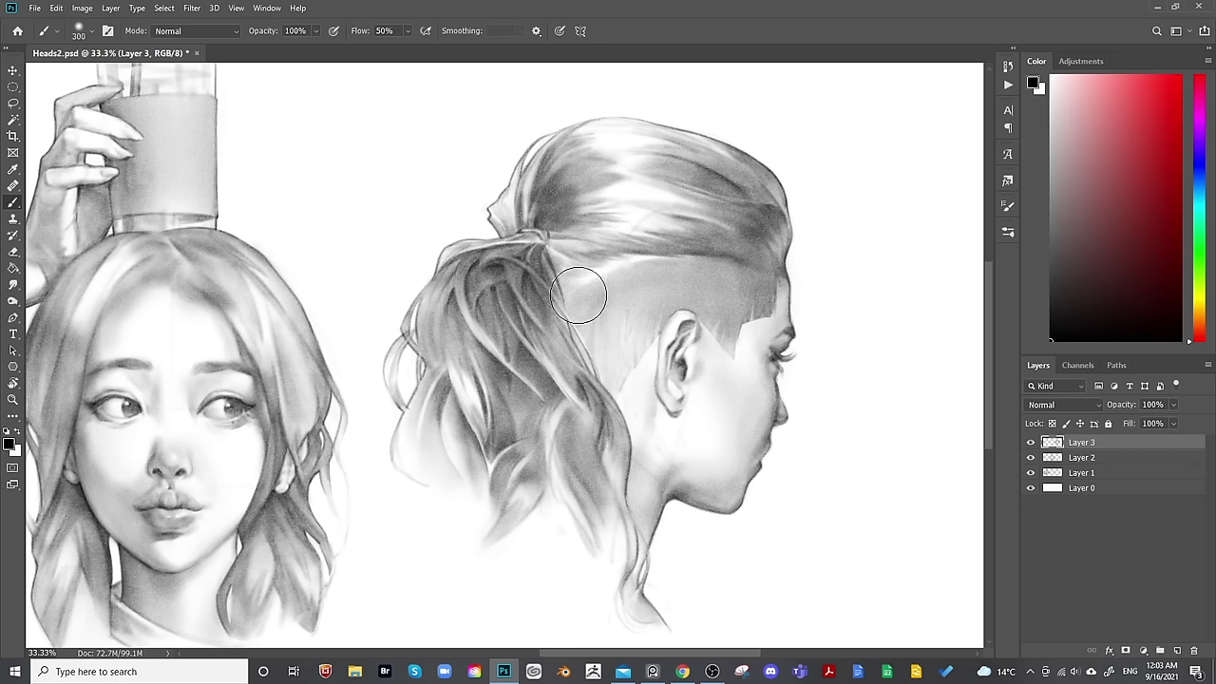
key("bracketleft")
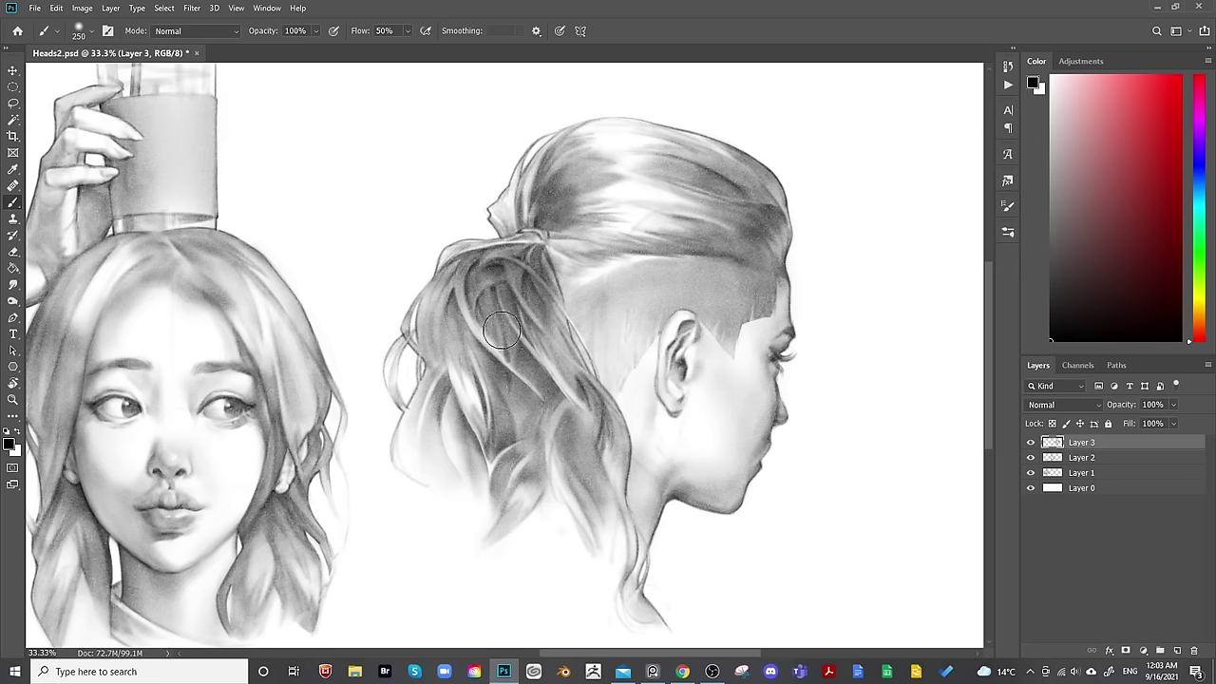
key("bracketleft")
key("bracketleft")
key("bracketleft")
key("bracketleft")
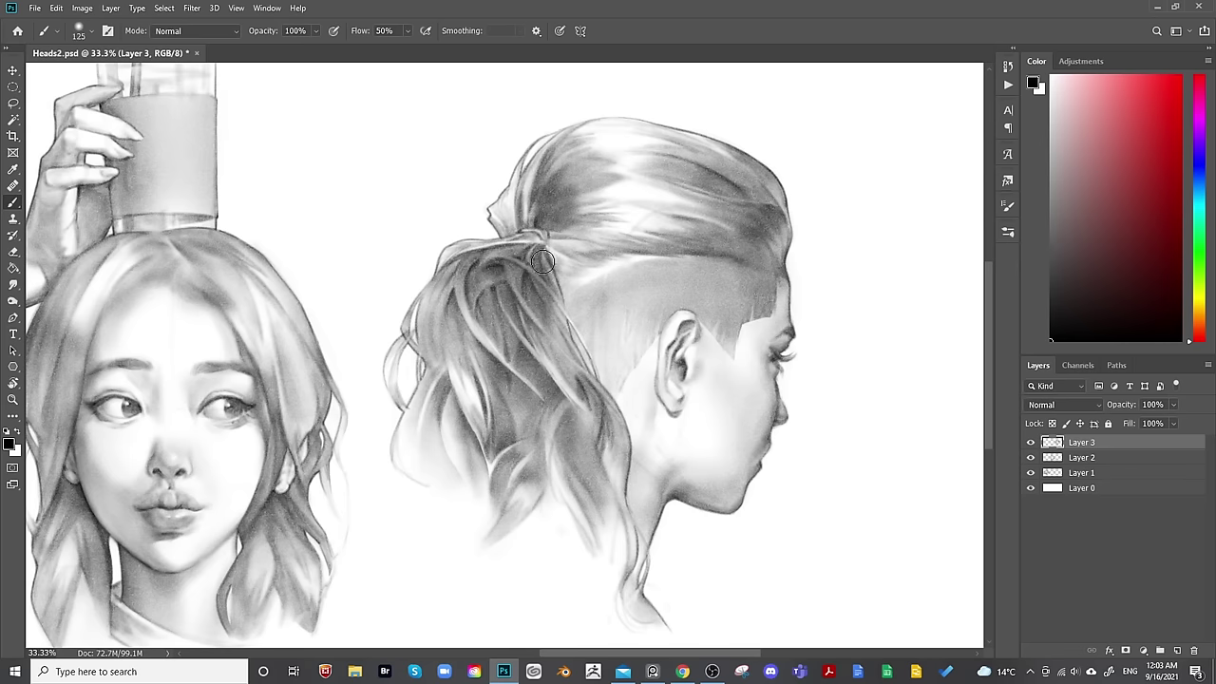
Darken the gap between the locks in the lower ponytail with a small brush.
key("bracketleft")
key("bracketleft")
key("bracketleft")
key("bracketleft")
key("bracketleft")
key("bracketleft")
key("bracketleft")
left_click_drag(569, 409, 559, 446)
Deepen the overall tone of the lower and middle ponytail with soft shading, varying the brush between 150 px and 800 px.
key("bracketright")
key("bracketright")
key("bracketright")
key("bracketright")
key("bracketright")
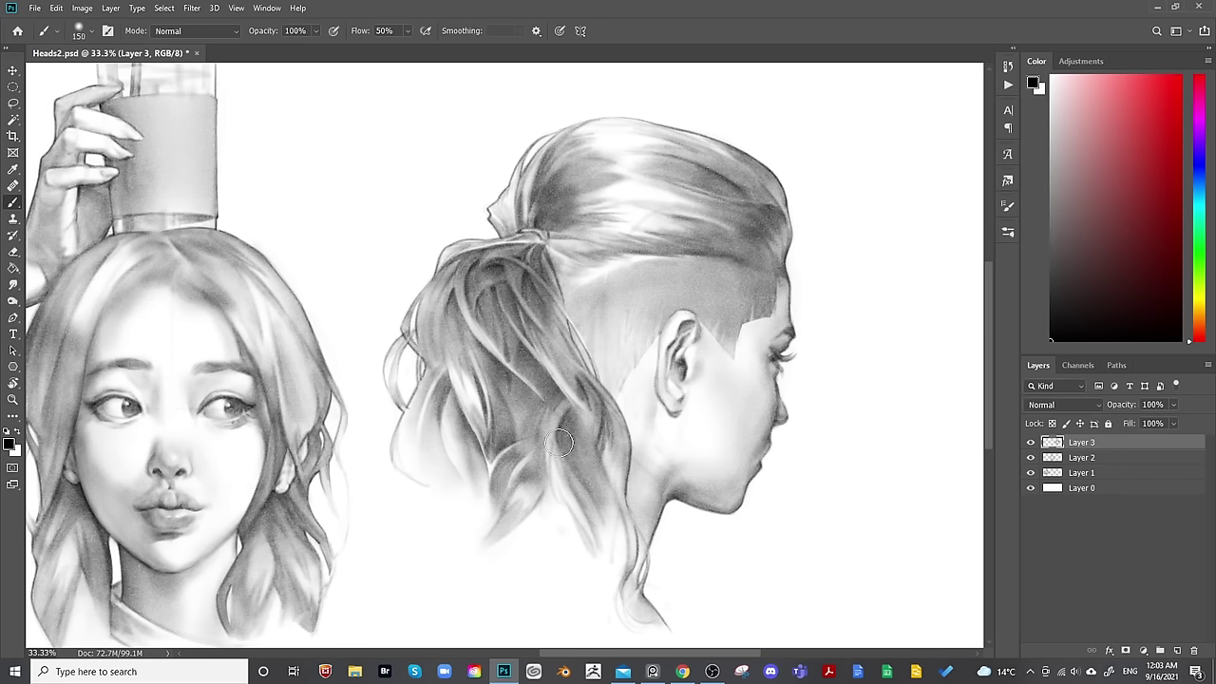
key("bracketright")
key("bracketright")
key("bracketright")
key("bracketright")
key("bracketright")
key("bracketright")
key("bracketright")
key("bracketright")
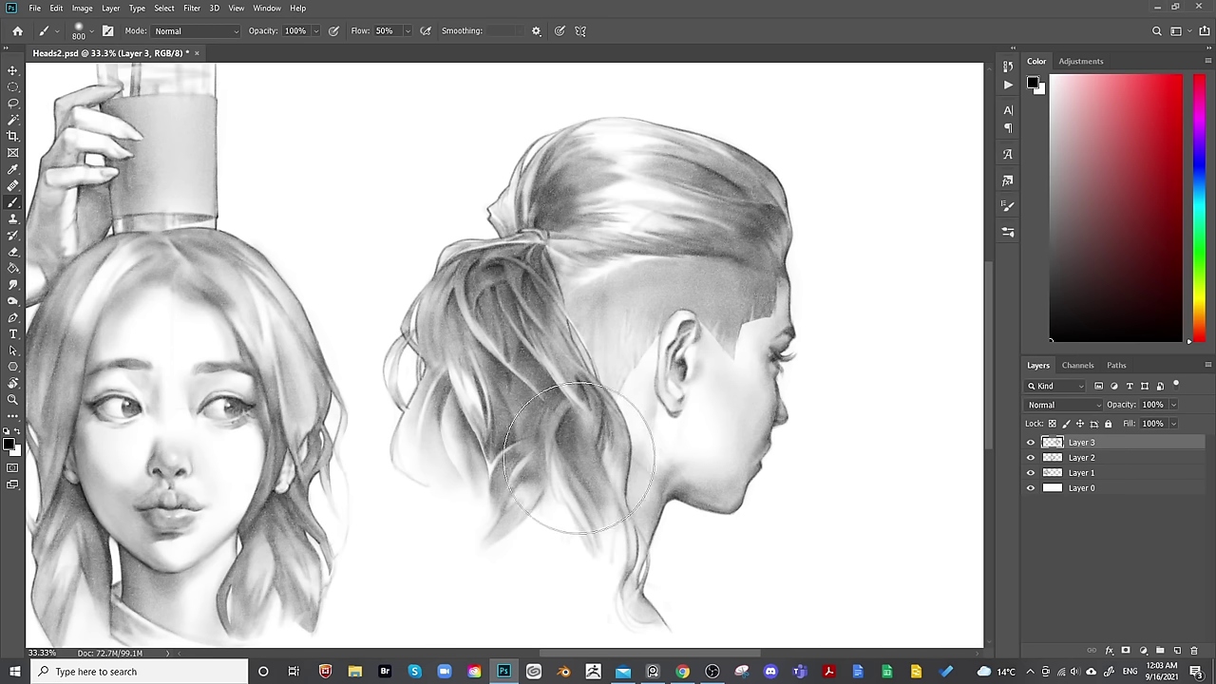
key("bracketright")
key("bracketleft")
key("bracketleft")
key("bracketleft")
key("bracketleft")
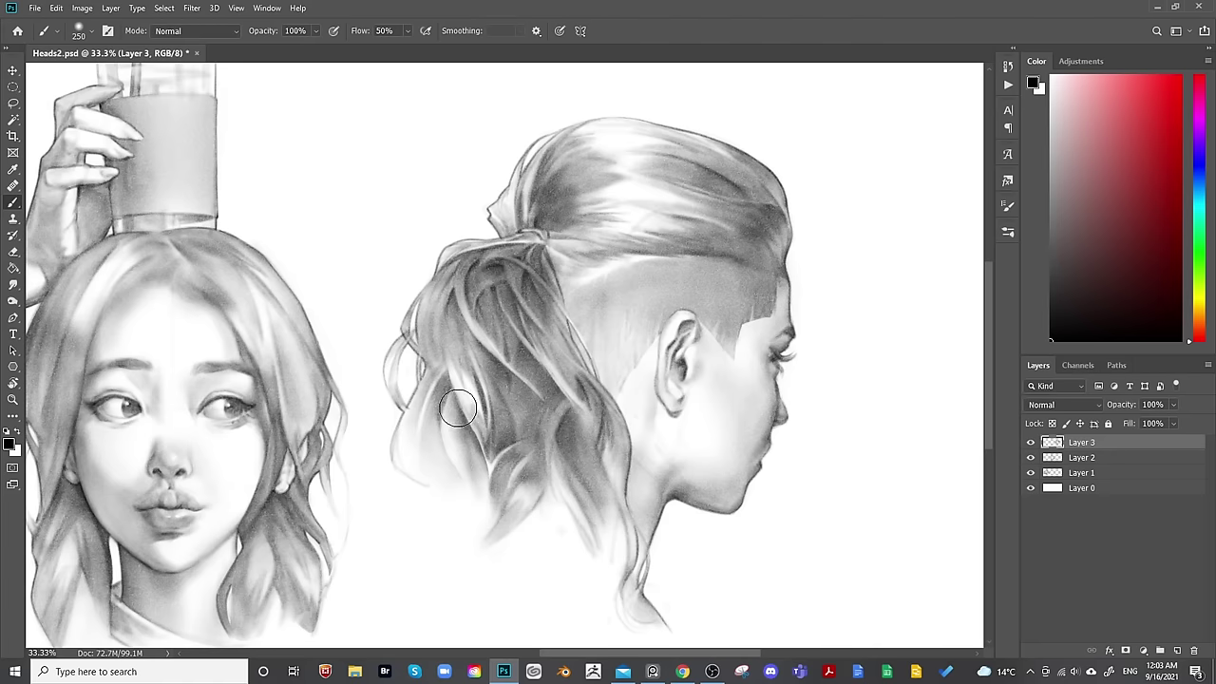
key("bracketright")
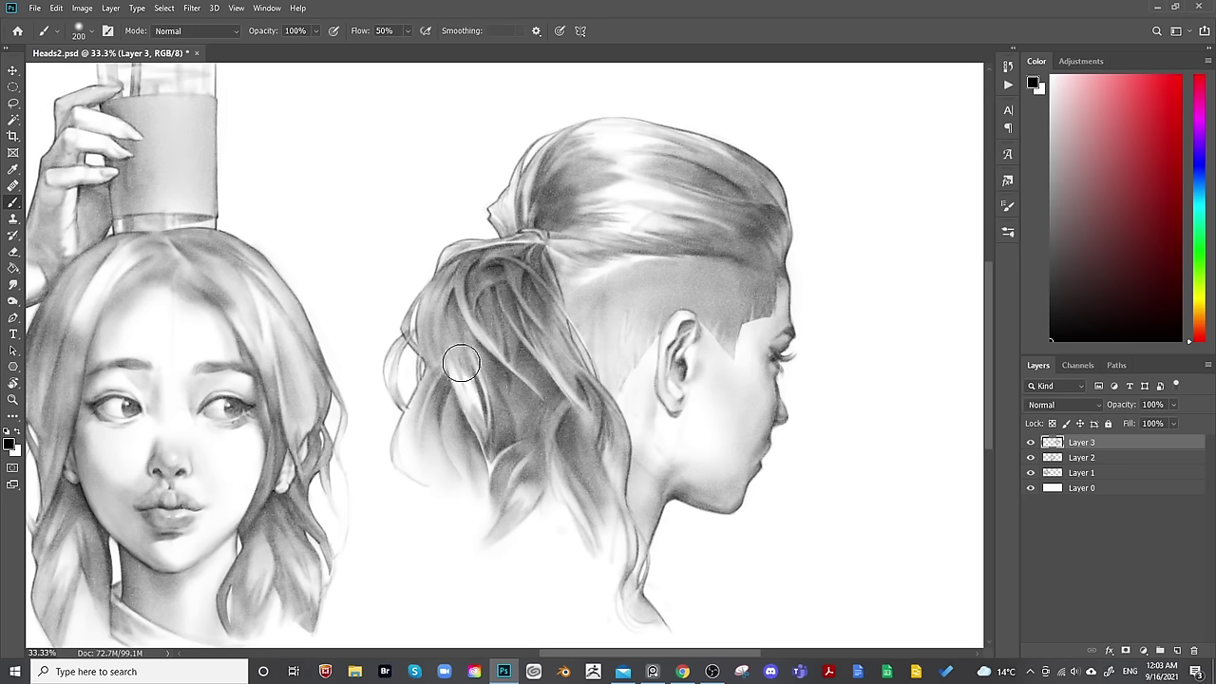
key("bracketright")
key("bracketright")
key("bracketright")
key("bracketright")
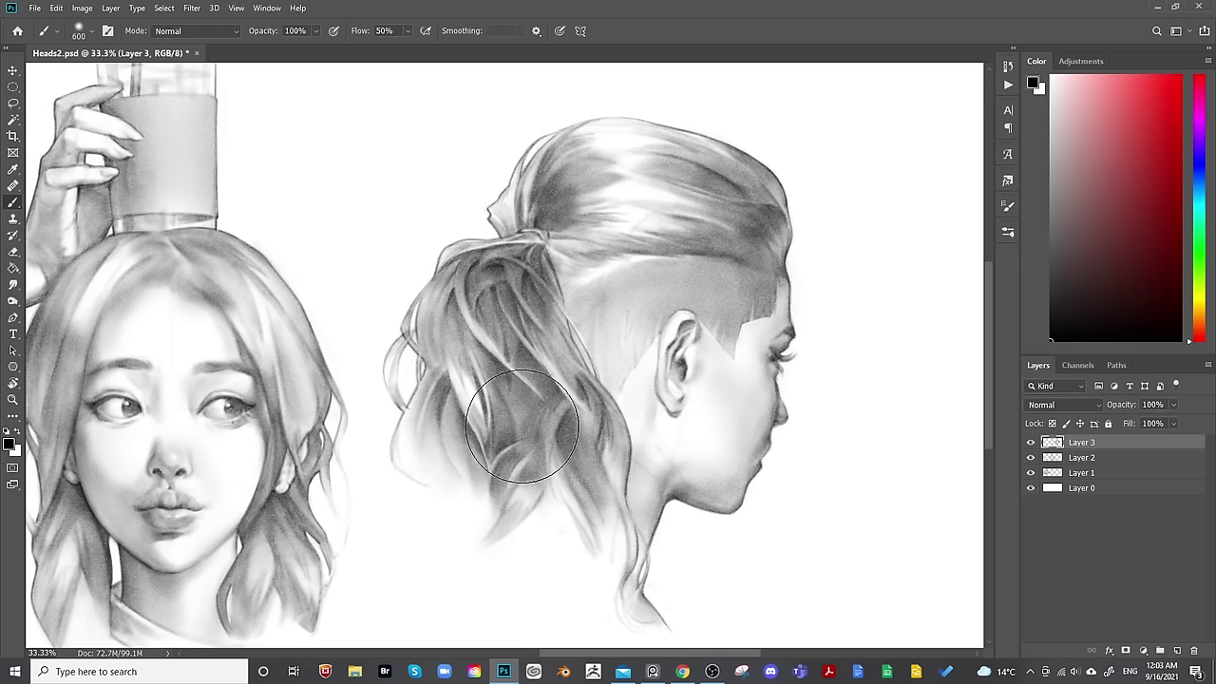
Examine the whole sheet in mirrored and normal orientation to judge the balance of the ponytail shading.
key("ctrl+minus")
key("ctrl+minus")
key("ctrl+minus")
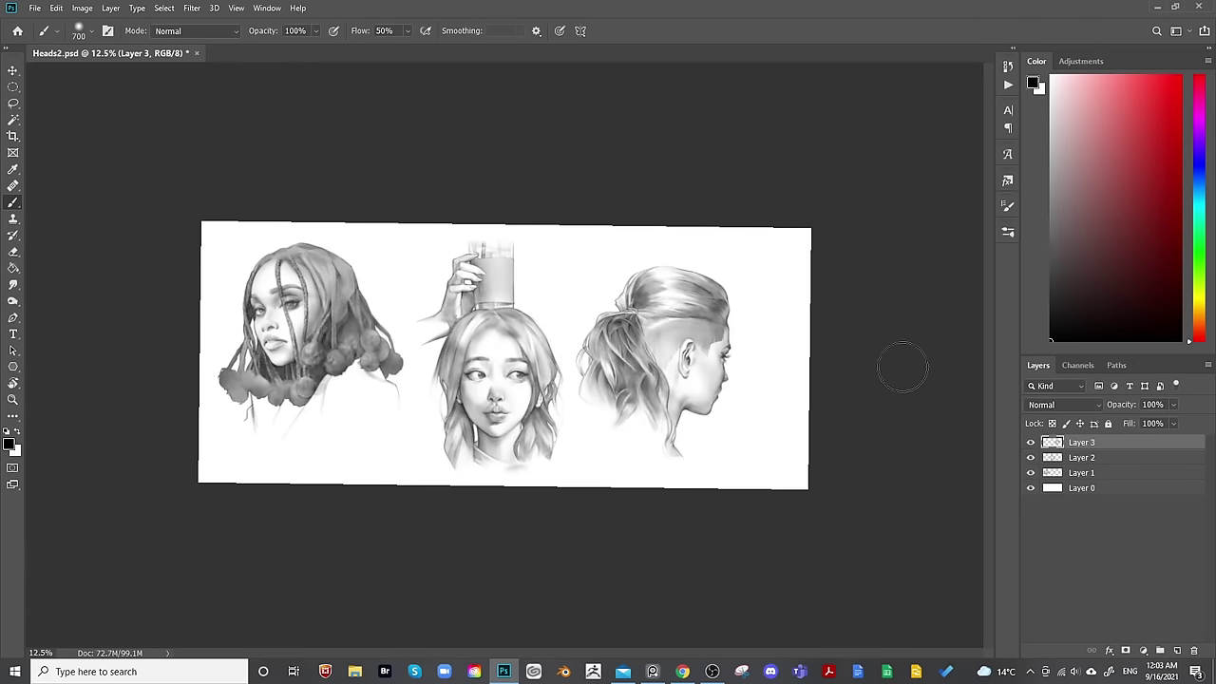
key("h")
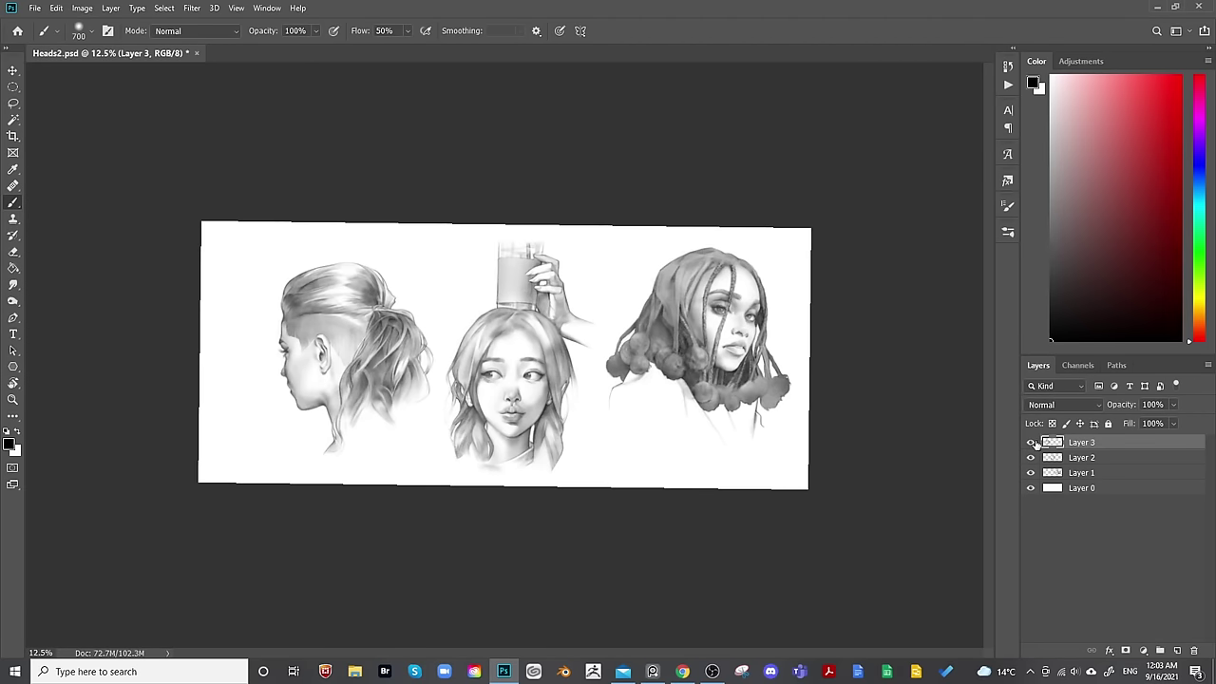
key("ctrl")
key("h")
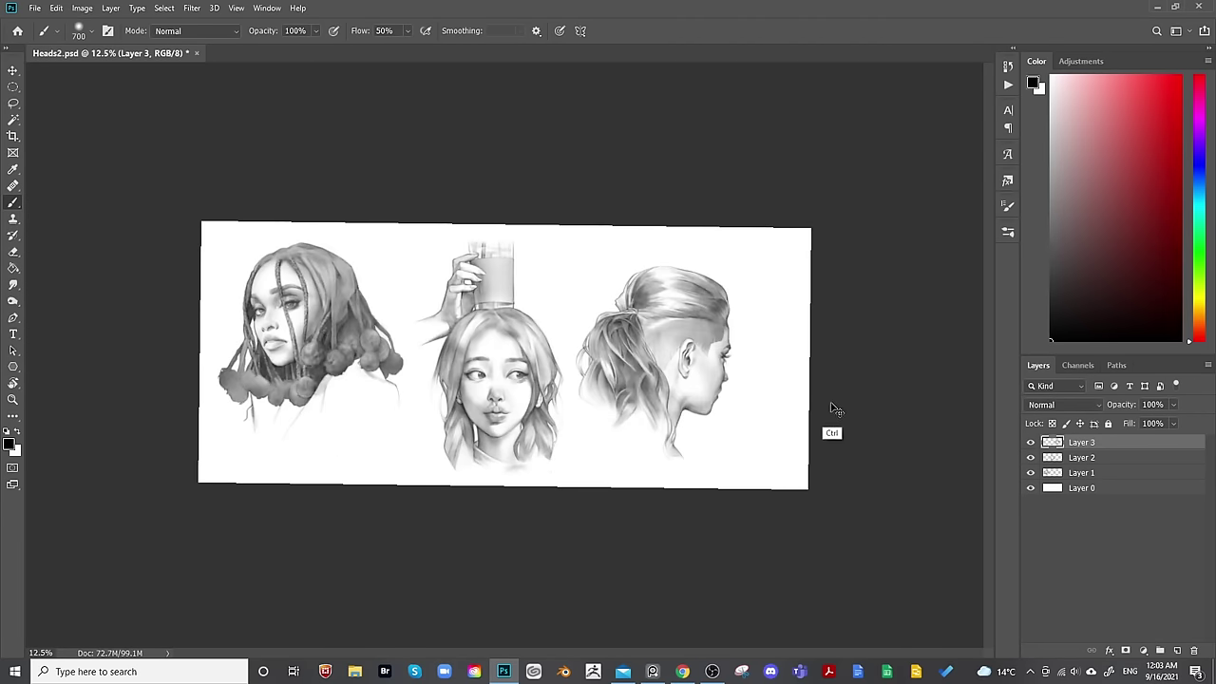
Shade the back part of the crown above the ponytail tie with a 200 px brush.
key("ctrl+plus")
key("ctrl+plus")
left_click_drag(874, 323, 679, 465)
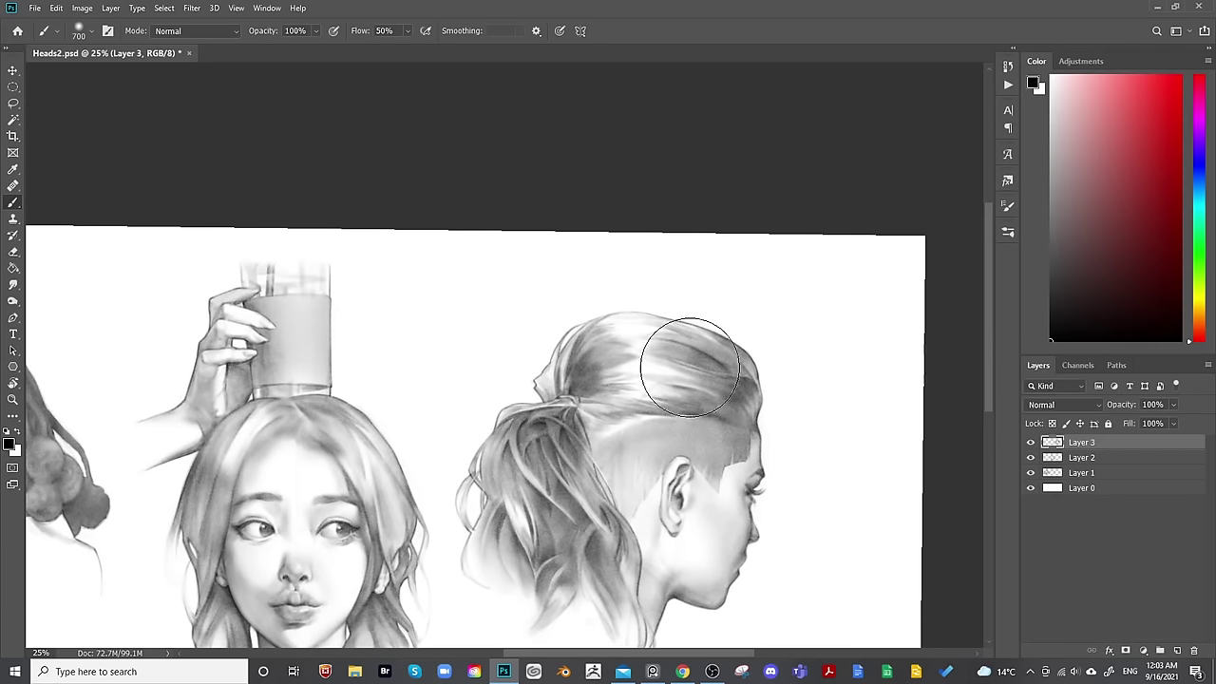
key("bracketleft")
key("bracketleft")
key("bracketleft")
key("bracketleft")
key("bracketleft")
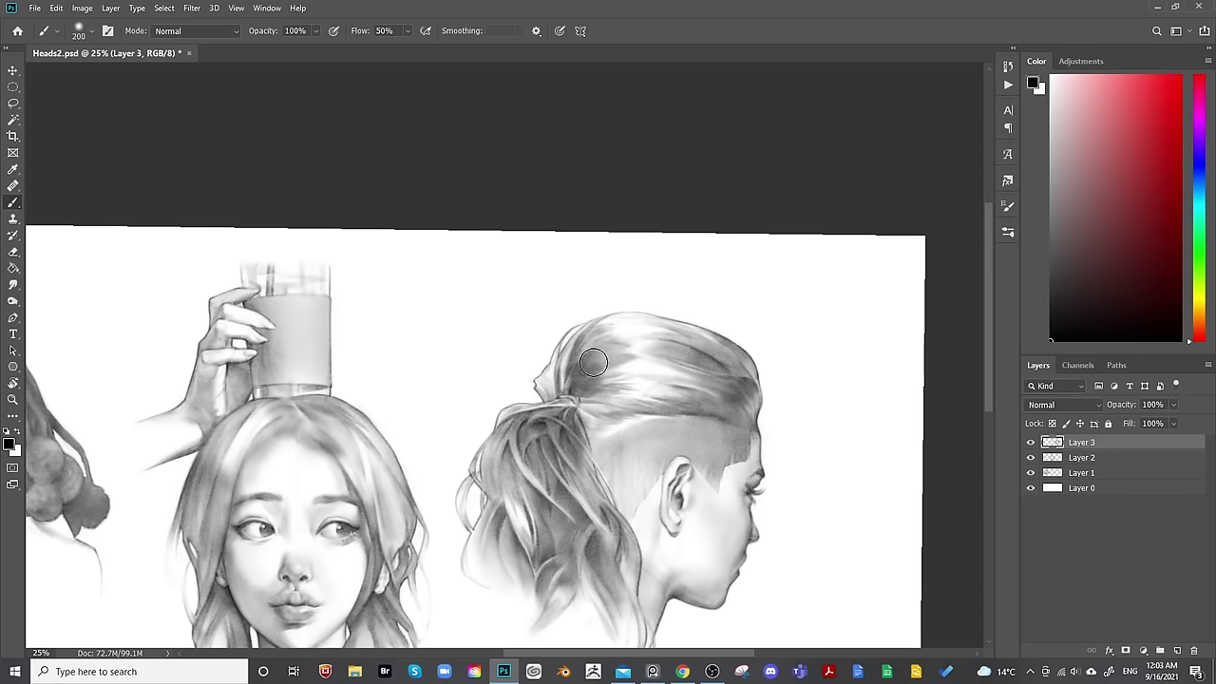
left_click_drag(579, 347, 599, 354)
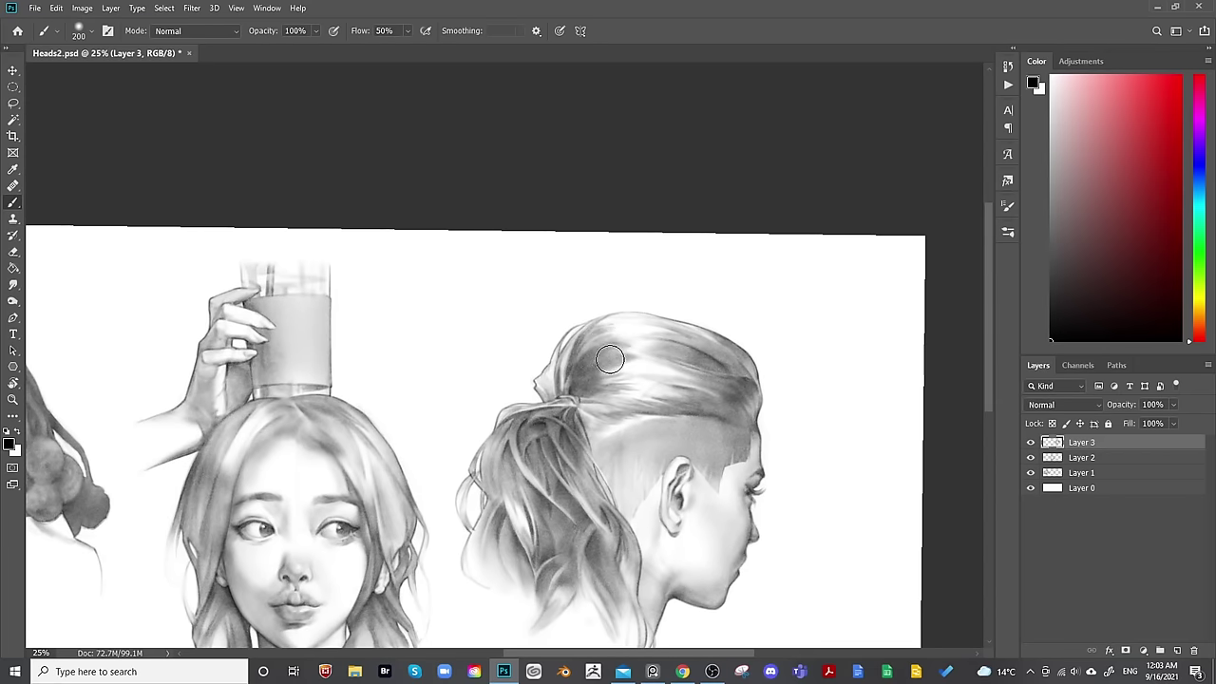
Darken the gathered hair just above the ponytail tie, varying the brush size from 150 px and ending at 70 px.
key("bracketleft")
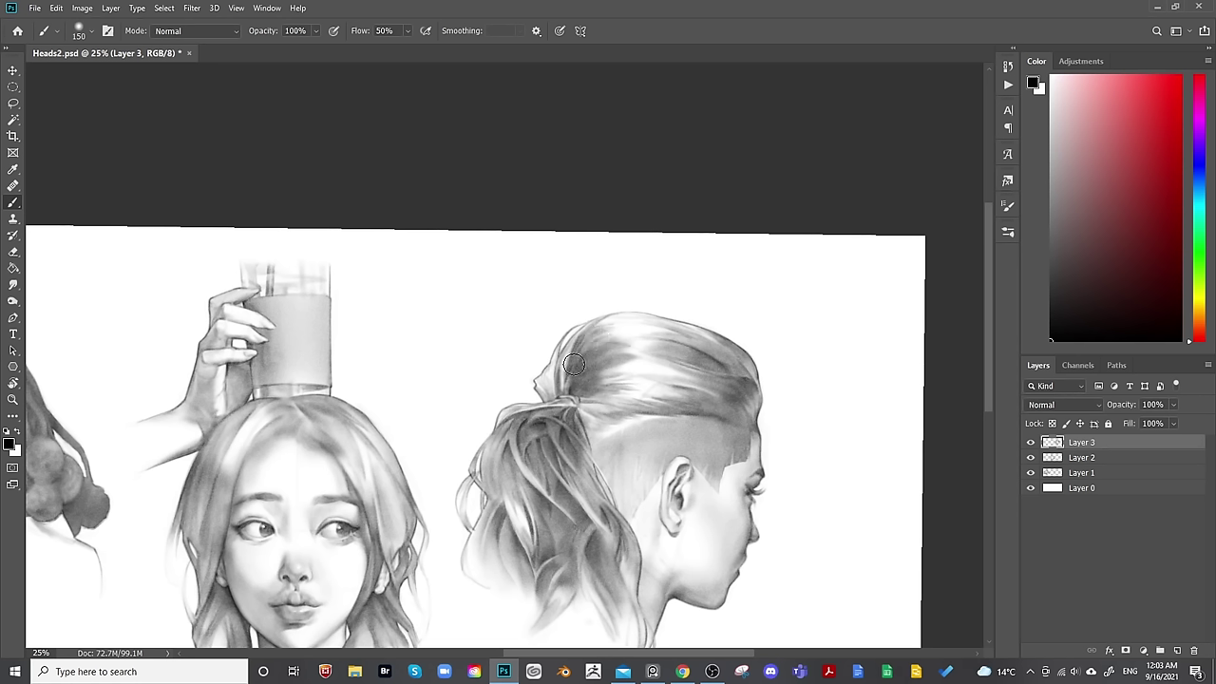
key("bracketleft")
key("bracketleft")
key("bracketleft")
key("bracketleft")
key("bracketleft")
key("bracketright")
key("bracketright")
key("bracketright")
key("bracketright")
key("bracketright")
key("bracketright")
key("bracketright")
key("bracketright")
key("bracketleft")
key("bracketleft")
key("bracketleft")
key("bracketleft")
key("bracketleft")
key("bracketleft")
key("bracketleft")
key("bracketleft")
key("bracketright")
key("bracketright")
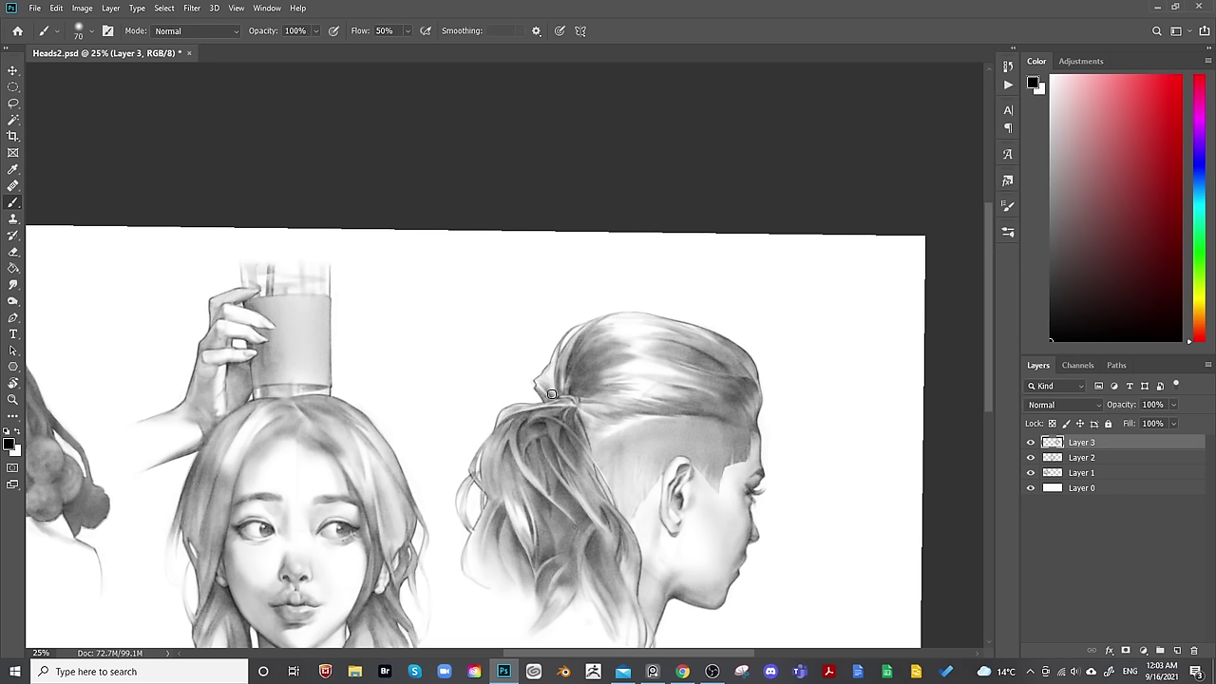
left_click_drag(554, 399, 554, 372)
key("bracketright")
key("bracketright")
key("bracketright")
key("bracketleft")
key("bracketleft")
key("bracketleft")
key("bracketleft")
Check the three heads mirrored at full view and restore the normal orientation.
key("ctrl+minus")
key("ctrl+minus")
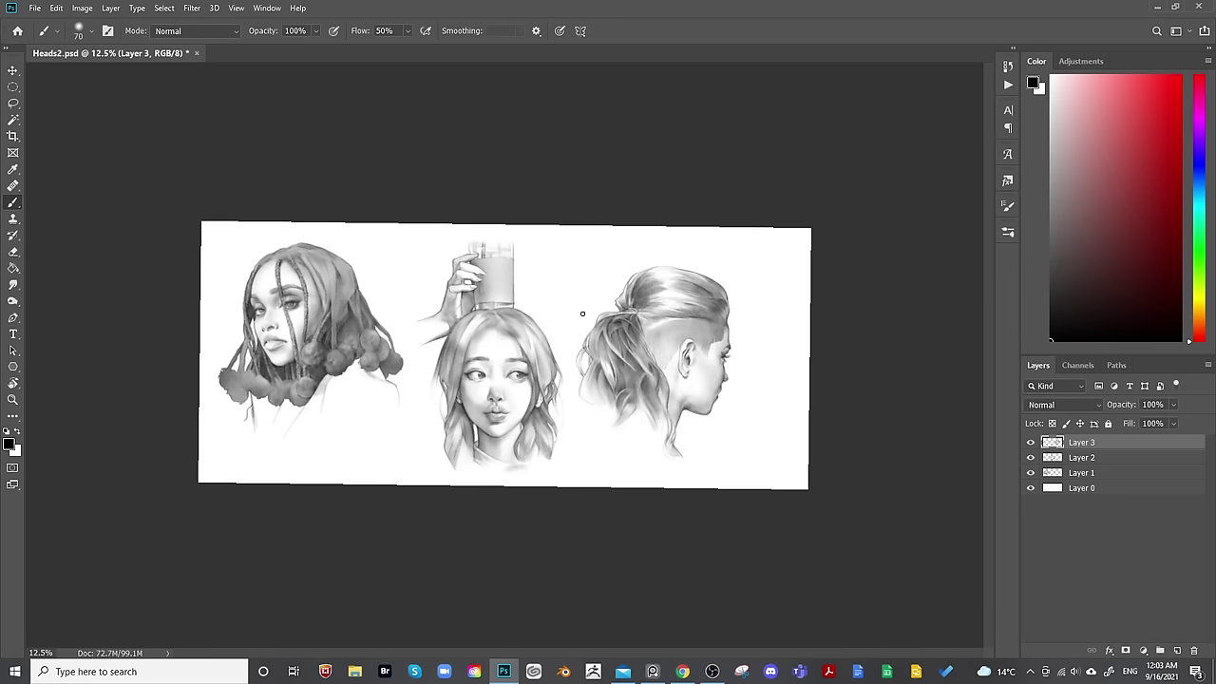
key("ctrl+shift+h")
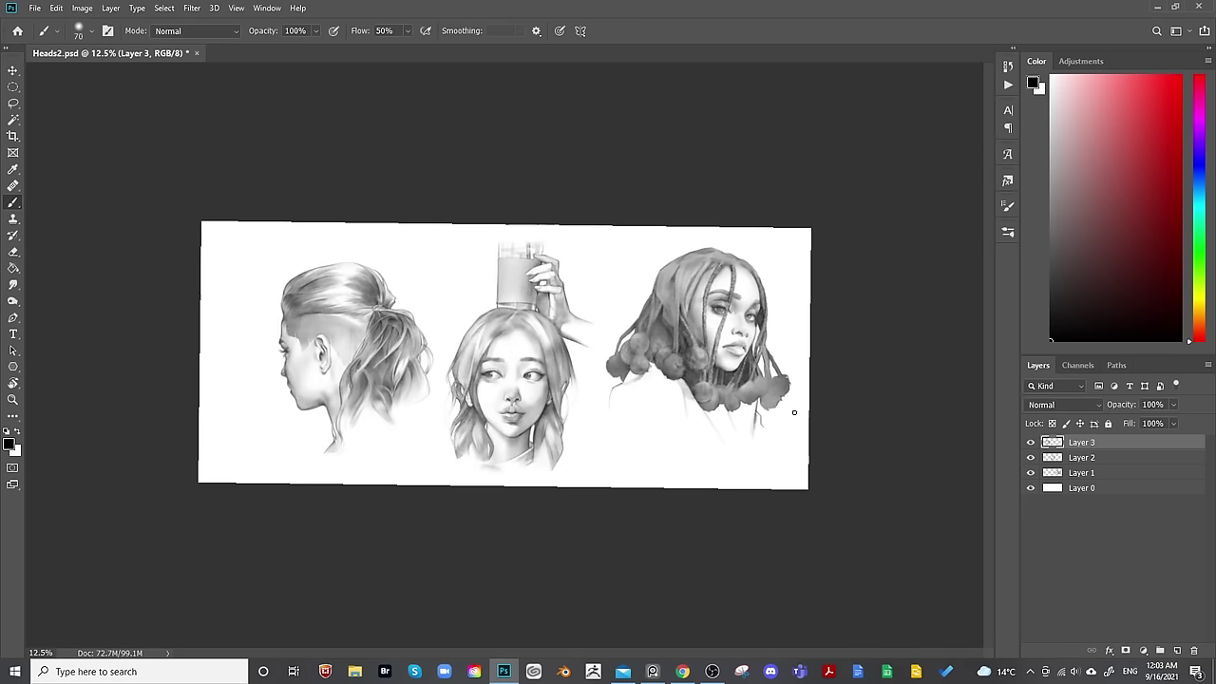
key("ctrl+shift+h")
Straighten the canvas view to a 0° rotation and compare the drawing with Layer 3 hidden and shown.
key("r")
left_click_drag(779, 352, 955, 434)
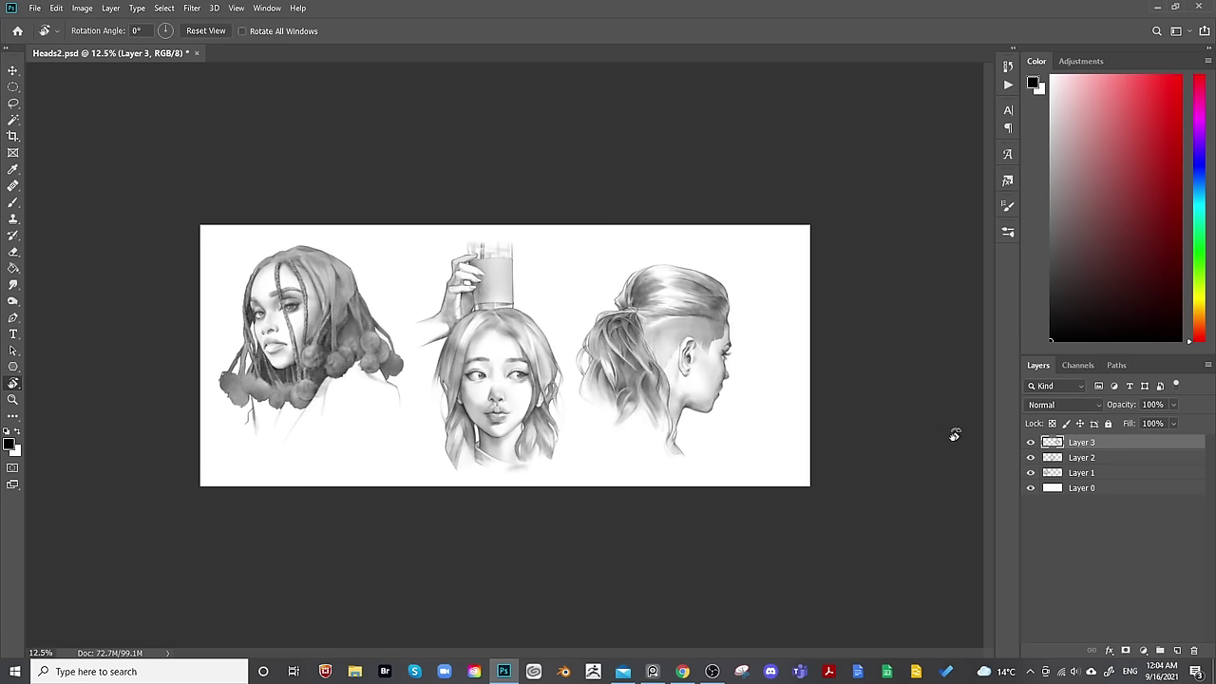
left_click(1031, 444)
left_click(1031, 444)
Lighten the jaw area of the profile head with a 400 px eraser.
key("ctrl+plus")
key("ctrl+plus")
key("ctrl+plus")
key("b")
mouse_move(890, 425)
left_mouse_down()
mouse_move(535, 462)
mouse_move(451, 438)
left_mouse_up()
key("e")
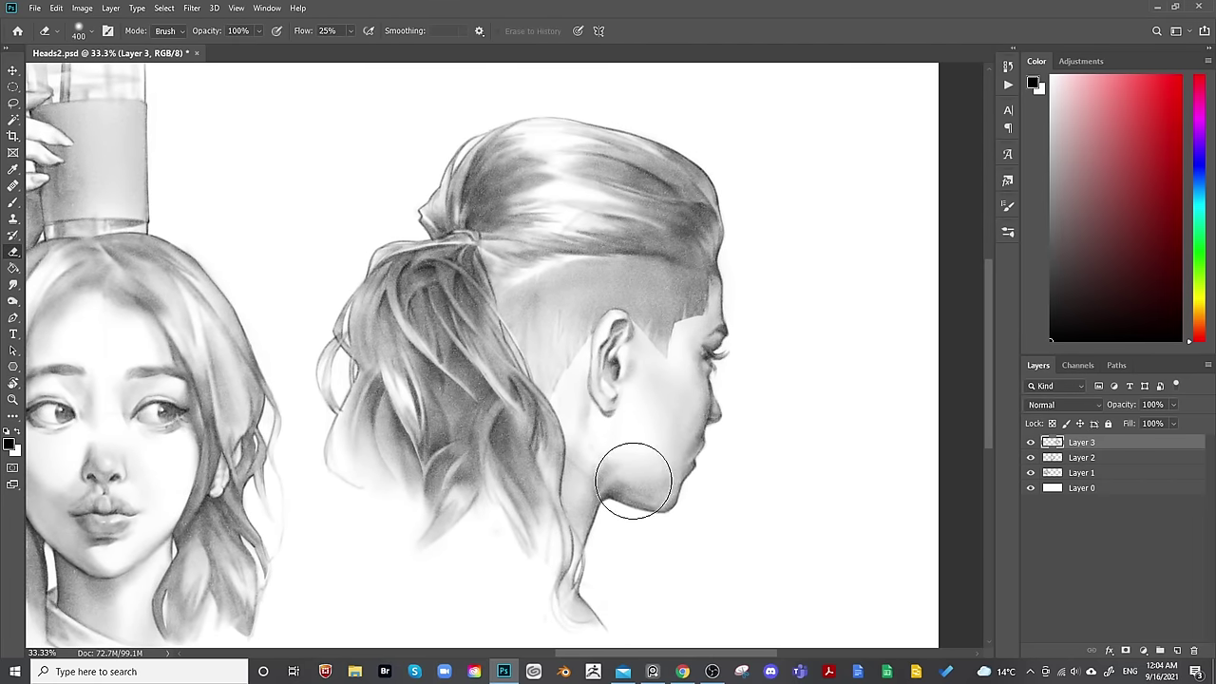
mouse_move(634, 480)
left_mouse_down()
mouse_move(644, 469)
mouse_move(635, 488)
mouse_move(665, 489)
mouse_move(647, 481)
left_mouse_up()
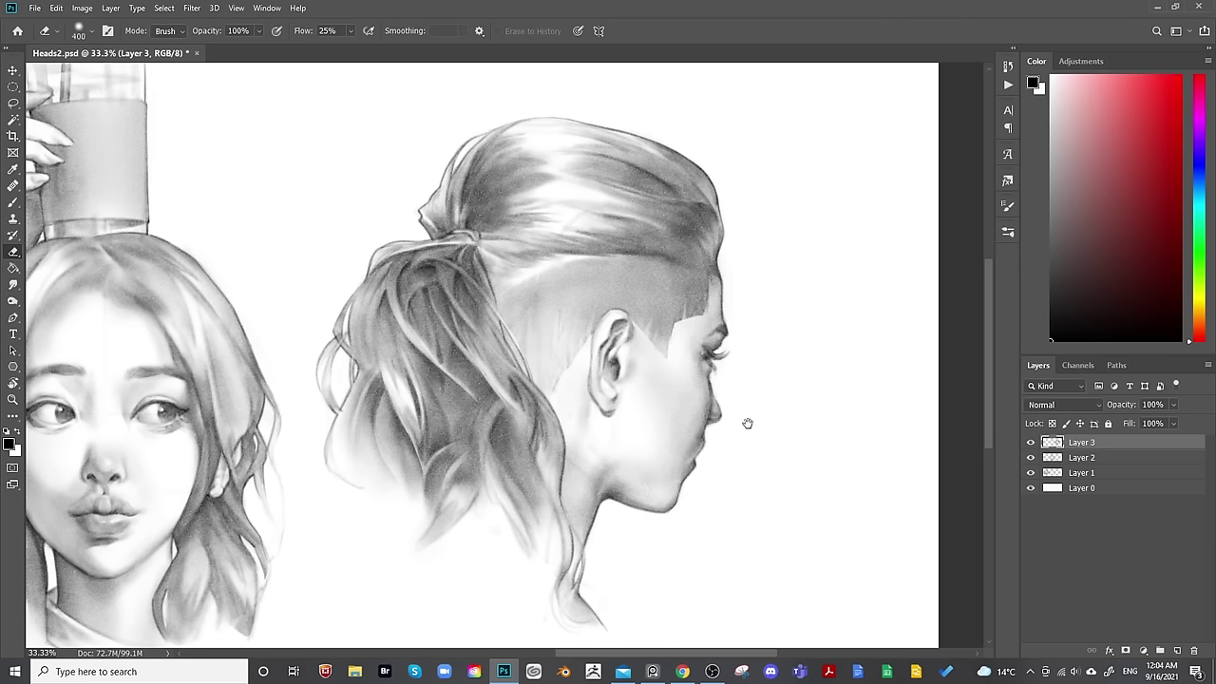
Shade the jaw and lower cheek softly, varying the brush size from 100 px to 300 px and ending at 125 px.
key("b")
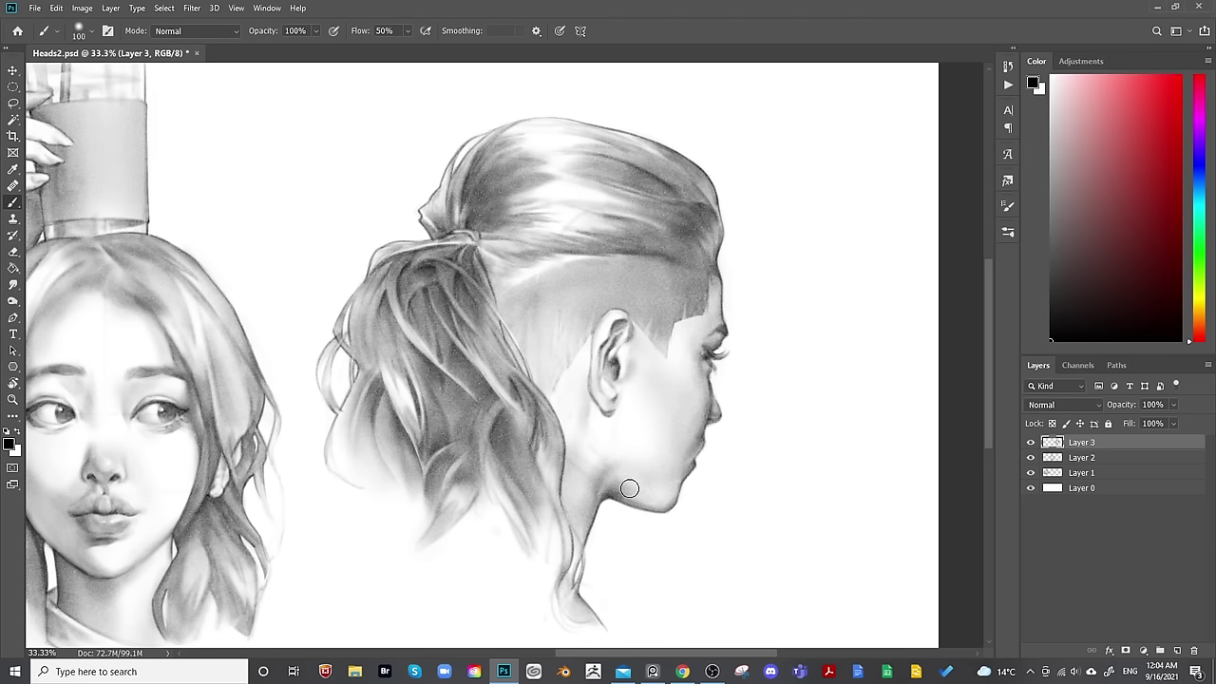
key("bracketright")
key("bracketright")
key("bracketright")
key("bracketright")
key("bracketright")
key("bracketright")
key("bracketright")
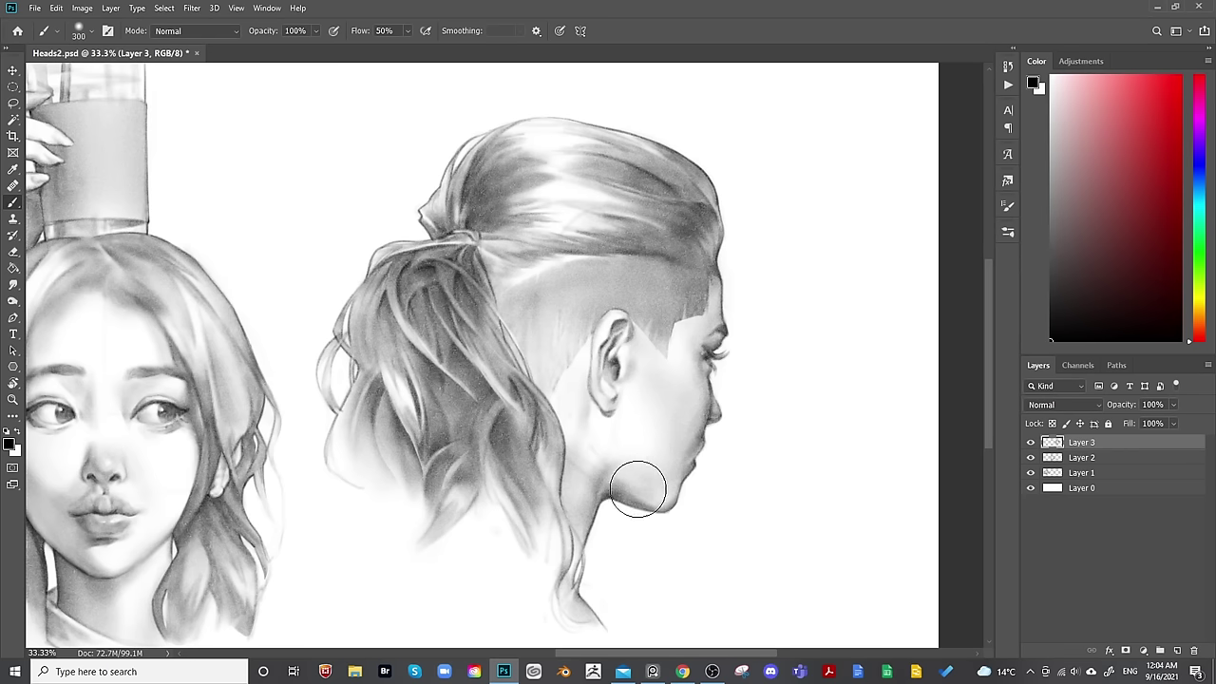
key("bracketleft")
key("bracketleft")
key("bracketleft")
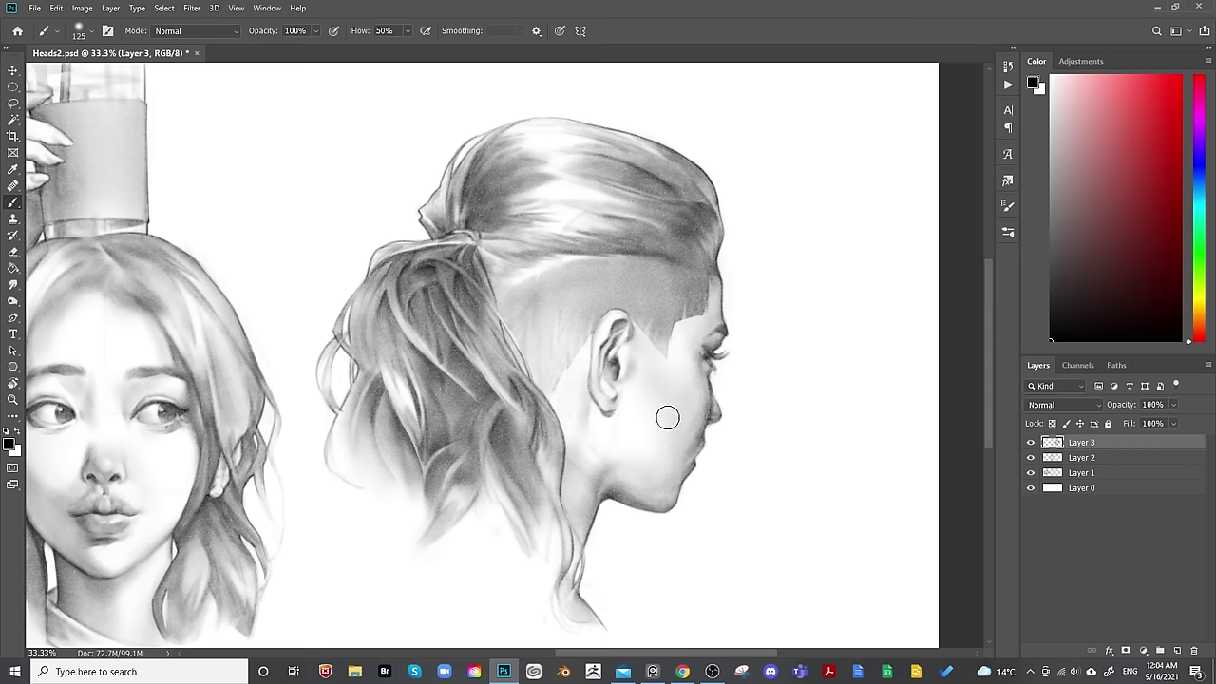
Clean up highlights on the profile face with the eraser reduced to 90 px.
key("e")
key("bracketleft")
key("bracketleft")
key("bracketleft")
key("bracketleft")
key("bracketleft")
key("bracketleft")
key("bracketleft")
key("bracketleft")
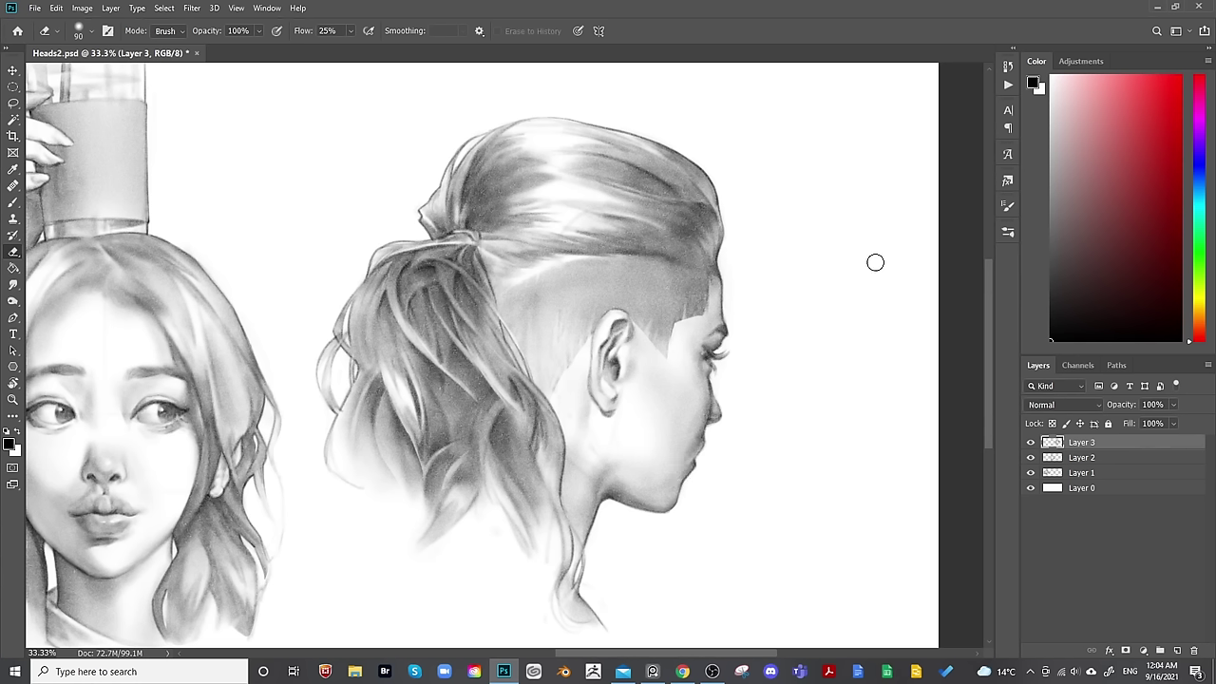
Refine the lip area of the profile with a smaller eraser and a 30 px brush.
key("bracketleft")
key("bracketleft")
key("bracketleft")
key("bracketleft")
key("bracketleft")
key("bracketleft")
key("bracketleft")
key("bracketleft")
key("bracketleft")
key("bracketleft")
key("bracketleft")
key("b")
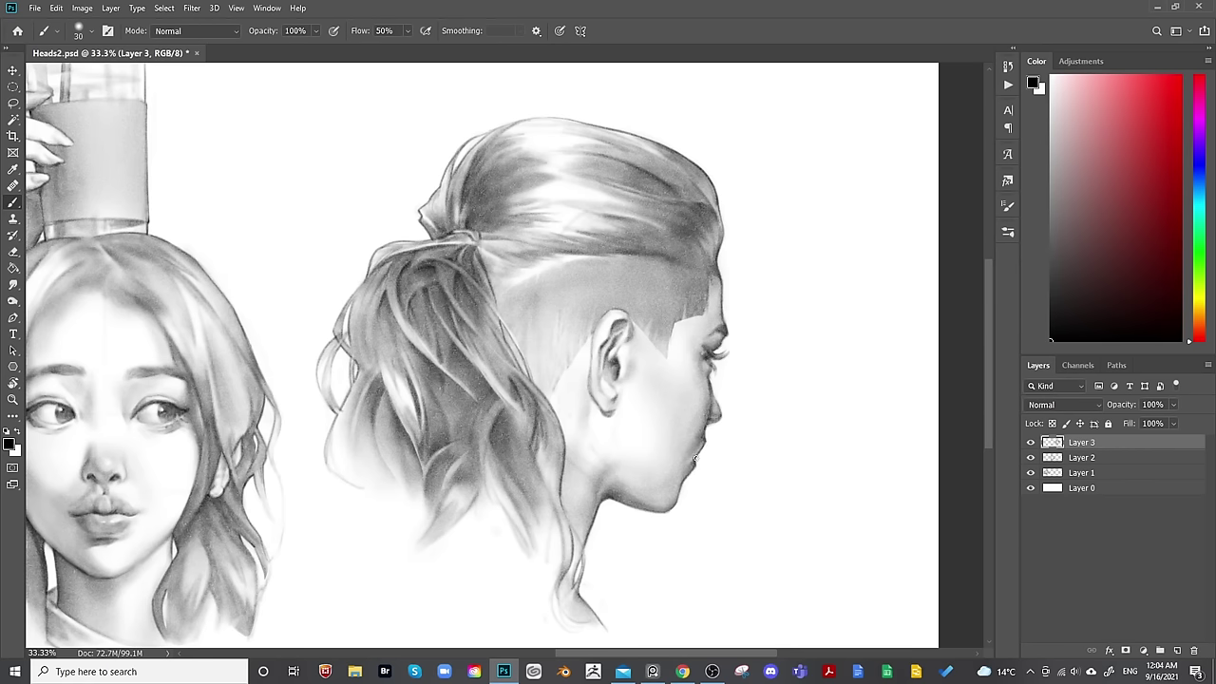
key("ctrl+minus")
key("ctrl+minus")
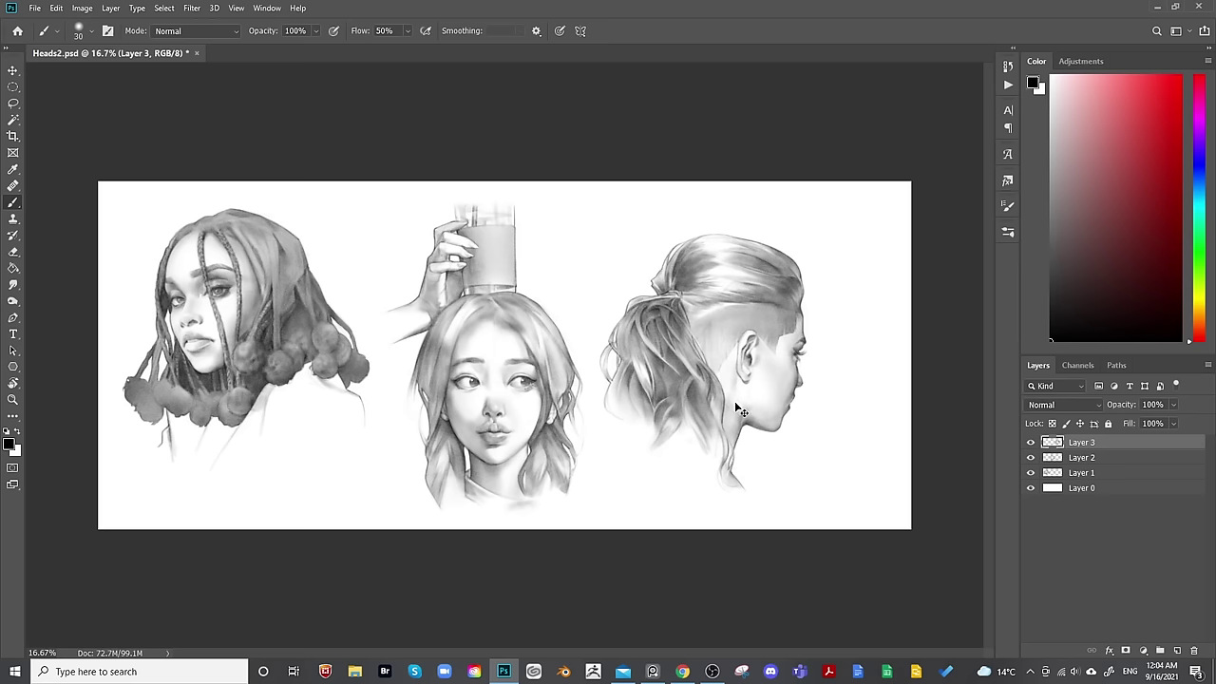
Soften the shading behind the ear and along the neck of the profile head with the eraser enlarged to 250 px.
key("ctrl+shift+h")
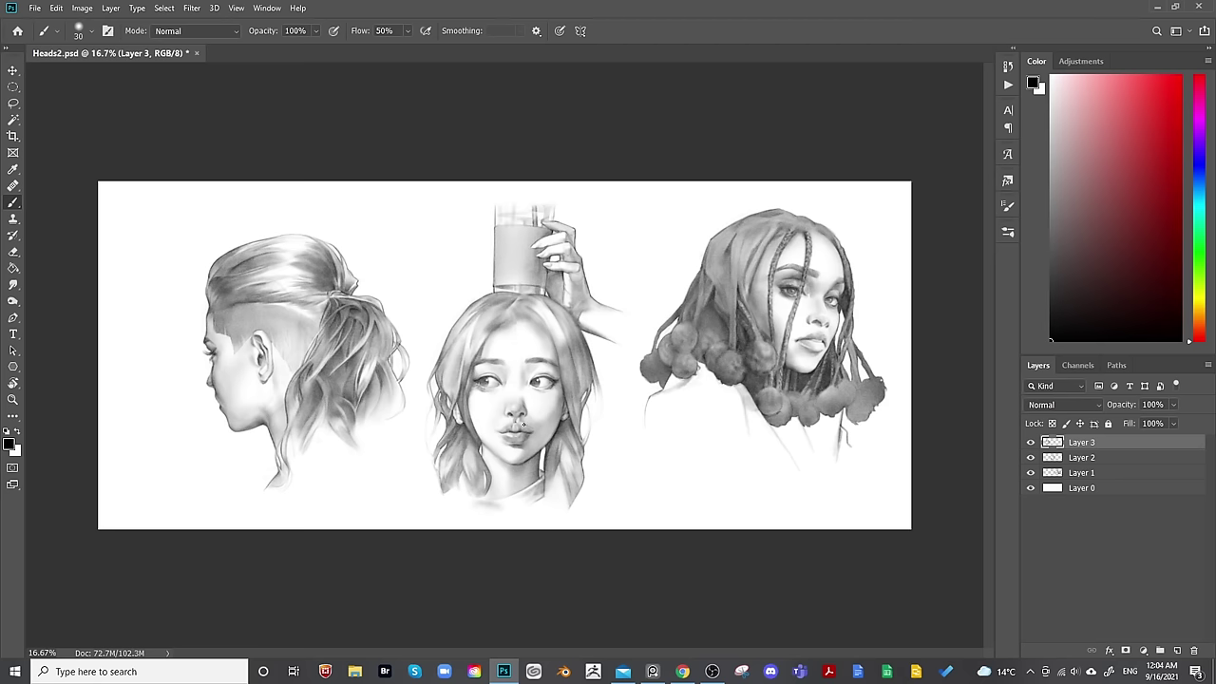
key("e")
key("bracketleft")
key("bracketleft")
key("bracketleft")
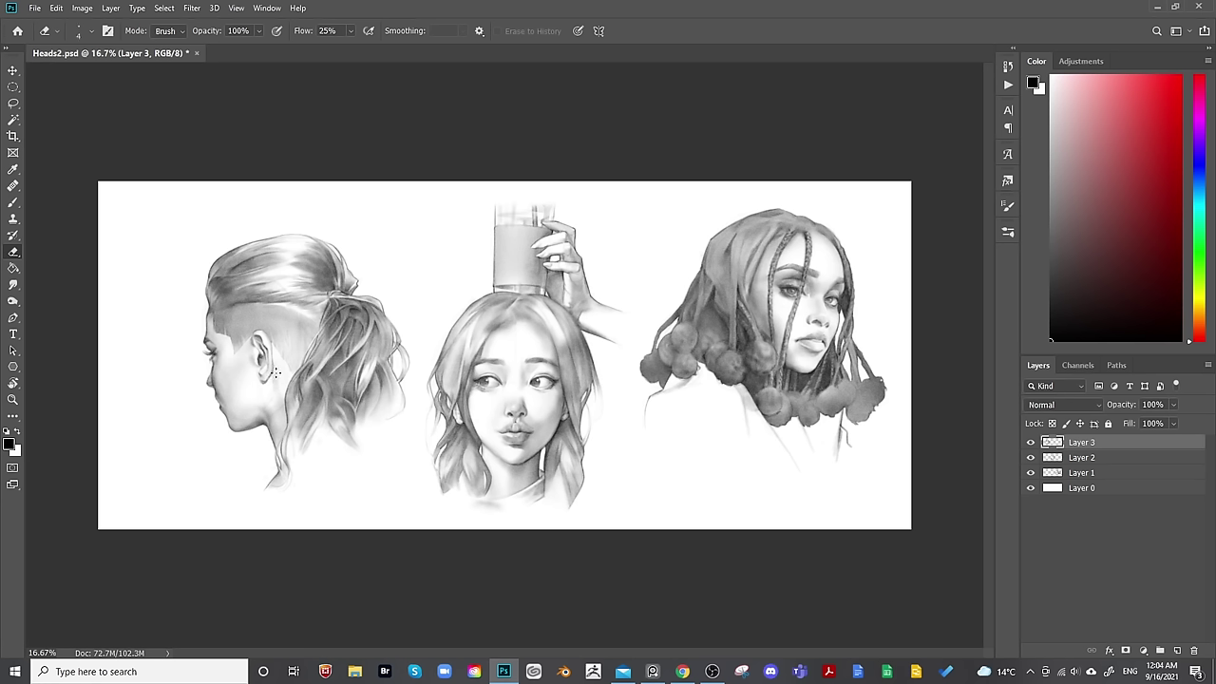
key("bracketright")
key("bracketright")
key("bracketright")
key("bracketright")
key("bracketright")
key("bracketright")
key("bracketright")
key("bracketright")
key("bracketright")
key("bracketright")
key("bracketright")
key("bracketright")
key("bracketright")
key("bracketright")
key("bracketright")
key("bracketright")
key("bracketright")
key("bracketright")
key("bracketright")
key("bracketright")
key("bracketright")
key("bracketright")
key("bracketright")
key("ctrl+shift+h")
key("ctrl+plus")
key("ctrl+plus")
left_click_drag(976, 390, 643, 454)
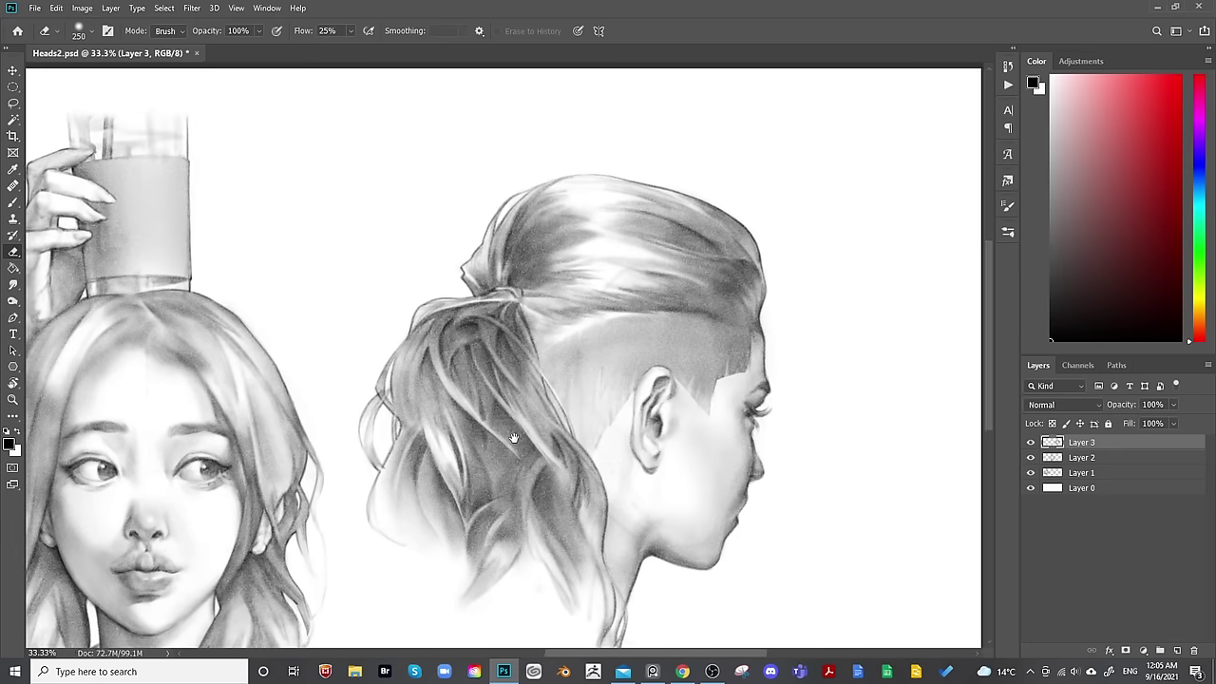
Shade the ponytail's inner edge along the neck with the brush, varying its size between 80 px and 150 px.
key("b")
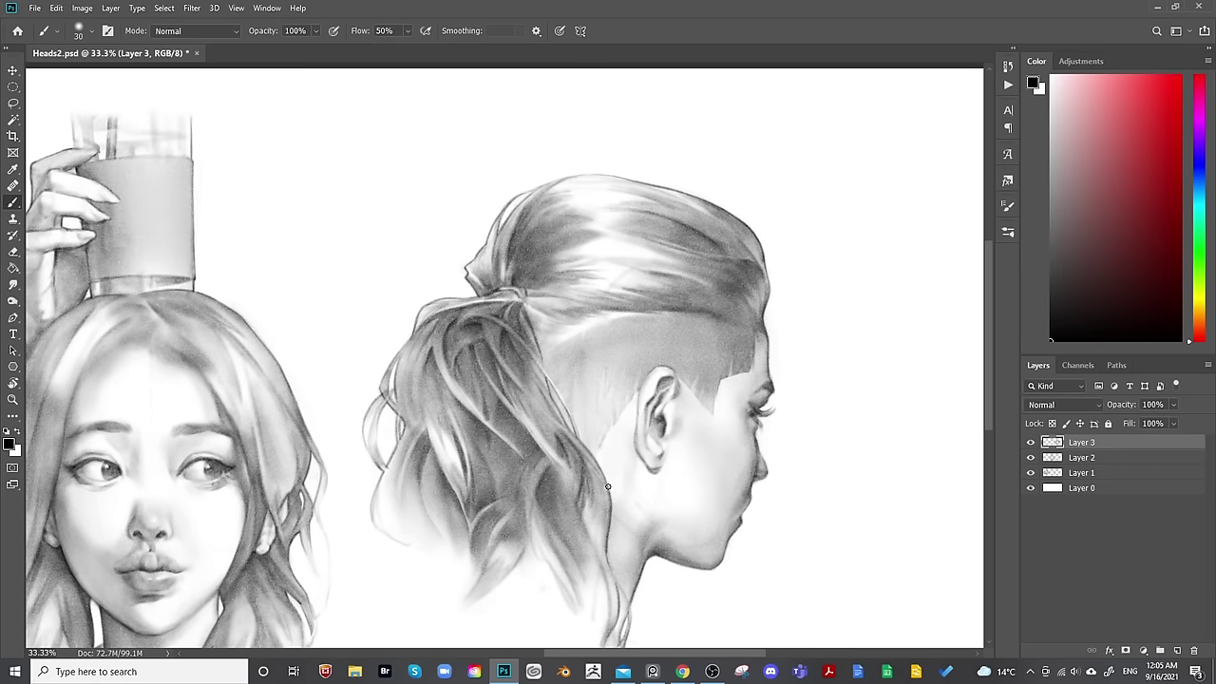
key("bracketright")
key("bracketright")
key("bracketright")
key("bracketright")
key("bracketright")
key("bracketright")
key("bracketright")
key("bracketright")
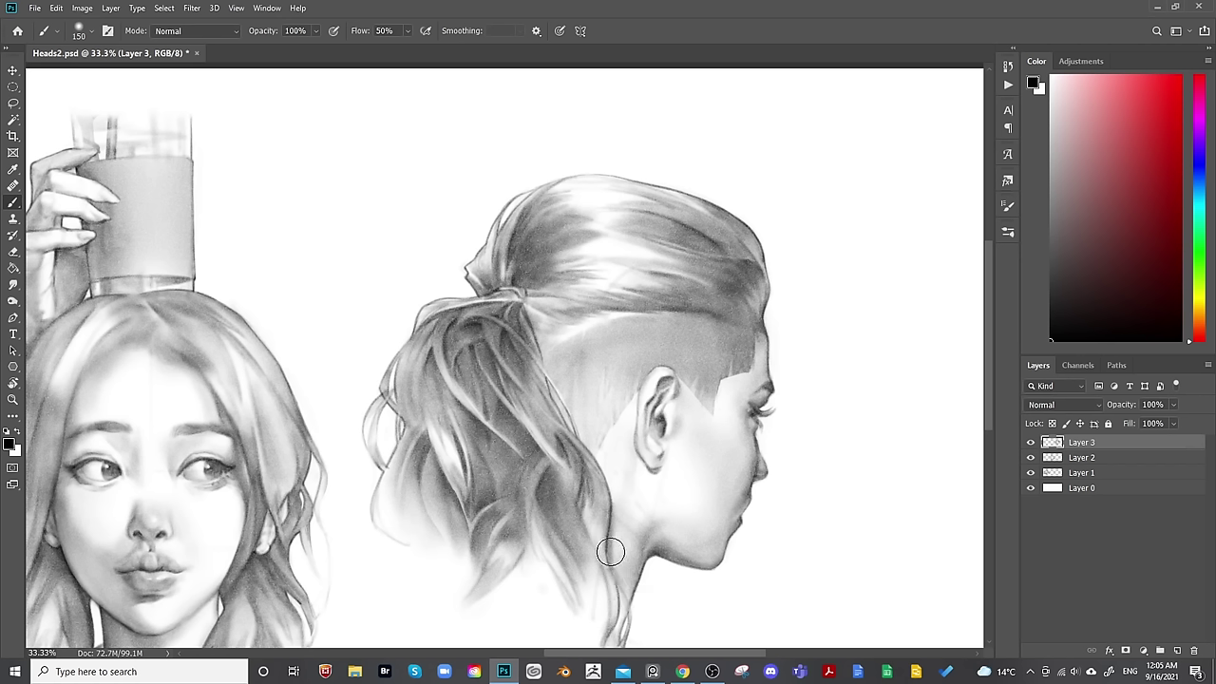
key("bracketleft")
key("bracketleft")
key("bracketleft")
key("bracketleft")
key("bracketright")
key("bracketright")
key("bracketright")
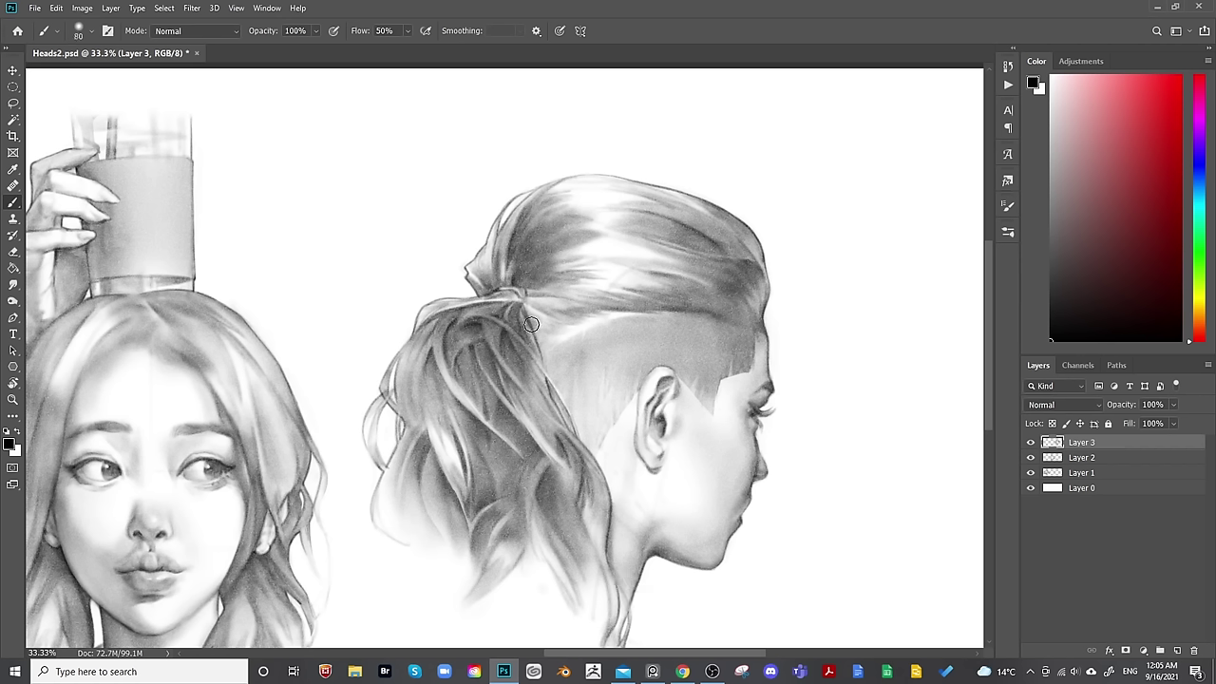
Deepen the soft tones around the hair tie and crown, enlarging the brush to 125 px.
key("bracketleft")
key("bracketleft")
key("bracketright")
key("bracketright")
key("bracketright")
key("bracketright")
key("bracketright")
key("bracketright")
key("bracketright")
key("bracketright")
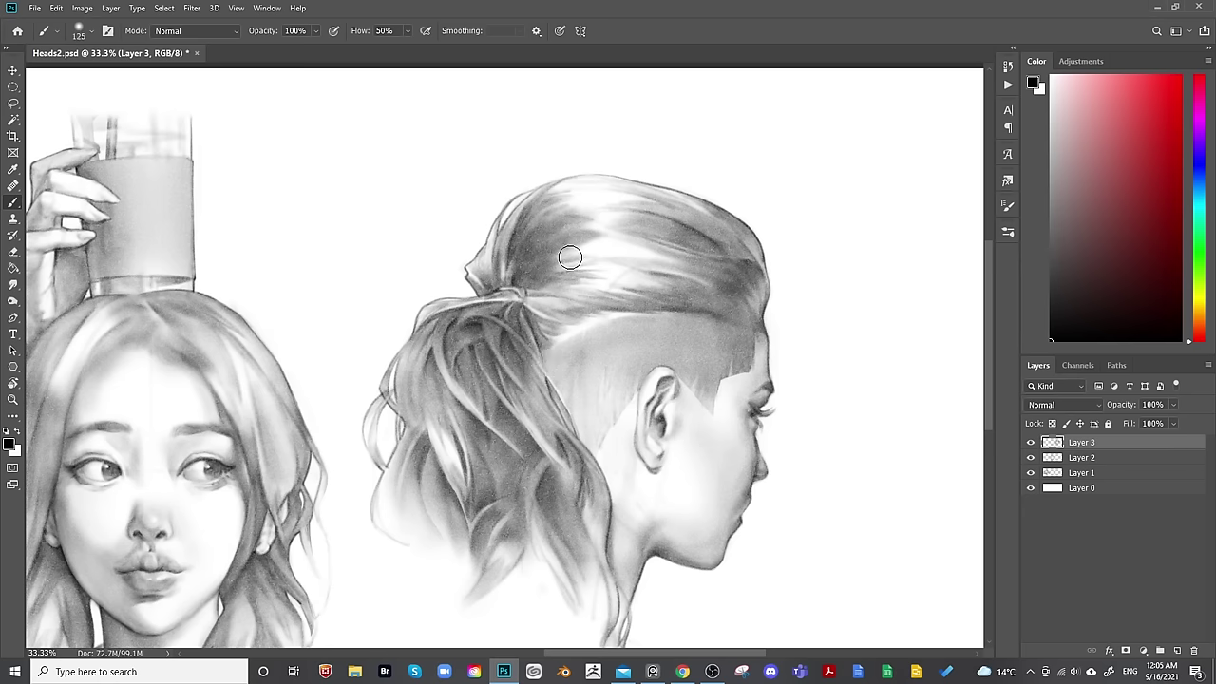
Shade the swept-back hair near the profile's front hairline with a 100 px brush.
key("bracketleft")
key("bracketleft")
key("bracketleft")
key("bracketleft")
key("bracketleft")
key("bracketright")
key("bracketright")
key("bracketright")
key("bracketright")
key("bracketright")
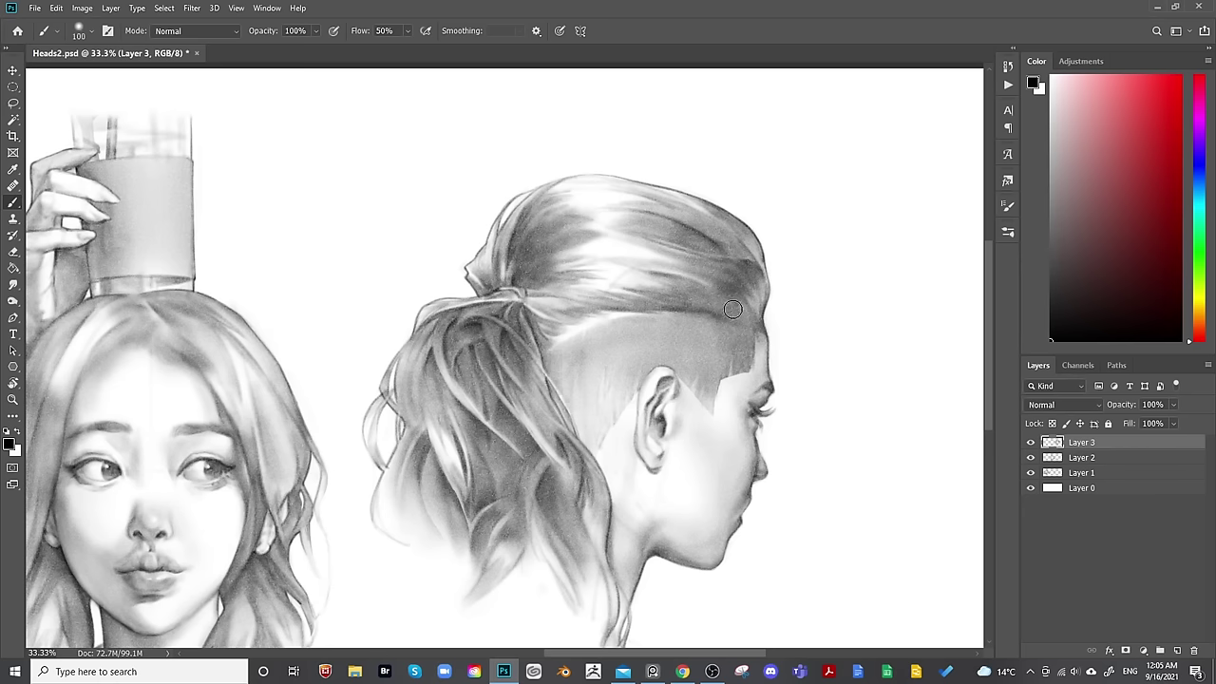
key("ctrl+minus")
key("ctrl+minus")
key("shift+h")
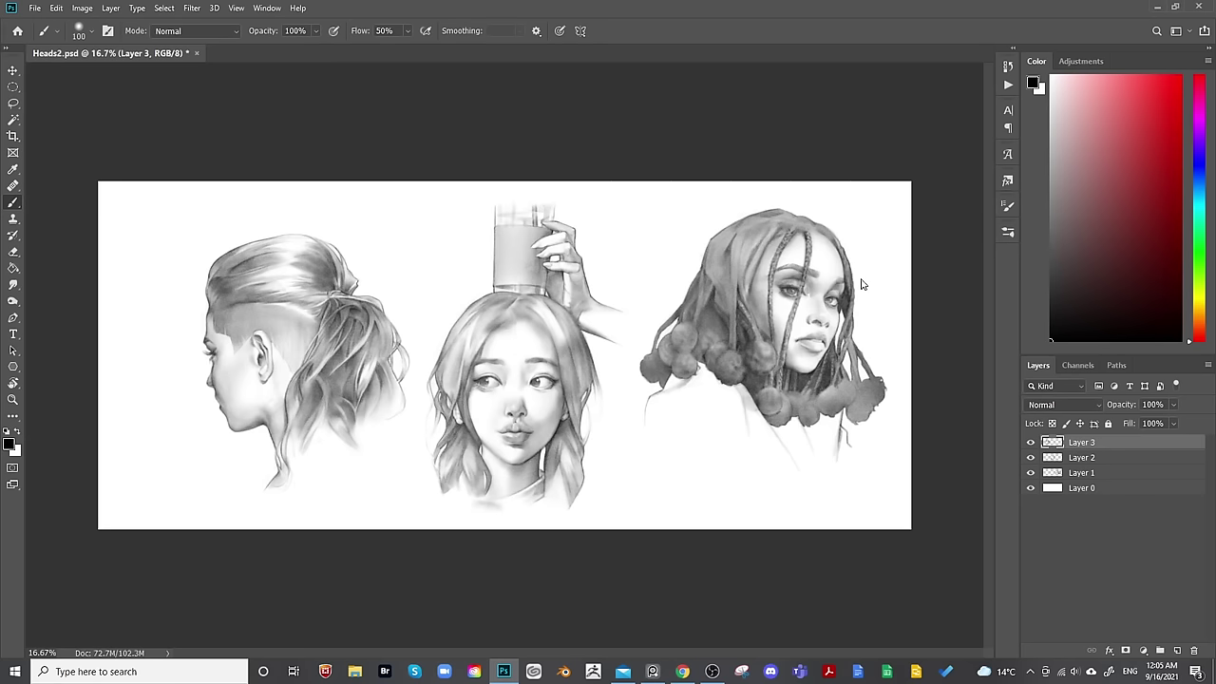
key("shift+h")
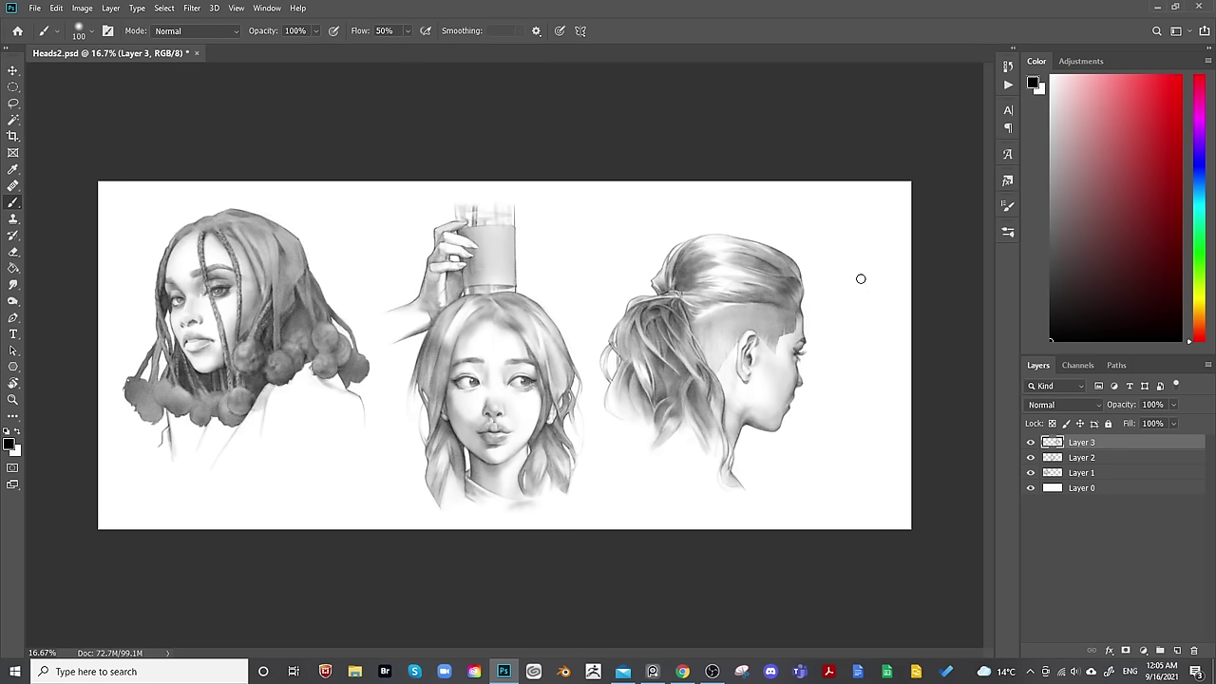
Erase light strands where the swept-back hair meets the undercut, using the eraser reduced to 50 px.
key("ctrl+plus")
key("ctrl+plus")
mouse_move(889, 296)
left_mouse_down()
mouse_move(701, 437)
mouse_move(727, 454)
left_mouse_up()
key("e")
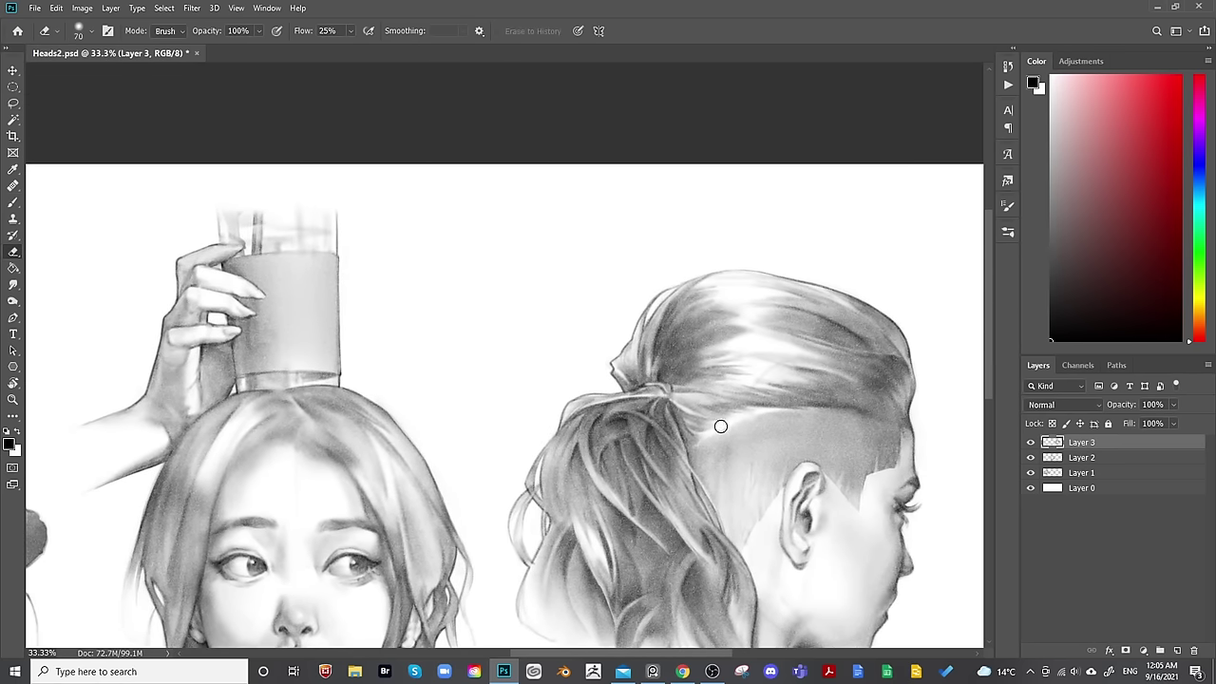
key("bracketleft")
key("bracketleft")
key("bracketleft")
key("bracketleft")
key("bracketright")
key("bracketright")
key("bracketright")
key("ctrl+minus")
key("ctrl+minus")
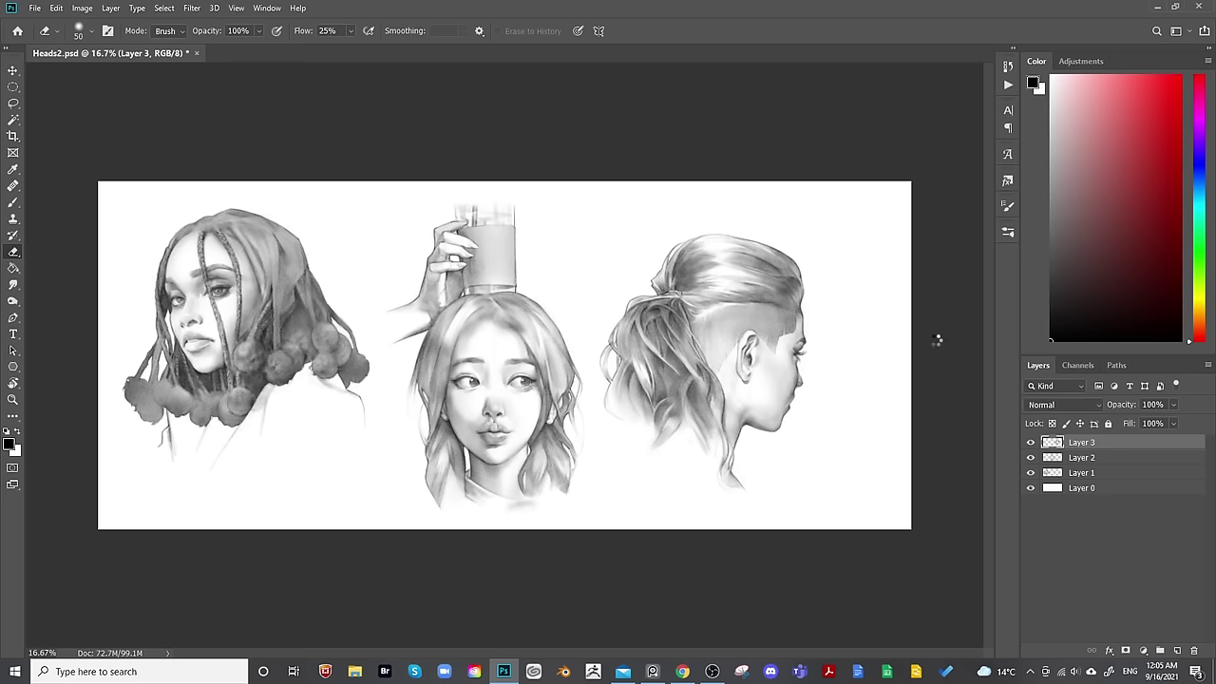
key("ctrl+shift+h")
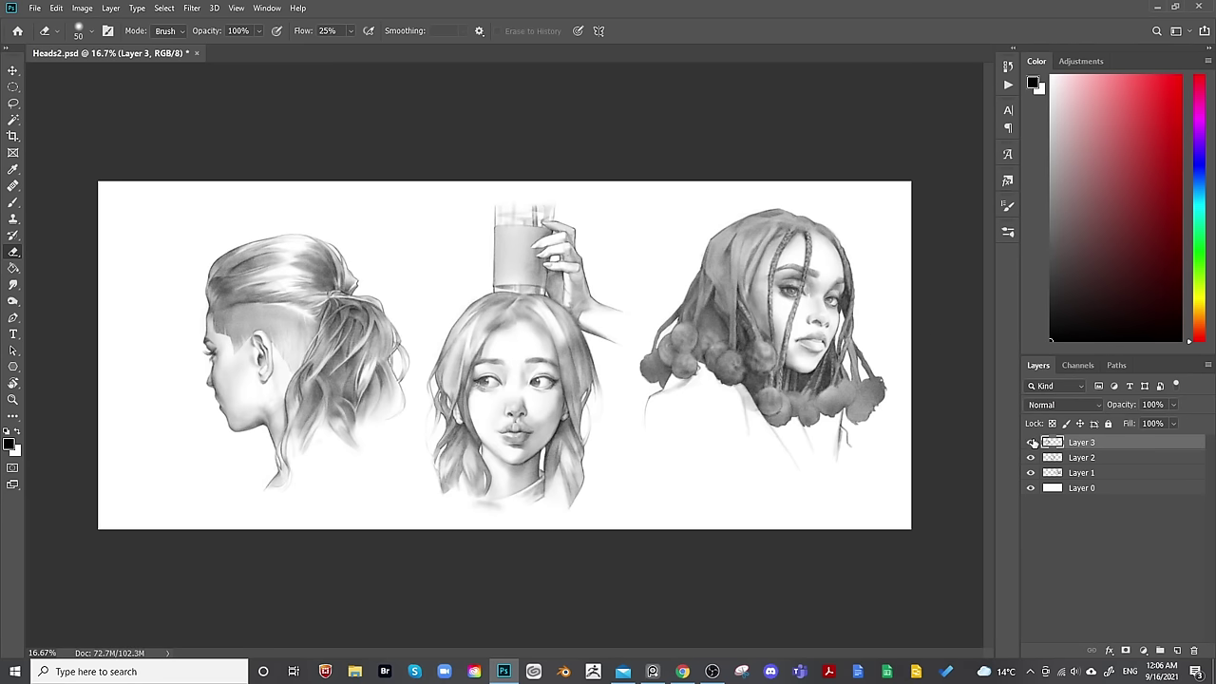
key("ctrl+shift+h")
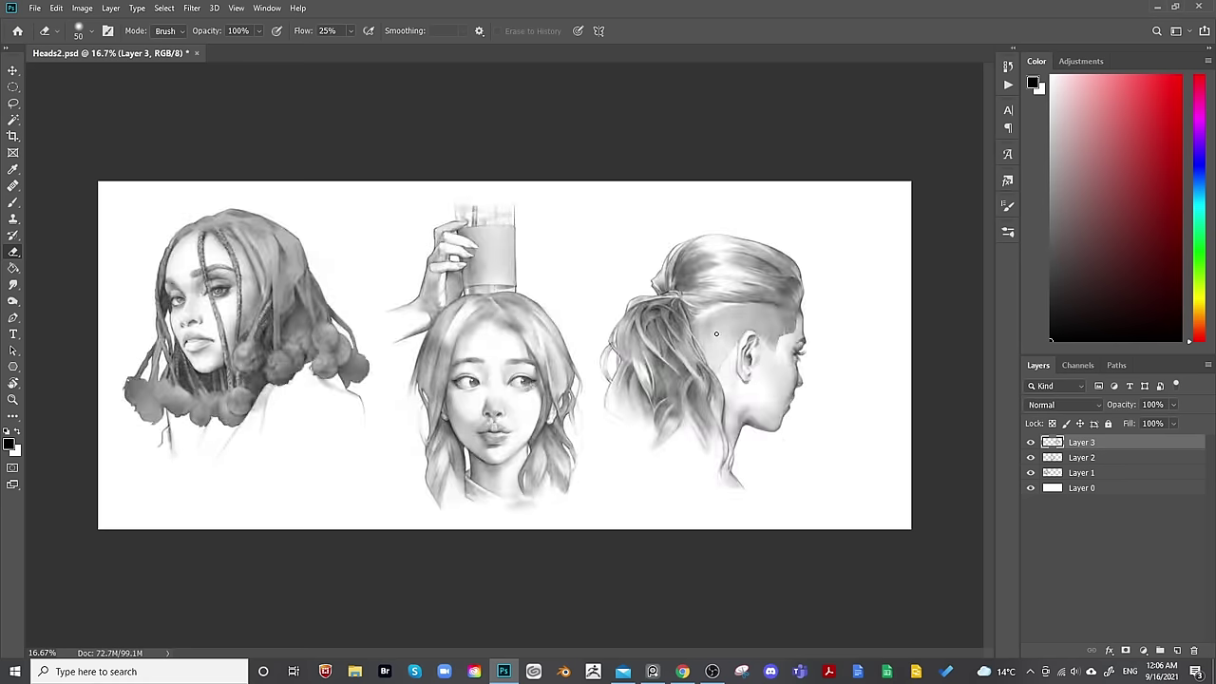
Erase thin highlight strands across the profile's crown, reducing the eraser from 45 px to 30 px.
key("ctrl+plus")
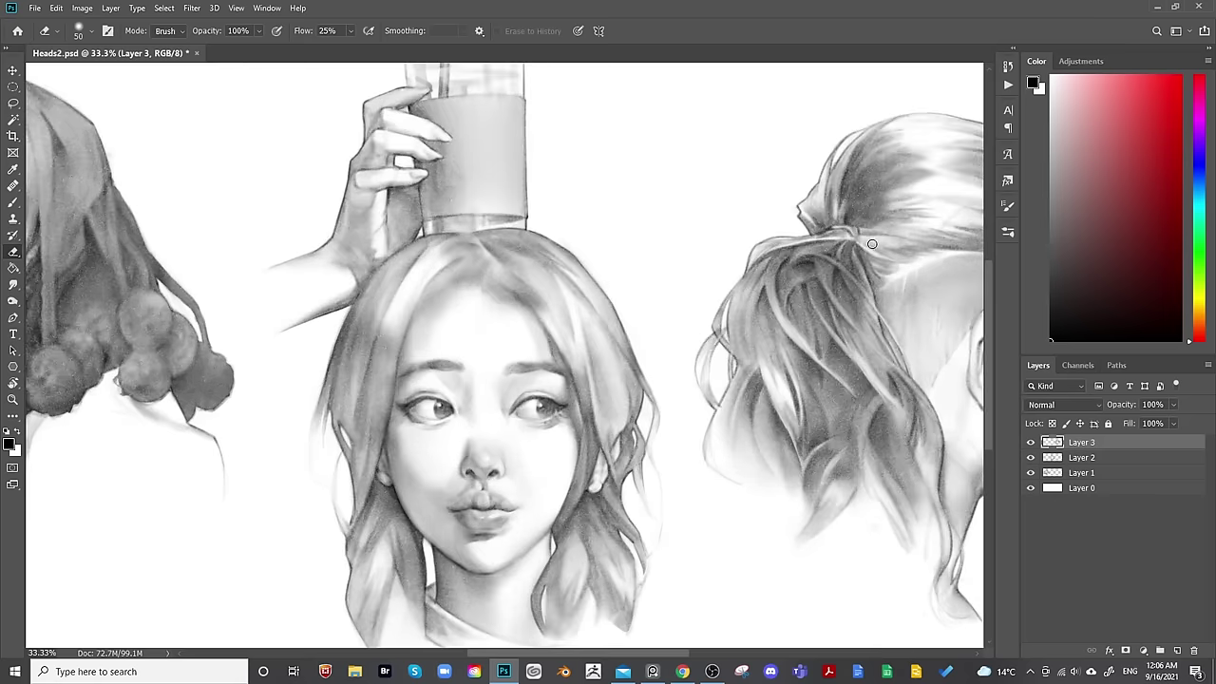
left_click_drag(929, 167, 454, 320)
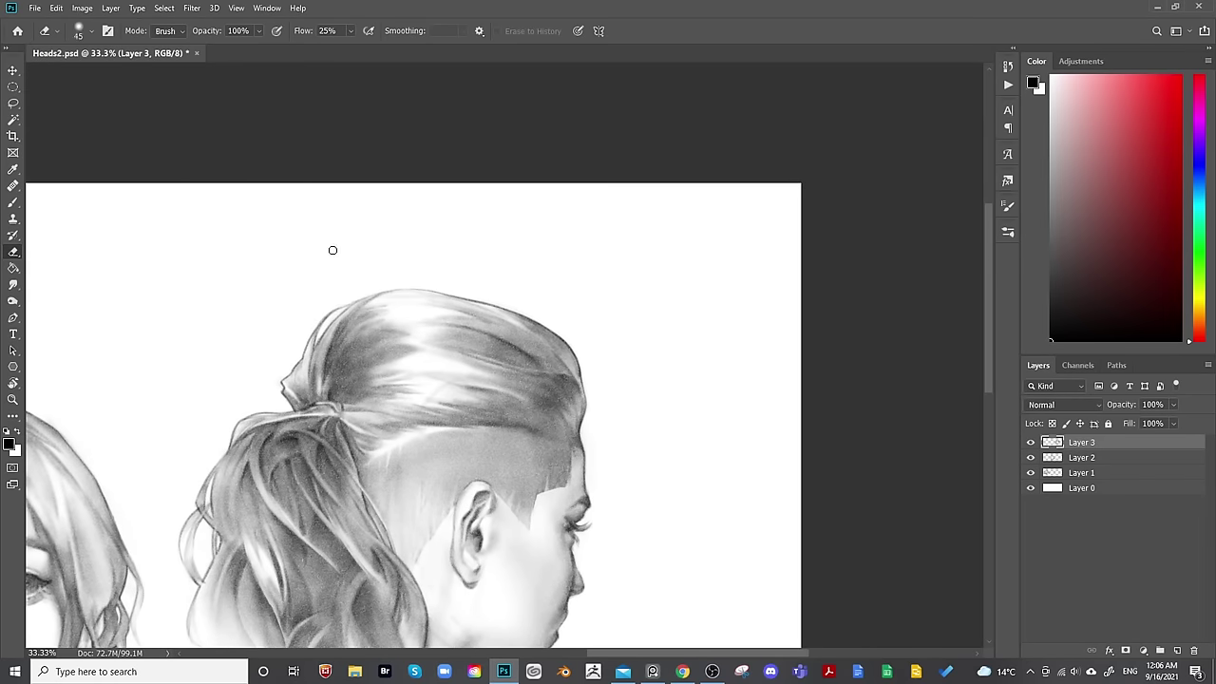
key("bracketleft")
left_click_drag(426, 345, 561, 375)
left_click_drag(477, 361, 532, 376)
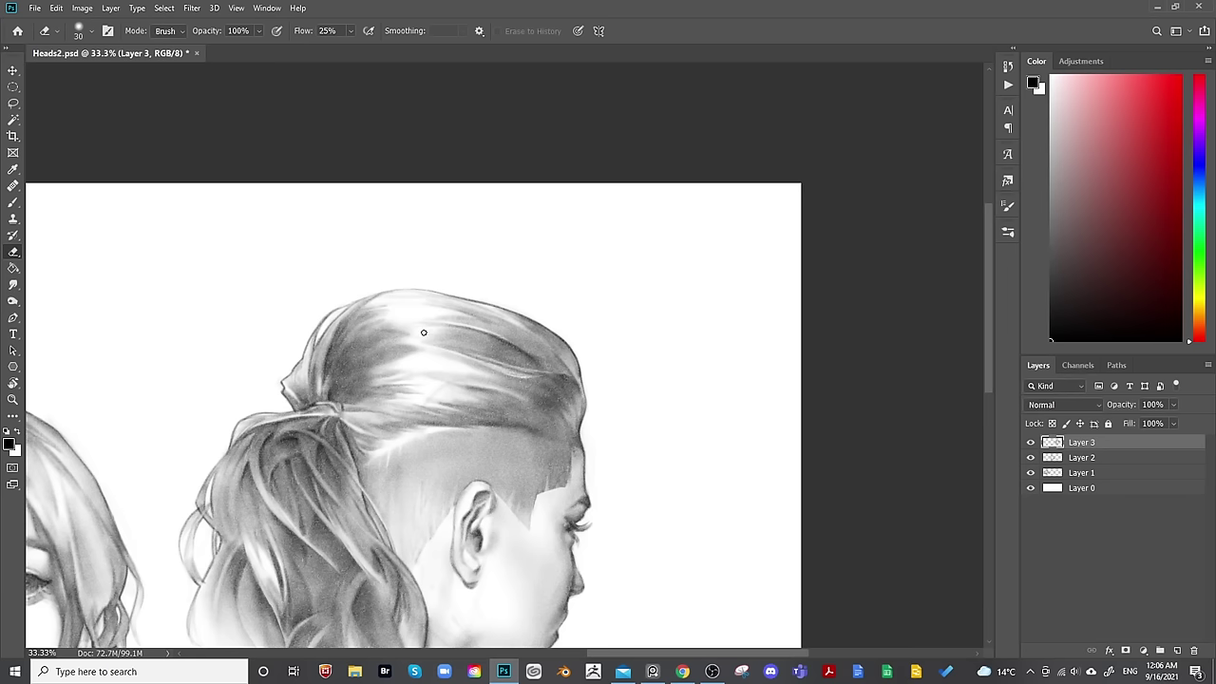
Paint dark strands between the crown highlights with a small brush, adjusting its size and ending at 30 px.
key("b")
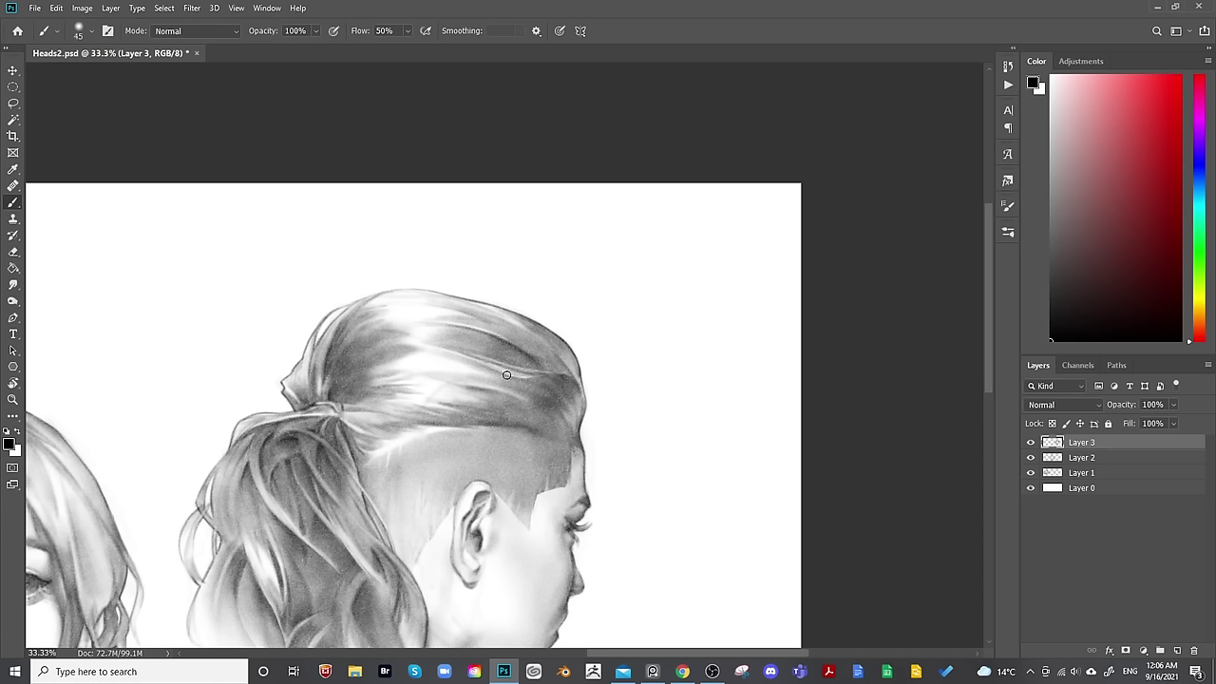
key("bracketright")
key("bracketright")
key("bracketright")
key("bracketleft")
key("bracketleft")
key("bracketleft")
key("bracketleft")
key("bracketright")
key("bracketright")
key("bracketleft")
key("bracketleft")
key("bracketright")
key("bracketleft")
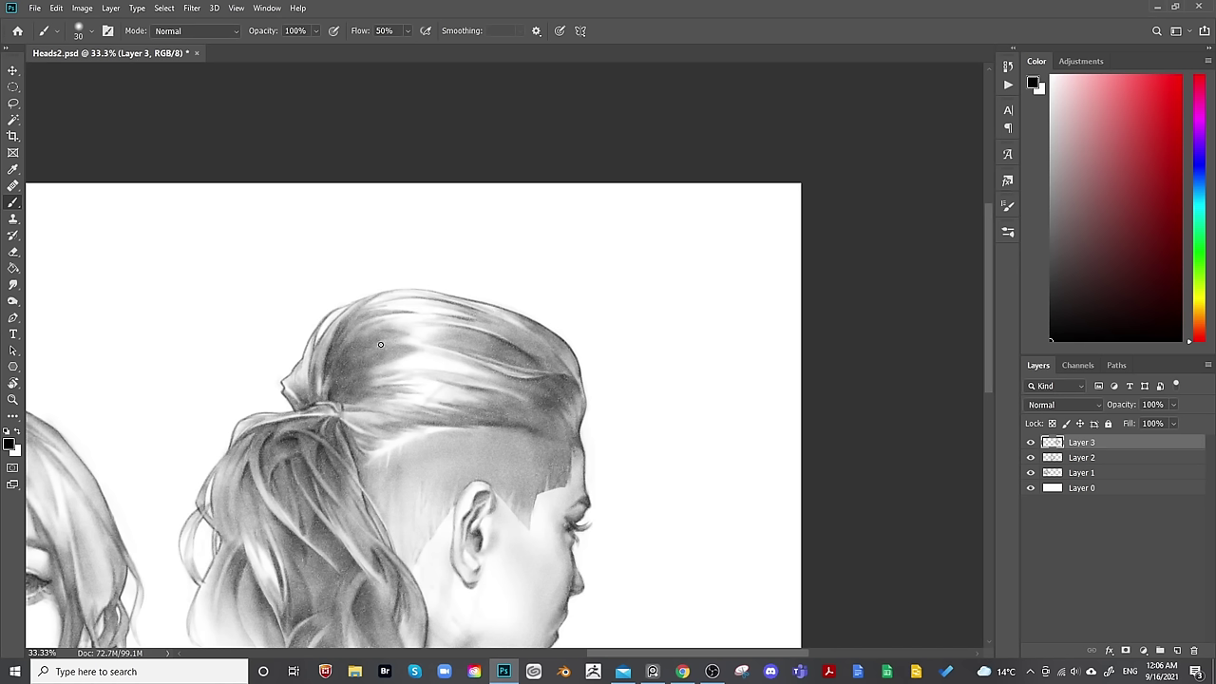
left_click_drag(380, 344, 398, 340)
key("ctrl+minus")
key("ctrl+minus")
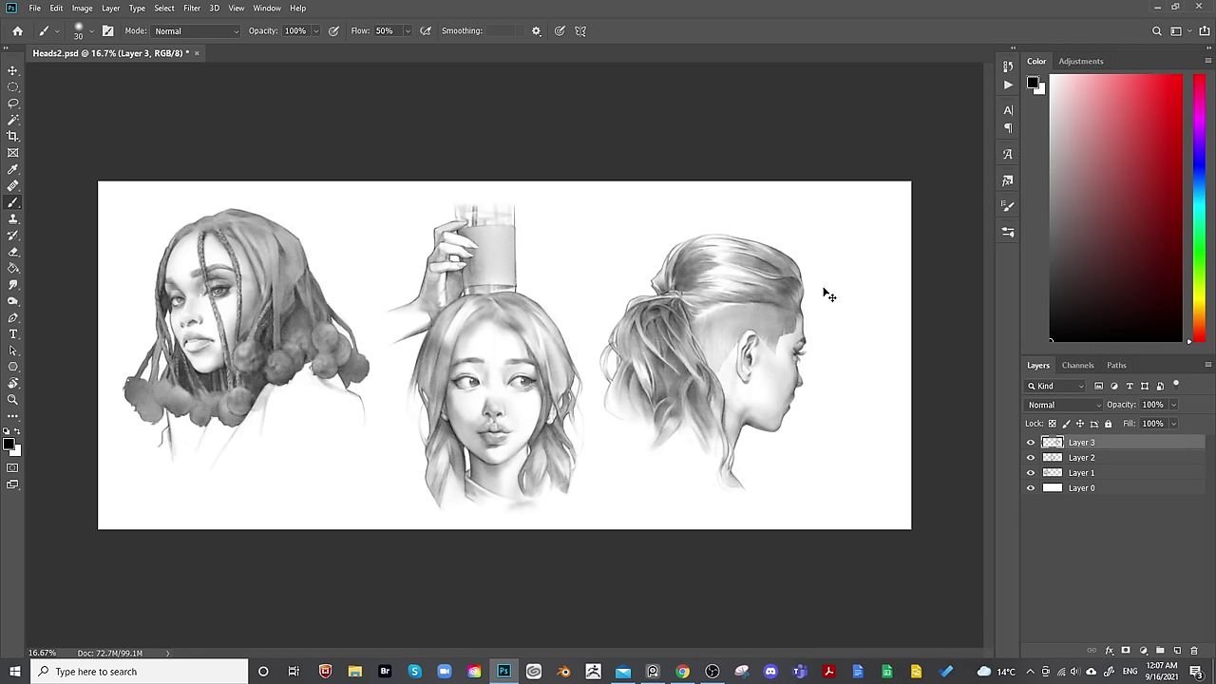
key("ctrl+shift+h")
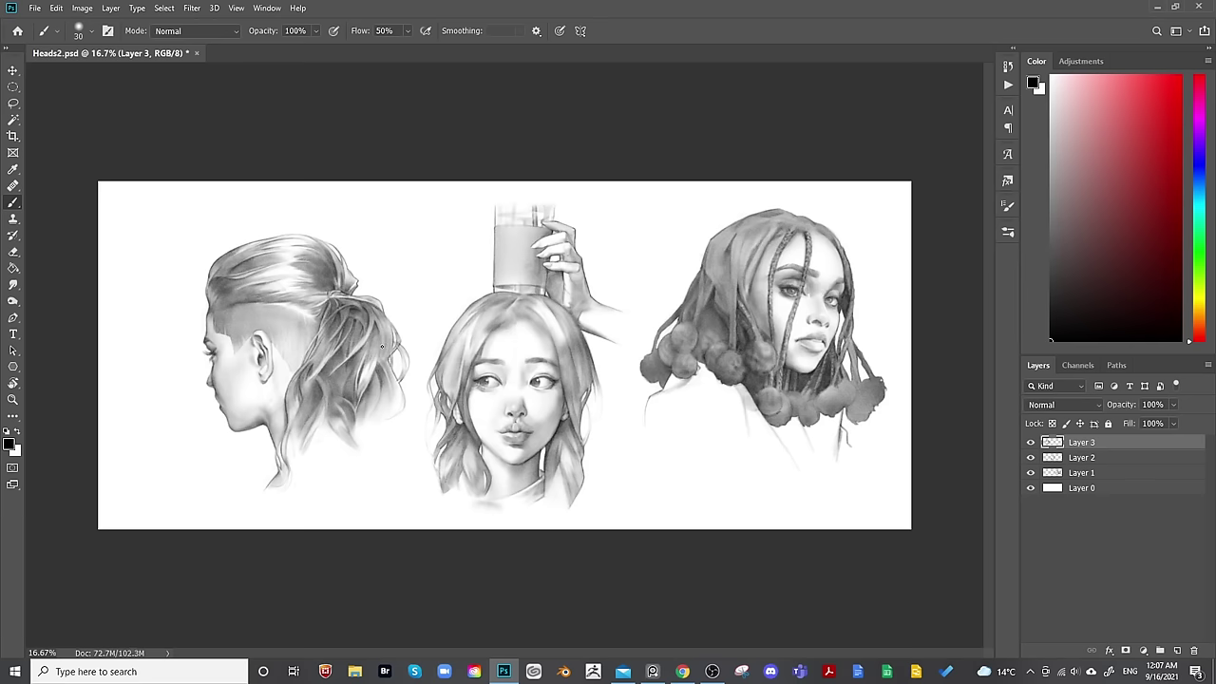
key("ctrl+shift+h")
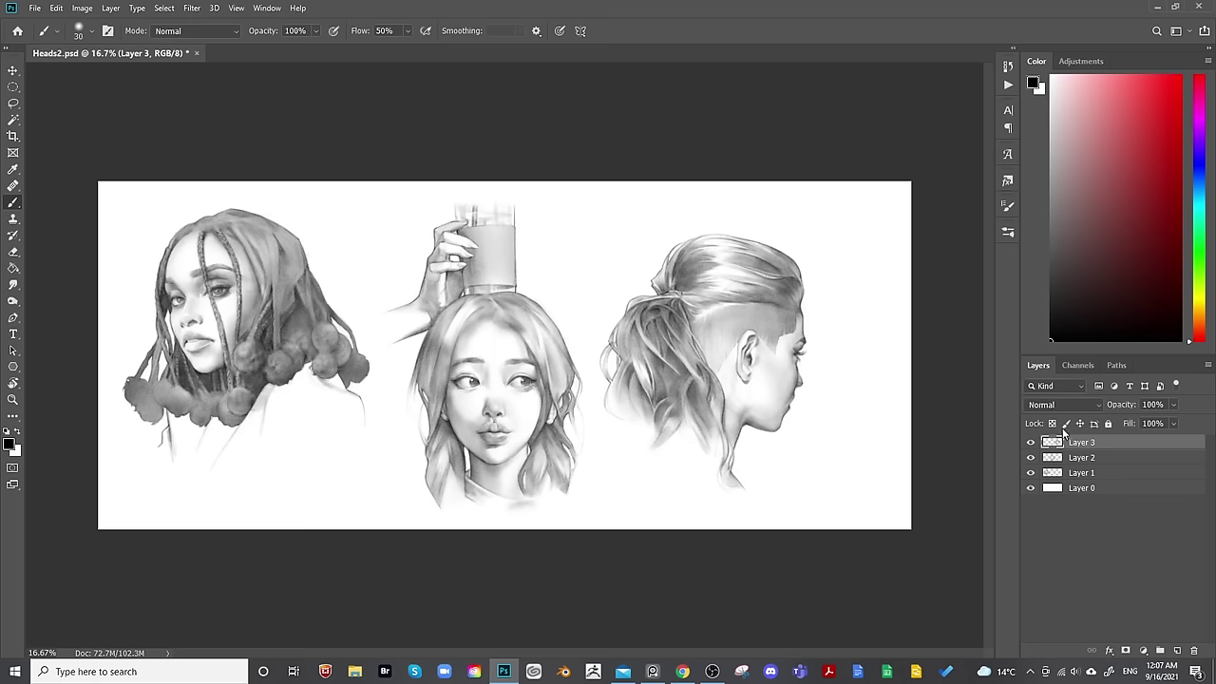
Refine the undercut and surrounding hair on Layer 3 with a fine brush, varying its size from 40 px and ending at 30 px.
left_click(1046, 444)
key("ctrl+plus")
key("ctrl+plus")
key("bracketright")
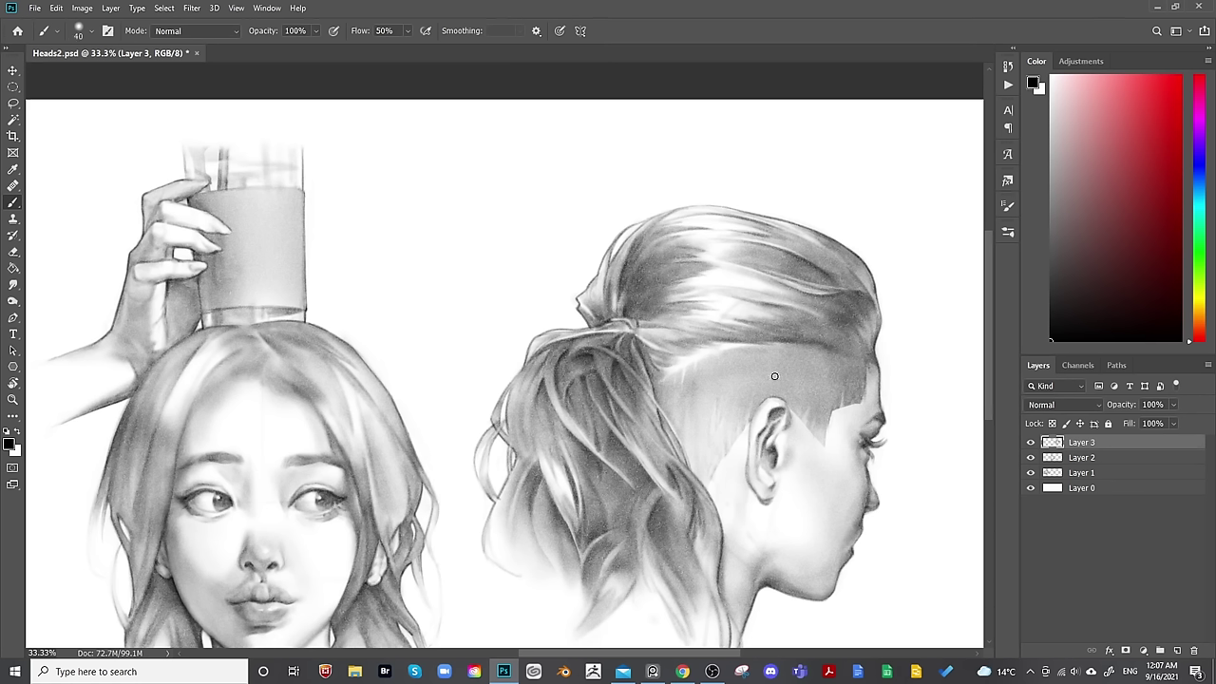
key("bracketleft")
key("bracketleft")
key("bracketleft")
key("bracketright")
key("bracketright")
key("bracketright")
key("bracketright")
key("bracketleft")
key("bracketleft")
key("bracketleft")
key("bracketleft")
key("bracketright")
key("bracketright")
key("bracketright")
key("bracketright")
key("bracketright")
key("bracketright")
key("bracketleft")
key("bracketleft")
key("bracketleft")
key("bracketleft")
key("bracketleft")
key("bracketleft")
key("ctrl+minus")
key("ctrl+minus")
key("ctrl+shift+h")
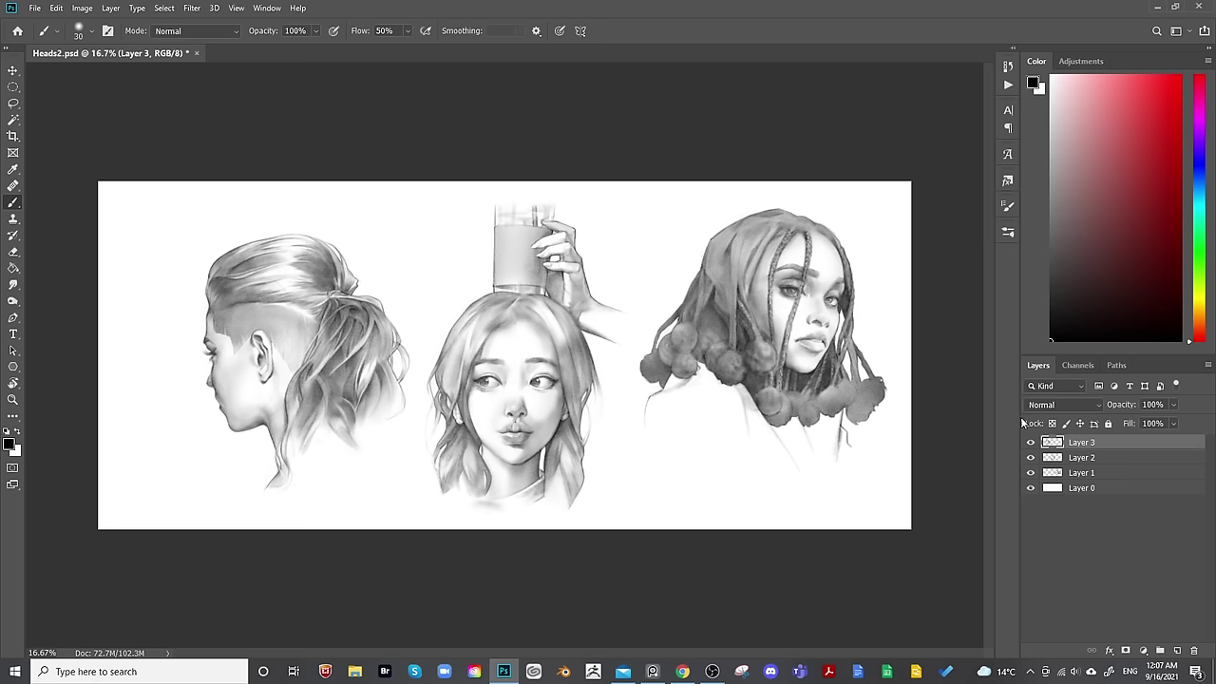
Try darkening the profile head with a duplicate of Layer 3 lowered to 2% opacity, and delete the duplicate.
key("ctrl+j")
left_click(1174, 404)
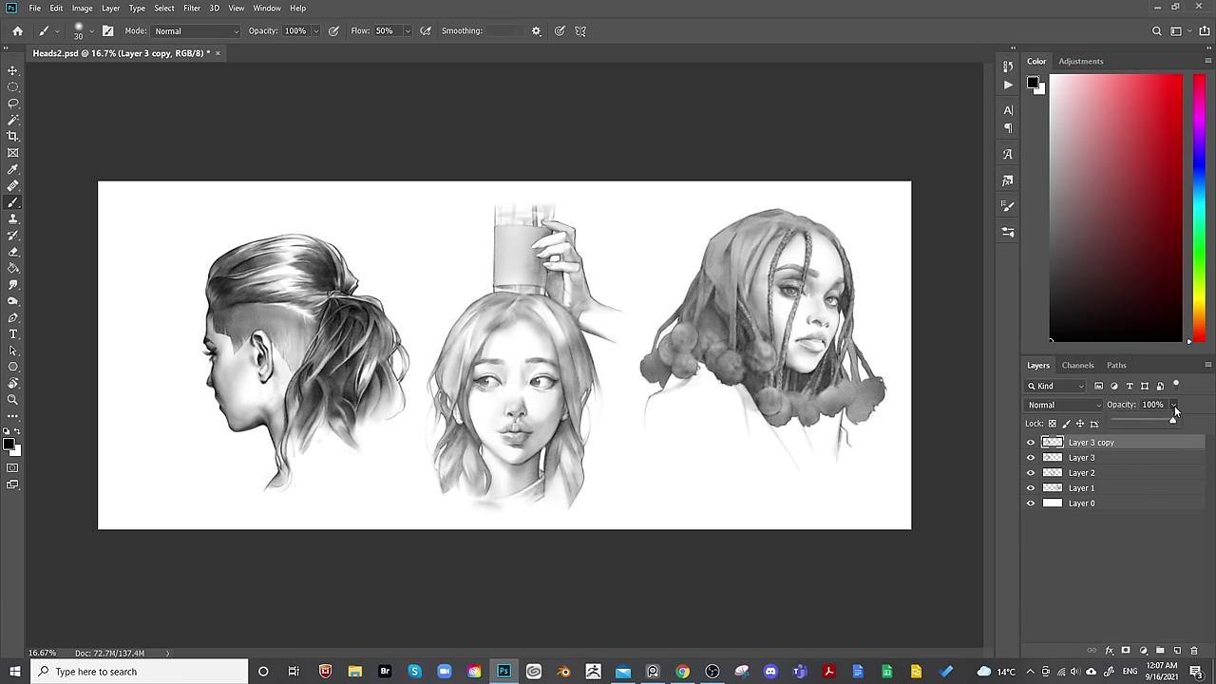
left_click_drag(1120, 421, 1118, 422)
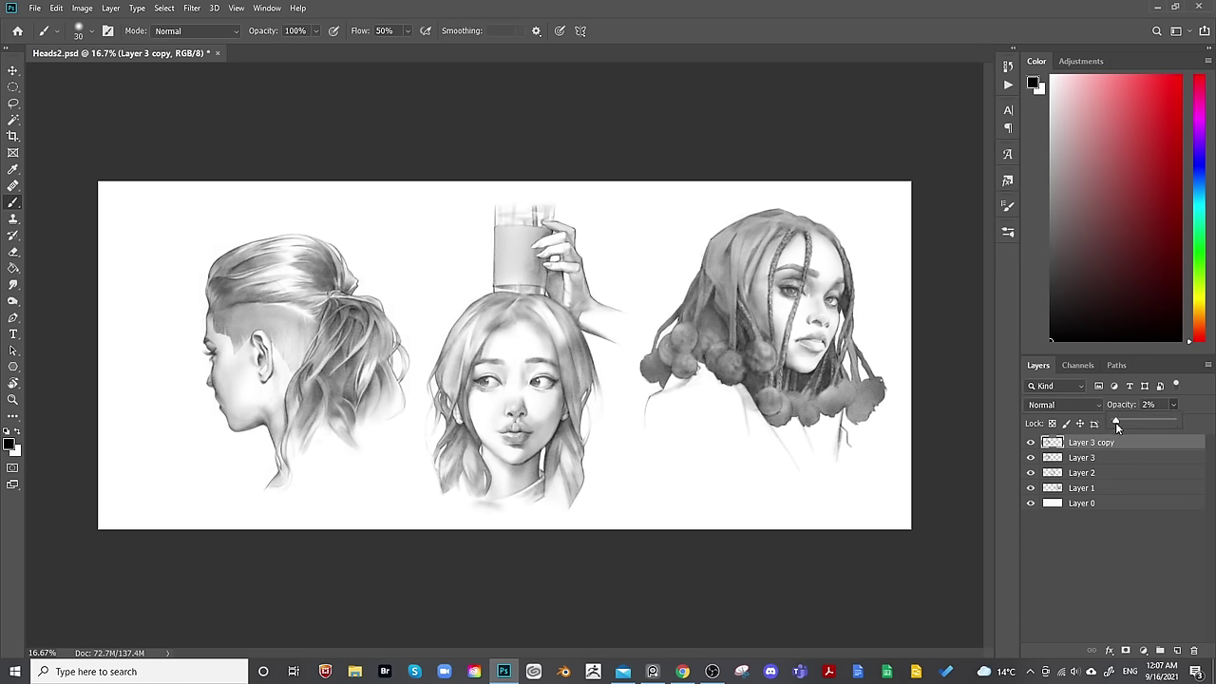
key("Delete")
Move the braided head on Layer 1 down and to the right, and lower the profile head on Layer 3 slightly.
key("ctrl+shift+h")
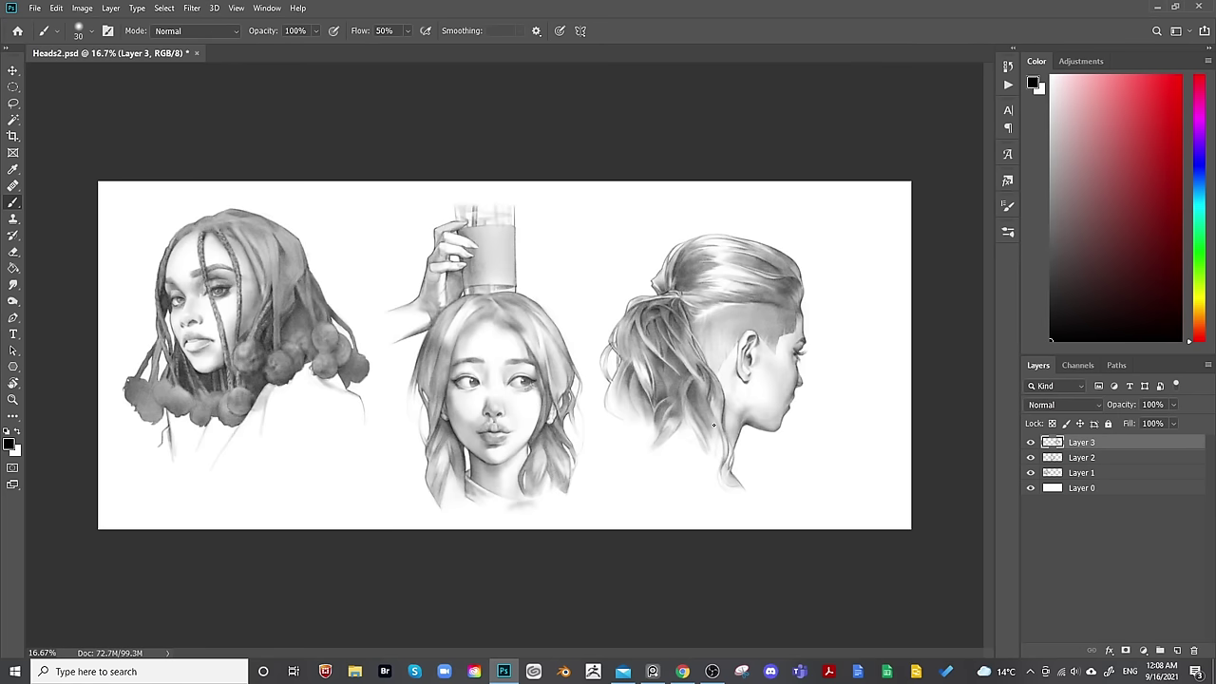
left_click(1031, 458)
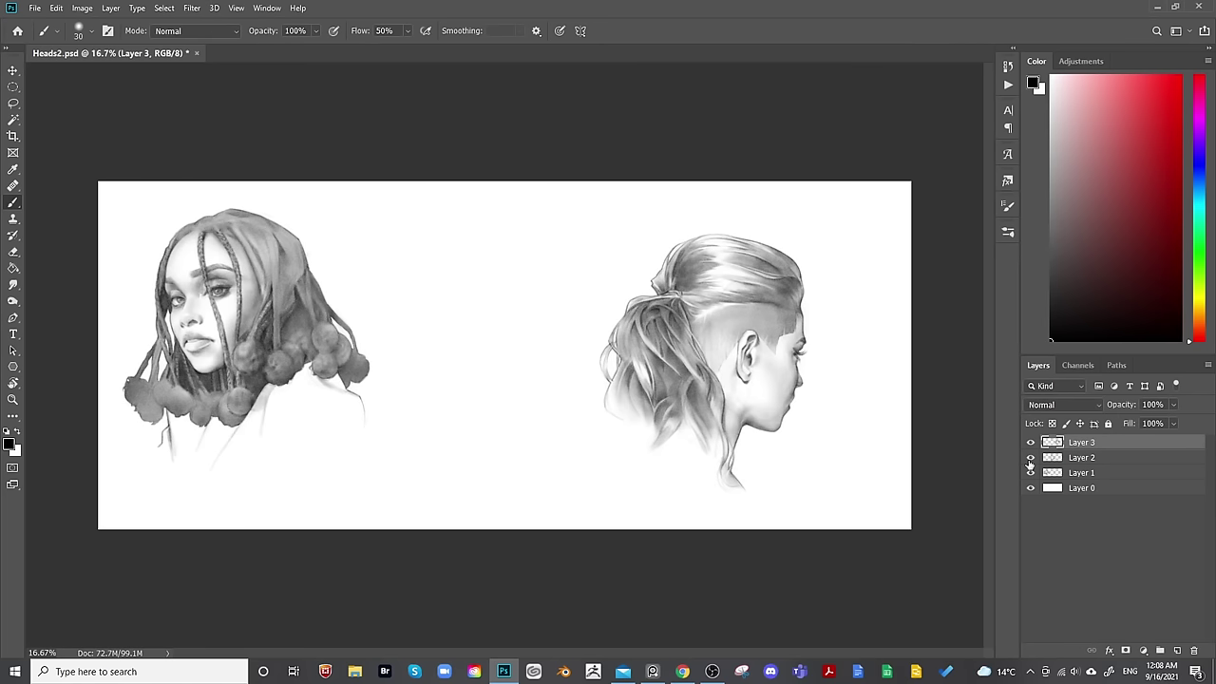
left_click(1031, 458)
left_click(1055, 472)
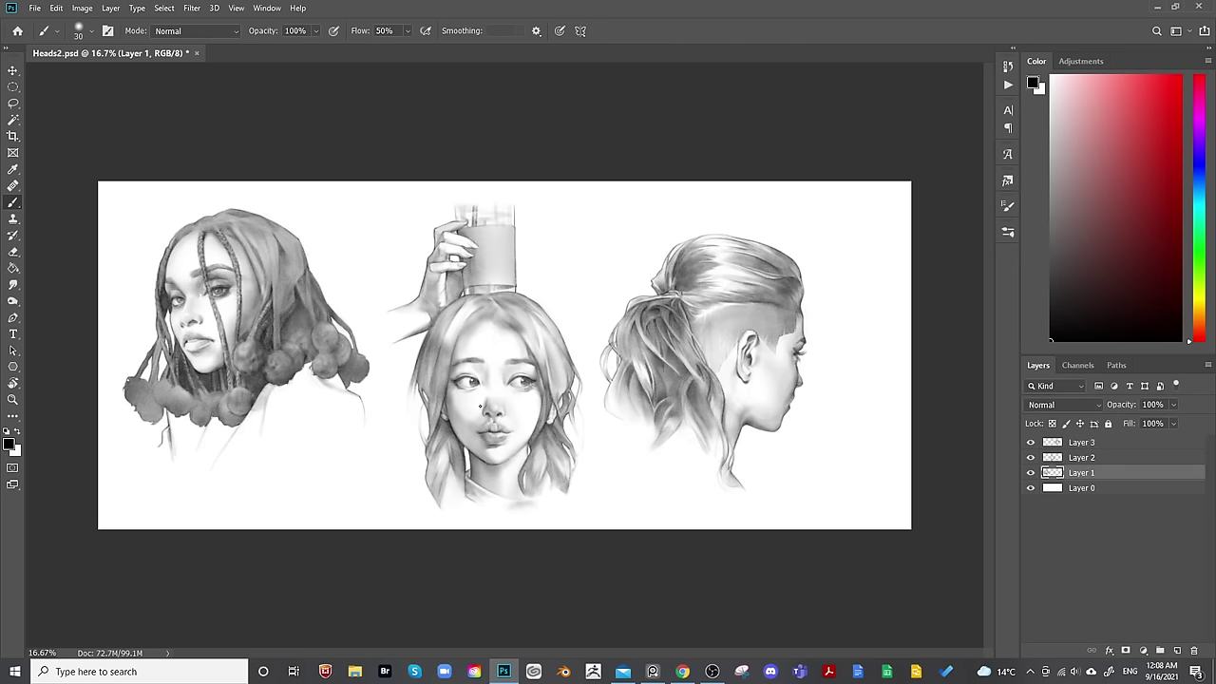
key("v")
left_click_drag(312, 351, 332, 394)
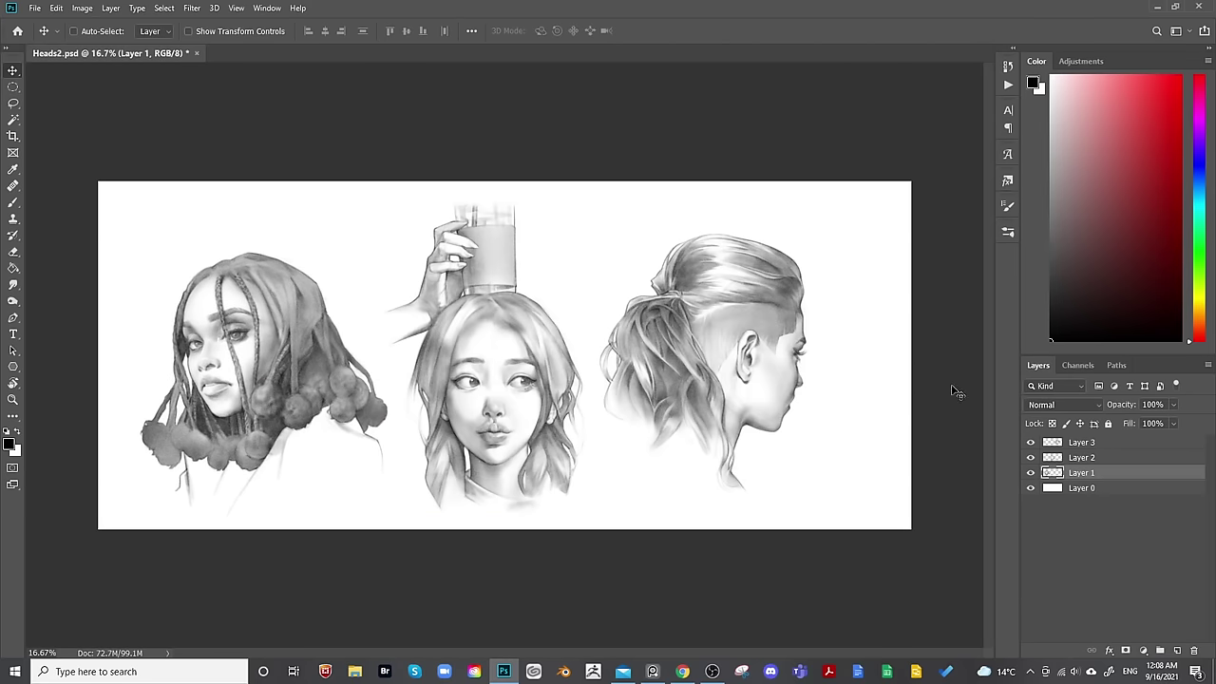
left_click(1059, 444)
left_click_drag(751, 340, 757, 360)
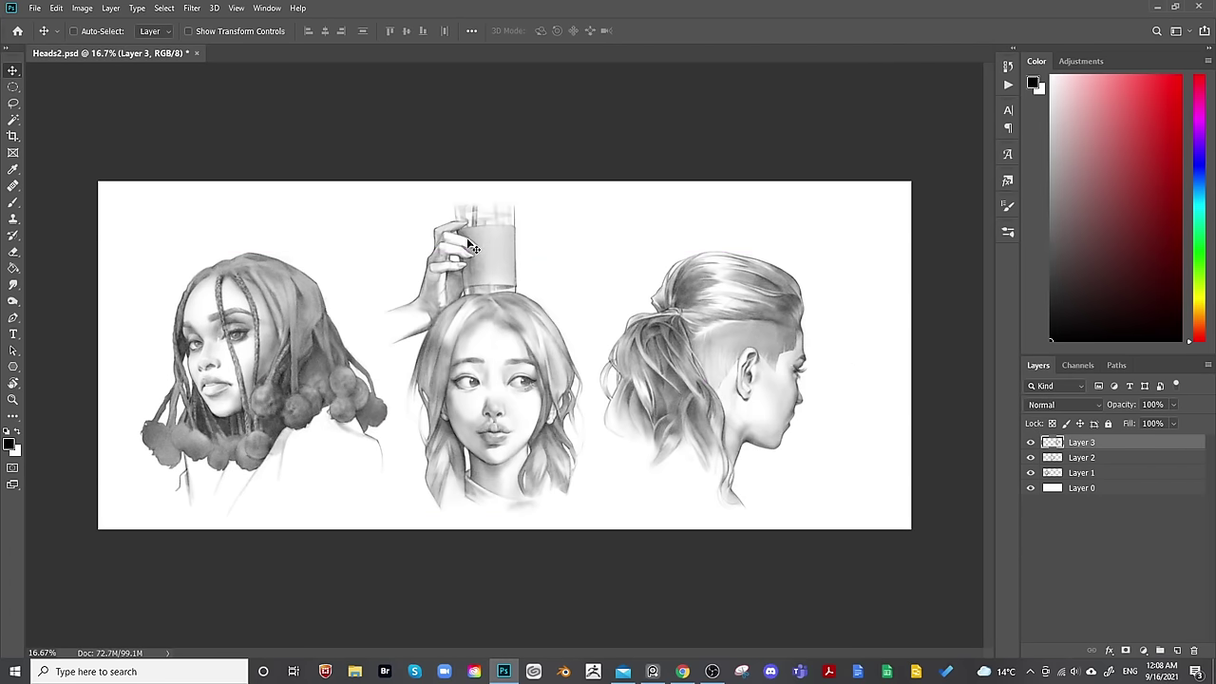
Crop a thin strip off the canvas's top edge and a narrow band off its right edge.
key("c")
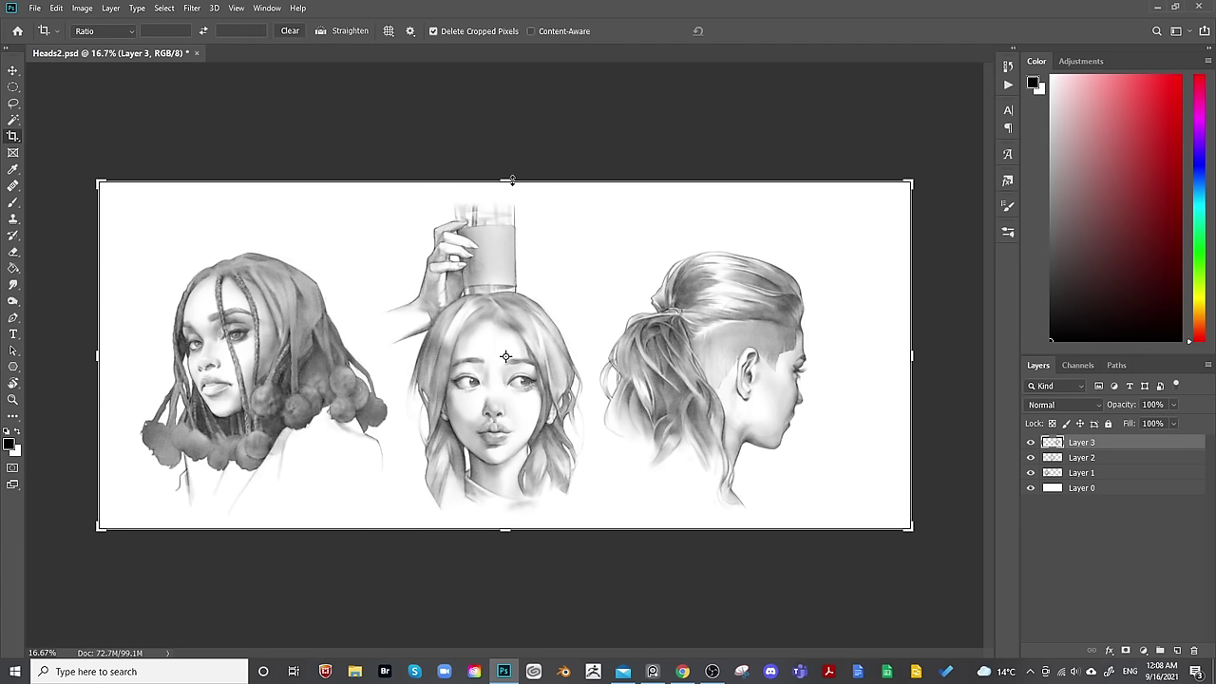
left_click_drag(512, 181, 515, 186)
left_click_drag(907, 356, 891, 359)
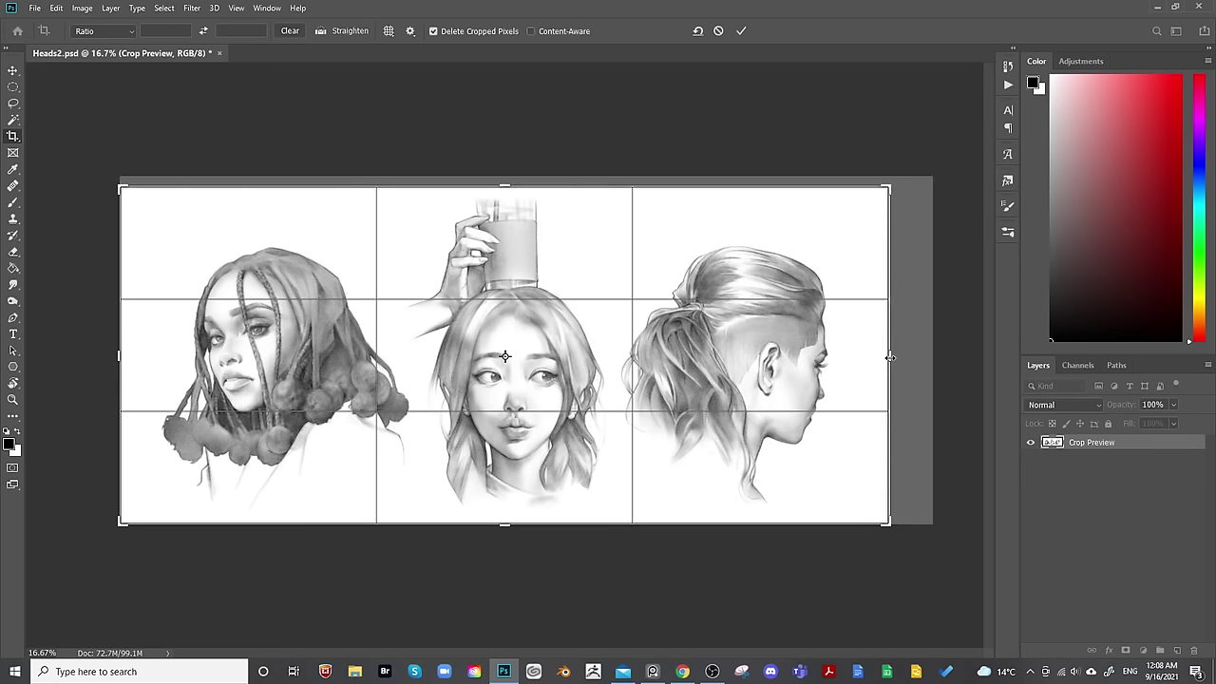
key("Return")
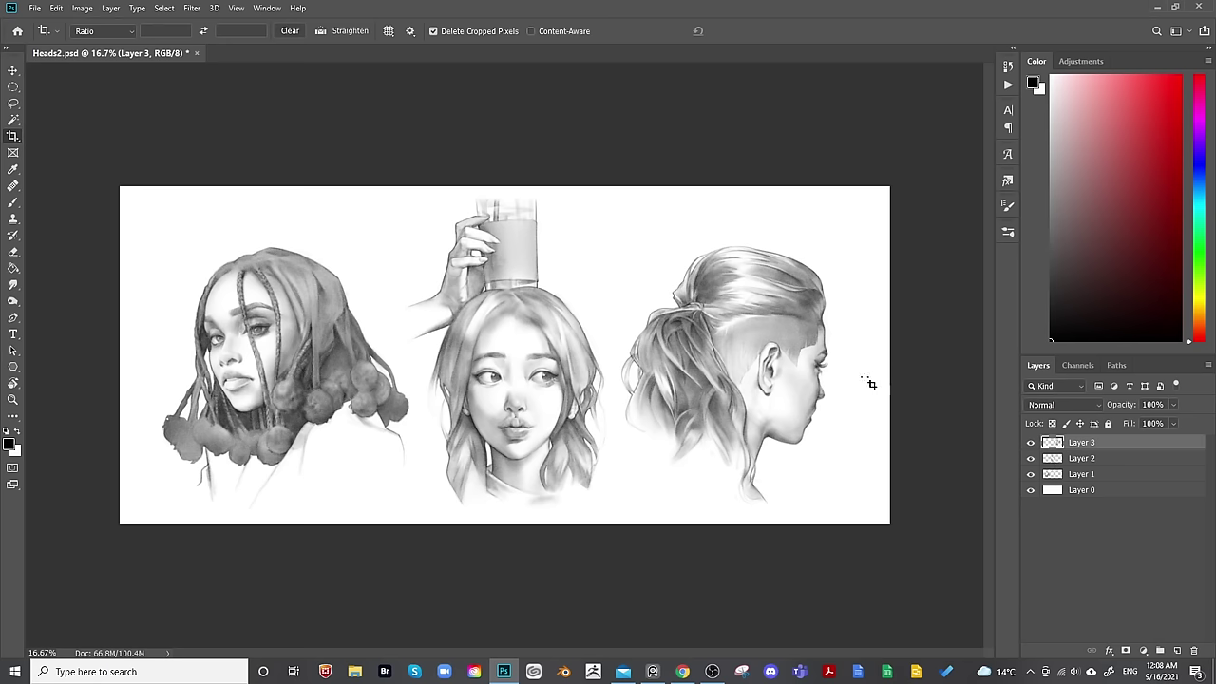
left_click(511, 246)
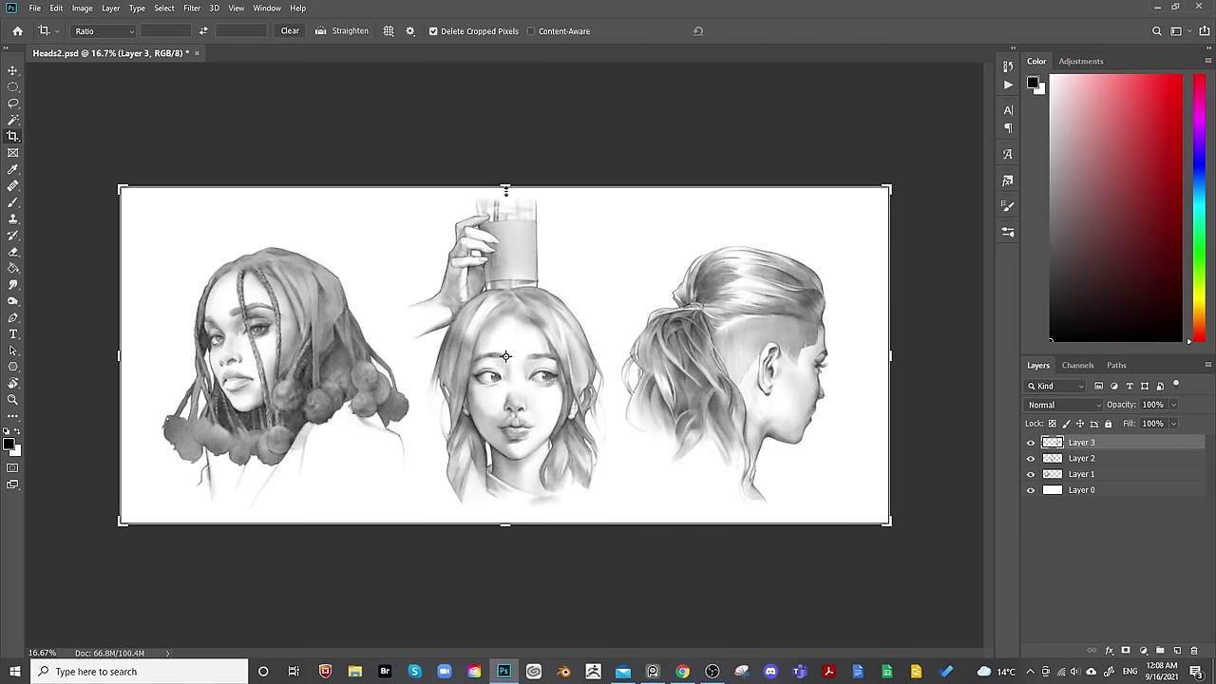
Crop another sliver off the canvas's top edge.
left_click_drag(505, 187, 505, 191)
key("Return")
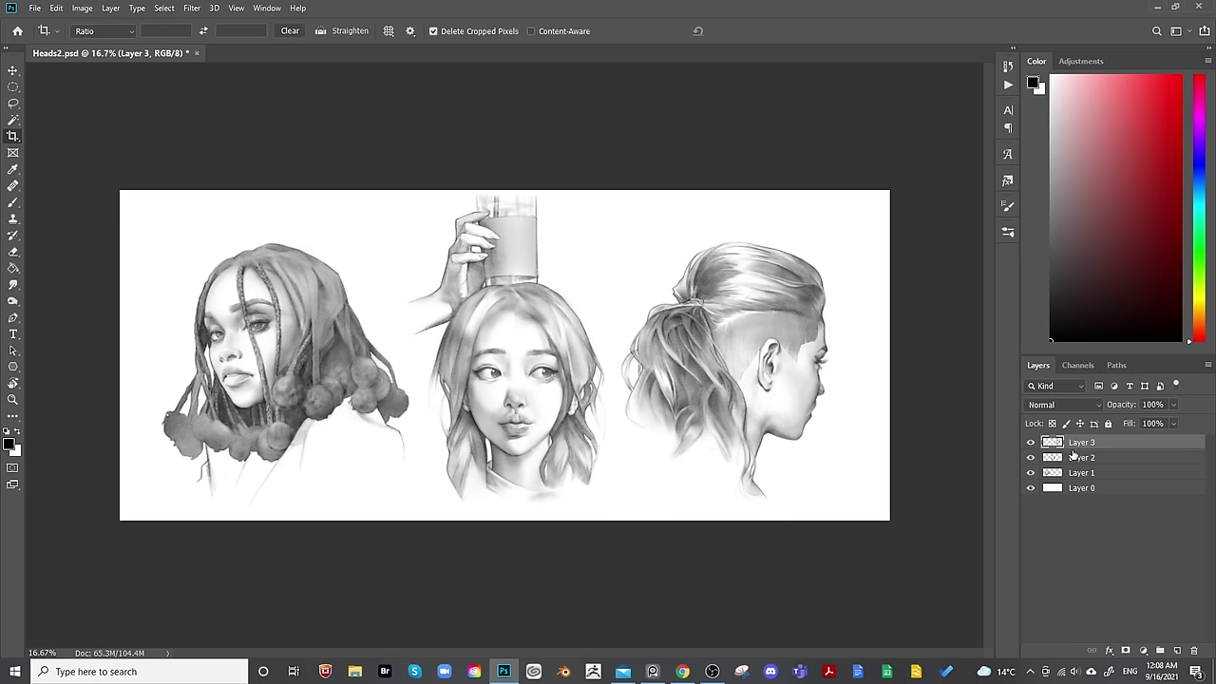
Respace the three heads, moving the braided head on Layer 1 left, the profile head on Layer 3 right and the middle head on Layer 2 slightly left.
left_click(1073, 455)
key("v")
left_click_drag(772, 386, 796, 359)
left_click(1074, 472)
left_click(1101, 443)
left_click(1050, 461)
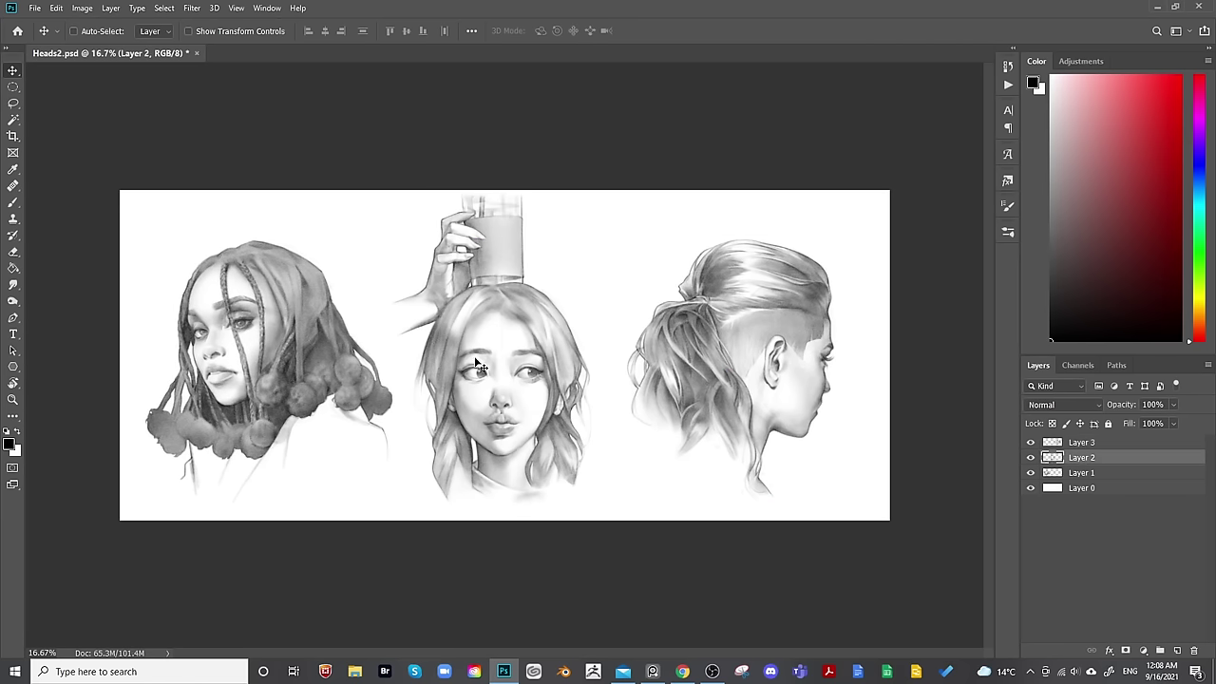
left_click_drag(476, 362, 490, 362)
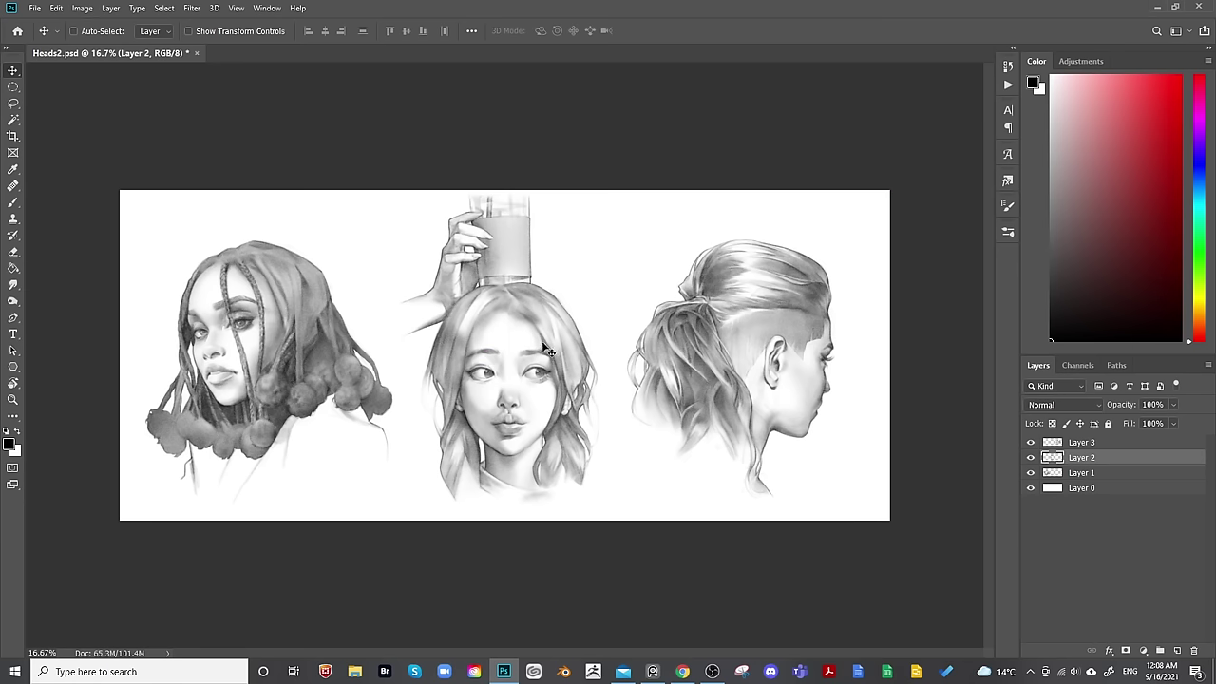
key("ctrl+minus")
key("ctrl+minus")
key("ctrl+minus")
left_click_drag(588, 364, 587, 364)
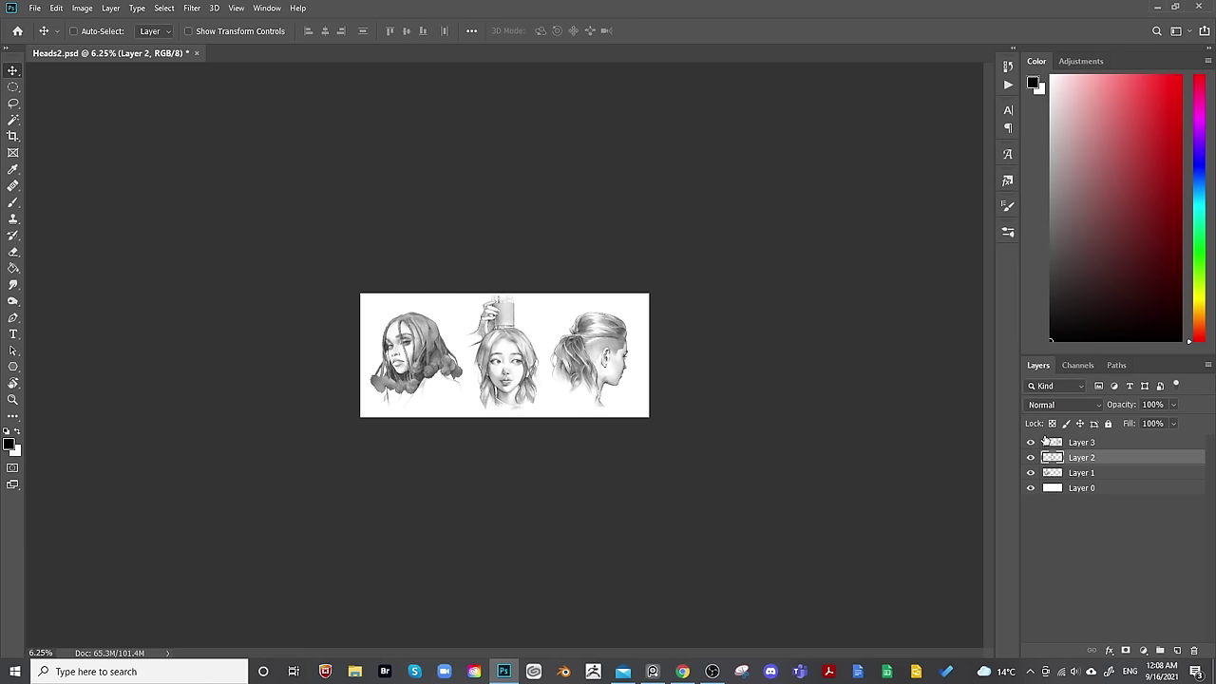
Flip the profile head on Layer 3 horizontally so it faces the middle head, and adjust its horizontal position slightly.
left_click(1050, 443)
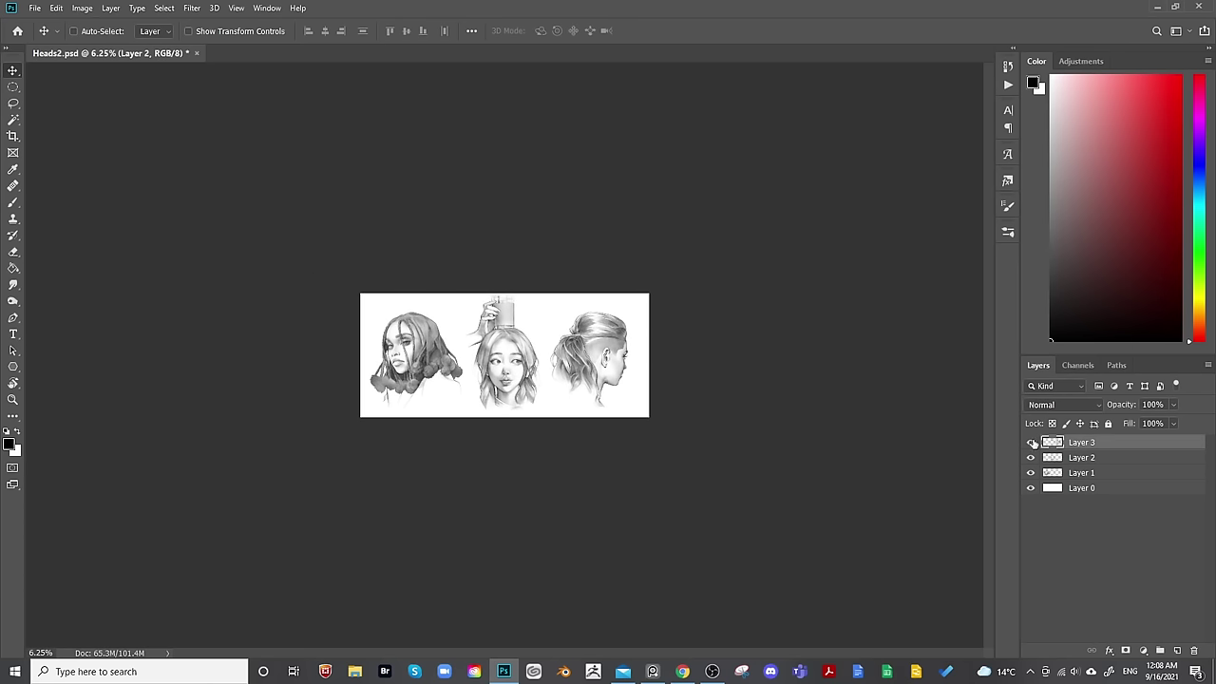
left_click_drag(602, 354, 594, 355)
key("ctrl+t")
right_click(599, 351)
left_click(627, 505)
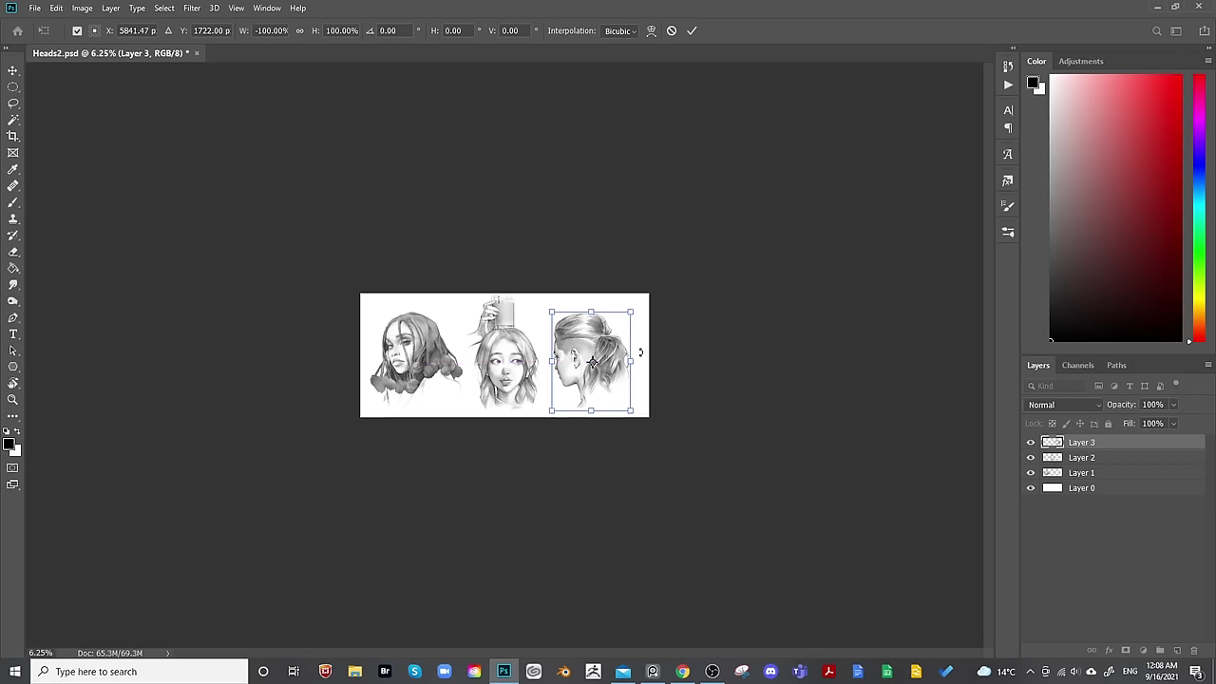
key("Right")
key("Right")
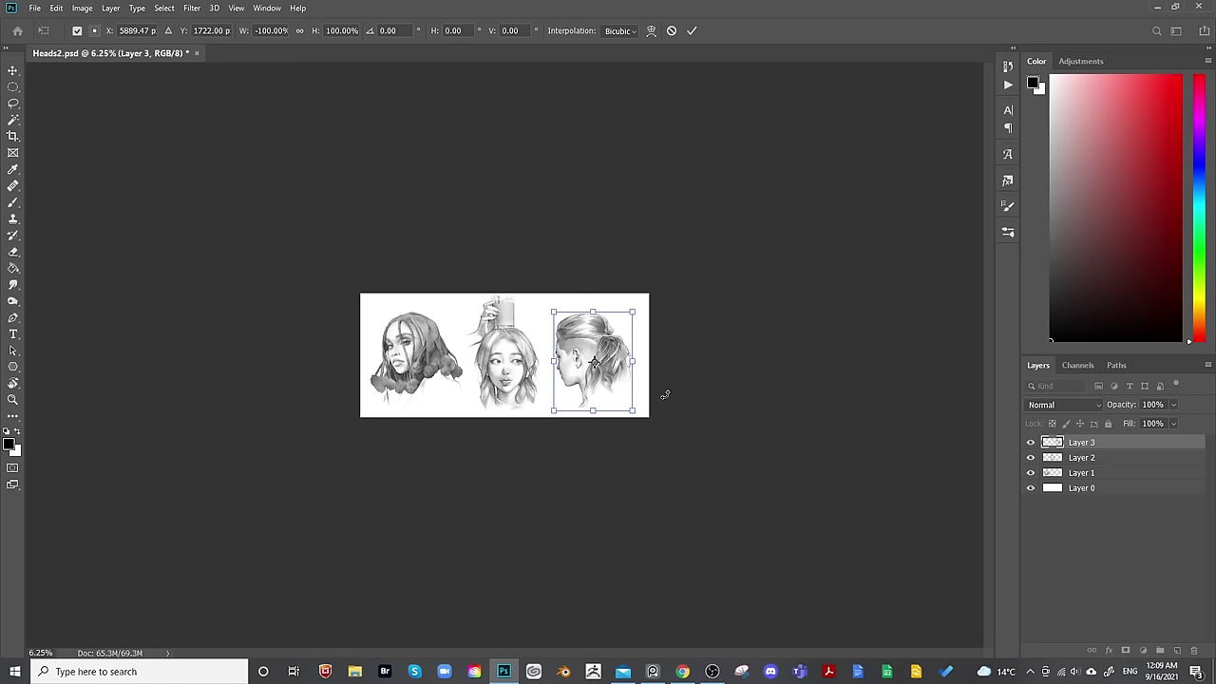
key("Return")
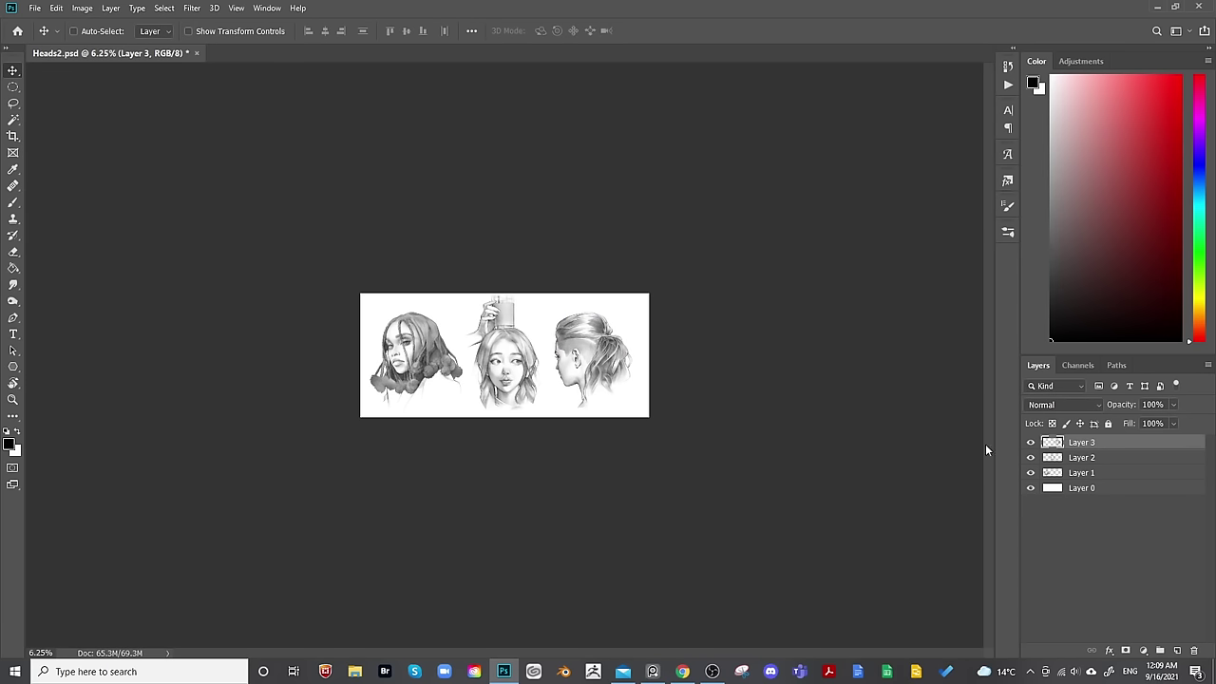
Flip the braided head on Layer 1 horizontally so it faces the middle head, and shift it slightly left and down.
left_click(1051, 474)
key("ctrl+t")
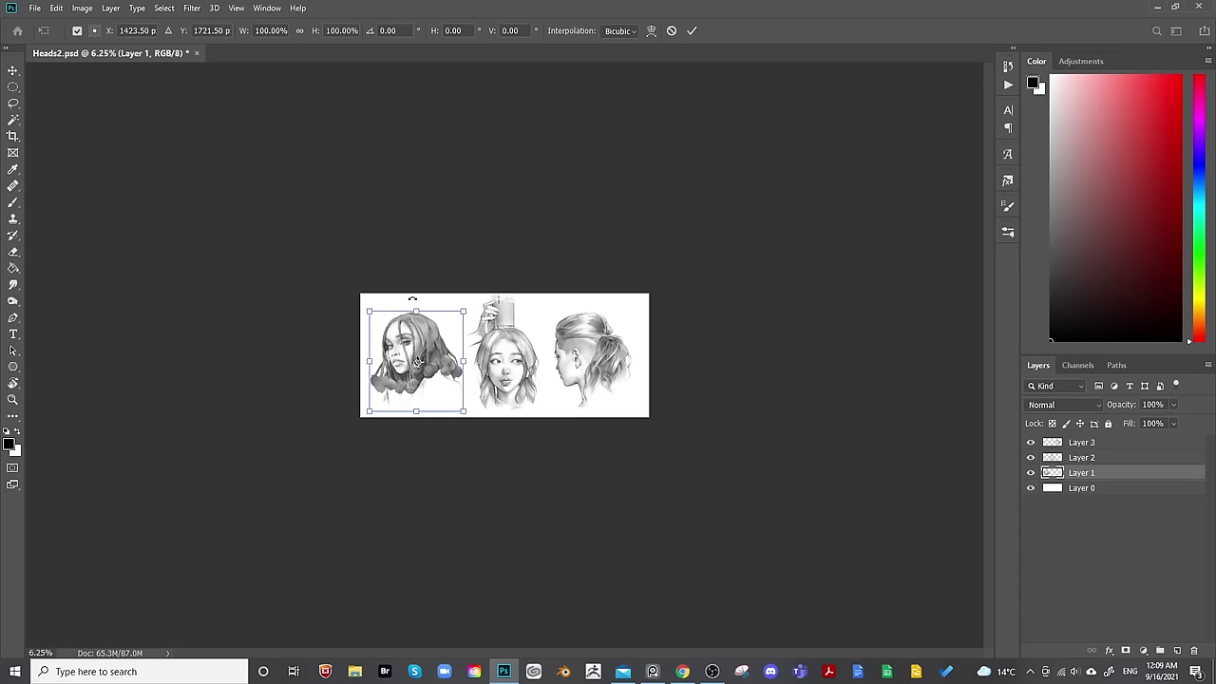
right_click(427, 353)
left_click(492, 506)
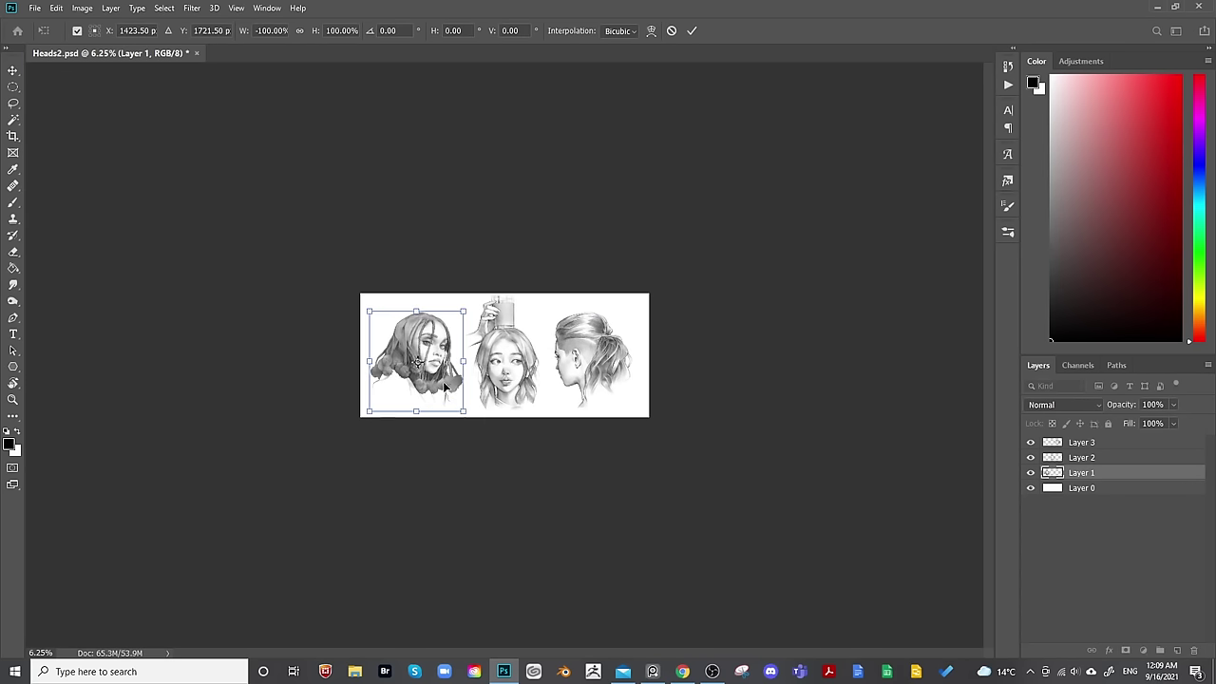
left_click_drag(444, 384, 415, 362)
key("Return")
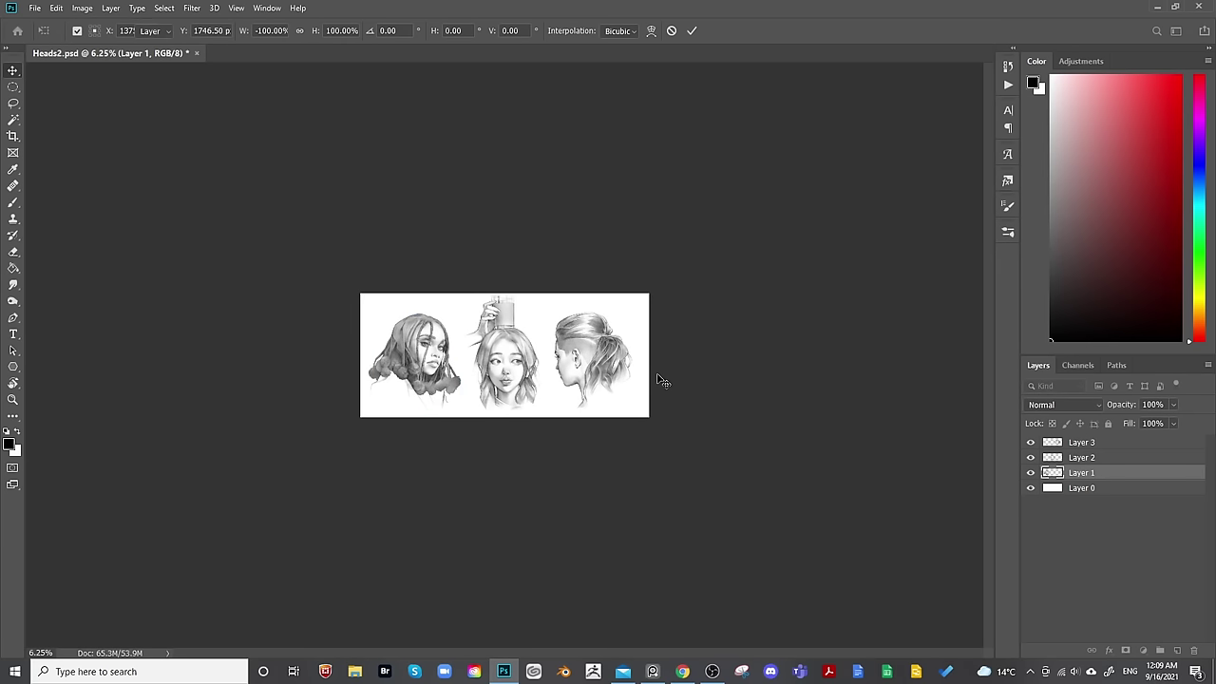
Raise the profile head on Layer 3 slightly and nudge the braided head on Layer 1 a little to the right.
left_click(1084, 443)
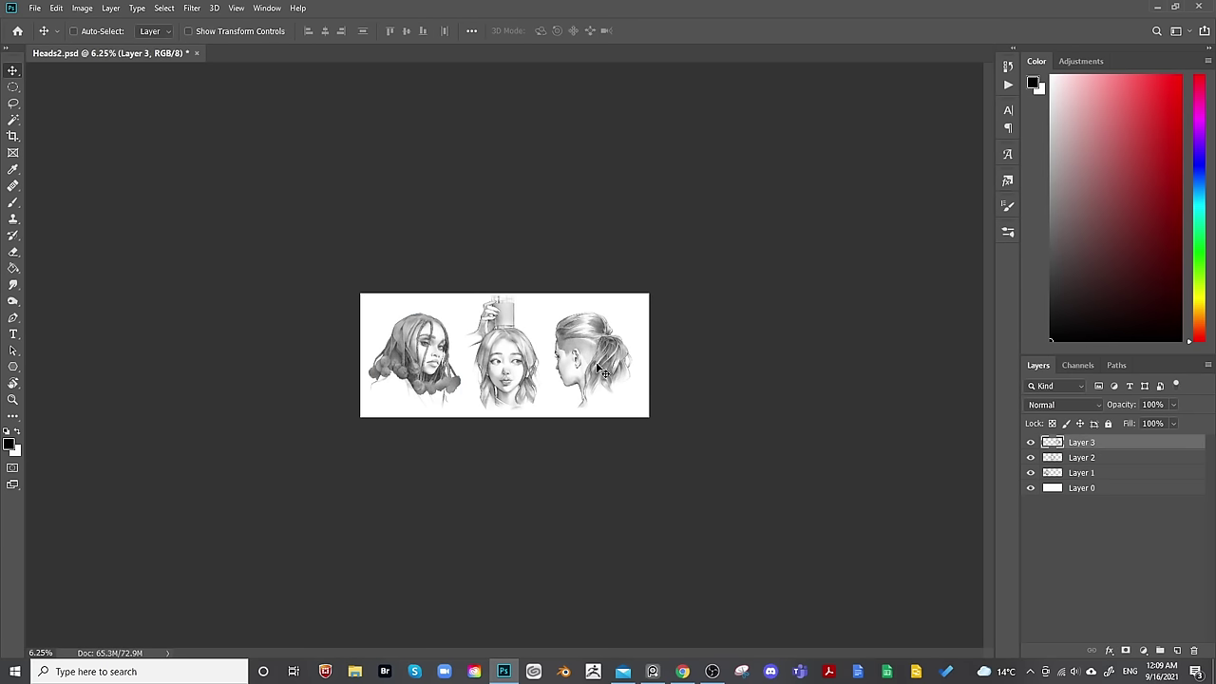
left_click_drag(606, 369, 659, 368)
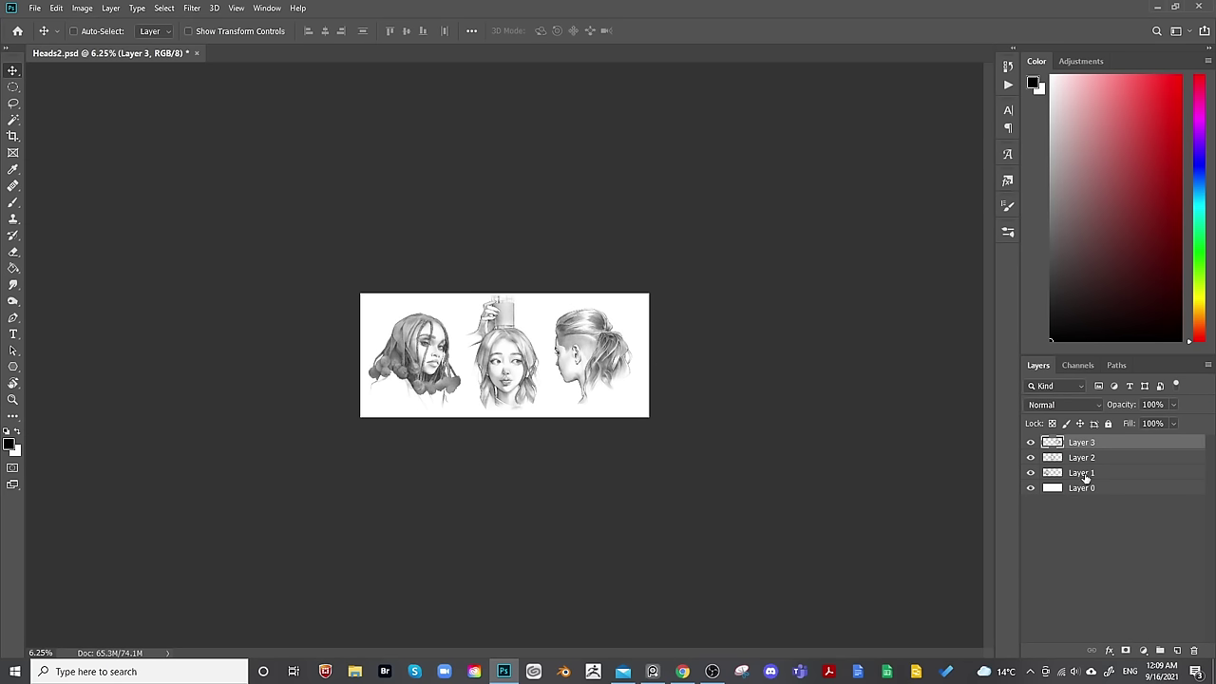
left_click(1081, 472)
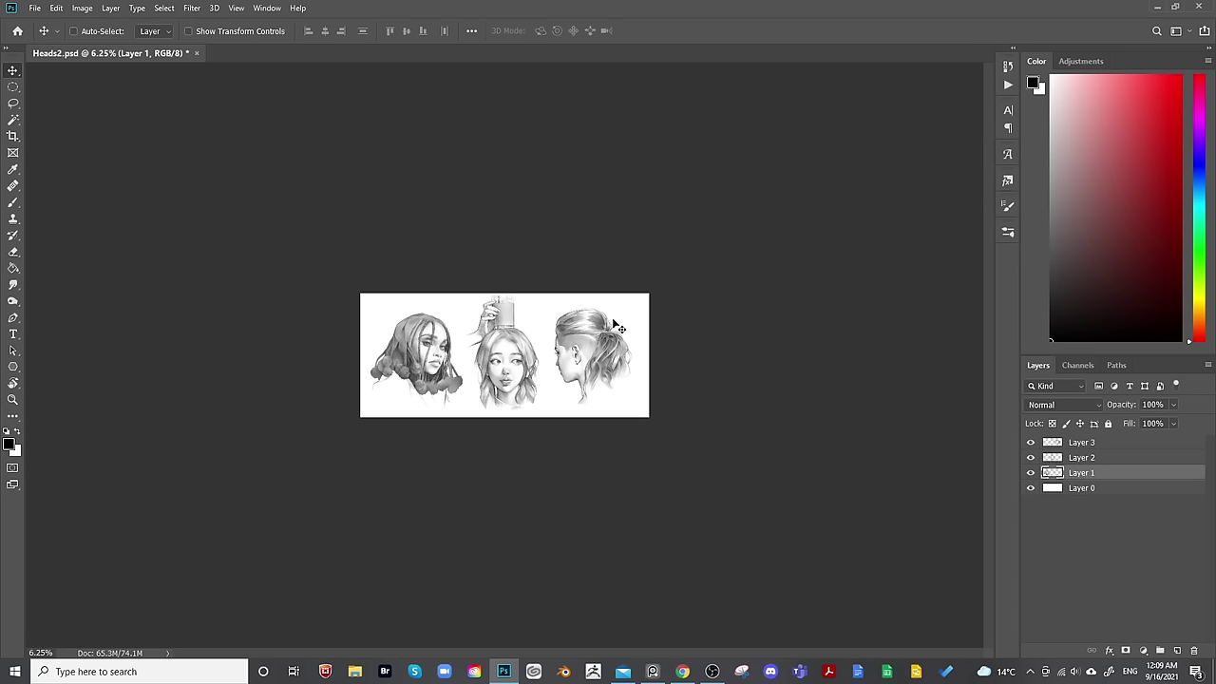
key("ctrl+plus")
key("ctrl+plus")
key("ctrl+plus")
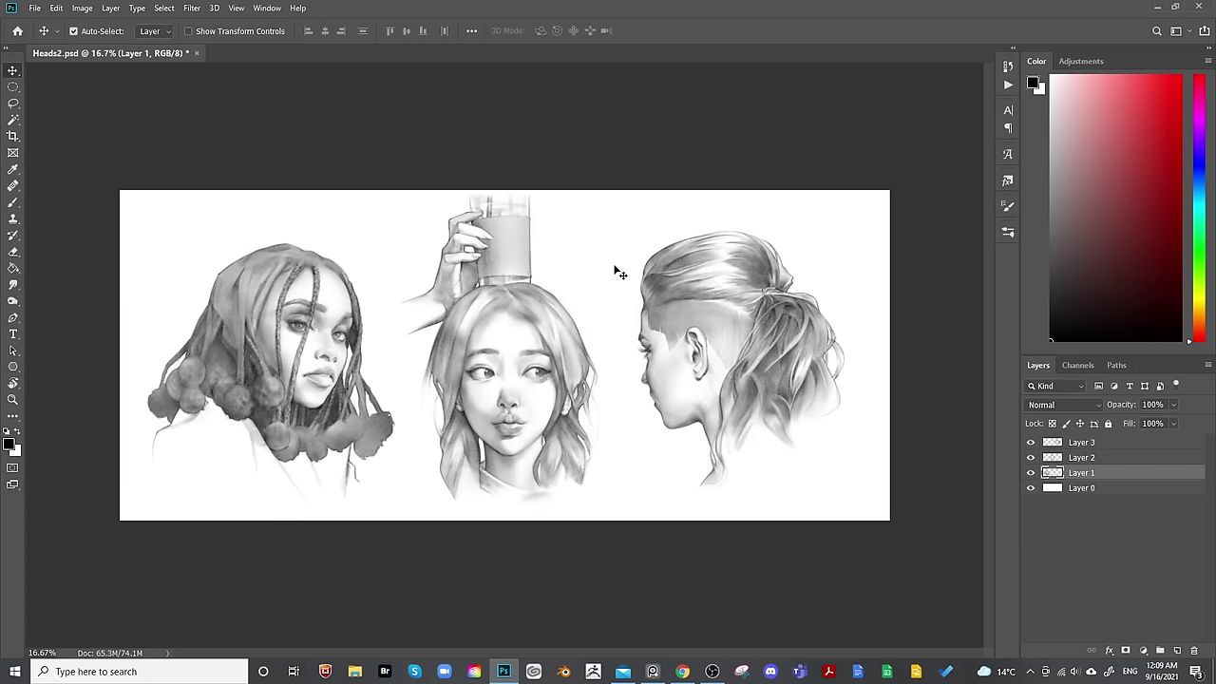
Save the finished three-head drawing Heads2.psd.
key("ctrl+s")
left_click(713, 672)
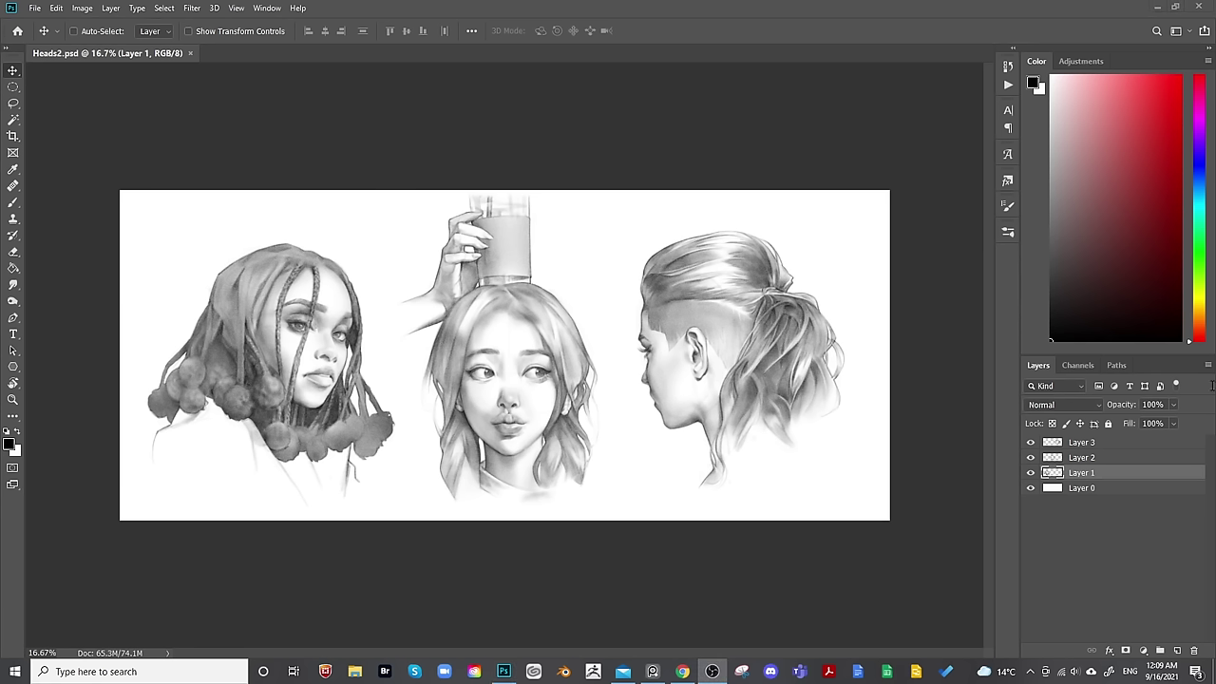